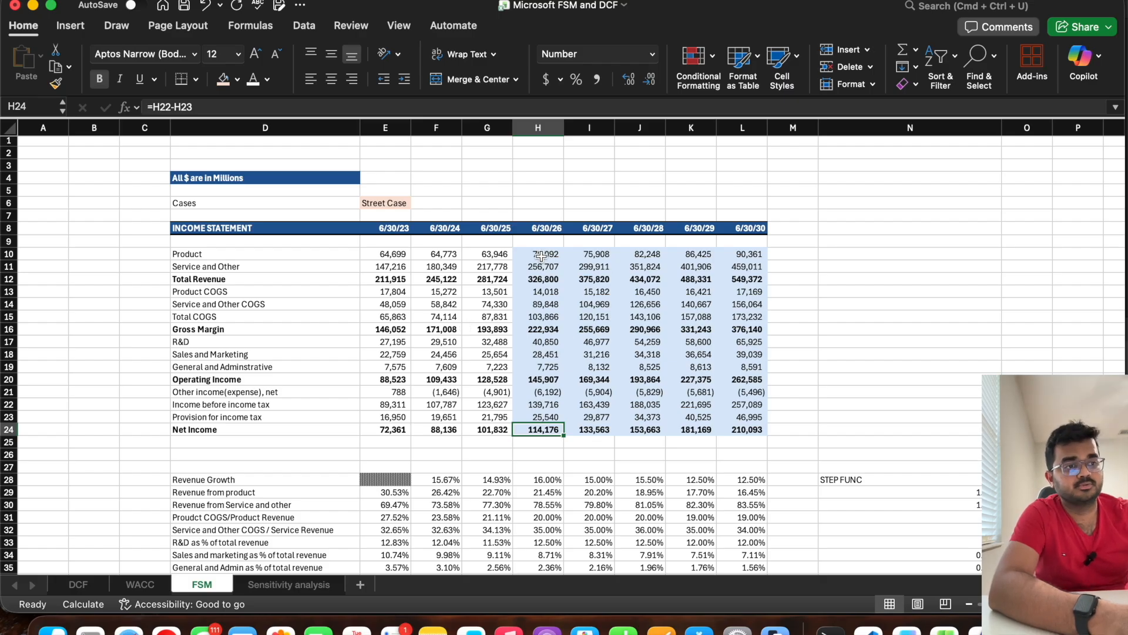
Step: Review the projected income statement figures in H10:L24 and the projected balance sheet for 6/30/26 to 6/30/30
click(541, 256)
drag(541, 256, 750, 427)
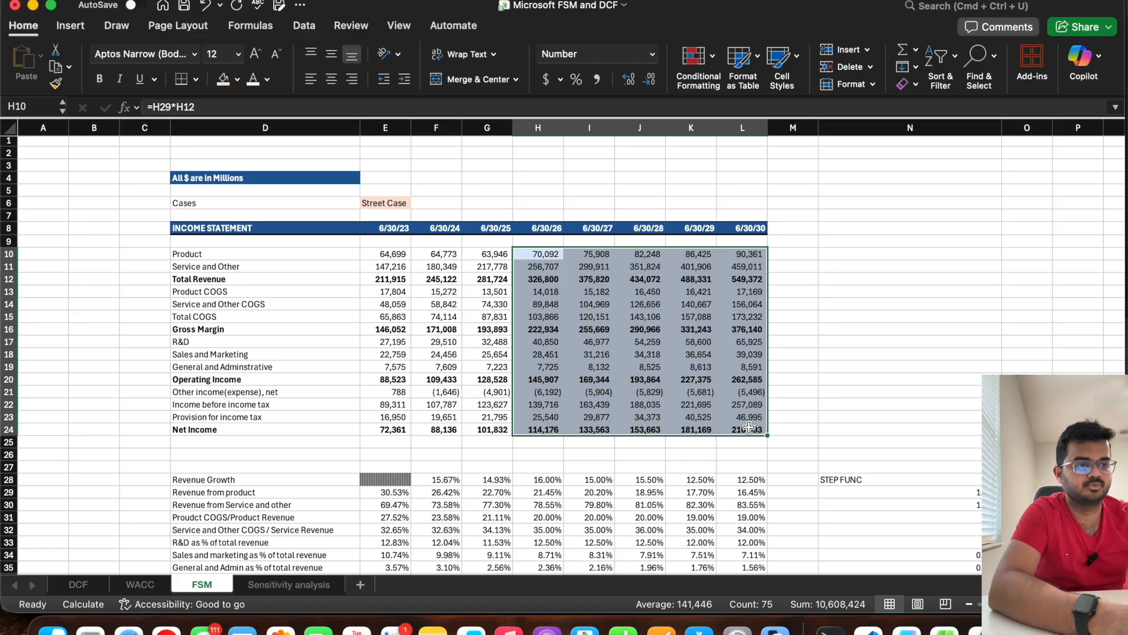
scroll(749, 427, down, 15)
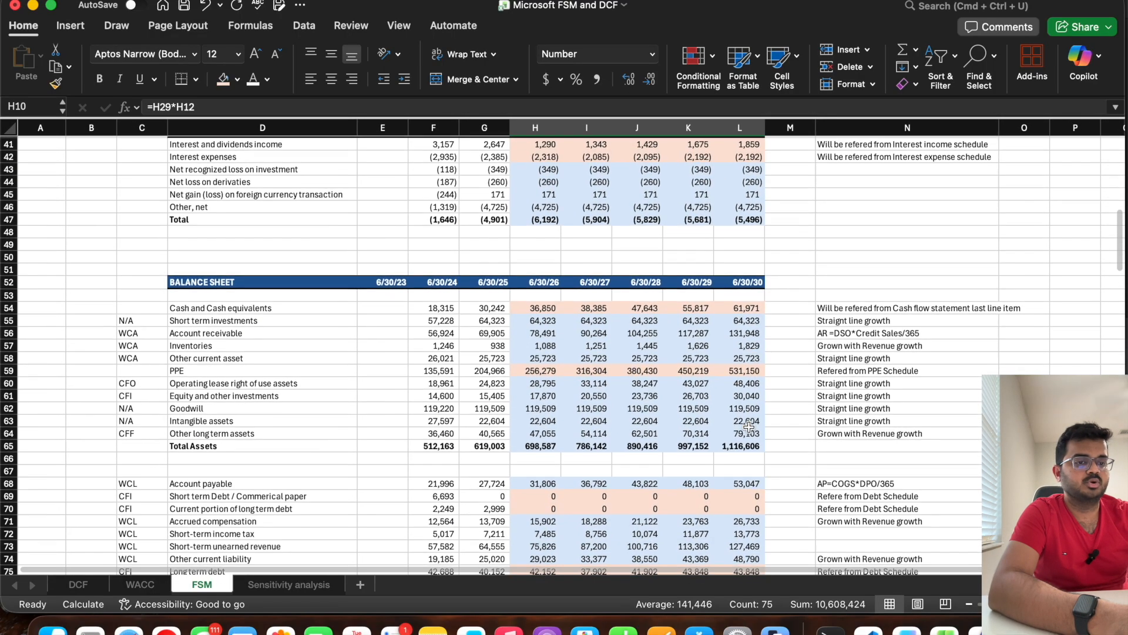
drag(536, 308, 705, 445)
scroll(624, 433, down, 15)
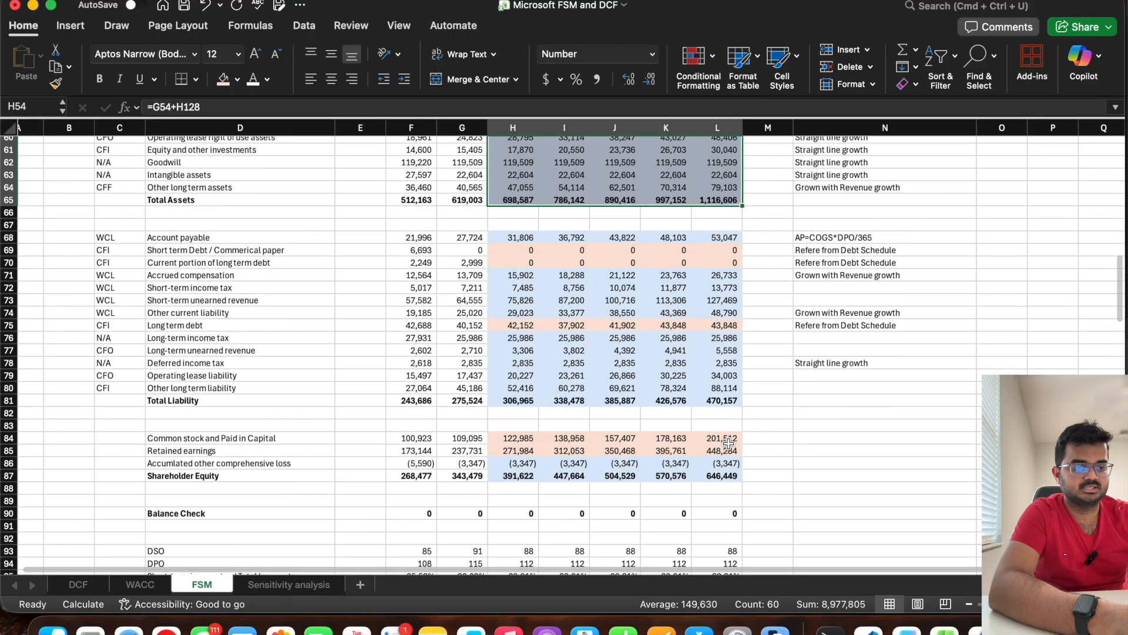
Step: Review the cash flow statements from operations through year-end cash, comparing them with the projected balance sheet
scroll(440, 420, down, 3)
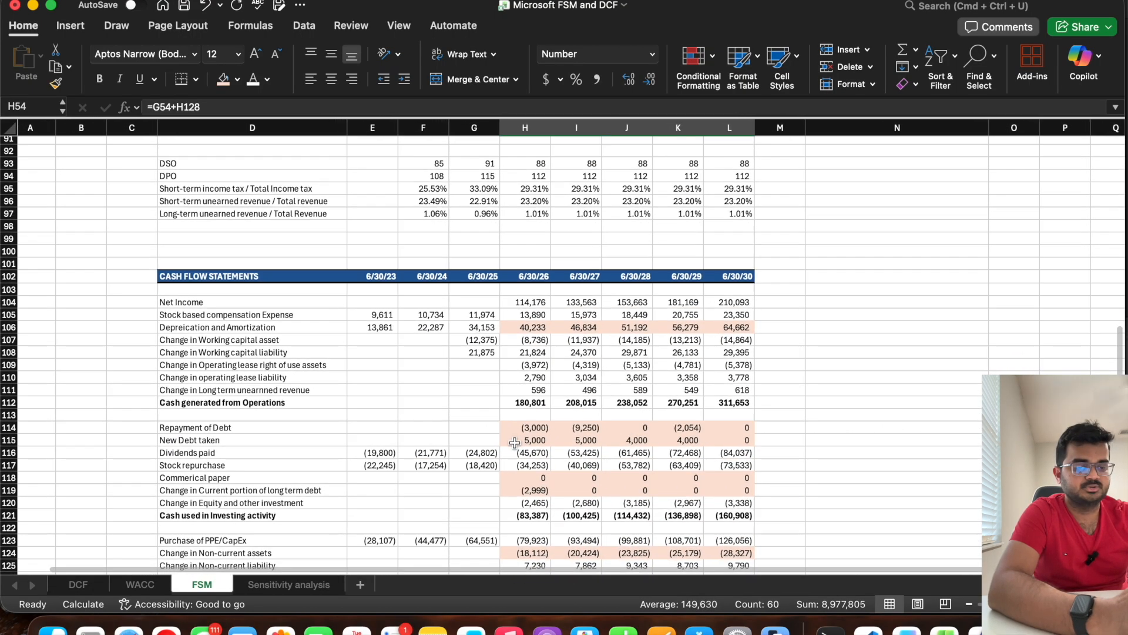
scroll(257, 406, left, 1)
click(258, 407)
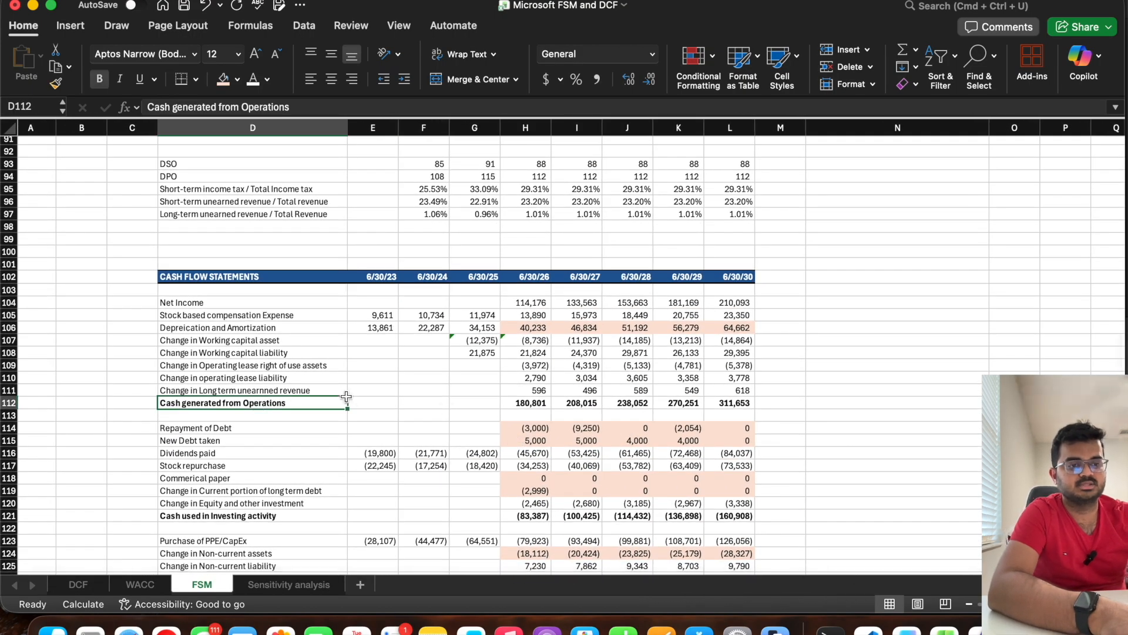
scroll(346, 395, down, 2)
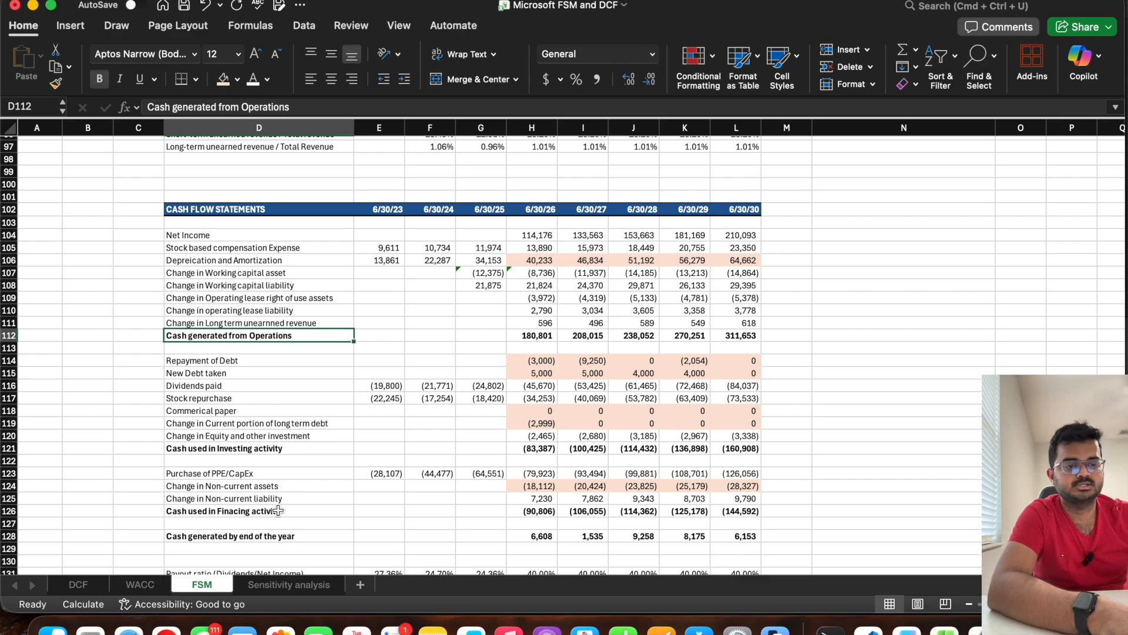
scroll(278, 510, up, 15)
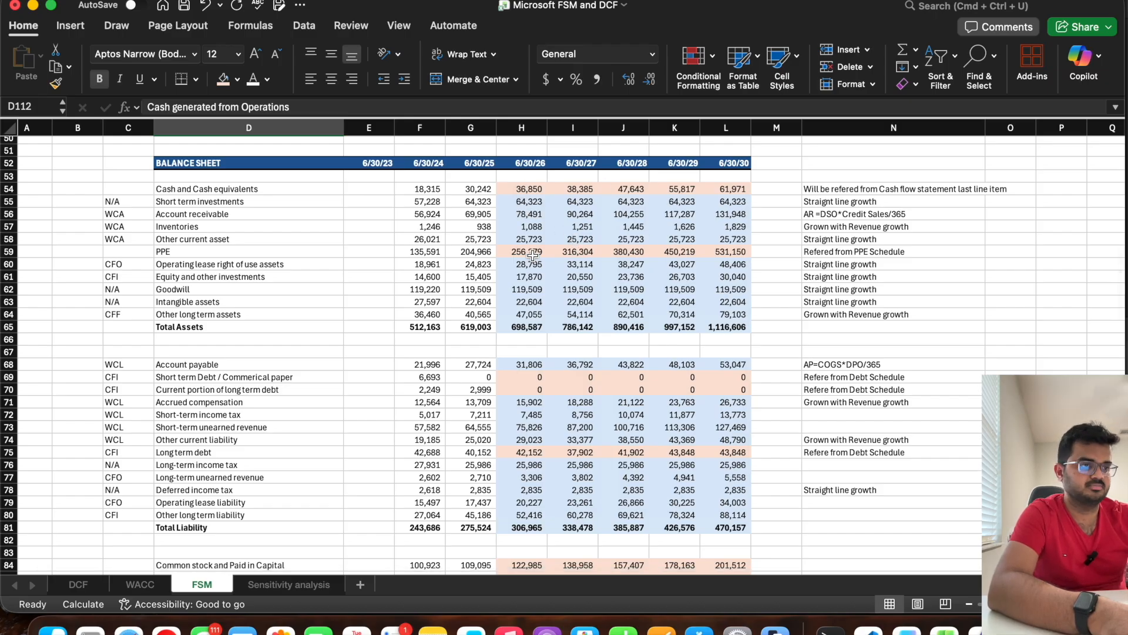
scroll(599, 323, down, 12)
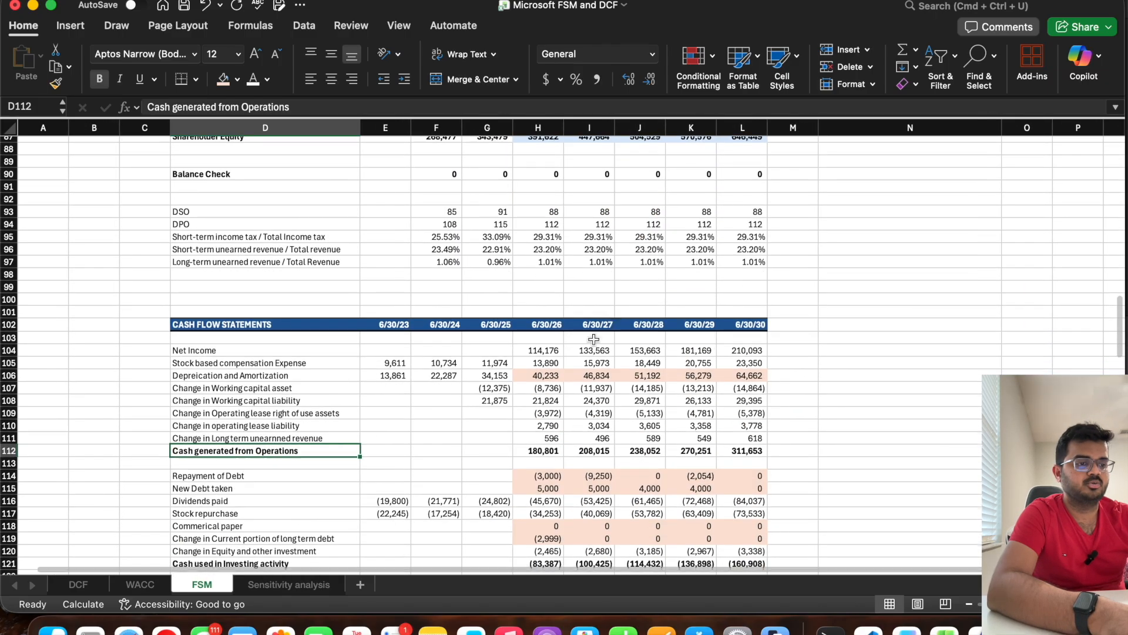
scroll(670, 385, down, 5)
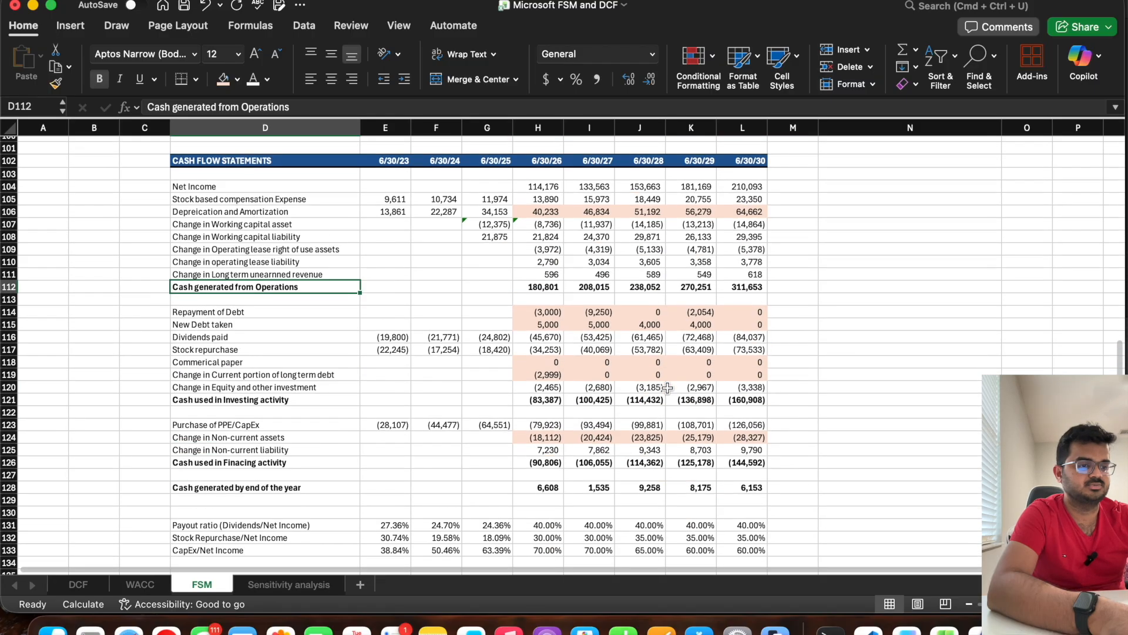
Step: Examine the Depreciation and Amortization row and the supporting D&A, PPE, non-current assets, long-term debt and interest schedules
click(10, 208)
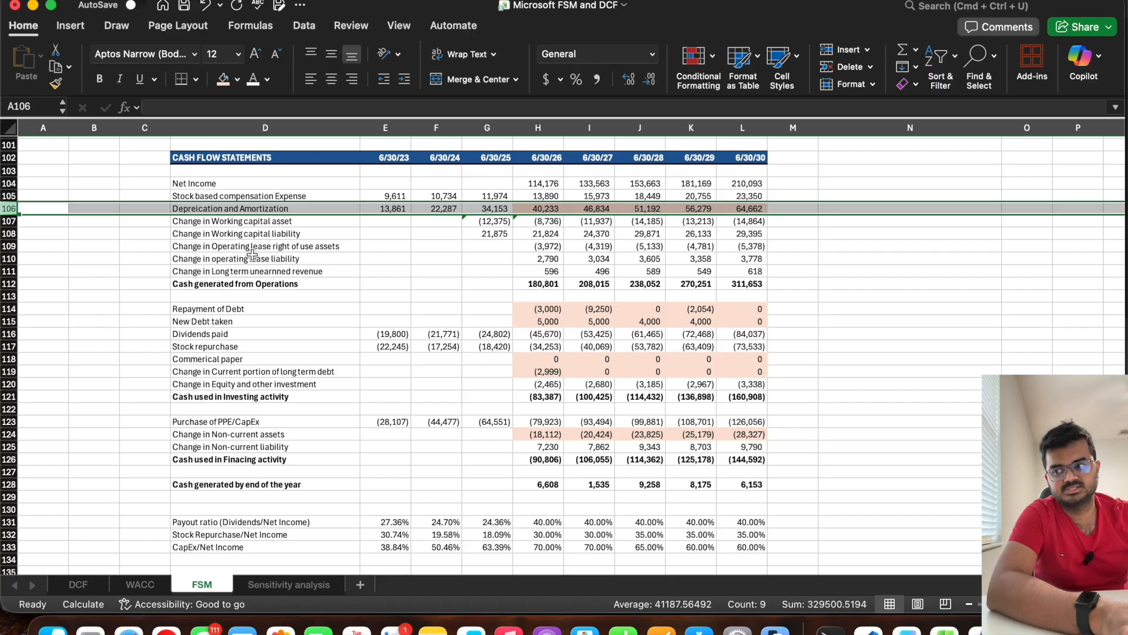
scroll(252, 253, down, 8)
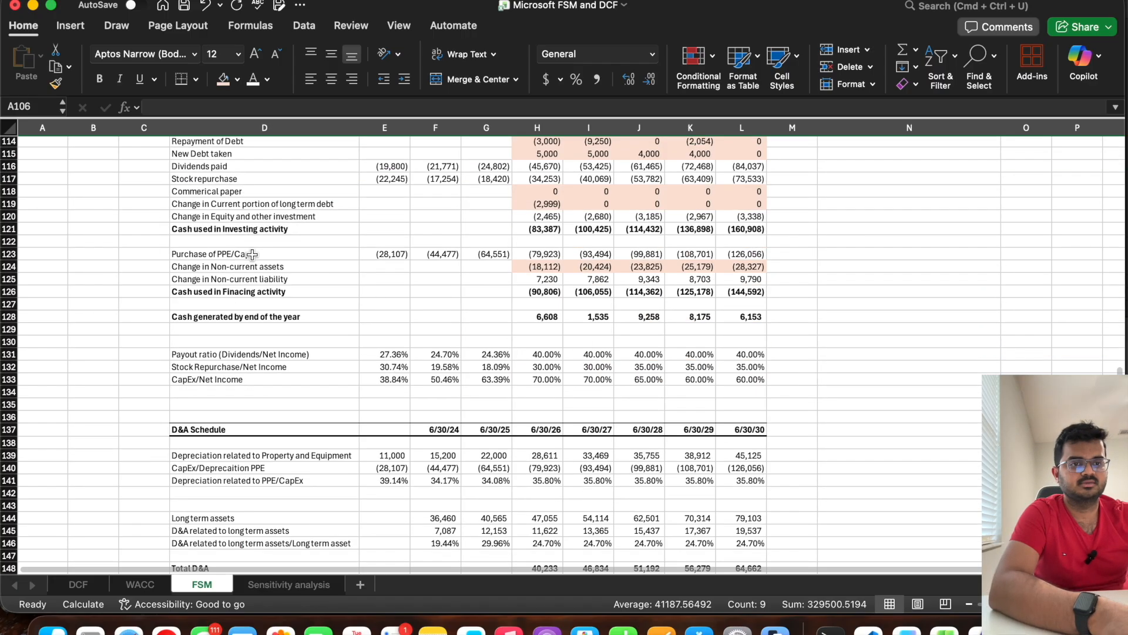
click(10, 310)
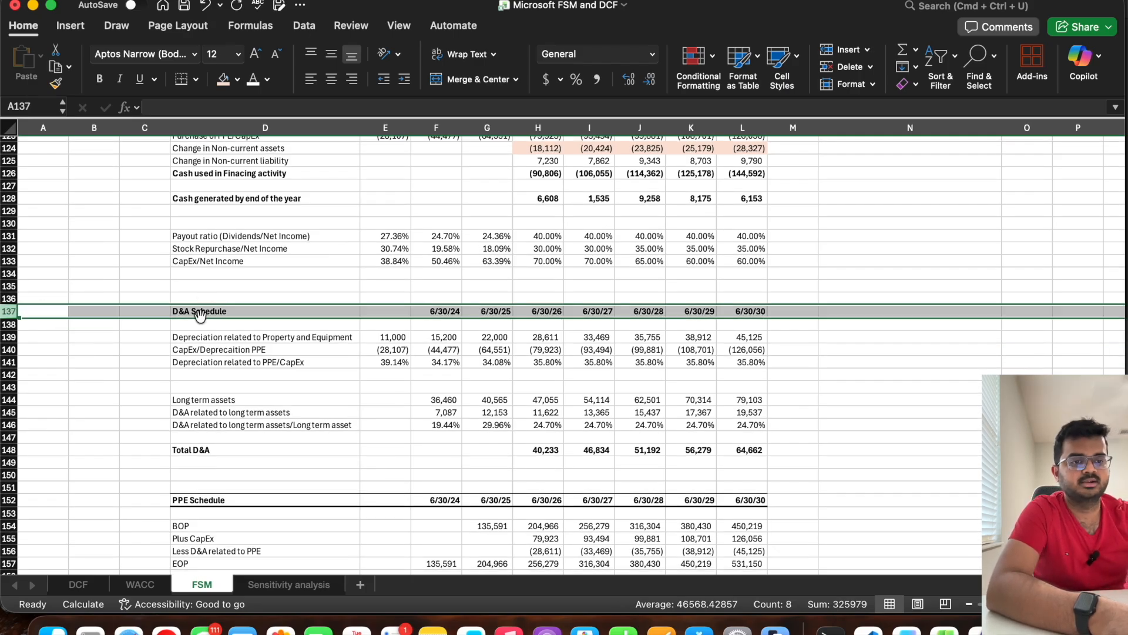
scroll(194, 317, down, 5)
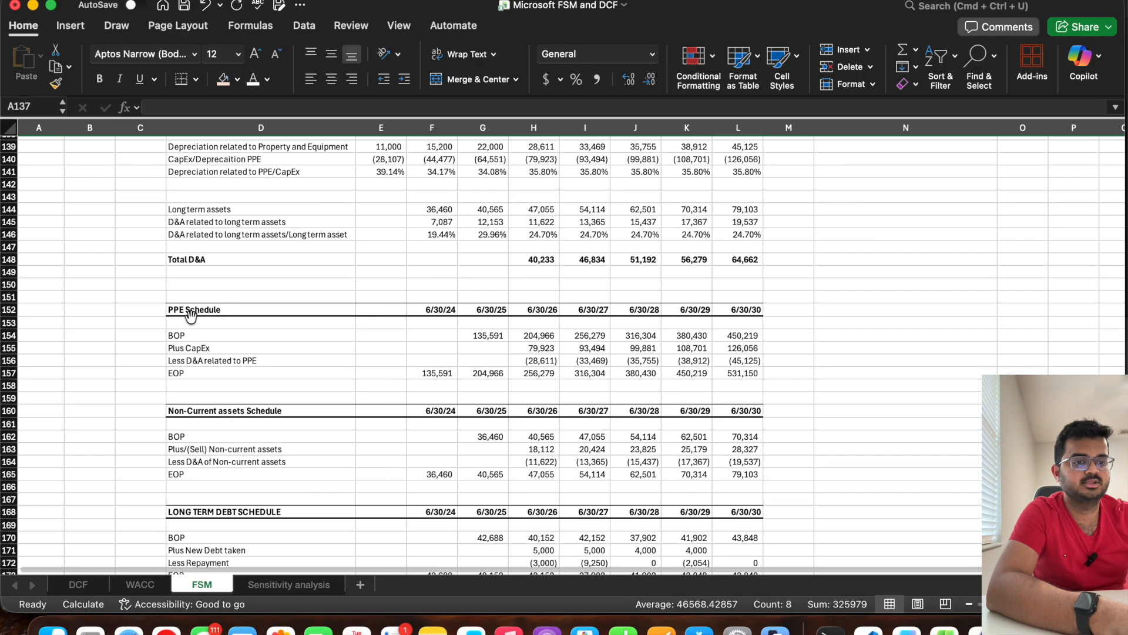
click(12, 309)
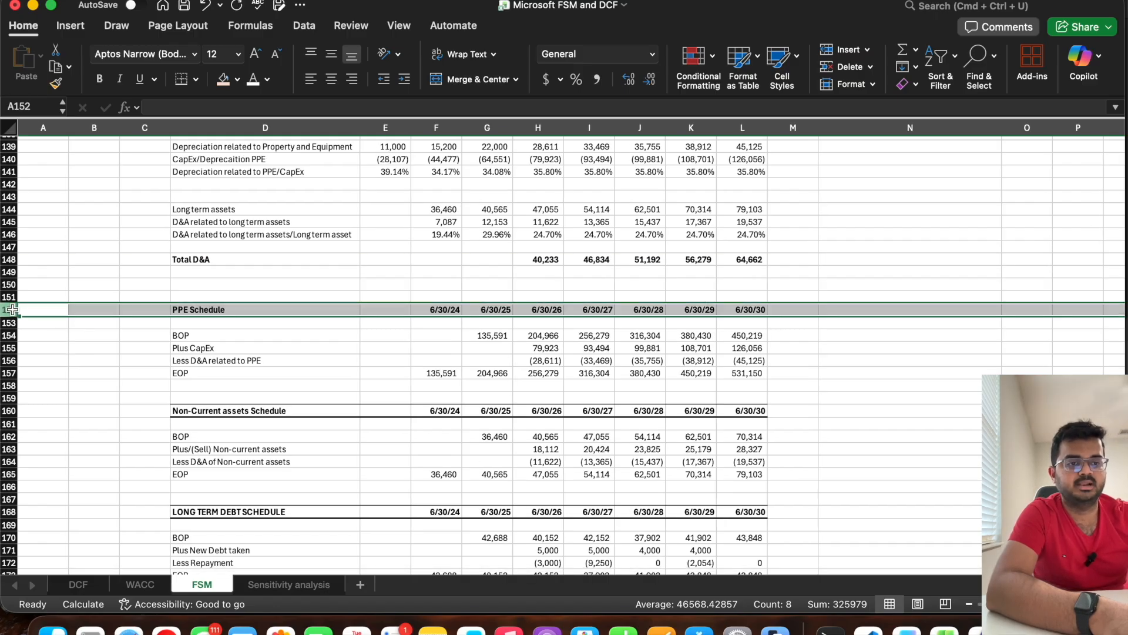
click(12, 410)
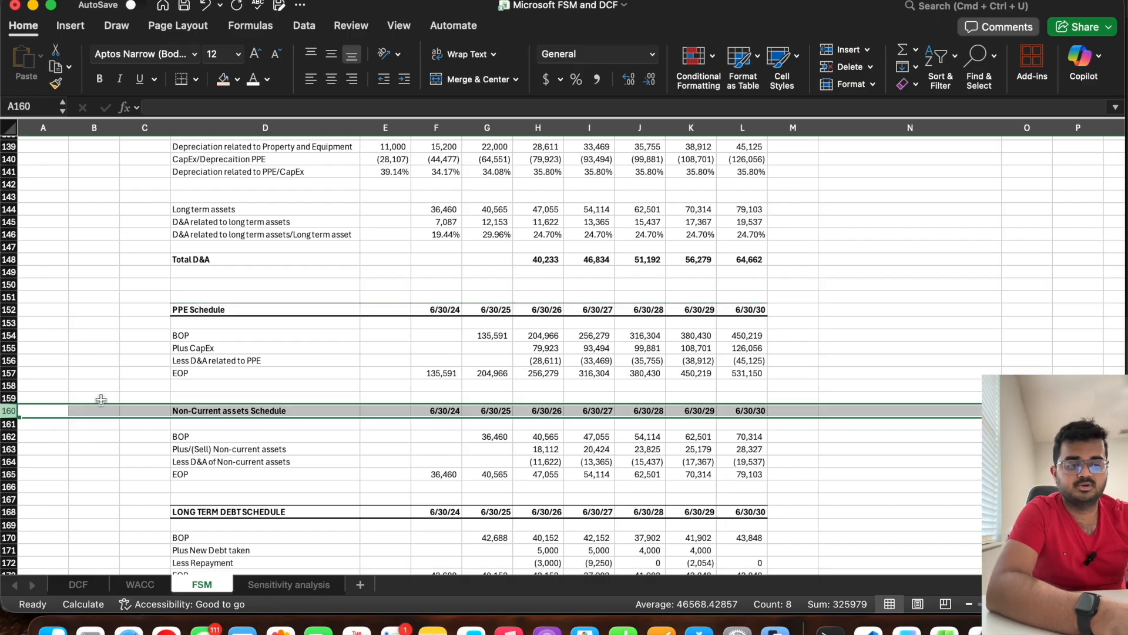
scroll(101, 399, down, 5)
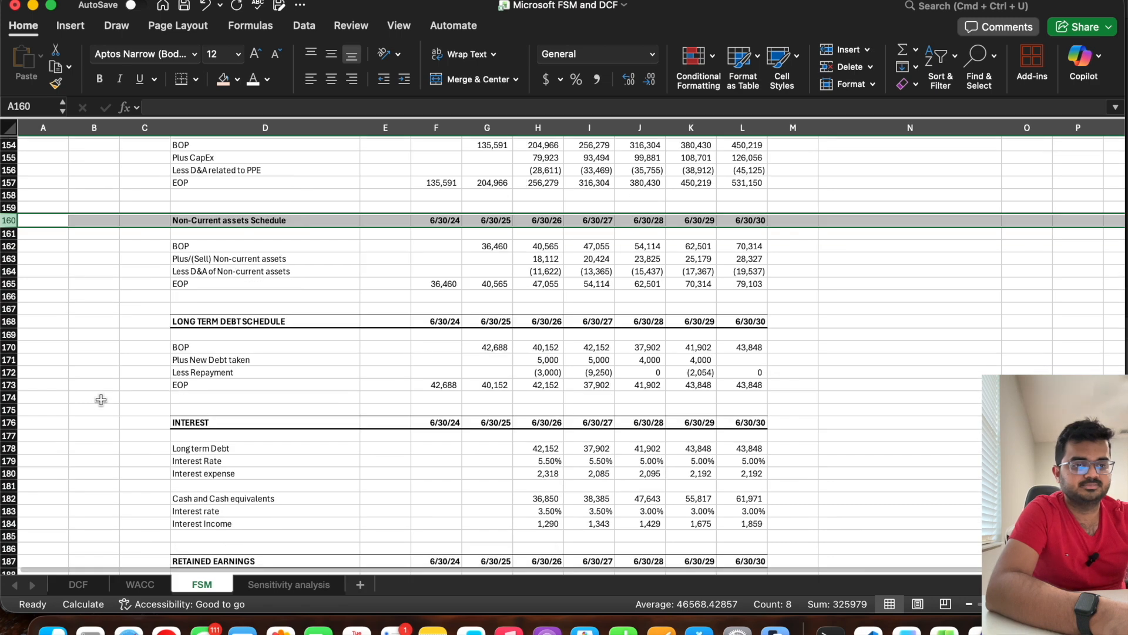
click(15, 321)
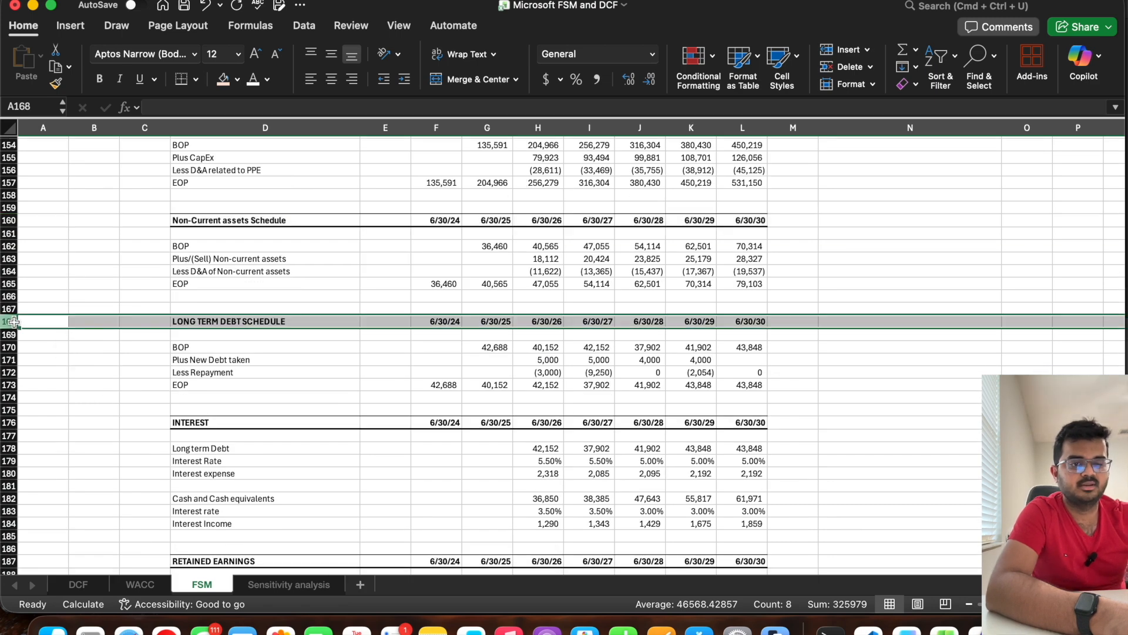
click(12, 422)
Step: Go back through the balance sheet to the income statement and inspect Total Revenue for 6/30/26 and 6/30/27
scroll(149, 348, up, 15)
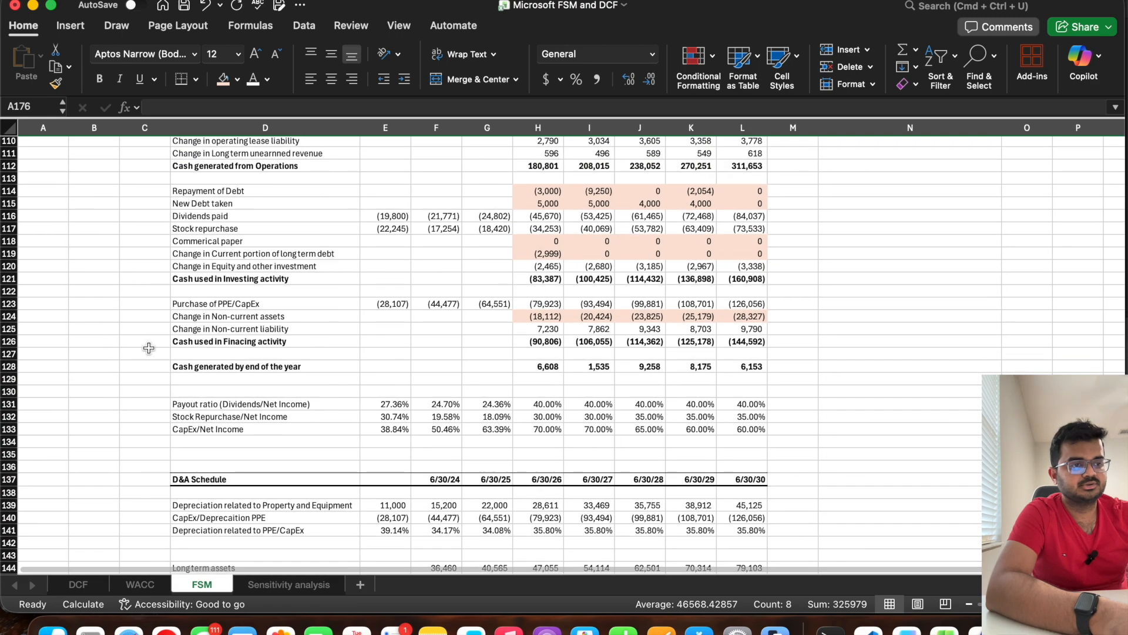
scroll(149, 348, up, 6)
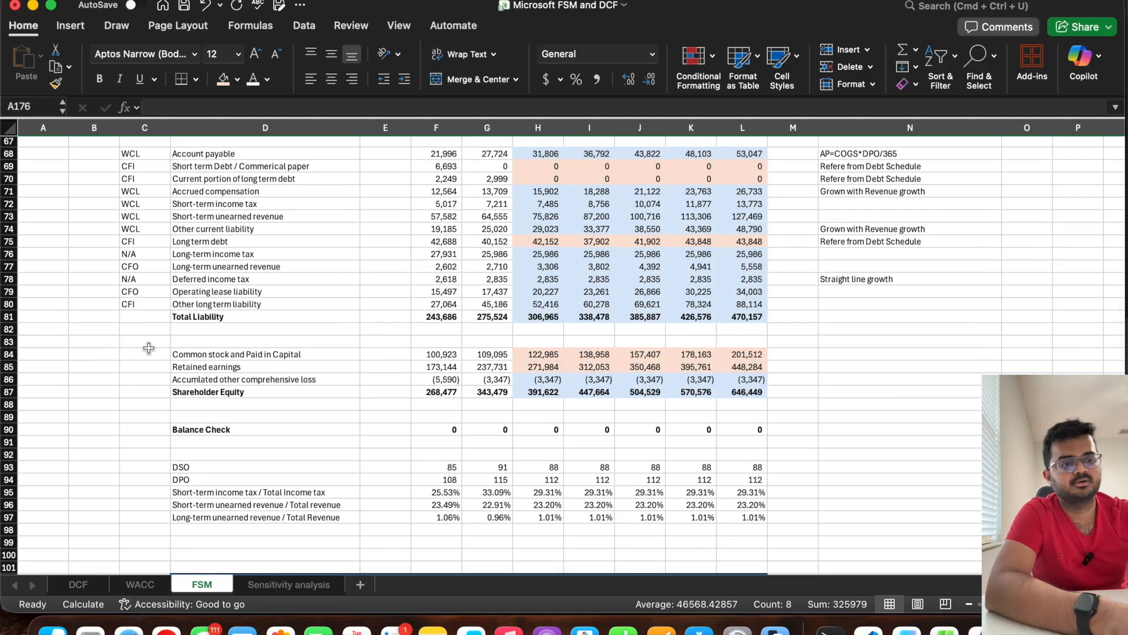
scroll(148, 348, up, 3)
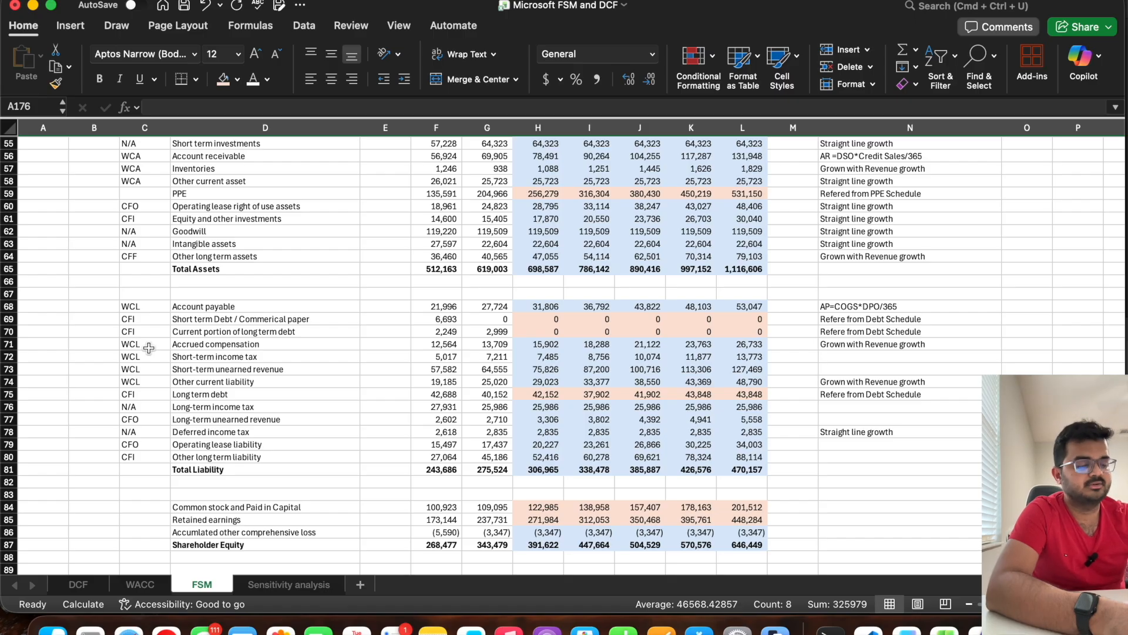
scroll(149, 347, up, 13)
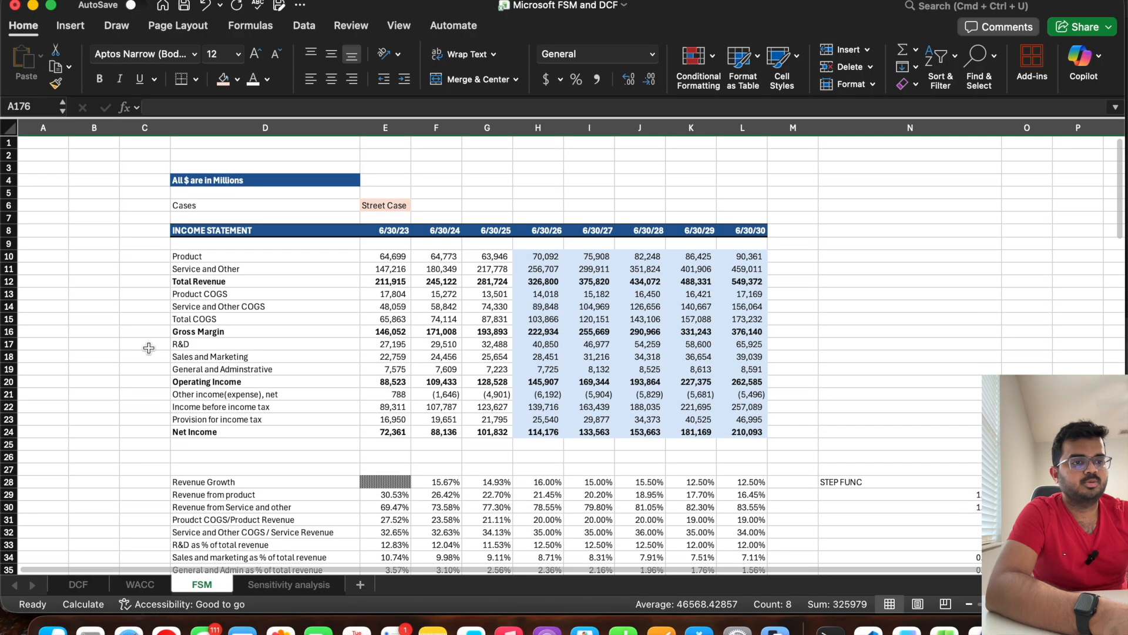
click(546, 270)
click(597, 268)
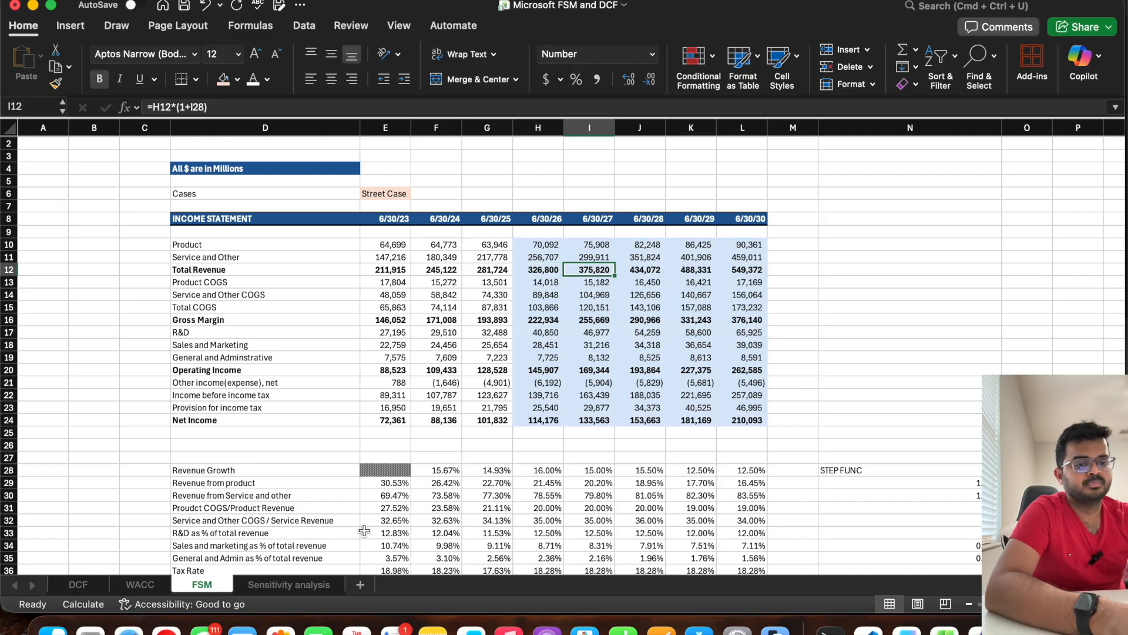
Step: Open the Sensitivity analysis sheet and examine its four driver labels and the Best Case revenue growth offset
click(262, 585)
click(388, 318)
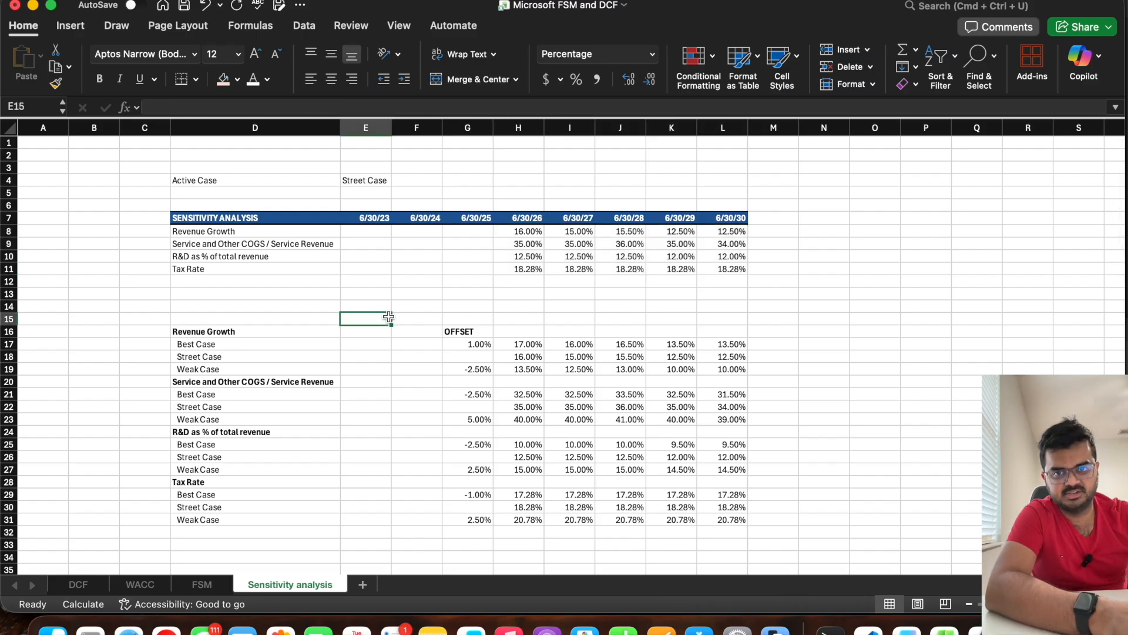
drag(282, 231, 283, 265)
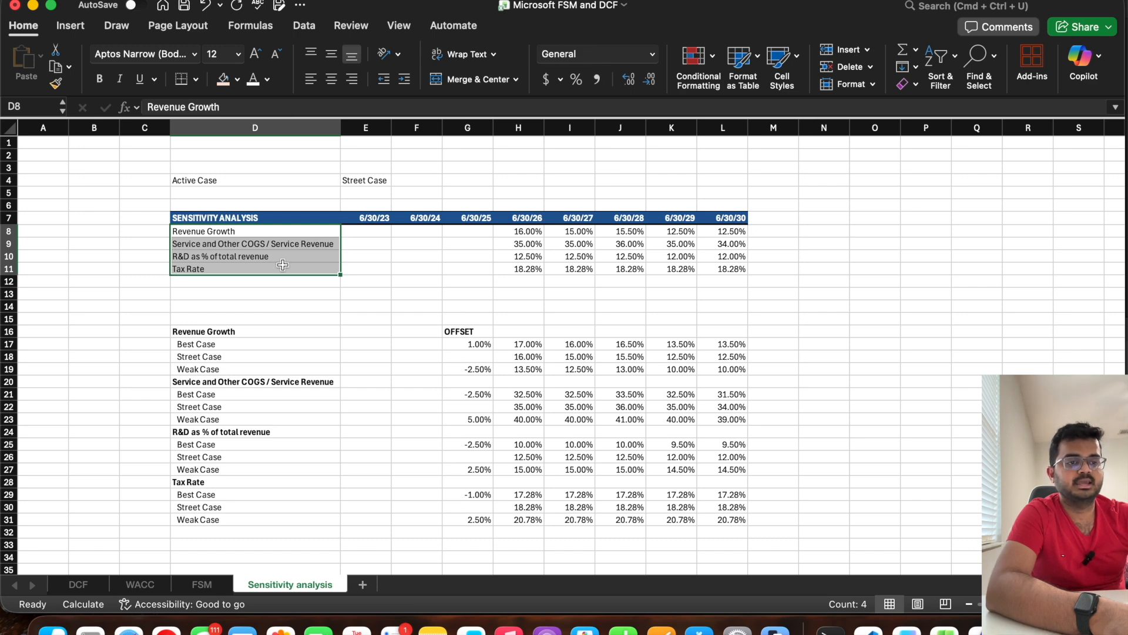
click(471, 345)
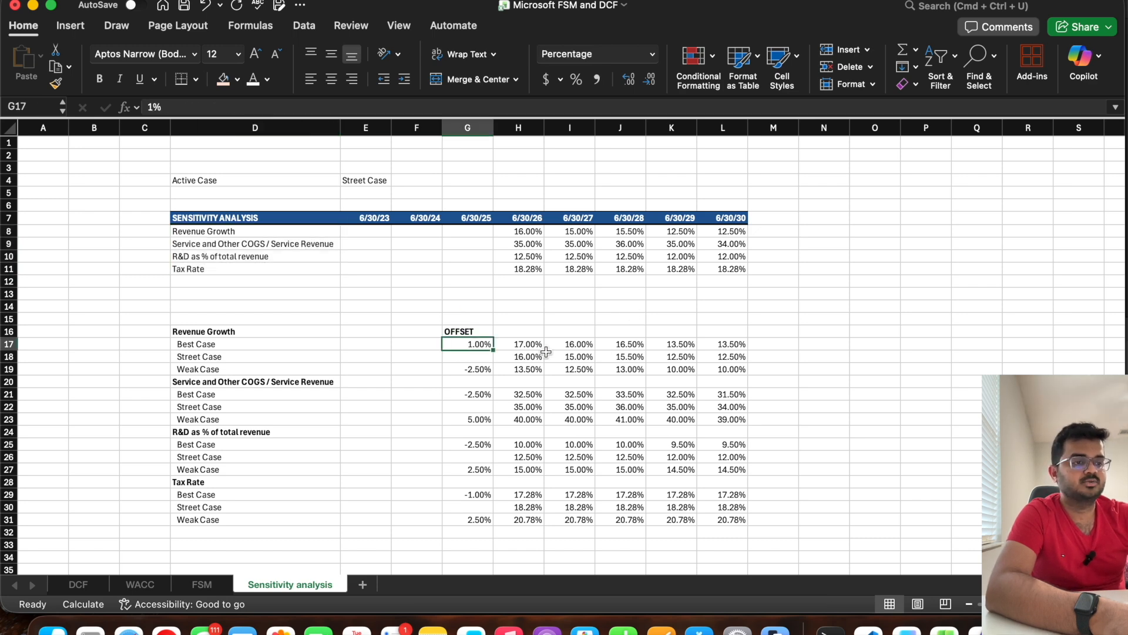
Step: Return to the FSM sheet, view the options for Cases in E6, and inspect the 6/30/26 Net Income
click(201, 584)
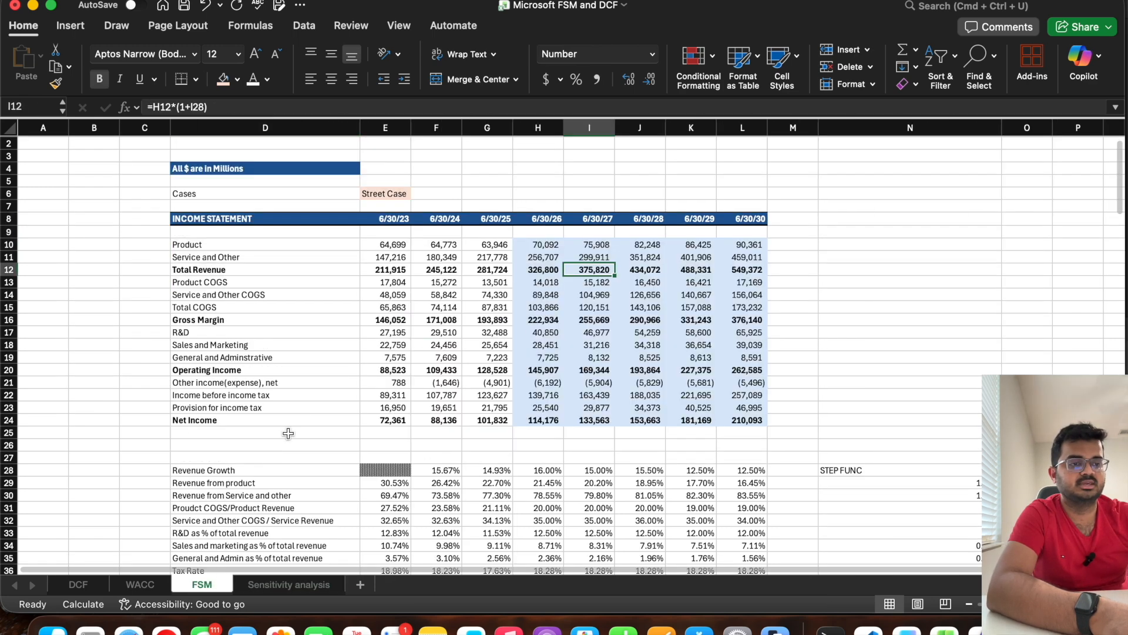
click(379, 194)
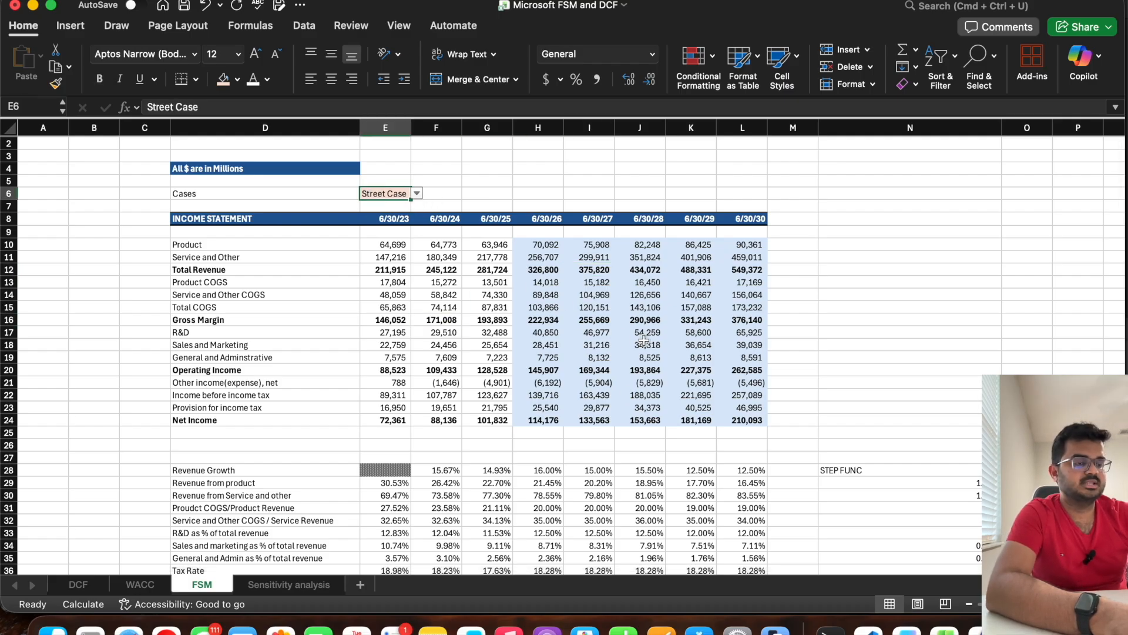
scroll(575, 373, down, 2)
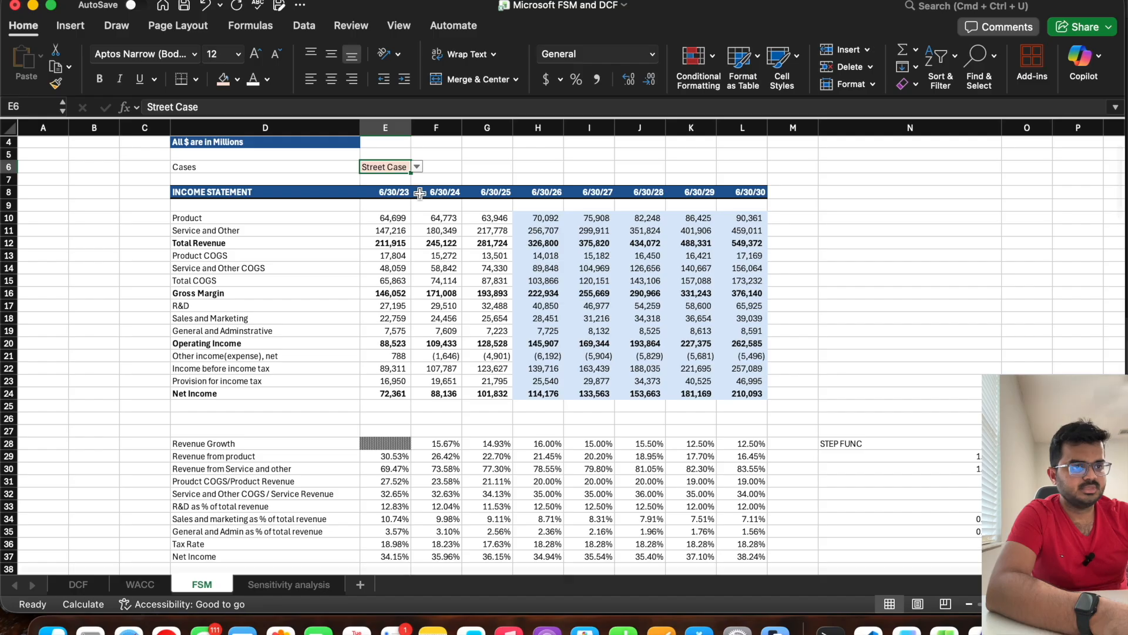
click(416, 168)
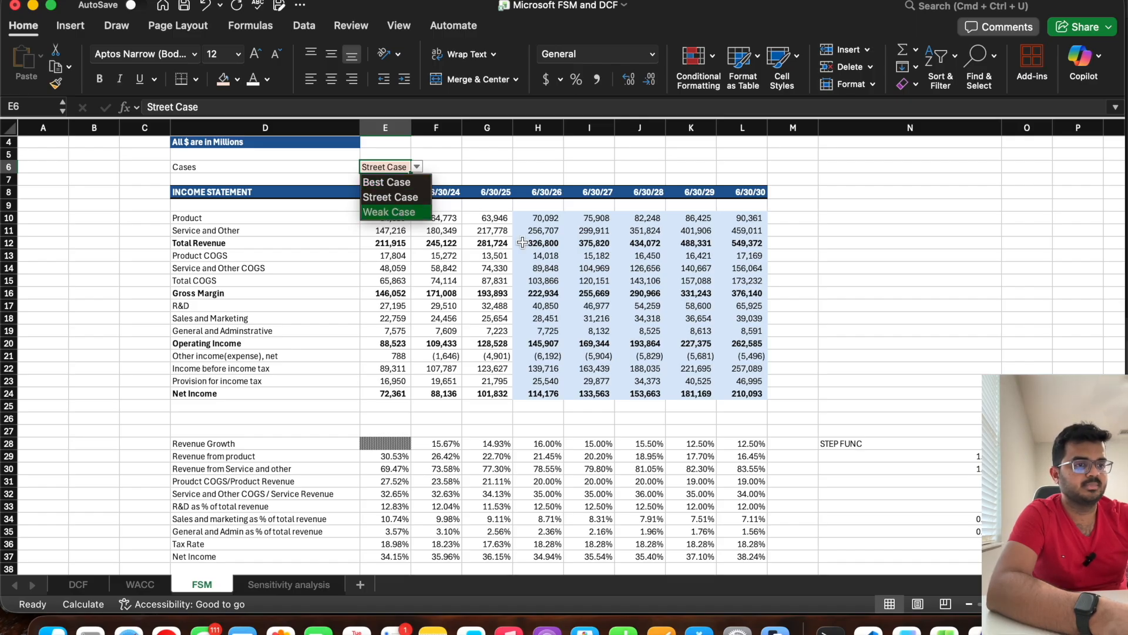
key(Escape)
click(539, 392)
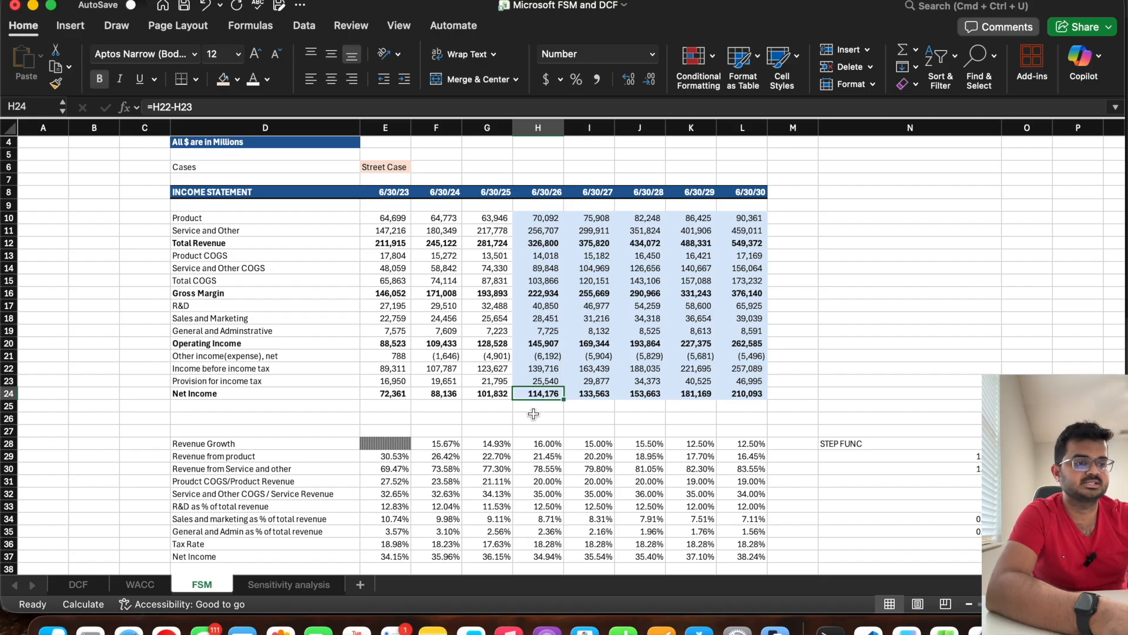
Step: Set the Cases cell E6 to Best Case and check Net Income for 6/30/26
click(383, 169)
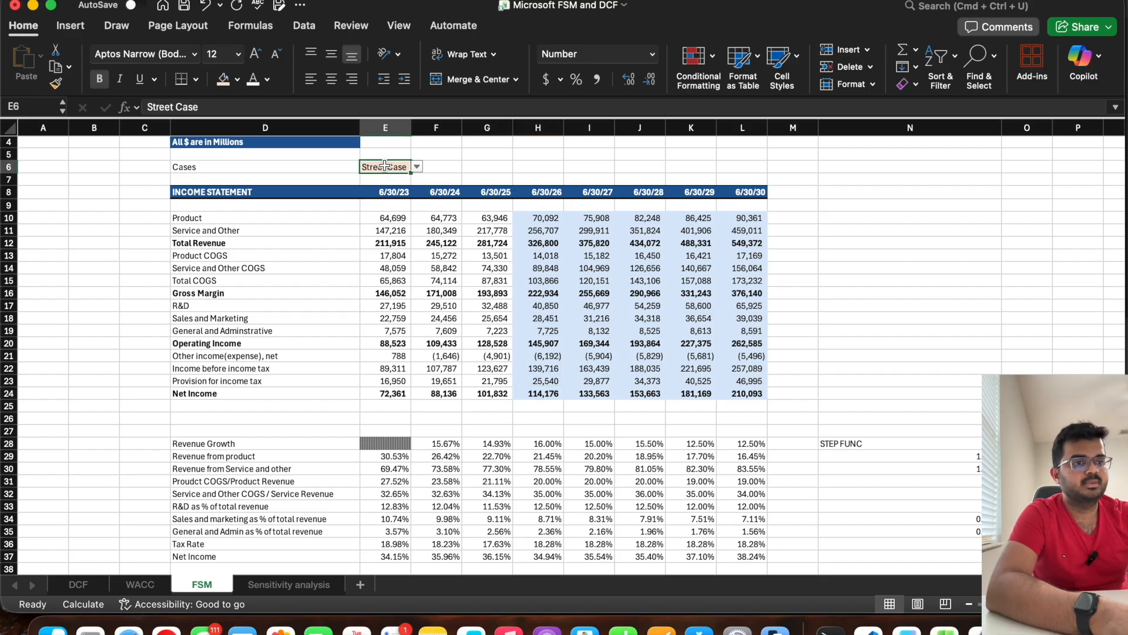
click(416, 167)
click(400, 183)
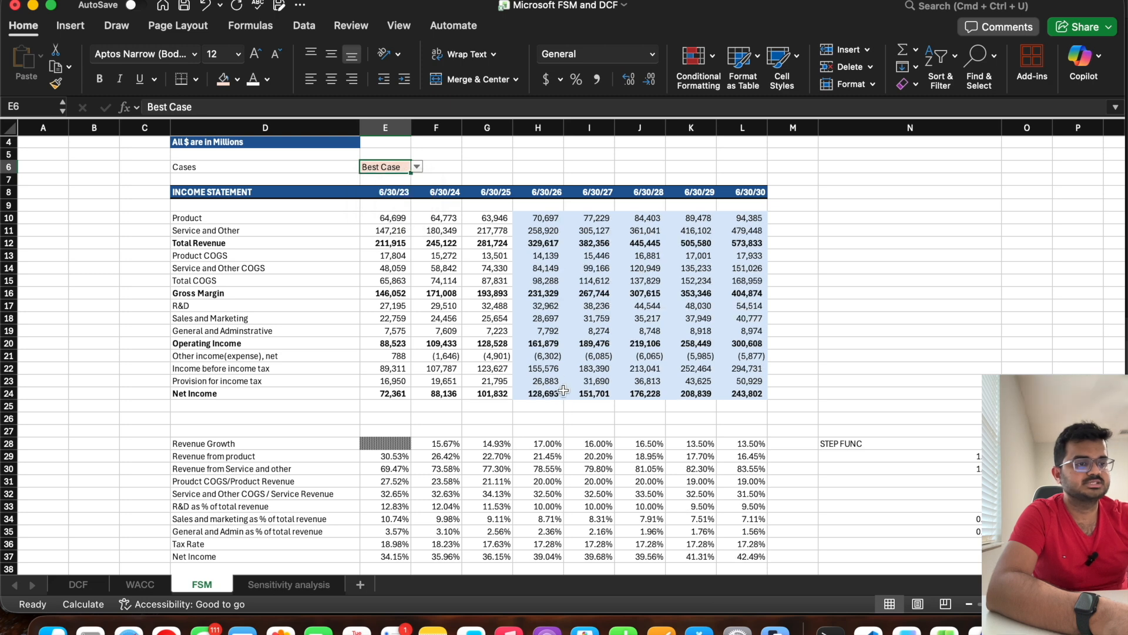
click(537, 394)
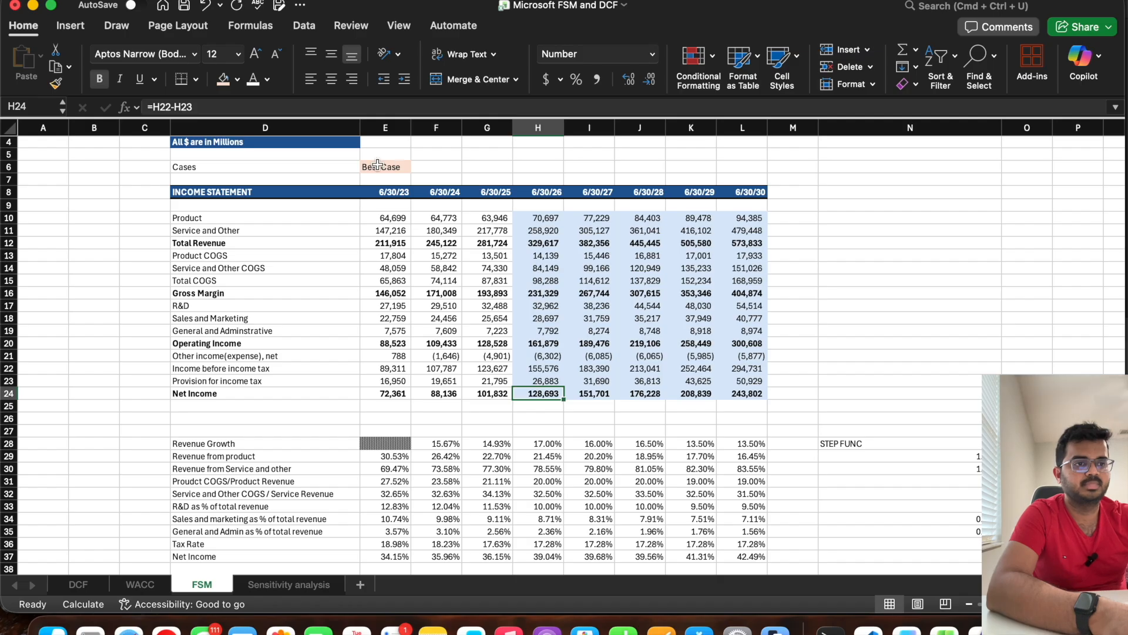
Step: Switch the Cases cell E6 to Weak Case
click(398, 169)
click(417, 168)
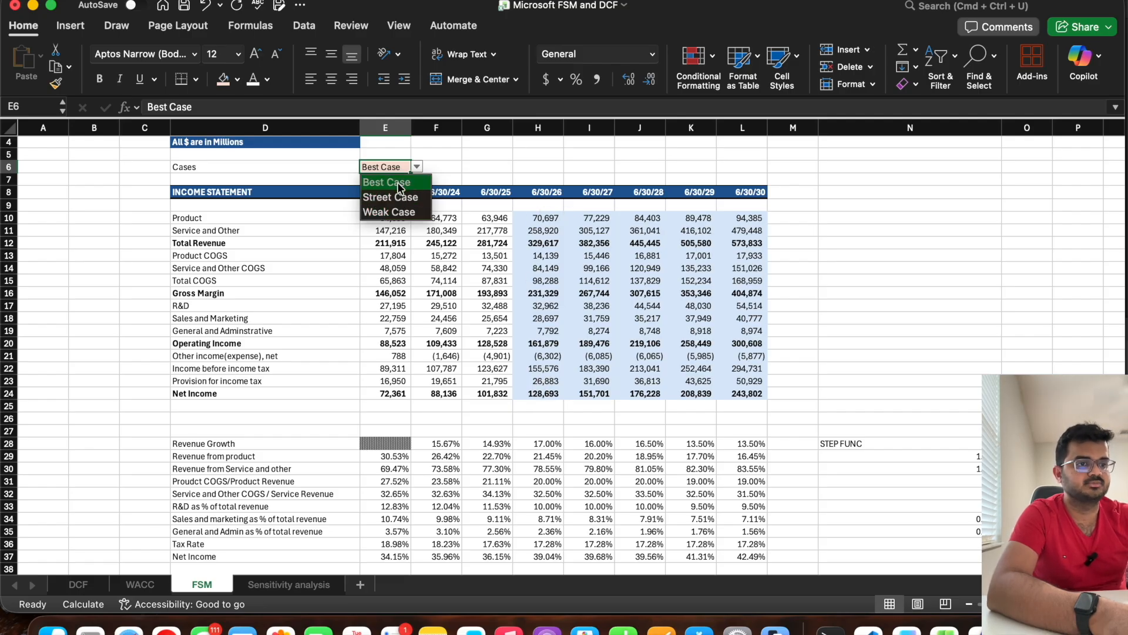
click(399, 213)
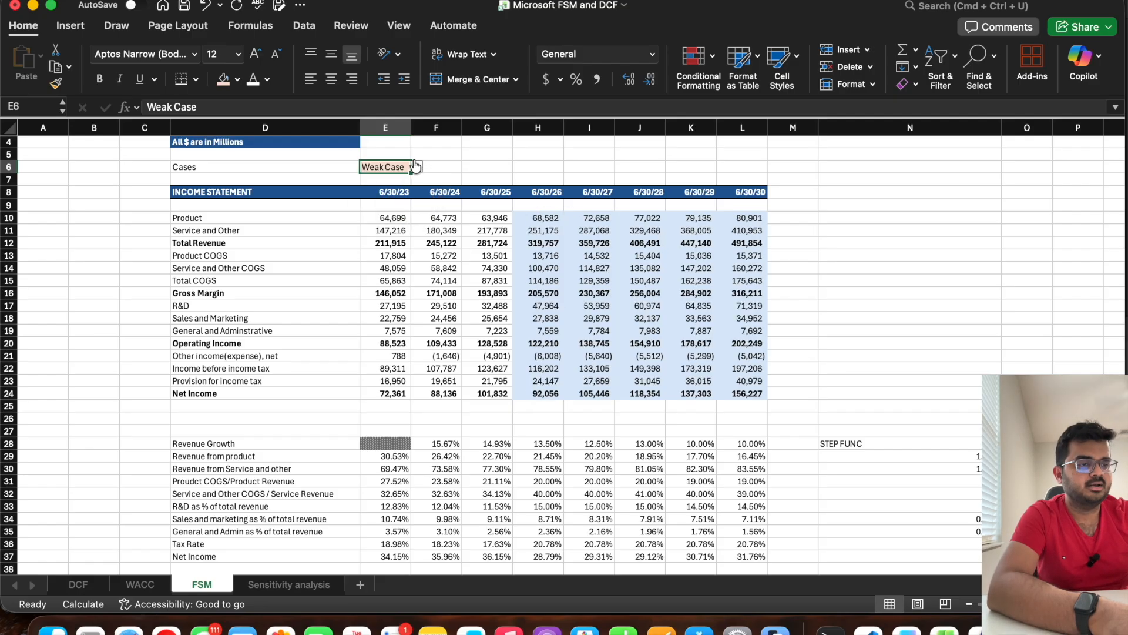
Step: Set the Cases cell E6 to Street Case and check the 6/30/27 Operating Income
click(419, 169)
click(393, 201)
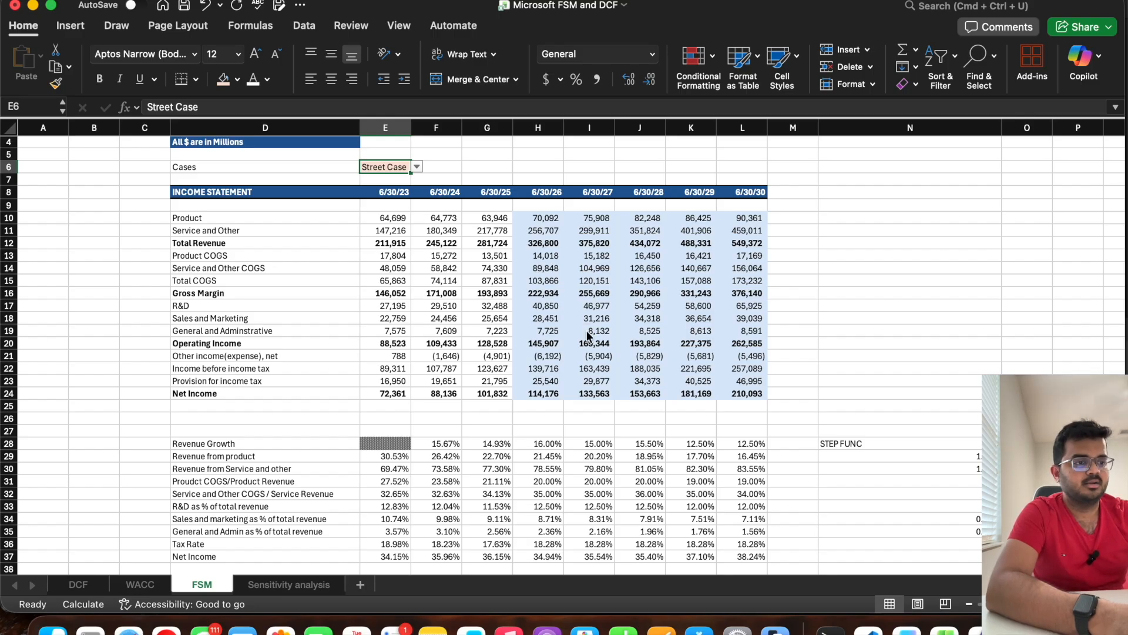
click(572, 346)
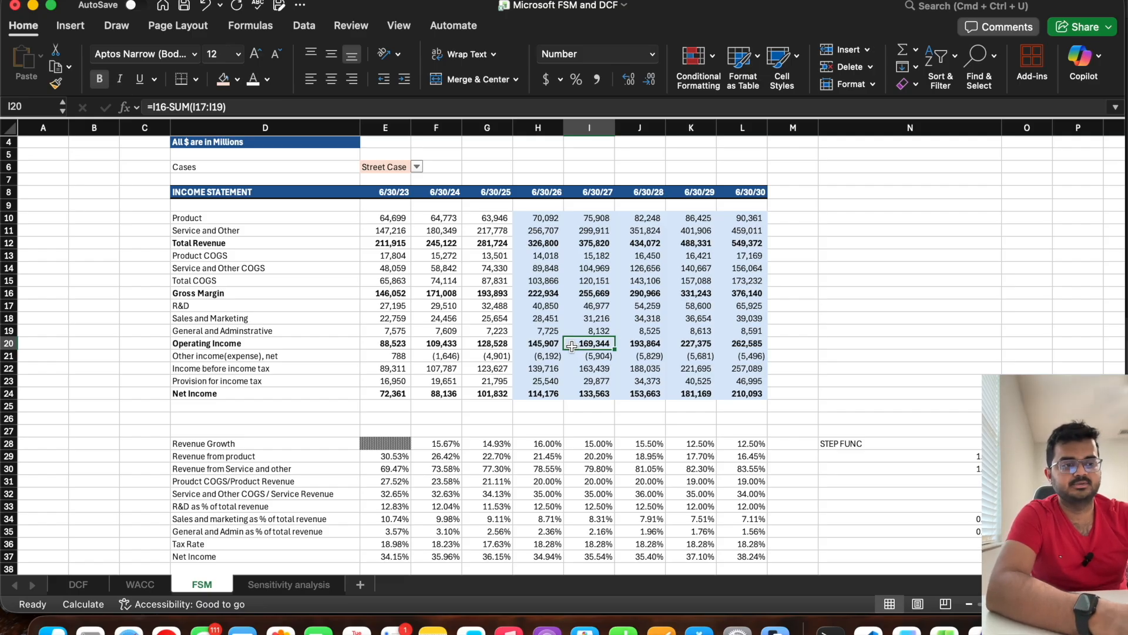
Step: Open the DCF sheet and highlight the Unlevered Free Cash Flow row across the projection years
click(78, 583)
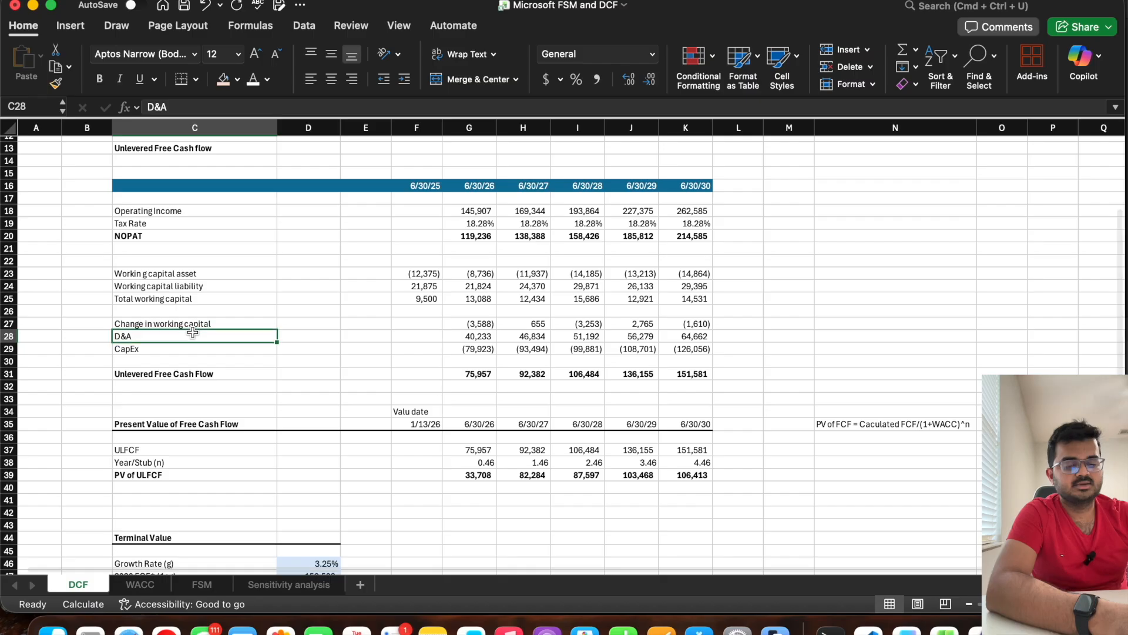
click(200, 374)
drag(669, 374, 194, 377)
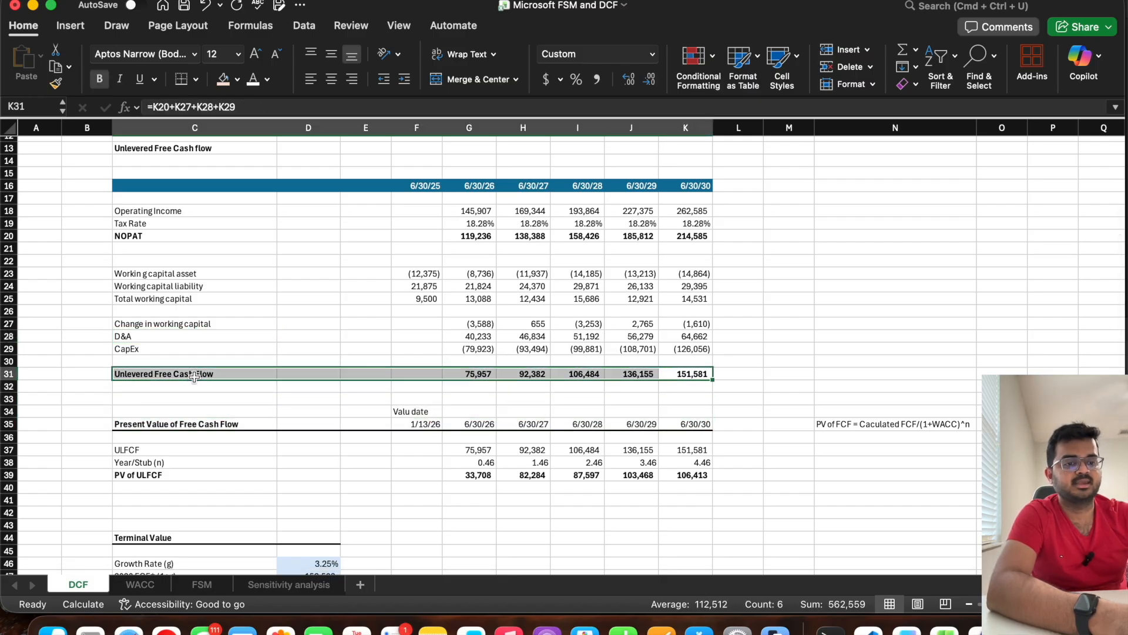
Step: Examine the cash flow components on the DCF sheet: CapEx, D&A, Change in working capital and NOPAT
click(177, 345)
drag(170, 347, 168, 324)
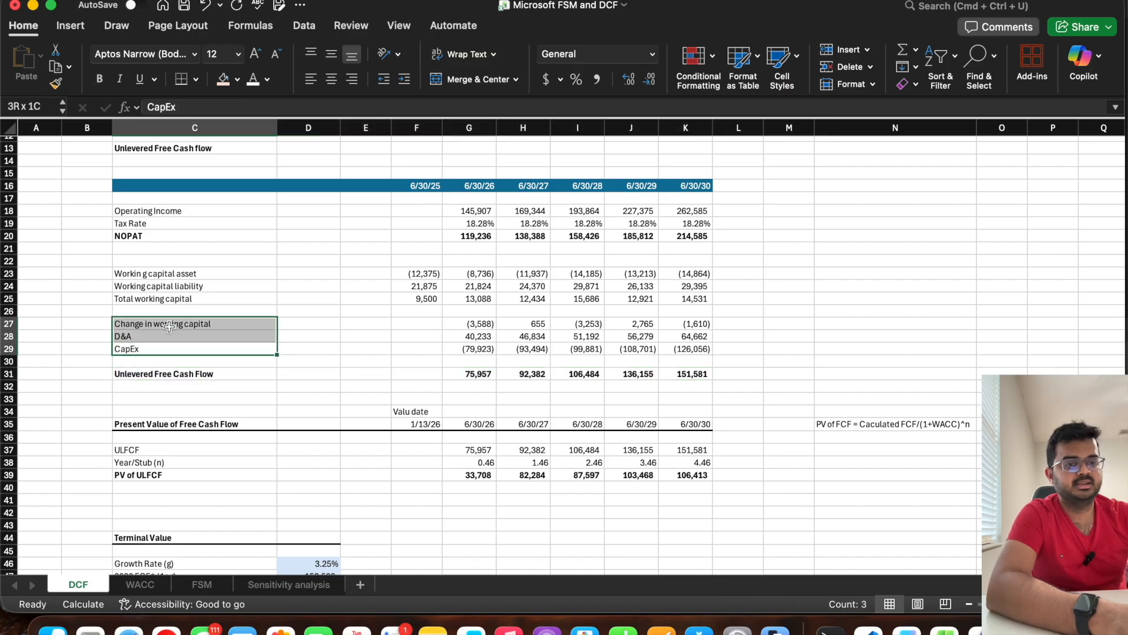
click(139, 348)
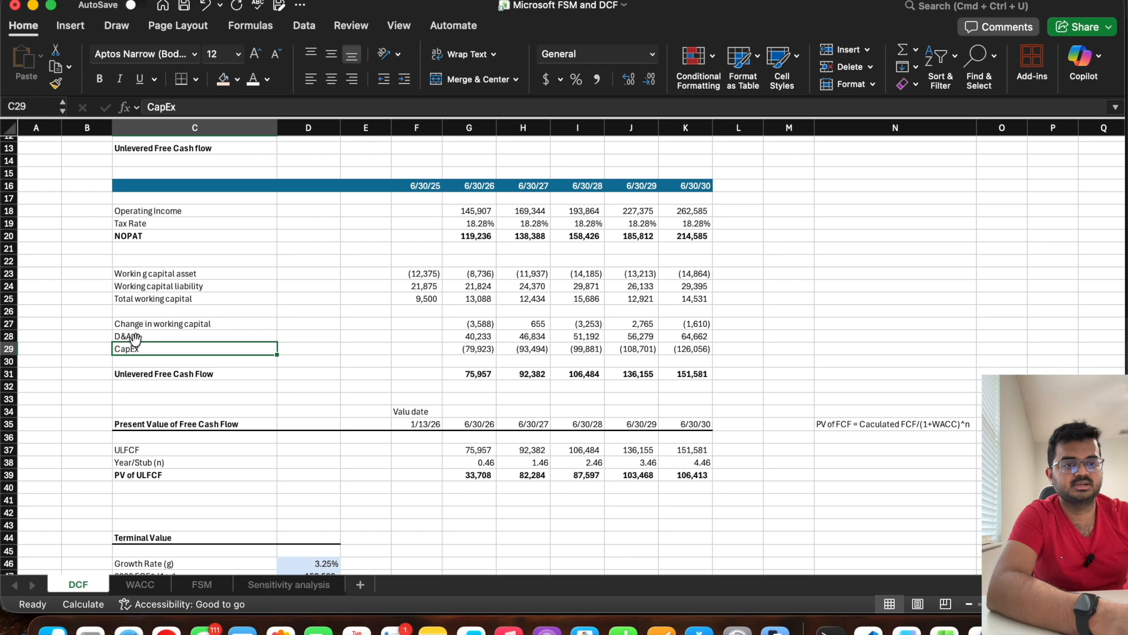
click(135, 336)
key(Up)
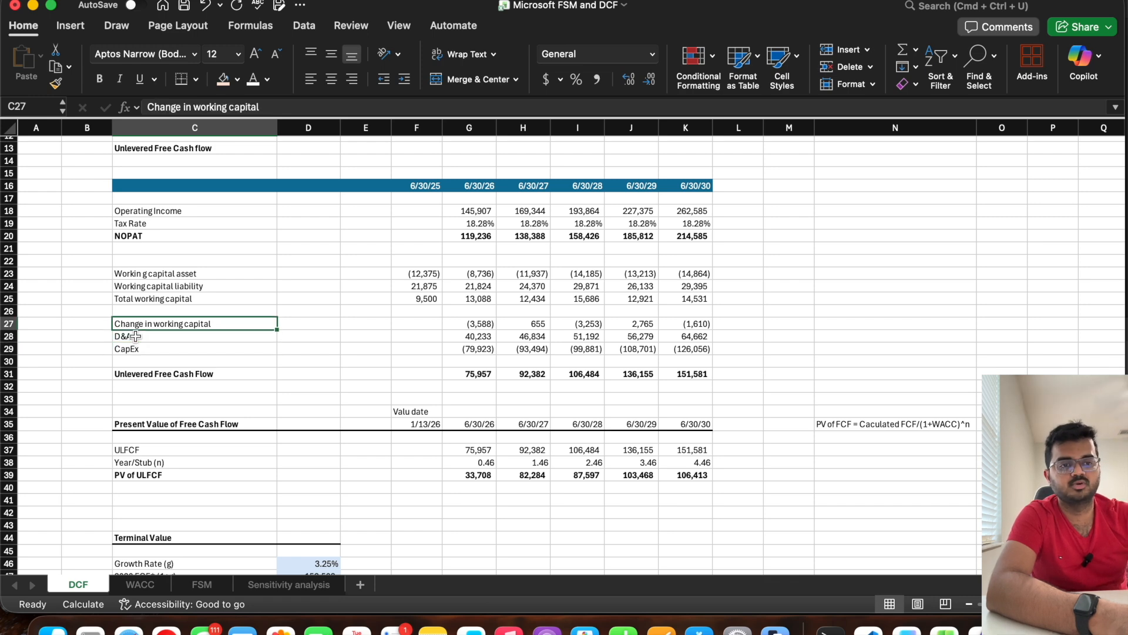
click(147, 236)
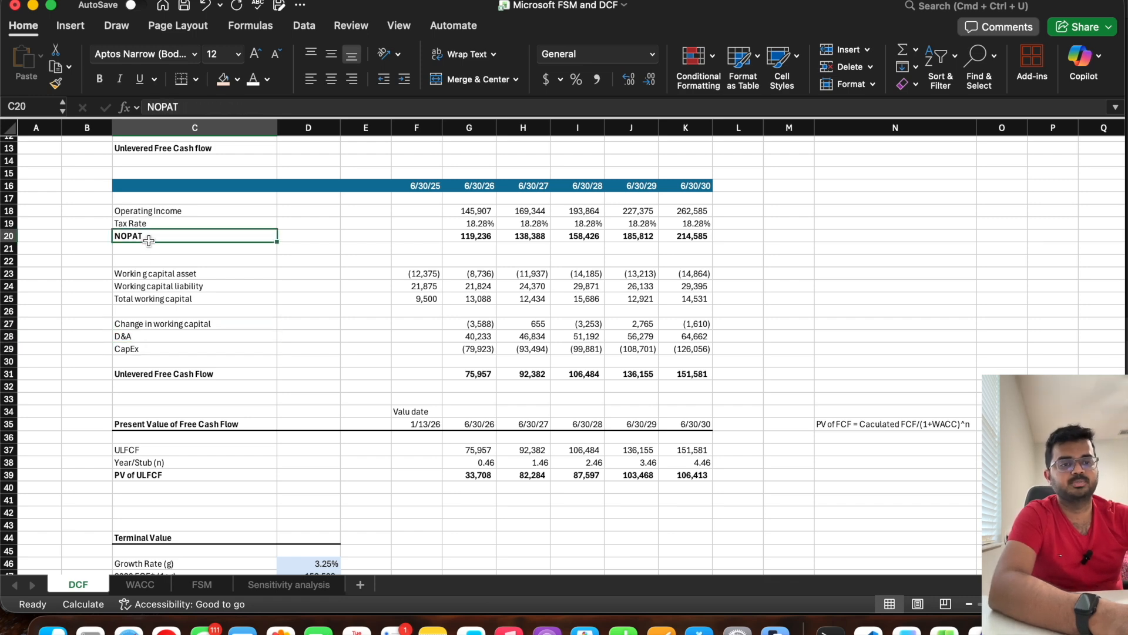
Step: Return to the FSM sheet and select the Cases cell E6
click(202, 585)
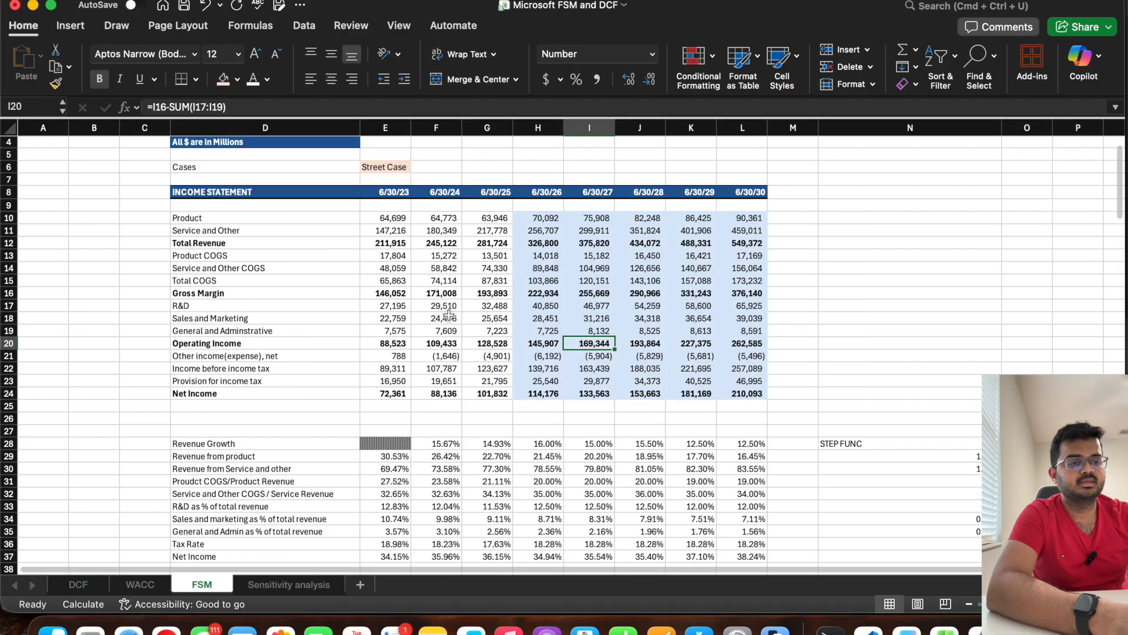
click(385, 164)
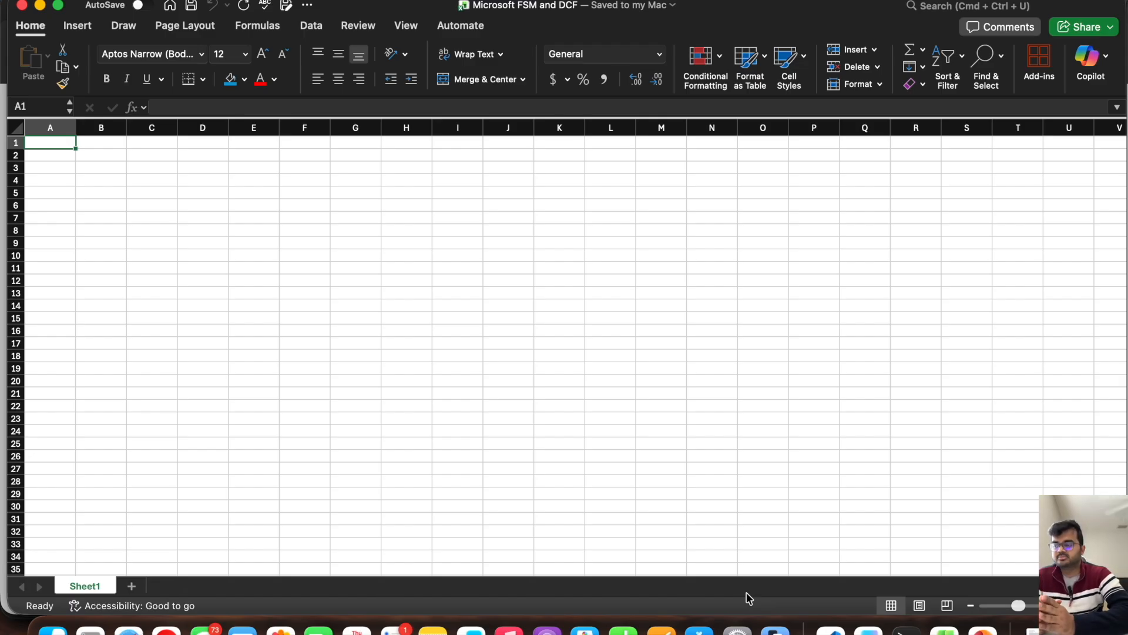
Step: Switch to Chrome and open Microsoft's SEC Filings - Investor Relations page from the Google search results
click(3, 455)
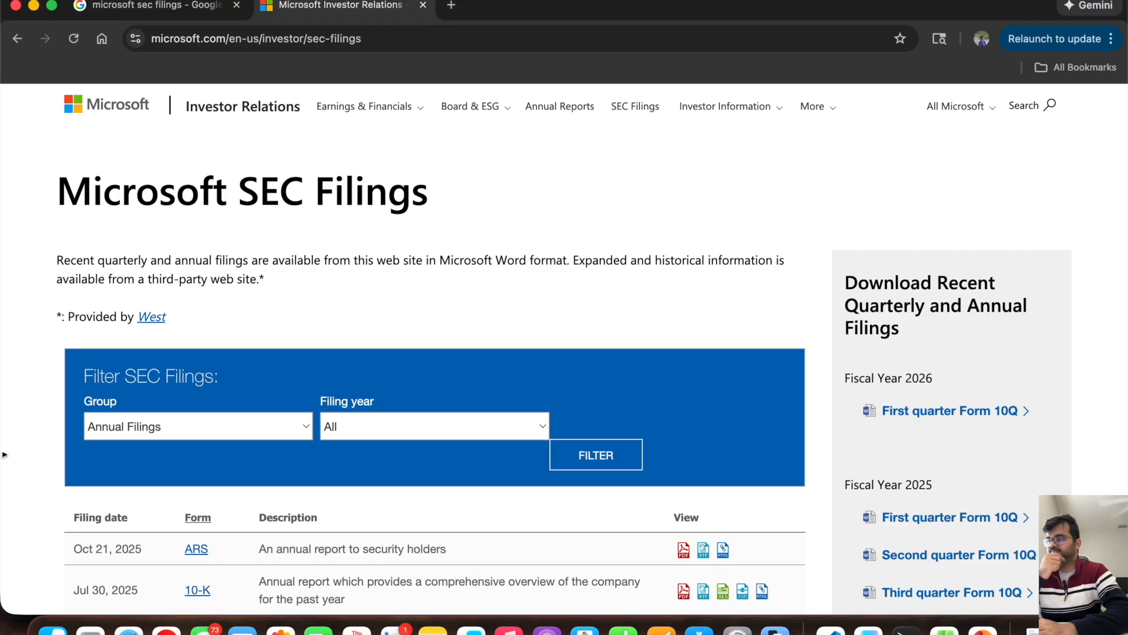
click(135, 11)
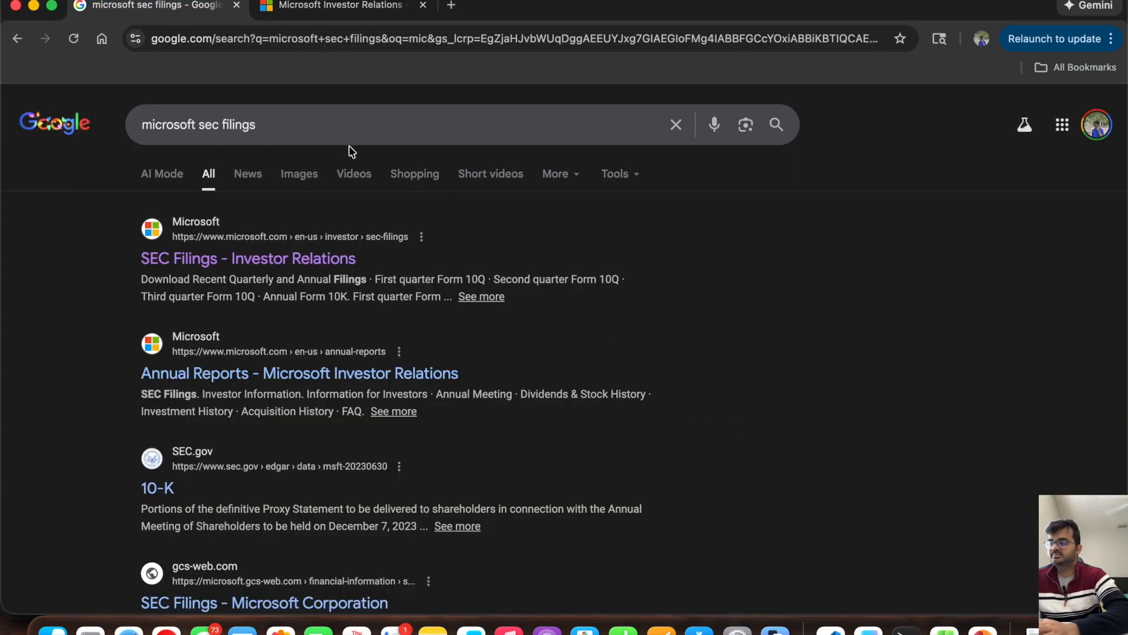
super+click(276, 258)
click(350, 10)
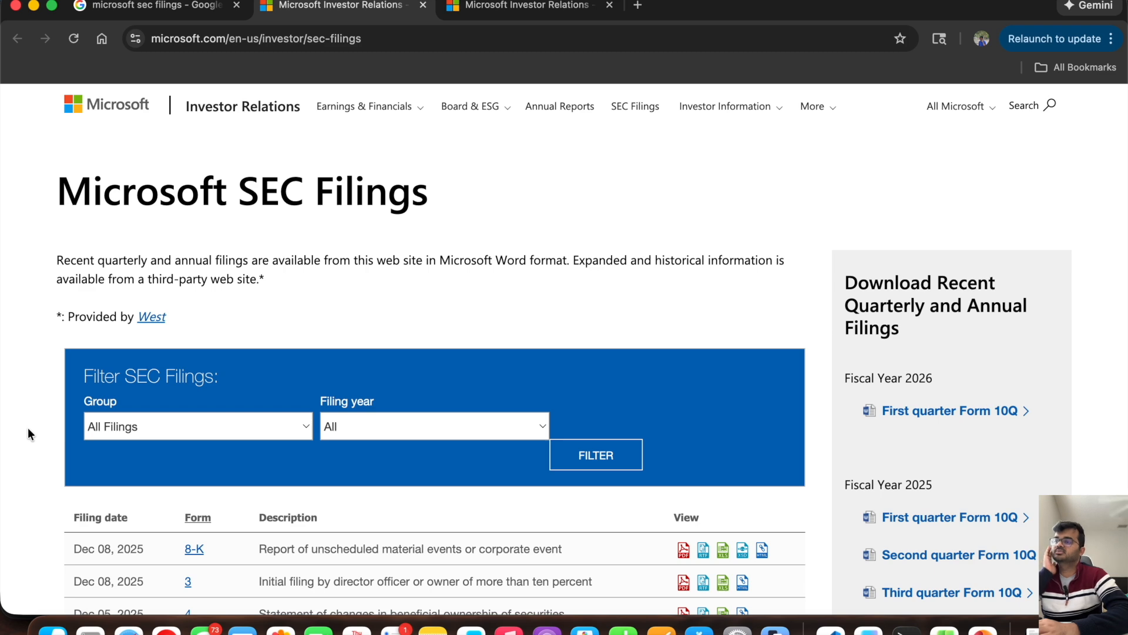
Step: Filter the Microsoft SEC filings list by the Annual Filings group
scroll(28, 434, down, 3)
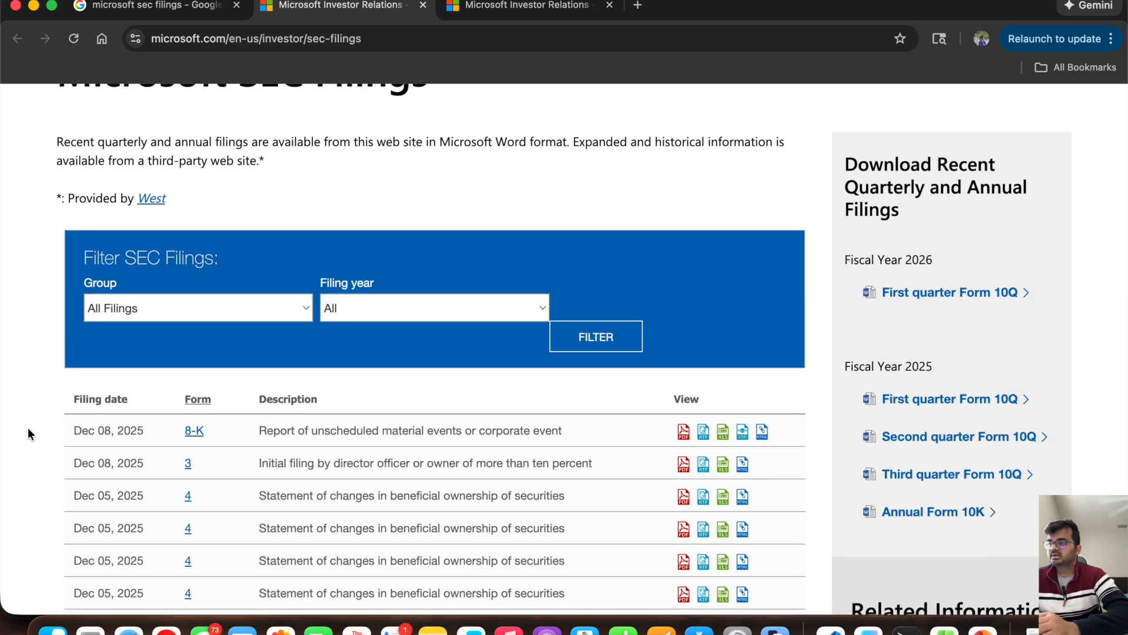
click(162, 318)
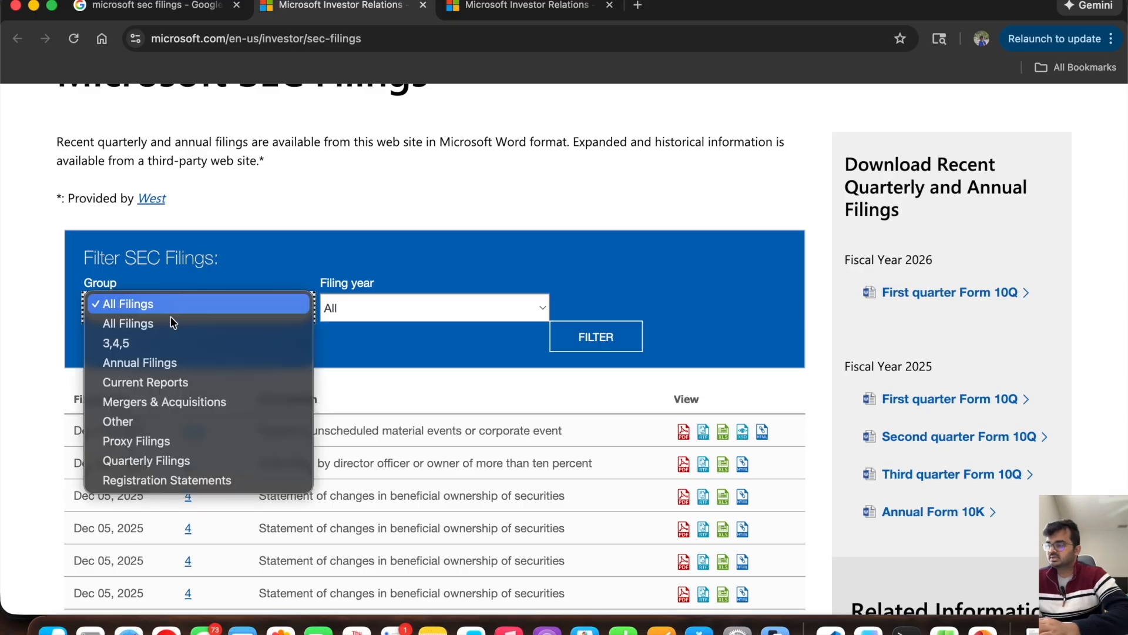
click(160, 362)
click(599, 343)
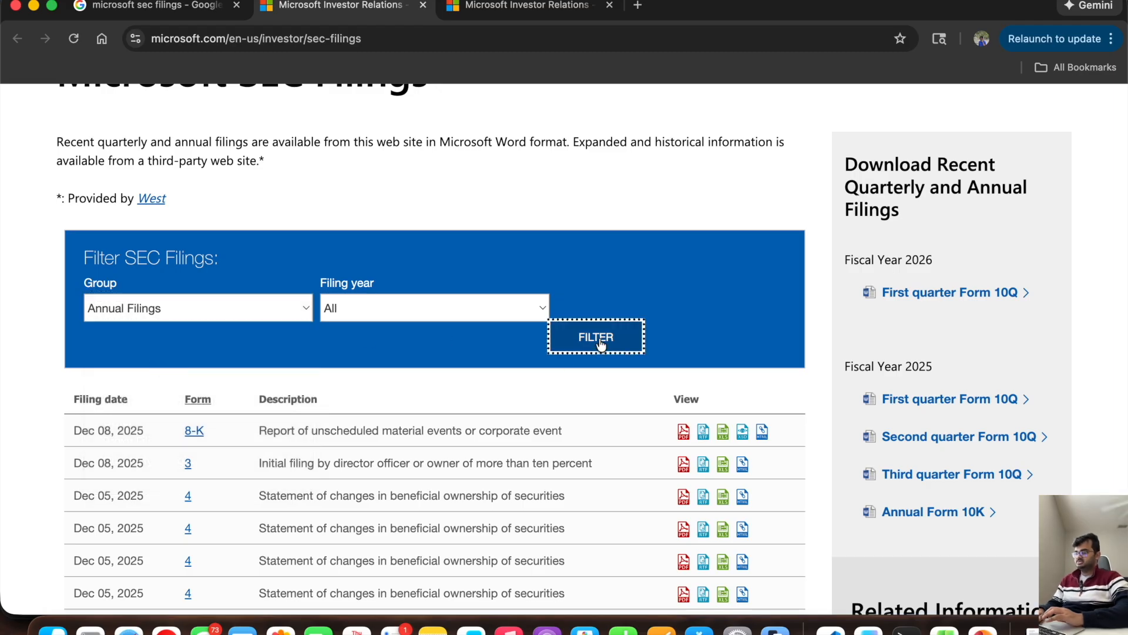
Step: Open the PDF version of the 10-K filed Jul 30, 2025
scroll(23, 412, down, 3)
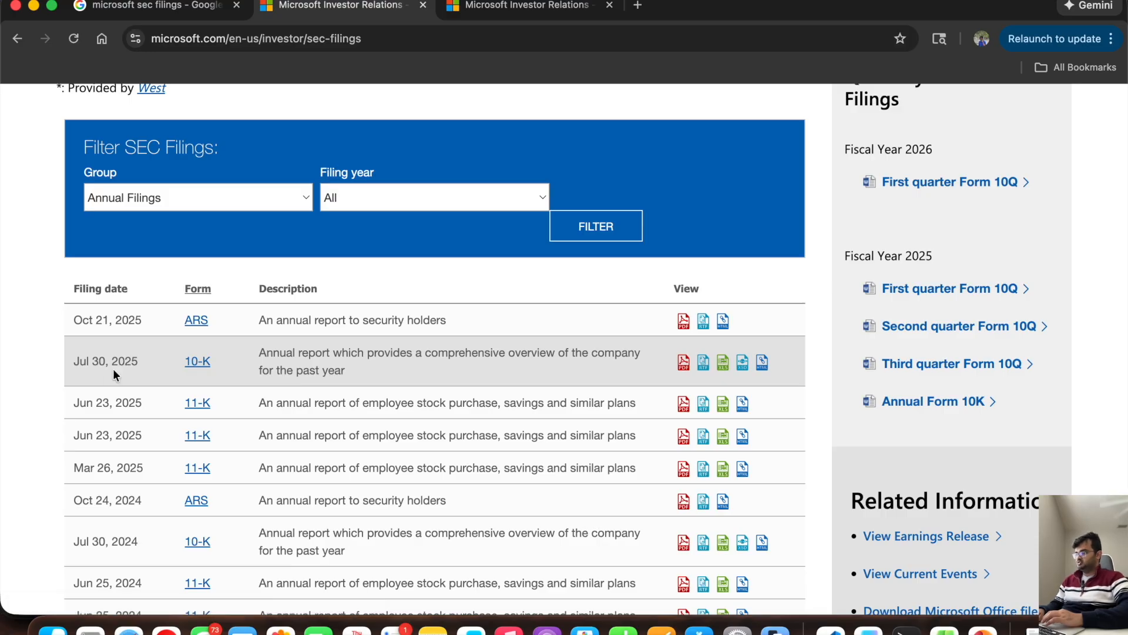
super+click(683, 363)
click(489, 8)
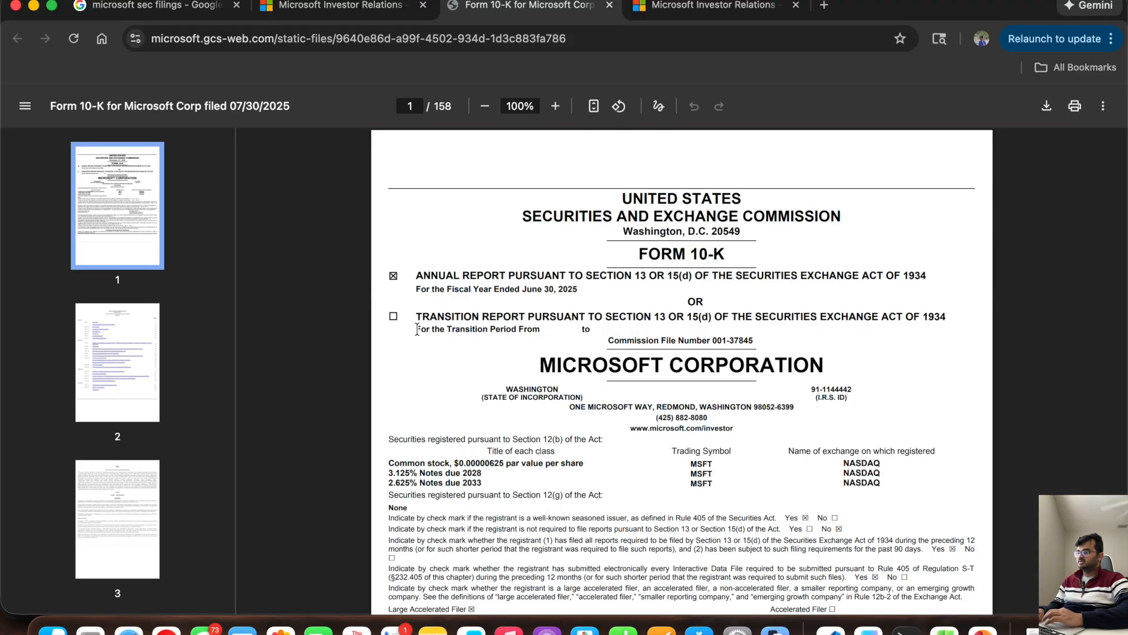
Step: Enlarge the Form 10-K to 110%, review its cover page and highlight the fiscal year ended line
click(555, 106)
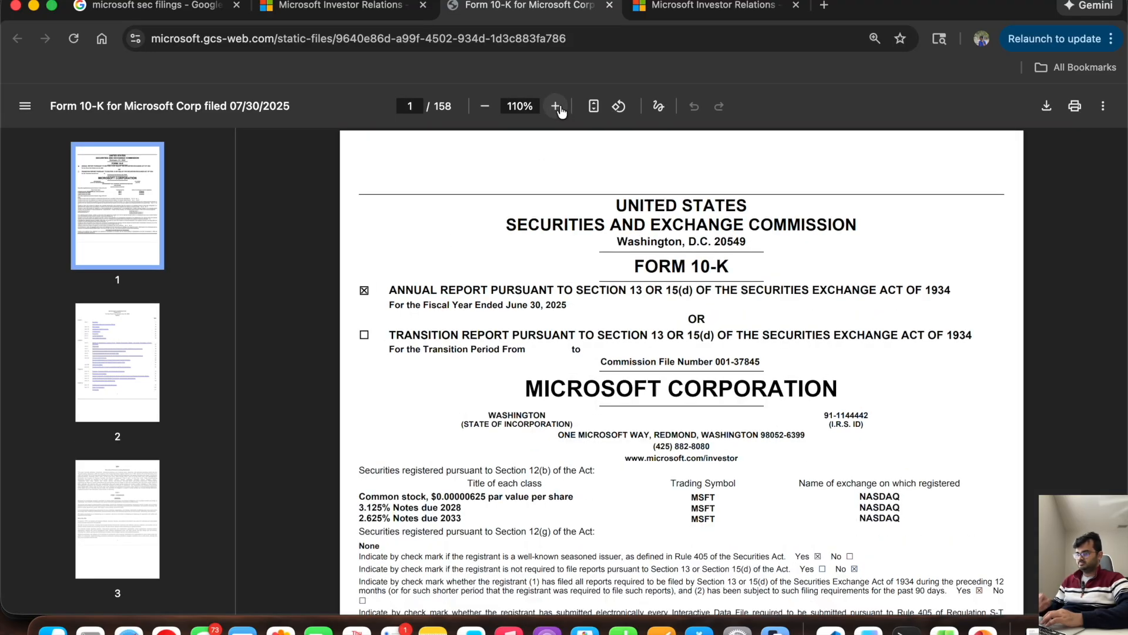
scroll(525, 369, down, 1)
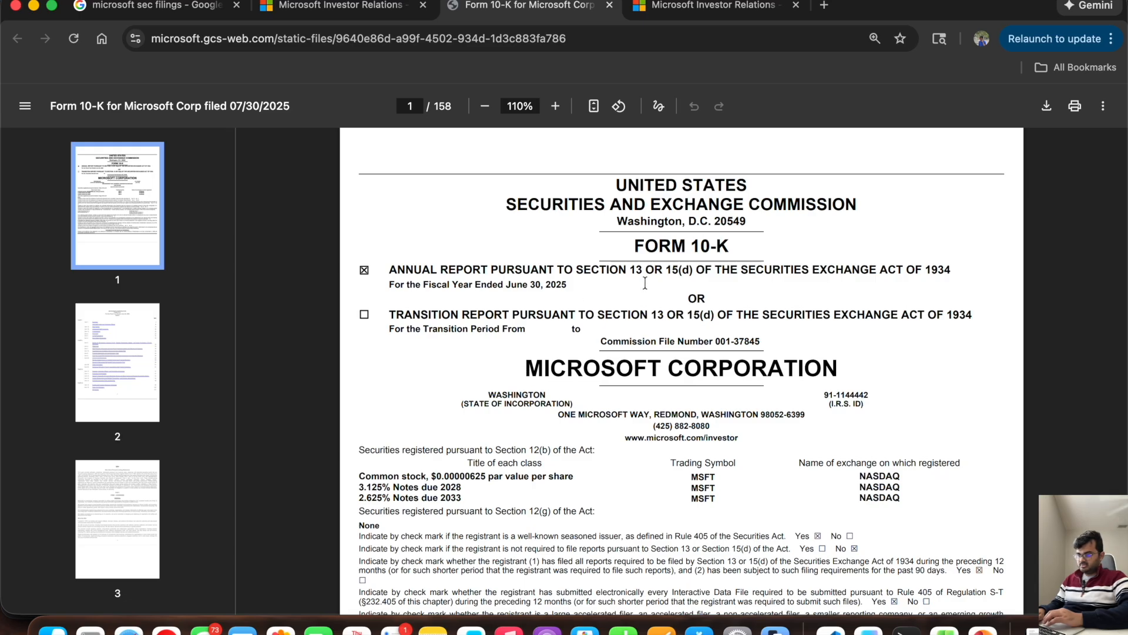
scroll(686, 278, down, 10)
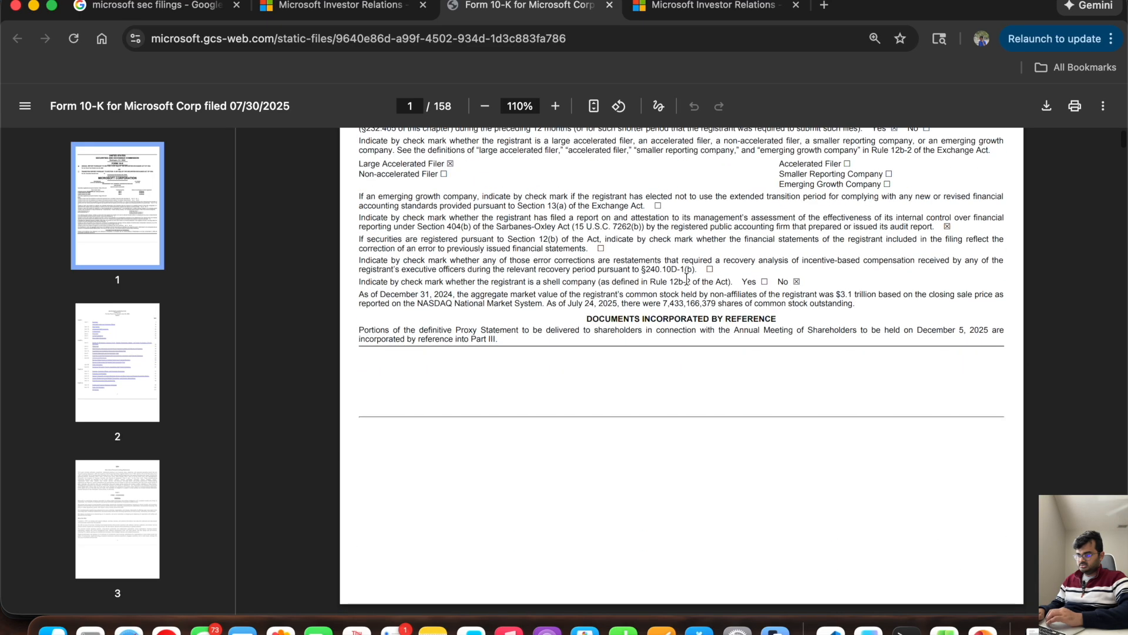
scroll(635, 266, up, 12)
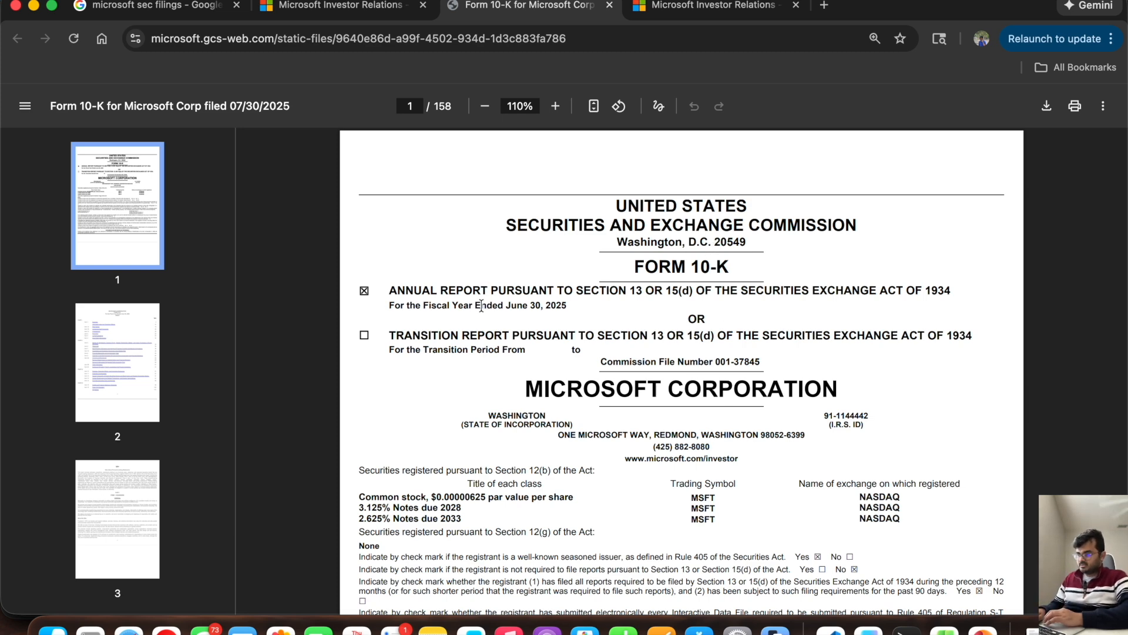
drag(390, 307, 569, 307)
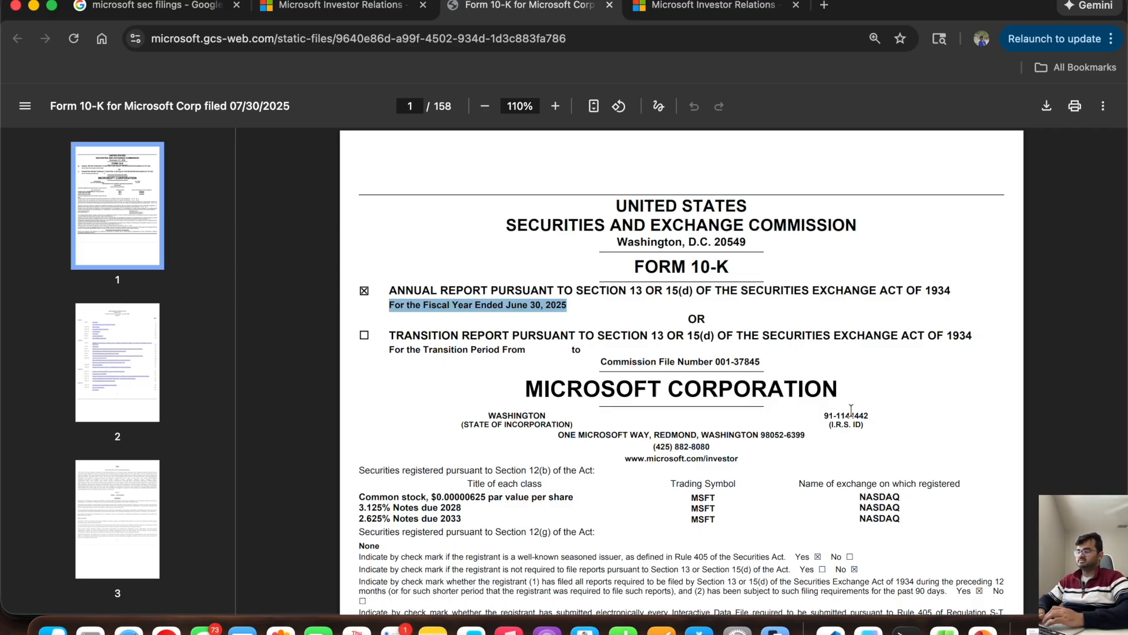
Step: Switch to the blank Excel workbook and enter the fiscal year end date 6/30/2025 in cell E8, consulting the 10-K cover page
click(931, 630)
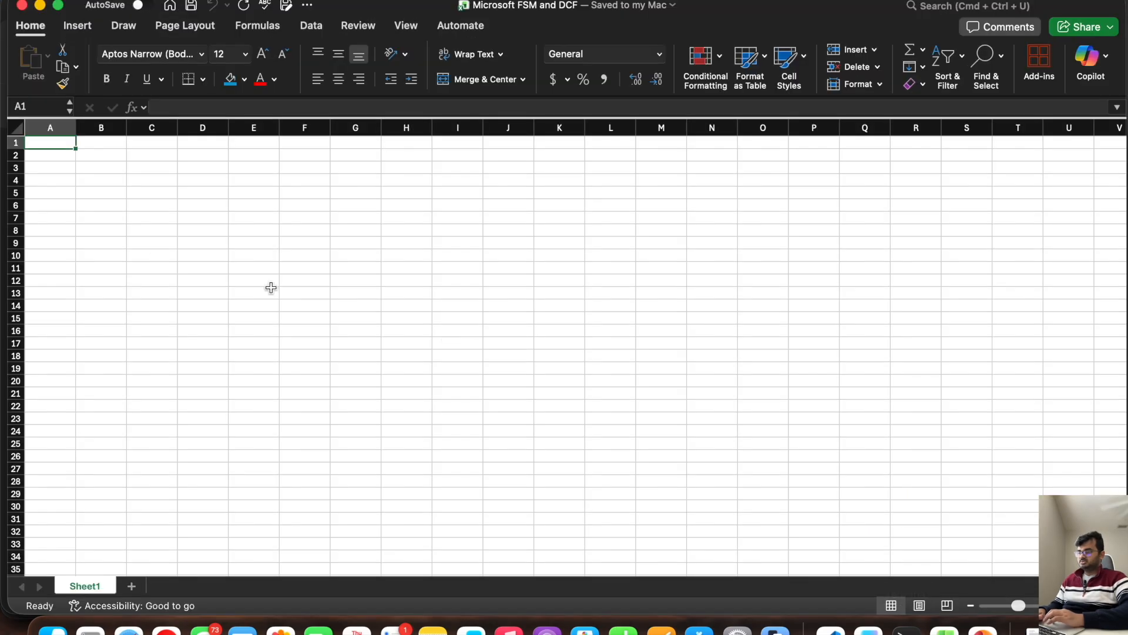
click(101, 229)
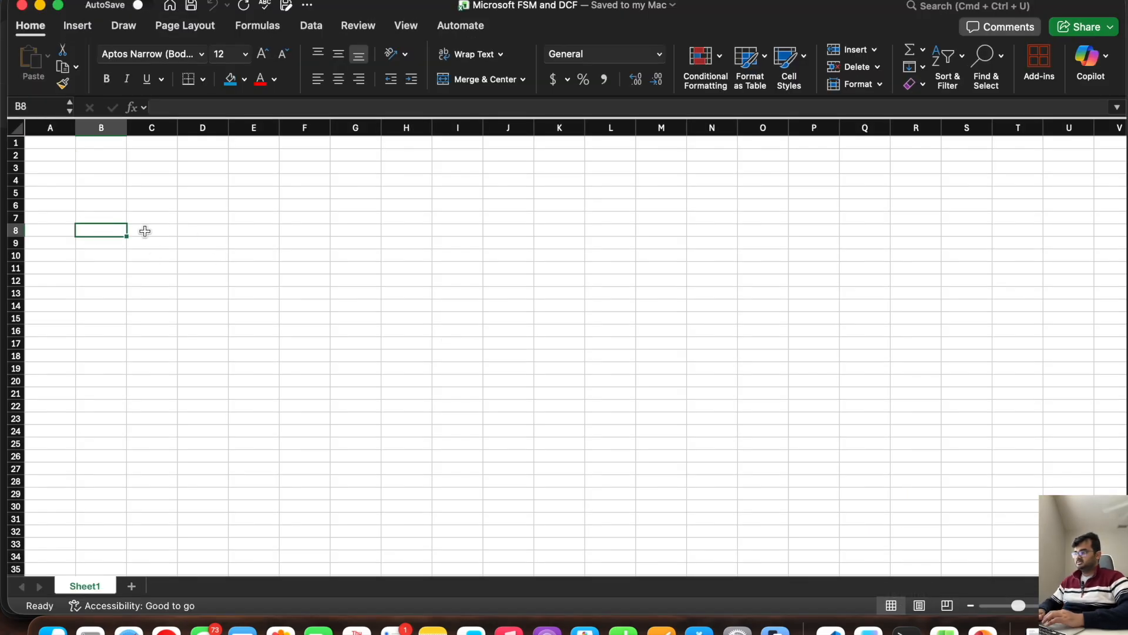
click(144, 231)
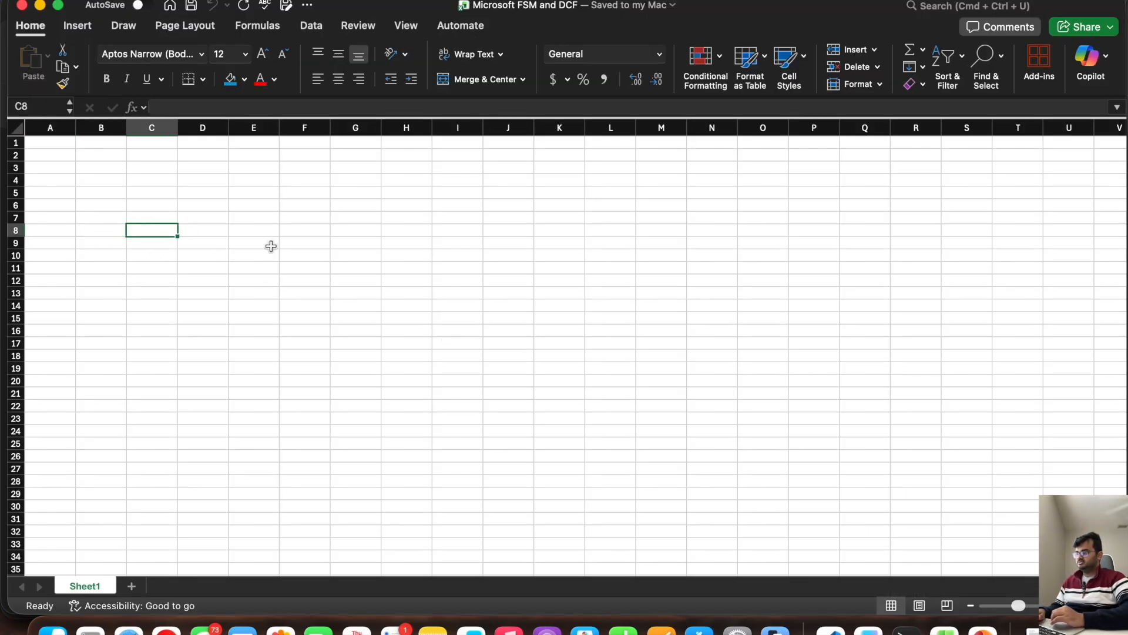
click(262, 231)
click(3, 269)
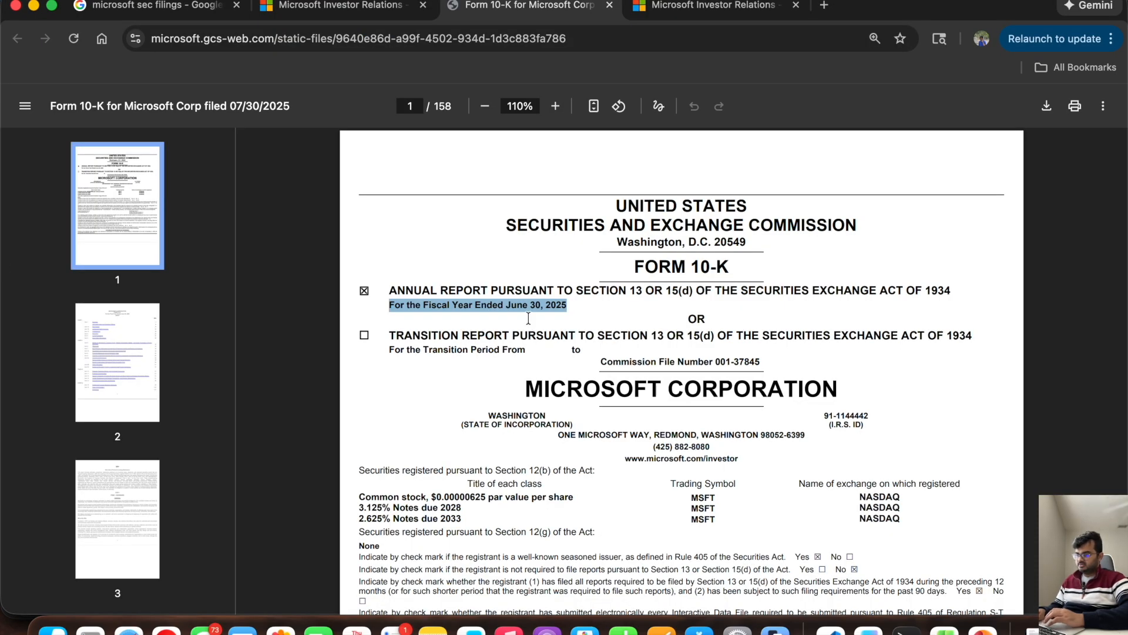
key(super+Tab)
text(6/3)
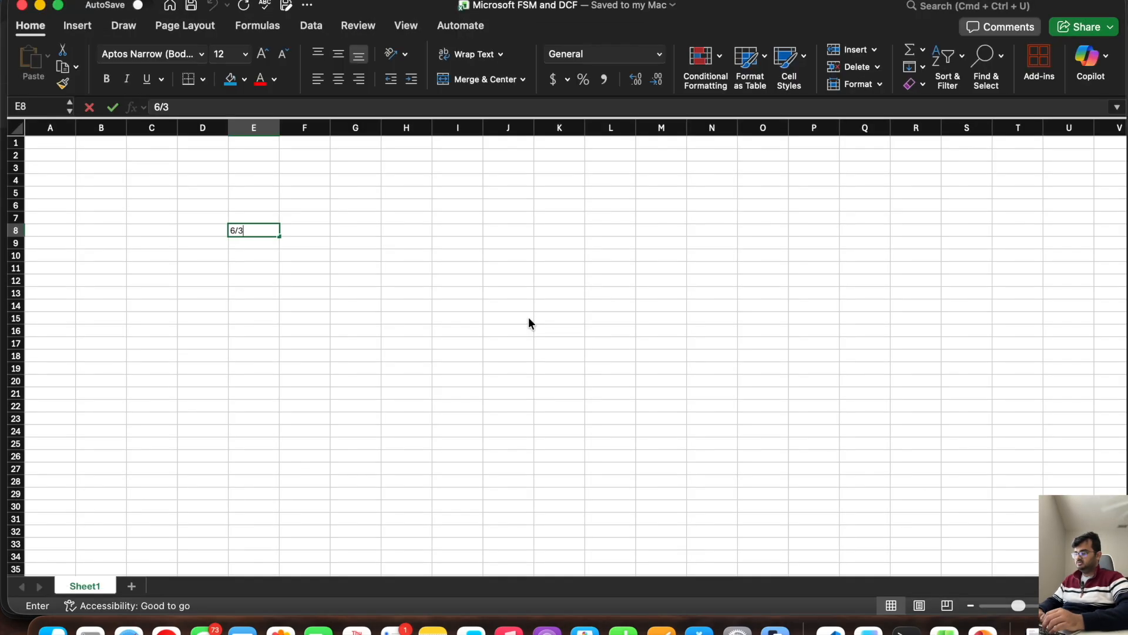
text(0/202)
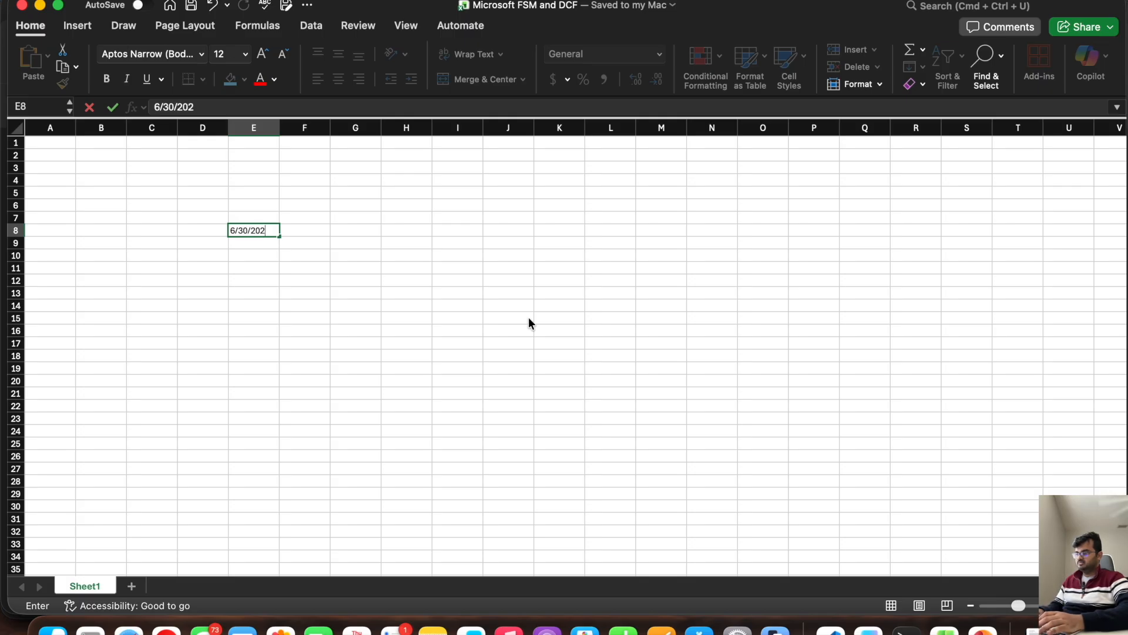
key(BackSpace)
key(BackSpace)
text(5)
key(Tab)
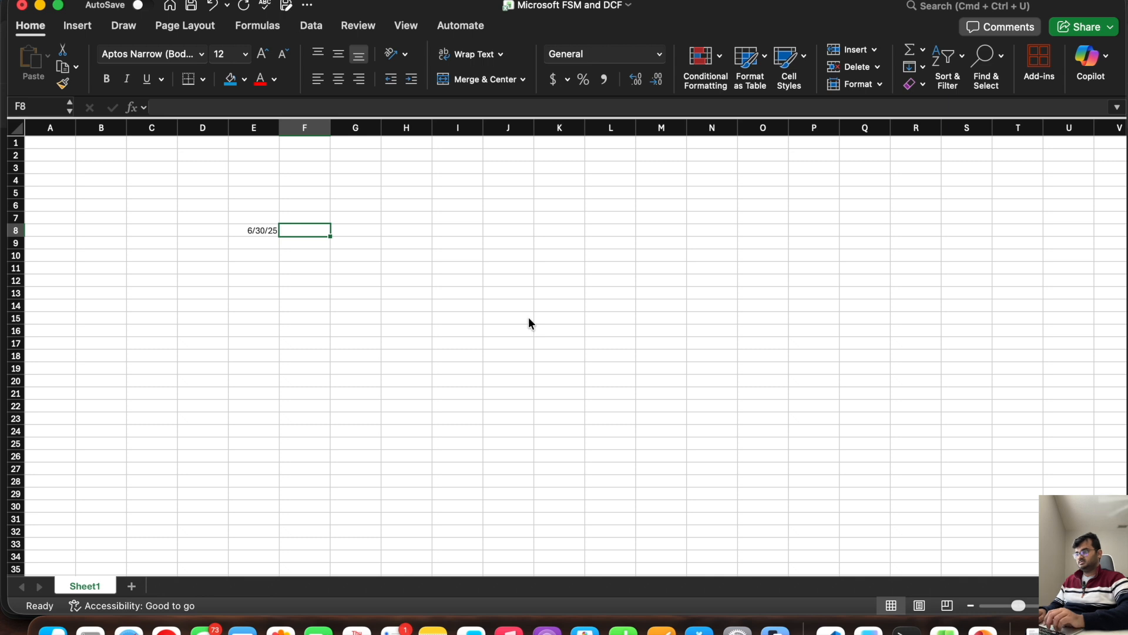
Step: Change the date in cell E8 to 6/30/23
key(Left)
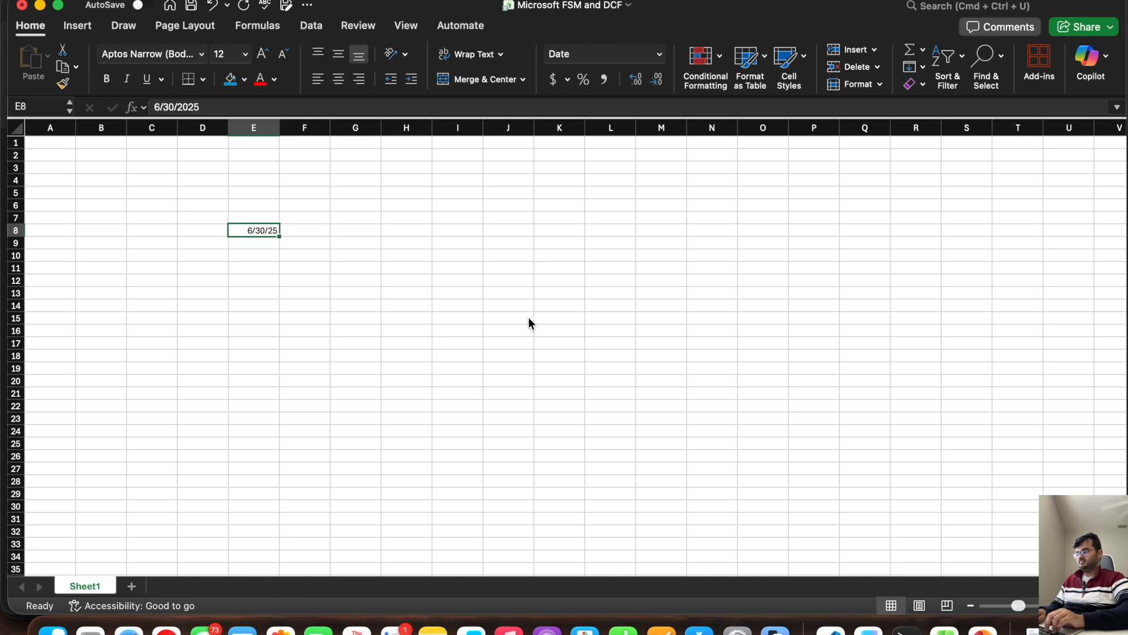
key(Right)
key(Left)
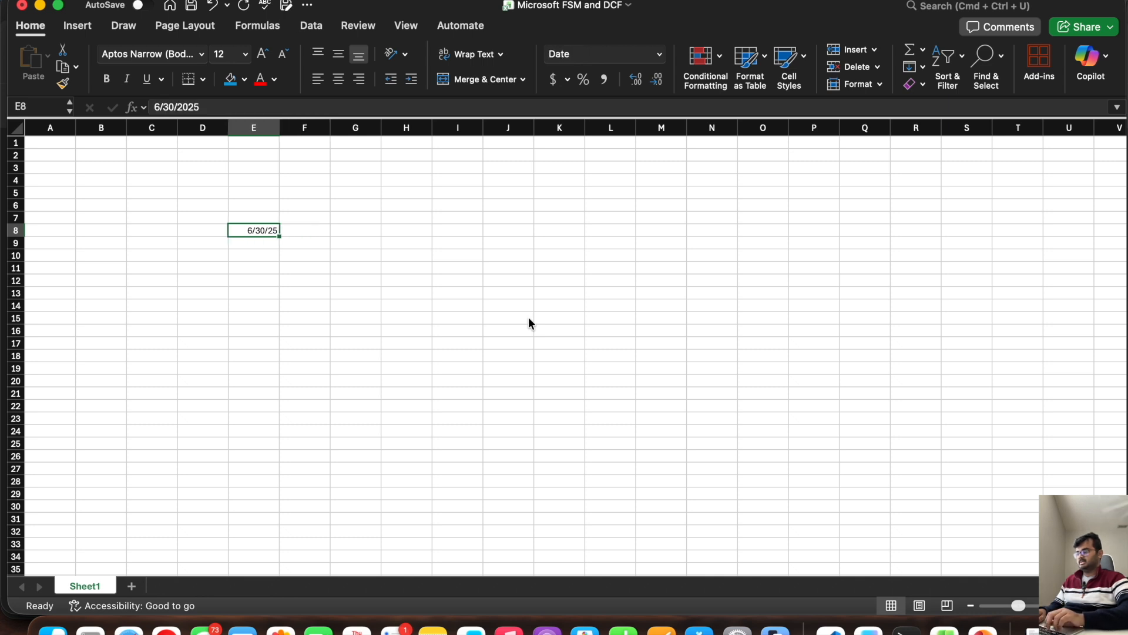
click(227, 107)
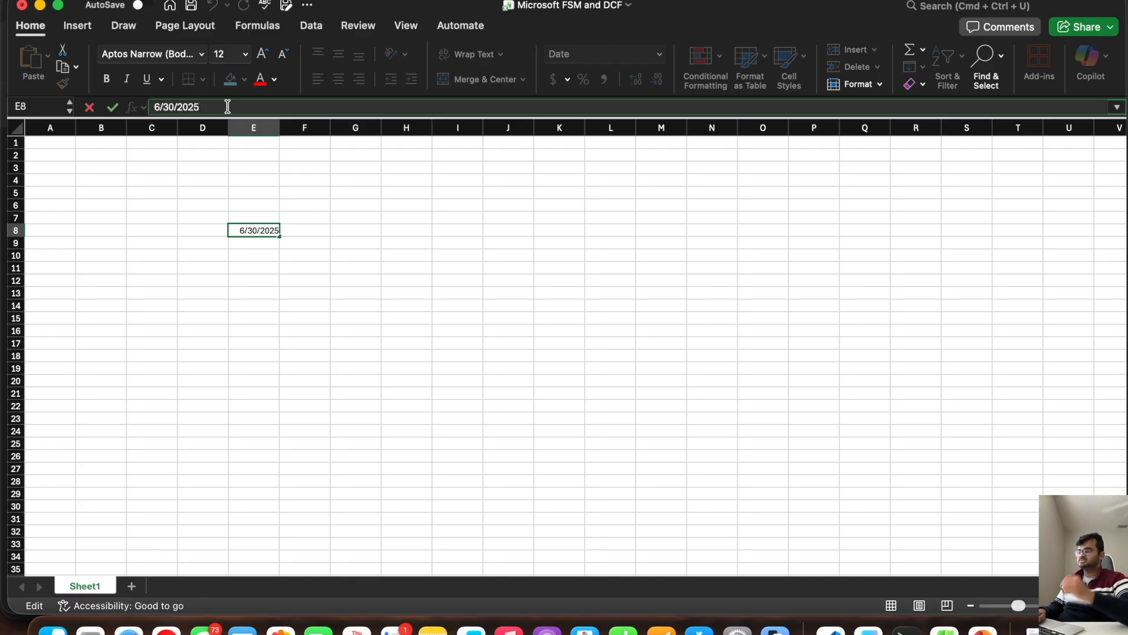
key(Tab)
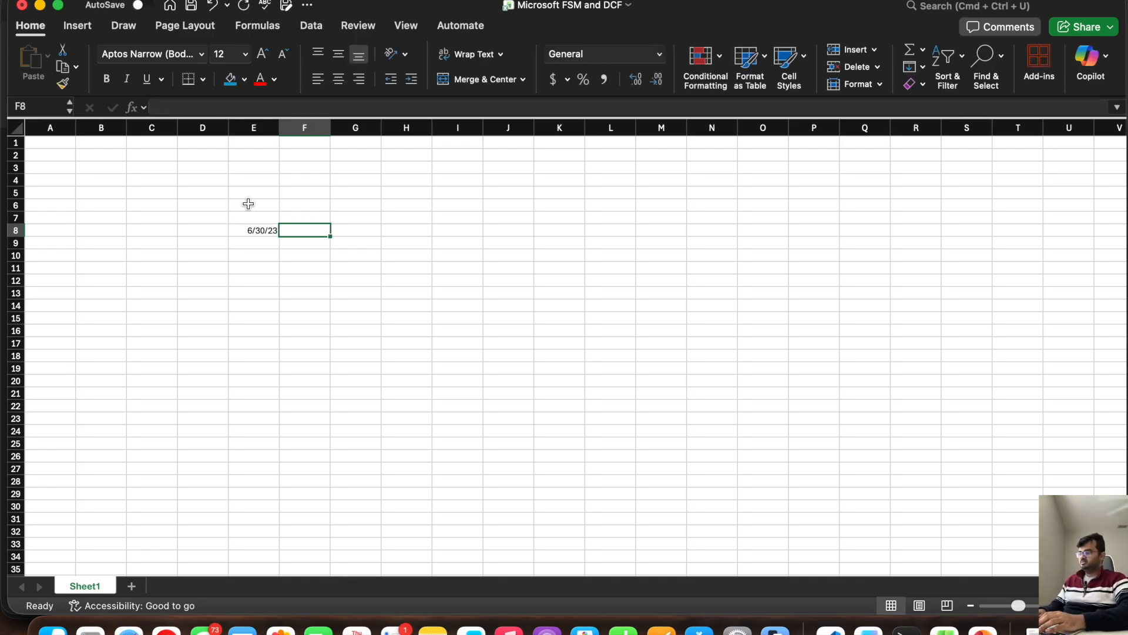
Step: Enter the formula =EOMONTH(E8,12) in cell F8
text(=)
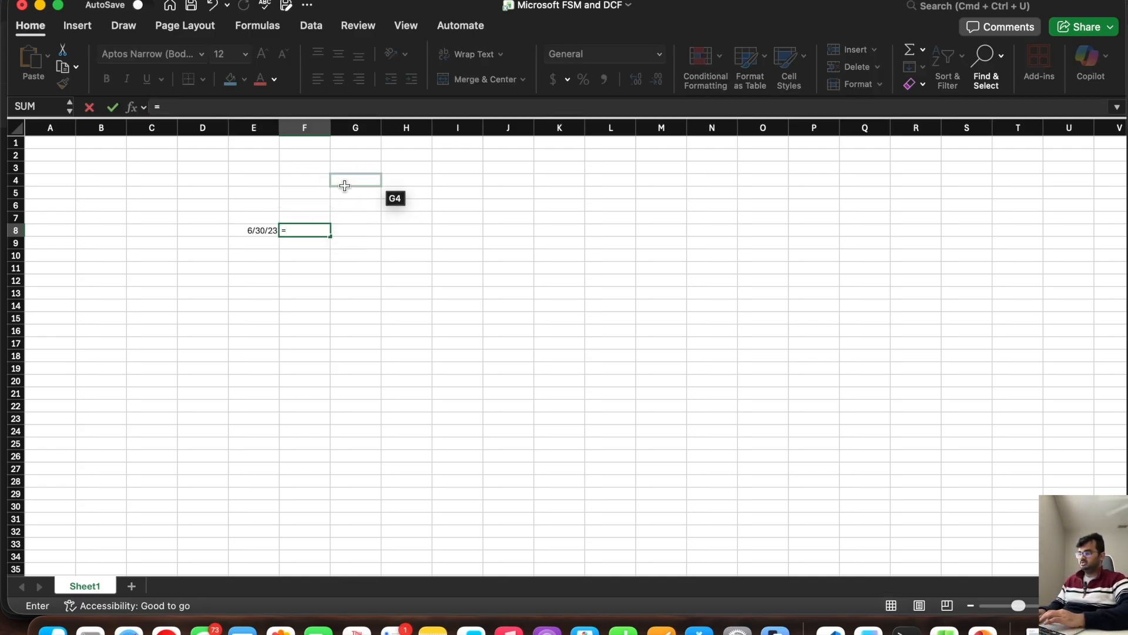
text(EOMO)
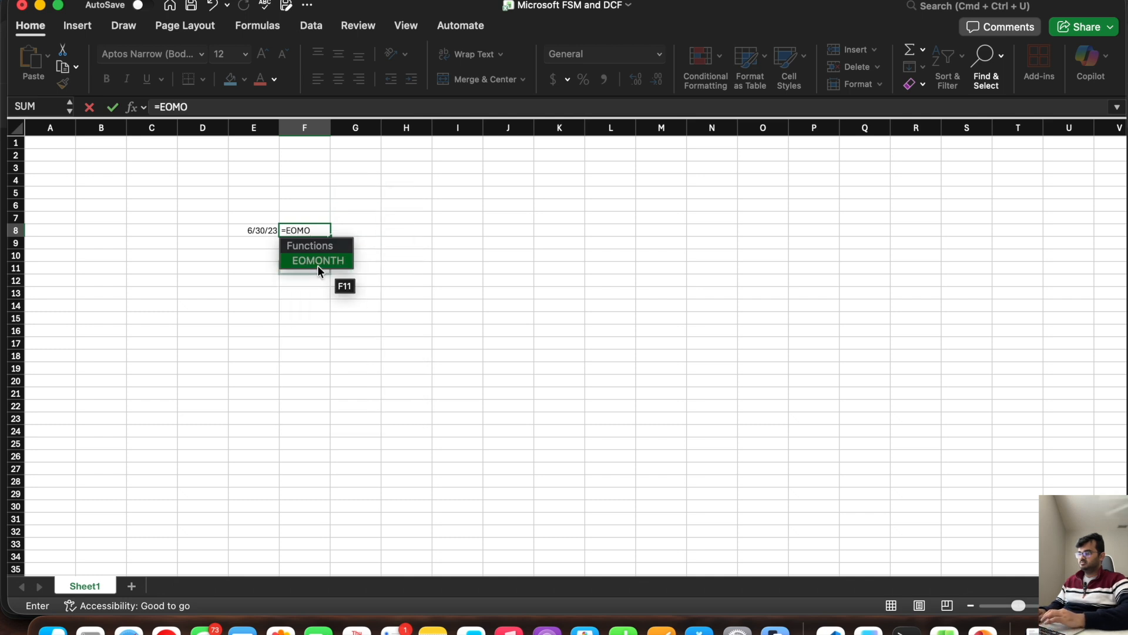
double_click(317, 263)
click(253, 218)
click(255, 230)
text(,12))
key(Return)
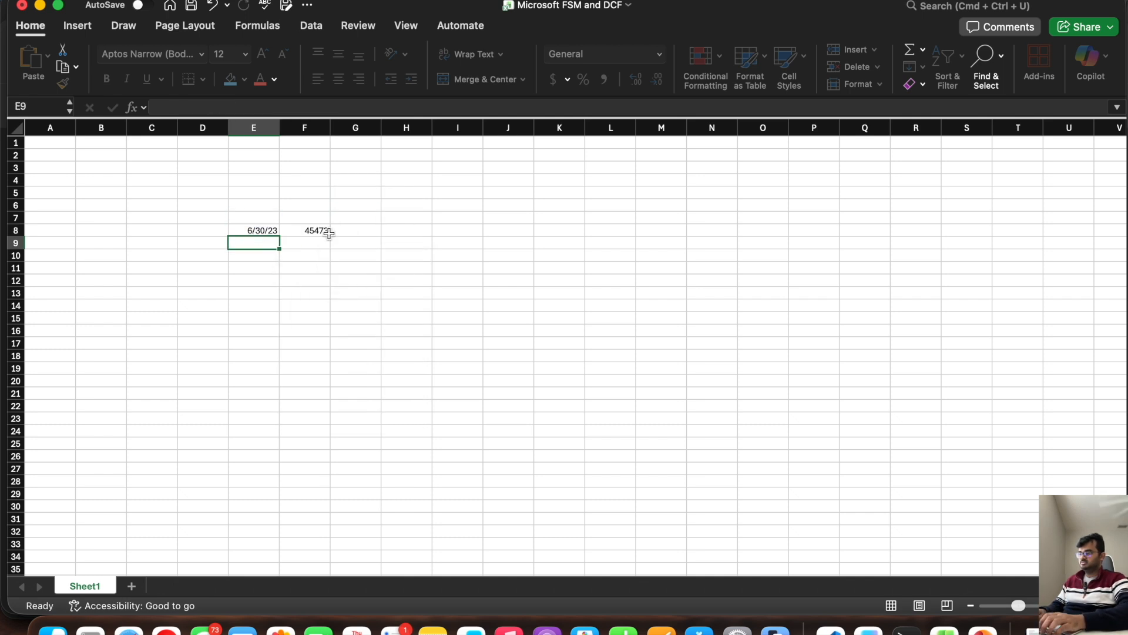
Step: Fill the F8 formula across through cell L8 and format the filled cells as Short Date
click(323, 231)
drag(330, 235, 626, 230)
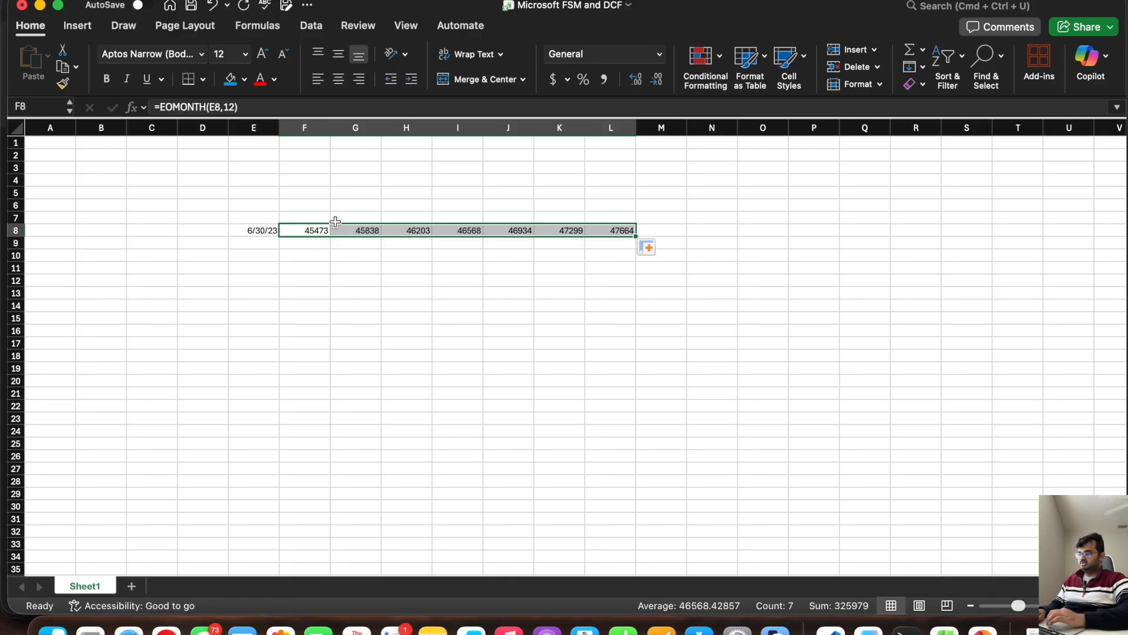
click(659, 56)
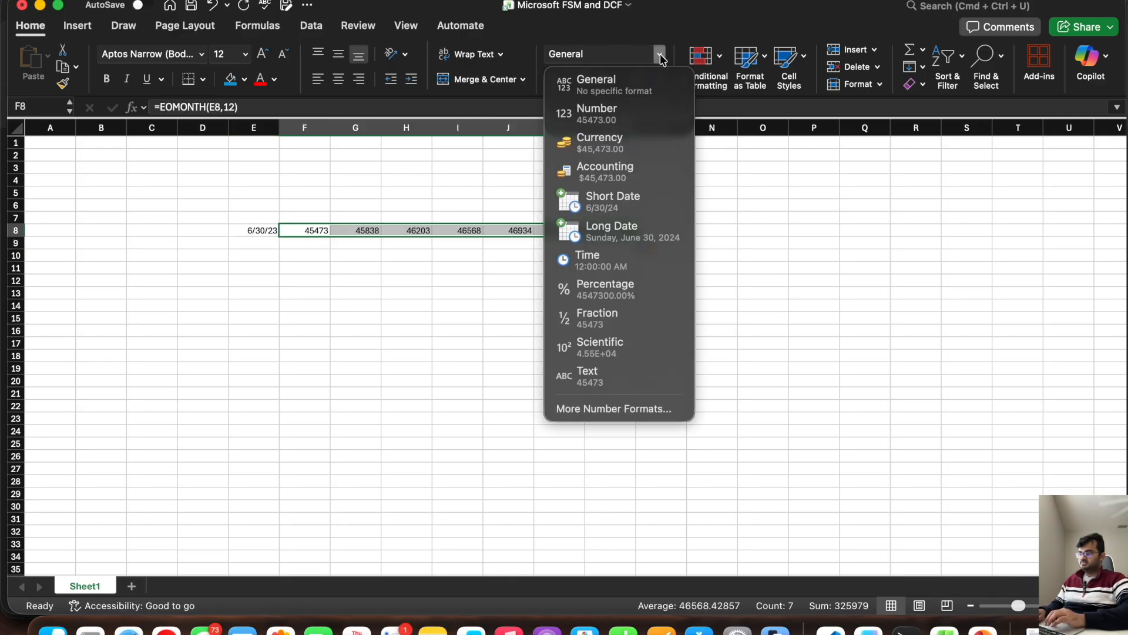
click(611, 202)
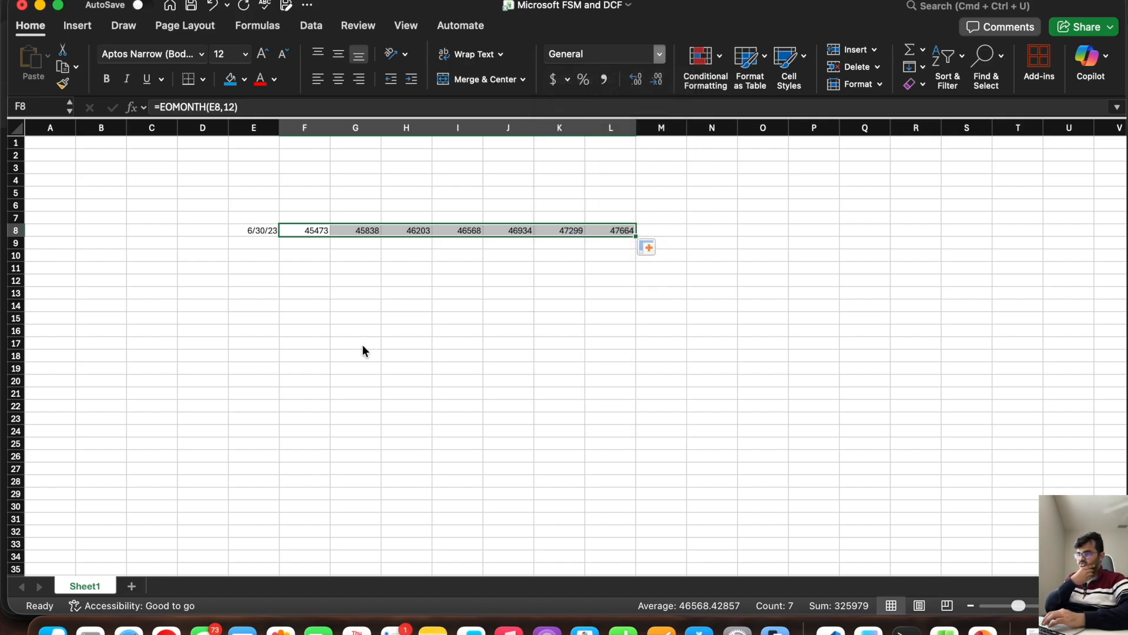
click(357, 230)
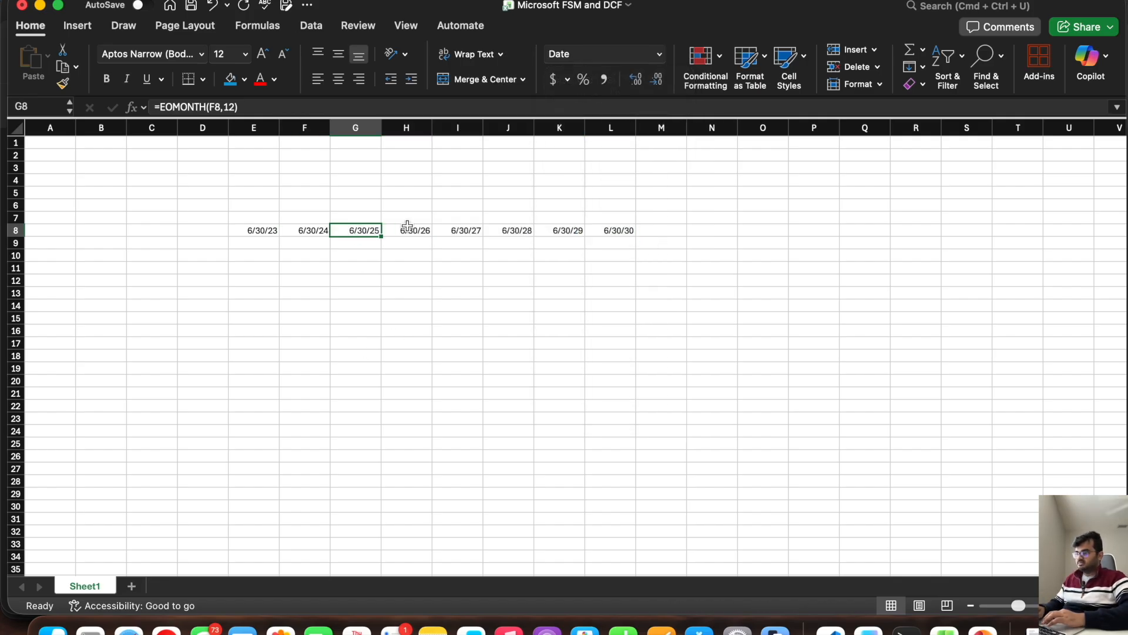
Step: Look over the projected year-end dates in H8:L8 and save the workbook
drag(415, 229, 609, 231)
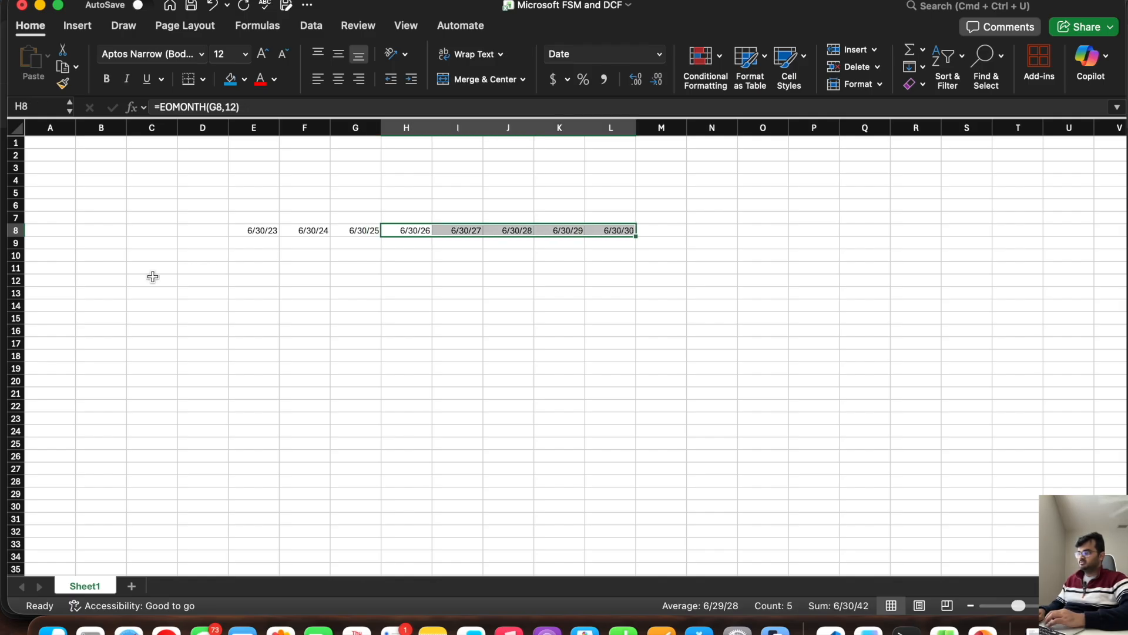
key(super+s)
drag(259, 229, 601, 233)
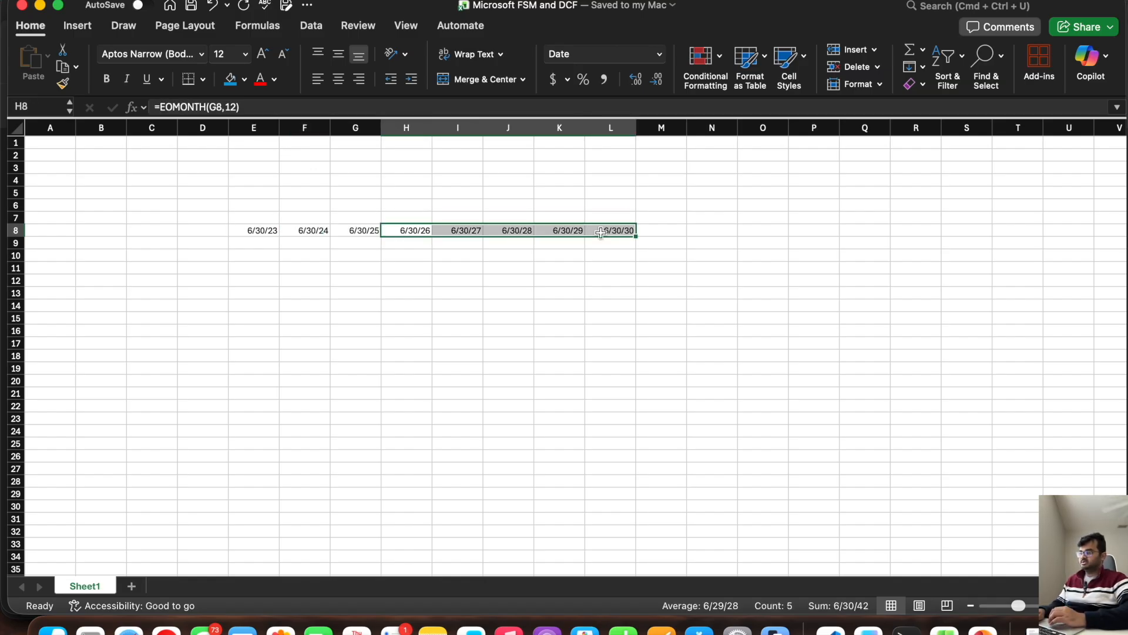
Step: Switch to the Form 10-K in the browser and search for "net income" to reach the income statements page
click(1, 334)
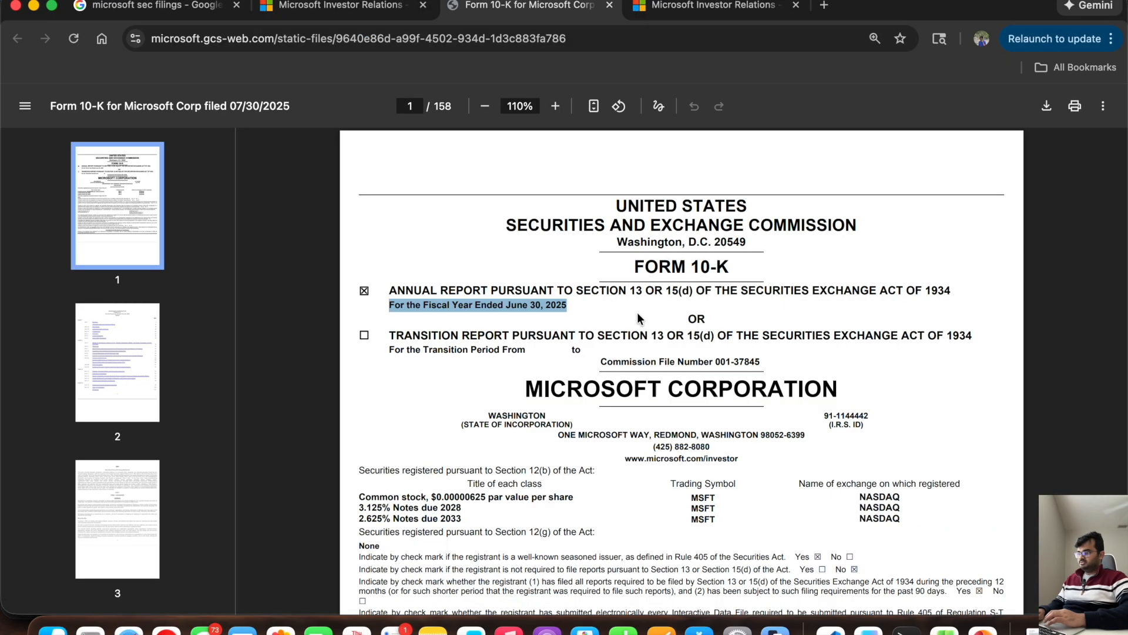
click(458, 236)
key(super+f)
text(net ic)
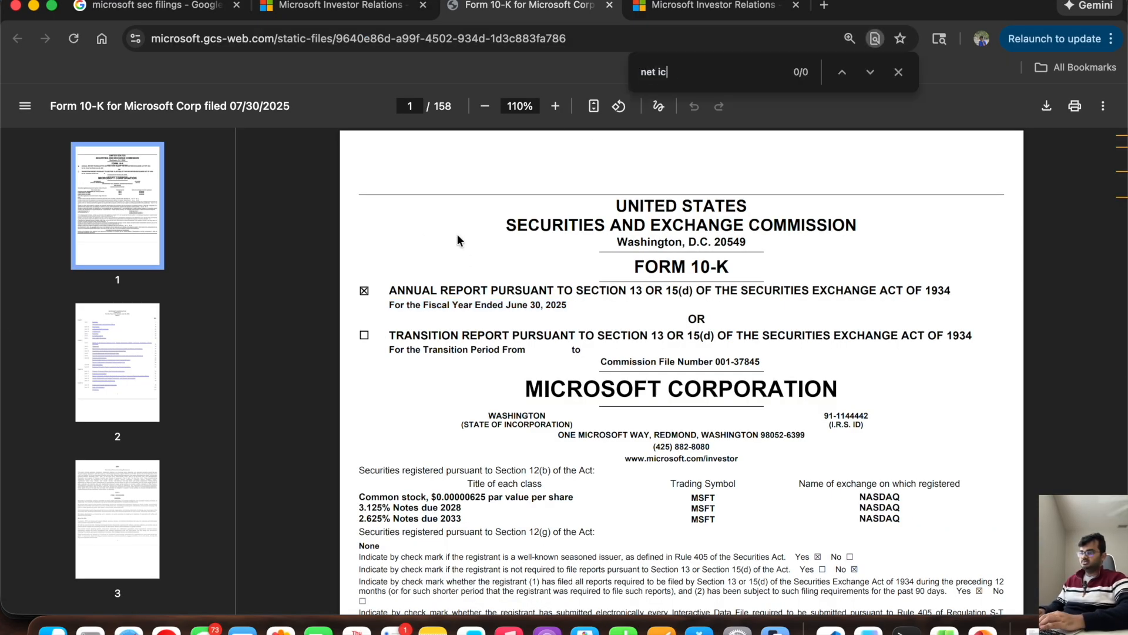
key(BackSpace)
text(nc)
key(BackSpace)
text(come)
key(Return)
scroll(457, 234, up, 3)
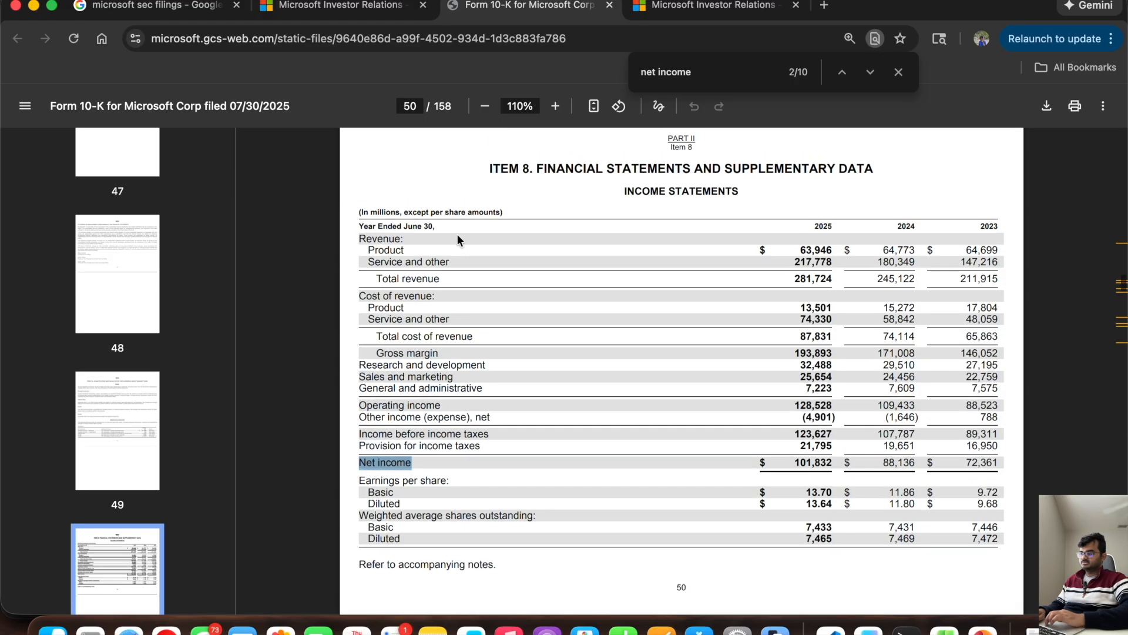
Step: Enlarge the 10-K to 125% and examine the income statements, especially the Product and Service and other revenue lines
scroll(529, 253, up, 1)
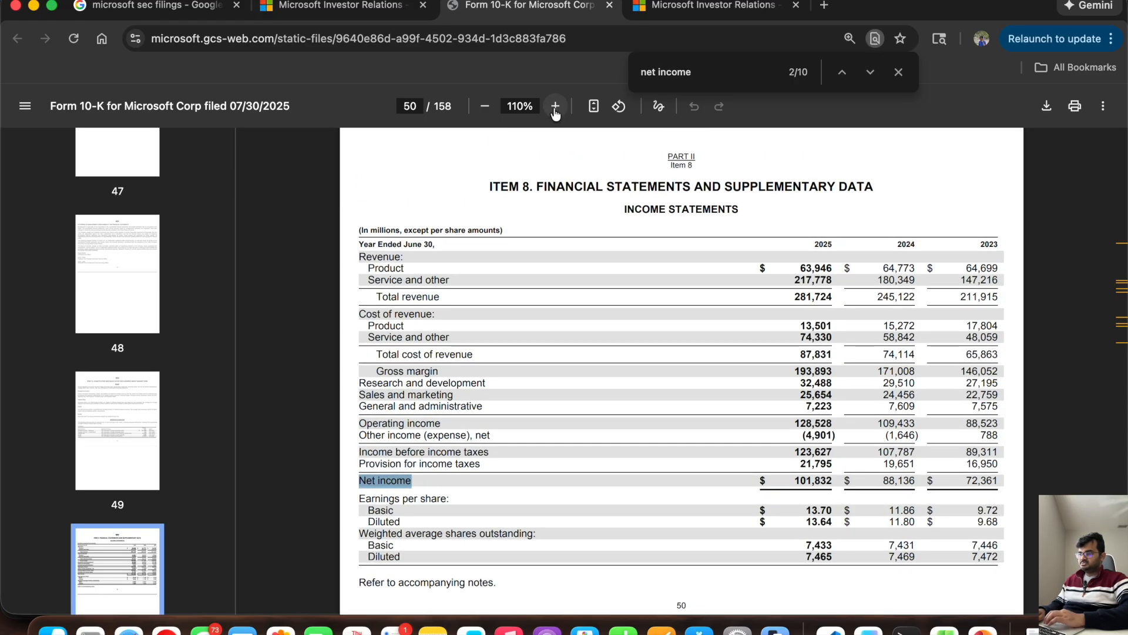
click(553, 106)
scroll(599, 400, down, 2)
scroll(599, 401, down, 2)
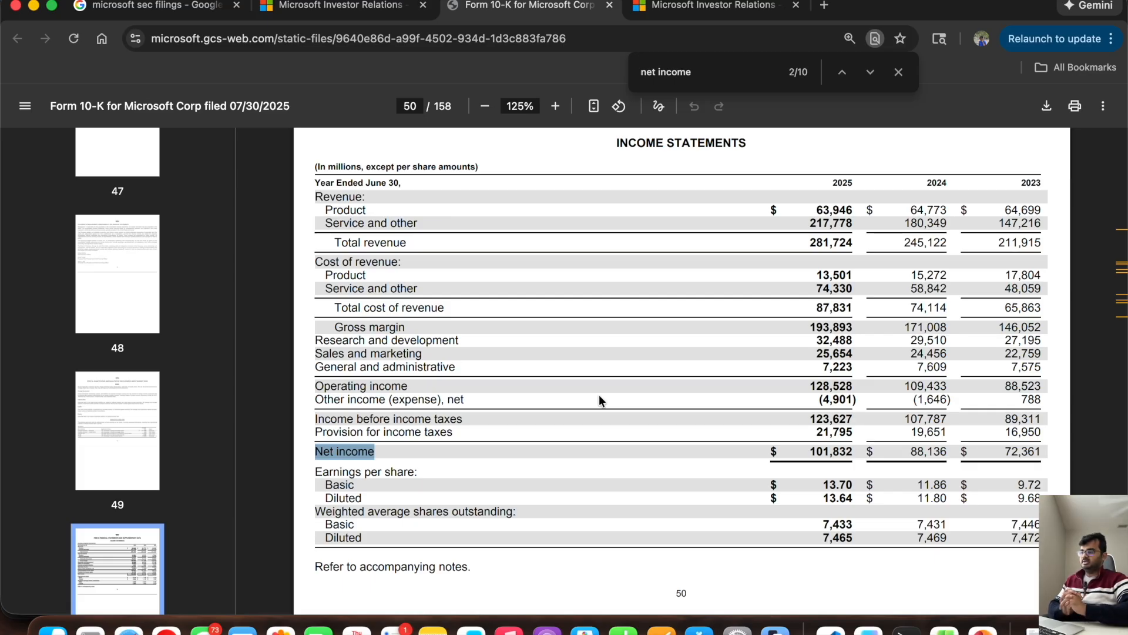
double_click(348, 210)
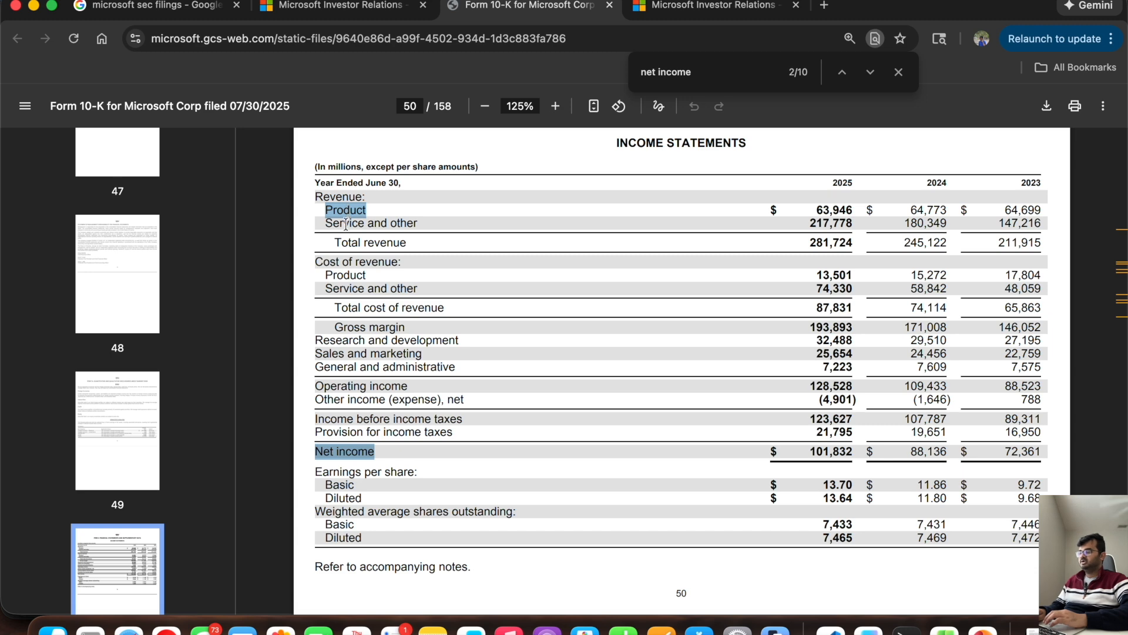
double_click(345, 223)
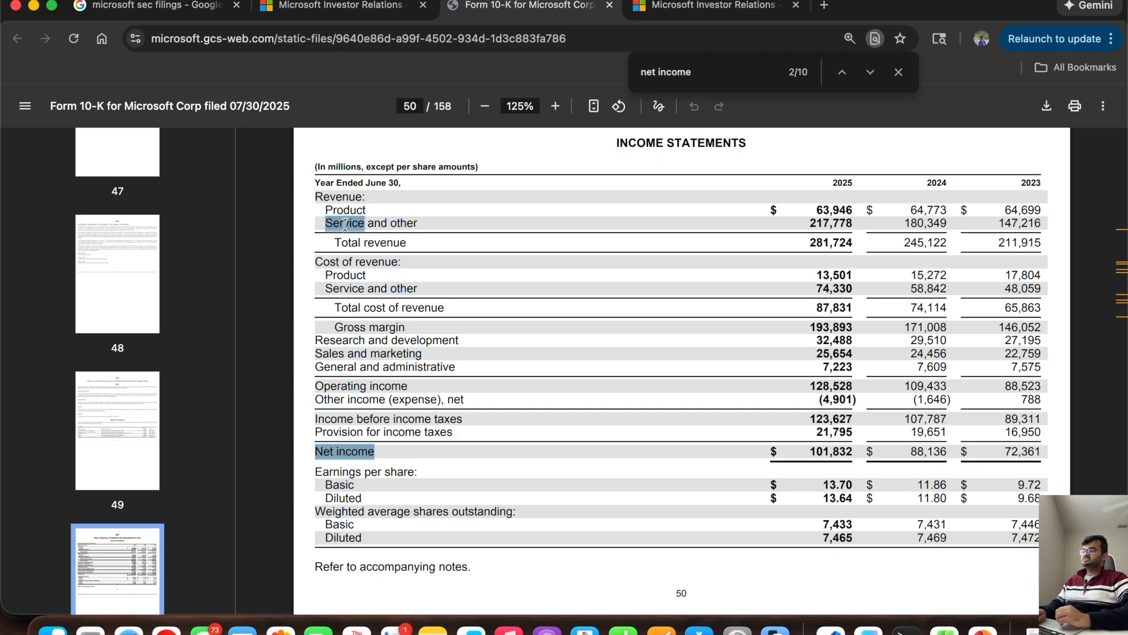
scroll(514, 294, up, 1)
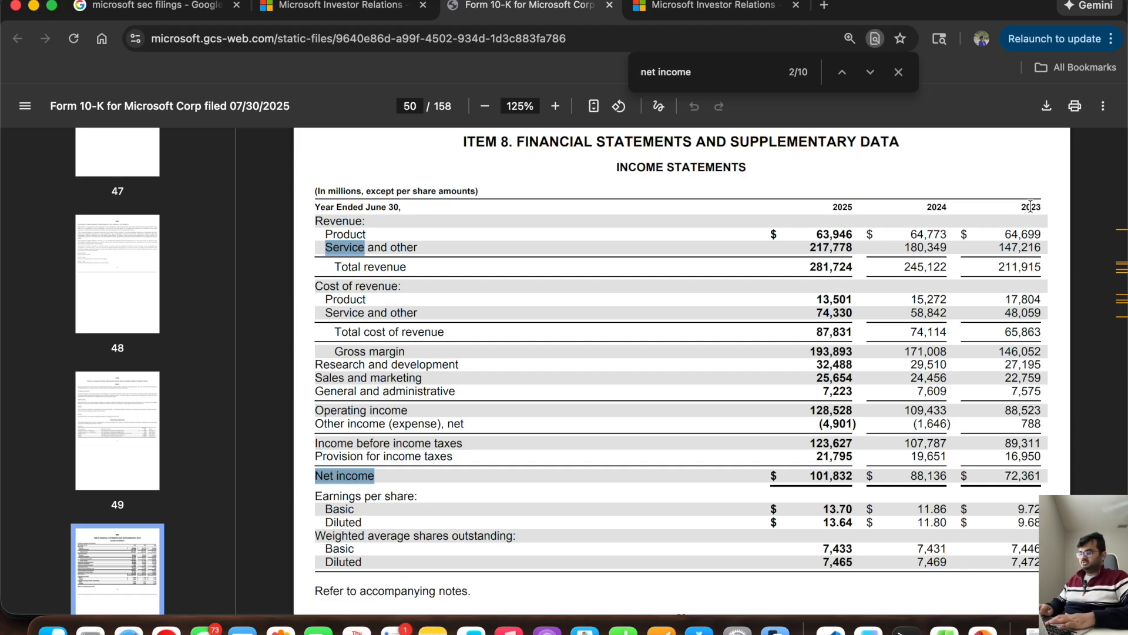
Step: Switch to the Excel workbook, label cell D8 INCOME STATEMENT and fit column D to its text
key(super+Tab)
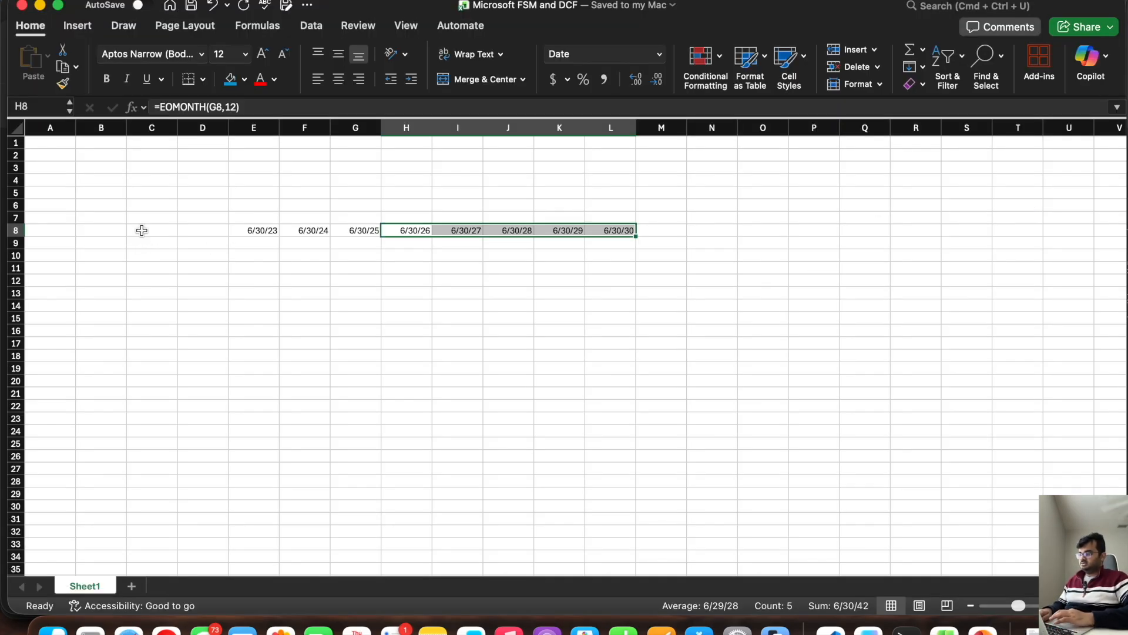
click(189, 228)
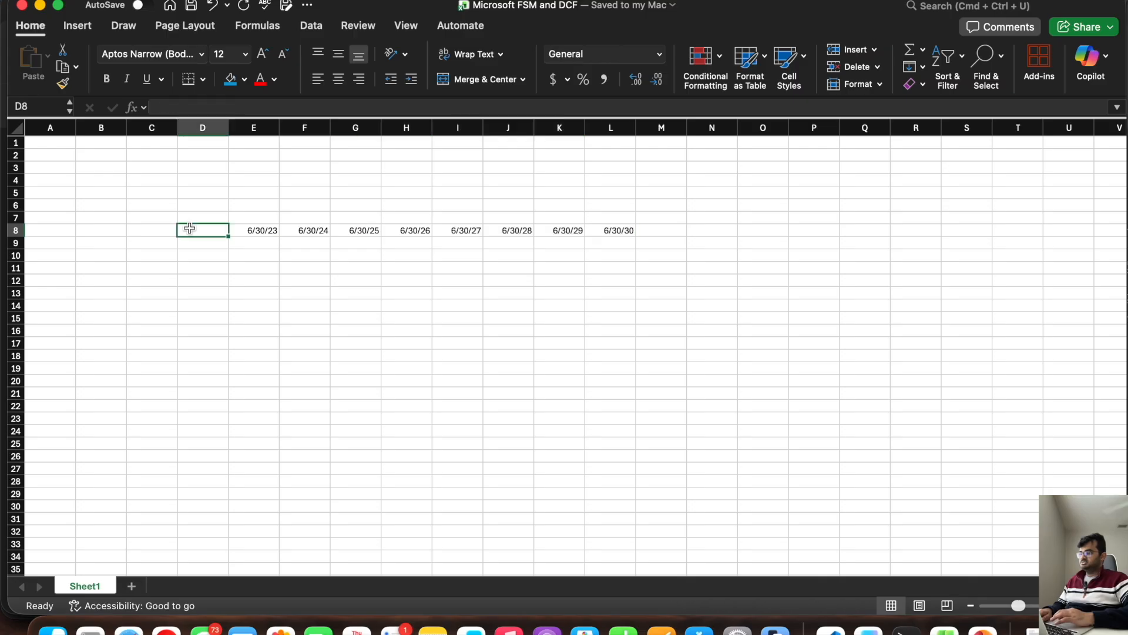
text(INCOME STATEMENT)
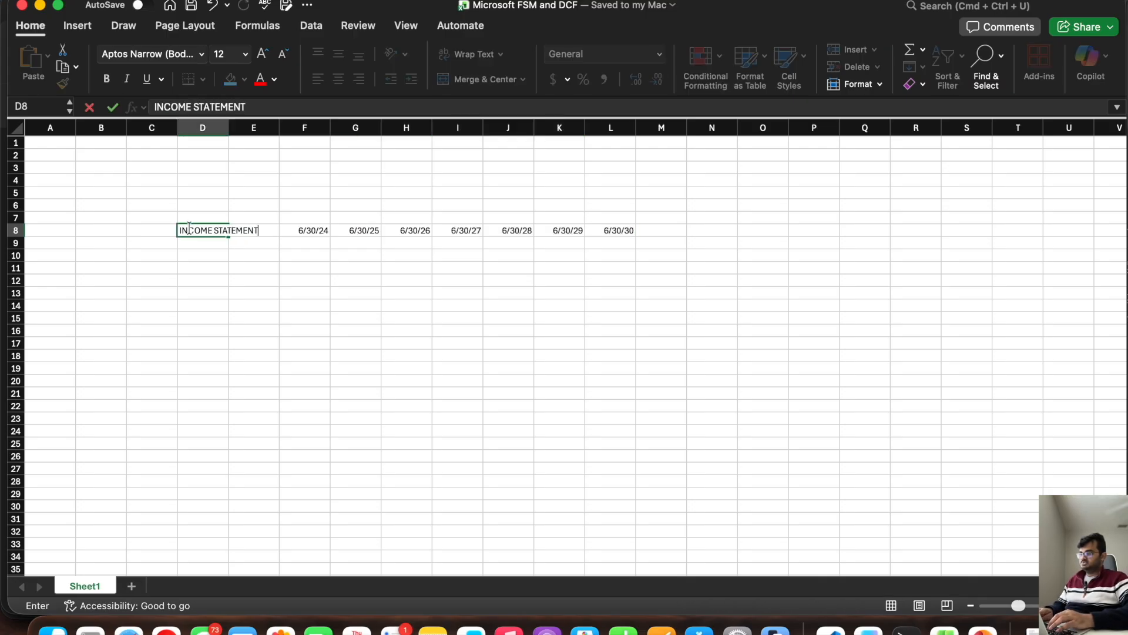
key(Return)
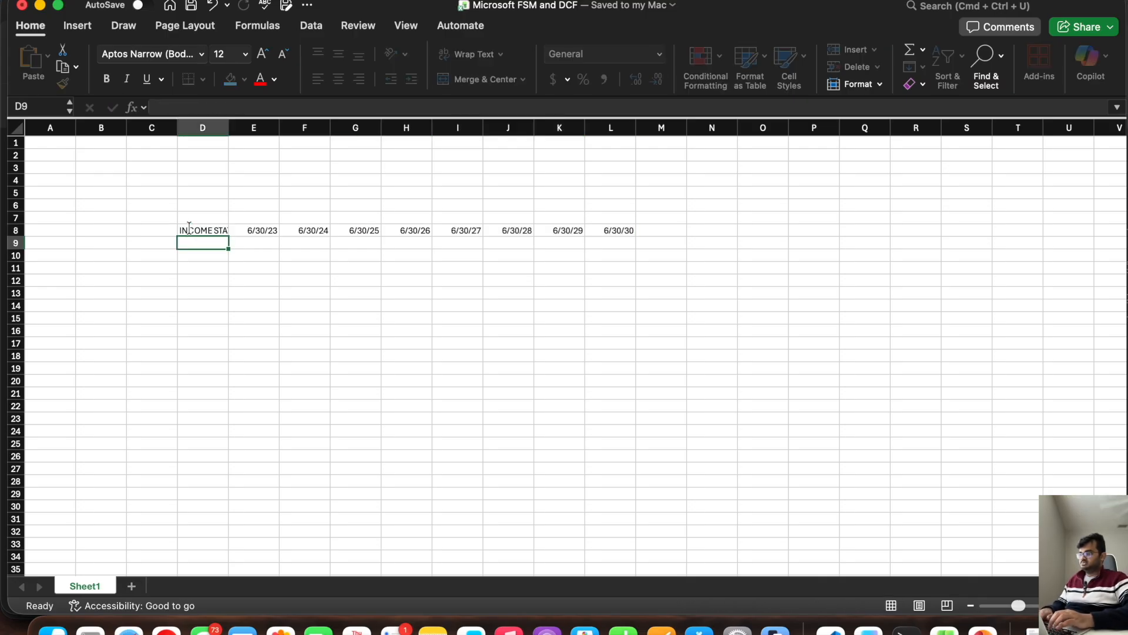
double_click(229, 127)
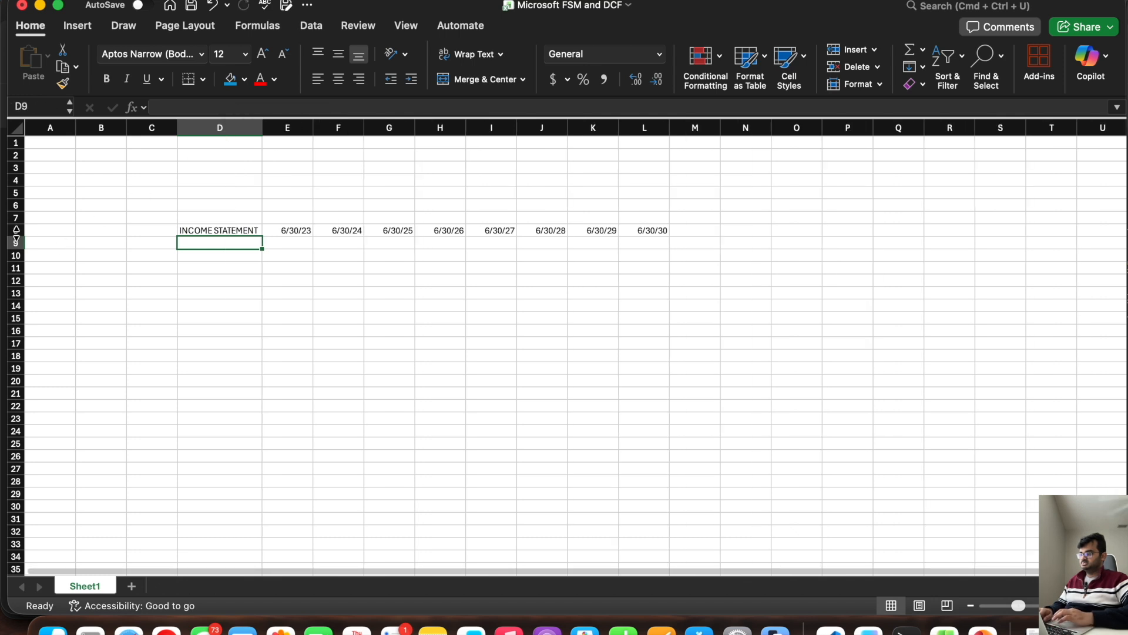
Step: Make row 8 bold and widen column D to about double its width
click(15, 231)
key(super+b)
click(396, 339)
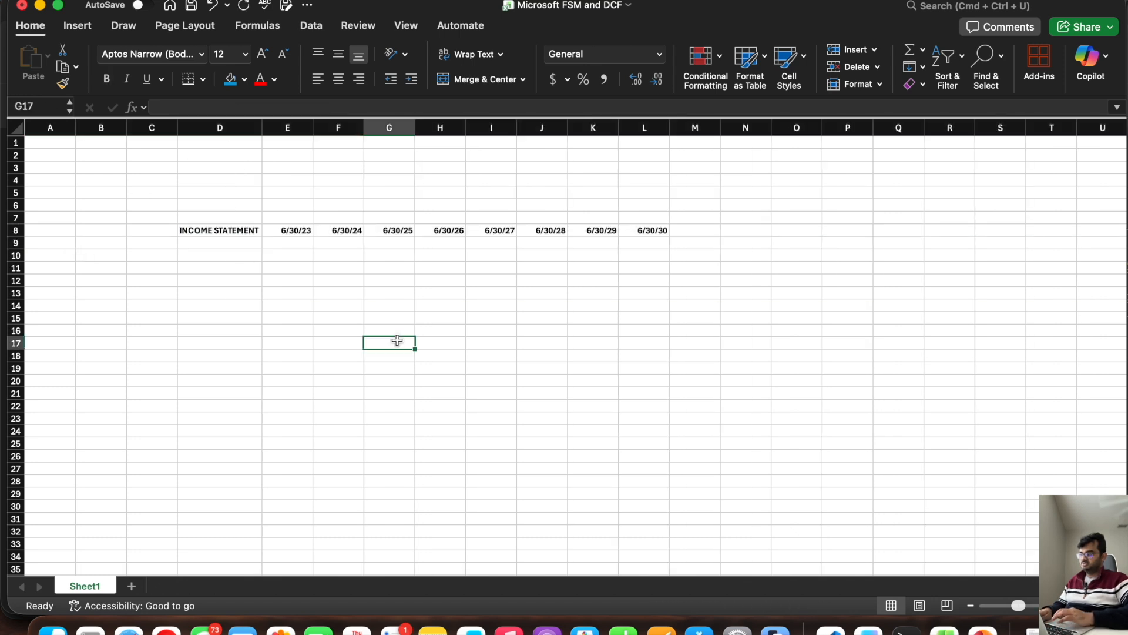
scroll(757, 416, up, 3)
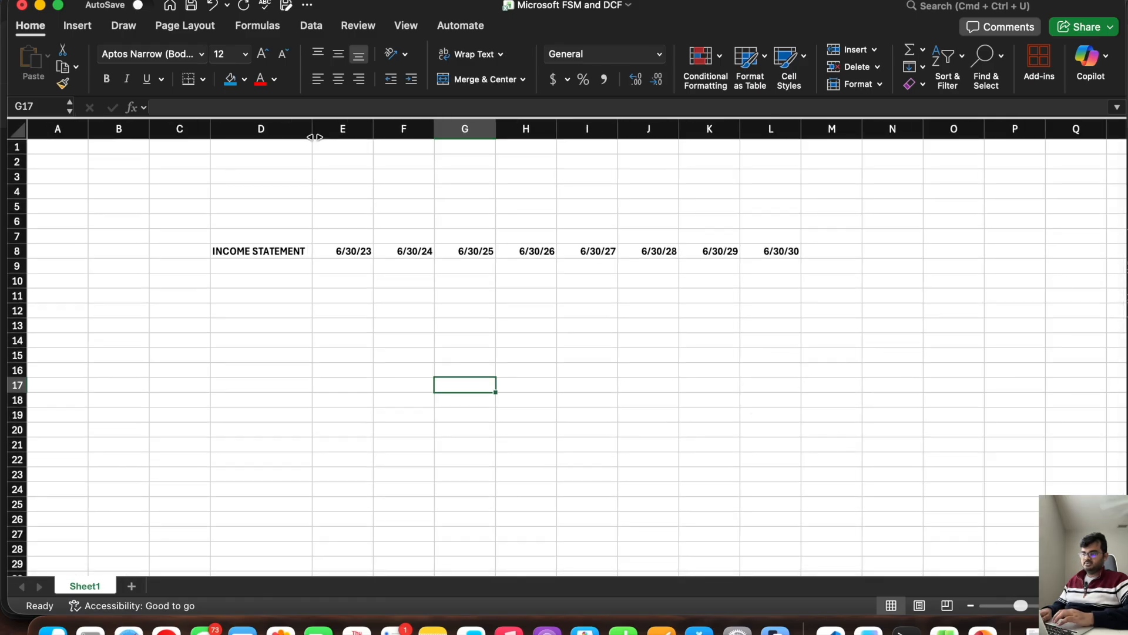
drag(312, 138, 418, 131)
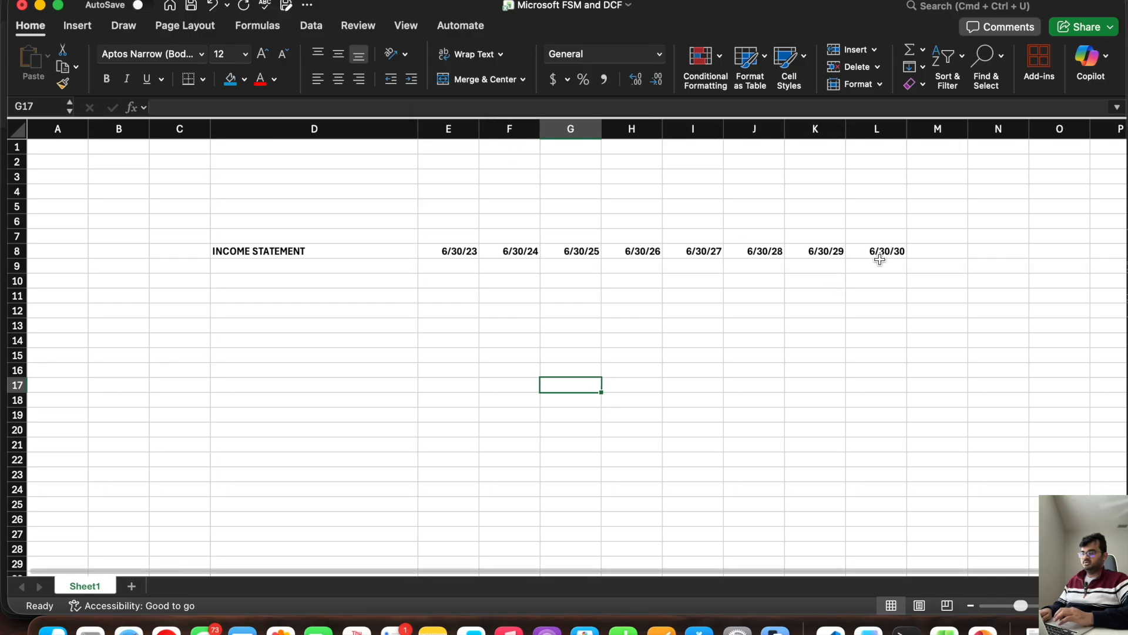
Step: Apply a Top and Thick Bottom Border to the header cells D8:L8 and save the workbook
click(862, 251)
drag(861, 251, 310, 251)
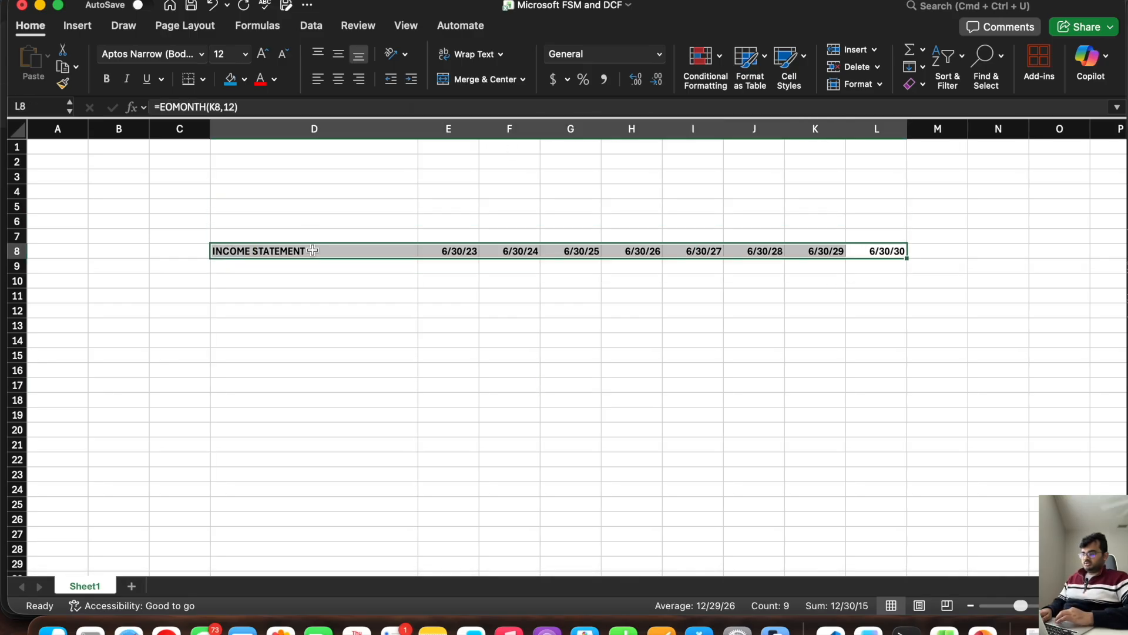
click(203, 78)
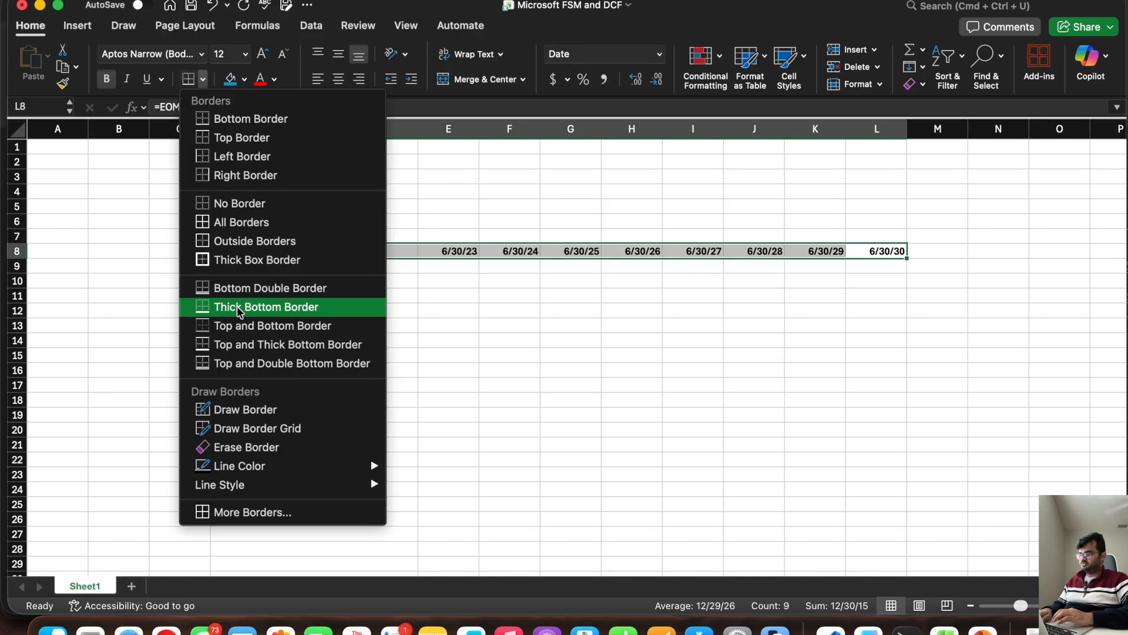
click(240, 307)
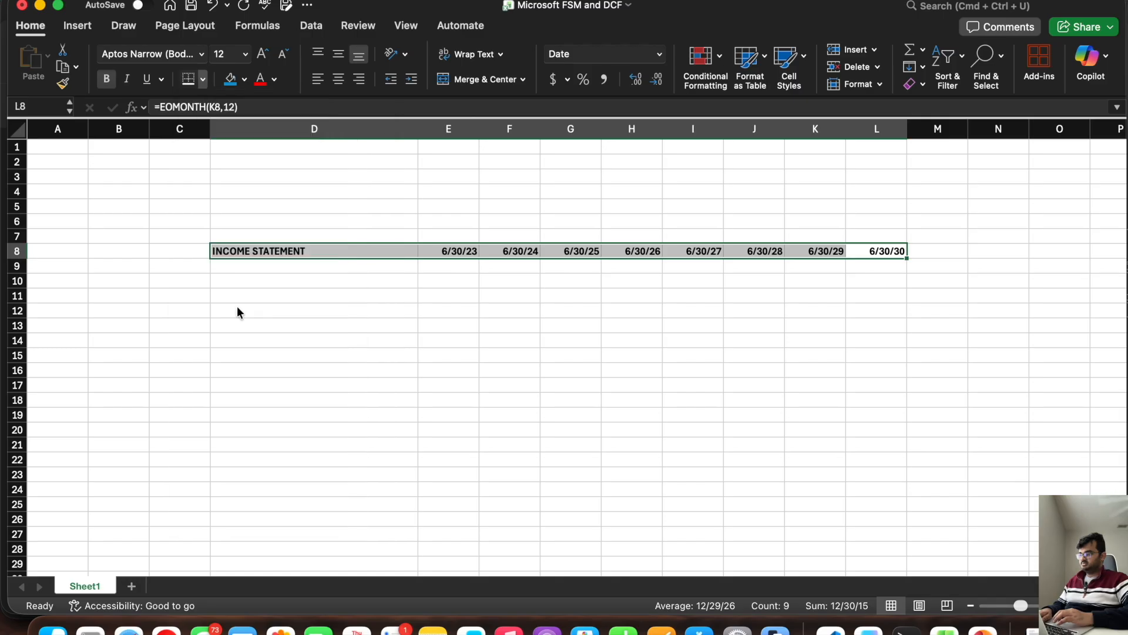
click(202, 79)
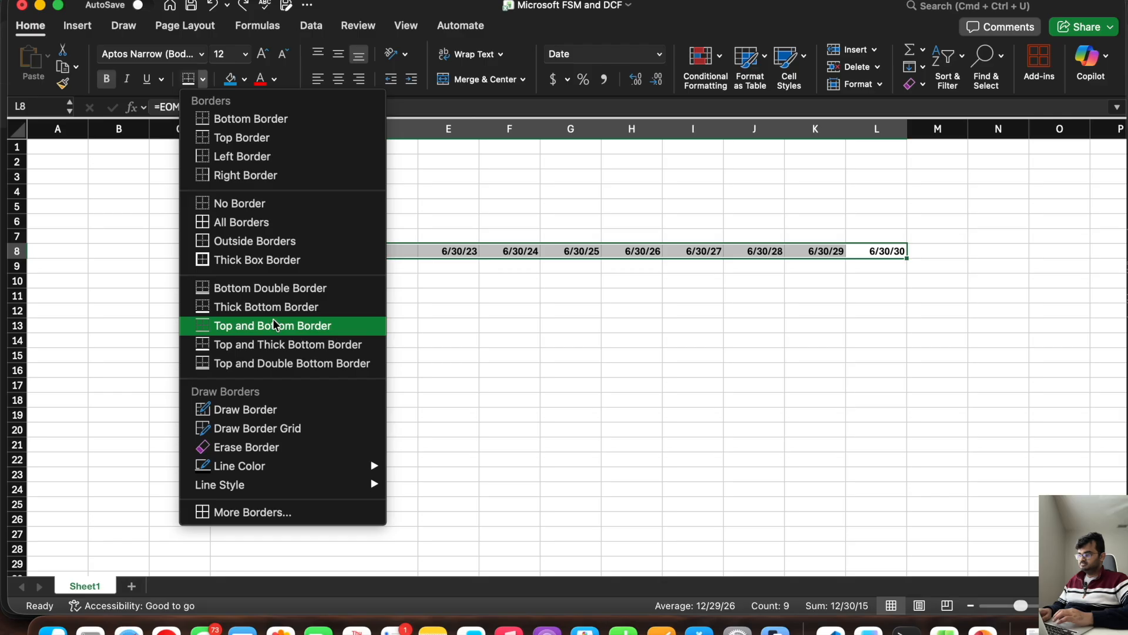
click(274, 344)
click(272, 369)
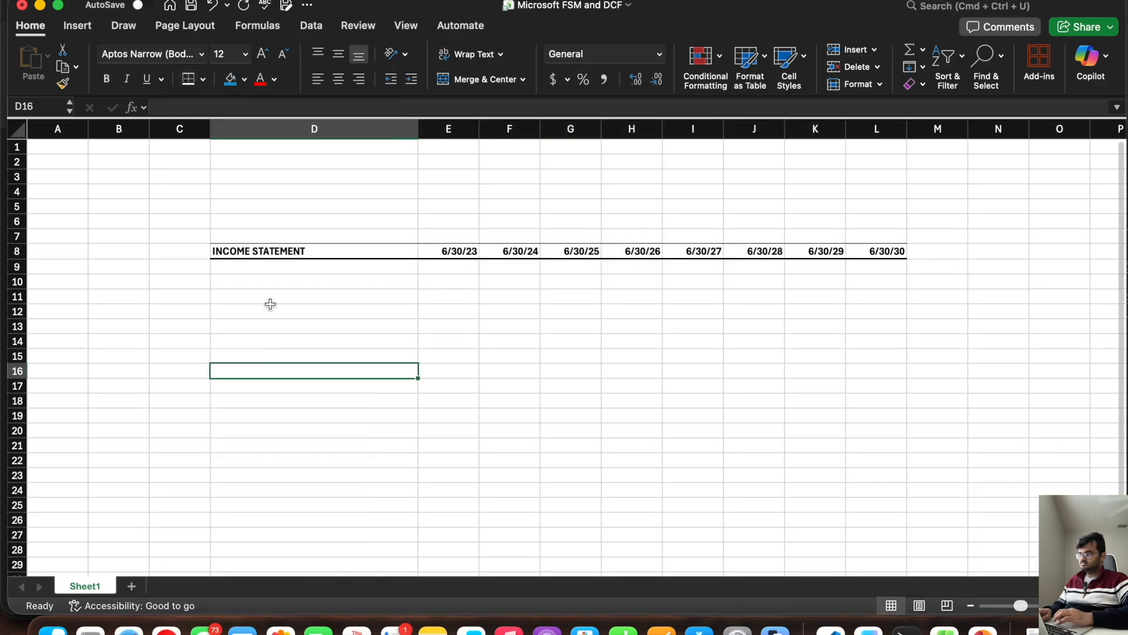
key(super+s)
Step: Enter the revenue labels Product in D10 and Service and Other in D11, consulting the 10-K income statement
click(229, 284)
key(super+Tab)
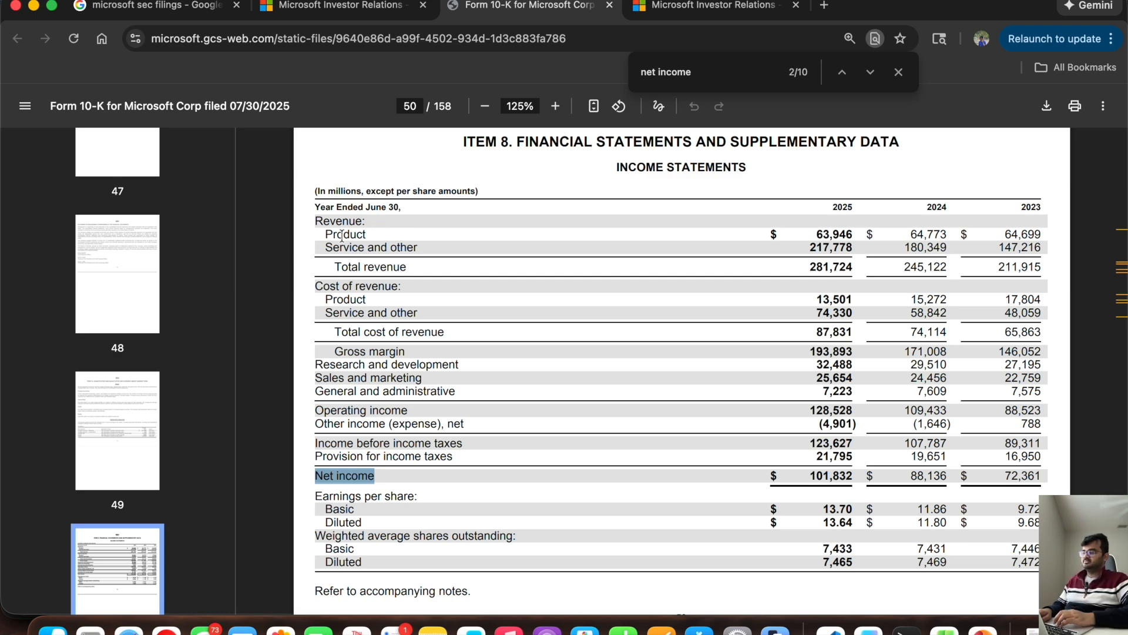
key(XF86MonBrightnessUp)
key(XF86MonBrightnessUp)
key(XF86MonBrightnessUp)
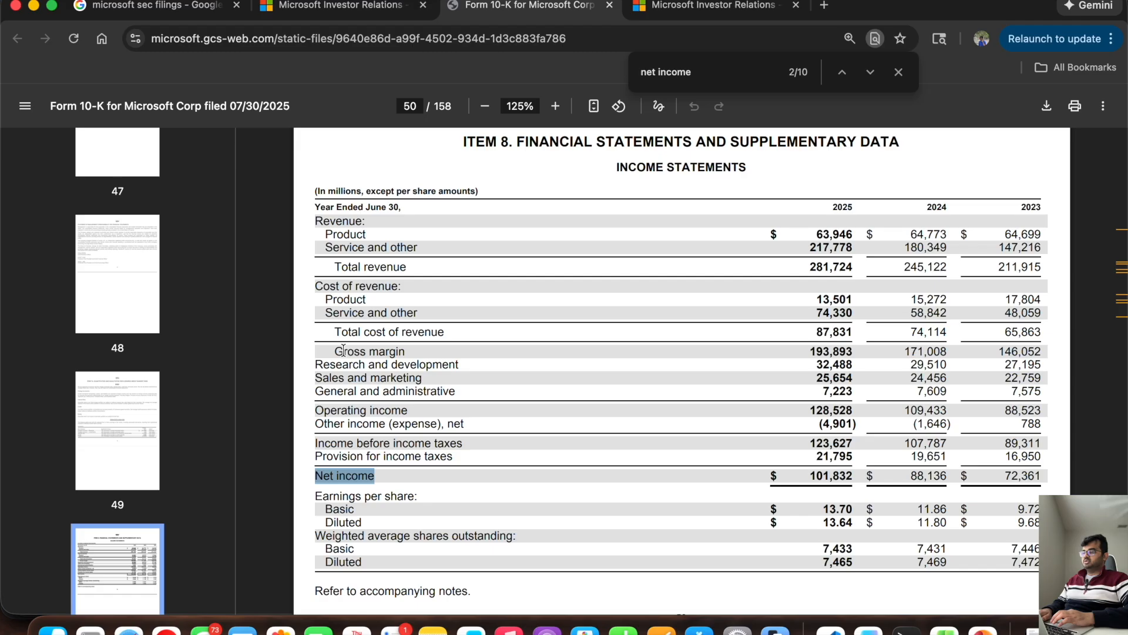
key(super+Tab)
text(Product)
key(Return)
text(Service and Other)
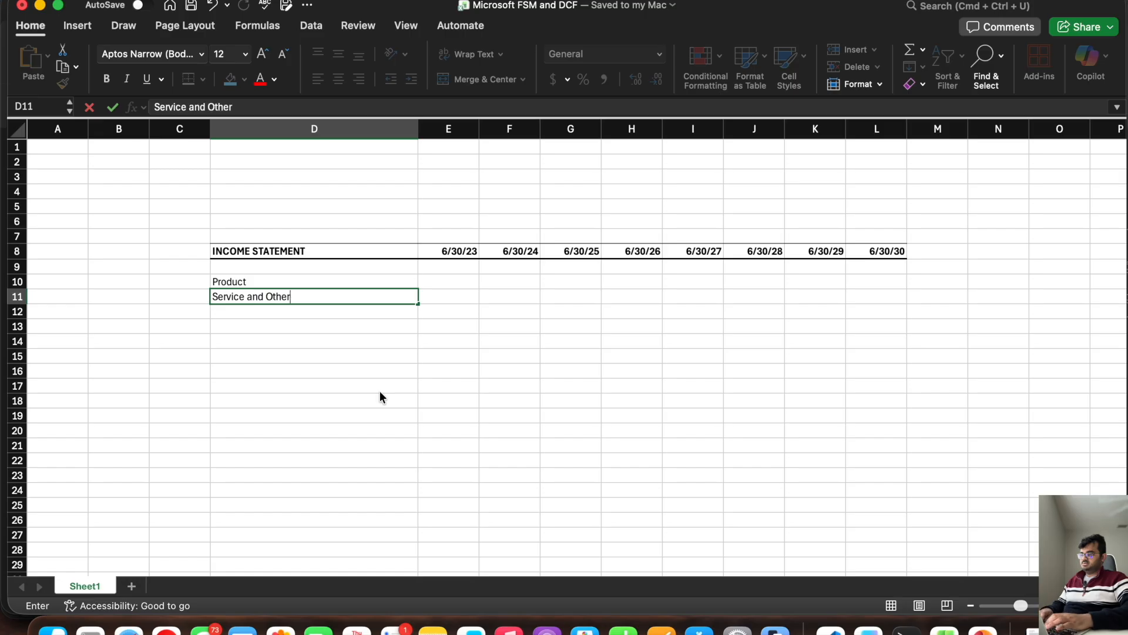
key(Return)
Step: Enter the label Total Revenue in cell D12 below the two revenue lines
key(super+Tab)
key(super+Tab)
text(Toat)
key(BackSpace)
key(BackSpace)
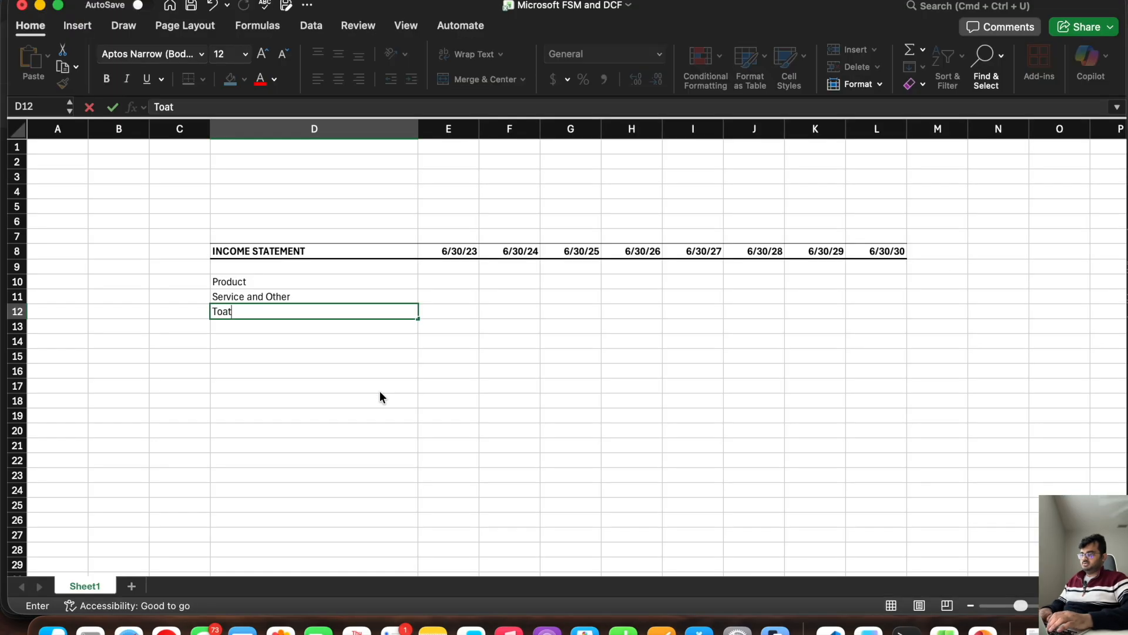
text(tal Revenue)
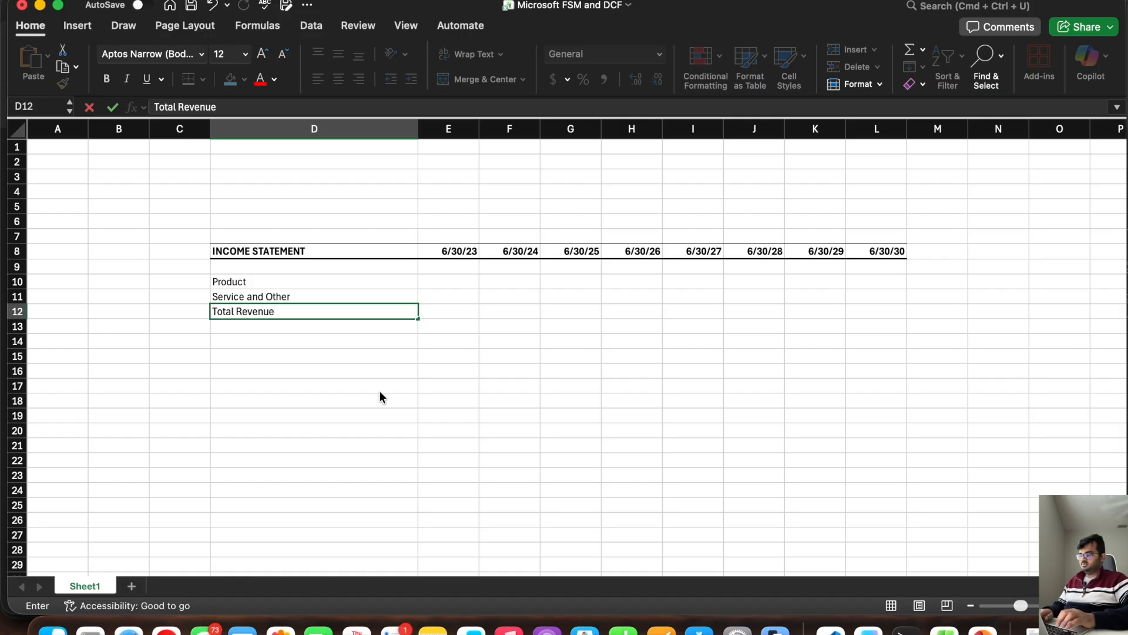
key(Return)
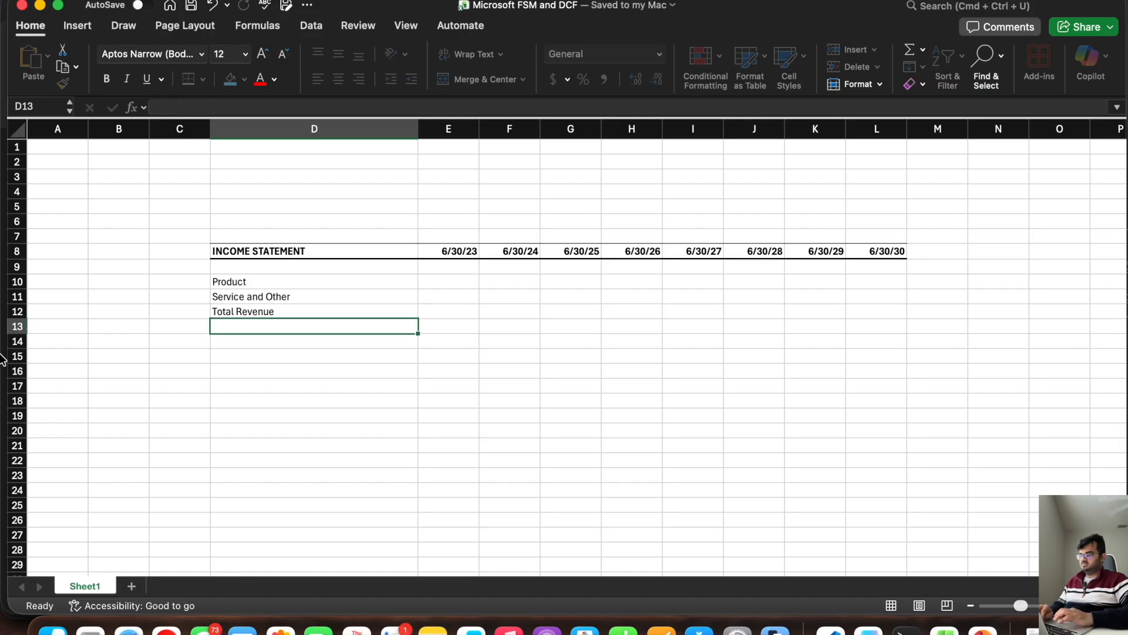
Step: Enter the cost labels Product COGS in D13 and Service and Other COGS in D14, consulting the 10-K income statement
drag(7, 354, 492, 356)
click(407, 338)
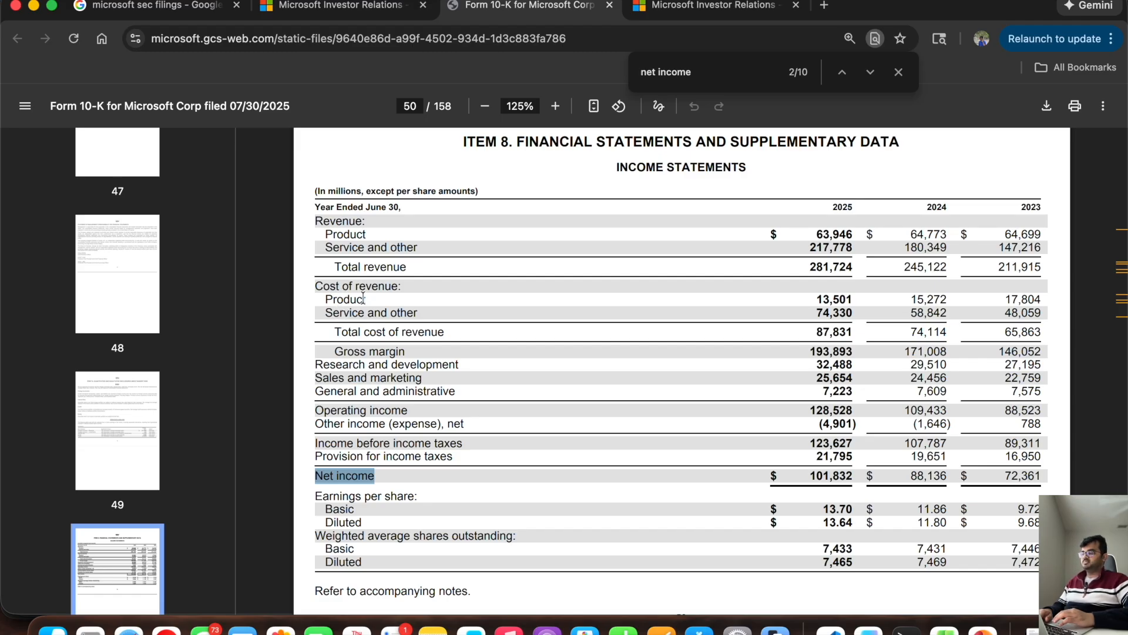
key(super+Tab)
text(Product COGS)
key(Return)
text(Service and Other)
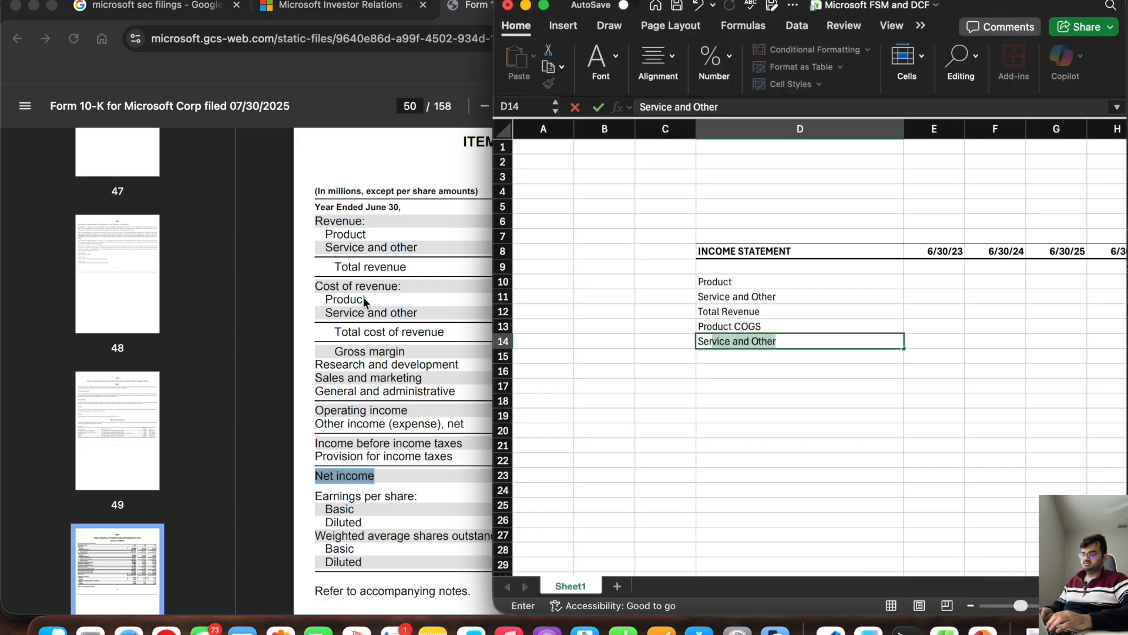
click(799, 341)
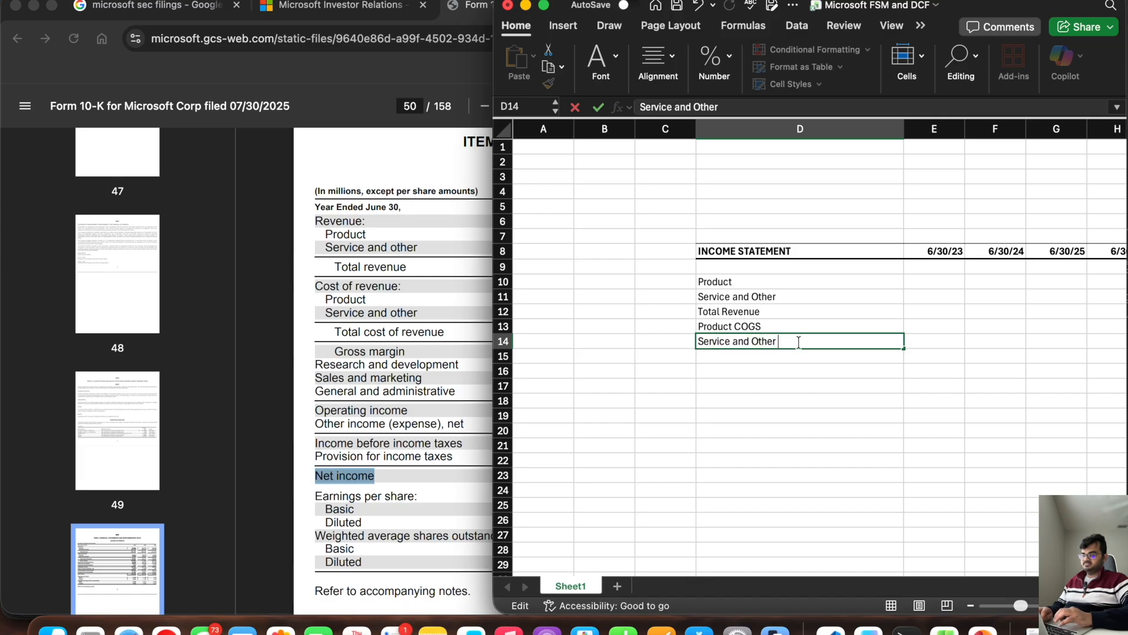
text(COGS)
key(Return)
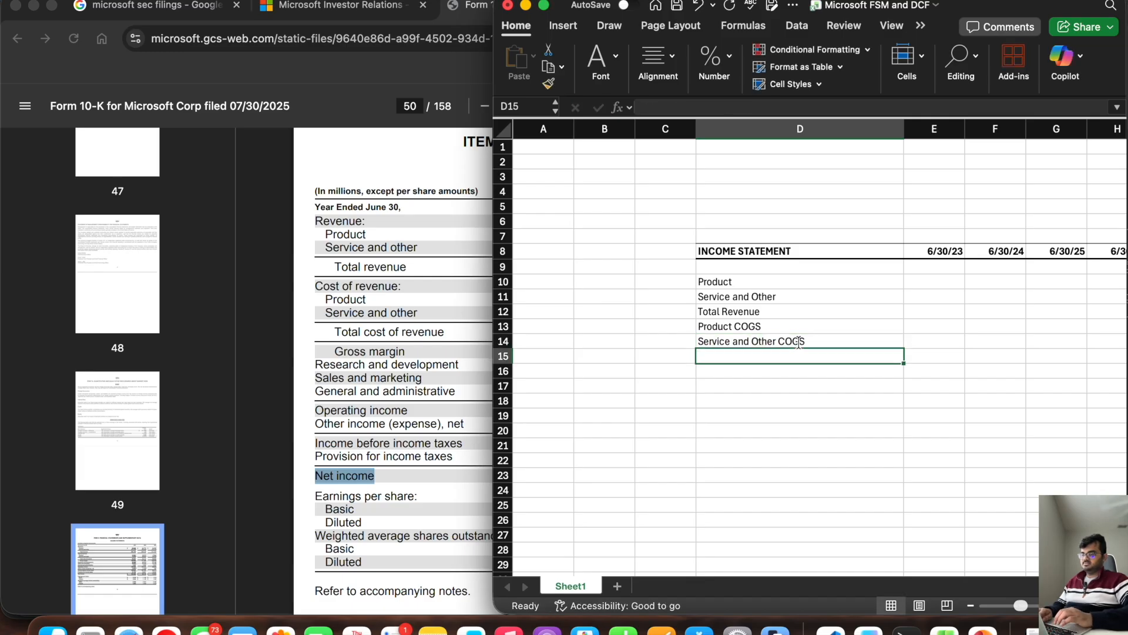
Step: Enter Total COGS in D15 and Gross Margin in D16, checking the line order against the 10-K
text(Total COGS)
key(Return)
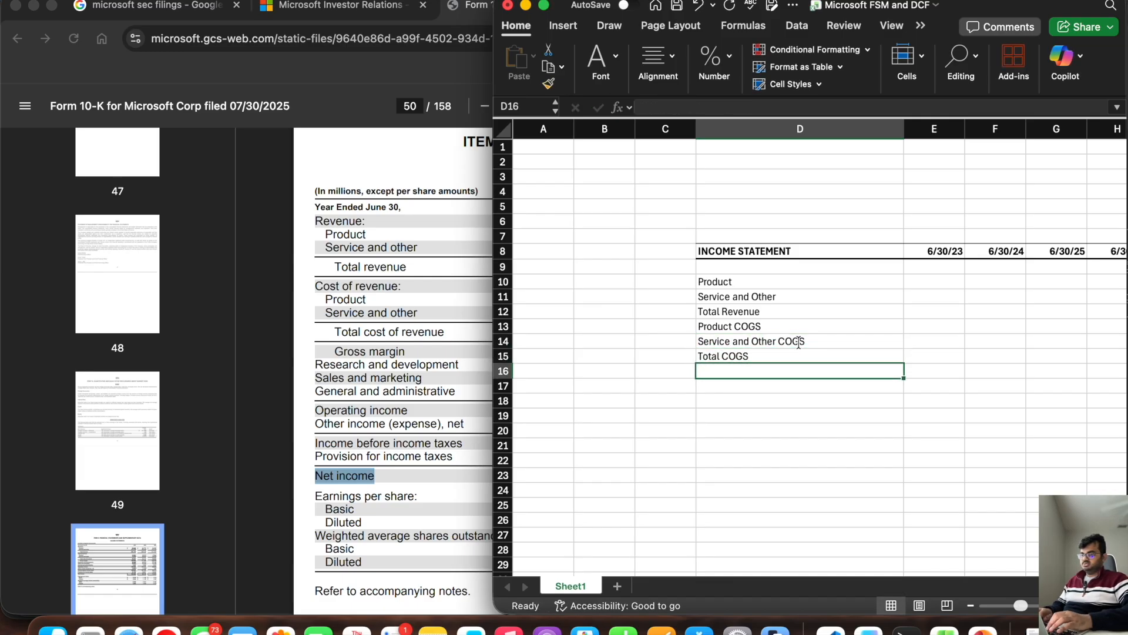
click(415, 332)
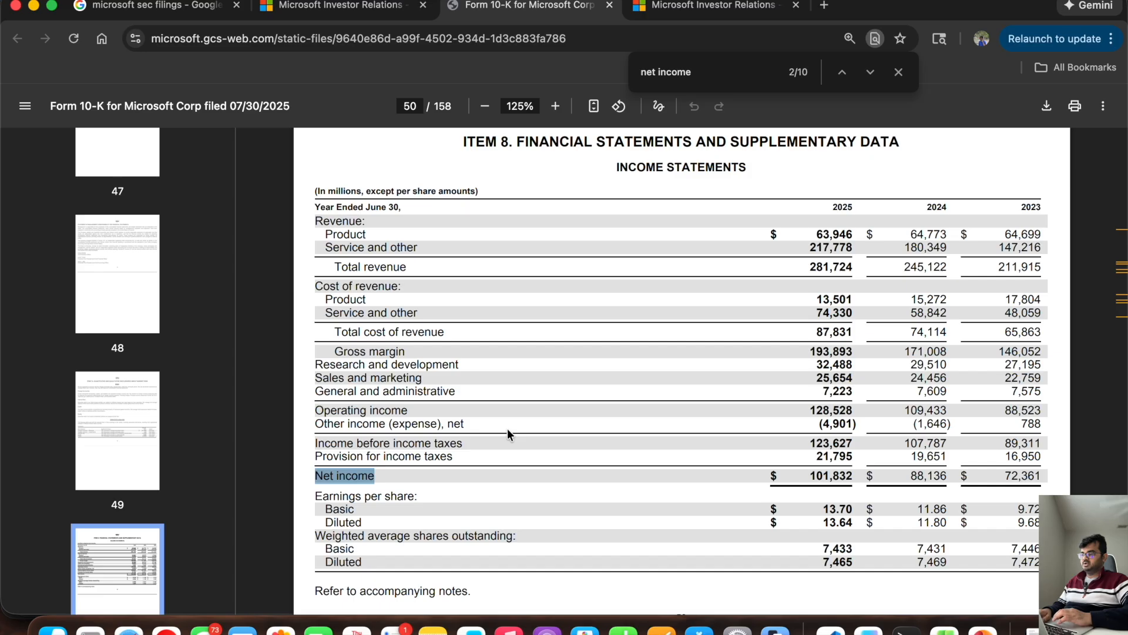
key(super+Tab)
text(Gross Margin)
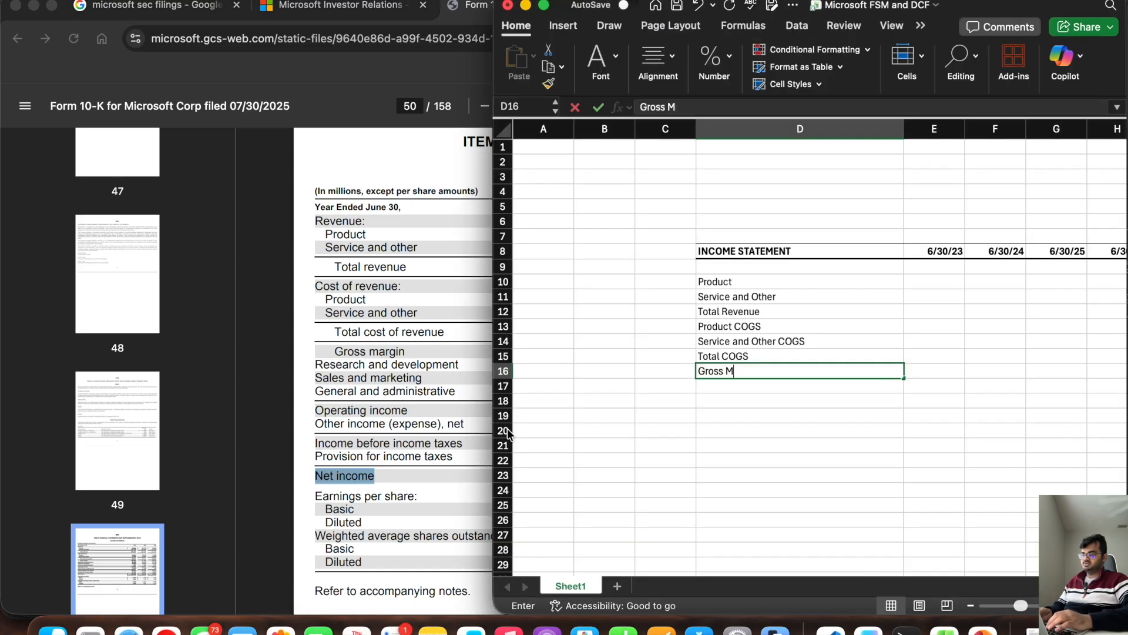
key(Return)
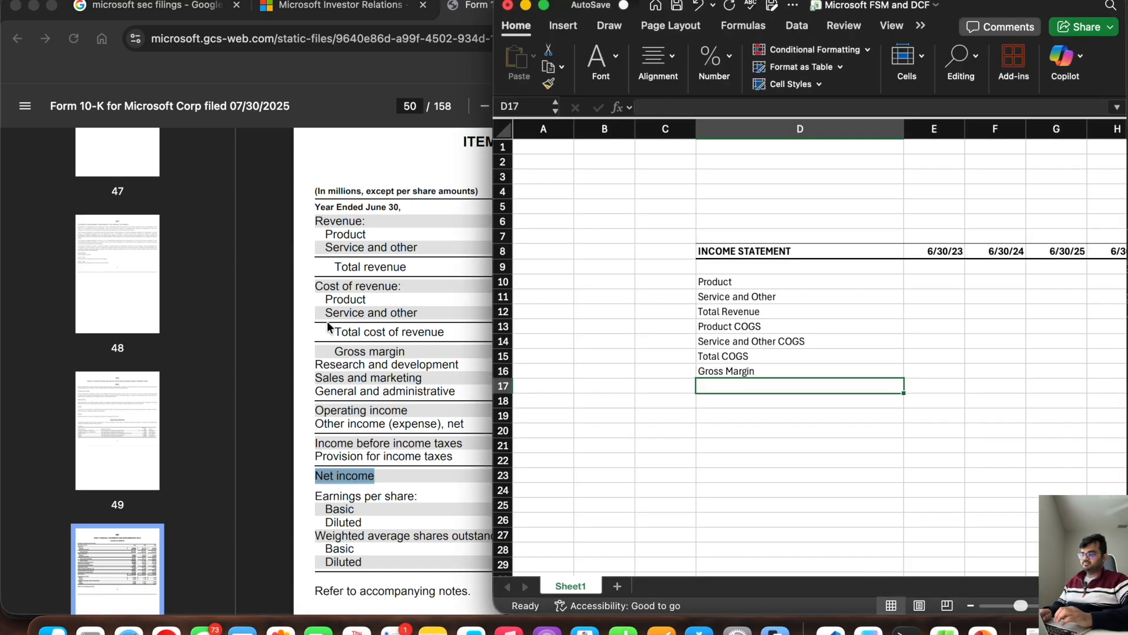
Step: Enter the operating expense labels R&D, Sales and Marketing, and General and Adminstrative in D17:D19, following the 10-K lines
click(308, 326)
scroll(417, 339, down, 2)
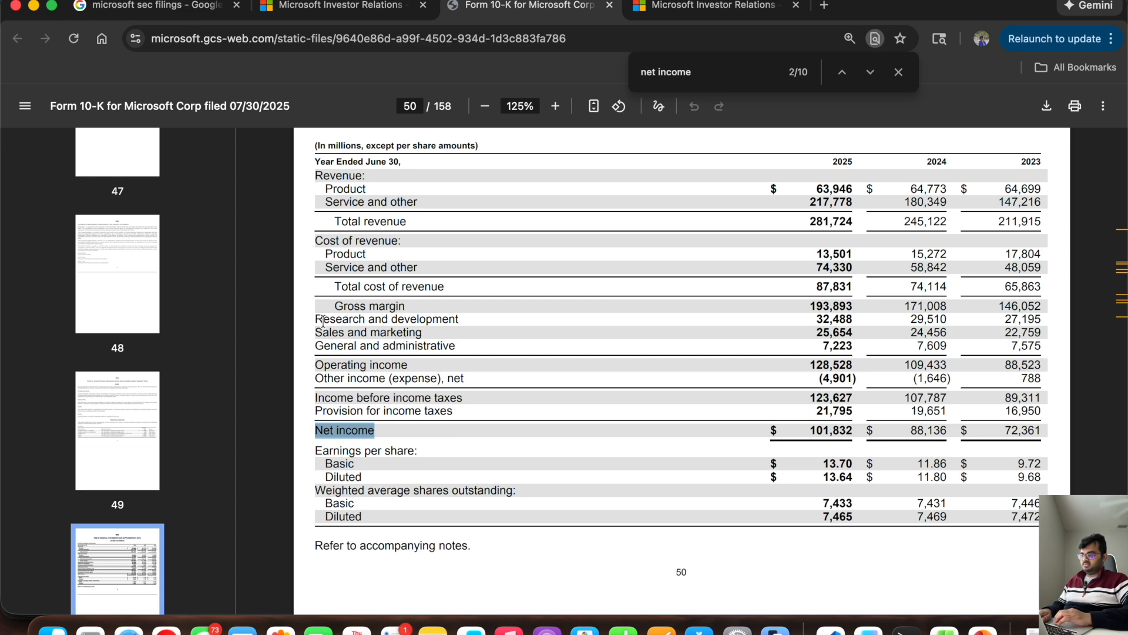
drag(316, 319, 483, 349)
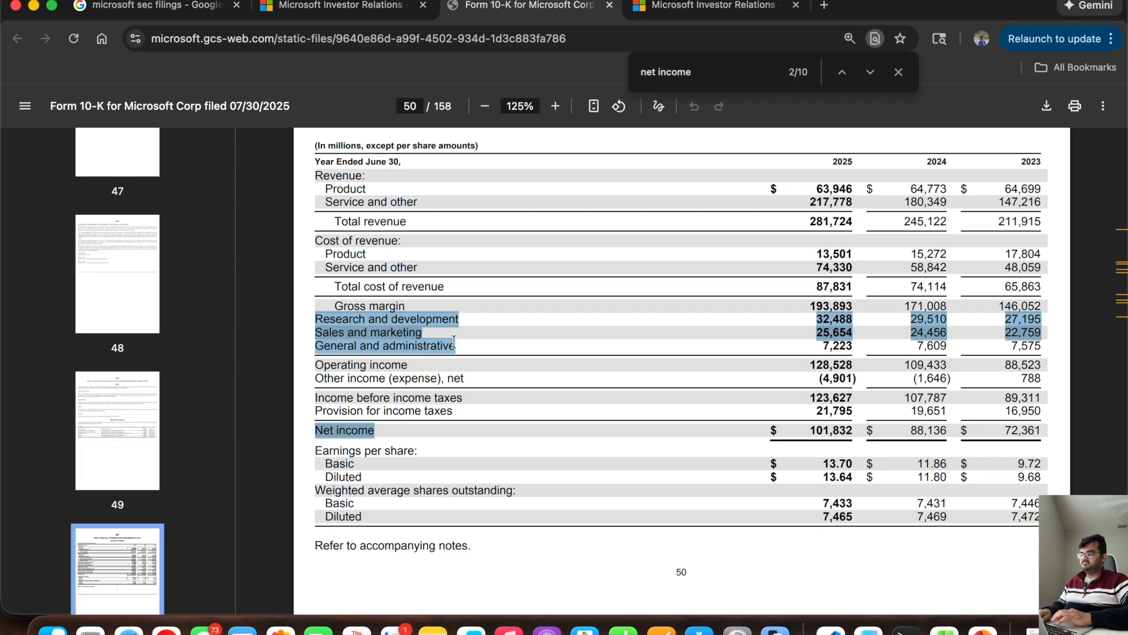
key(super+Tab)
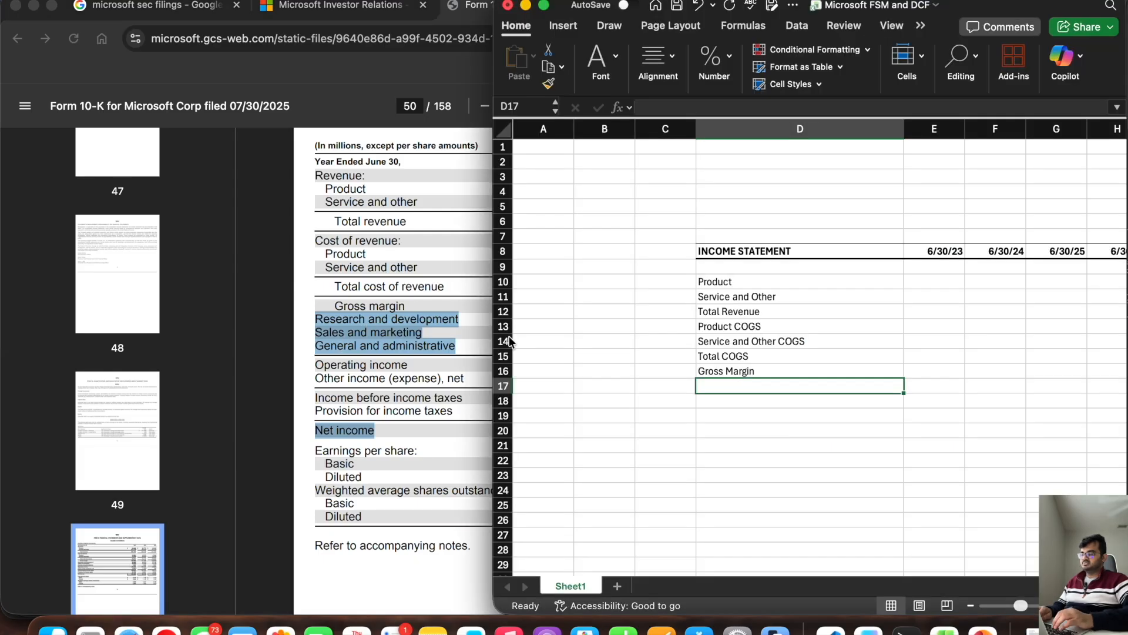
text(R&)
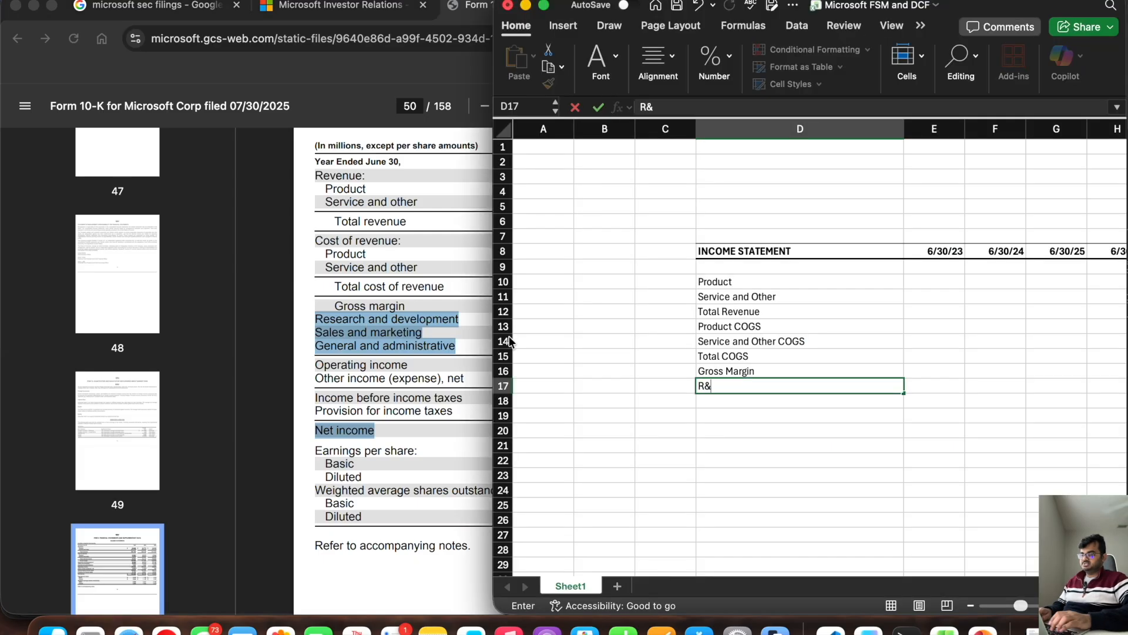
text(D)
key(Return)
text(Sales and Marketing)
key(Return)
text(General a)
text(dminstrative)
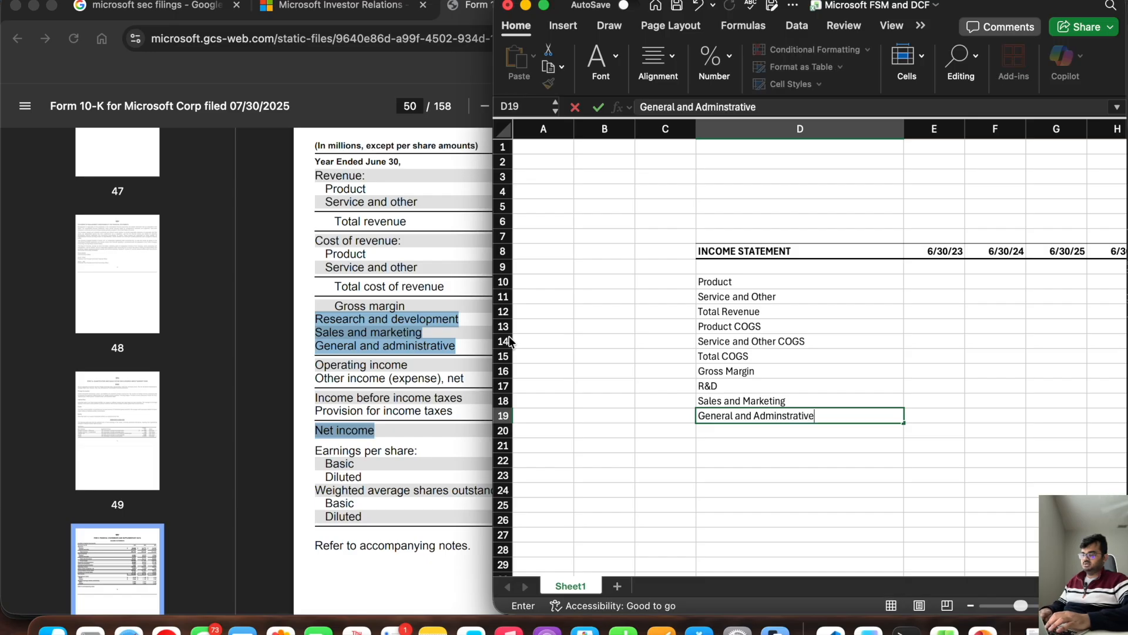
key(Return)
Step: Enter Operating Income in D20 and Other income(expense), net in D21, following the 10-K
click(369, 348)
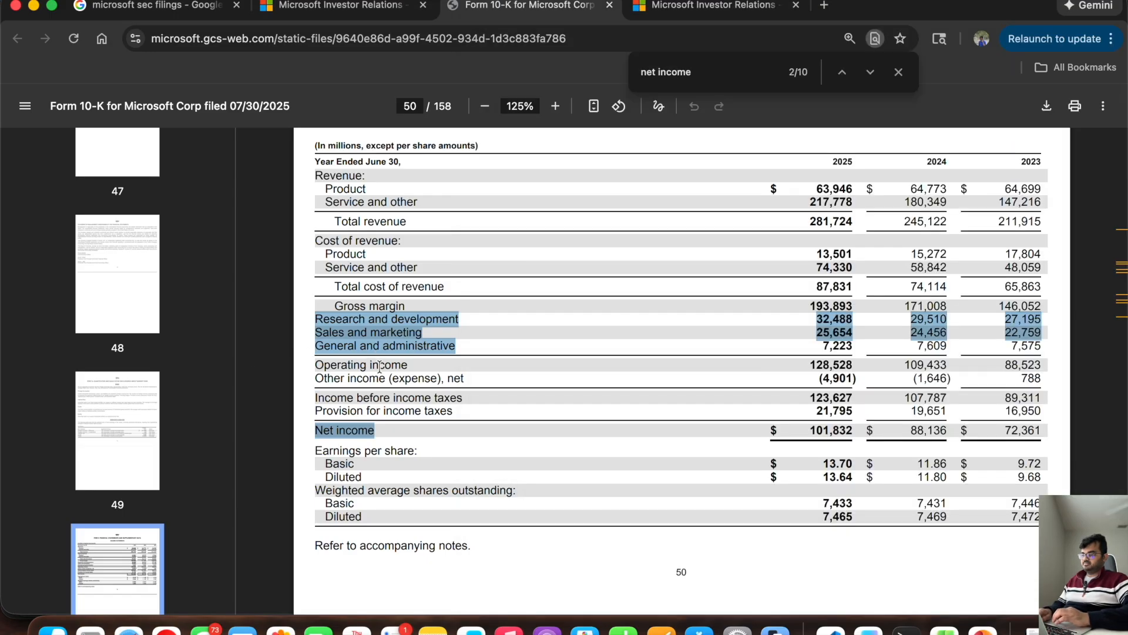
key(super+Tab)
text(O)
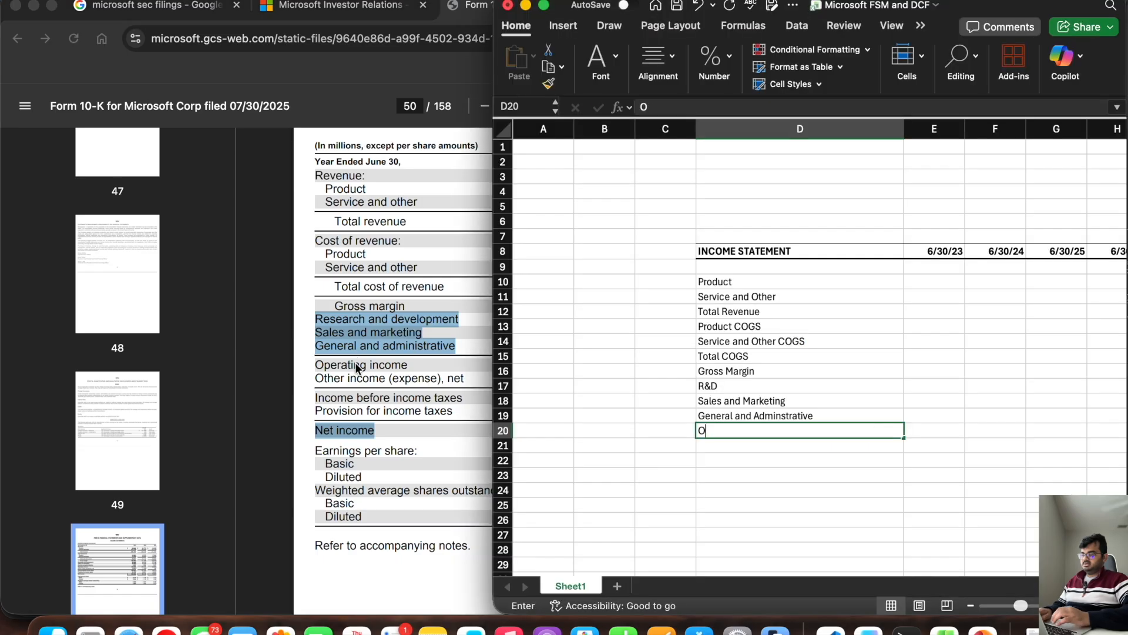
text(perating Income)
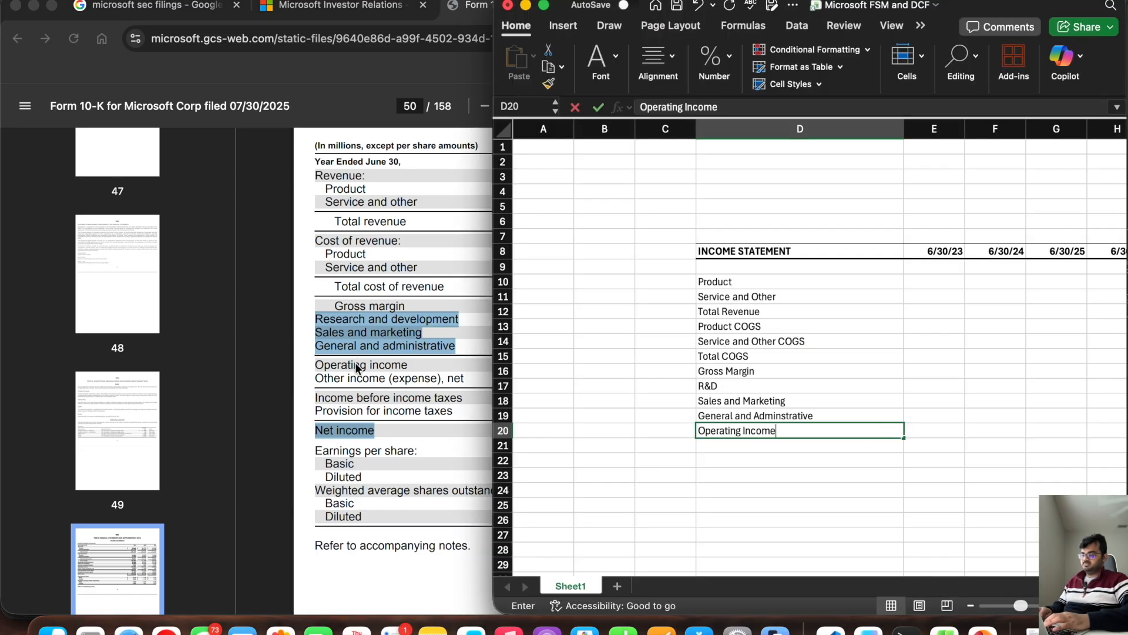
key(Return)
text(Other income(expense), net)
key(Return)
Step: Enter Income before income tax, Provision for income tax, and Net Income in D22:D24
text(Income)
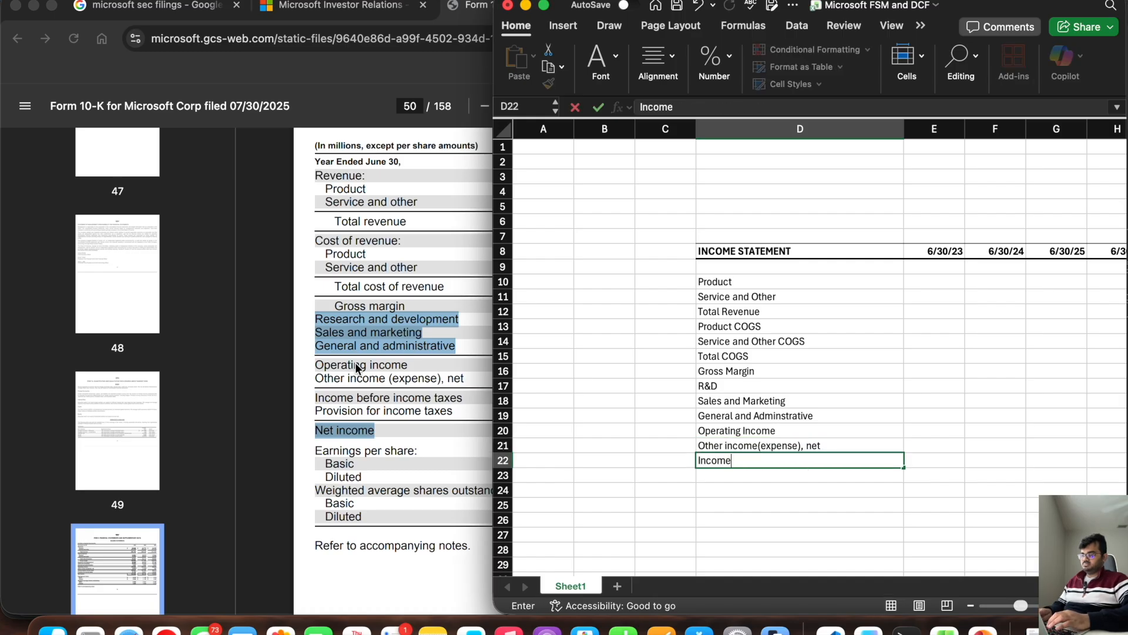
text( before income tax)
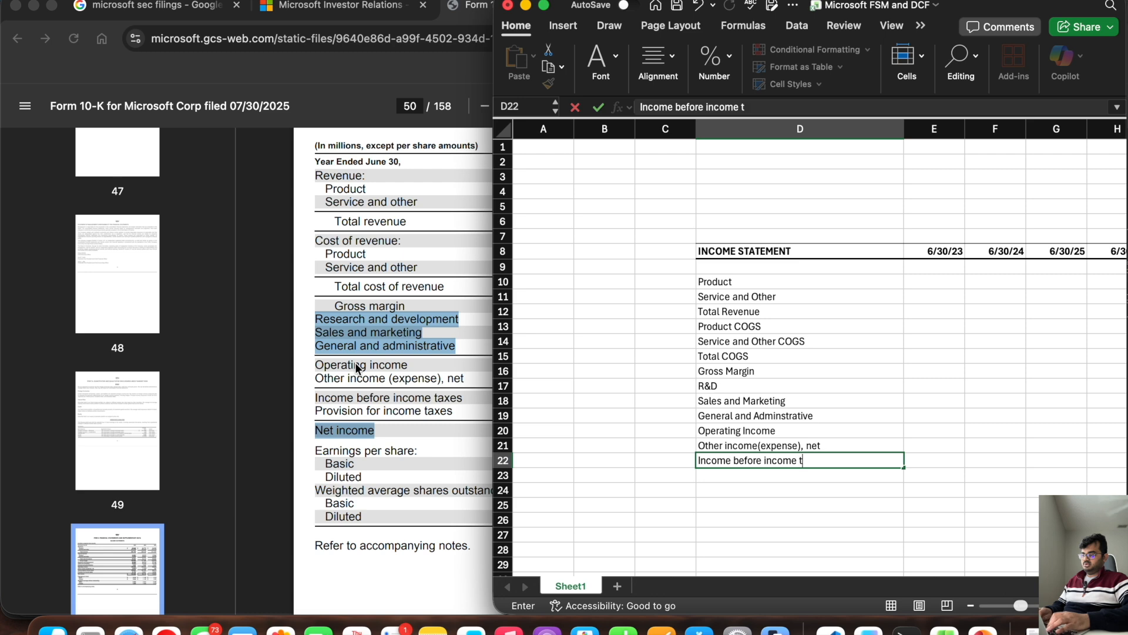
key(Return)
text(Provi)
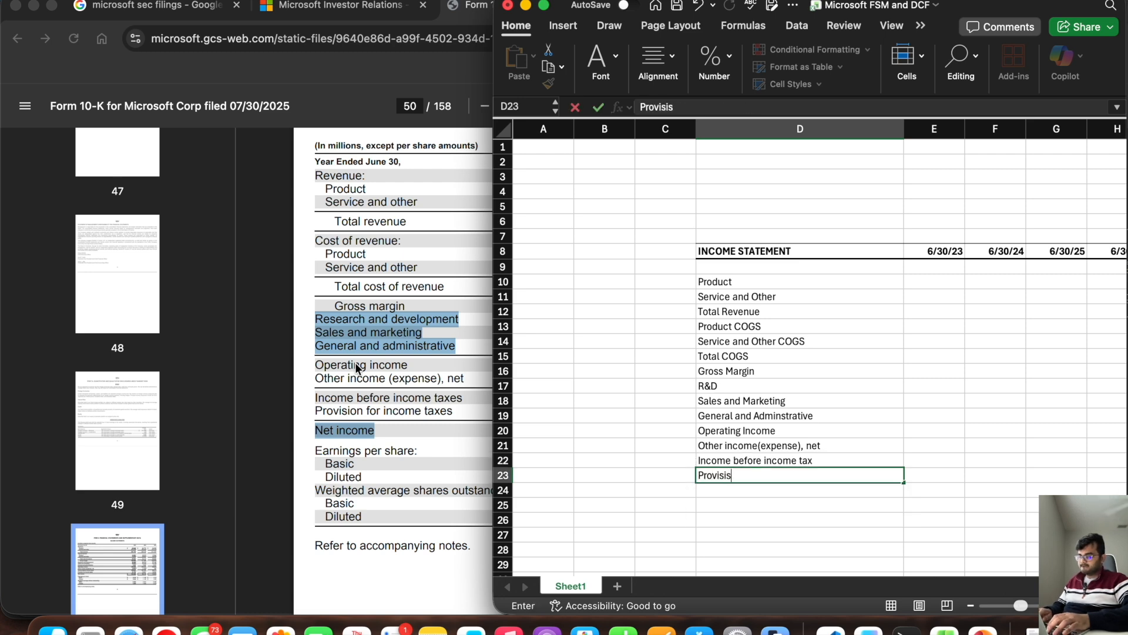
text(sion for income tax)
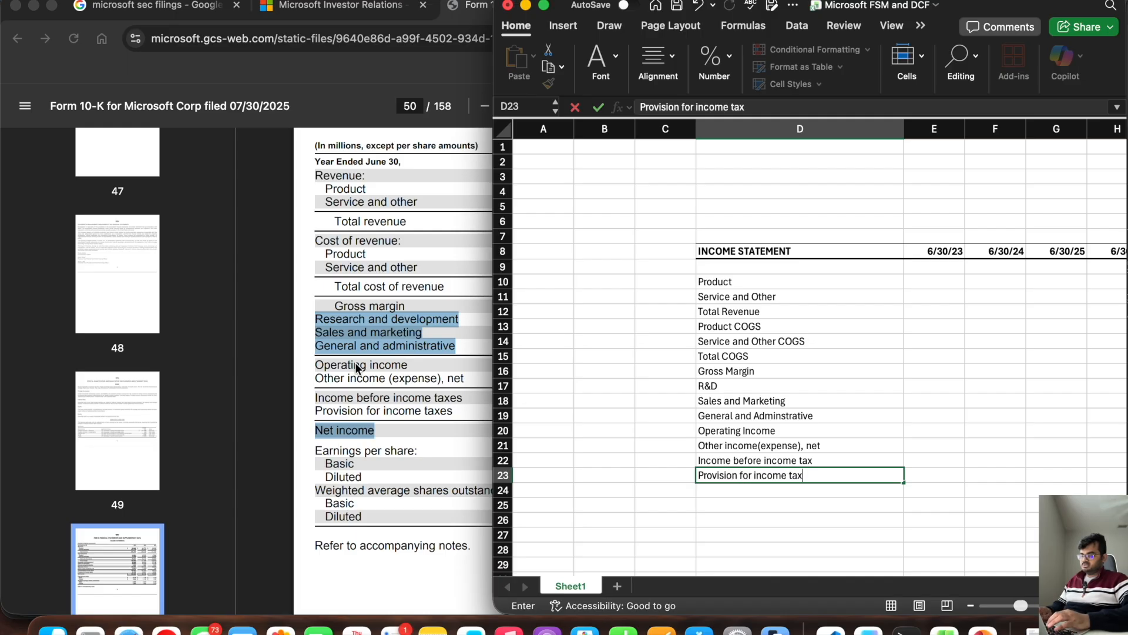
key(Return)
text(Net Income)
key(Return)
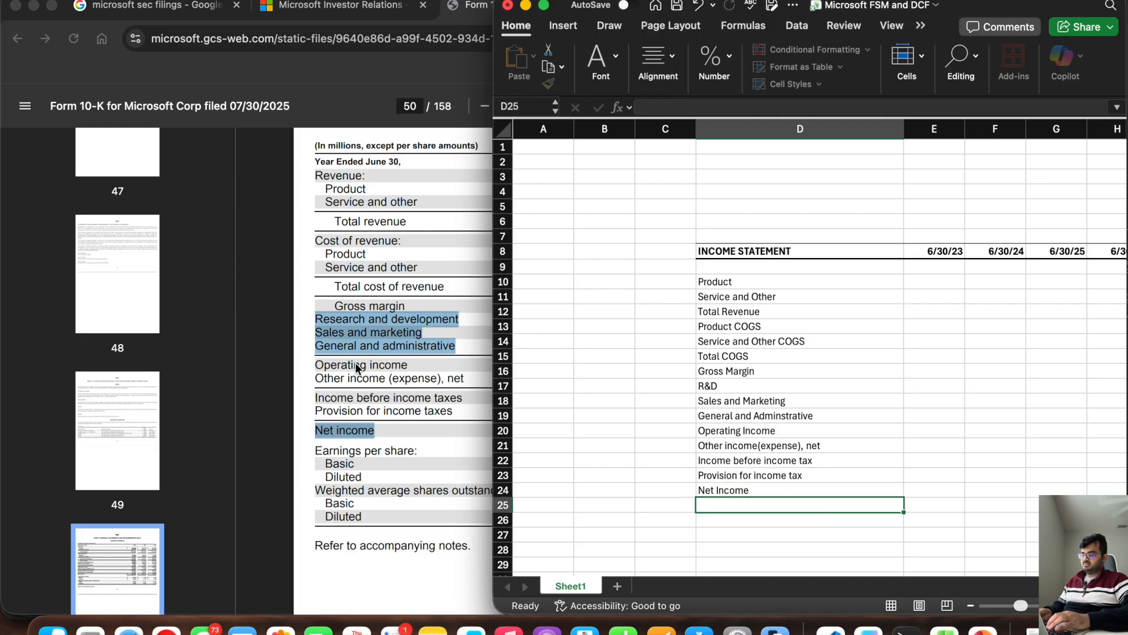
Step: Make the Total Revenue, Gross Margin, Operating Income and Net Income rows (12, 16, 20 and 24) bold
click(502, 311)
key(super+b)
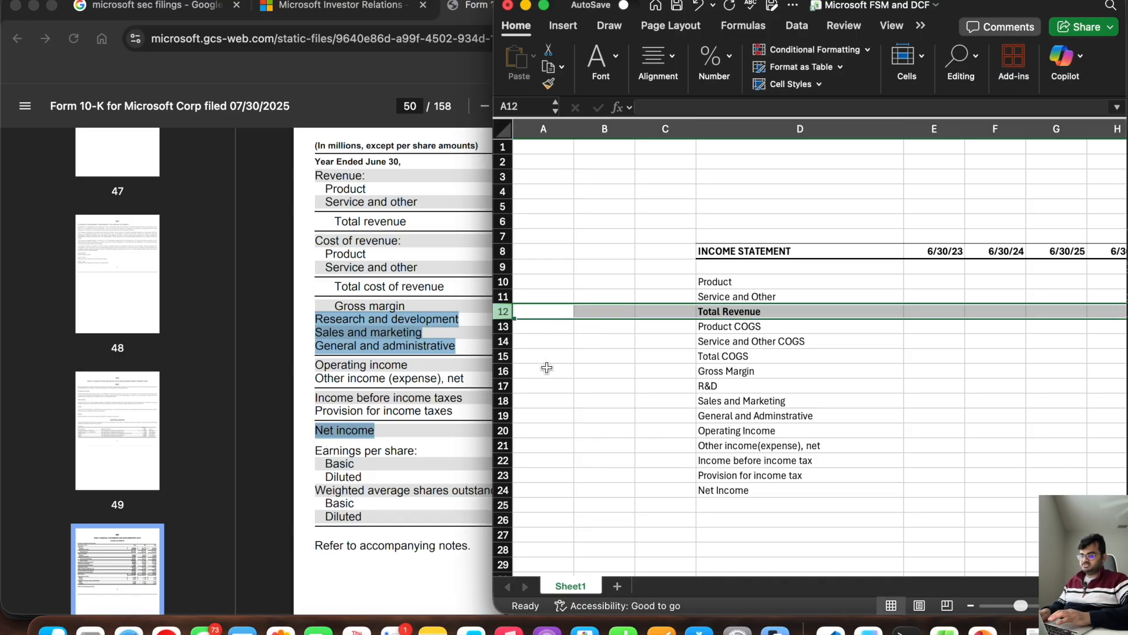
click(506, 370)
key(super+b)
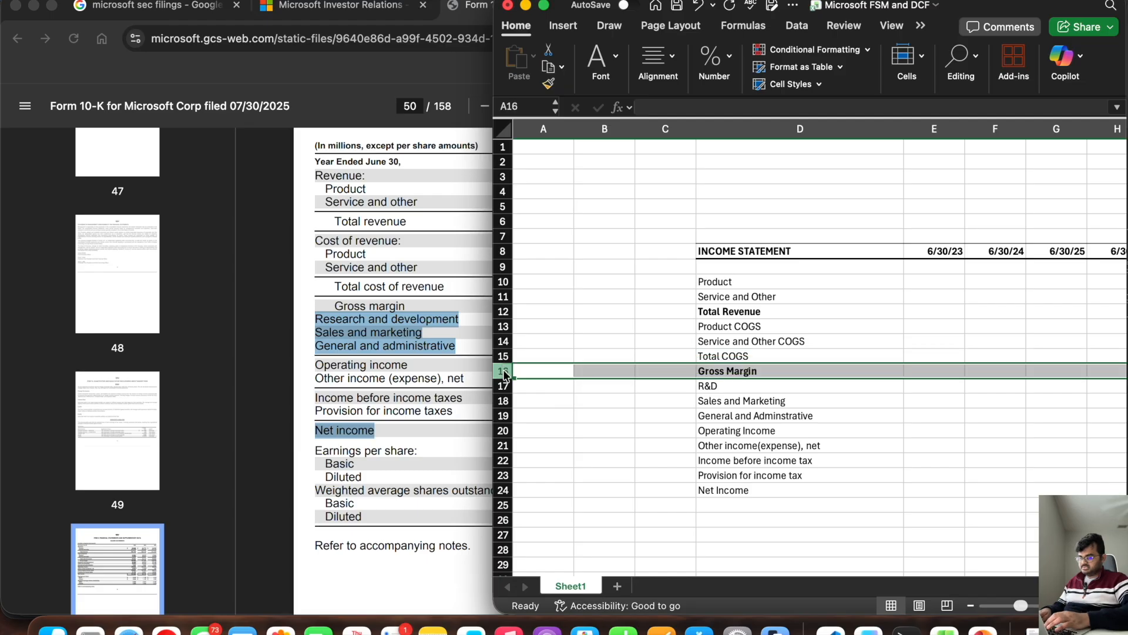
click(507, 430)
key(super+b)
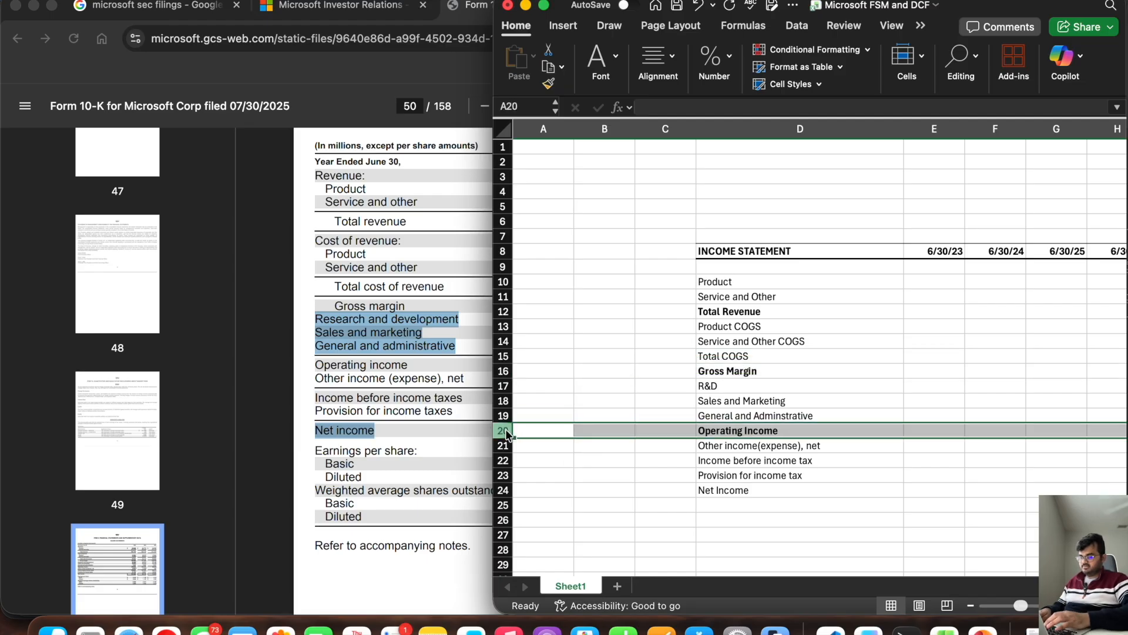
click(504, 490)
key(super+b)
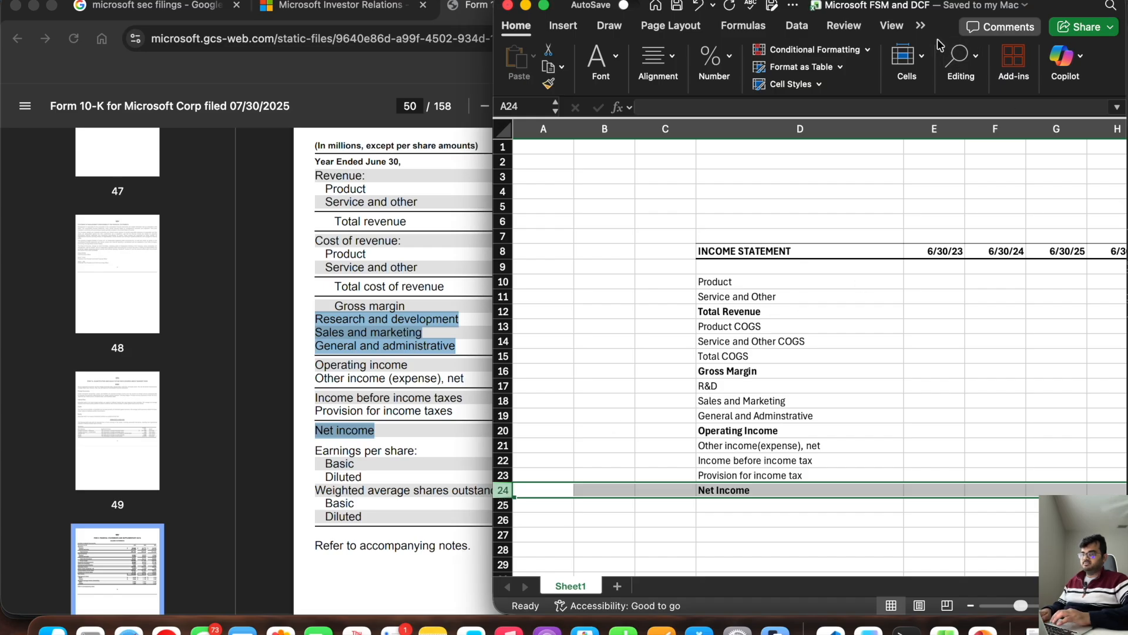
Step: Reposition the workbook window over the 10-K and widen it to show columns A through M
drag(936, 37, 536, 39)
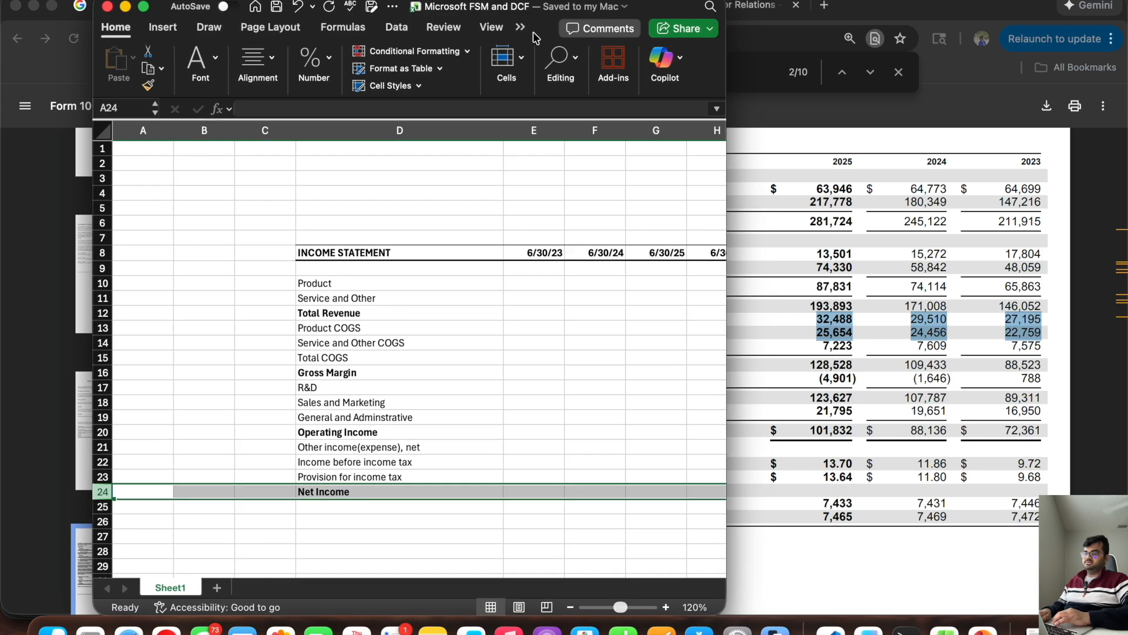
click(529, 287)
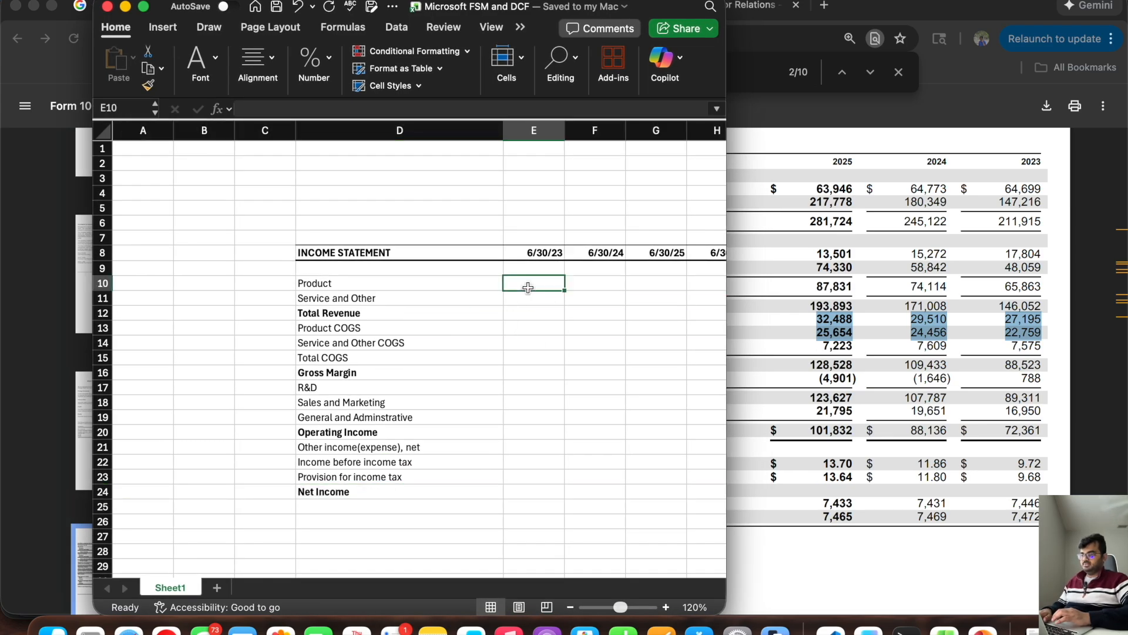
drag(725, 328, 1062, 358)
Step: Format columns E through L from row 10 down as Number with 0 decimals, the 1000 separator and parenthesised negatives
drag(577, 283, 934, 278)
key(super+shift+Down)
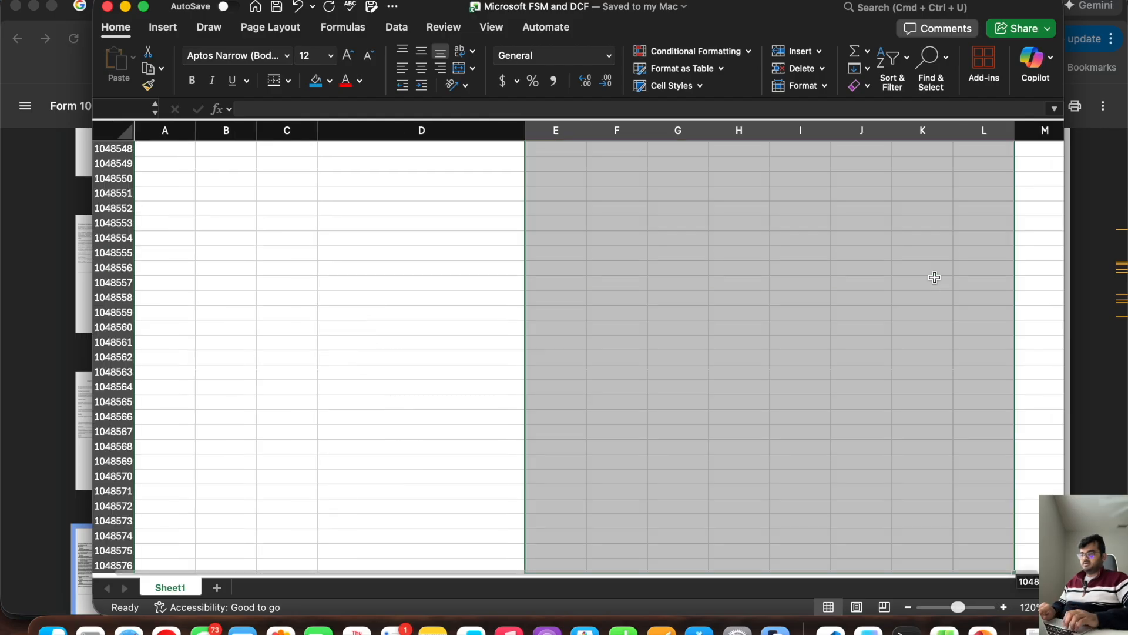
right_click(634, 322)
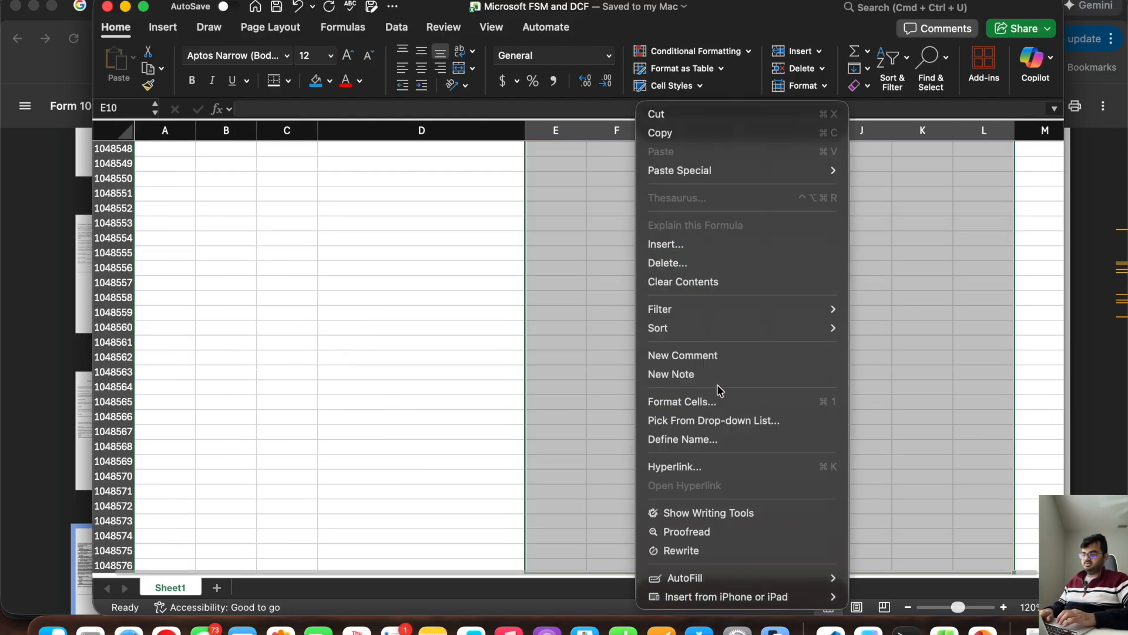
click(704, 402)
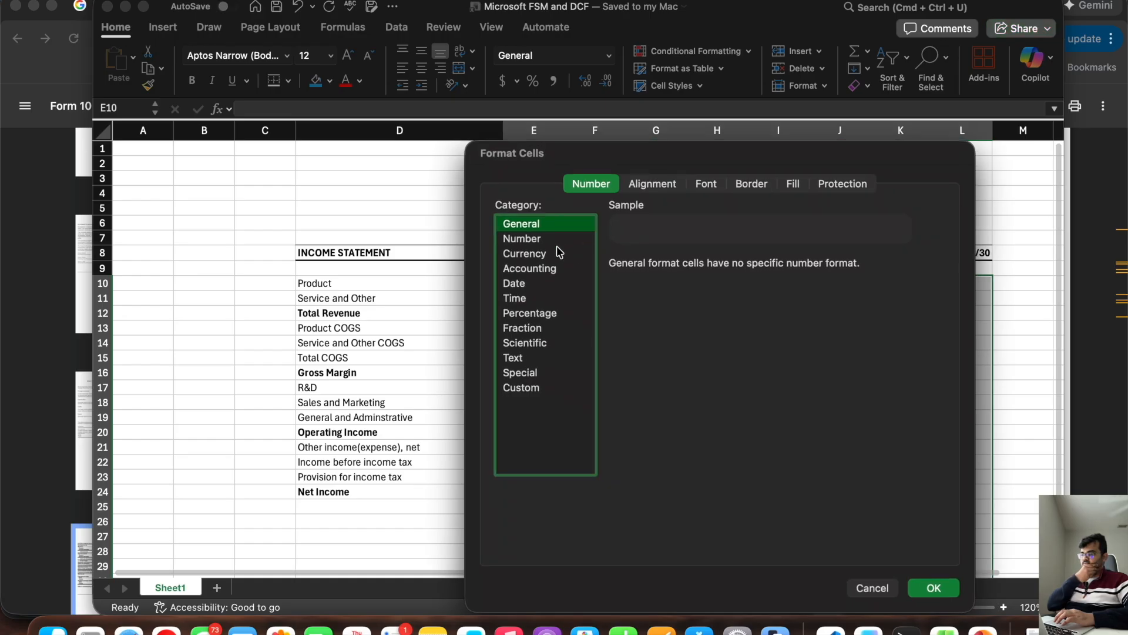
click(552, 241)
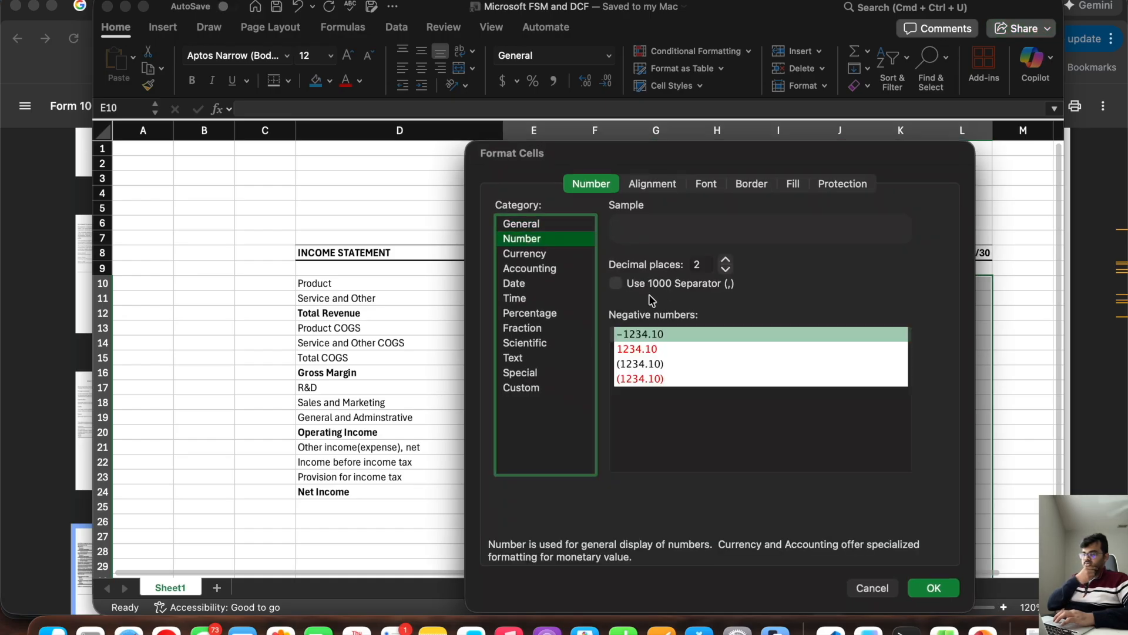
click(616, 285)
double_click(699, 265)
key(BackSpace)
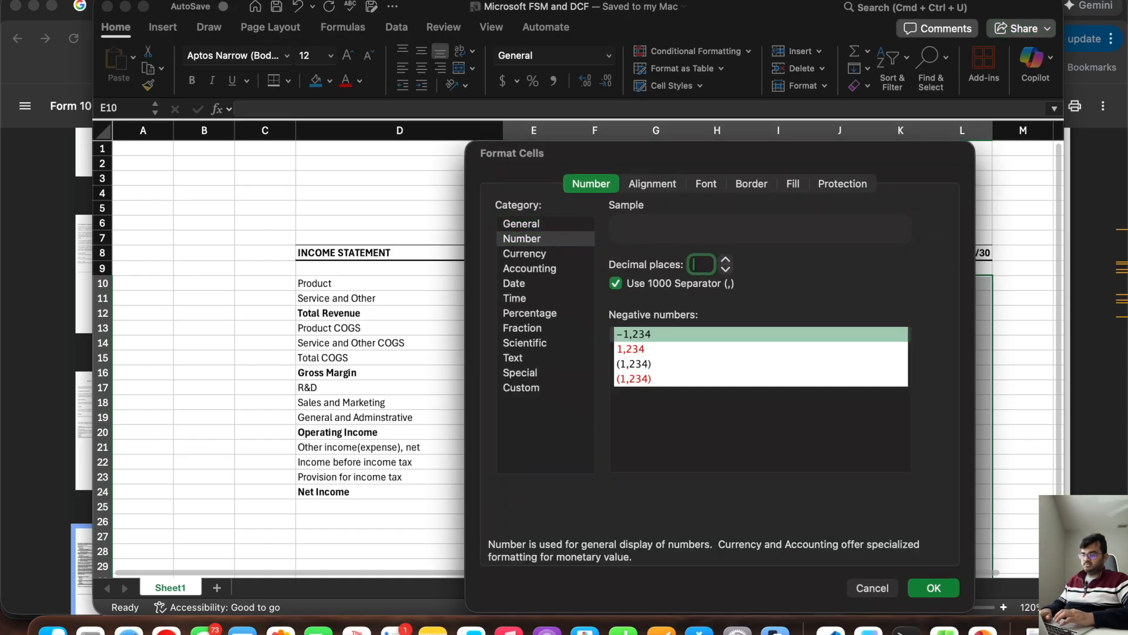
click(635, 363)
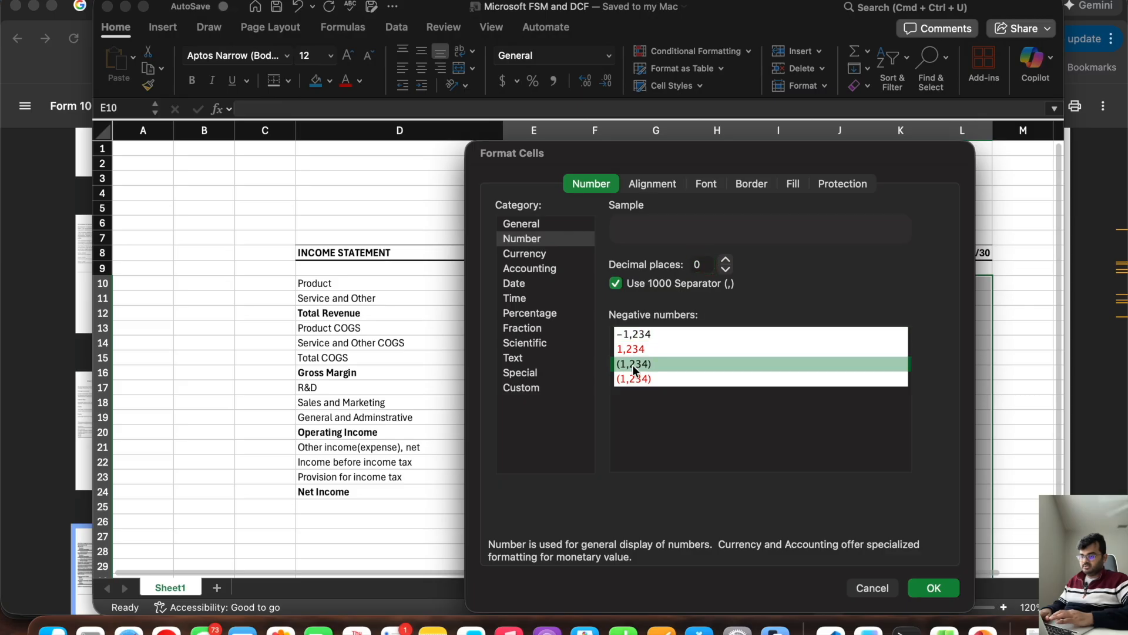
click(933, 587)
click(612, 305)
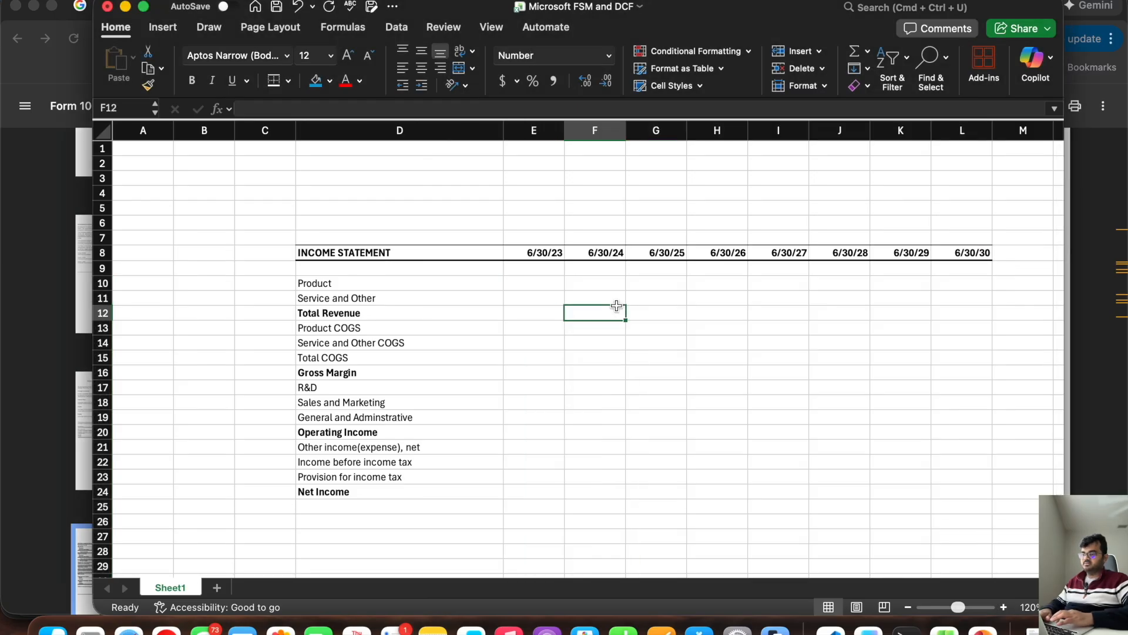
Step: Set the sheet zoom to 100% and narrow the workbook window so the 10-K's yearly figures are uncovered beside it
click(557, 284)
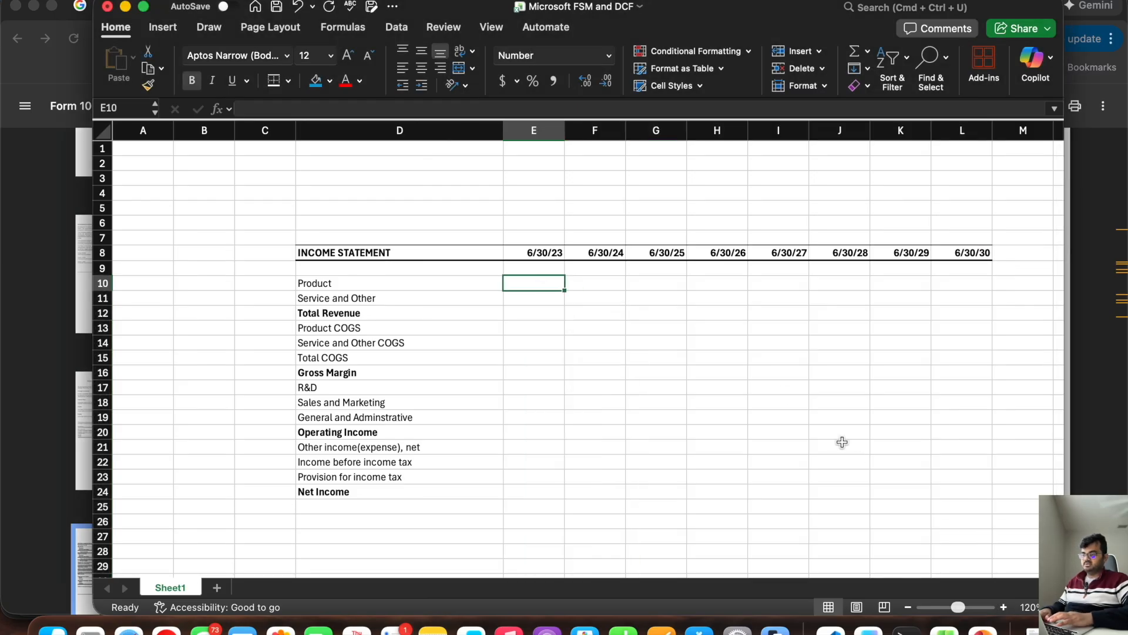
click(908, 608)
click(908, 608)
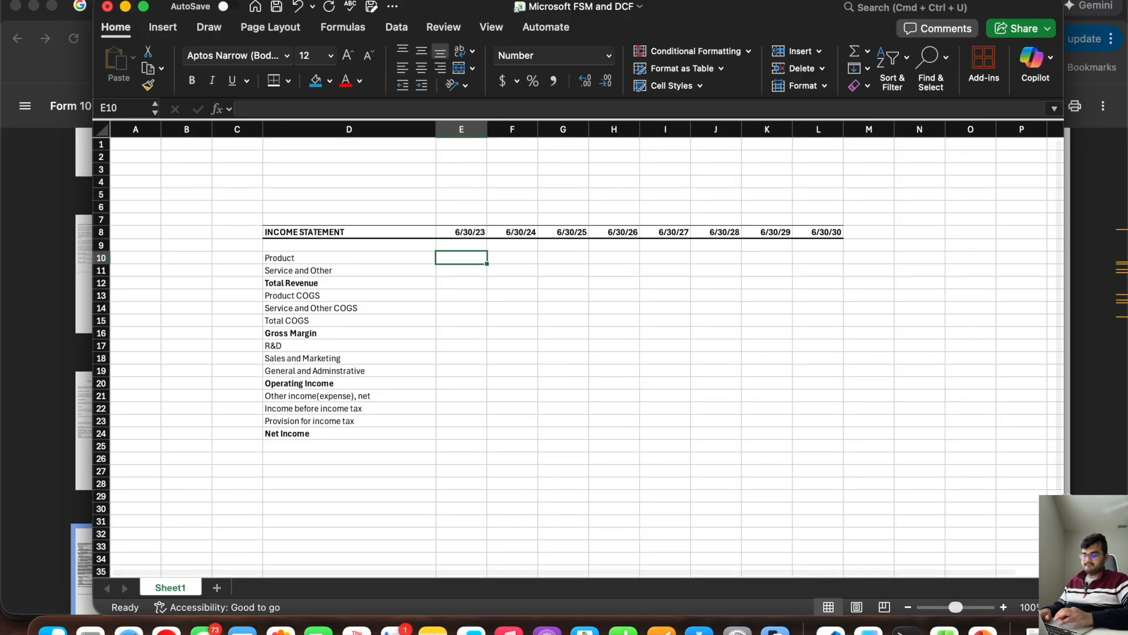
drag(1065, 471, 779, 448)
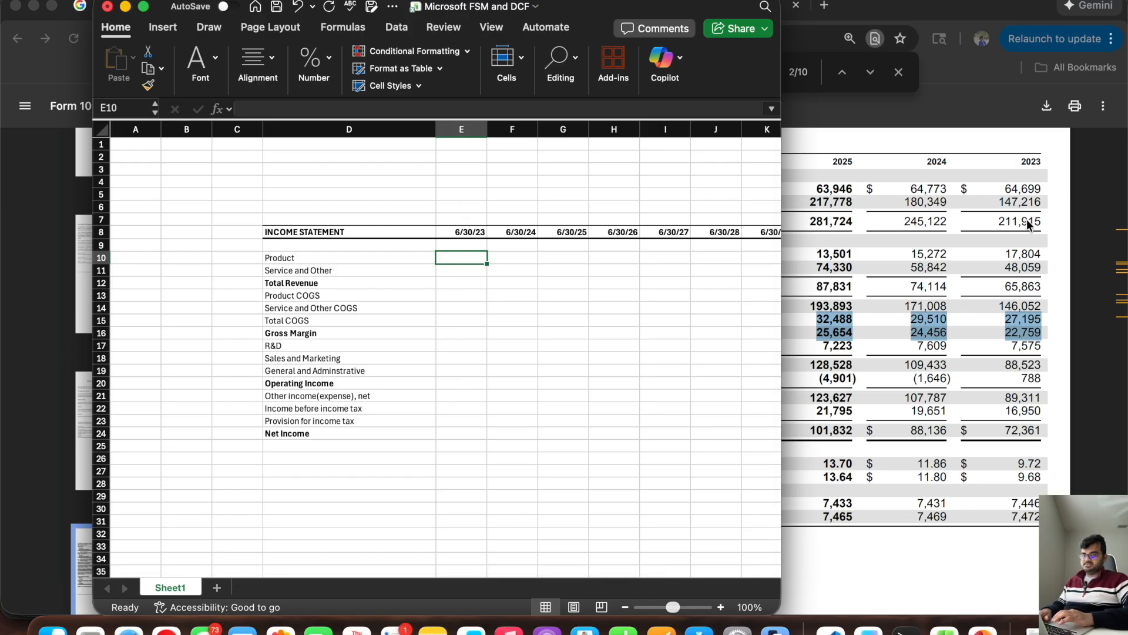
Step: Enter the 6/30/23 revenue figures from the 10-K: Product 64,699 in E10 and Service and Other 147,216 in E11
text(64)
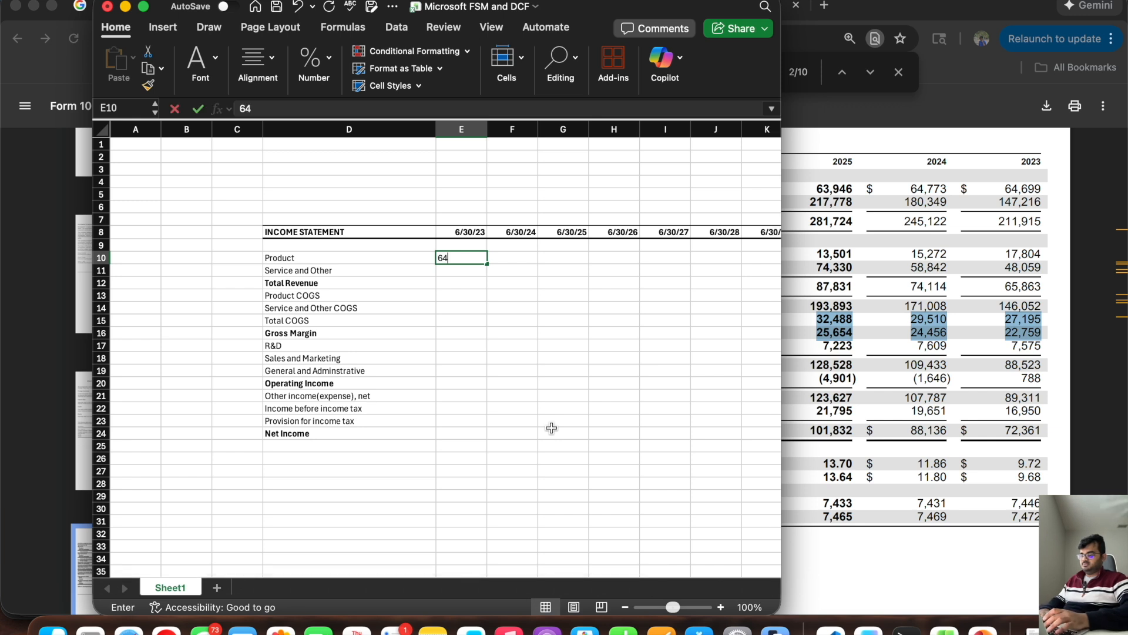
text(,69)
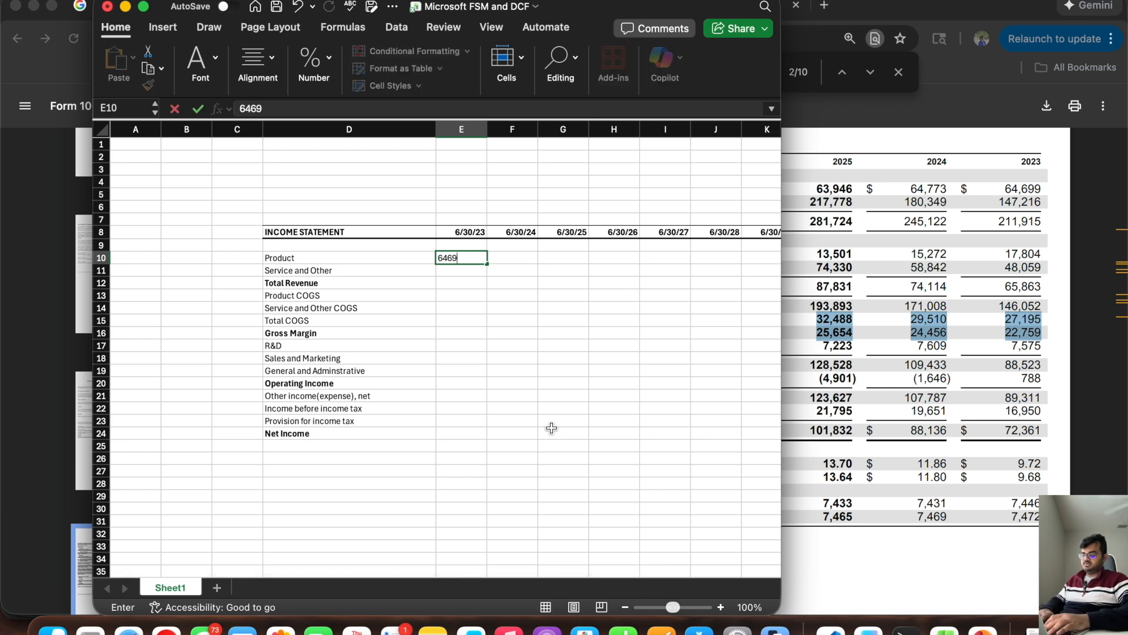
text(9)
key(Return)
text(147,21)
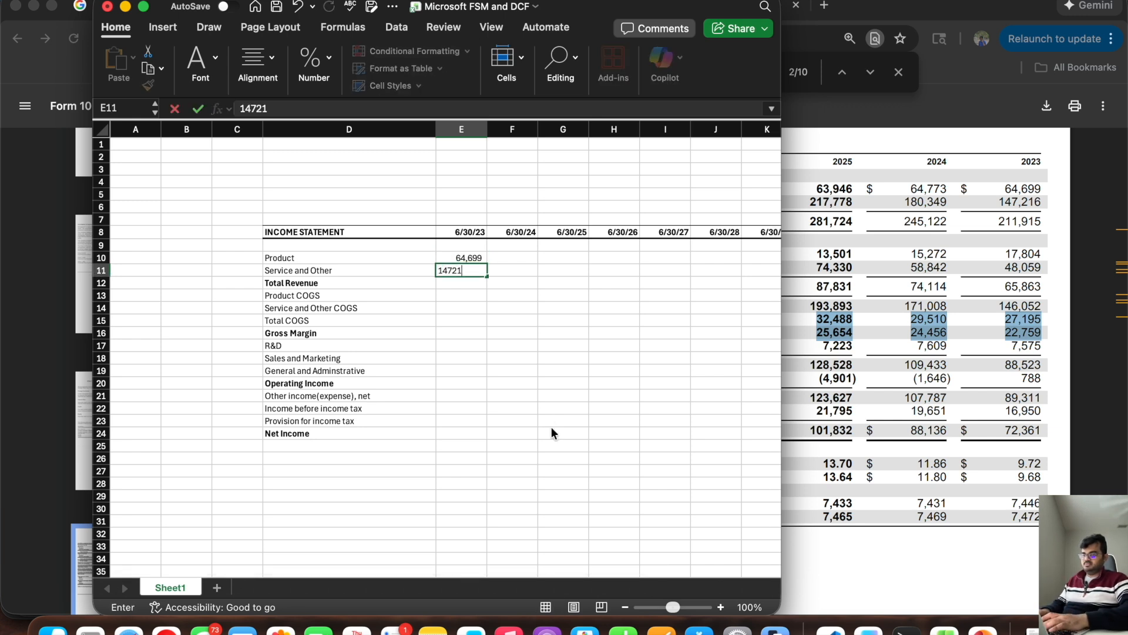
text(6)
key(Return)
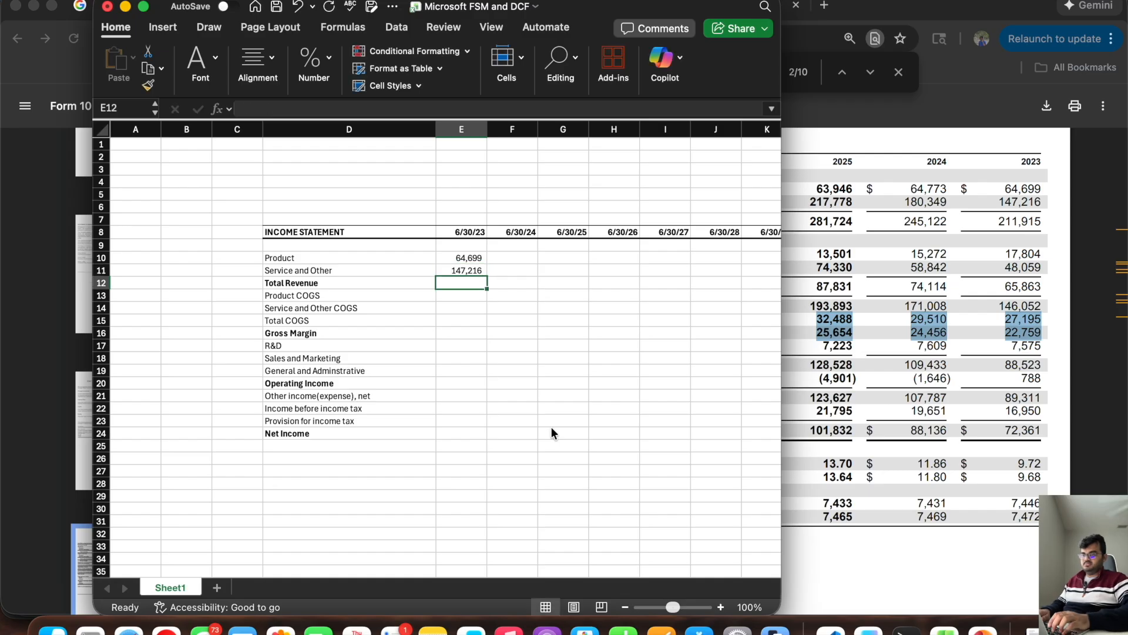
Step: Calculate 6/30/23 Total Revenue in E12 as the sum of E10:E11
text(=sum()
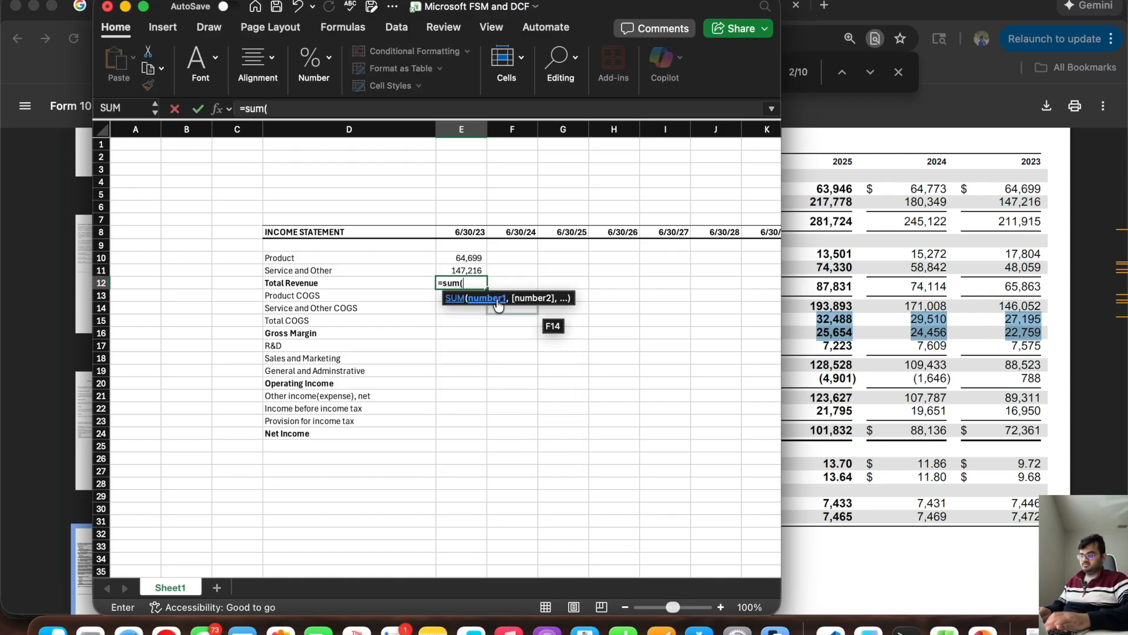
drag(457, 258, 456, 266)
text())
key(Return)
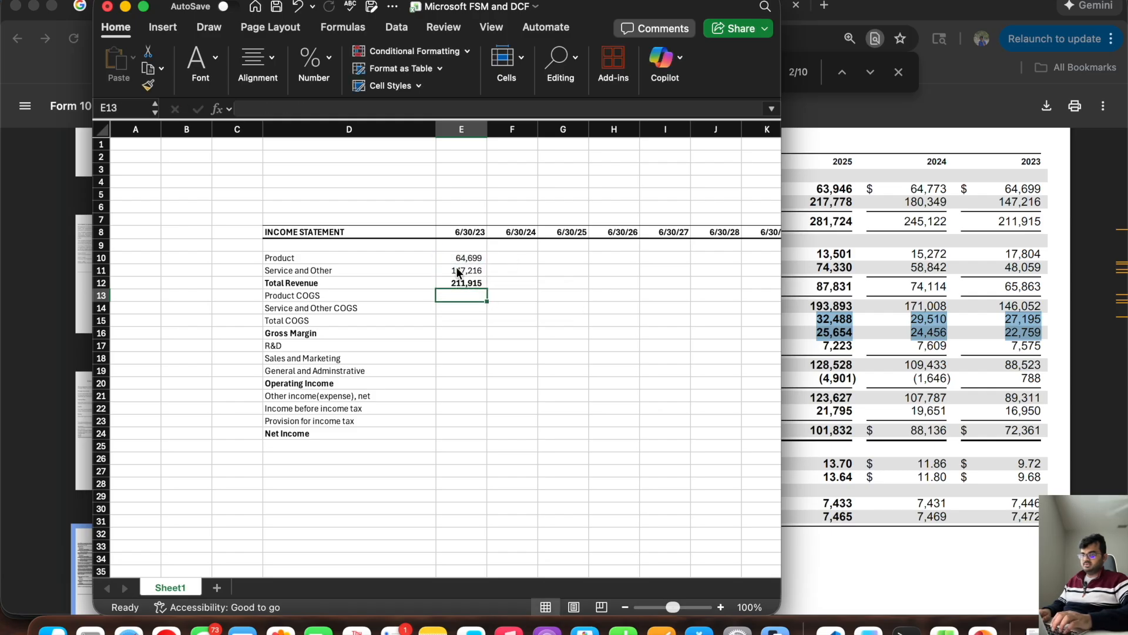
Step: Enter the 6/30/23 costs from the 10-K: Product COGS 17,804 in E13 and Service and Other COGS 48,059 in E14
text(17,804)
key(Return)
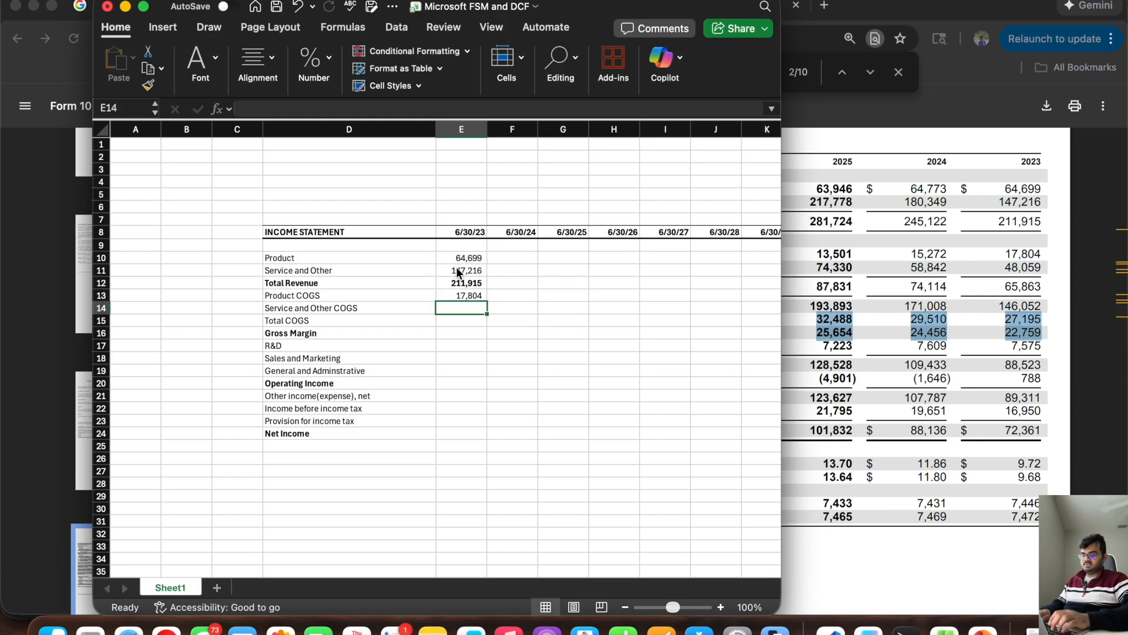
text(48059)
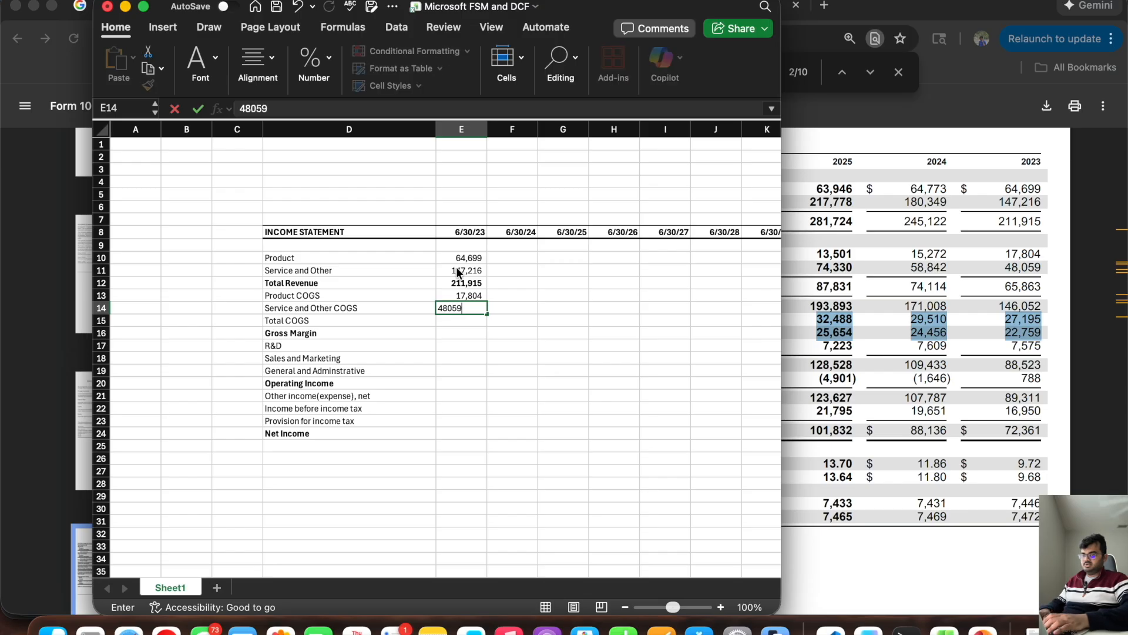
key(Return)
Step: Calculate 6/30/23 Total COGS in E15 as the sum of E13:E14
key(F2)
text(=sum()
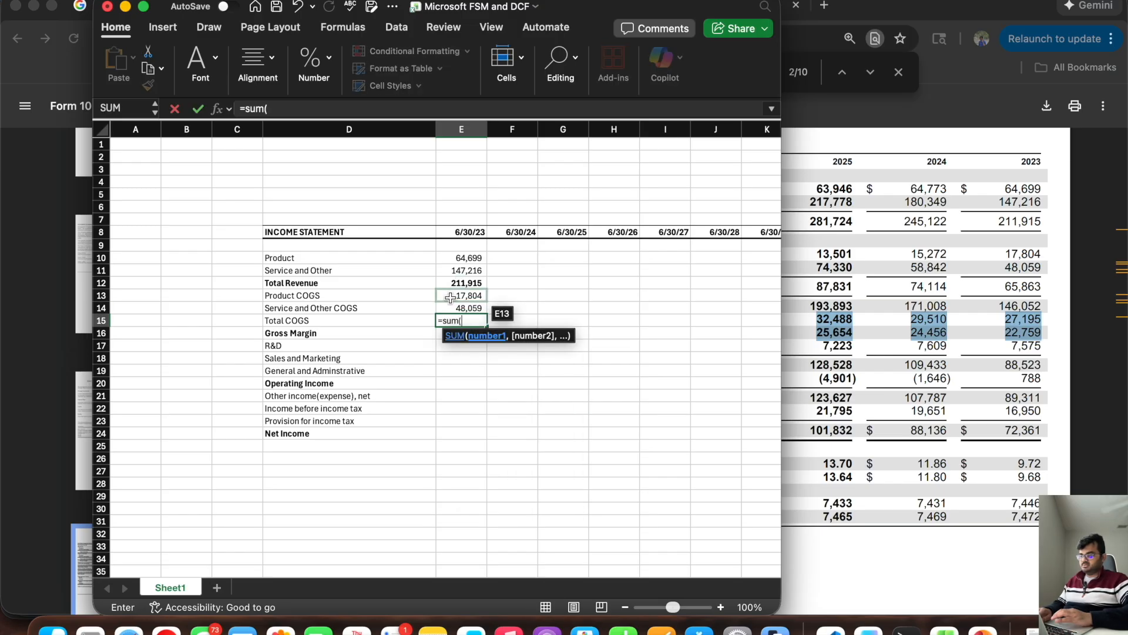
drag(450, 298, 450, 307)
key(Return)
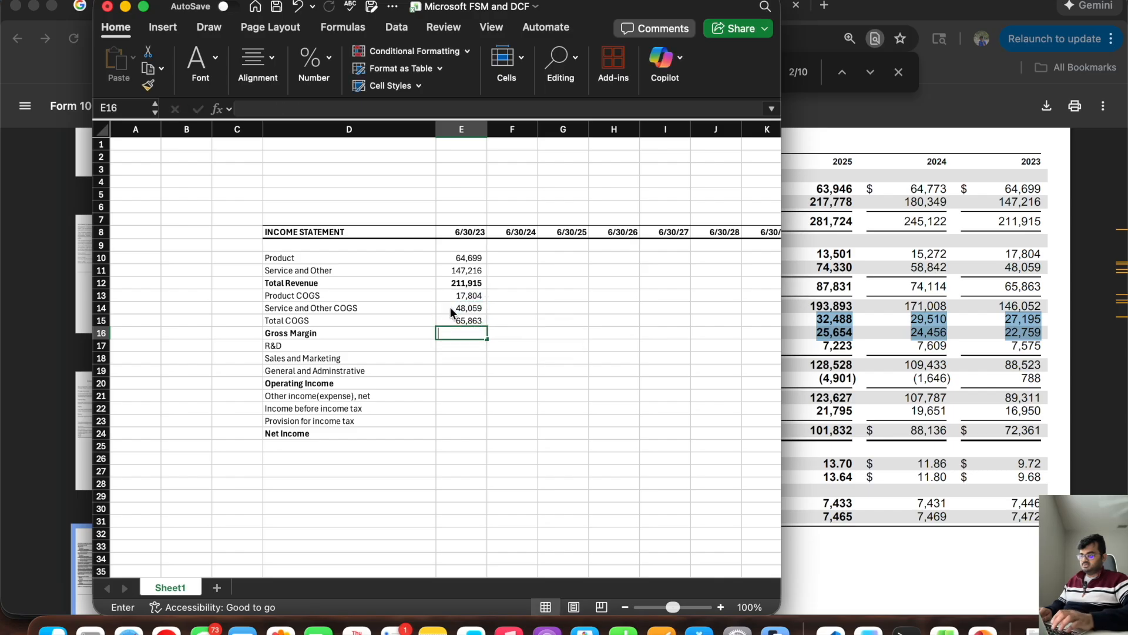
Step: Calculate 6/30/23 Gross Margin in E16 as Total Revenue minus Total COGS (E12-E15)
text(=)
click(456, 284)
text(-)
click(444, 317)
key(Return)
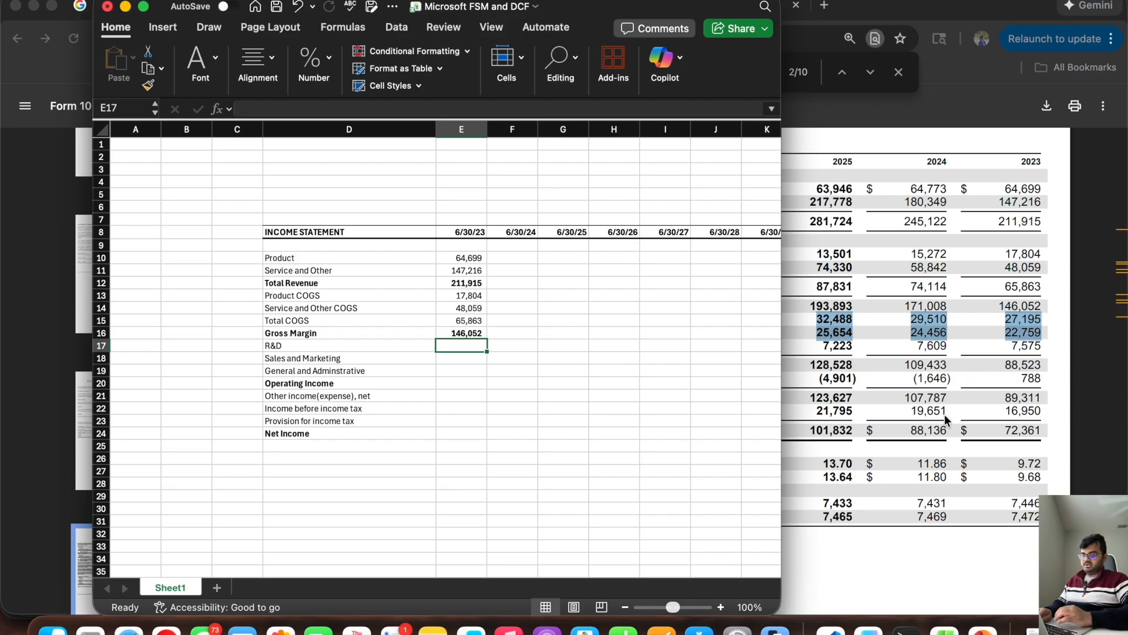
Step: Enter the 6/30/23 operating expenses in E17:E19: R&D 27,195, Sales and Marketing 22,759, General and Administrative 7,575
text(27195)
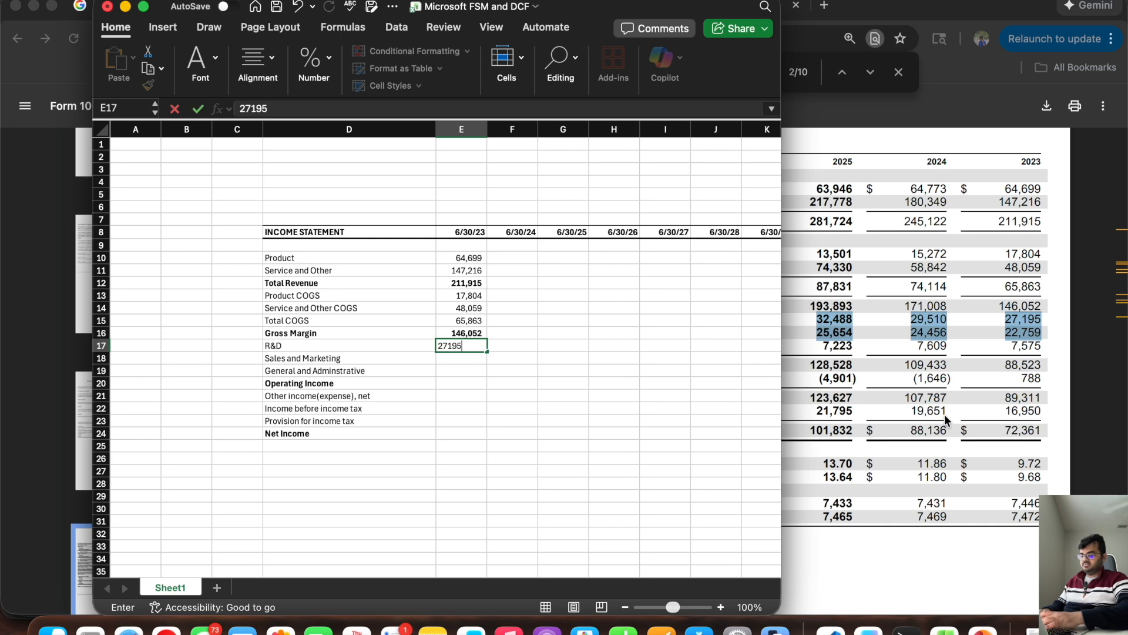
key(Return)
text(22,7)
text(59)
key(Return)
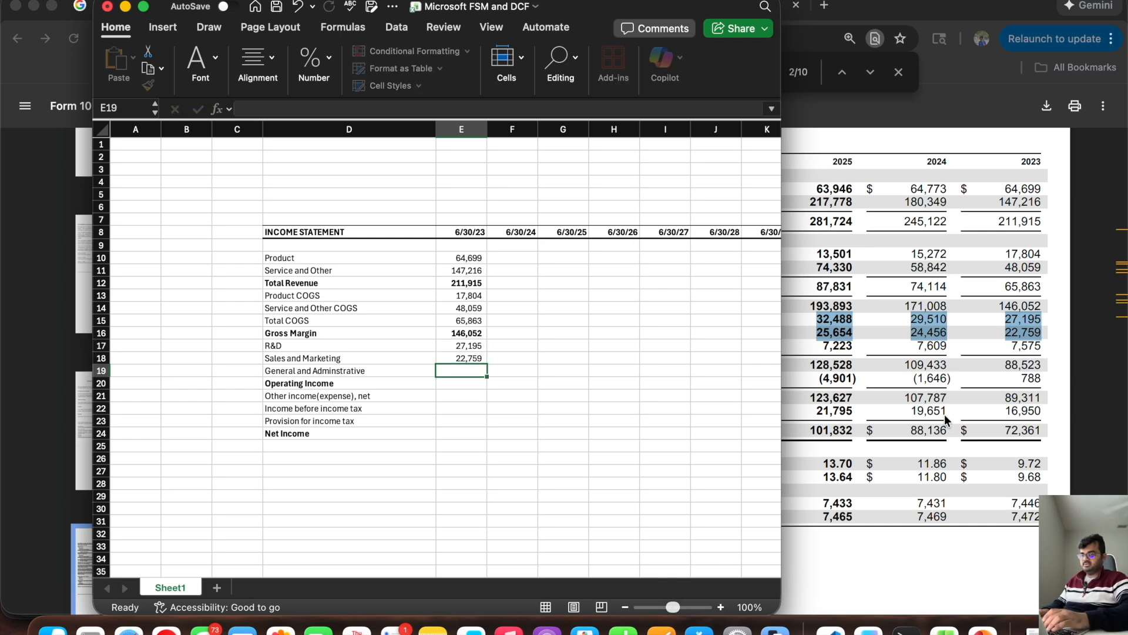
text(7,57)
text(575)
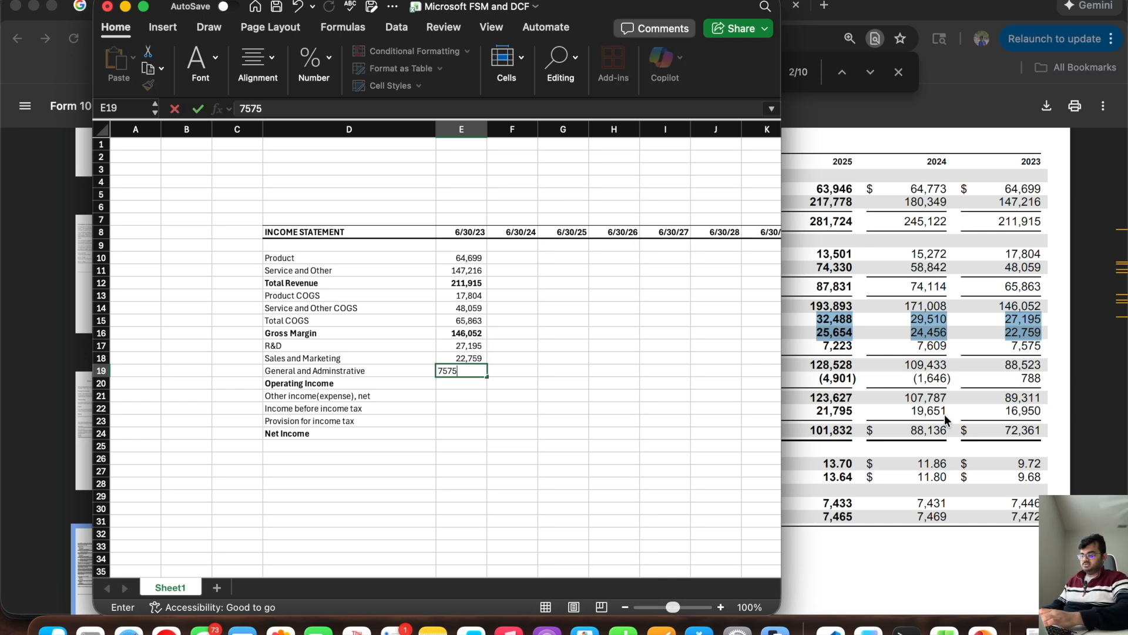
key(Return)
Step: Calculate 6/30/23 Operating Income in E20 as Gross Margin minus the operating expenses, =E16-SUM(E17:E19)
text(=)
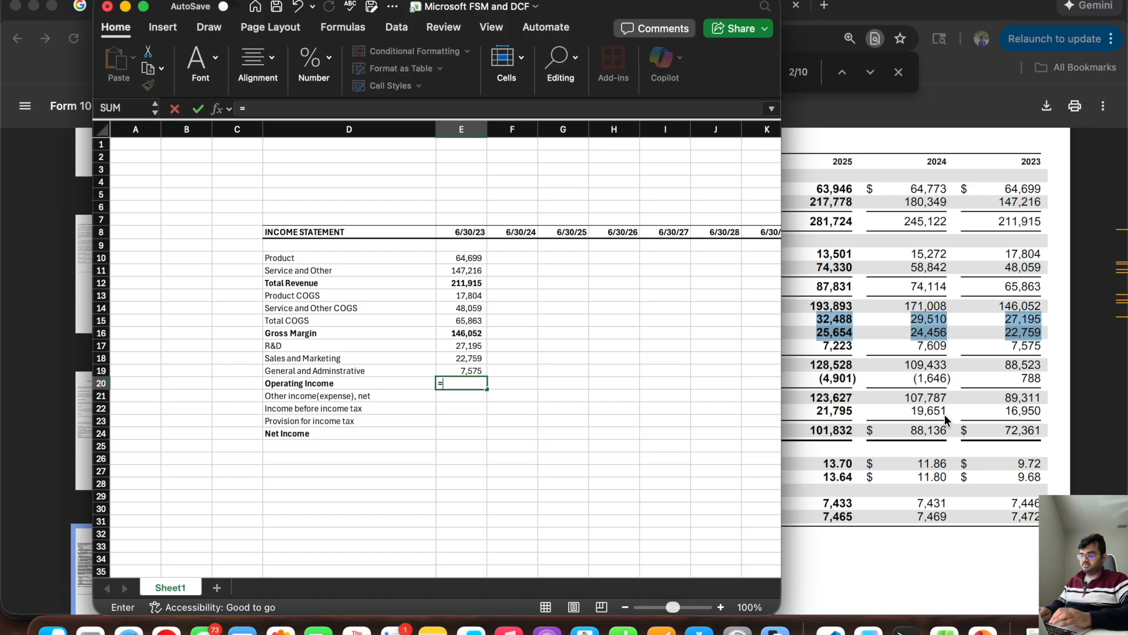
click(447, 333)
text(-sum()
click(460, 345)
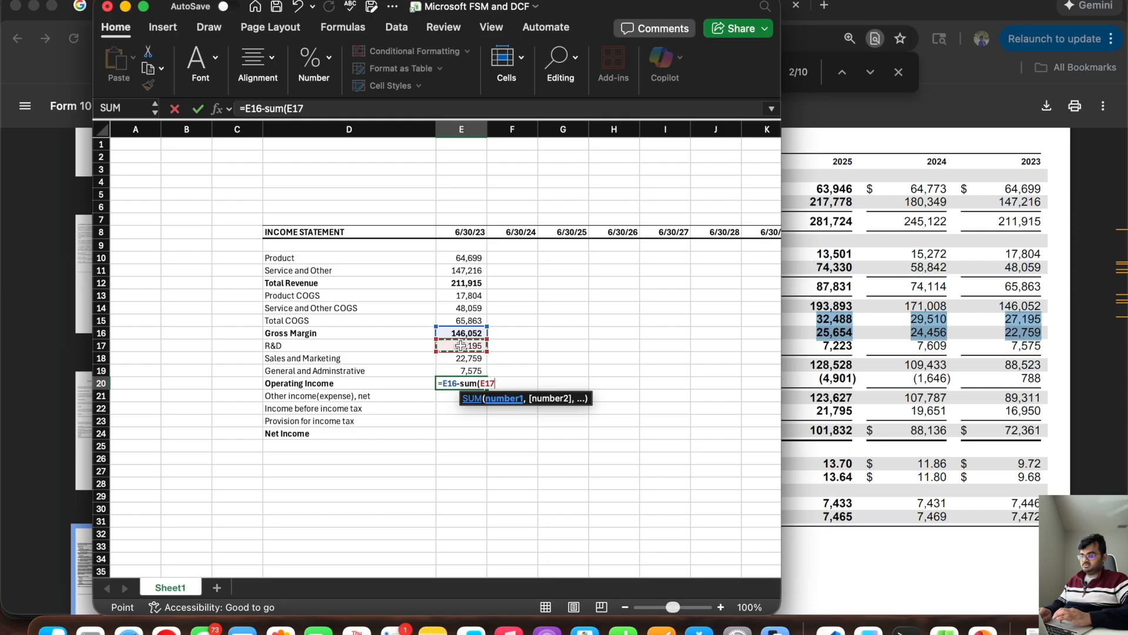
drag(461, 346, 461, 370)
text())
key(Return)
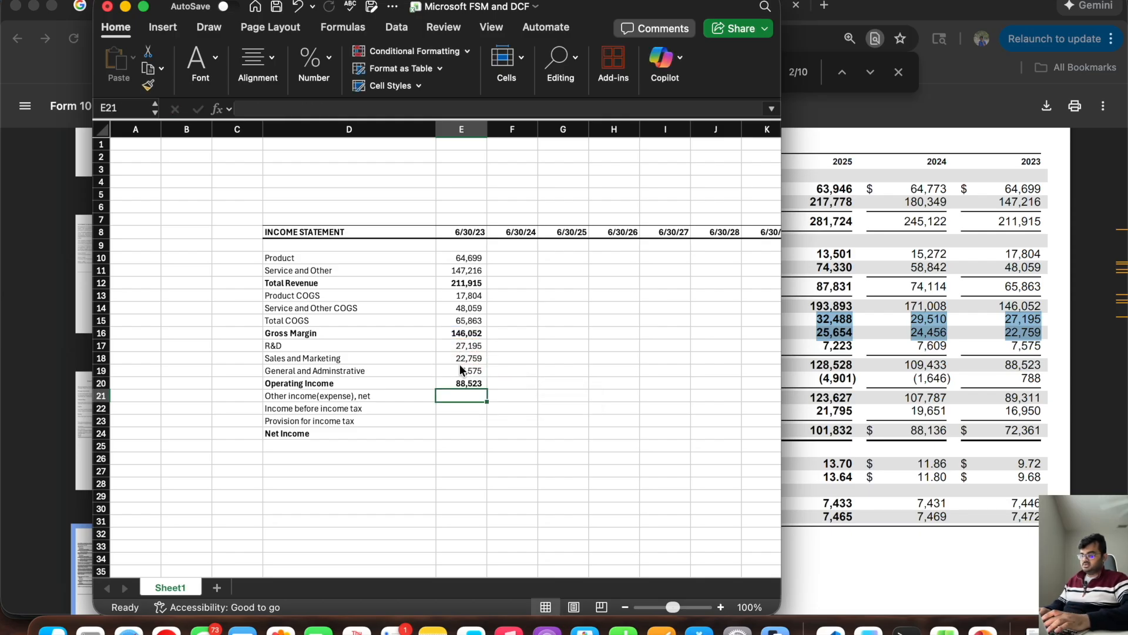
Step: Enter other income (expense), net of 788 in E21 and calculate Income before income tax in E22 as E20+E21
text(788)
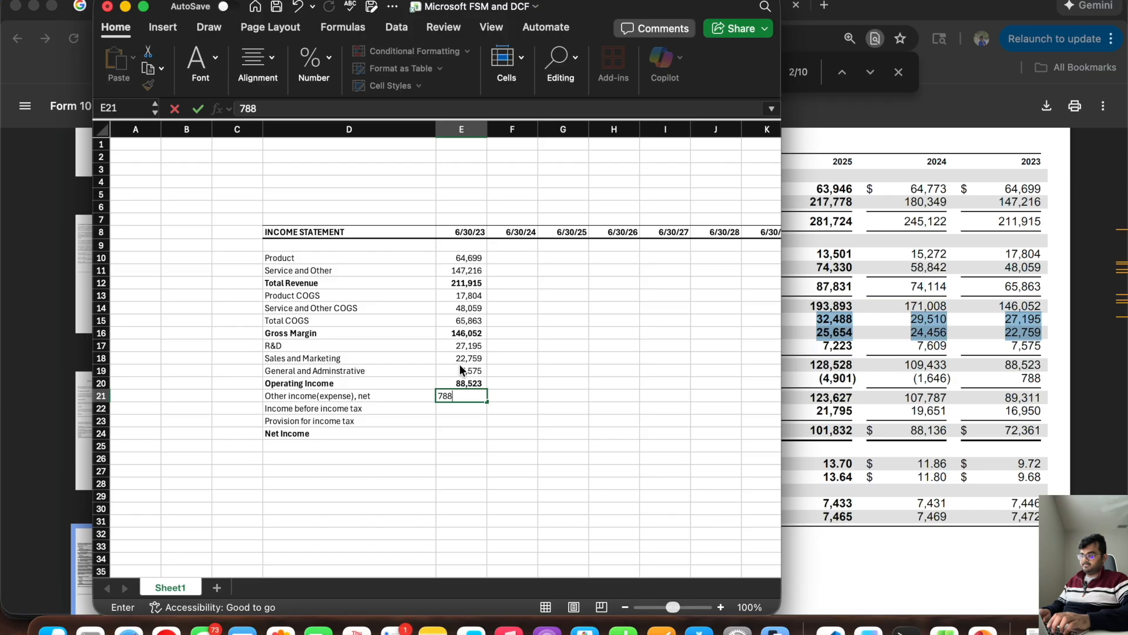
key(Return)
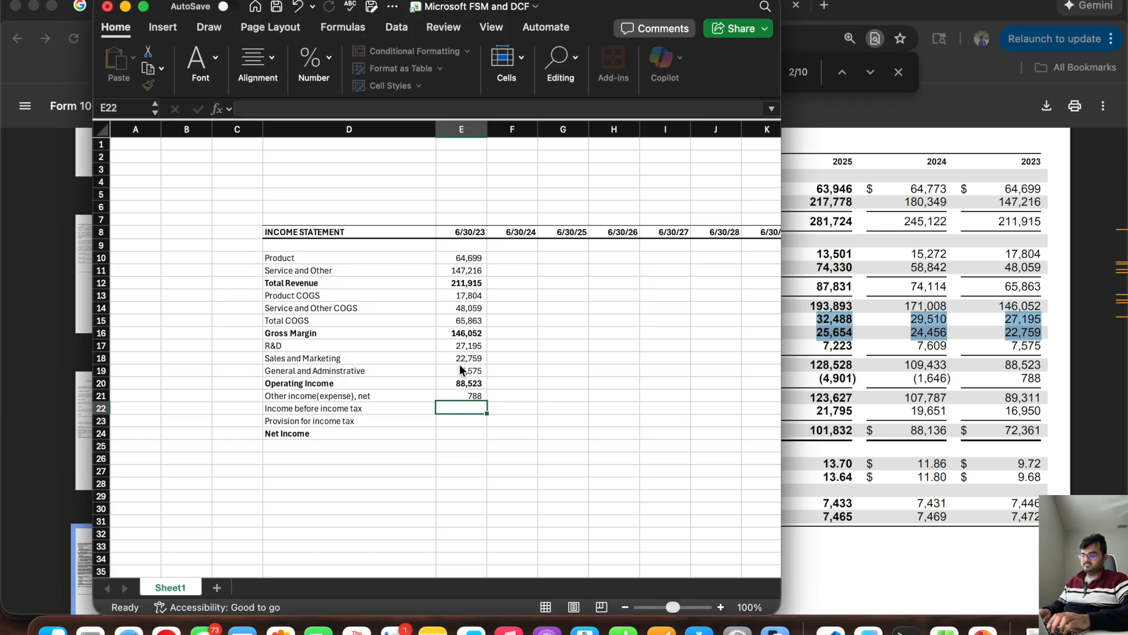
text(=)
click(452, 383)
click(448, 383)
text(+)
click(447, 396)
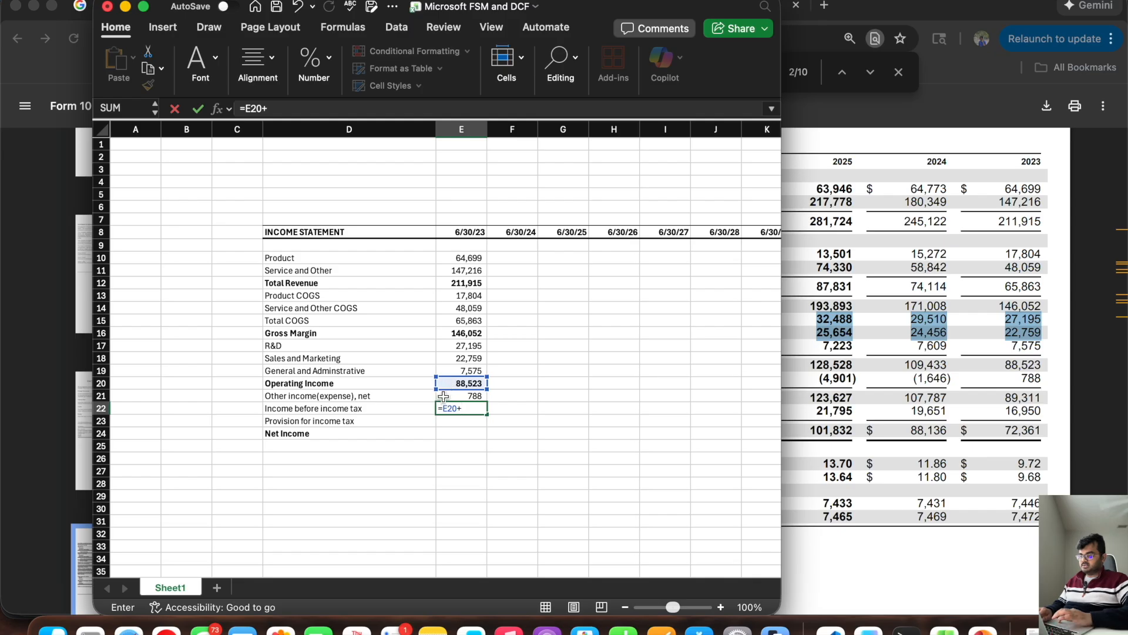
key(Return)
Step: Enter the 6/30/23 provision for income tax from the 10-K, 16,950, in E23
text(=)
key(BackSpace)
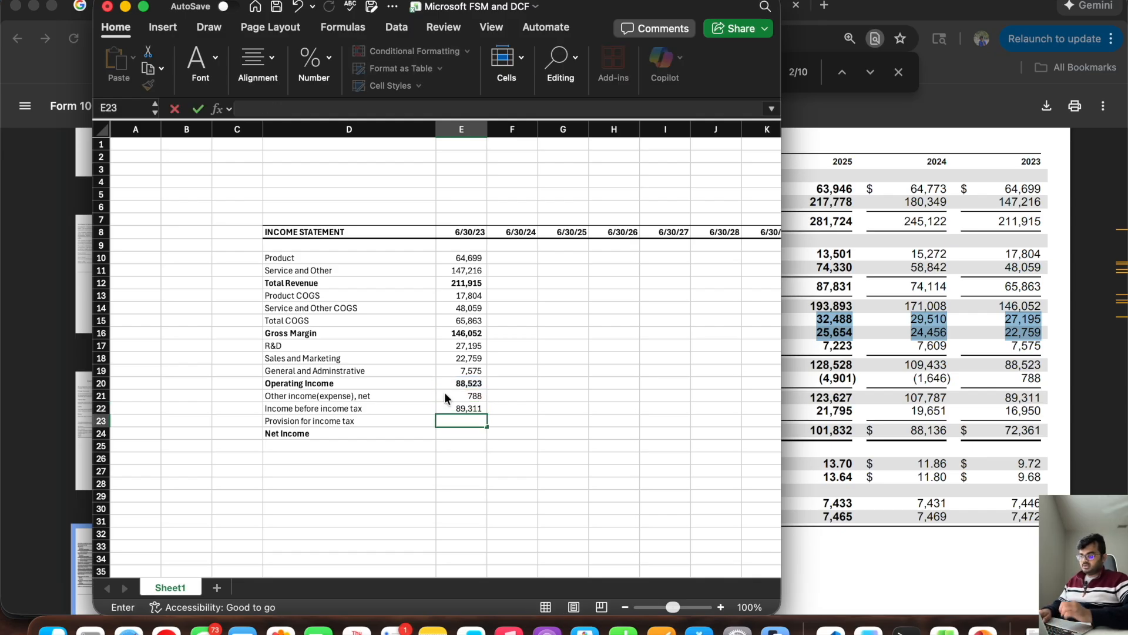
text(16,950)
key(Return)
Step: Calculate 6/30/23 Net Income in E24 as E22-E23, check it against the 10-K, and select the first 6/30/24 entry cell
text(=)
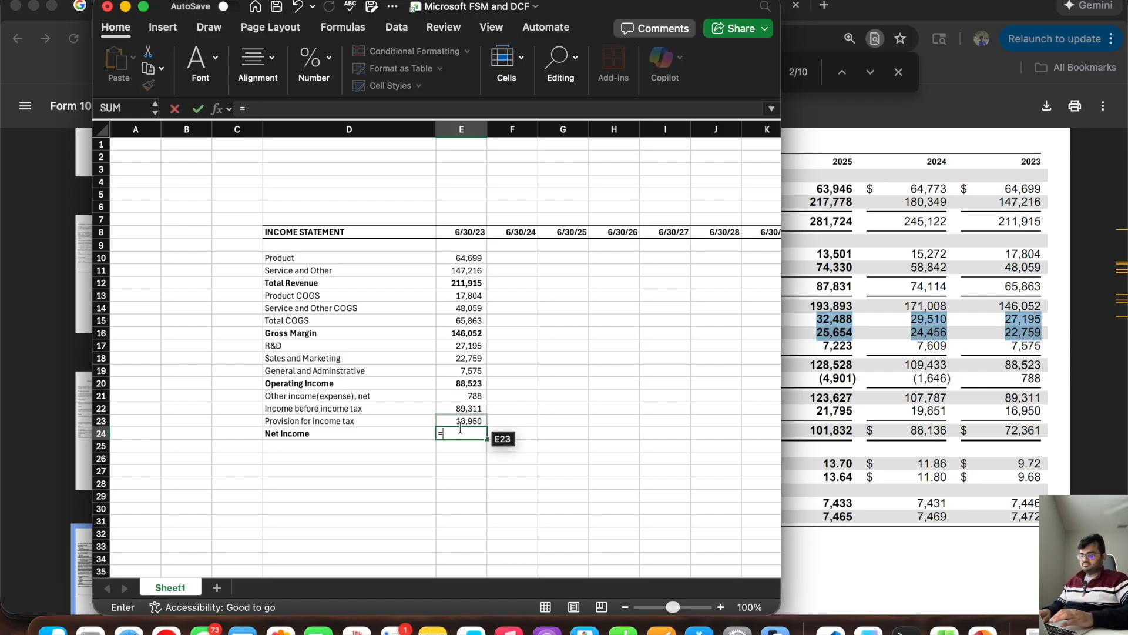
click(448, 407)
text(-)
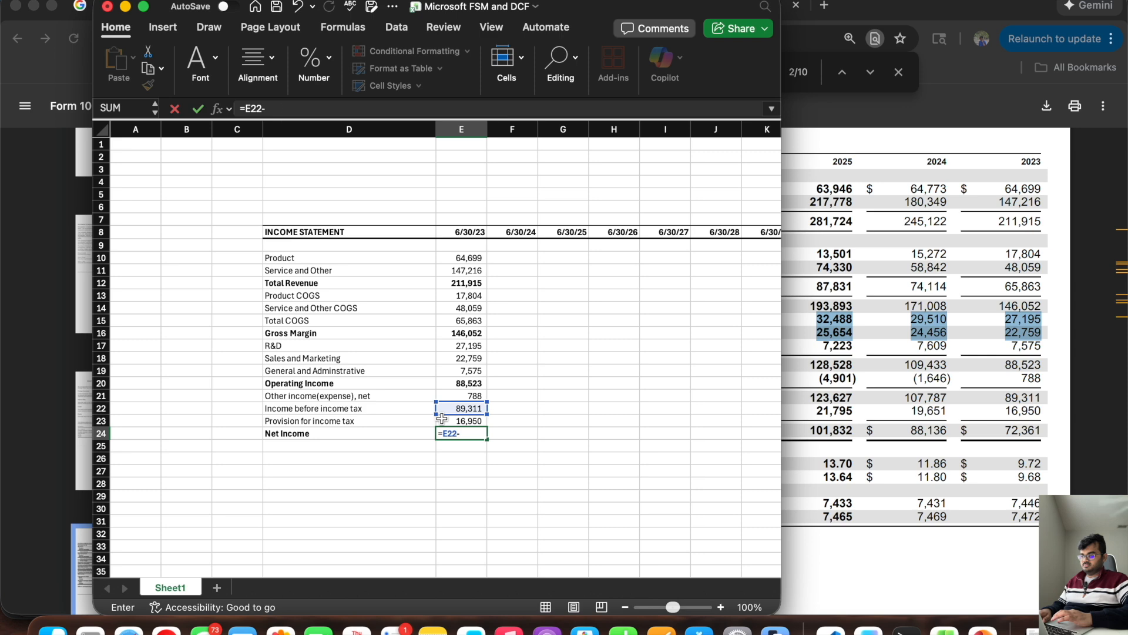
click(442, 418)
key(Return)
key(Up)
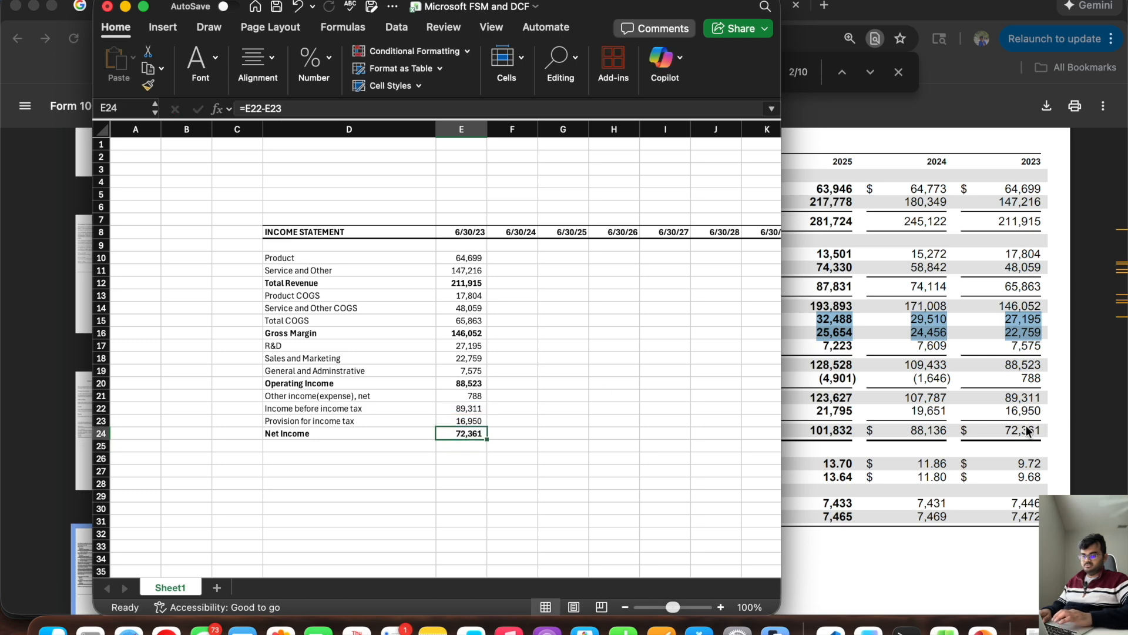
click(507, 259)
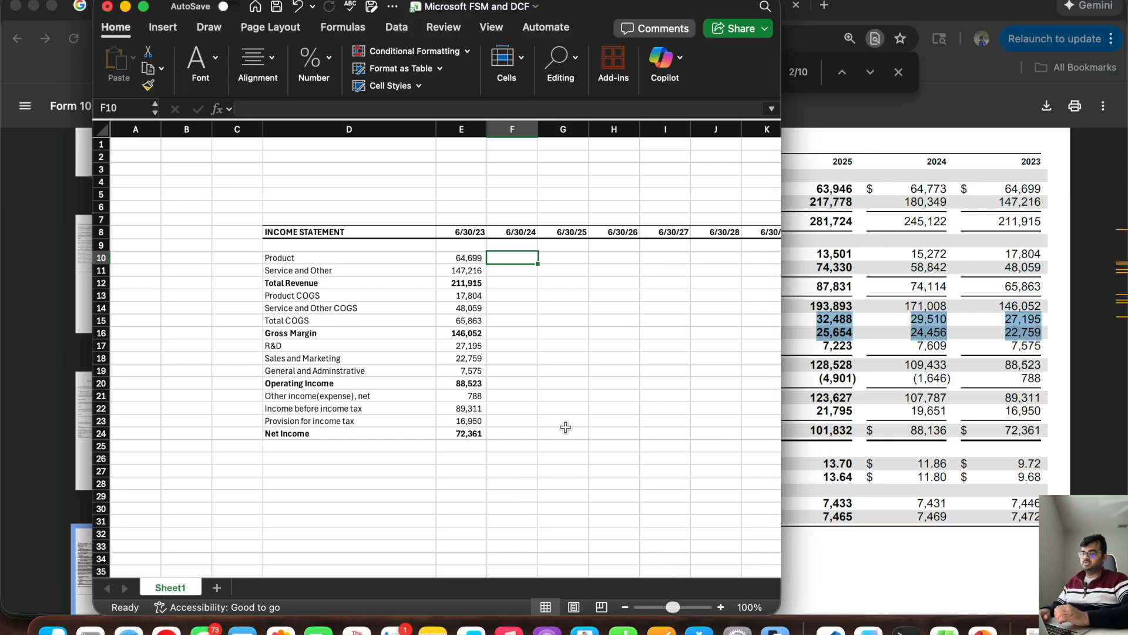
Step: Enter the 6/30/24 revenue figures from the 10-K: Product 64,773 in F10 and Service and Other 180,349 in F11
text(64773)
key(Return)
text(180349)
key(Return)
Step: Extend the Total Revenue, Total COGS, Gross Margin, Operating Income and Net Income formulas from column E across F and G
click(467, 284)
drag(487, 289, 576, 288)
click(467, 333)
drag(487, 340, 598, 355)
click(467, 383)
drag(487, 389, 548, 393)
click(467, 434)
drag(487, 440, 573, 439)
Step: Enter the 6/30/24 cost of revenue: Product COGS 15,272 in F13 and Service and Other COGS 58,842 in F14
click(506, 296)
text(15272)
key(Return)
text(58,842)
key(Return)
key(Return)
key(Return)
Step: Enter the 6/30/24 operating expenses: R&D 29,510, Sales and Marketing 24,456, and General and Administrative 7,609 in F17:F19
text(29510 24456 7609)
key(Return)
key(Return)
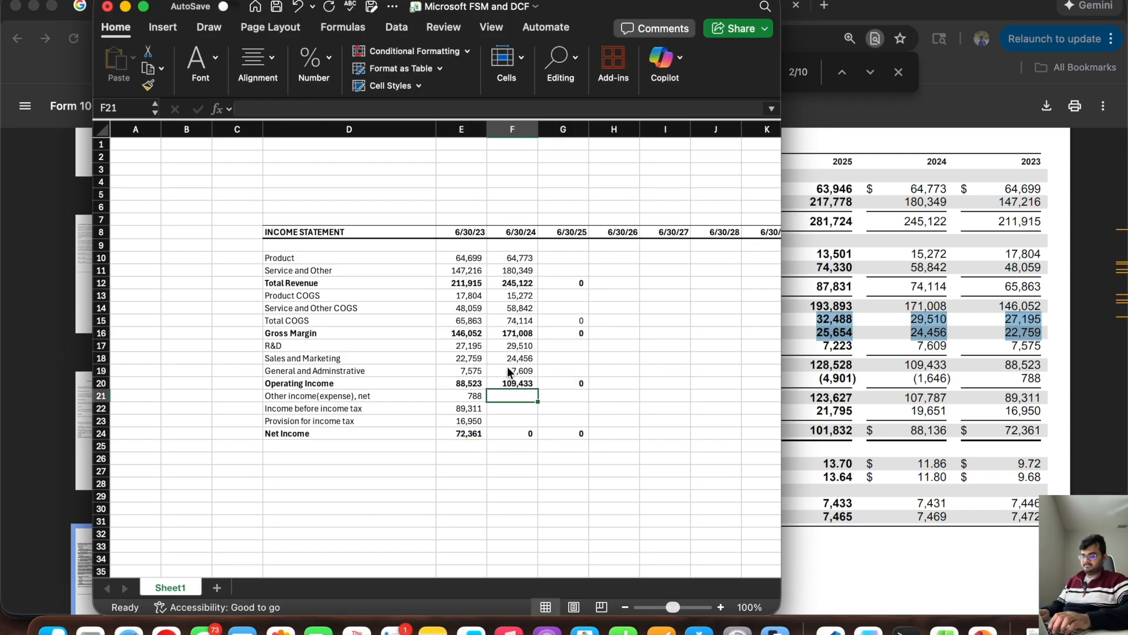
Step: Enter the 6/30/24 other income (expense), net of -1,646 in F21
text(-1646)
key(Return)
text(10787)
key(BackSpace)
key(BackSpace)
key(BackSpace)
key(BackSpace)
key(BackSpace)
Step: Extend the Income before income tax formula from E22 through G22 and enter the 6/30/24 tax provision of 19,651 in F23
click(467, 409)
drag(487, 415, 574, 414)
click(511, 422)
text(19651)
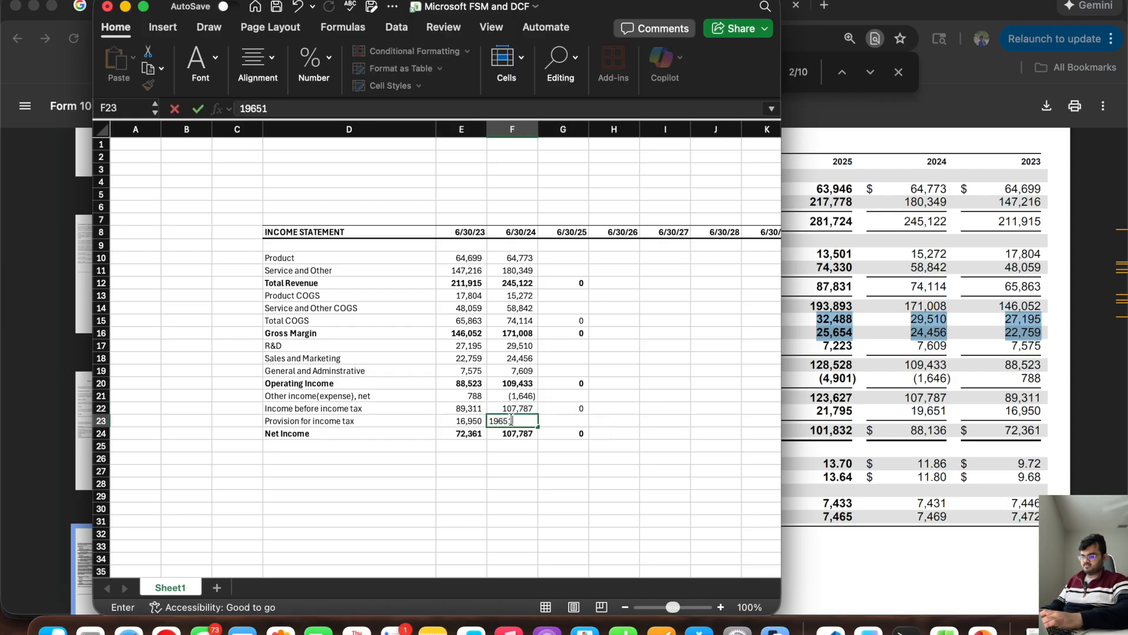
key(Right)
Step: Enter the 6/30/25 revenue figures from the 10-K: Product 63,946 in G10 and Service and Other 217,778 in G11
key(Up)
key(Up)
key(Up)
key(Up)
key(Up)
key(Up)
key(Up)
key(Up)
key(Up)
key(Up)
key(Up)
key(Up)
key(Up)
text(63946)
key(Return)
text(217778)
key(Return)
Step: Enter the 6/30/25 cost of revenue: Product COGS 13,501 in G13 and Service and Other COGS 74,330 in G14
text(13501)
key(Return)
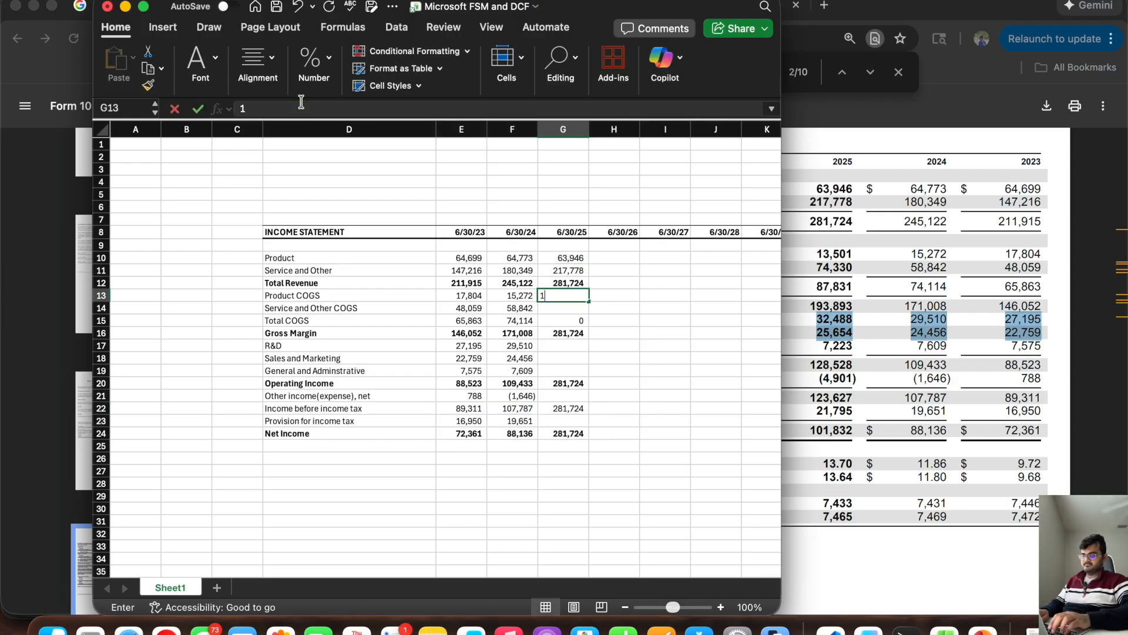
text(74330)
key(Return)
key(Return)
key(Return)
Step: Enter the 6/30/25 operating expenses: R&D 32,488, Sales and Marketing 25,654, and General and Administrative 7,223 in G17:G19
text(32488 25654 7223)
key(Return)
key(Return)
Step: Enter the 6/30/25 other income (expense), net of -4,901 in G21 and the tax provision of 21,795 in G23
text(-4901)
key(Return)
key(Return)
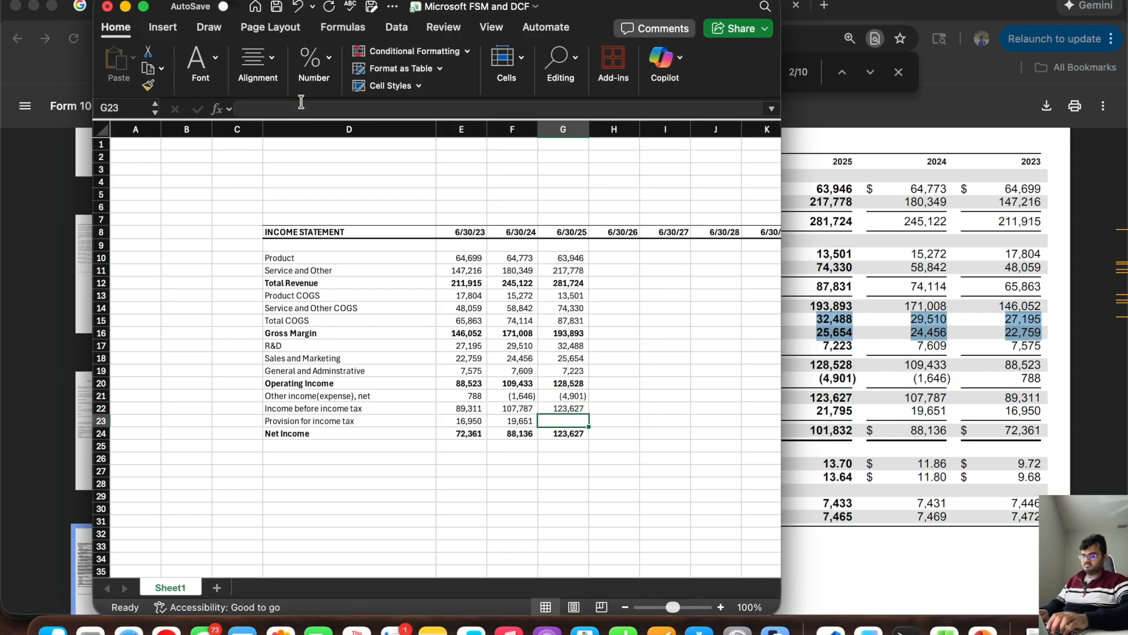
text(21795)
key(Return)
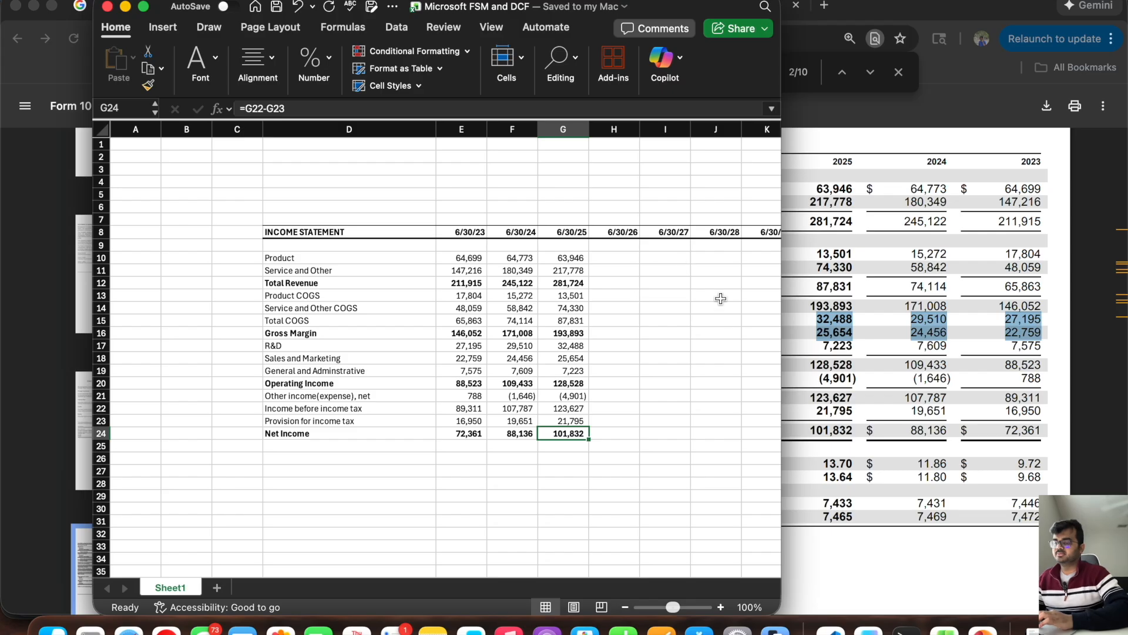
Step: Widen the workbook window to fit the columns through 6/30/30 and review the empty forecast block H10:L24 and the Total Revenue row
drag(780, 330, 934, 330)
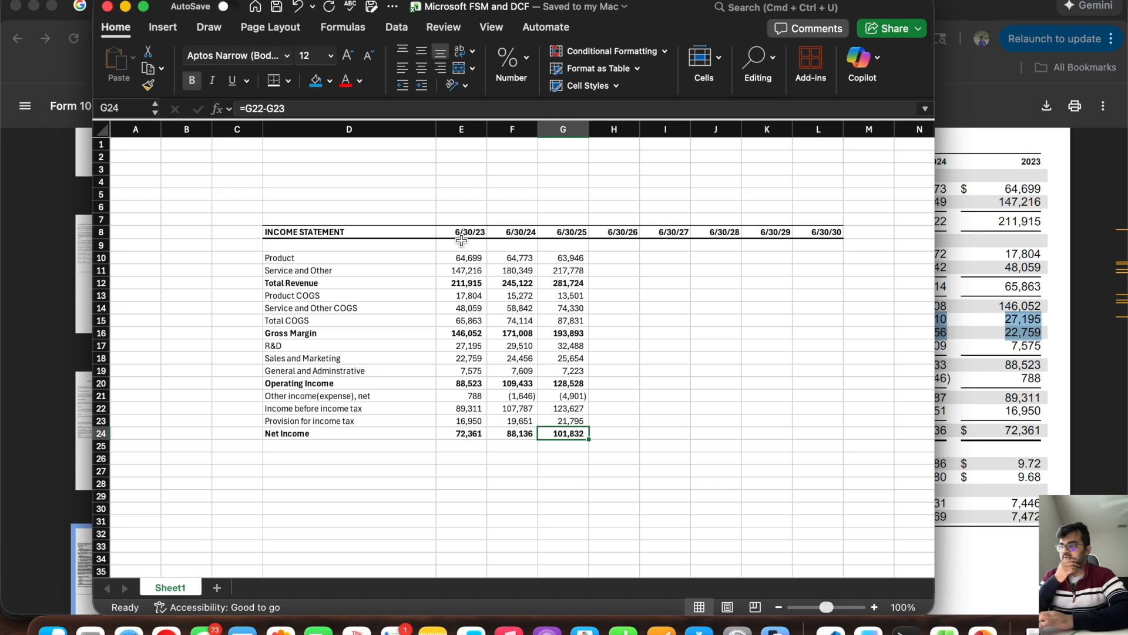
drag(614, 259, 814, 435)
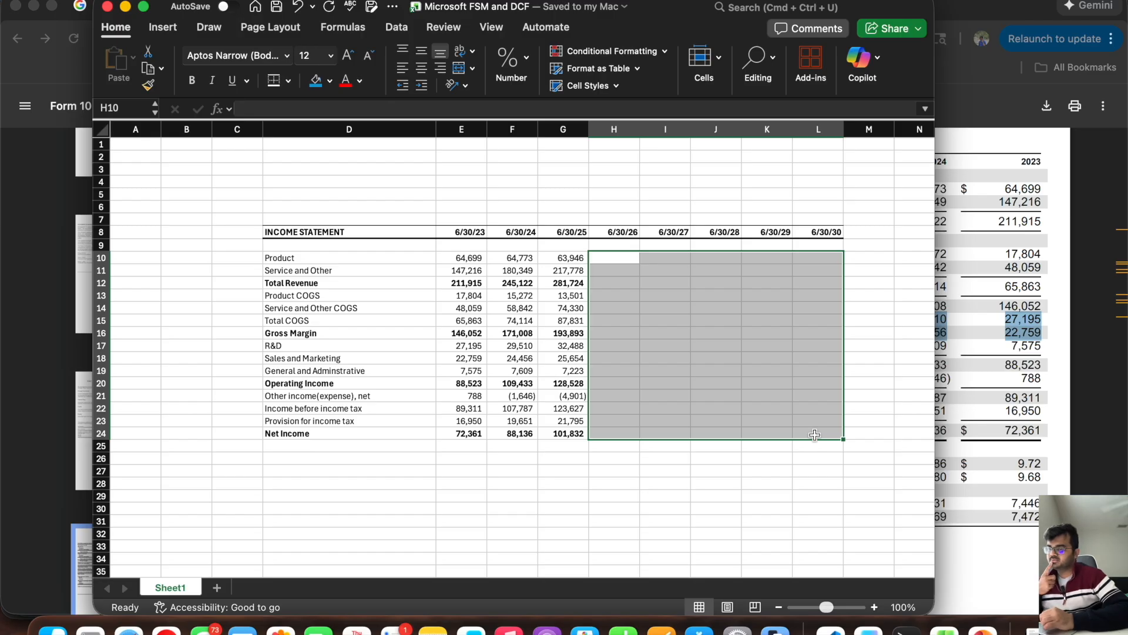
click(882, 383)
drag(516, 285, 808, 286)
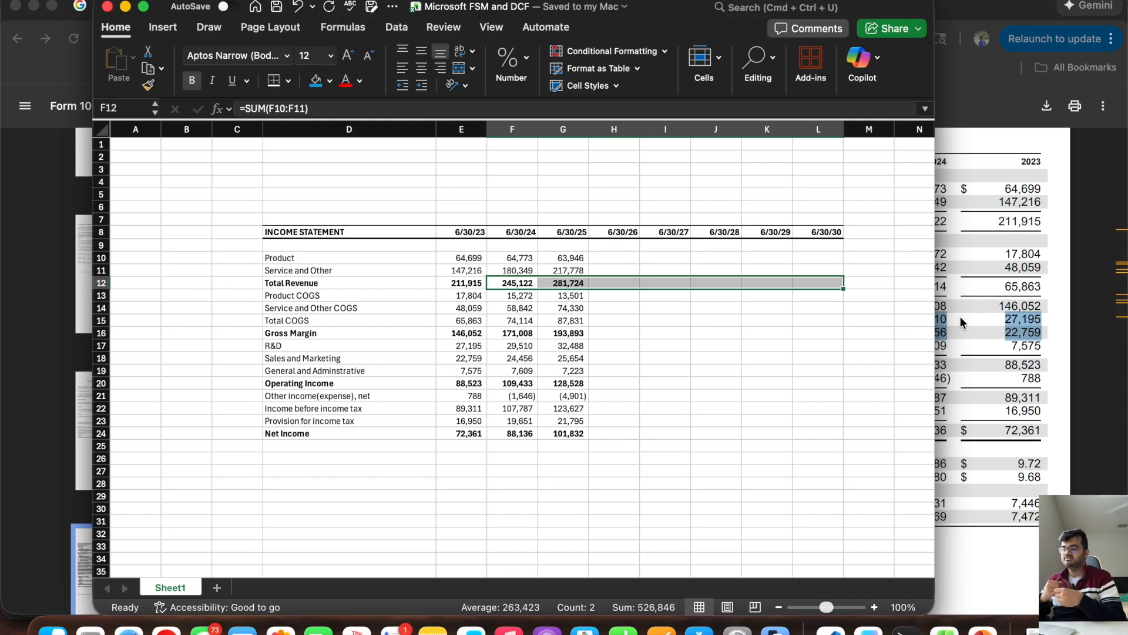
Step: Switch to the browser and open the Simply Wall St site in a new tab
key(super+Tab)
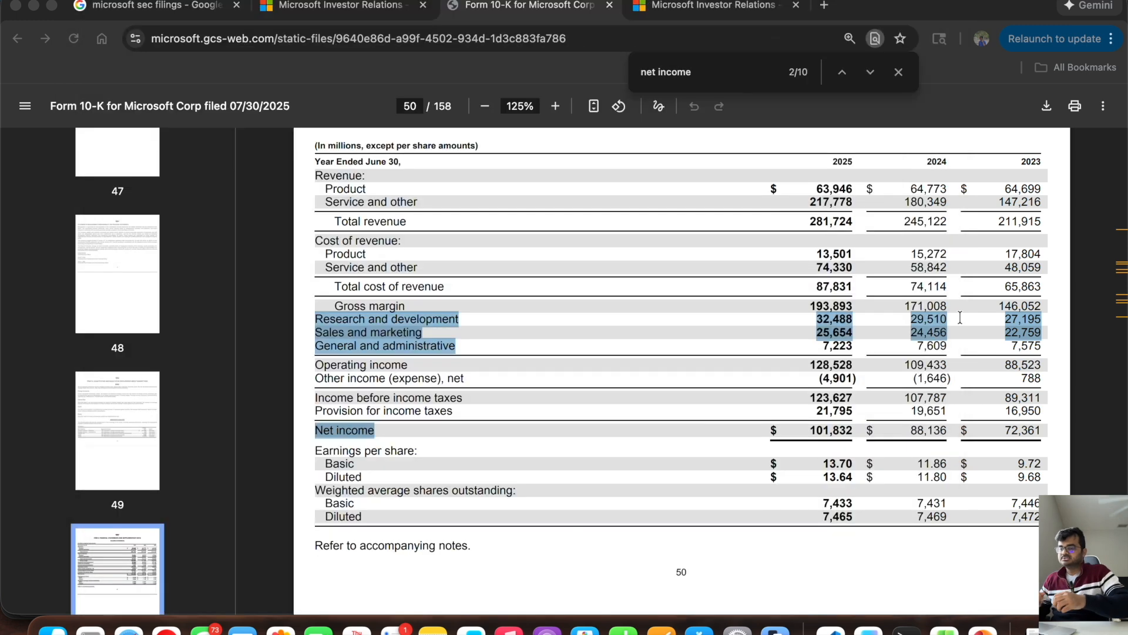
click(831, 7)
text(sim)
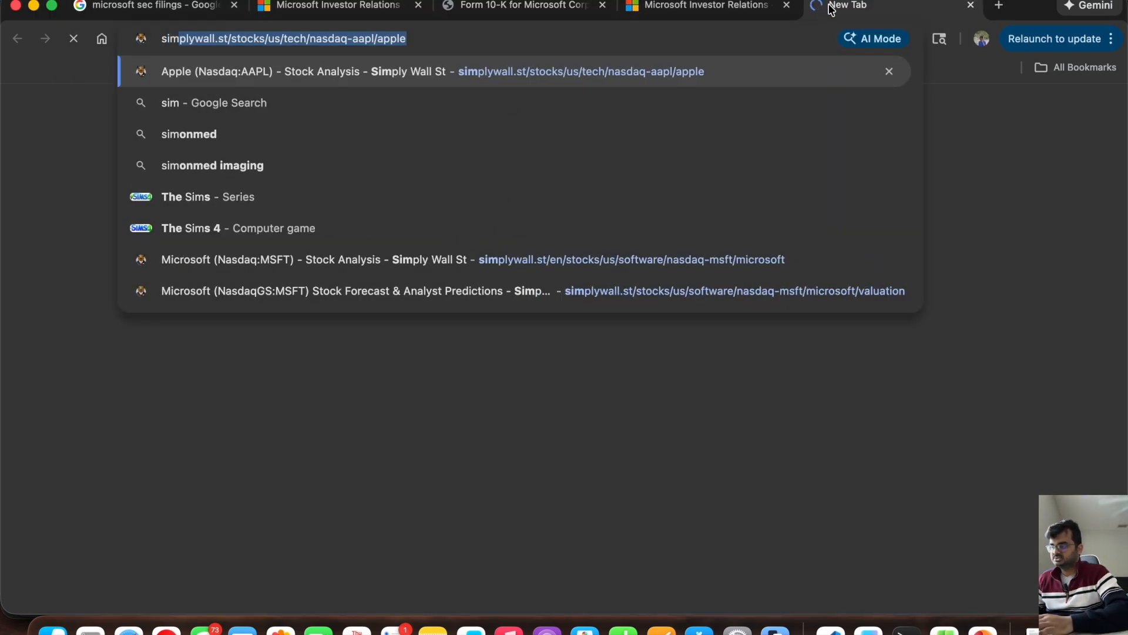
key(Return)
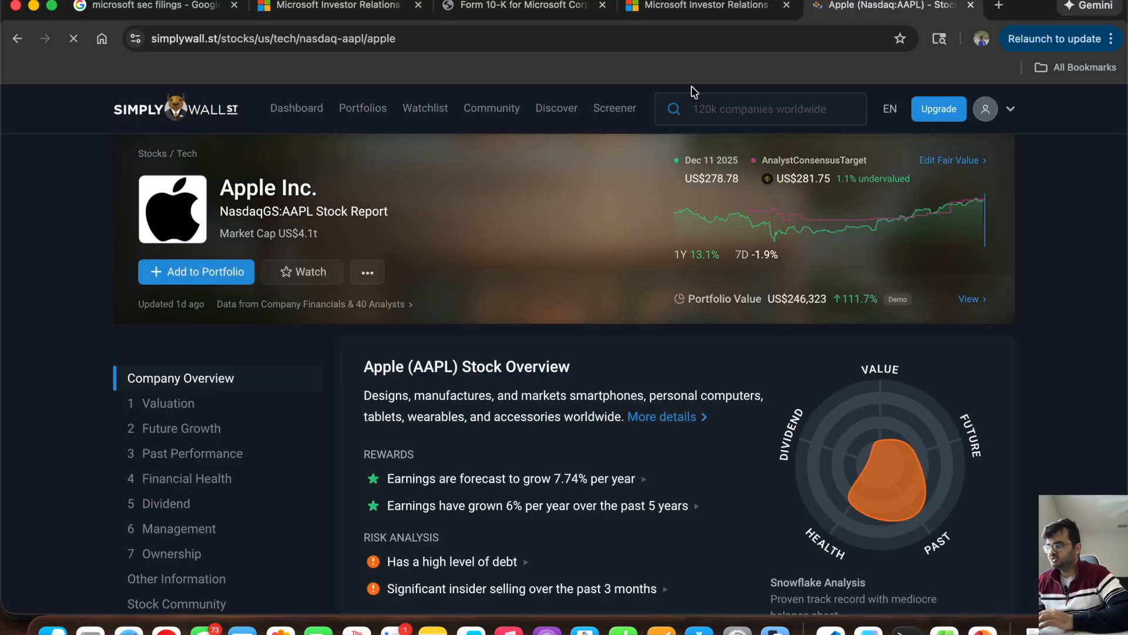
Step: Search Simply Wall St for "micro" and open the Microsoft (NasdaqGS:MSFT) stock report
click(699, 109)
text(mic)
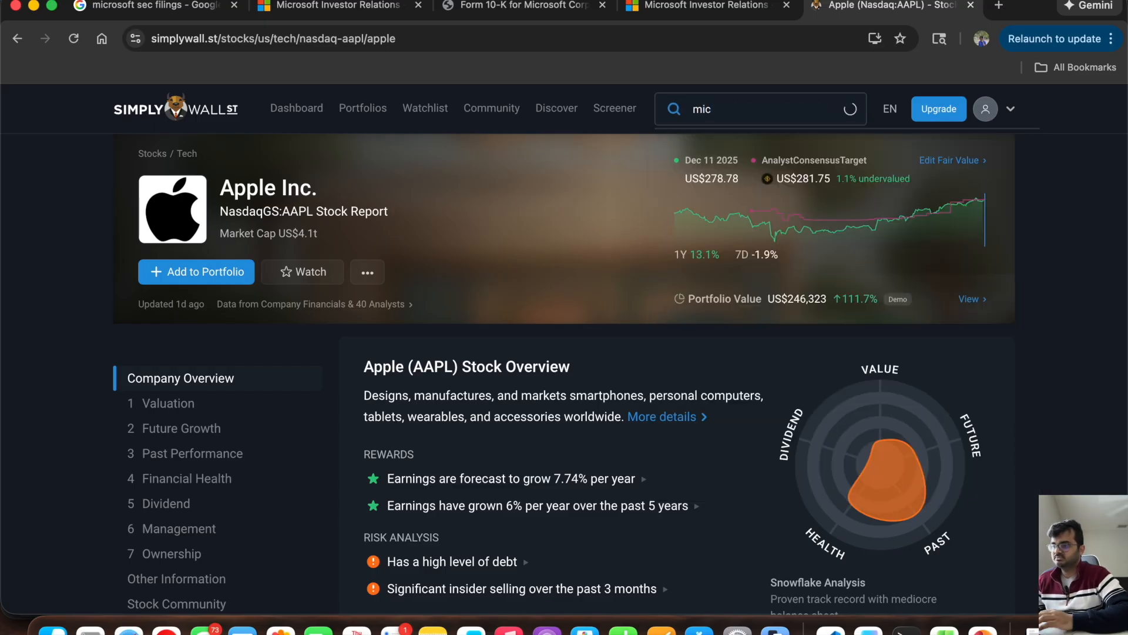
text(ro)
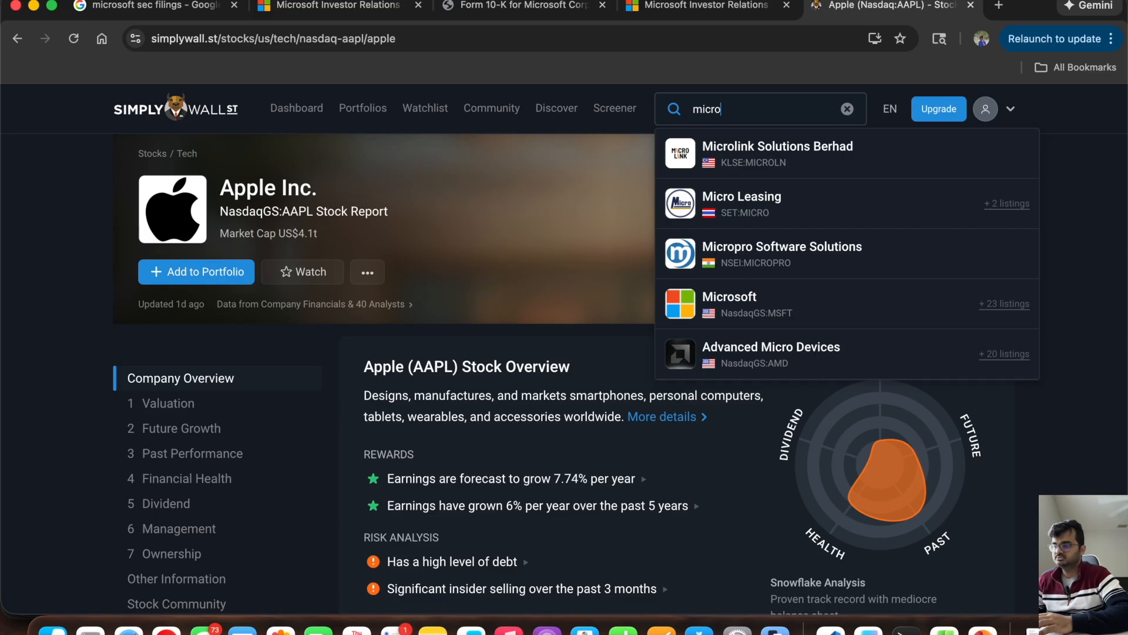
click(771, 312)
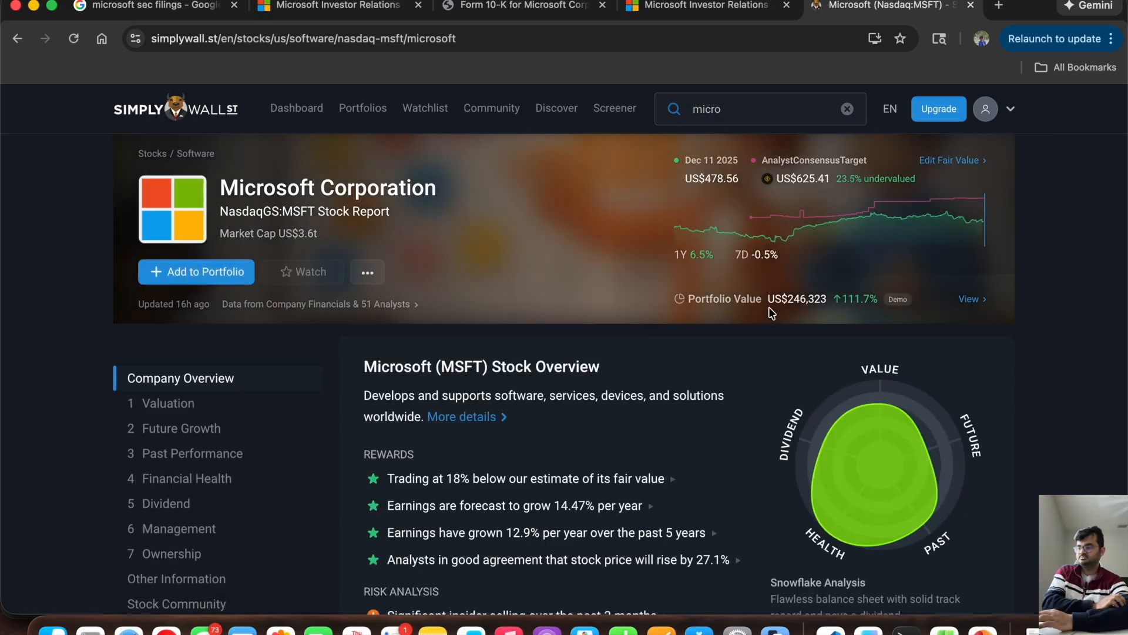
Step: Open the report's Future Growth section and compare the chart's Jun 29 2025 revenue with Total Revenue in G12 of the workbook
click(207, 429)
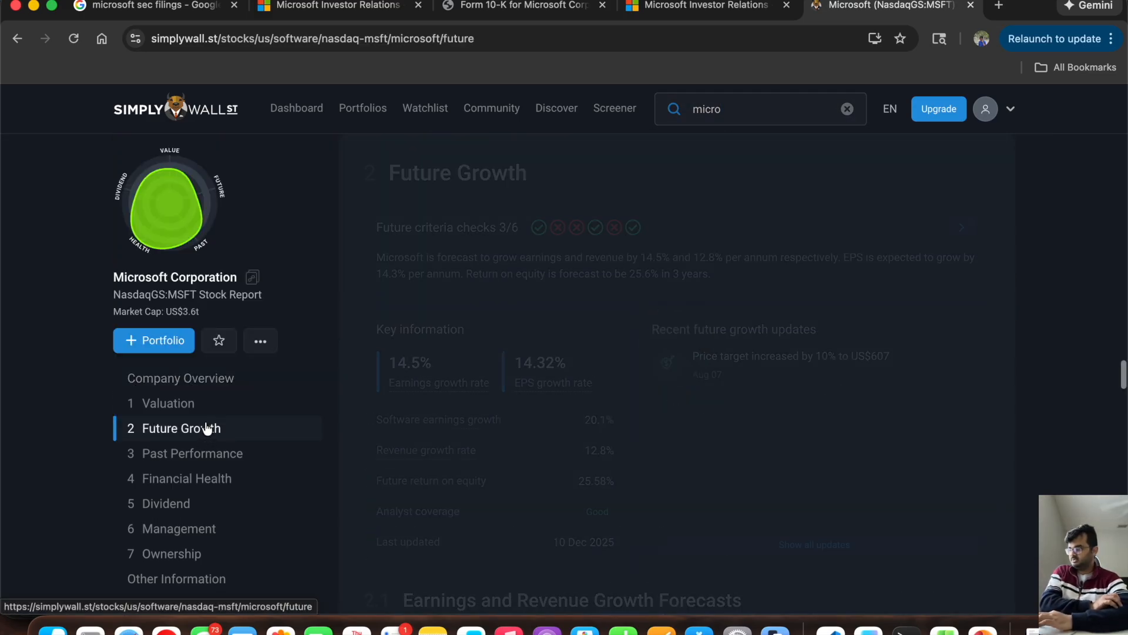
scroll(672, 395, down, 5)
scroll(673, 398, down, 3)
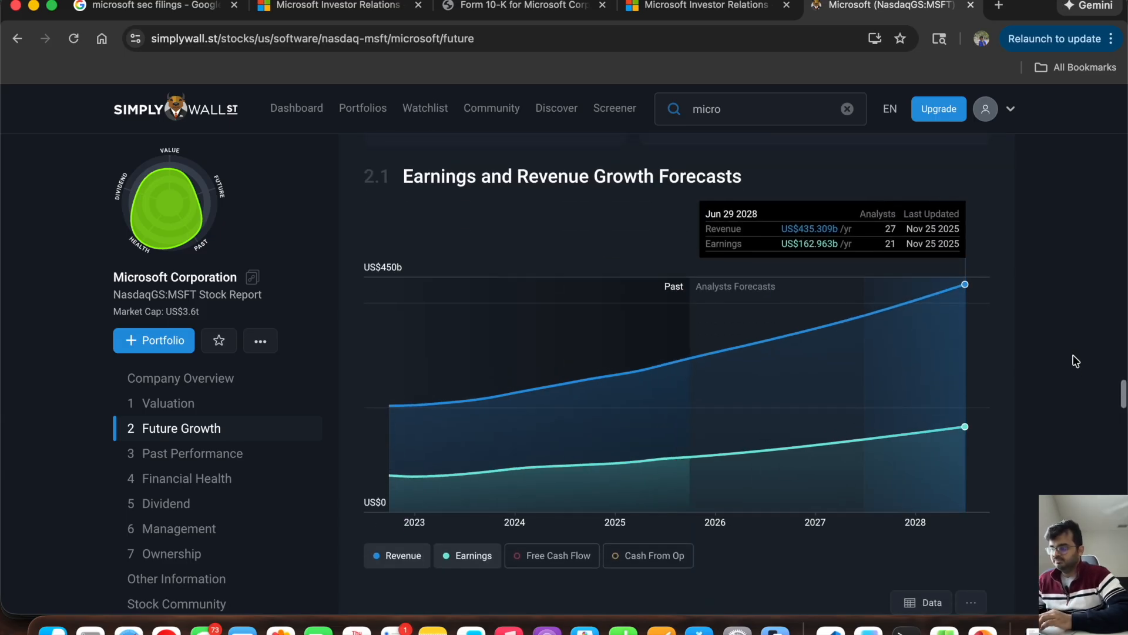
scroll(981, 356, up, 1)
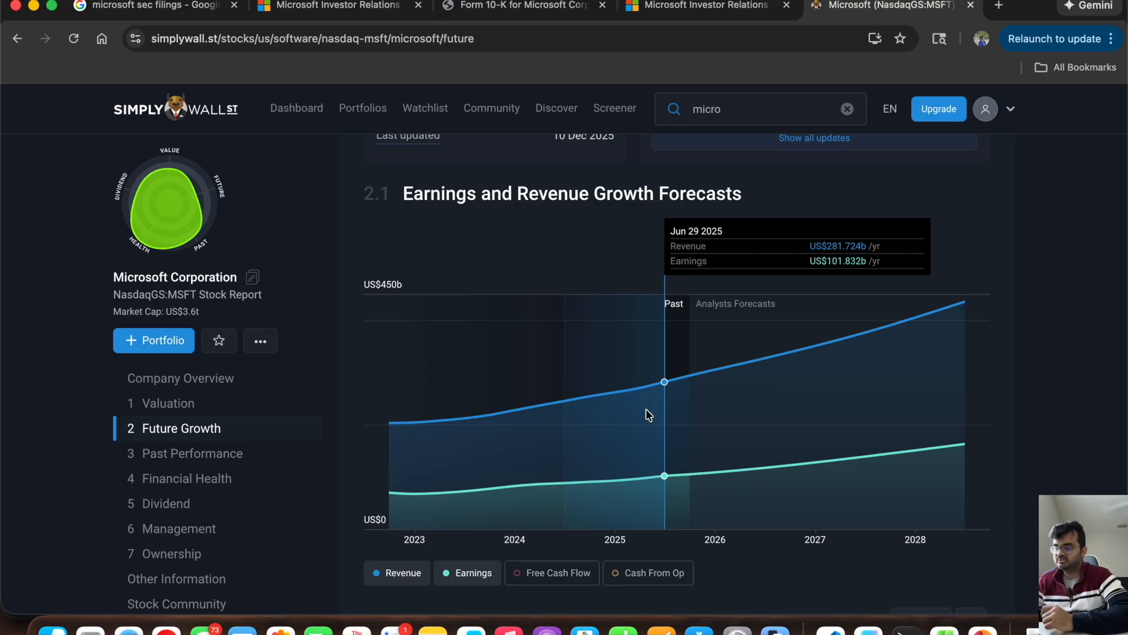
key(super+Tab)
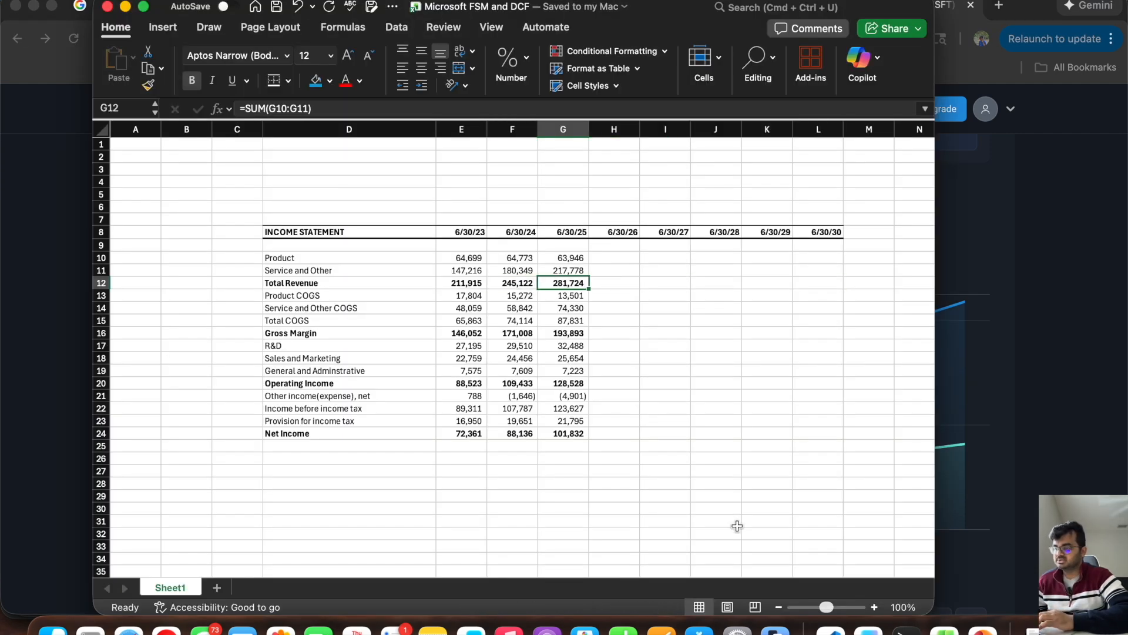
Step: Look up the analysts' Jun 2026 revenue forecast on the growth chart and enter 326,836 as 6/30/26 Total Revenue in H12
key(super+Tab)
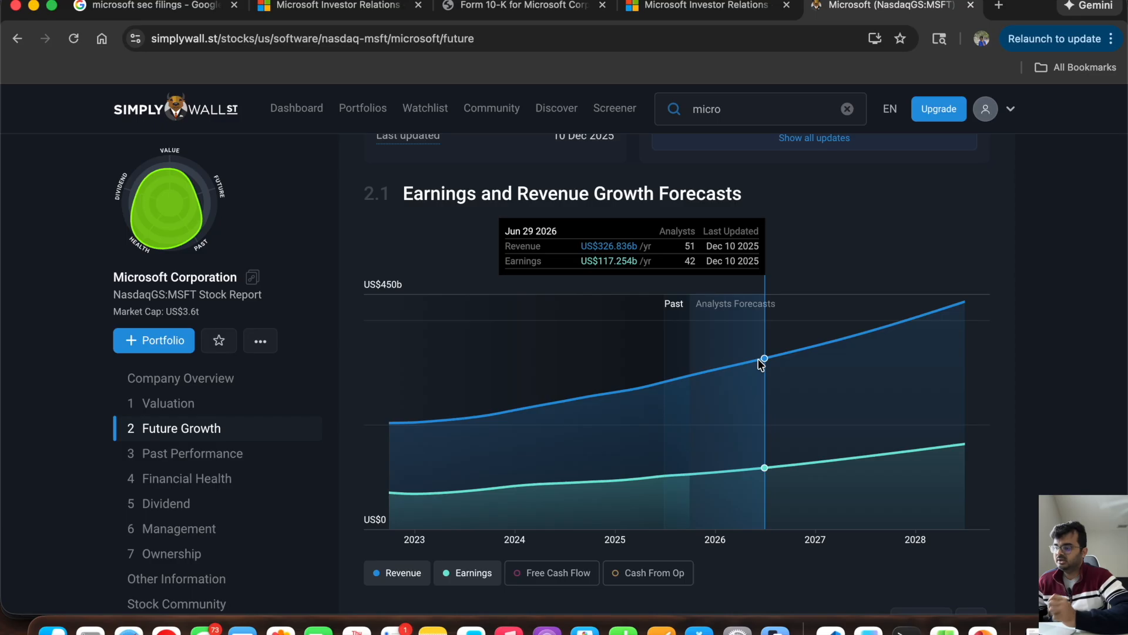
key(super+Tab)
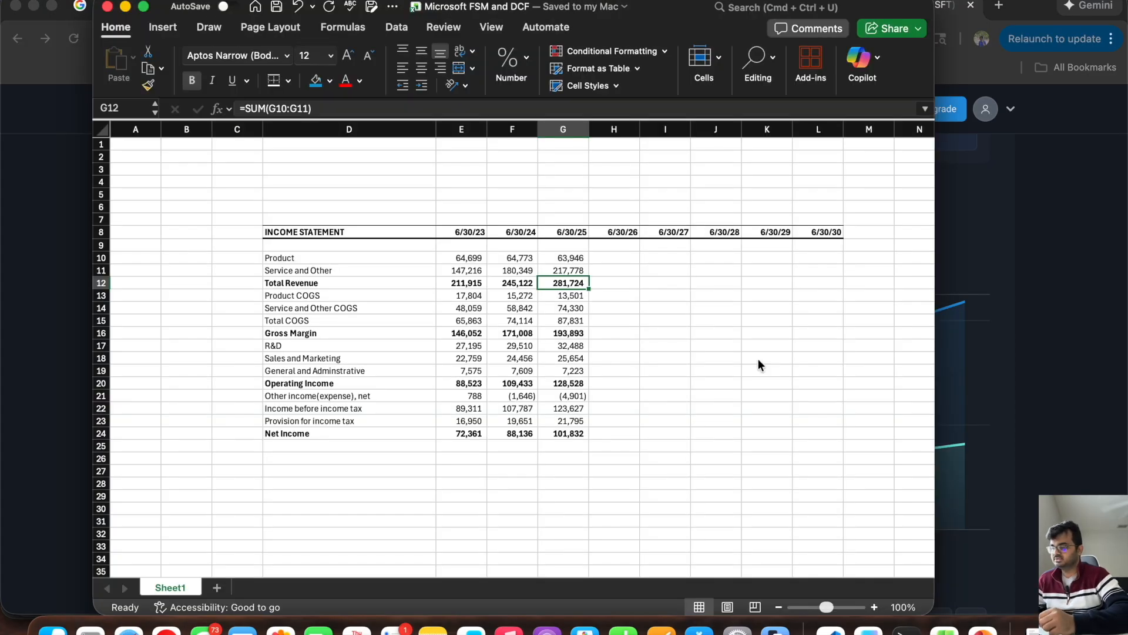
key(Right)
text(326,836)
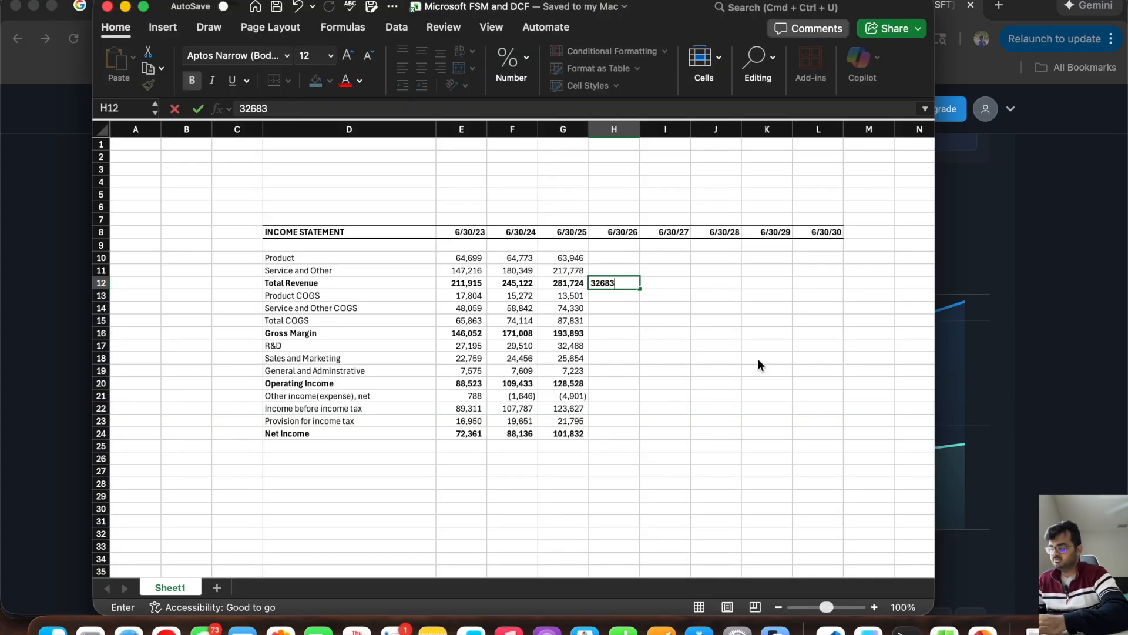
key(Return)
Step: Look up the analysts' Jun 2027 revenue forecast and enter 375,788 as 6/30/27 Total Revenue in I12
key(Up)
key(Right)
key(super+Tab)
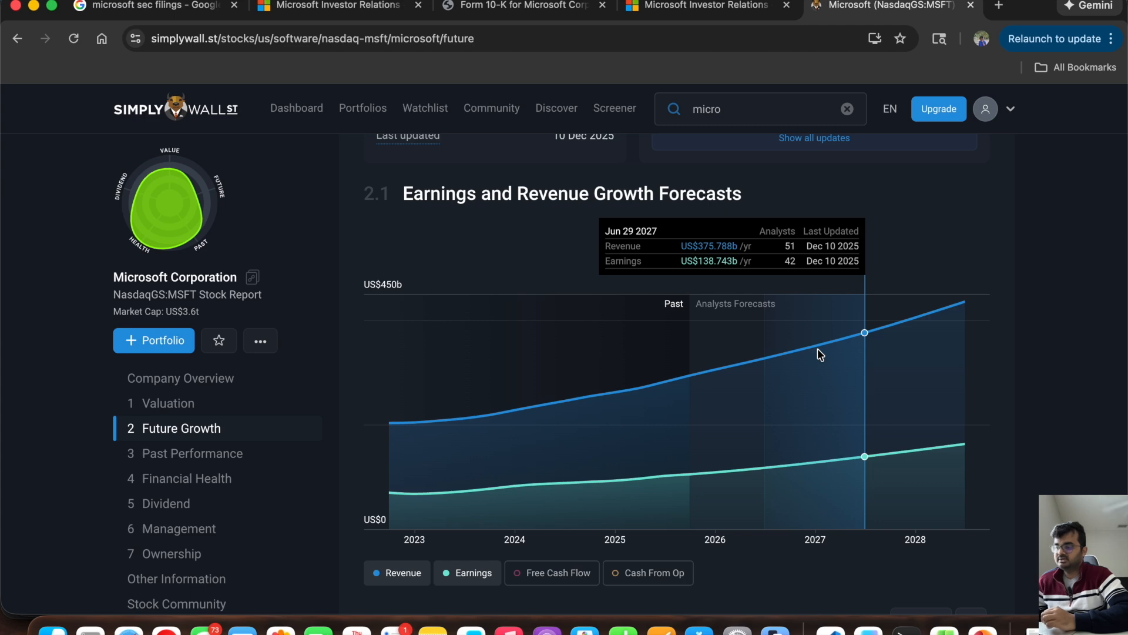
key(super+Tab)
text(375)
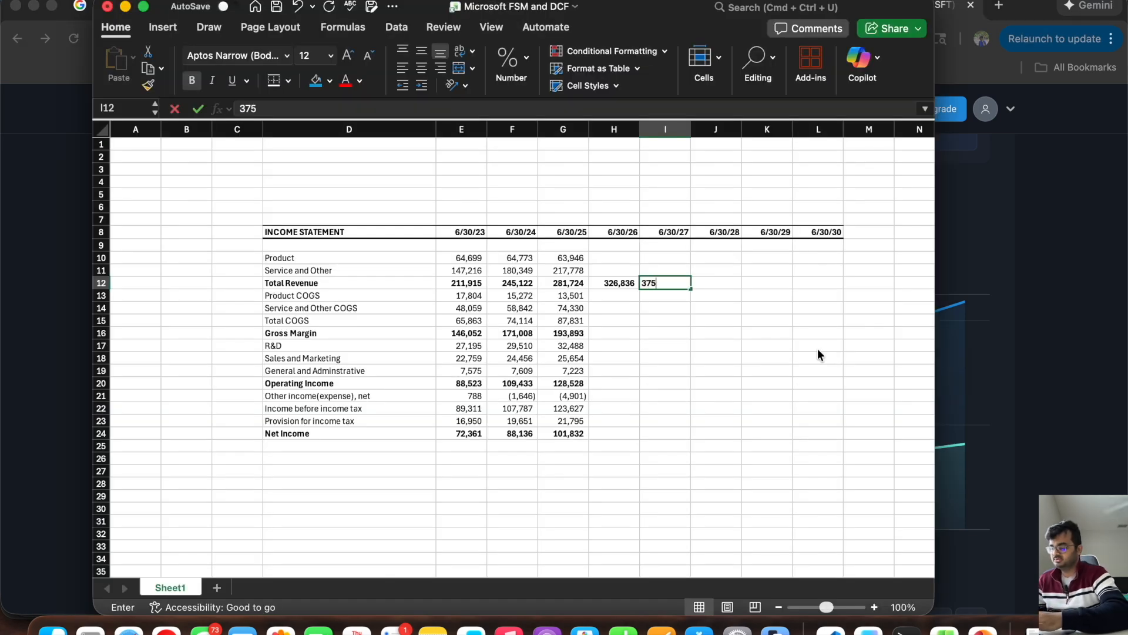
key(super+Tab)
Step: Look up the analysts' Jun 2028 revenue forecast and enter 435,309 as 6/30/28 Total Revenue in J12
key(super+Tab)
text(78)
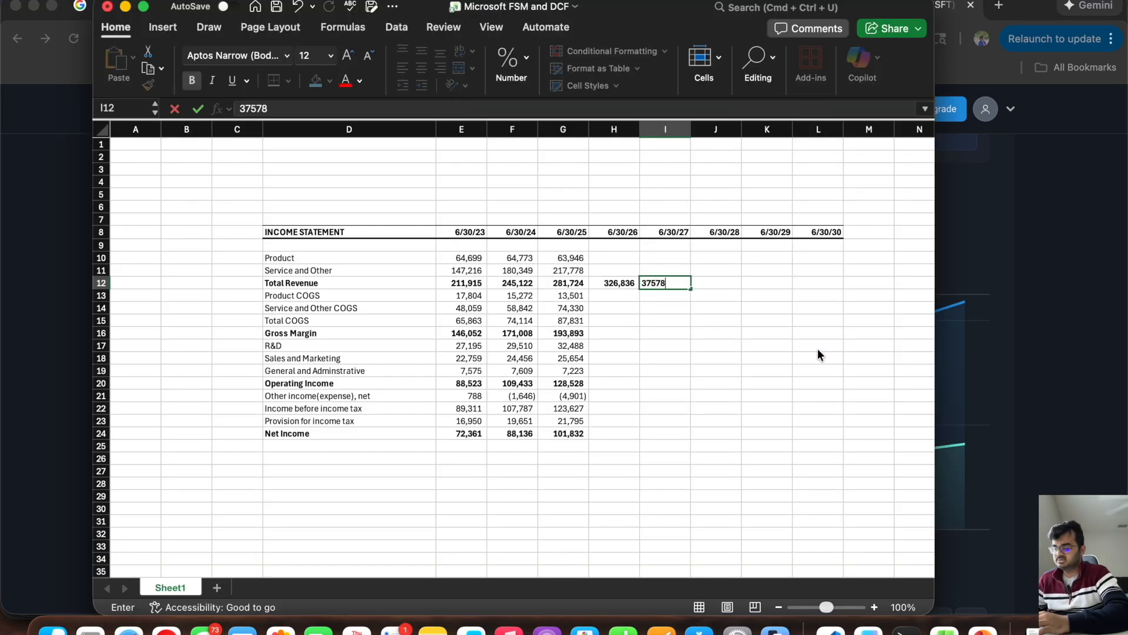
key(super+Tab)
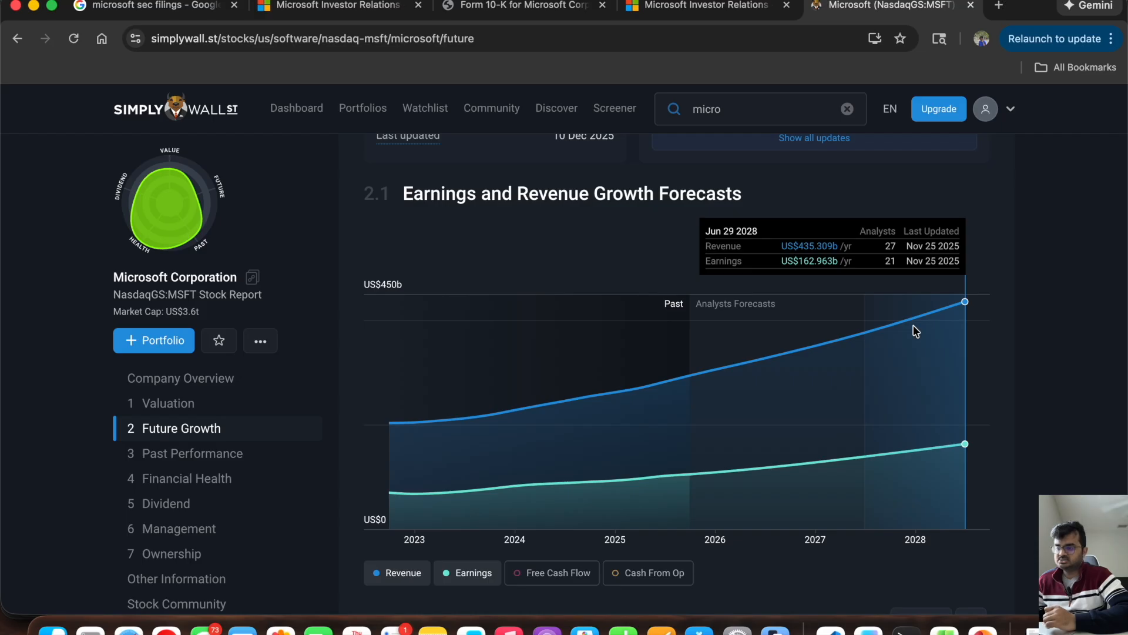
key(super+Tab)
text(4)
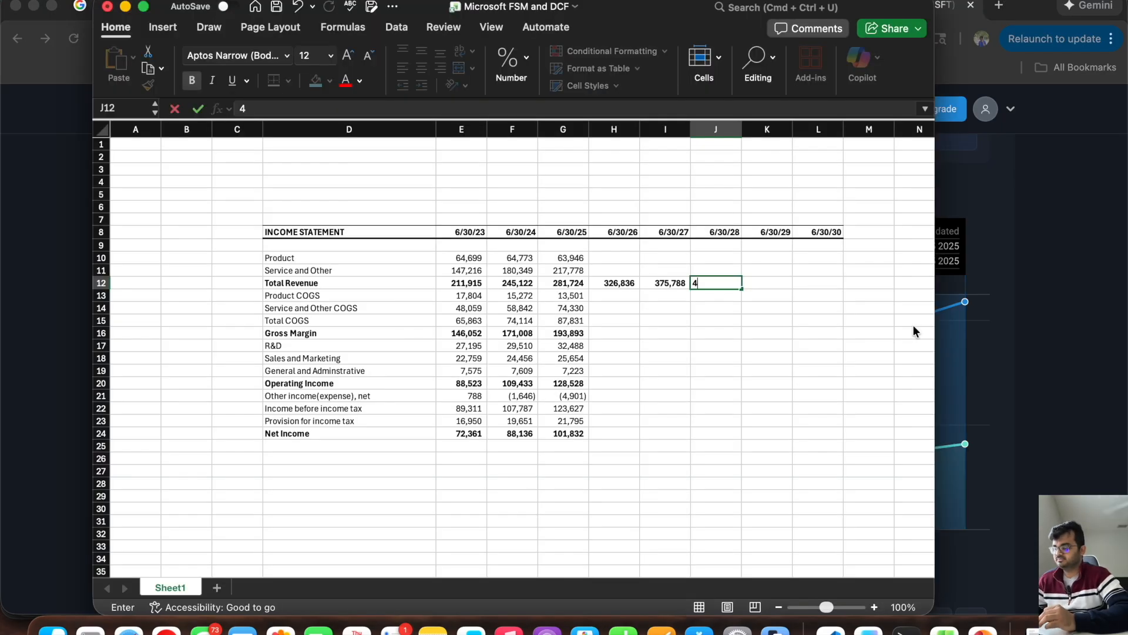
text(35)
key(super+Tab)
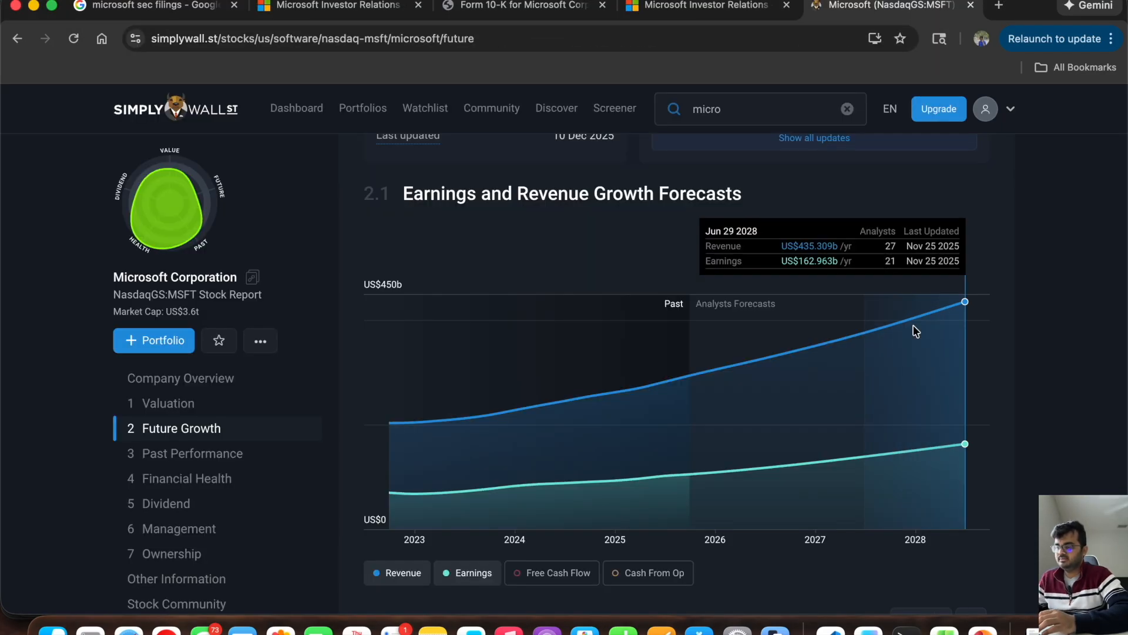
key(super+Tab)
text(309)
key(Tab)
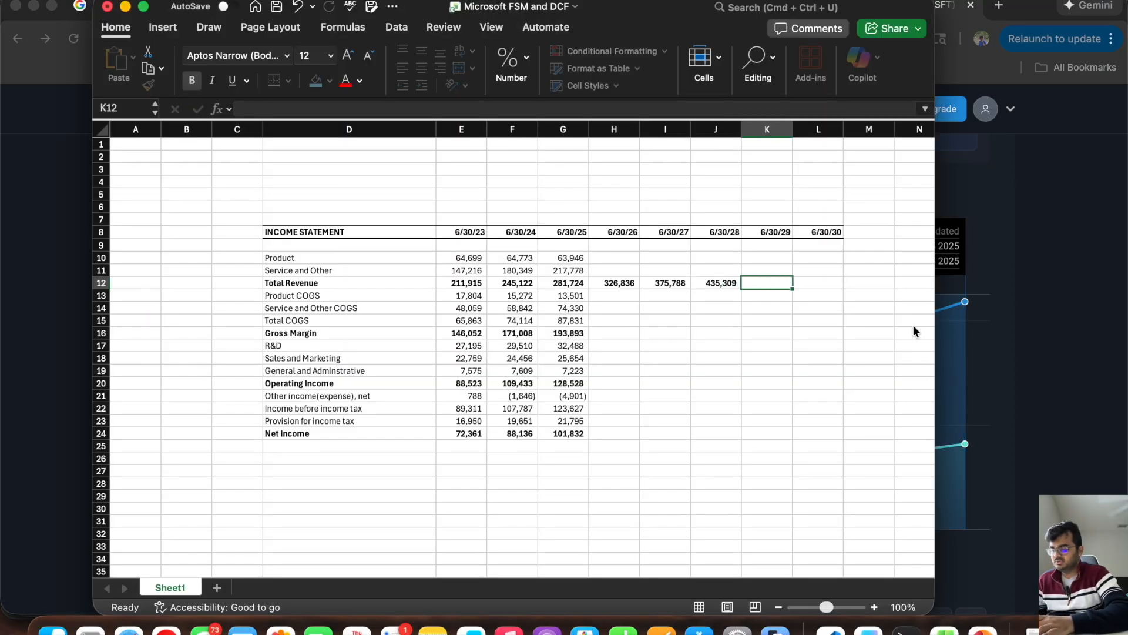
Step: Add the units note "All $ are in Millions" in D4 above the income statement
click(297, 174)
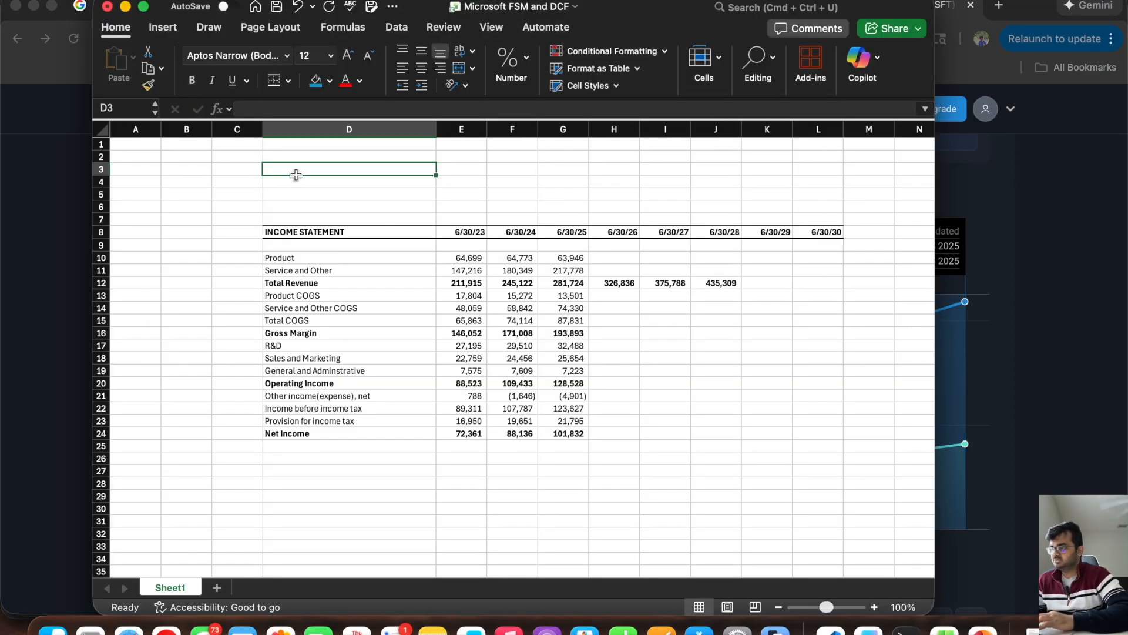
key(Return)
text(All $a)
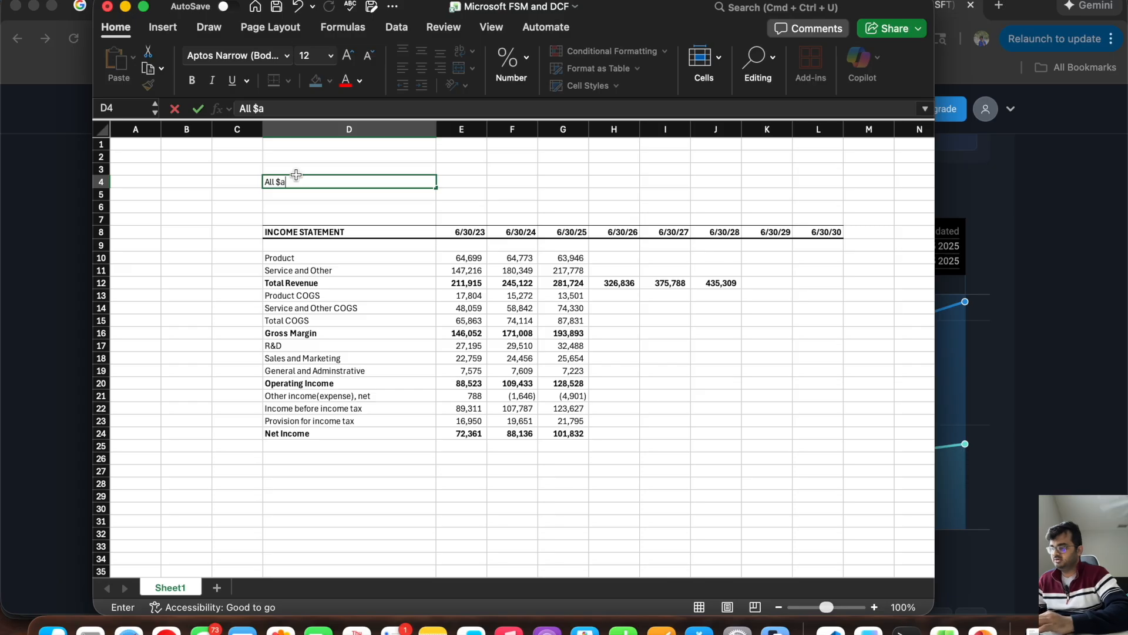
key(BackSpace)
text(are in Mi)
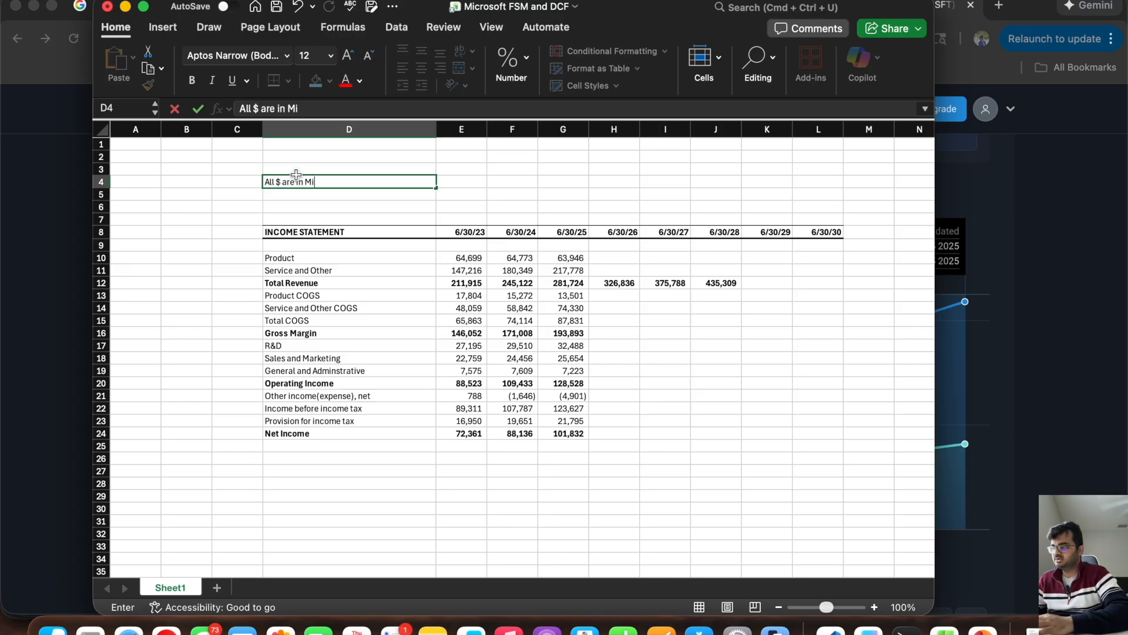
text(llions)
Step: Check the reporting units stated above the income statements in the 10-K and return to the workbook
click(36, 257)
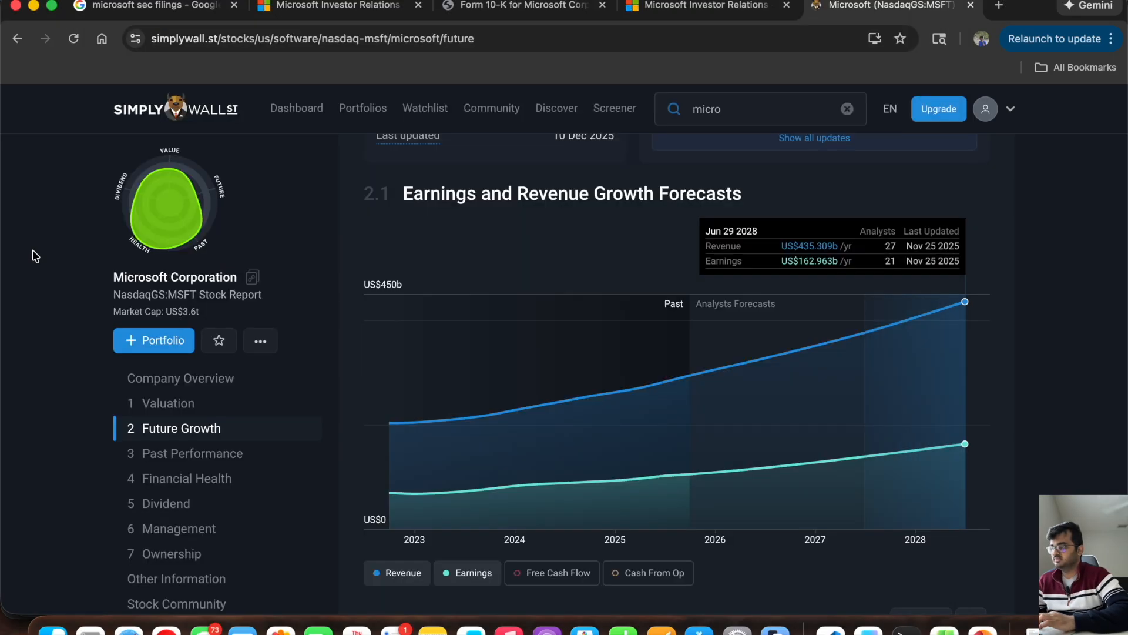
click(489, 9)
scroll(678, 390, up, 3)
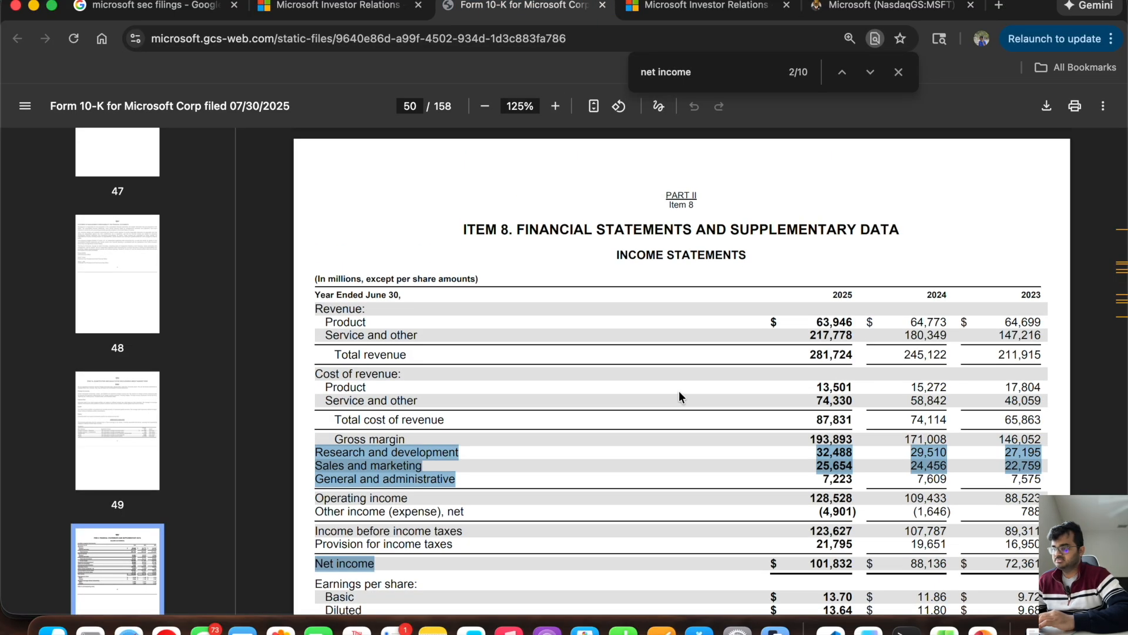
drag(316, 279, 362, 279)
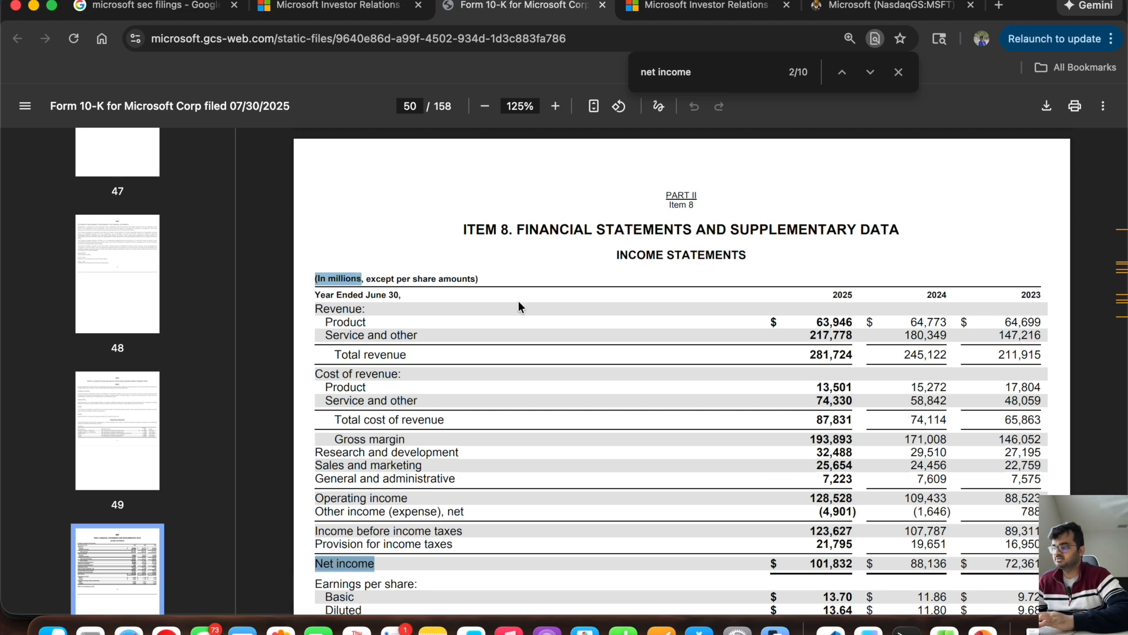
key(super+Tab)
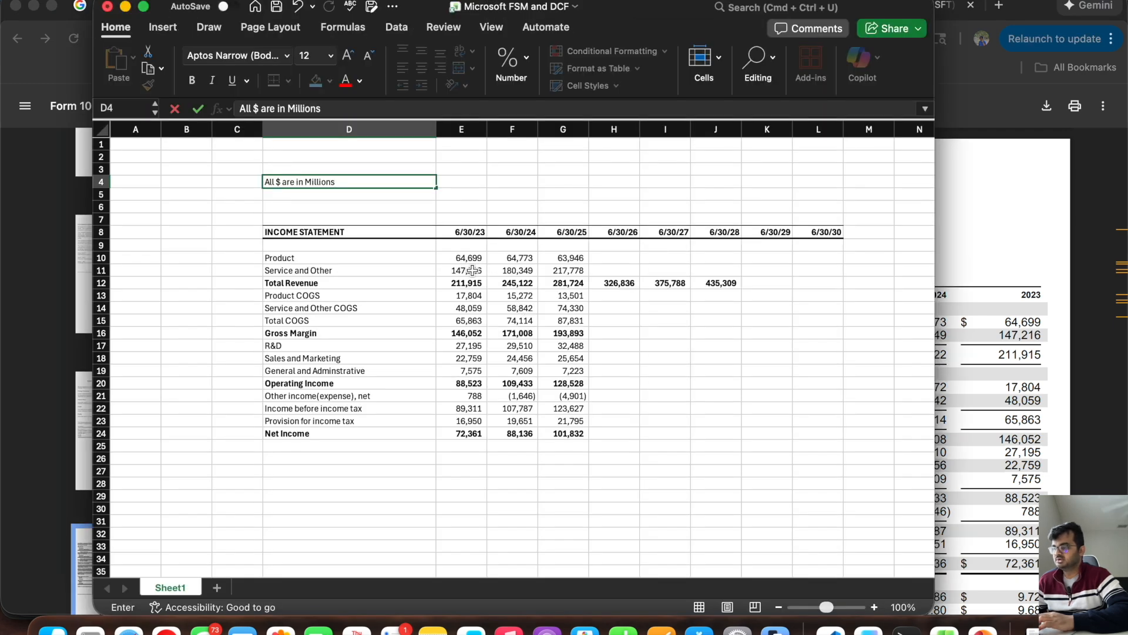
Step: Make the units note in D4 bold
key(super+b)
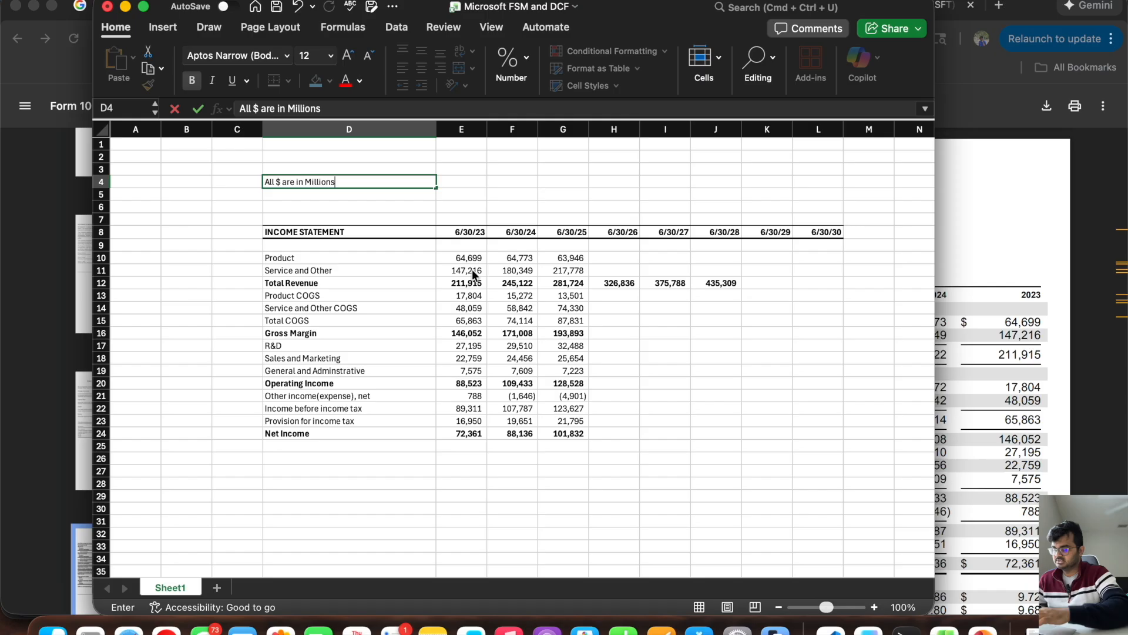
key(Escape)
key(super+b)
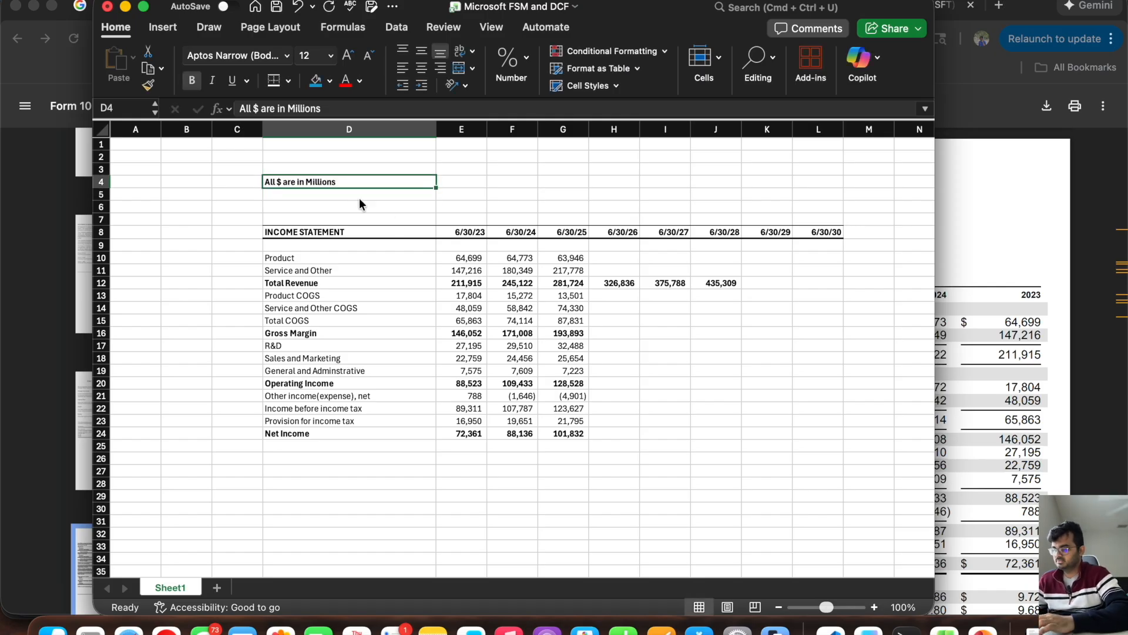
Step: Check how far the analysts' revenue forecasts extend on the Simply Wall St growth chart and return to the Excel workbook
click(605, 283)
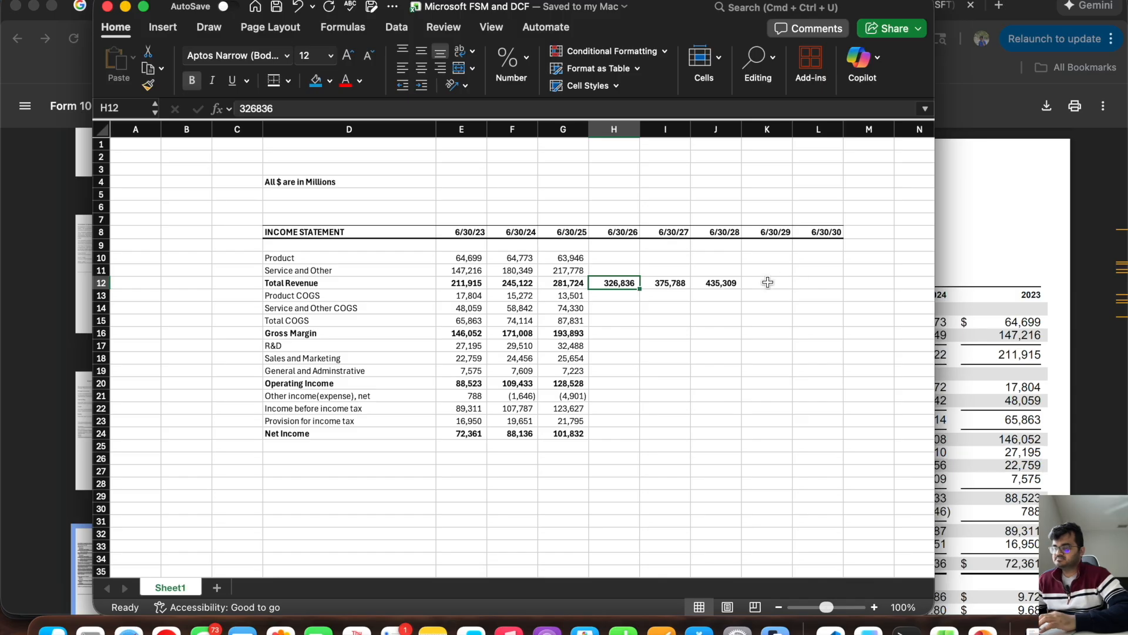
click(996, 206)
click(876, 6)
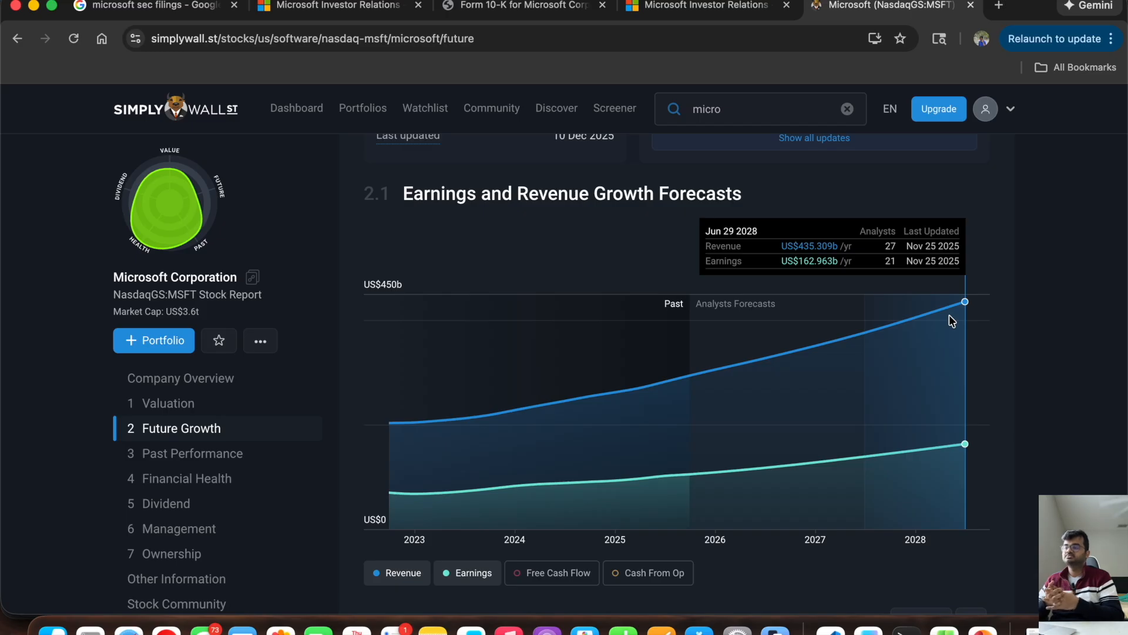
key(super+Tab)
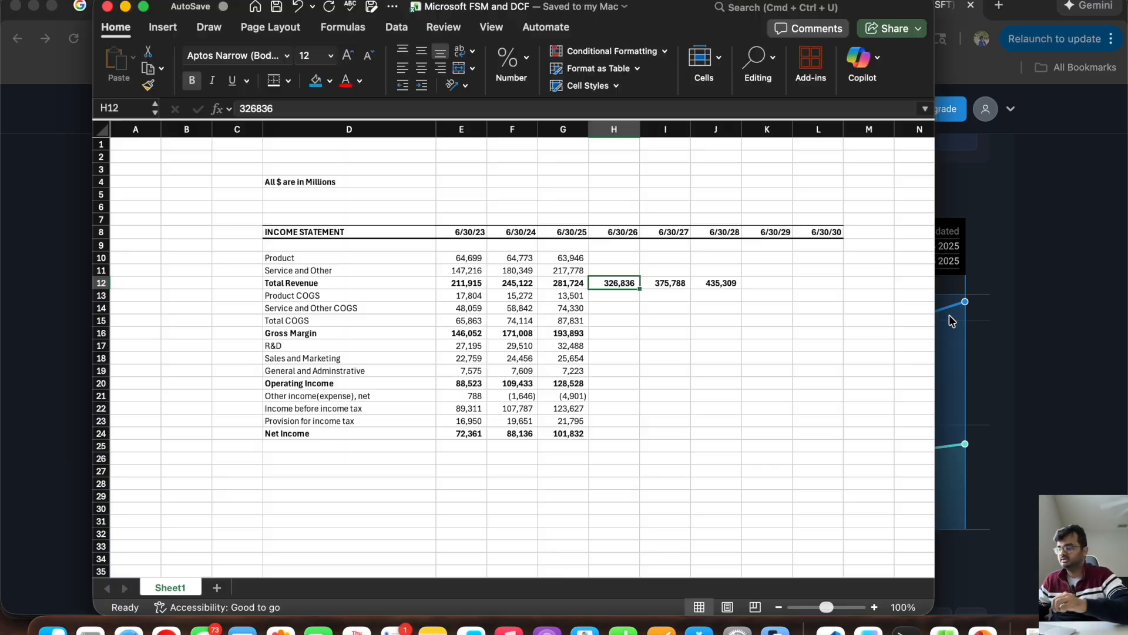
Step: Review the Total Revenue cells in row 12 from 6/30/25 through the empty 6/30/29 and 6/30/30 columns
click(713, 283)
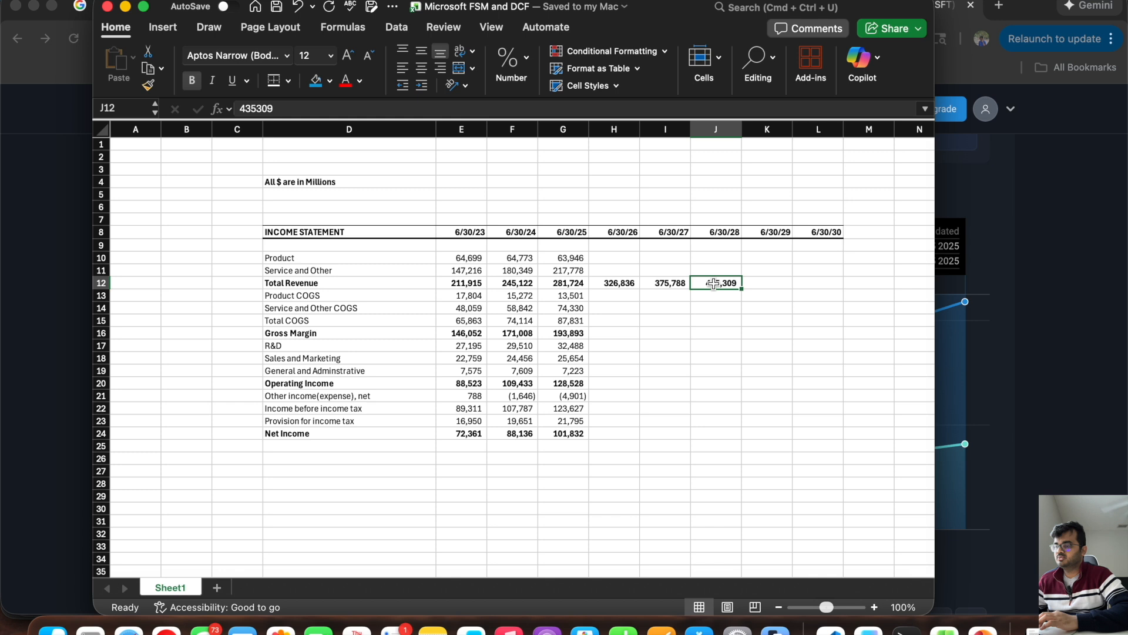
click(611, 283)
click(567, 284)
click(617, 284)
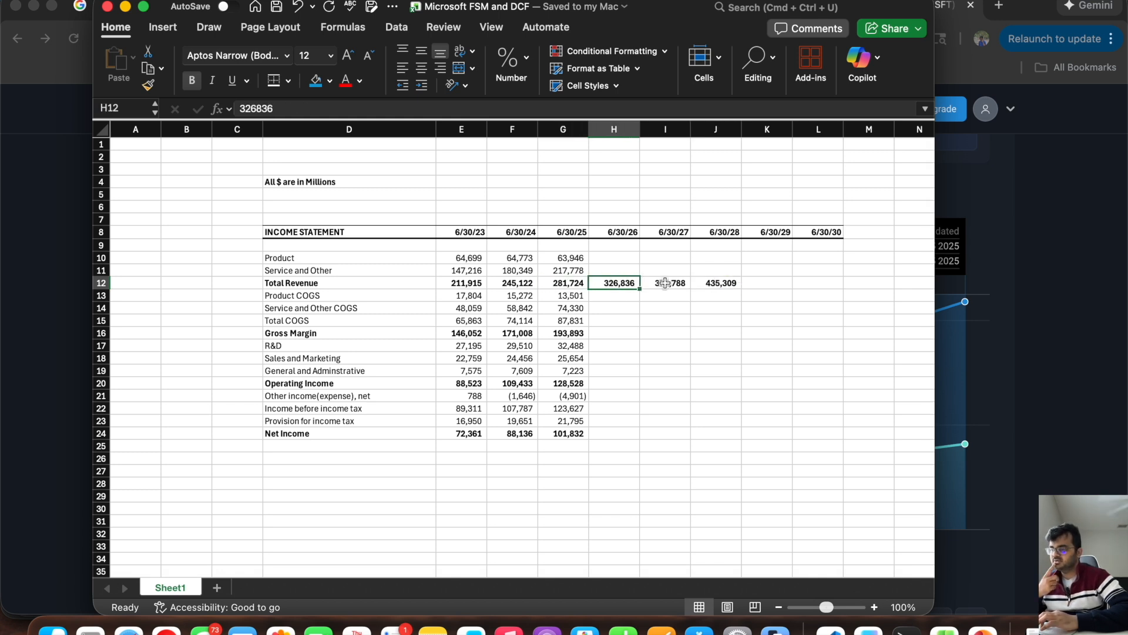
click(667, 283)
click(728, 284)
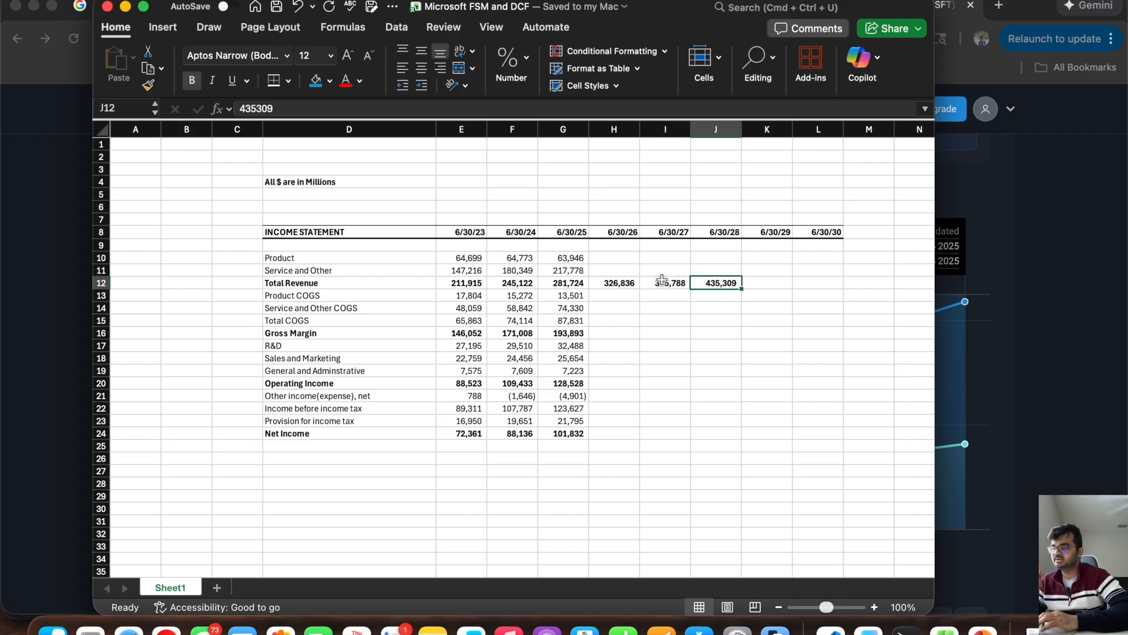
click(621, 285)
drag(622, 287, 820, 280)
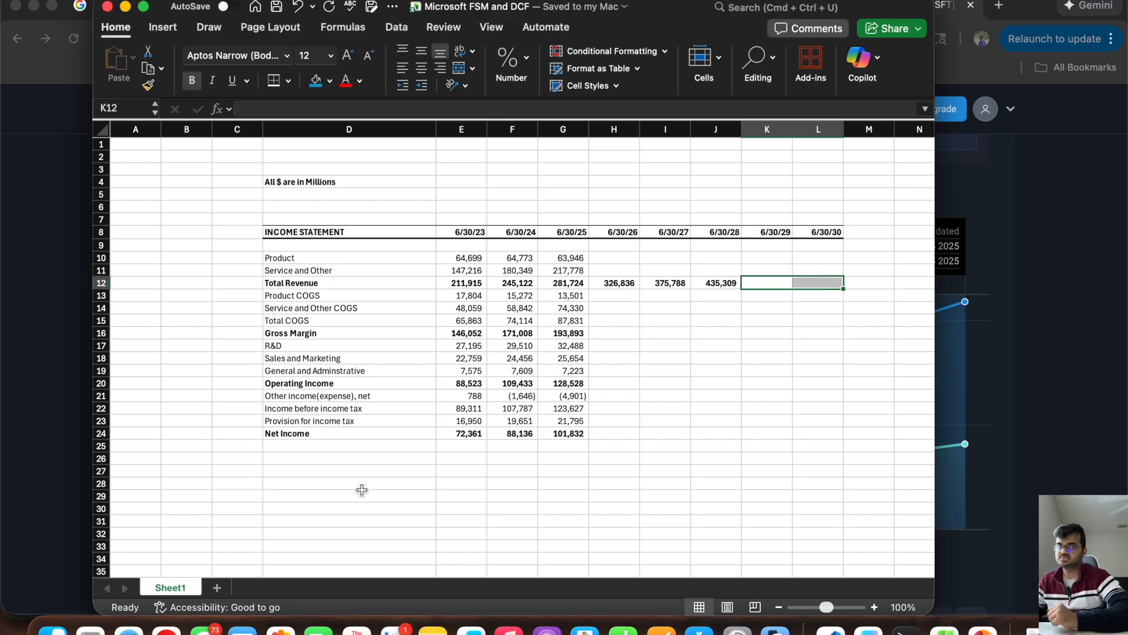
Step: Add the row label "Revenue Growth" in D28 below the income statement
click(303, 478)
text(R)
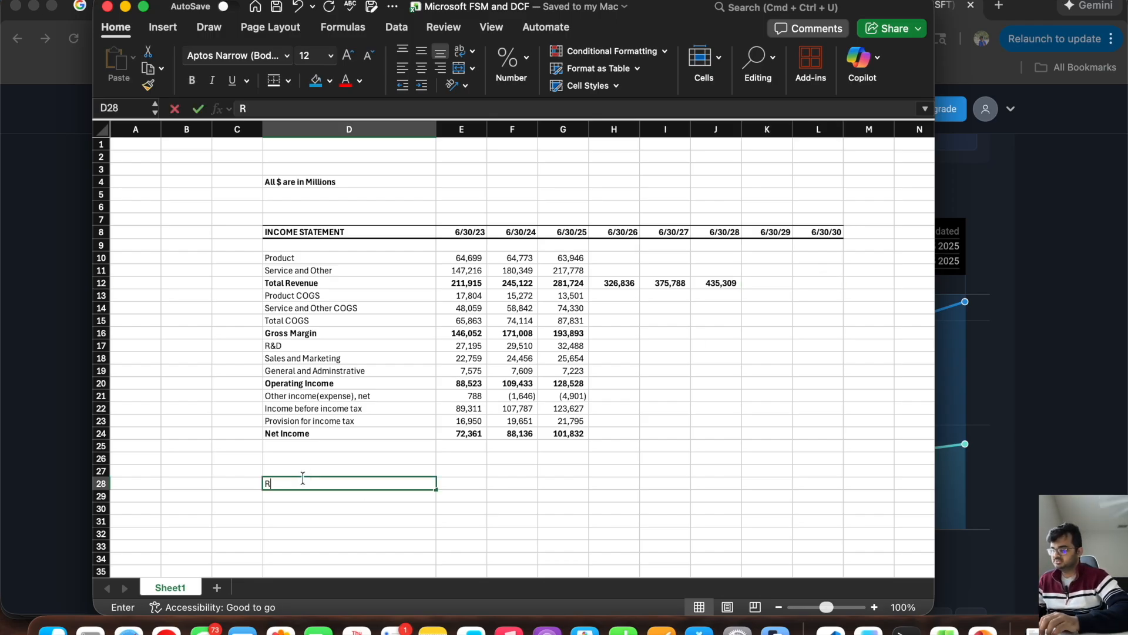
text(evenue Growth)
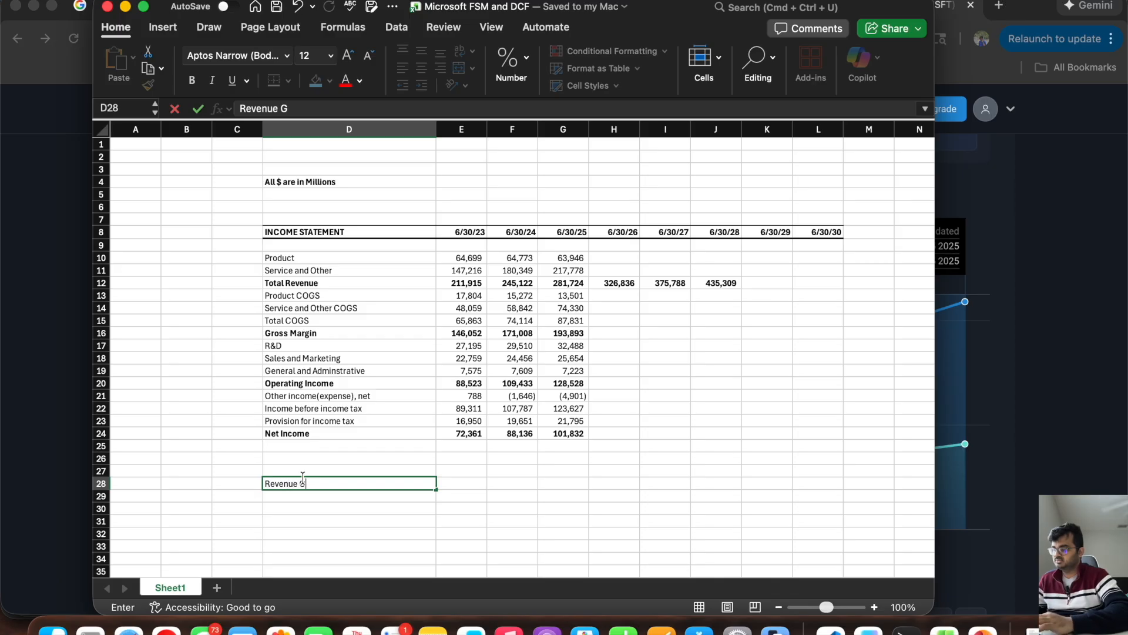
key(Tab)
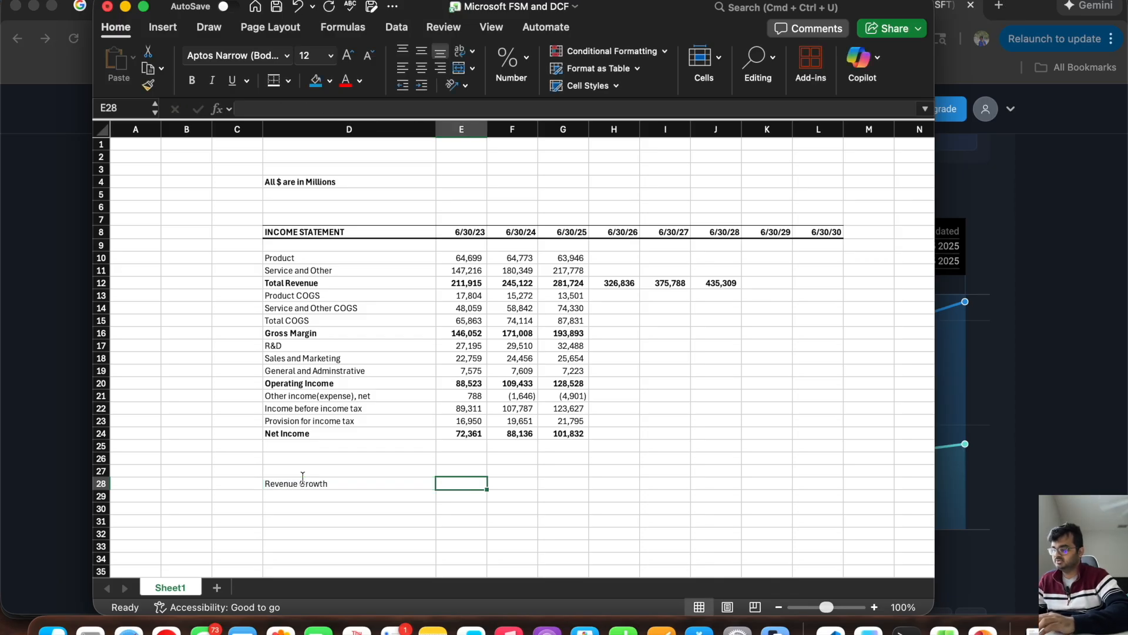
Step: Apply a grey pattern fill to the 6/30/23 Revenue Growth cell, E28, to mark it as not applicable
key(Tab)
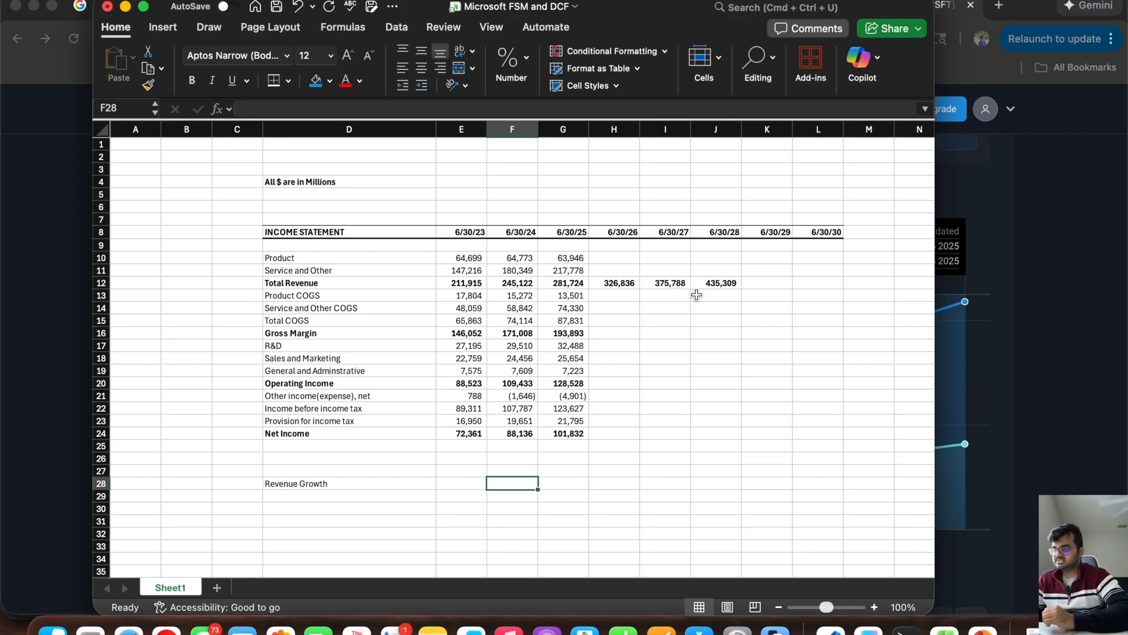
click(465, 483)
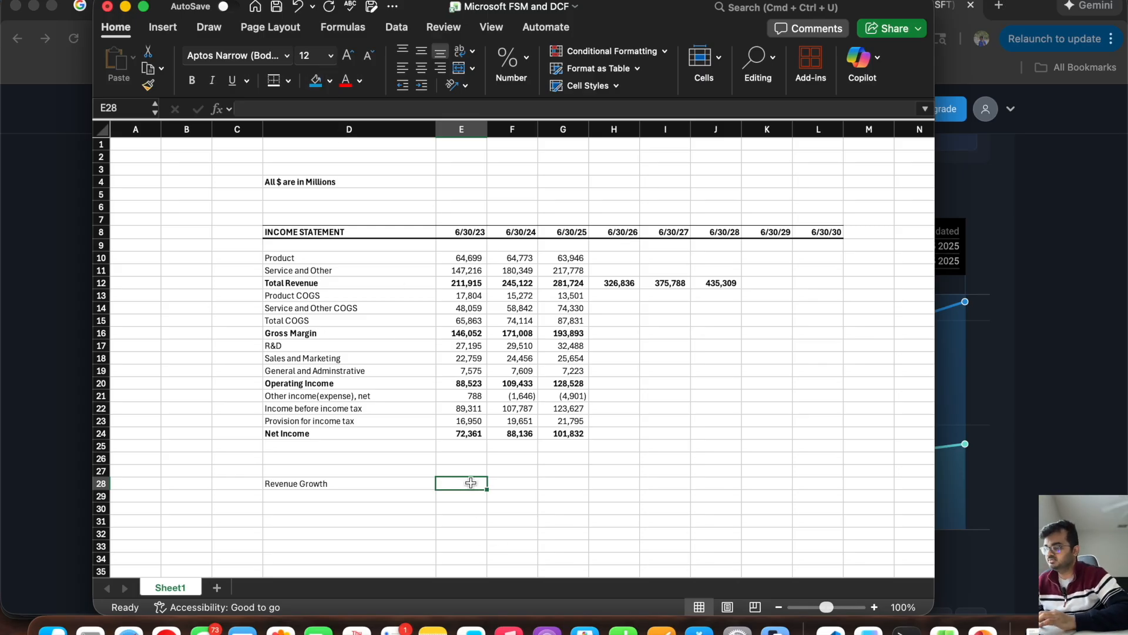
right_click(467, 481)
click(536, 403)
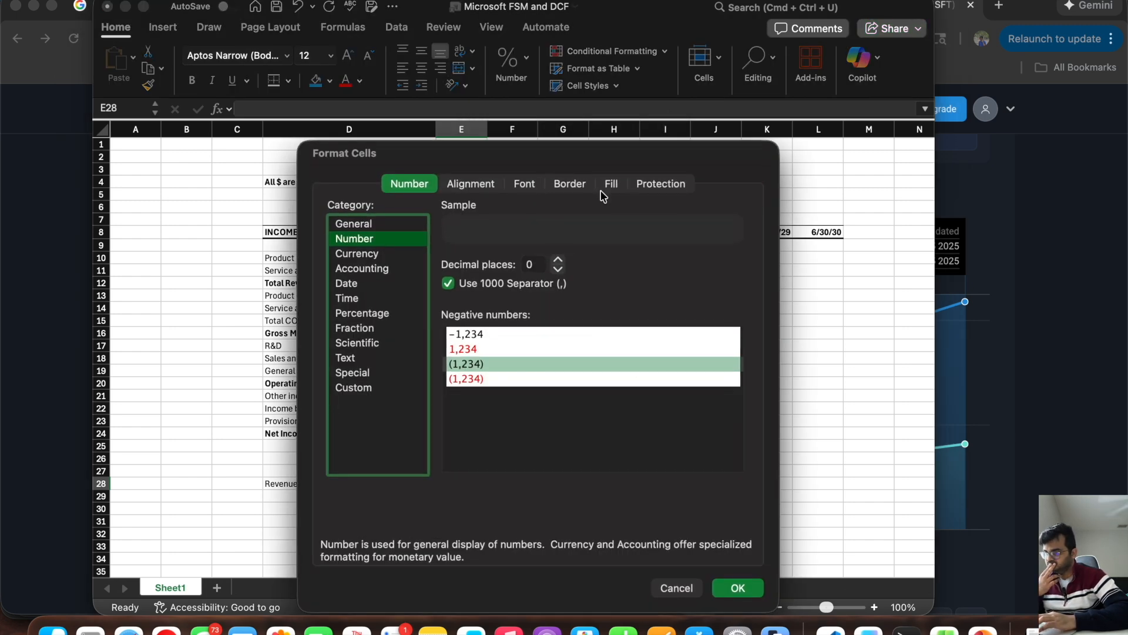
click(606, 186)
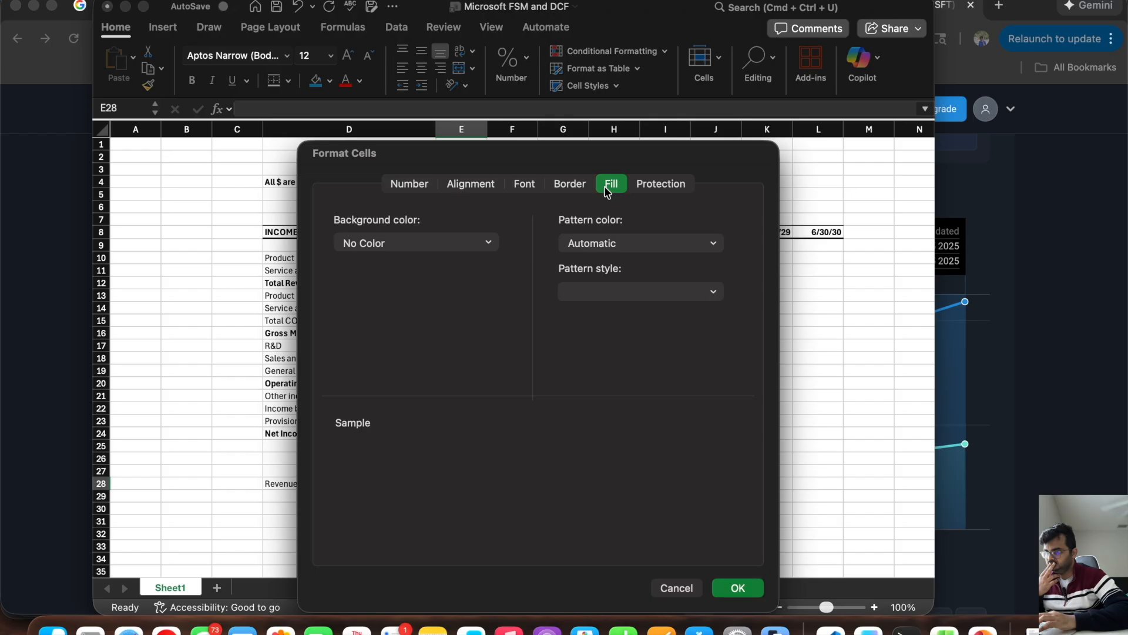
click(685, 292)
click(610, 320)
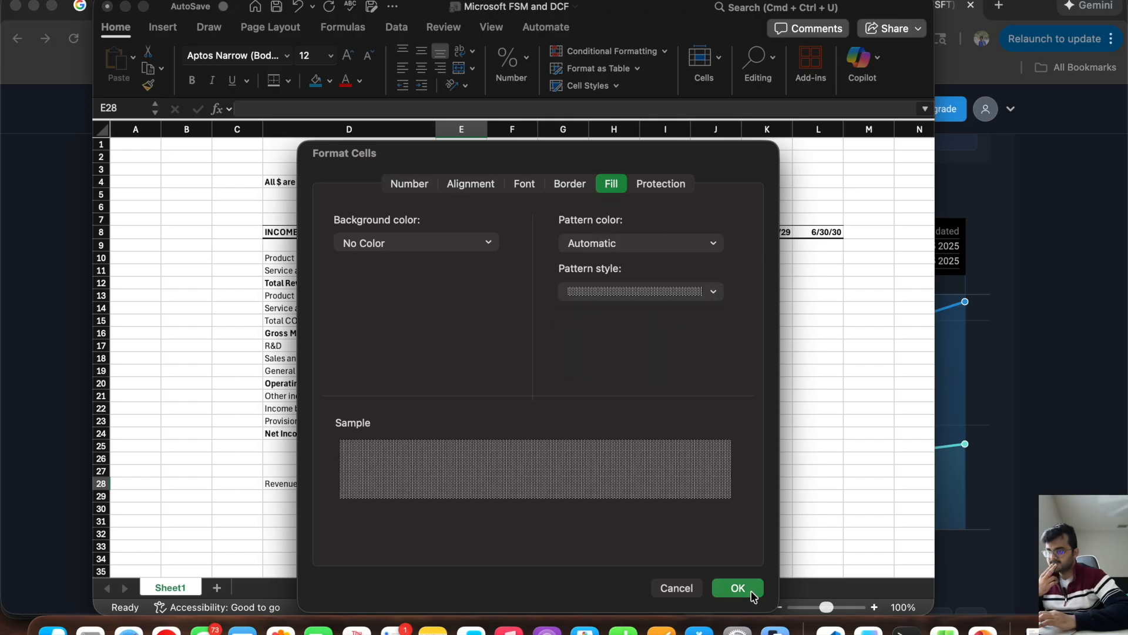
click(751, 592)
Step: Calculate 6/30/24 revenue growth in F28 as =(F12-E12)/E12 and fill the formula across to J28
click(507, 483)
text(=()
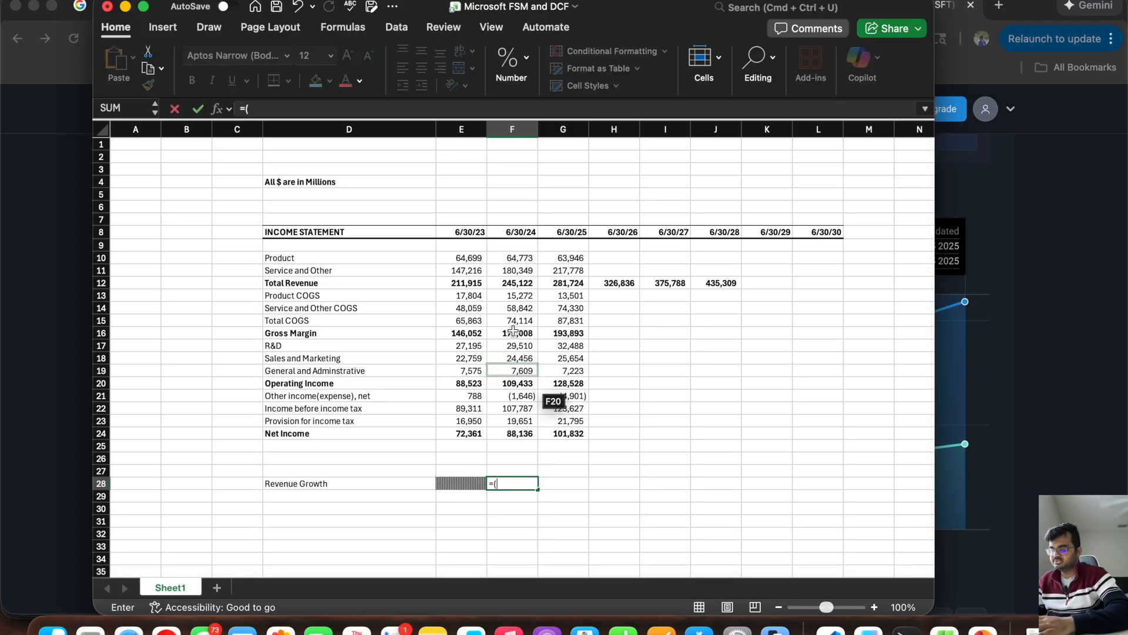
click(507, 284)
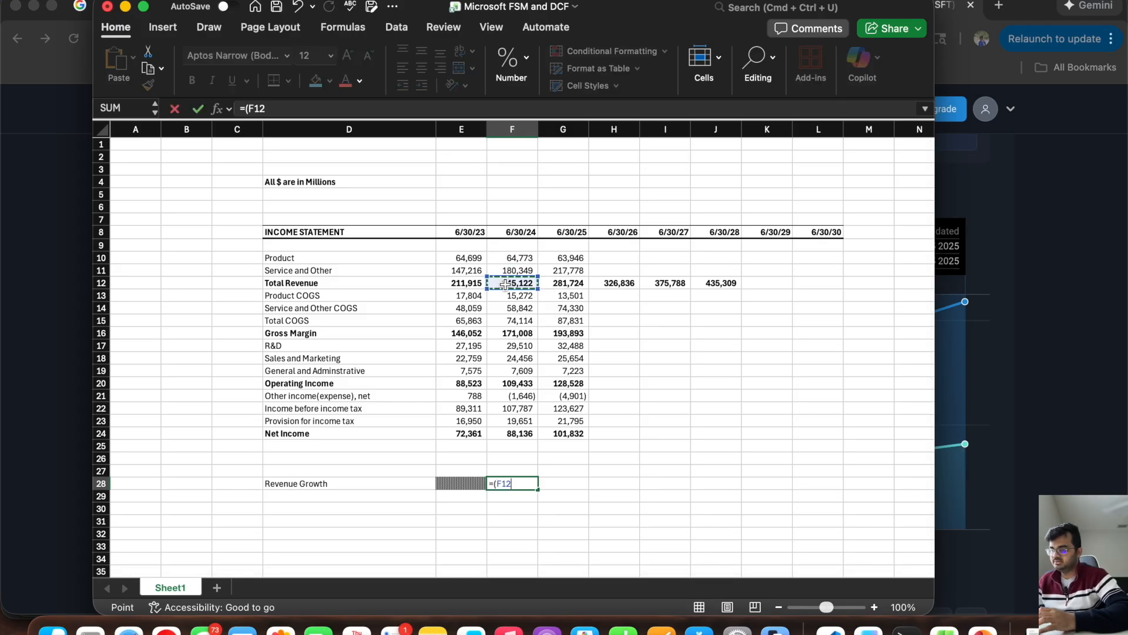
text(-)
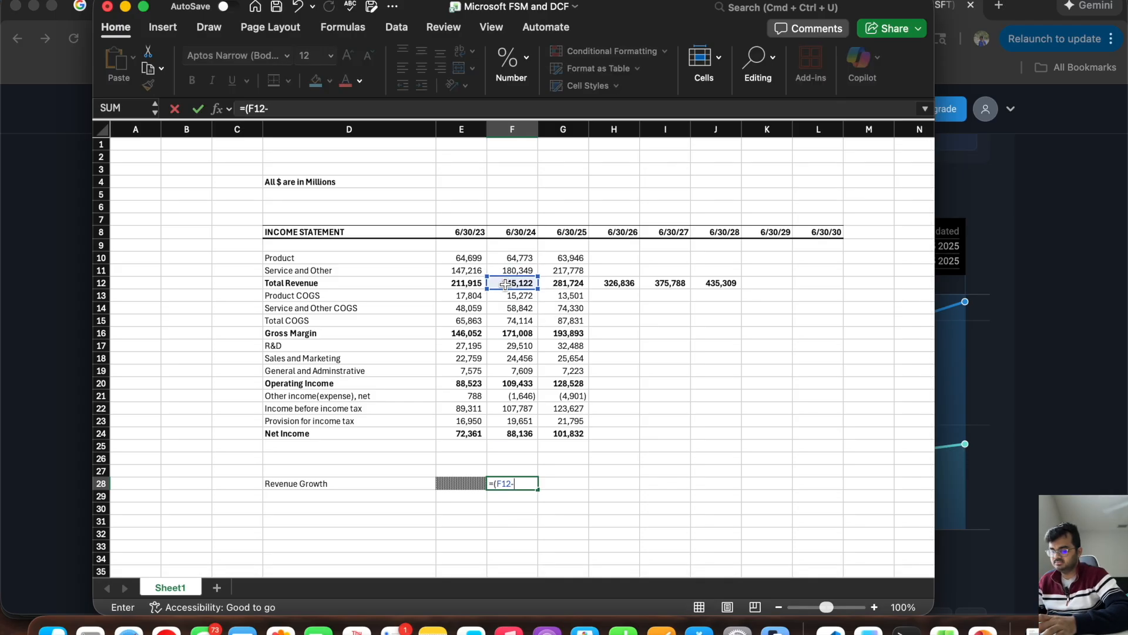
click(470, 283)
text()/)
click(461, 283)
key(Return)
click(517, 483)
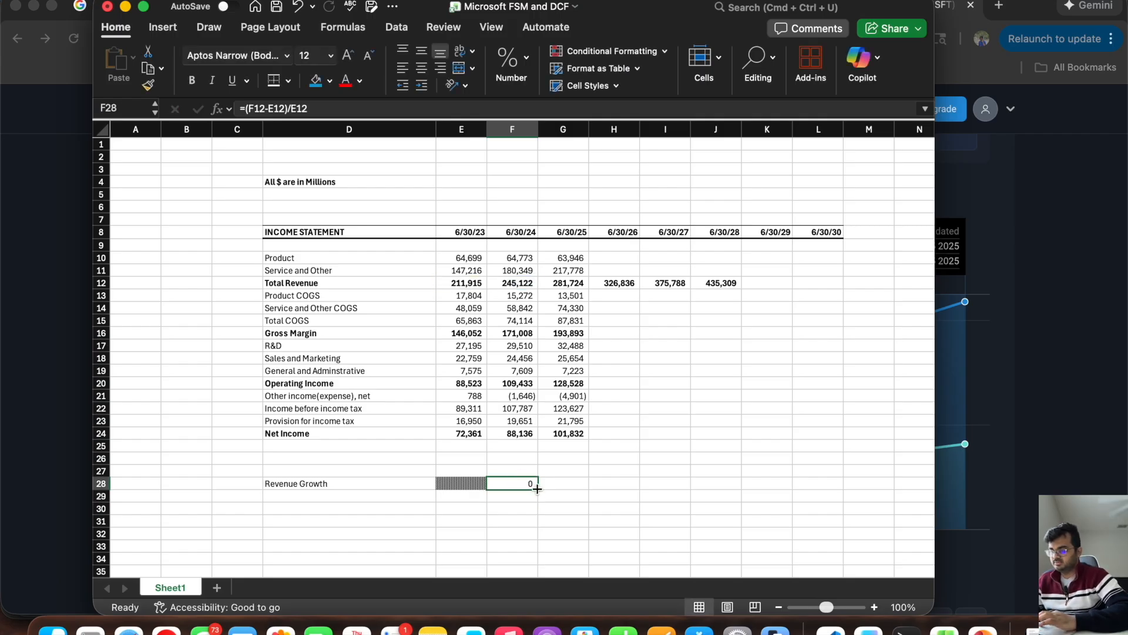
drag(537, 489, 736, 488)
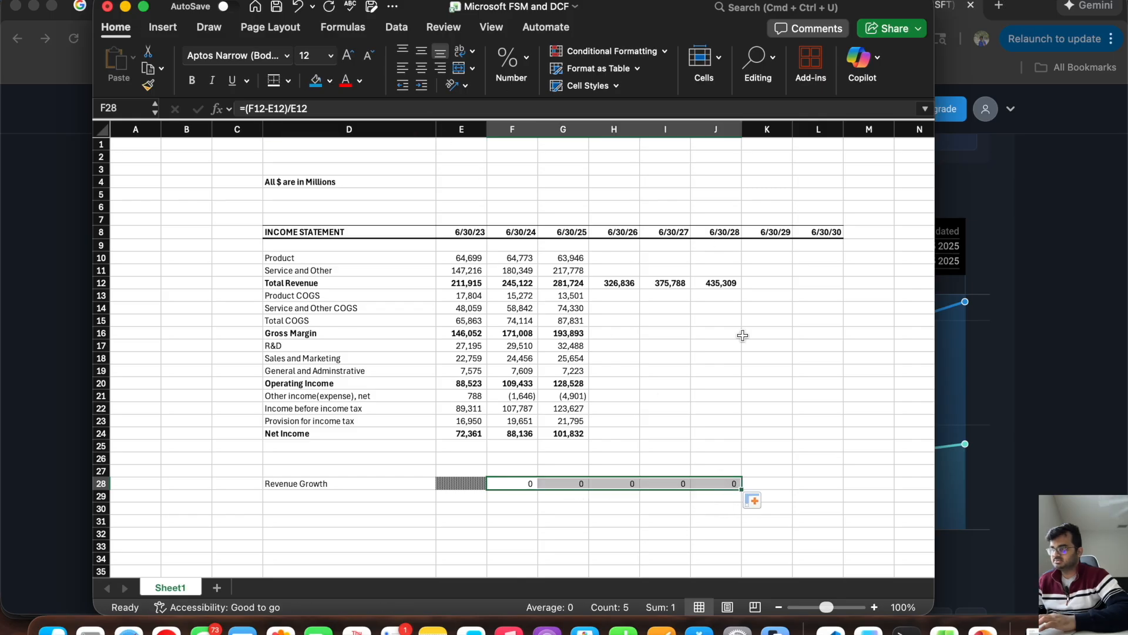
Step: Format the Revenue Growth cells F28:L28 as Percentage
drag(826, 487, 525, 482)
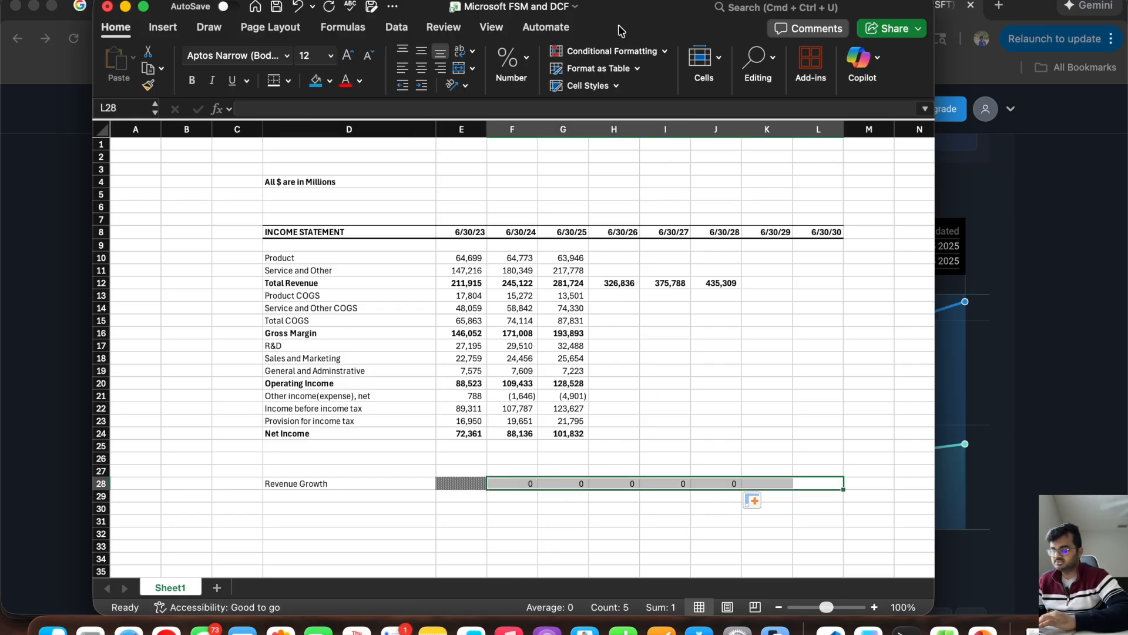
click(511, 64)
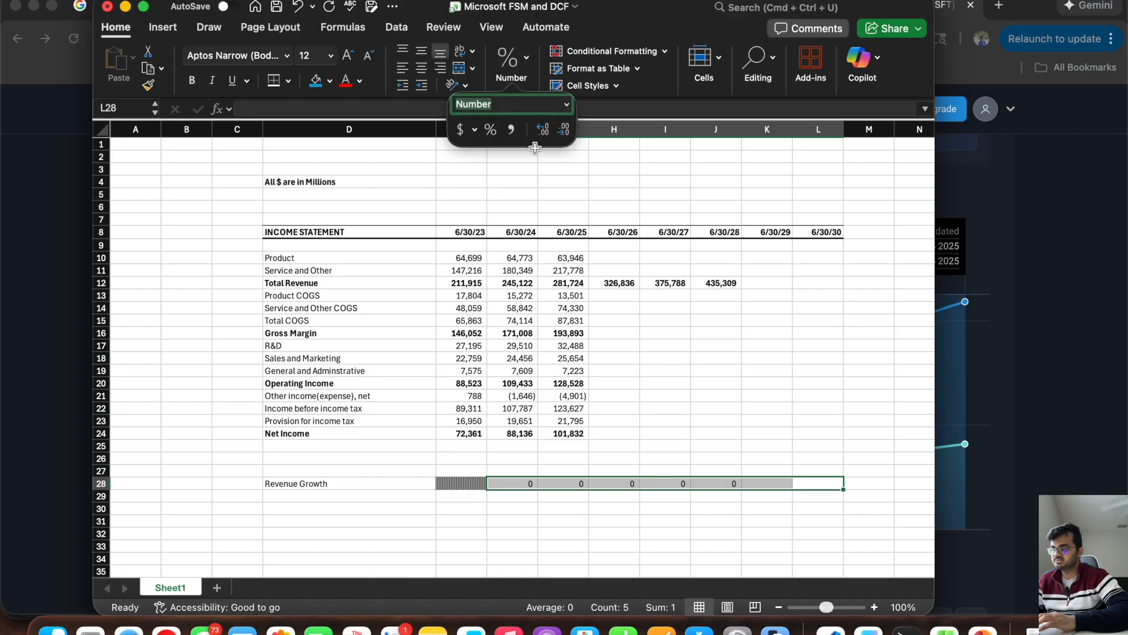
click(567, 104)
click(544, 298)
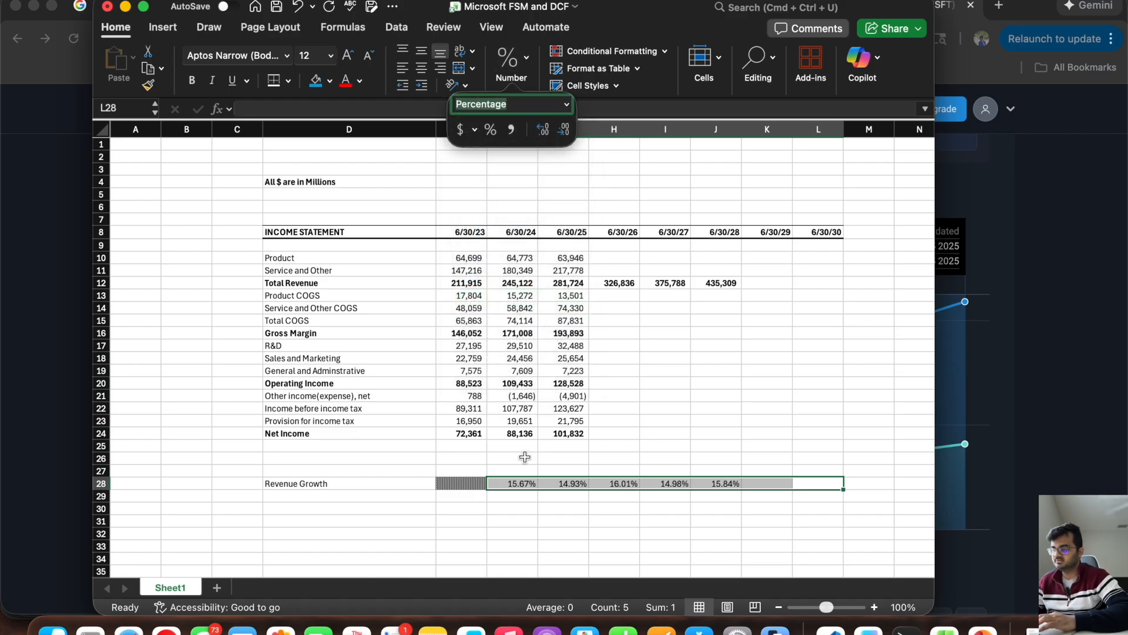
click(520, 456)
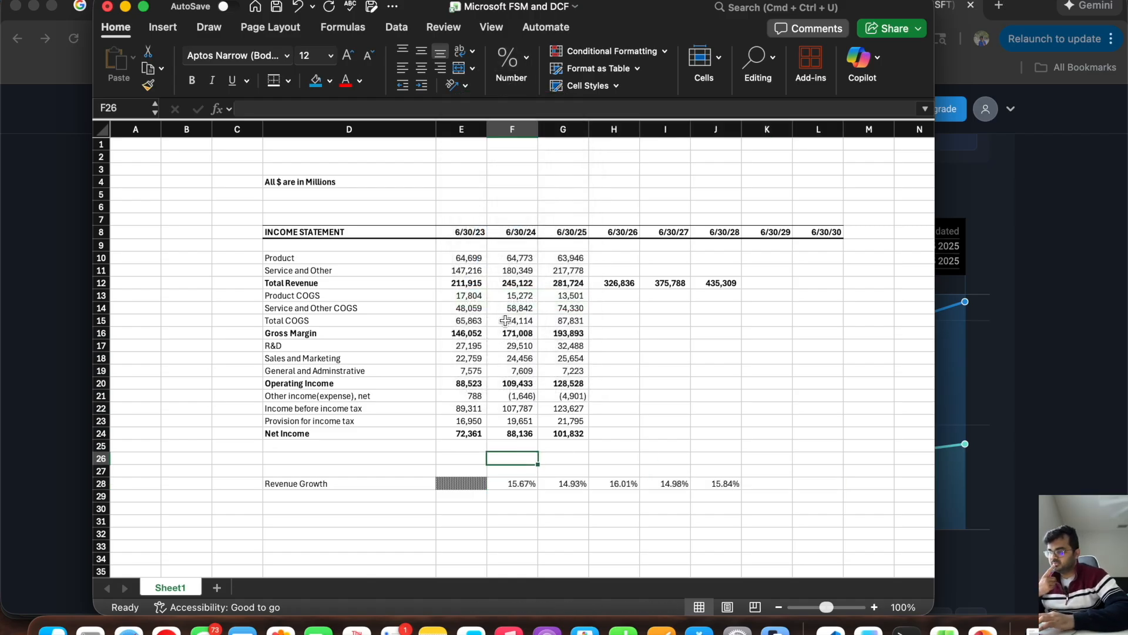
Step: Review the yearly Revenue Growth rates in F28:J28, comparing the 6/30/26 to 6/30/28 forecasts as the basis for K28
click(522, 489)
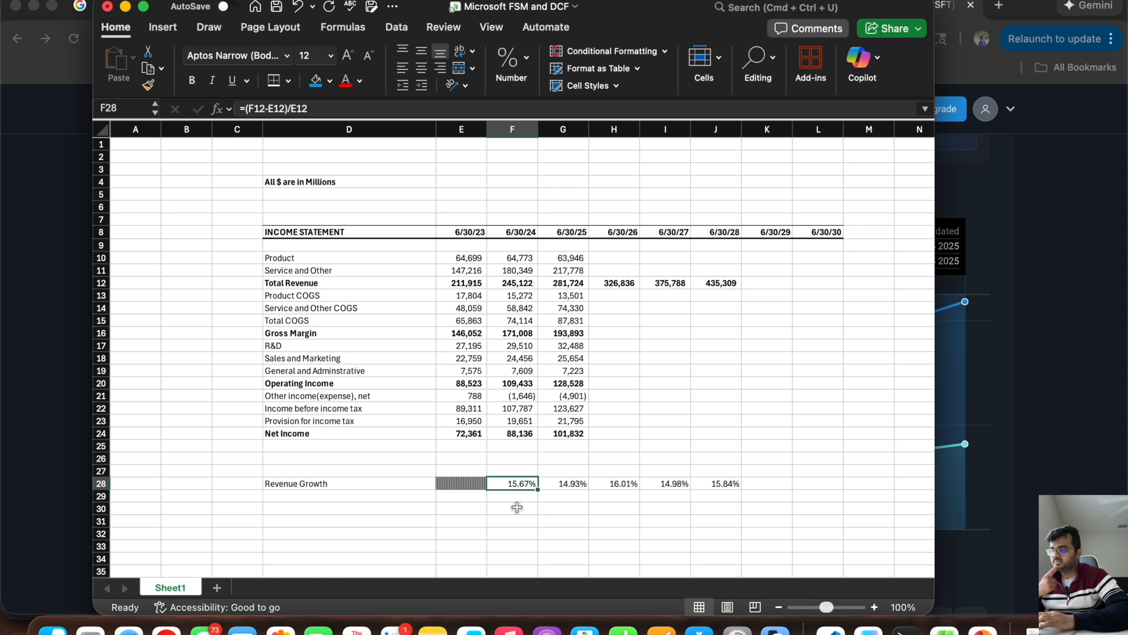
key(Right)
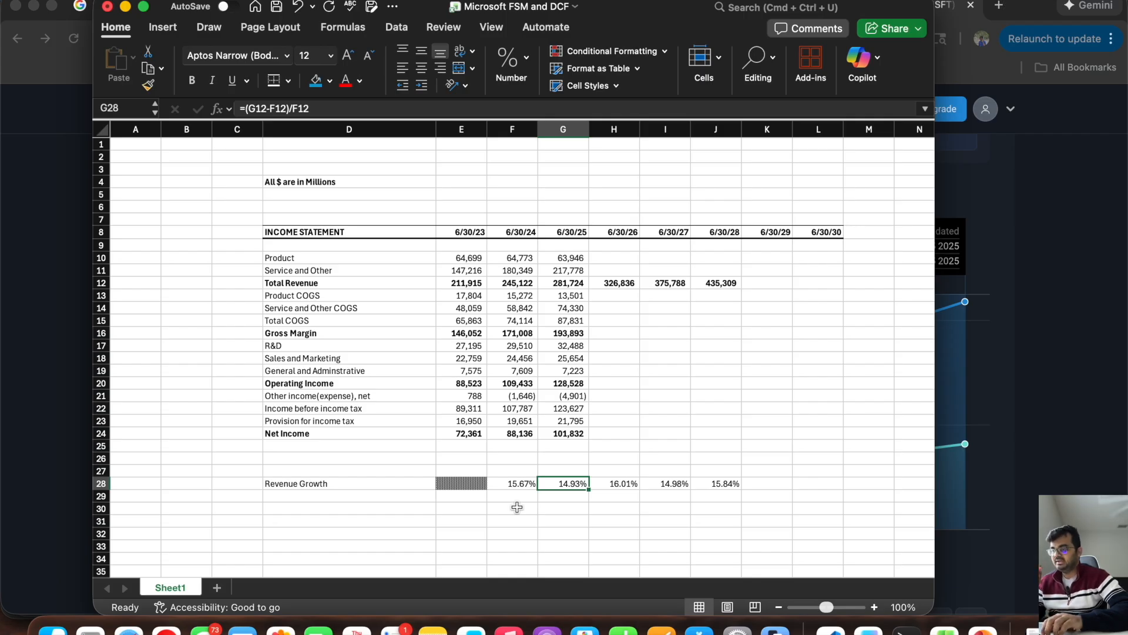
key(Right)
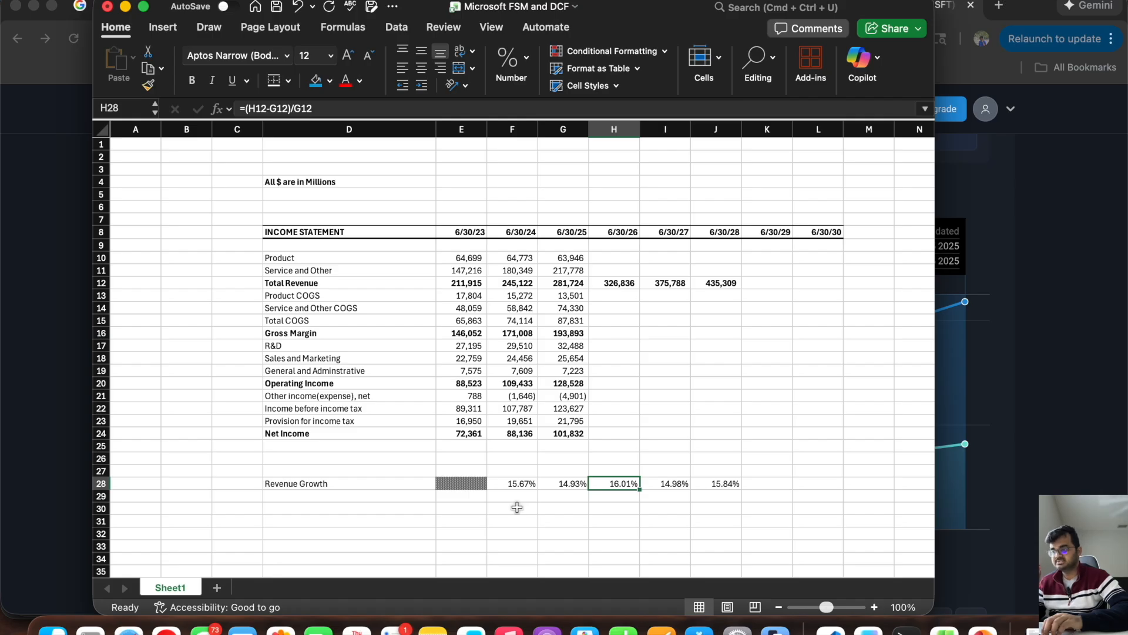
key(Right)
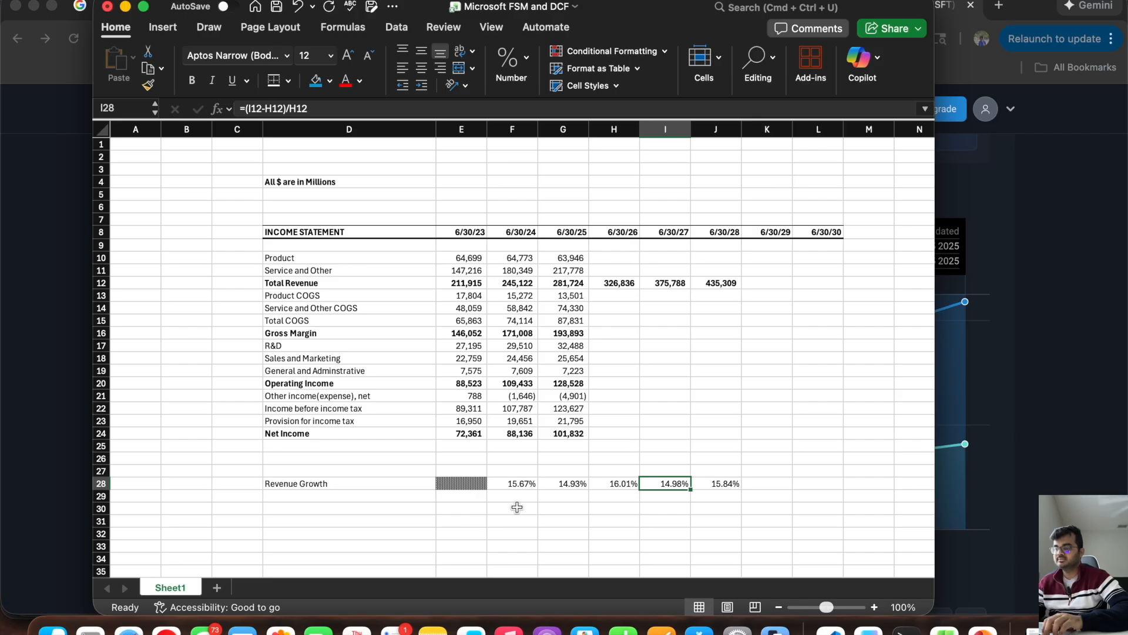
key(Right)
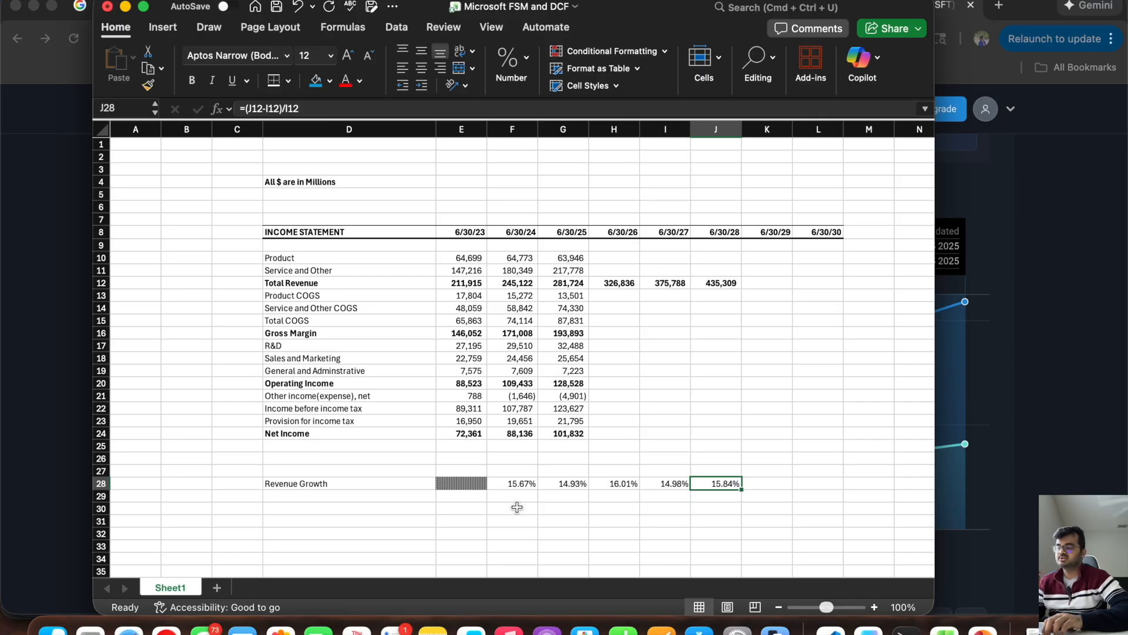
drag(623, 483, 729, 483)
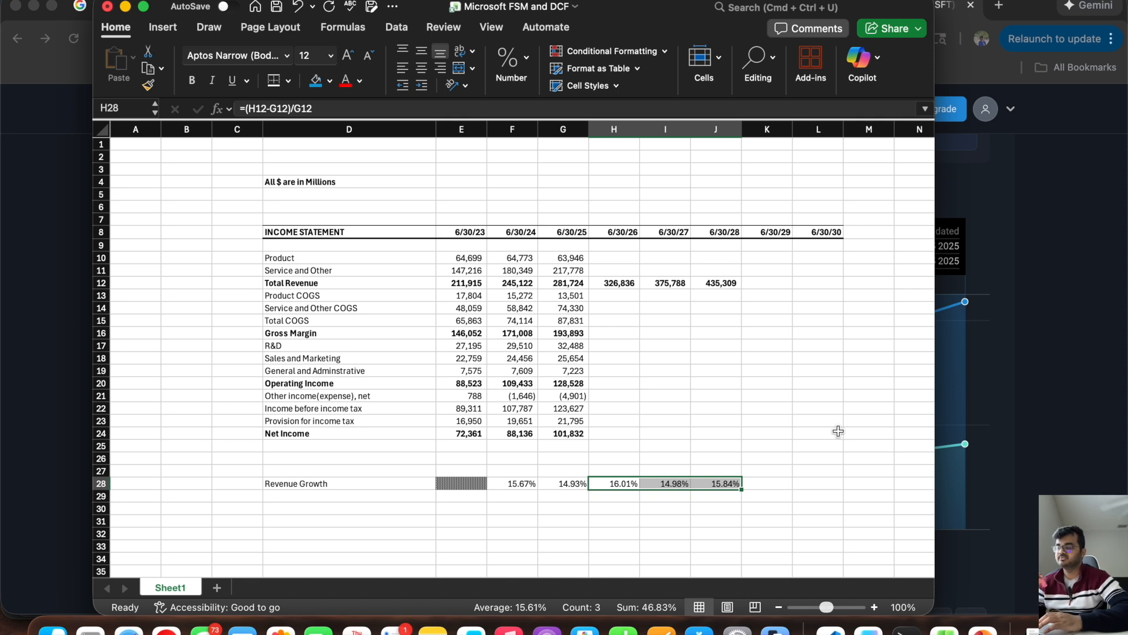
click(764, 484)
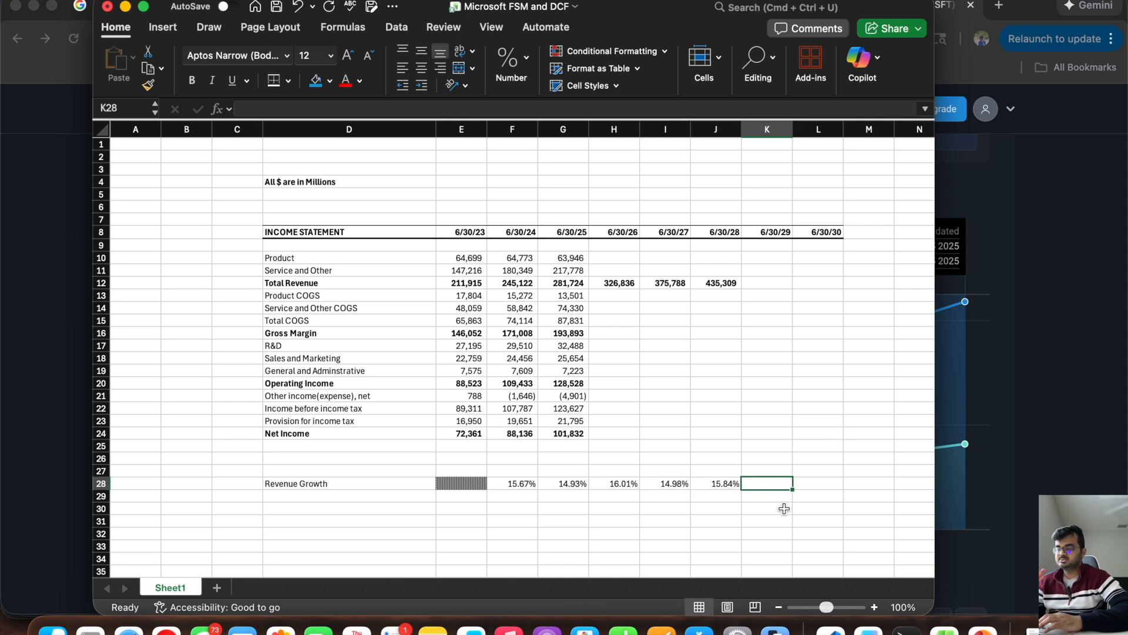
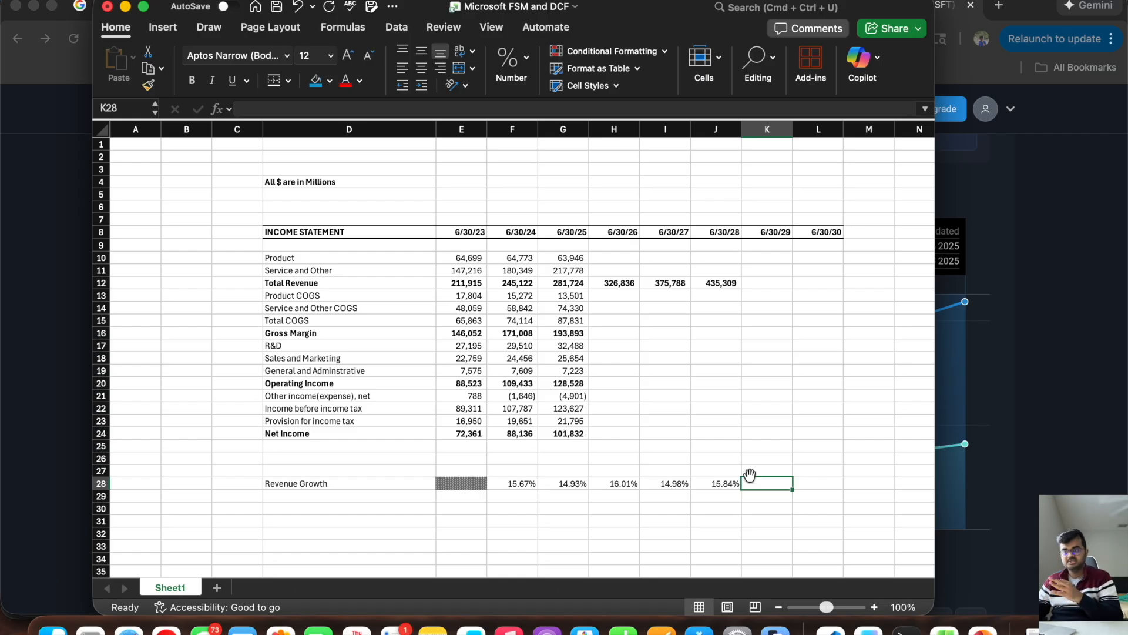
Step: Set the 6/30/29 and 6/30/30 Revenue Growth rates in K28 and L28 to 12.5% each
text(12.5)
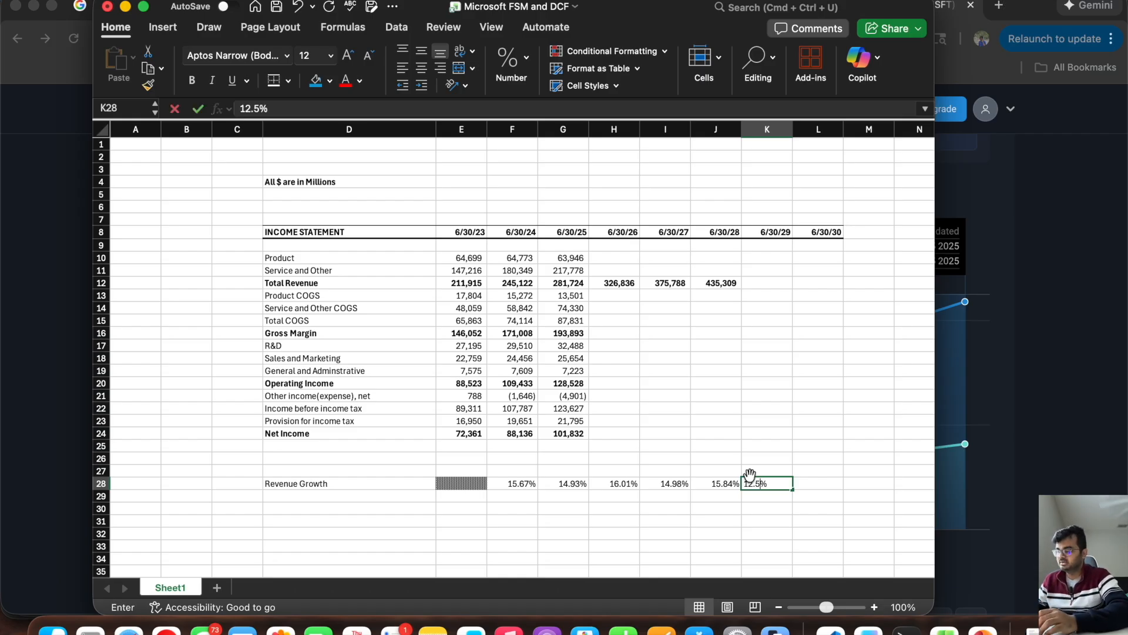
key(Tab)
text(1)
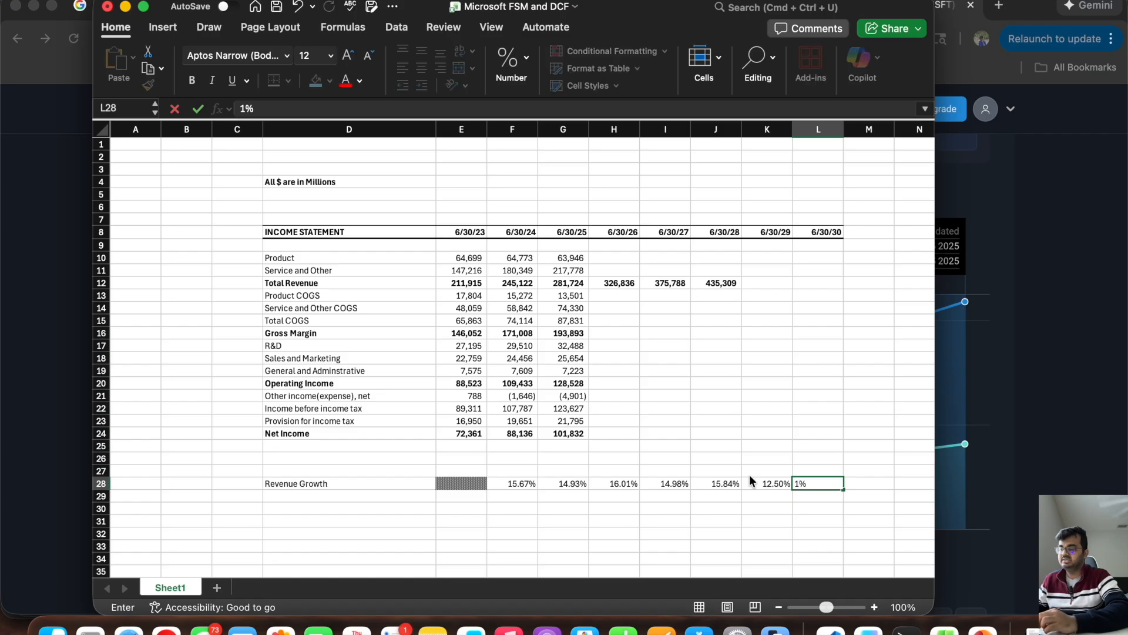
text(2.5)
key(Left)
key(Left)
key(Left)
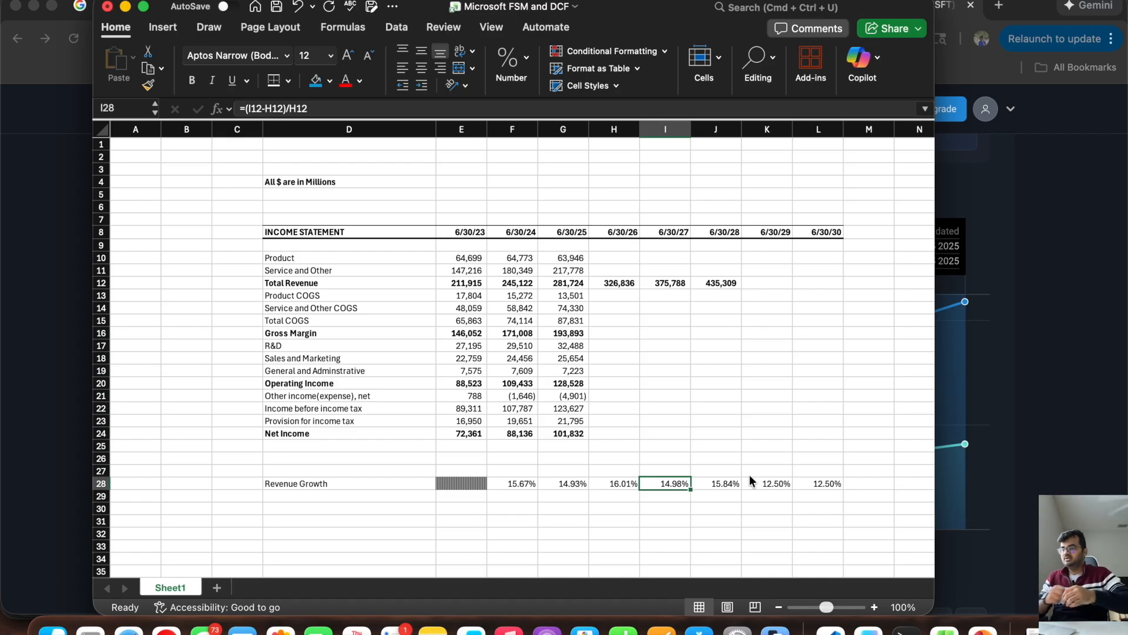
Step: Compare the 6/30/28 Total Revenue and the forecast Revenue Growth rates in H28:L28, including the averages of the selected years
click(722, 279)
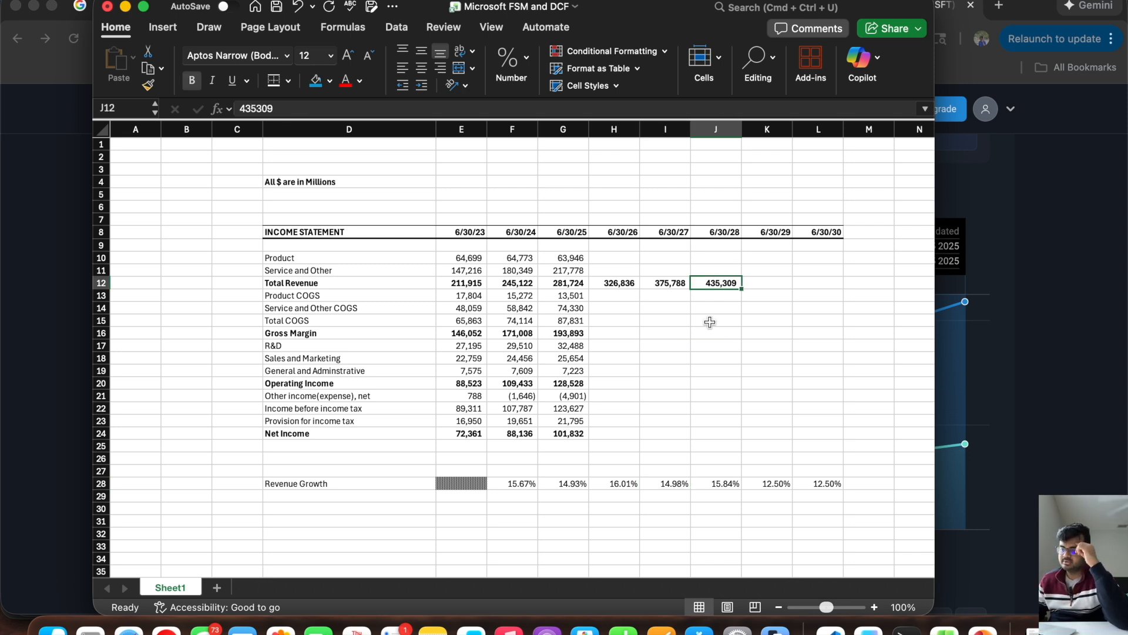
click(765, 479)
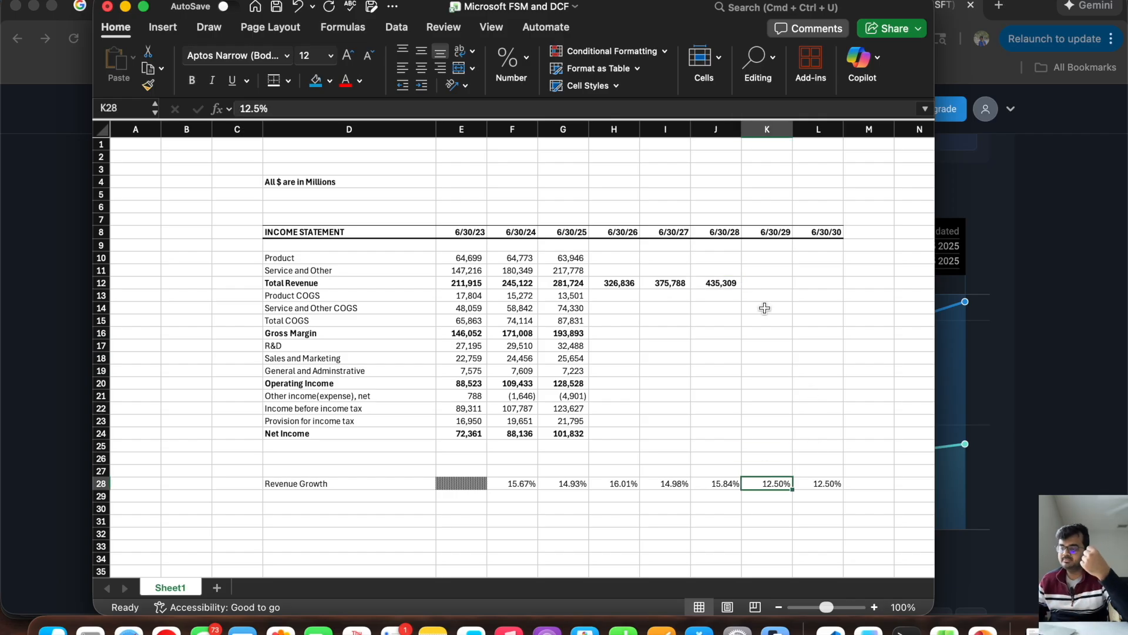
click(703, 283)
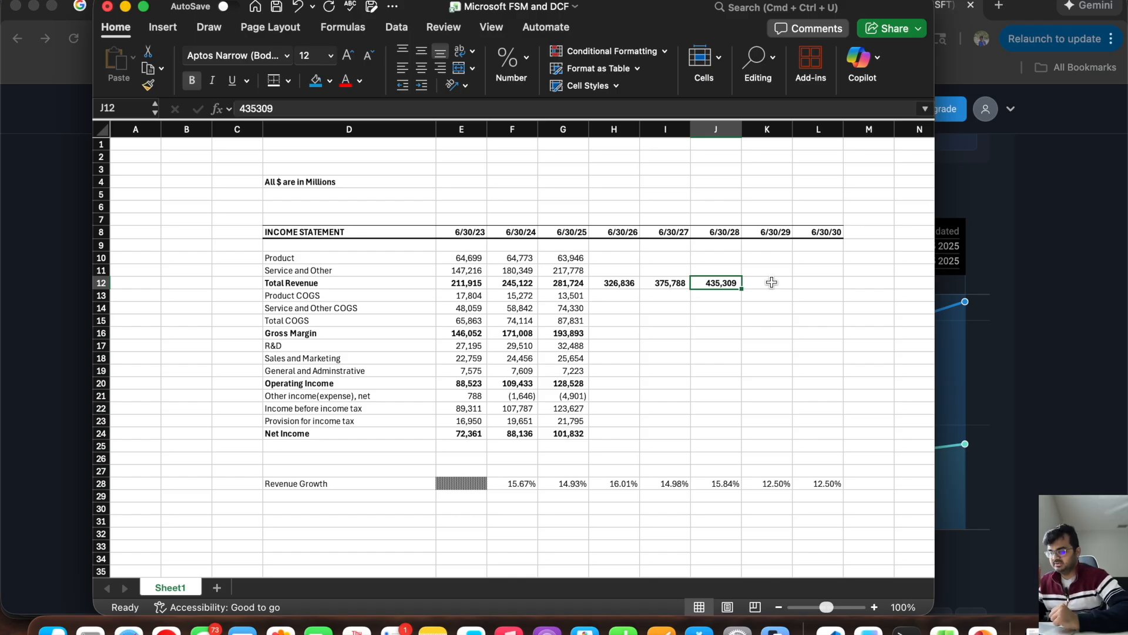
drag(615, 483, 694, 483)
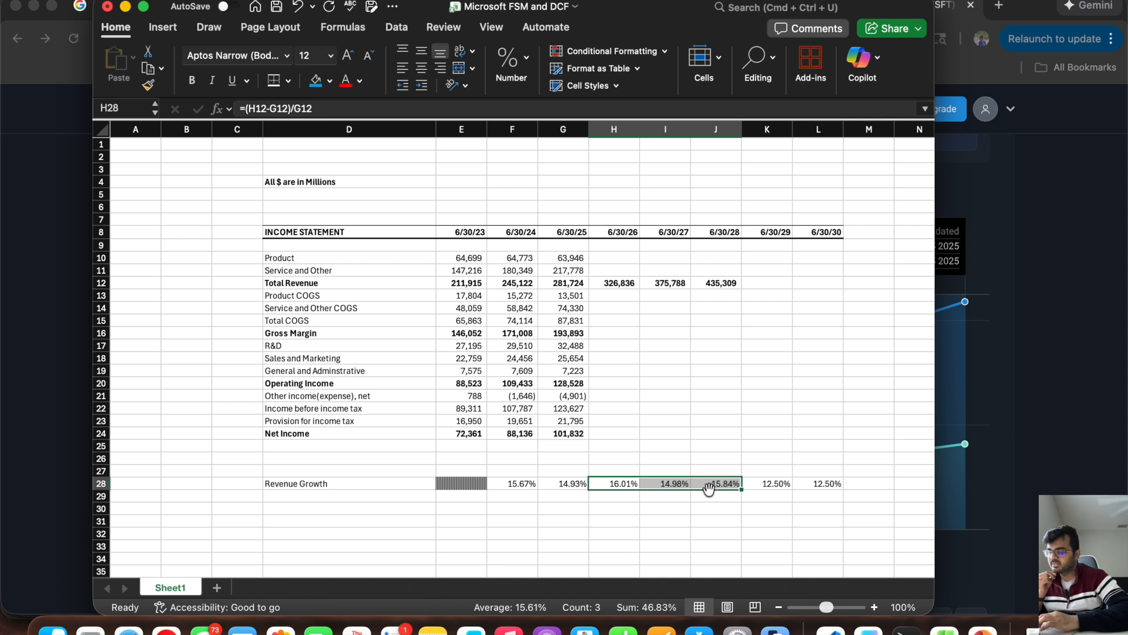
click(624, 483)
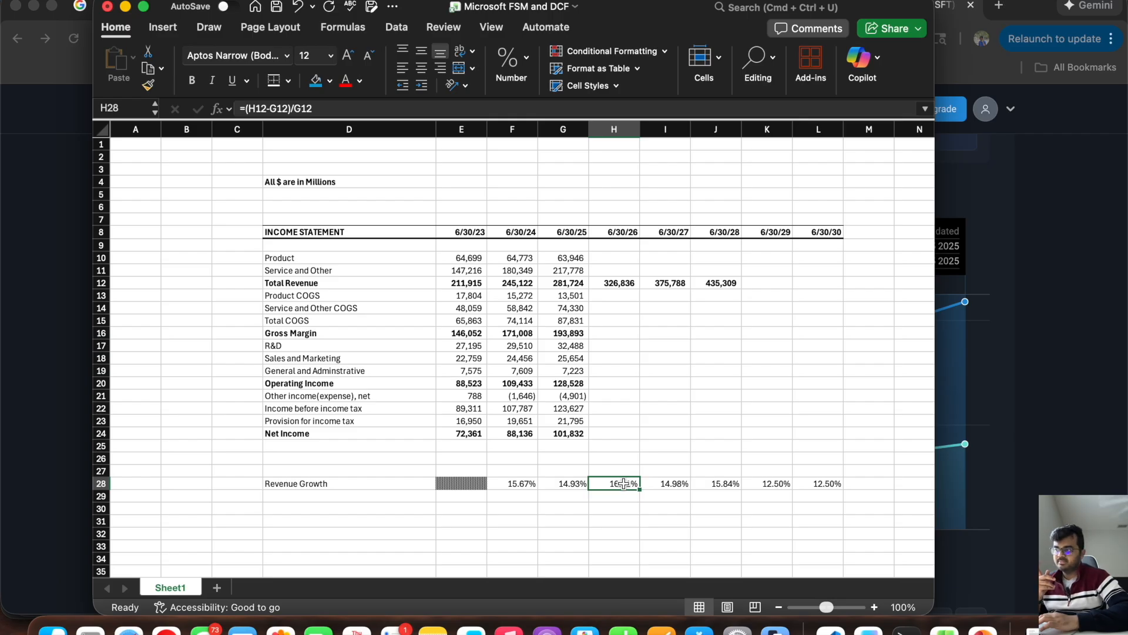
drag(624, 483, 833, 486)
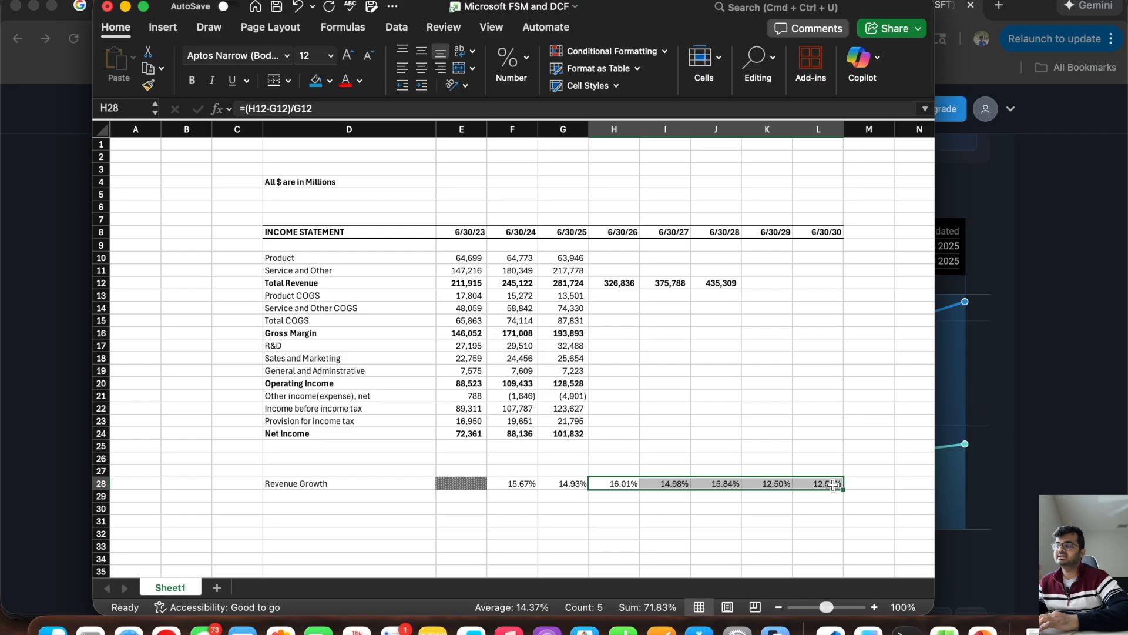
click(611, 481)
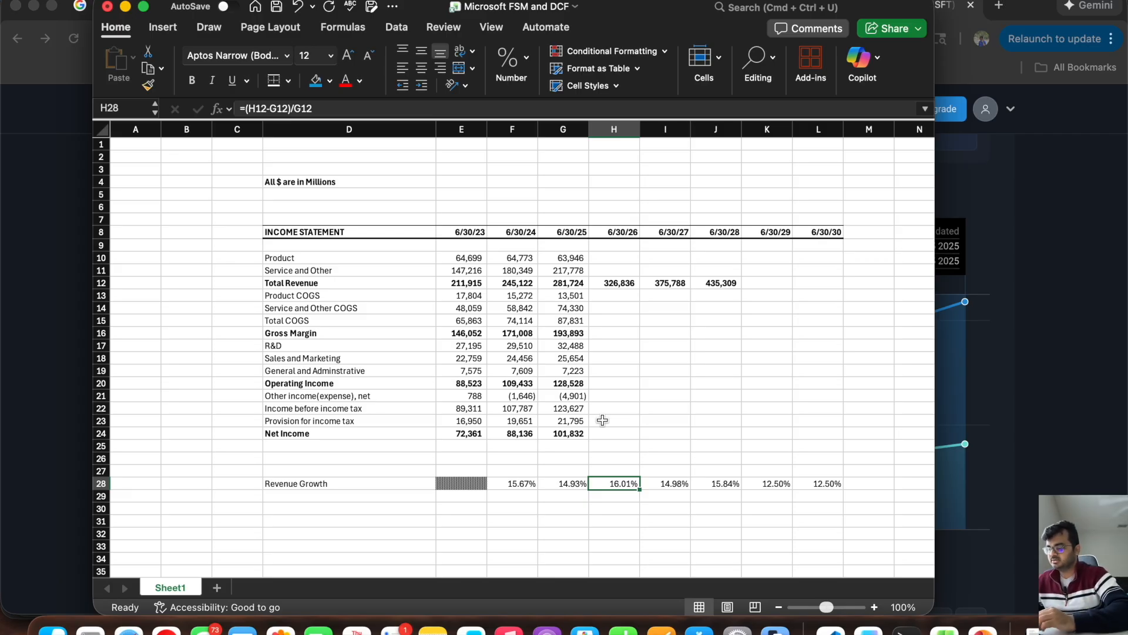
Step: Clear the Total Revenue forecasts in H12:J12 and set Revenue Growth in H28, I28 and J28 to 16%, 15% and 15.5%
drag(616, 286, 734, 284)
key(Delete)
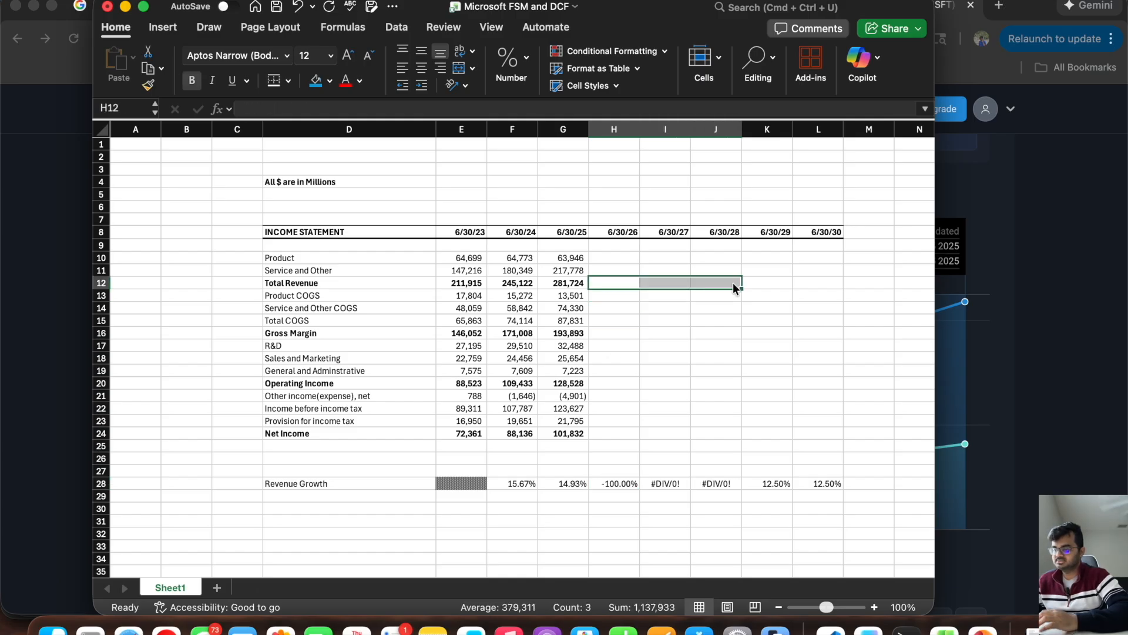
click(615, 483)
text(15%)
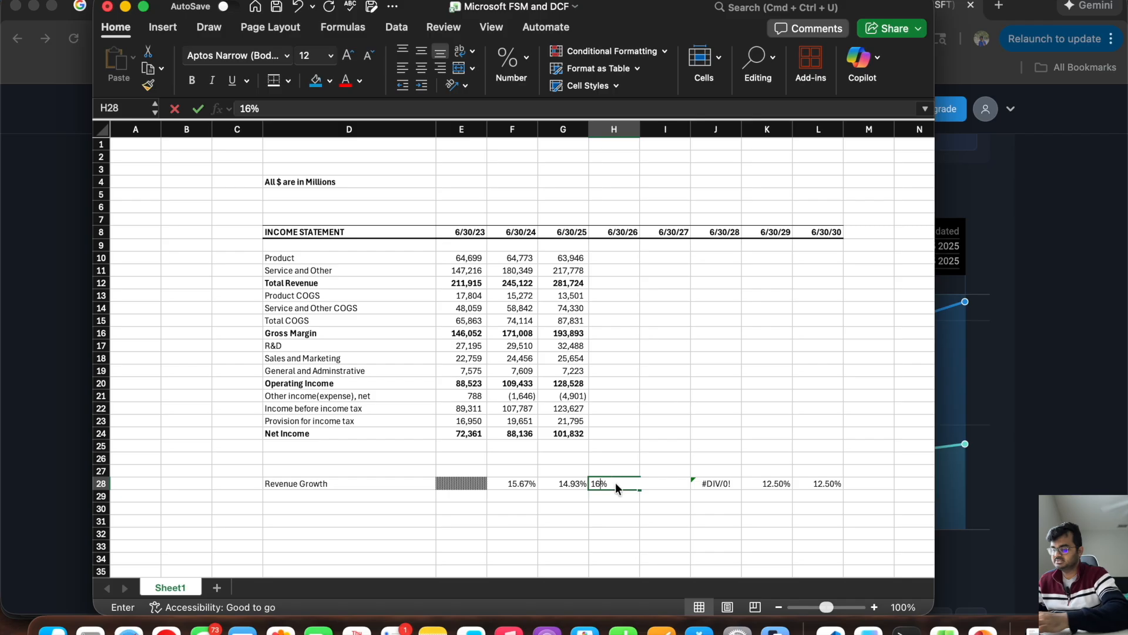
key(Tab)
text(15%)
key(Tab)
text(15.5)
key(Tab)
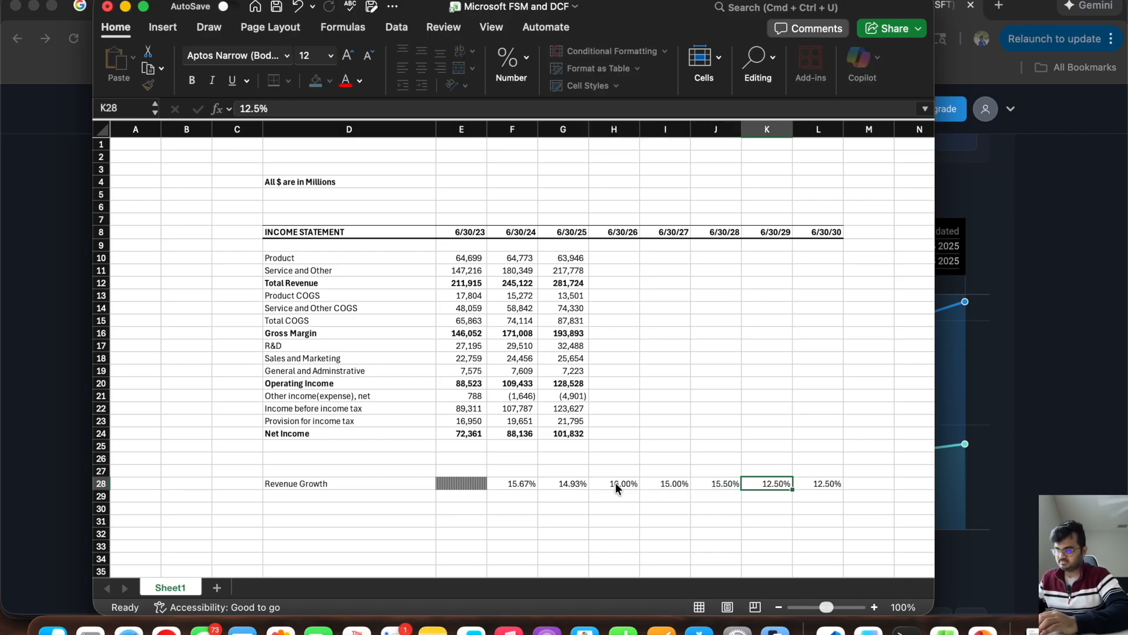
Step: Calculate 6/30/26 Total Revenue in H12 as =G12*(1+H28) and fill the formula across to L12
click(605, 284)
text(=)
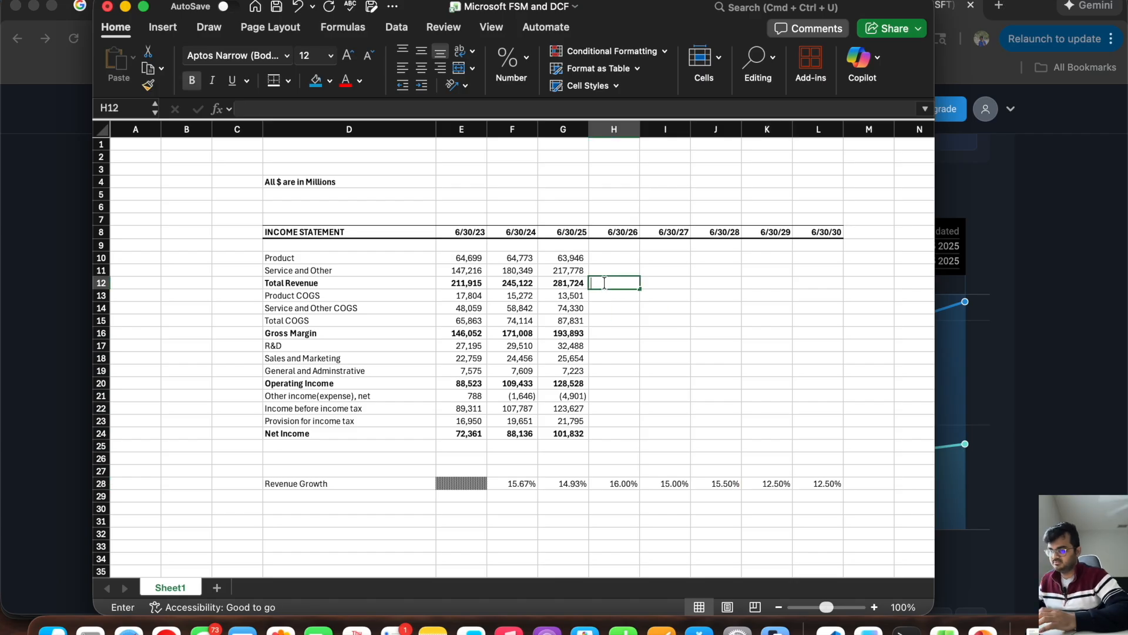
click(564, 282)
text(*(1+)
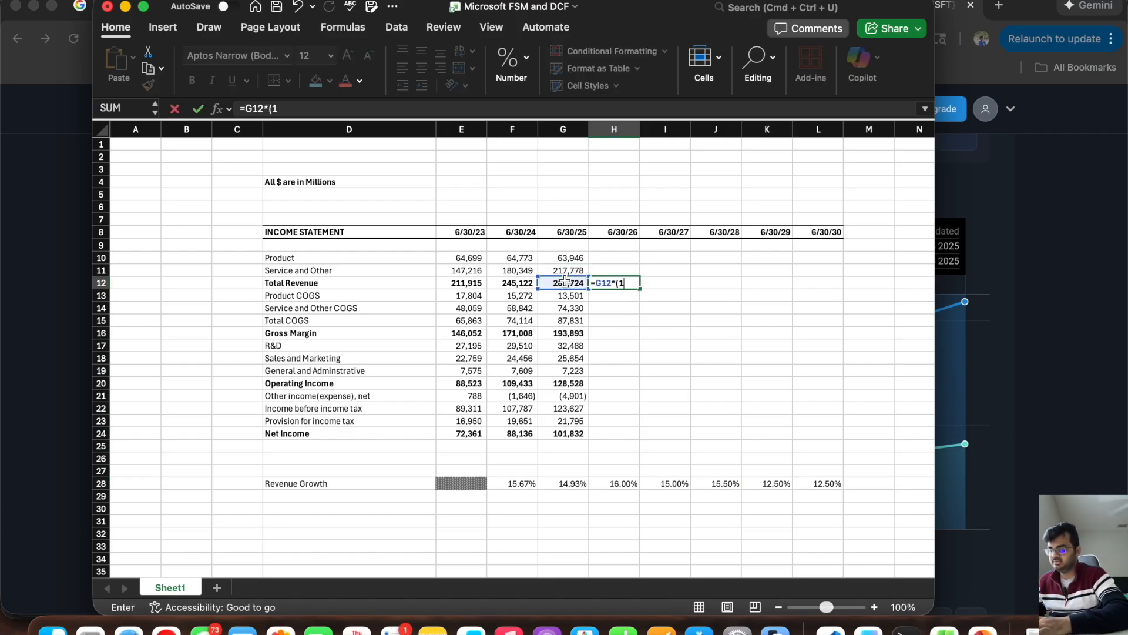
click(611, 483)
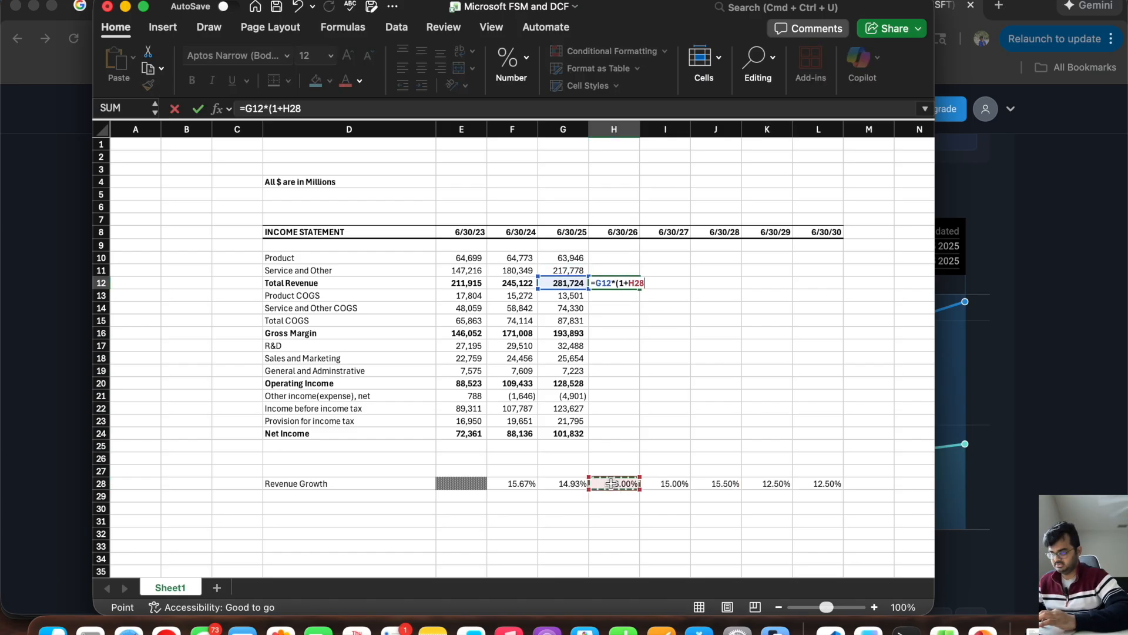
key(Return)
click(609, 283)
drag(640, 289, 815, 315)
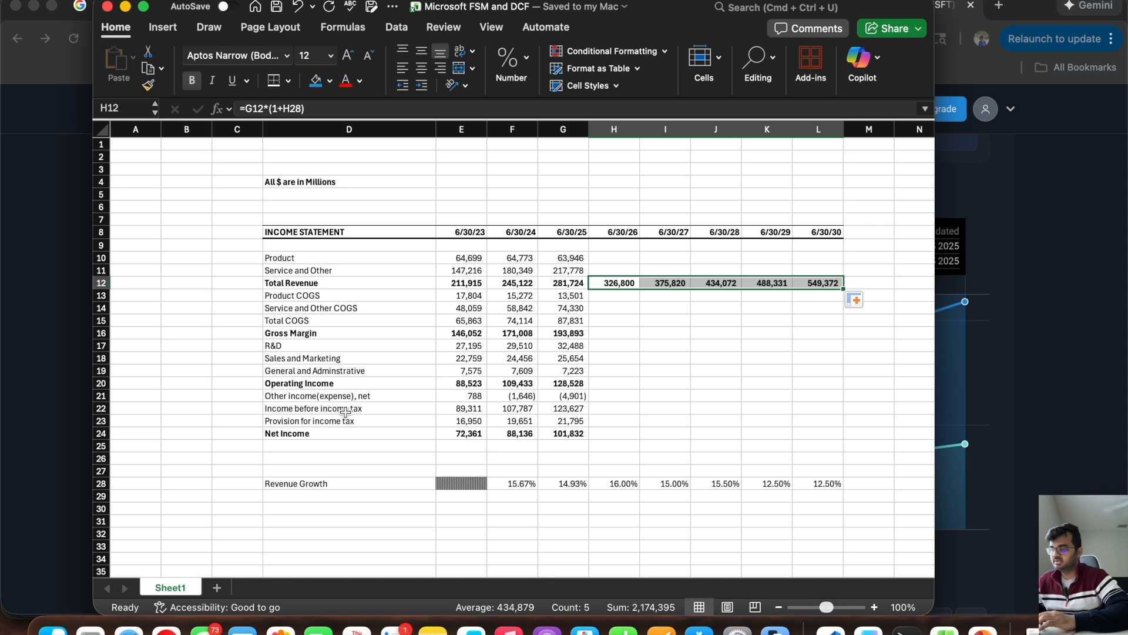
Step: Examine the Product and Service and Other revenue rows and their COGS rows to decide what the cost forecast needs
scroll(346, 412, down, 2)
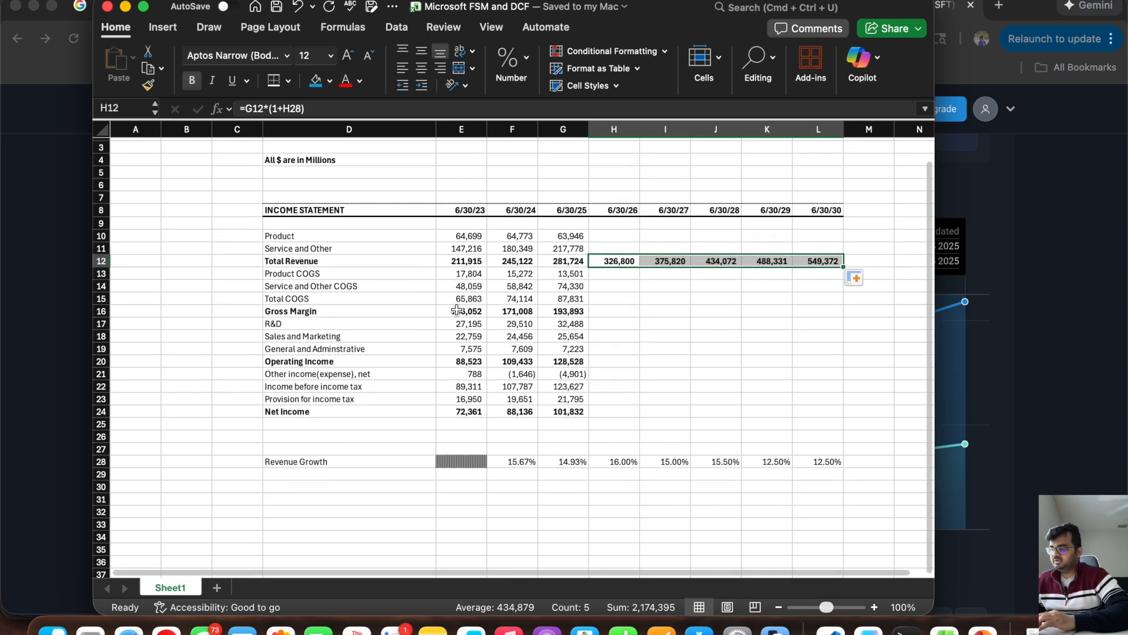
click(612, 263)
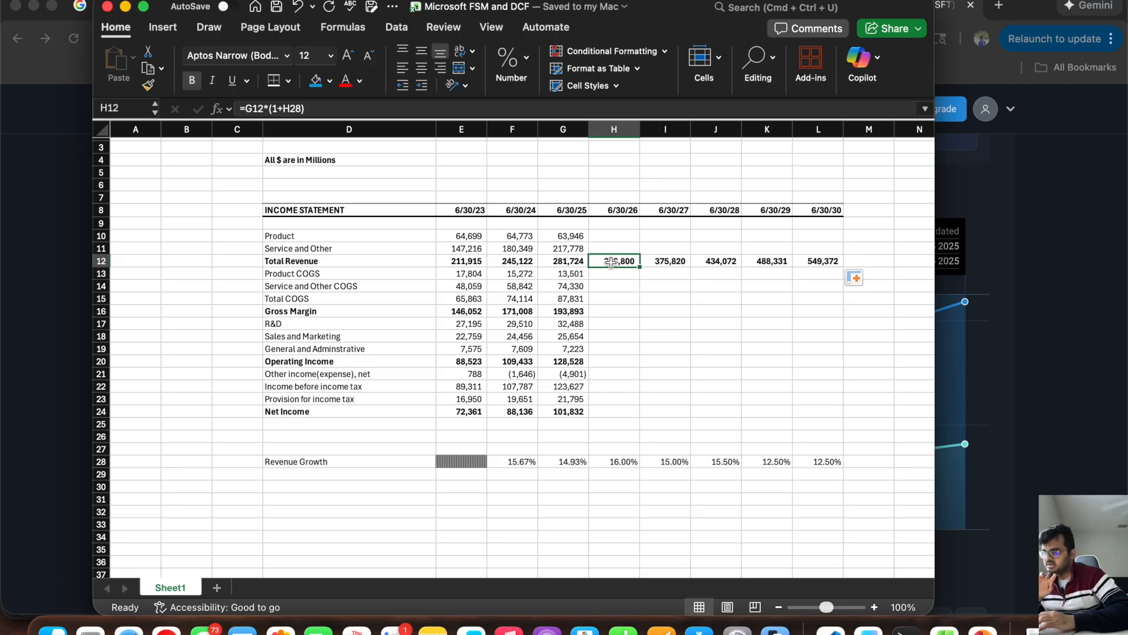
drag(612, 275, 613, 282)
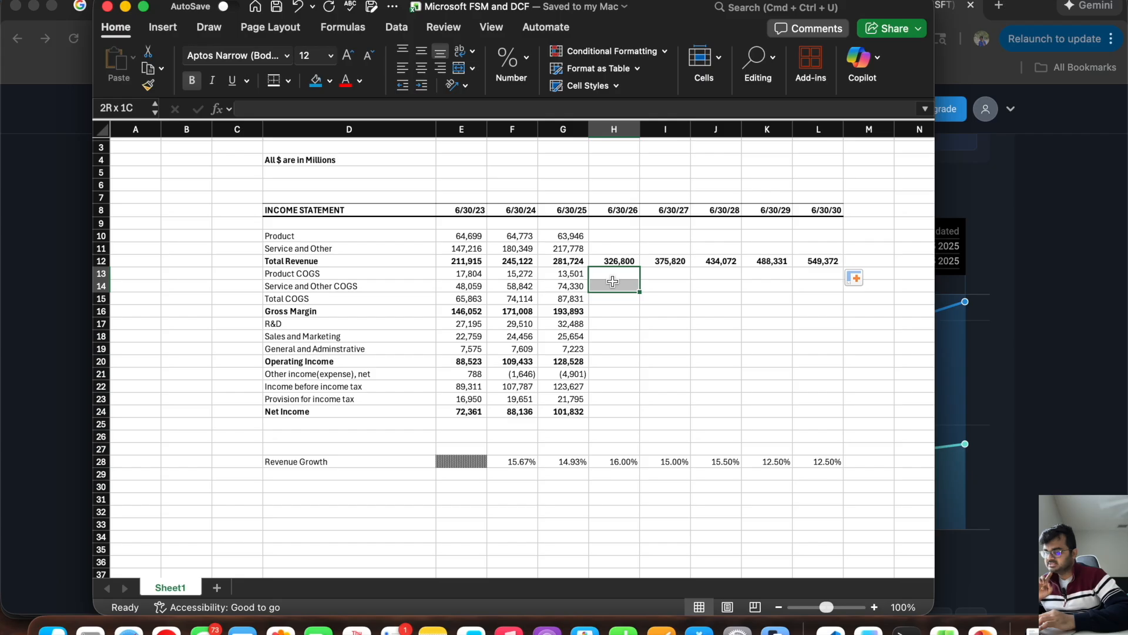
click(384, 274)
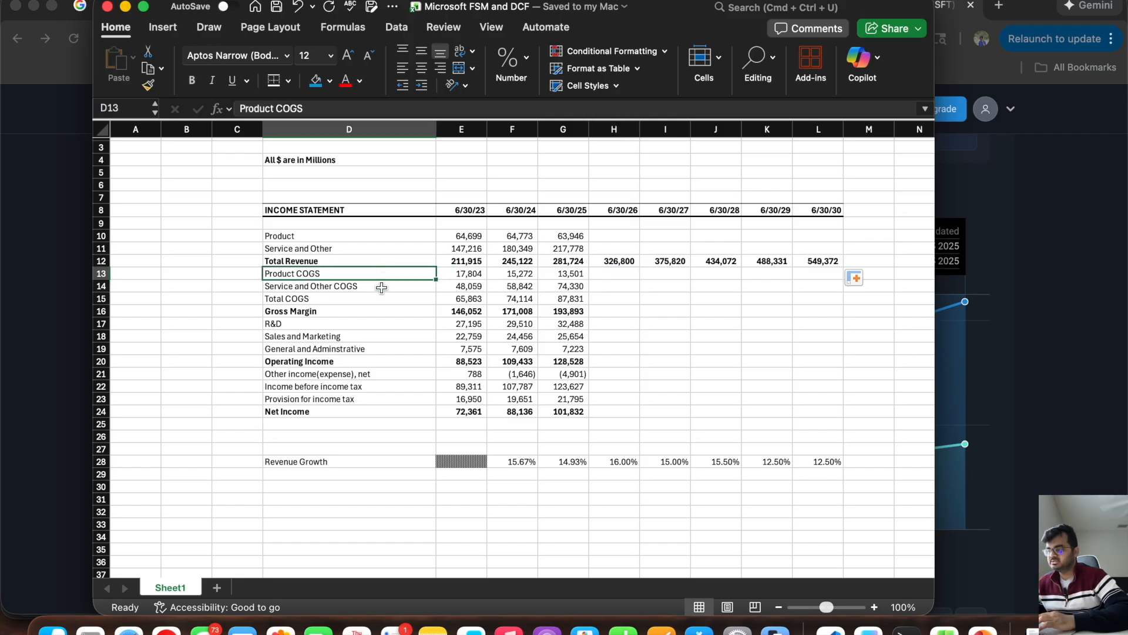
click(381, 287)
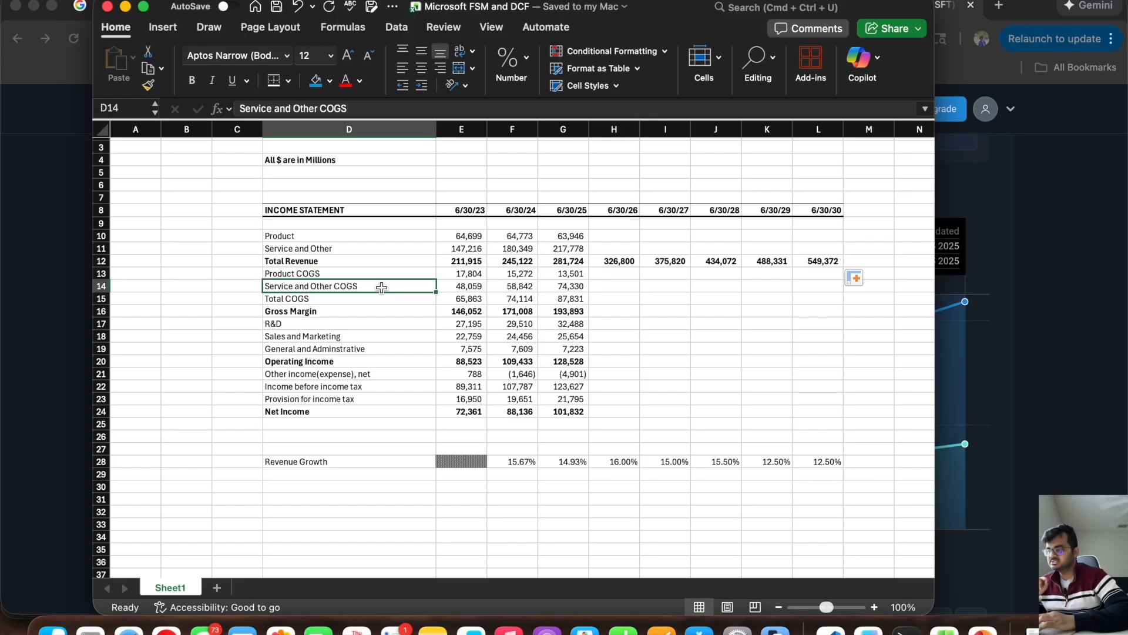
click(362, 240)
drag(362, 240, 360, 247)
click(353, 236)
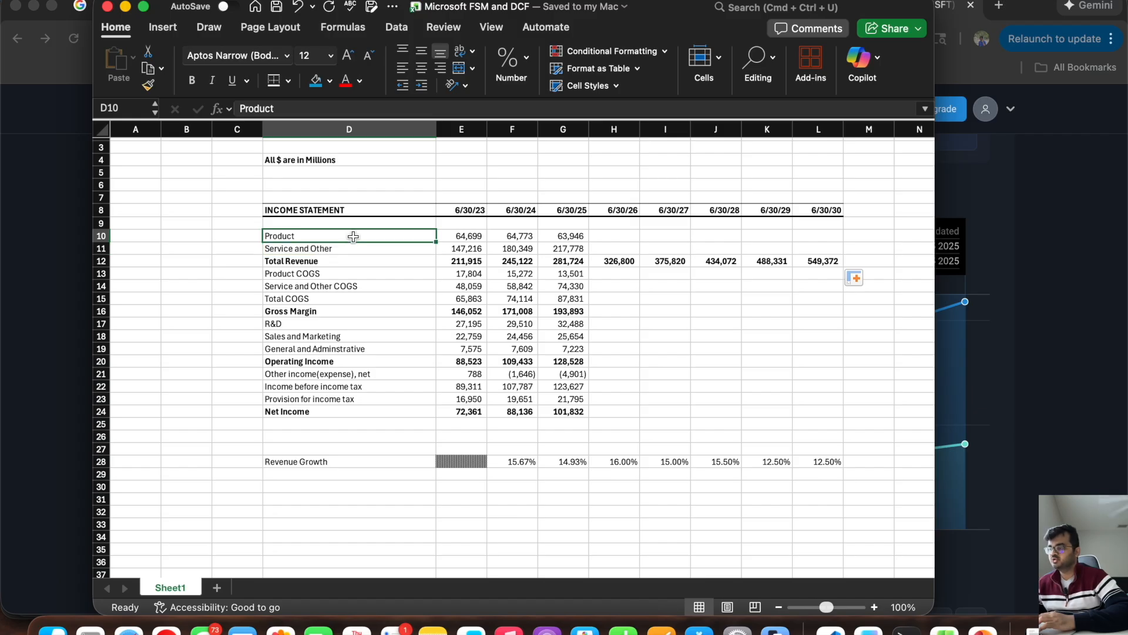
click(355, 247)
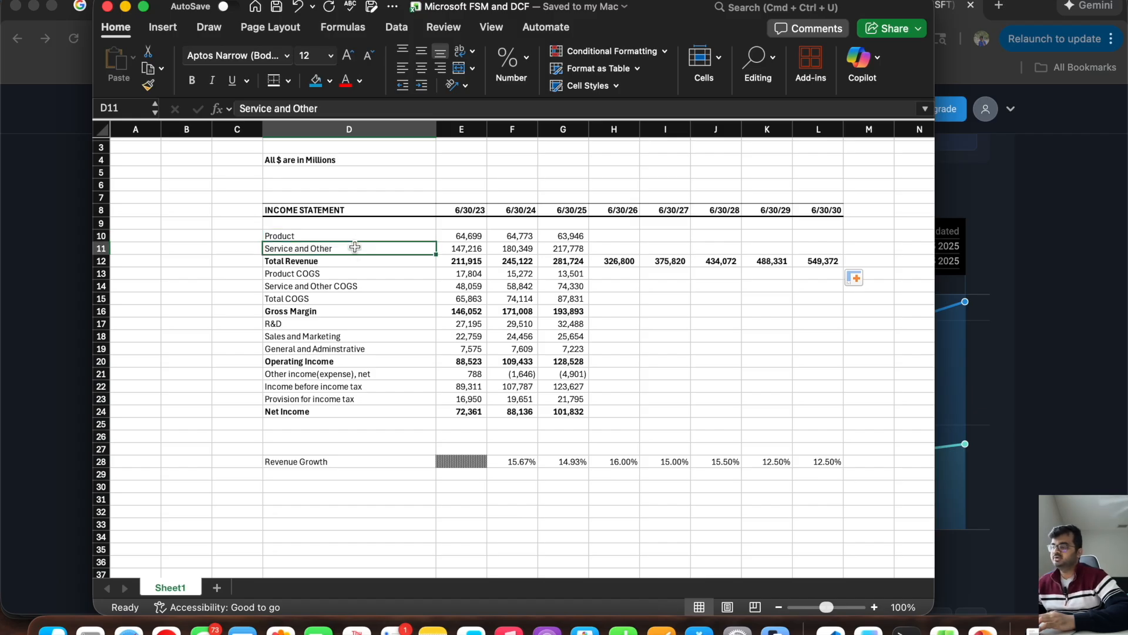
Step: Label the row below Revenue Growth, in D29, as "Revenue from product"
click(298, 474)
text(Product S)
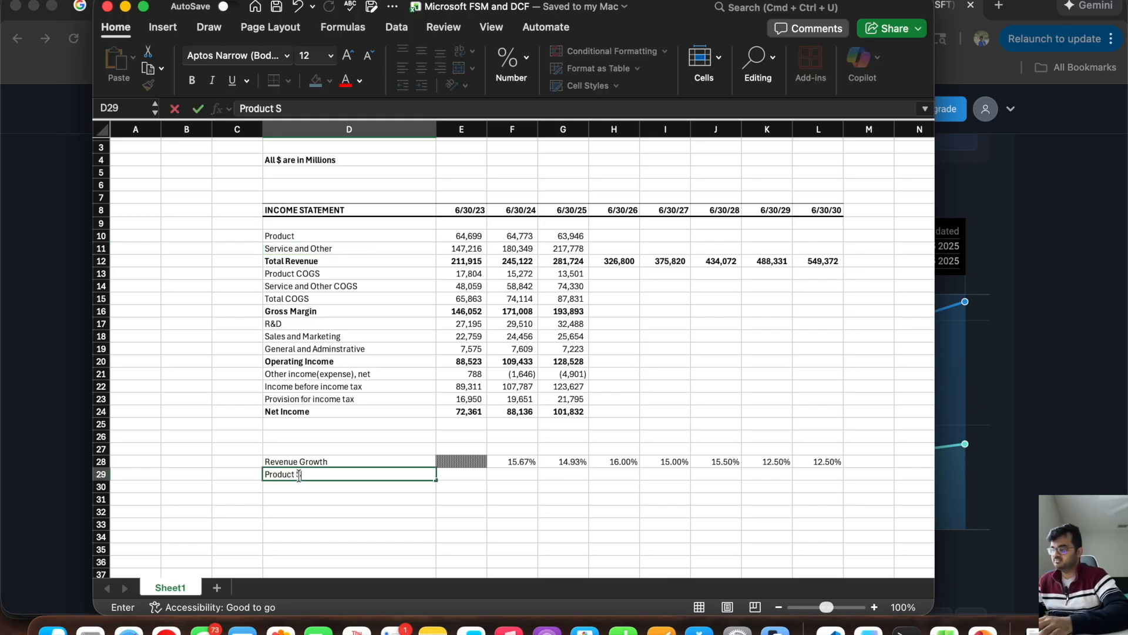
key(BackSpace)
text(fr)
key(super+a)
text(Re)
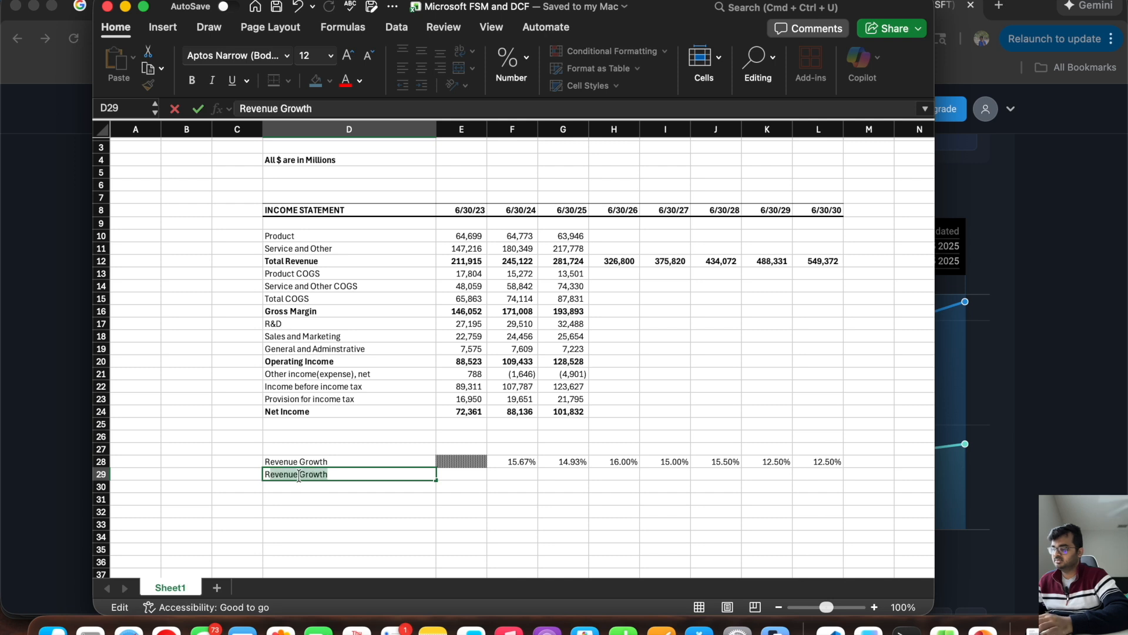
key(BackSpace)
key(BackSpace)
key(BackSpace)
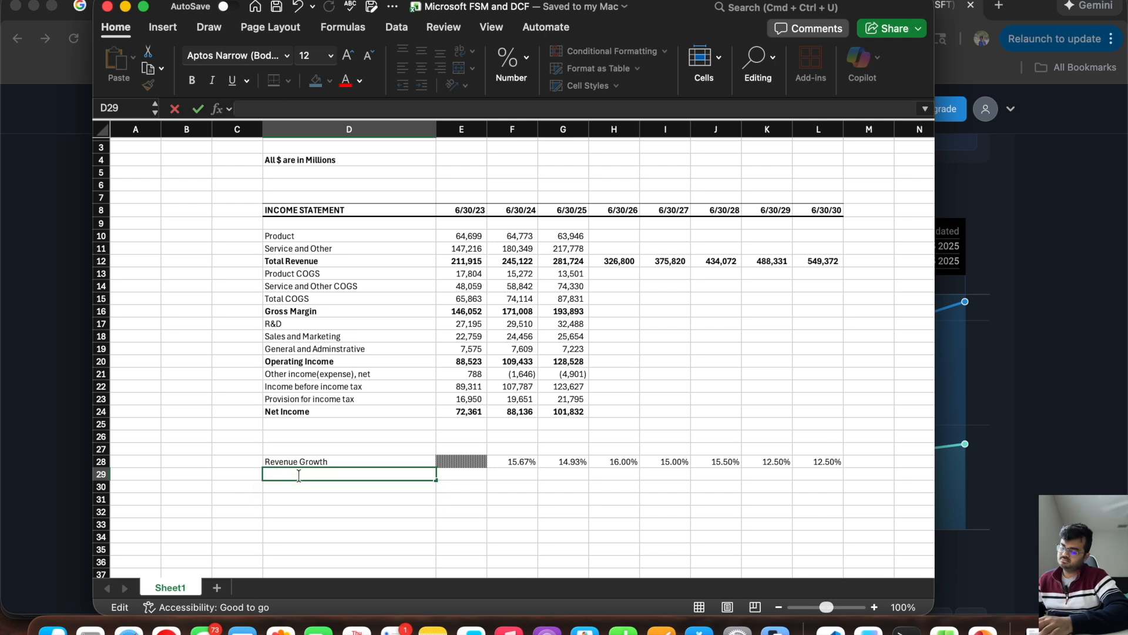
text(Revenue fr)
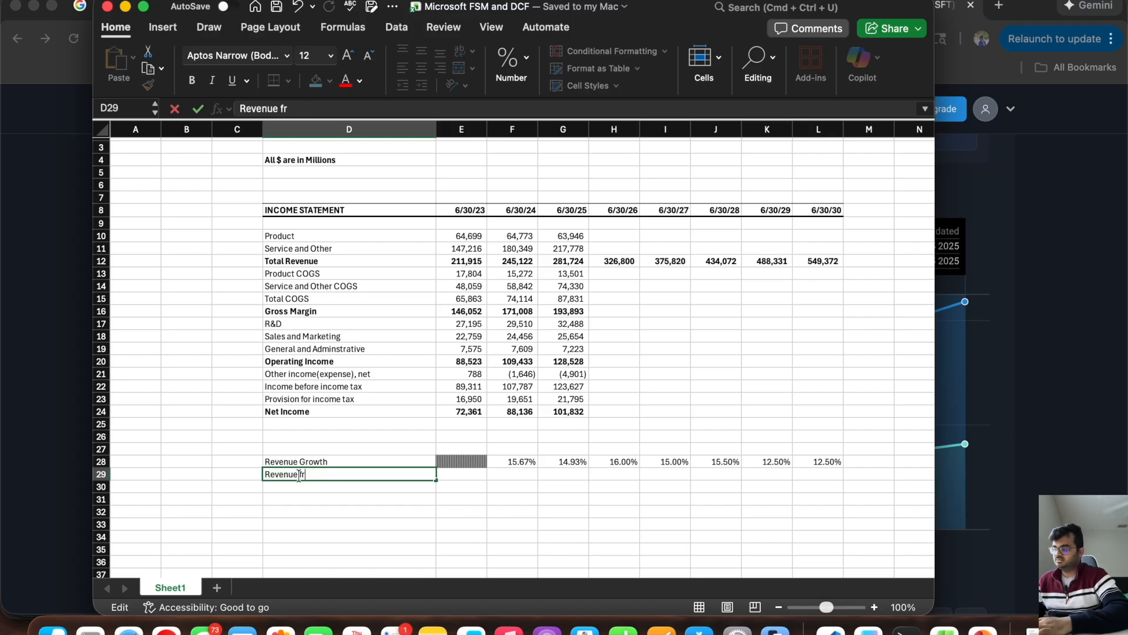
text(om product)
key(Return)
Step: Label the following assumption row, in D30, as "Revenue from Service and other"
text(Revneu)
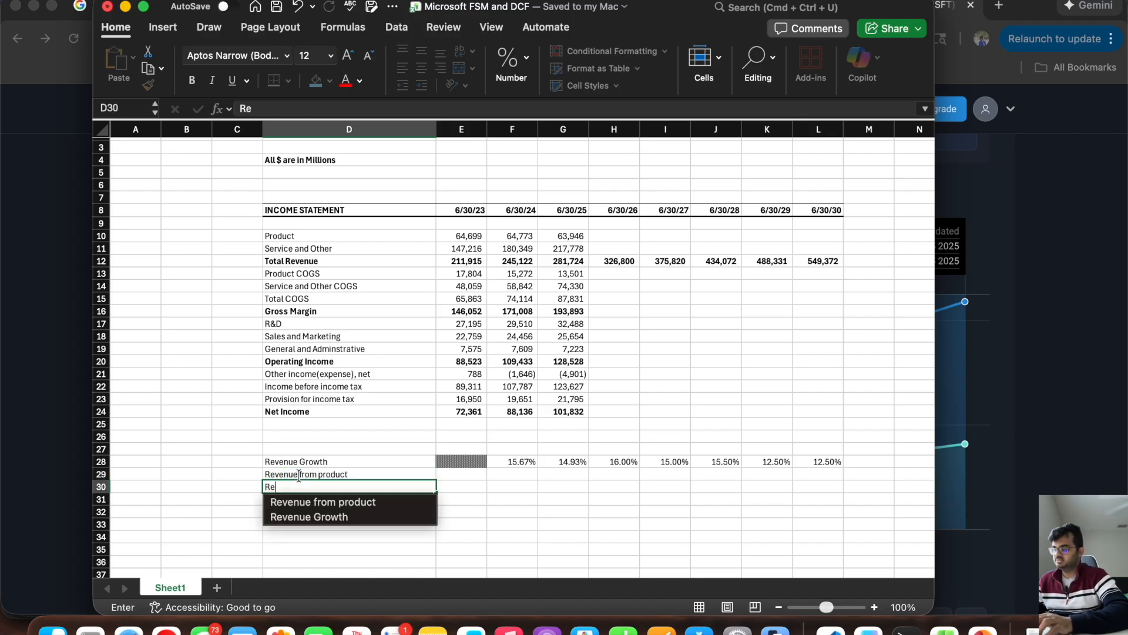
key(BackSpace)
key(BackSpace)
key(BackSpace)
text(en)
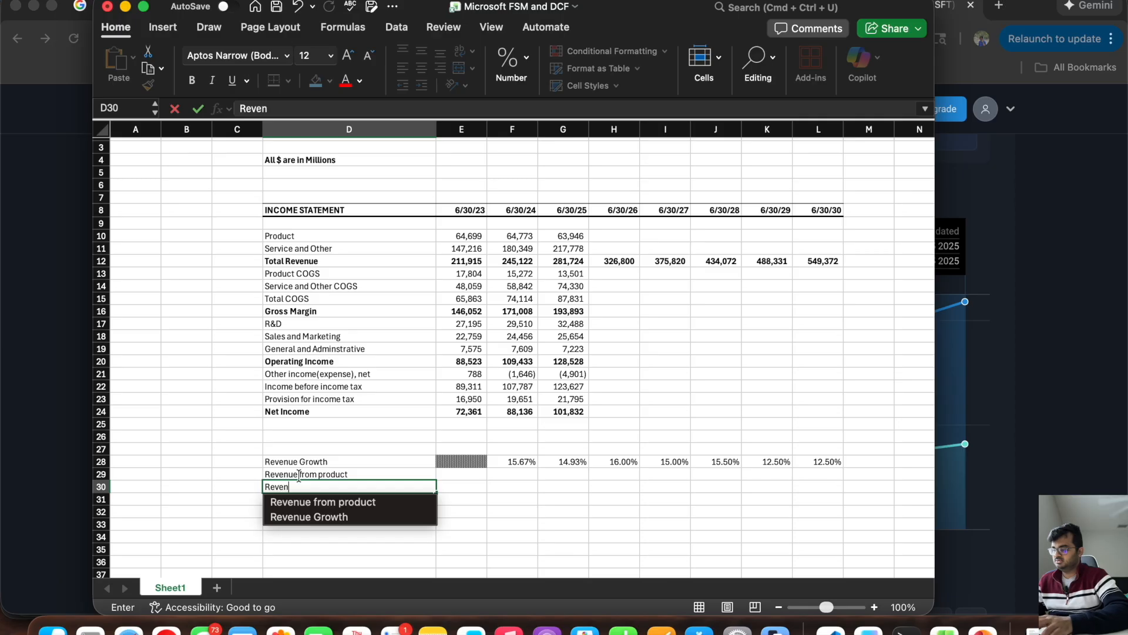
text(ue from Servi)
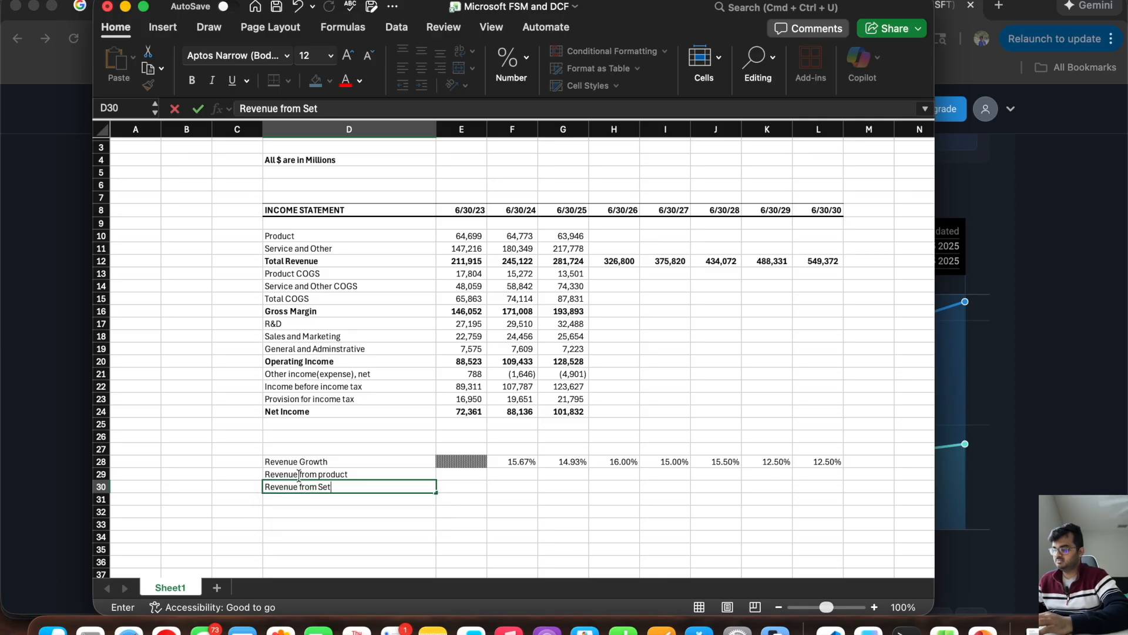
text(ce and to)
key(BackSpace)
key(BackSpace)
text(other)
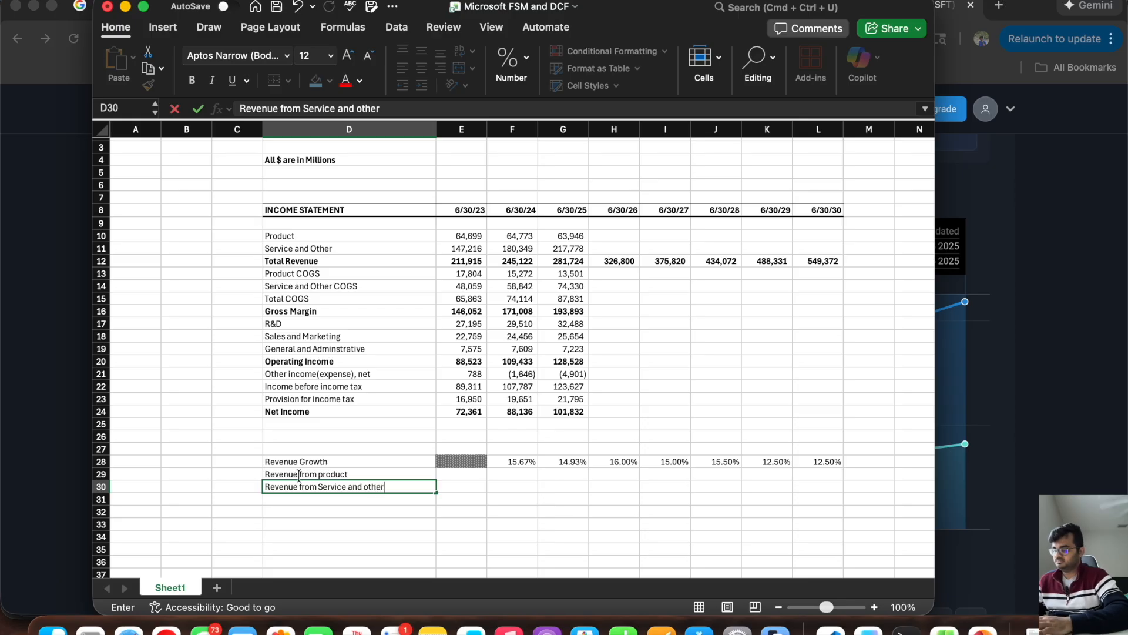
key(Tab)
Step: Calculate the 6/30/23 product share of revenue in E29 by dividing Product revenue, E10, by Total Revenue, E12
key(Up)
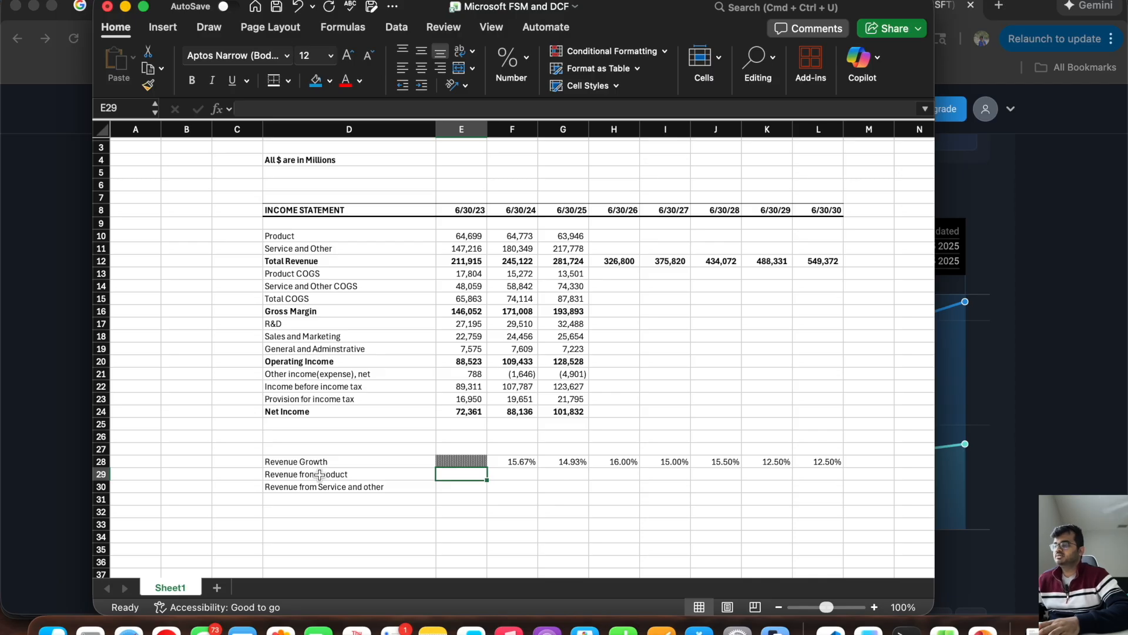
text(=)
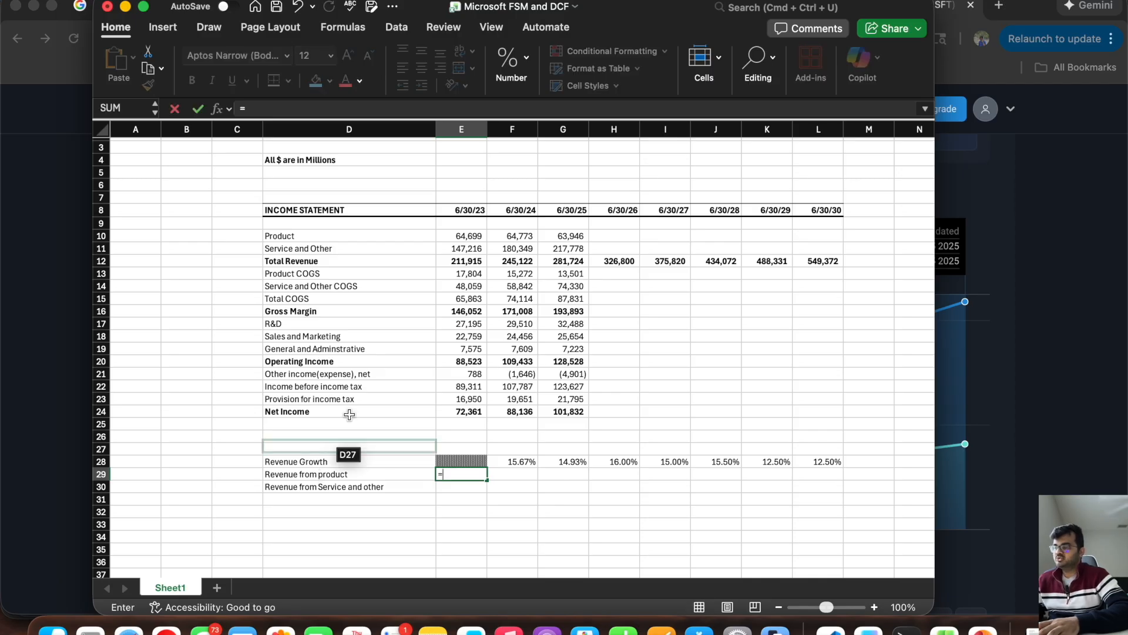
click(450, 241)
text(/)
click(450, 259)
key(Return)
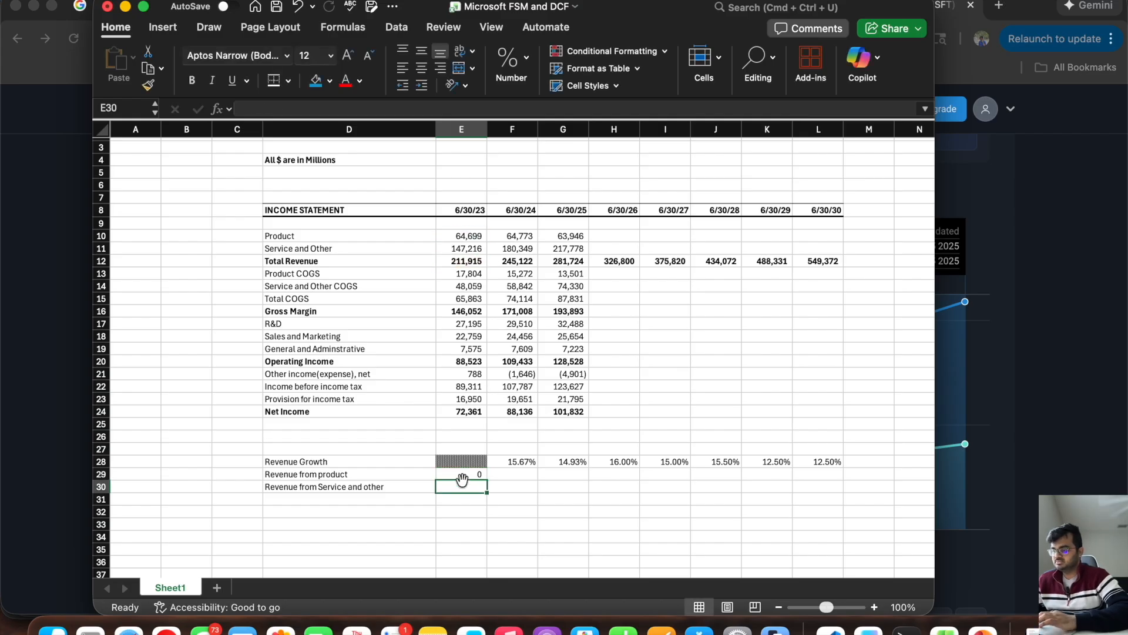
Step: Format E29:L39 as percentages and extend the product share formula from E29 through 6/30/25 in G29
scroll(465, 485, down, 2)
drag(453, 395, 844, 525)
click(517, 59)
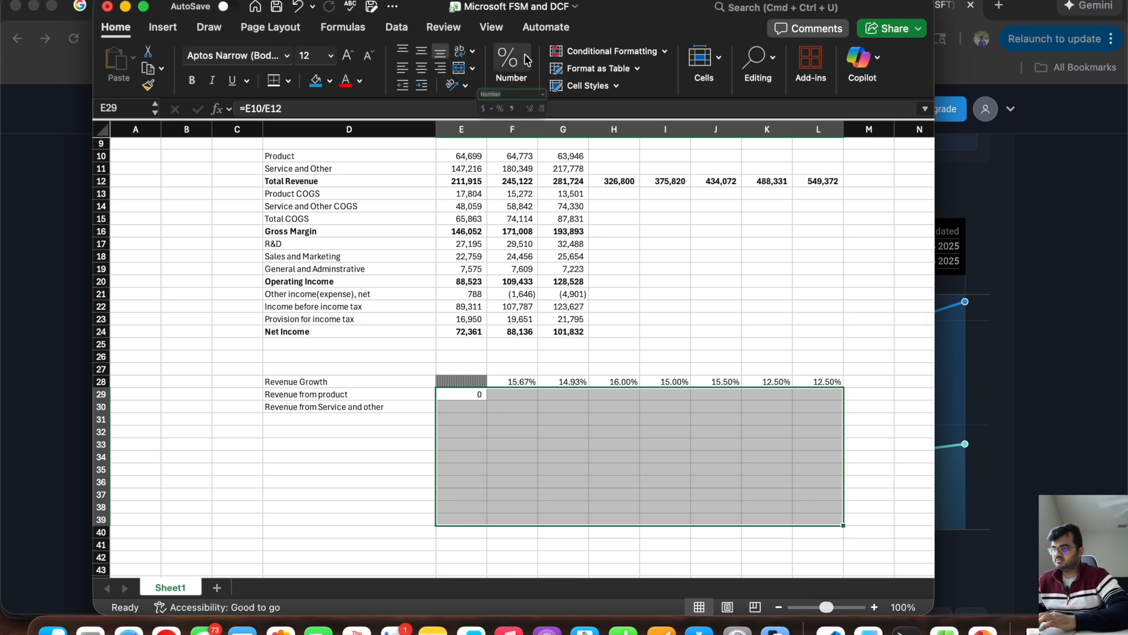
click(566, 104)
click(536, 353)
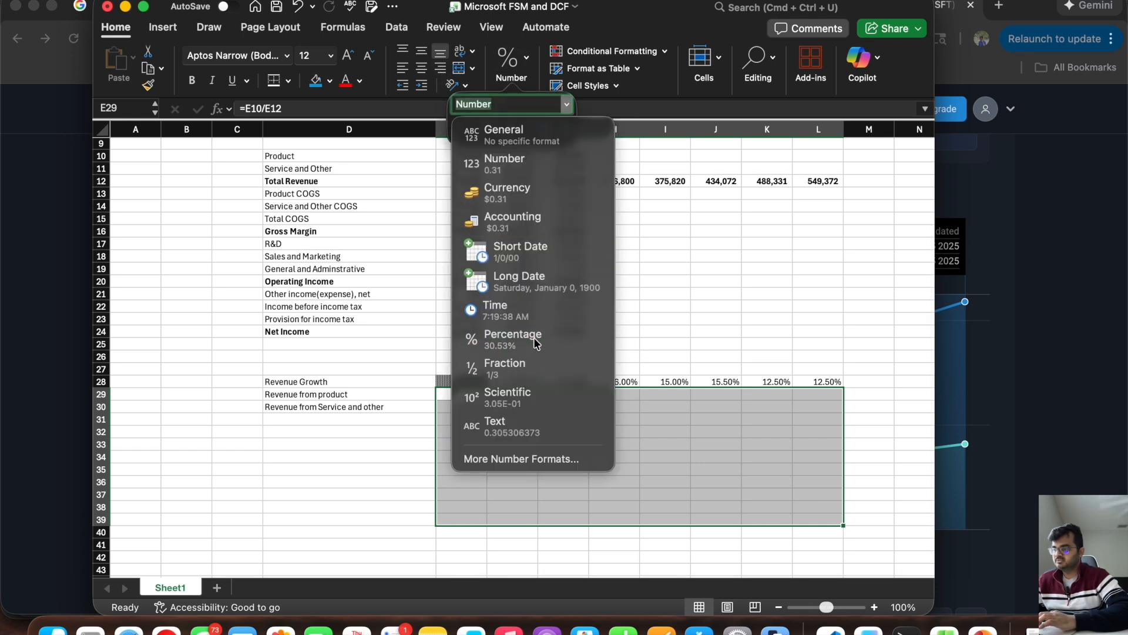
click(464, 432)
click(462, 394)
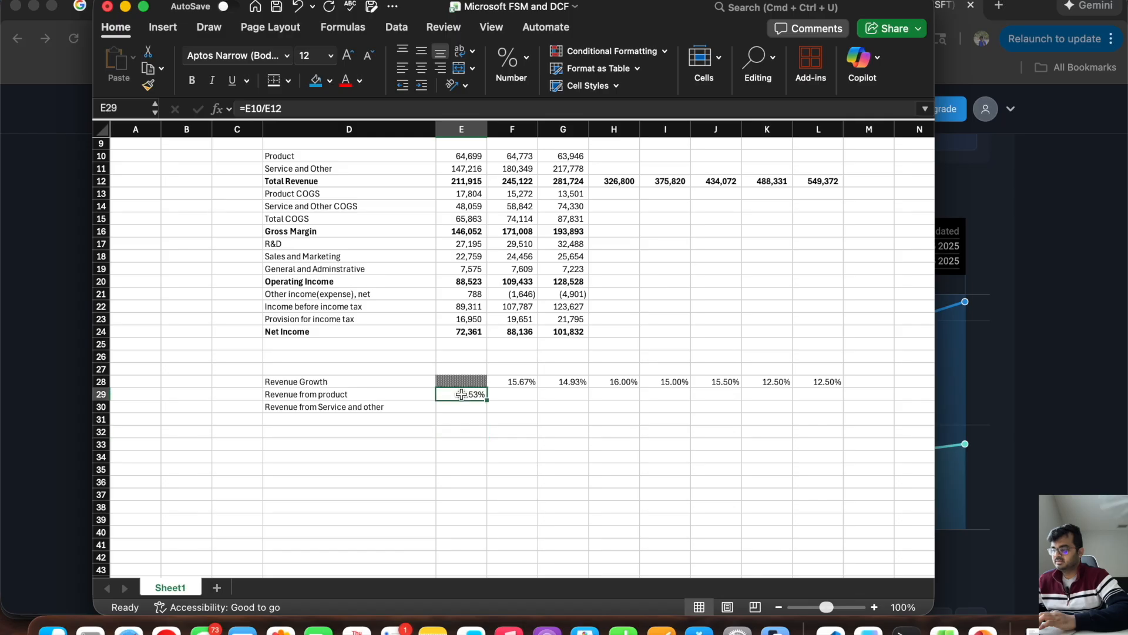
drag(486, 400, 575, 404)
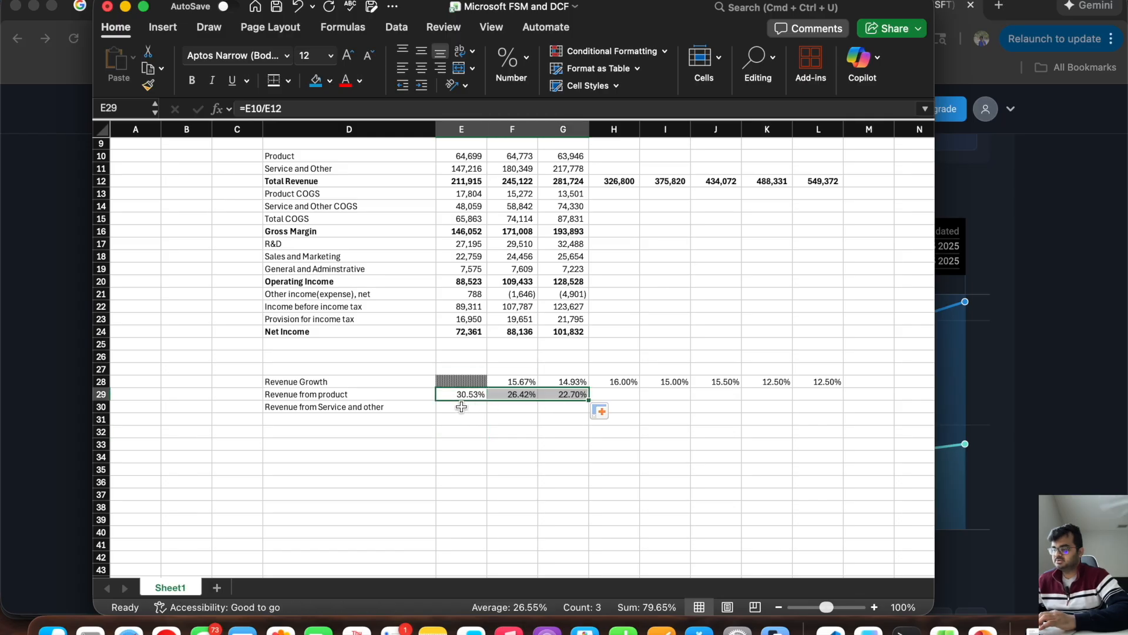
Step: Calculate the 6/30/23 service share in E30 by dividing Service and Other revenue, E11, by Total Revenue, E12
click(462, 406)
text(=)
scroll(461, 406, up, 3)
click(454, 244)
text(/)
click(445, 256)
key(Return)
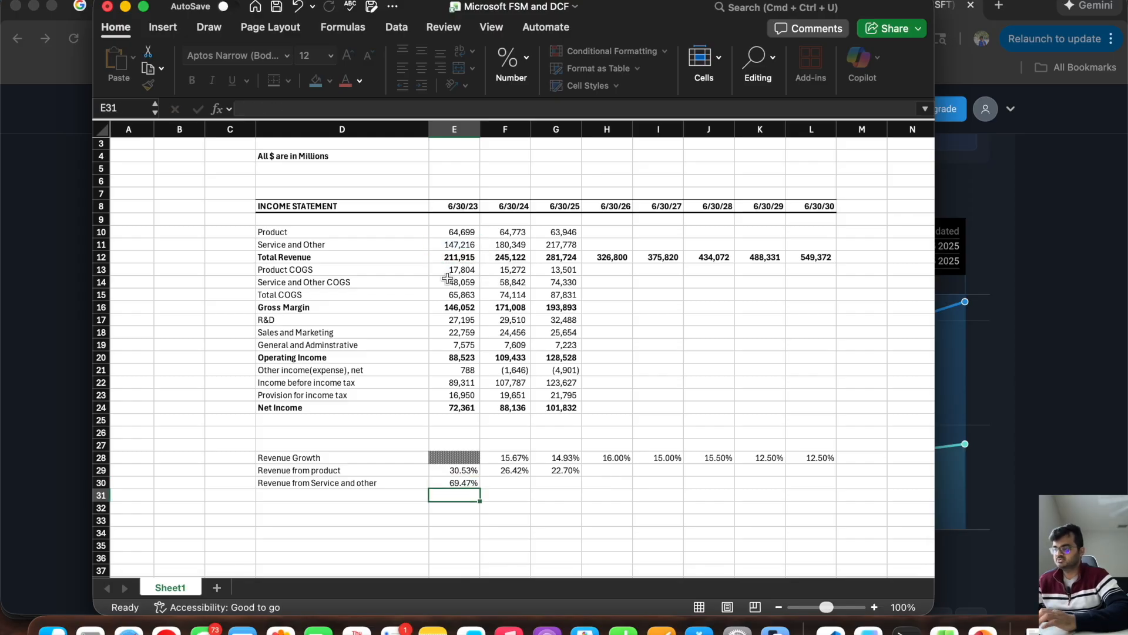
Step: Extend the service share formula from E30 through 6/30/25 in G30 and check both share rows
click(450, 482)
drag(481, 487, 579, 487)
click(547, 506)
drag(458, 473, 544, 478)
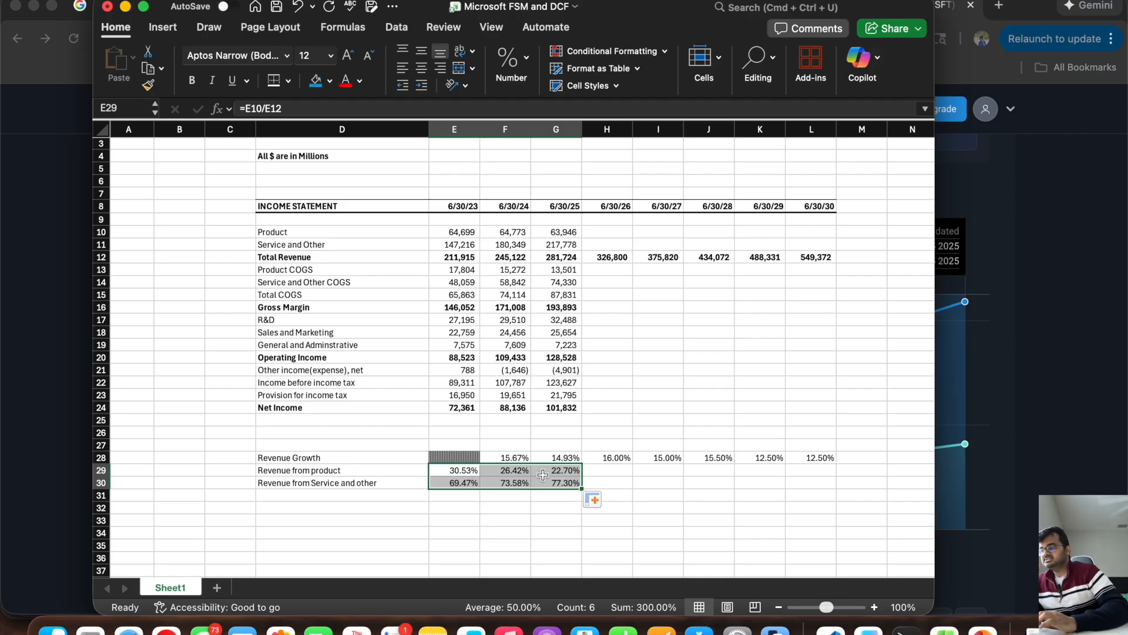
click(449, 483)
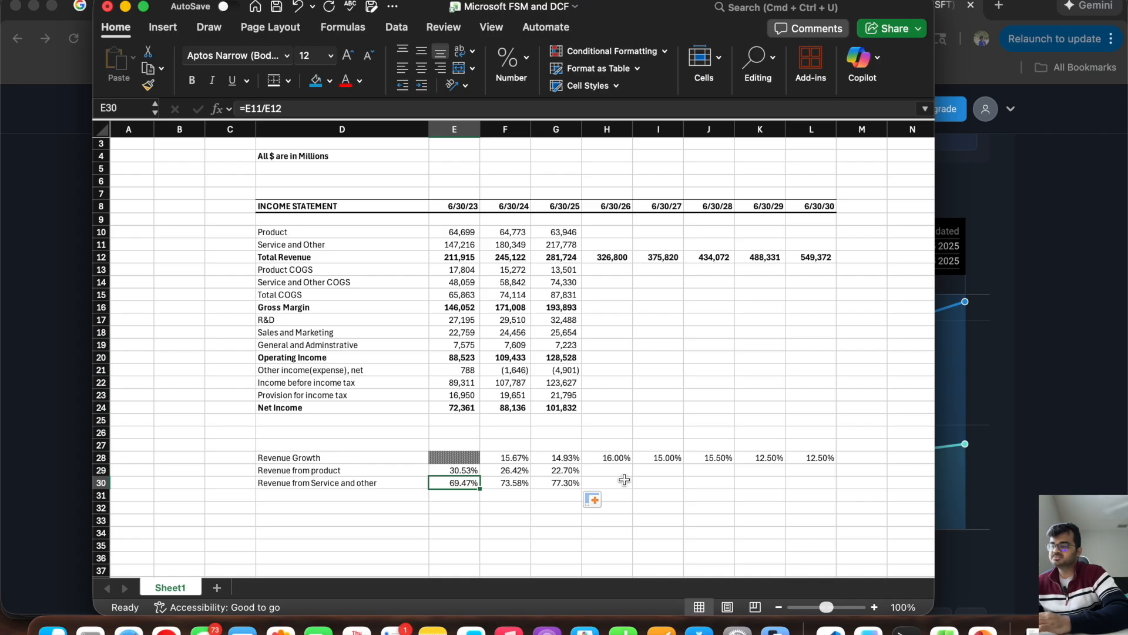
Step: Enter the heading "STEP FUNC" in N28, beside the Revenue Growth row
scroll(624, 480, right, 2)
scroll(624, 480, down, 1)
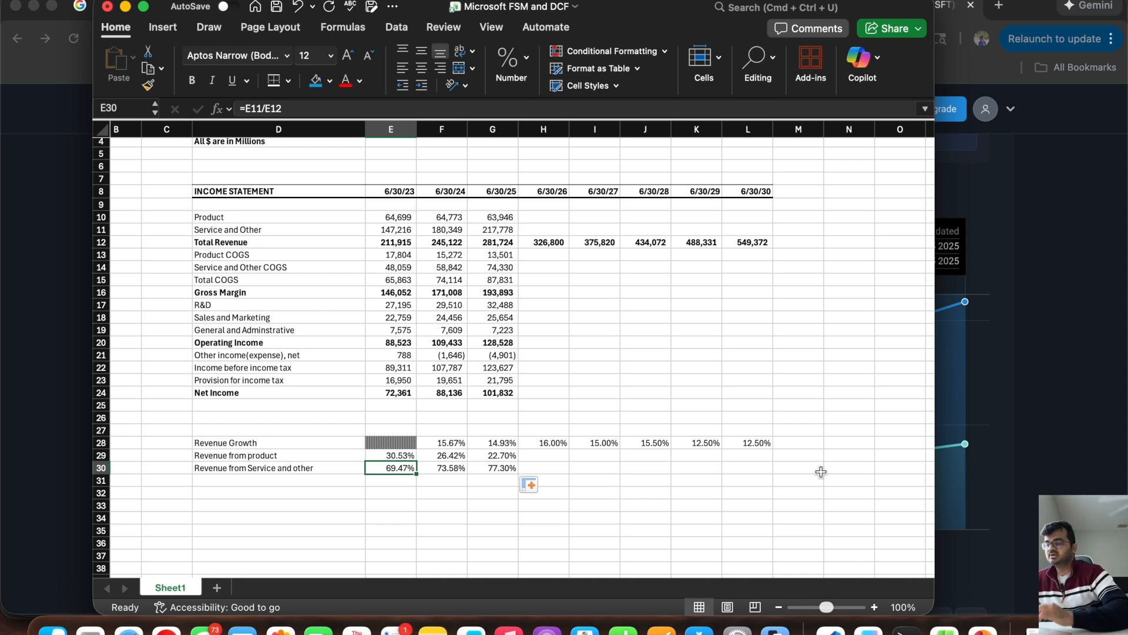
click(858, 450)
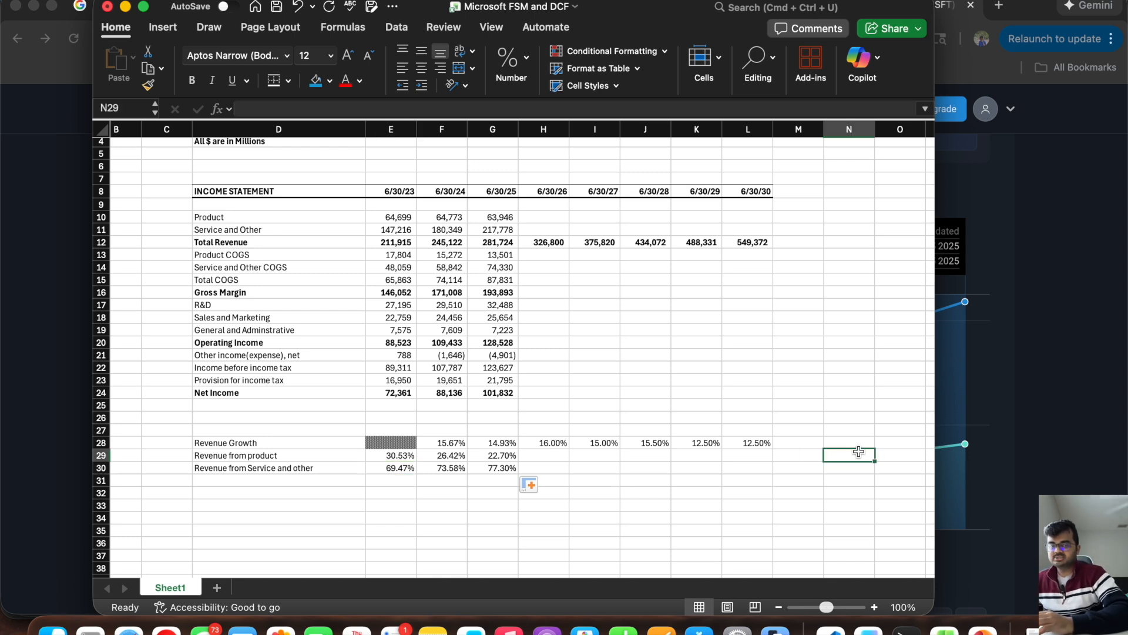
click(490, 457)
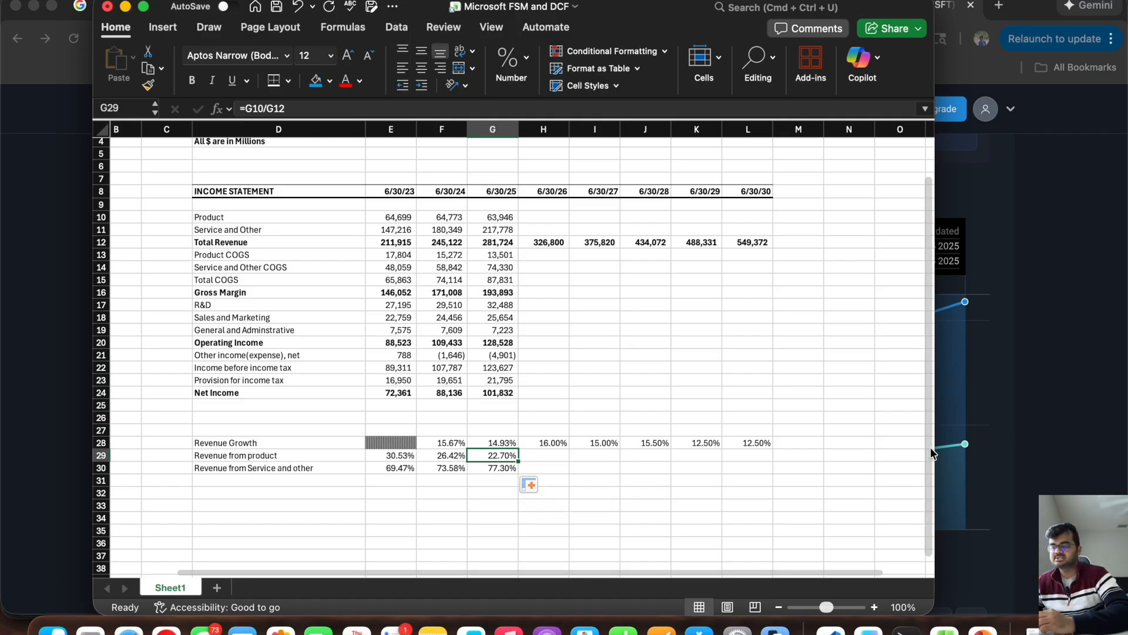
click(858, 452)
click(858, 437)
text(S)
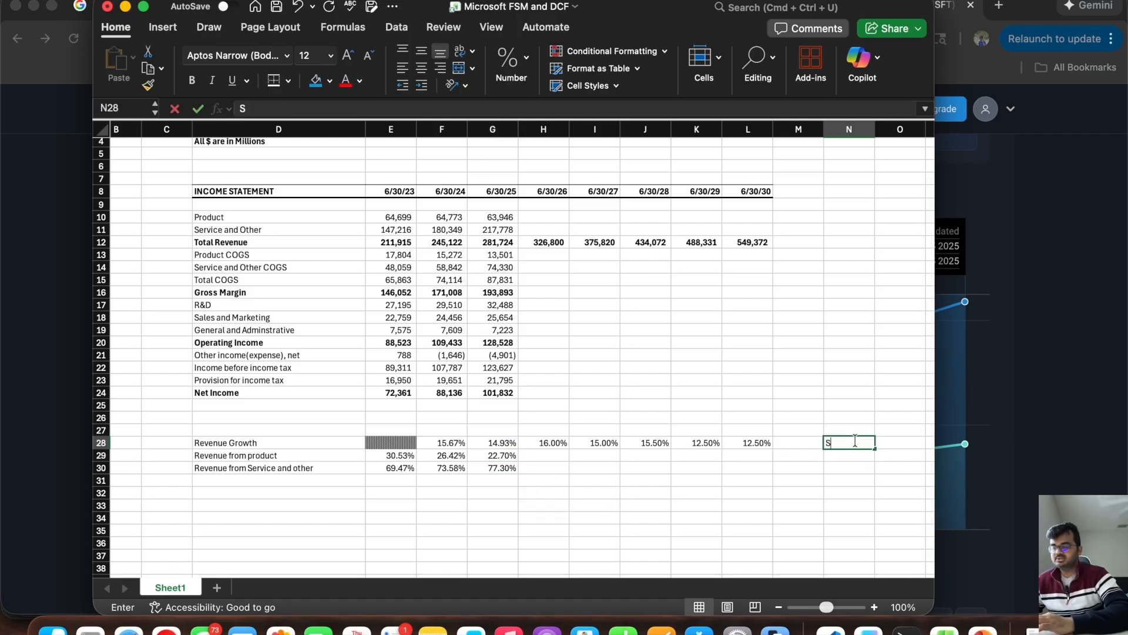
text(TEP FUNC)
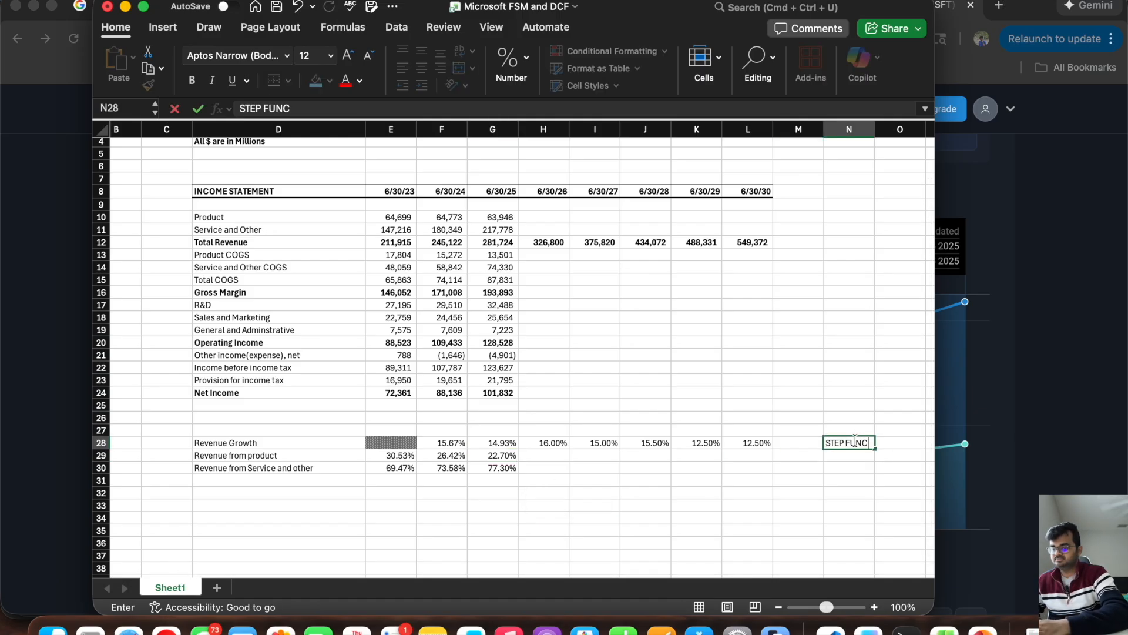
key(Return)
Step: Enter a yearly step of 1.25% in N29 for the product share and in N30 for the service share
text(1.)
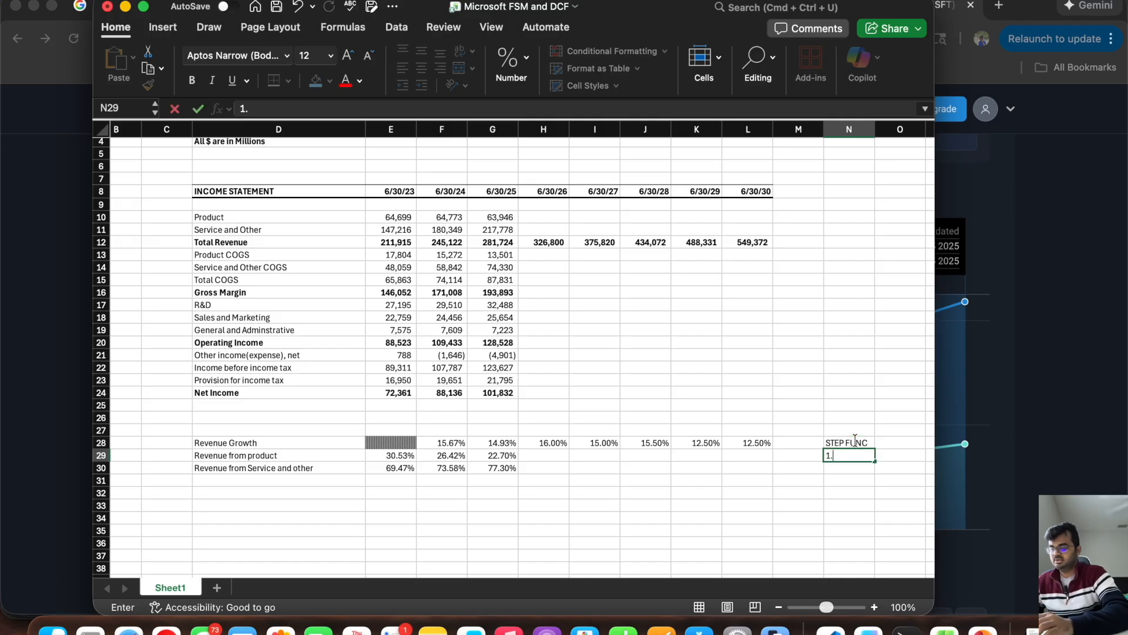
text(25)
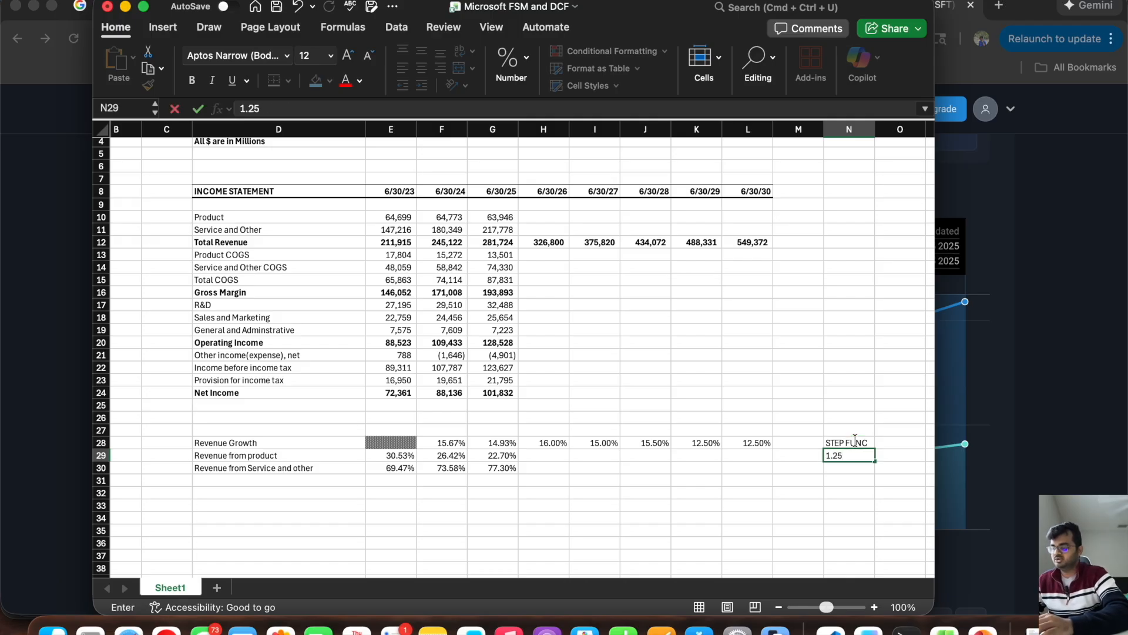
key(Return)
text(1.25)
key(Left)
key(Left)
key(Left)
key(Left)
key(Left)
key(Left)
key(Up)
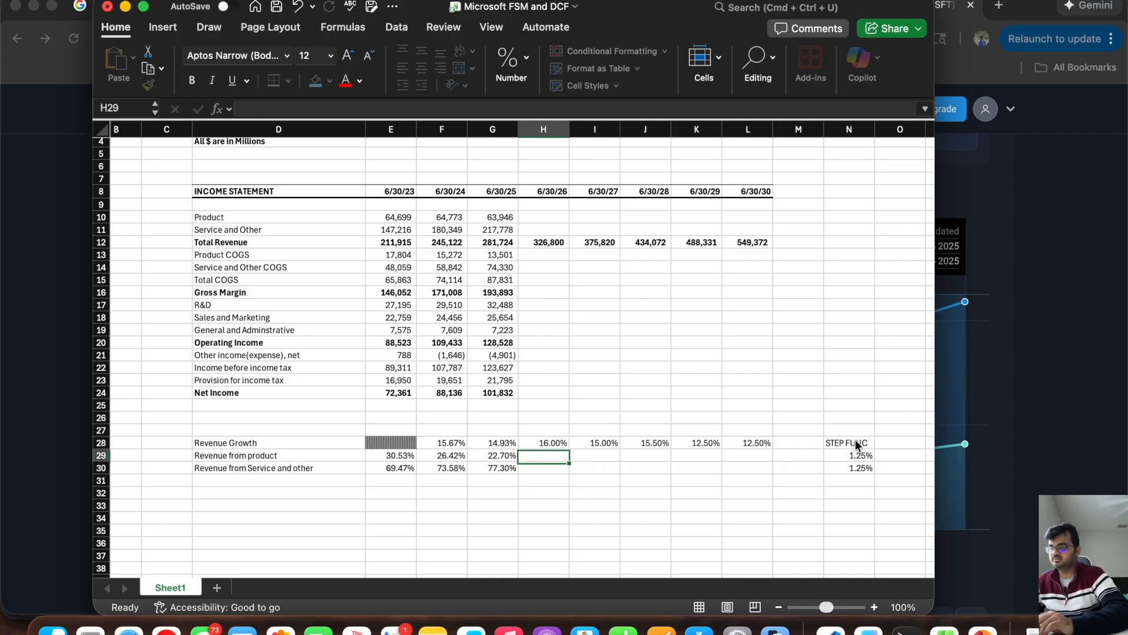
click(487, 452)
text(-)
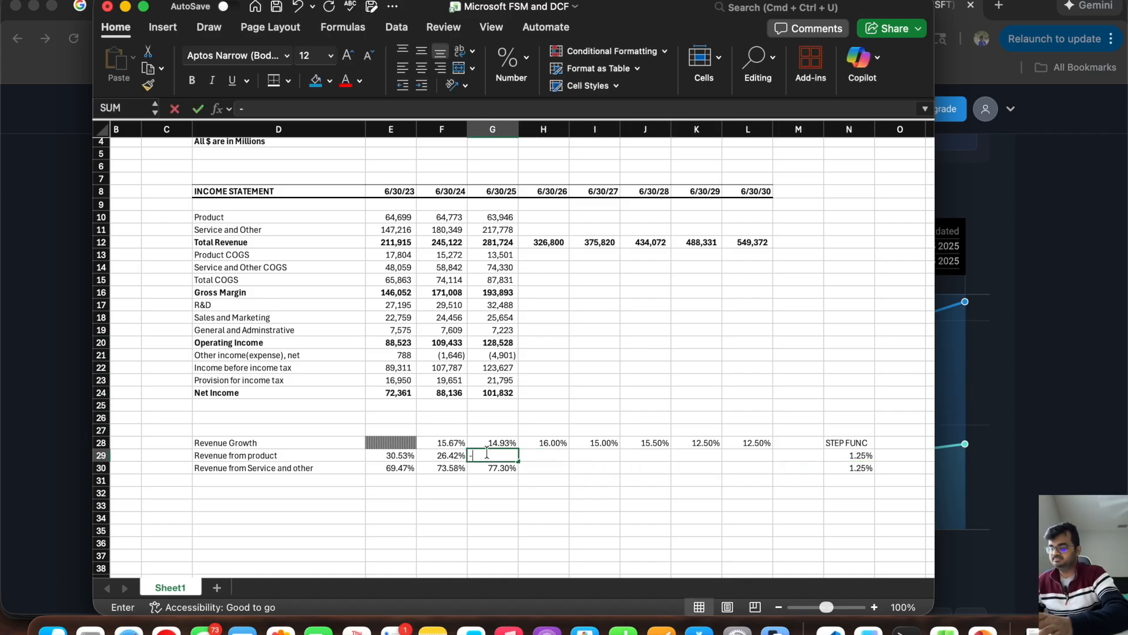
click(835, 456)
key(Escape)
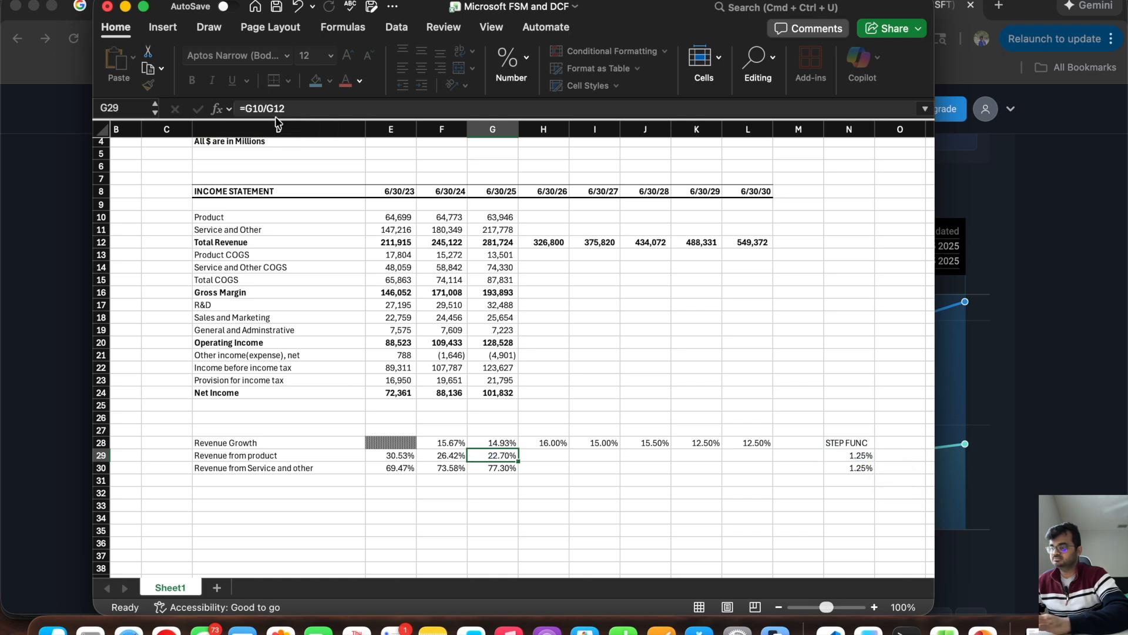
Step: Calculate the 6/30/26 product share in H29 as =G29-$N$29 and extend it through 6/30/30 in L29
key(Right)
text(=)
click(503, 453)
text(-)
click(846, 456)
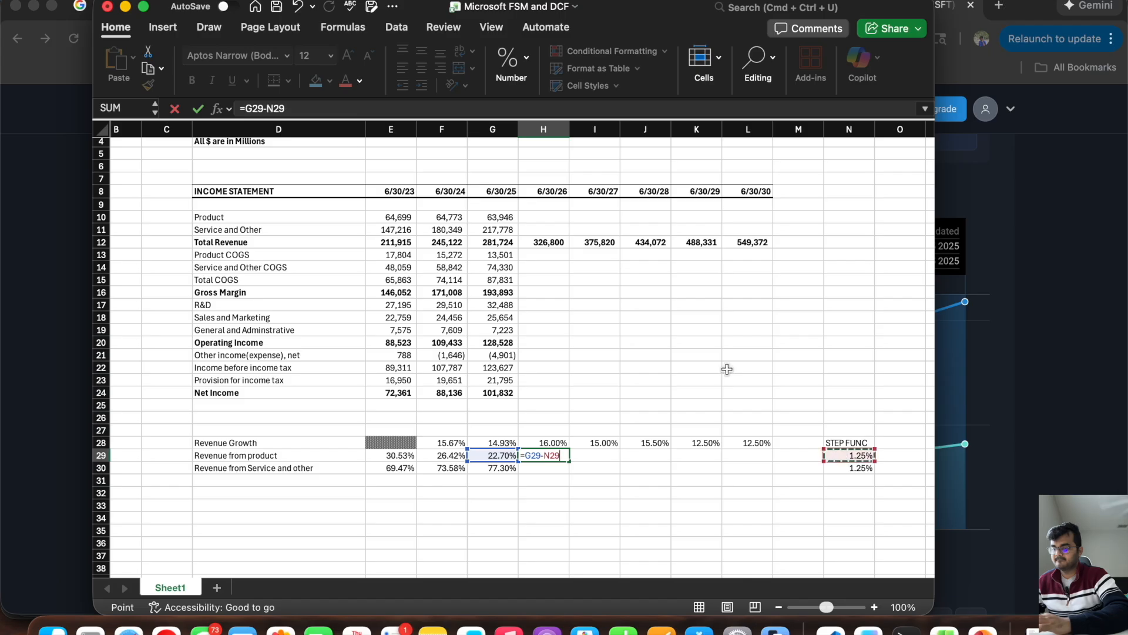
click(276, 108)
text($N)
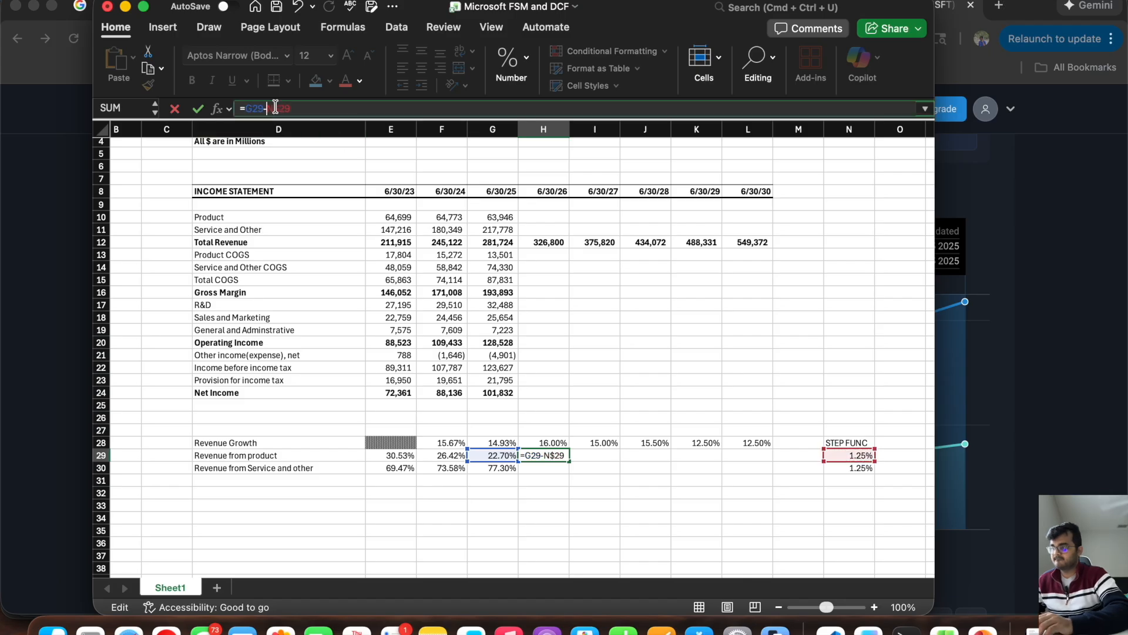
text($)
key(Return)
click(541, 454)
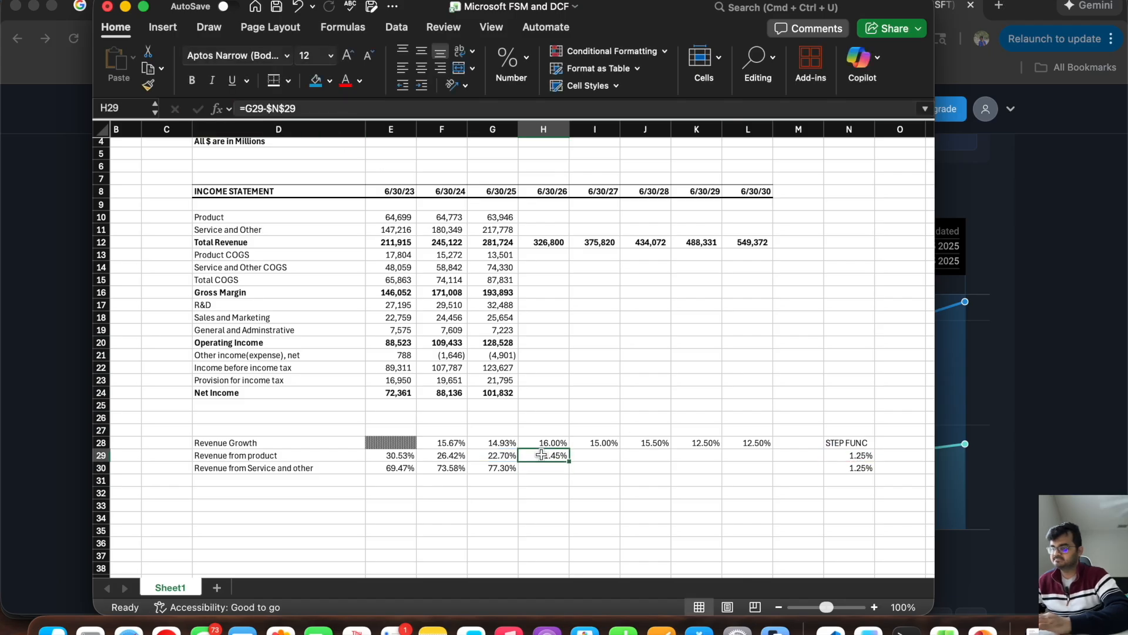
drag(569, 460, 767, 459)
Step: Calculate the 6/30/26 service share in H30 as the prior year's share plus the fixed step, =G30+$N$30
click(541, 466)
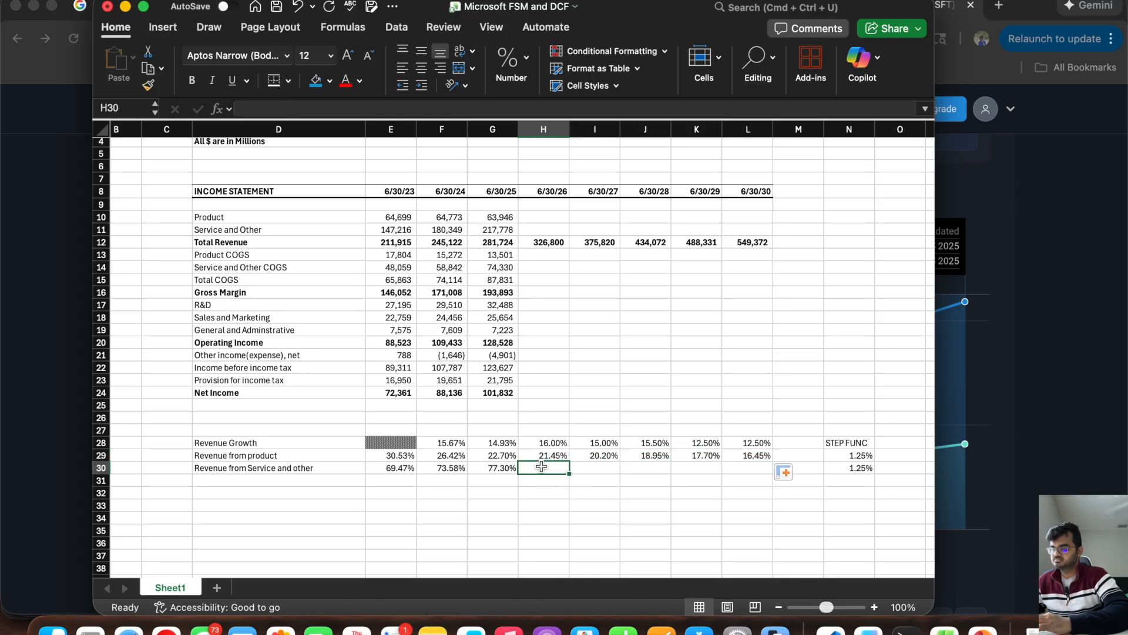
text(=)
click(489, 469)
text(+)
click(850, 468)
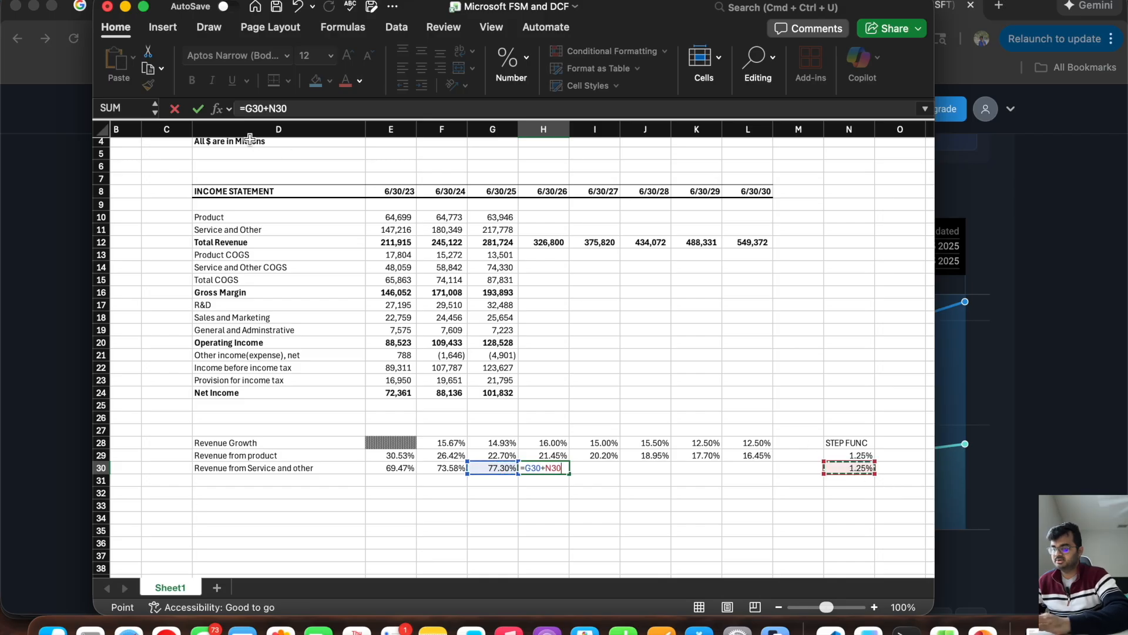
click(271, 110)
text($)
key(Right)
text($)
key(Return)
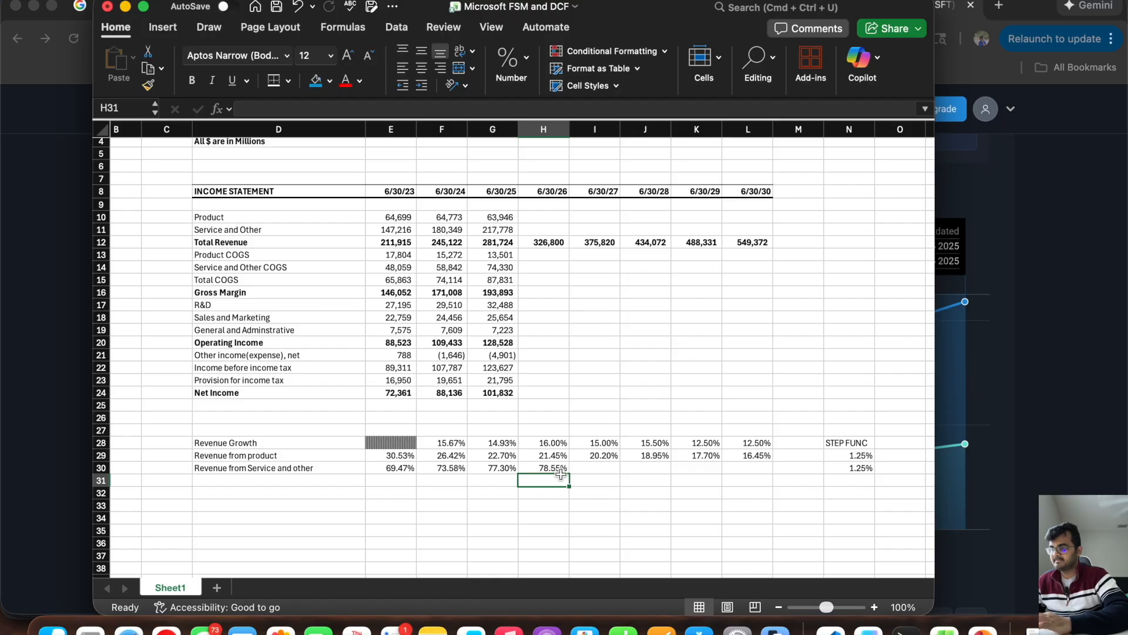
Step: Extend the service share formula from H30 through 6/30/30 in L30 and review the forecast shares against their steps
click(556, 469)
drag(570, 474, 794, 482)
click(621, 505)
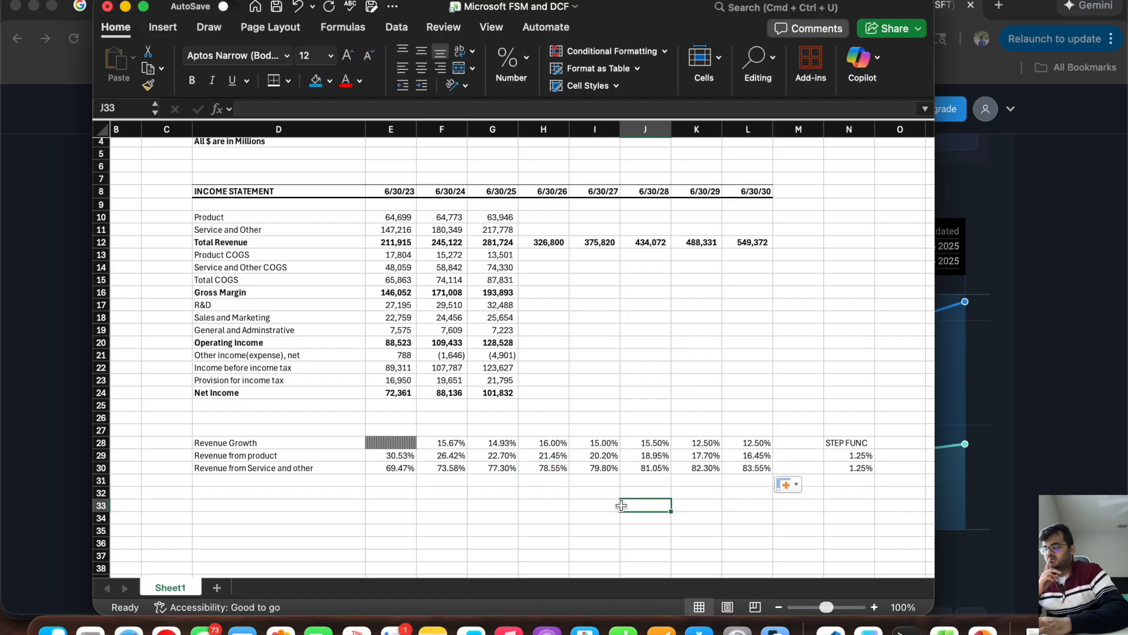
drag(861, 456, 549, 467)
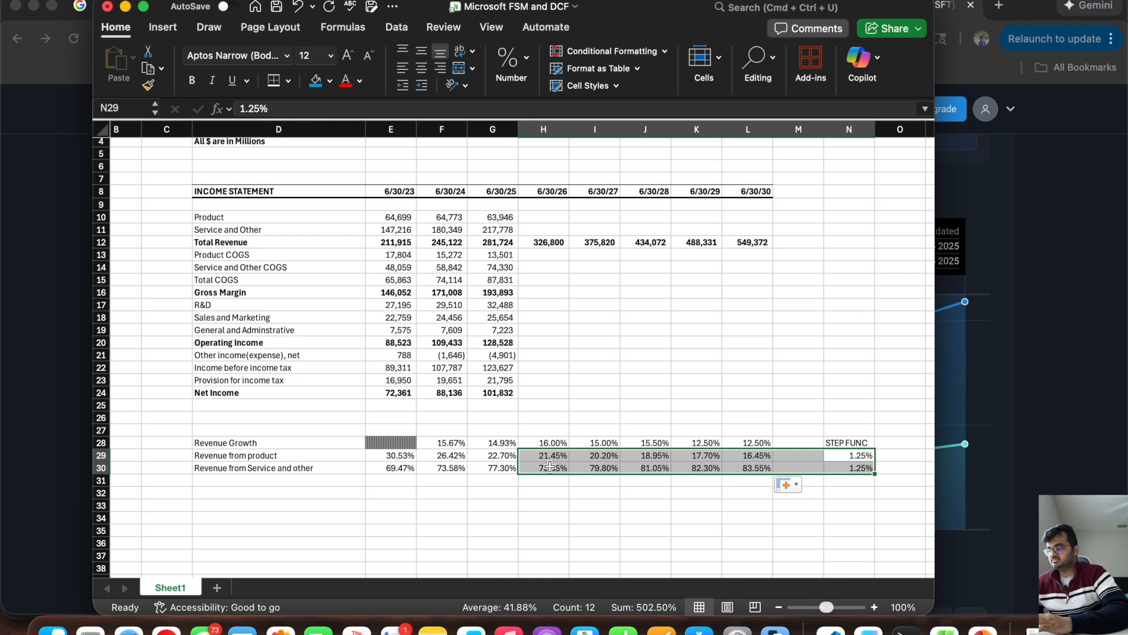
click(854, 458)
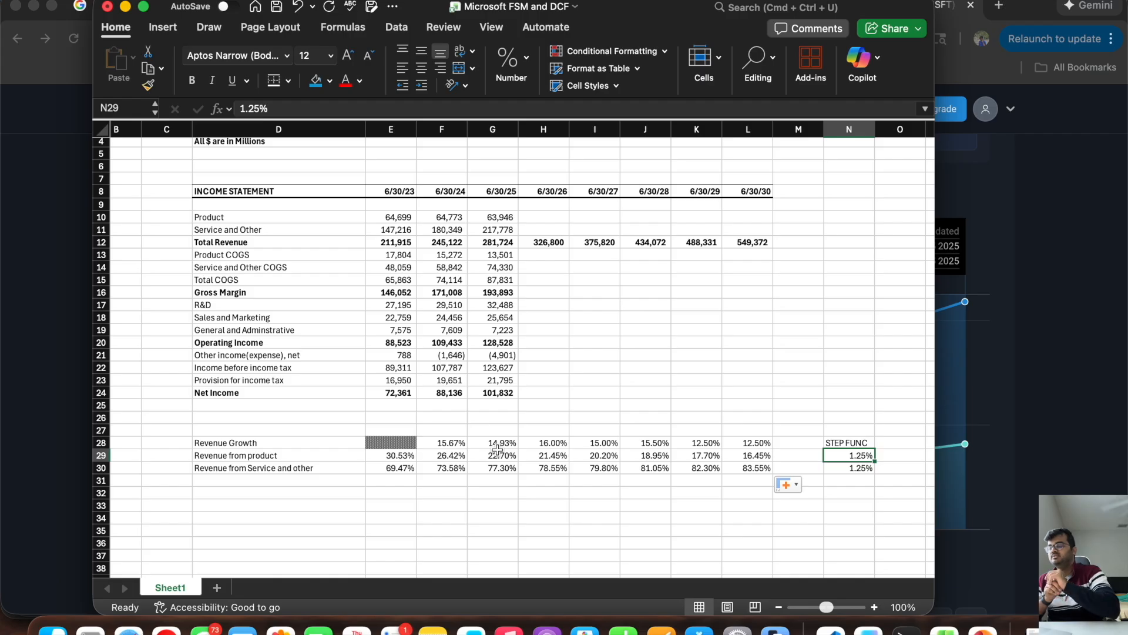
Step: Project 6/30/26 Product revenue in H10 by multiplying the product share, H29, by Total Revenue, H12
click(542, 217)
text(=)
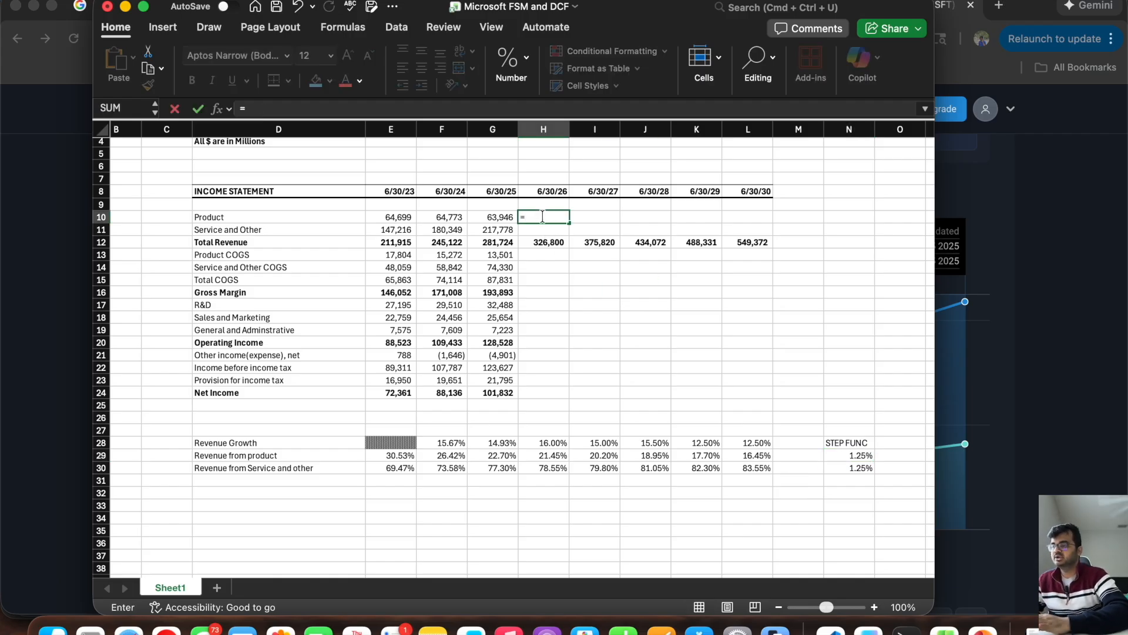
click(557, 453)
text(*)
click(533, 238)
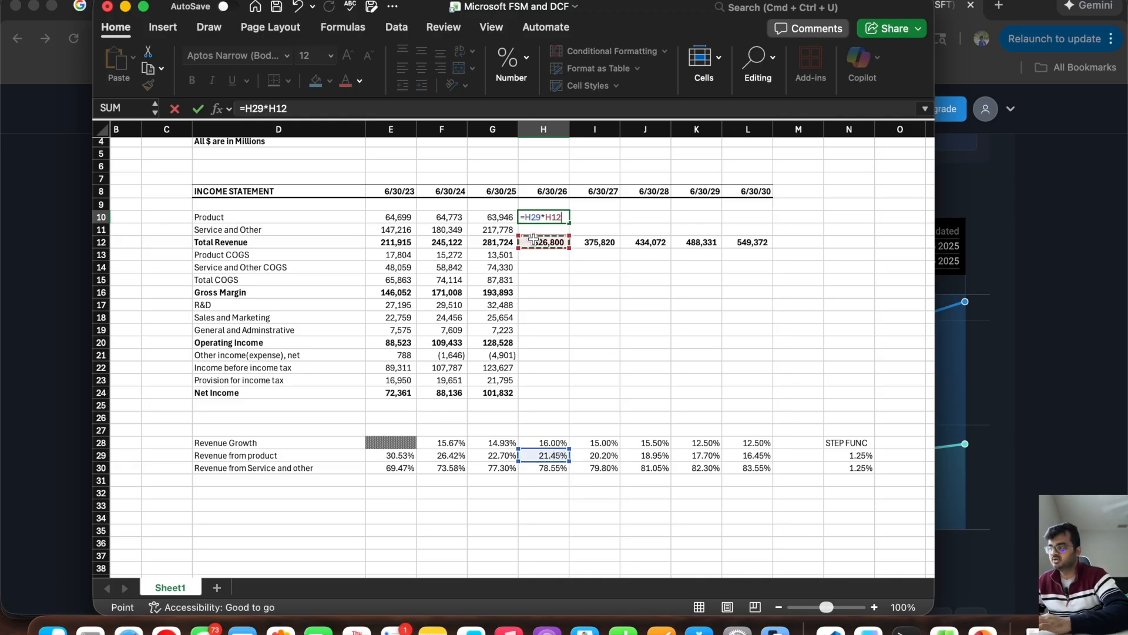
key(Return)
Step: Project 6/30/26 Service and Other revenue in H11 by multiplying Total Revenue, H12, by the service share, H30
text(=)
click(546, 240)
text(*)
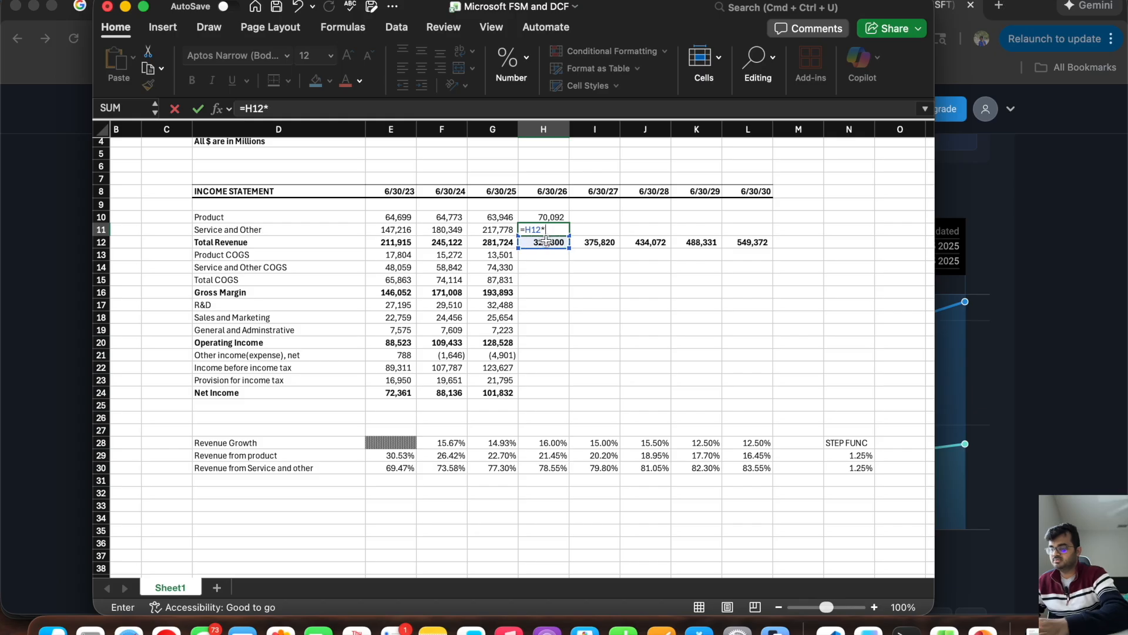
click(549, 468)
key(Return)
Step: Extend the Product and Service and Other revenue formulas from H10 and H11 through 6/30/30 in column L
click(547, 219)
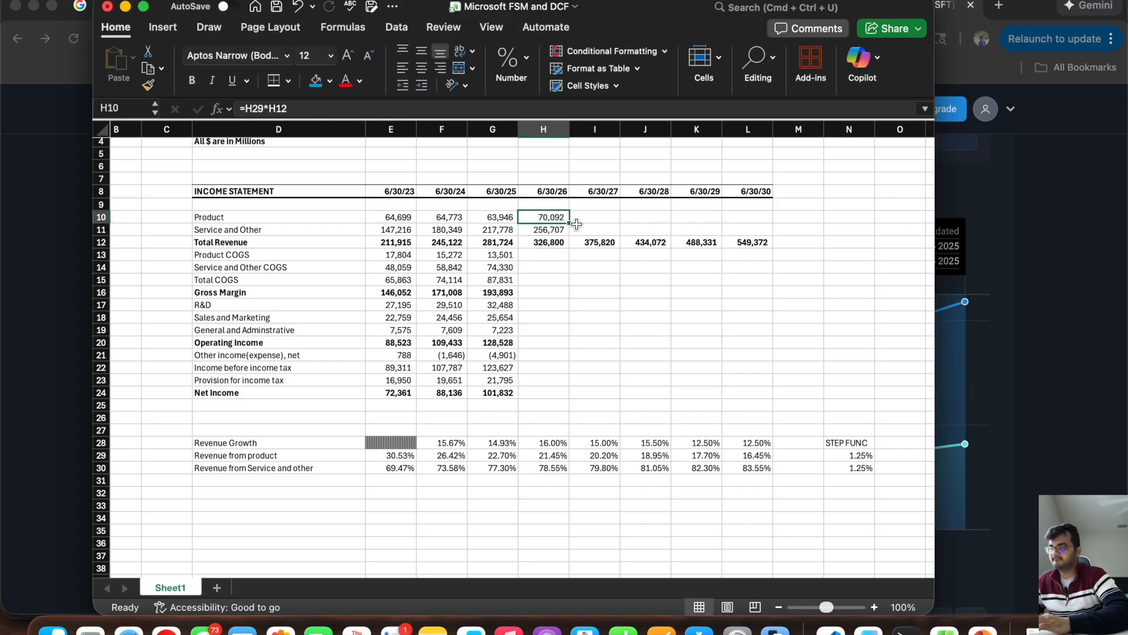
drag(575, 223, 755, 219)
click(547, 229)
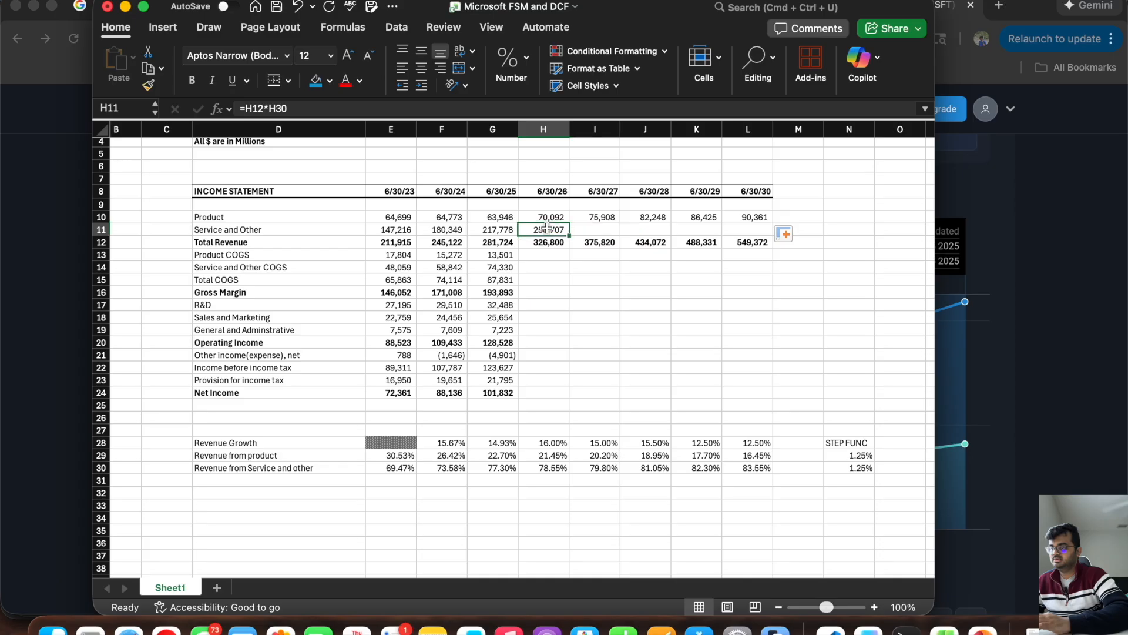
drag(569, 235, 750, 231)
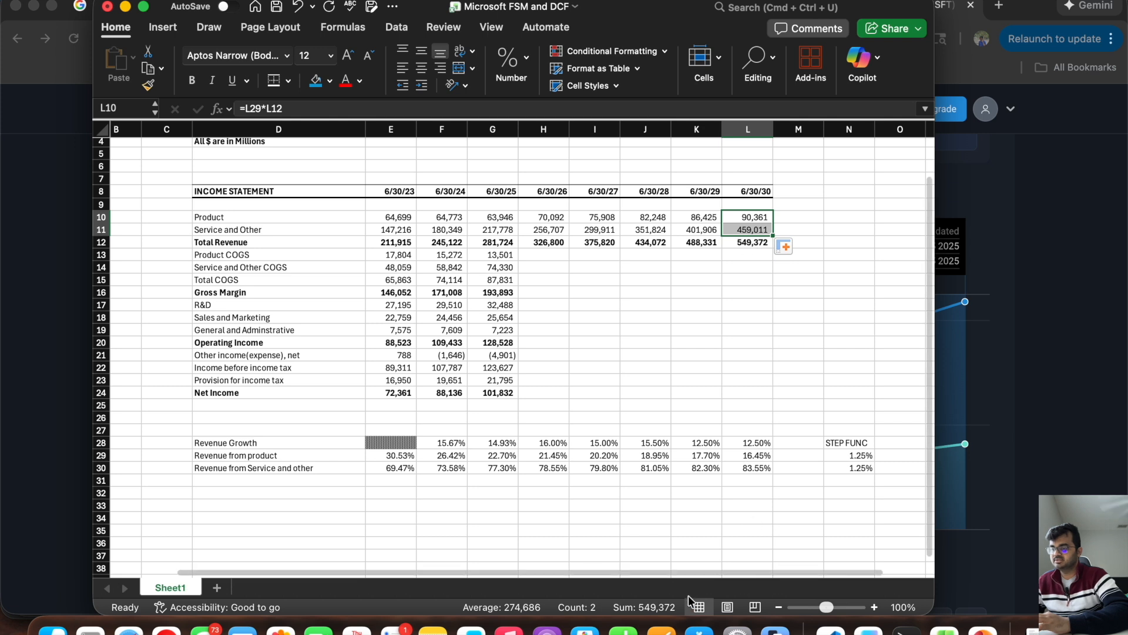
Step: Examine the Product COGS row against Product revenue to decide how to forecast the product costs
click(687, 297)
click(535, 254)
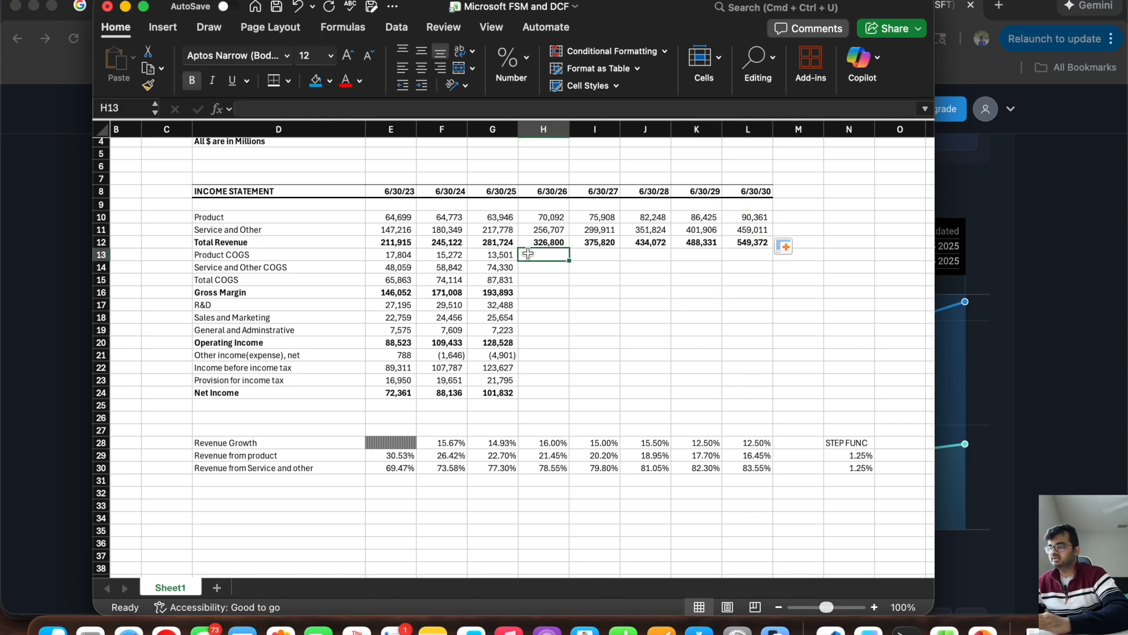
click(310, 254)
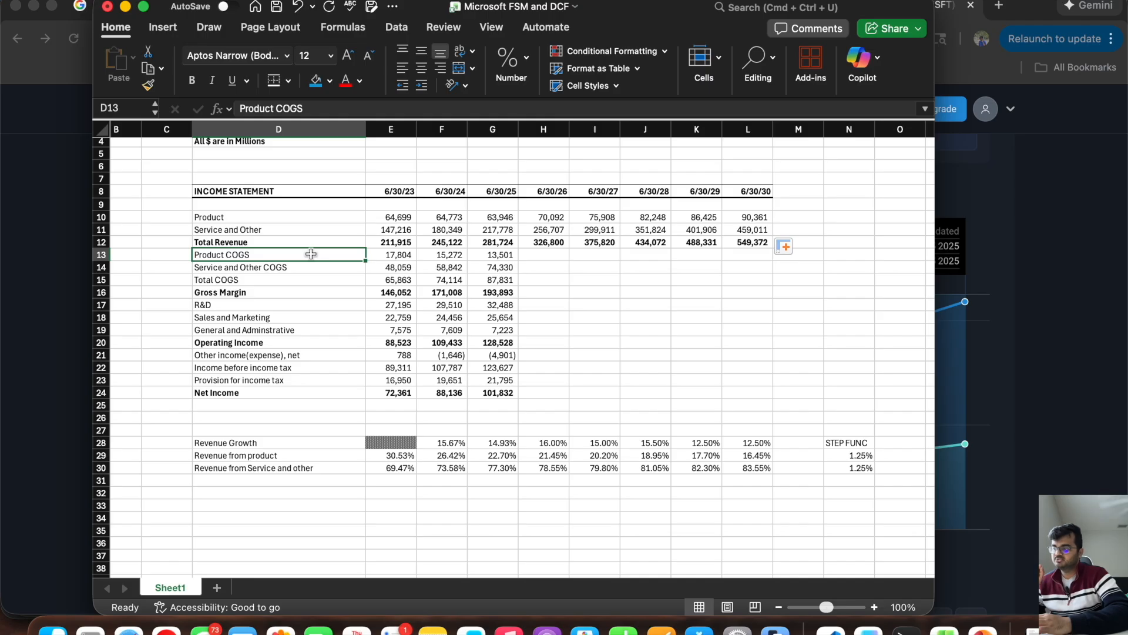
click(386, 256)
click(393, 219)
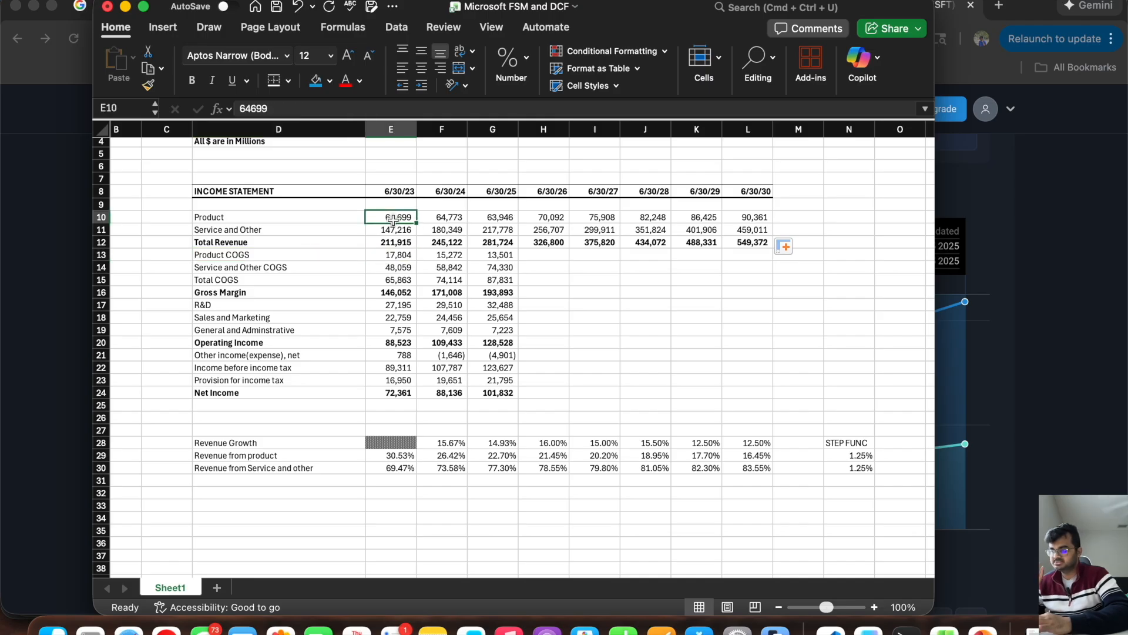
Step: Label D31, below Revenue from Service and other, as "Proudct COGS/Product Revenue"
click(390, 254)
click(214, 484)
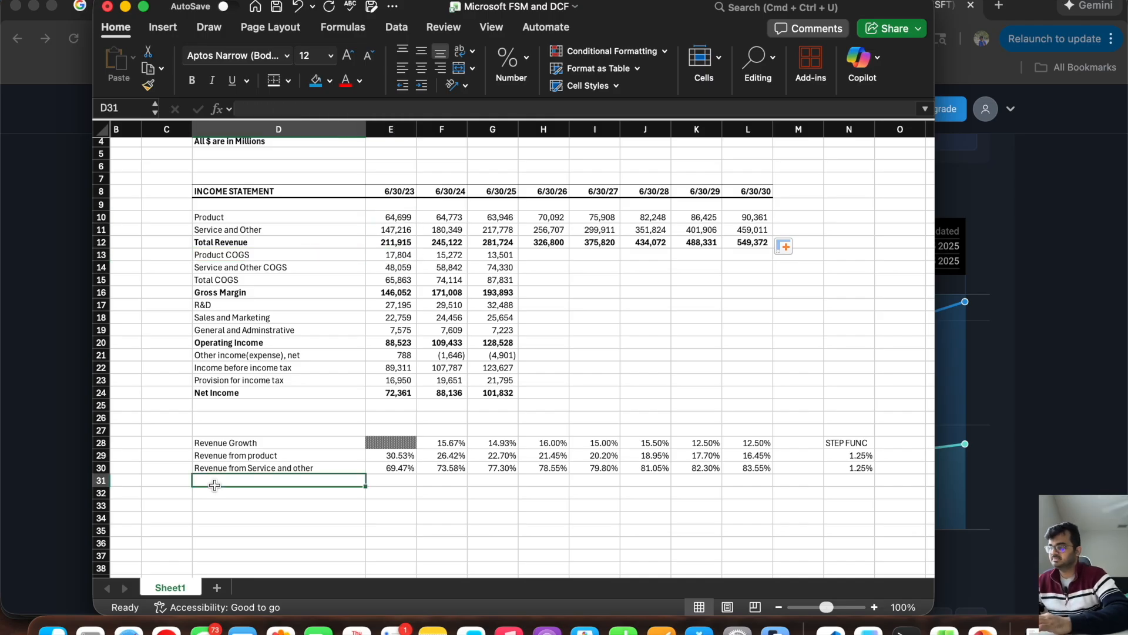
text(Proudct )
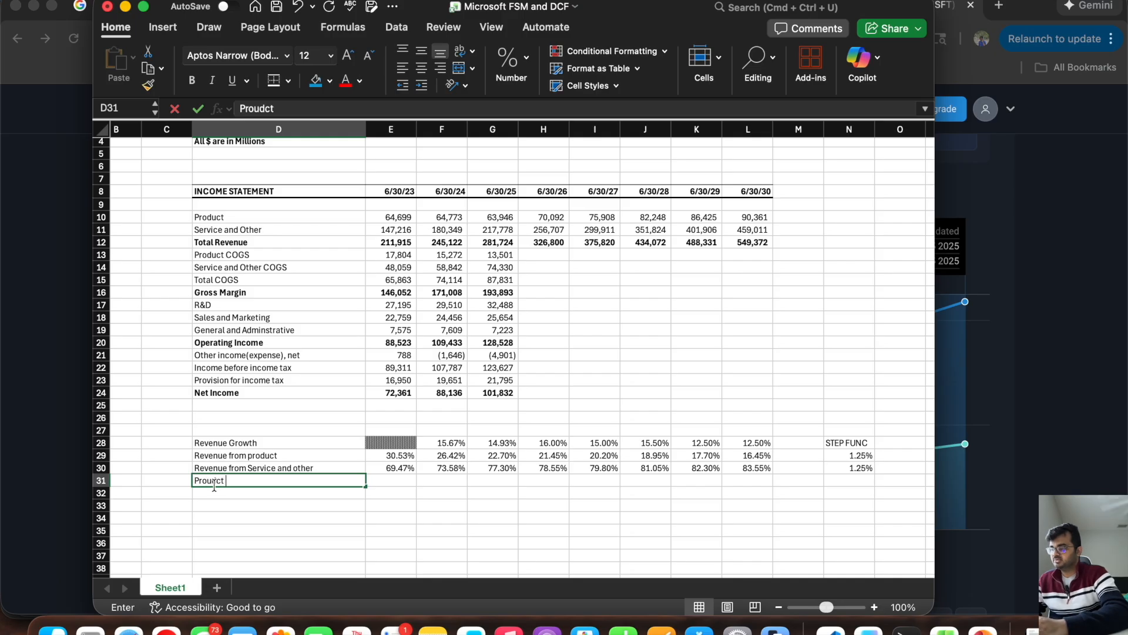
text(COGS/Product Revenue)
key(Return)
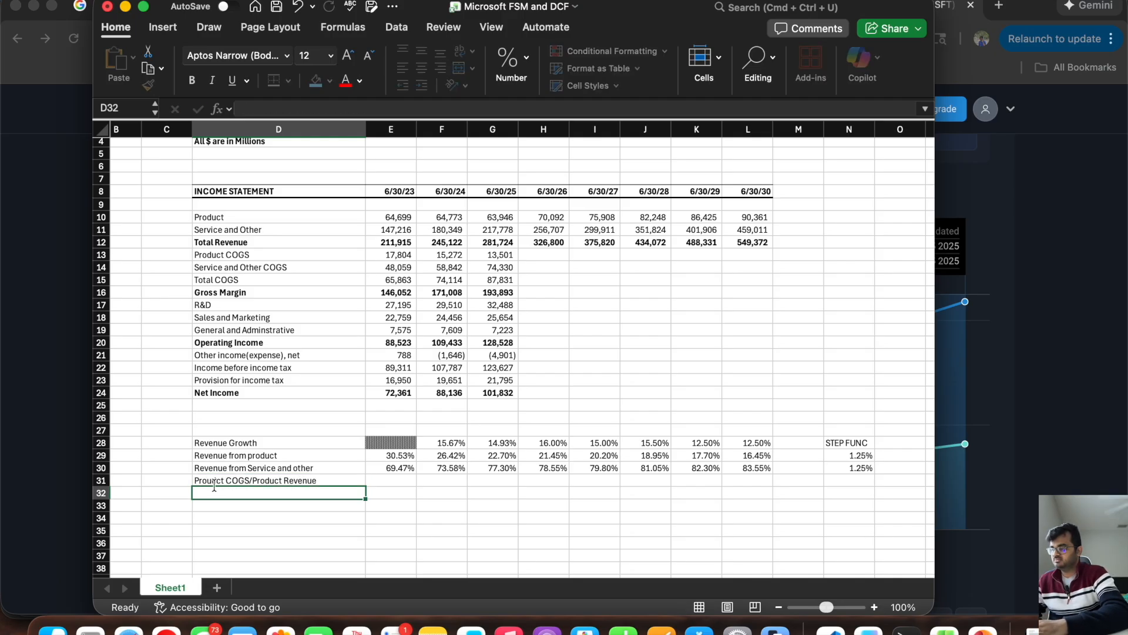
Step: Copy the Service and Other COGS label from D14 to D32 and extend it to "Service and Other COGS / Service Revenue"
text(Sert)
key(Escape)
click(300, 270)
key(super+c)
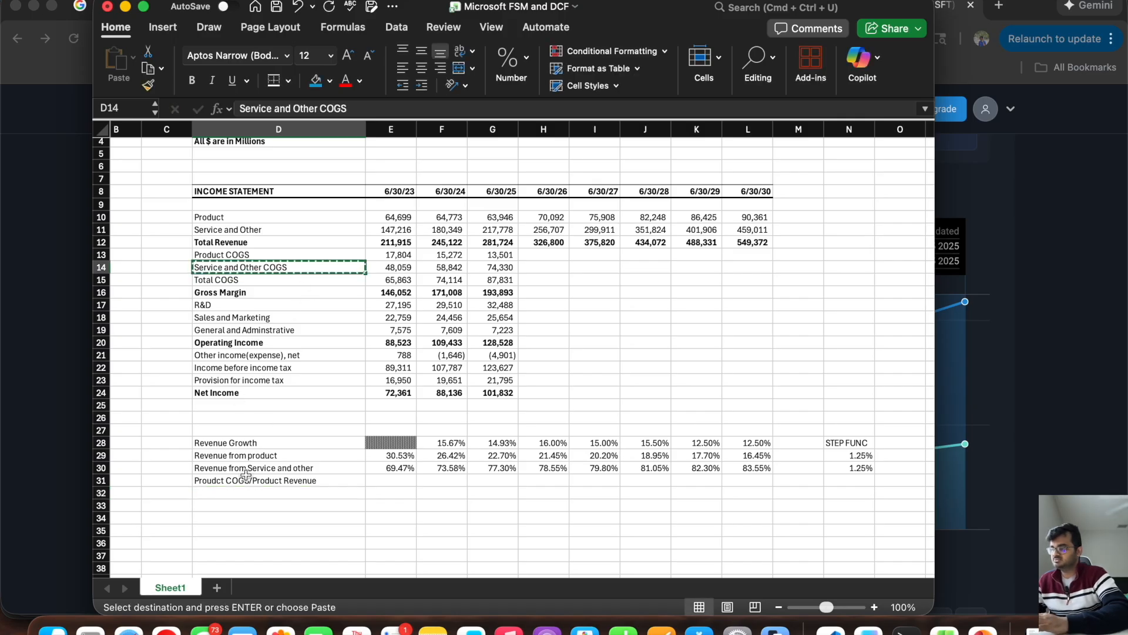
click(262, 493)
key(super+v)
key(Escape)
key(super+Up)
click(288, 492)
double_click(289, 491)
text(/ S)
text(ert)
text(vice Revenue)
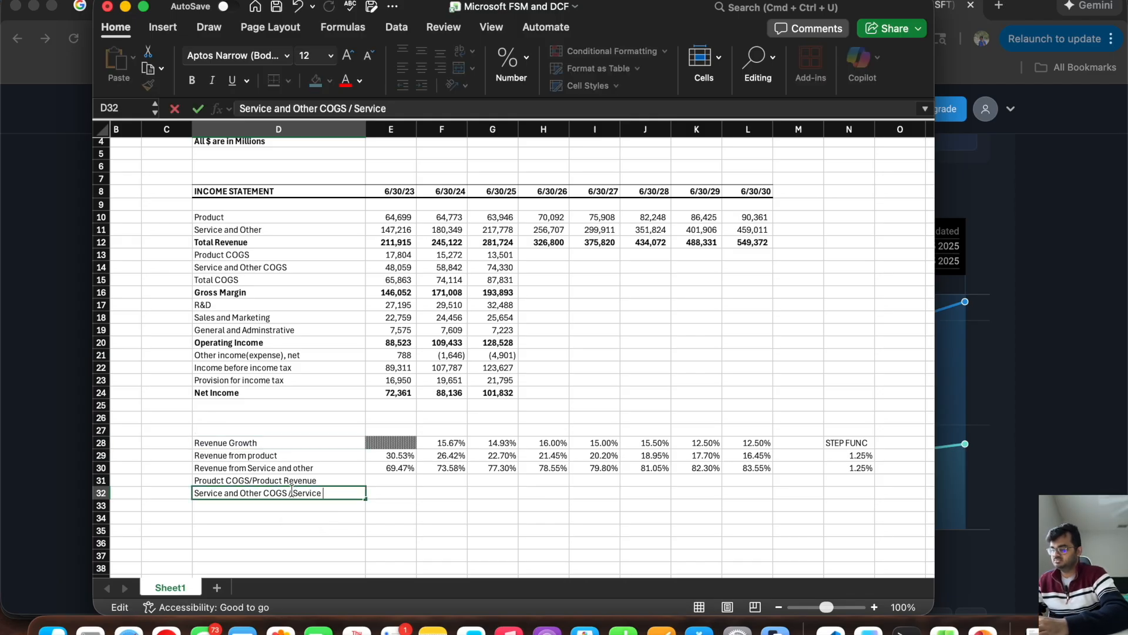
key(Tab)
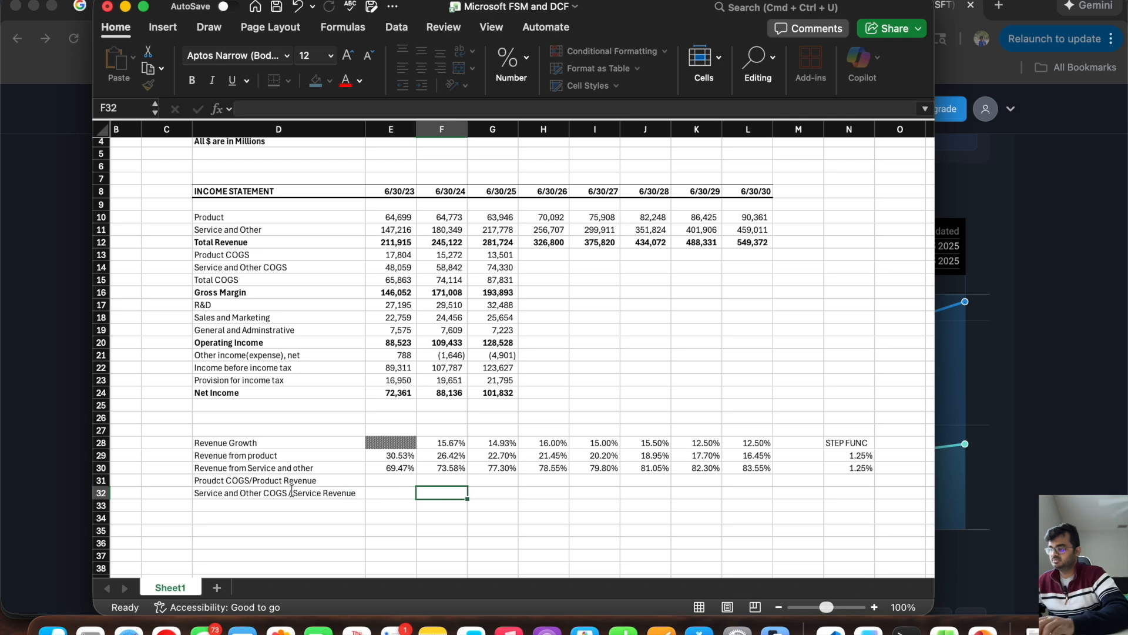
Step: Calculate the 6/30/23 product COGS ratio in E31 by dividing Product COGS, E13, by Product revenue, E10
click(291, 492)
key(Up)
key(Right)
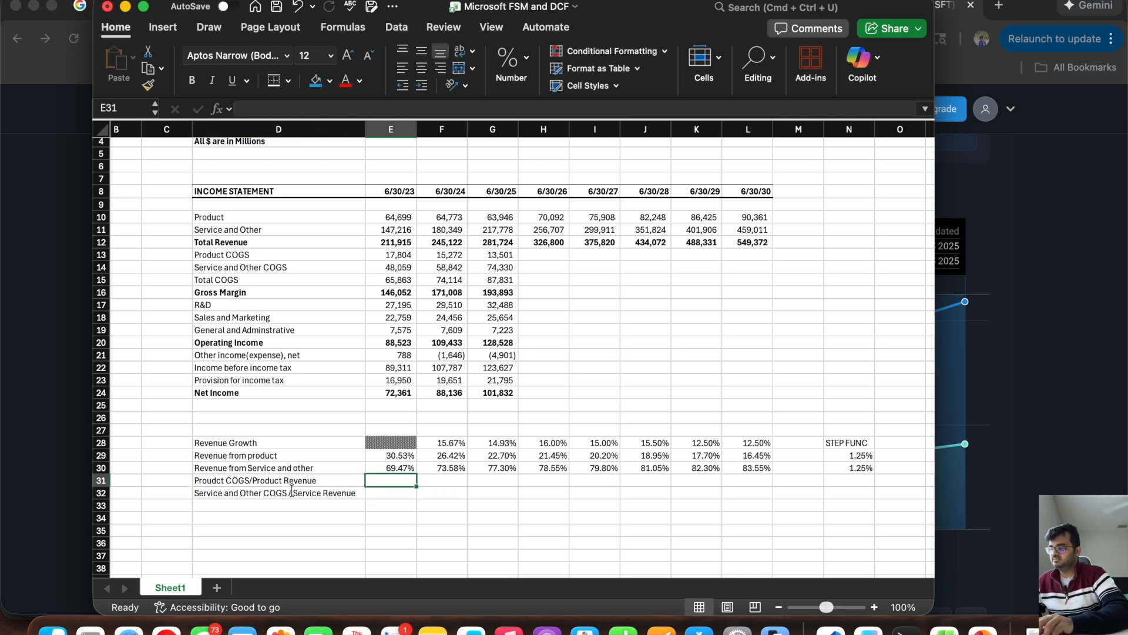
text(=)
click(394, 255)
text(/)
click(392, 219)
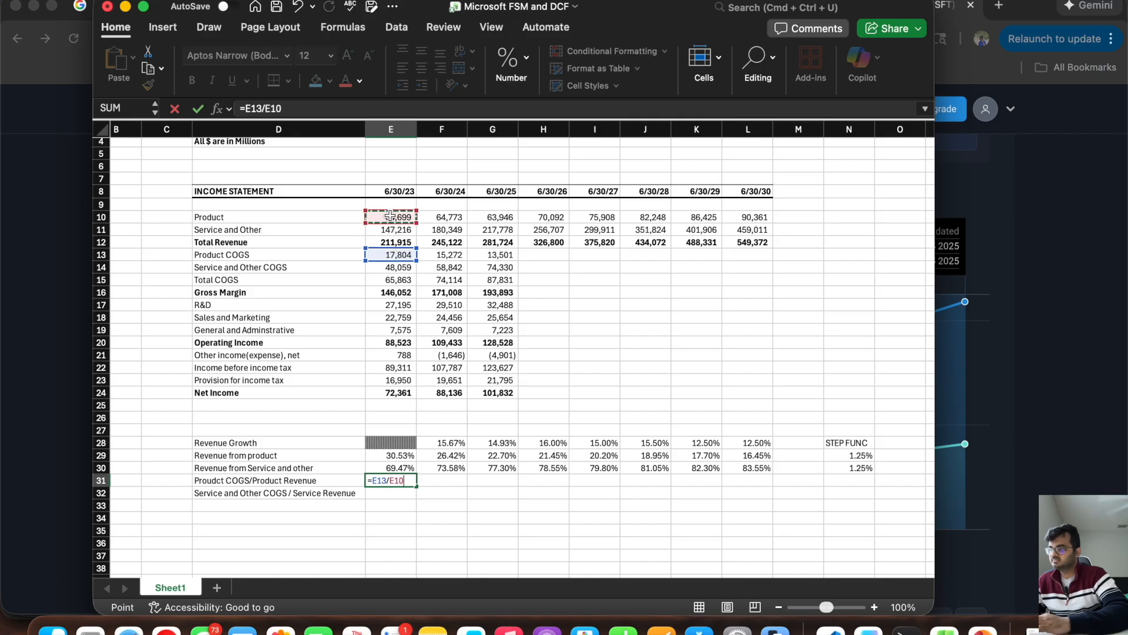
key(Return)
Step: Calculate the 6/30/23 service COGS ratio in E32 by dividing Service and Other COGS, E14, by Service and Other revenue, E11
text(=)
click(380, 268)
text(/)
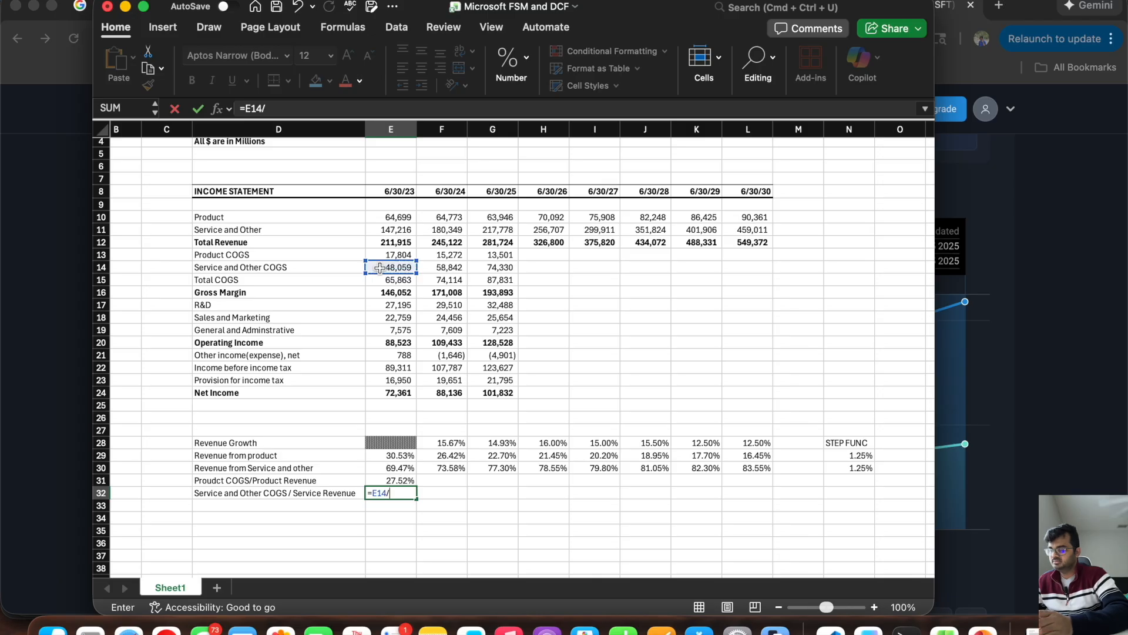
click(383, 228)
key(Return)
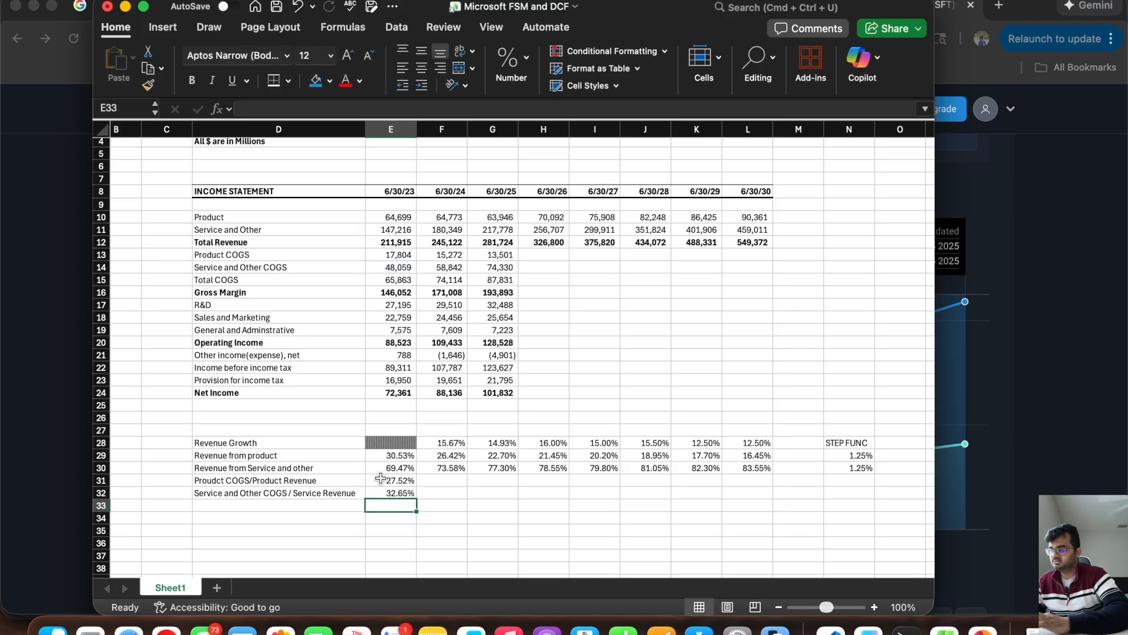
Step: Extend the COGS ratio formulas from E31 and E32 through 6/30/25 in column G
click(385, 481)
drag(418, 486, 509, 485)
click(382, 497)
drag(417, 498, 510, 503)
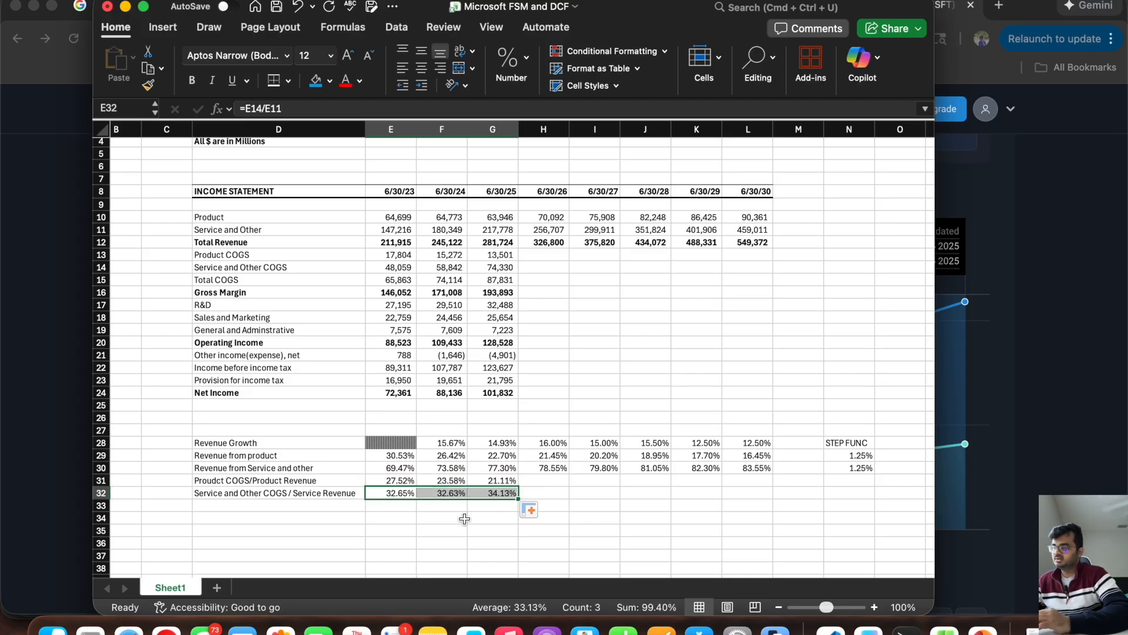
Step: Set the product COGS ratio assumptions in row 31 to 20% for 6/30/26 through 6/30/28 and 19% for 6/30/29 and 6/30/30
drag(396, 477, 500, 481)
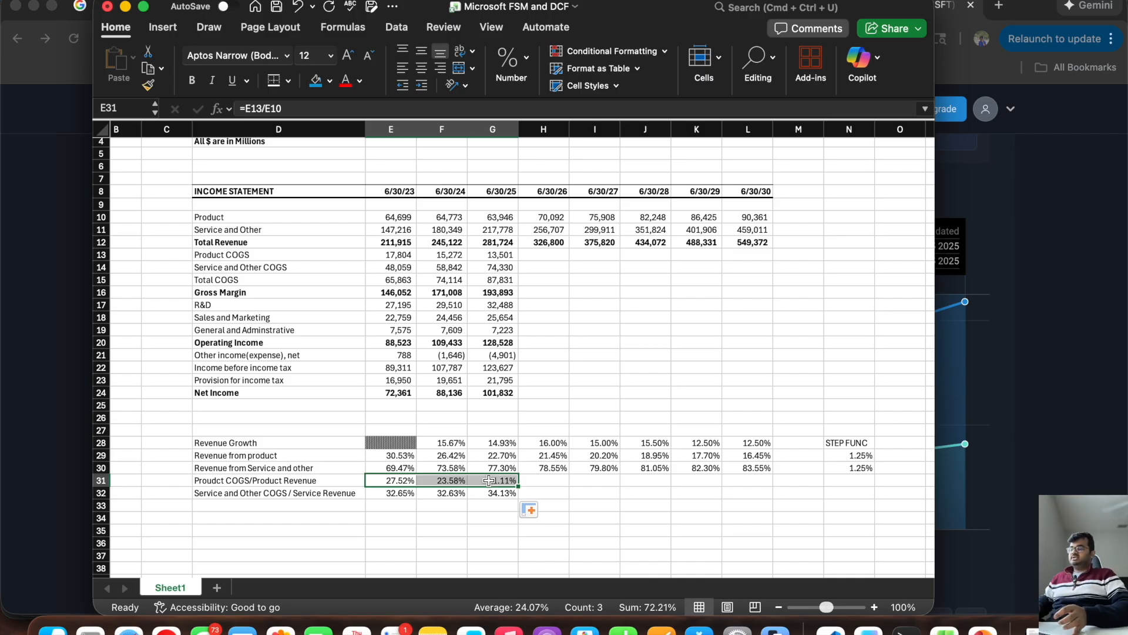
click(541, 478)
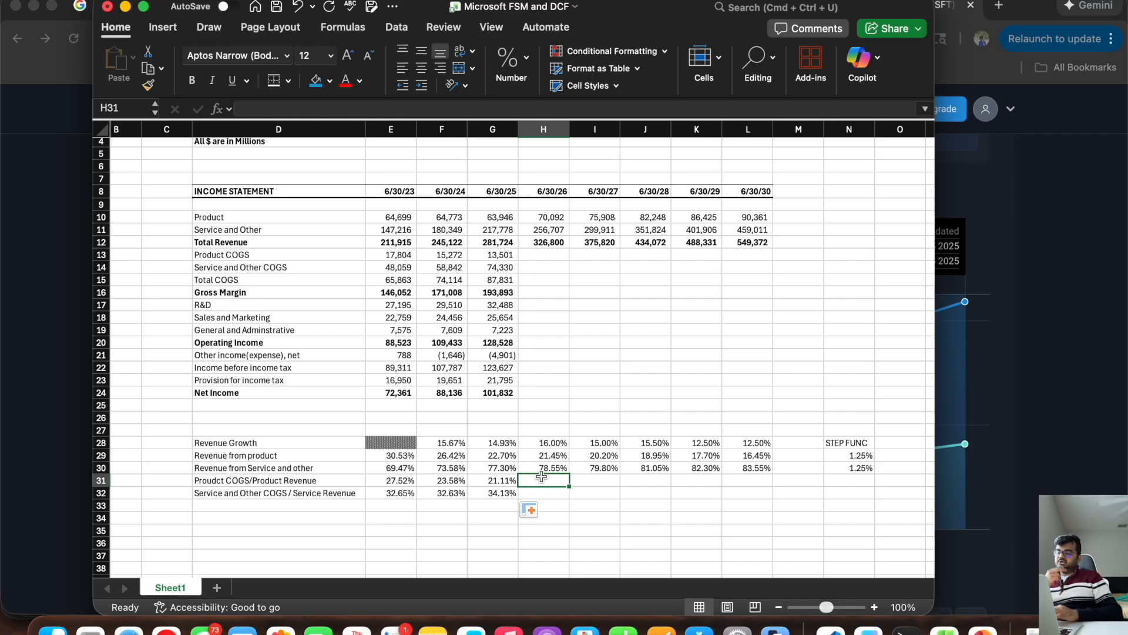
text(20%)
key(Tab)
text(20%)
key(Tab)
text(20%)
key(Tab)
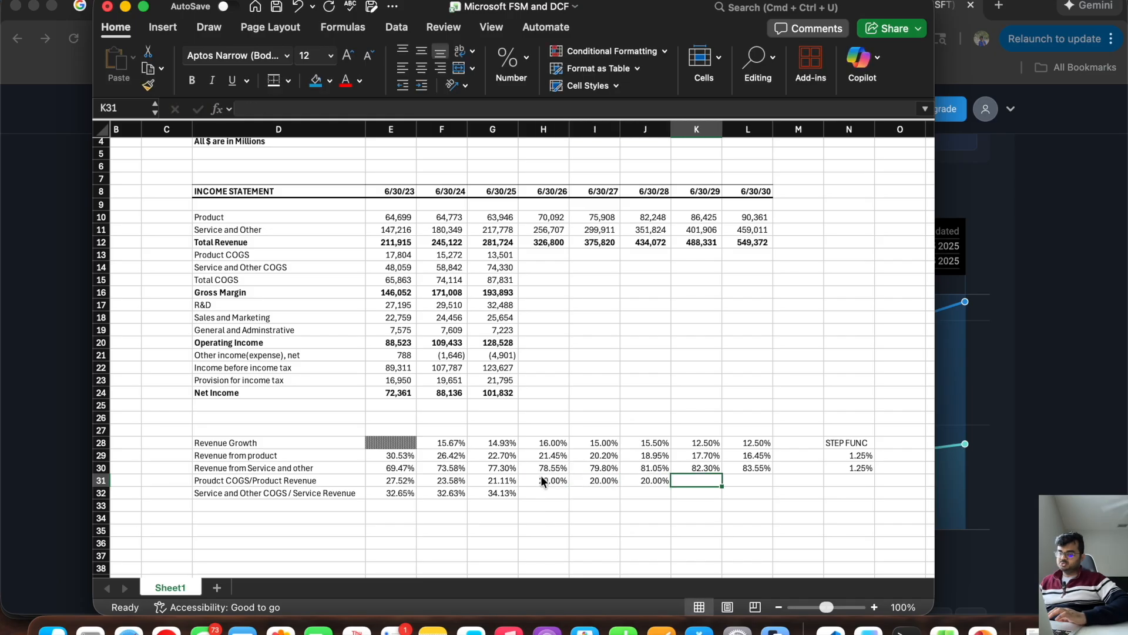
text(19%)
key(Tab)
text(19%)
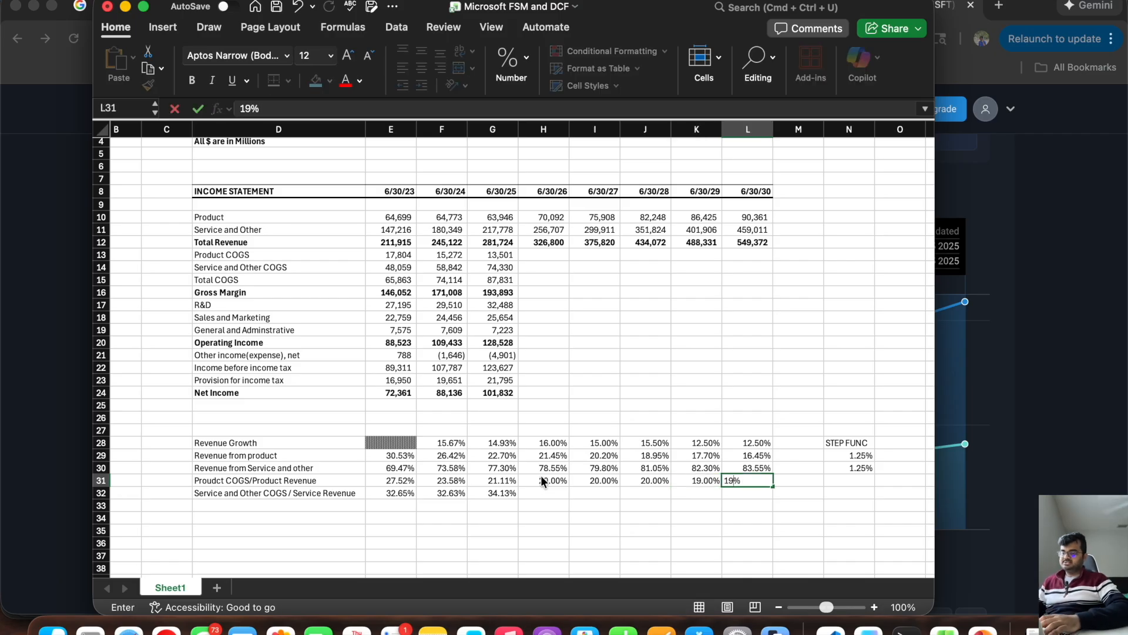
key(Return)
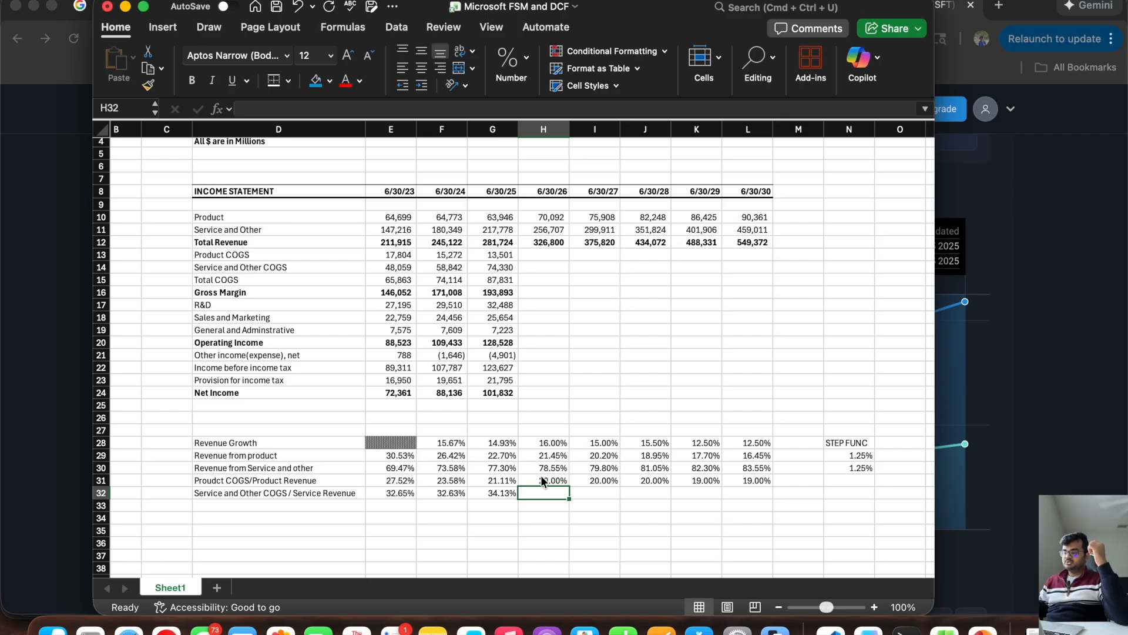
Step: Set the service COGS ratio assumptions in H32 through L32 to 35%, 35%, 36%, 35% and 34%
text(35%)
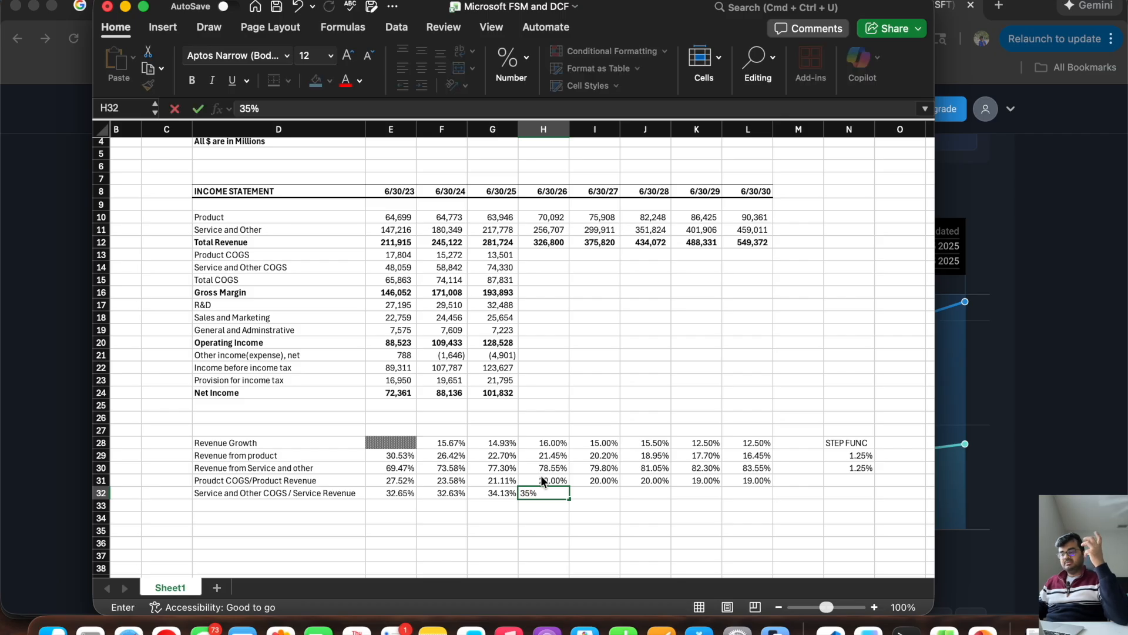
key(Tab)
text(35%)
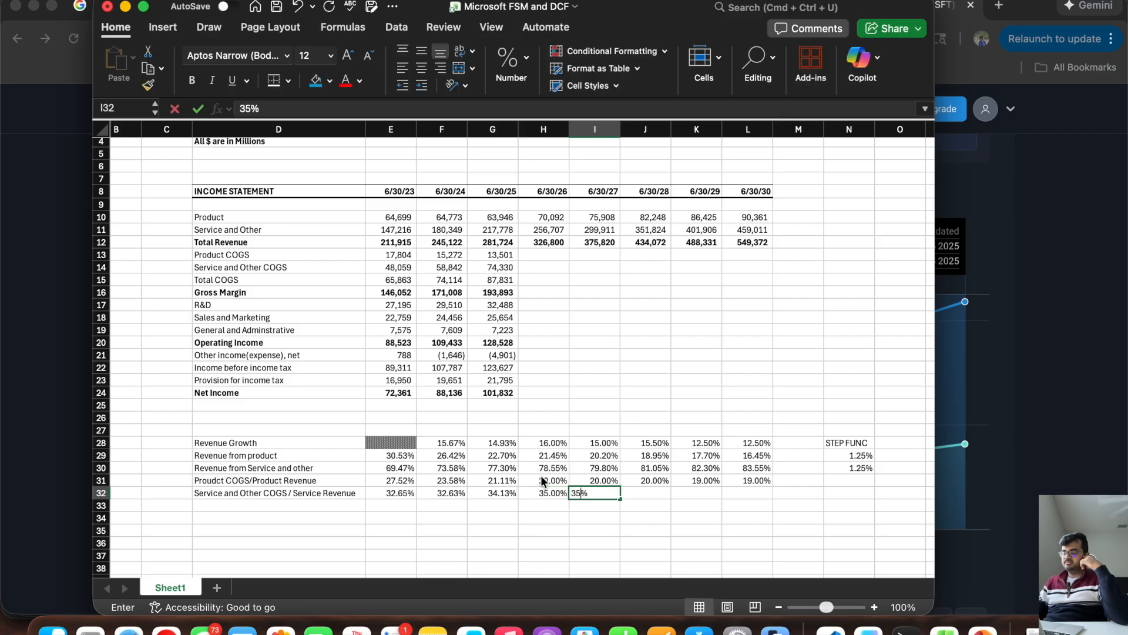
key(Tab)
text(36%)
key(Tab)
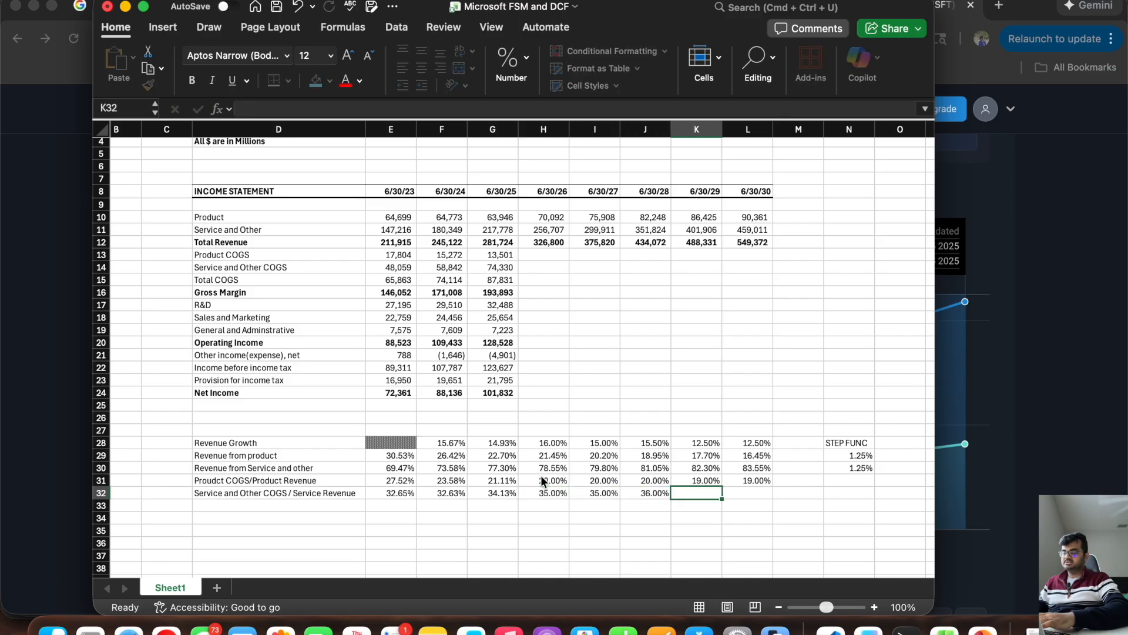
text(35%)
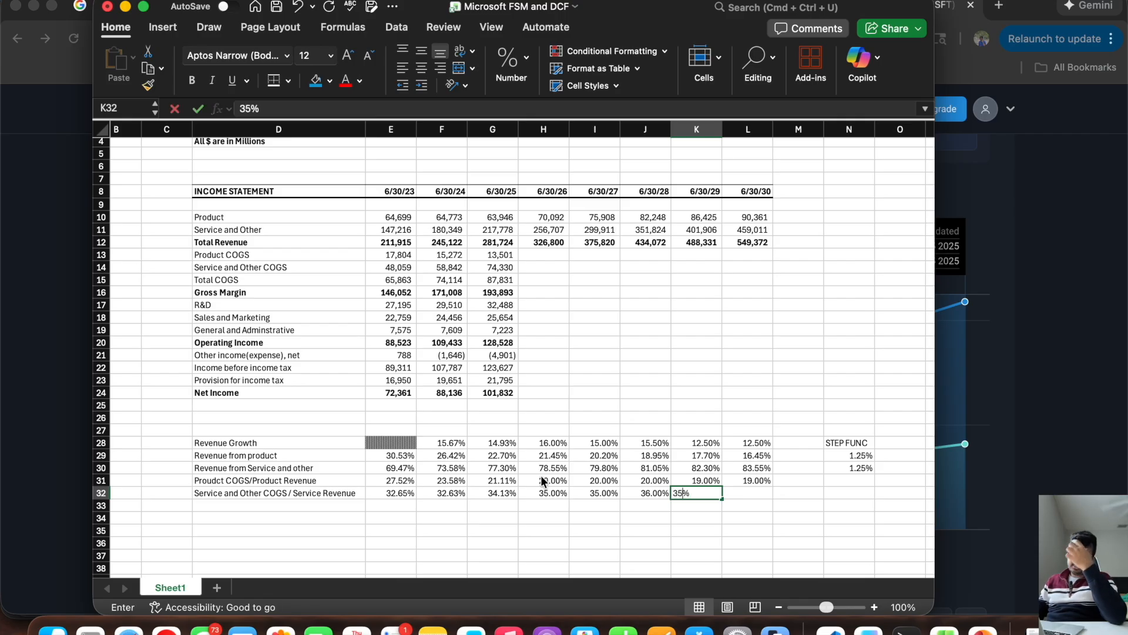
key(Tab)
text(34%)
key(Tab)
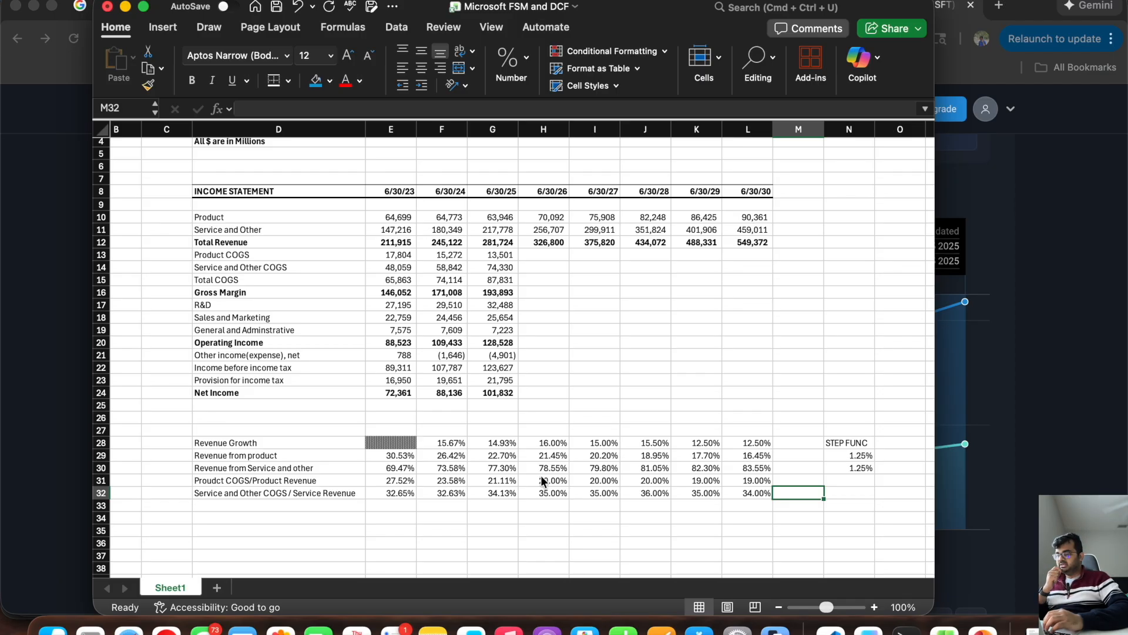
Step: Project 6/30/26 Product COGS in H13 by multiplying Product revenue, H10, by the product COGS ratio, H31
click(540, 252)
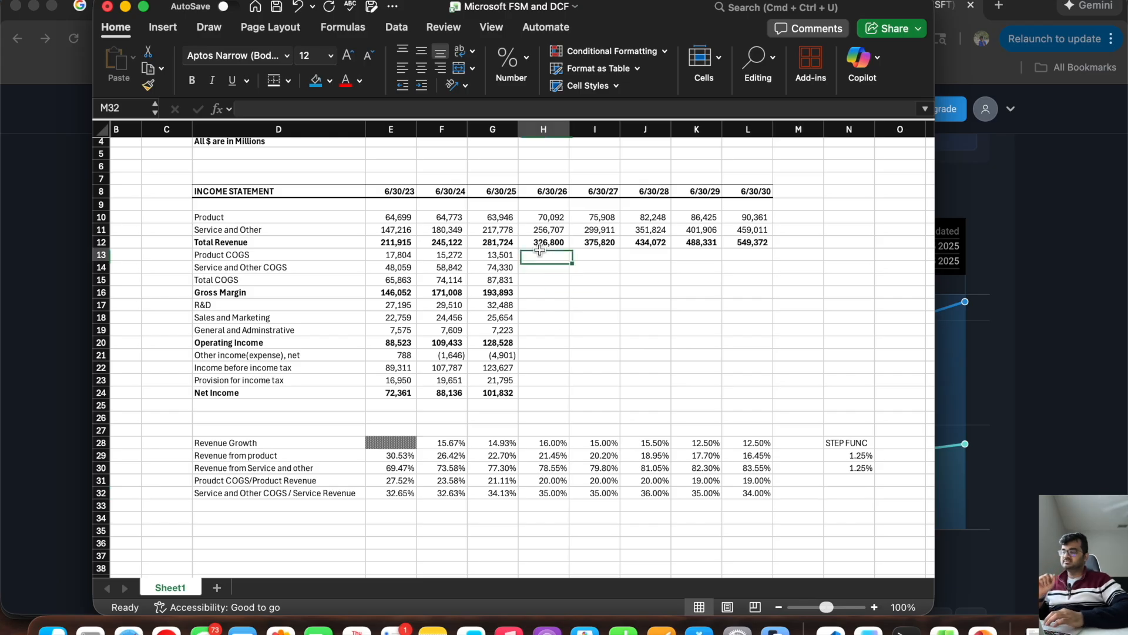
text(=)
click(545, 218)
text(*)
click(552, 480)
key(Return)
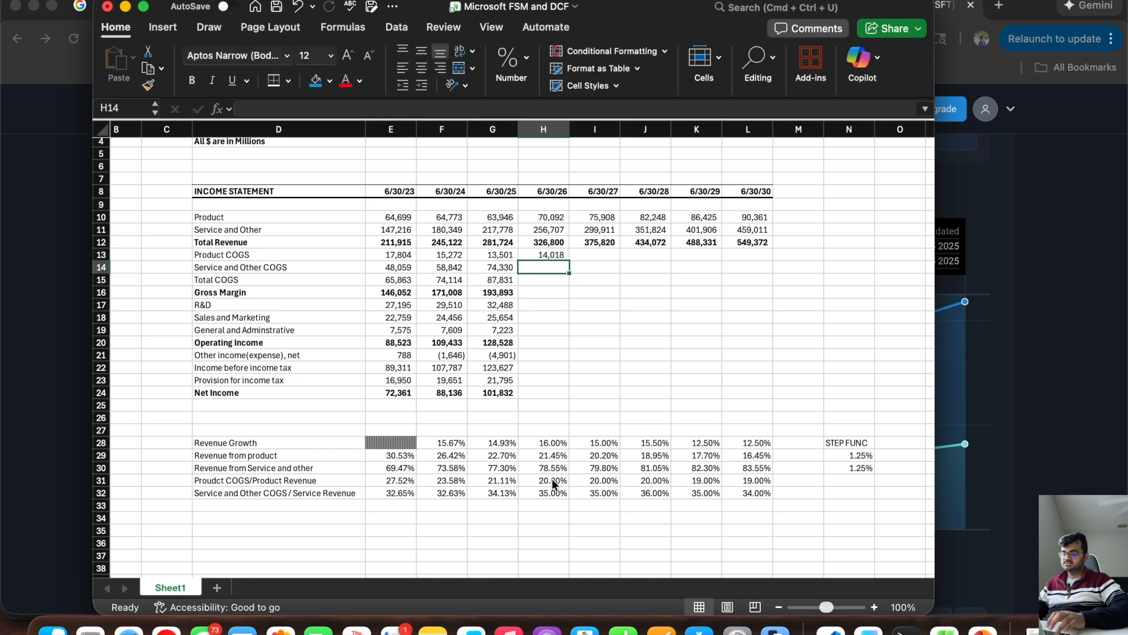
Step: Project 6/30/26 Service and Other COGS in H14 by multiplying Service and Other revenue, H11, by the service COGS ratio, H32
text(=)
click(547, 228)
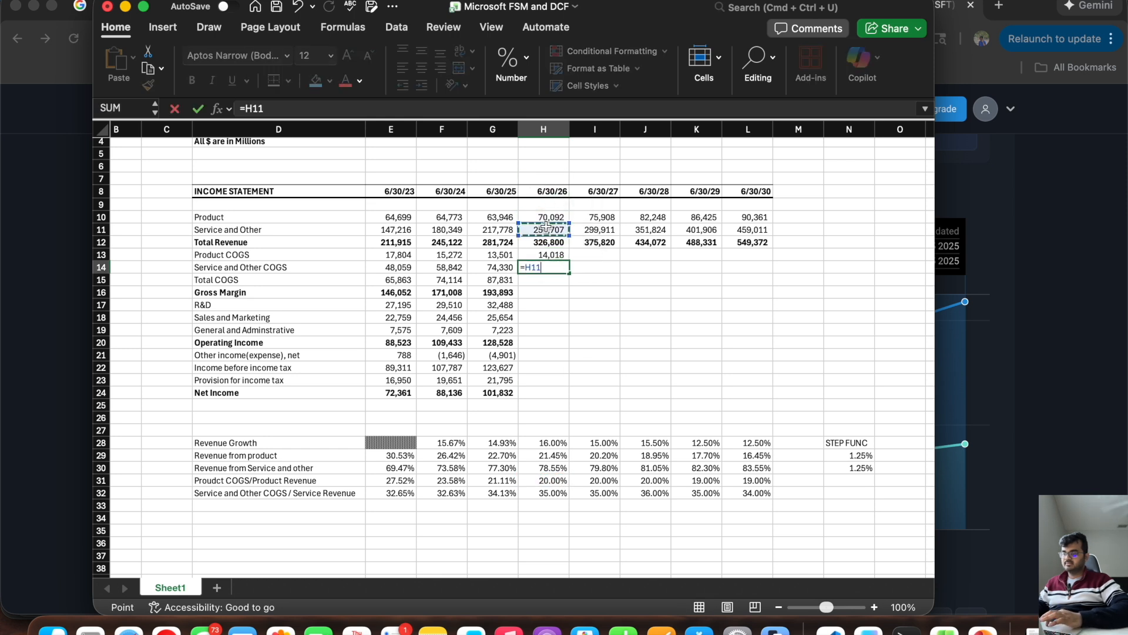
text(*)
click(551, 493)
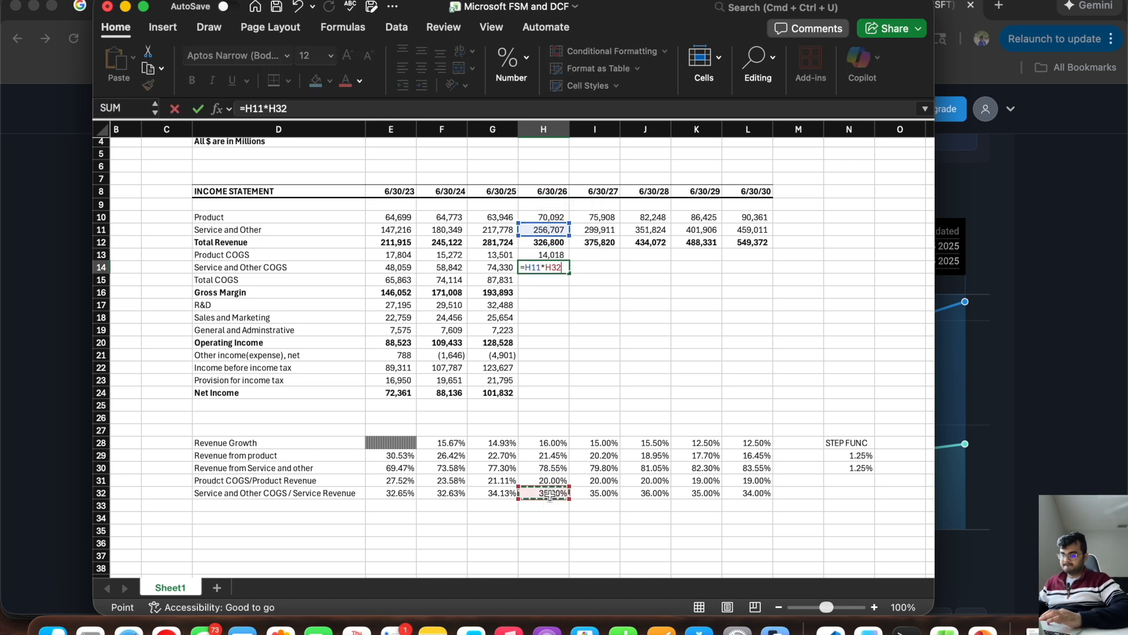
key(Return)
Step: Extend the Product COGS and Service and Other COGS formulas from H13 and H14 through 6/30/30 in column L
click(543, 255)
drag(569, 261, 761, 273)
click(544, 268)
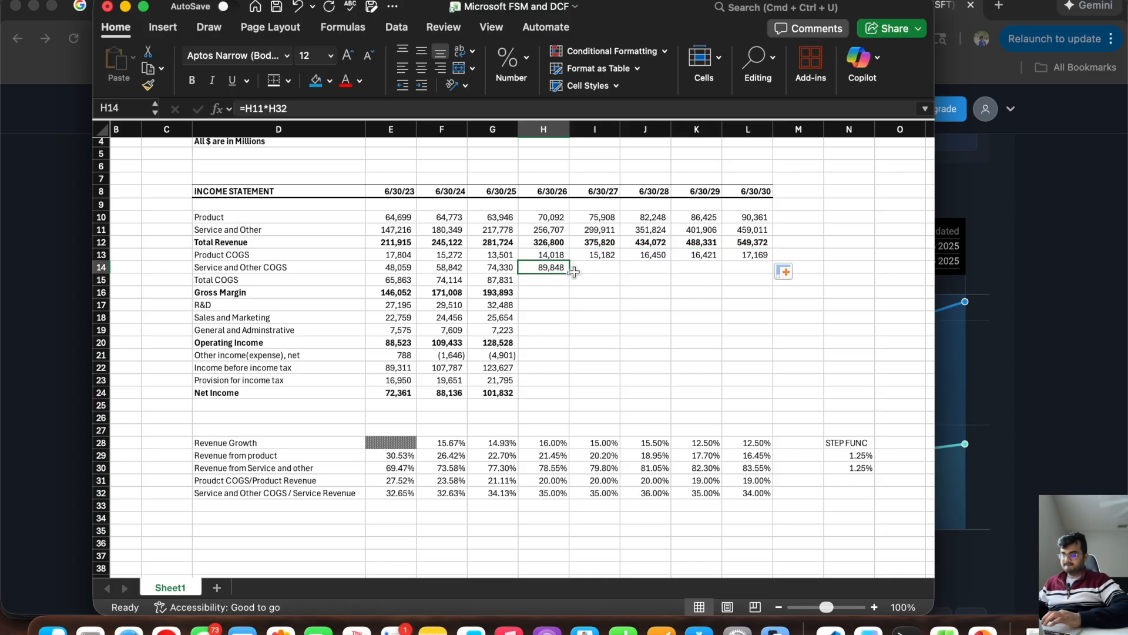
drag(569, 272, 761, 272)
Step: Extend the Total COGS and Gross Margin formulas from G15 and G16 through 6/30/30 in column L
click(482, 283)
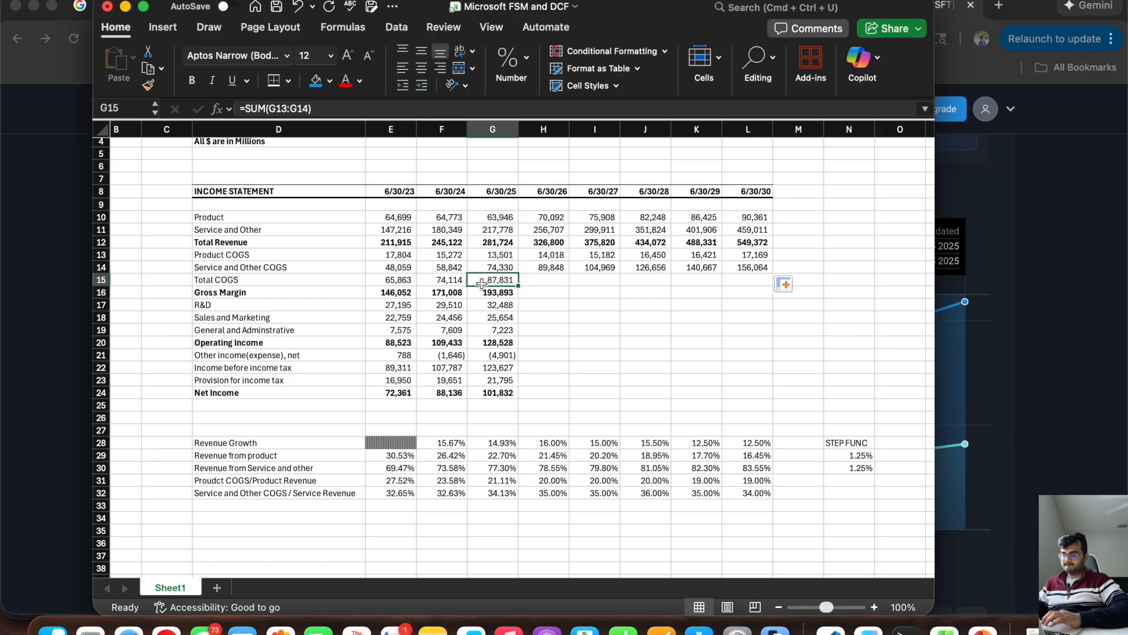
drag(519, 288, 765, 281)
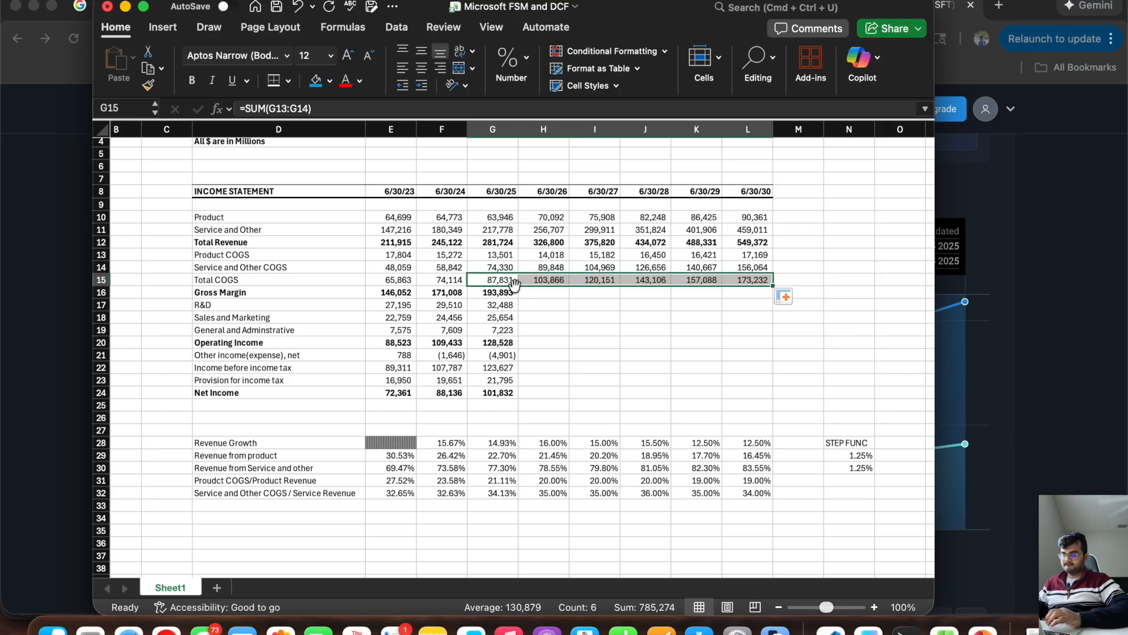
click(495, 288)
drag(519, 298, 768, 315)
Step: Review the historical R&D expenses in row 17 and label D33 as "R&D as % of total revenue"
click(538, 306)
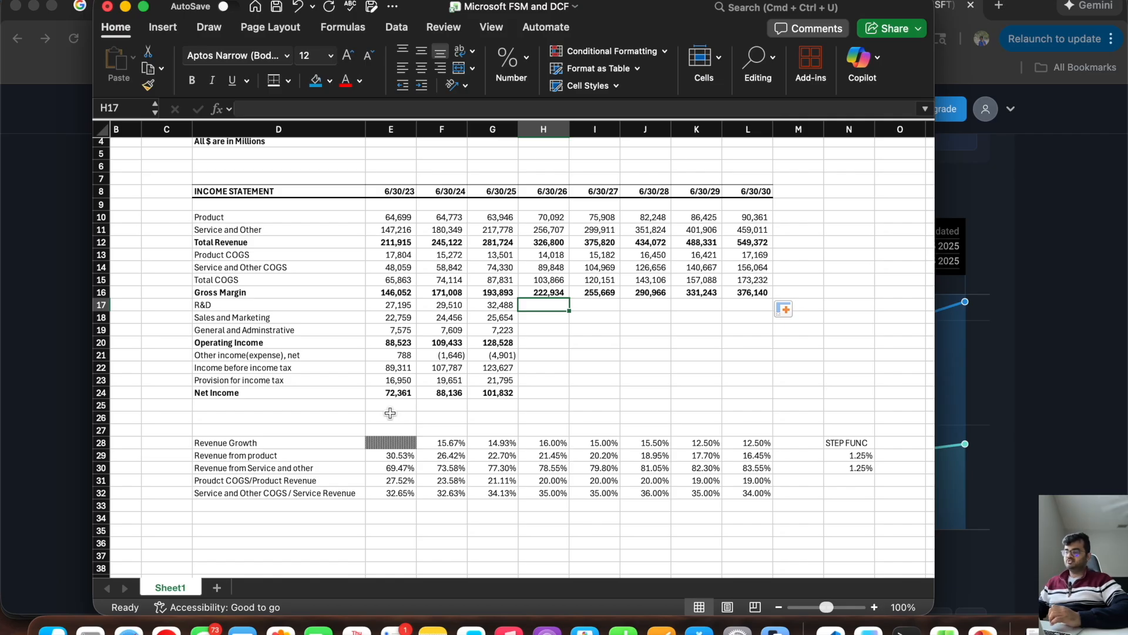
click(281, 304)
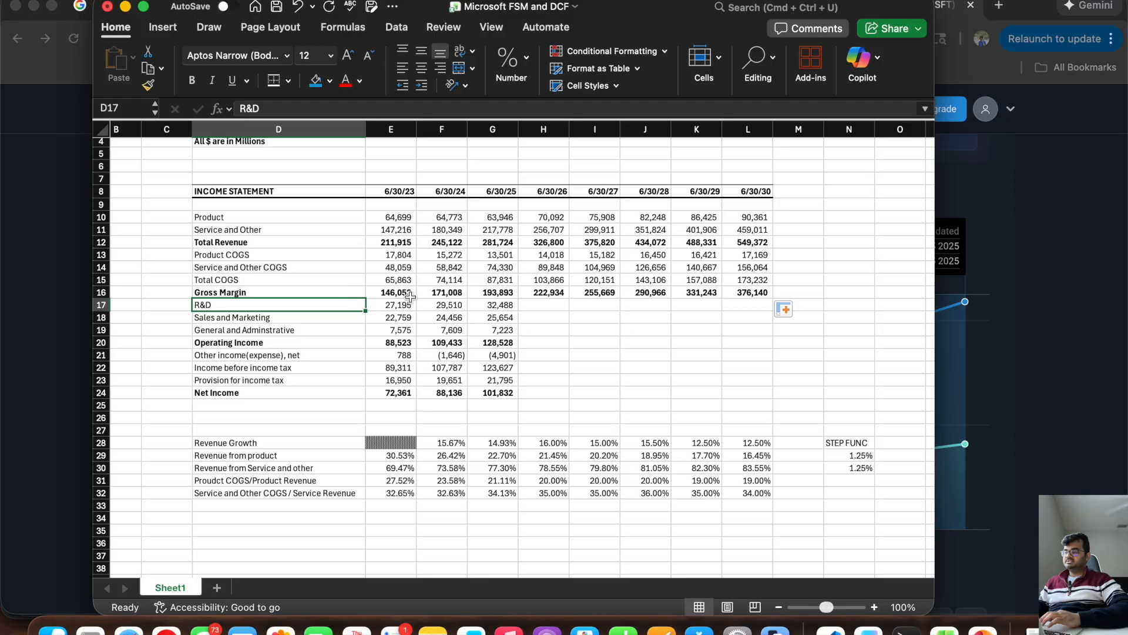
drag(402, 306, 482, 307)
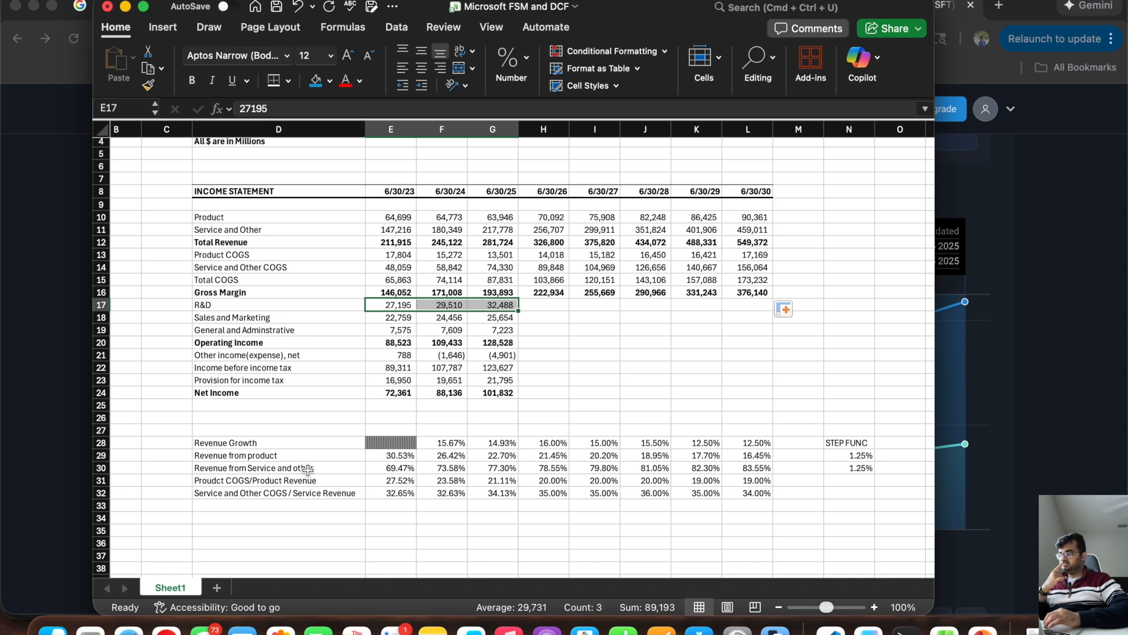
click(236, 505)
text(R&)
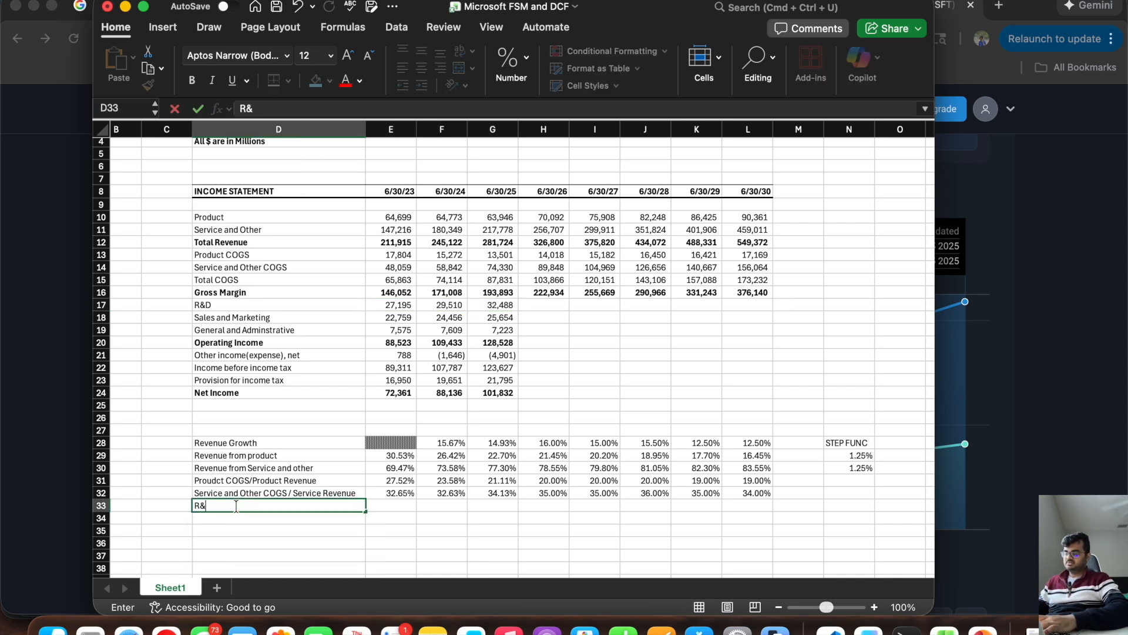
text(D as % of total revenue)
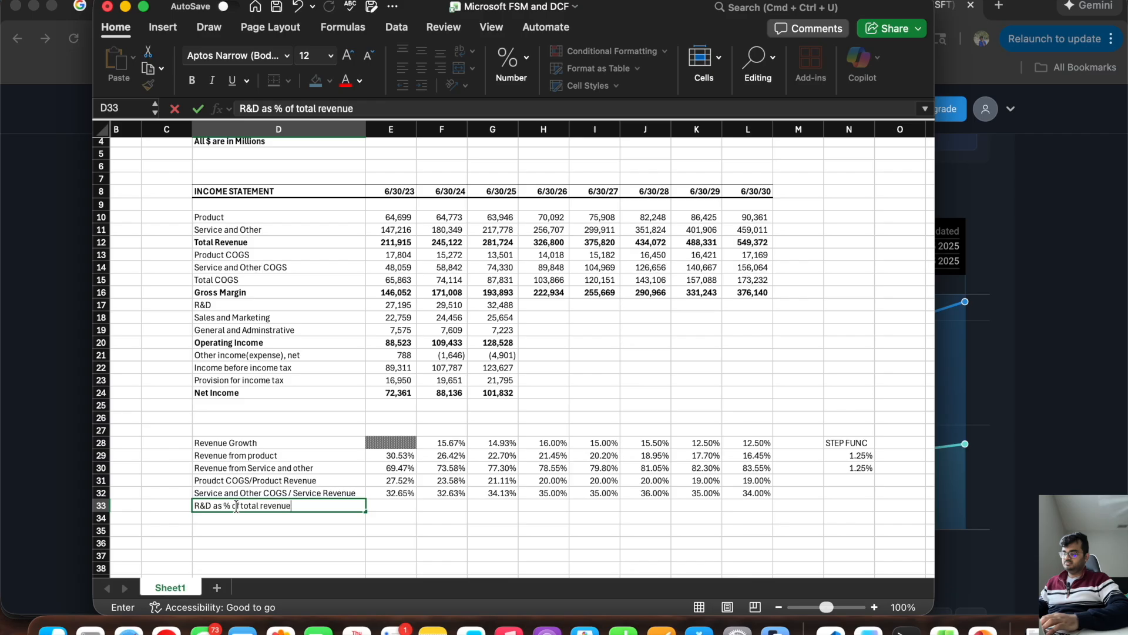
key(Return)
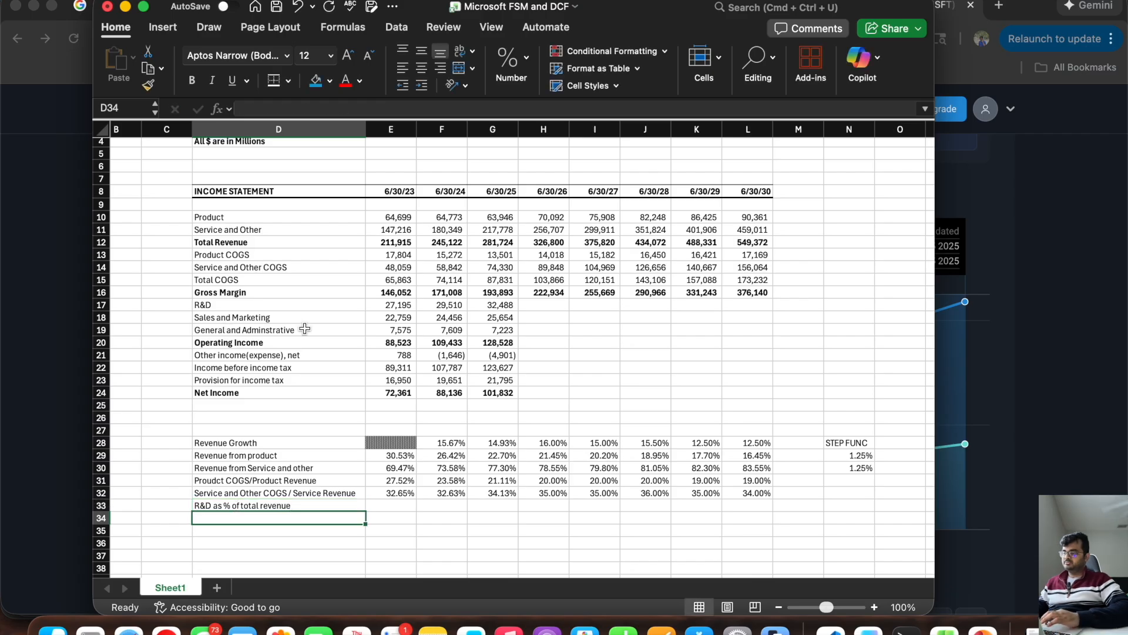
Step: Label cell D34 as "Sales and marketing as % of total revenue"
text(Sales)
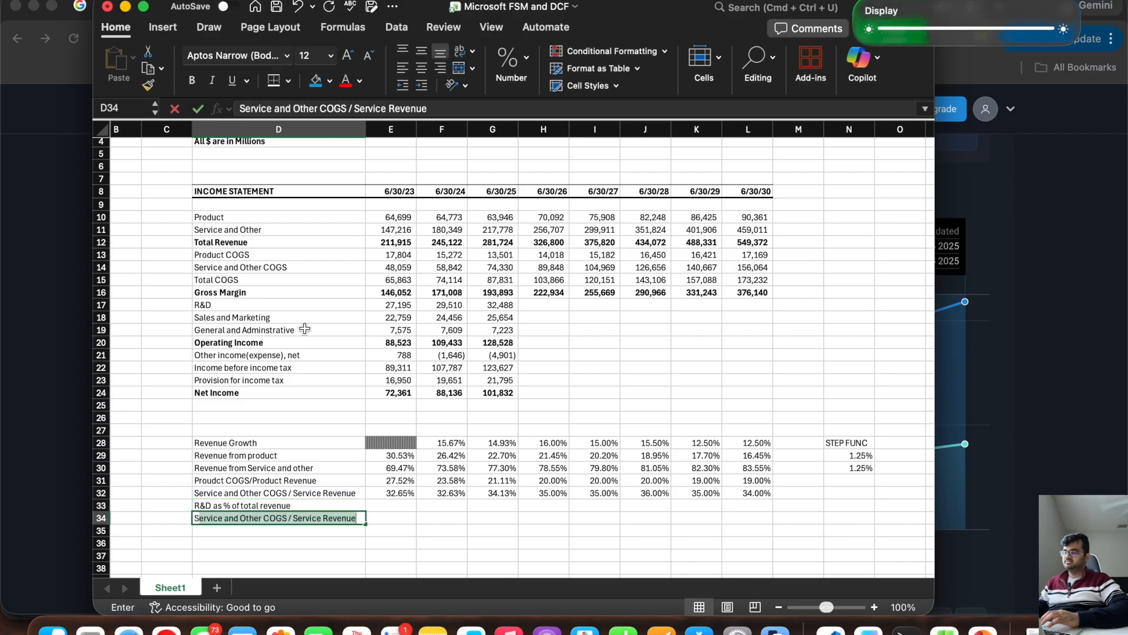
text( and mate)
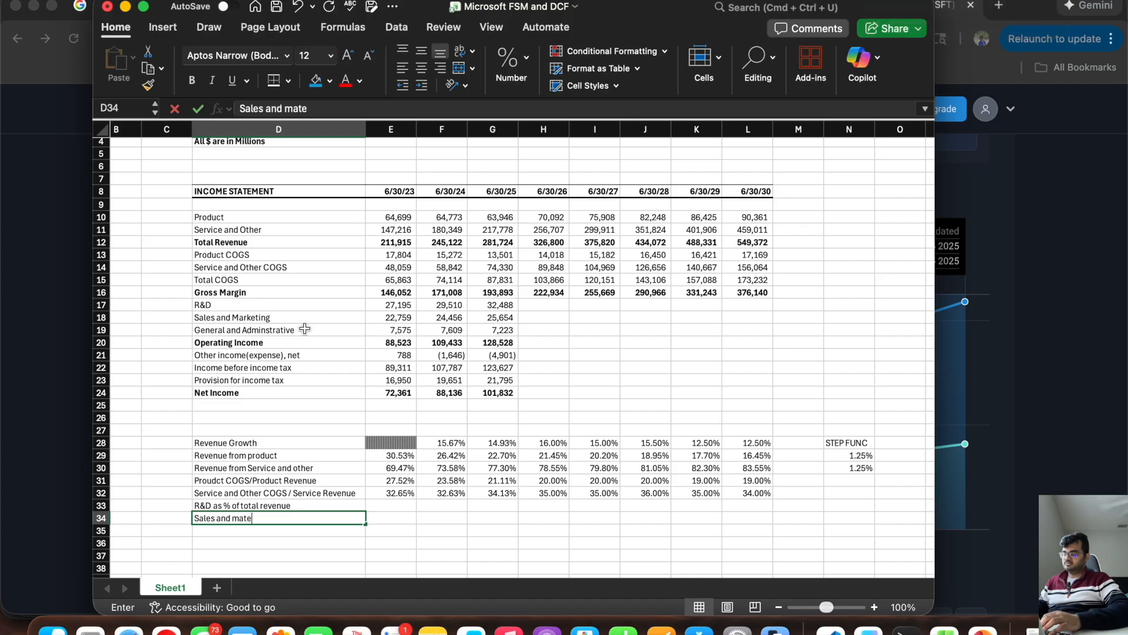
key(BackSpace)
key(BackSpace)
text(rketing)
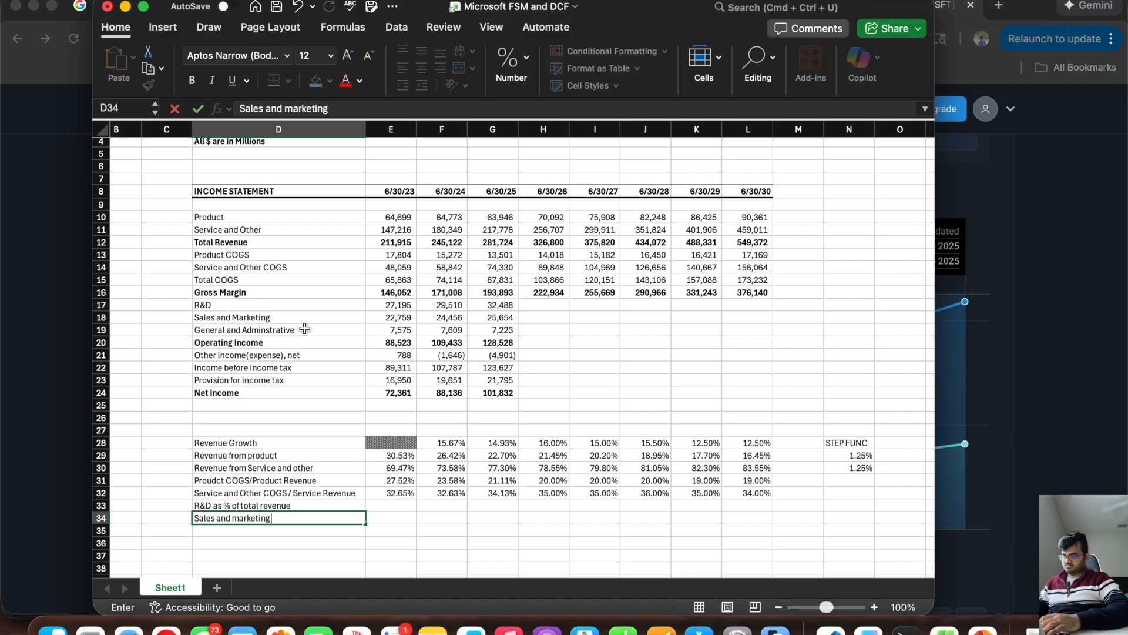
text( as )
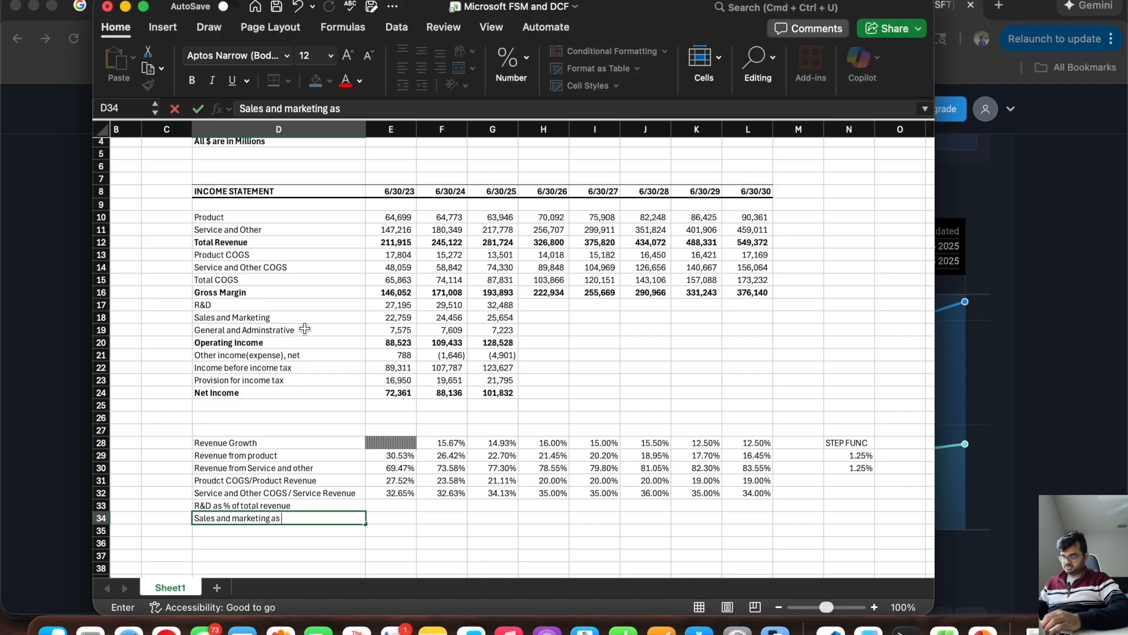
text(% of total revenue)
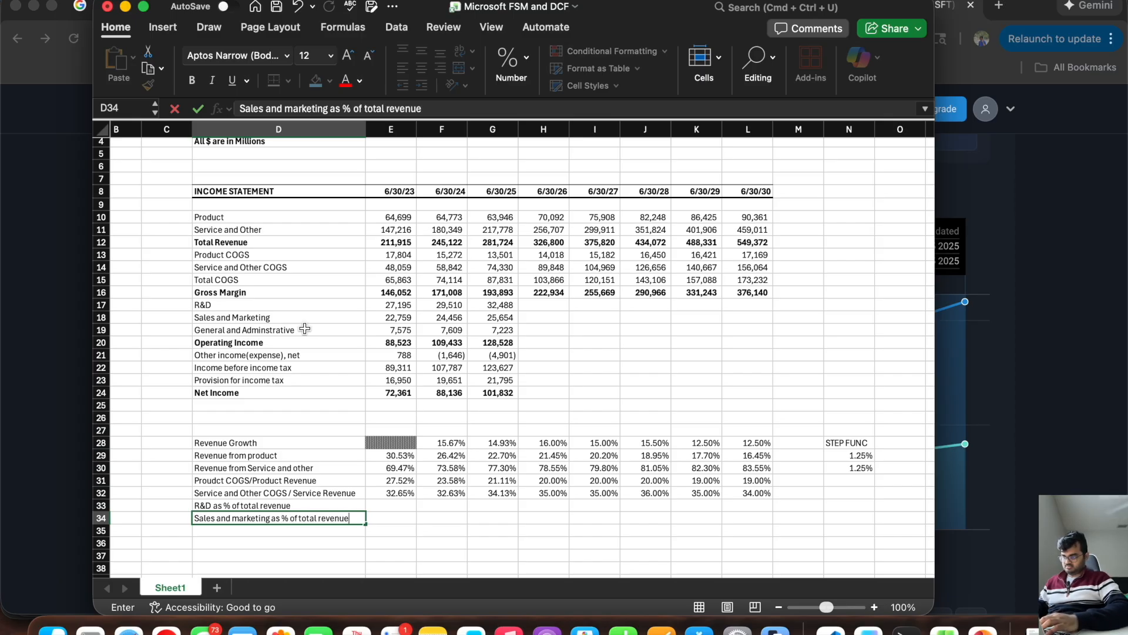
key(Return)
Step: Label cell D35 as "General and Admin as % of total revenue"
text(Gene)
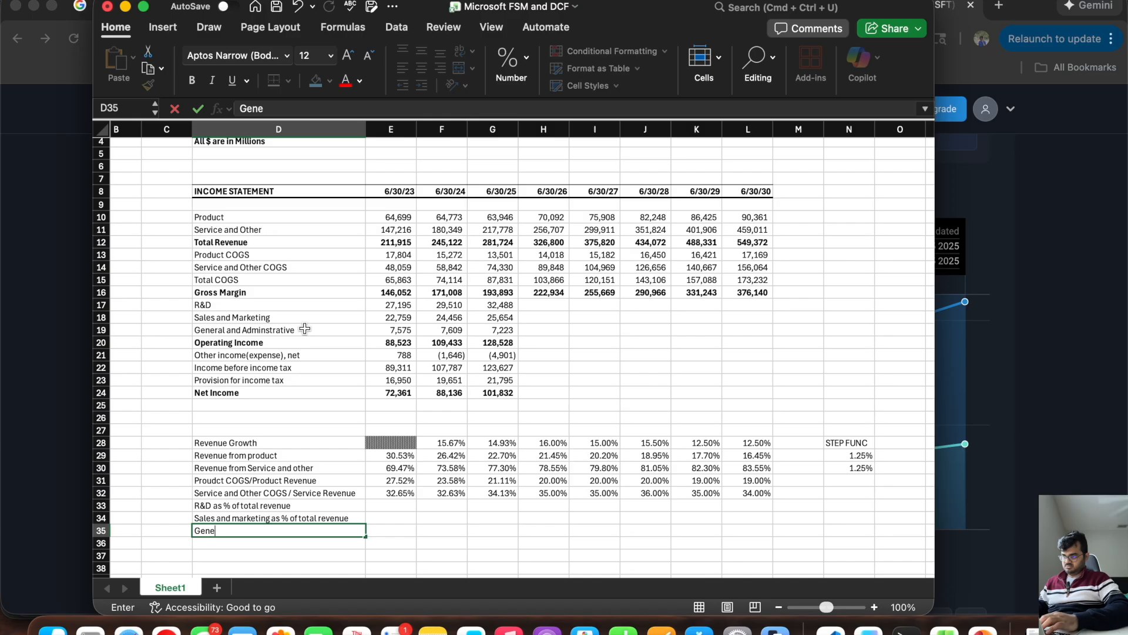
text(ral and Admin as)
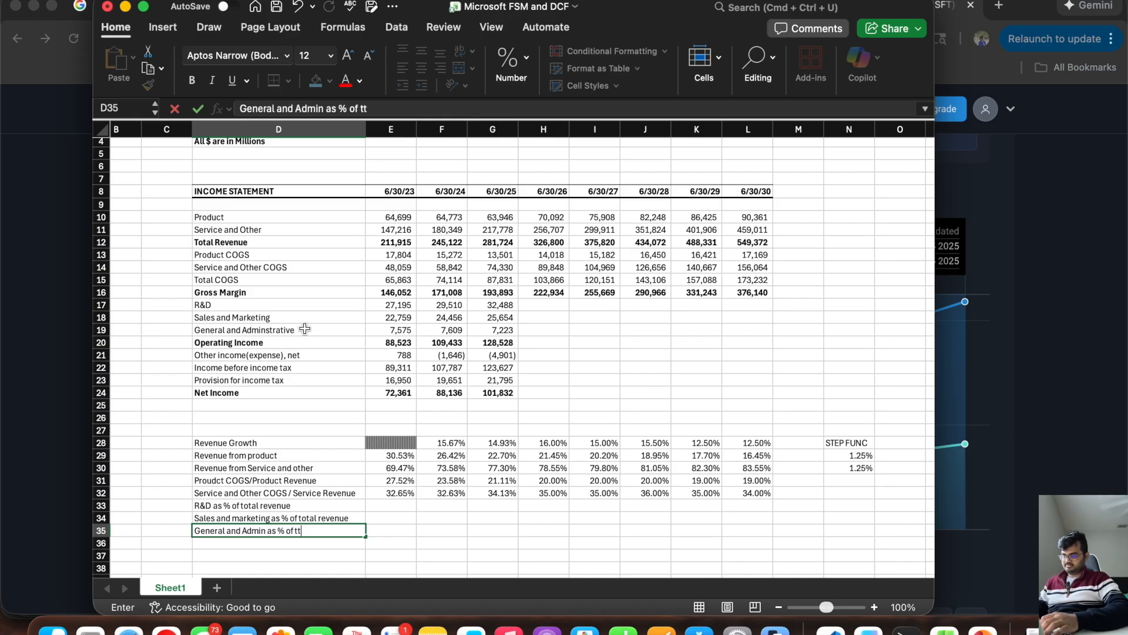
text( % of total revenue)
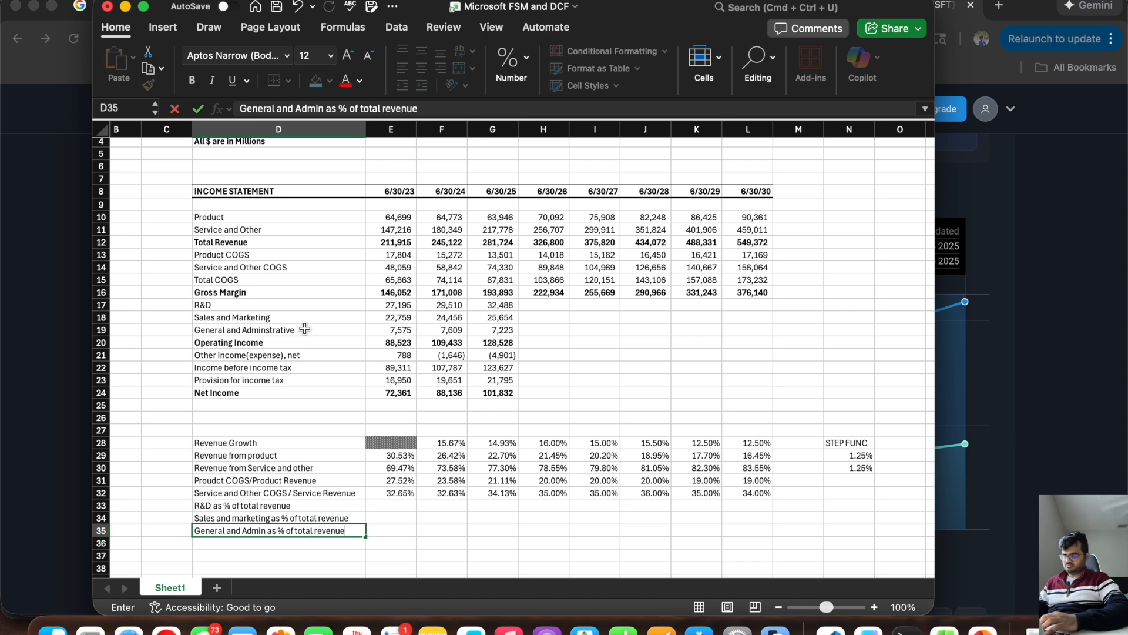
key(Return)
Step: Shade the projection block H10:L24 of the income statement with a light blue fill
drag(549, 217, 749, 389)
click(330, 82)
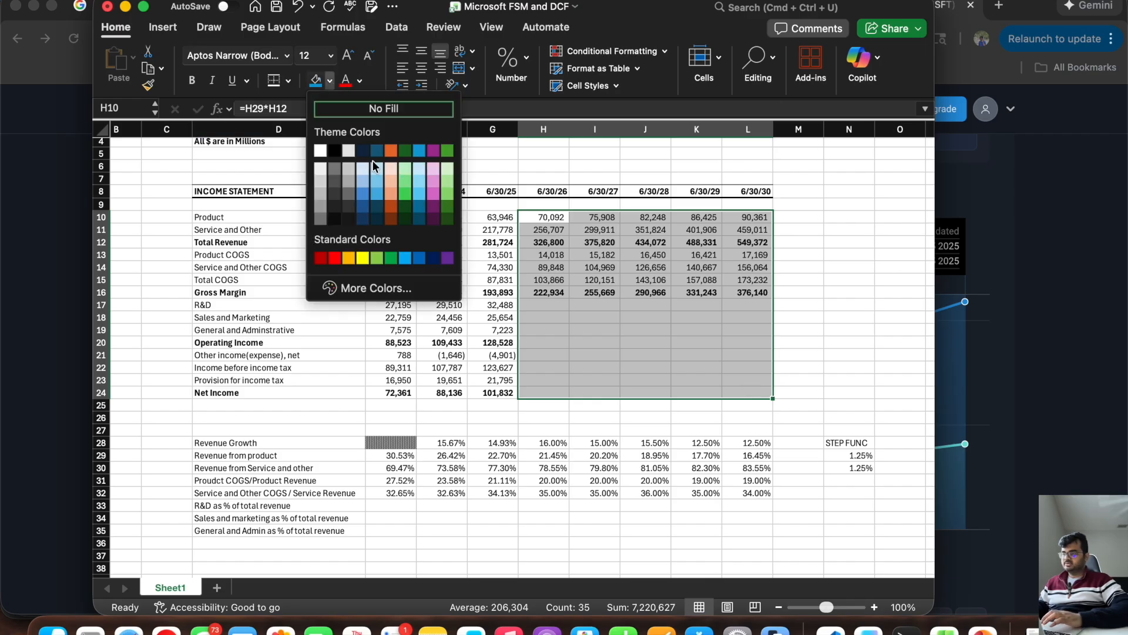
click(365, 167)
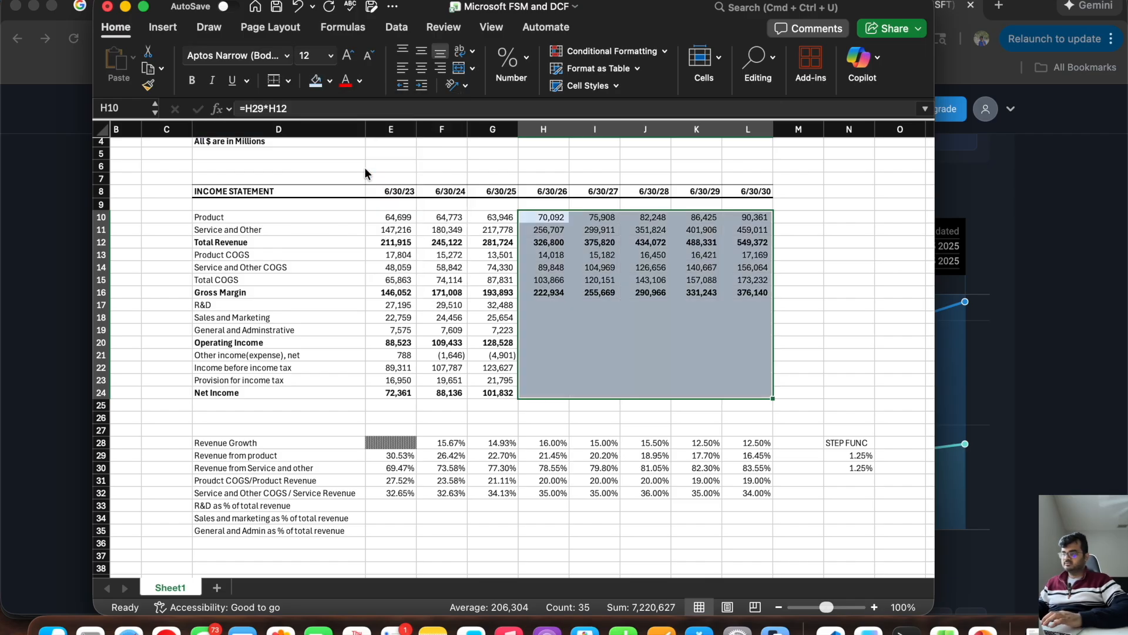
click(666, 366)
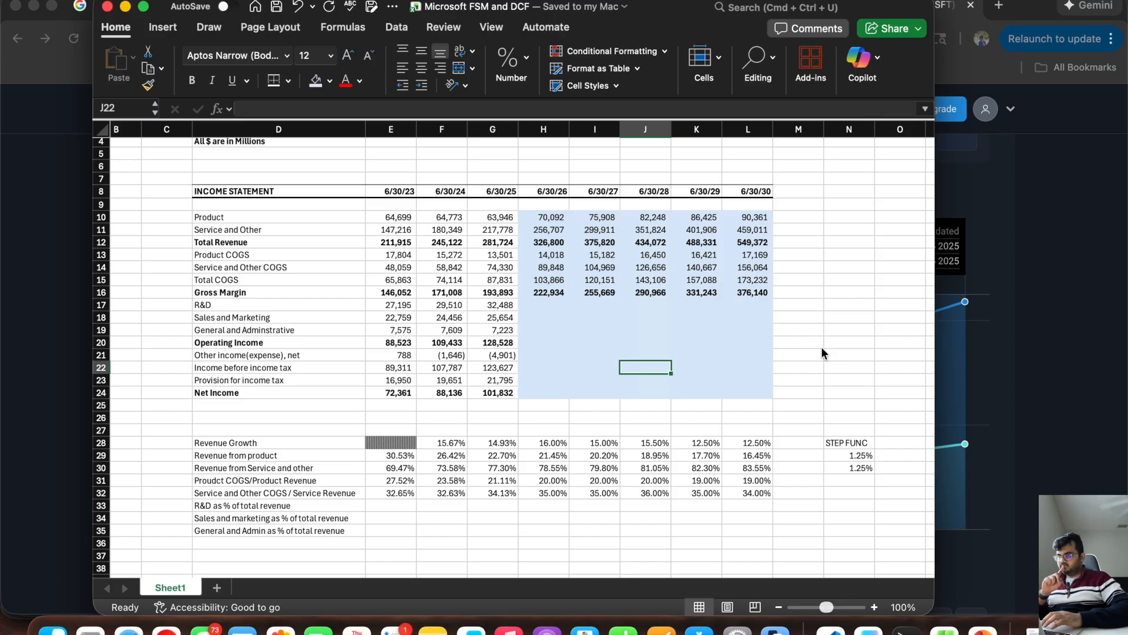
Step: Fill the income statement header row D8:L8 with dark blue
drag(741, 191, 297, 192)
click(331, 81)
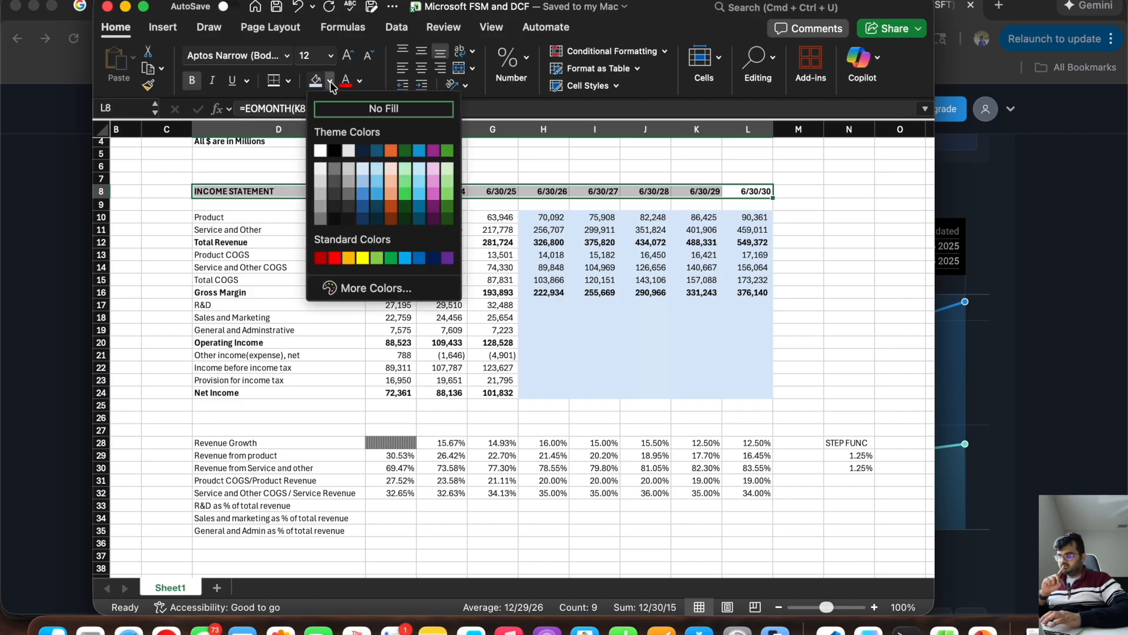
click(364, 207)
click(324, 234)
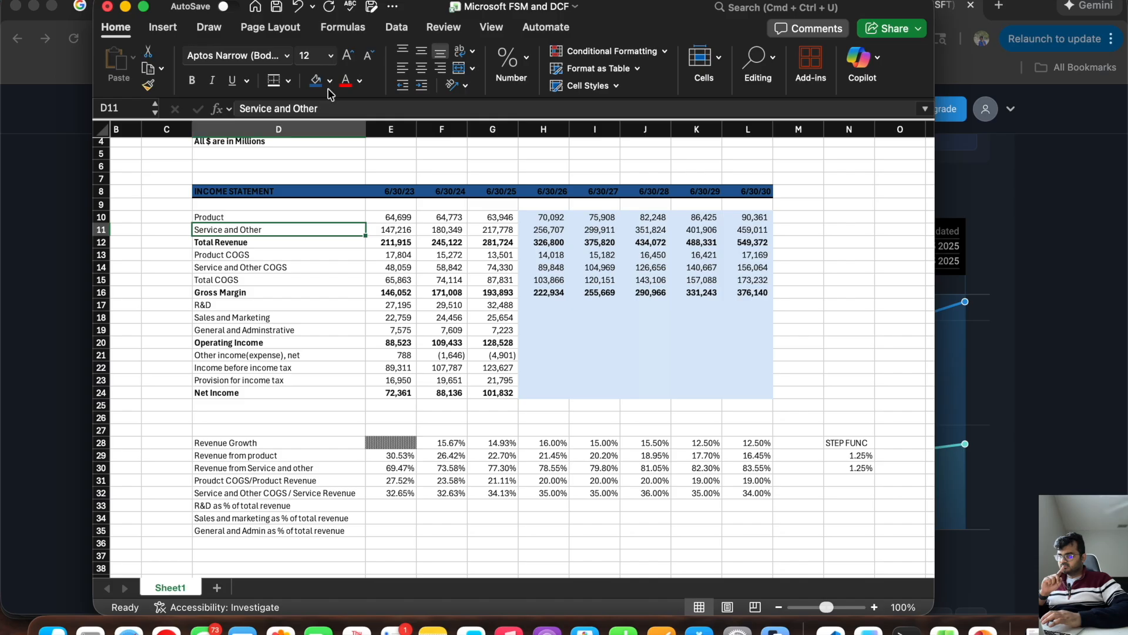
Step: Set the font color of the income statement header row D8:L8 to white
click(330, 81)
click(748, 182)
drag(749, 187, 308, 191)
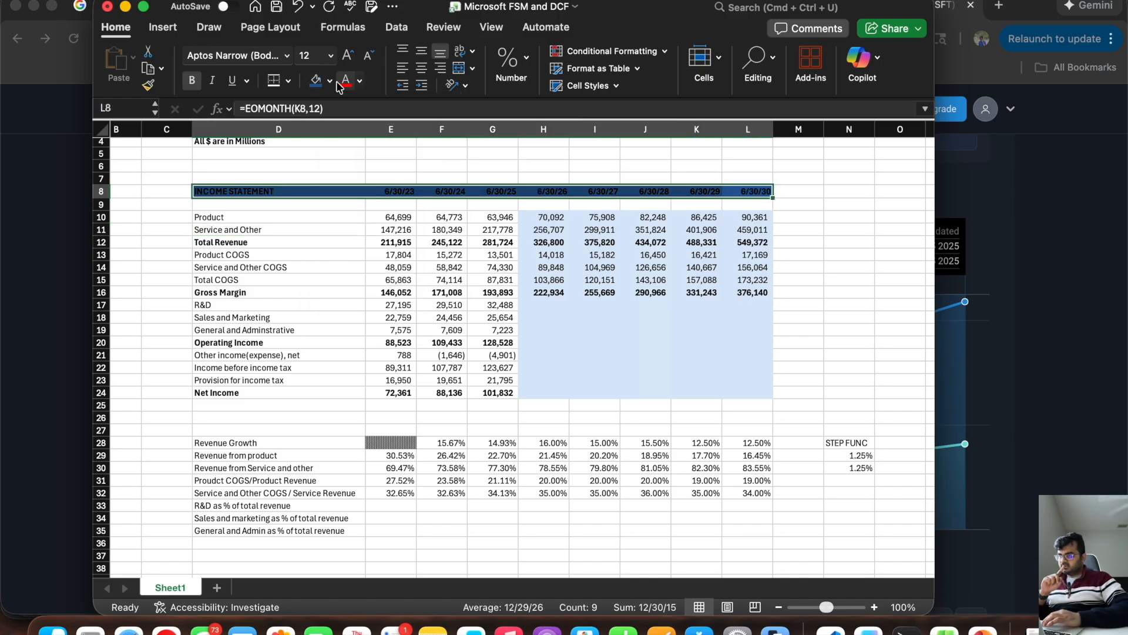
click(359, 81)
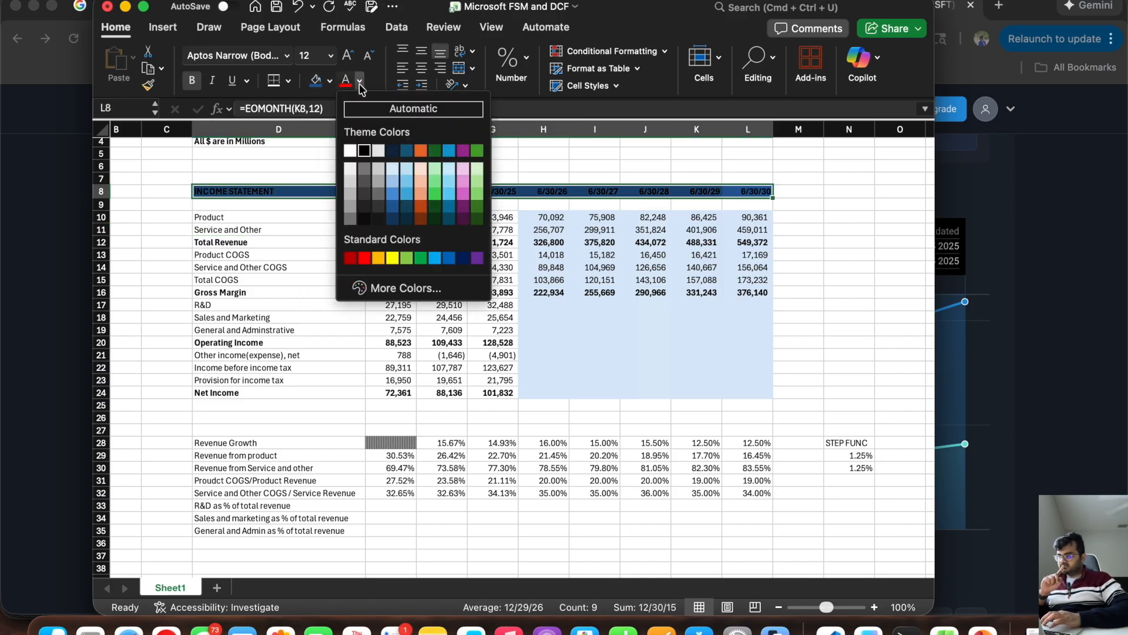
click(350, 150)
click(268, 189)
click(286, 161)
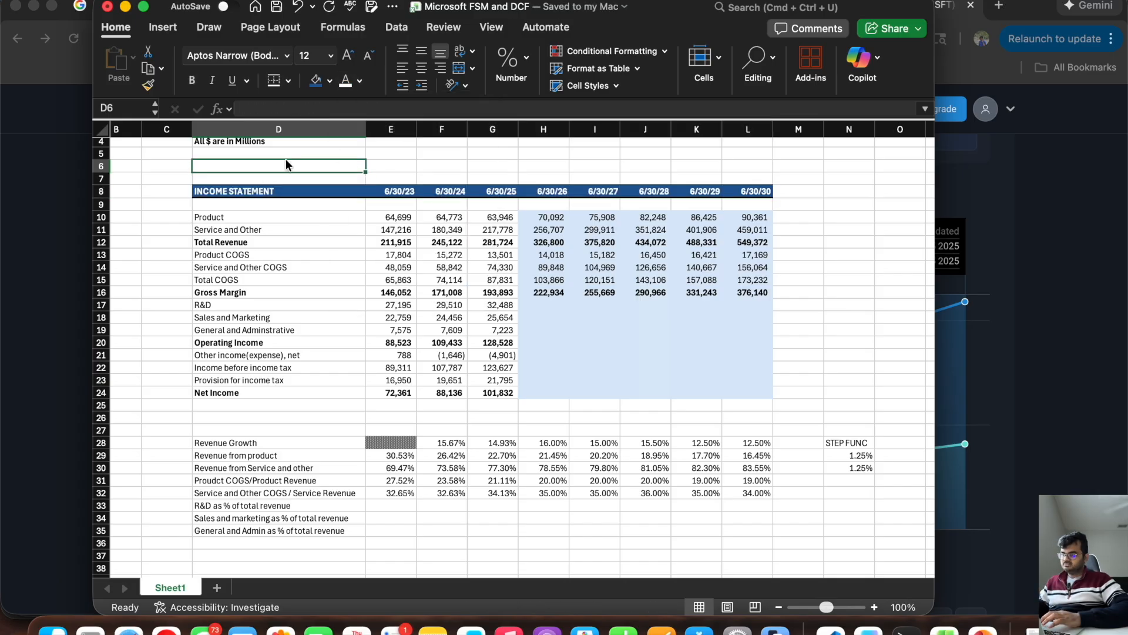
Step: Give the "All $ are in Millions" note in D4 the same dark blue fill and white font as the header row
scroll(258, 176, up, 3)
click(256, 179)
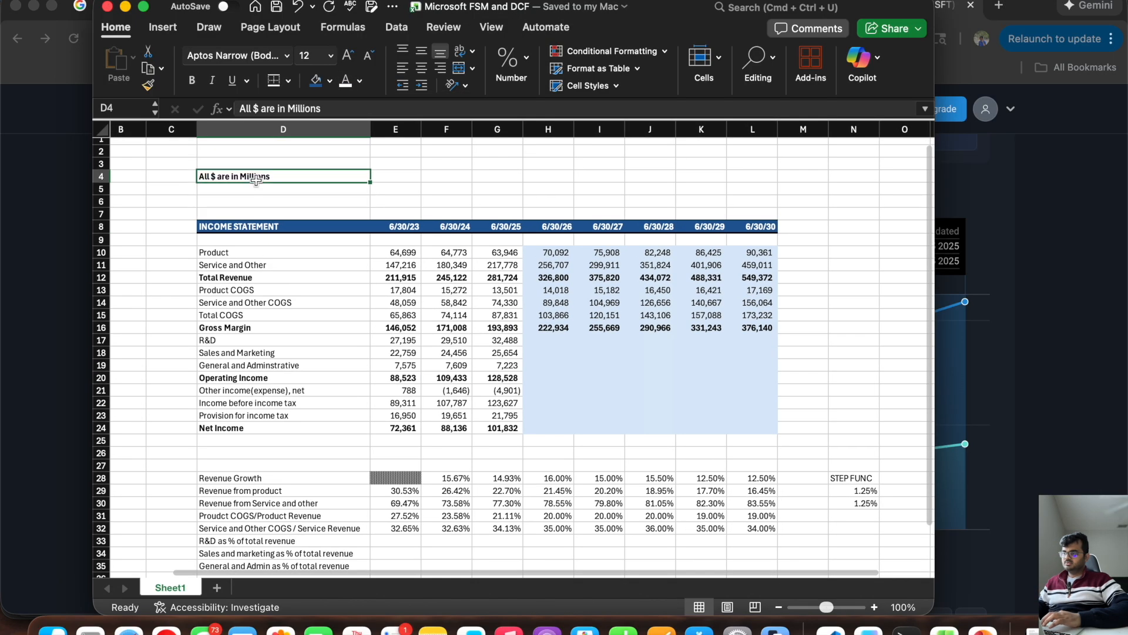
click(316, 81)
click(346, 81)
click(323, 200)
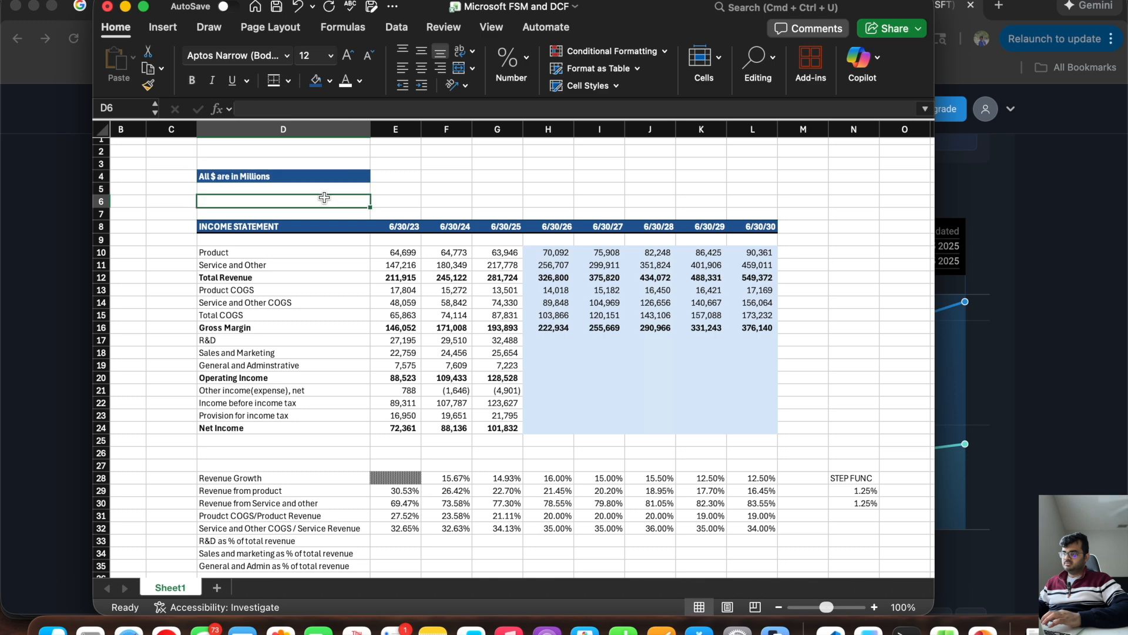
Step: Fill the empty cell D6 with the same light blue as the projection block
scroll(275, 360, down, 3)
scroll(276, 360, up, 3)
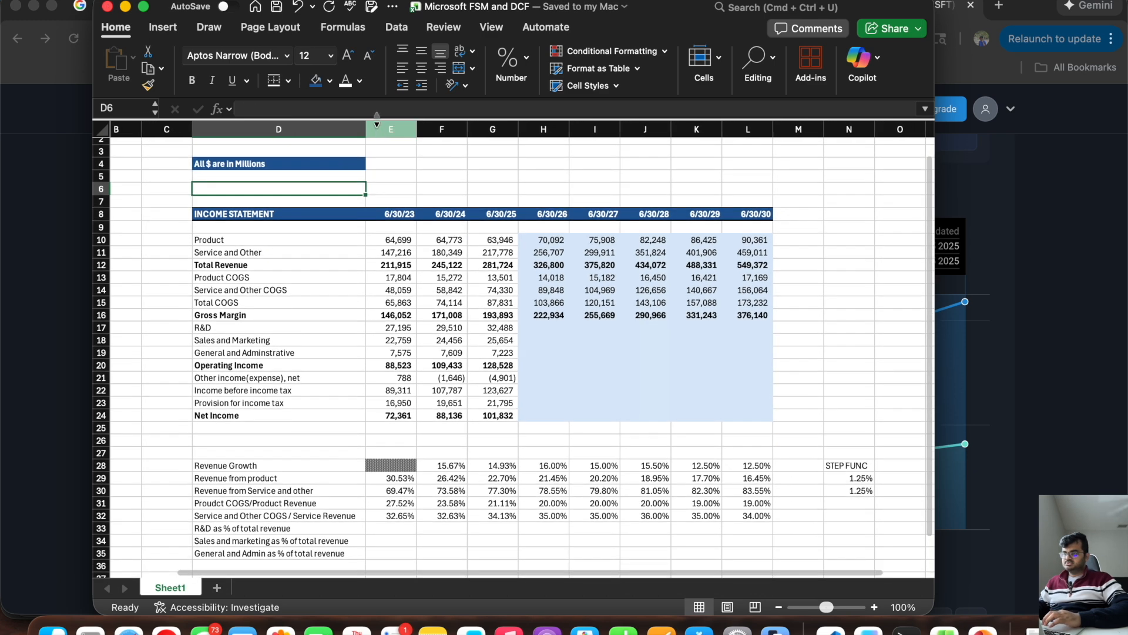
click(329, 81)
click(362, 167)
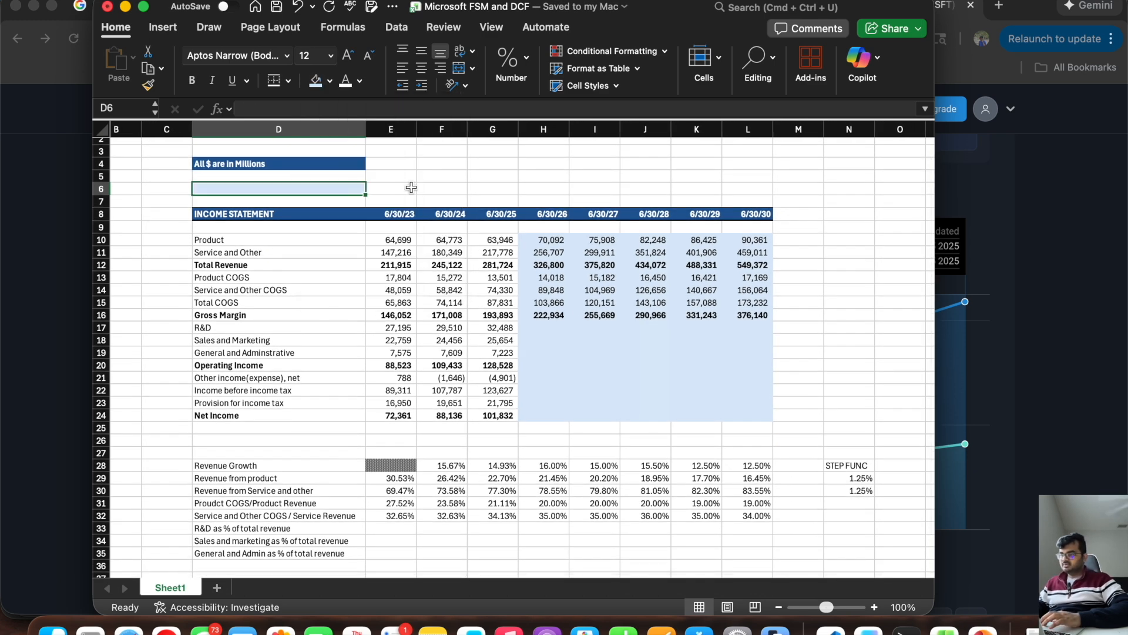
click(595, 364)
Step: Calculate R&D as a percentage of total revenue in E33 with =E17/E12 and extend the formula through G33
scroll(410, 456, down, 3)
click(398, 494)
text(=)
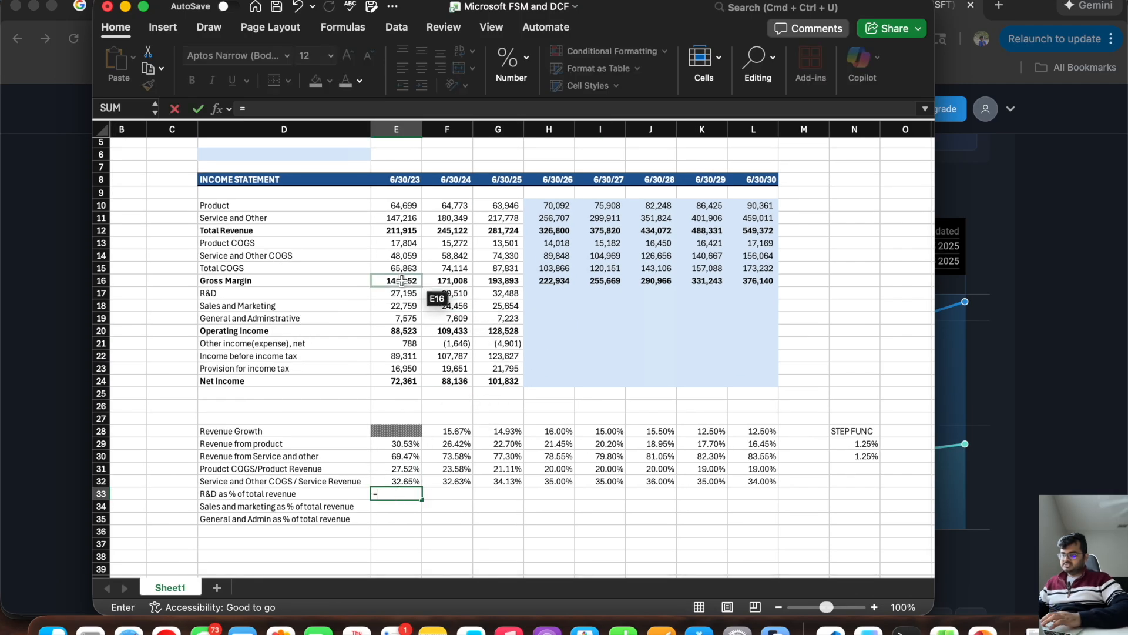
click(401, 293)
text(/)
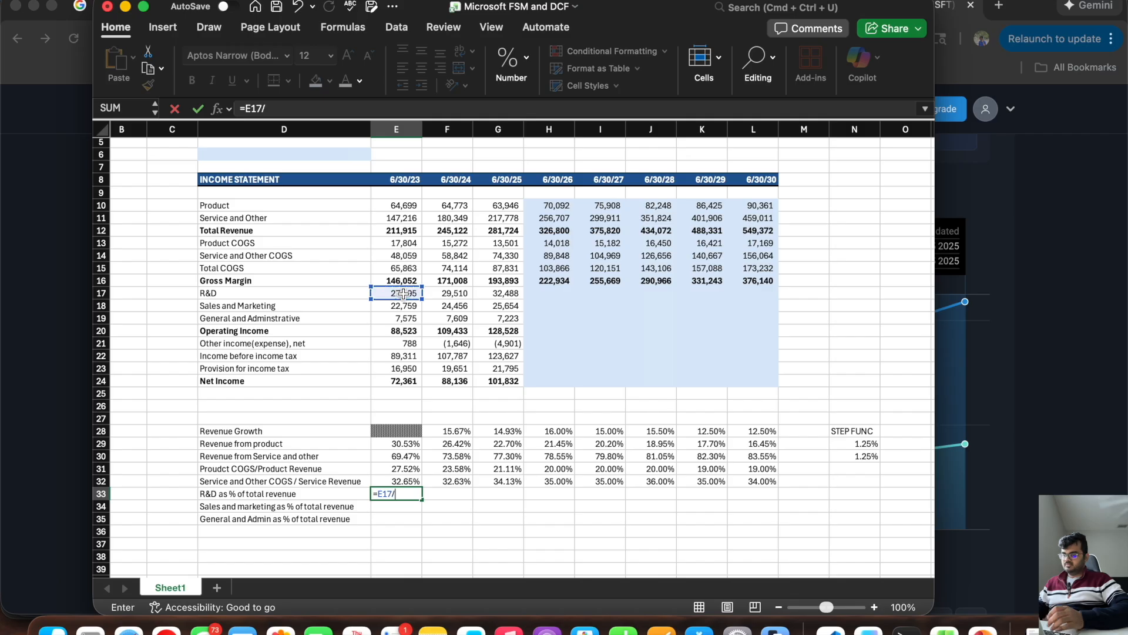
click(401, 231)
key(Return)
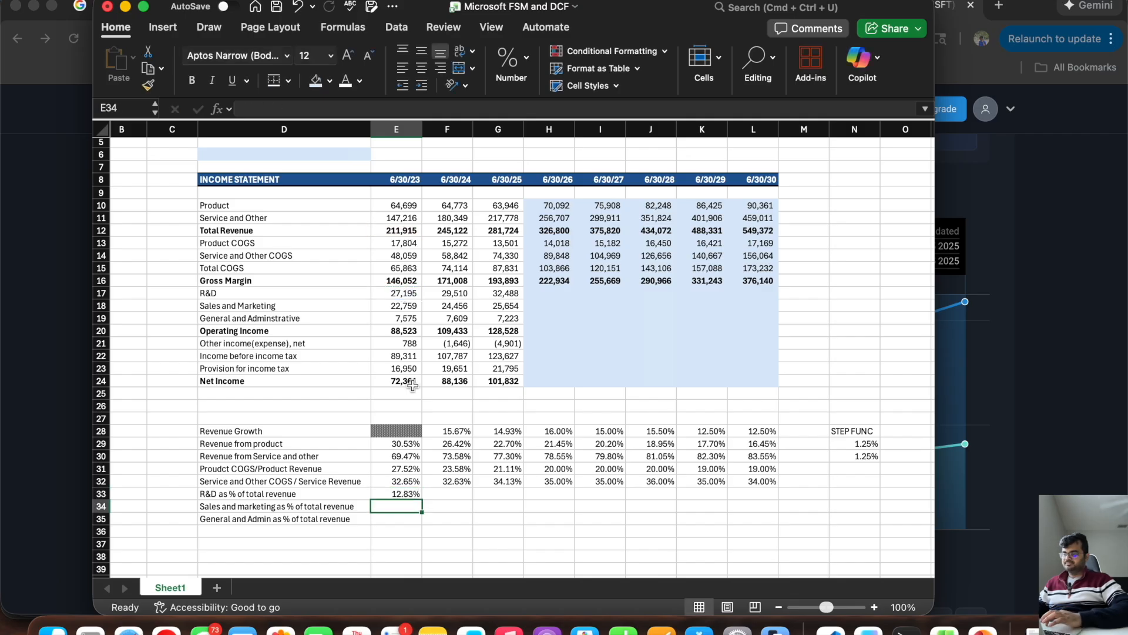
click(389, 493)
drag(422, 498, 508, 501)
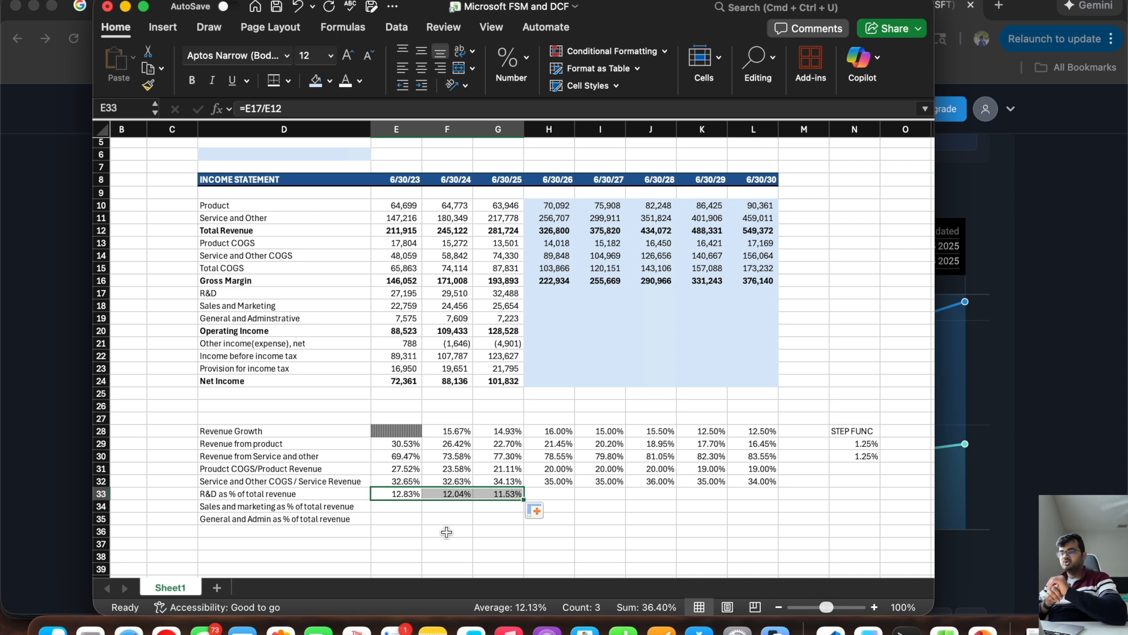
Step: Enter the projected R&D percentages in row 33: 12.5% for 6/30/26 through 6/30/28 and 12% for 6/30/29 and 6/30/30
click(538, 494)
text(12.)
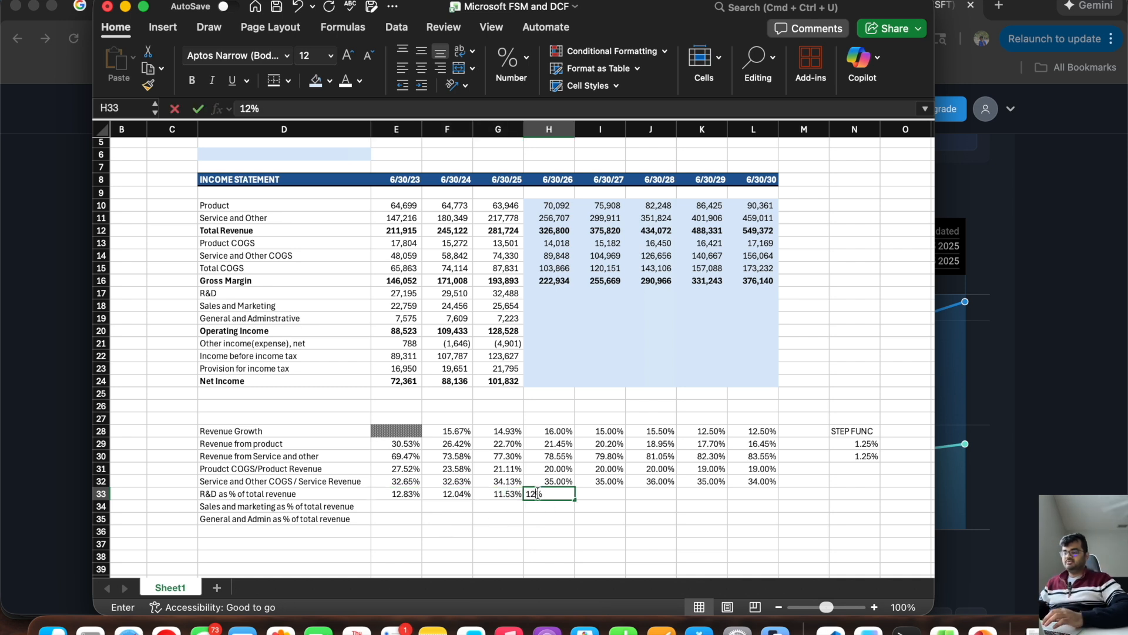
text(5)
key(Tab)
text(12.5)
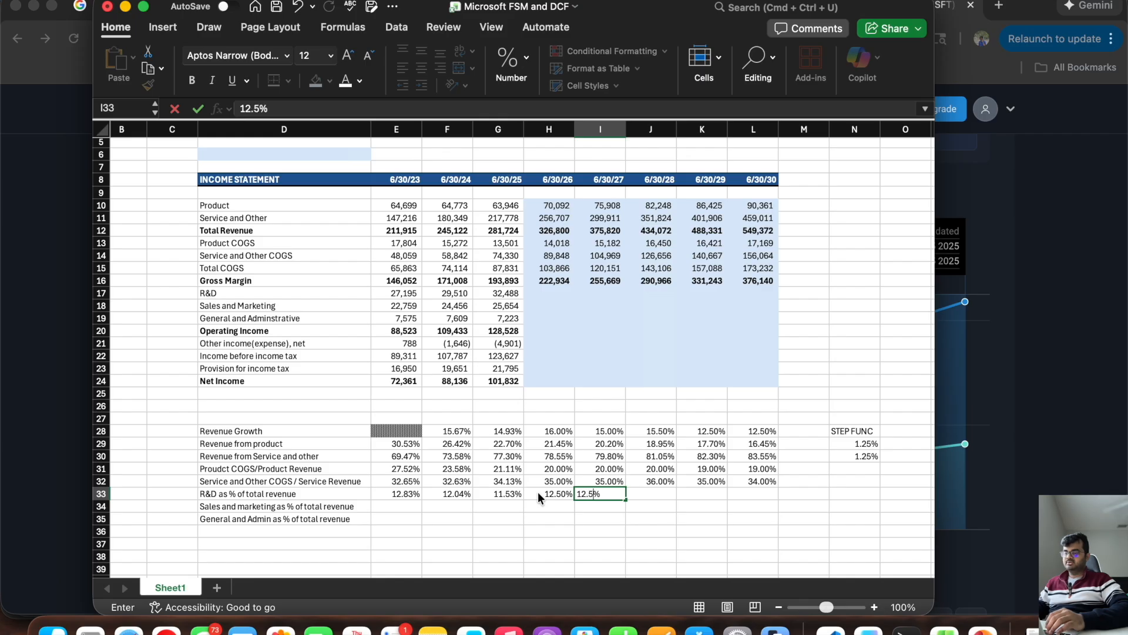
key(Tab)
text(12.5)
key(Tab)
text(12)
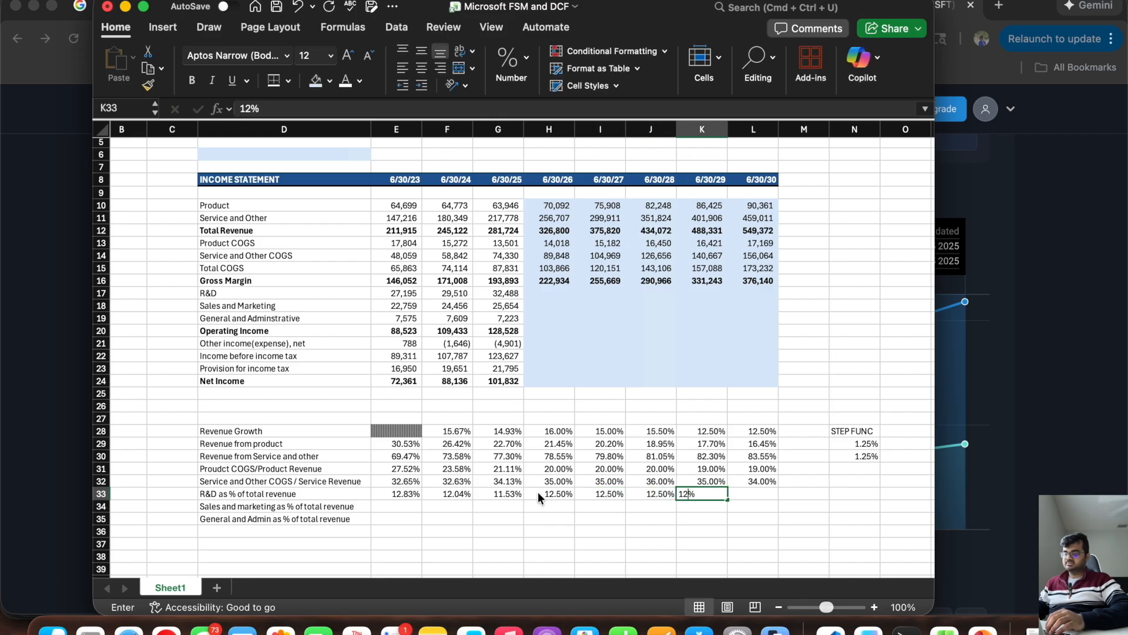
key(Tab)
text(12)
key(Return)
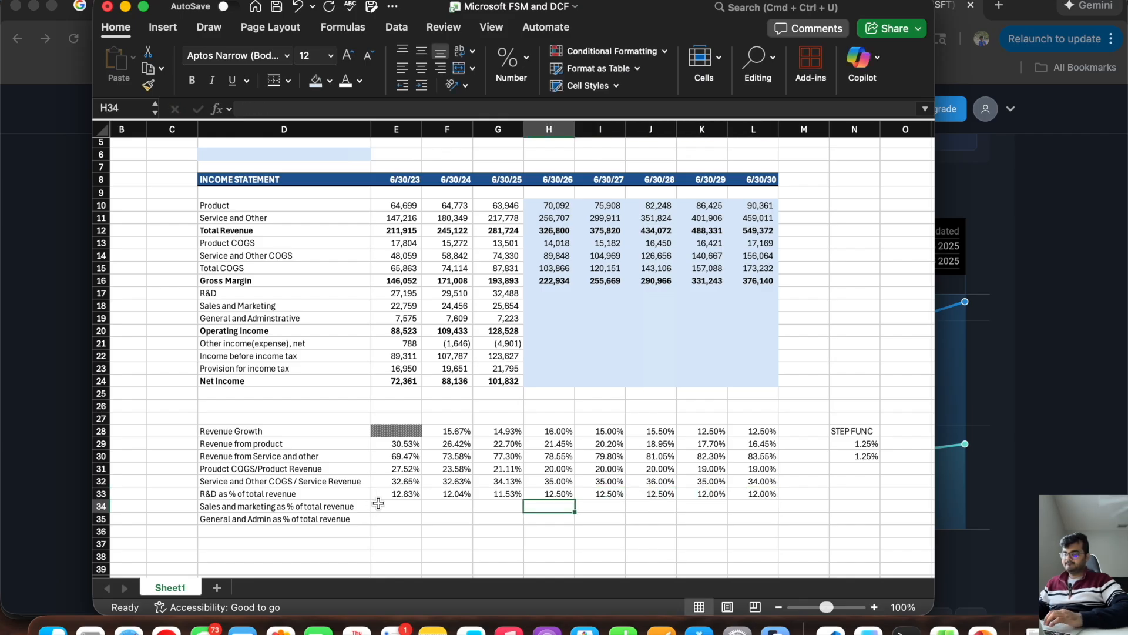
Step: Calculate sales and marketing as a percentage of total revenue in E34 with =E18/E12 and extend the formula through G34
click(393, 506)
text(=)
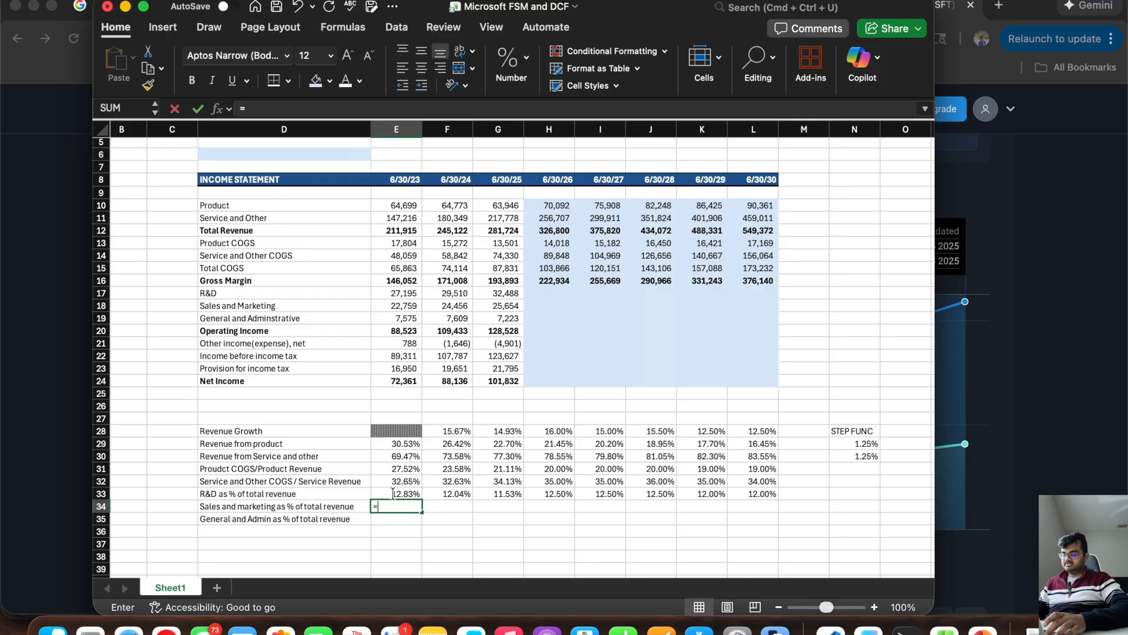
click(388, 305)
text(/)
click(390, 230)
key(Return)
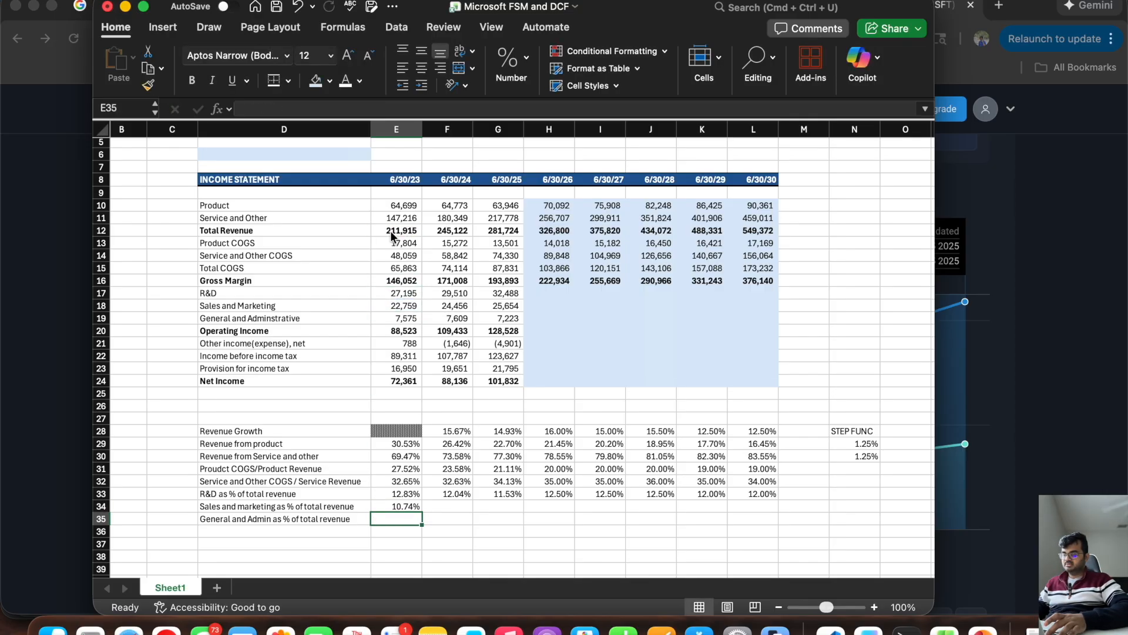
click(400, 507)
drag(422, 511, 517, 508)
click(409, 524)
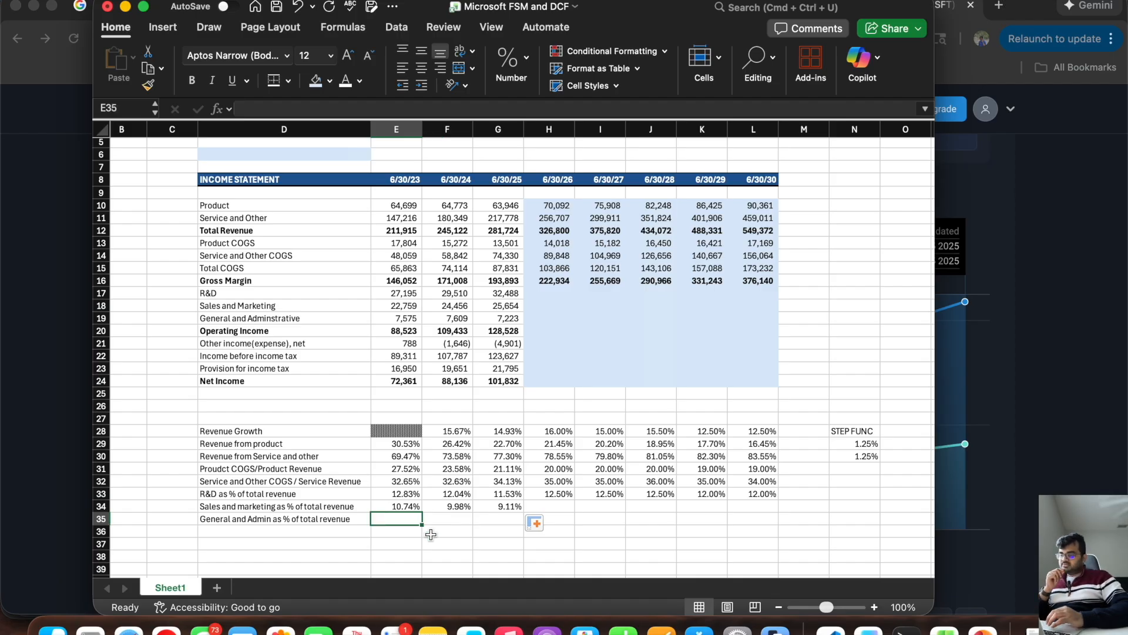
drag(498, 508, 403, 508)
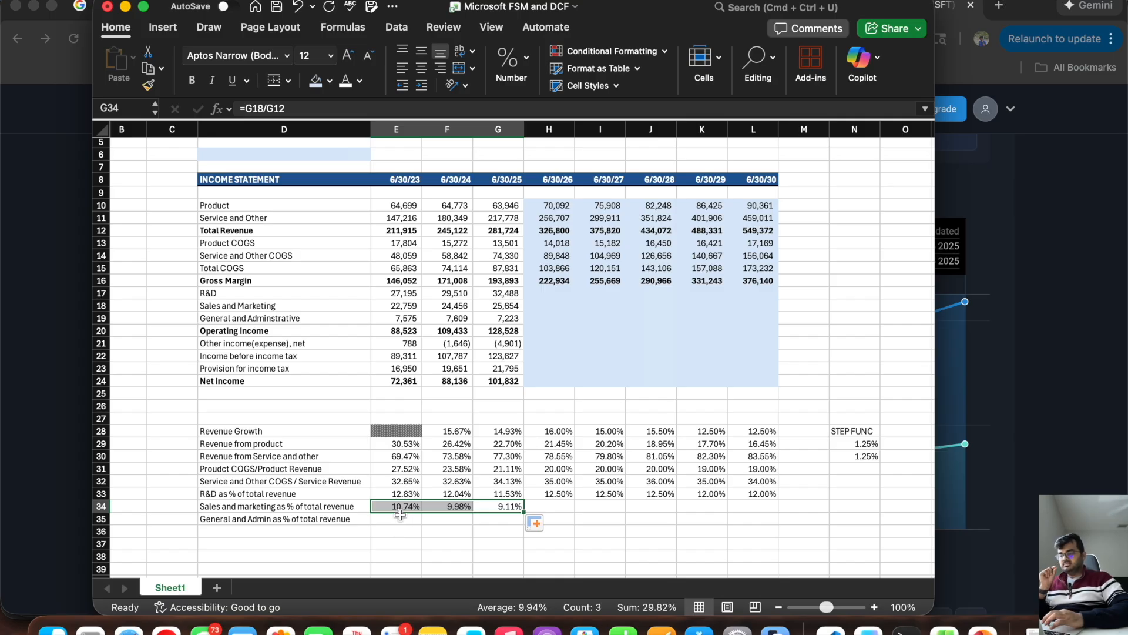
Step: Calculate 6/30/23 general and admin as a percentage of total revenue in E35 with =E19/E12
click(398, 519)
text(=)
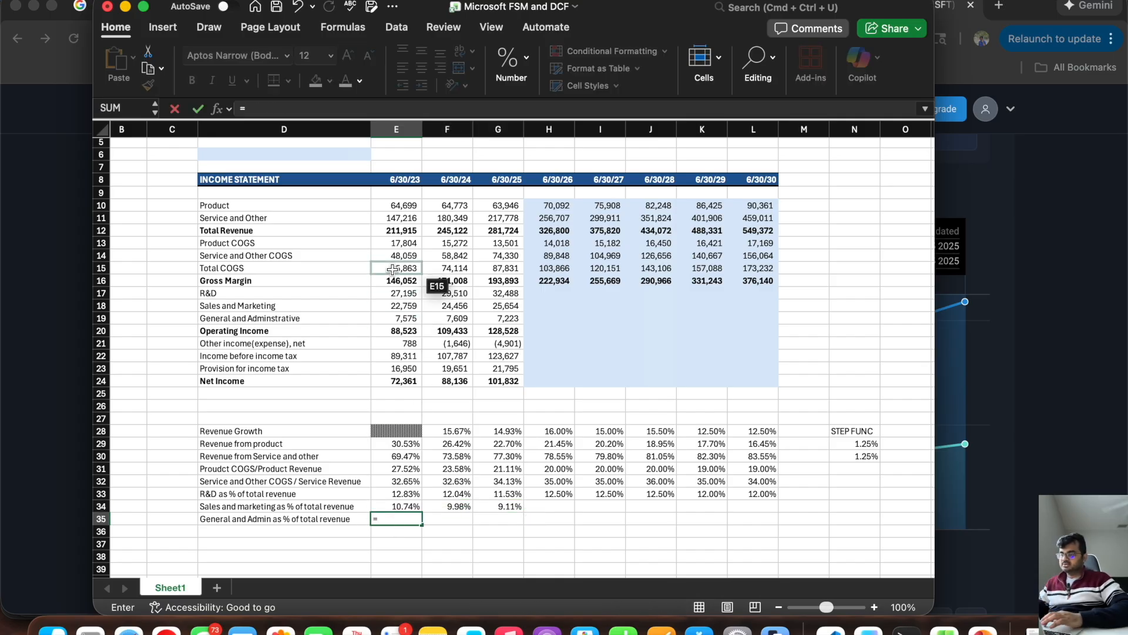
click(391, 317)
text(/)
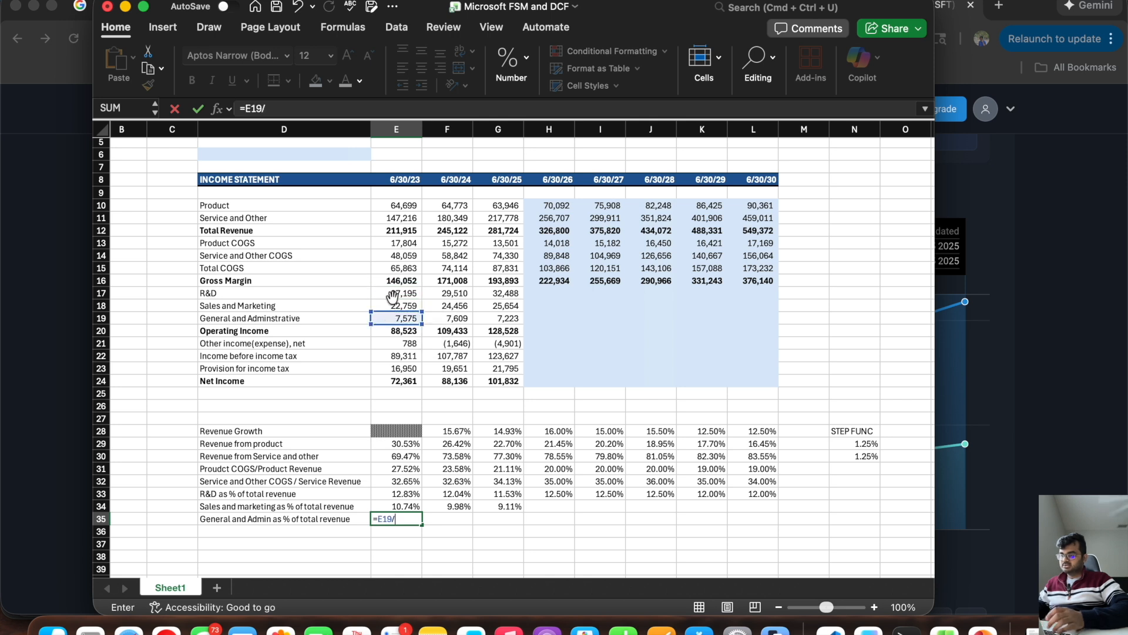
click(393, 231)
key(Return)
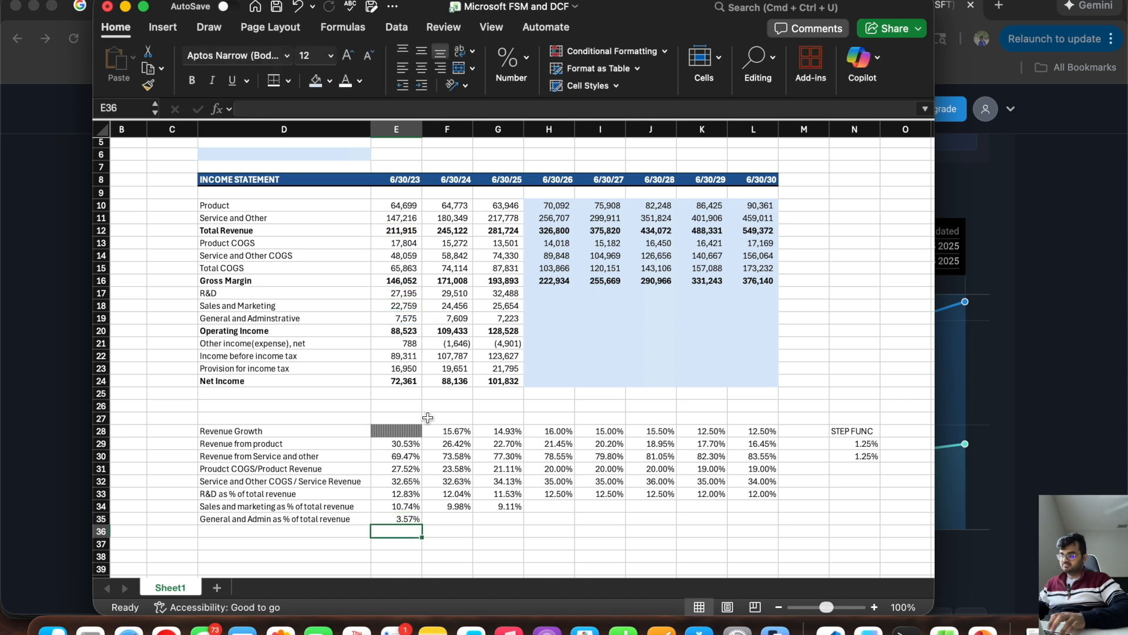
Step: Extend the general and admin percentage formula from E35 through G35
click(386, 520)
drag(423, 527, 512, 526)
click(451, 547)
drag(395, 509, 507, 518)
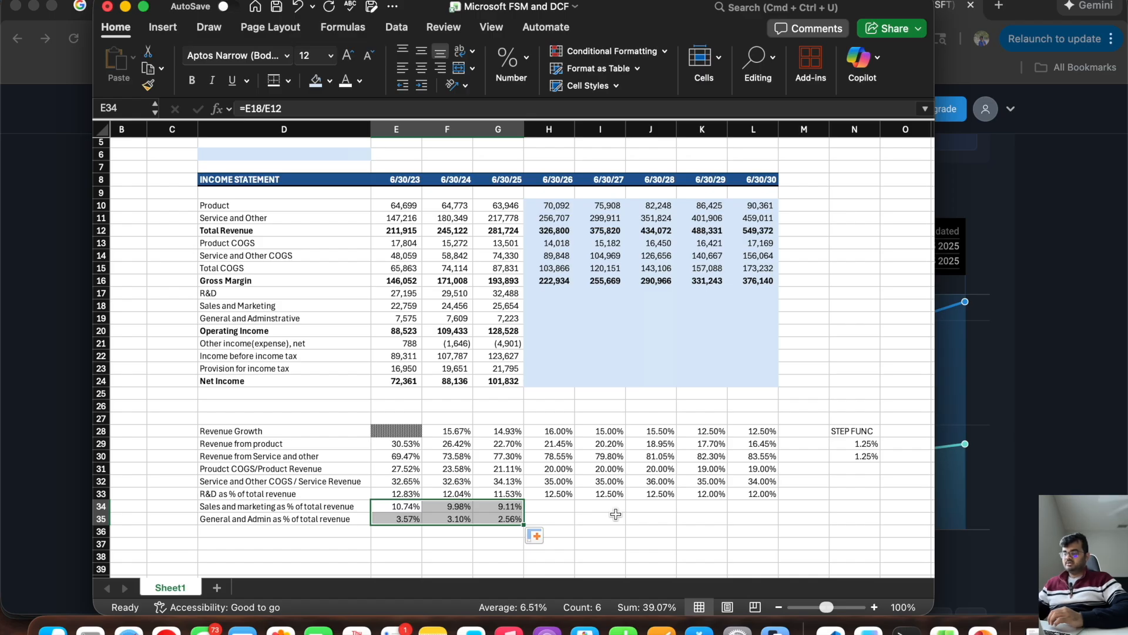
Step: Enter the step values 0.50% for sales and marketing in N34 and 0.25% for general and admin in N35
click(535, 507)
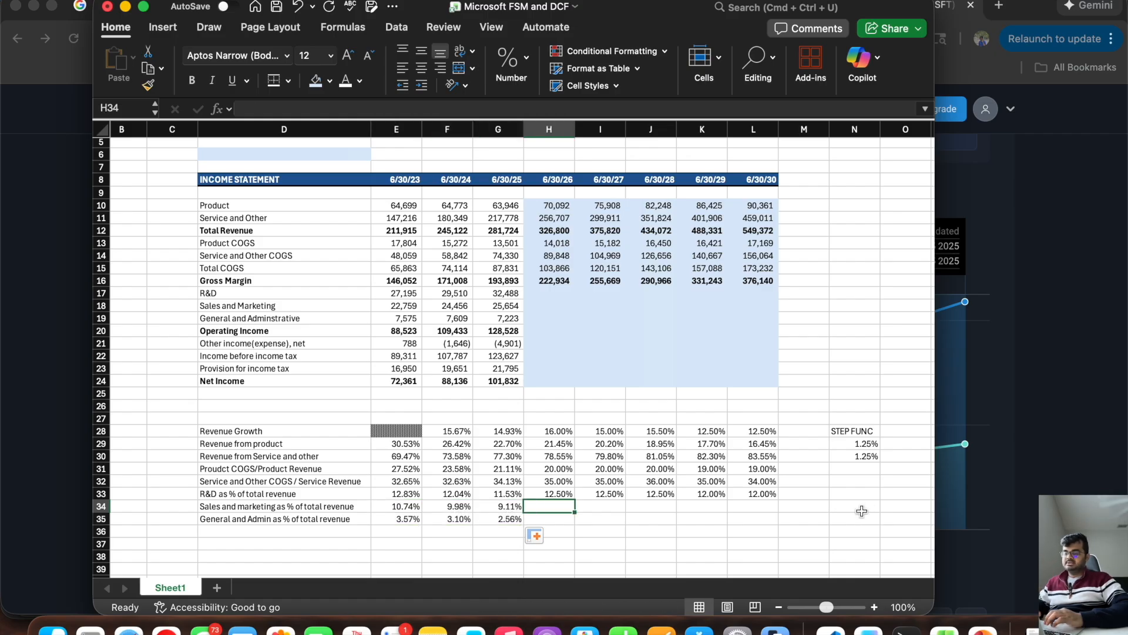
click(863, 508)
text(0)
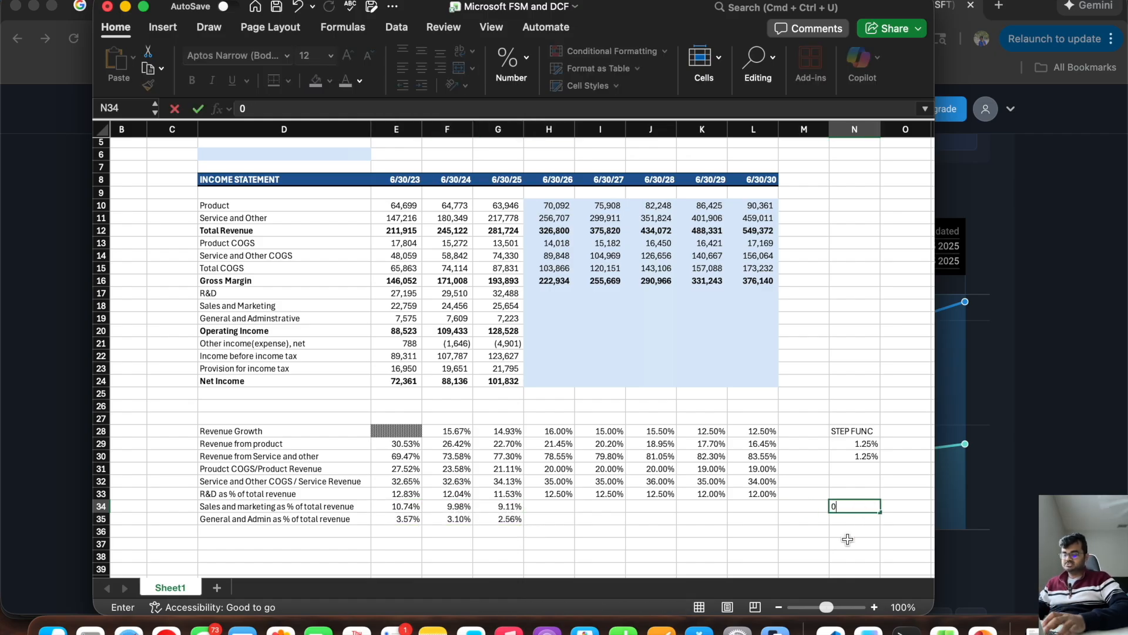
text(.50%)
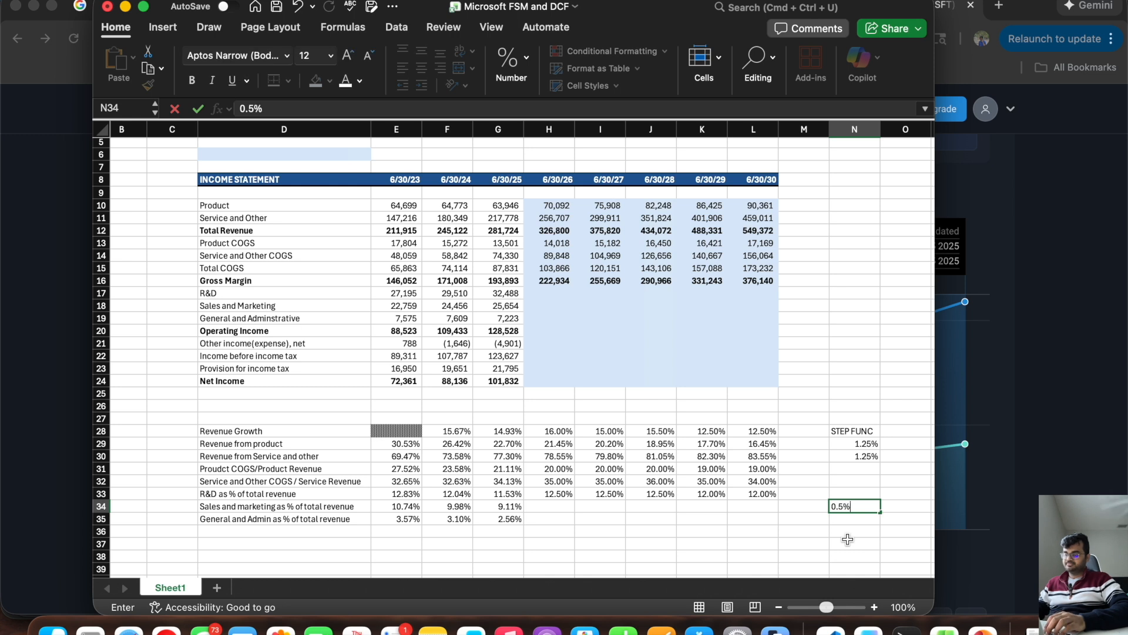
key(Return)
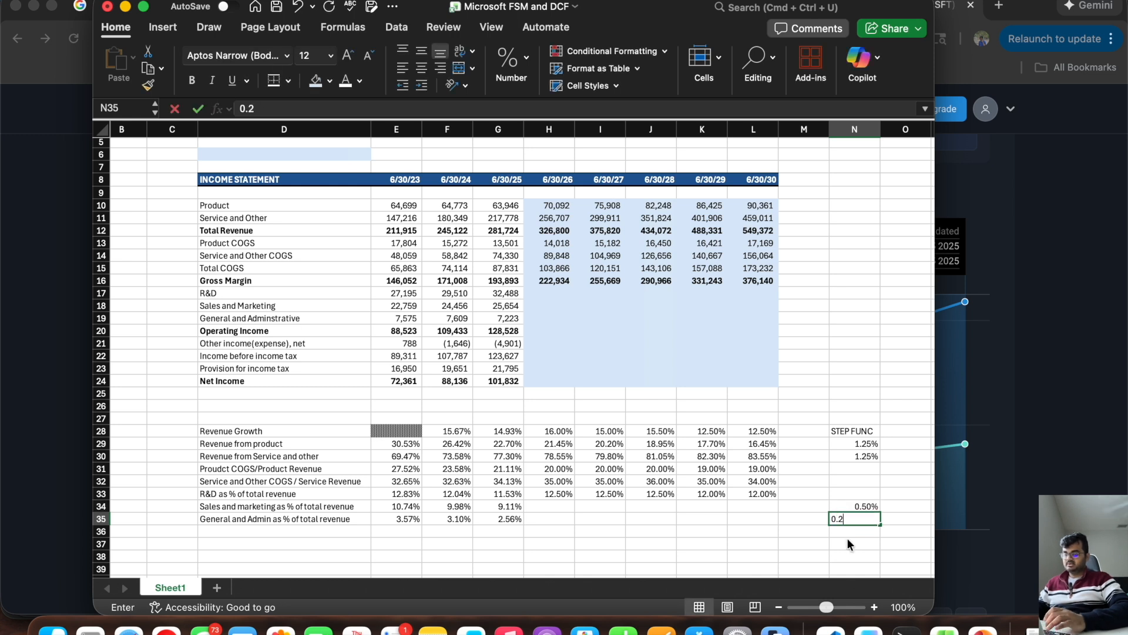
text(5)
key(Left)
key(Left)
key(Left)
key(Left)
key(Left)
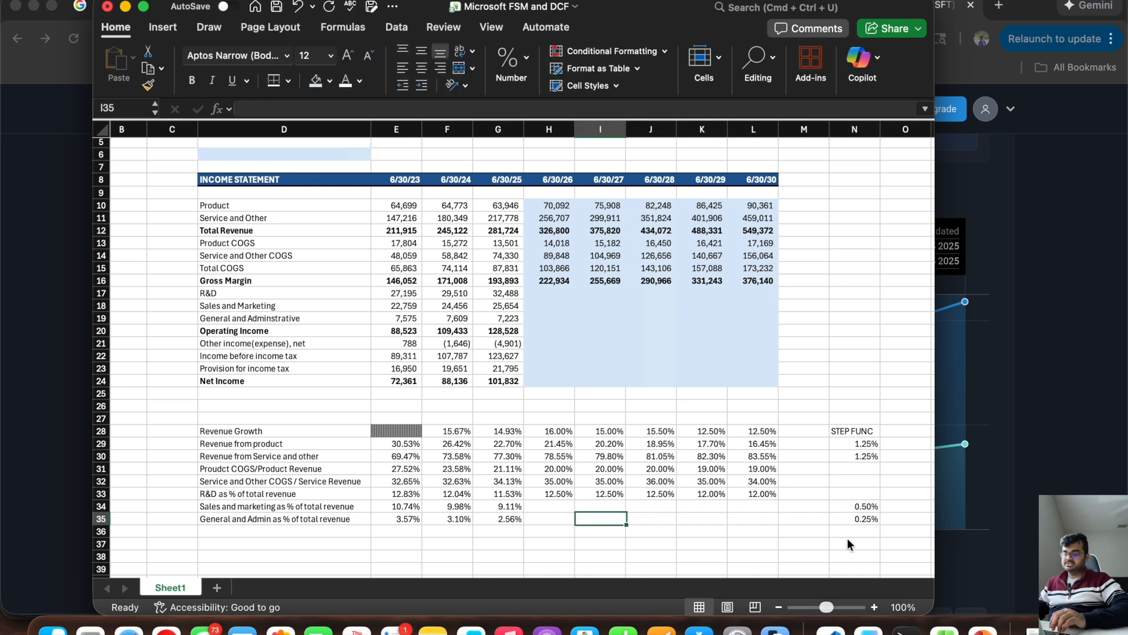
Step: Project the 6/30/26 sales and marketing percentage in H34 with =G34-$N$34
key(Left)
key(Up)
text(=)
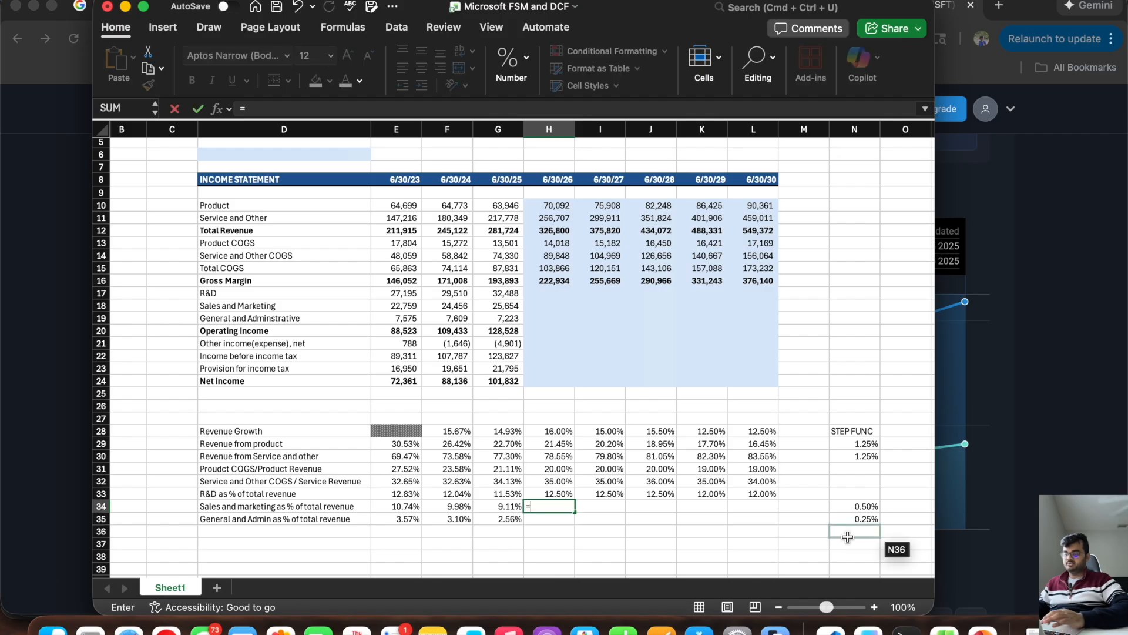
click(505, 506)
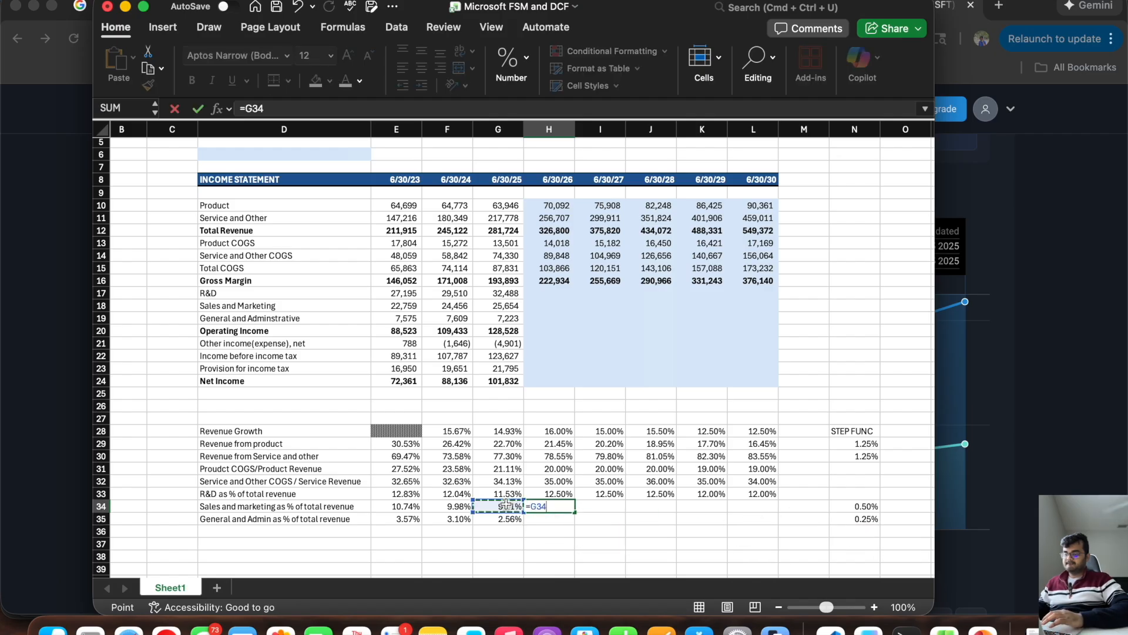
text(-)
click(869, 506)
click(267, 109)
key(Return)
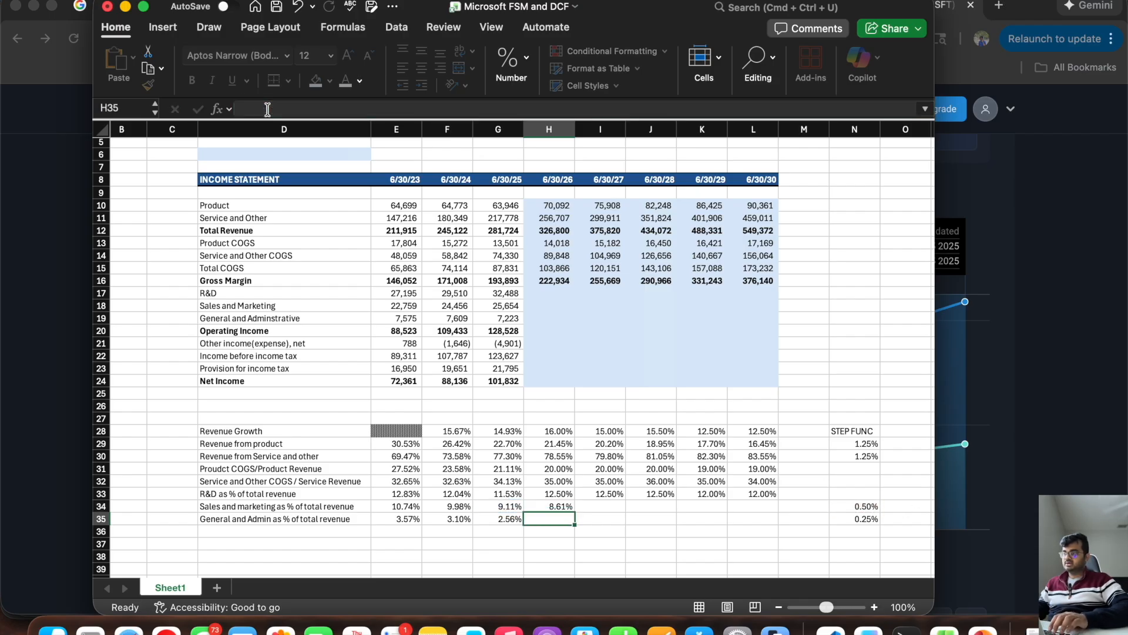
Step: Project the 6/30/26 general and admin percentage in H35 with =G35-$N$35
text(=)
click(498, 519)
text(-)
click(867, 519)
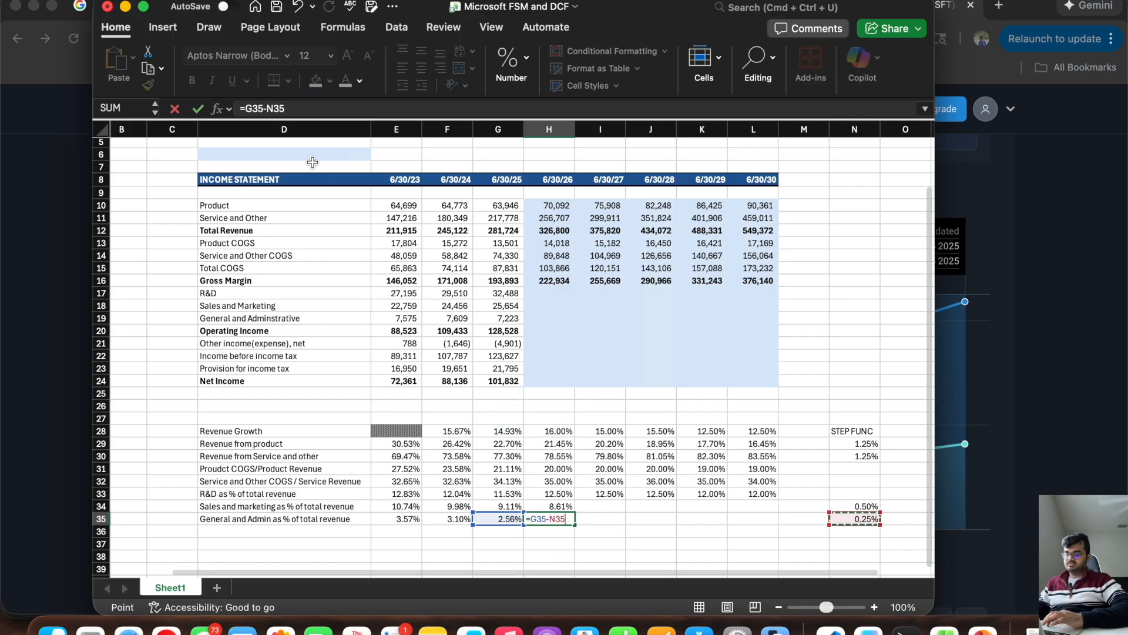
click(269, 108)
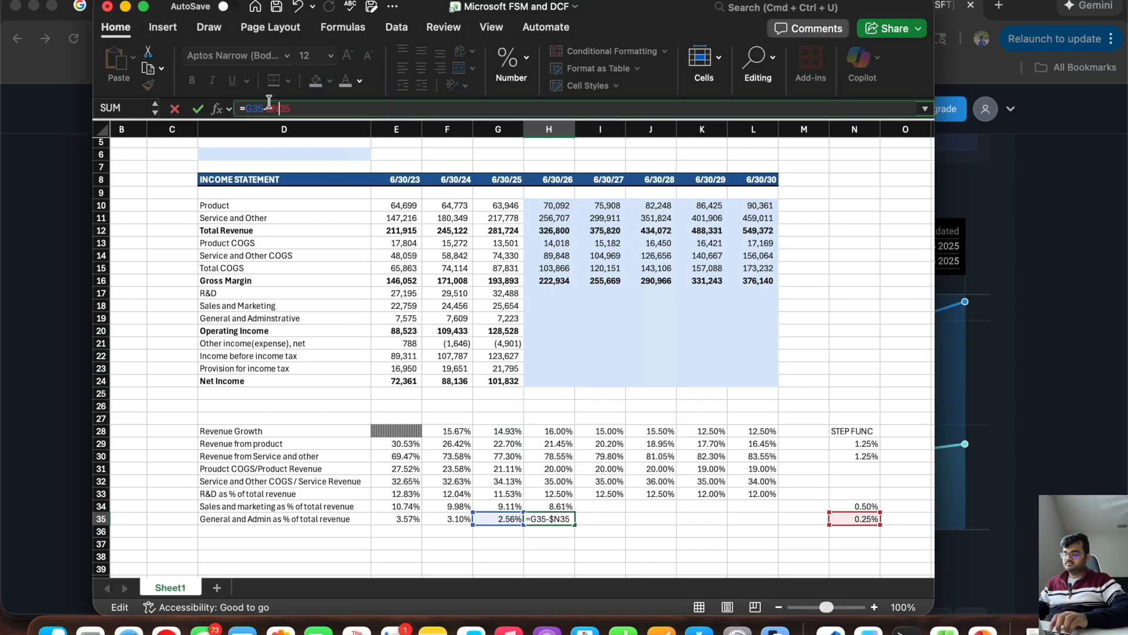
key(Return)
Step: Extend the projected percentage formulas in H34 and H35 through column L
click(548, 506)
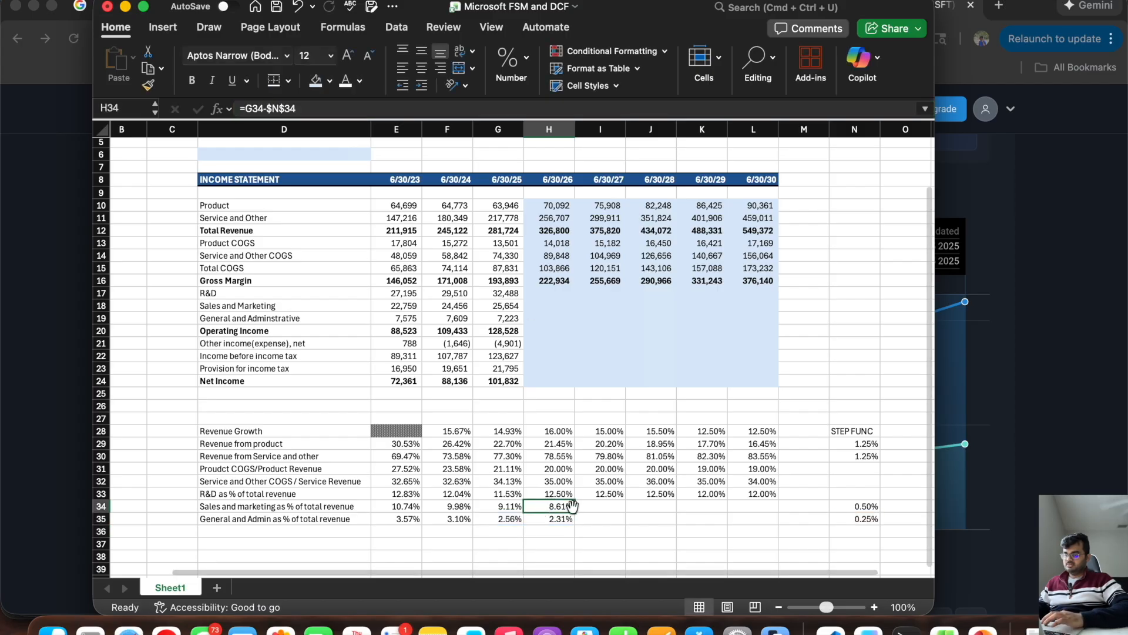
drag(574, 512, 770, 516)
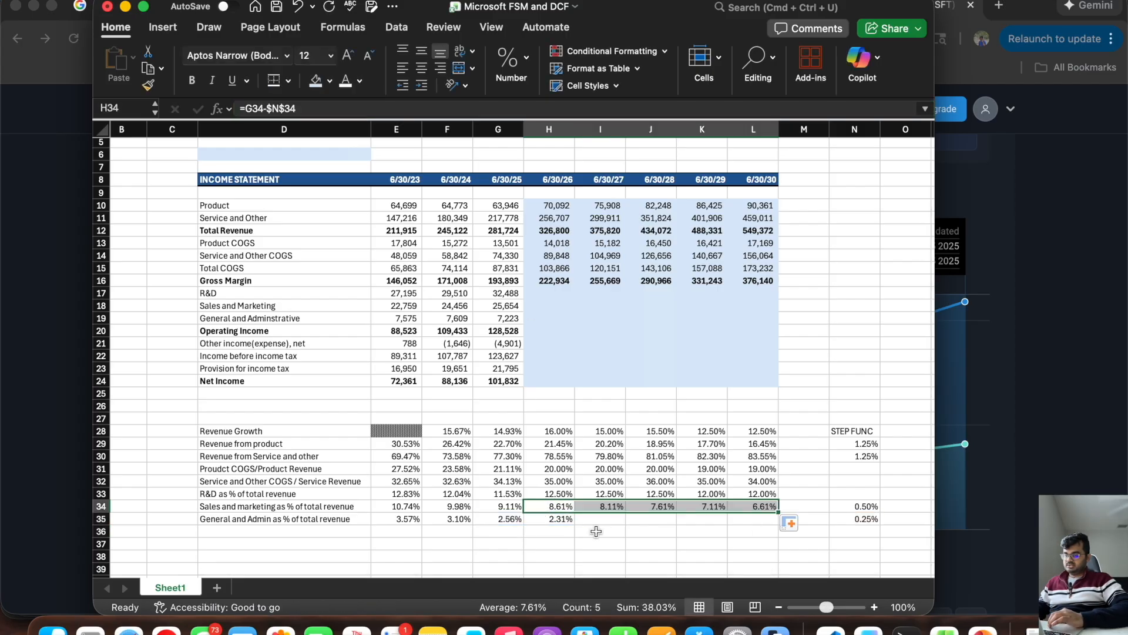
click(550, 520)
drag(577, 524, 774, 527)
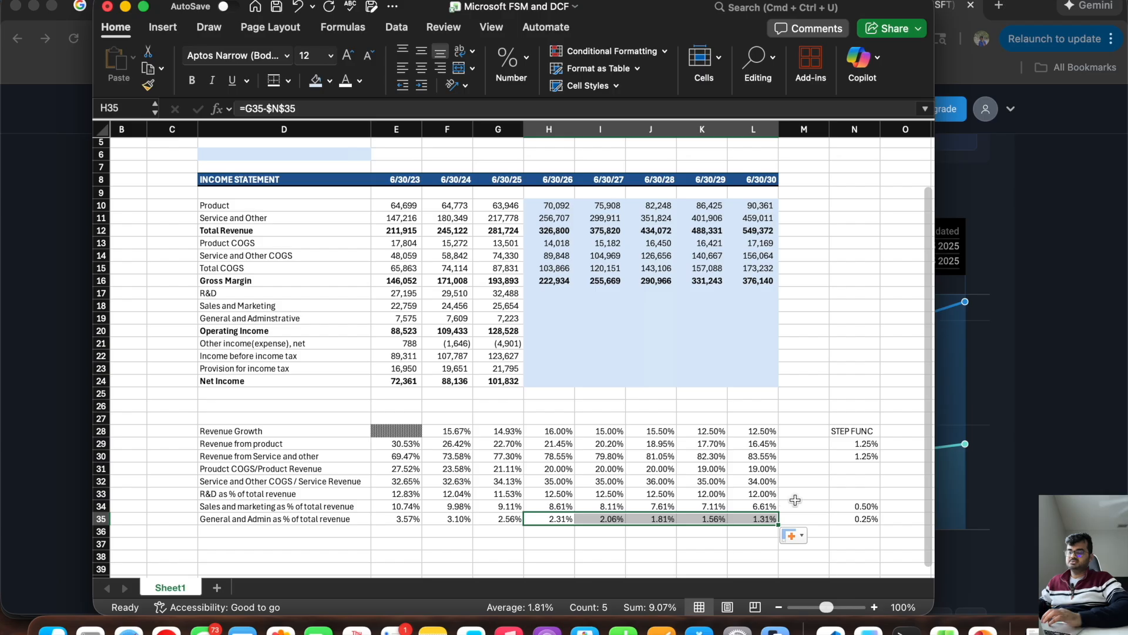
Step: Set the step values to 0.4% for sales and marketing in N34 and 0.2% for general and admin in N35, and save the workbook
click(848, 506)
key(BackSpace)
text(0.)
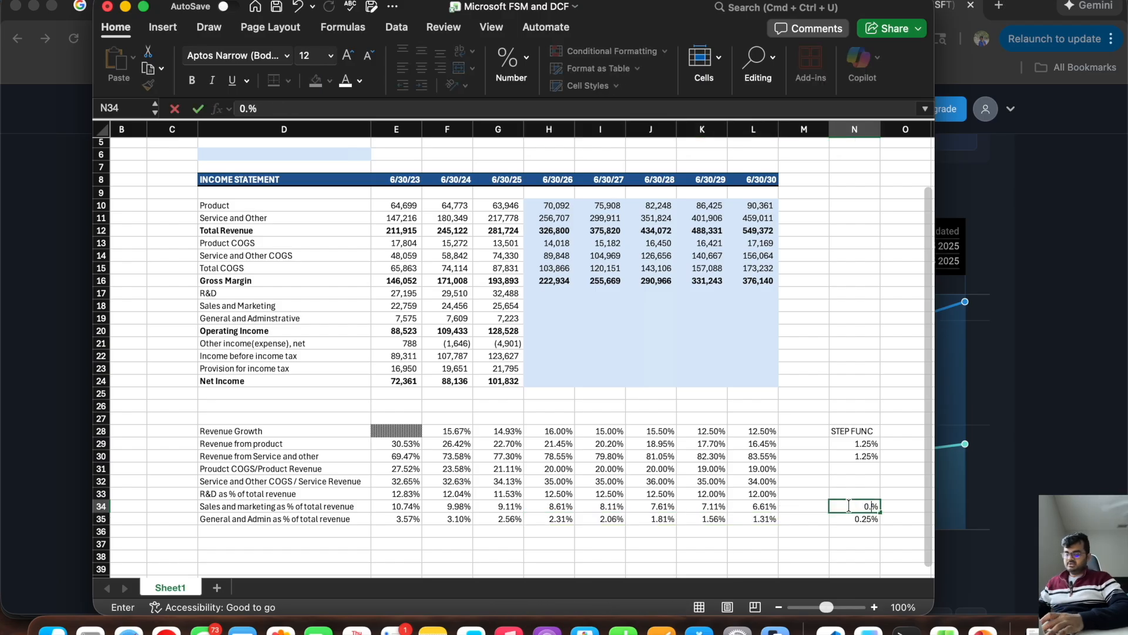
text(4)
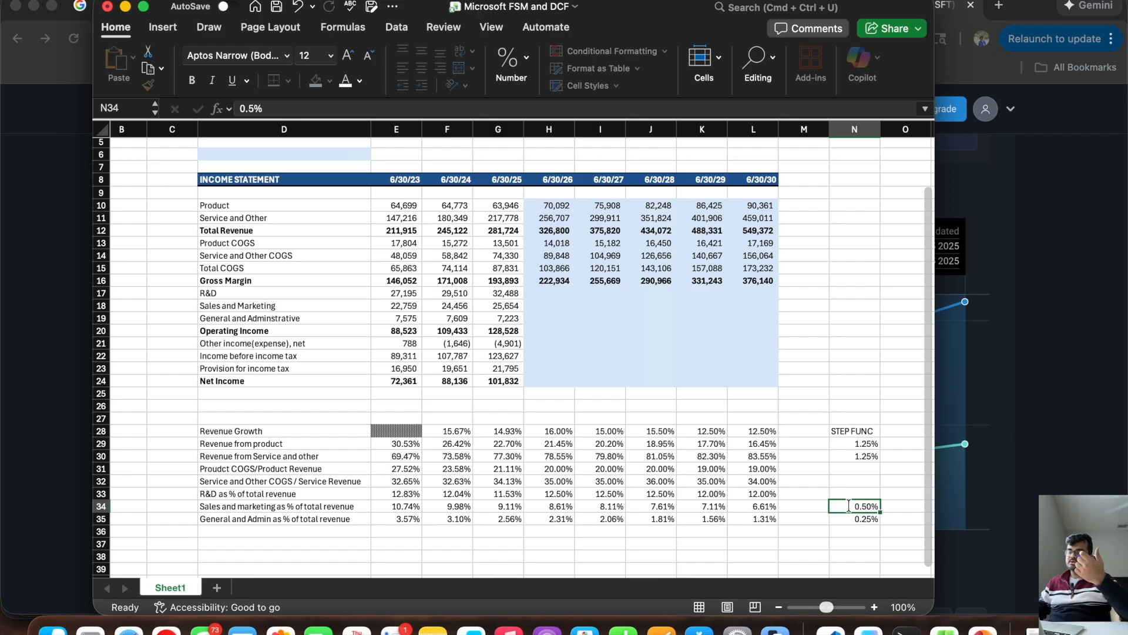
key(BackSpace)
text(4)
key(Return)
text(0.2)
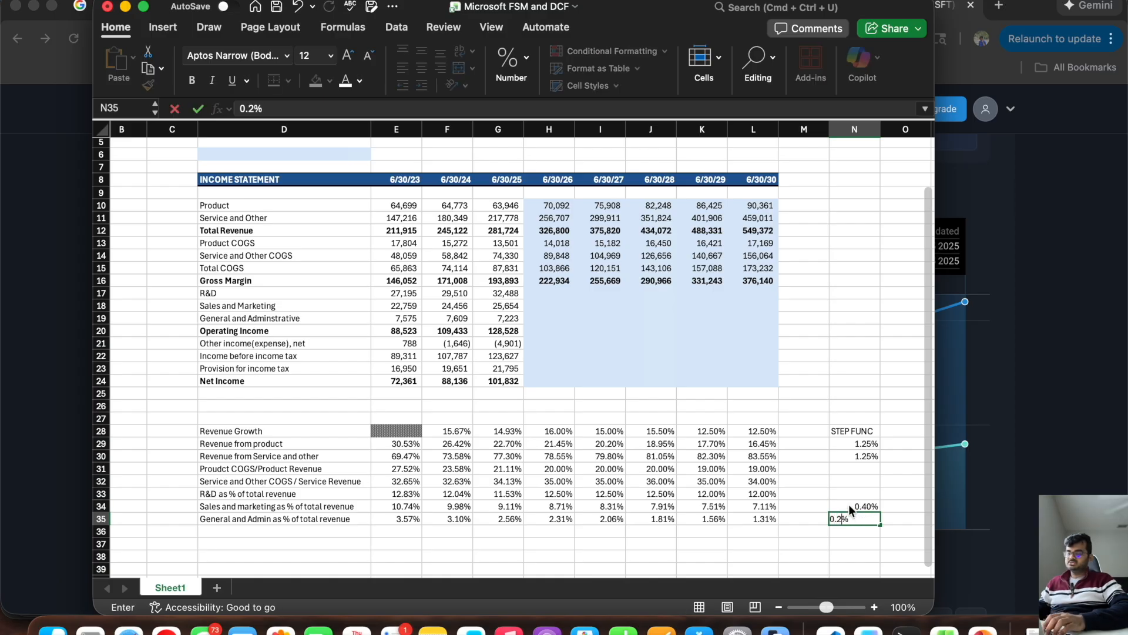
key(Return)
key(super+s)
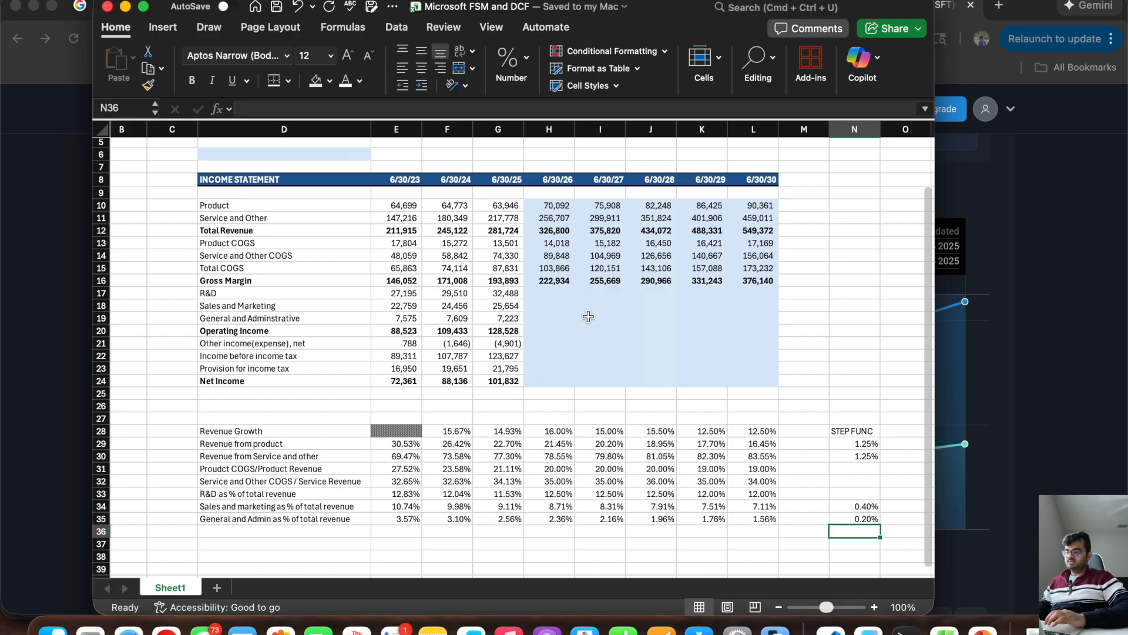
click(549, 292)
text(=)
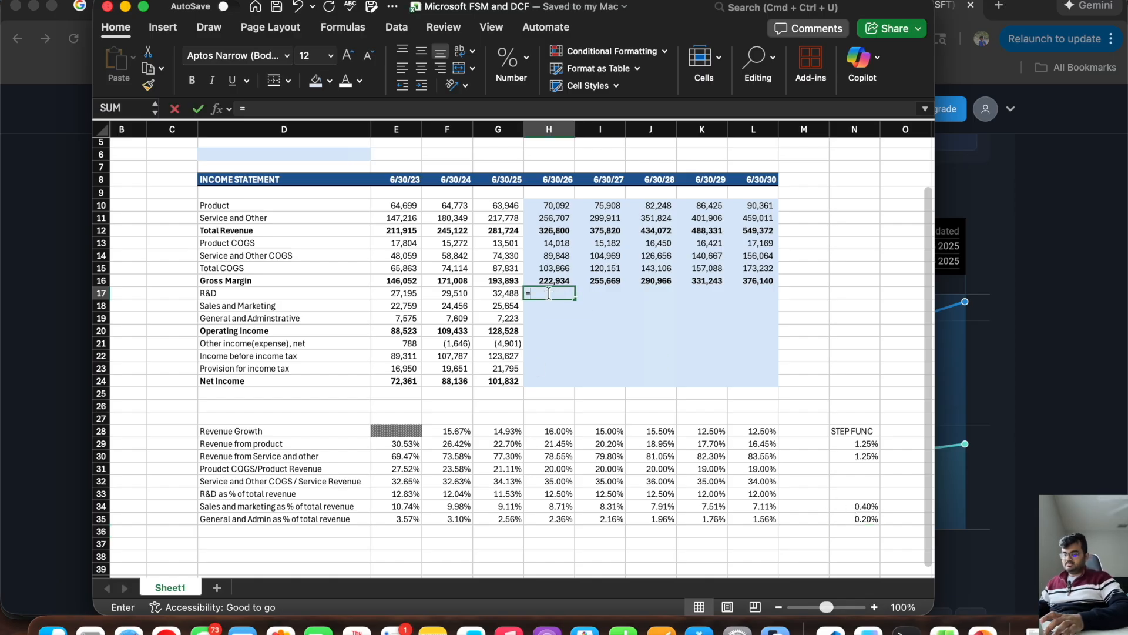
click(501, 293)
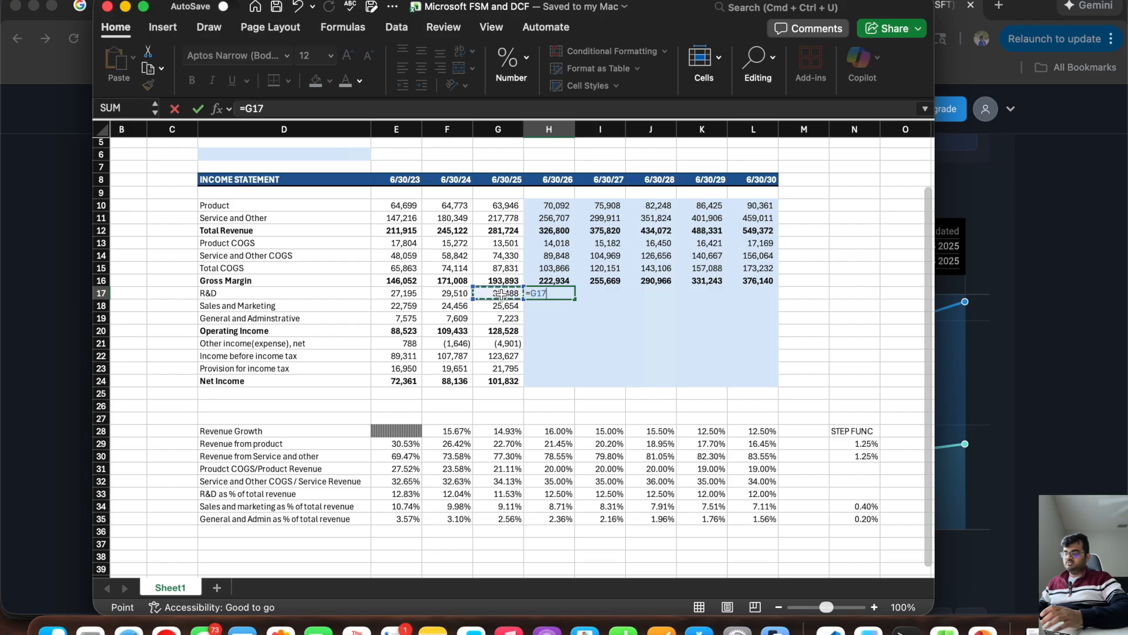
key(Escape)
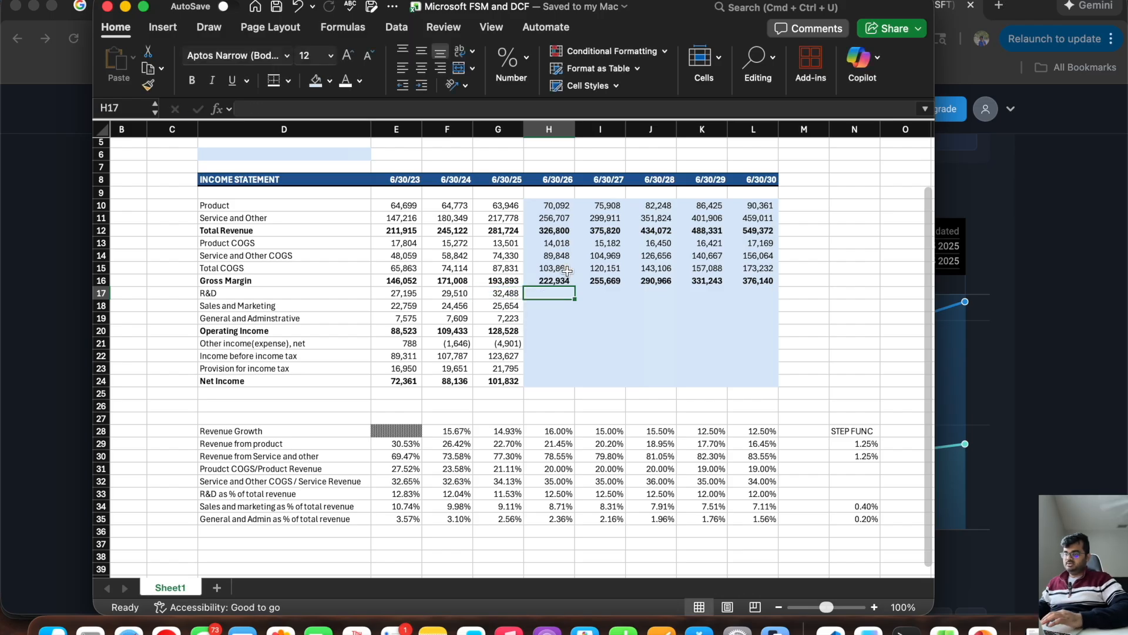
Step: Forecast R&D expense in H17 with =H33*H12 and extend the formula through L17
text(=)
click(548, 493)
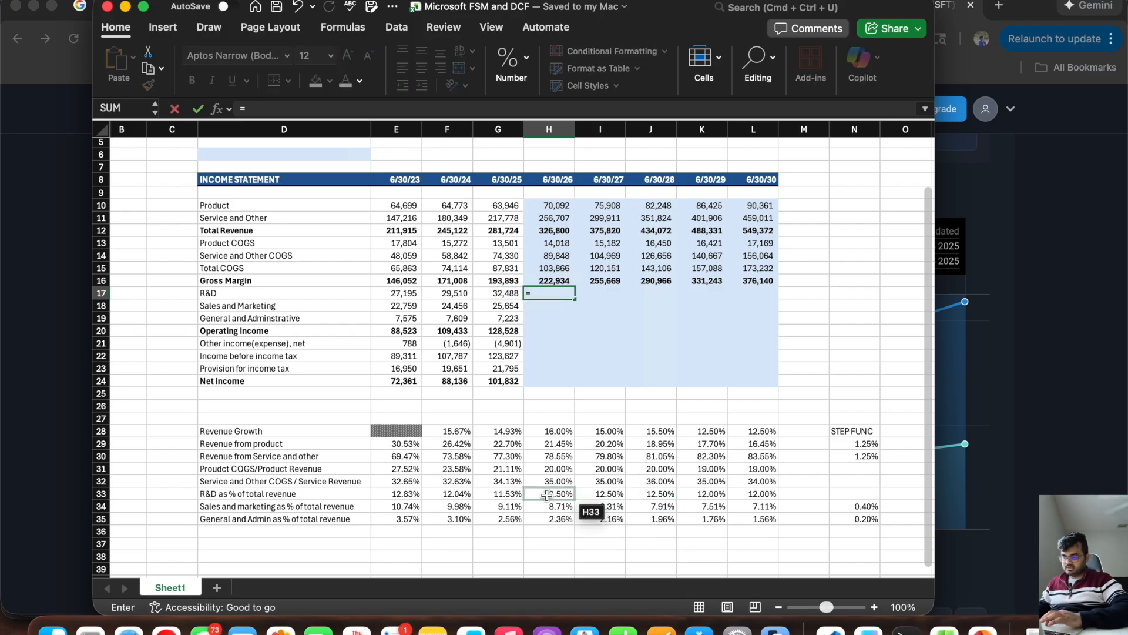
text(*)
click(545, 231)
key(ctrl+Return)
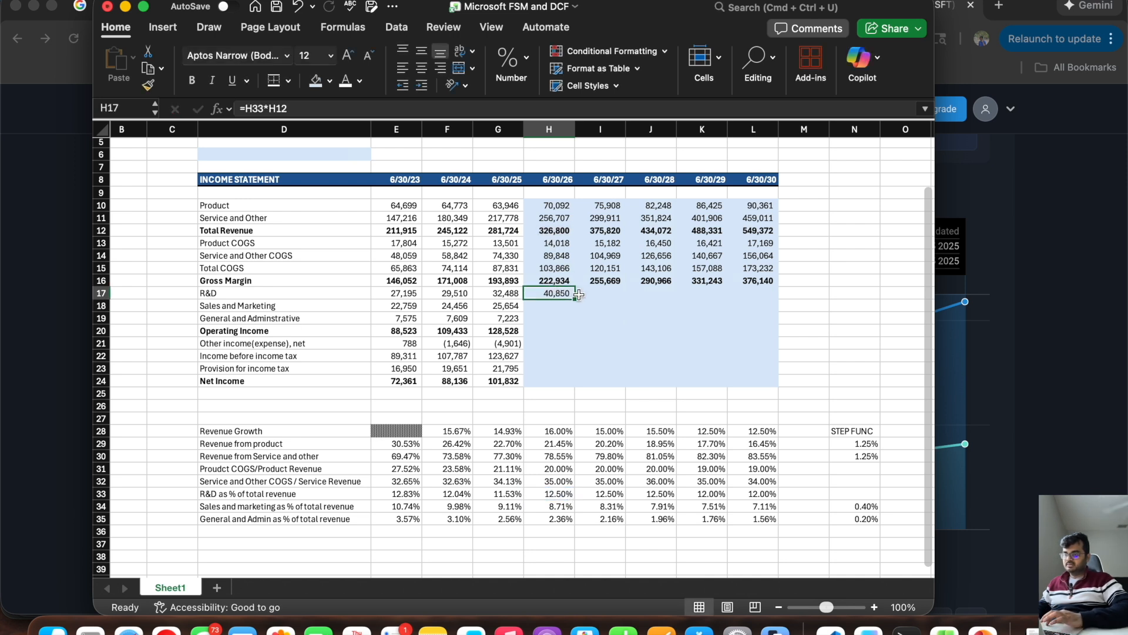
drag(574, 300, 775, 298)
Step: Forecast the 6/30/26 sales and marketing expense in H18 with =H12*H34
click(556, 306)
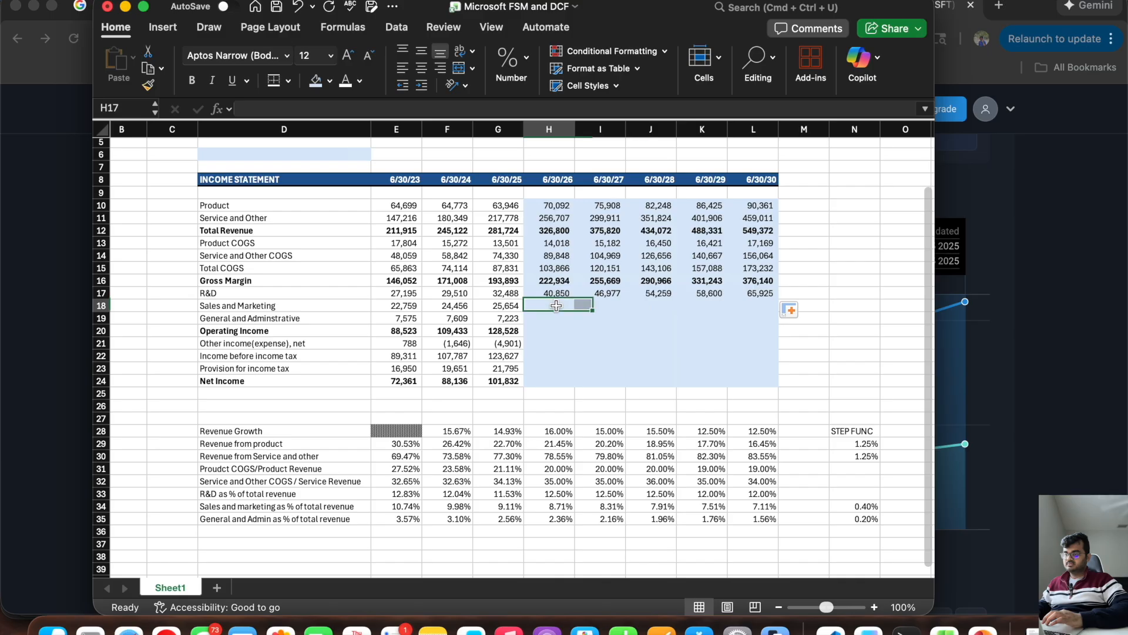
text(=)
click(551, 230)
text(*)
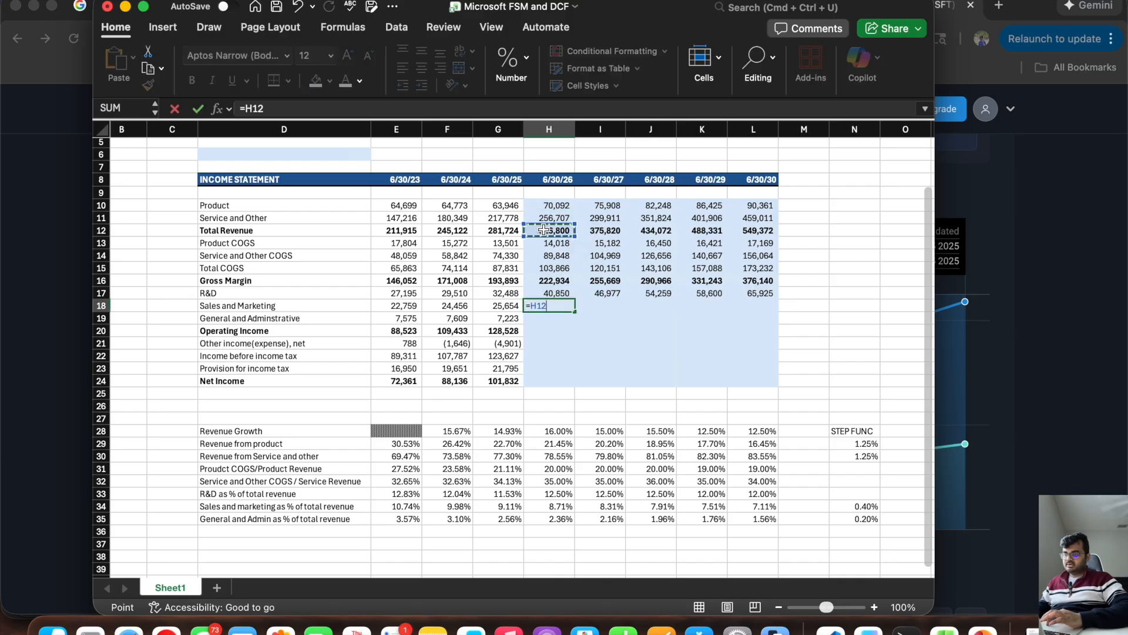
click(546, 505)
key(Return)
Step: Forecast the 6/30/26 general and administrative expense in H19 with =H35*H12
text(=)
click(547, 519)
text(*)
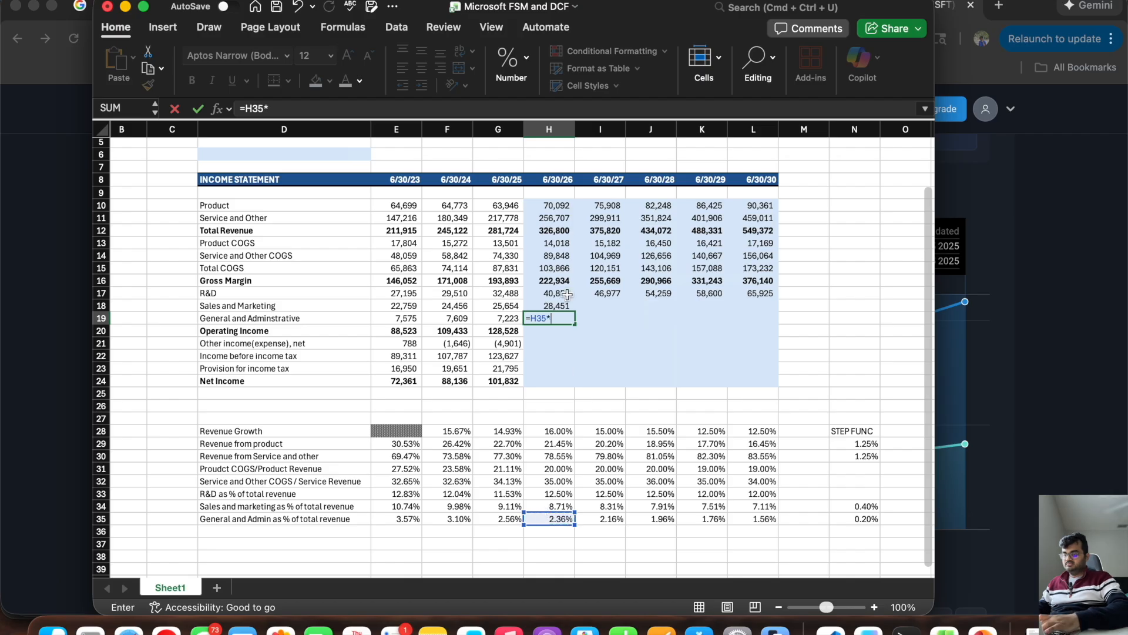
click(541, 229)
key(Return)
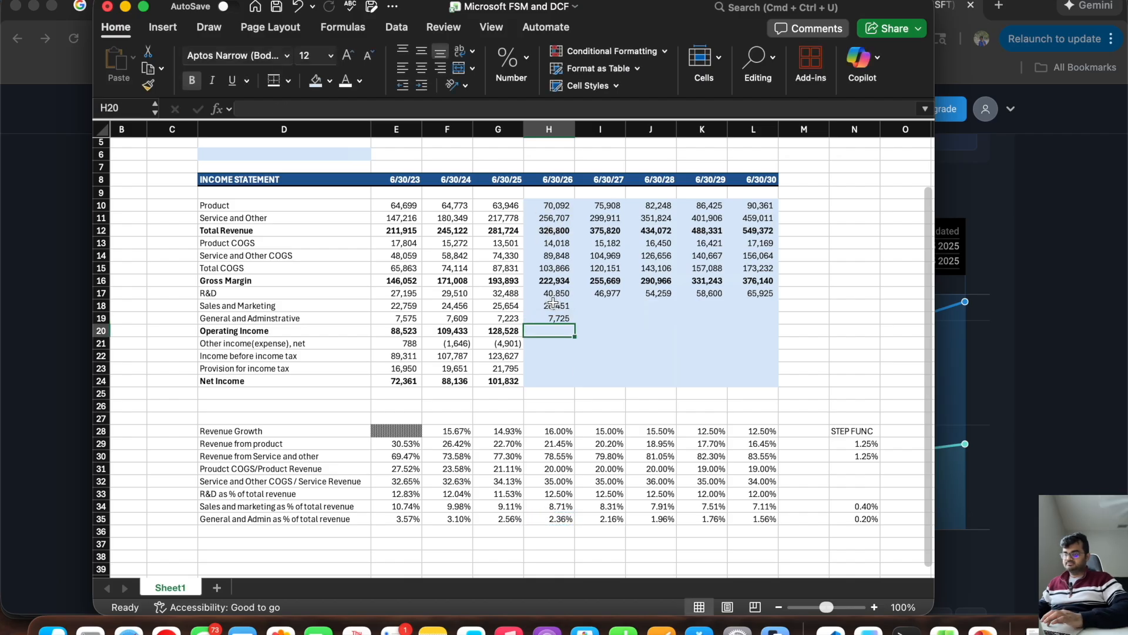
Step: Extend the sales and marketing and the general and administrative expense formulas from column H through column L
click(567, 306)
drag(575, 311, 756, 320)
click(566, 318)
drag(575, 324, 770, 342)
click(511, 329)
click(555, 333)
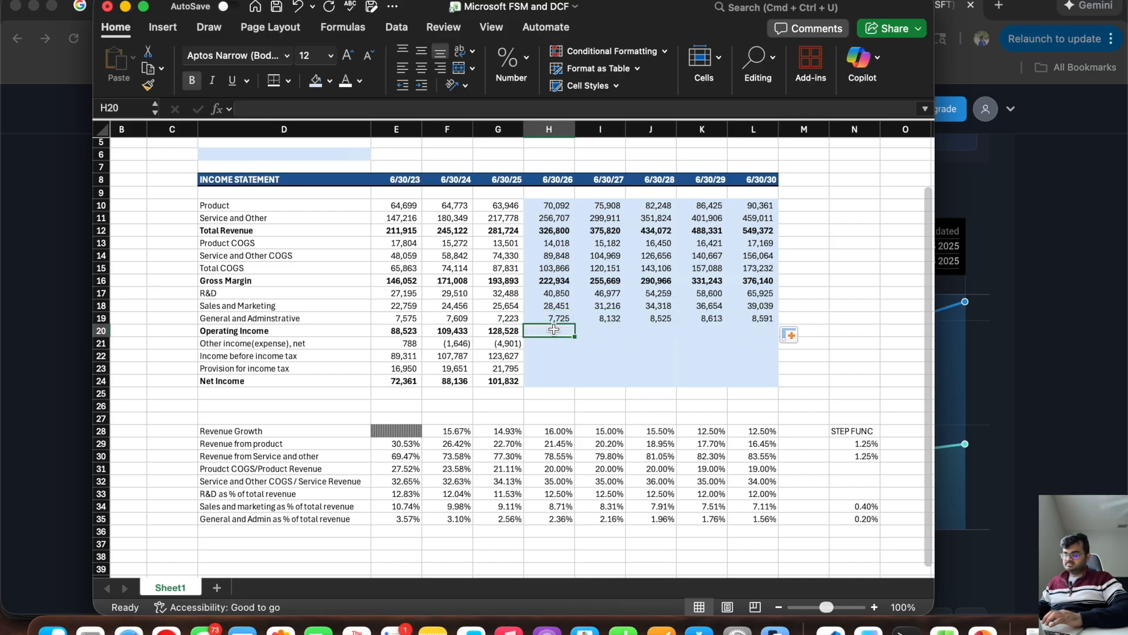
text(=)
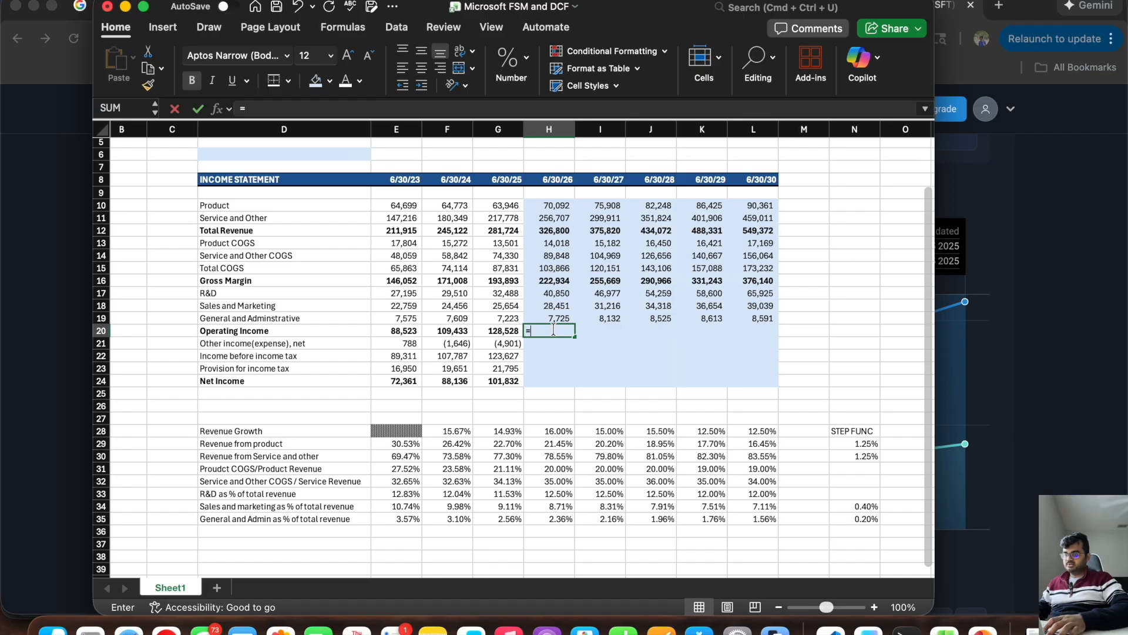
text(sum)
key(Escape)
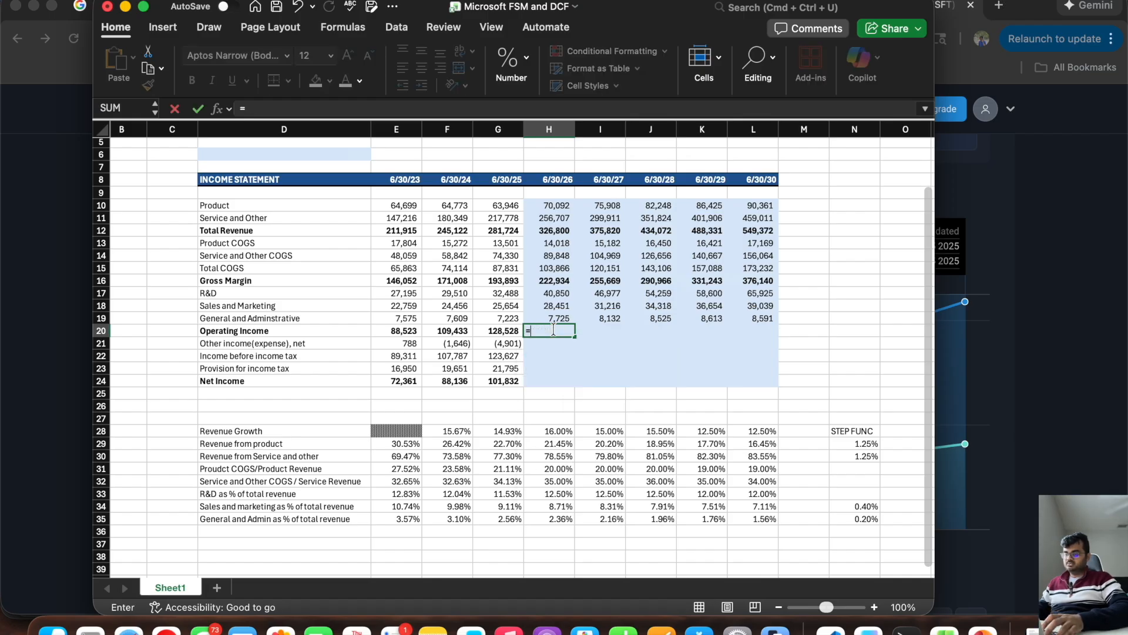
key(Left)
key(Right)
Step: Calculate projected operating income in H20 with =H16-SUM(H17:H19) and extend the formula through L20
text(=)
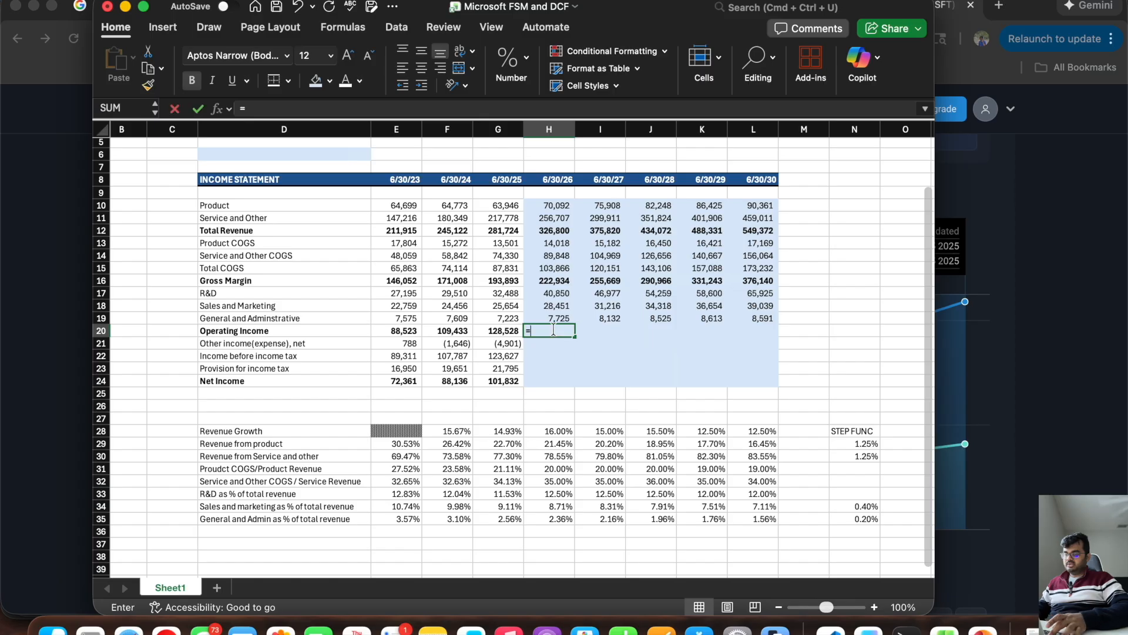
click(547, 281)
text(-sum()
drag(547, 293, 547, 321)
key(Return)
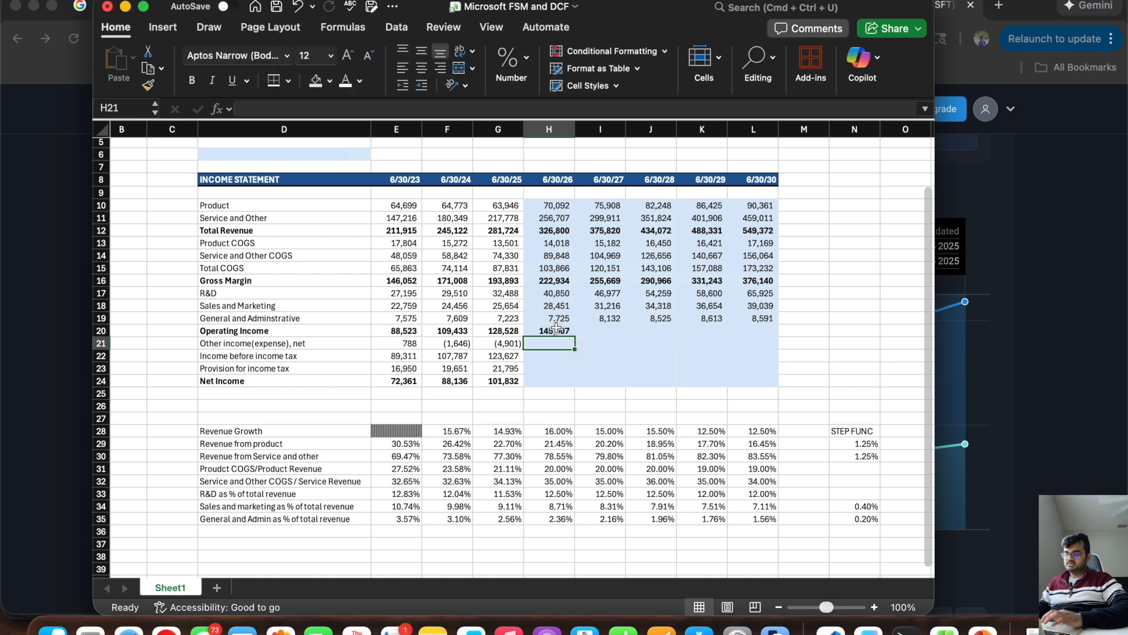
click(551, 328)
drag(591, 339, 782, 353)
click(651, 346)
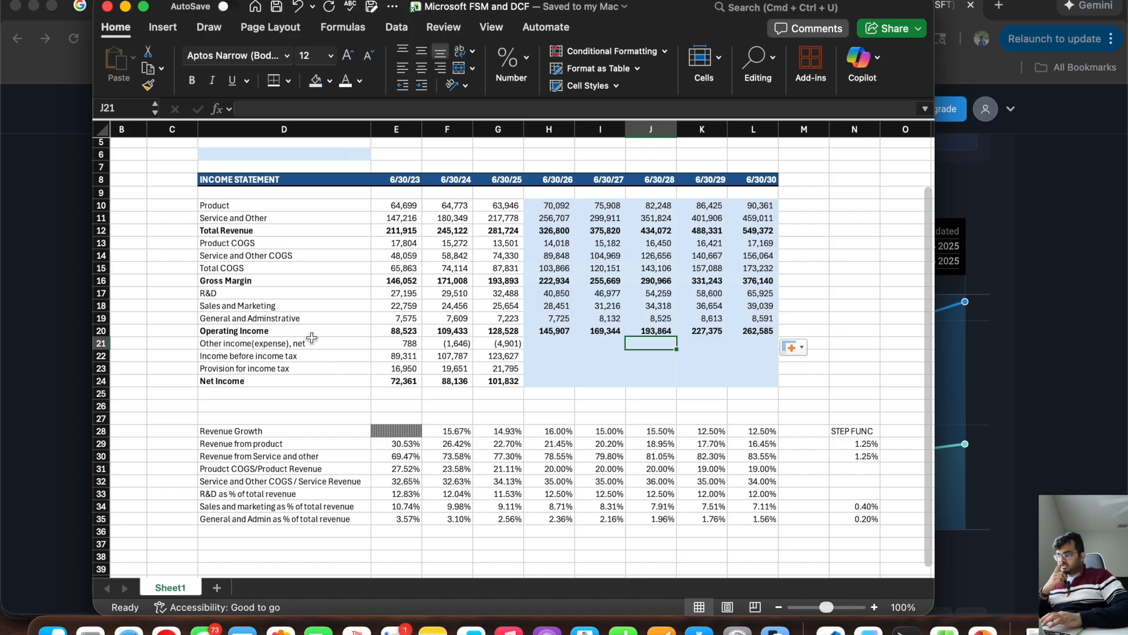
Step: Switch to the Microsoft 10-K in the browser and search it for "Other income (expense), net"
drag(242, 206, 275, 334)
click(240, 345)
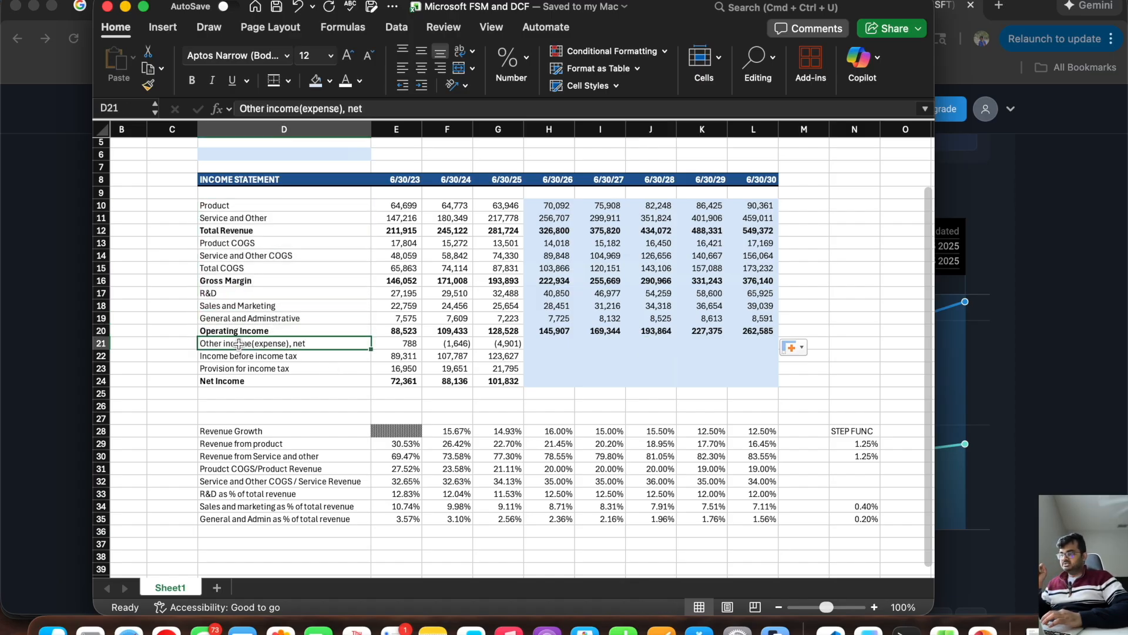
click(58, 338)
click(532, 5)
click(535, 454)
scroll(529, 459, down, 3)
drag(465, 436, 314, 436)
triple_click(722, 74)
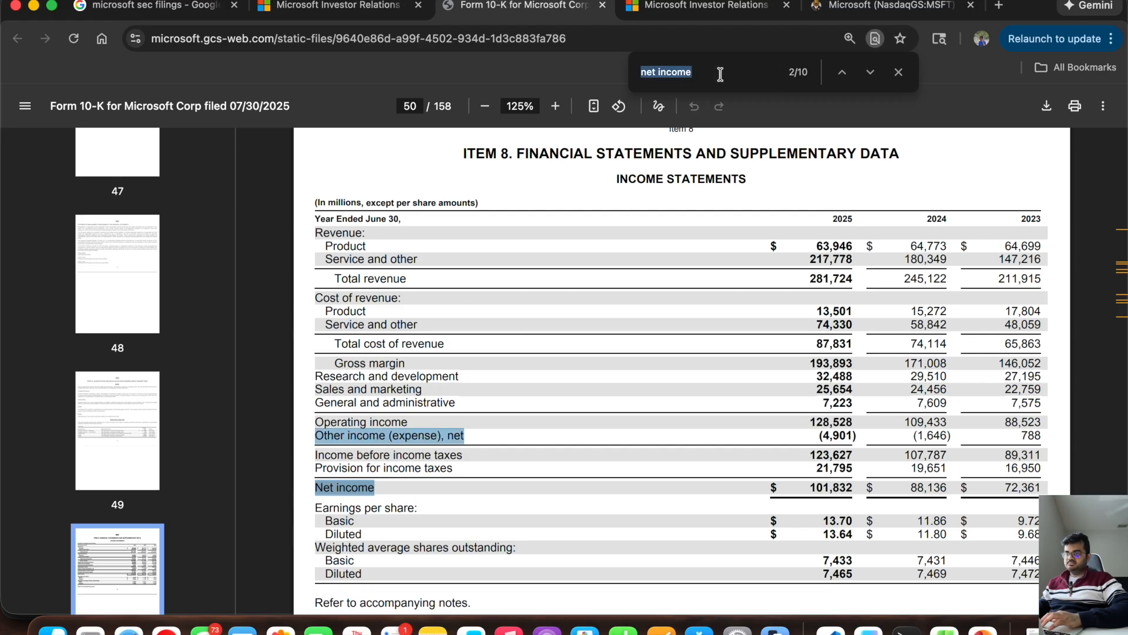
key(super+v)
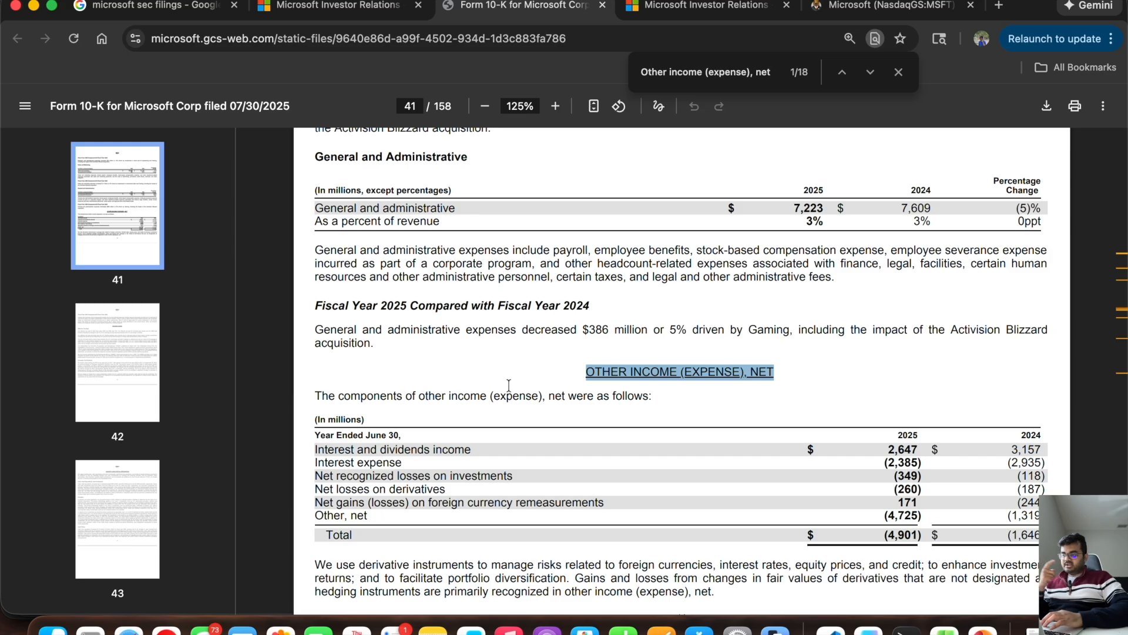
Step: Compare the 10-K's 2025 and 2024 other income (expense) totals with G21 and F21 in the workbook
scroll(507, 386, down, 2)
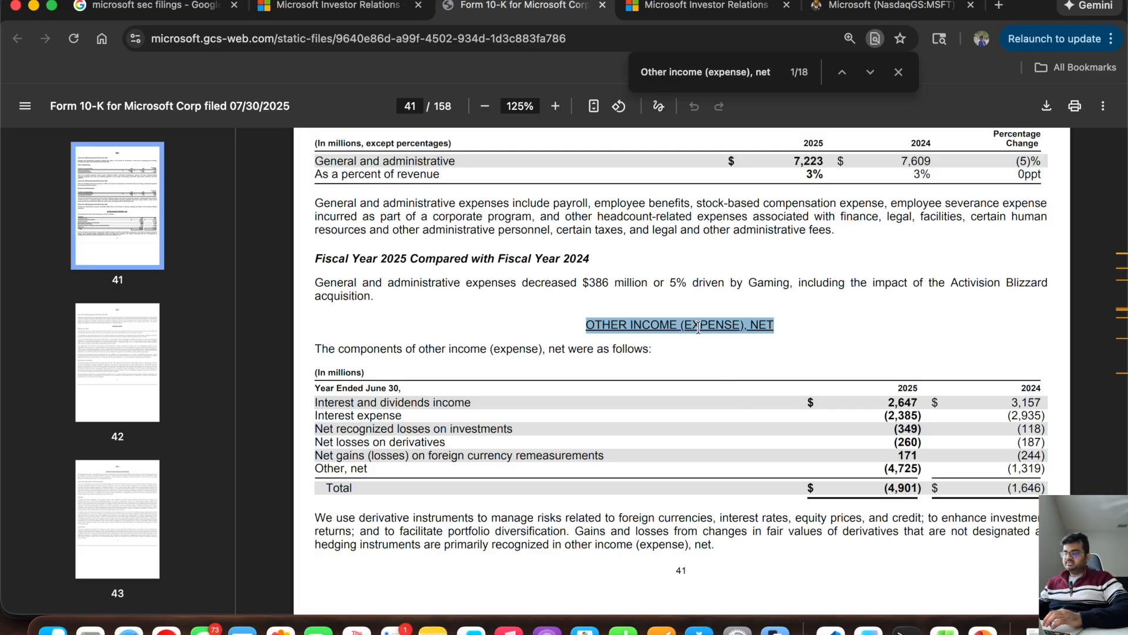
key(super+Tab)
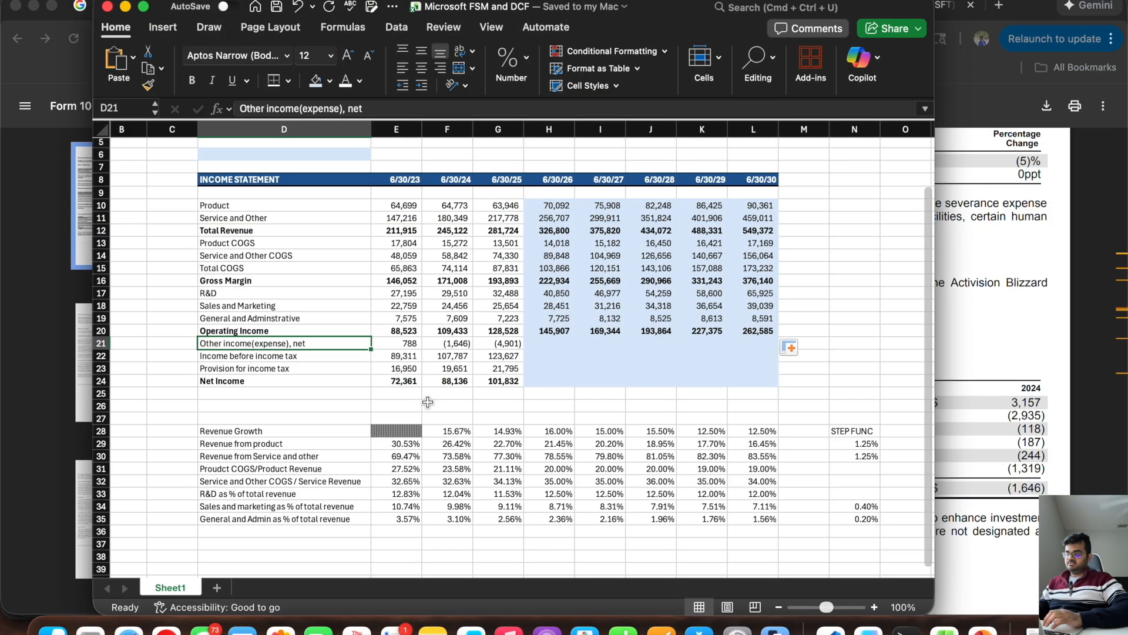
click(509, 344)
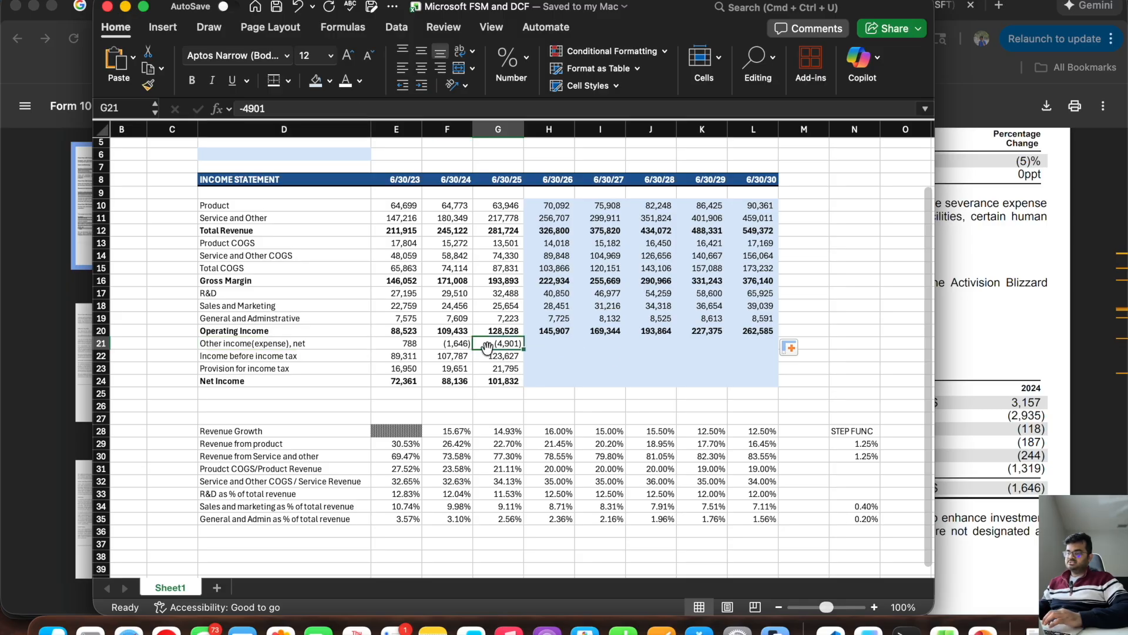
key(super+Tab)
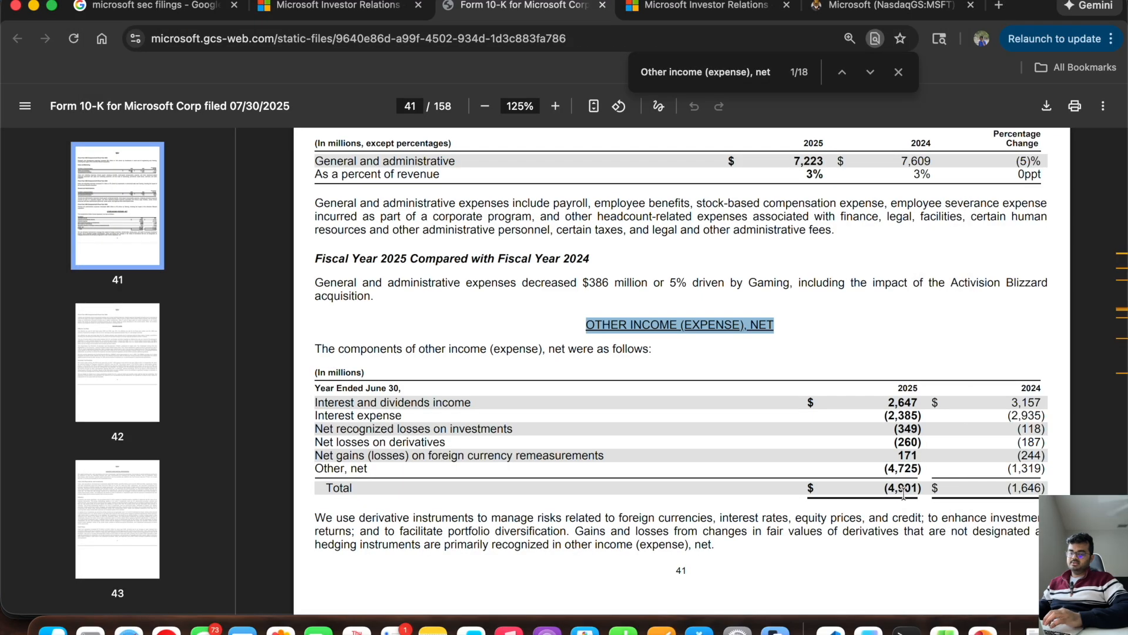
key(super+Tab)
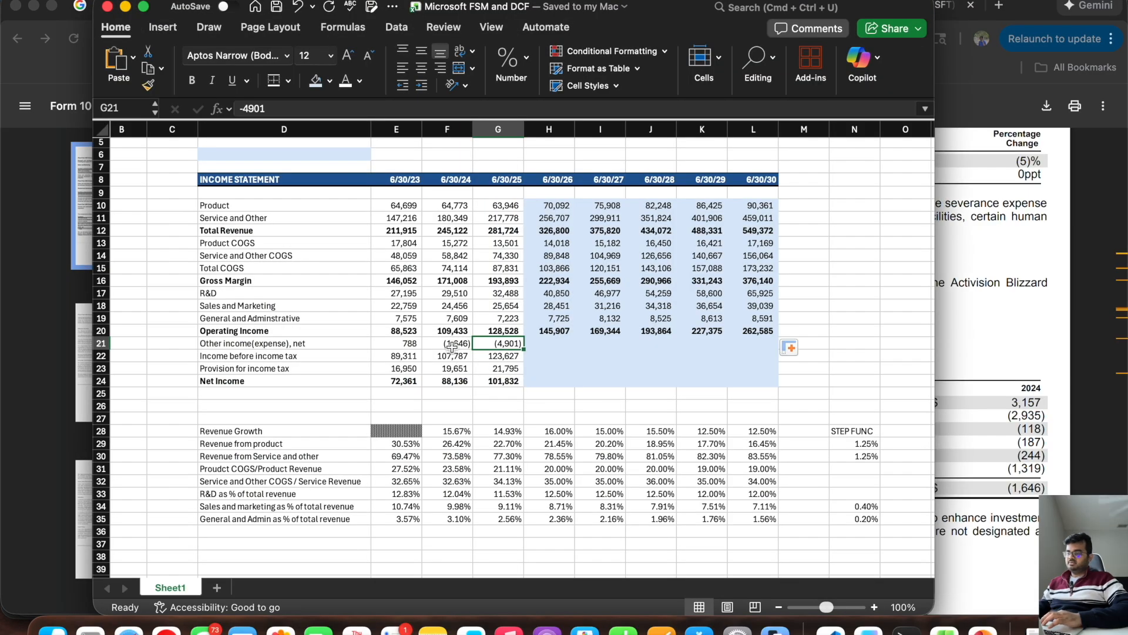
click(451, 346)
click(1007, 496)
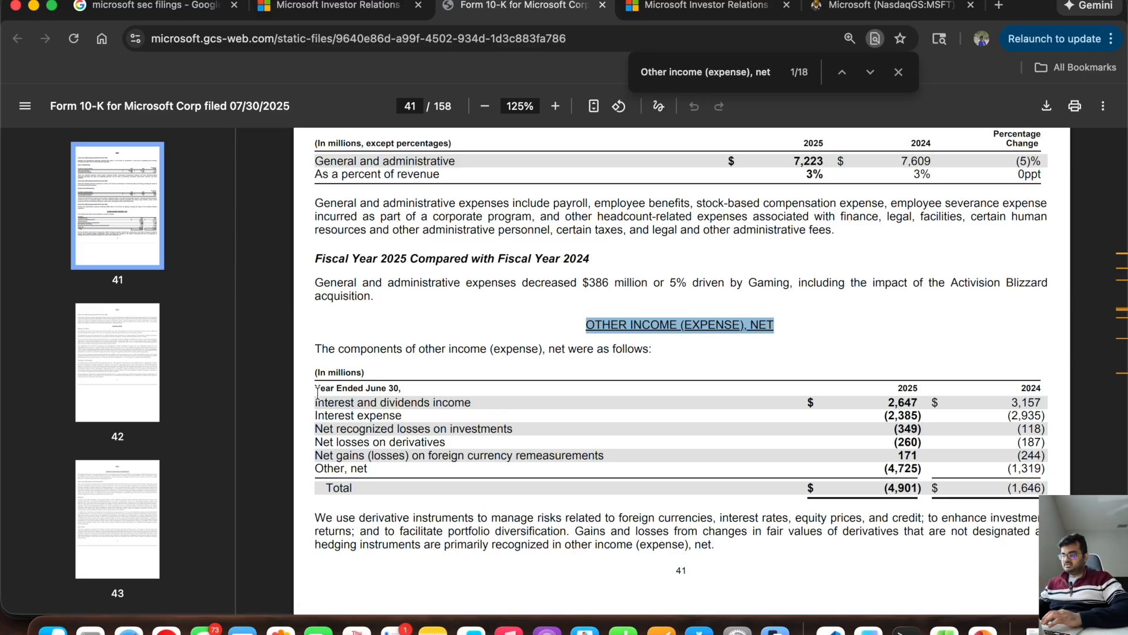
Step: Examine the 10-K's other income (expense) components, from interest and dividends income to Other, net, for 2025 and 2024
drag(315, 400, 503, 402)
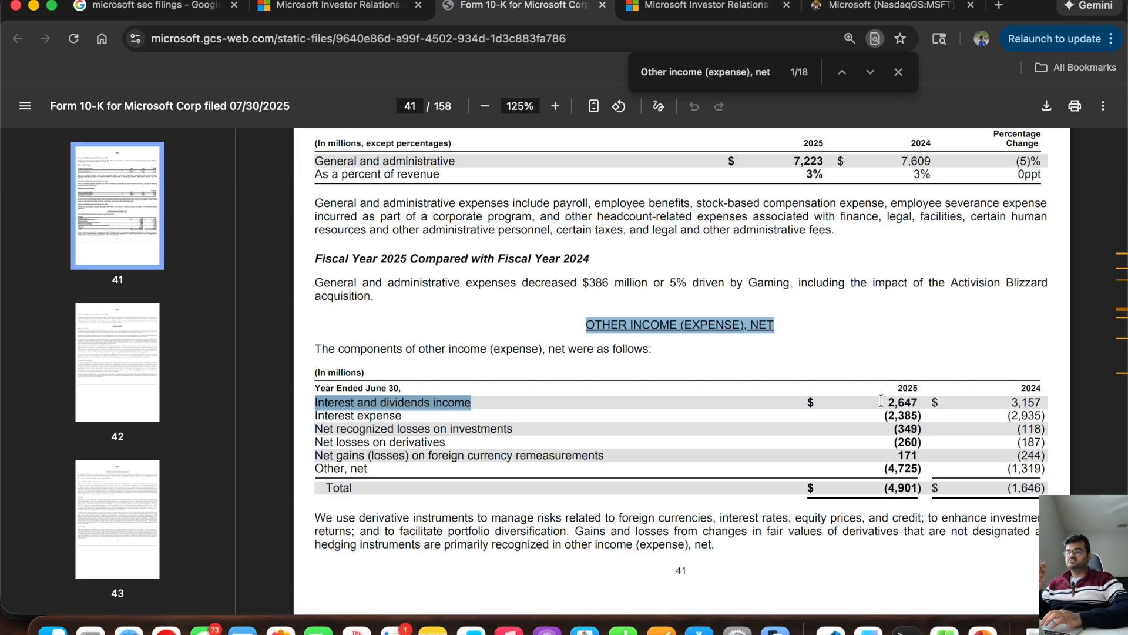
drag(315, 415, 405, 418)
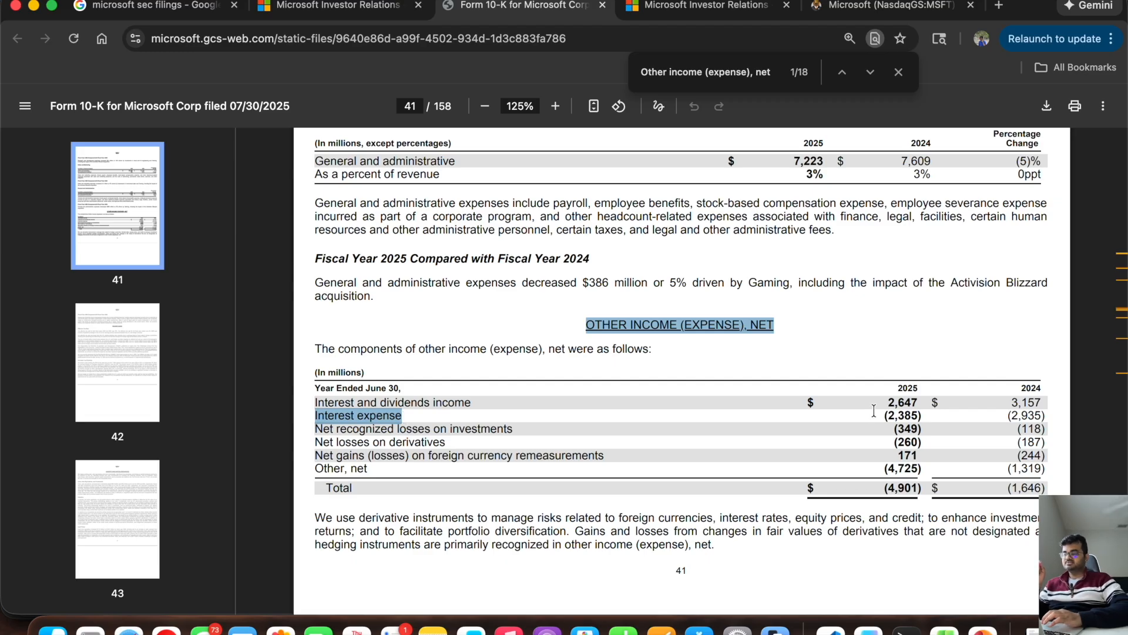
drag(874, 410, 920, 415)
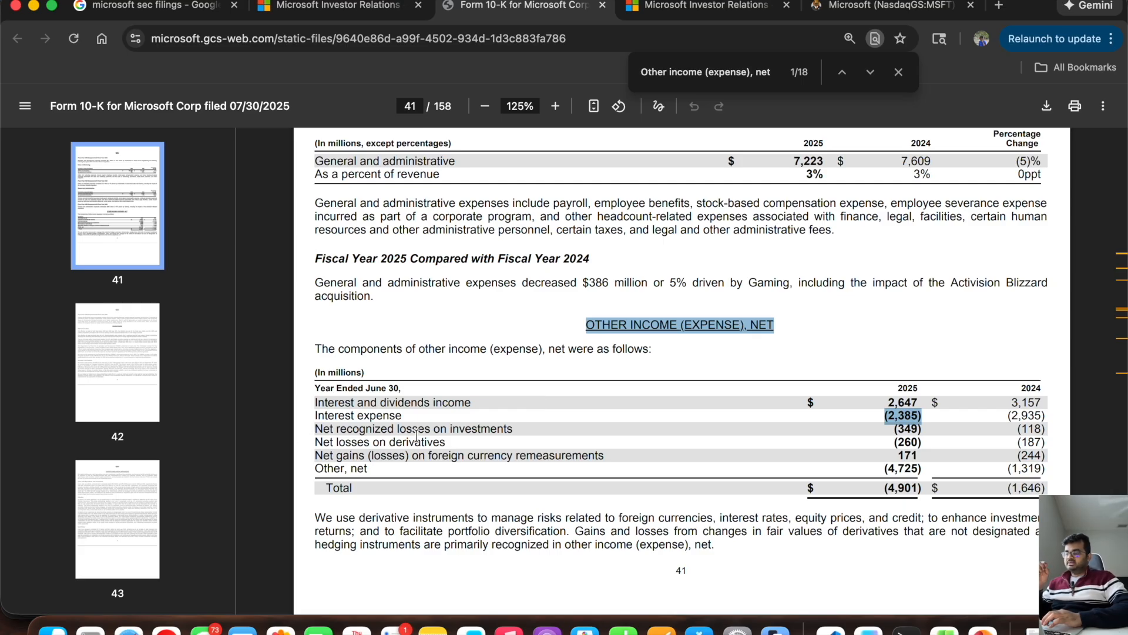
click(512, 427)
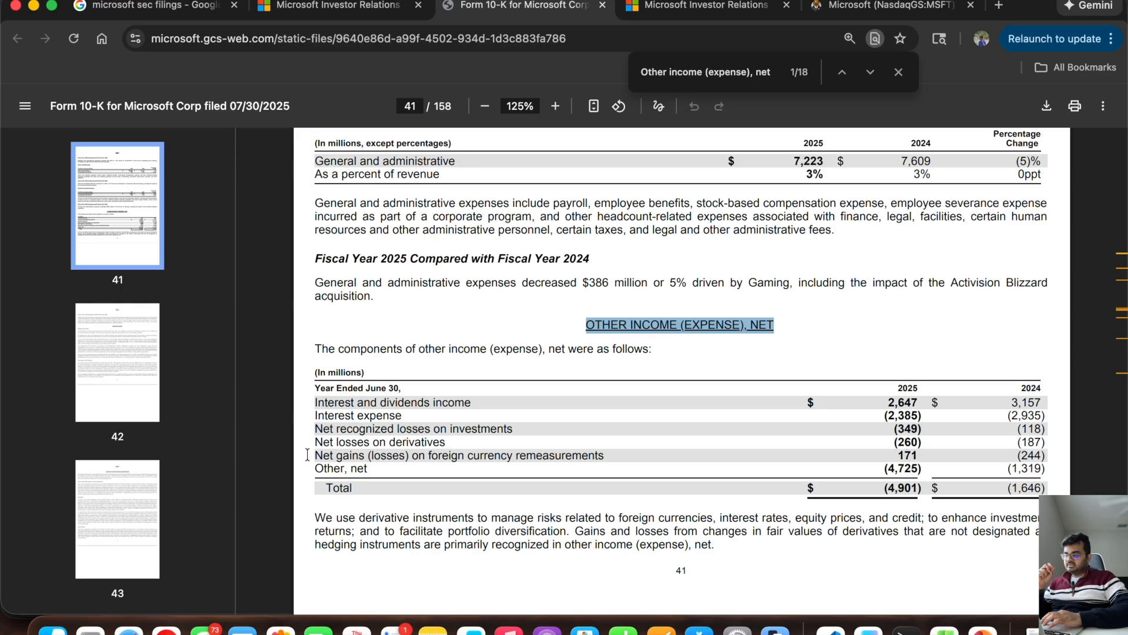
drag(311, 455, 606, 455)
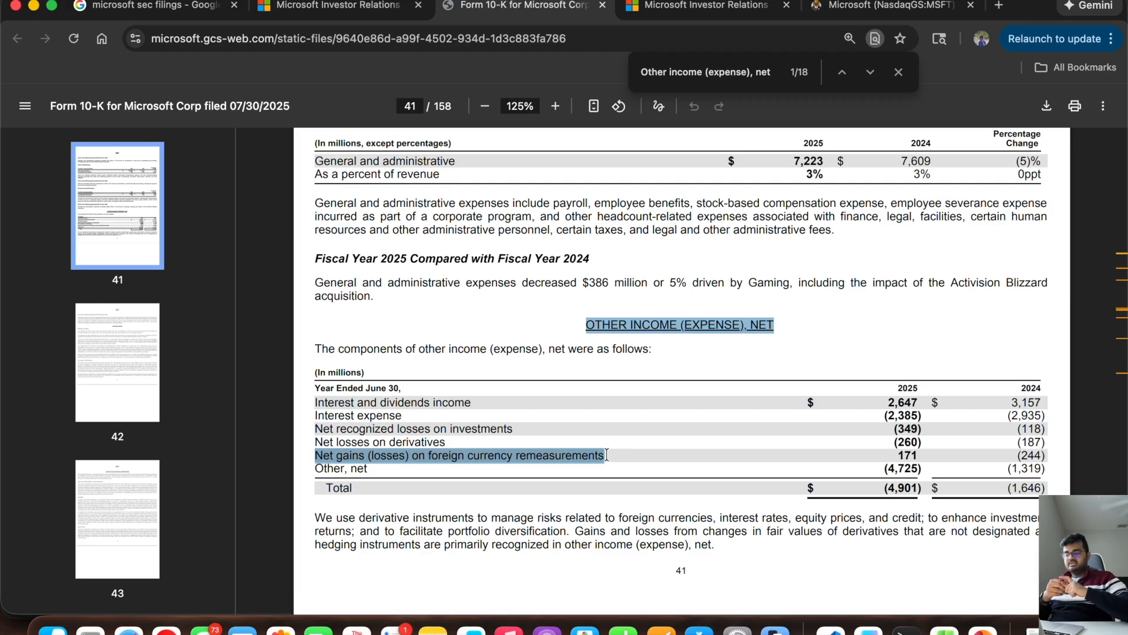
drag(891, 454, 918, 456)
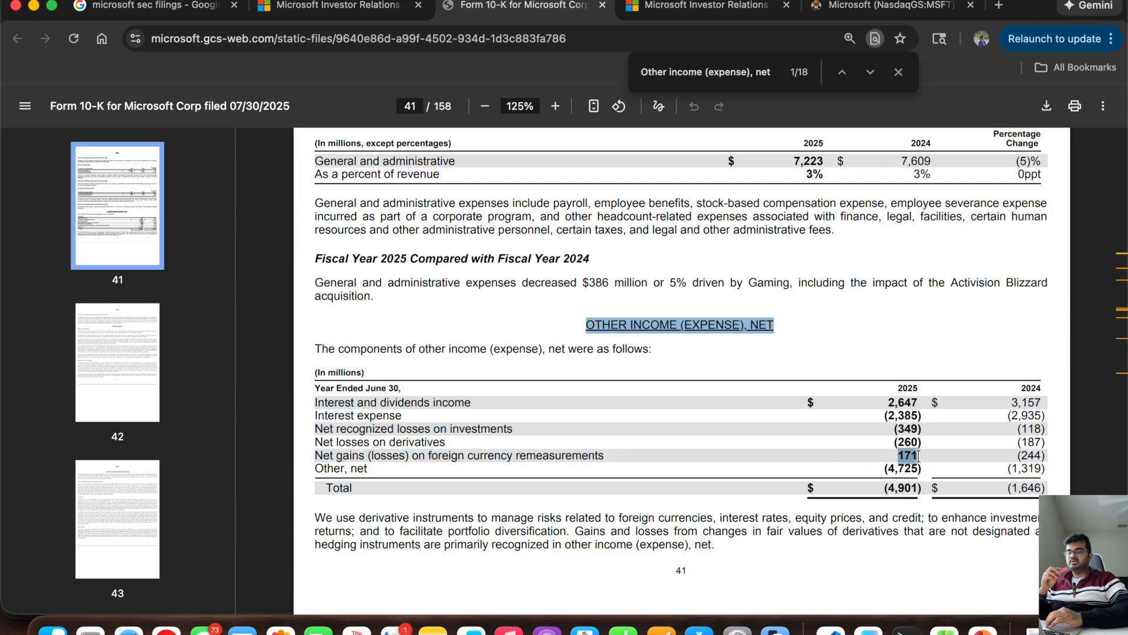
drag(1017, 455, 1048, 456)
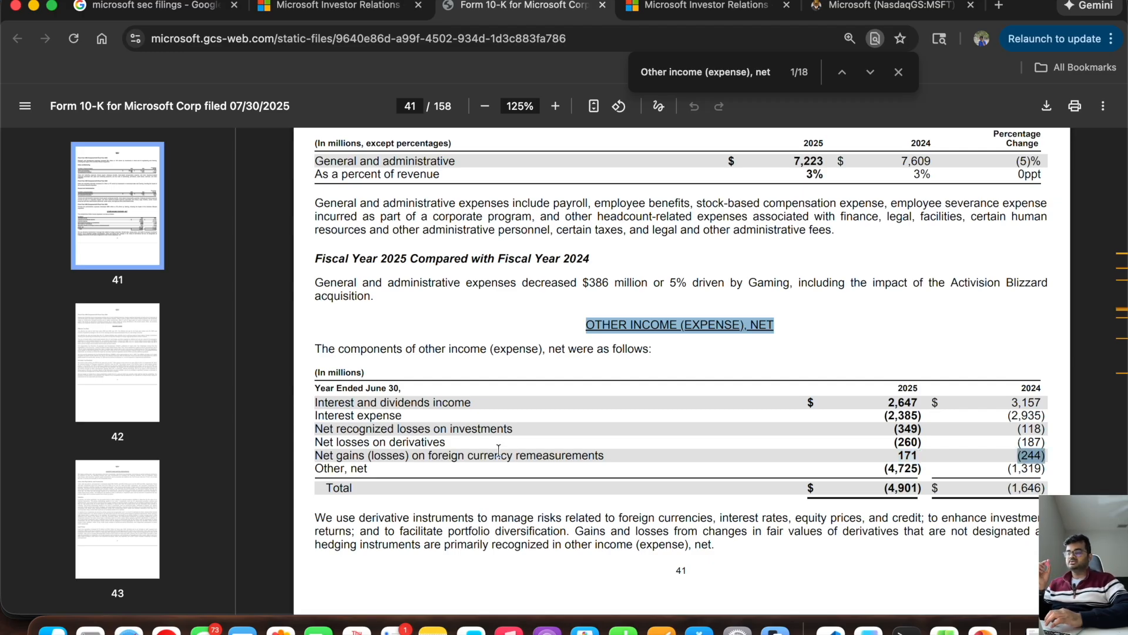
drag(376, 470, 318, 470)
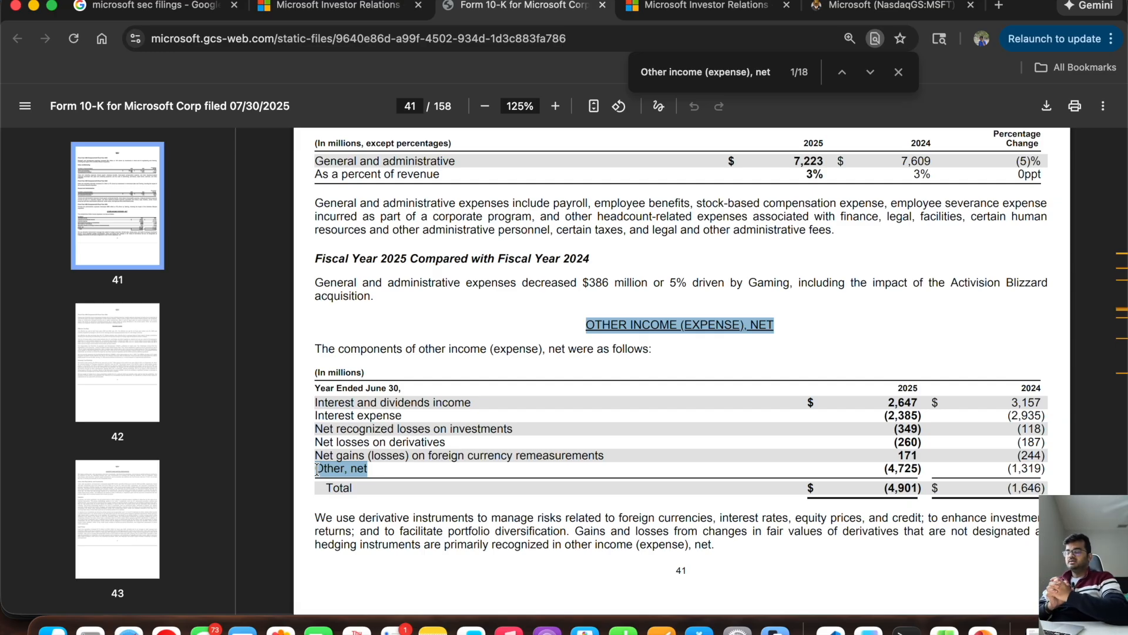
Step: Review the workbook's other income row alongside the 10-K's interest and dividends income, investment, derivative, currency and other components
key(super+Tab)
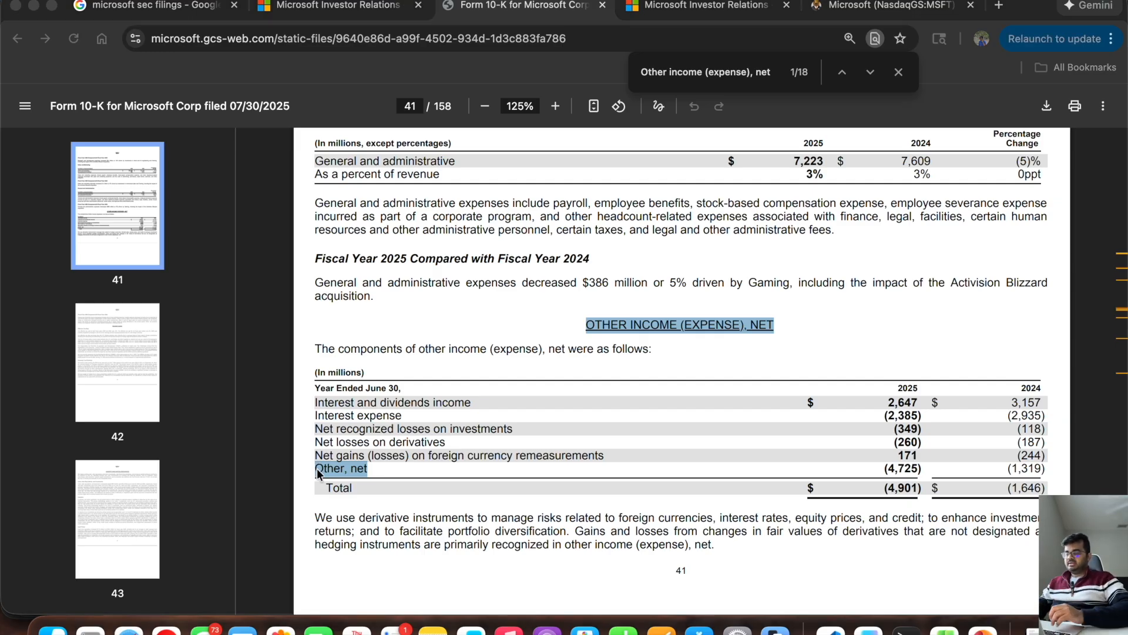
key(super+Tab)
key(super+Tab)
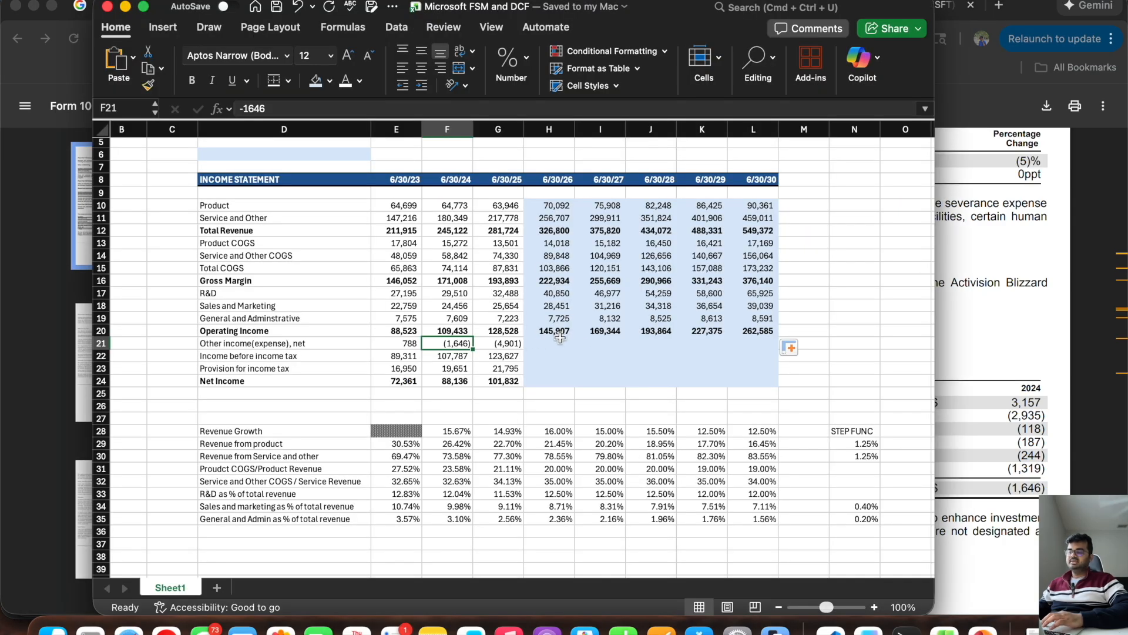
click(546, 344)
click(501, 344)
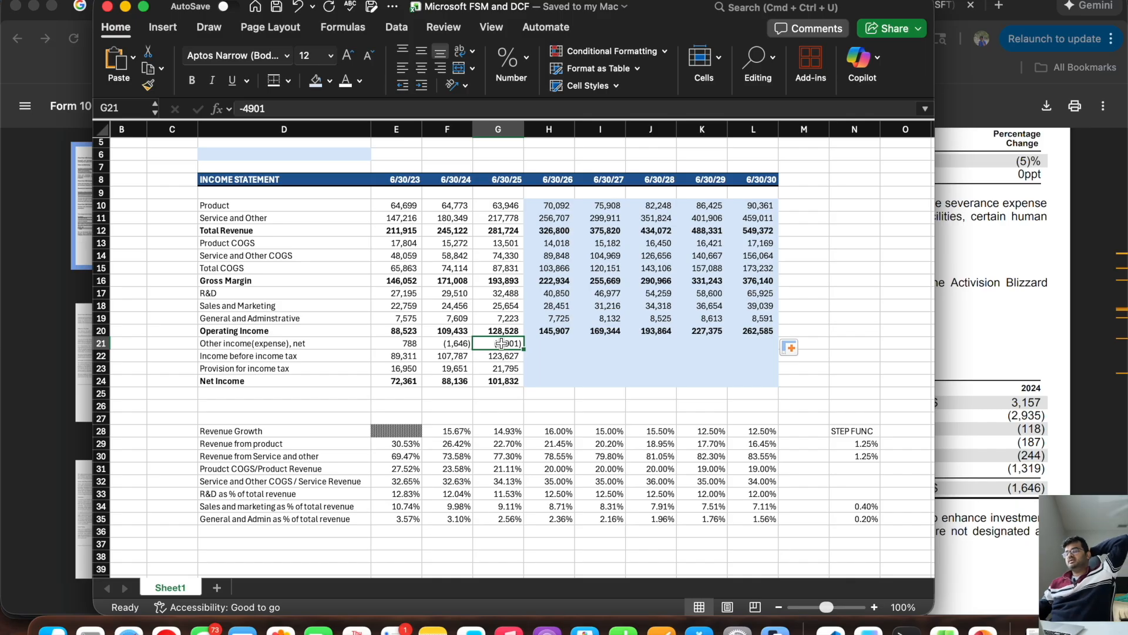
key(super+Tab)
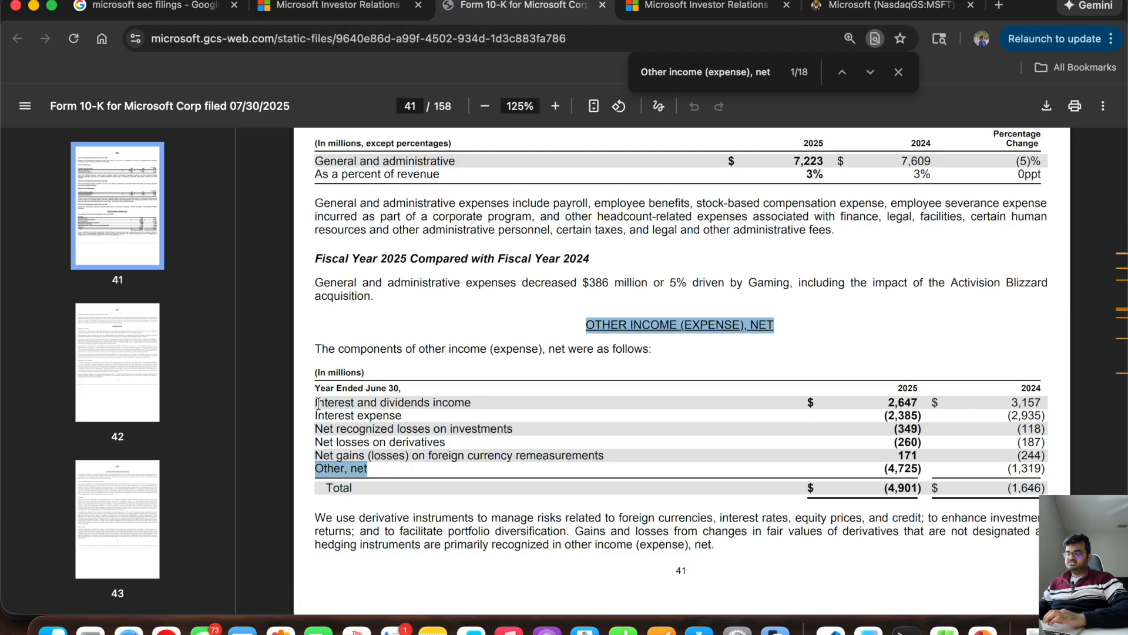
drag(313, 402, 469, 402)
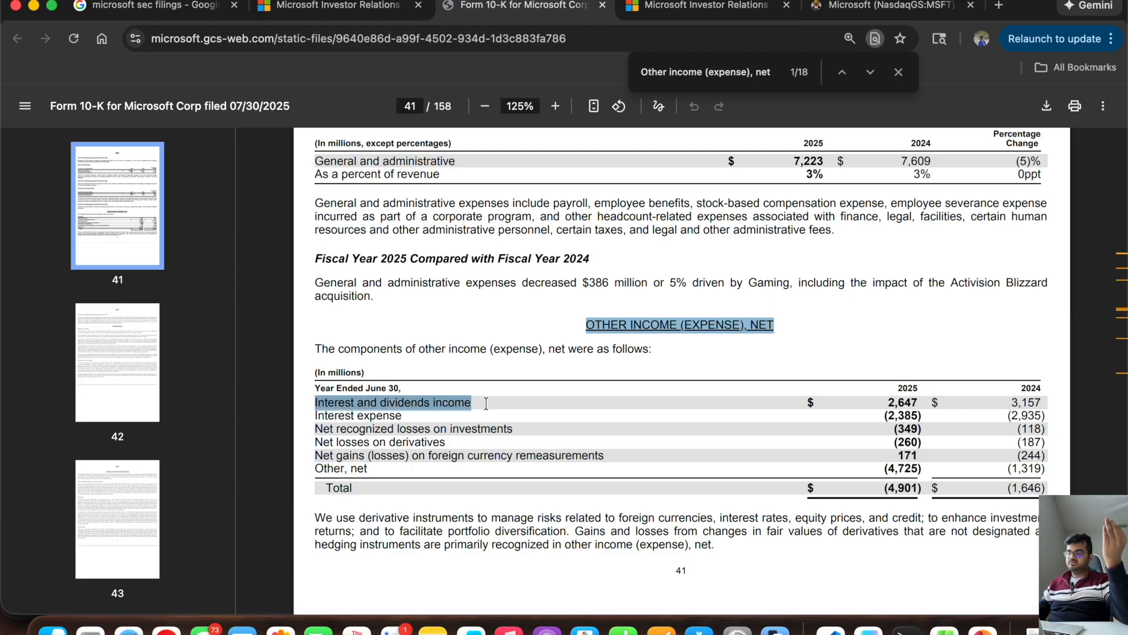
key(super+Tab)
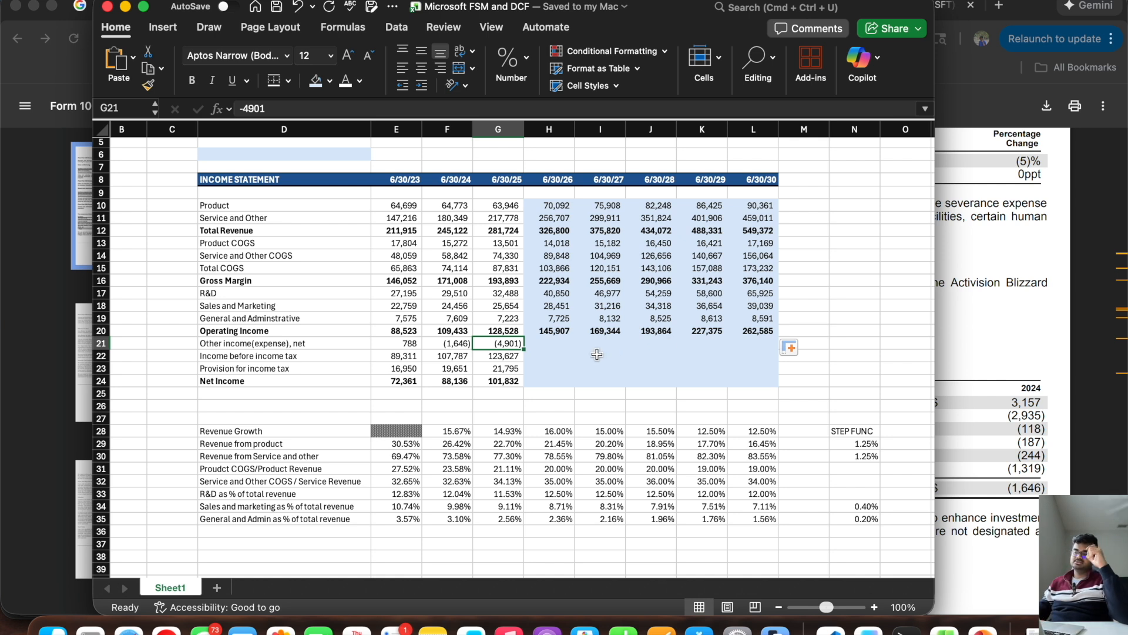
key(super+Tab)
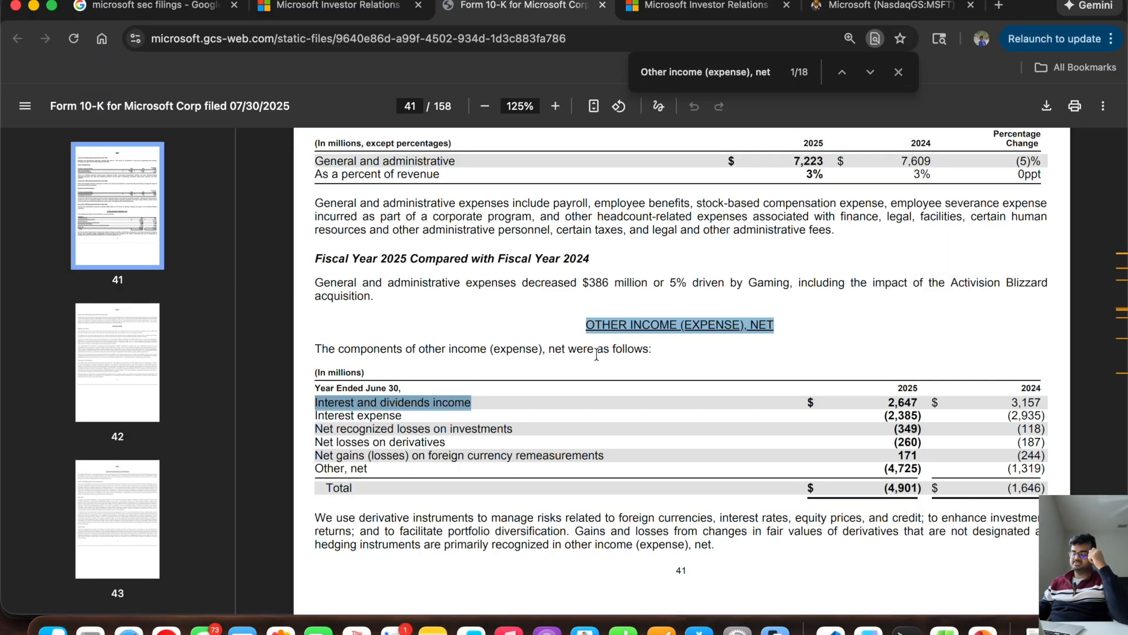
drag(314, 431, 1047, 467)
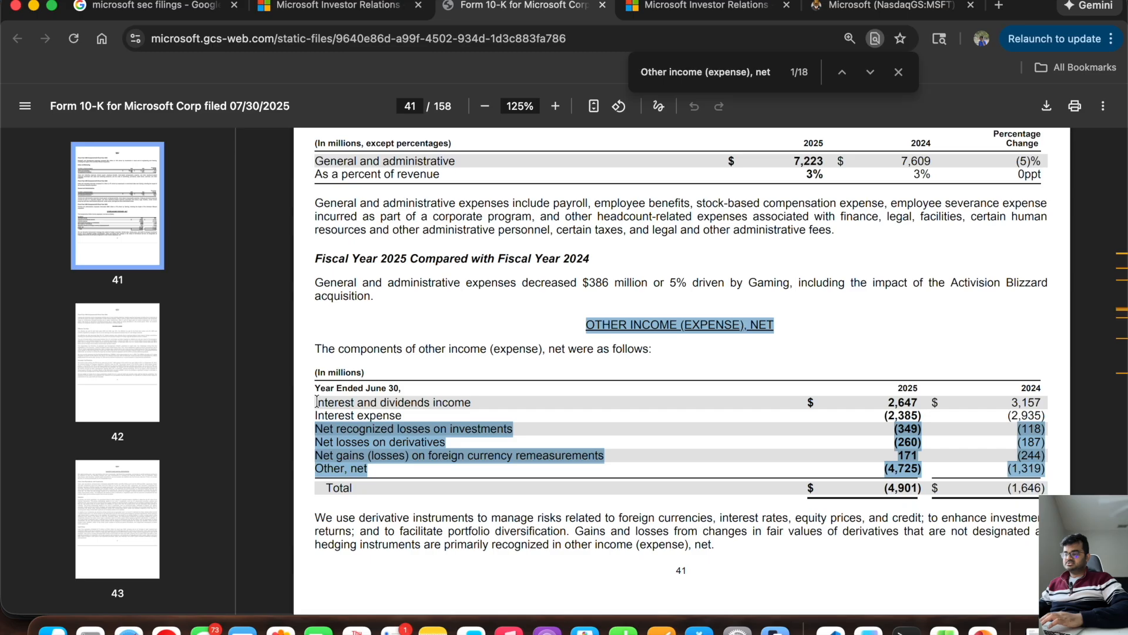
scroll(317, 402, down, 2)
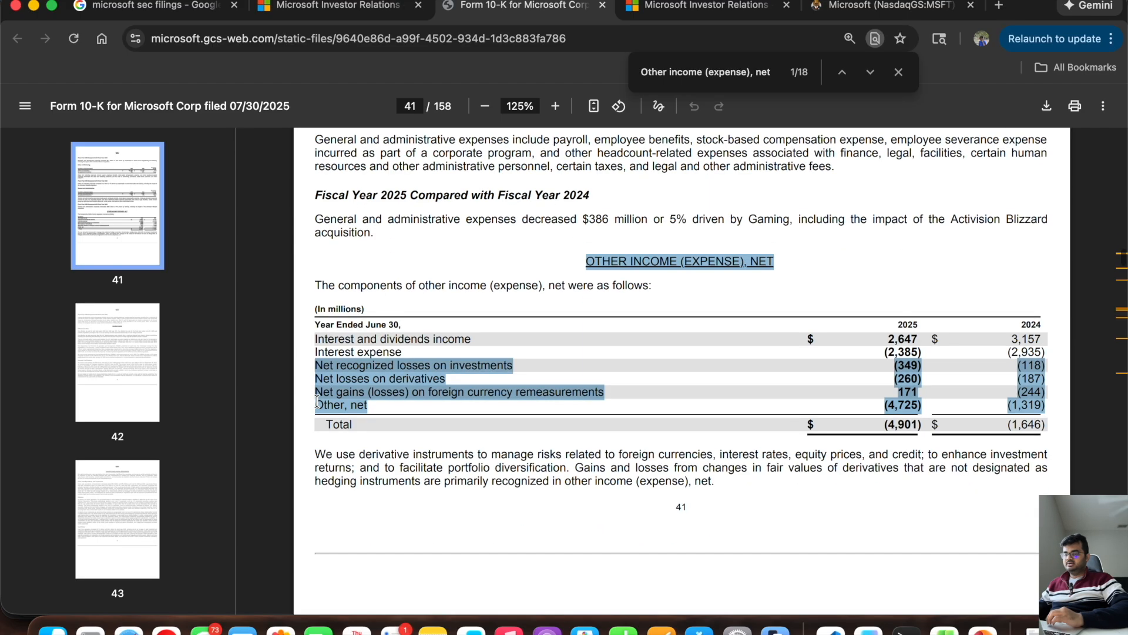
Step: Switch to Excel and copy the label "Other income(expense), net" from D21 to D40 below the forecast assumptions
key(super+Tab)
scroll(386, 459, down, 5)
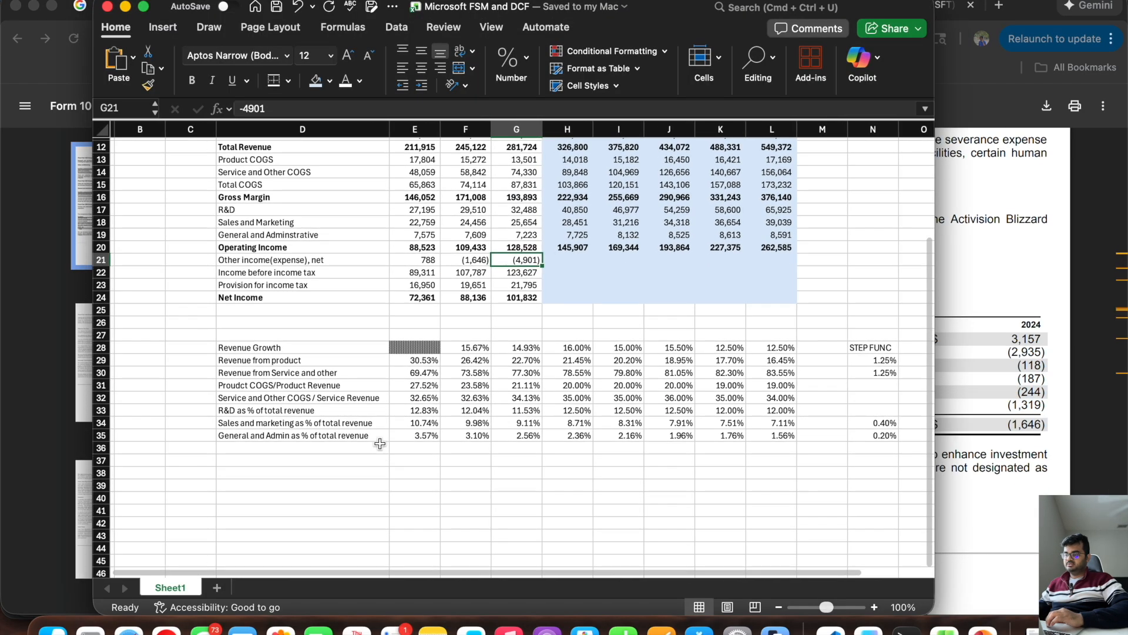
click(267, 259)
key(super+c)
click(264, 497)
key(super+v)
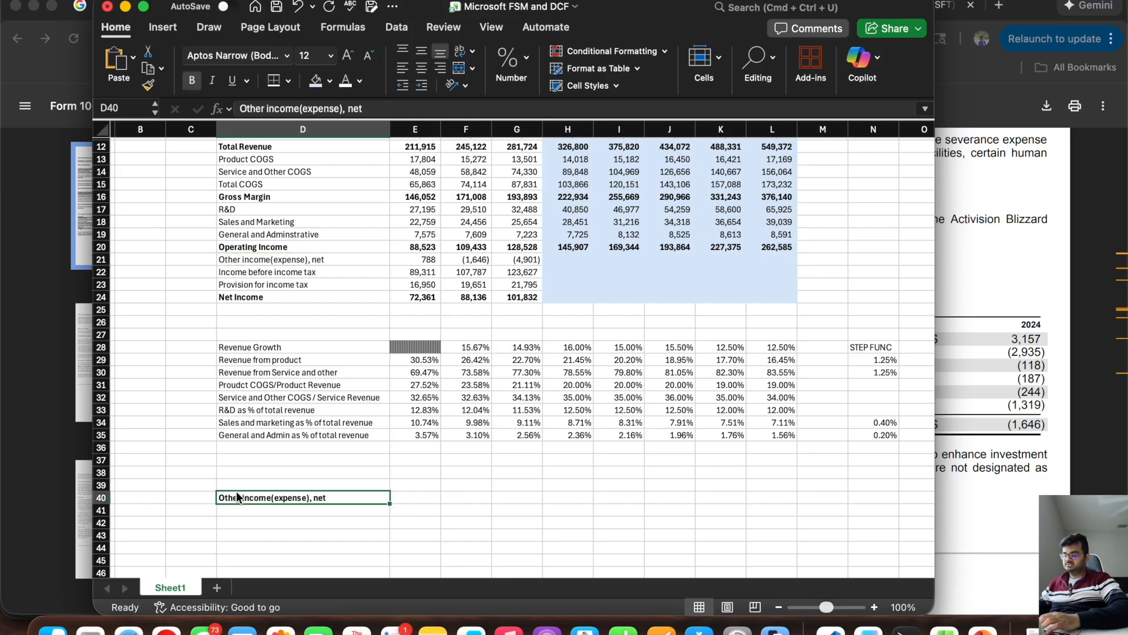
Step: Enter 6/30/2024 in F40 and apply the Date number format to F40:L40
scroll(781, 293, up, 4)
click(780, 210)
drag(780, 210, 460, 211)
scroll(465, 294, down, 5)
click(467, 423)
text(6/30/2024)
key(Tab)
key(Escape)
click(467, 424)
click(514, 62)
click(567, 105)
click(511, 242)
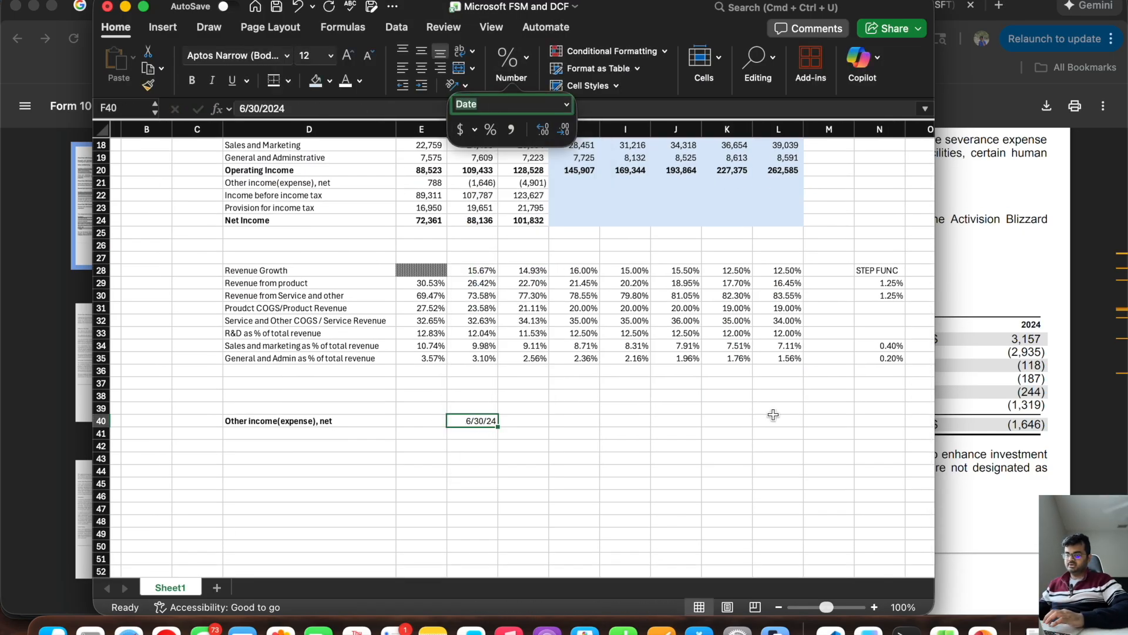
Step: Calculate the next year-end date in G40 with =EOMONTH(F40,12) and extend the formula through L40
click(517, 420)
text(=EOM)
key(Tab)
text(F40,12))
key(Return)
key(super+Tab)
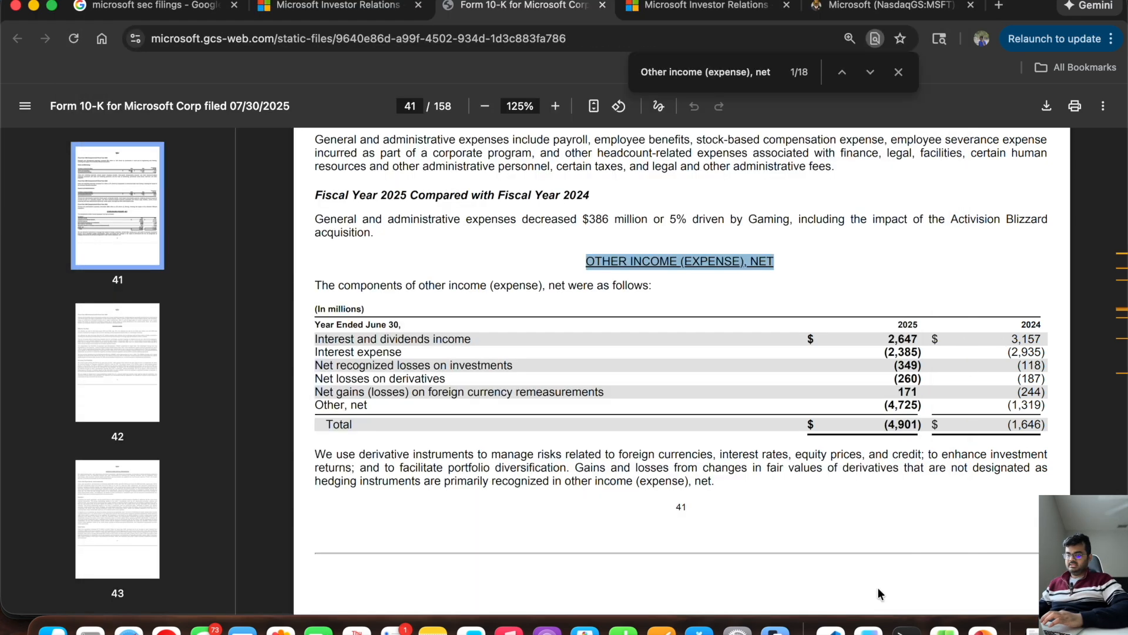
key(super+Tab)
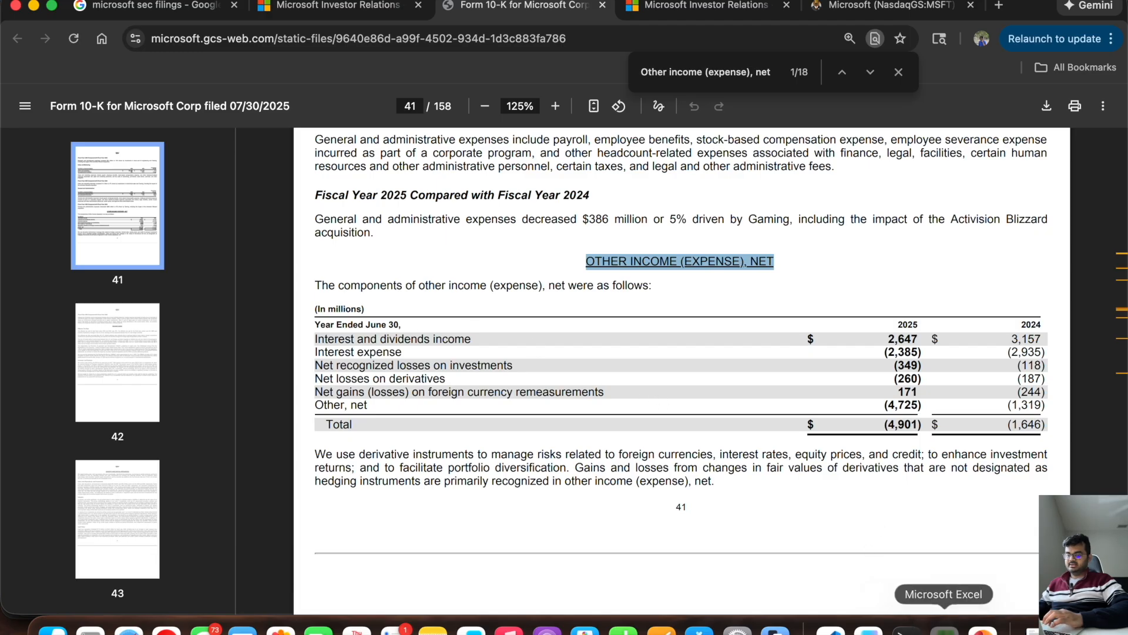
Step: Move the Excel window aside to uncover the other income component labels in the 10-K
click(97, 446)
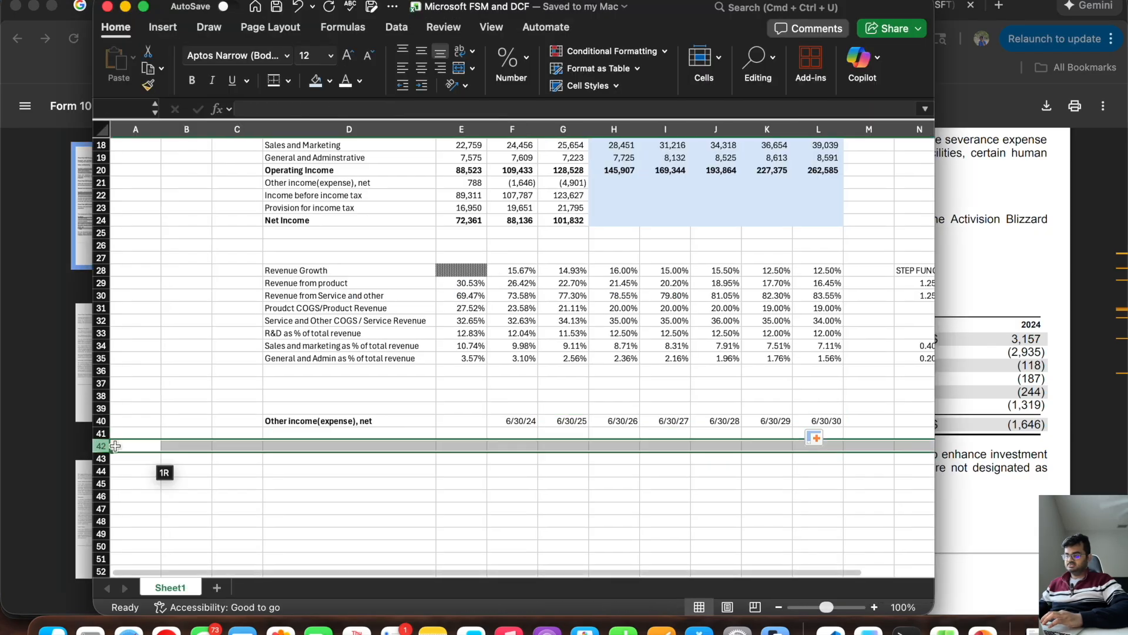
click(275, 533)
drag(93, 333, 438, 333)
Step: Enter the labels "Interest and dividends income" in D41 and "Interest expenses" in D42
click(643, 421)
double_click(643, 432)
text(Interest and)
key(BackSpace)
text(and divident)
text( income)
key(Return)
text(Interest expenses)
key(Return)
Step: Enter the labels "Net recognized loss on investment" in D43 and "Net loss on derivaties" in D44, uncovering more of the 10-K's label column
text(Net recogin)
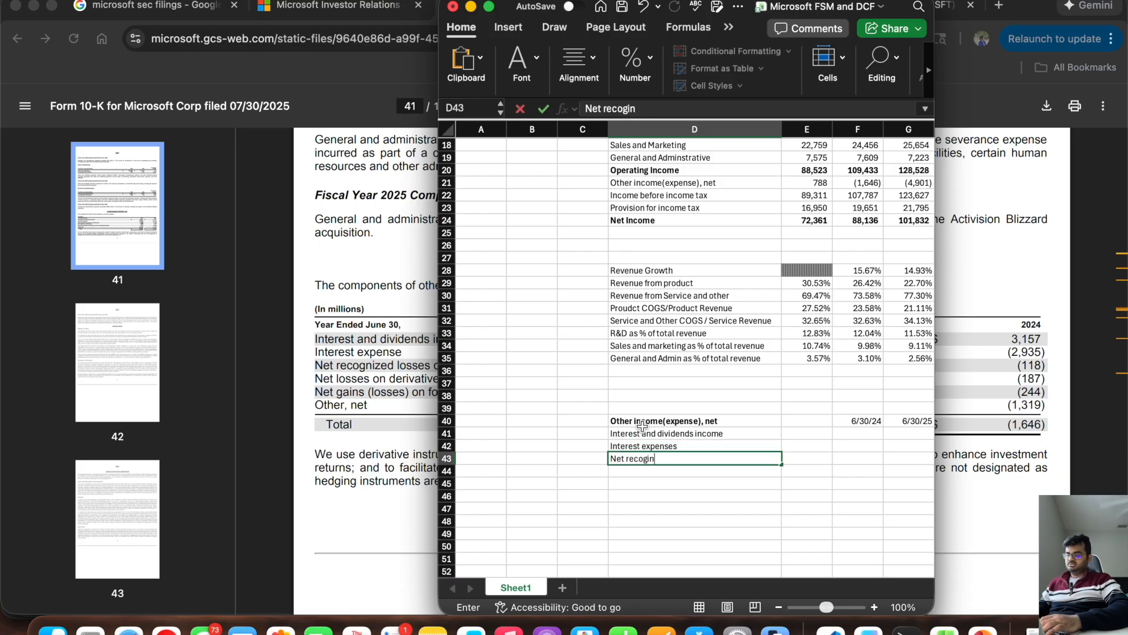
key(BackSpace)
key(BackSpace)
text(nized loss on investment)
drag(754, 29, 858, 31)
key(Return)
text(Net loss on derivaties)
key(Return)
Step: Enter the label "Net gain (loss) on foreign currency transaction" in D45
text(Net gain (loss) on fo)
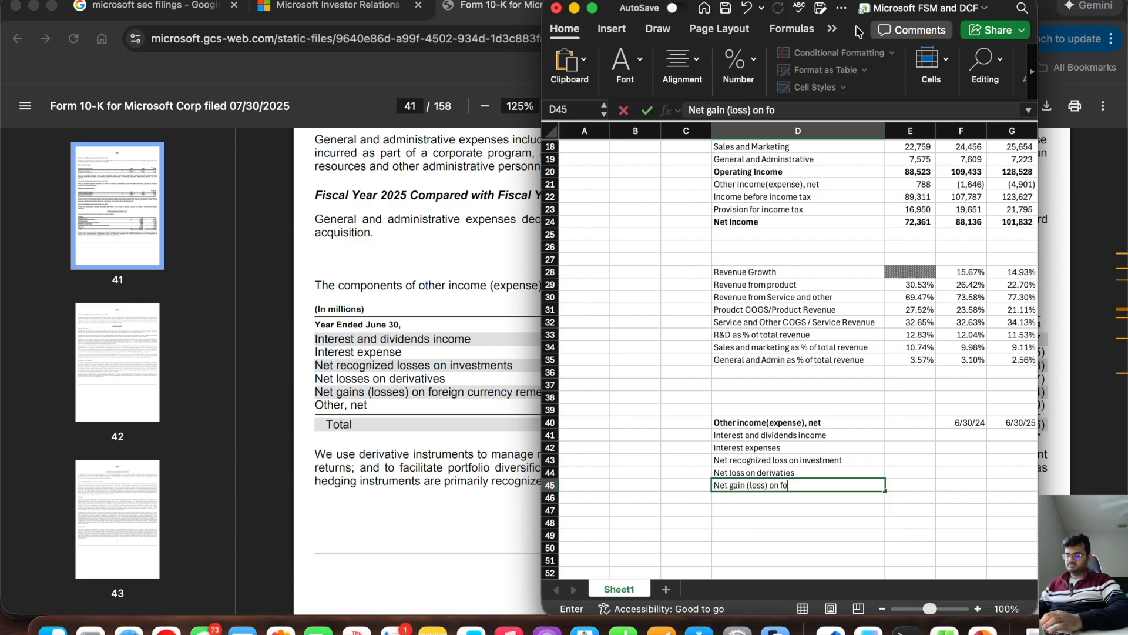
text(reign currency transaction)
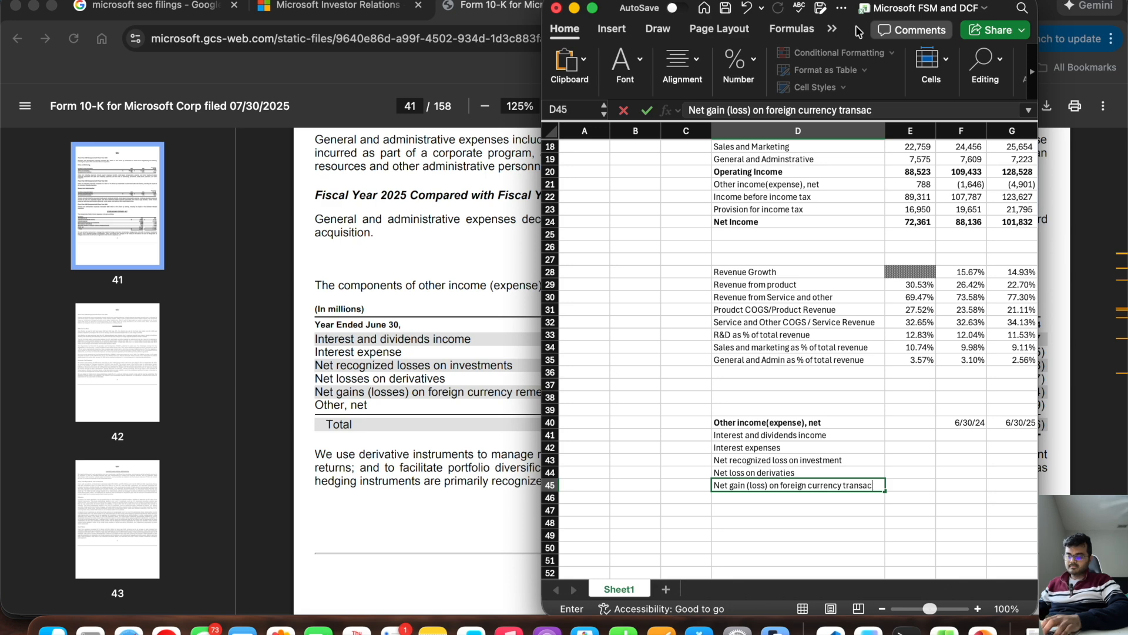
key(Return)
Step: Enter the label "Other, net" in D46 and fit column D's width to its contents
text(Other)
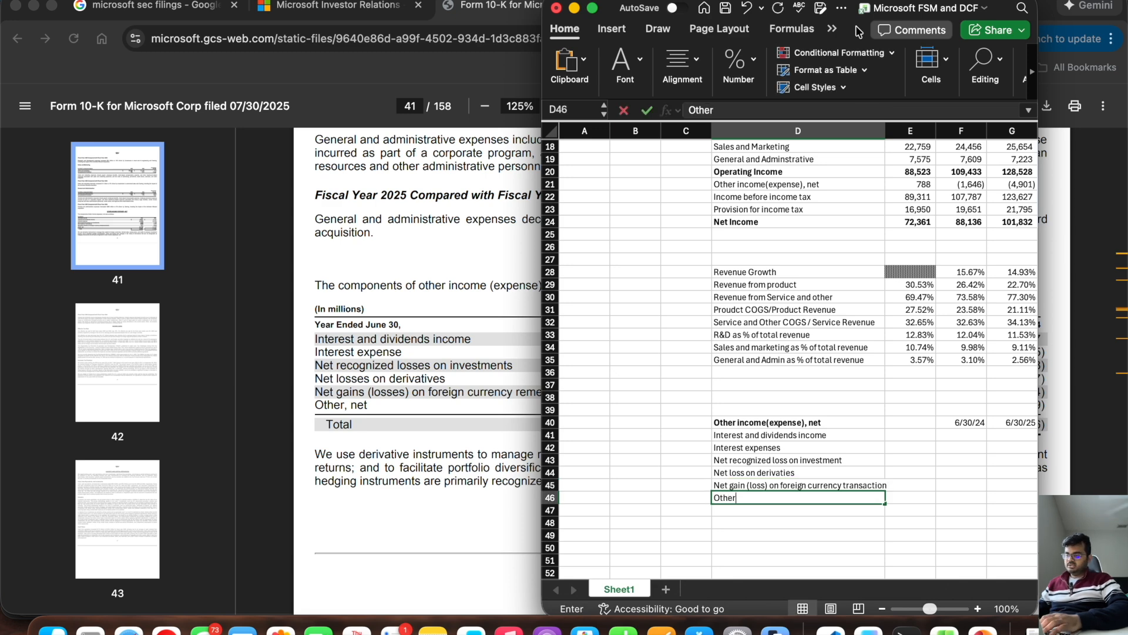
text(, net)
key(Return)
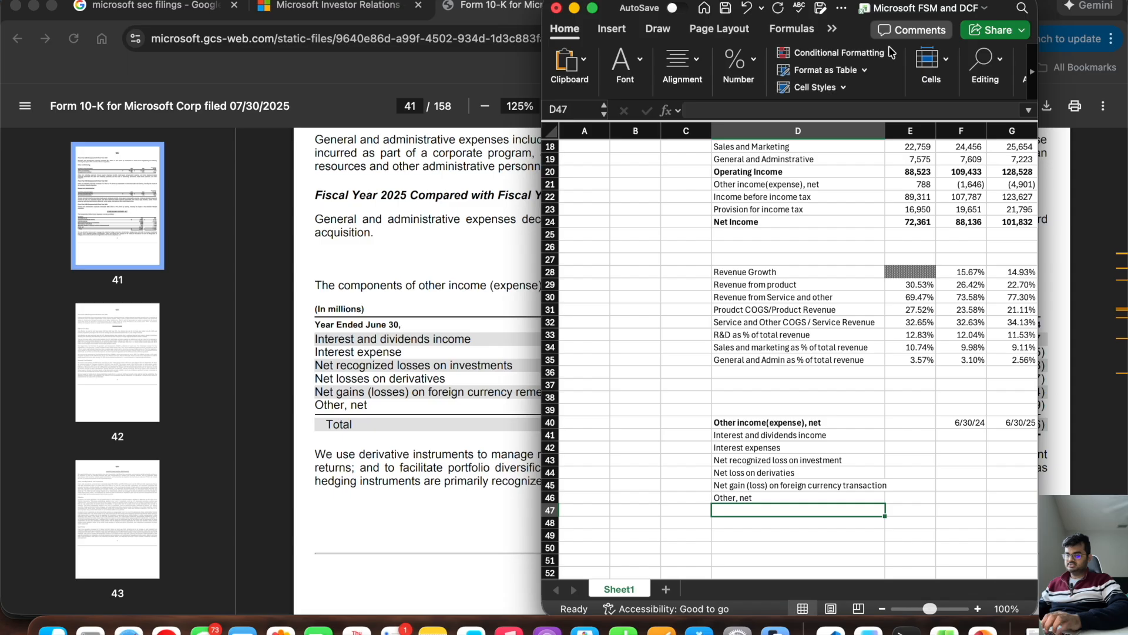
double_click(885, 130)
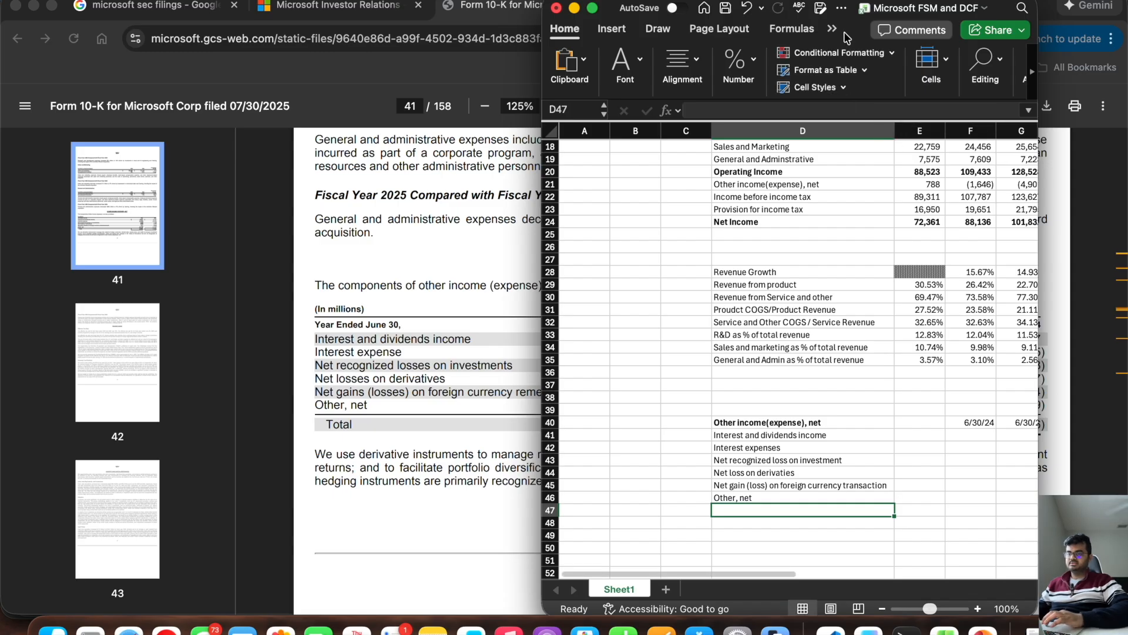
Step: With the 10-K figures uncovered, add a bold "Total" label in D47 and enter 2647, -2385, -349, -260, 171 and -4725 in G41:G46
drag(847, 38, 391, 44)
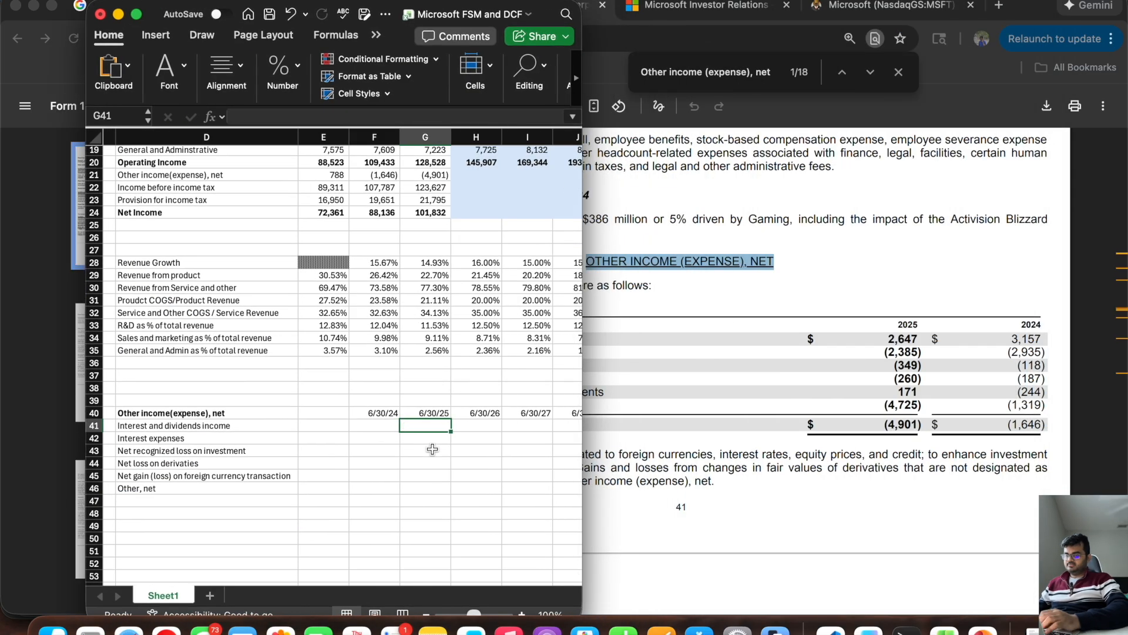
key(Return)
text(-2385)
key(Return)
text(-349)
key(Return)
text(-260)
key(Return)
text(171)
key(Return)
text(-4725)
key(Return)
Step: Enter the 6/30/24 component amounts 3157, -2935, -118, -187, -244 and -1319 in F41:F46
key(Left)
key(Left)
key(Left)
key(Left)
key(Right)
text(3)
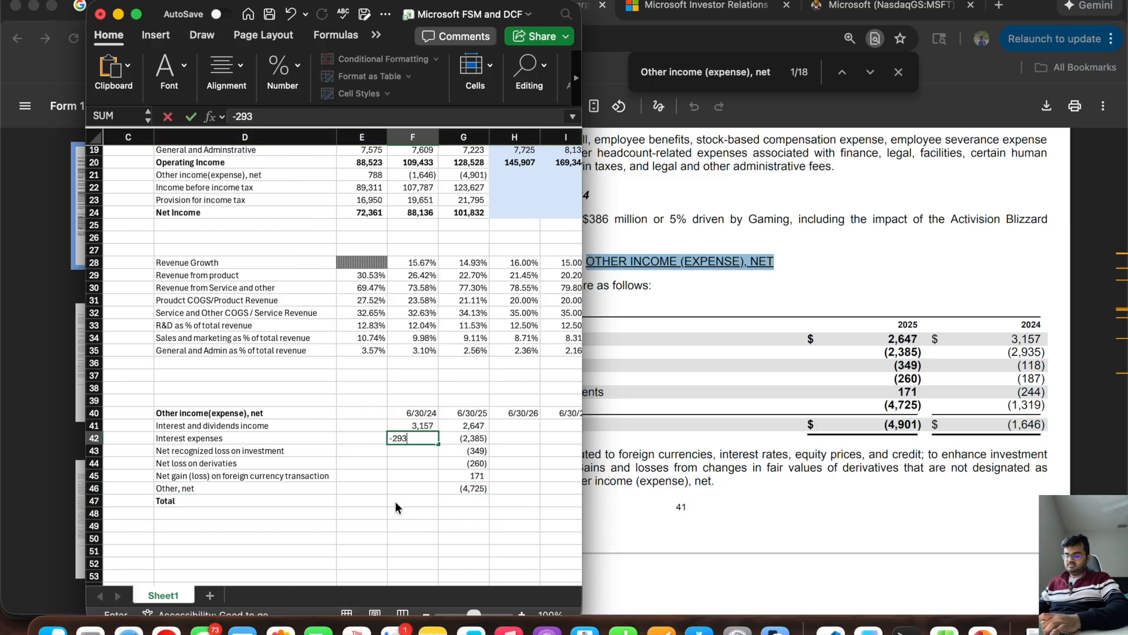
text(157 -2935 -118 -187 -244 -1319 =sum)
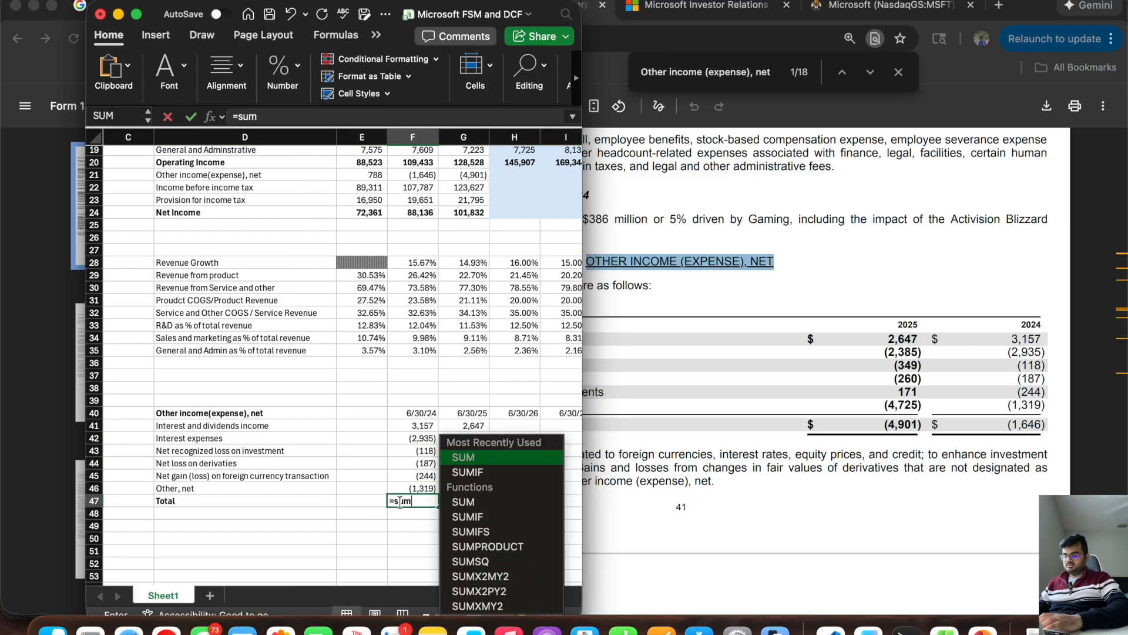
text(()
Step: Total the 6/30/24 other income components in F47 with =SUM(F41:F46)
click(415, 427)
drag(416, 427, 413, 489)
key(Return)
Step: Extend the total formula from F47 through L47 and widen the Excel window to show all forecast columns
scroll(413, 488, right, 3)
scroll(413, 489, down, 1)
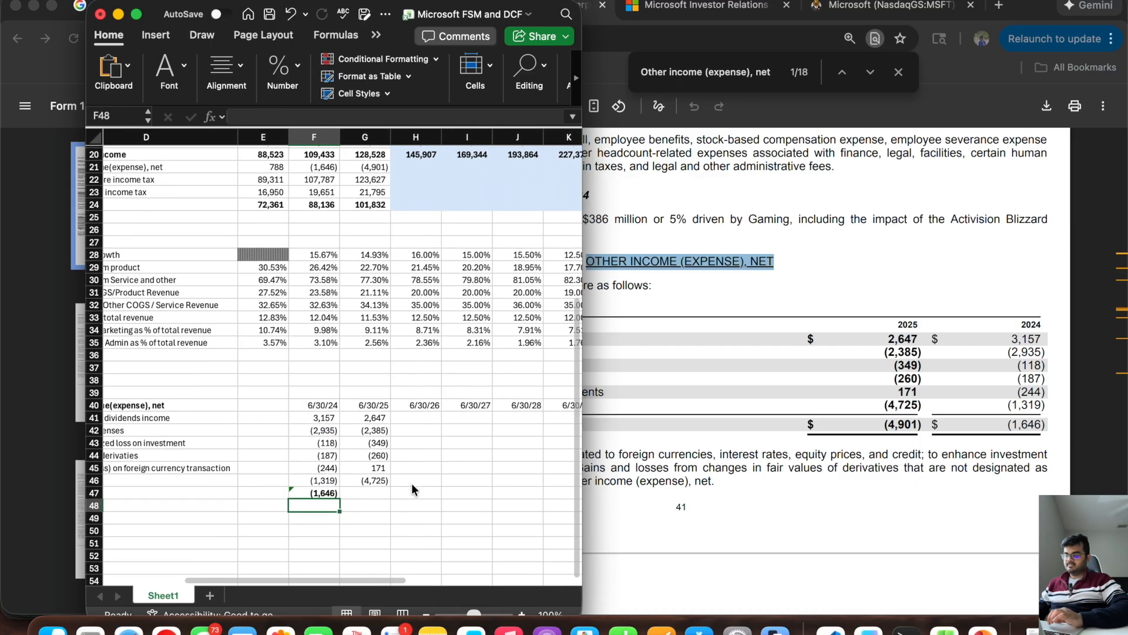
click(322, 492)
drag(339, 497, 502, 498)
scroll(365, 453, left, 2)
scroll(365, 453, down, 1)
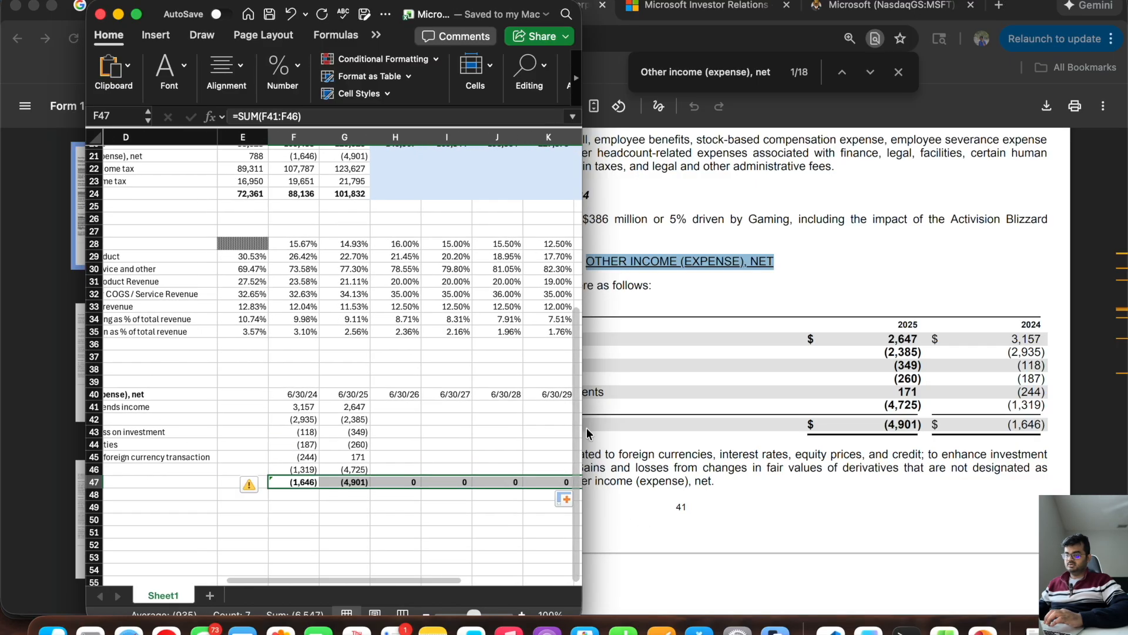
drag(581, 465, 1027, 466)
scroll(647, 411, left, 3)
scroll(646, 411, up, 1)
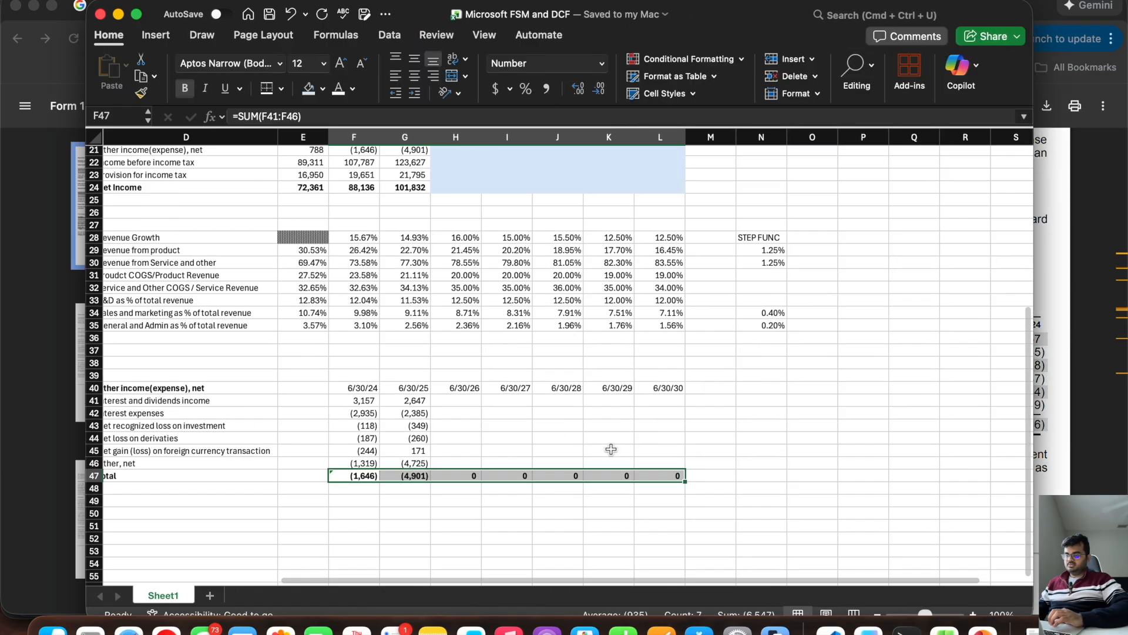
Step: Bold the year-end dates in F40:L40 and apply a top and thick bottom border to the header row D40:L40
click(733, 401)
drag(733, 401, 434, 402)
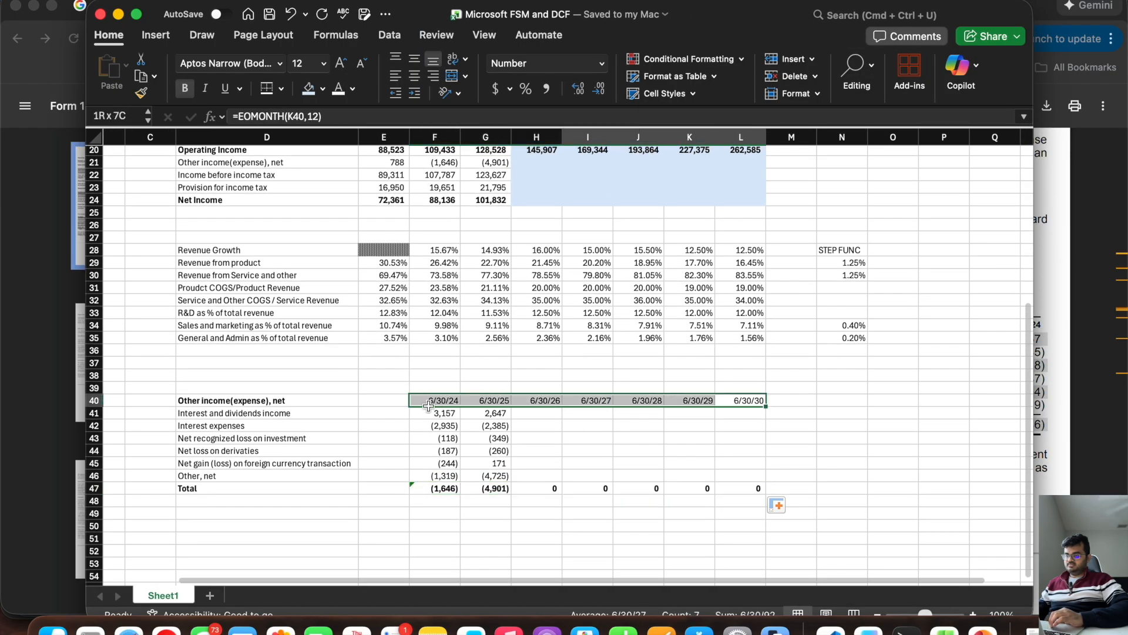
key(super+b)
click(762, 441)
drag(742, 402, 292, 403)
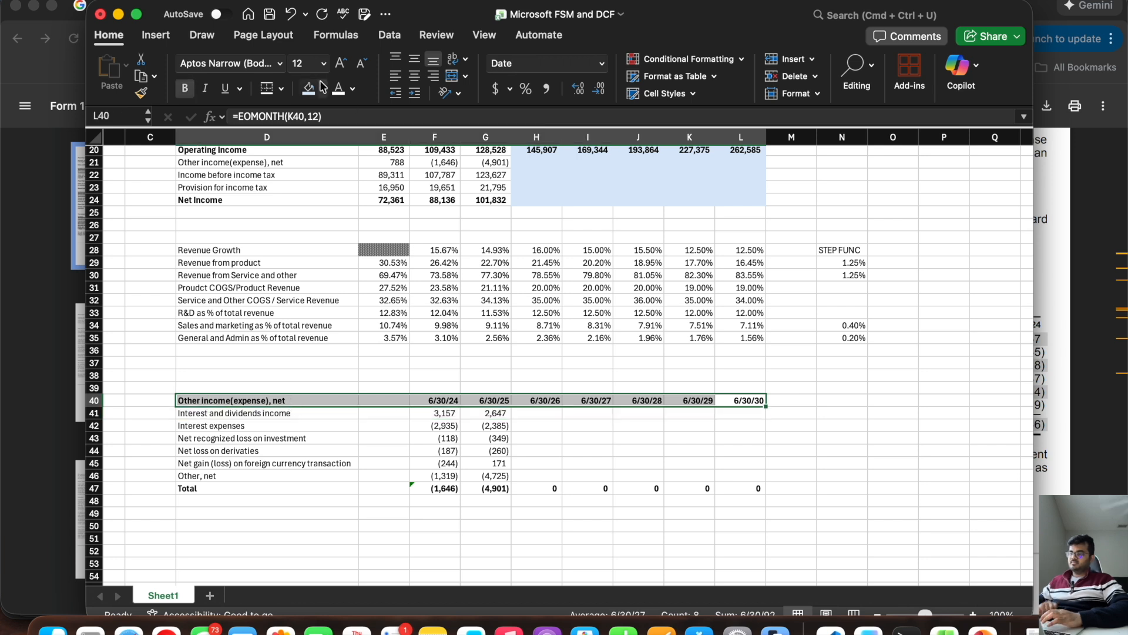
click(284, 90)
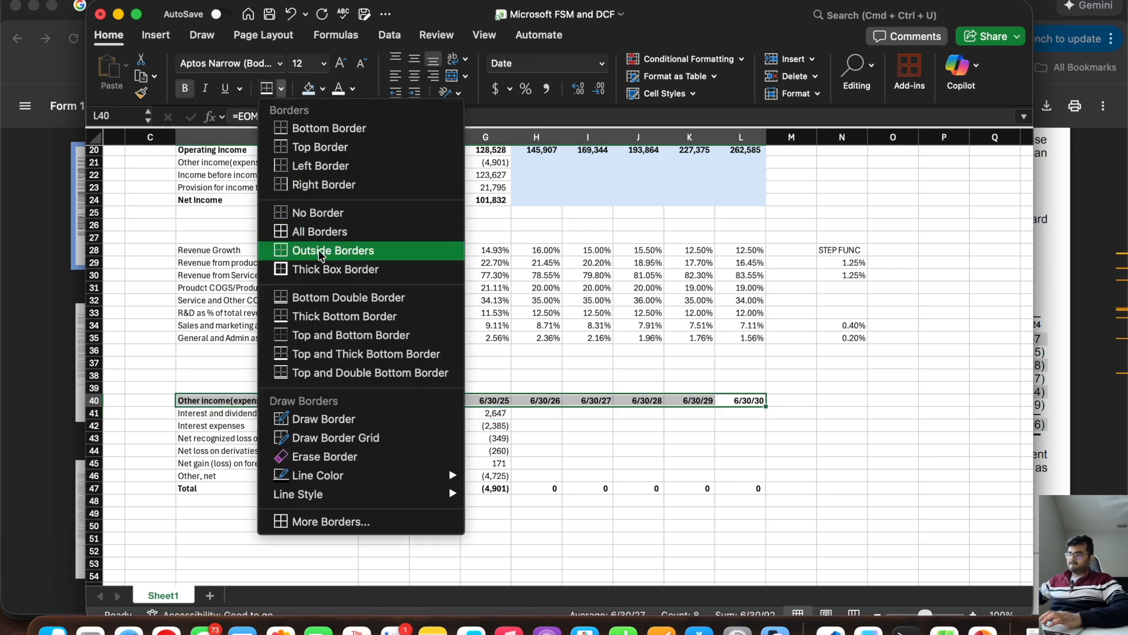
click(326, 354)
click(573, 448)
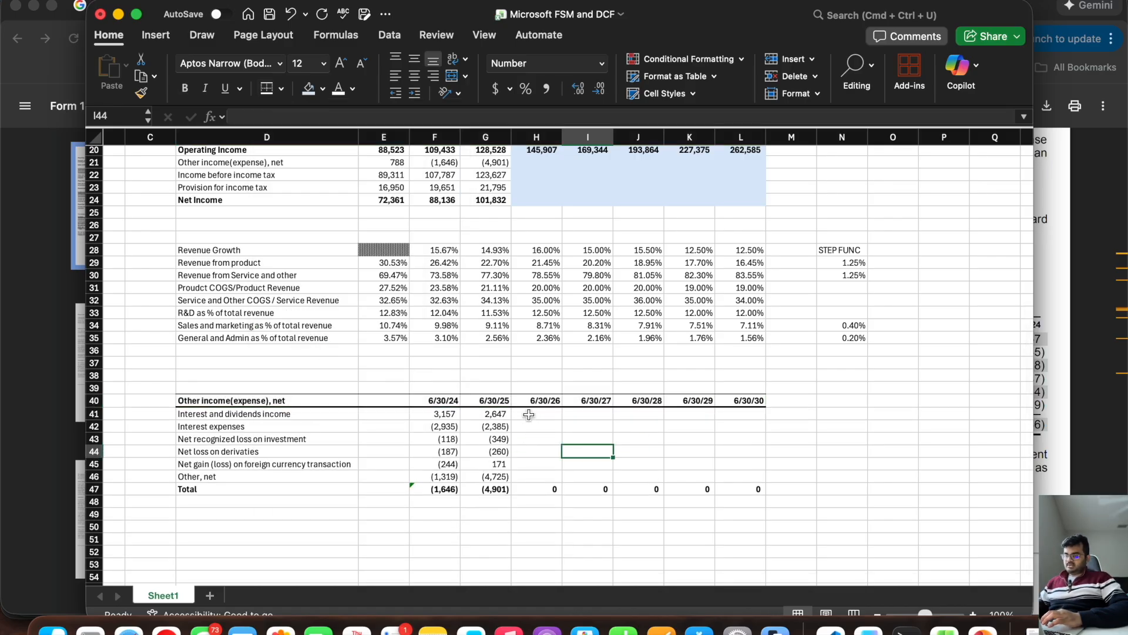
Step: Shade the other income forecast range H41:L47 light blue
drag(528, 414, 744, 484)
click(308, 90)
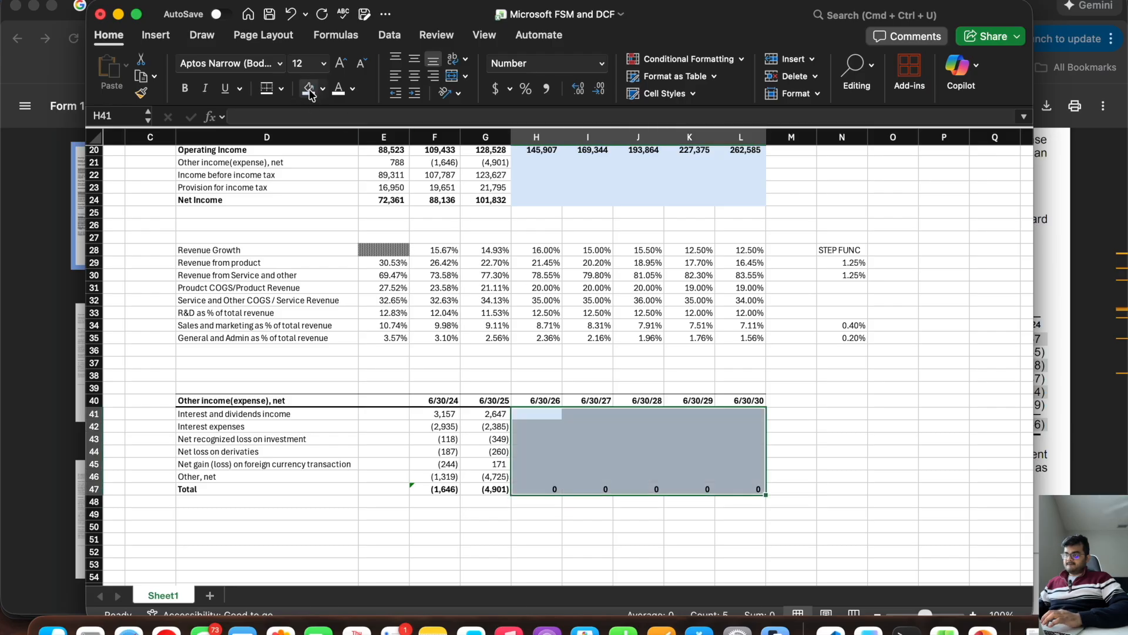
click(582, 444)
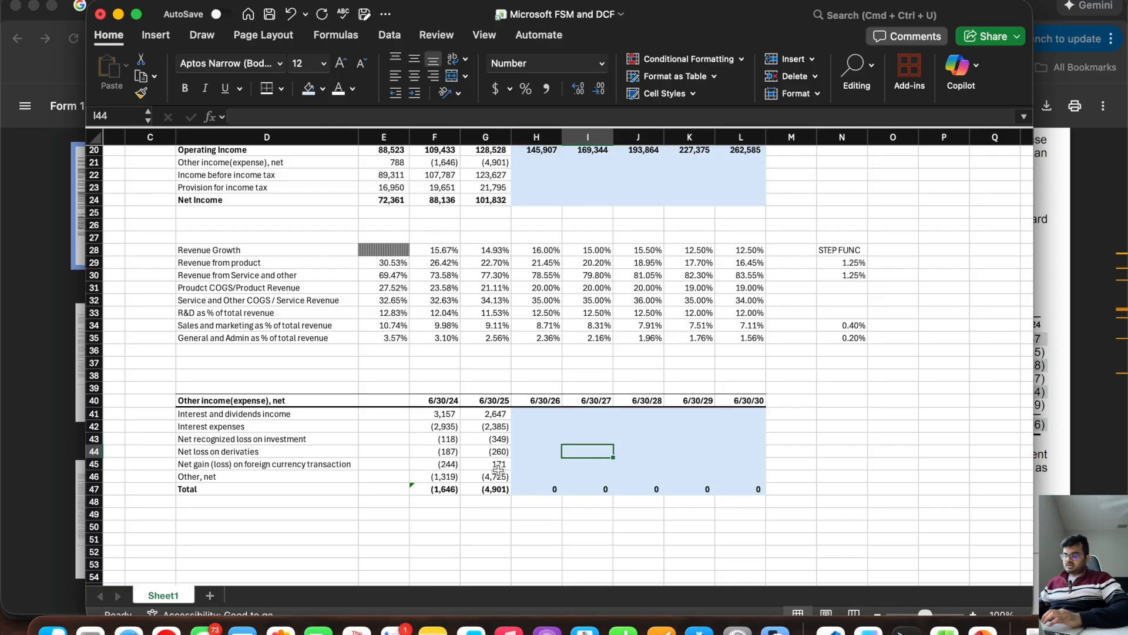
click(275, 414)
drag(275, 416, 499, 428)
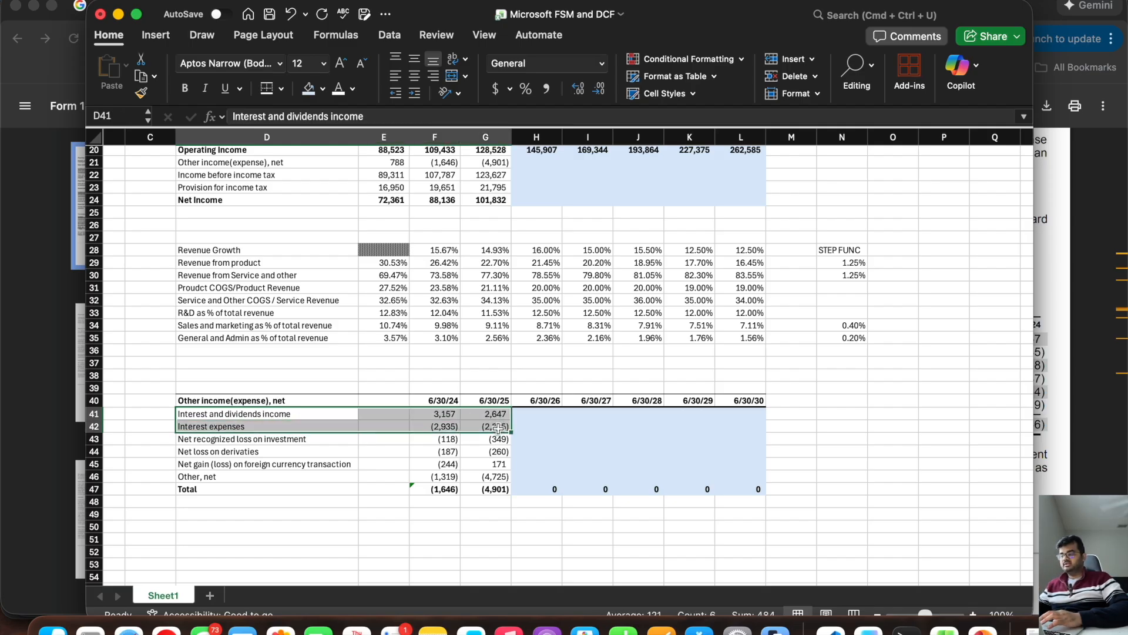
Step: Carry the 6/30/25 amounts in G43:G46 forward unchanged across the forecast years through column L
click(493, 439)
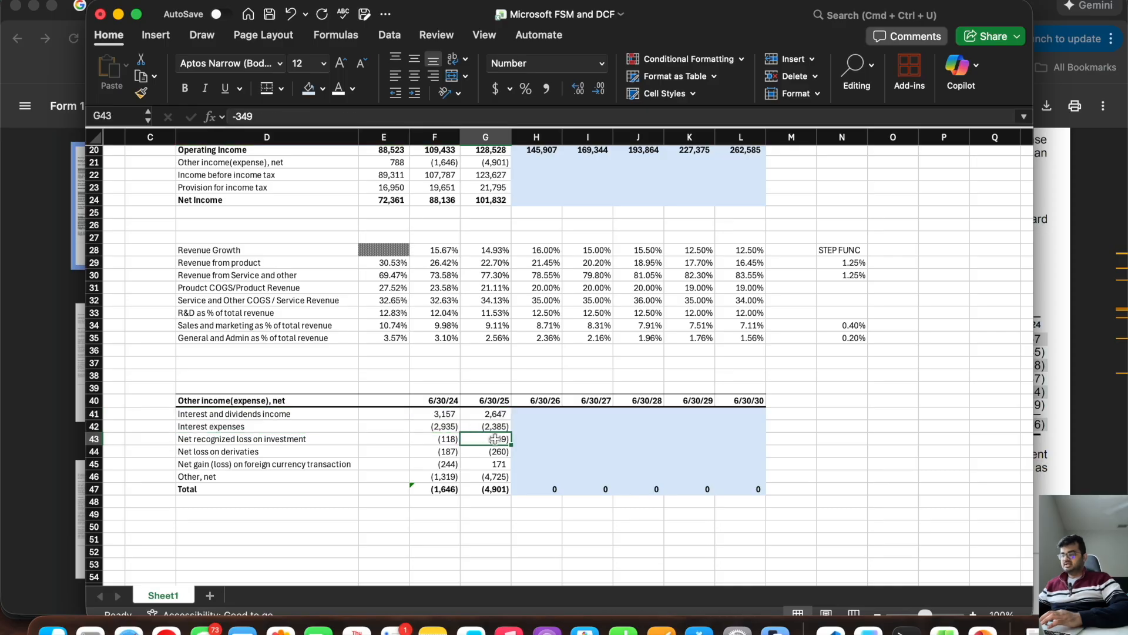
drag(513, 446, 758, 444)
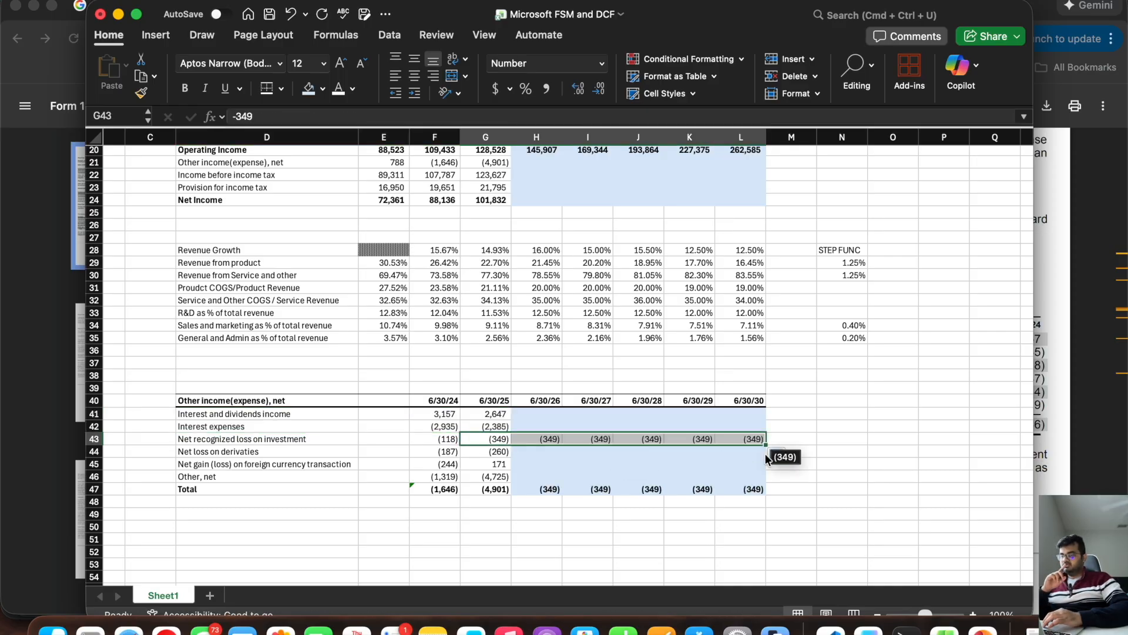
click(484, 451)
drag(512, 457, 751, 466)
click(496, 466)
drag(511, 471, 756, 466)
click(495, 477)
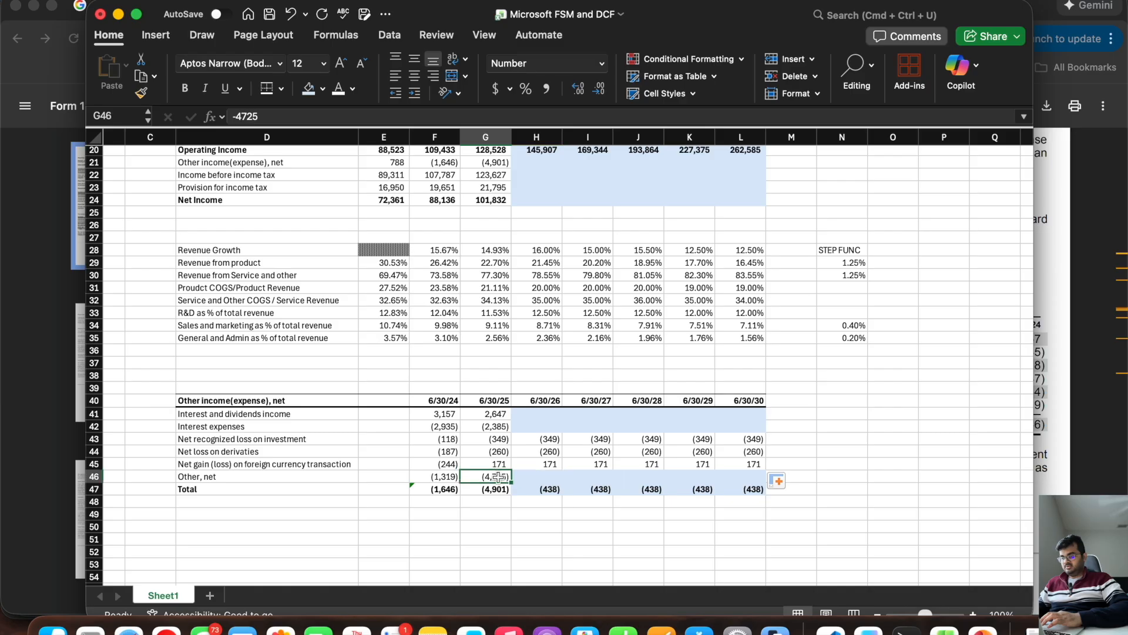
drag(511, 482, 765, 509)
Step: Shade the interest income and interest expense forecast cells H41:L42 light orange
click(545, 445)
drag(546, 446, 560, 481)
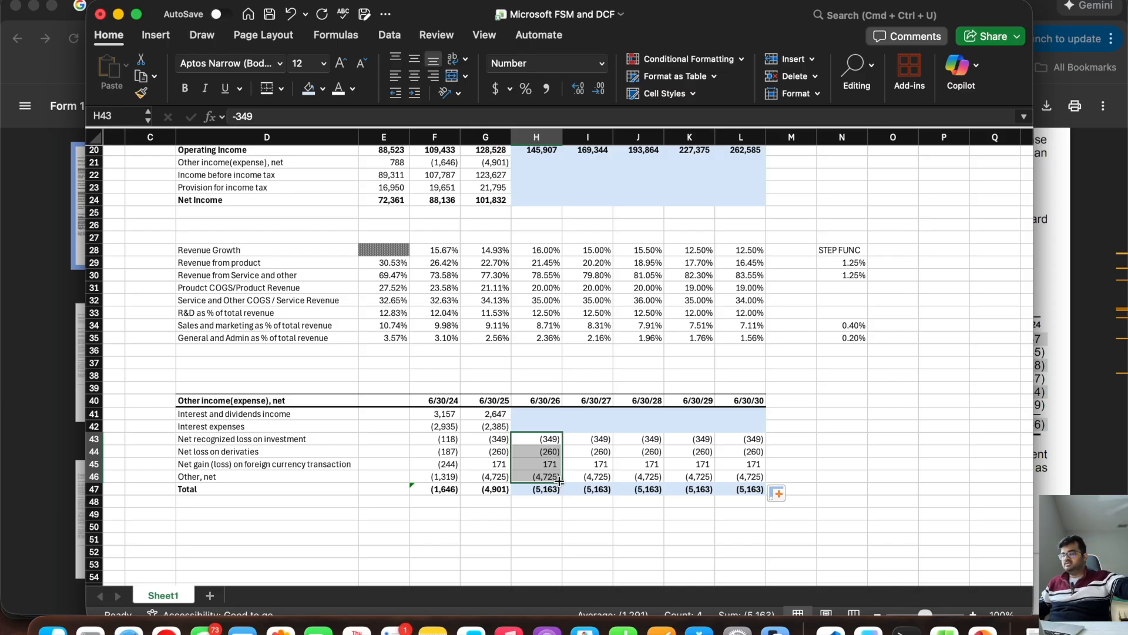
drag(751, 476, 520, 438)
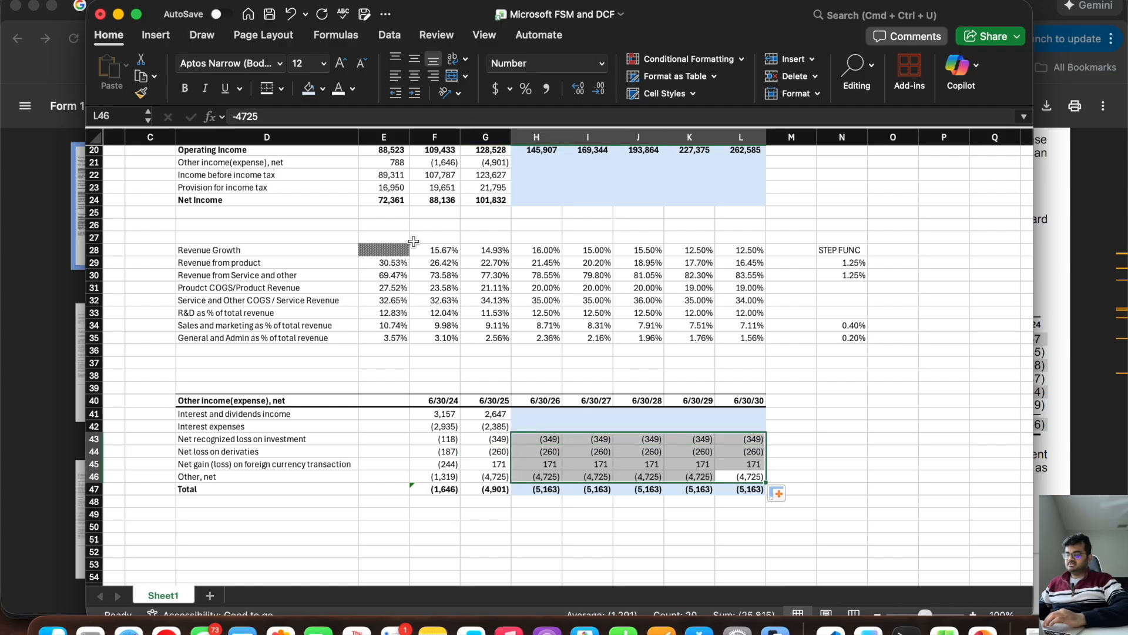
drag(734, 426, 548, 410)
click(322, 91)
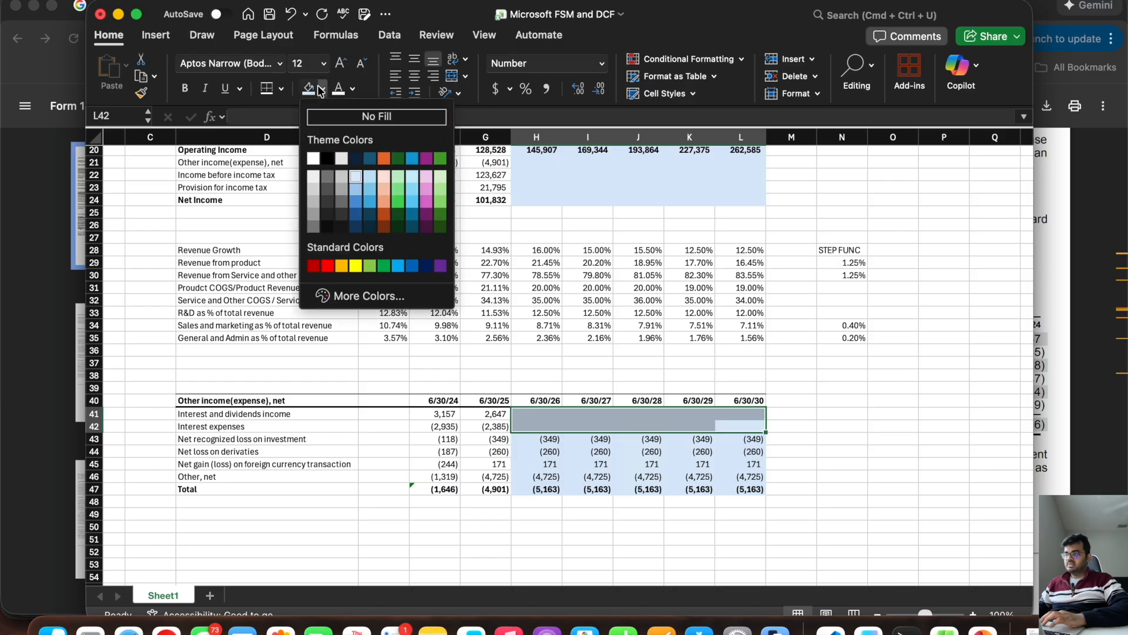
click(385, 176)
click(814, 454)
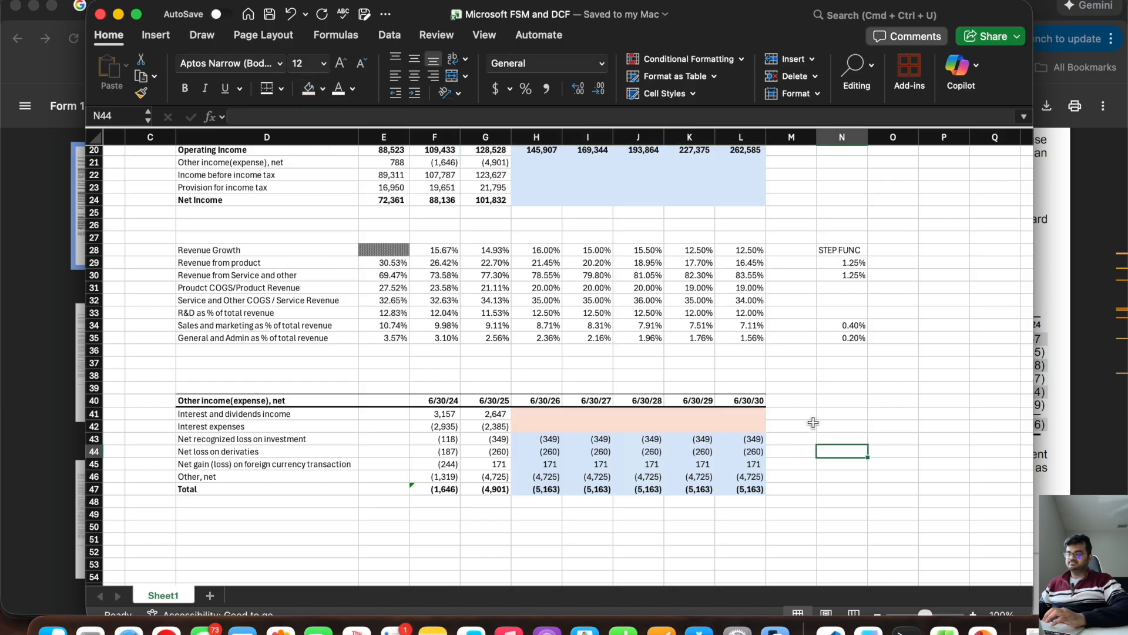
Step: Enter the note "Will be refered from Interest income schedule" in N41
click(845, 415)
text(Will)
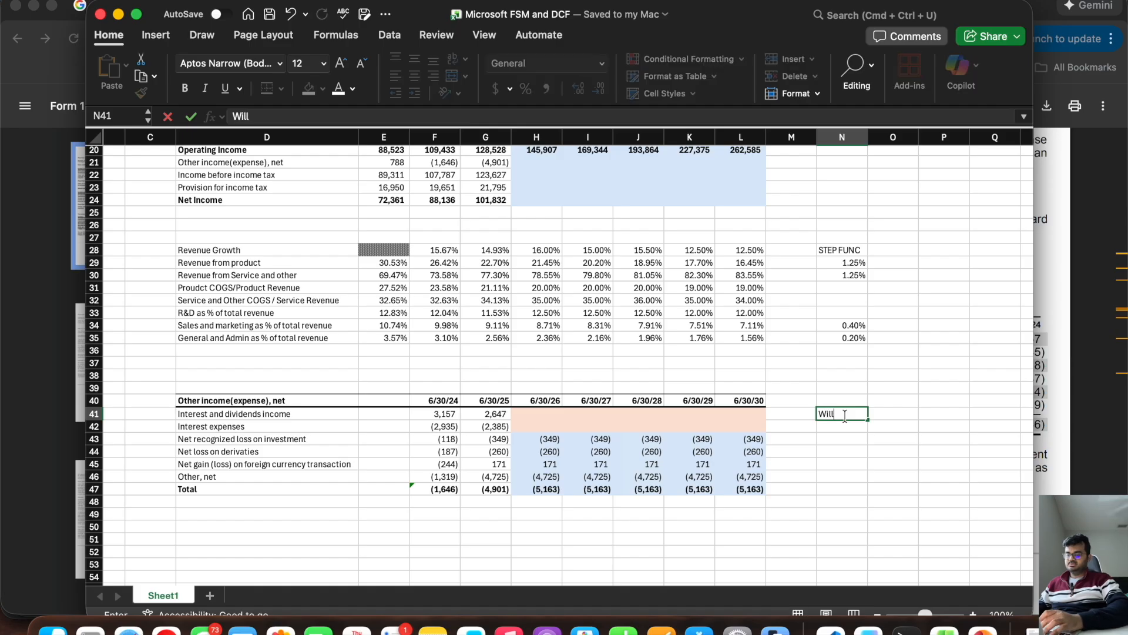
text( be refered from Interest income )
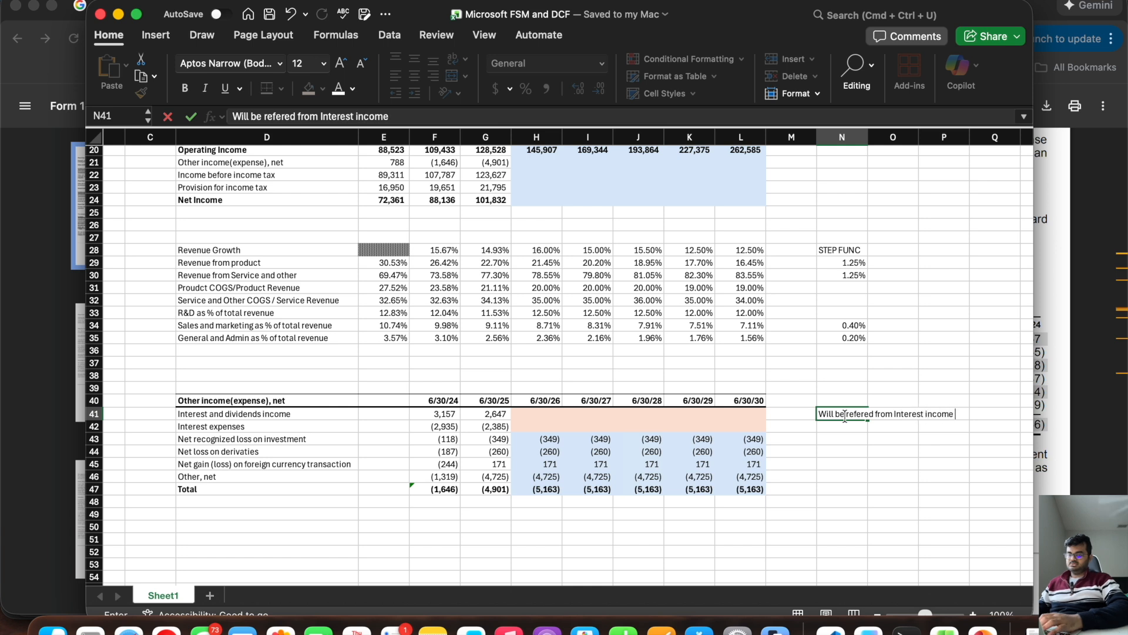
text(schedule)
key(Return)
Step: Enter the note "Will be refered from Interest expense schedule" in N42 and fit column N's width to the notes
text(W)
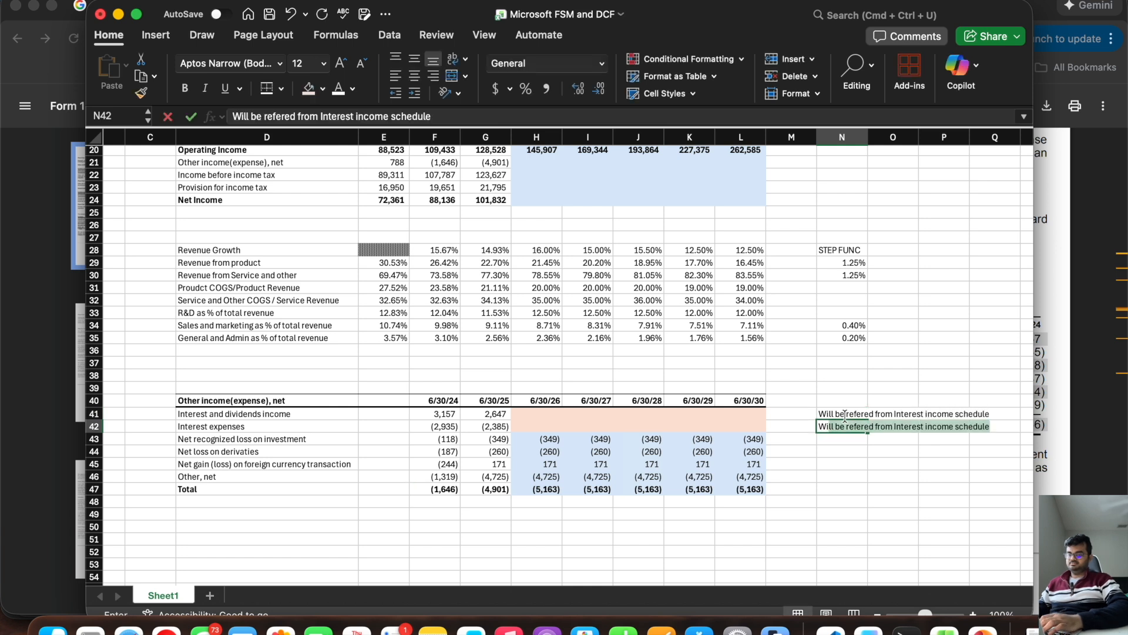
text(ill be refered from Interest expense schedule)
key(Return)
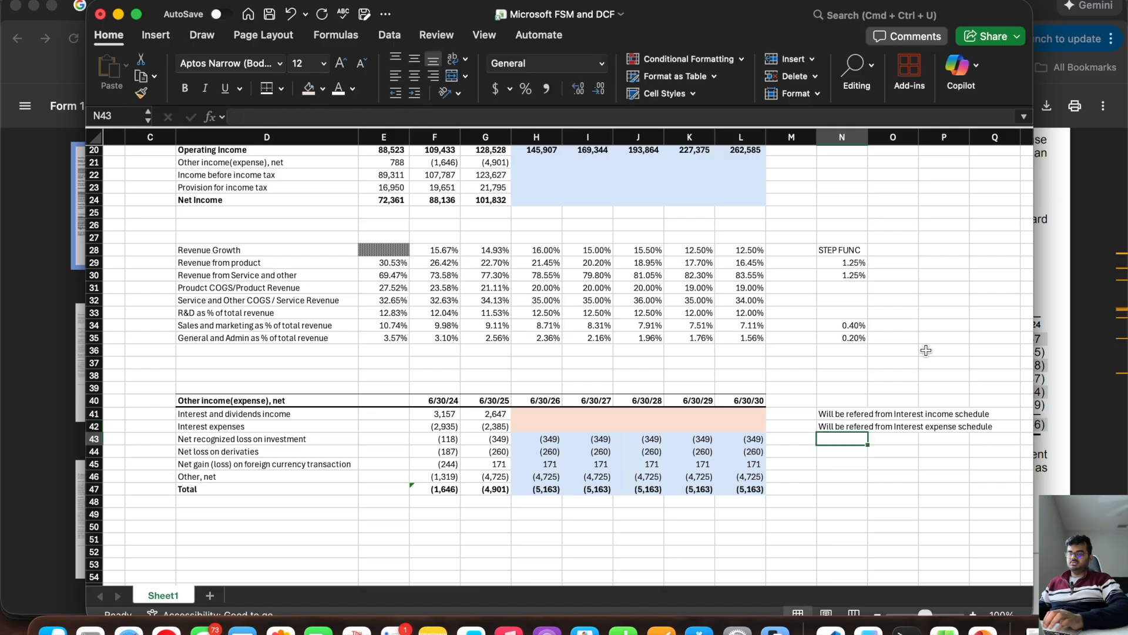
double_click(867, 139)
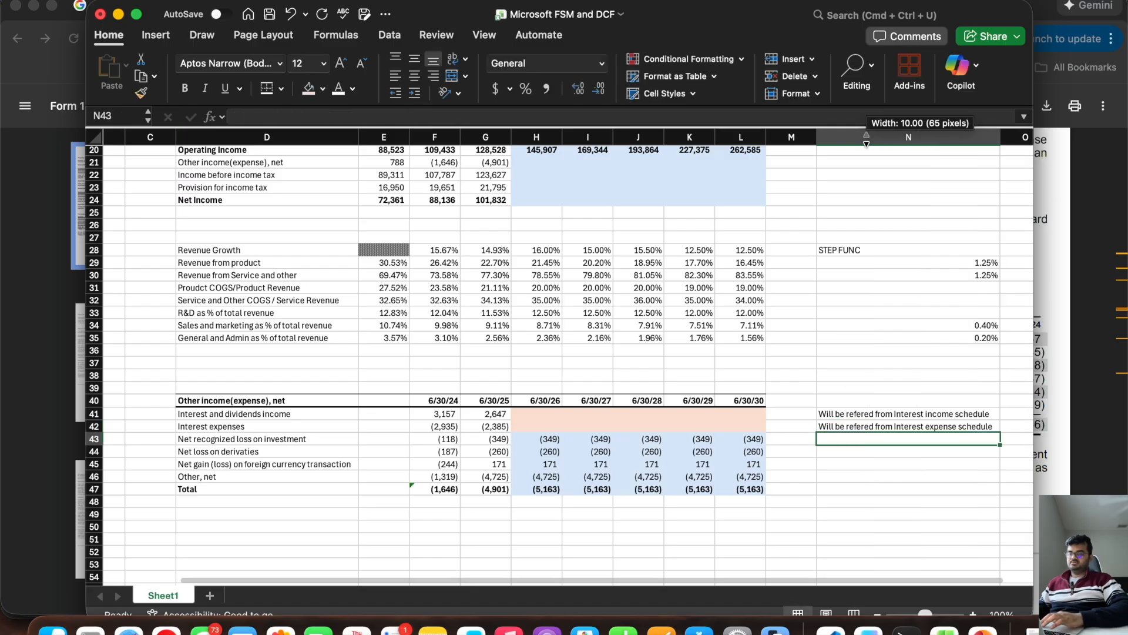
Step: Link the forecast other income (expense), net in H21 to the breakdown total with =H47 and extend it through L21
scroll(539, 511, up, 2)
drag(539, 511, 735, 514)
click(532, 188)
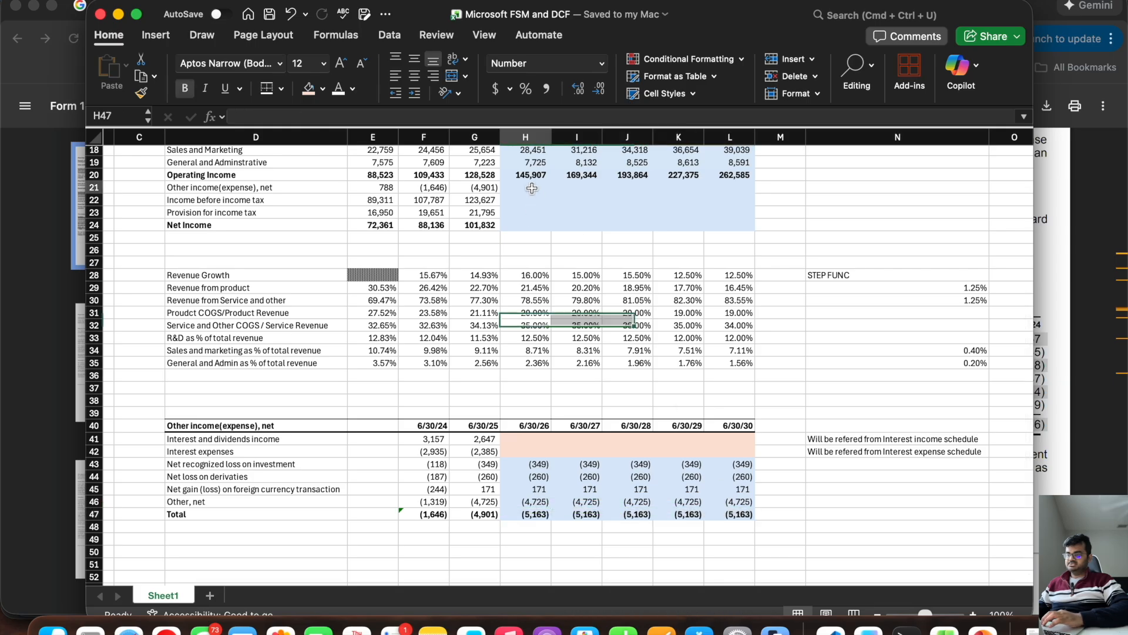
text(=)
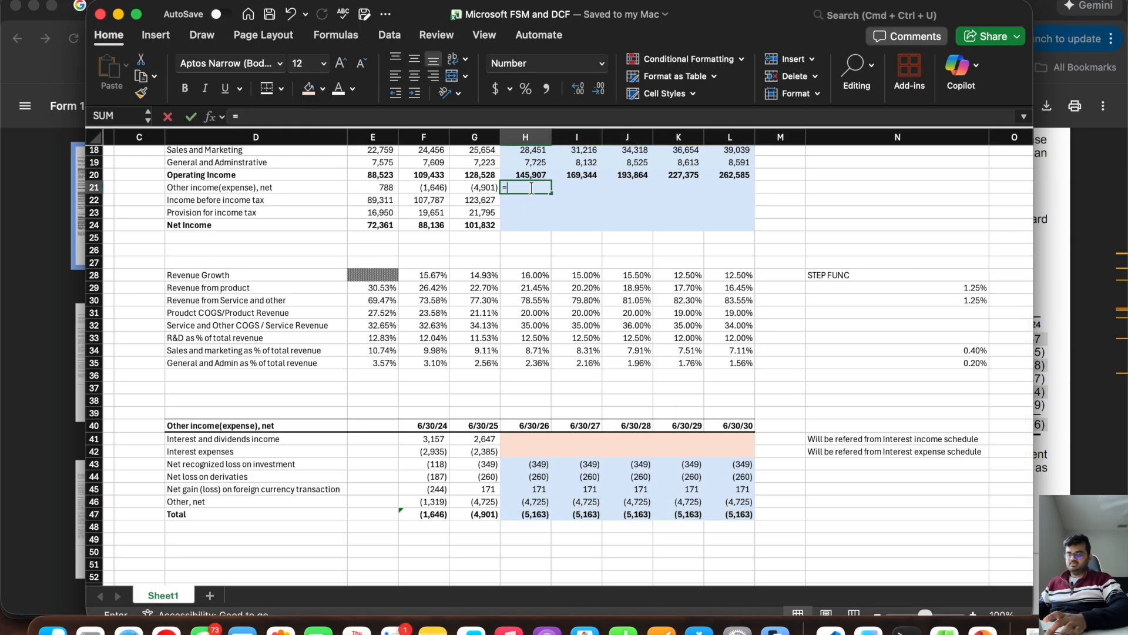
click(517, 515)
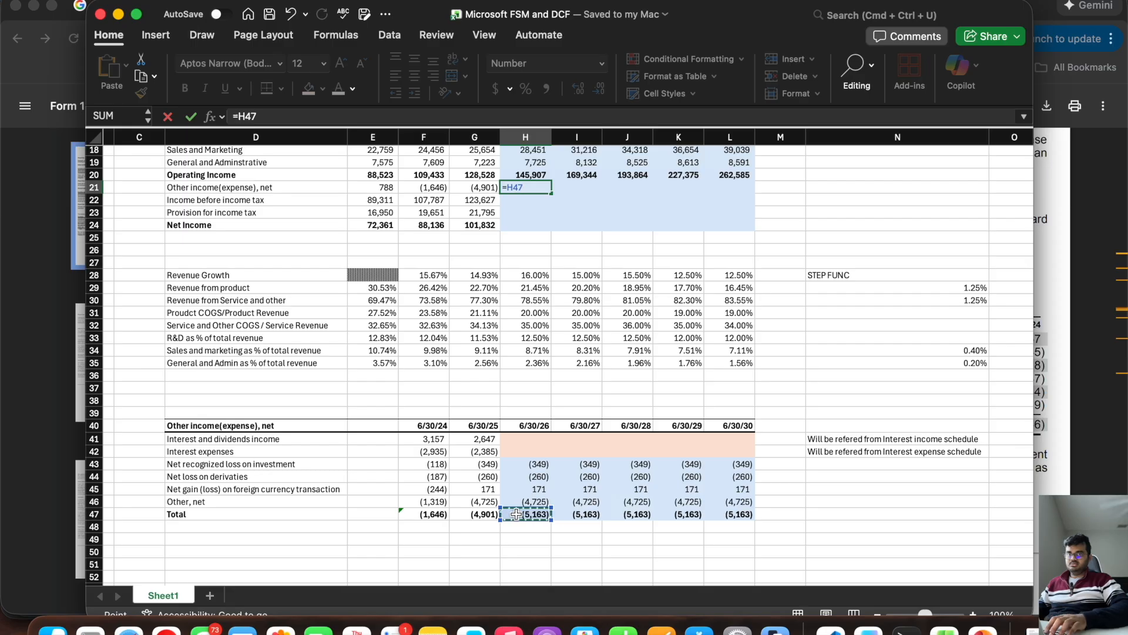
key(Return)
click(527, 187)
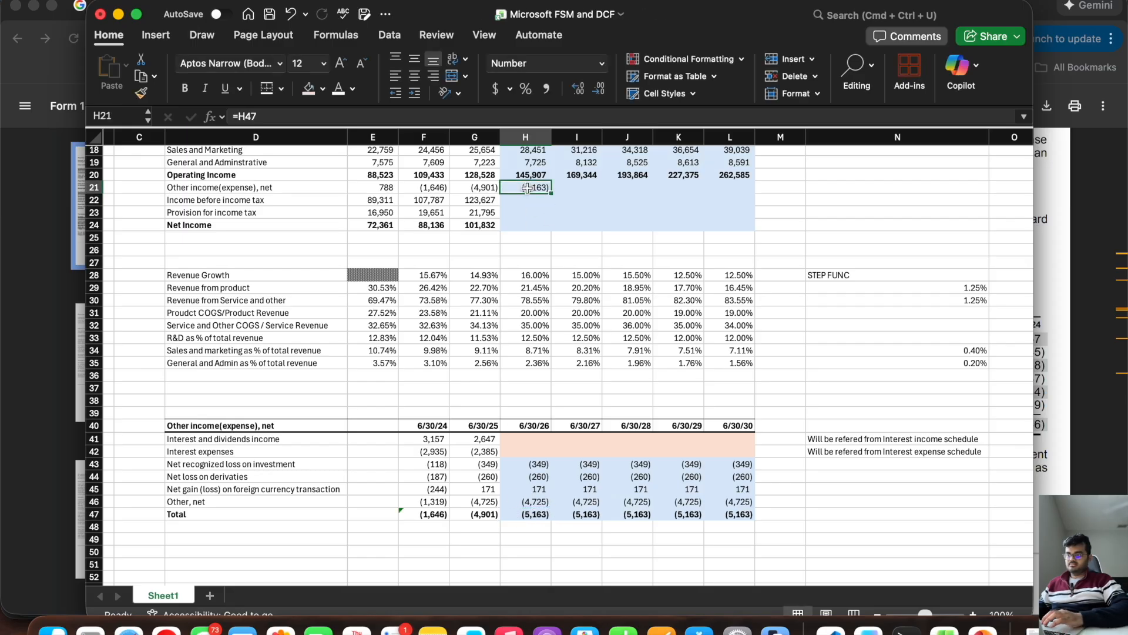
drag(551, 193, 742, 192)
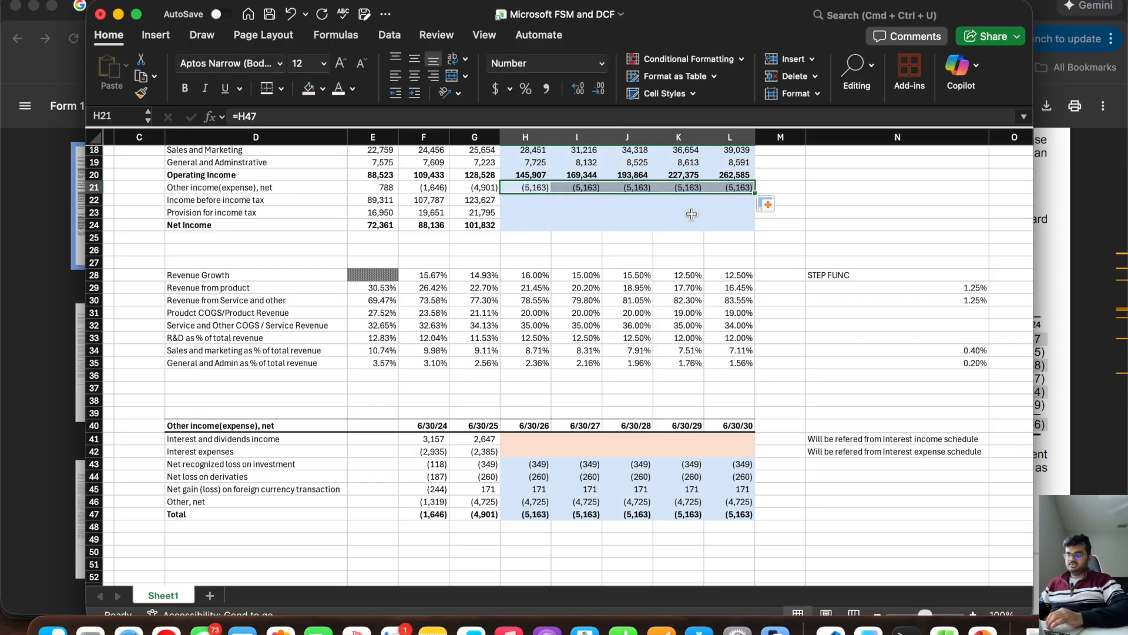
Step: Calculate forecast income before income tax in H22 with =H20+H21 and extend the formula through L22
click(525, 201)
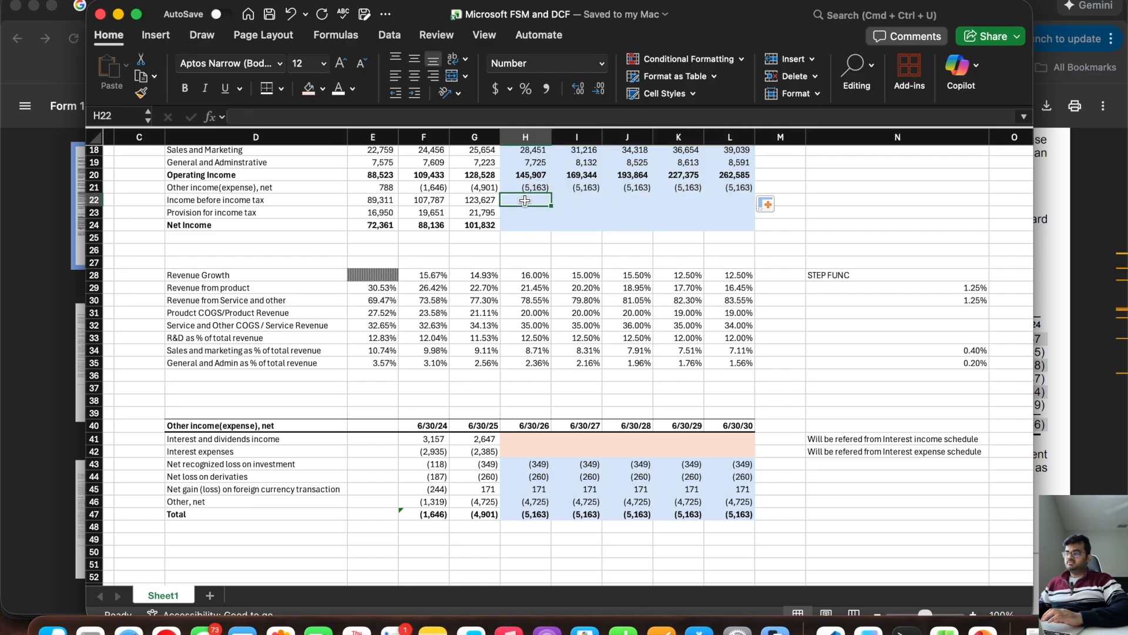
scroll(525, 201, up, 5)
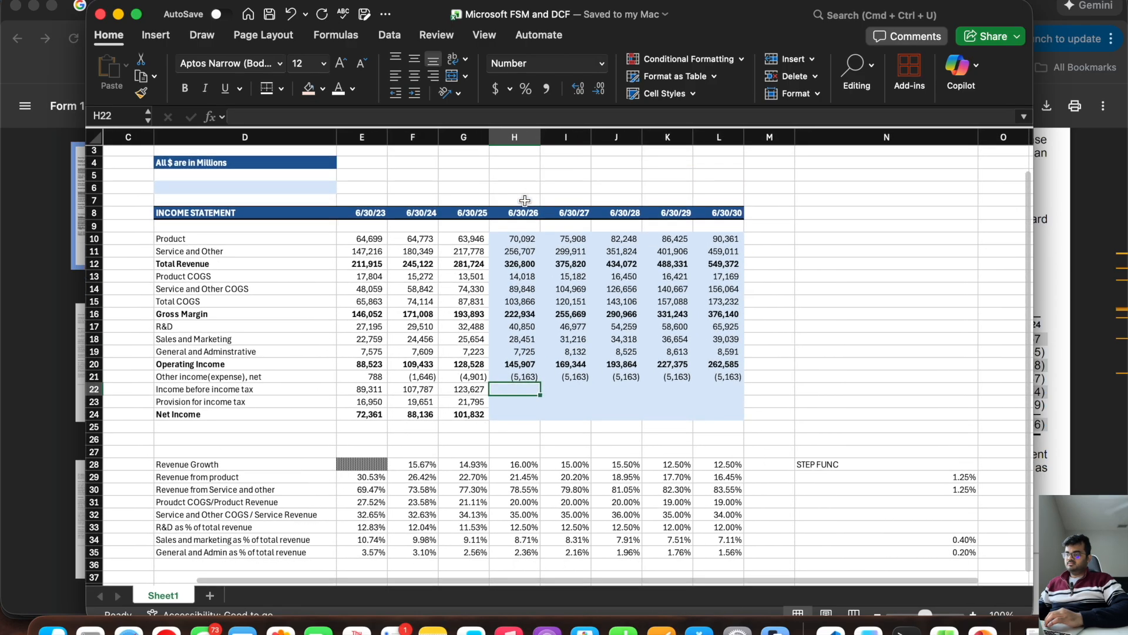
scroll(526, 241, right, 2)
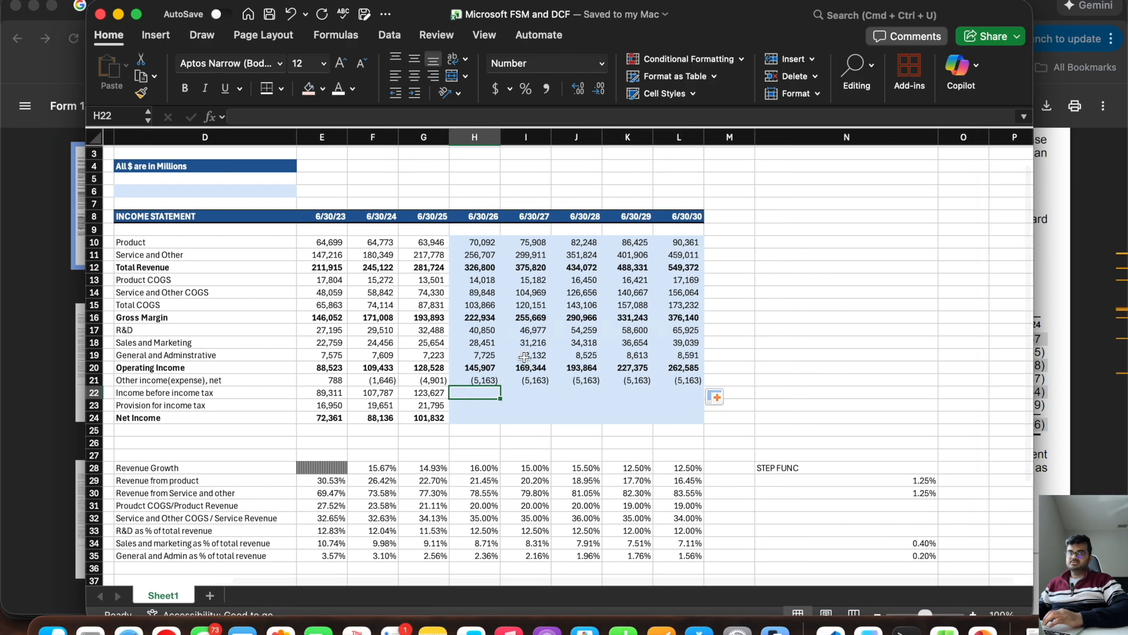
scroll(525, 355, down, 2)
scroll(525, 355, left, 2)
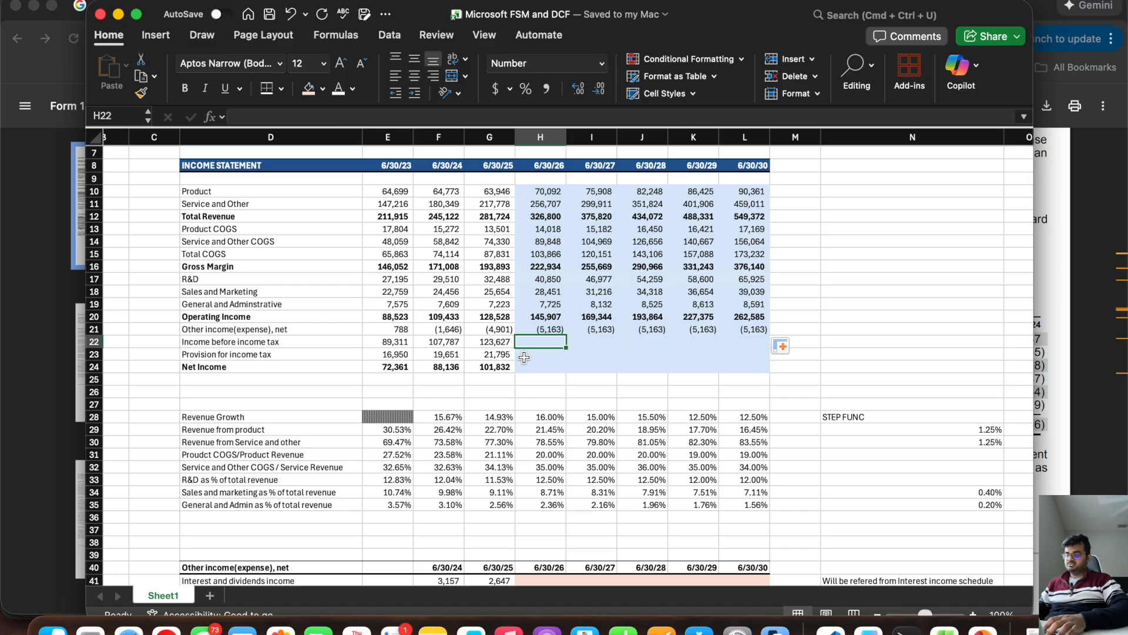
text(=)
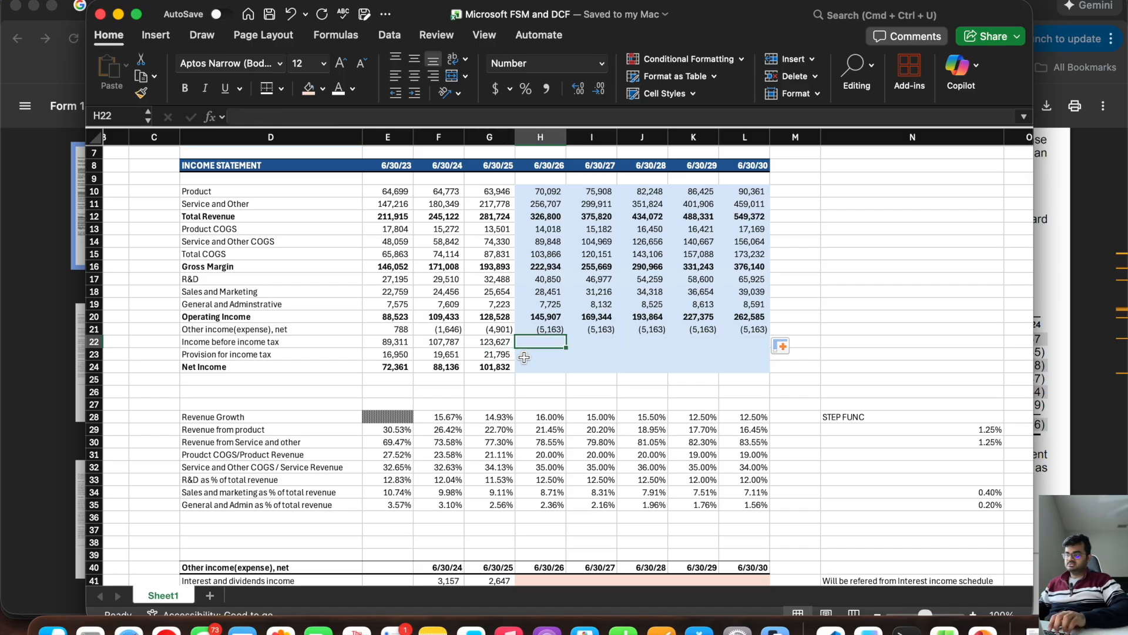
click(542, 318)
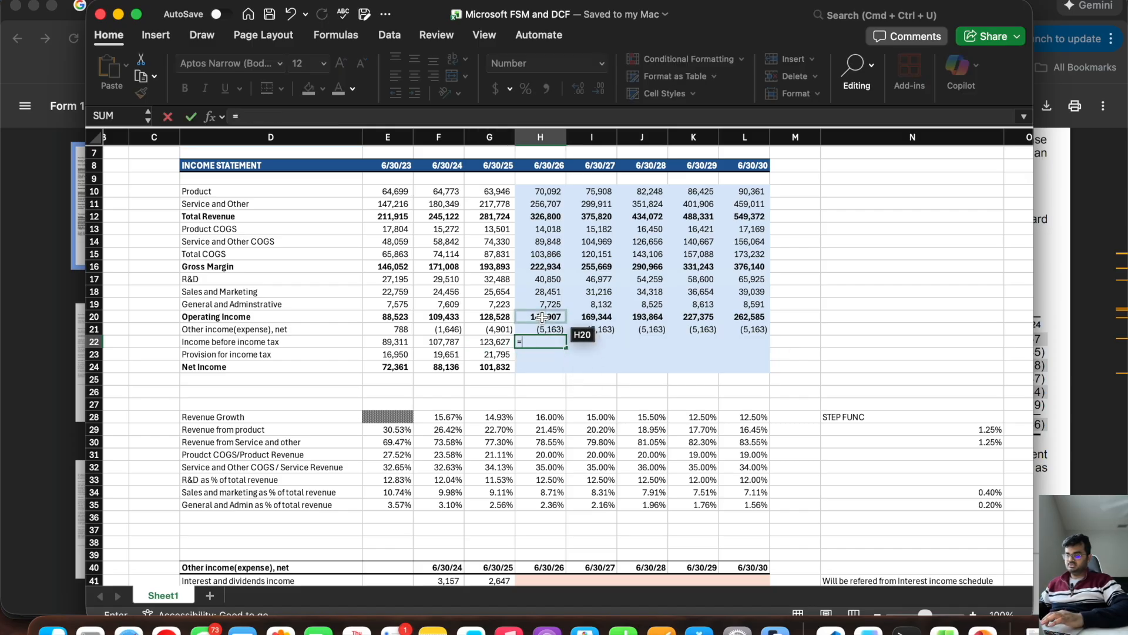
click(542, 317)
text(+)
click(543, 329)
key(Return)
click(546, 341)
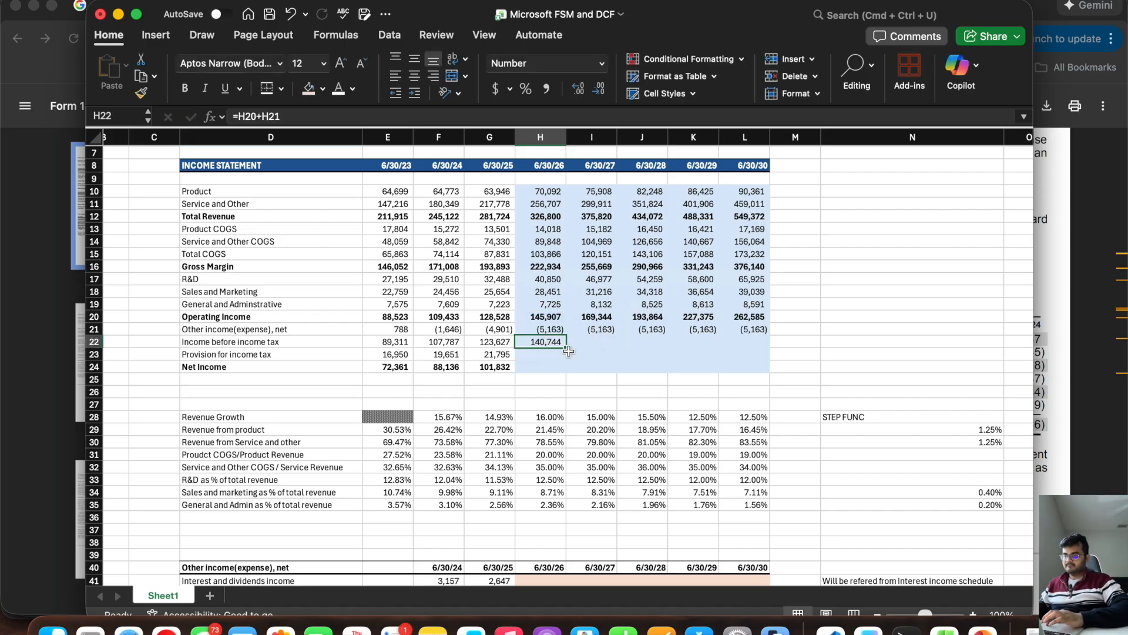
drag(566, 347, 769, 349)
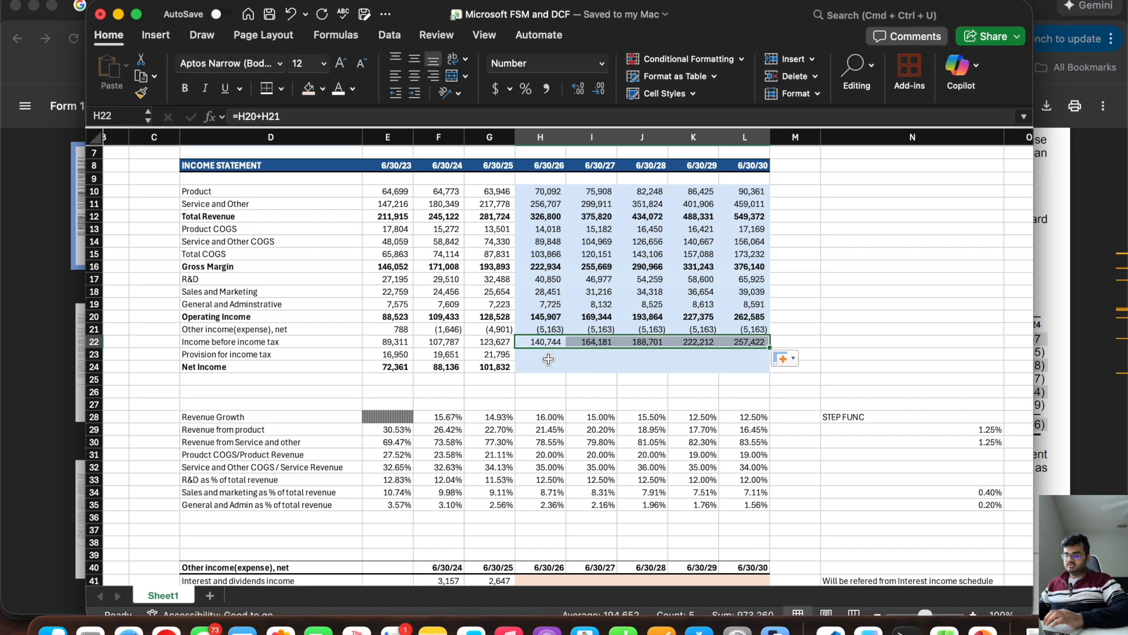
Step: Add a "Tax Rate" row label in D36 below the General and Admin percentage assumption
click(278, 355)
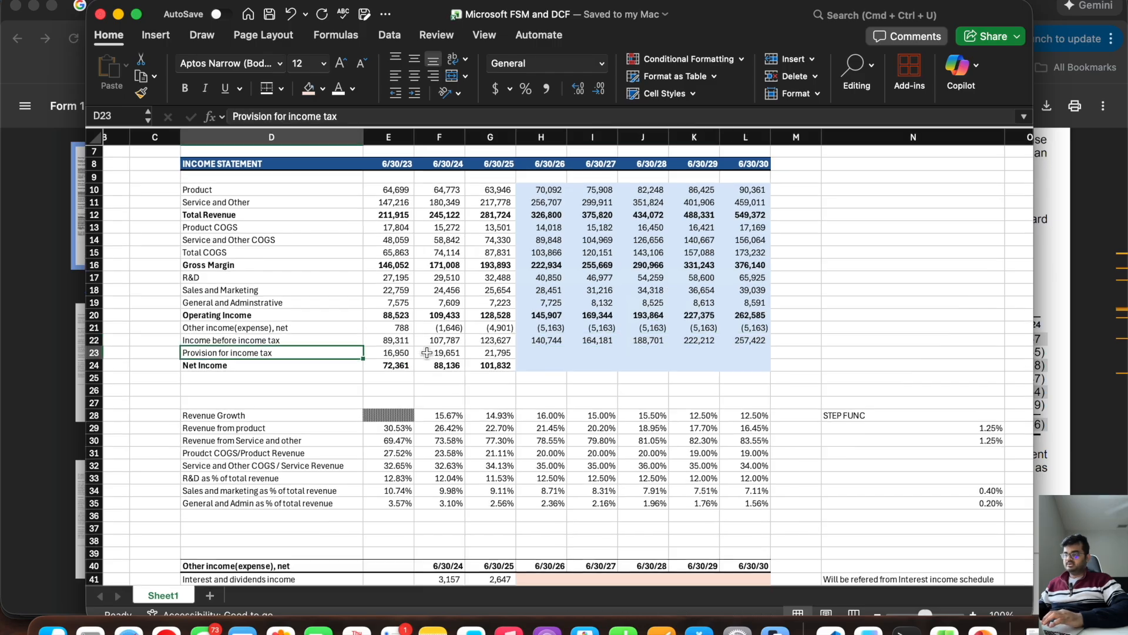
scroll(458, 349, down, 3)
scroll(458, 350, left, 1)
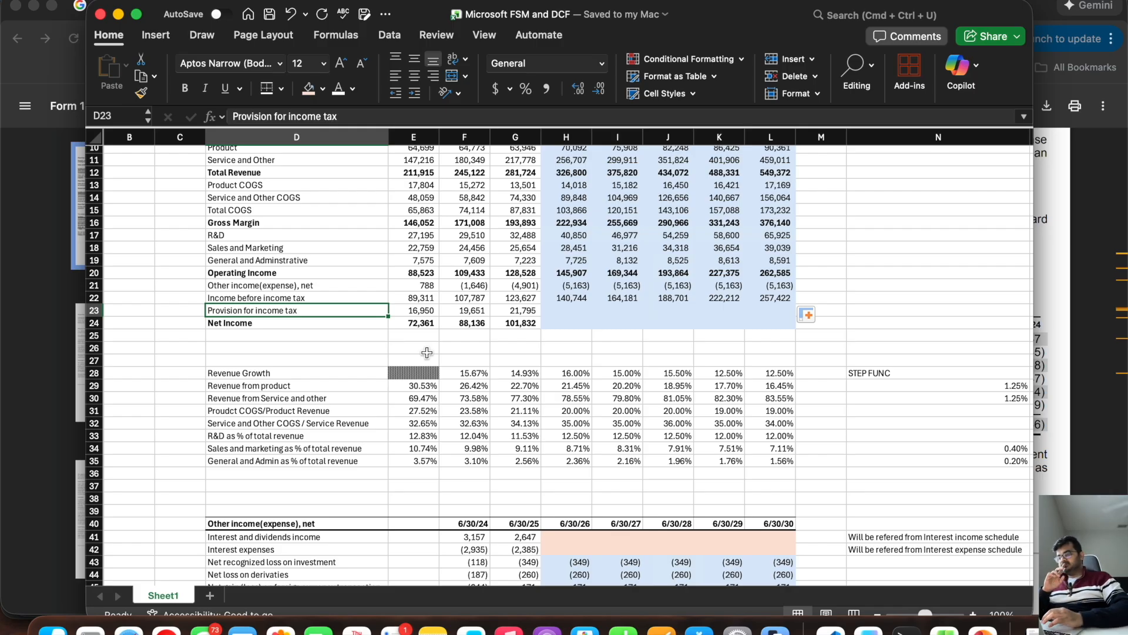
scroll(427, 352, up, 4)
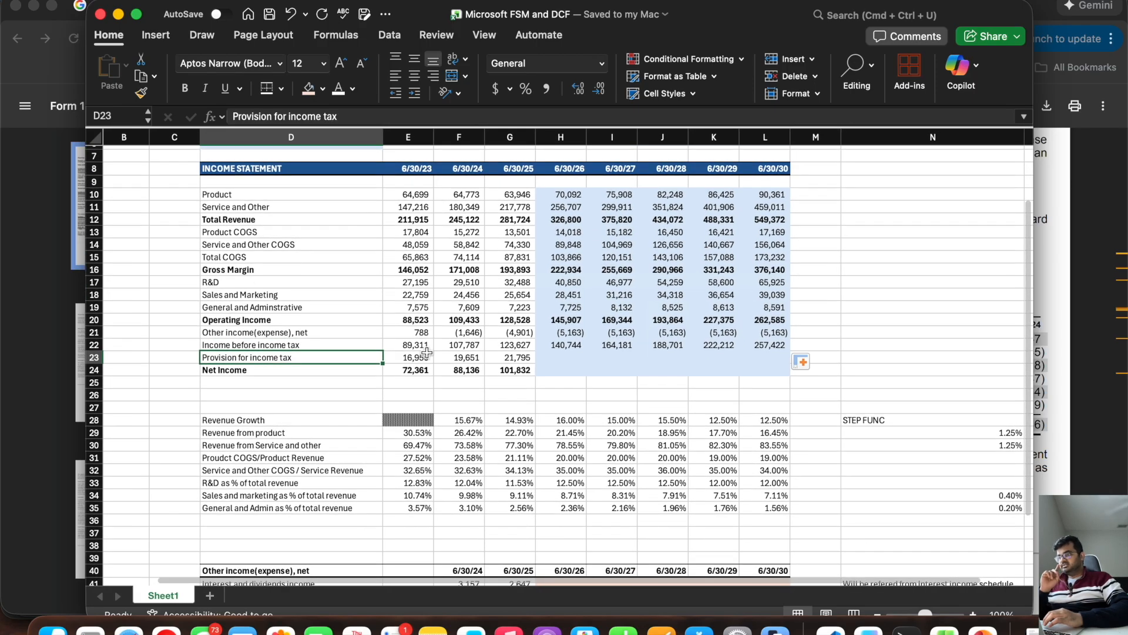
drag(408, 356, 491, 360)
click(248, 519)
text(Tax Rate)
key(Tab)
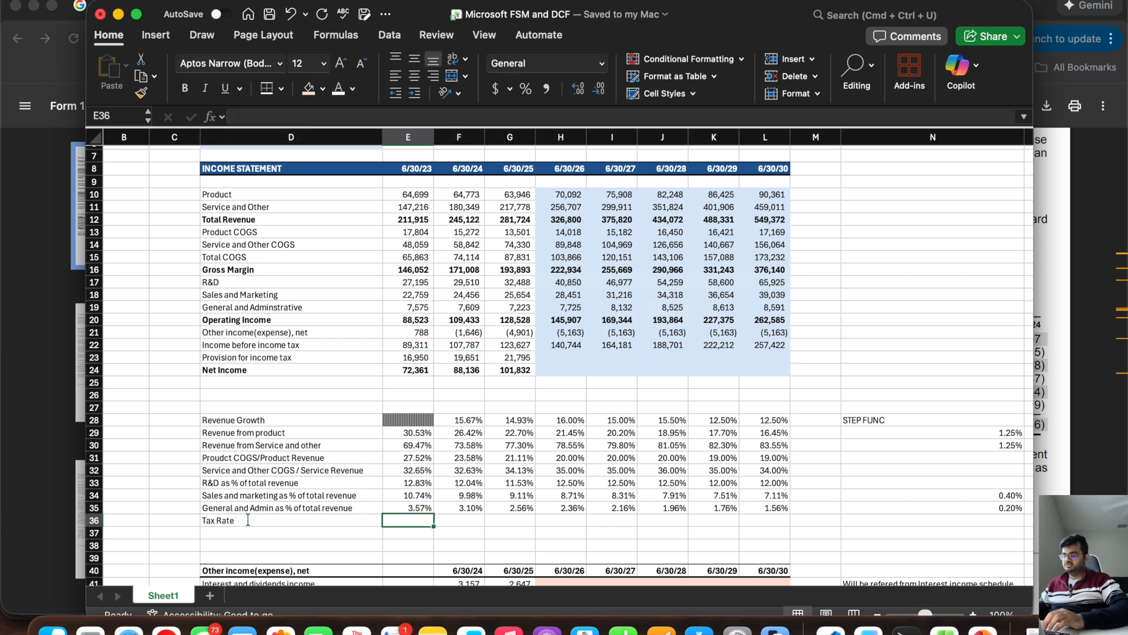
Step: Calculate the historical tax rate in E36 with =E23/E22 and extend it through G36
text(=)
click(405, 357)
text(/)
click(407, 345)
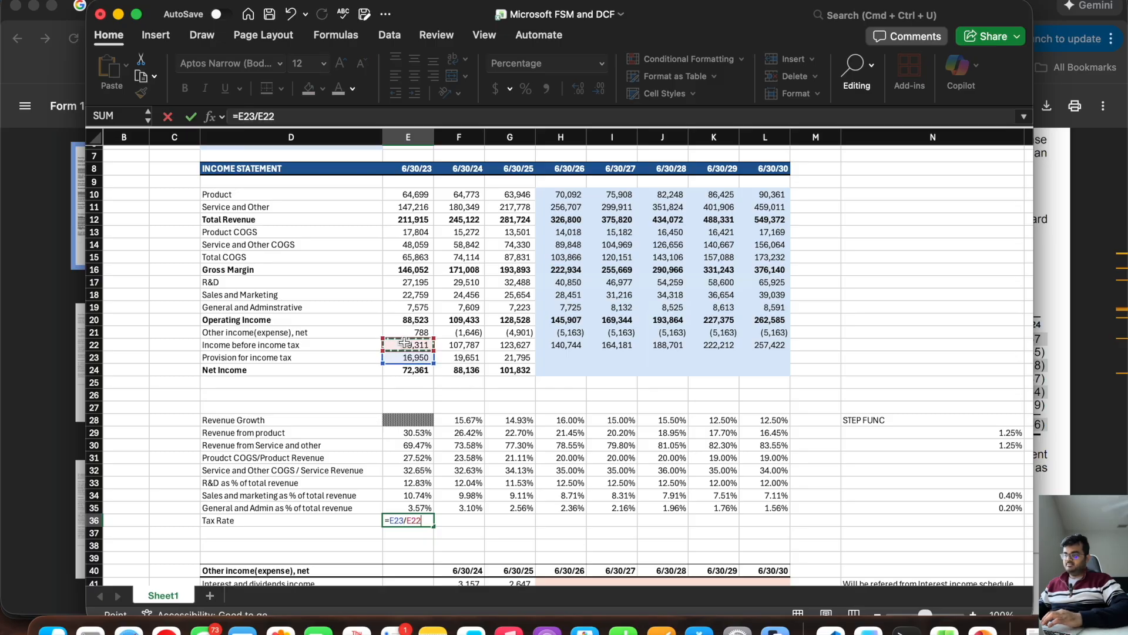
key(Return)
click(414, 523)
drag(434, 527, 552, 535)
Step: Set the 6/30/26 tax rate in H36 to the average of the historical rates in E36:G36
scroll(552, 535, down, 5)
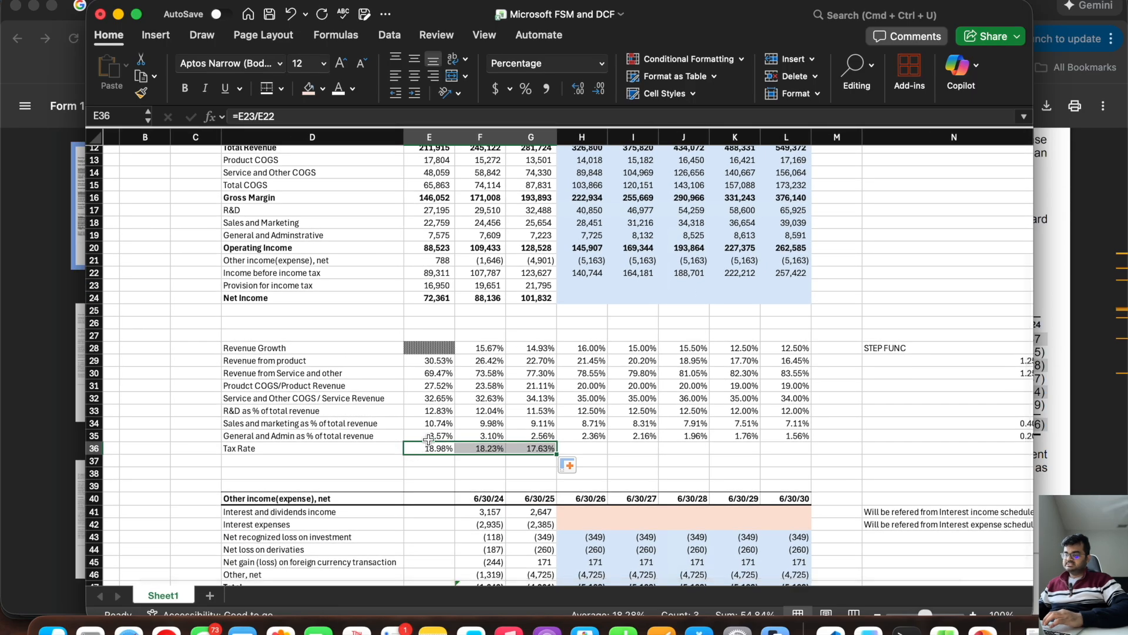
drag(682, 13, 682, 4)
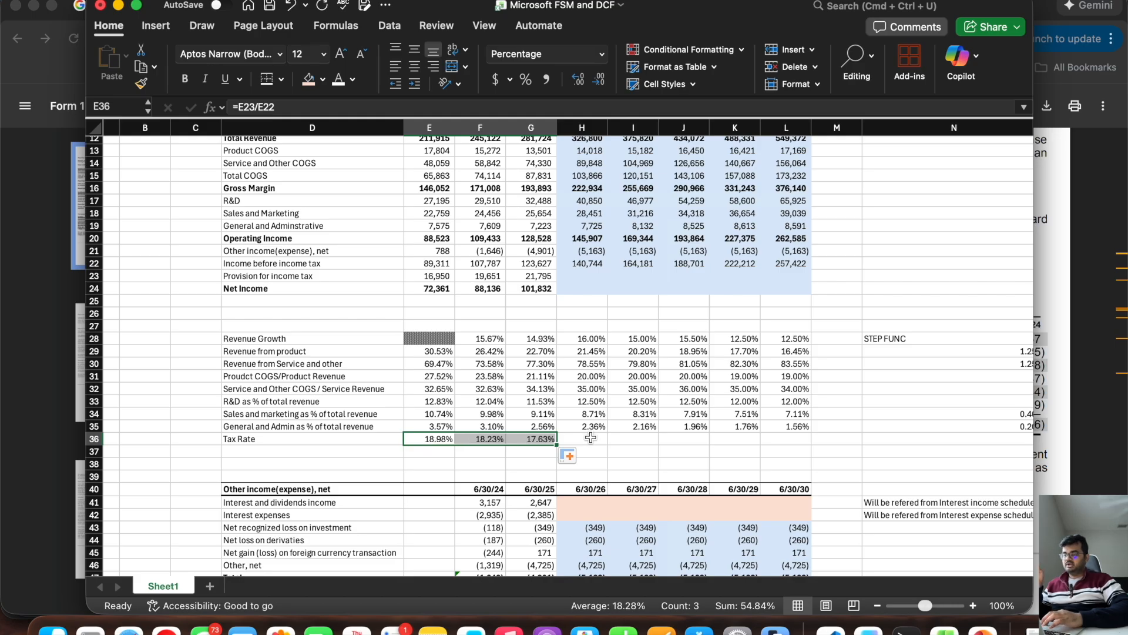
click(593, 438)
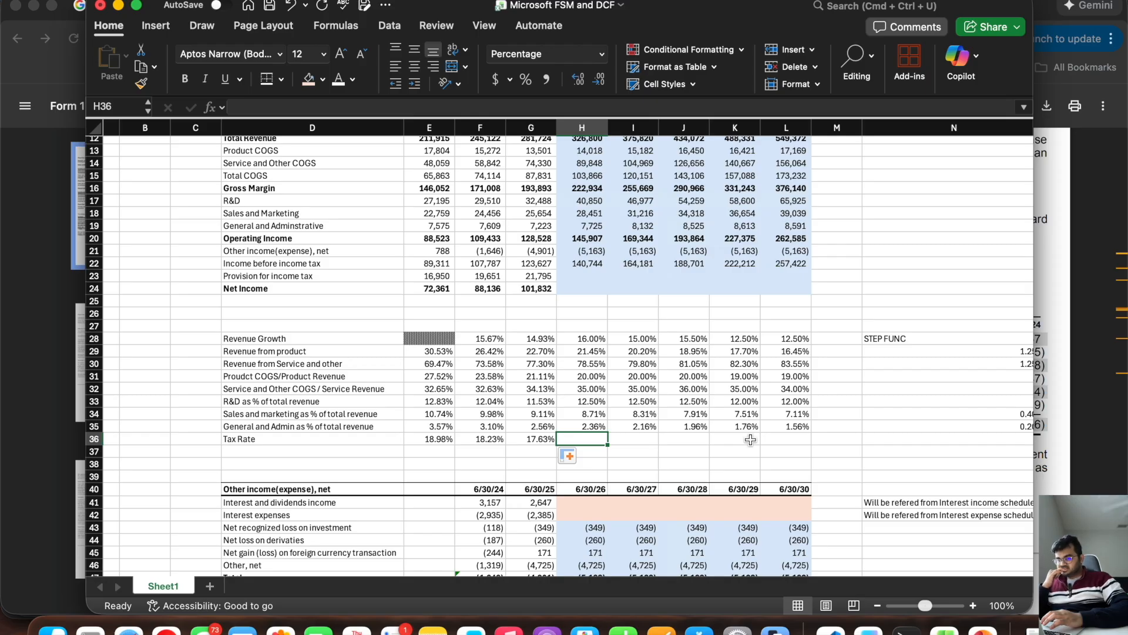
text(=)
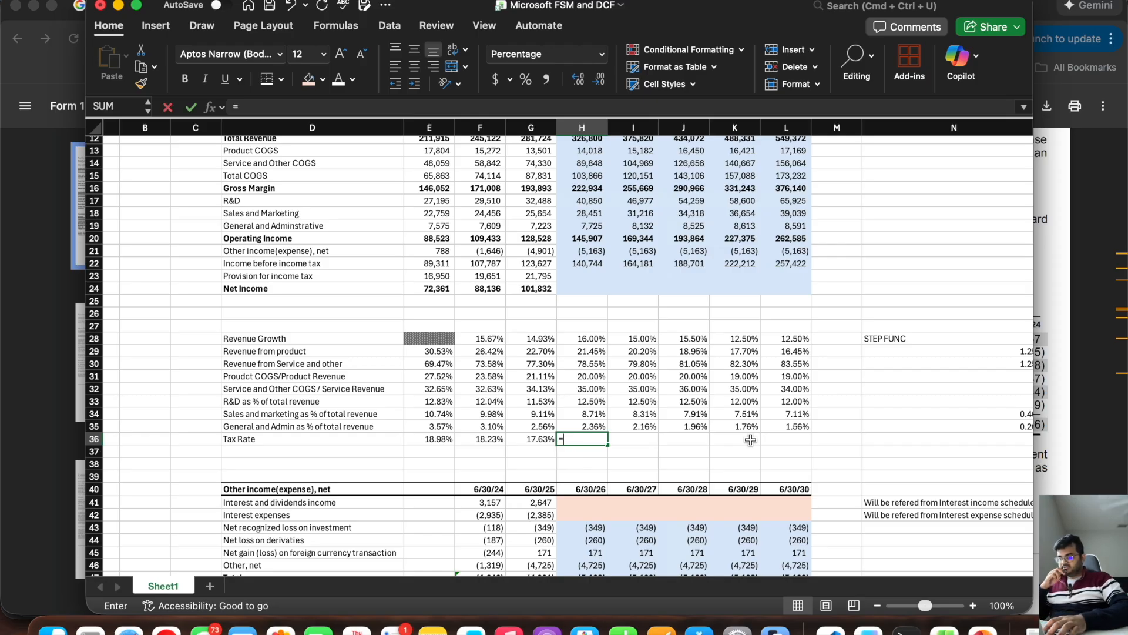
text(aver)
double_click(624, 467)
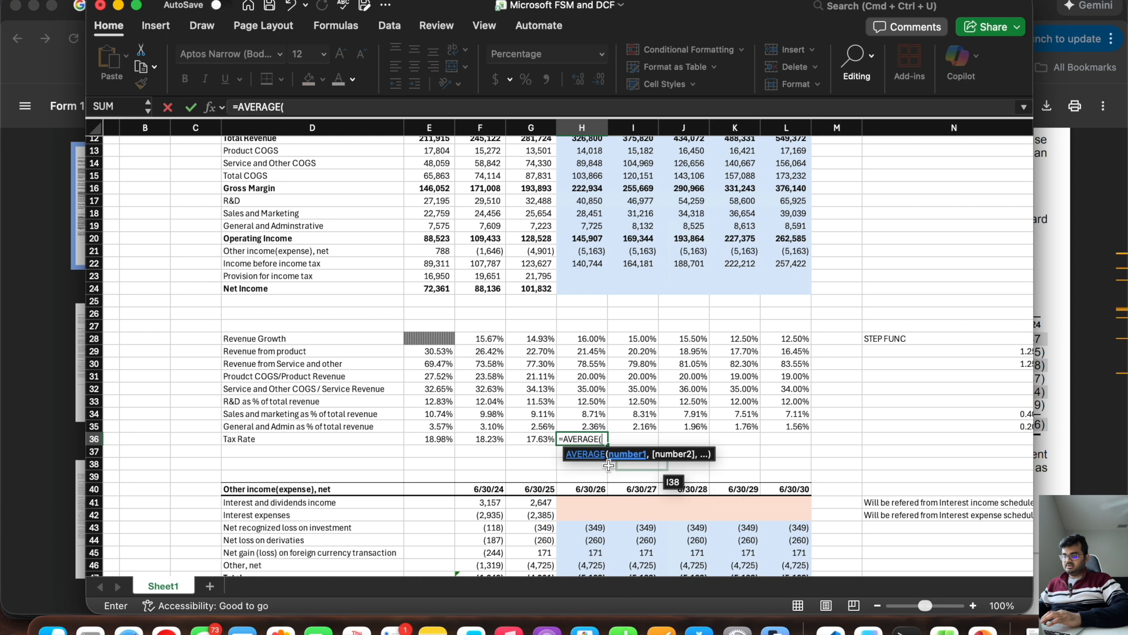
mouse_move(532, 440)
mouse_down()
mouse_move(423, 454)
mouse_move(524, 441)
mouse_up()
text())
key(Return)
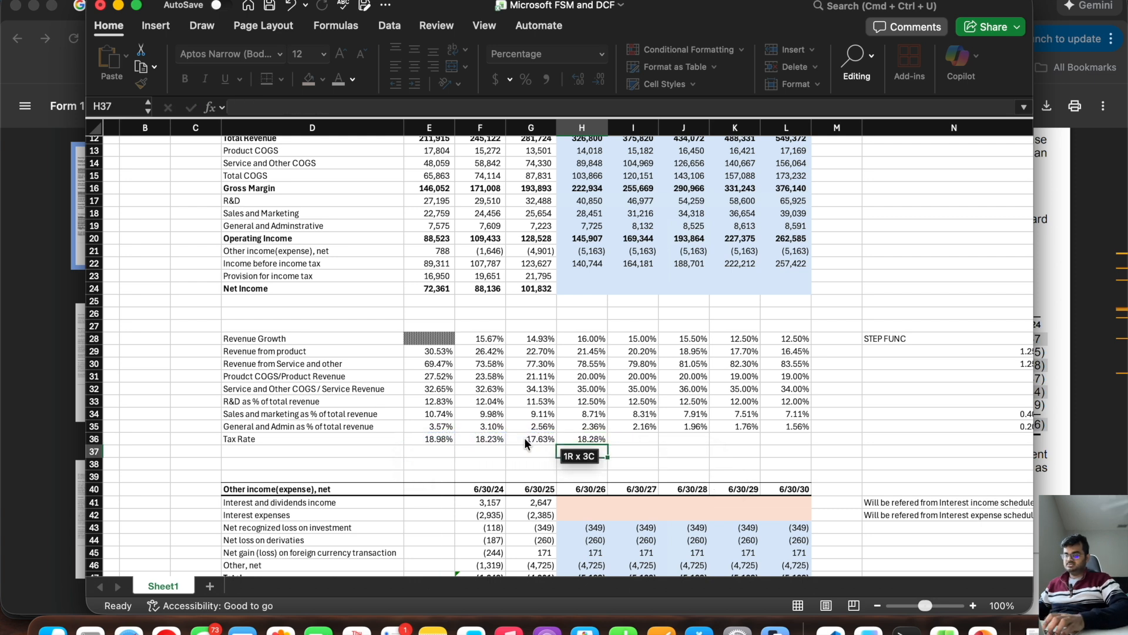
Step: Carry the tax rate forward in I36 with =H36 and extend it through L36
key(Up)
key(Right)
text(=)
key(Left)
key(Return)
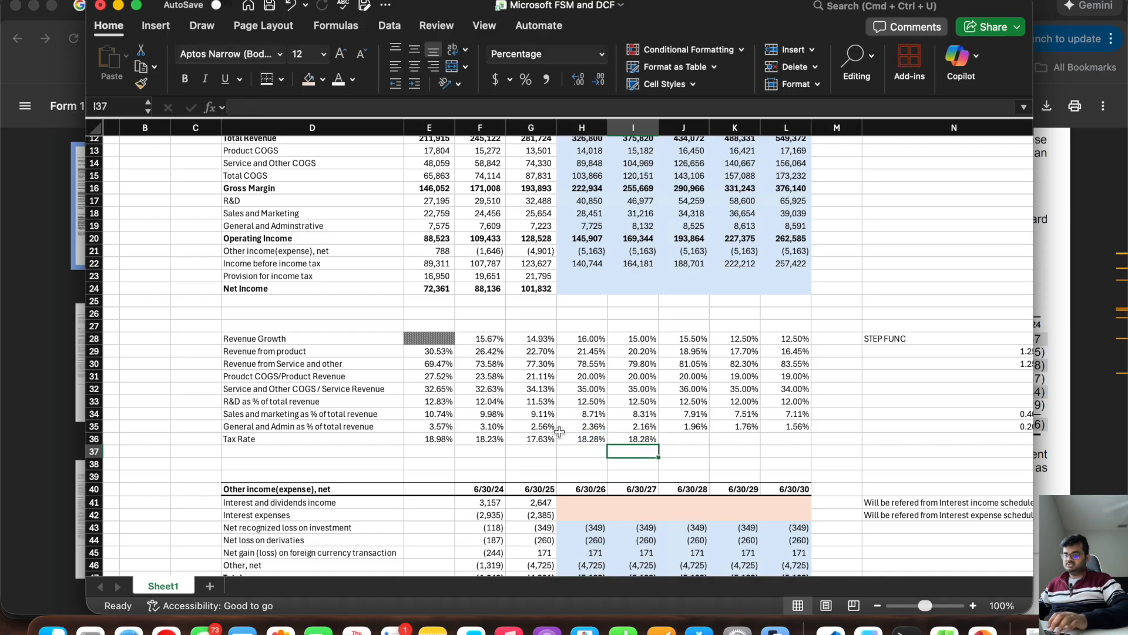
key(Up)
drag(658, 445, 791, 452)
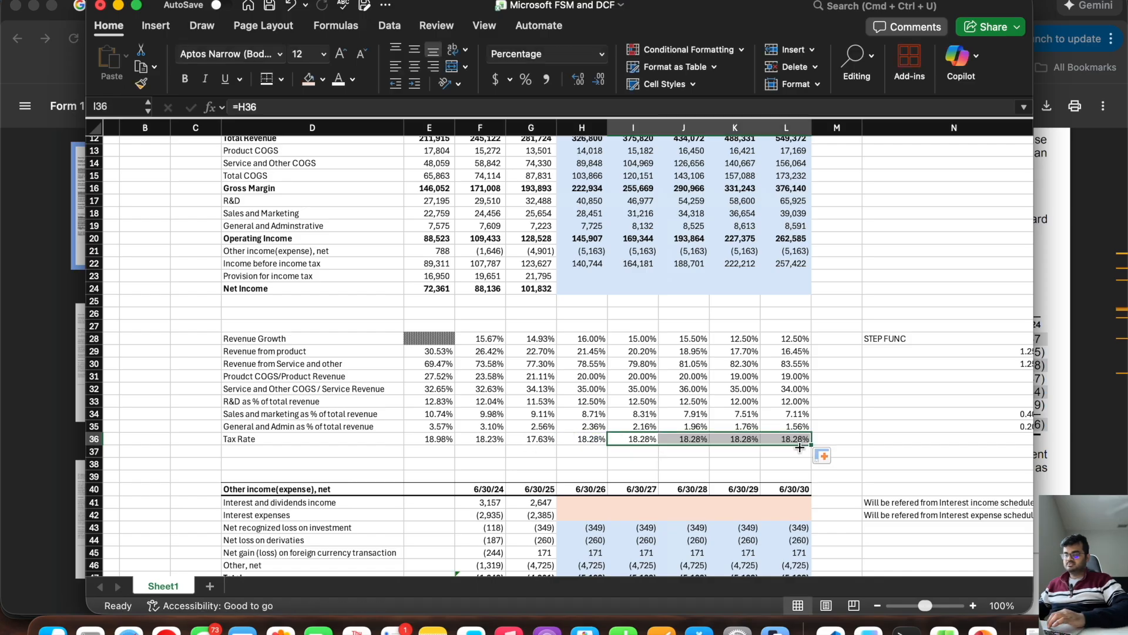
Step: Select H23, the 6/30/26 forecast cell for provision for income tax
click(579, 275)
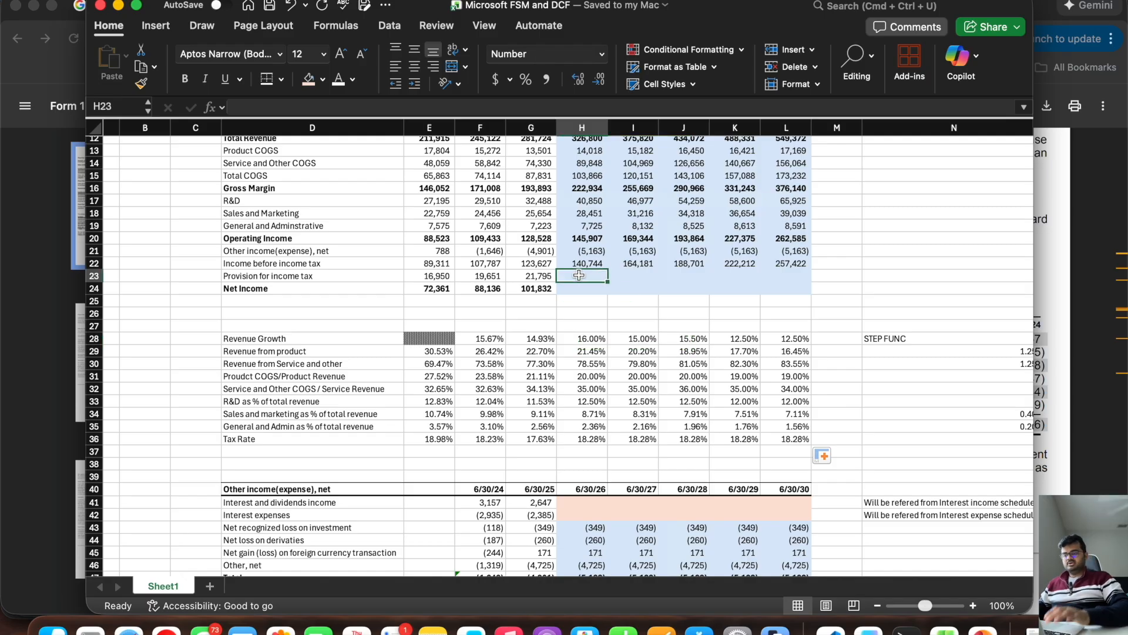
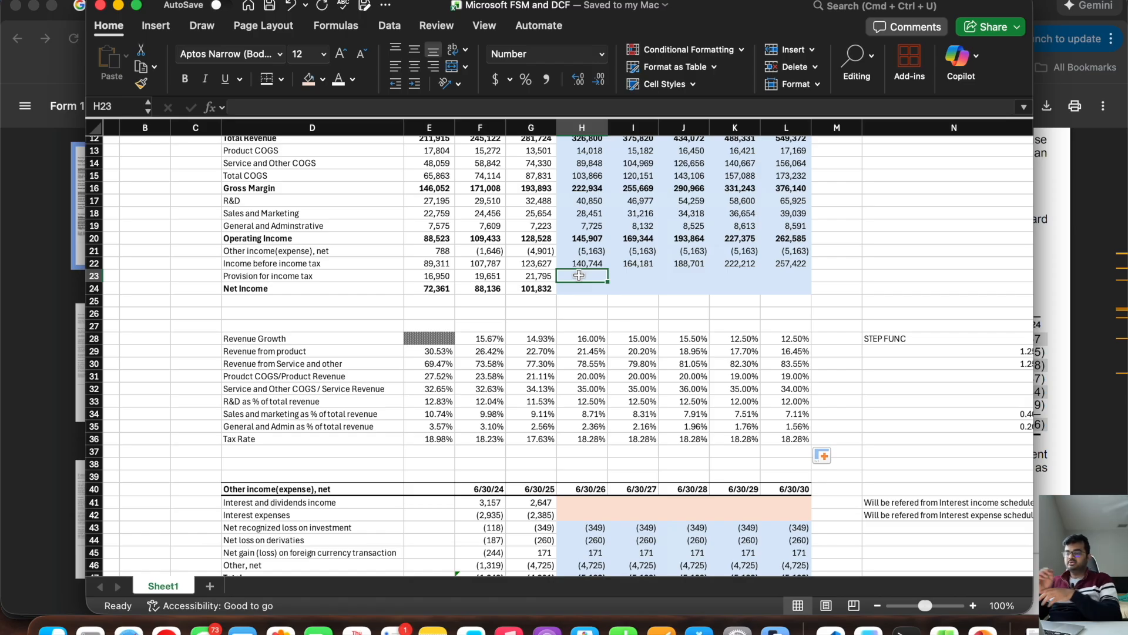
text(=)
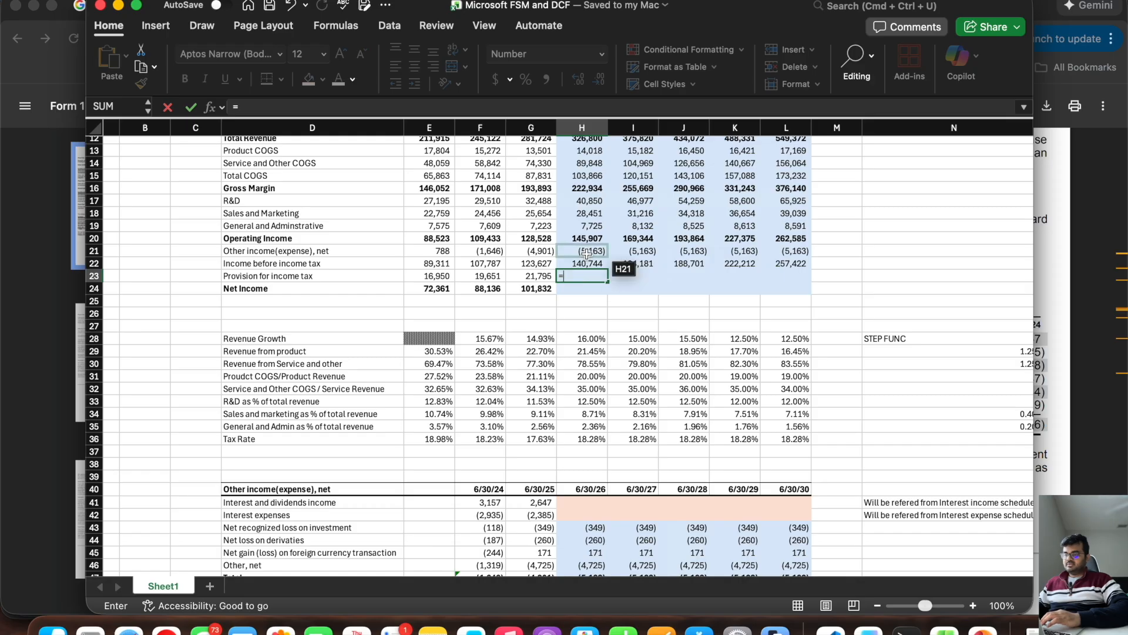
click(581, 263)
text(*)
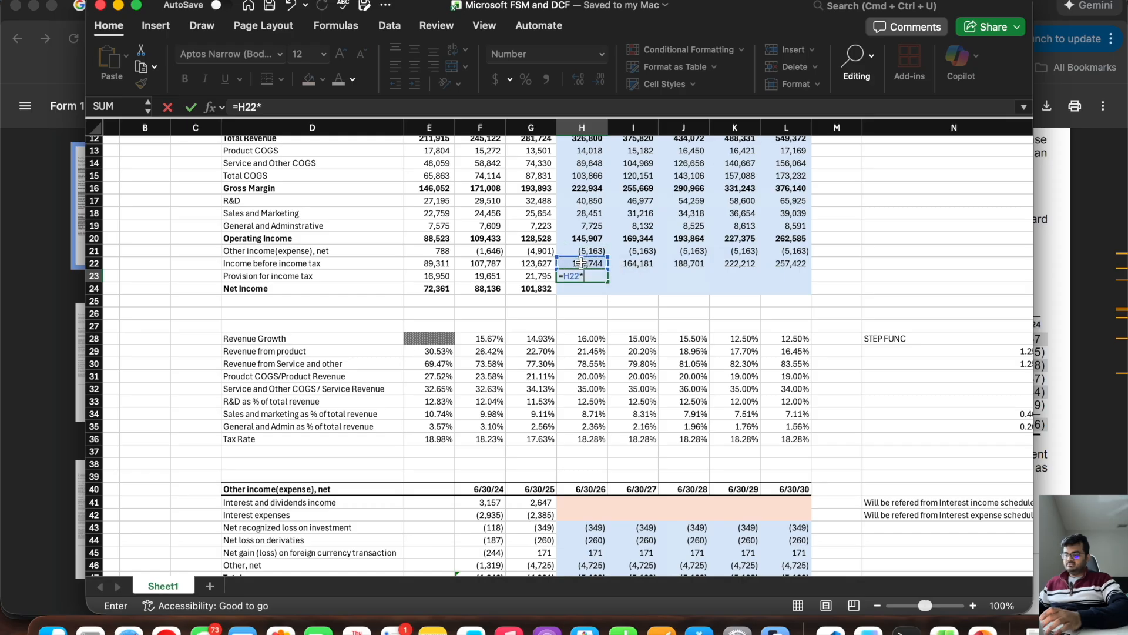
text((1-)
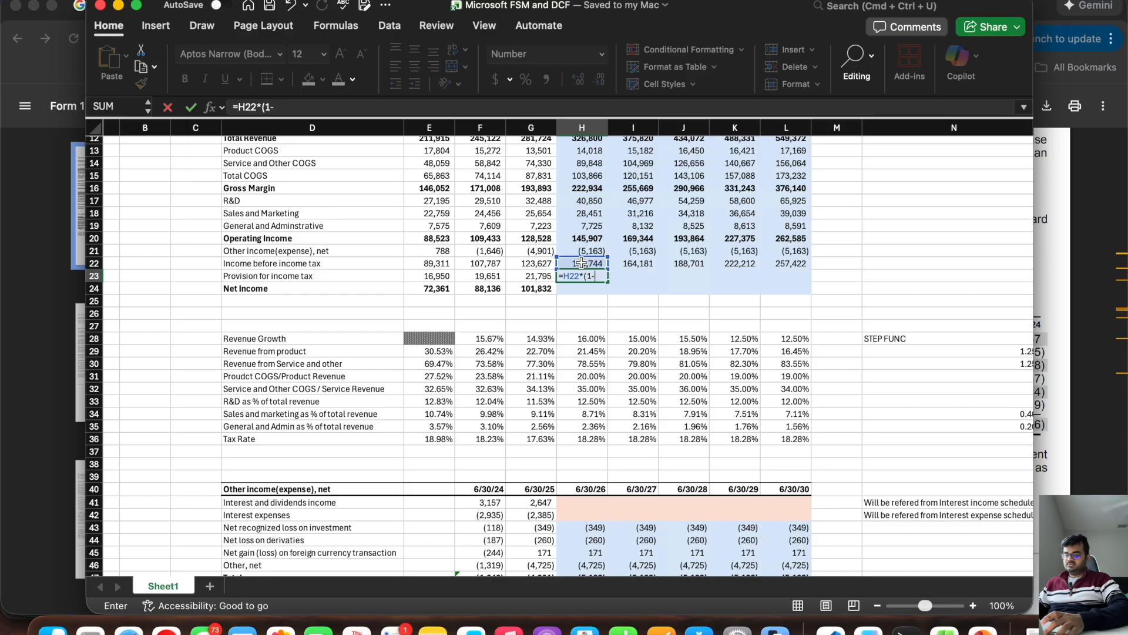
click(583, 438)
text())
key(Return)
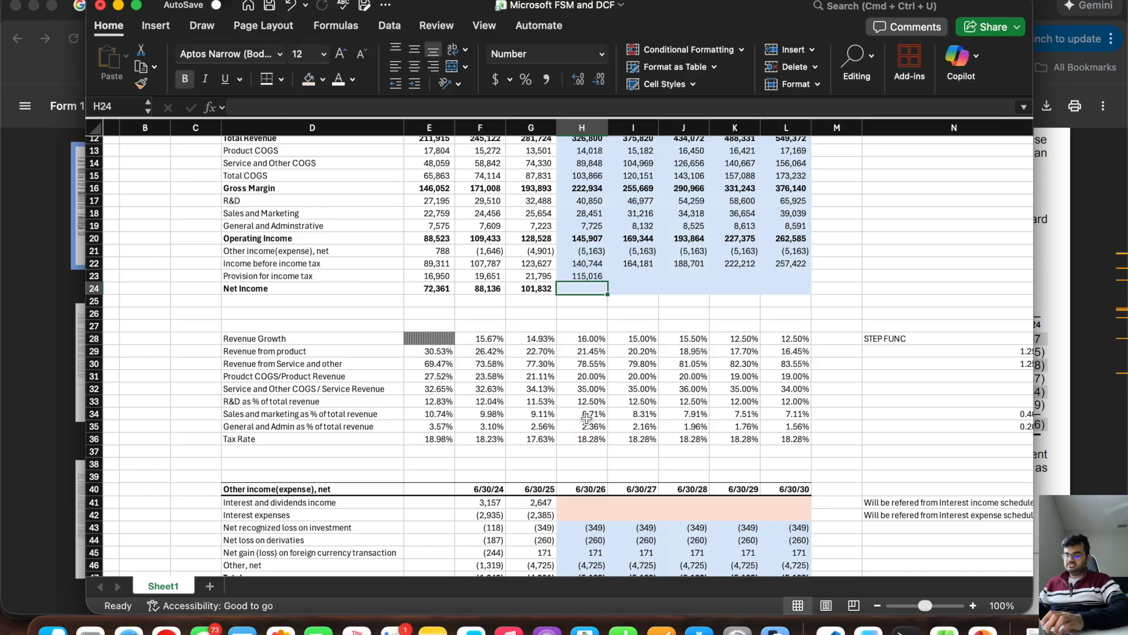
click(577, 272)
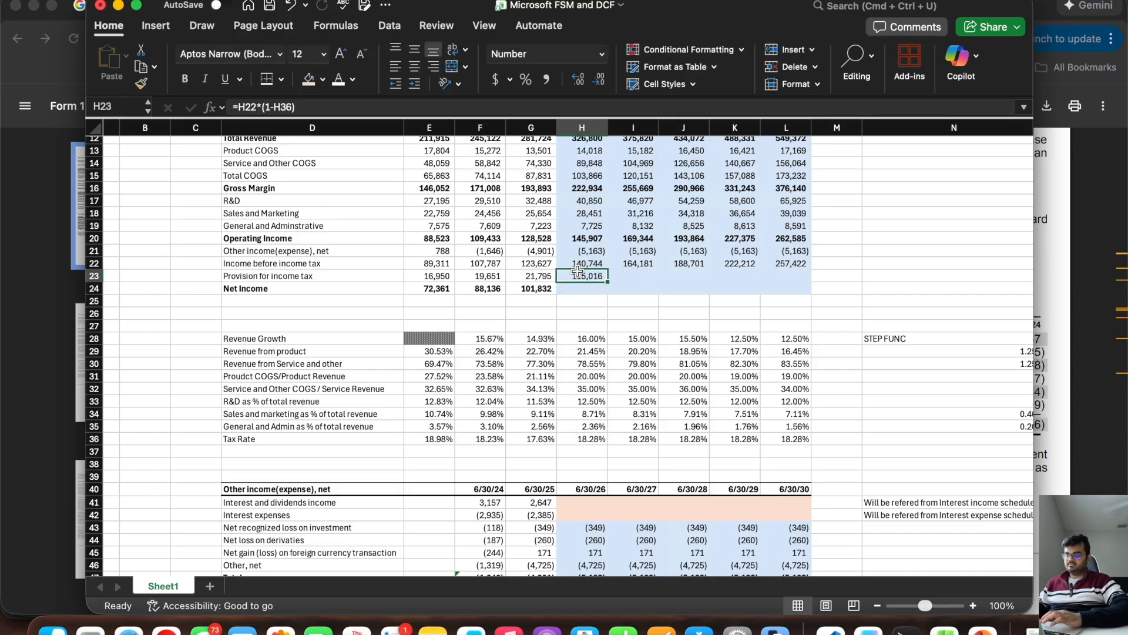
key(Delete)
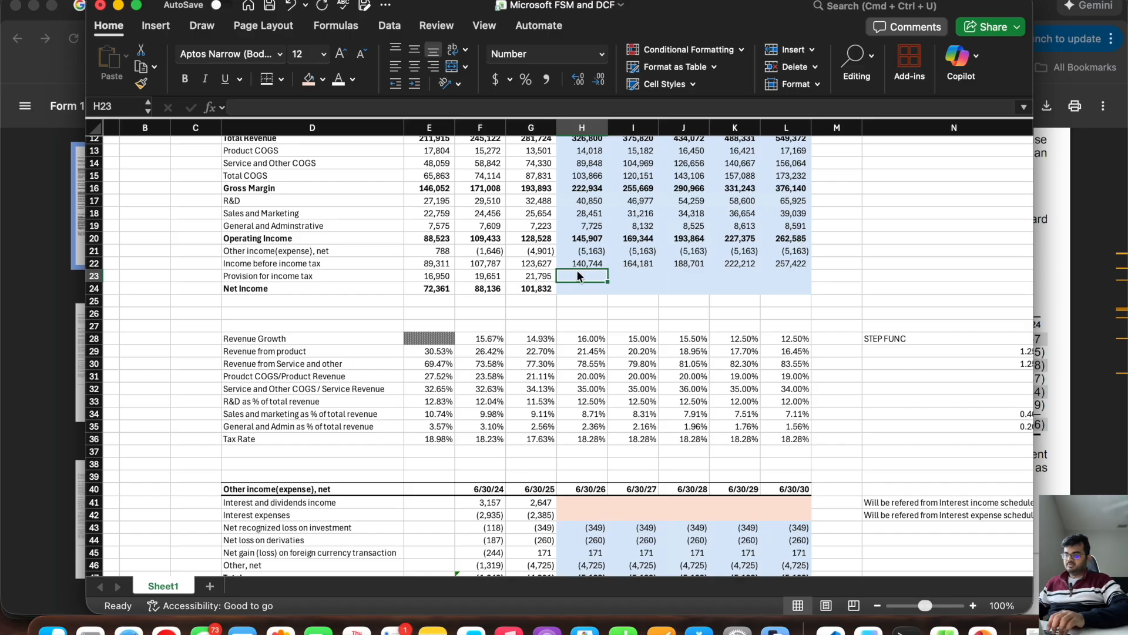
Step: Calculate the 6/30/26 provision for income tax in H23 with =H22*H36 and extend it through L23
text(=)
click(578, 263)
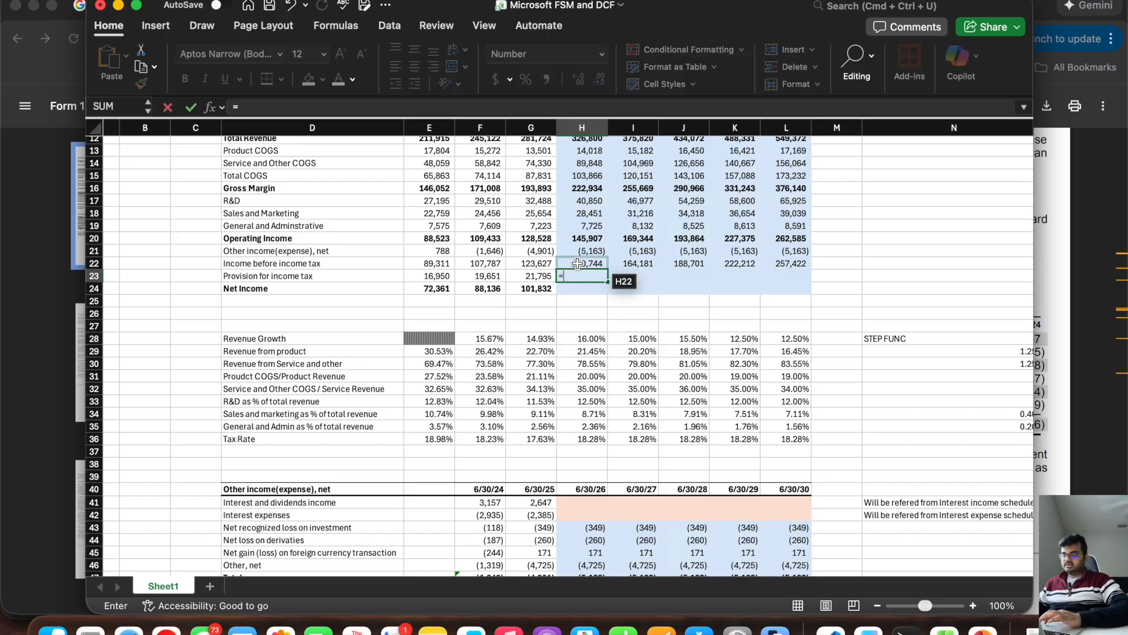
text(*(1-)
click(582, 441)
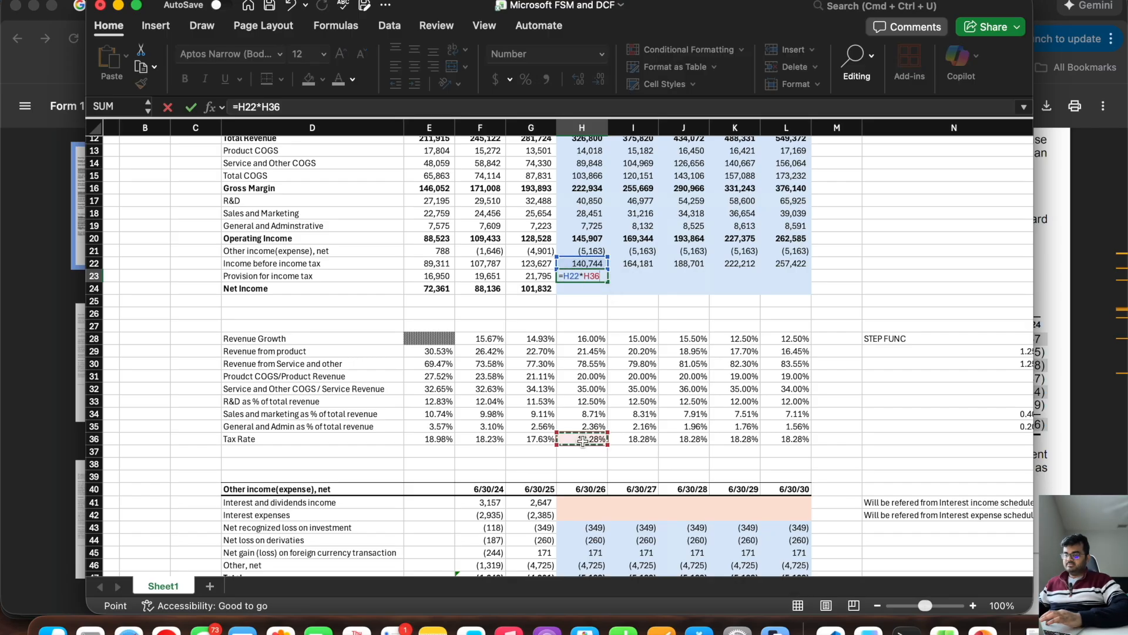
text())
key(Return)
click(582, 277)
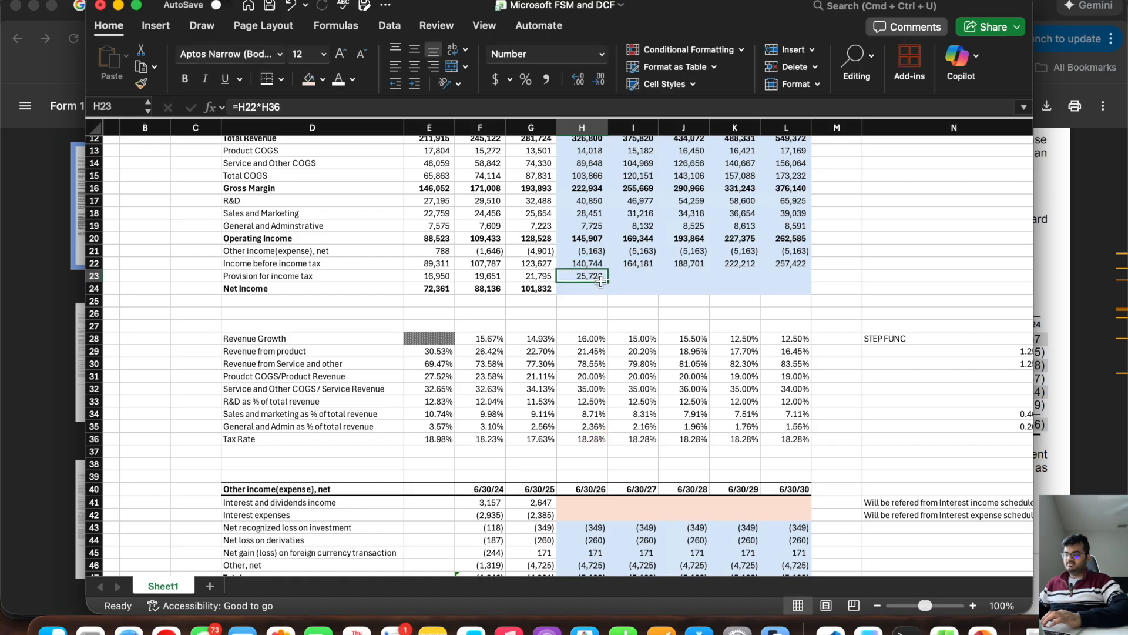
drag(608, 281, 776, 289)
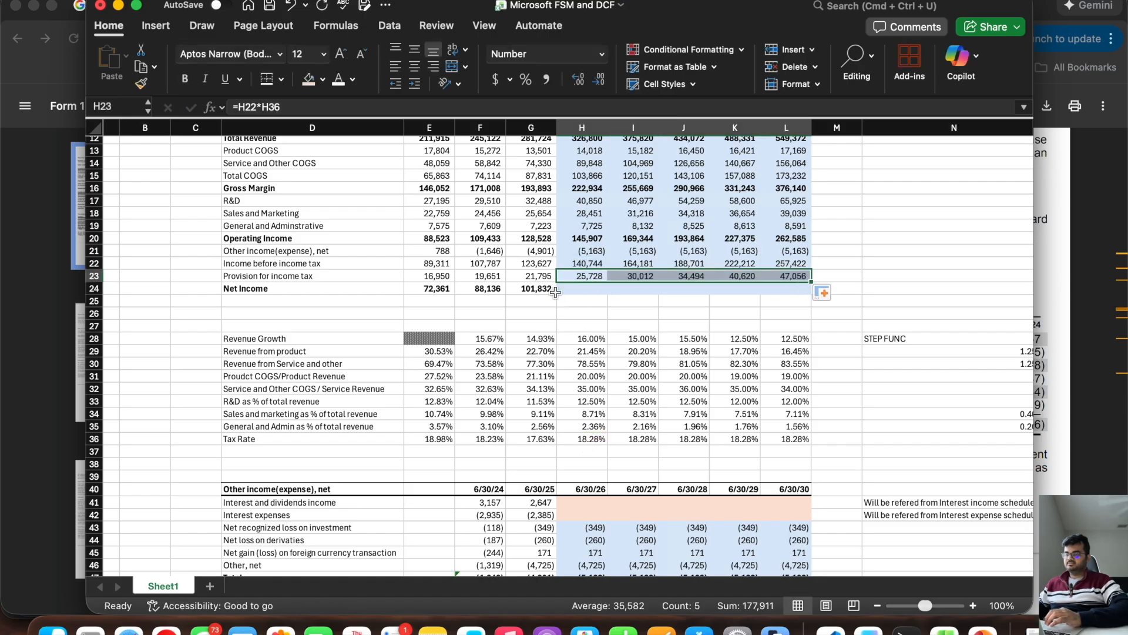
Step: Calculate the 6/30/26 net income in H24 with =H22-H23 and extend it through L24
click(576, 288)
text(=)
click(580, 264)
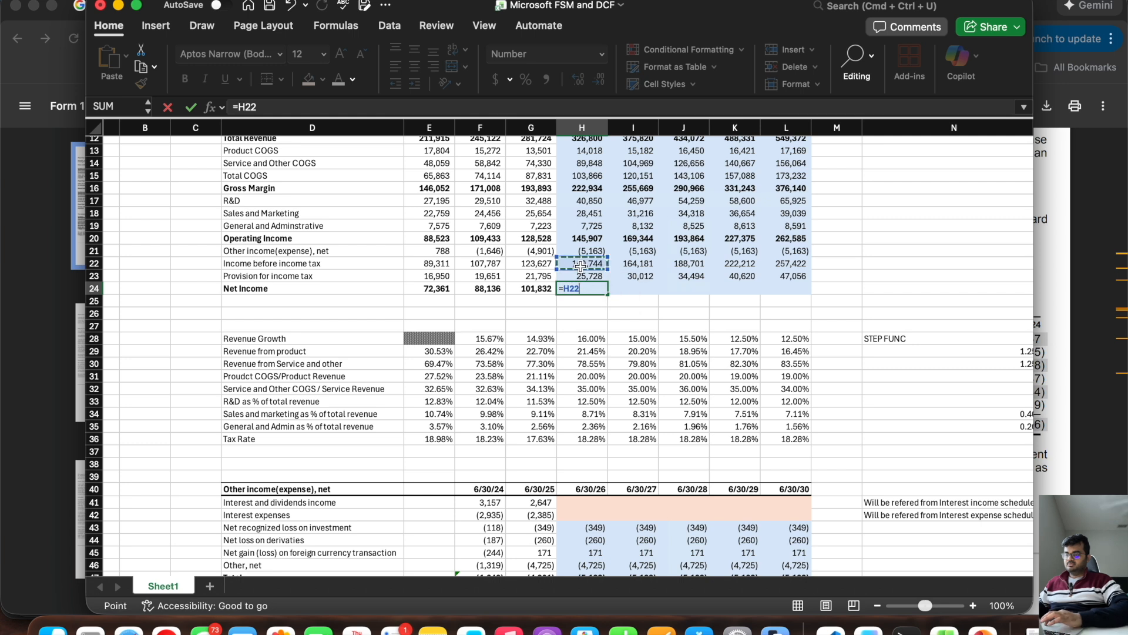
text(-)
click(580, 277)
key(Return)
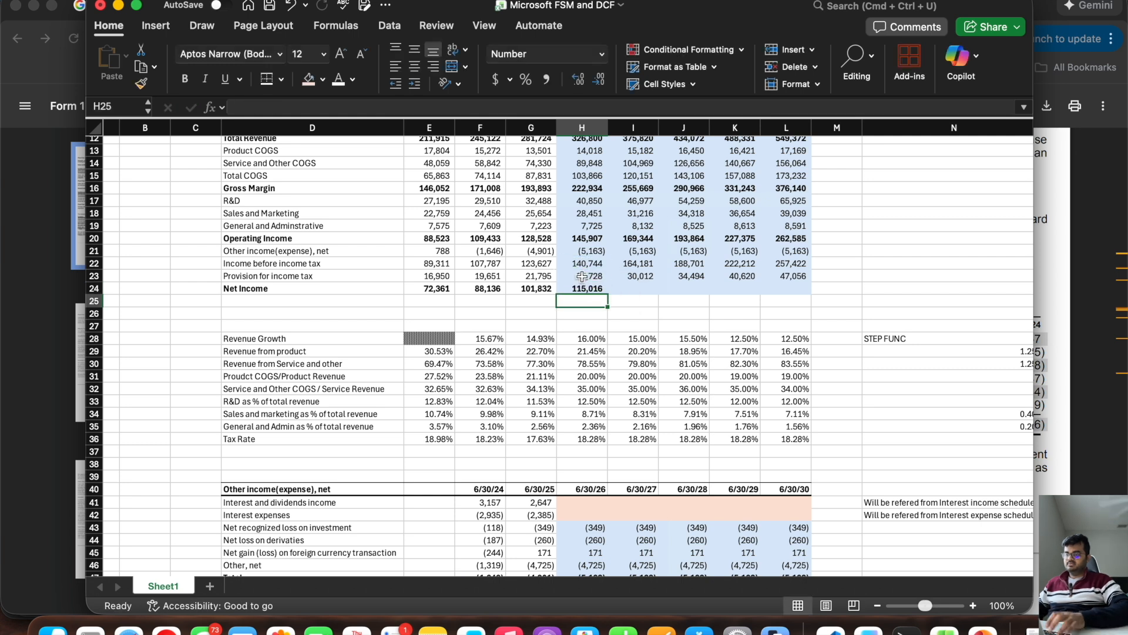
click(606, 289)
drag(606, 289, 807, 288)
click(839, 264)
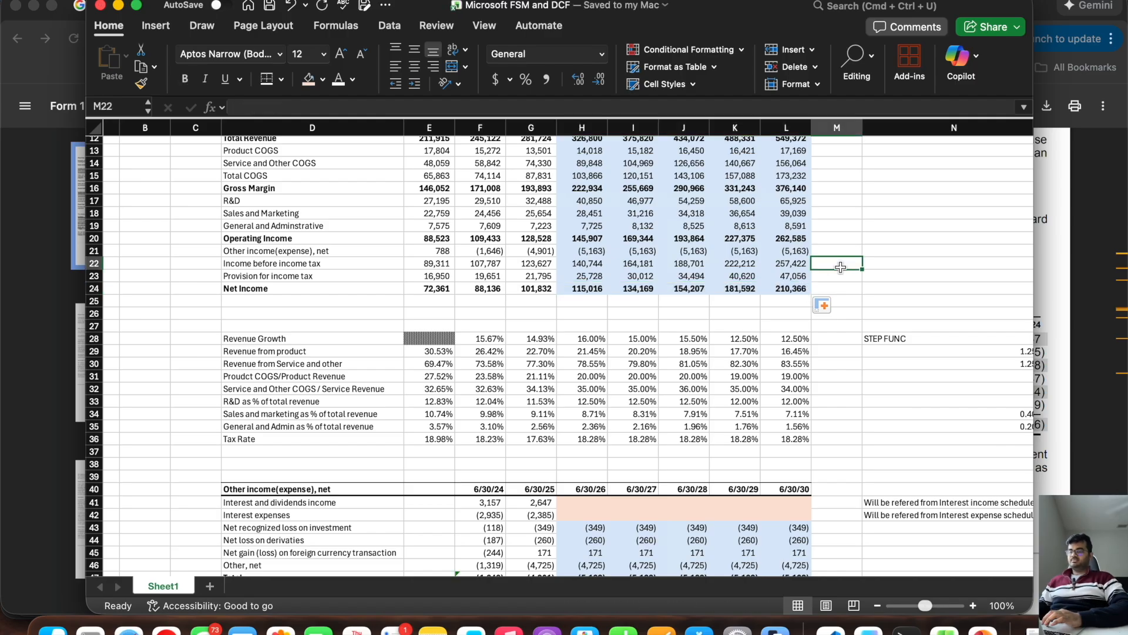
Step: Review the forecast income statement and compare 6/30/26 net income with the analysts' June 2026 earnings forecast on Simply Wall St
scroll(695, 328, up, 3)
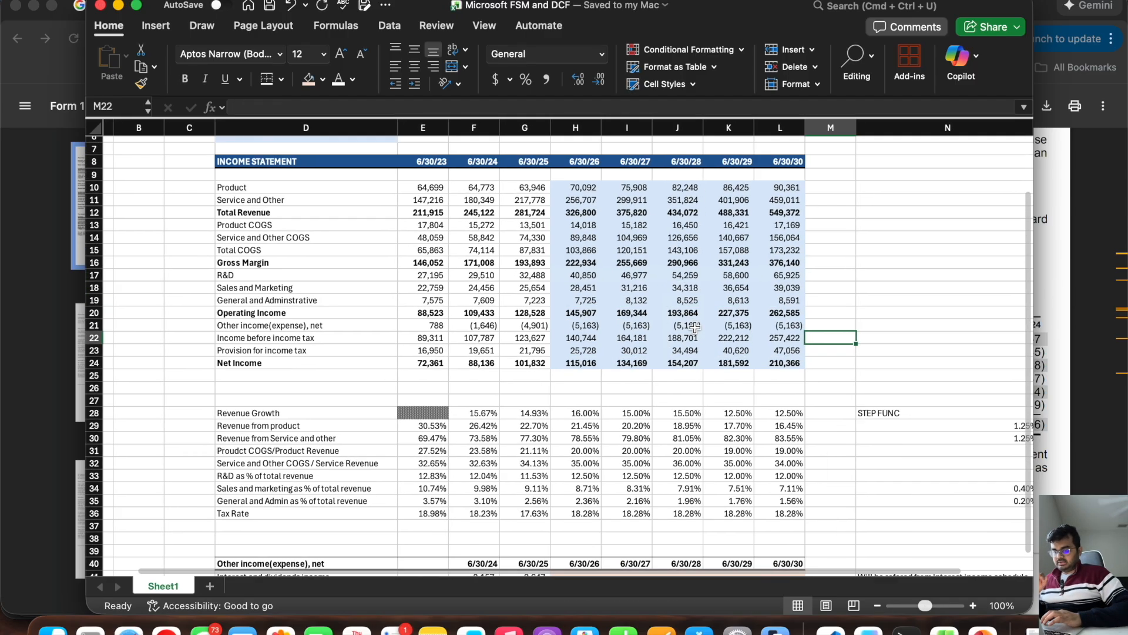
scroll(696, 328, up, 2)
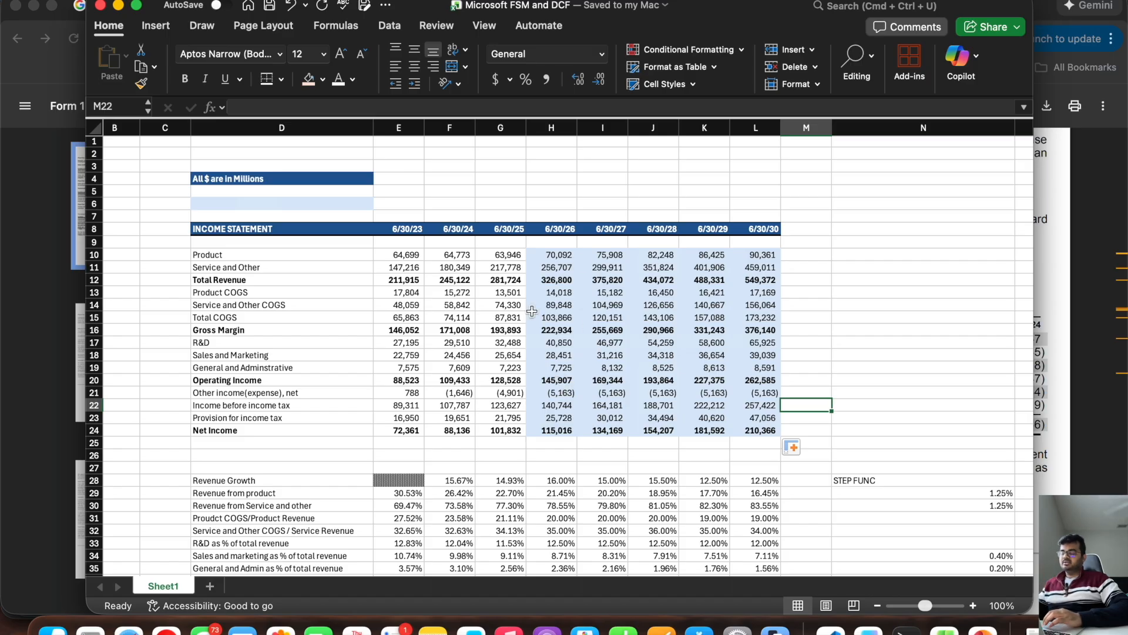
drag(551, 257, 737, 432)
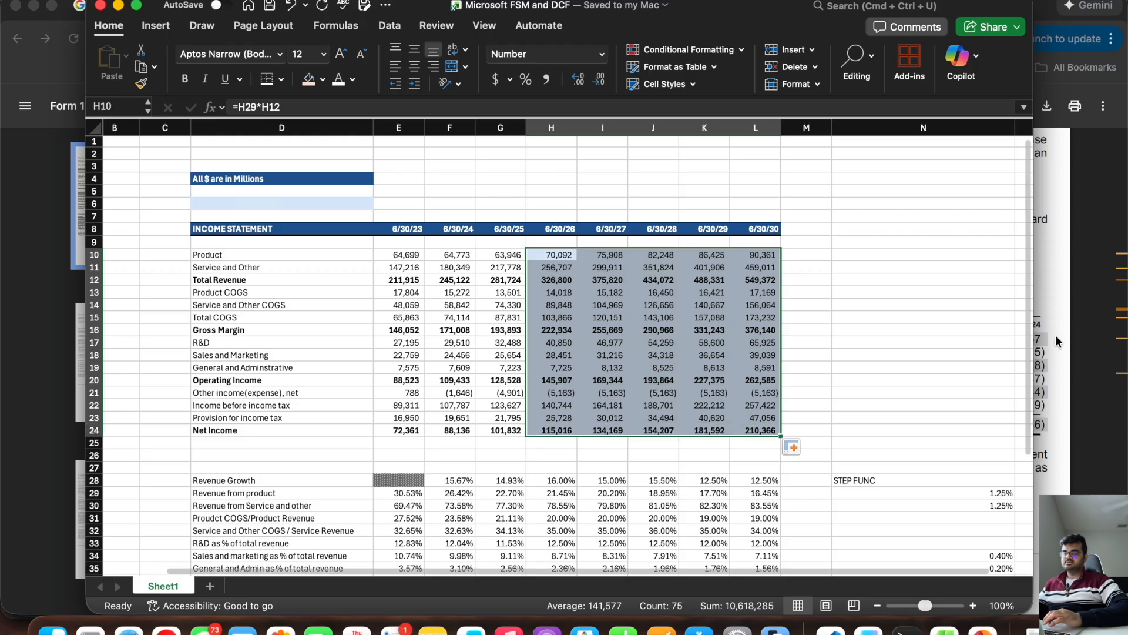
click(562, 429)
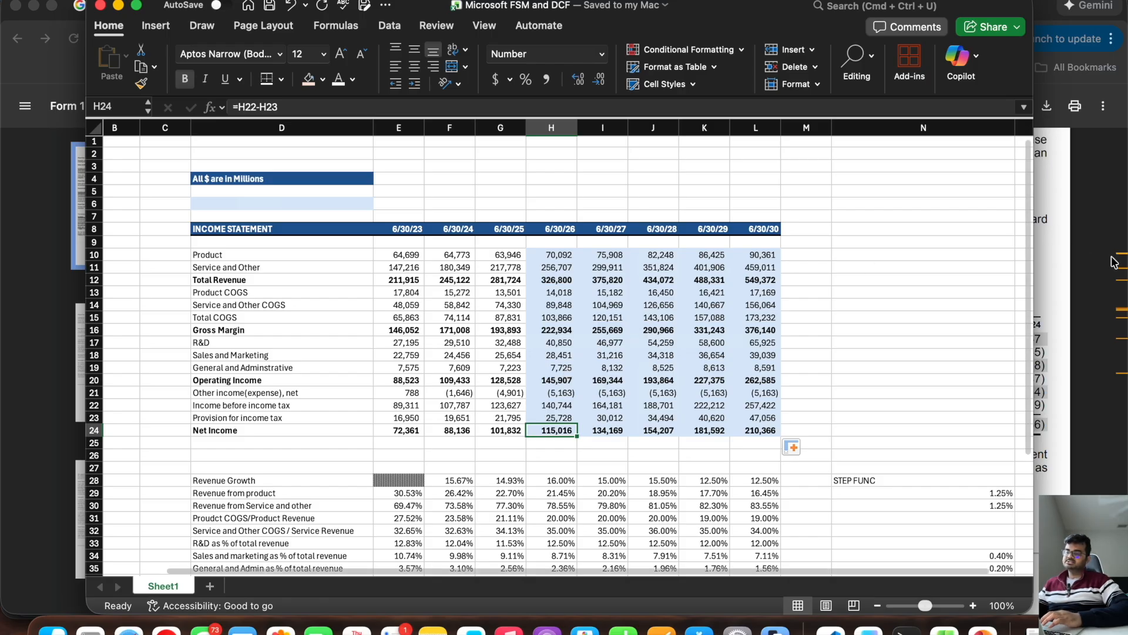
click(1069, 265)
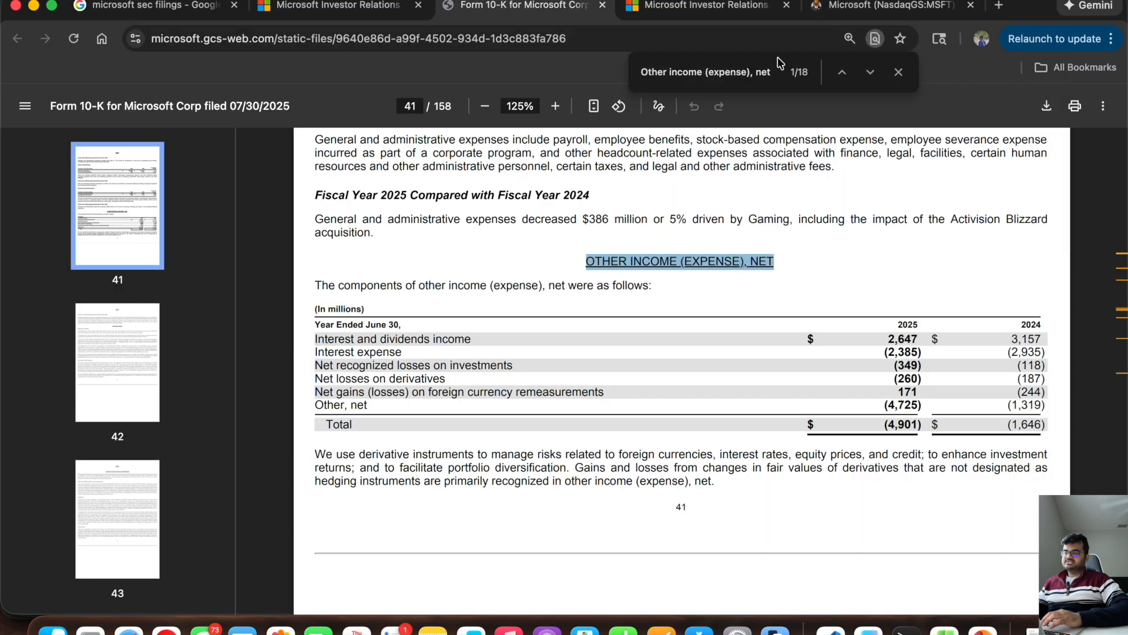
click(879, 8)
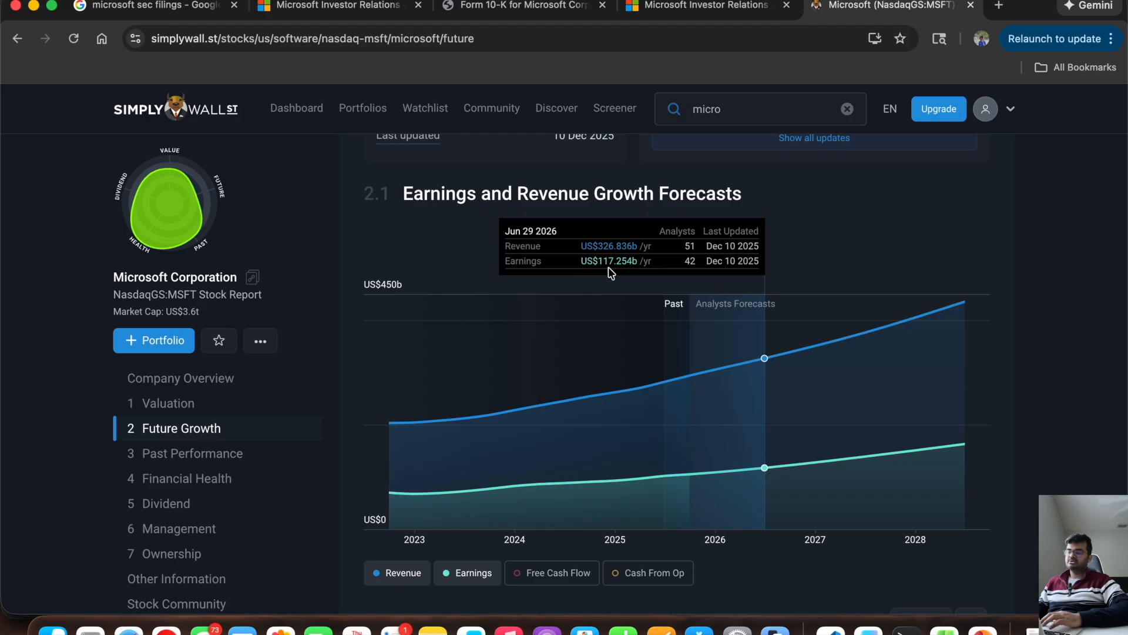
key(super+Tab)
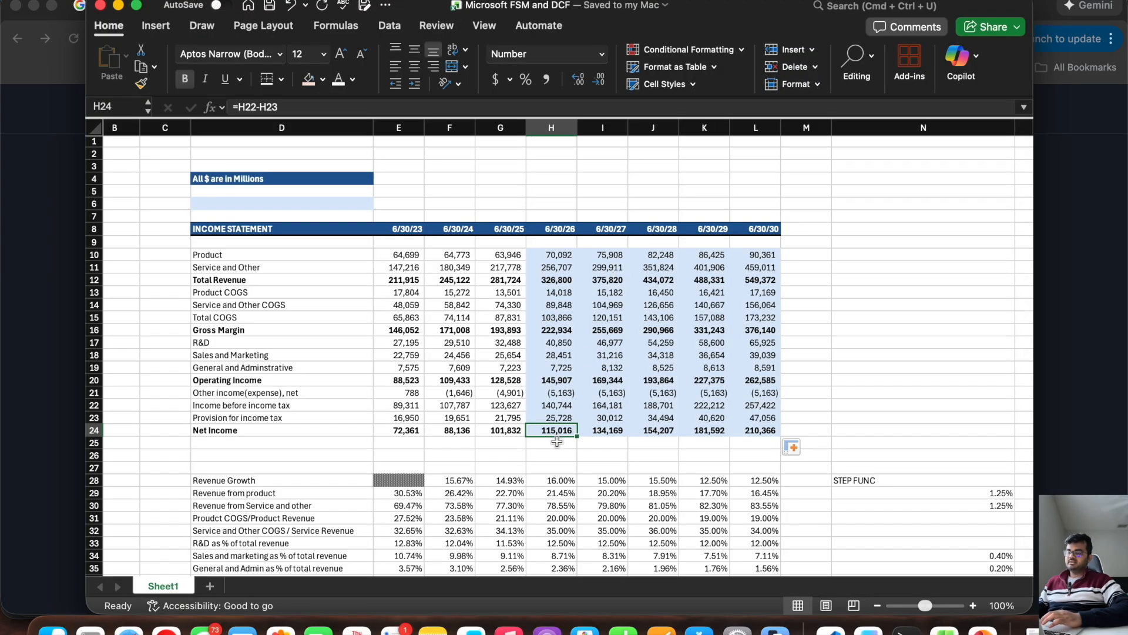
Step: Examine the interest income and interest expense forecast cells H41:L42 that still need schedule references
scroll(556, 441, down, 5)
scroll(557, 441, down, 2)
drag(556, 444, 762, 453)
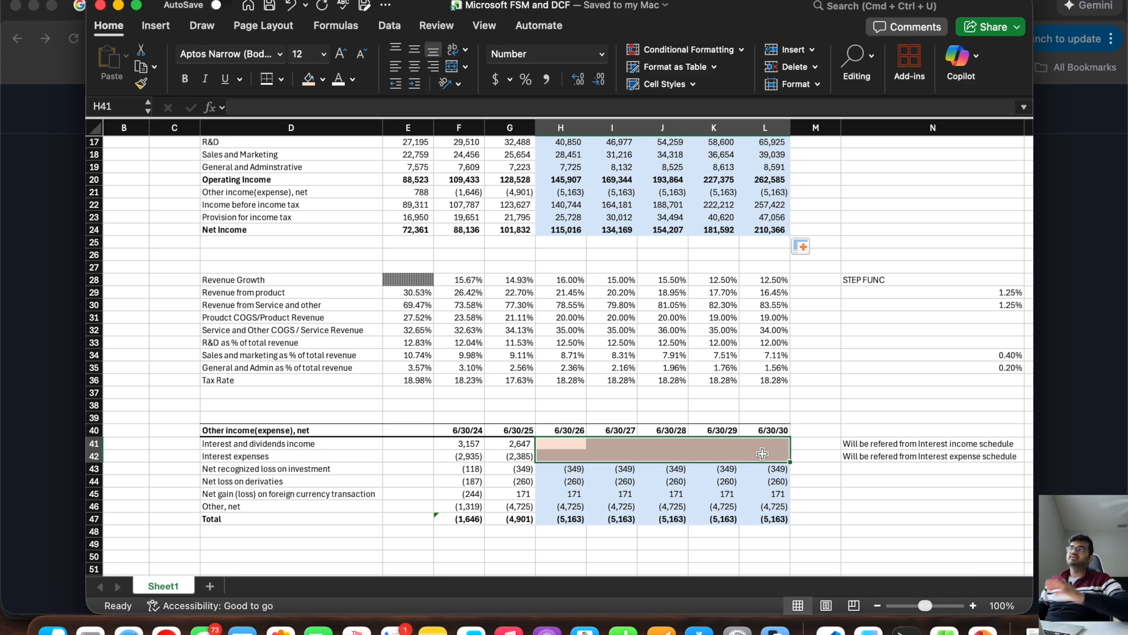
Step: Compare the 6/30/27 and 6/30/28 net income forecasts with the analysts' earnings forecasts on Simply Wall St
key(super+Tab)
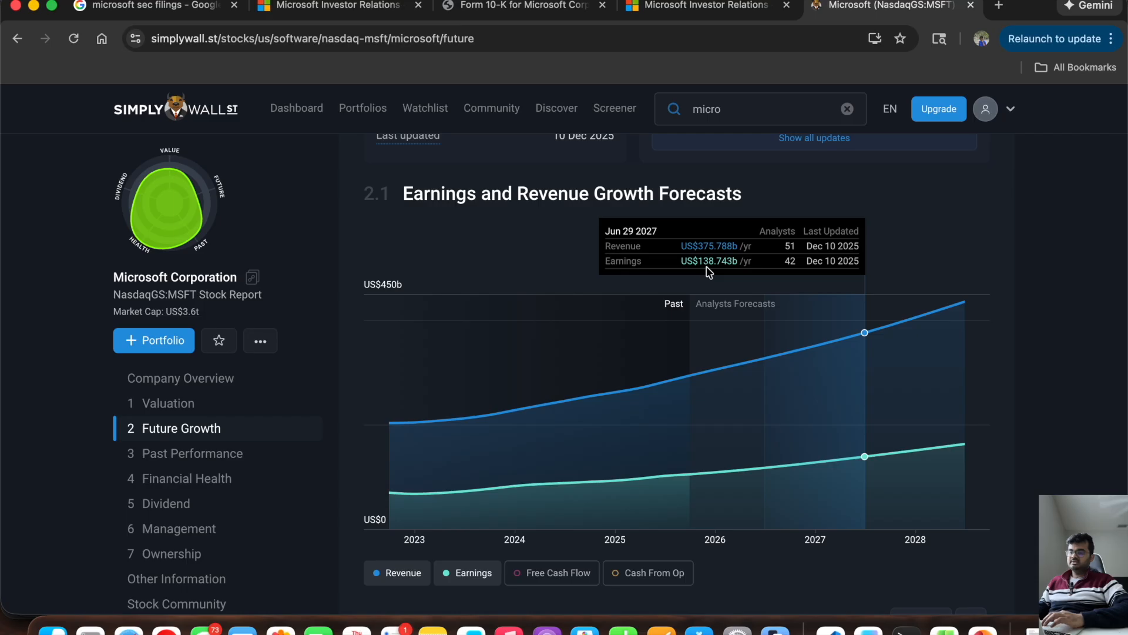
key(super+Tab)
click(630, 231)
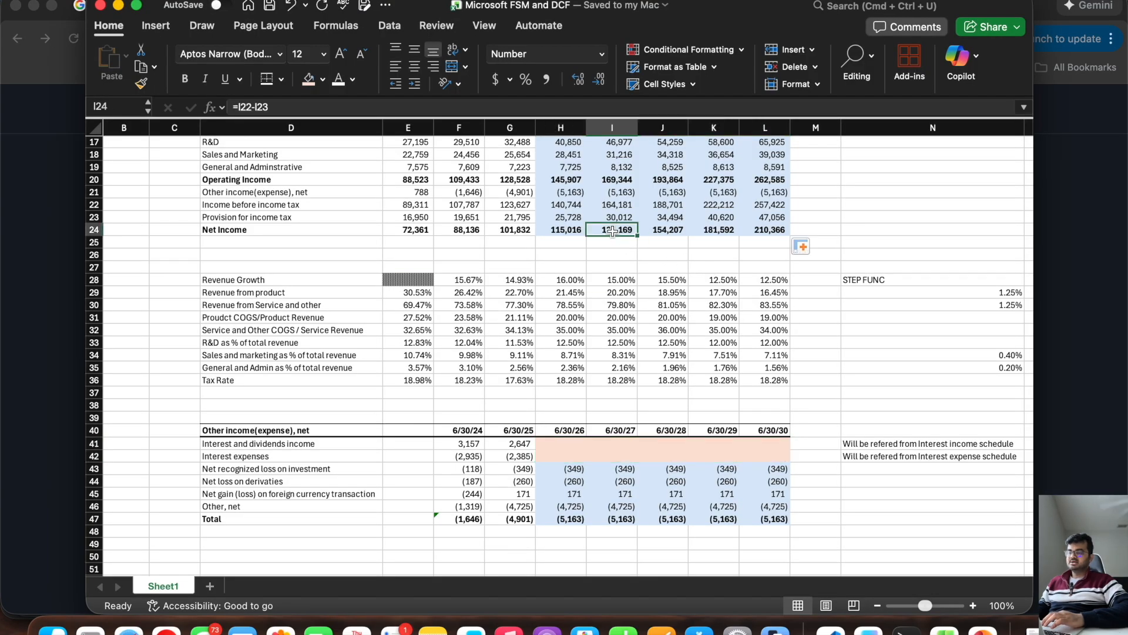
key(super+Tab)
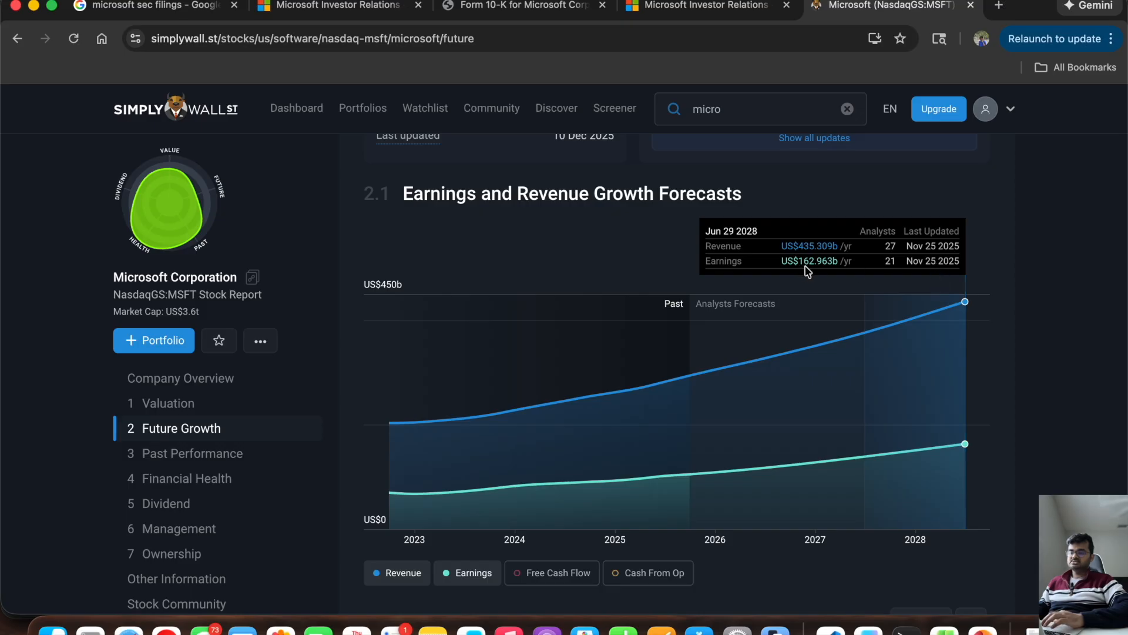
key(super+Tab)
key(Right)
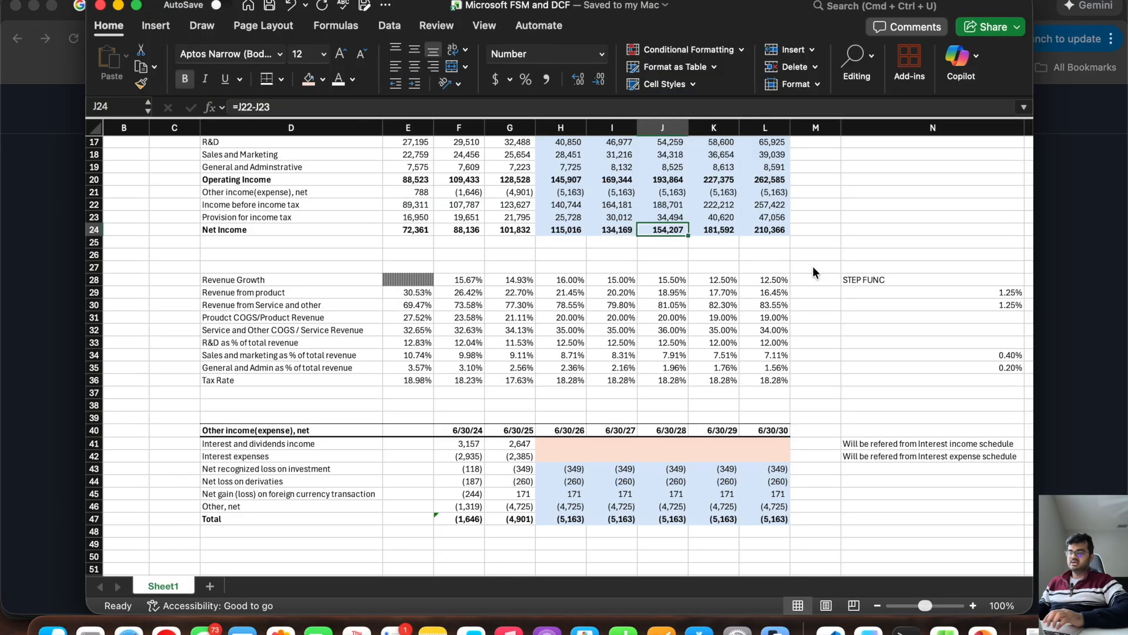
Step: Review the 6/30/28 revenue growth assumption in J28 and the net income forecasts in H24:J24
scroll(812, 267, up, 5)
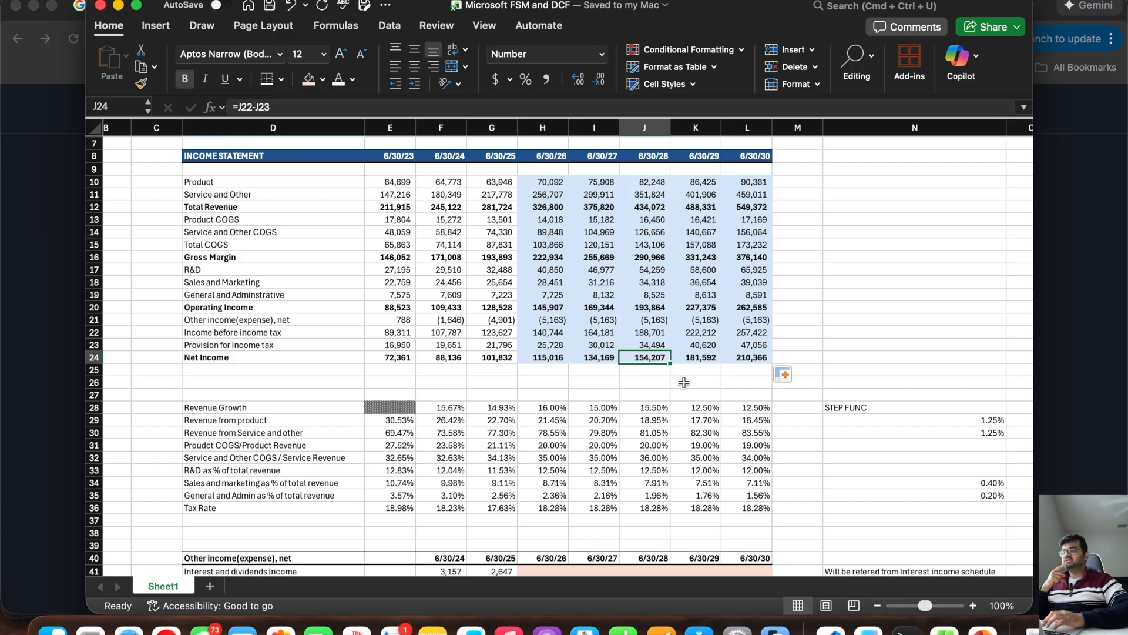
click(655, 404)
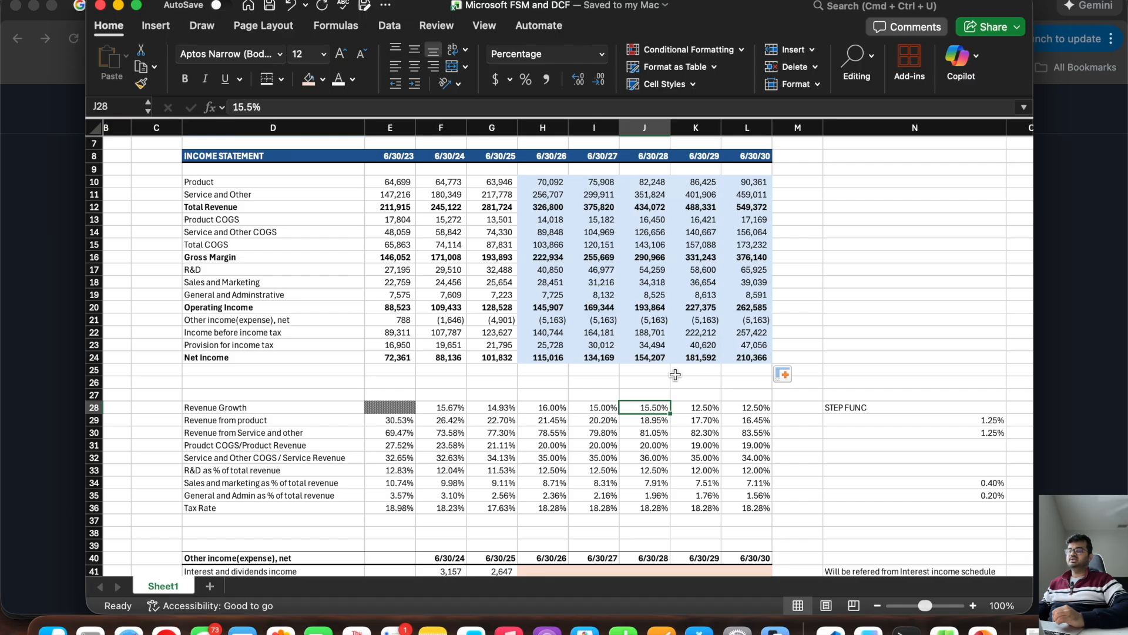
drag(651, 358, 535, 362)
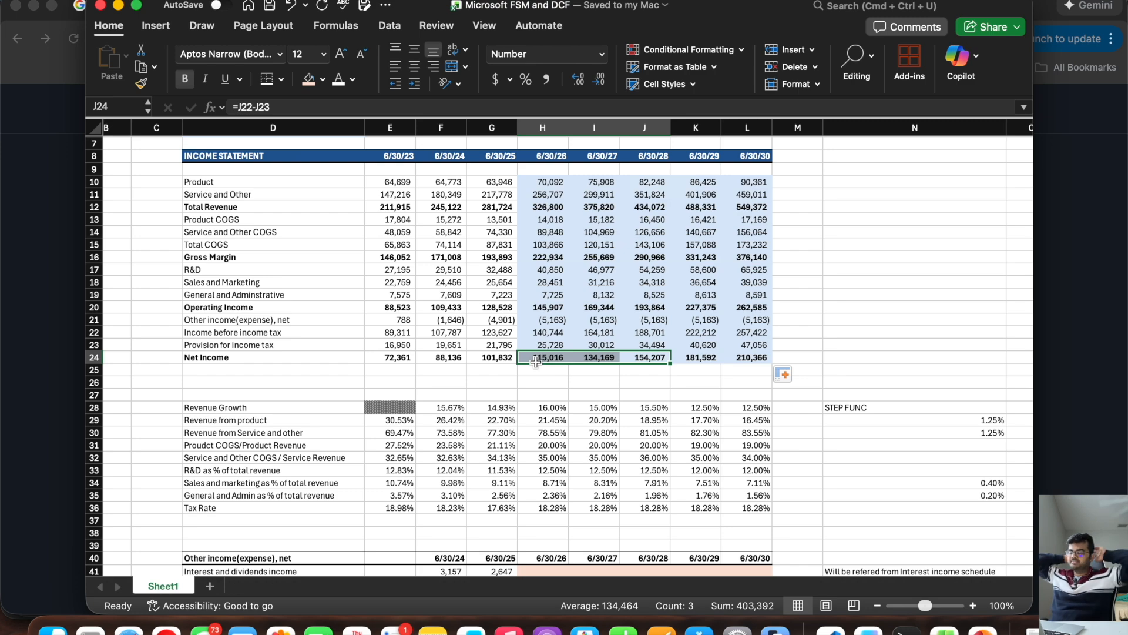
Step: Add a "Net Income" row label in D37, directly below Tax Rate
scroll(536, 361, down, 5)
scroll(529, 360, up, 4)
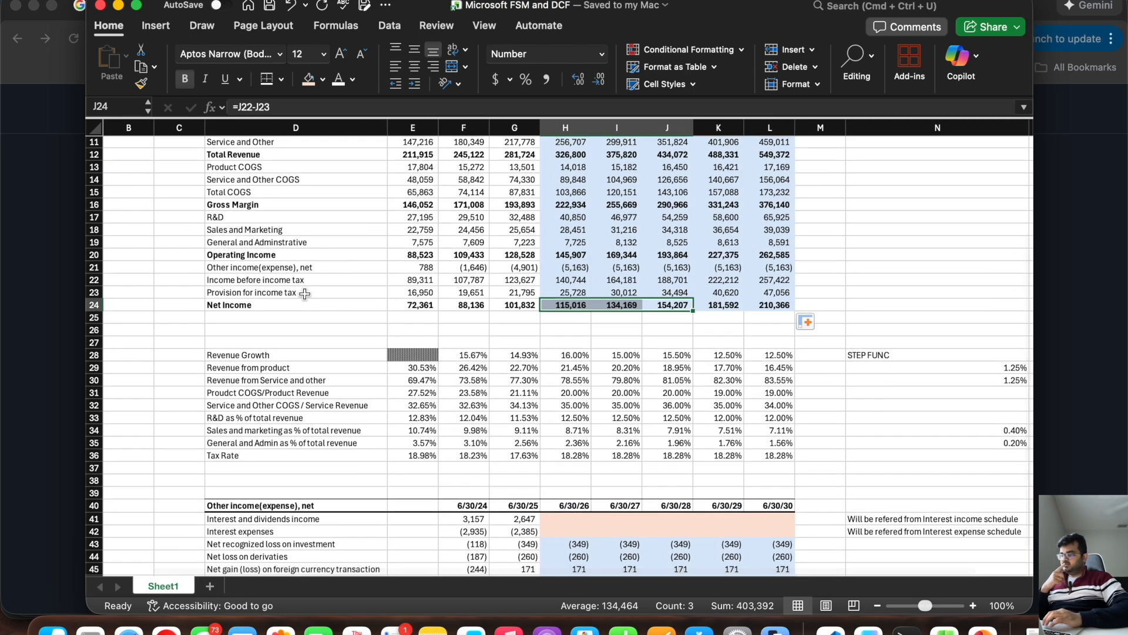
scroll(305, 293, down, 3)
scroll(305, 293, left, 1)
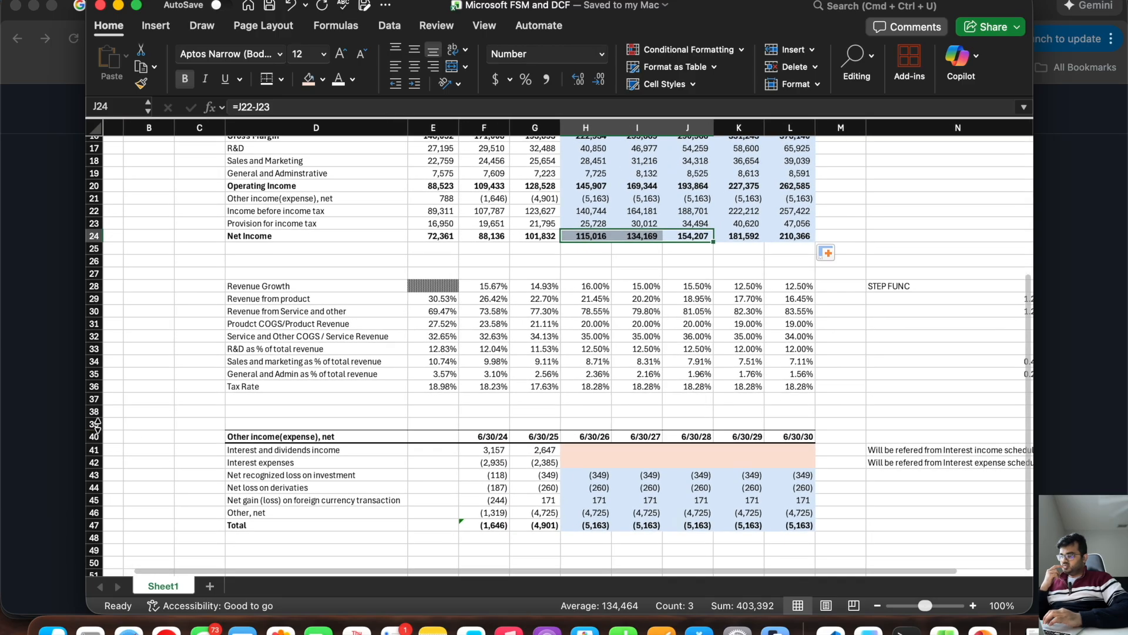
click(239, 397)
text(Net)
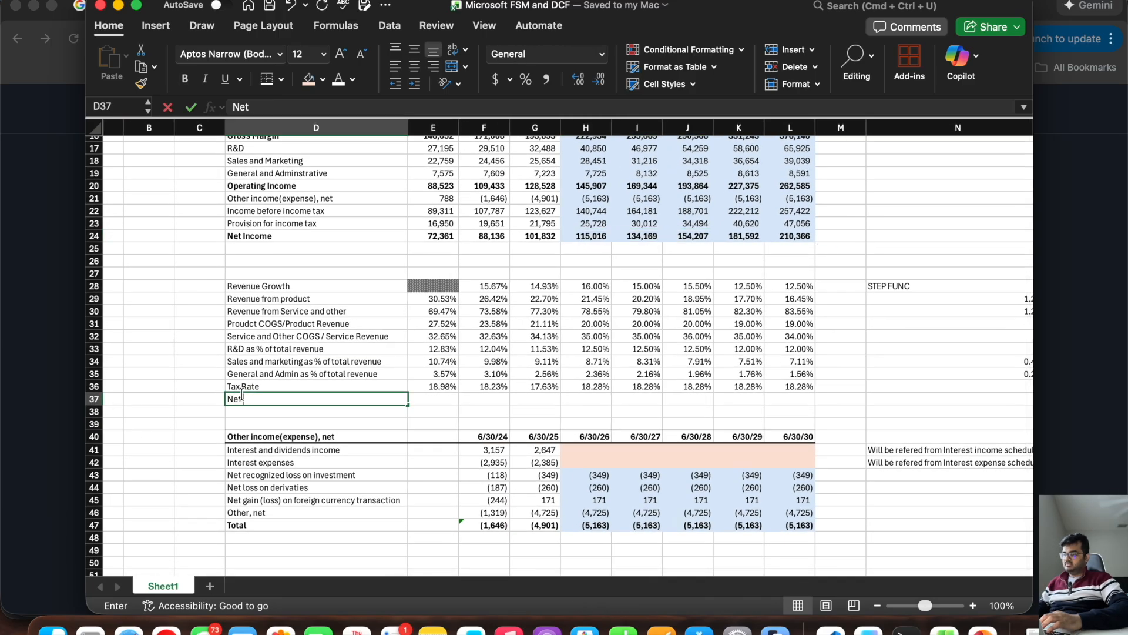
text( Income)
key(Tab)
Step: Calculate 6/30/23 net income as a share of total revenue in E37 with =E24/E12
text(=)
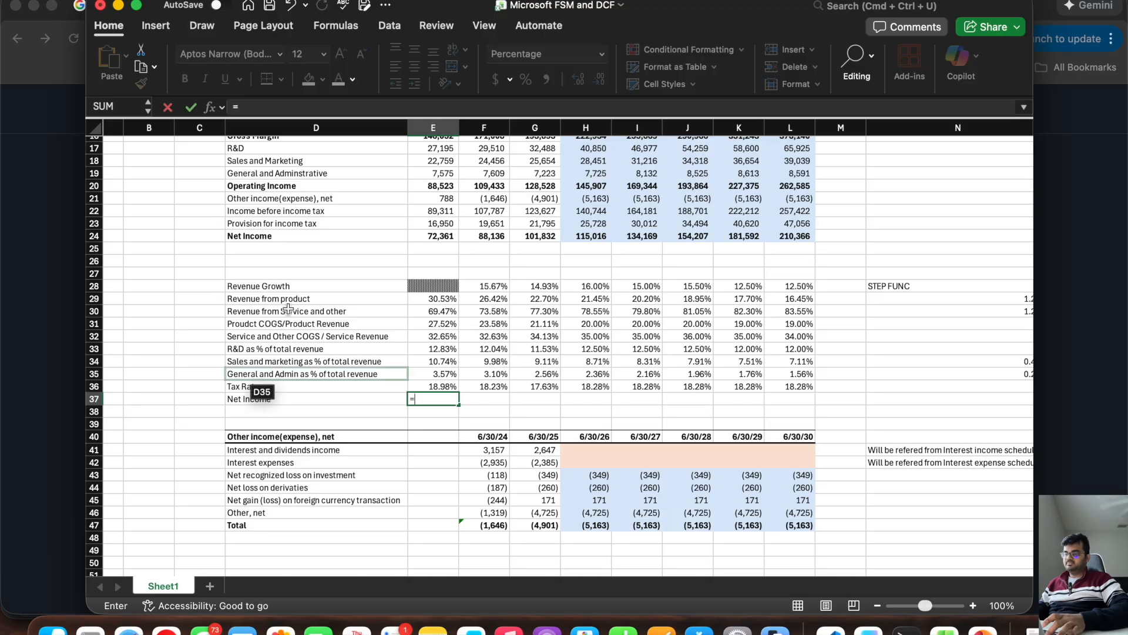
click(438, 235)
text(/)
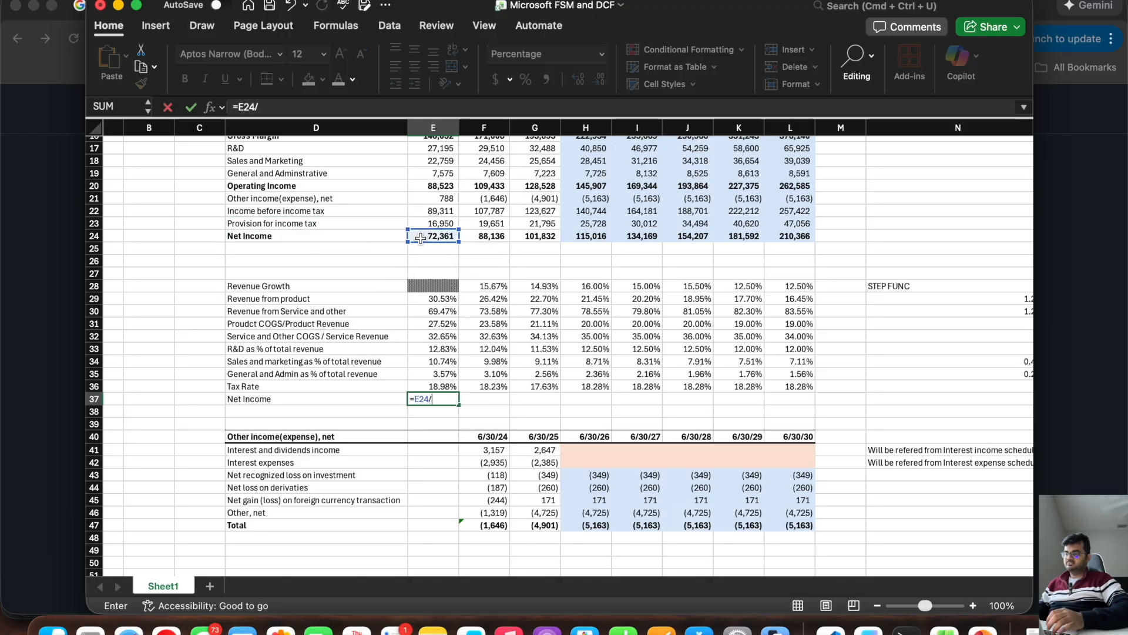
scroll(421, 238, up, 5)
click(421, 238)
key(Return)
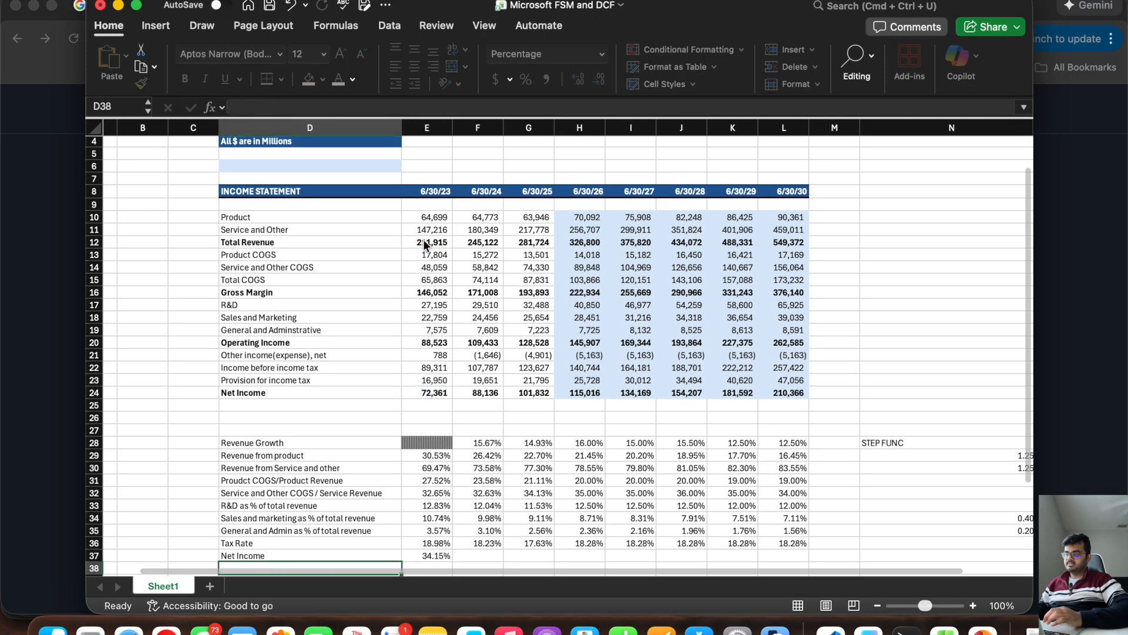
scroll(430, 372, down, 3)
click(440, 485)
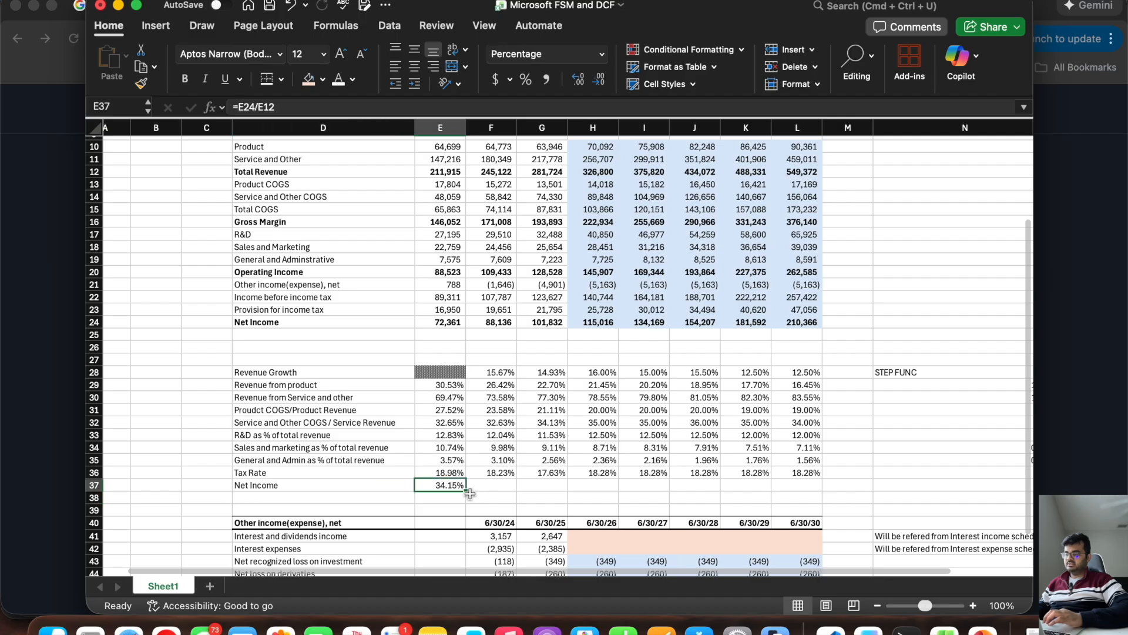
Step: Extend the net income share formula from E37 across F37:L37 and compare the historical margins in E37:G37 with the forecasts in H37:L37
drag(469, 492, 814, 464)
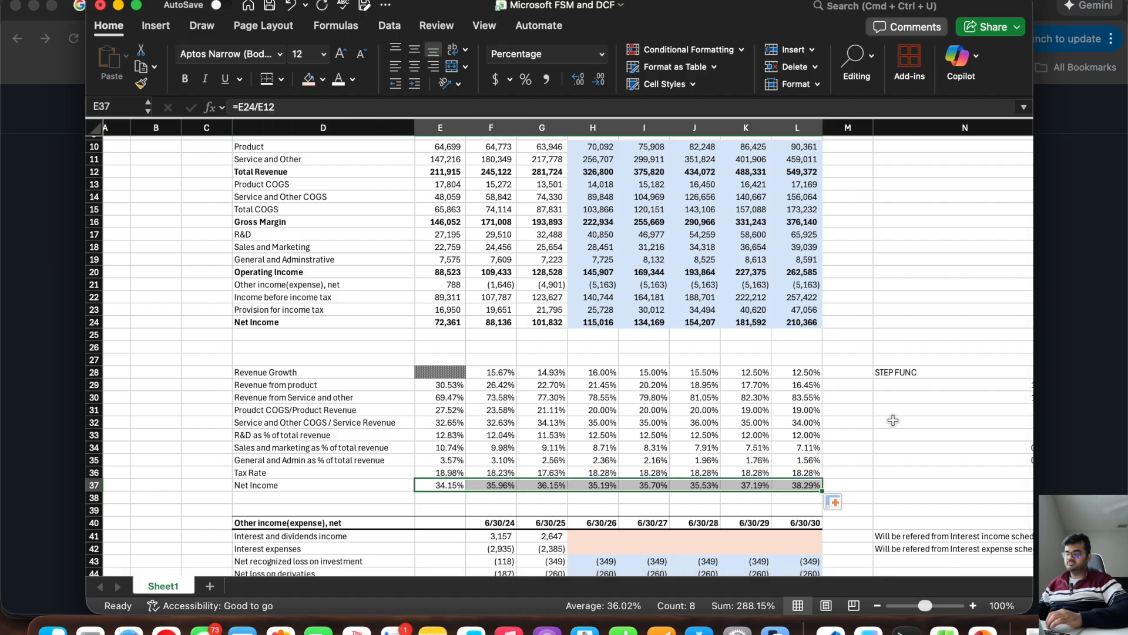
click(447, 483)
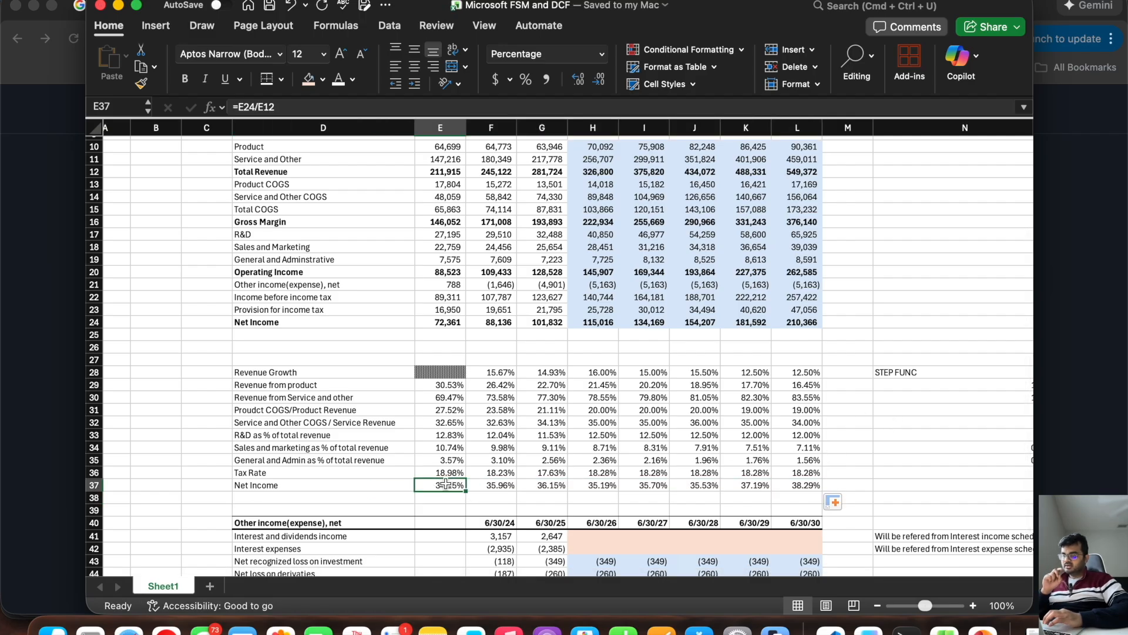
drag(447, 483, 538, 486)
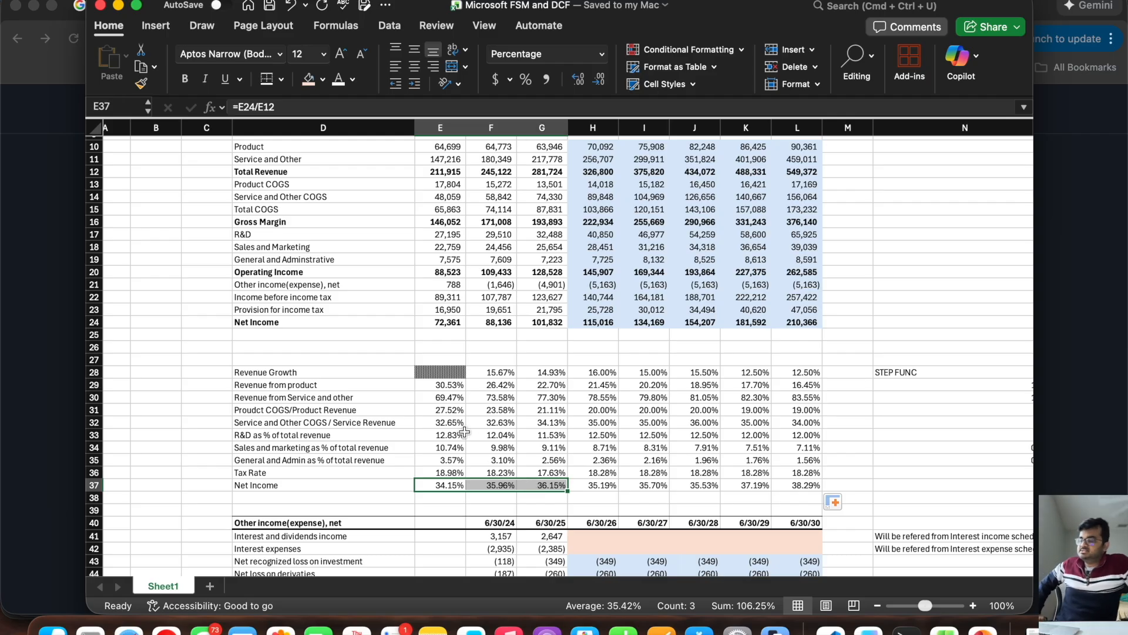
drag(812, 486, 597, 483)
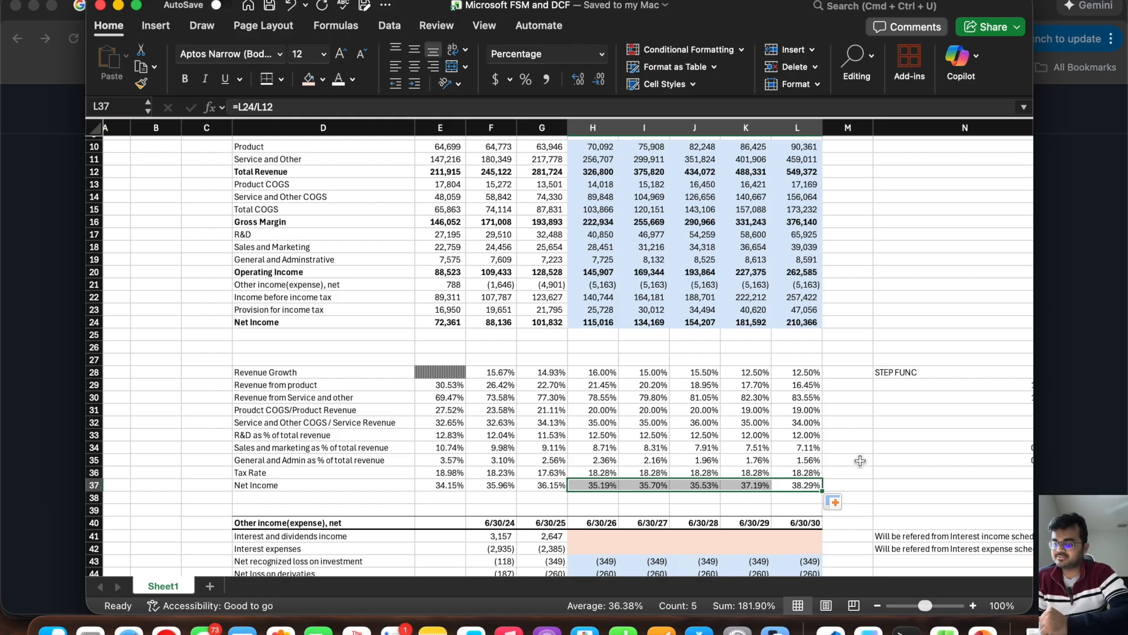
scroll(861, 461, down, 8)
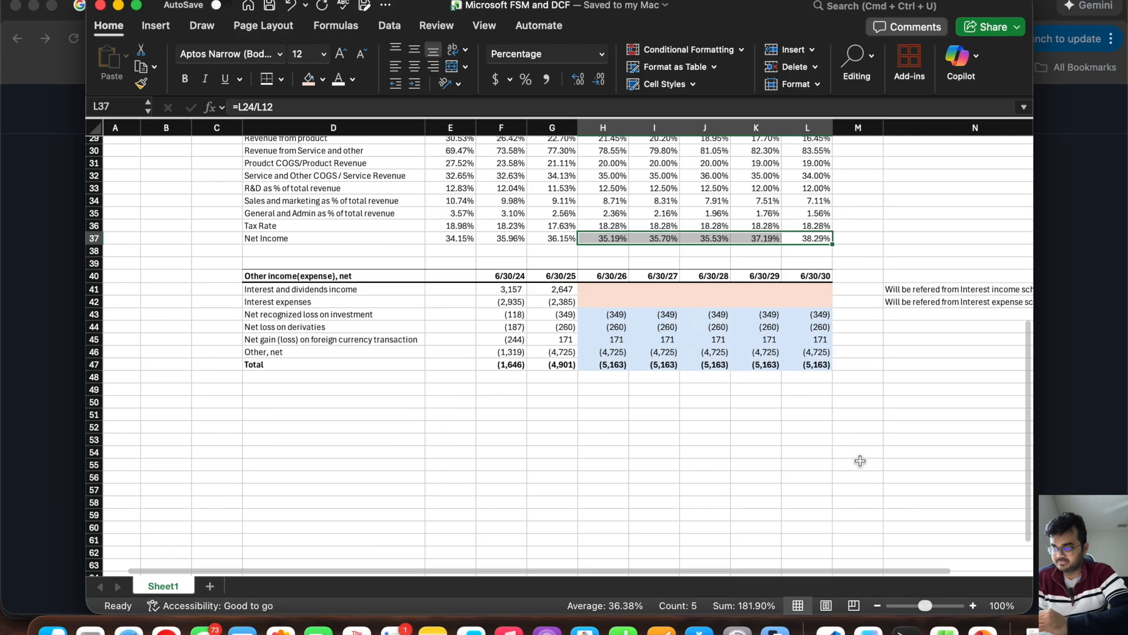
scroll(860, 461, up, 12)
click(834, 459)
scroll(825, 347, down, 1)
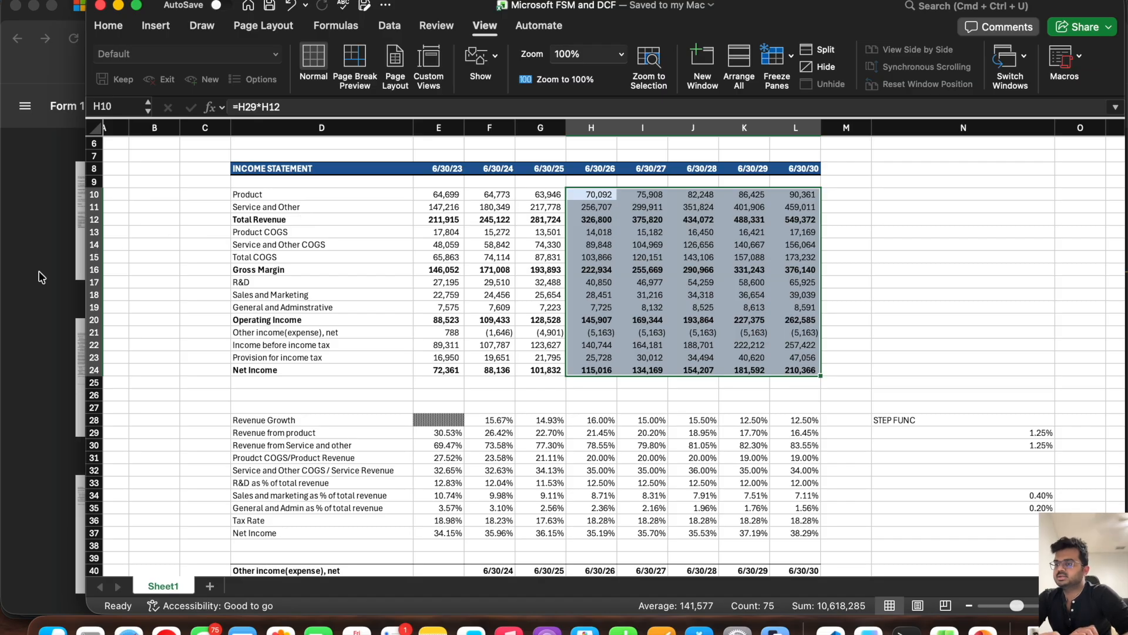
Step: Switch to Microsoft's Form 10-K in Chrome and examine the assets, liabilities and equity on the 2025 and 2024 balance sheets
click(25, 283)
scroll(740, 183, up, 1)
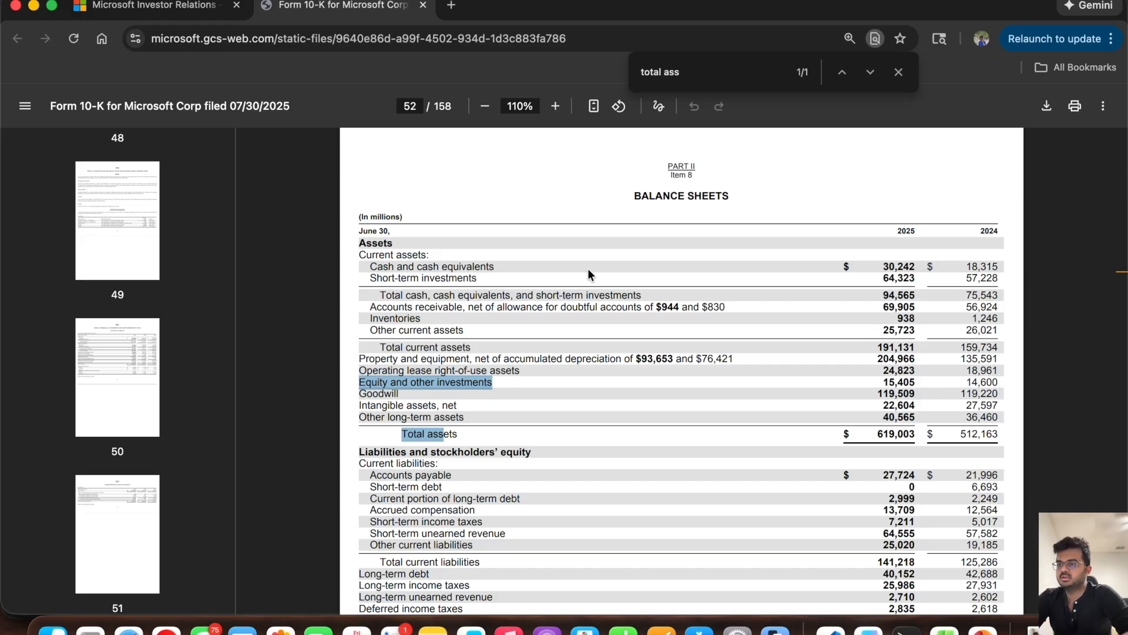
scroll(587, 268, down, 2)
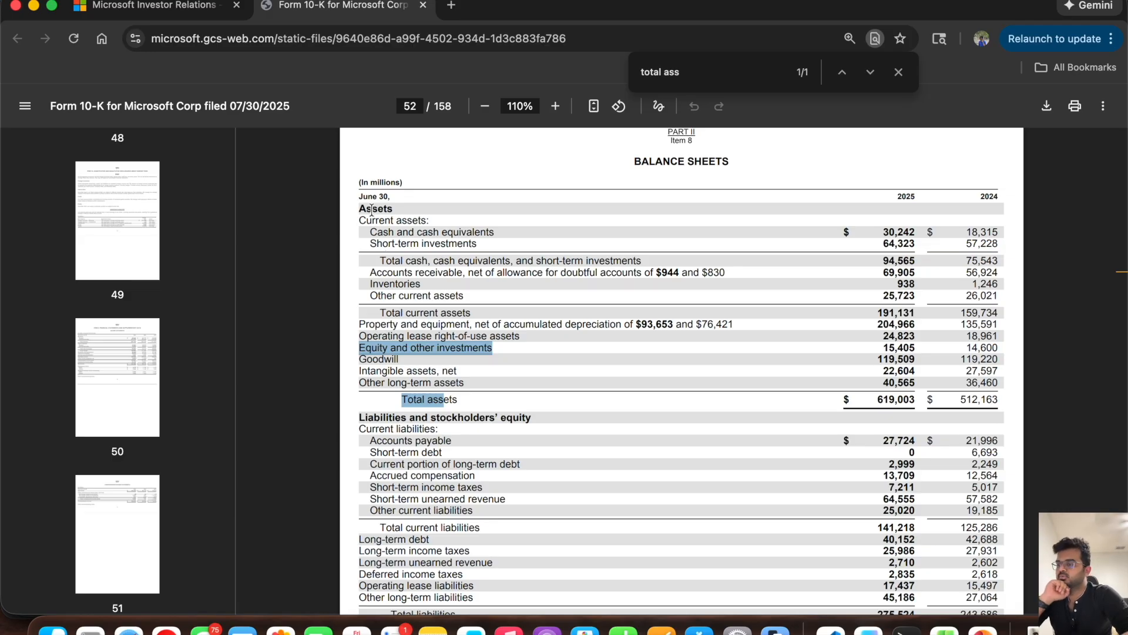
scroll(426, 409, down, 5)
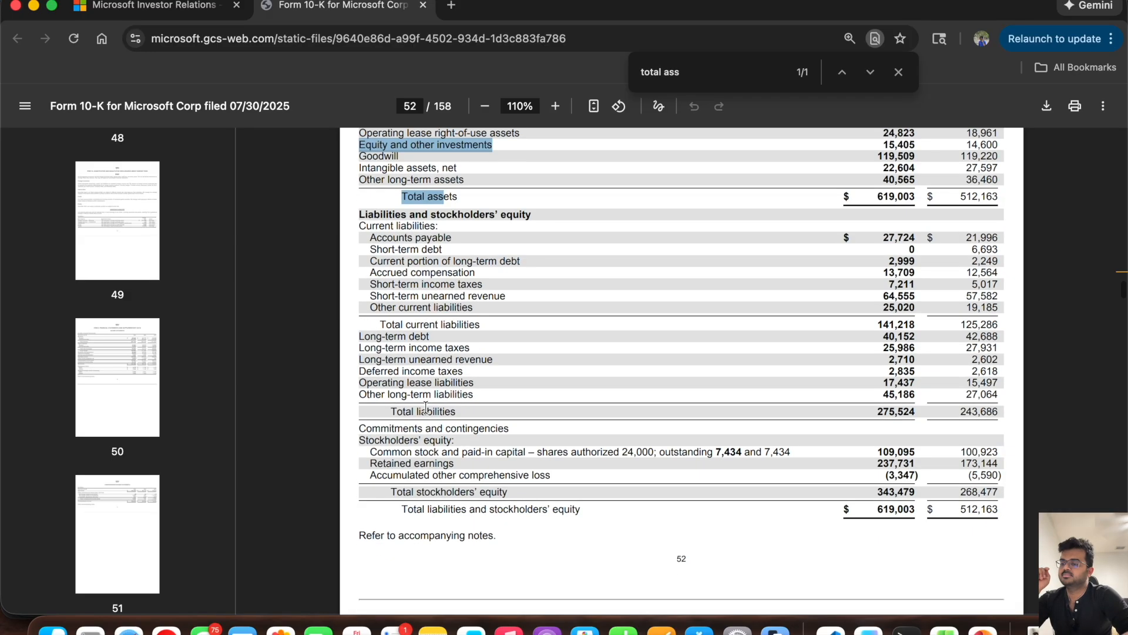
scroll(419, 447, up, 5)
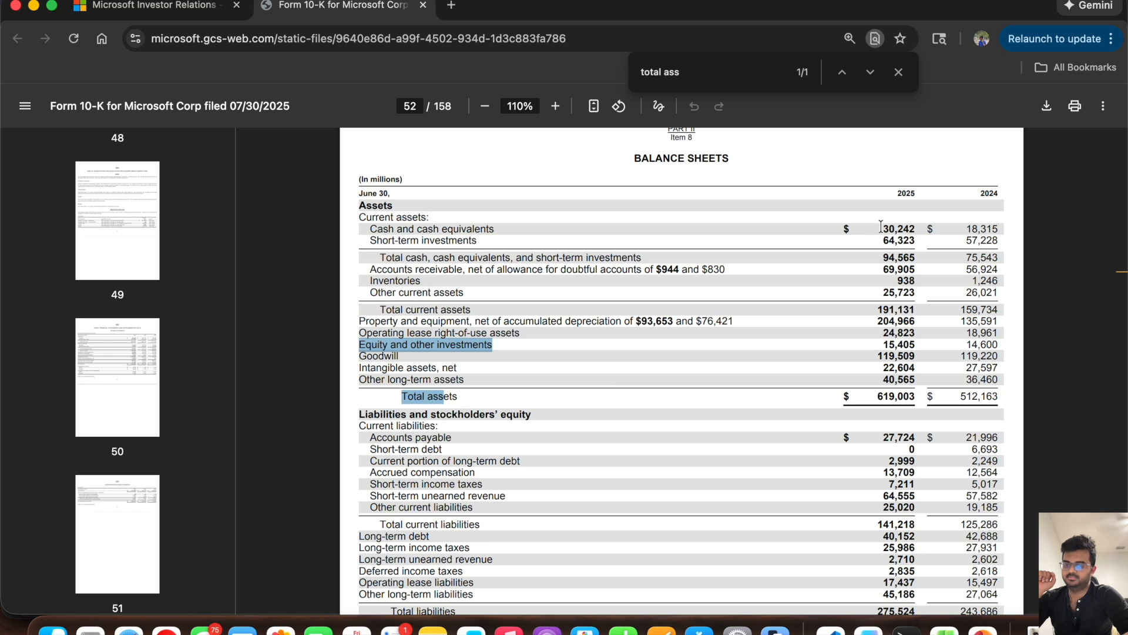
drag(895, 193, 999, 195)
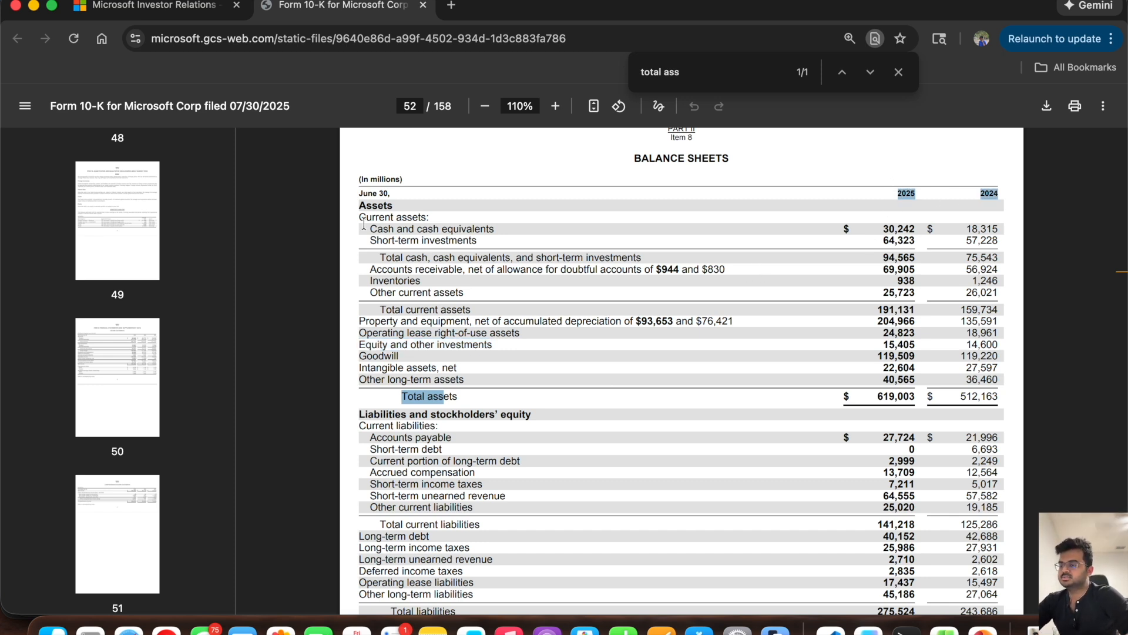
scroll(467, 407, down, 2)
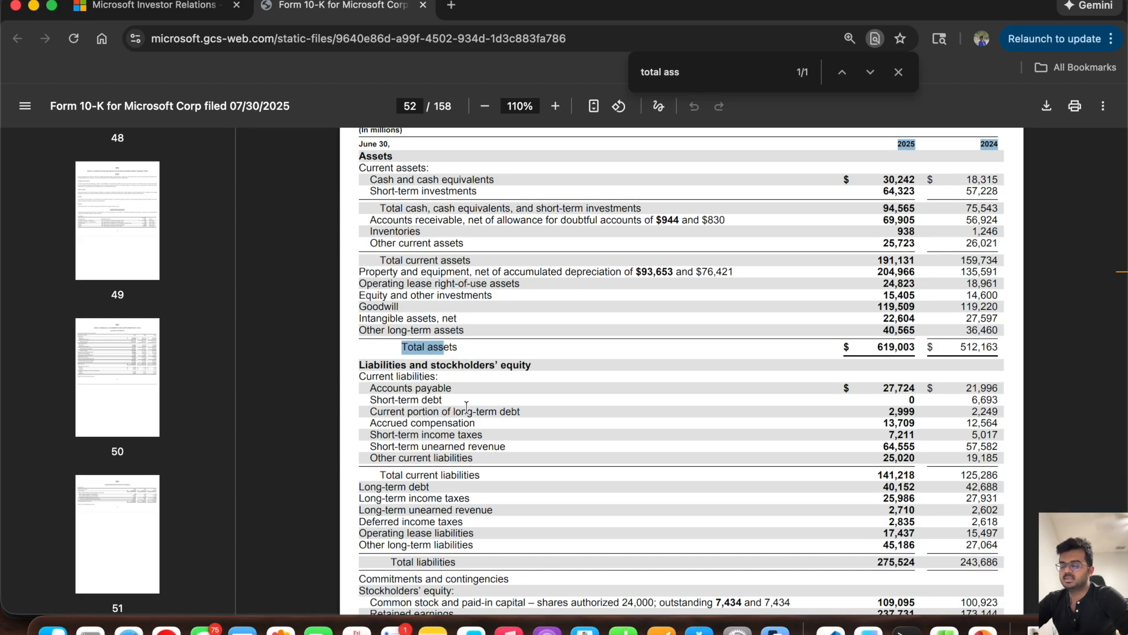
scroll(821, 259, up, 1)
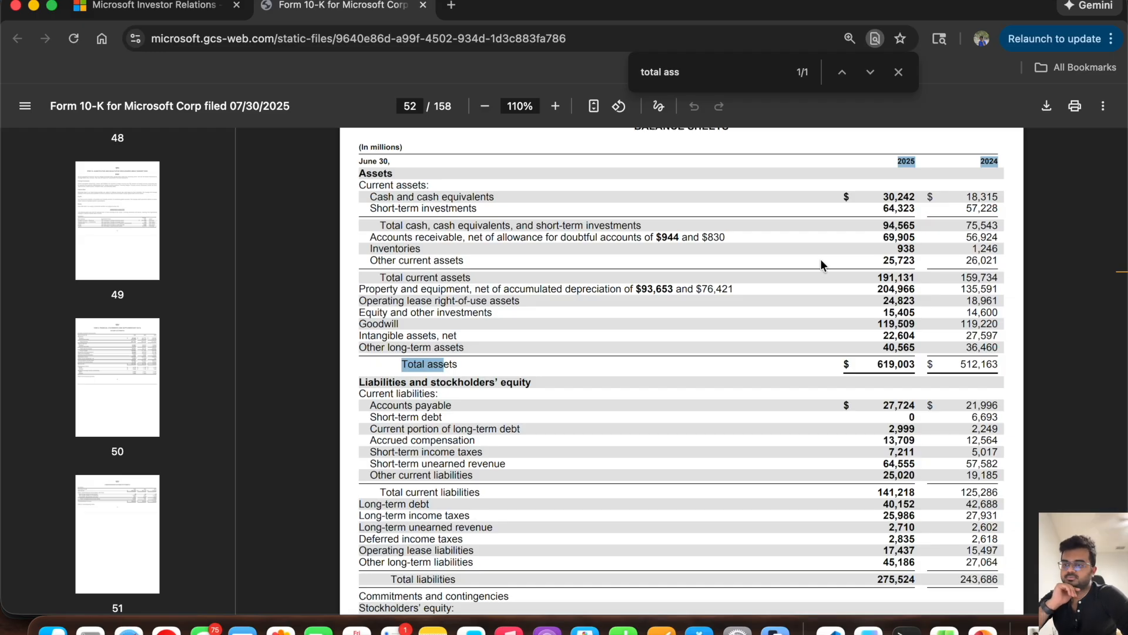
scroll(821, 263, up, 1)
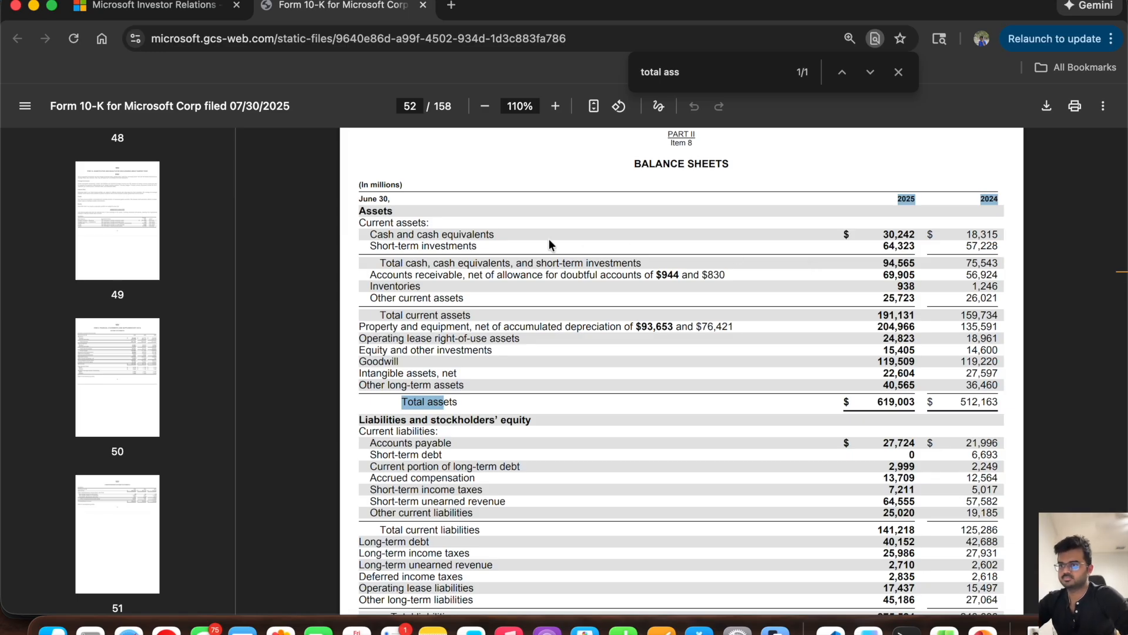
Step: Switch to Excel and list balance sheet labels in D54:D72, from Cash and Cash equivalents through Total Assets to Short-term income tax
click(945, 630)
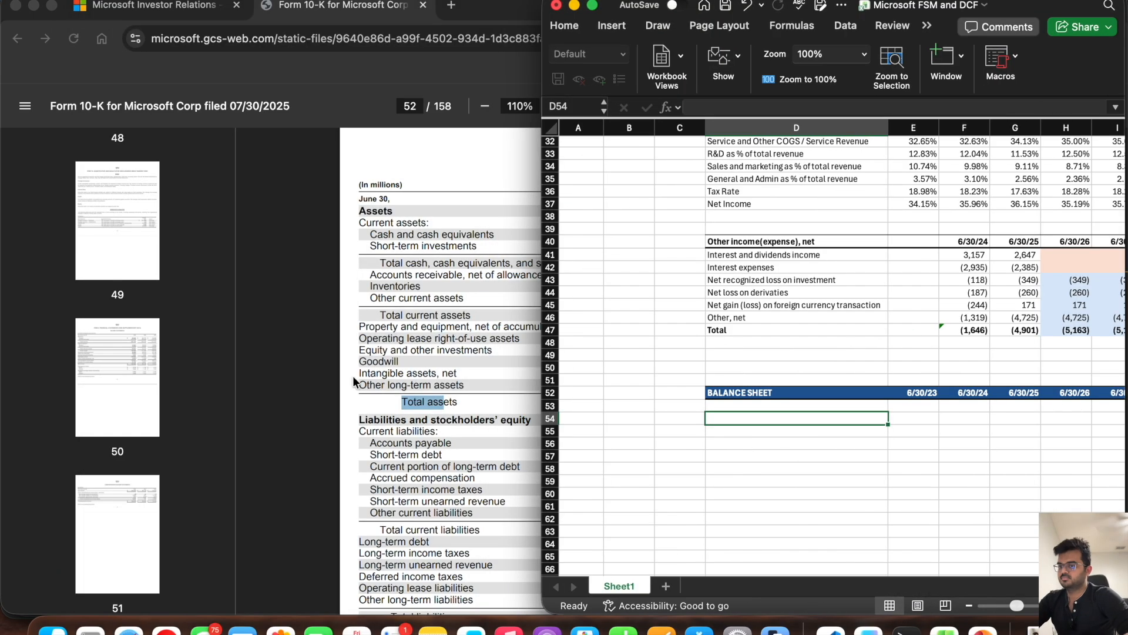
text(Short term investments Account receivable Inventories Other current asset PPE Operating lease right of use assets Equity and other investments Goodwill Intangible assets Other long term assets Tot)
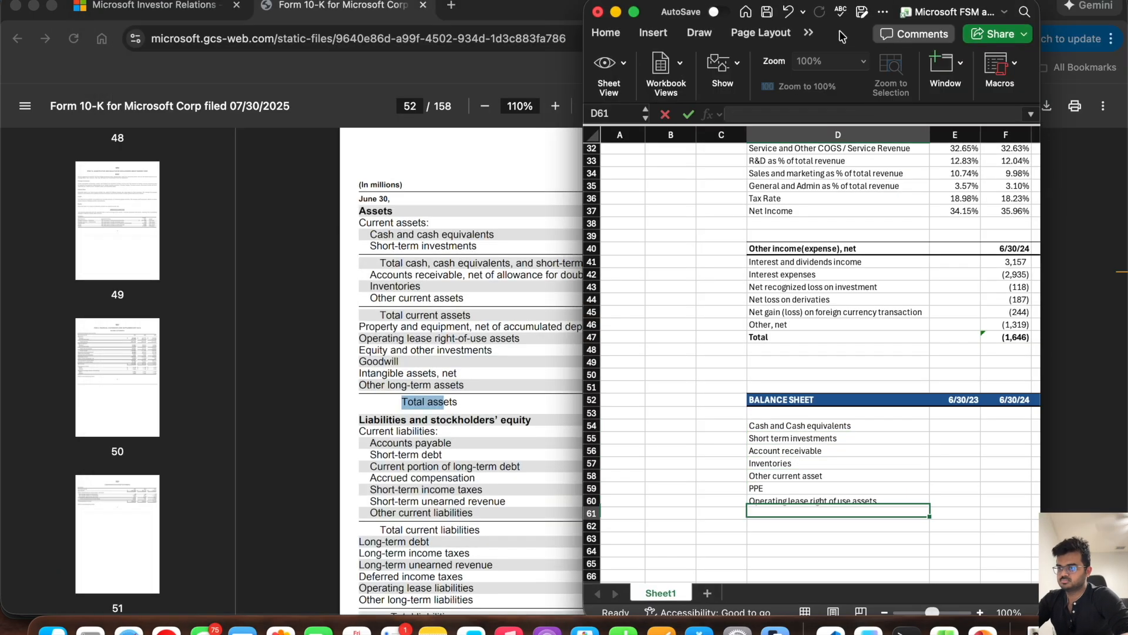
text(al Assets   Account payable Short term Debt Current portion of long term debt Accrued compensation Short-term income tax )
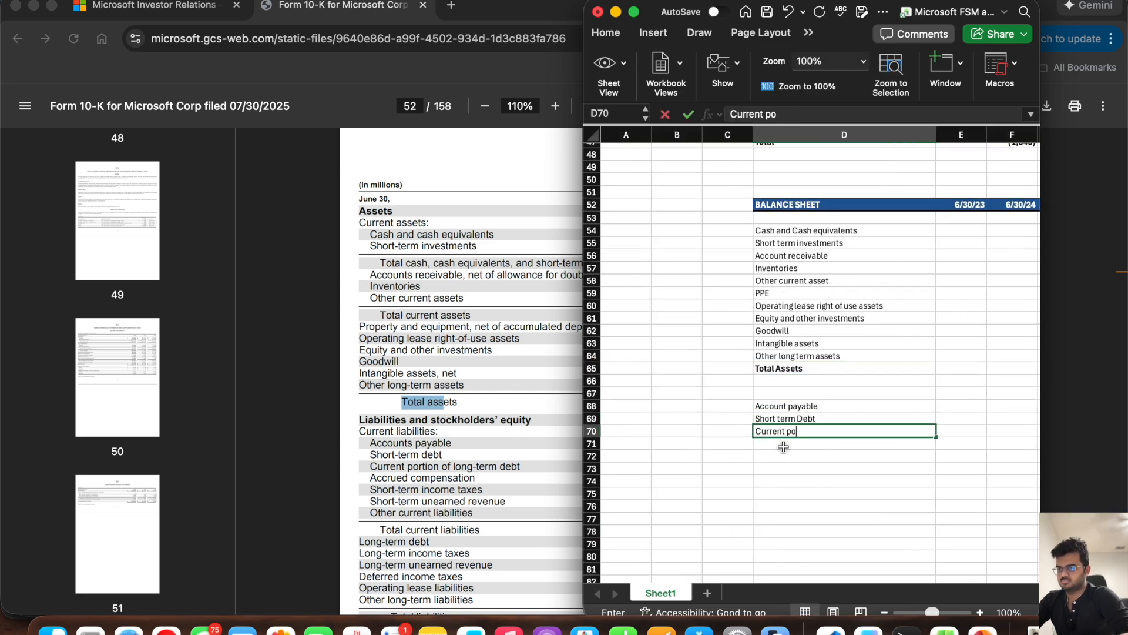
text(Short-term unearned revenue Other current liab)
Step: Label the rows from Short-term unearned revenue in D73 to Total Liability in D81, plus the stockholder equity rows in D84:D87
scroll(492, 421, down, 3)
text(ility Long term debt Long-term income tax Long-term unearned revenue Deferred income tax )
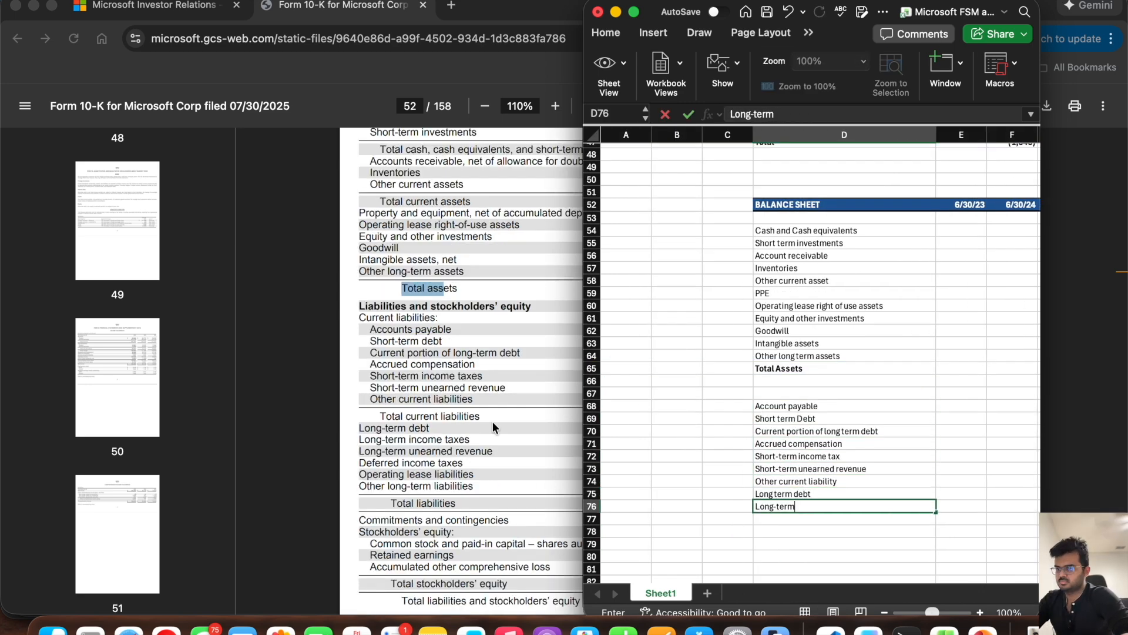
text(Operating lease liability Other long term l)
scroll(492, 421, down, 3)
text(iability Total Liability   Common stock and Paid in Capital Retained earnings Accumlated o)
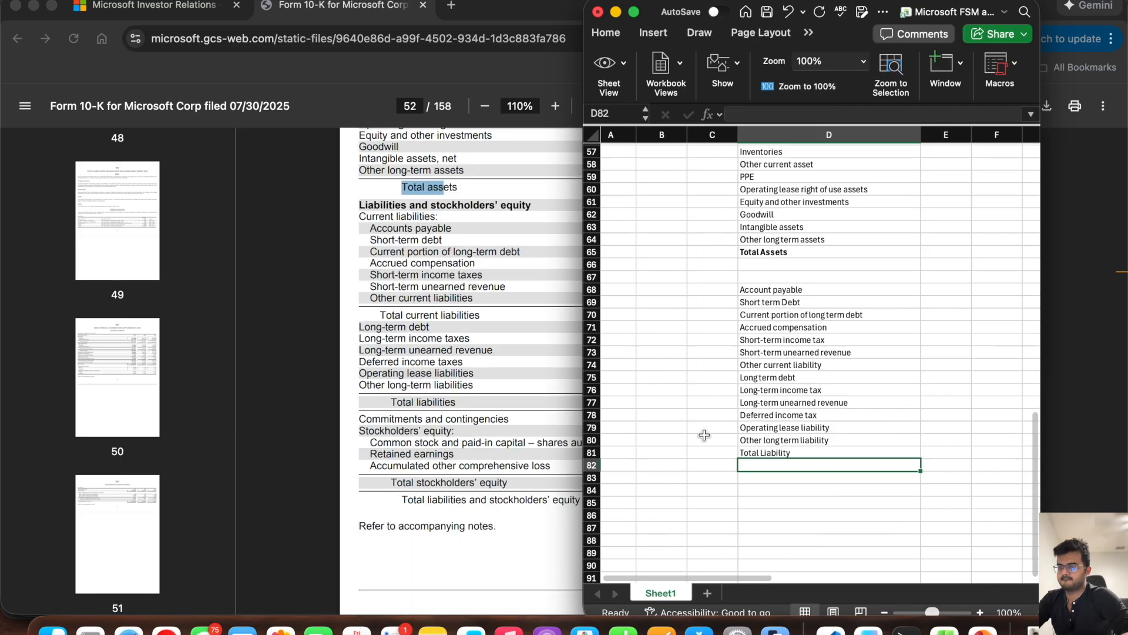
text(ther comprehensive loss Stockholder Equity)
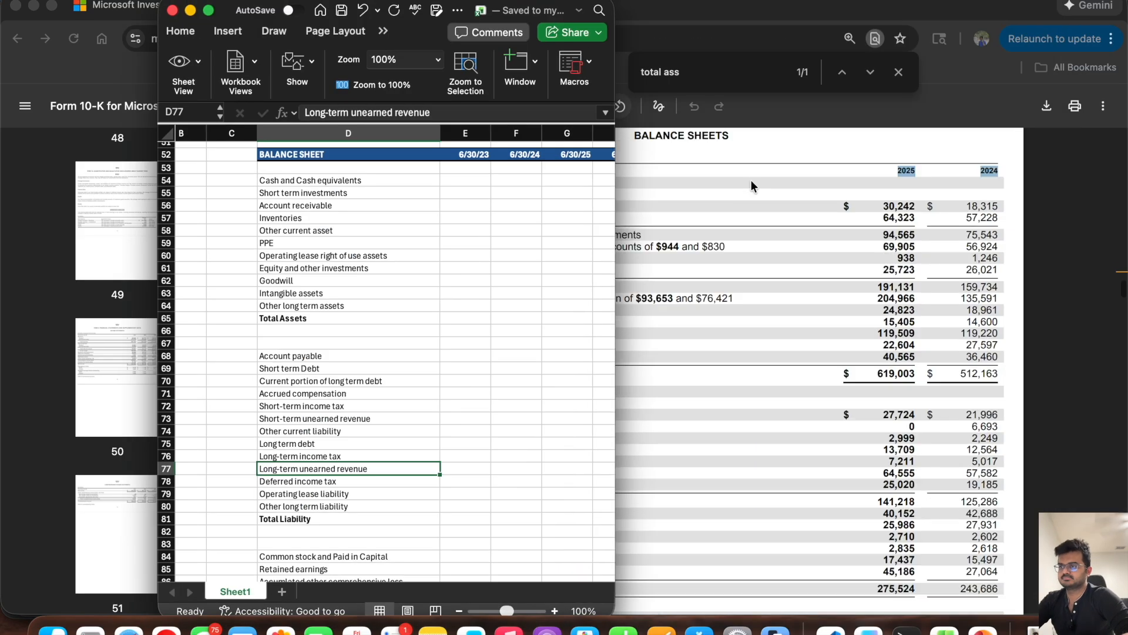
Step: Enter the 10-K's 2024 asset values in F54:F64, from 18,315 to 36,460, and sum them as Total Assets in F65
text(18315 57228 56294 1246 2620)
key(Up)
text(26021 135591 18961 14600 119220 27597 36460 =sum()
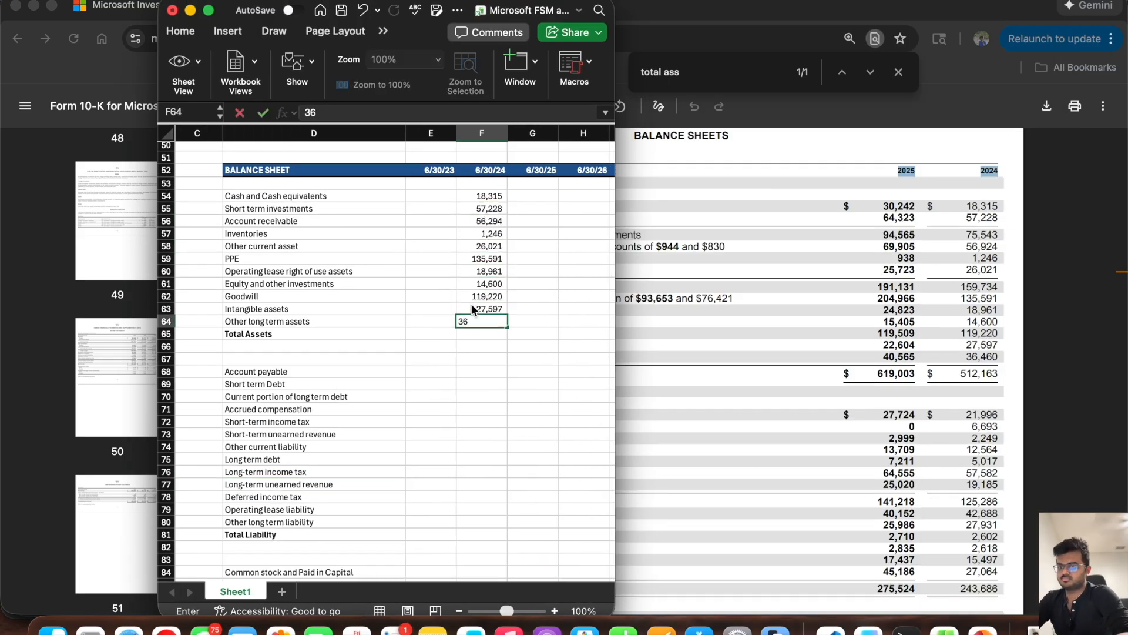
drag(482, 322, 482, 197)
key(Return)
Step: Extend the Total Assets formula to G65 and correct the 6/30/24 account receivable in F56 to 56,924
click(482, 334)
drag(507, 340, 551, 347)
scroll(506, 329, down, 3)
click(481, 302)
click(481, 189)
text(56924)
Step: Enter the 10-K's 2024 liabilities in F68:F80, from 21,996 account payable to 27,064 other long term liability, and sum them in F81
click(481, 339)
text(21996 6693 2249 12564 5017 57582 19185)
click(844, 448)
scroll(844, 448, down, 1)
key(super+Tab)
text(42688 27931 2602 2618 15497 27064 =sum()
mouse_move(482, 339)
mouse_down()
mouse_move(482, 490)
mouse_move(548, 504)
mouse_up()
key(Return)
Step: Enter the 6/30/24 equity items 100,923, 173,144 and -5,590 in F84:F86 and sum them in F87
scroll(494, 470, down, 3)
Step: Enter the 10-K's 2025 liabilities in G68:G80, from 27,724 account payable to 45,186 other long term liability
scroll(823, 441, down, 5)
click(484, 489)
text(100923 173144 -5590 =sum()
drag(484, 490, 484, 515)
key(Return)
Step: Enter the 10-K's 2025 asset values in G54:G64, from 30,242 cash to 40,565 other long term assets
scroll(505, 353, up, 3)
click(519, 245)
scroll(836, 321, up, 3)
text(30242 64323 69905 938 25723 204966 24823 15405 119)
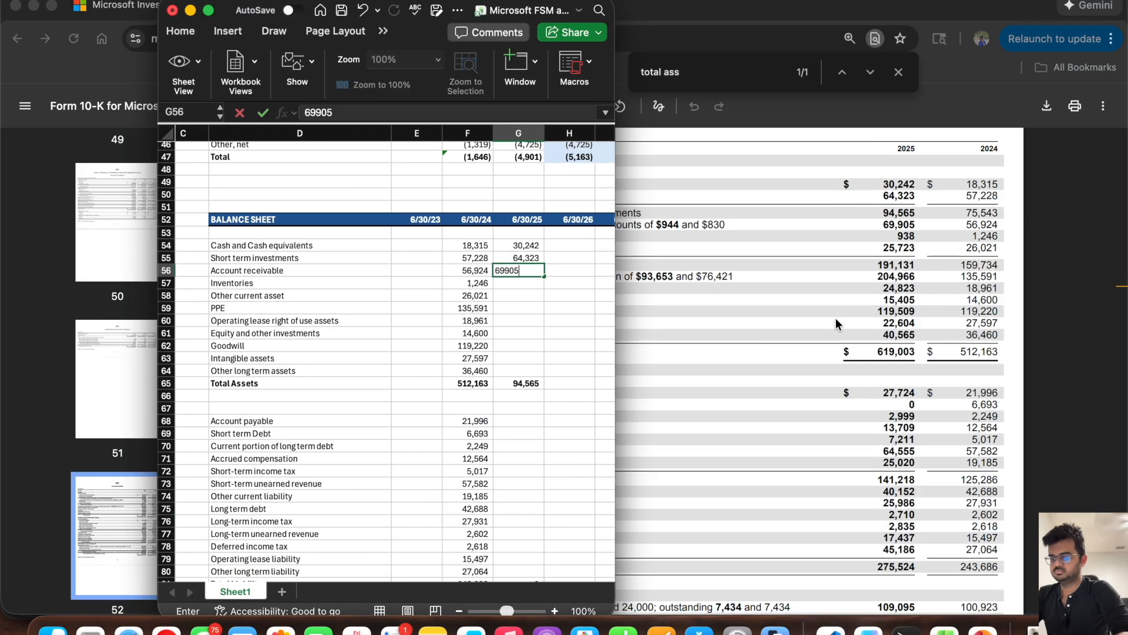
text(509 22604 40565)
Step: Enter the 6/30/25 equity items 109,095, 237,731 and -3,347 in G84:G86 and extend the Shareholder Equity total to G87
scroll(836, 318, down, 2)
text(27724 0 2999 13709 7211 64555 25020 40152 25986 2710 2835 17437 )
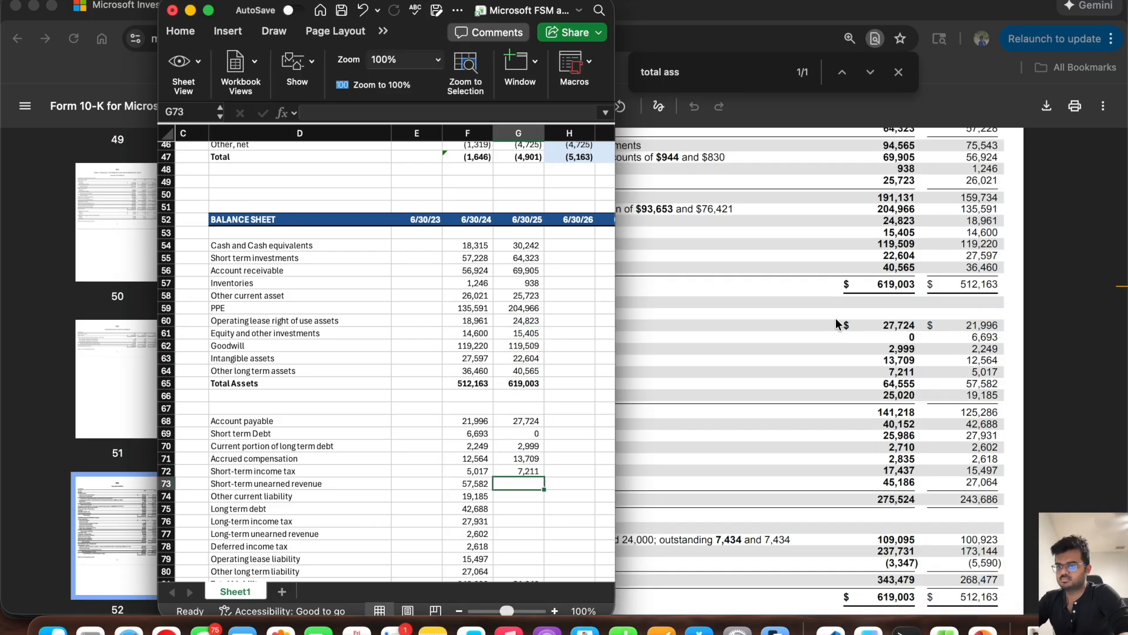
text(45186)
scroll(499, 344, down, 5)
click(500, 343)
text(109095 237731 -3347)
click(470, 382)
drag(493, 388, 529, 385)
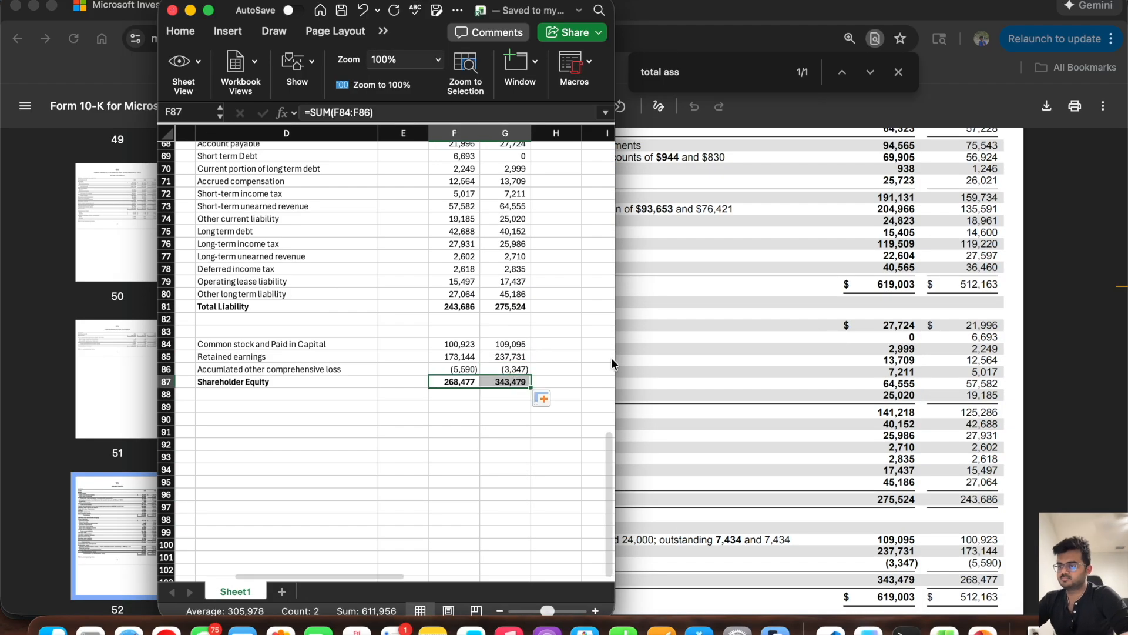
Step: Compare the entered balance sheet with the 10-K and review the Total Assets, Total Liability and Shareholder Equity rows
drag(615, 358, 898, 360)
scroll(635, 362, up, 5)
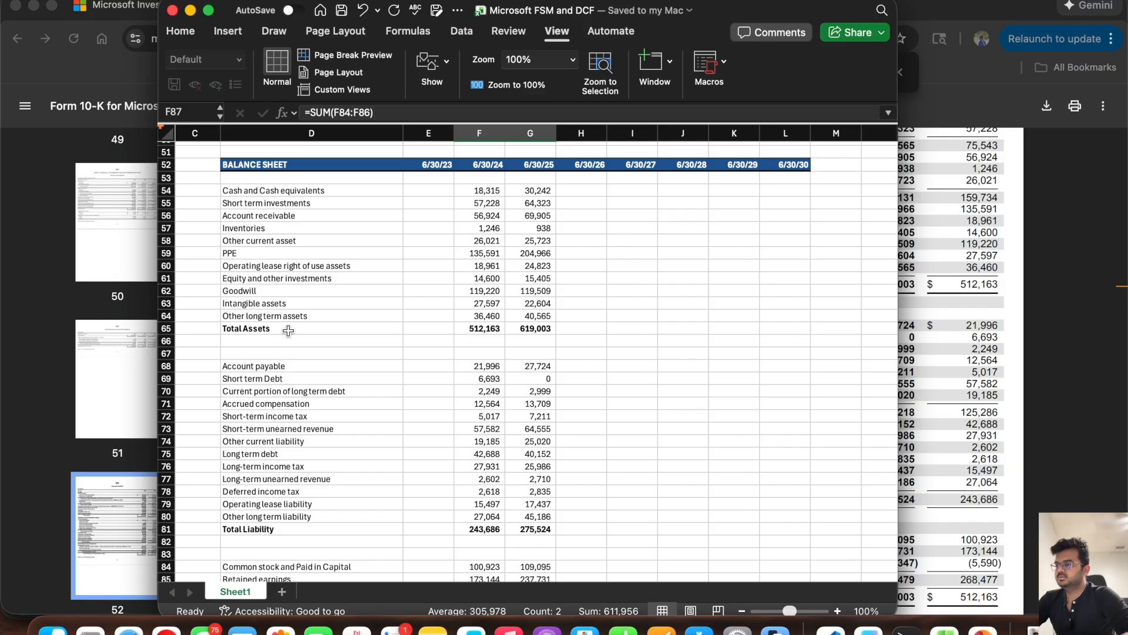
click(954, 259)
scroll(568, 245, up, 3)
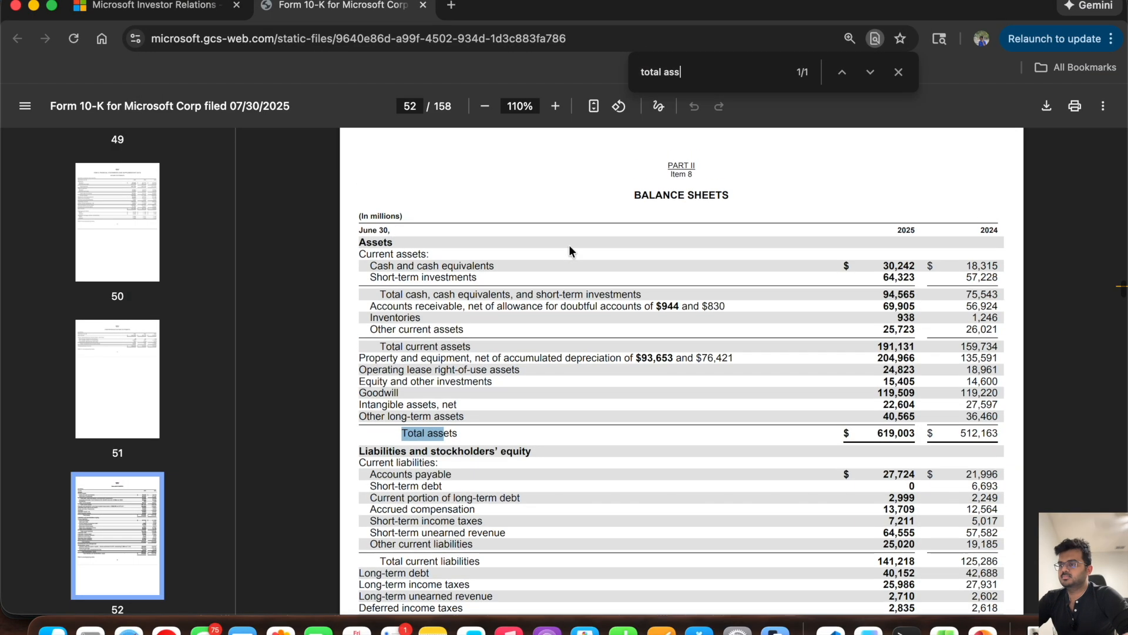
click(944, 629)
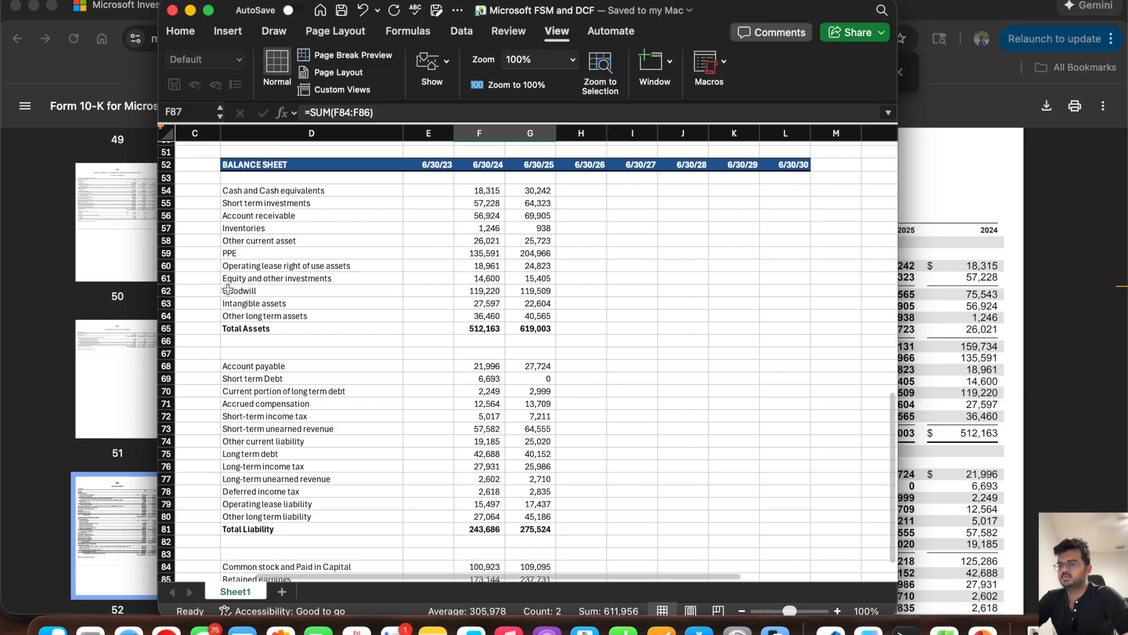
click(273, 328)
click(272, 520)
scroll(272, 522, down, 5)
click(262, 476)
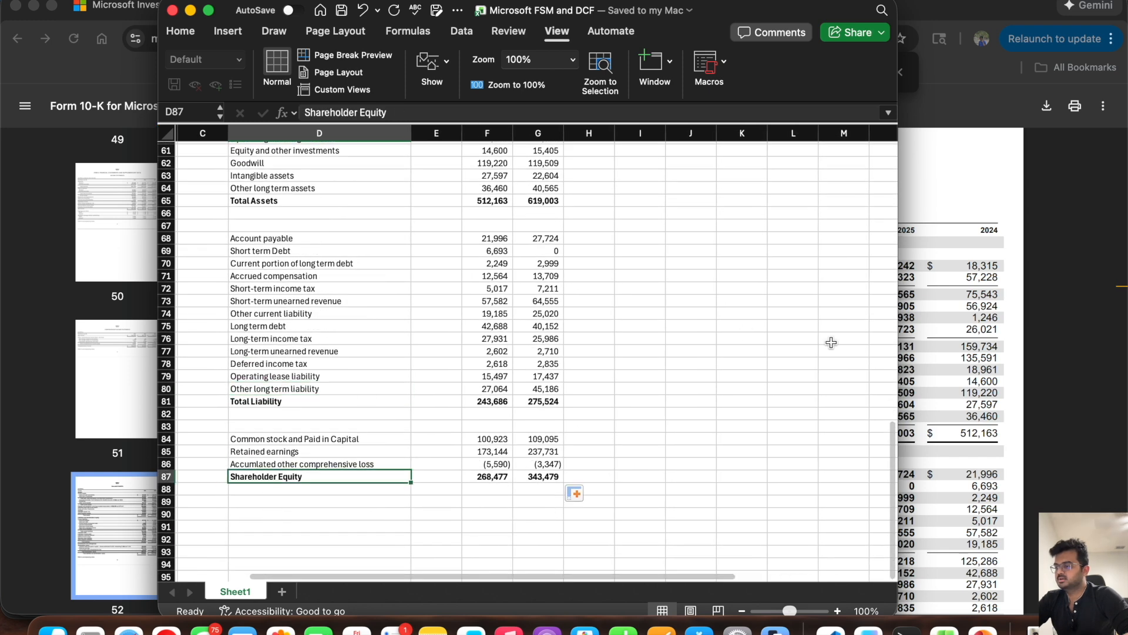
Step: Examine the 10-K's total current assets and total current liabilities subtotals against the rows of the Excel balance sheet
drag(896, 353, 628, 332)
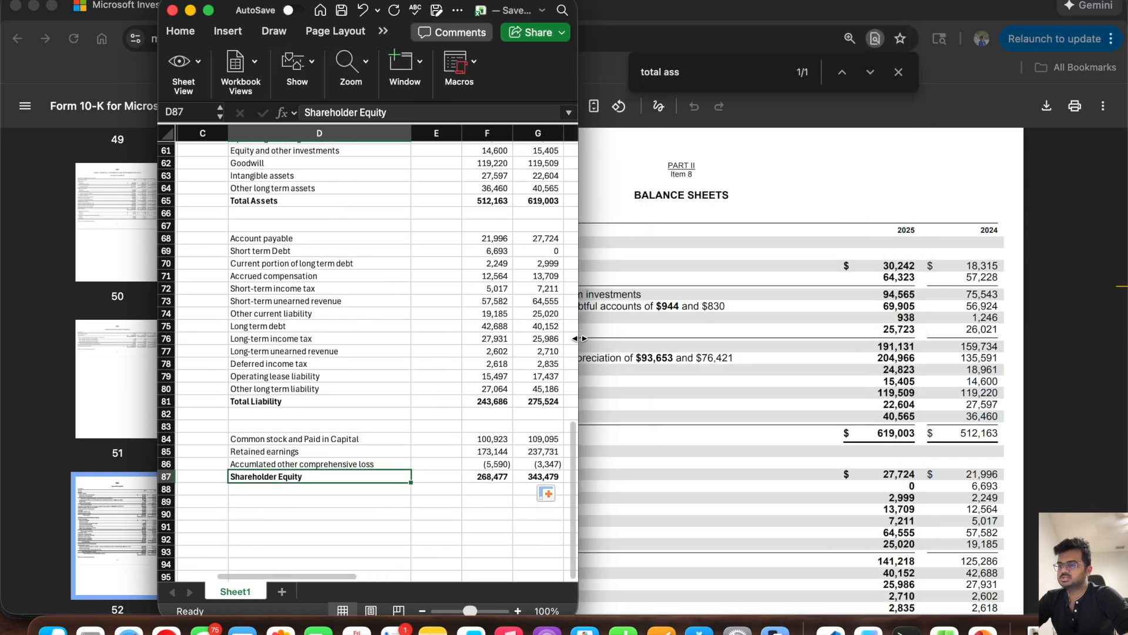
scroll(412, 352, up, 5)
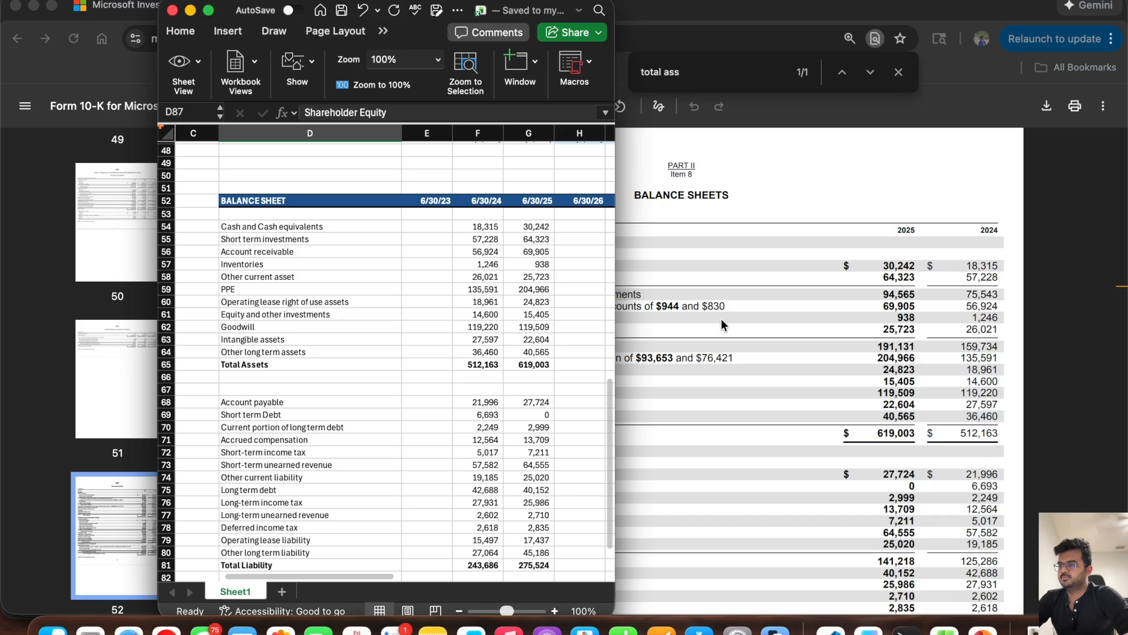
click(721, 319)
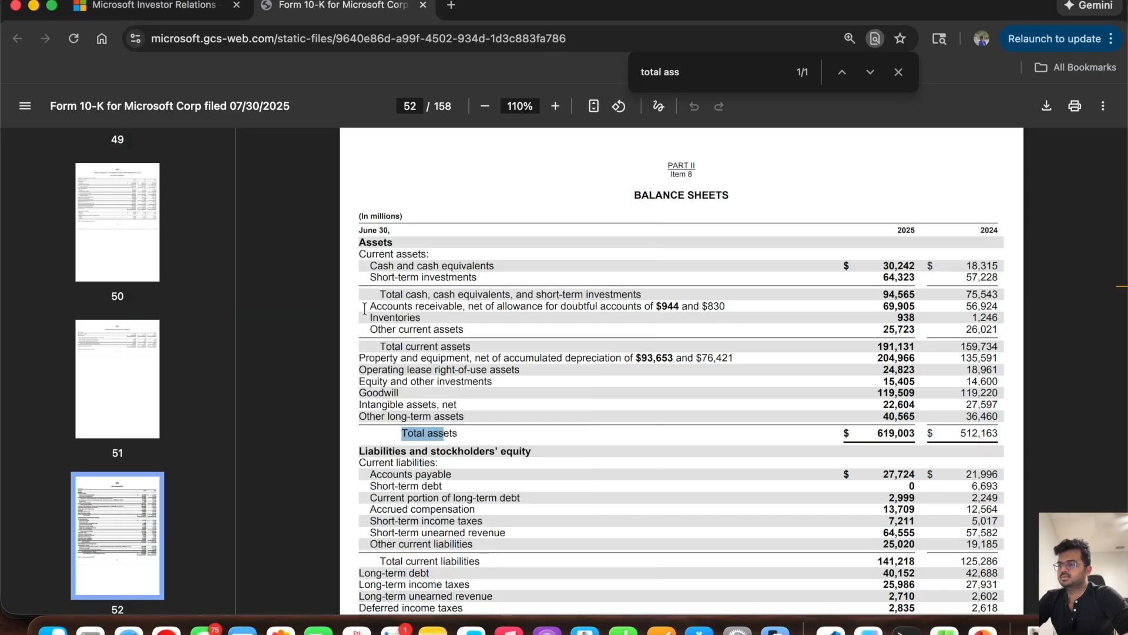
drag(373, 341, 479, 339)
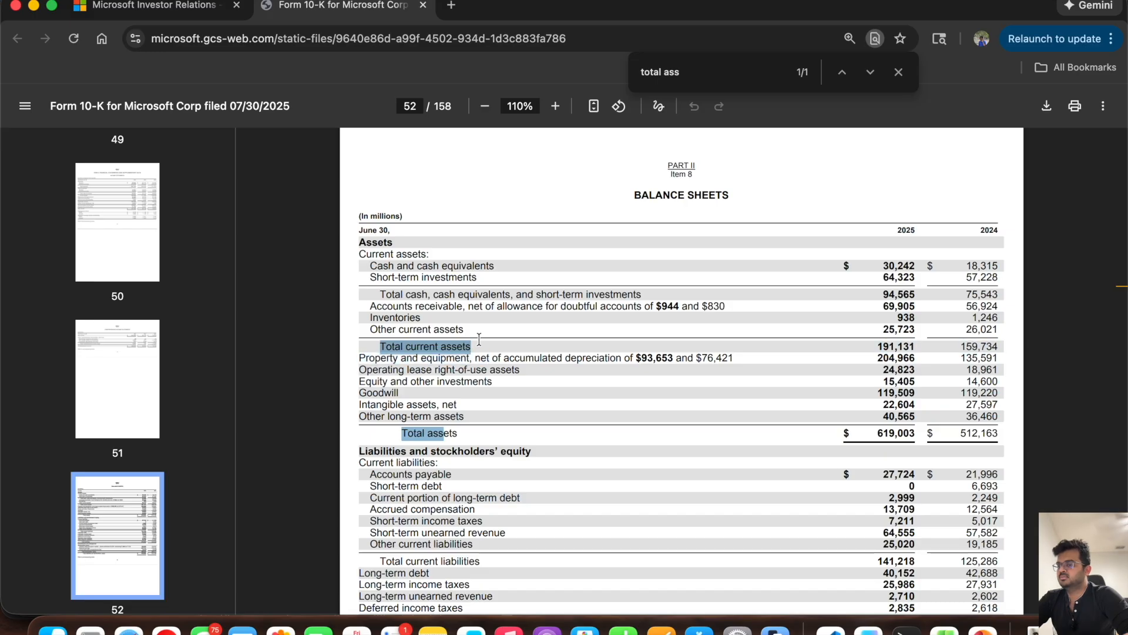
scroll(557, 368, down, 5)
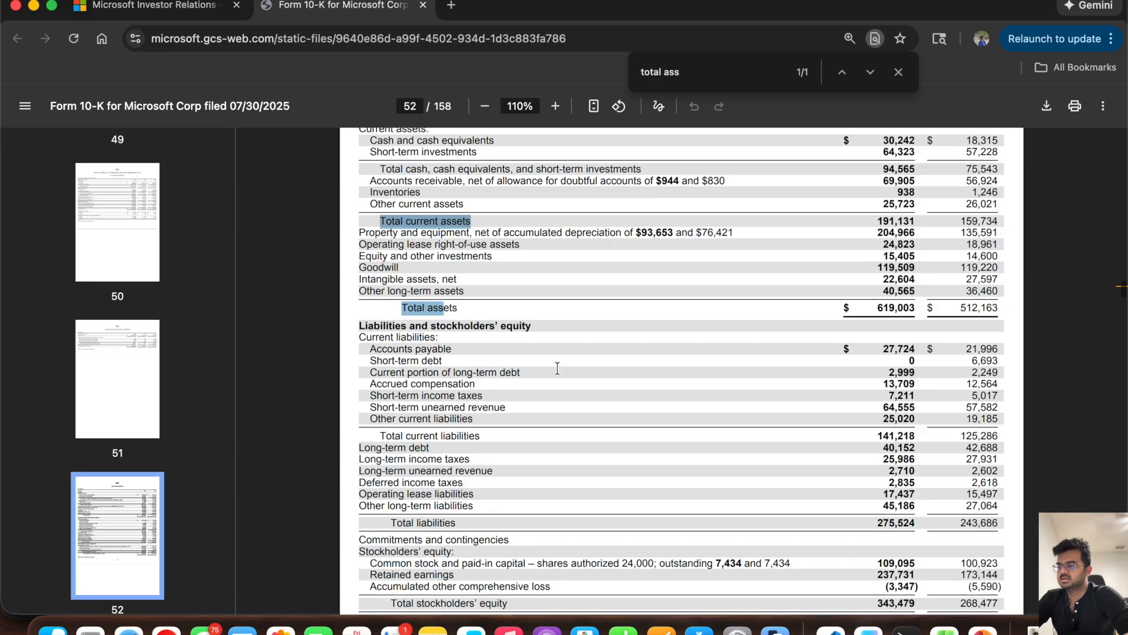
click(382, 396)
drag(382, 396, 480, 398)
key(super+Tab)
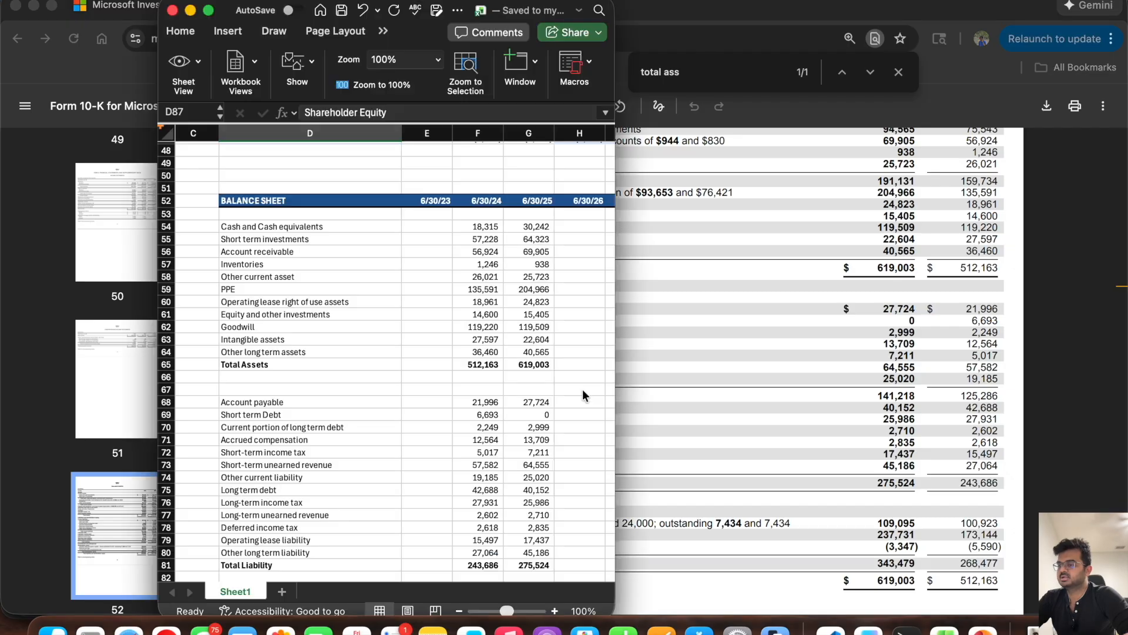
scroll(318, 375, down, 2)
scroll(319, 375, down, 1)
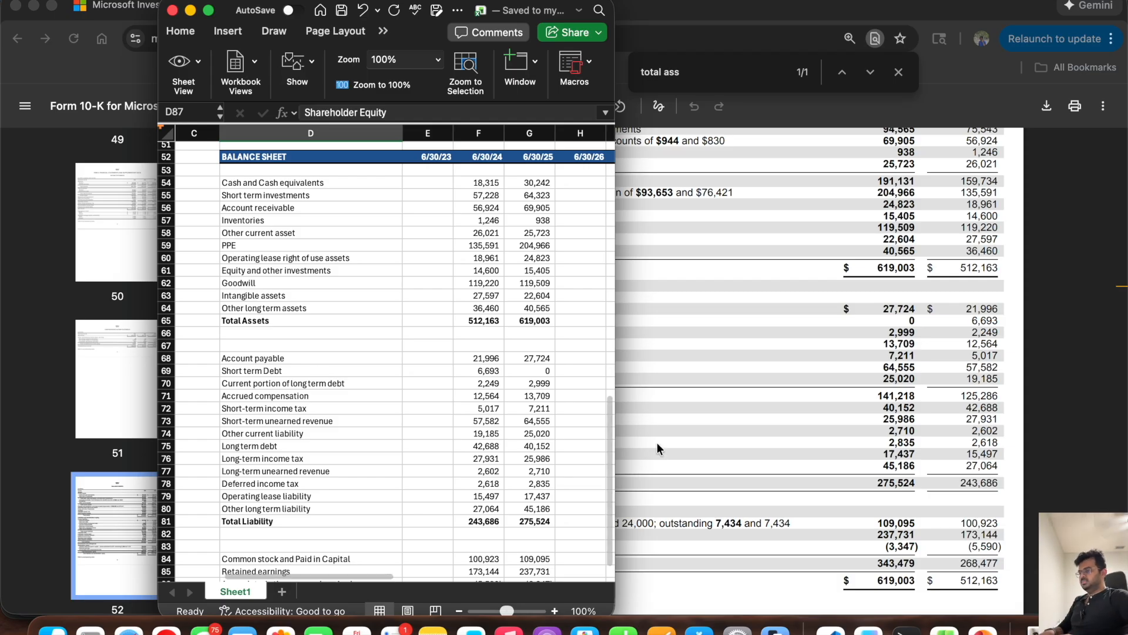
Step: Widen the workbook window and review the balance sheet's Total Assets, Total Liability and Shareholder Equity rows
drag(612, 420, 865, 412)
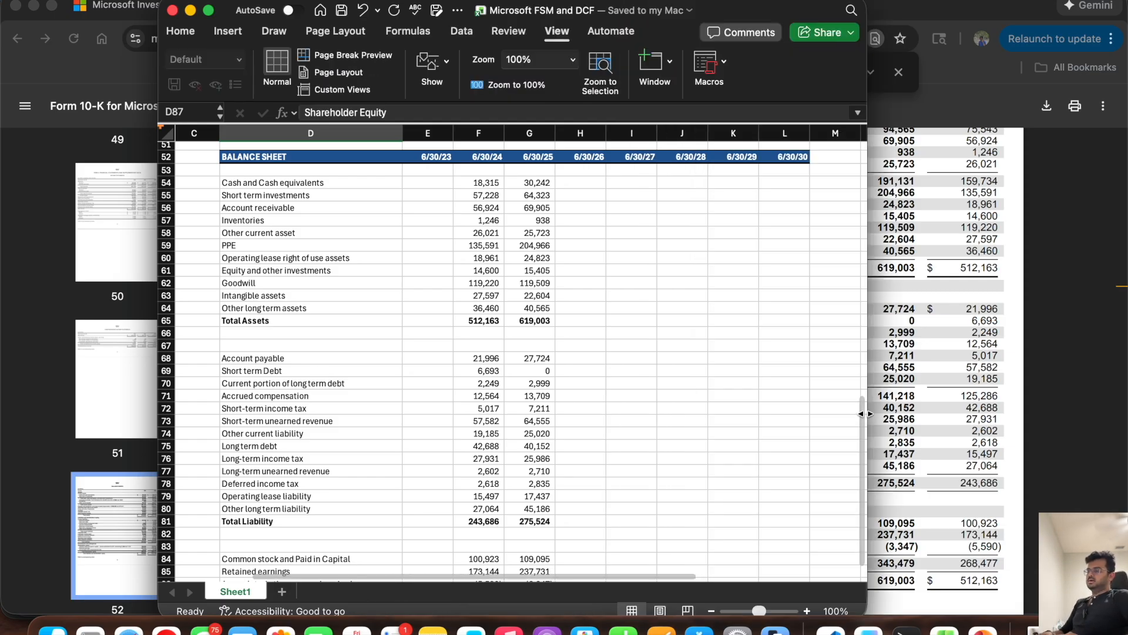
mouse_move(865, 414)
mouse_down()
mouse_move(994, 413)
mouse_move(887, 413)
mouse_up()
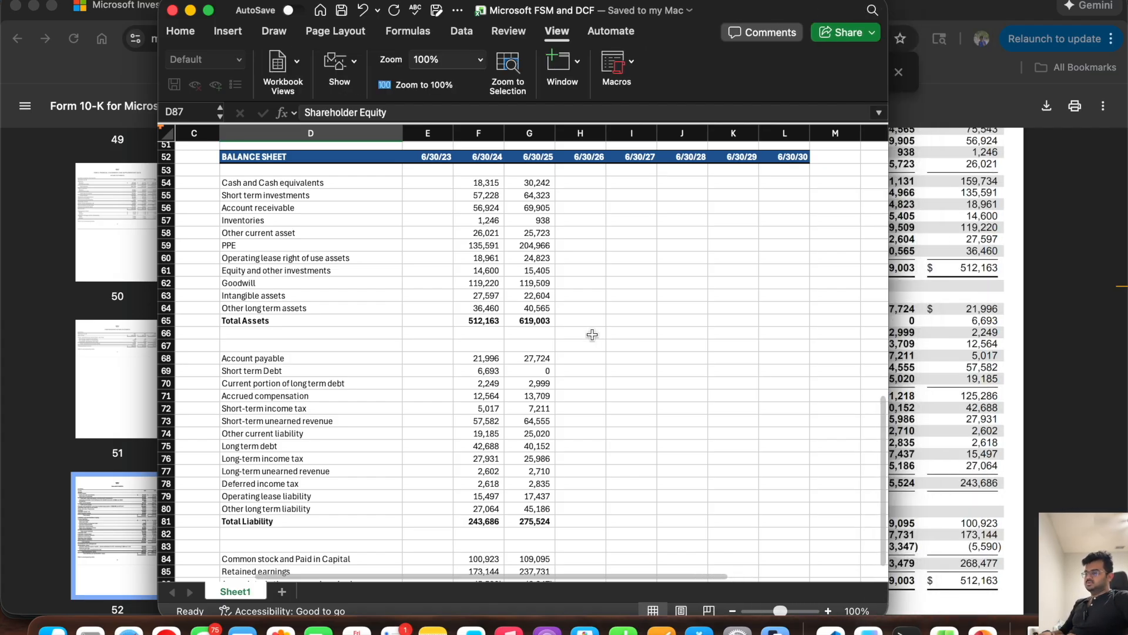
scroll(591, 333, down, 5)
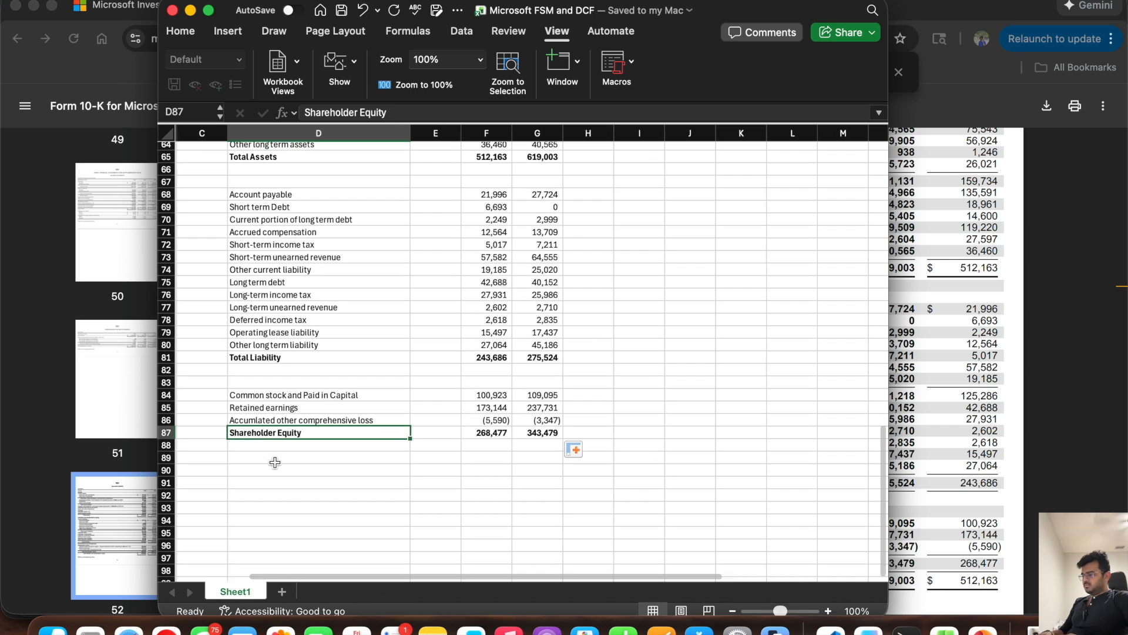
click(275, 461)
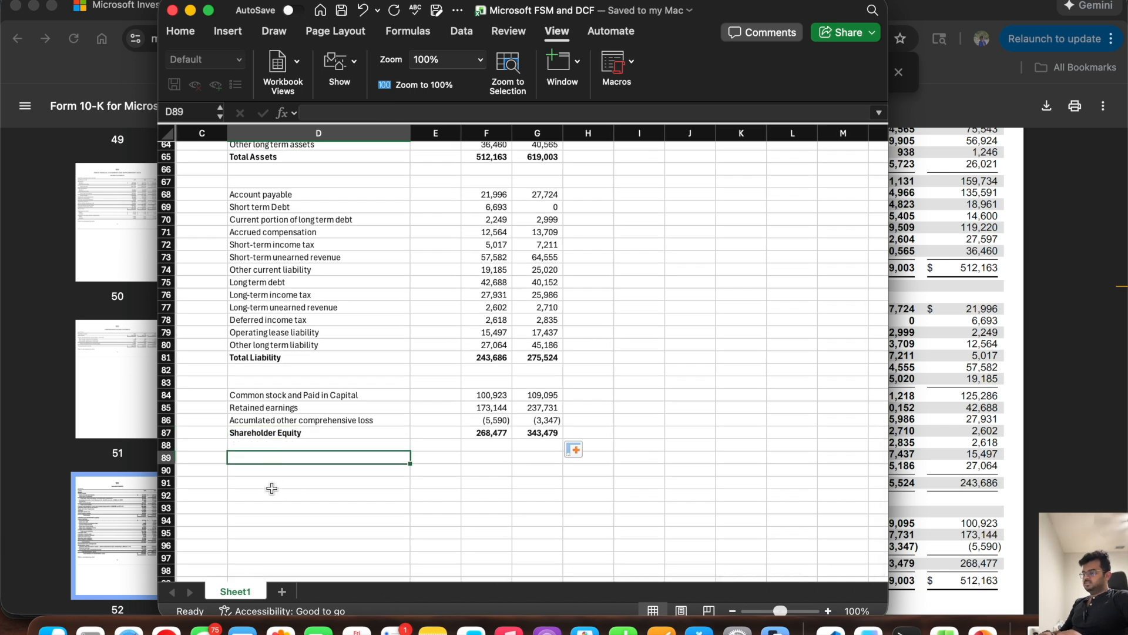
key(Down)
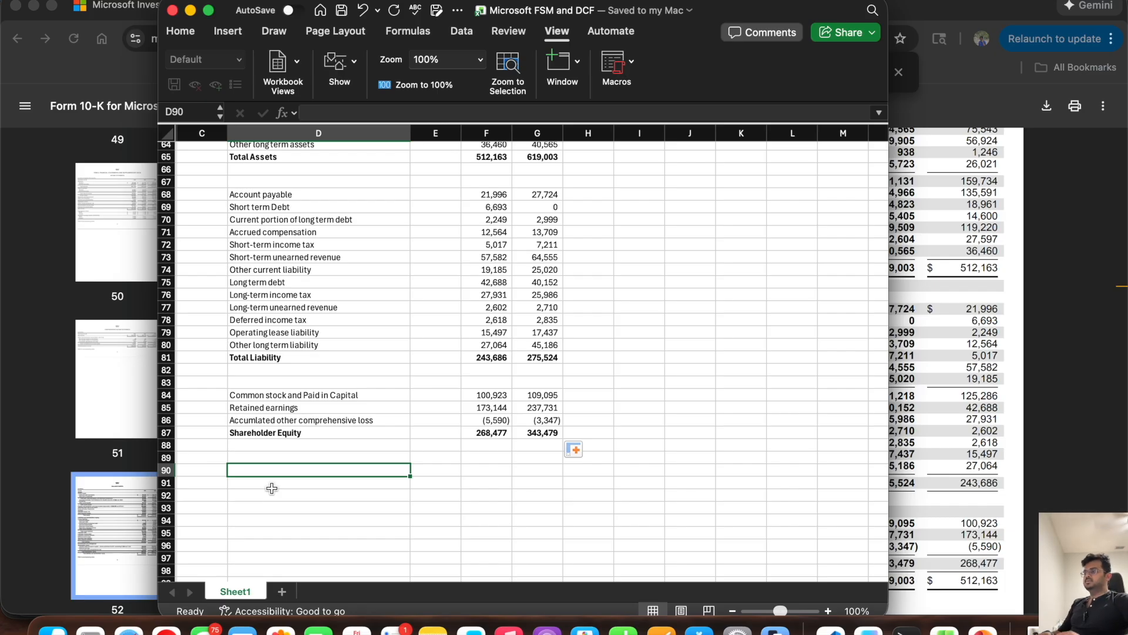
scroll(344, 394, up, 5)
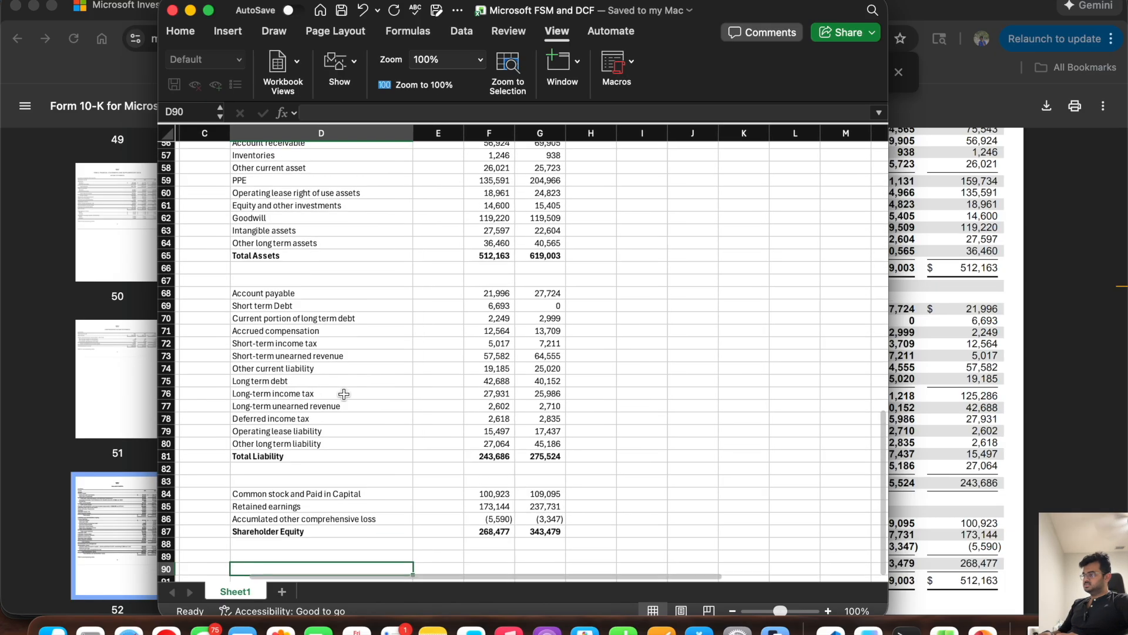
scroll(344, 393, up, 1)
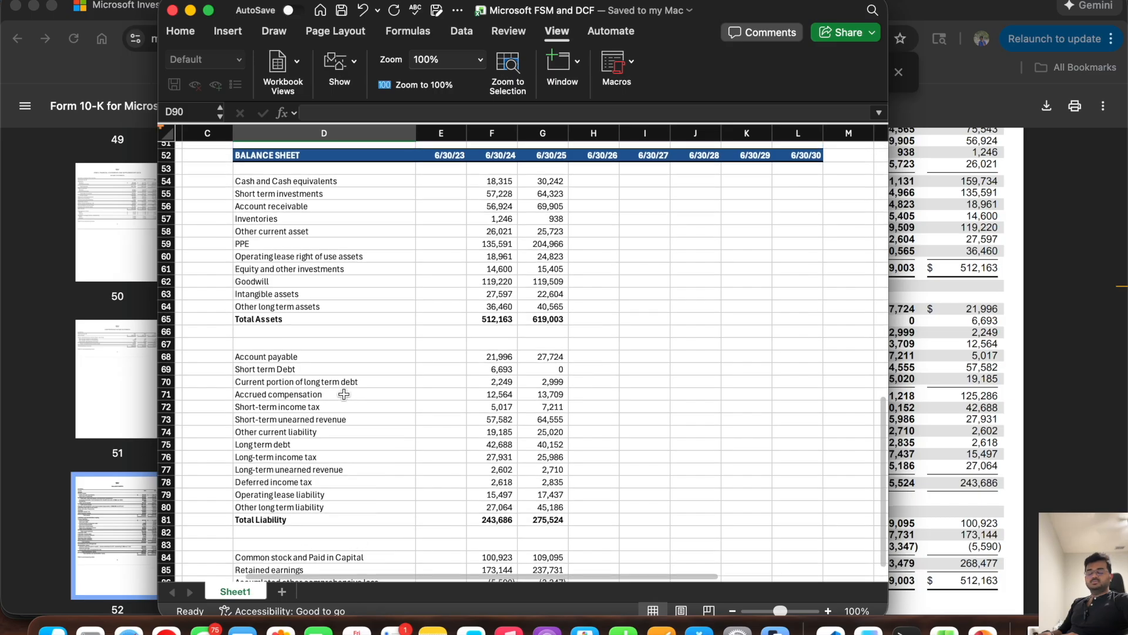
click(295, 321)
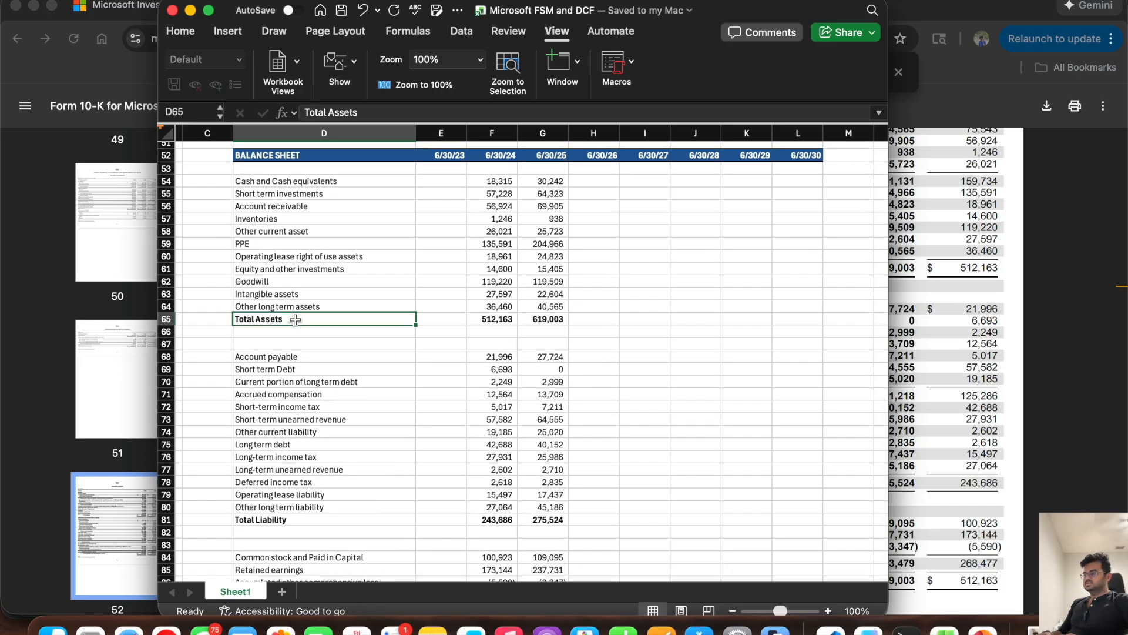
scroll(361, 335, down, 2)
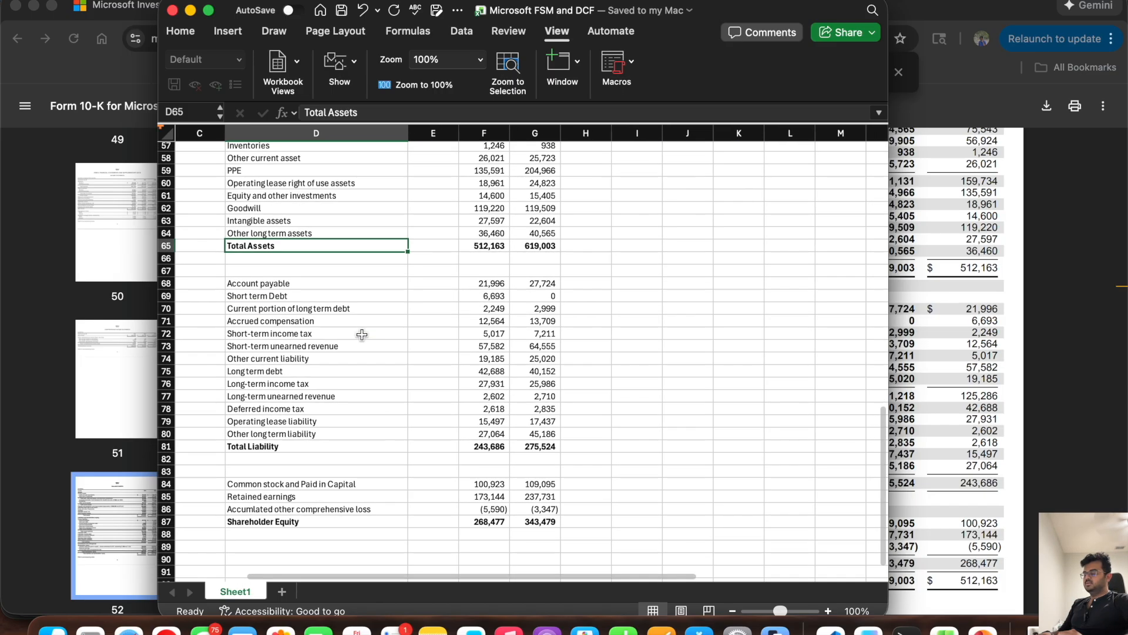
click(317, 435)
click(310, 524)
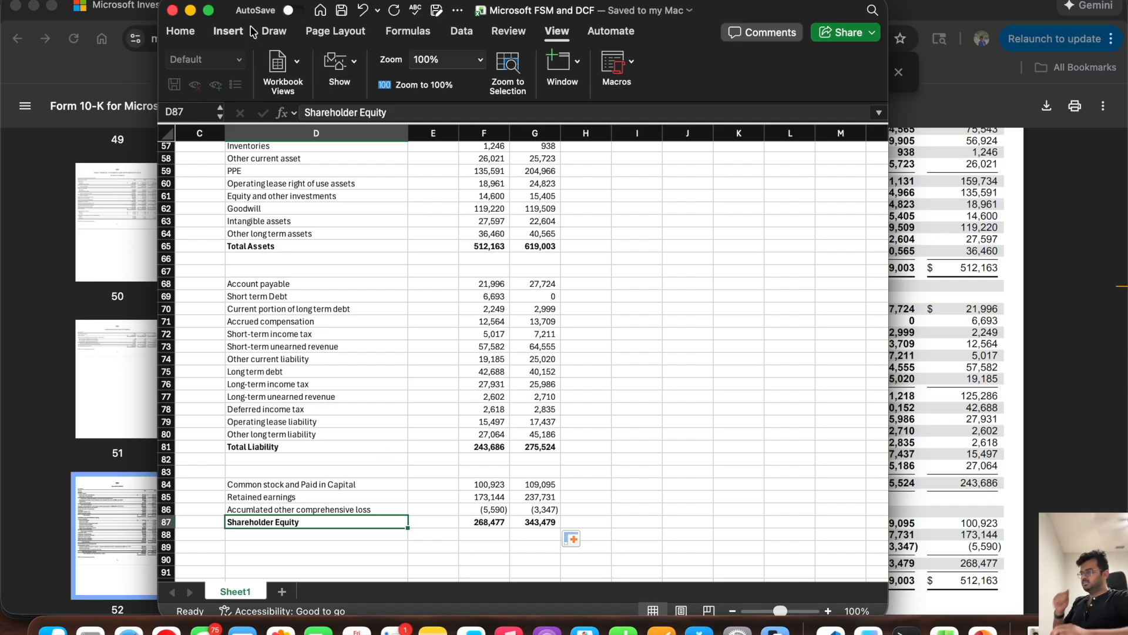
Step: Add a "Balance Check" label in D90 below Shareholder Equity and make row 90 bold
click(180, 31)
scroll(333, 509, down, 3)
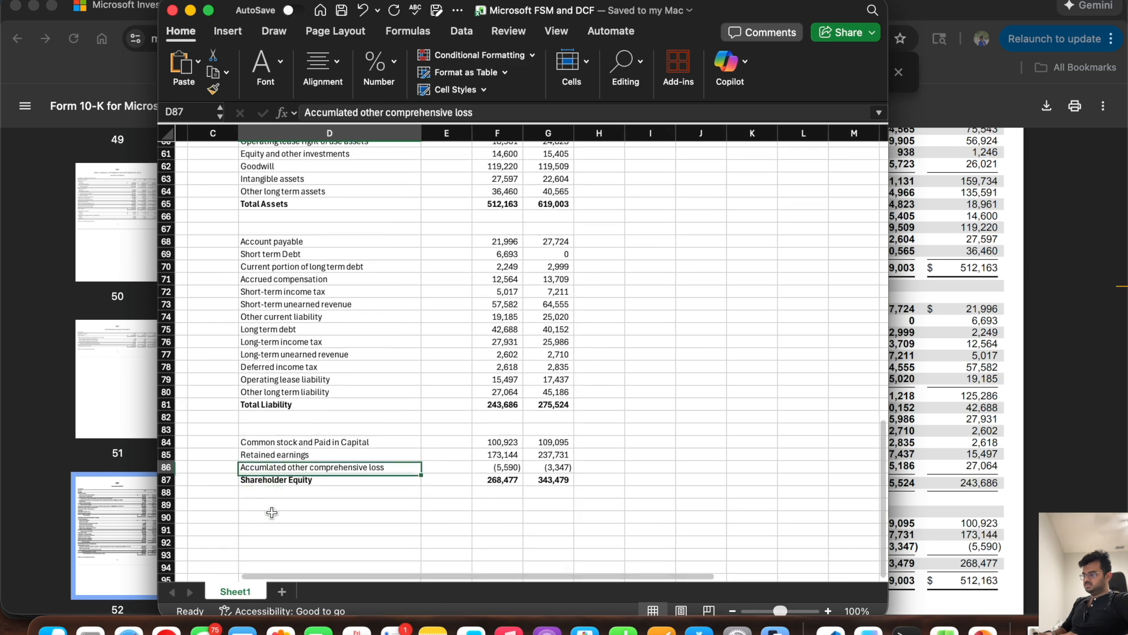
click(251, 516)
text(Balance Check)
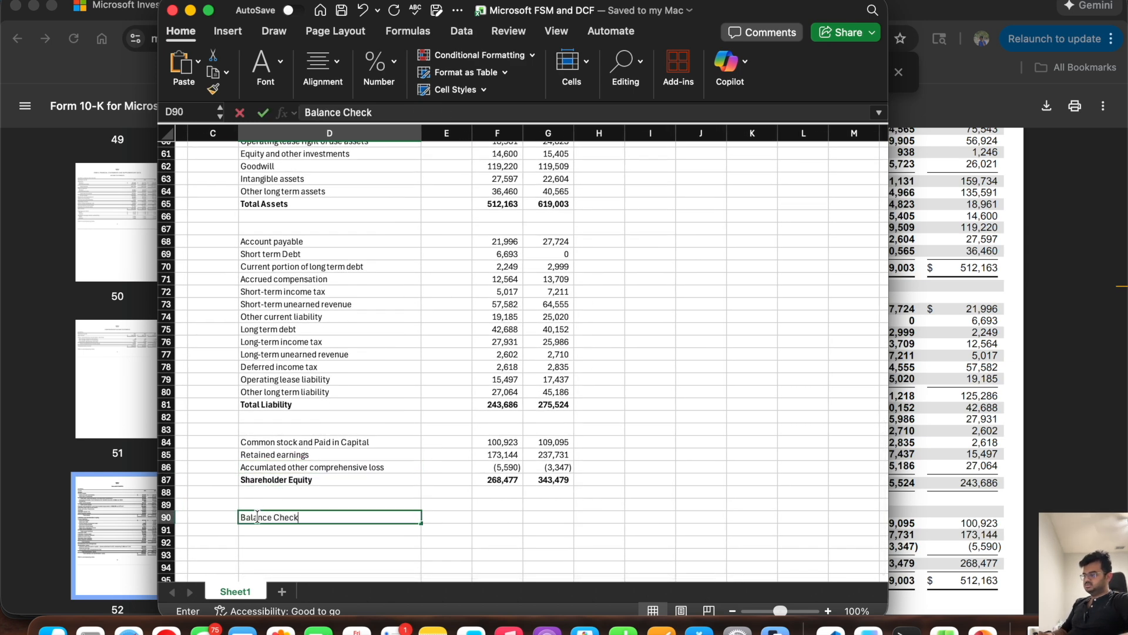
key(Left)
key(Left)
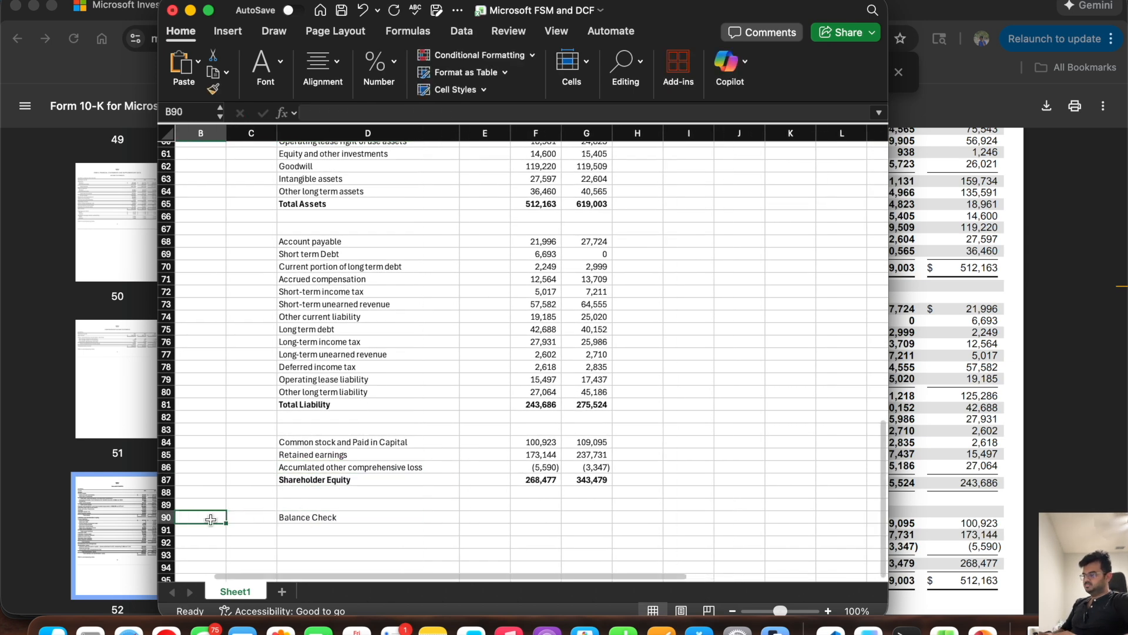
key(shift+space)
key(super+b)
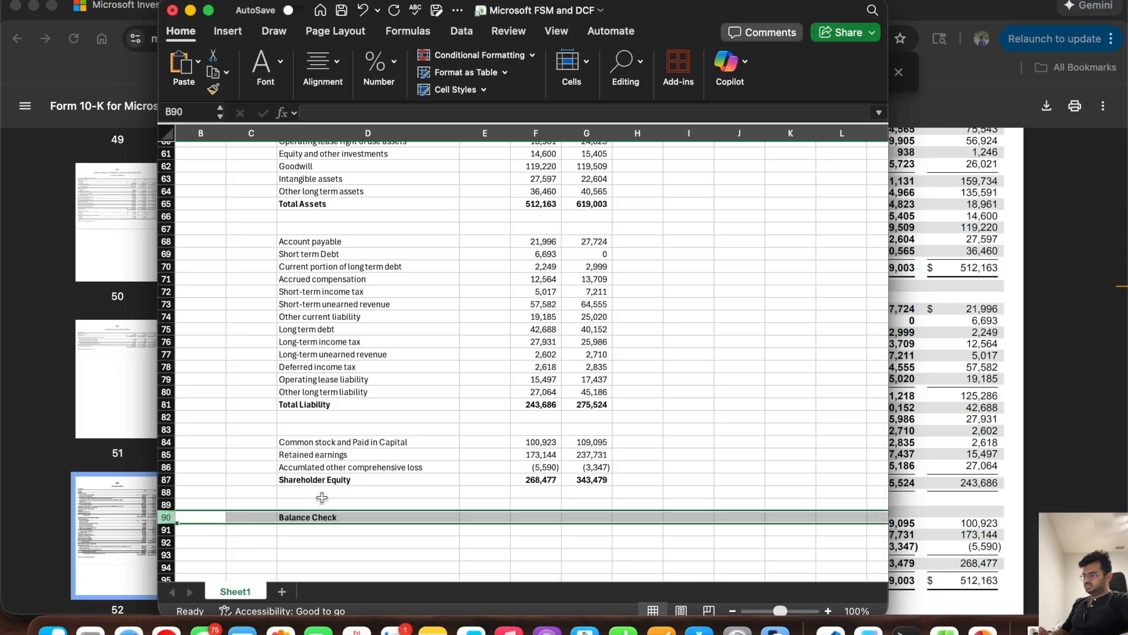
Step: Enter the balance check =F65-F81-F87 in F90 and extend the formula to G90
click(536, 517)
text(=)
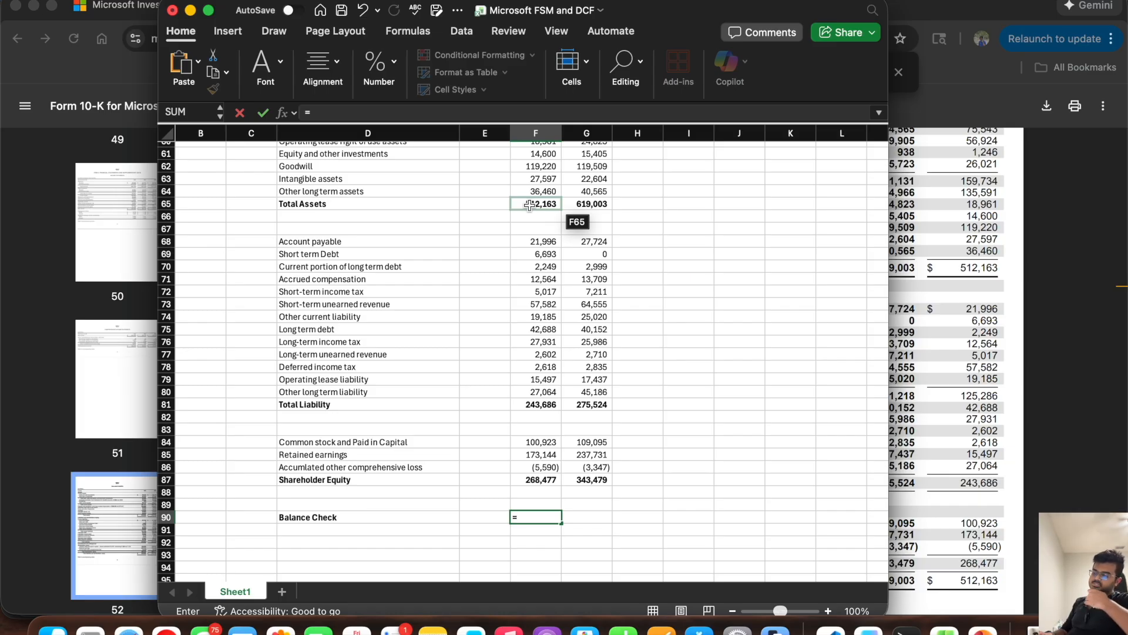
click(530, 204)
text(-)
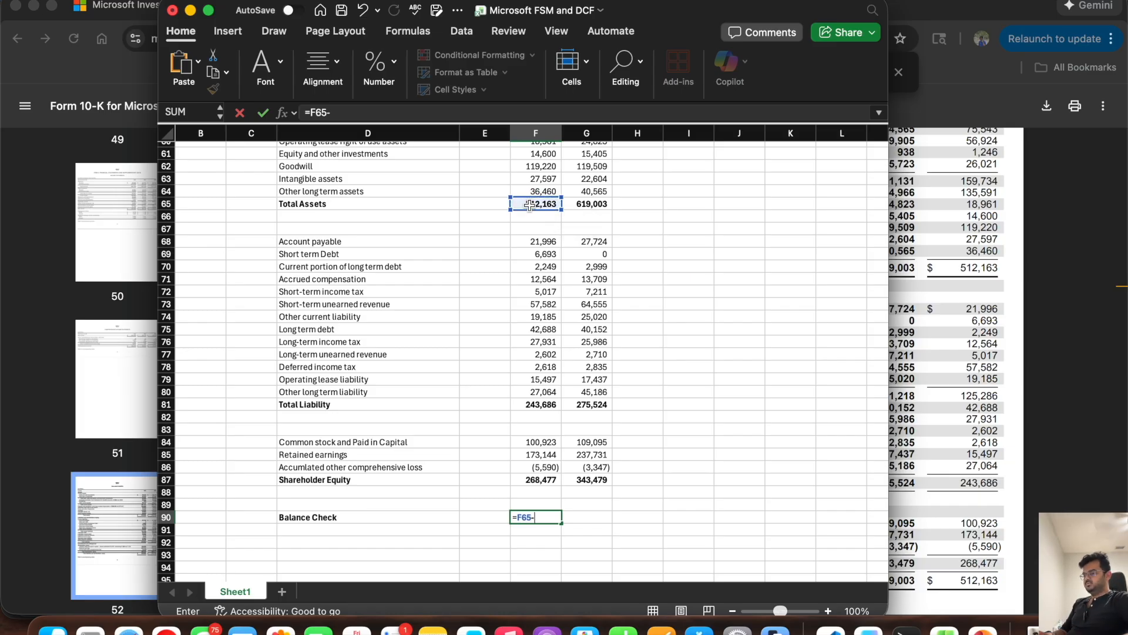
click(532, 405)
text(-)
click(529, 481)
key(Return)
click(558, 519)
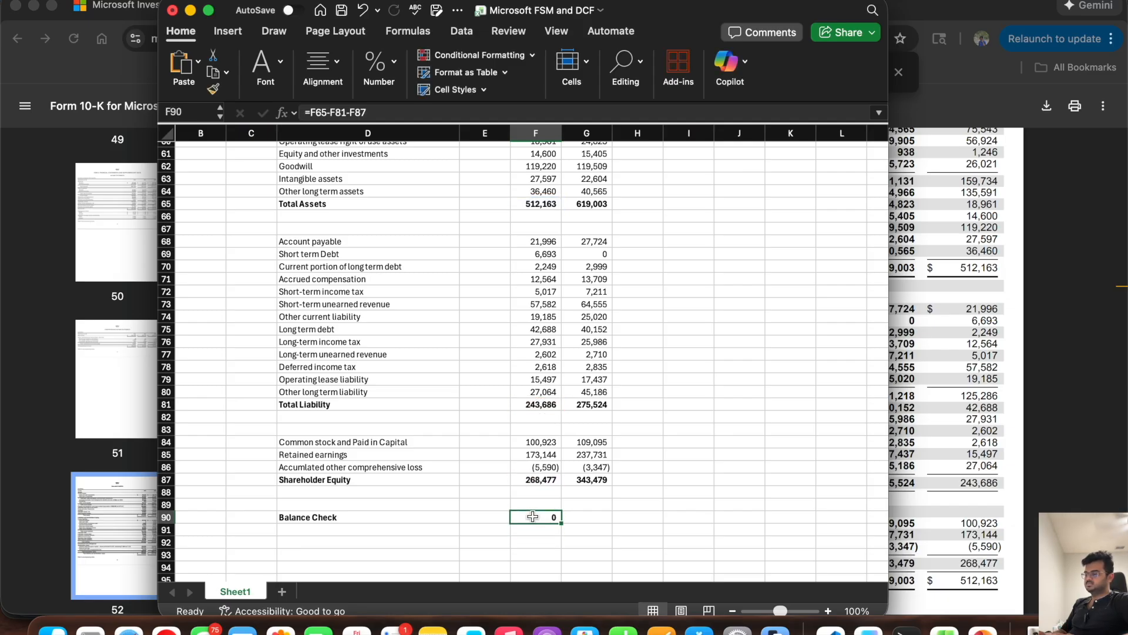
drag(563, 522, 614, 523)
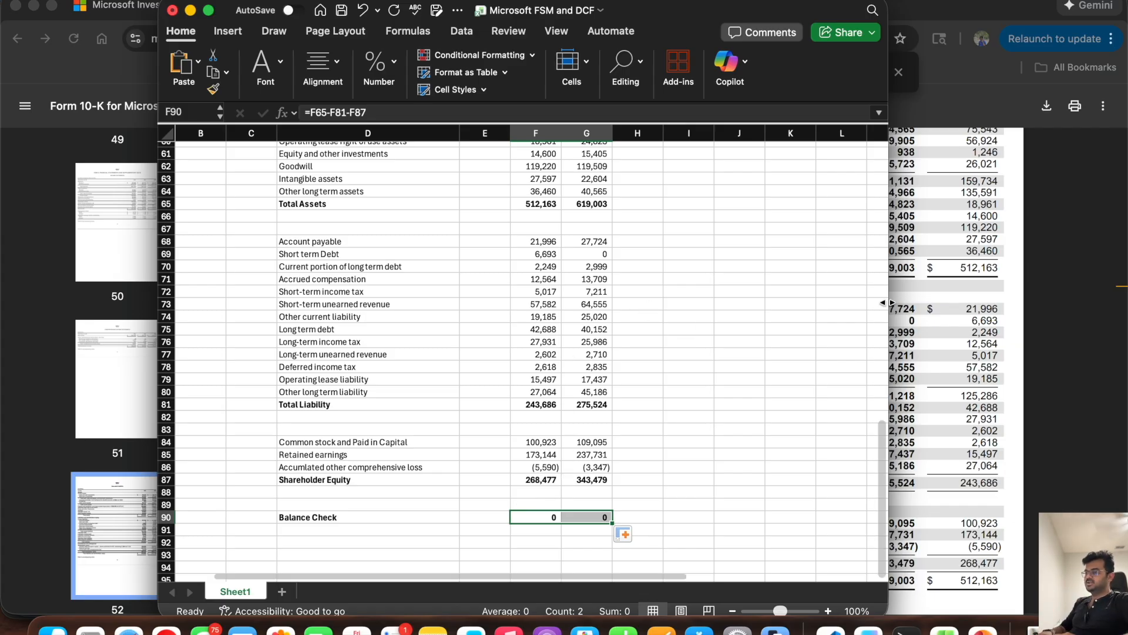
Step: Wrap the F90 balance check in ROUND with 3 digits, =ROUND(F65-F81-F87,3), and extend it to G90
scroll(930, 272, up, 3)
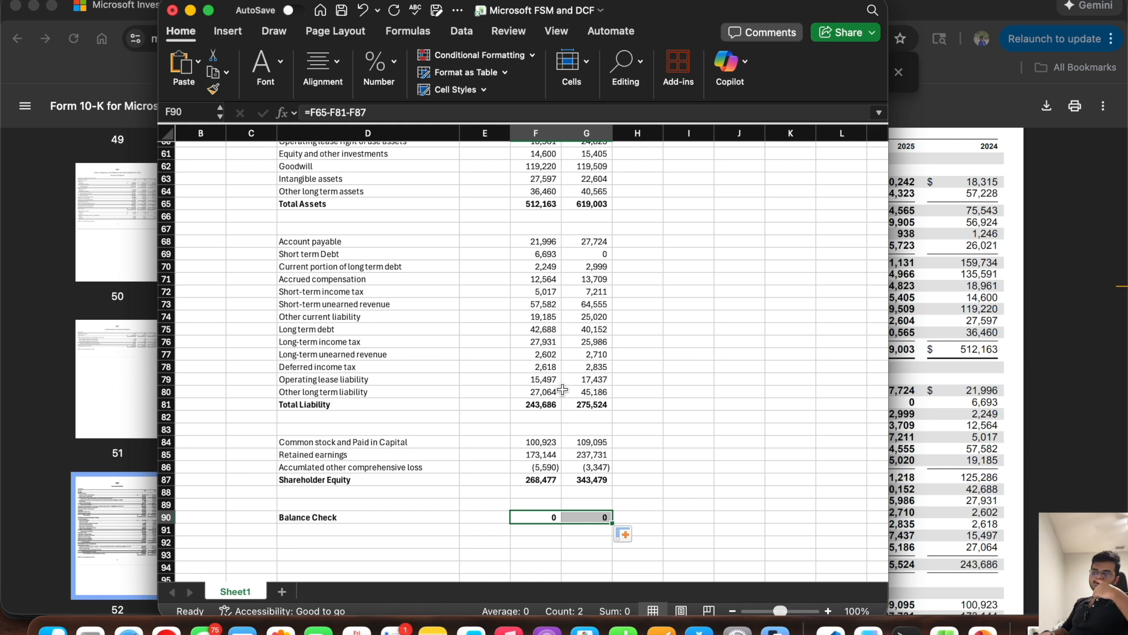
click(532, 516)
click(310, 113)
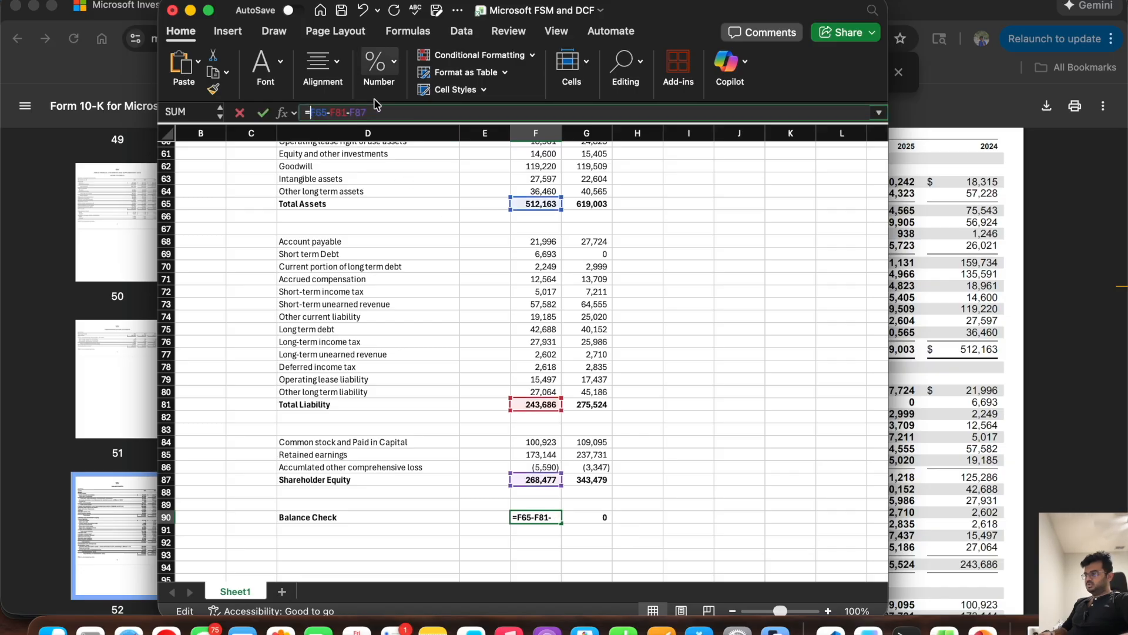
text(ROU)
key(Tab)
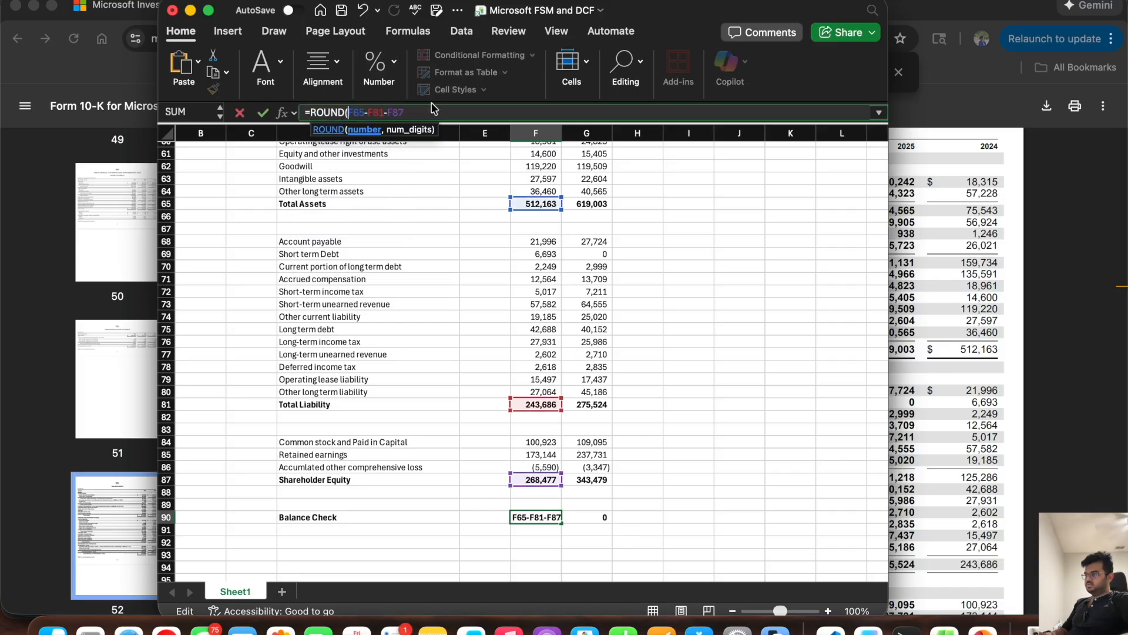
text(,30)
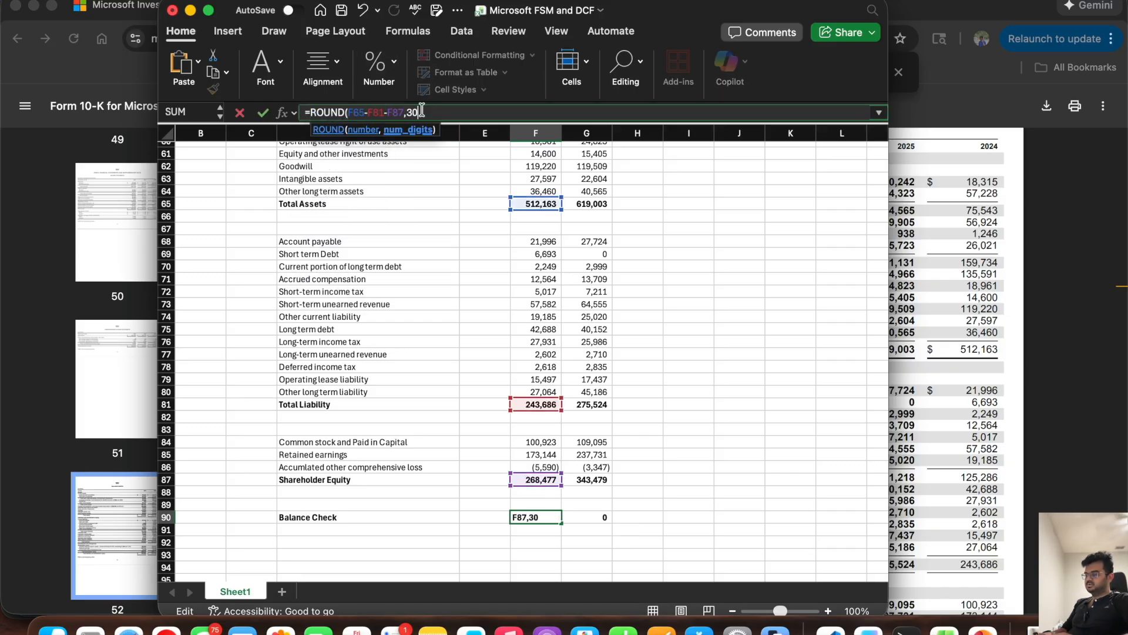
key(BackSpace)
text())
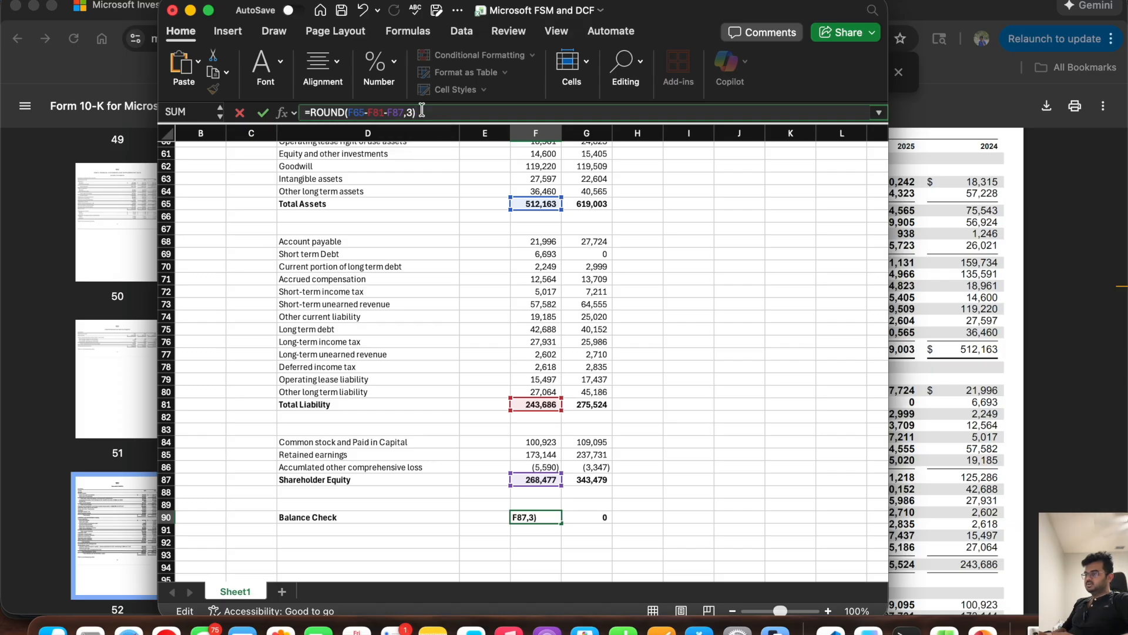
key(Return)
click(529, 517)
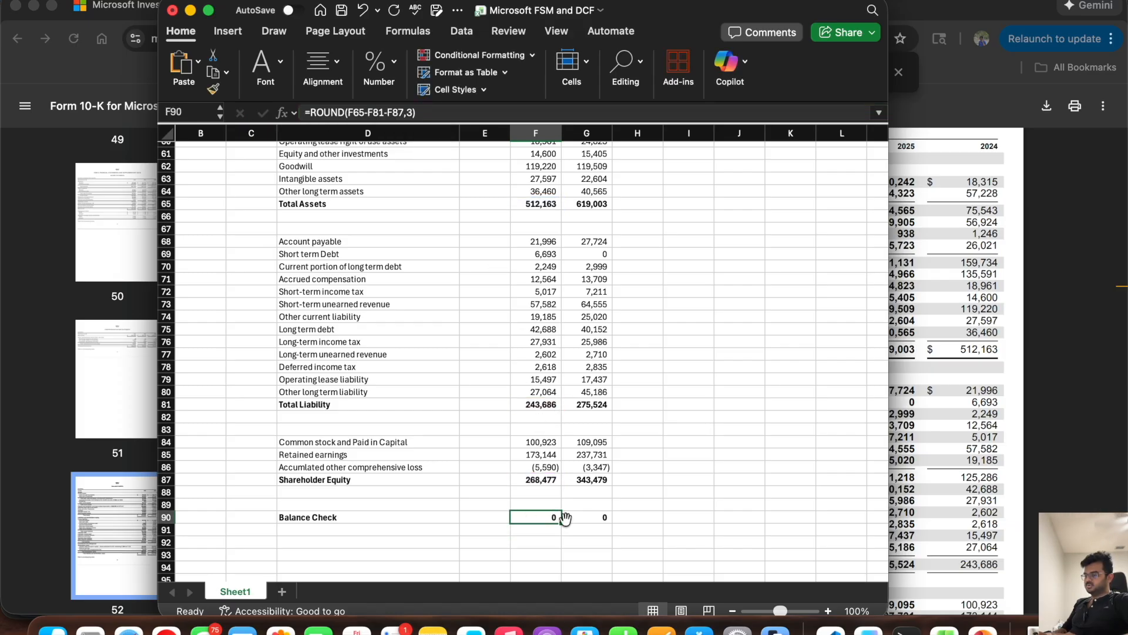
drag(565, 518, 605, 518)
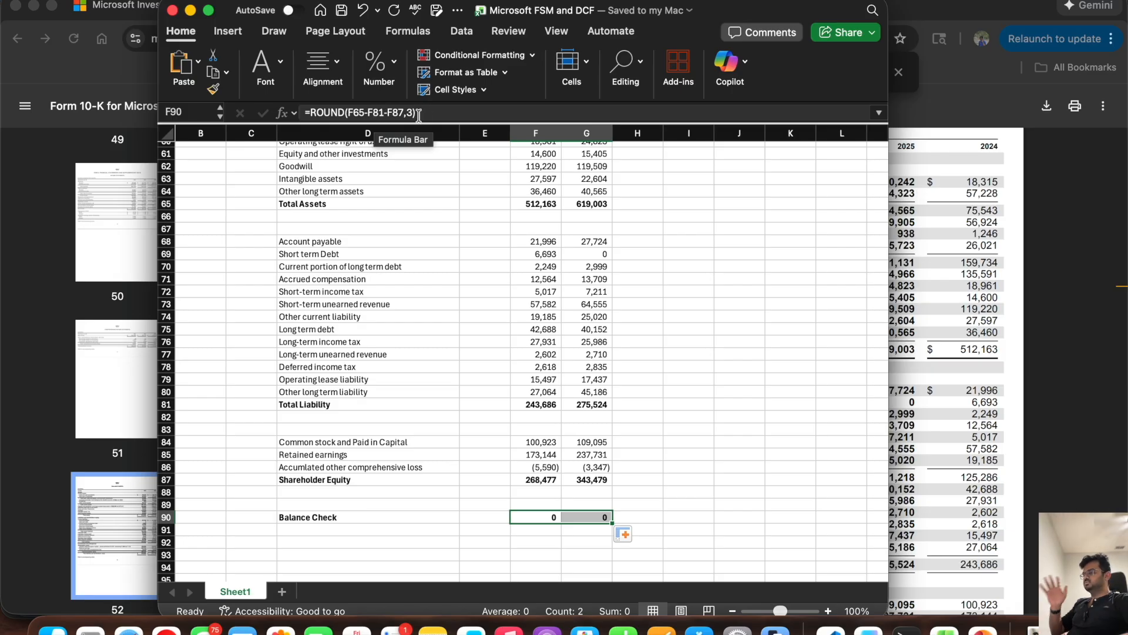
Step: Widen the workbook window further and review the balance sheet's forecast columns and the Other income(expense) section above
click(532, 516)
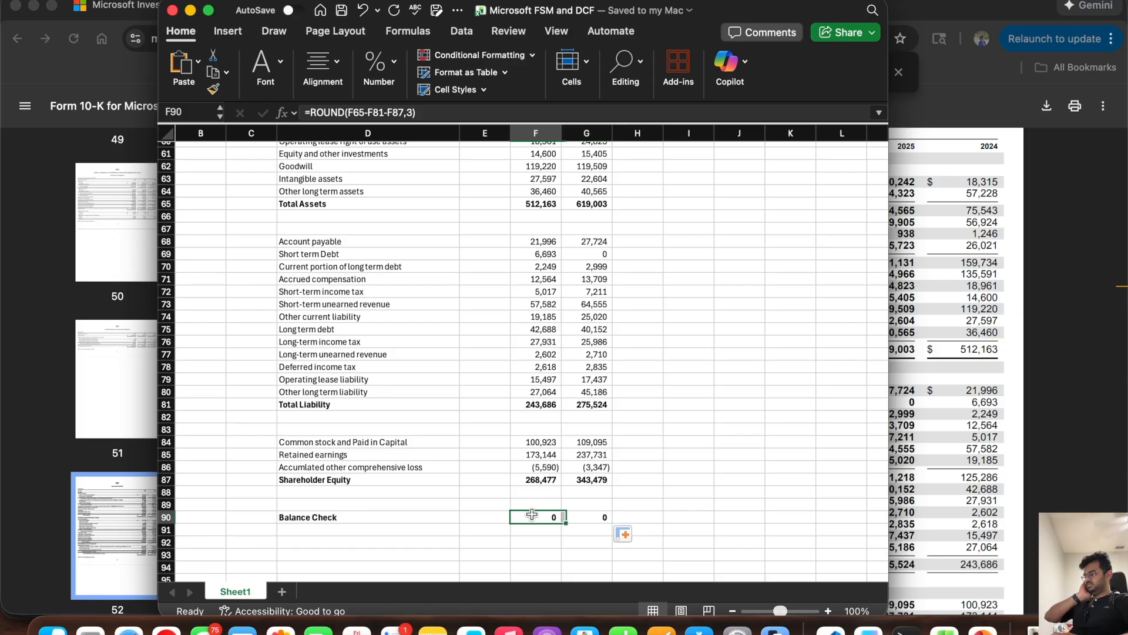
scroll(588, 352, up, 5)
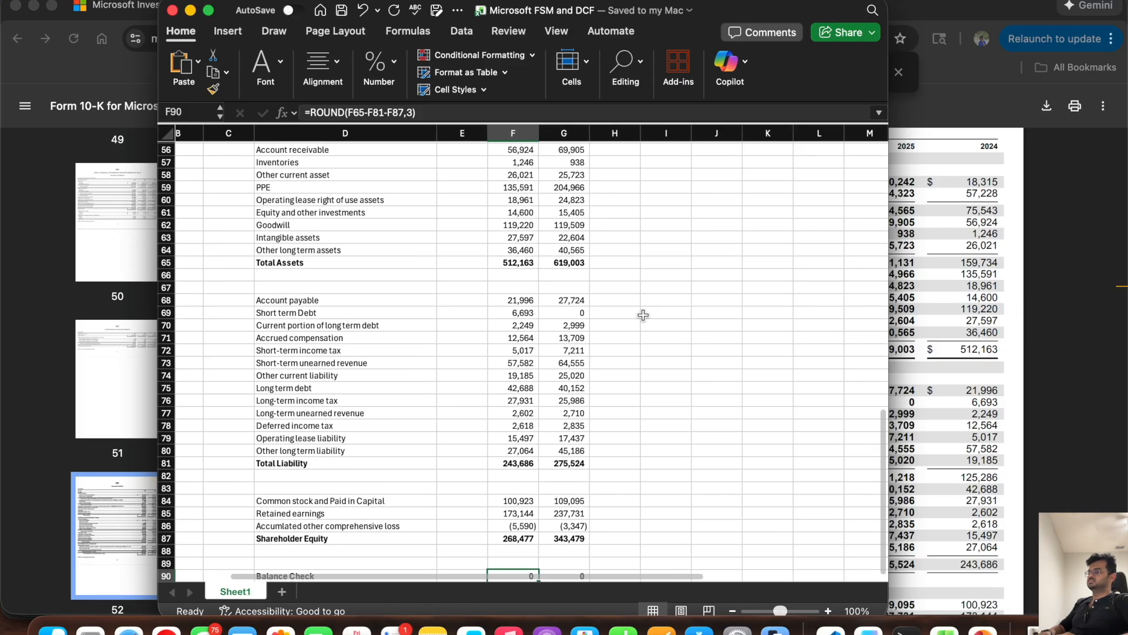
scroll(643, 315, right, 2)
scroll(643, 315, right, 1)
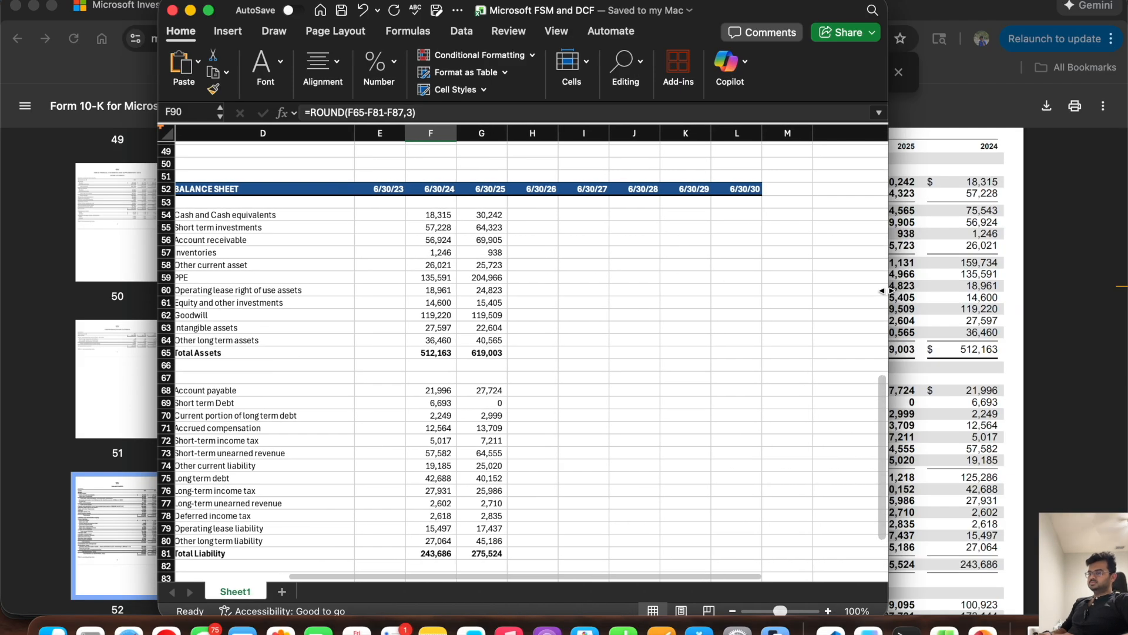
drag(889, 290, 1033, 290)
scroll(496, 312, up, 3)
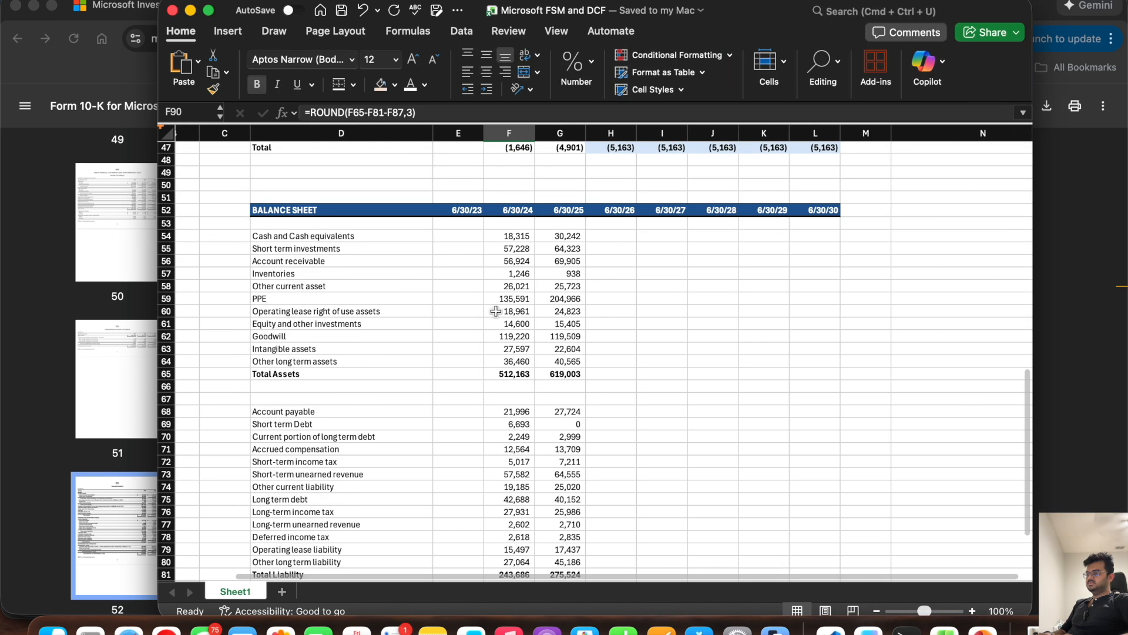
scroll(495, 312, left, 1)
scroll(495, 312, up, 3)
scroll(495, 312, right, 1)
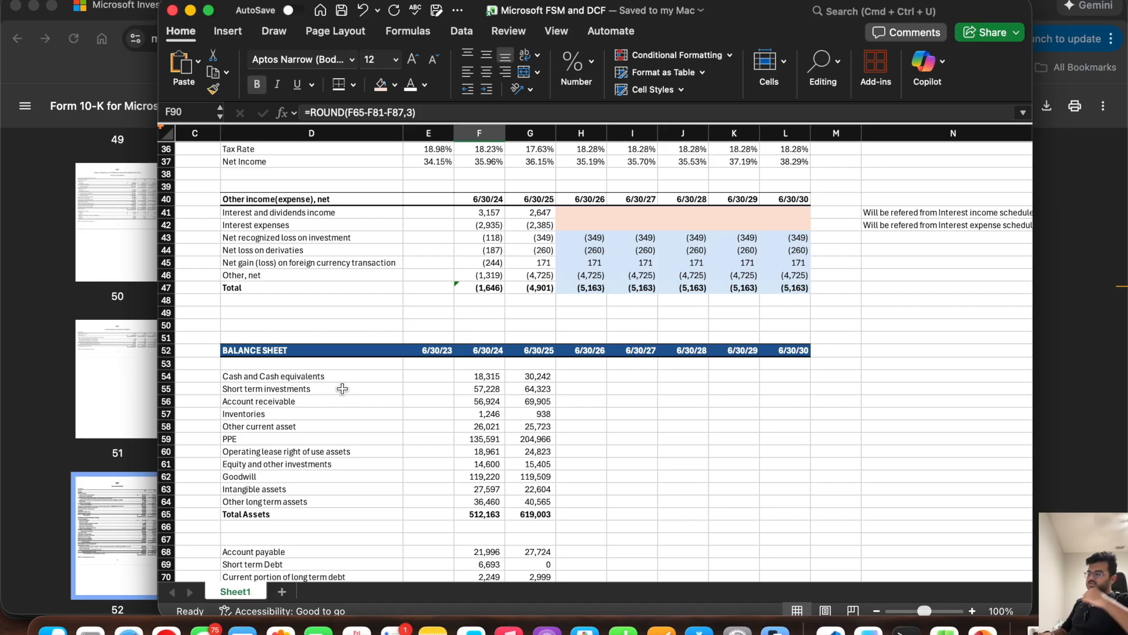
Step: Copy the orange-shaded blank forecast cells H42:L42 of Interest expenses to the Cash and Cash equivalents forecast H54:L54
click(323, 379)
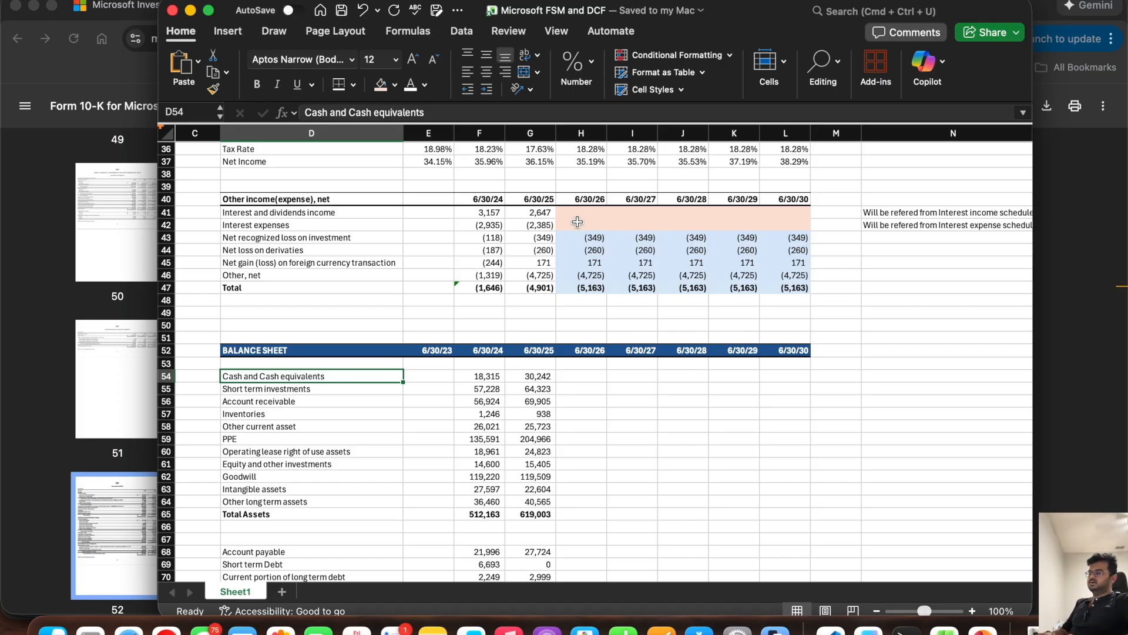
drag(581, 225, 794, 224)
key(super+c)
click(584, 377)
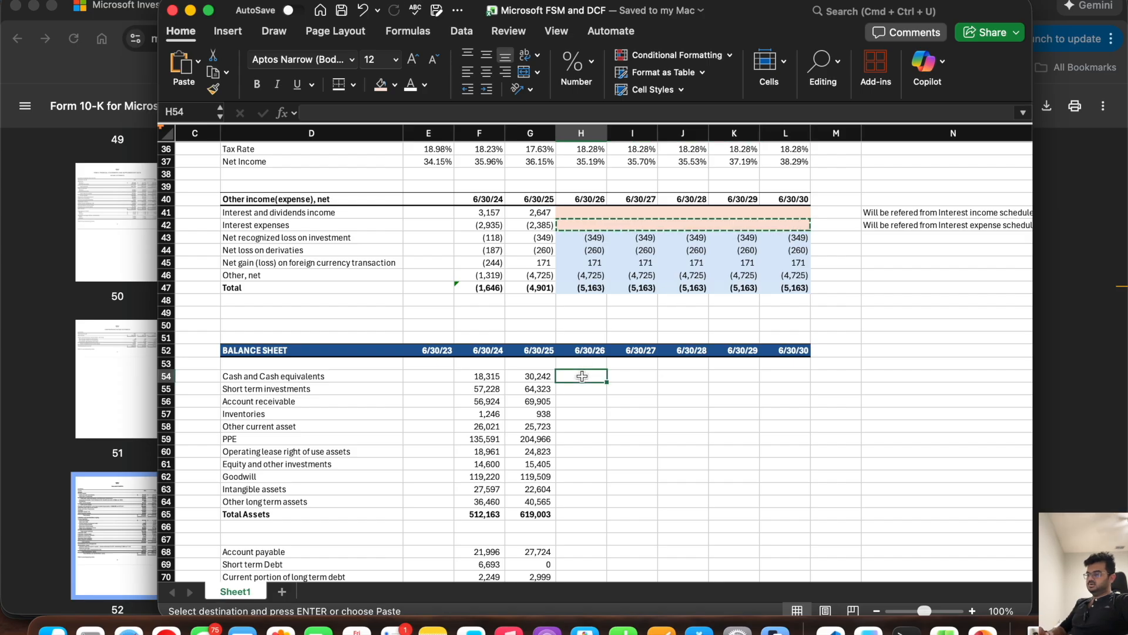
key(super+v)
key(Escape)
Step: Enter the note "Will be refered from Cash flow statement last line item" in N54 beside Cash and Cash equivalents
click(905, 379)
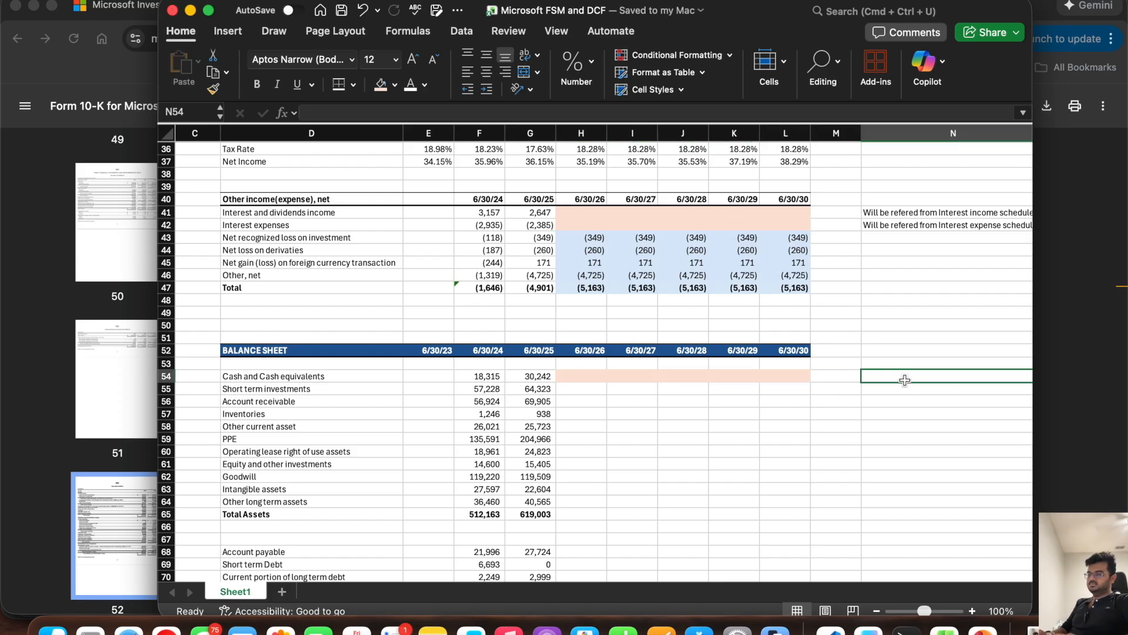
text(Will be r)
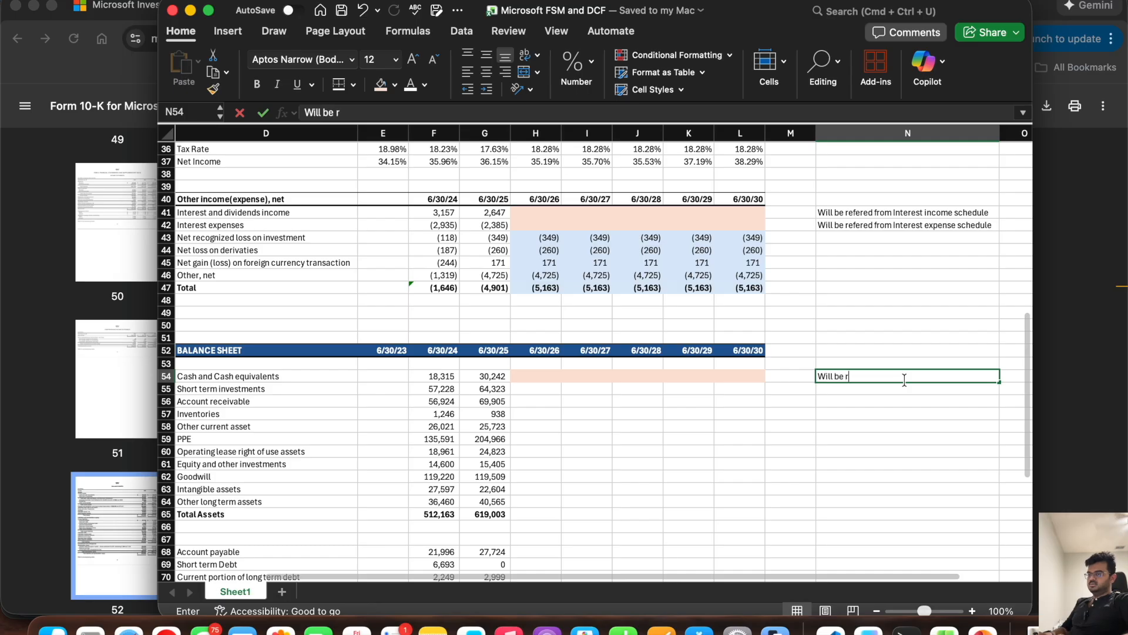
text(efered from )
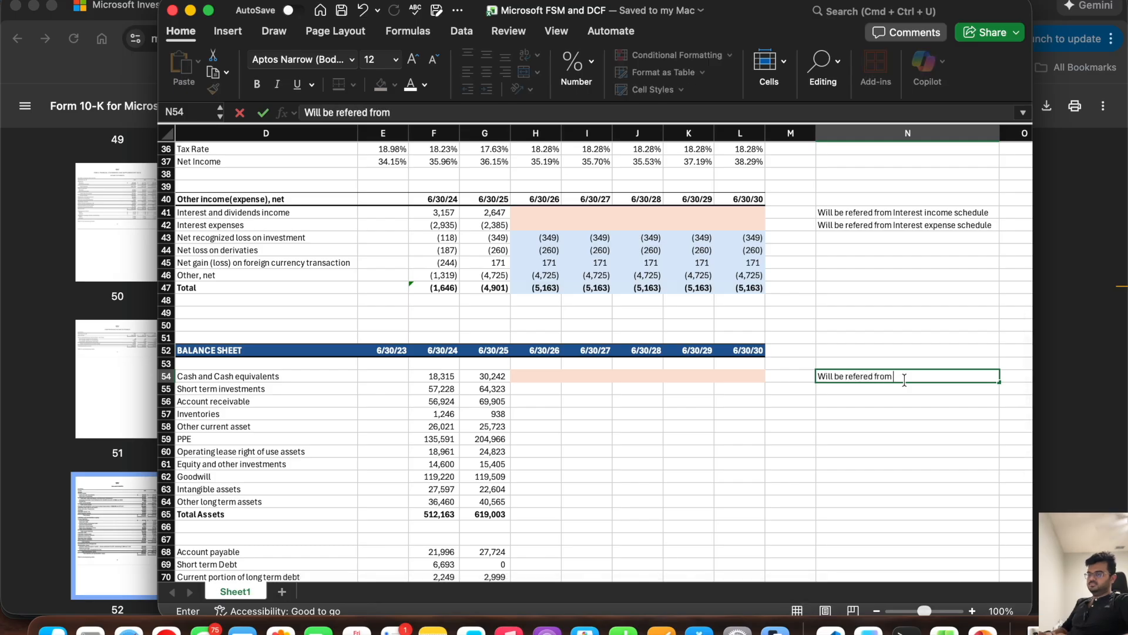
text(Cash flow state)
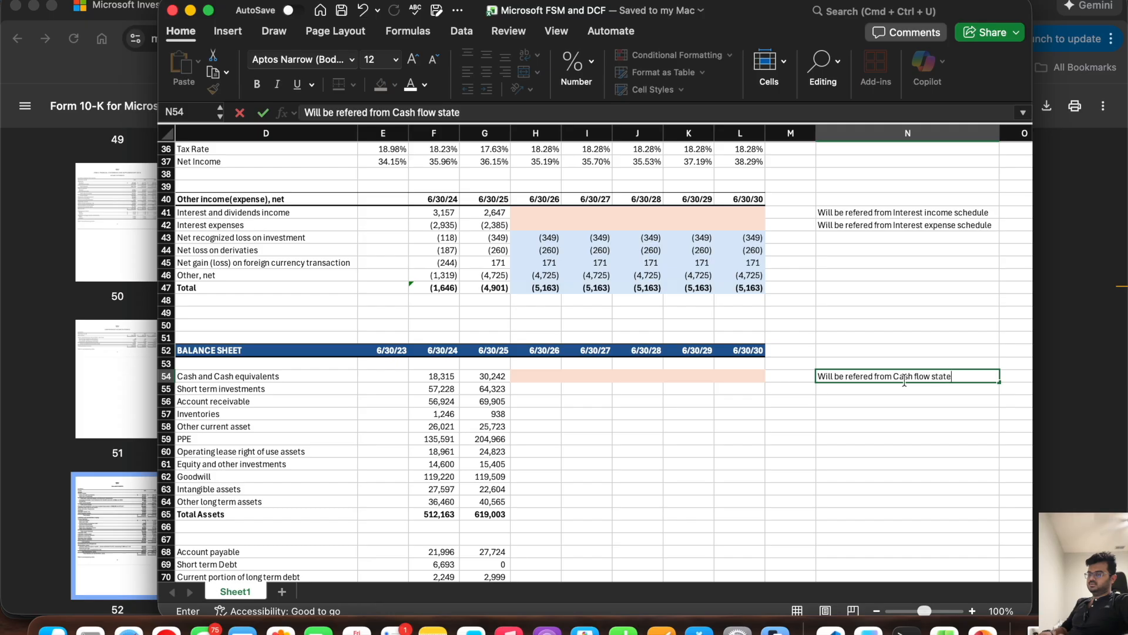
text(ment )
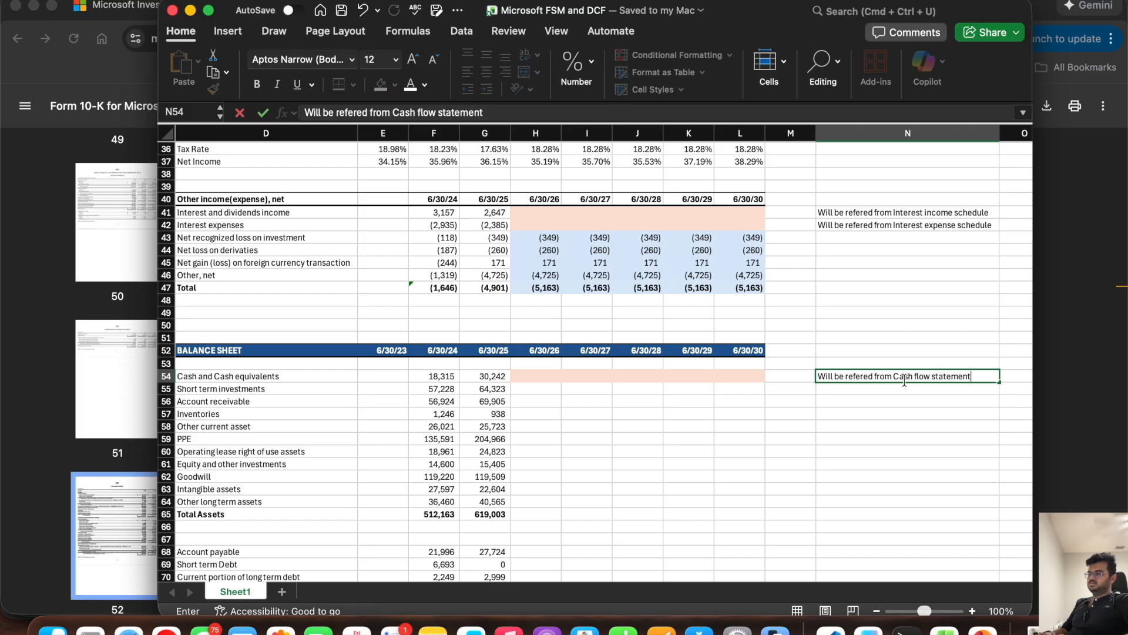
text(last line item)
key(Return)
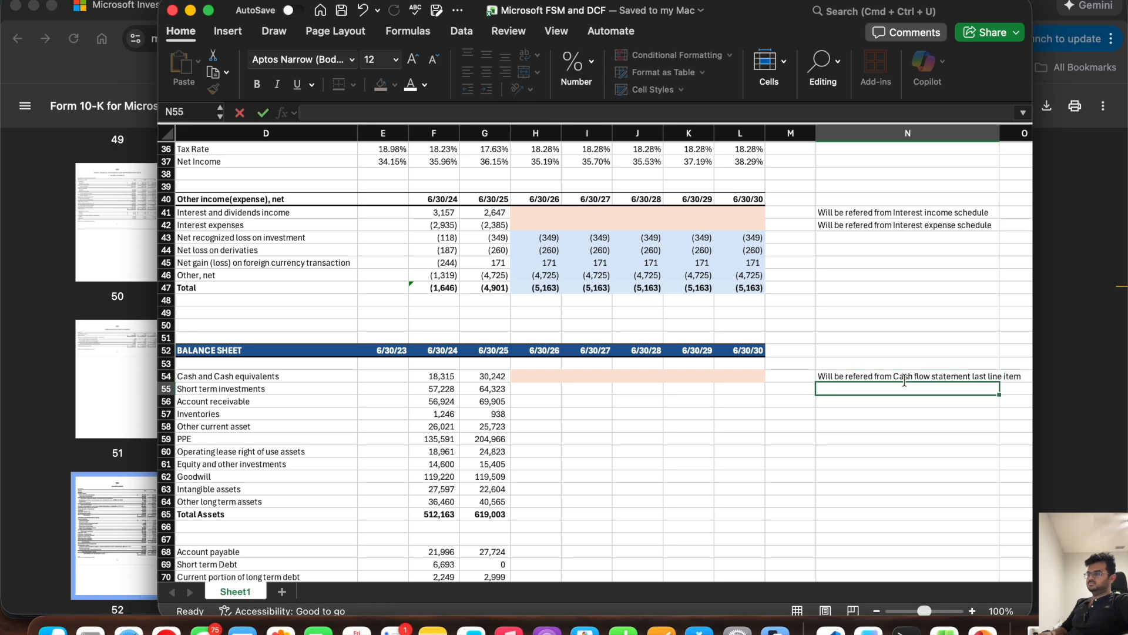
Step: Carry the 6/30/25 Short term investments value in G55 across the forecast years H55:L55
scroll(508, 455, left, 2)
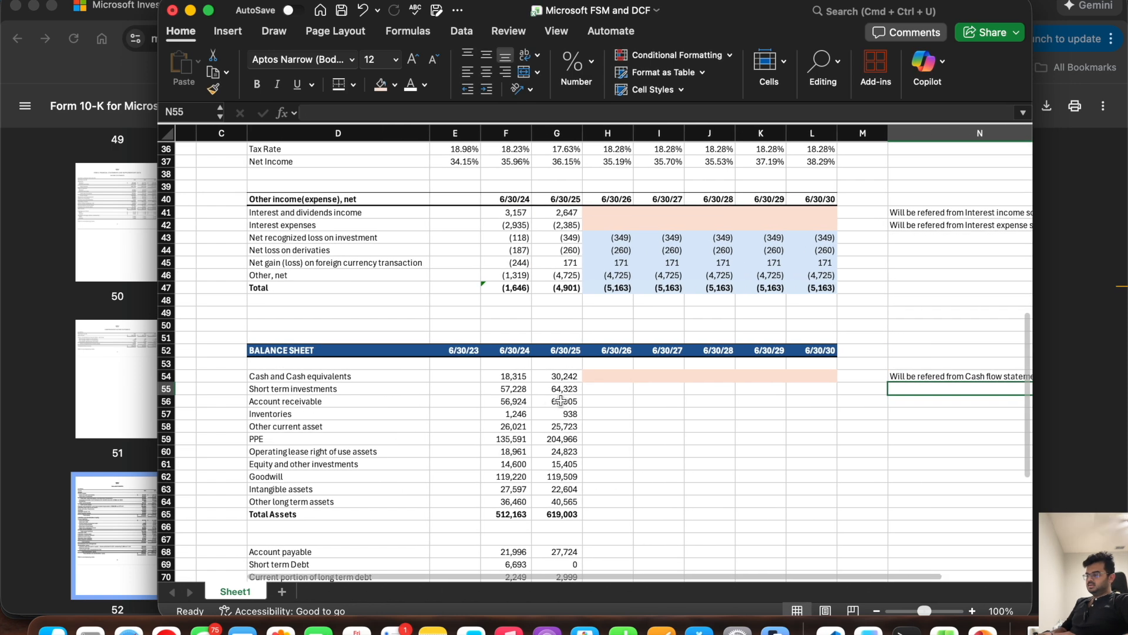
click(591, 389)
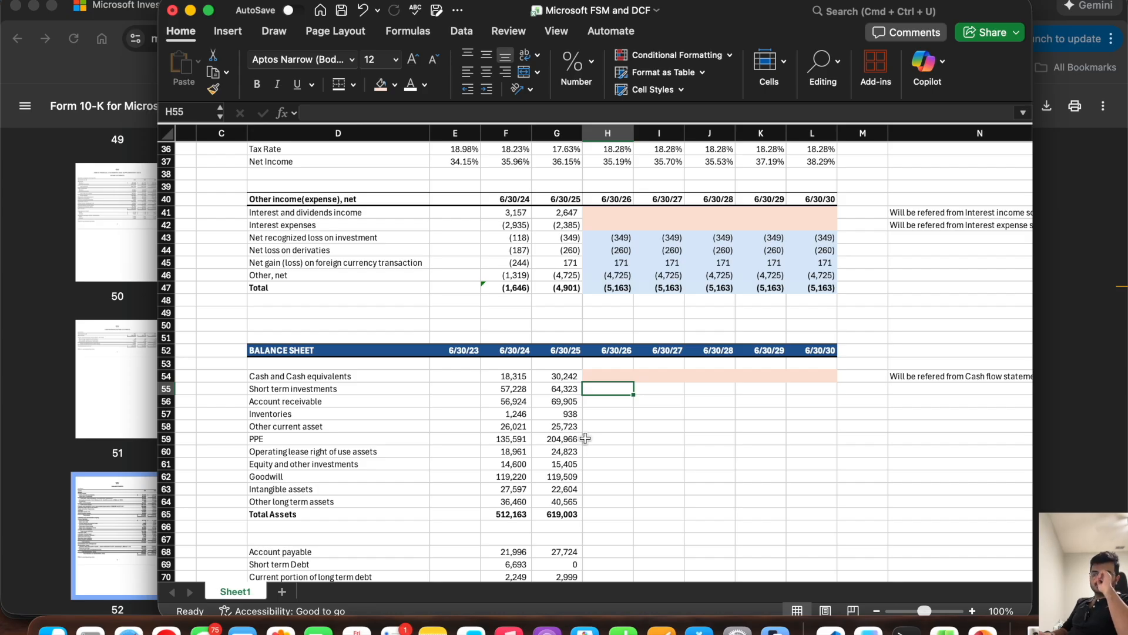
drag(506, 389, 542, 383)
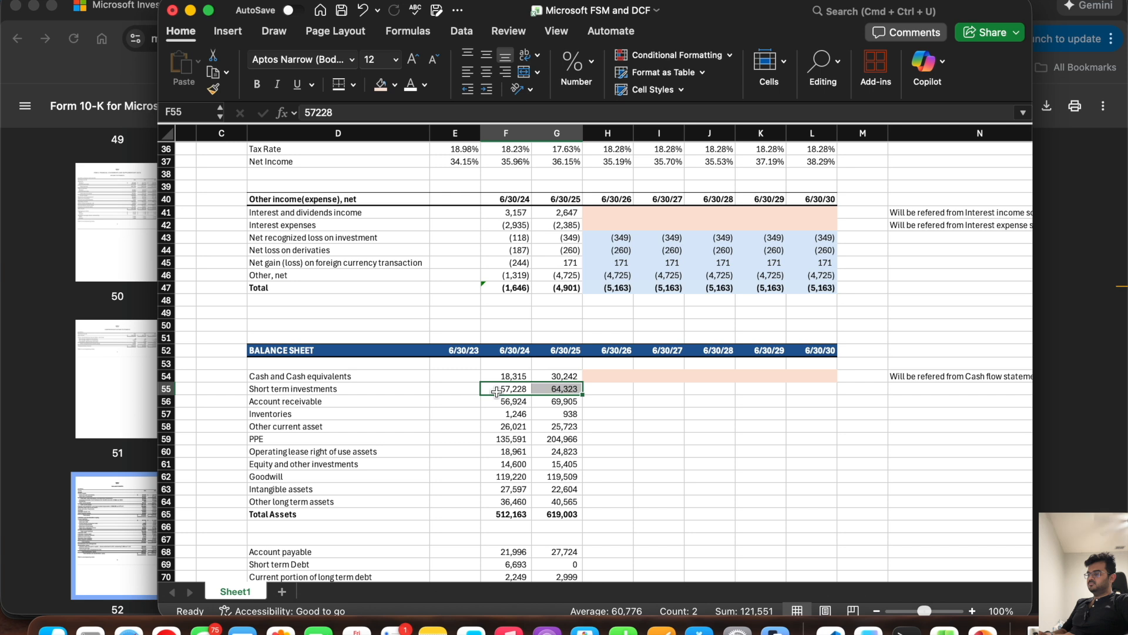
click(544, 390)
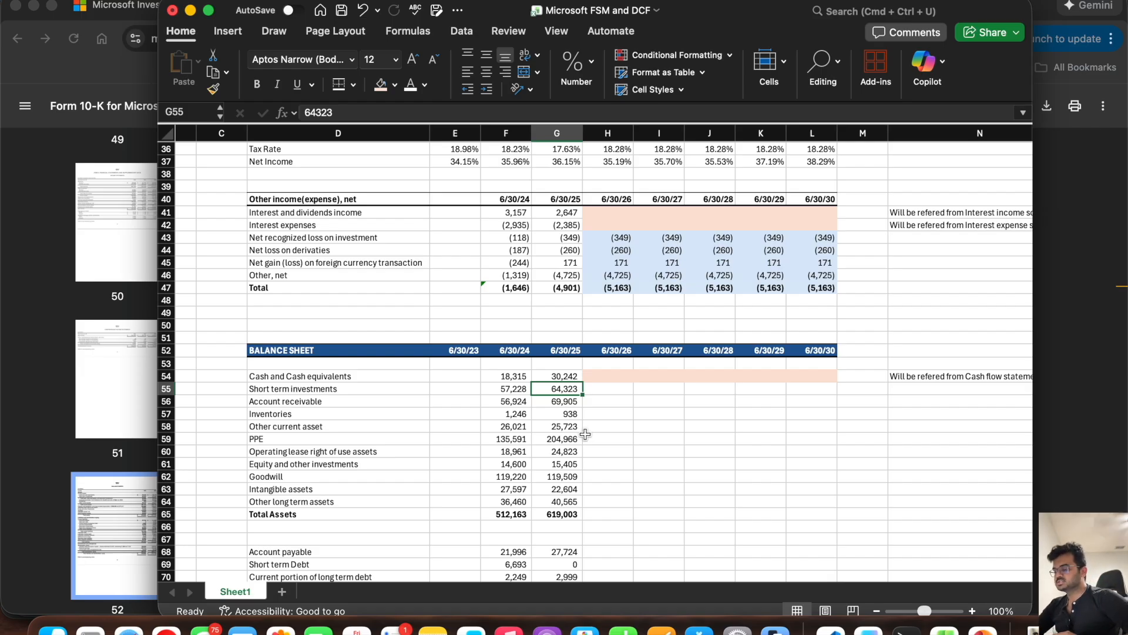
scroll(585, 434, up, 2)
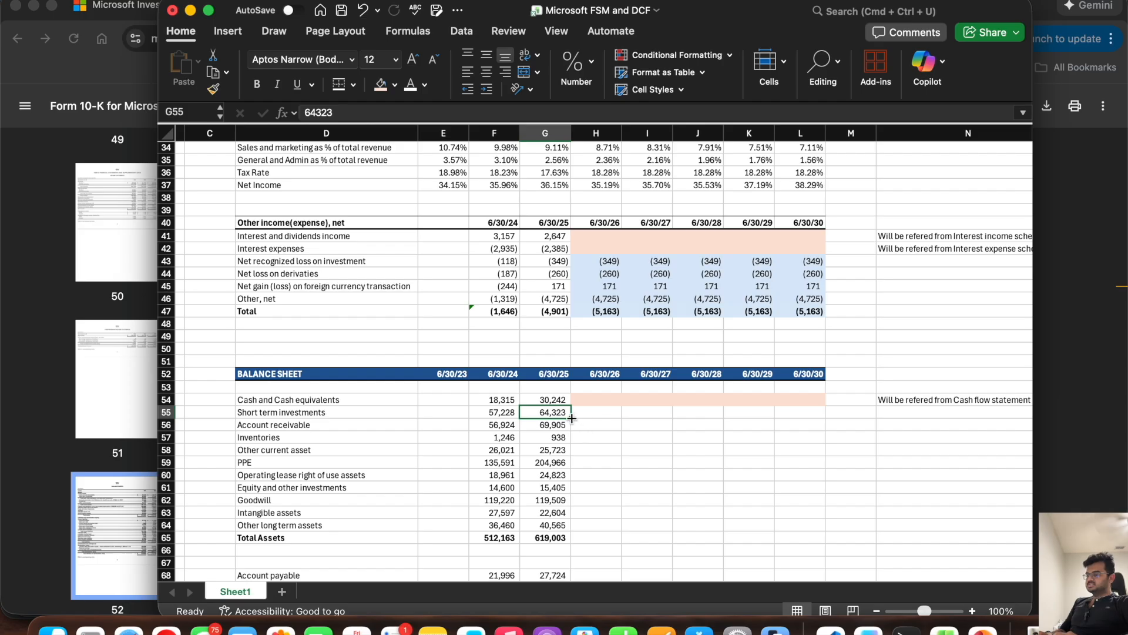
drag(571, 417, 805, 426)
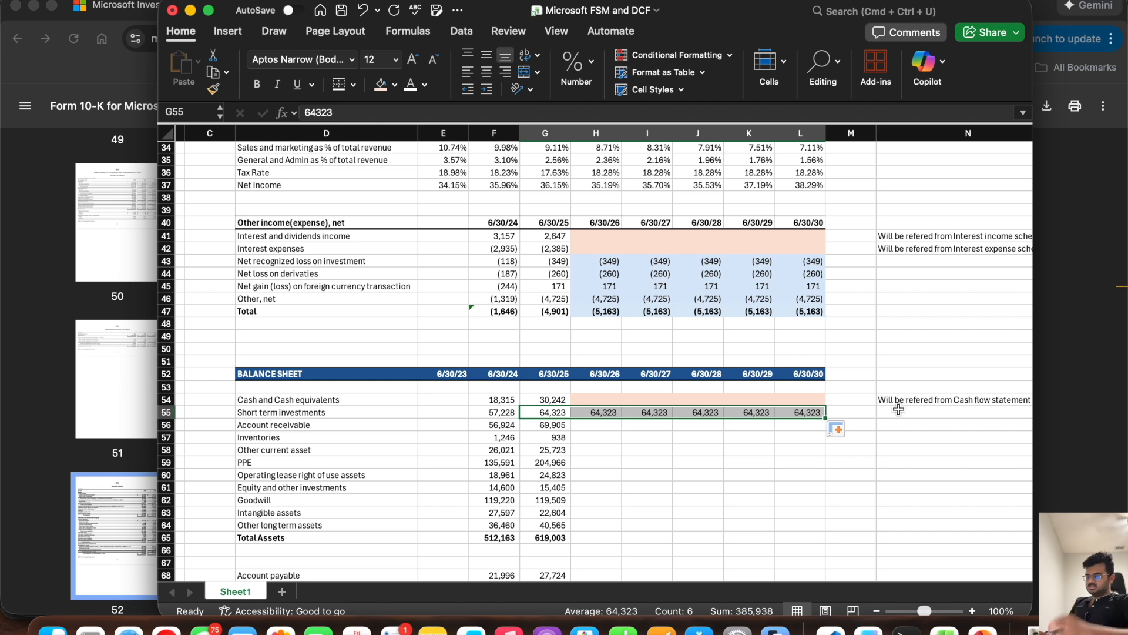
Step: Enter the note "Straignt line growth" in N55 beside the Short term investments forecast
click(899, 409)
text(St)
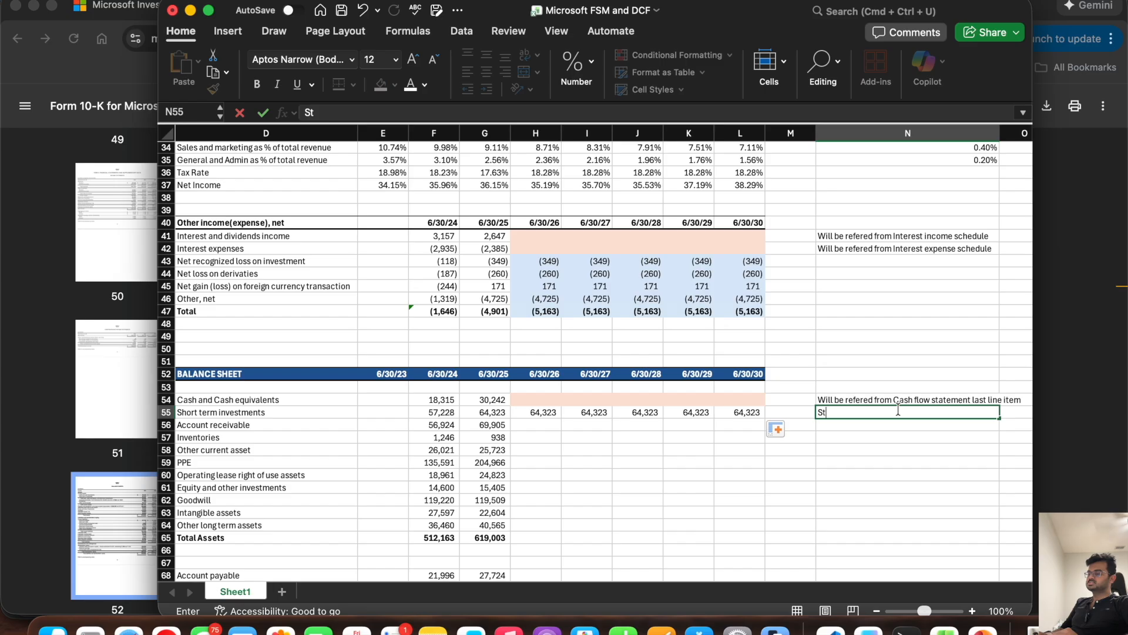
key(BackSpace)
key(BackSpace)
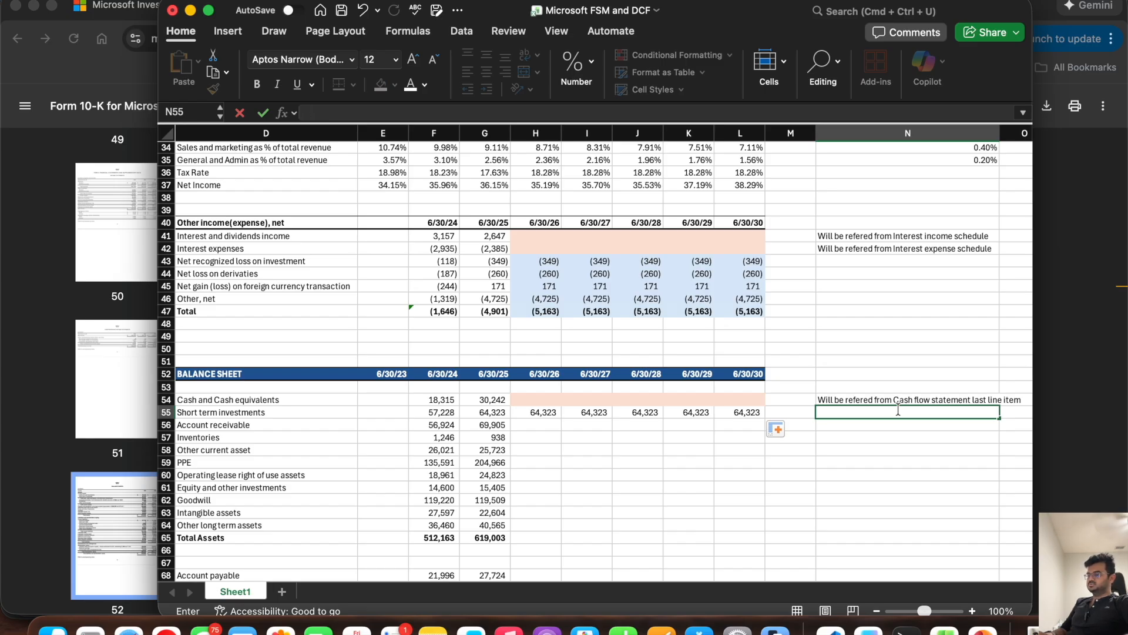
text(Sta)
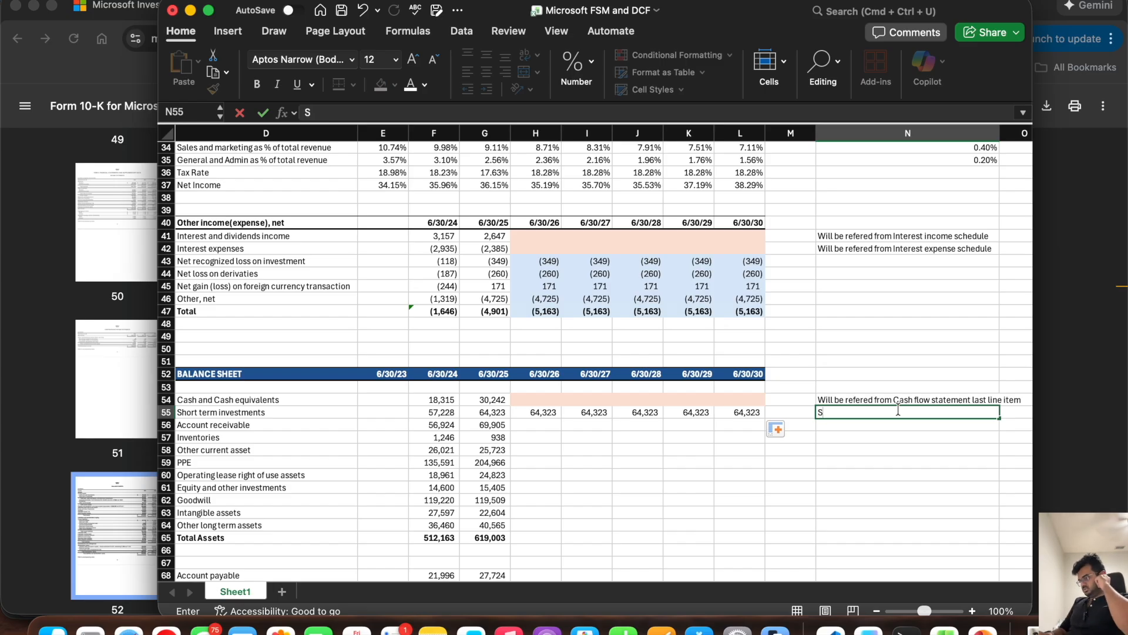
key(BackSpace)
text(raignt line growth)
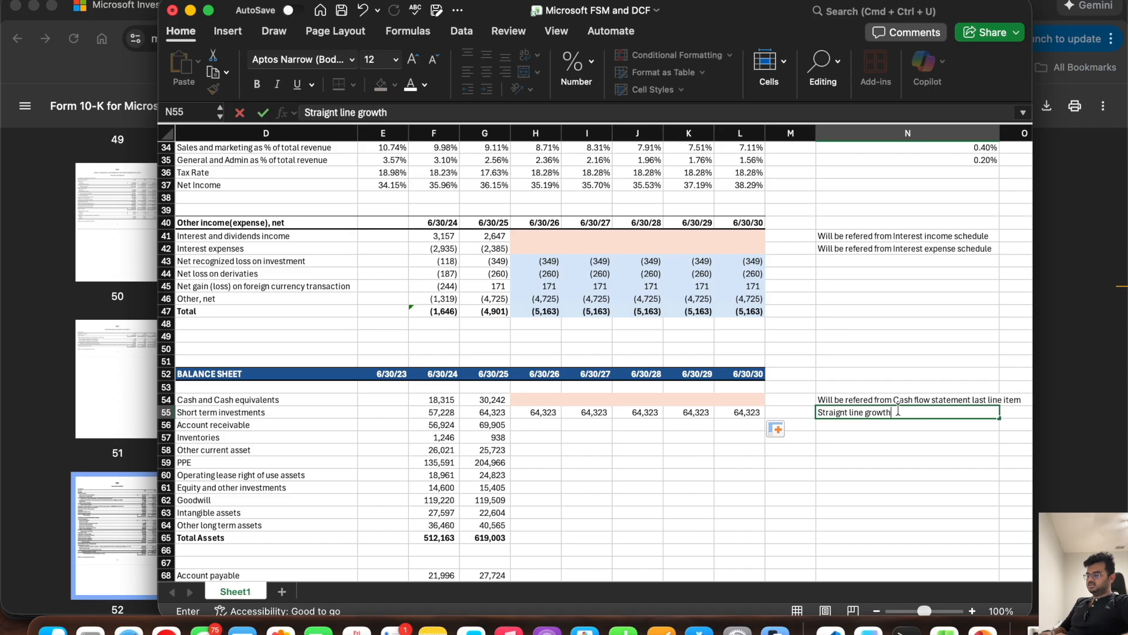
key(Return)
Step: Enter the note "AR =DSO*Credit Sales/365" in N56 beside Account receivable
key(Left)
key(Left)
key(Left)
key(Left)
key(Left)
key(Left)
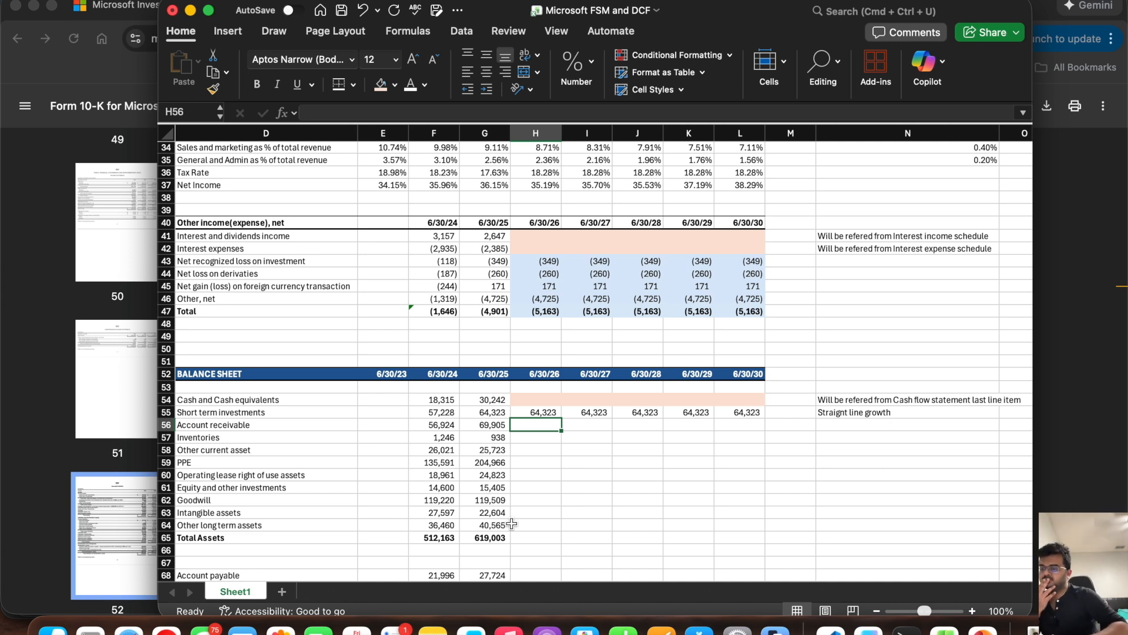
click(442, 426)
drag(467, 423, 476, 423)
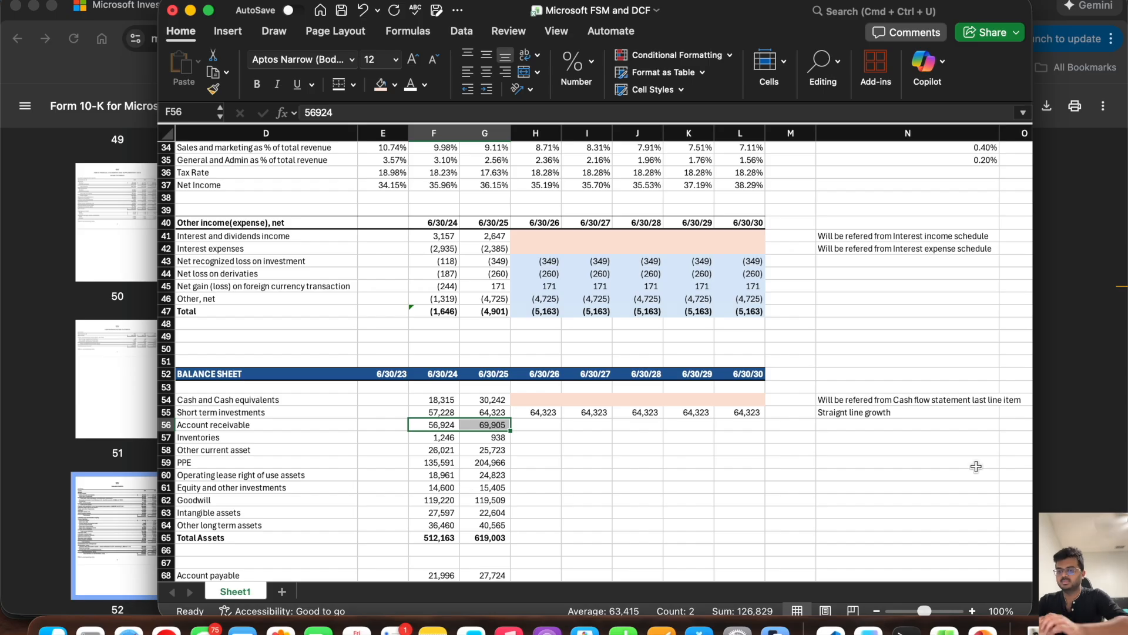
click(870, 425)
text(AR)
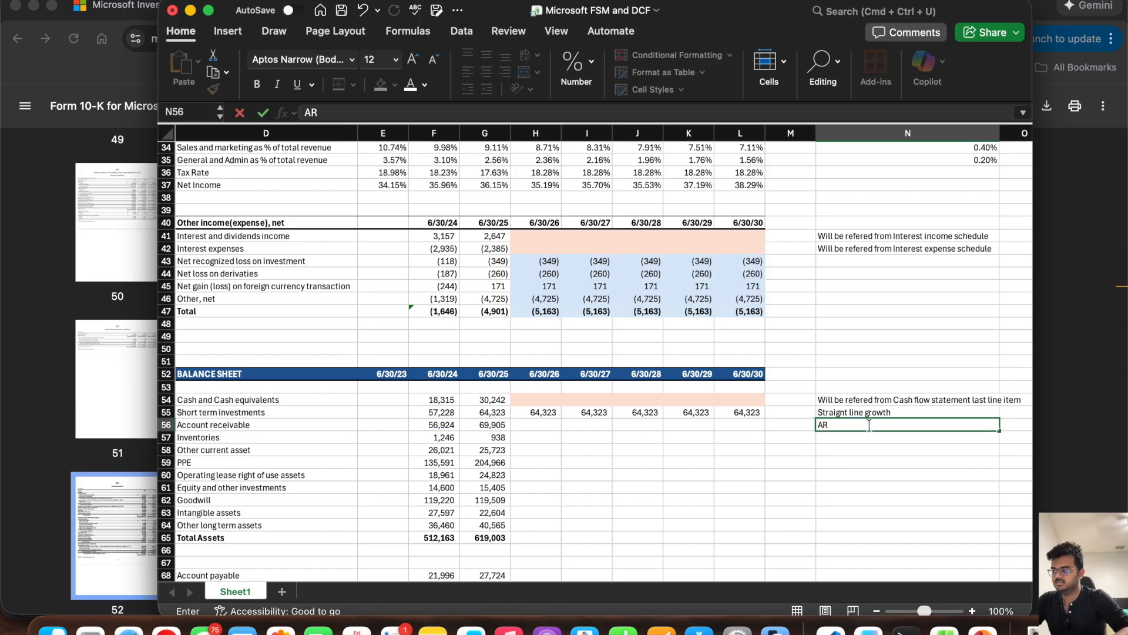
text( =)
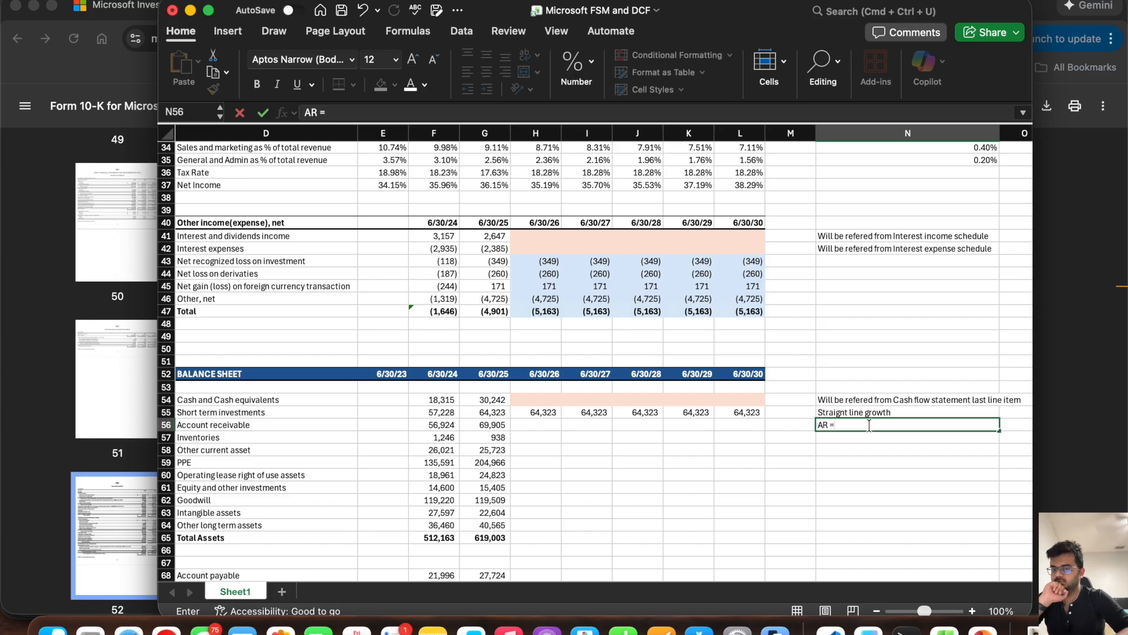
text(DSO*Credit Sales/)
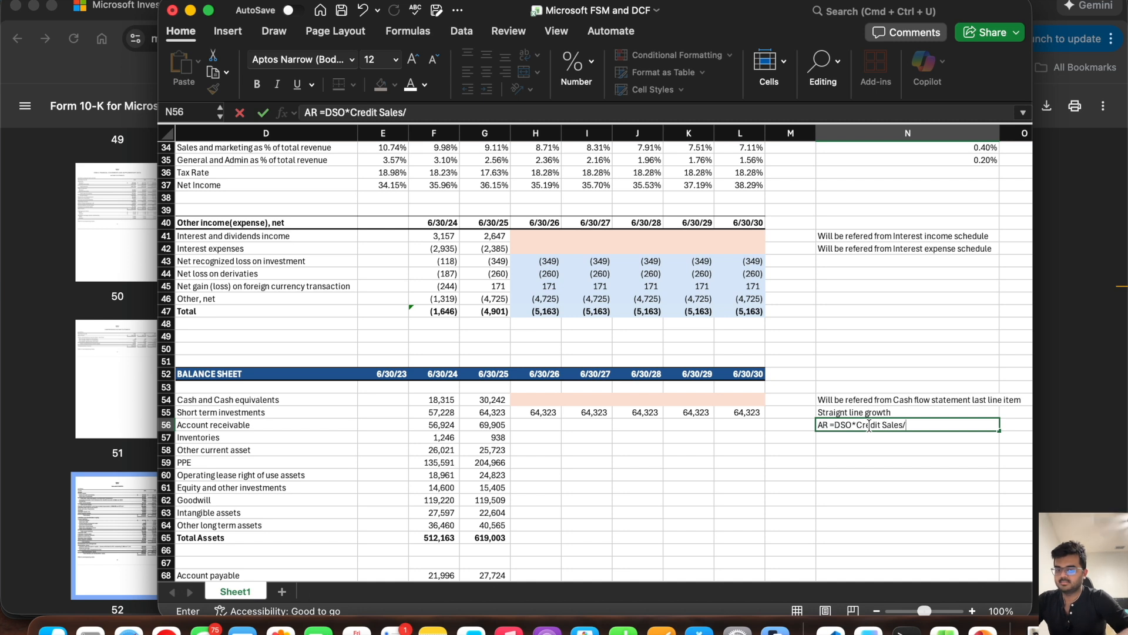
text(365)
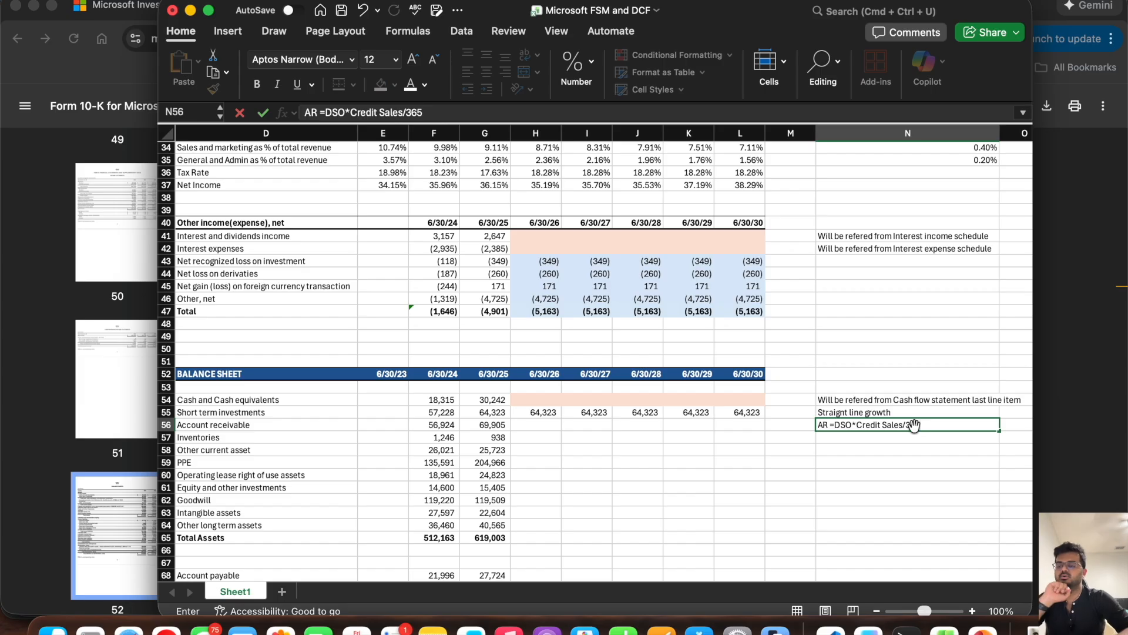
key(Return)
Step: Add the row label DSO in D93 below the Balance Check row
scroll(658, 512, down, 5)
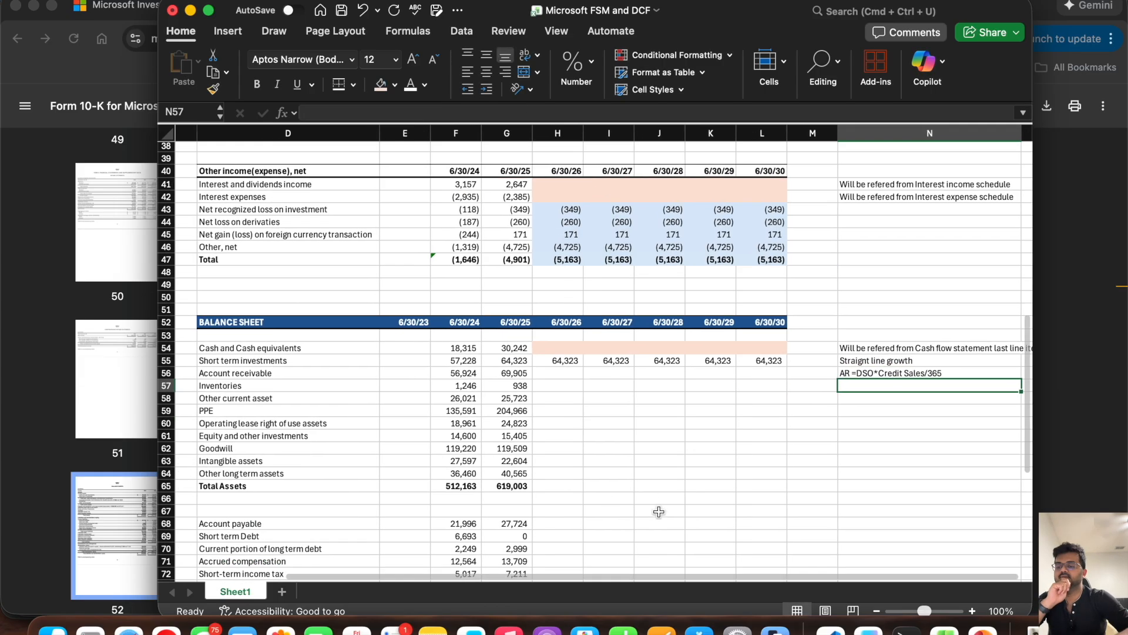
scroll(658, 512, left, 1)
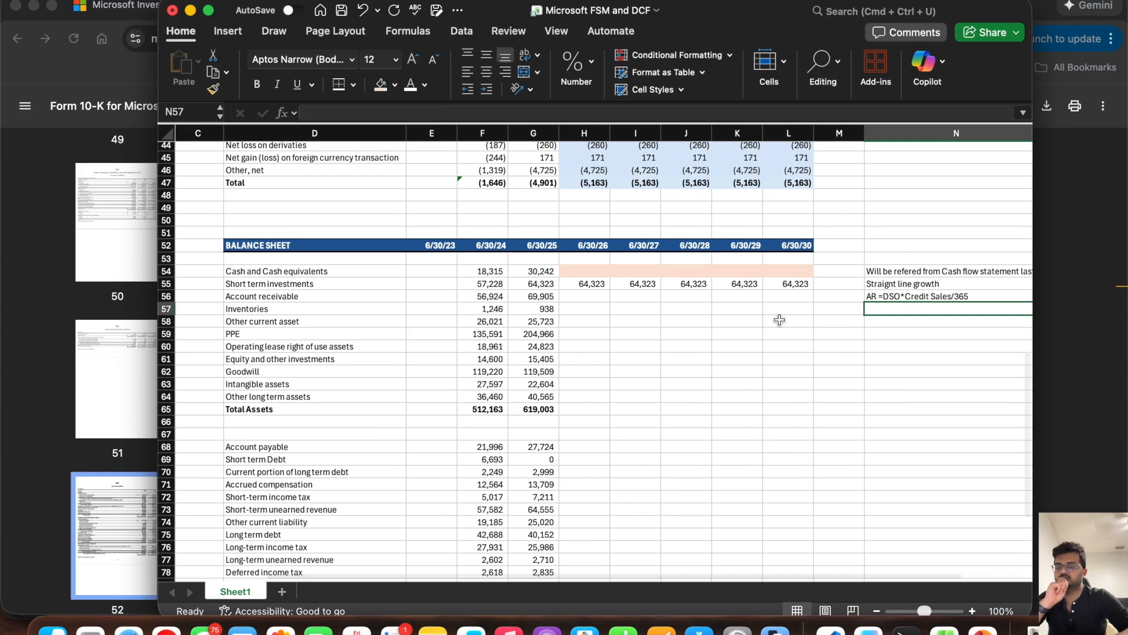
click(892, 295)
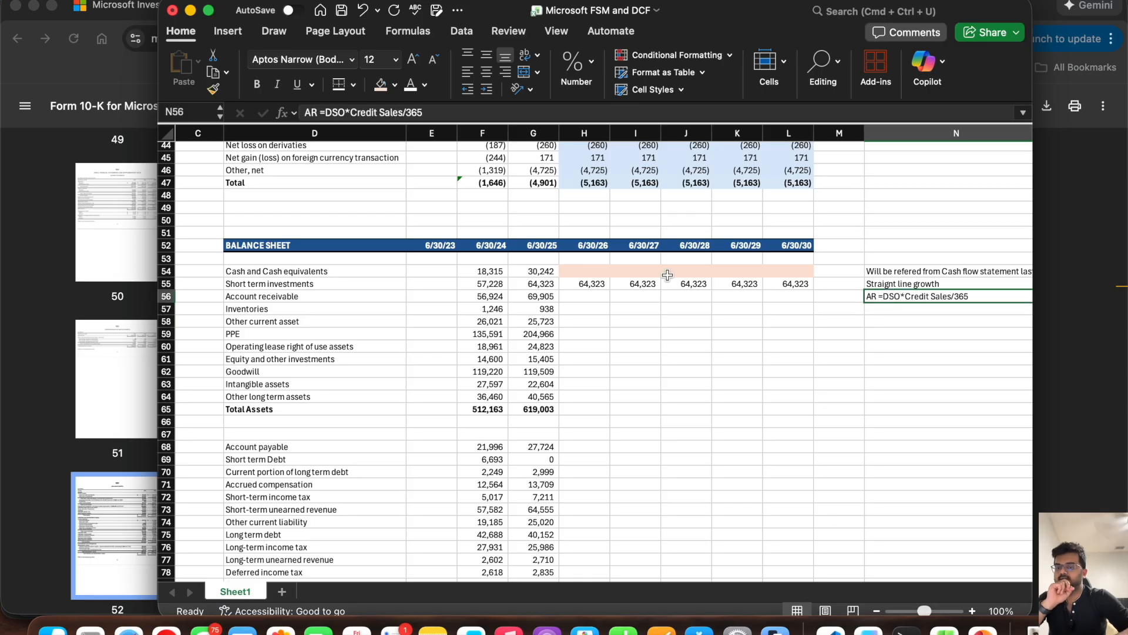
drag(583, 295, 785, 307)
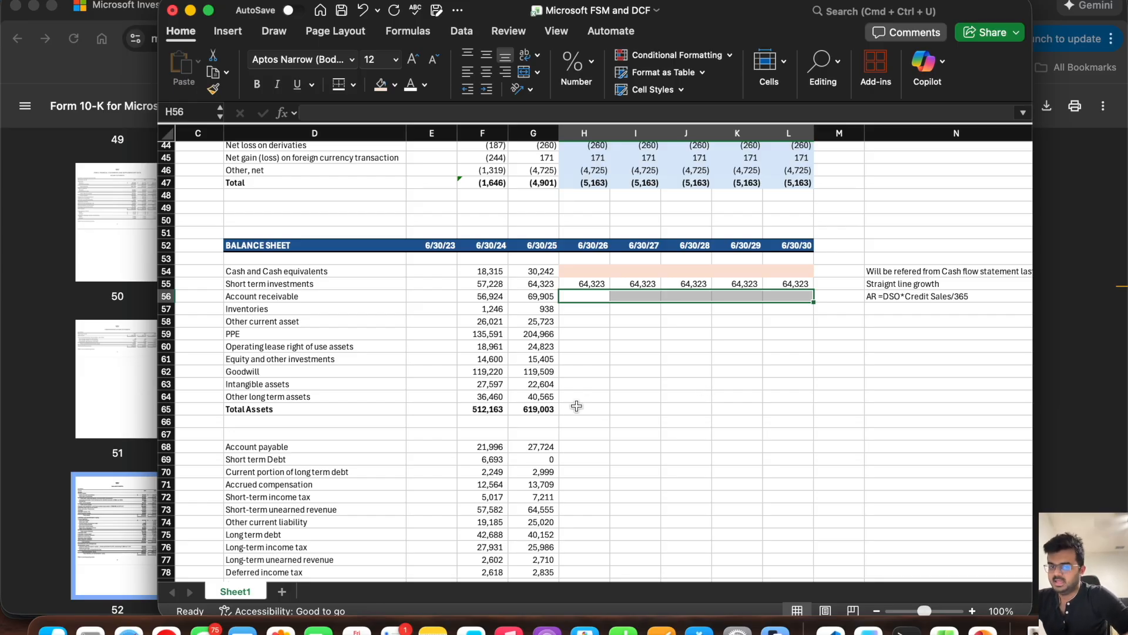
scroll(577, 405, down, 8)
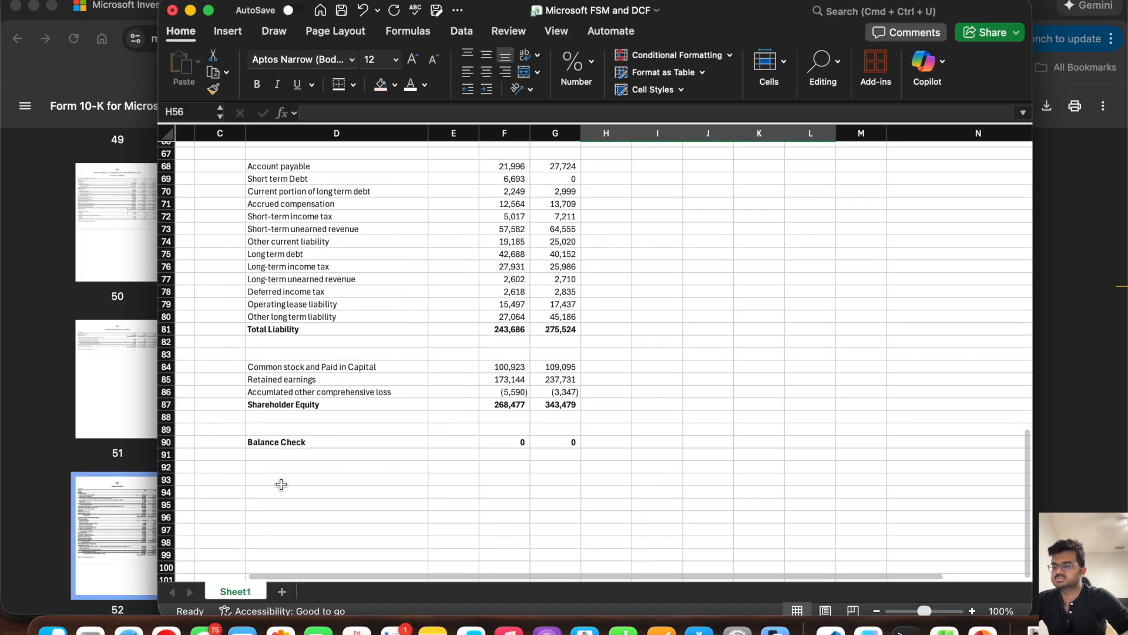
click(266, 479)
text(DSO)
key(Tab)
key(Tab)
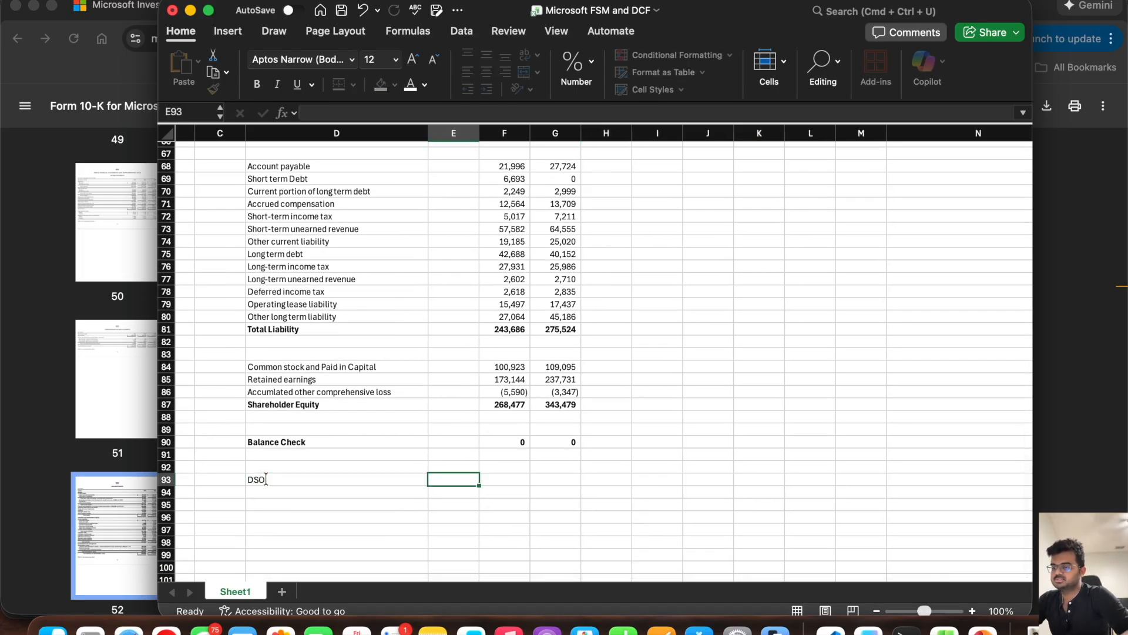
Step: Review the Account receivable row, its formula note and the income statement's Total Revenue in G12 as inputs for DSO
scroll(572, 403, up, 5)
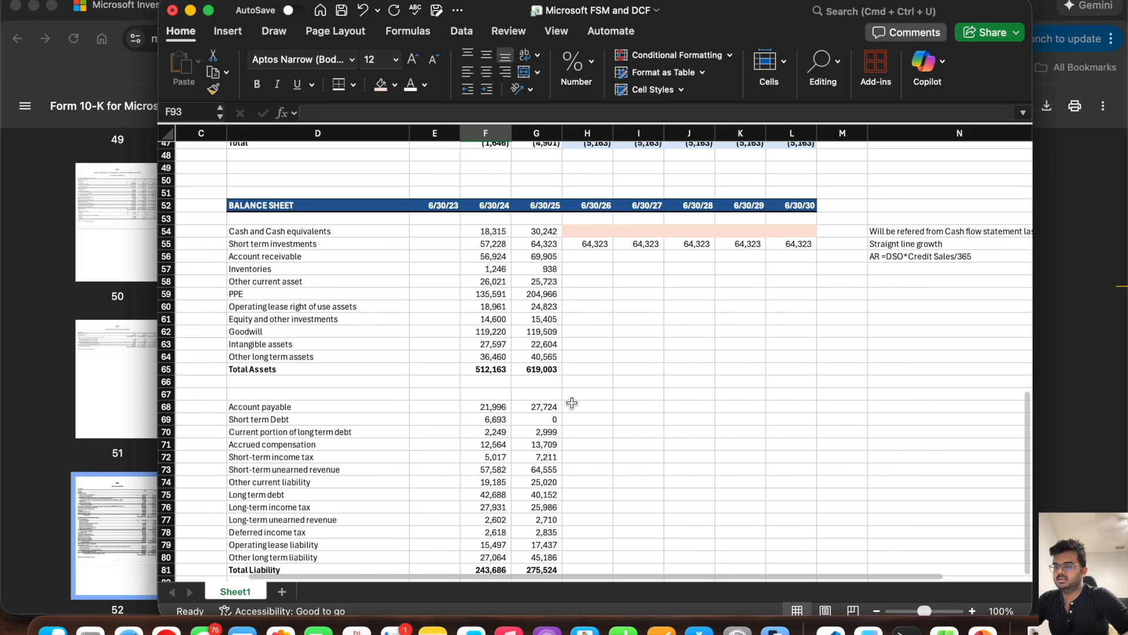
scroll(572, 403, right, 1)
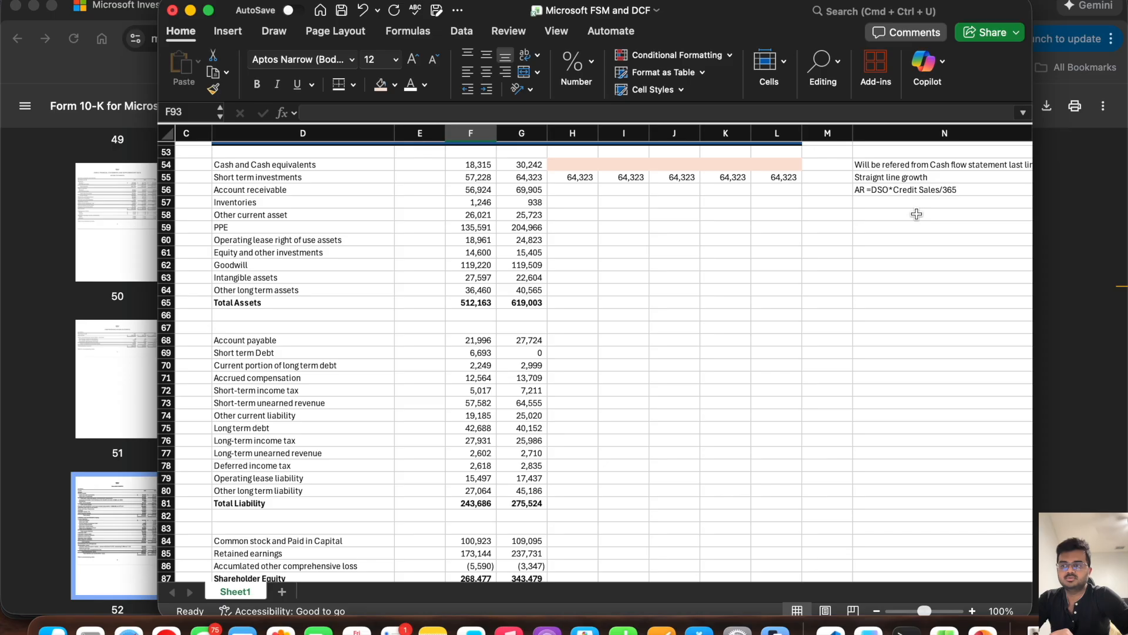
scroll(917, 214, up, 20)
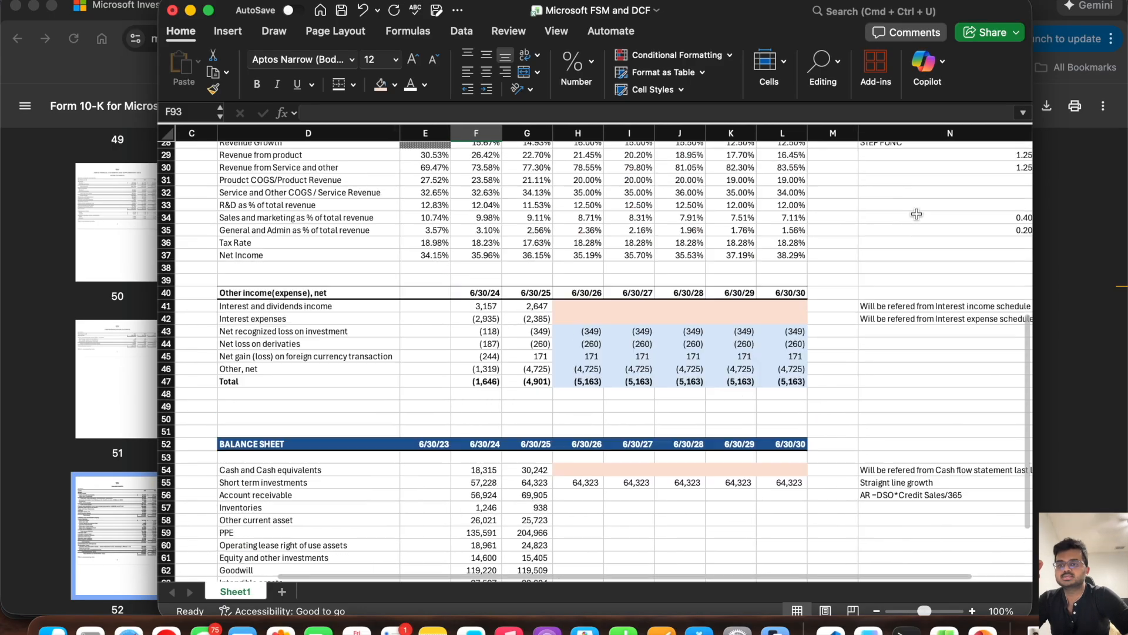
scroll(917, 214, down, 1)
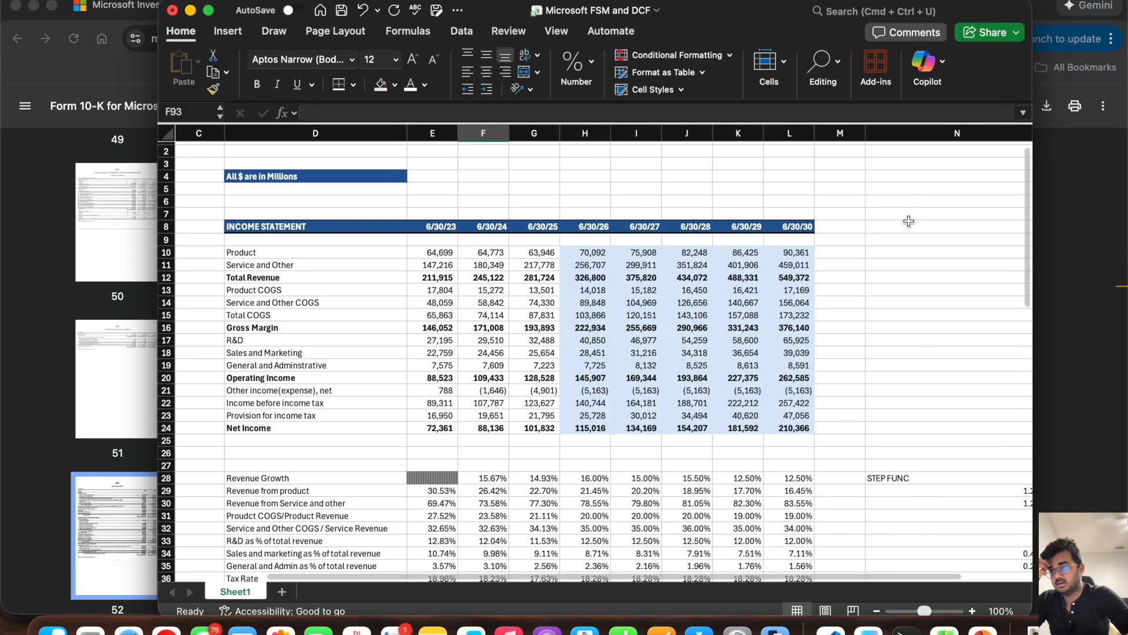
click(532, 278)
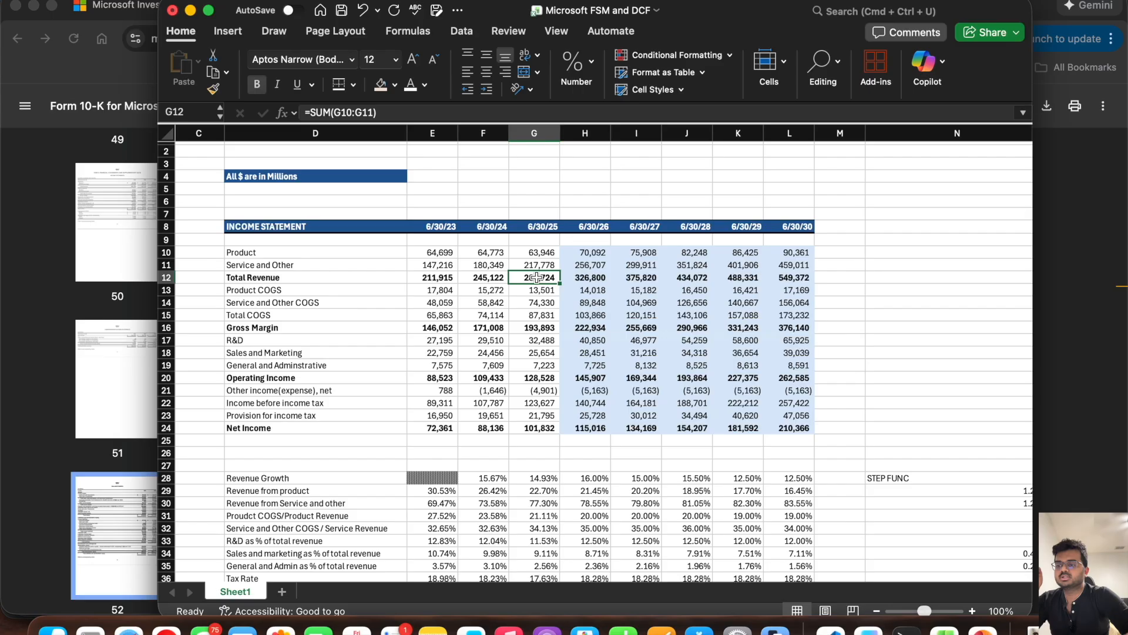
scroll(529, 395, down, 8)
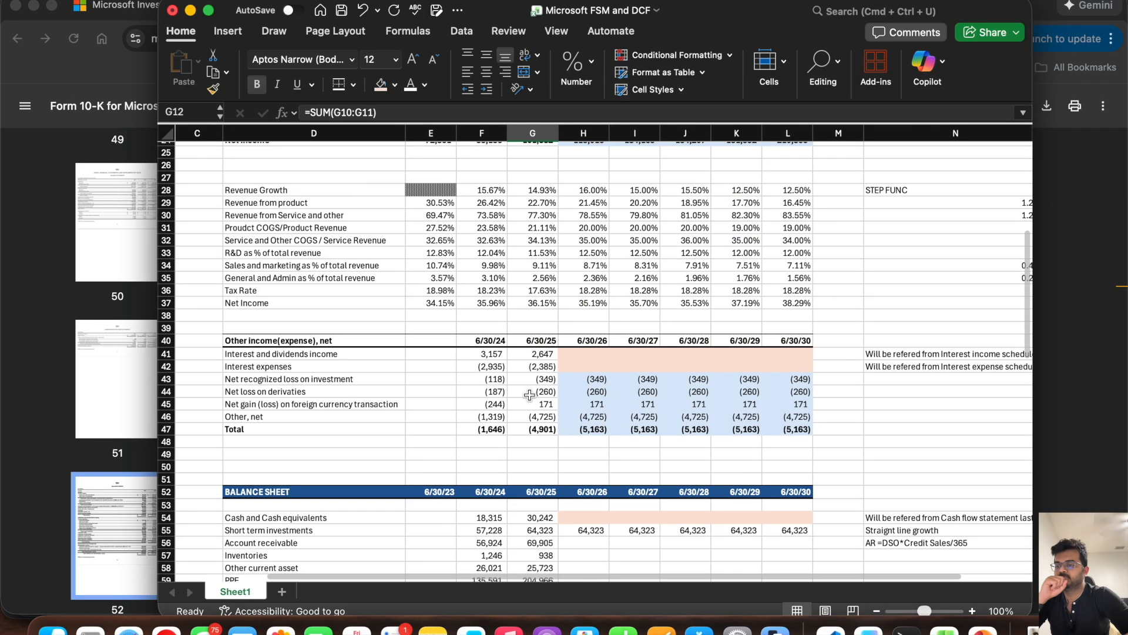
scroll(530, 395, down, 14)
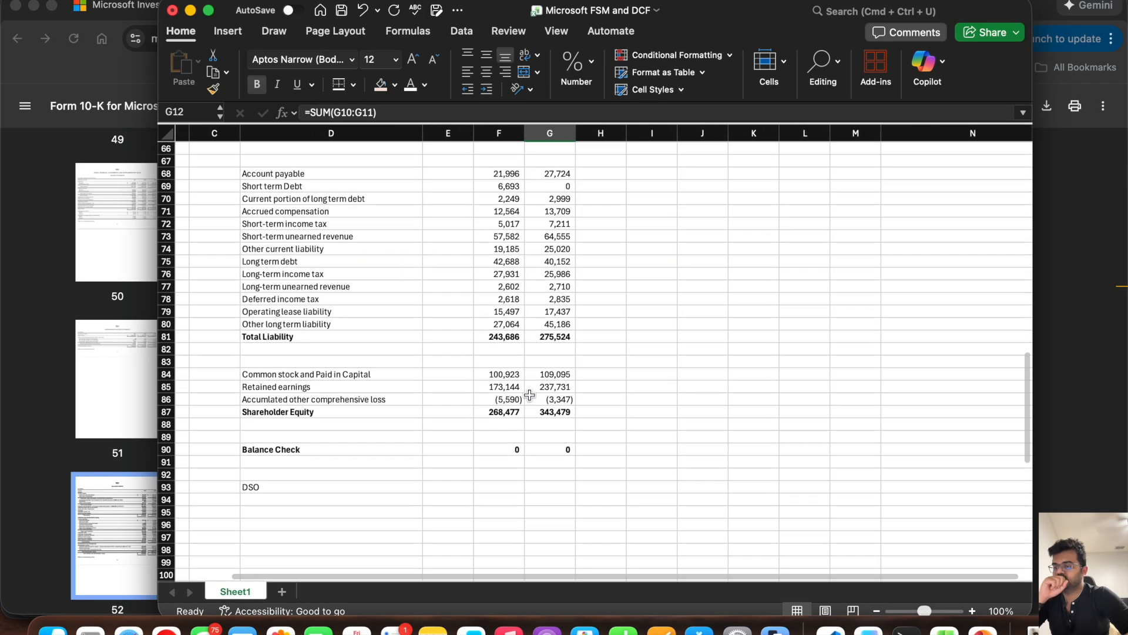
Step: Calculate the historical DSO in F93 with =F56*365/F12 and copy the formula to G93
click(503, 483)
text(=)
scroll(491, 535, up, 5)
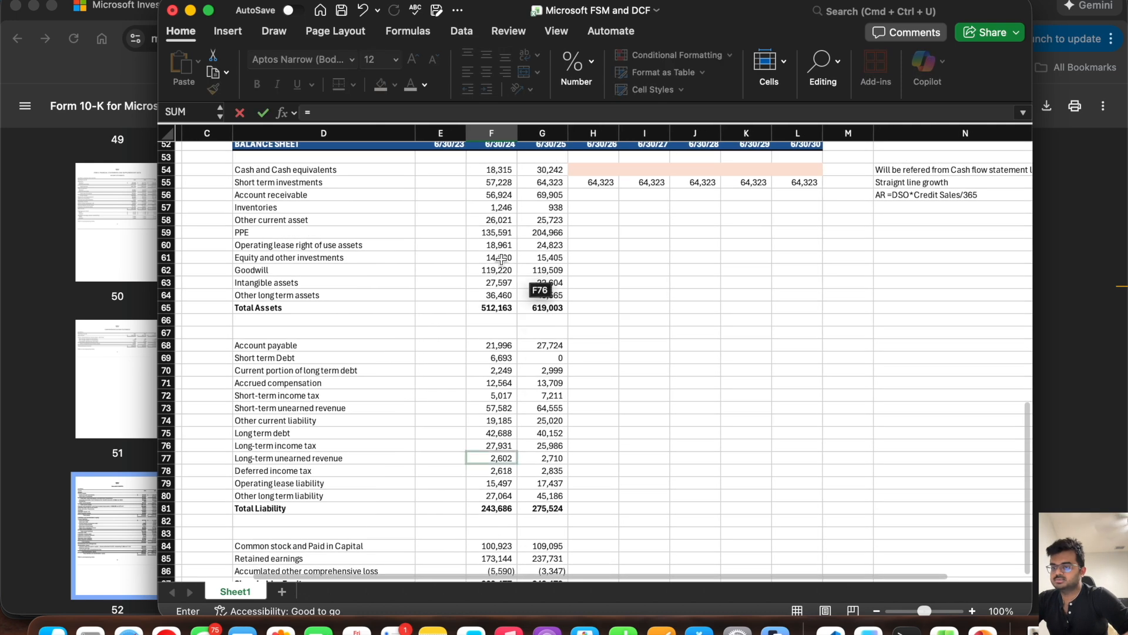
click(490, 194)
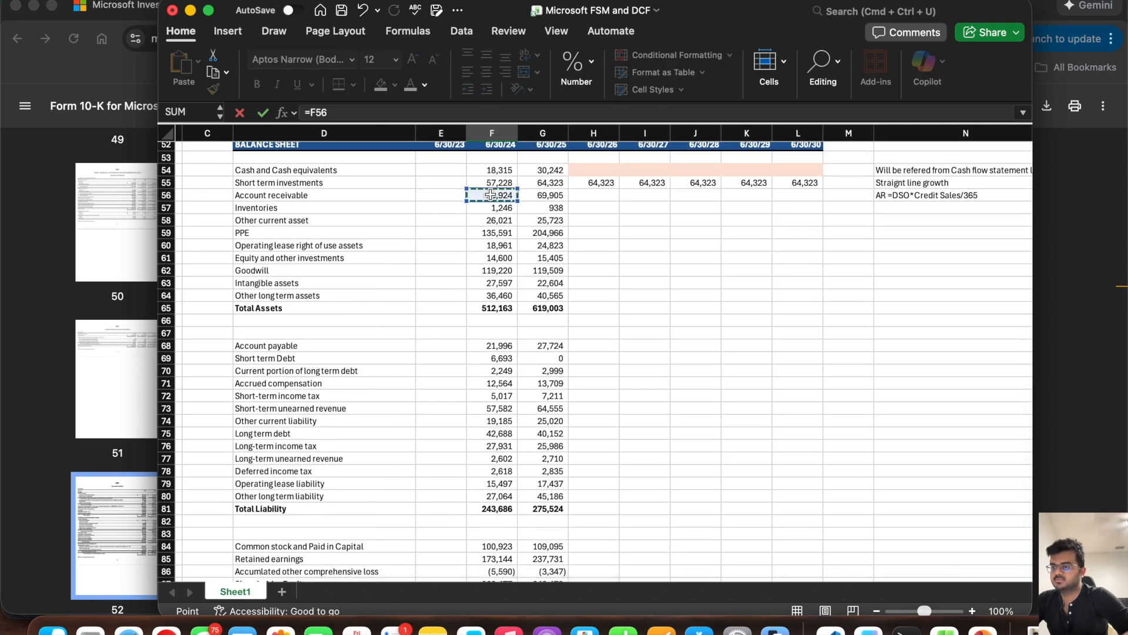
text(*365/)
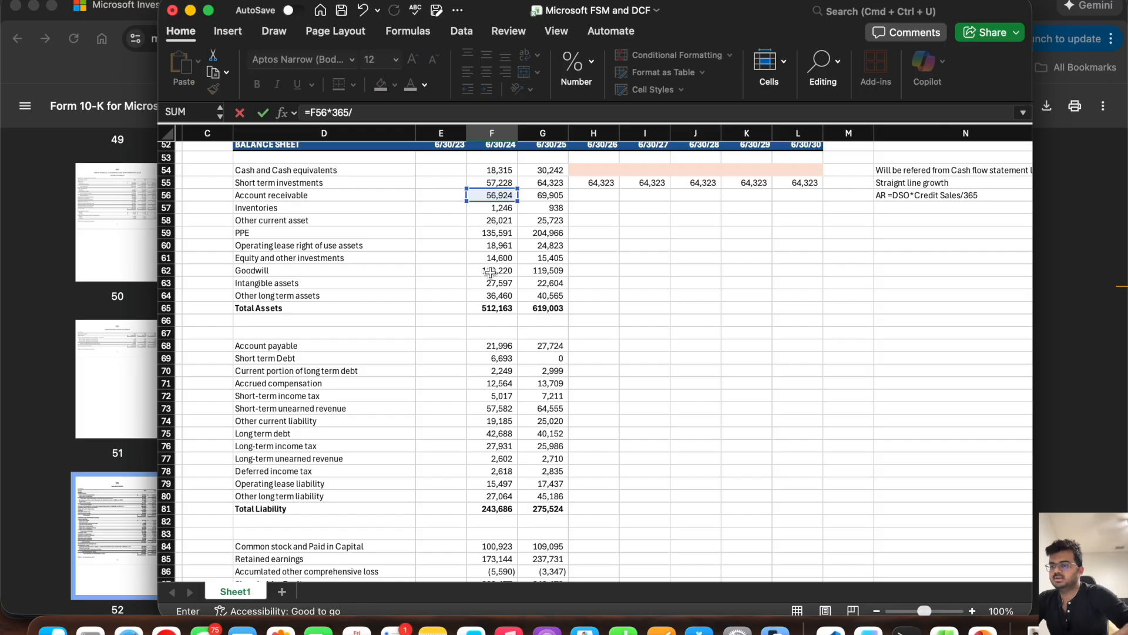
scroll(500, 265, up, 15)
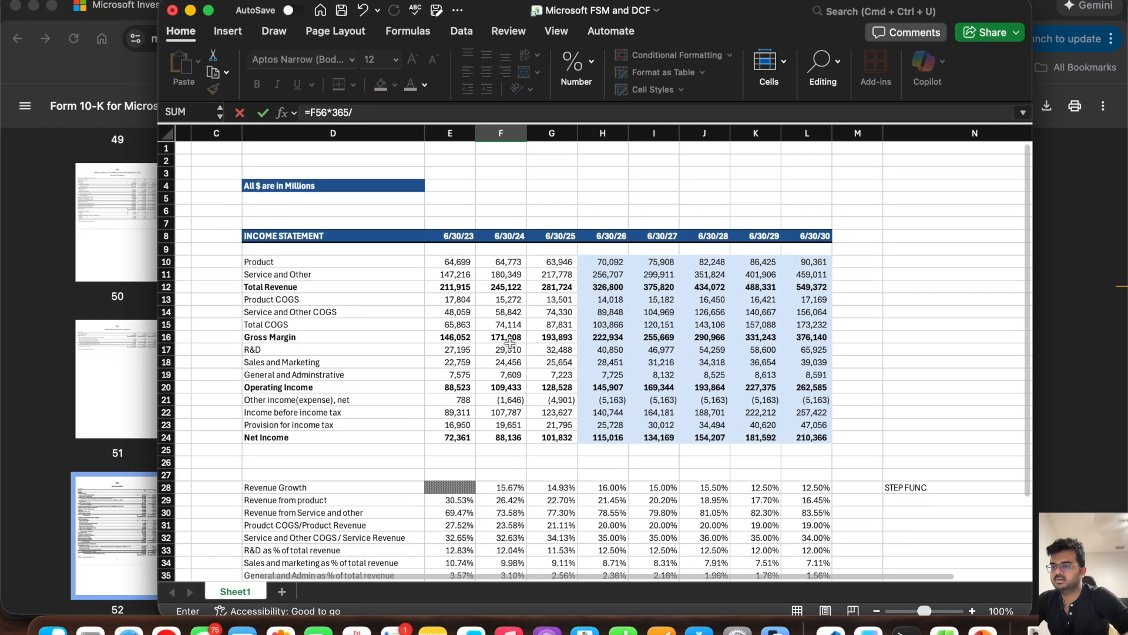
click(502, 284)
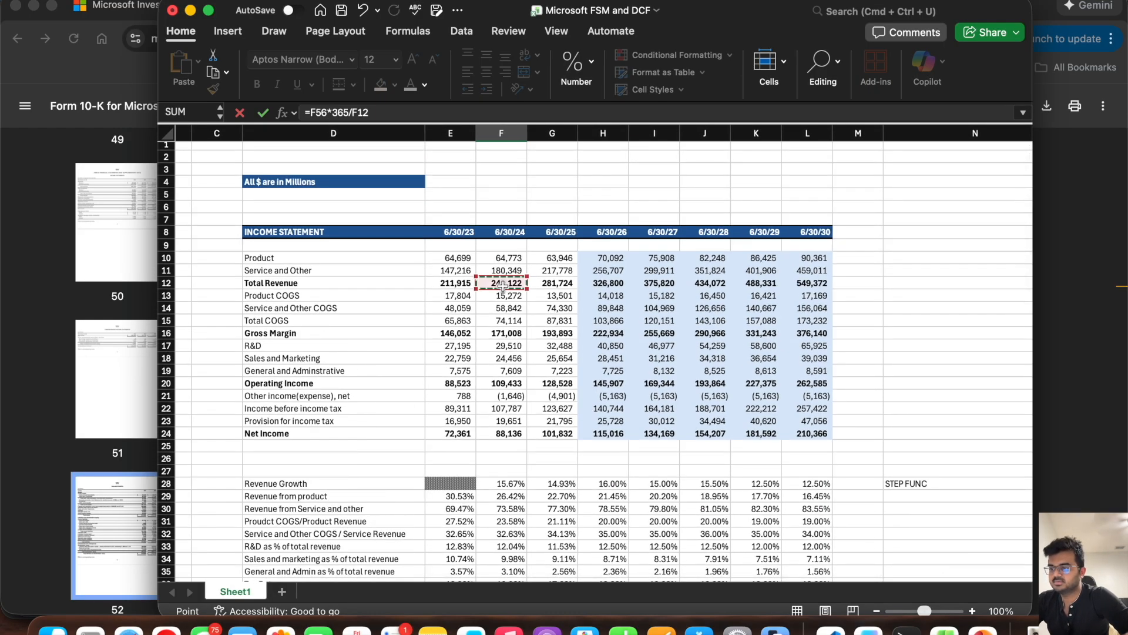
key(Return)
scroll(503, 284, down, 5)
click(520, 406)
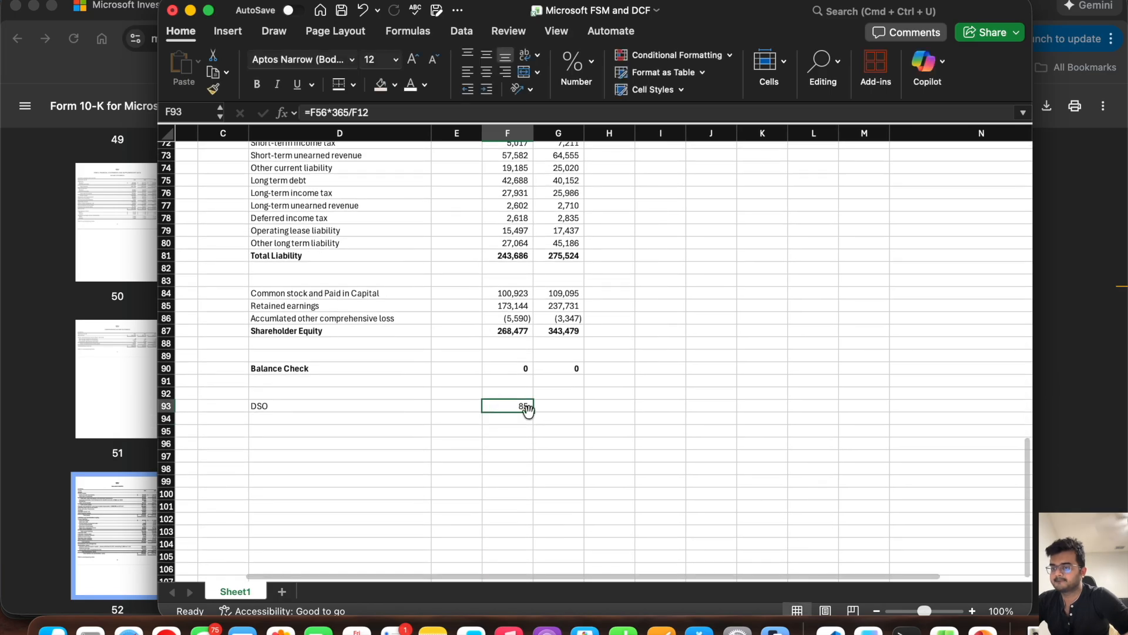
drag(534, 412, 578, 411)
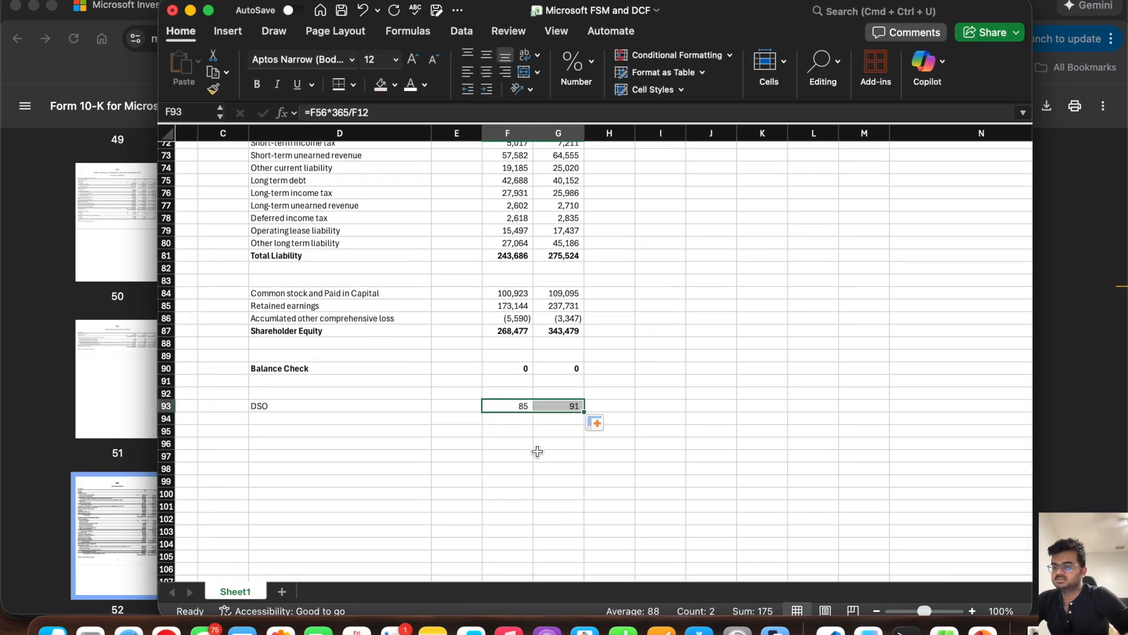
Step: Set the 6/30/26 DSO in H93 to =AVERAGE(F93:G93)
click(607, 406)
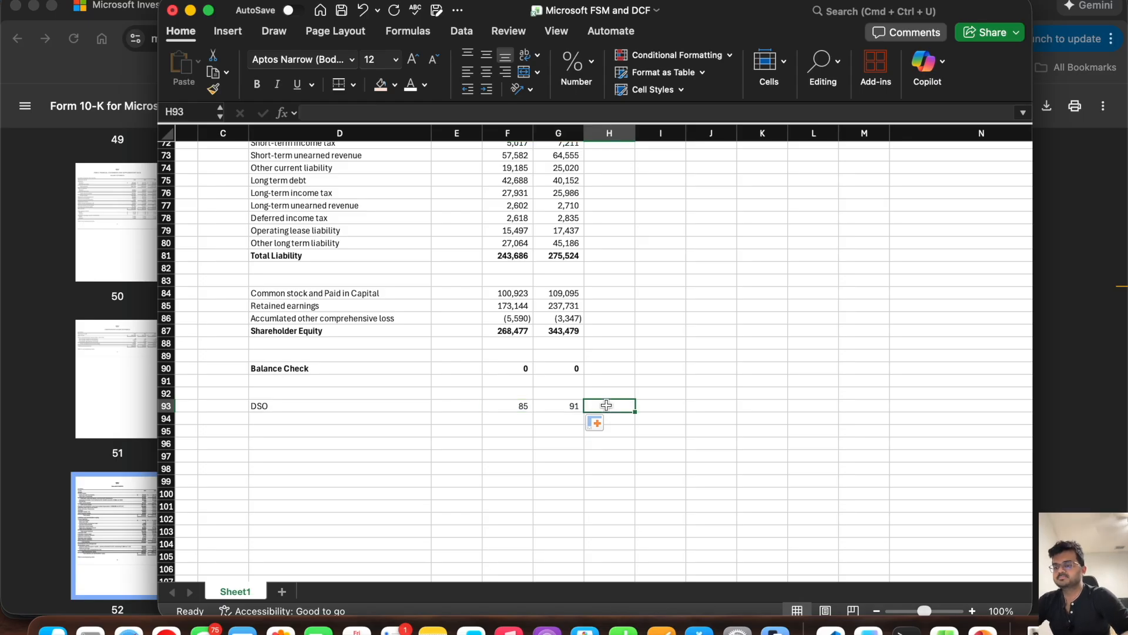
text(=aver)
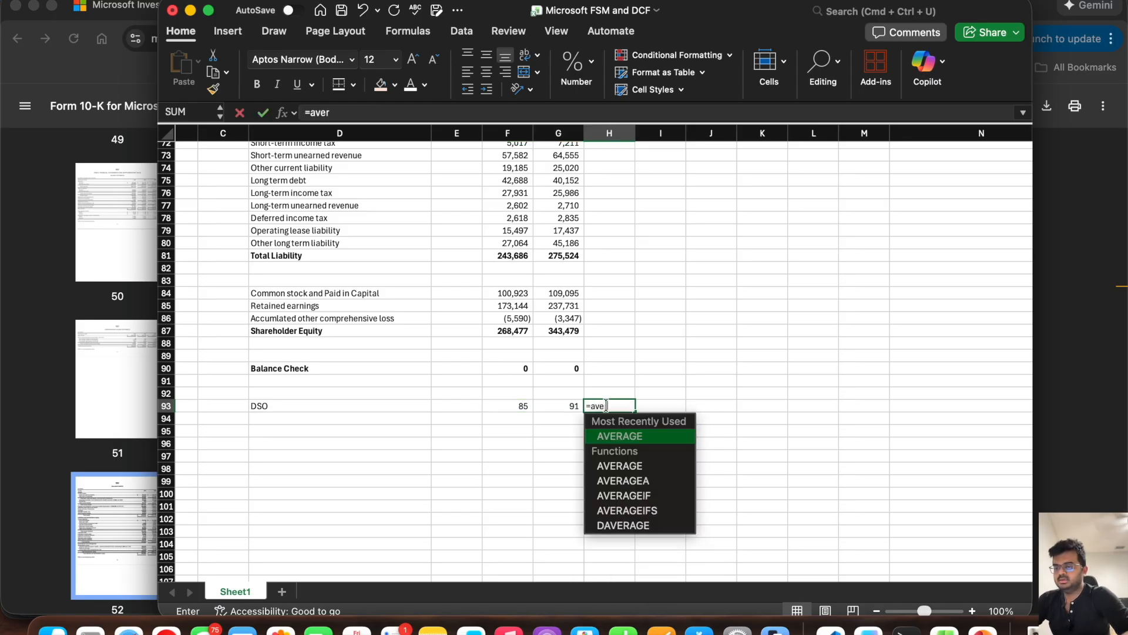
key(Tab)
drag(565, 407, 525, 407)
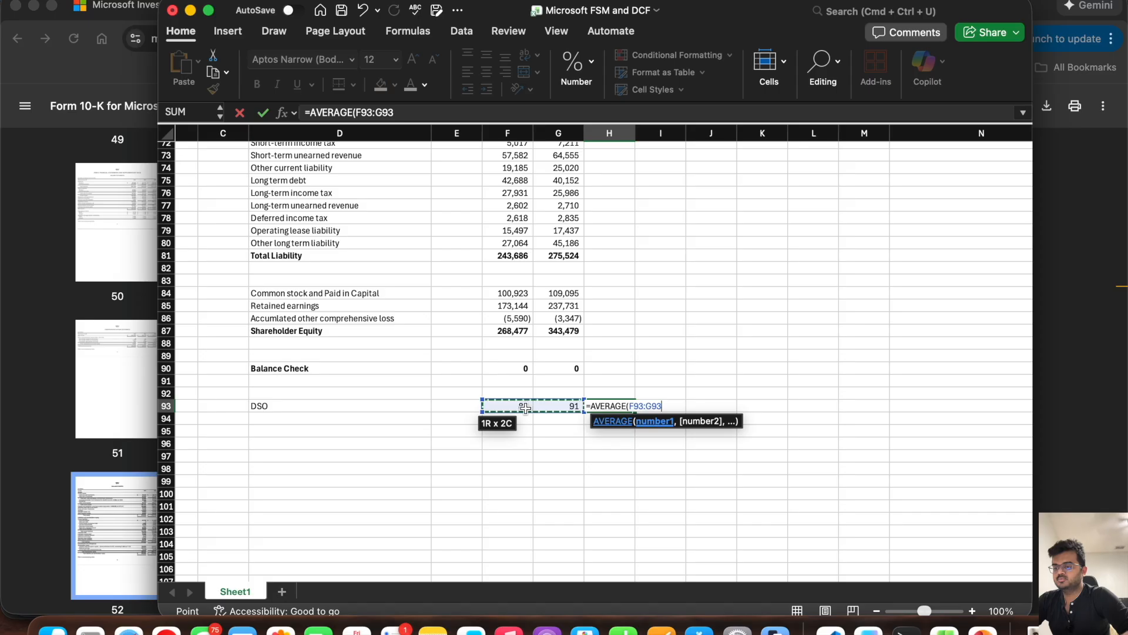
text())
key(Return)
Step: Link the 6/30/27 DSO in I93 to the prior year with =H93 and fill the formula through L93
key(Up)
key(Right)
text(=)
key(Left)
key(Return)
scroll(676, 378, right, 4)
click(475, 421)
drag(493, 429, 640, 428)
Step: Forecast the 6/30/26 Account receivable in H56 from DSO and Total Revenue with =H93*H12/365
scroll(587, 355, up, 6)
scroll(588, 355, left, 2)
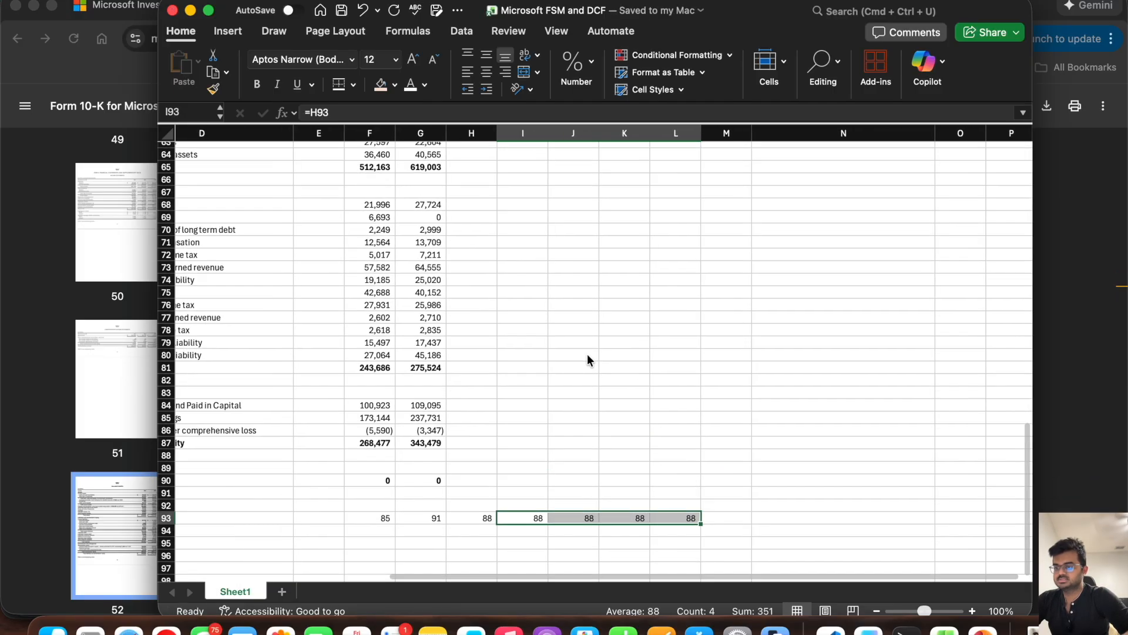
scroll(587, 355, up, 6)
scroll(587, 355, left, 1)
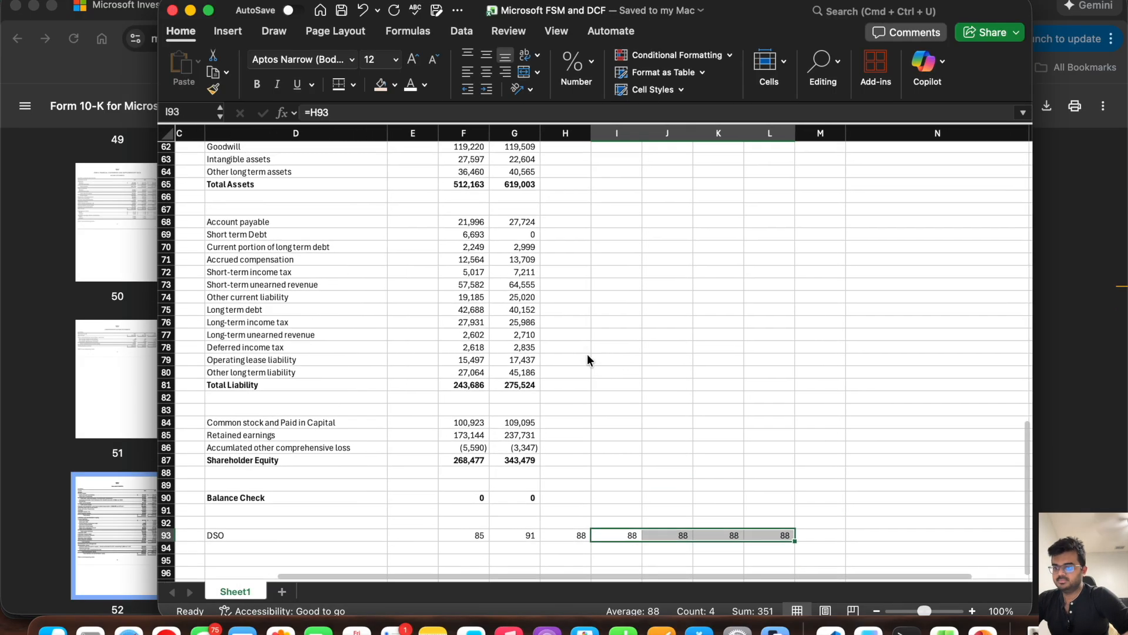
scroll(588, 355, up, 5)
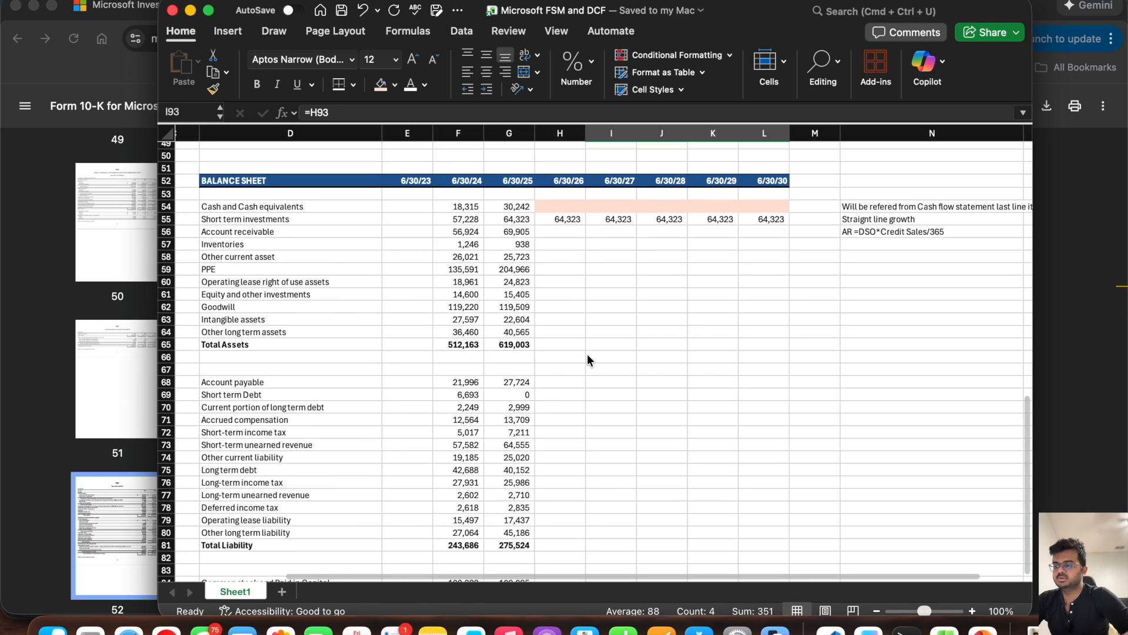
click(562, 230)
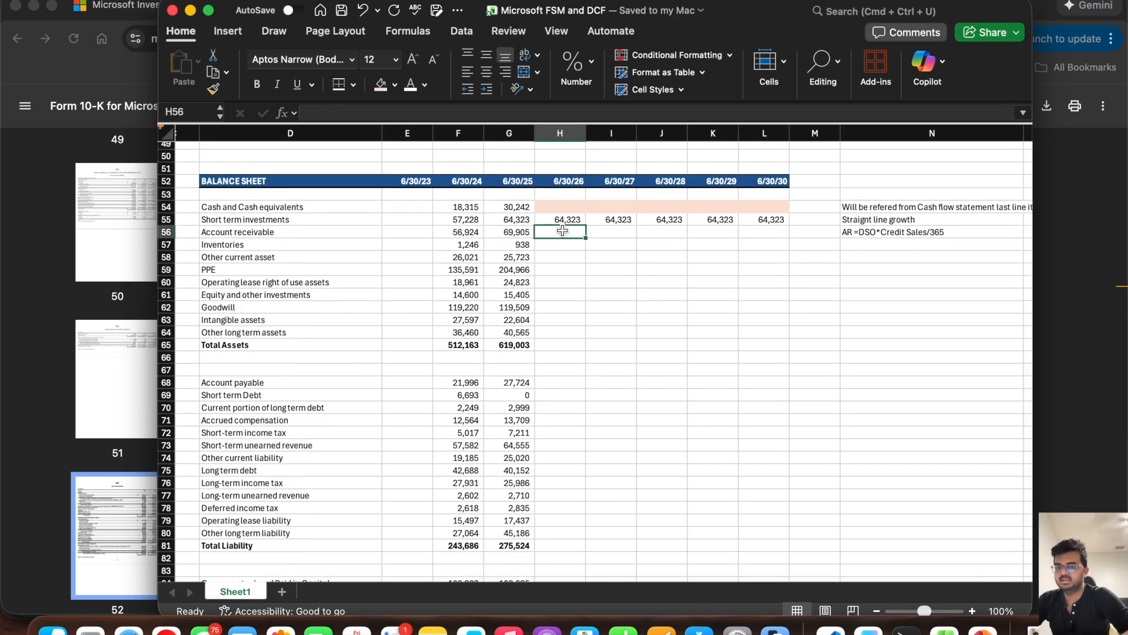
text(=)
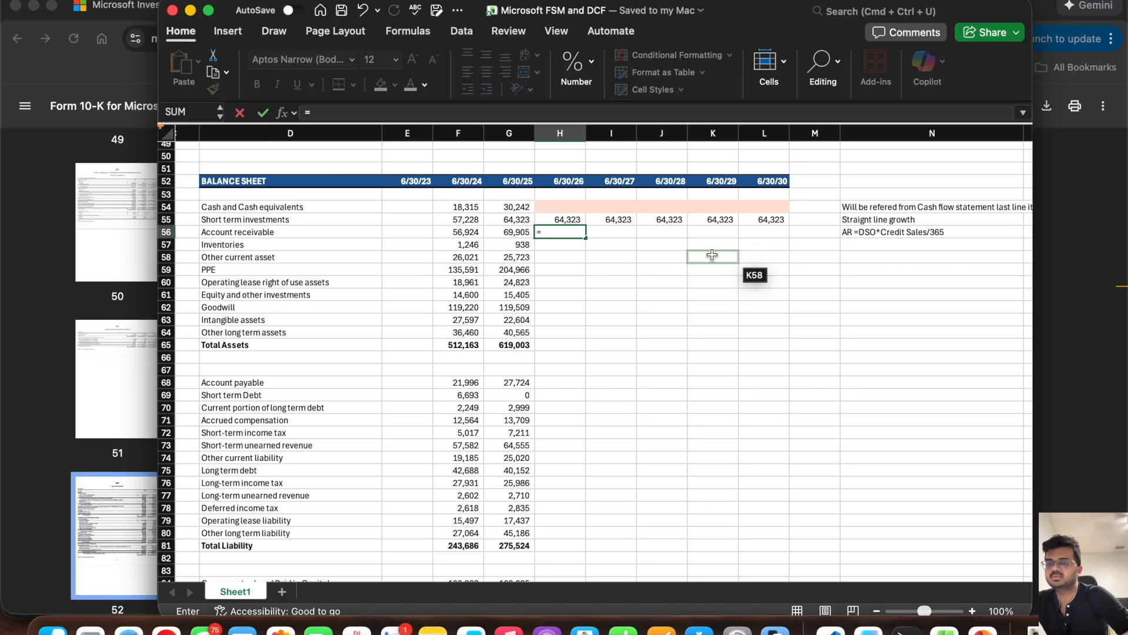
scroll(600, 420, down, 5)
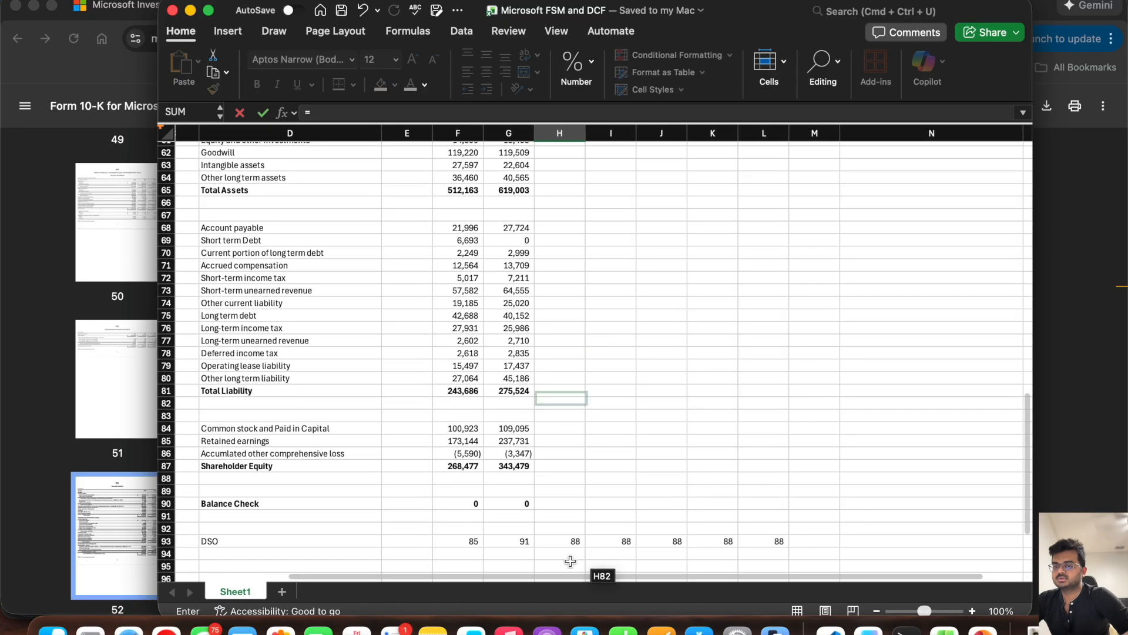
click(569, 542)
text(*)
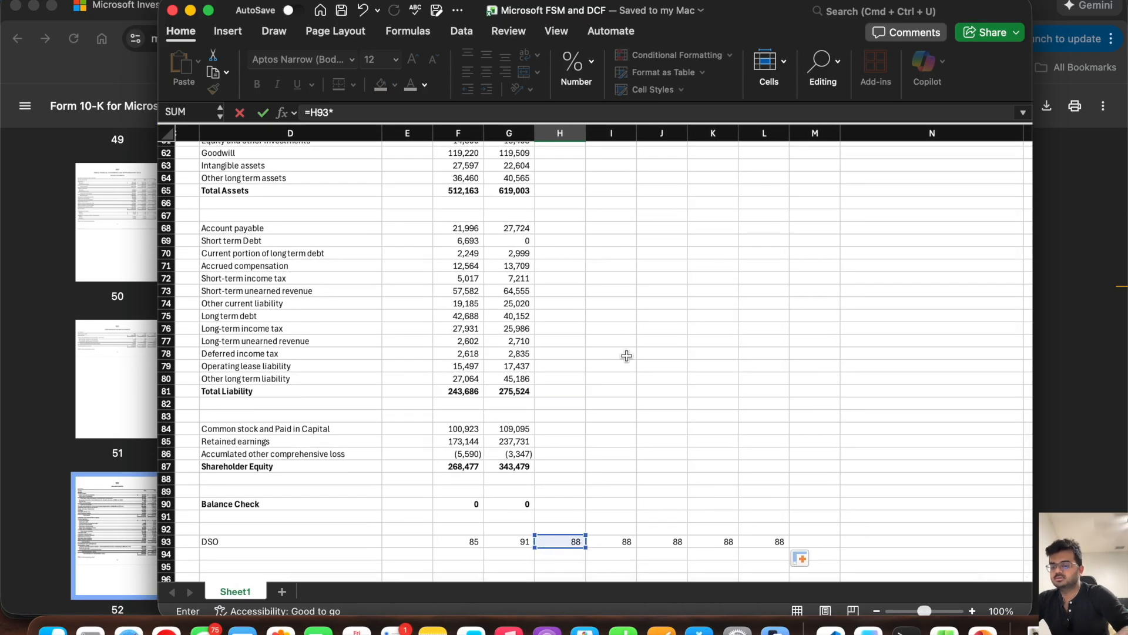
scroll(629, 332, up, 10)
scroll(629, 332, up, 14)
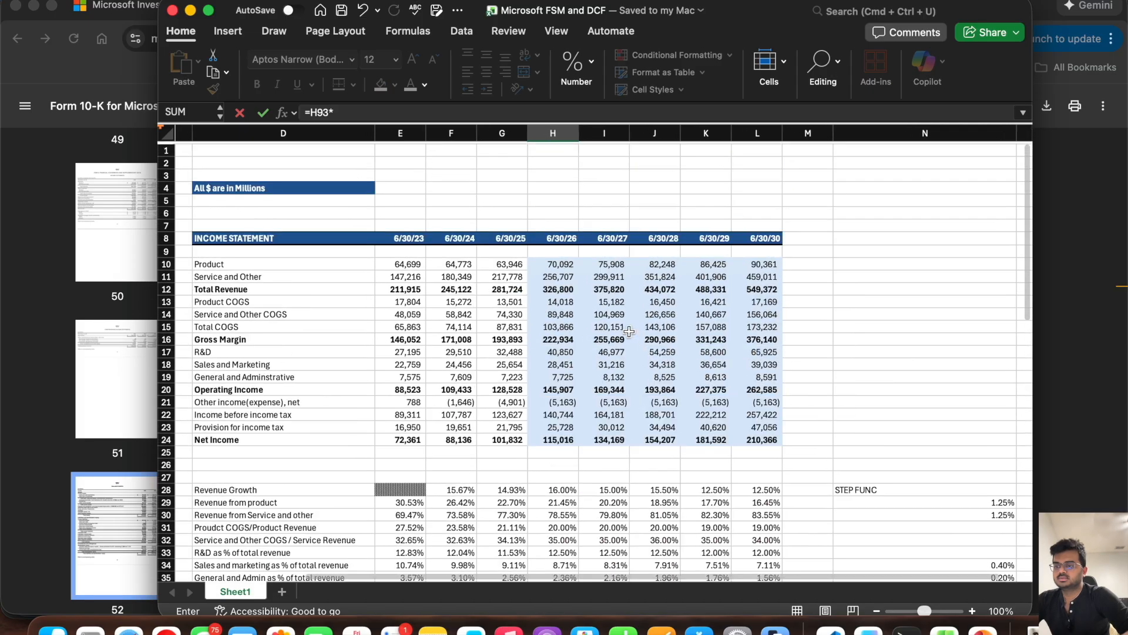
click(551, 284)
text(/365)
key(Return)
Step: Fill the Account receivable formula from H56 through L56
scroll(552, 311, down, 6)
click(546, 360)
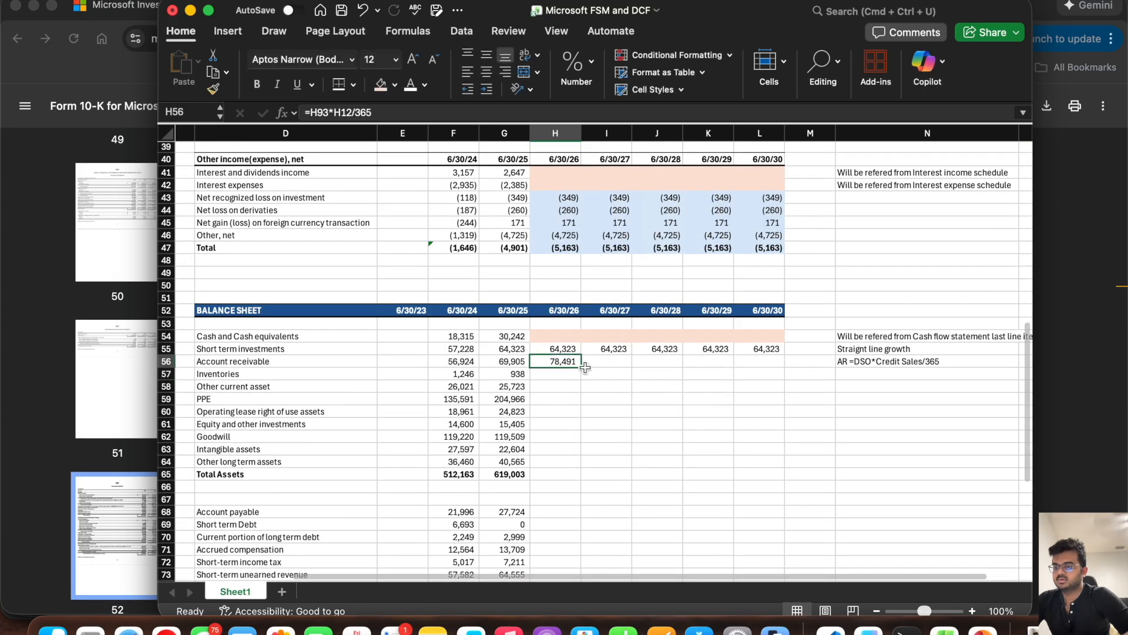
drag(580, 367, 764, 364)
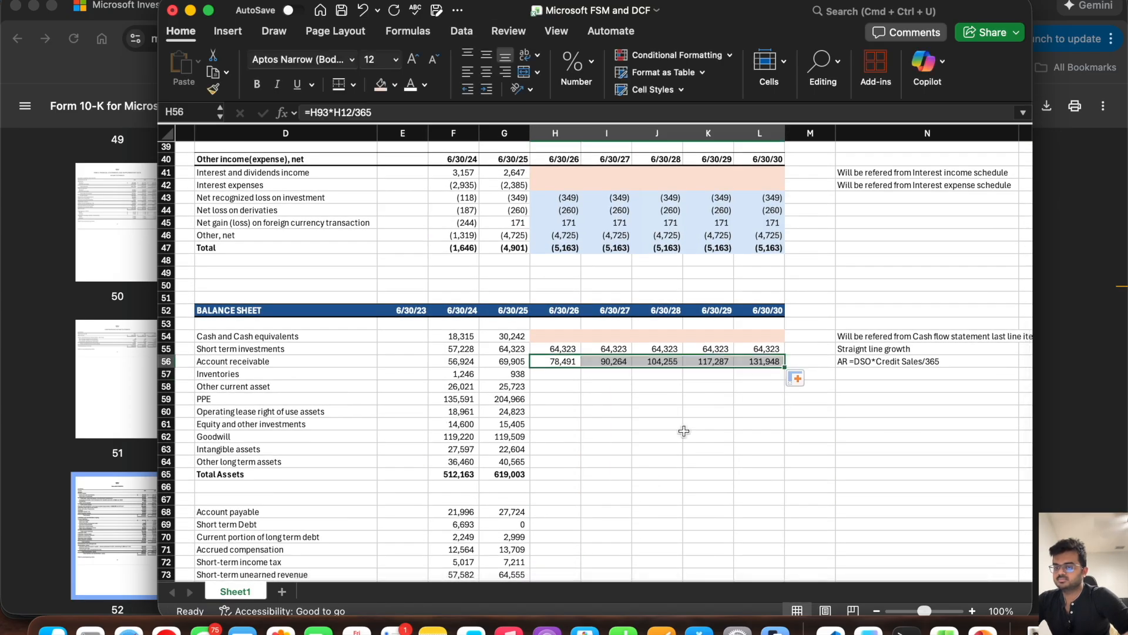
Step: Forecast the 6/30/26 Inventories in H57 from the prior year and Revenue Growth with =G57*(1+H28)
scroll(516, 421, left, 2)
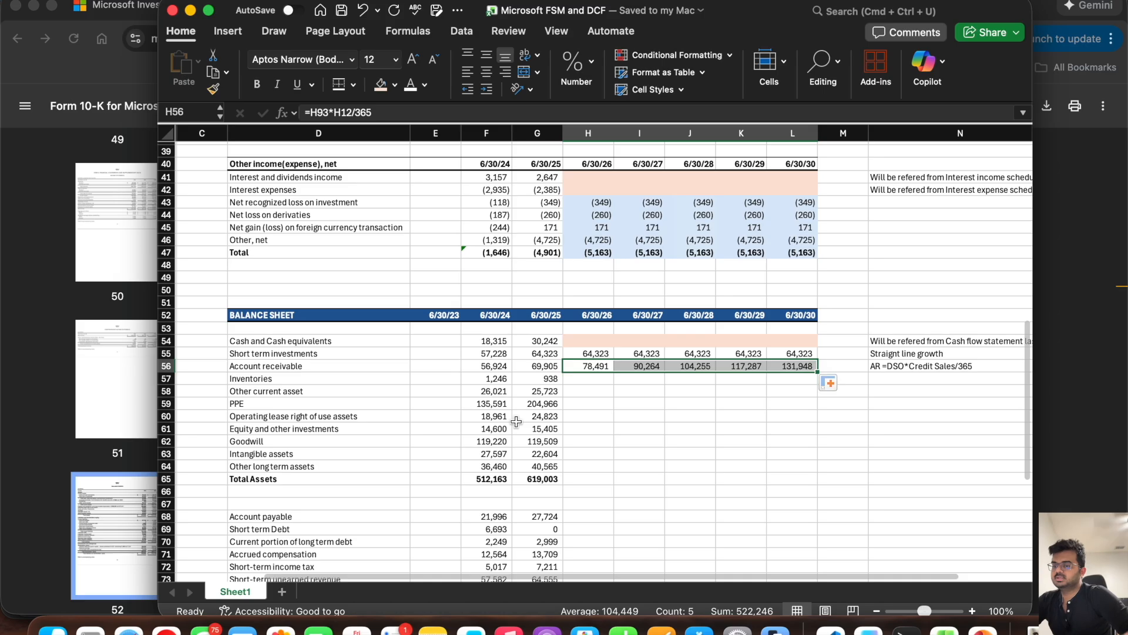
click(586, 382)
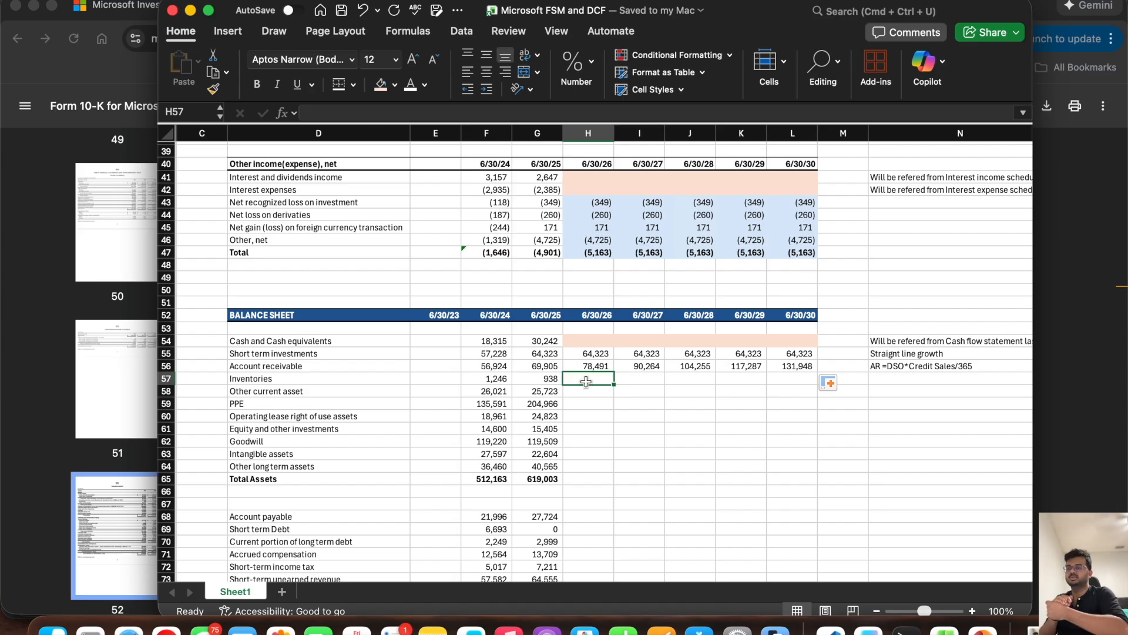
text(=)
click(545, 378)
text(*(1+)
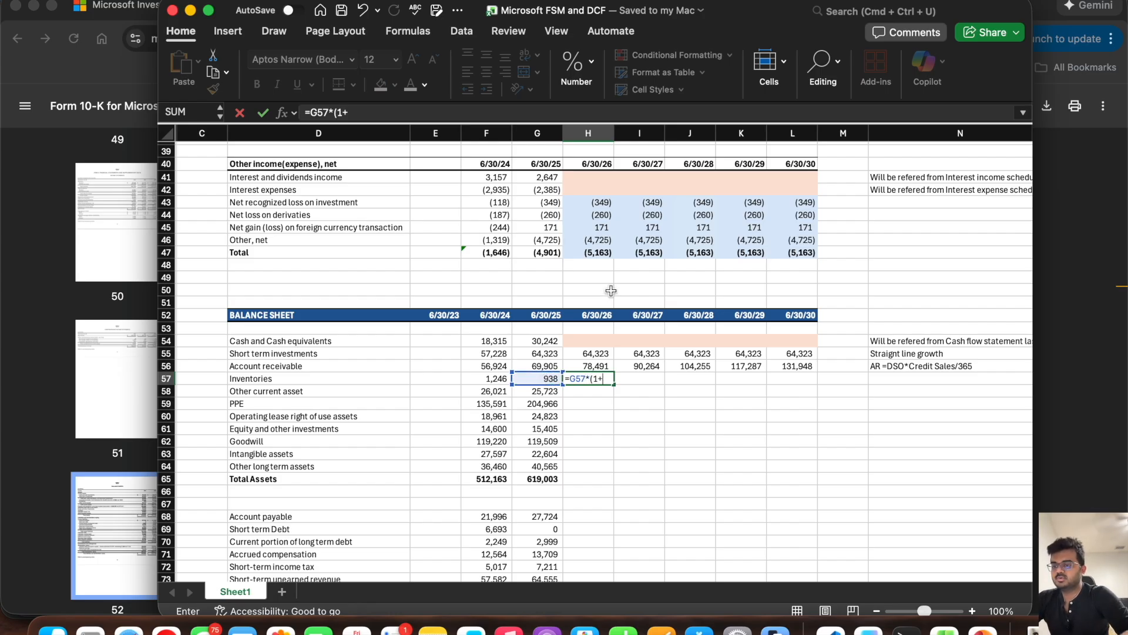
scroll(611, 290, up, 3)
scroll(611, 290, up, 3)
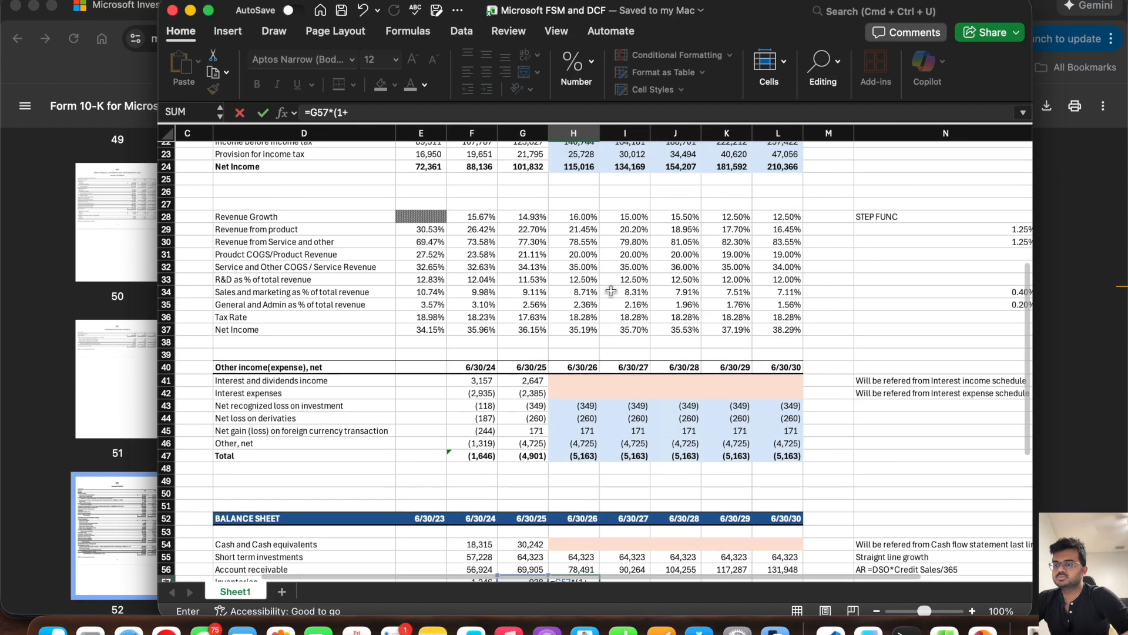
click(577, 216)
key(Return)
Step: Fill the Inventories formula from H57 through L57
scroll(576, 216, down, 4)
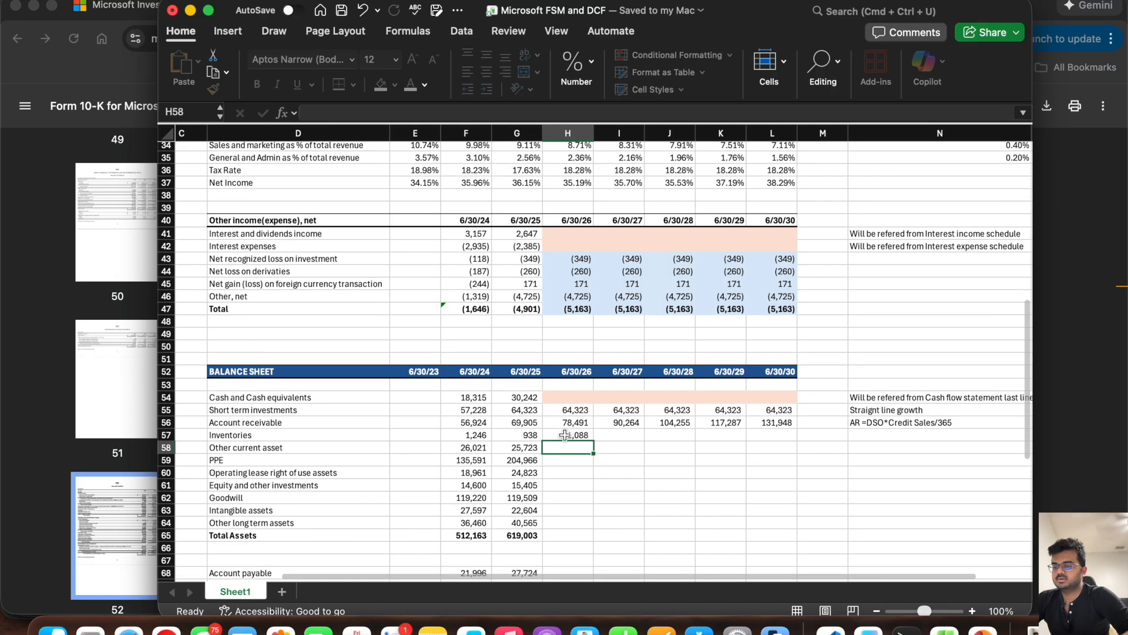
click(567, 435)
drag(593, 441, 783, 441)
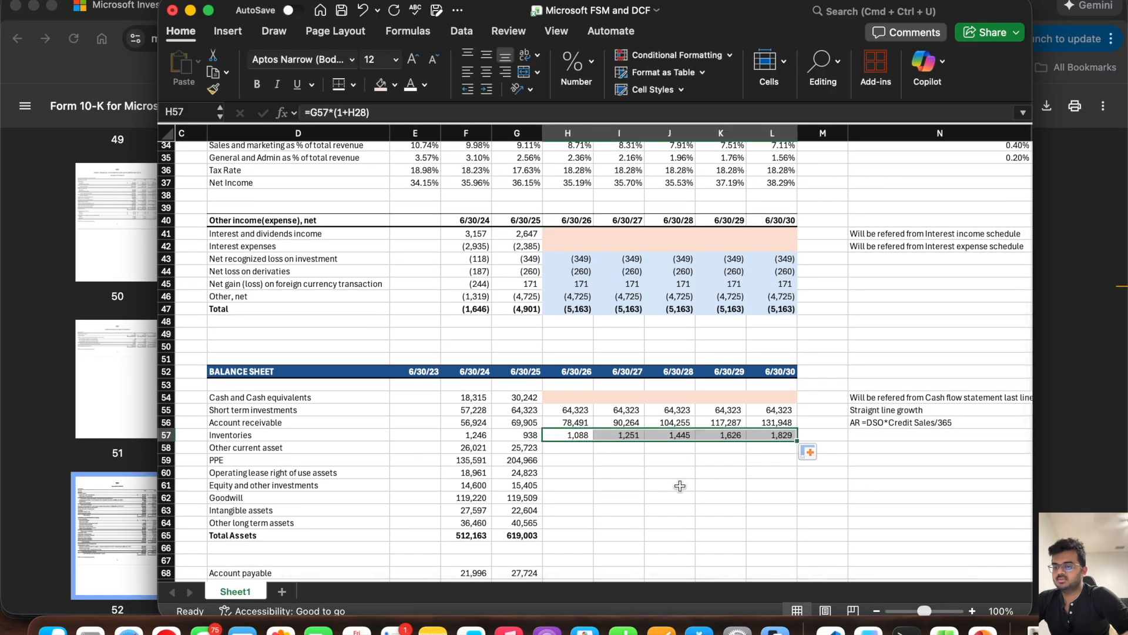
Step: Try to forecast Other current asset across H58:L58 from Revenue Growth with =G58*(1+H28)
click(568, 450)
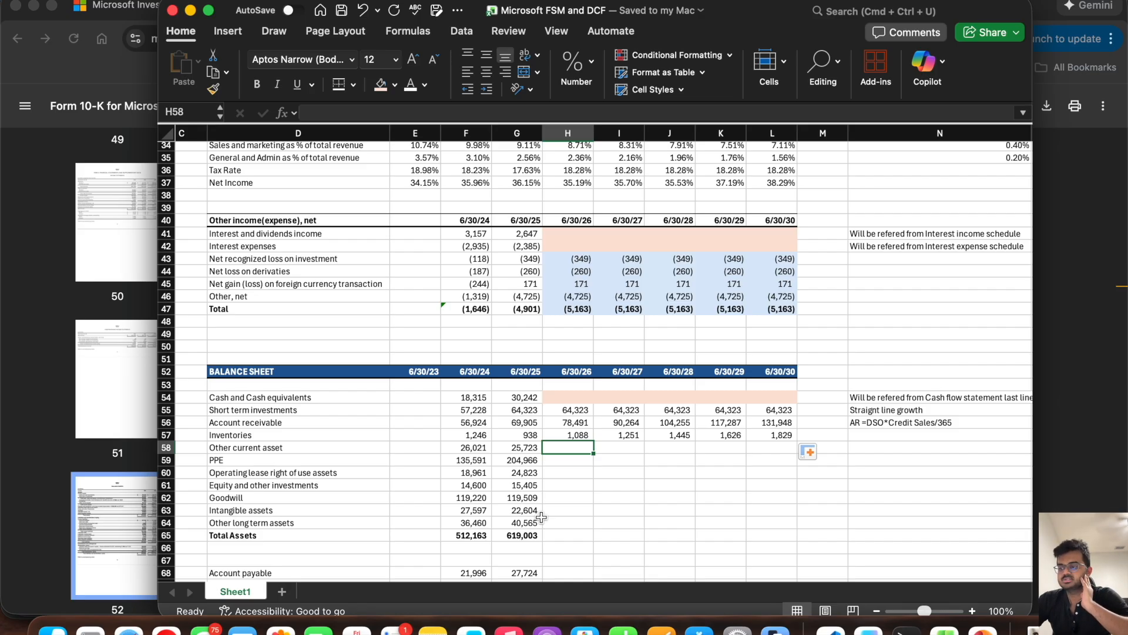
text(=)
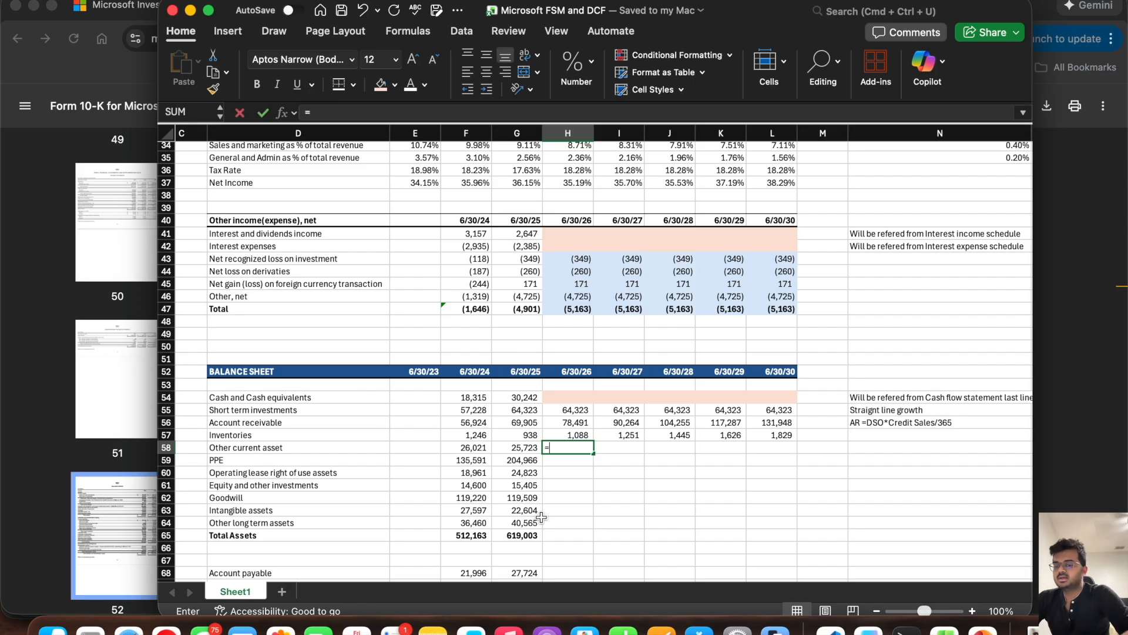
click(525, 449)
text(*(1+)
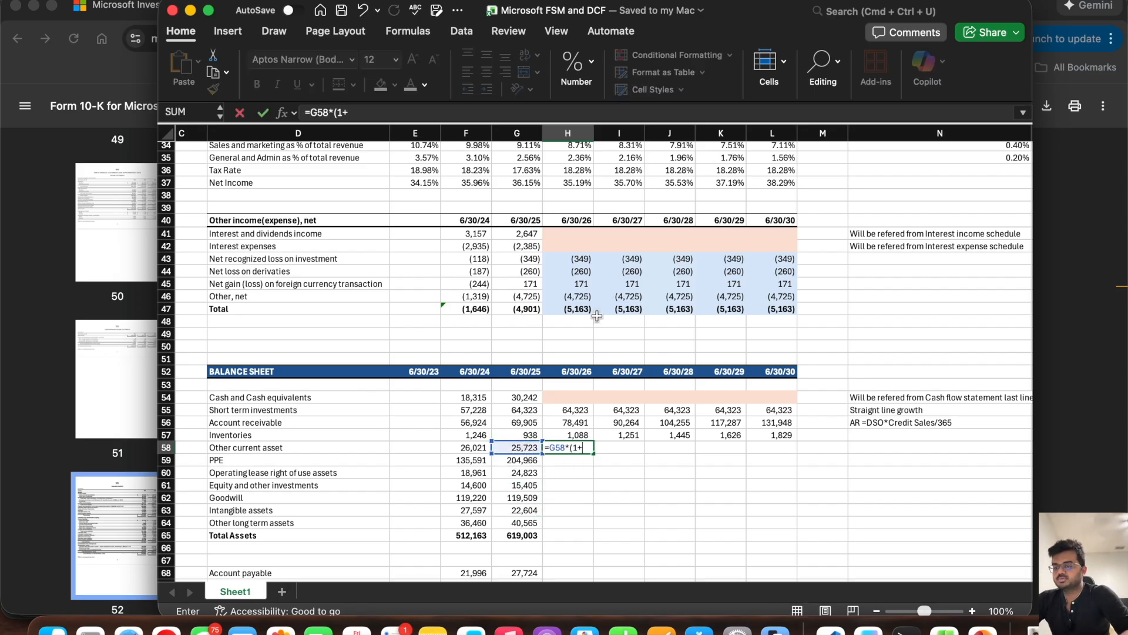
scroll(597, 316, up, 5)
click(569, 253)
key(Return)
scroll(570, 259, down, 3)
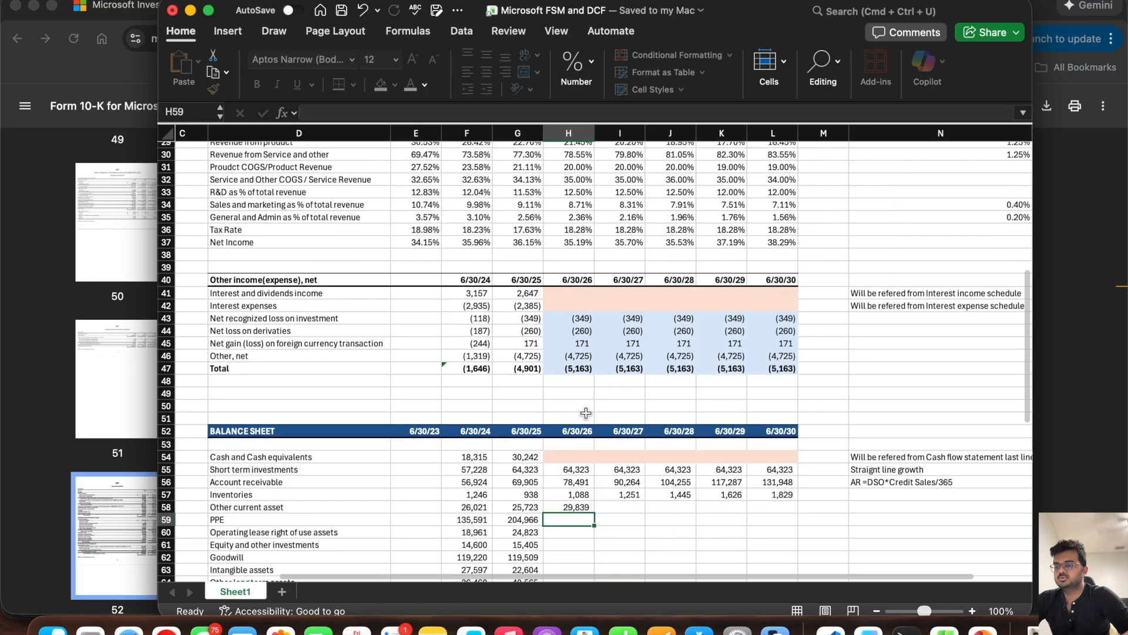
click(582, 484)
drag(592, 487, 783, 509)
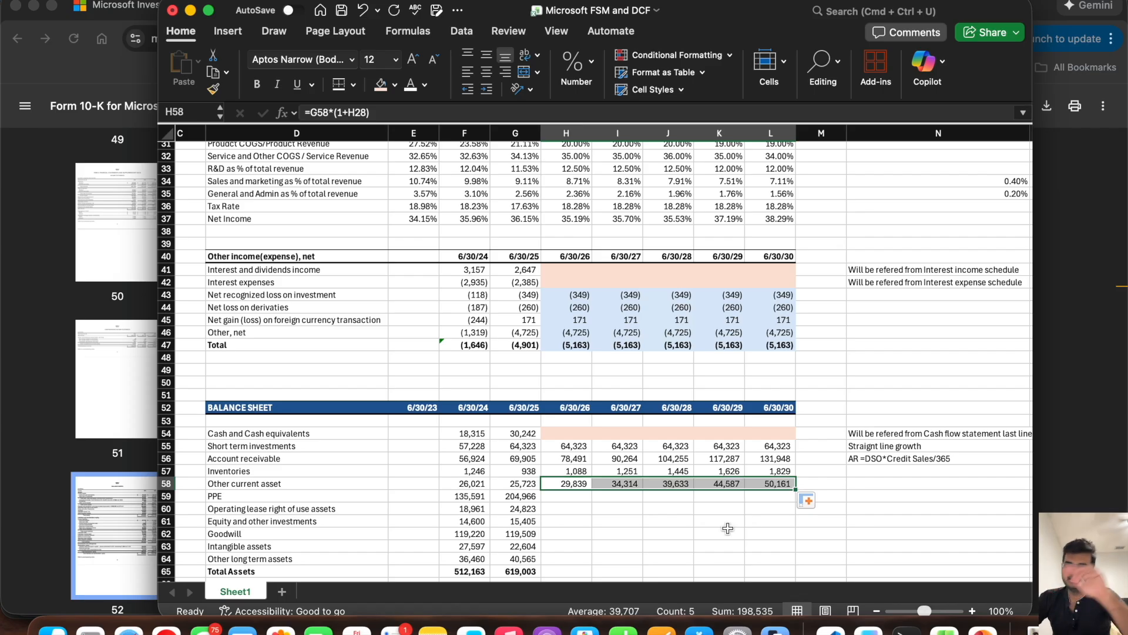
key(super+z)
key(Delete)
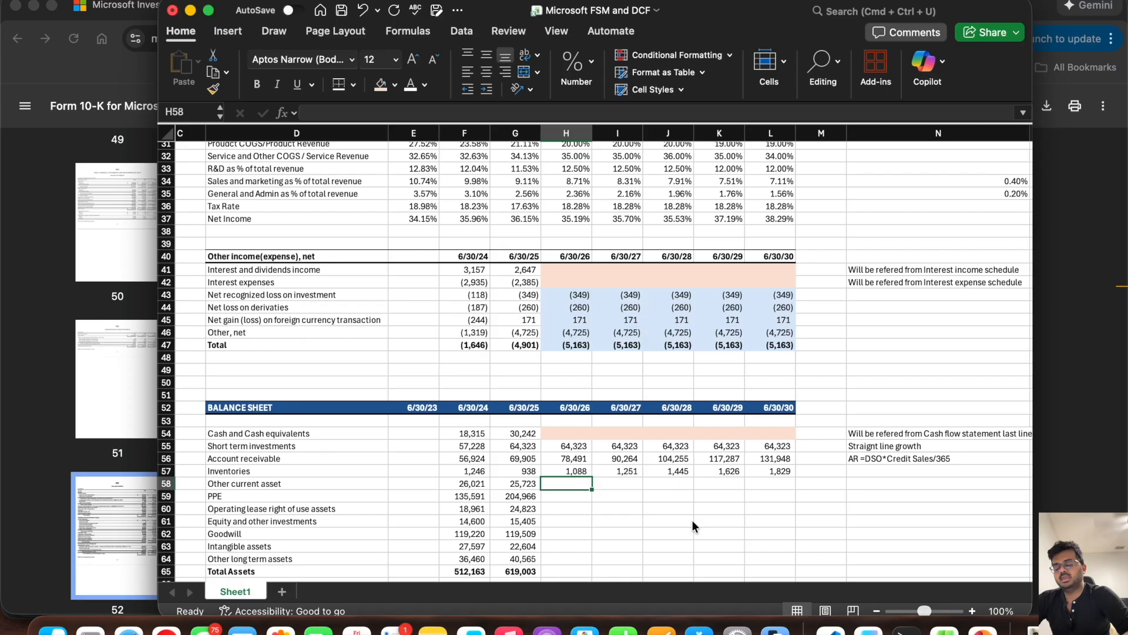
Step: Carry the 6/30/25 Other current asset value in G58 forward as a constant through L58
click(515, 481)
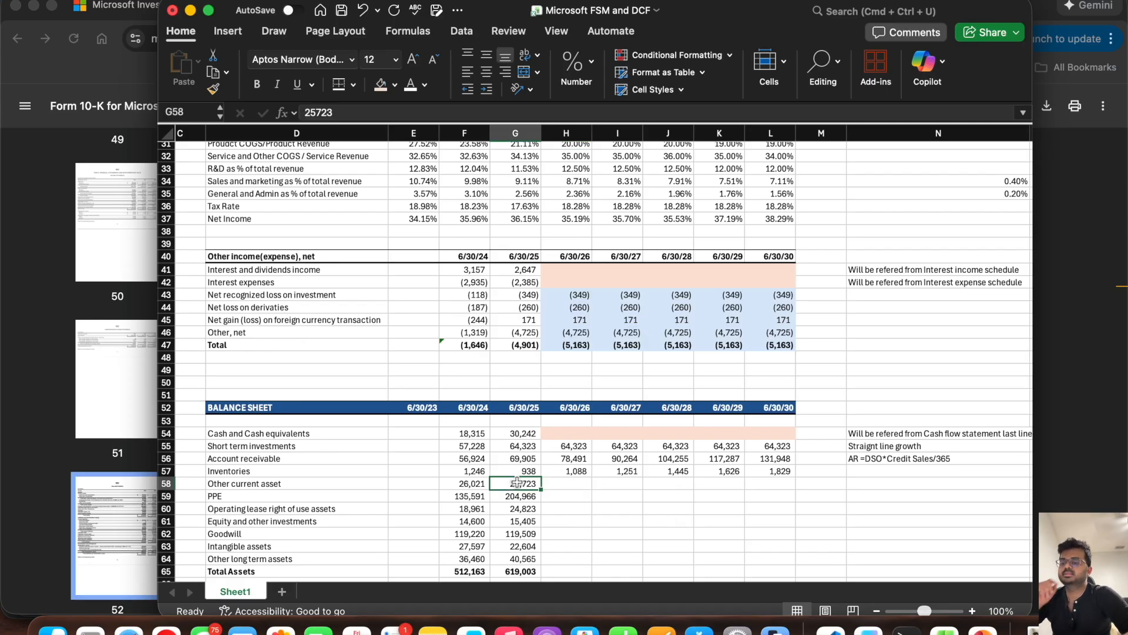
drag(540, 488, 764, 511)
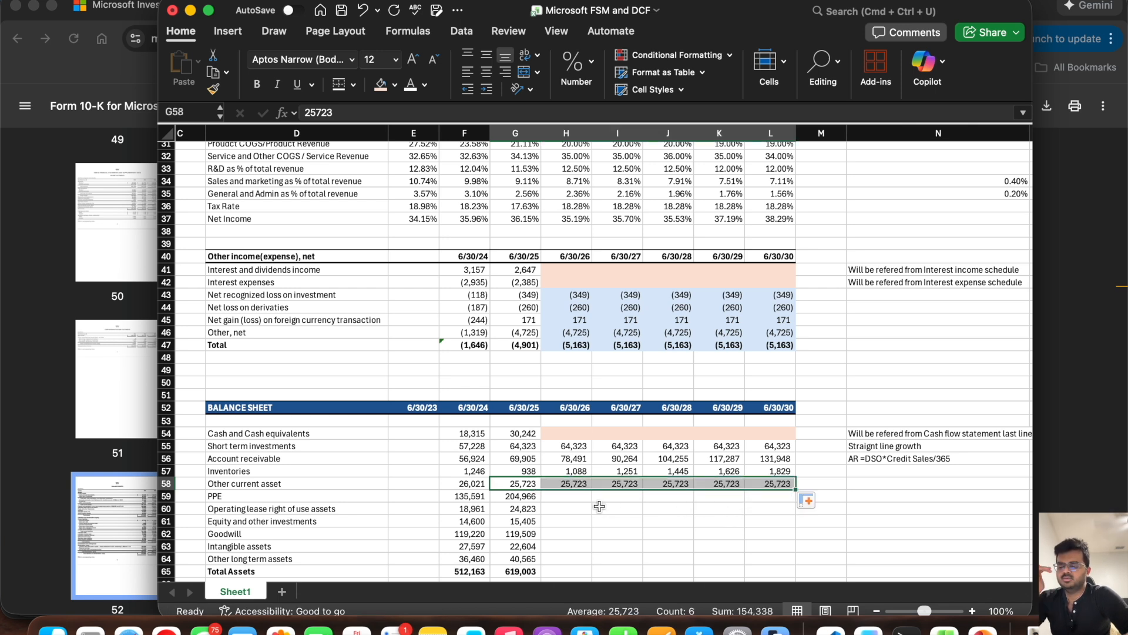
scroll(599, 506, down, 3)
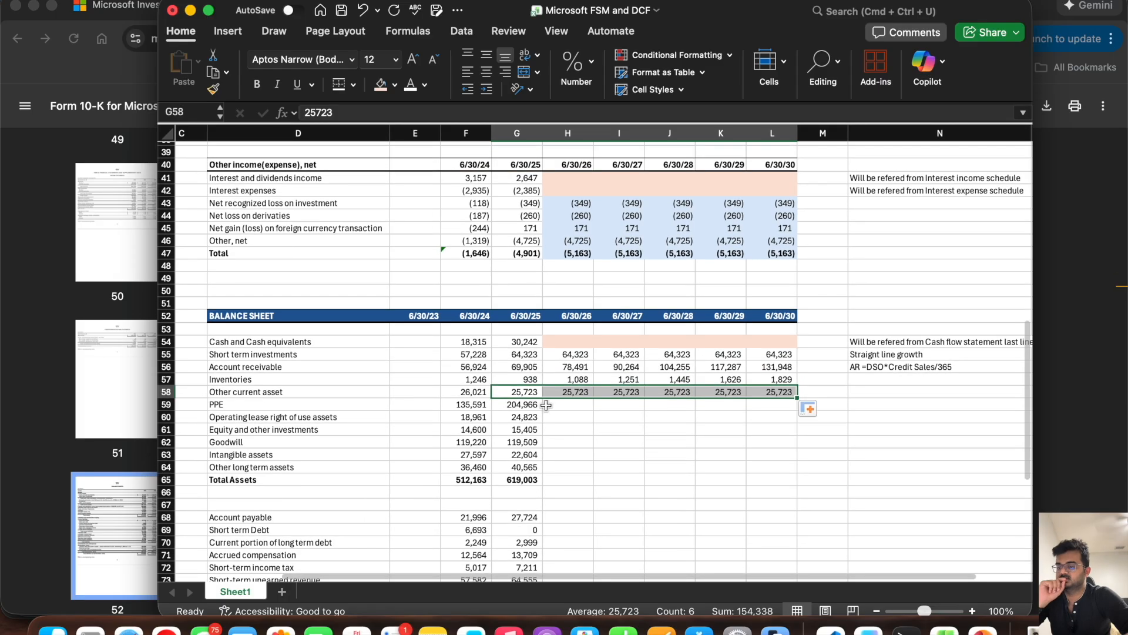
Step: Copy the empty shaded placeholder cells H54:L54 from Cash and Cash equivalents to the PPE forecast cells H59:L59
click(558, 406)
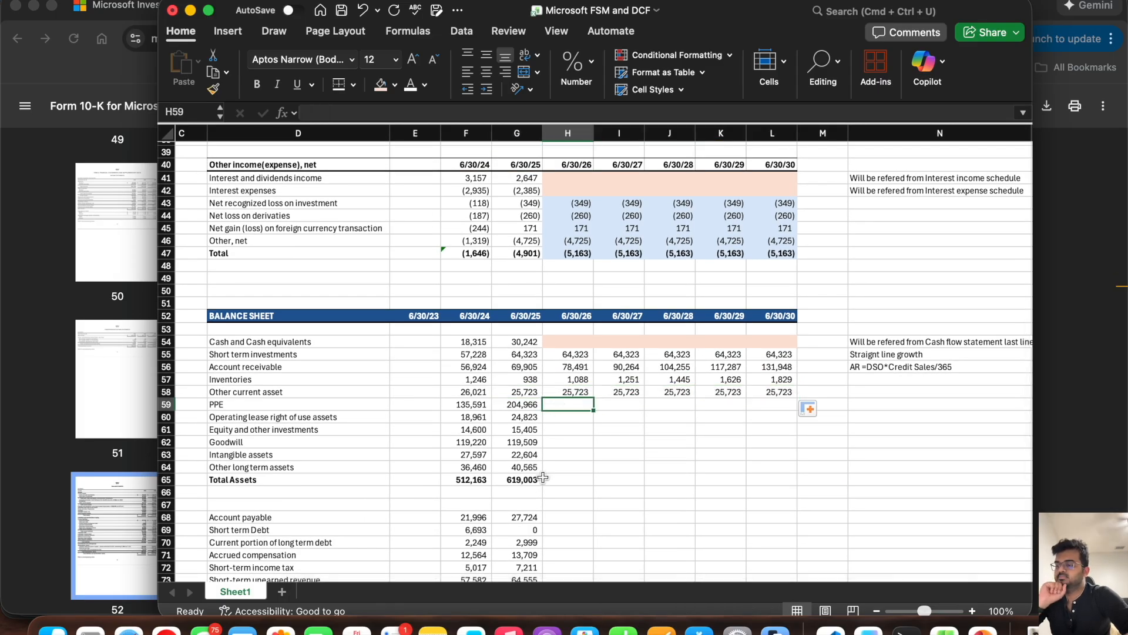
click(278, 406)
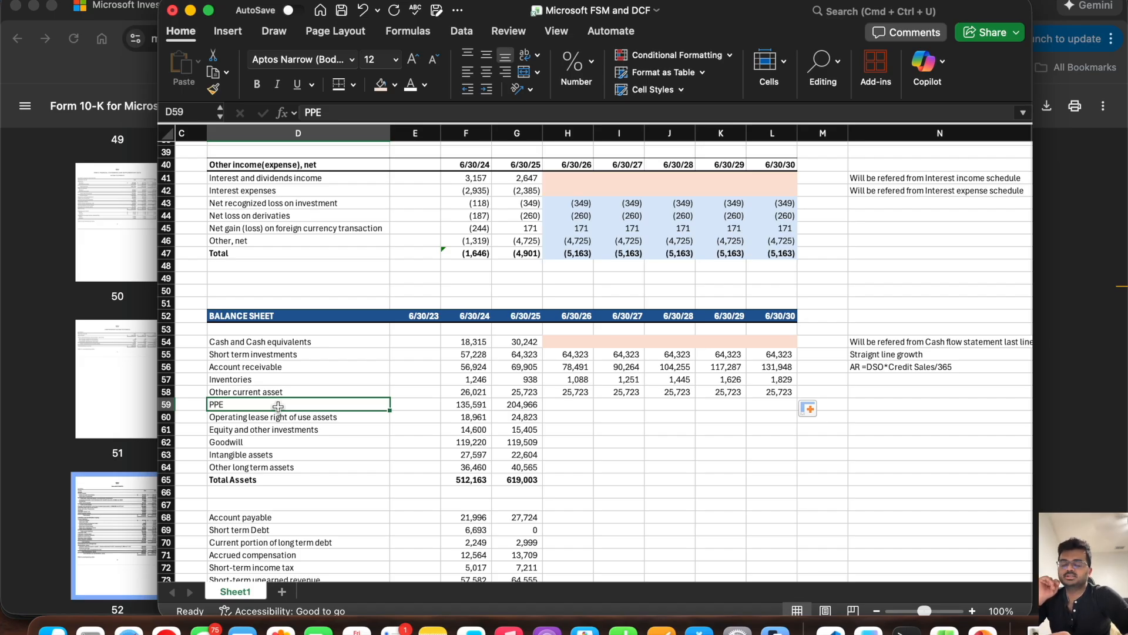
click(567, 401)
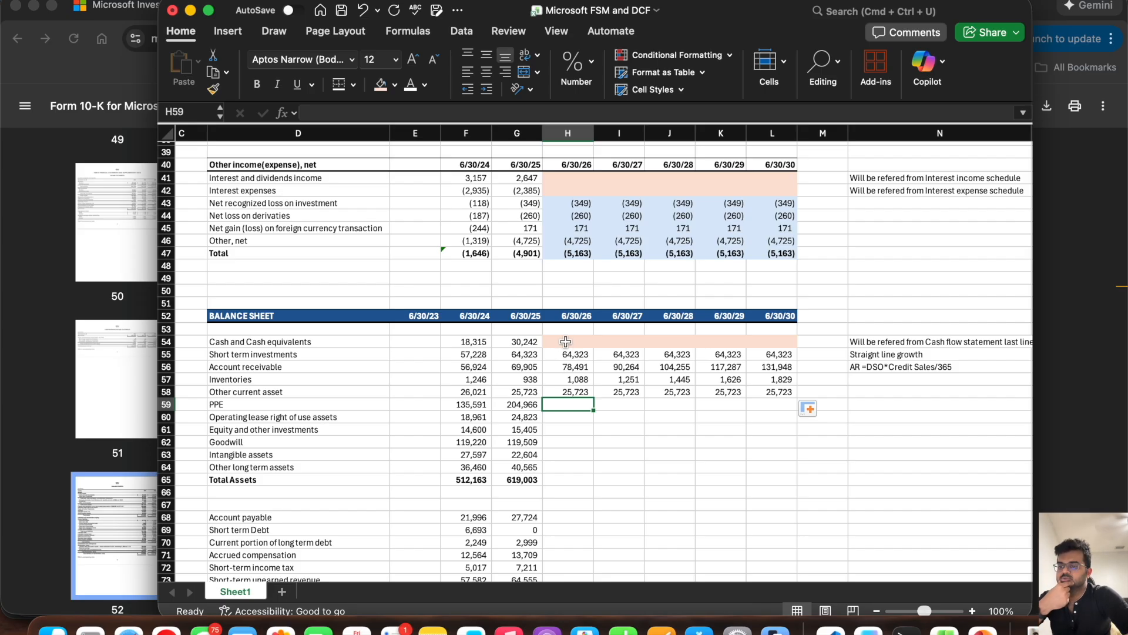
drag(566, 341, 776, 341)
key(super+c)
drag(574, 402, 776, 404)
key(Return)
Step: Enter the note "Refered from PPE Schedule" for PPE in N59
click(862, 402)
text(Refered from PPE Sce)
key(BackSpace)
key(BackSpace)
text(chedule)
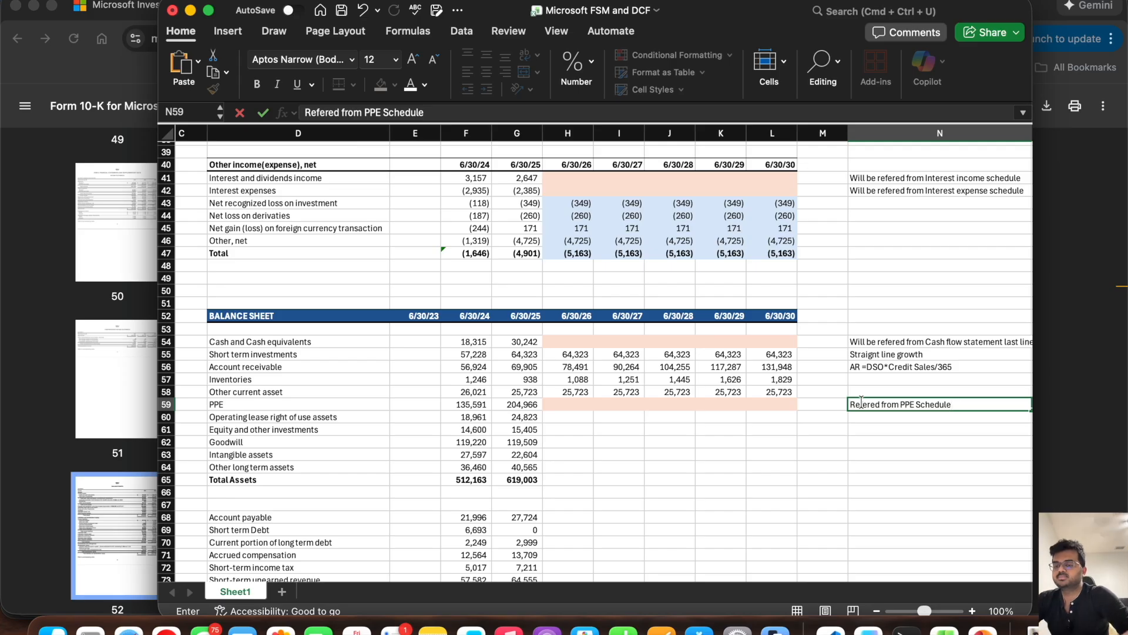
key(Up)
key(Up)
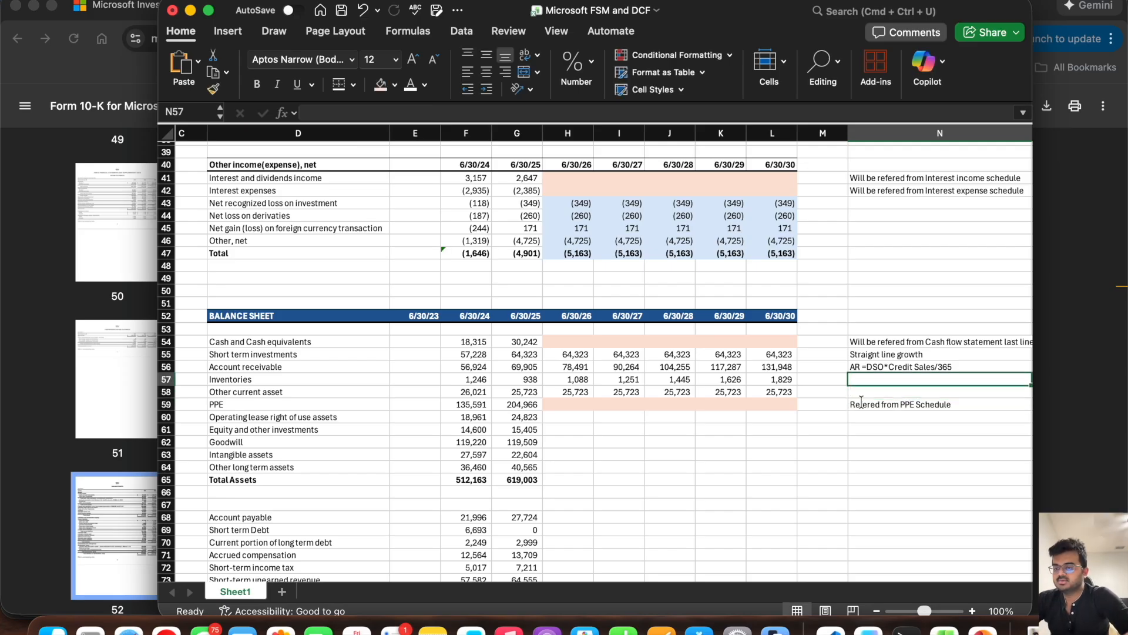
Step: Enter the notes "Grown with Revenue growth" for Inventories in N57 and "Straignt line growth" for Other current asset in N58
text(Grown with Revenue growth)
key(Return)
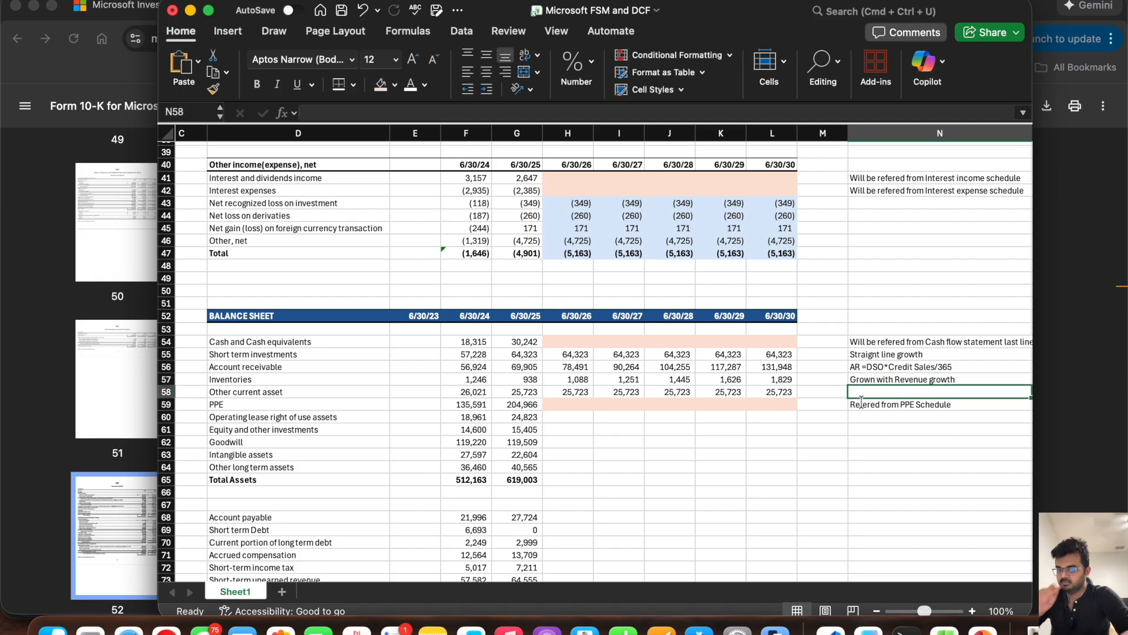
text(Straight line growth)
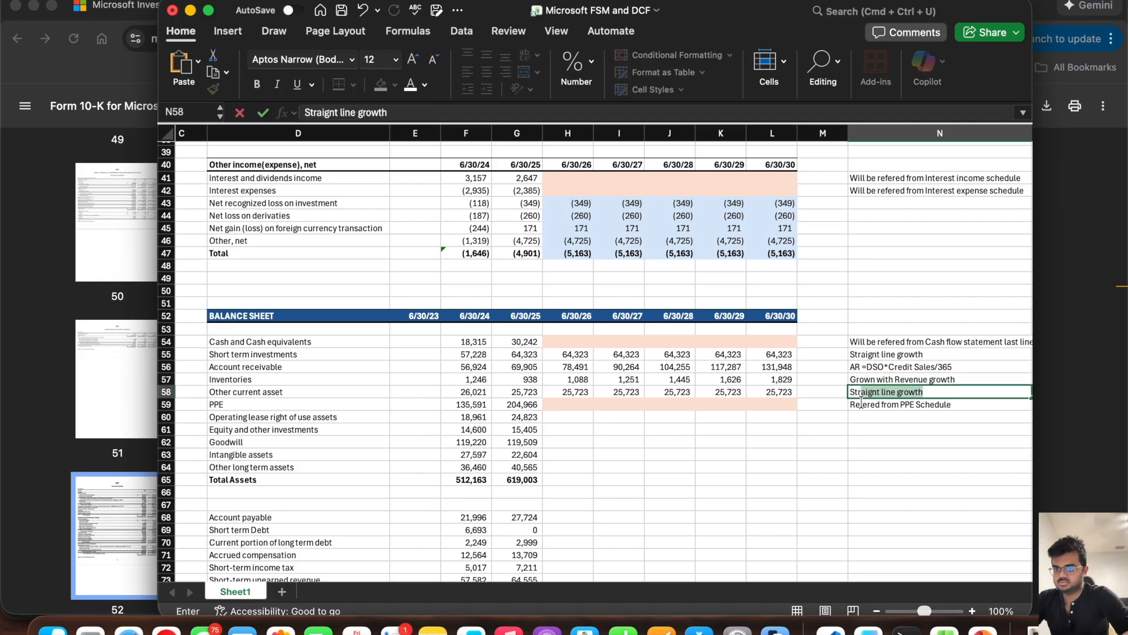
key(Return)
Step: Forecast the 6/30/26 Operating lease right of use assets in H60 from the prior year and Revenue Growth with =G60*(1+H28)
key(Down)
key(Left)
key(Left)
key(Left)
key(Left)
key(Left)
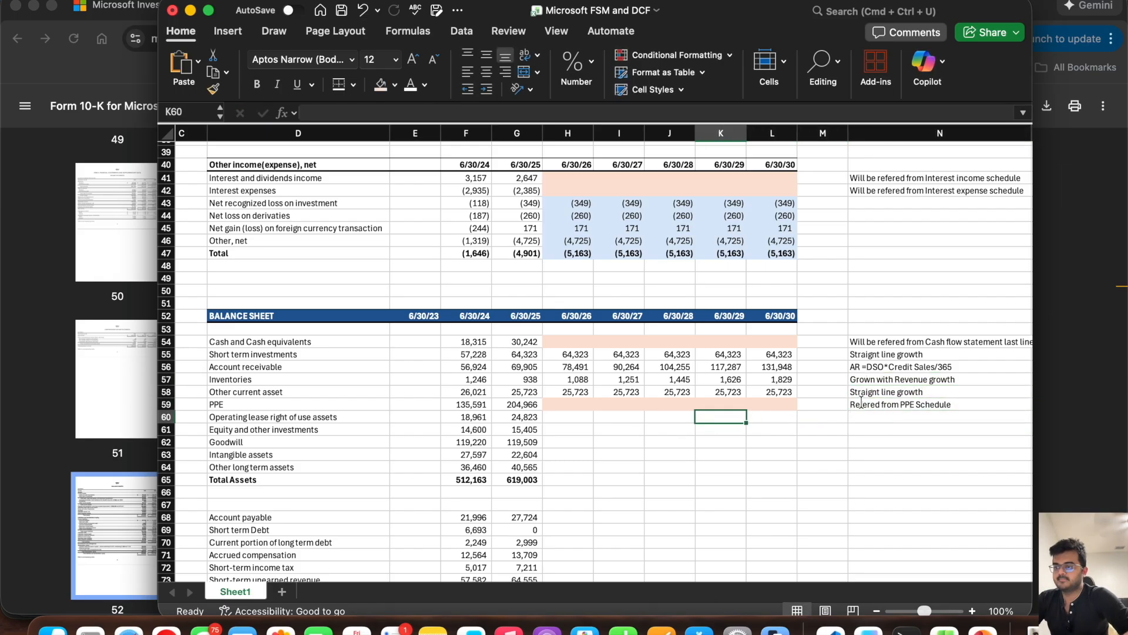
key(Left)
key(Left)
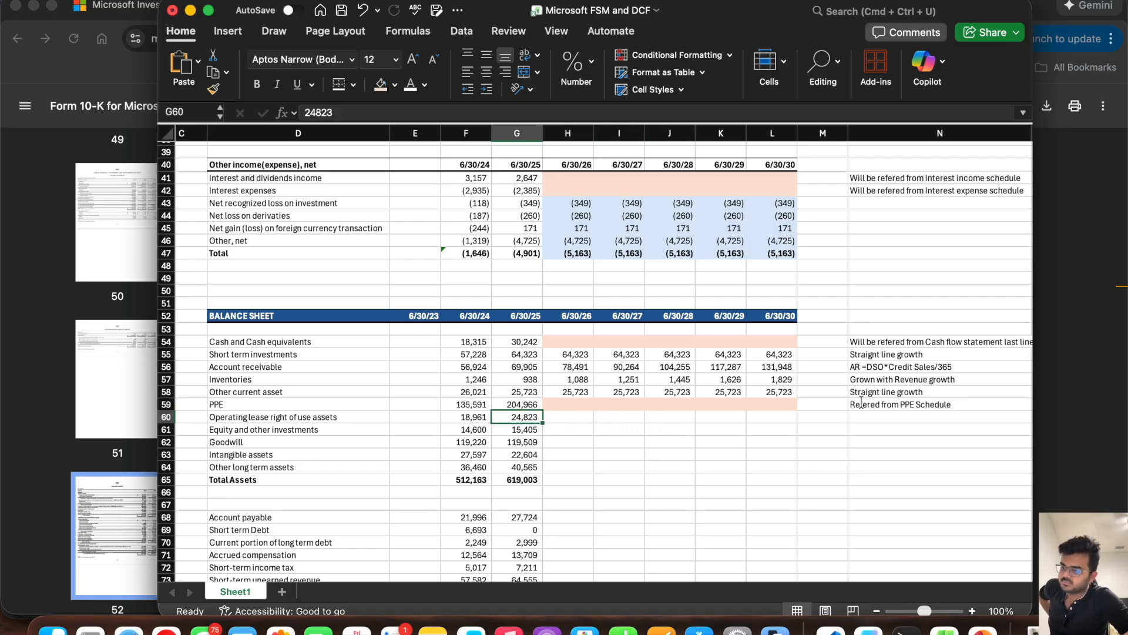
key(Right)
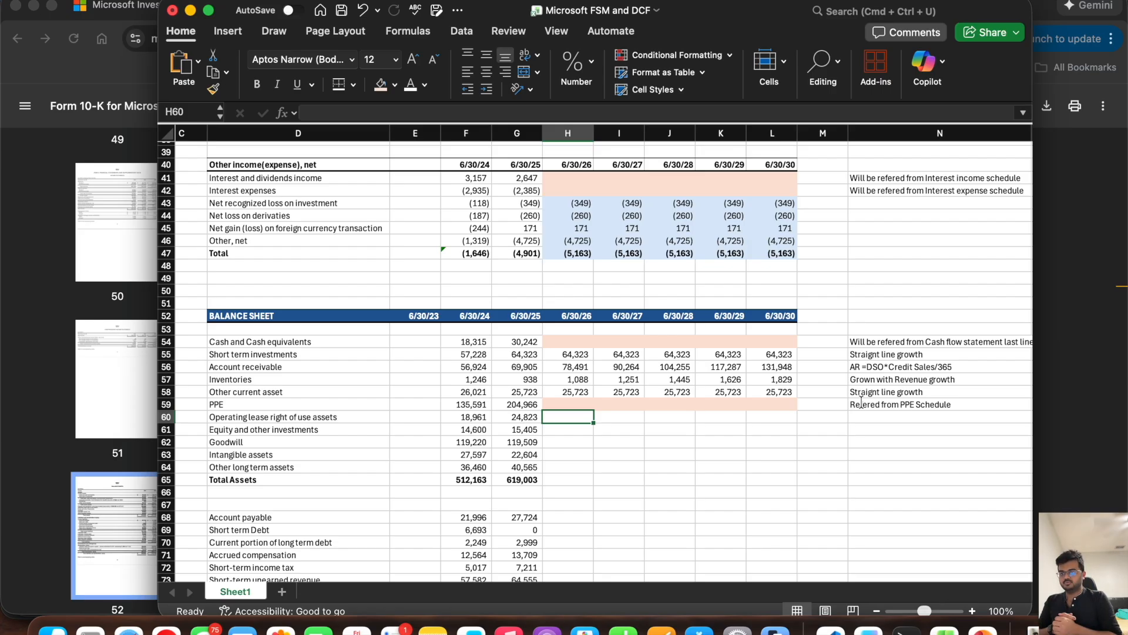
key(Left)
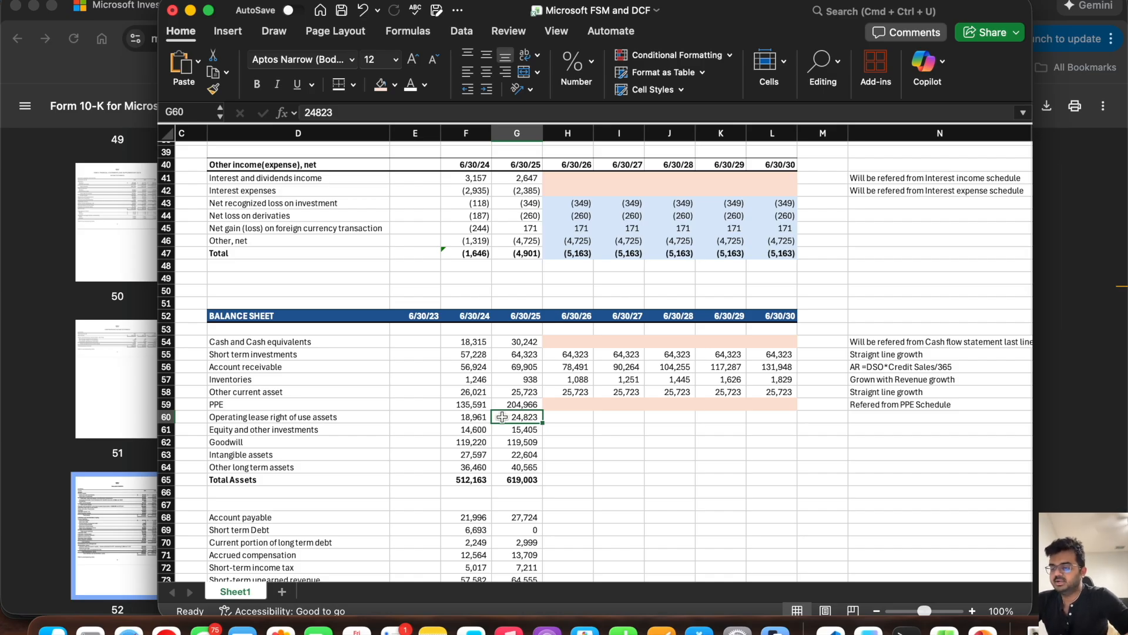
click(567, 419)
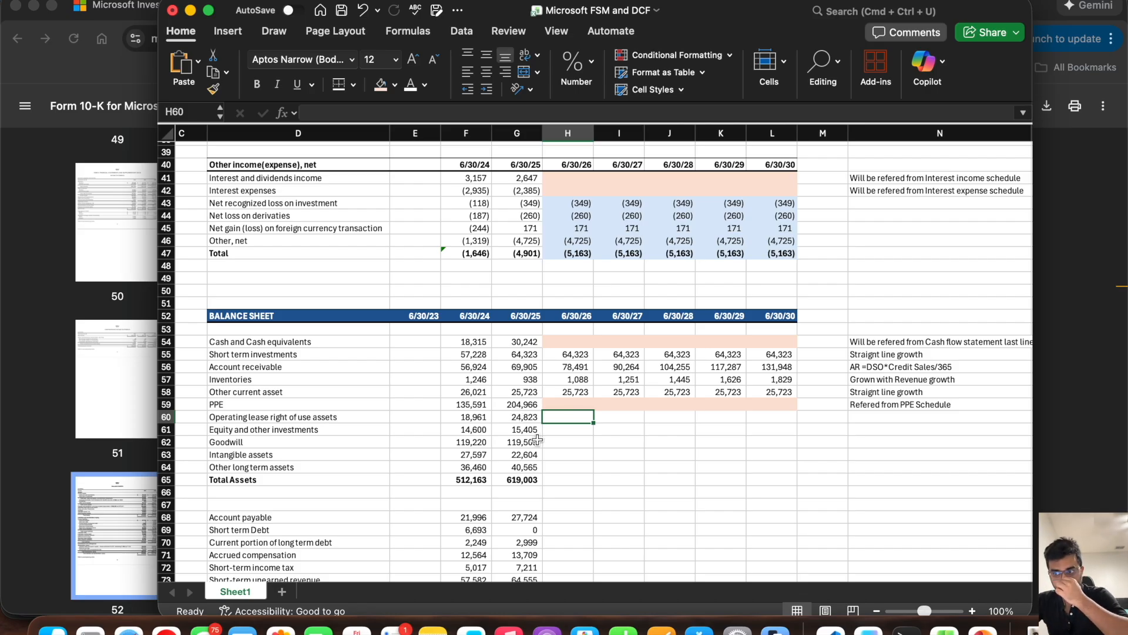
text(=)
click(523, 418)
text(*(1+)
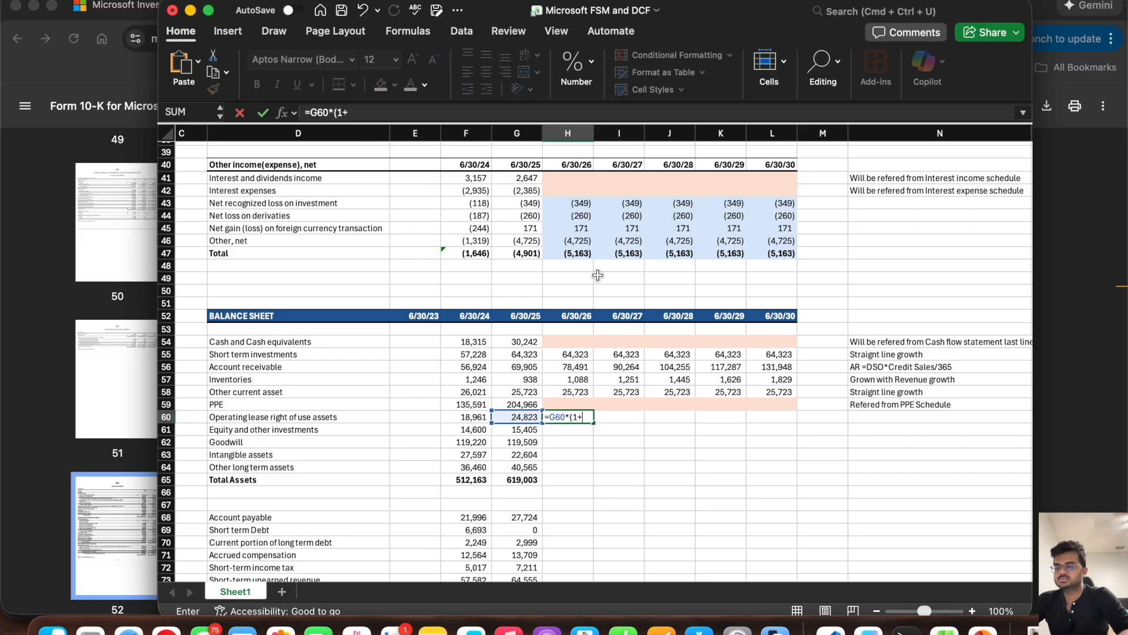
scroll(578, 301, up, 5)
scroll(597, 275, up, 2)
click(568, 201)
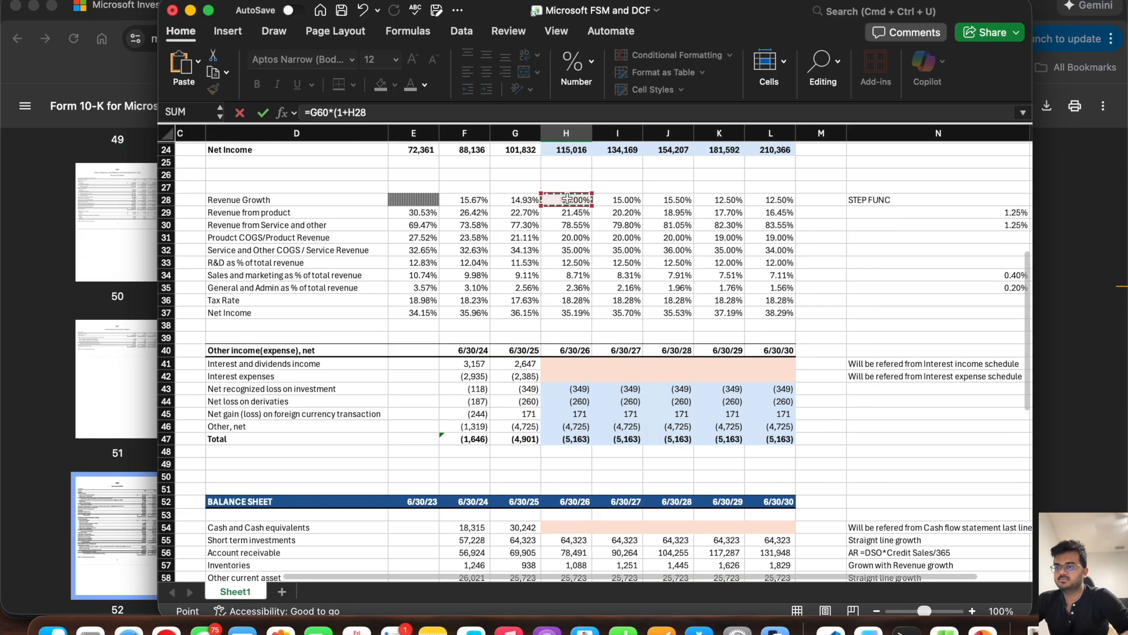
key(Return)
Step: Fill the Operating lease right of use assets formula from H60 through L60
scroll(568, 201, down, 3)
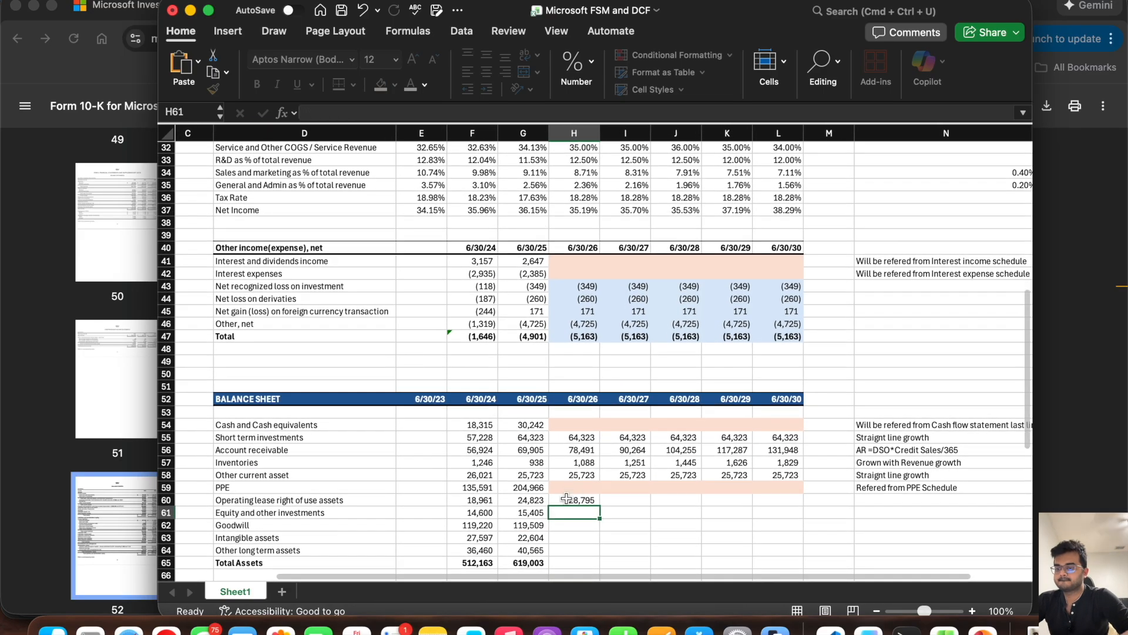
click(585, 500)
drag(603, 507, 804, 505)
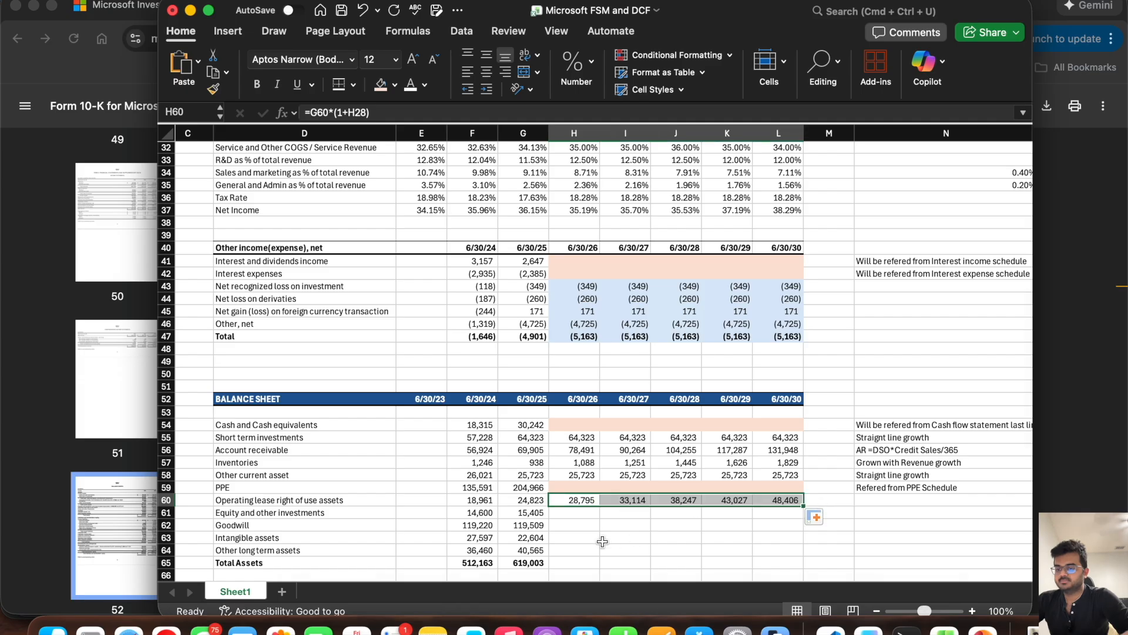
Step: Forecast the 6/30/26 Equity and other investments in H61 from the prior year and Revenue Growth with =G61*(1+H28)
click(579, 510)
scroll(572, 551, down, 2)
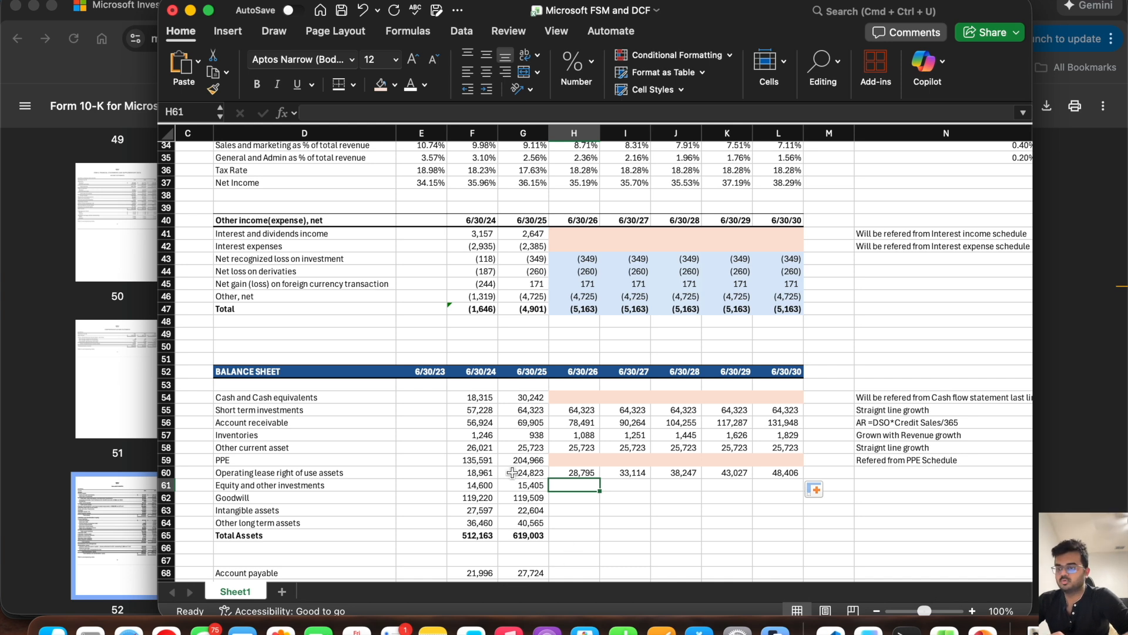
drag(530, 484, 322, 482)
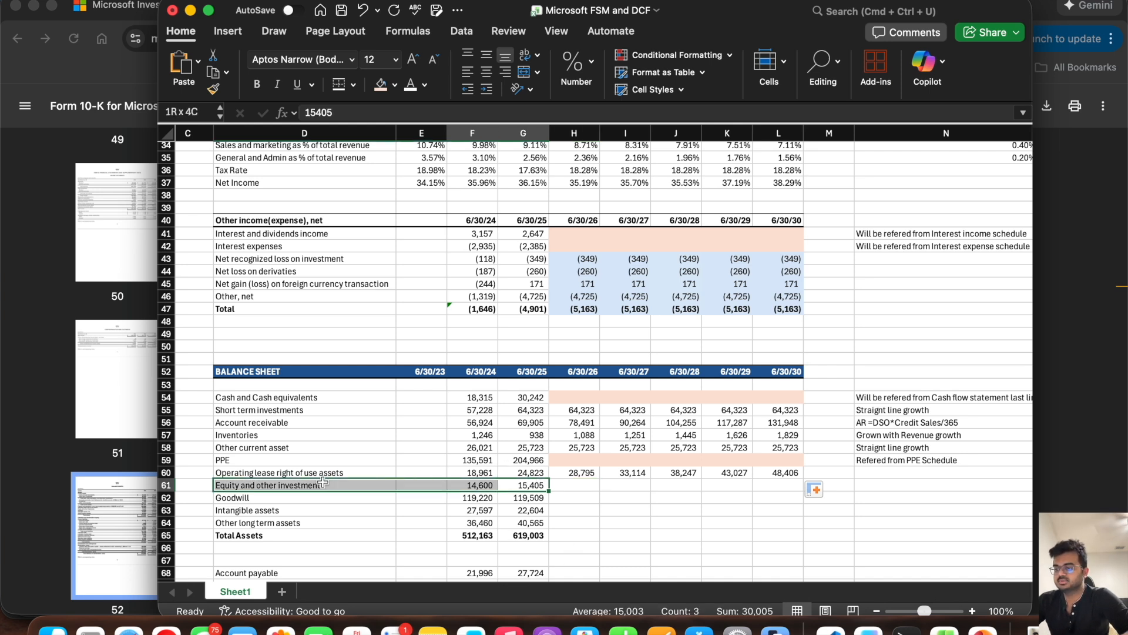
click(574, 483)
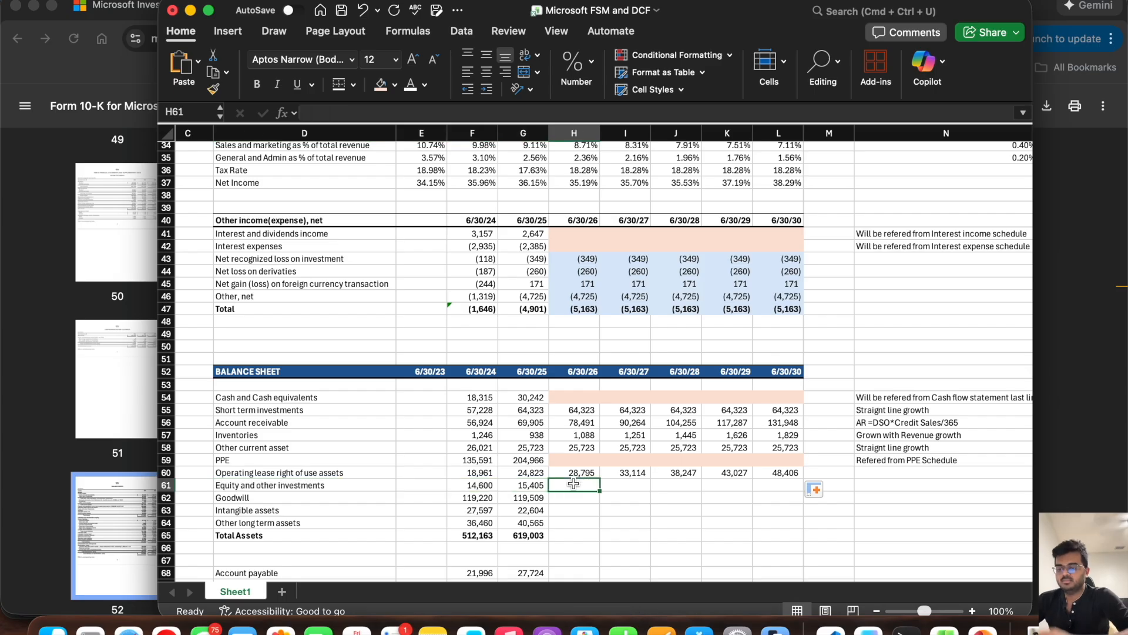
text(=)
click(531, 485)
text(*(1+)
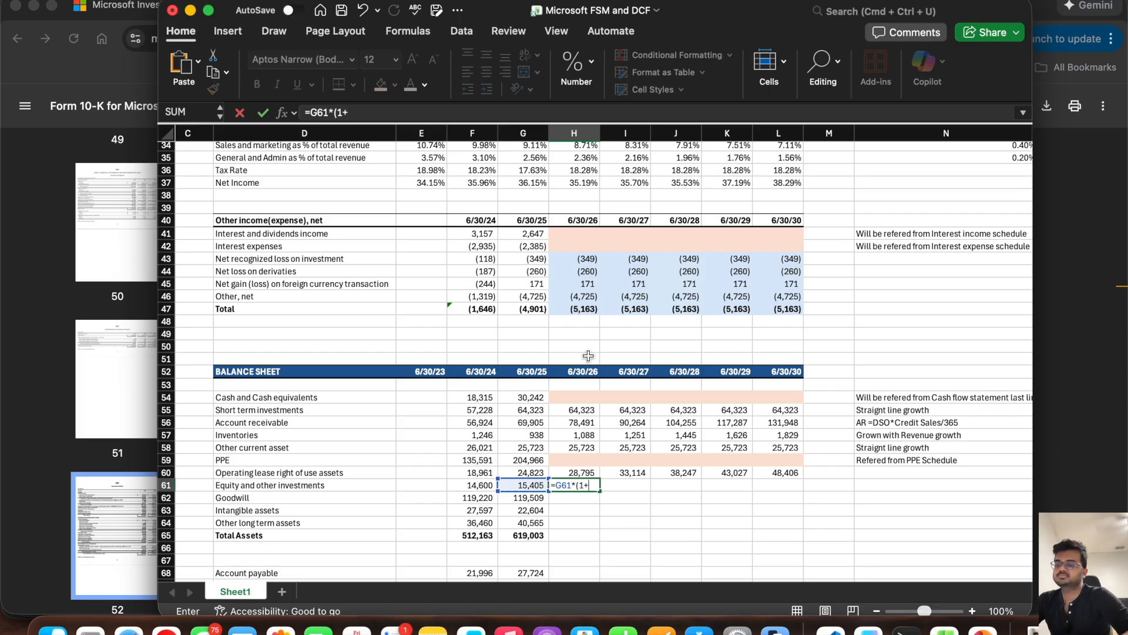
scroll(588, 355, up, 5)
click(570, 209)
key(Return)
Step: Fill the Equity and other investments formula from H61 through L61
scroll(573, 359, down, 6)
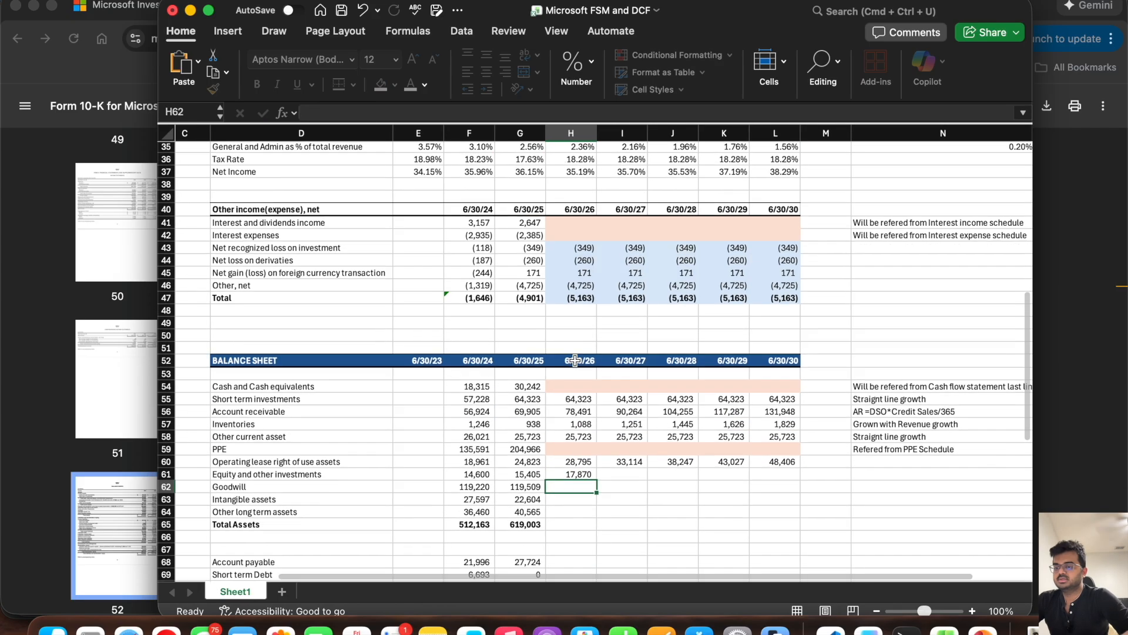
click(572, 467)
drag(597, 474, 795, 473)
Step: Copy the "Straignt line growth" note from N58 into N60 and N61
click(864, 431)
scroll(869, 444, right, 5)
key(cmd+c)
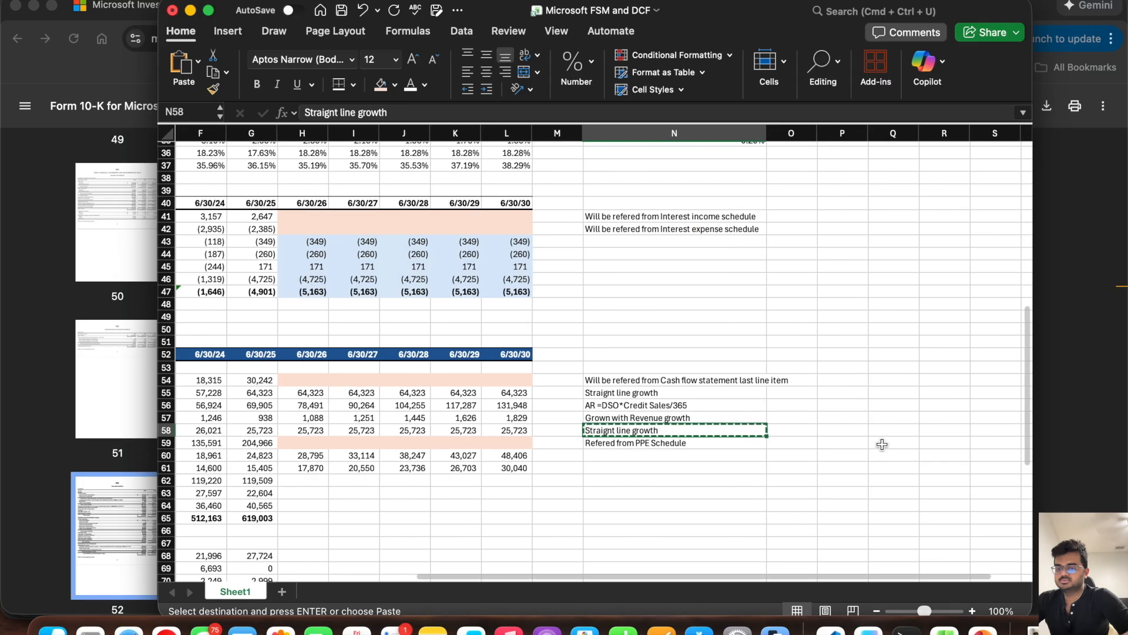
click(605, 455)
key(cmd+v)
click(605, 467)
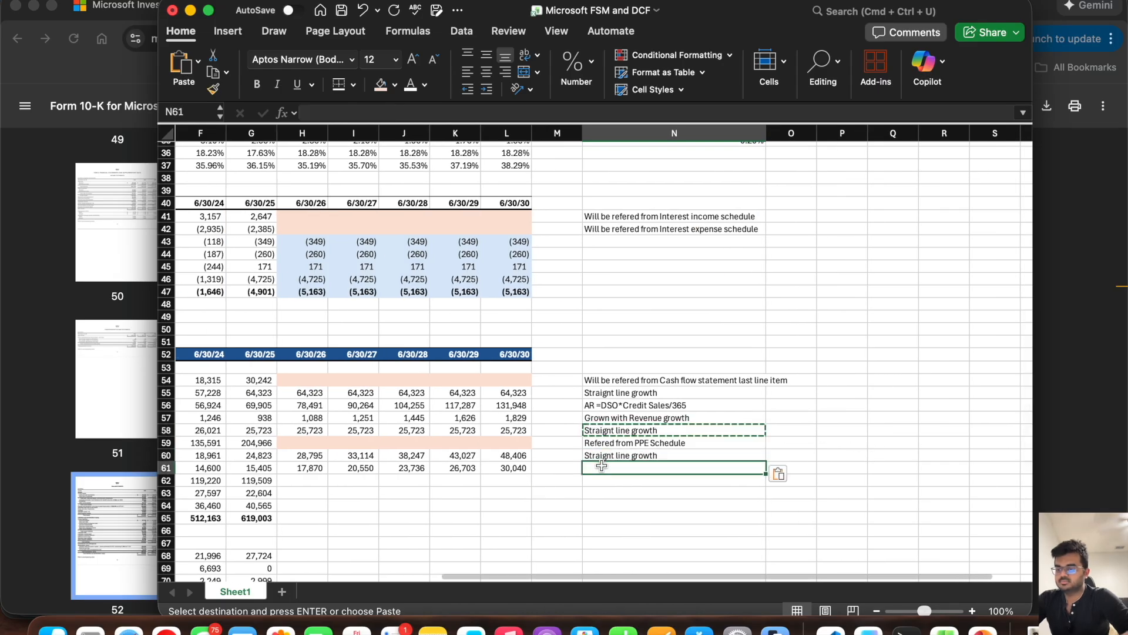
key(cmd+v)
key(Escape)
Step: Carry the 6/30/25 Goodwill value in G62 forward as a constant through L62
scroll(396, 459, left, 3)
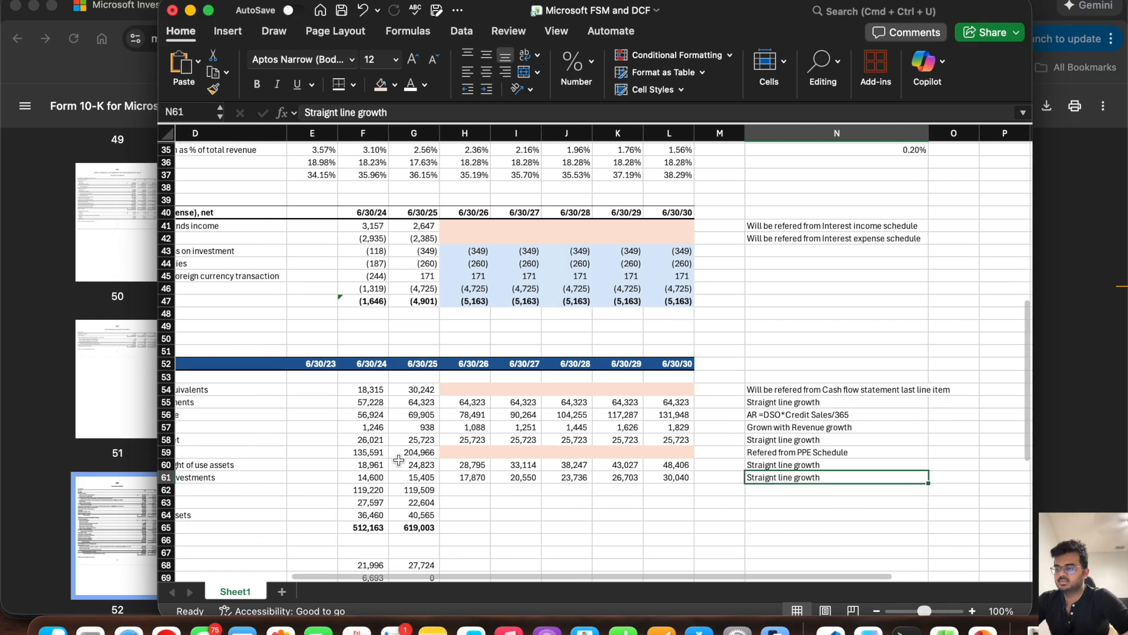
scroll(396, 460, left, 3)
scroll(397, 459, down, 1)
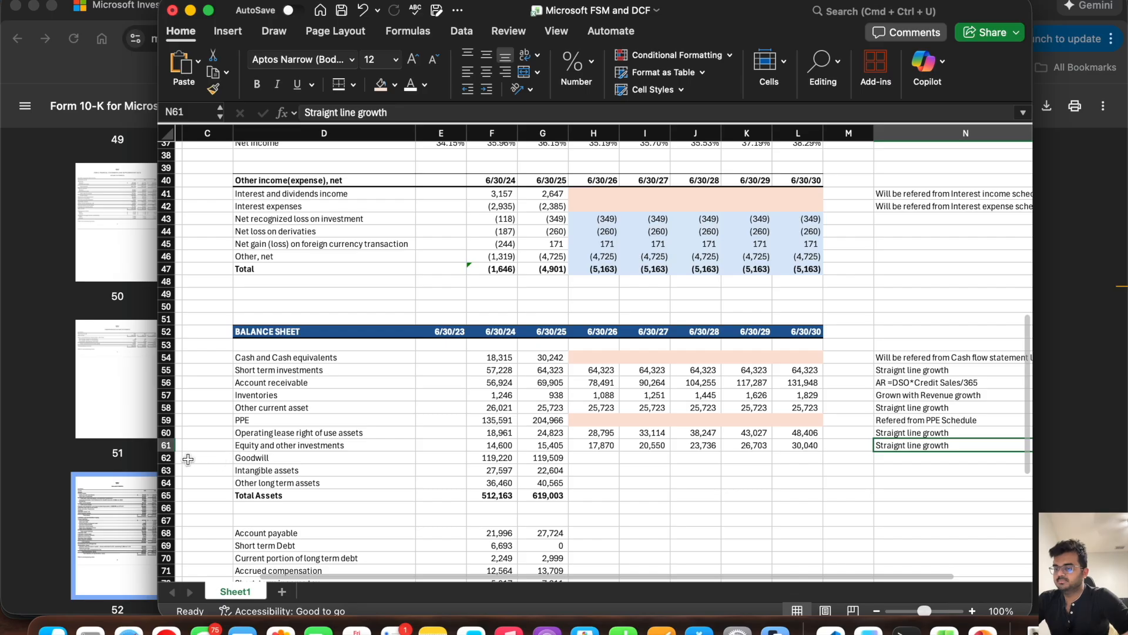
click(170, 458)
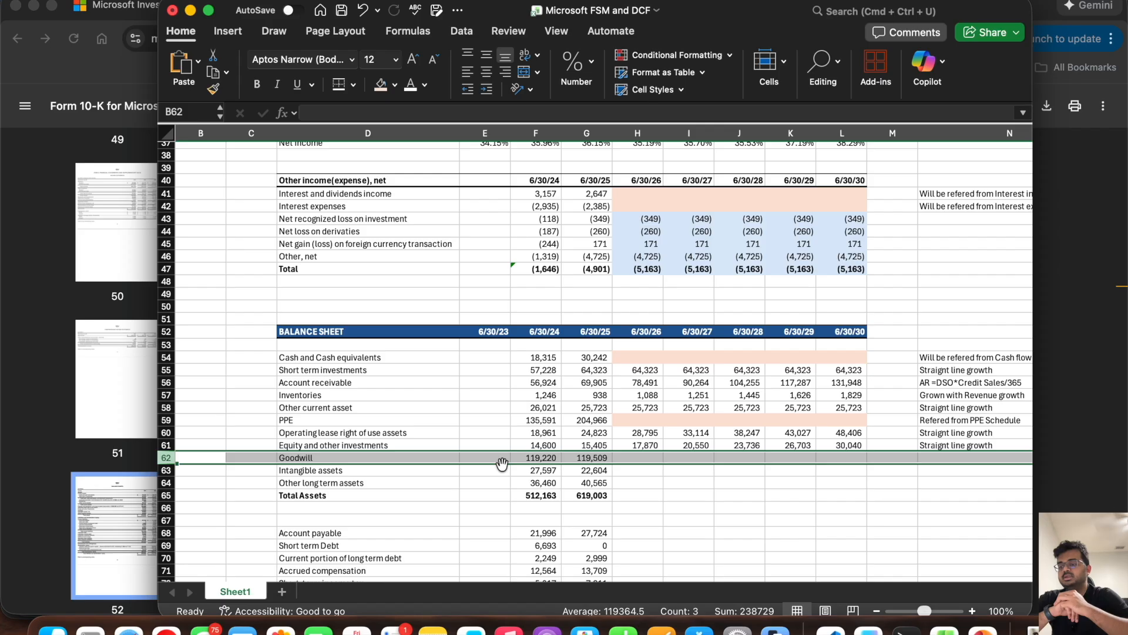
click(610, 459)
drag(612, 463, 849, 488)
scroll(702, 482, right, 3)
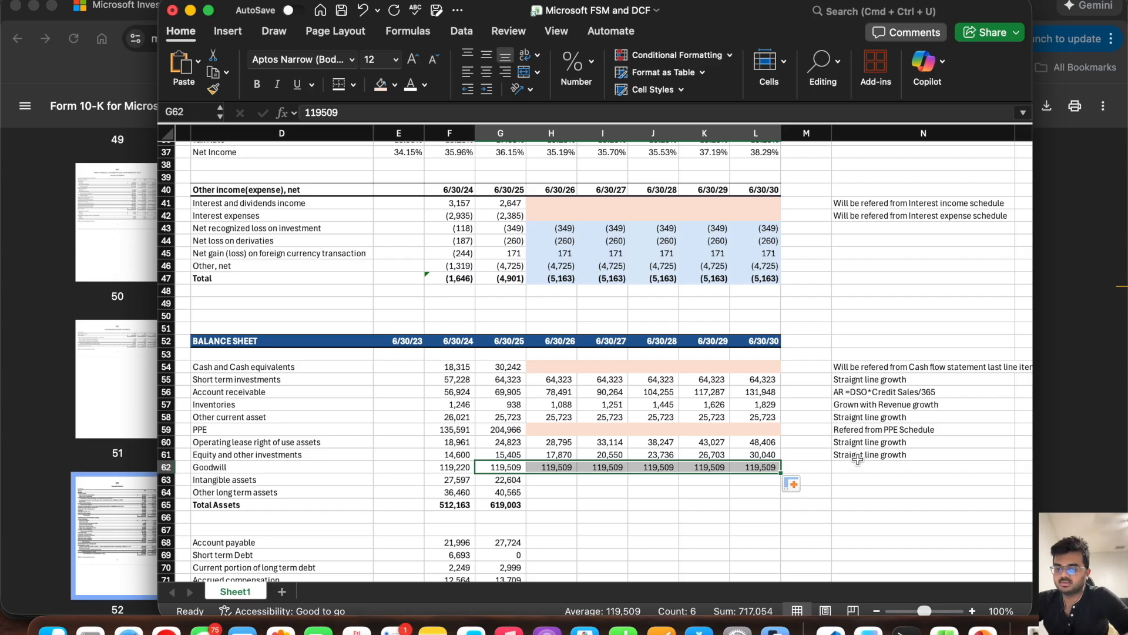
Step: Enter the note "Straignt line growth" for Goodwill in N62
click(854, 468)
text(Straight line )
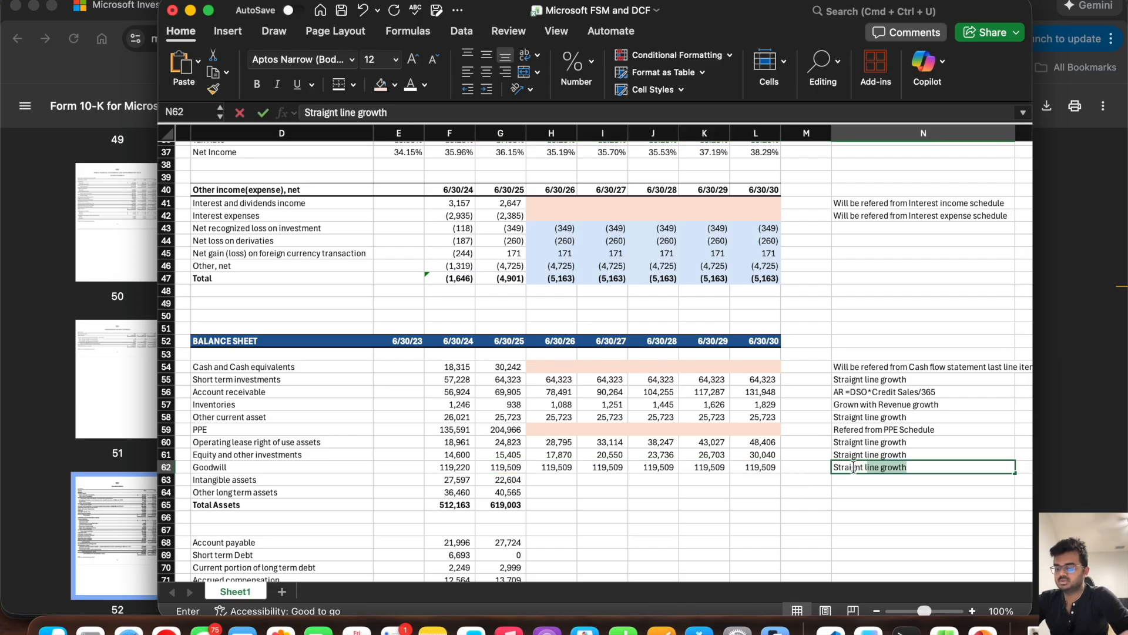
text(grwoth)
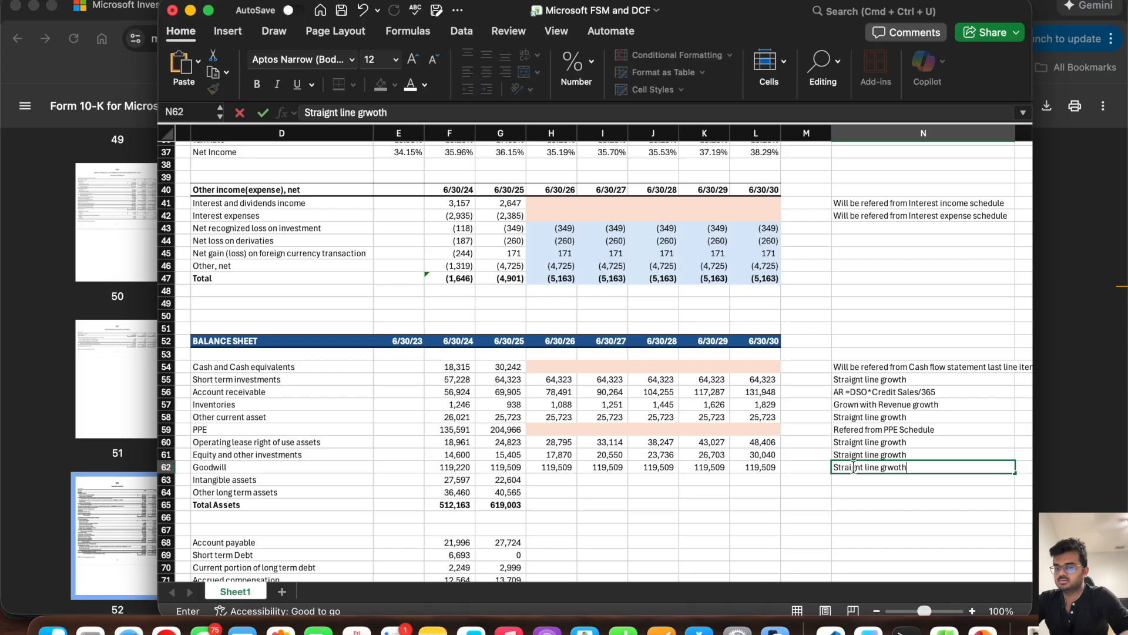
key(BackSpace)
key(BackSpace)
key(BackSpace)
key(BackSpace)
text(owth)
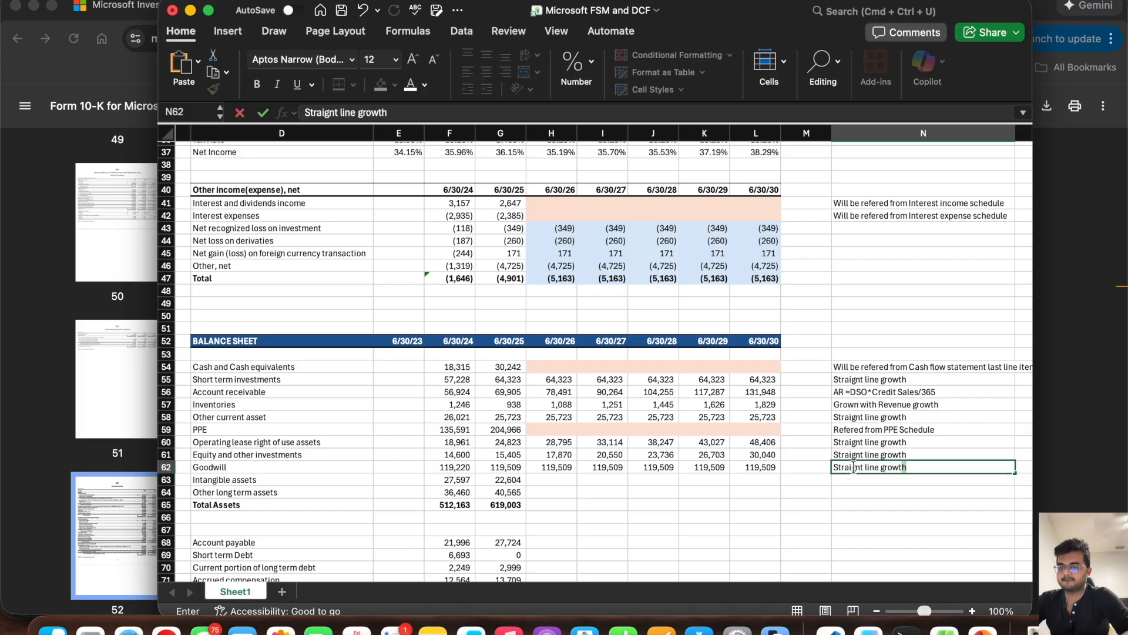
key(Return)
key(Left)
key(Left)
key(Left)
key(Left)
key(Left)
key(Left)
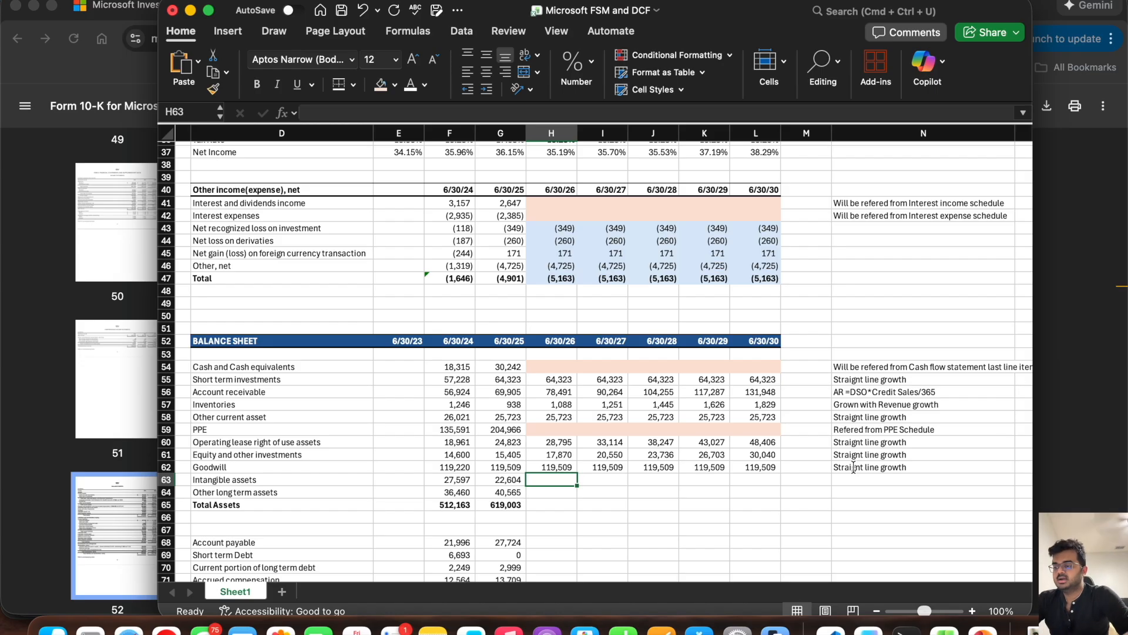
text(=)
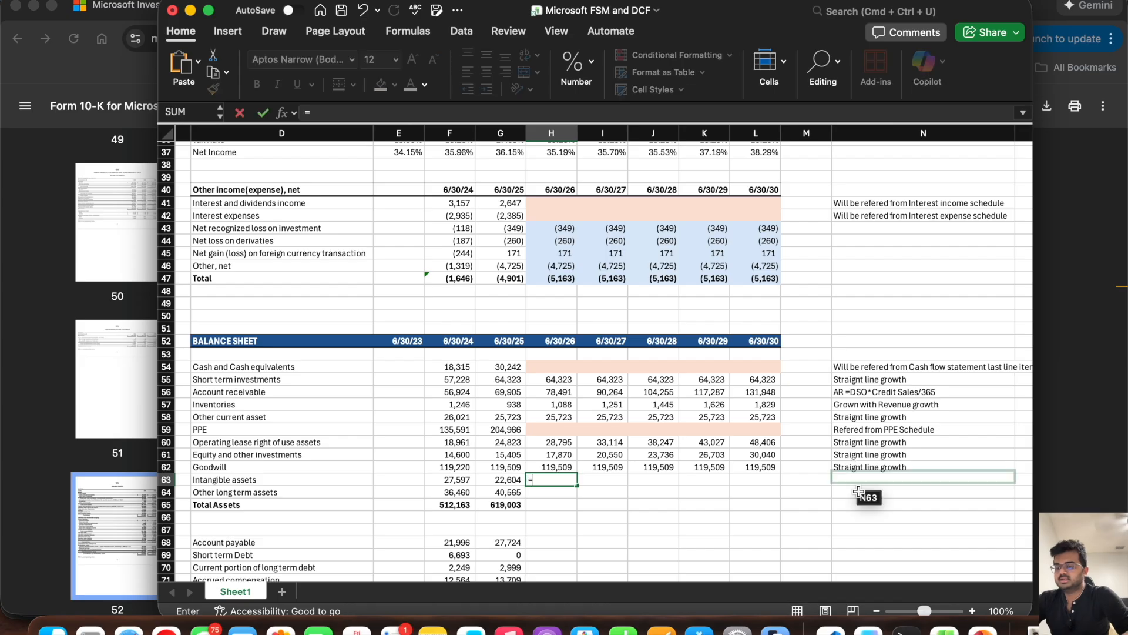
key(Escape)
Step: Carry the 6/30/25 Intangible assets value in G63 forward as a constant through L63 and copy the N62 note into N63
click(496, 479)
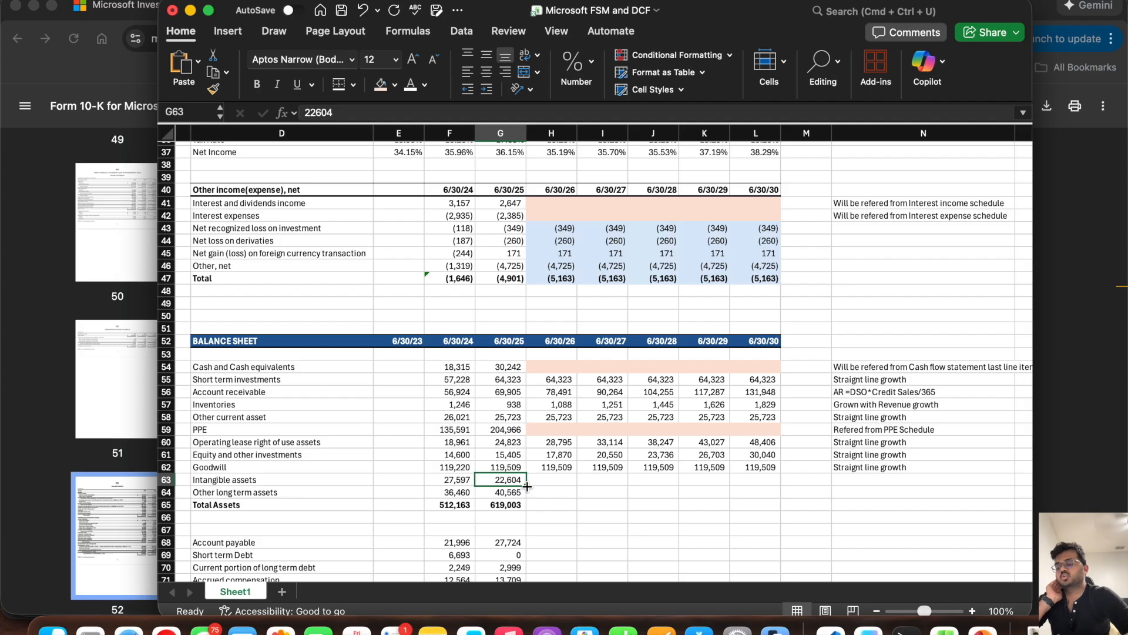
drag(525, 486, 775, 487)
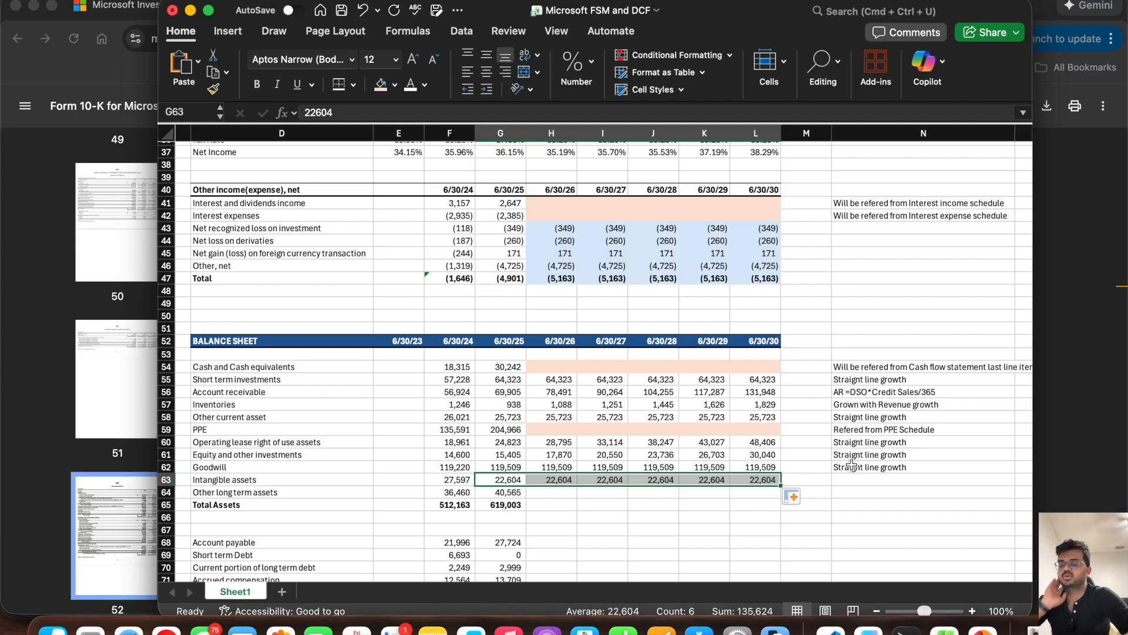
click(852, 465)
key(cmd+c)
click(851, 480)
key(cmd+v)
key(Escape)
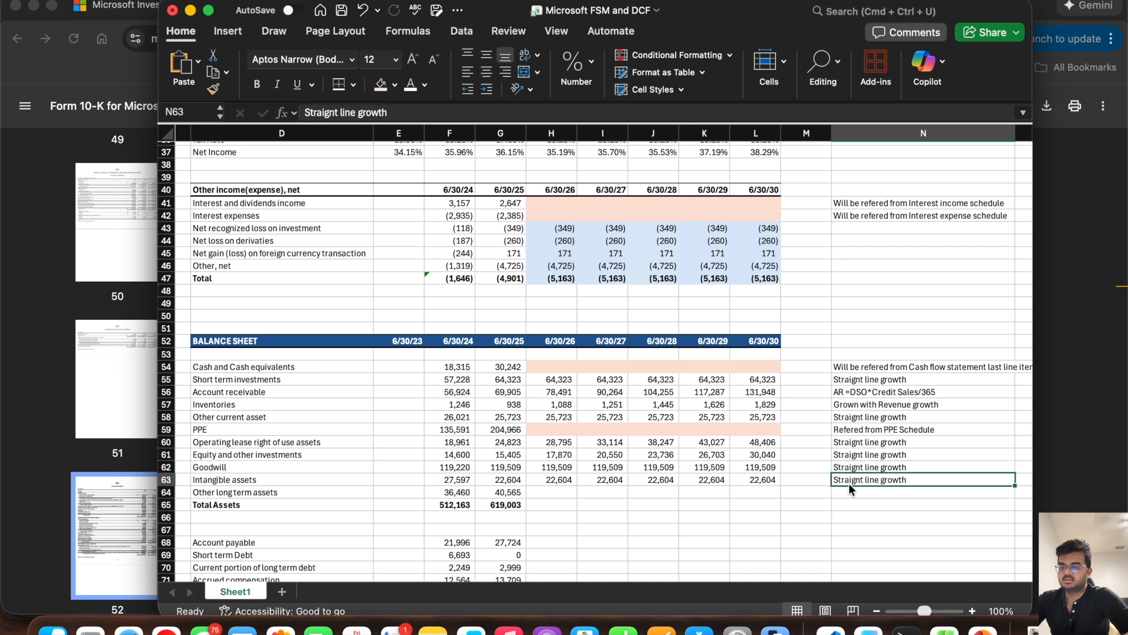
Step: Forecast 6/30/26 Other long term assets in H64 by growing the prior year at the revenue growth rate, =G64*(1+H28)
click(468, 503)
click(507, 491)
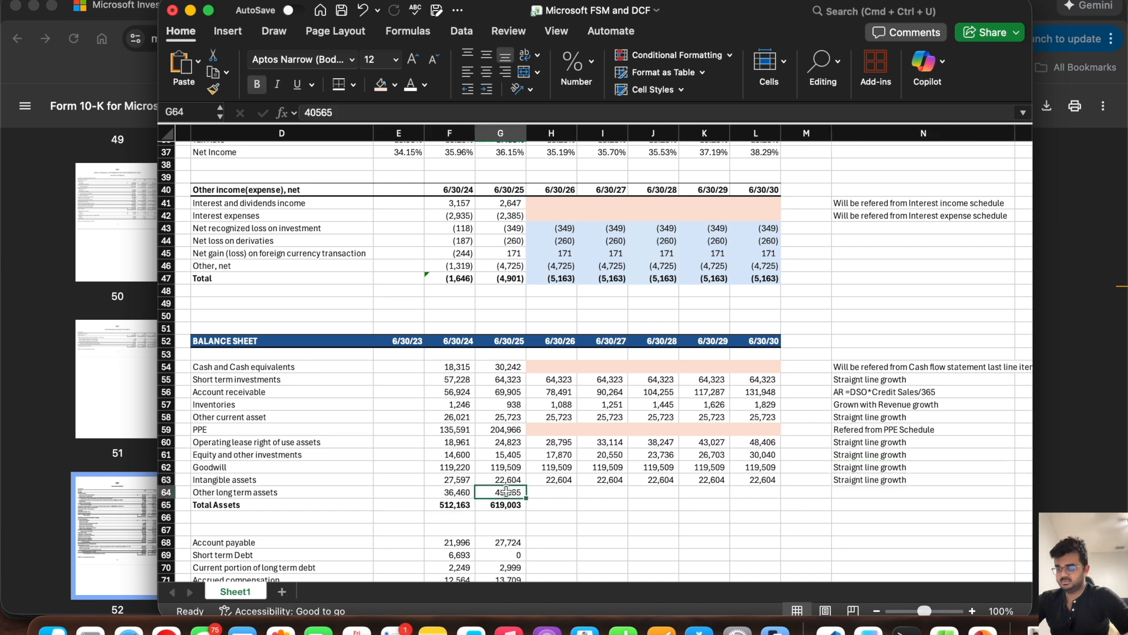
click(554, 490)
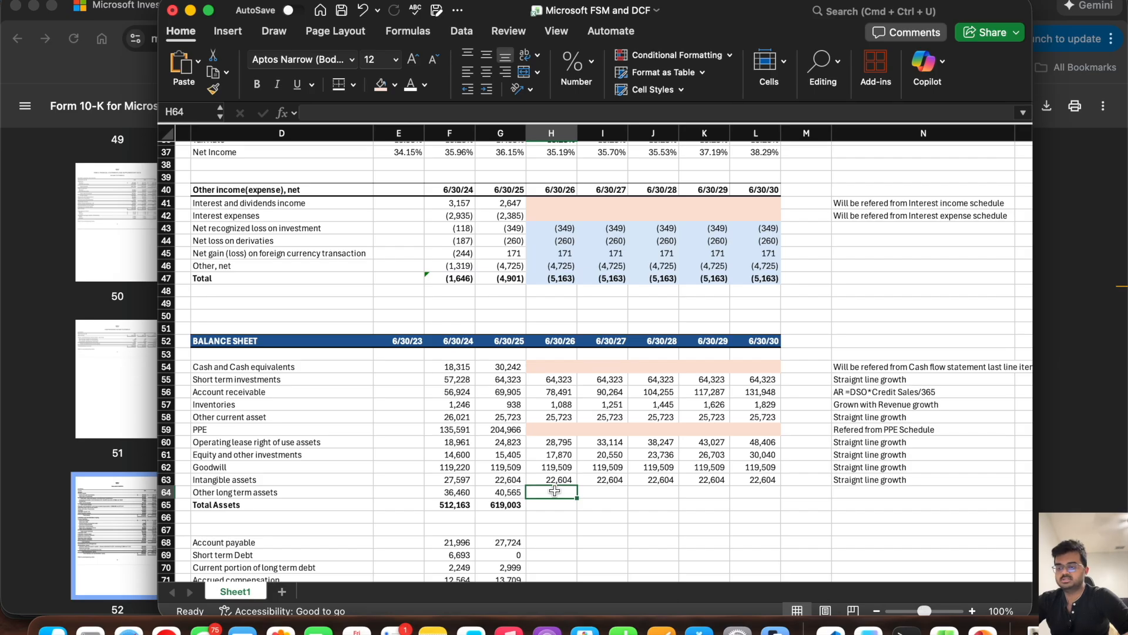
text(=)
click(500, 504)
click(497, 492)
text(*)
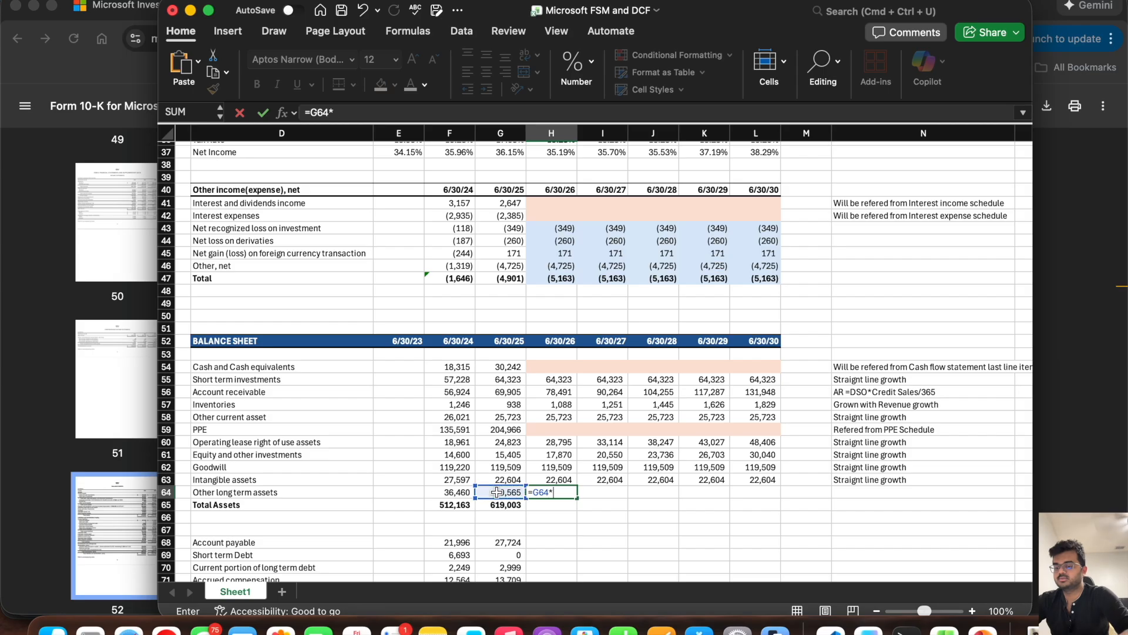
text((1+)
scroll(497, 492, up, 6)
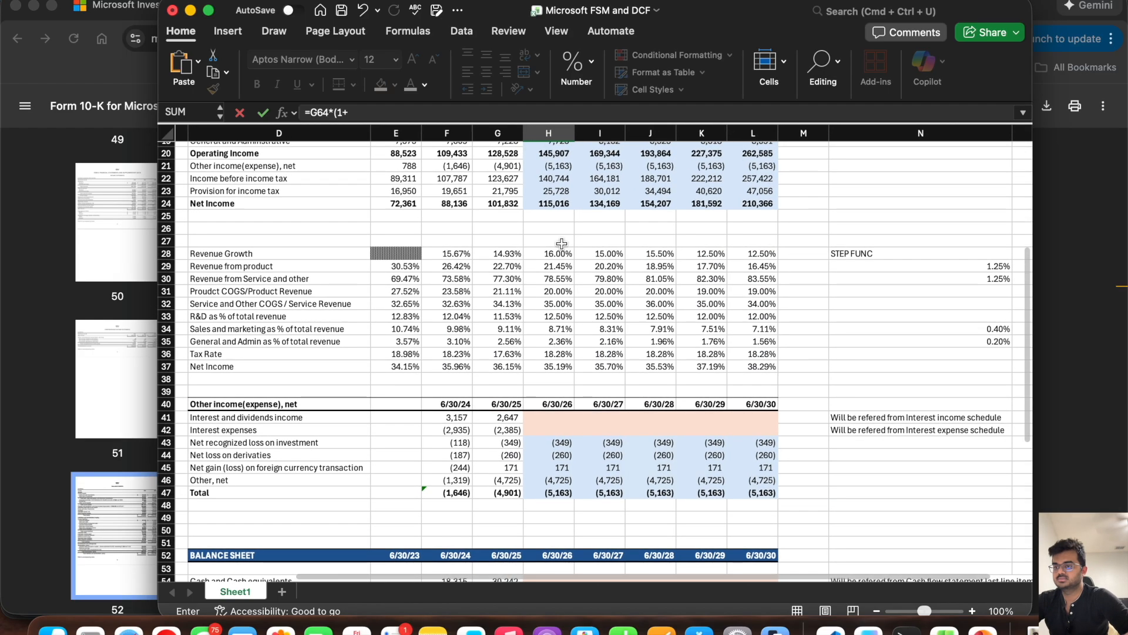
click(555, 253)
text())
key(Return)
Step: Extend the Other long term assets formula from H64 through L64 and the Total Assets sum from G65 through L65
scroll(527, 447, down, 4)
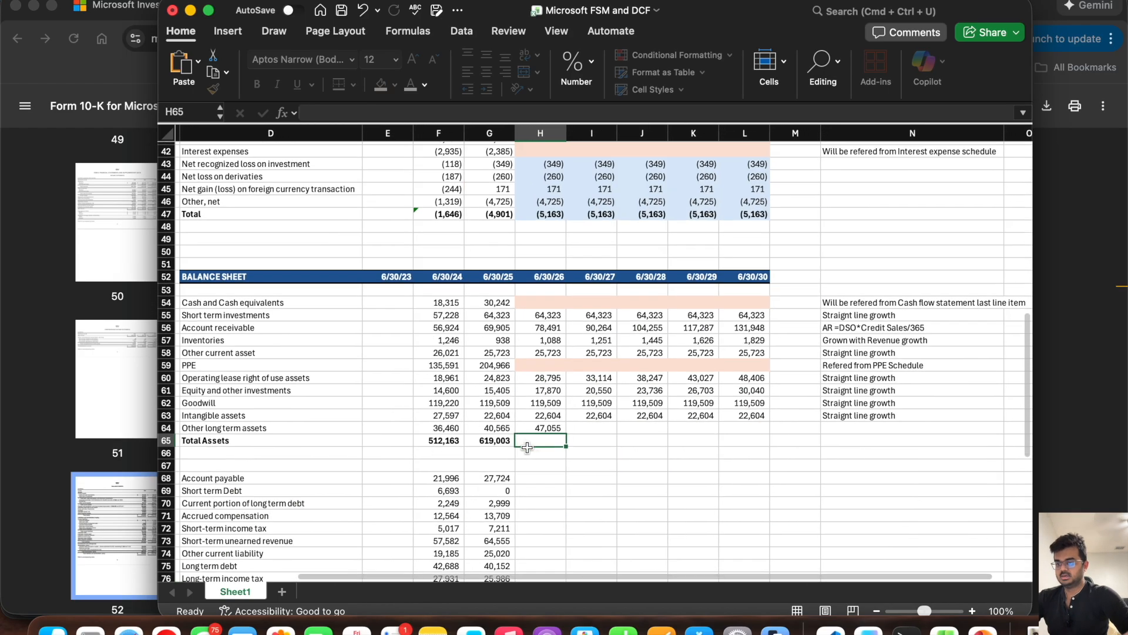
click(537, 428)
drag(565, 434, 778, 452)
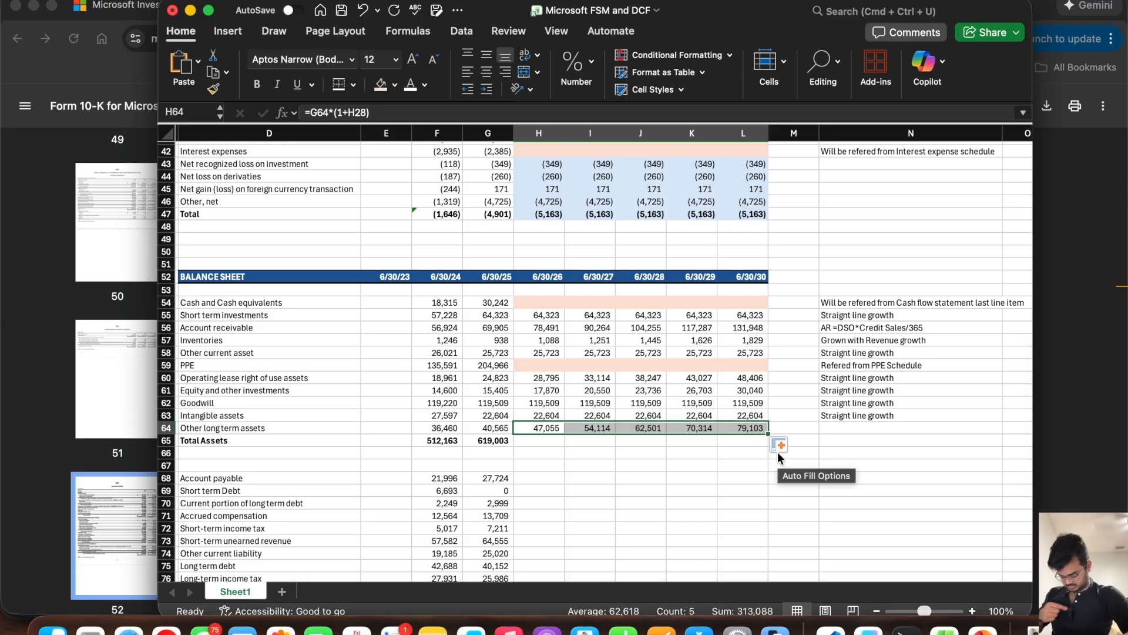
click(490, 442)
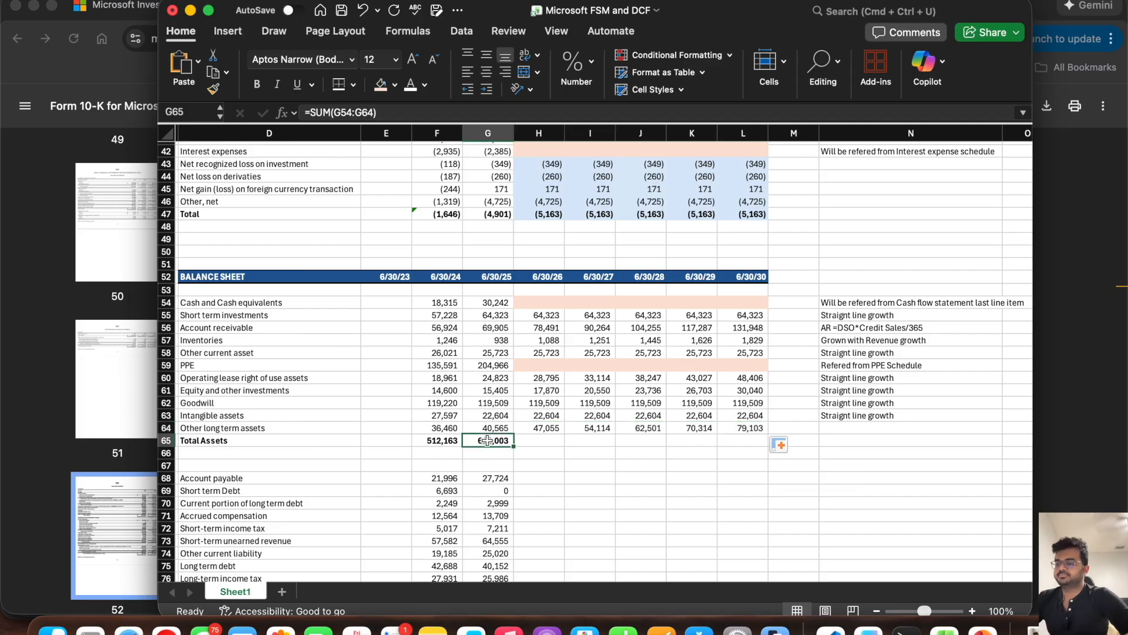
drag(513, 446, 790, 459)
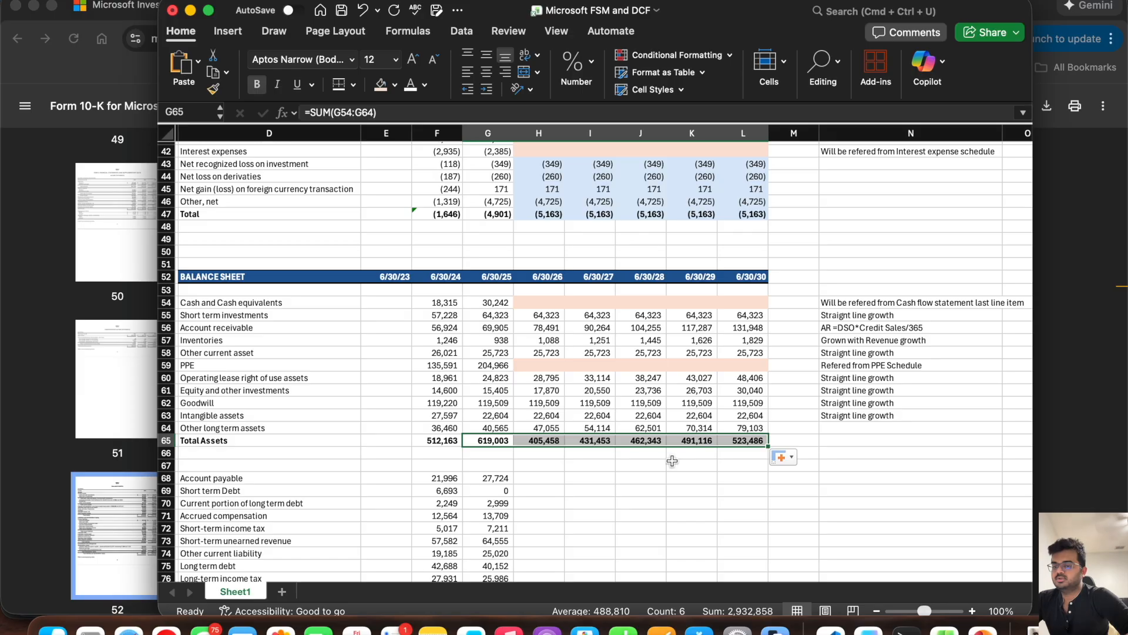
click(610, 464)
Step: Shade the forecast asset cells H55:L58 and H60:L65 with the light blue fill
scroll(472, 329, left, 1)
scroll(472, 329, left, 1)
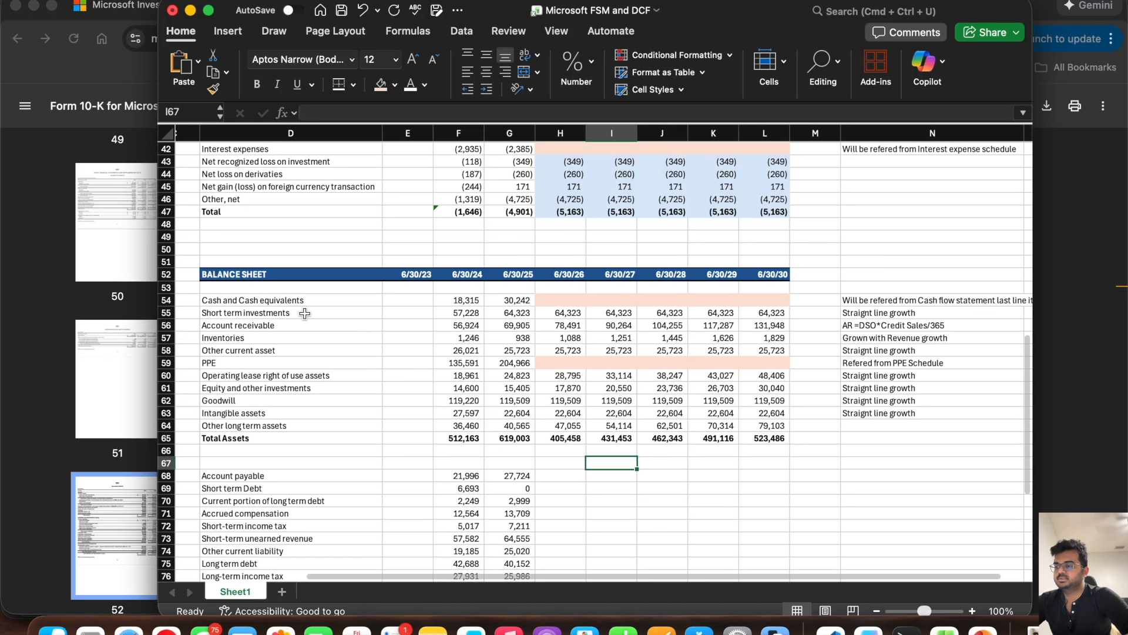
drag(564, 377, 759, 436)
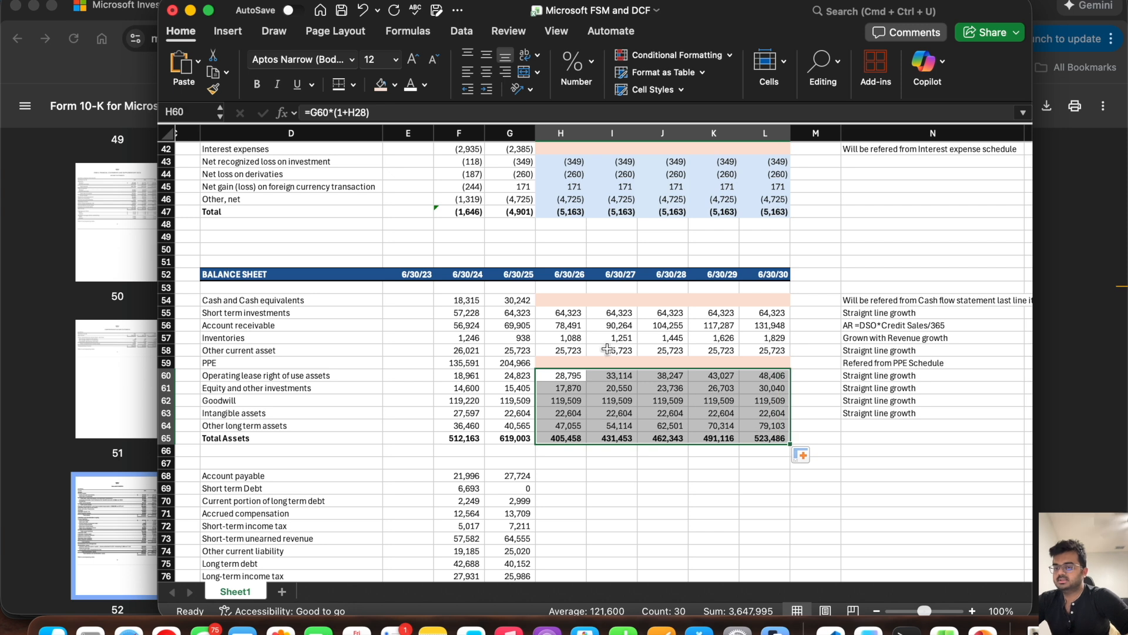
drag(561, 313, 760, 369)
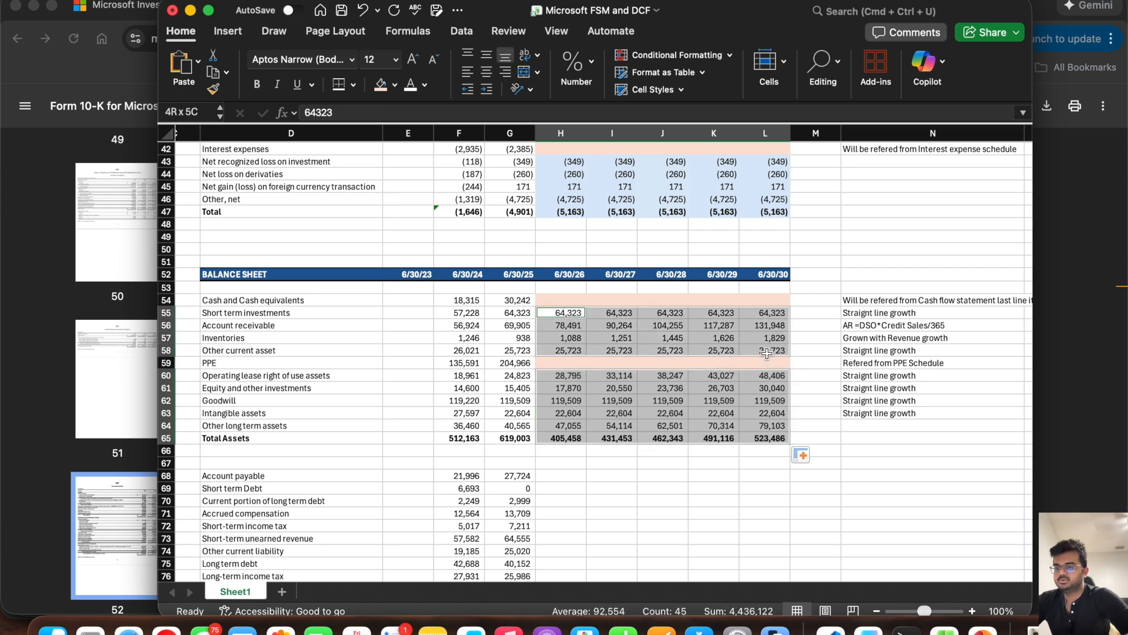
click(395, 85)
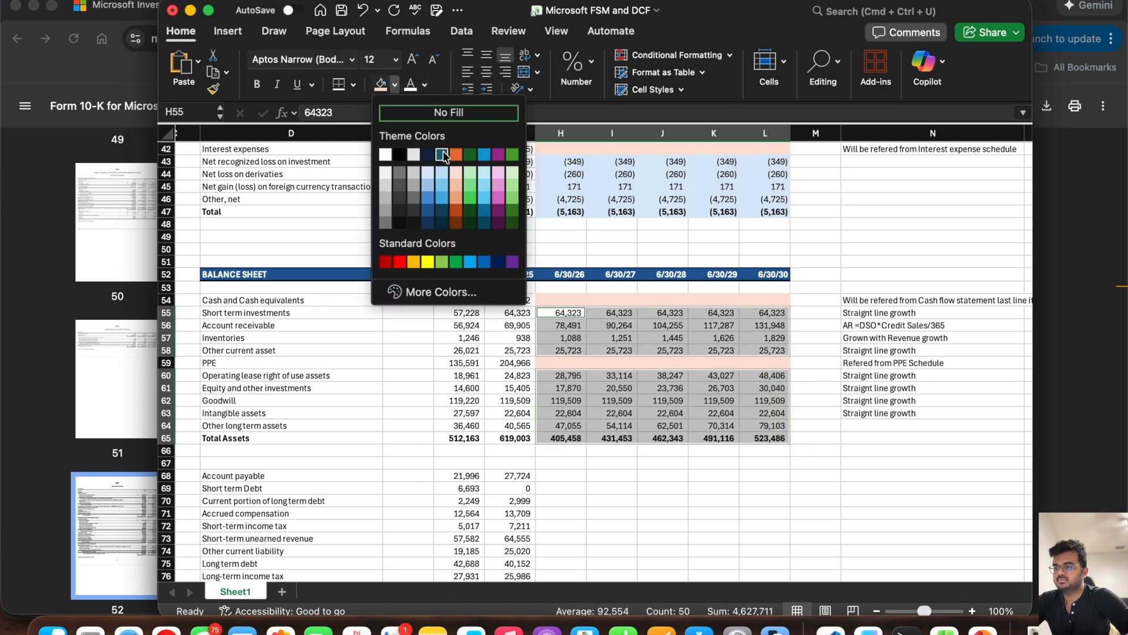
click(424, 170)
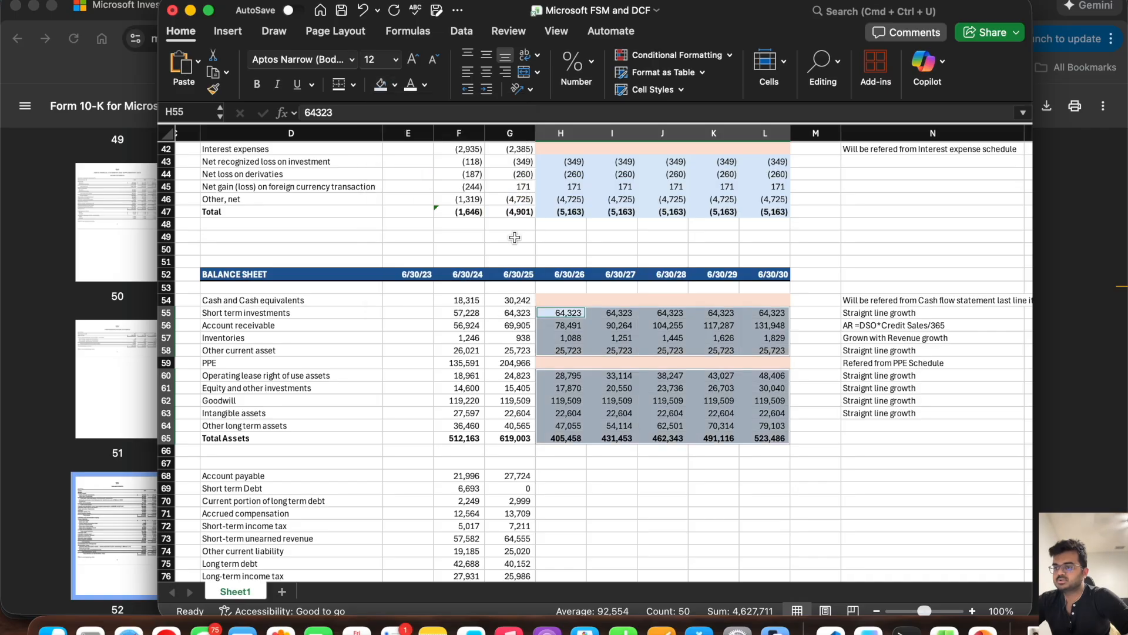
click(611, 449)
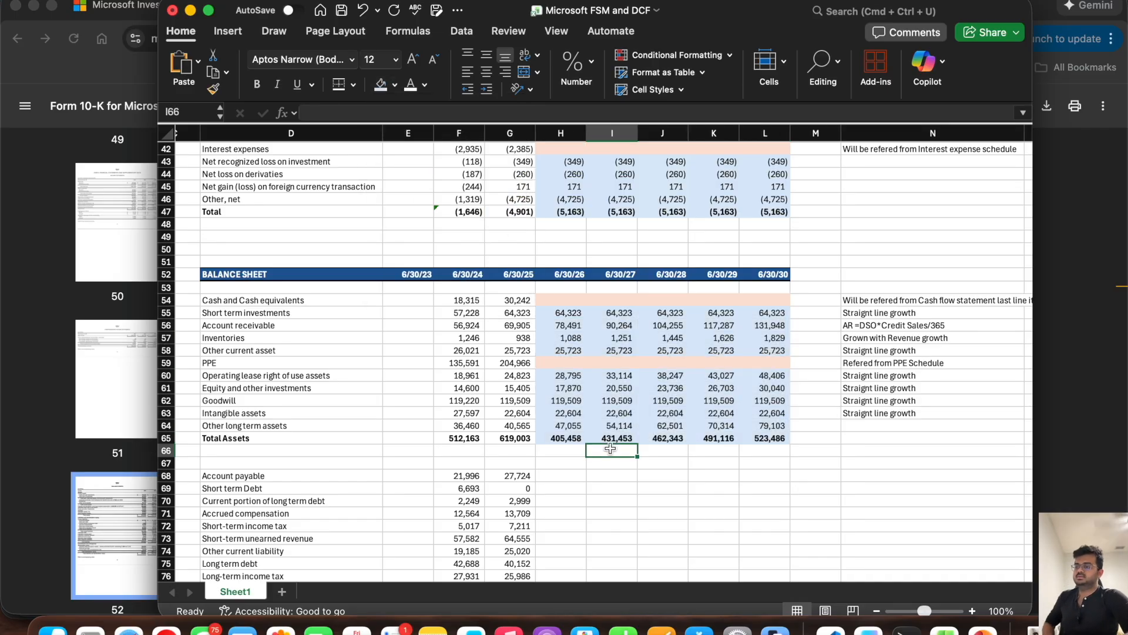
Step: Enter the note "AP=COGS*DPO/365" for Account payable in N68
scroll(611, 449, down, 3)
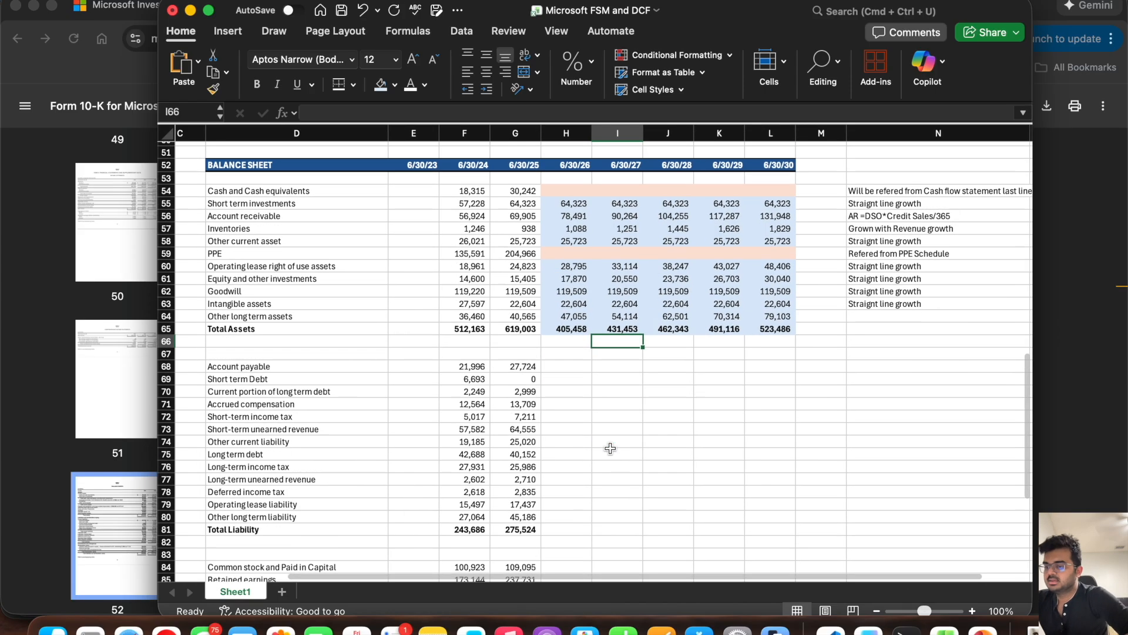
click(560, 370)
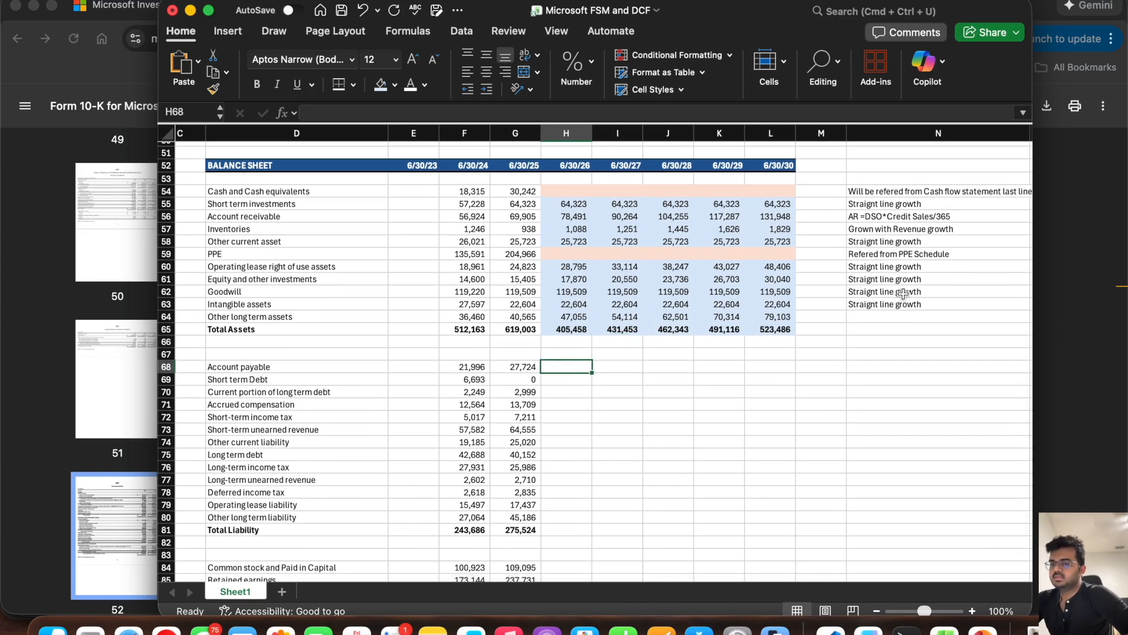
click(858, 218)
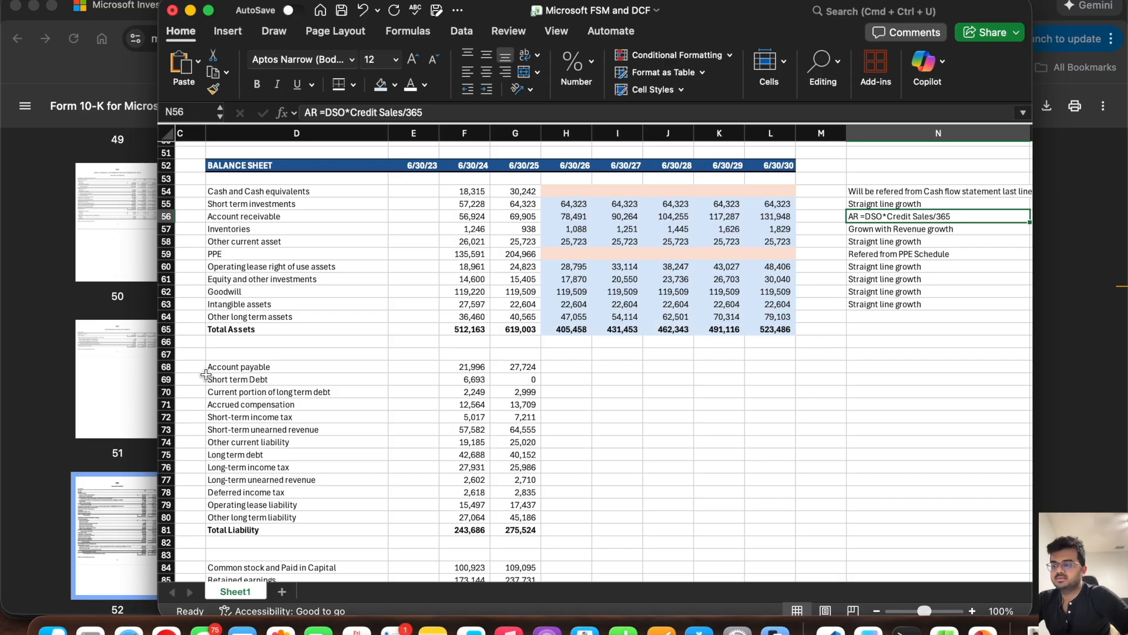
click(171, 367)
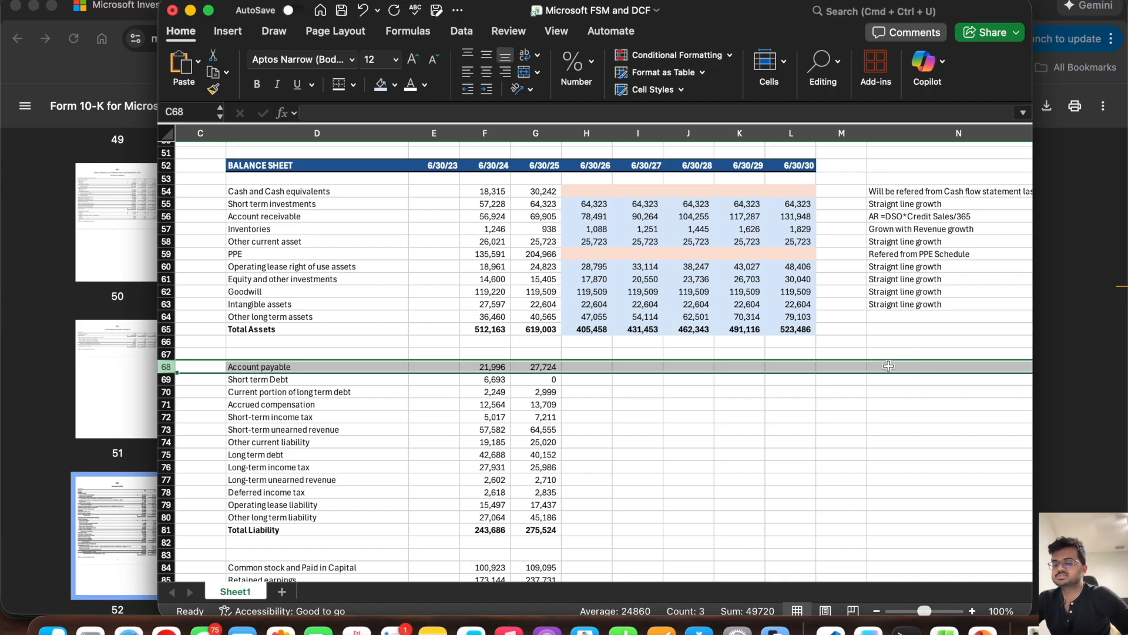
click(888, 365)
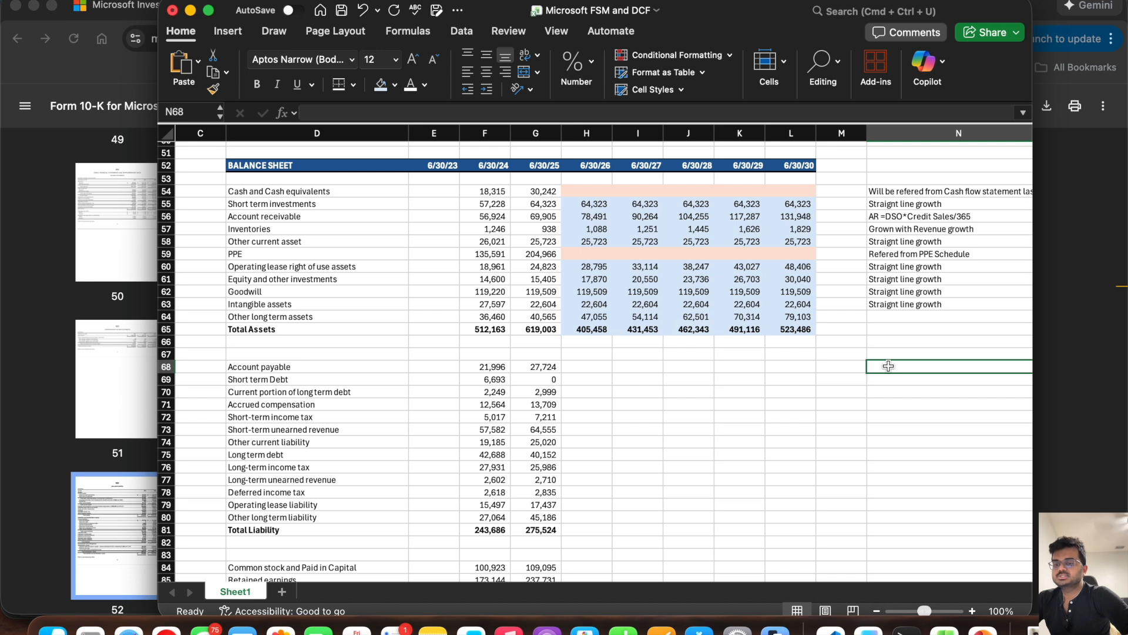
text(A)
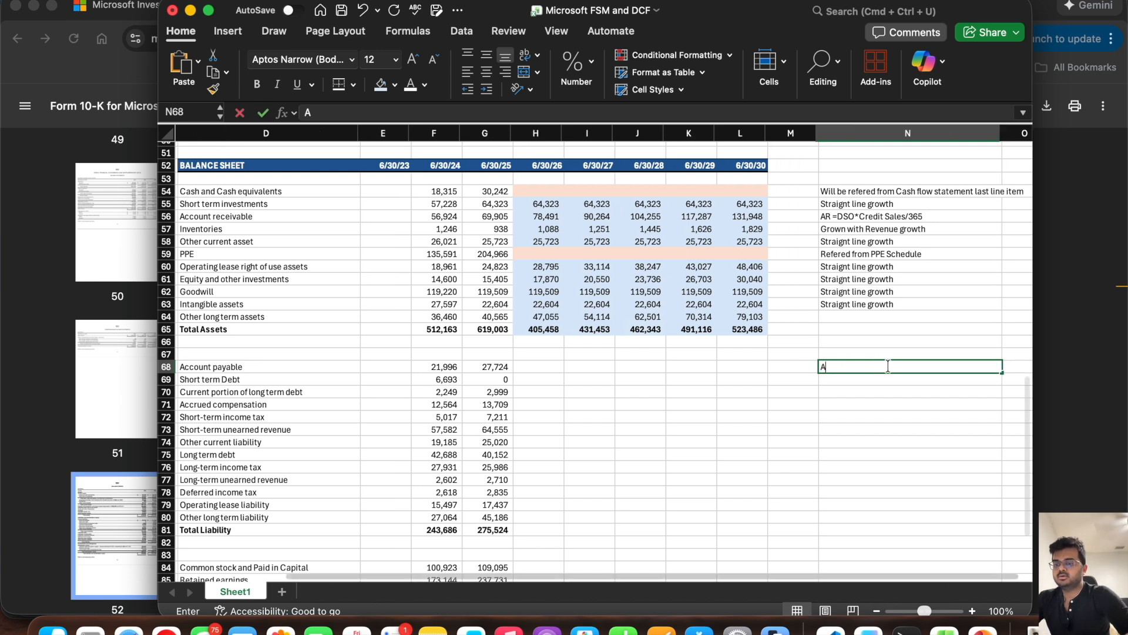
text(P=)
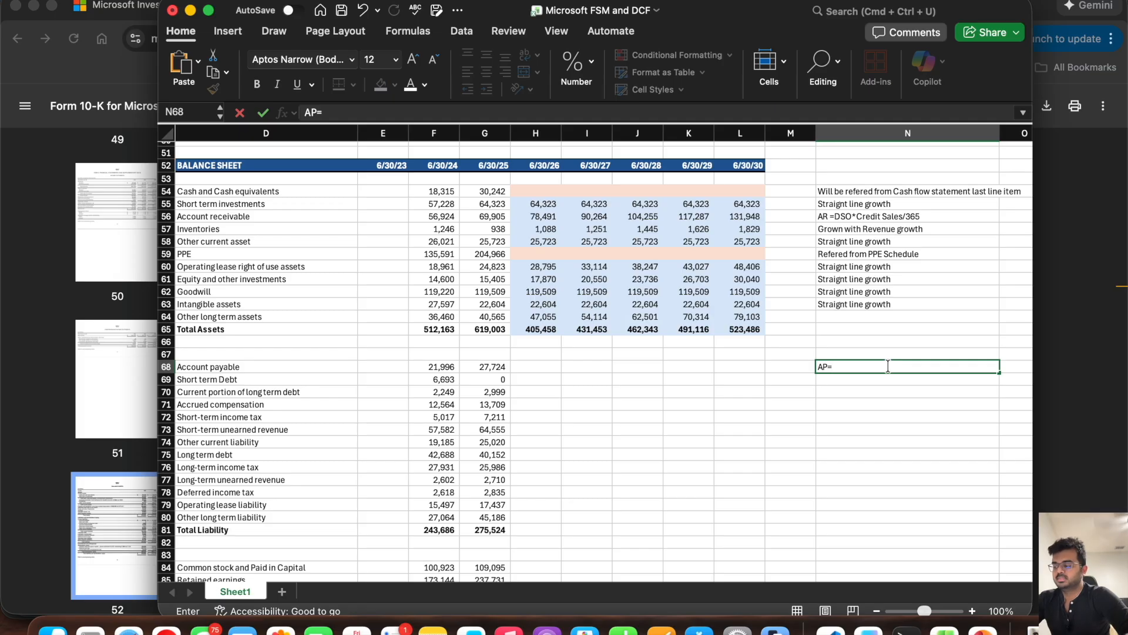
text(COGS*DPO)
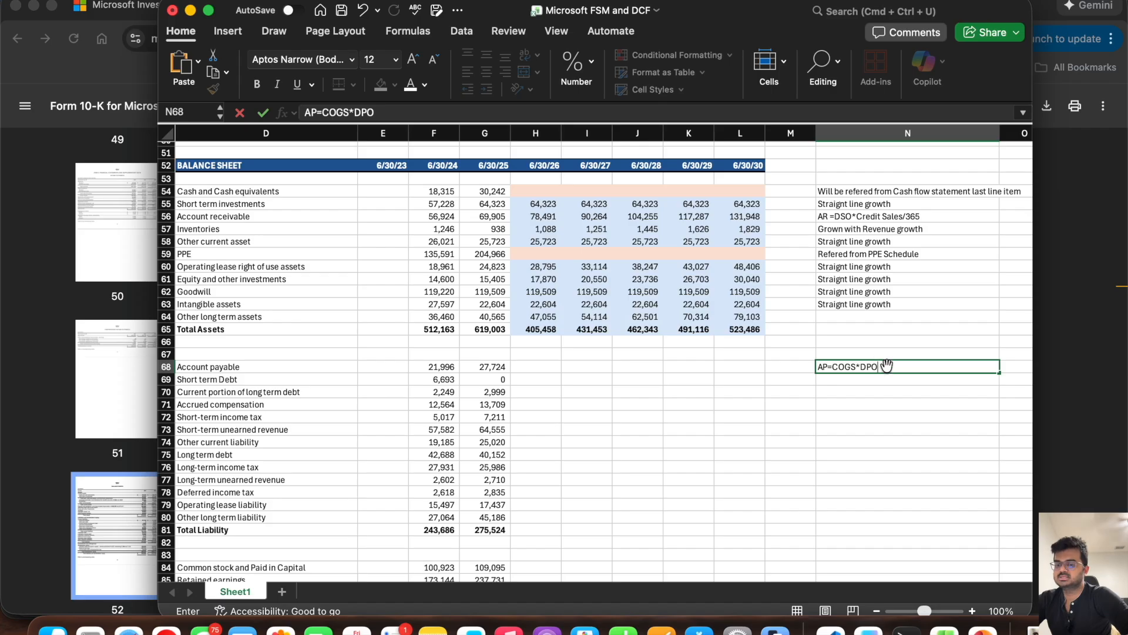
text(/36)
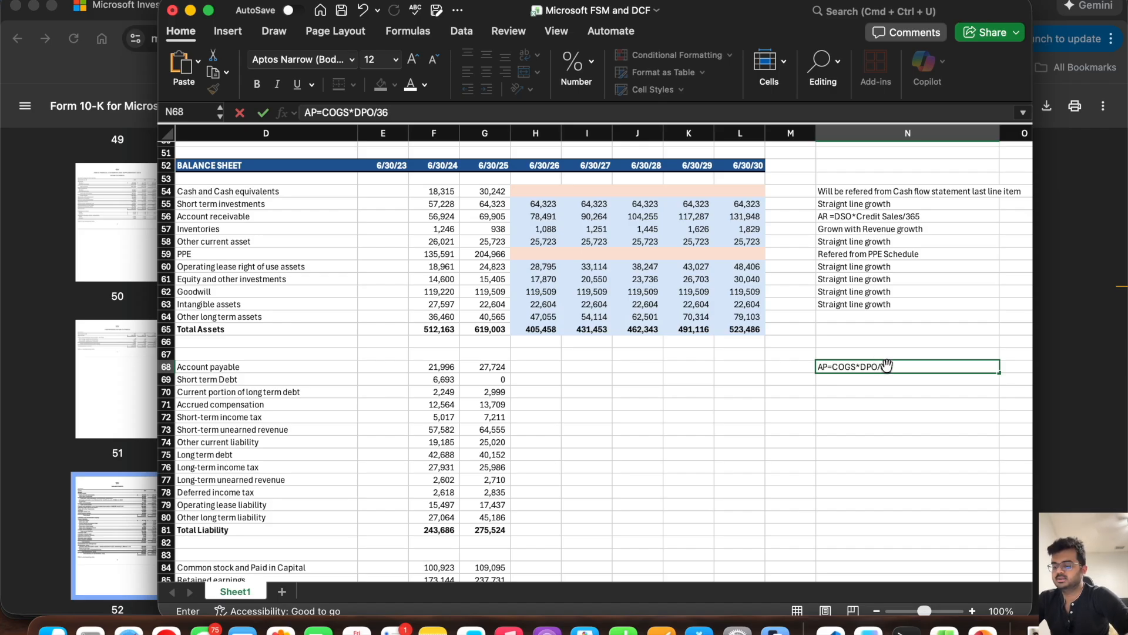
text(5)
key(Return)
Step: Add the label "DPO" in D94, beneath the DSO row
scroll(653, 365, left, 1)
scroll(653, 366, left, 1)
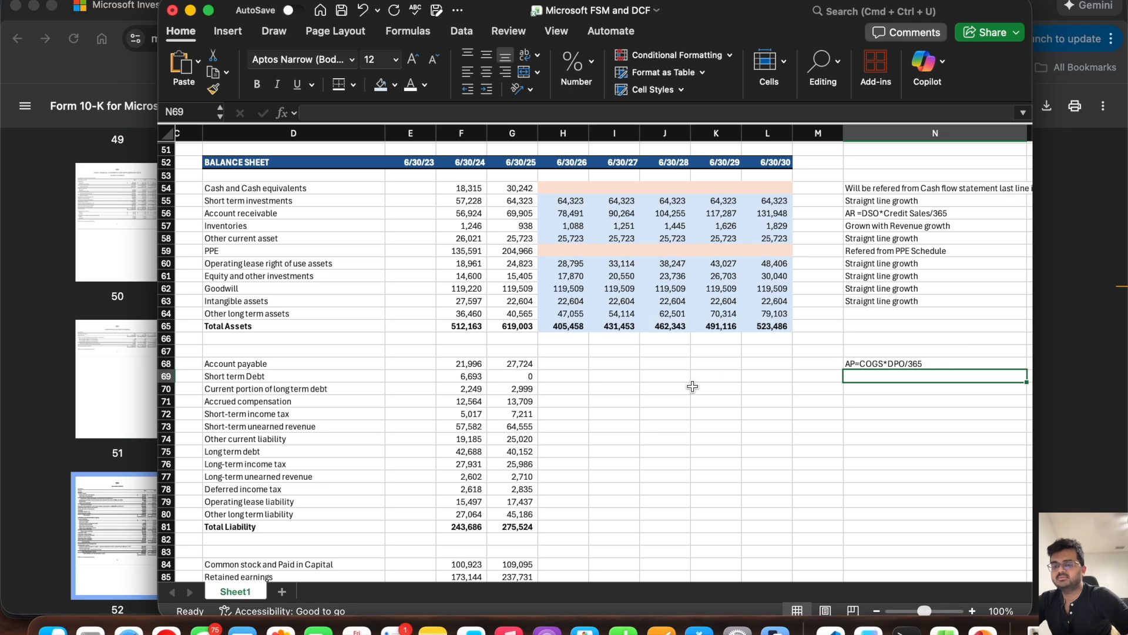
scroll(386, 446, down, 6)
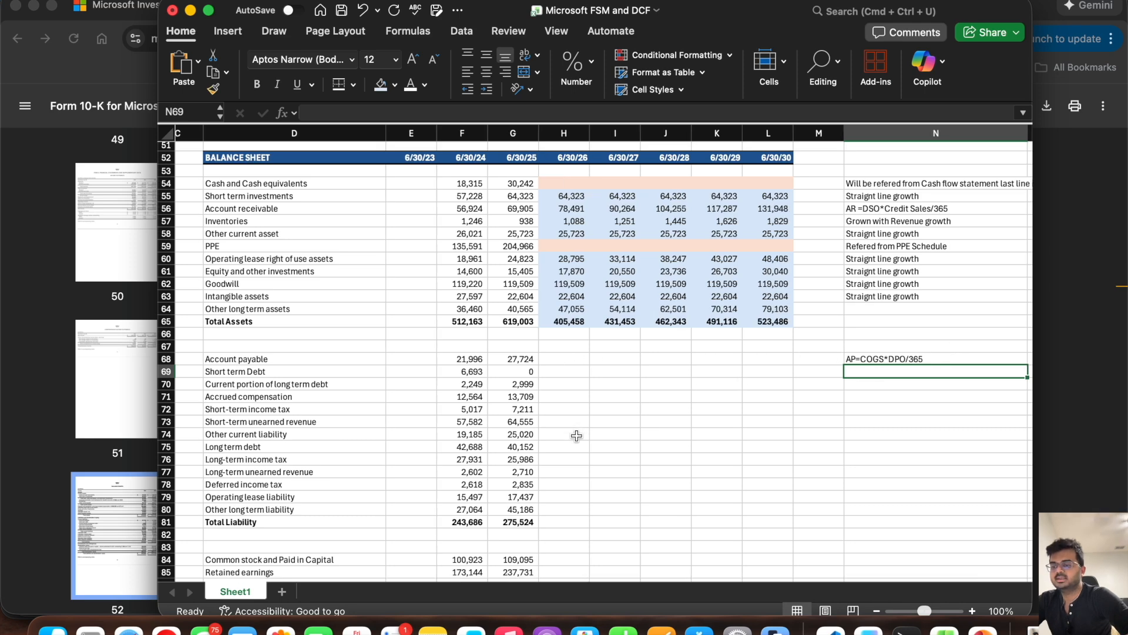
click(286, 449)
text(DPO)
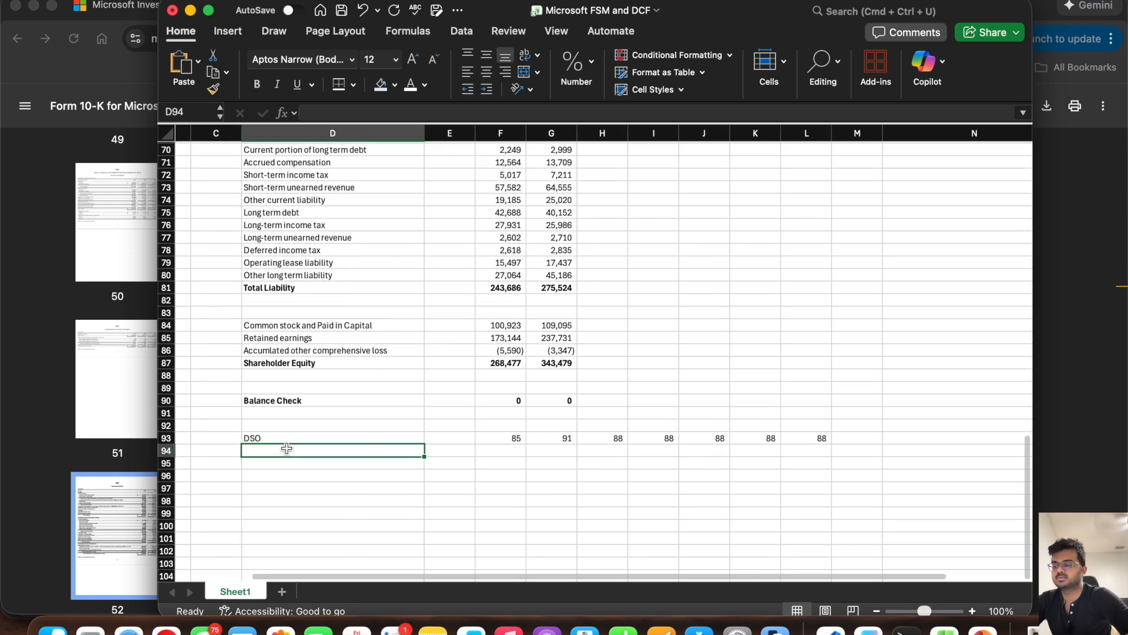
key(Tab)
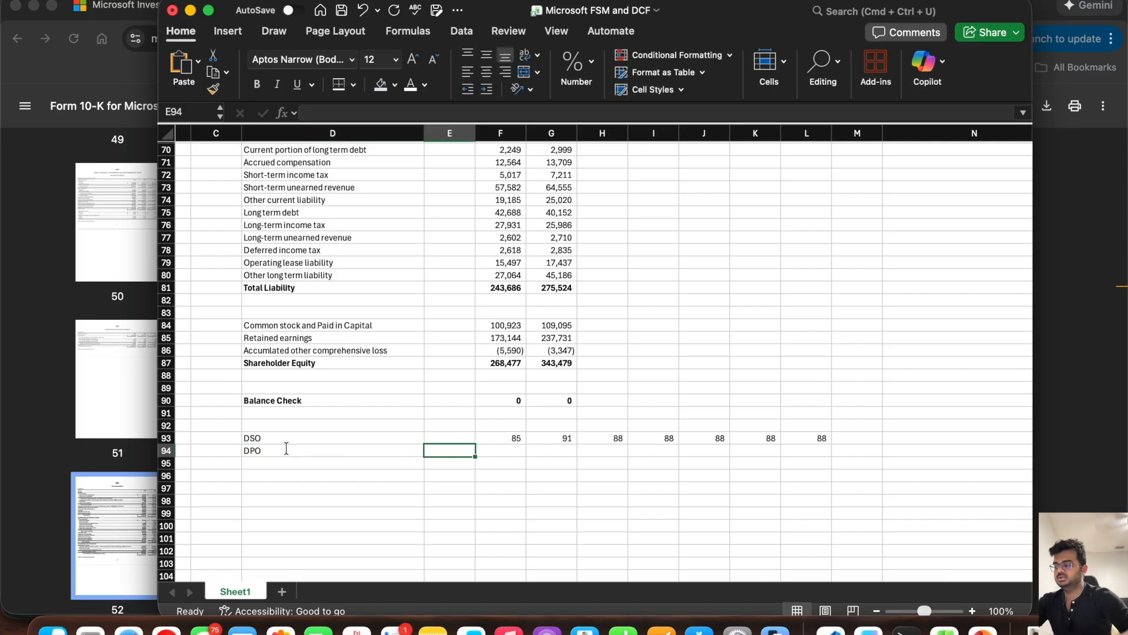
Step: Calculate the 6/30/24 DPO in F94 from Account payable and Total COGS with =(F68*365)/F15
key(Right)
text(=)
scroll(490, 355, up, 5)
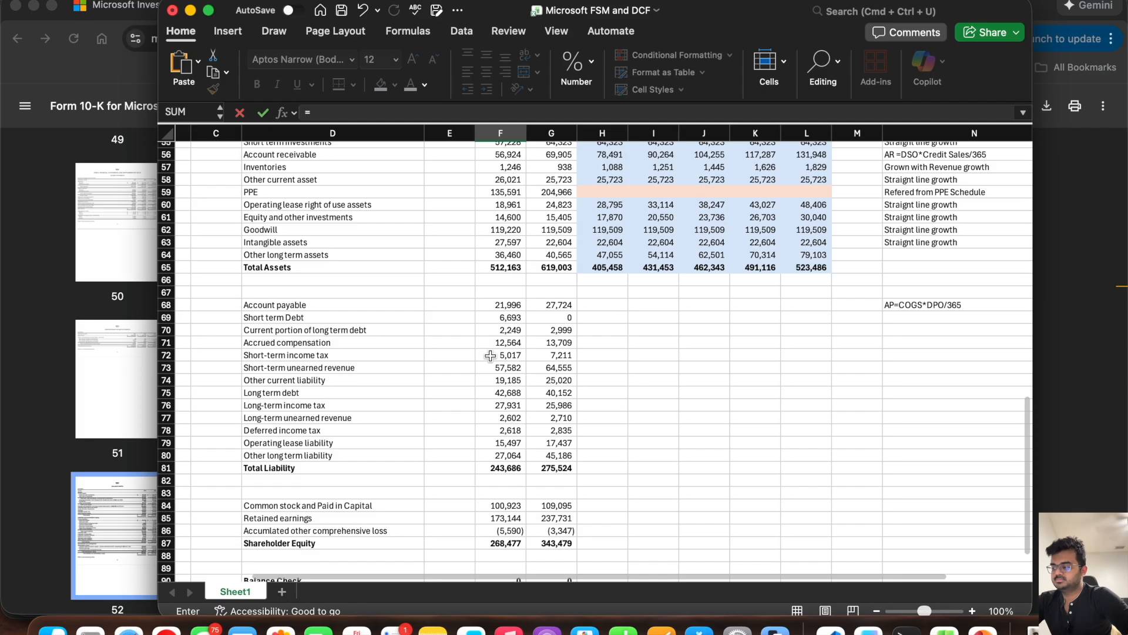
scroll(490, 355, up, 6)
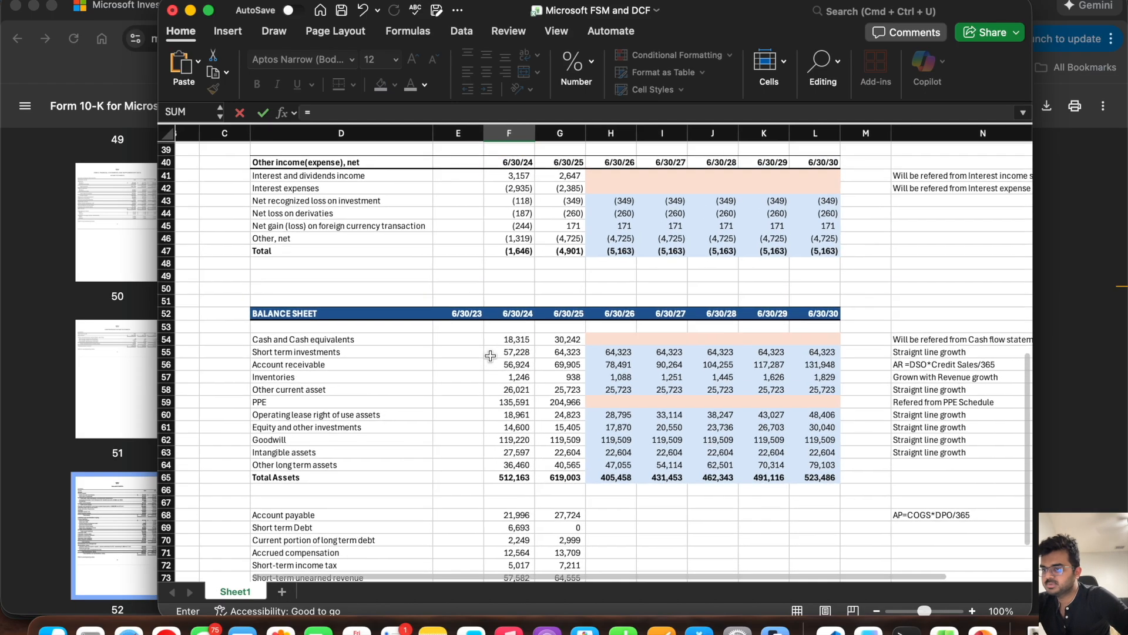
scroll(490, 356, down, 2)
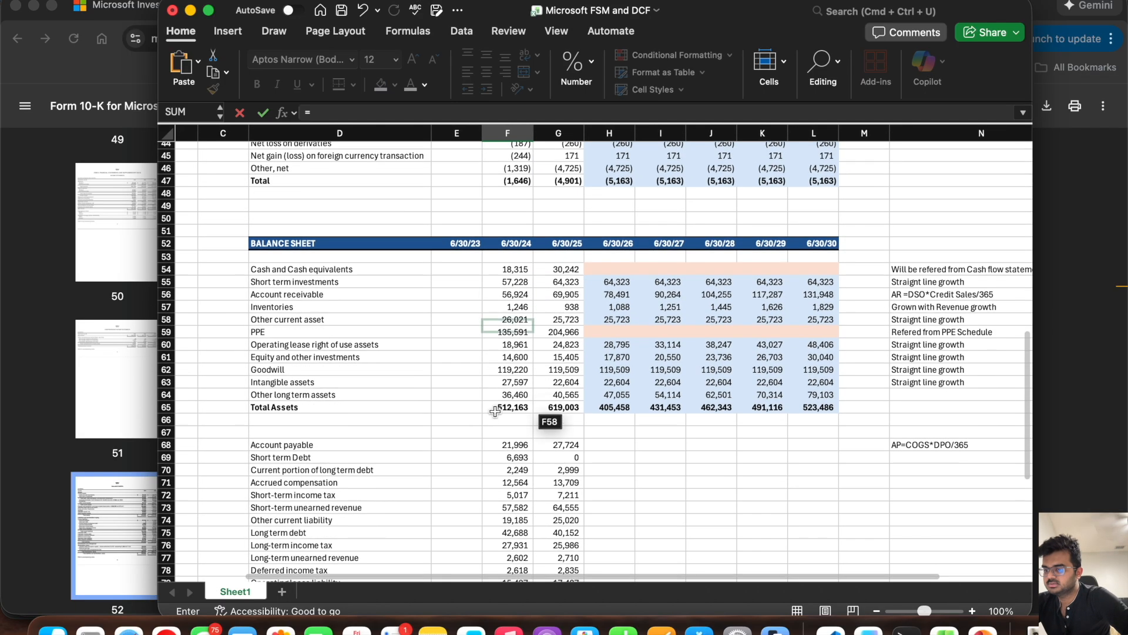
text(()
click(506, 444)
text(*)
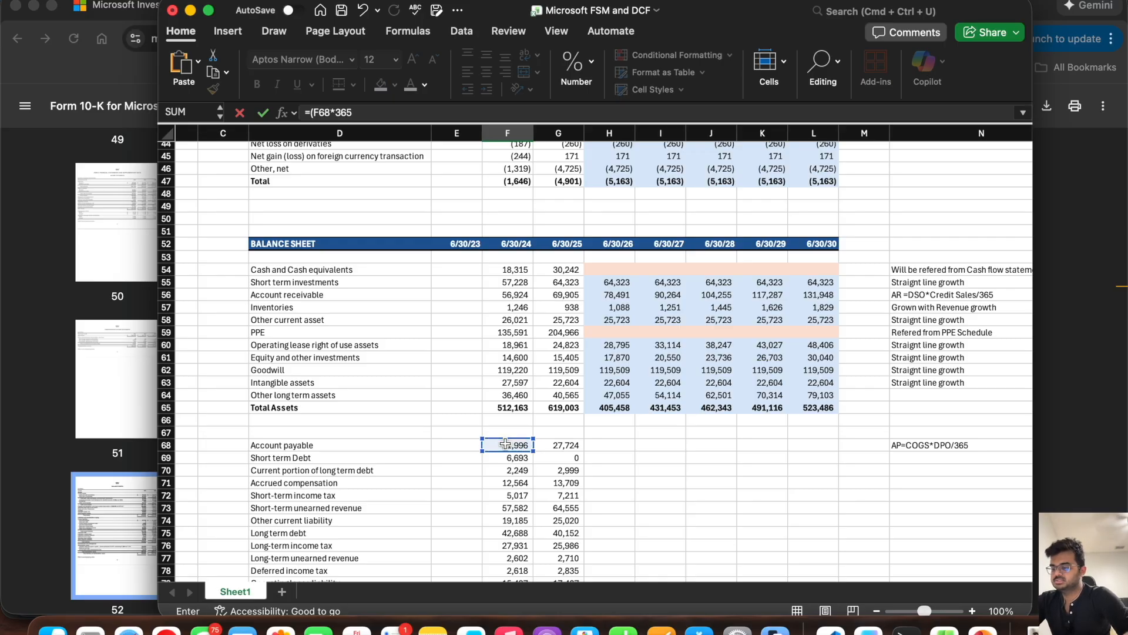
scroll(506, 444, up, 15)
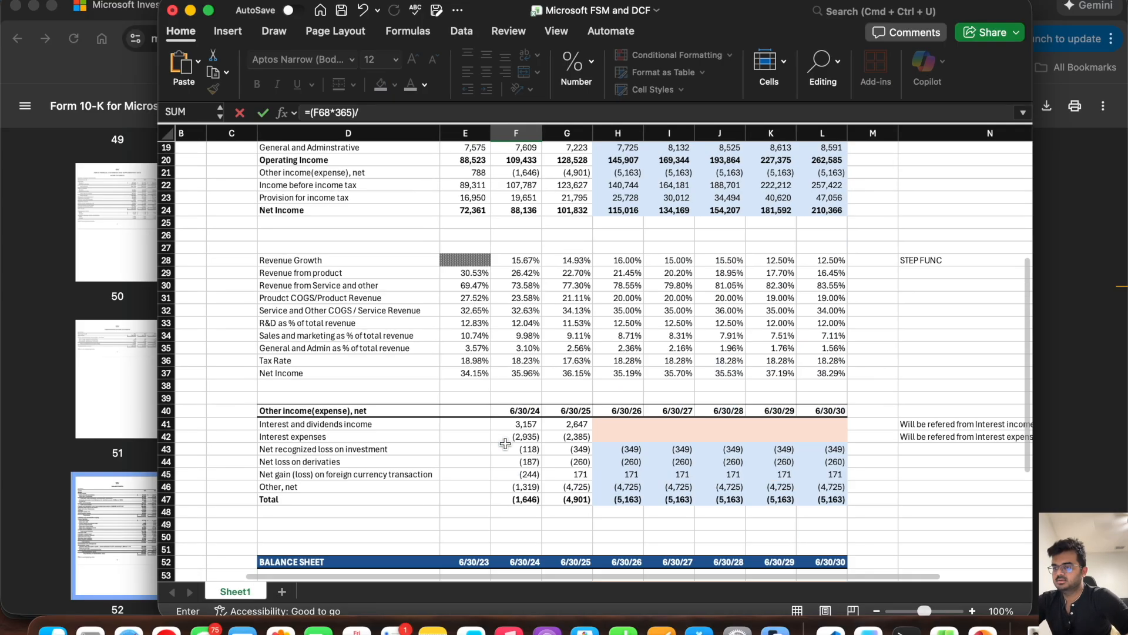
scroll(517, 382, left, 1)
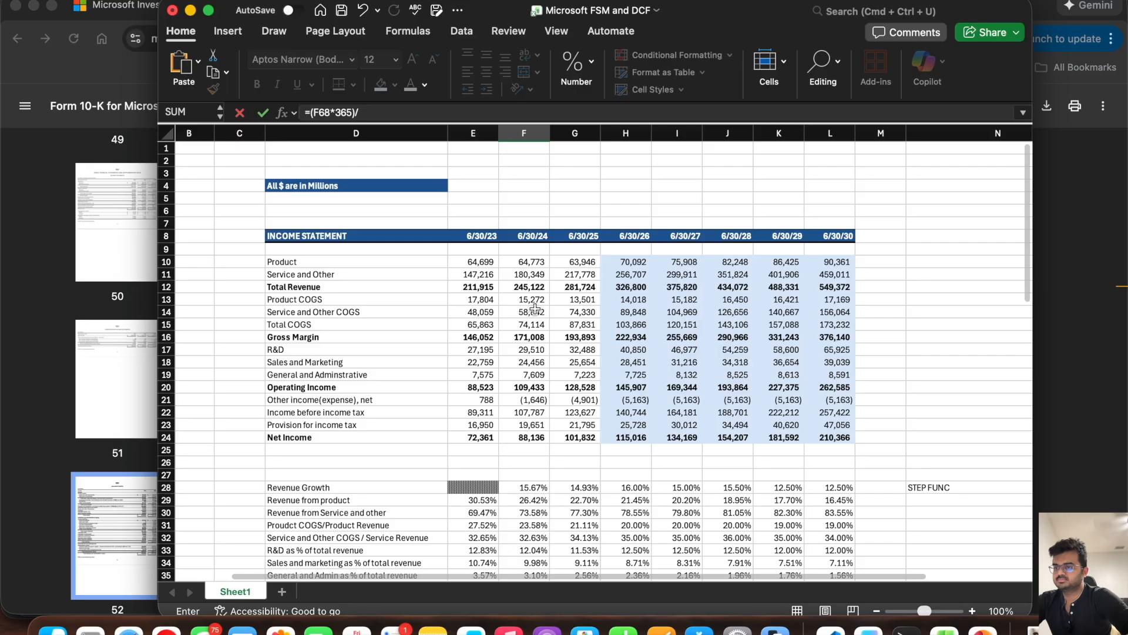
click(531, 325)
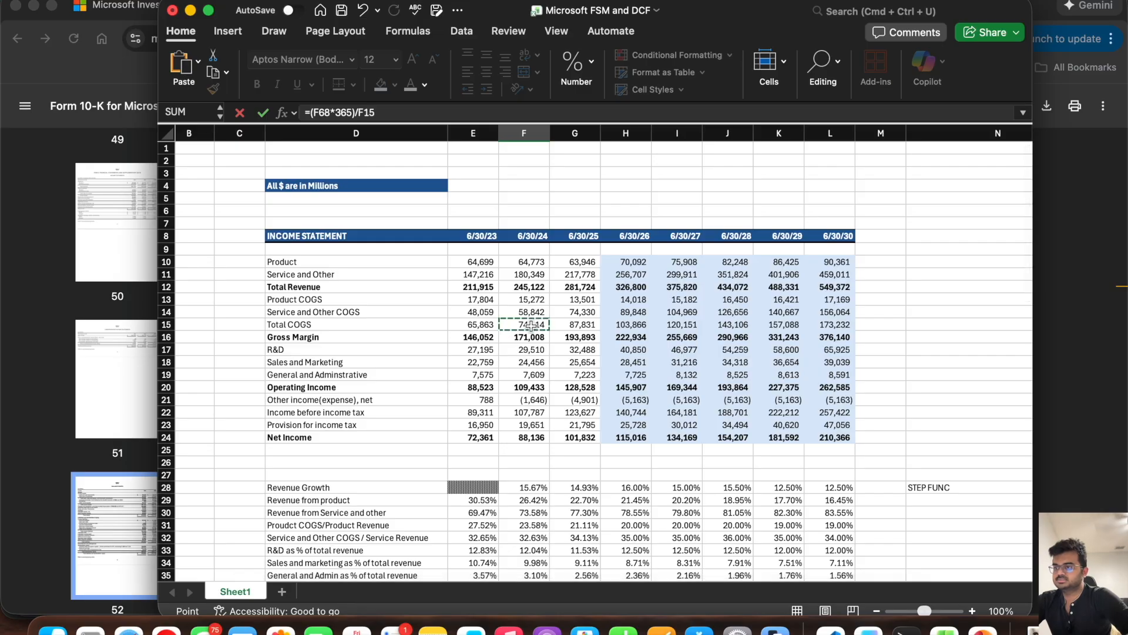
key(Return)
click(537, 382)
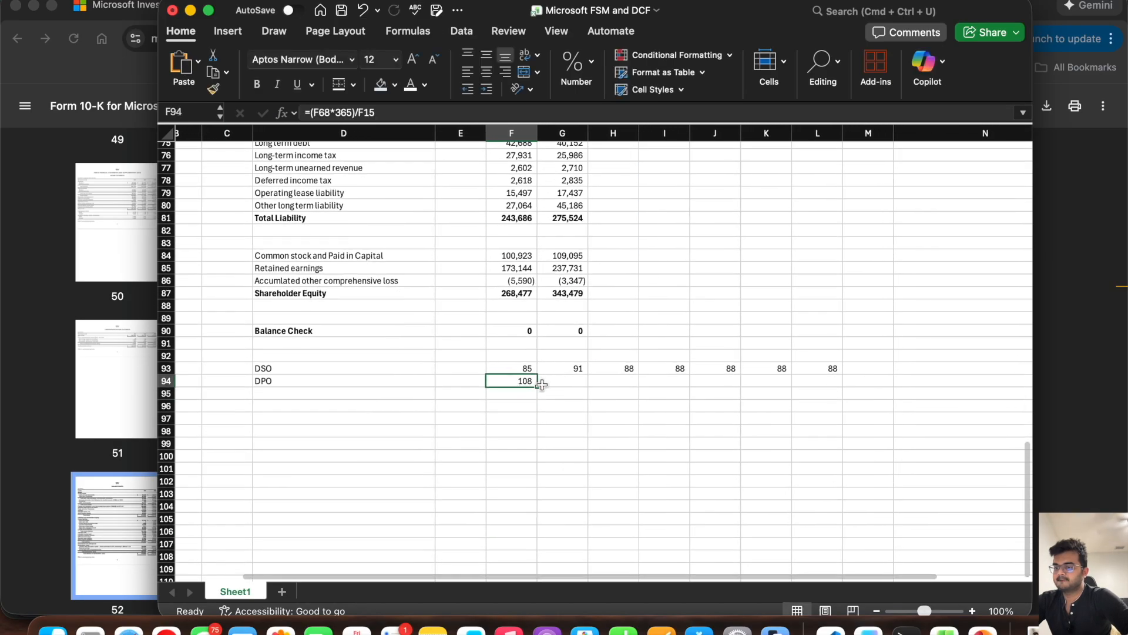
Step: Extend the DPO formula to G94 and set the 6/30/26 DPO in H94 to =AVERAGE(F94:G94)
drag(538, 385, 586, 386)
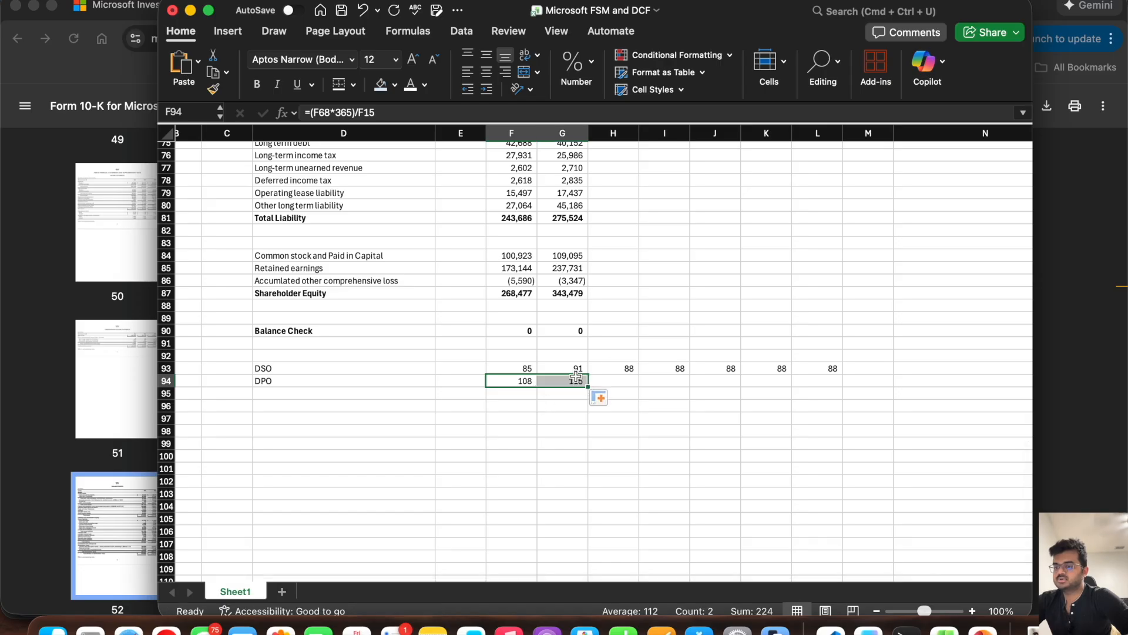
click(622, 381)
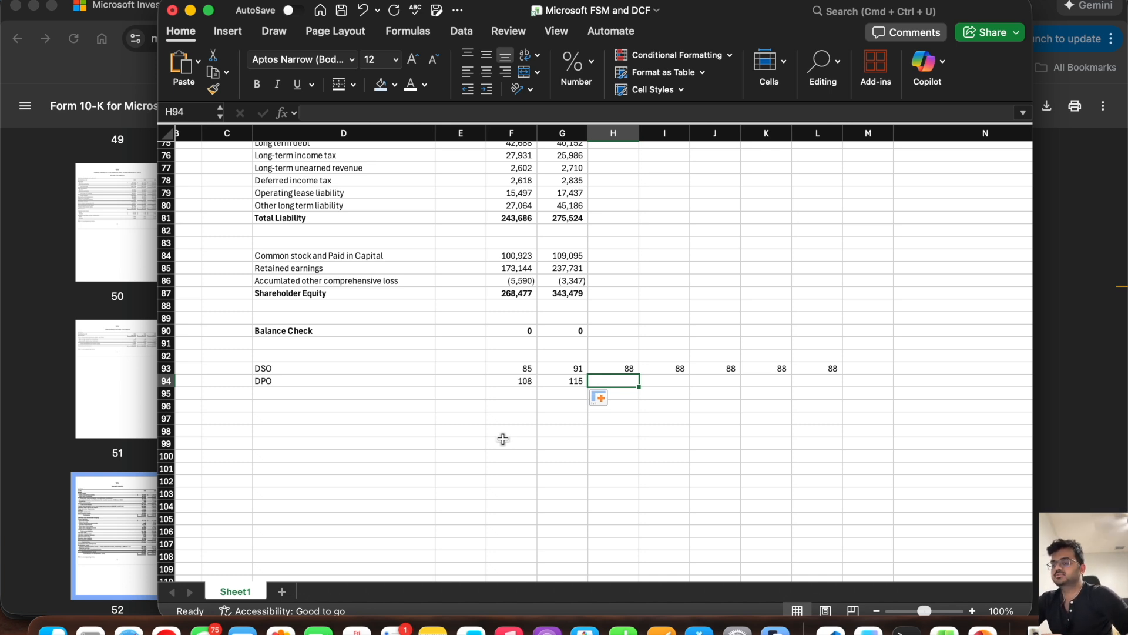
text(=av)
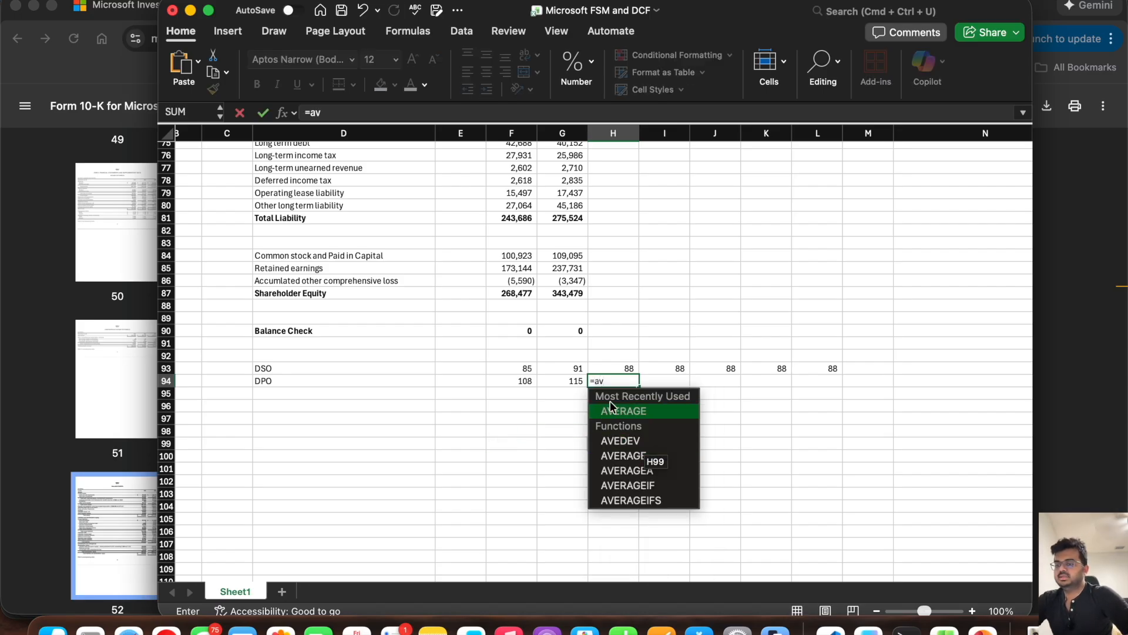
double_click(611, 409)
drag(564, 381, 523, 381)
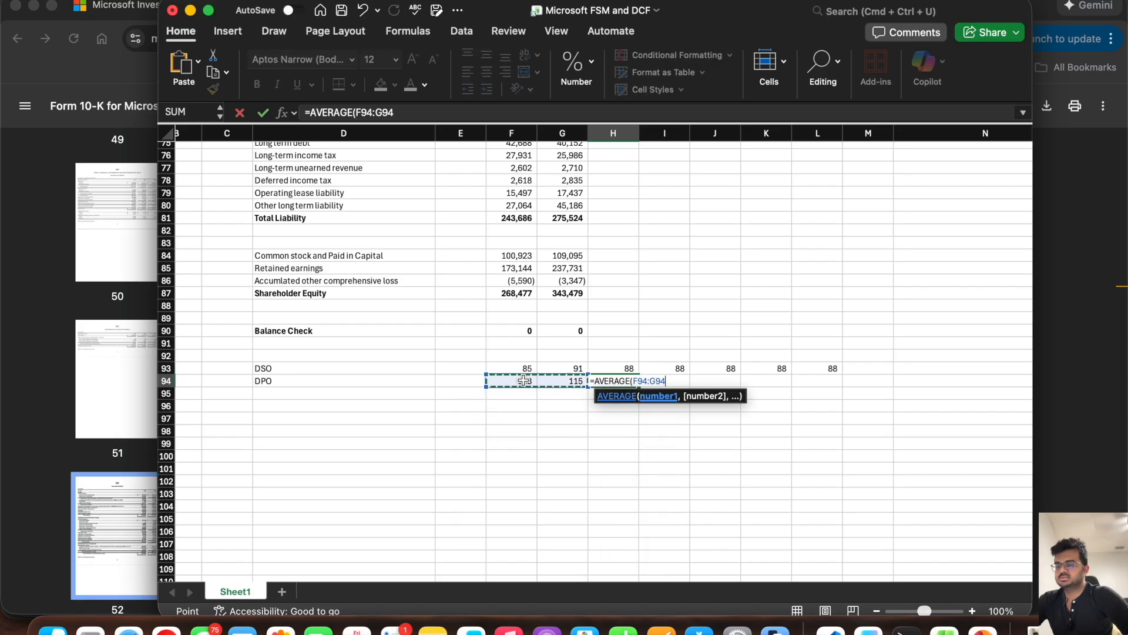
key(Return)
Step: Set the 6/30/27 DPO in I94 to =H94 and fill it across through L94, keeping M94 empty
click(661, 378)
text(=)
click(626, 382)
key(Return)
click(660, 383)
drag(691, 387, 869, 385)
click(871, 381)
key(Delete)
Step: Forecast the 6/30/26 Account payable in H68 from Total COGS and DPO with =H15*H94/365
scroll(695, 281, up, 4)
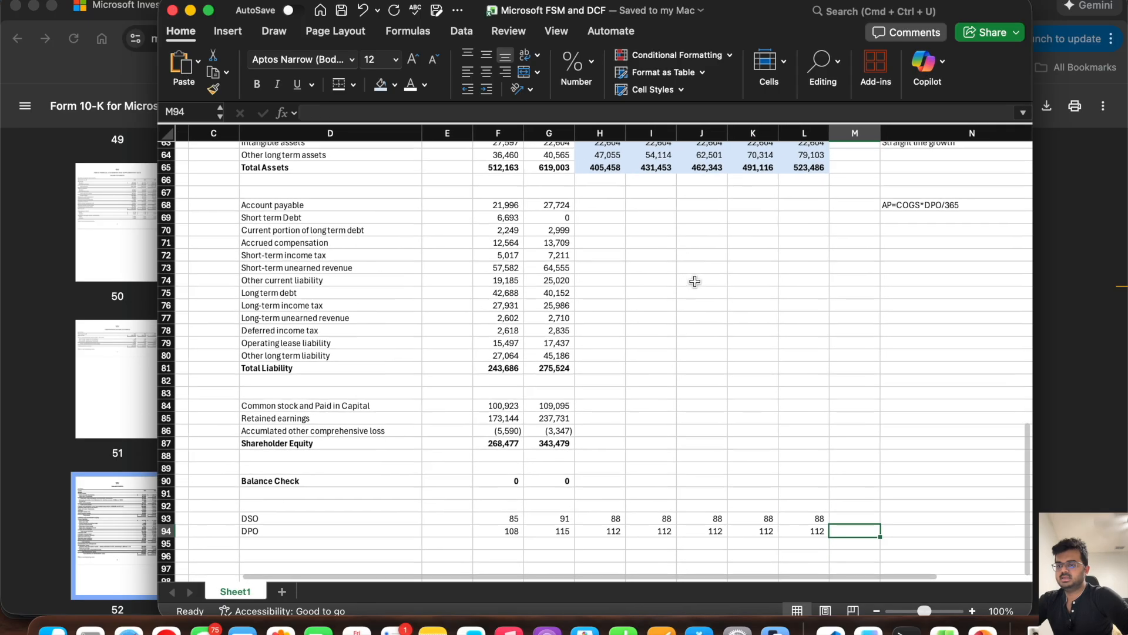
click(593, 205)
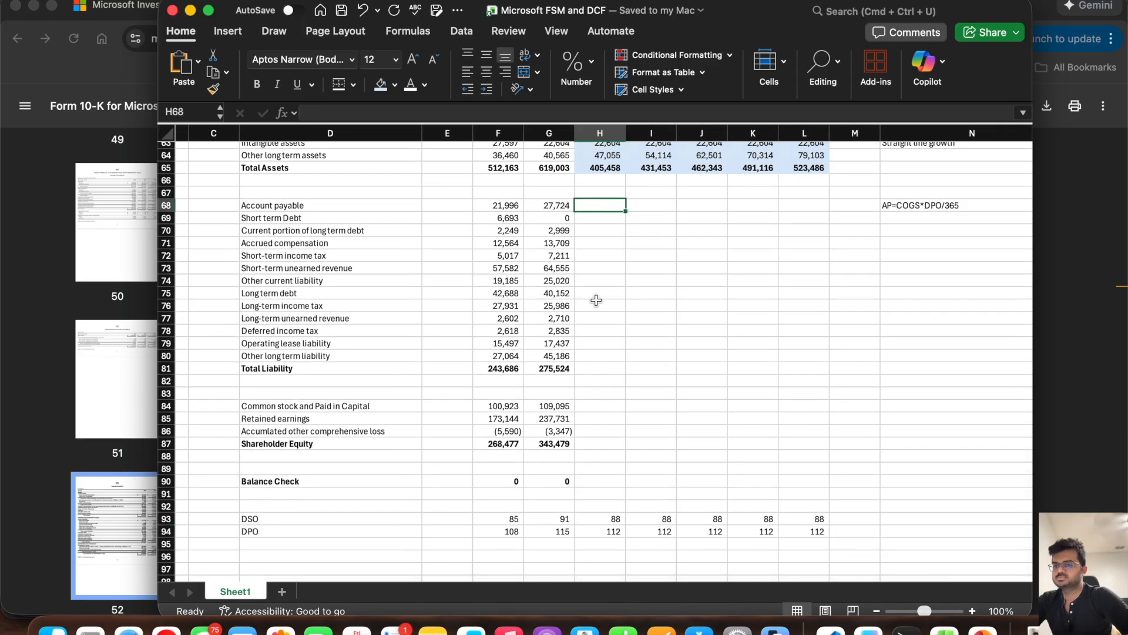
text(=)
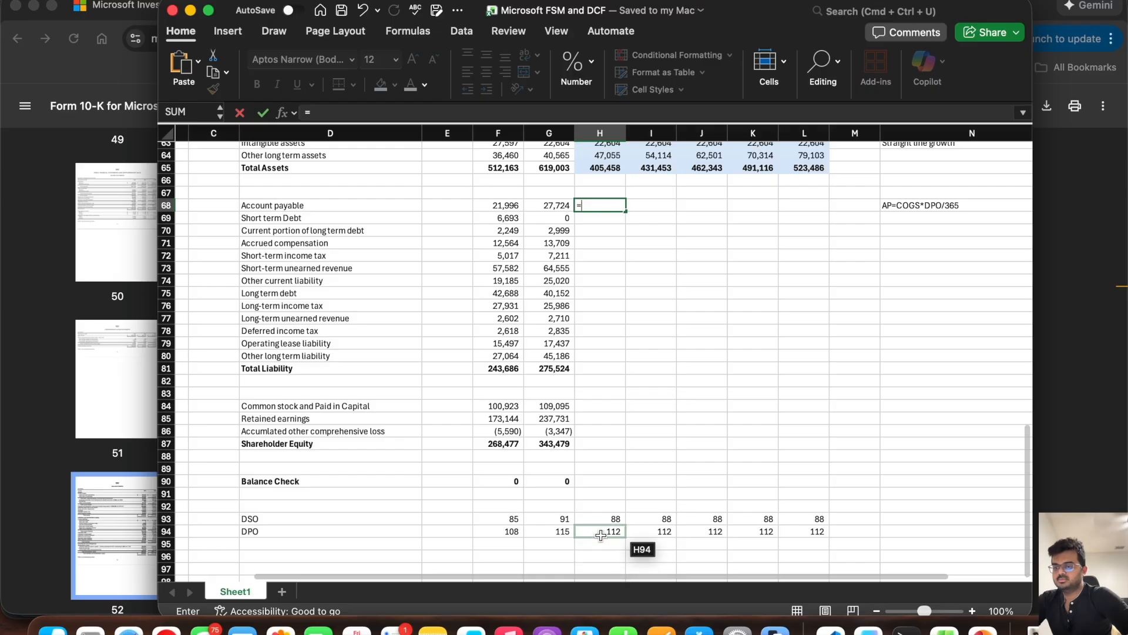
scroll(591, 272, up, 10)
scroll(592, 272, up, 7)
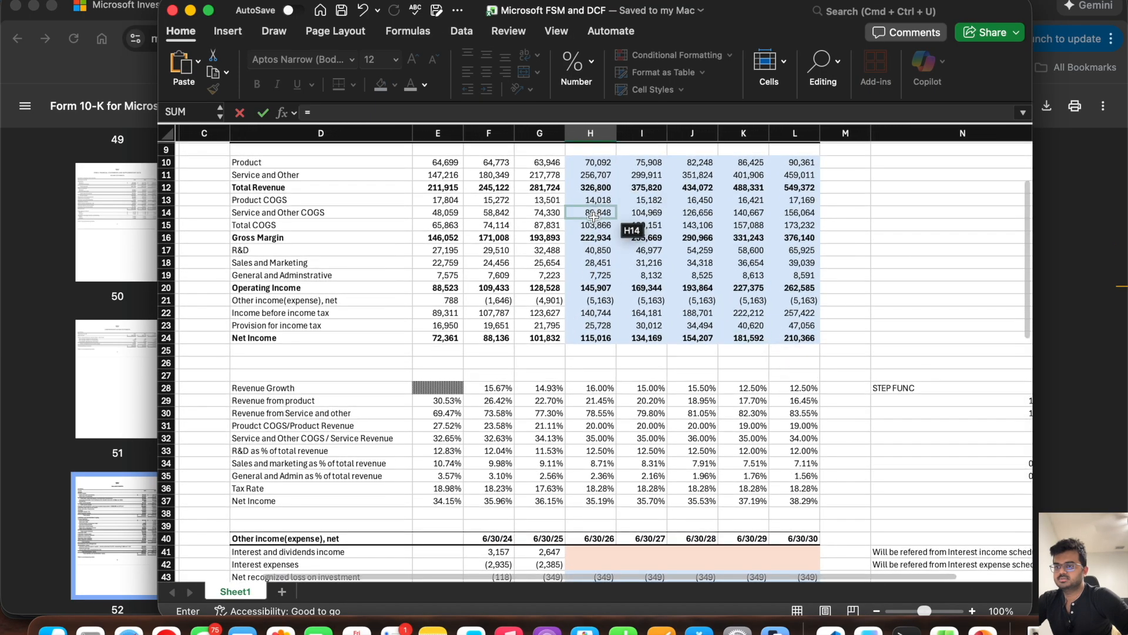
click(594, 225)
text(*)
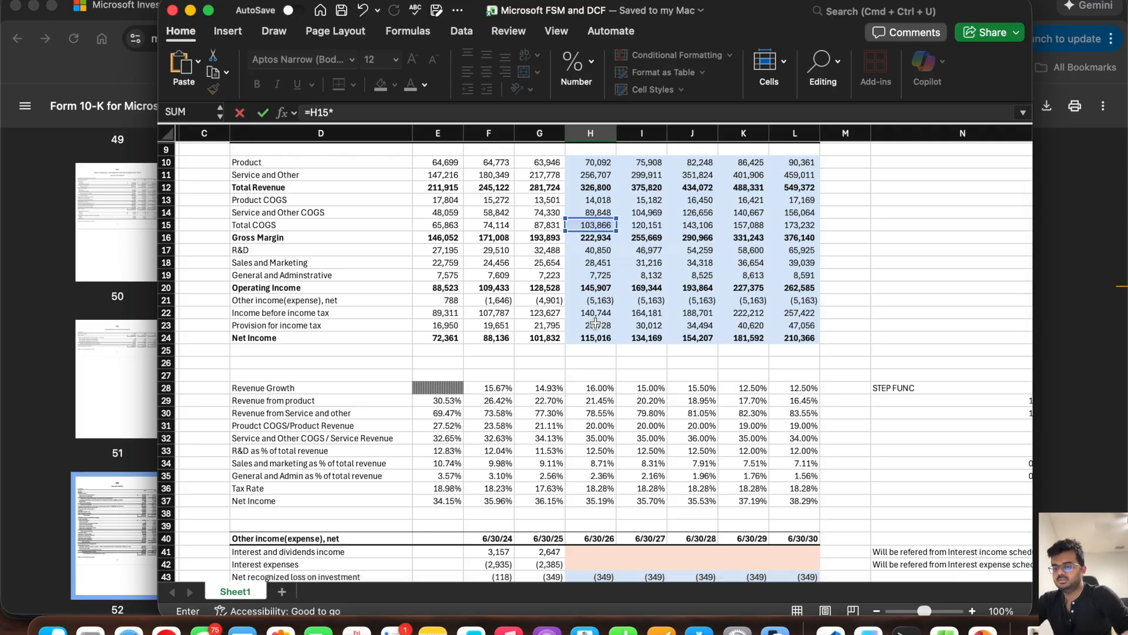
scroll(595, 323, down, 17)
click(578, 510)
text(/365)
key(Return)
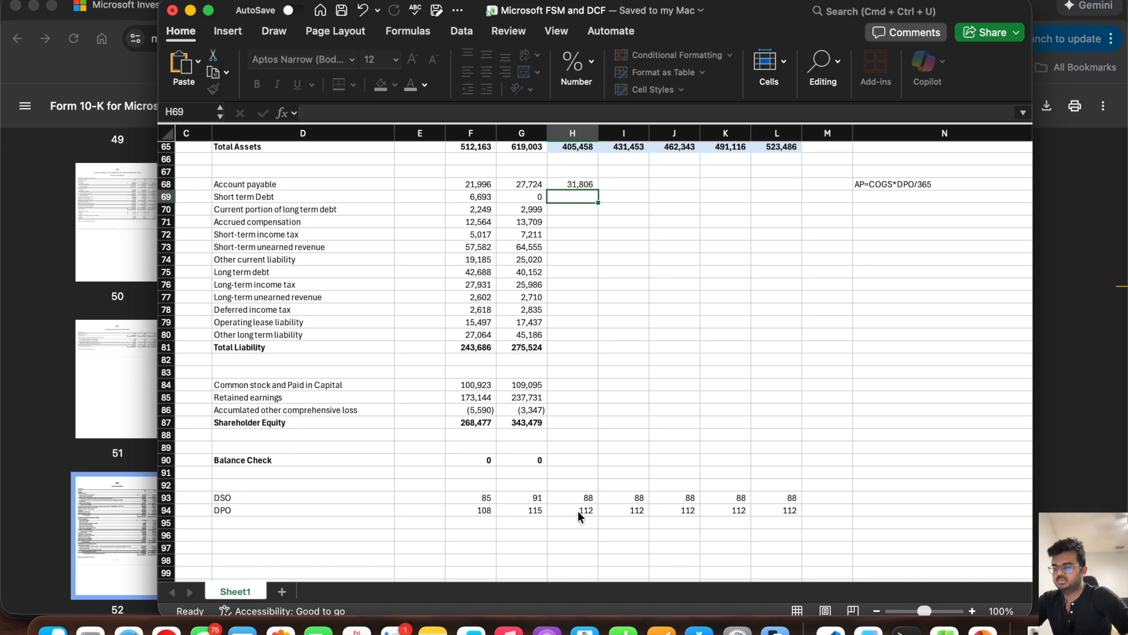
Step: Fill the Account payable forecast formula from H68 across through 6/30/30 in L68
click(576, 184)
drag(598, 190, 801, 202)
click(611, 274)
Step: Review the debt rows: the forecast cells of Short term Debt and Current portion of long term debt, and the Long term debt row
scroll(611, 275, up, 2)
scroll(611, 275, up, 1)
click(566, 237)
drag(565, 236, 788, 237)
drag(586, 246, 787, 251)
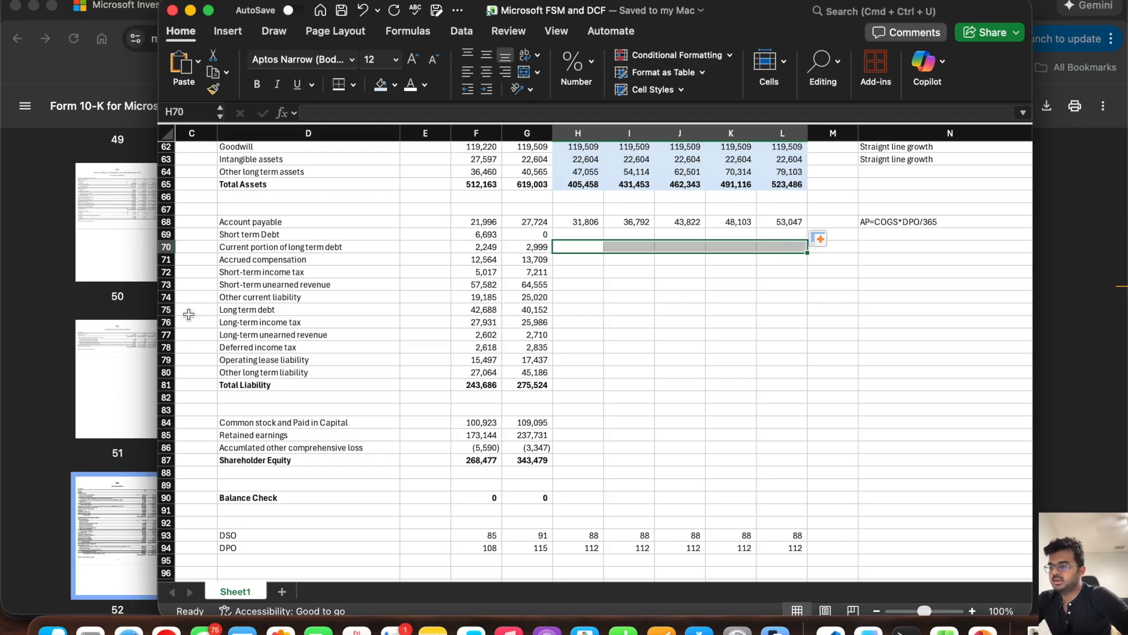
click(167, 310)
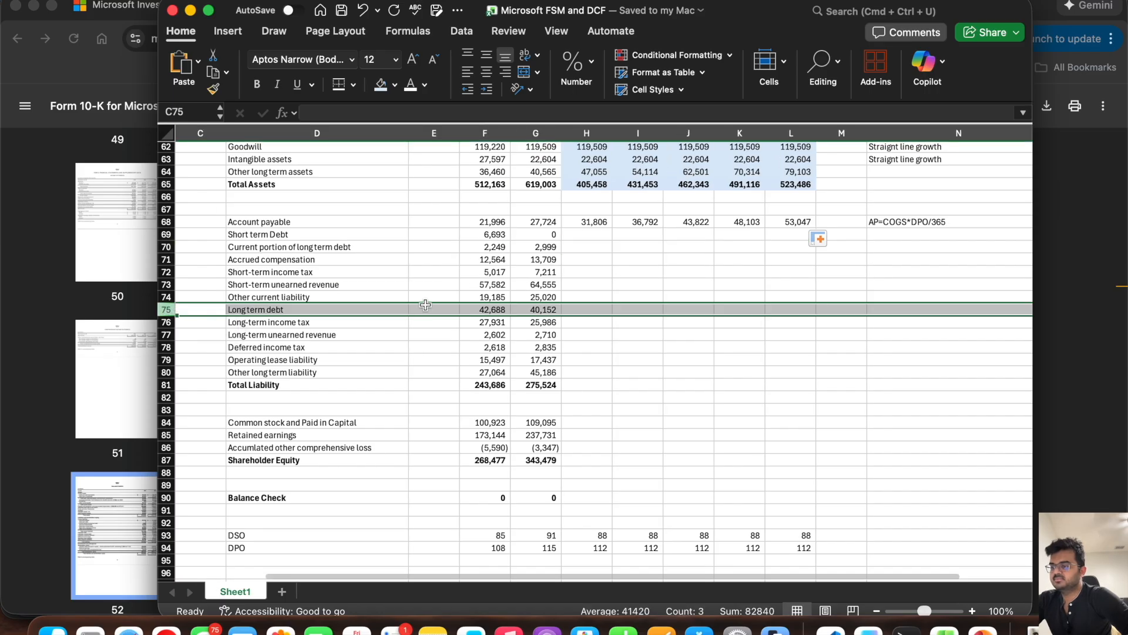
drag(573, 234, 790, 234)
drag(587, 247, 782, 246)
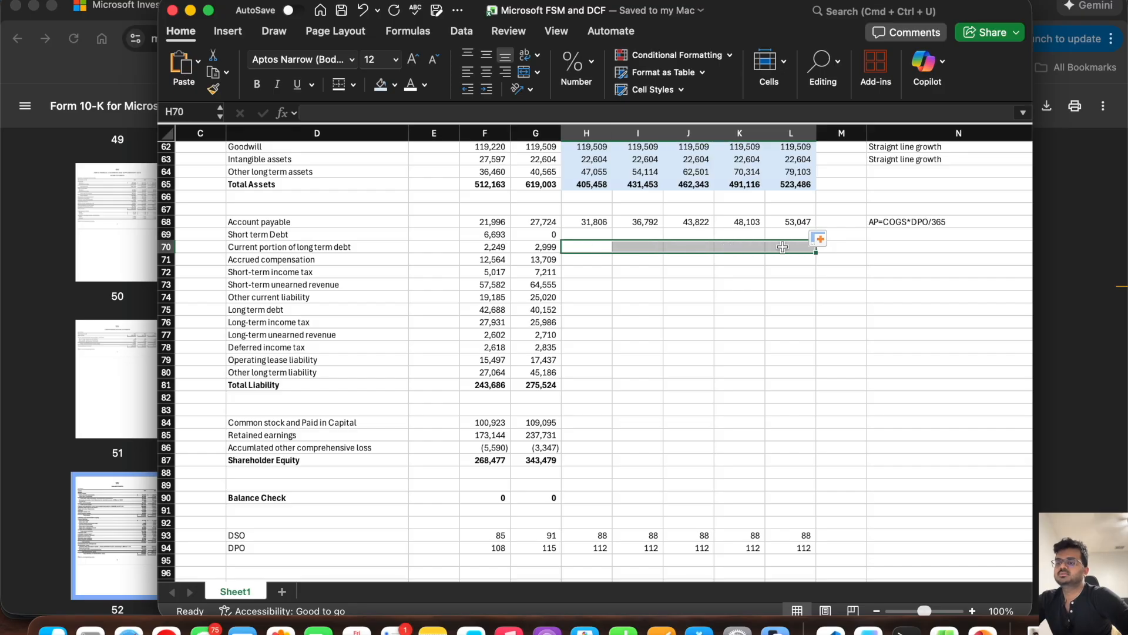
Step: Copy the peach-shaded PPE forecast cells H59:L59 onto the Short term Debt, Current portion of long term debt and Long term debt rows
scroll(783, 247, up, 5)
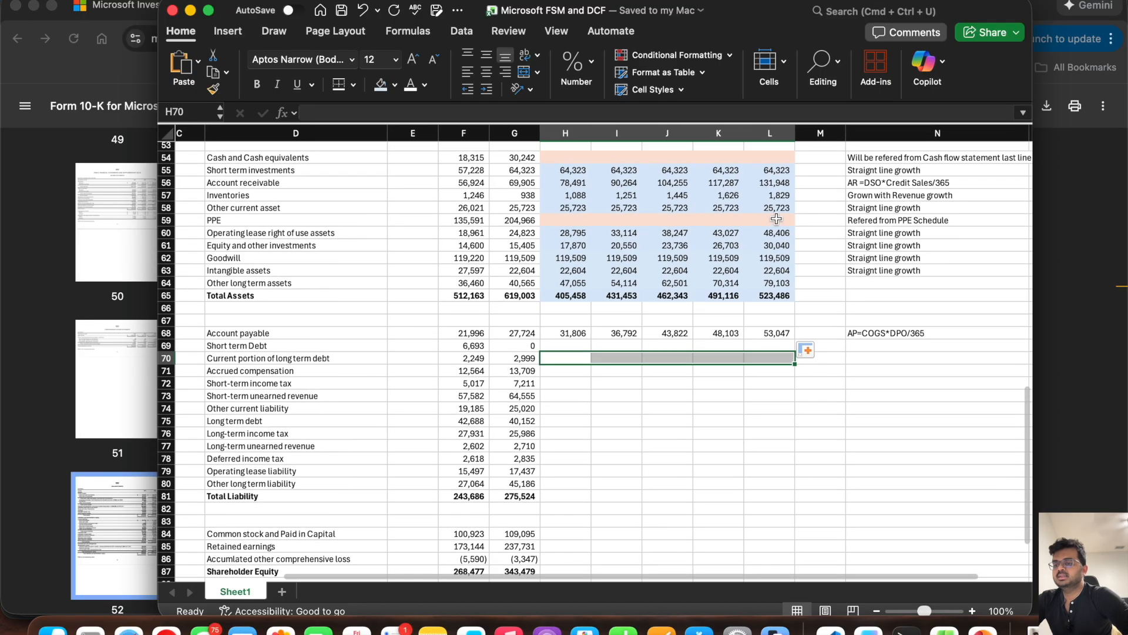
click(776, 219)
drag(776, 220, 565, 222)
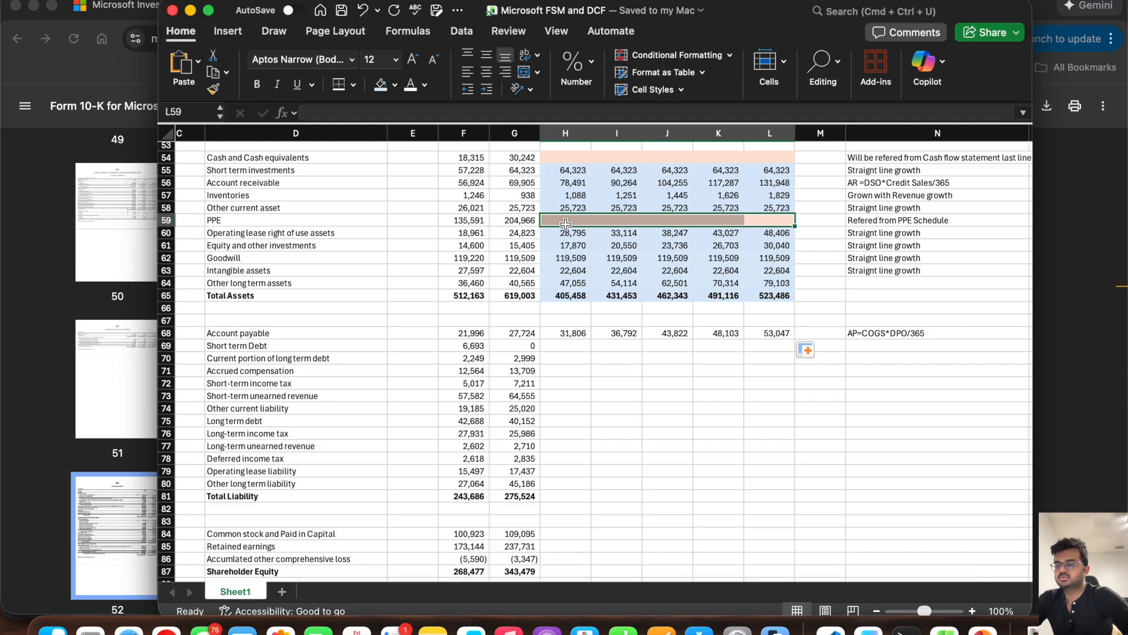
key(super+c)
click(565, 347)
key(super+v)
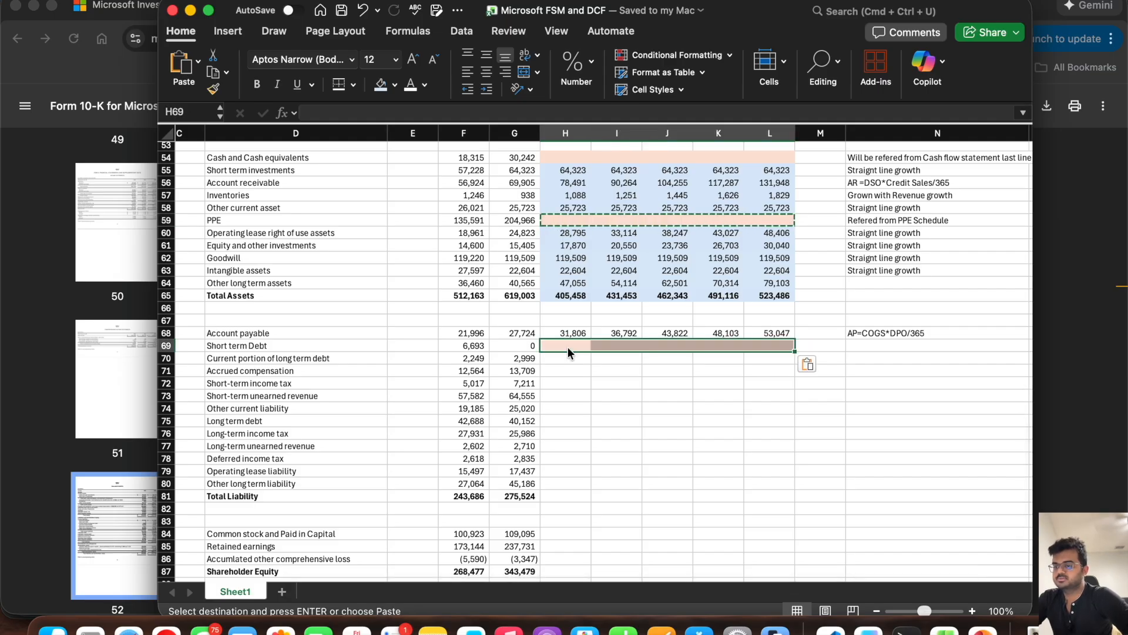
click(566, 359)
key(super+v)
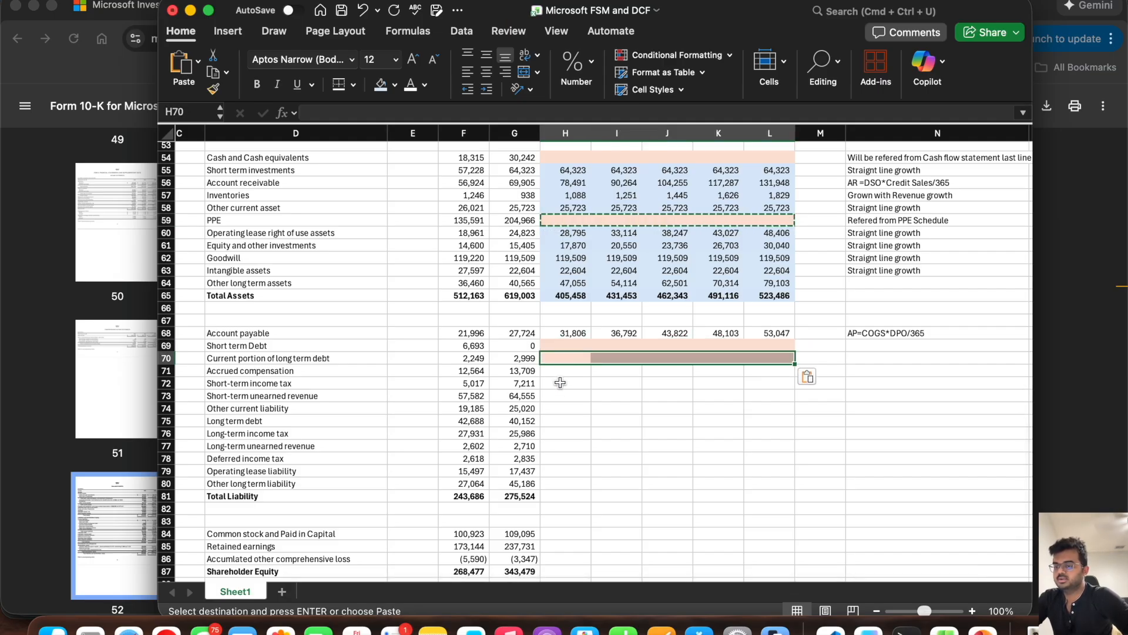
click(559, 424)
key(super+v)
key(Escape)
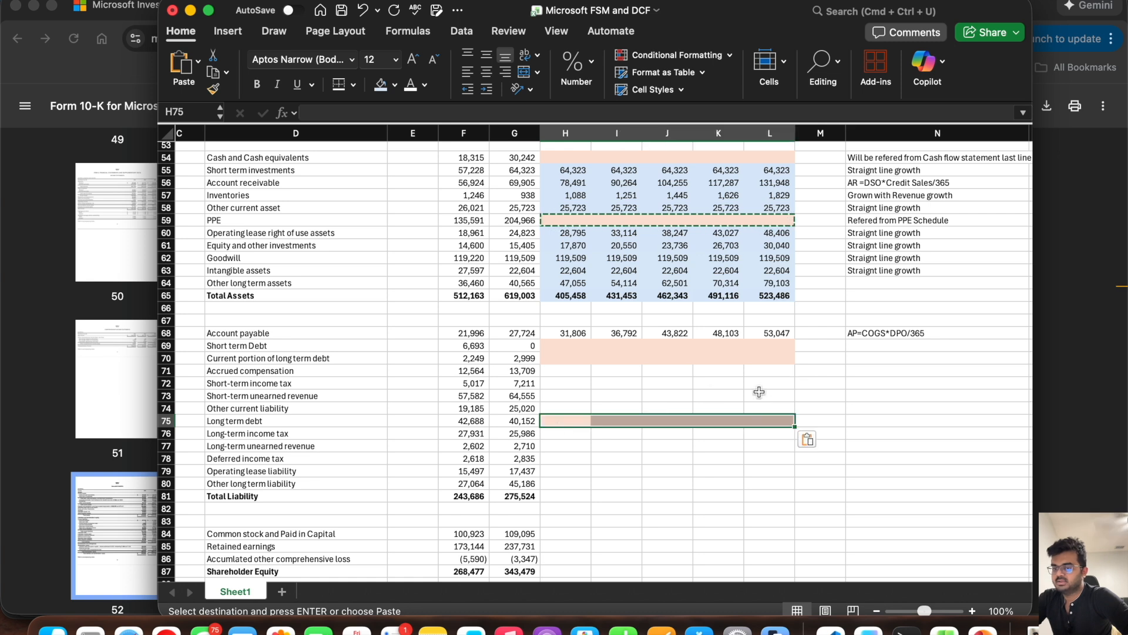
Step: Enter the note "Refere from Debt Schedule" for Short term Debt in N69
click(888, 346)
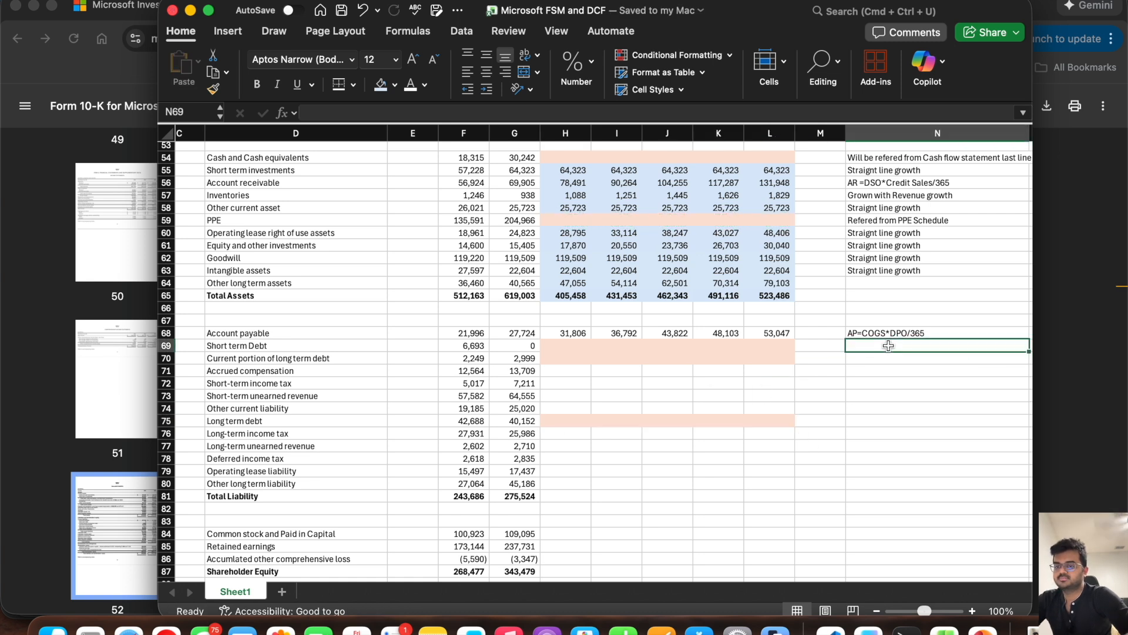
text(From Debt Scehd)
key(super+a)
text(R)
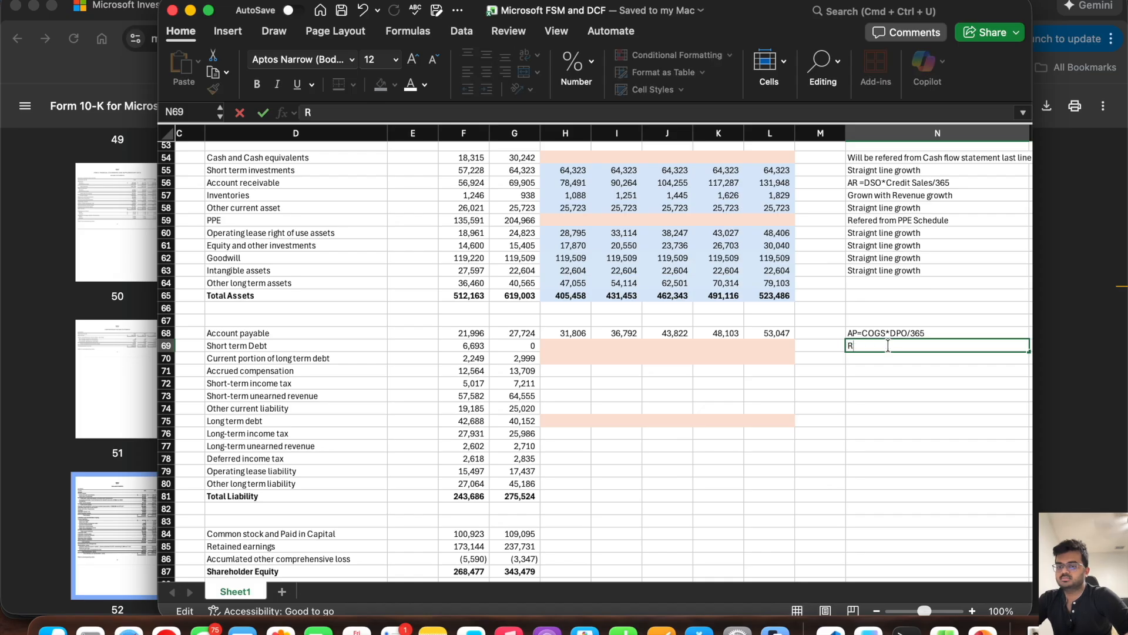
text(efere from De)
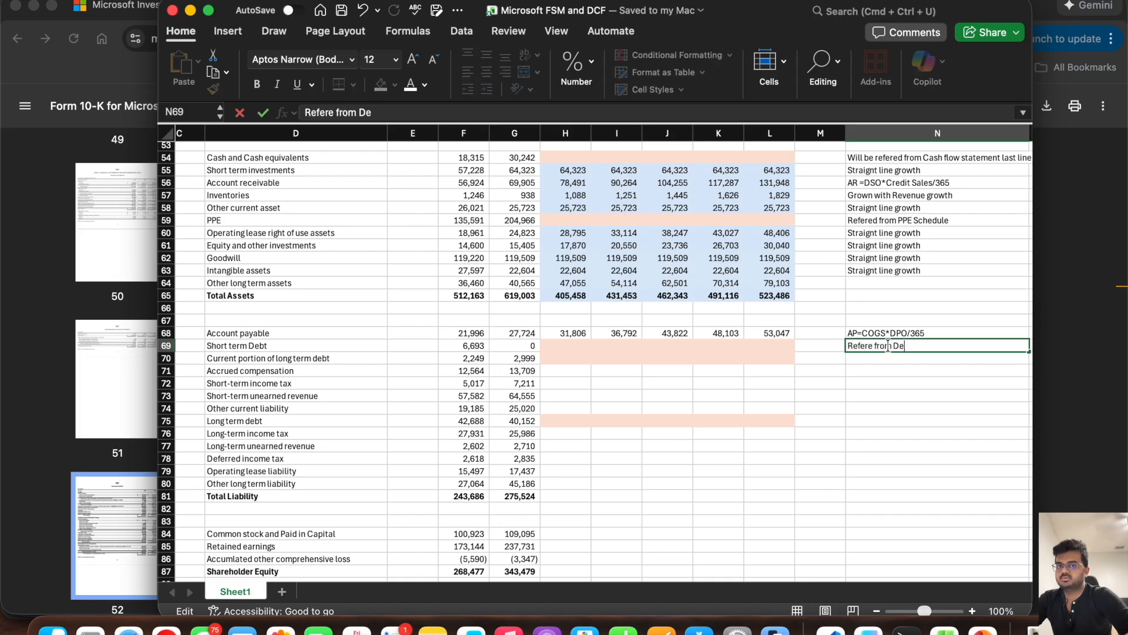
text(bt Schedule)
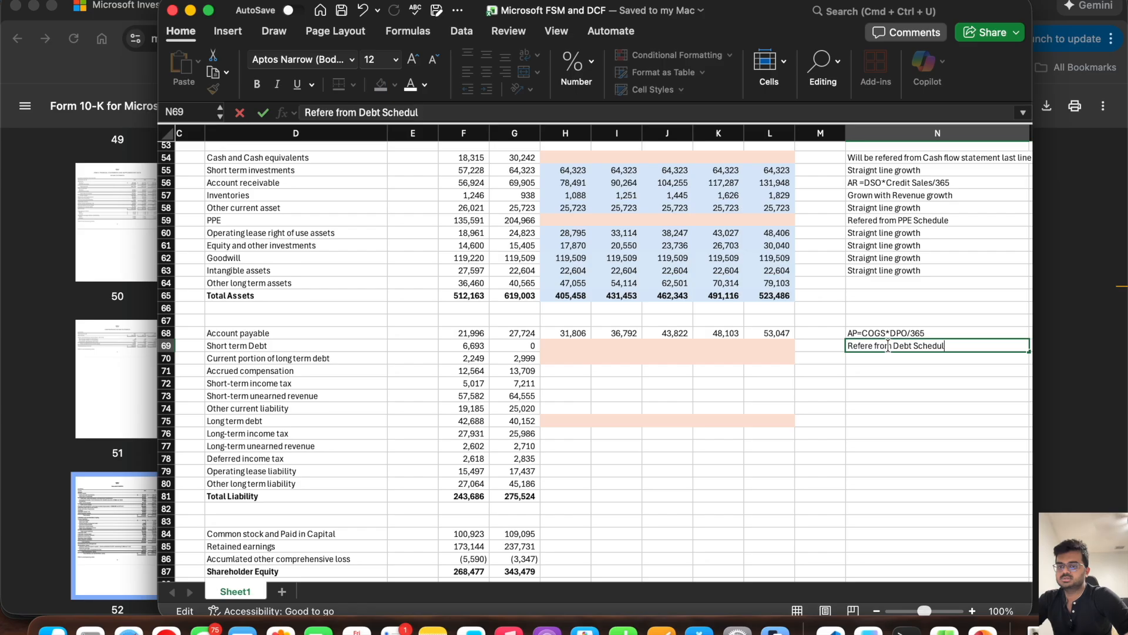
key(Return)
Step: Copy the debt schedule note from N69 to N70 and N75, and save the workbook
click(887, 344)
key(super+c)
key(Down)
key(super+v)
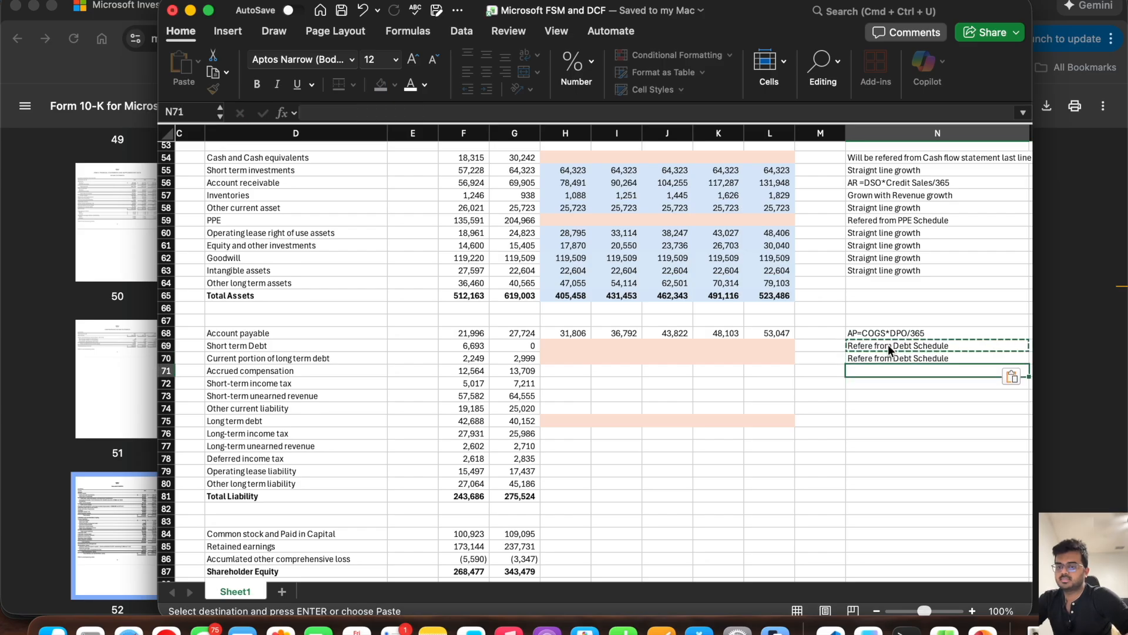
key(Down)
key(Down)
key(Down)
key(Down)
key(Down)
key(super+v)
key(super+s)
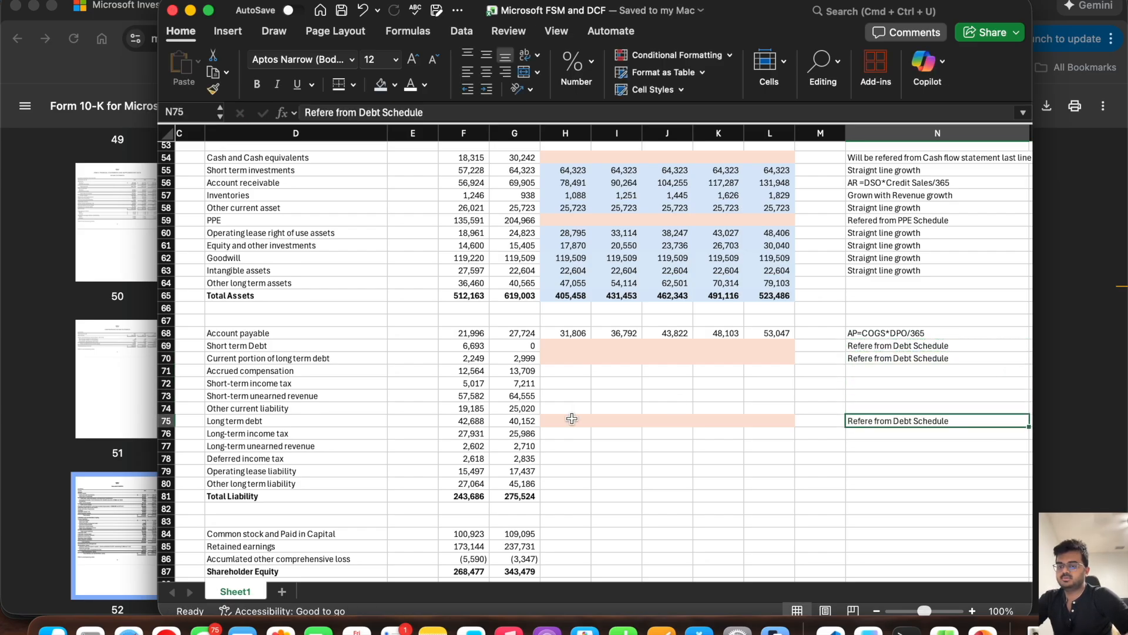
Step: Select the 6/30/26 Accrued compensation cell H71
click(558, 374)
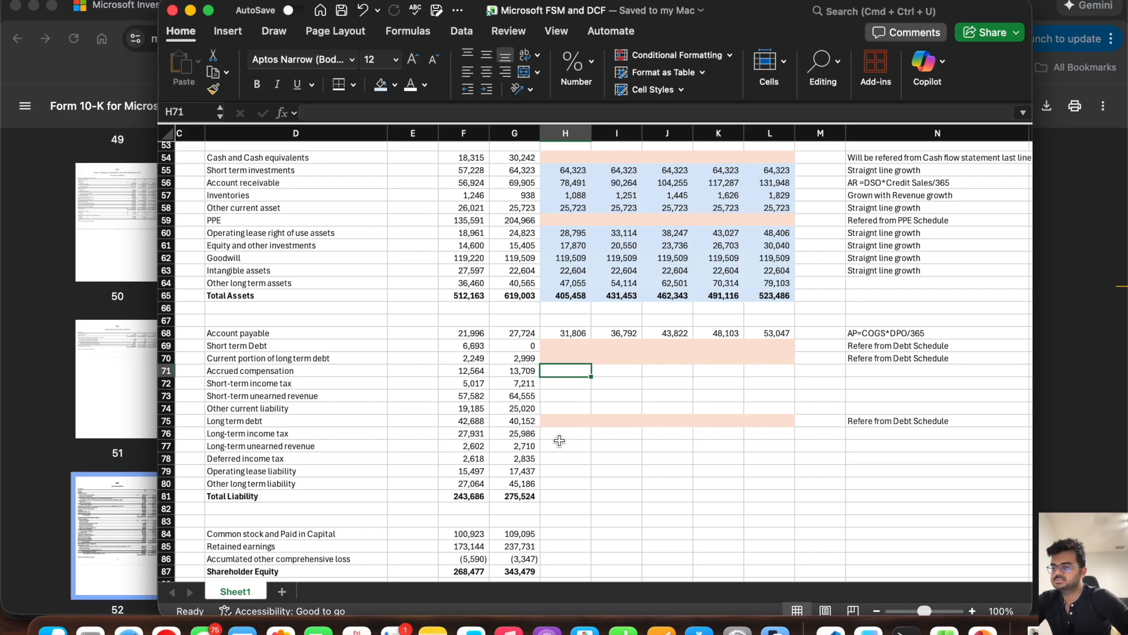
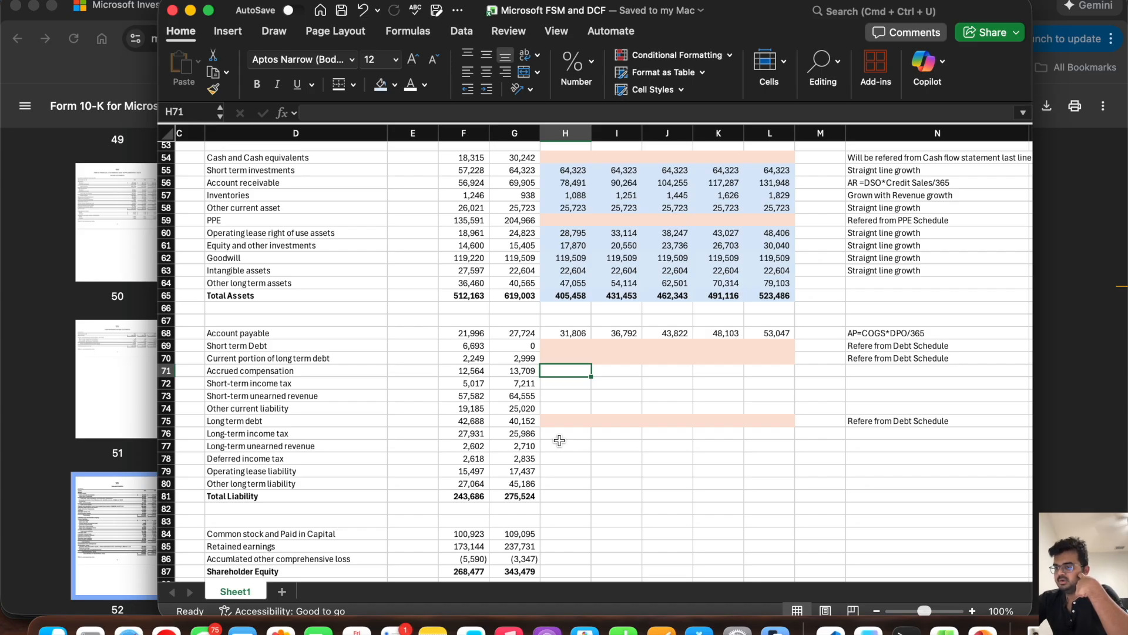
Step: Forecast 6/30/26 Accrued compensation in H71 by growing G71 with the revenue growth rate, using =G71*(1+H28)
text(=)
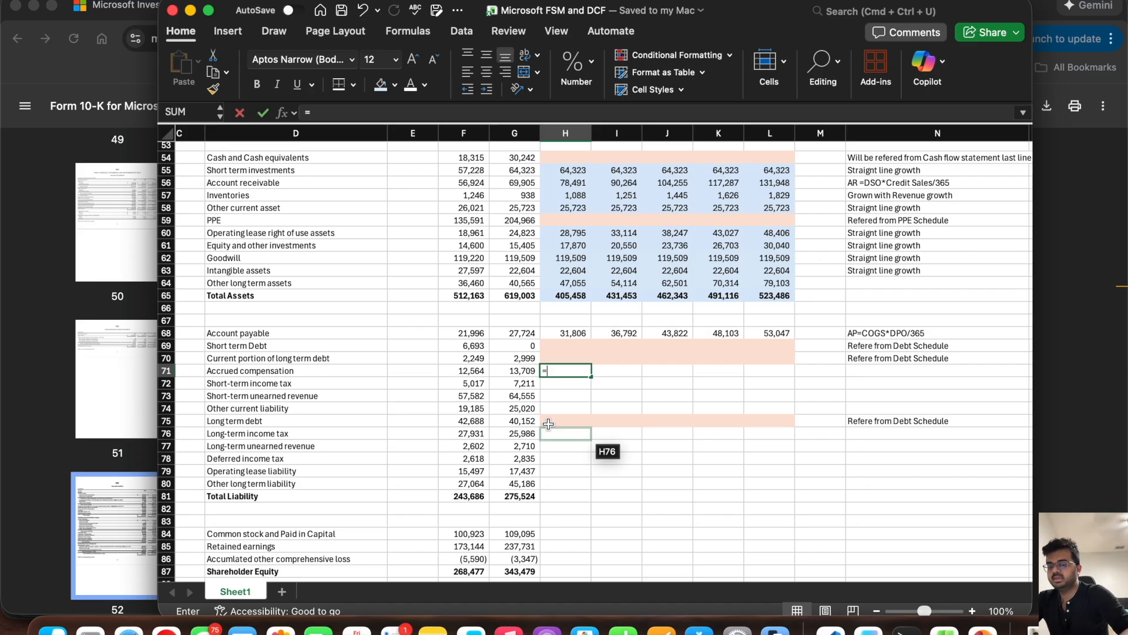
click(526, 371)
text(*(1)
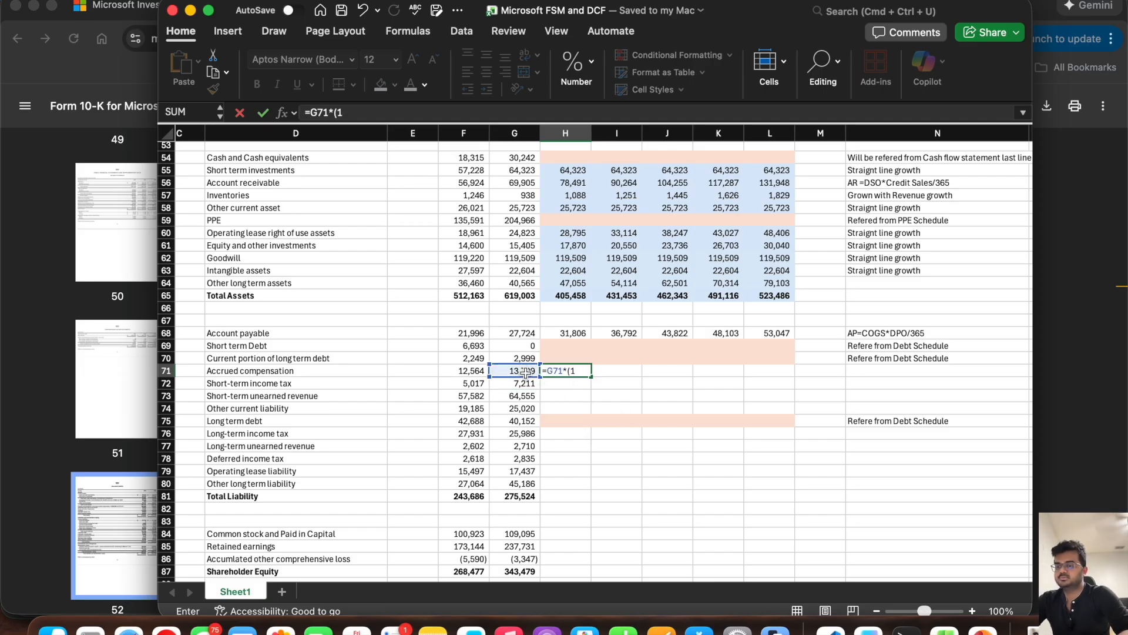
text(+)
scroll(588, 267, up, 10)
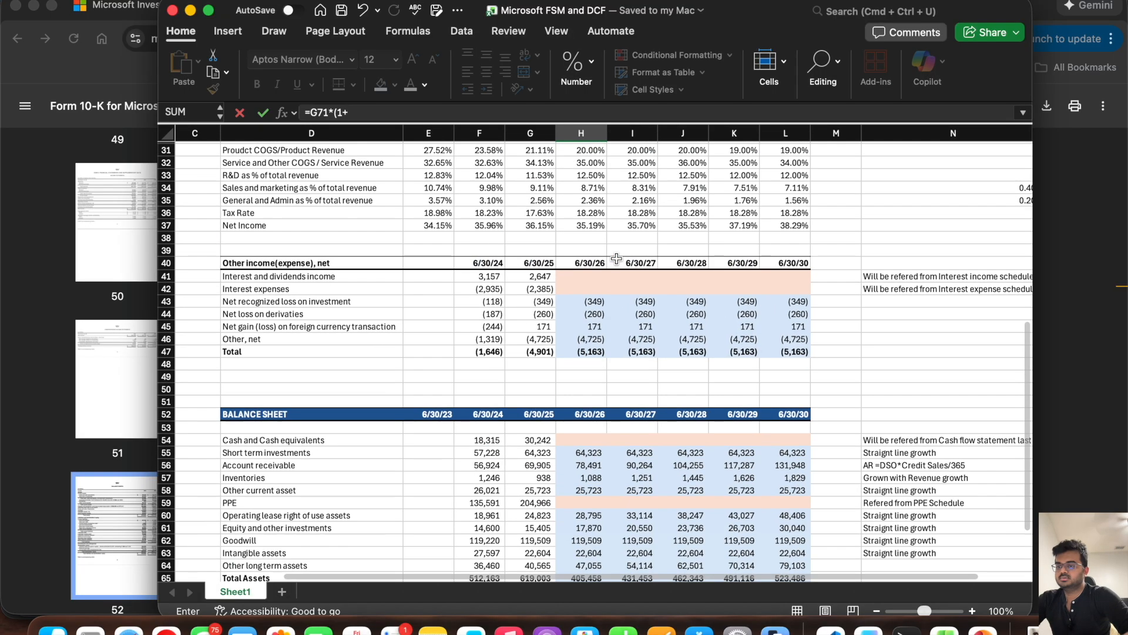
scroll(583, 266, up, 1)
click(585, 247)
key(Return)
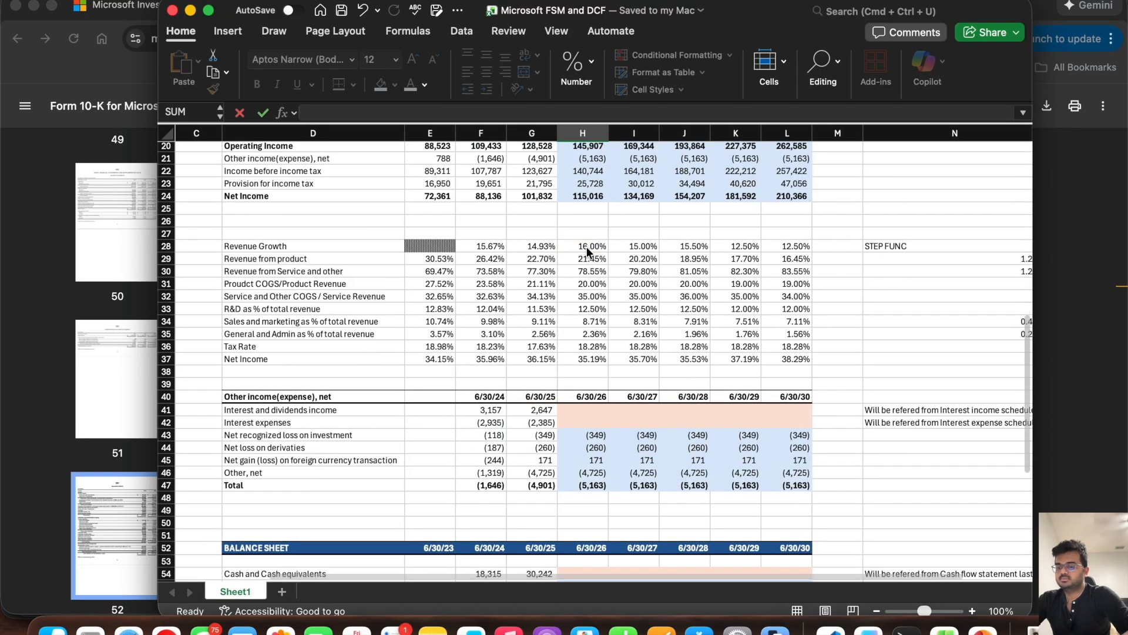
Step: Fill the Accrued compensation forecast from H71 across through L71 and save the workbook
scroll(582, 447, down, 5)
click(585, 436)
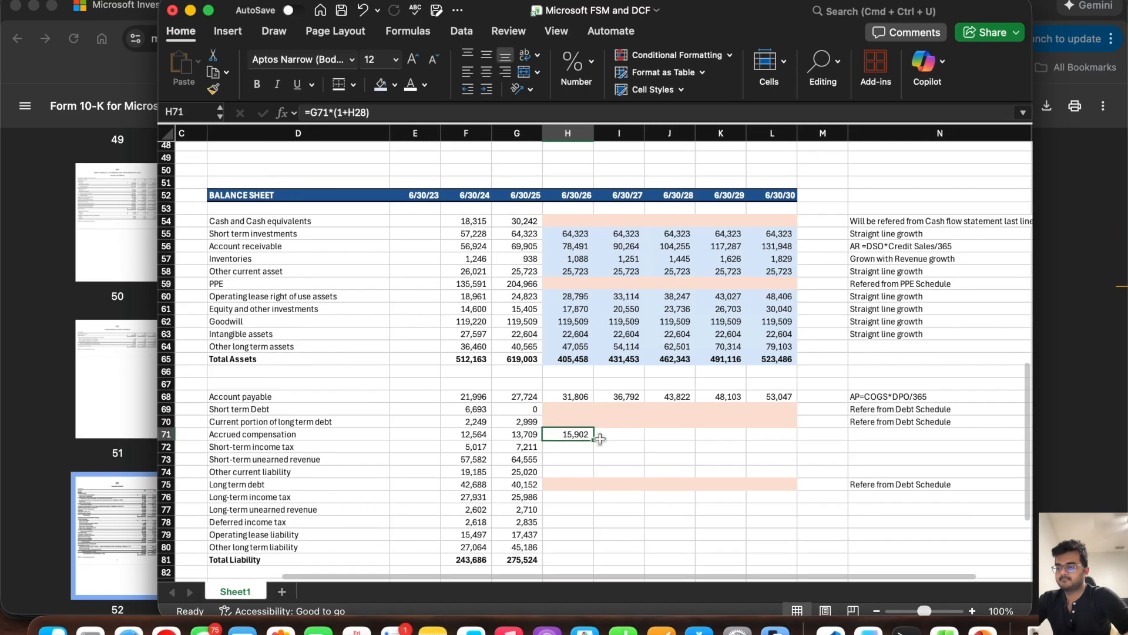
drag(592, 438, 776, 443)
click(628, 472)
key(super+s)
Step: Examine the Short-term income tax history against the income statement and its ratio rows to choose a forecast driver
scroll(541, 342, up, 10)
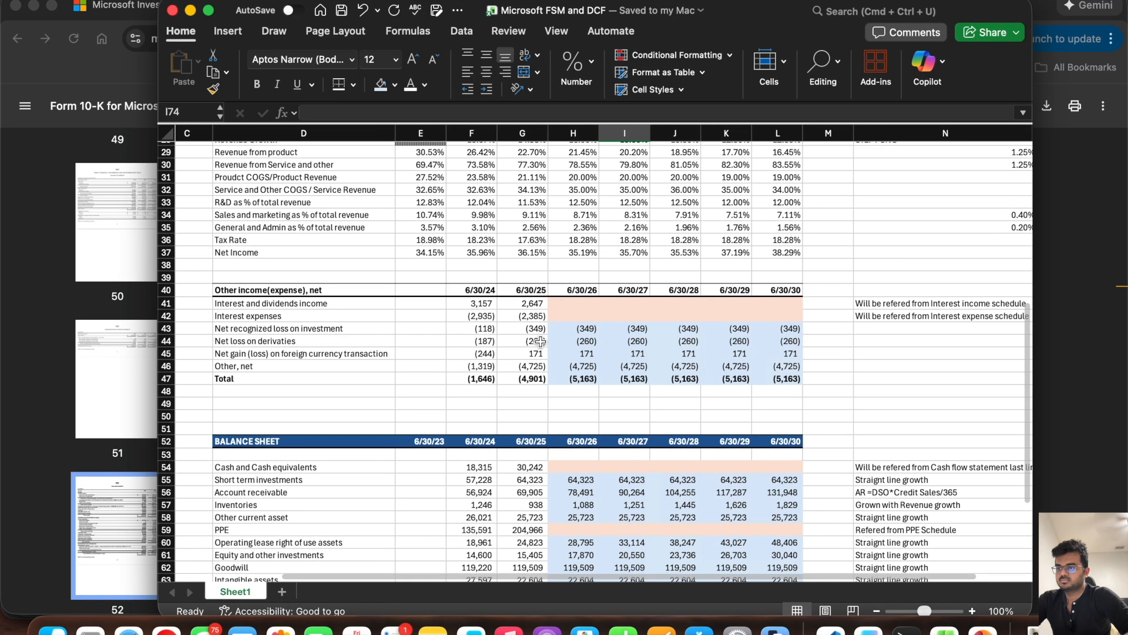
scroll(541, 342, up, 1)
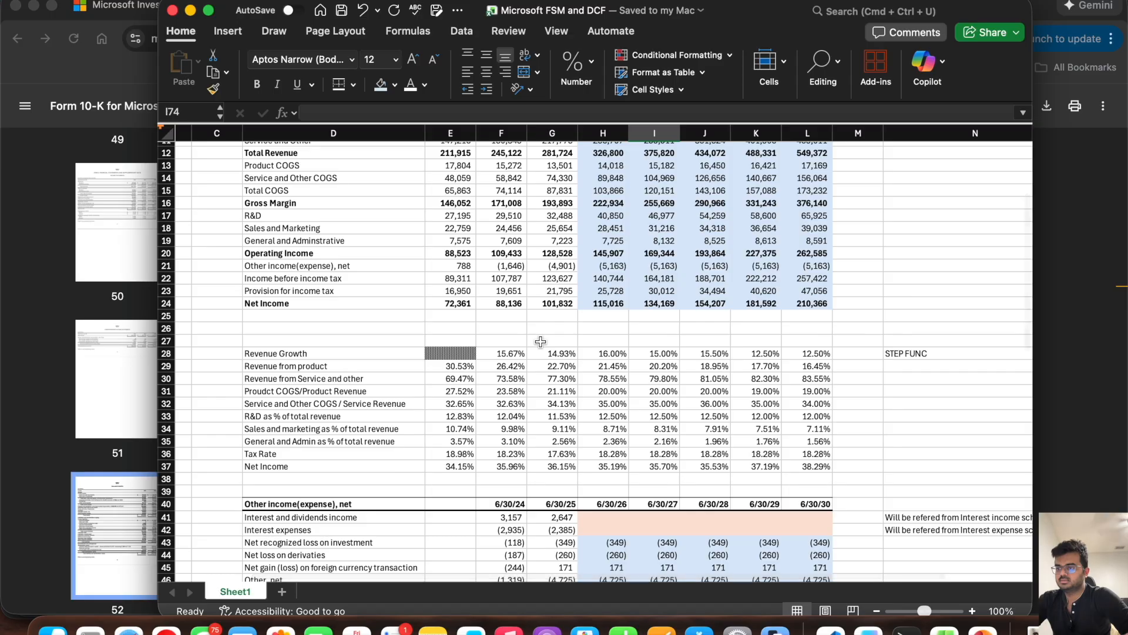
scroll(540, 341, down, 10)
scroll(541, 342, down, 5)
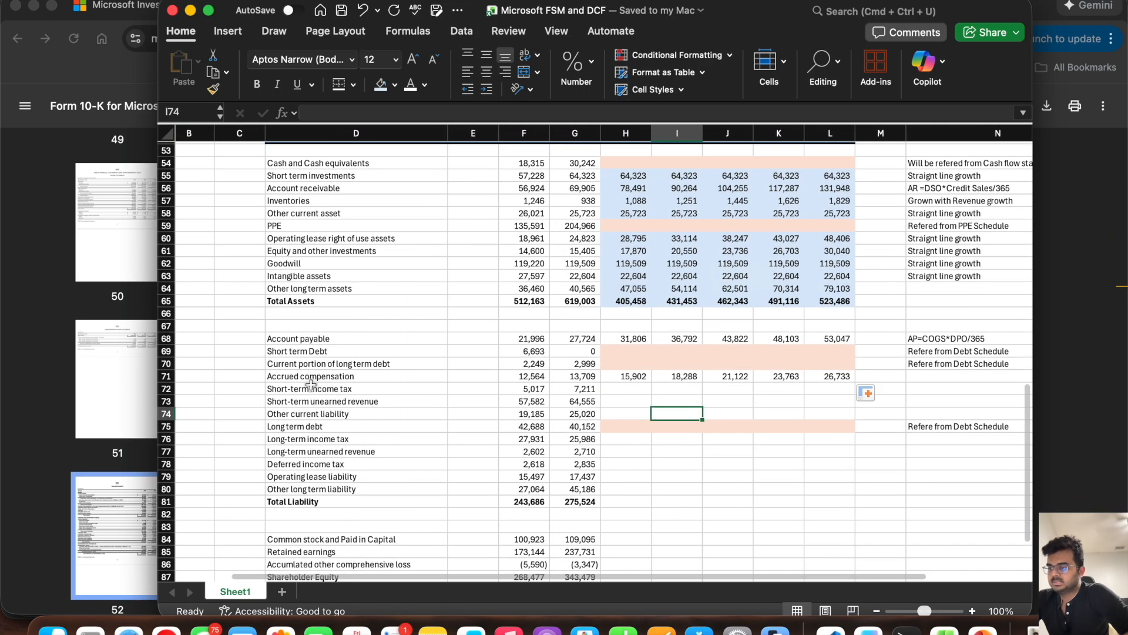
click(311, 389)
drag(351, 389, 583, 389)
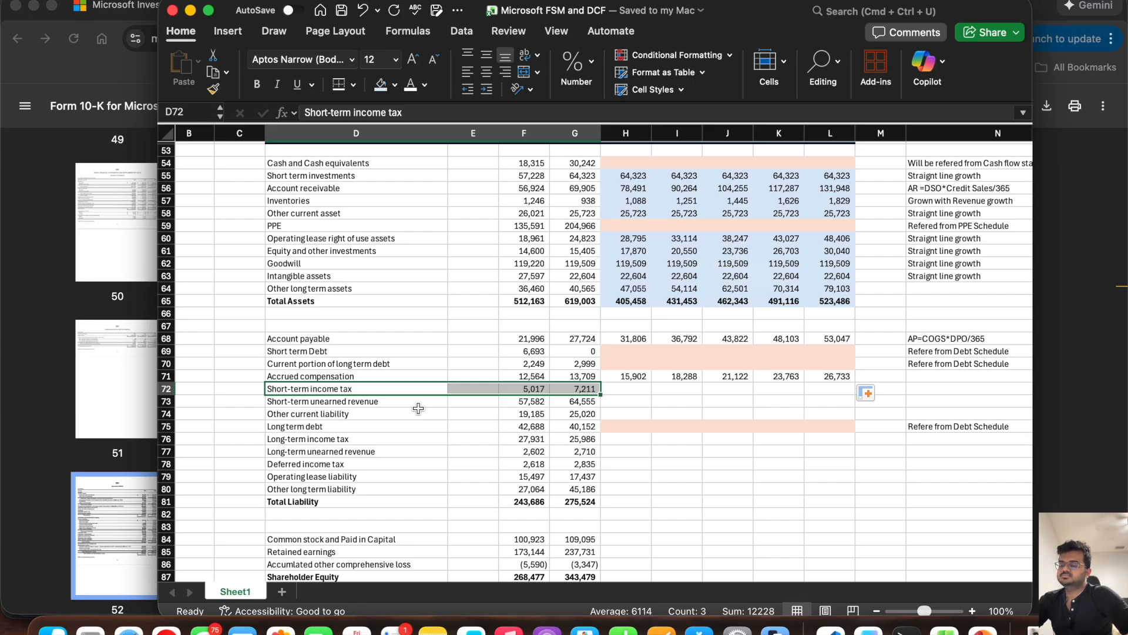
scroll(418, 408, up, 8)
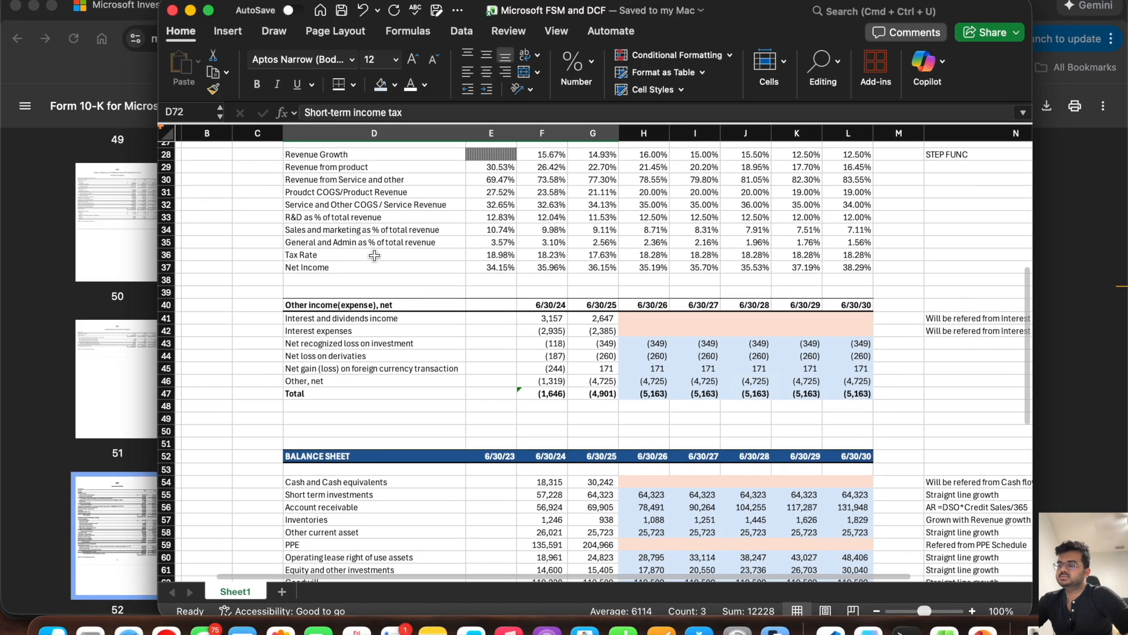
scroll(368, 253, up, 5)
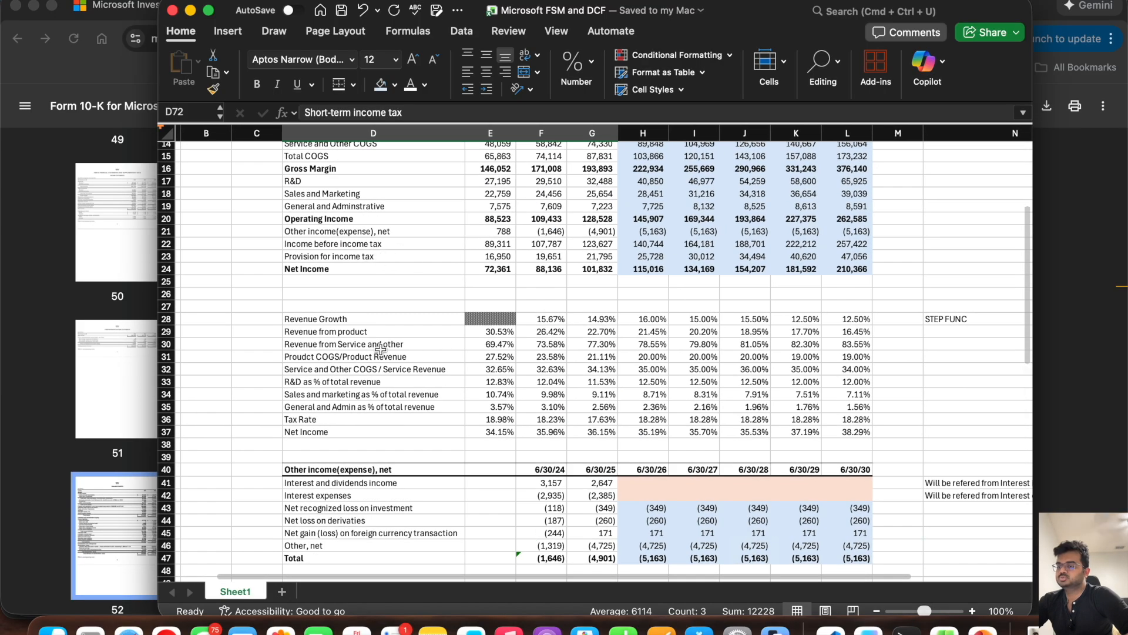
scroll(381, 350, down, 13)
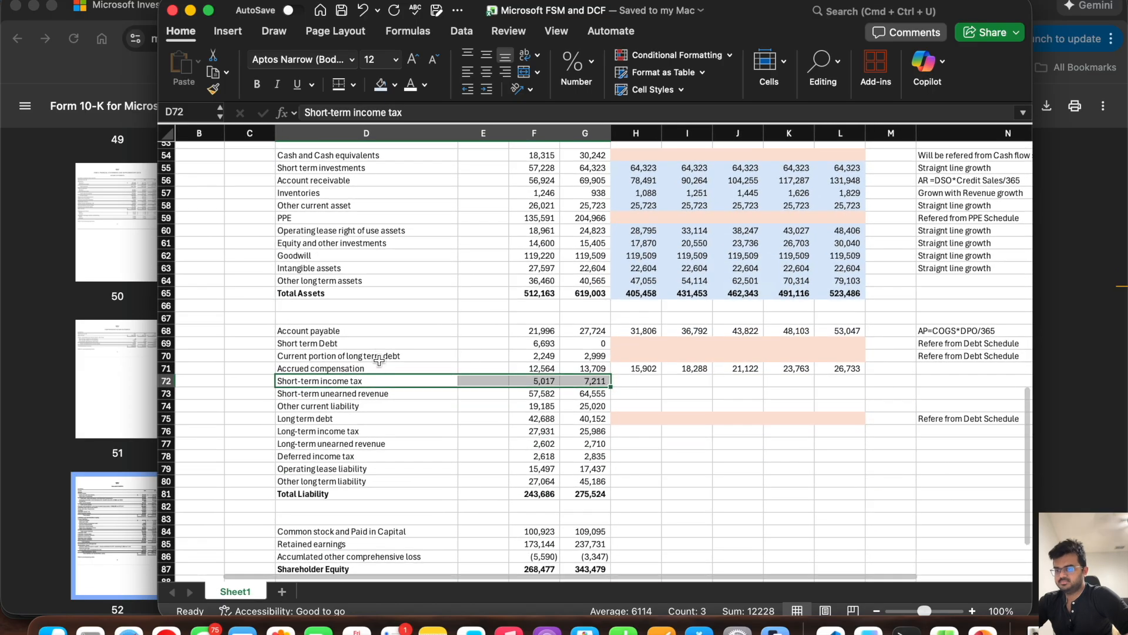
Step: Copy the Short-term income tax label into D95 below DPO and extend it to "Short-term income tax / Total Income tax"
click(370, 383)
key(cmd+c)
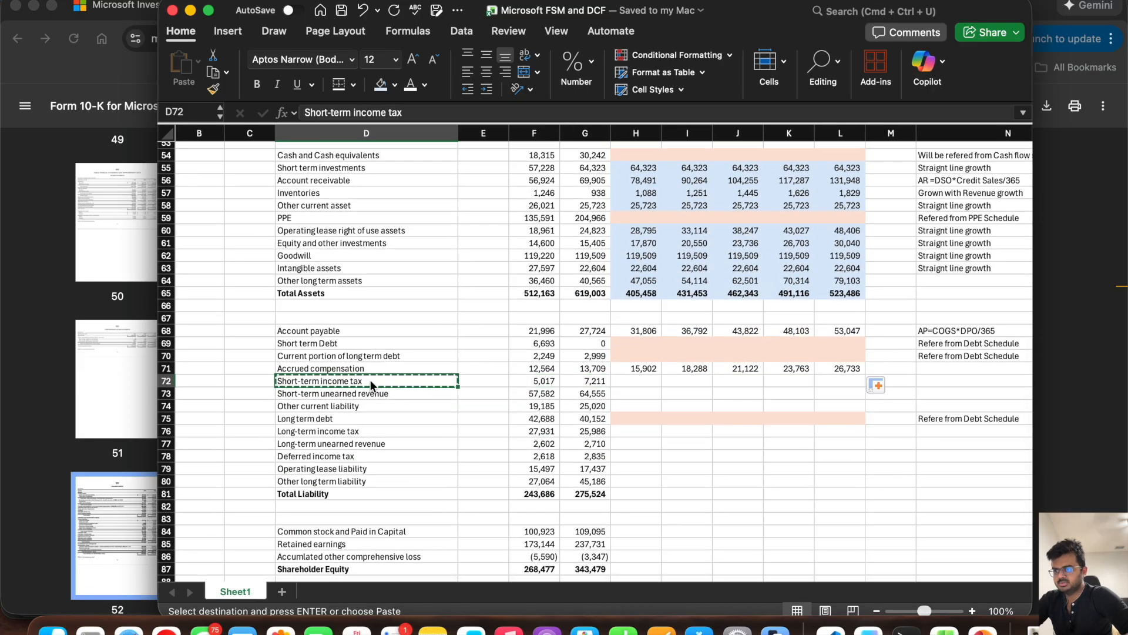
scroll(371, 386, down, 5)
click(303, 481)
key(cmd+v)
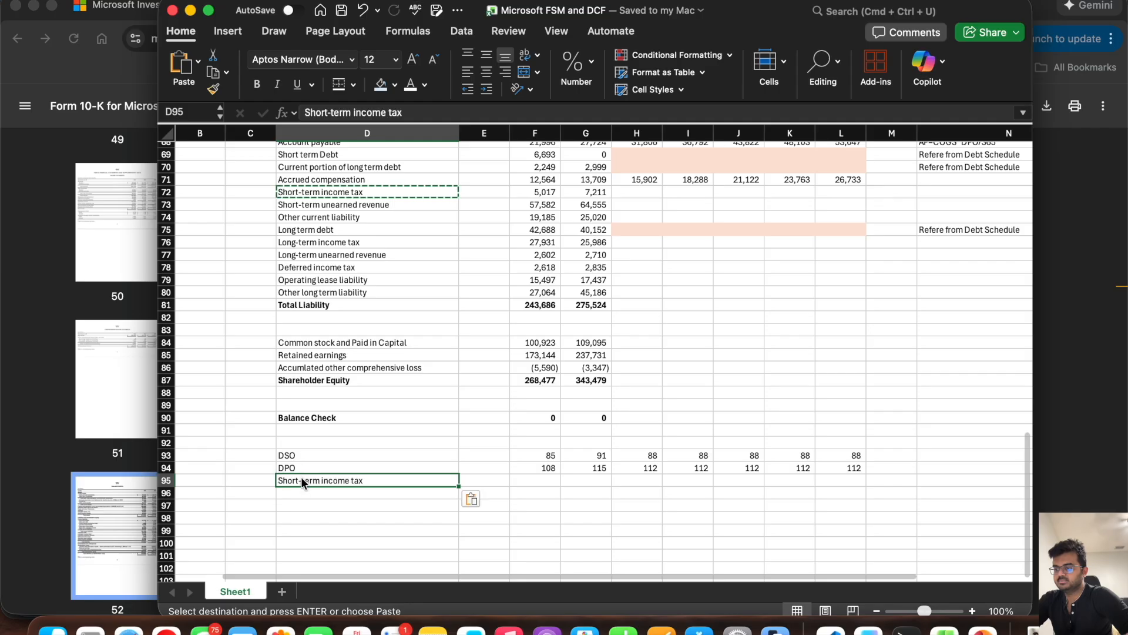
double_click(370, 480)
text(/)
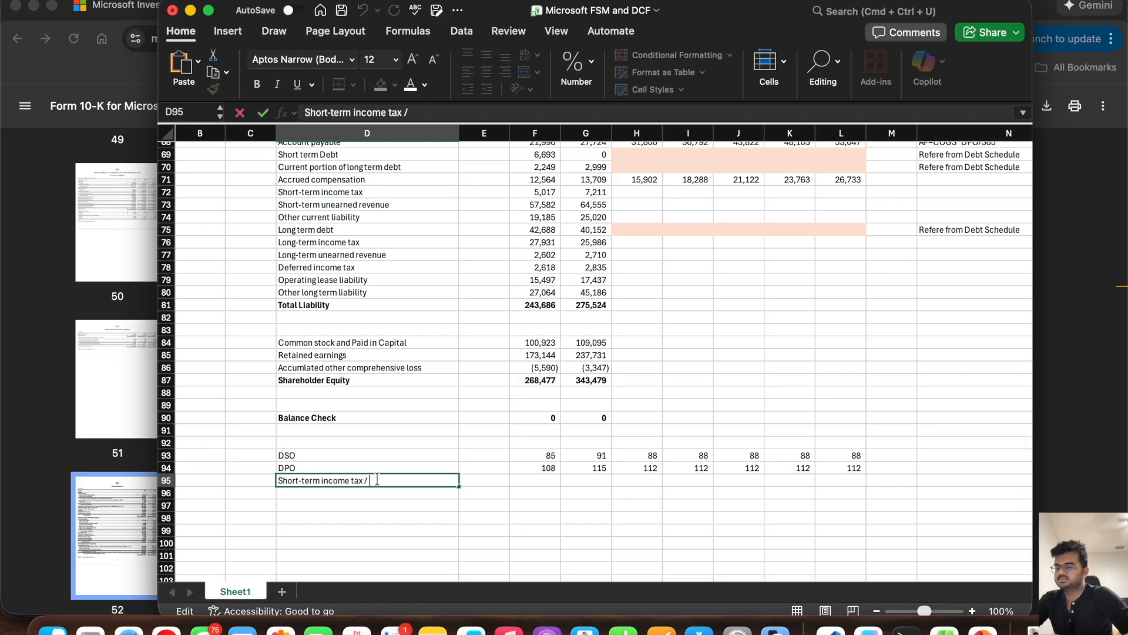
text( Total)
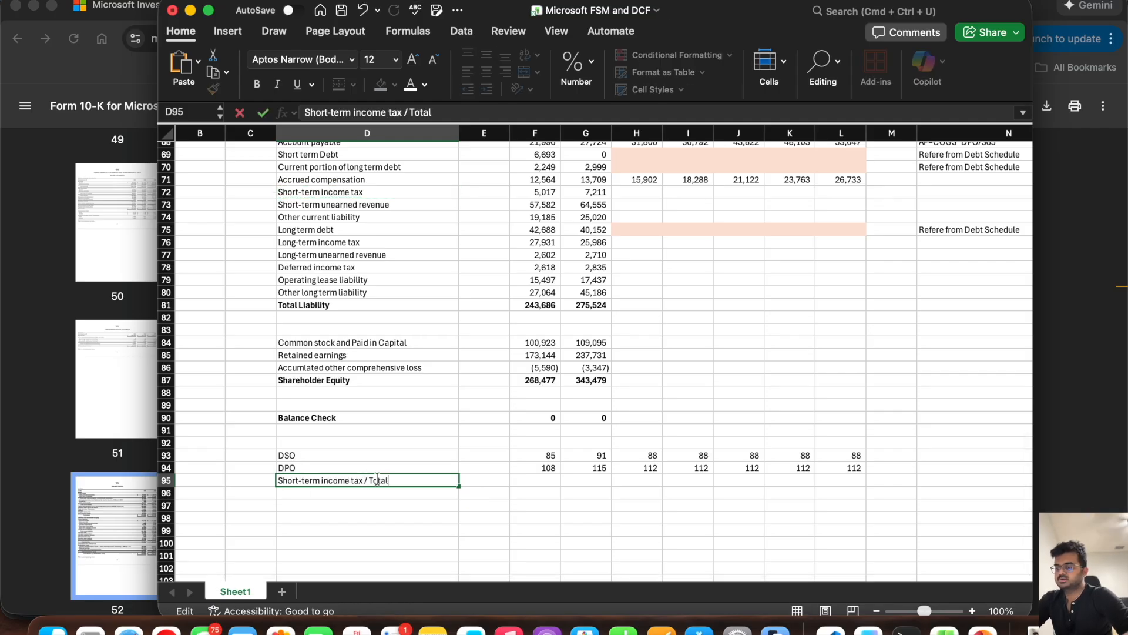
text( Income tax)
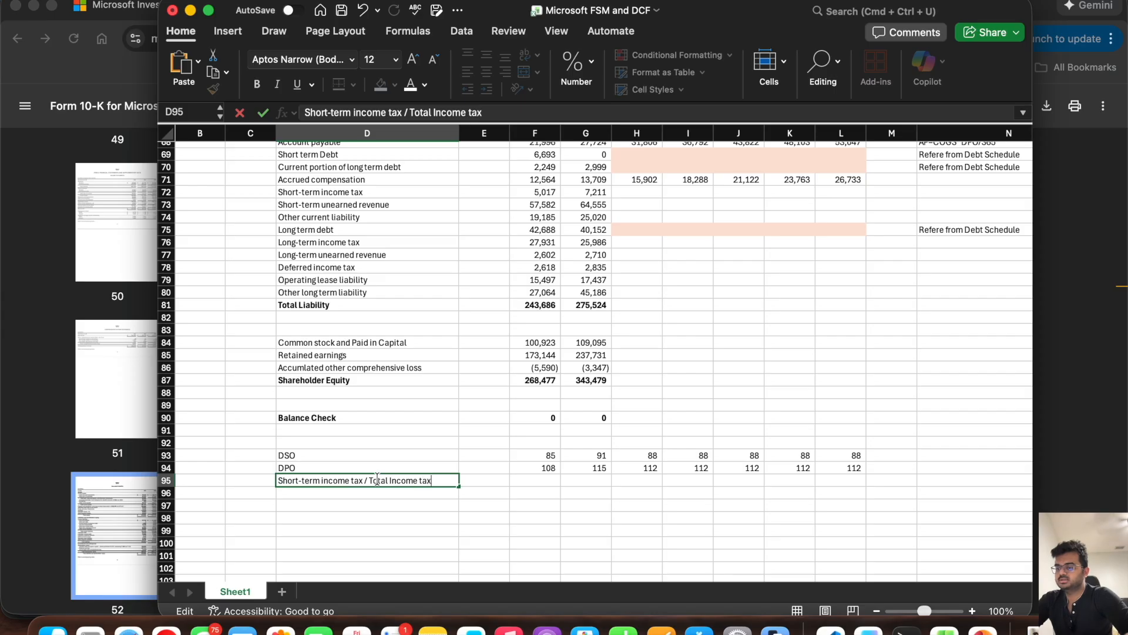
Step: Calculate the 6/30/24 short-term tax ratio in F95 by dividing Short-term income tax by Provision for income tax, =F72/F23
key(Tab)
key(Tab)
text(=)
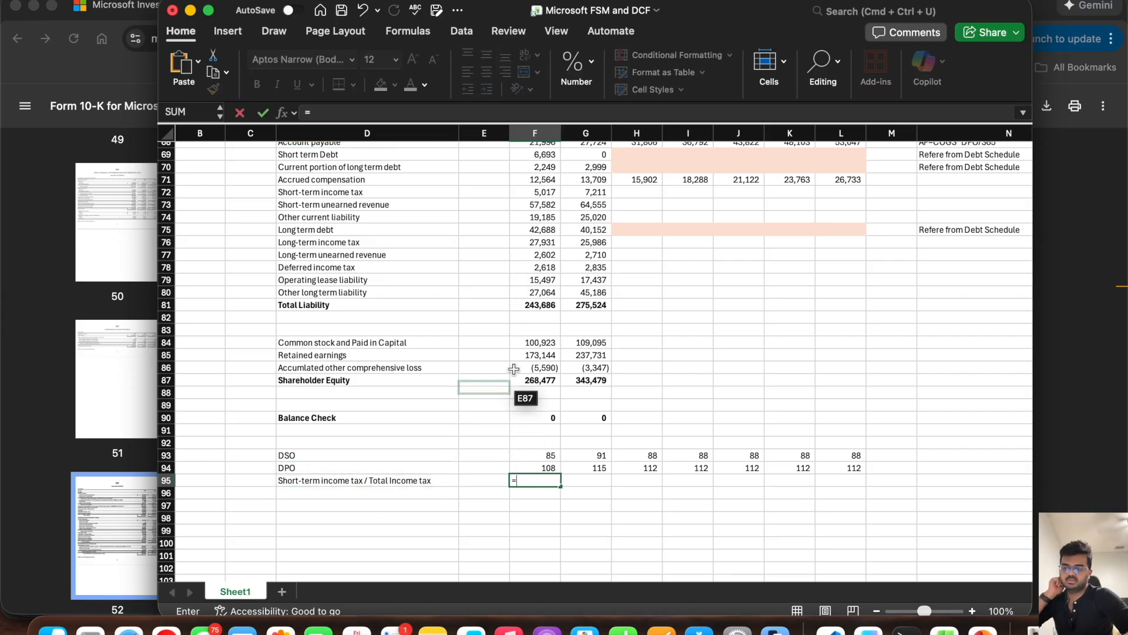
scroll(504, 398, up, 5)
click(539, 329)
text(/)
scroll(531, 279, up, 20)
scroll(530, 280, up, 1)
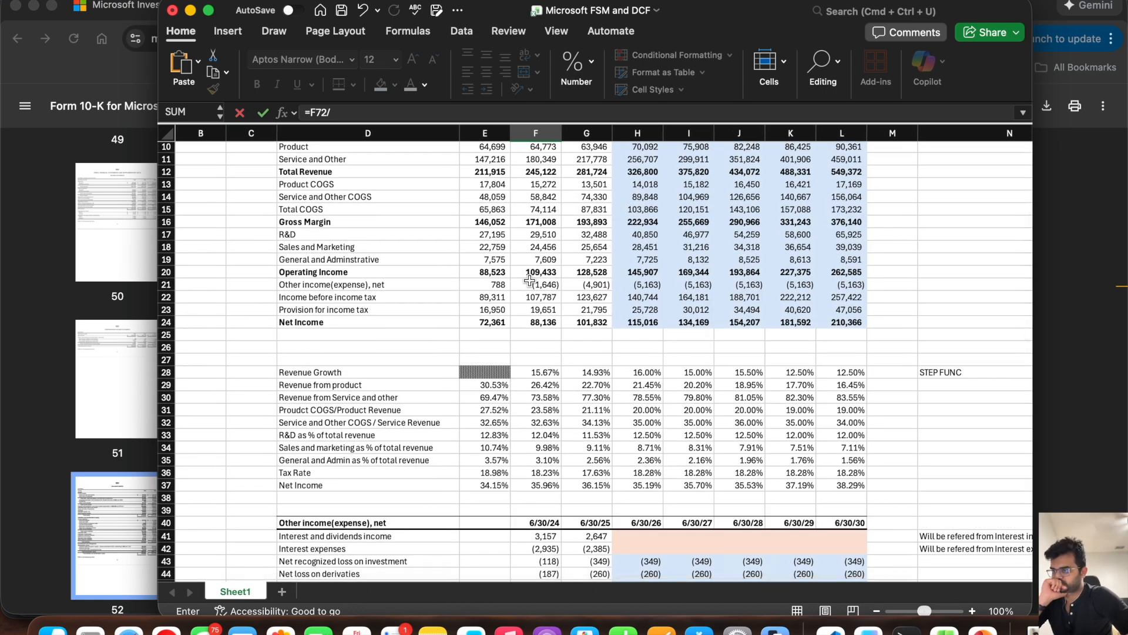
click(532, 308)
key(Return)
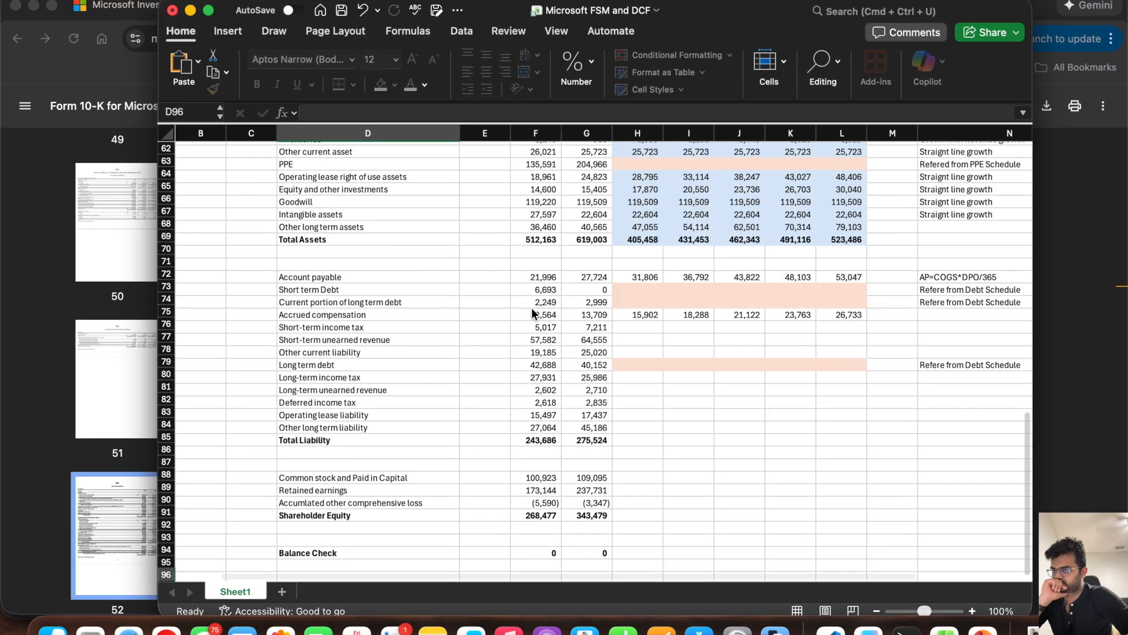
Step: Fill the short-term tax ratio from F95 into G95 and format F95:L95 as Percentage
click(539, 406)
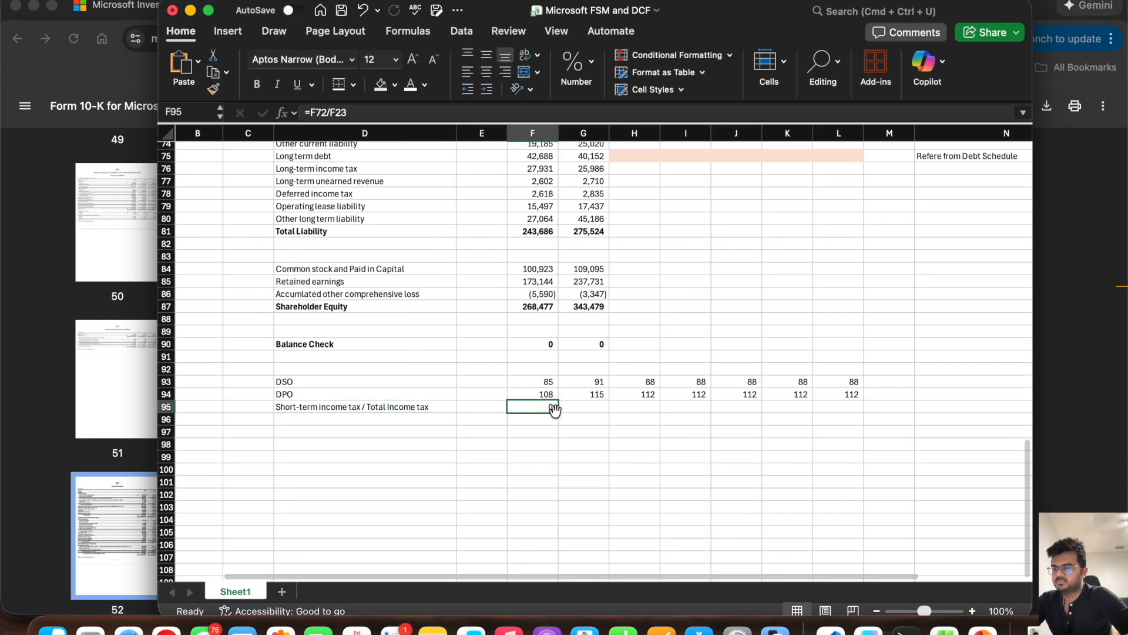
drag(556, 410, 609, 410)
drag(841, 406, 540, 407)
click(576, 67)
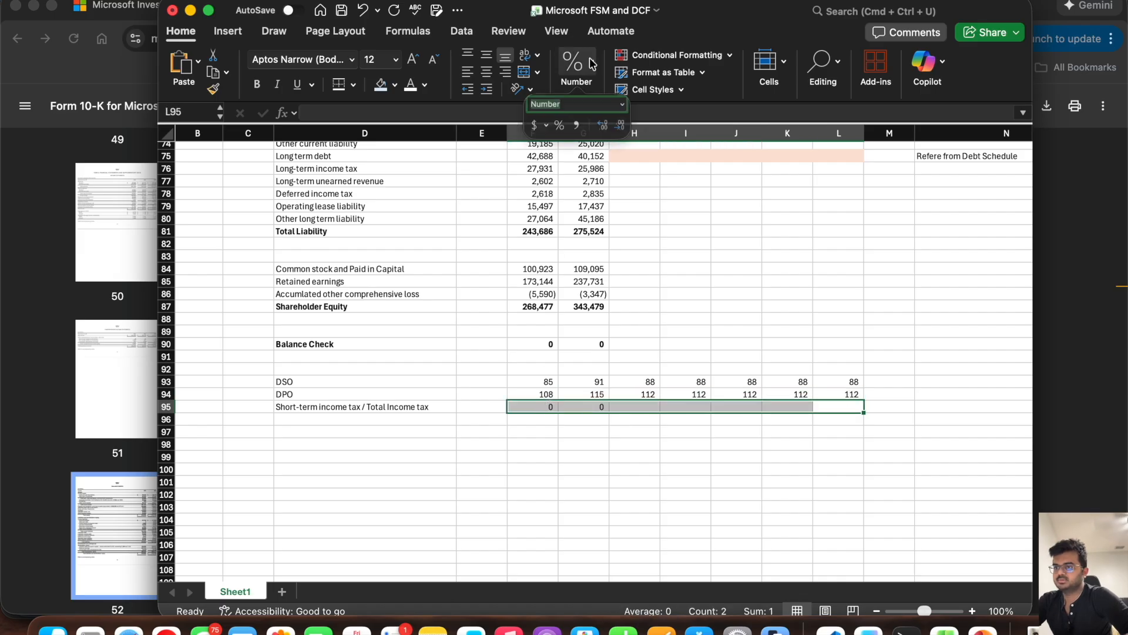
click(631, 109)
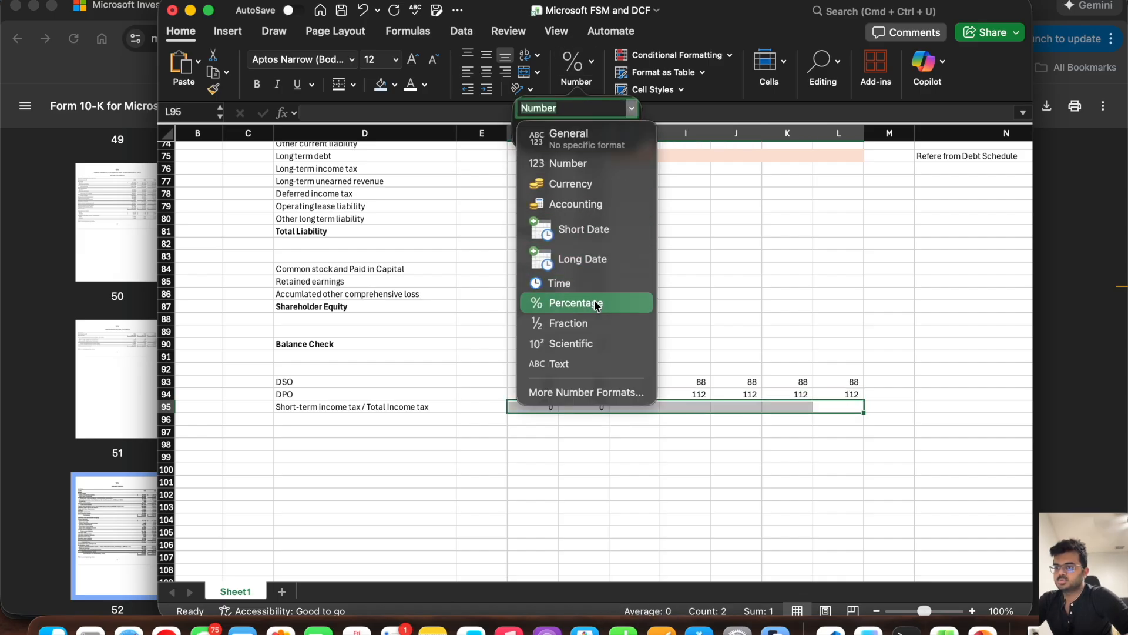
click(609, 422)
Step: Fill the averaging formula from H94 down into H95 to give =AVERAGE(F95:G95), and format H95 as Percentage
click(647, 395)
drag(660, 400, 660, 410)
click(540, 407)
click(582, 408)
click(638, 407)
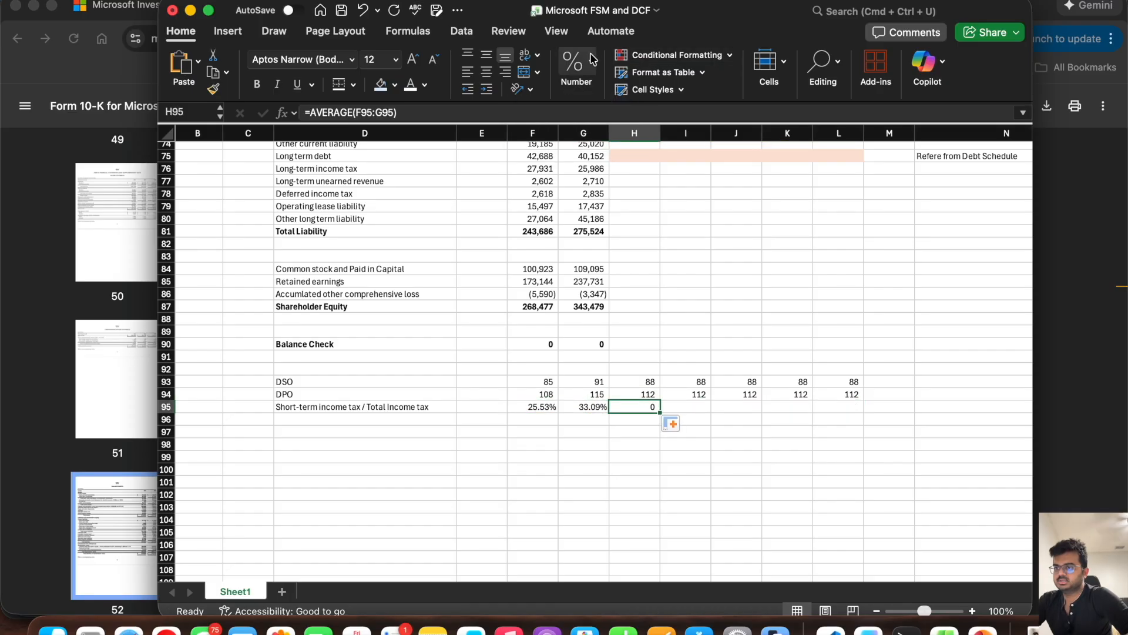
click(576, 68)
click(632, 108)
click(620, 346)
Step: Link I95 to the prior year's ratio with =H95 and fill it across through L95
click(682, 405)
text(=)
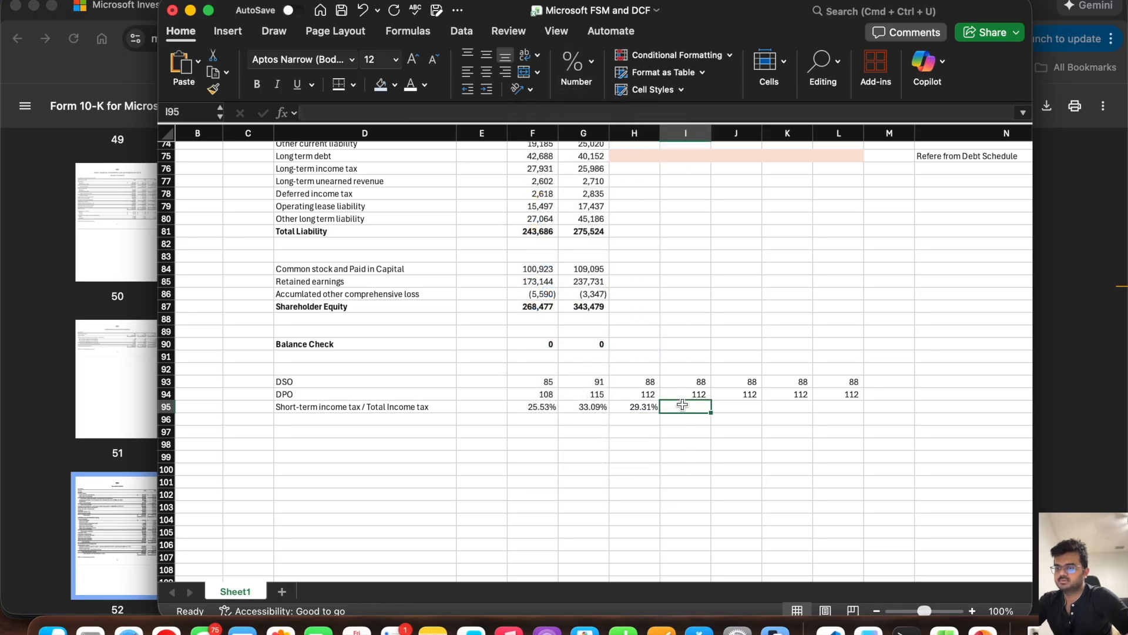
click(641, 406)
key(Return)
click(684, 406)
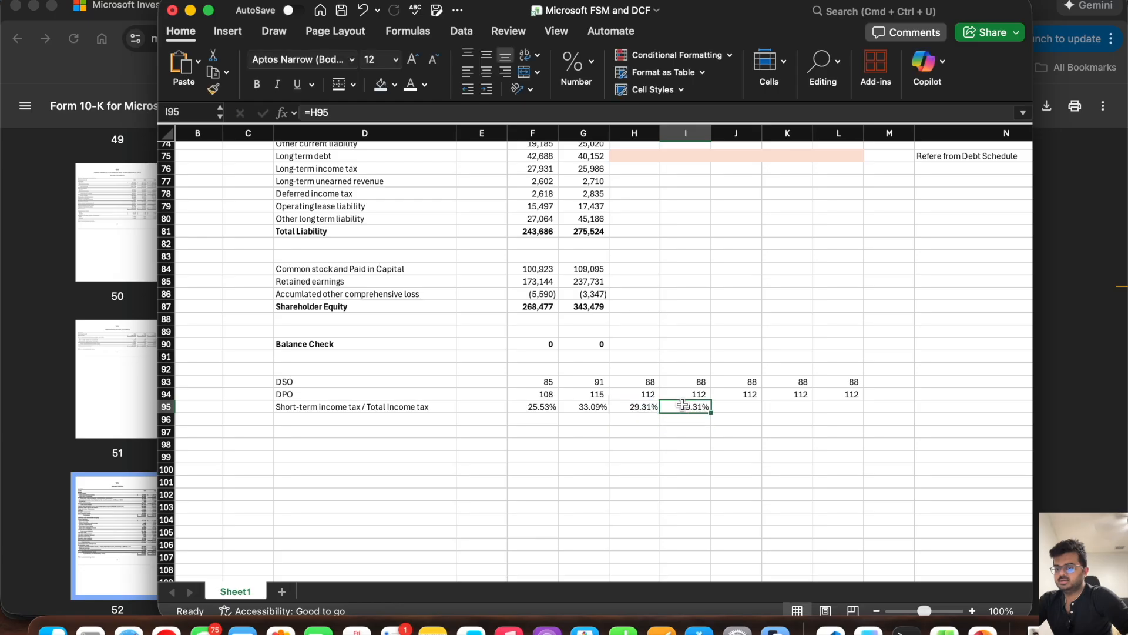
drag(712, 411, 866, 411)
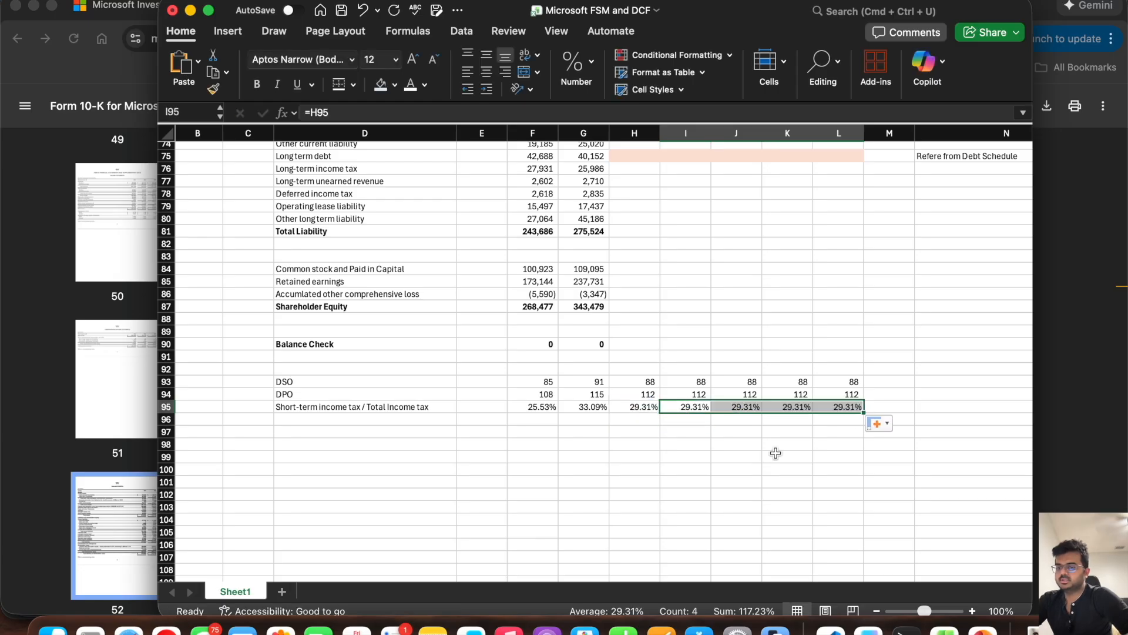
Step: Forecast 6/30/26 Short-term income tax in H72 as the tax ratio times Provision for income tax, =H95*H23
scroll(664, 278, up, 3)
click(633, 235)
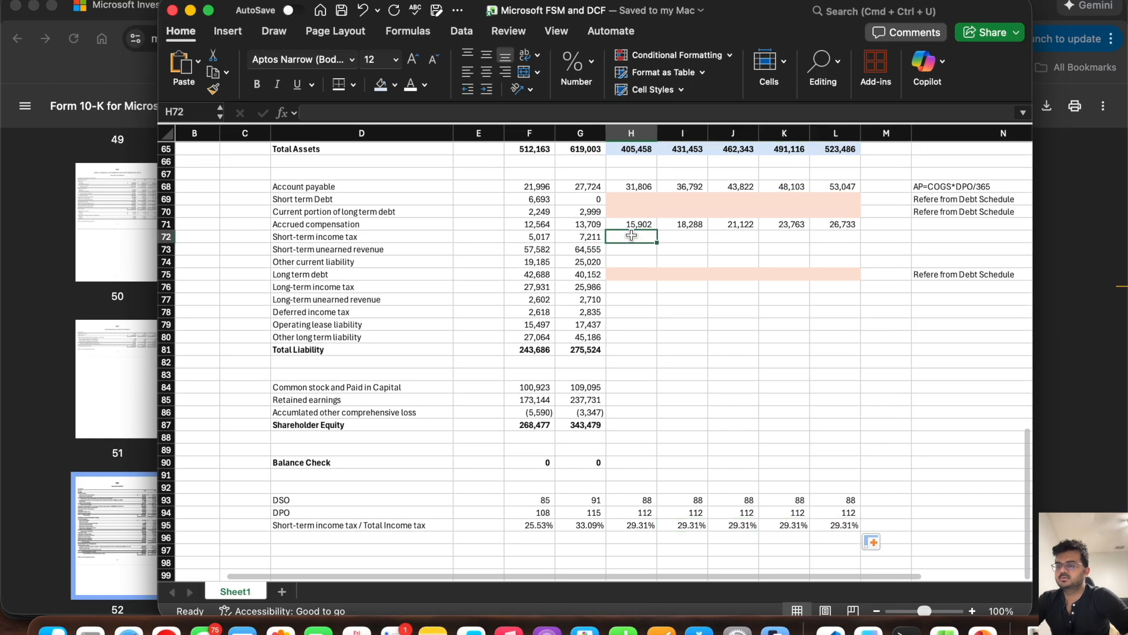
text(=)
click(630, 525)
text(*)
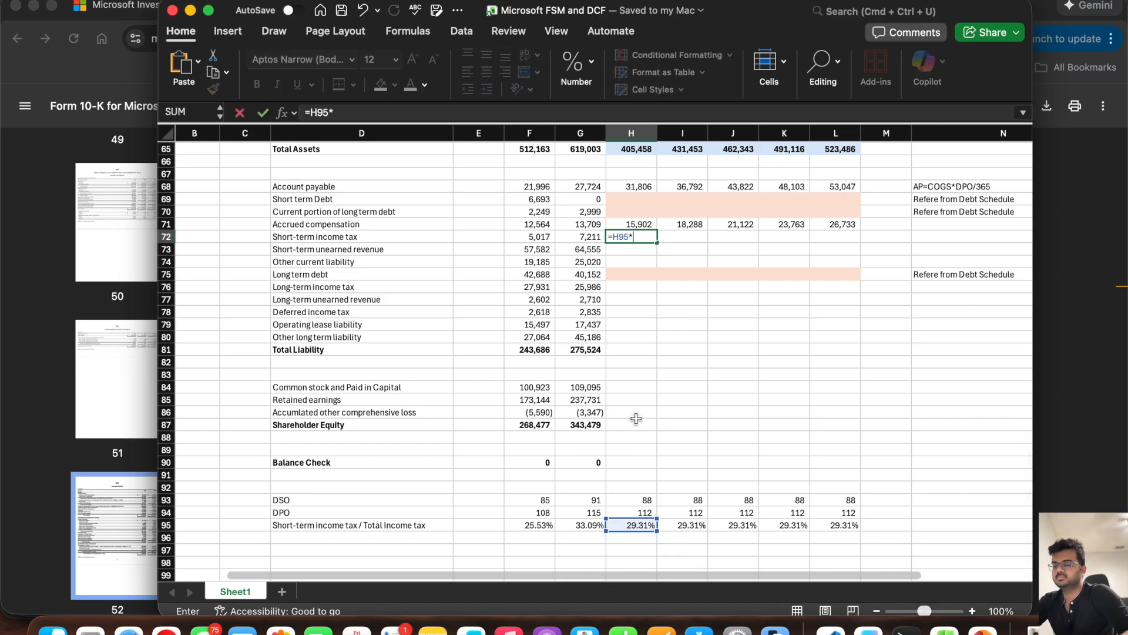
scroll(636, 400, up, 18)
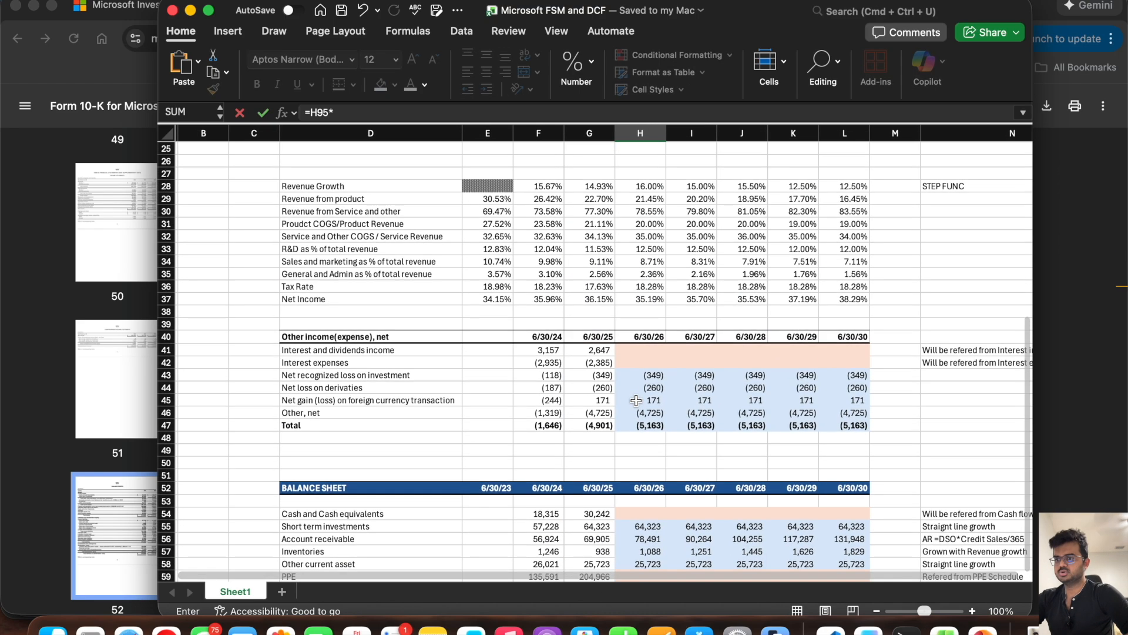
click(635, 283)
key(Return)
Step: Fill the Short-term income tax forecast from H72 across through L72
scroll(634, 284, down, 14)
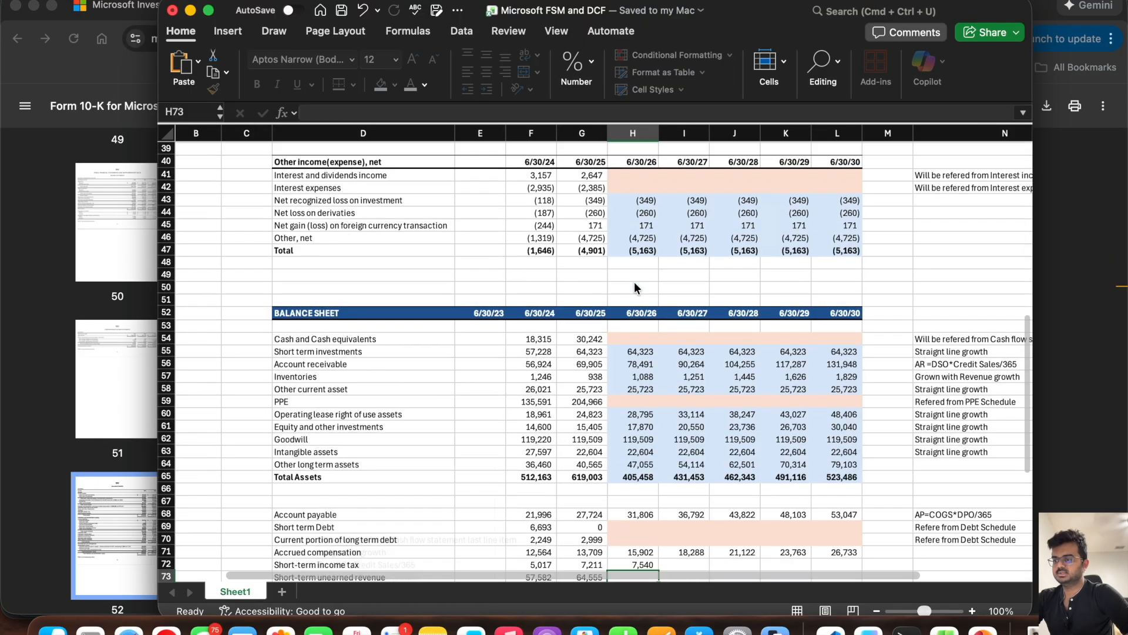
click(635, 406)
drag(653, 413, 844, 411)
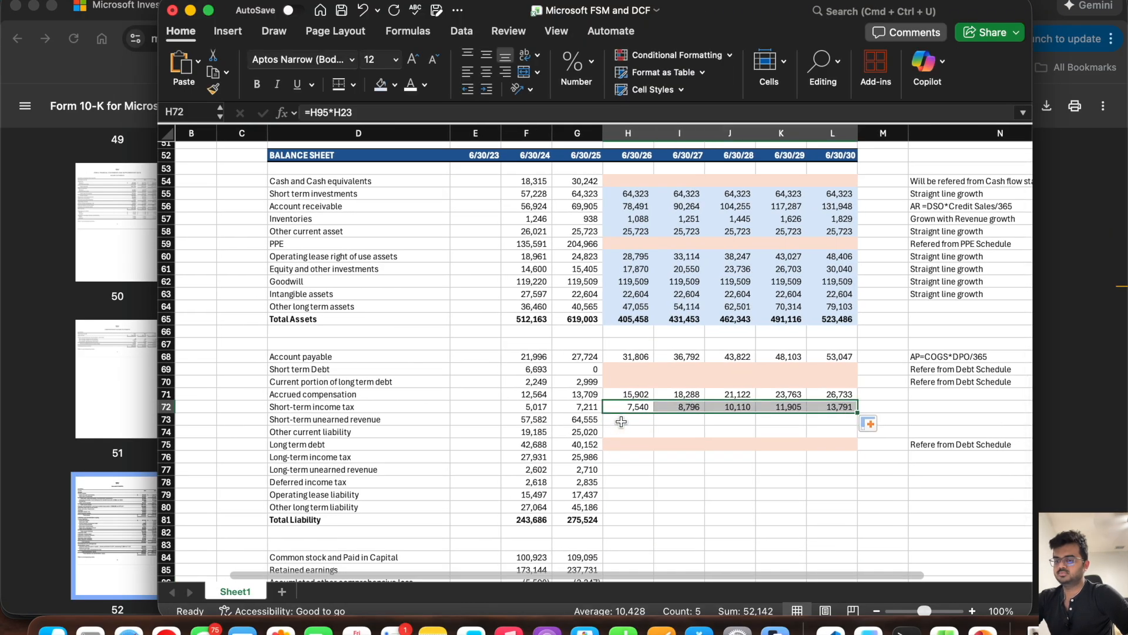
Step: Copy the Short-term unearned revenue label into D96 and extend it to read "Short-term unearned revenue / Total revenue"
click(620, 420)
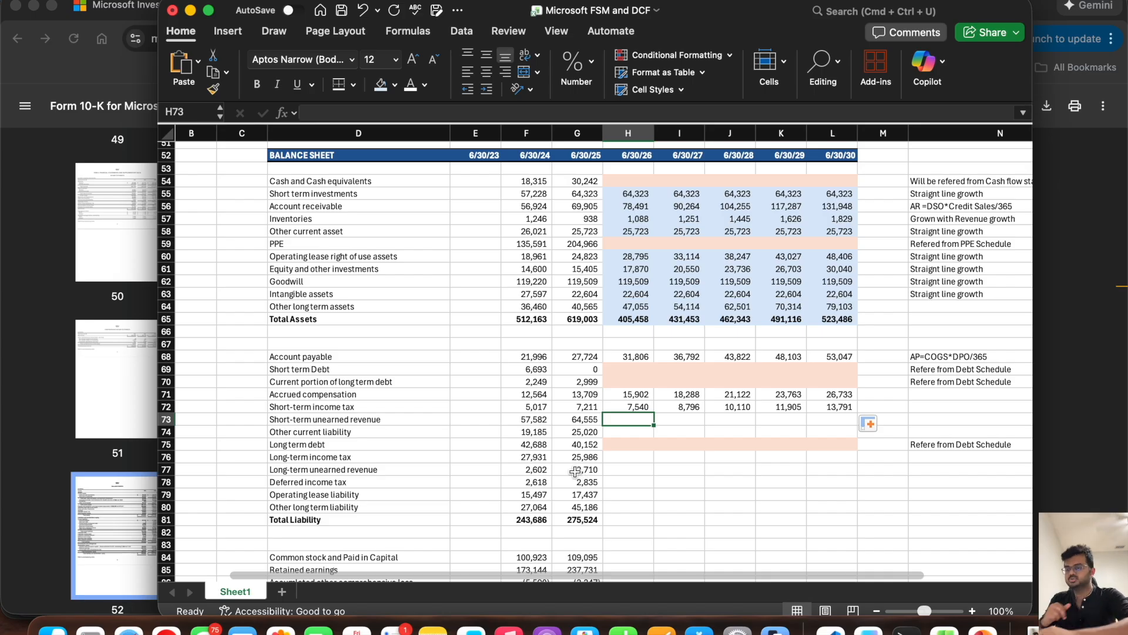
click(376, 419)
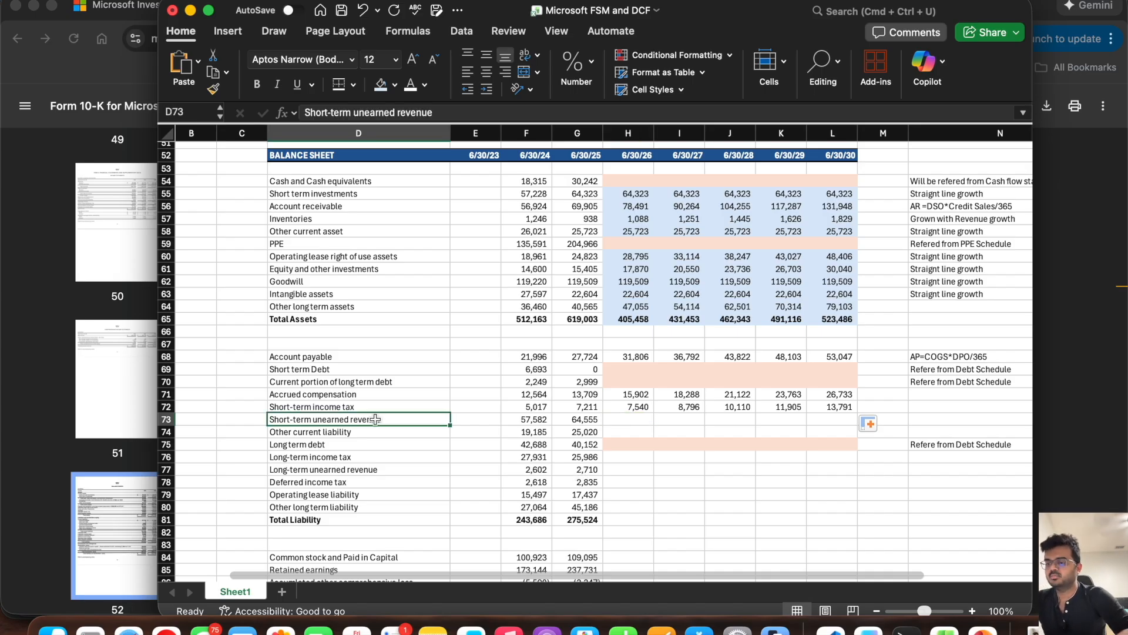
key(super+c)
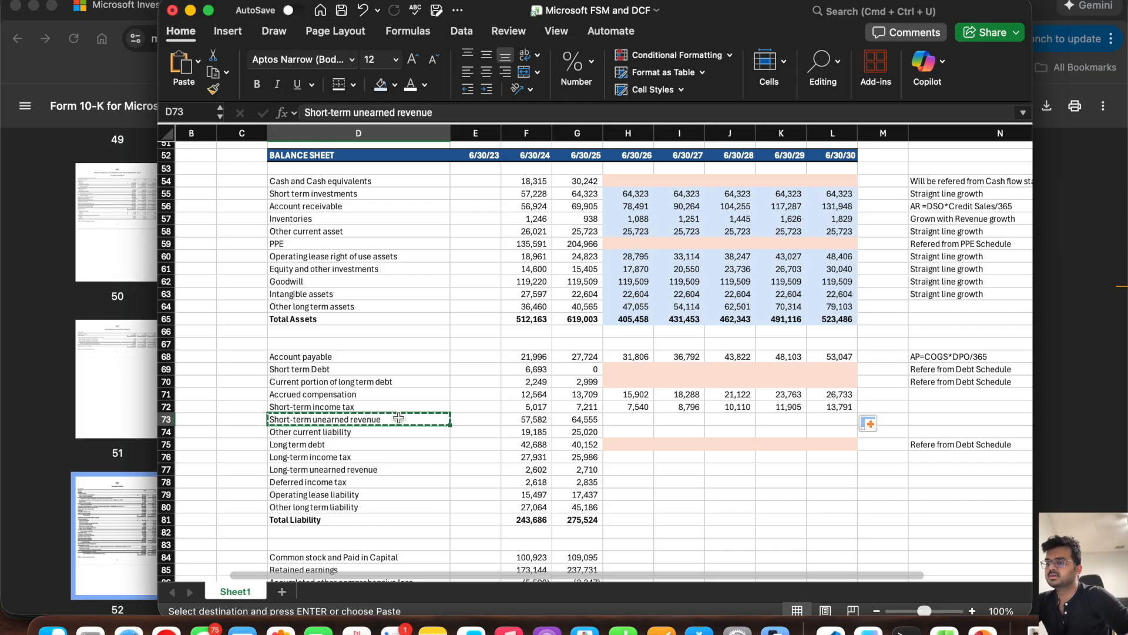
scroll(399, 418, down, 5)
click(383, 500)
key(super+v)
double_click(393, 501)
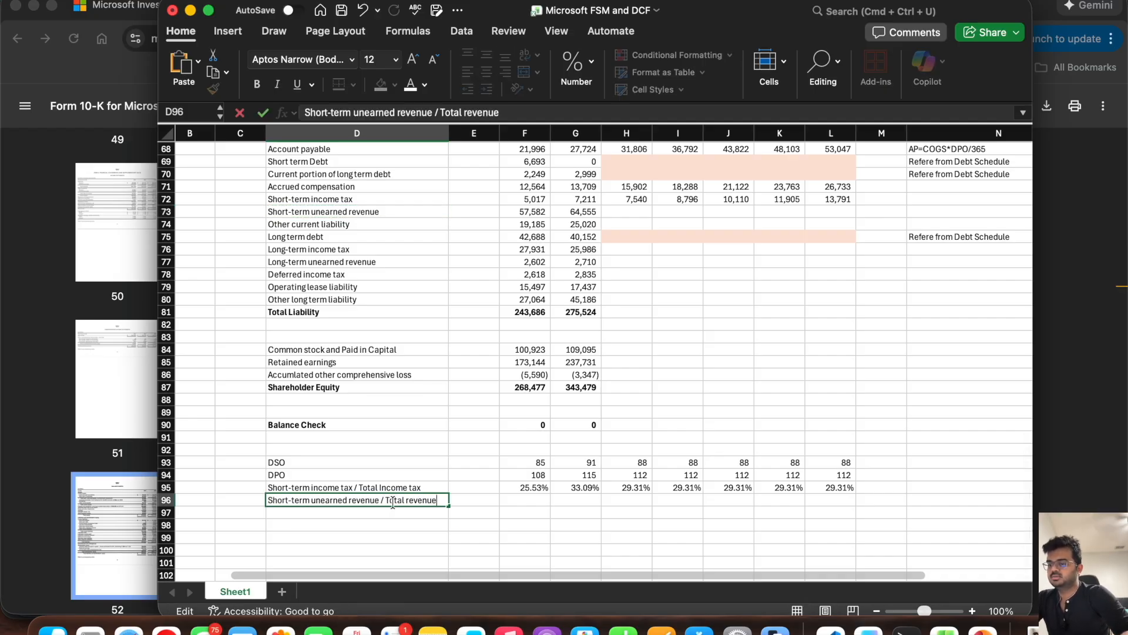
Step: Calculate the 6/30/24 short-term unearned revenue ratio in F96 as =F73/F12 and fill it into G96
click(525, 500)
text(=)
scroll(556, 348, up, 3)
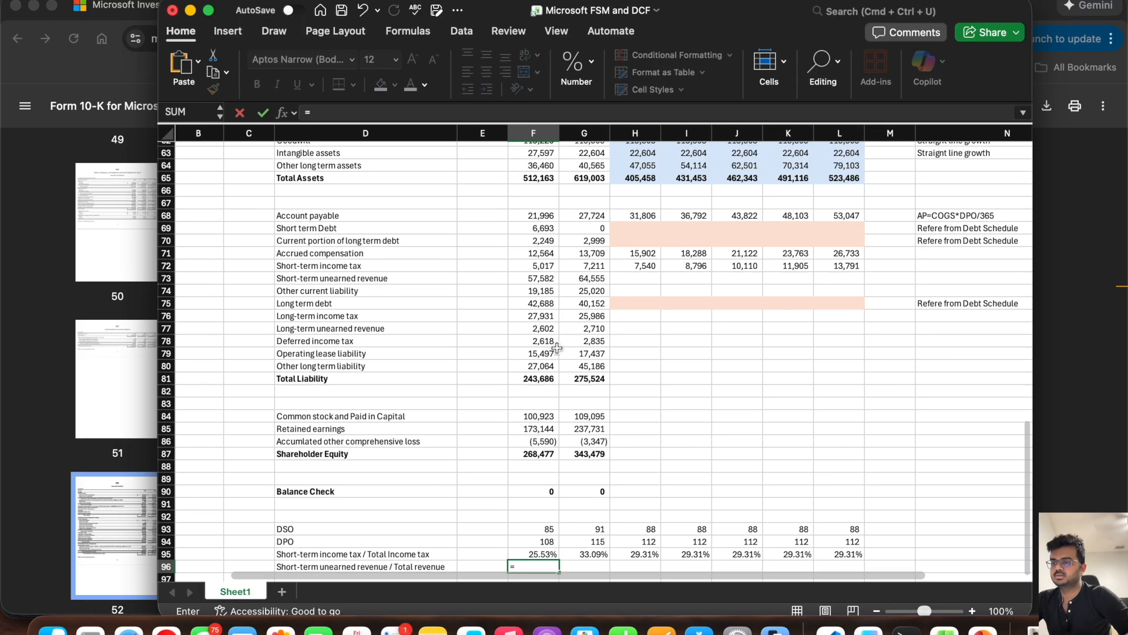
click(531, 277)
text(/)
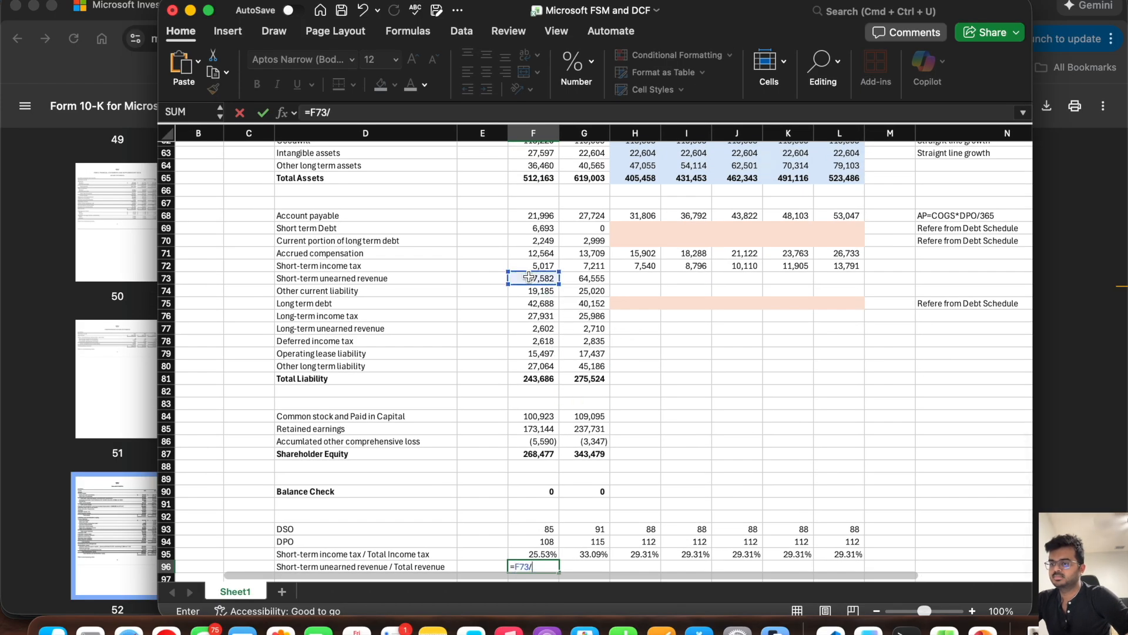
scroll(530, 277, up, 20)
click(557, 279)
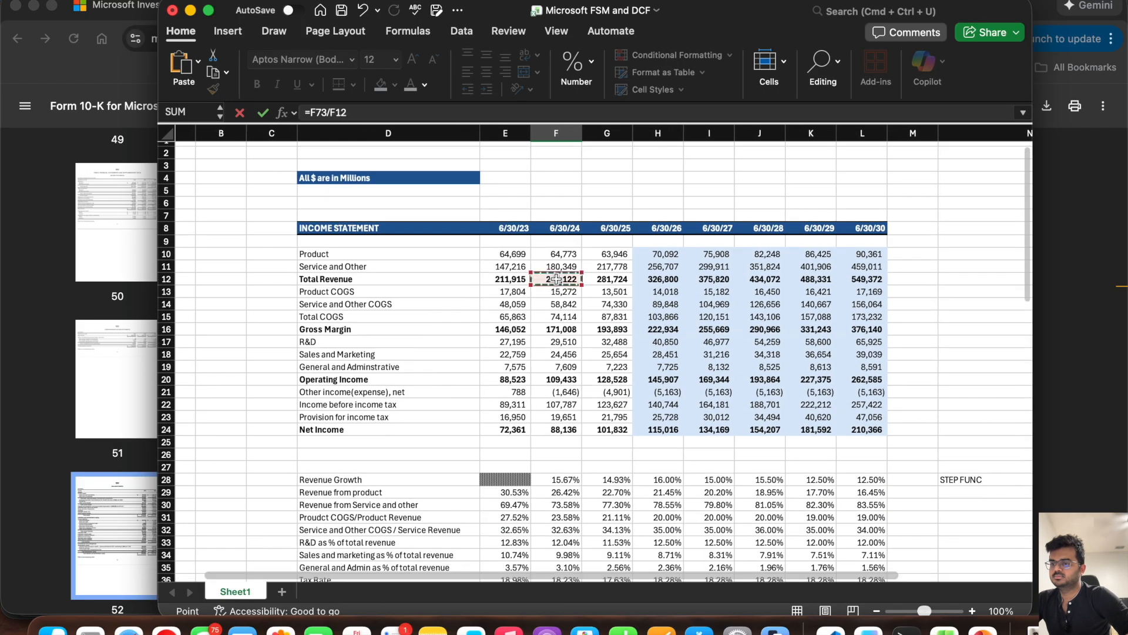
key(Return)
scroll(557, 281, down, 4)
click(579, 404)
drag(587, 410, 638, 409)
Step: Format F96:L96 as Percentage and widen the workbook window
drag(869, 405, 578, 408)
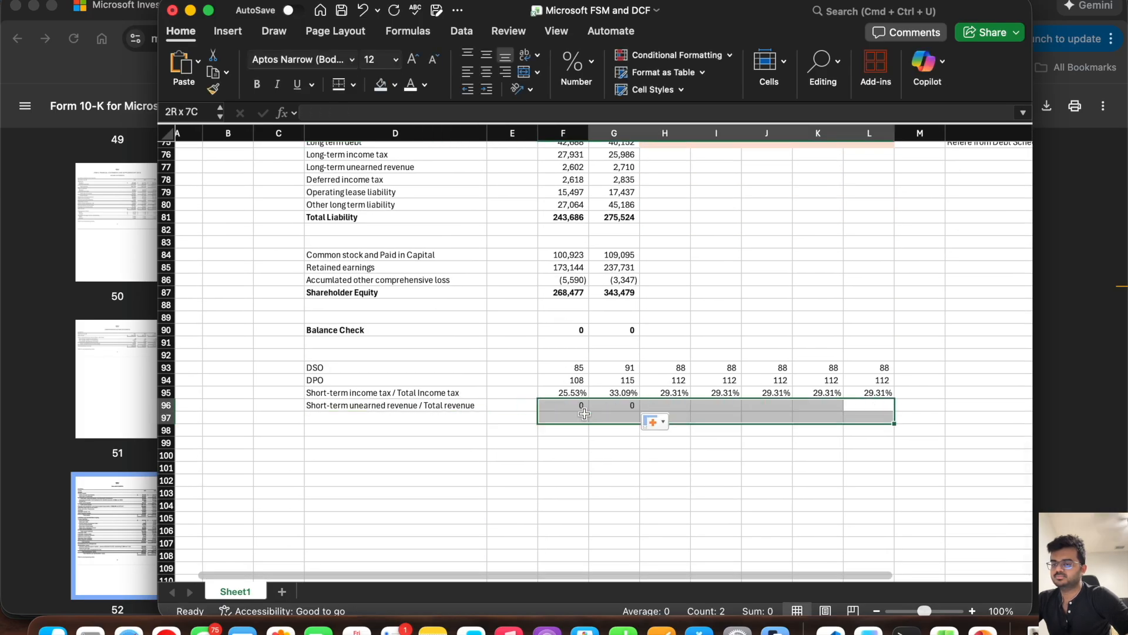
click(591, 63)
click(631, 108)
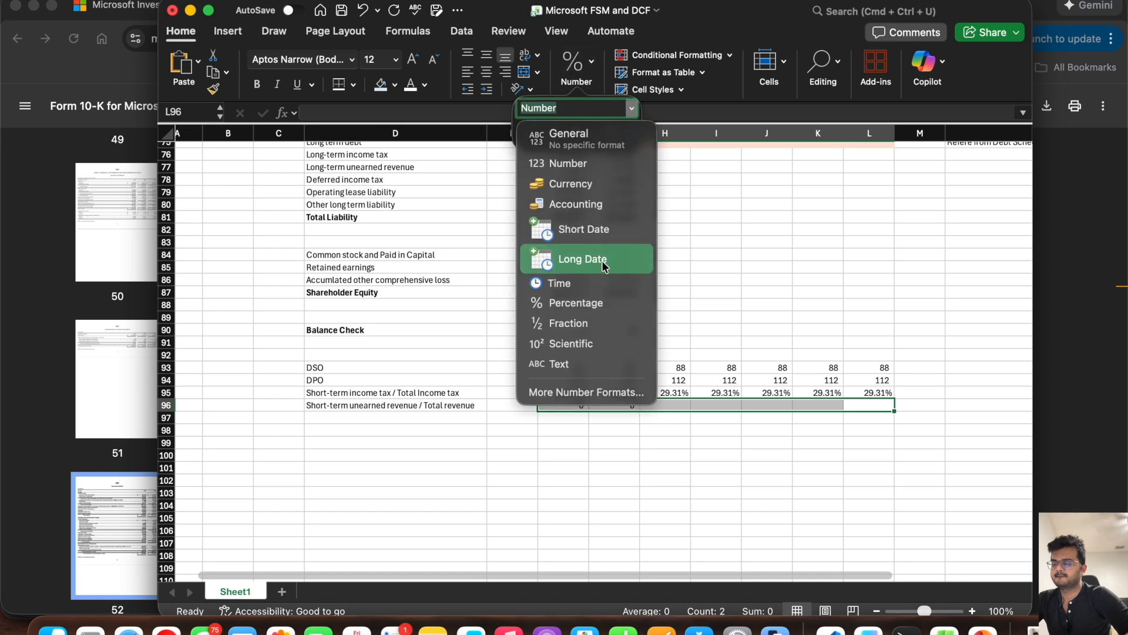
click(597, 308)
drag(158, 82, 4, 85)
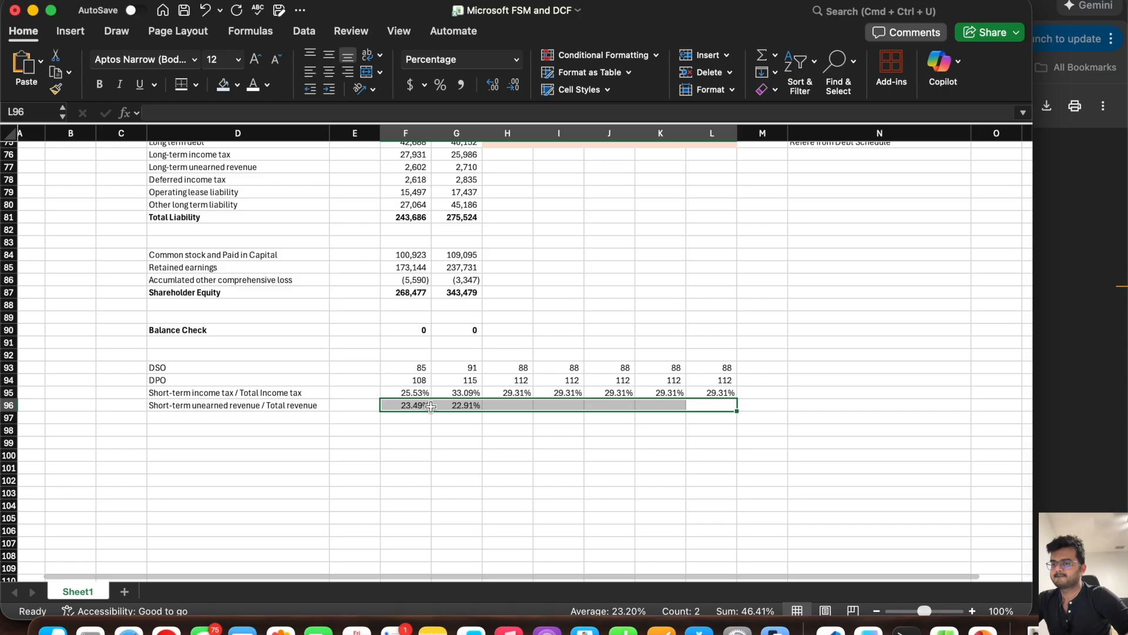
Step: Set the 6/30/26 short-term unearned revenue ratio in H96 to the average of the two historical ratios, F96:G96
click(504, 405)
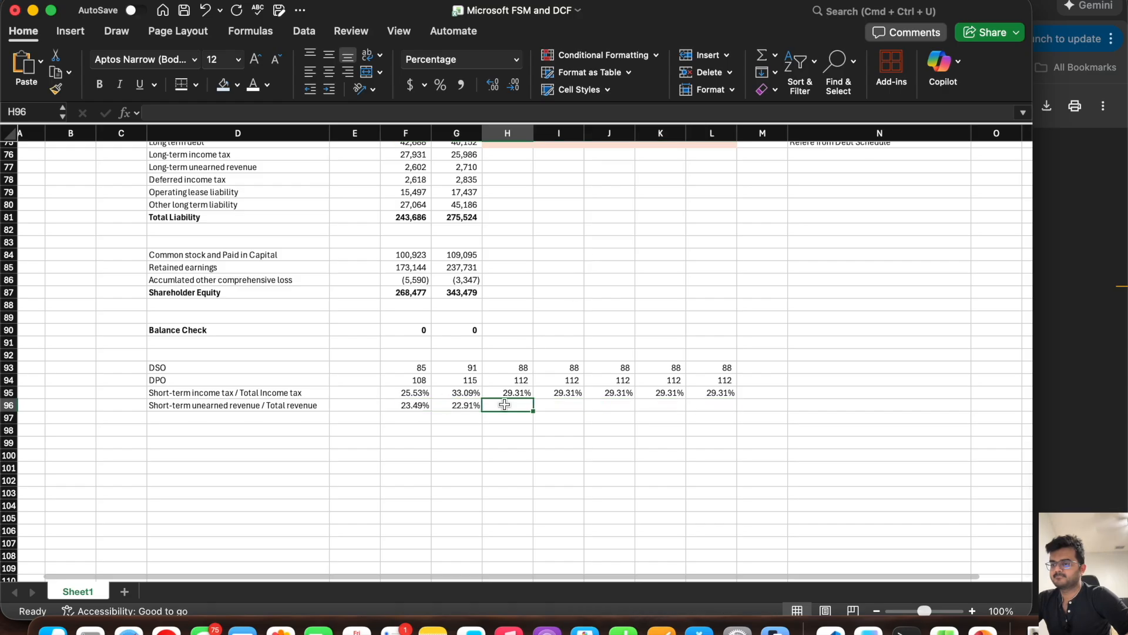
click(406, 405)
click(463, 406)
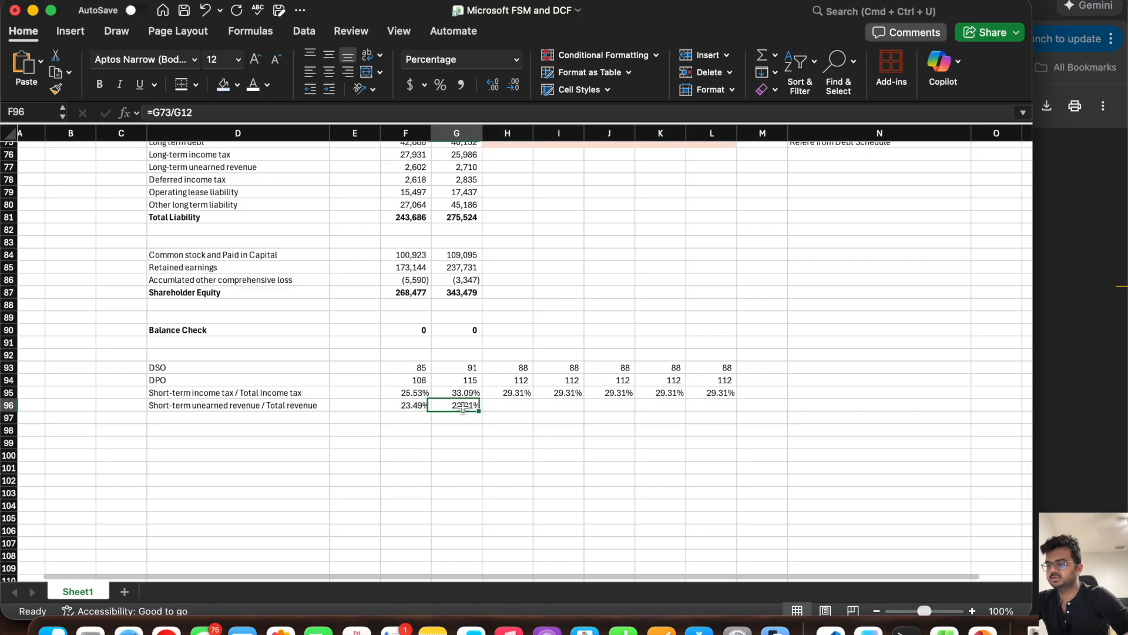
key(Right)
text(=ave)
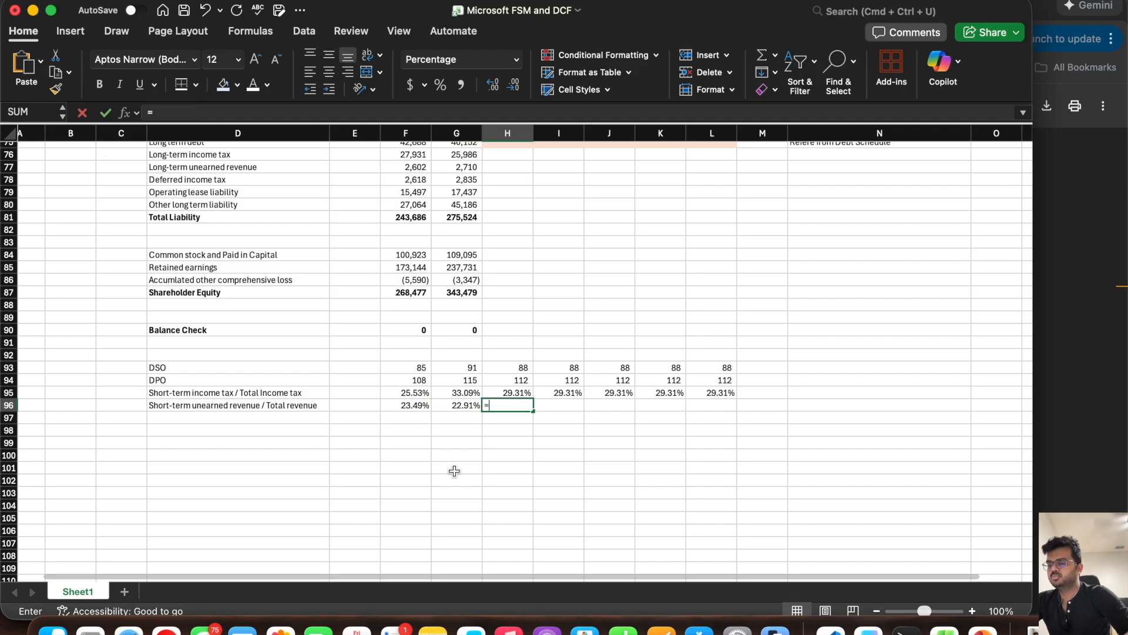
double_click(512, 436)
drag(461, 407, 401, 406)
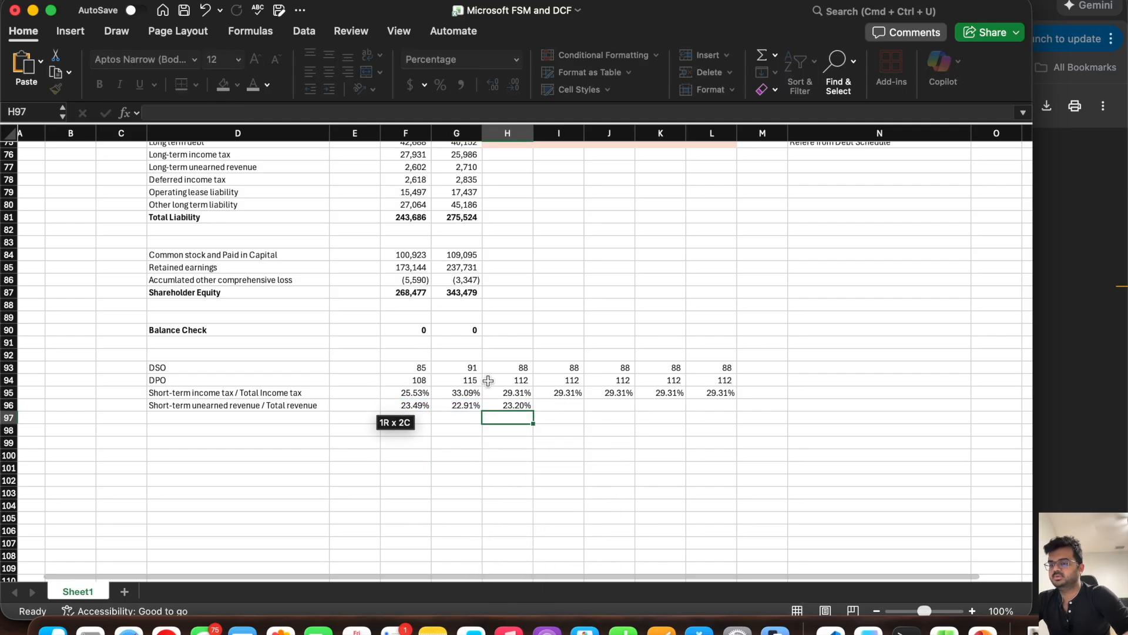
key(Return)
Step: Link I96 to the prior year's ratio with =H96 and fill it across through L96
click(550, 405)
text(=)
click(513, 405)
key(Return)
click(562, 405)
drag(585, 409, 732, 411)
Step: Forecast 6/30/26 Short-term unearned revenue in H73 as =H96*H12 and fill it across through L73
scroll(523, 282, up, 3)
scroll(506, 245, down, 1)
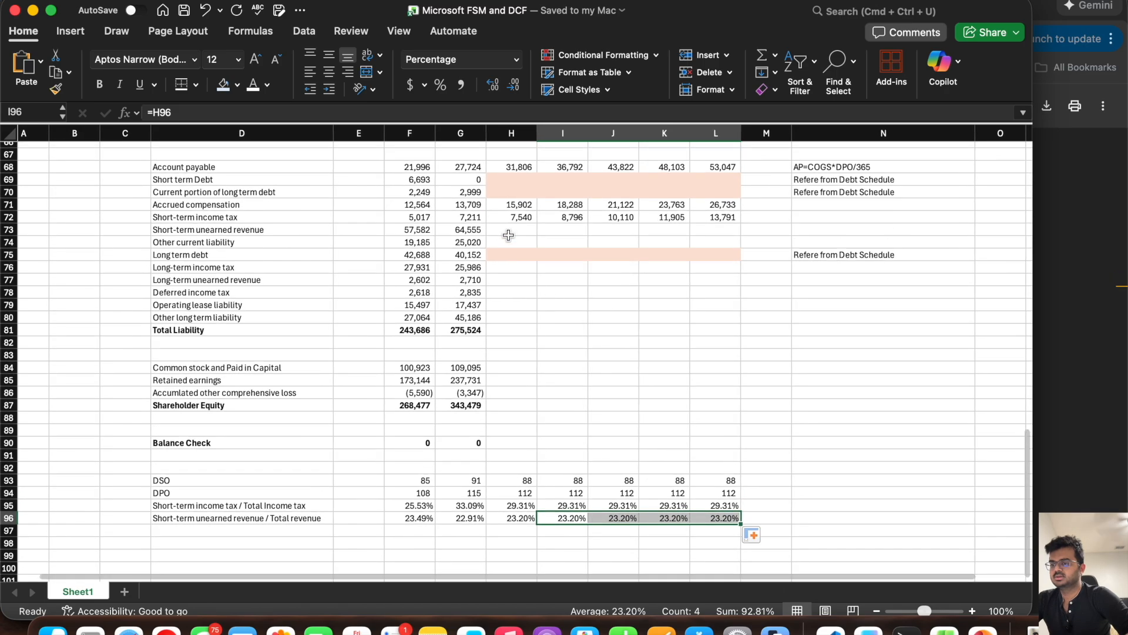
click(509, 230)
text(=)
click(499, 519)
text(*)
scroll(527, 266, up, 15)
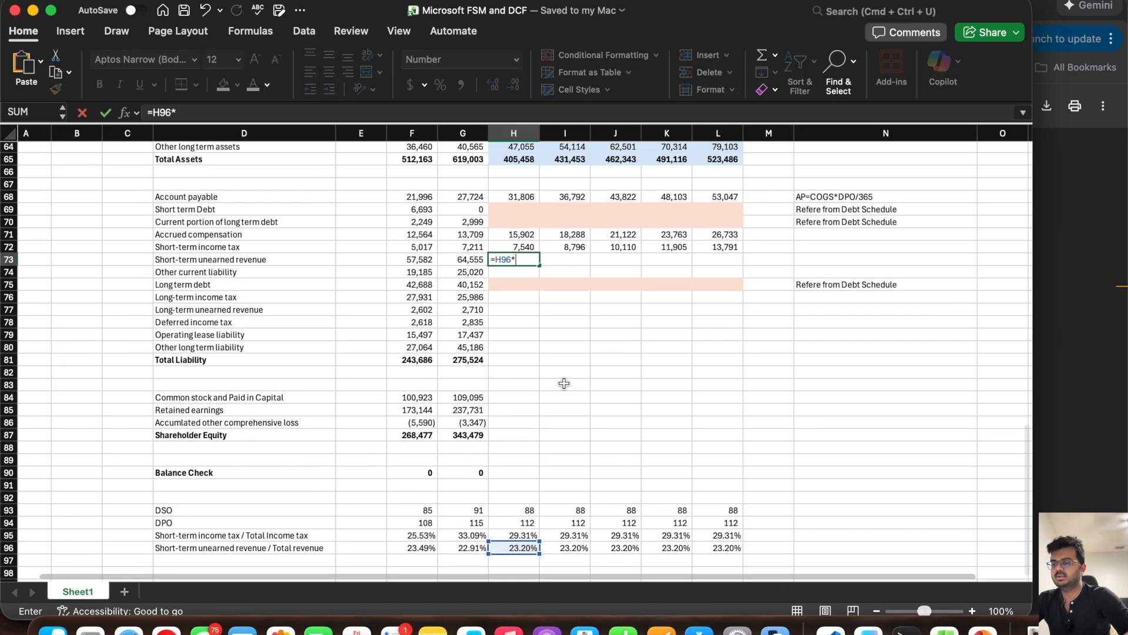
click(527, 266)
key(Return)
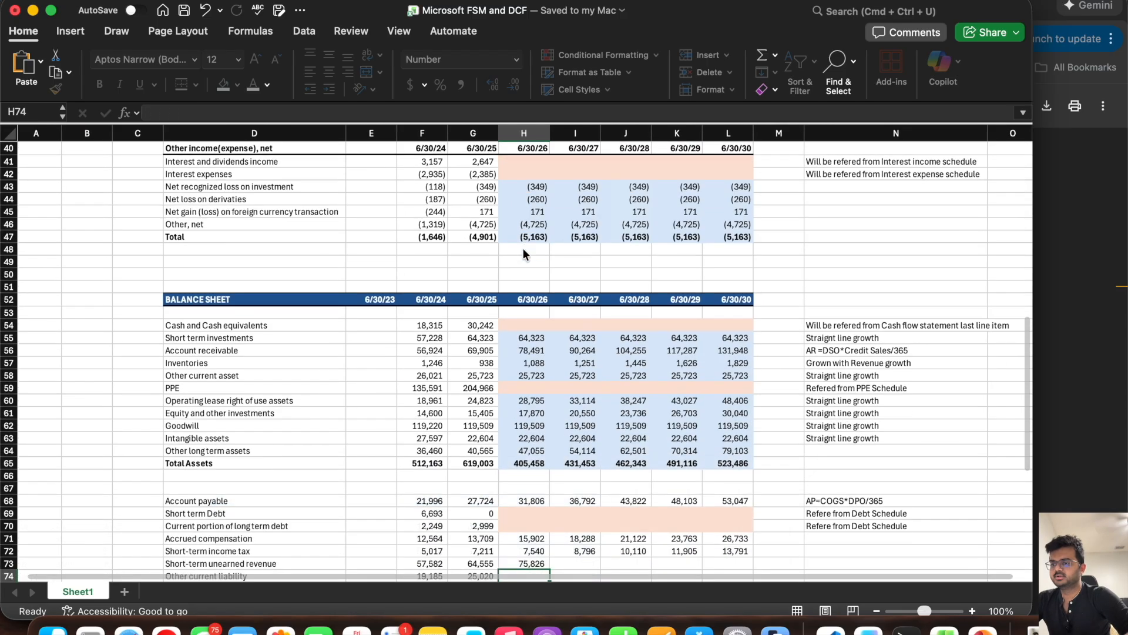
click(532, 418)
drag(555, 425, 766, 425)
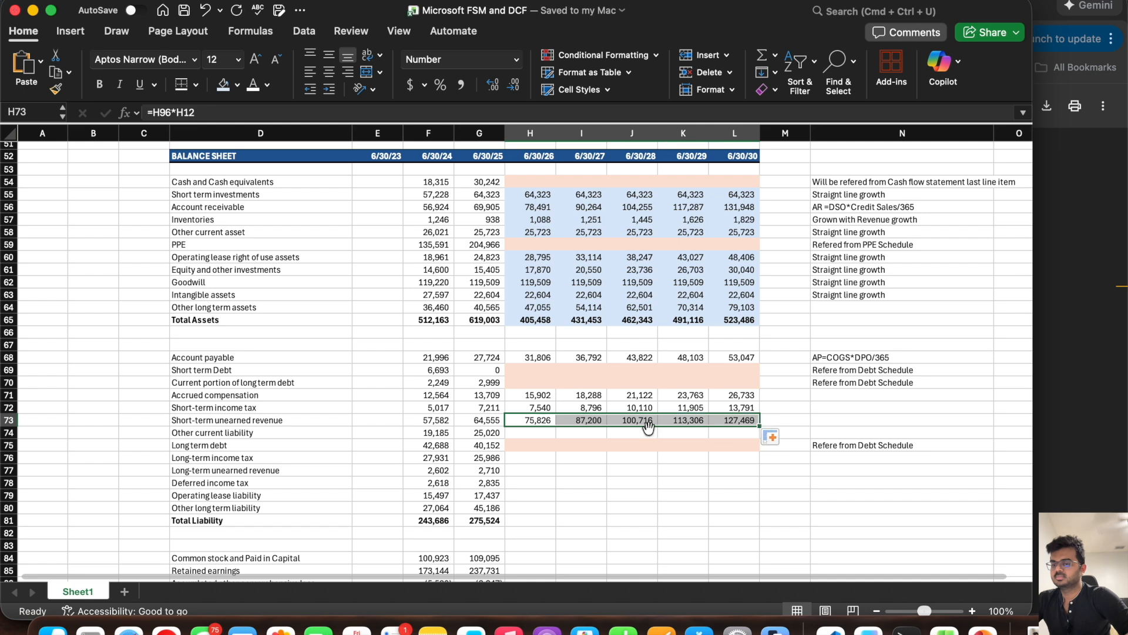
drag(522, 426, 524, 432)
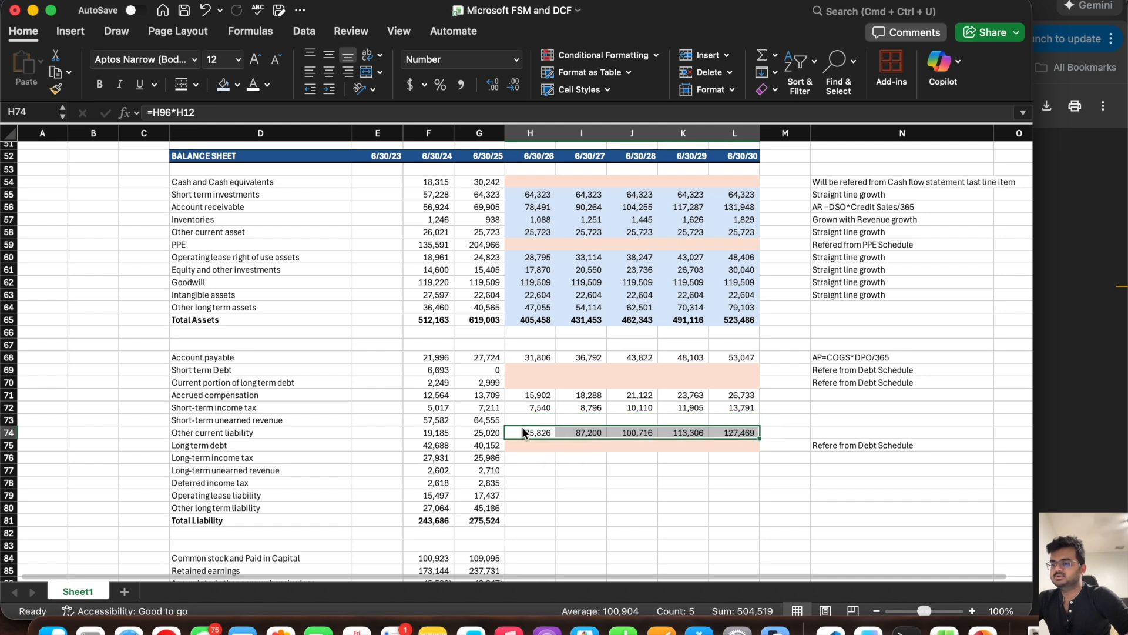
click(524, 433)
key(super+z)
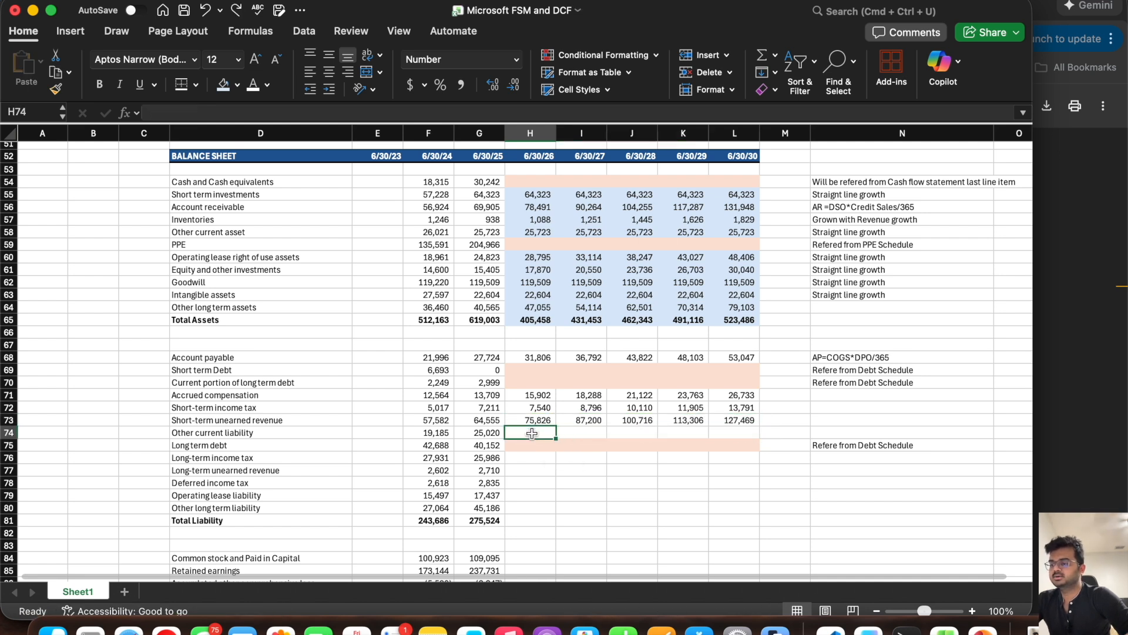
Step: Forecast 6/30/26 Other current liability in H74 with revenue growth, =G74*(1+H28), and fill it across through L74
text(=)
click(488, 434)
text(*(1+)
scroll(512, 329, up, 8)
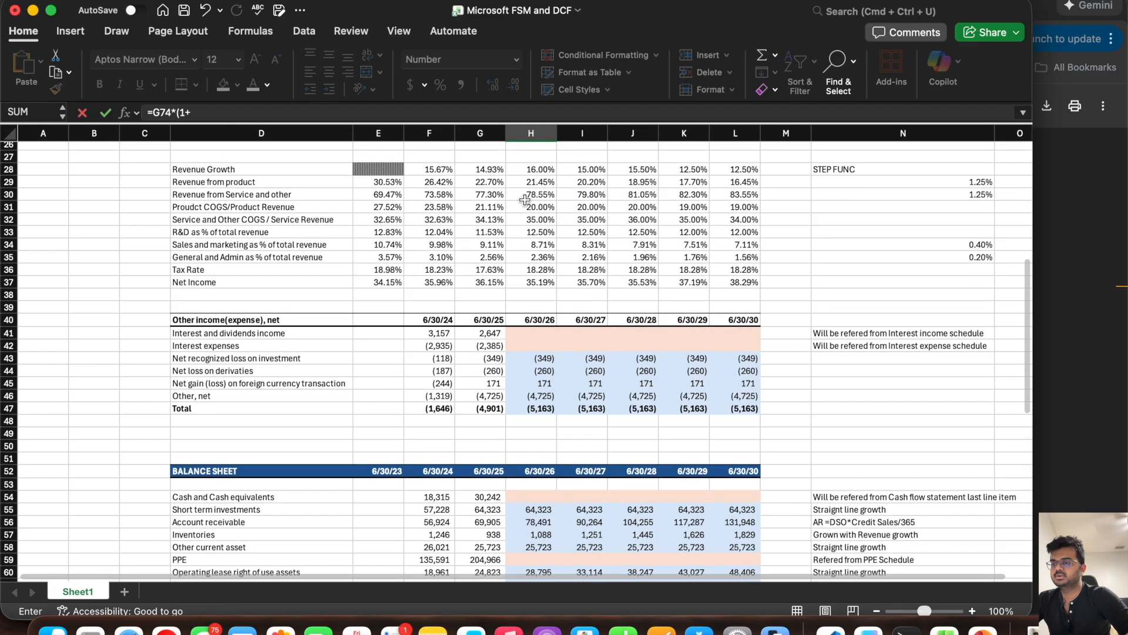
click(535, 172)
text())
key(Return)
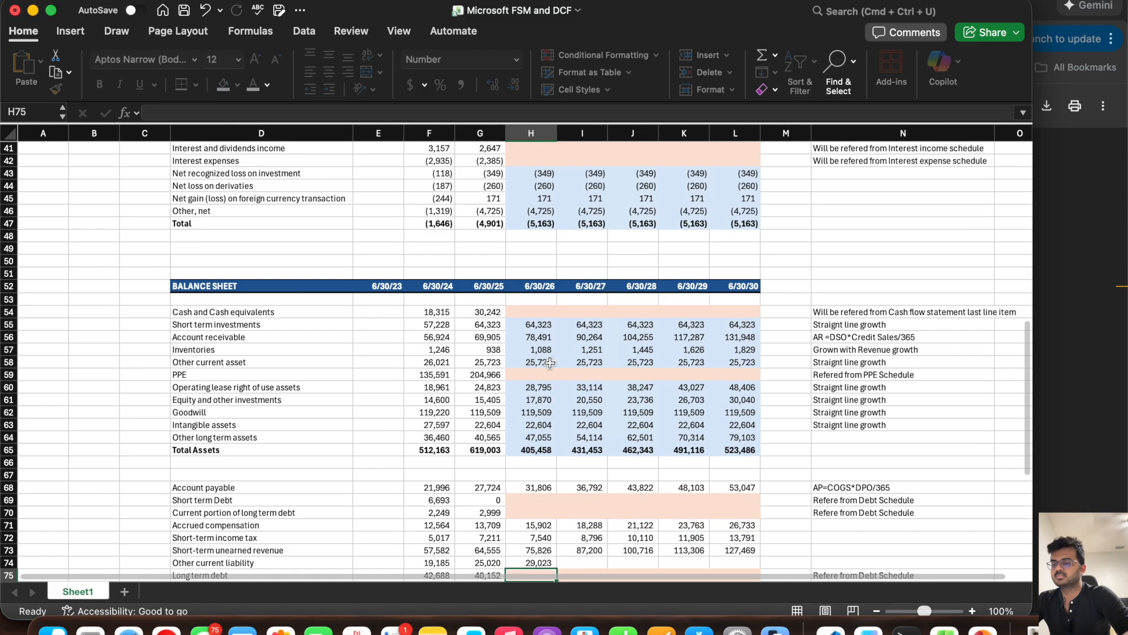
scroll(544, 434, down, 3)
click(552, 455)
drag(556, 461, 757, 458)
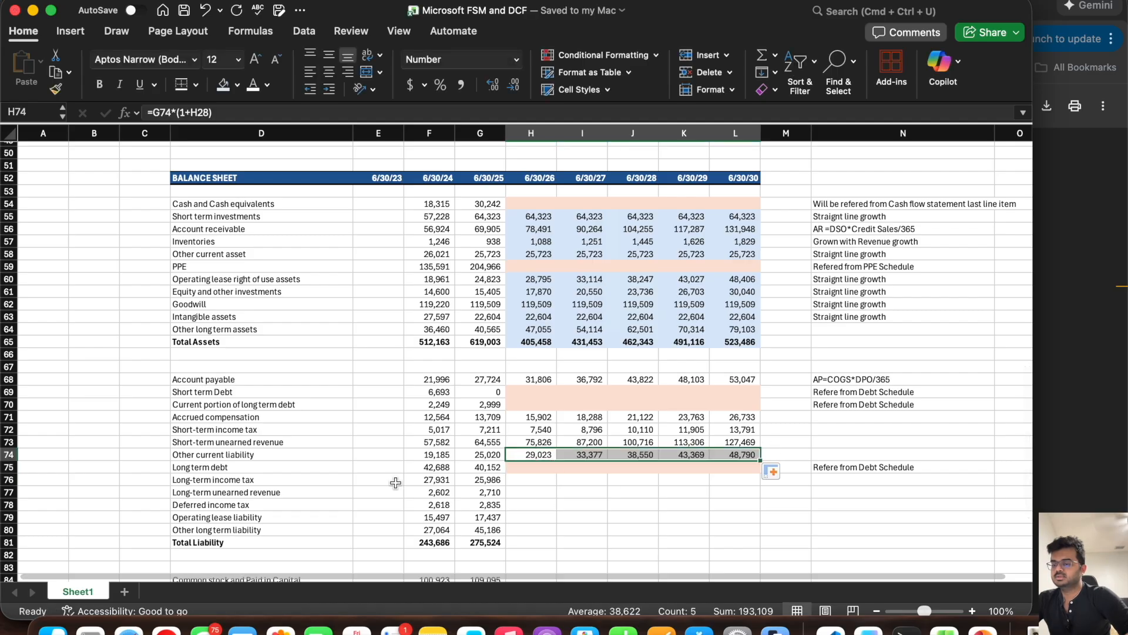
Step: Hold Long-term income tax constant by filling the 6/30/25 value in G76 across through L76
click(539, 467)
click(521, 483)
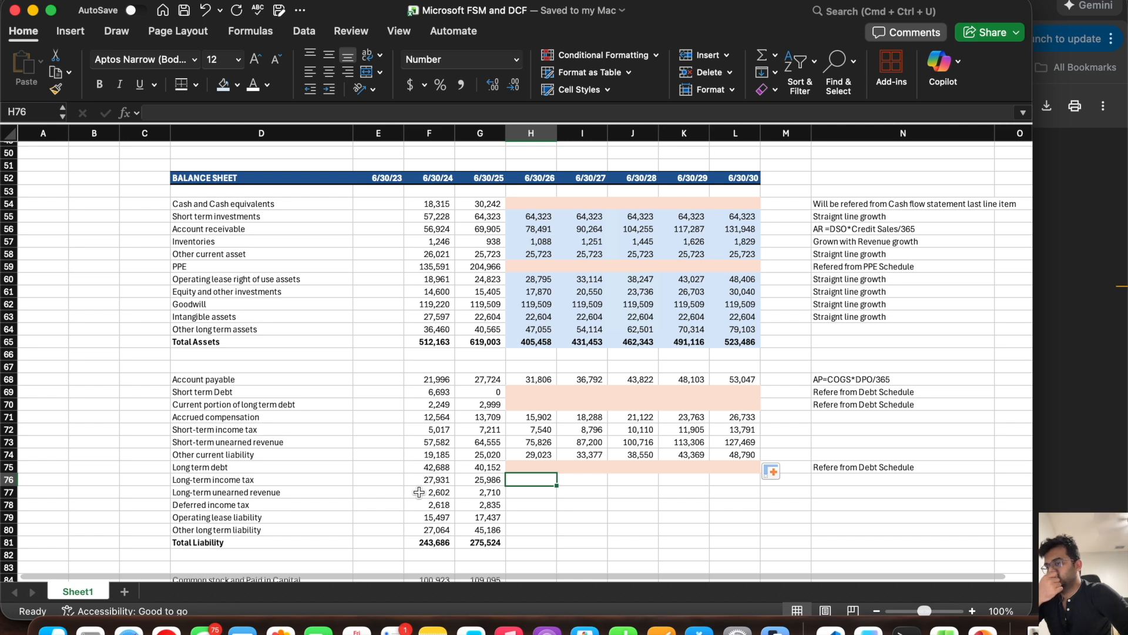
click(489, 479)
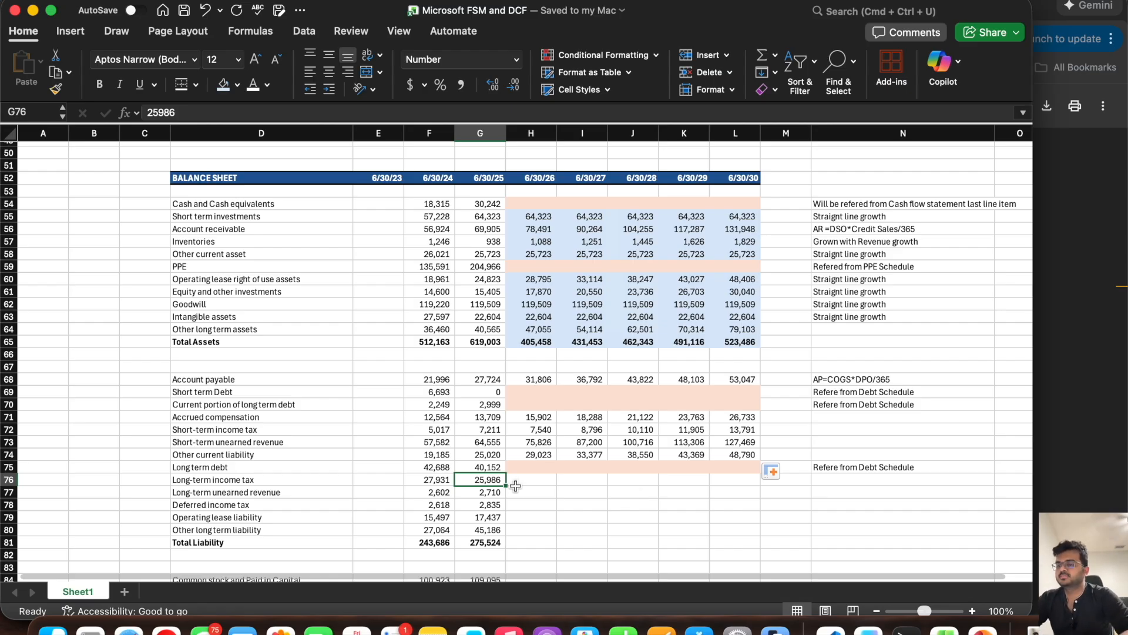
scroll(515, 485, down, 5)
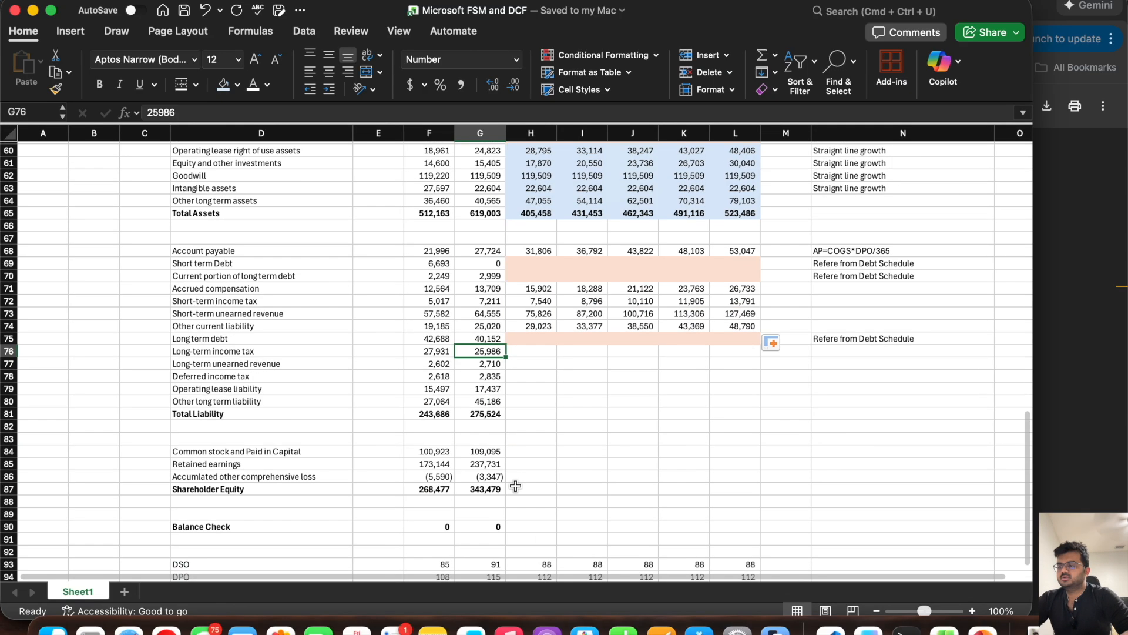
scroll(516, 485, up, 1)
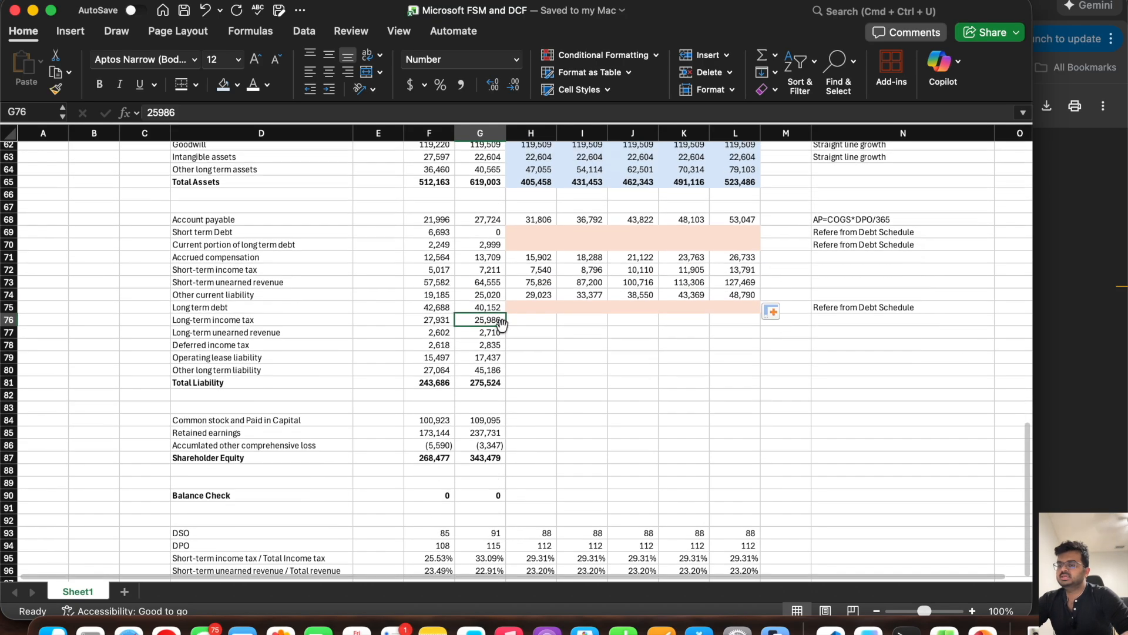
drag(507, 327, 758, 325)
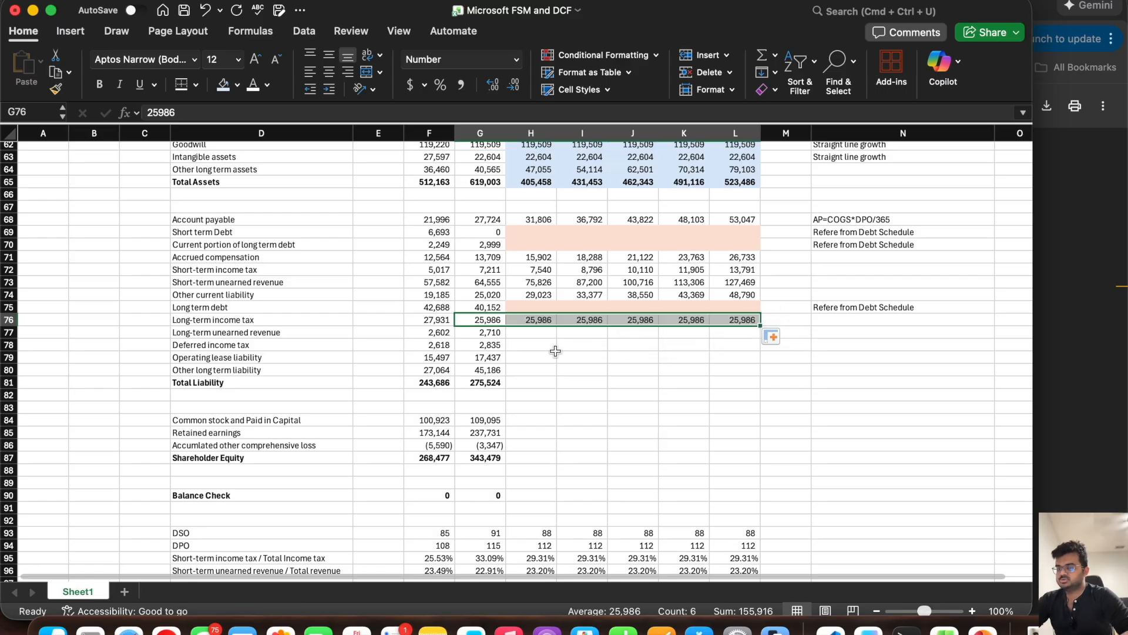
Step: Copy the Long-term unearned revenue label into D97 and extend it to read "Long-term unearned revenue / Total Revenue"
click(525, 335)
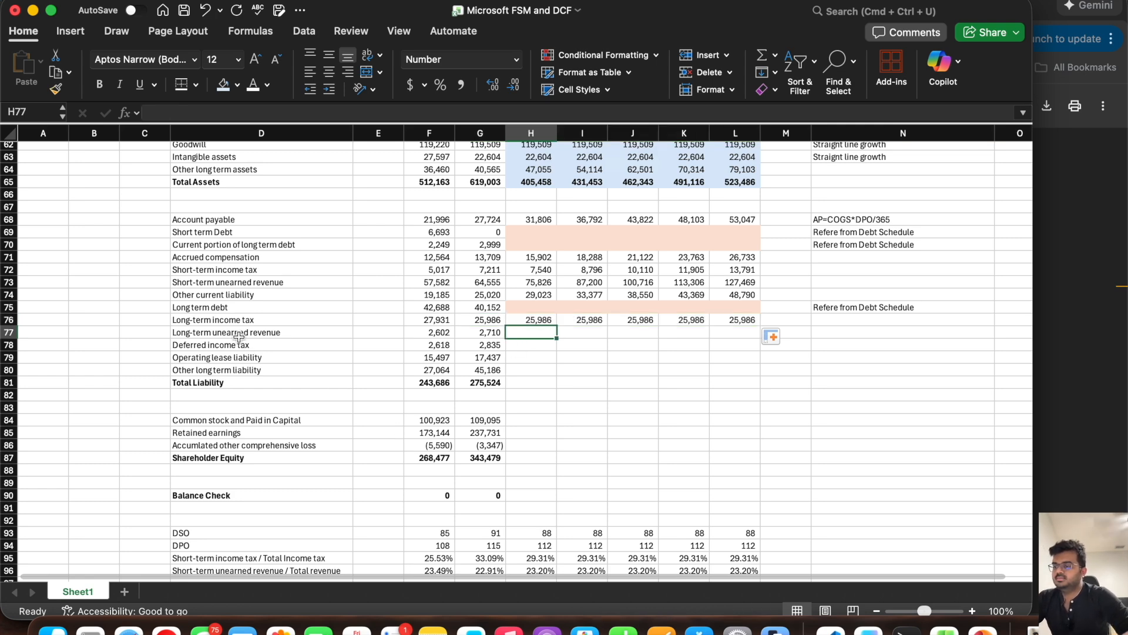
scroll(238, 339, down, 3)
click(220, 500)
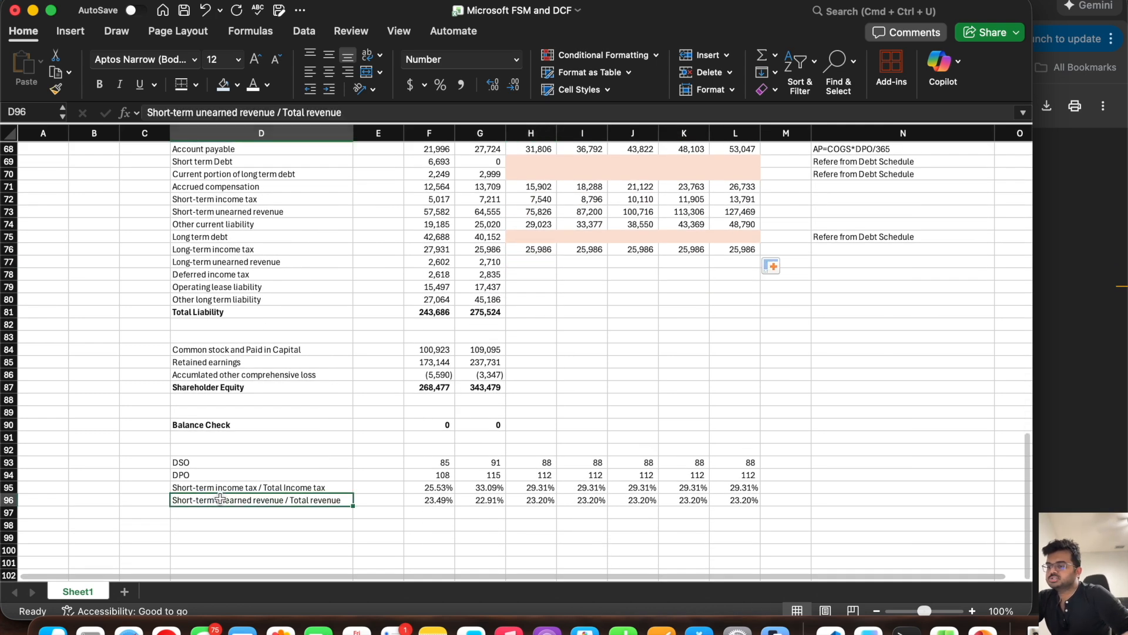
click(229, 263)
key(super+c)
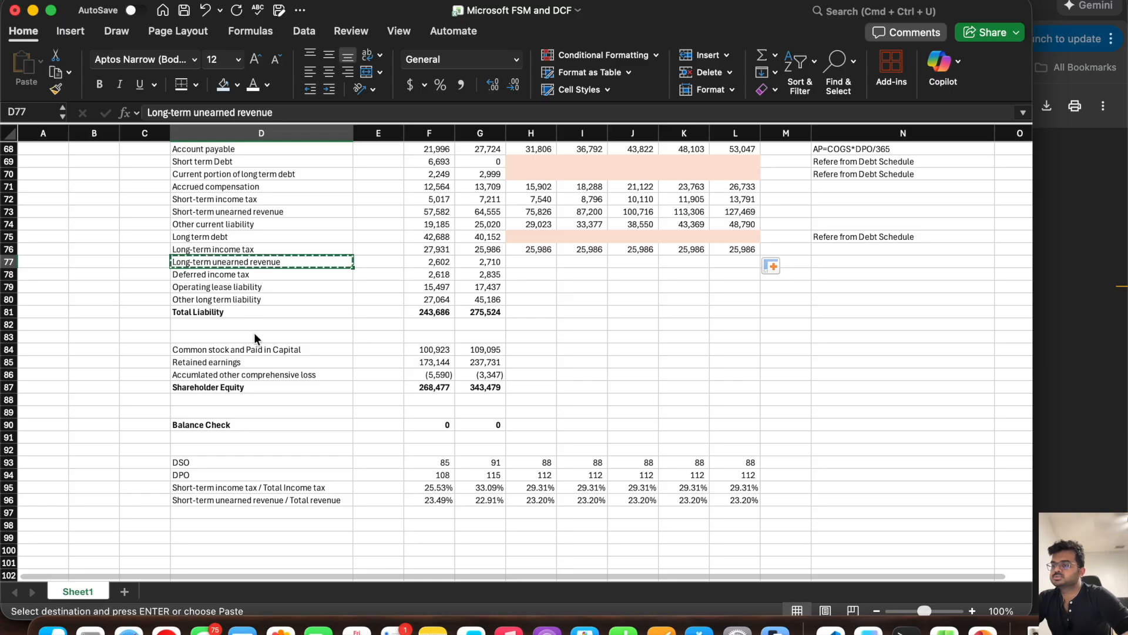
click(188, 517)
key(super+v)
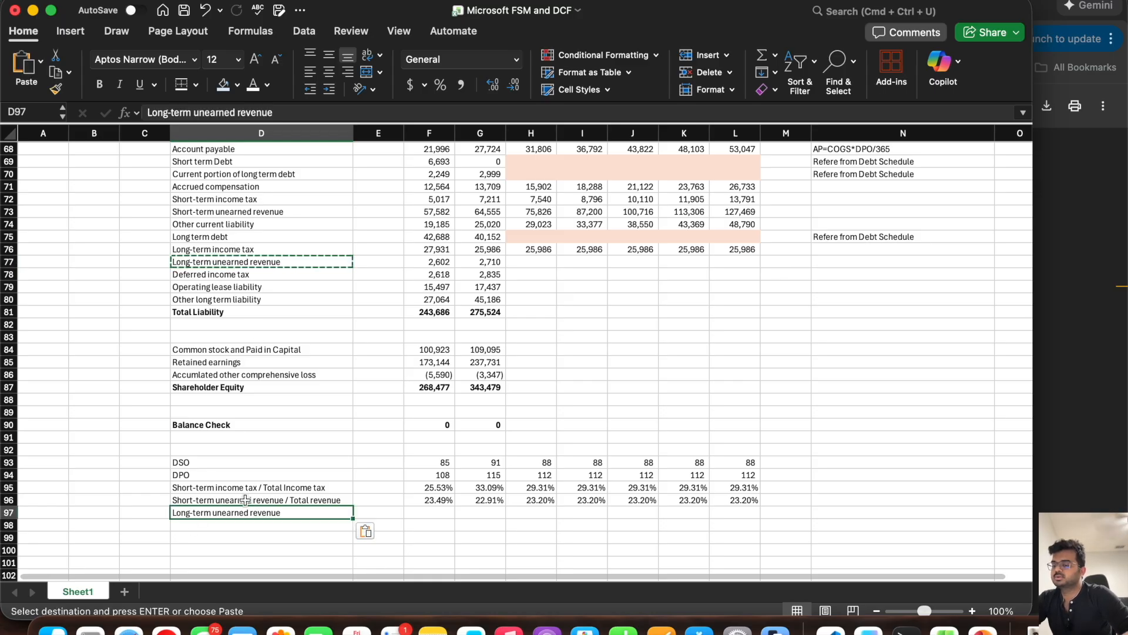
double_click(294, 512)
text(/ T)
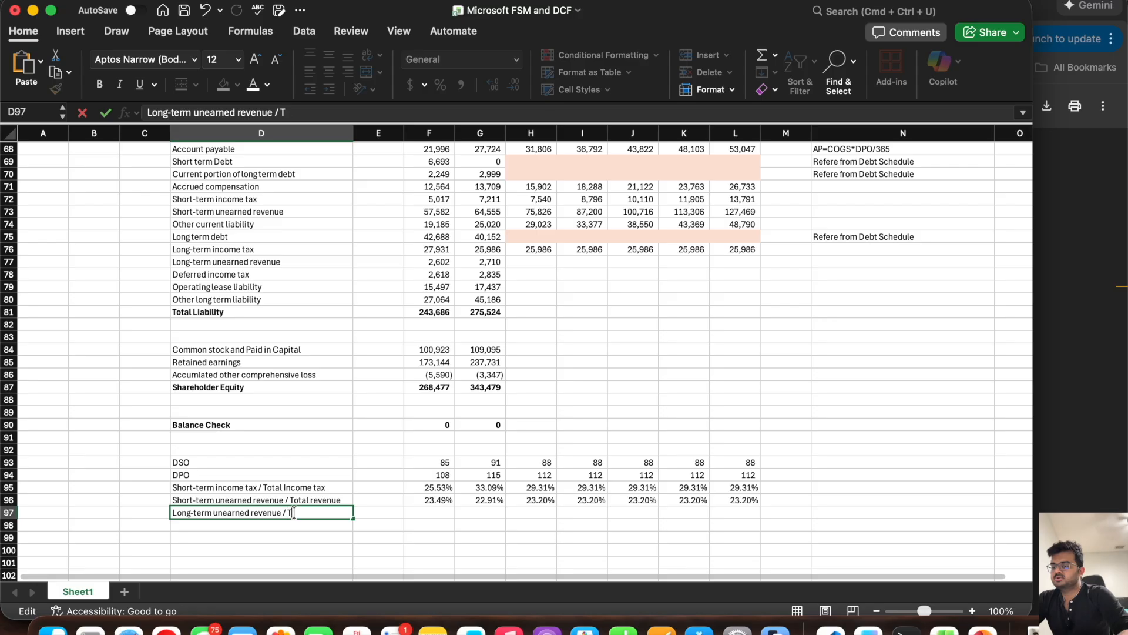
text(otal Revenue)
Step: Calculate the 6/30/24 Long-term unearned revenue / Total Revenue ratio in F97 as =F77/F12 and fill it across to G97
click(429, 512)
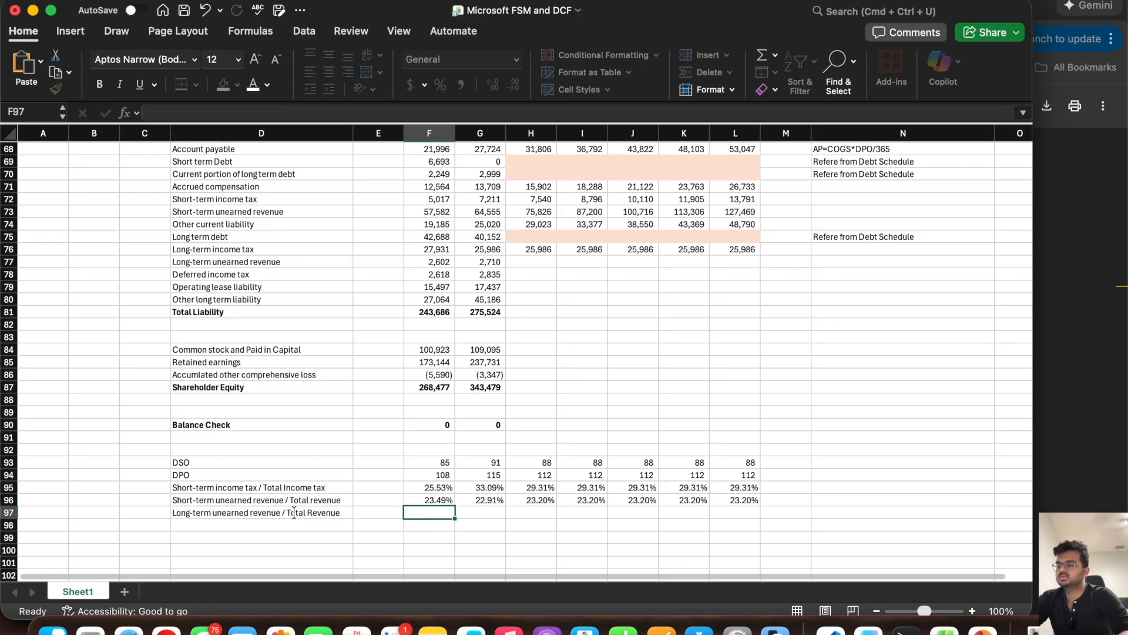
text(=)
click(453, 260)
text(/)
scroll(453, 260, up, 20)
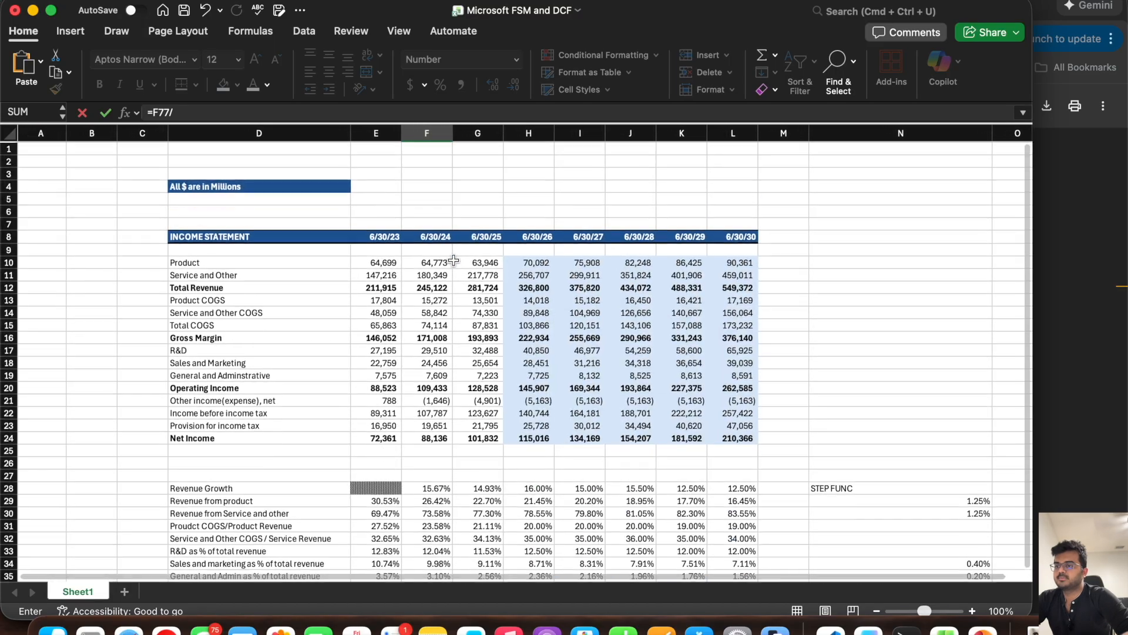
scroll(453, 260, down, 1)
click(424, 276)
key(Return)
scroll(423, 281, down, 5)
click(434, 355)
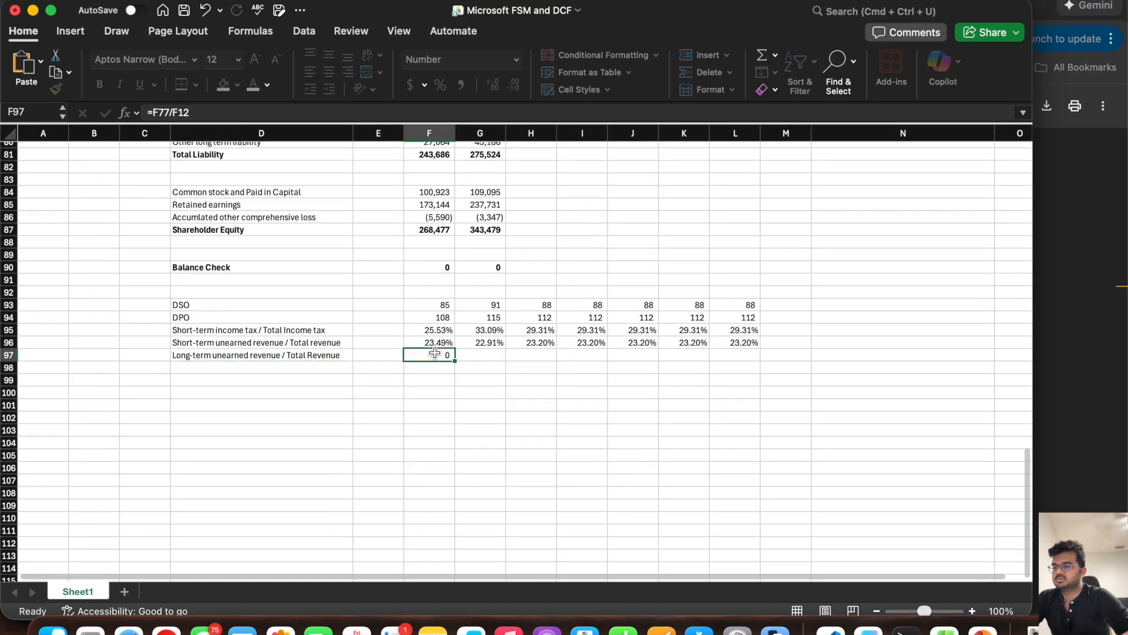
drag(455, 362, 504, 361)
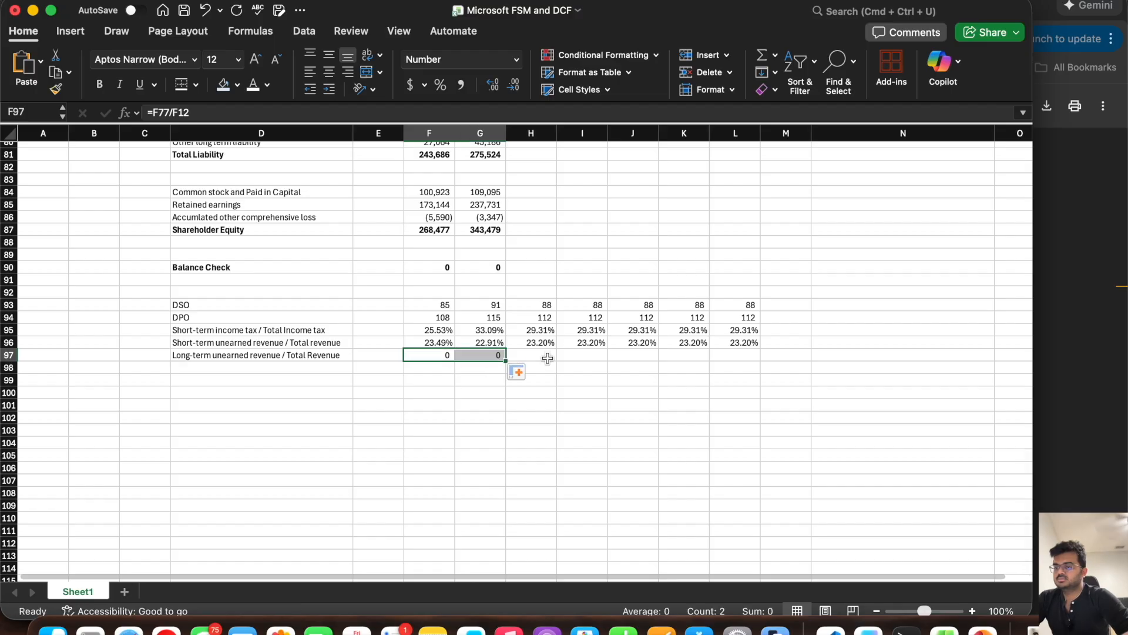
Step: Forecast the long-term unearned revenue ratio in H97 as =AVERAGE(F97:G97) and carry it forward through L97
click(547, 355)
text(=ave)
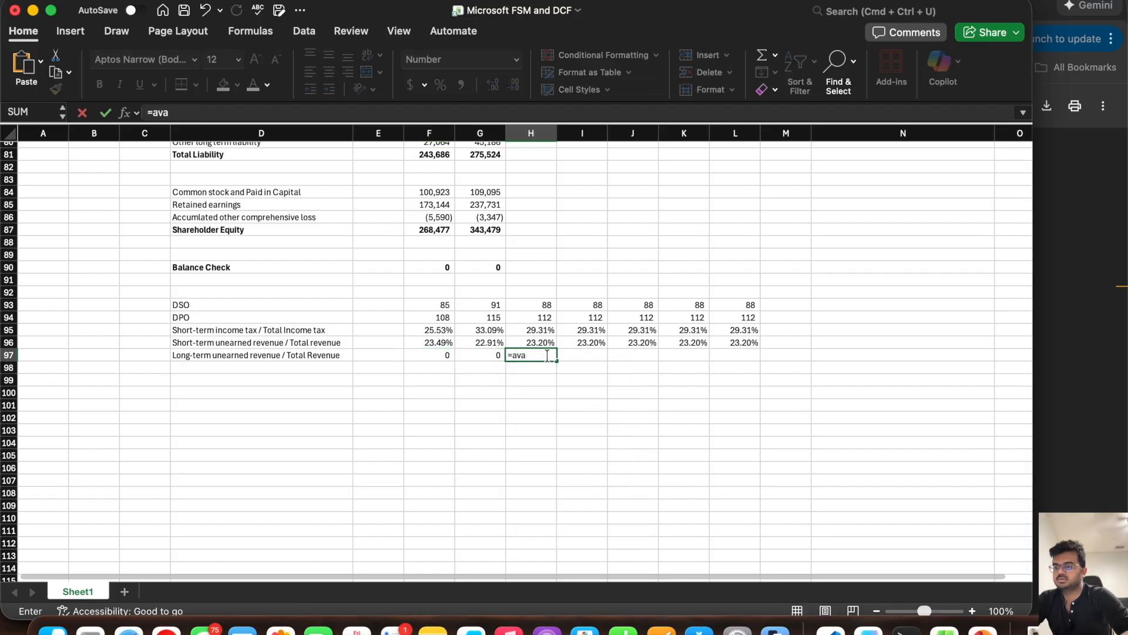
double_click(541, 389)
drag(488, 355, 442, 356)
text())
key(super+Return)
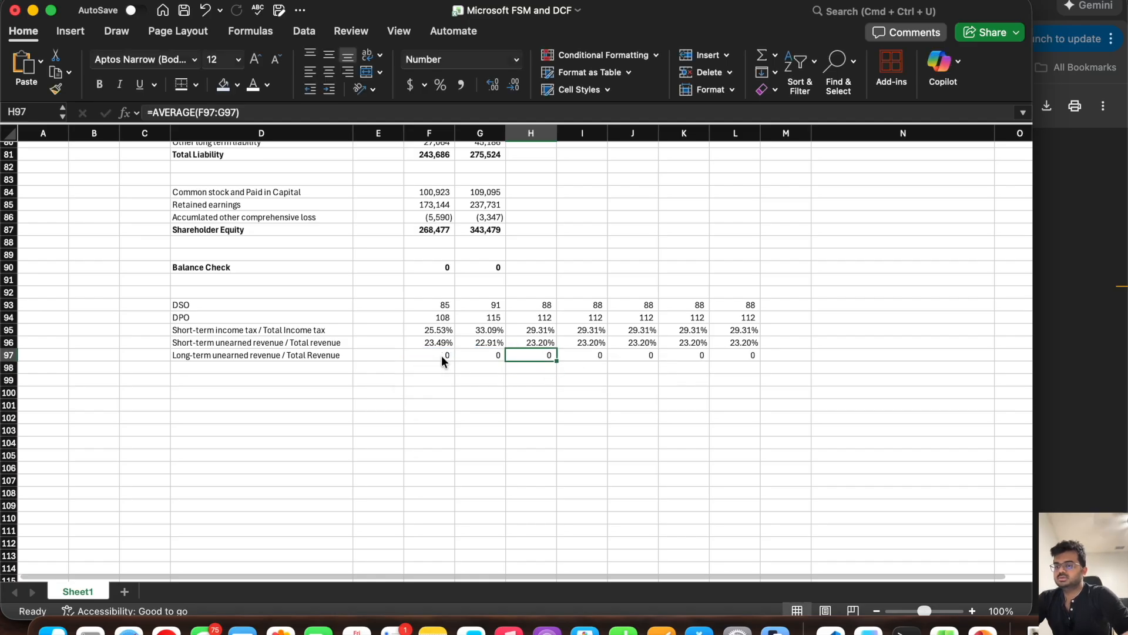
Step: Format the long-term unearned revenue ratios in F97:L97 as Percentage
drag(746, 357, 432, 355)
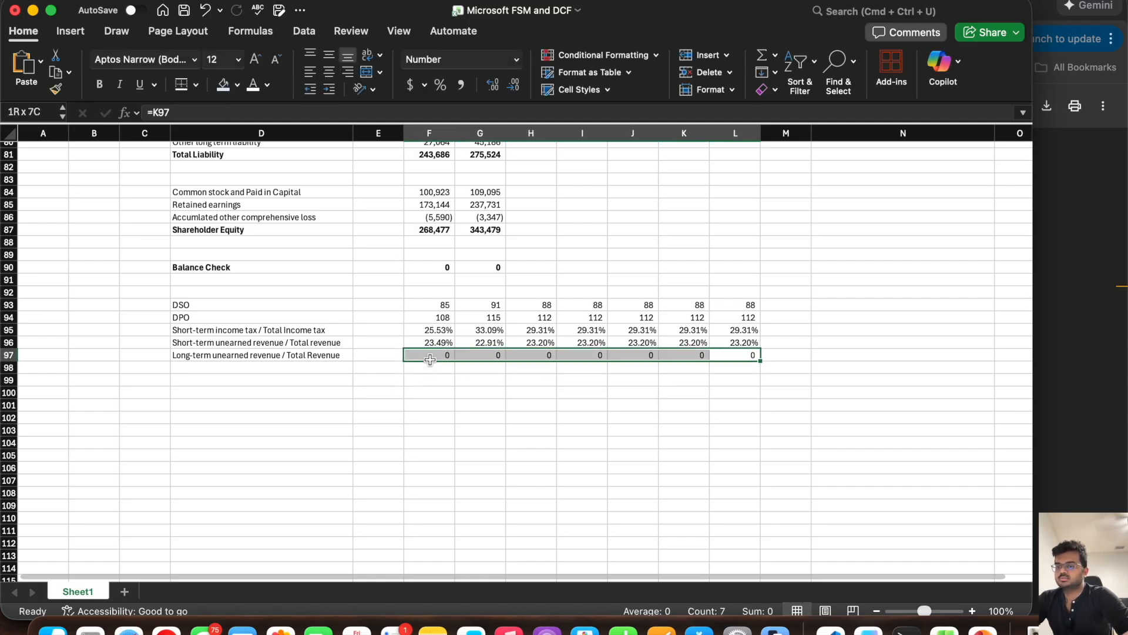
click(517, 59)
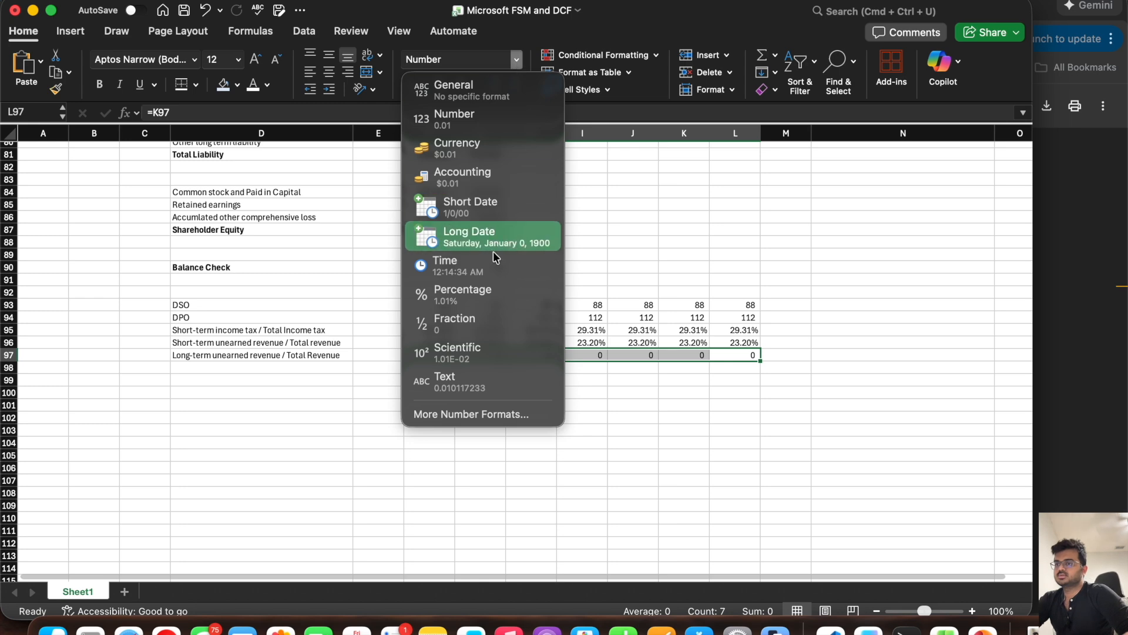
click(481, 297)
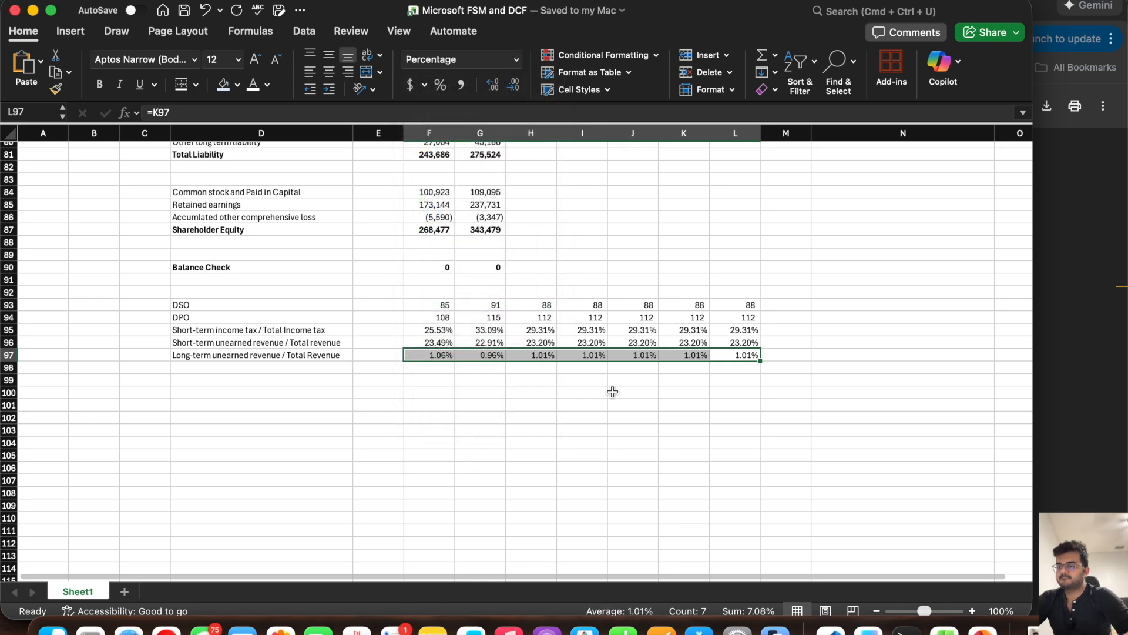
Step: Forecast 6/30/26 Long-term unearned revenue in H77 as =H97*H12, fill it across through L77 and save the workbook
scroll(610, 356, up, 5)
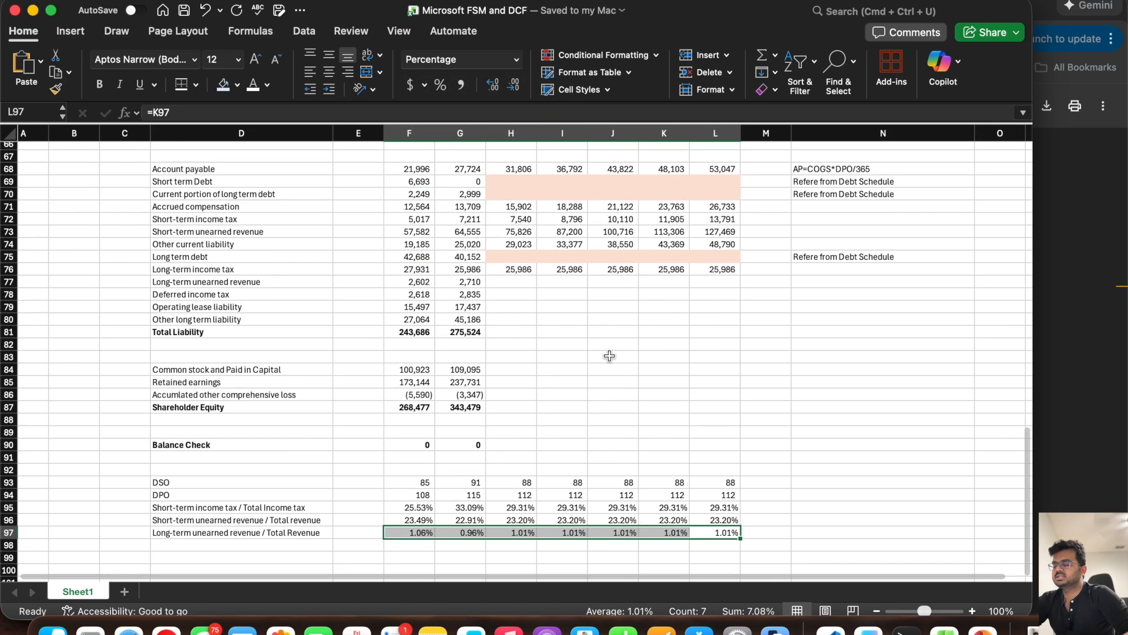
click(512, 283)
text(=)
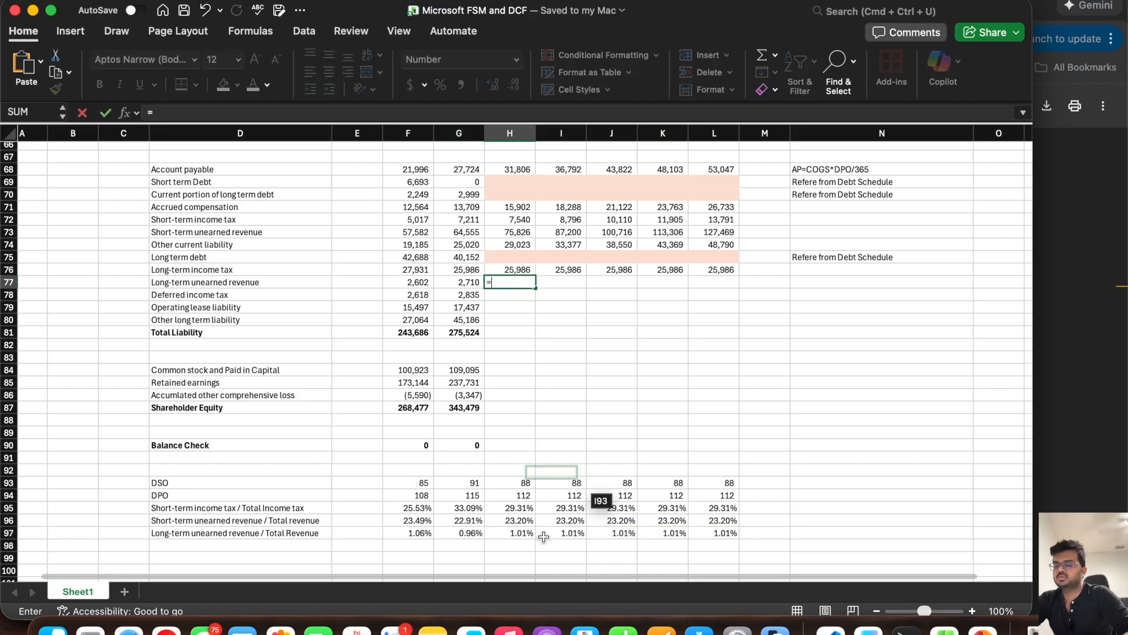
click(503, 534)
text(*)
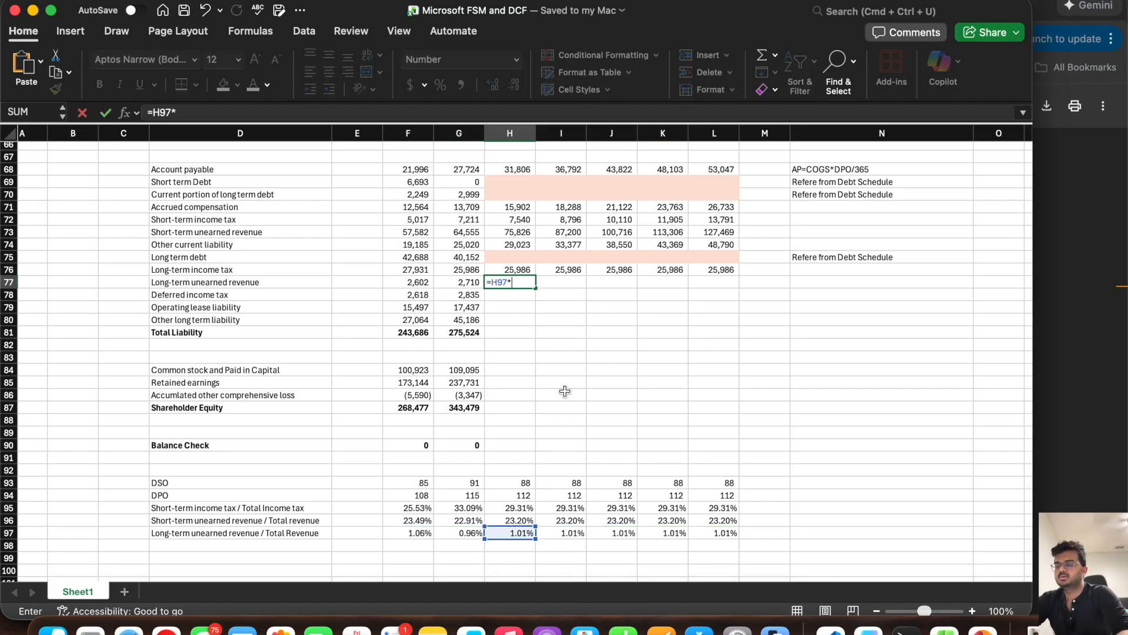
scroll(525, 293, up, 20)
click(518, 282)
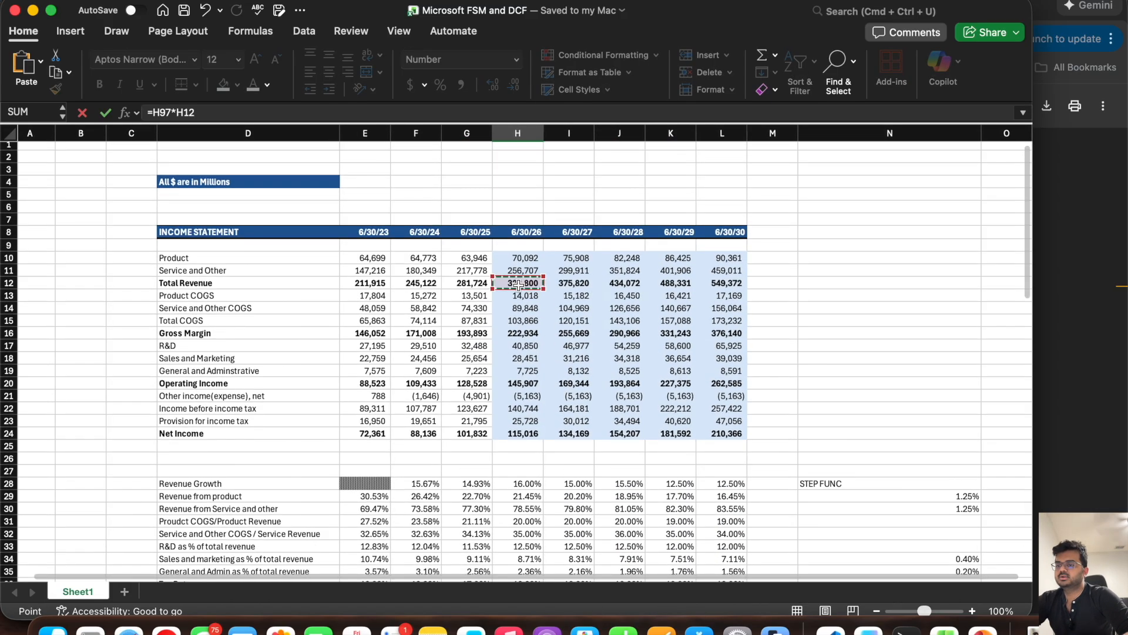
key(Return)
click(523, 360)
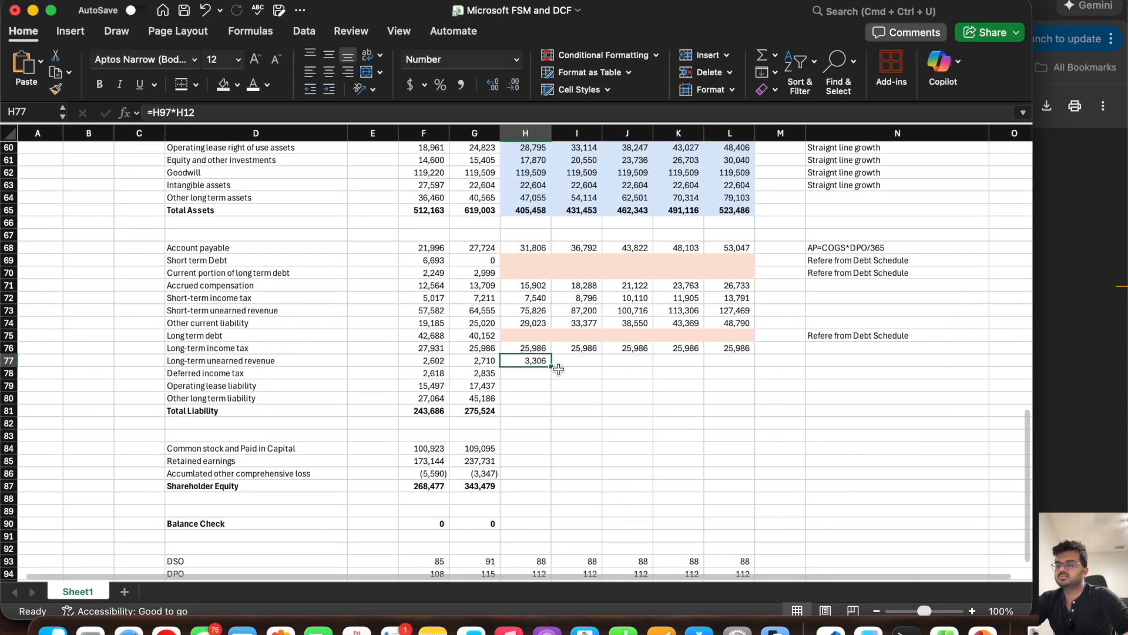
drag(551, 366, 744, 364)
key(super+s)
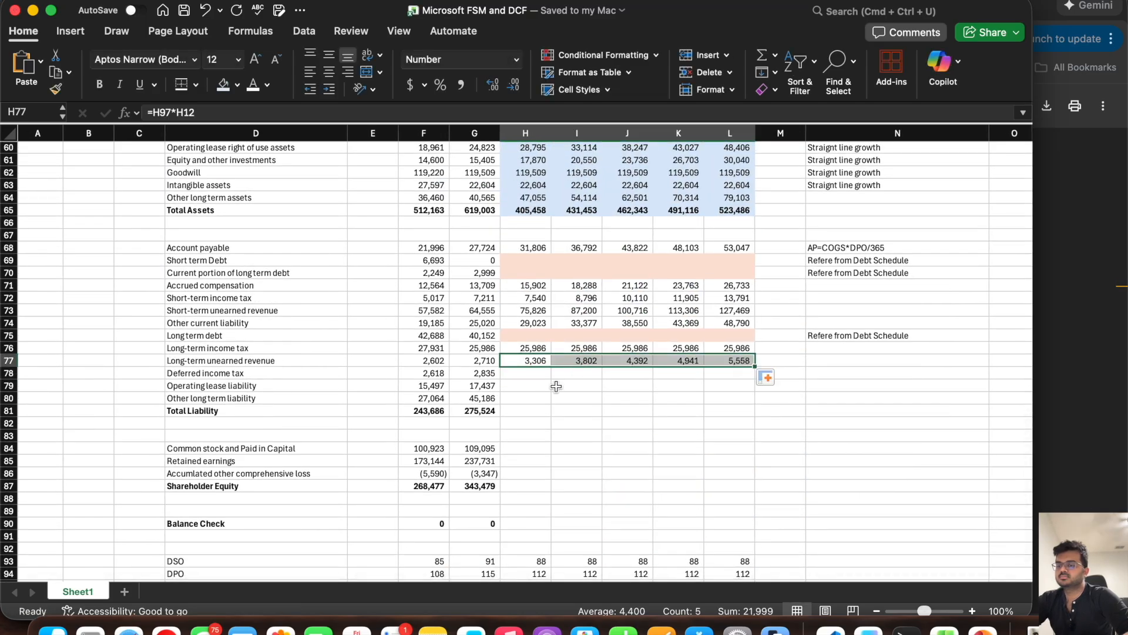
Step: Hold Deferred income tax constant by filling the 6/30/25 value in G78 across through L78
click(526, 373)
click(483, 375)
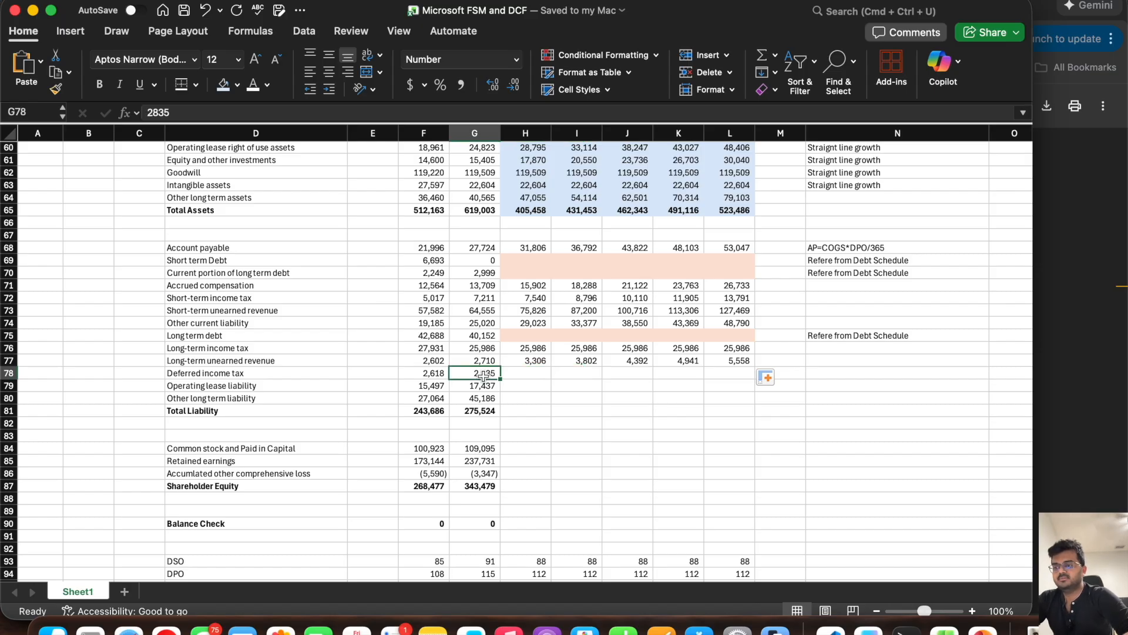
drag(500, 379, 738, 382)
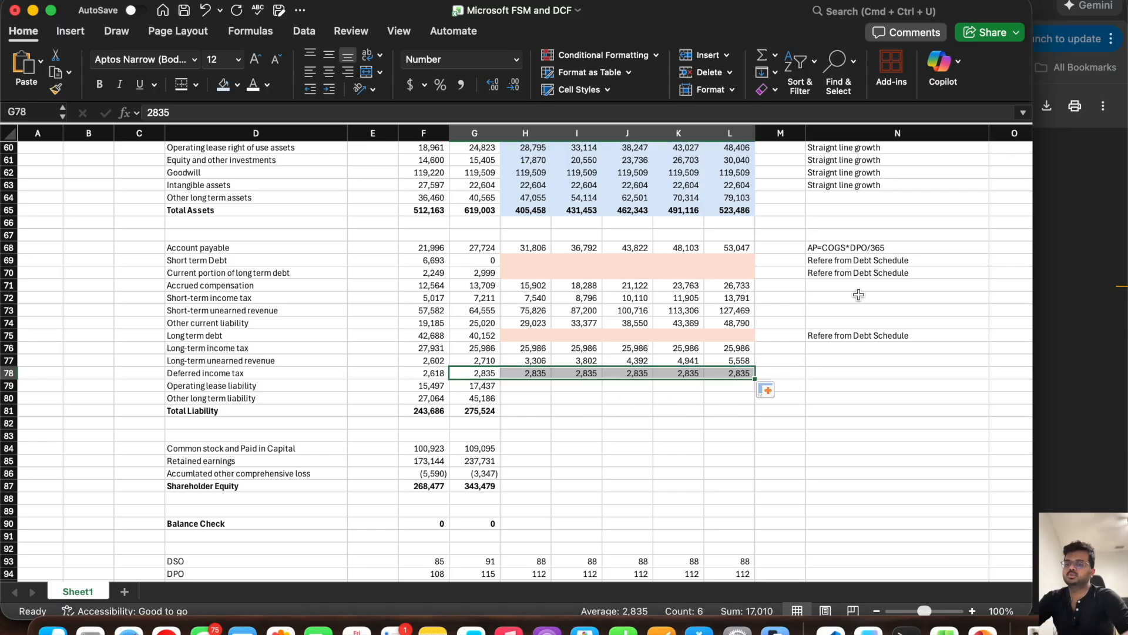
click(826, 289)
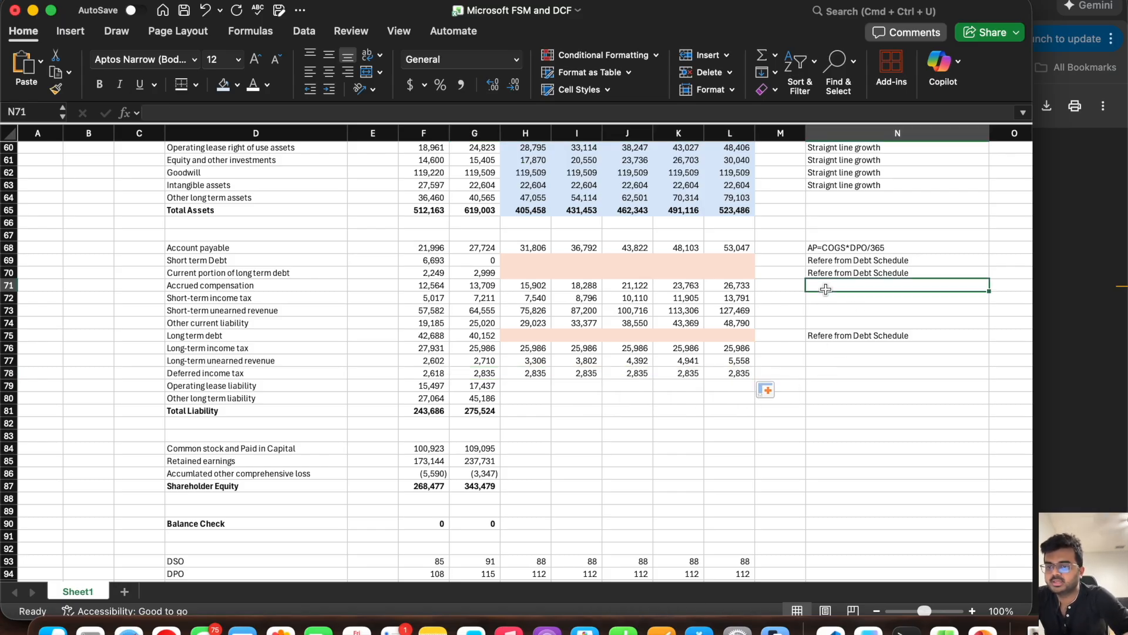
key(Left)
key(Left)
click(826, 289)
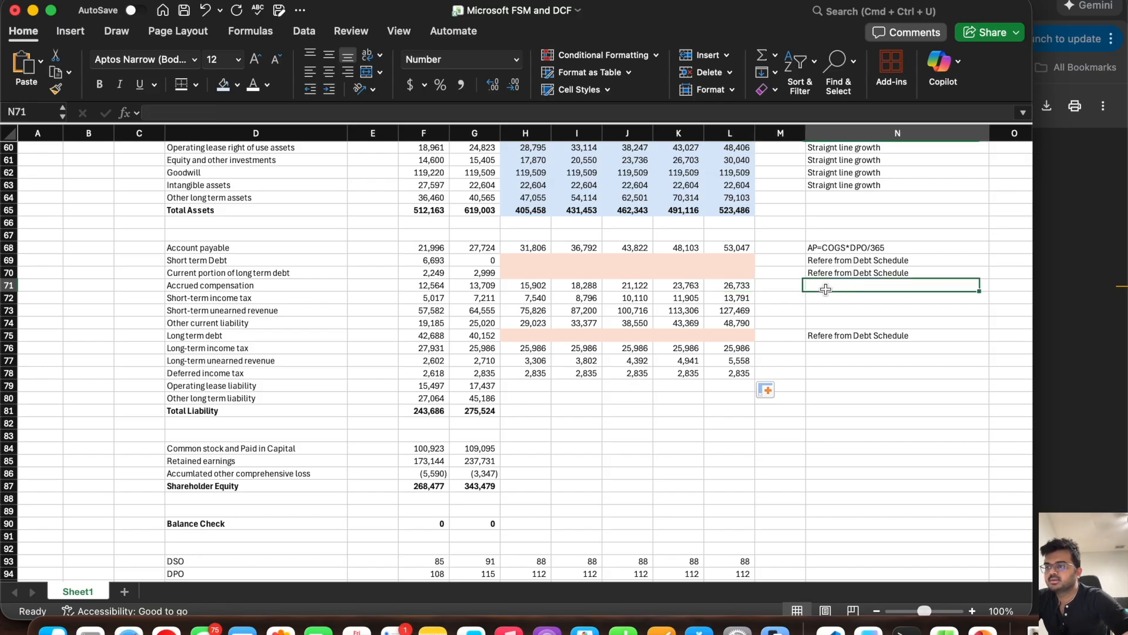
text(G)
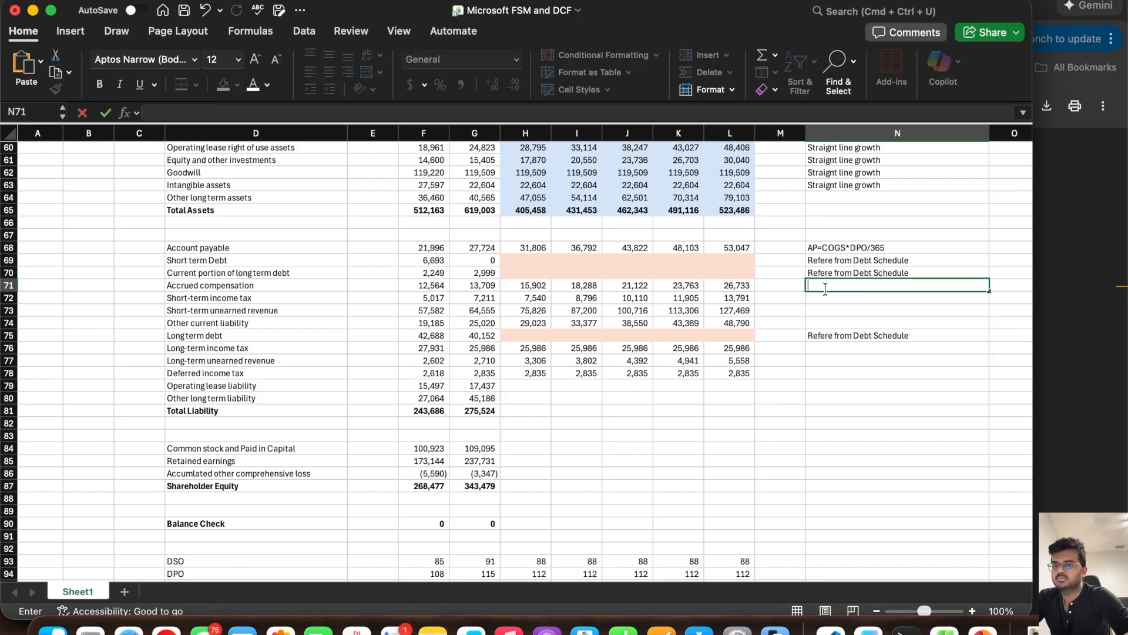
Step: Copy the "Straignt line growth" note from N63 into N71 beside Accrued compensation
click(840, 184)
key(super+c)
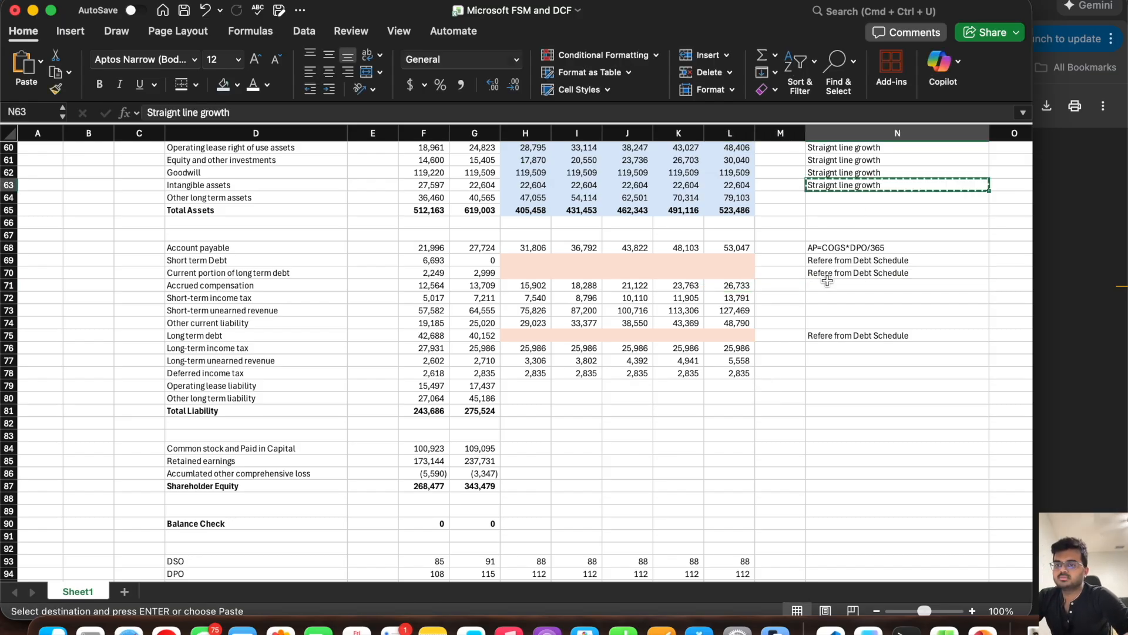
click(827, 285)
key(super+v)
key(Down)
key(Down)
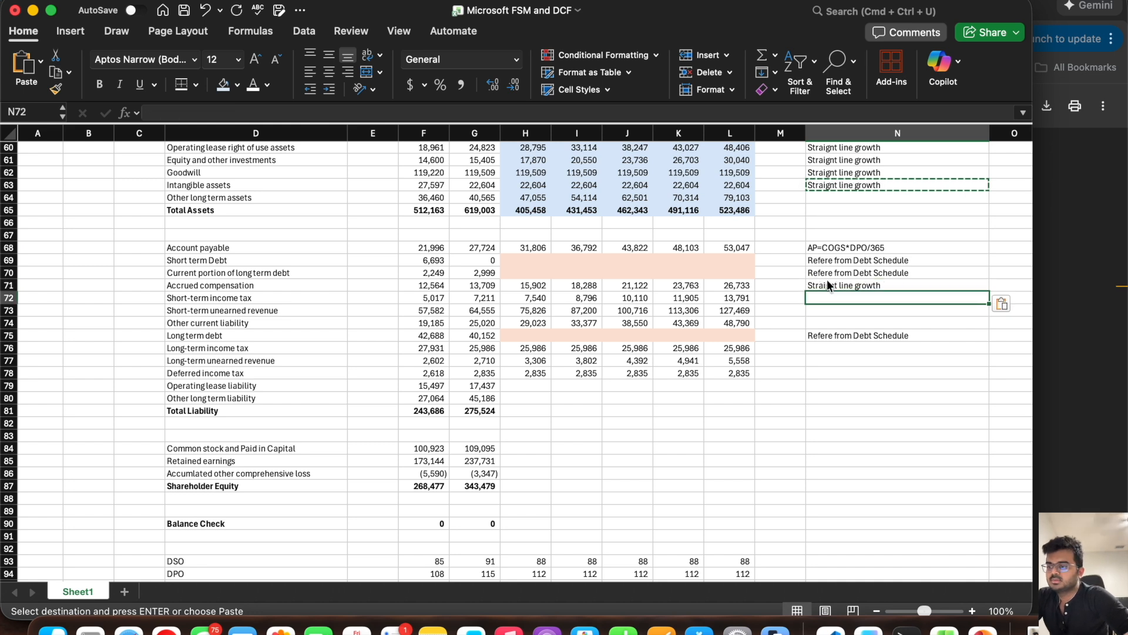
key(Down)
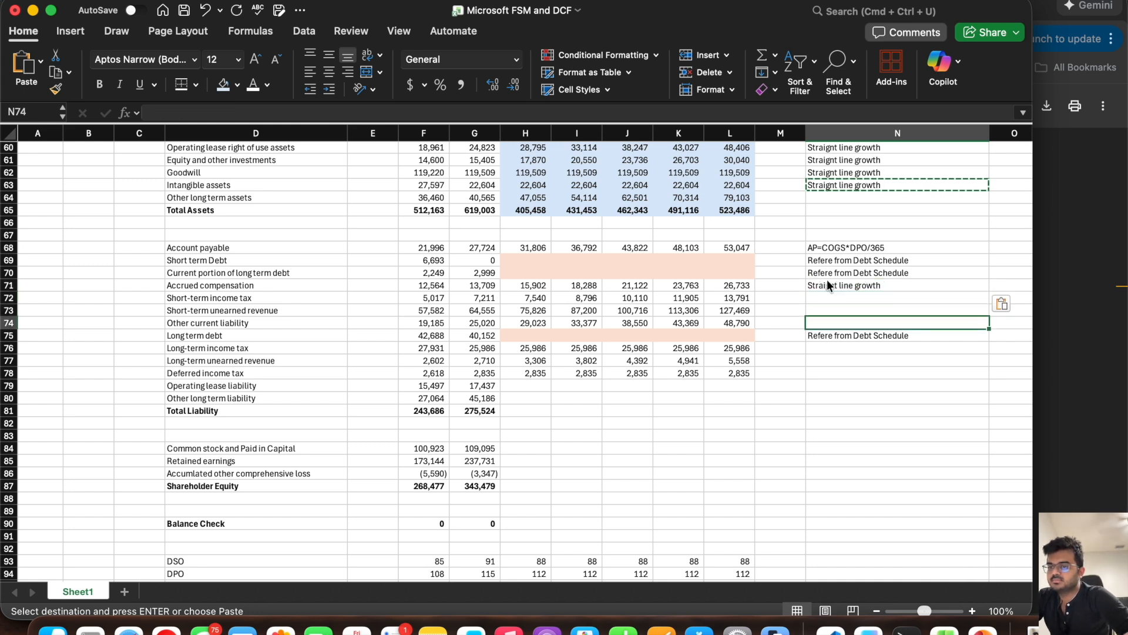
key(Up)
key(Up)
key(Up)
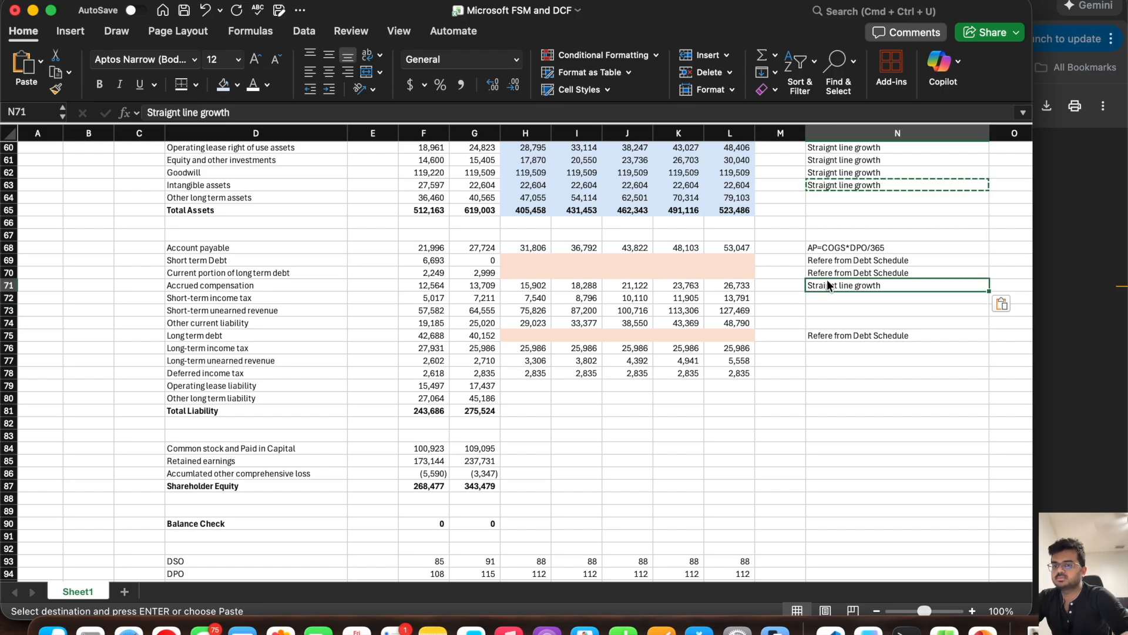
Step: Copy the "Grown with Revenue growth" note from N57 into N71, N64 and N74
scroll(827, 280, up, 3)
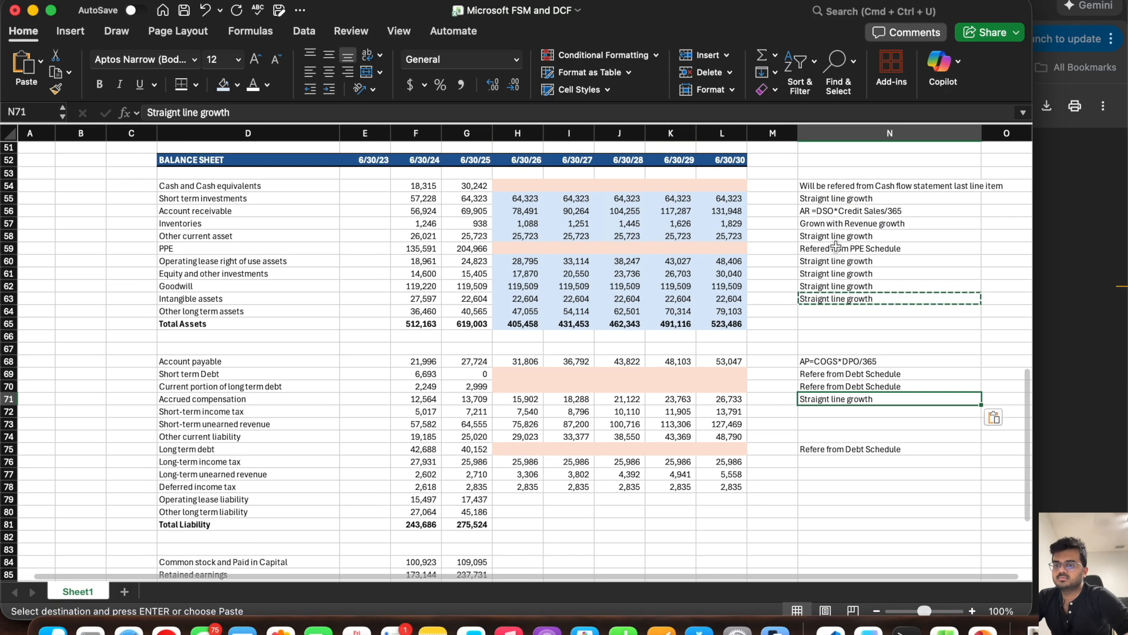
click(837, 223)
key(super+c)
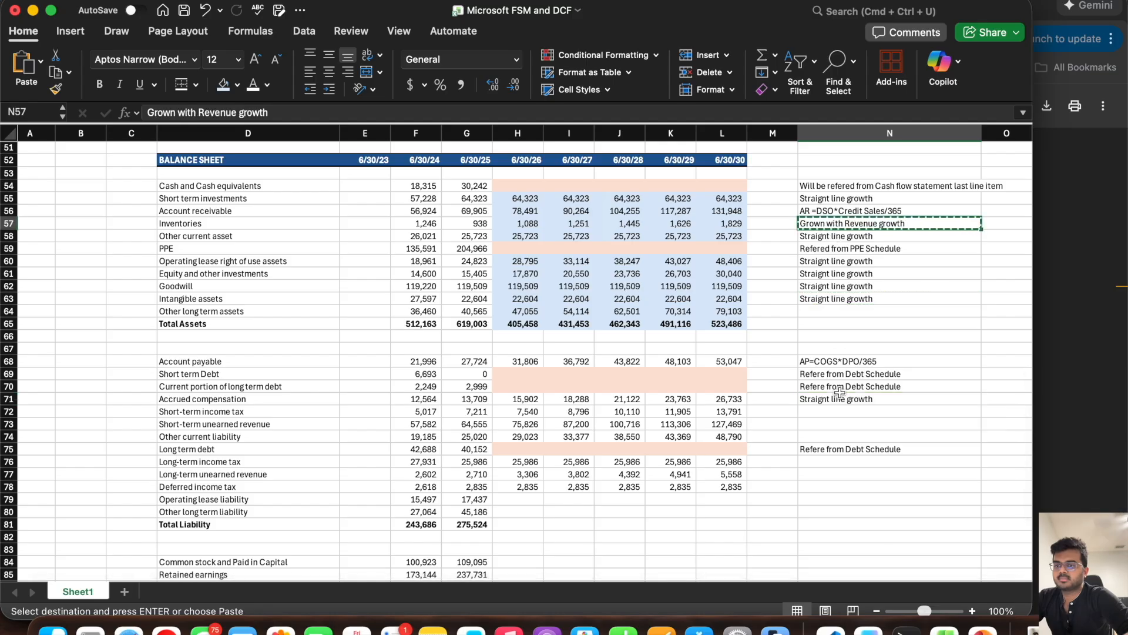
click(840, 399)
key(super+v)
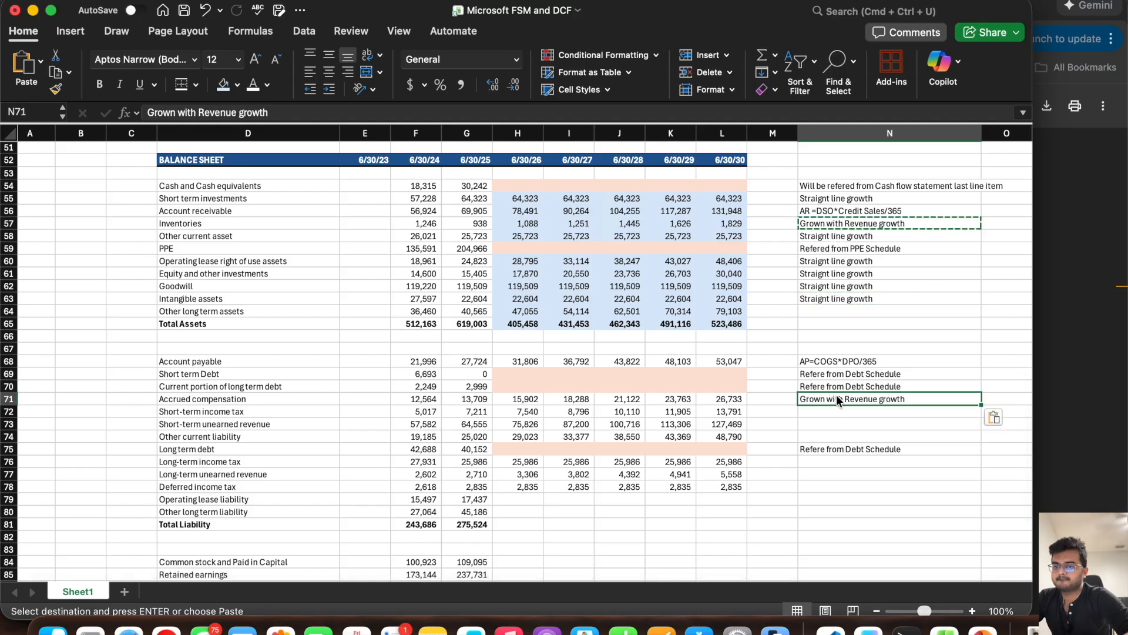
click(820, 312)
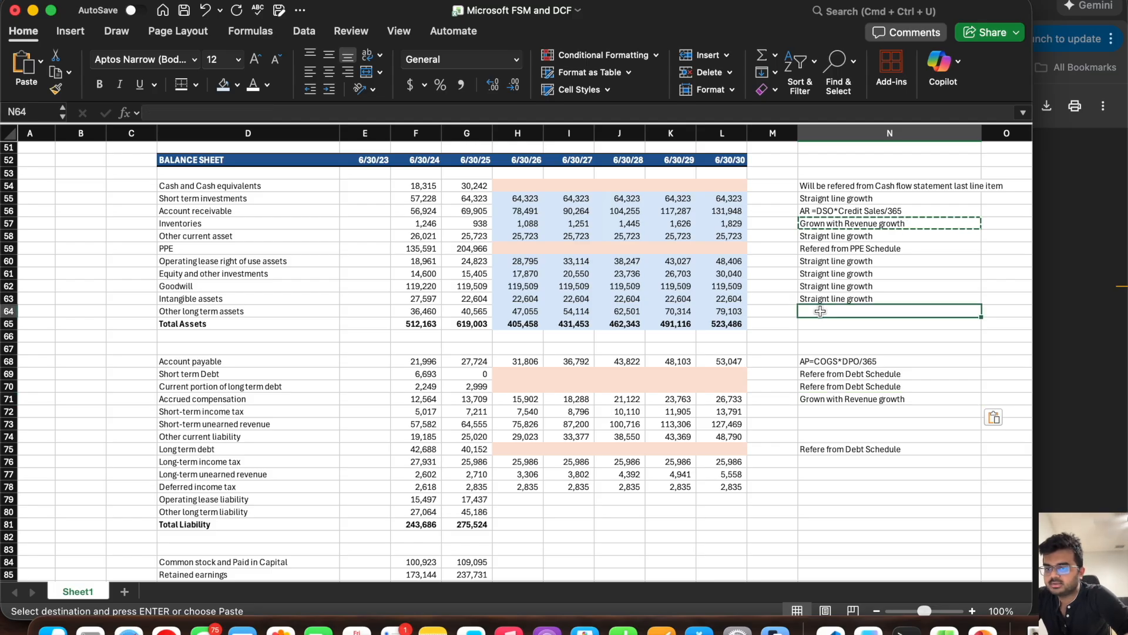
key(super+v)
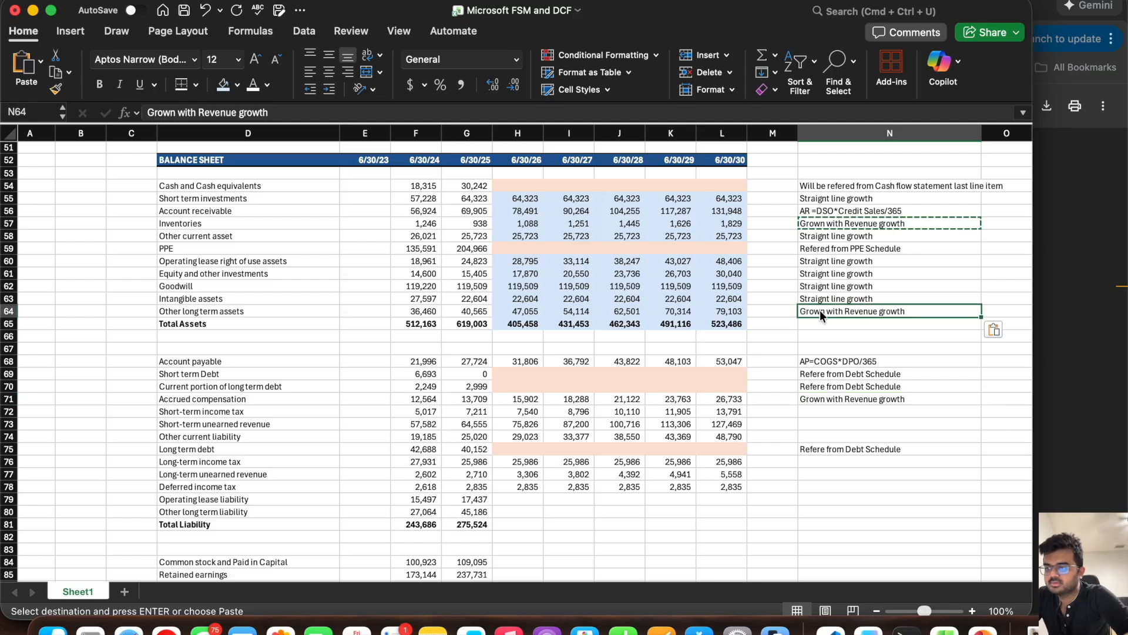
click(822, 434)
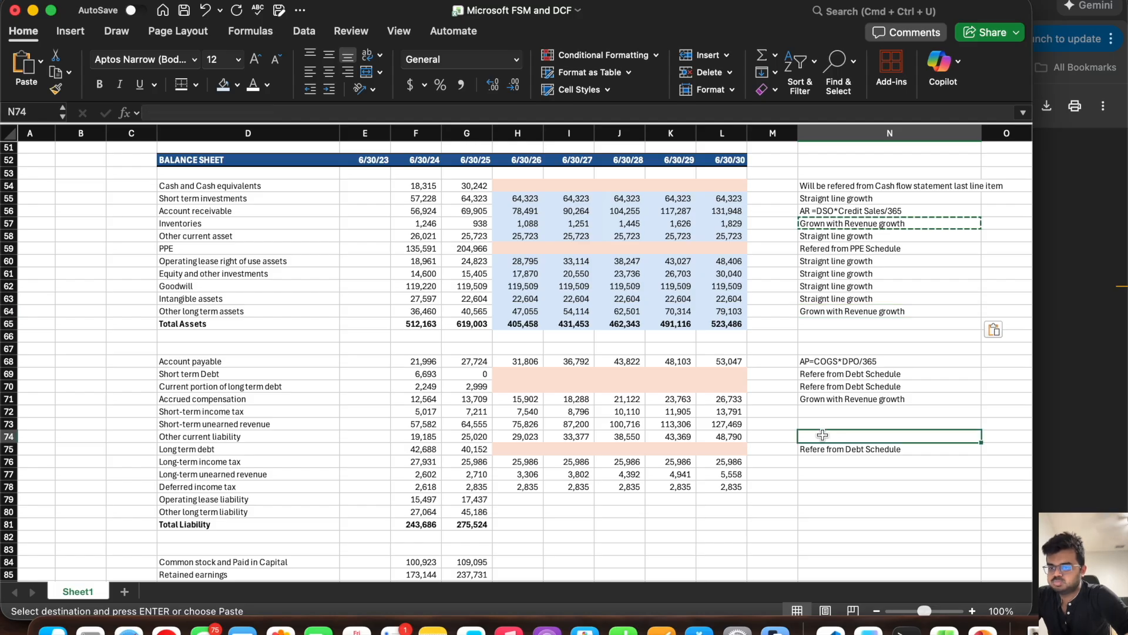
key(super+v)
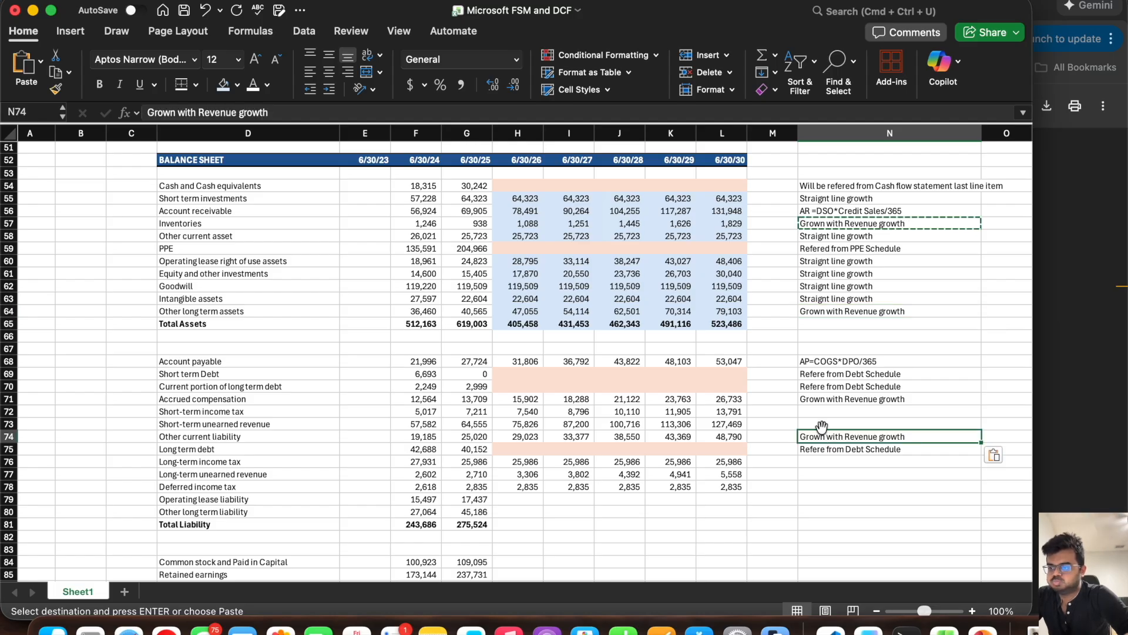
Step: Enter the note "Straight line growth" in N78 beside Deferred income tax
click(821, 422)
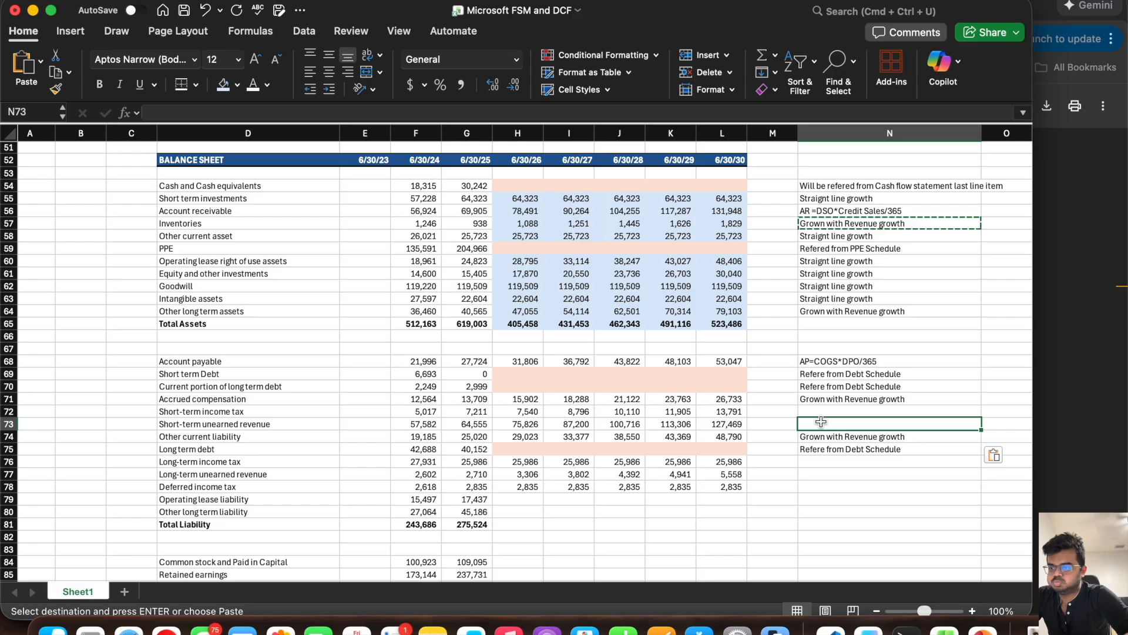
click(819, 483)
text(Straing)
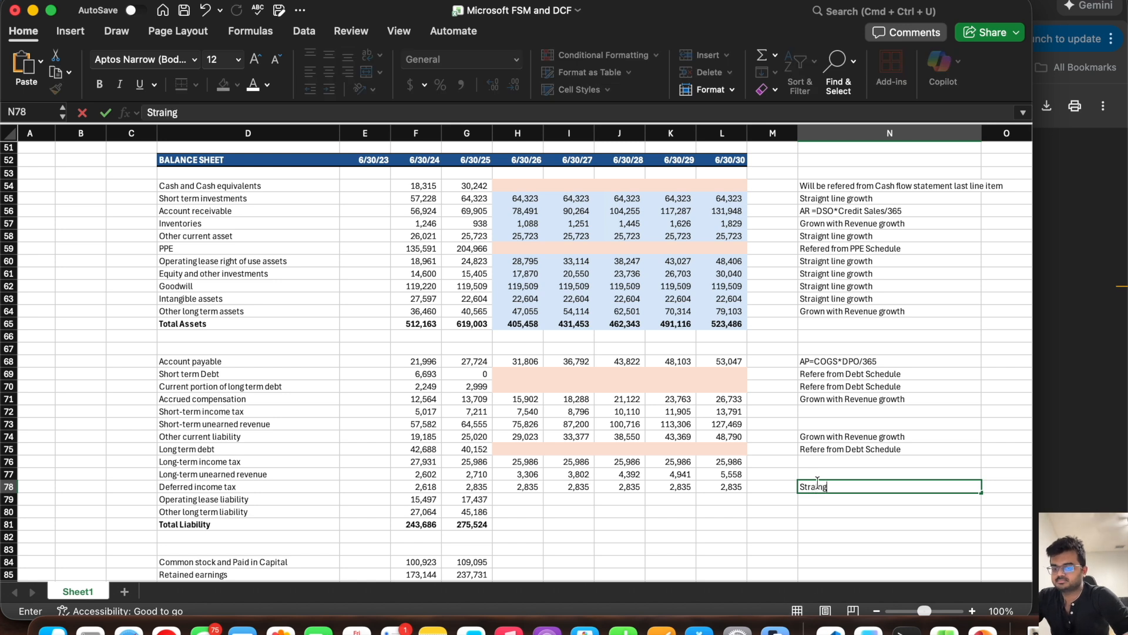
key(BackSpace)
key(BackSpace)
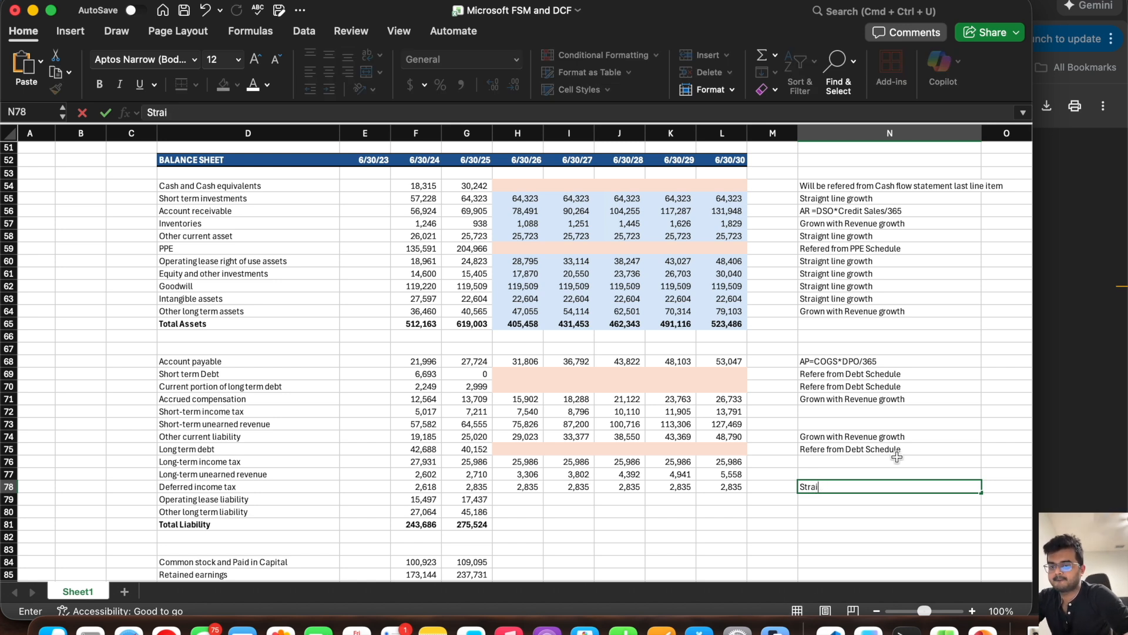
text(ght line growth)
key(Return)
scroll(508, 482, down, 3)
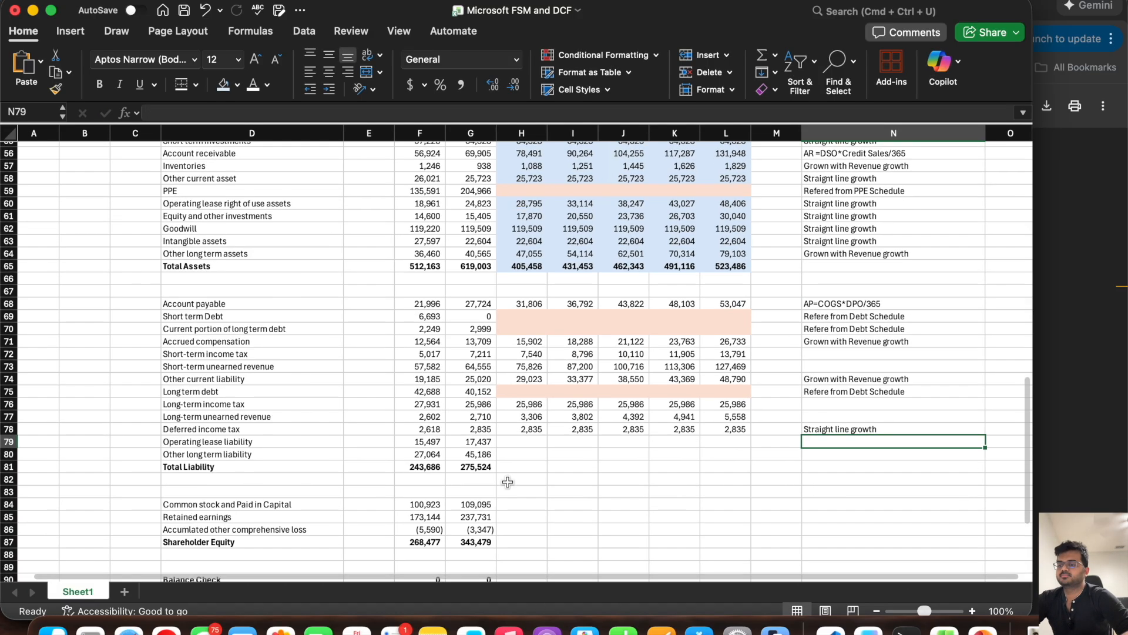
Step: Forecast Operating lease liability with revenue growth by entering =G79*(1+H28) in H79 and filling it across through L79
click(507, 439)
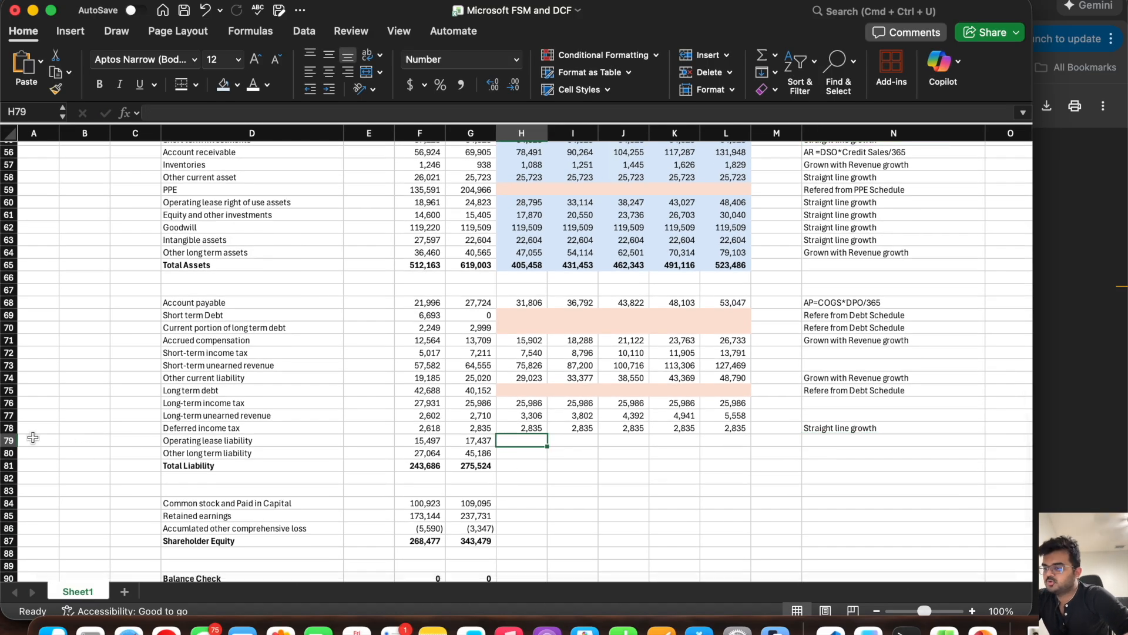
click(9, 440)
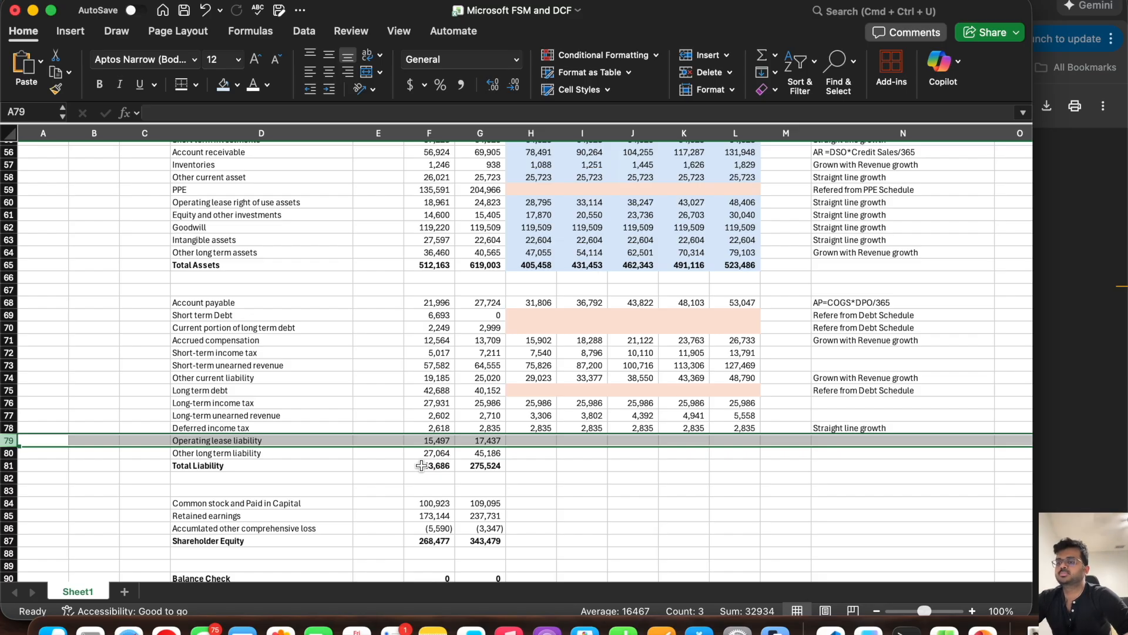
click(537, 441)
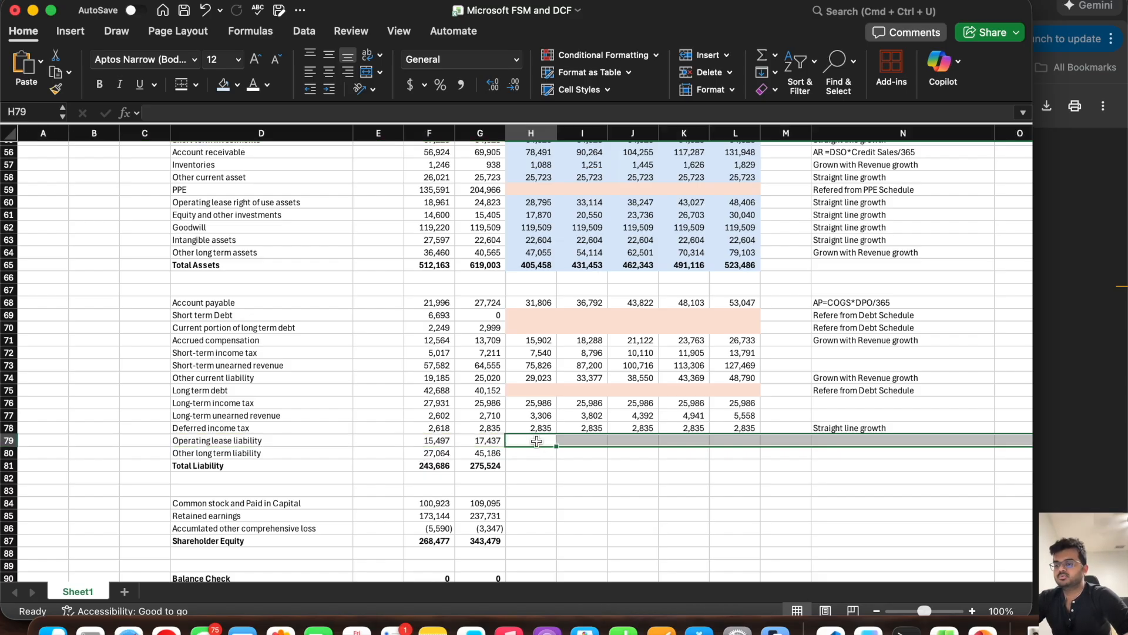
text(=)
click(480, 439)
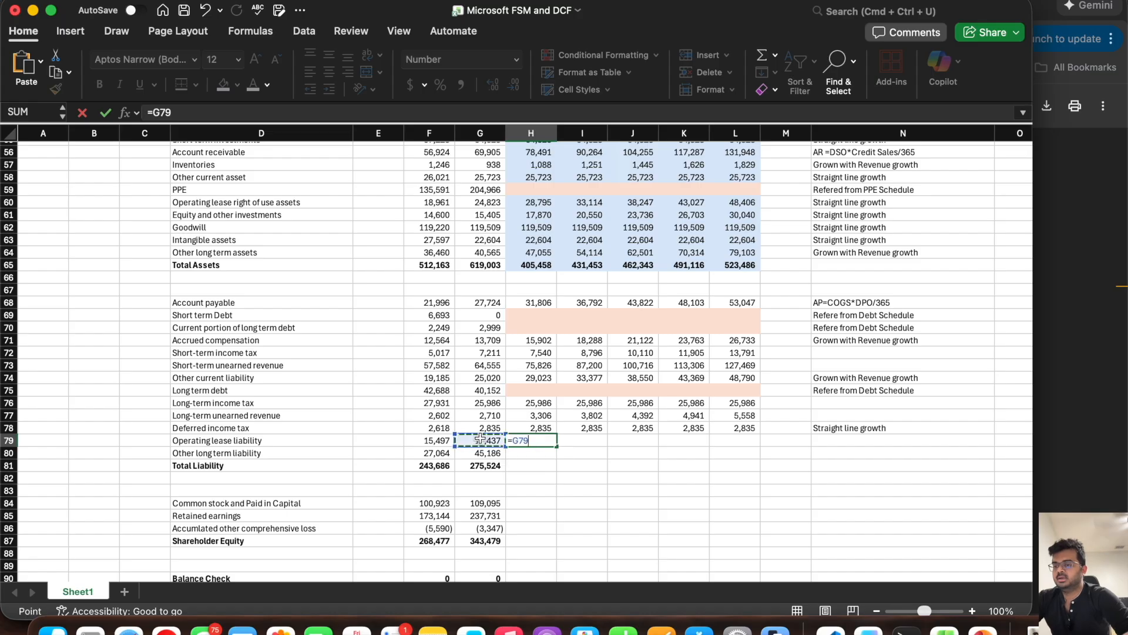
text(*(1+)
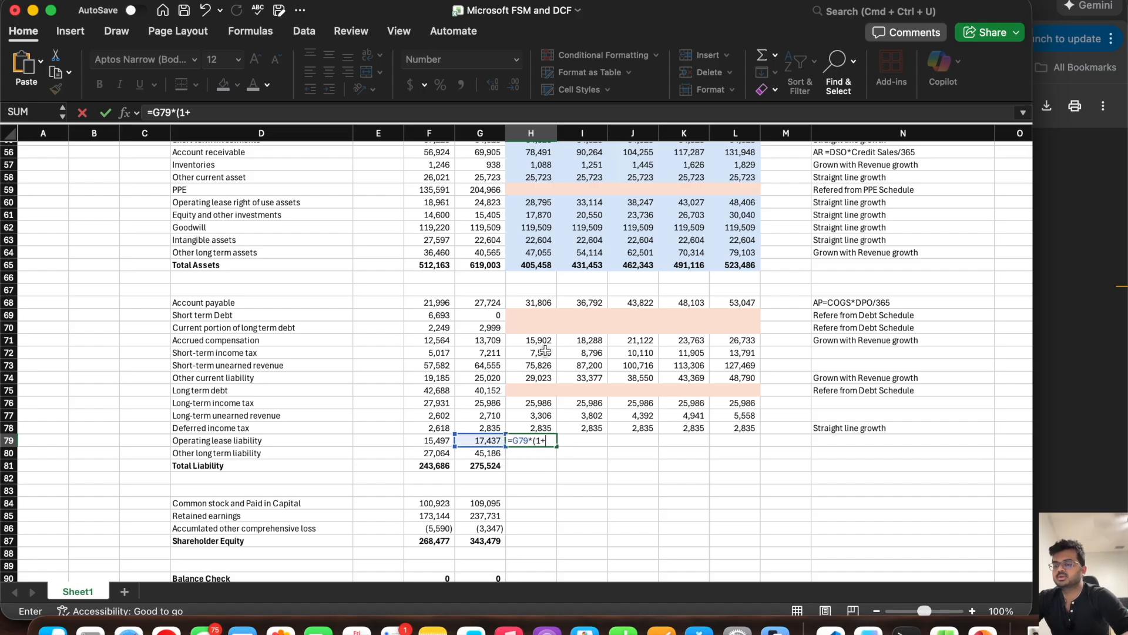
scroll(538, 349, up, 12)
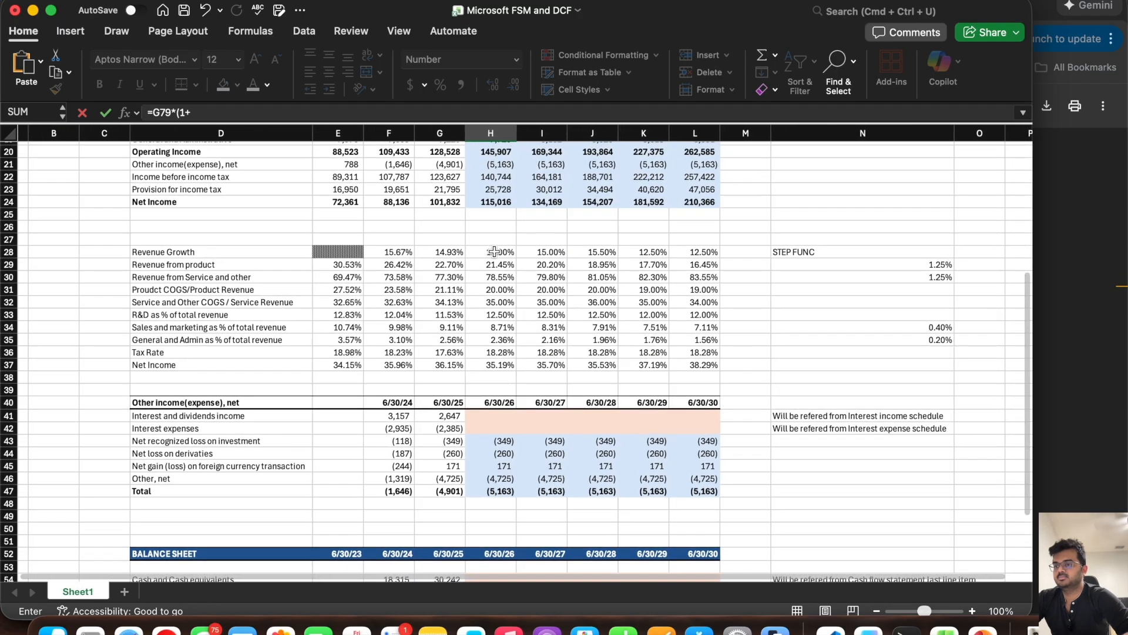
click(494, 248)
text())
key(Return)
scroll(505, 441, down, 5)
click(500, 438)
drag(523, 443, 732, 450)
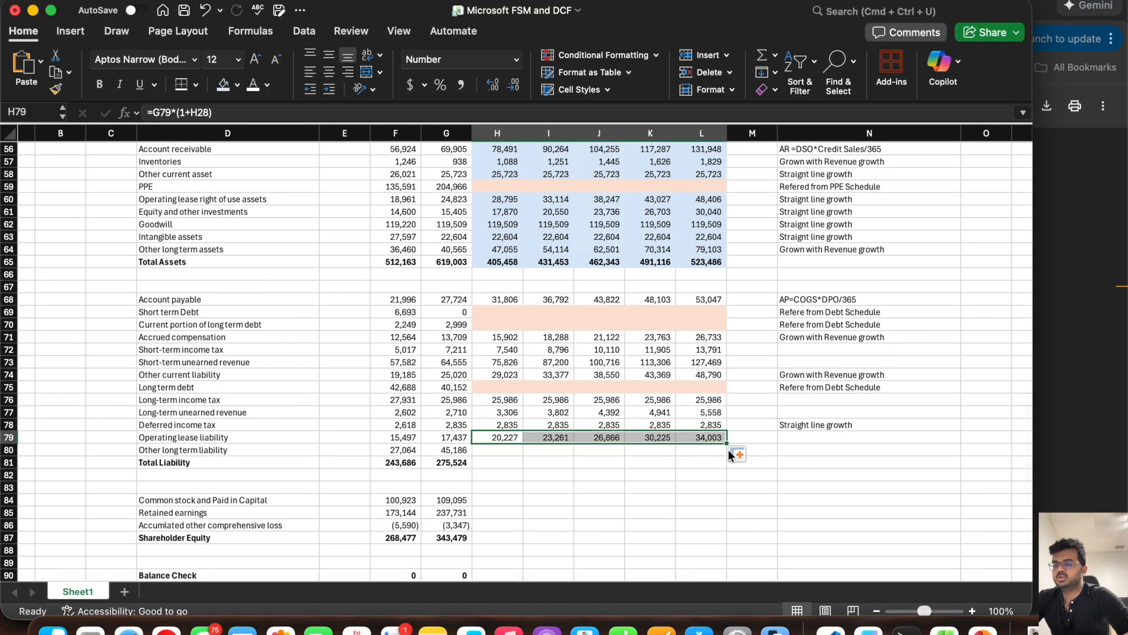
Step: Forecast Other long term liability in H80 by growing G80 with the revenue growth in H28, and fill it across through L80
click(491, 450)
text(=)
click(453, 450)
text(*(1+)
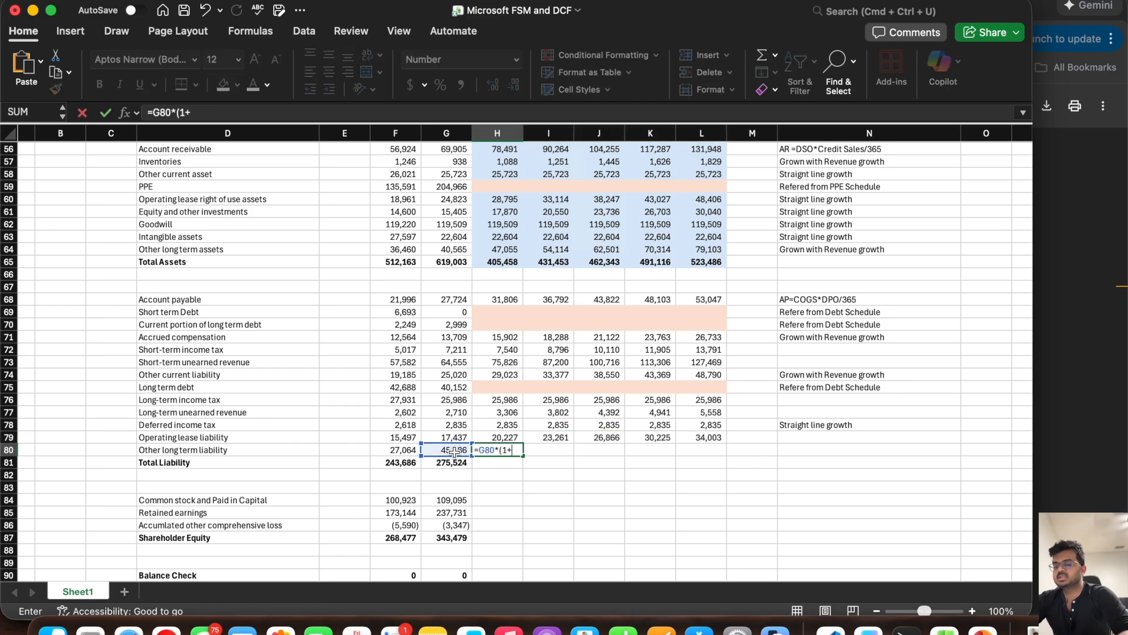
scroll(516, 357, up, 10)
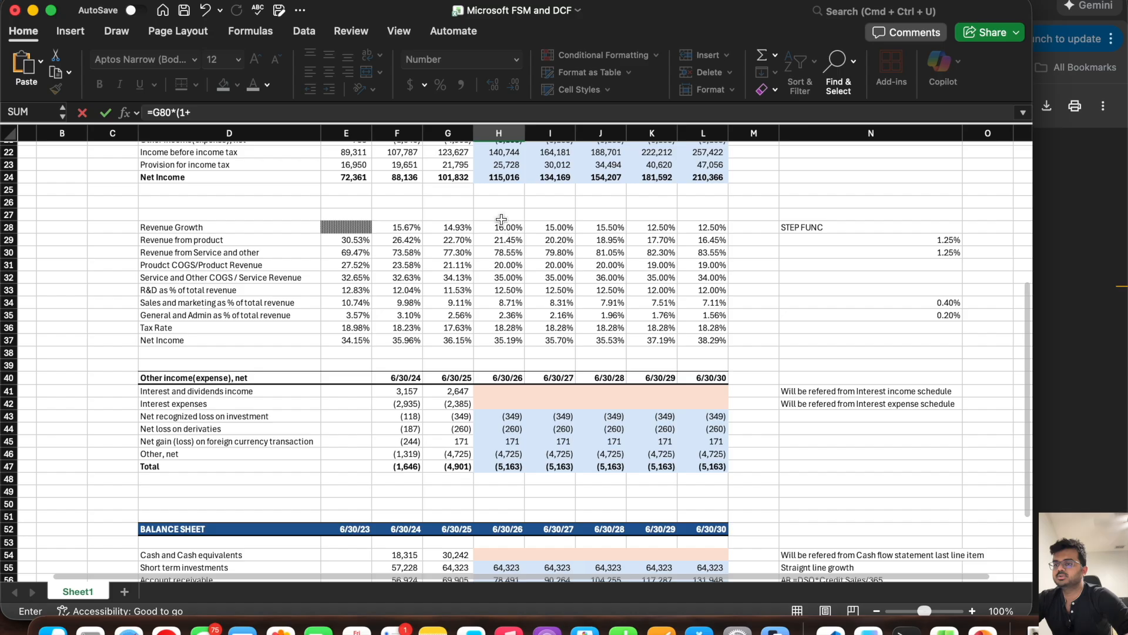
click(499, 221)
key(Return)
scroll(505, 352, down, 5)
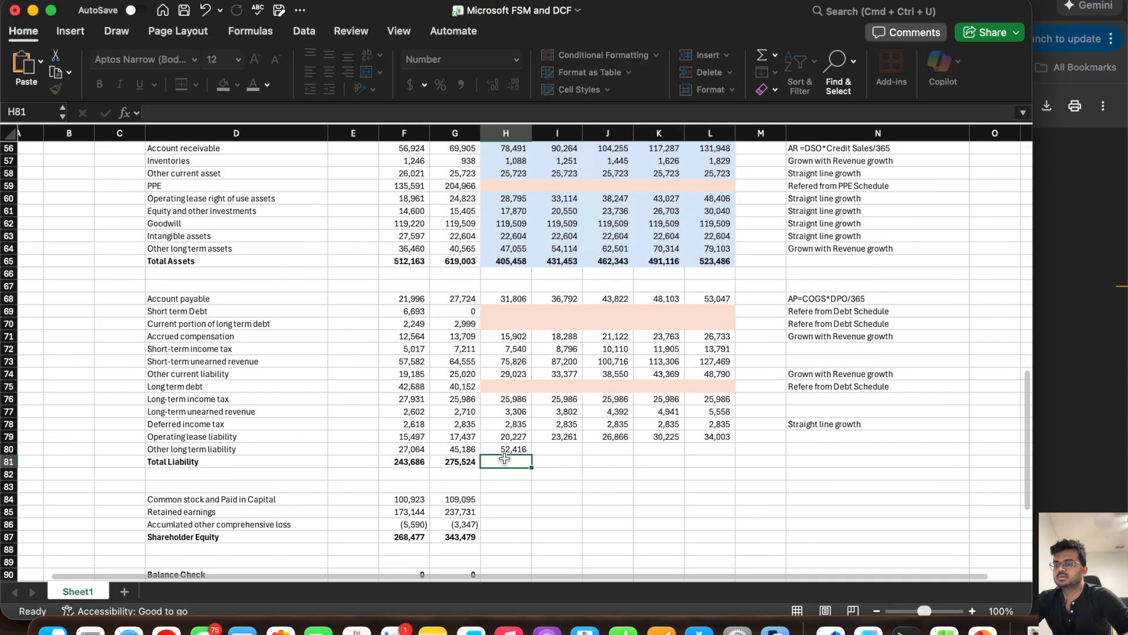
click(517, 442)
drag(531, 447, 731, 447)
Step: Extend the Total Liability sum from G81 through L81 and shade the forecast liability cells light blue, leaving out the debt rows
click(477, 458)
drag(477, 457, 729, 456)
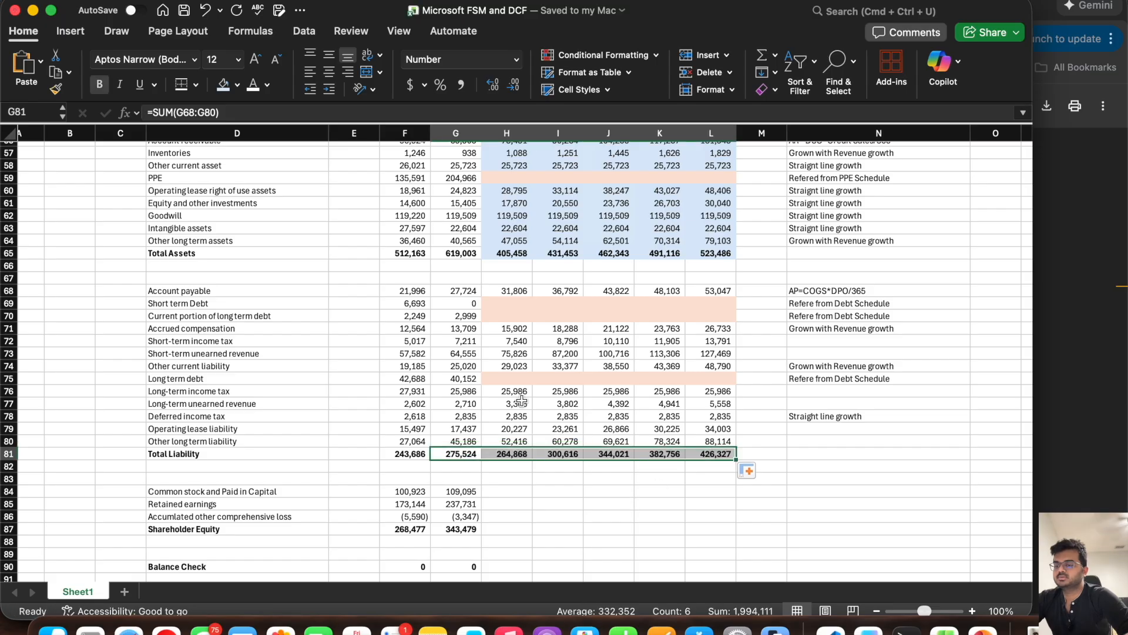
drag(509, 394, 696, 455)
super+click(508, 329)
drag(507, 329, 711, 365)
drag(705, 293, 508, 291)
click(223, 84)
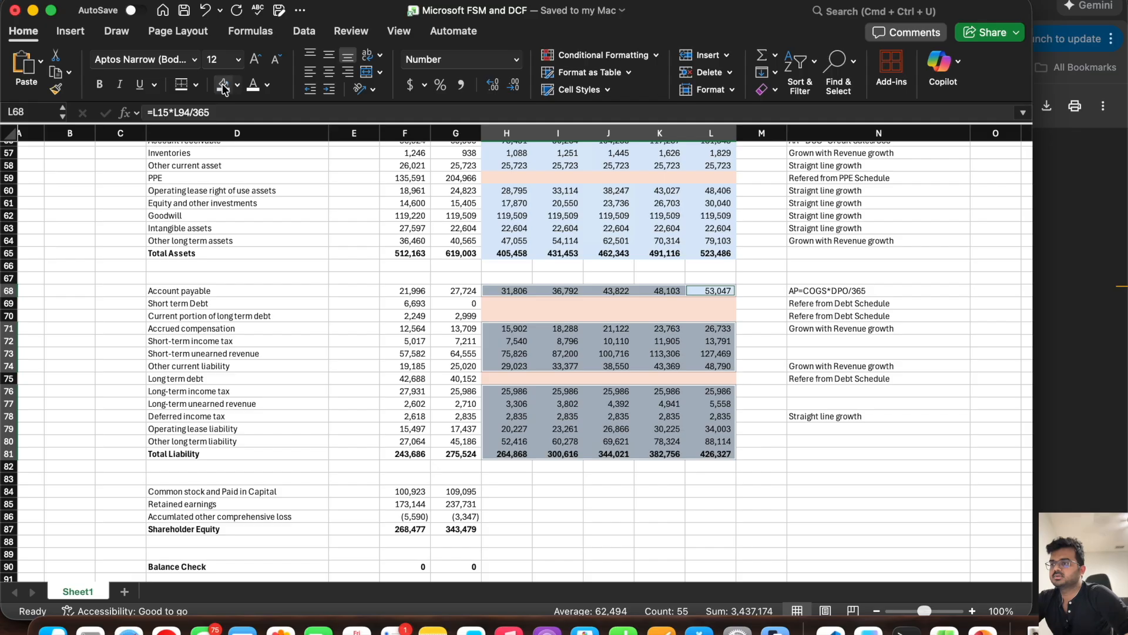
click(416, 415)
Step: Switch to the Form 10-K in the browser, locate the Stockholders' Equity Statements, and compare them with the equity lines in the Excel model
scroll(416, 415, down, 5)
scroll(416, 415, down, 2)
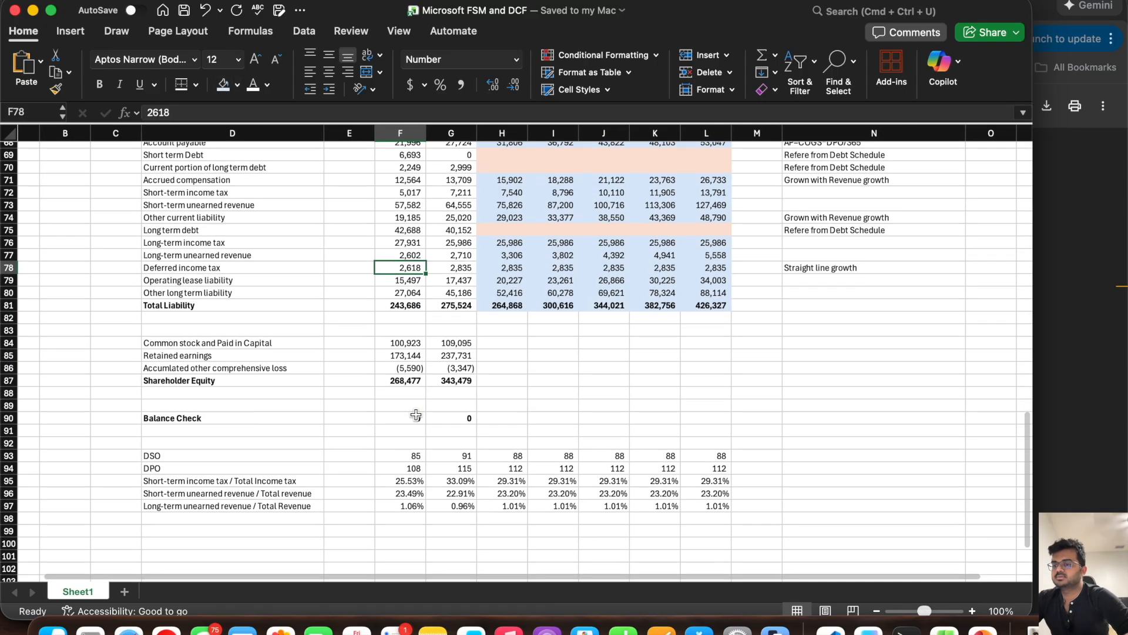
click(501, 344)
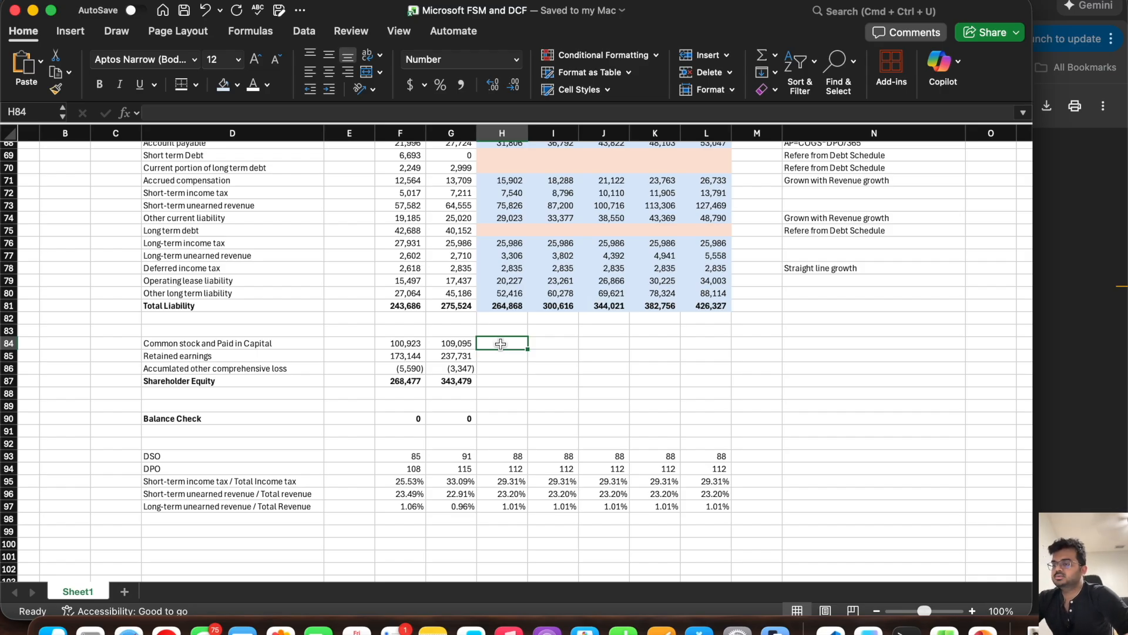
click(1067, 329)
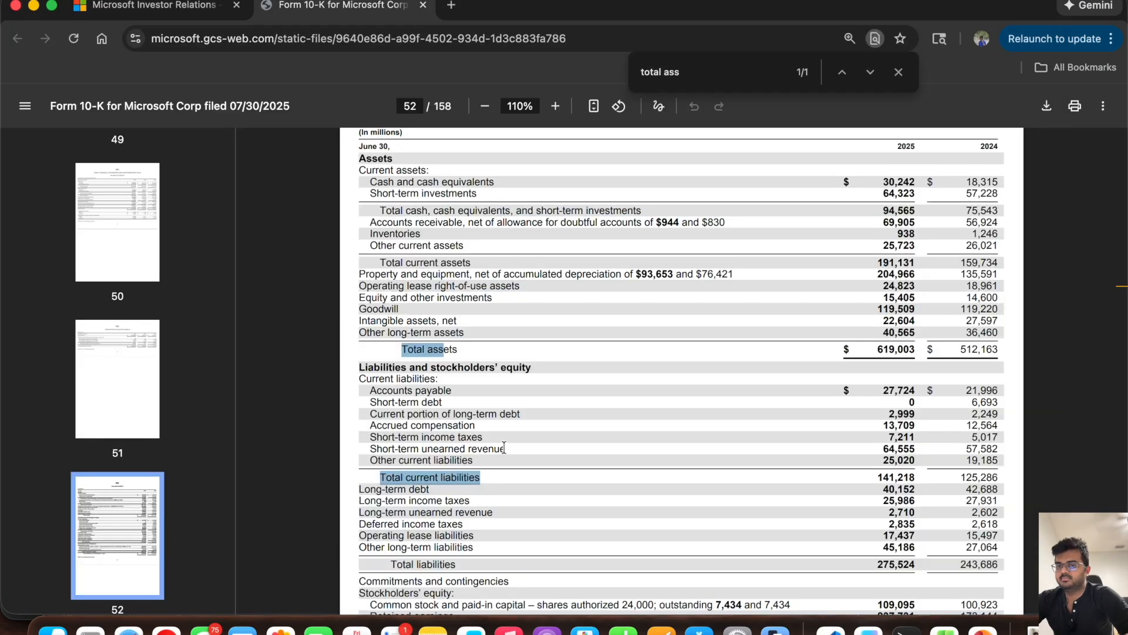
scroll(503, 448, down, 15)
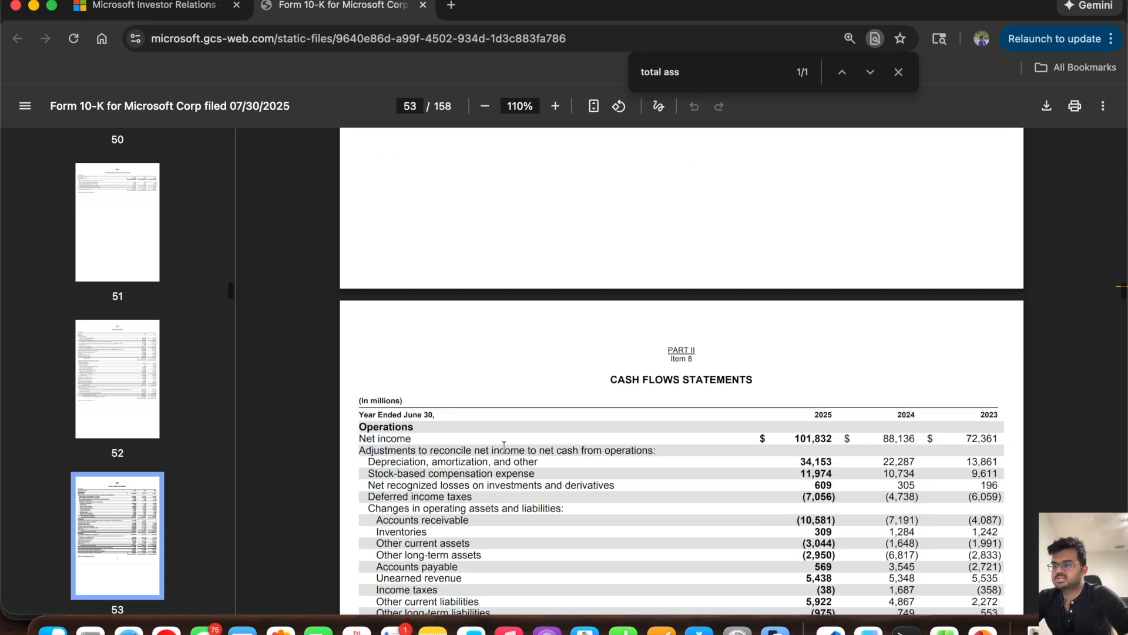
scroll(504, 448, down, 15)
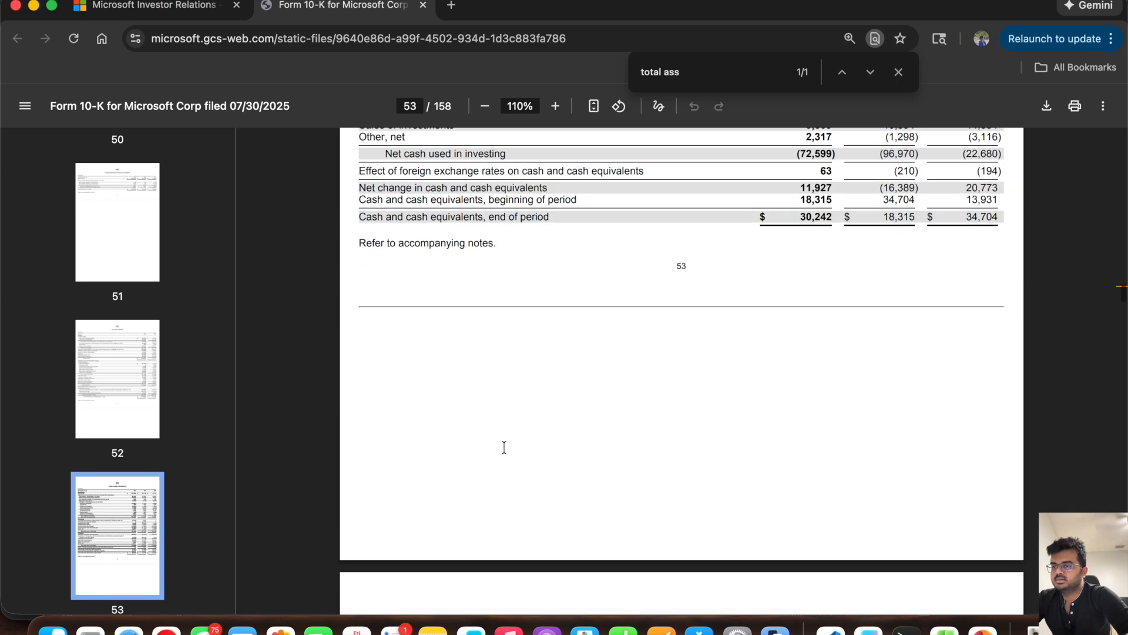
scroll(503, 448, down, 5)
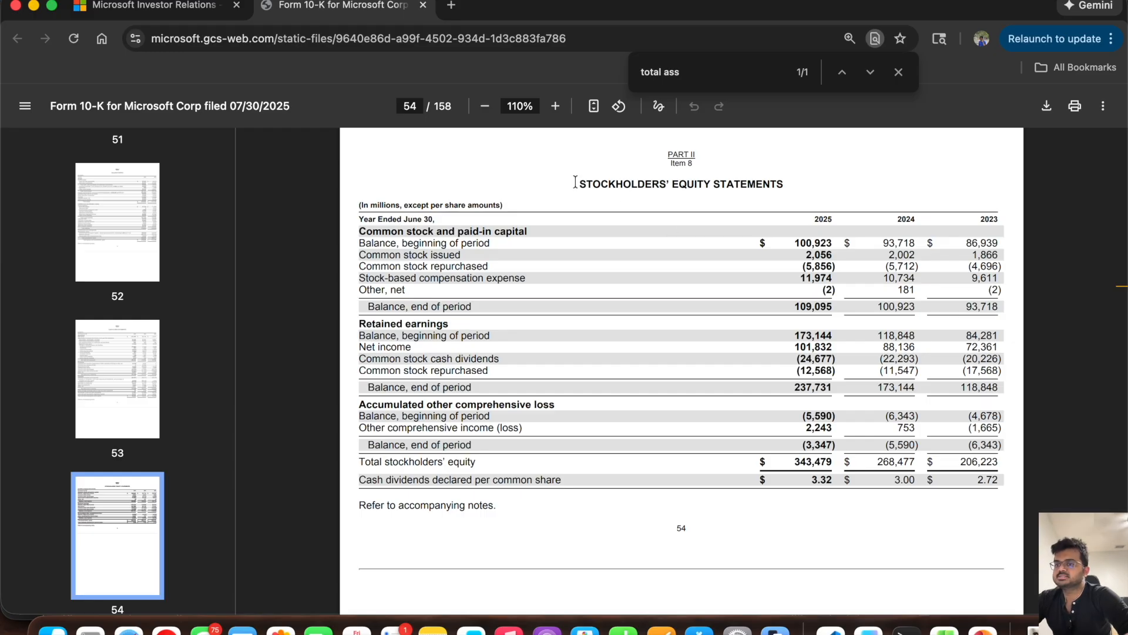
key(super+Tab)
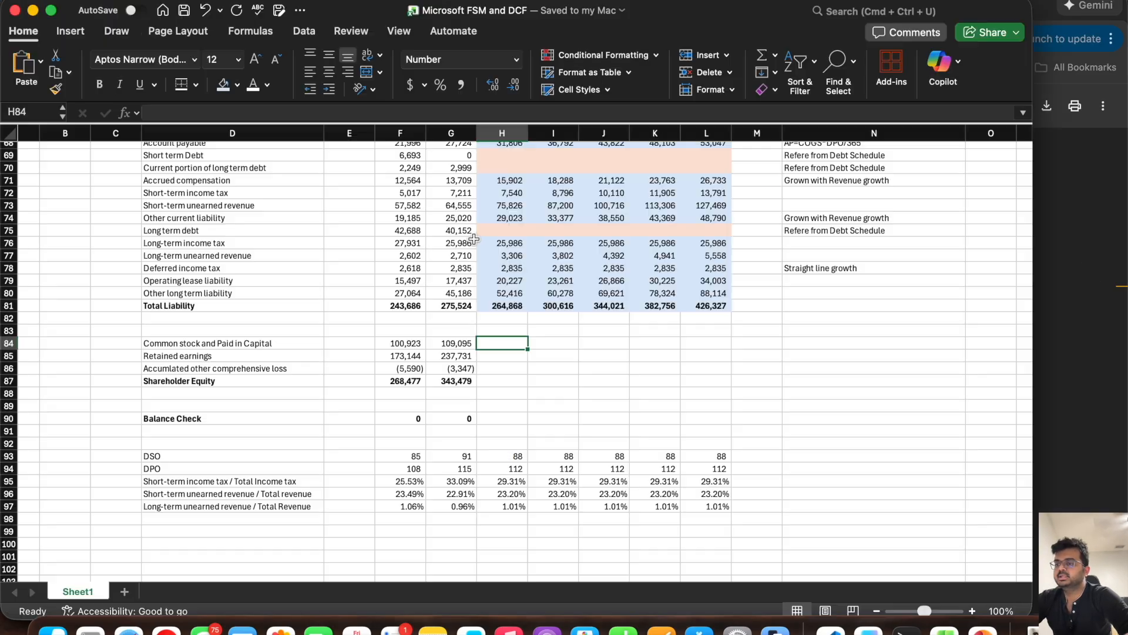
click(203, 342)
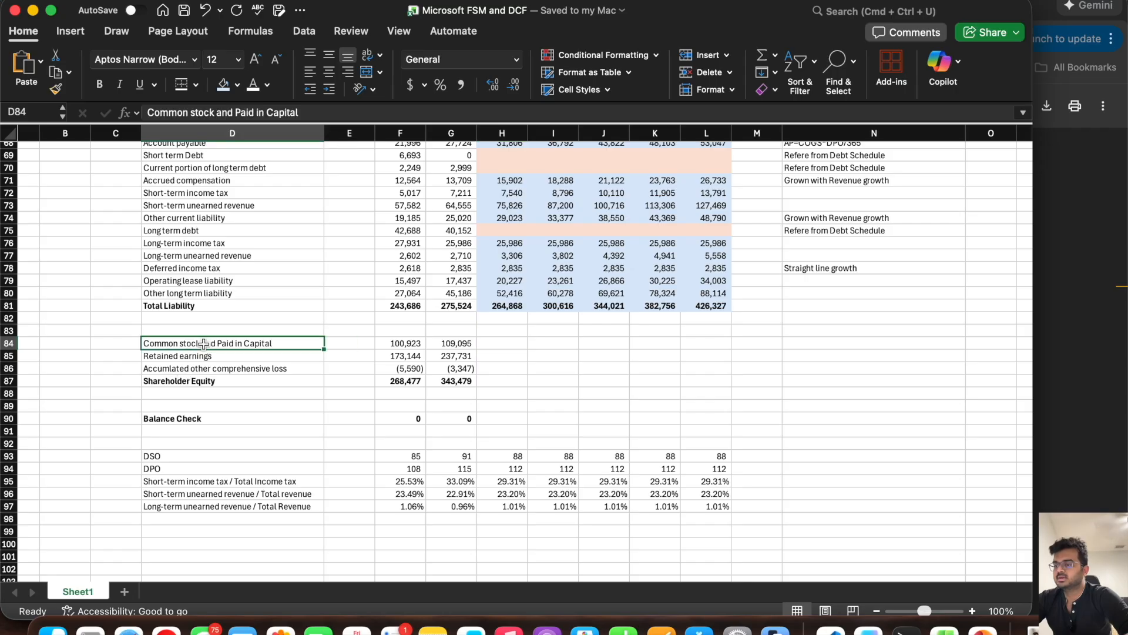
click(191, 358)
key(Down)
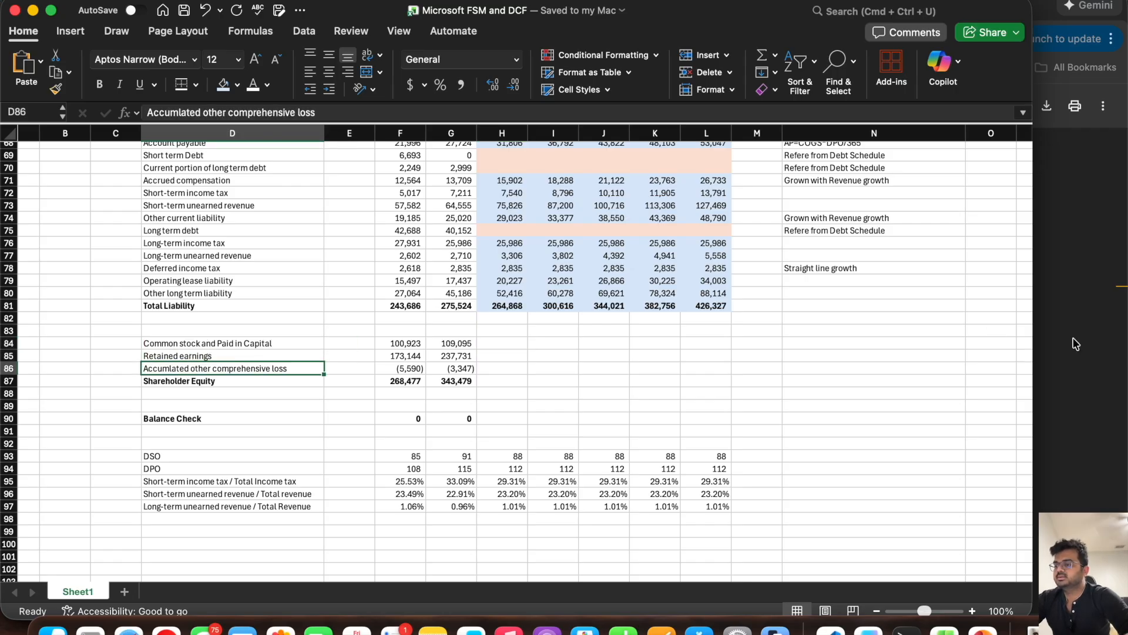
Step: Switch to the 10-K and examine what drives common stock and paid-in capital, retained earnings, and accumulated other comprehensive loss
click(1053, 340)
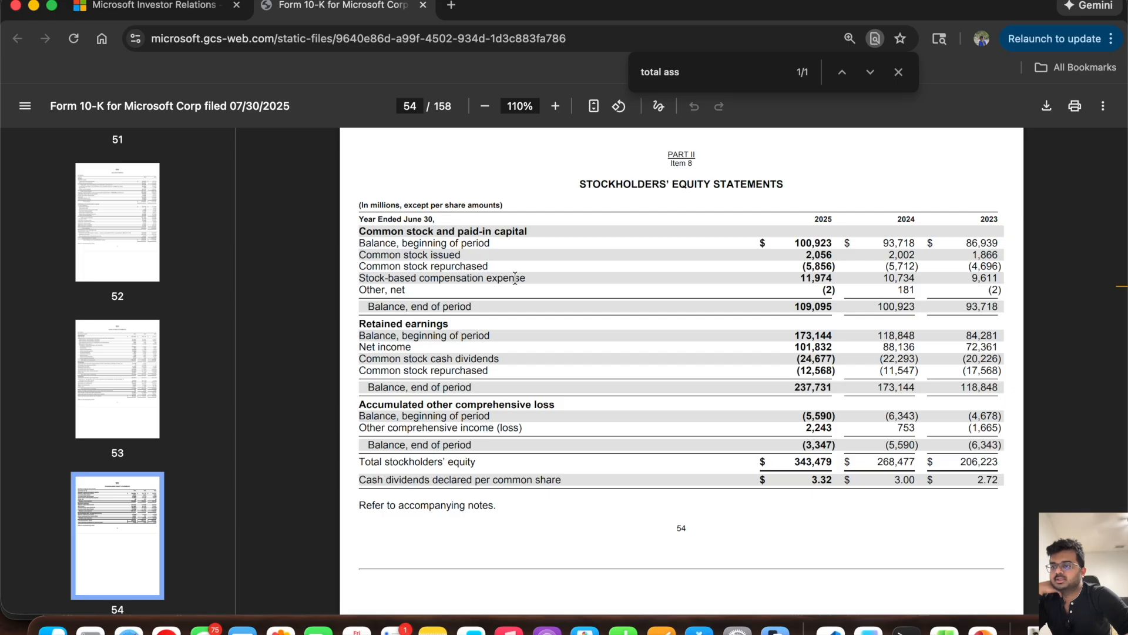
drag(526, 278, 355, 267)
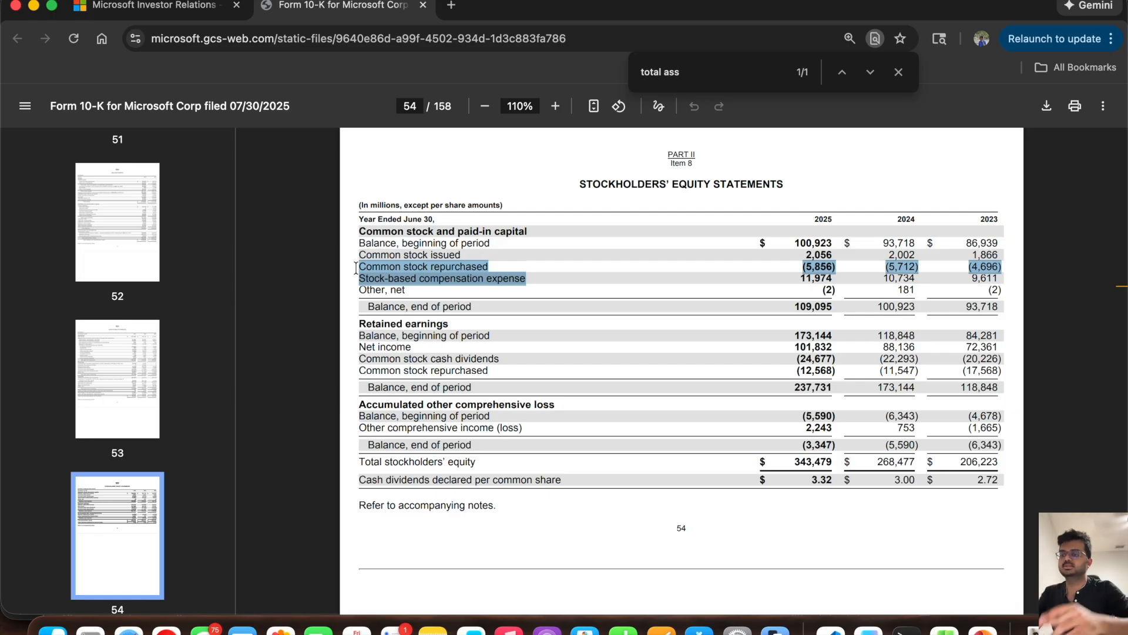
click(359, 325)
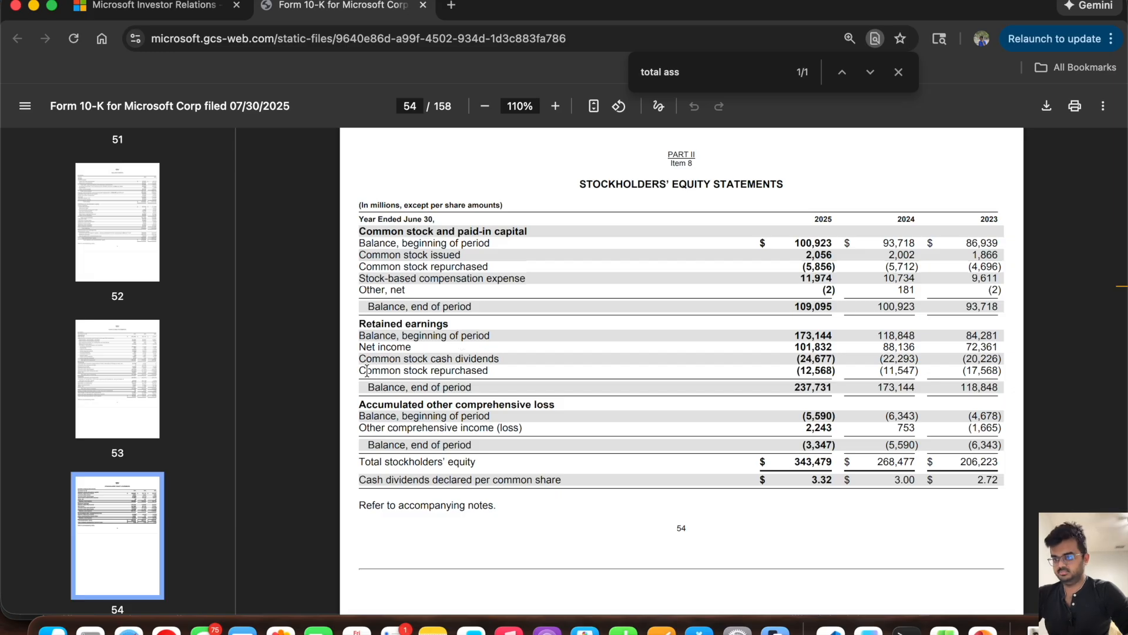
drag(490, 369, 361, 360)
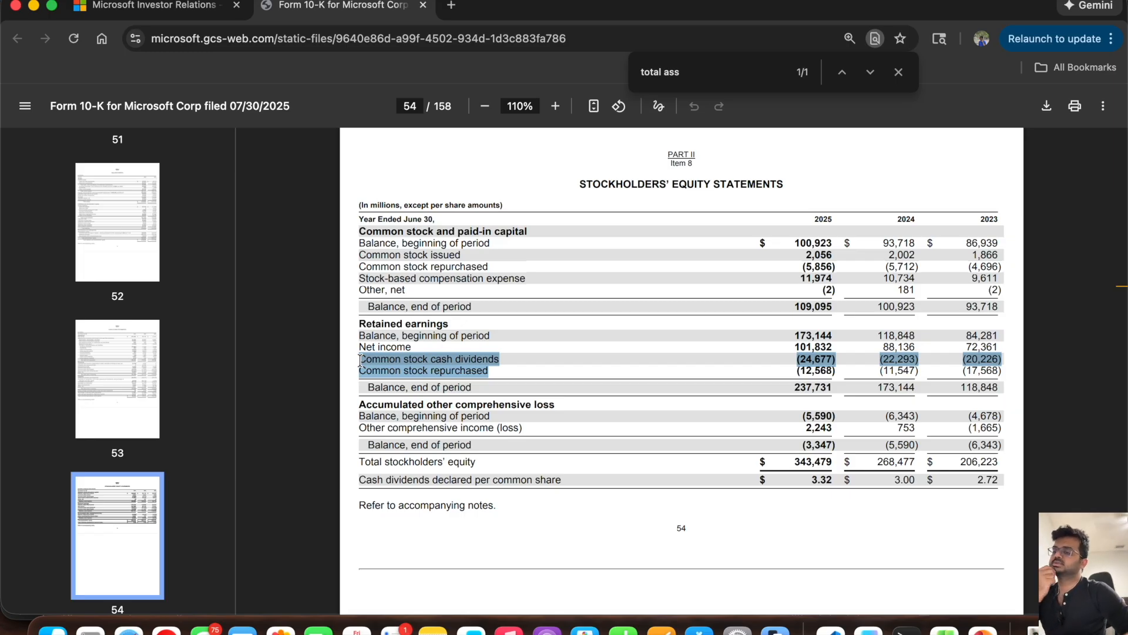
scroll(450, 397, down, 2)
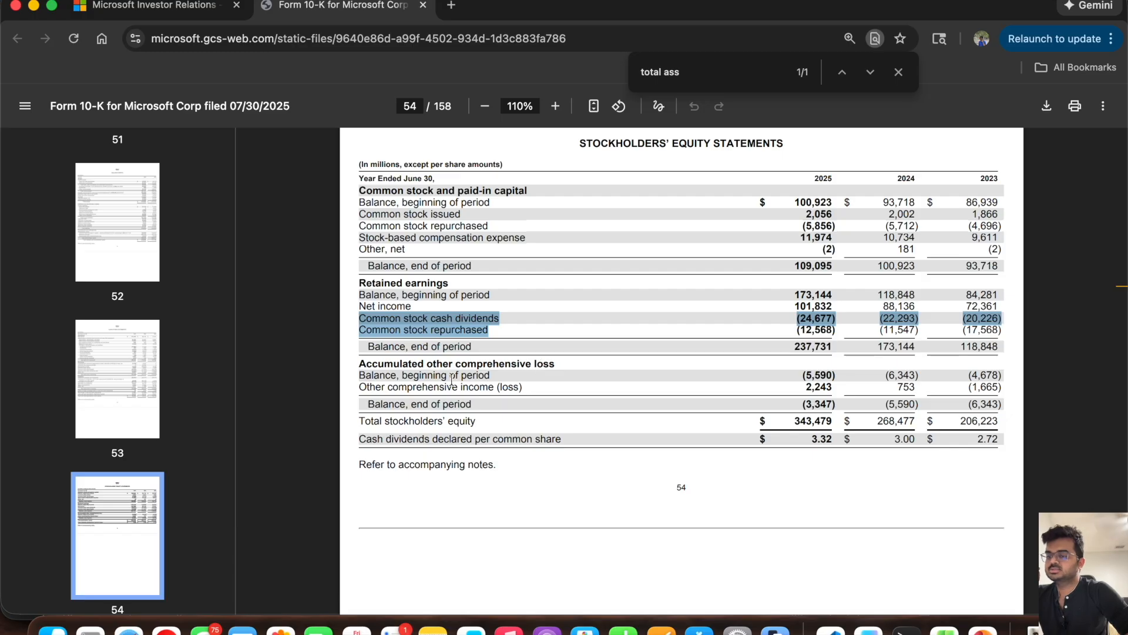
drag(365, 375, 521, 385)
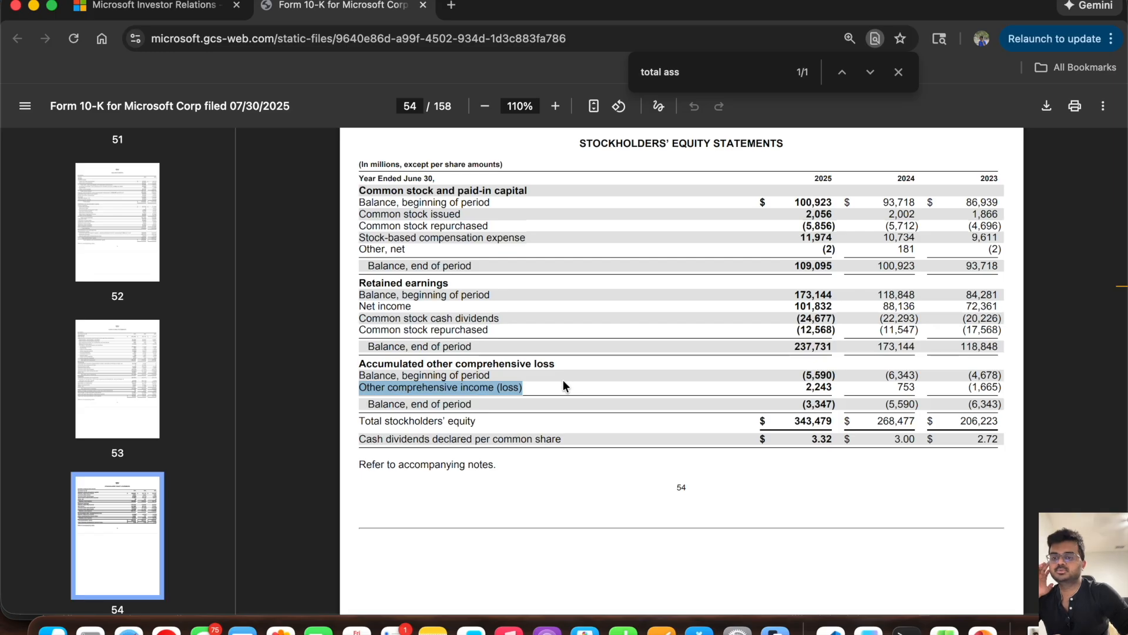
Step: Switch back to Excel and hold Accumulated other comprehensive loss constant by filling the G86 value across through L86
key(super+Tab)
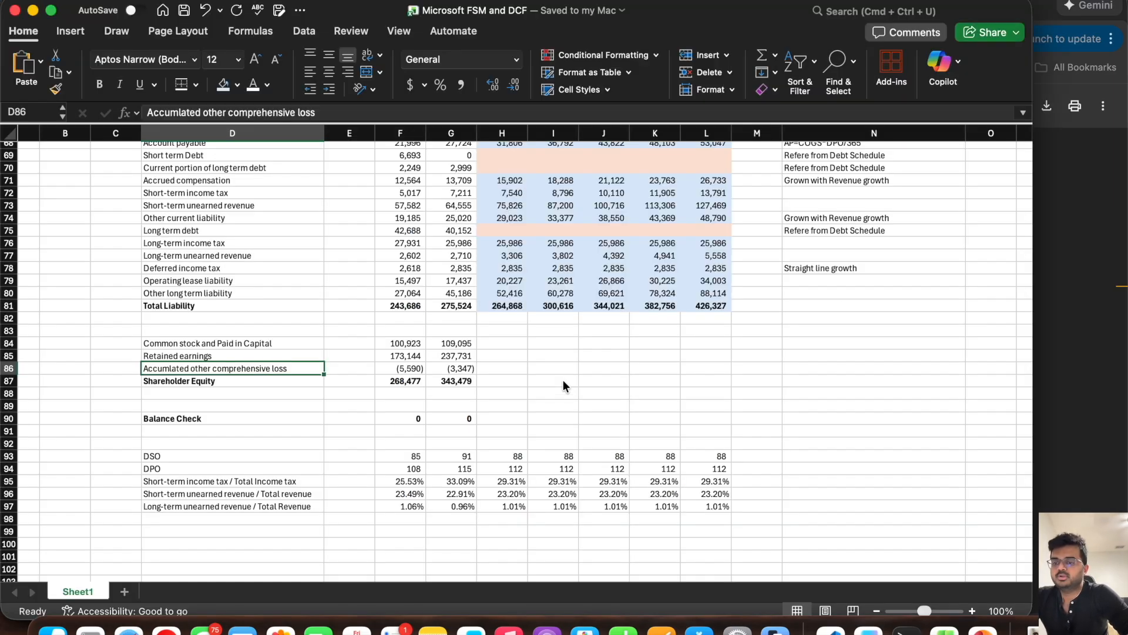
click(453, 368)
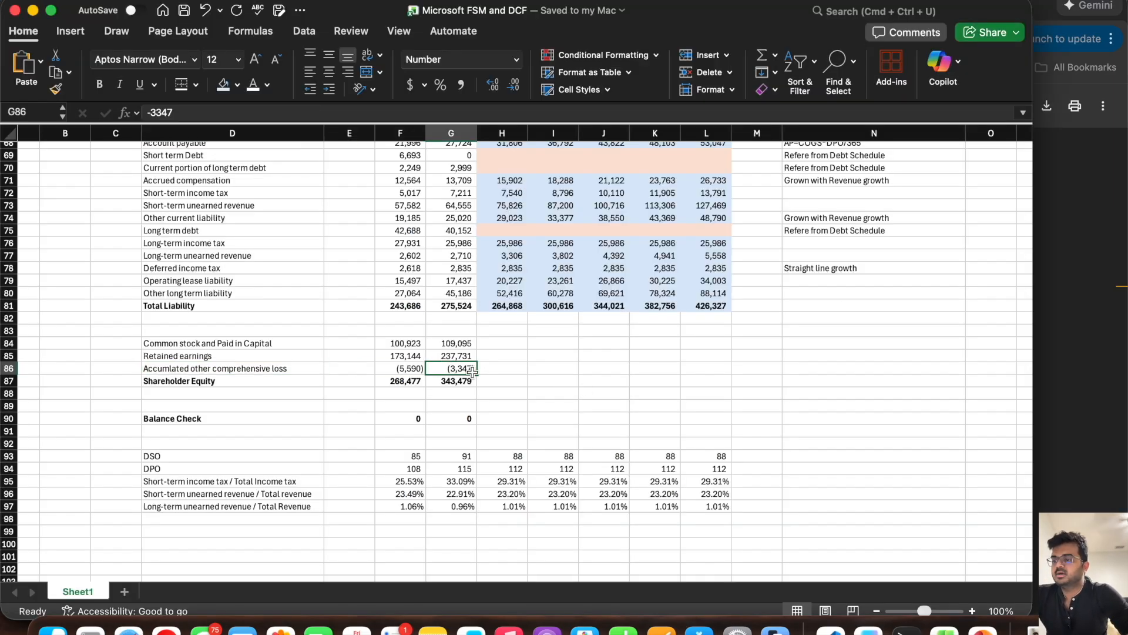
drag(477, 374, 709, 371)
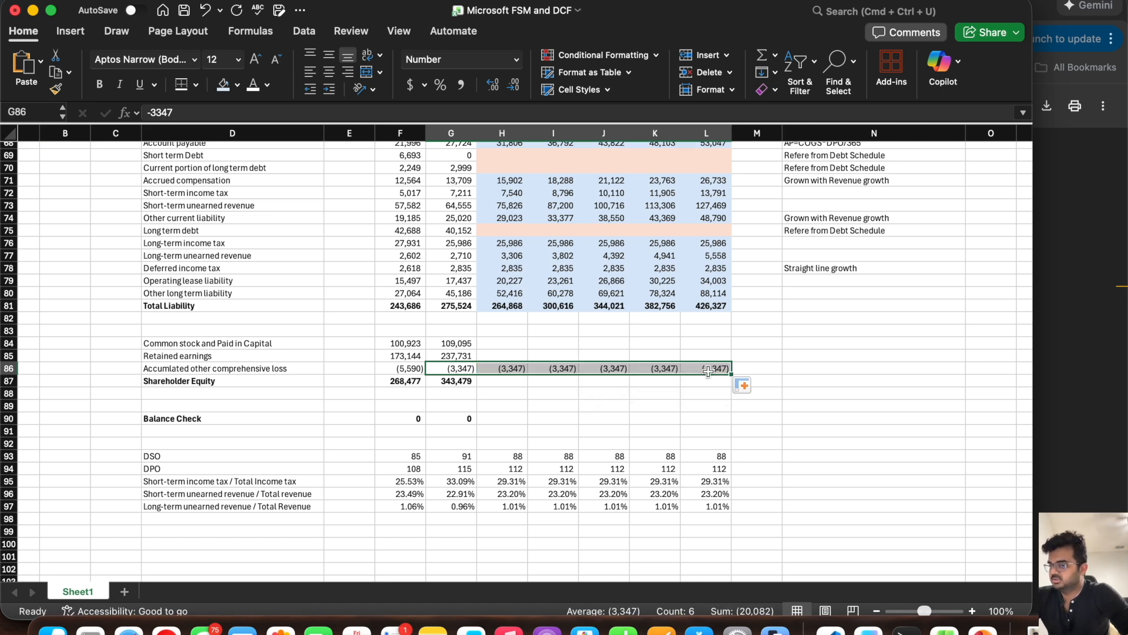
click(465, 382)
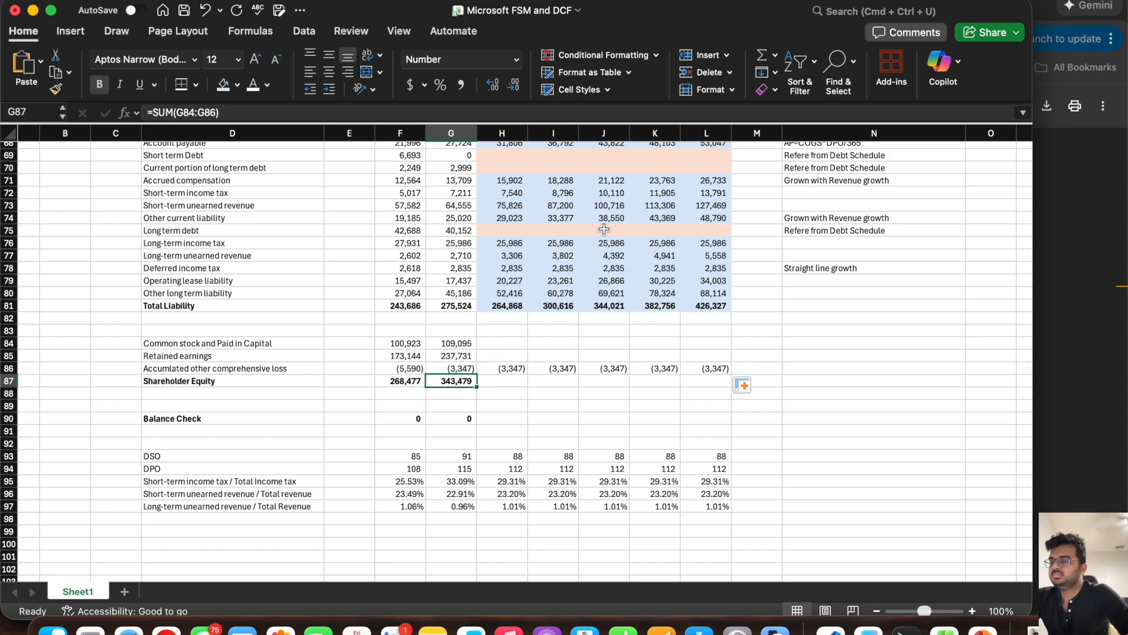
Step: Copy the empty peach placeholder cells of Long term debt (H75:L75) into the Common stock and Retained earnings forecasts, H84:L85
drag(696, 227, 492, 233)
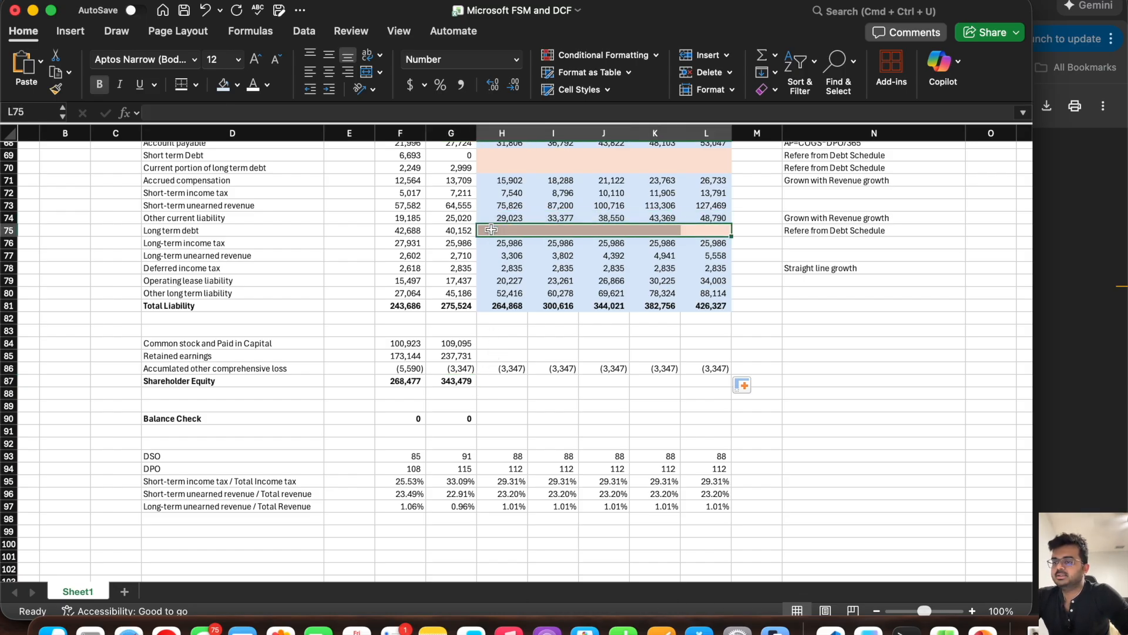
key(super+c)
click(507, 344)
key(super+v)
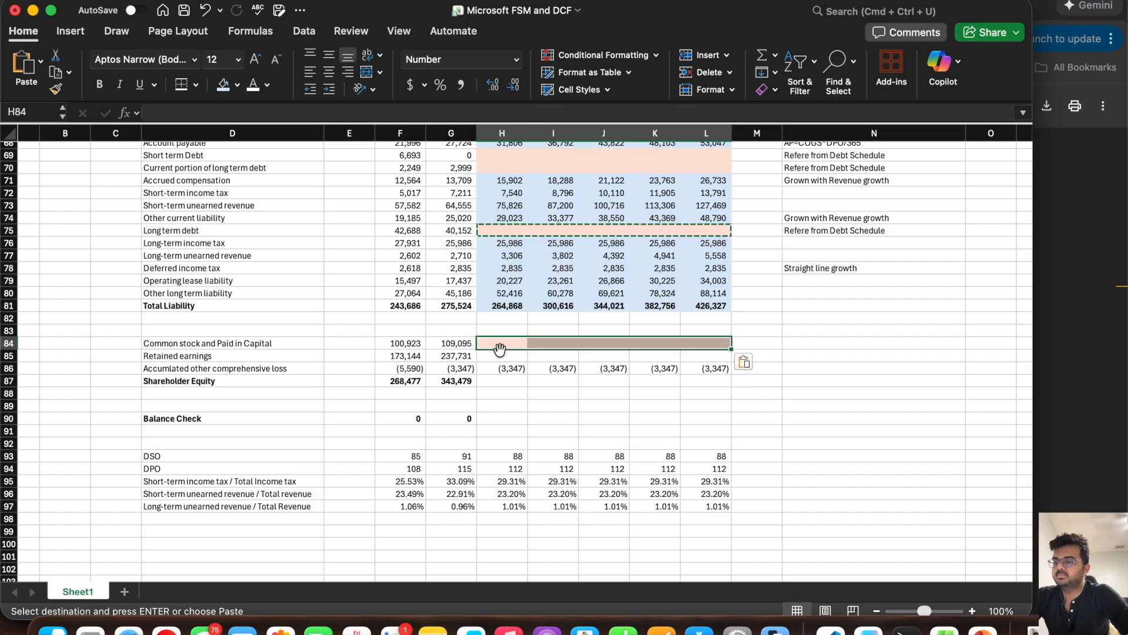
click(497, 355)
key(super+v)
key(Escape)
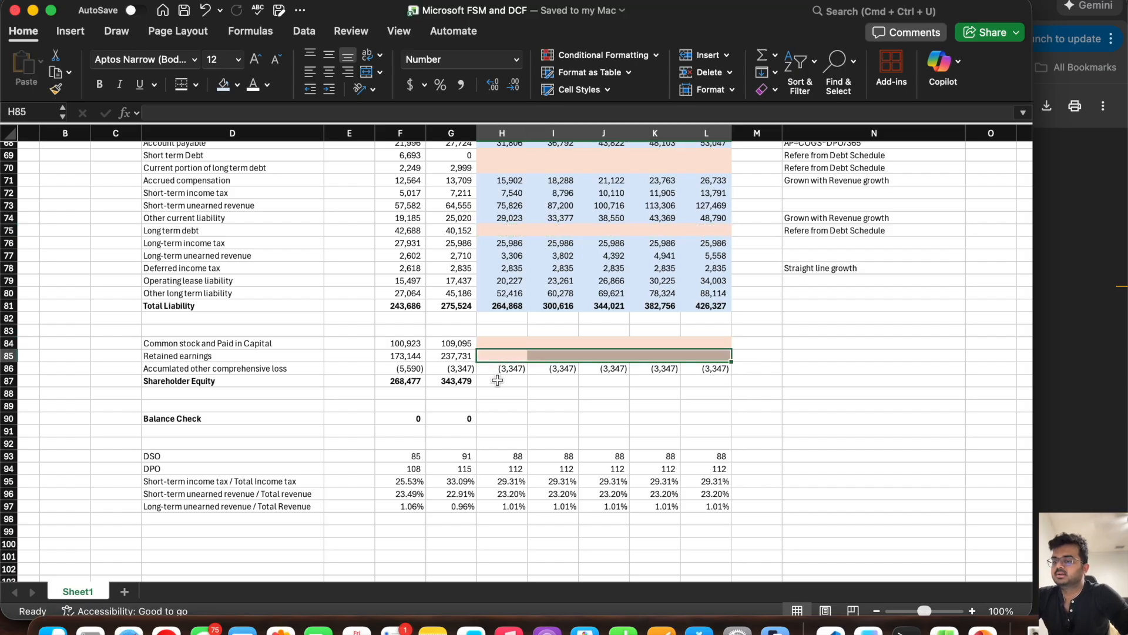
Step: Extend the Shareholder Equity sum from G87 across through L87
click(497, 381)
click(470, 381)
drag(477, 387, 708, 391)
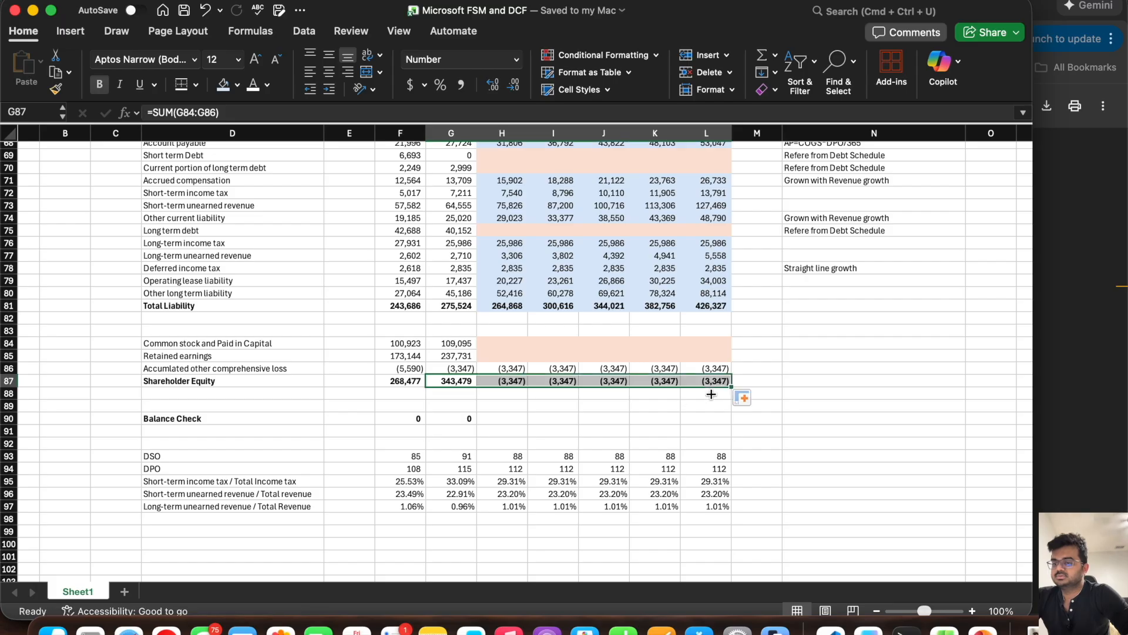
Step: Apply the light blue forecast fill to the accumulated other comprehensive loss and Shareholder Equity forecasts, H86:L87, and save the workbook
click(647, 415)
drag(504, 370, 714, 381)
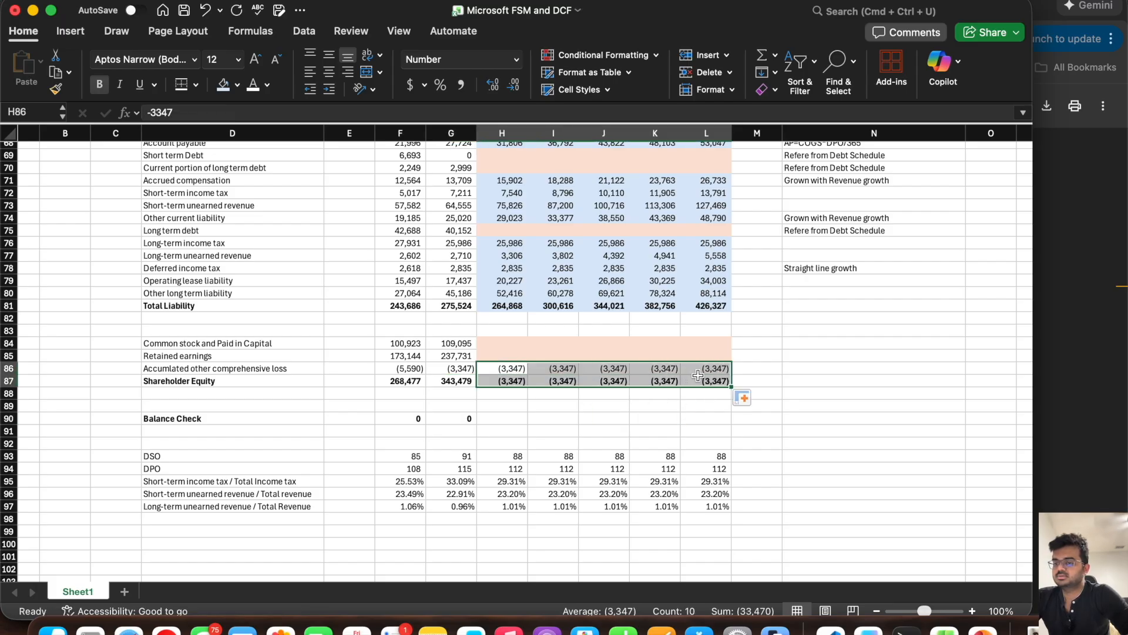
key(super+s)
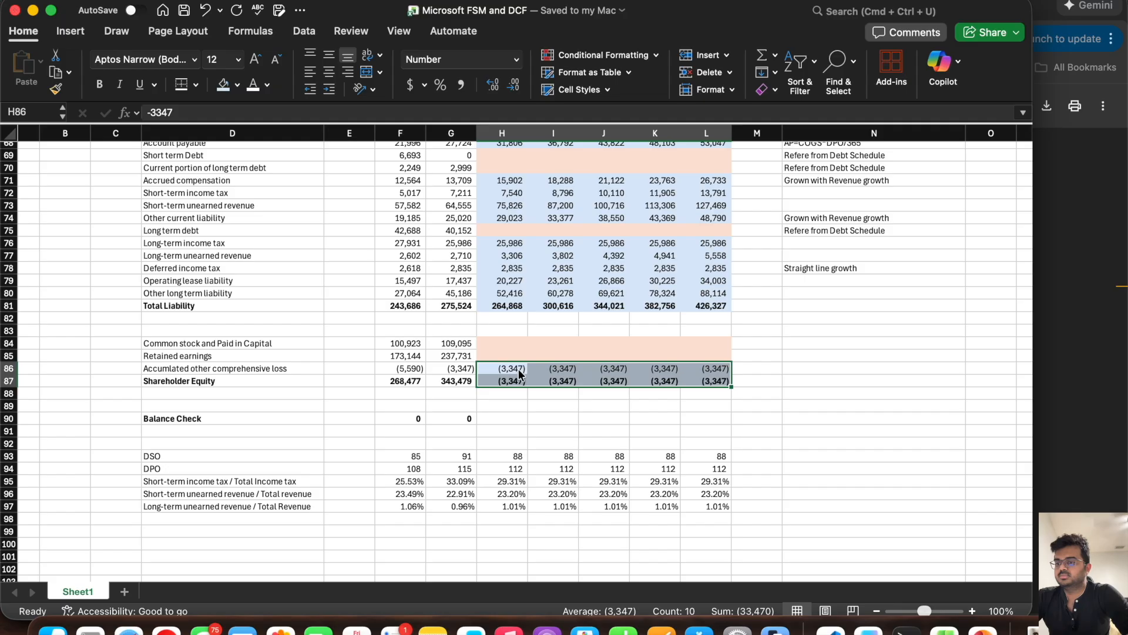
click(524, 405)
Step: Review the balance sheet forecast for the placeholder rows still awaiting links, such as cash, PPE and debt, and check the Balance Check row
scroll(525, 400, up, 5)
scroll(525, 401, down, 5)
scroll(525, 400, right, 1)
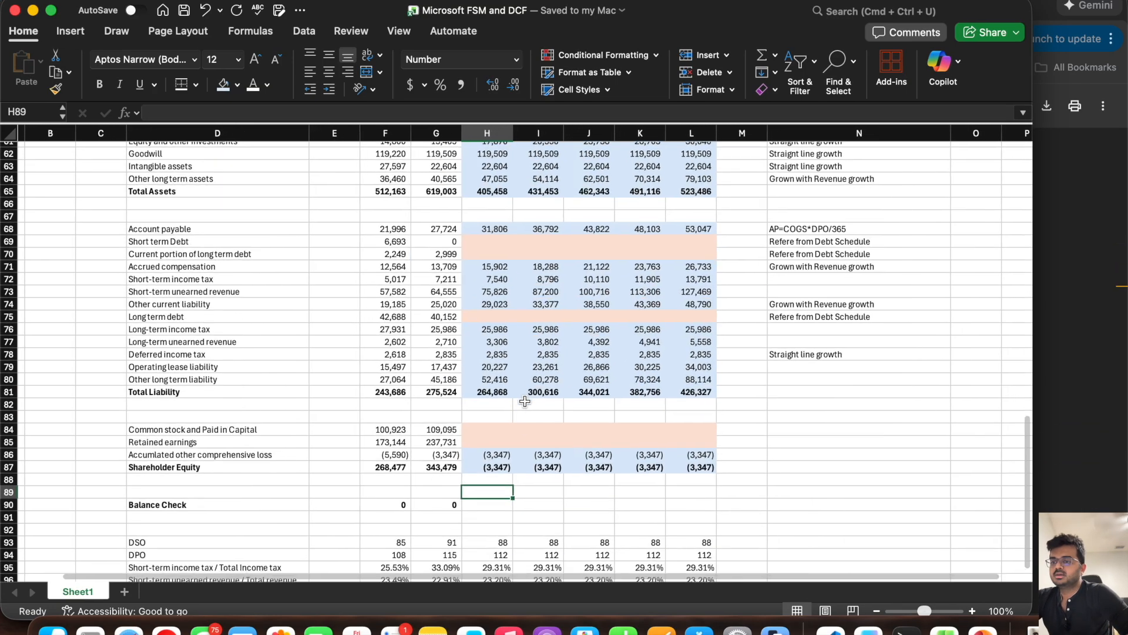
click(876, 611)
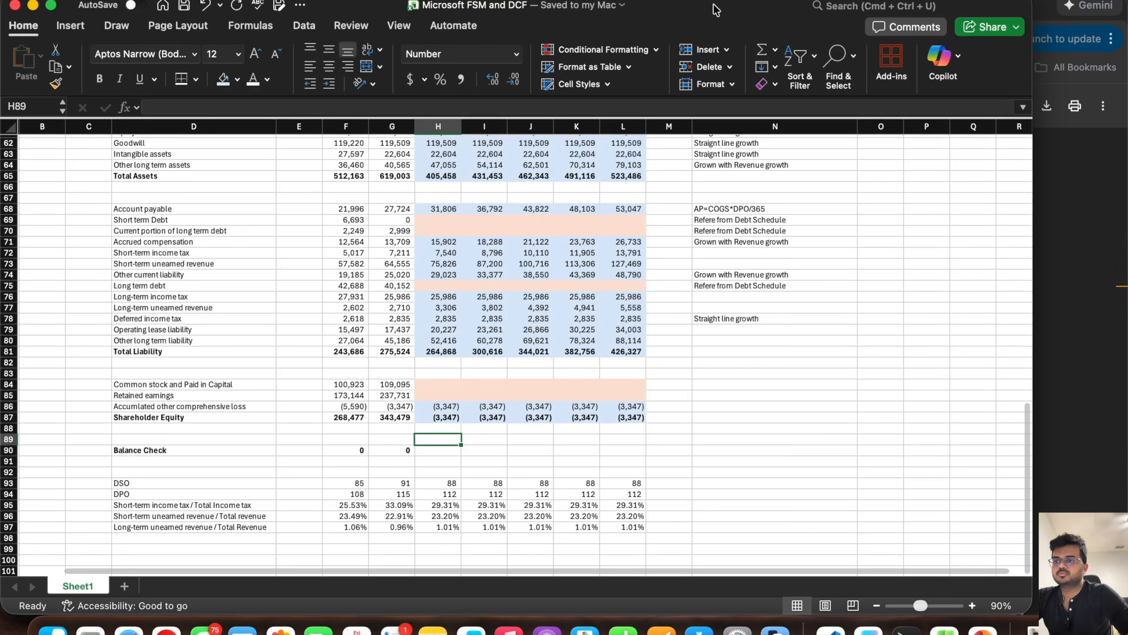
drag(716, 15, 716, 10)
scroll(478, 310, up, 5)
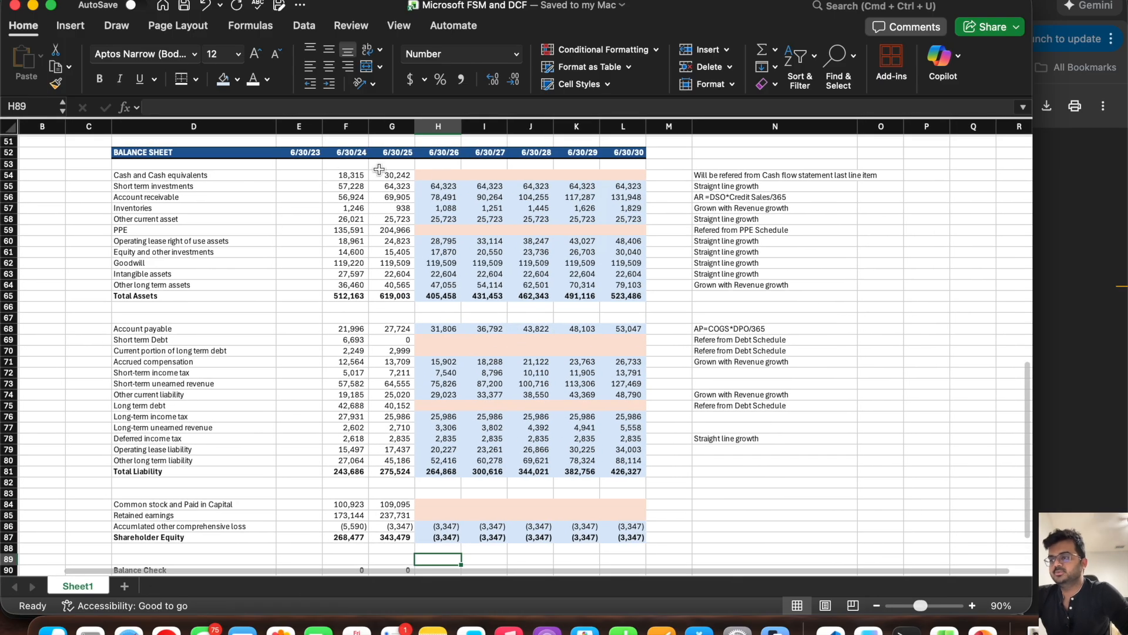
click(444, 176)
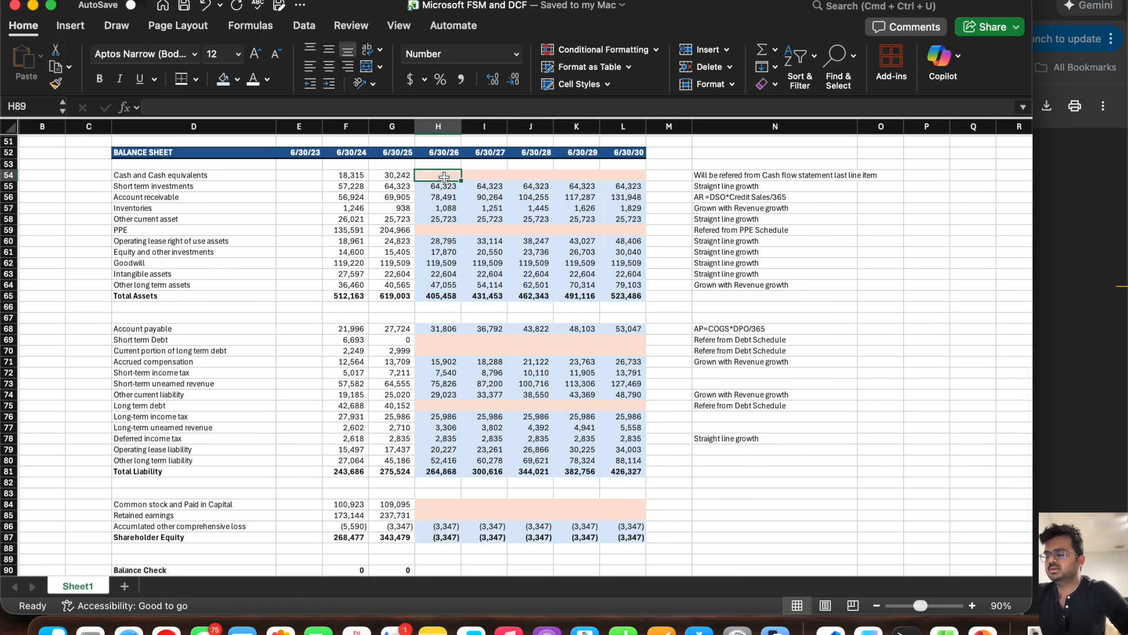
click(435, 231)
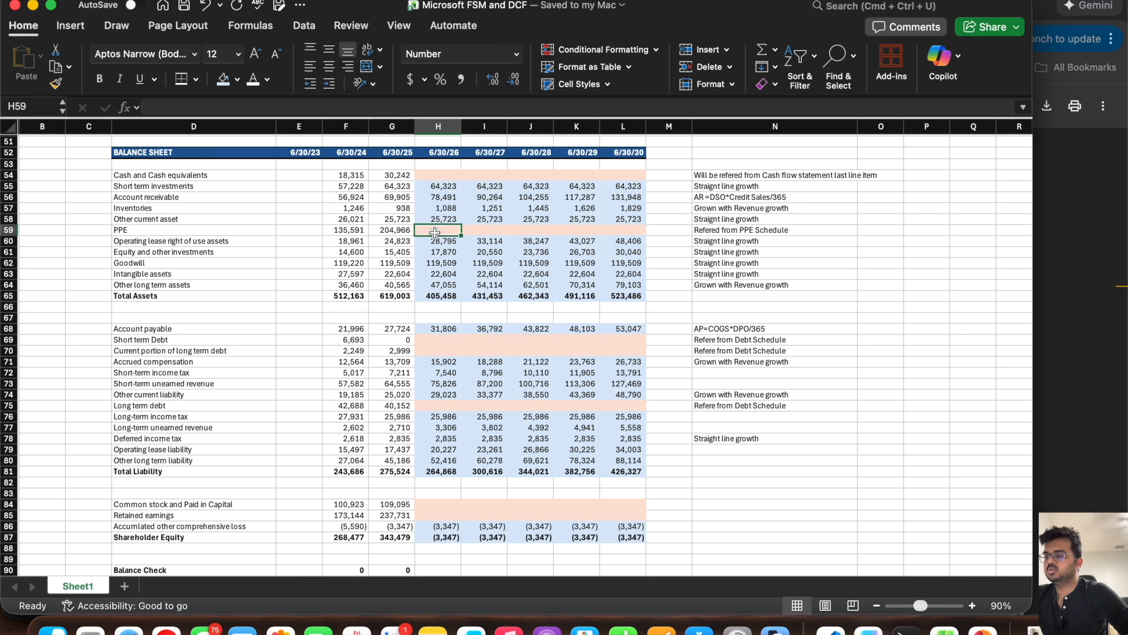
drag(434, 339, 624, 355)
mouse_move(624, 404)
mouse_down()
mouse_move(433, 408)
mouse_move(621, 397)
mouse_up()
scroll(433, 408, down, 5)
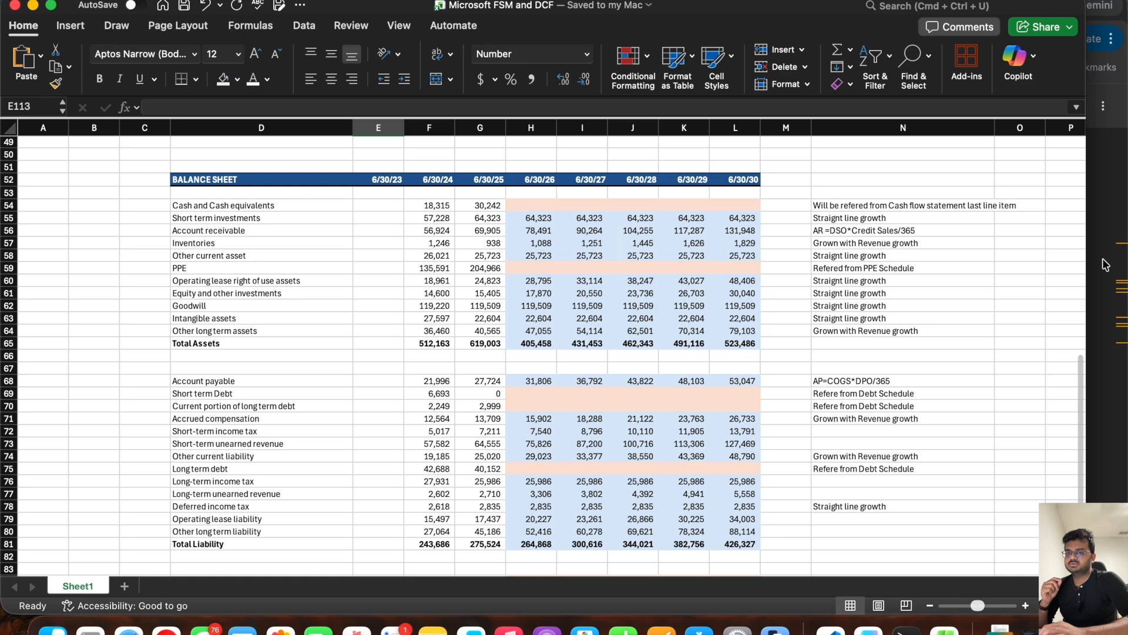
scroll(728, 373, down, 10)
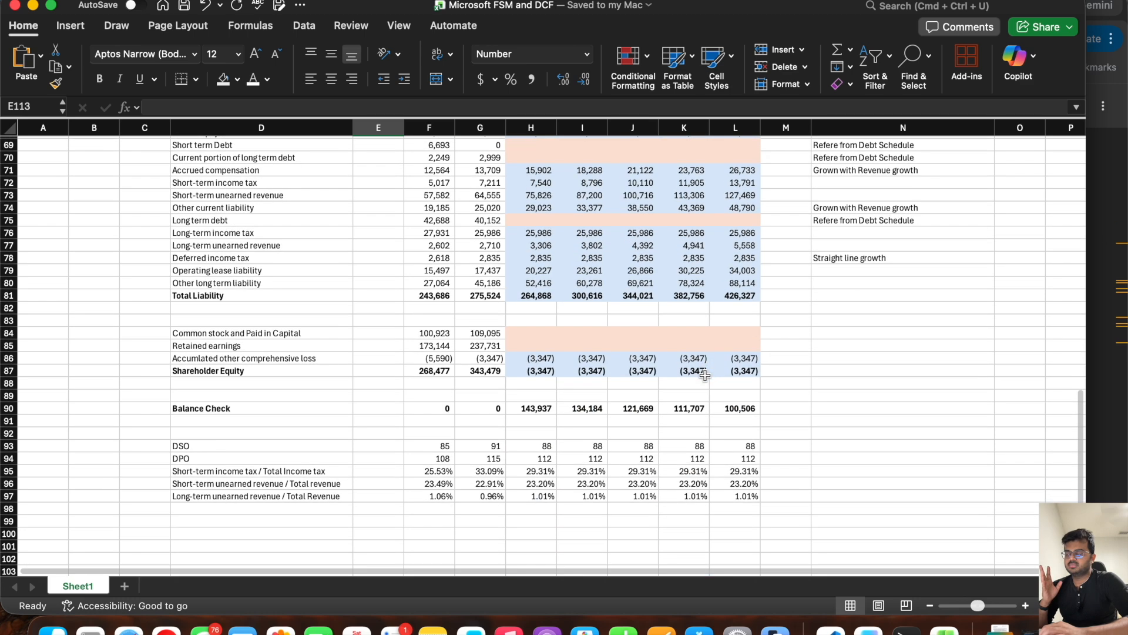
Step: Switch to the 10-K in the browser, search for "total ass", and locate the Cash Flows Statements from the balance sheet
click(1104, 236)
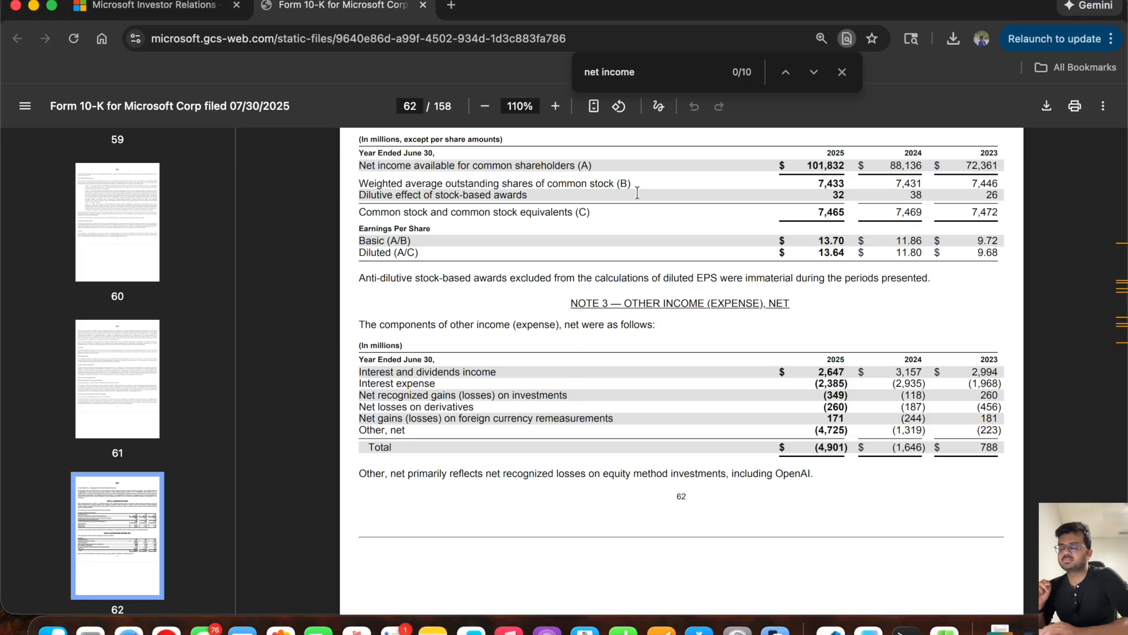
click(660, 82)
key(super+a)
text(totall)
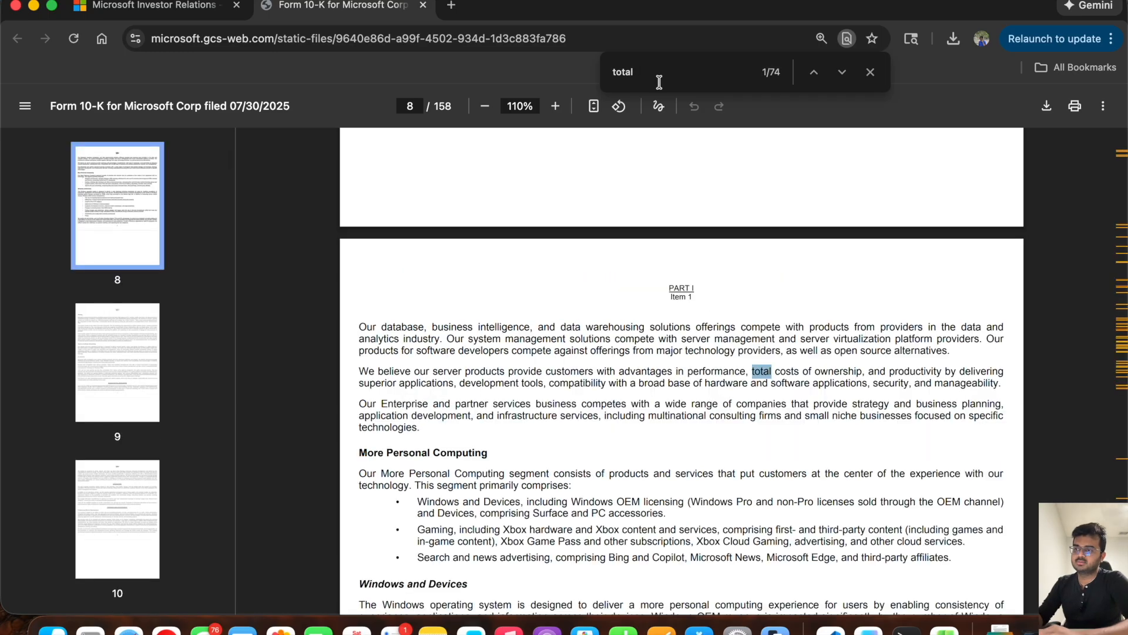
text( ass)
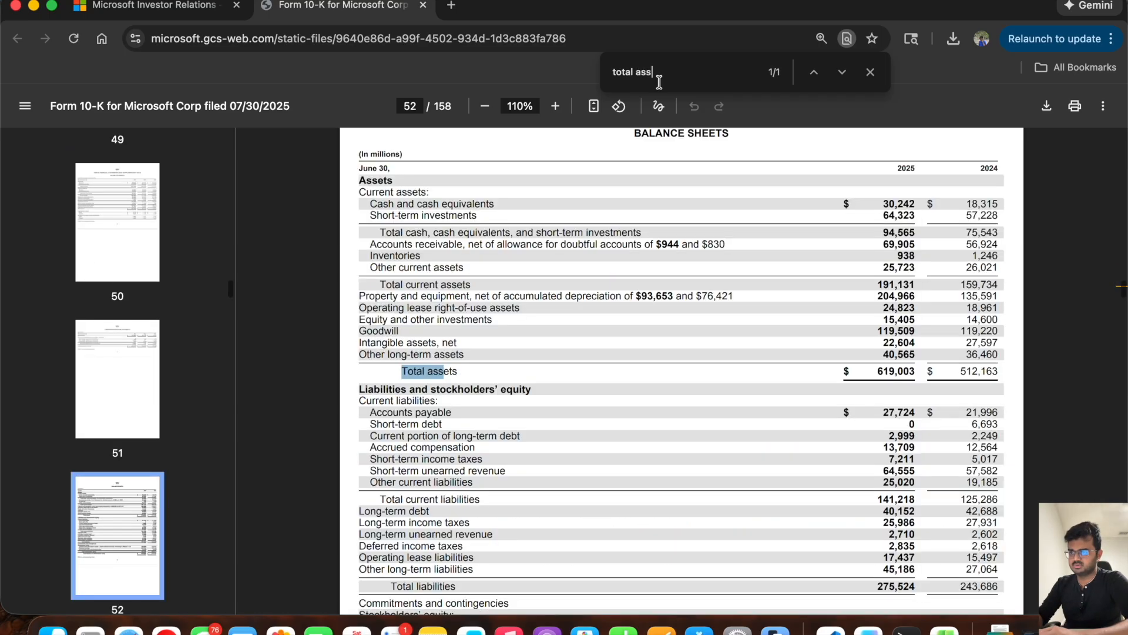
scroll(522, 405, up, 15)
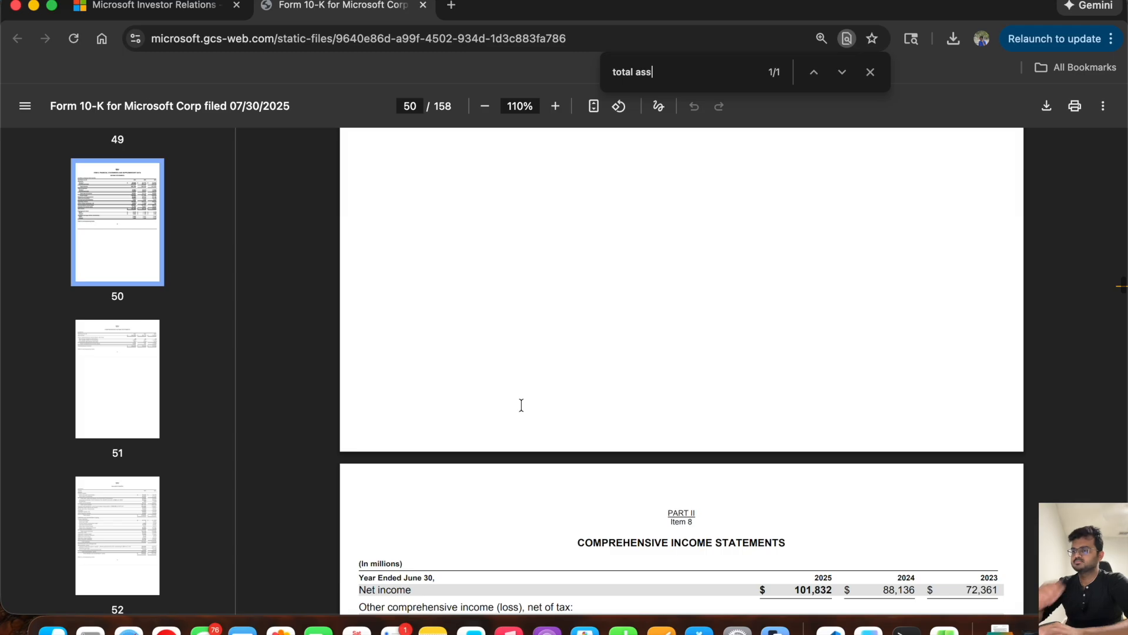
scroll(521, 405, up, 5)
scroll(521, 406, down, 15)
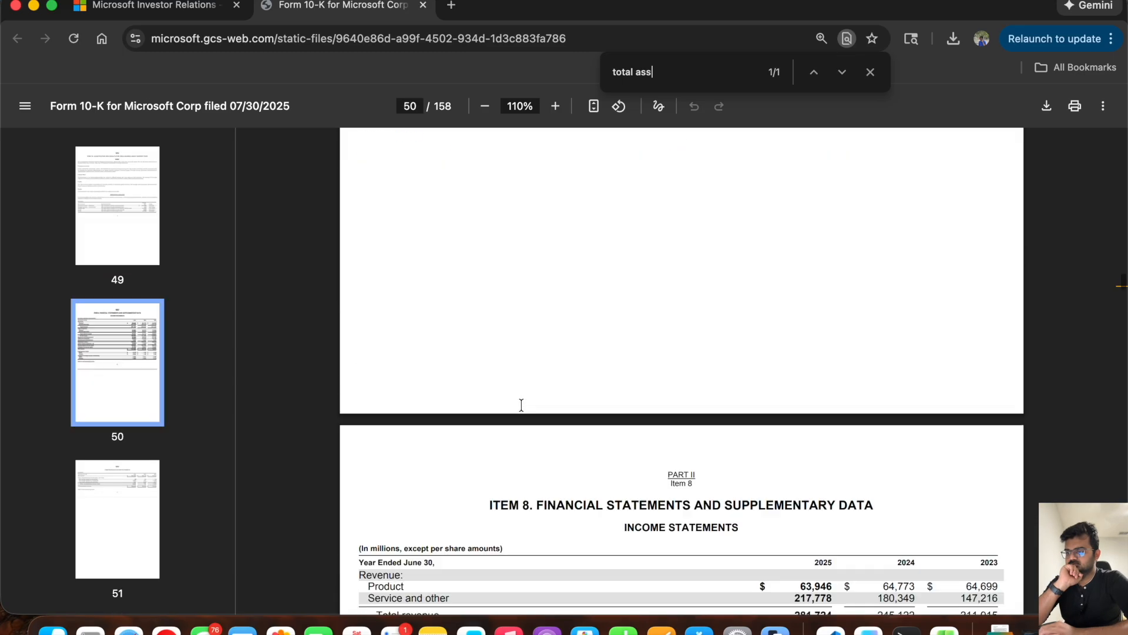
scroll(521, 405, down, 20)
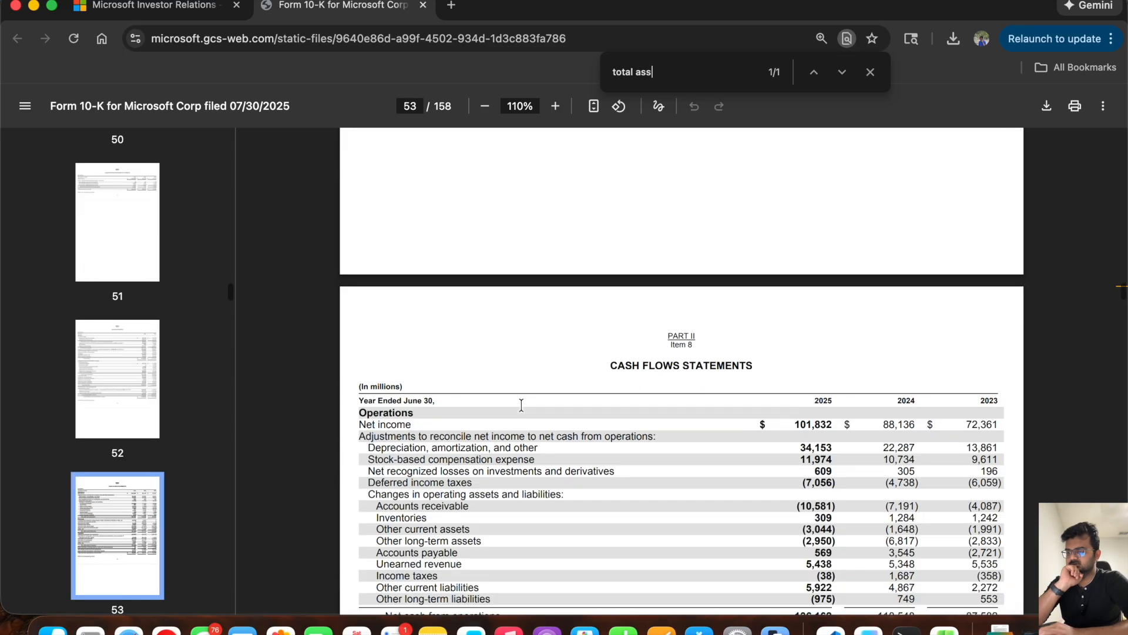
scroll(521, 406, up, 3)
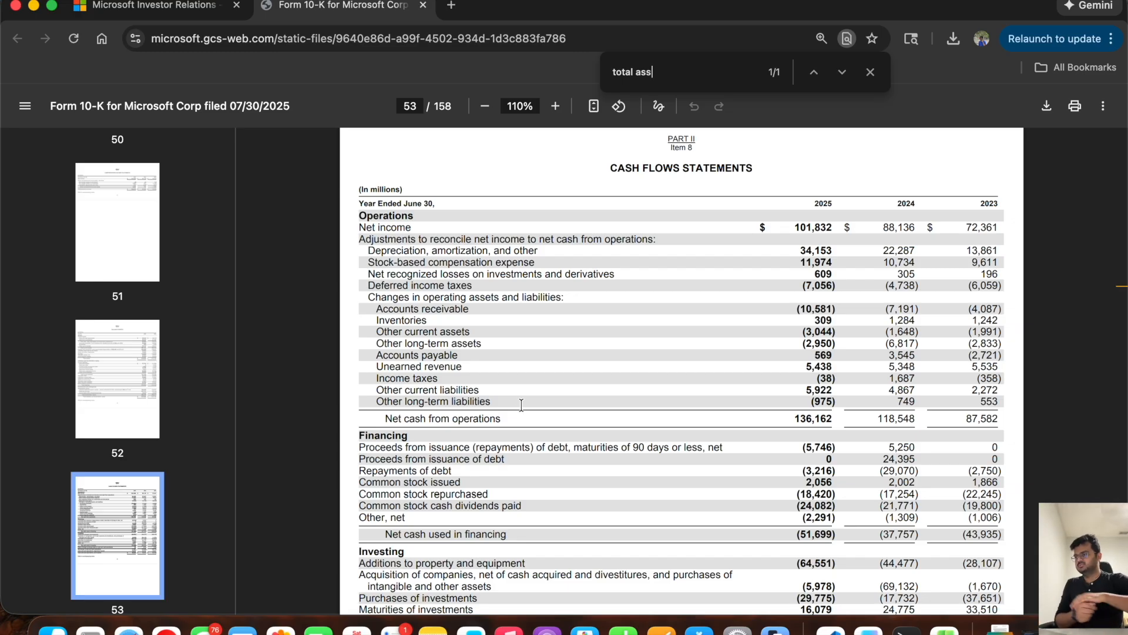
Step: Examine how the 10-K cash flow statement is divided into Operations, Financing and Investing sections
double_click(382, 215)
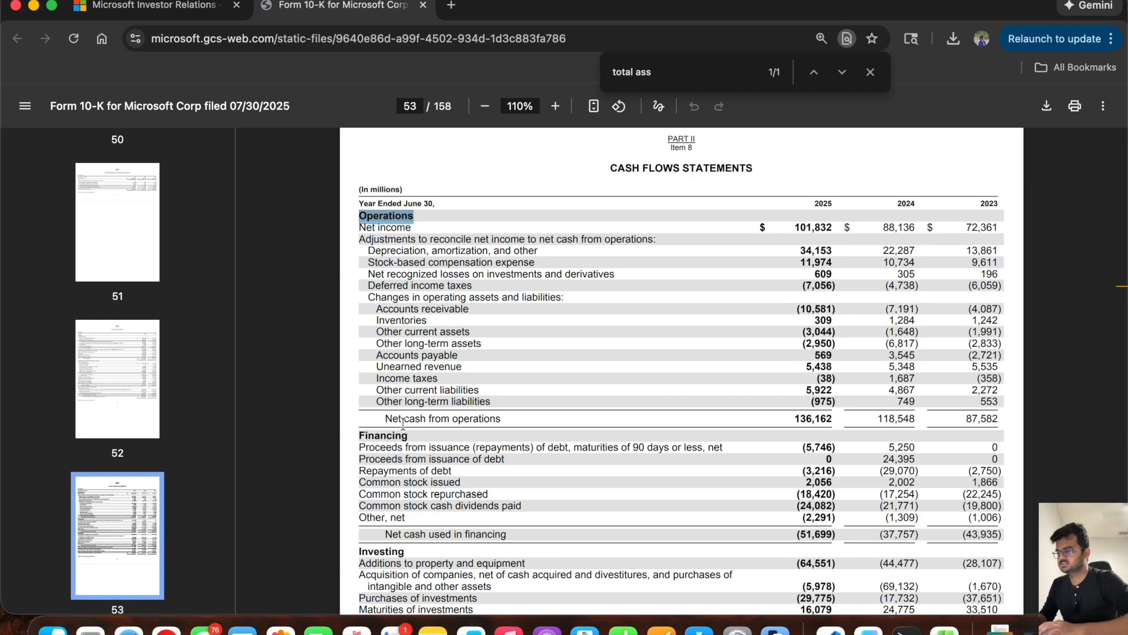
double_click(383, 435)
scroll(472, 386, down, 1)
scroll(472, 387, down, 4)
double_click(383, 354)
scroll(527, 305, up, 3)
scroll(527, 305, up, 2)
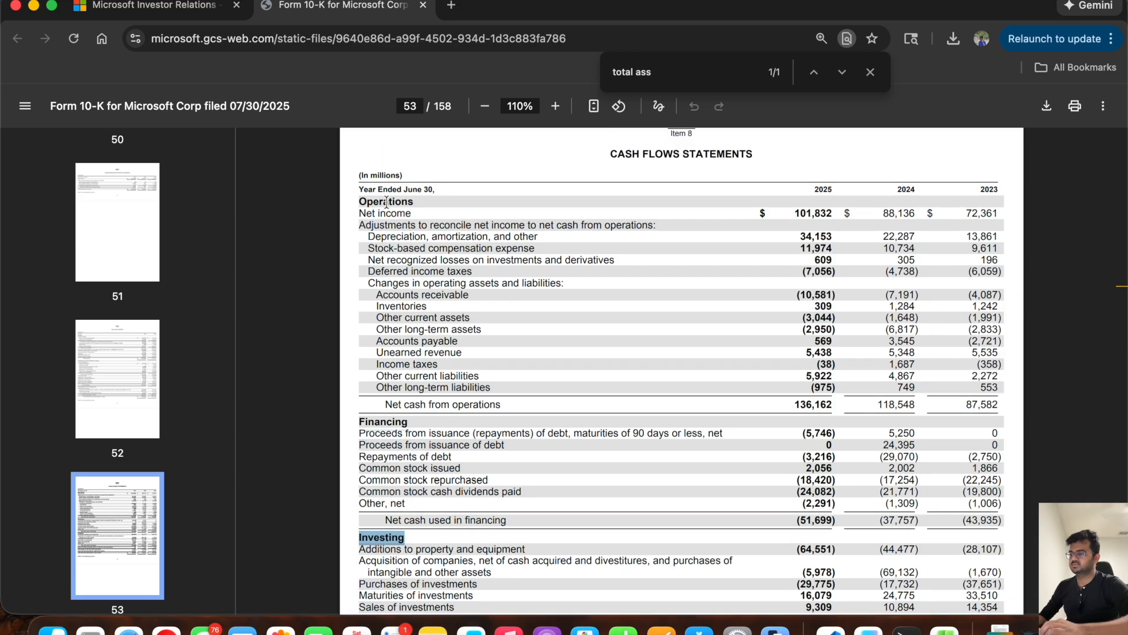
Step: Examine the net income adjustments, changes in operating assets and liabilities, and Financing line items in the 10-K cash flow statement
click(386, 202)
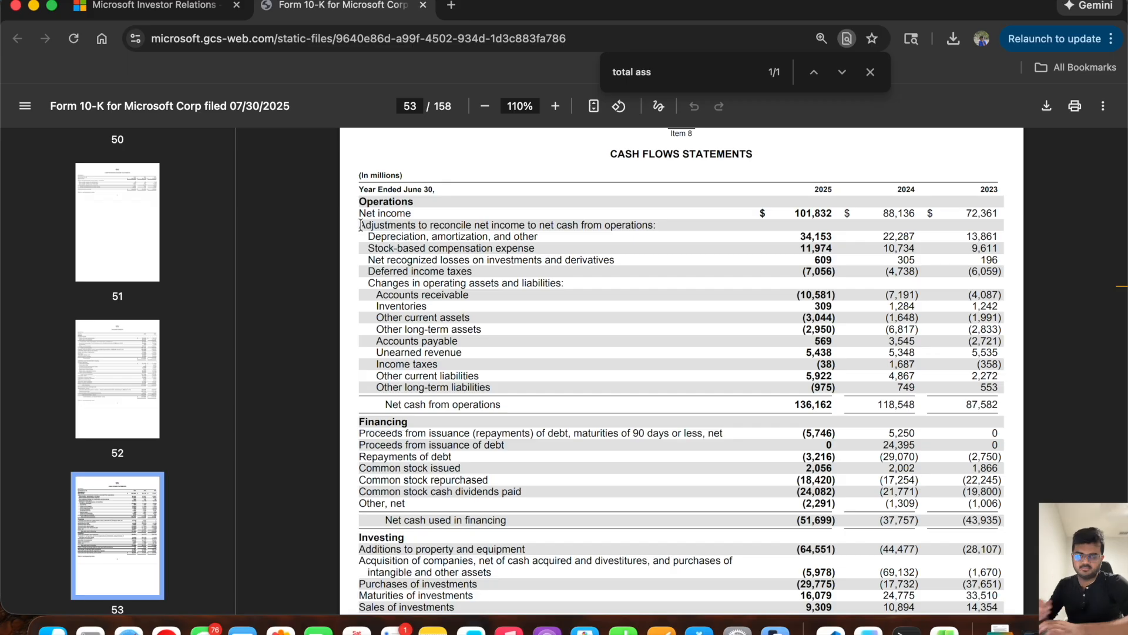
drag(359, 225, 662, 226)
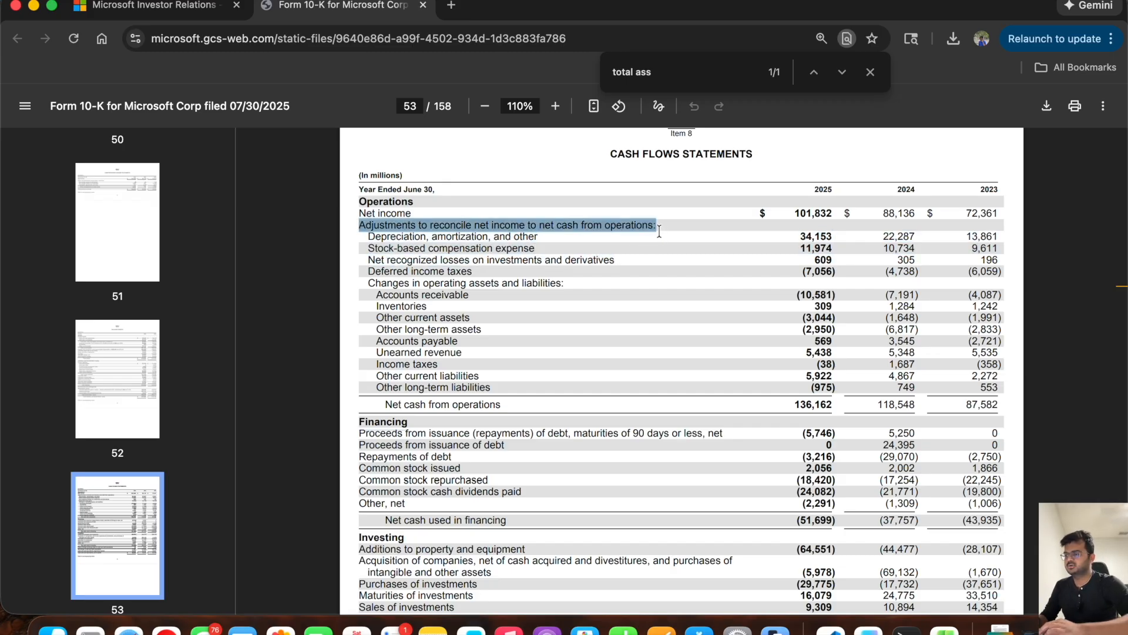
drag(368, 283, 571, 283)
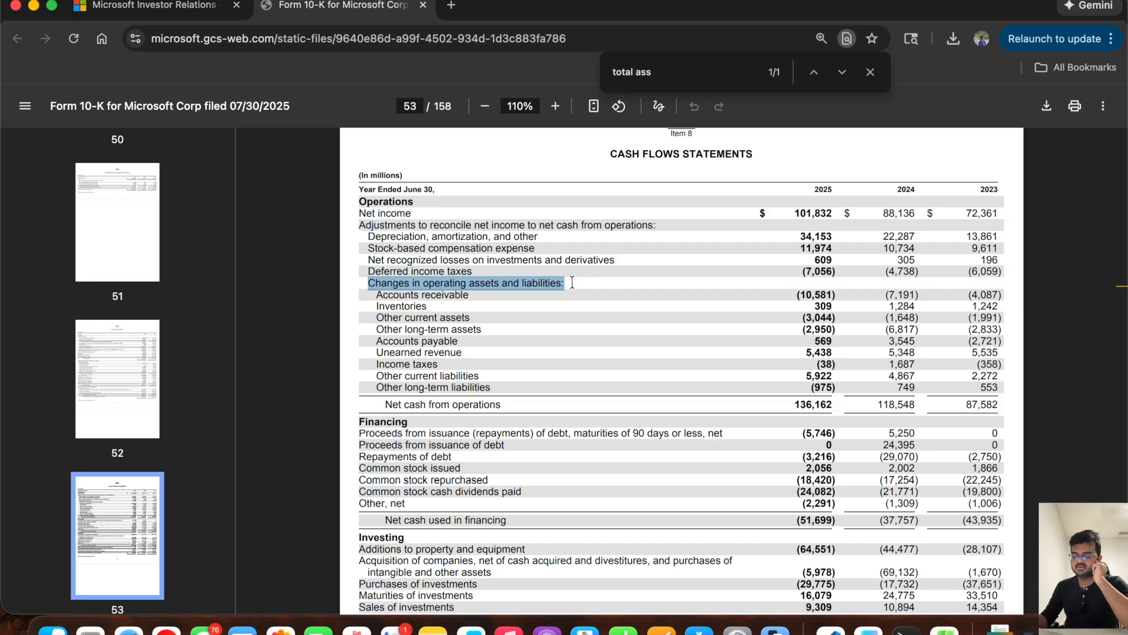
scroll(572, 283, down, 2)
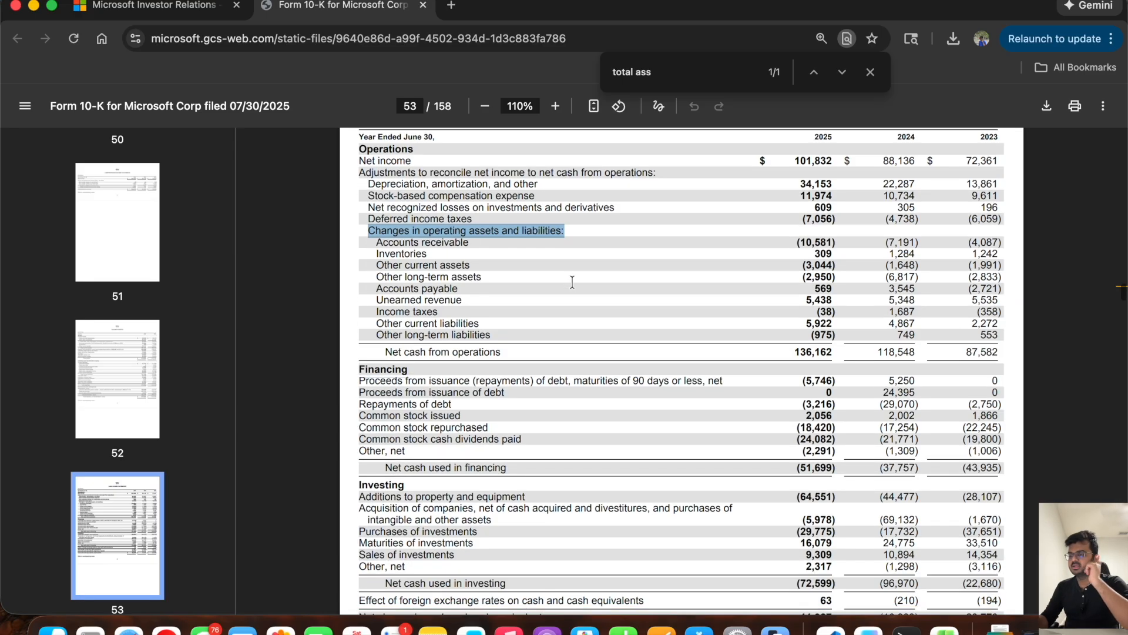
double_click(368, 370)
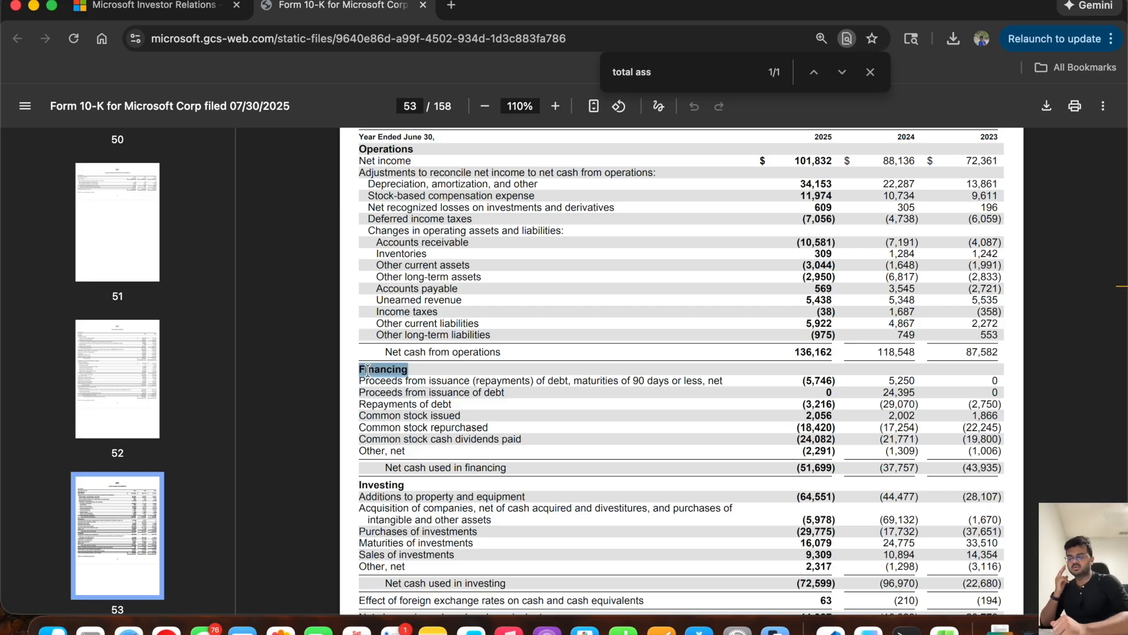
double_click(463, 428)
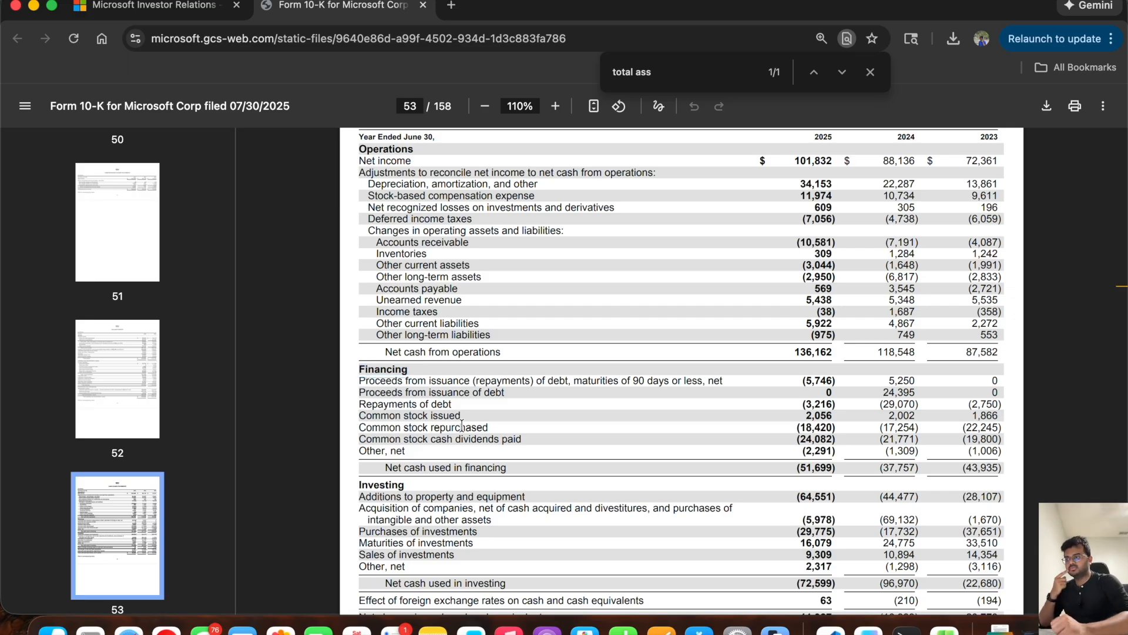
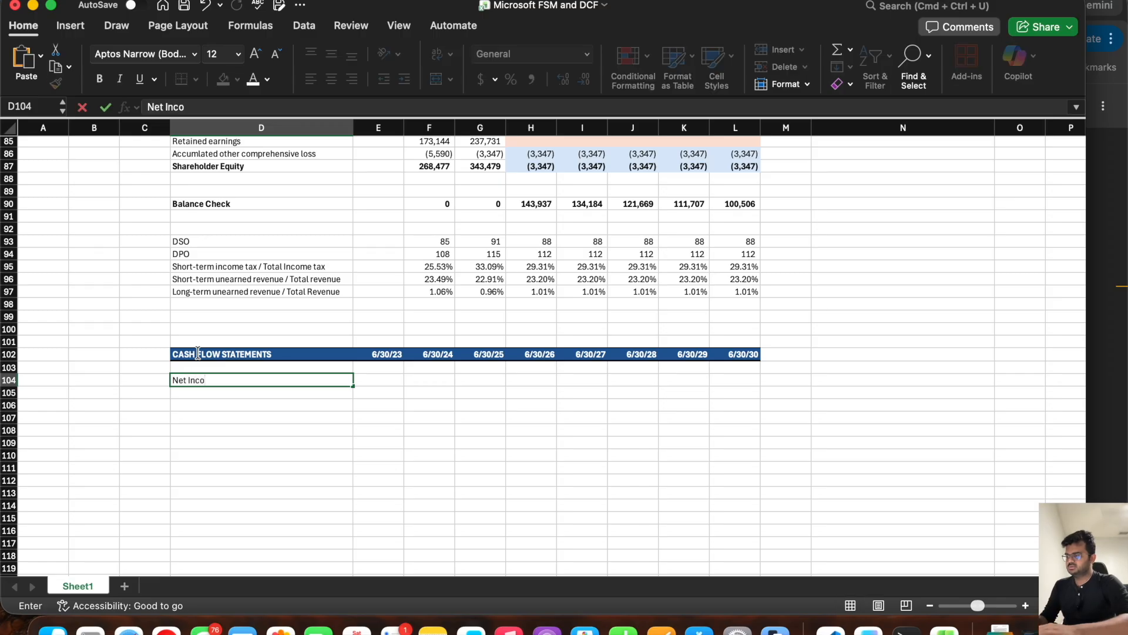
Step: Enter the cash flow row labels "Net Income" in D104 and "Share based compensation Expense" in D105
text(me)
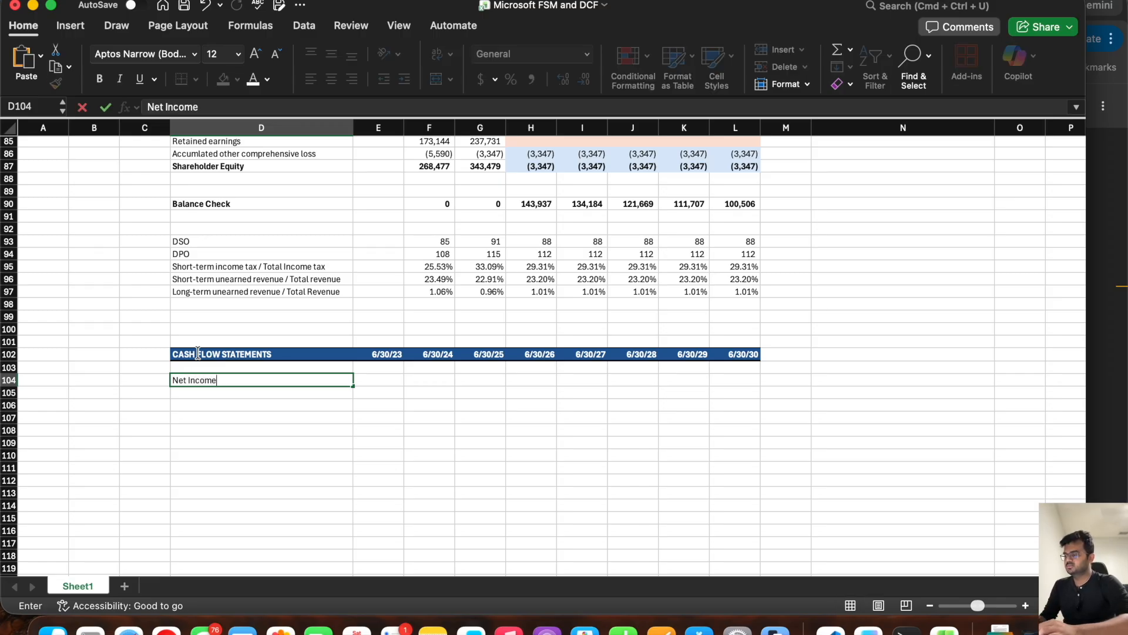
key(Return)
text(Sh)
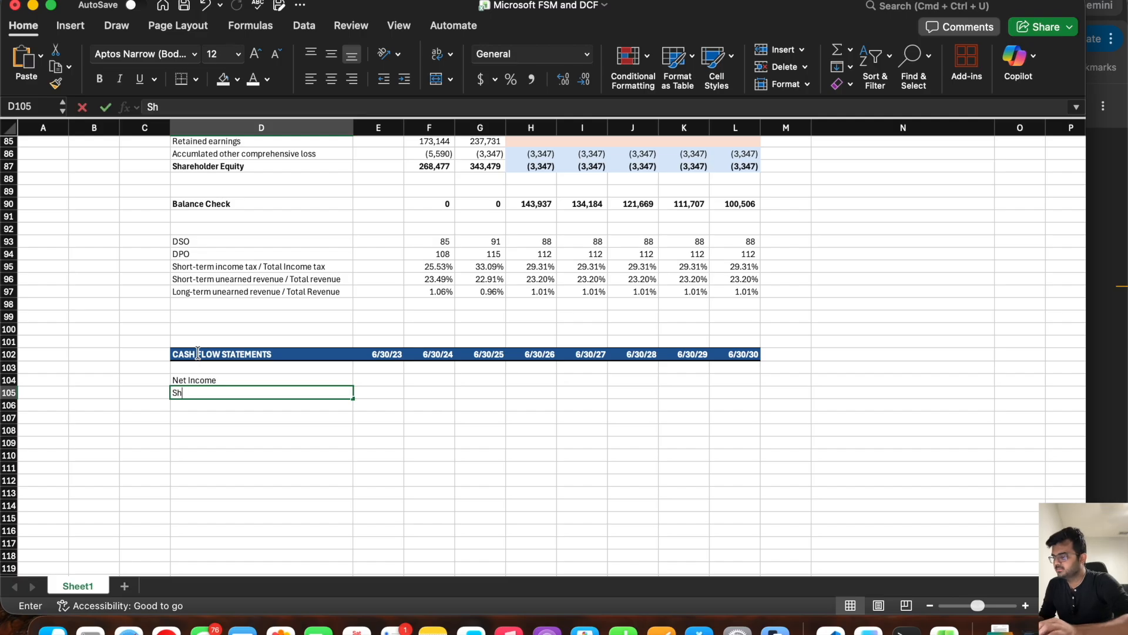
text(are based compensation Expense)
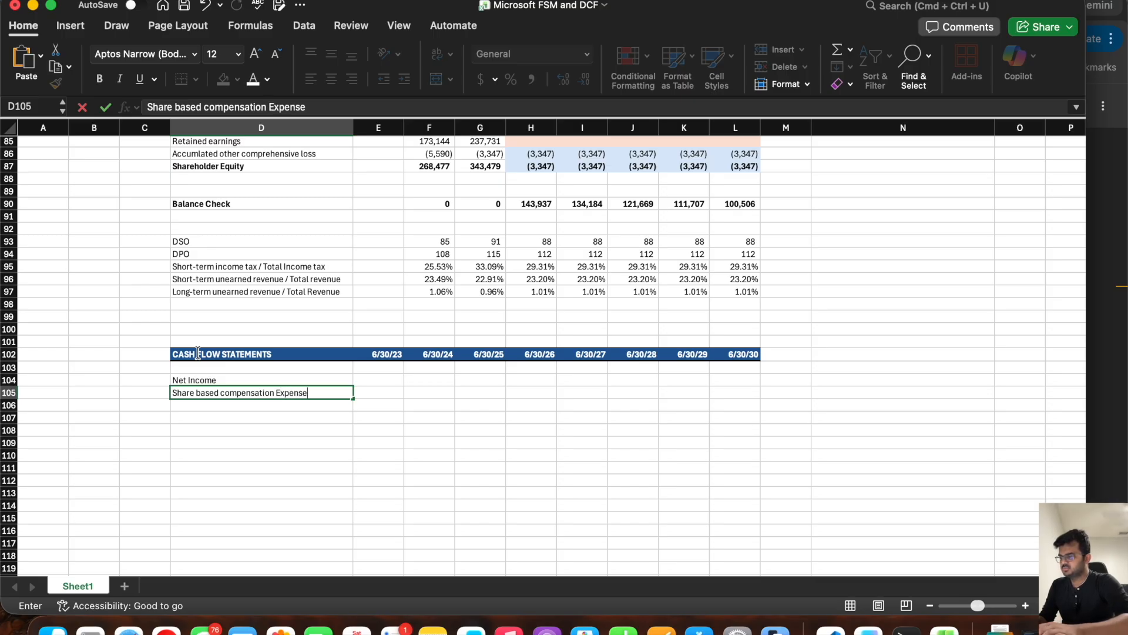
key(Return)
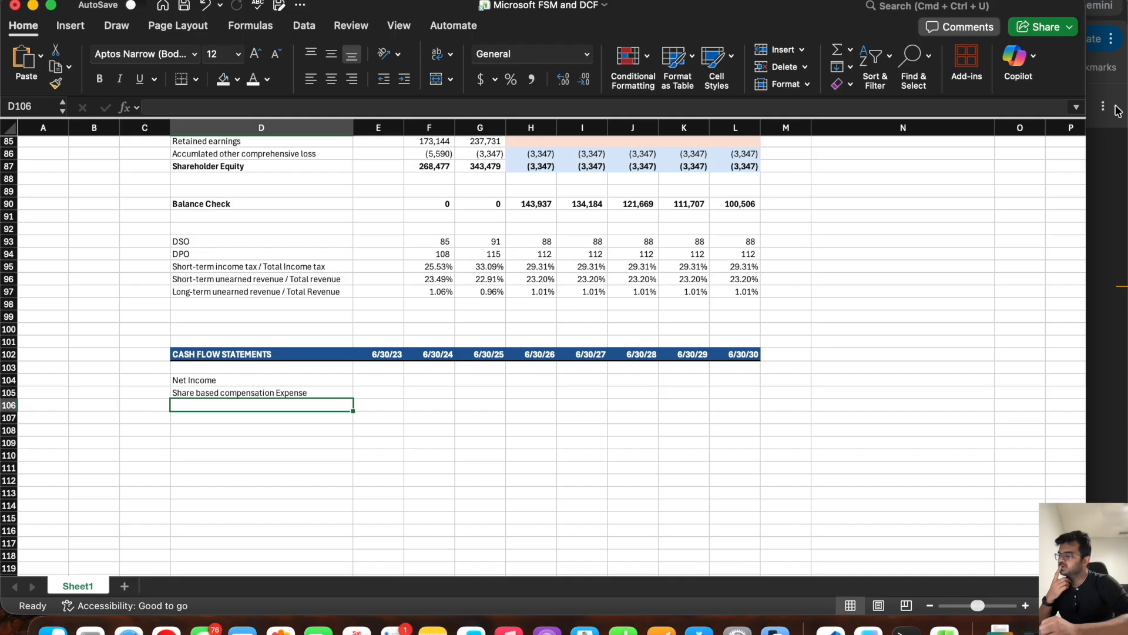
Step: Check the wording in the browser's 10-K cash flow statement and change the D105 label in Excel to "Stock based compensation Expense"
click(1120, 144)
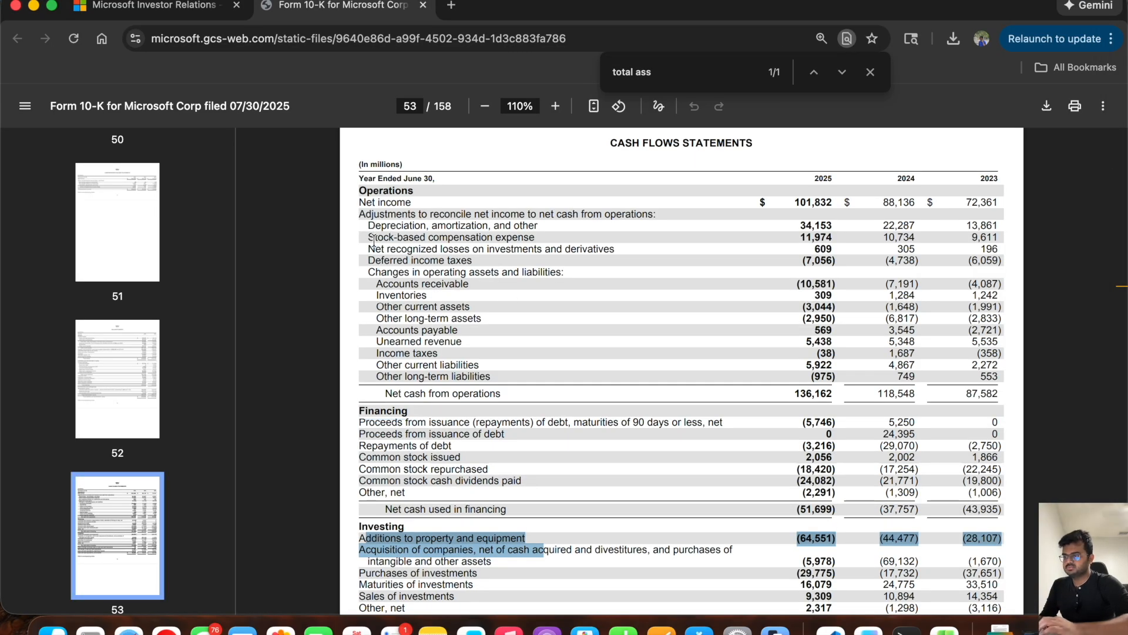
key(super+Tab)
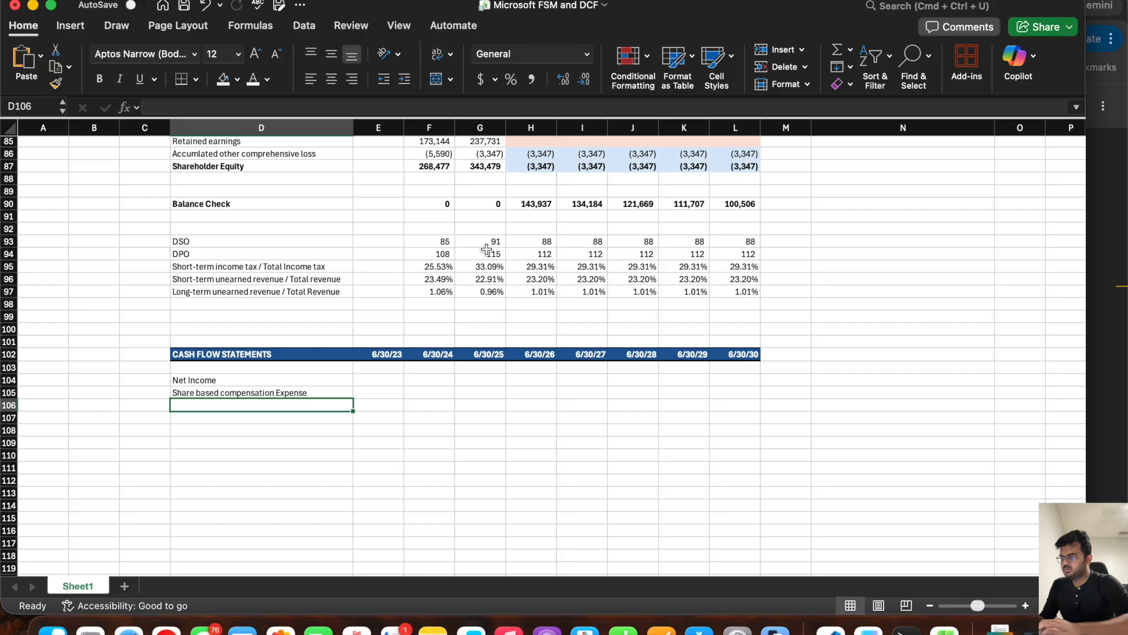
click(193, 393)
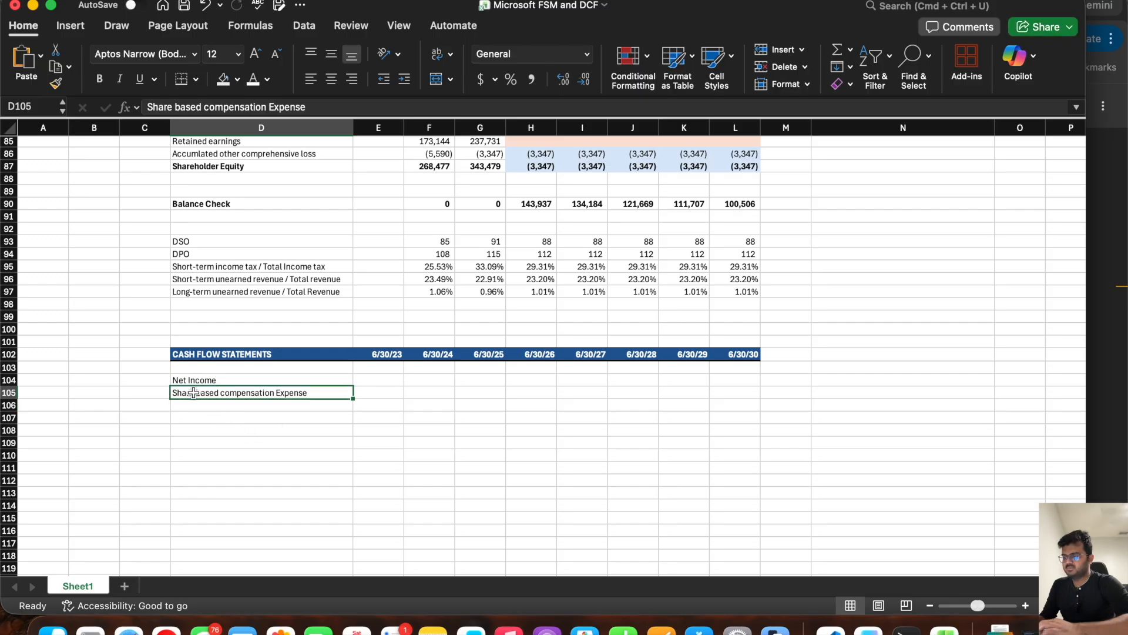
double_click(162, 107)
text(Stock)
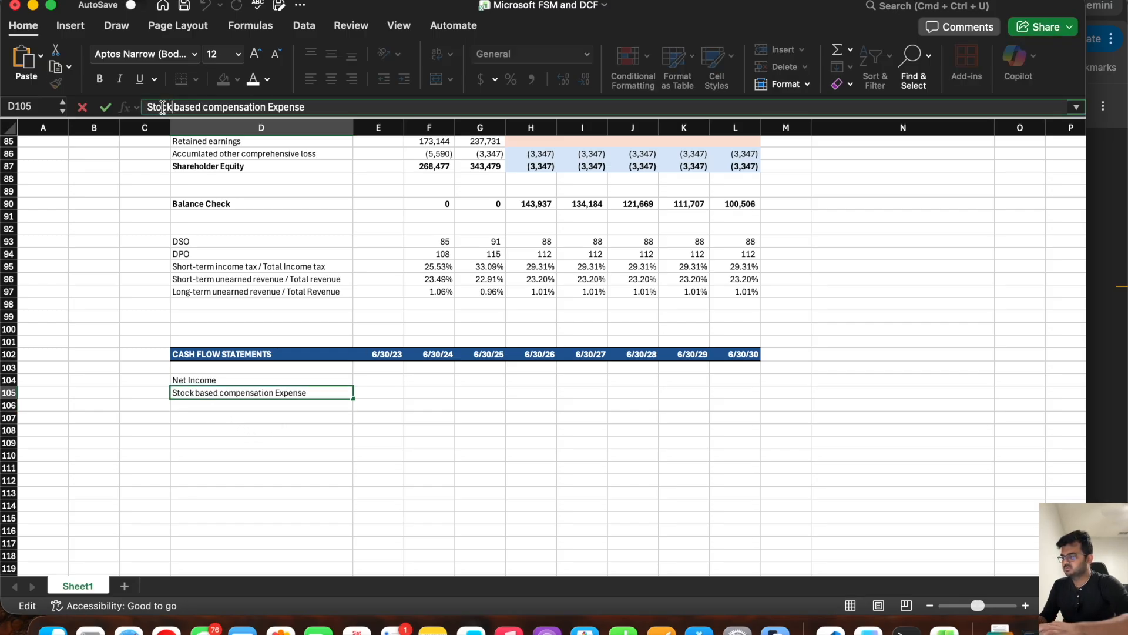
key(Return)
Step: Refer to the 10-K in the browser and add the label "Depreication and Amortization" in D106 of the Excel sheet
key(super+Tab)
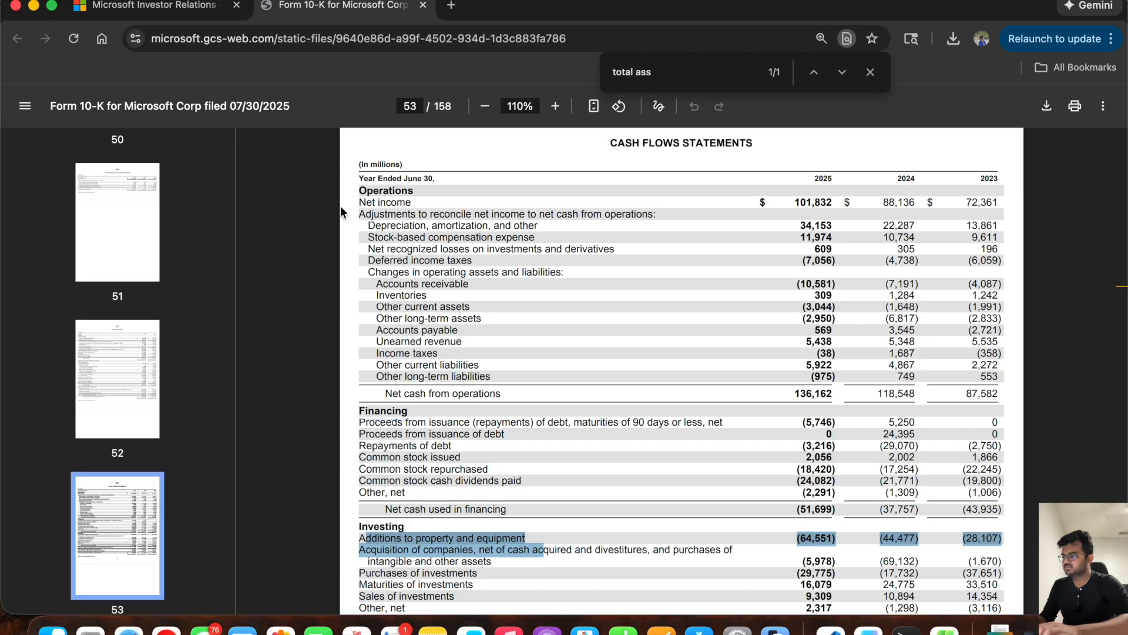
key(super+Tab)
text(Depreicatio)
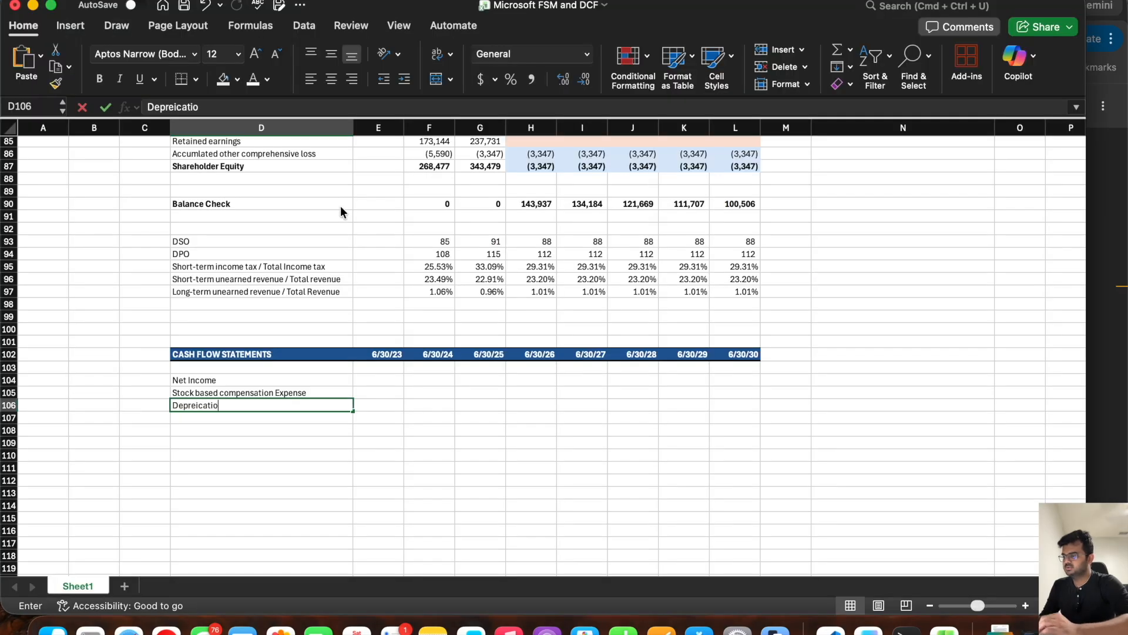
text(n and Amori)
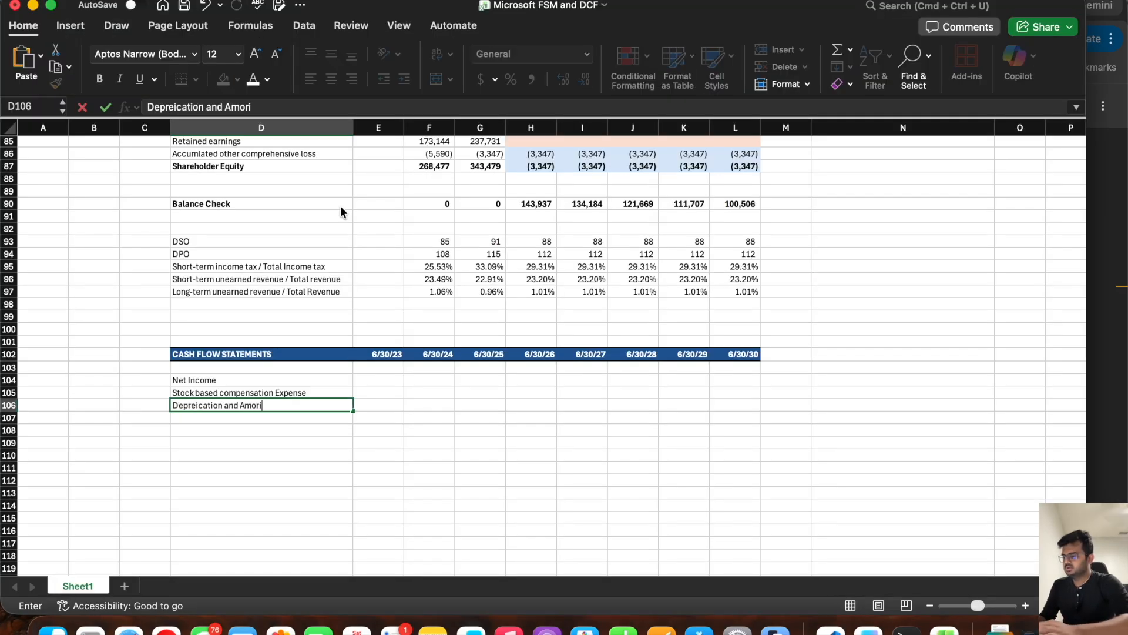
key(BackSpace)
text(tization)
key(Return)
Step: Consult the operating adjustments in the browser's 10-K and add the label "Change in Working capital asset" in D107 of the Excel sheet
key(super+Tab)
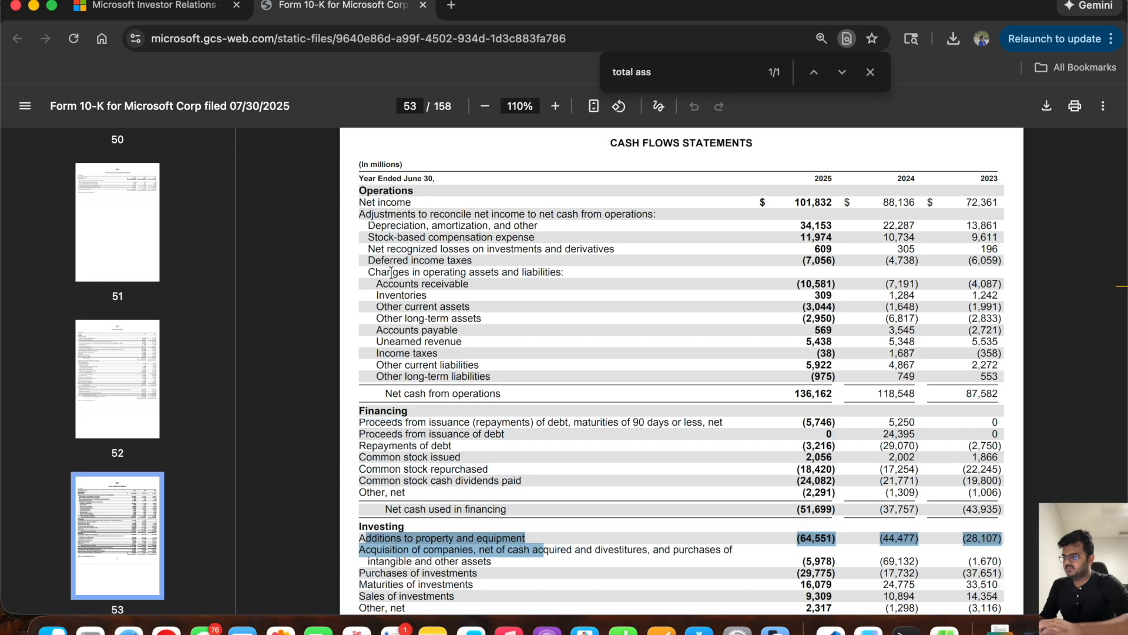
drag(364, 248, 610, 254)
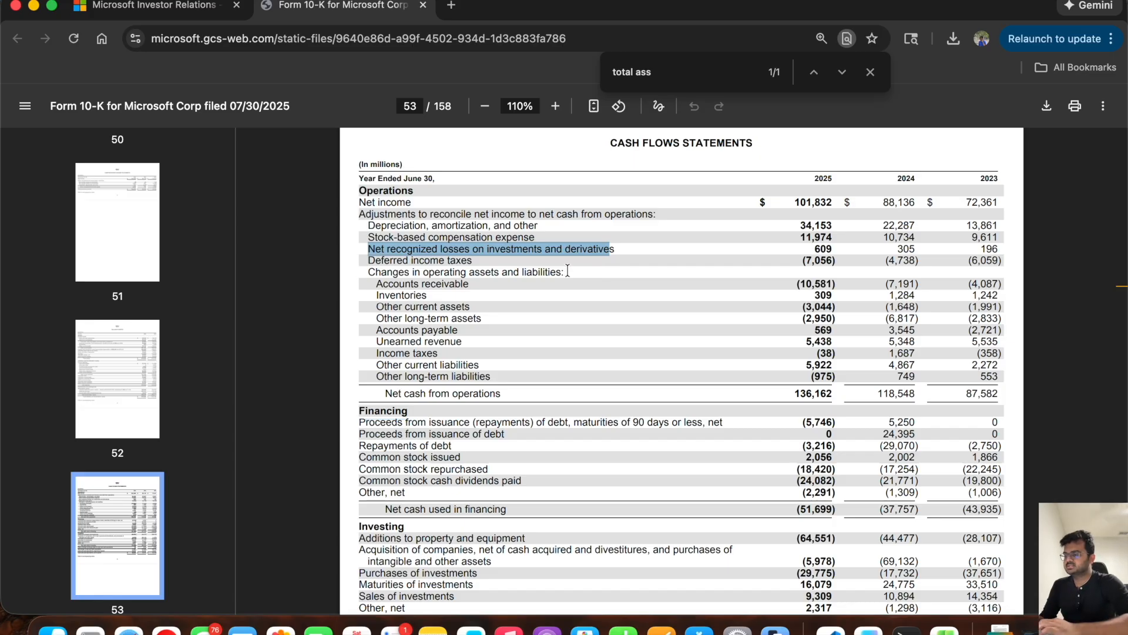
key(super+Tab)
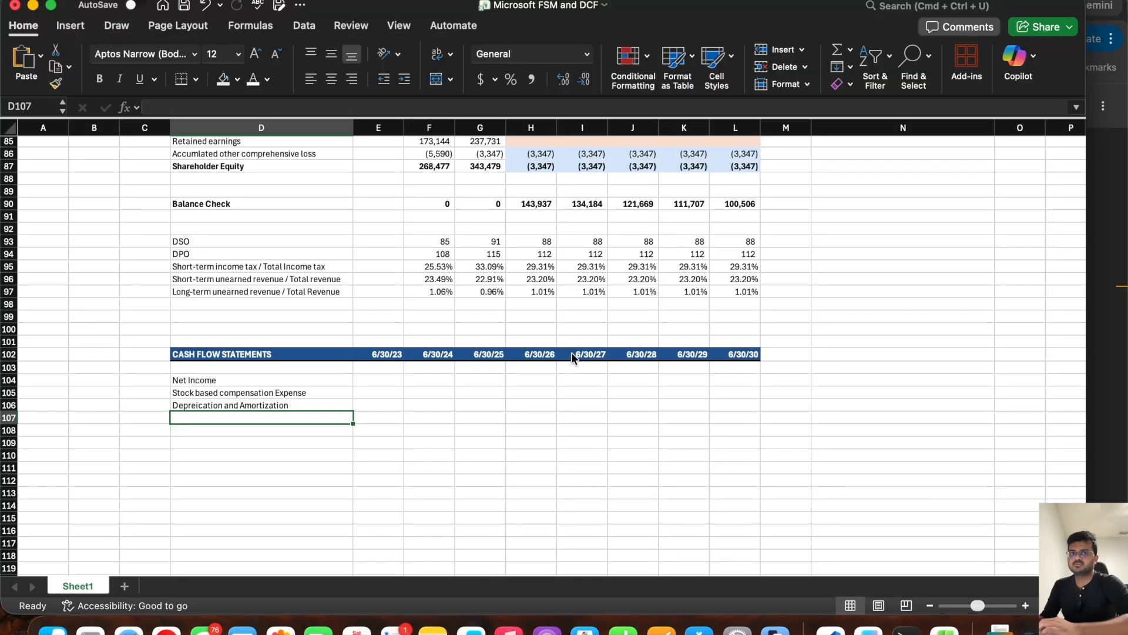
key(super+Tab)
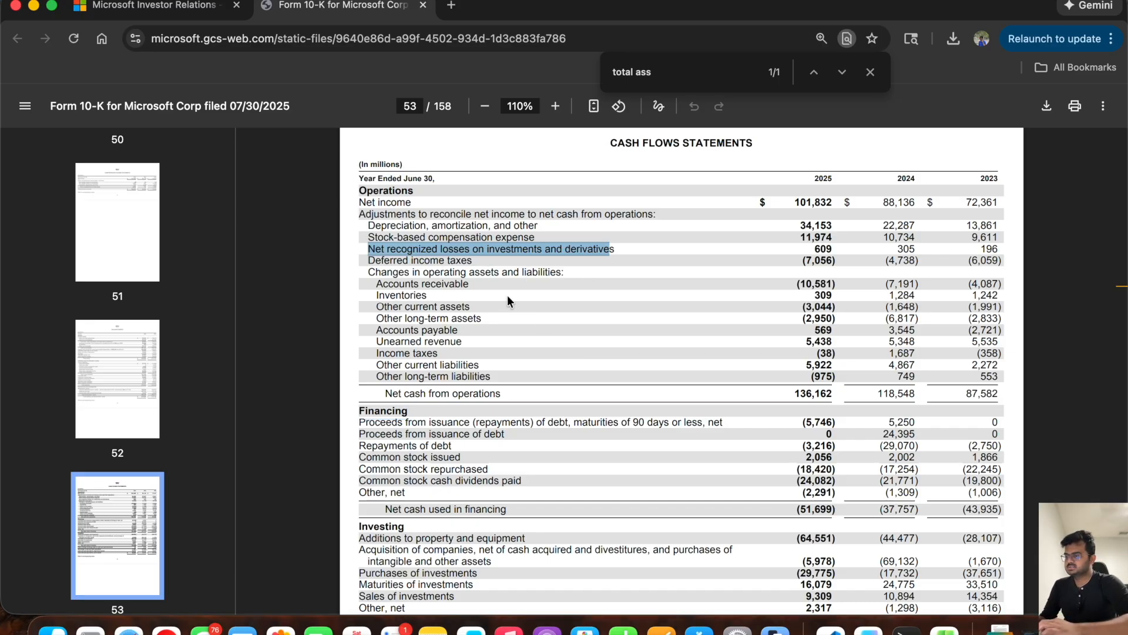
key(super+Tab)
text(Change in WCA)
key(BackSpace)
key(BackSpace)
text(orking capital asset)
key(Return)
Step: Add the label "Change in Working capital liability" in D108 of the cash flow section
text(Cahn)
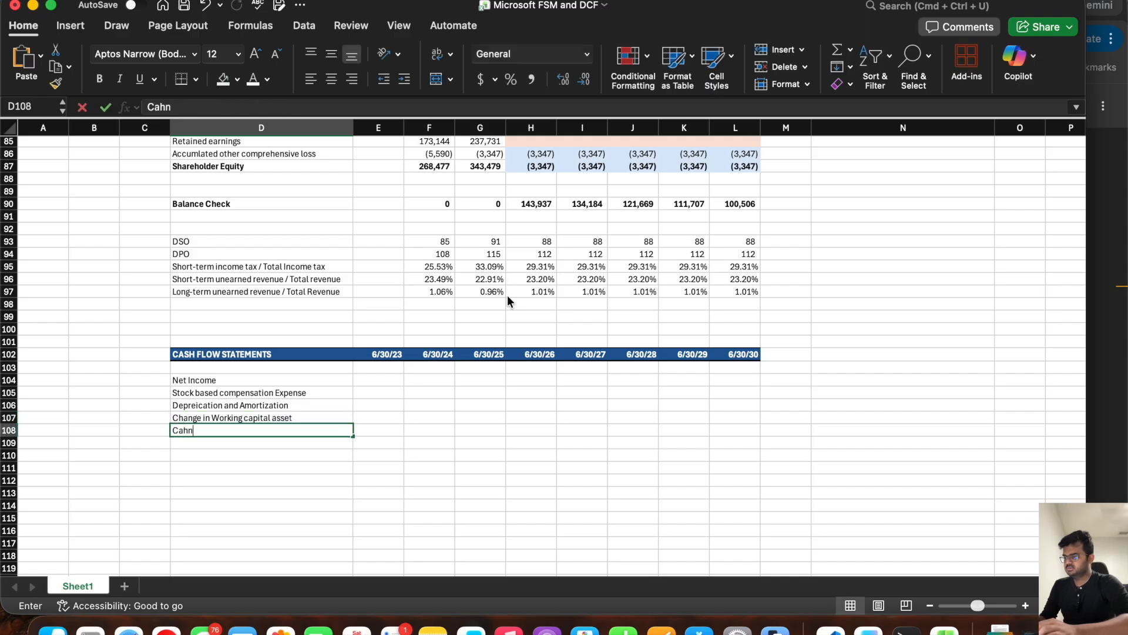
key(BackSpace)
text(hange in Working capital liability)
key(Return)
Step: Examine the changes in operating assets and liabilities in the browser's 10-K against the two working capital rows in Excel
key(super+Tab)
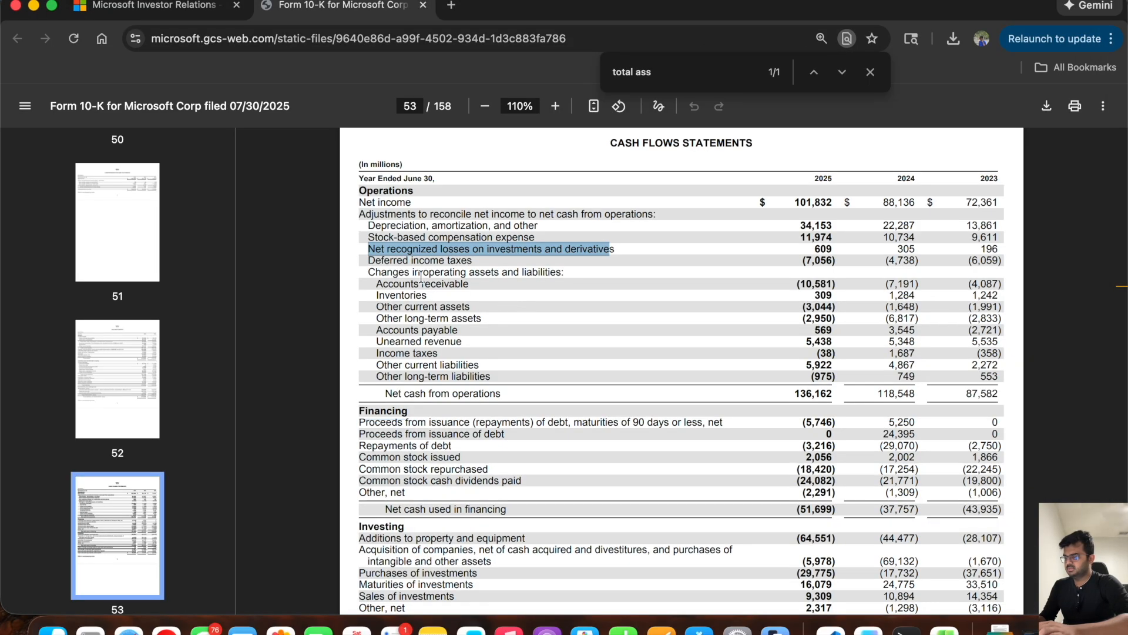
click(366, 271)
drag(366, 271, 566, 272)
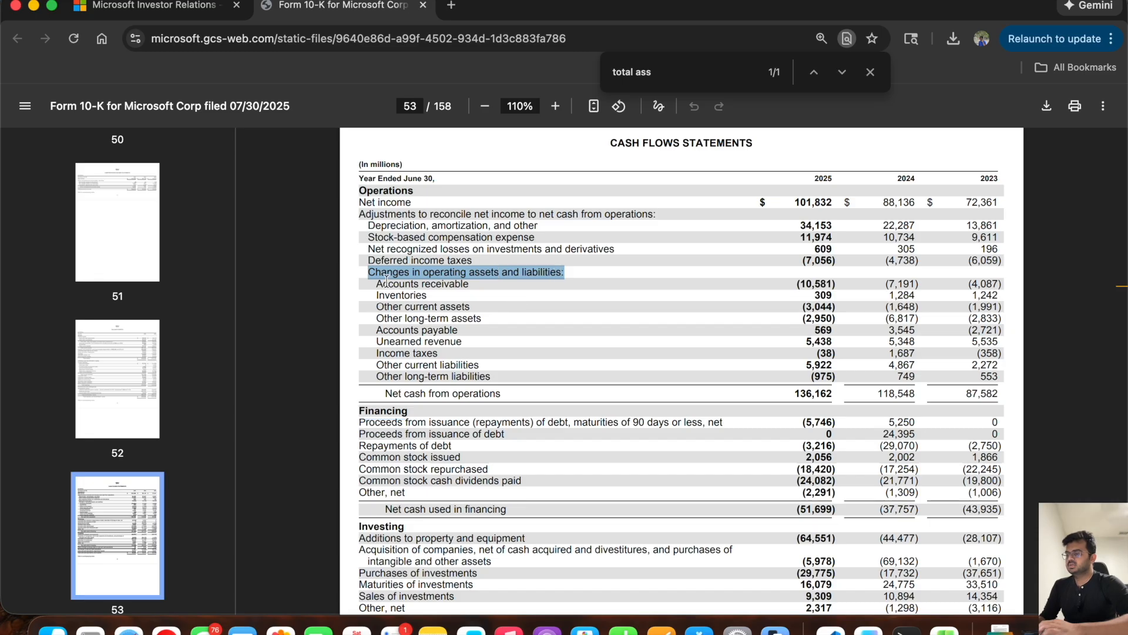
drag(378, 283, 495, 371)
key(super+Tab)
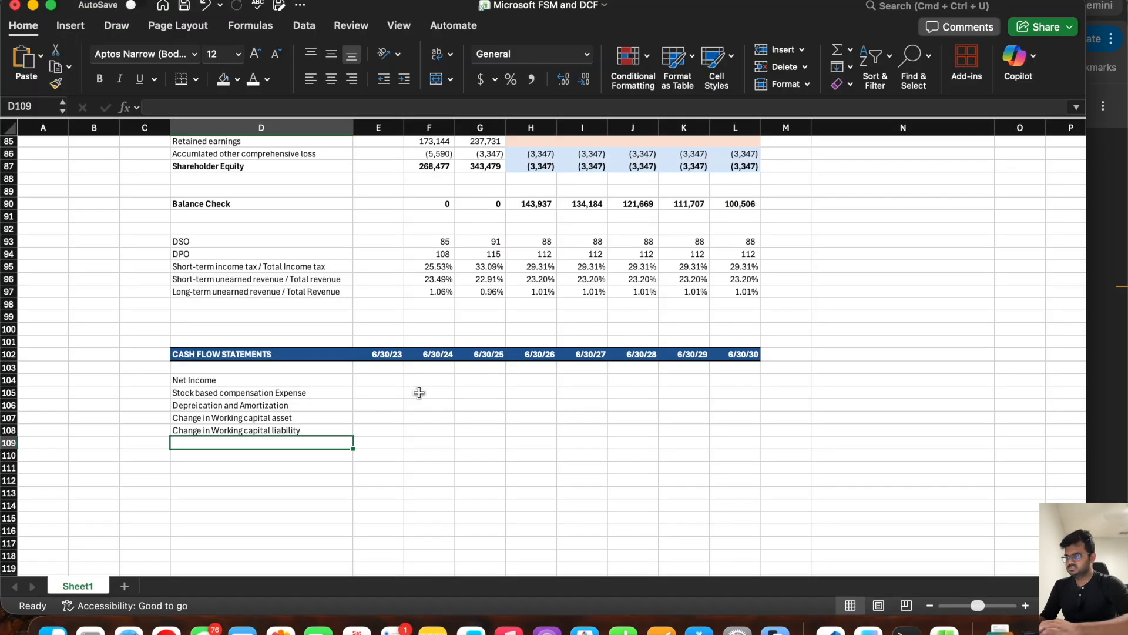
click(274, 417)
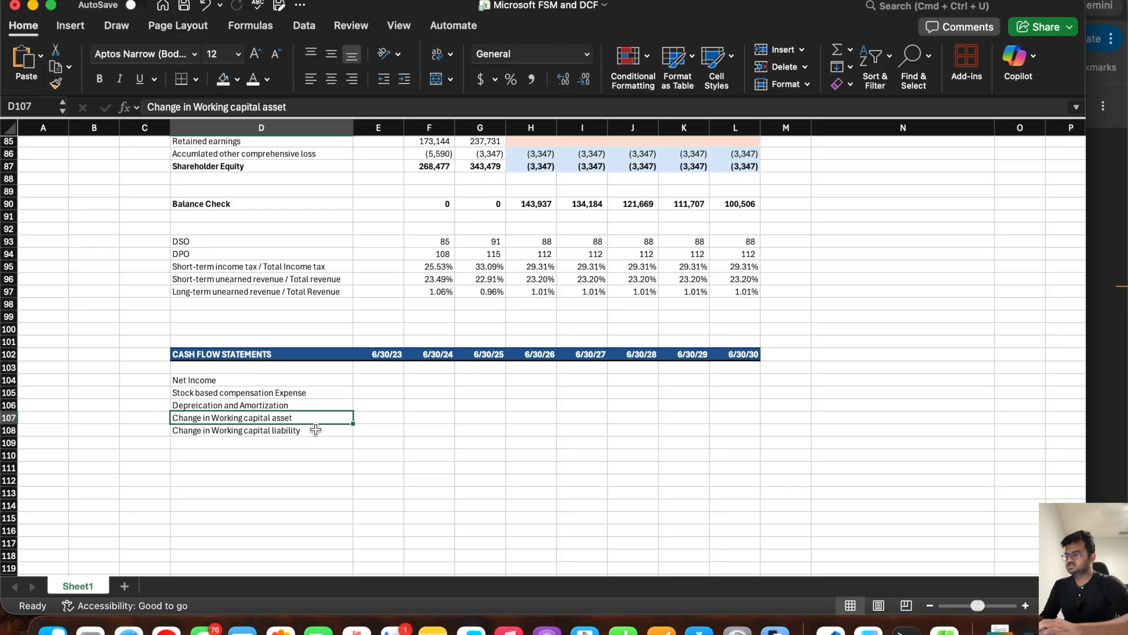
click(313, 431)
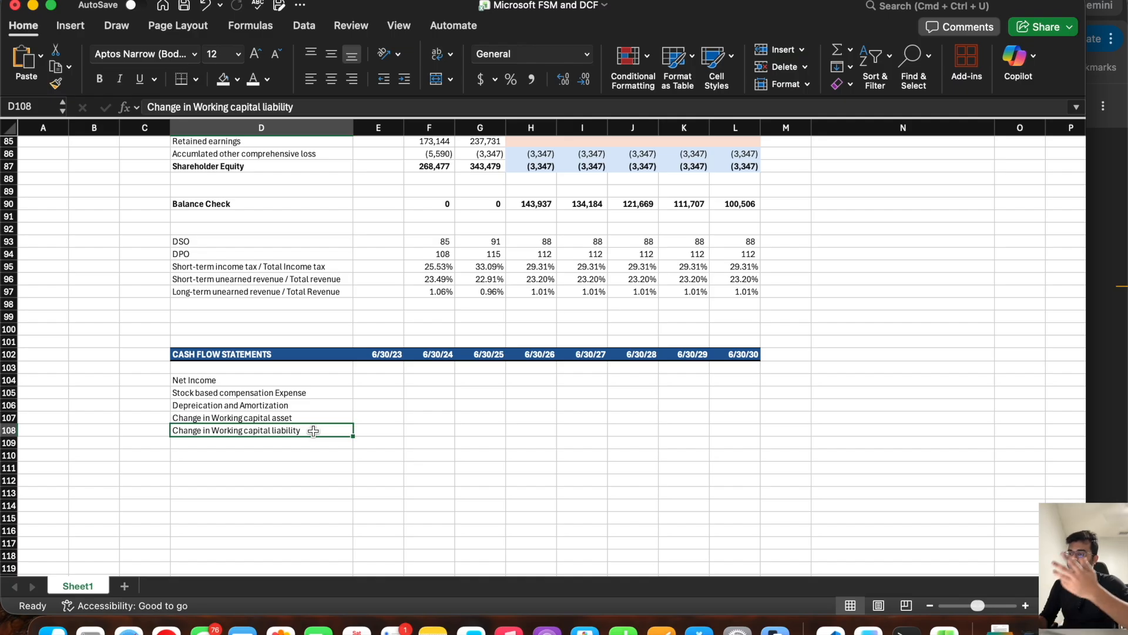
key(Return)
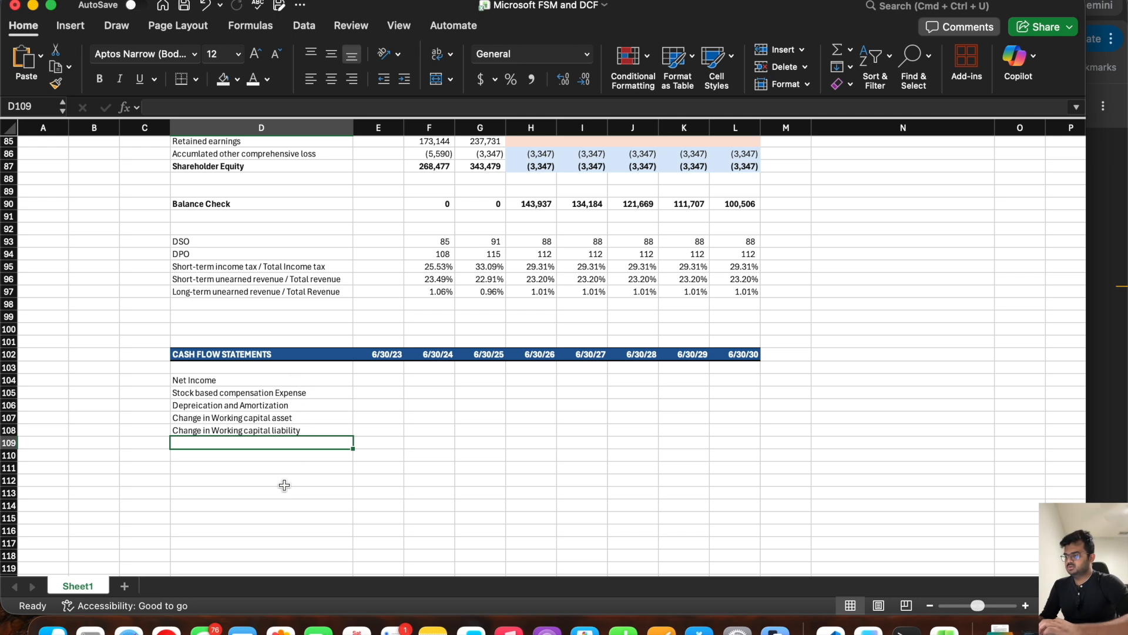
Step: Add the label "Cash generated from Operations" in D109 and make row 109 bold
text(Cas)
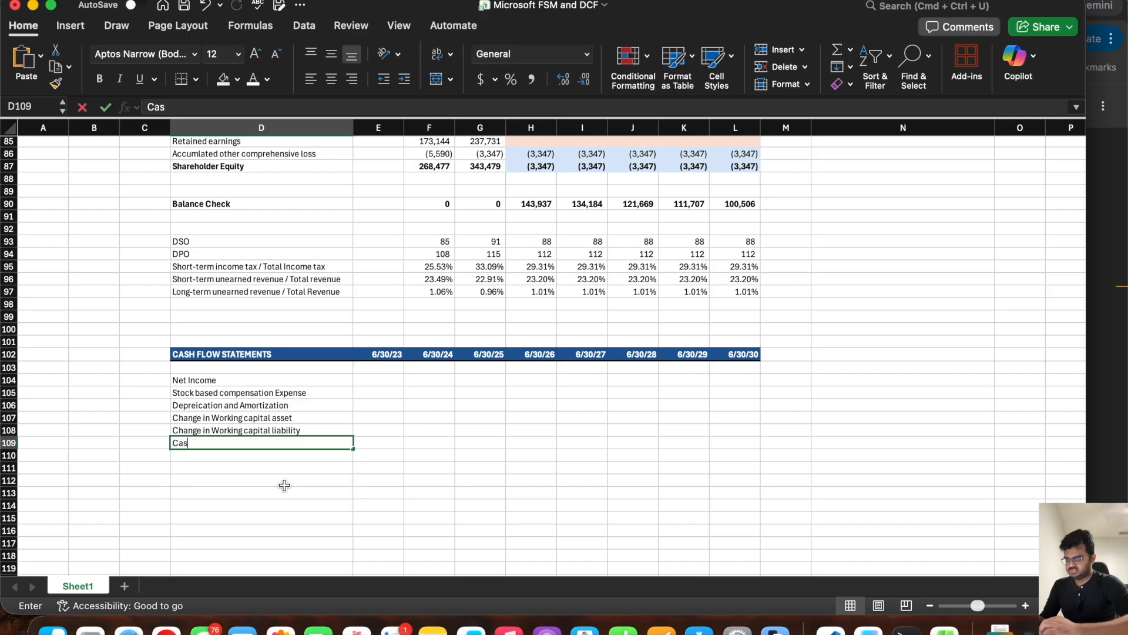
text(h generated from Opeer)
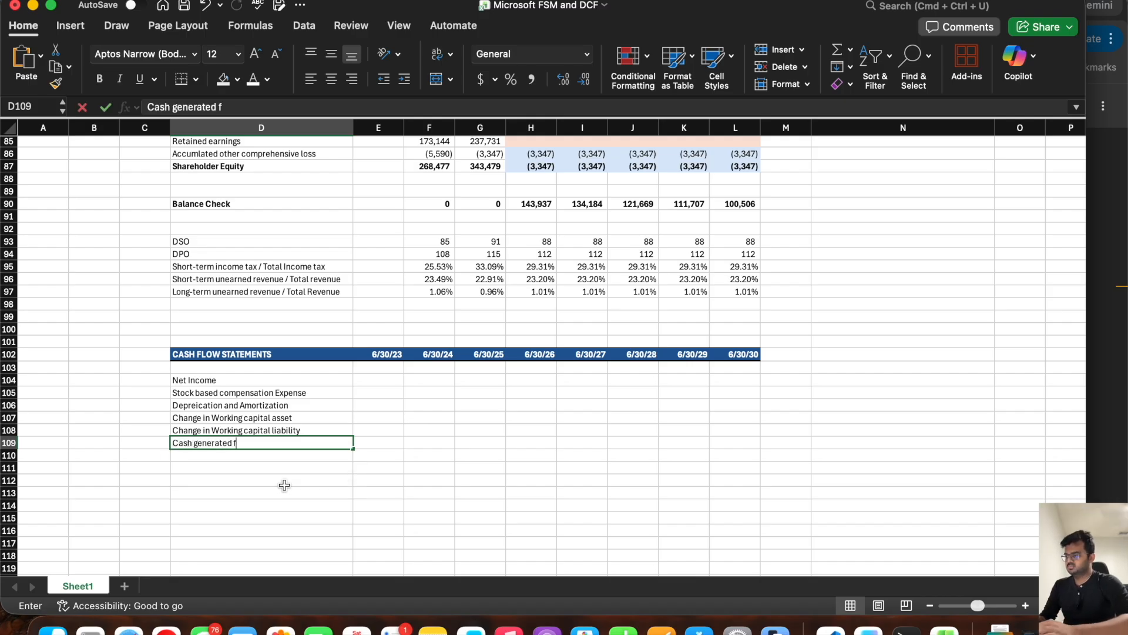
key(BackSpace)
key(BackSpace)
text(rations)
key(Return)
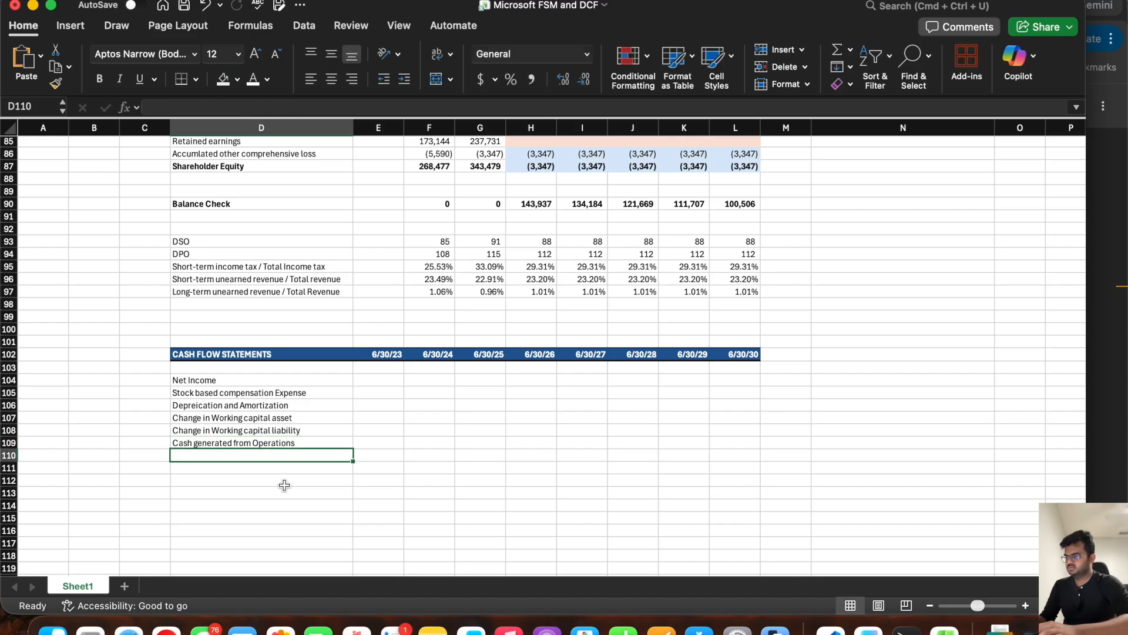
click(7, 442)
key(super+b)
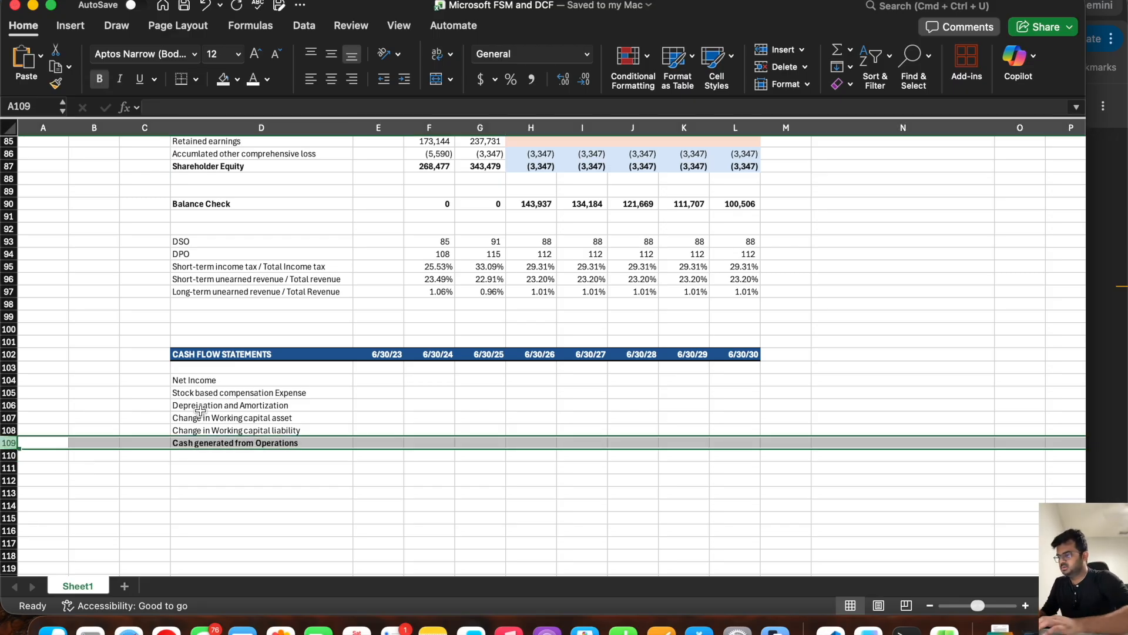
Step: Link H104 to the income statement's 6/30/26 Net Income with =H24 and fill it across to L104
click(200, 410)
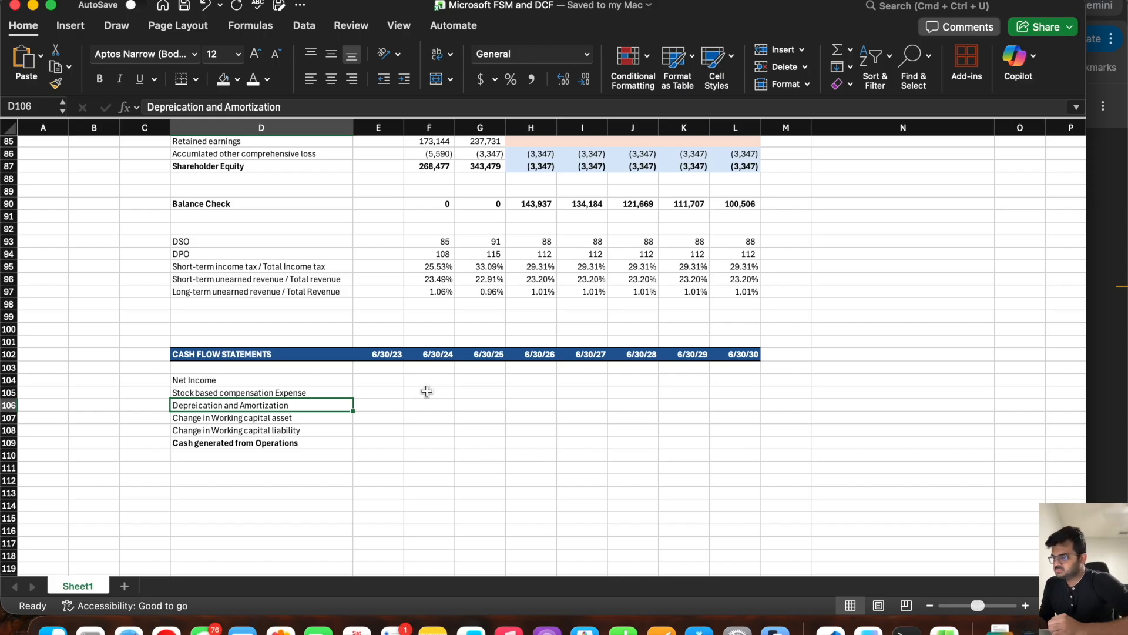
click(524, 380)
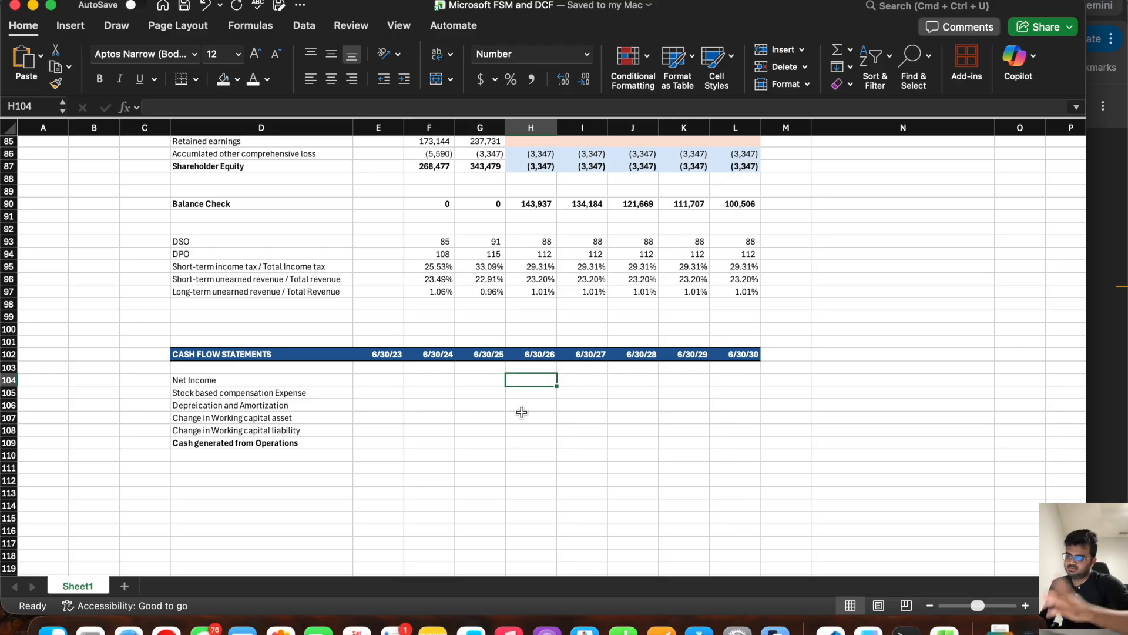
text(=)
scroll(555, 278, up, 20)
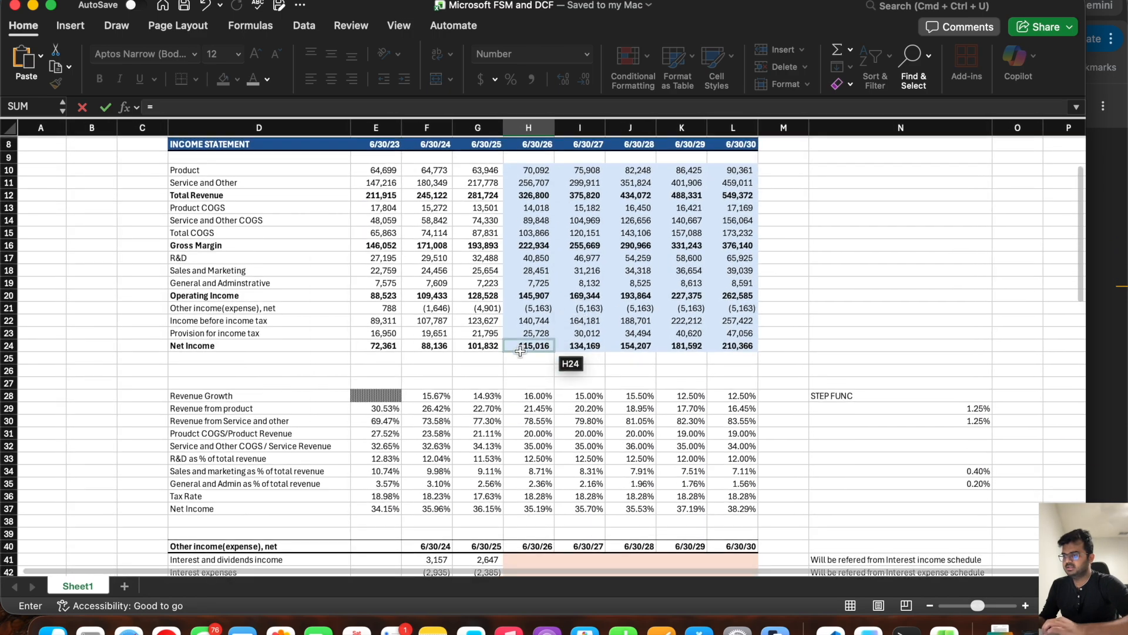
click(519, 351)
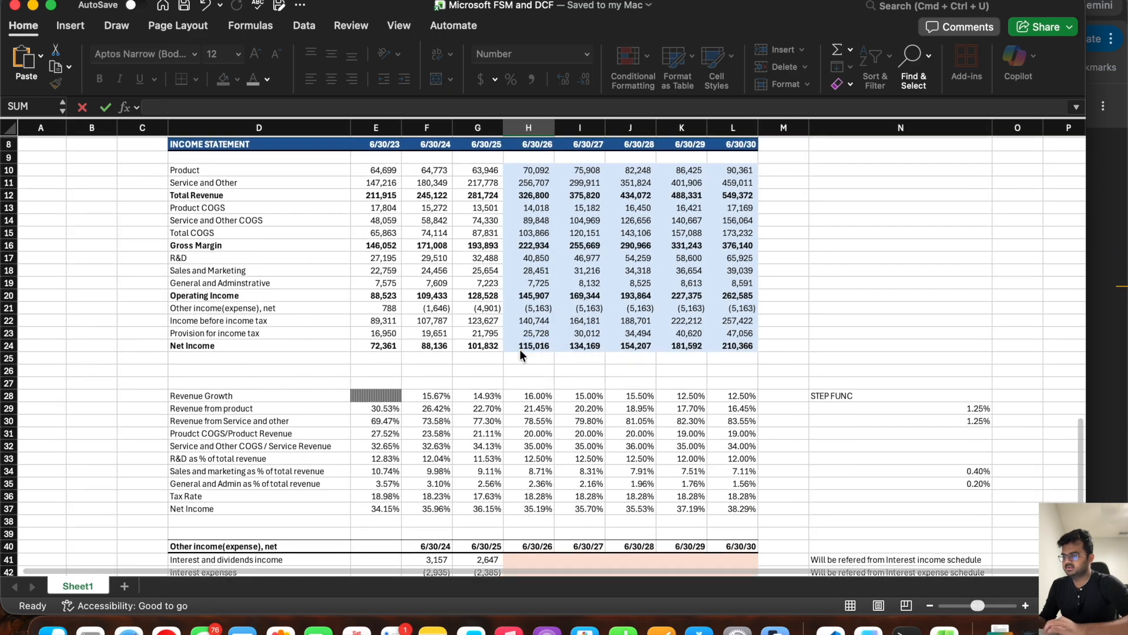
key(Return)
click(520, 416)
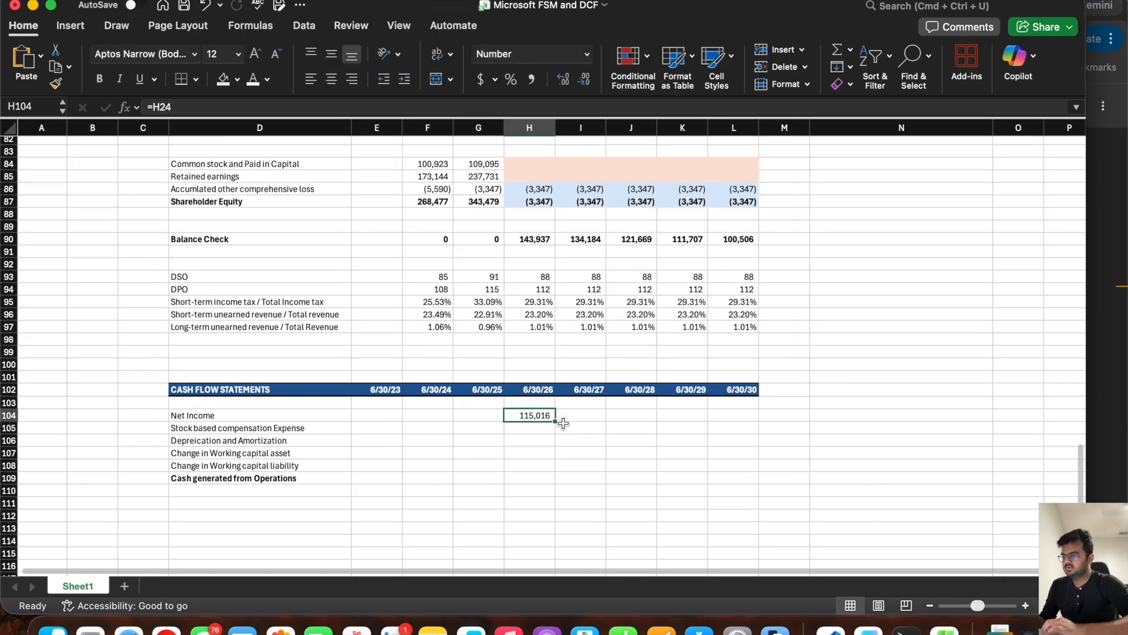
drag(556, 420, 776, 419)
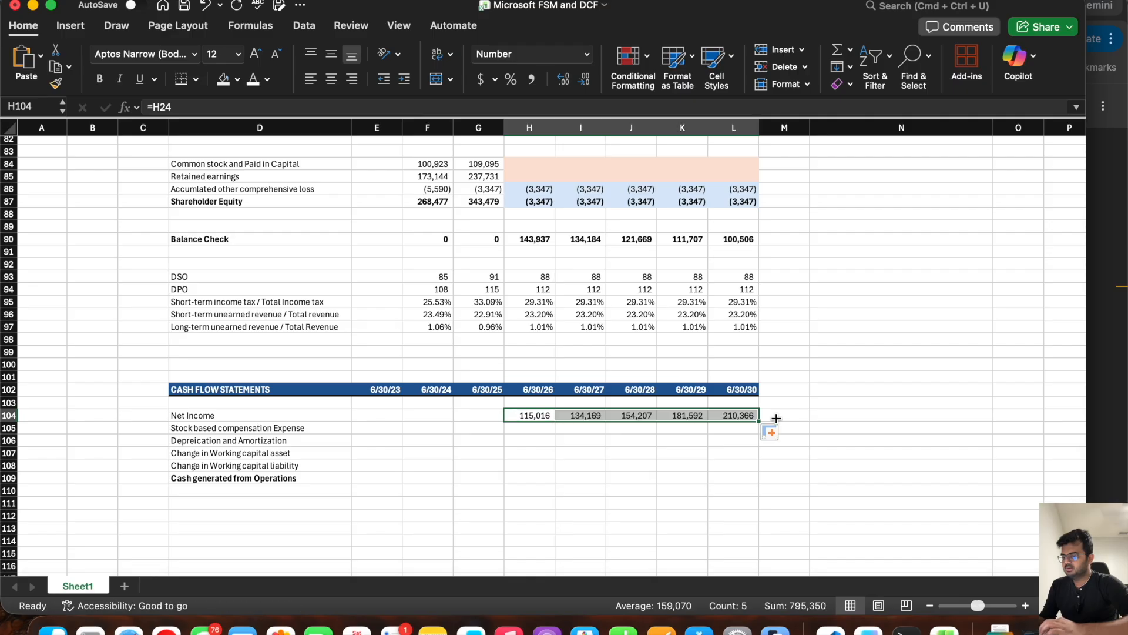
Step: Look up the 2023 stock-based compensation expense in the browser's 10-K and enter 9611 in E105 of the Excel model
click(530, 429)
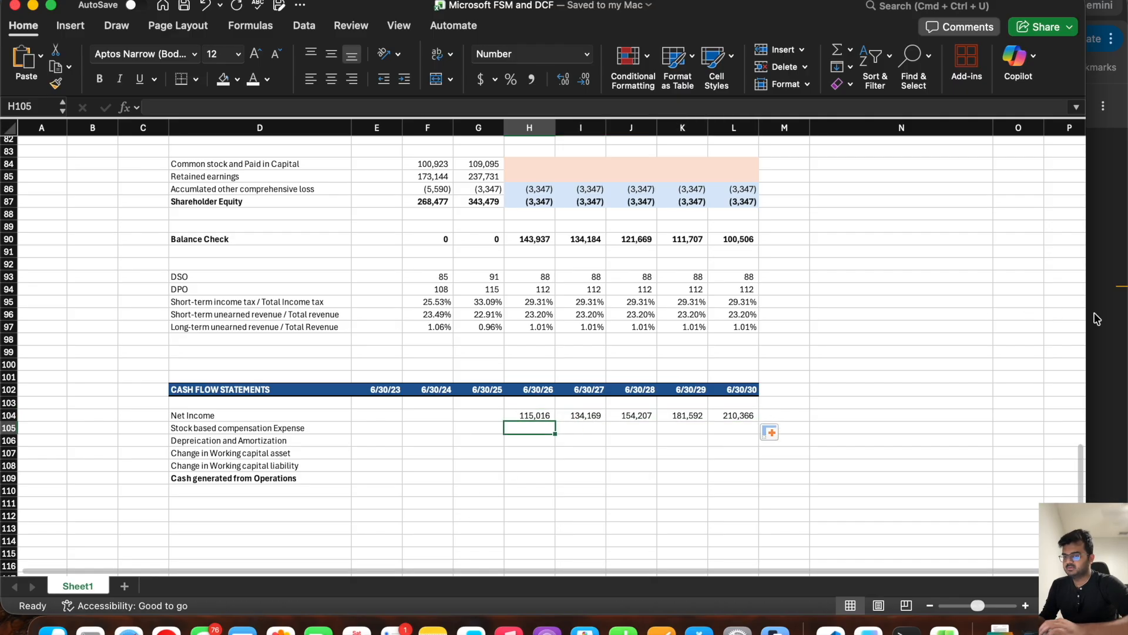
key(Left)
key(Left)
key(Left)
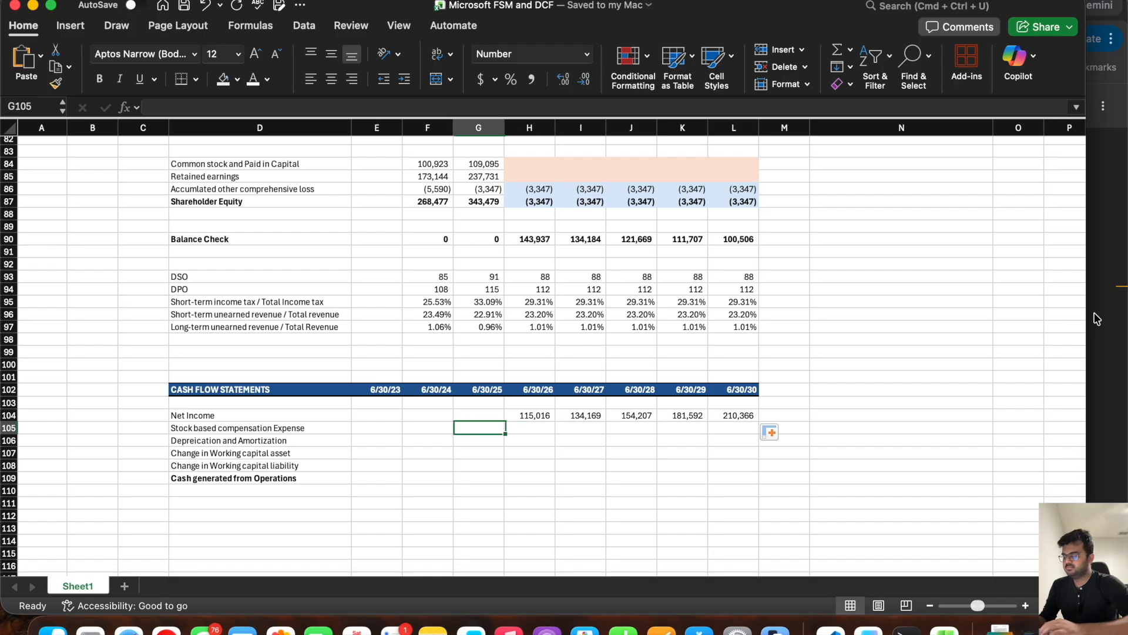
click(1097, 318)
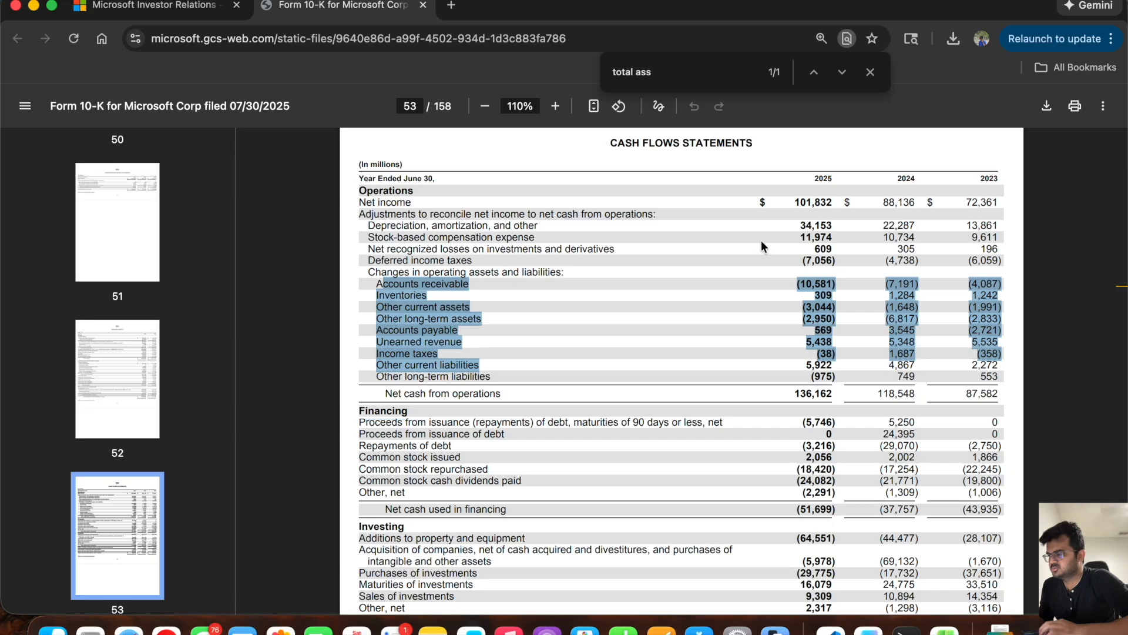
click(698, 230)
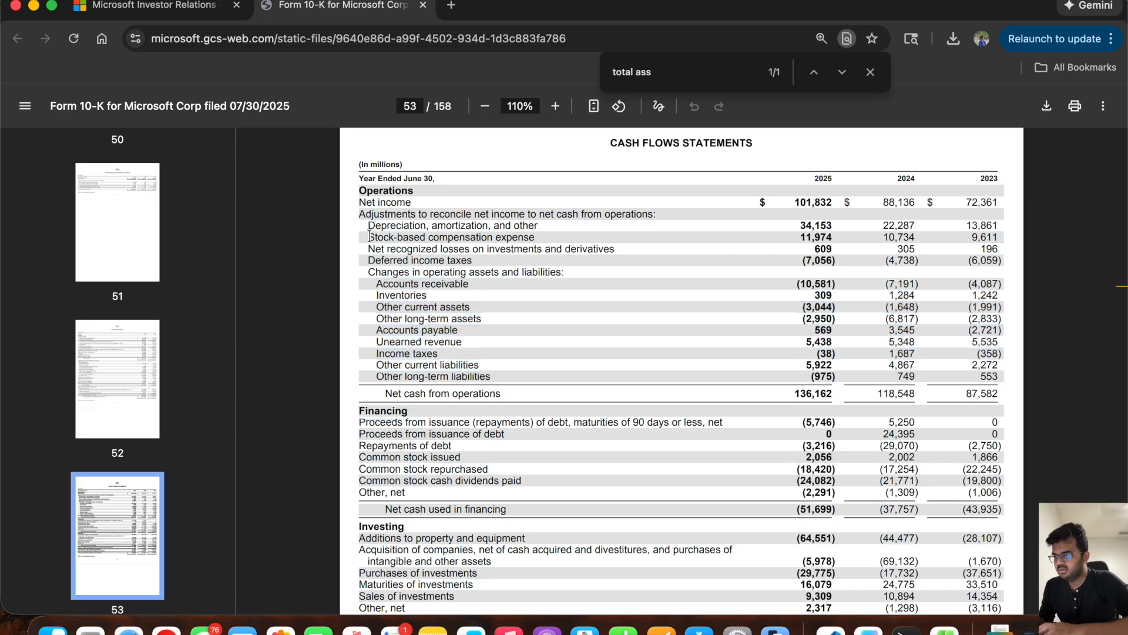
drag(369, 237, 999, 237)
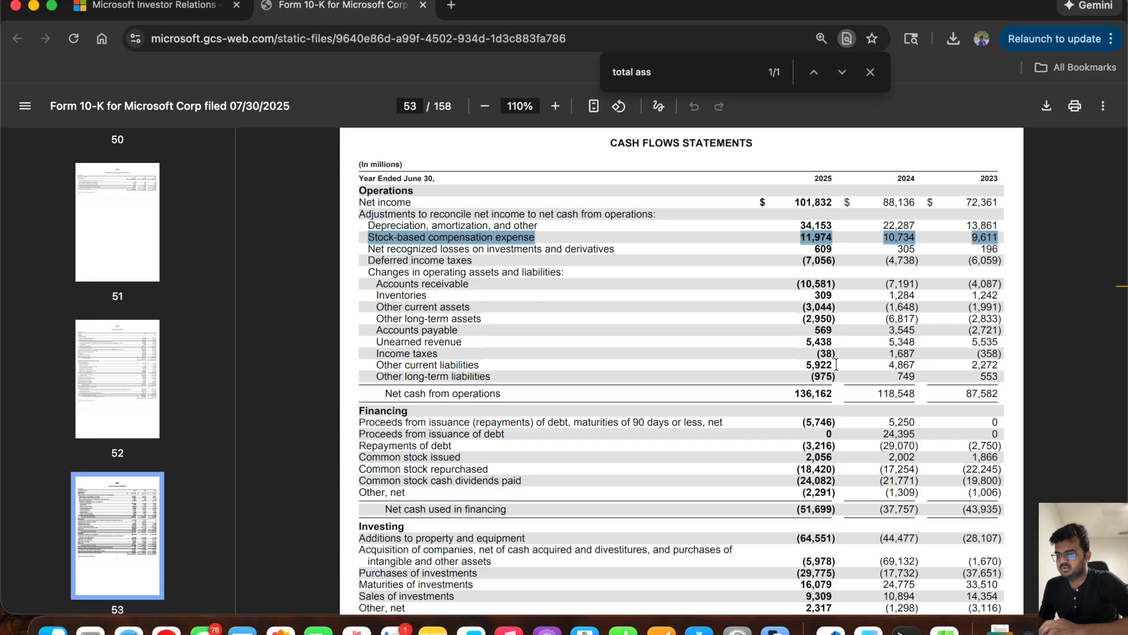
key(super+Tab)
text(9)
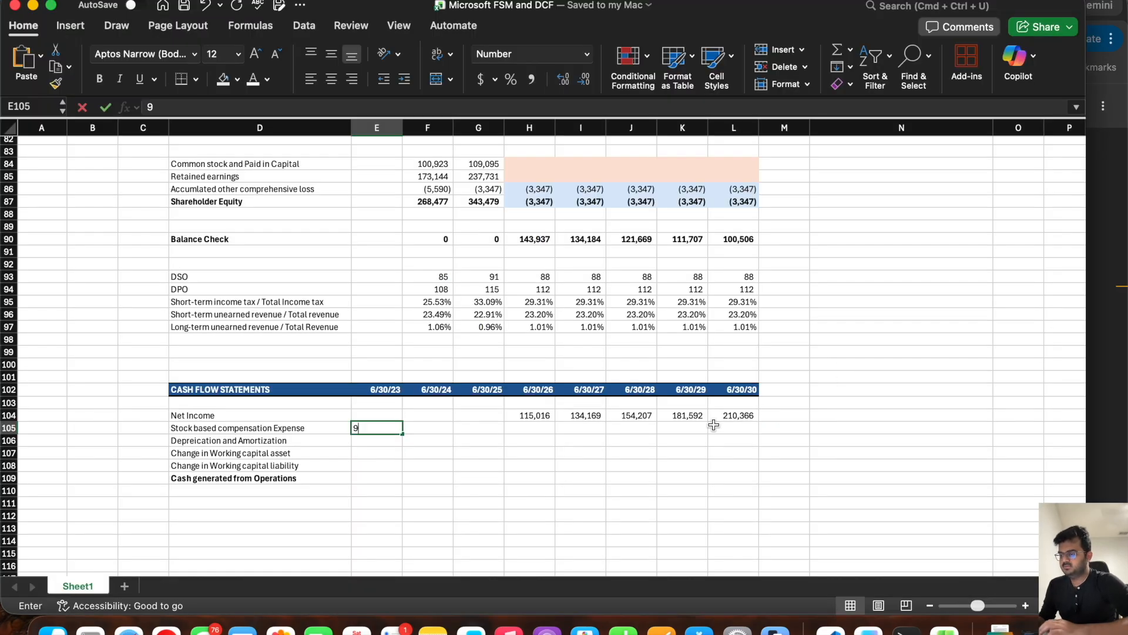
text(611)
key(Tab)
Step: Enter the 10-K's stock-based compensation expense for 2024 and 2025 as 10734 in F105 and 11974 in G105
key(super+Tab)
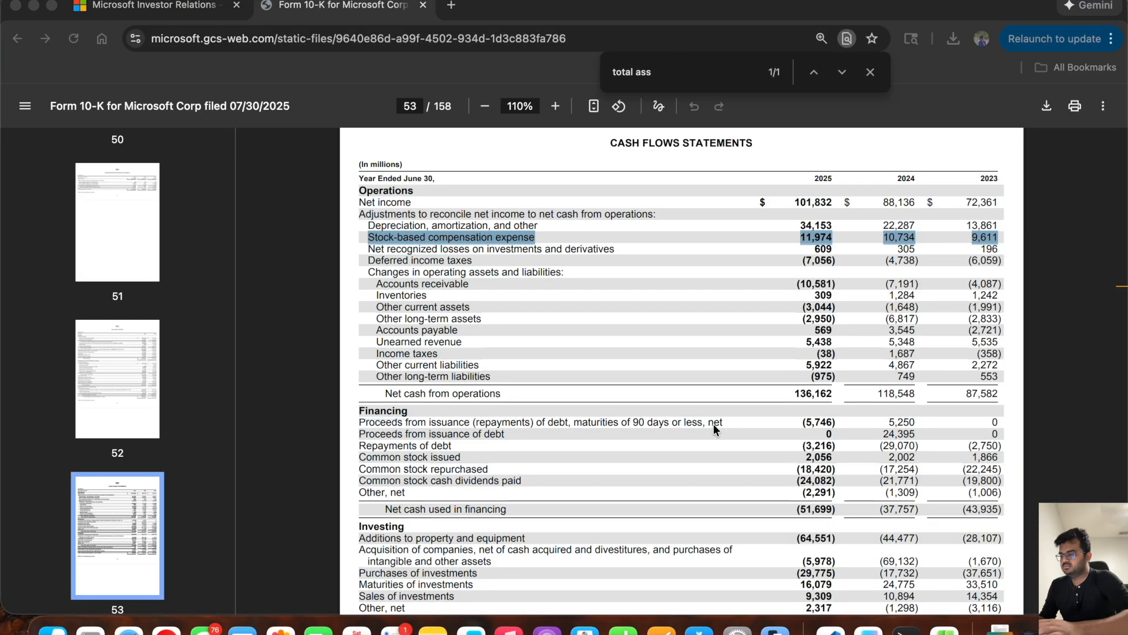
key(super+Tab)
text(10734)
key(Tab)
key(super+Tab)
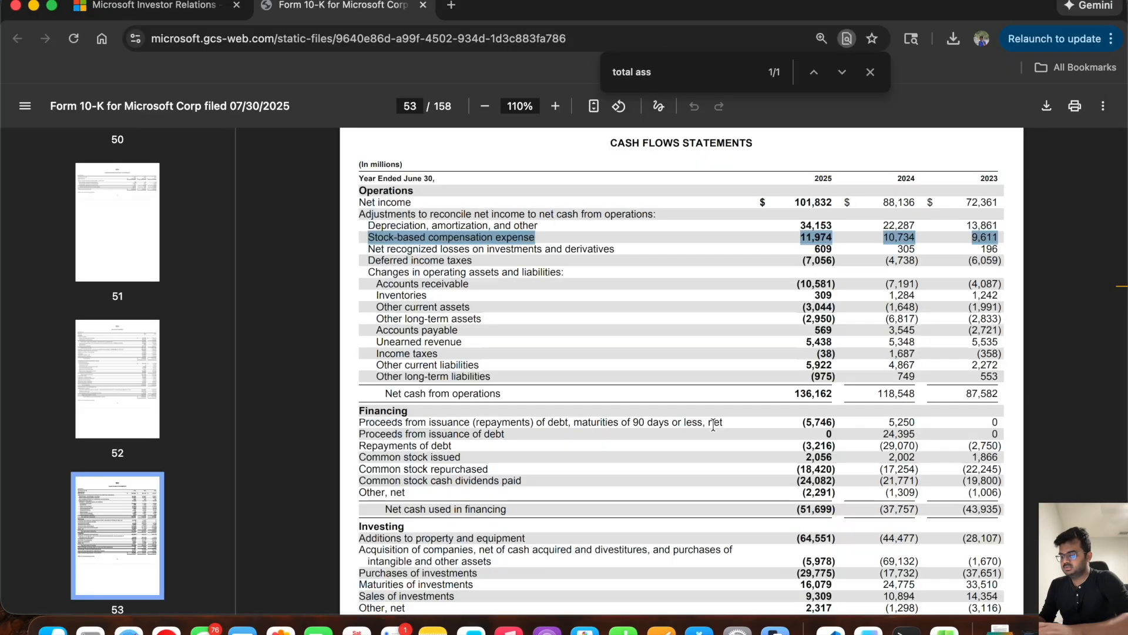
key(super+Tab)
text(11974)
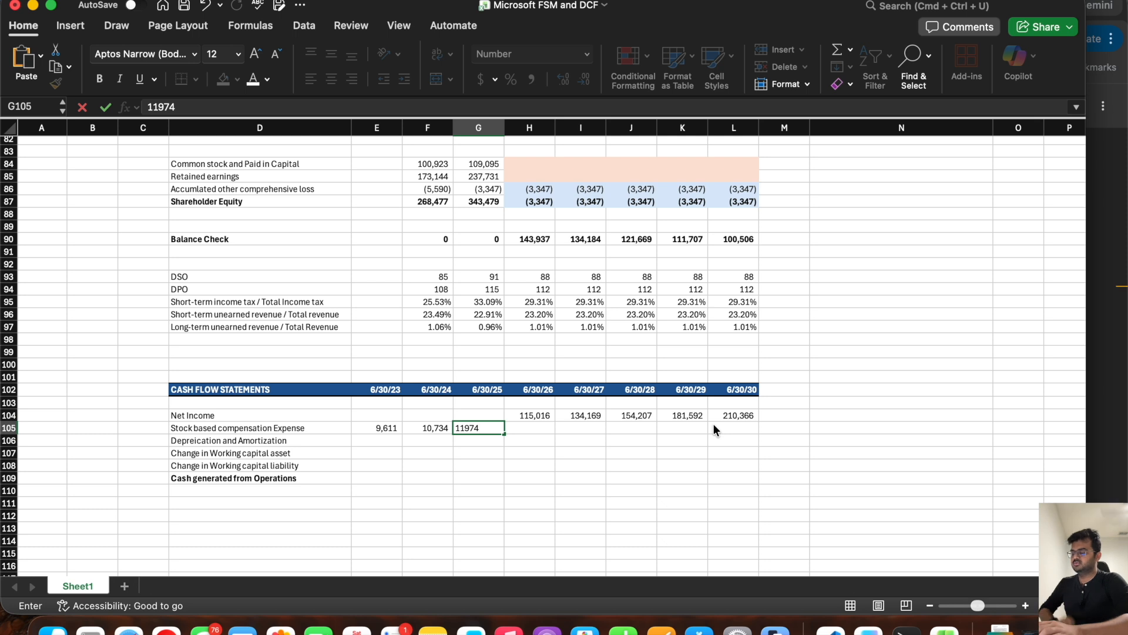
key(Tab)
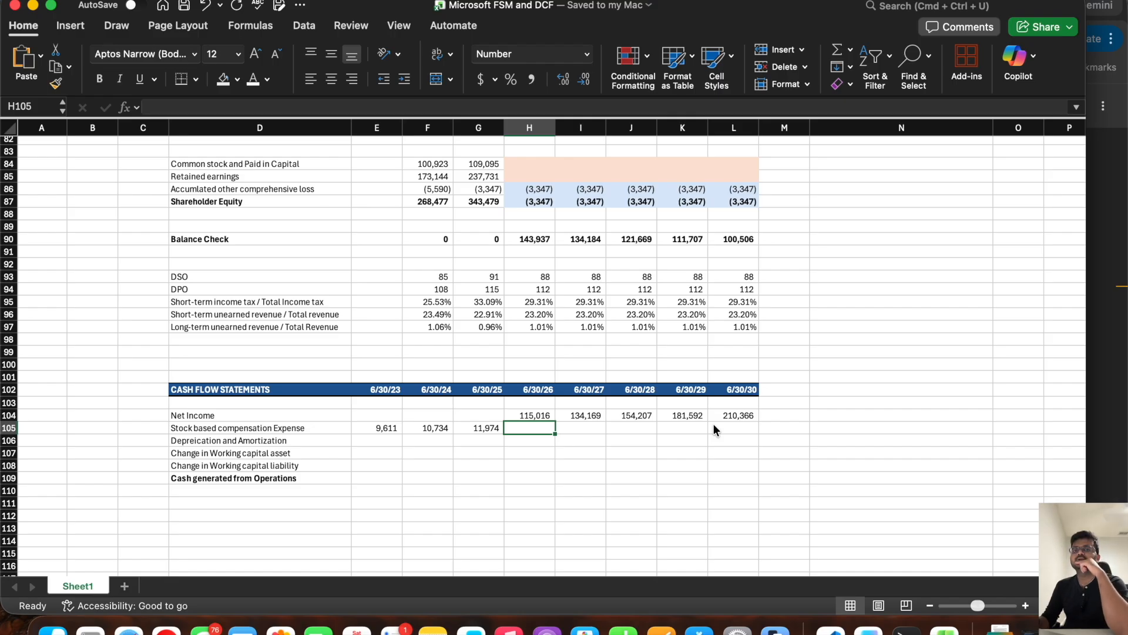
Step: Project stock based compensation in H105 with =G105*(1+H28) and fill it across to L105
text(=)
click(463, 427)
text(*(1+)
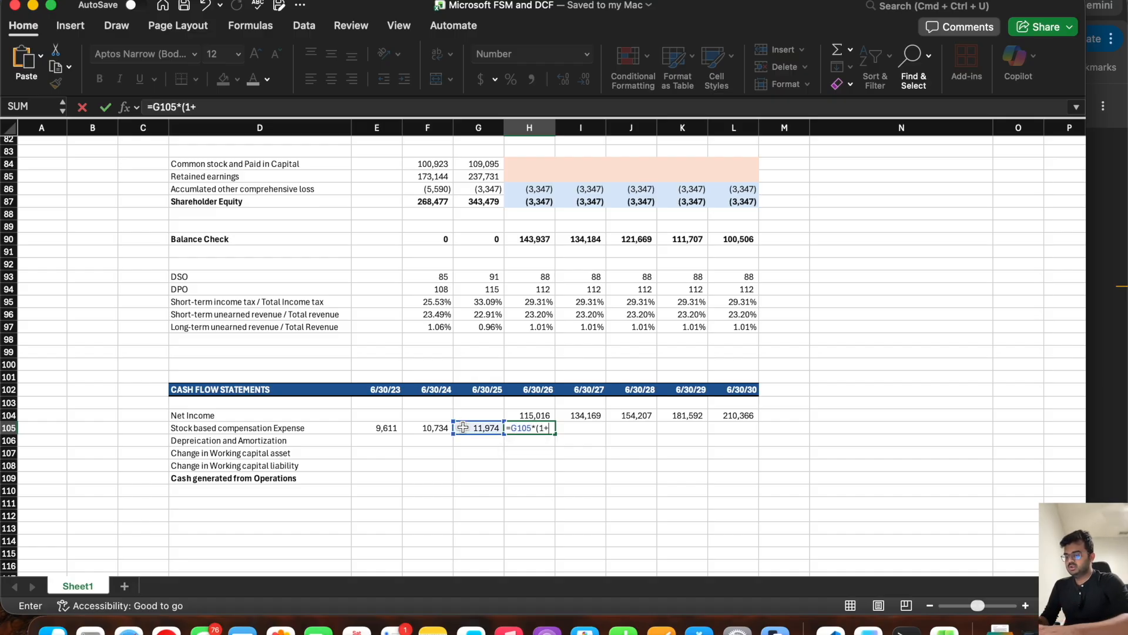
scroll(508, 373, up, 15)
click(526, 390)
text())
key(Return)
scroll(524, 390, down, 3)
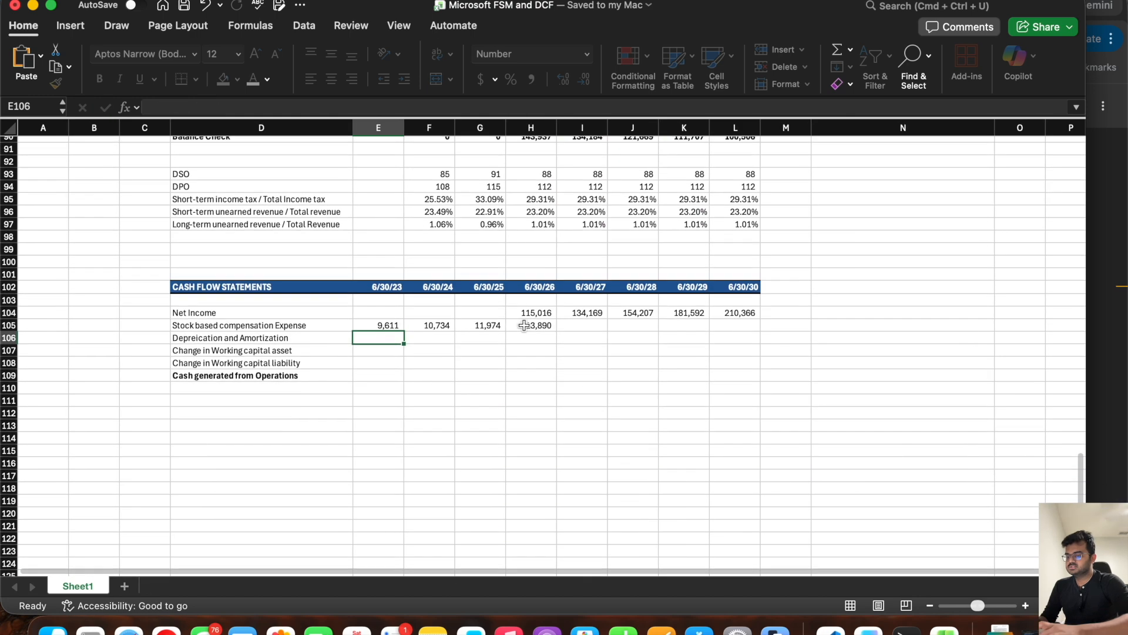
click(532, 325)
drag(556, 331, 744, 330)
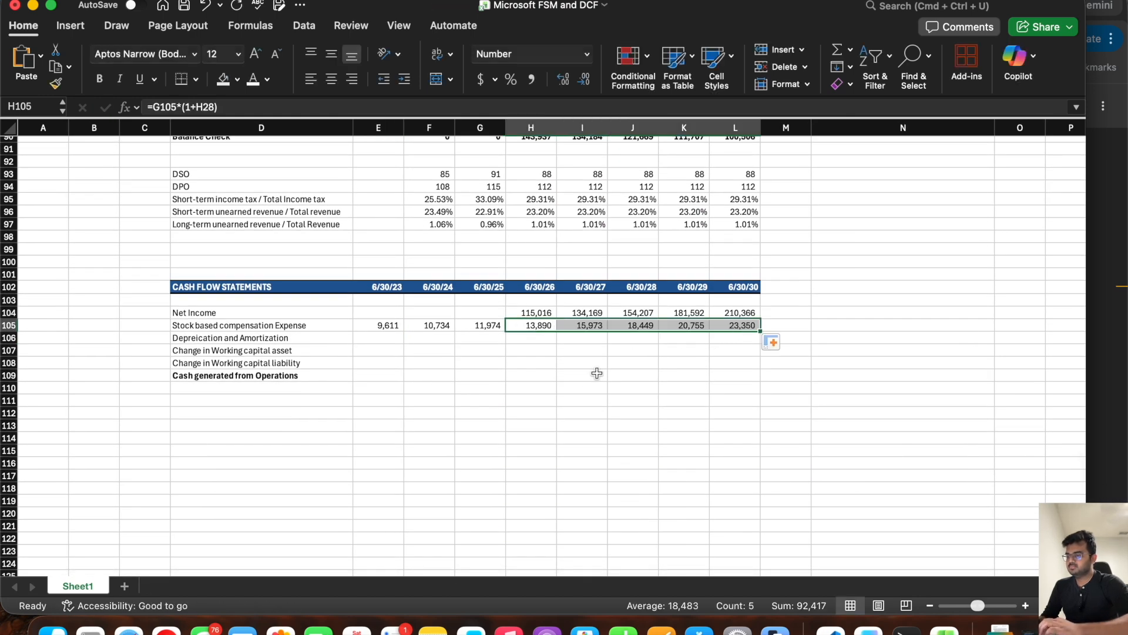
Step: Look up 2023 depreciation and amortization in the browser's 10-K and enter 13861 in E106 of the Excel model
click(365, 338)
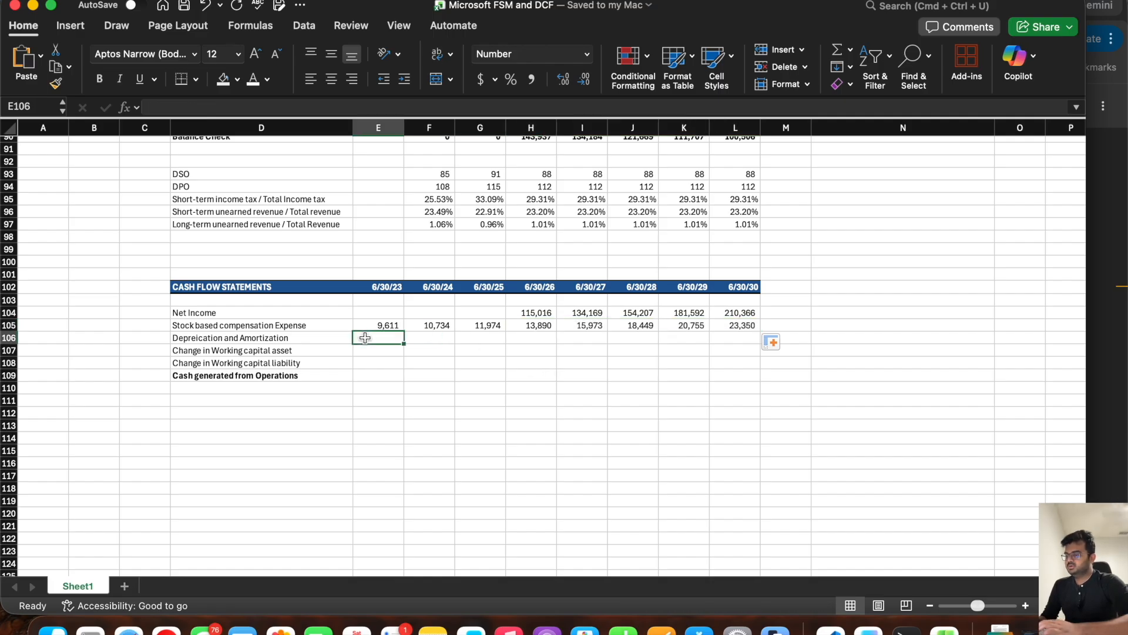
click(1097, 383)
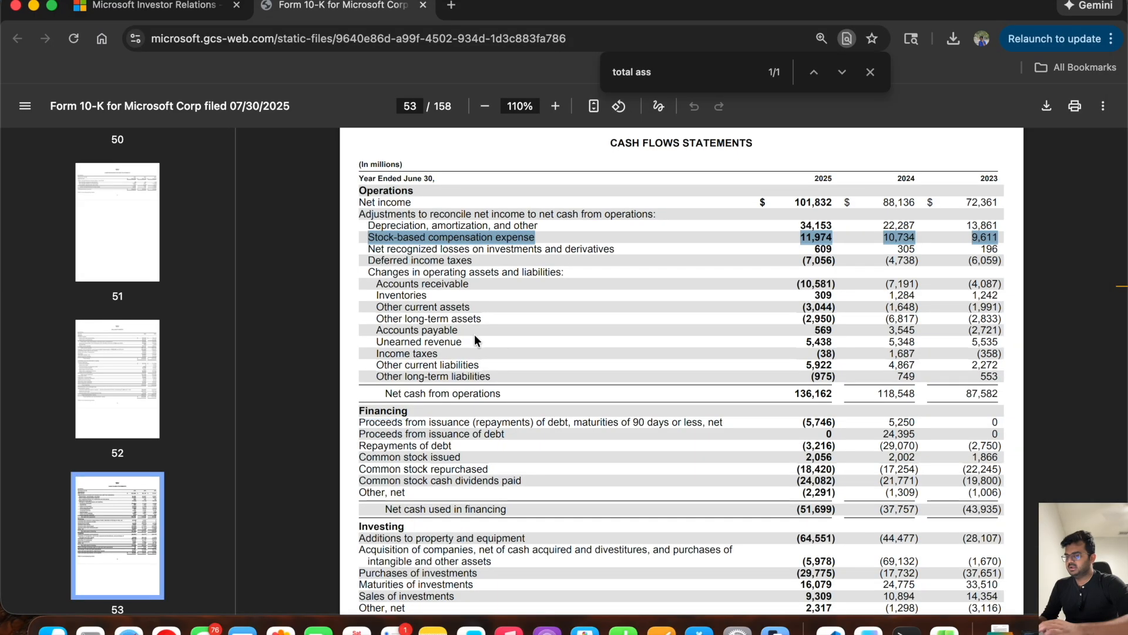
click(370, 228)
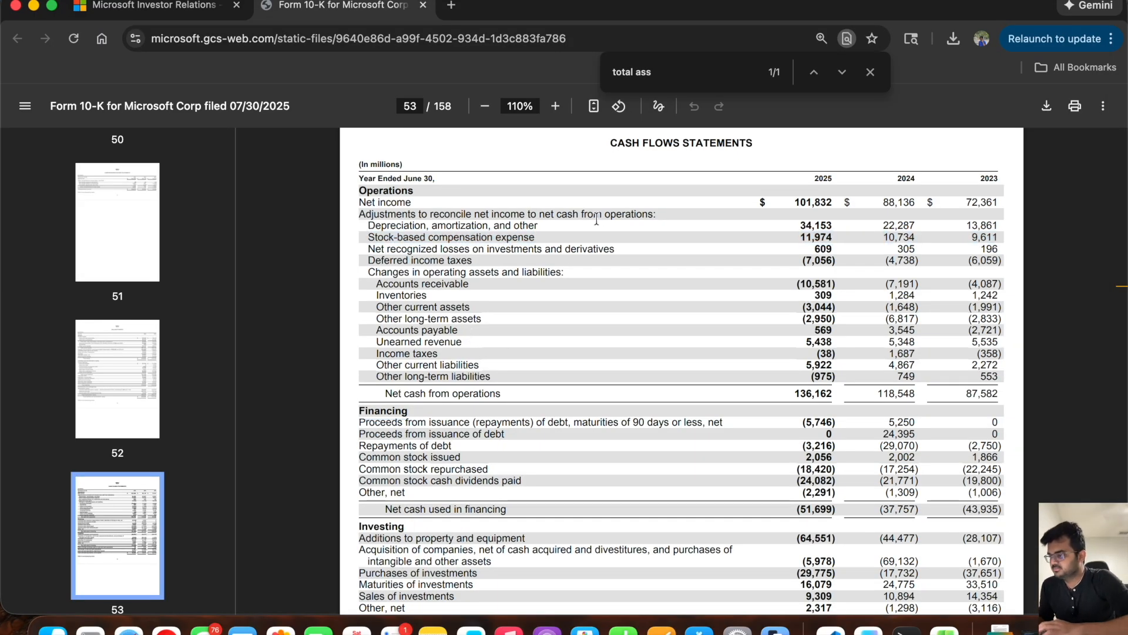
double_click(987, 225)
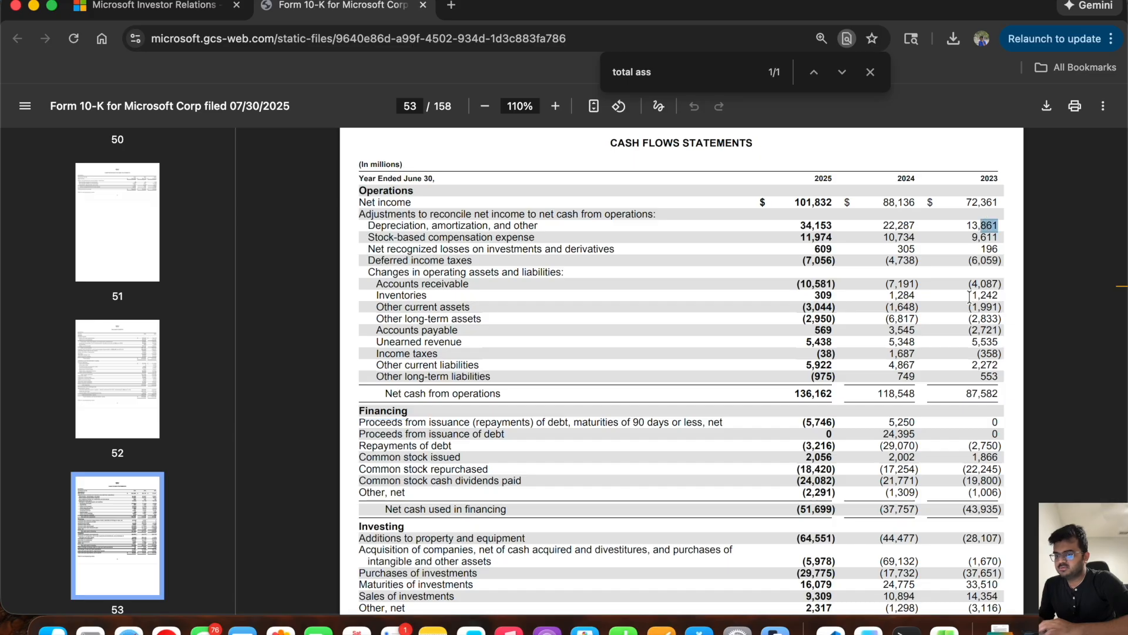
key(super+Tab)
text(13861)
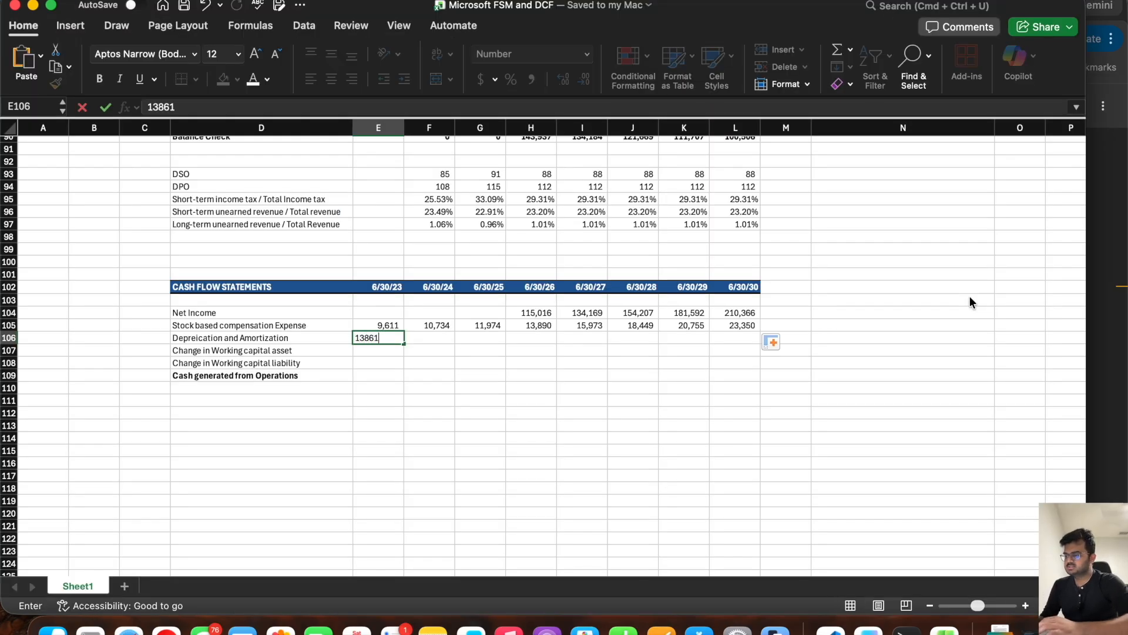
key(Tab)
Step: Enter the 10-K's depreciation and amortization for 2024 and 2025 as 22287 in F106 and 34153 in G106
key(super+Tab)
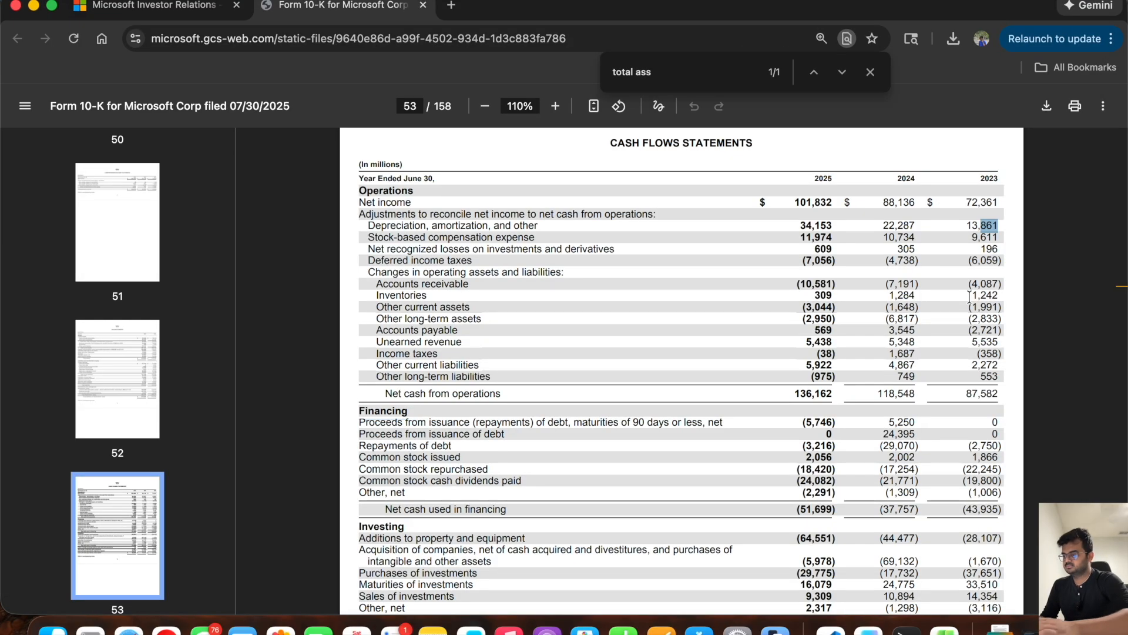
key(super+Tab)
text(22287)
key(Tab)
key(super+Tab)
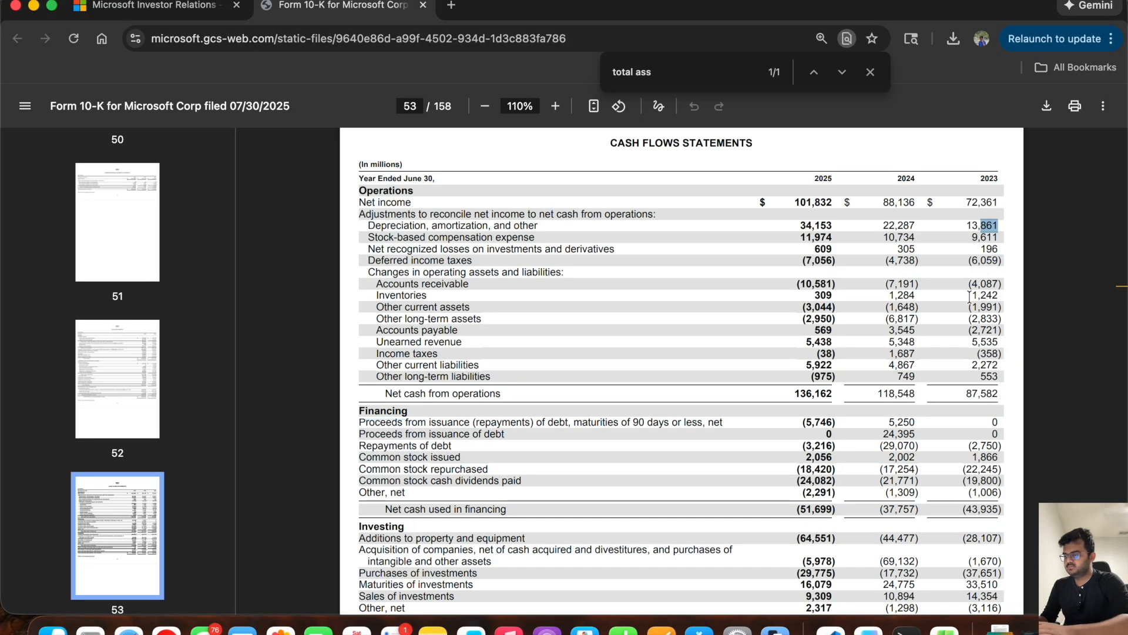
key(super+Tab)
text(34153)
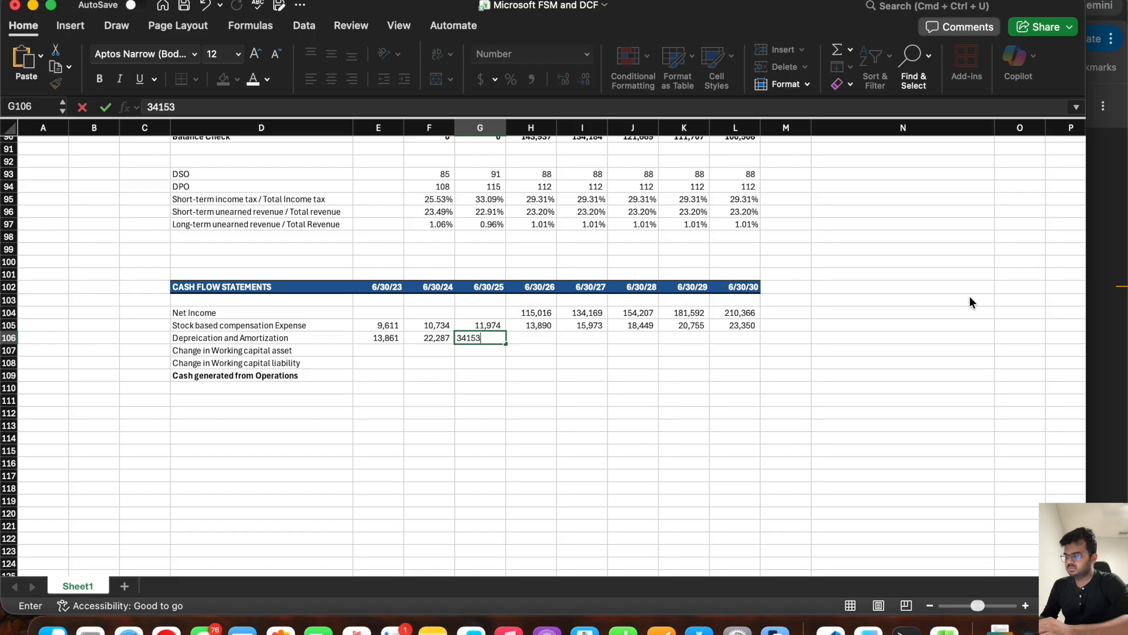
key(Tab)
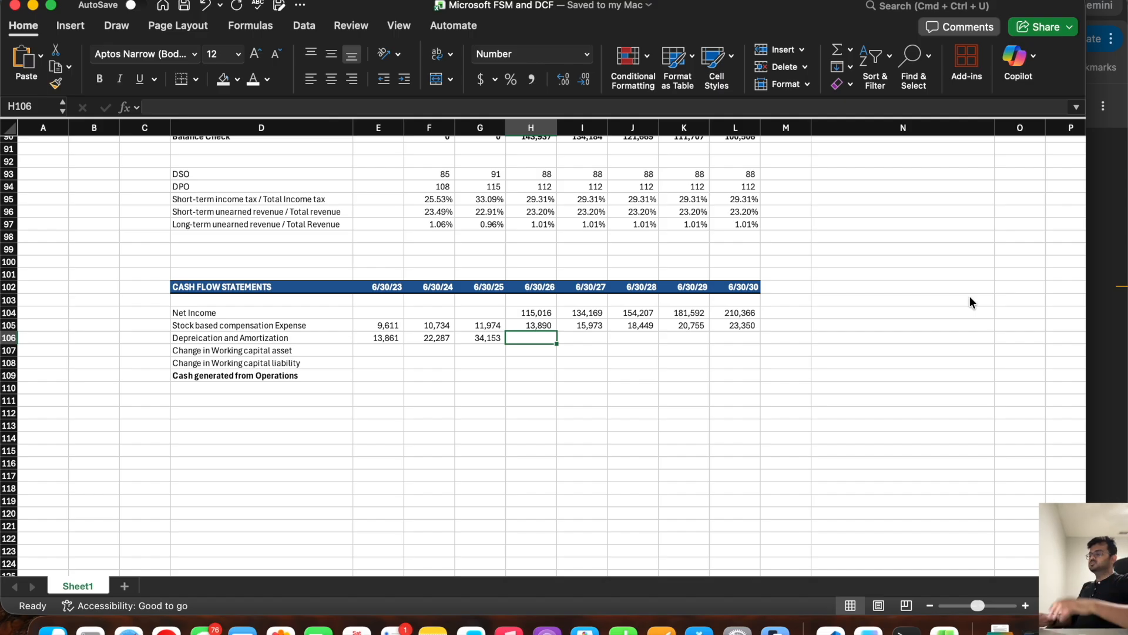
Step: Copy the blank orange-shaded forecast cells from the balance sheet's equity section to H106:L106 in the Depreciation and Amortization row
click(741, 338)
drag(742, 339, 529, 340)
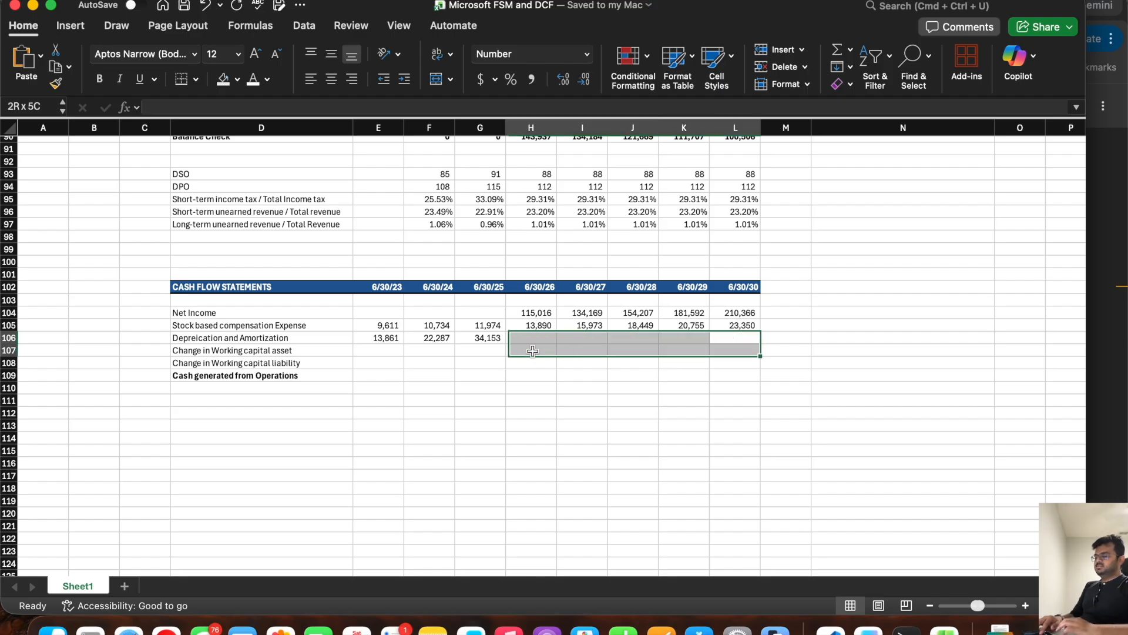
scroll(764, 306, up, 5)
drag(734, 271, 509, 271)
key(super+c)
click(534, 537)
key(Return)
scroll(534, 529, down, 2)
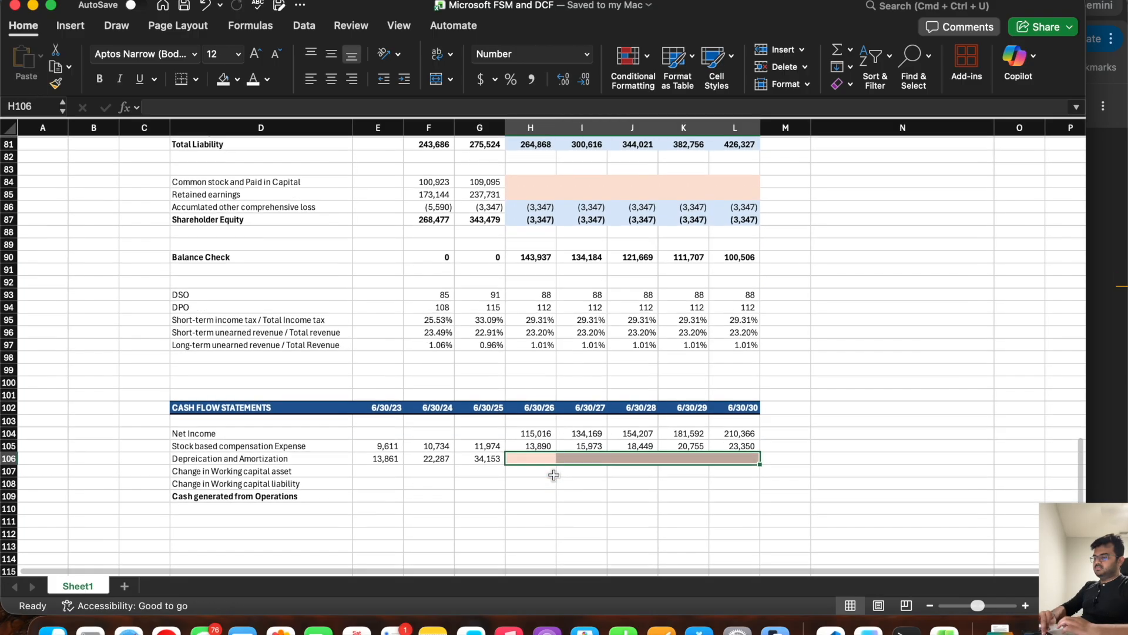
Step: Review the balance sheet rows and the operating asset and liability items in the browser's 10-K that make up working capital
click(526, 471)
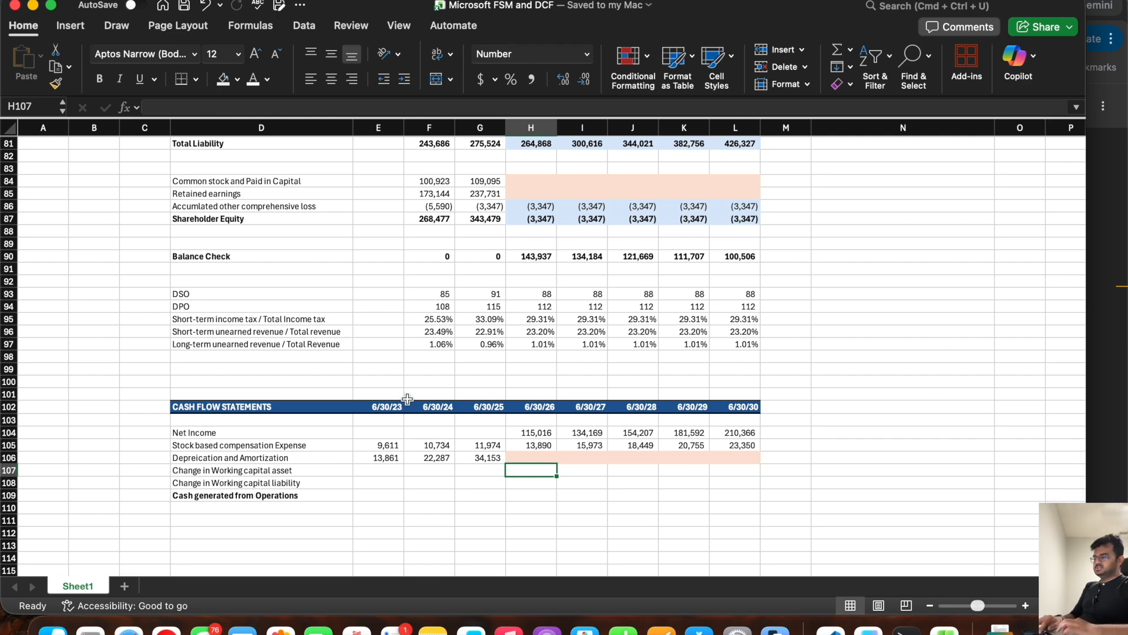
scroll(404, 343, up, 7)
scroll(404, 343, up, 4)
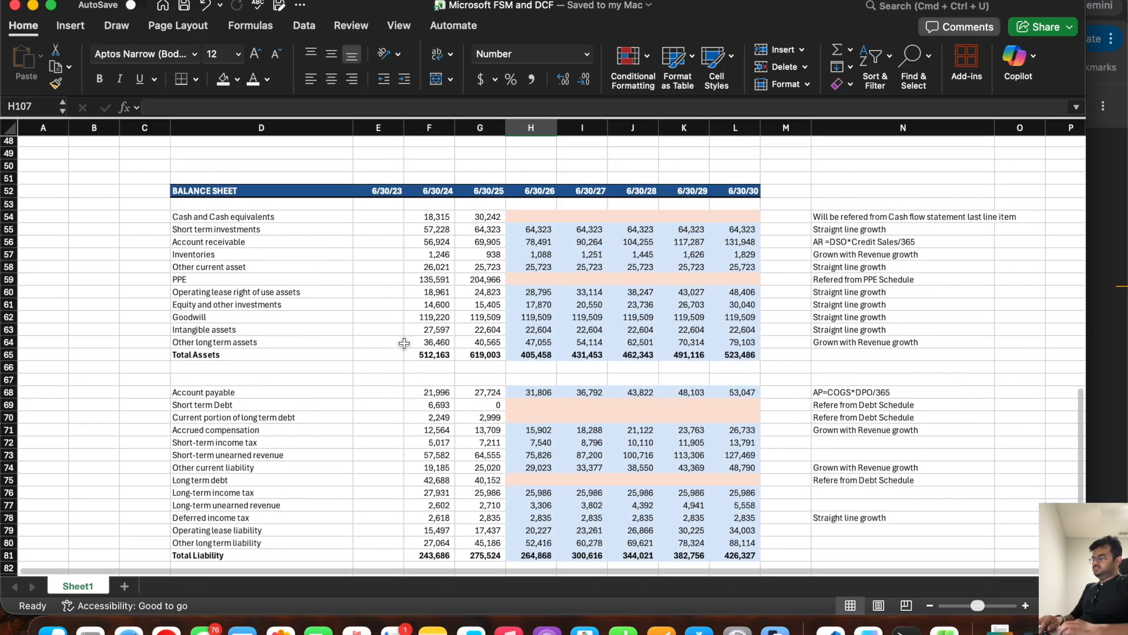
click(1108, 199)
click(378, 282)
drag(378, 282, 482, 313)
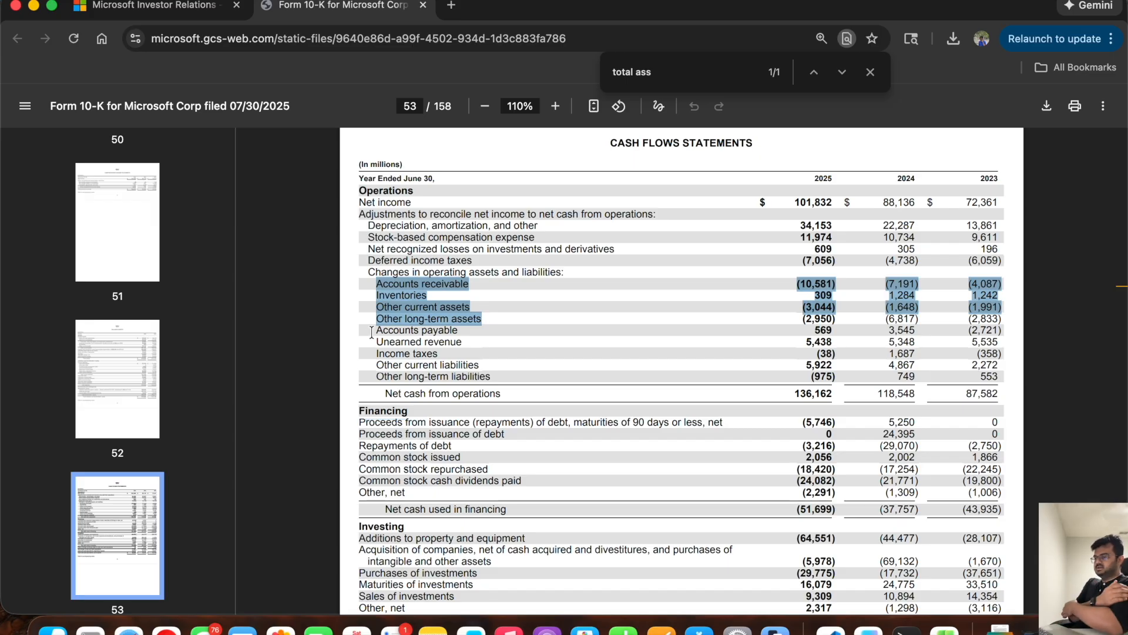
drag(374, 330, 491, 366)
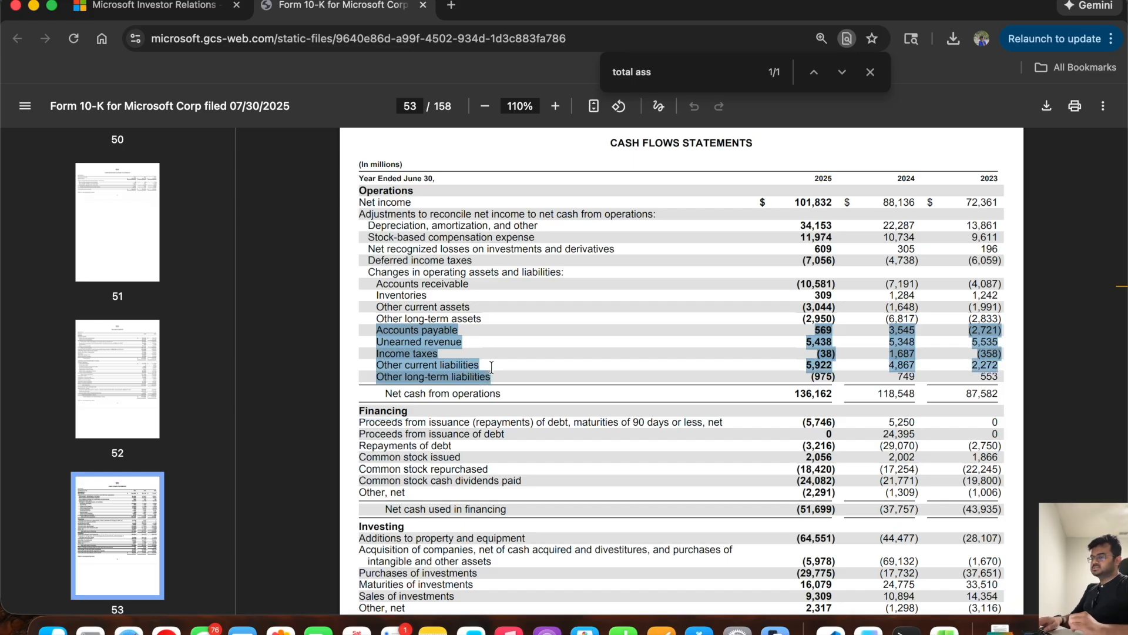
Step: Back in Excel, tag Account receivable, Inventories and Other current asset as WCA in C56:C58 beside the balance sheet
key(super+Tab)
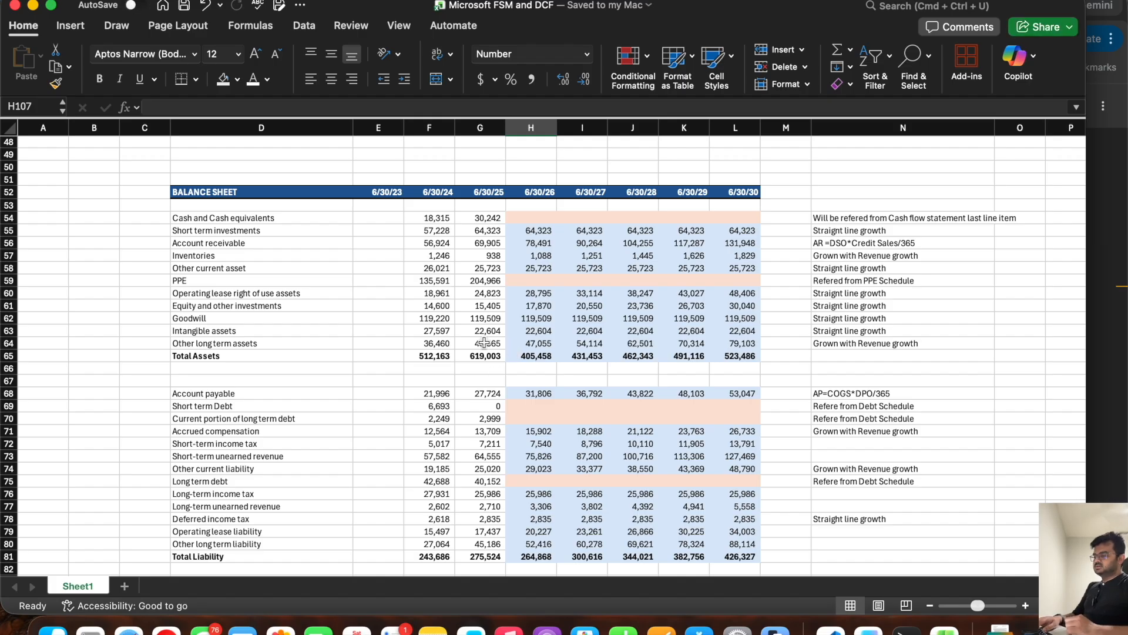
click(148, 228)
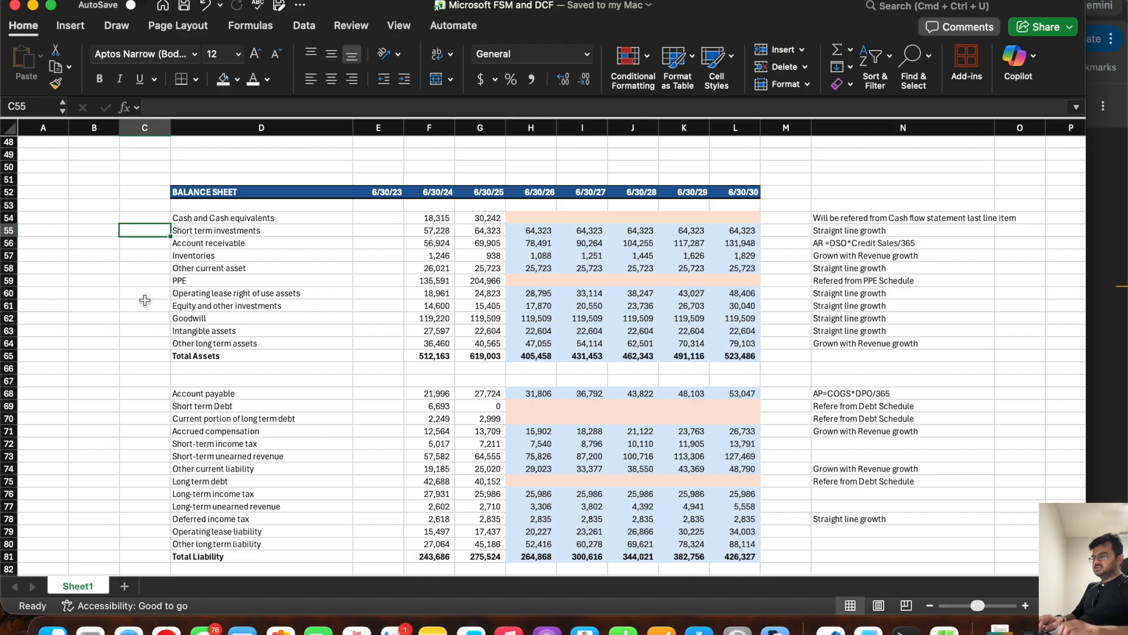
key(Down)
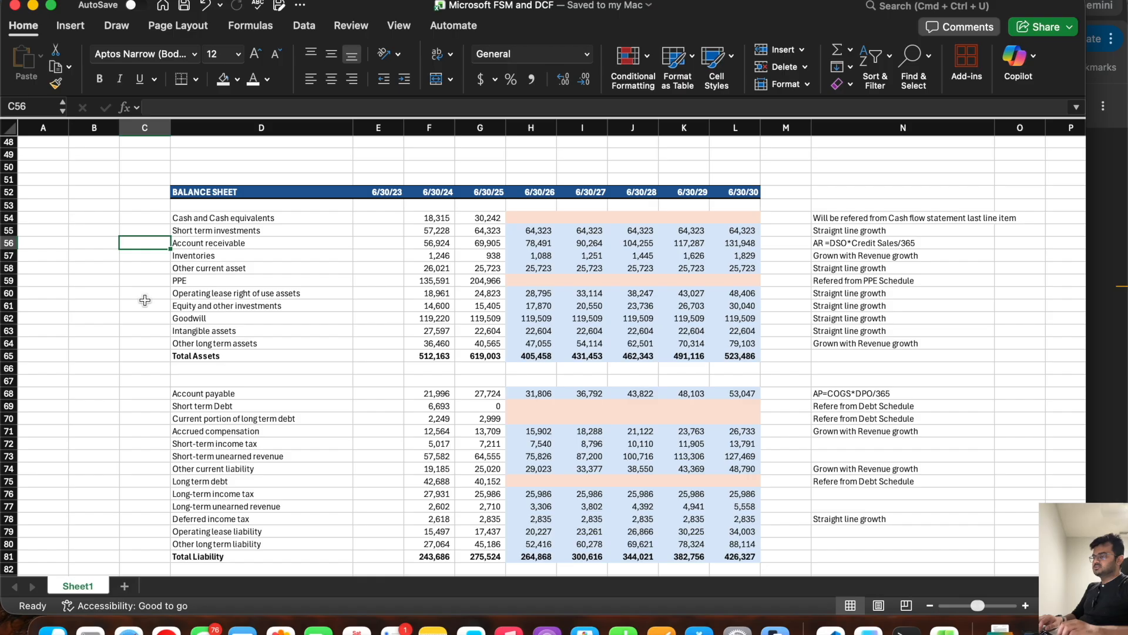
text(CWL)
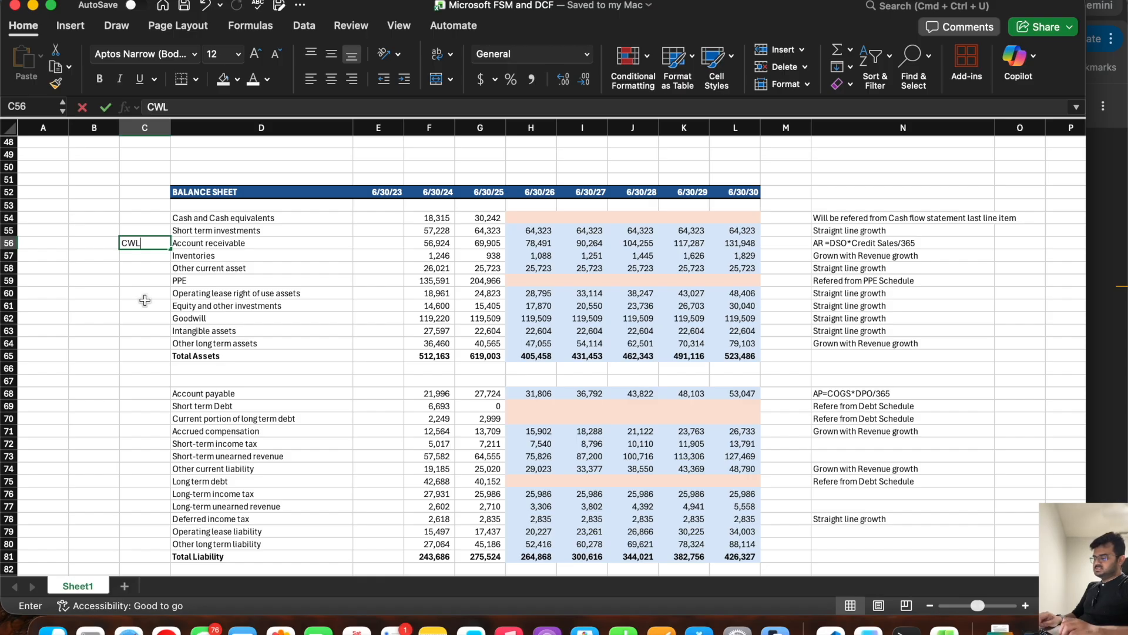
key(BackSpace)
key(BackSpace)
text(WC)
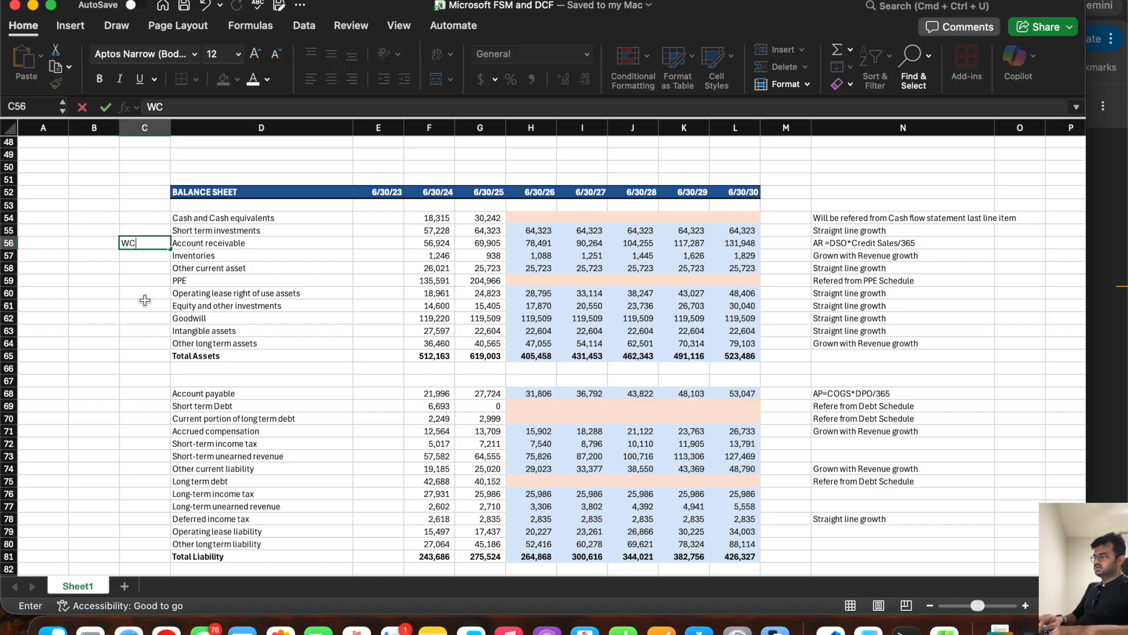
text(A)
key(Return)
text(W)
key(Return)
text(W)
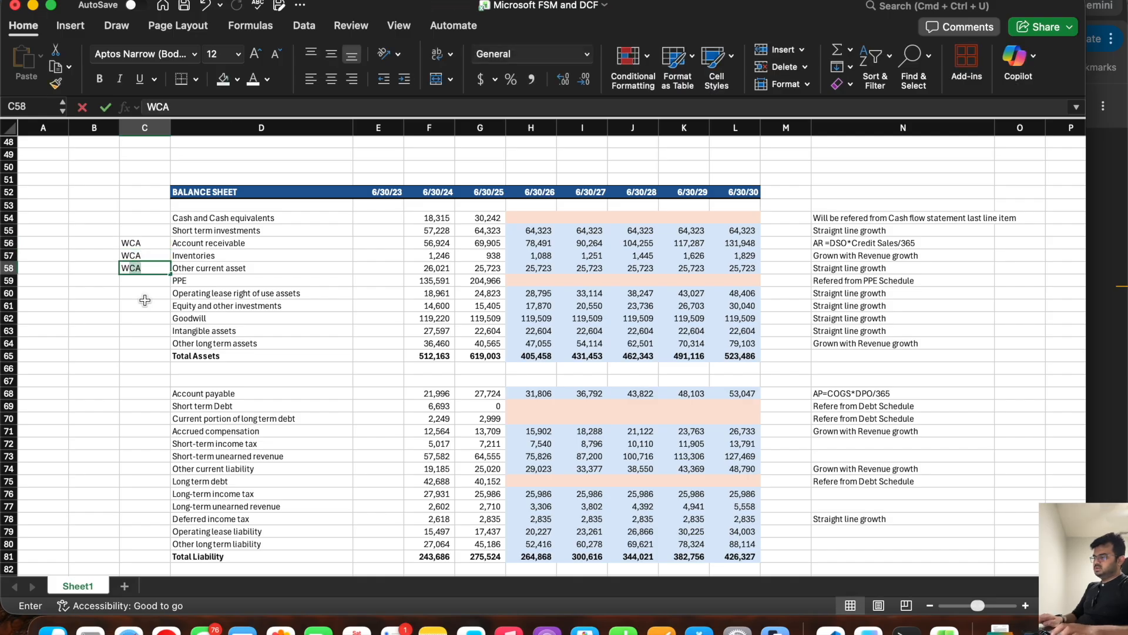
key(Return)
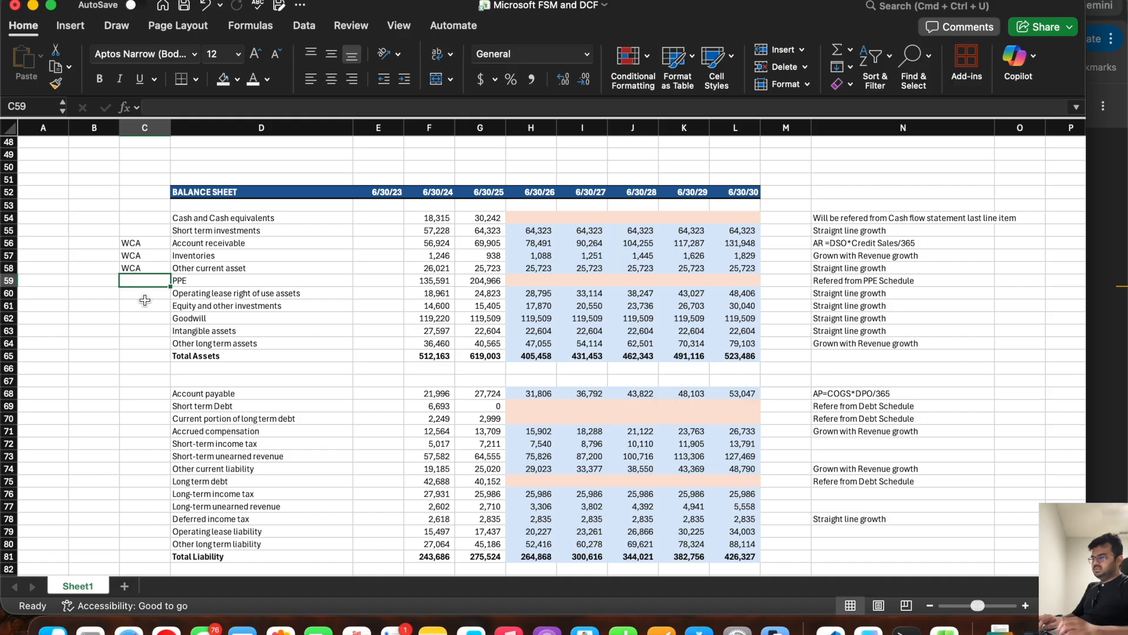
Step: Examine the remaining long-term asset rows and the 10-K's Other long-term assets line for working capital treatment
key(Return)
key(Return)
key(Return)
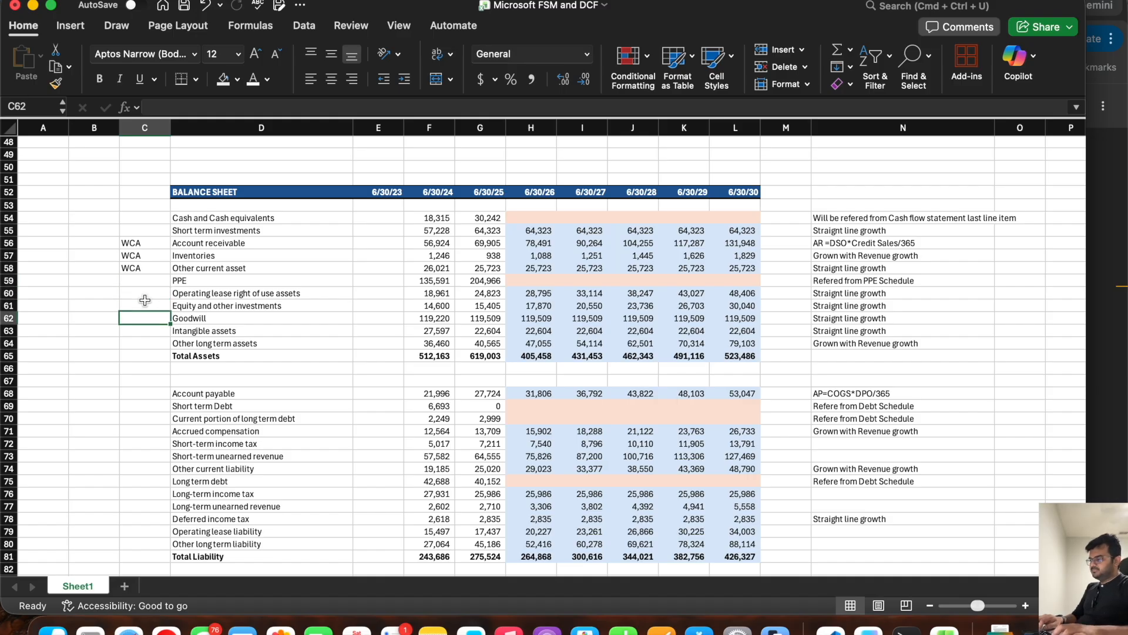
key(Return)
key(Return)
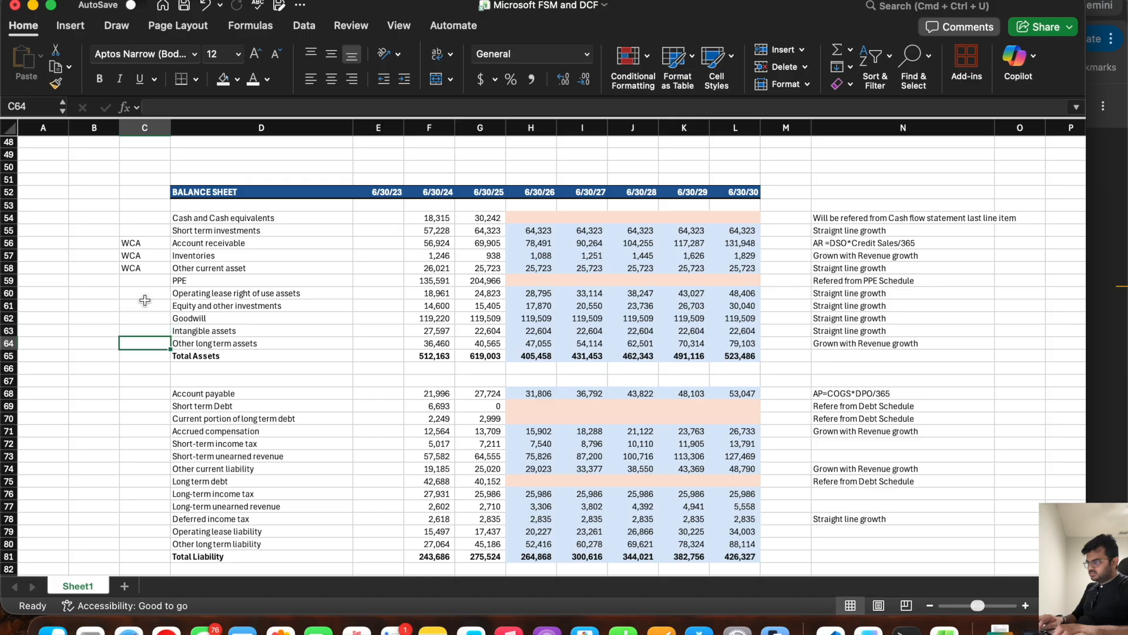
key(Return)
key(Up)
key(Up)
key(Up)
key(Up)
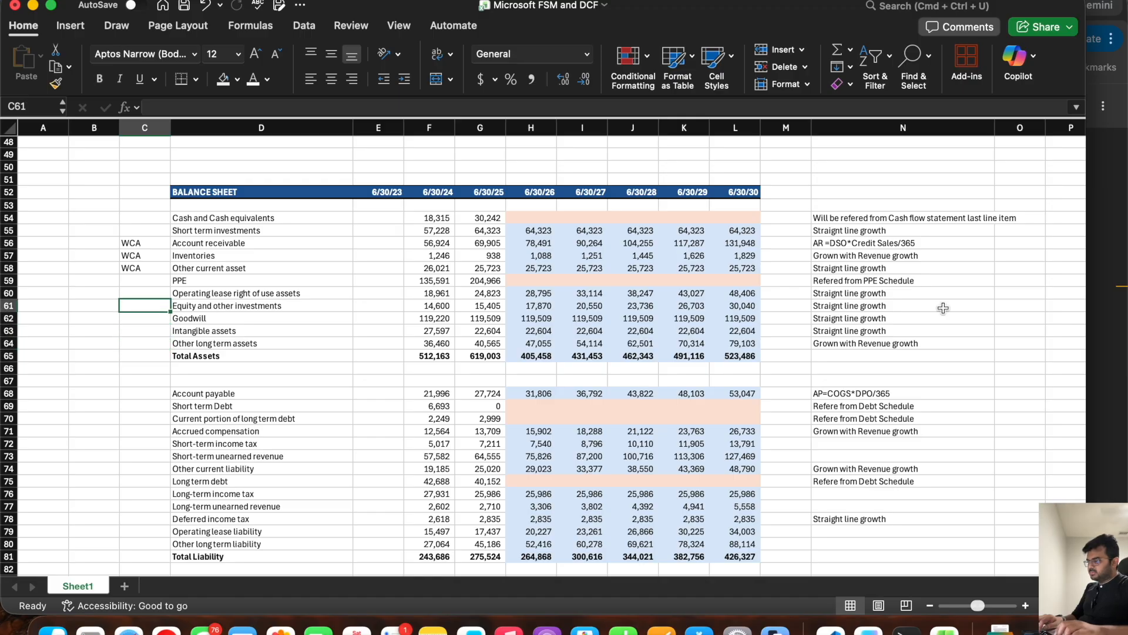
click(214, 344)
click(9, 343)
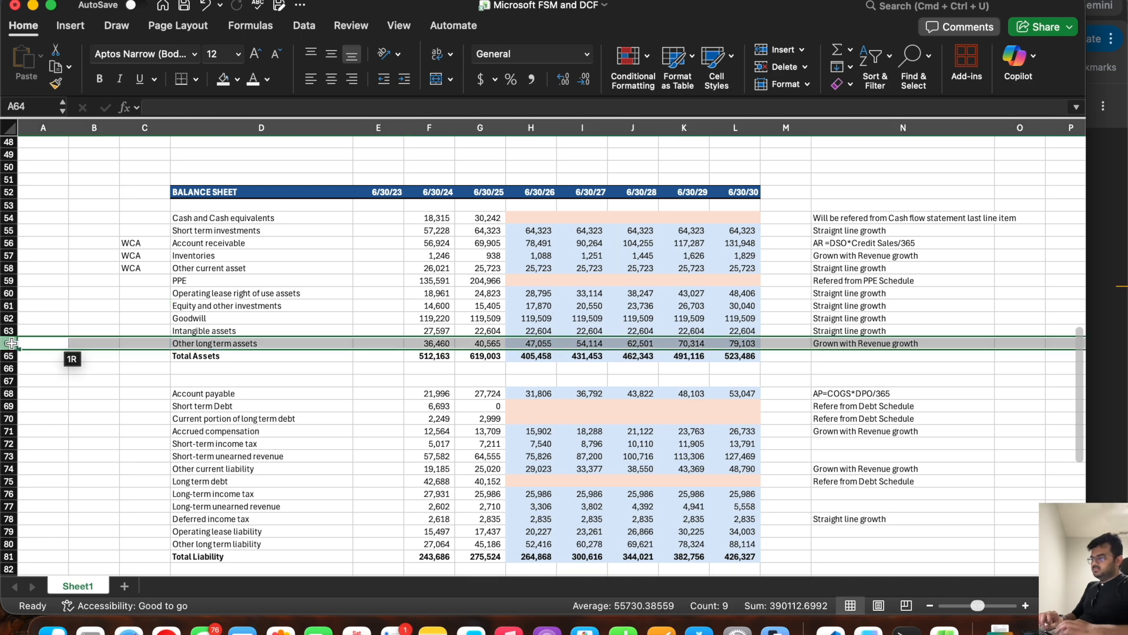
click(1104, 295)
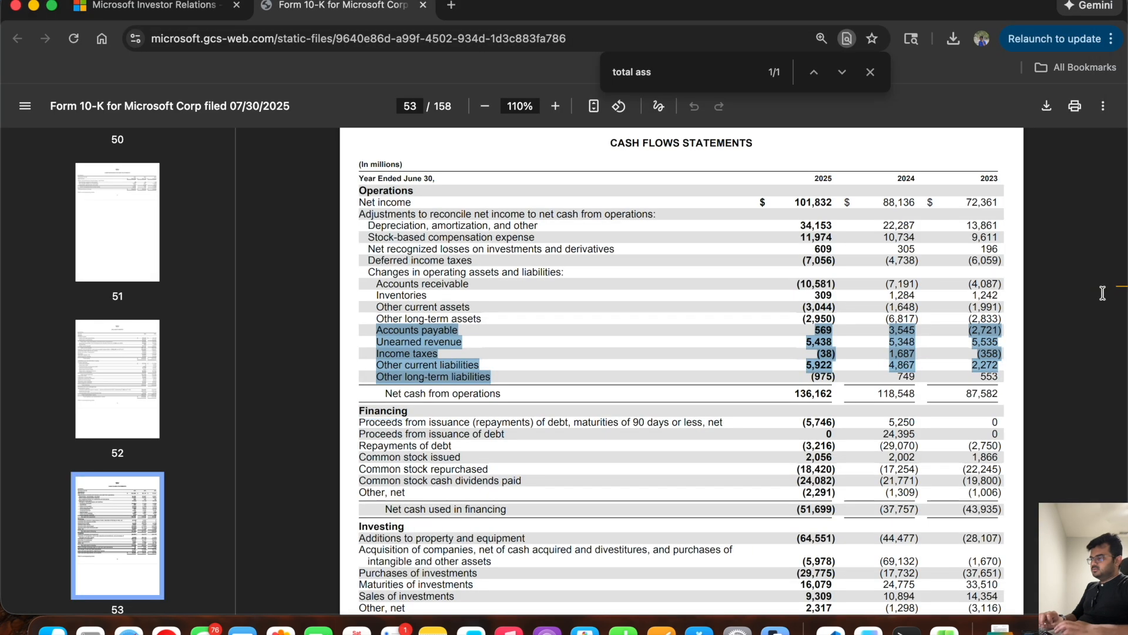
double_click(414, 318)
drag(483, 317, 378, 321)
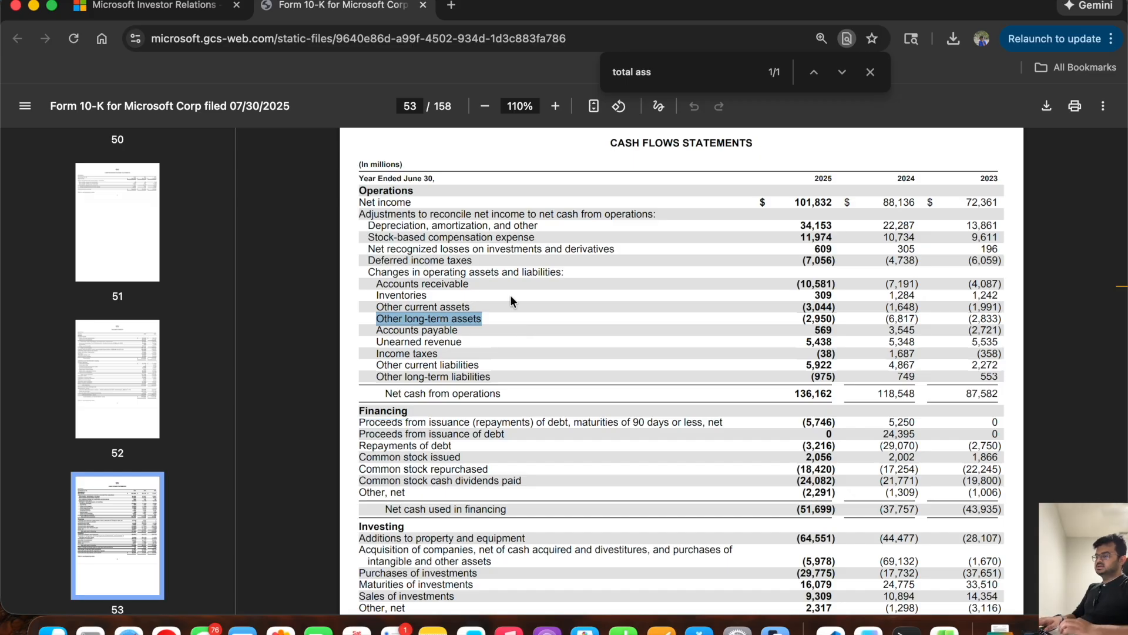
key(super+Tab)
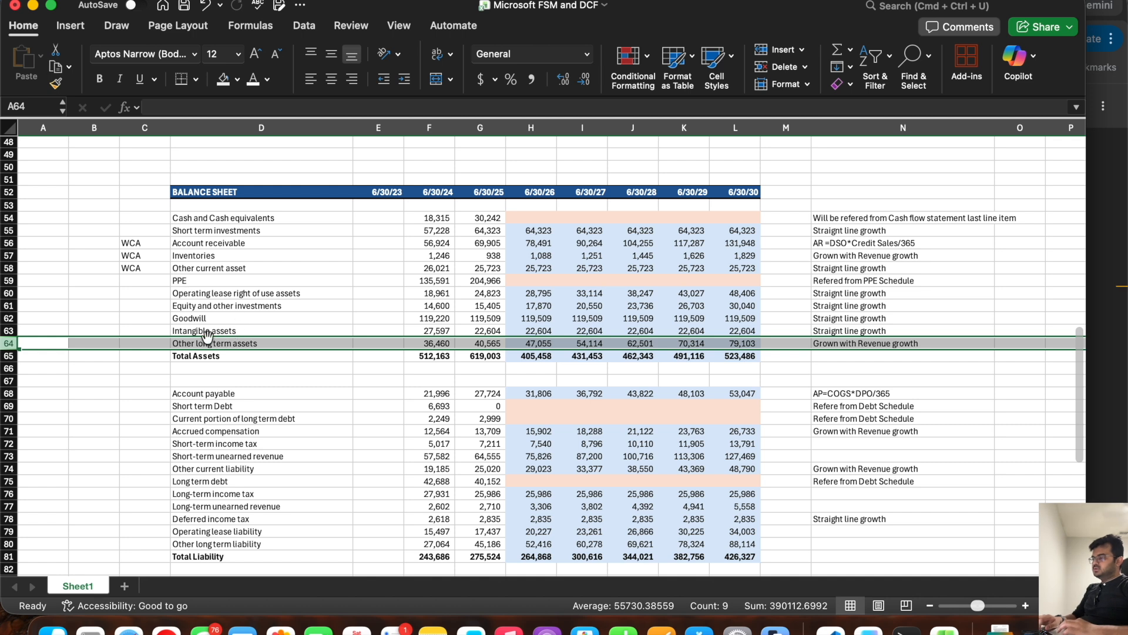
click(348, 294)
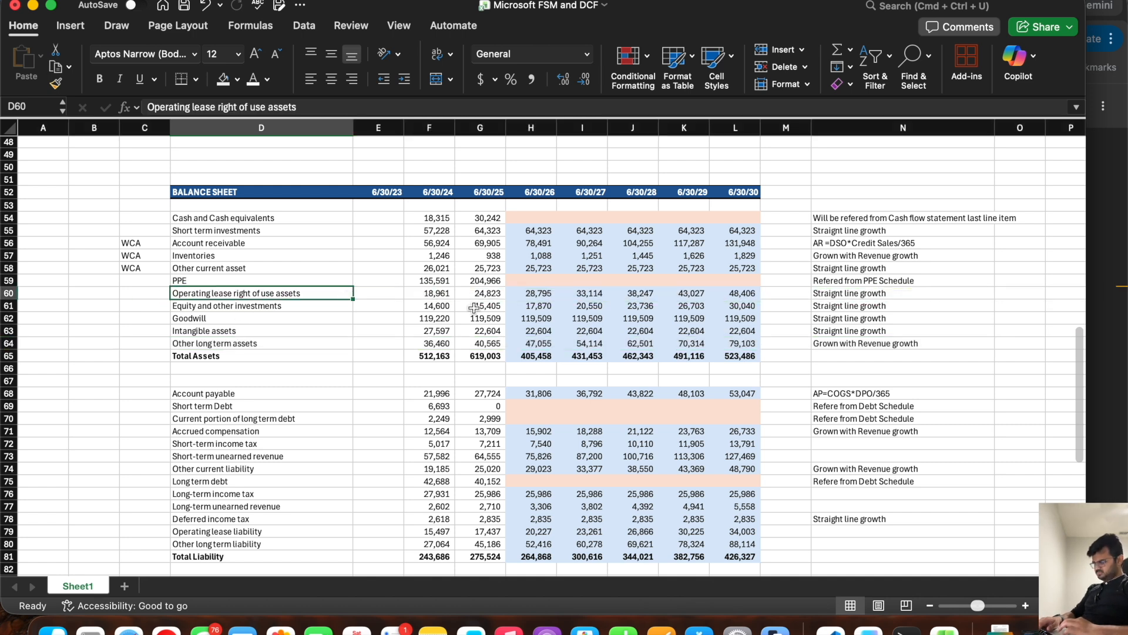
Step: Compare the WCA-tagged balances in rows 56 to 58 between 6/30/25 and 6/30/26
drag(539, 243, 498, 269)
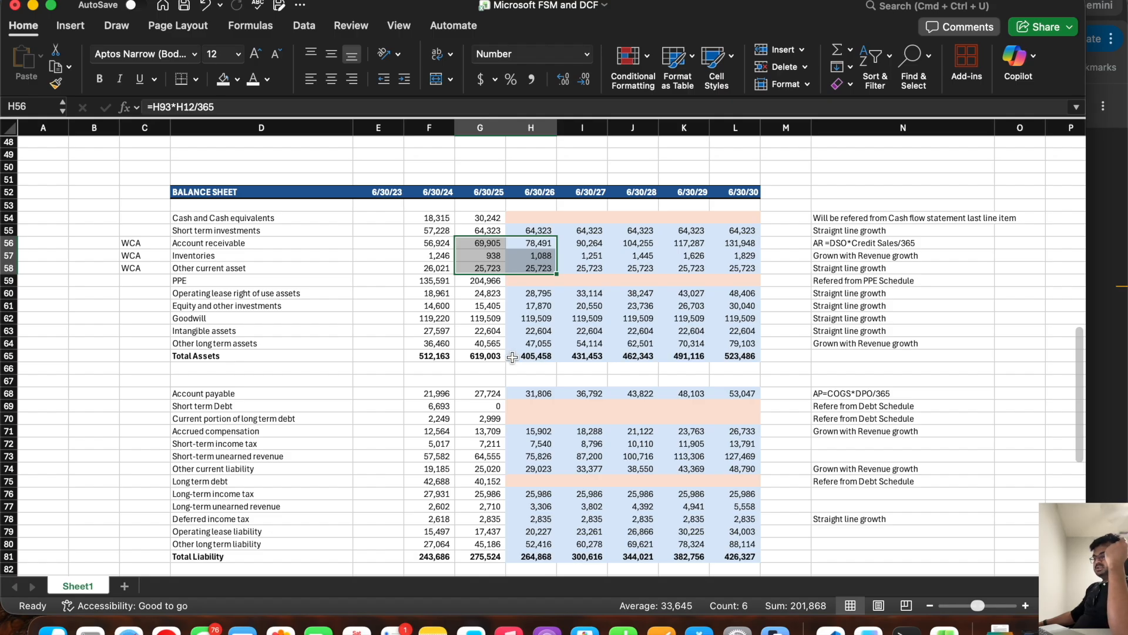
click(535, 245)
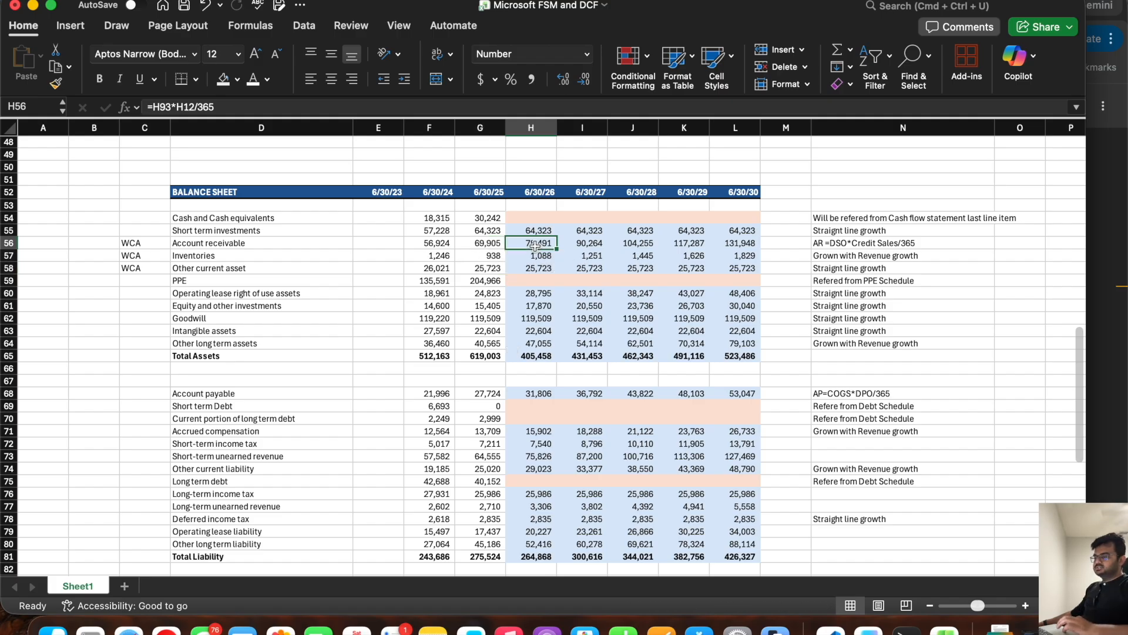
drag(480, 243, 532, 264)
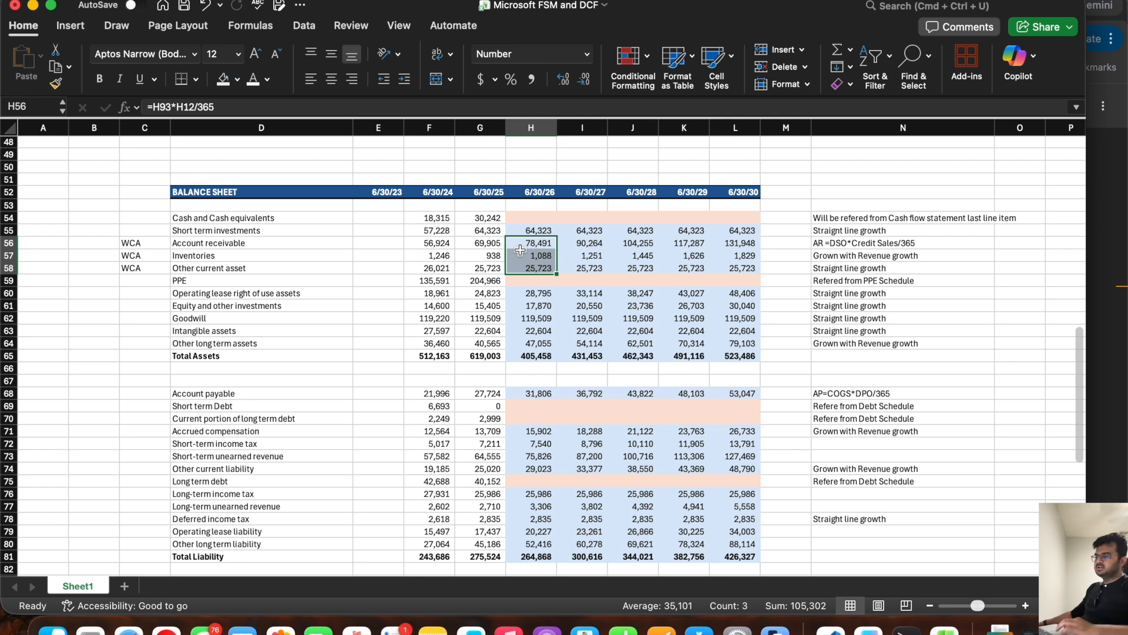
drag(529, 240, 528, 268)
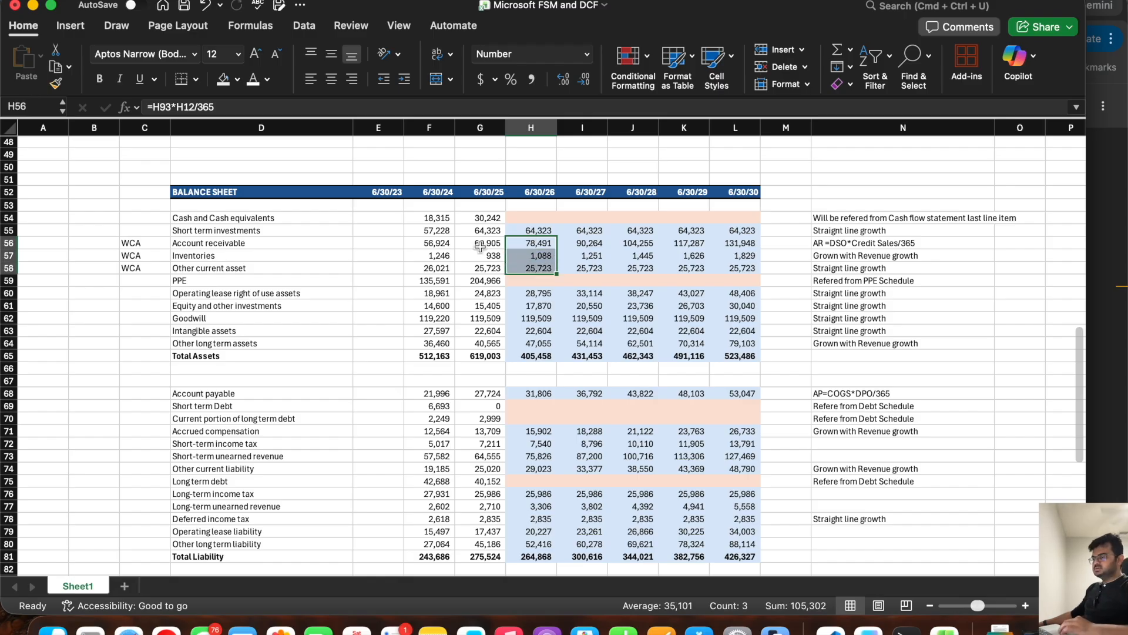
drag(481, 244, 480, 266)
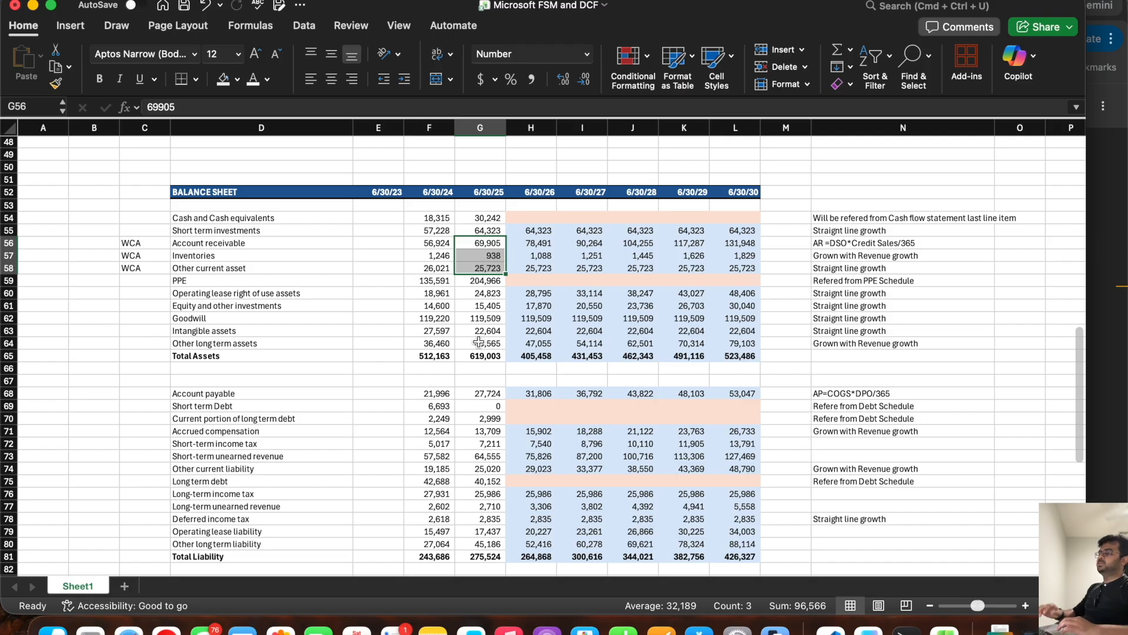
Step: Calculate the 6/30/26 Change in Working capital asset in H107 as =-(SUM(H56:H58)-SUM(G56:G58))
scroll(480, 342, down, 15)
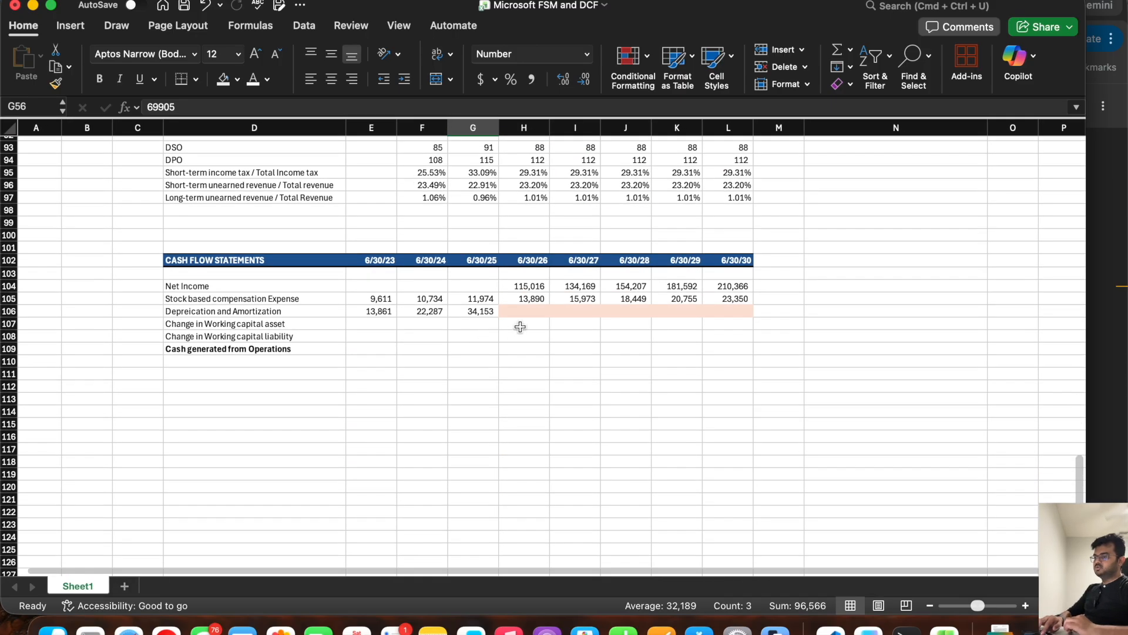
click(520, 325)
text(=-)
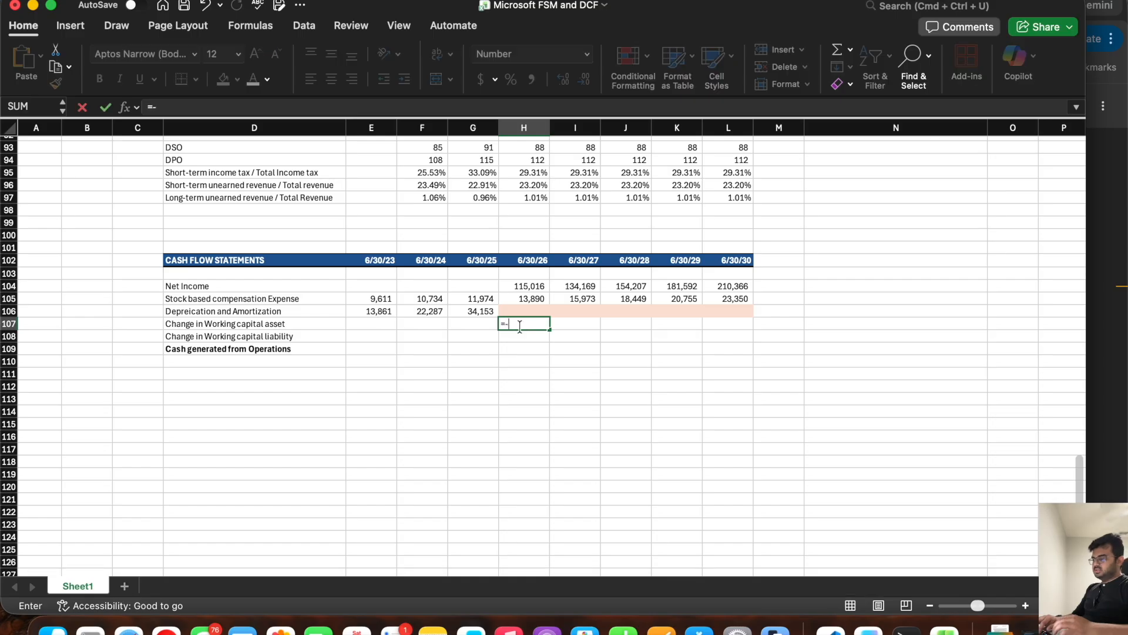
text((sum()
scroll(525, 269, up, 13)
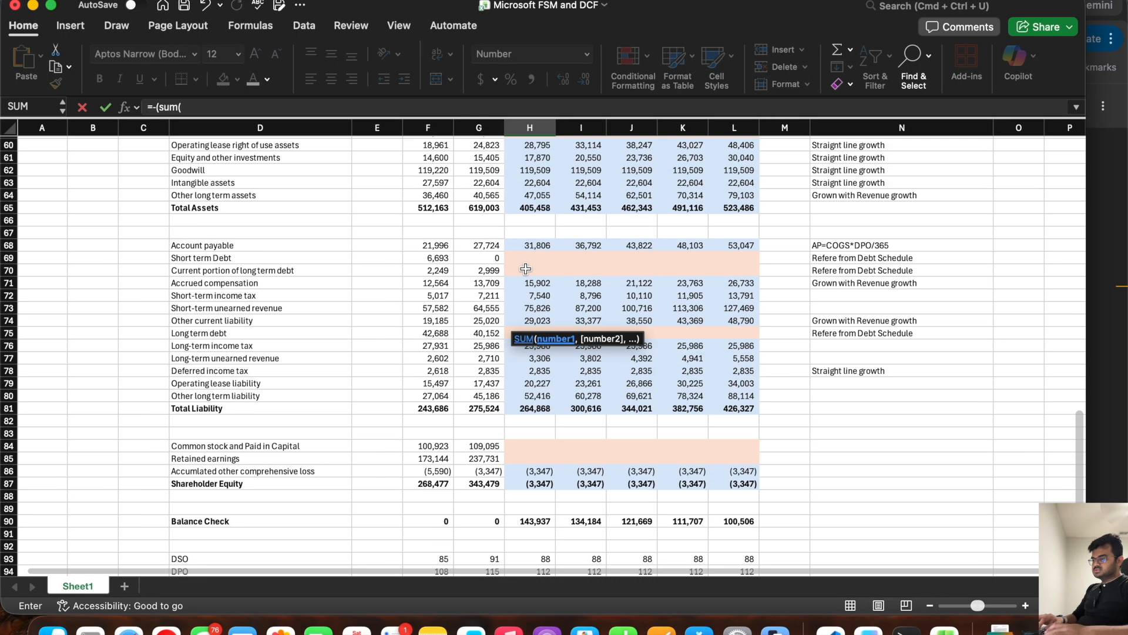
scroll(525, 269, up, 3)
drag(529, 258, 537, 281)
text()-sum()
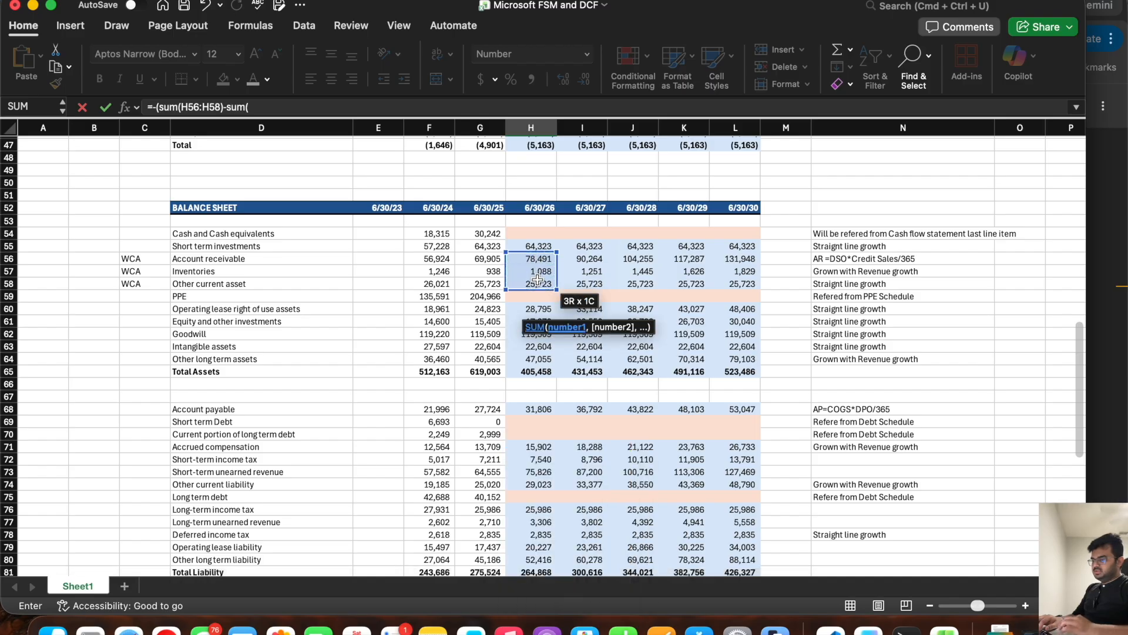
drag(494, 259, 489, 286)
text())
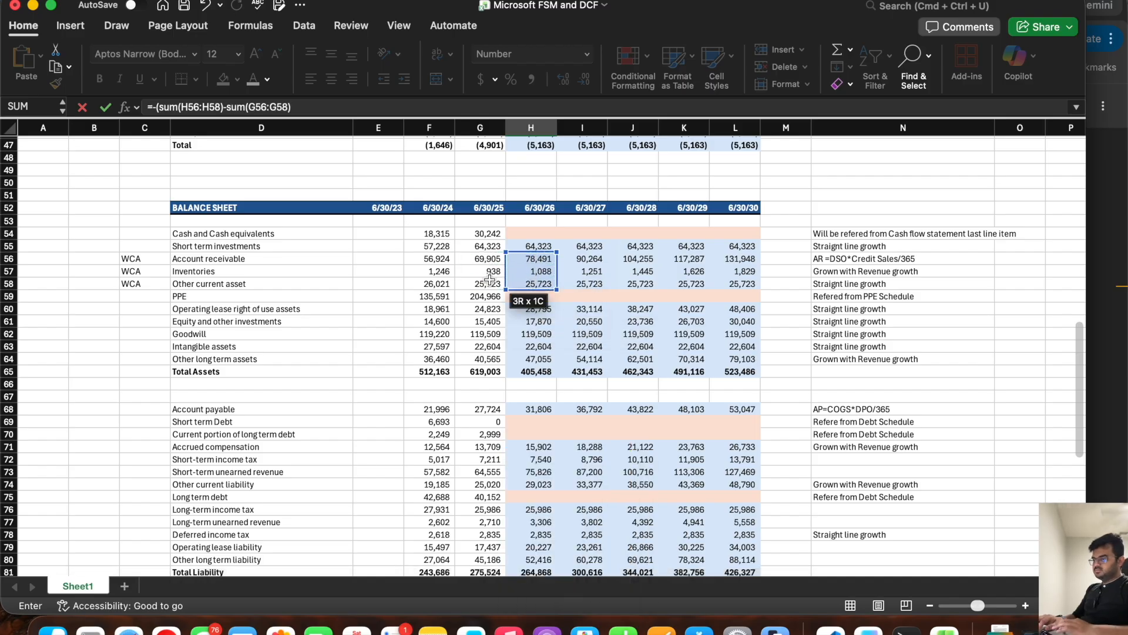
key(Return)
key(Return)
scroll(538, 316, down, 3)
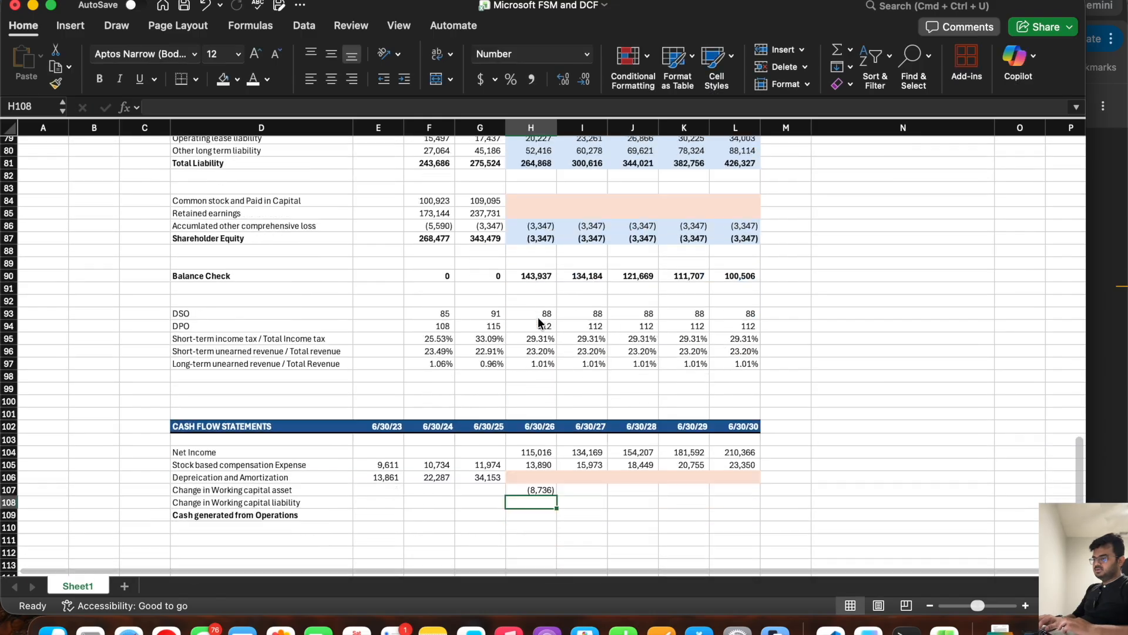
Step: Fill the Change in Working capital asset formula from H107 across the forecast years through L107
click(541, 454)
drag(556, 460, 753, 457)
click(531, 468)
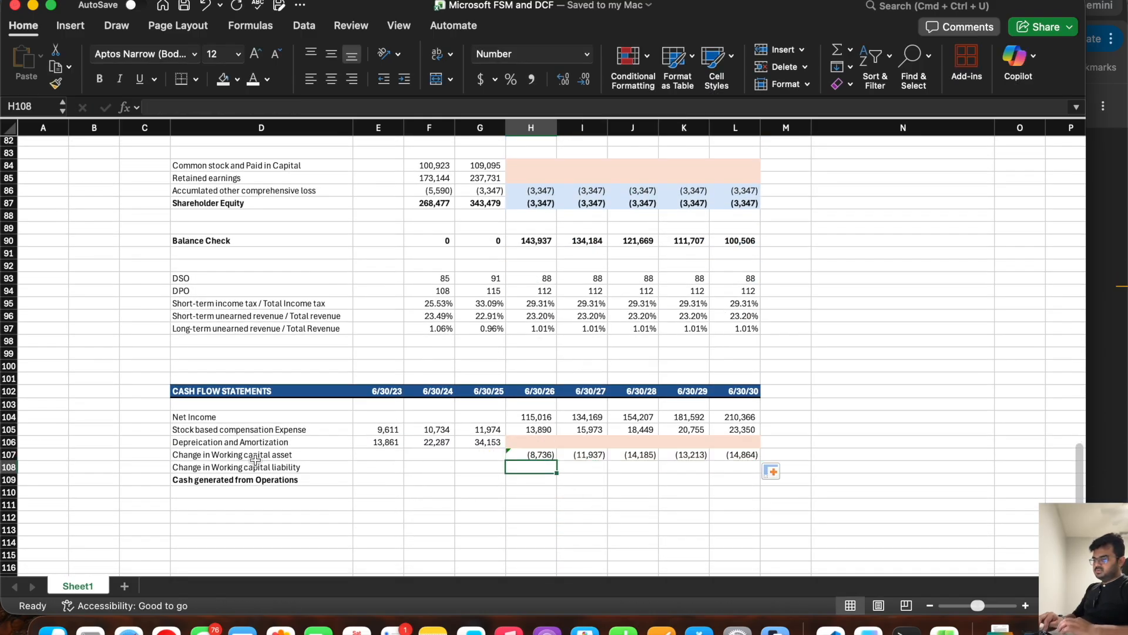
Step: Tag Account payable as WCL in C68 beside the balance sheet's liability section
click(252, 464)
scroll(475, 321, up, 10)
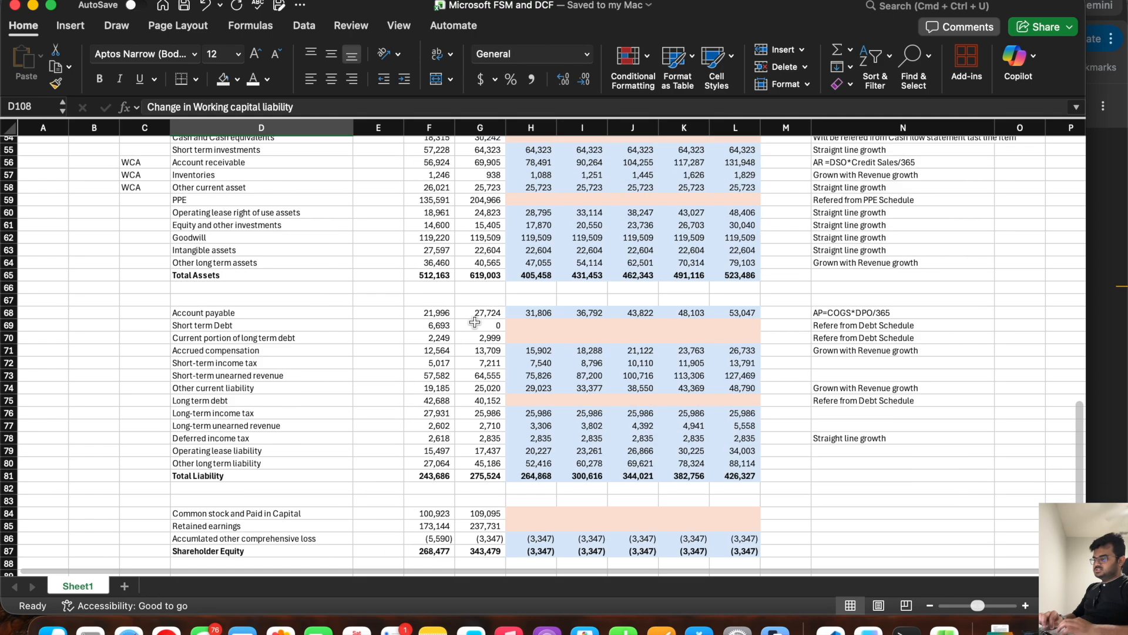
scroll(475, 321, down, 2)
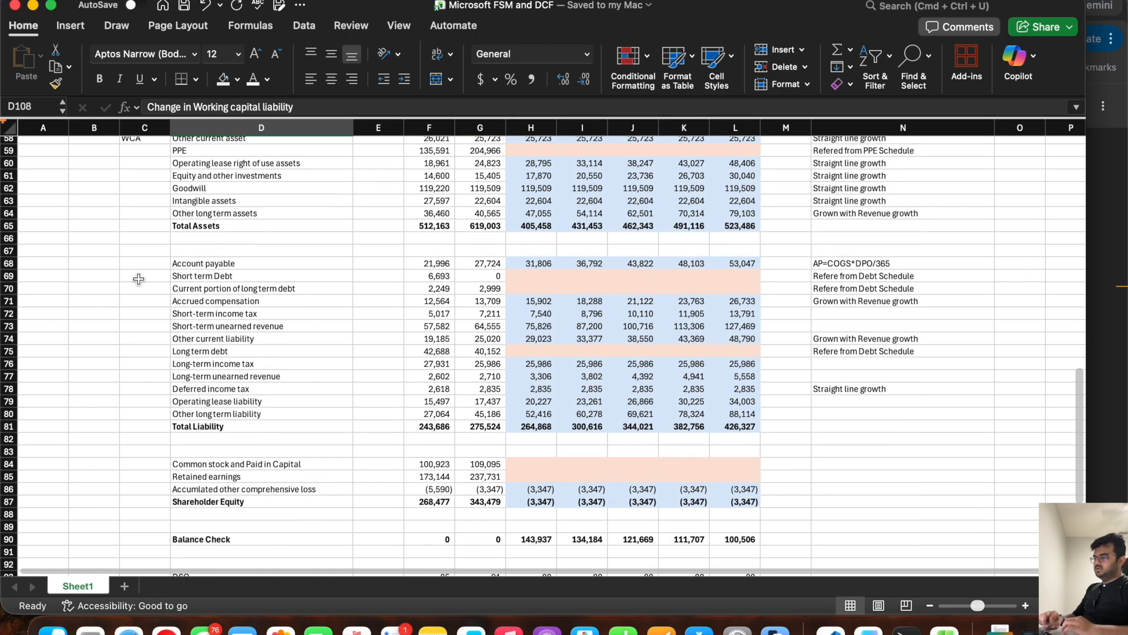
scroll(170, 304, up, 2)
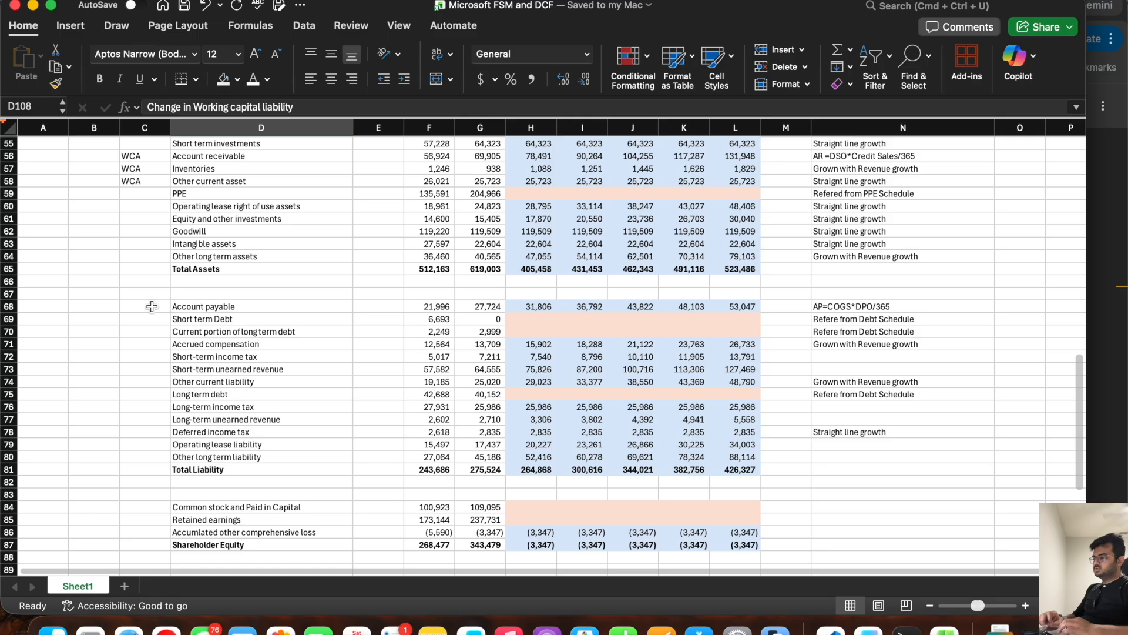
click(152, 306)
text(WCL)
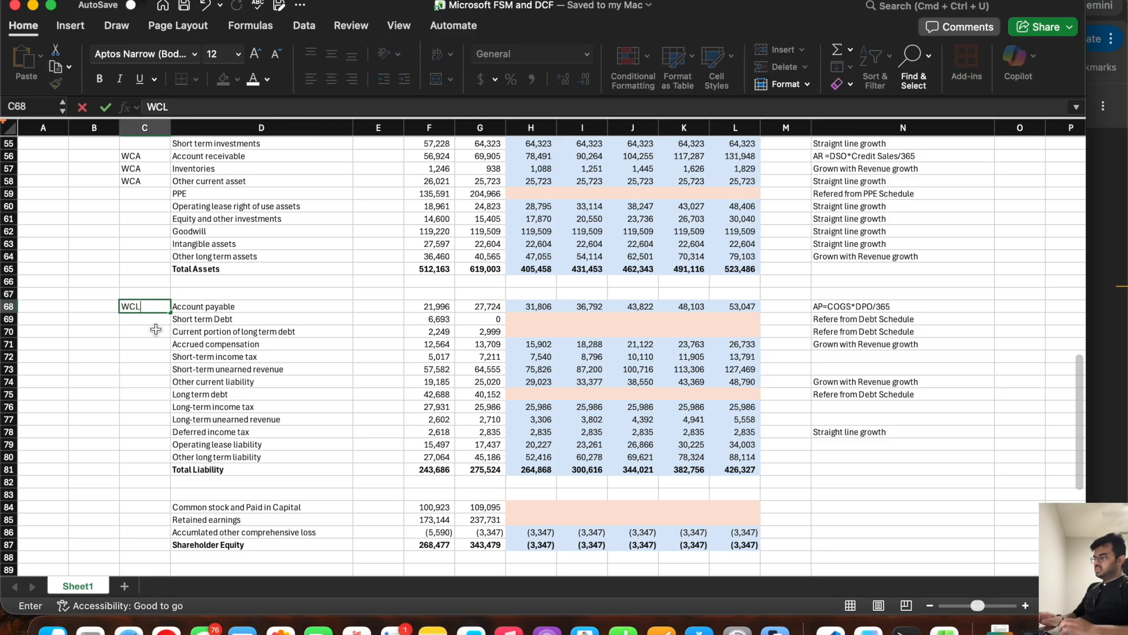
click(156, 329)
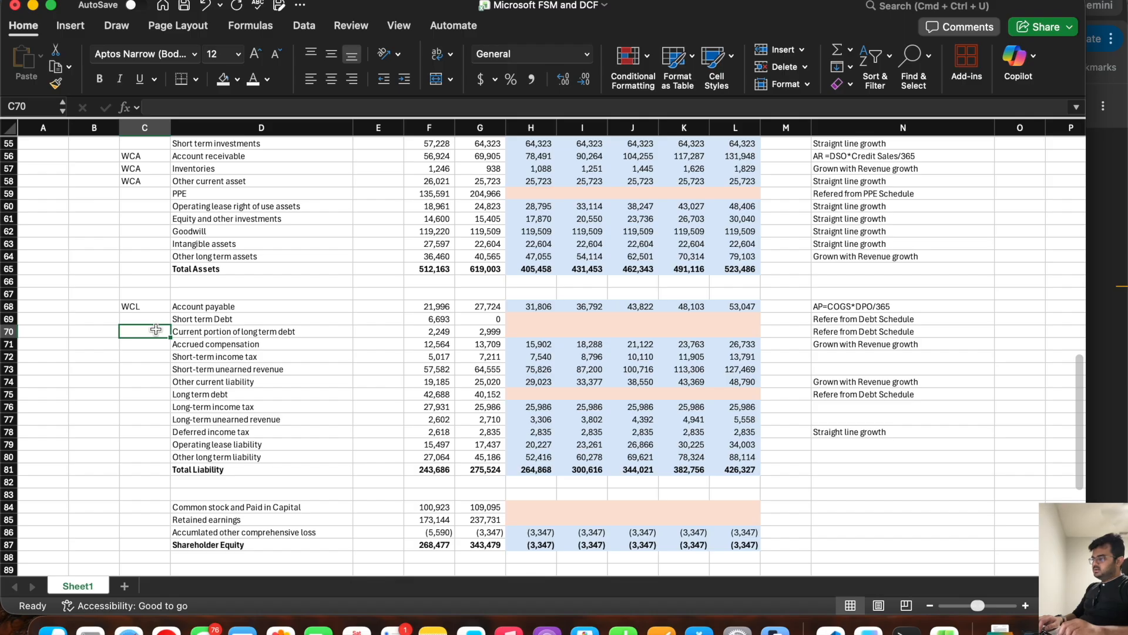
Step: Tag Accrued compensation, Short-term income tax, Short-term unearned revenue and Other current liability as WCL in C71:C74
key(Down)
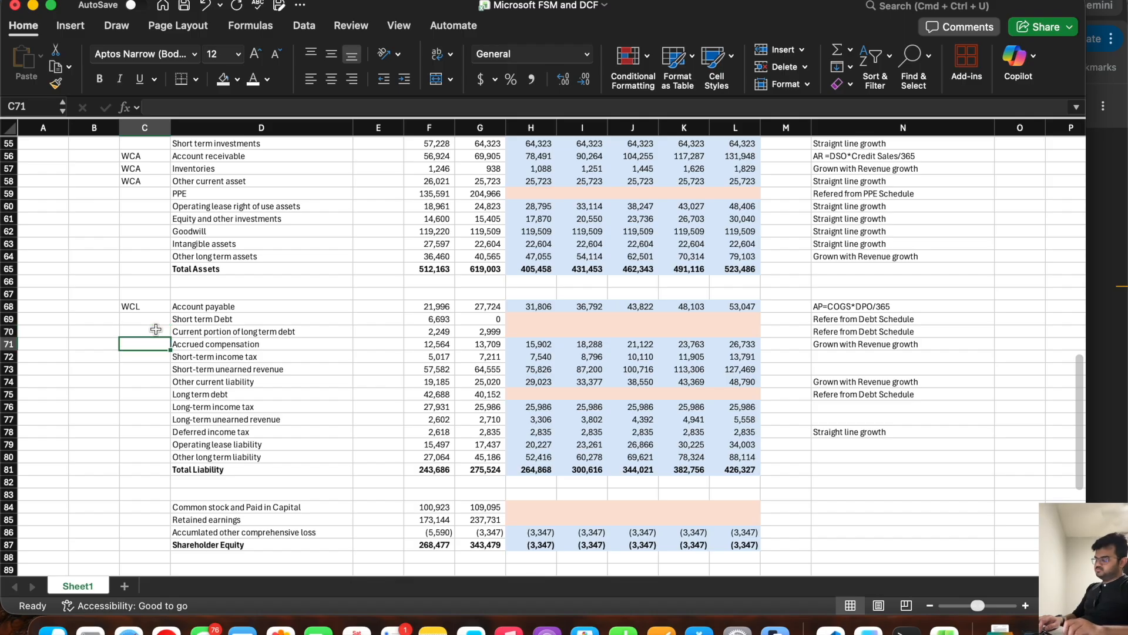
text(WCL)
key(Return)
text(WLC)
key(BackSpace)
key(BackSpace)
text(CL)
key(Return)
text(WC)
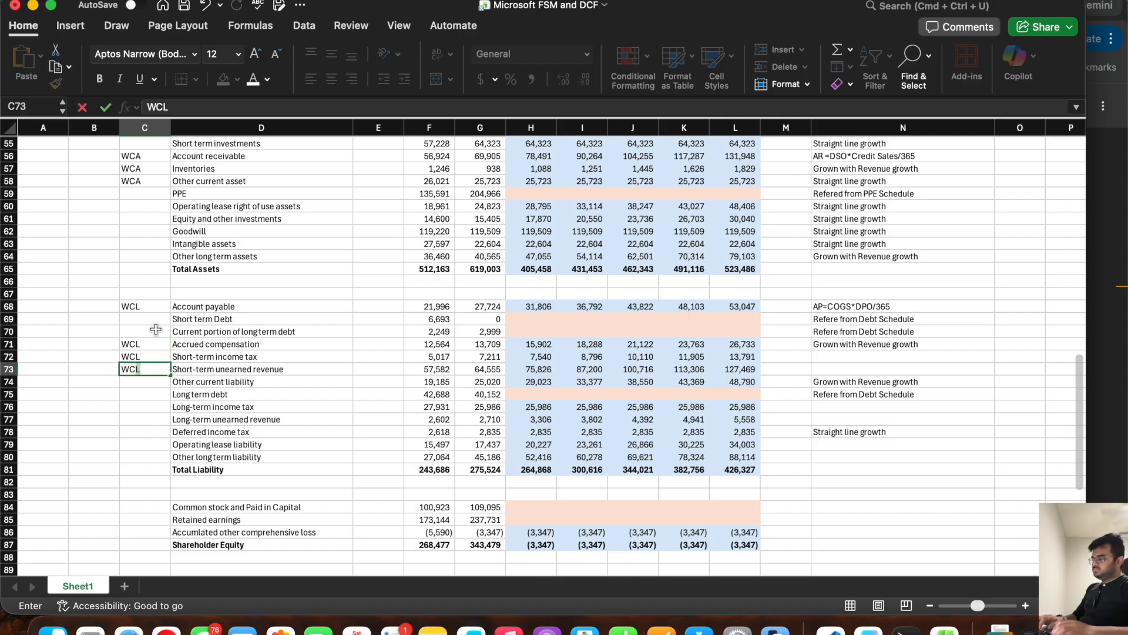
text(L)
key(Return)
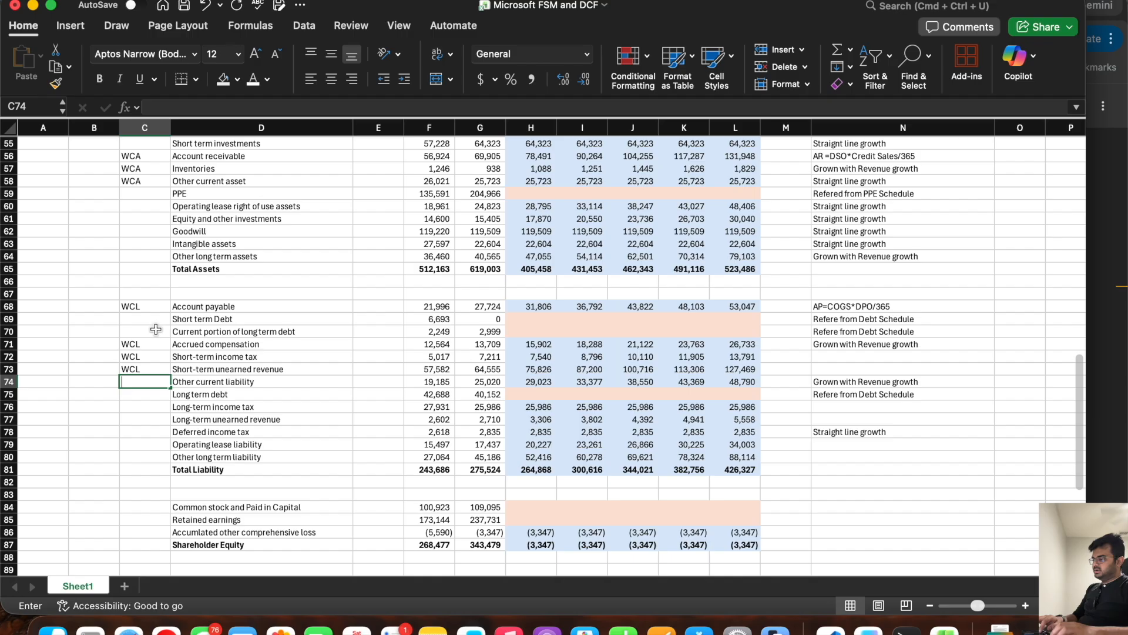
text(WCL)
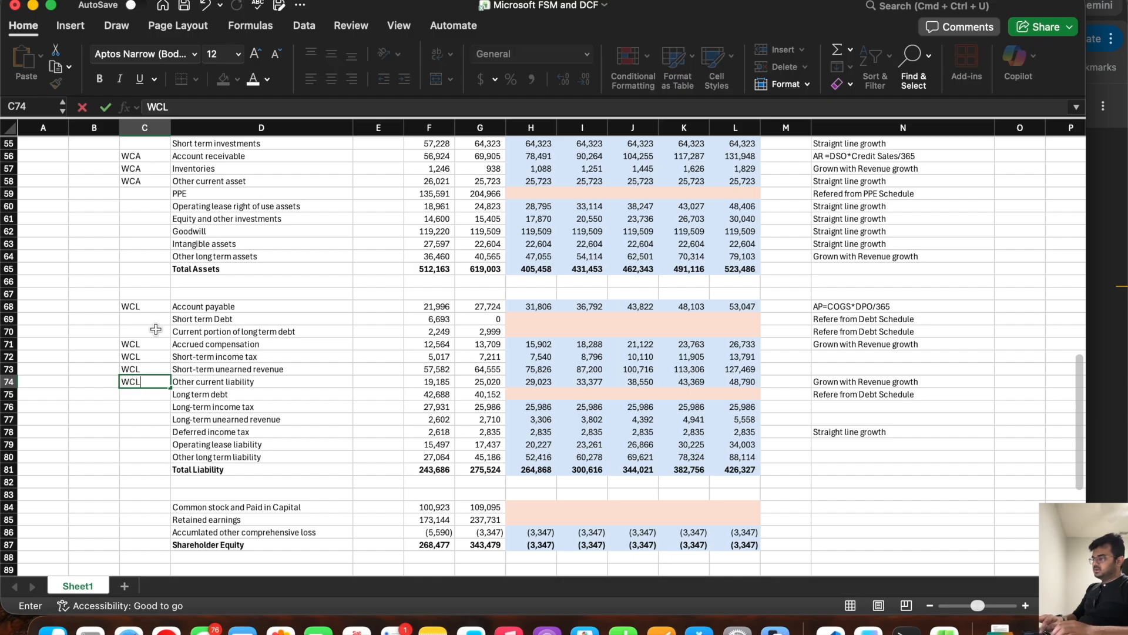
key(Return)
drag(216, 395, 226, 454)
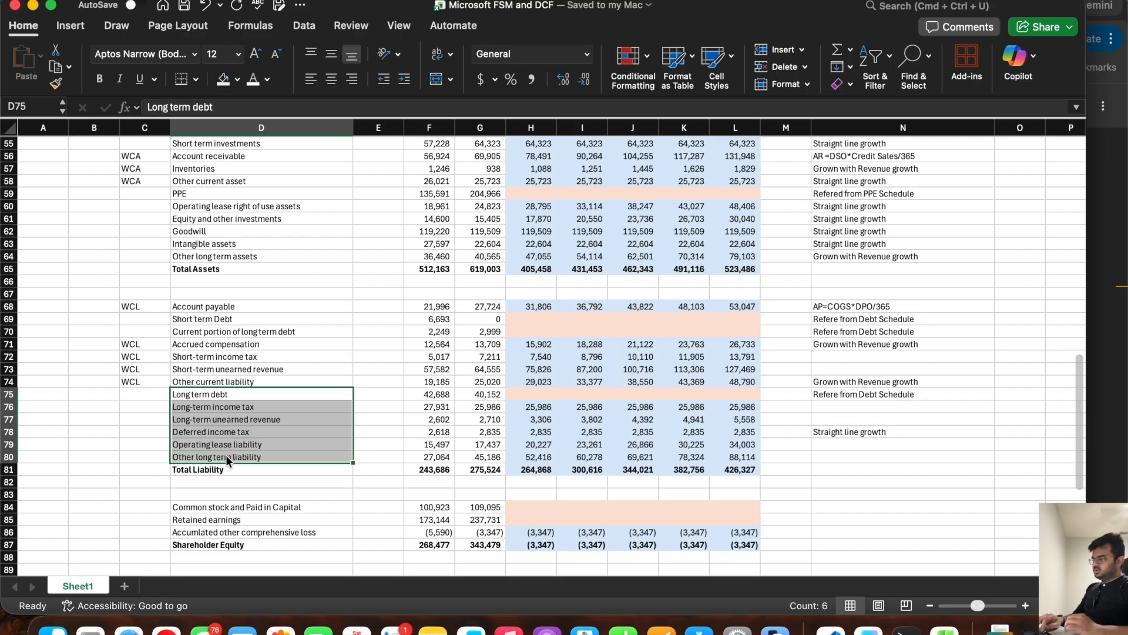
click(233, 380)
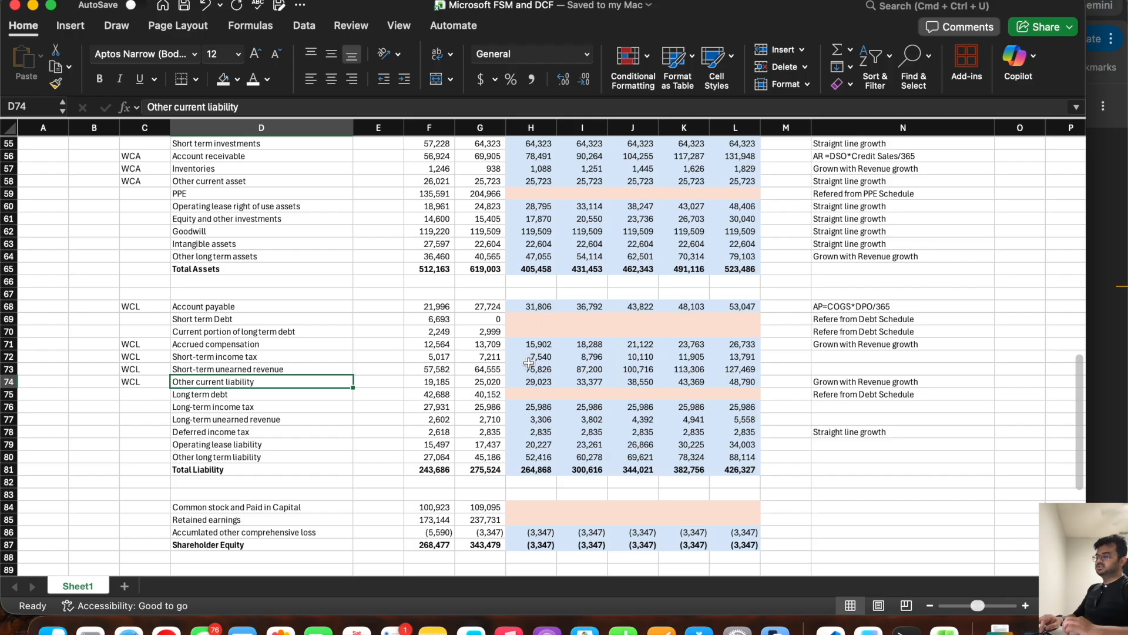
Step: Begin the 6/30/26 Change in Working capital liability formula in H108 with the current-year liabilities, =(H68+SUM(H71:H74))
scroll(529, 362, down, 9)
scroll(529, 363, down, 3)
click(531, 366)
text(=sum()
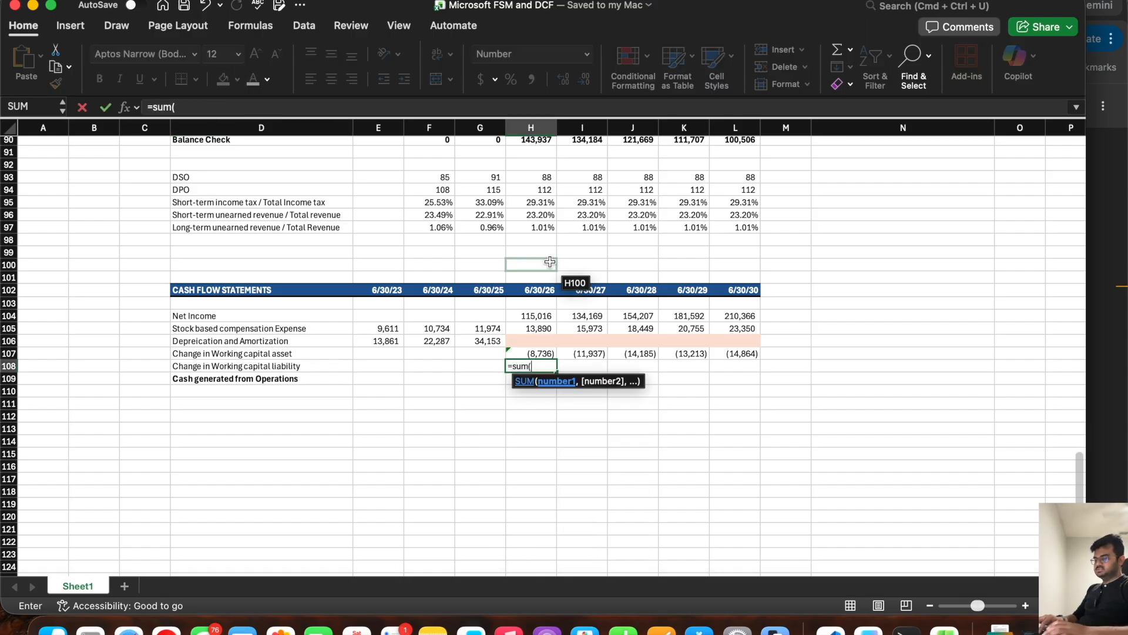
scroll(550, 261, up, 3)
scroll(550, 262, down, 1)
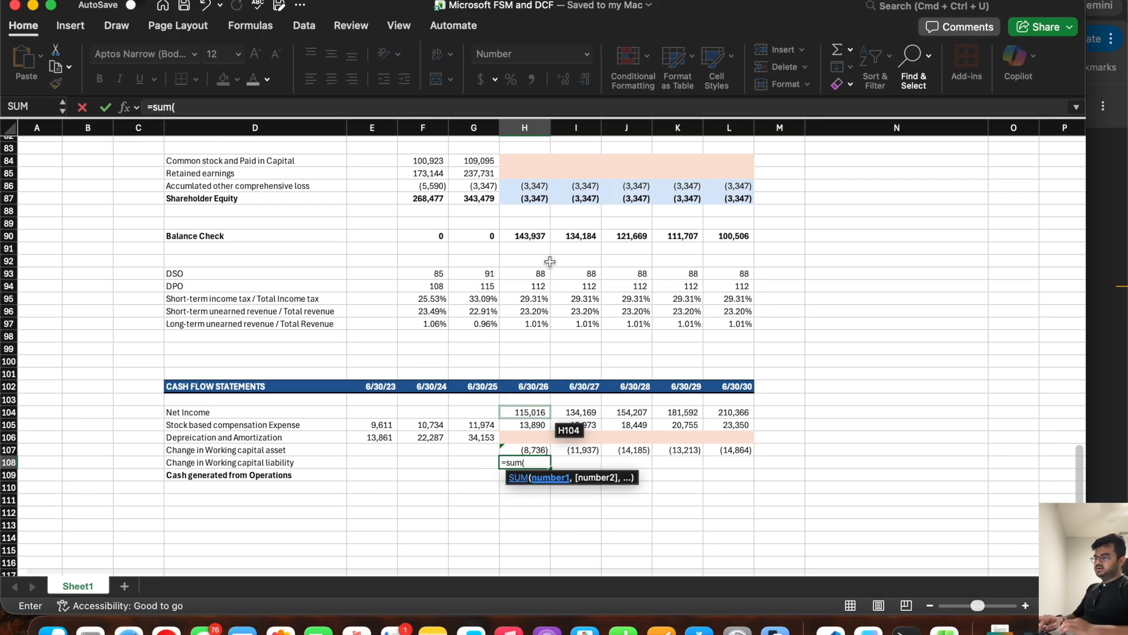
scroll(549, 262, up, 7)
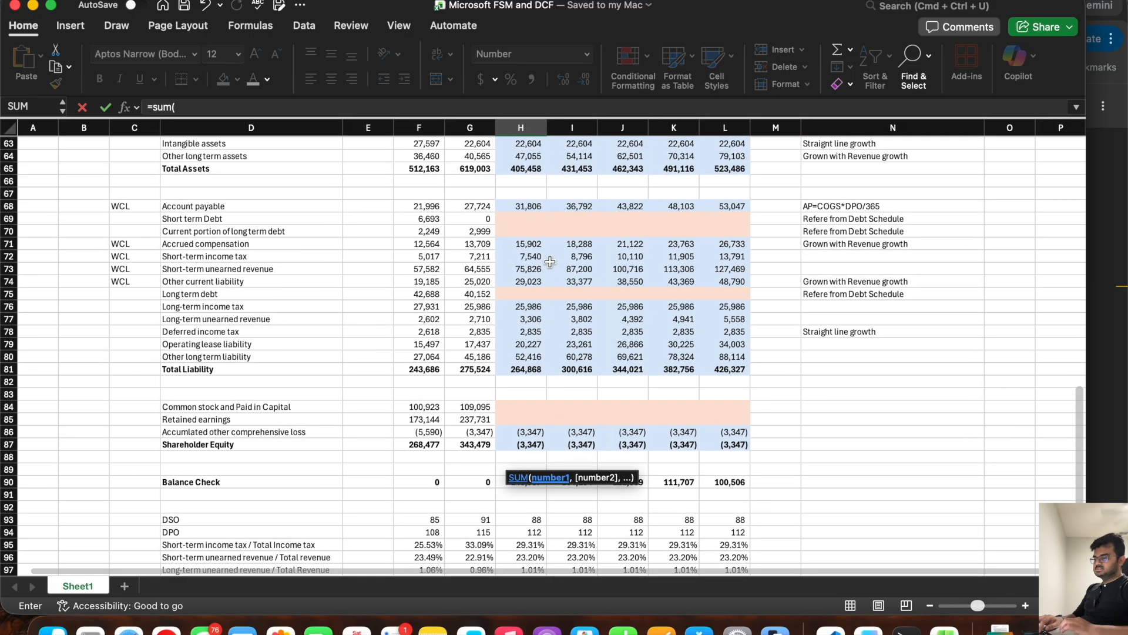
click(266, 107)
key(BackSpace)
key(BackSpace)
key(BackSpace)
key(BackSpace)
text(()
click(528, 206)
text(+sum ()
drag(527, 243, 526, 284)
text())
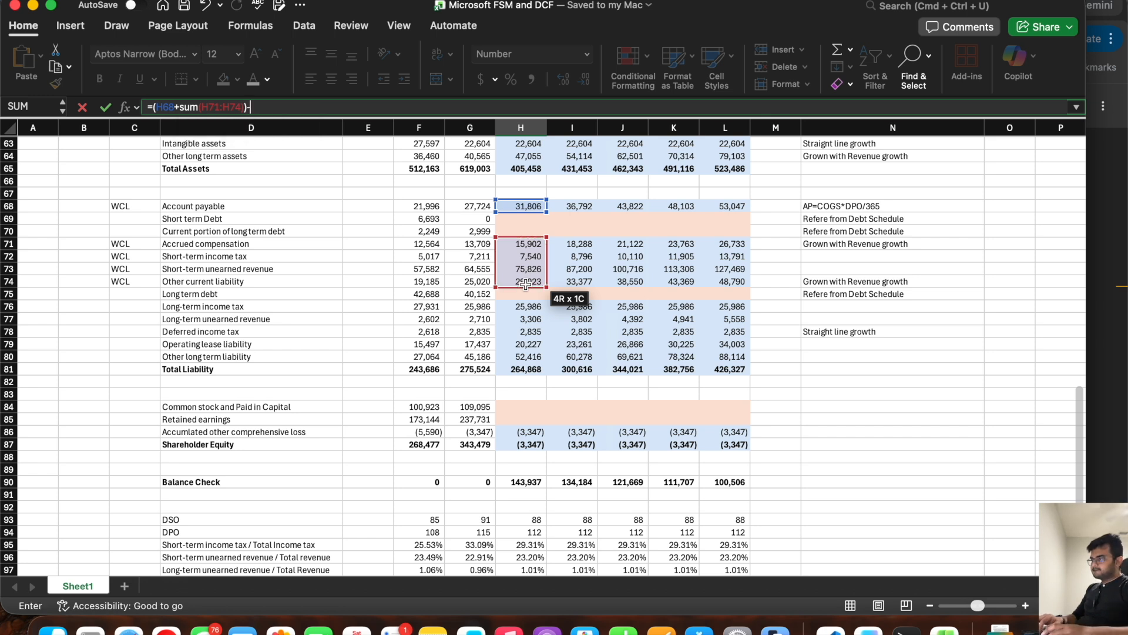
text(-()
Step: Complete the H108 formula by subtracting the prior-year working capital liabilities, (G68+SUM(G71:G74))
click(475, 203)
text(+sum()
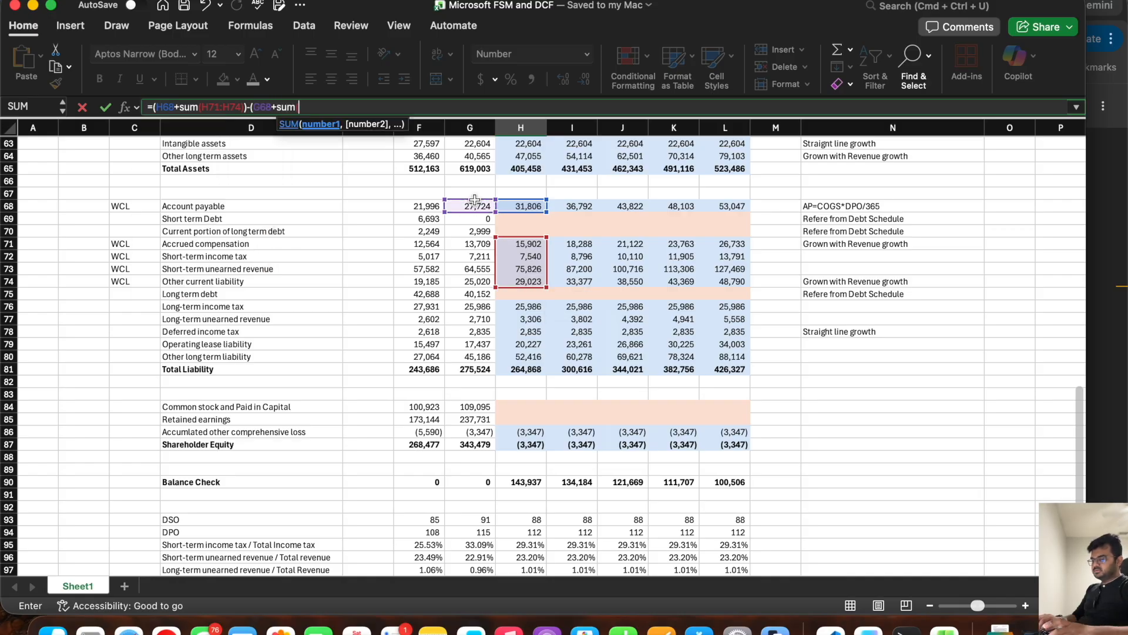
click(474, 241)
drag(474, 238, 479, 284)
text()))
key(Return)
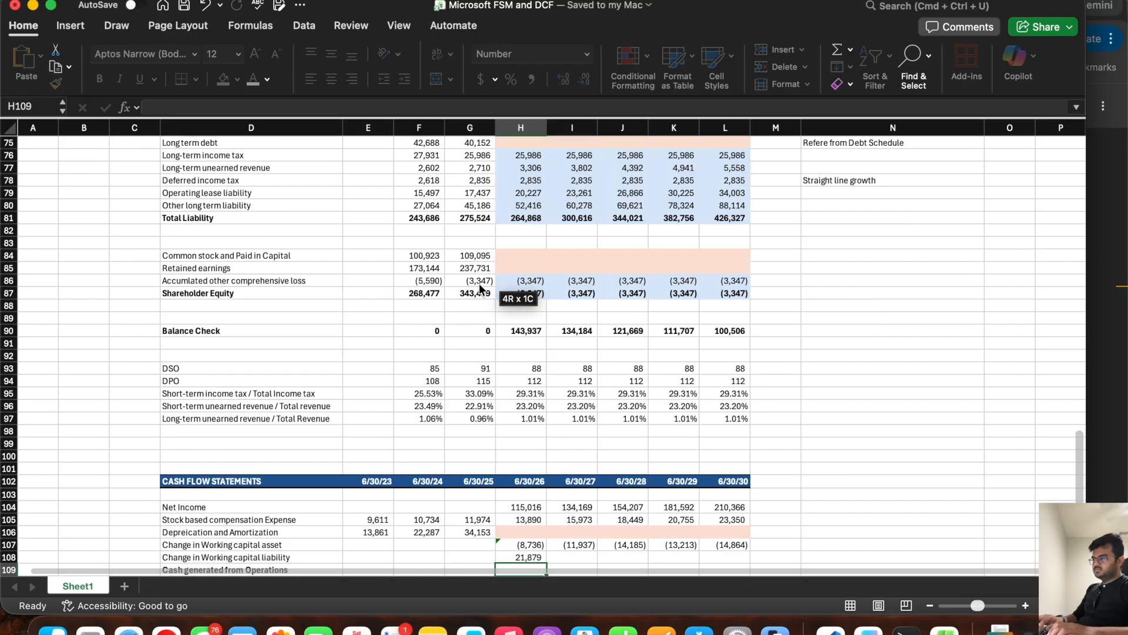
Step: Fill the Change in Working capital liability formula from H108 across the forecast years through L108
scroll(518, 411, down, 4)
click(518, 461)
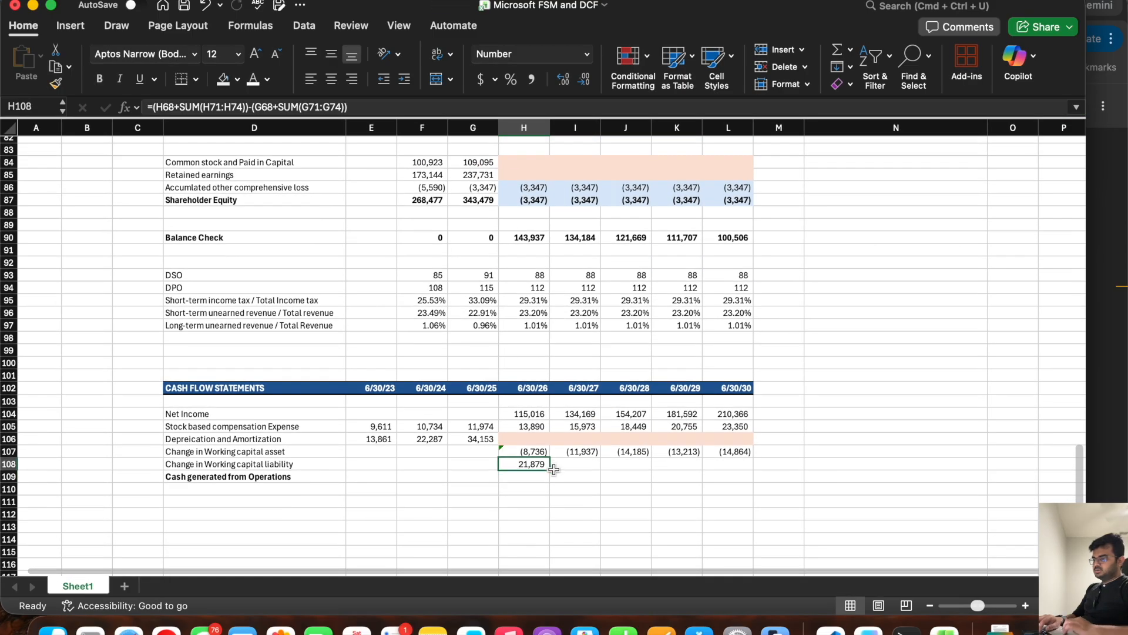
drag(550, 469, 748, 468)
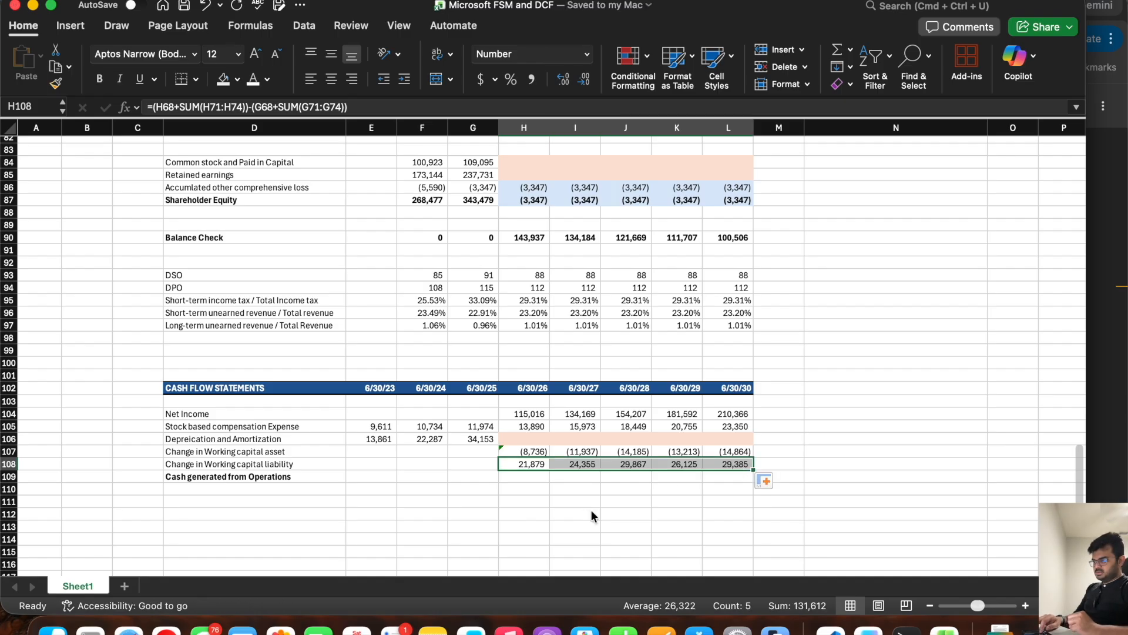
Step: Calculate the 6/30/26 Cash generated from Operations in H109 as the sum of H104:H108
click(526, 475)
text(=sum()
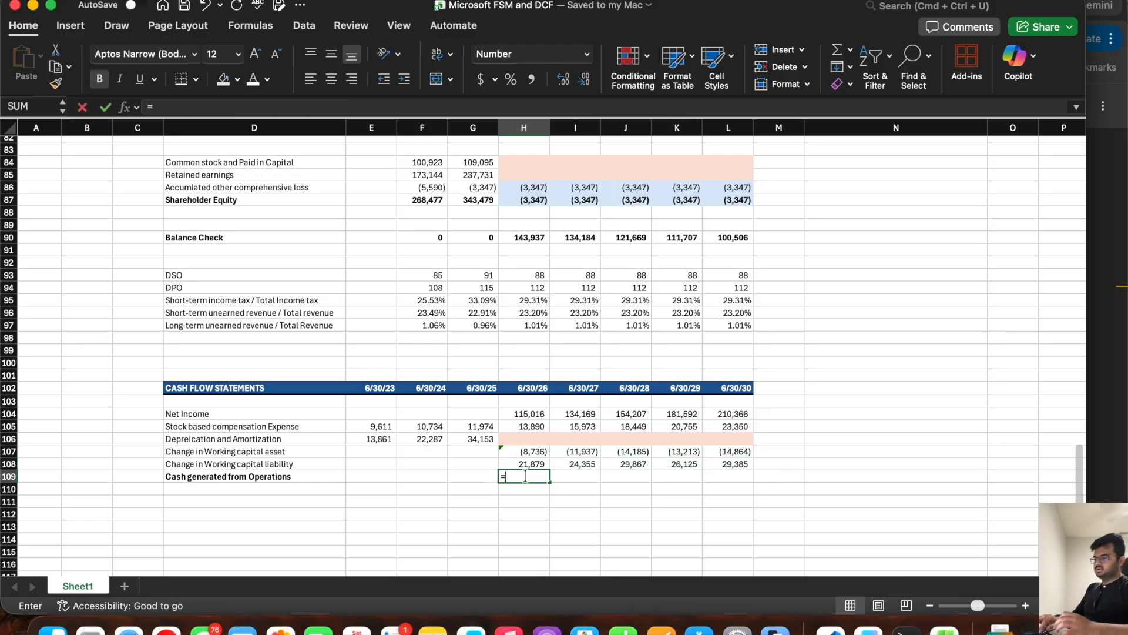
drag(530, 414, 531, 466)
key(Return)
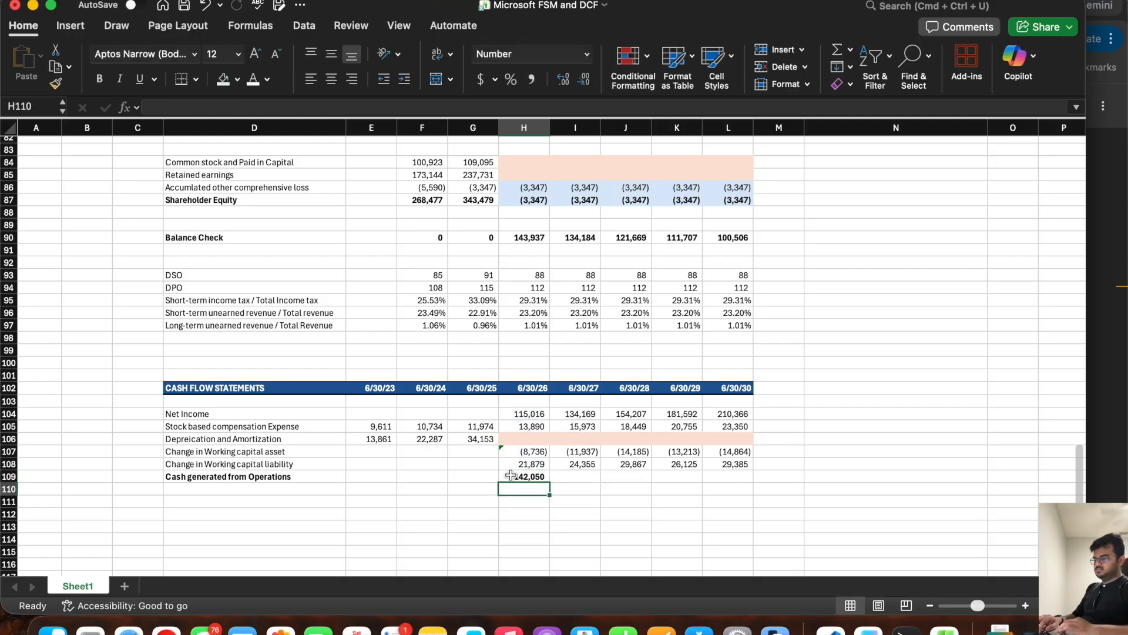
Step: Fill the Cash generated from Operations formula from H109 across the forecast years through L109
click(516, 477)
drag(550, 482, 749, 482)
click(574, 454)
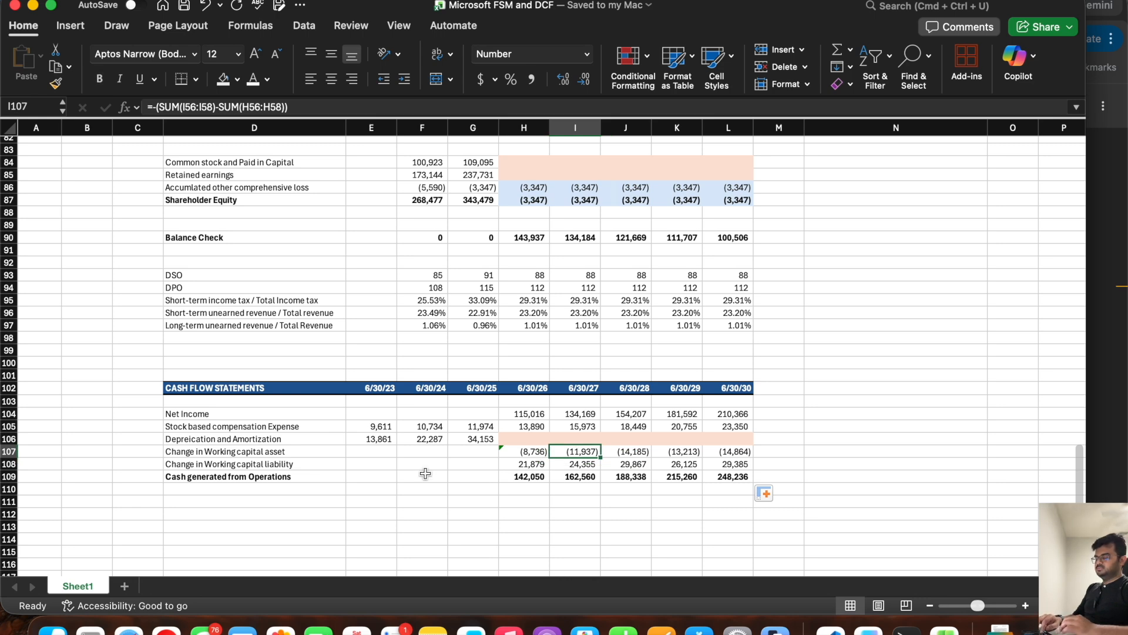
Step: Examine the Financing lines of the cash flow statement in the browser's 10-K, including Common stock issued, and return to Excel
scroll(425, 474, down, 3)
click(196, 459)
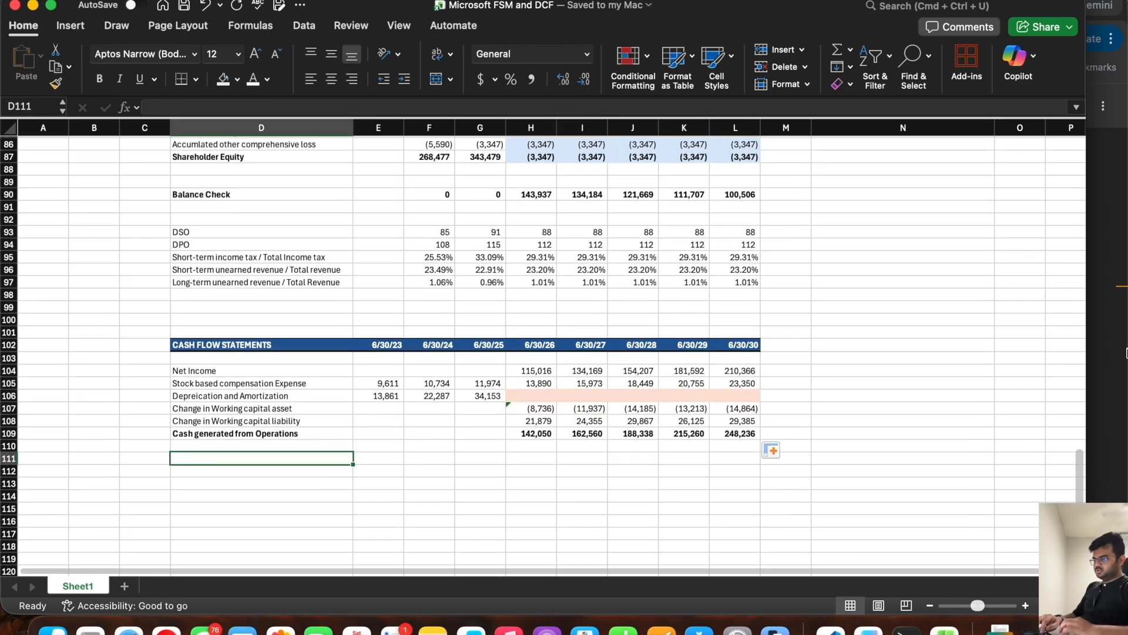
click(1108, 326)
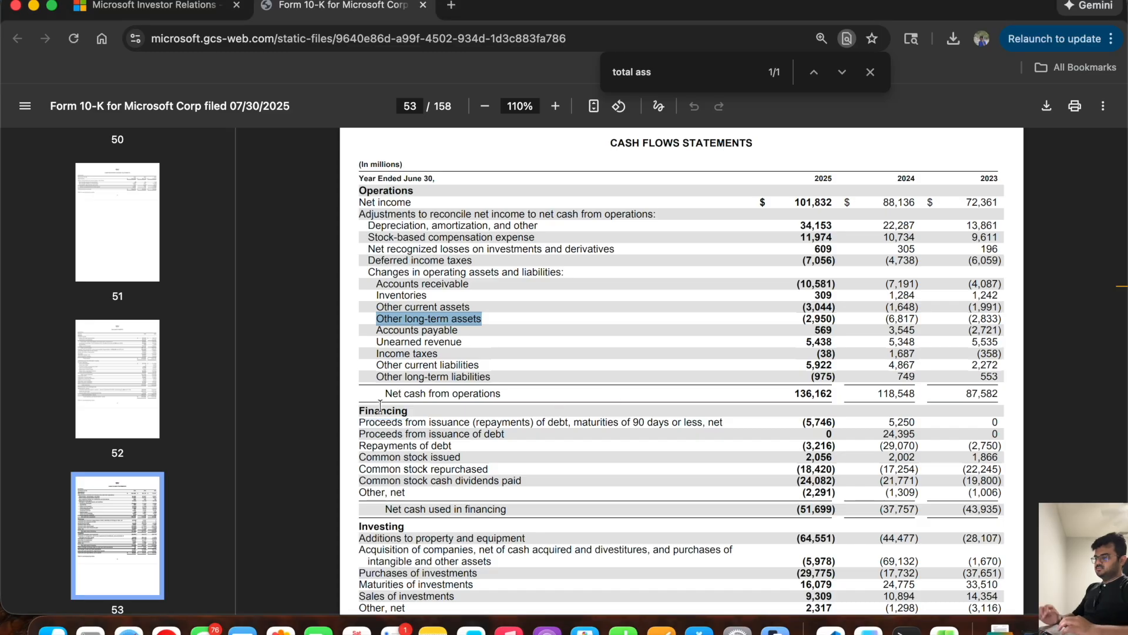
key(super+Tab)
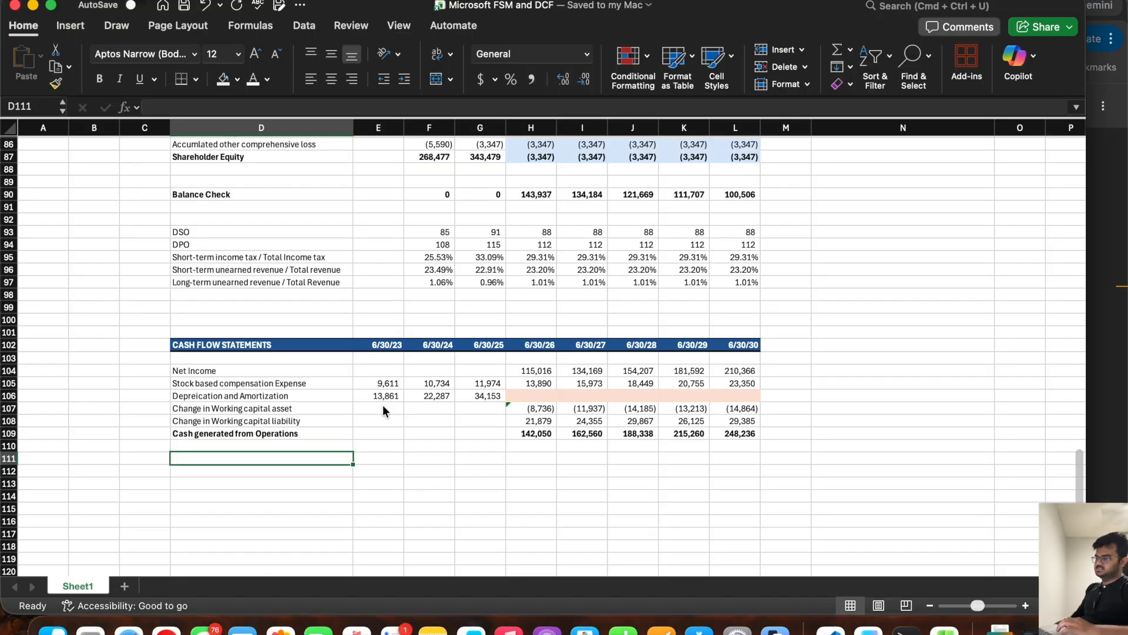
key(super+Tab)
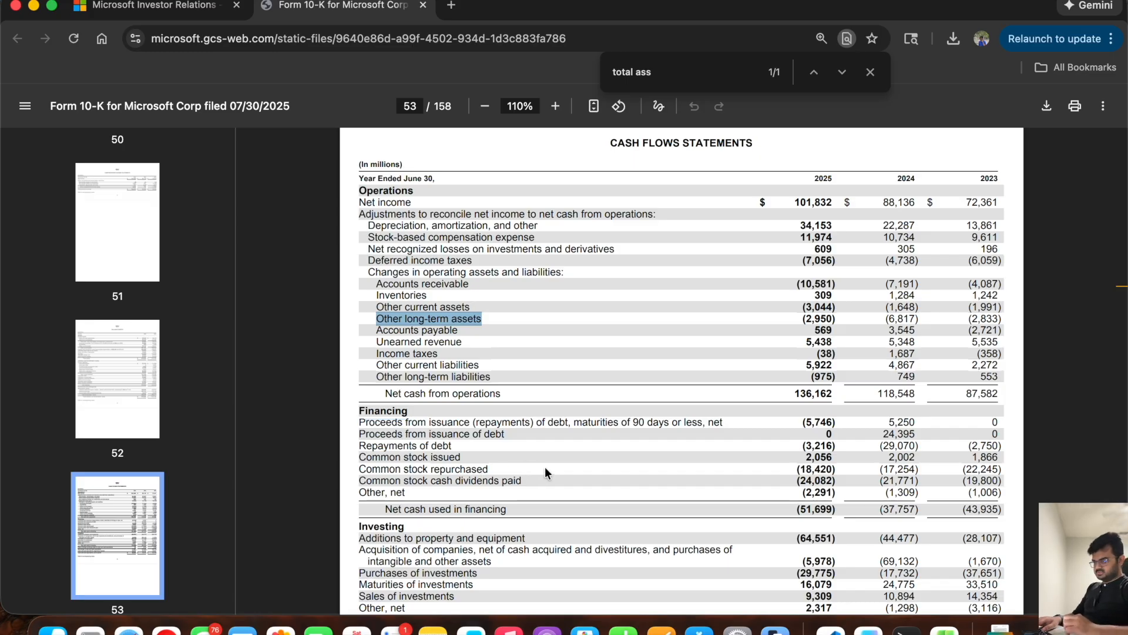
drag(469, 459, 351, 457)
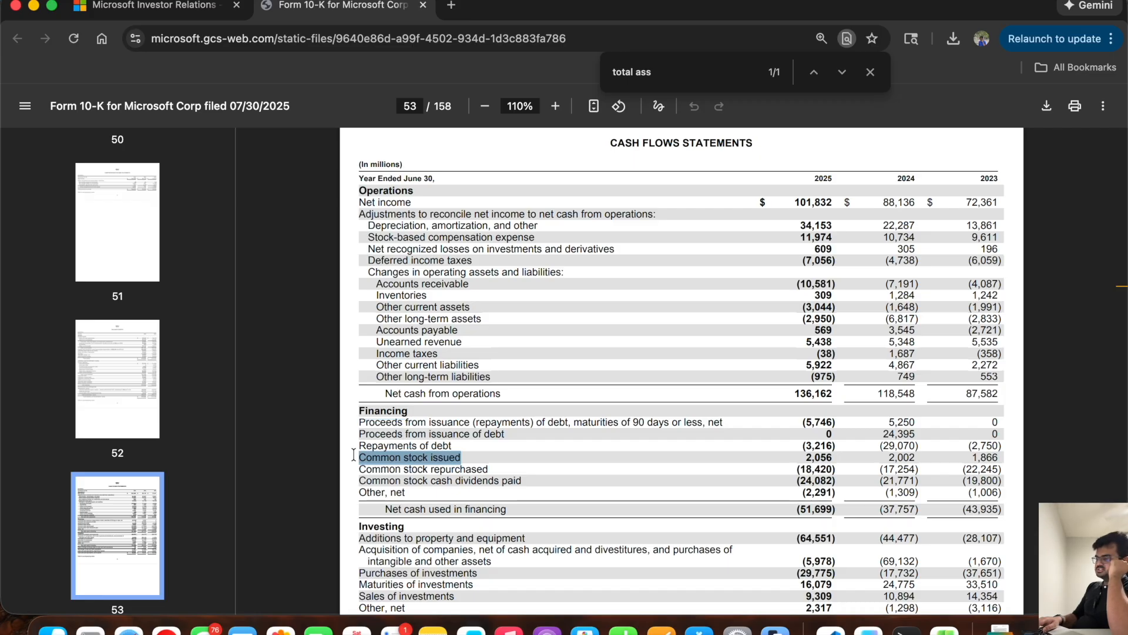
key(super+Tab)
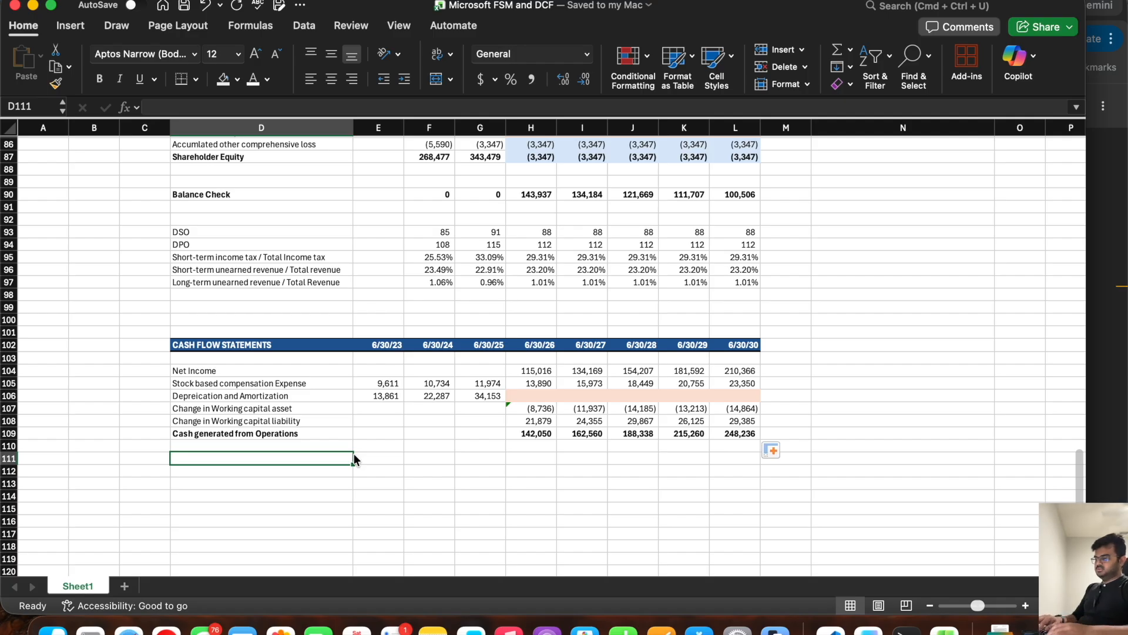
Step: Enter the financing labels Repayment of Debt in D111 and New Debt taken in D112
text(Repay)
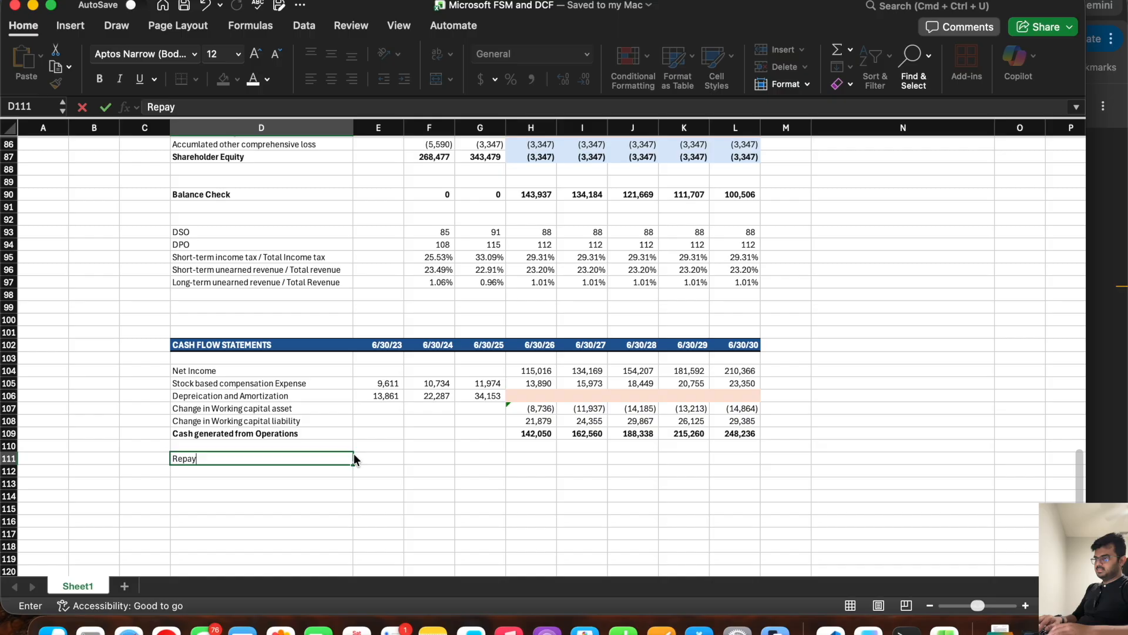
text(ment of Debt)
key(Return)
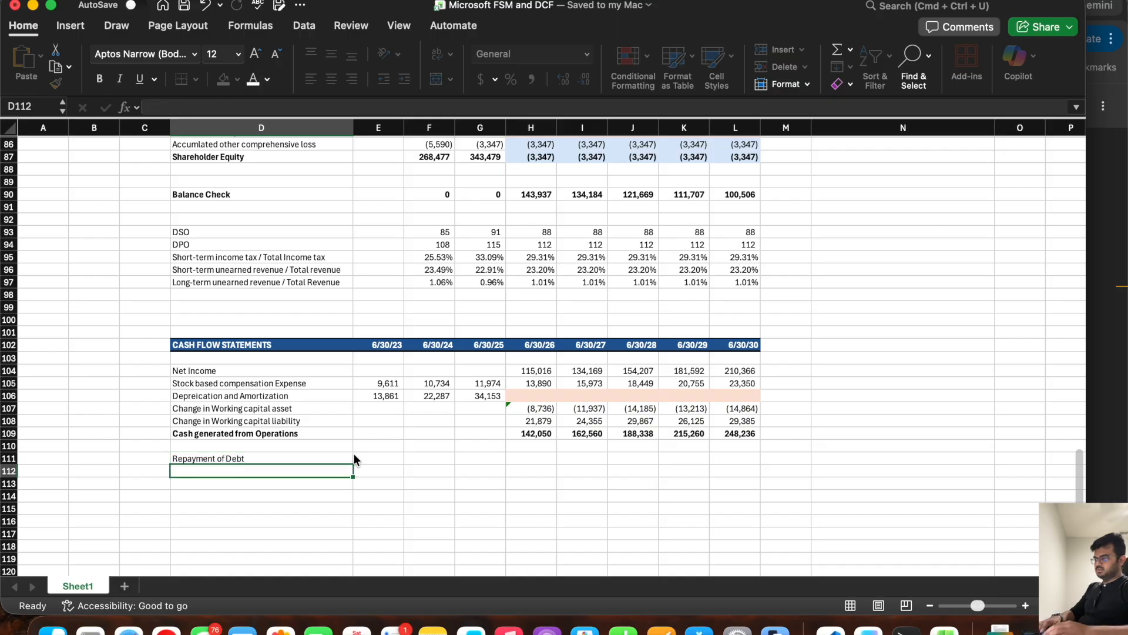
text(New Debt t)
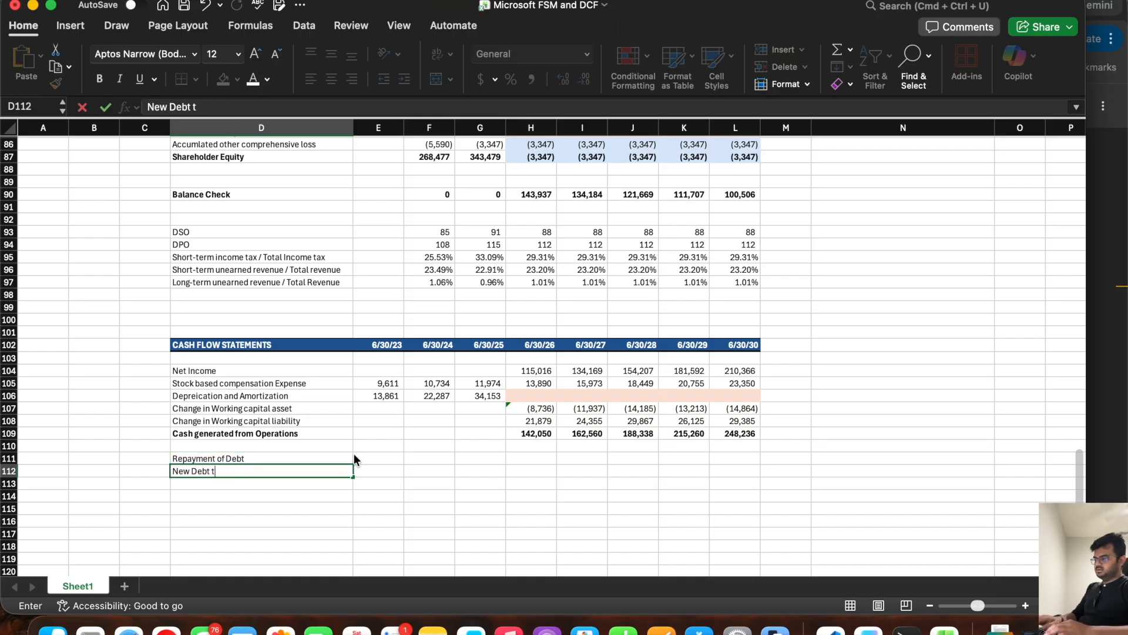
text(aken)
key(Return)
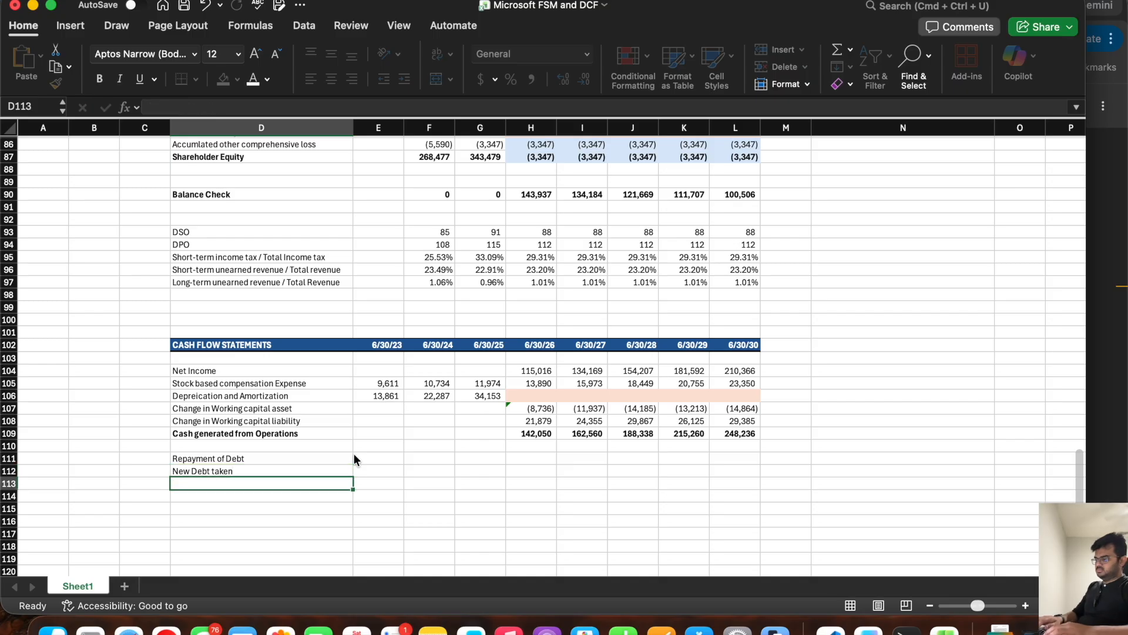
Step: Enter the financing labels Dividends paid in D113 and Stock repurchase in D114
text(Dividend)
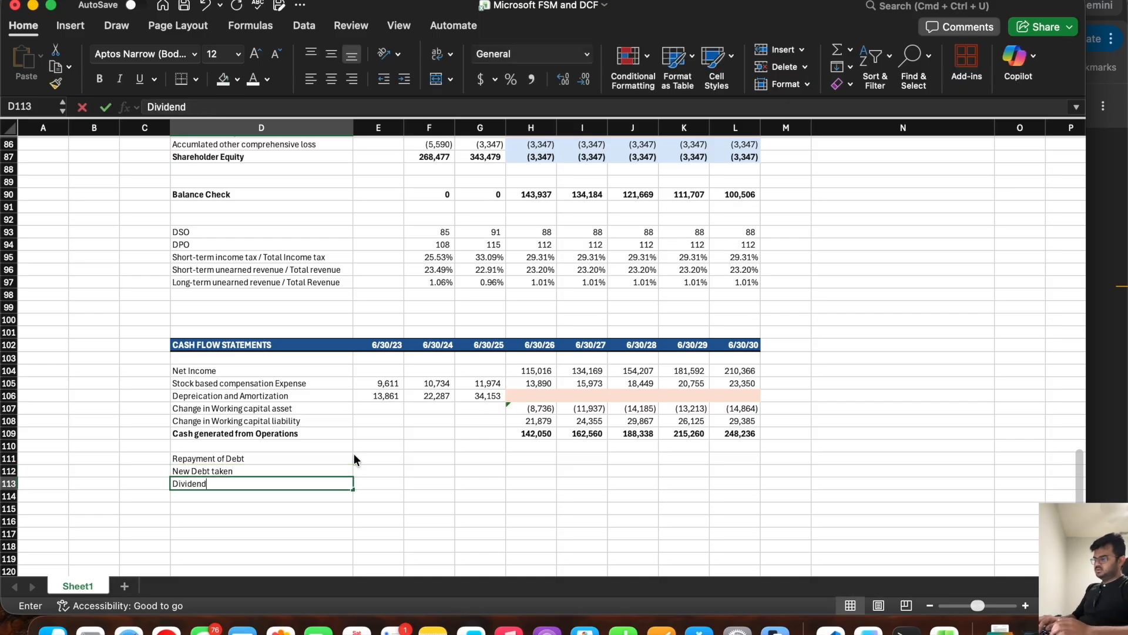
text(s paid)
key(Return)
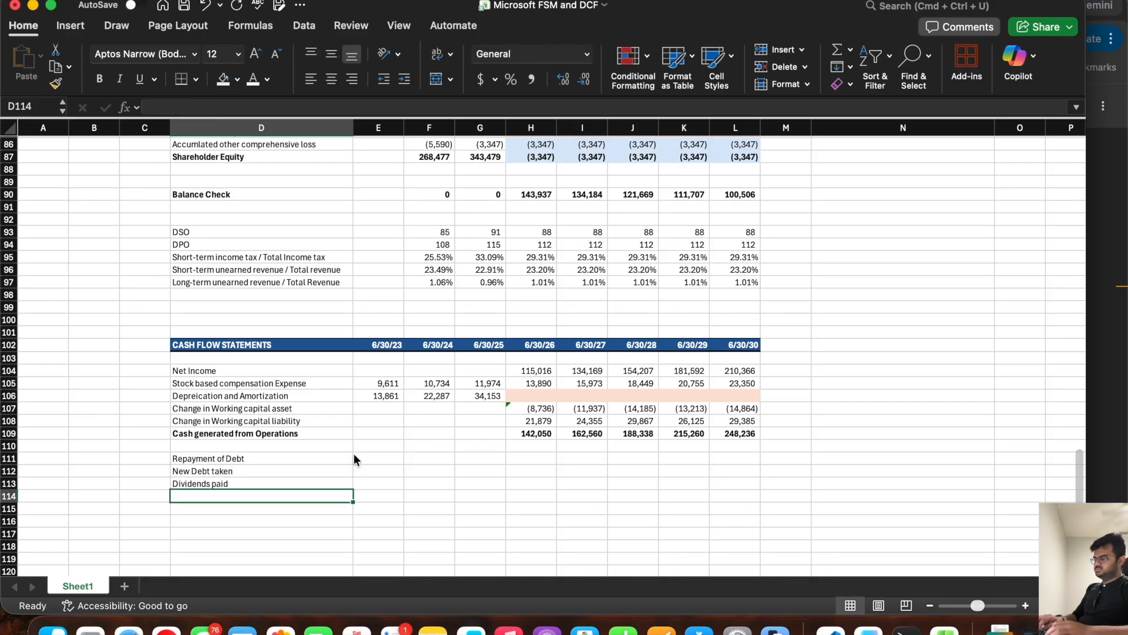
text(Sales)
key(BackSpace)
key(BackSpace)
key(BackSpace)
key(BackSpace)
text(tock)
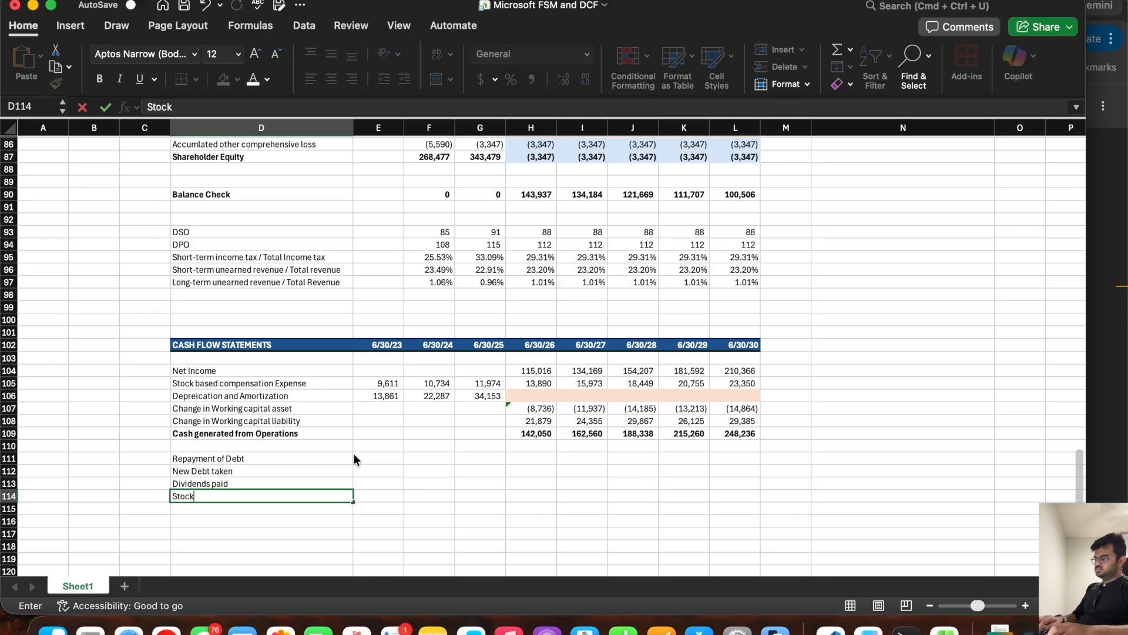
text( repurchase)
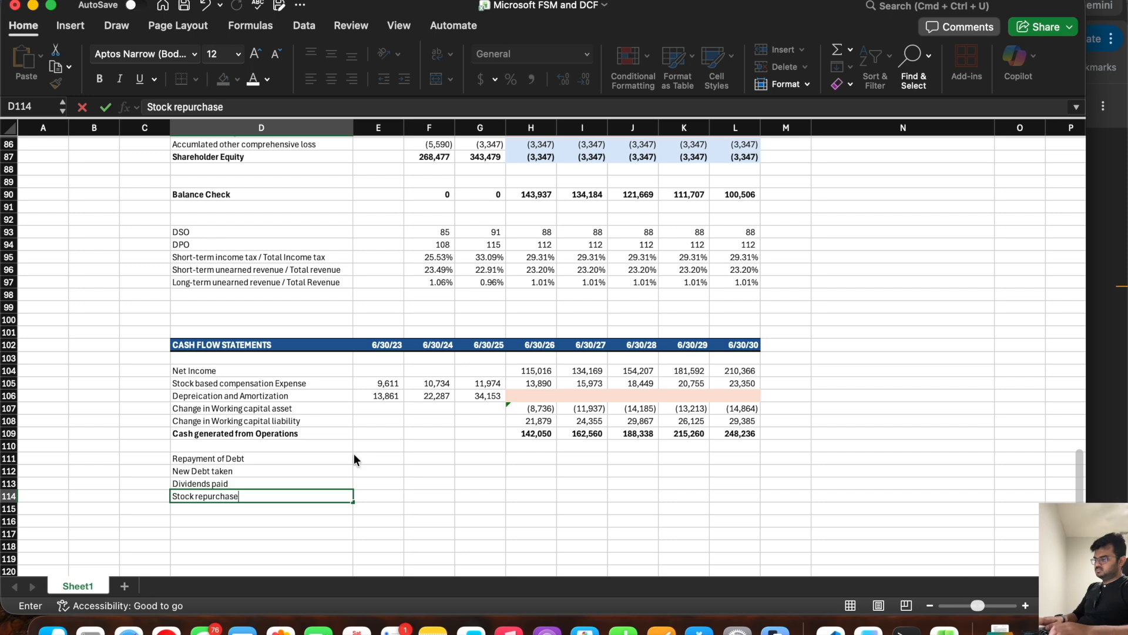
key(Return)
Step: Check the 10-K's line for debt maturing in 90 days or less and relabel D69 in Excel as "Short term Debt / Commerical paper"
key(super+Tab)
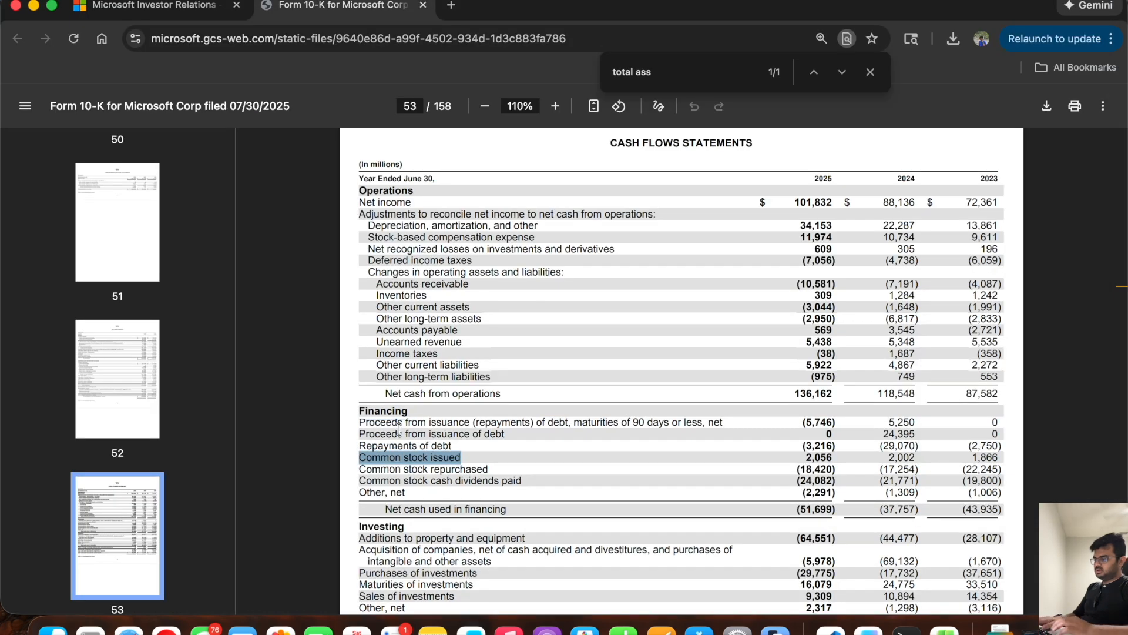
triple_click(395, 423)
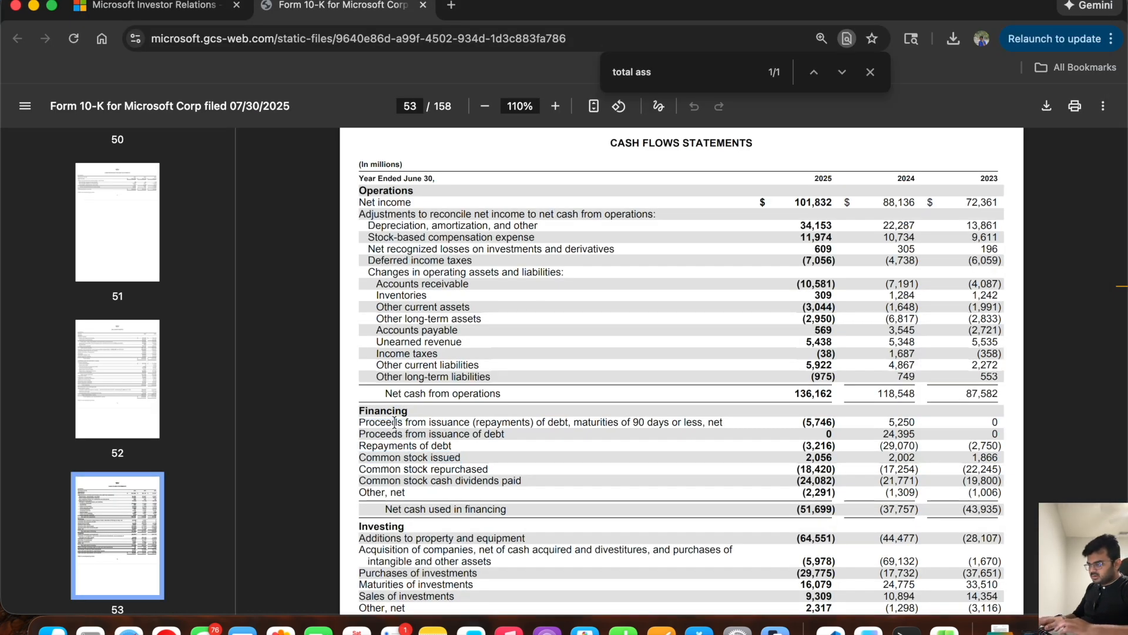
click(719, 416)
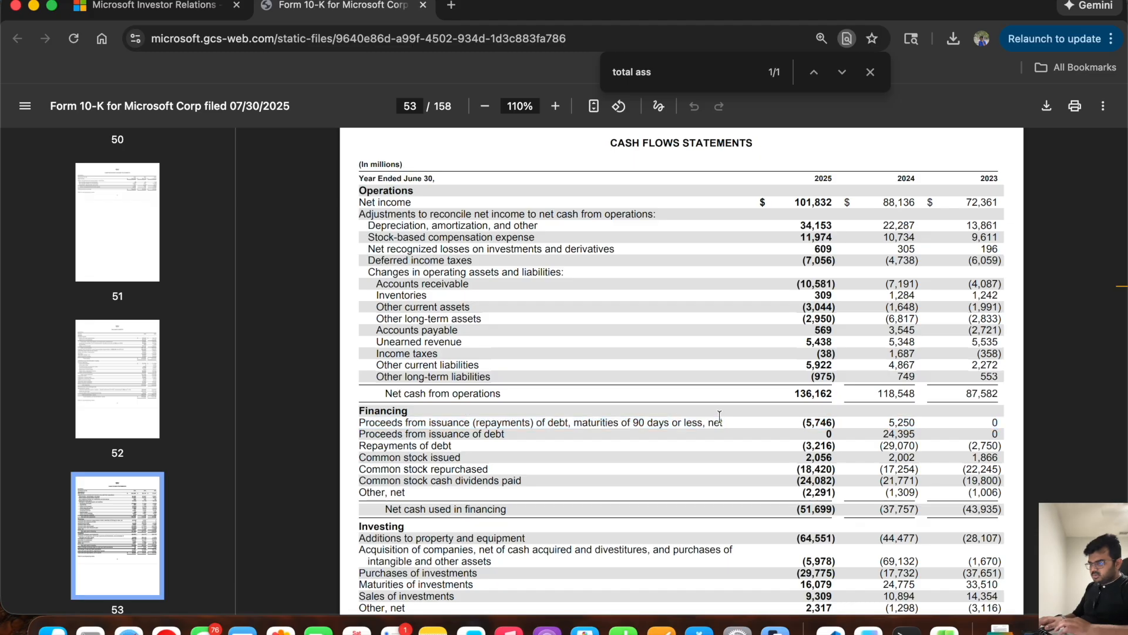
drag(698, 423, 561, 418)
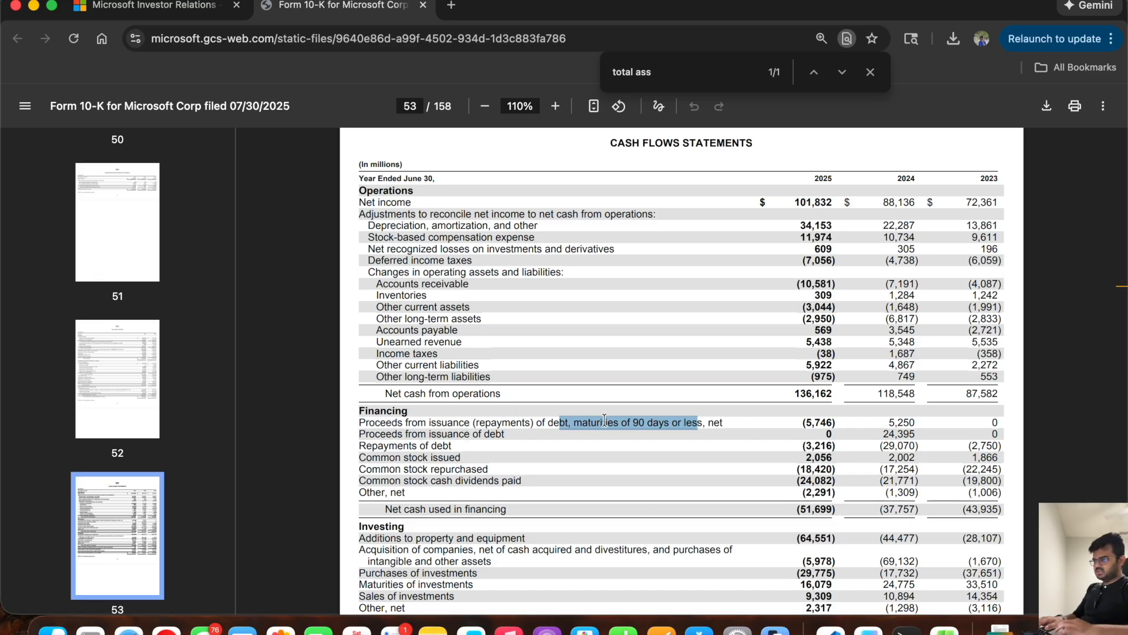
key(super+Tab)
scroll(269, 360, up, 10)
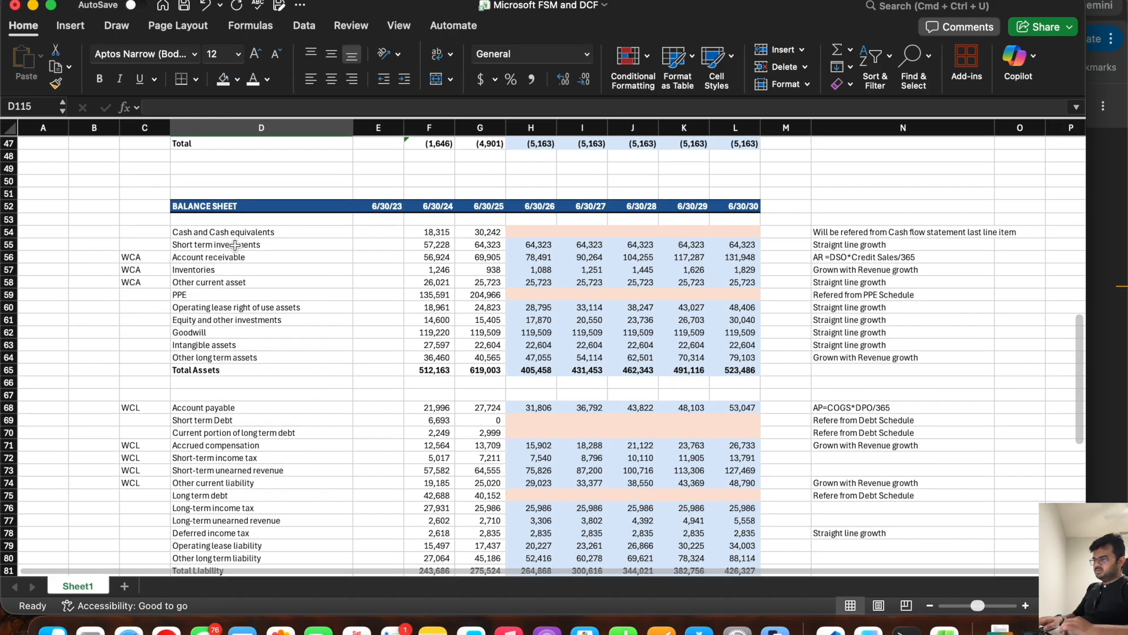
click(236, 417)
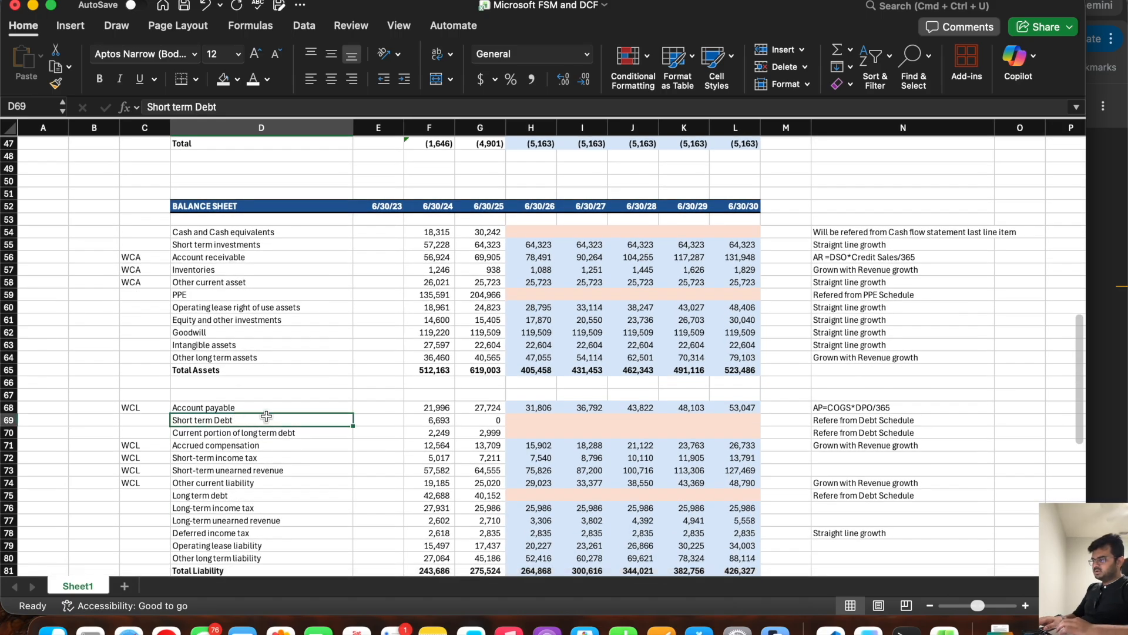
double_click(265, 418)
text(/ Commerical paper)
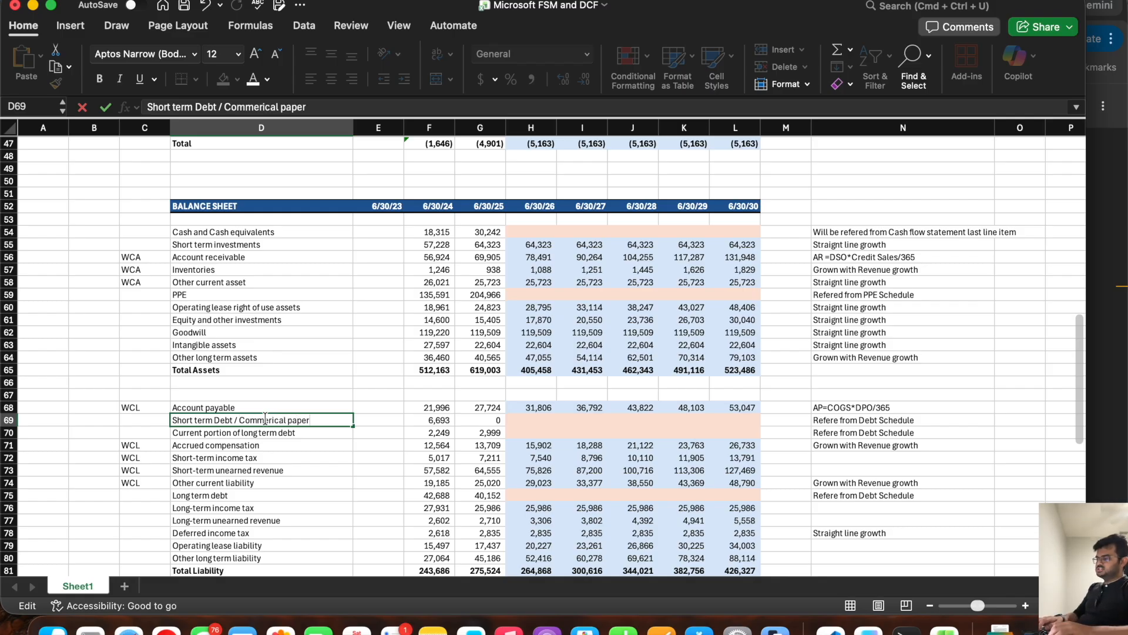
key(Return)
Step: Add the label Commerical paper in D115 below Stock repurchase in the cash flow statement
click(280, 419)
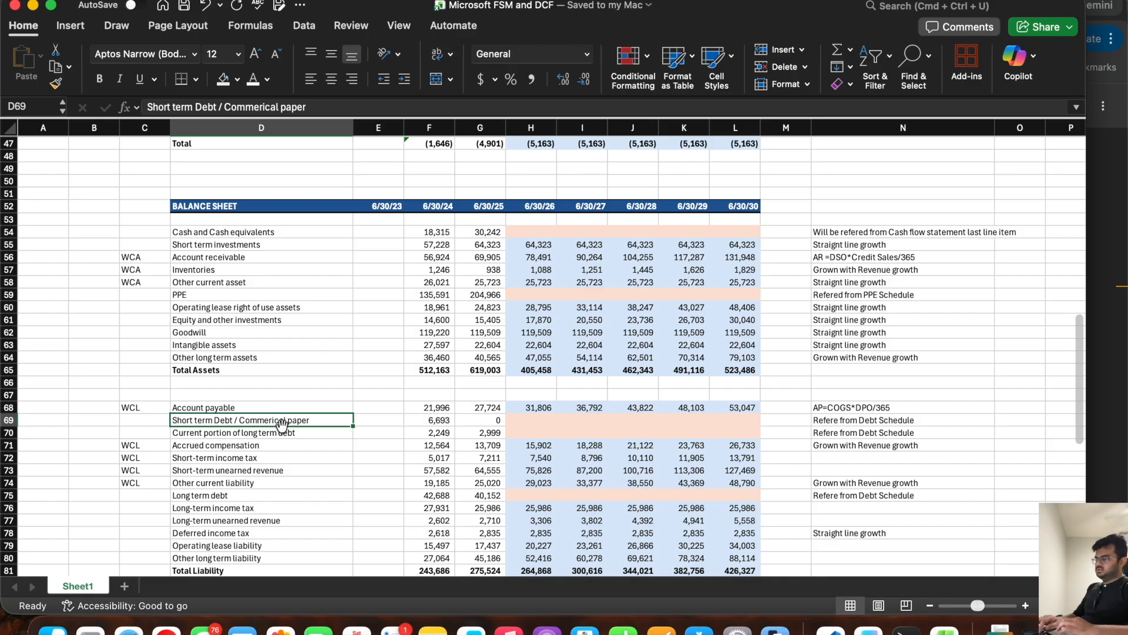
scroll(282, 423, down, 15)
click(201, 439)
text(Commerical pap)
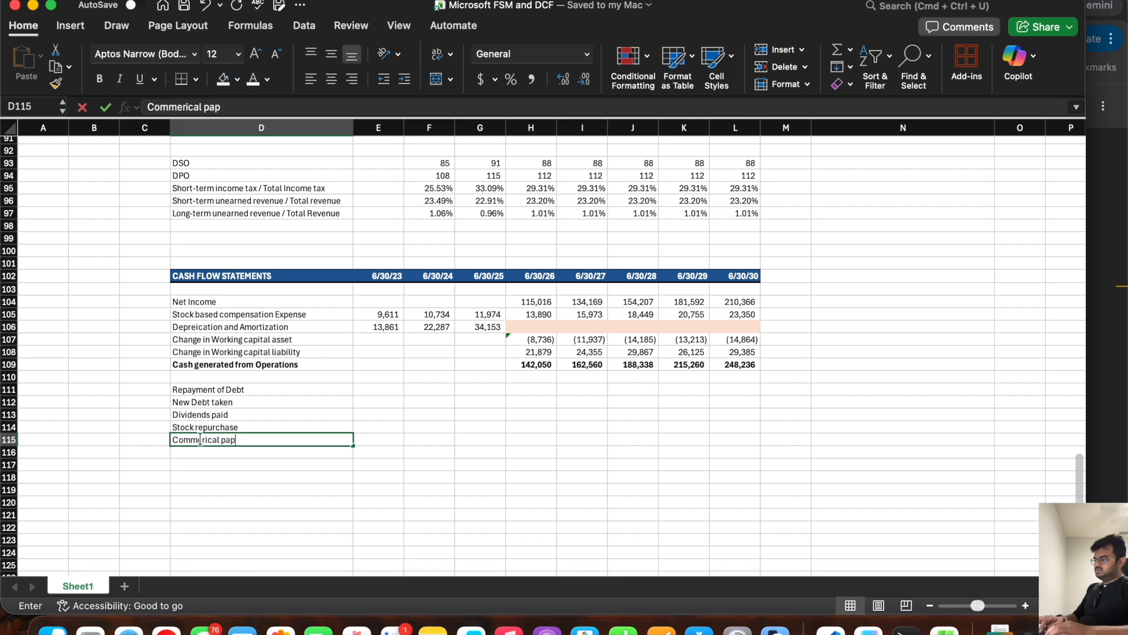
key(Return)
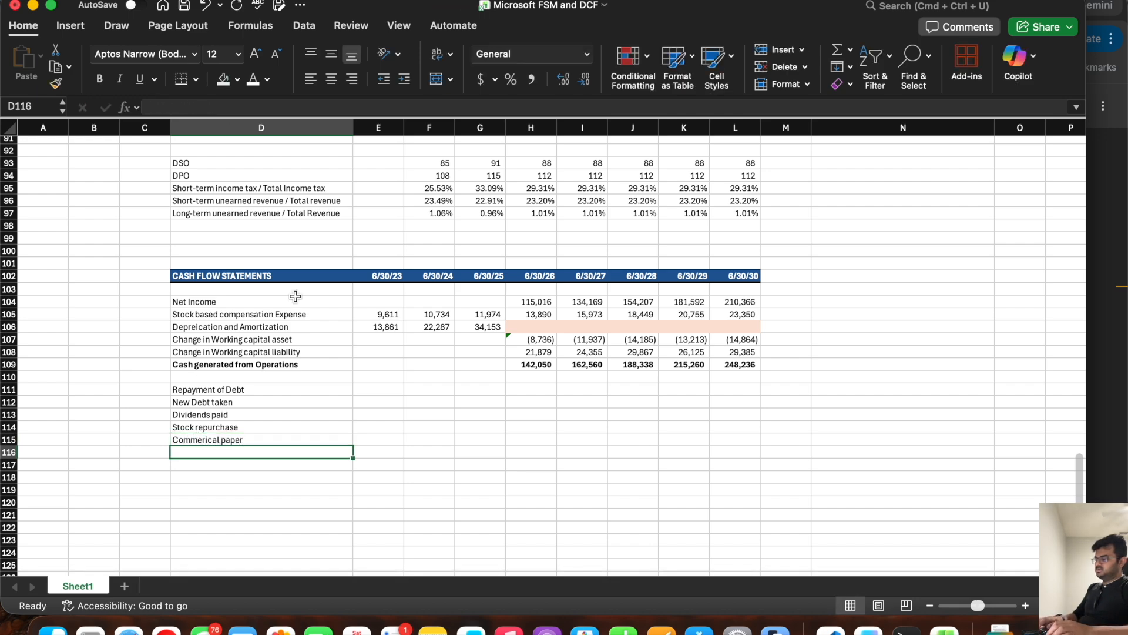
Step: Review the Current portion of long term debt row on the balance sheet and its debt schedule note
scroll(295, 296, up, 10)
scroll(295, 296, up, 2)
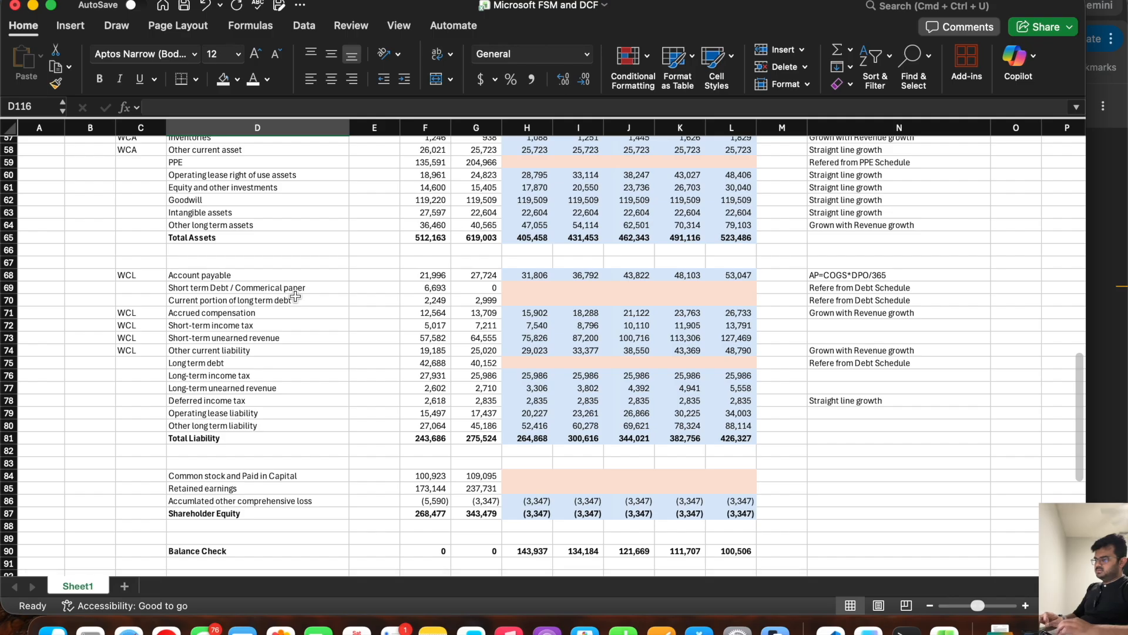
click(273, 301)
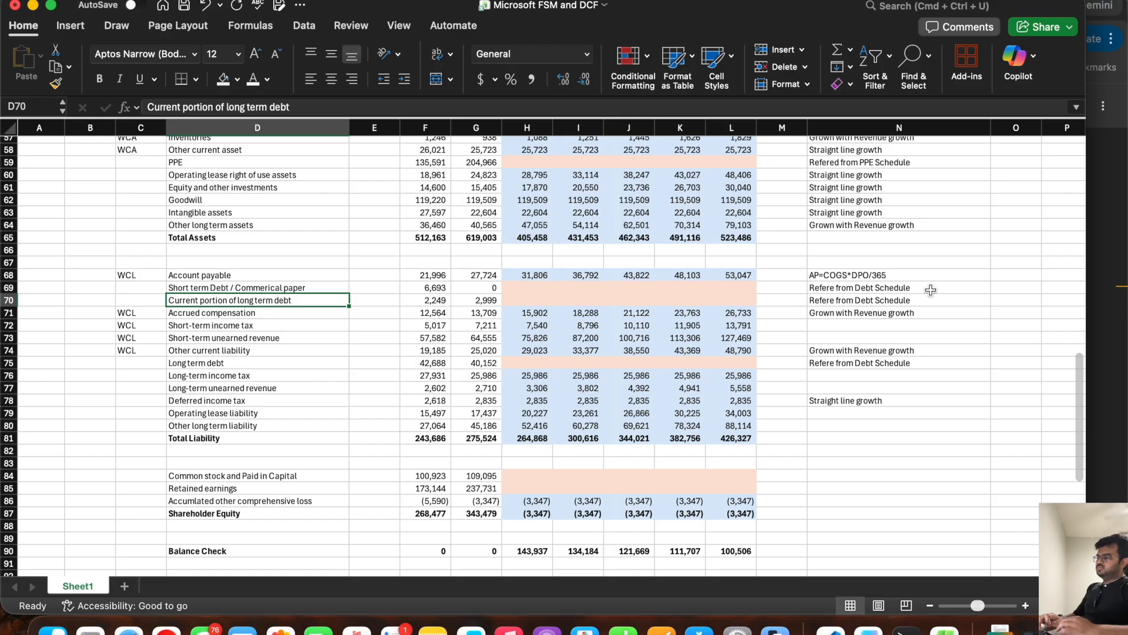
click(890, 301)
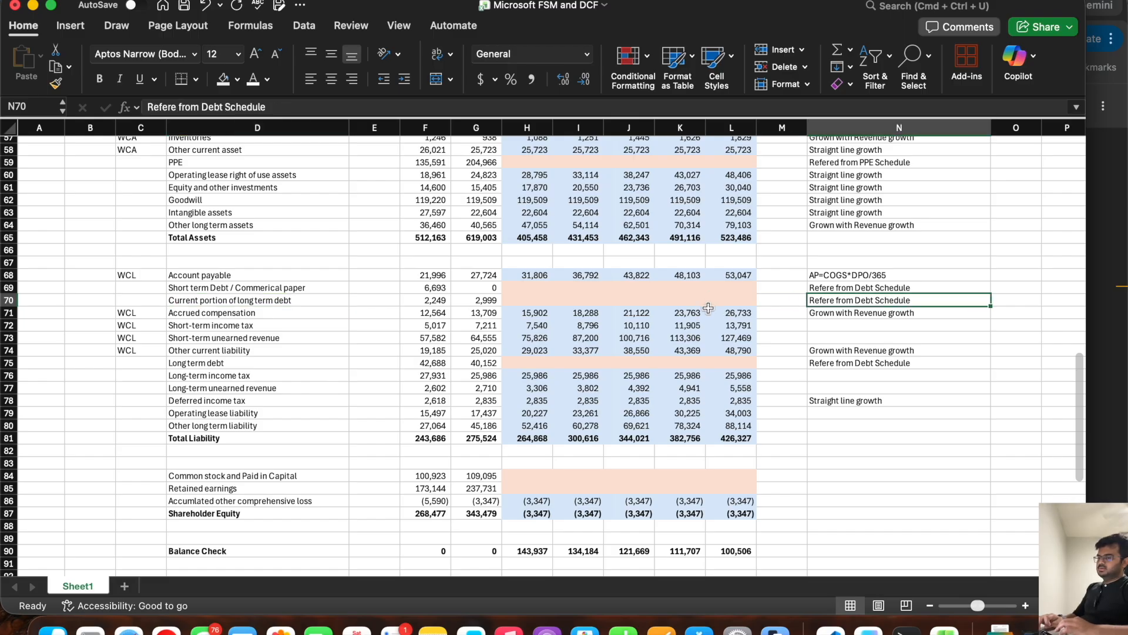
drag(9, 300, 369, 304)
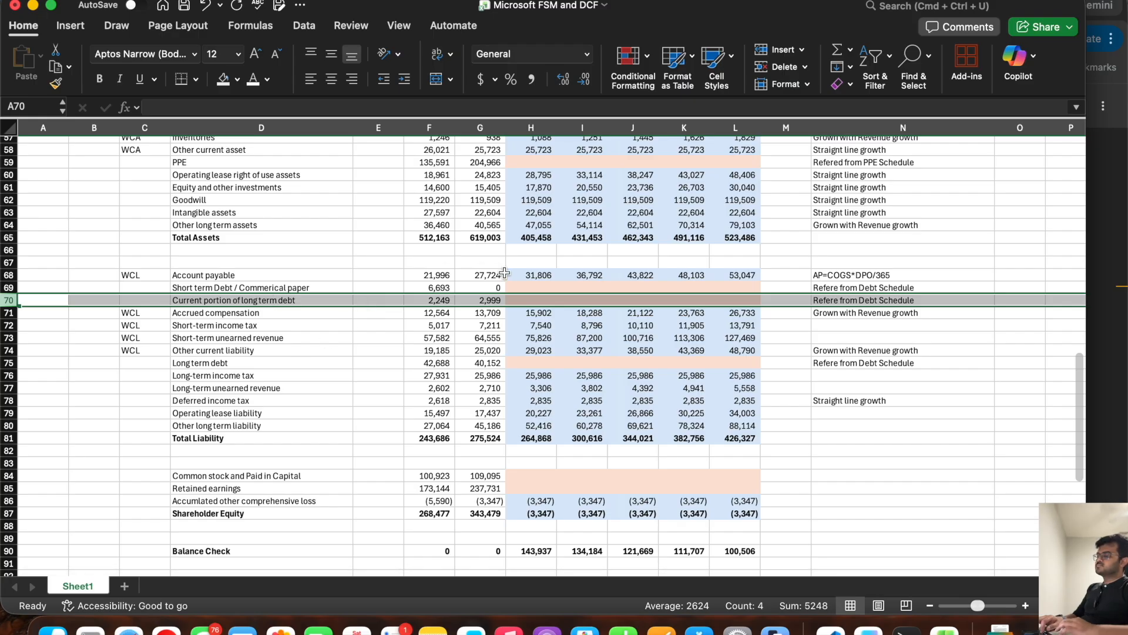
click(301, 323)
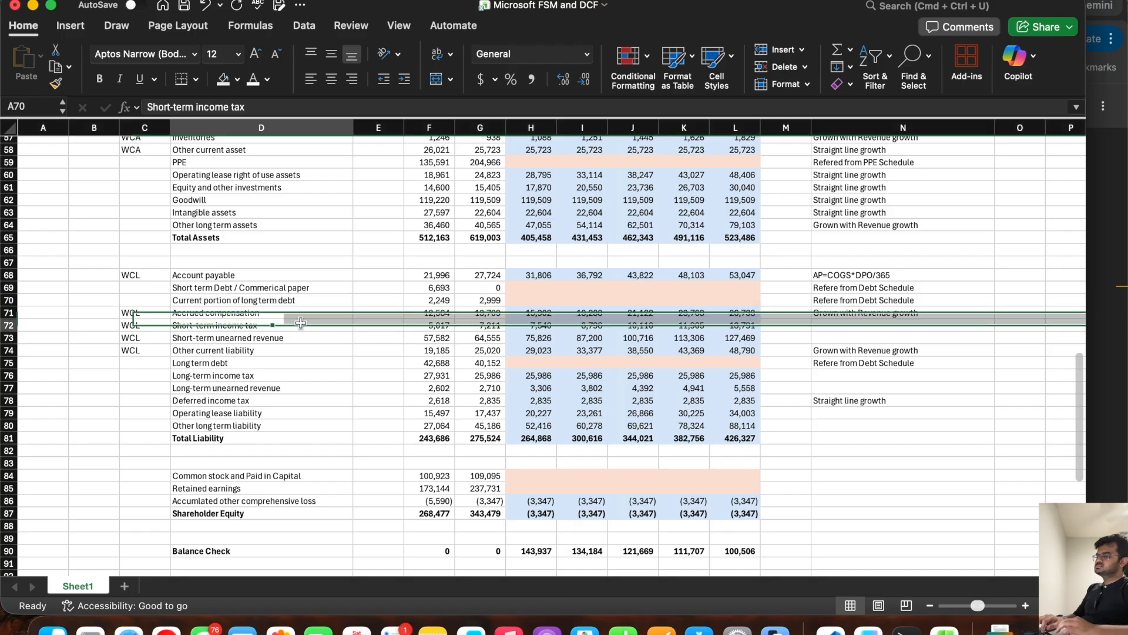
Step: Enter the subtotal label "Cash used in Investing activity" in D116 below Commerical paper
scroll(300, 322, down, 10)
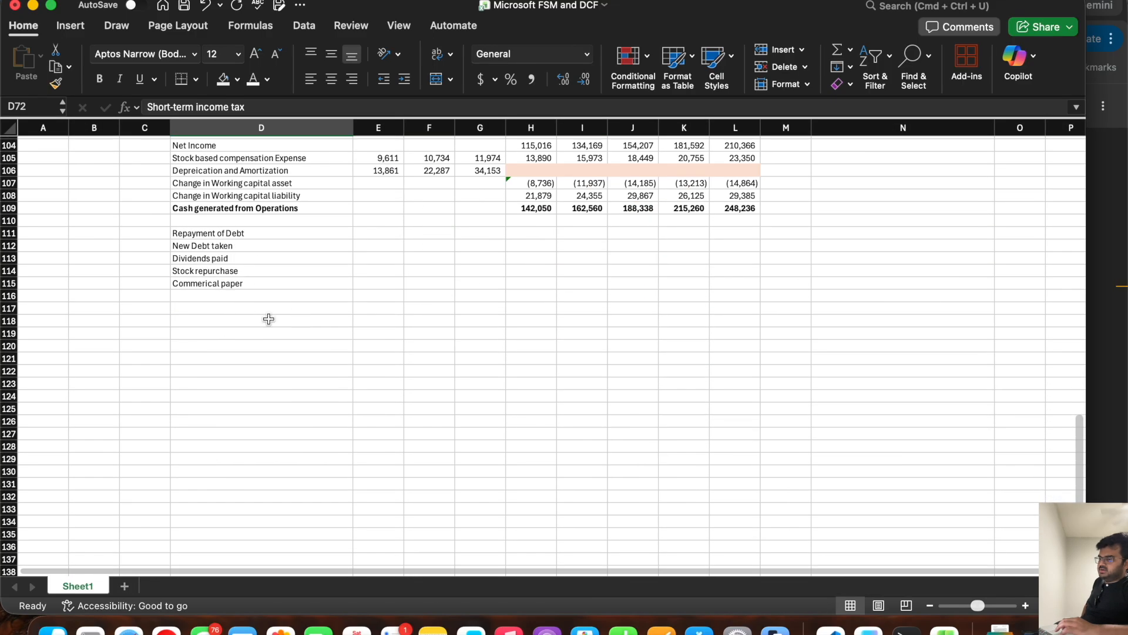
click(214, 297)
scroll(197, 409, up, 3)
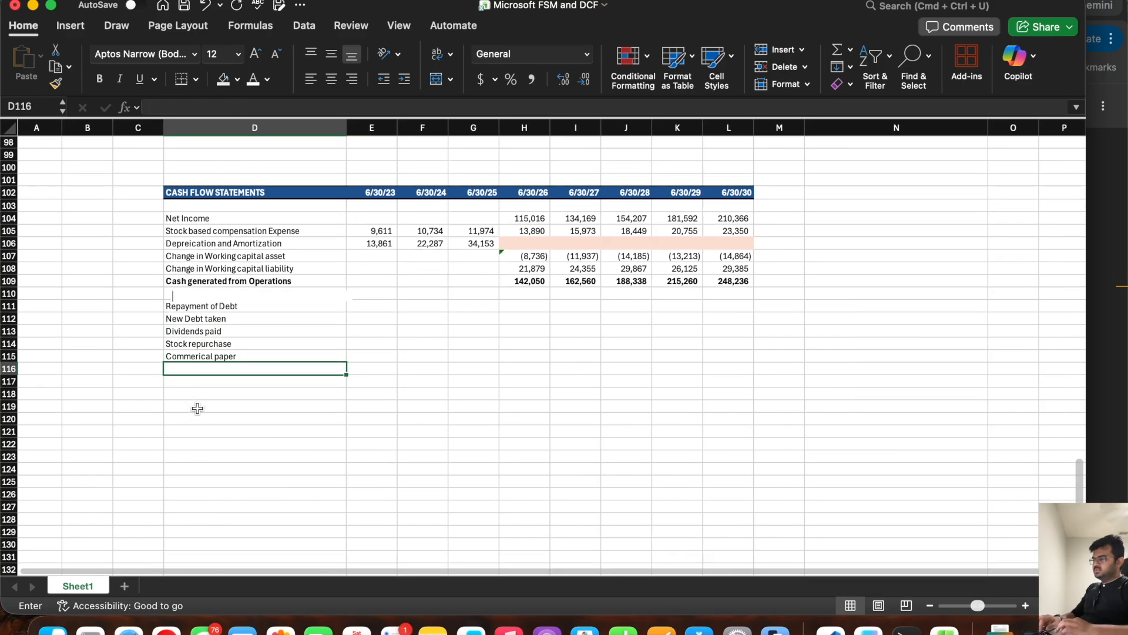
text(Cash u)
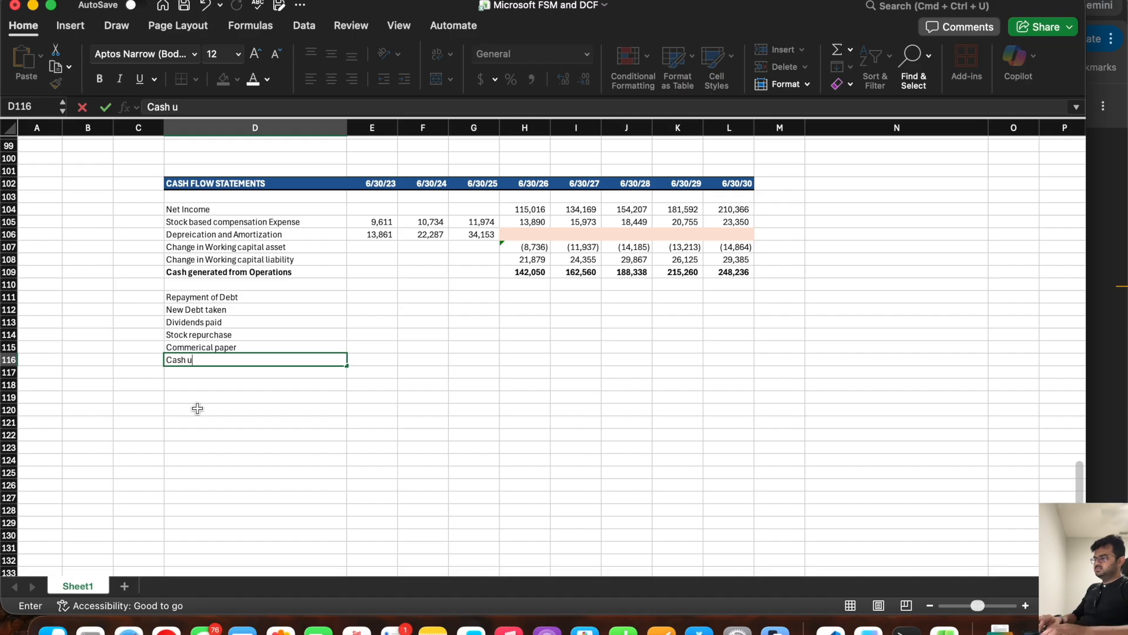
text(sed in Investing actici)
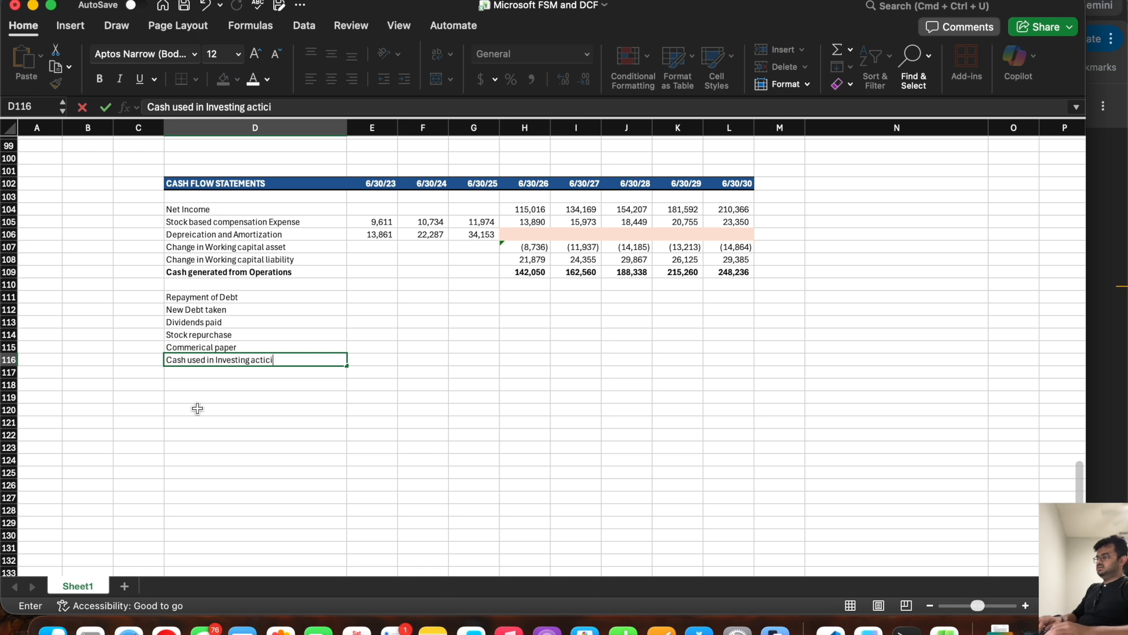
key(BackSpace)
key(BackSpace)
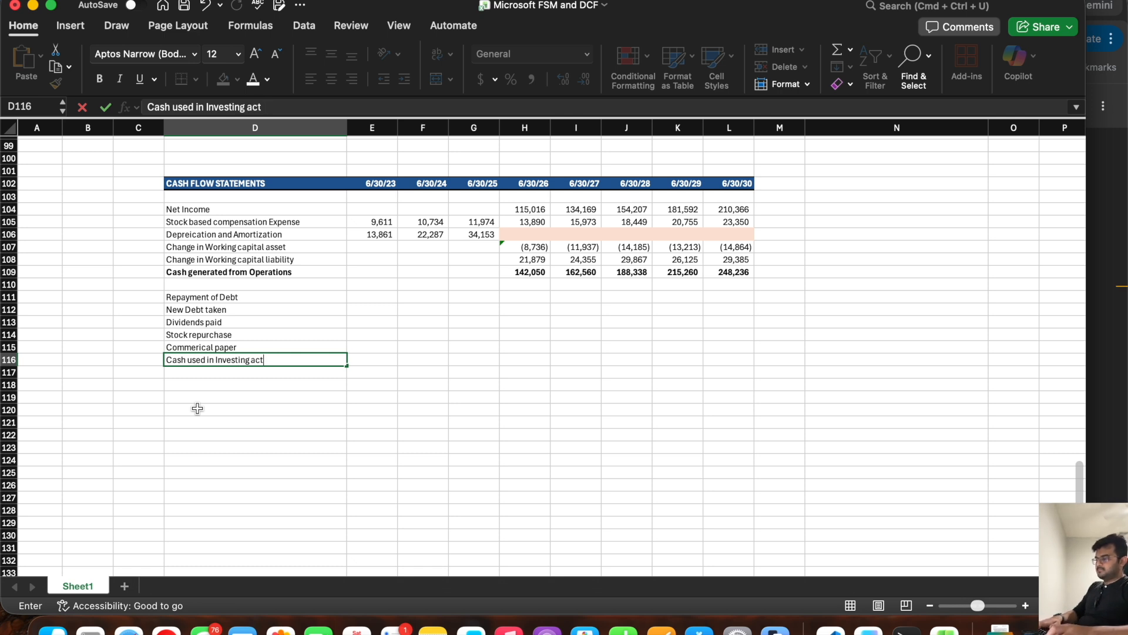
text(iviyy)
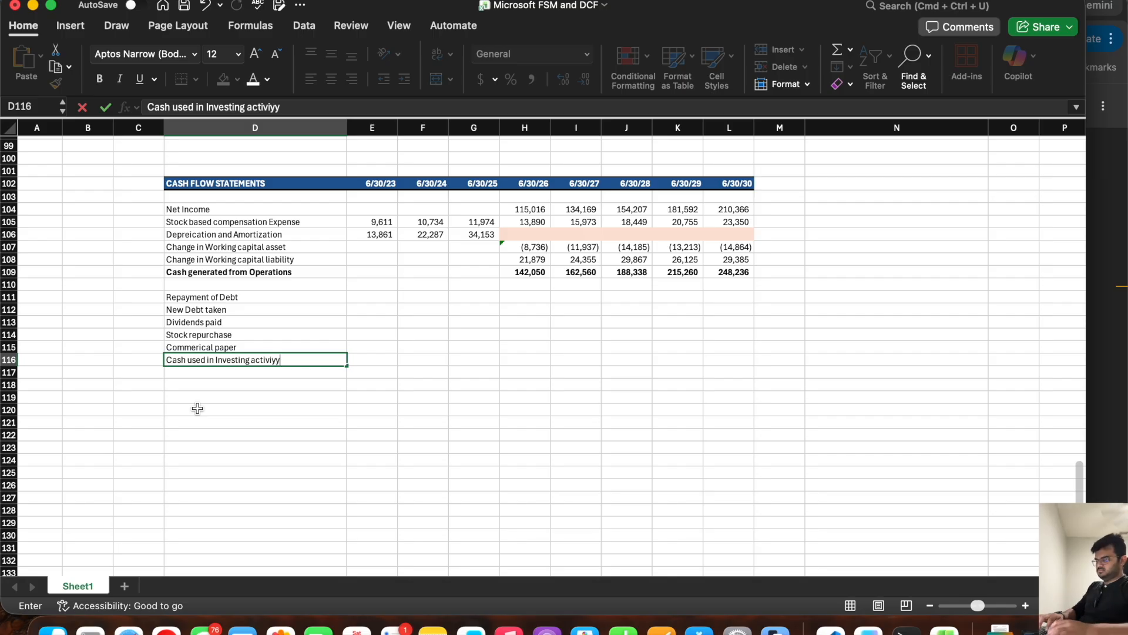
key(BackSpace)
key(BackSpace)
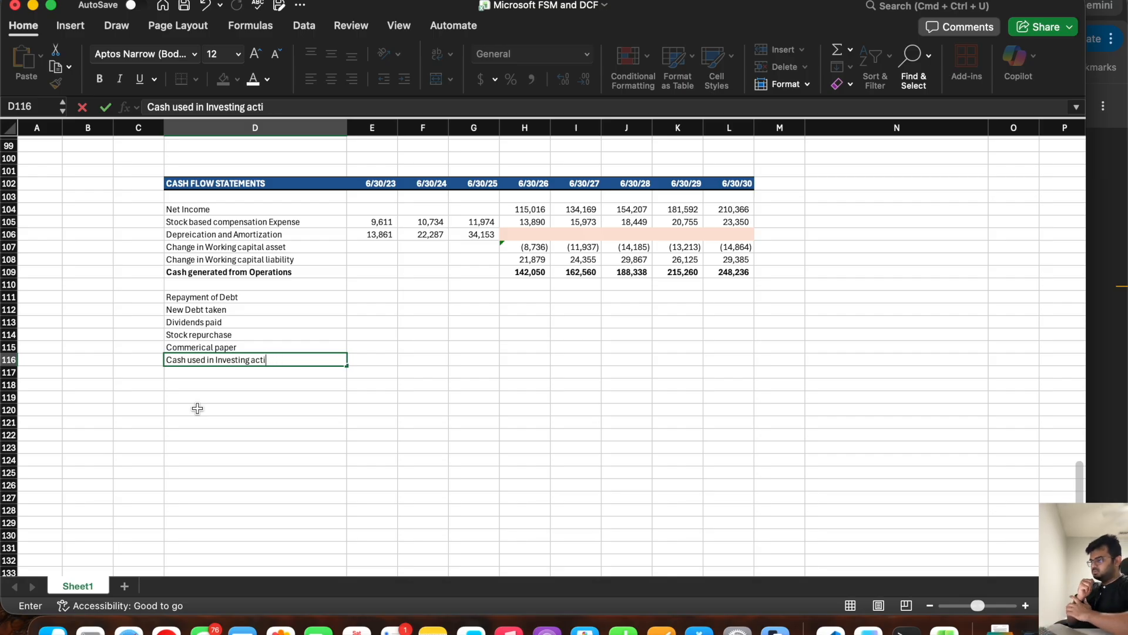
text(vity)
key(Return)
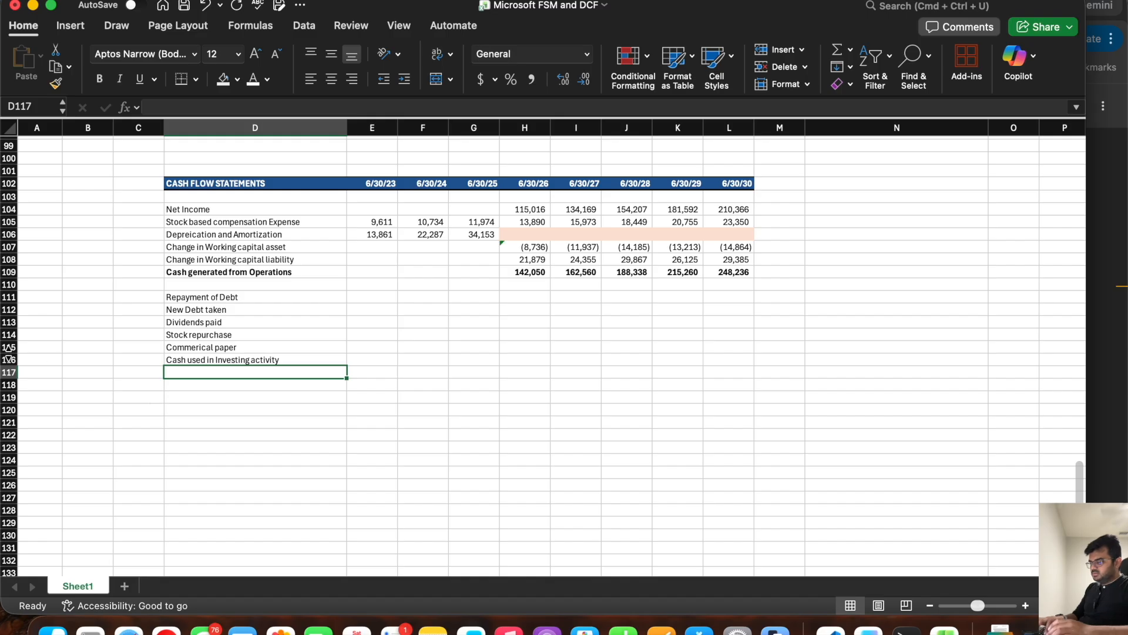
Step: Bold the whole Cash used in Investing activity row and save the workbook
click(10, 358)
key(super+b)
key(super+s)
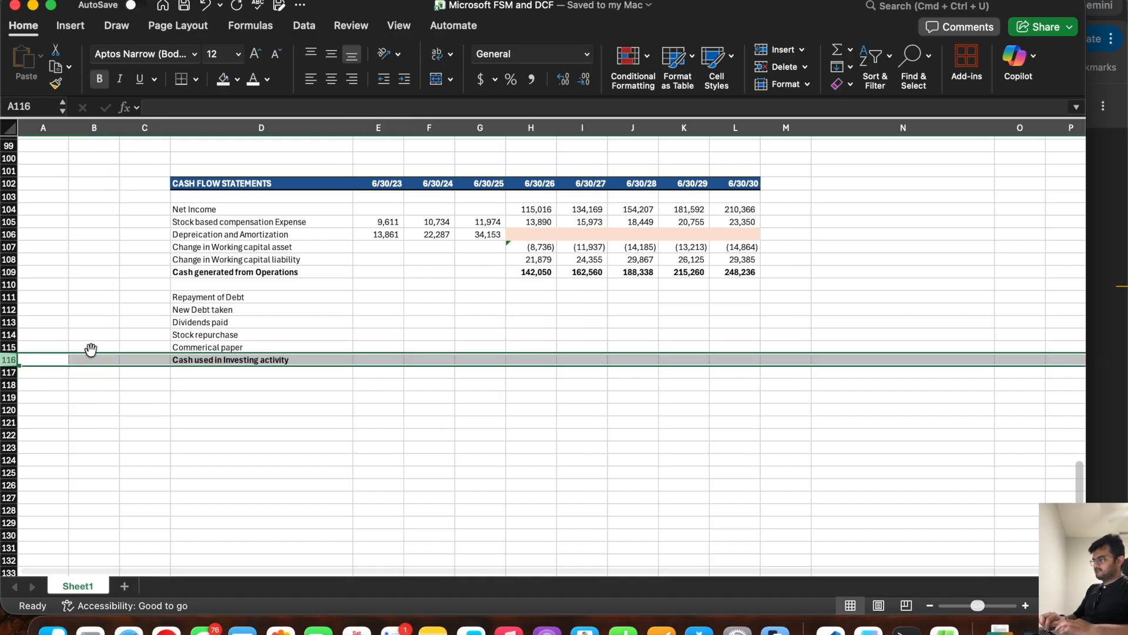
Step: Check the investing section of the 10-K's cash flow statement and enter the label Purchase of PPE/CapEx in D118 in Excel
click(215, 383)
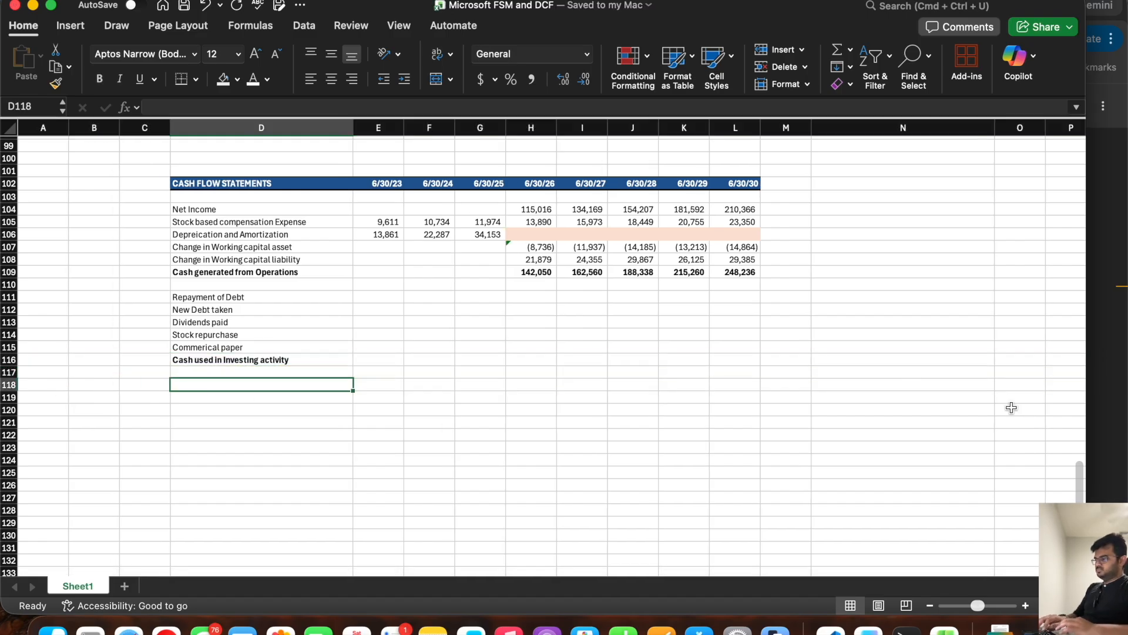
click(1111, 412)
scroll(529, 411, down, 3)
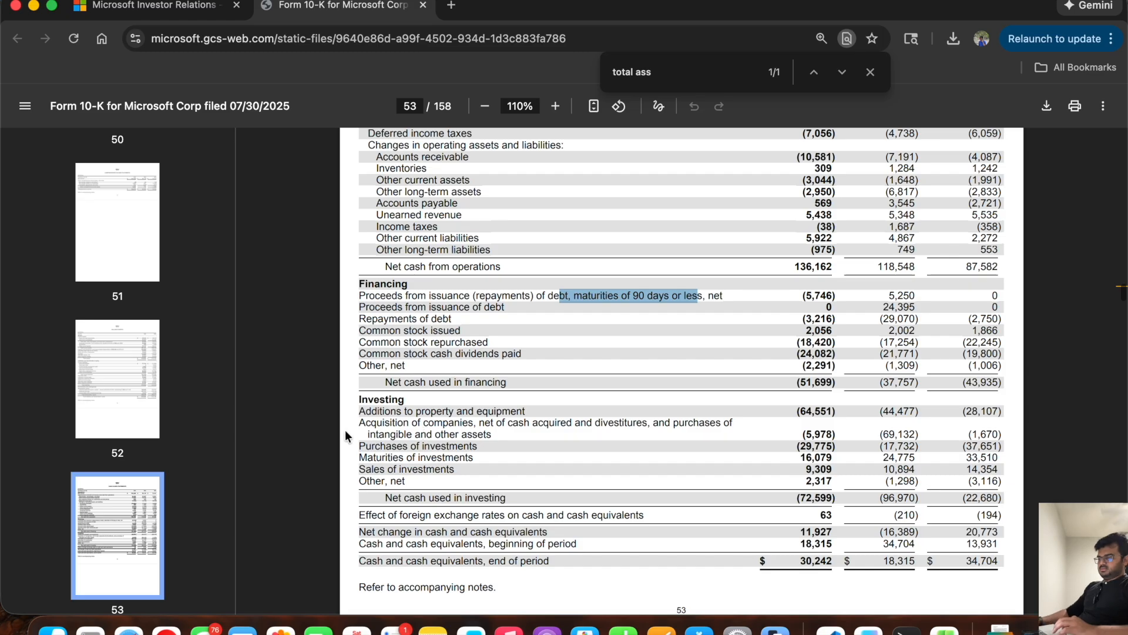
key(super+Tab)
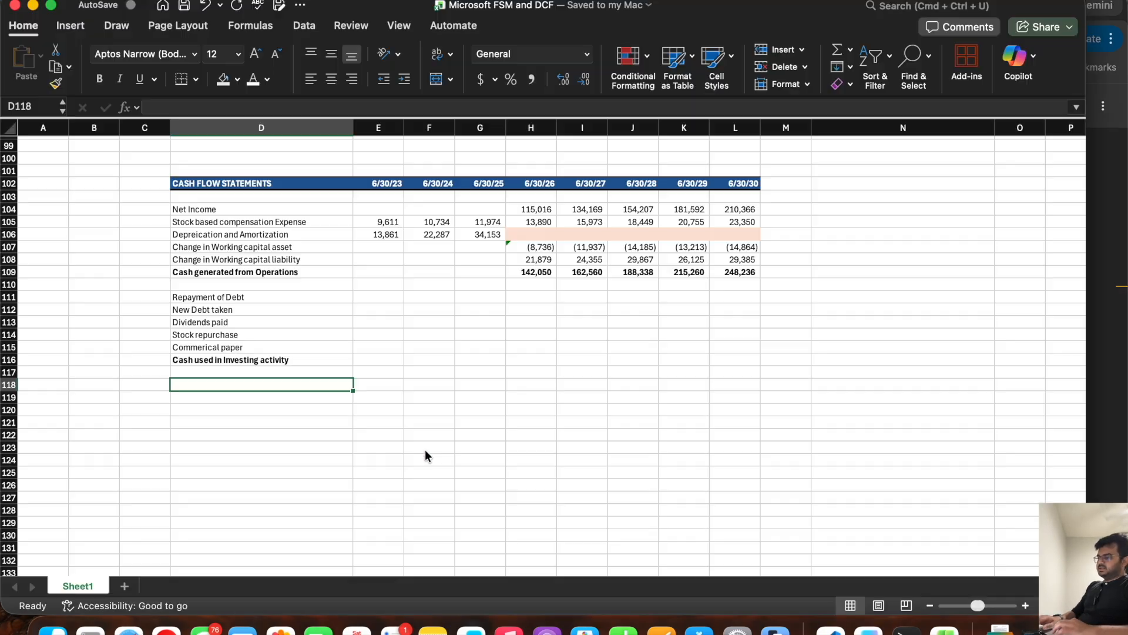
text(Purcha)
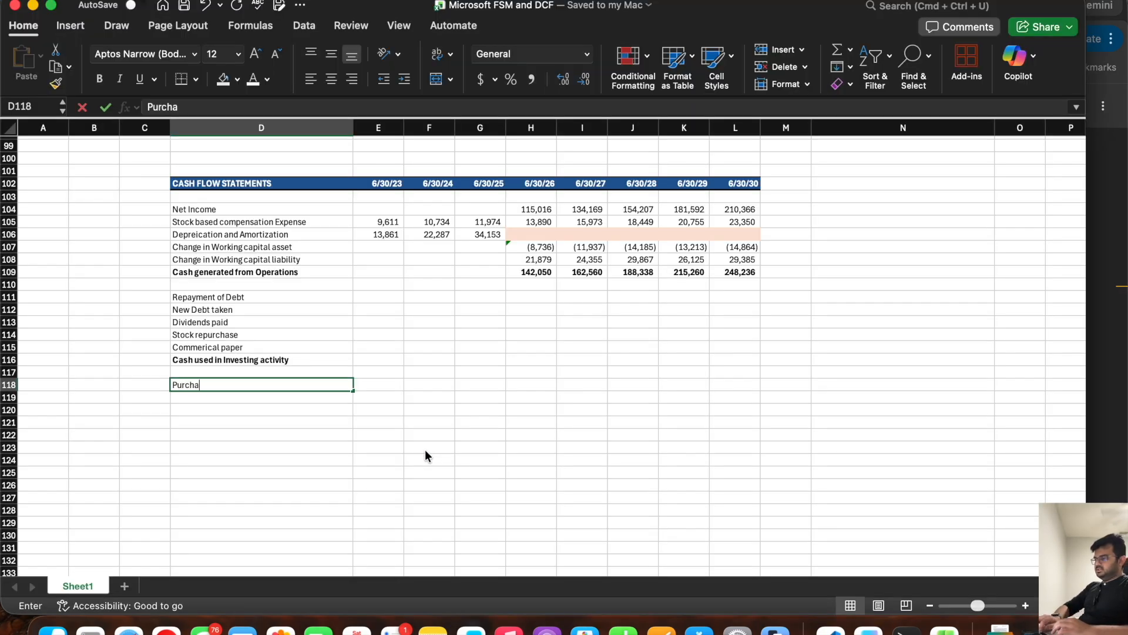
text(se of PPE)
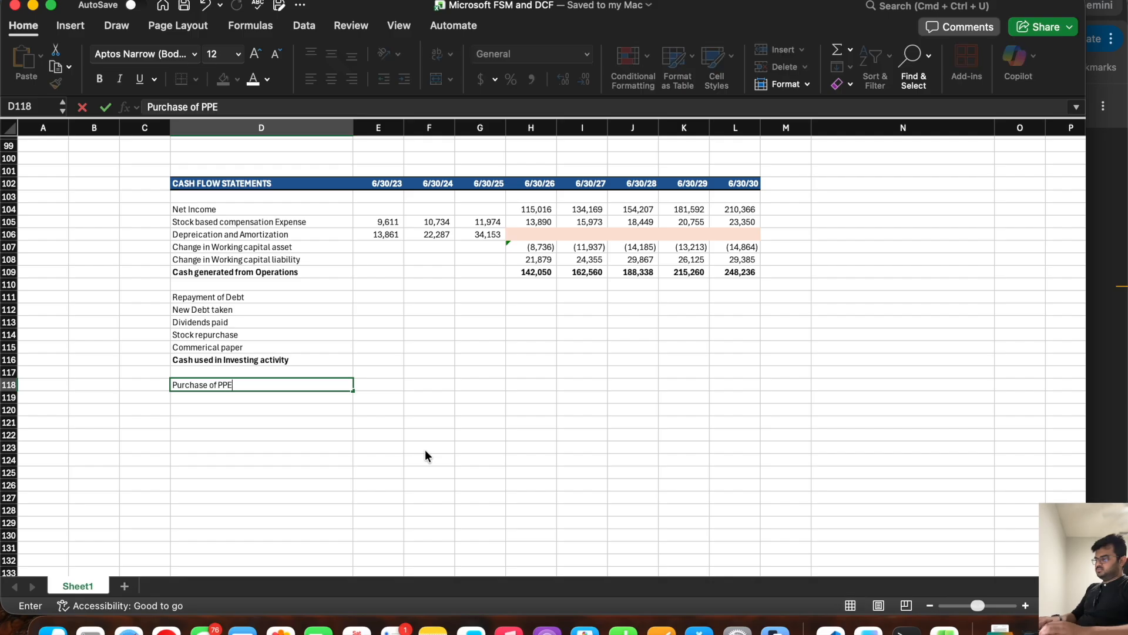
text(/CapEx)
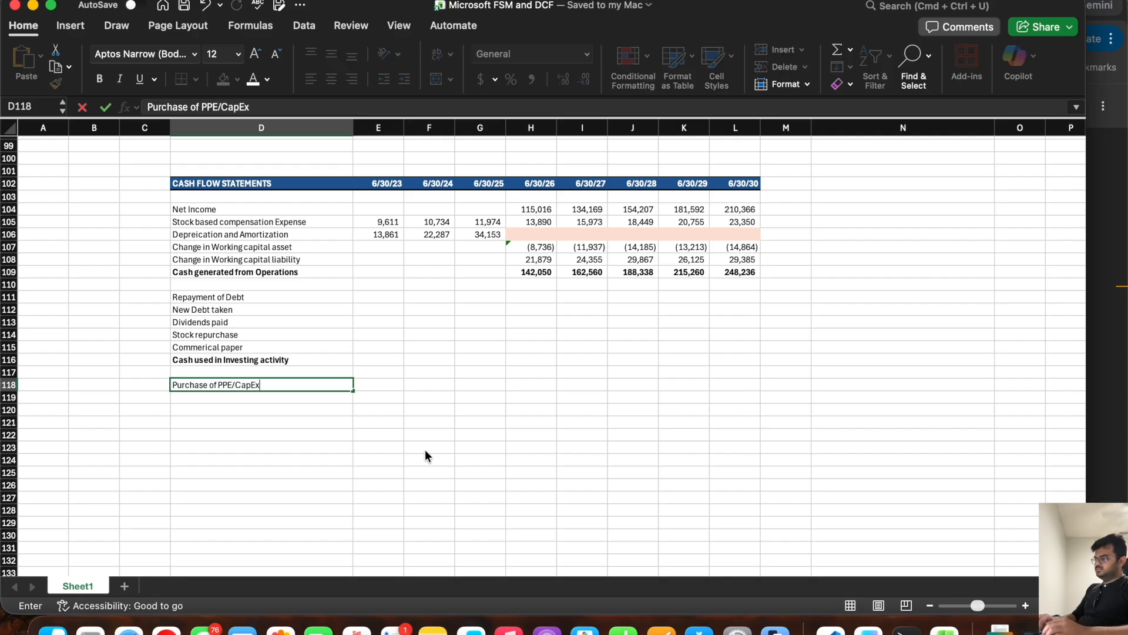
key(Return)
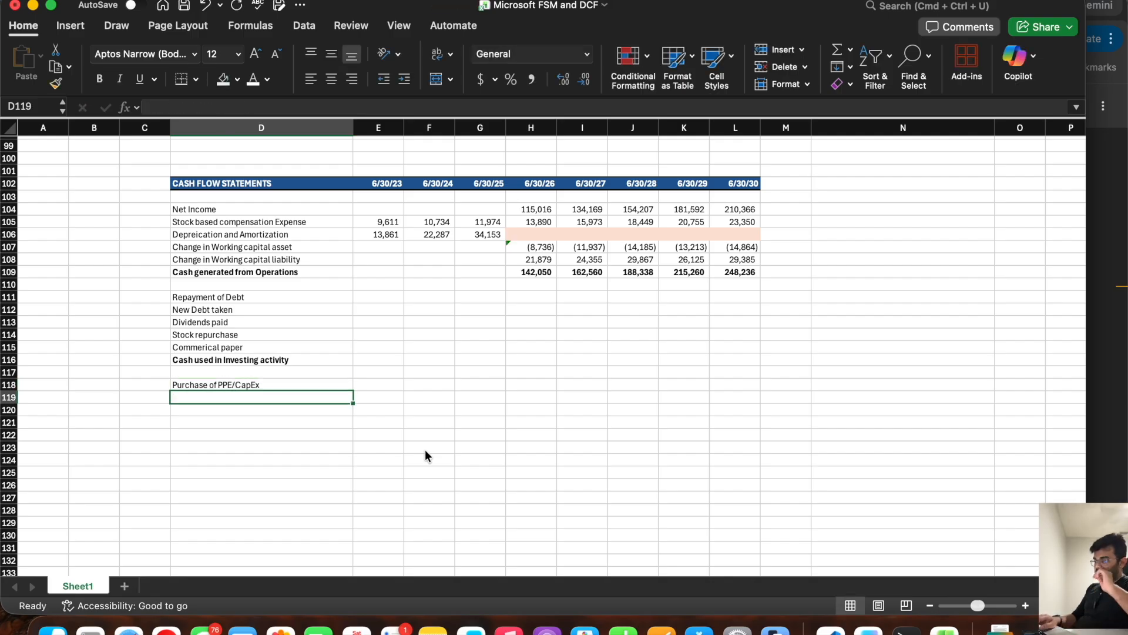
Step: Enter the label "Investment in Non-current assets" in D119 below Purchase of PPE/CapEx
text(Chang)
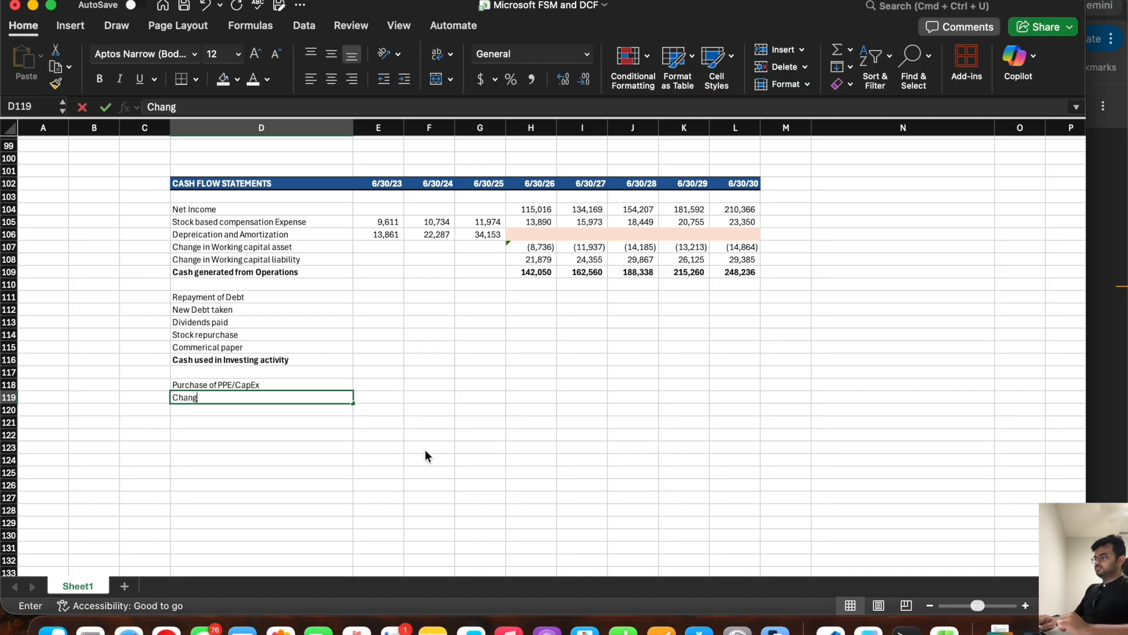
key(BackSpace)
key(BackSpace)
key(BackSpace)
key(BackSpace)
key(BackSpace)
text(Investmen)
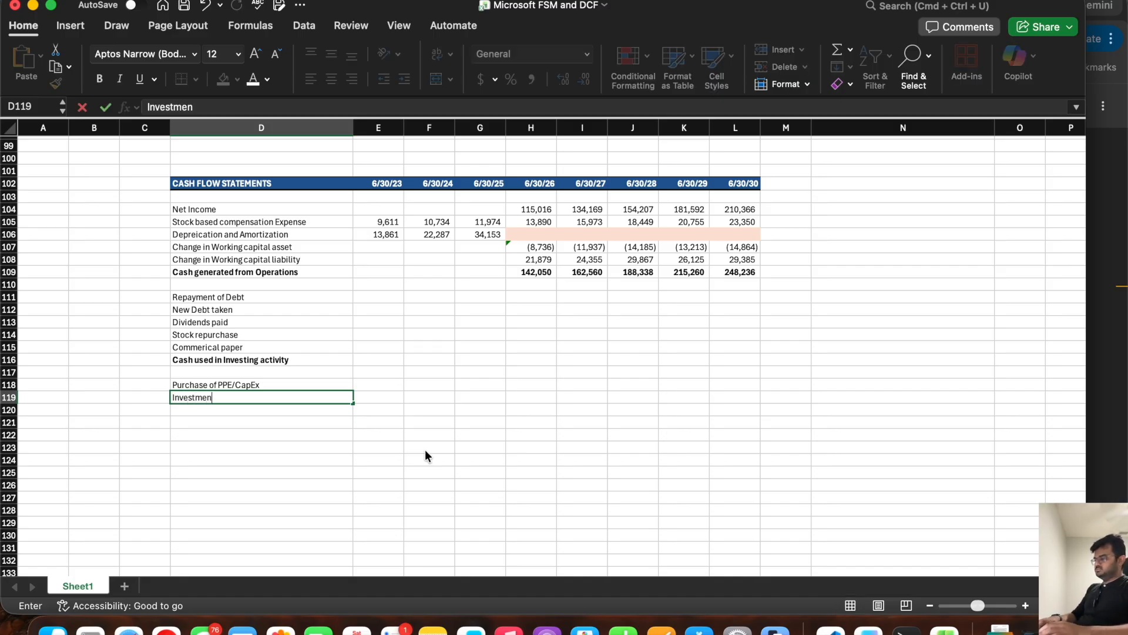
text(t in No)
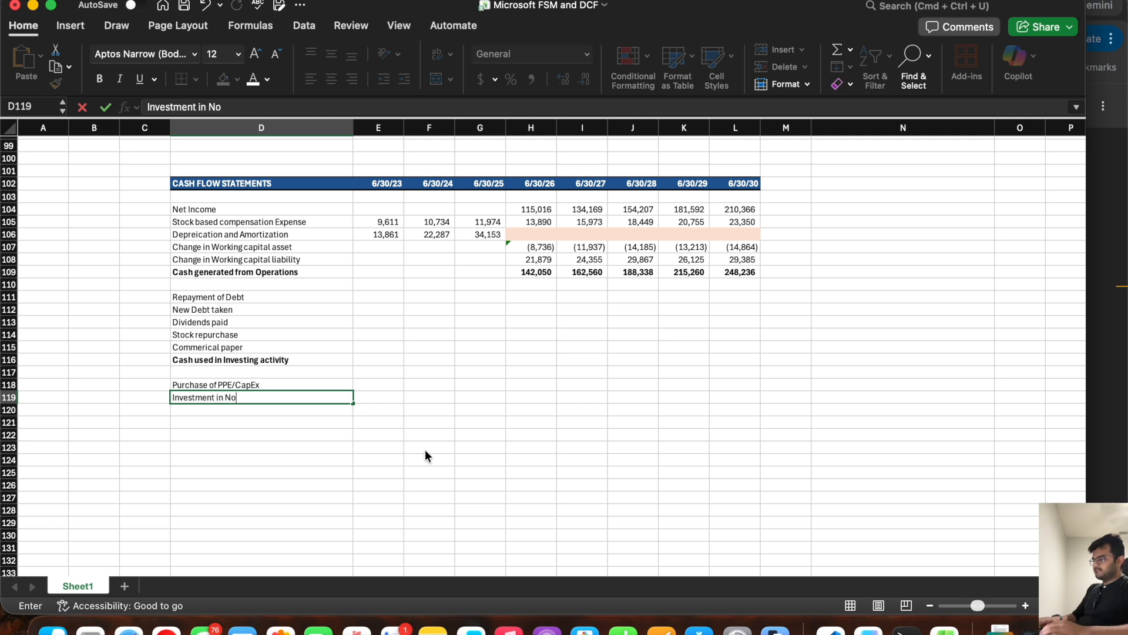
text(n-current assets)
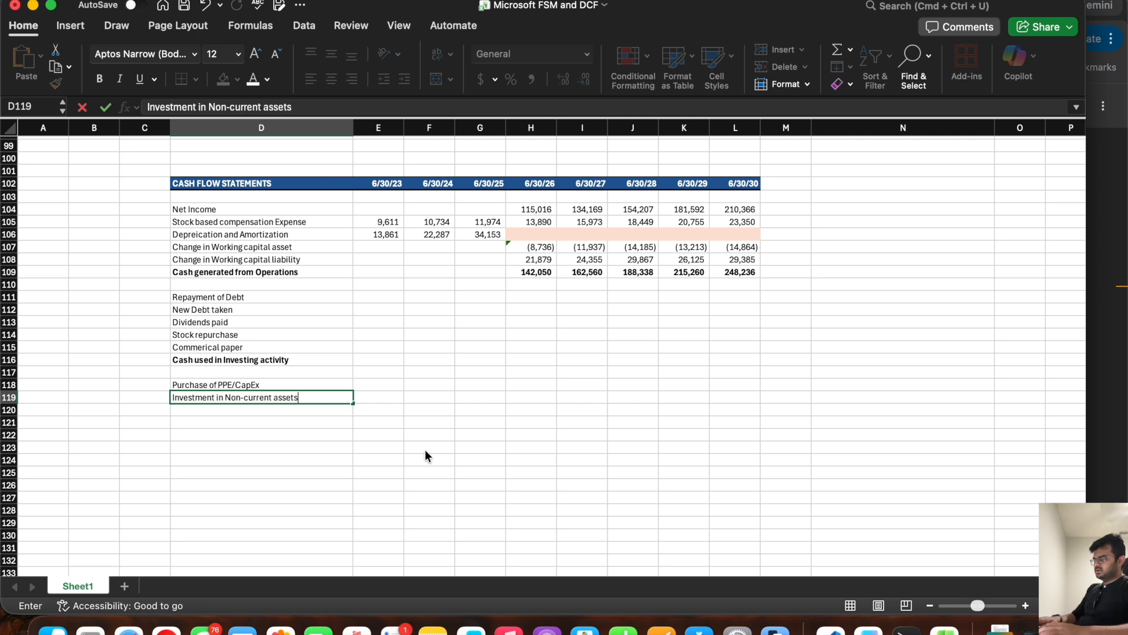
key(Return)
text(Inv)
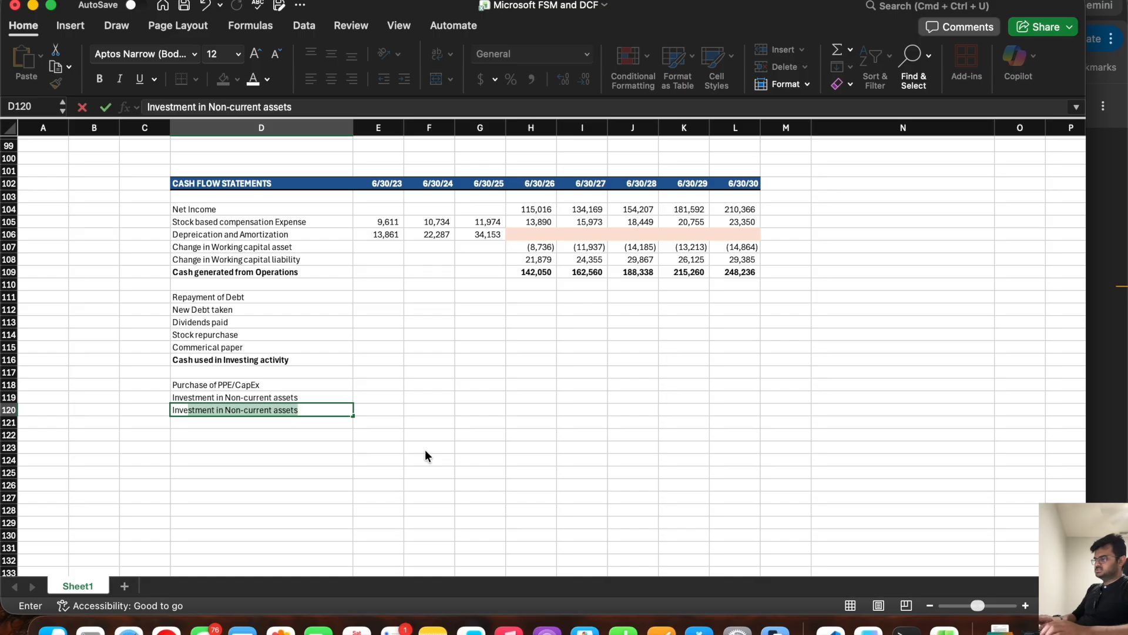
text(etmen)
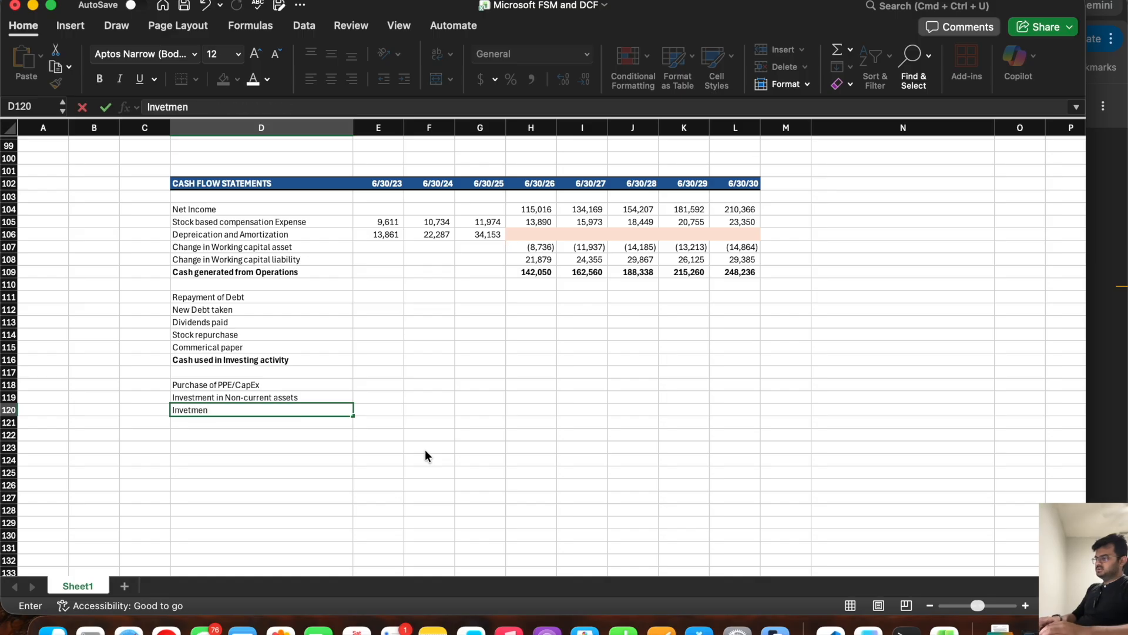
text(ts in)
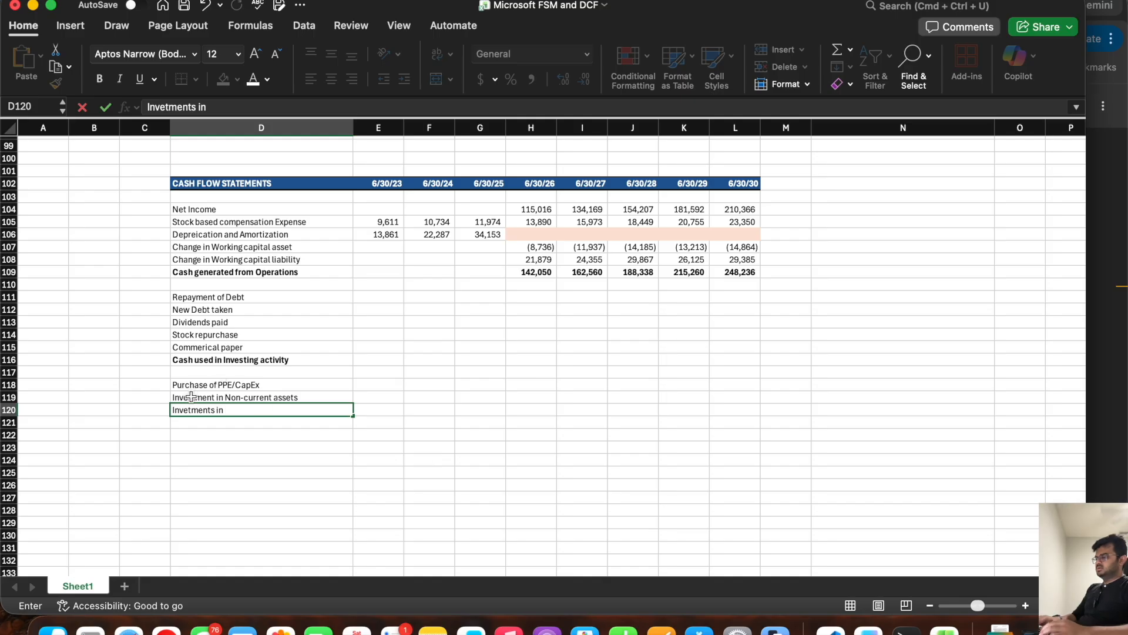
Step: Reword the label in D119 to "Change in Non-current assets"
click(191, 397)
double_click(191, 396)
double_click(195, 397)
text(Chag)
key(BackSpace)
text(nge)
click(184, 410)
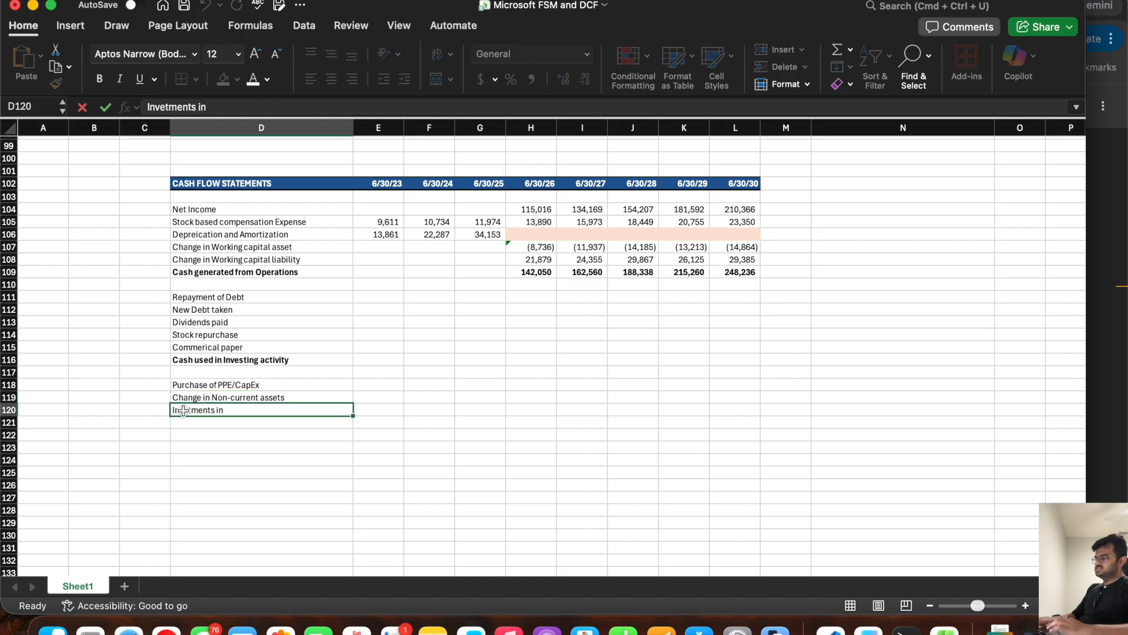
Step: Replace the text in D120 with the label "Change in Non-current liability"
double_click(183, 410)
double_click(183, 410)
text(Change in )
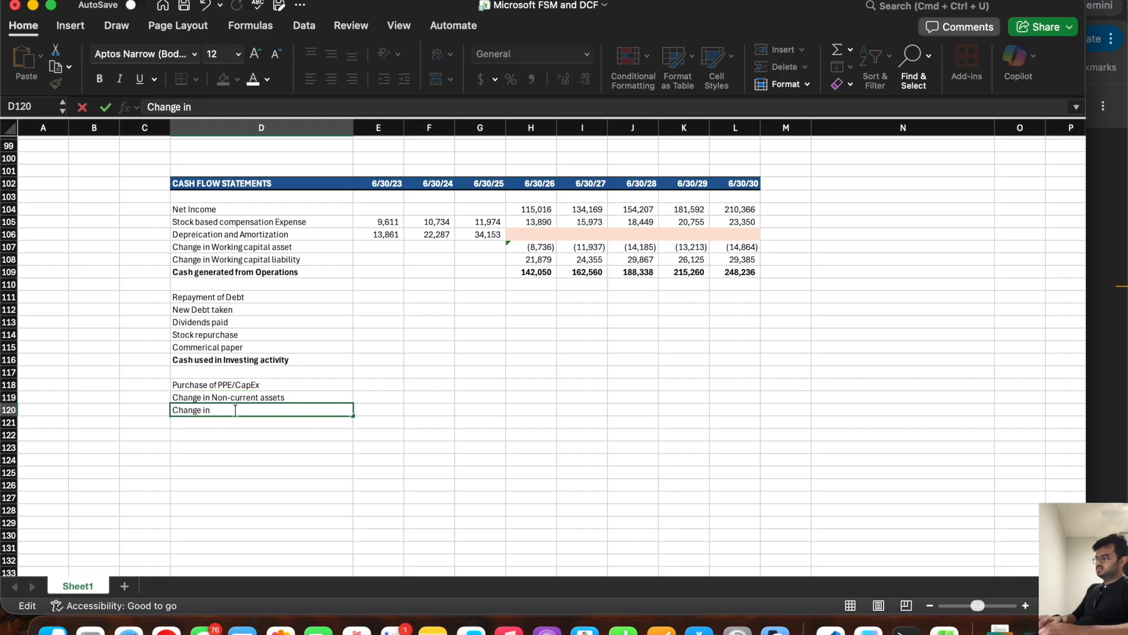
text(Non-c)
key(BackSpace)
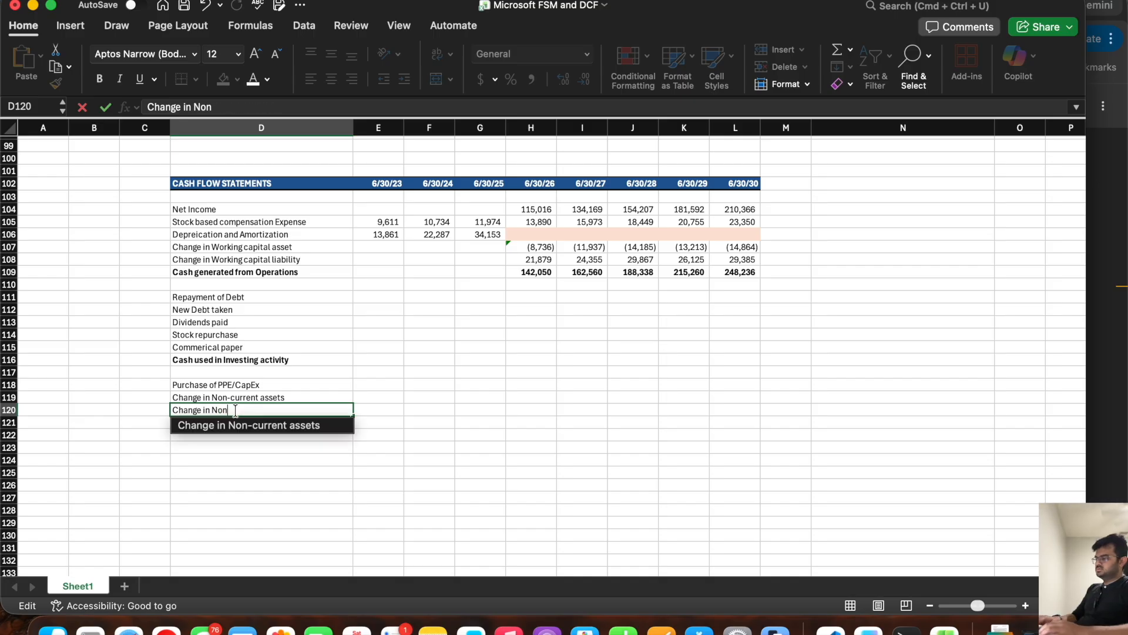
text(-current liability)
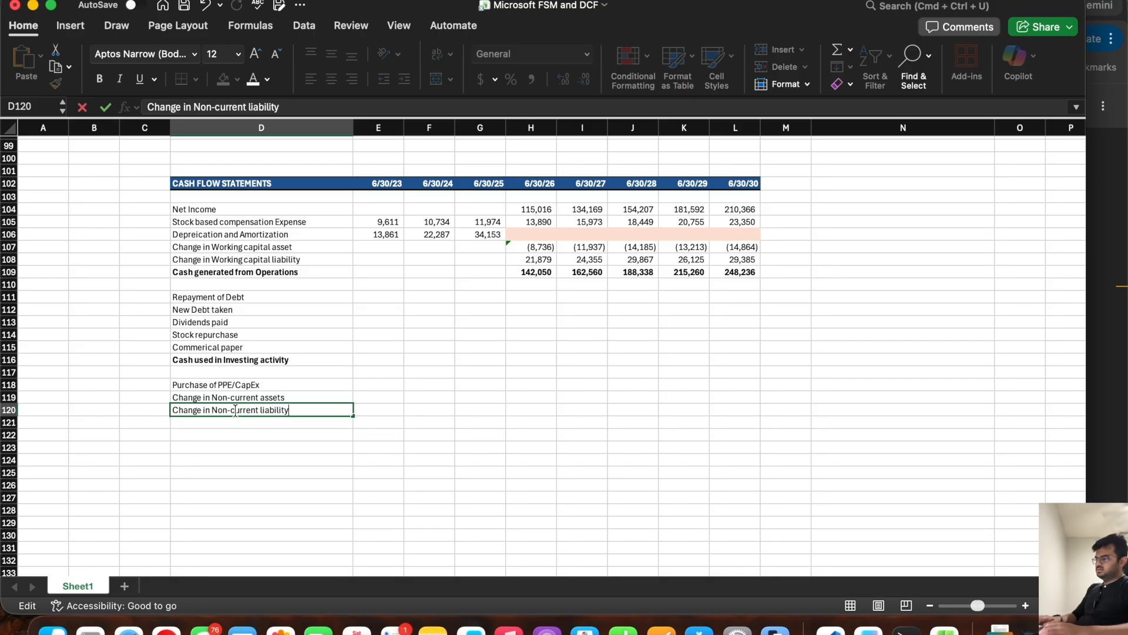
key(Return)
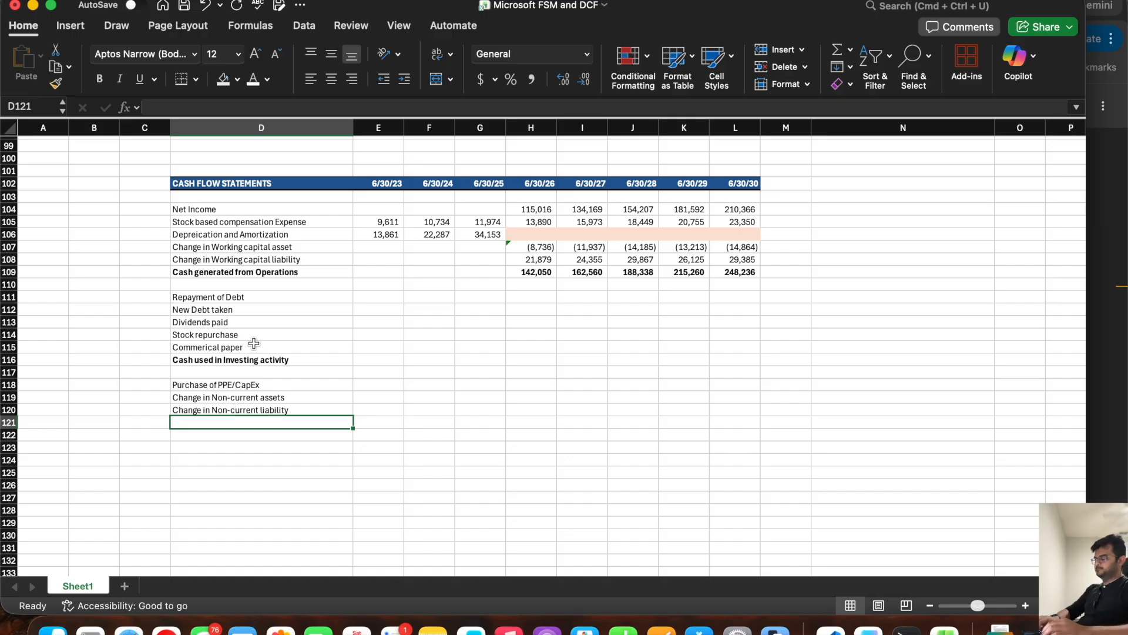
Step: Review the balance sheet's non-current asset lines from Operating lease right of use assets to Other long term assets
scroll(254, 343, up, 15)
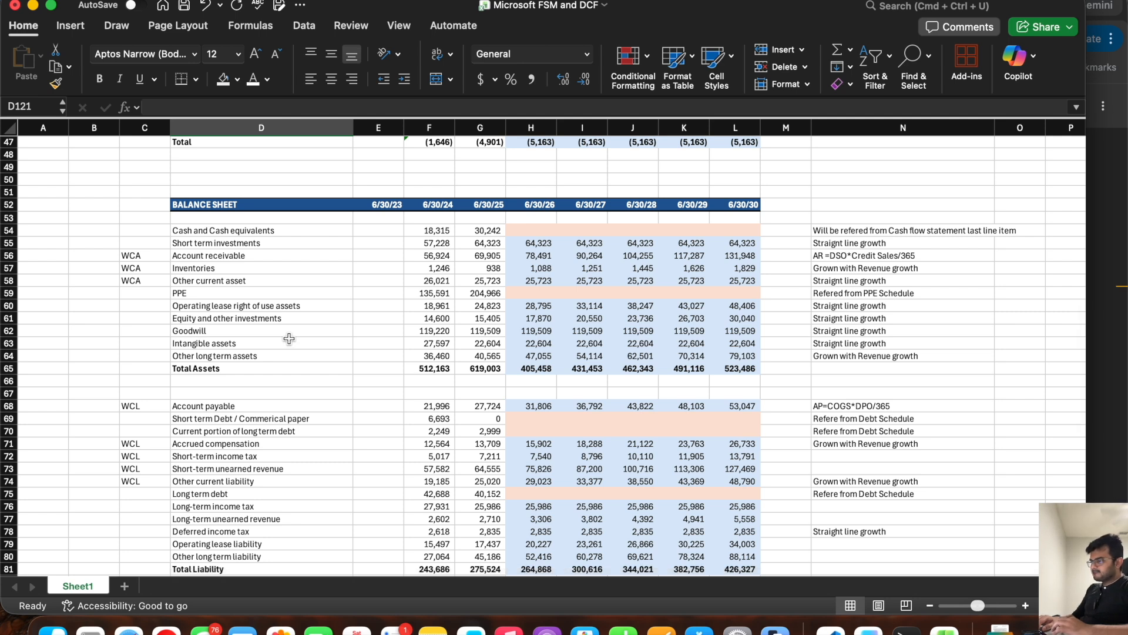
click(226, 319)
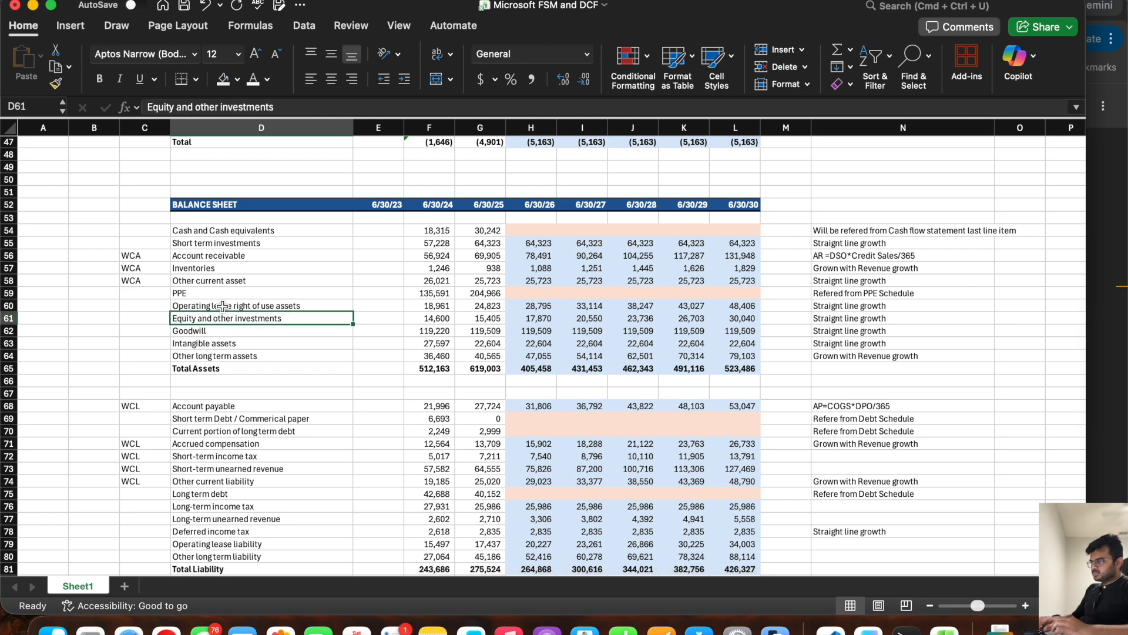
click(223, 307)
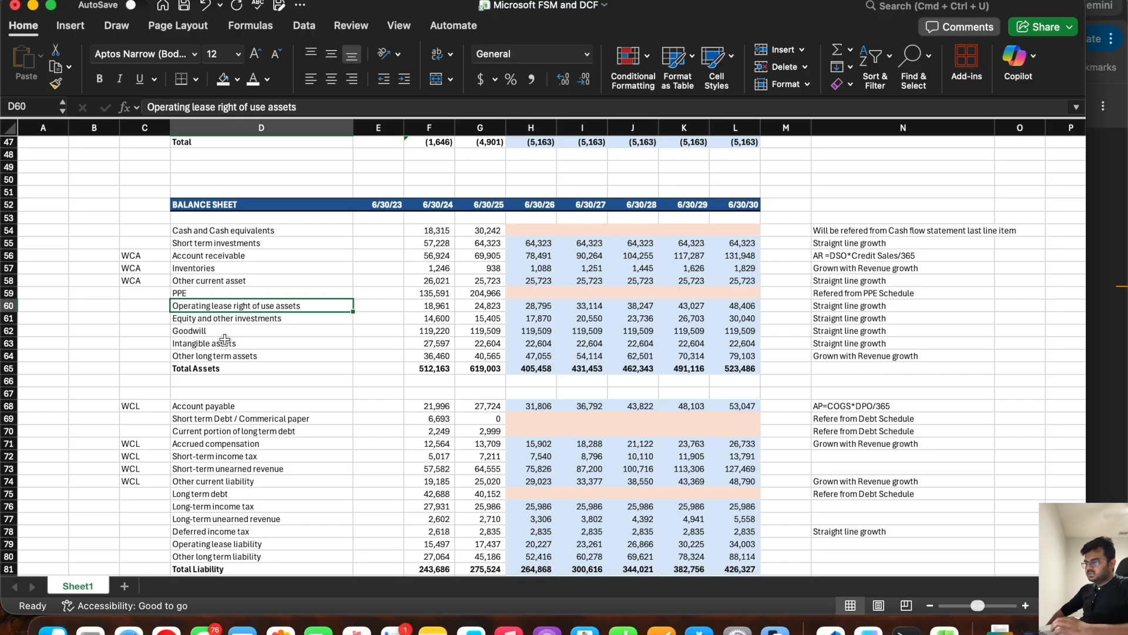
drag(224, 307, 222, 355)
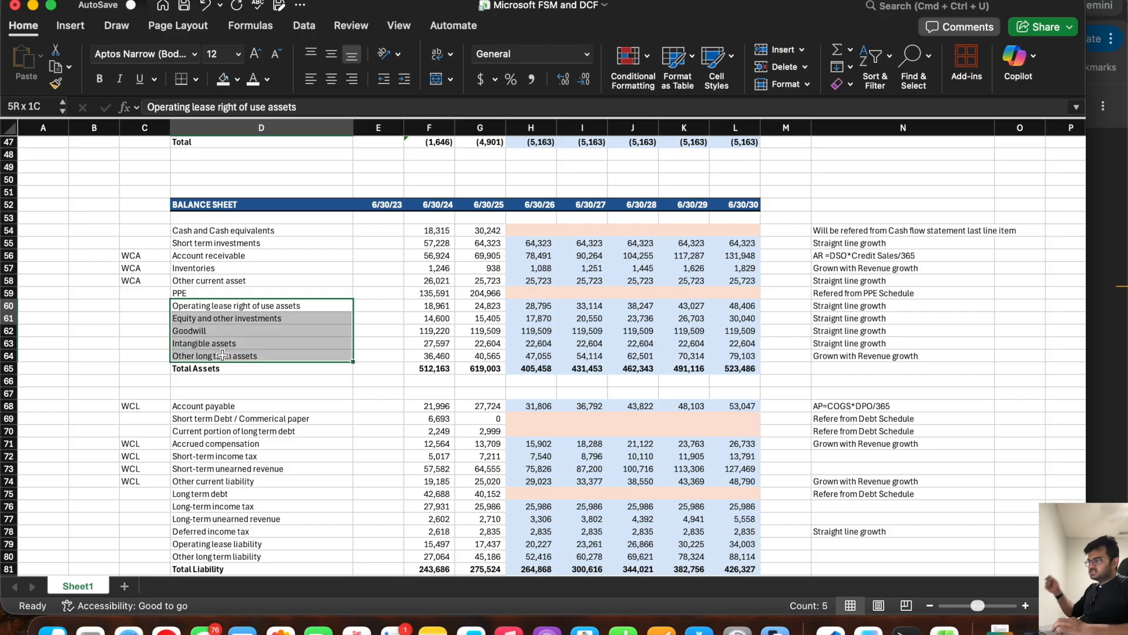
click(222, 304)
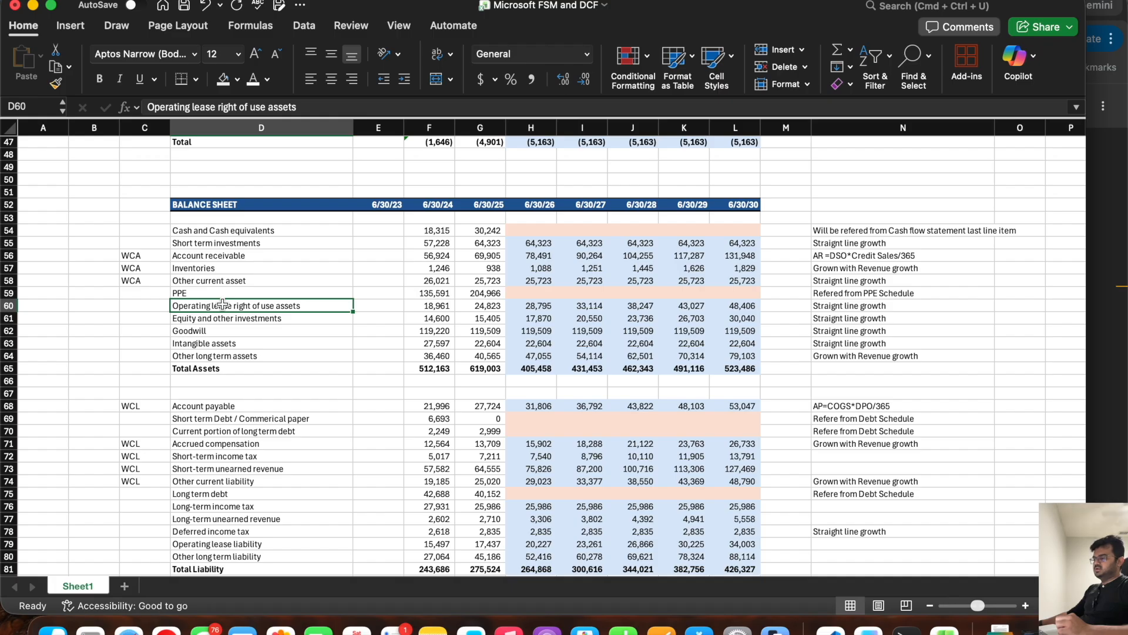
key(Down)
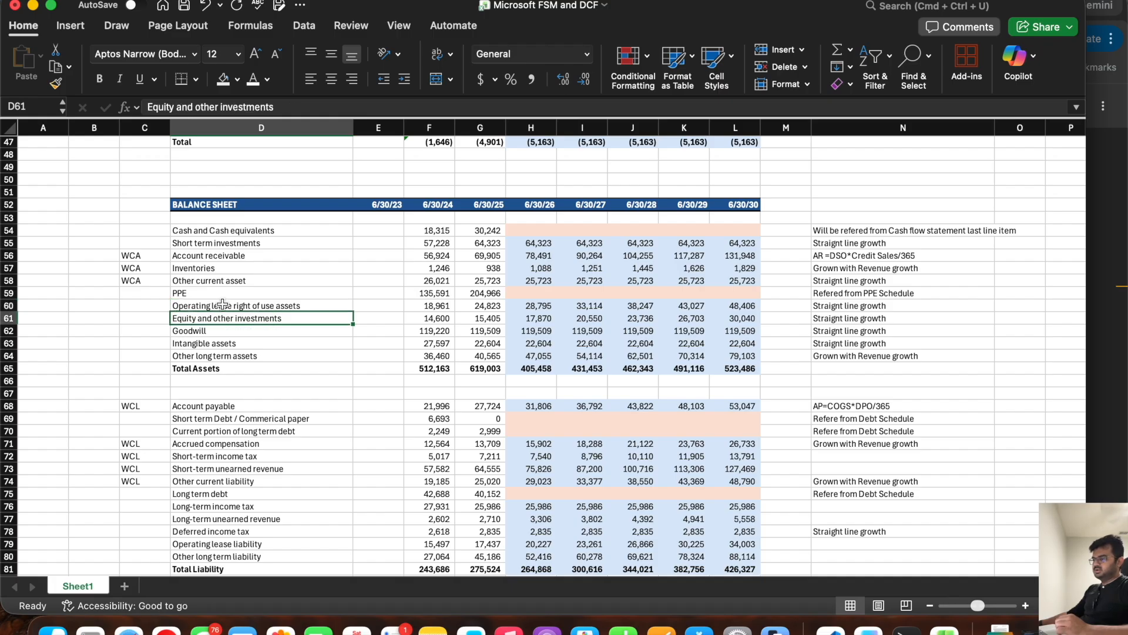
click(222, 304)
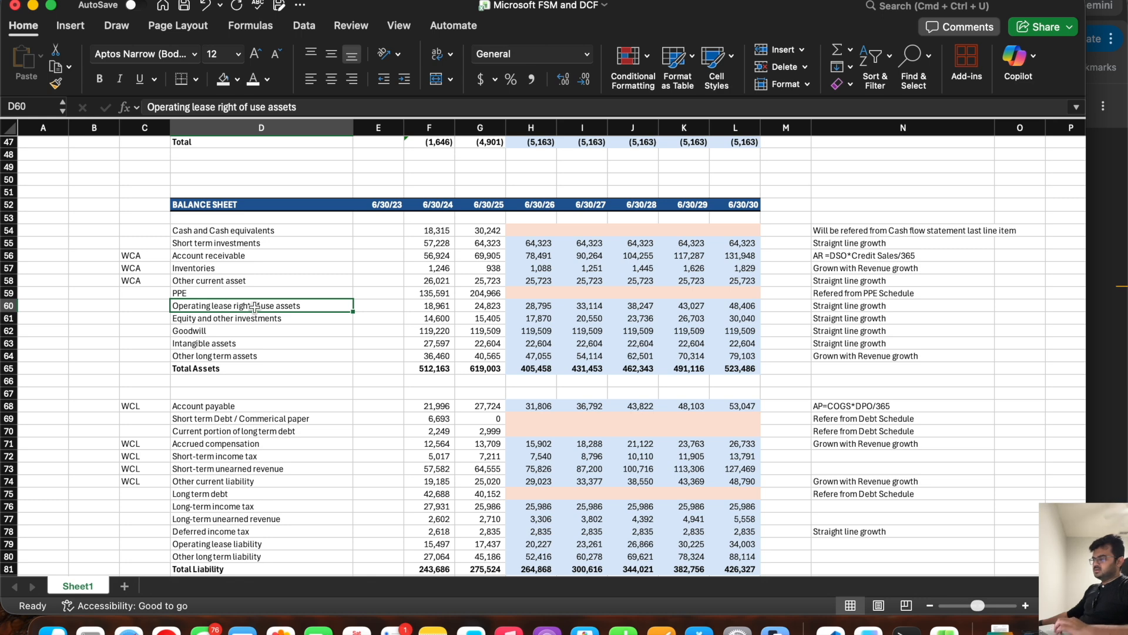
Step: Insert a blank row above Cash generated from Operations in the cash flow statement
scroll(221, 360, down, 15)
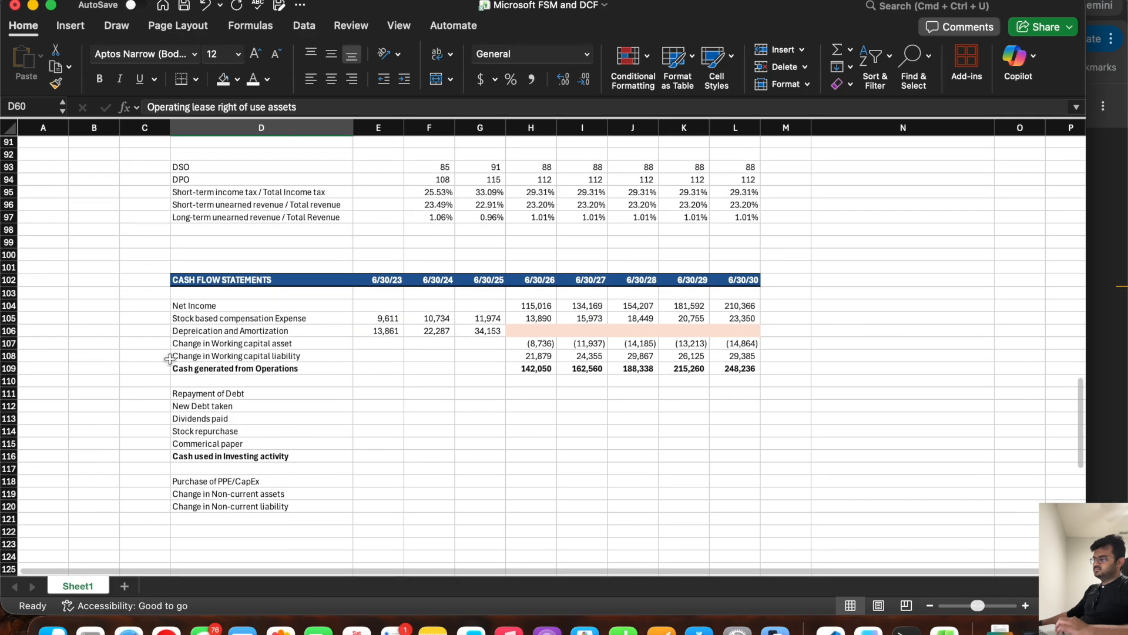
click(11, 369)
right_click(17, 368)
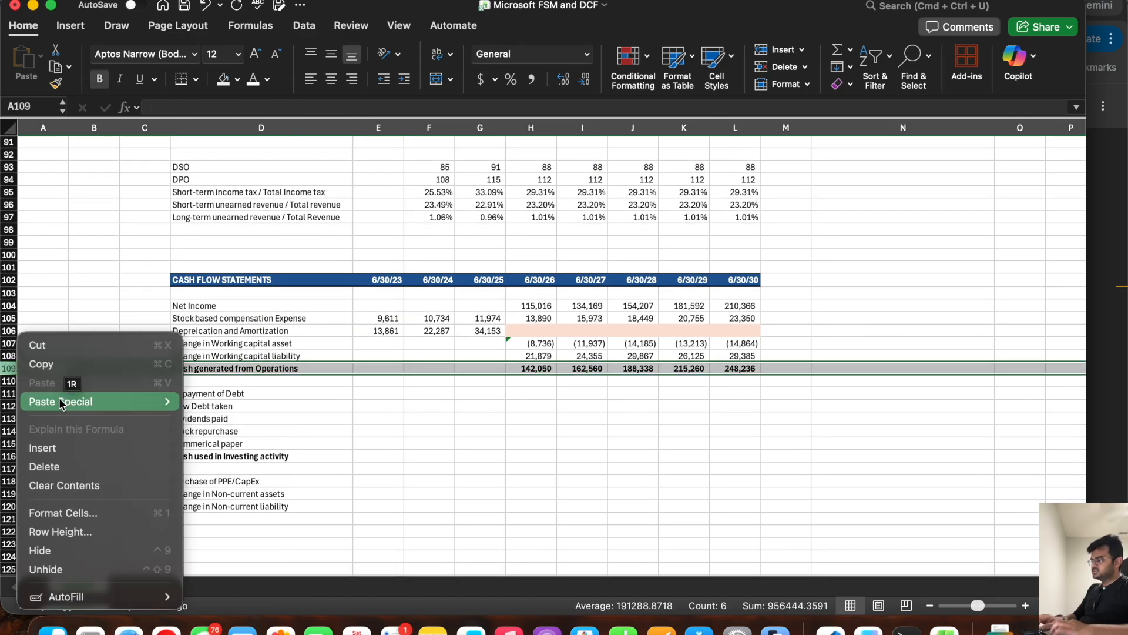
click(54, 444)
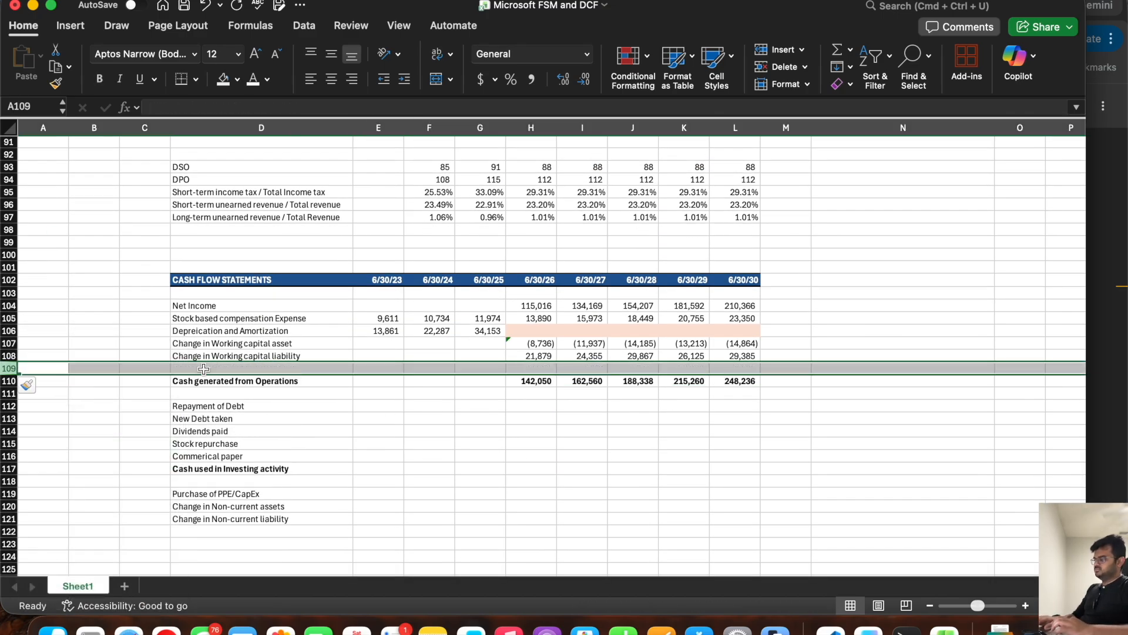
click(203, 368)
Step: Copy the balance sheet's Operating lease right of use assets label into D109 and prefix it with "Change in"
scroll(245, 280, up, 12)
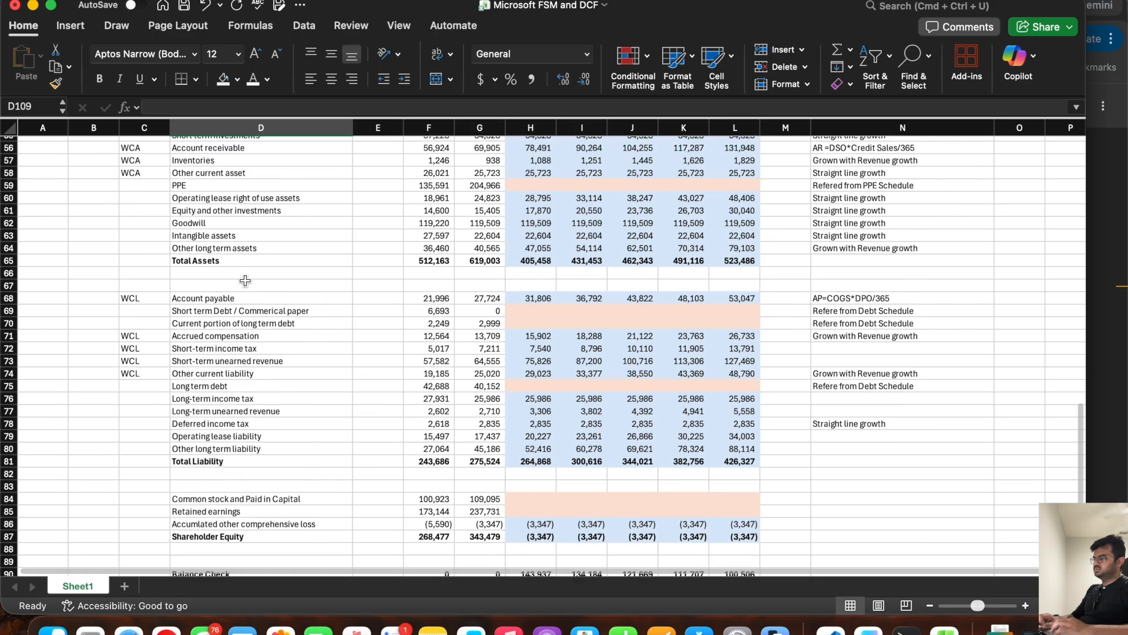
scroll(245, 280, up, 2)
click(235, 216)
key(cmd+c)
scroll(261, 370, down, 7)
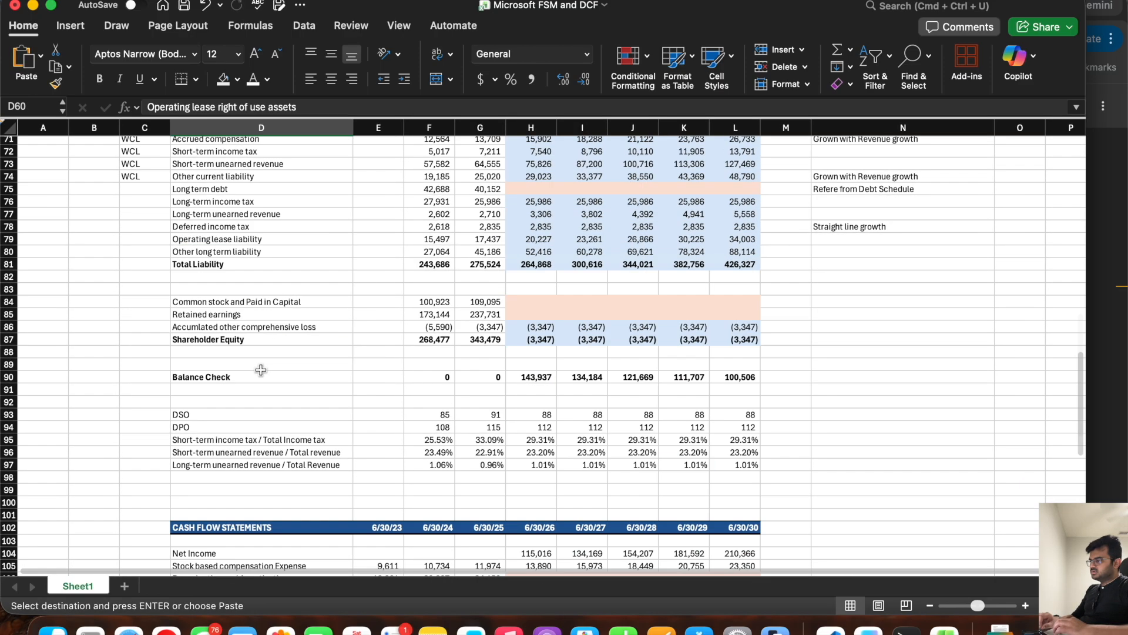
scroll(261, 369, down, 3)
click(223, 509)
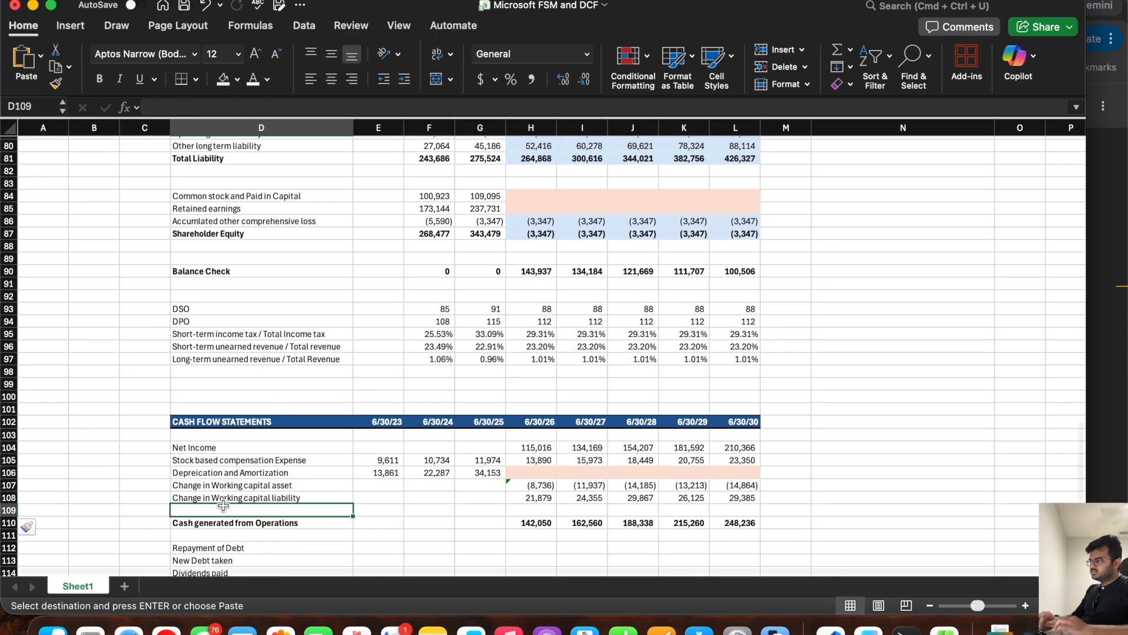
key(super+v)
click(148, 107)
text(Change in)
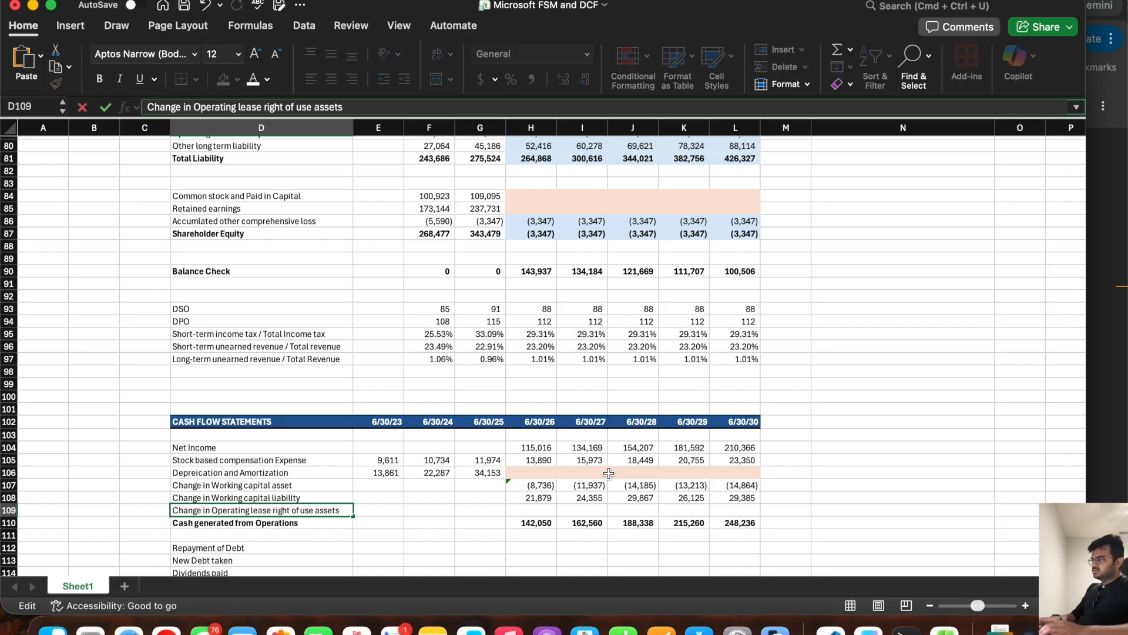
Step: Calculate the change in operating lease right of use assets in H109 with =-(H60-G60) and fill it across to L109
click(534, 509)
text(=-()
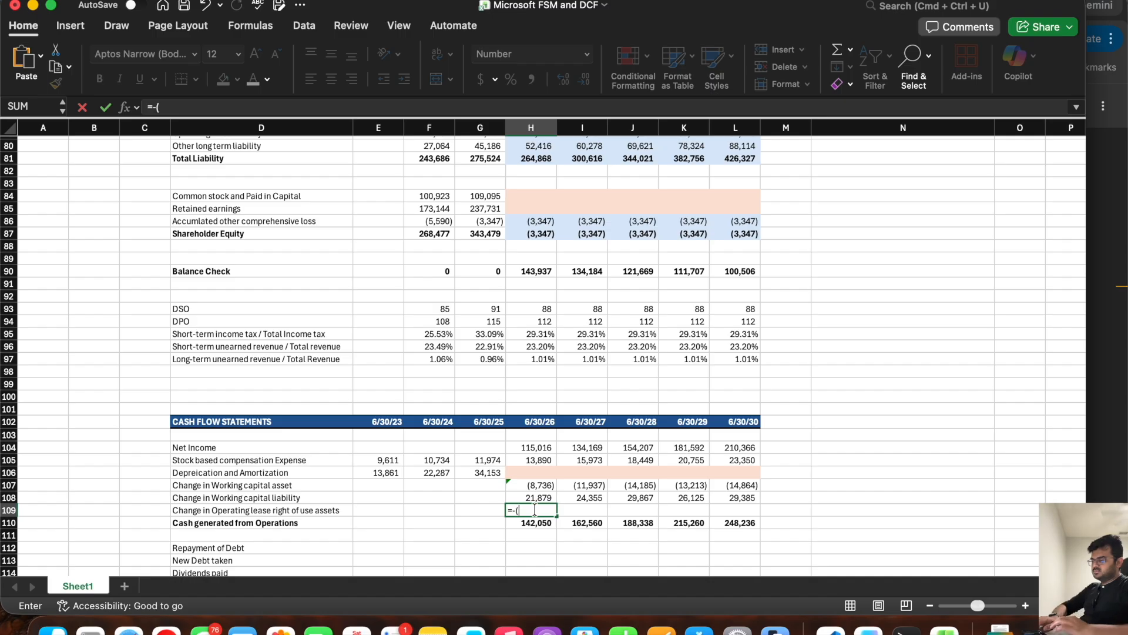
scroll(532, 382, up, 10)
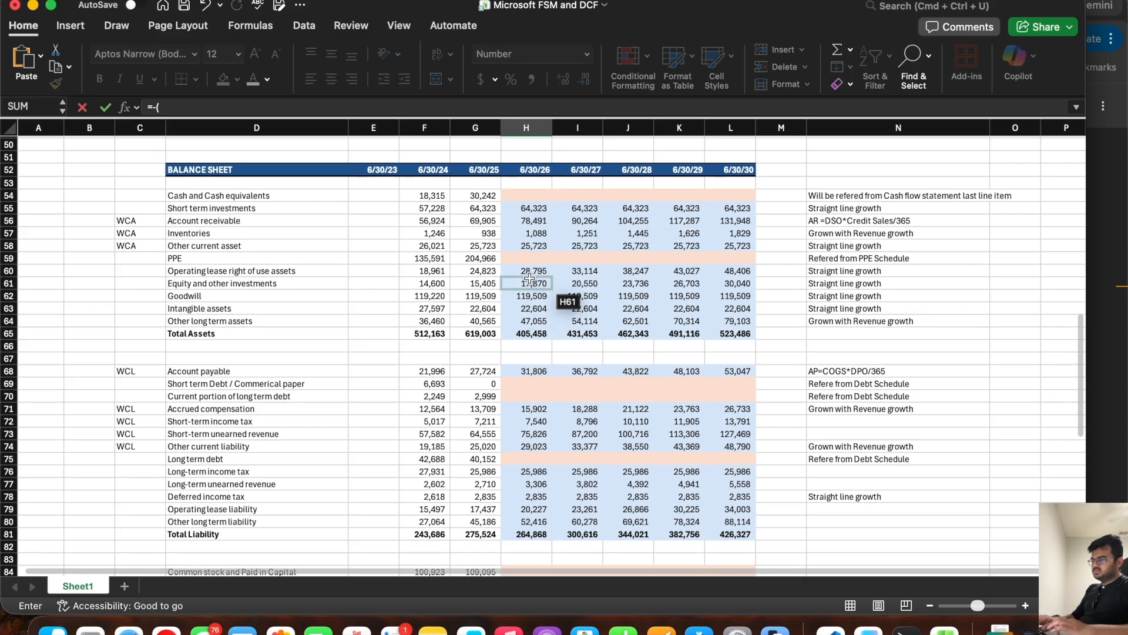
text(()
click(528, 271)
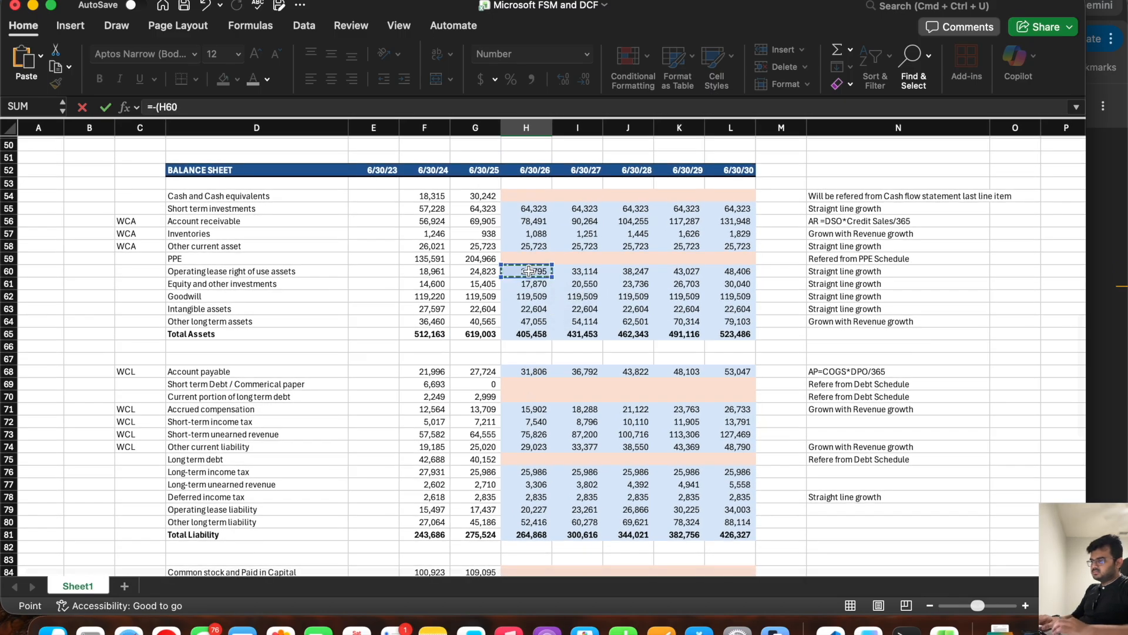
text(-)
click(485, 270)
key(Return)
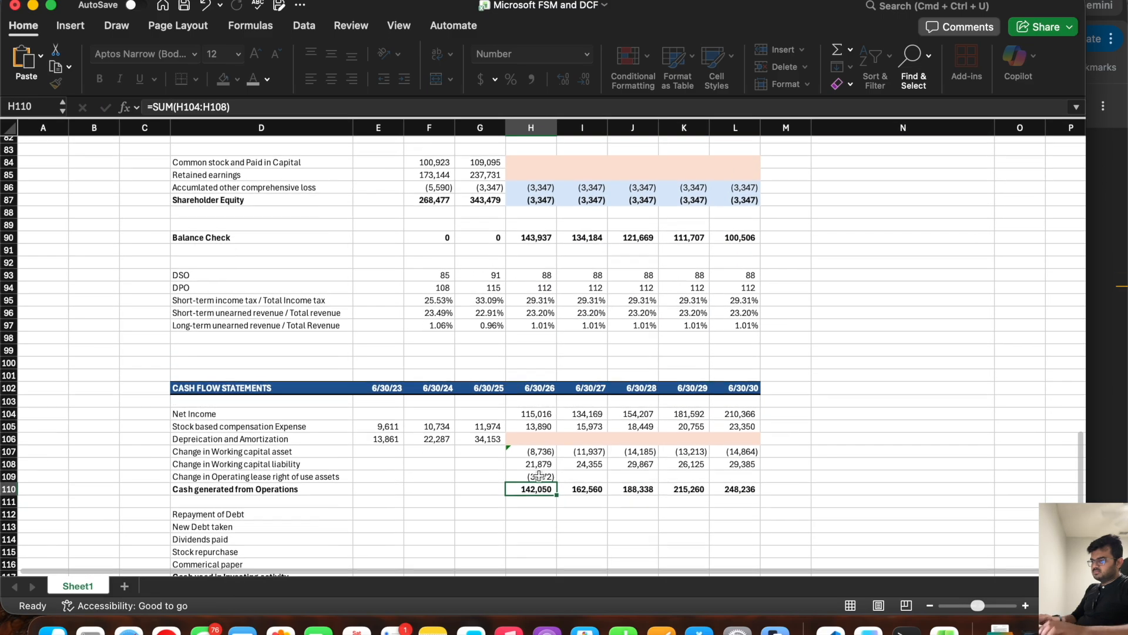
click(539, 476)
drag(556, 482, 735, 476)
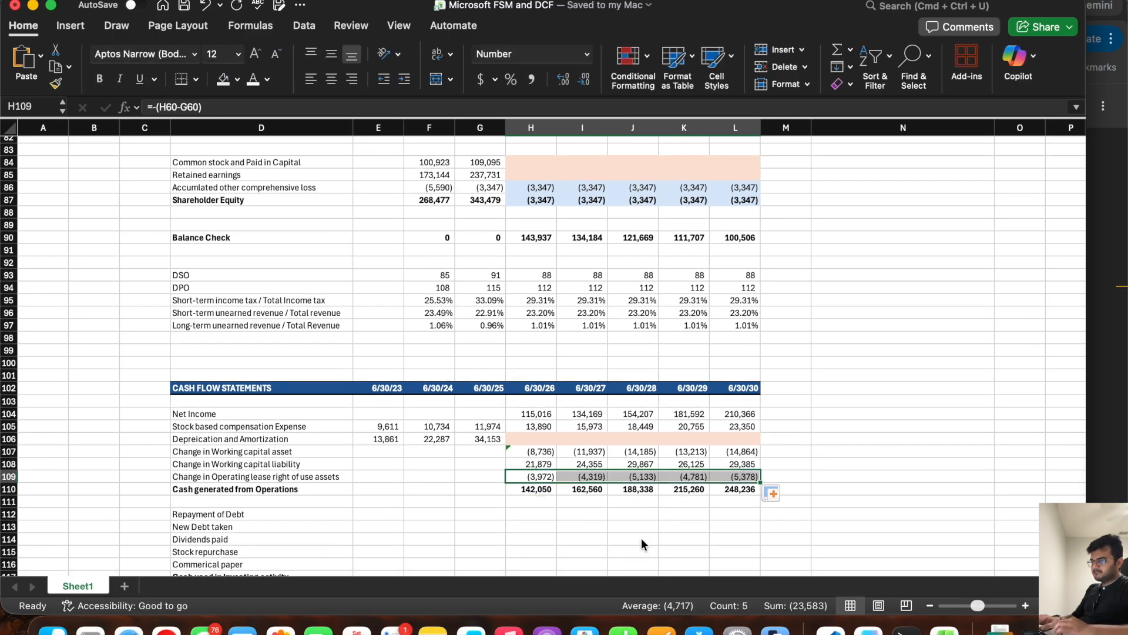
Step: Tag the balance sheet's Operating lease right of use assets line with CFO in C60
scroll(410, 268, up, 10)
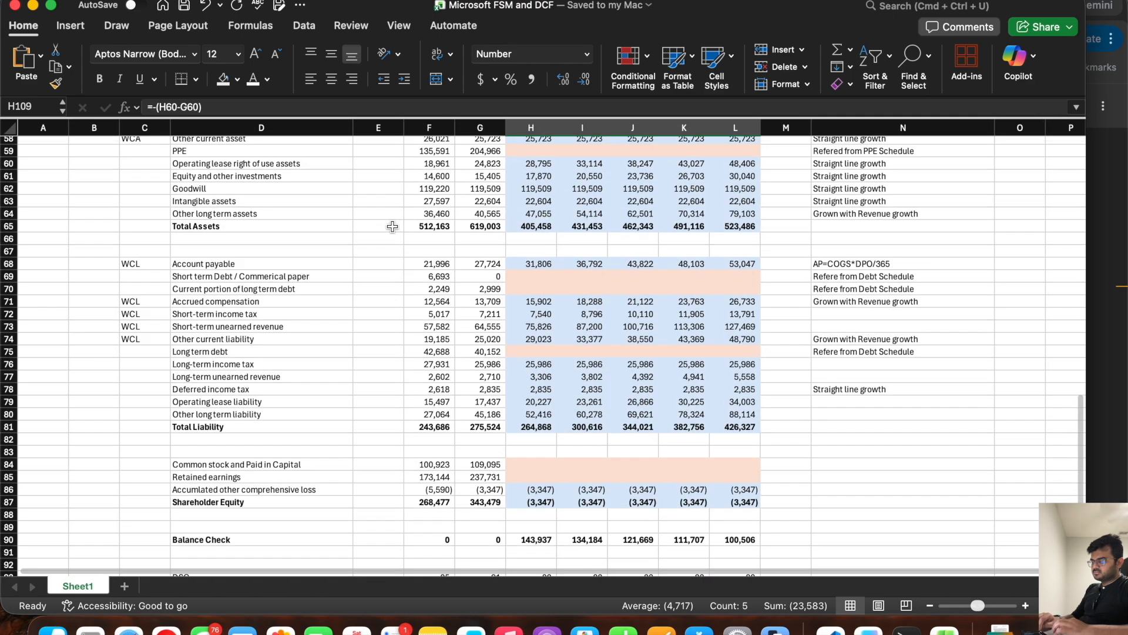
scroll(133, 282, down, 1)
click(134, 241)
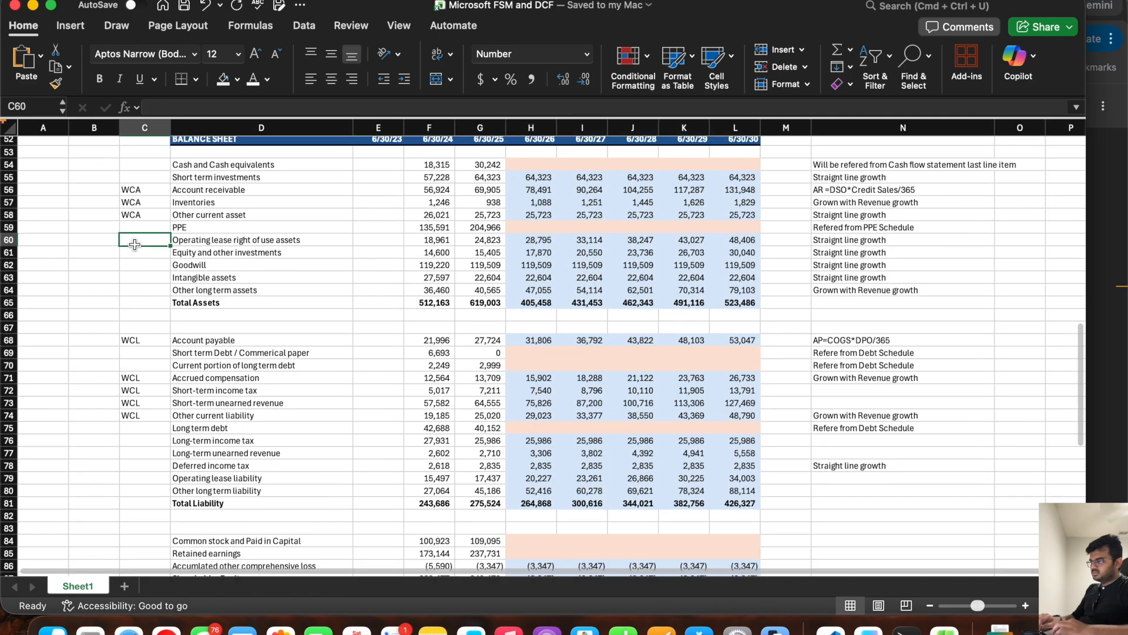
text(CFO)
key(Return)
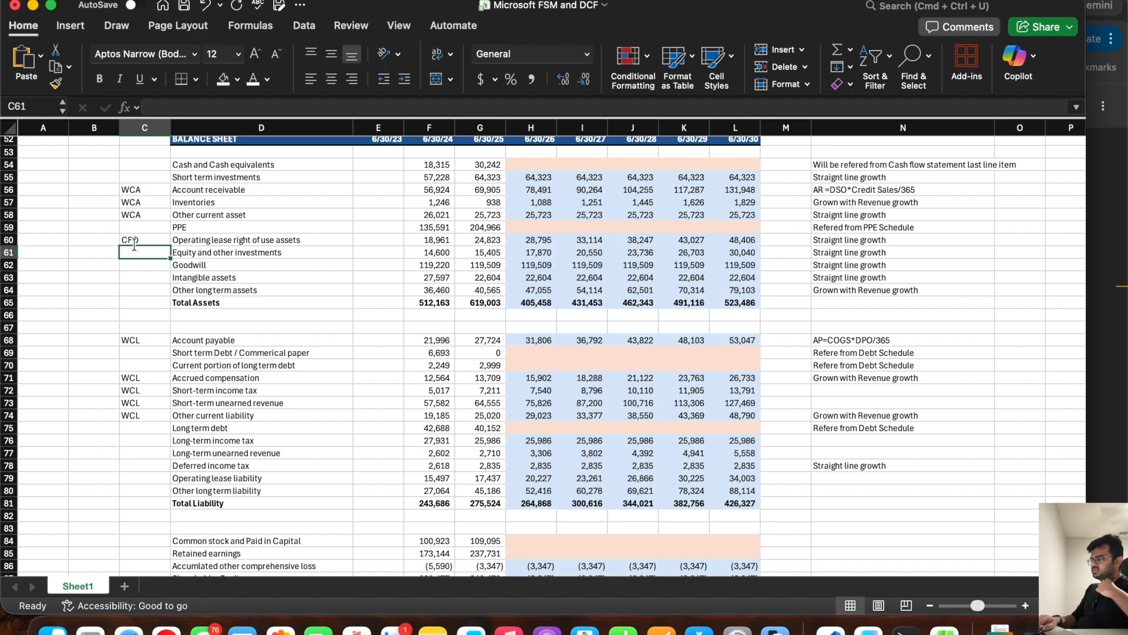
Step: Try to insert the copied Equity and other investments label as a row above Cash used in Investing activity
click(234, 253)
key(super+c)
scroll(243, 374, down, 10)
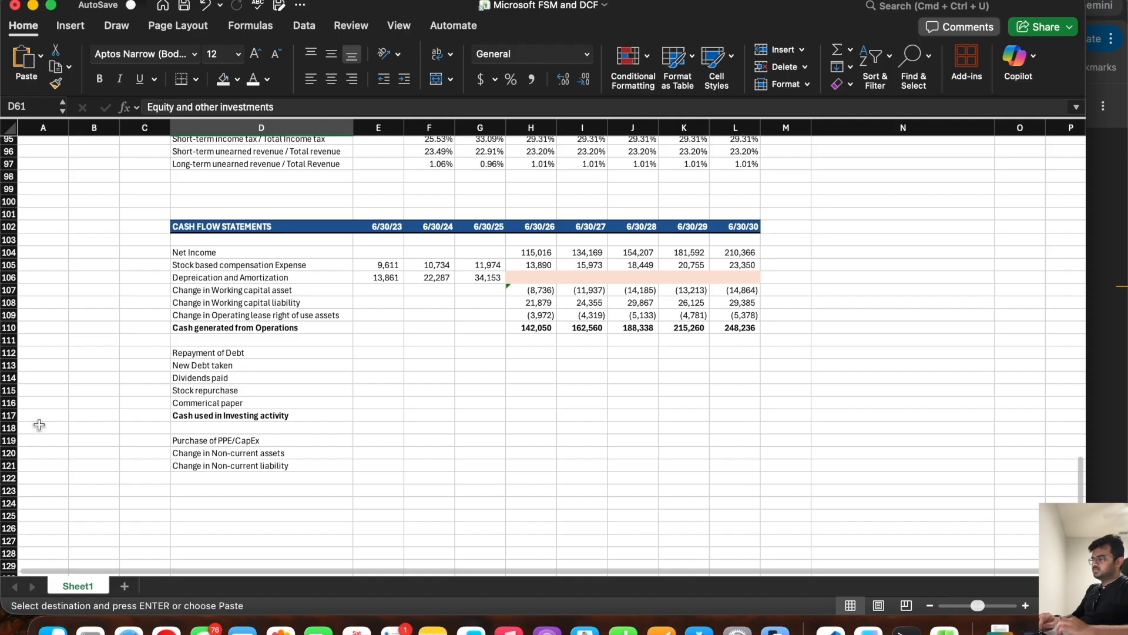
click(9, 416)
right_click(9, 415)
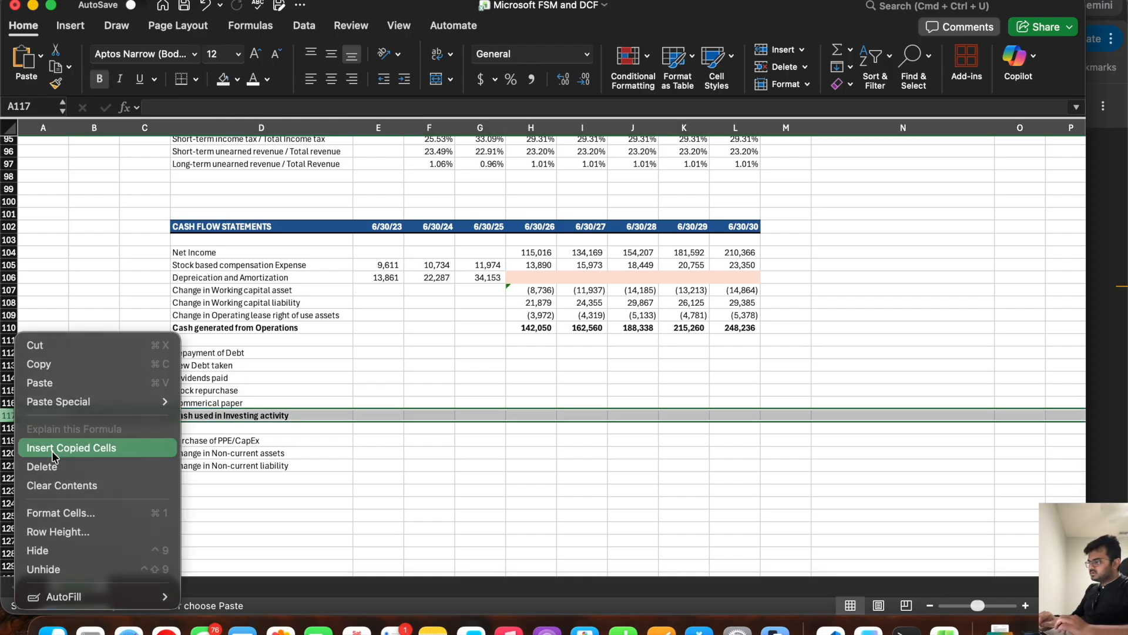
click(52, 450)
key(super+z)
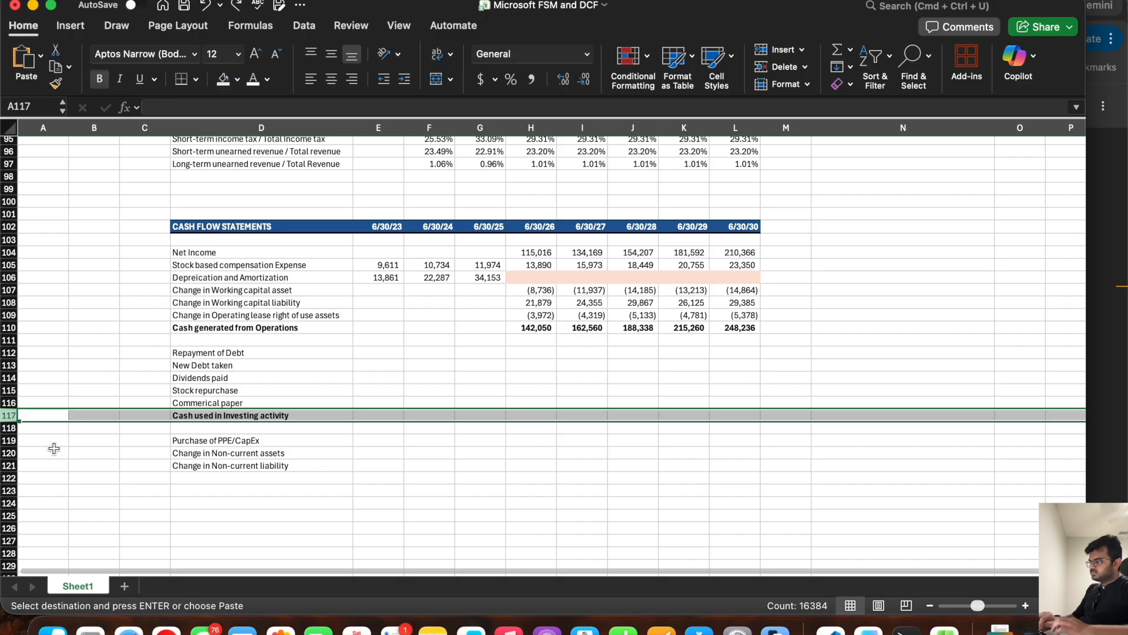
Step: Insert a blank row above Cash used in Investing activity and label D117 "Change in Equity and other investments"
right_click(10, 416)
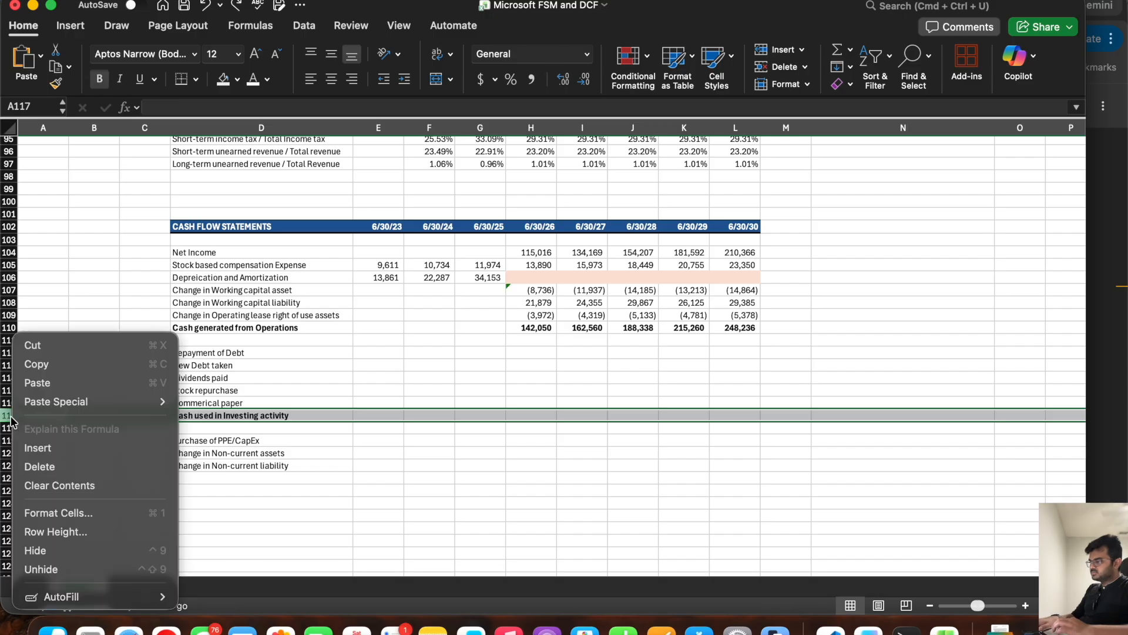
click(38, 448)
click(181, 415)
text(Change in Equity and other investm)
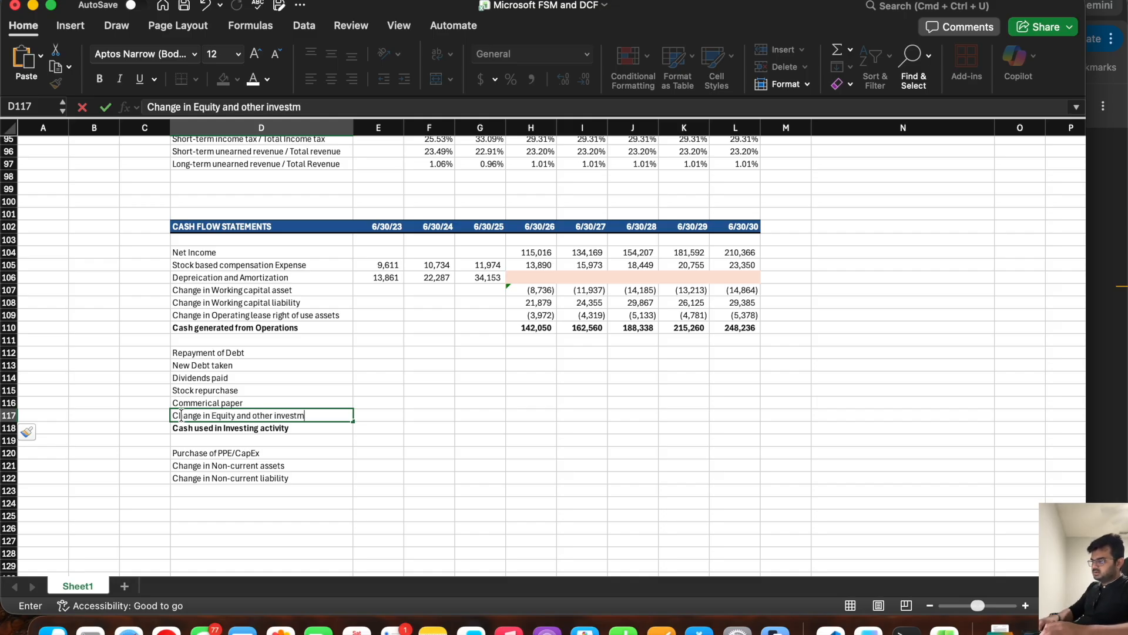
Step: Calculate the 6/30/26 change in equity and other investments in H117 with =-(H61-G61)
key(Right)
key(Right)
key(Right)
key(Right)
text(=-()
scroll(464, 332, up, 15)
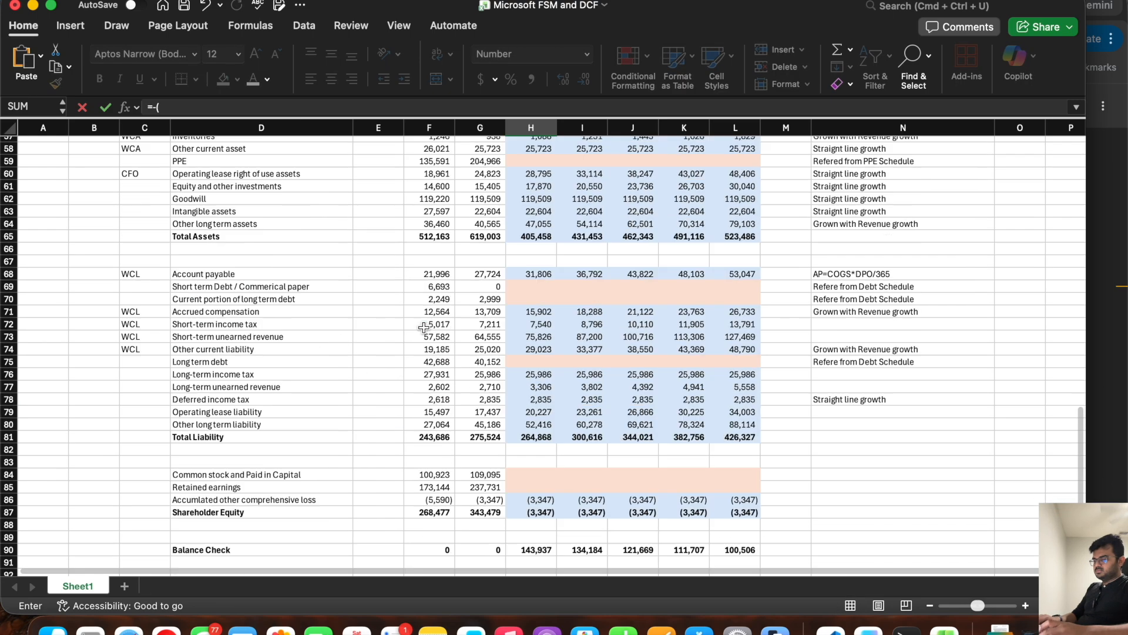
click(524, 327)
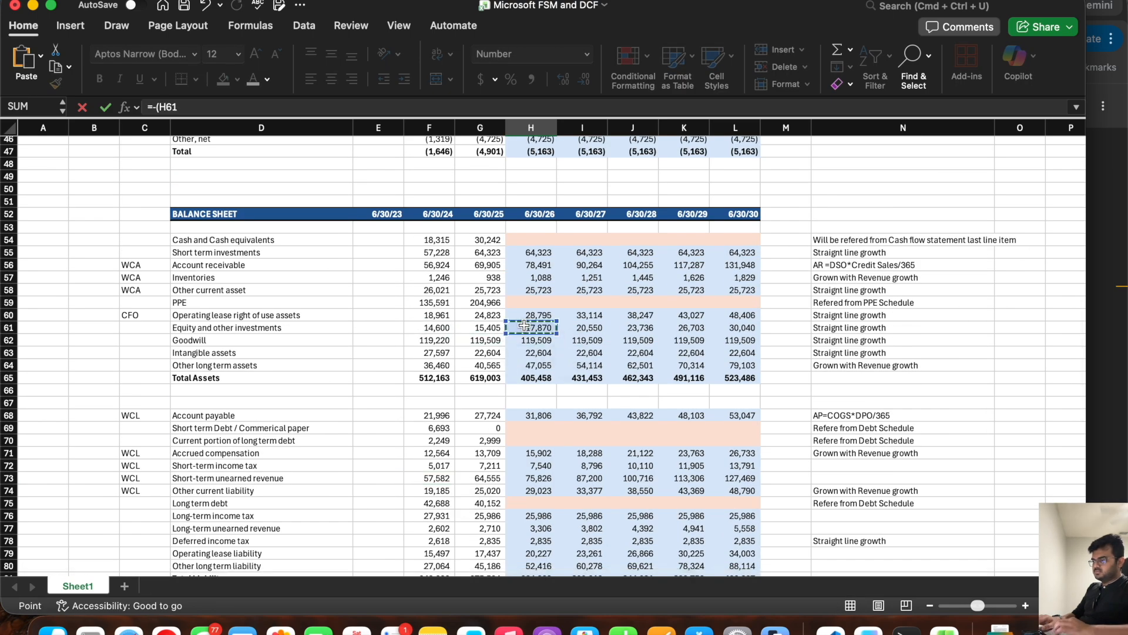
text(-)
click(492, 327)
text())
key(Return)
Step: Tag the balance sheet's Equity and other investments line with CFI in C61
scroll(492, 325, up, 10)
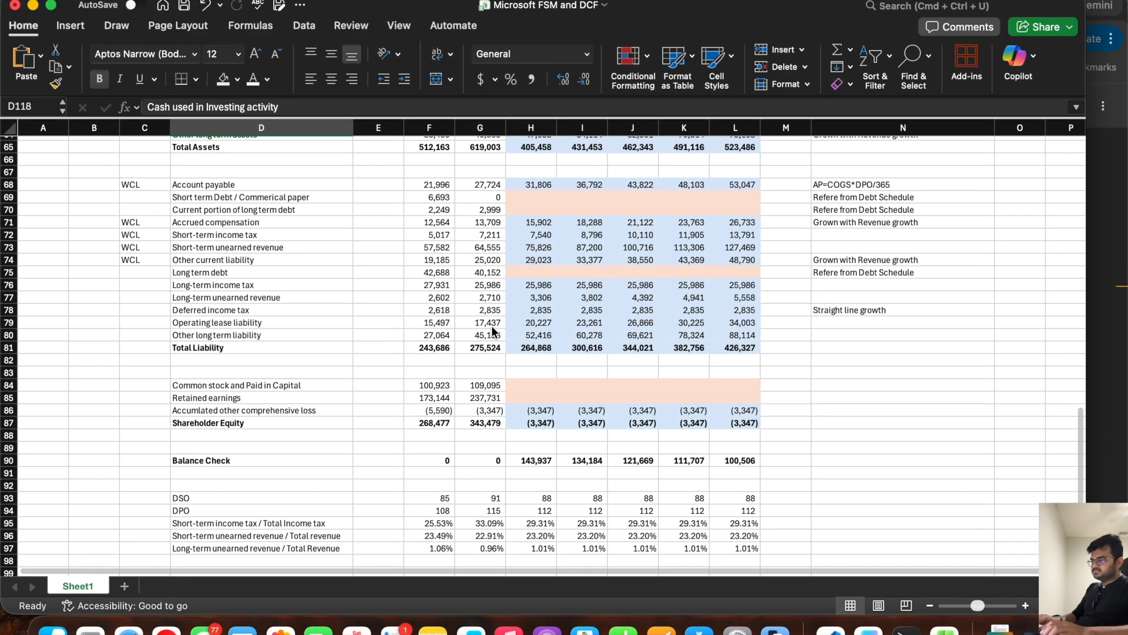
click(137, 165)
text(CFO)
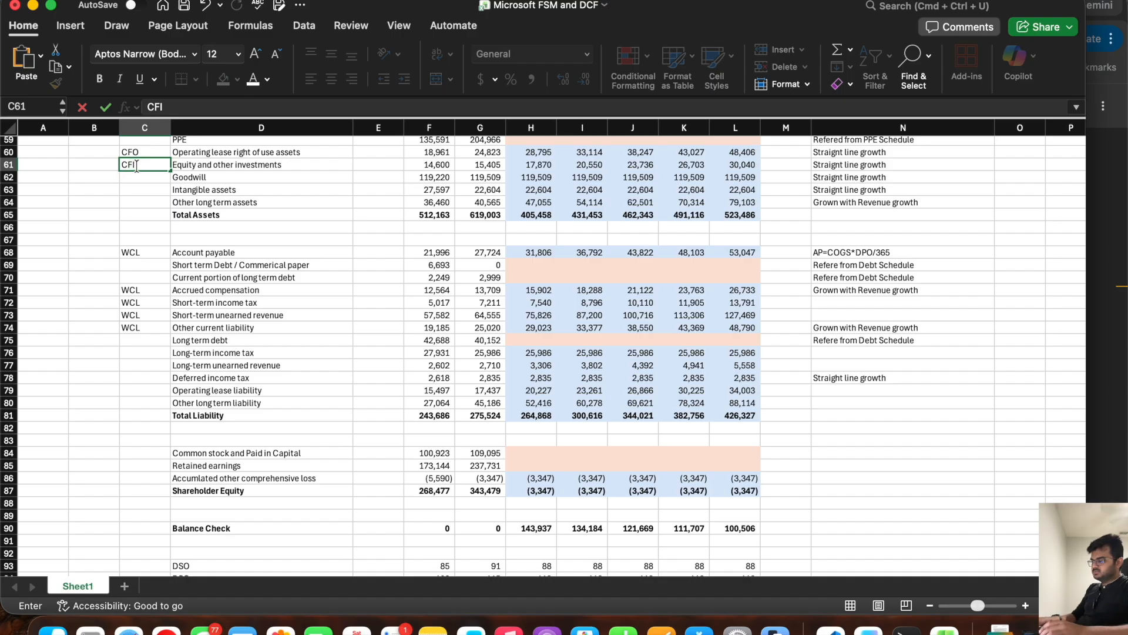
key(Return)
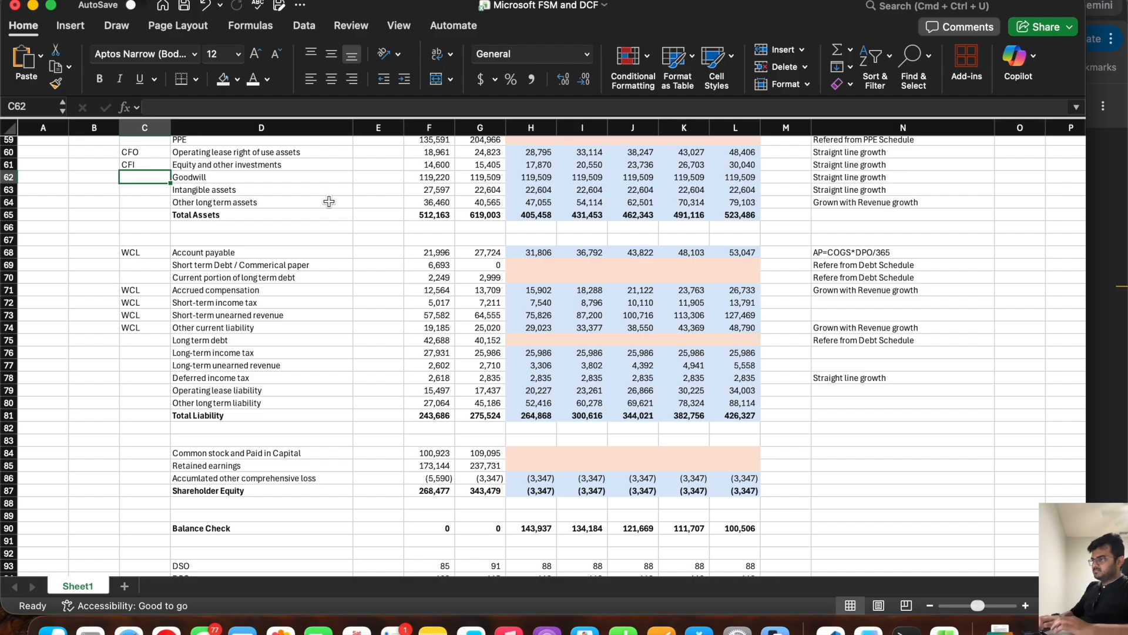
Step: Tag the balance sheet's Goodwill and Intangible assets lines with N/A in C62 and C63
scroll(329, 200, up, 1)
click(519, 199)
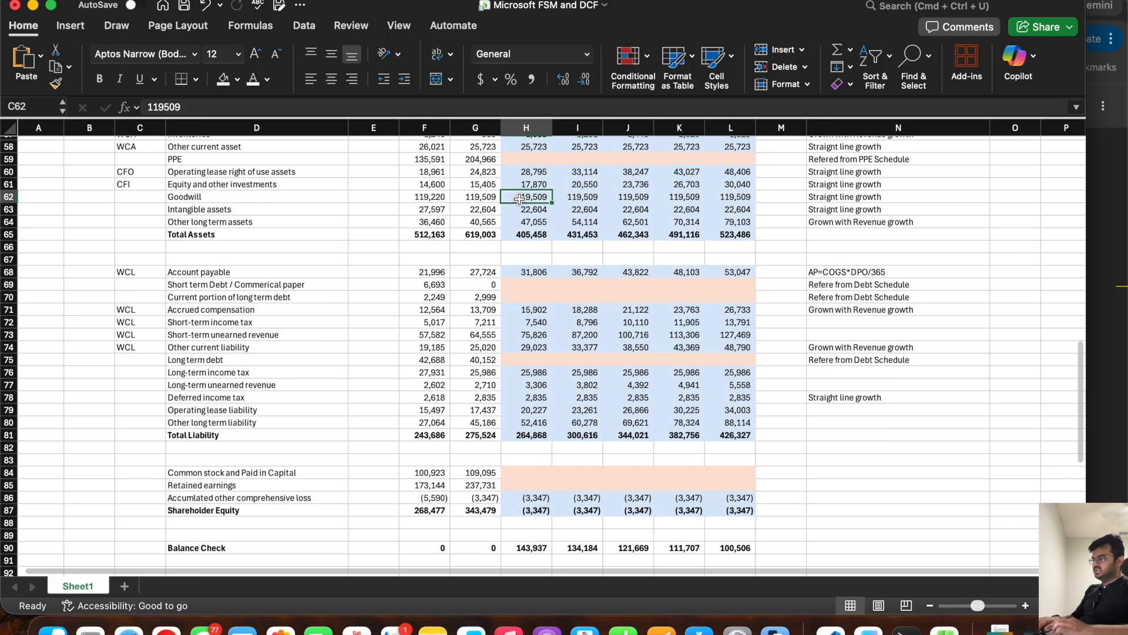
drag(536, 201, 721, 209)
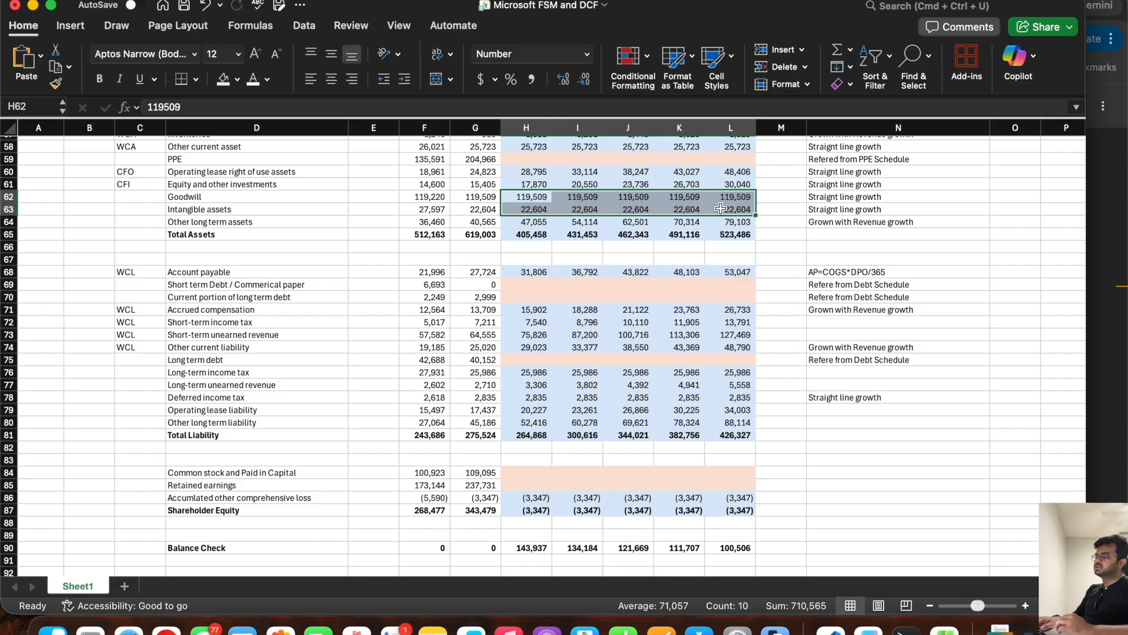
click(137, 196)
text(N/A)
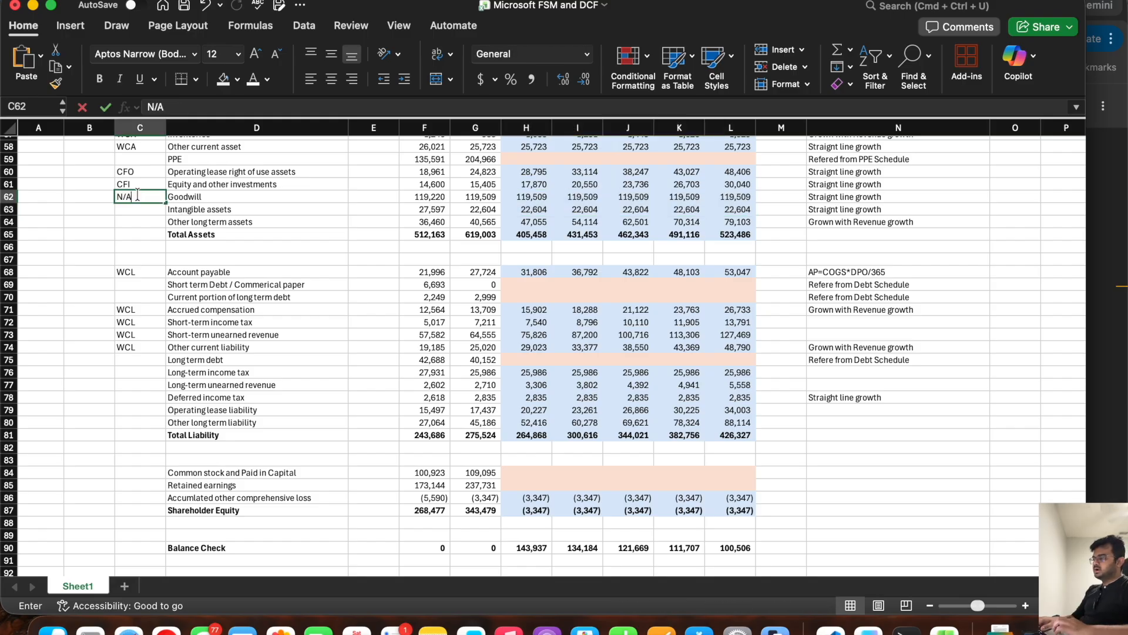
key(Return)
text(N/A)
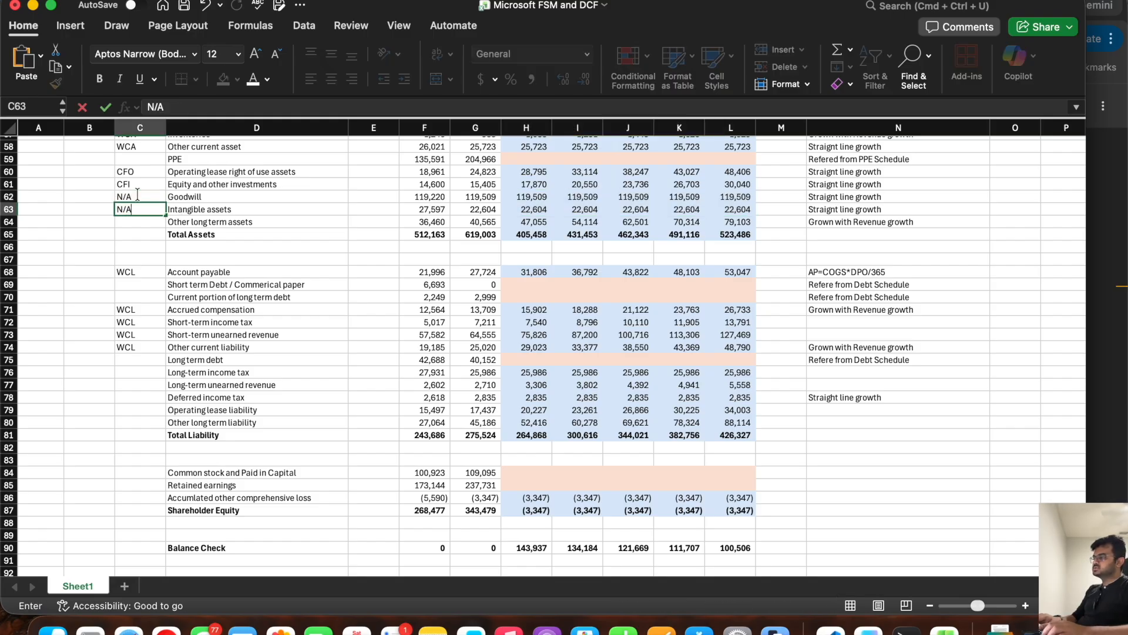
Step: Tag the Short term investments line with N/A in C55
scroll(137, 194, up, 5)
click(132, 188)
text(N/A)
key(Return)
key(Return)
key(Return)
key(Return)
key(Return)
key(Return)
key(Return)
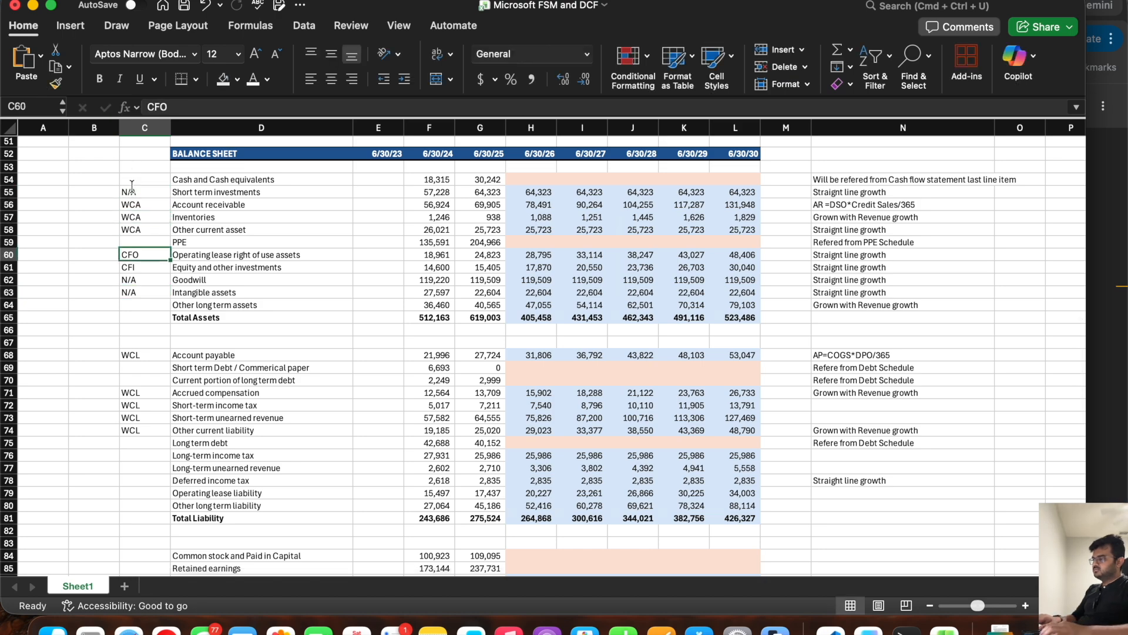
key(Return)
key(Return)
Step: Check the non-current asset line in the cash flow statement and tag Other long term assets with CFF in C64
scroll(229, 337, down, 10)
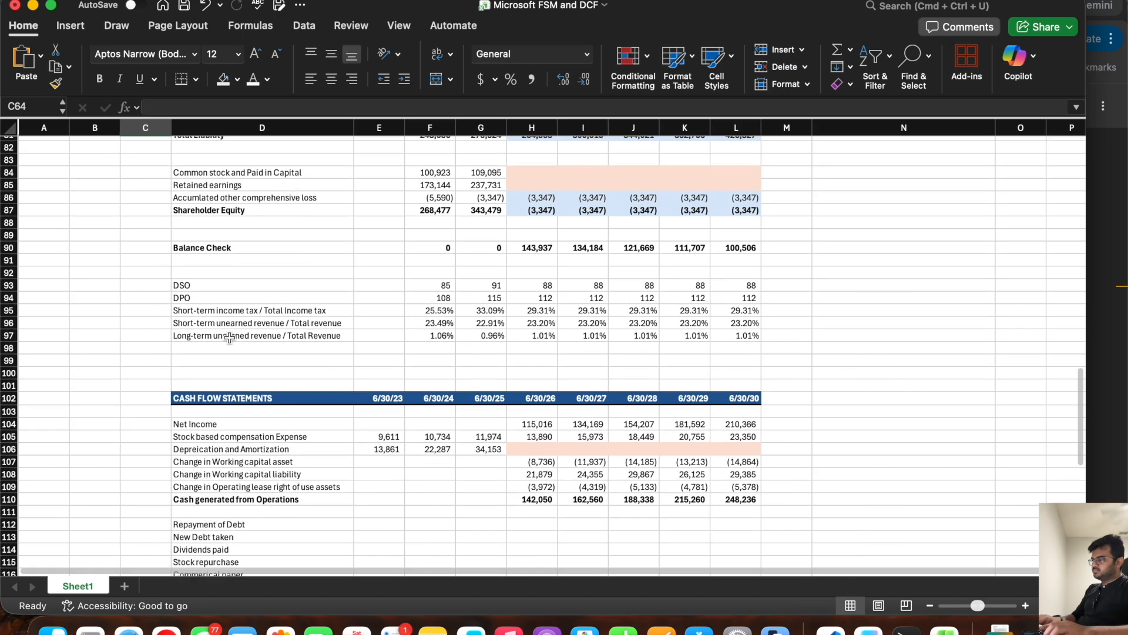
scroll(229, 336, down, 2)
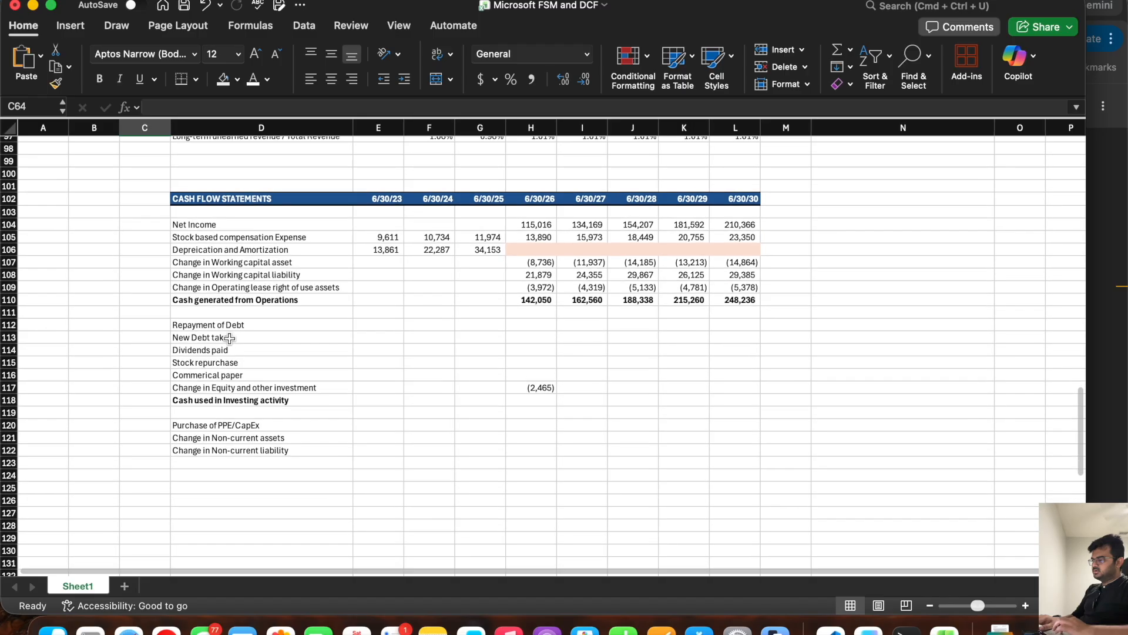
click(186, 462)
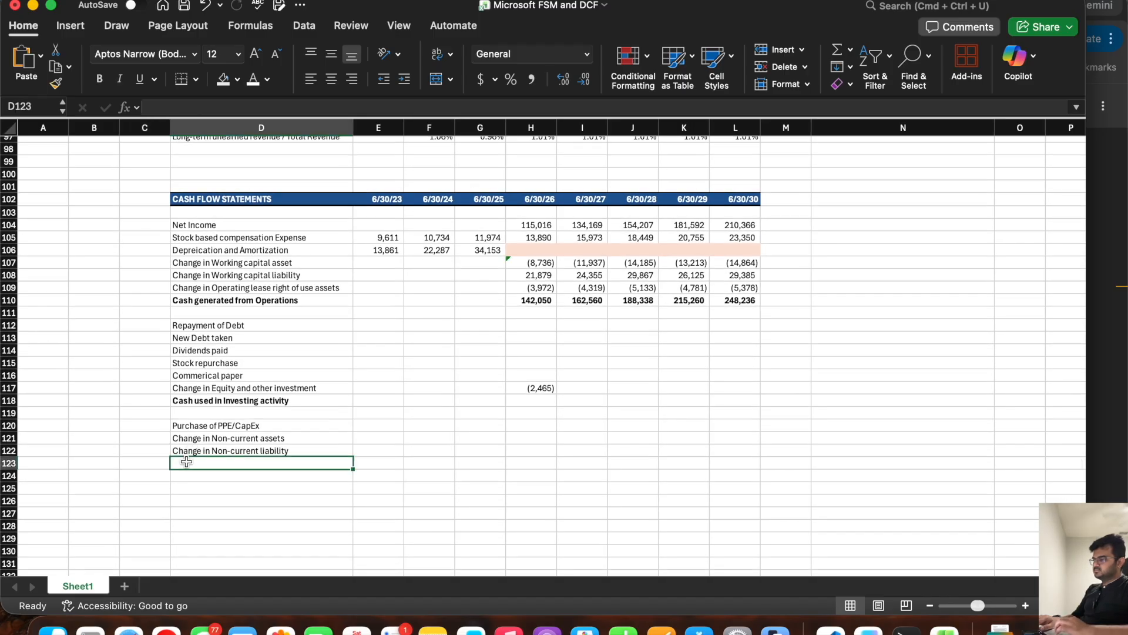
click(225, 439)
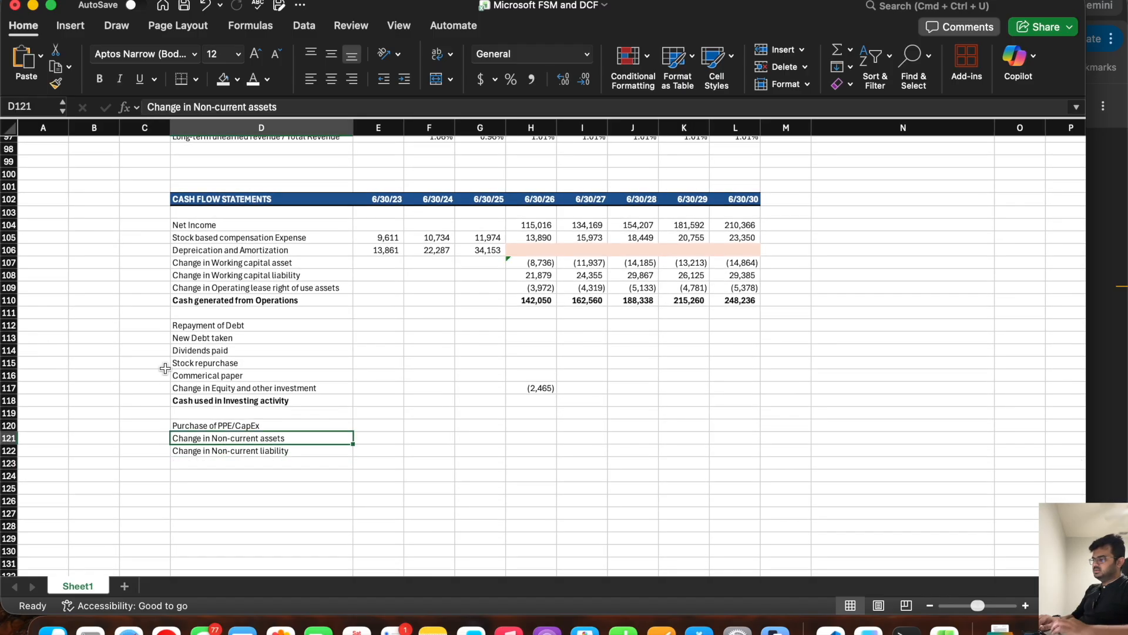
scroll(165, 368, up, 8)
scroll(165, 369, up, 5)
click(144, 295)
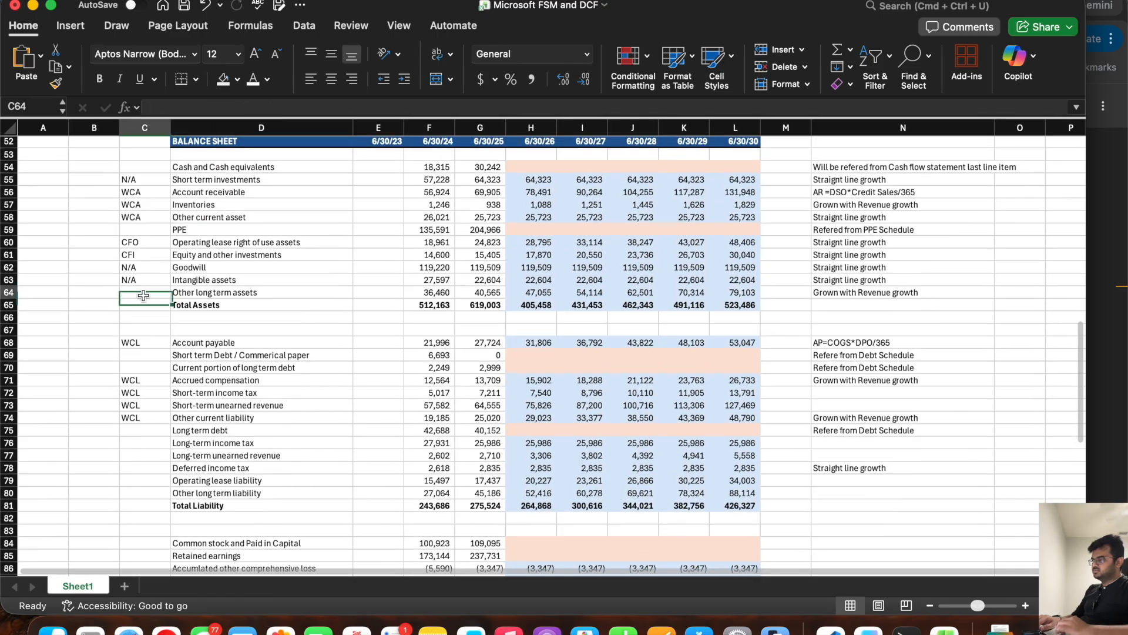
text(CFF)
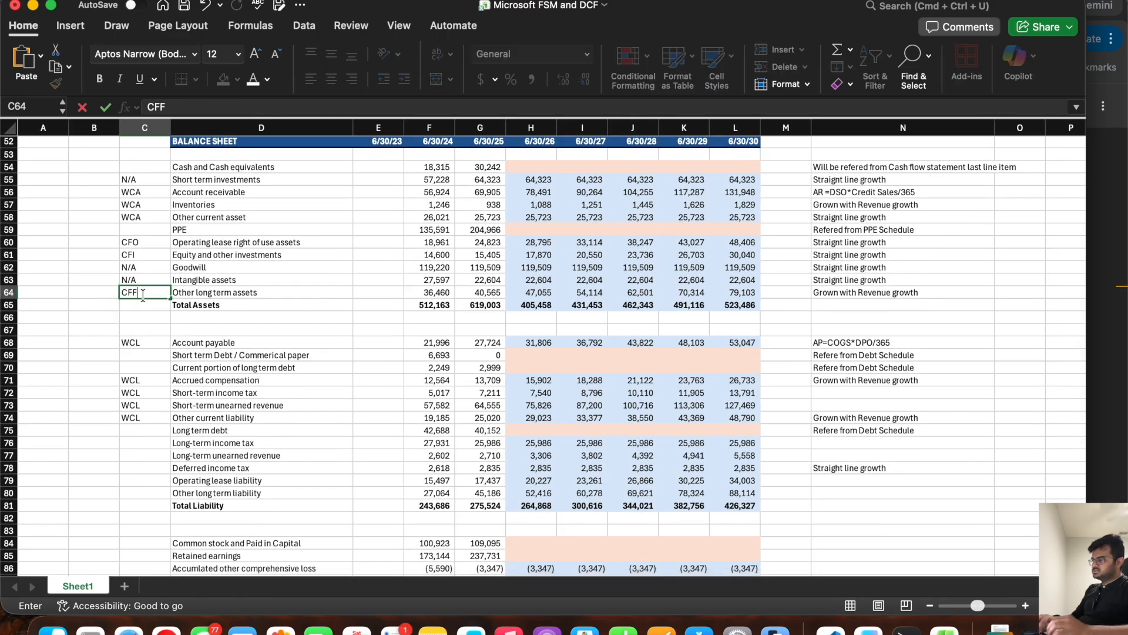
key(Return)
key(Return)
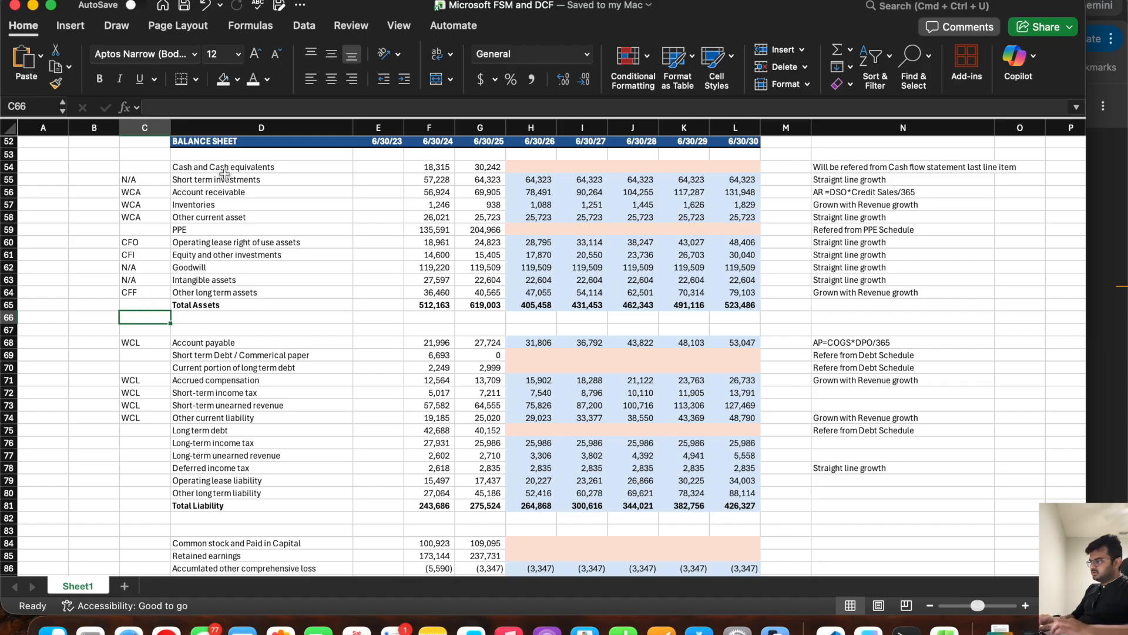
Step: Compare the balance sheet's short-term debt and current portion of long-term debt lines with the cash flow statement's commercial paper line
scroll(214, 288, down, 4)
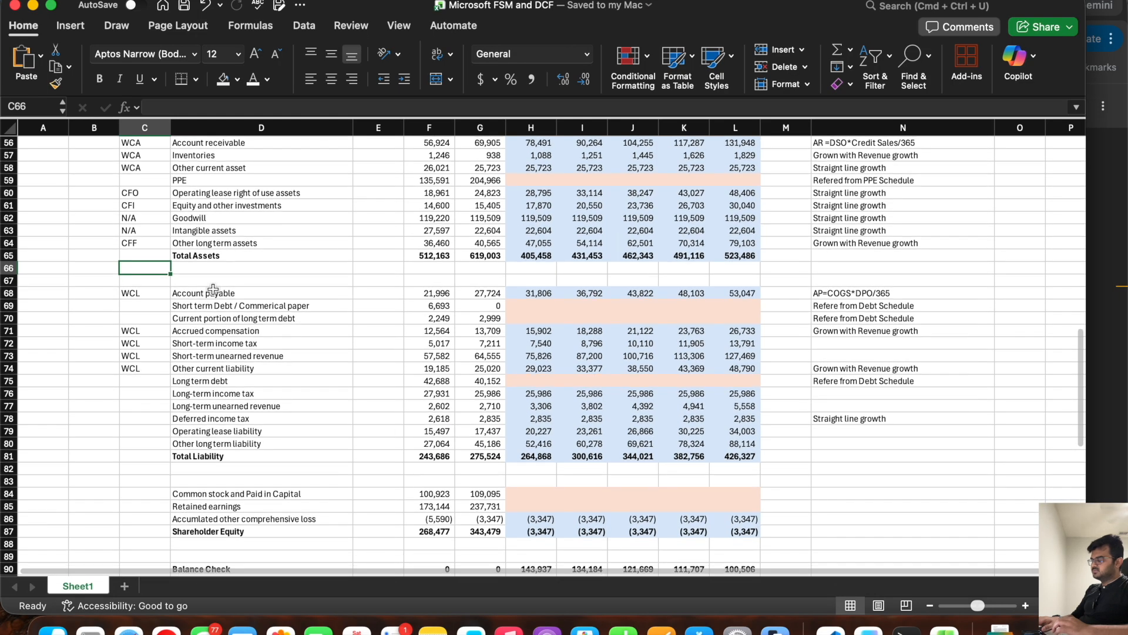
click(213, 289)
click(214, 303)
click(215, 315)
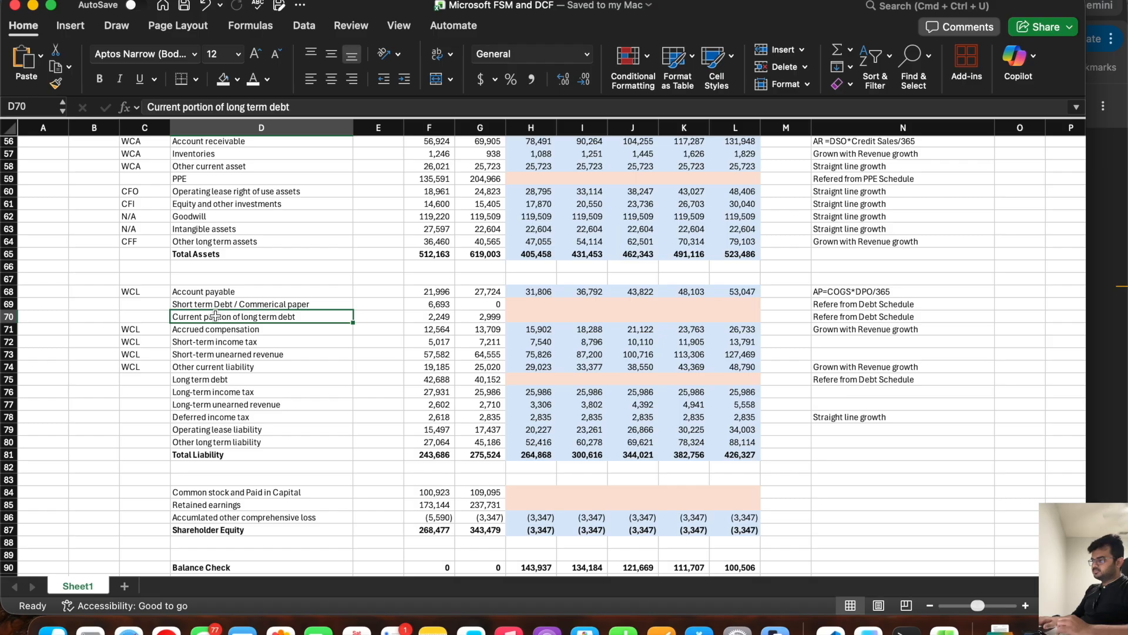
click(141, 290)
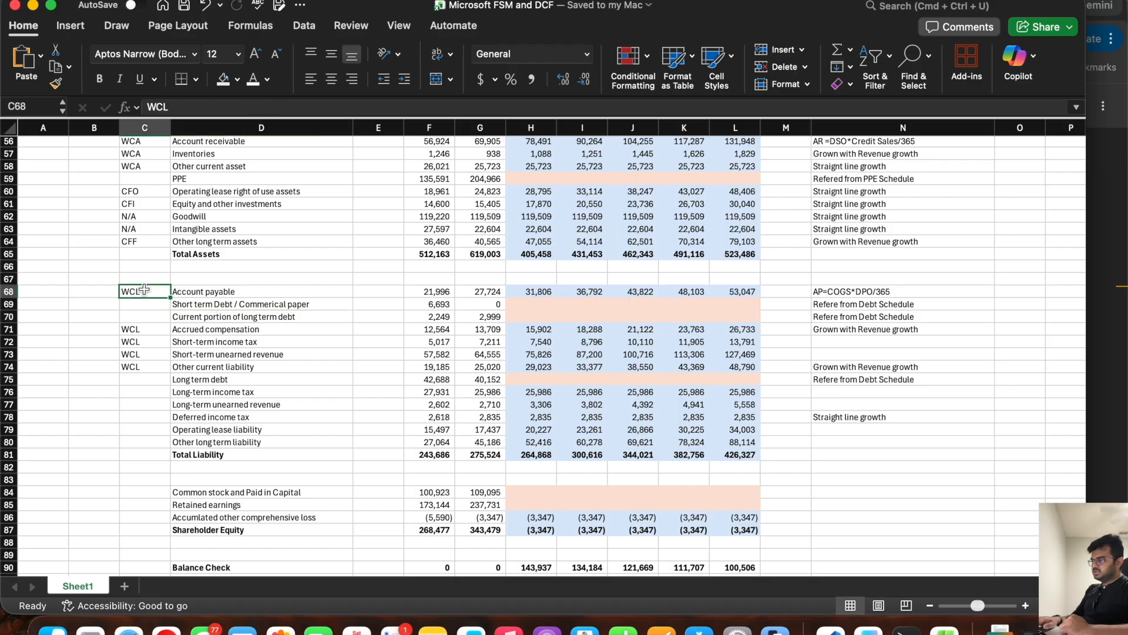
click(201, 303)
scroll(204, 371, down, 15)
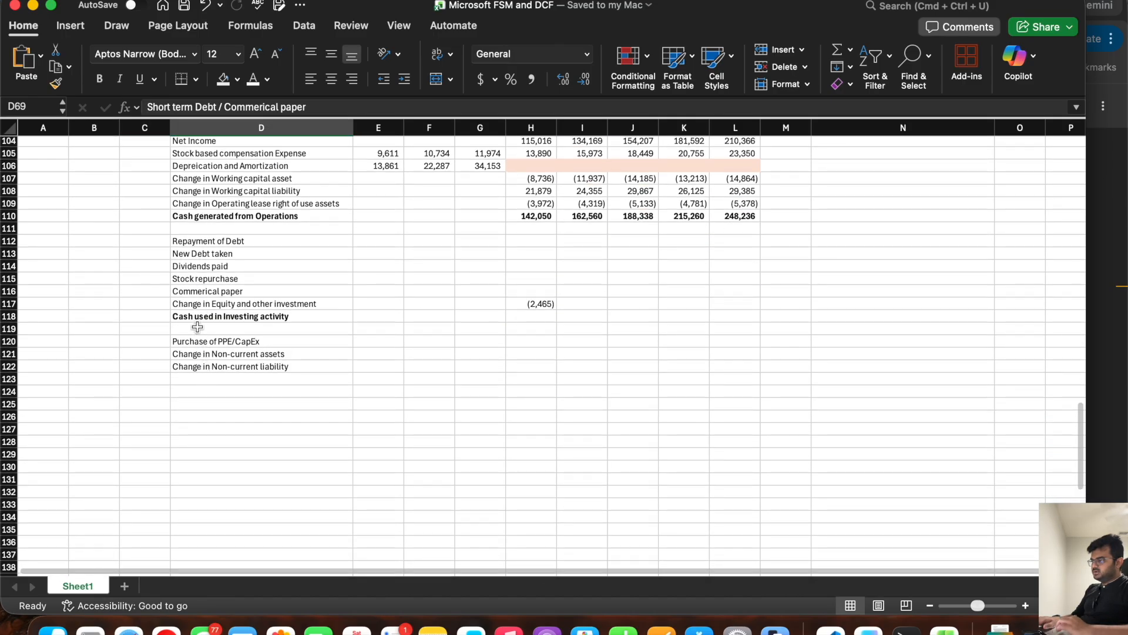
click(204, 292)
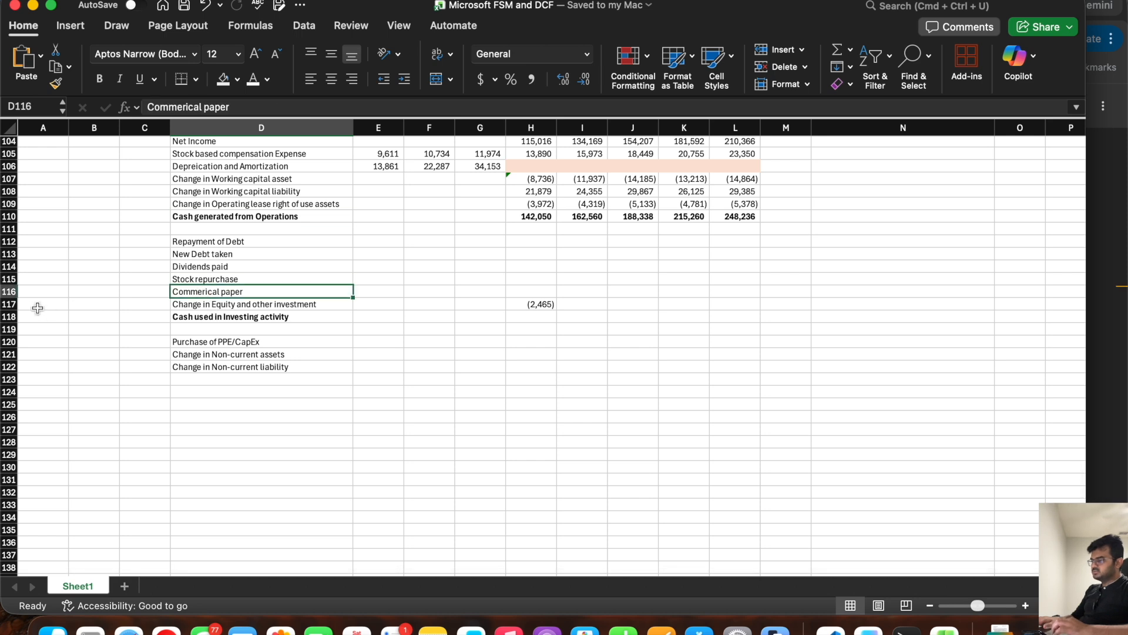
Step: Fill the Change in Equity and other investment formula from H117 across to L117 for 6/30/27 through 6/30/30
click(14, 304)
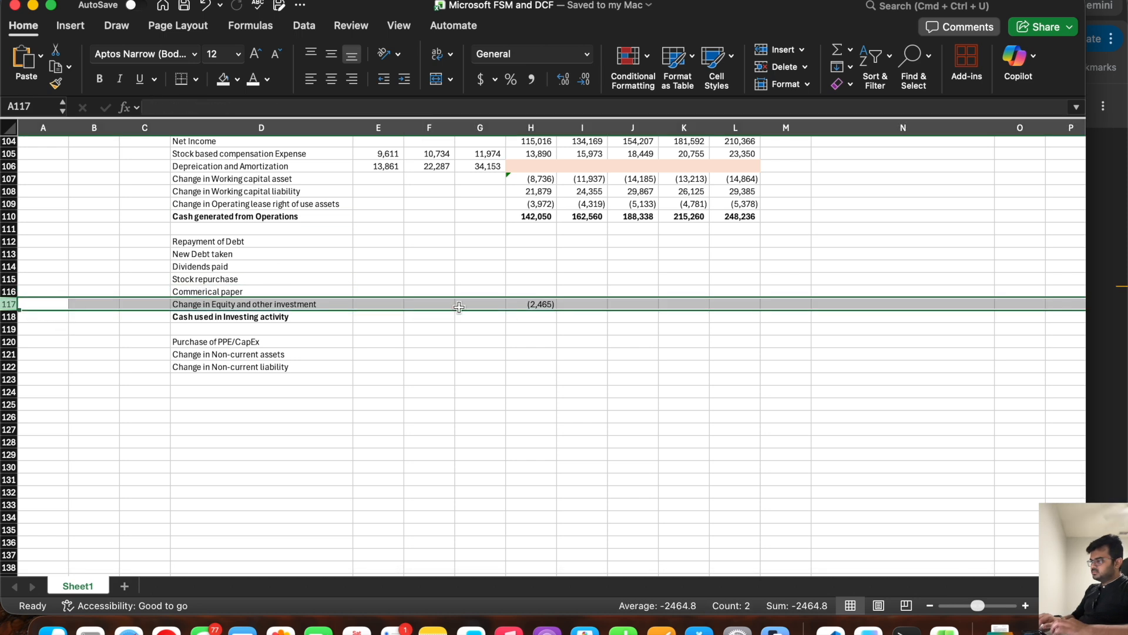
click(536, 304)
drag(556, 310, 762, 304)
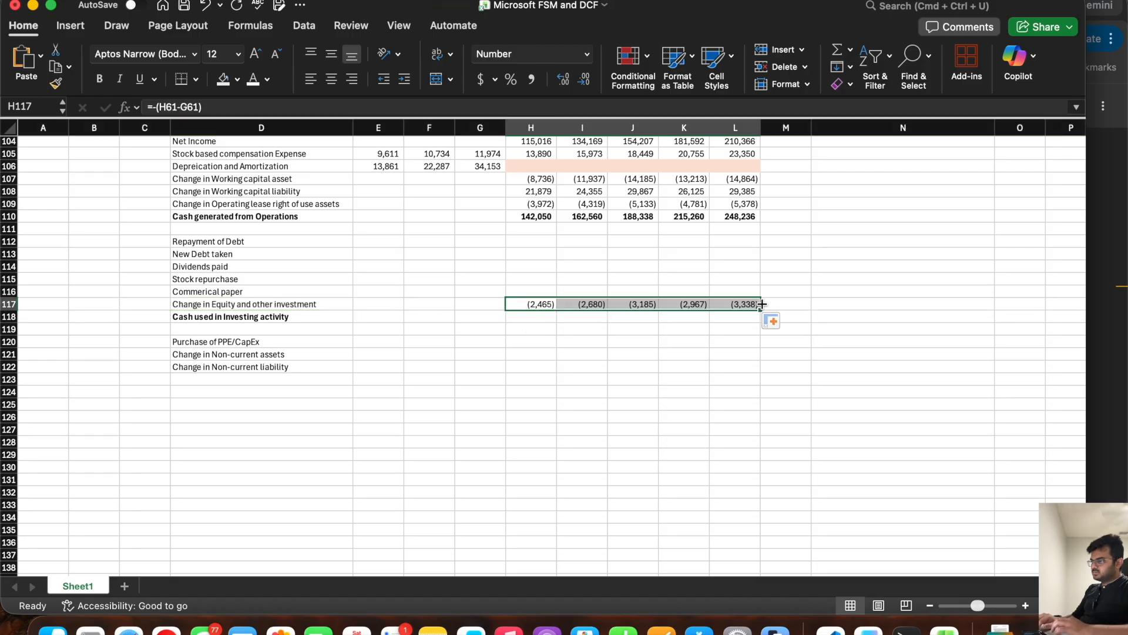
Step: Insert a row above Change in Equity and other investment and copy the "Current portion of long term debt" label into D117
right_click(10, 306)
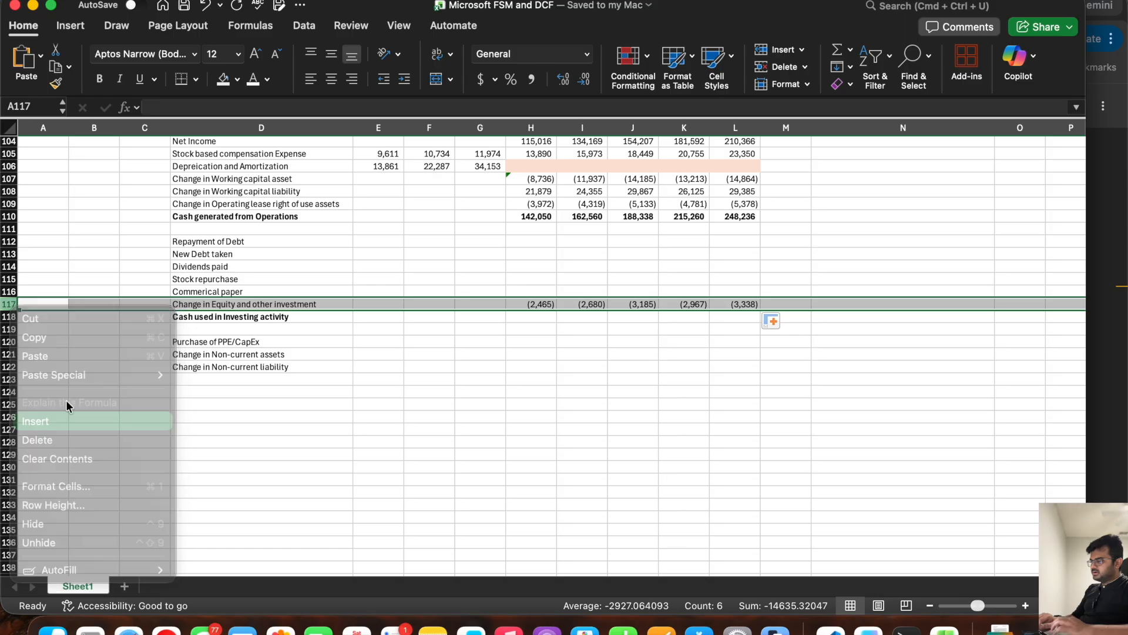
click(53, 420)
click(195, 302)
scroll(196, 302, up, 10)
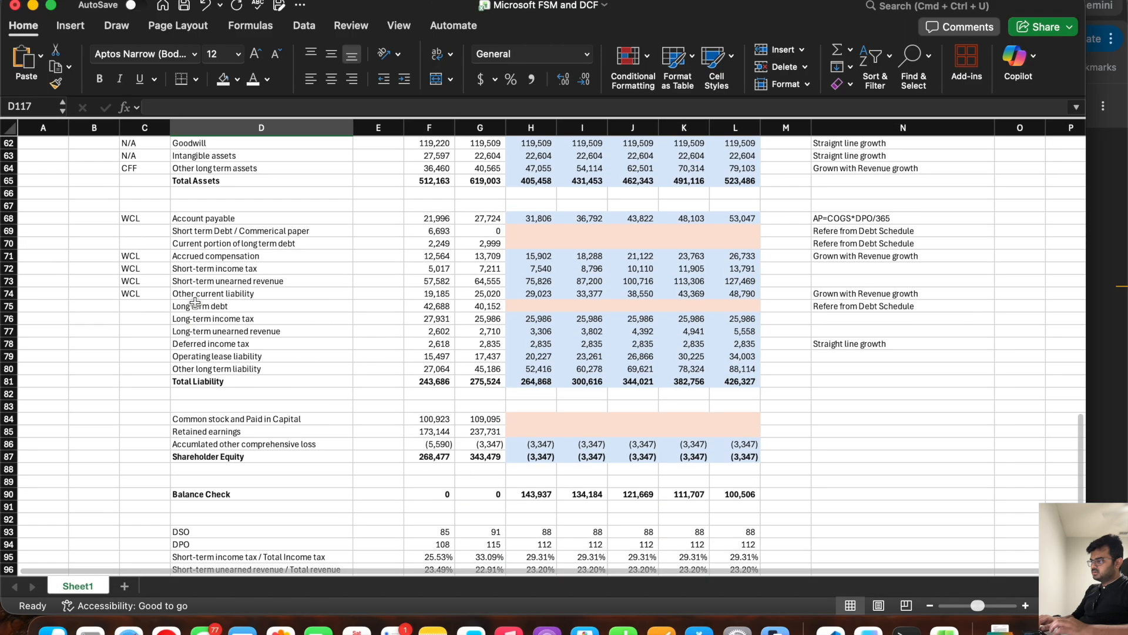
click(201, 239)
key(super+c)
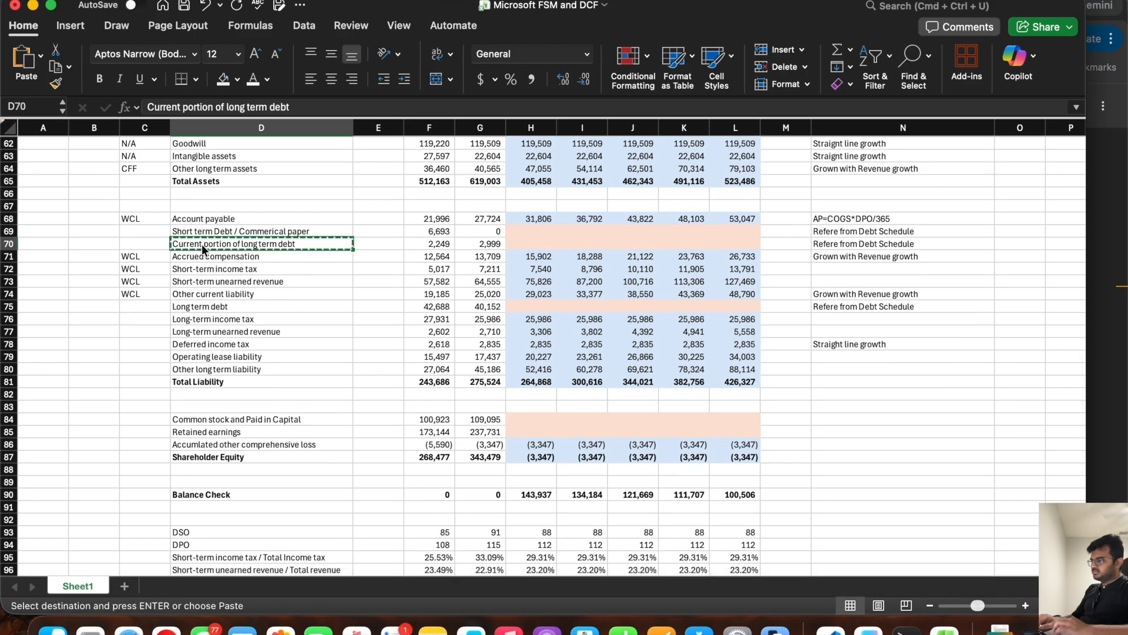
scroll(223, 335, down, 6)
click(222, 520)
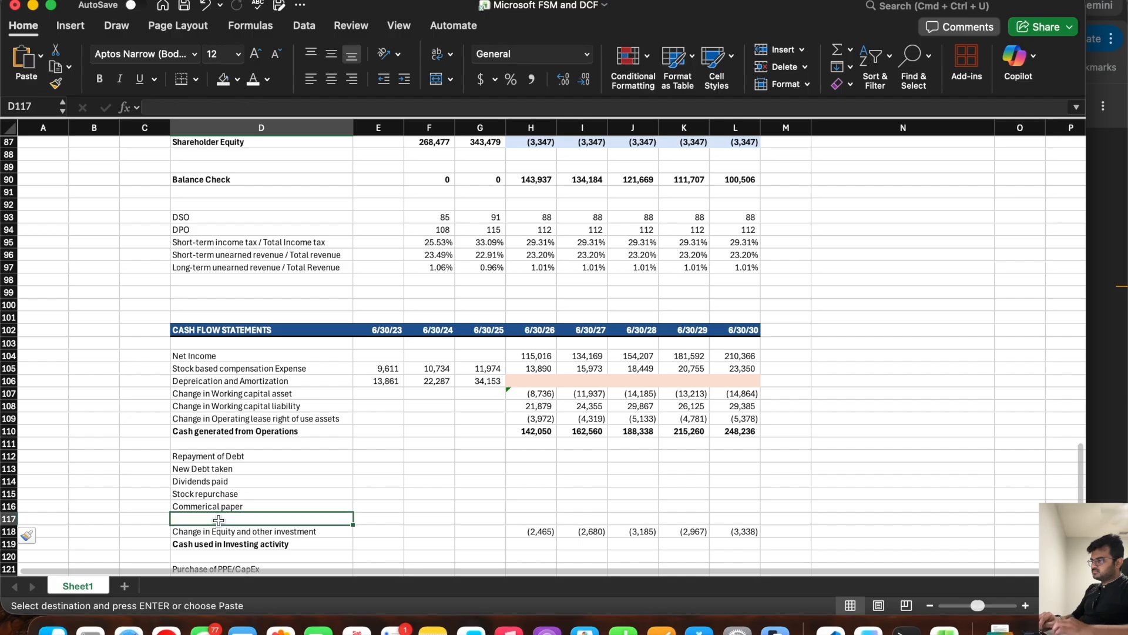
key(super+v)
Step: Prefix the copied label so that D117 reads "Change in Current portion of long term debt"
click(149, 107)
text(Chag)
key(BackSpace)
text(nge in.)
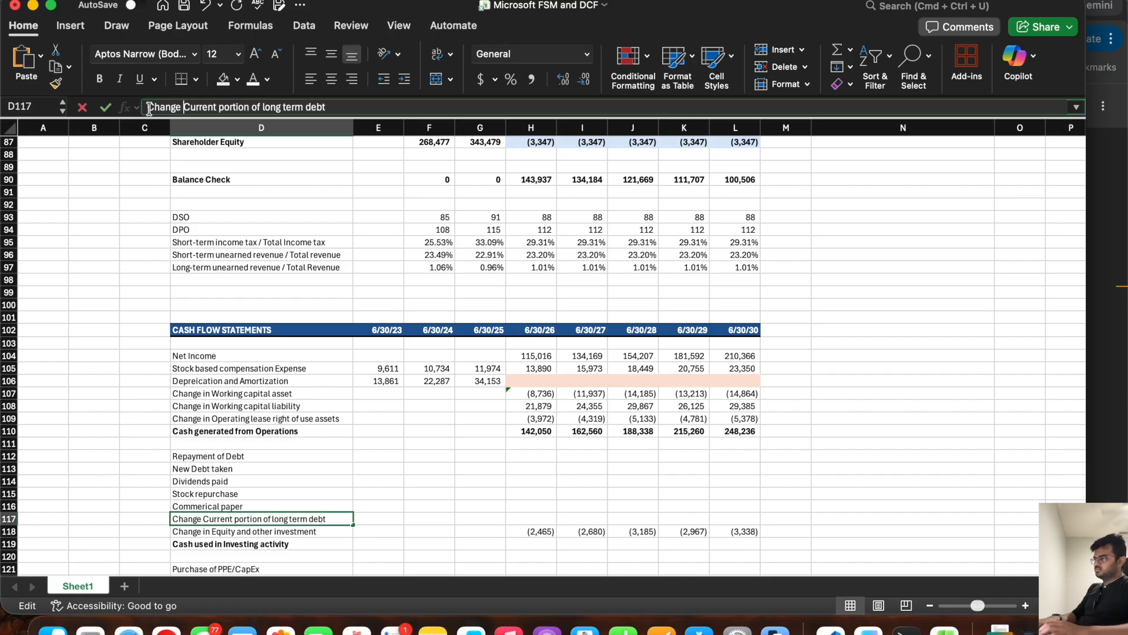
key(BackSpace)
key(BackSpace)
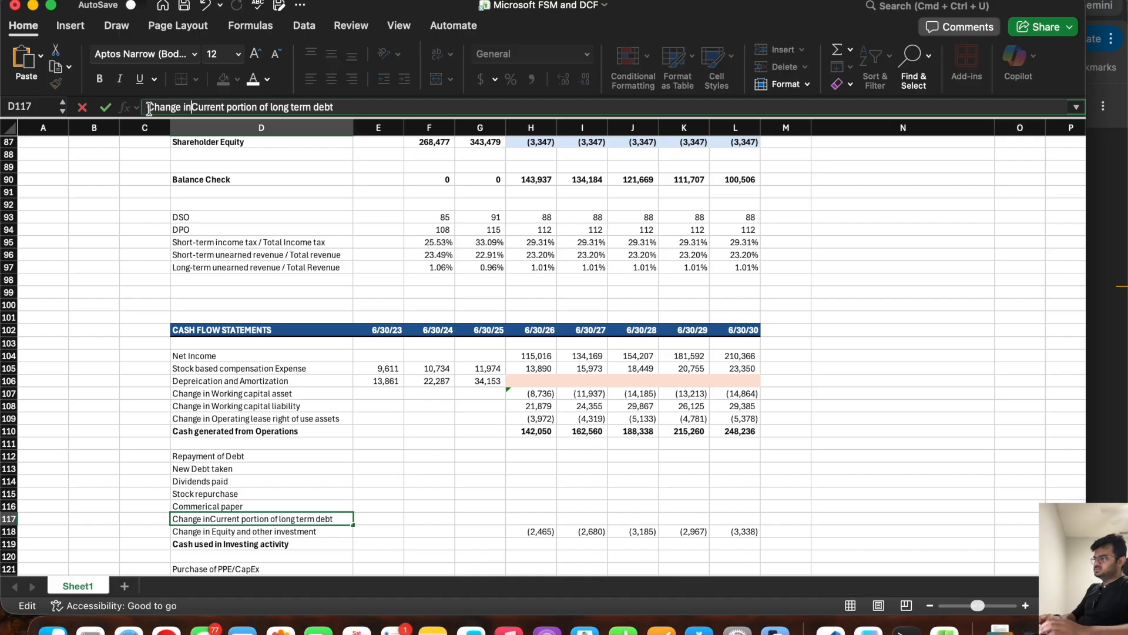
key(Return)
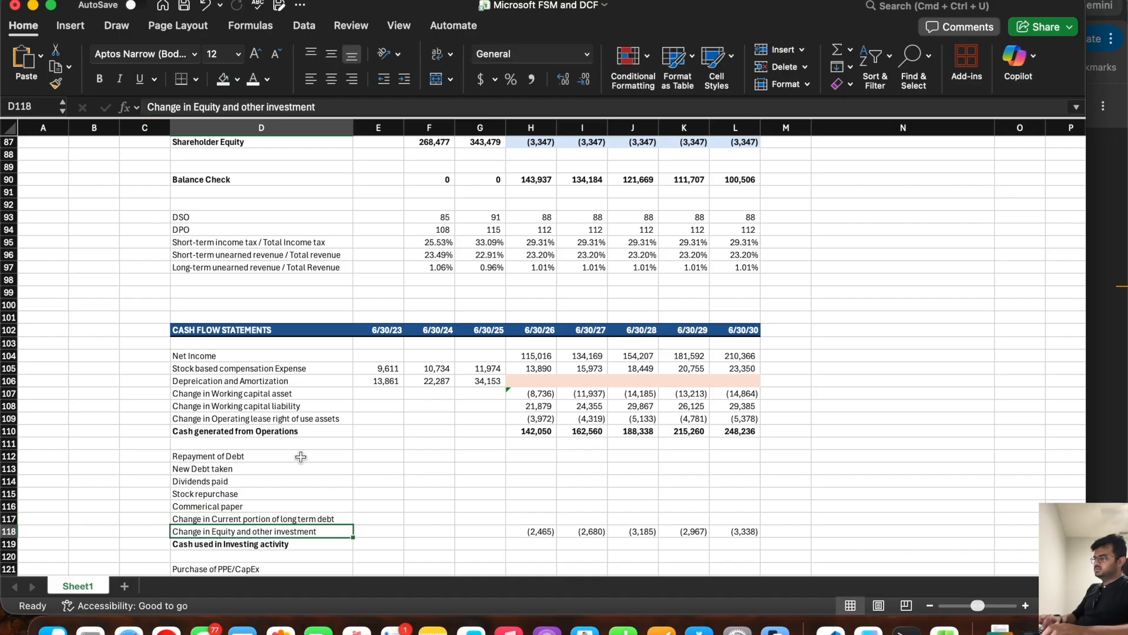
Step: Tag the short-term debt and current portion of long-term debt lines with CFI in C69 and C70
scroll(301, 456, up, 10)
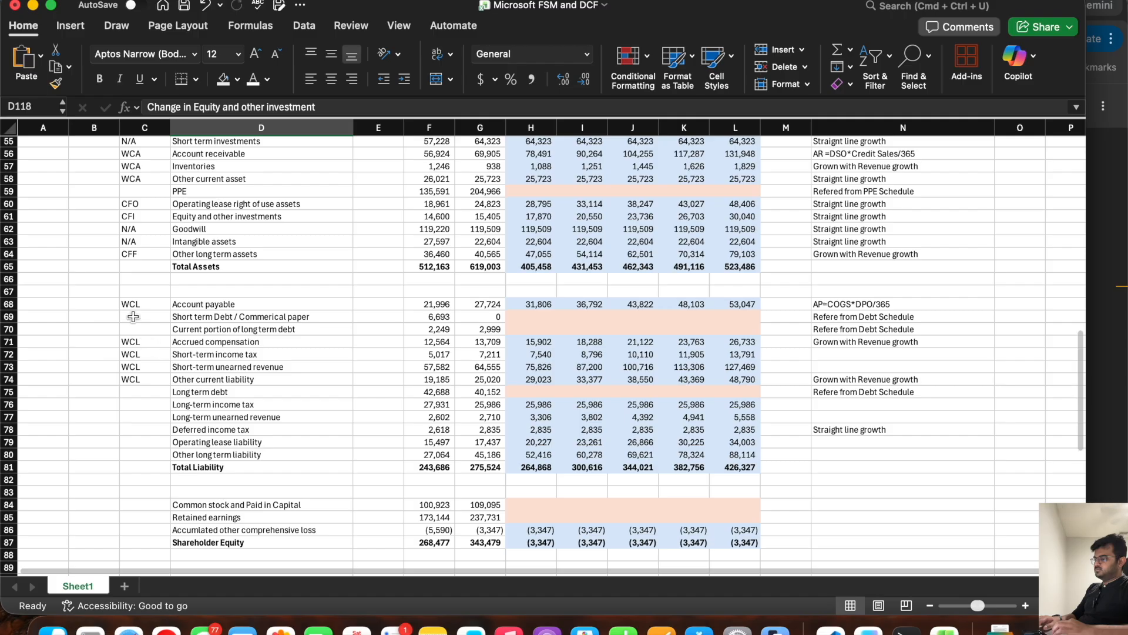
click(134, 317)
text(CFF)
key(Return)
text(C)
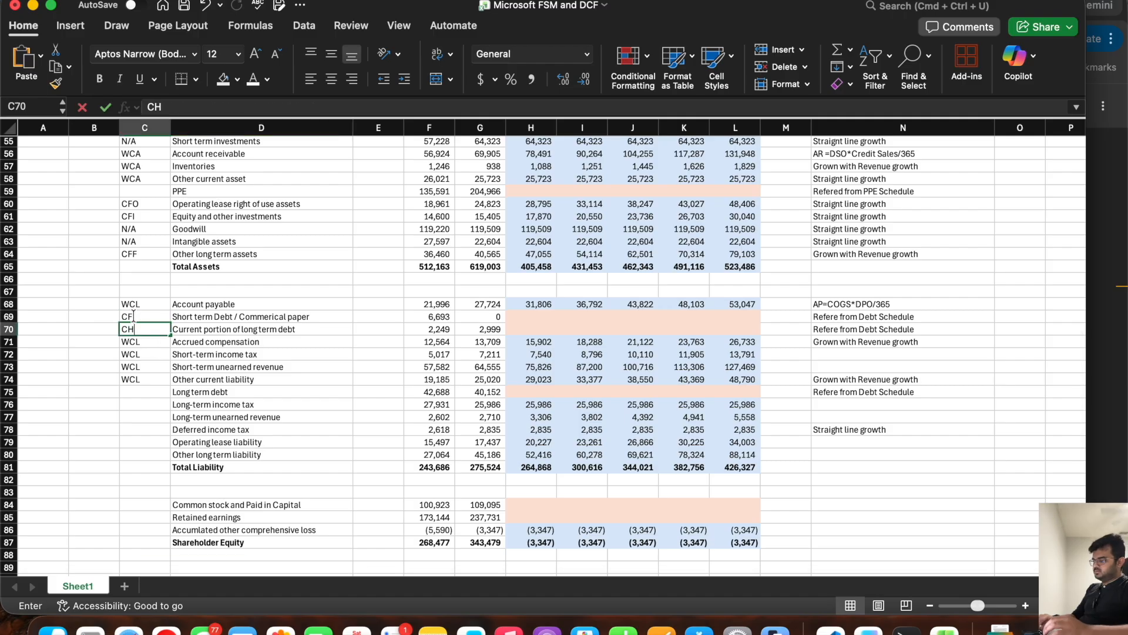
text(FI)
key(Return)
Step: Tag the Long term debt line with CFI in C75
key(Down)
key(Down)
key(Down)
key(Down)
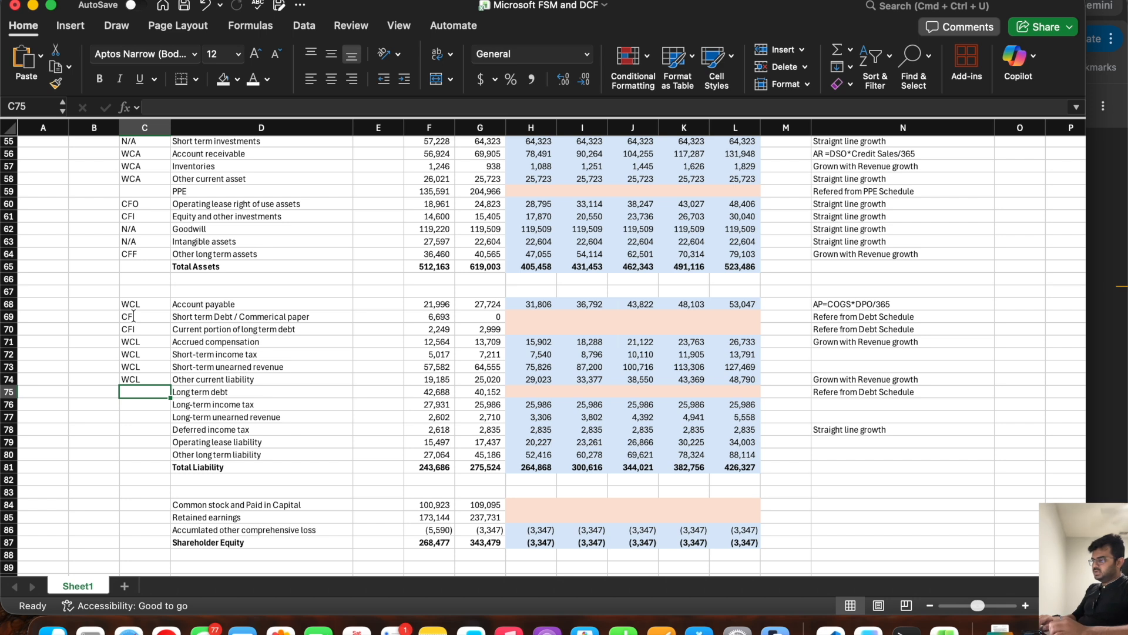
text(CFI)
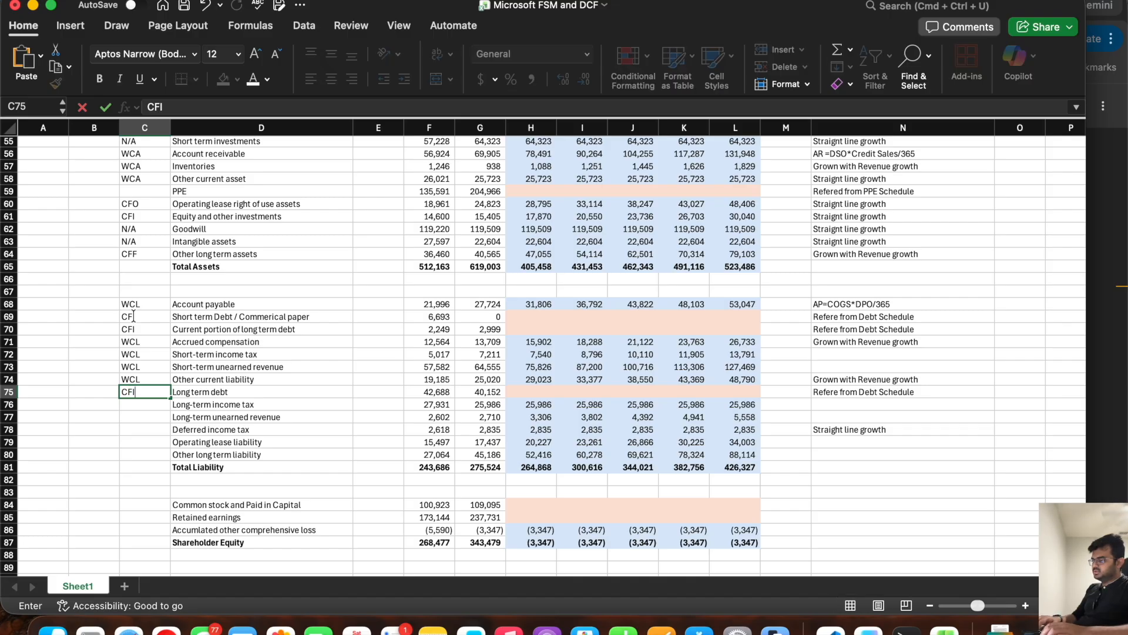
key(Return)
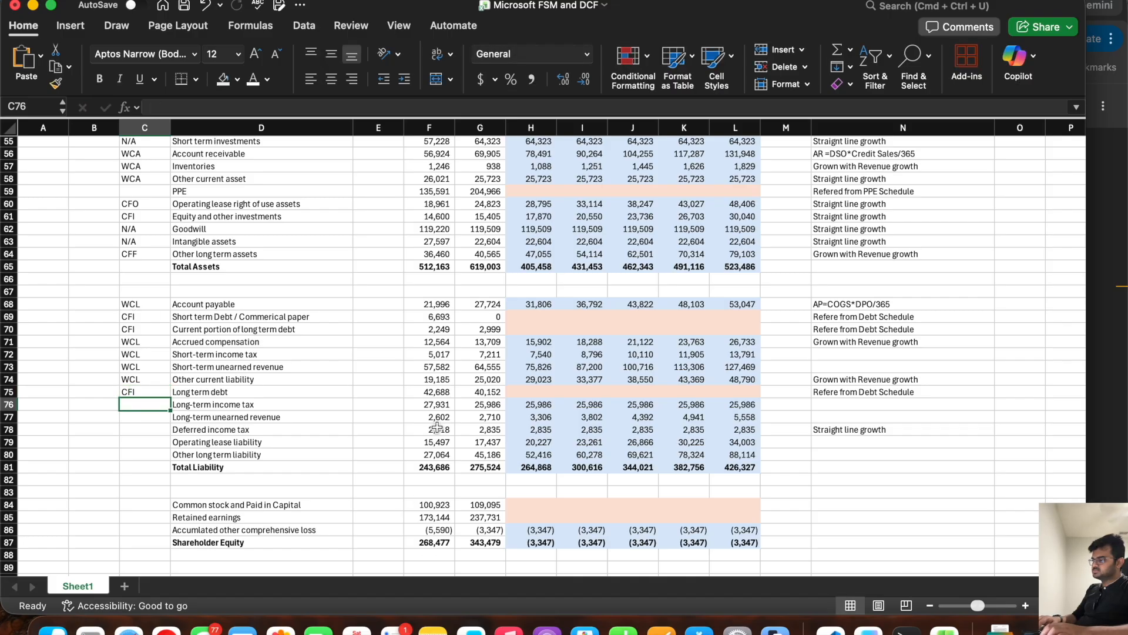
Step: Tag the Long-term income tax and Deferred income tax lines with N/A in C76 and C78
scroll(438, 427, down, 3)
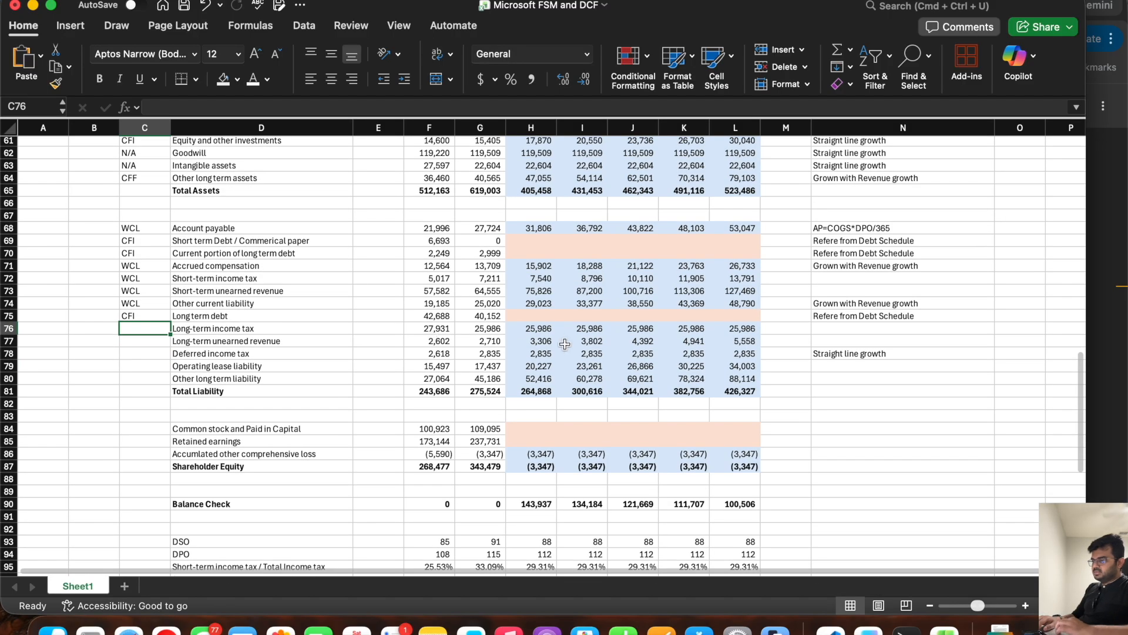
click(284, 330)
drag(532, 329, 734, 330)
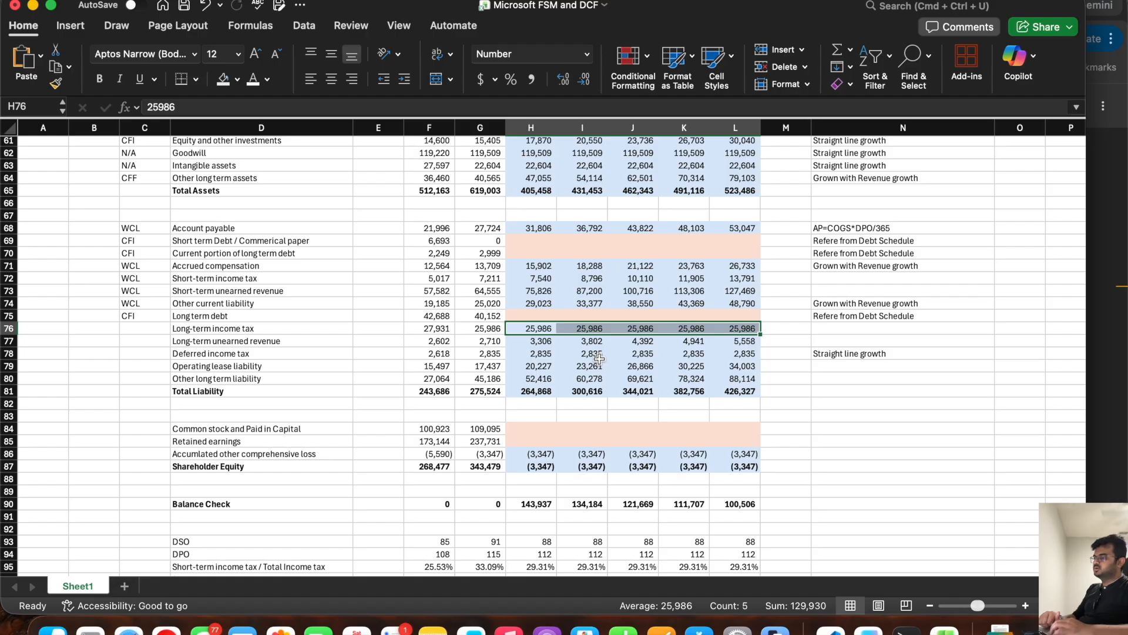
drag(488, 329, 518, 327)
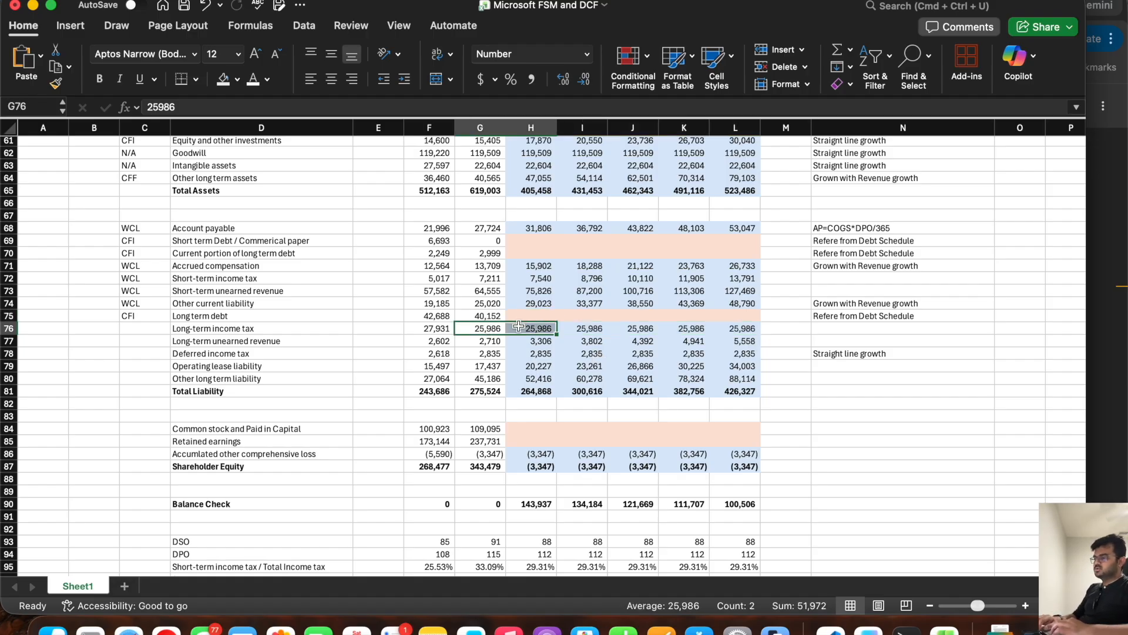
click(143, 341)
click(228, 338)
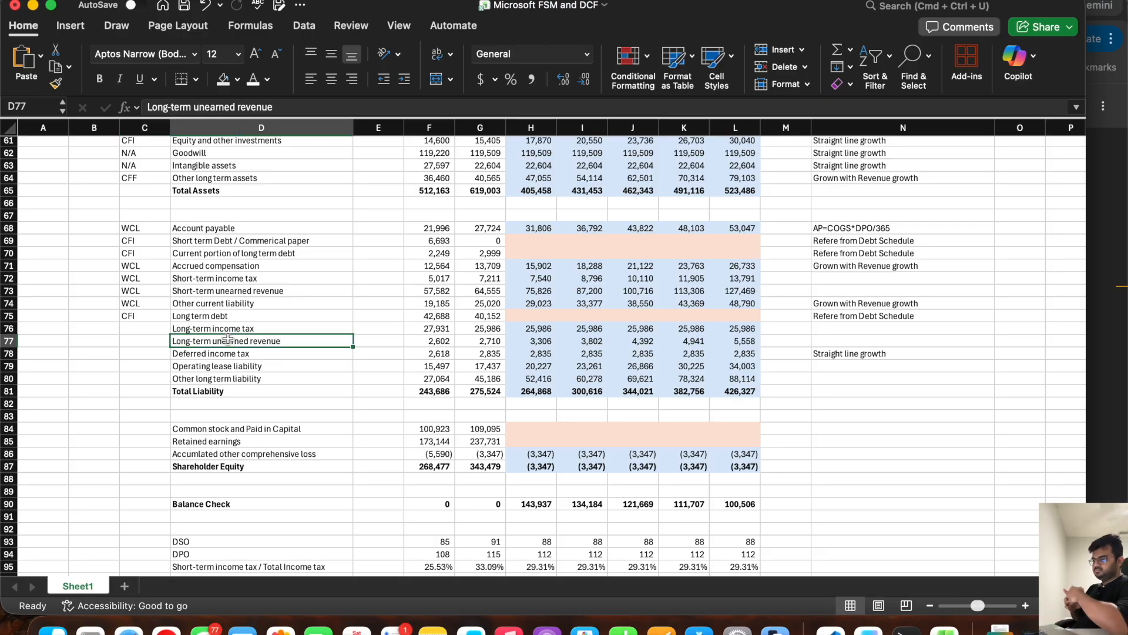
click(146, 329)
text(N/A)
key(Return)
key(Return)
text(N)
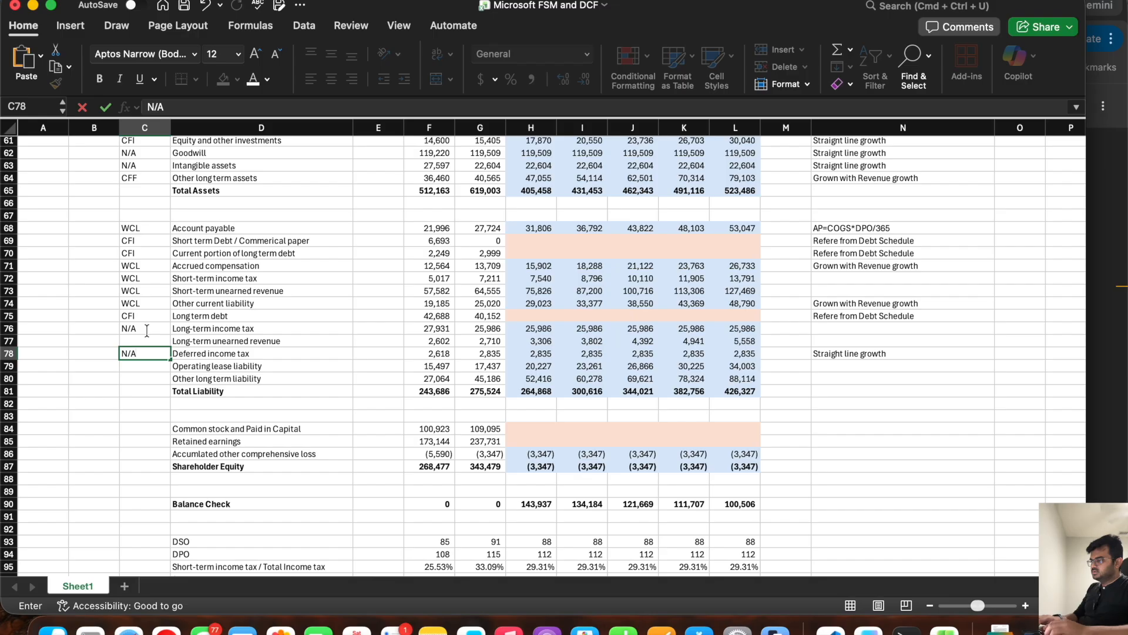
text(/A)
key(Return)
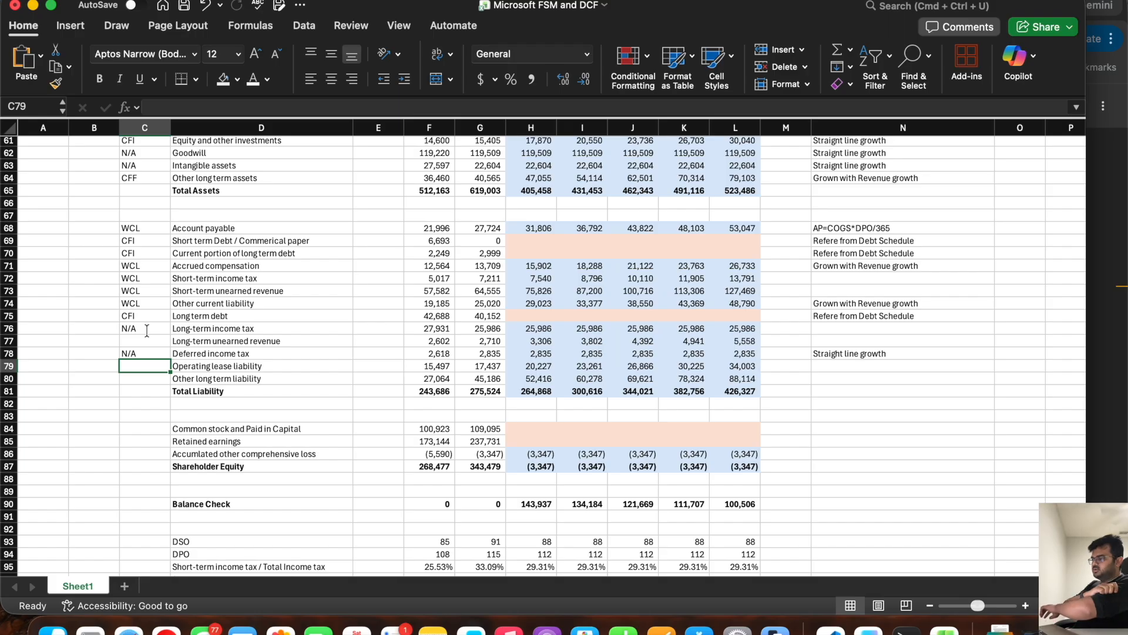
Step: Insert a row above Cash generated from Operations and label it "Change in operating lease liability" in D110
scroll(147, 330, down, 10)
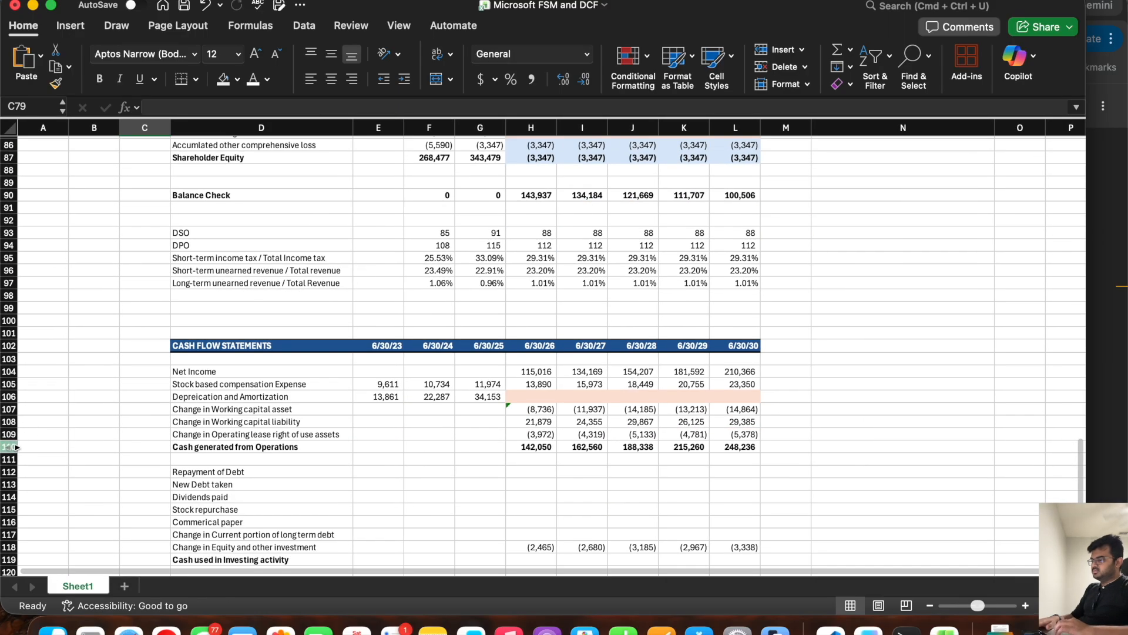
click(18, 444)
right_click(18, 444)
click(44, 447)
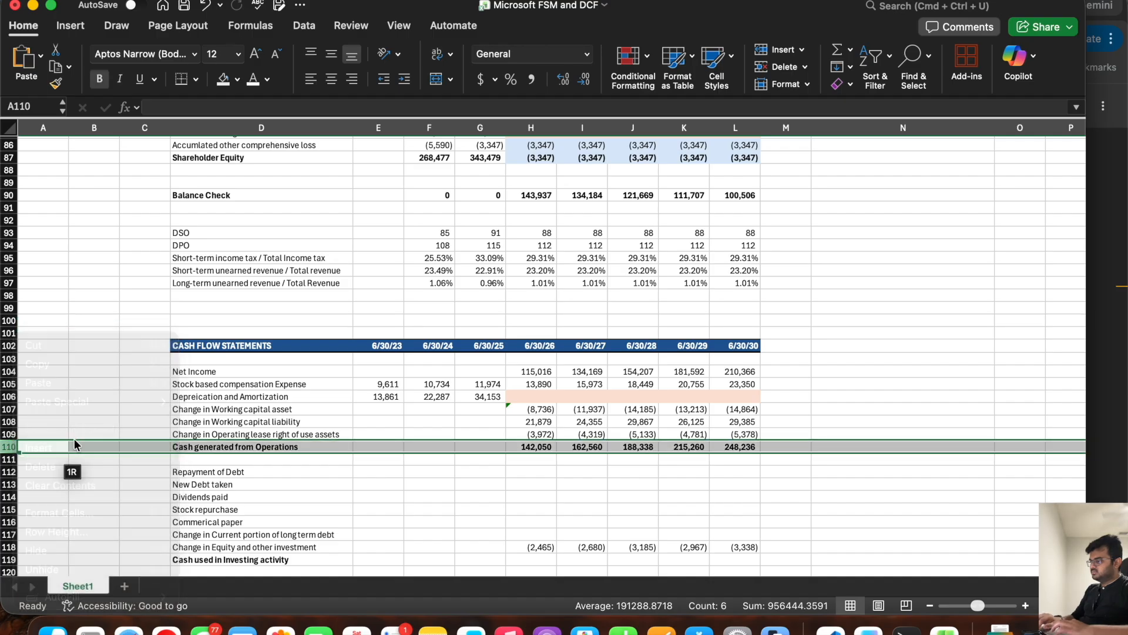
click(195, 446)
text(Chage)
key(BackSpace)
key(BackSpace)
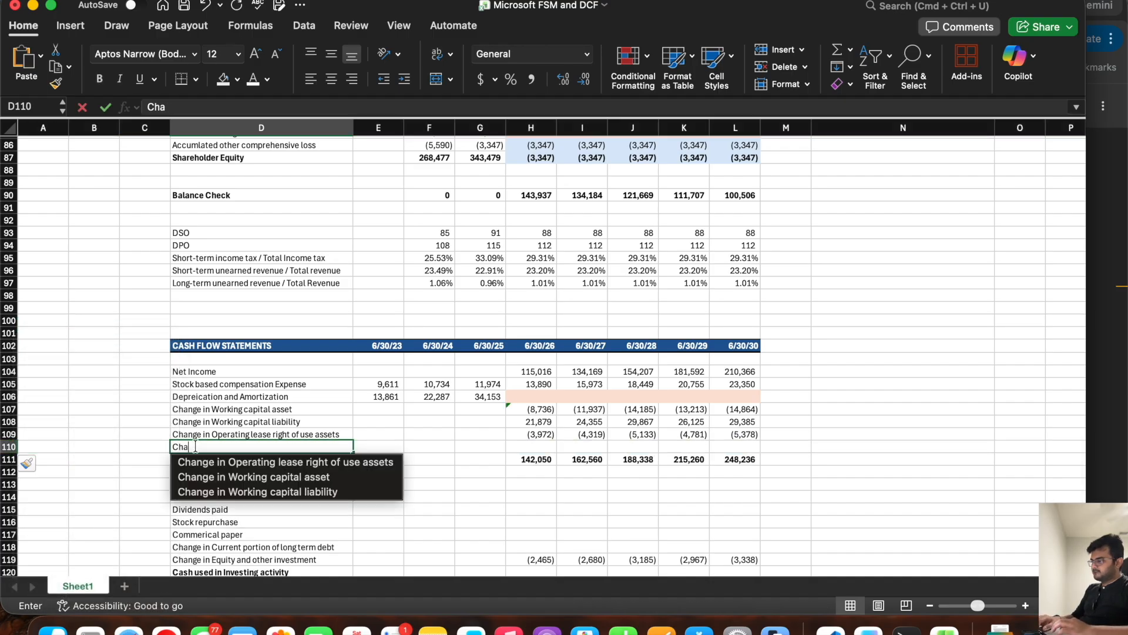
scroll(220, 322, up, 5)
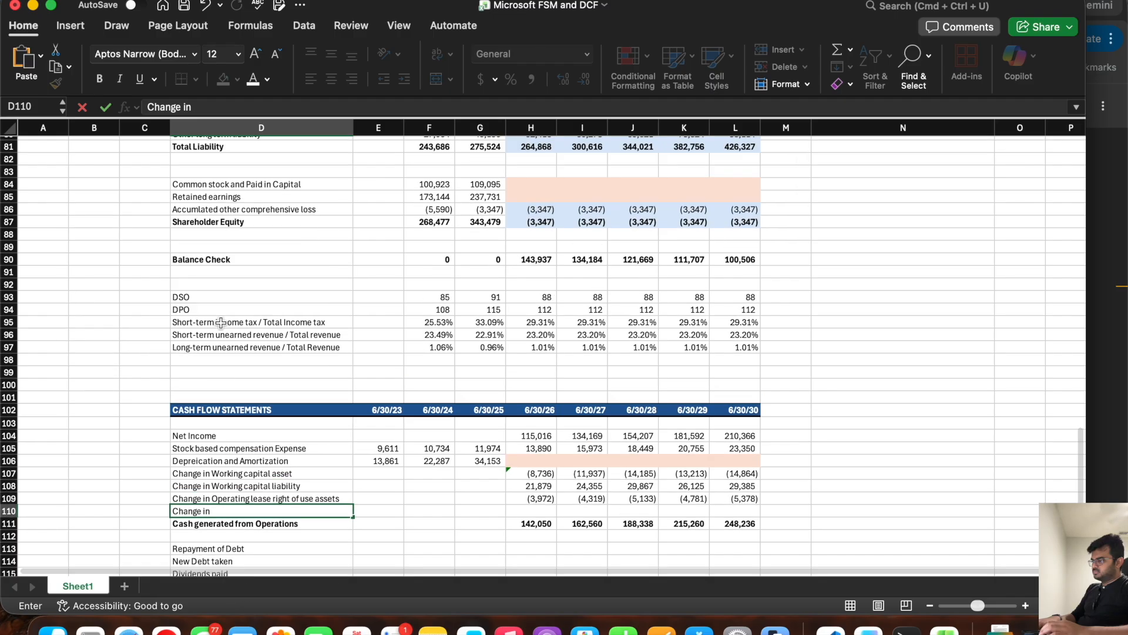
text(nge in)
scroll(221, 322, down, 5)
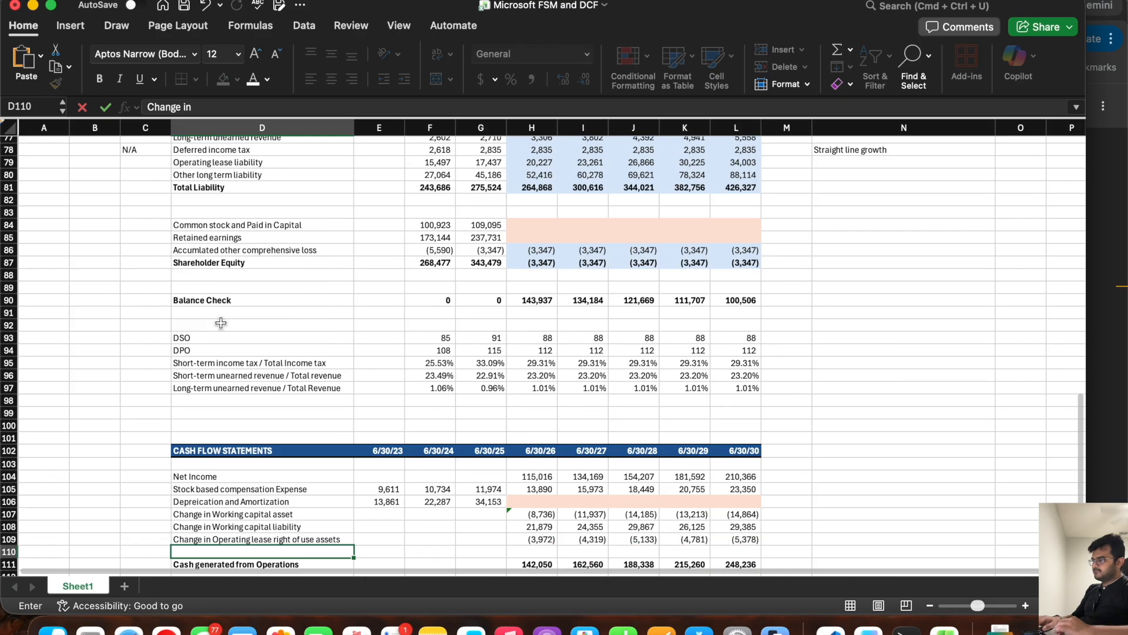
text(op)
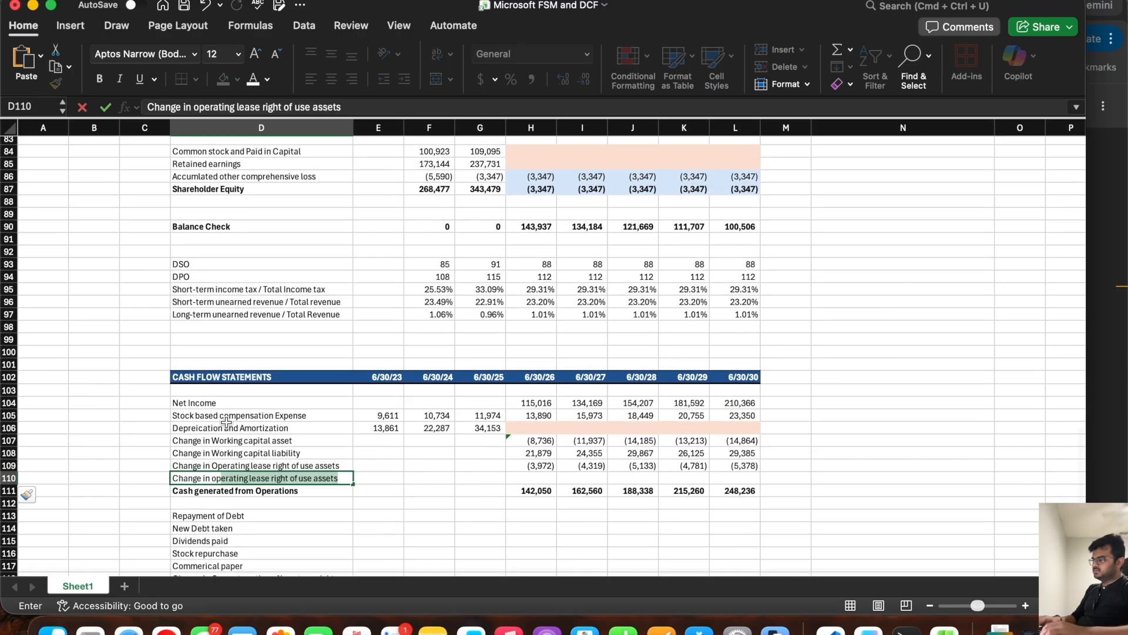
text(erating lease li)
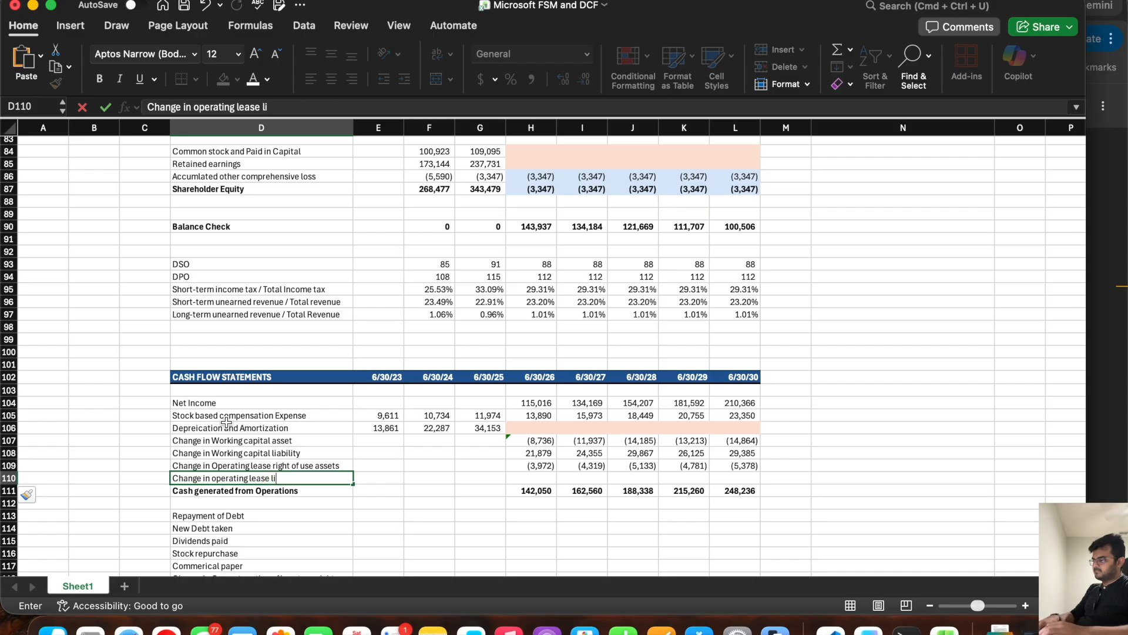
text(ability)
Step: Calculate the operating lease liability change in H110 as =H79-G79 and fill the formula across to L110
key(Tab)
key(Tab)
key(Tab)
key(Tab)
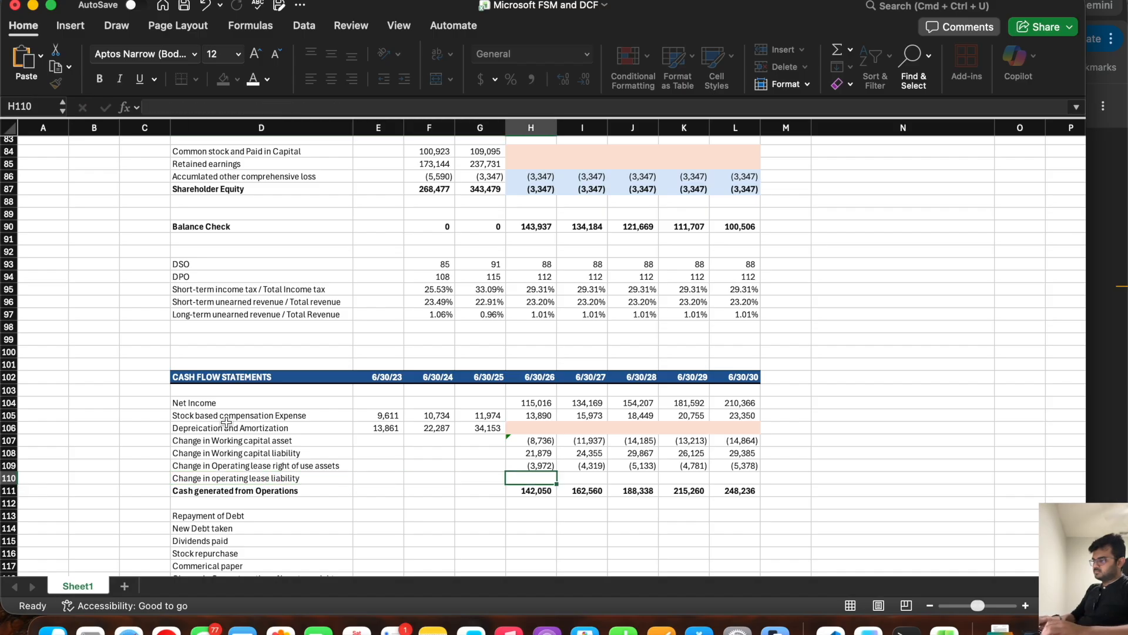
text(=)
scroll(493, 379, up, 5)
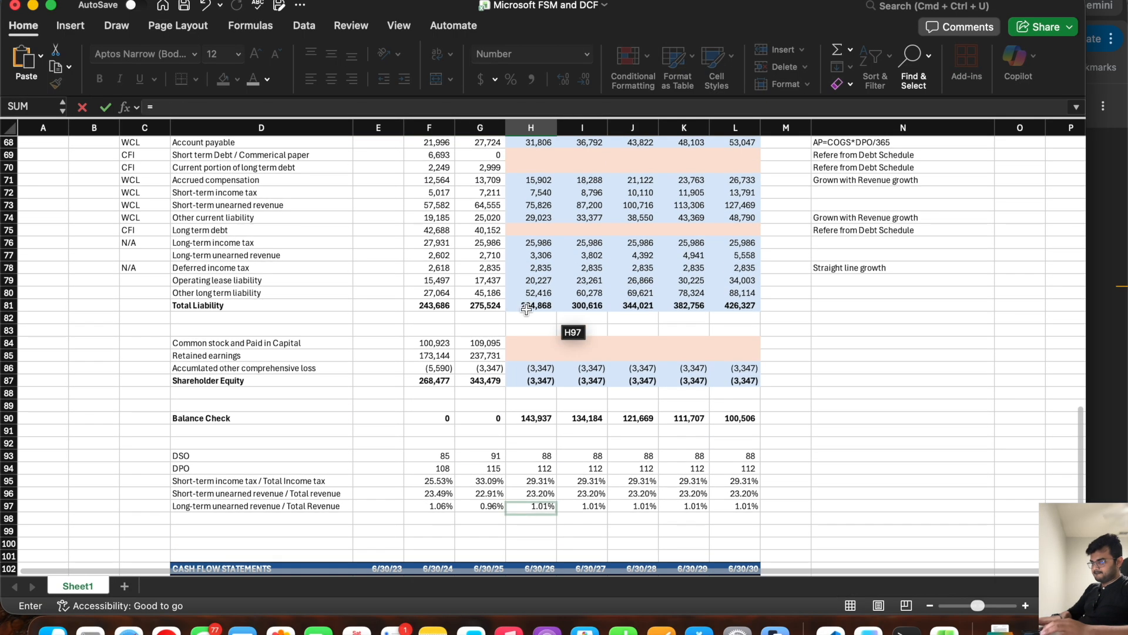
click(532, 275)
text(-)
click(480, 276)
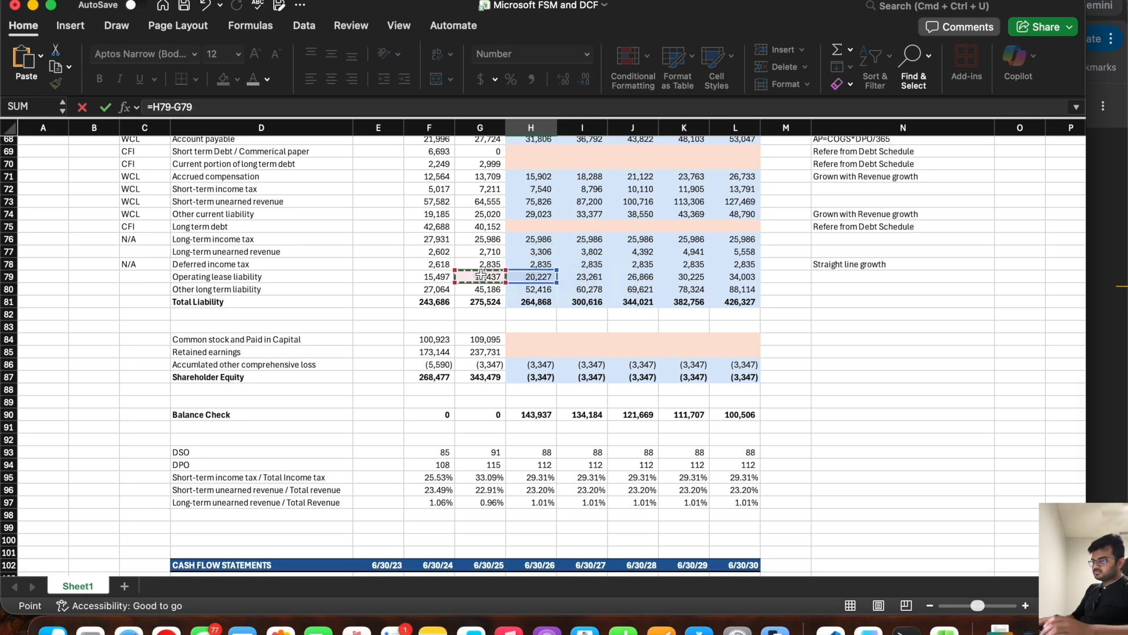
key(Return)
scroll(487, 278, down, 3)
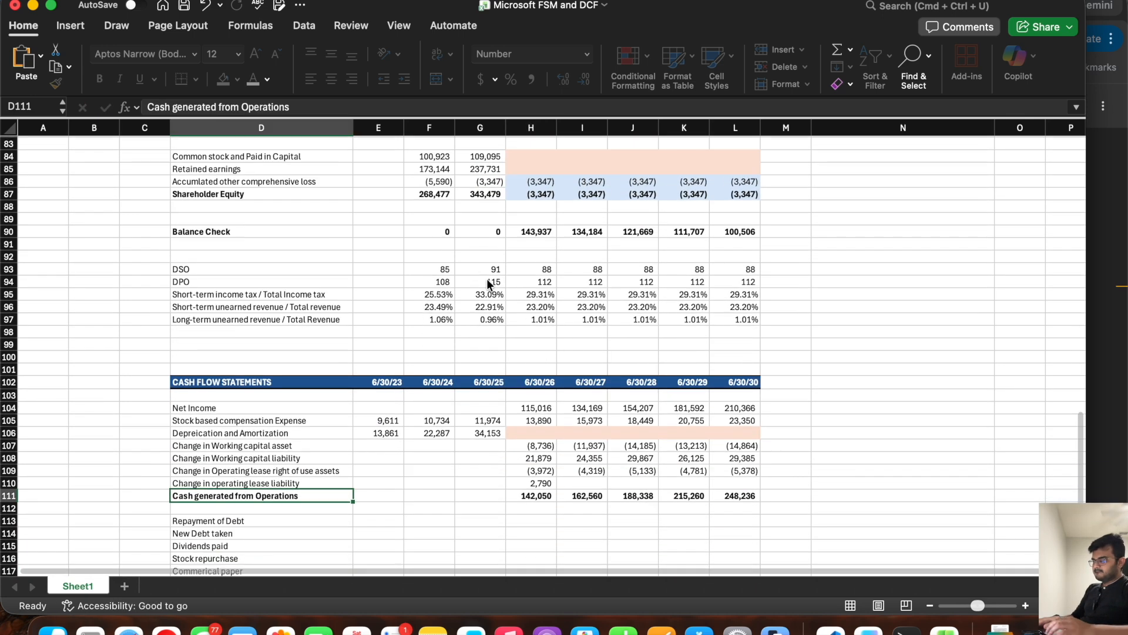
click(554, 485)
drag(556, 487, 752, 485)
scroll(341, 315, up, 5)
click(150, 201)
text(CFI)
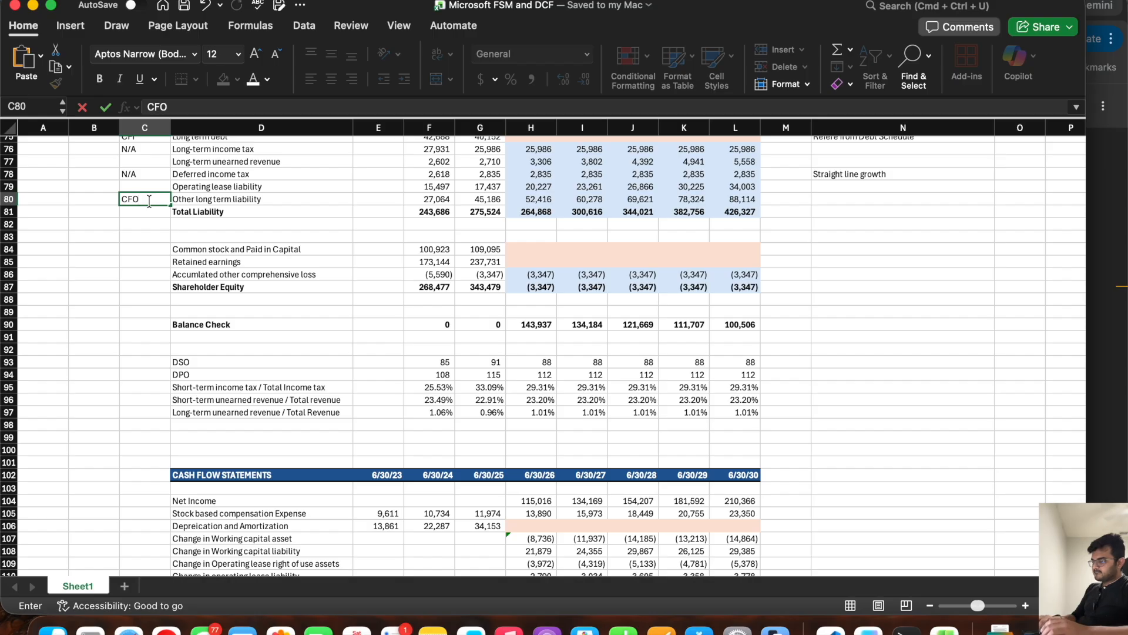
key(Return)
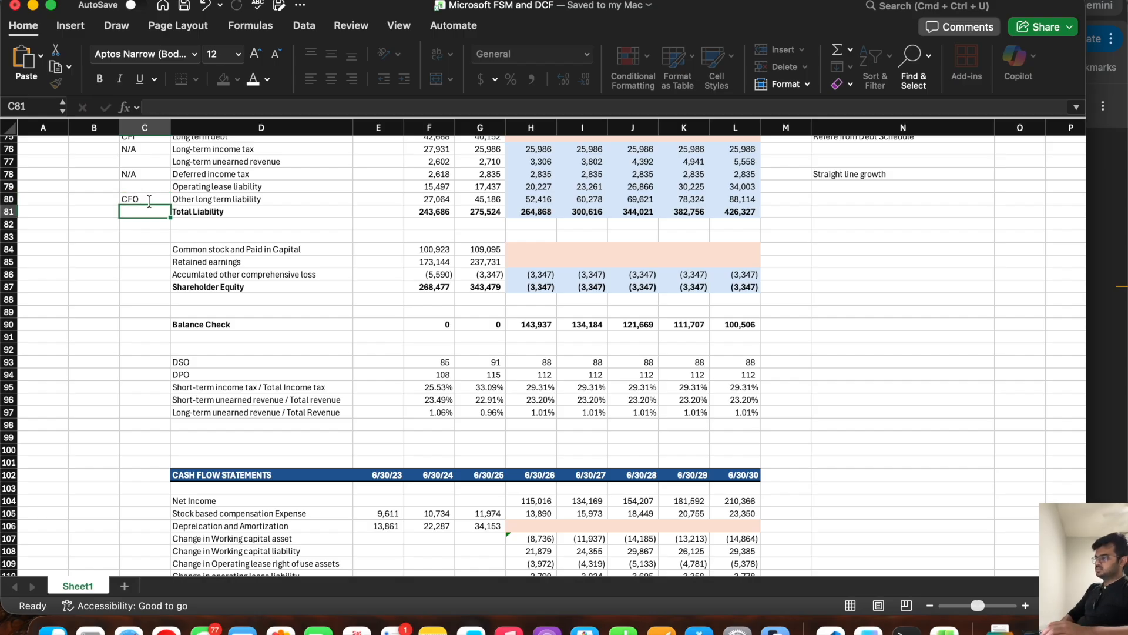
key(Up)
key(Up)
key(Down)
key(Delete)
Step: Tag the Operating lease liability line with CFO in C79
key(Up)
text(CFO)
key(Return)
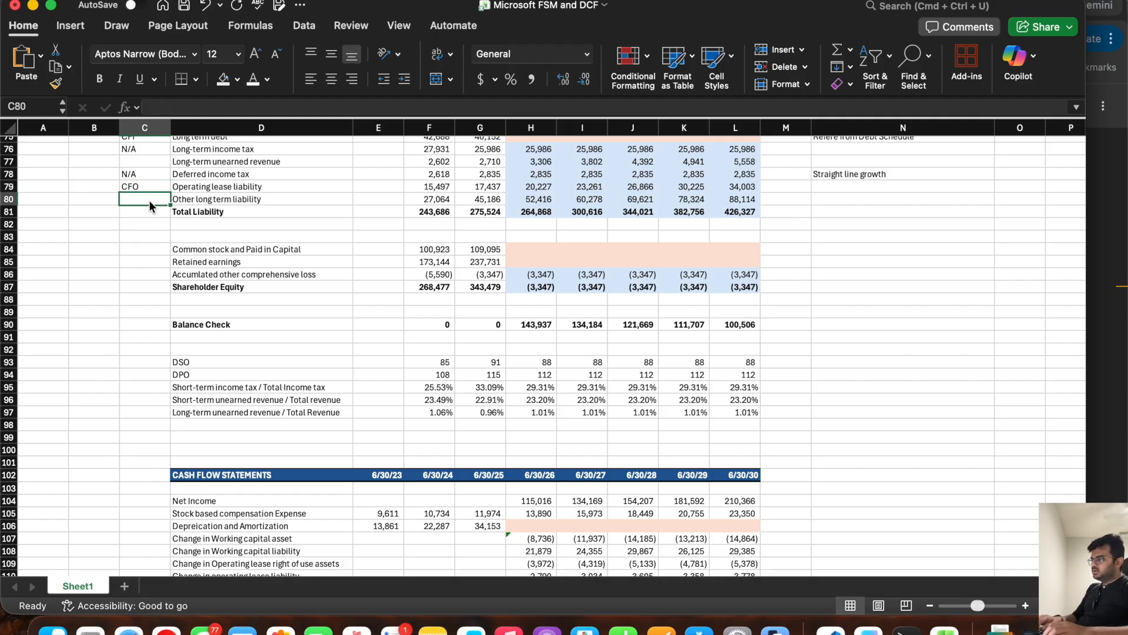
Step: Tag the Other long term liability line with CFI in C80
click(243, 200)
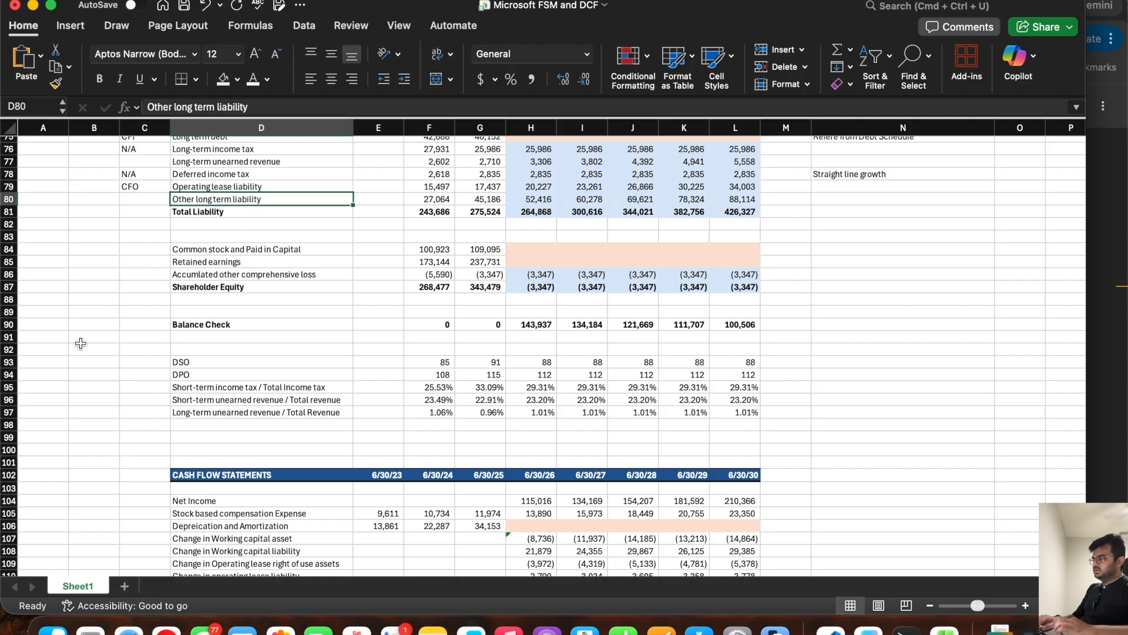
scroll(81, 343, down, 7)
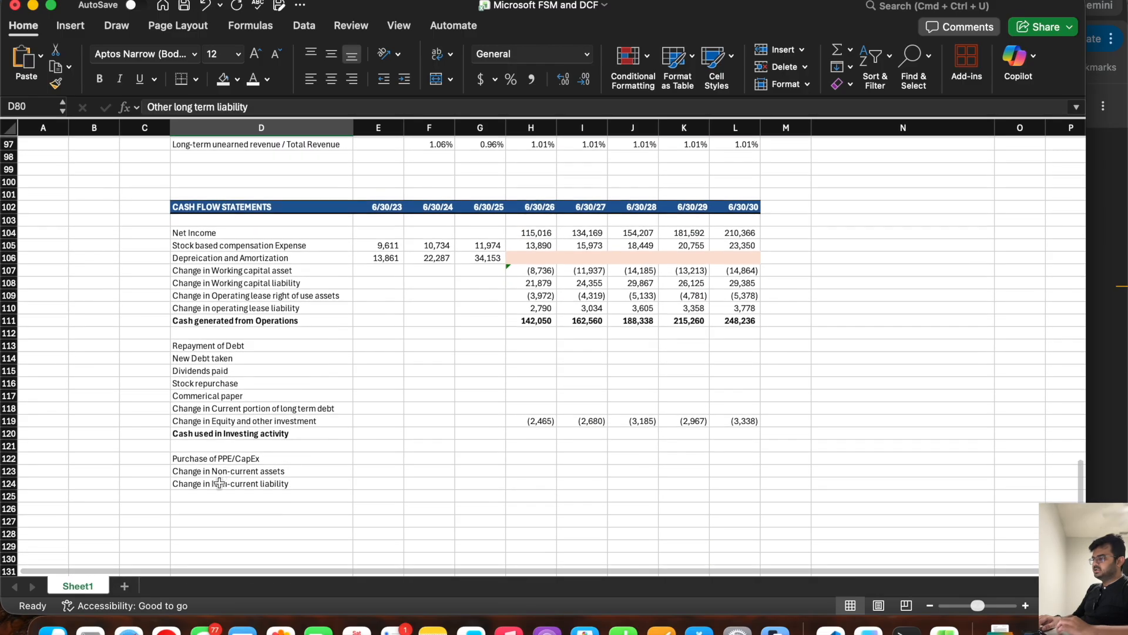
click(217, 485)
click(157, 486)
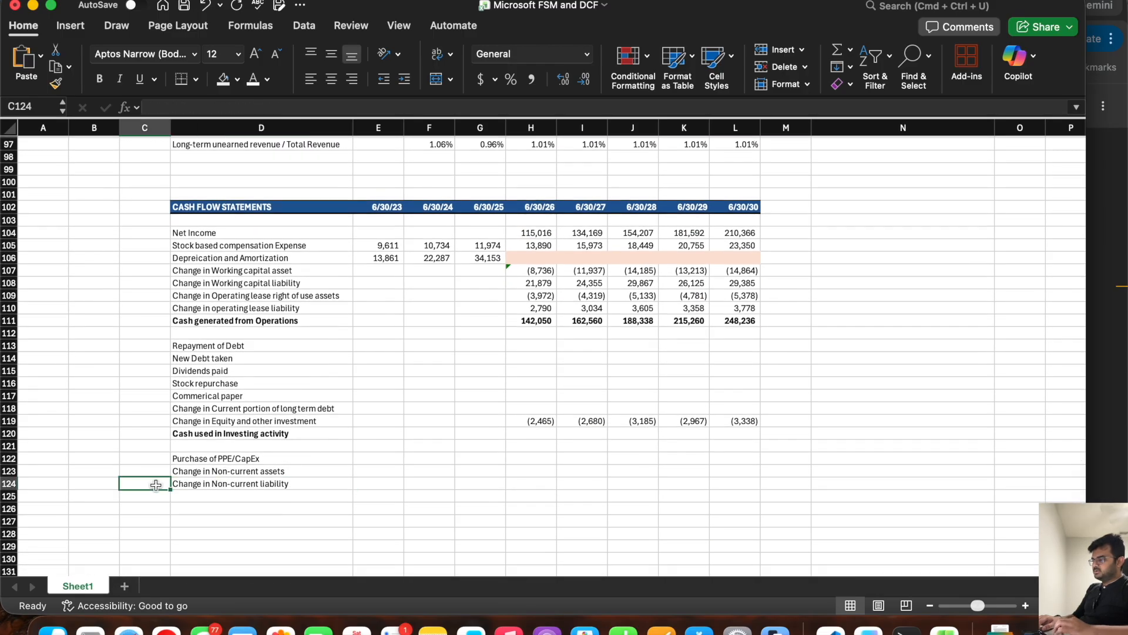
click(213, 481)
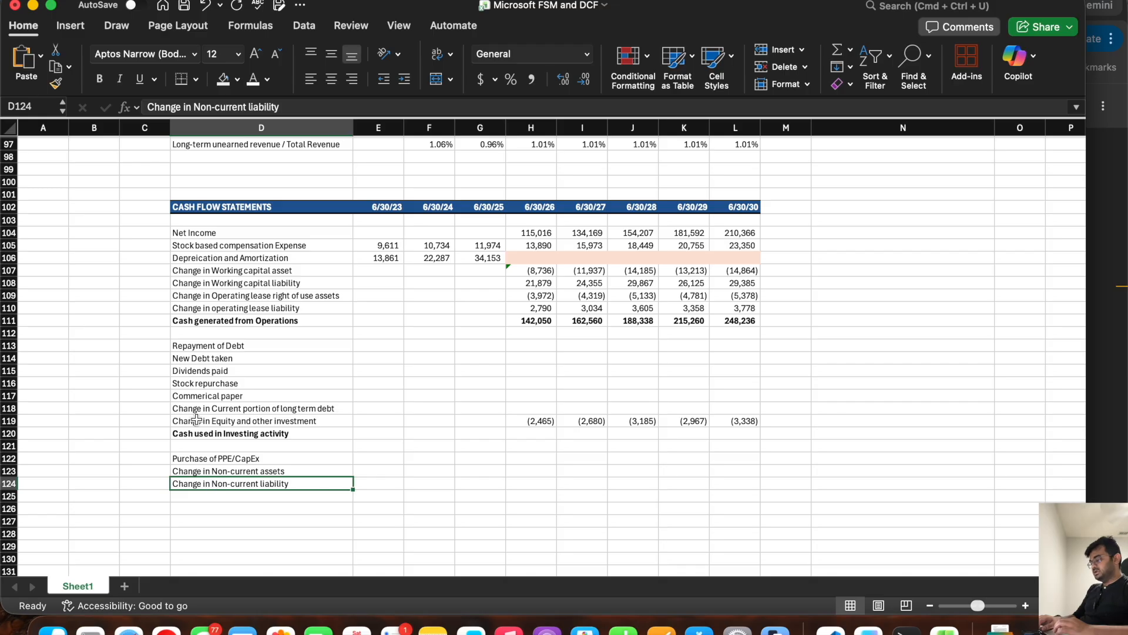
scroll(176, 362, up, 8)
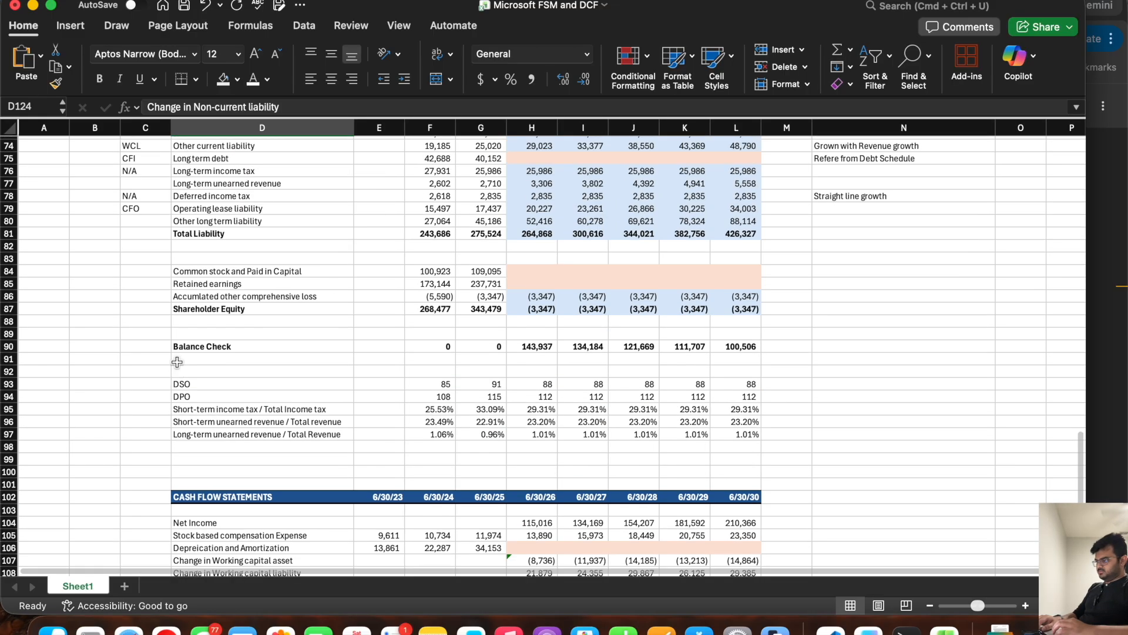
click(136, 221)
text(CF)
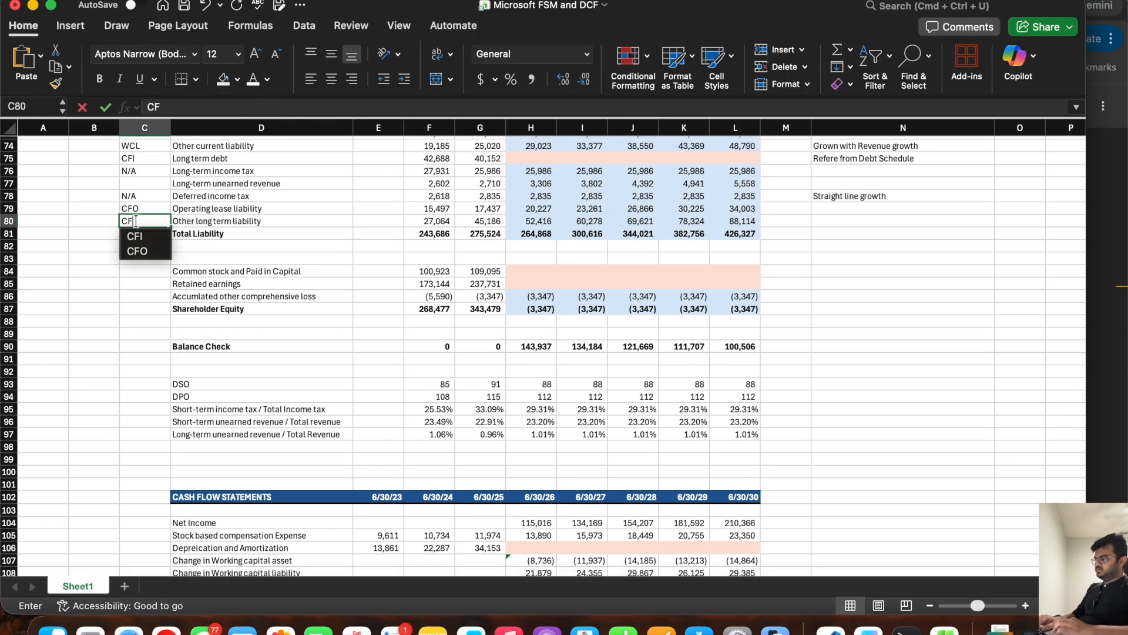
scroll(122, 456, down, 7)
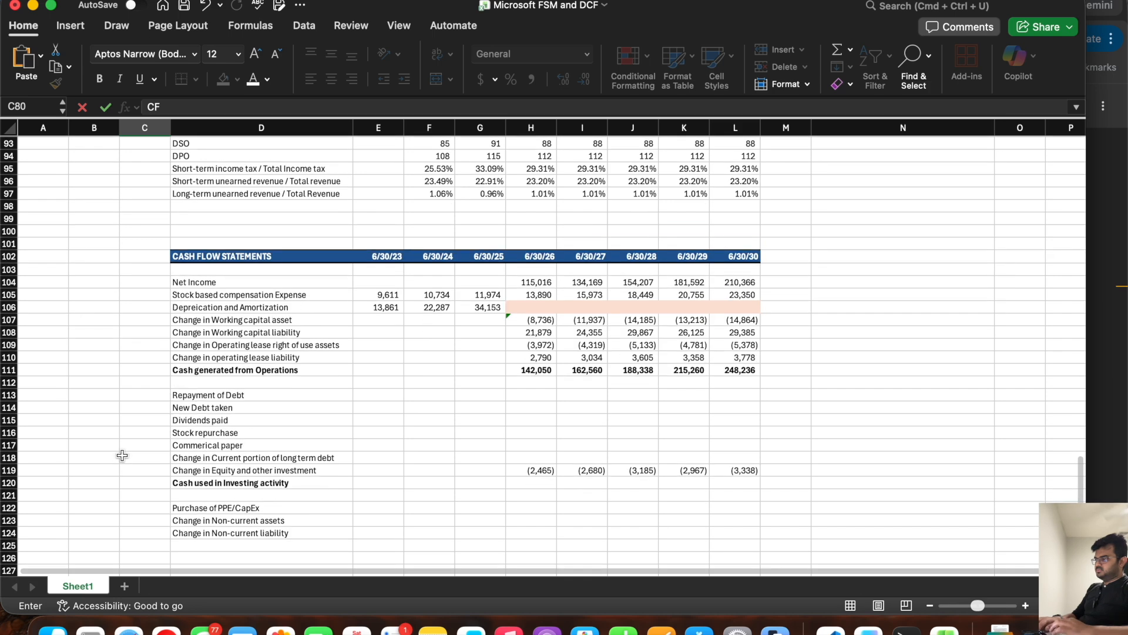
scroll(122, 455, up, 7)
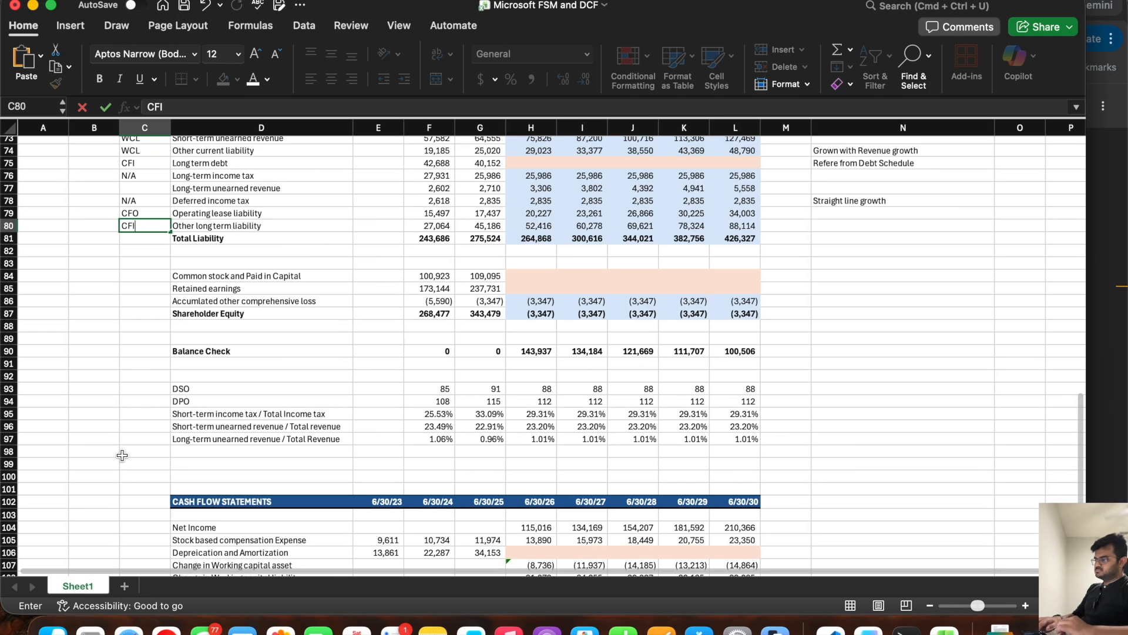
key(Return)
Step: Insert another row above Cash generated from Operations and label it "Change in Long term unearnned revenue" in D111
click(148, 200)
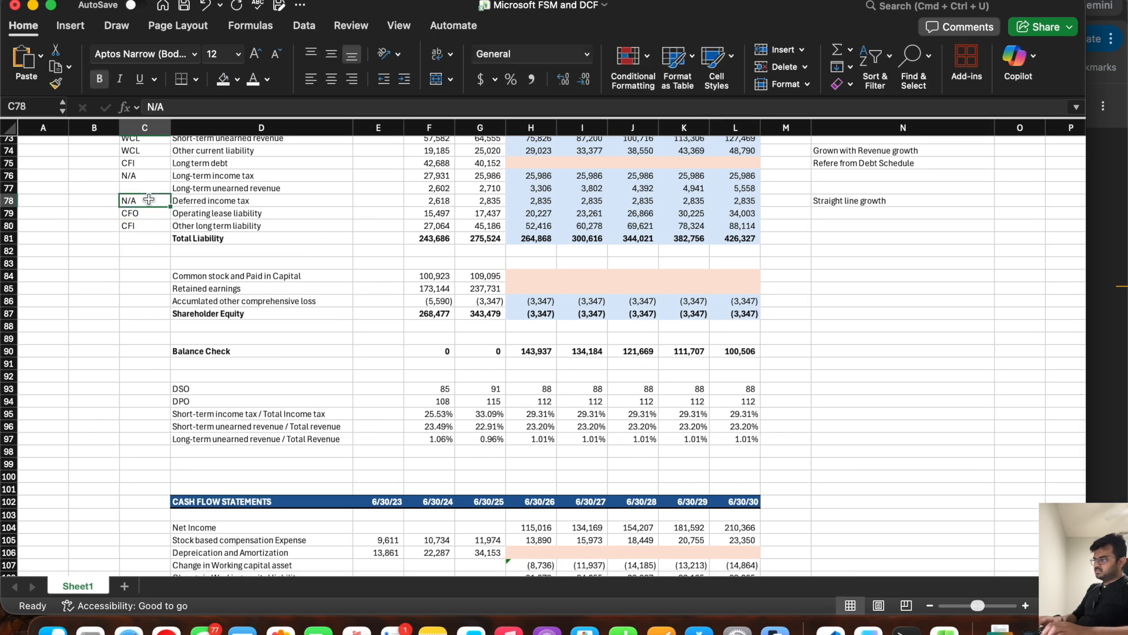
click(221, 188)
click(544, 188)
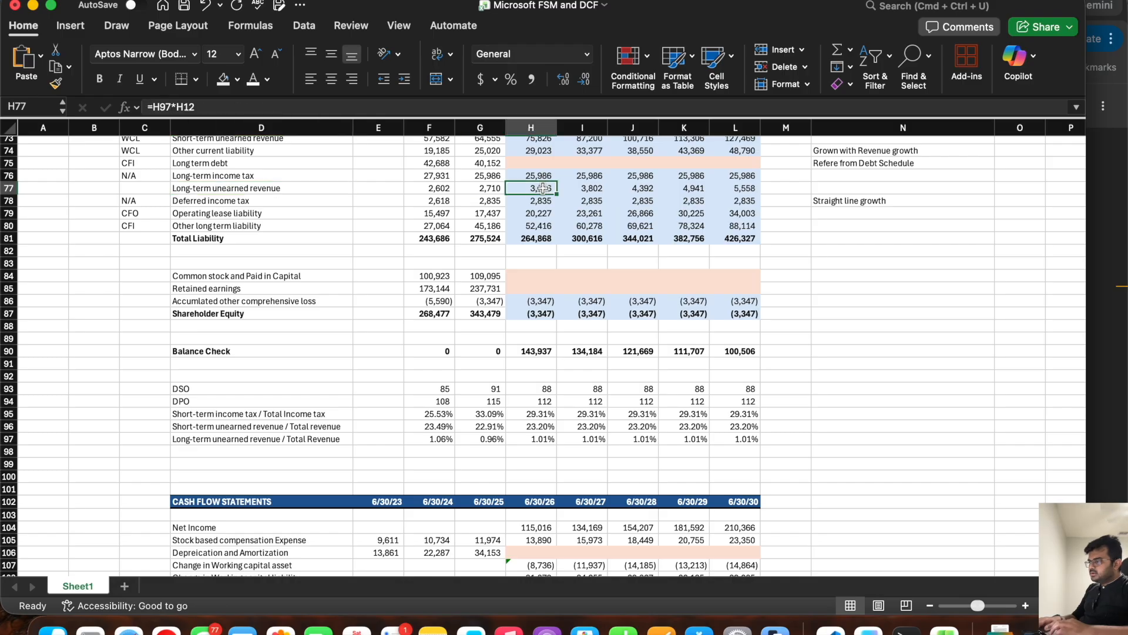
click(247, 189)
scroll(184, 365, down, 5)
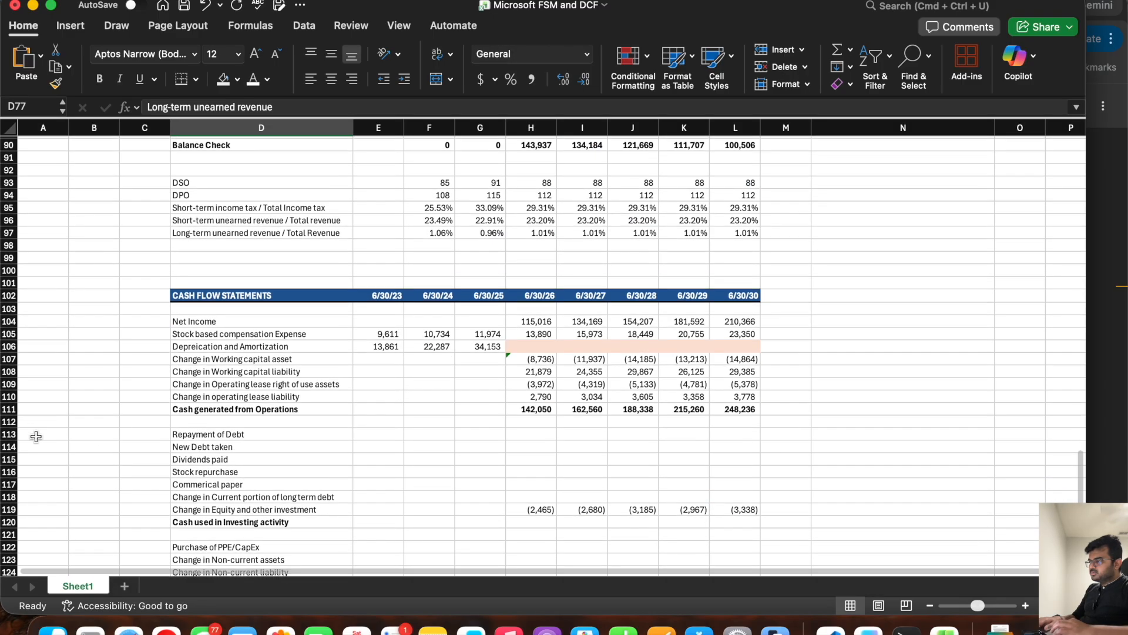
click(8, 409)
right_click(8, 409)
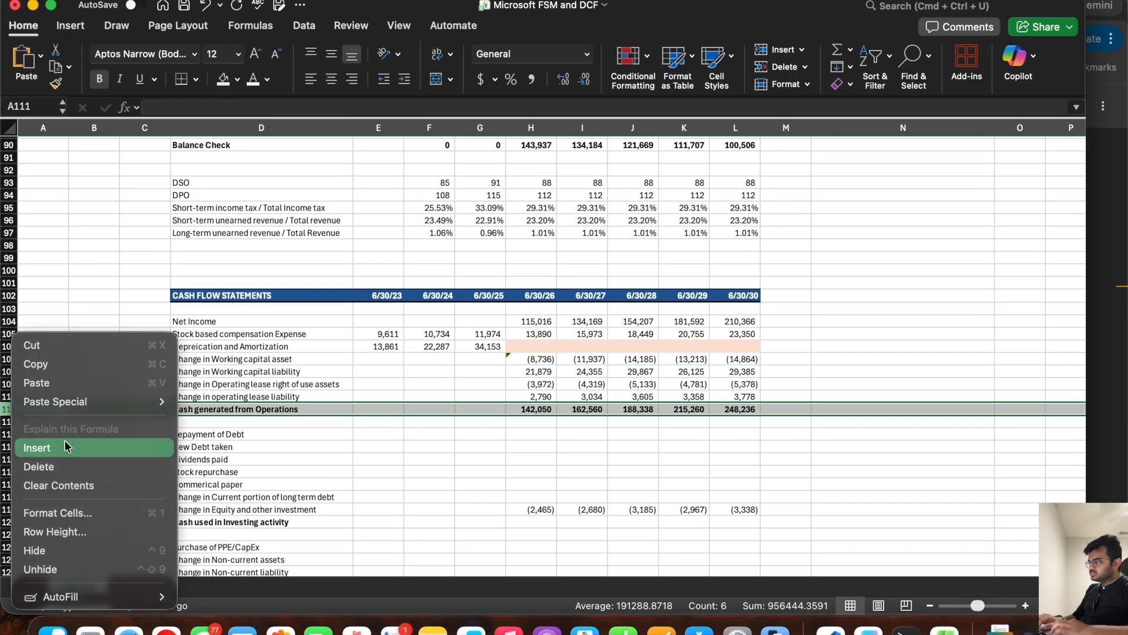
click(65, 445)
click(216, 407)
text(Change in Lio)
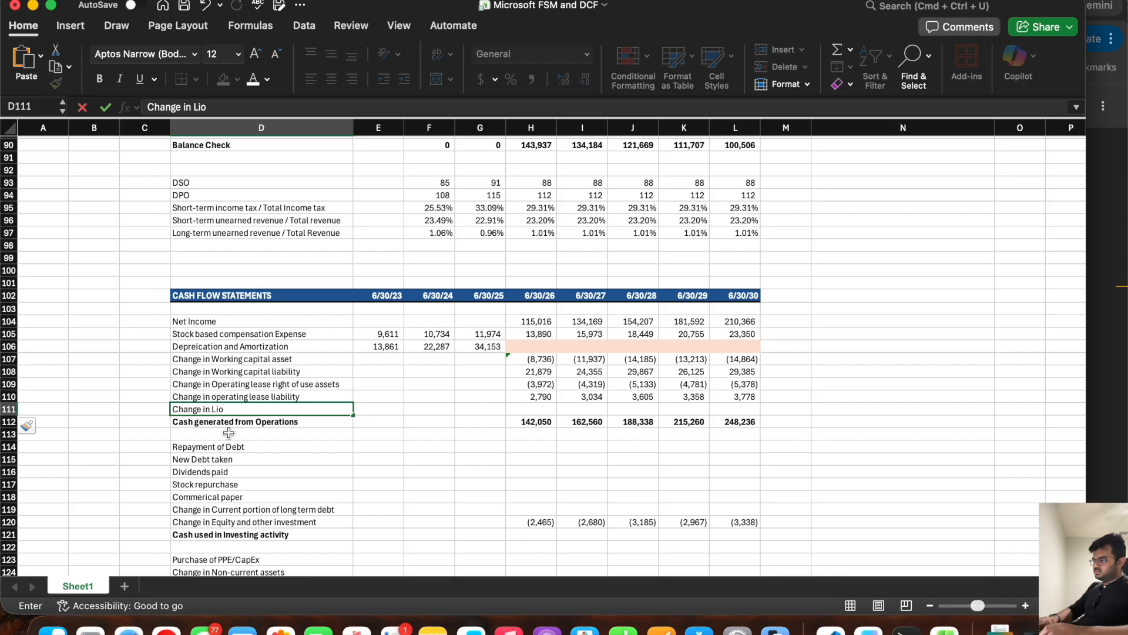
text(g term unearnned revenue)
Step: Calculate the long-term unearned revenue change in H111 as =H77-G77 and fill the formula across to L111
key(Right)
key(Right)
key(Right)
key(Right)
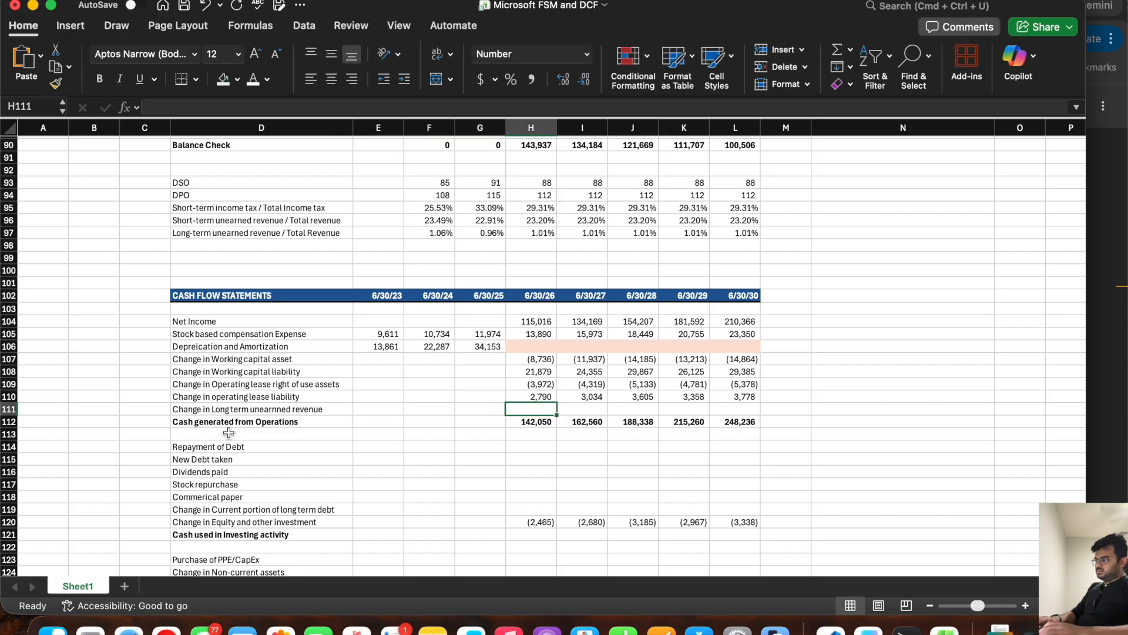
text(=)
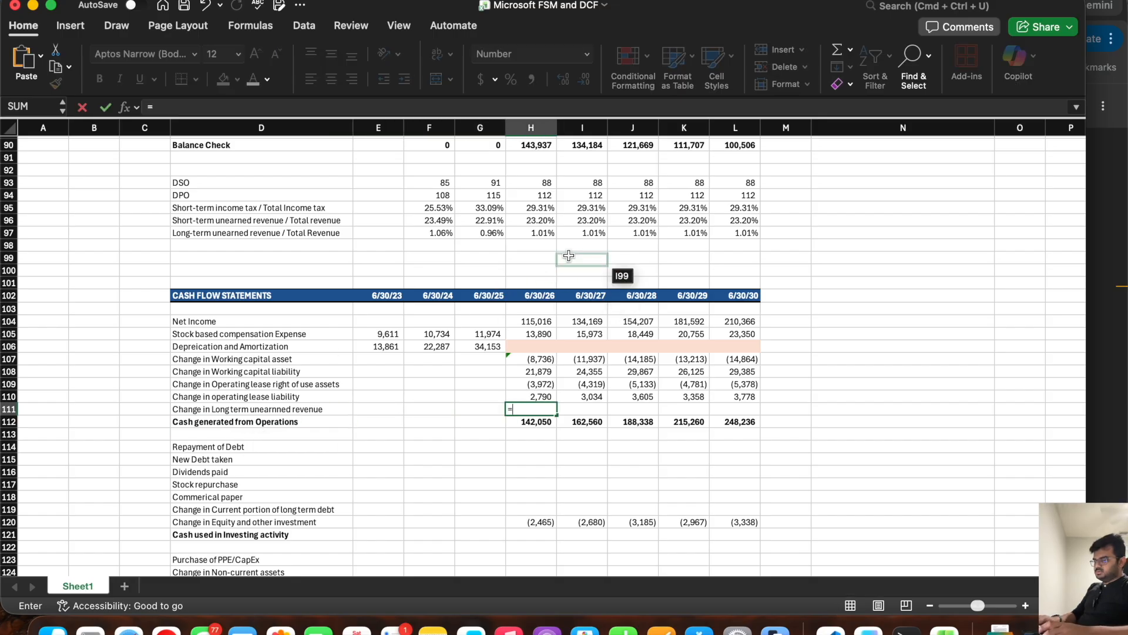
scroll(569, 258, up, 5)
scroll(570, 254, up, 4)
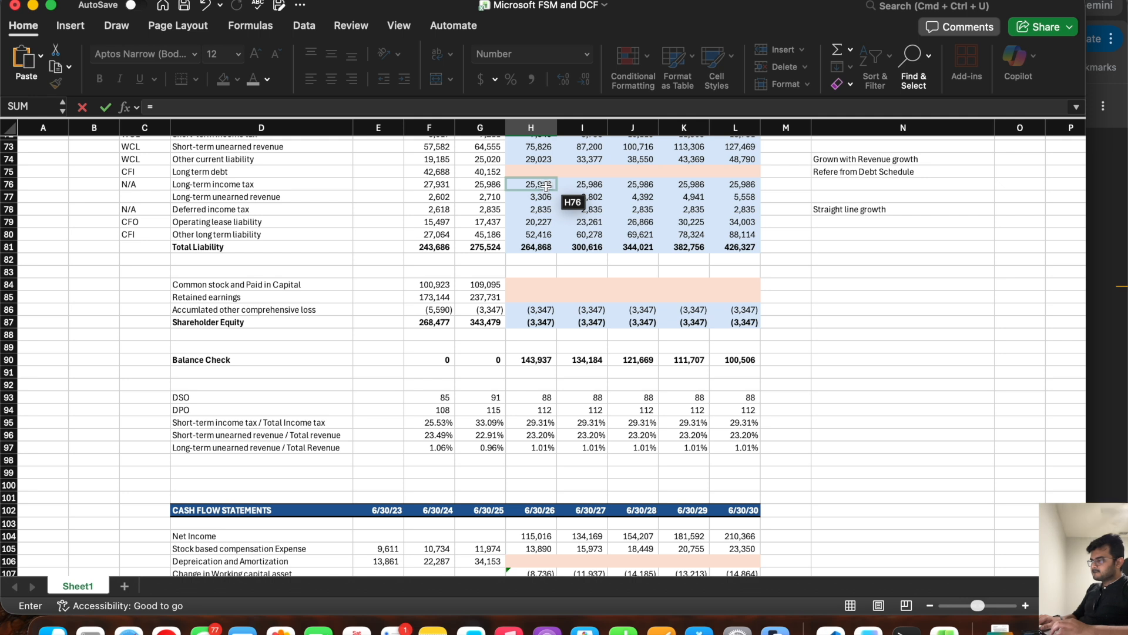
click(546, 196)
text(-)
click(491, 196)
key(Return)
scroll(596, 539, down, 3)
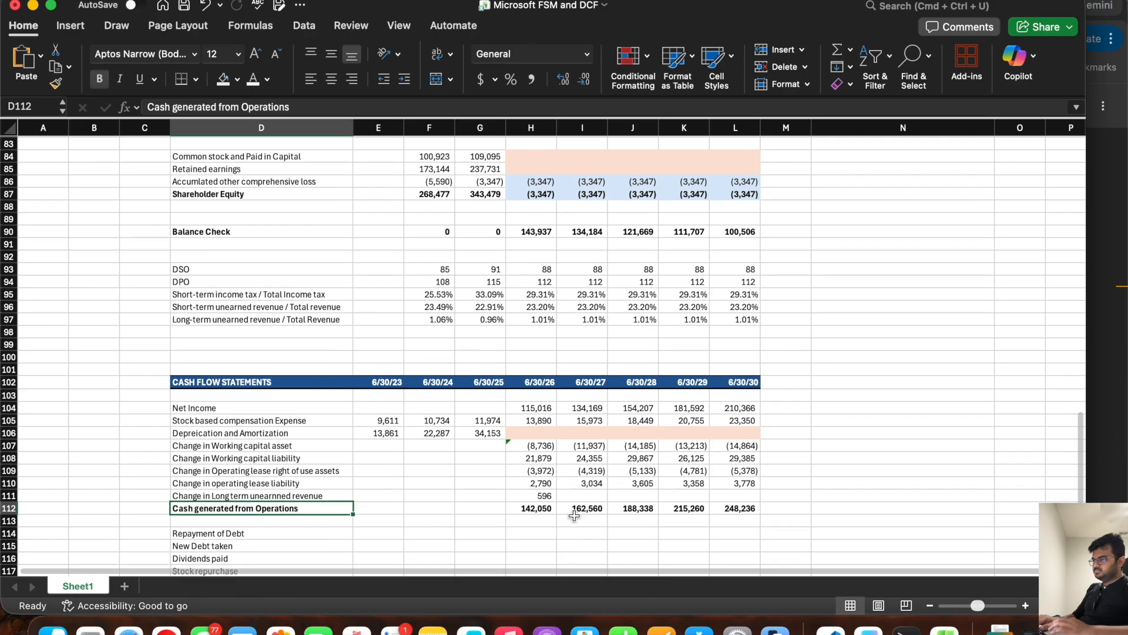
click(544, 495)
drag(555, 503, 746, 502)
Step: Tag the Long-term unearned revenue line with CFO in C77
scroll(511, 347, up, 6)
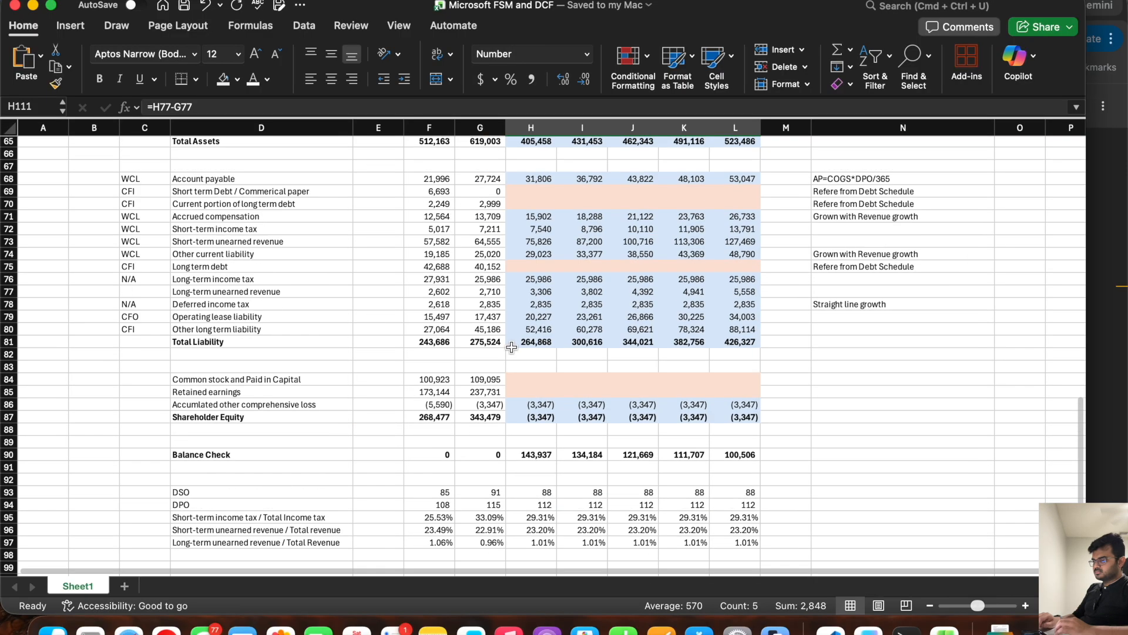
click(147, 297)
text(CFO)
key(Return)
scroll(176, 314, up, 3)
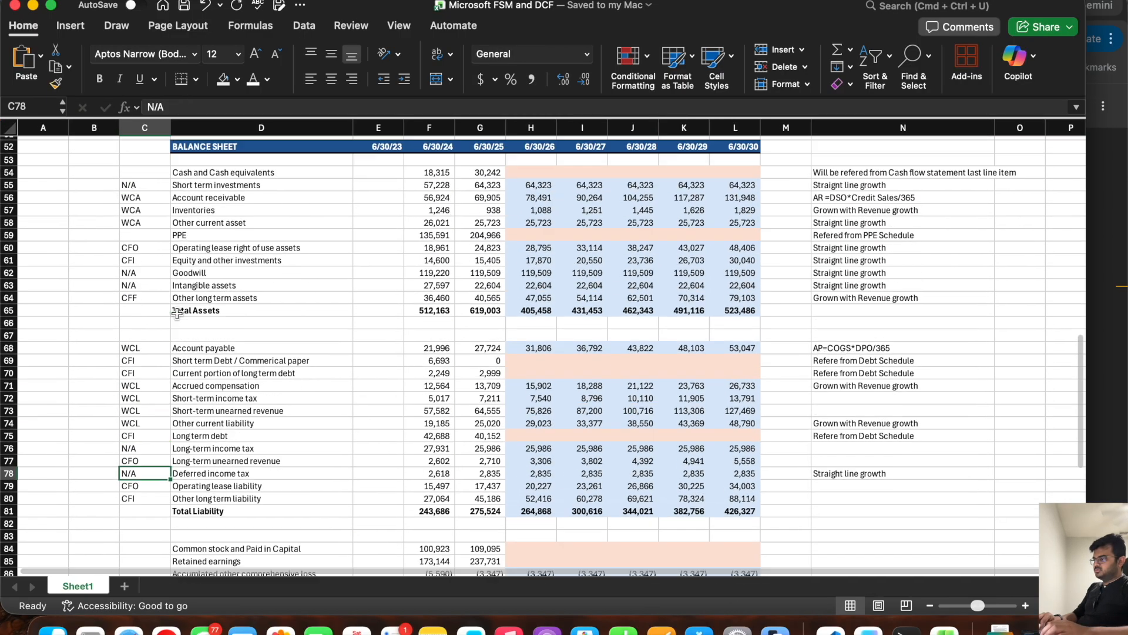
scroll(177, 315, down, 1)
scroll(177, 314, down, 3)
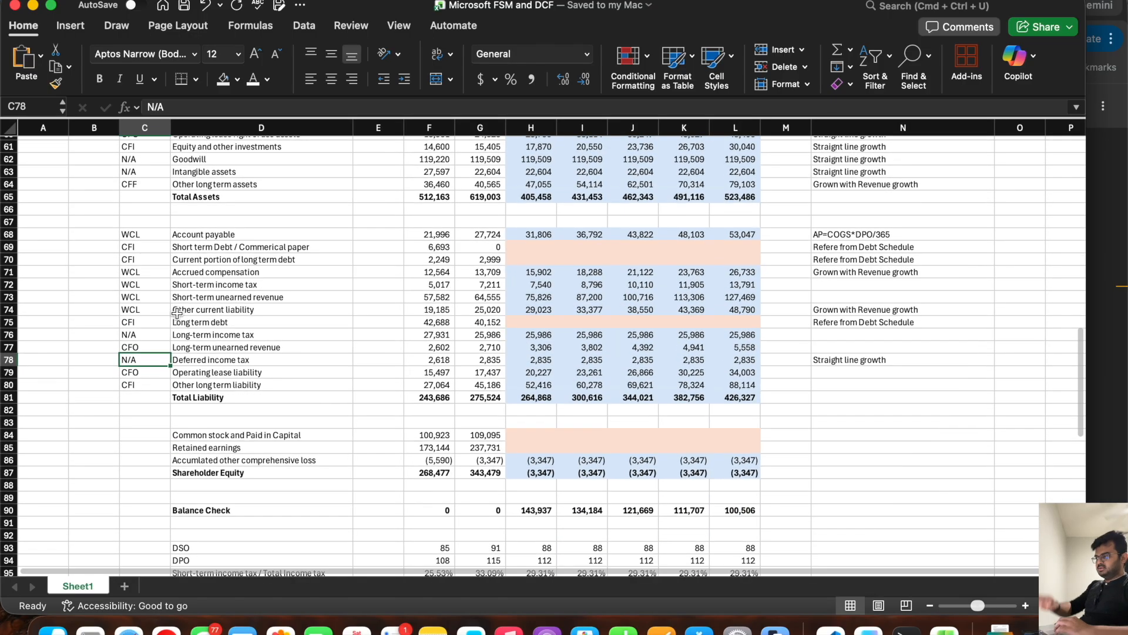
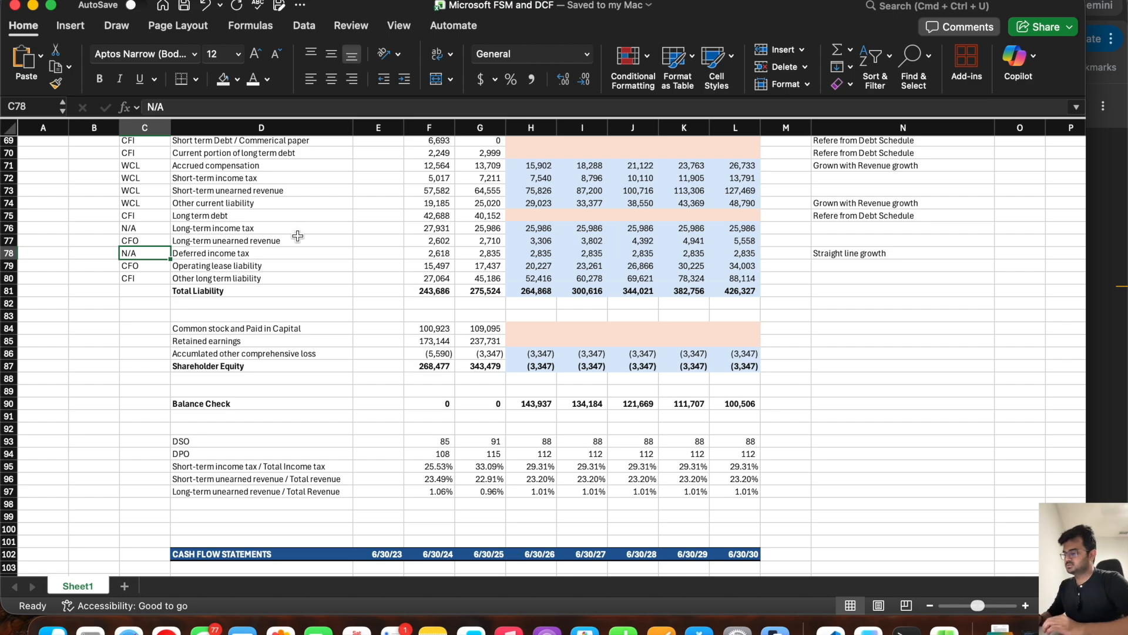
scroll(298, 235, down, 11)
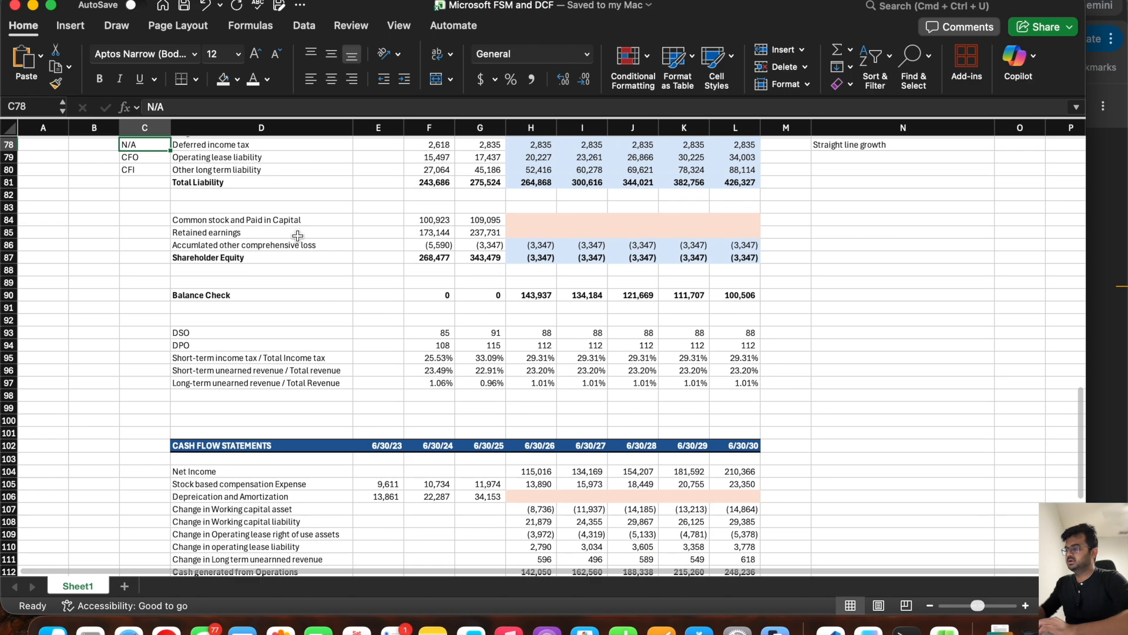
scroll(461, 310, up, 3)
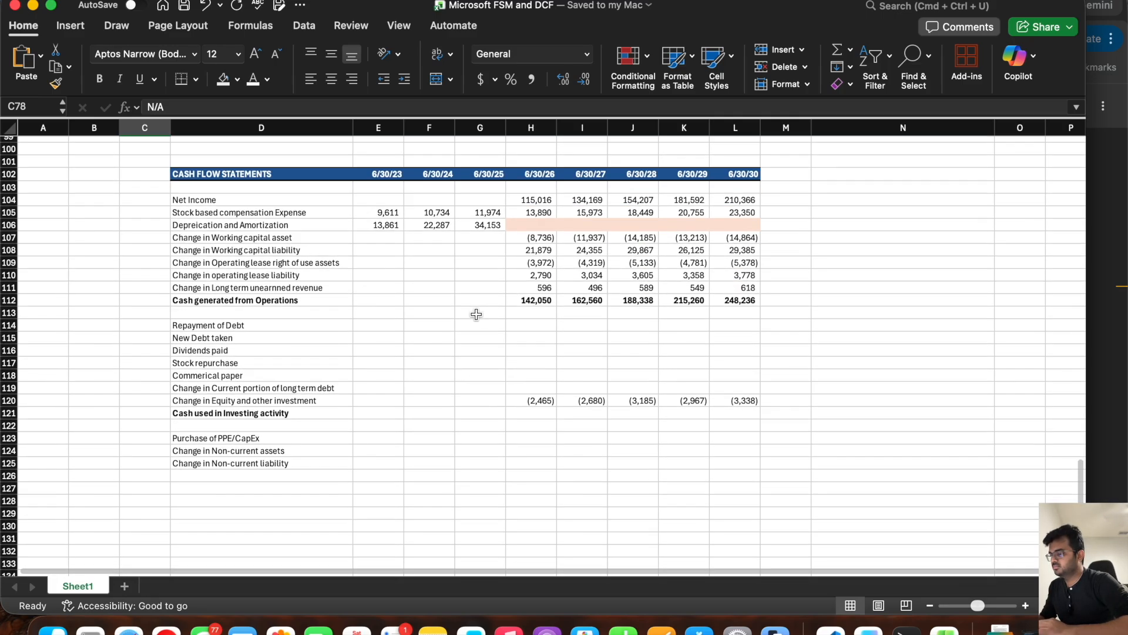
click(536, 343)
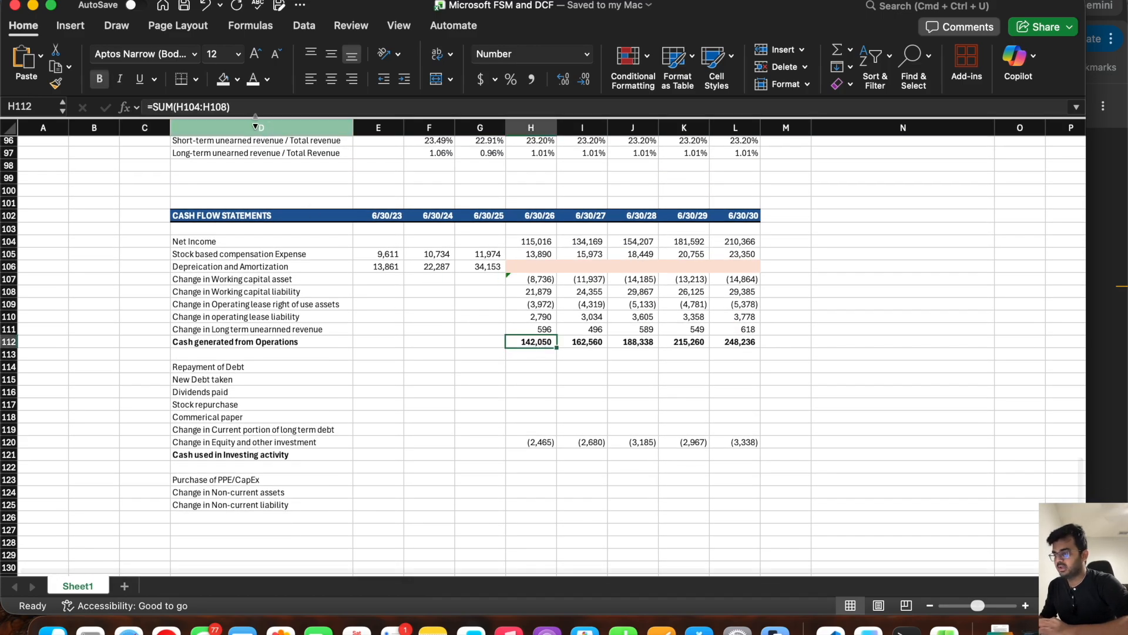
click(231, 107)
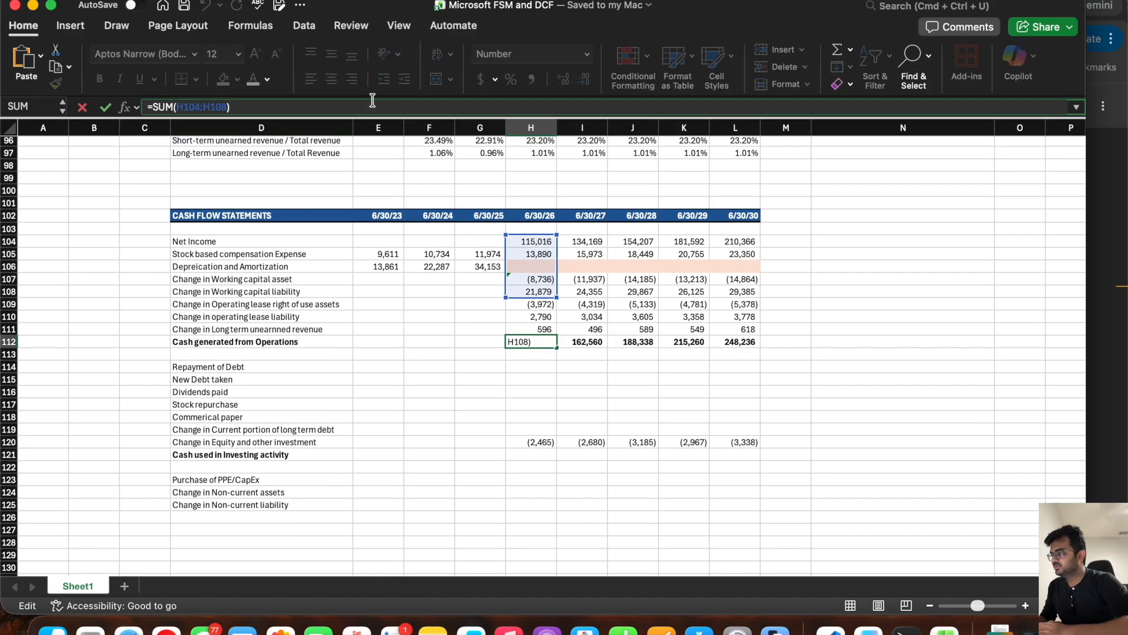
drag(557, 297, 554, 330)
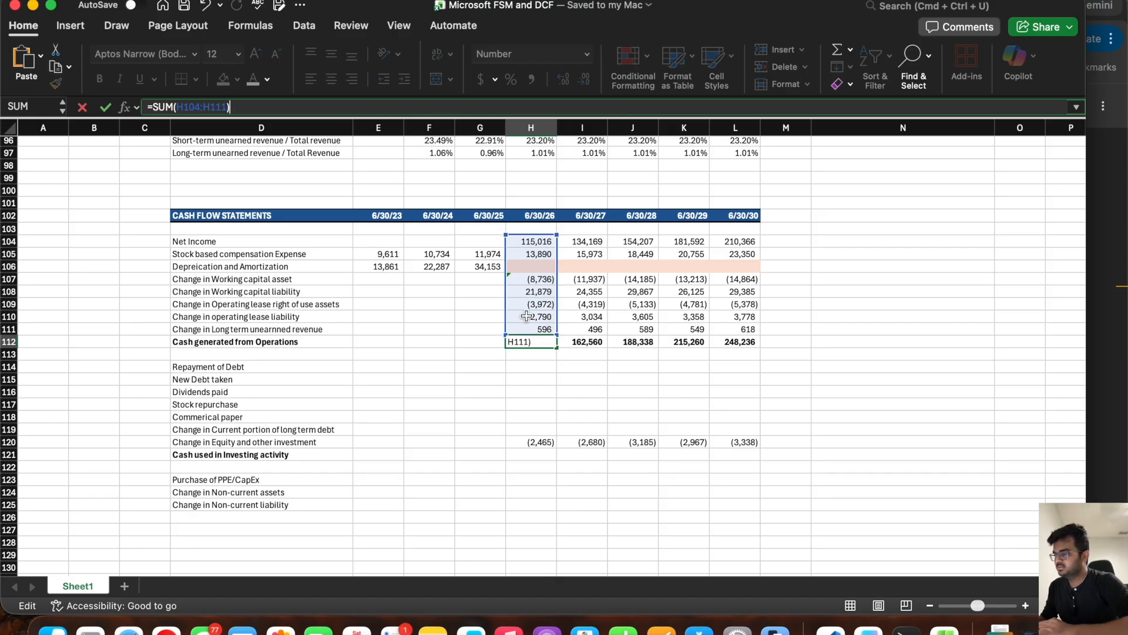
key(Escape)
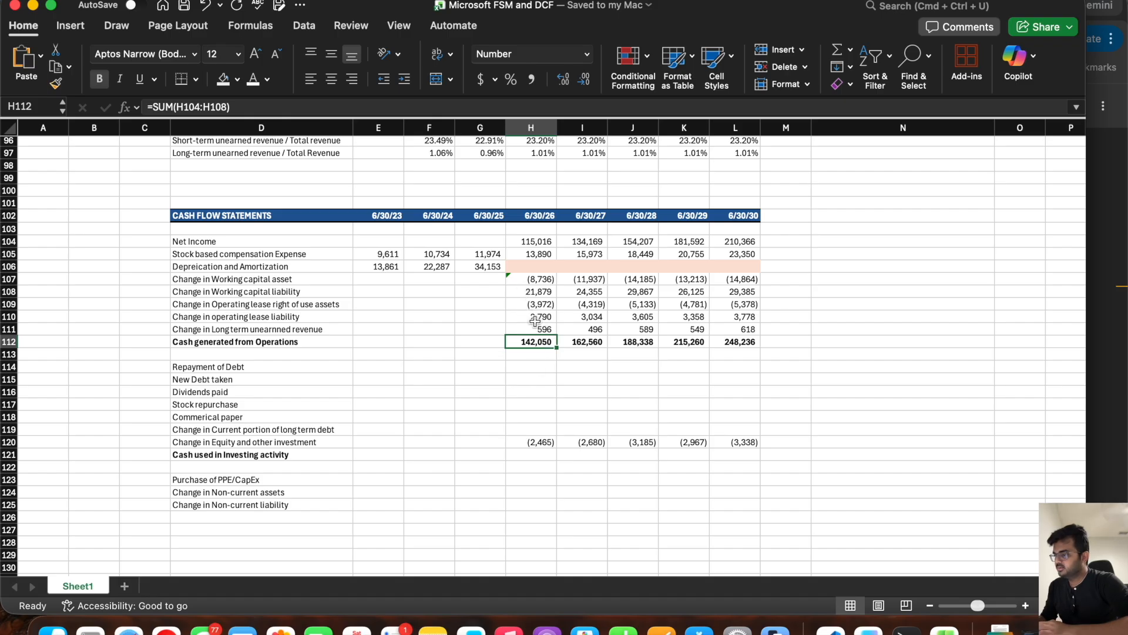
click(535, 417)
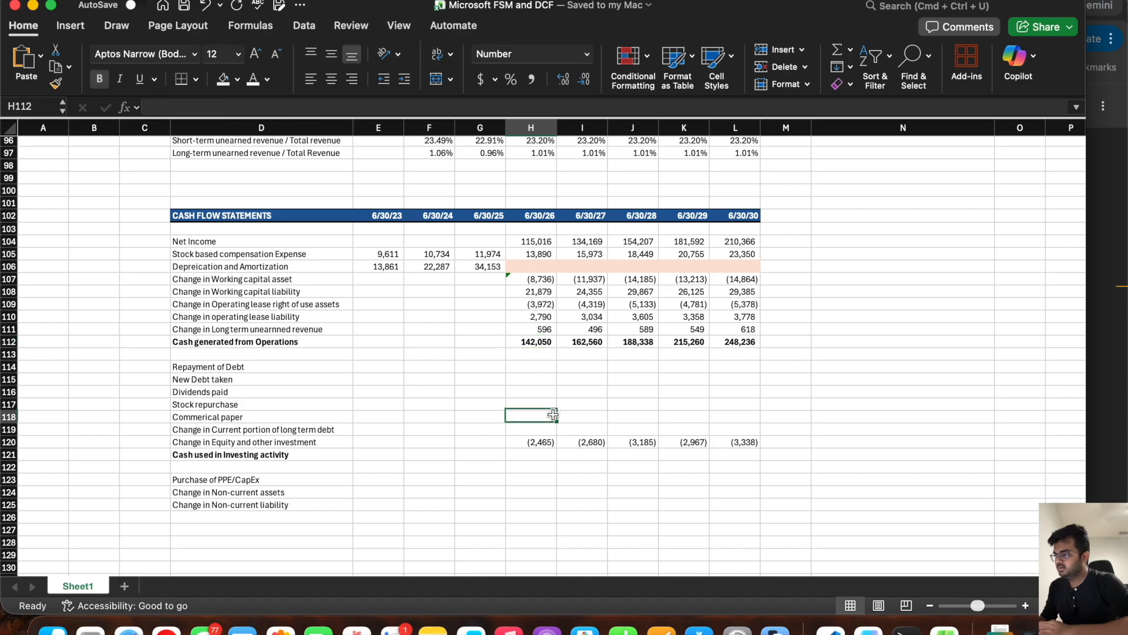
Step: Correct the Cash generated from Operations total in H112 to =SUM(H104:H111) and fill it across to L112
click(532, 336)
double_click(532, 336)
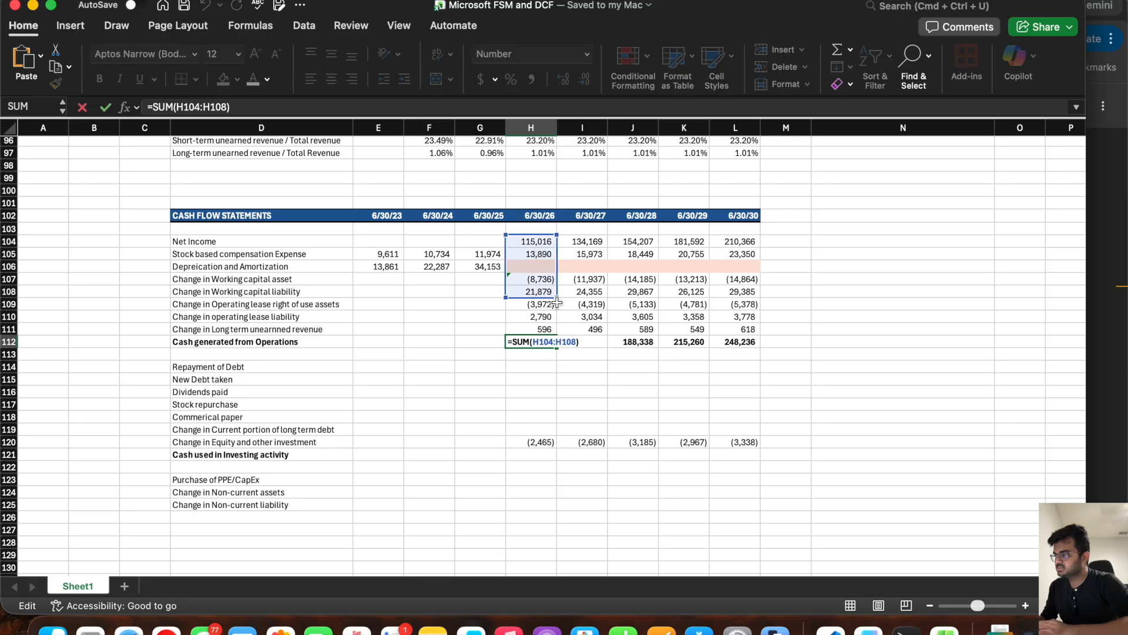
drag(557, 296, 556, 334)
key(Return)
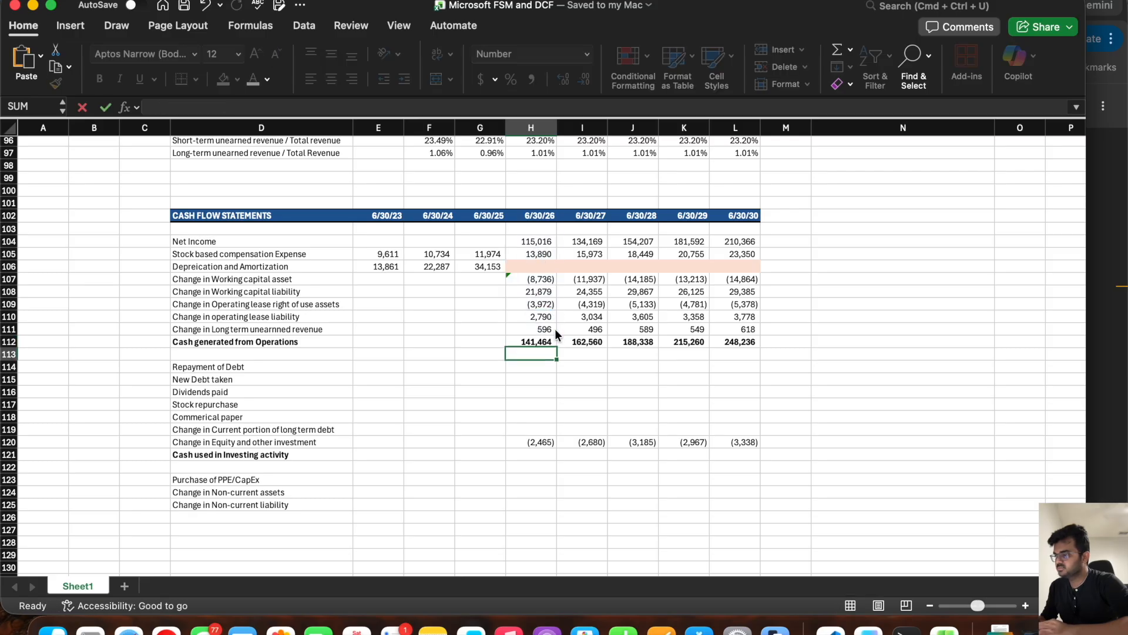
click(540, 339)
drag(557, 348, 751, 363)
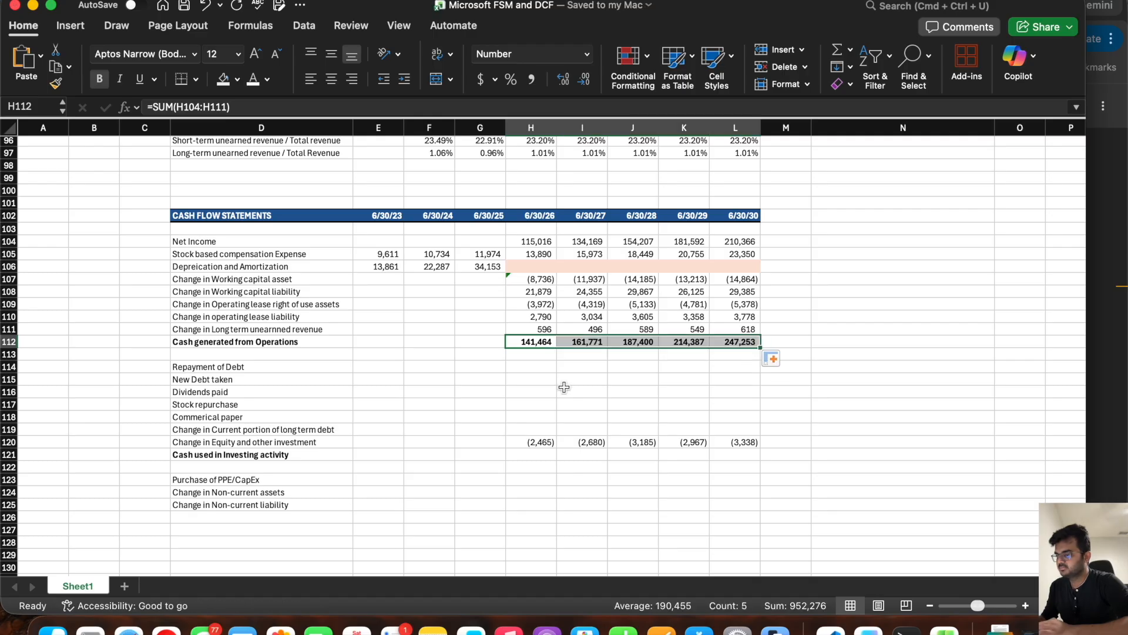
Step: Add a bold "Cash used in Finacing activity" total line in row 126 and save the workbook
click(522, 365)
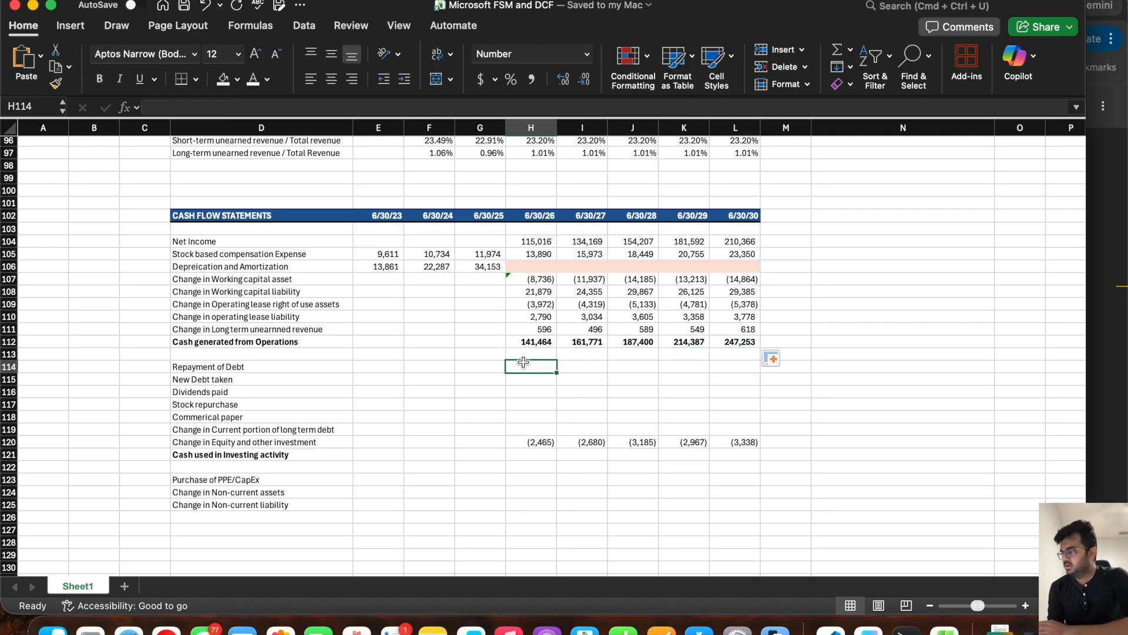
click(222, 517)
text(Cash used in Fina)
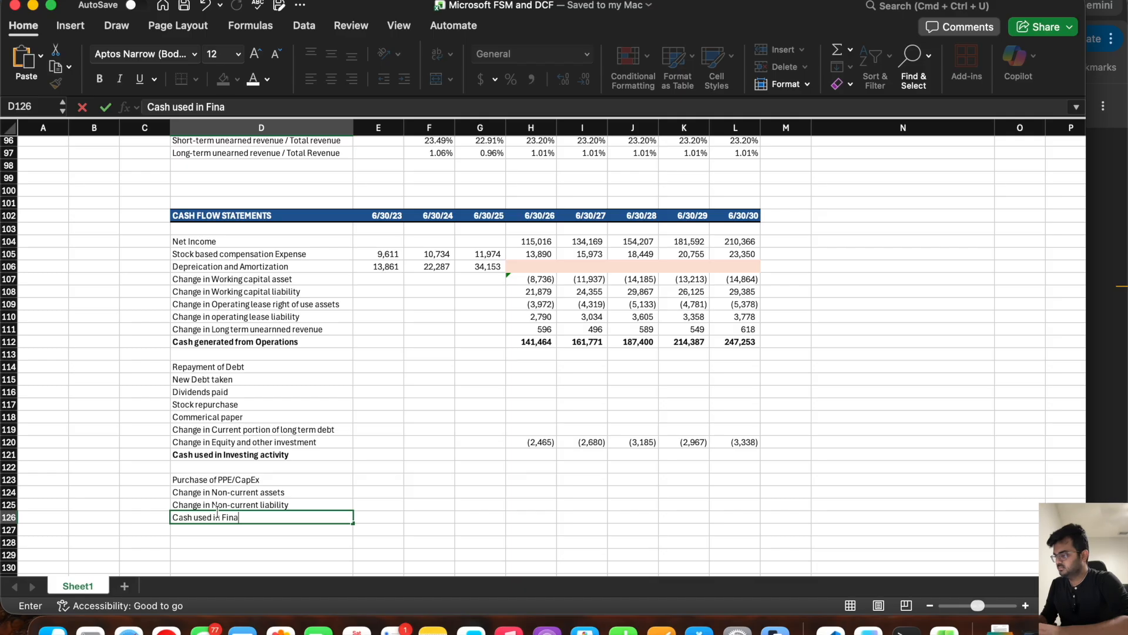
text(inng ac)
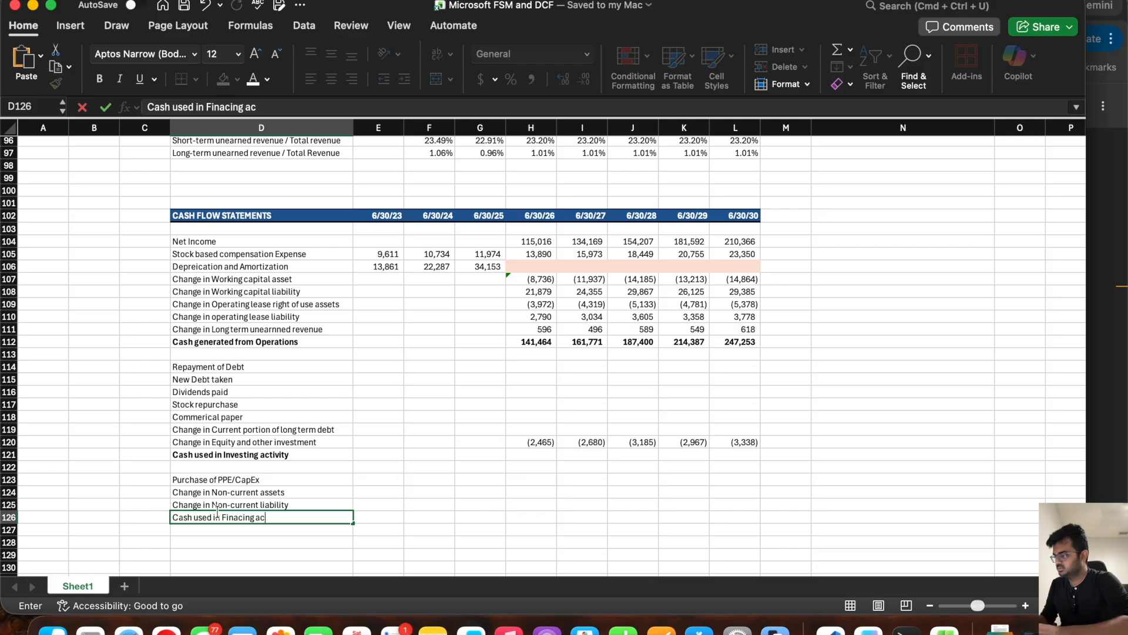
text(tivity)
key(Return)
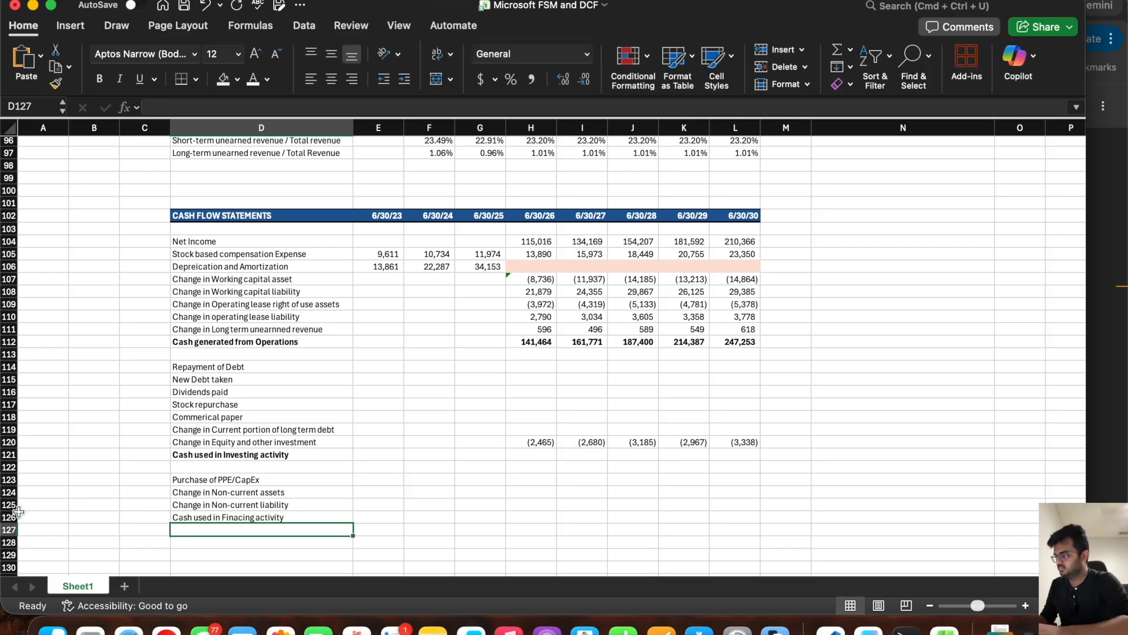
click(7, 516)
key(super+b)
key(super+s)
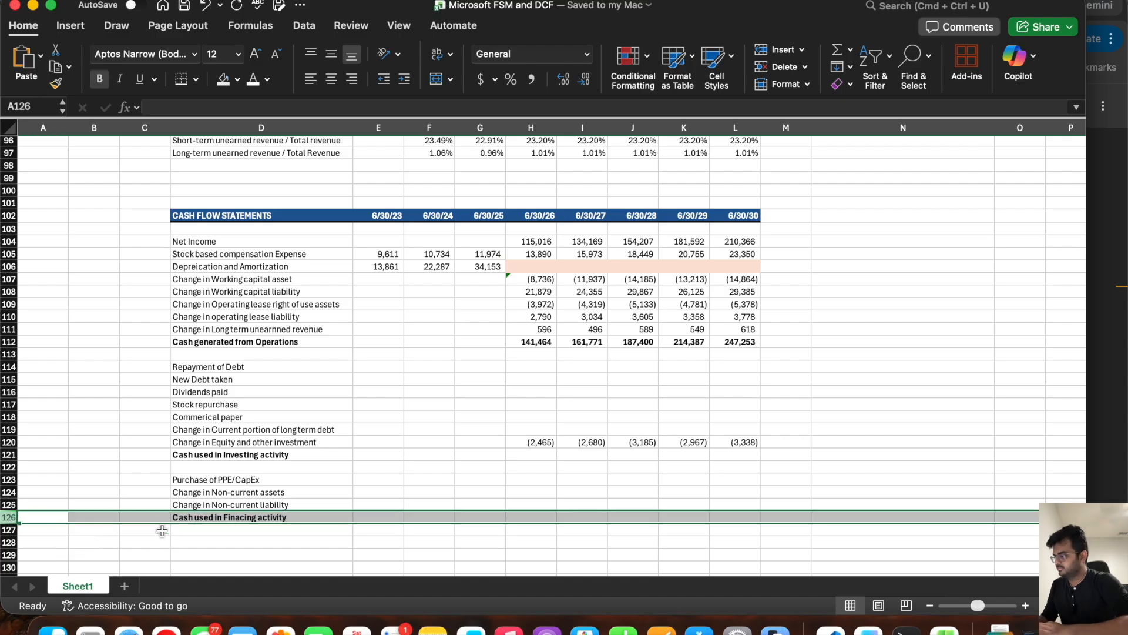
Step: Enter the label "Cash generated by end of the year" in D128 and make row 128 bold
click(183, 541)
text(Cash gener)
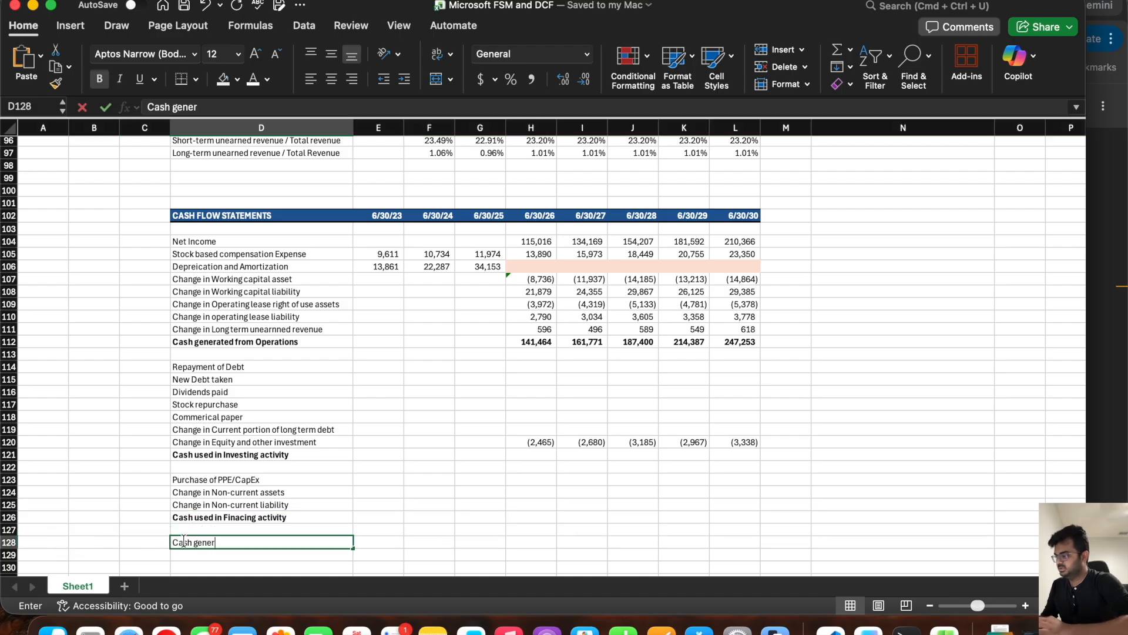
text(ated by end of the yea)
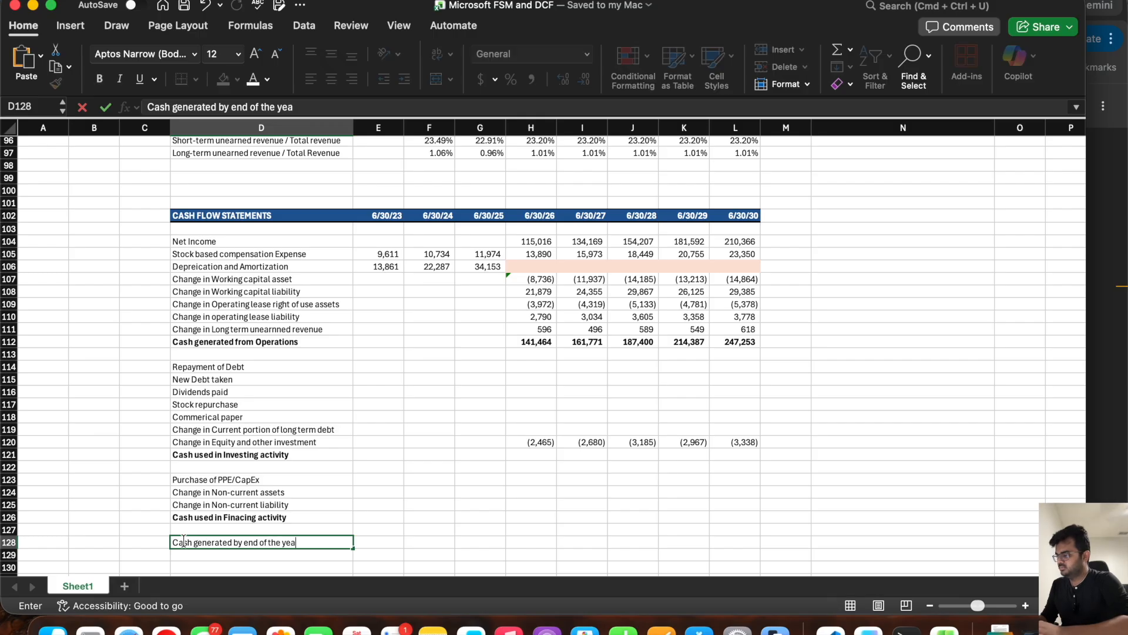
text(r)
click(8, 542)
key(super+b)
Step: Switch to the Microsoft Form 10-K in the browser and examine the long-term debt maturities table on page 73
click(534, 366)
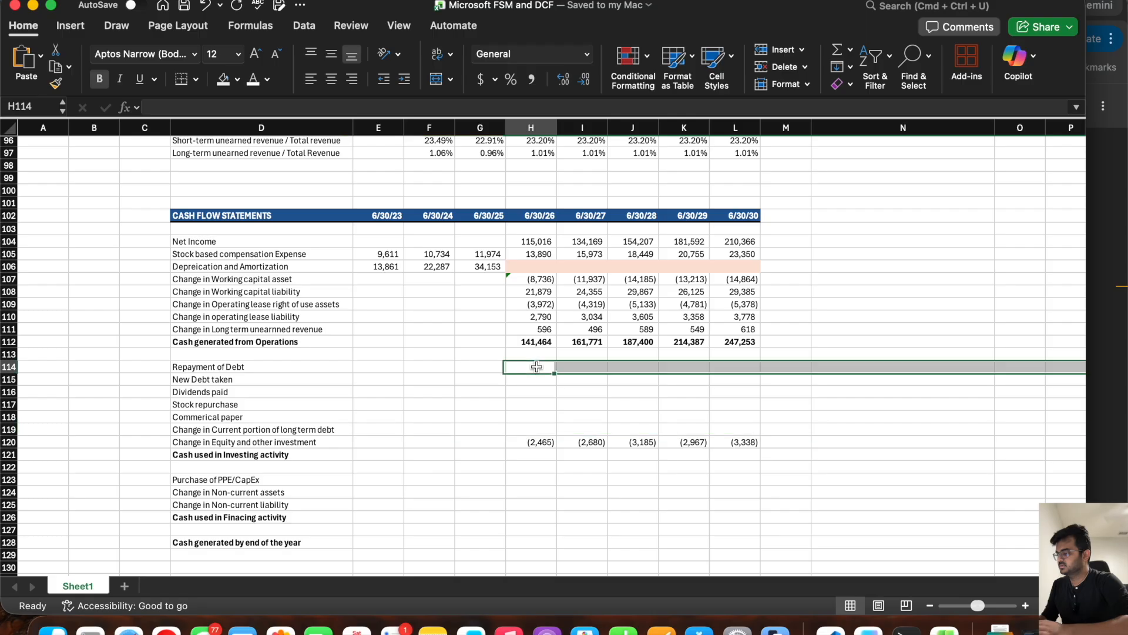
scroll(504, 418, up, 5)
scroll(531, 497, down, 4)
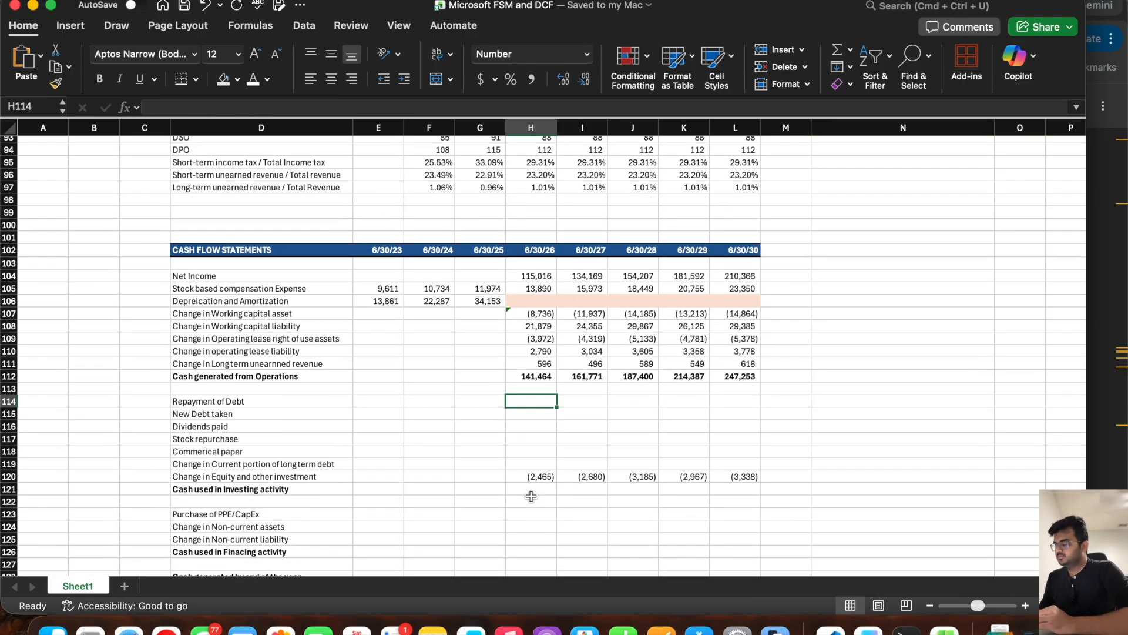
scroll(531, 496, down, 3)
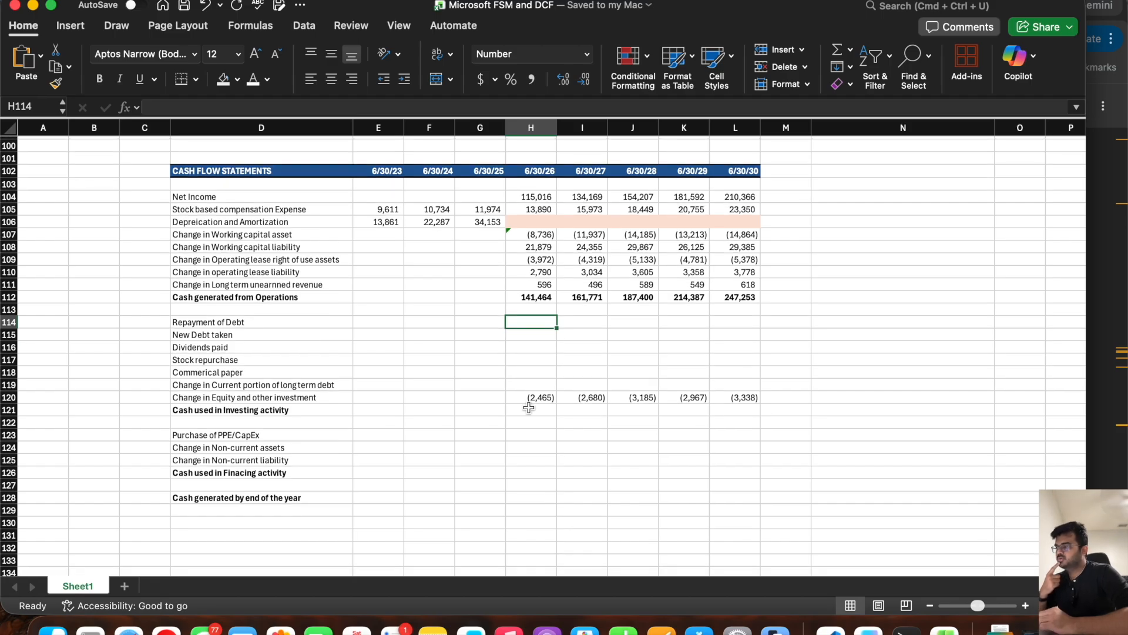
drag(532, 322, 724, 338)
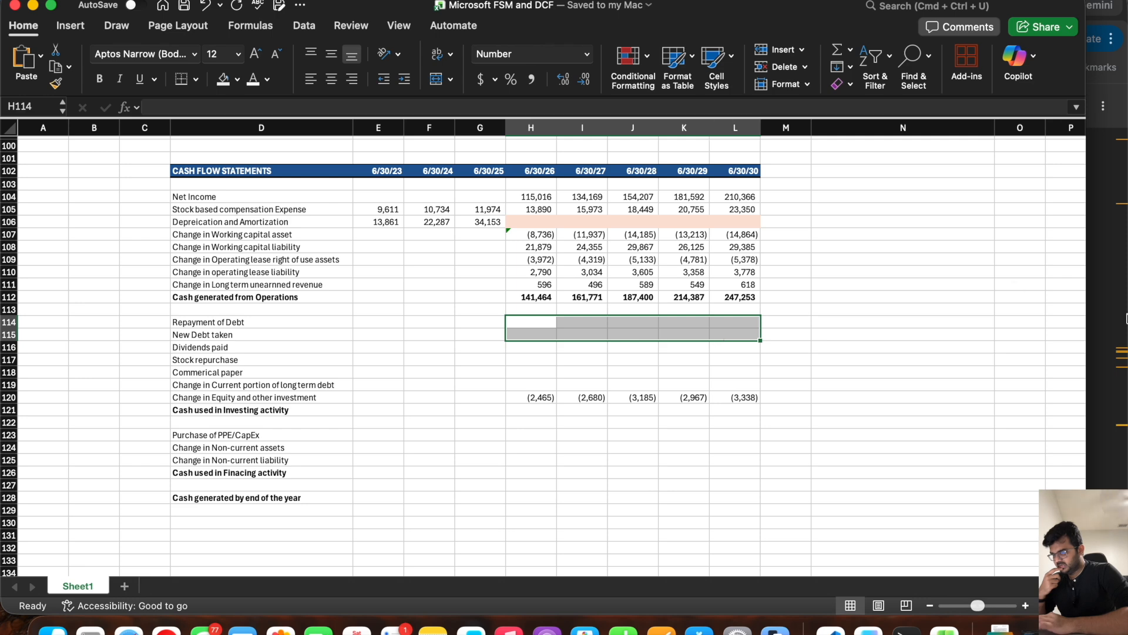
click(1095, 327)
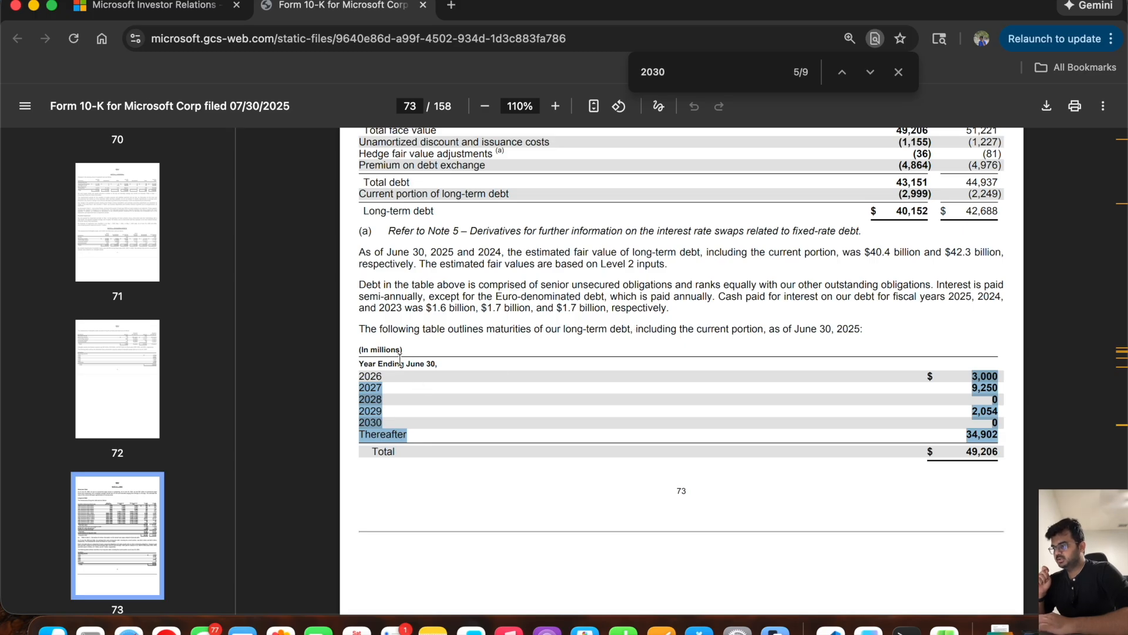
drag(358, 330, 871, 328)
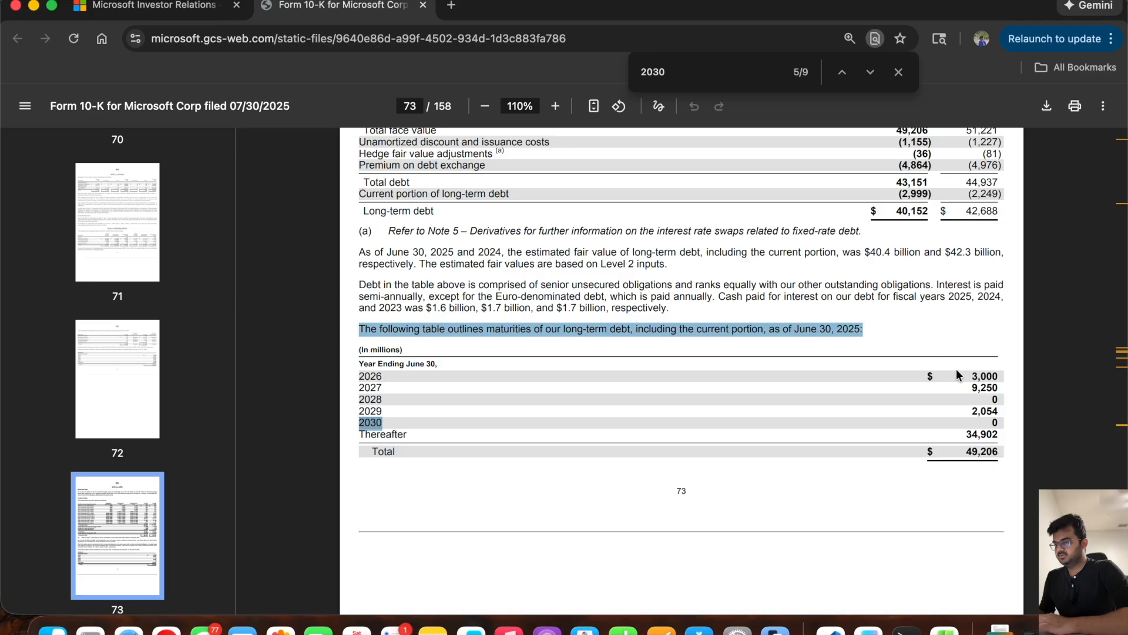
click(972, 412)
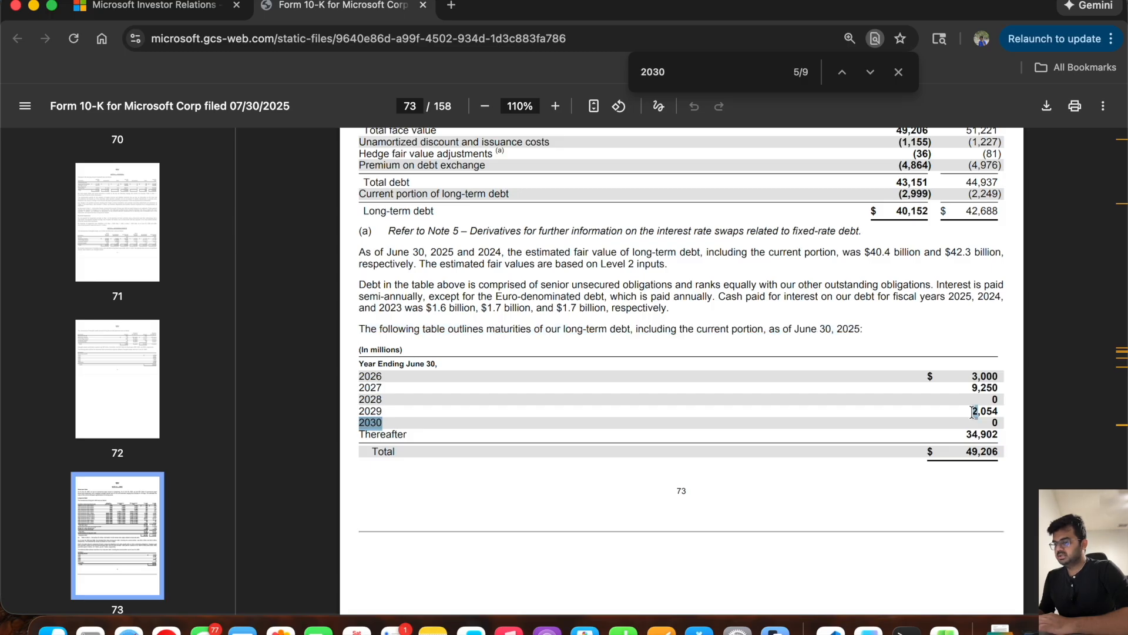
Step: Return to Excel and copy the shaded placeholder cells H106:L106 onto the Repayment of Debt and New Debt taken rows, H114:L115
key(super+Tab)
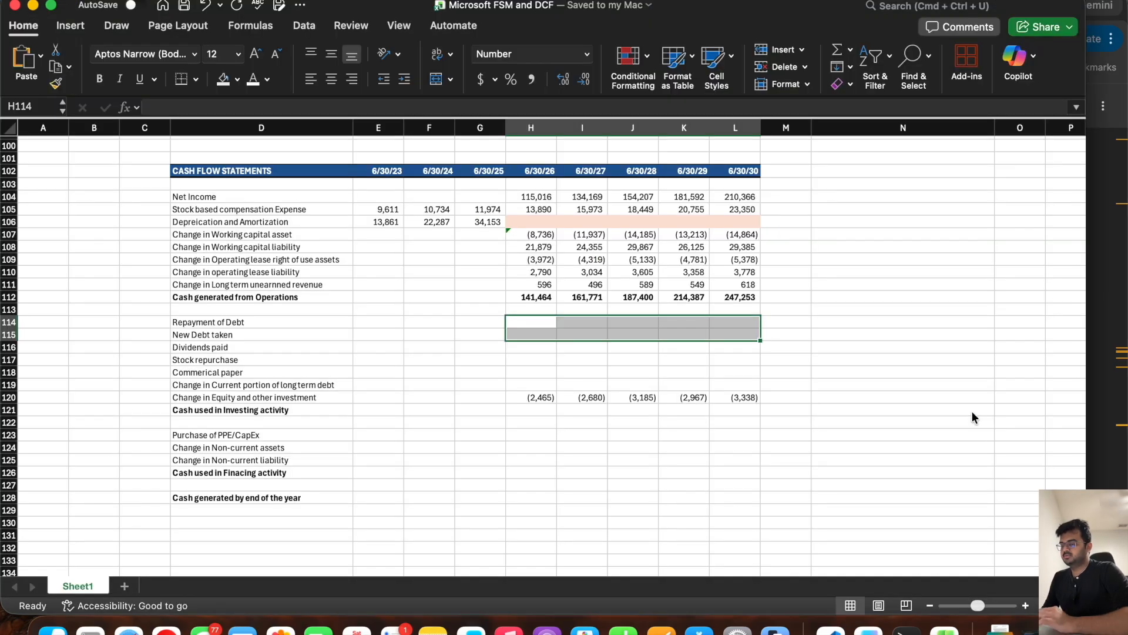
click(541, 320)
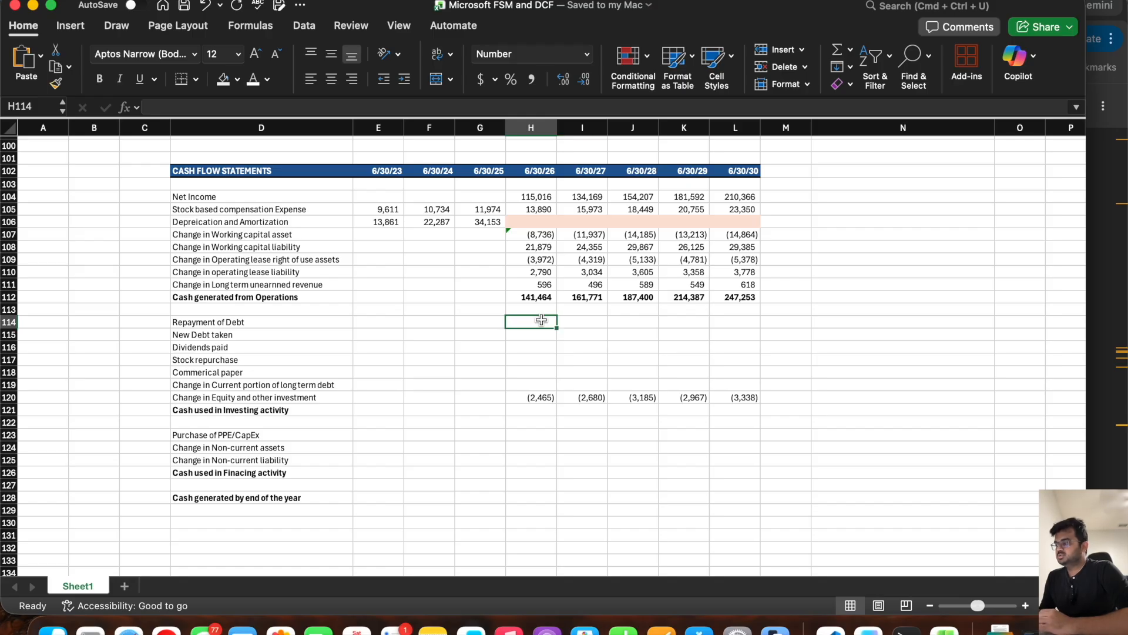
drag(541, 320, 735, 332)
drag(544, 223, 727, 222)
key(super+c)
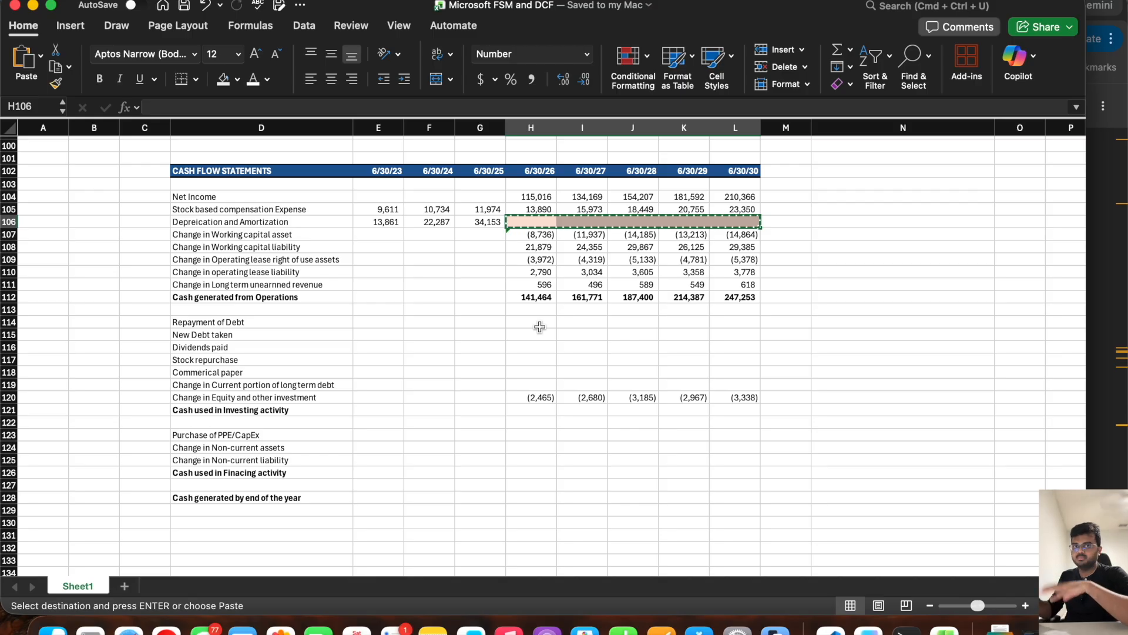
click(529, 323)
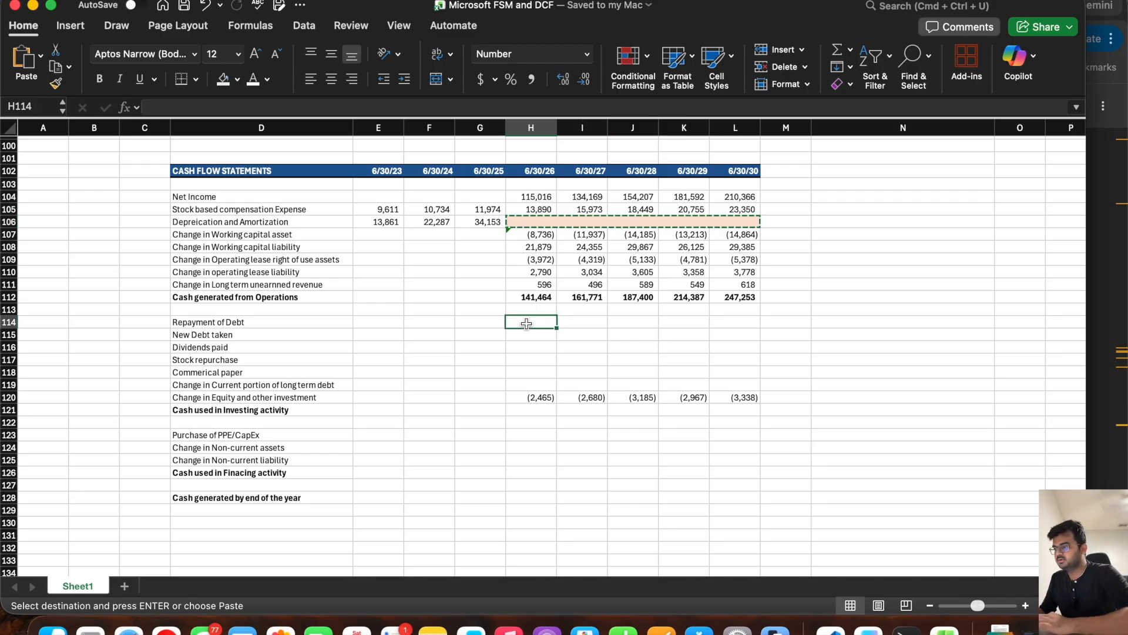
key(super+v)
click(522, 334)
key(super+space)
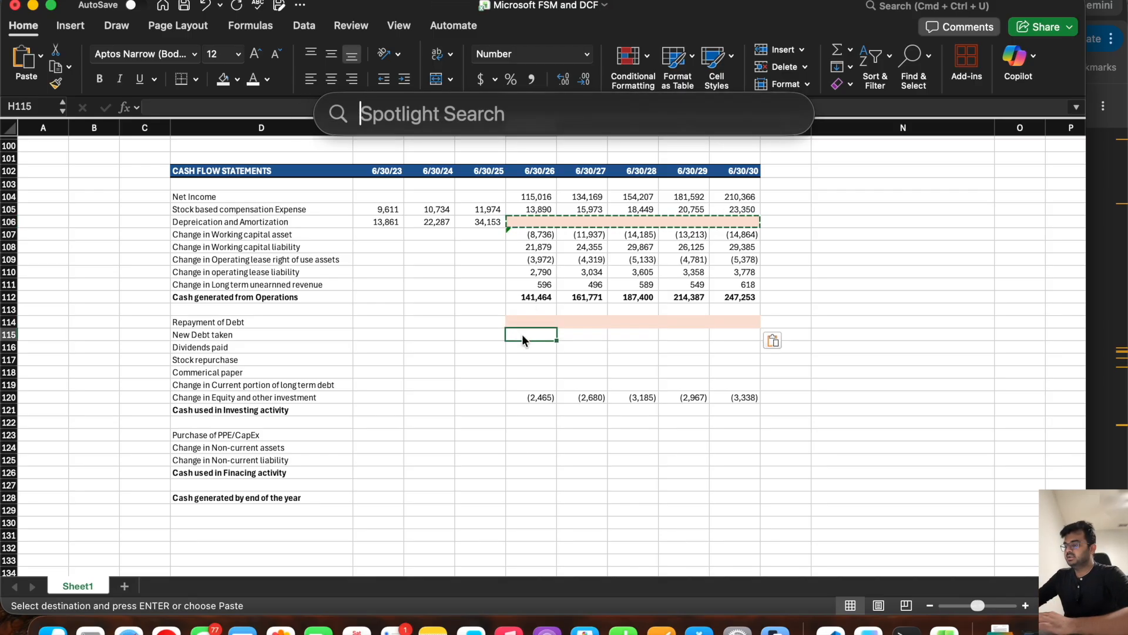
key(Escape)
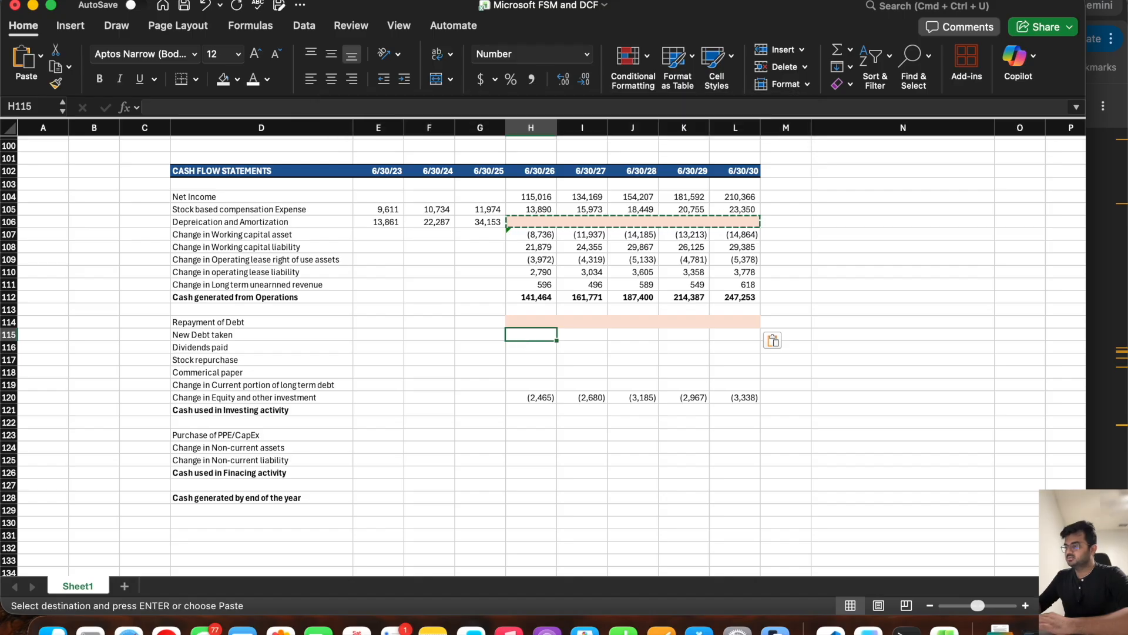
key(super+v)
key(Escape)
click(517, 348)
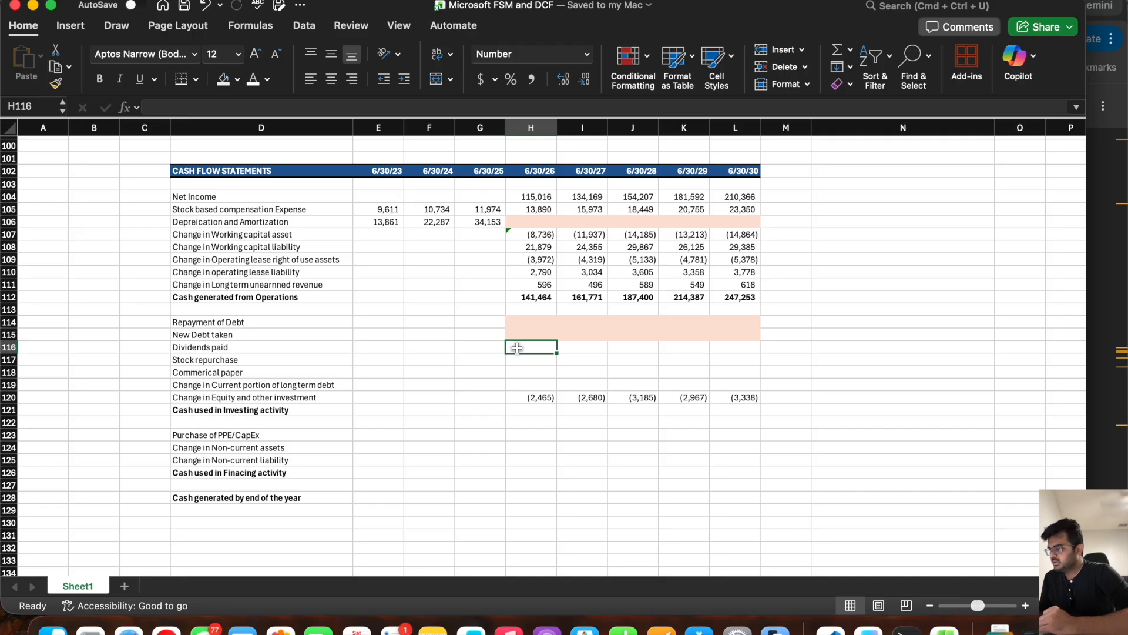
Step: Copy the shaded placeholder cells H115:L115 onto the Commerical paper row, H118:L118
drag(529, 335, 721, 336)
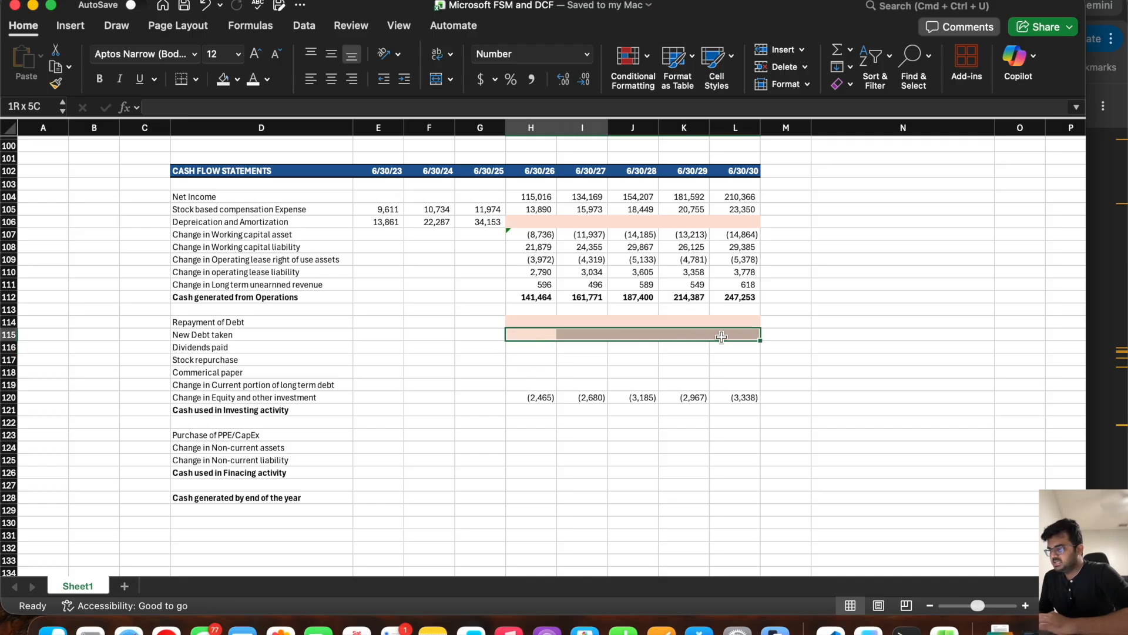
key(super+c)
click(527, 373)
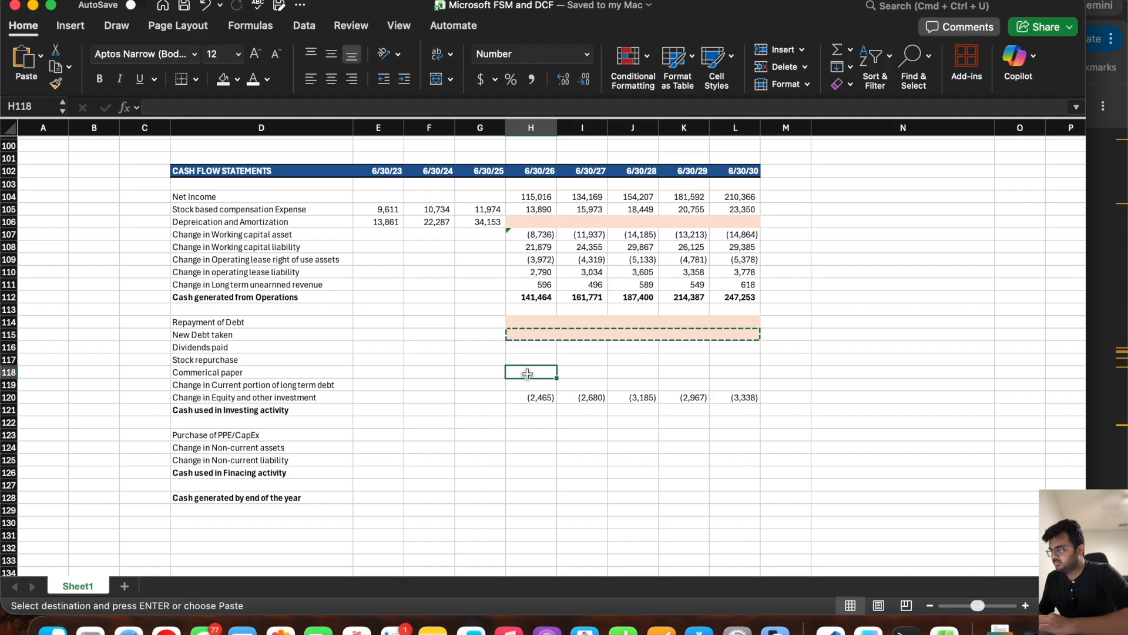
key(super+v)
key(Escape)
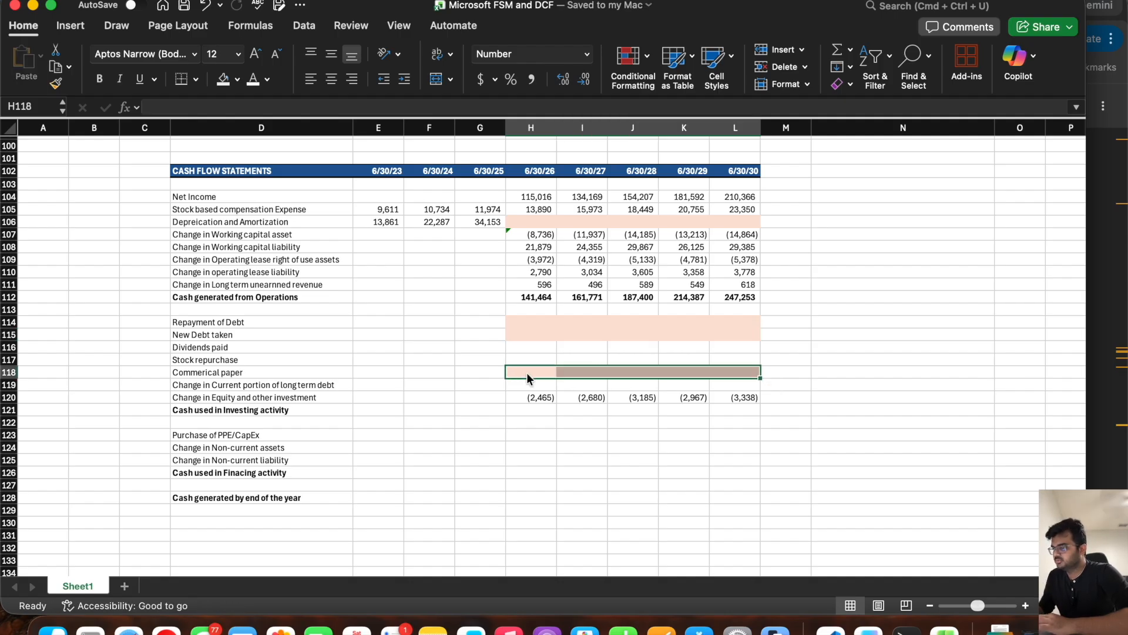
click(528, 409)
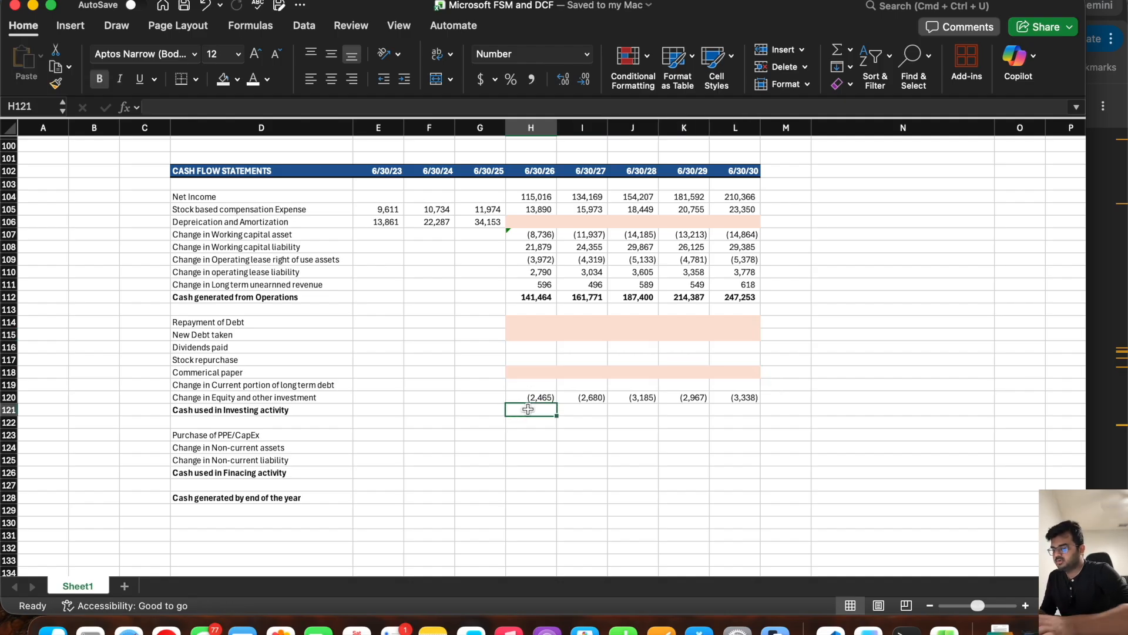
Step: Switch to the Microsoft Form 10-K in the browser and search it for "total ass"
drag(376, 346, 485, 358)
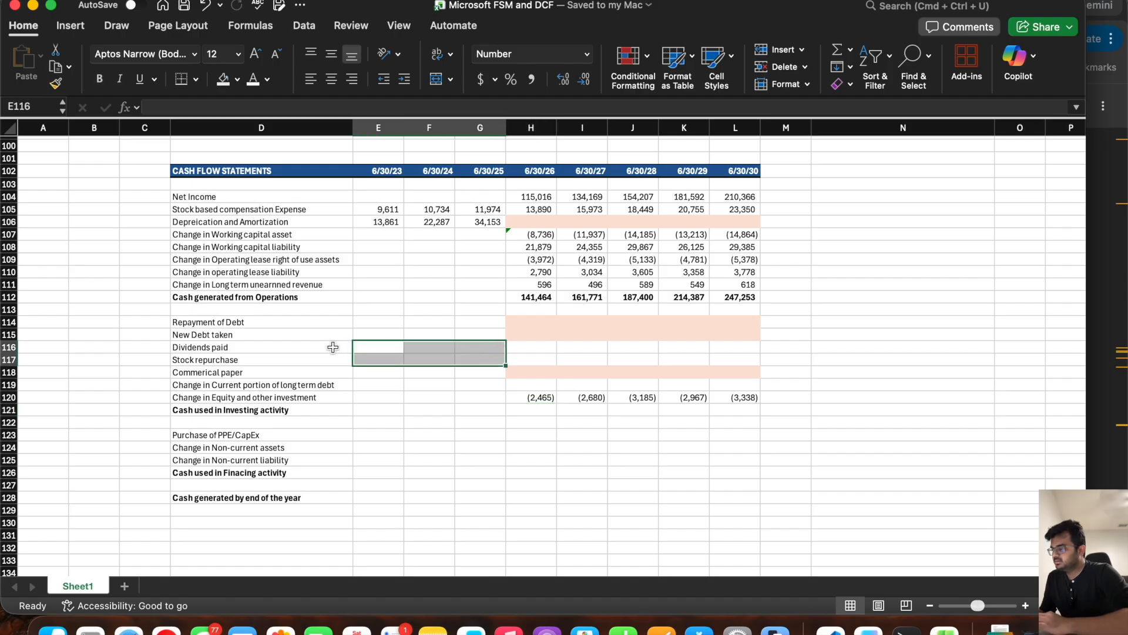
click(260, 348)
click(261, 360)
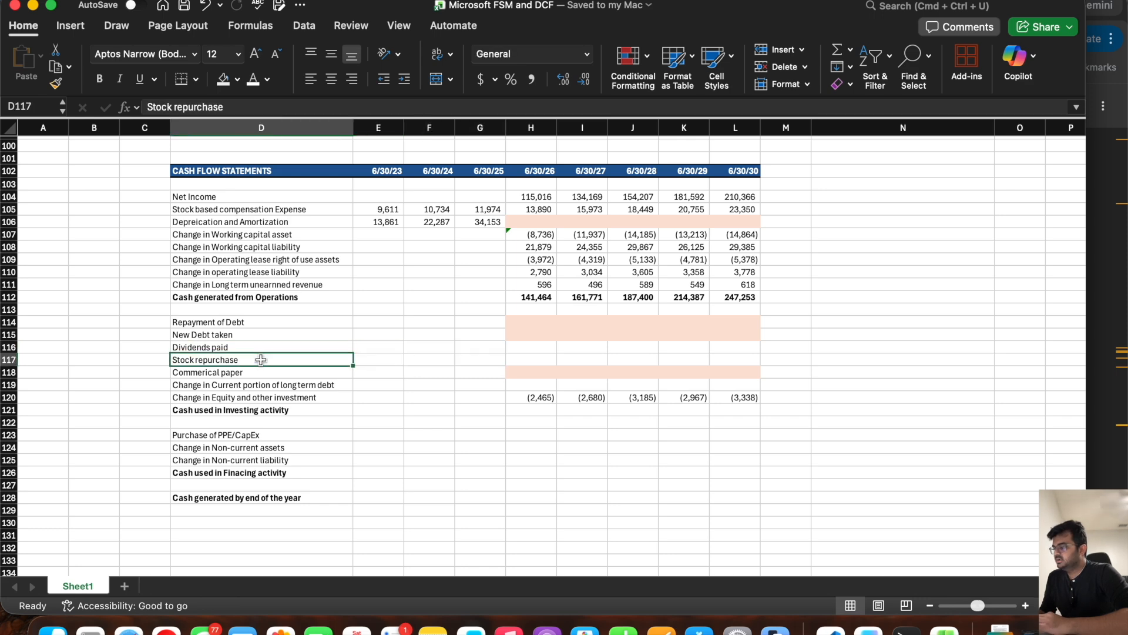
click(1109, 292)
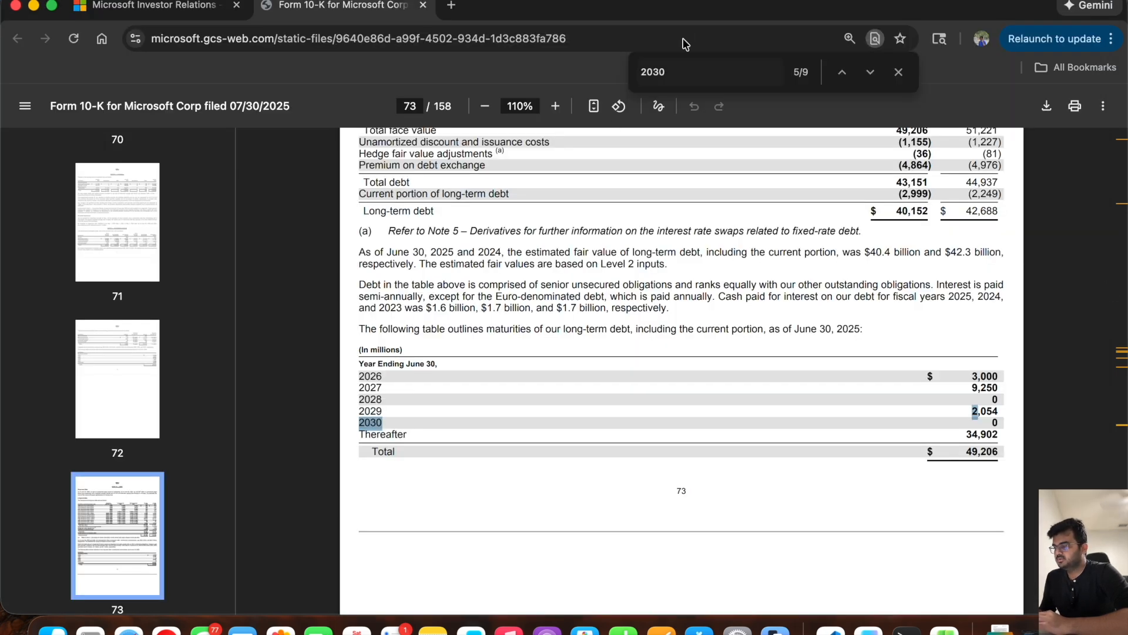
double_click(697, 65)
text(net)
key(BackSpace)
key(BackSpace)
key(BackSpace)
key(BackSpace)
text(total ass)
key(Return)
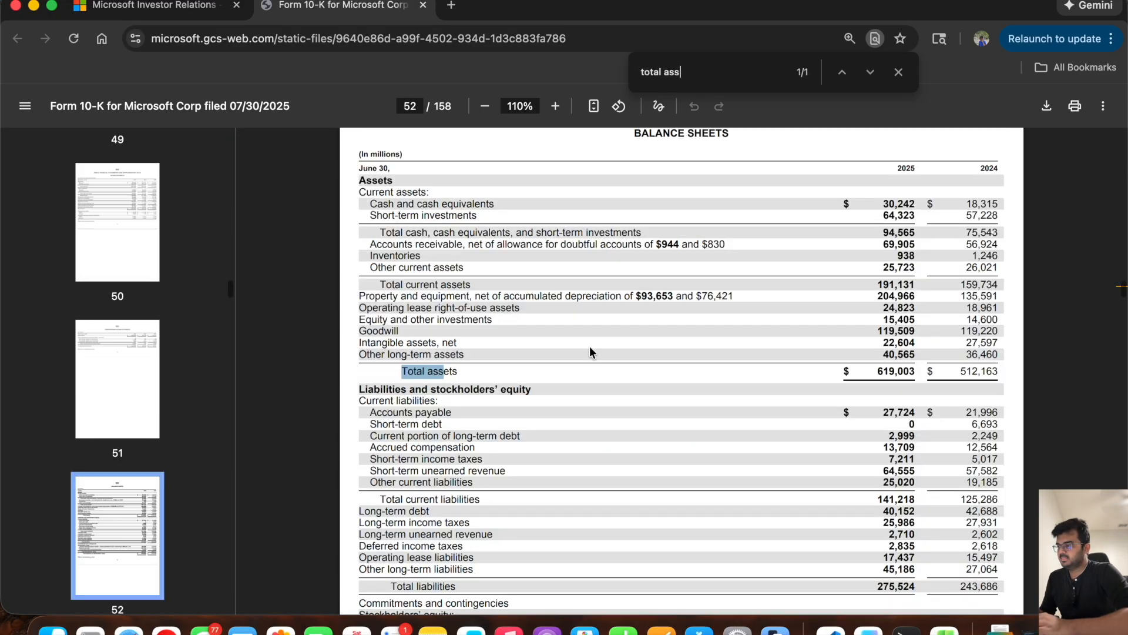
Step: Locate the cash flows statement on page 53 of the 10-K and highlight the Common stock cash dividends paid row
scroll(590, 347, down, 15)
scroll(590, 352, down, 5)
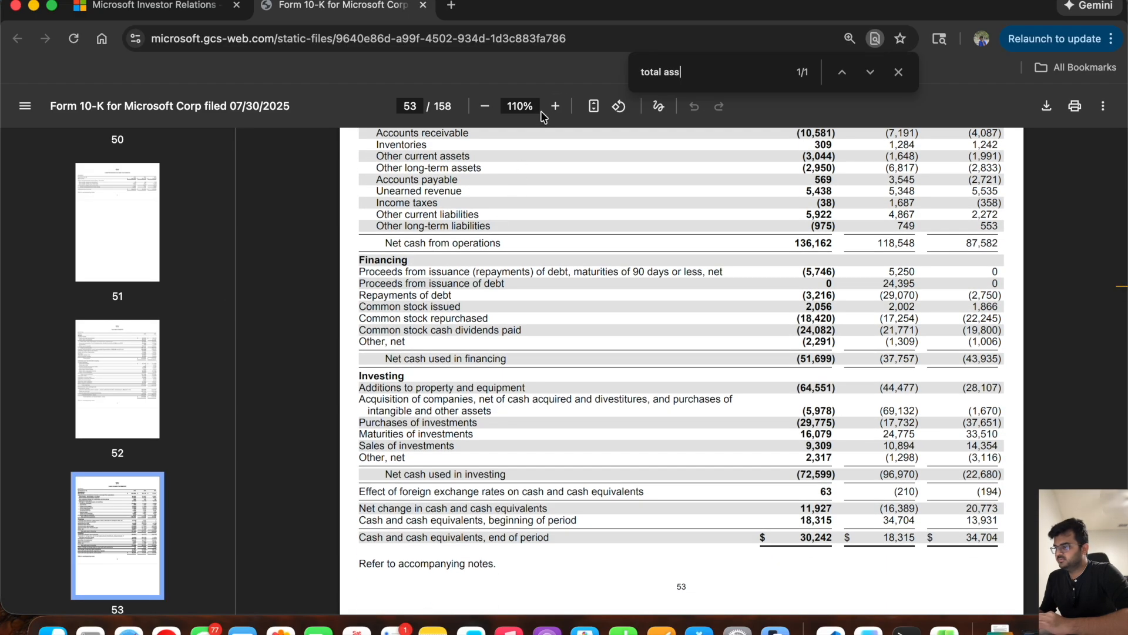
scroll(586, 223, up, 4)
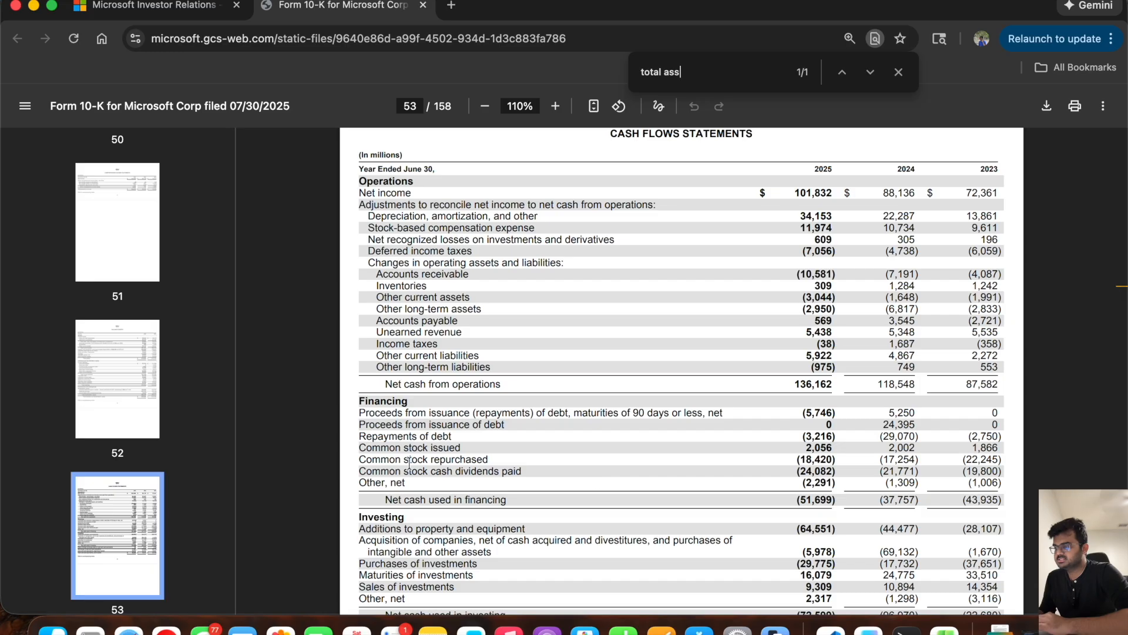
drag(360, 472, 1004, 473)
Step: Return to Excel and enter -19800, -21771 and -24802 as Dividends paid in E116:G116, consulting the 10-K between entries
key(super+Tab)
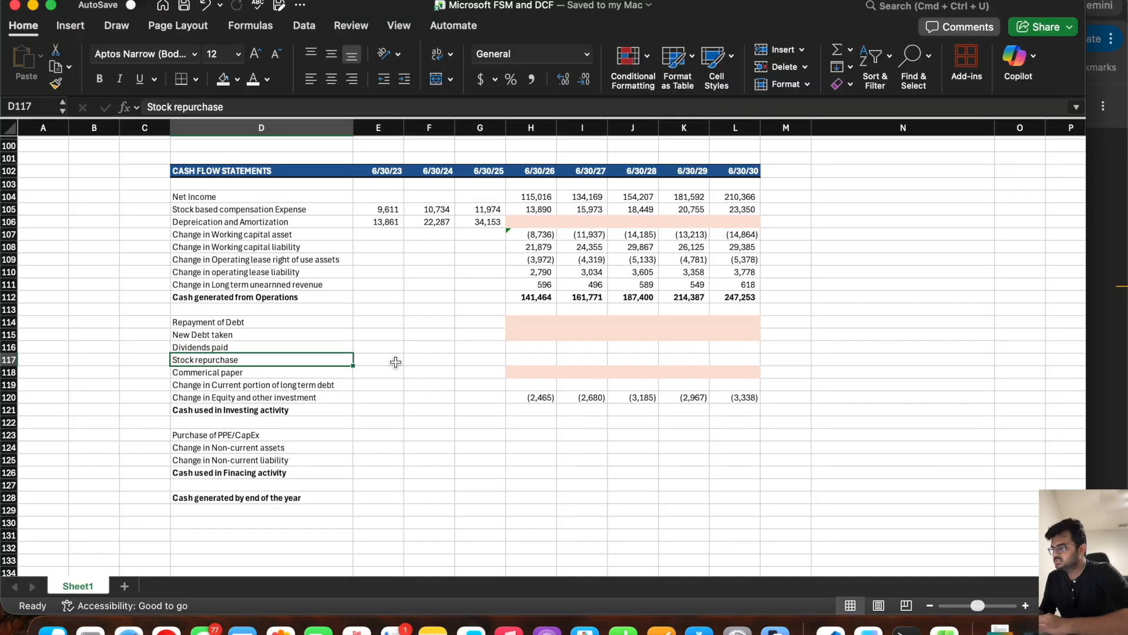
click(377, 348)
text(-19800)
key(Tab)
key(super+Tab)
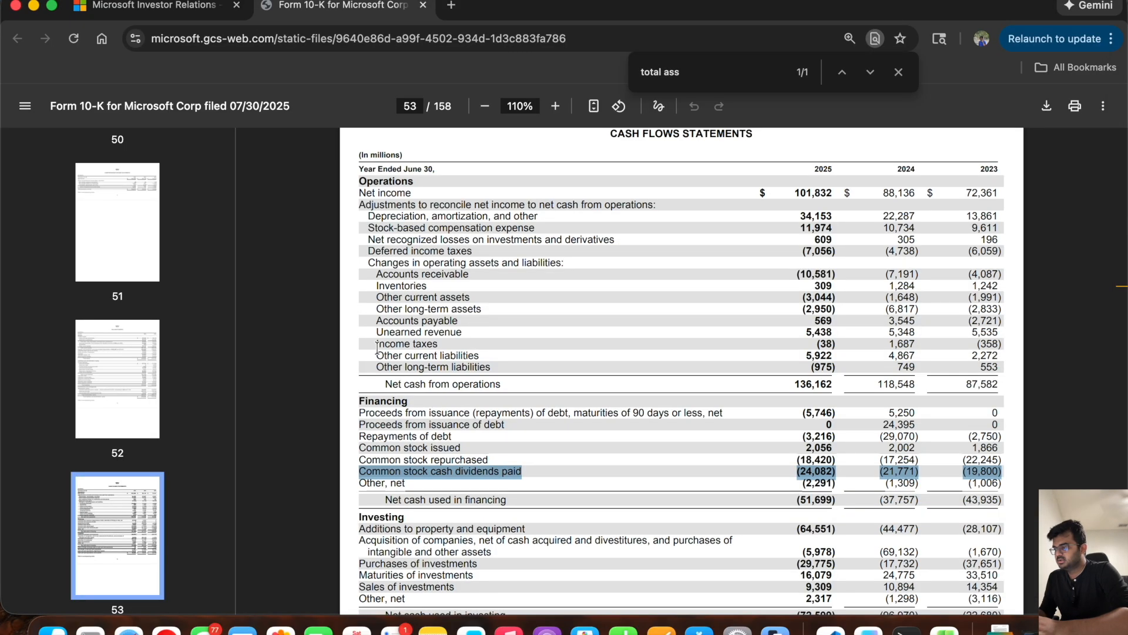
key(super+Tab)
text(-21771)
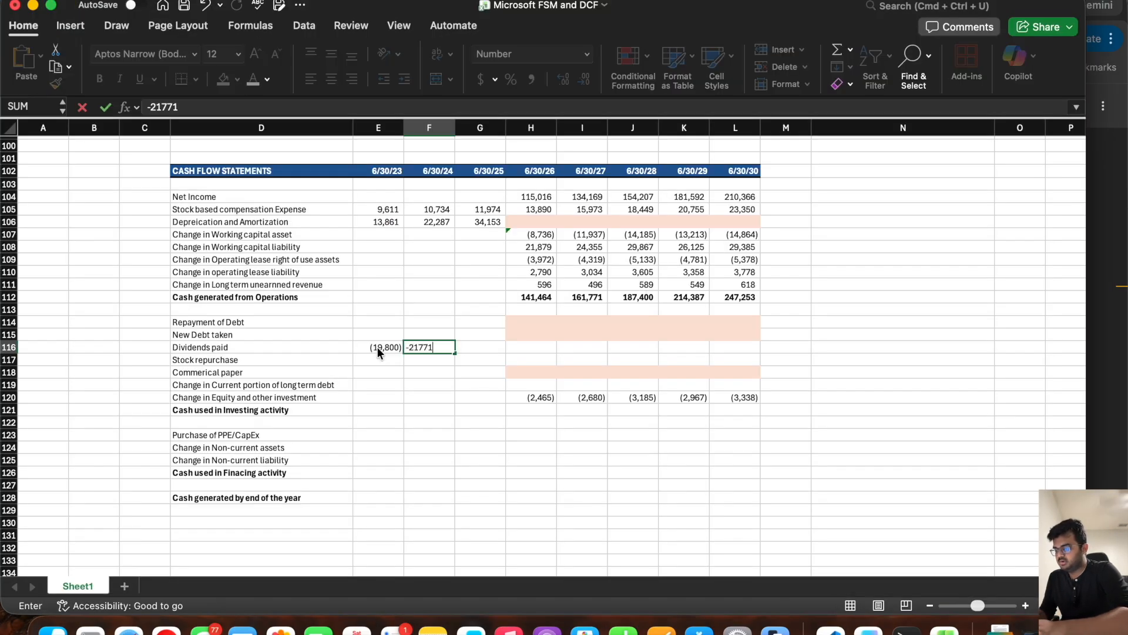
key(super+Tab)
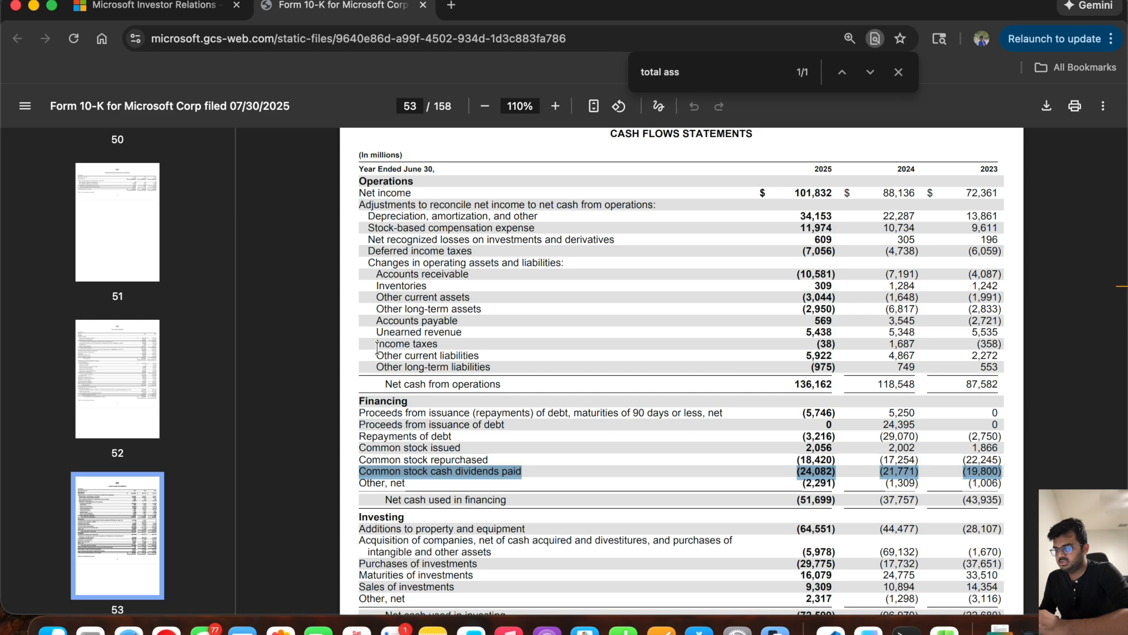
key(super+Tab)
key(Tab)
text(-2)
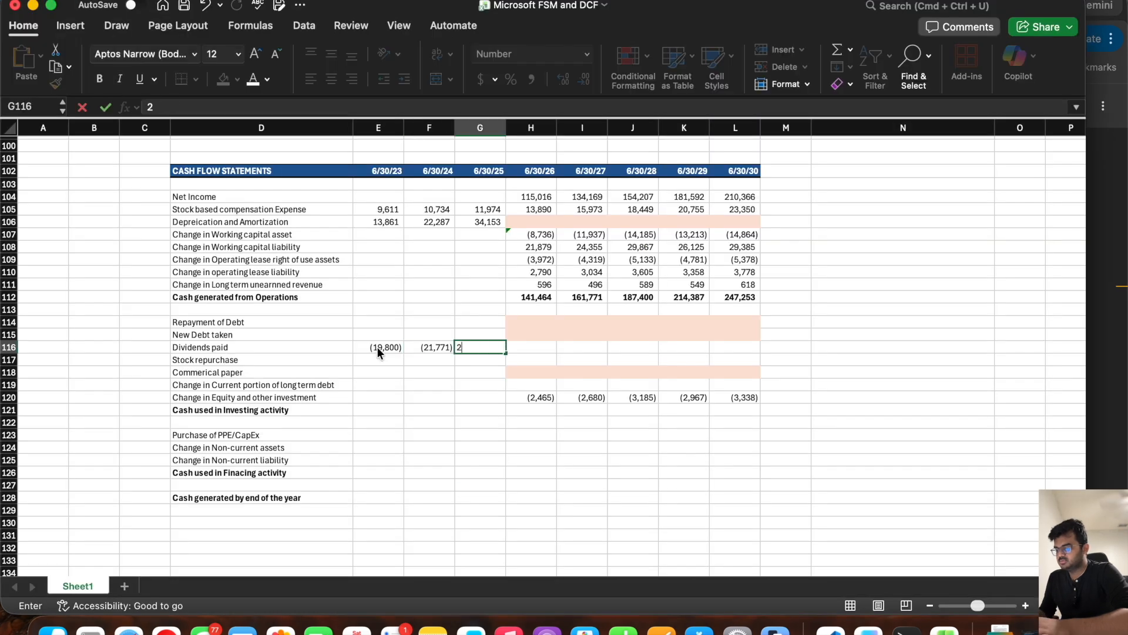
text(4802)
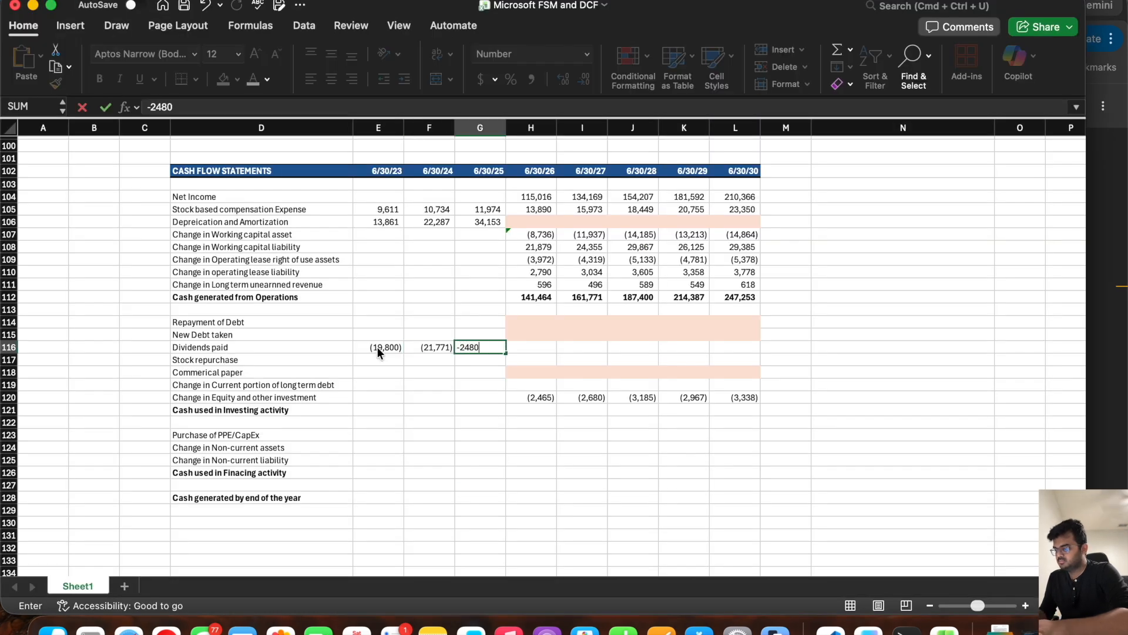
key(Return)
Step: Fill the Stock repurchase row E117:G117 with -22245, -17254 and -18420 from the 10-K's Common stock repurchased row
key(Left)
key(Left)
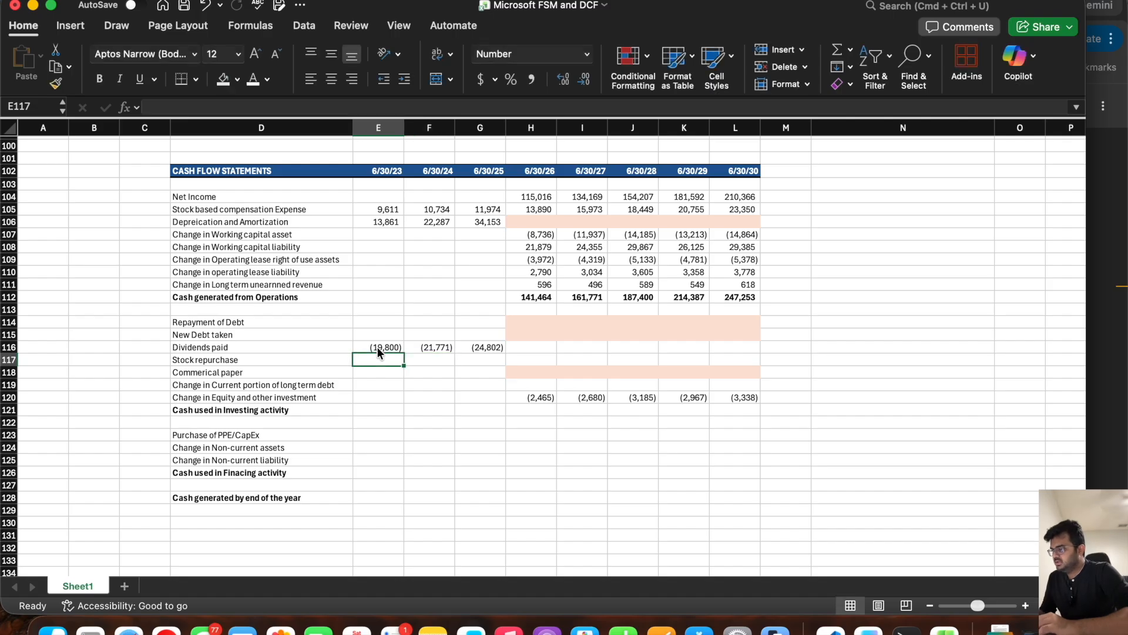
key(super+Tab)
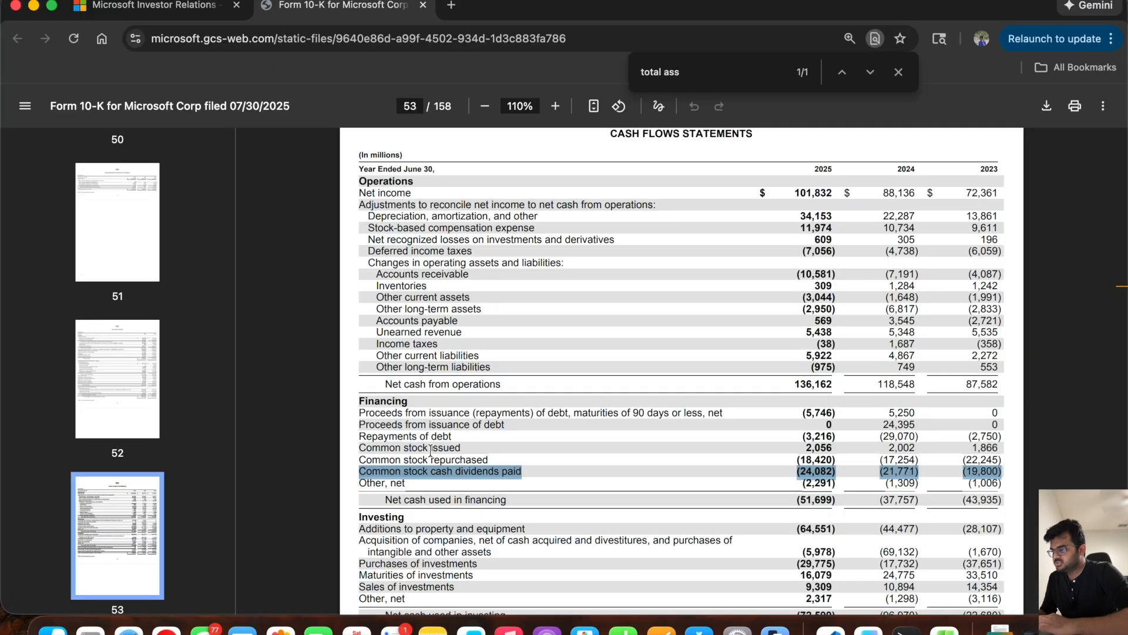
drag(360, 459, 1005, 459)
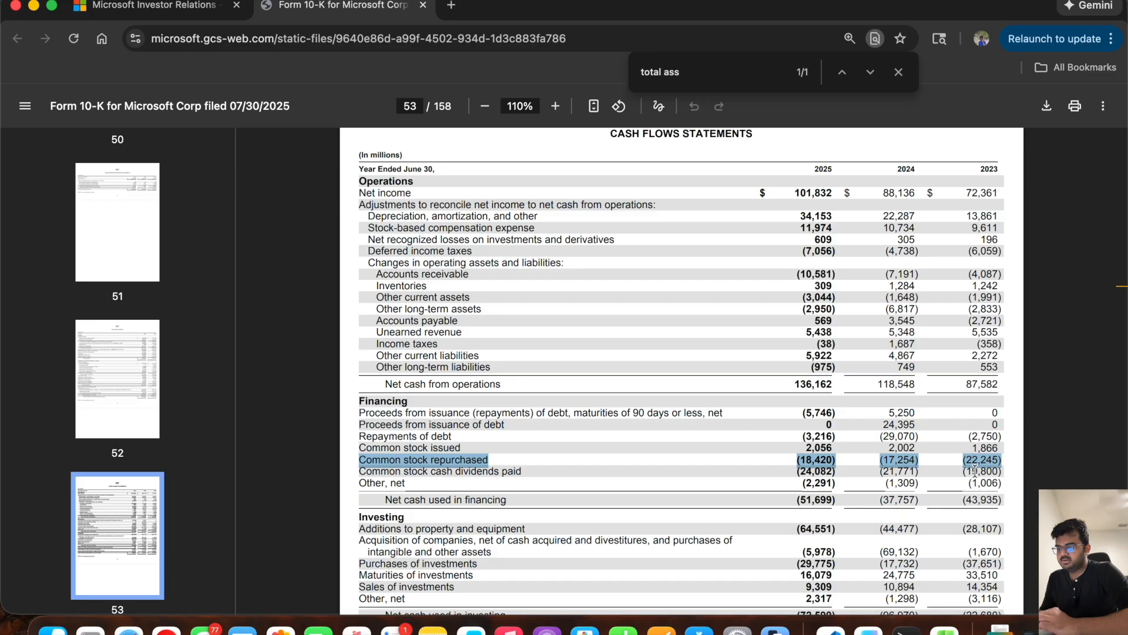
key(super+Tab)
text(-2)
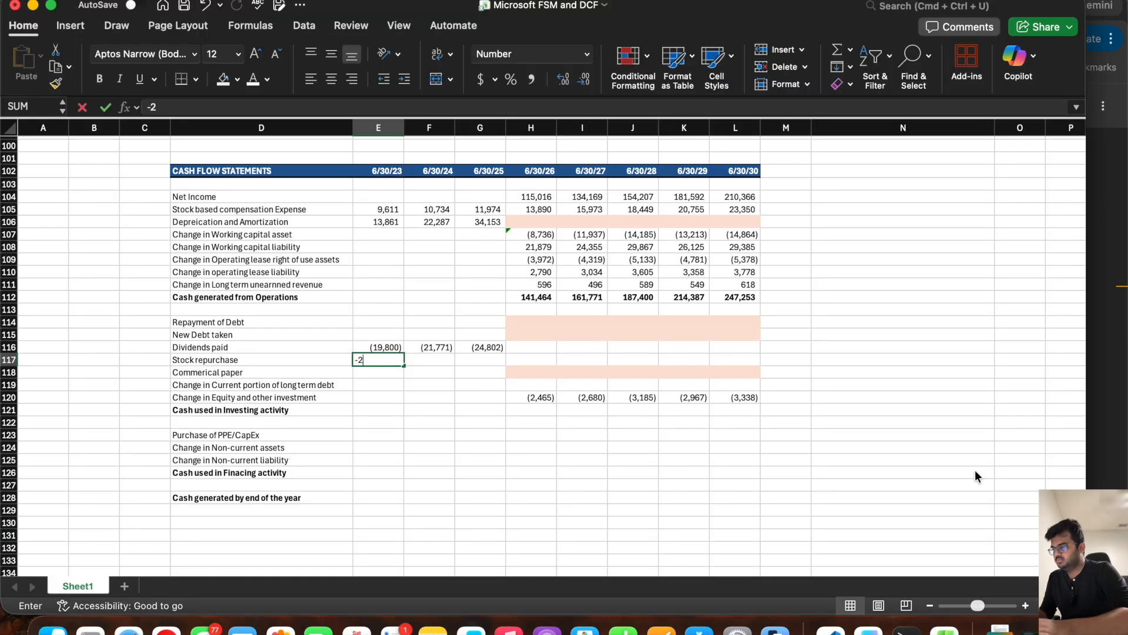
text(2245)
key(Tab)
key(super+Tab)
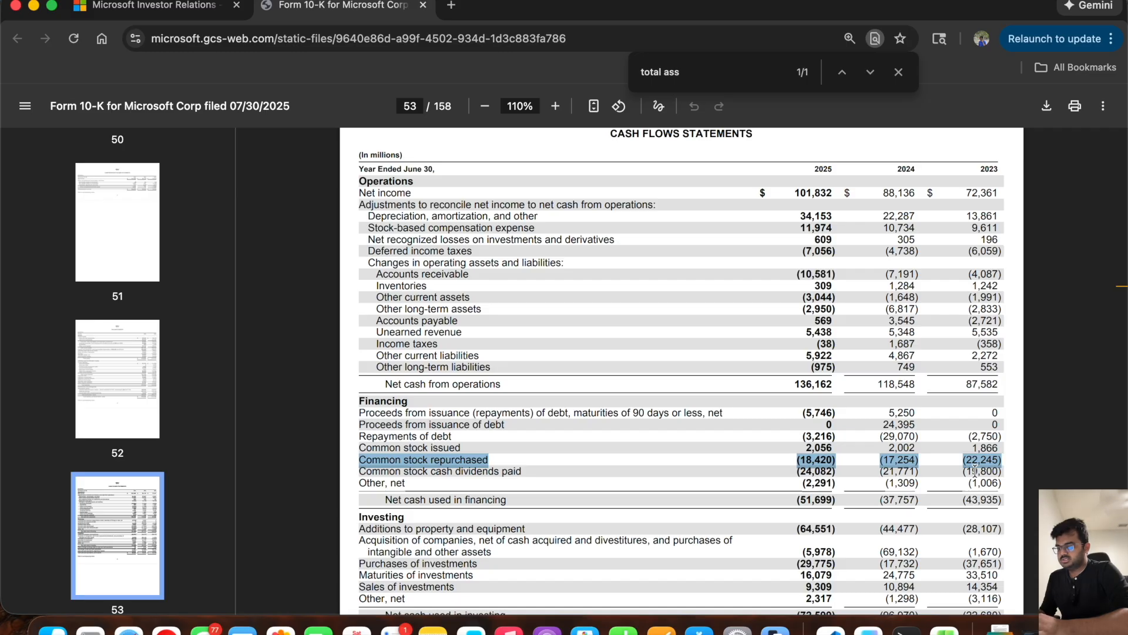
key(super+Tab)
text(-17254)
key(Tab)
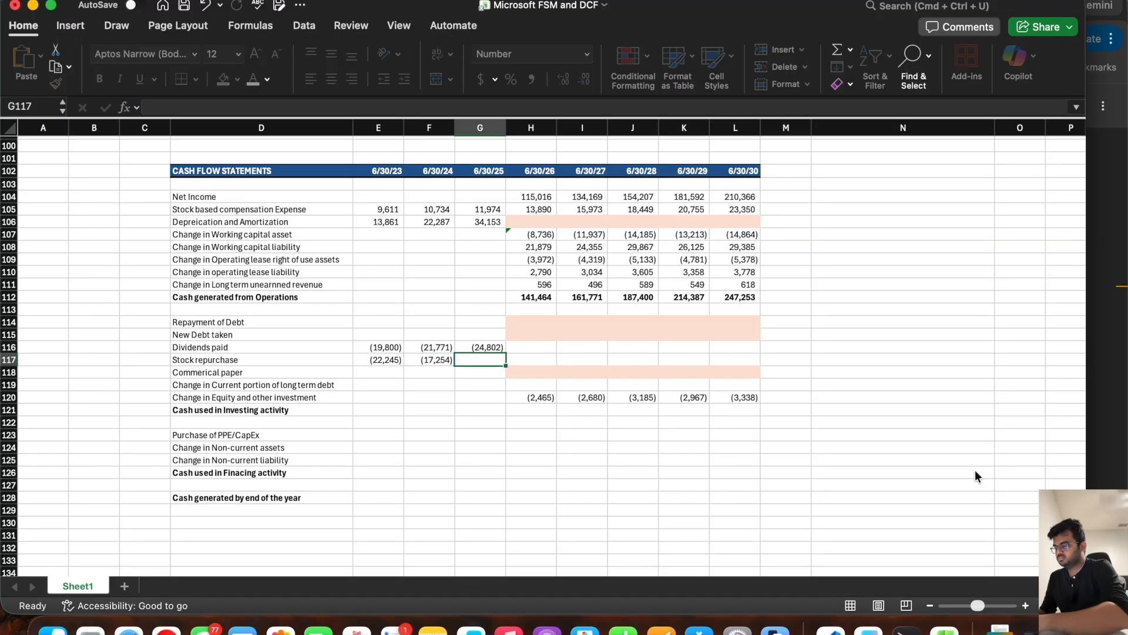
key(super+Tab)
key(super+Tab)
text(-18420)
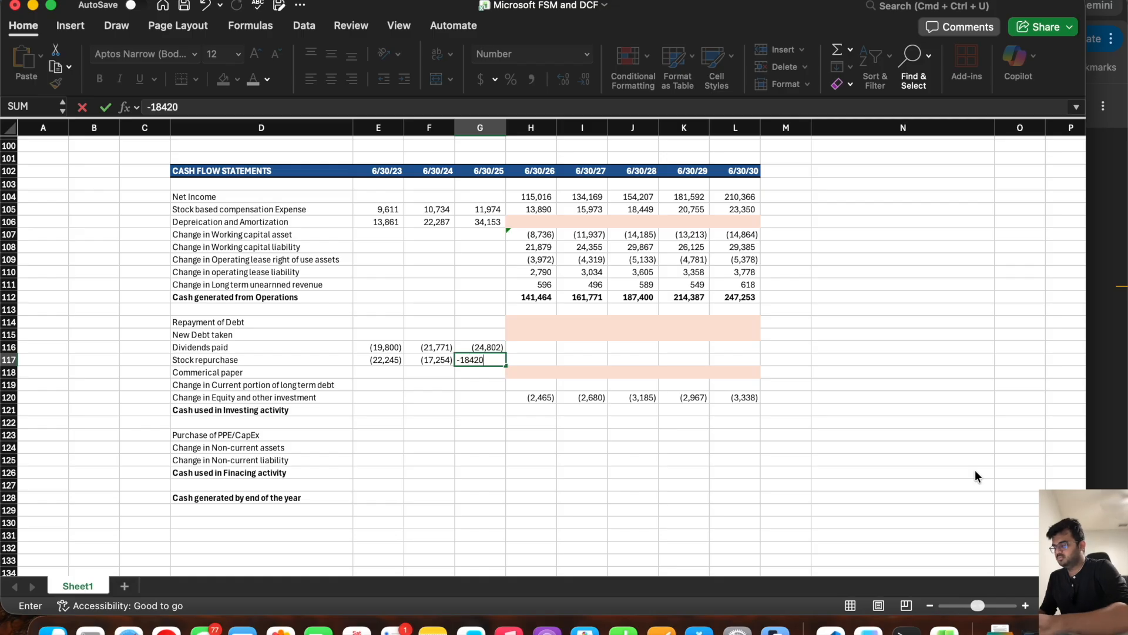
key(Tab)
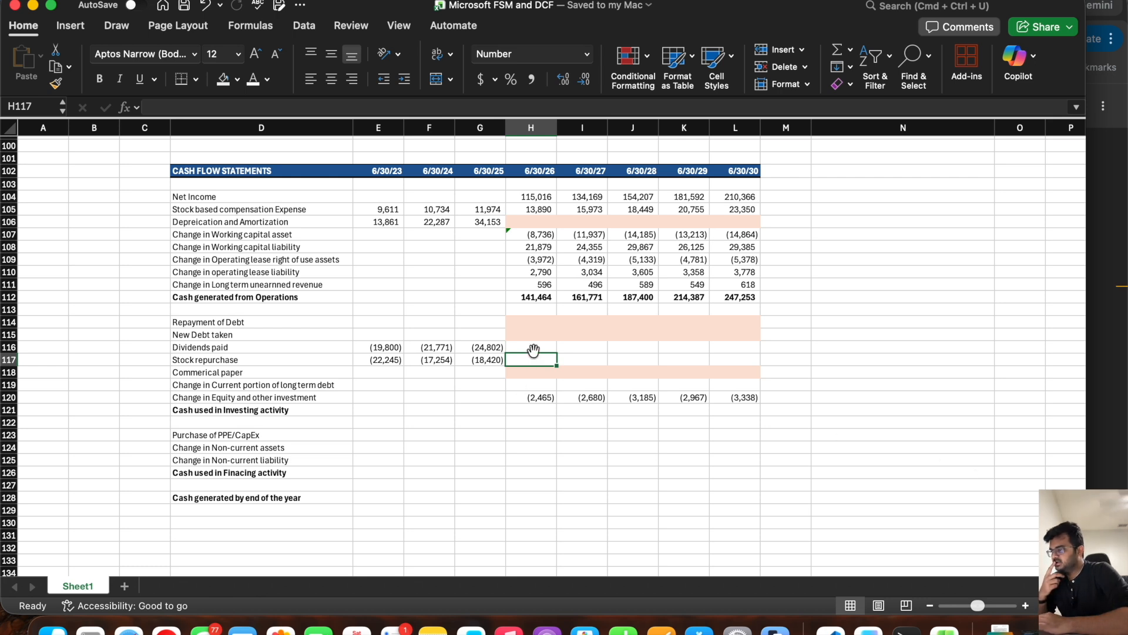
Step: Enter the label "Payout ratio (Dividends/Net Income)" in D131, below the cash flow statement
click(235, 351)
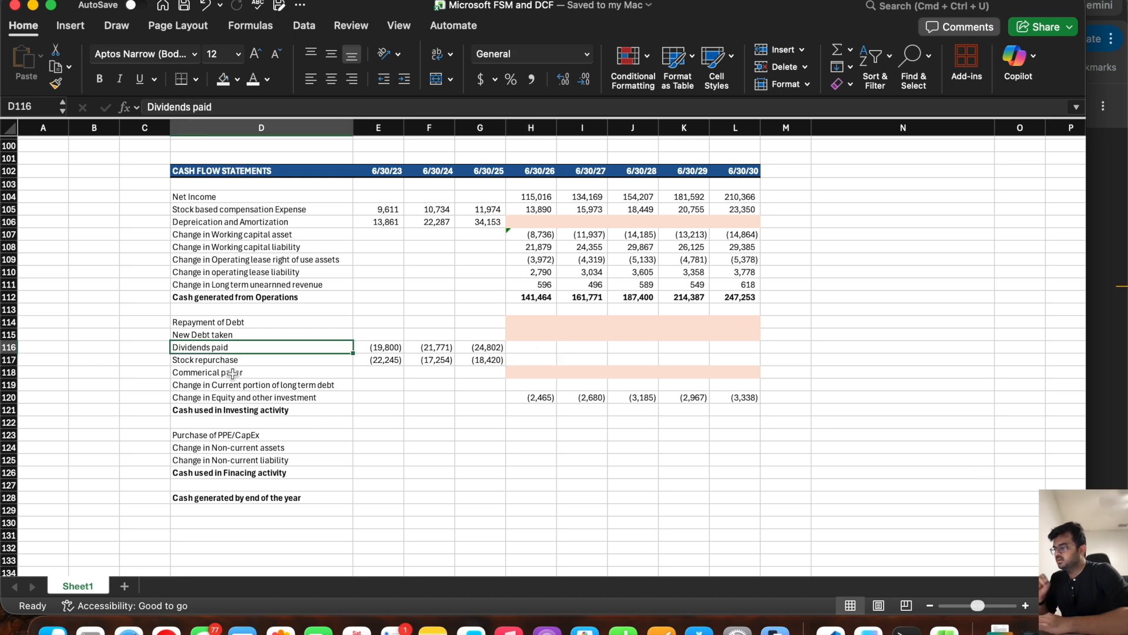
click(191, 534)
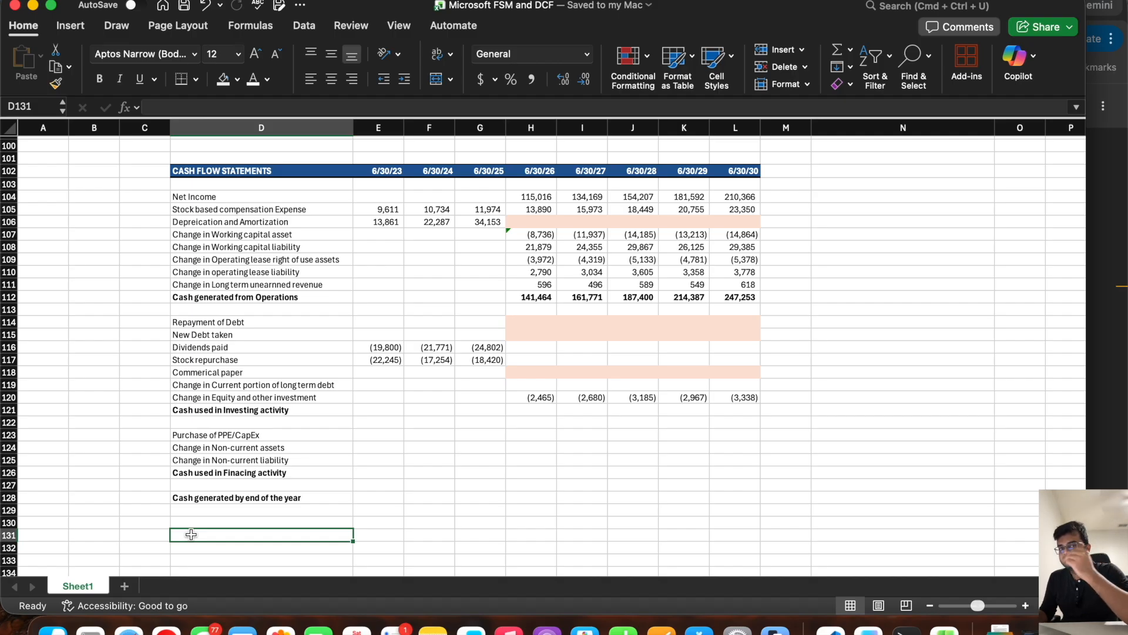
text(P)
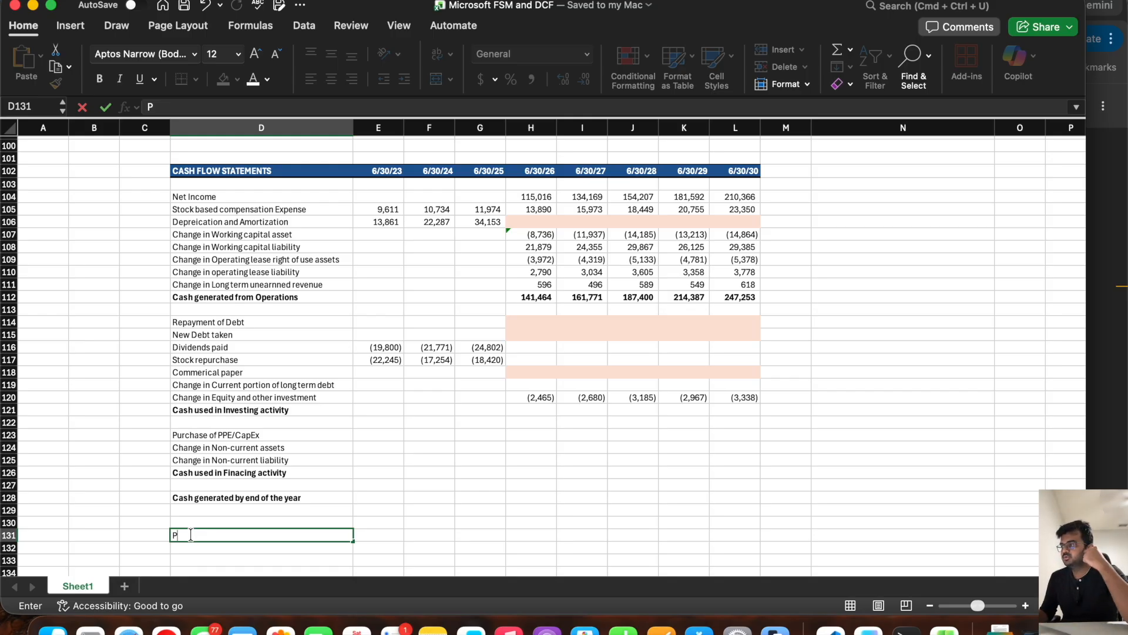
text(ayour)
text( ratio (Dividends/Net Income))
key(Return)
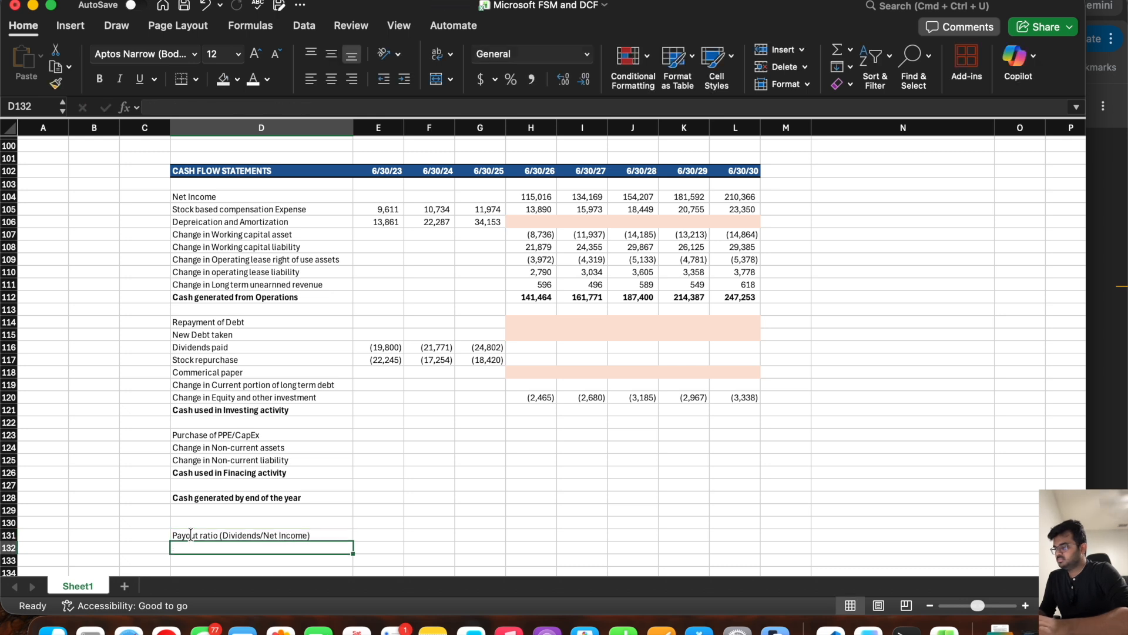
Step: Enter the label "Stock Repurchase/Net Income" in D132
text(S)
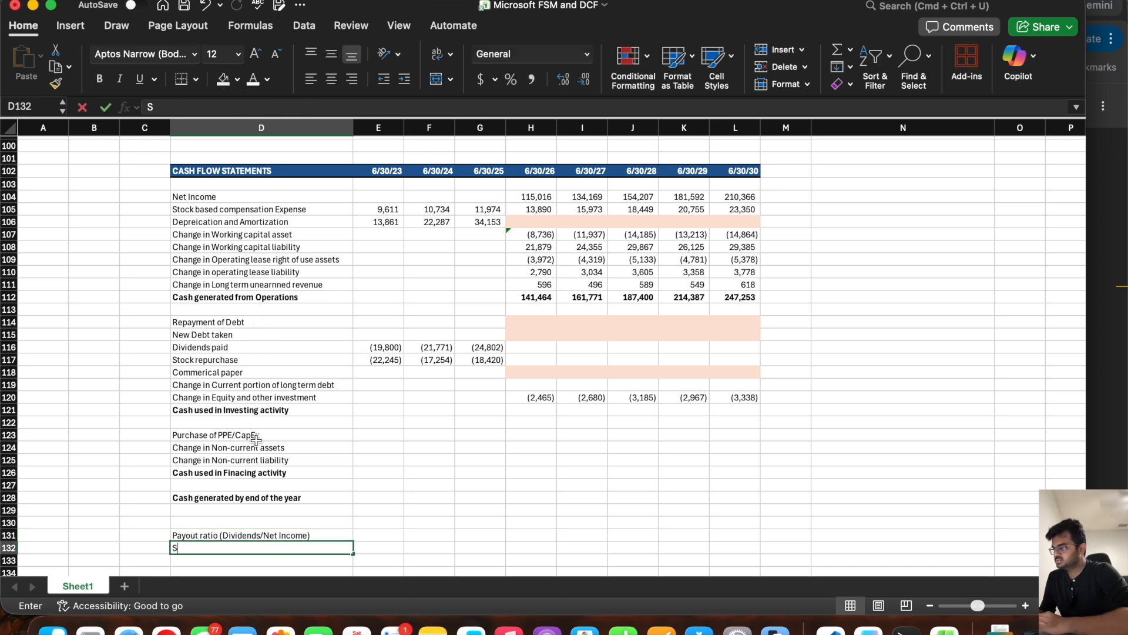
text(tock Rep)
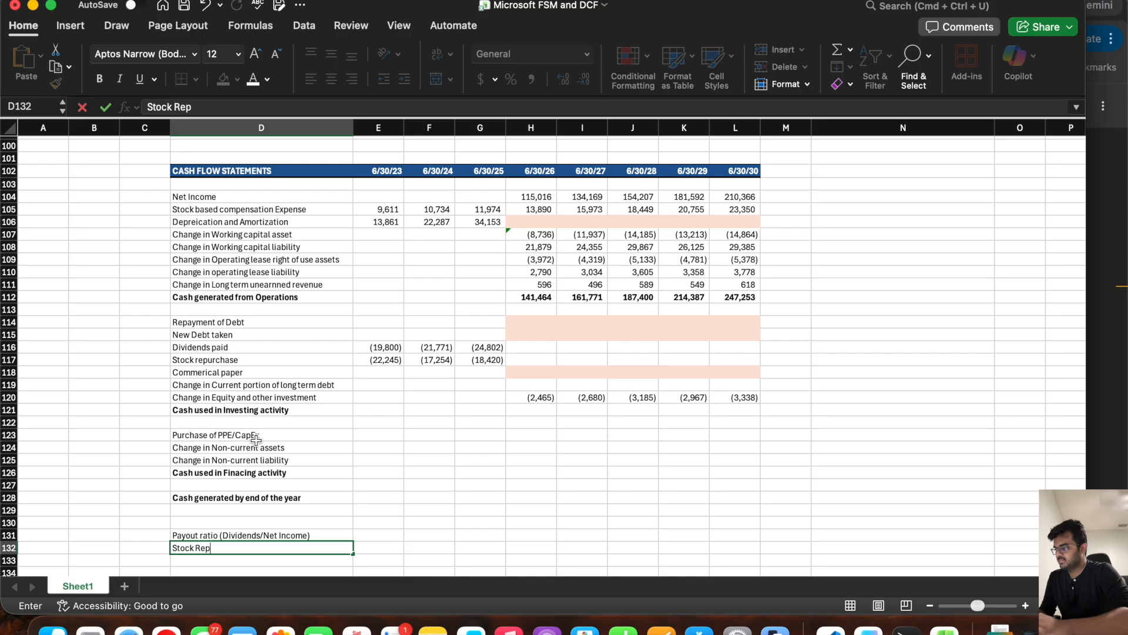
text(urchase)
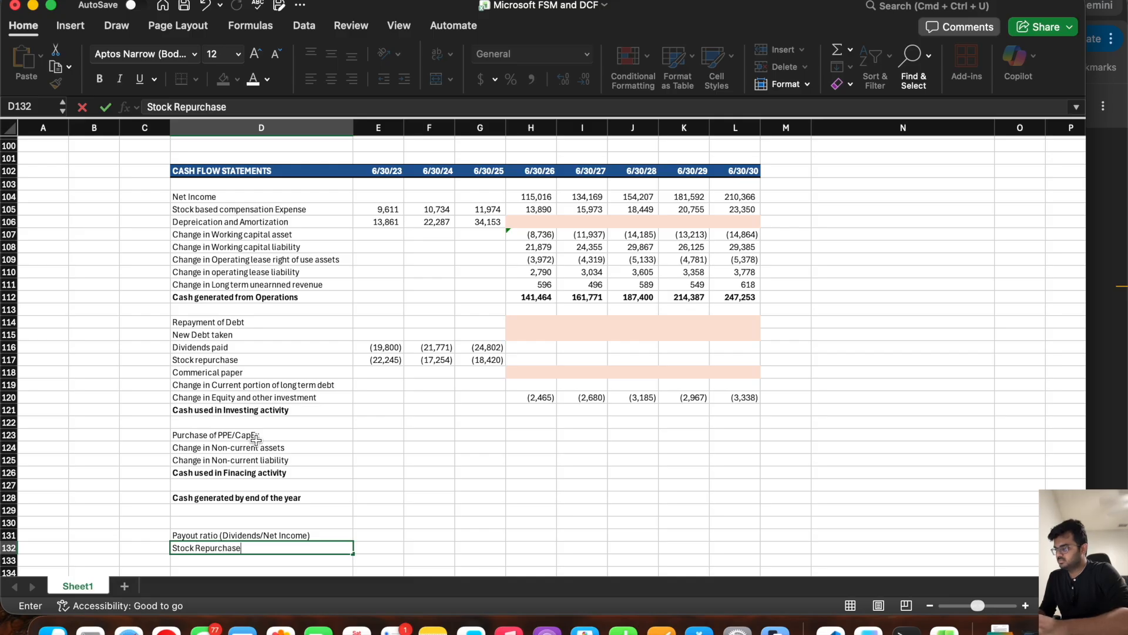
text(/Ner I)
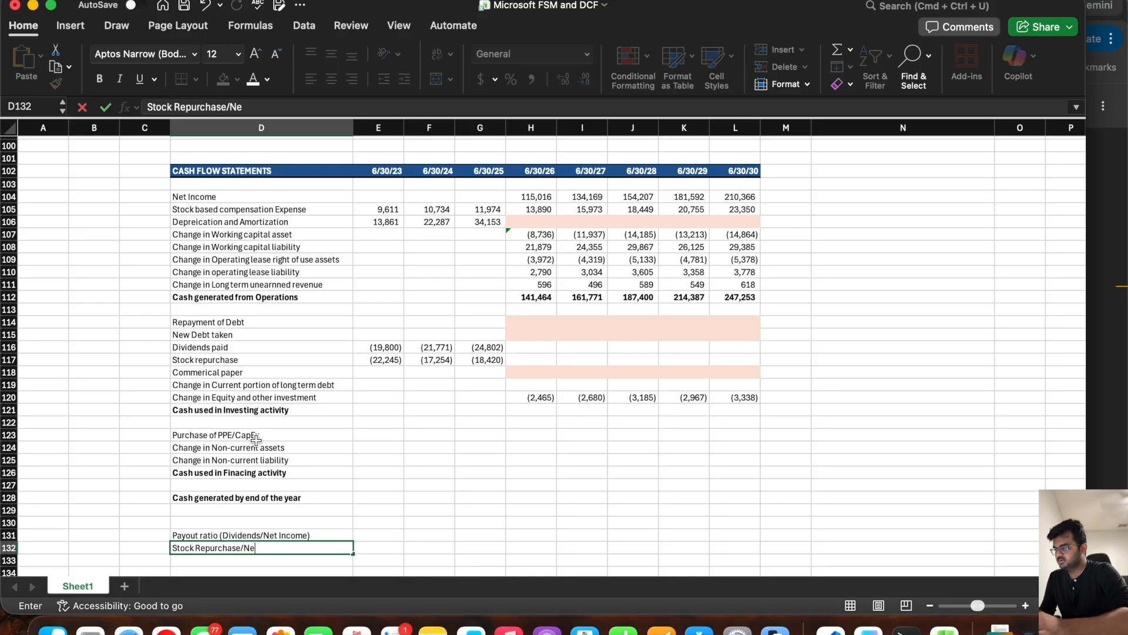
key(BackSpace)
key(BackSpace)
key(BackSpace)
text(t Income)
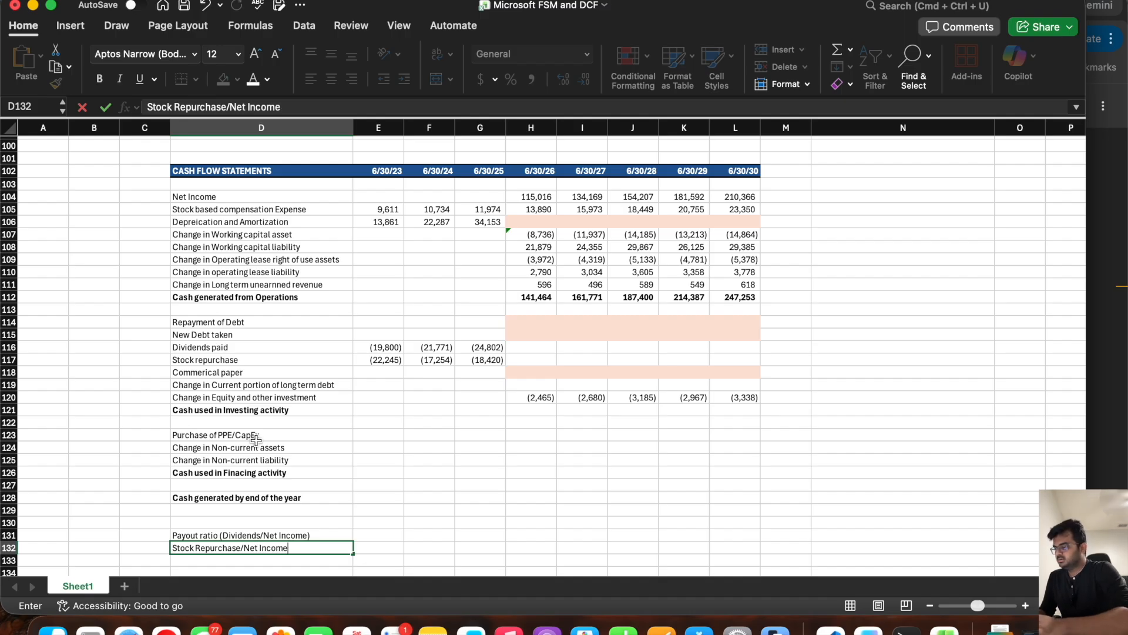
key(Tab)
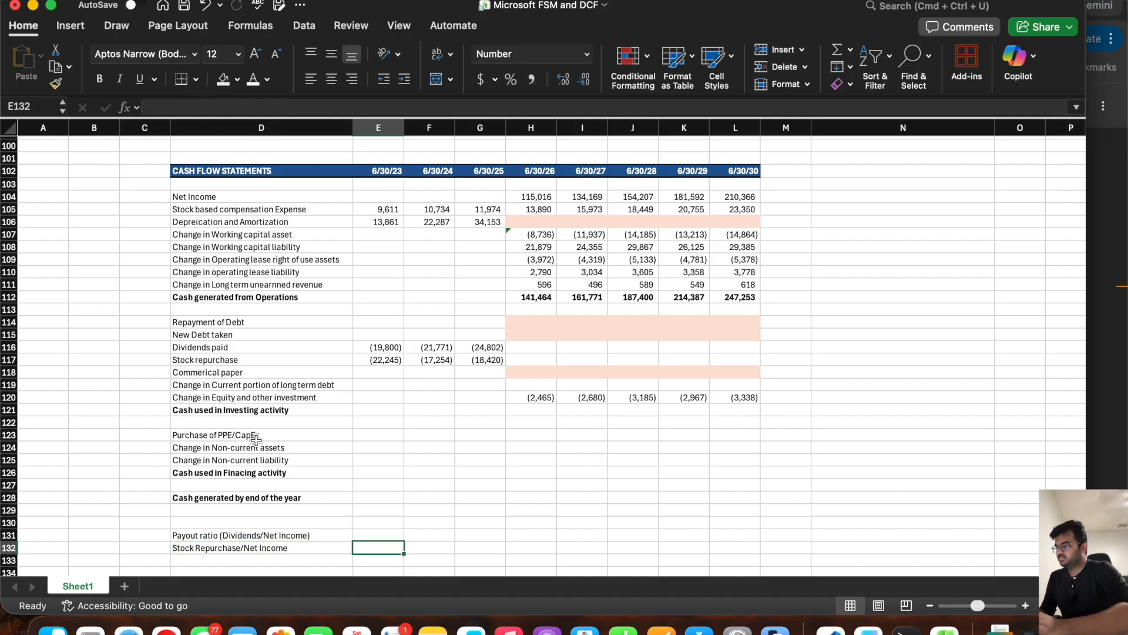
Step: Format the ratio cells E131:L132 as Percentage
key(Up)
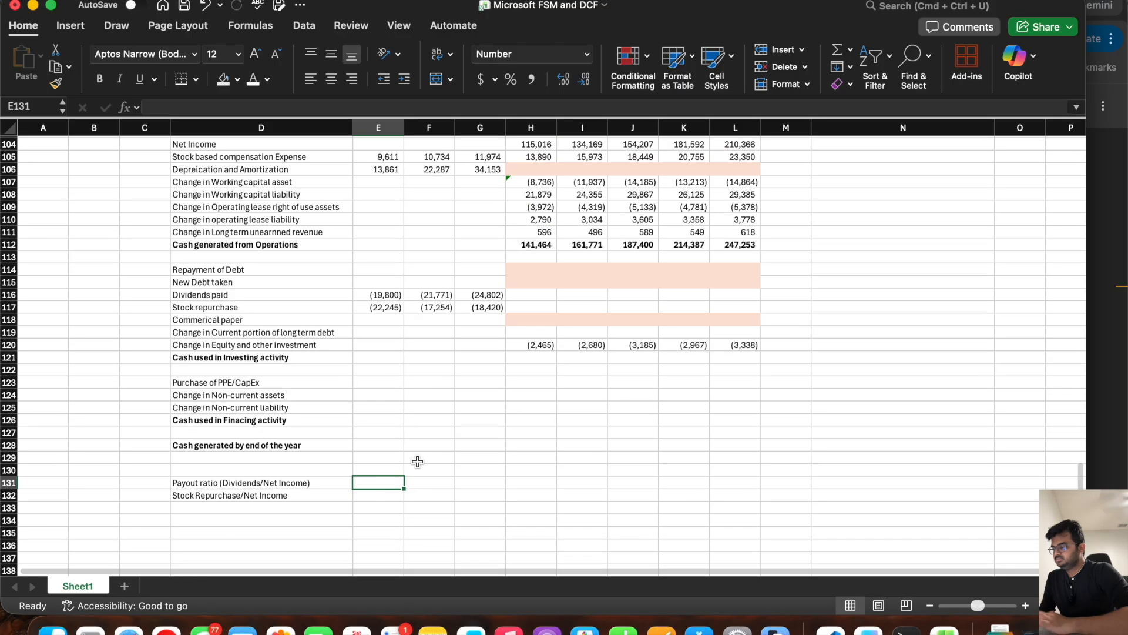
scroll(418, 463, down, 4)
drag(372, 480, 734, 494)
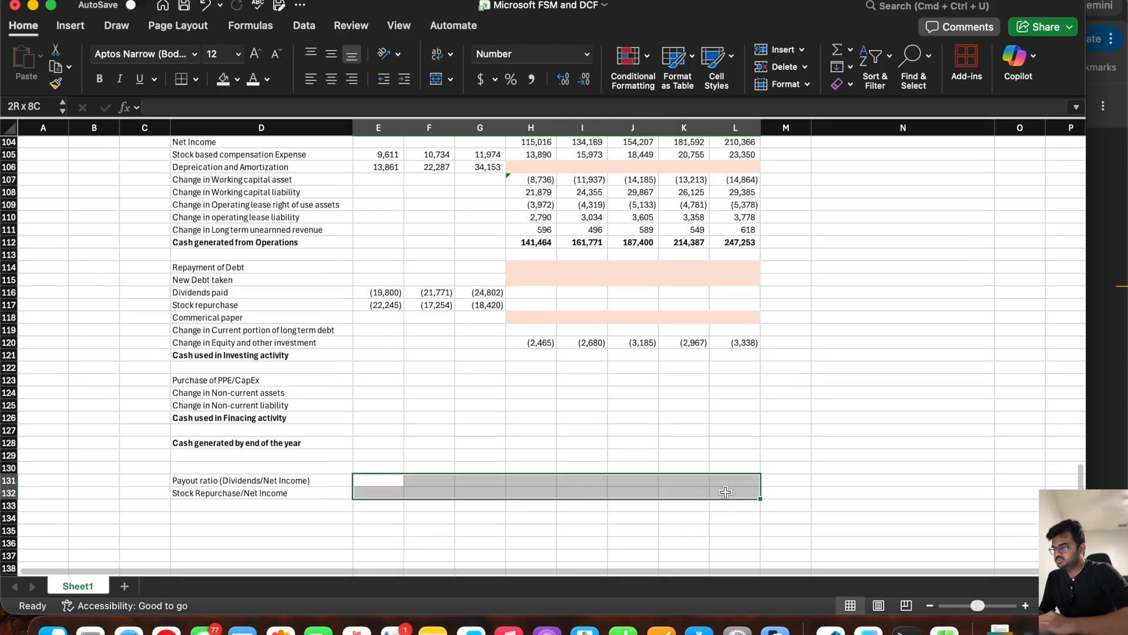
click(587, 55)
click(535, 246)
Step: Calculate the payout ratio in E131 as =-E116/E24 and fill the formula across to G131
click(381, 480)
text(=-)
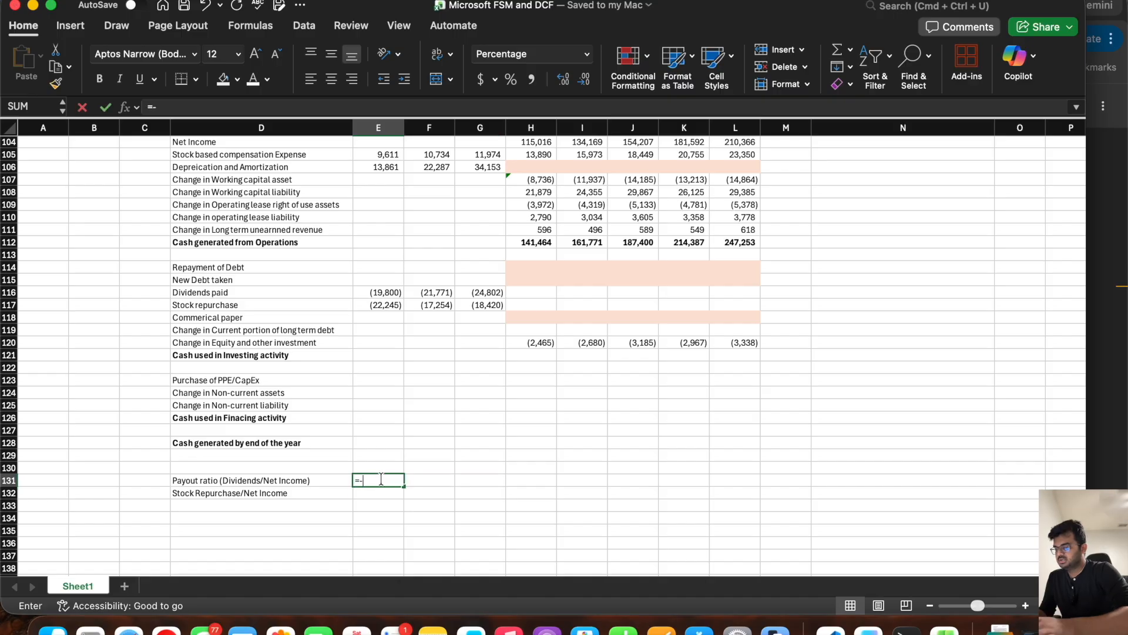
click(368, 293)
text(/)
scroll(377, 263, up, 1)
scroll(377, 263, up, 20)
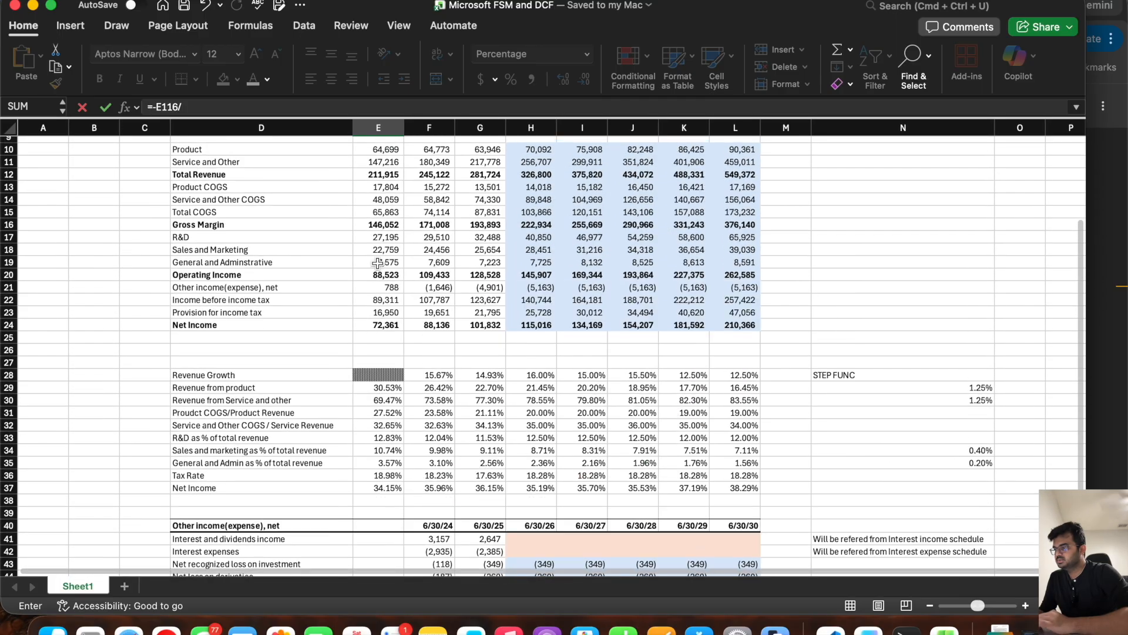
click(375, 323)
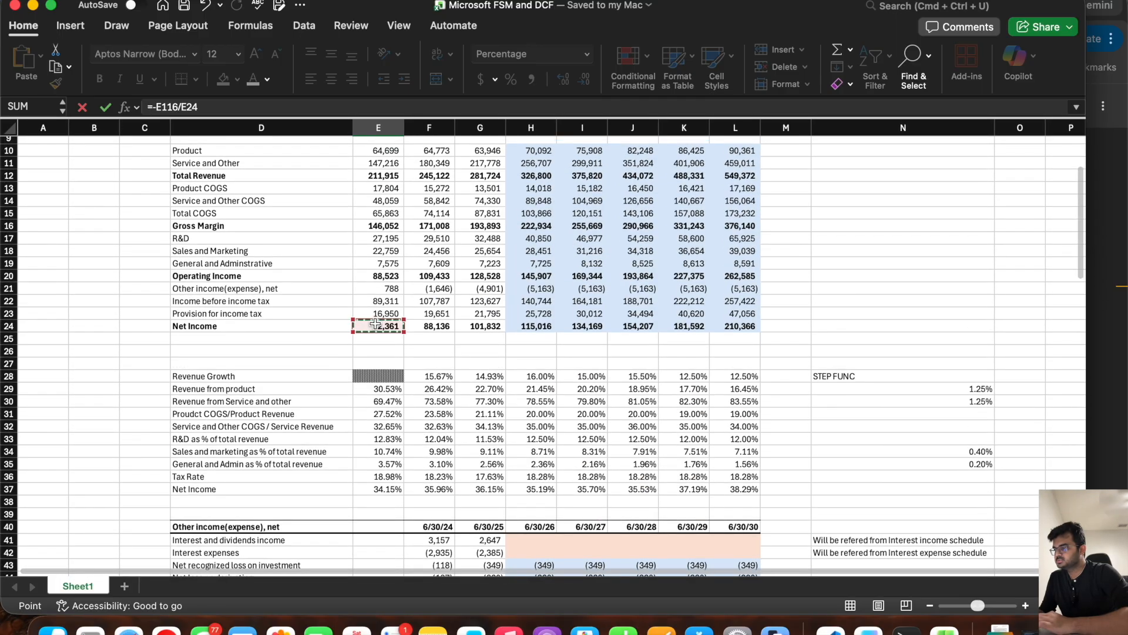
key(Return)
scroll(375, 323, down, 1)
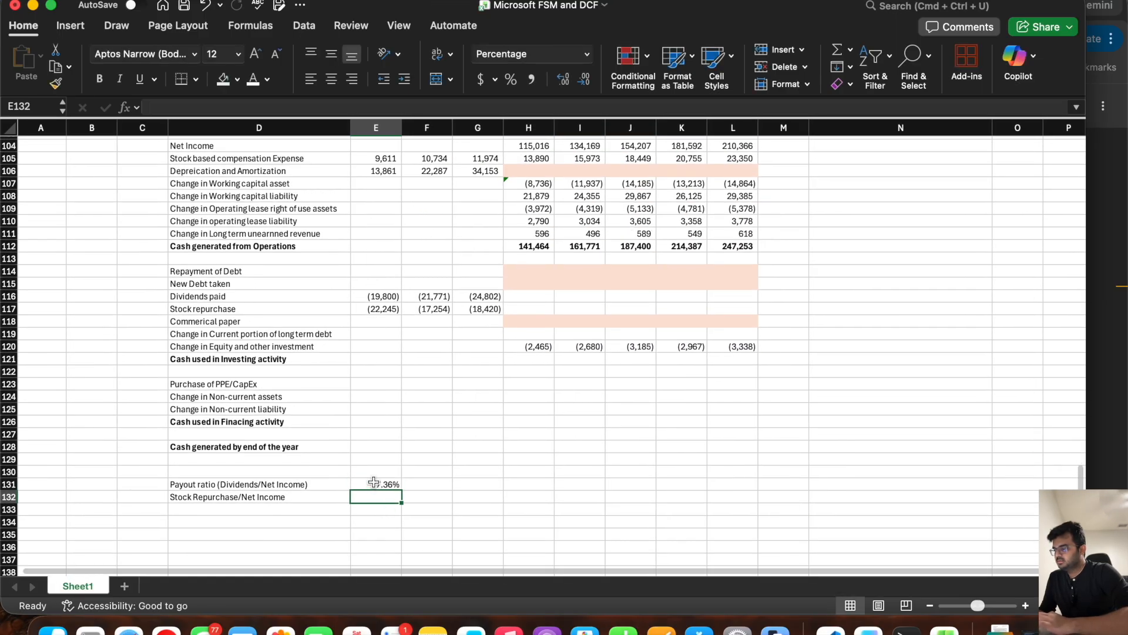
click(381, 484)
drag(403, 487, 480, 490)
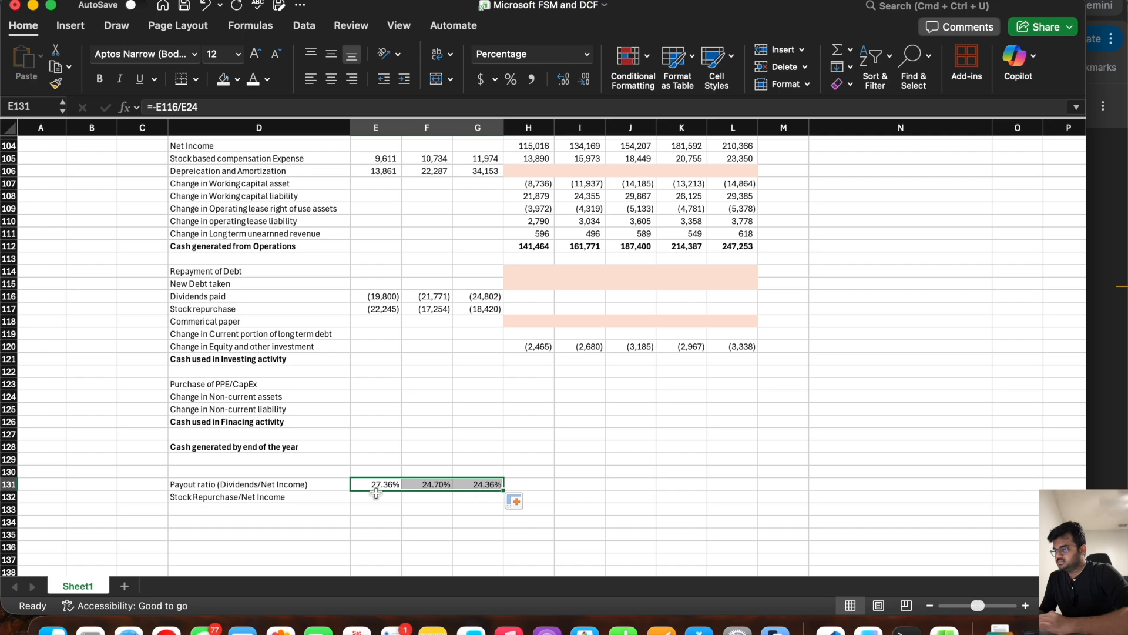
Step: Calculate the stock repurchase ratio in E132 as =-E117/E24 and fill the formula across to G132
click(365, 499)
text(=-)
click(374, 306)
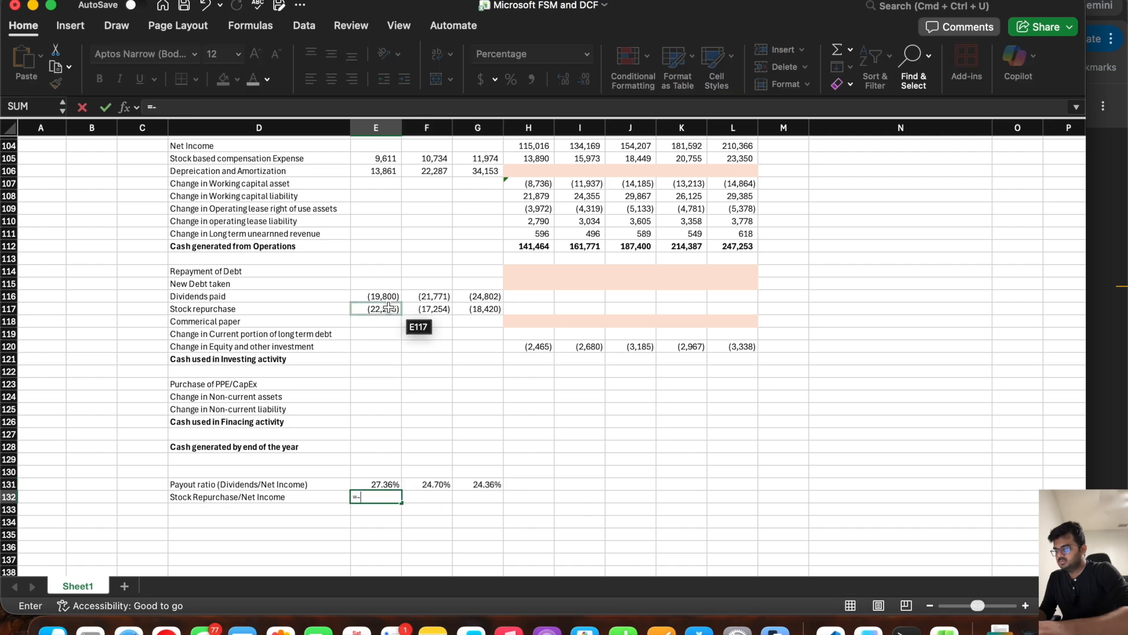
text(/)
scroll(382, 282, up, 20)
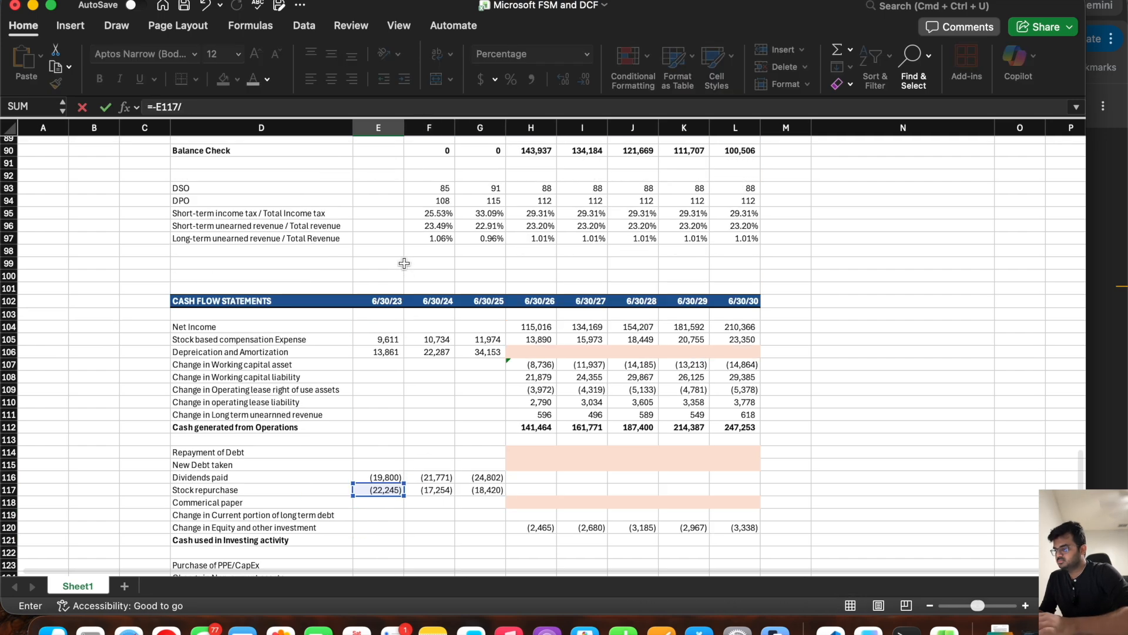
scroll(392, 258, up, 3)
click(385, 362)
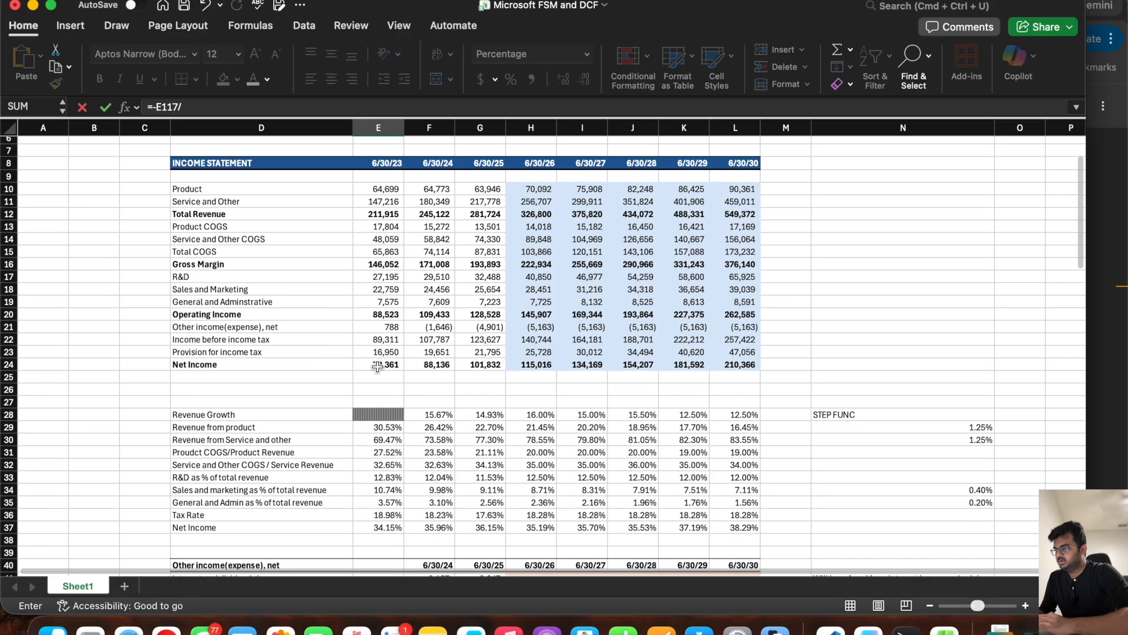
key(Return)
scroll(377, 365, down, 20)
click(382, 435)
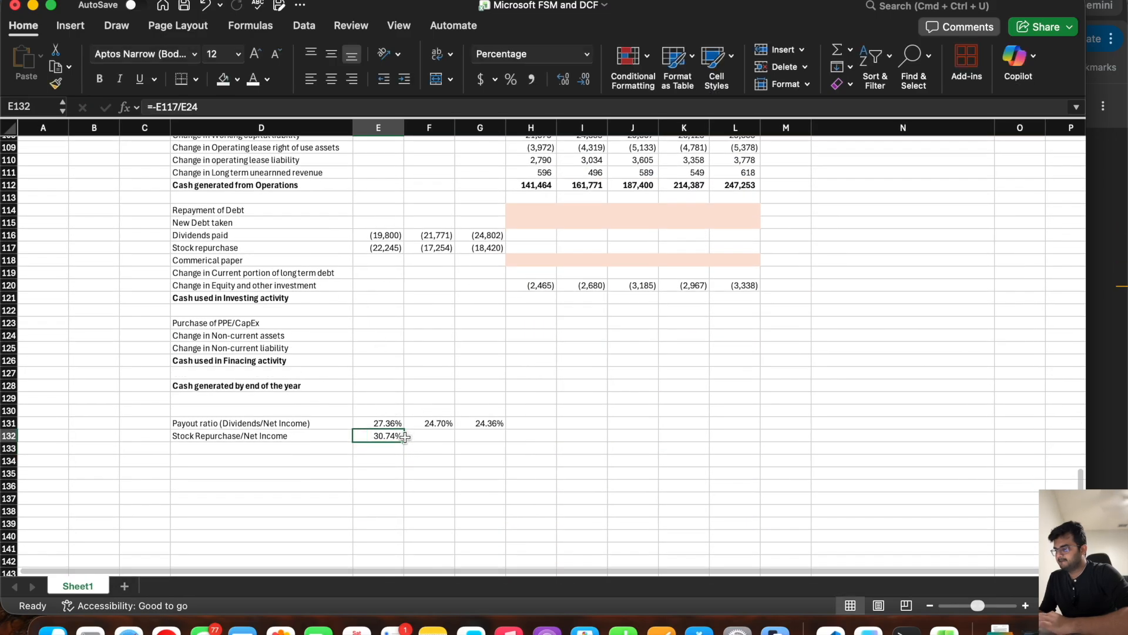
drag(404, 442, 504, 452)
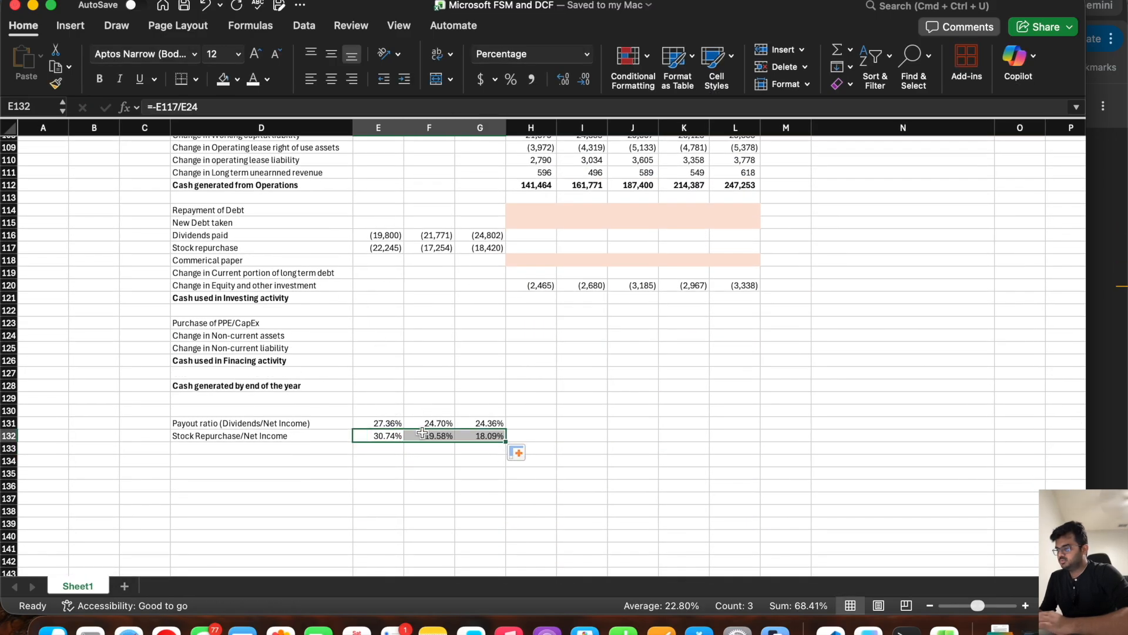
Step: Examine the historical payout and stock repurchase ratios in E131:G132 as a basis for the forecast assumptions
drag(382, 423, 459, 419)
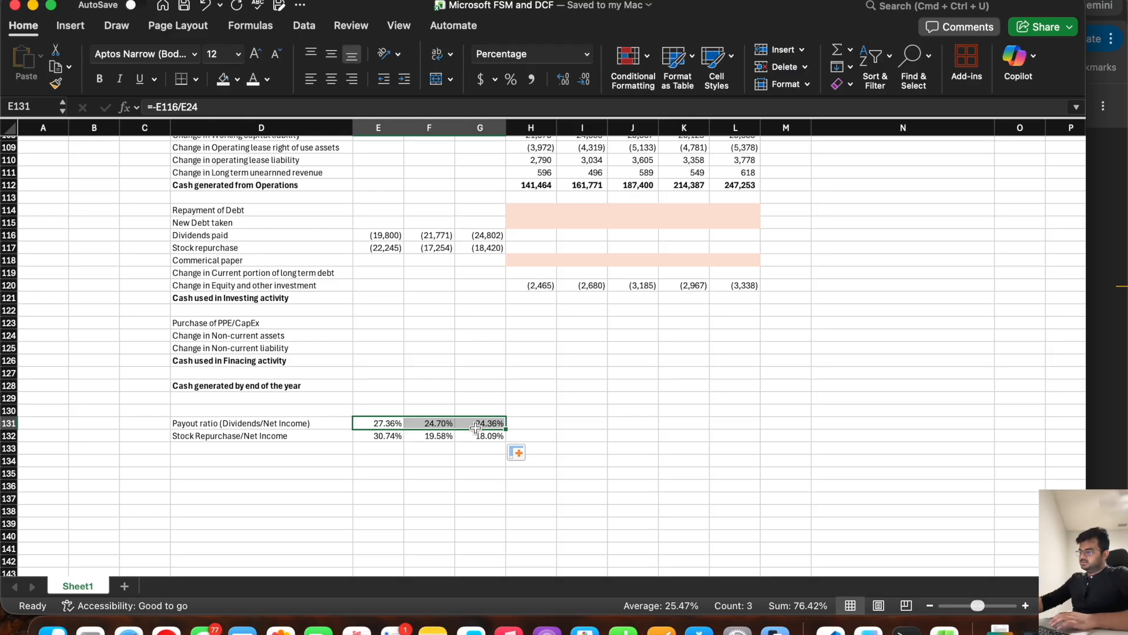
drag(485, 438, 433, 436)
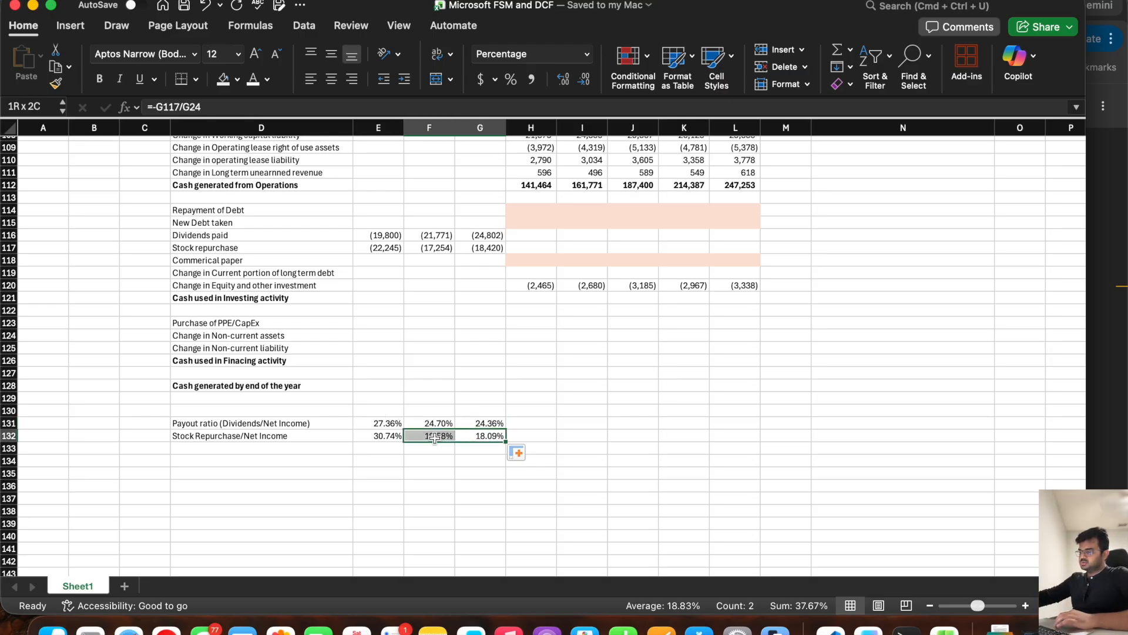
click(380, 436)
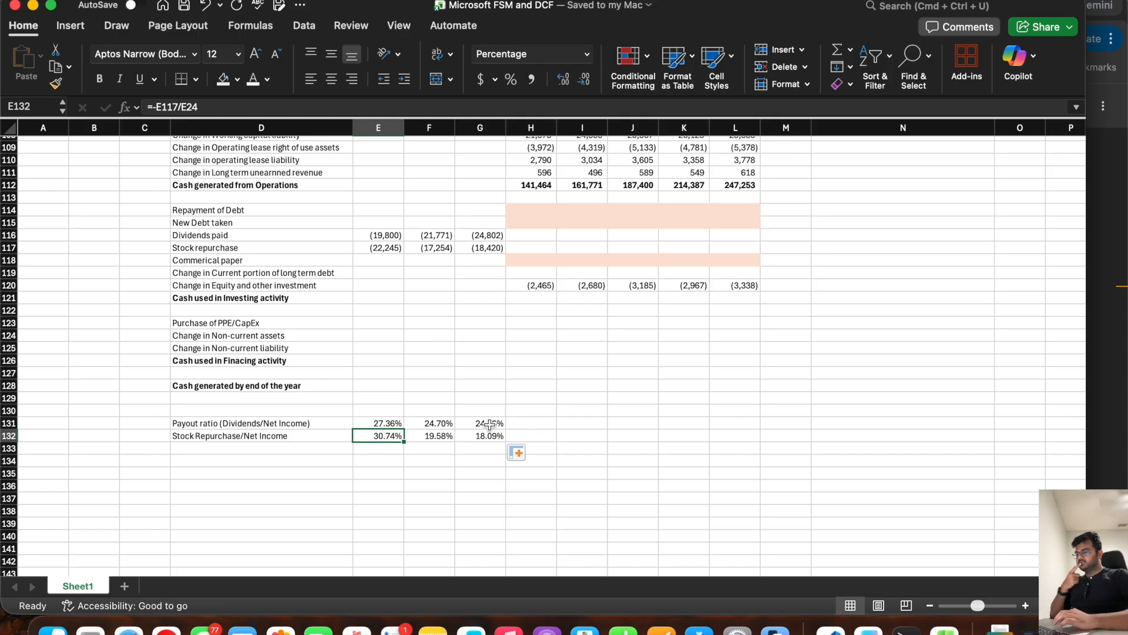
drag(492, 424, 488, 435)
click(531, 420)
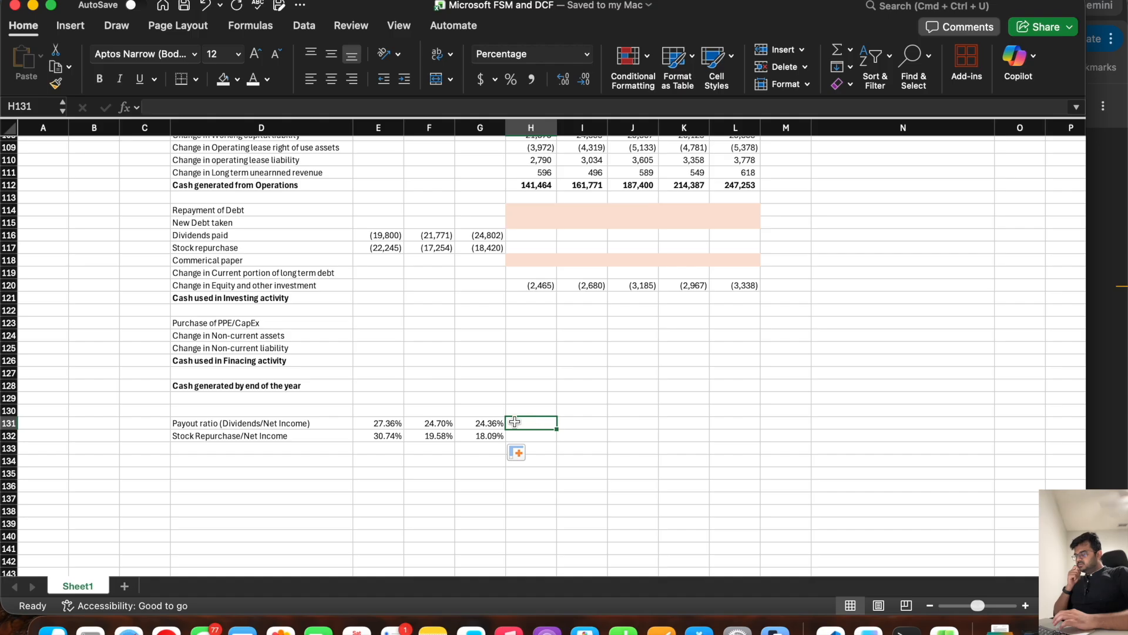
drag(485, 424, 399, 424)
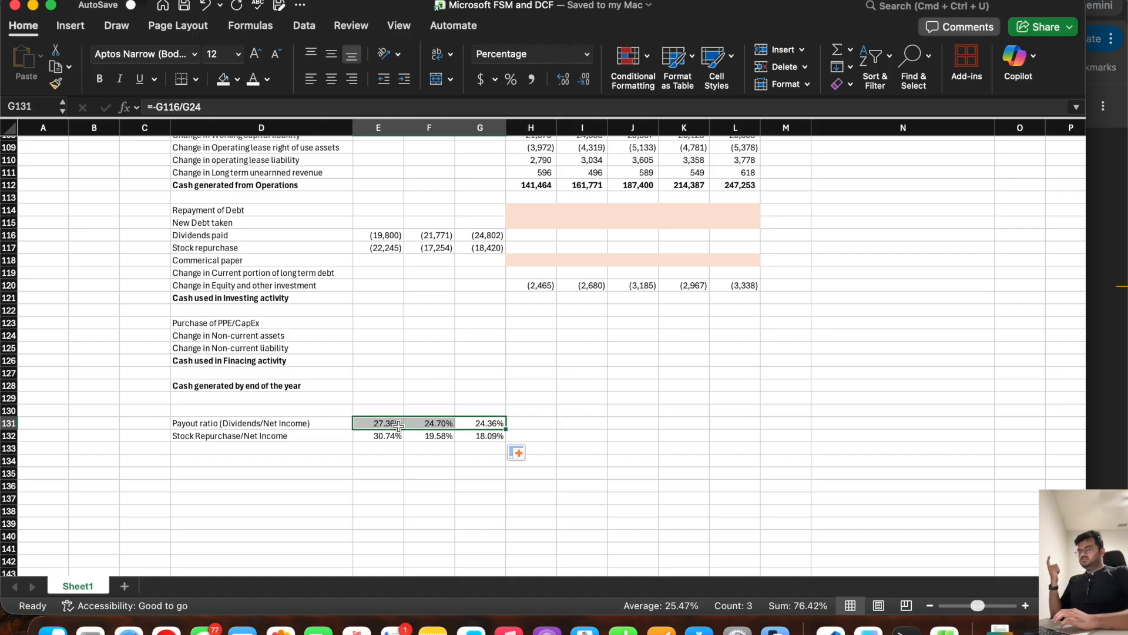
Step: Enter a 30% payout ratio for each forecast year in H131:L131
click(533, 424)
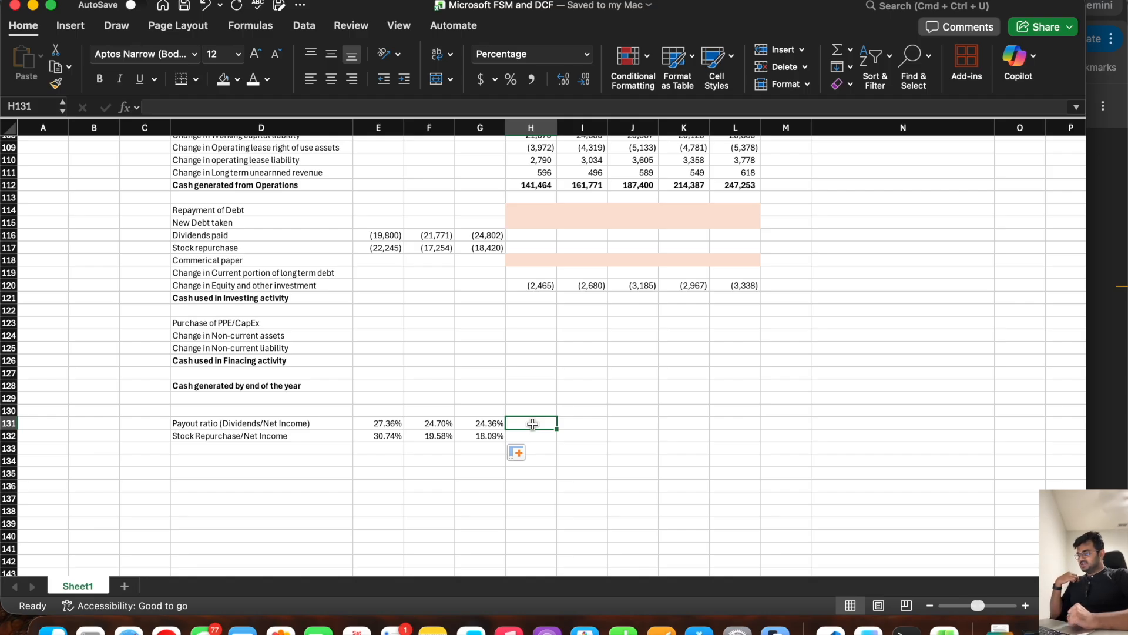
text(30%)
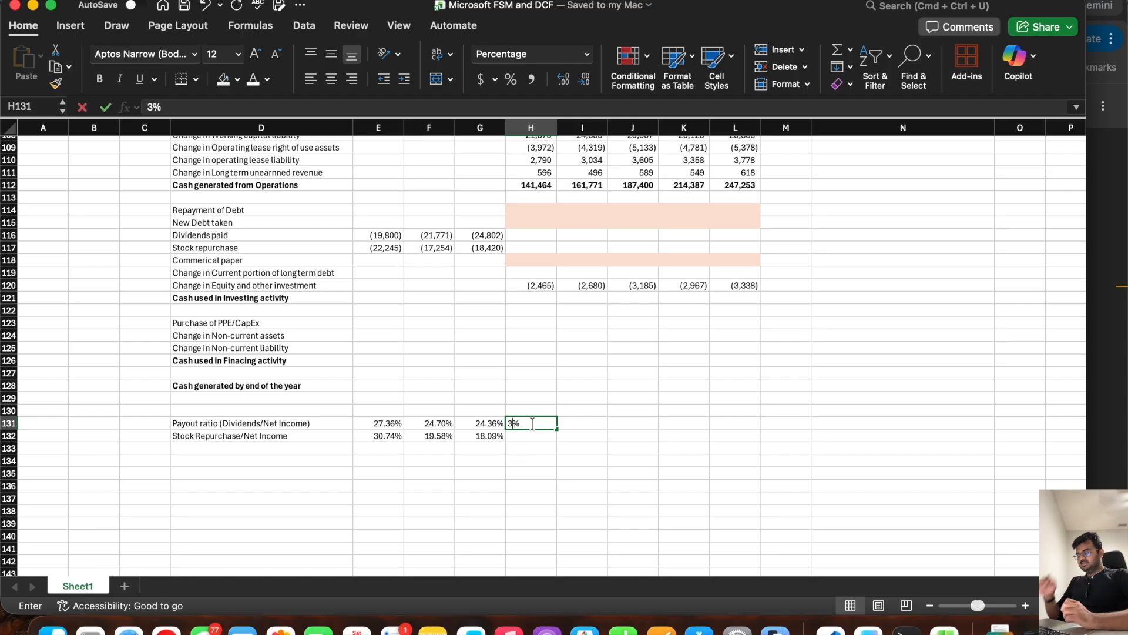
key(Tab)
text(30%)
key(Tab)
text(30%)
key(Tab)
text(30%)
key(Tab)
text(30%)
key(Tab)
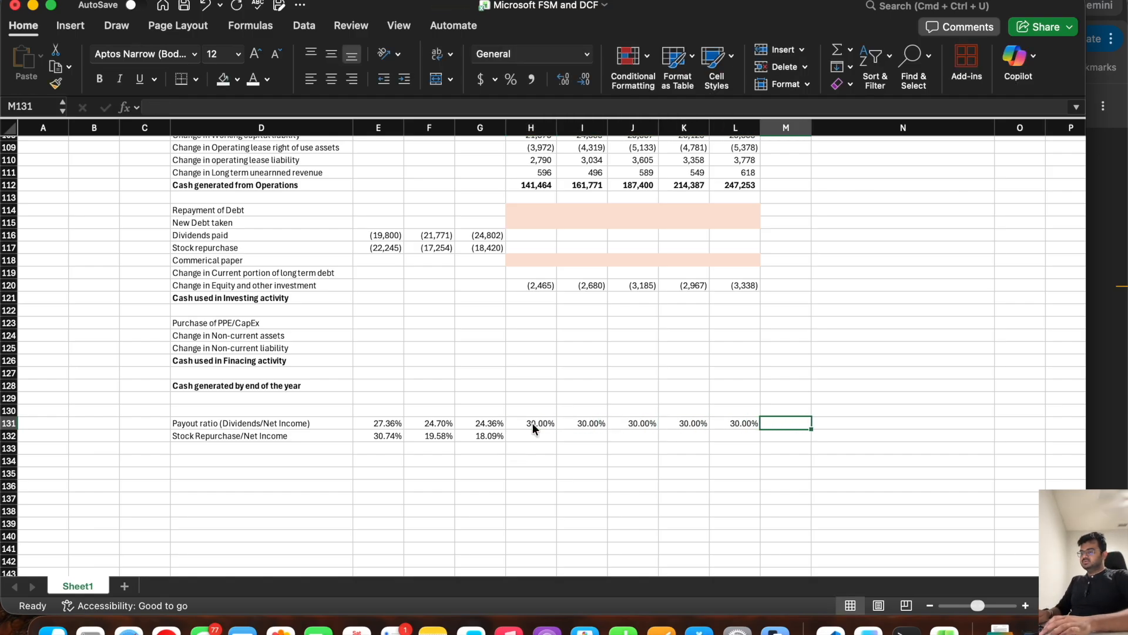
Step: Set the stock repurchase ratio in H132 to =AVERAGE(E132:G132) and link I132 to H132
drag(481, 423, 392, 423)
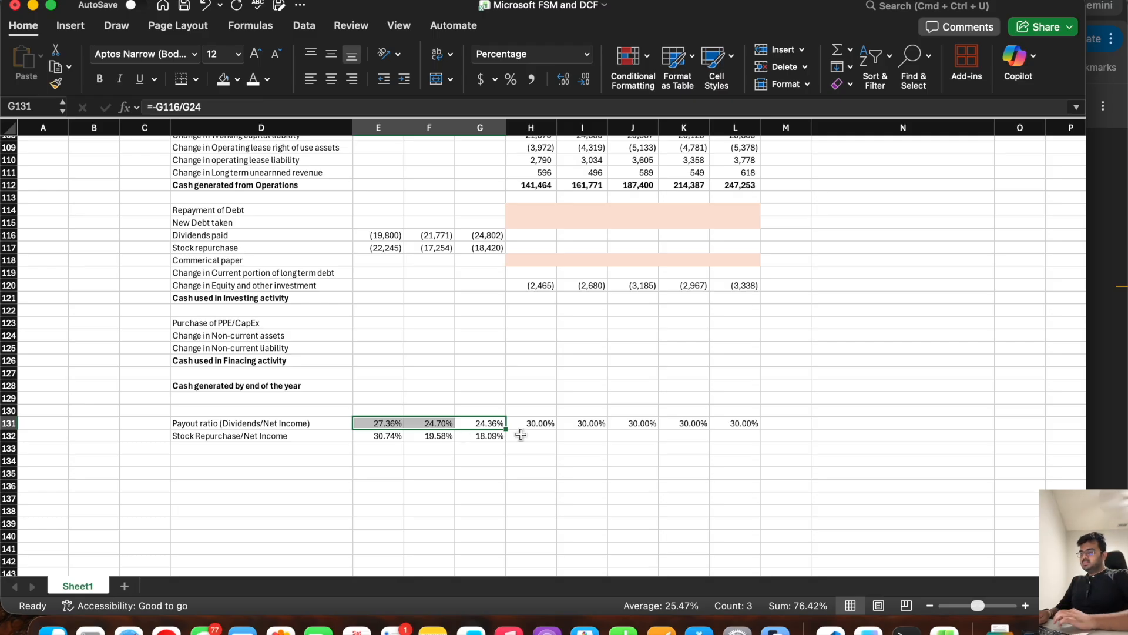
drag(492, 435, 448, 436)
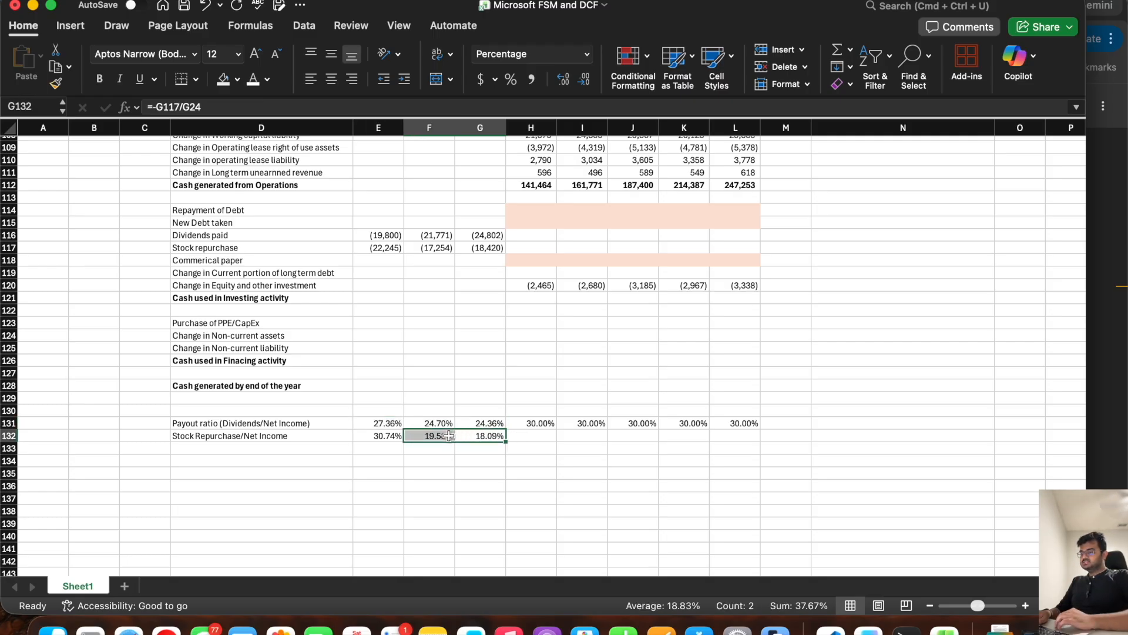
click(387, 435)
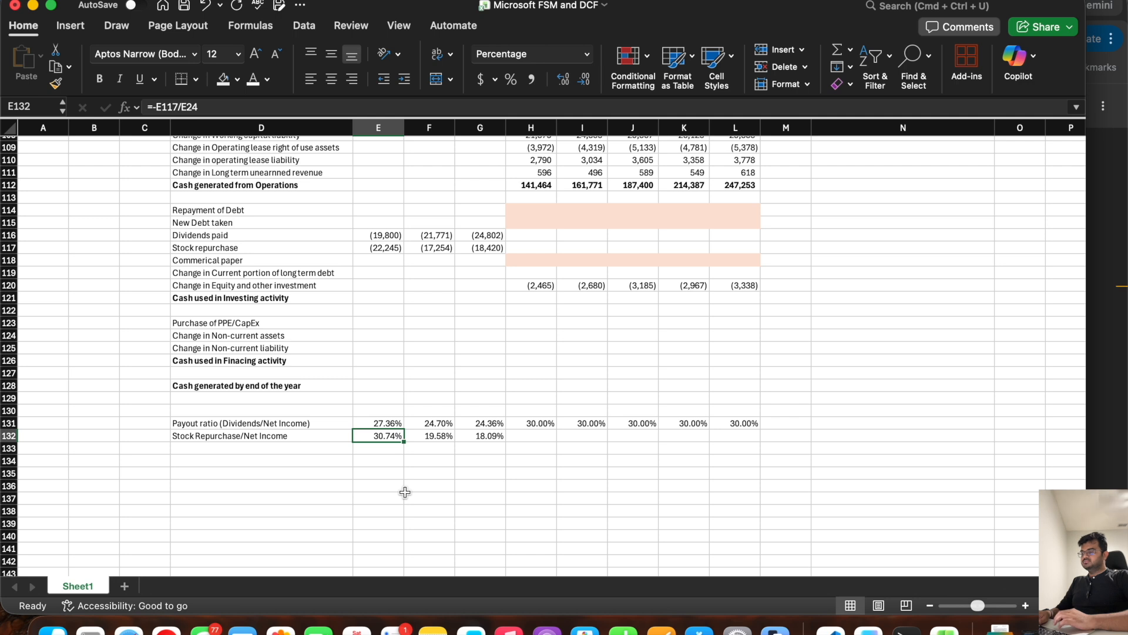
click(536, 437)
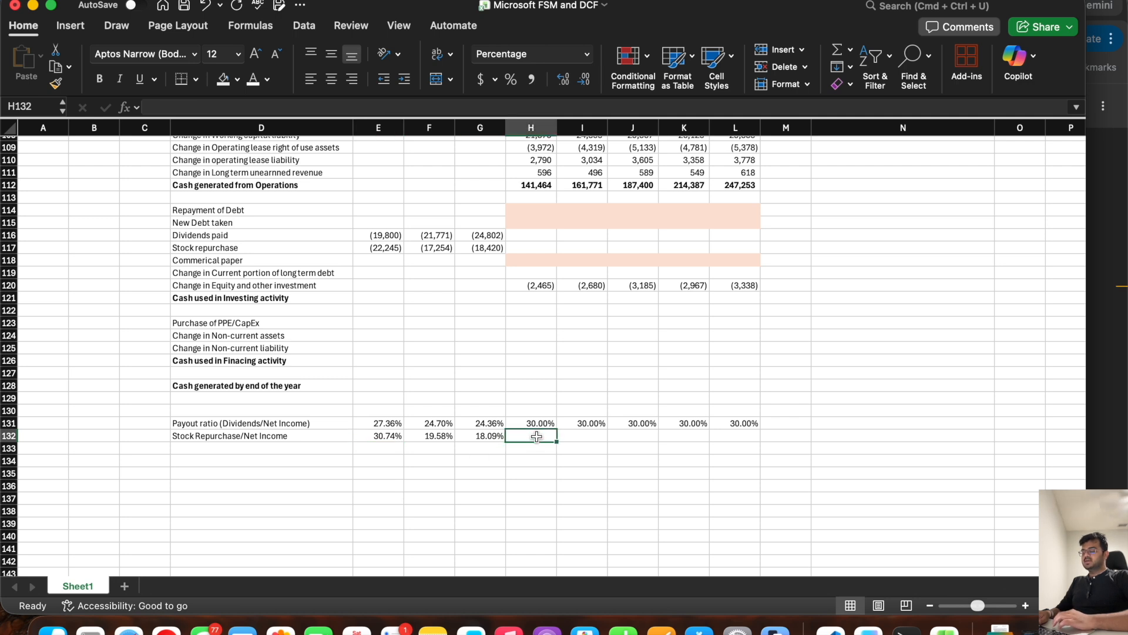
text(=a)
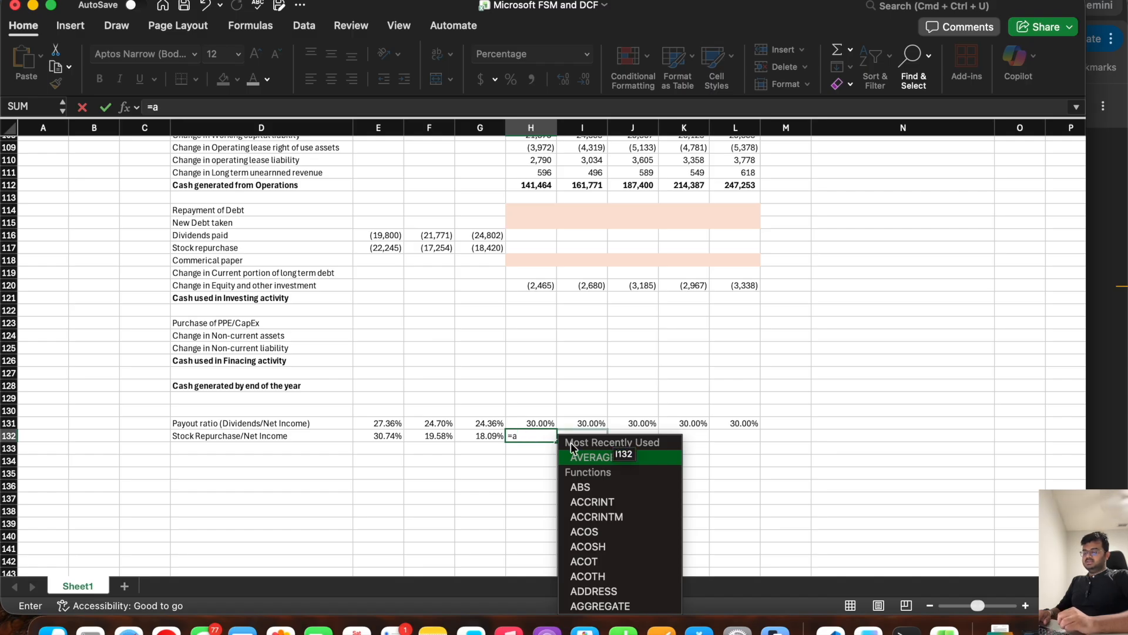
double_click(593, 458)
click(491, 435)
drag(491, 435, 368, 436)
key(Tab)
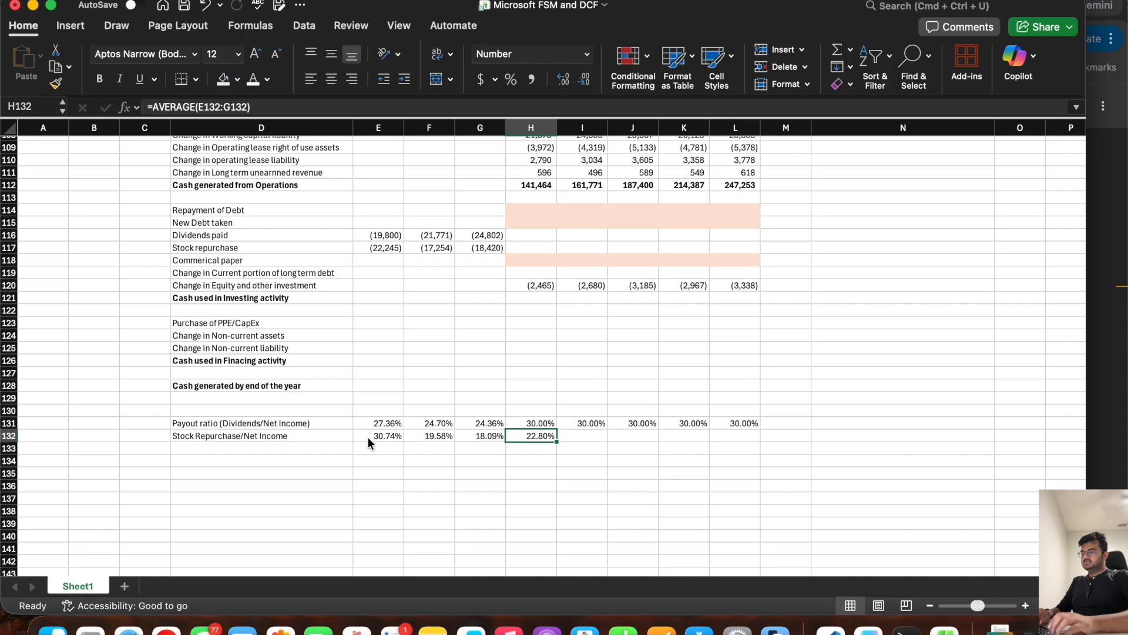
text(=)
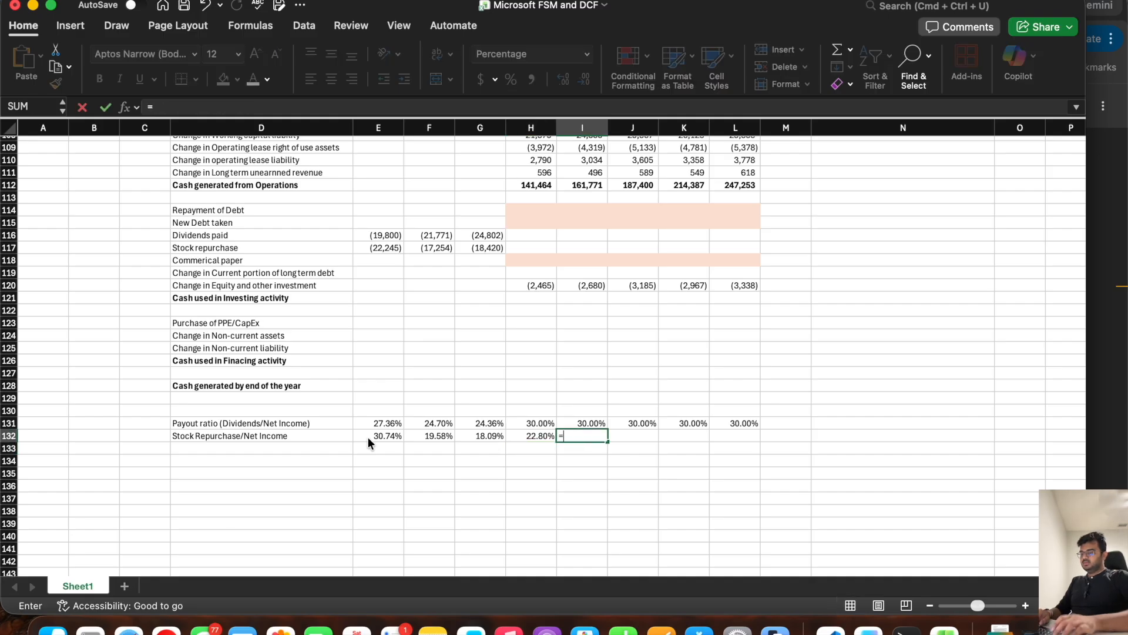
key(Left)
key(Return)
Step: Enter stock repurchase ratios of 25% in J132 and K132 and 27.5% in L132
key(Up)
key(Right)
text(25%)
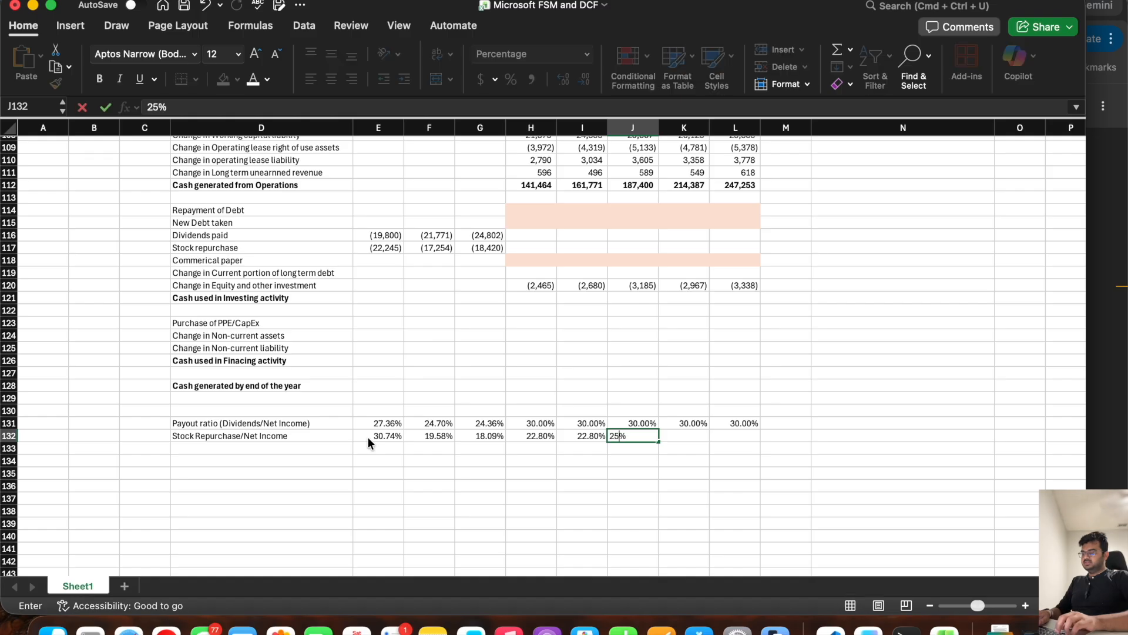
key(Tab)
text(25%)
key(Tab)
text(27.5)
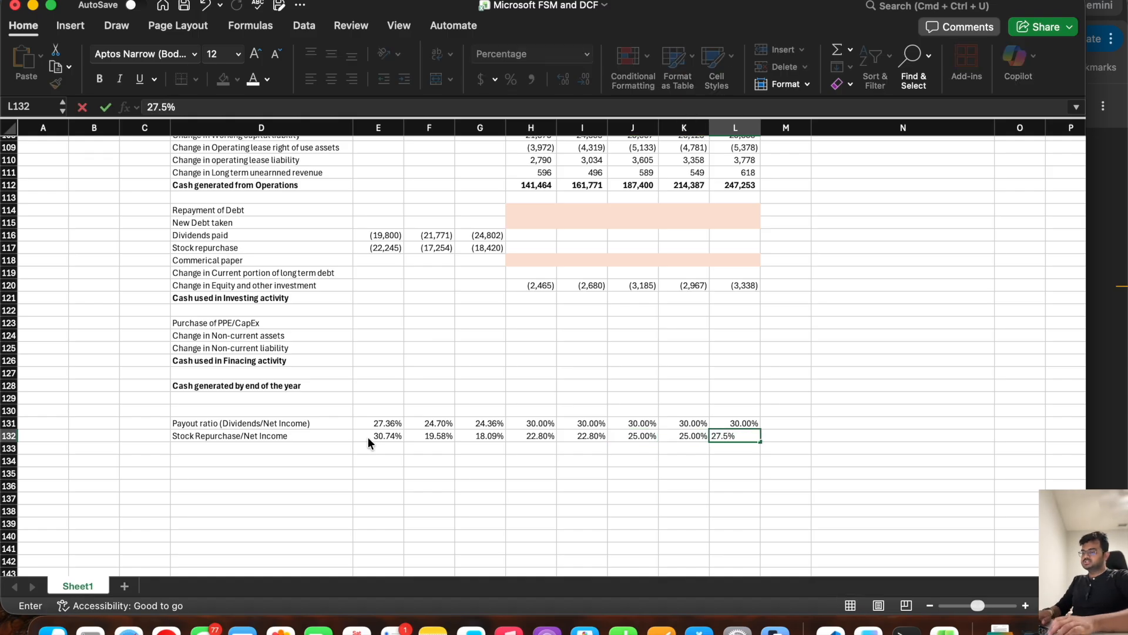
Step: Change the stock repurchase ratios in J132 and K132 to 27.5%
key(Left)
key(Left)
text(27.)
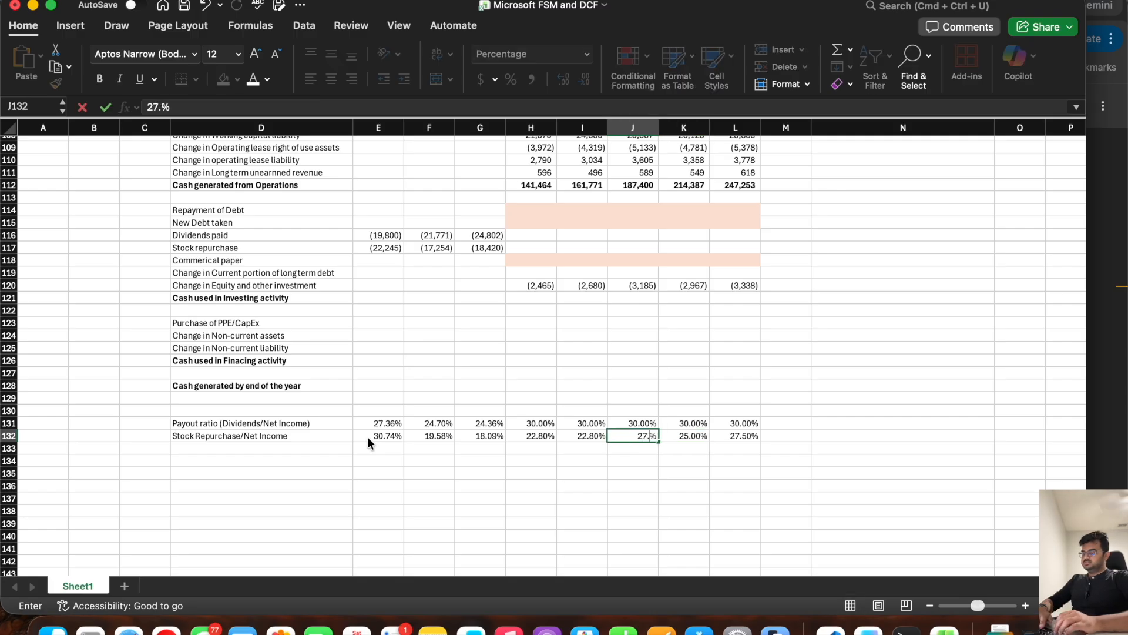
text(5)
key(Tab)
text(27.5)
key(Return)
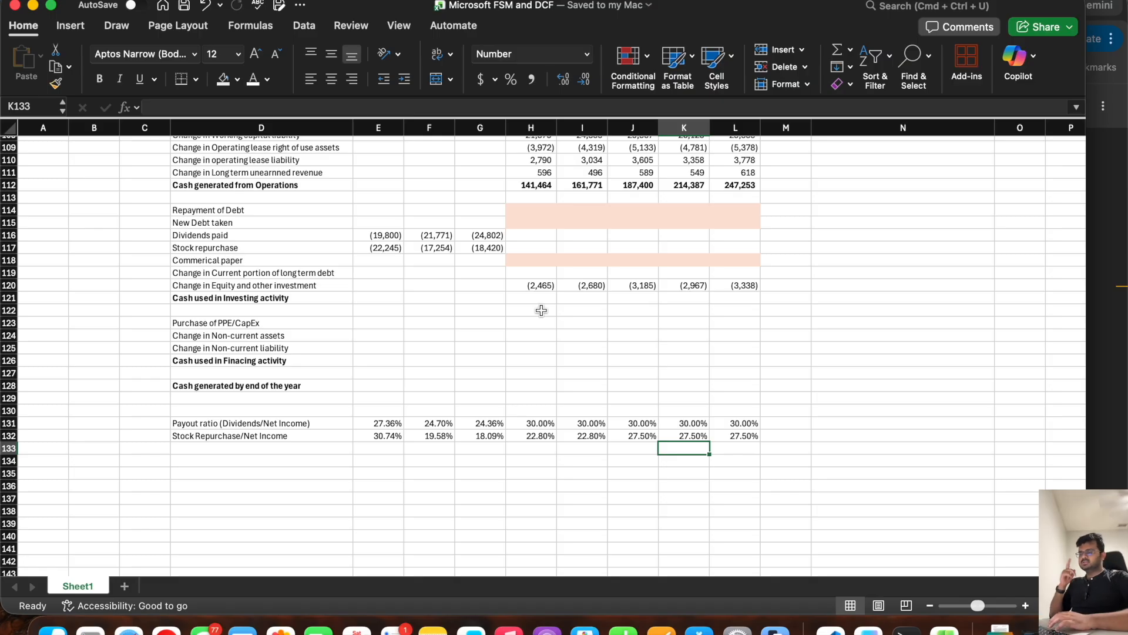
Step: Forecast Dividends paid in H116 as =-H131*H24, payout ratio times net income, and fill the formula across to L116
click(529, 237)
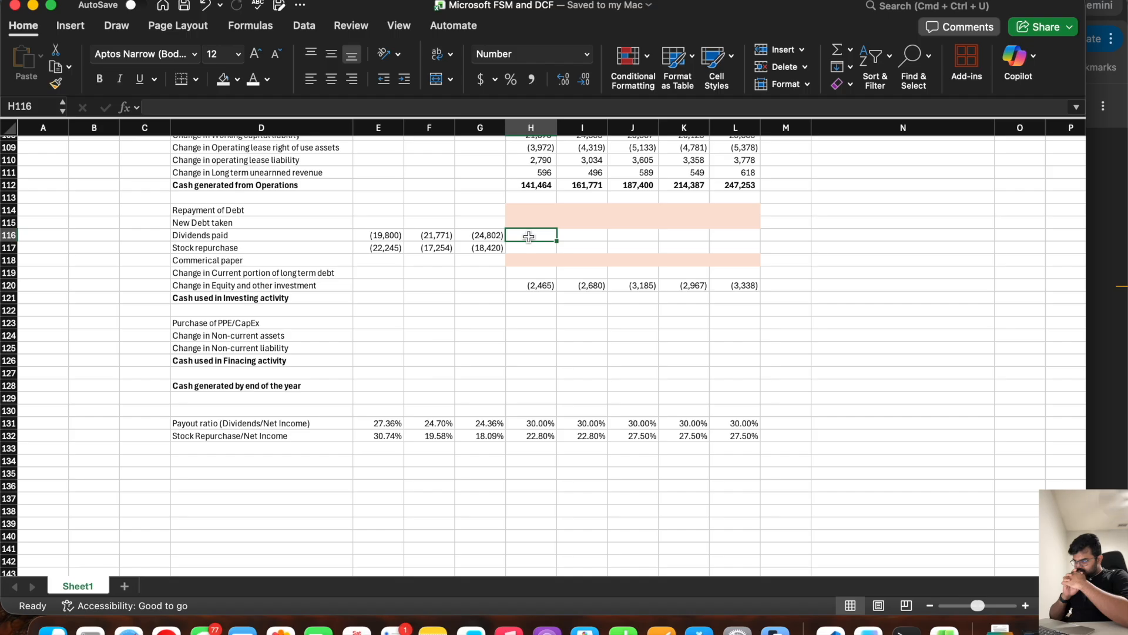
text(=)
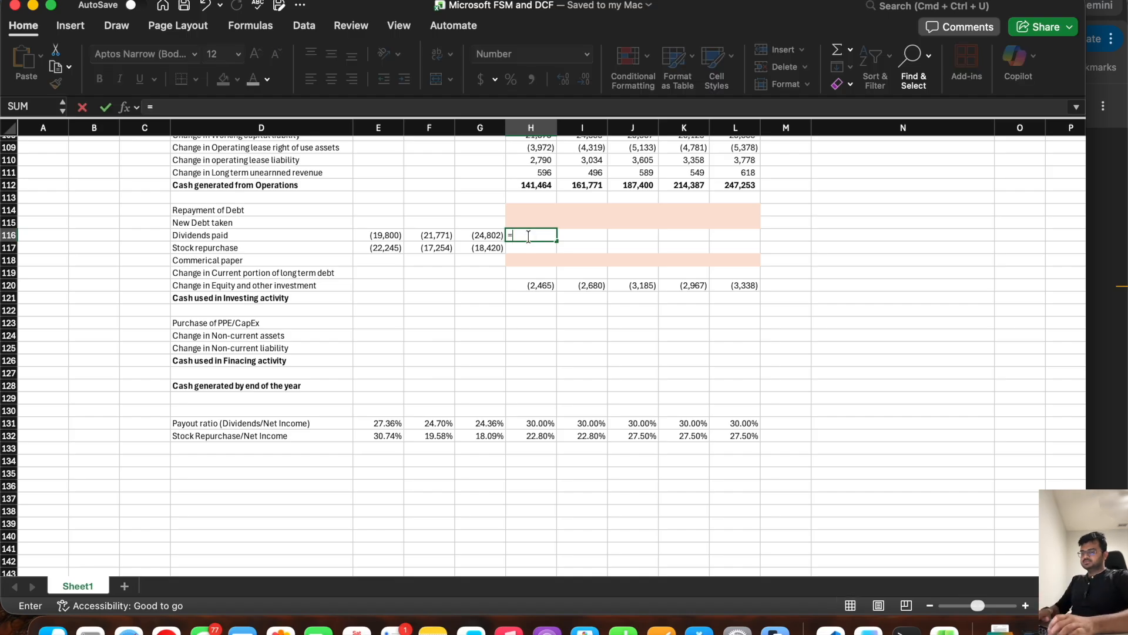
text(-)
click(534, 423)
text(*)
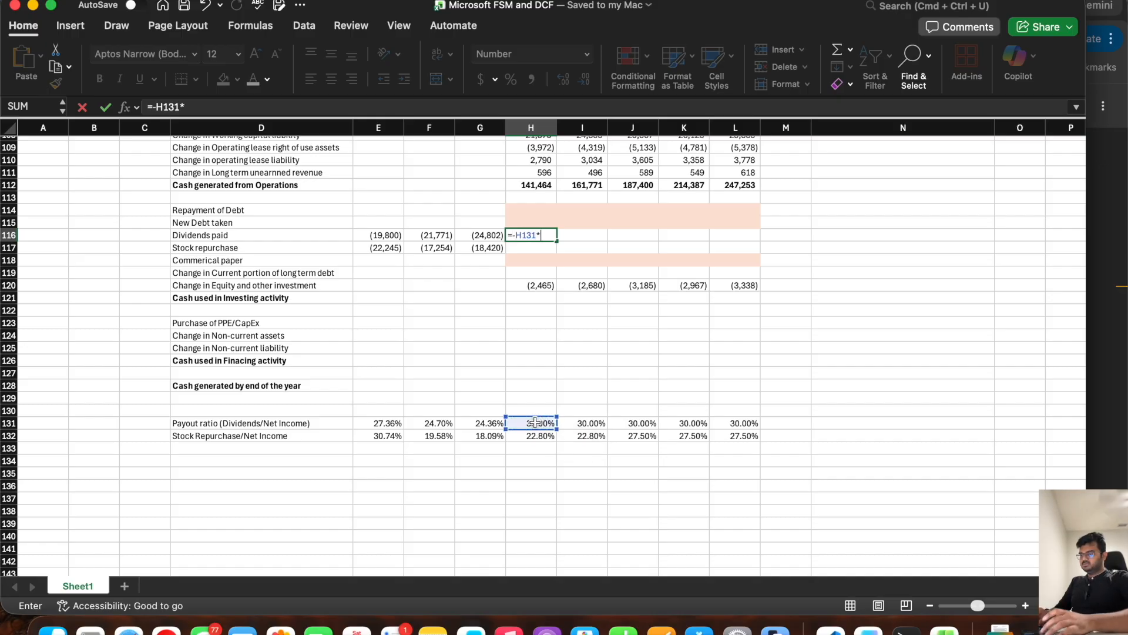
scroll(534, 423, up, 20)
click(535, 432)
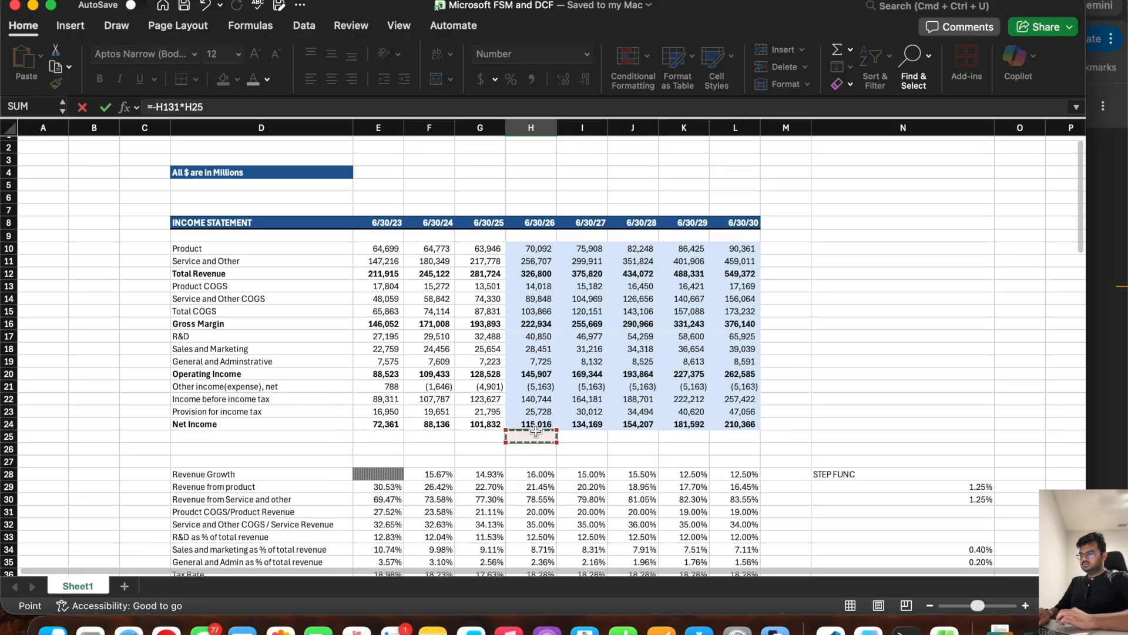
key(Up)
key(Return)
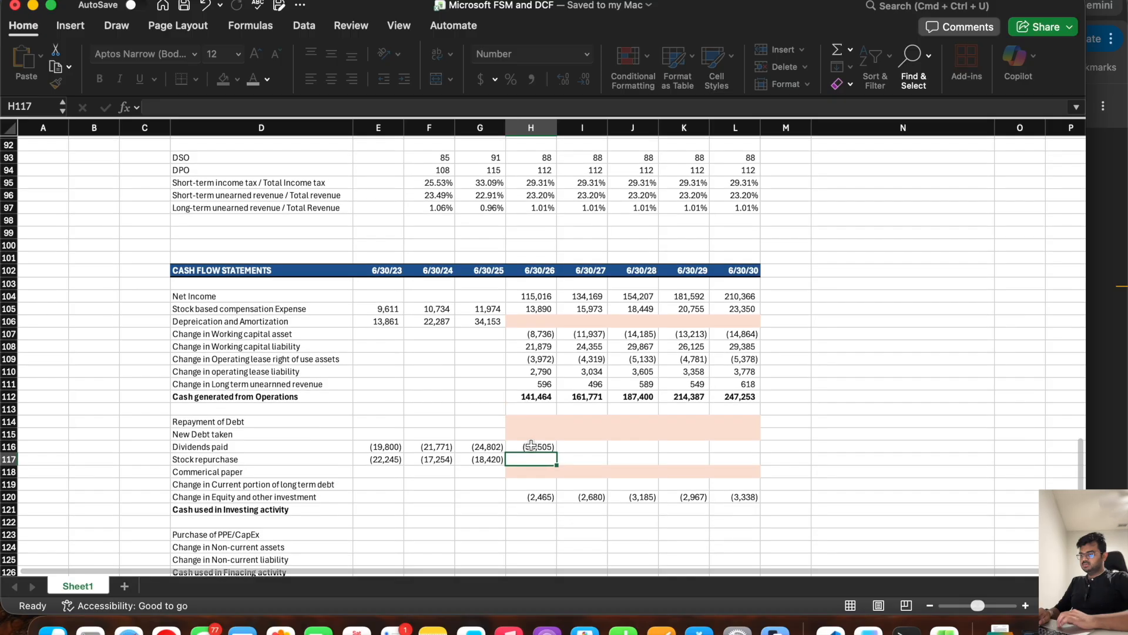
drag(559, 451, 736, 446)
Step: Forecast Stock repurchase in H117 as =-H132*H24, repurchase ratio times net income, and fill the formula across to L117
click(533, 462)
text(=-)
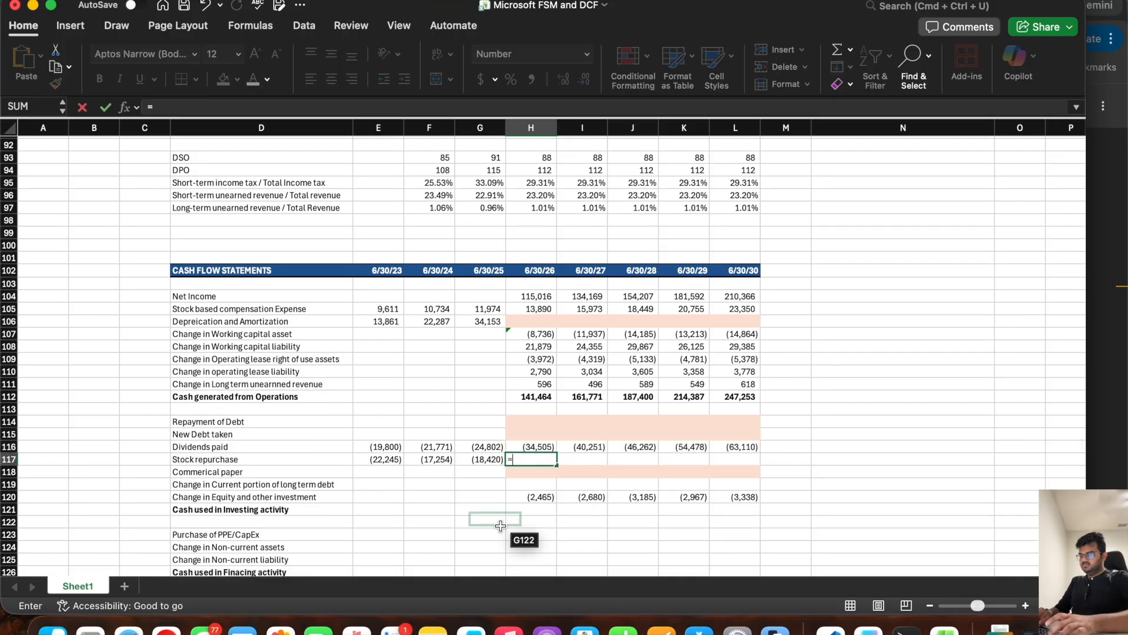
scroll(500, 527, down, 5)
click(532, 463)
text(*)
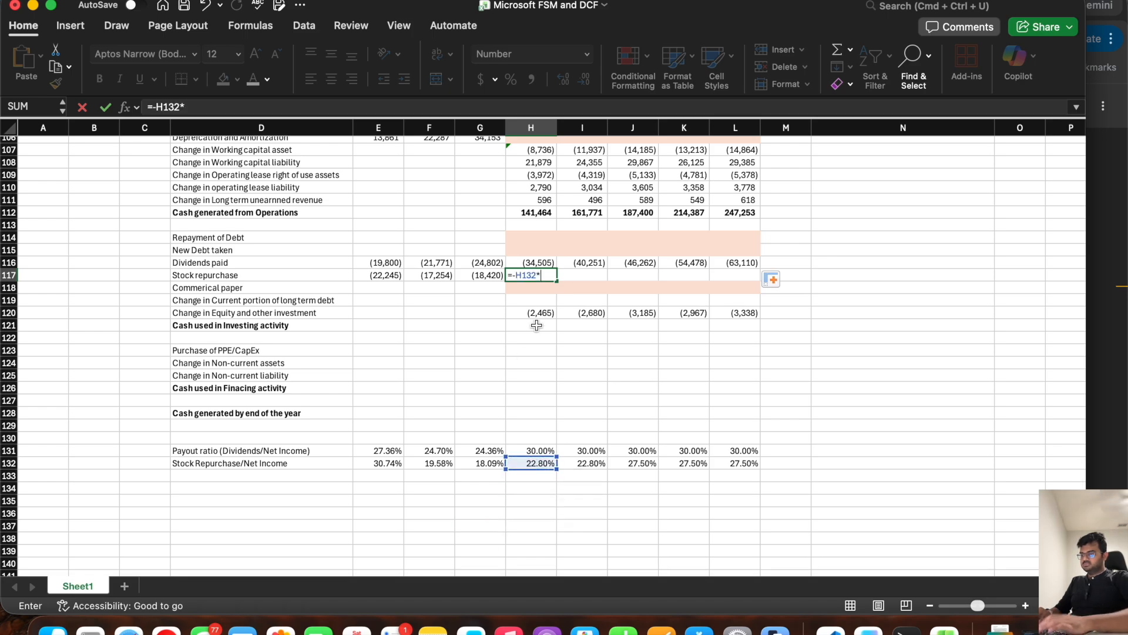
scroll(532, 335, up, 20)
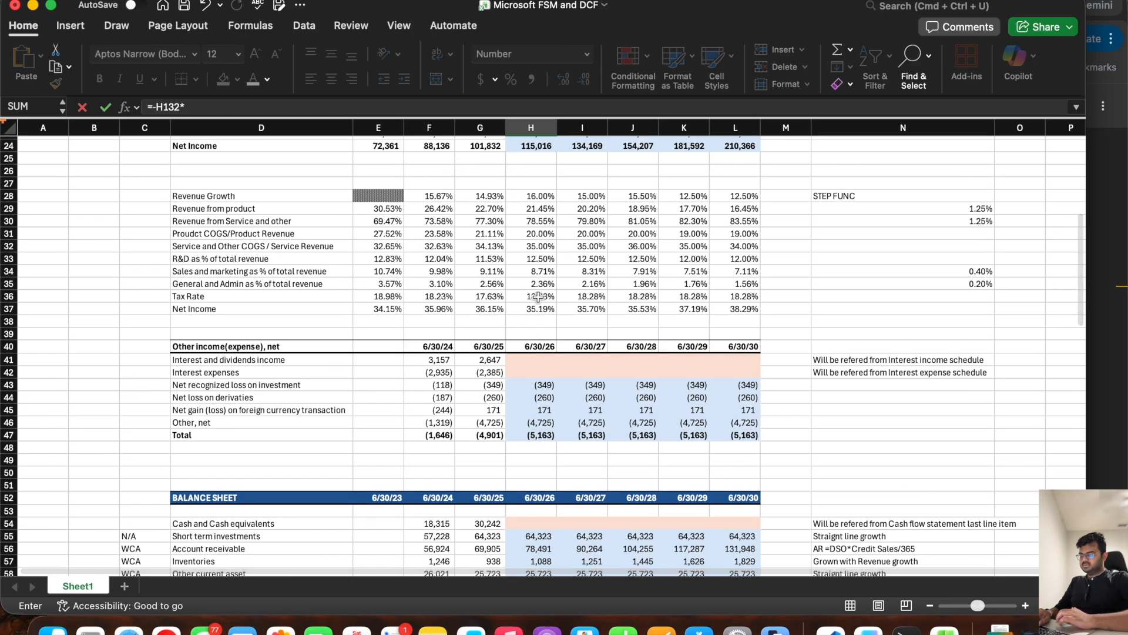
scroll(532, 235, up, 3)
click(531, 204)
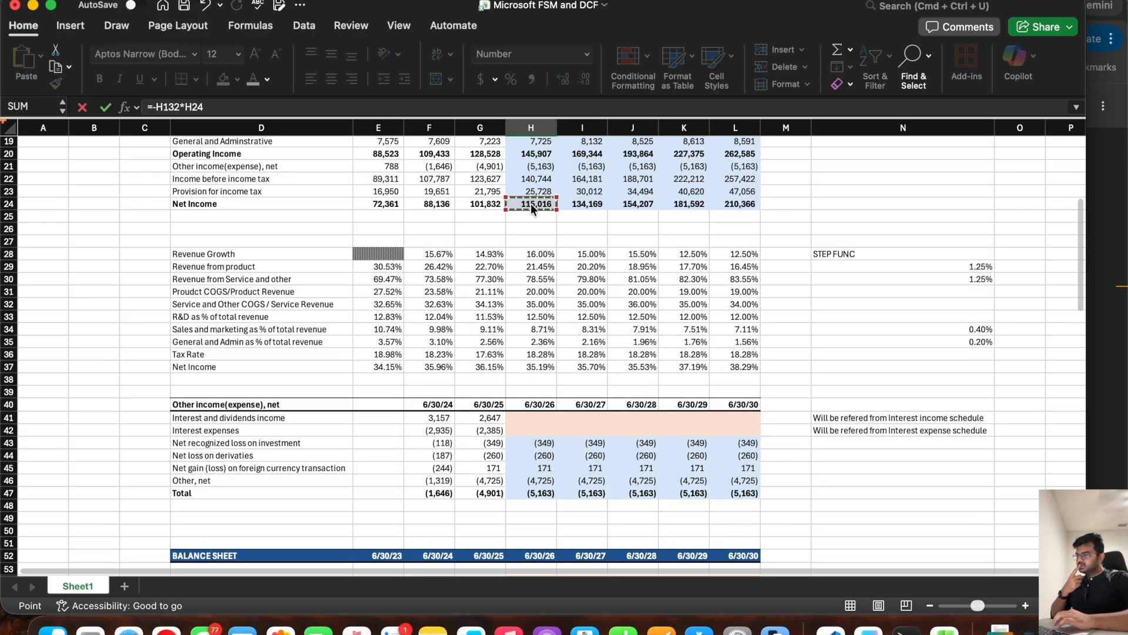
key(Return)
click(529, 462)
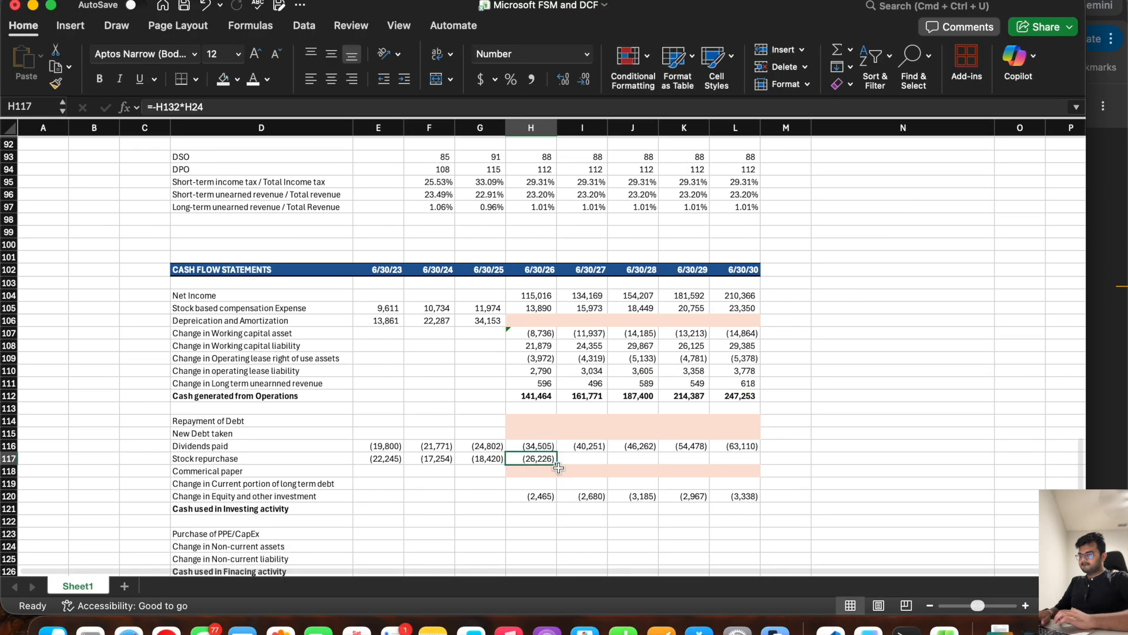
drag(556, 465, 738, 461)
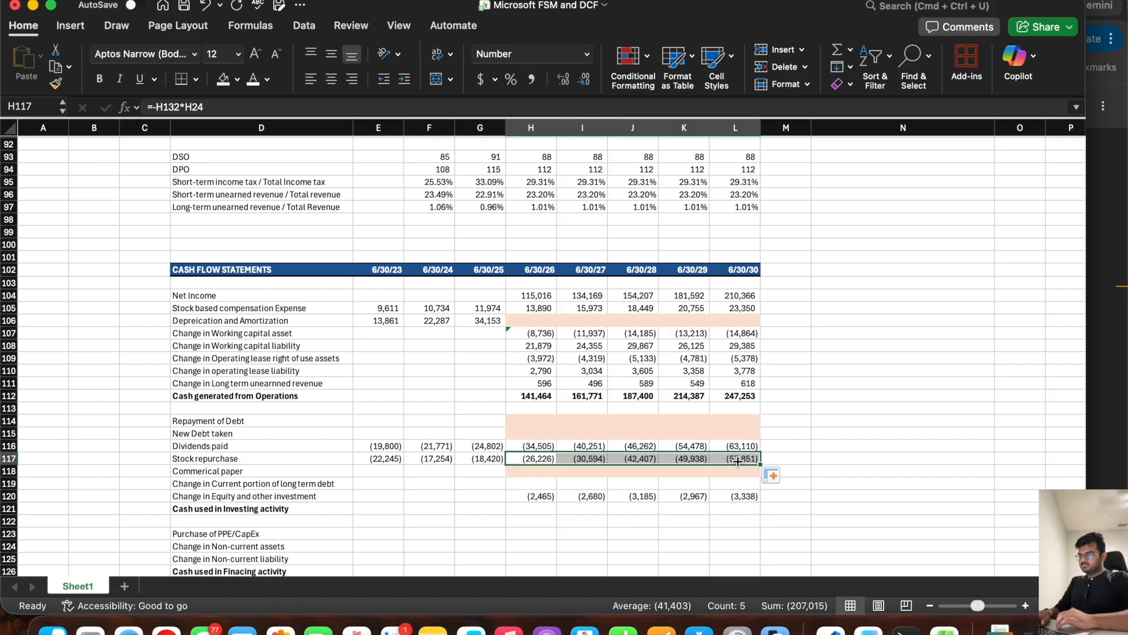
Step: Copy the shaded placeholder cells H118:L118 to the Change in Current portion of long term debt row, H119:L119
click(535, 474)
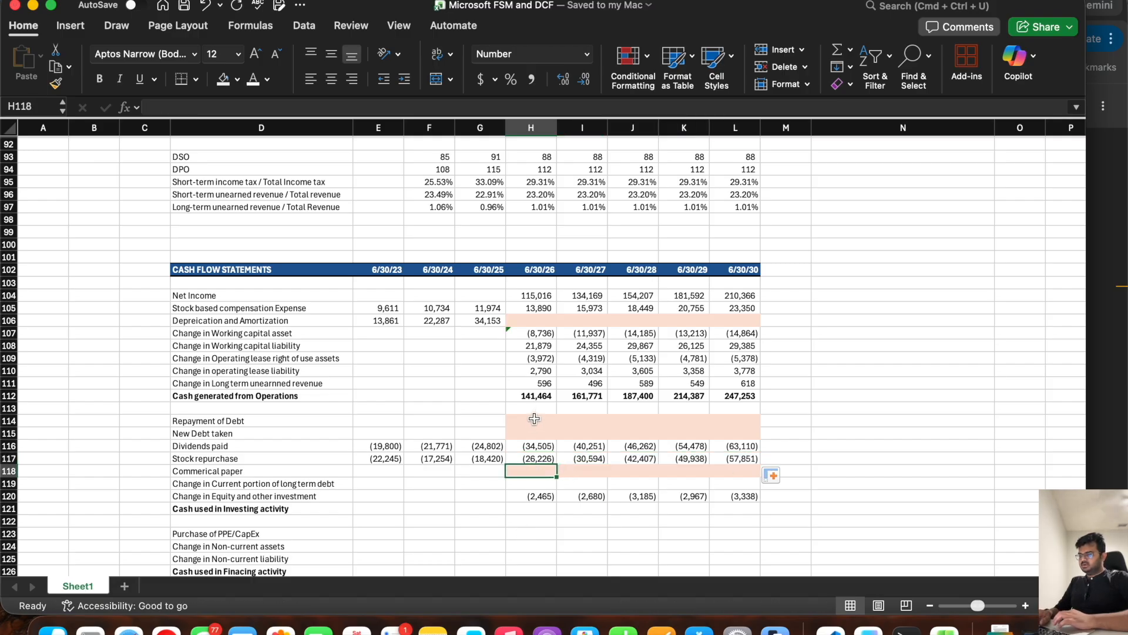
click(334, 483)
drag(520, 470, 722, 471)
key(super+c)
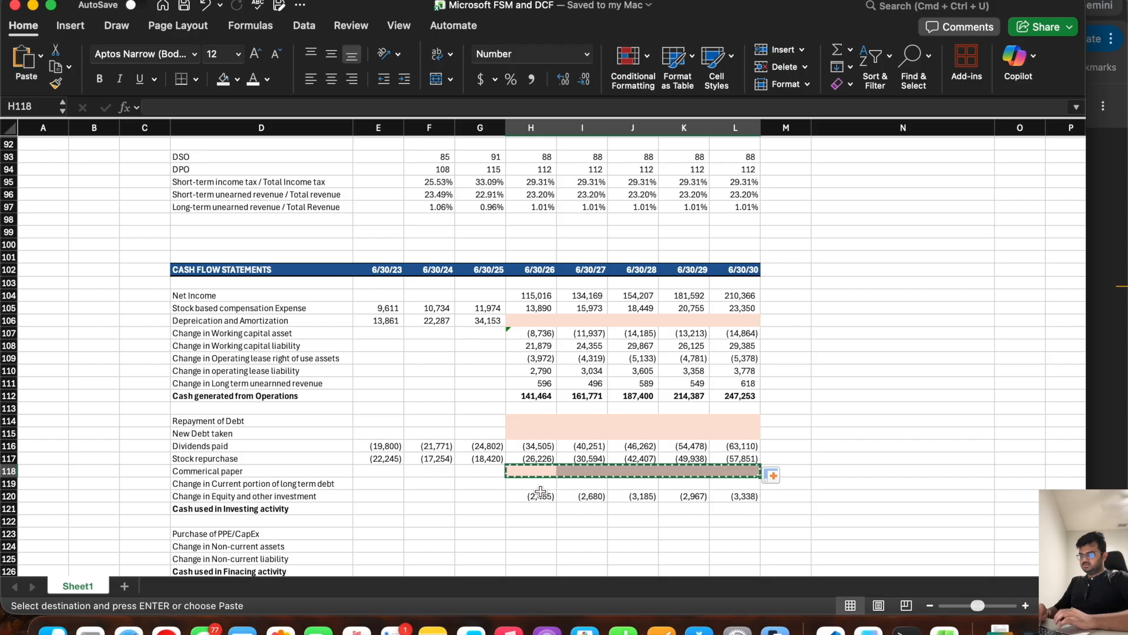
click(535, 484)
key(super+v)
key(Escape)
Step: Total Cash used in Investing activity in H121 with a bold =SUM(H114:H120) and fill it across to L121
scroll(535, 484, down, 3)
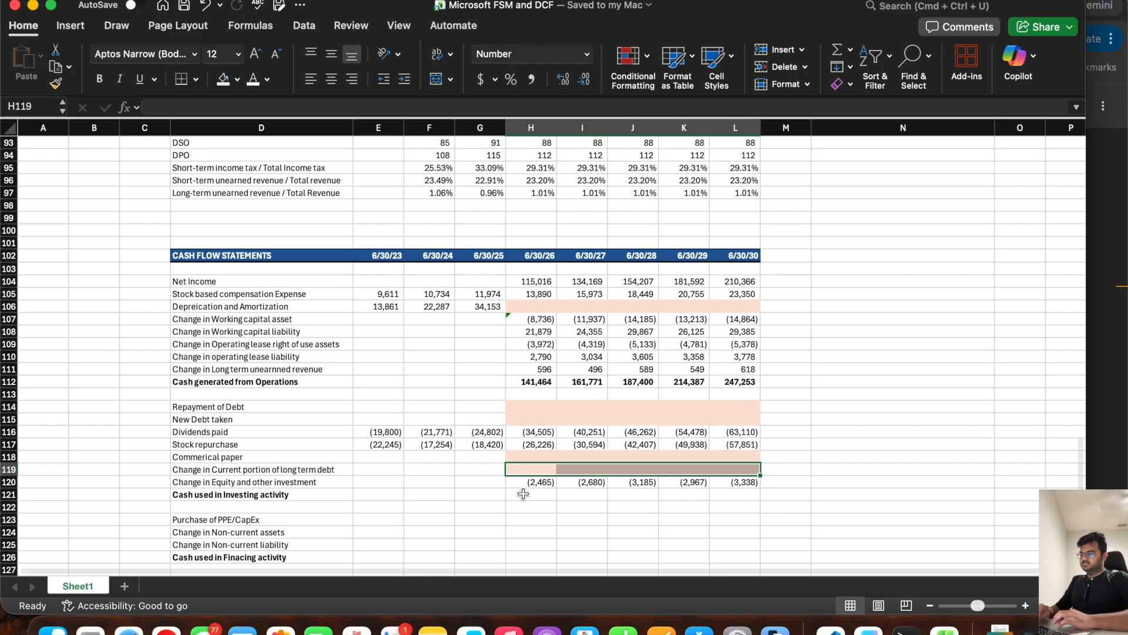
click(523, 467)
key(super+b)
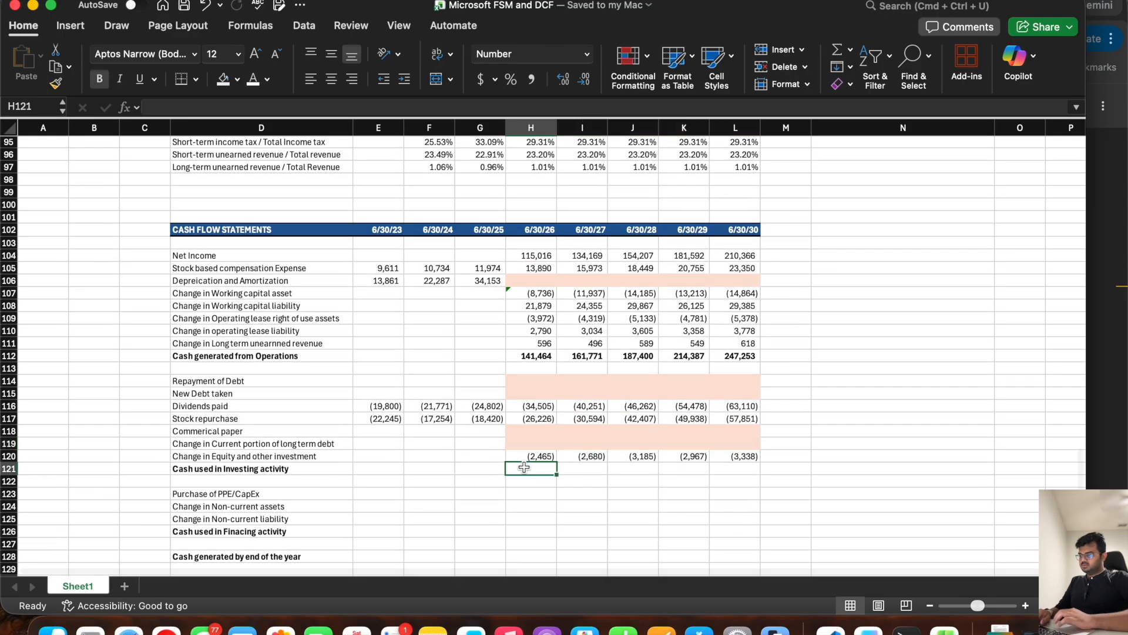
text(=sum()
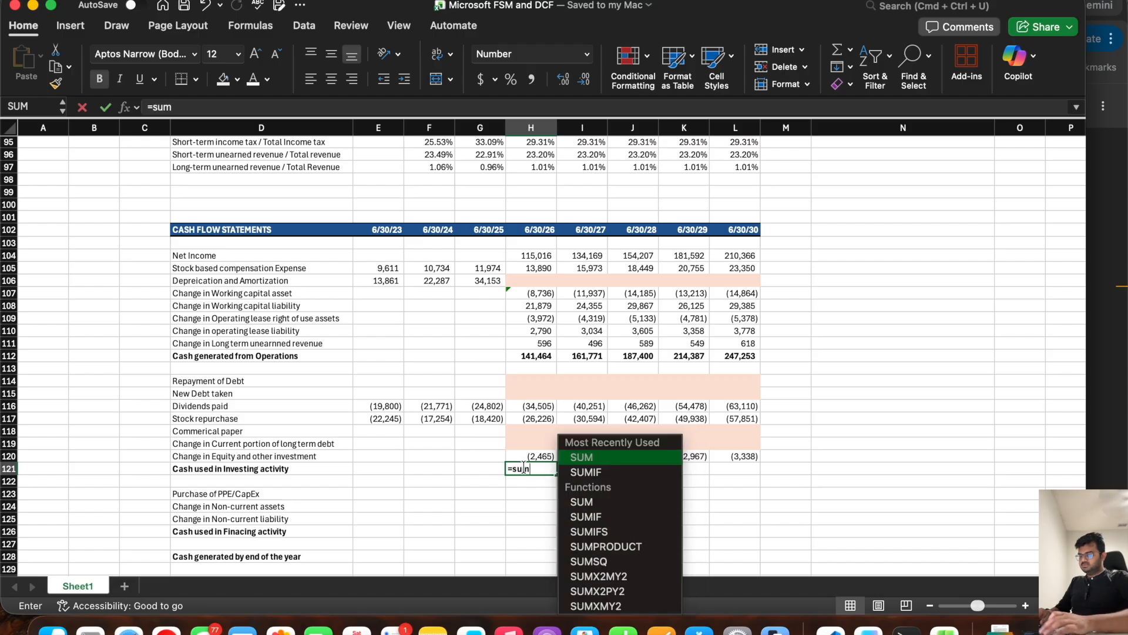
drag(531, 381, 531, 451)
key(Return)
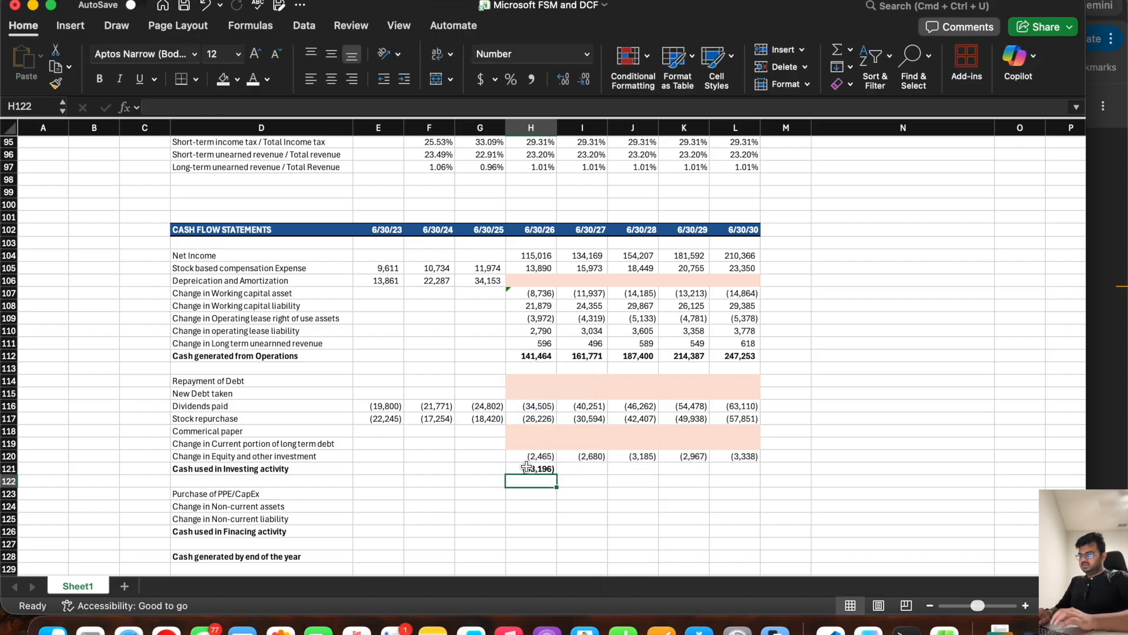
click(528, 468)
drag(559, 476, 758, 477)
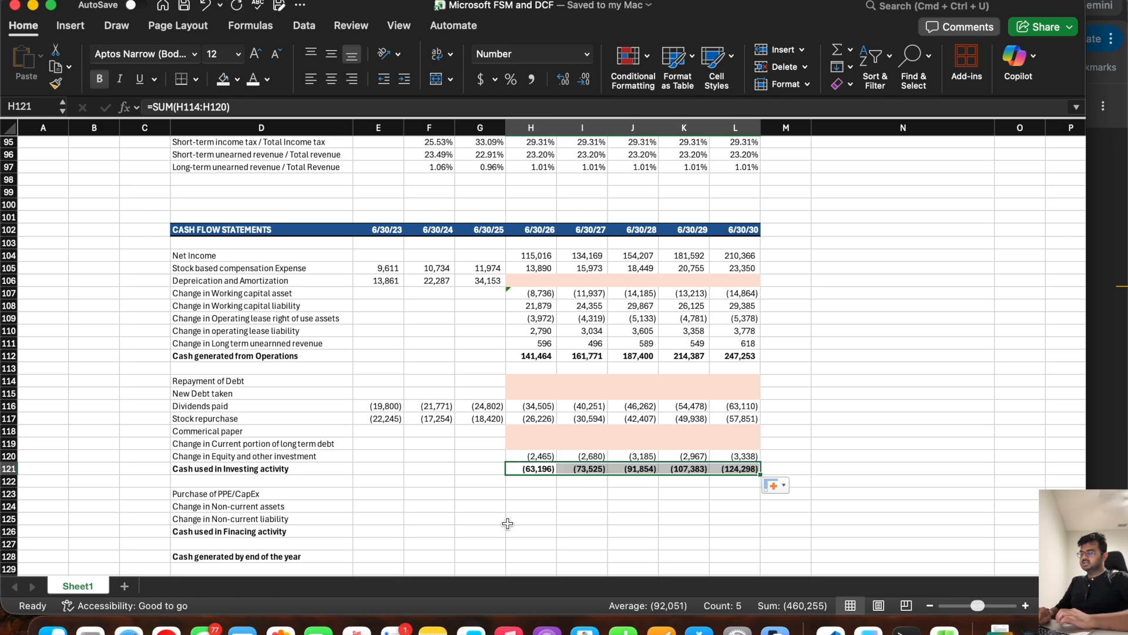
Step: Switch to the Microsoft 10-K in the browser and highlight the Additions to property and equipment row for 2023 to 2025
scroll(509, 514, down, 5)
click(520, 385)
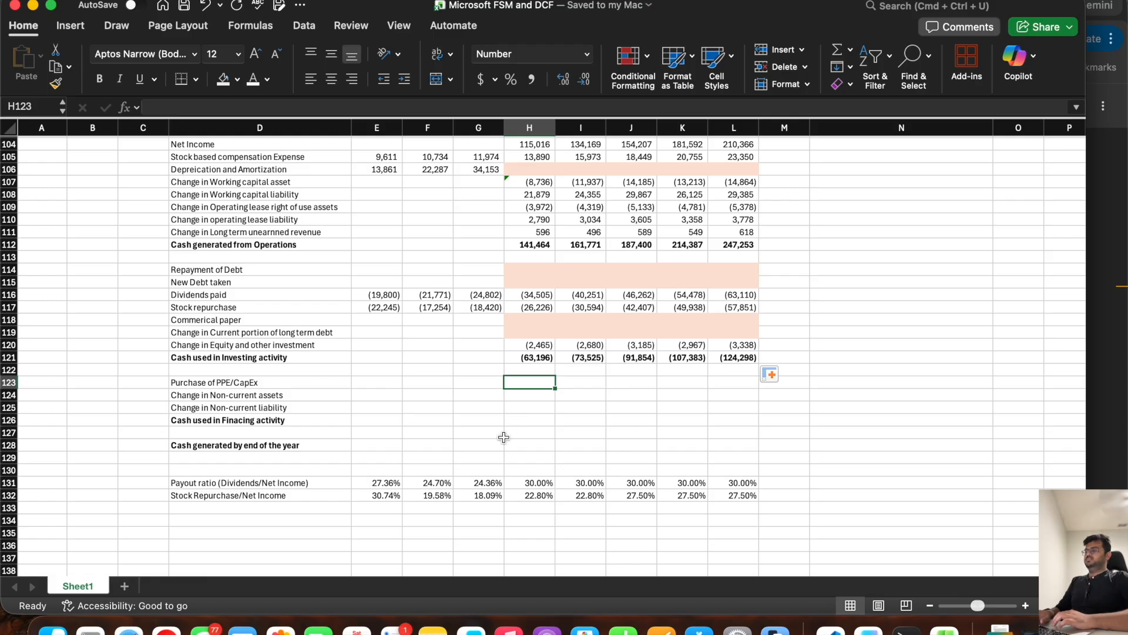
click(370, 380)
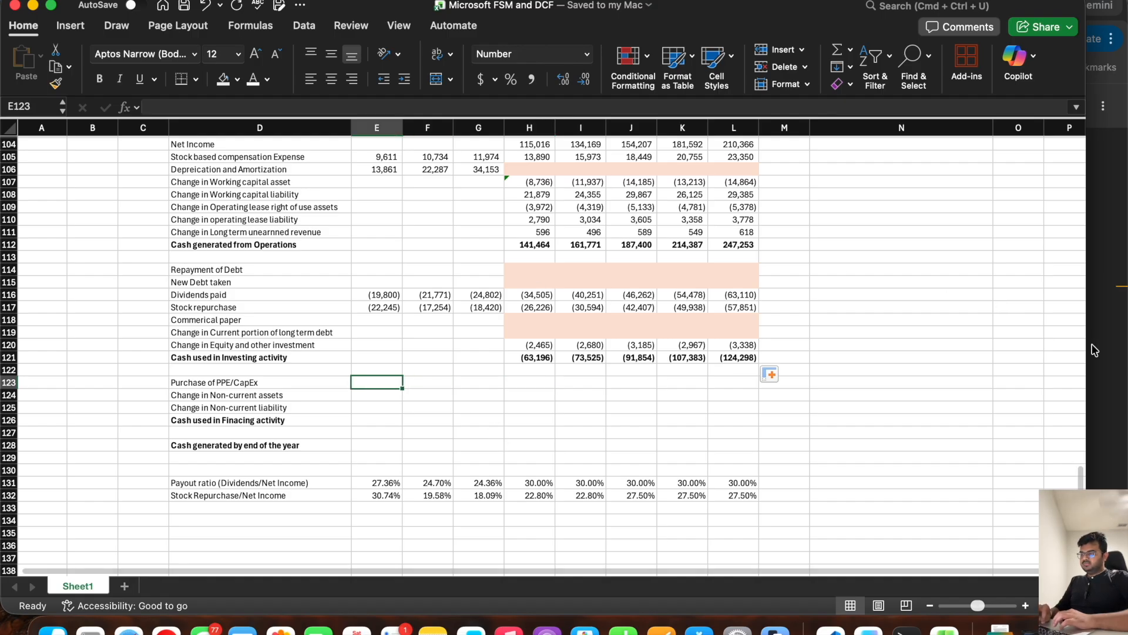
key(super+Tab)
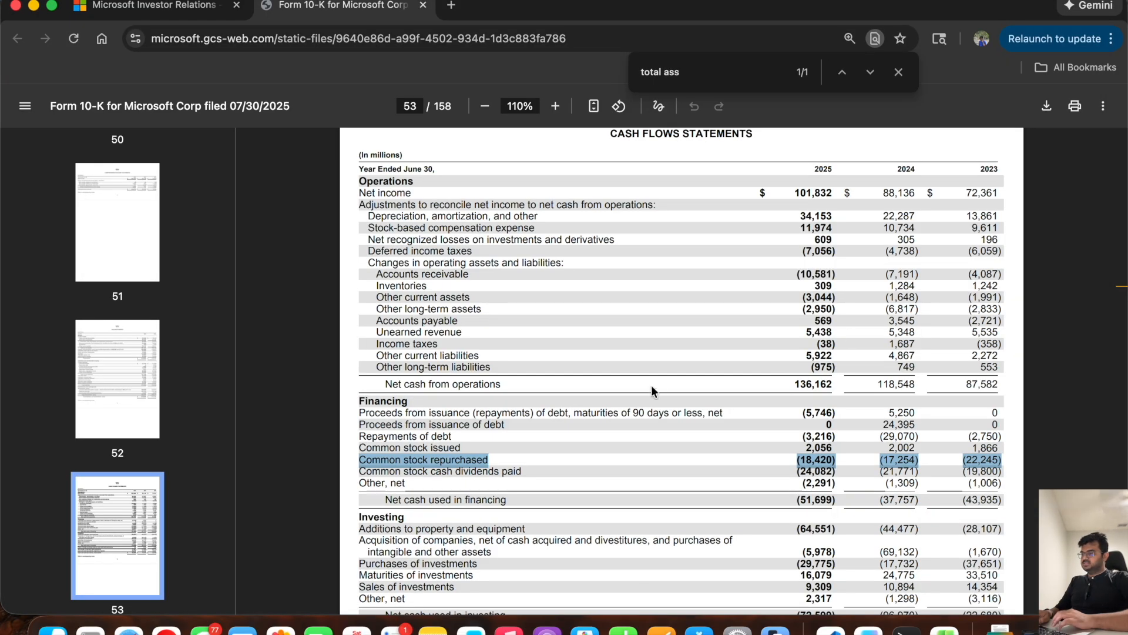
scroll(651, 385, down, 3)
drag(358, 428, 1002, 429)
scroll(1005, 359, up, 4)
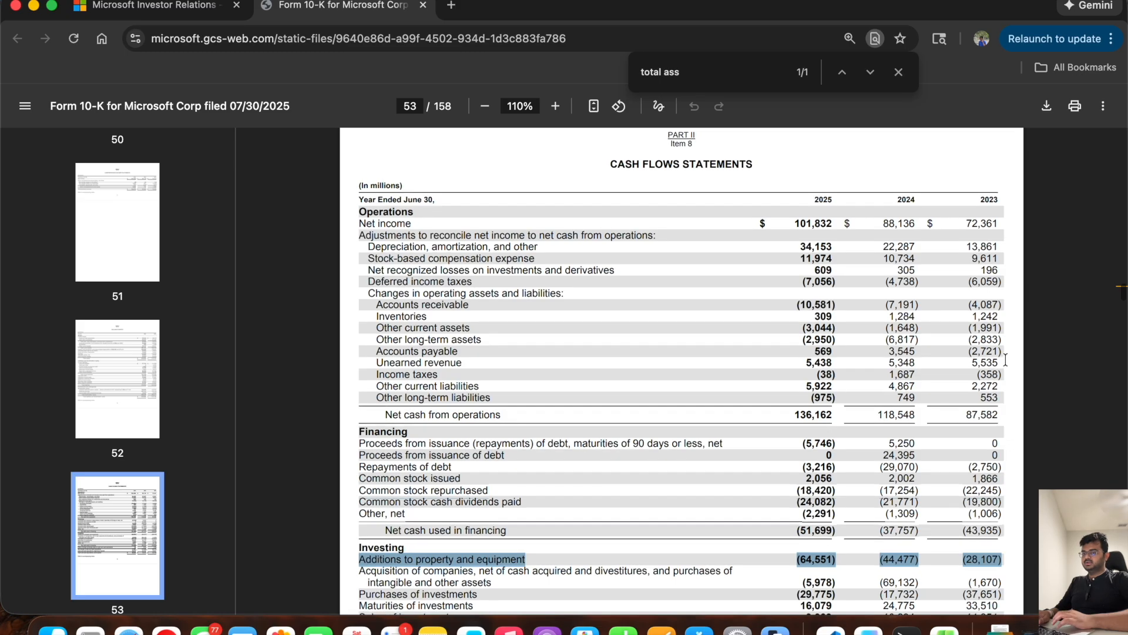
Step: Back in Excel, enter the historical Purchase of PPE/CapEx from the 10-K: -28107 in E123, -44477 in F123 and -64551 in G123
key(super+Tab)
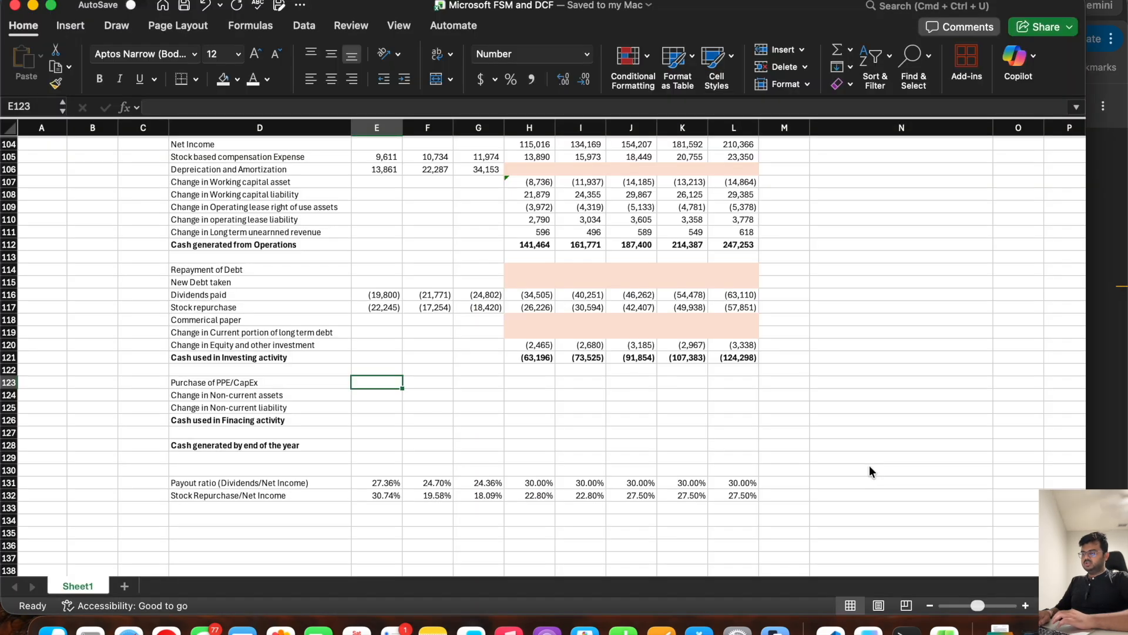
text(-28107)
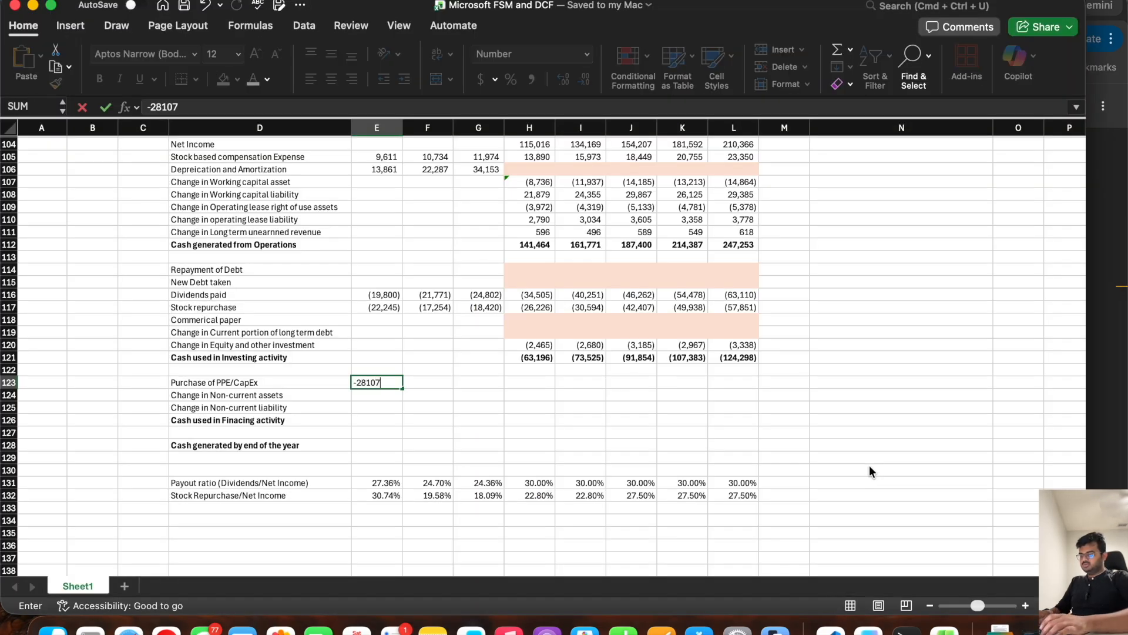
key(super+Tab)
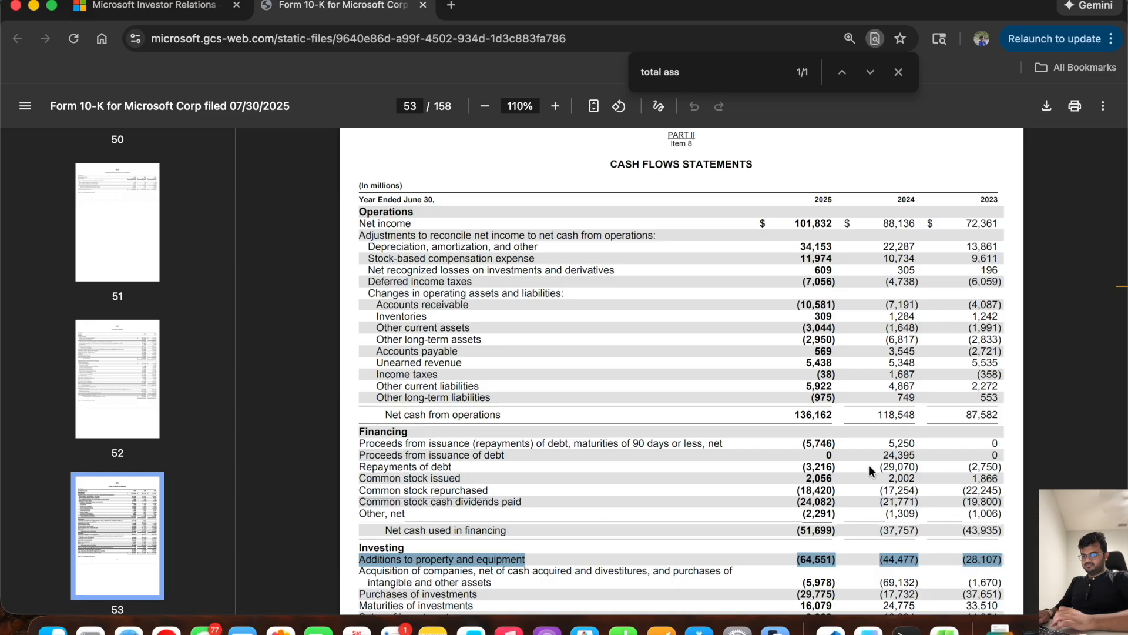
key(super+Tab)
key(Tab)
text(-44477)
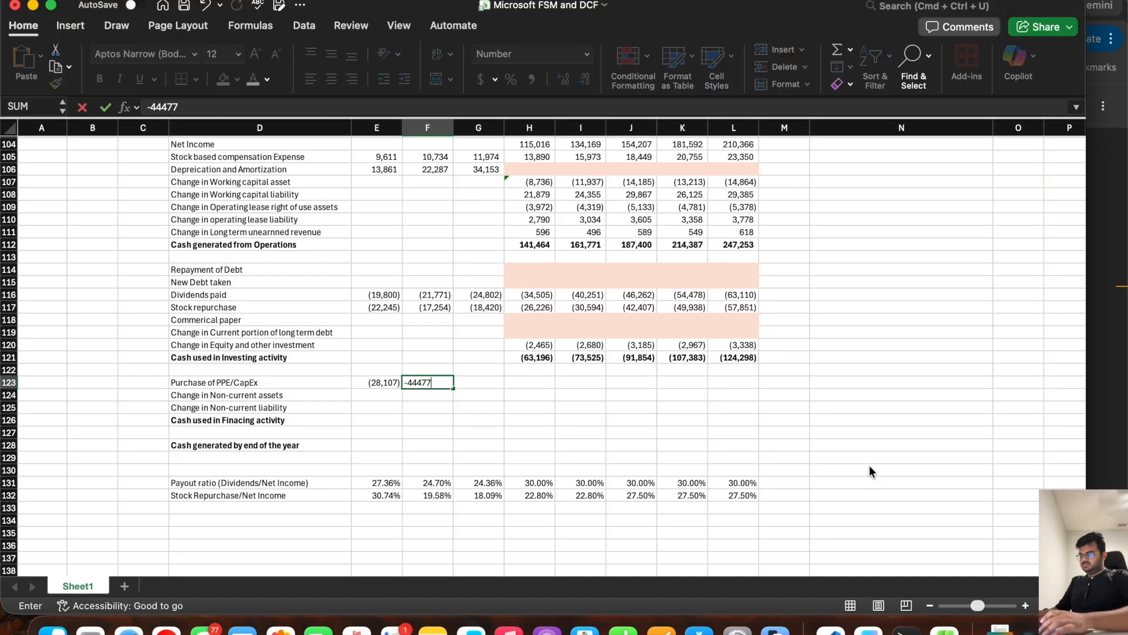
key(super+Tab)
key(super+Tab)
key(Tab)
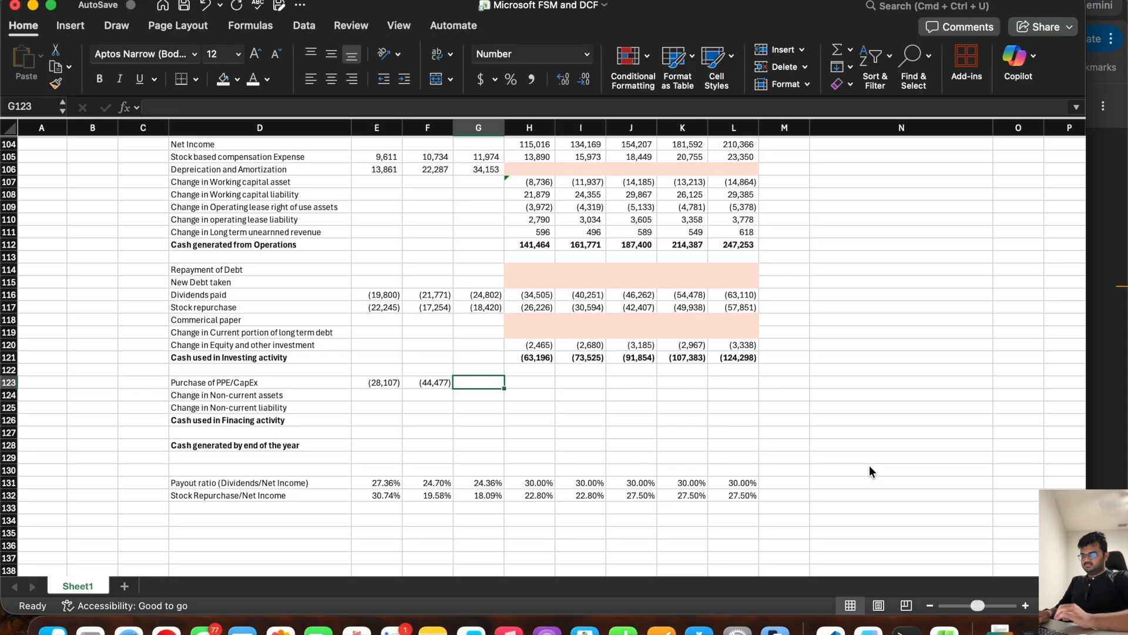
text(-64551)
key(Tab)
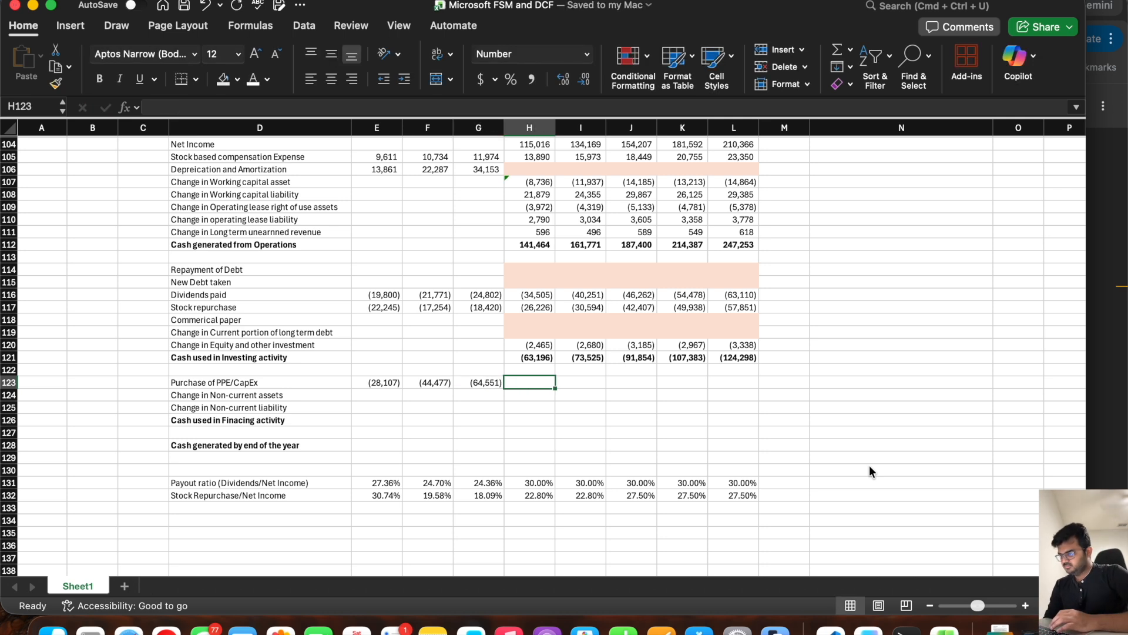
Step: Add the label CapEx/Net Income in D133, below the stock repurchase ratio
click(308, 383)
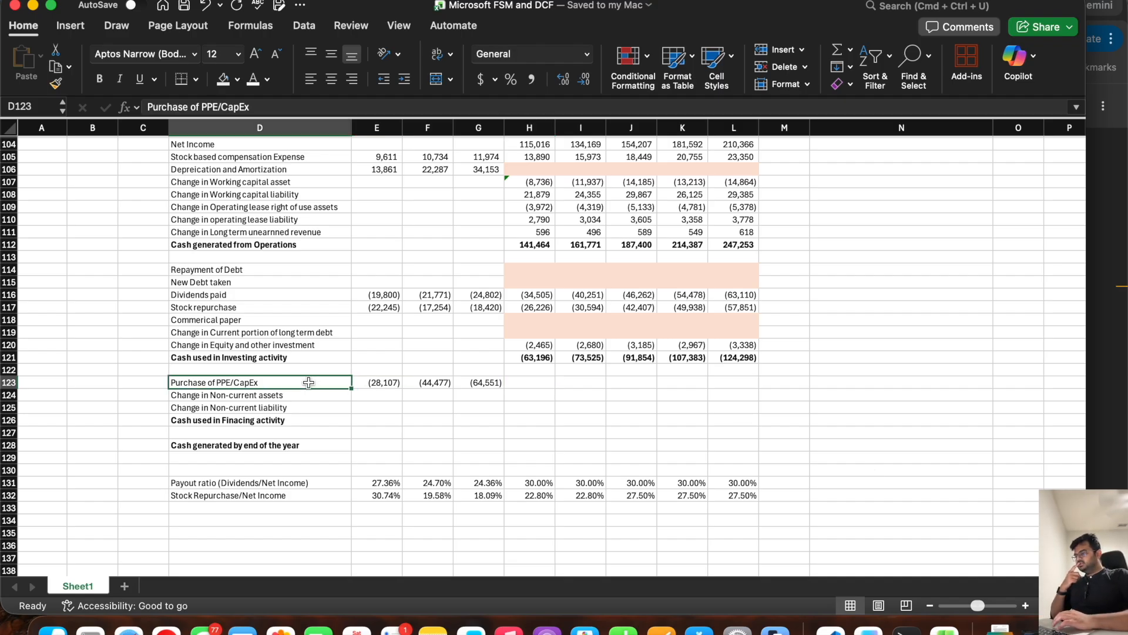
drag(274, 484, 274, 491)
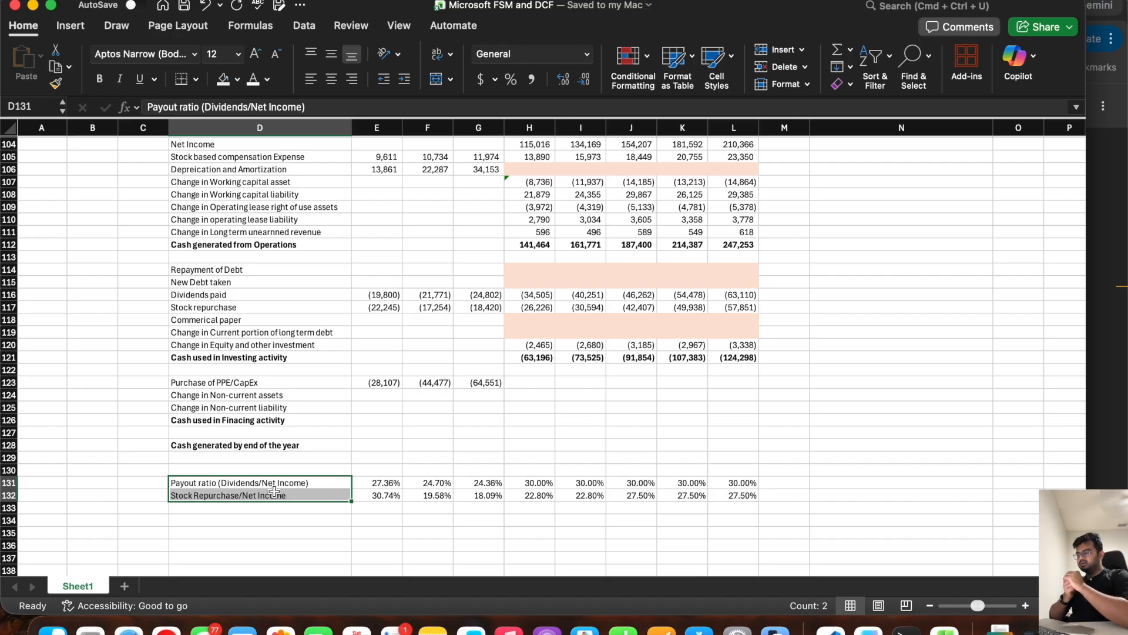
key(Down)
key(Down)
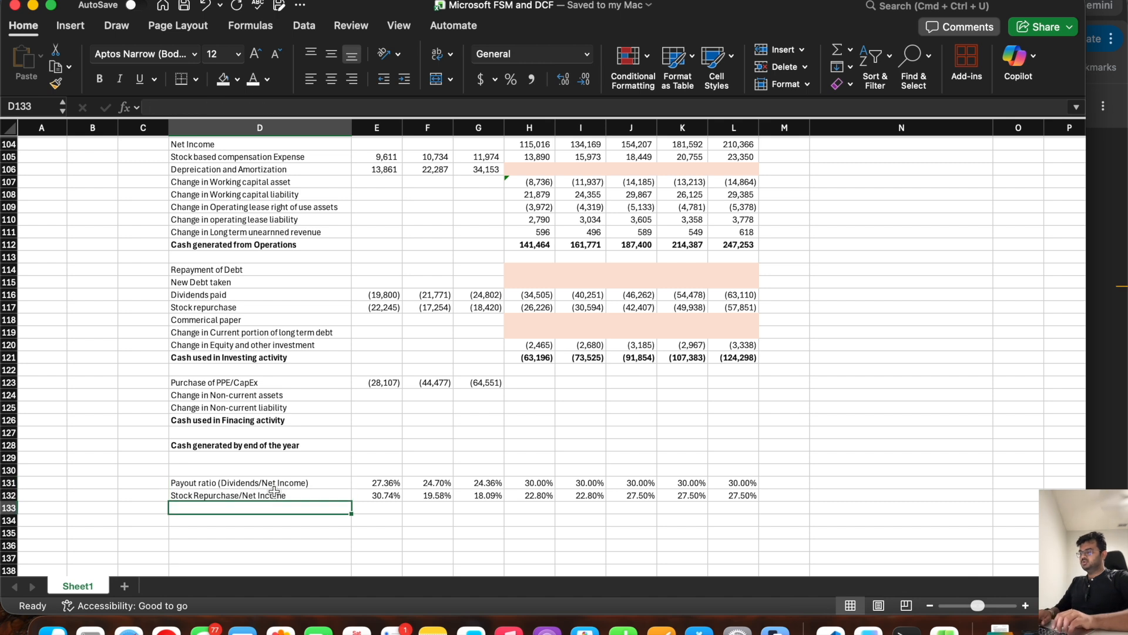
text(CapEx)
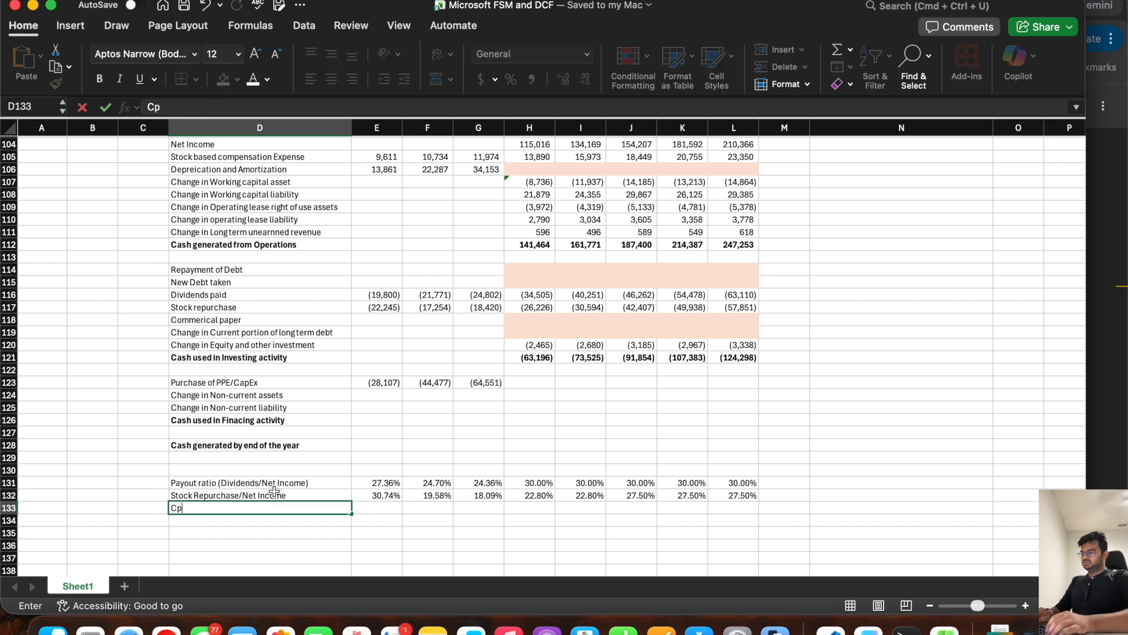
text(/Net )
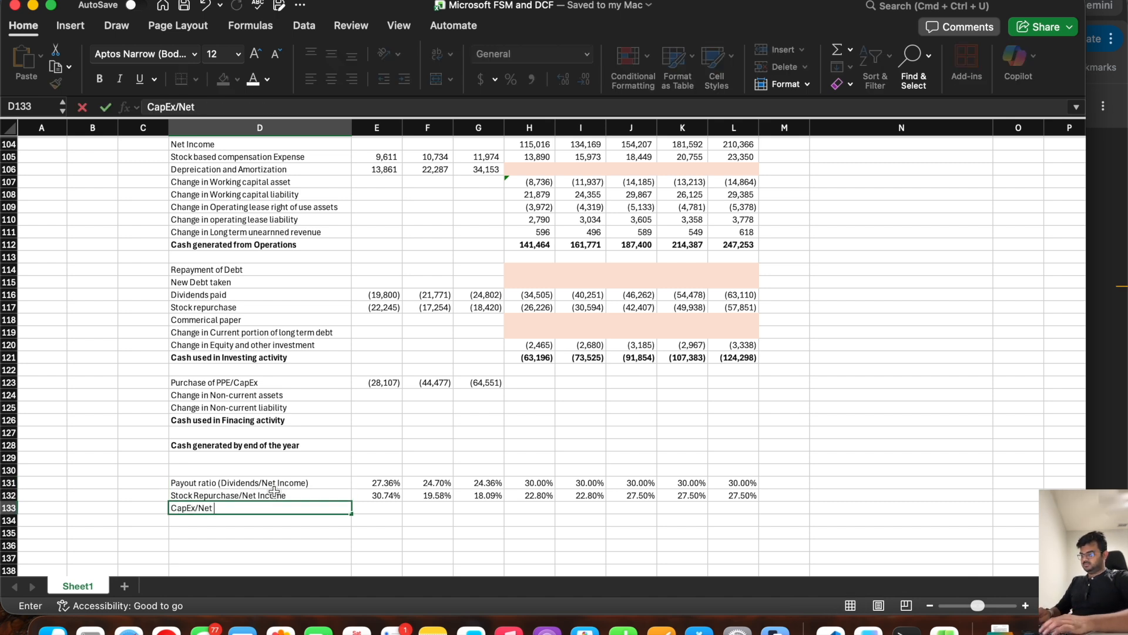
text(Income)
key(Tab)
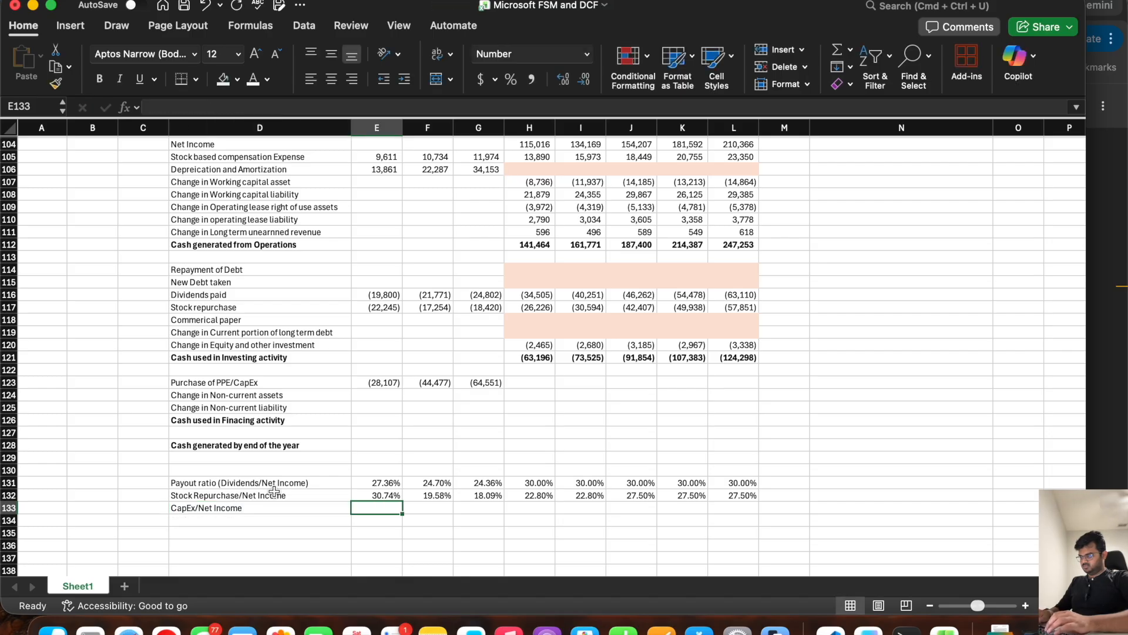
Step: Calculate the historical CapEx ratio in E133 as =-E123/E24 and fill the formula across to G133
text(=-)
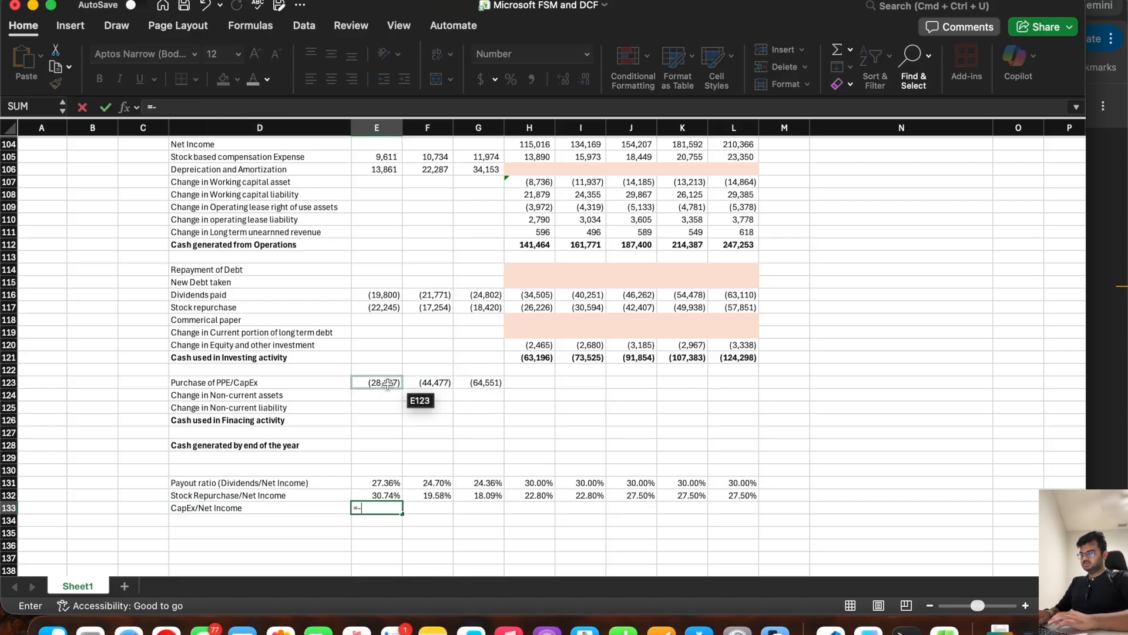
click(387, 383)
text(/)
scroll(387, 384, up, 1)
scroll(388, 384, up, 20)
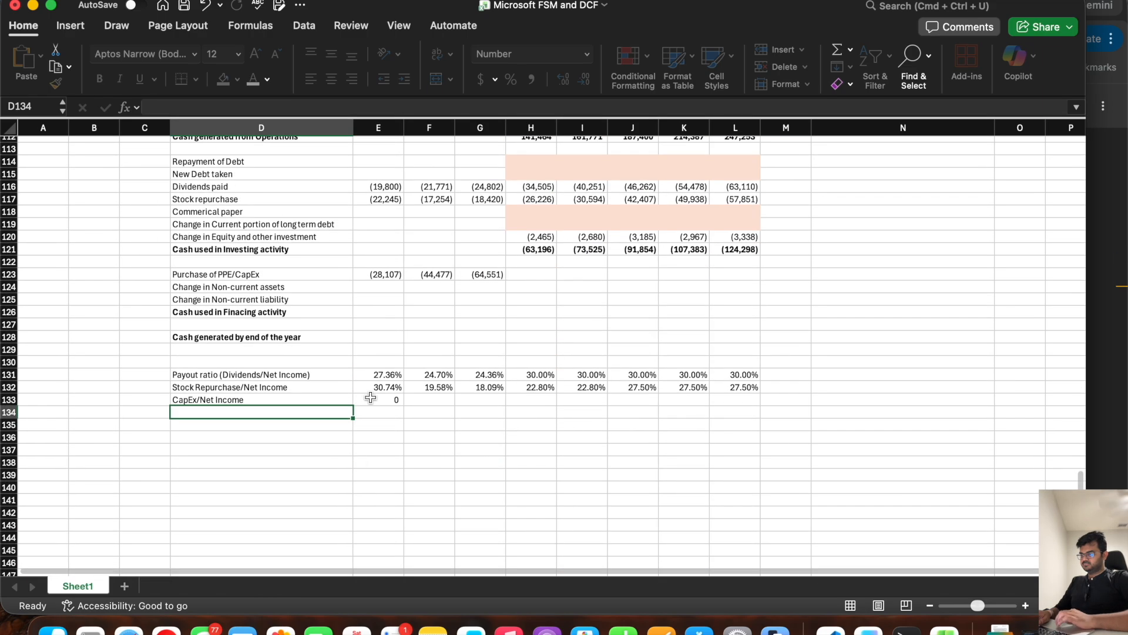
click(397, 401)
drag(406, 408, 504, 405)
Step: Format the CapEx/Net Income cells E133:L133 as percentages and check the ratio formulas in E133 and F133
drag(730, 400, 379, 401)
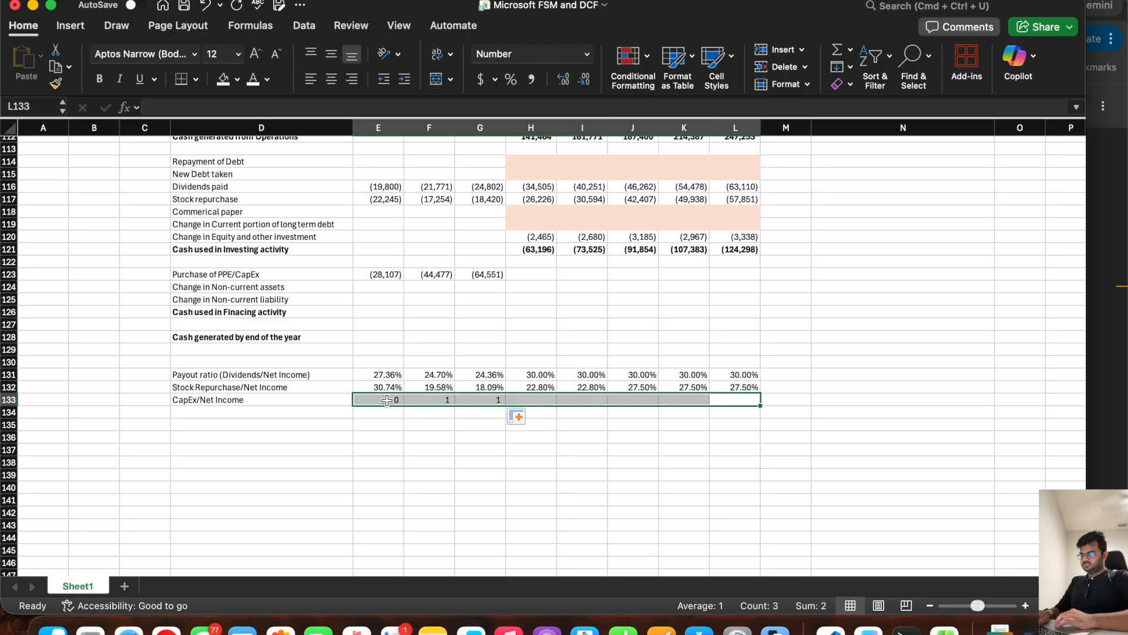
click(588, 55)
click(517, 248)
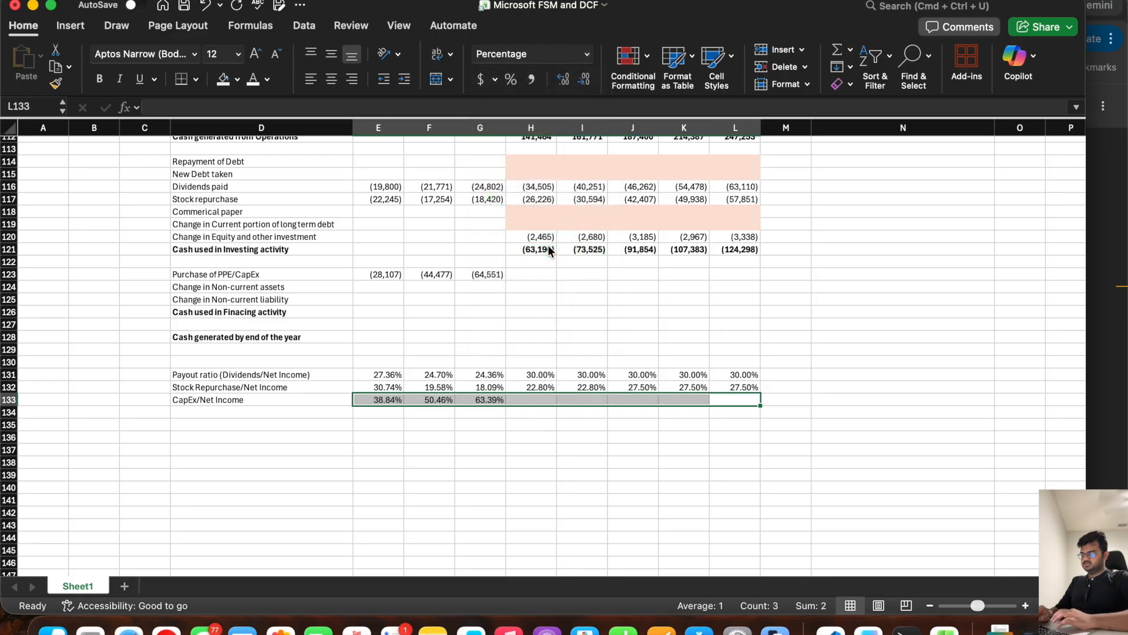
click(379, 401)
scroll(390, 432, up, 2)
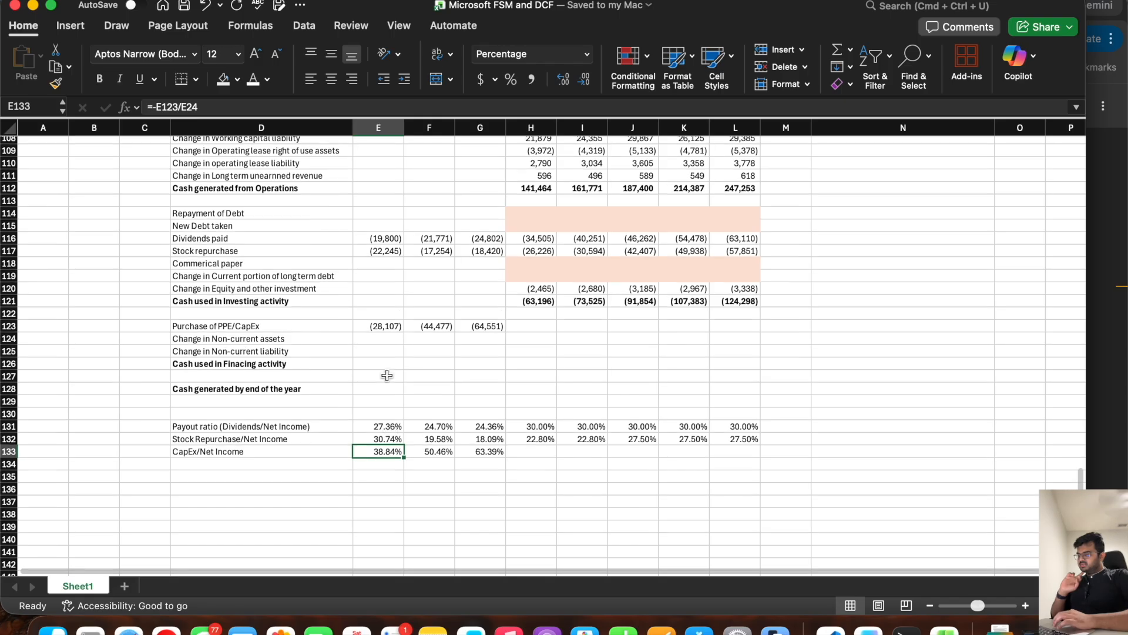
key(Right)
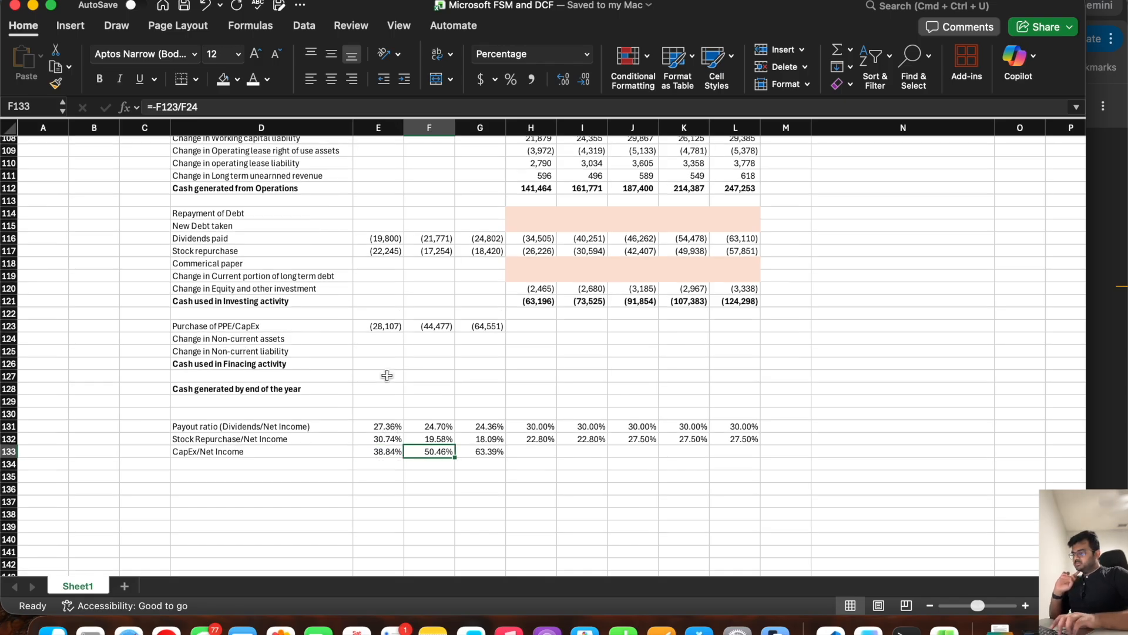
Step: Enter the forecast CapEx/Net Income ratios in row 133: 70% in H and I, 65% in J, 60% in K and L
key(Right)
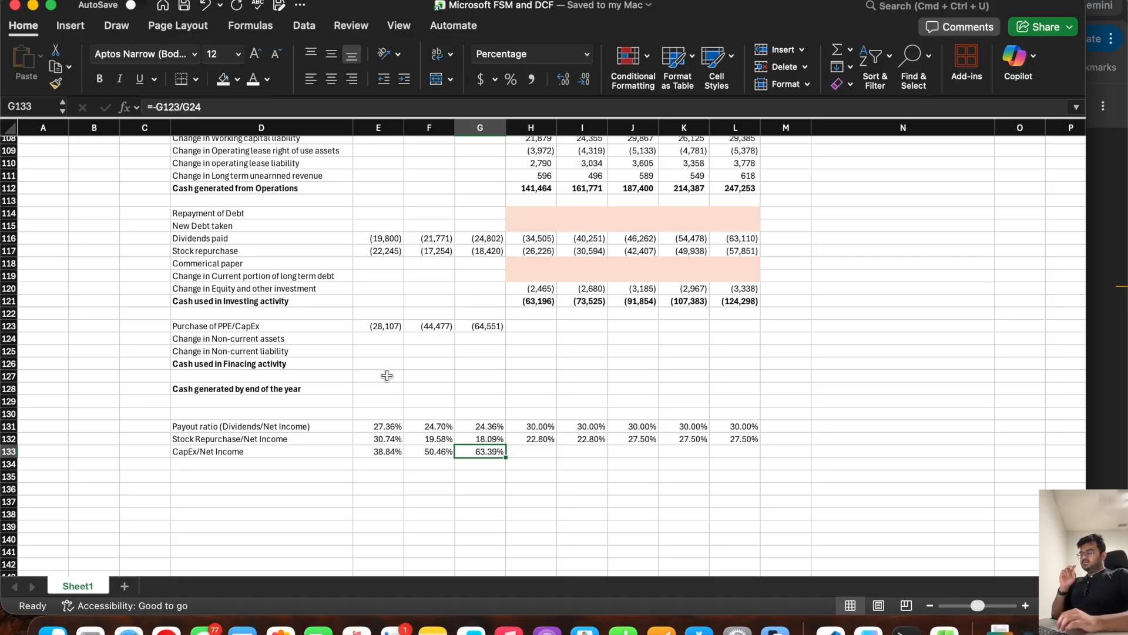
key(Right)
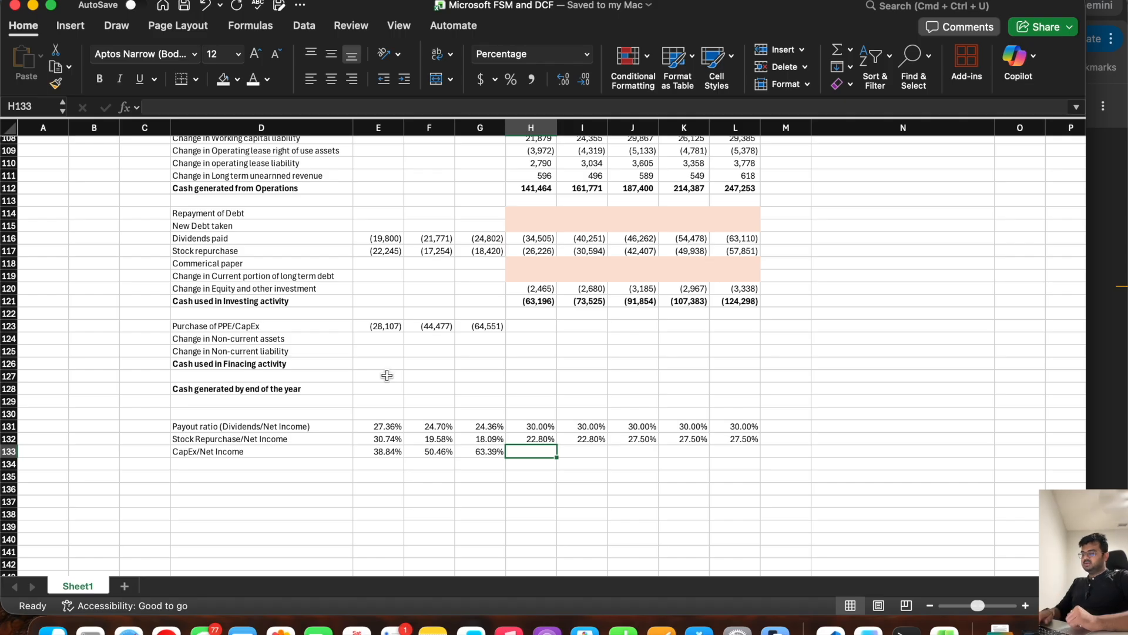
text(70%)
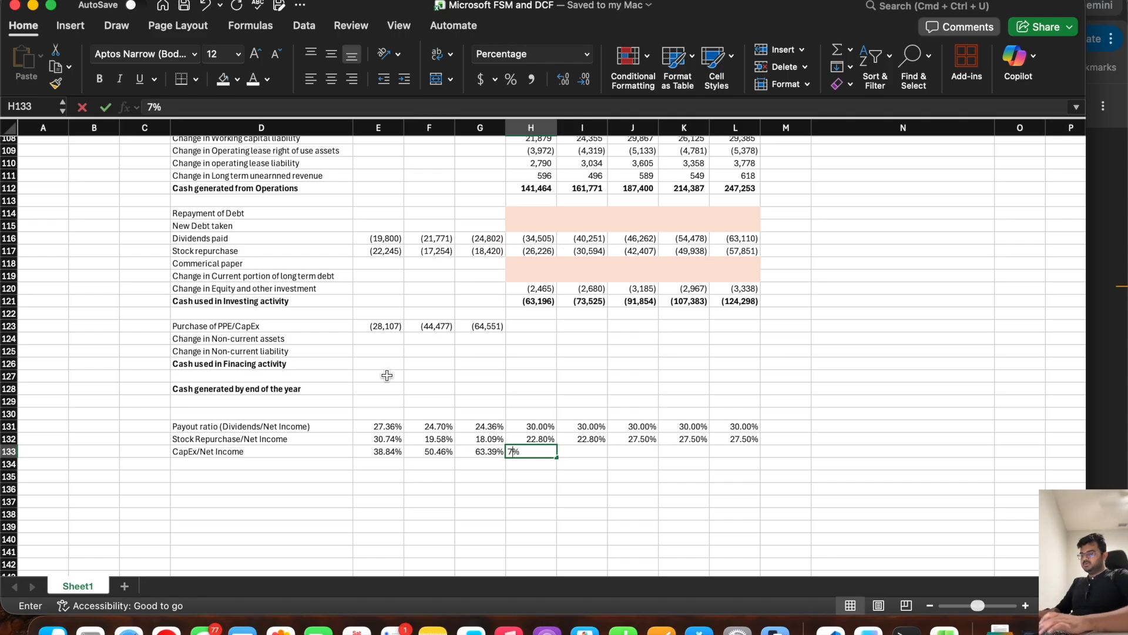
key(Tab)
text(70%)
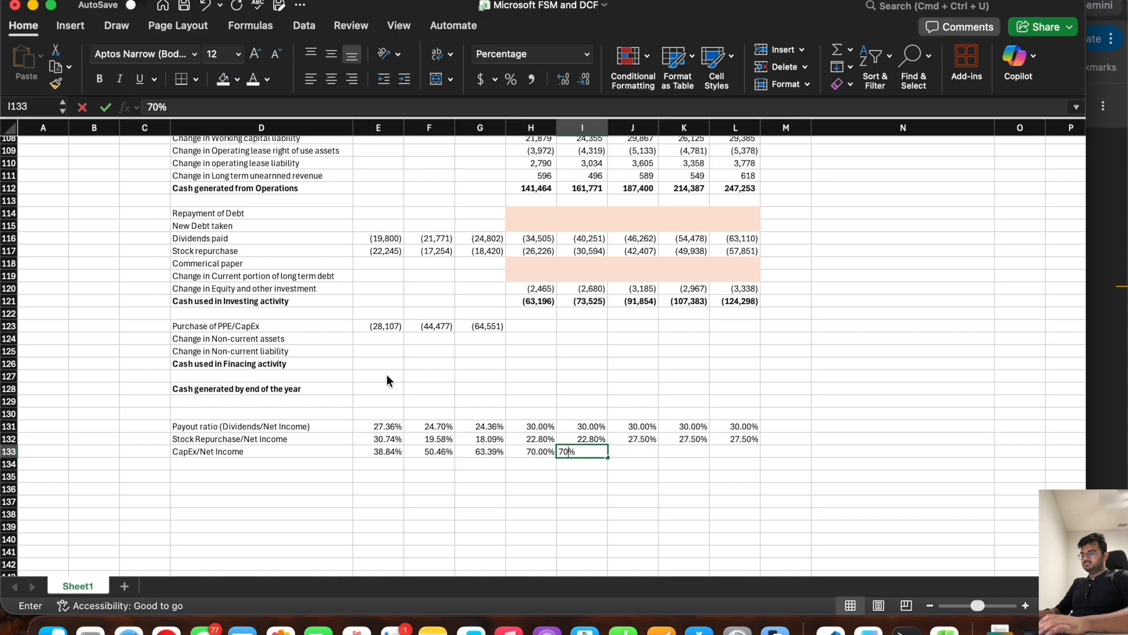
key(Tab)
text(65%)
key(Tab)
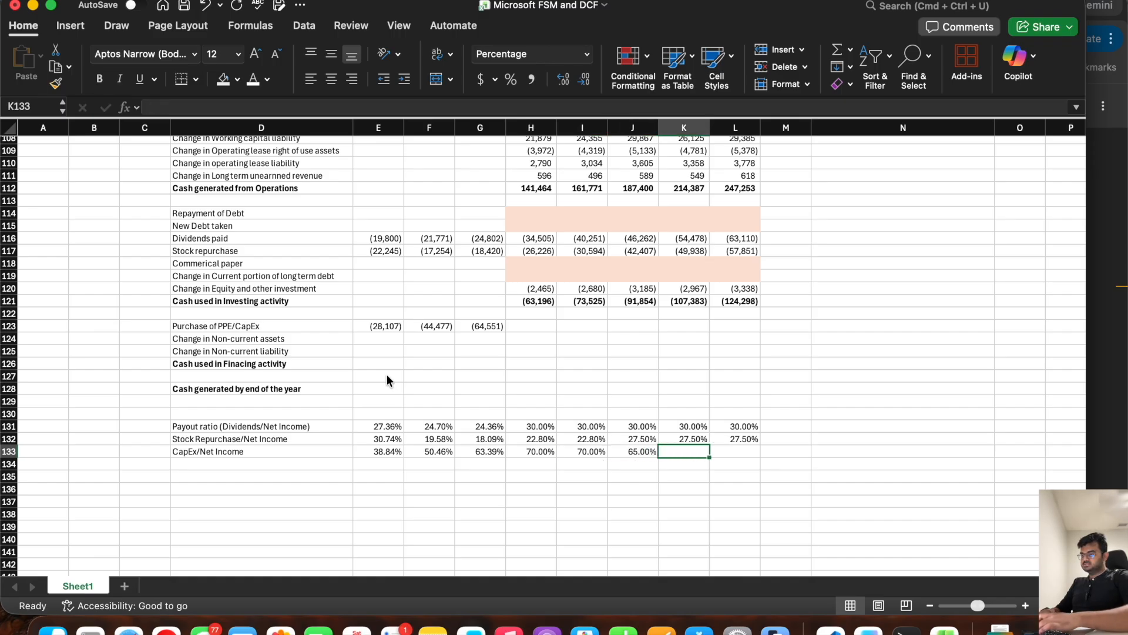
text(60%)
key(Tab)
text(60)
key(Tab)
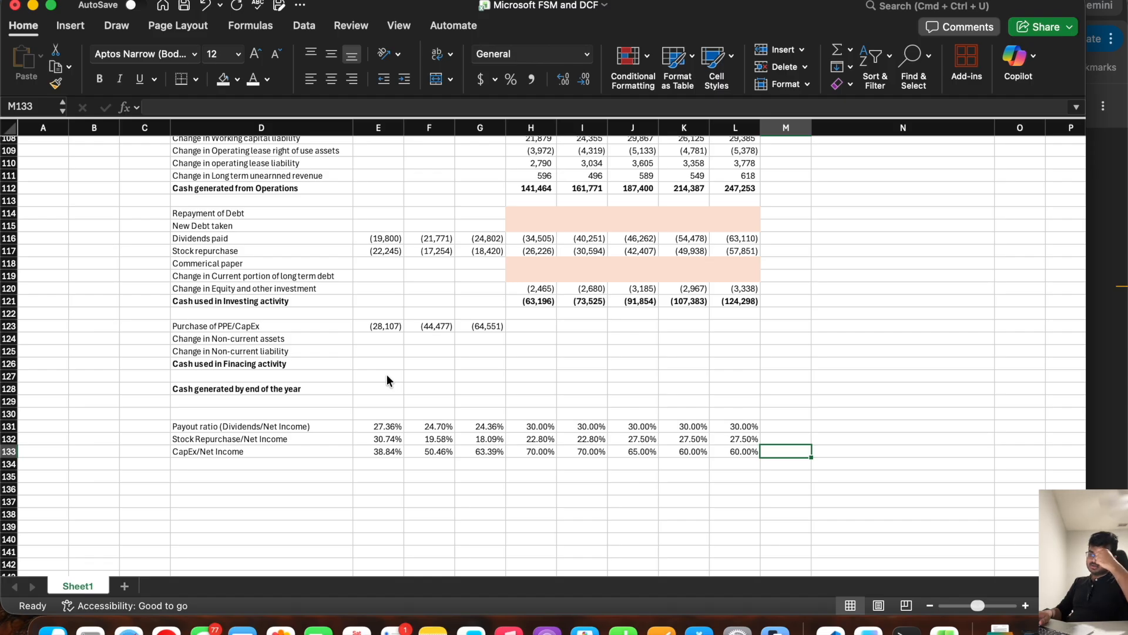
Step: Forecast Purchase of PPE/CapEx in H123 as =-H133*H24 and fill the formula across to L123
click(530, 323)
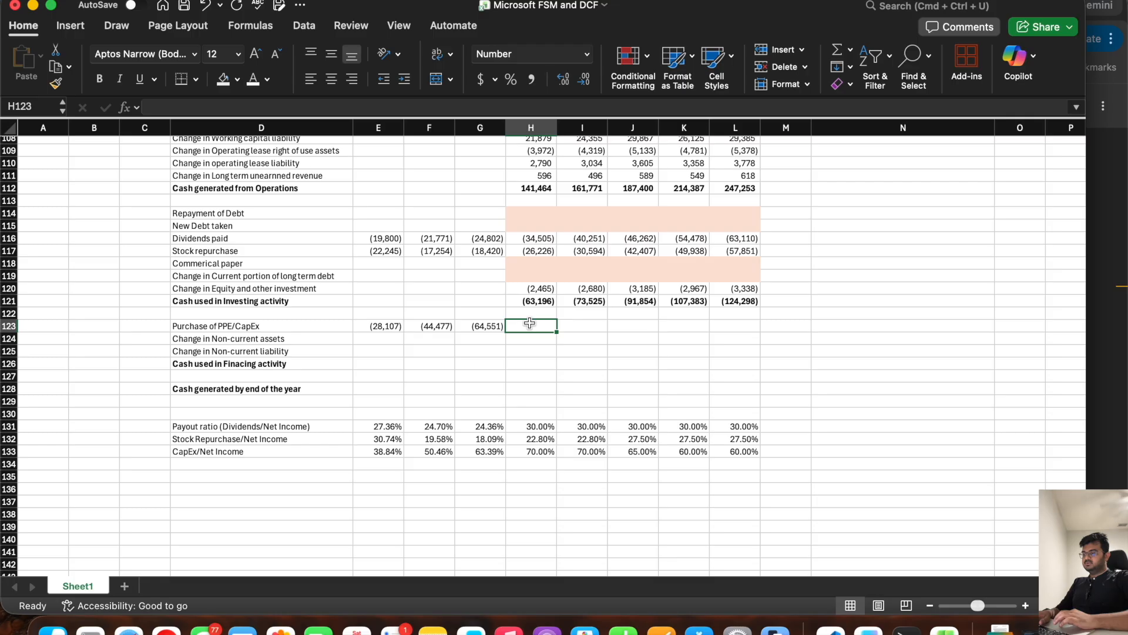
text(=)
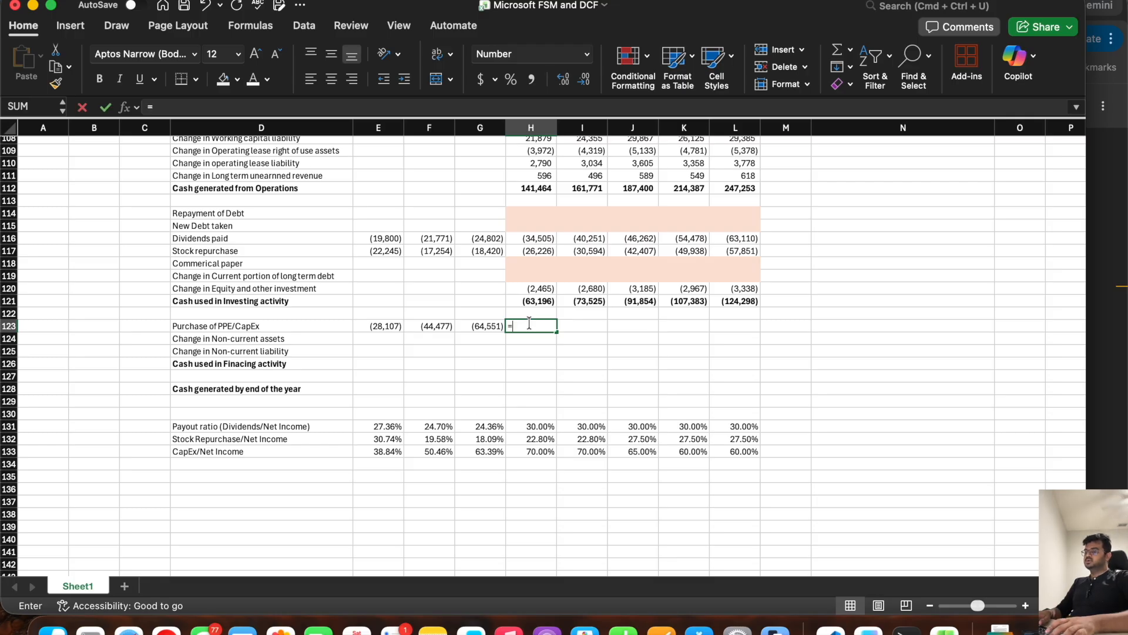
text(-)
click(533, 451)
text(*)
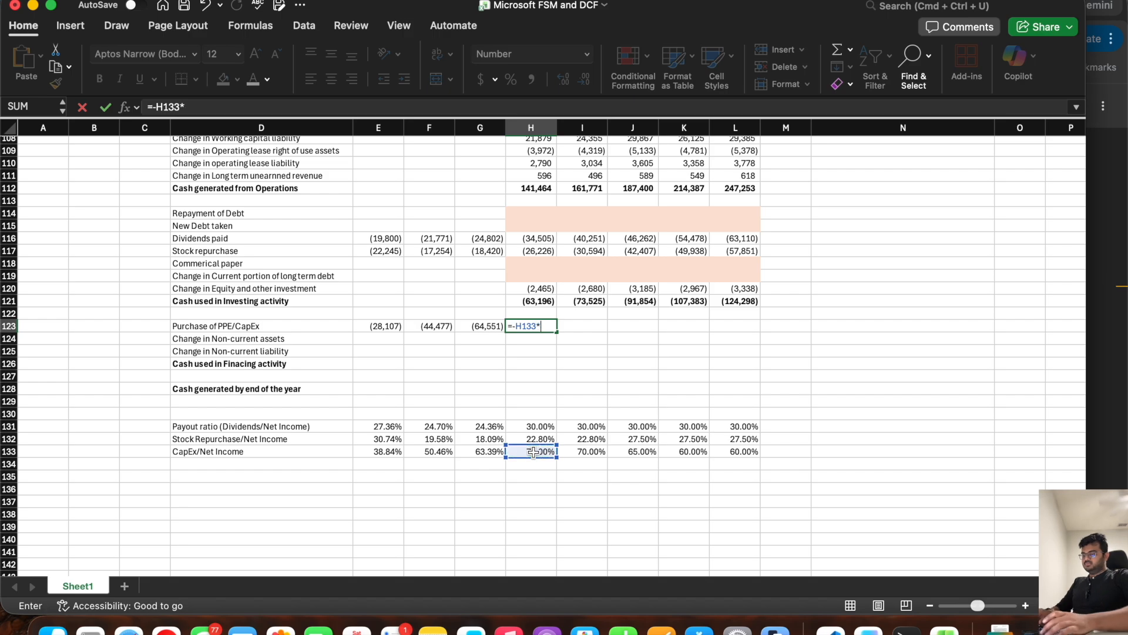
scroll(565, 286, up, 3)
scroll(564, 286, up, 20)
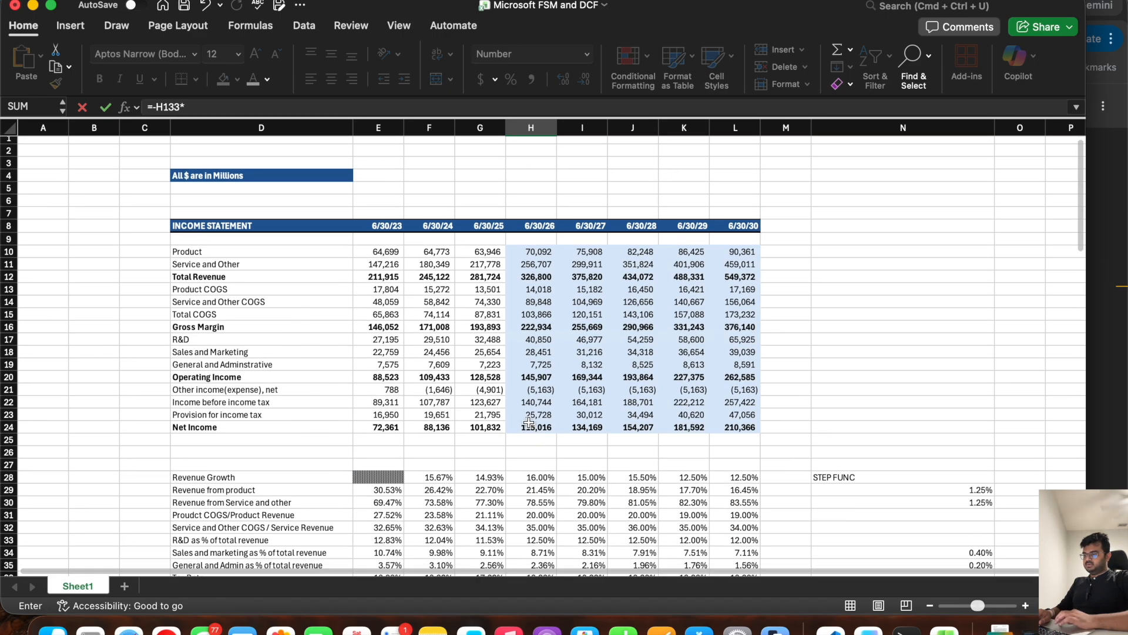
click(530, 427)
key(Return)
click(543, 346)
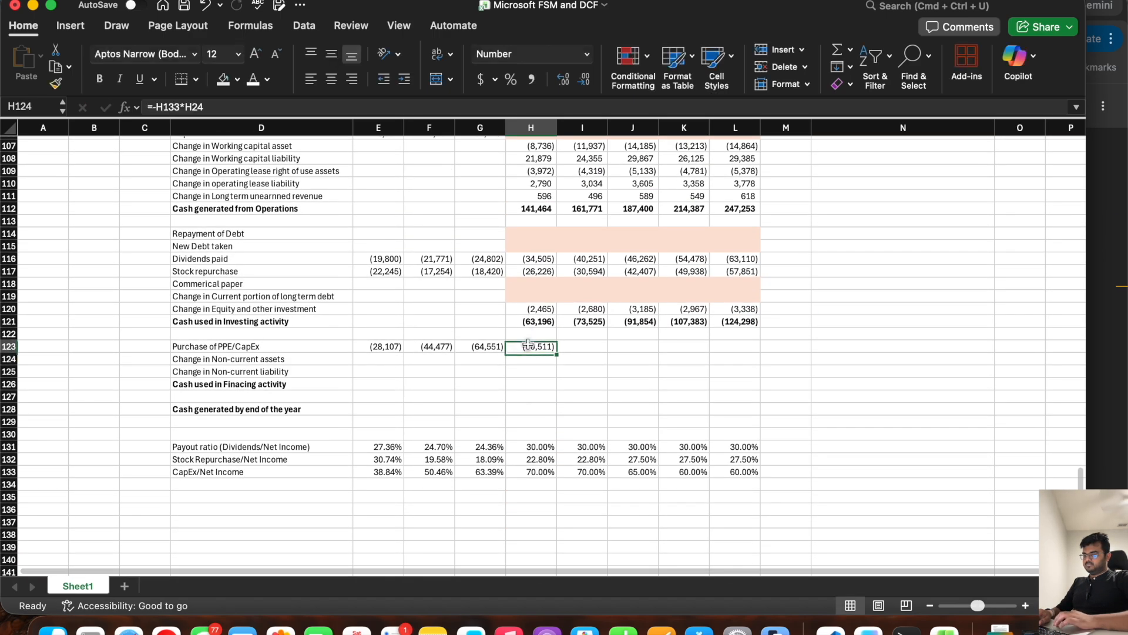
drag(565, 354, 741, 356)
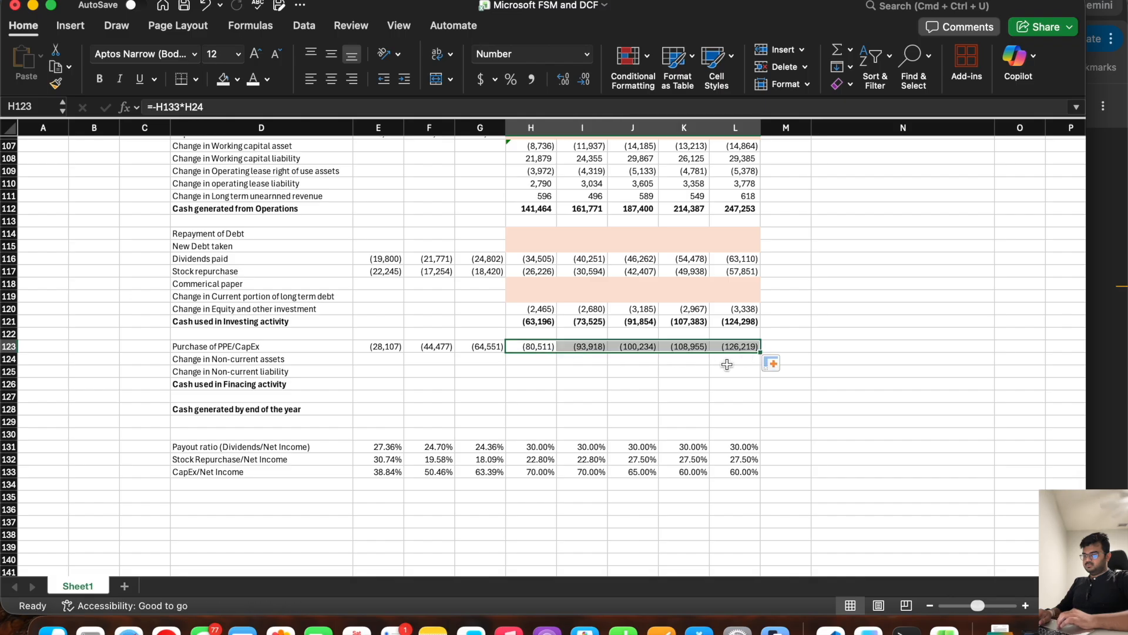
Step: Examine the Other long term assets row on the balance sheet as the source for Change in Non-current assets
click(525, 360)
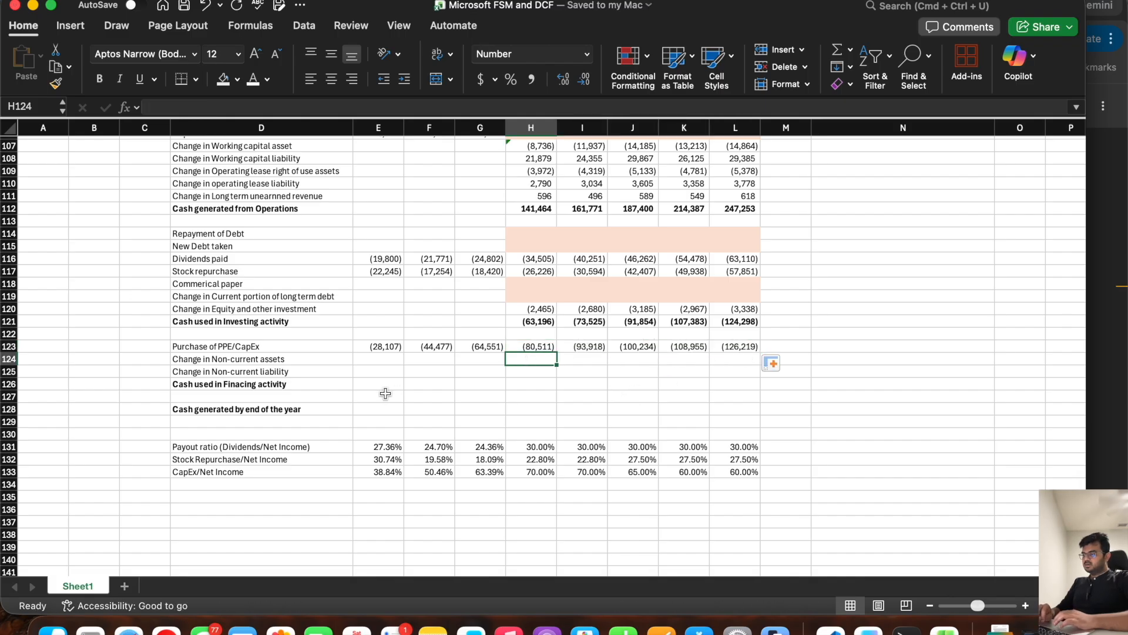
click(281, 353)
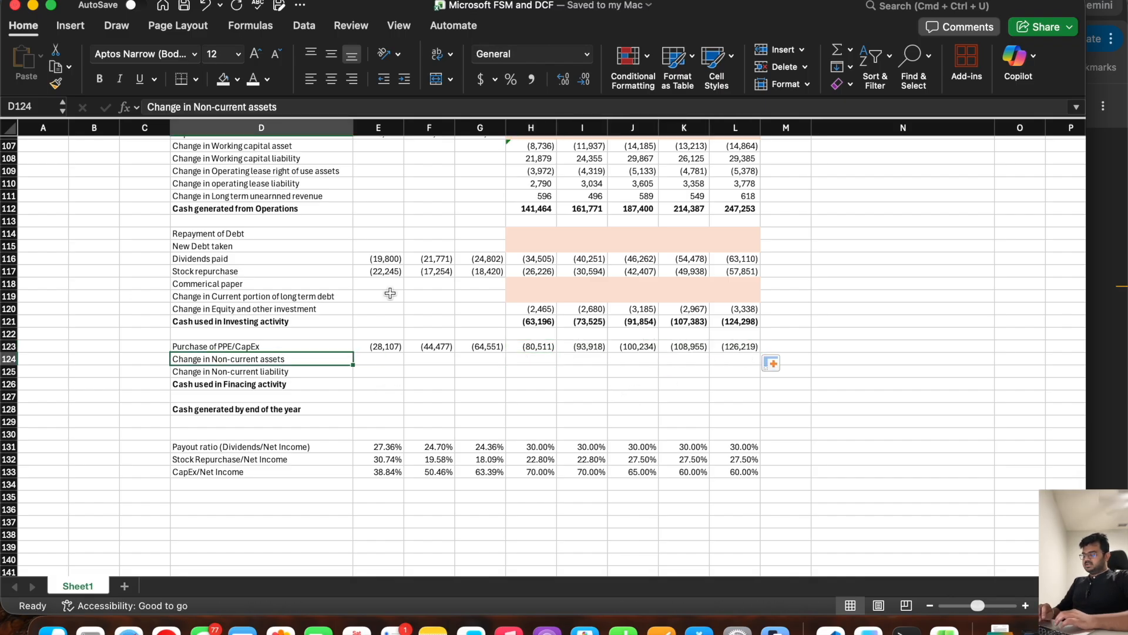
scroll(390, 293, up, 15)
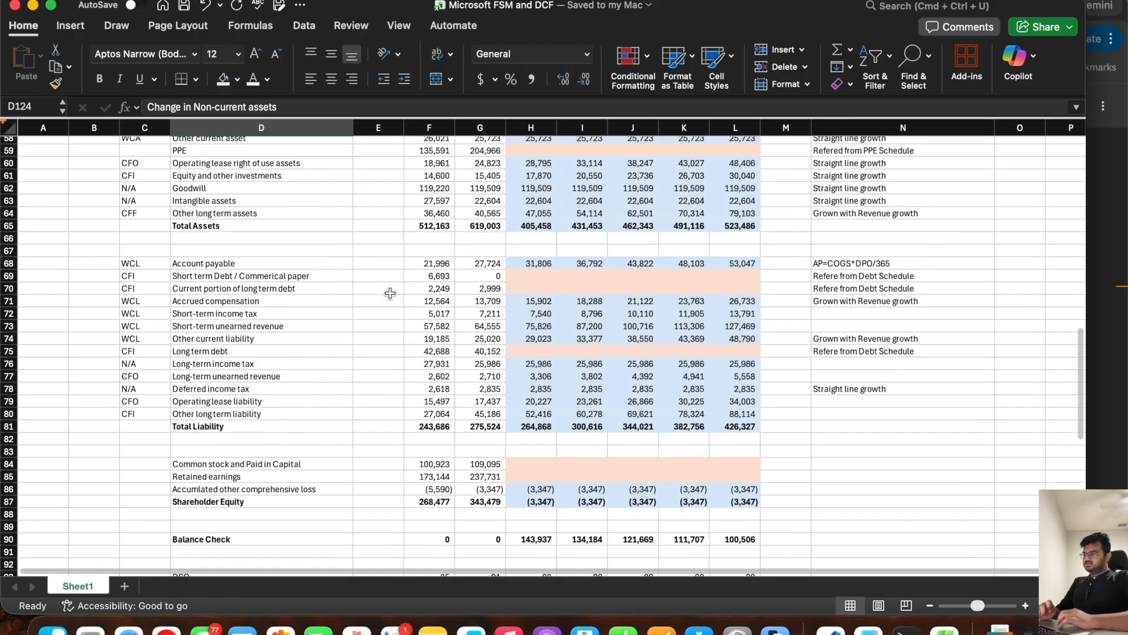
click(259, 214)
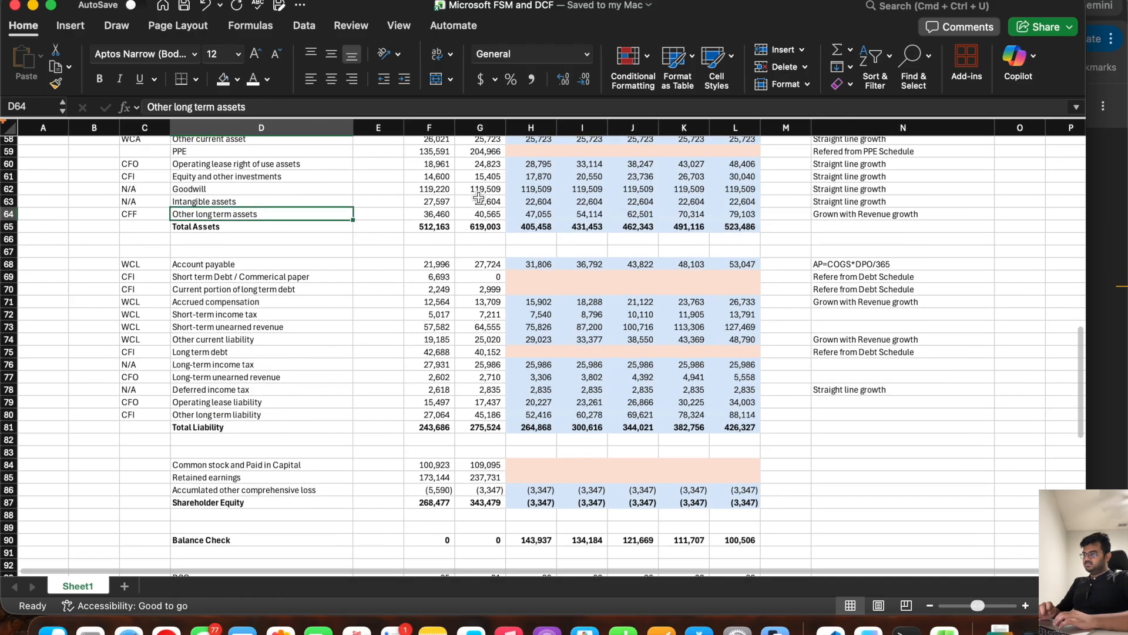
click(526, 211)
shift+click(497, 212)
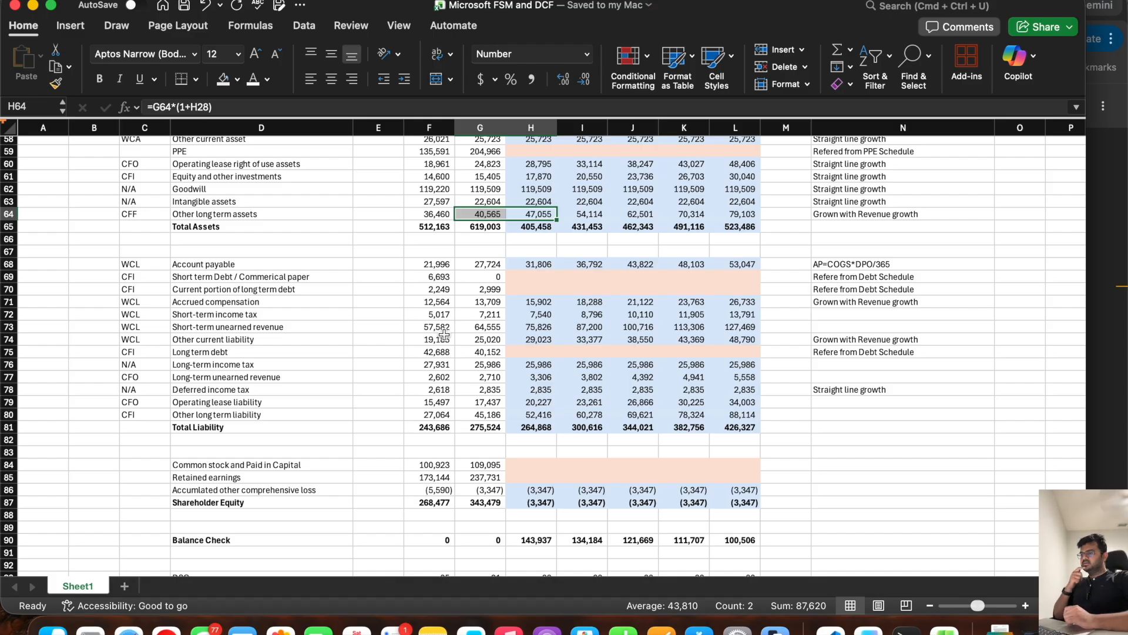
scroll(443, 334, down, 20)
scroll(444, 334, up, 5)
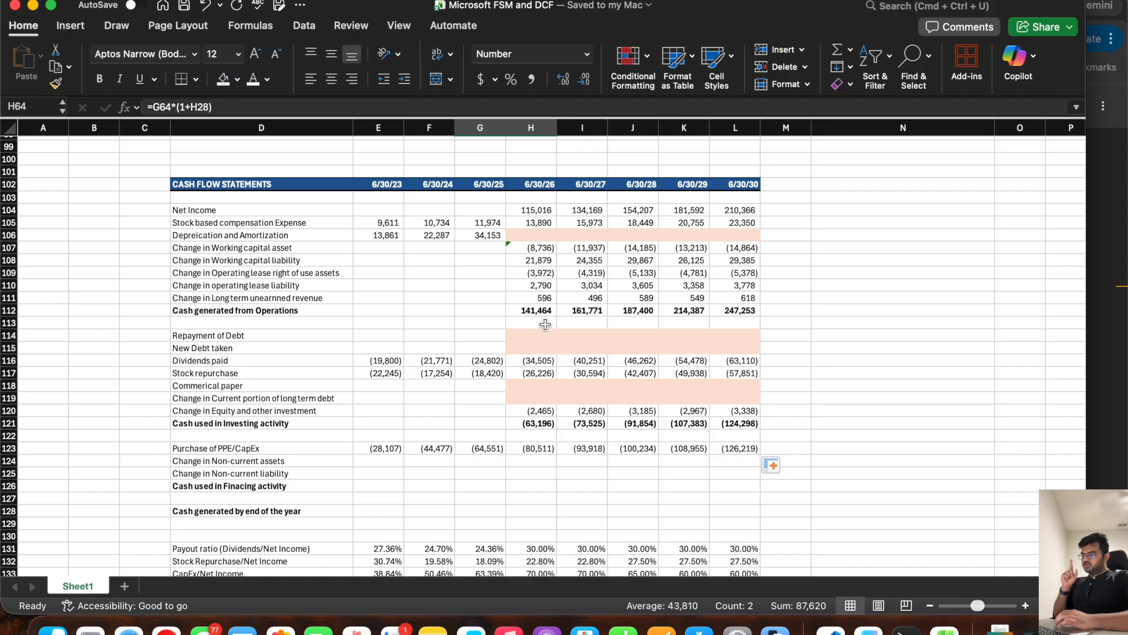
Step: Copy the shaded placeholder cells H119:L119 onto the Change in Non-current assets row, H124:L124
drag(548, 399, 715, 399)
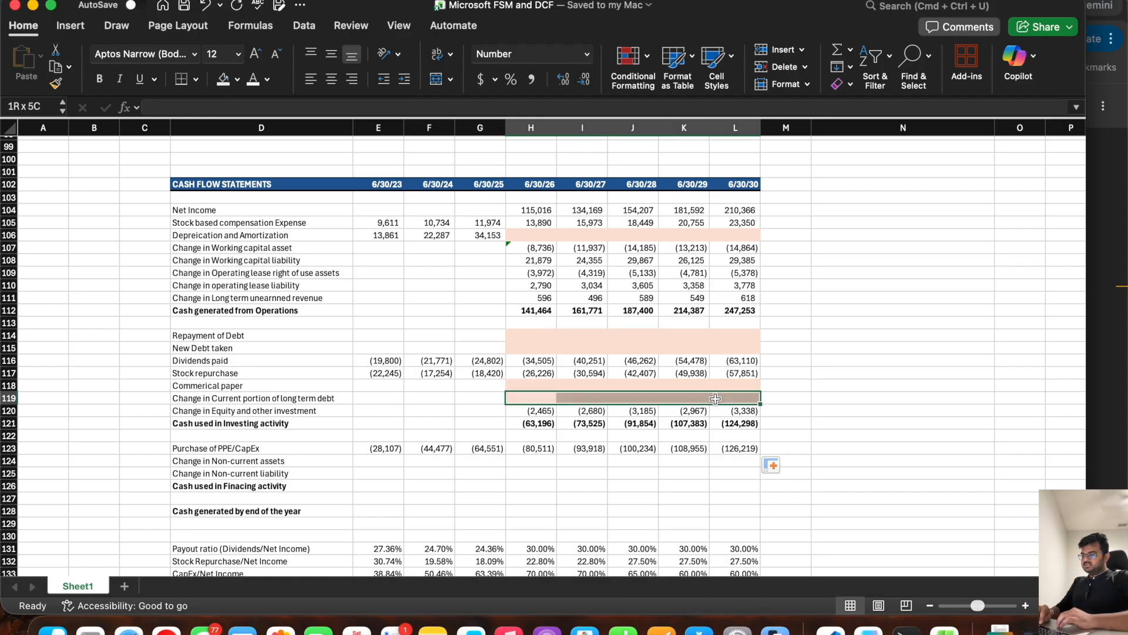
key(cmd+c)
click(529, 461)
key(shift+Right)
key(shift+Right)
key(shift+Right)
key(shift+Right)
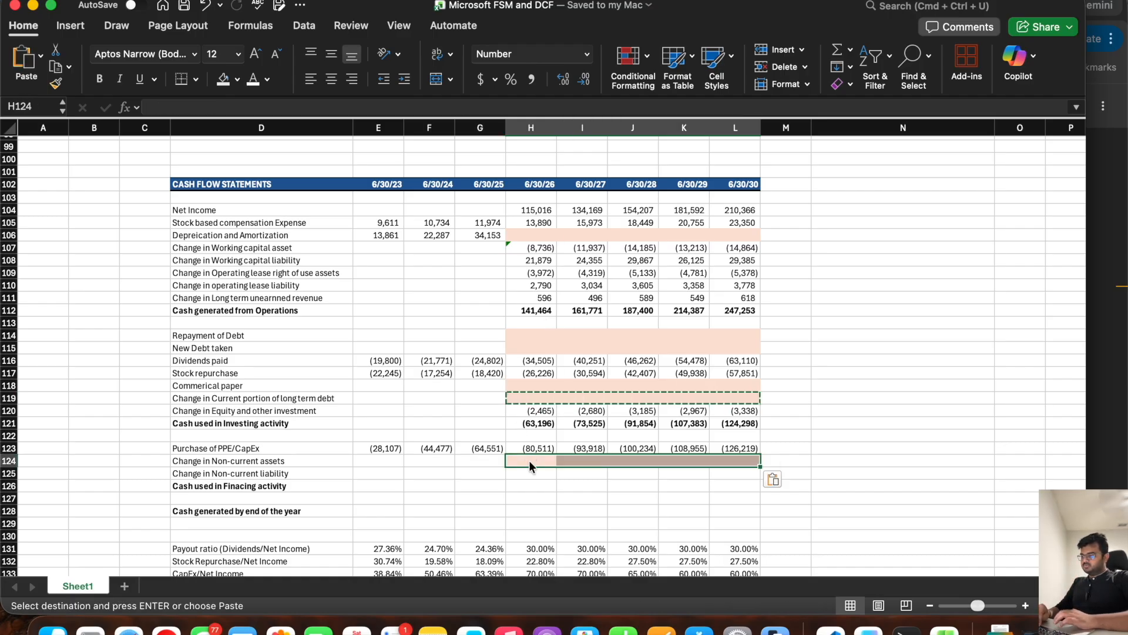
key(Return)
Step: Calculate Change in Non-current liability in H125 as =H80-G80 and fill the formula across to L125
click(525, 474)
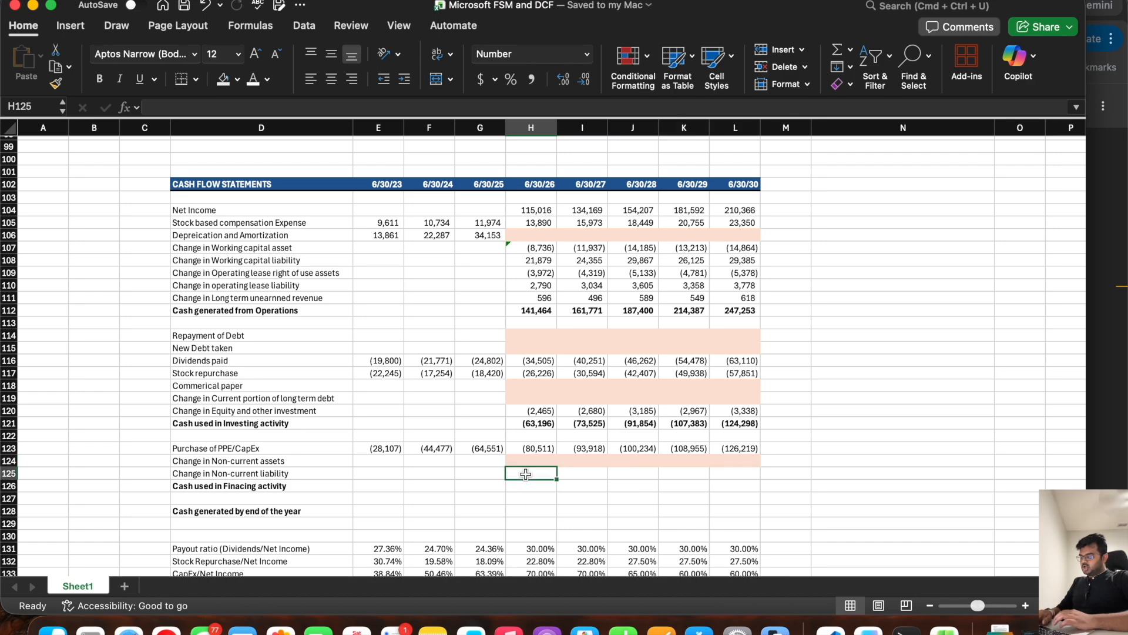
scroll(553, 318, up, 10)
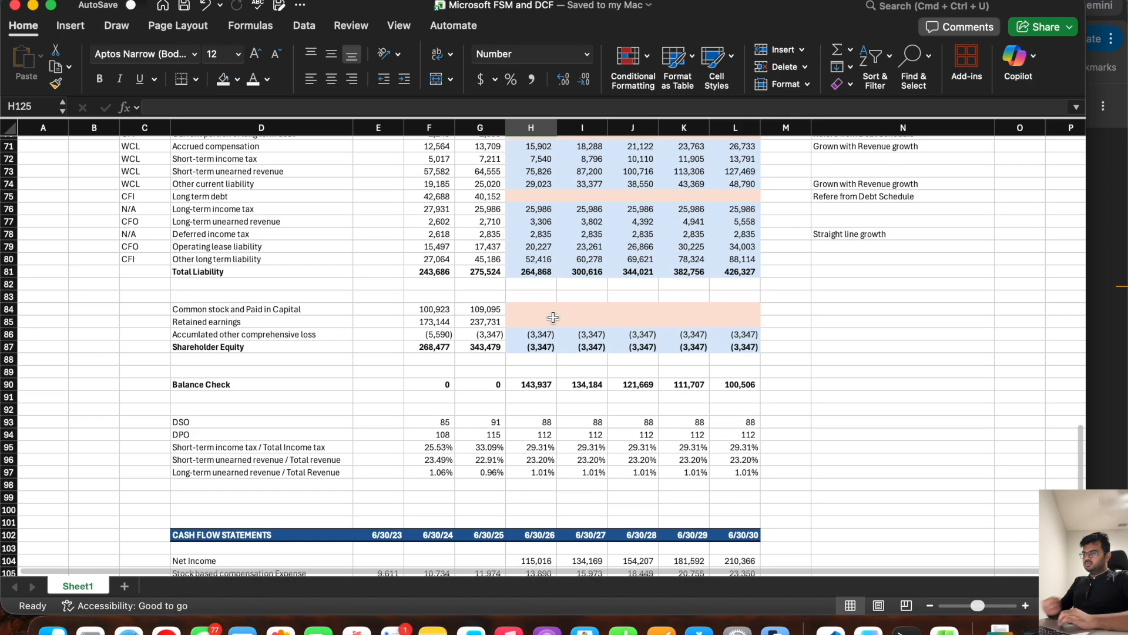
scroll(553, 318, down, 7)
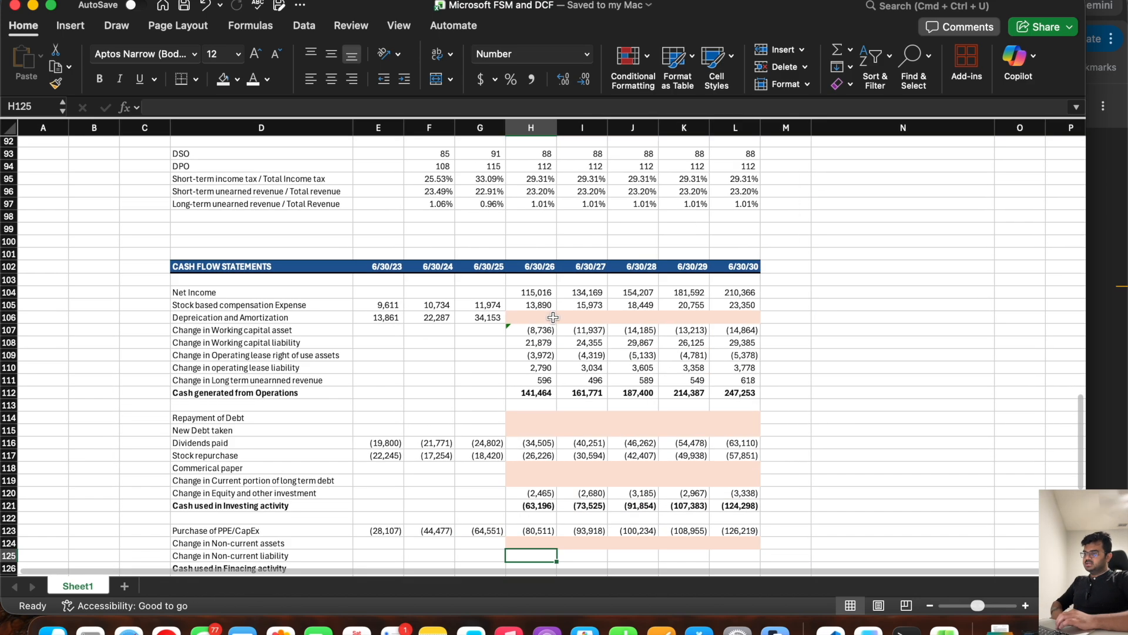
text(=)
scroll(554, 318, up, 9)
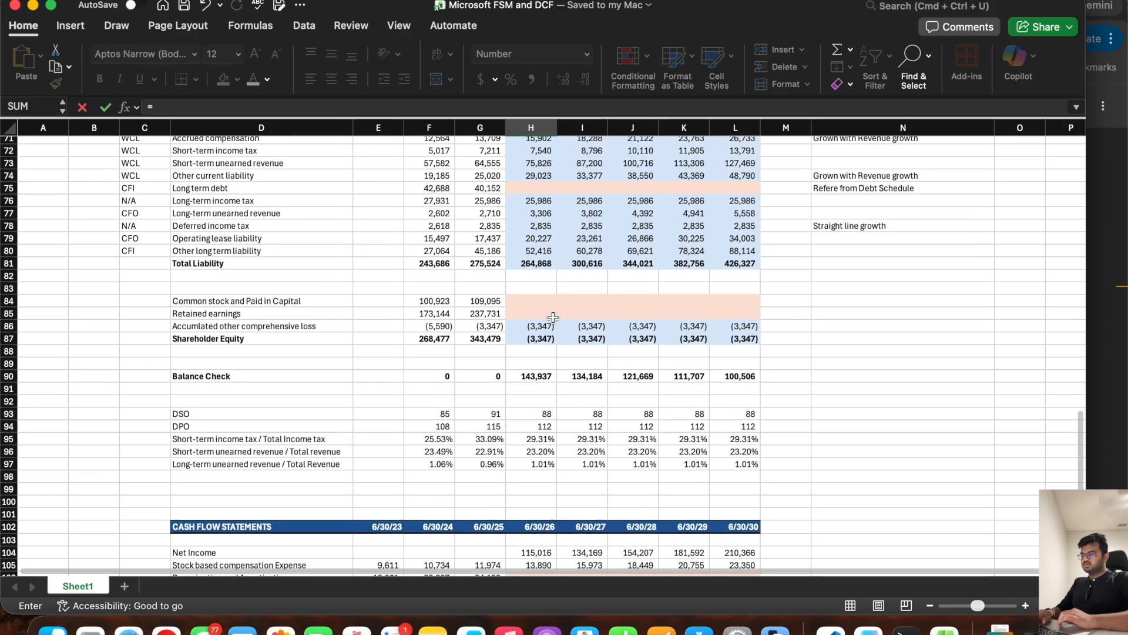
click(540, 303)
text(-)
click(493, 305)
key(Return)
scroll(493, 311, down, 3)
click(530, 413)
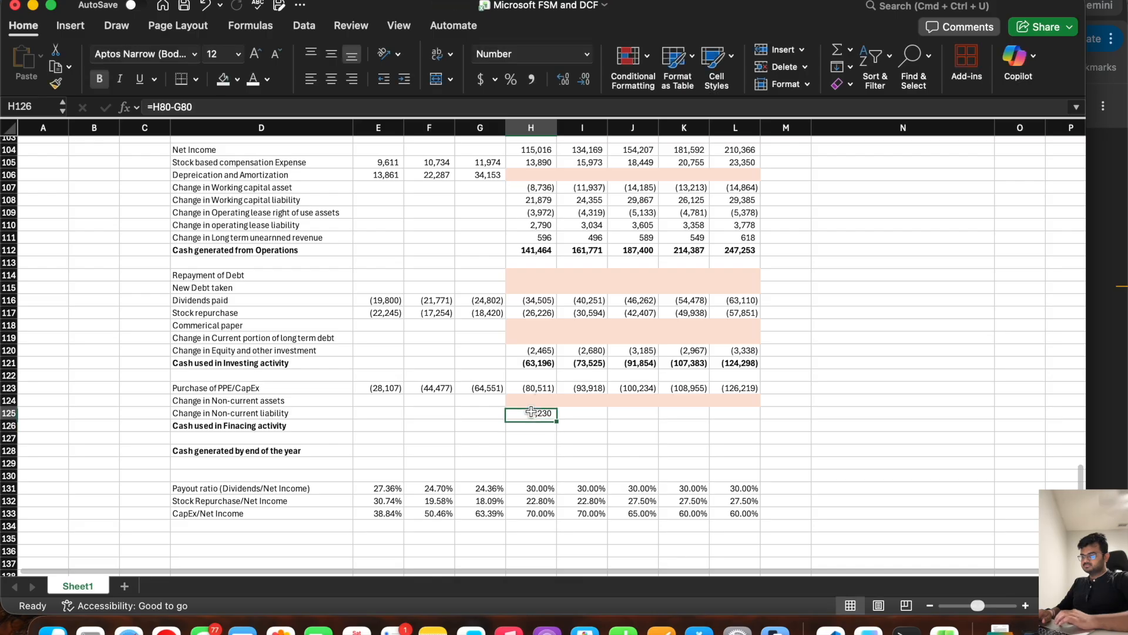
drag(556, 418, 758, 421)
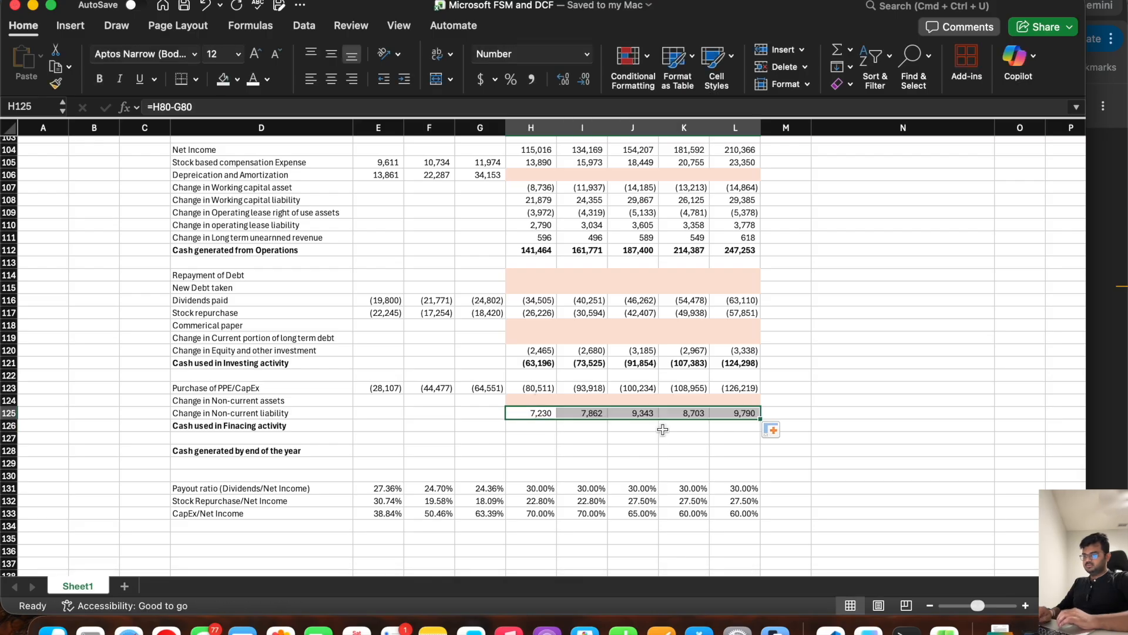
Step: Total rows 123 to 125 with SUM in H126 for Cash used in Financing activity and fill across to L126
click(531, 425)
text(=sum()
drag(529, 388, 739, 457)
key(Return)
click(520, 425)
Step: Enter a Cash generated by end of the year formula in H128 that adds H112 and H121
click(537, 451)
text(=)
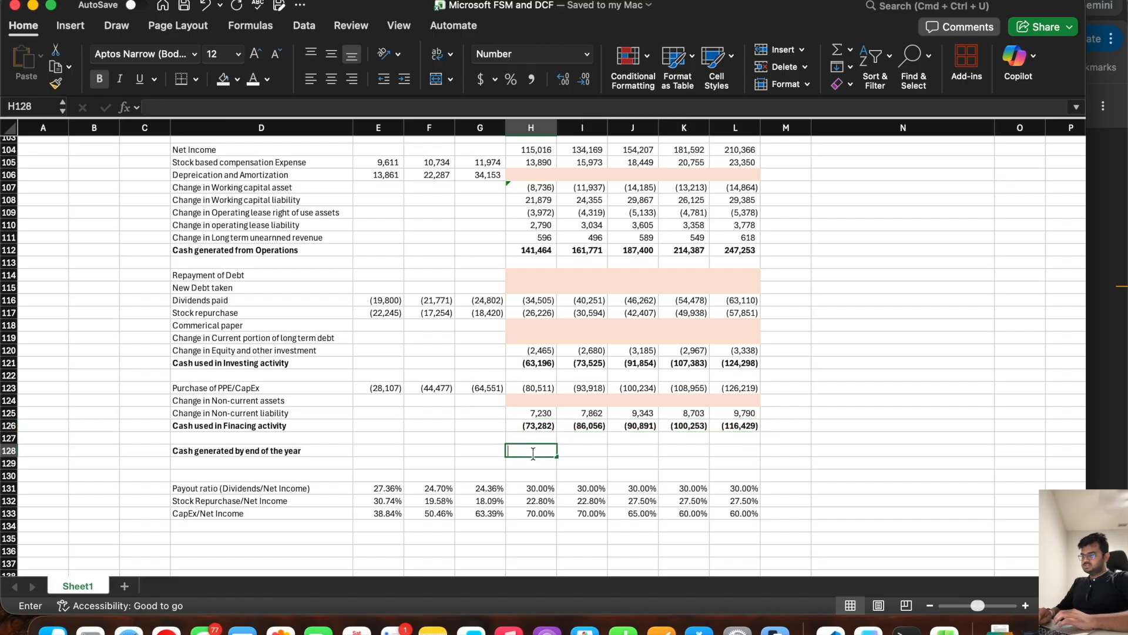
click(534, 248)
text(+)
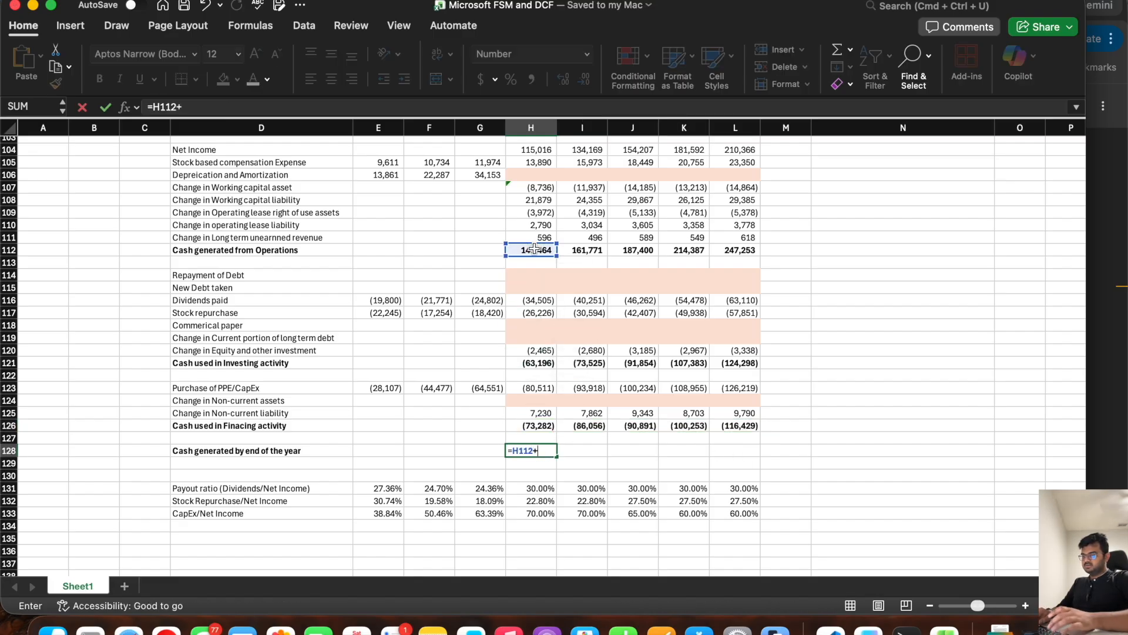
click(528, 365)
text(_)
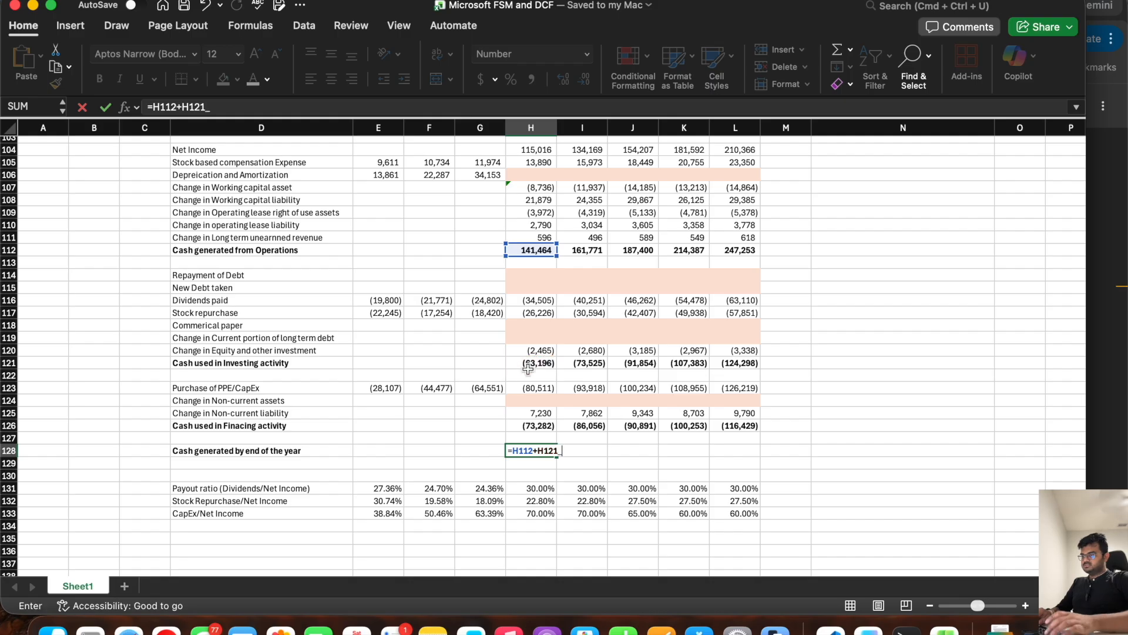
click(524, 425)
key(Down)
key(Down)
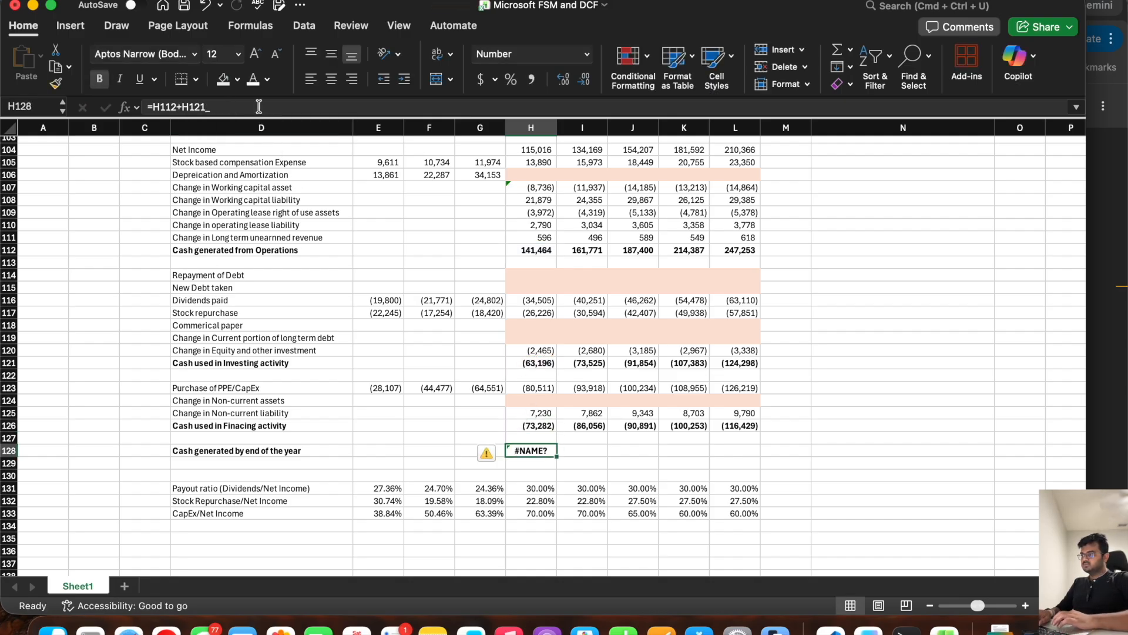
Step: Correct the formula in H128 to =H112+H121+H126 and fill it across to L128
click(259, 107)
key(BackSpace)
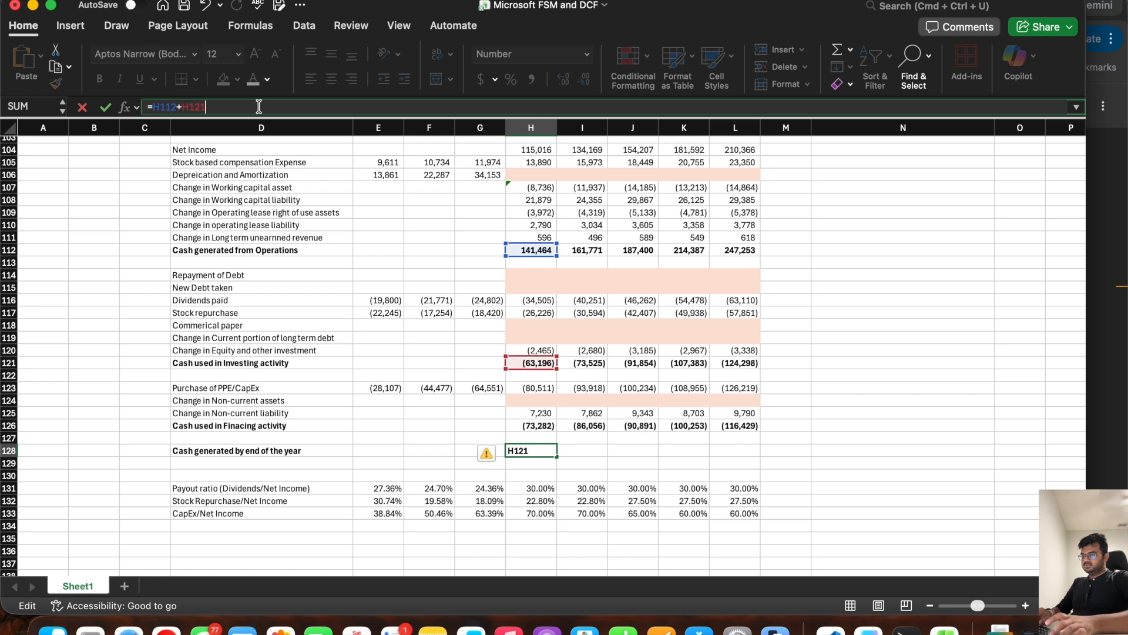
key(Return)
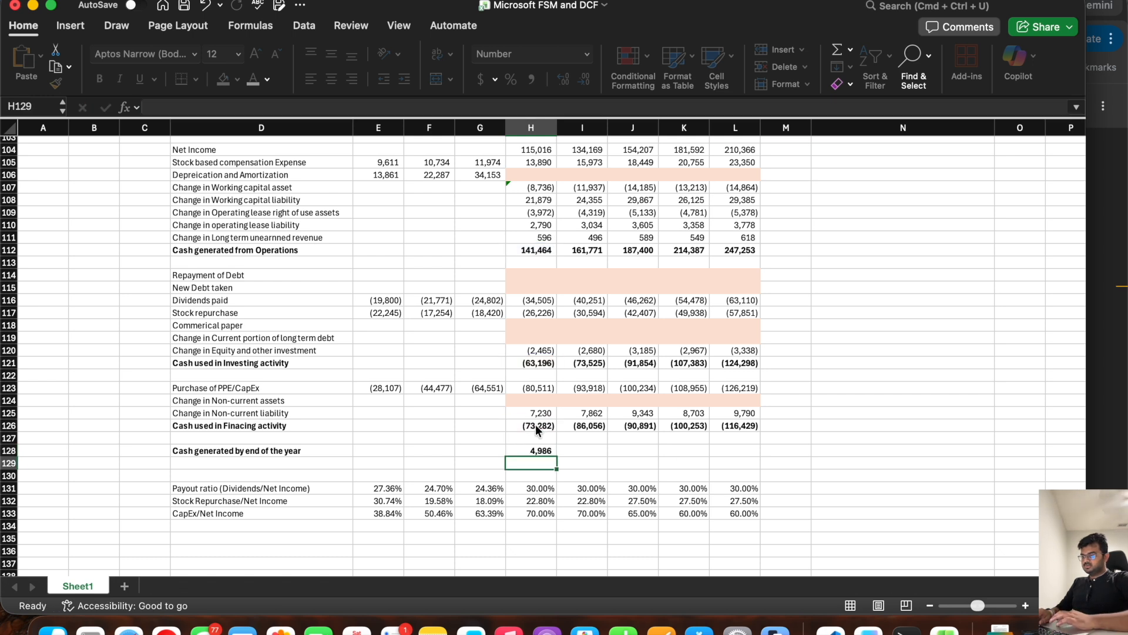
click(536, 451)
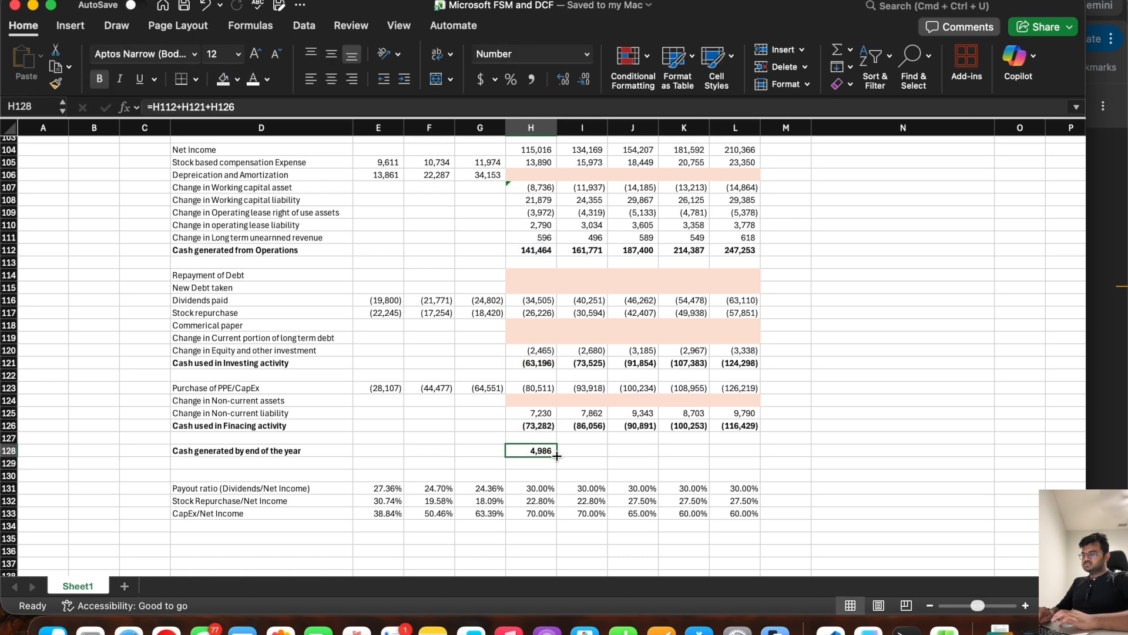
drag(557, 455, 760, 457)
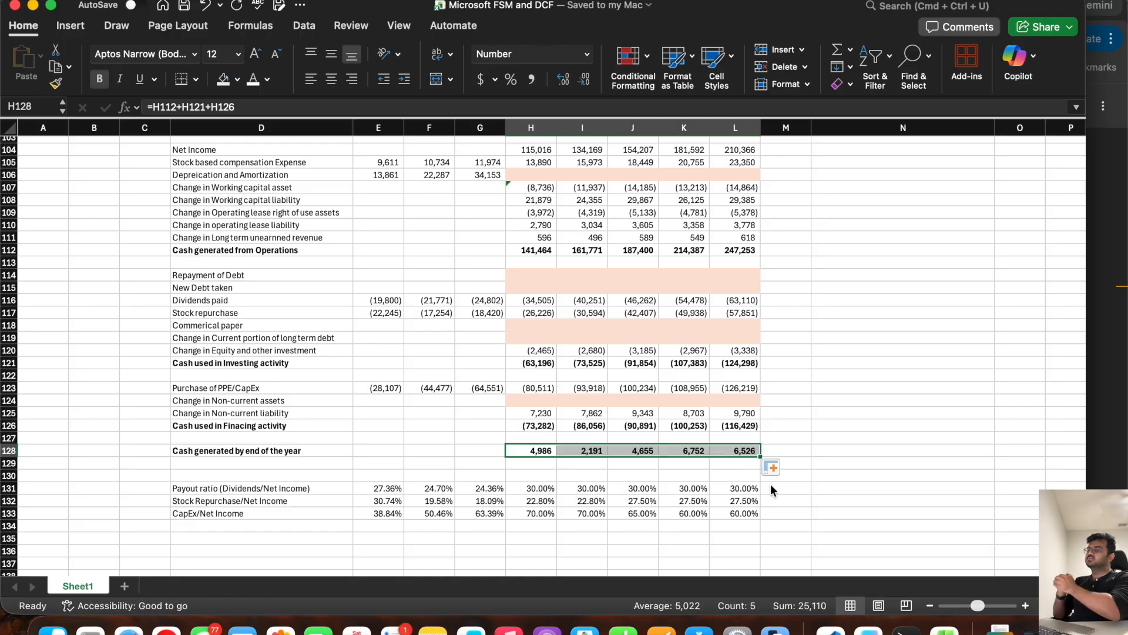
Step: Review the shaded placeholder rows awaiting schedules in the cash flow statement and balance sheet, including depreciation, debt, commercial paper and non-current assets
scroll(539, 206, up, 2)
drag(538, 206, 743, 207)
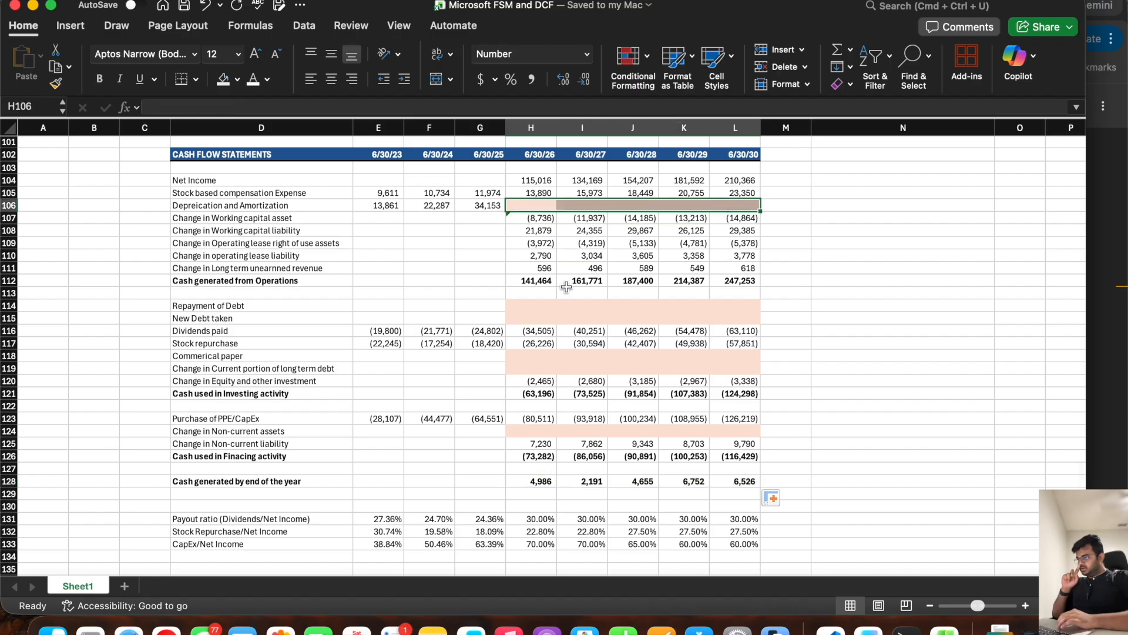
drag(527, 310, 705, 321)
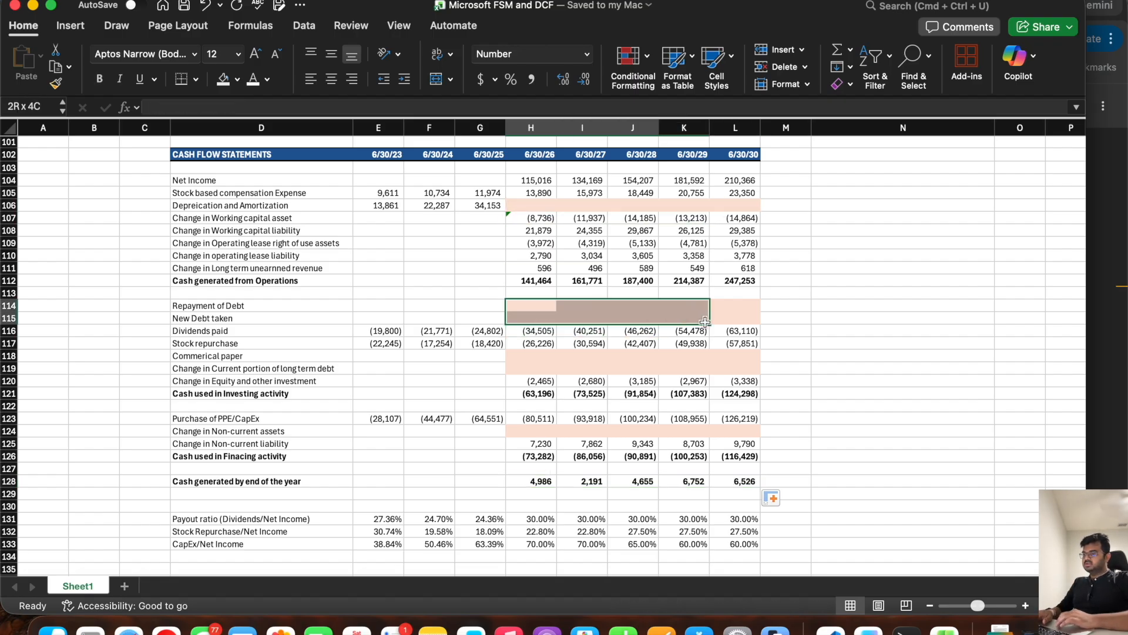
drag(532, 356, 737, 382)
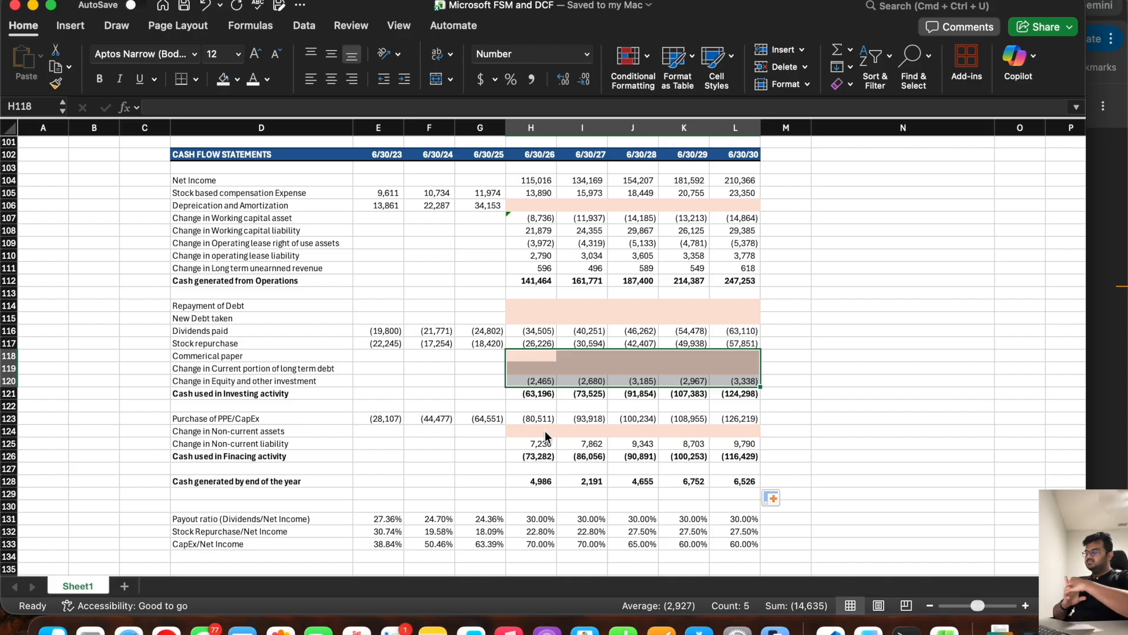
scroll(549, 268, up, 12)
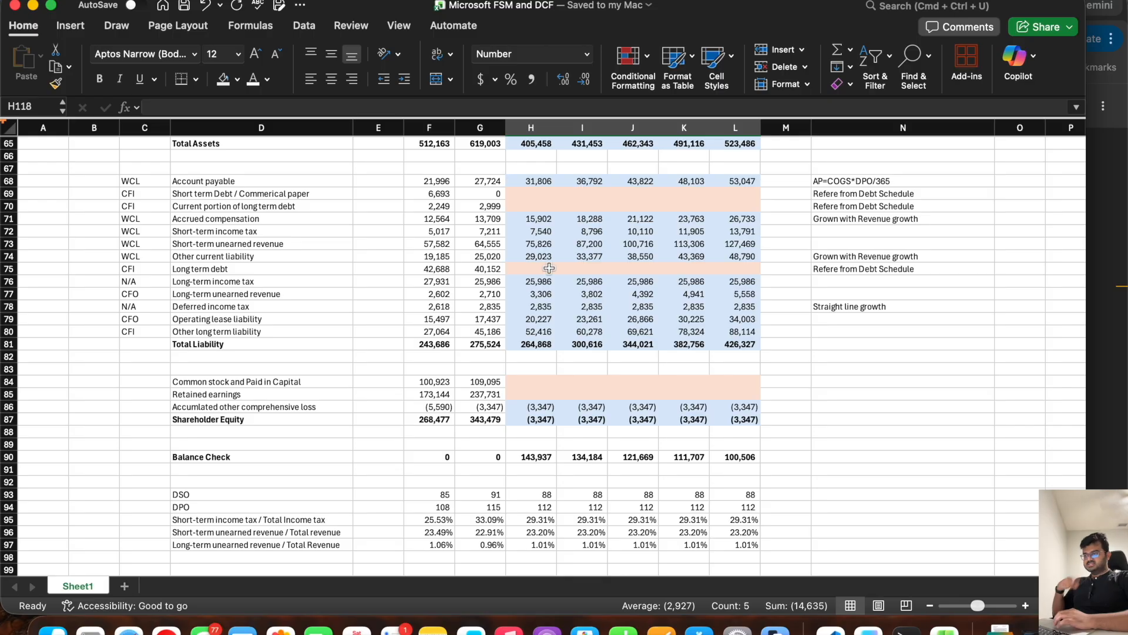
scroll(549, 268, up, 7)
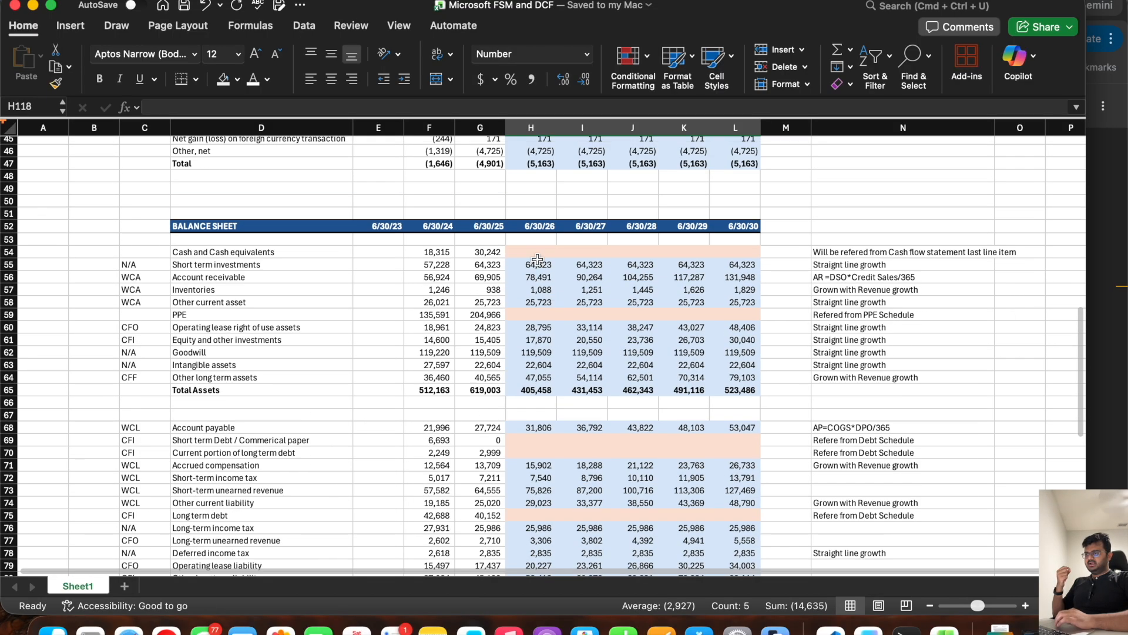
scroll(621, 290, down, 11)
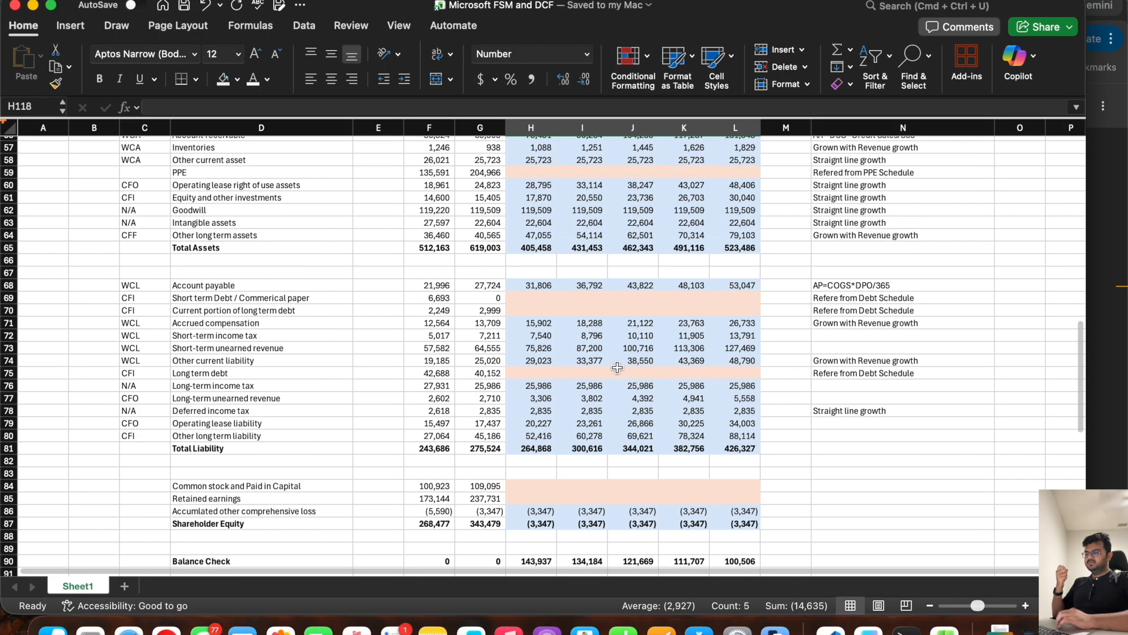
scroll(617, 367, up, 5)
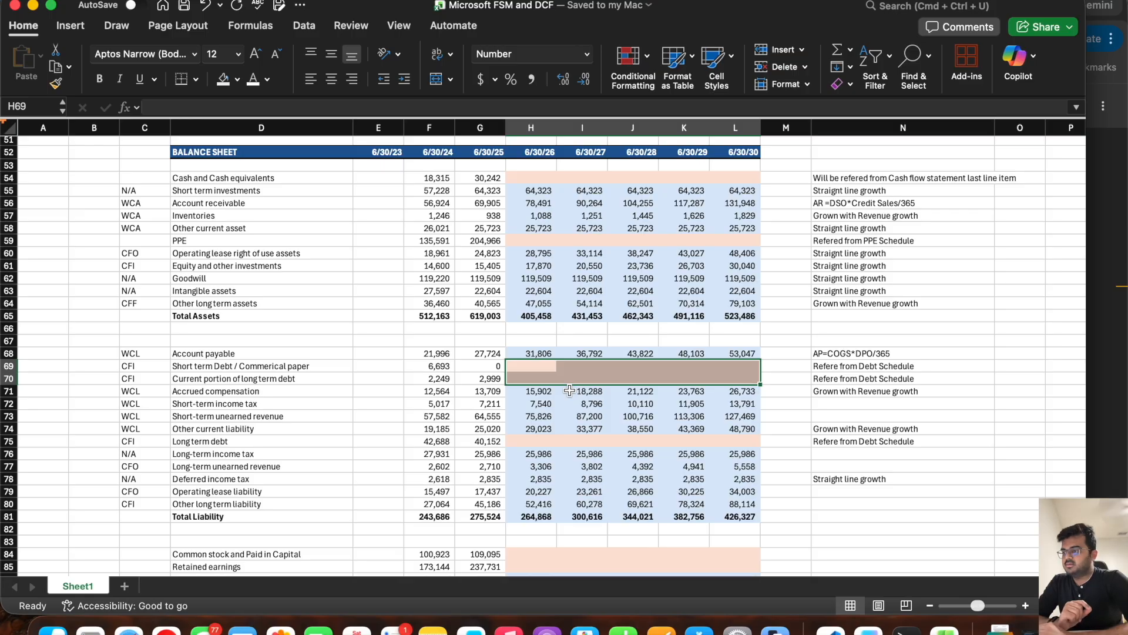
scroll(569, 391, down, 13)
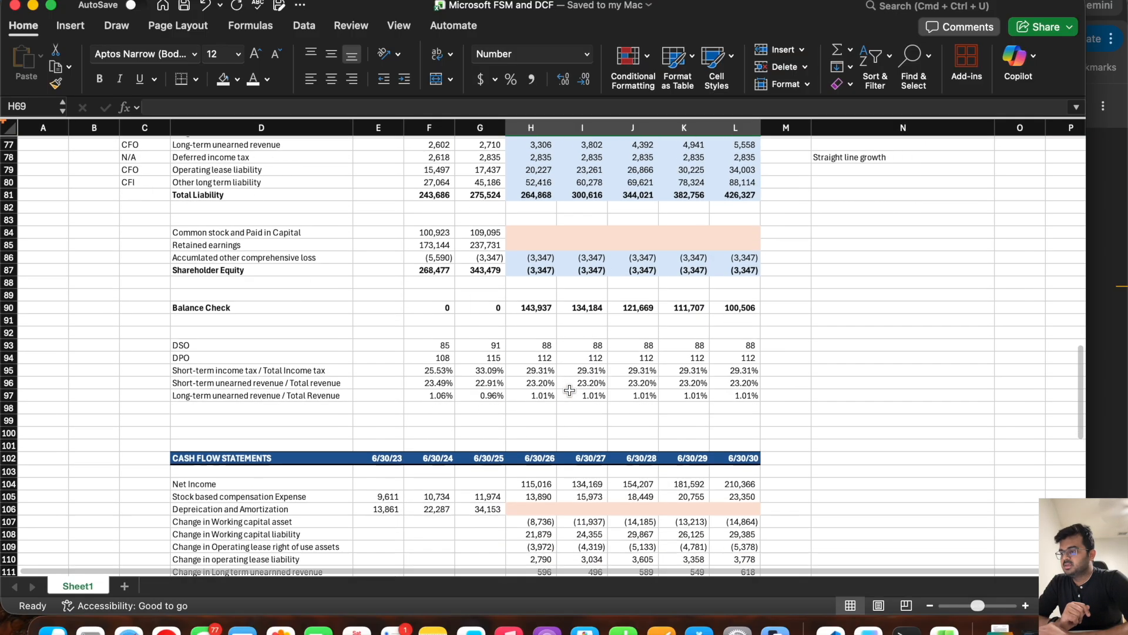
scroll(570, 391, down, 8)
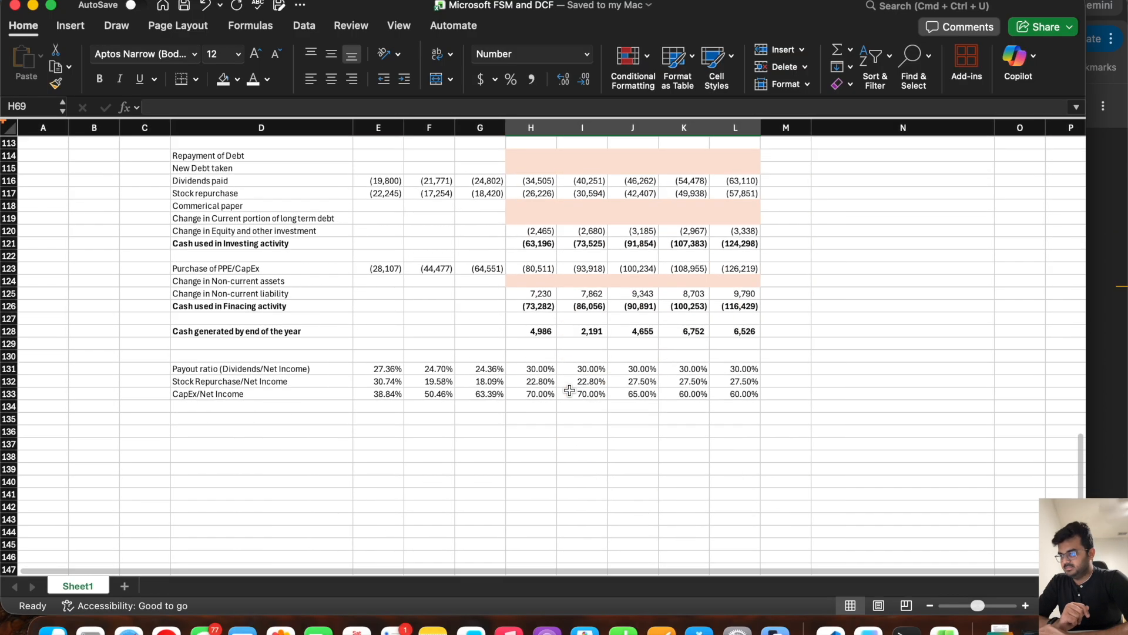
scroll(569, 391, up, 4)
scroll(569, 390, down, 1)
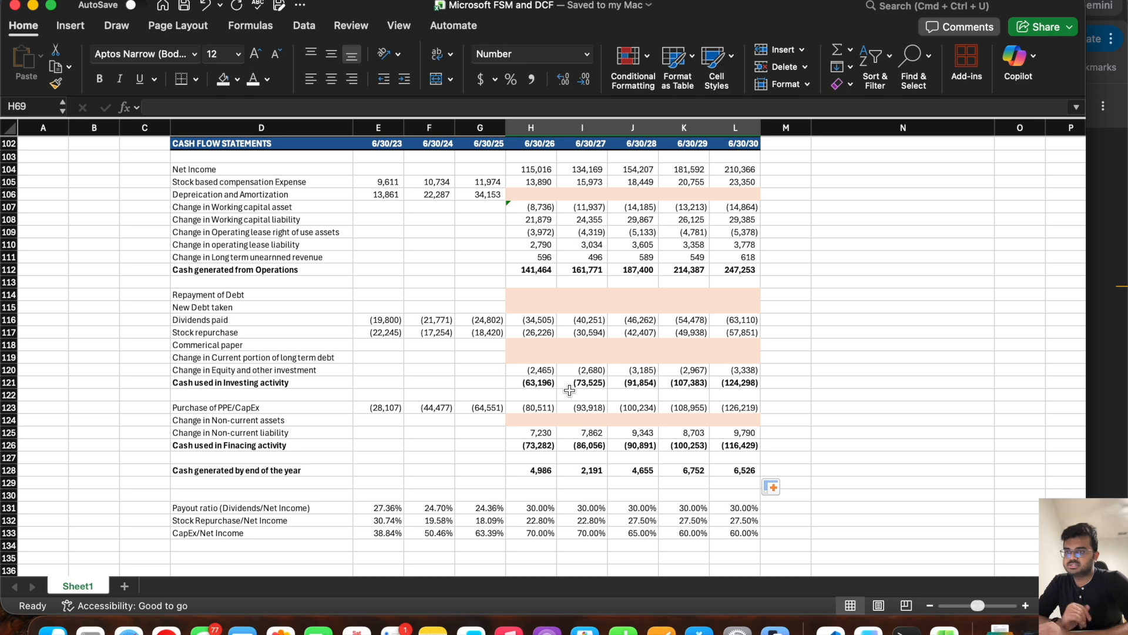
scroll(570, 391, up, 3)
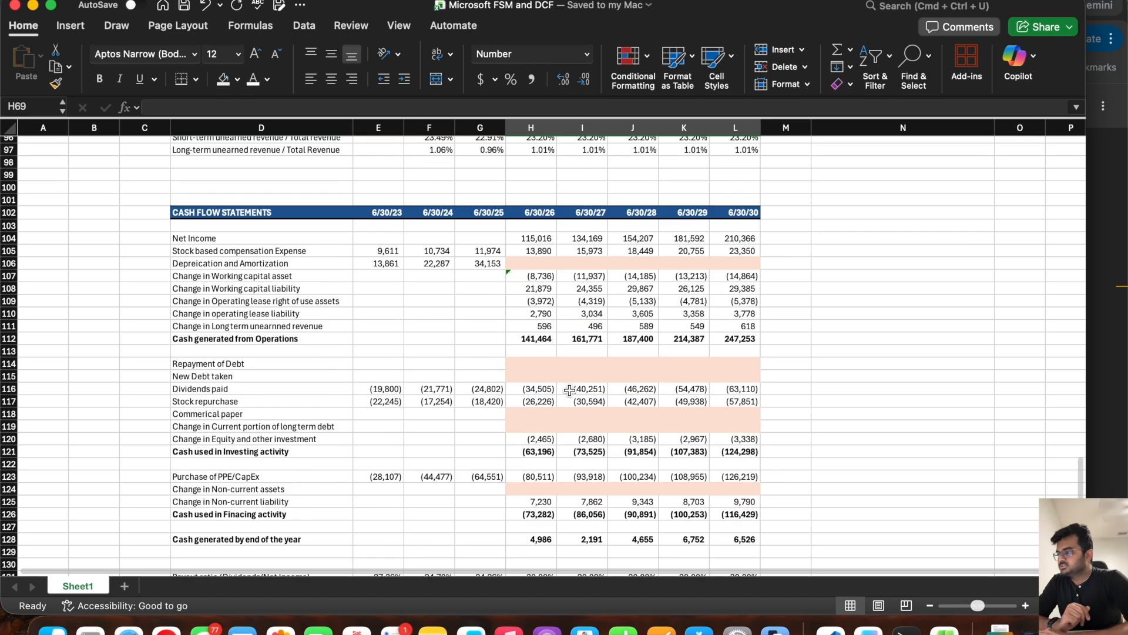
Step: Check the historical Depreciation and Amortization figures in row 106, switch to the Microsoft 10-K in the browser and search it for "Depreciation"
click(242, 301)
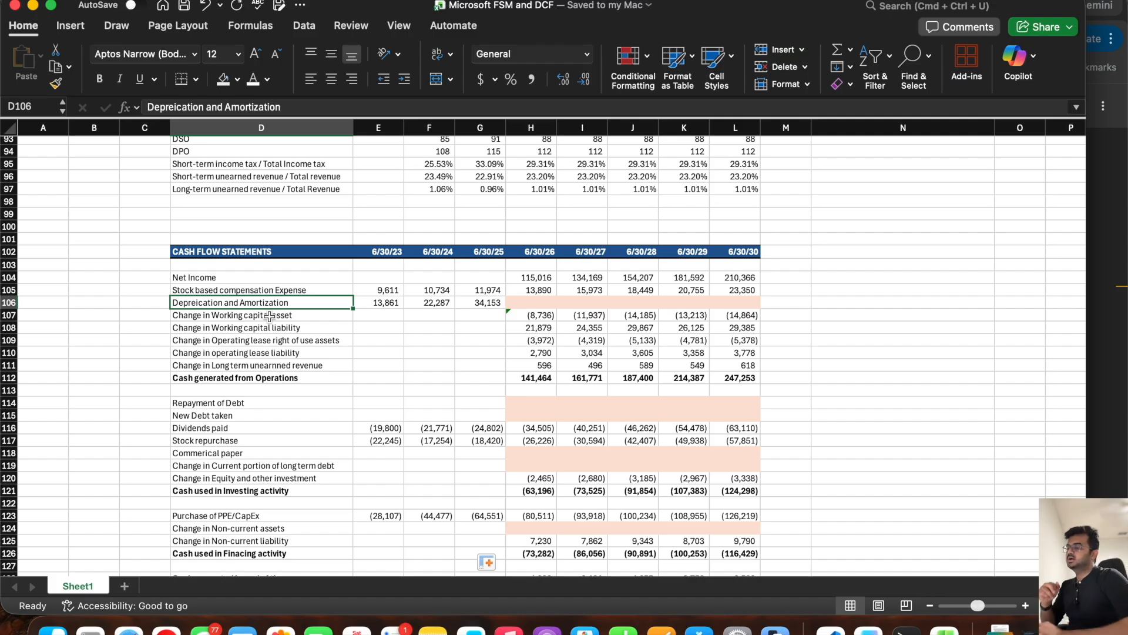
drag(371, 300, 477, 301)
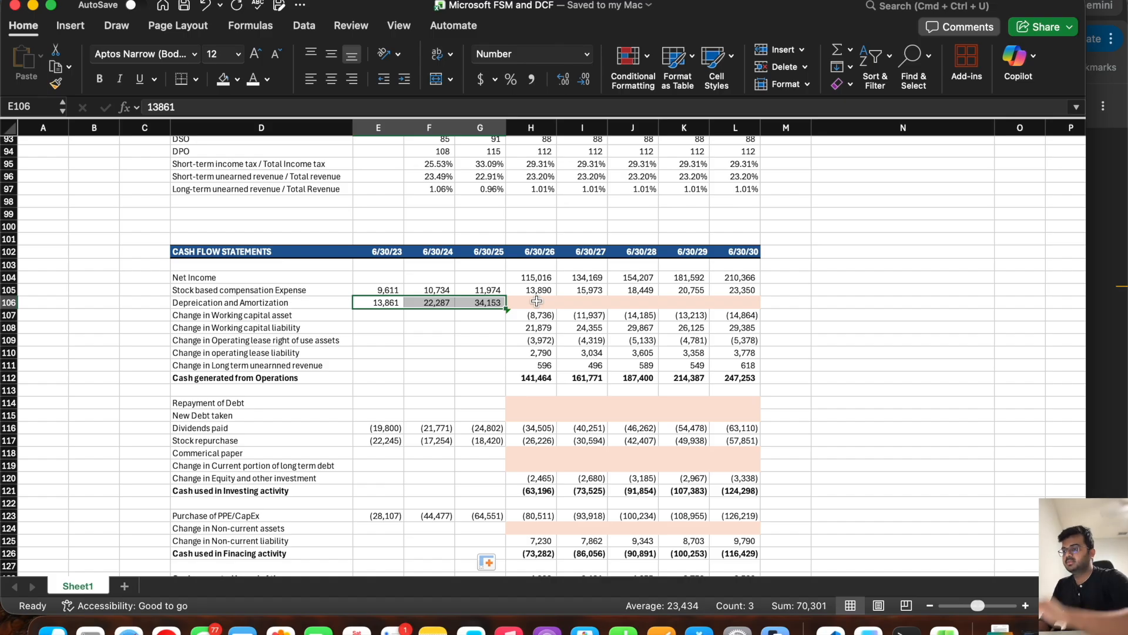
key(super+Tab)
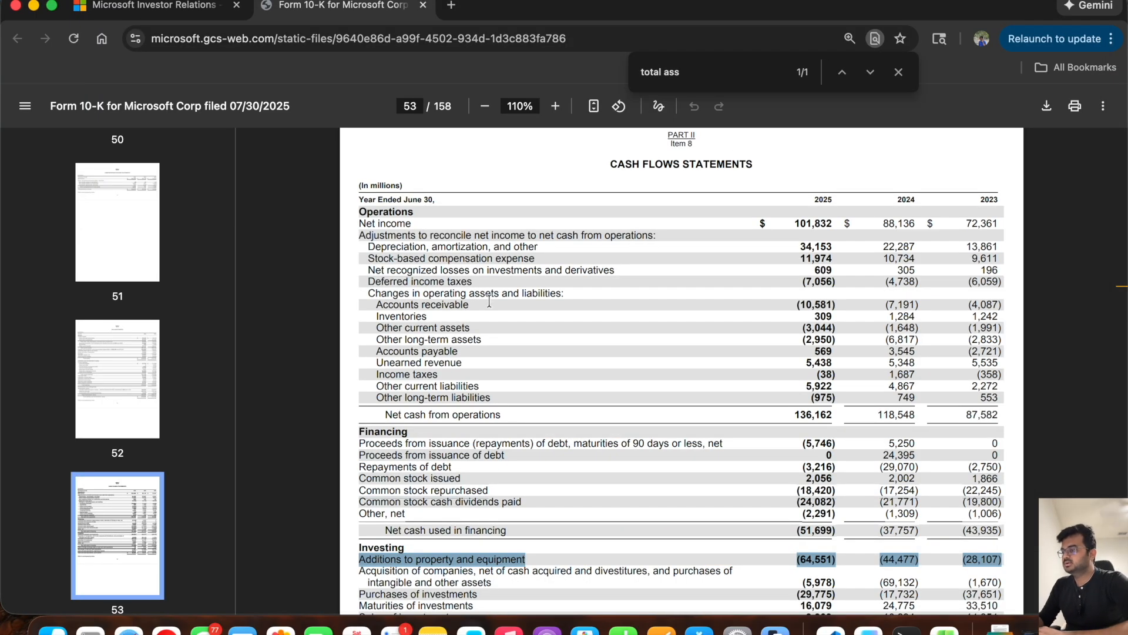
double_click(384, 247)
key(super+c)
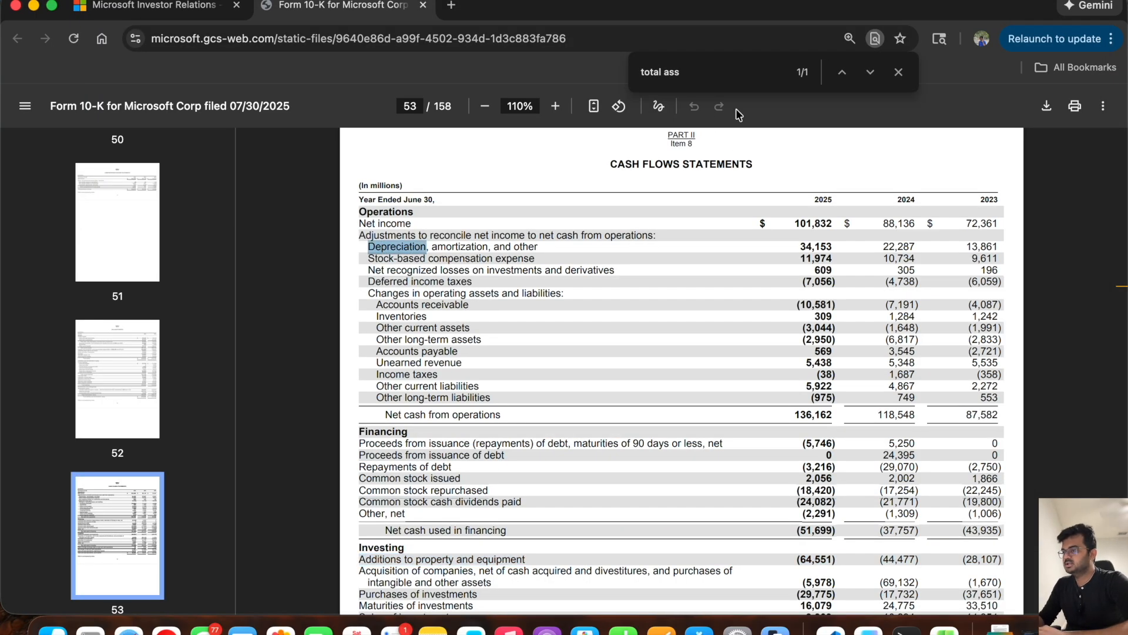
triple_click(717, 76)
key(super+v)
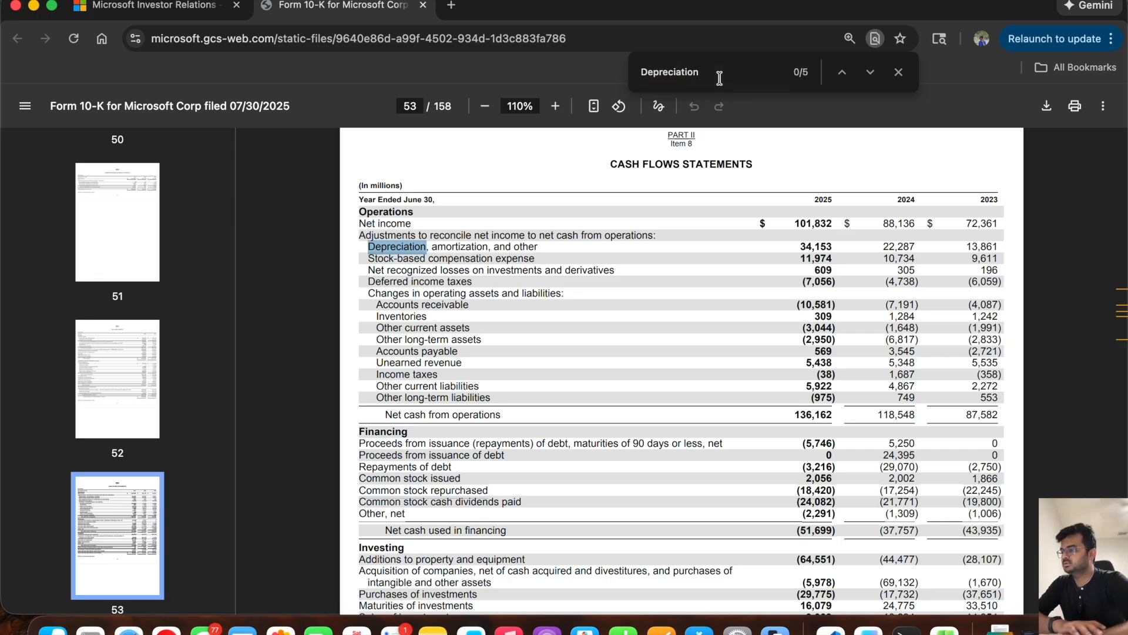
Step: Go through the "Depreciation" matches in the 10-K and stop at Note 6, Property and Equipment, on page 69
key(Return)
key(Return)
key(Return)
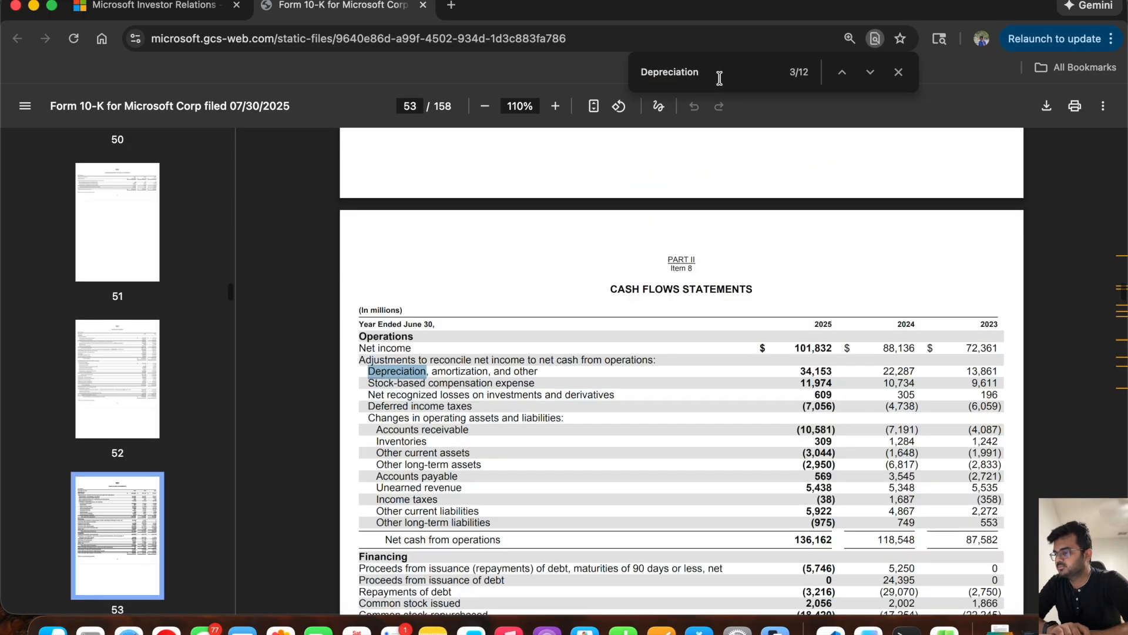
key(Return)
key(Return)
key(Return)
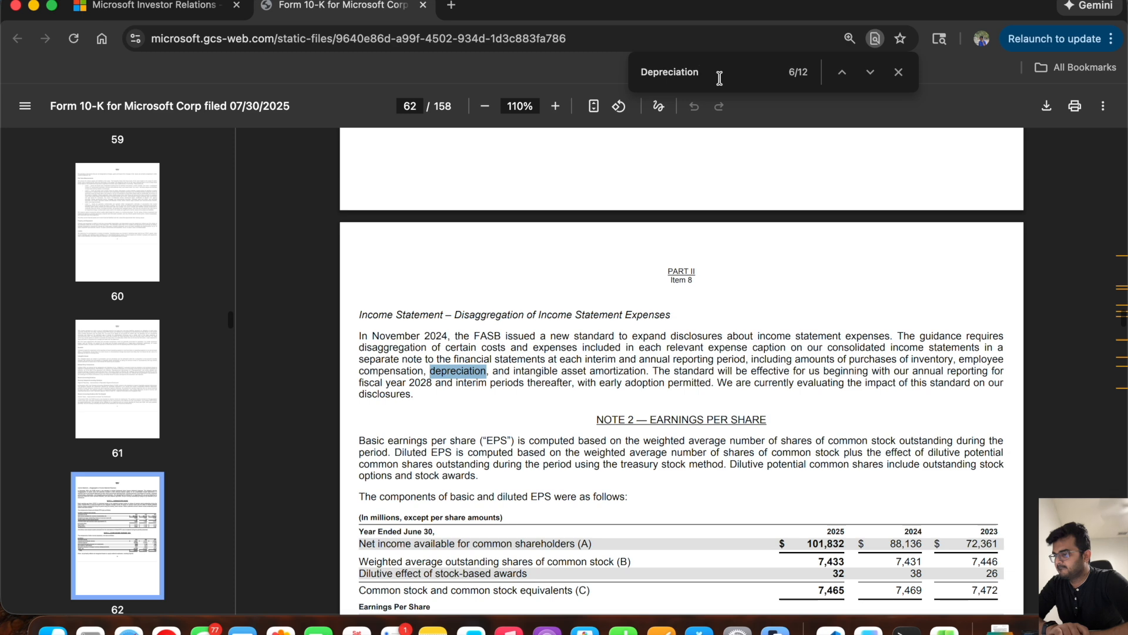
key(Return)
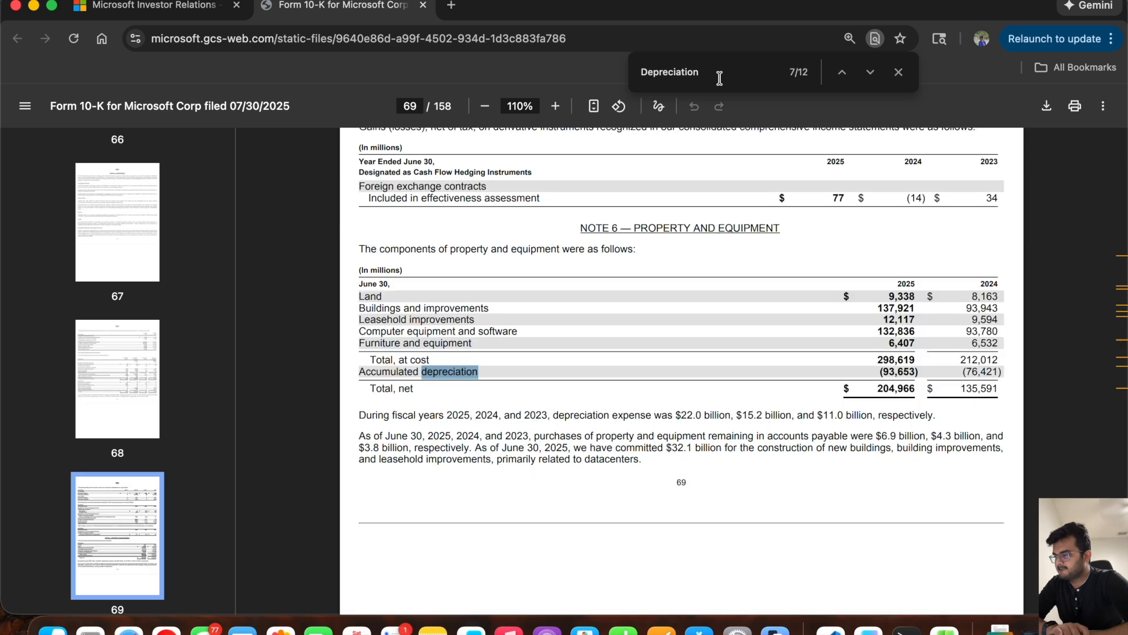
key(Return)
key(Return)
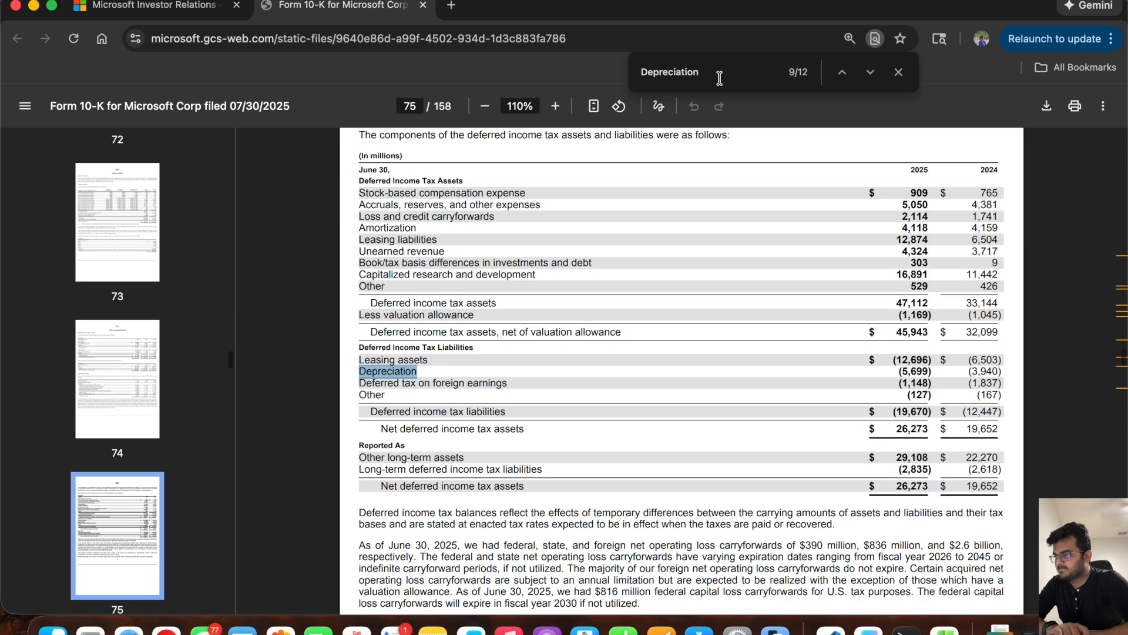
key(Return)
key(Return)
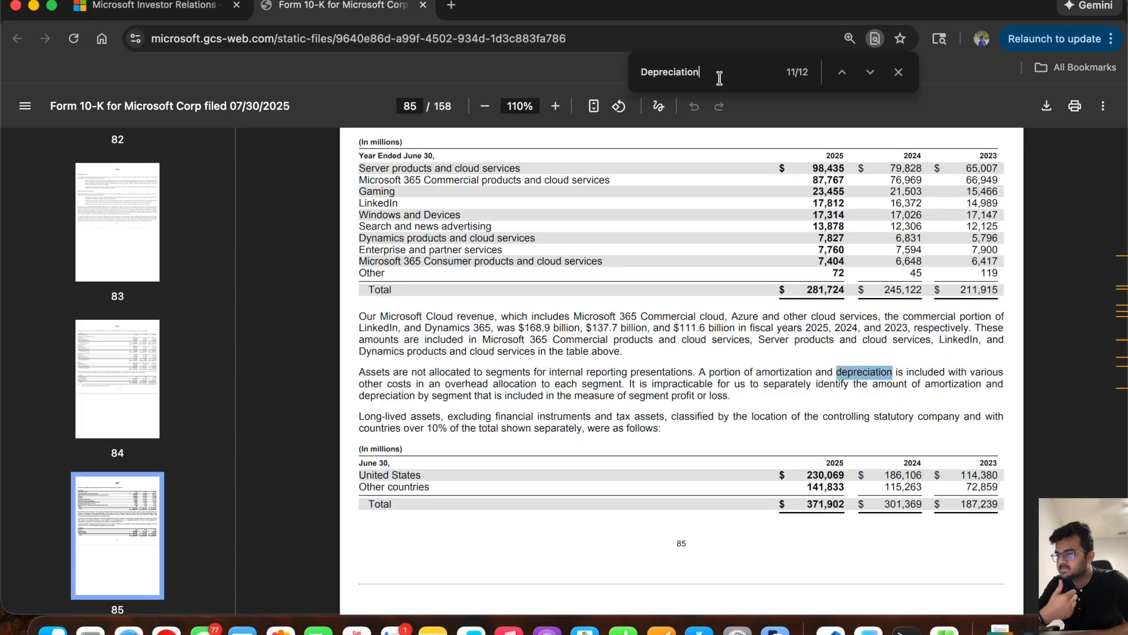
key(Return)
key(Return)
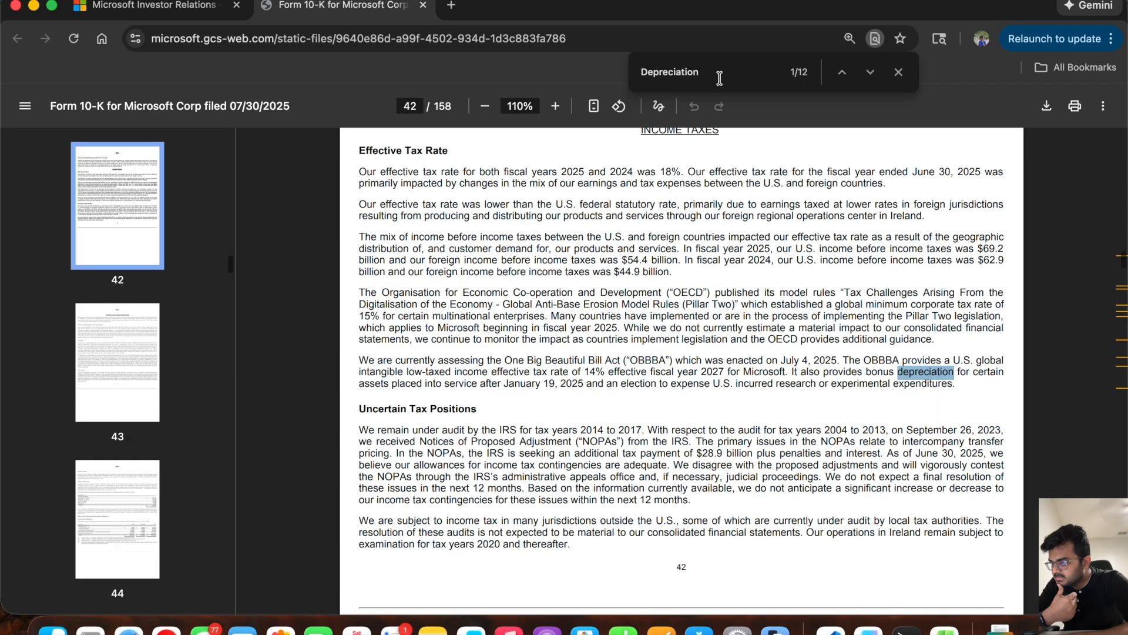
key(Return)
key(Return)
key(Return)
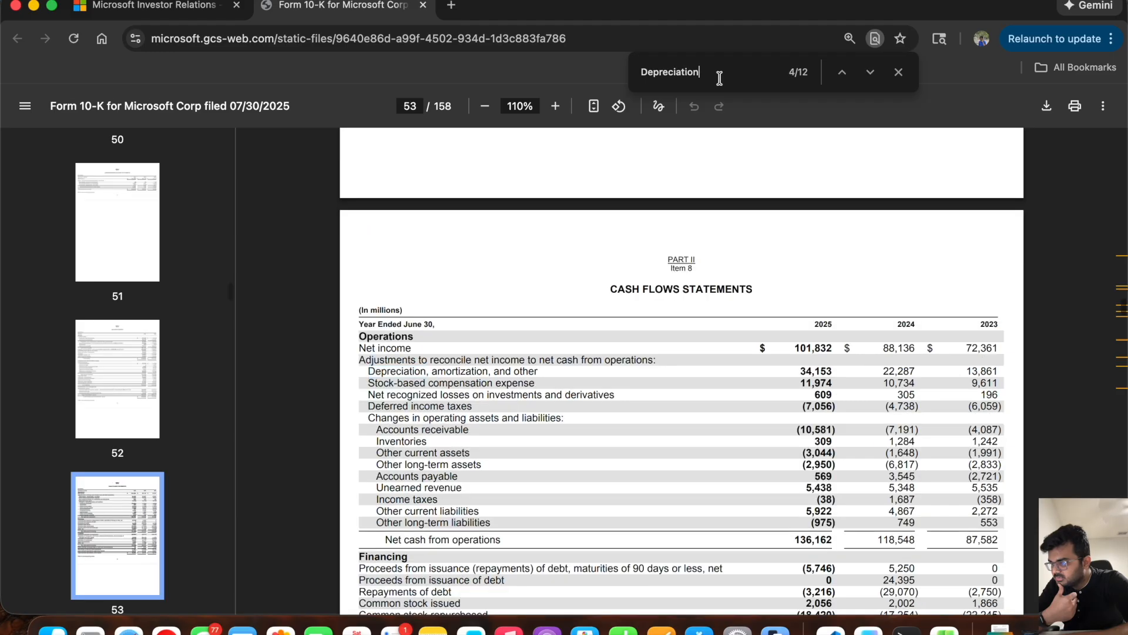
key(Return)
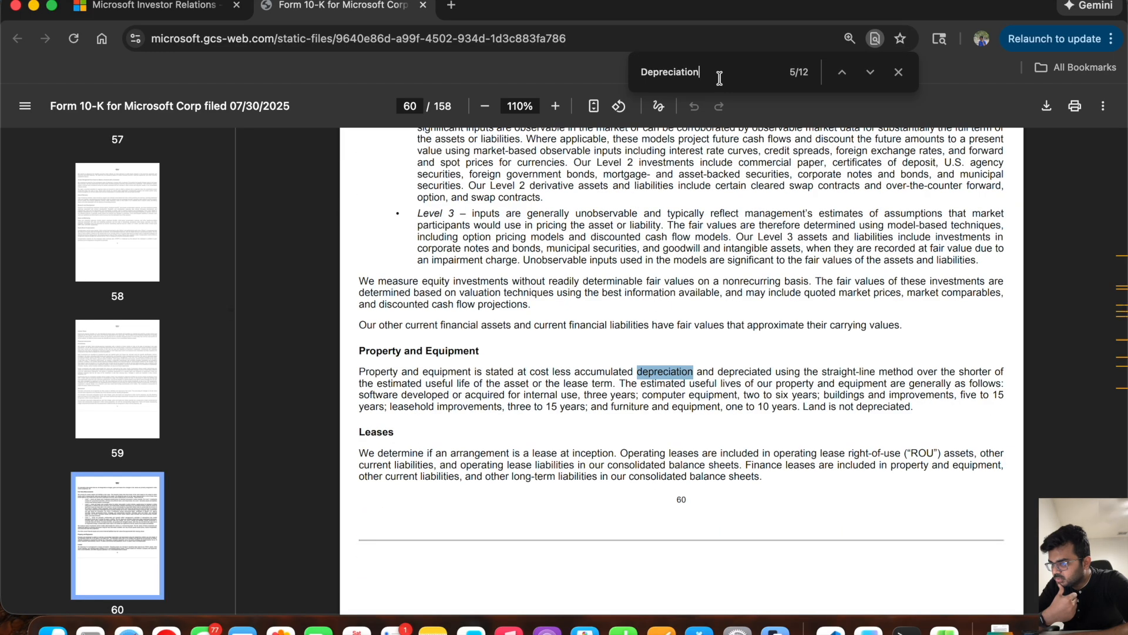
key(Return)
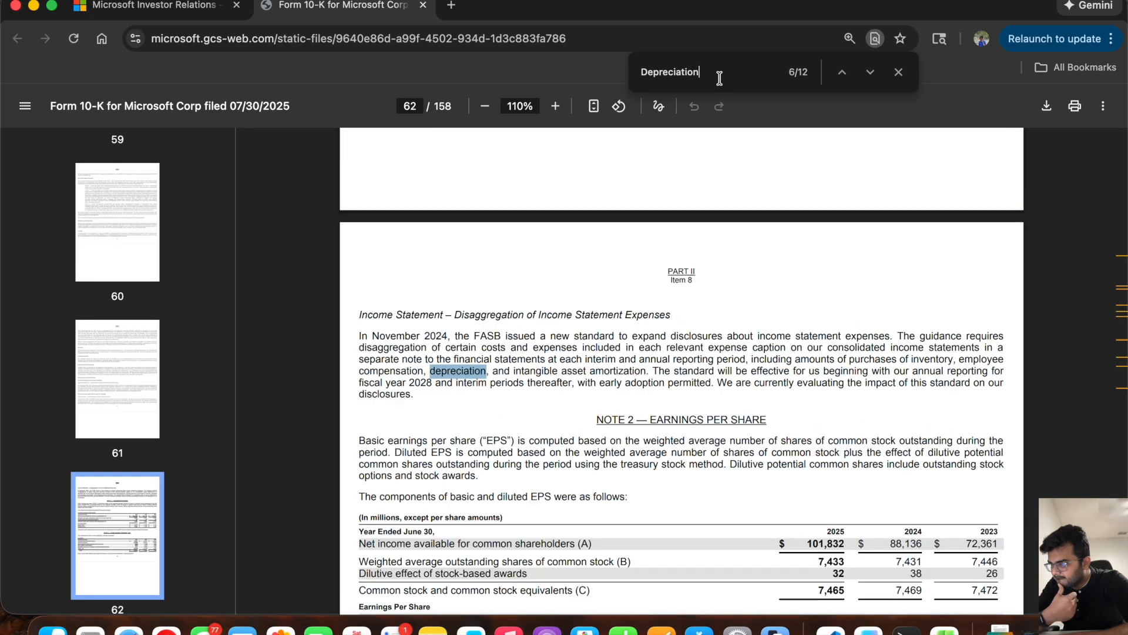
key(Return)
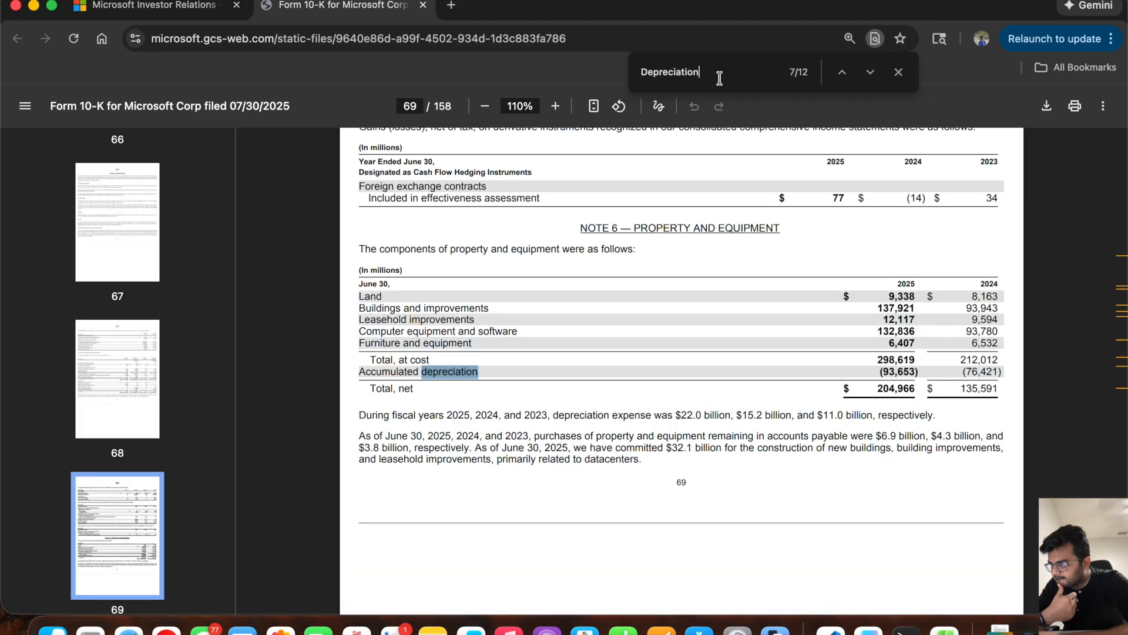
Step: Examine the Note 6 property and equipment breakdown and the sentence on depreciation expense for fiscal years 2025, 2024 and 2023
scroll(617, 414, up, 2)
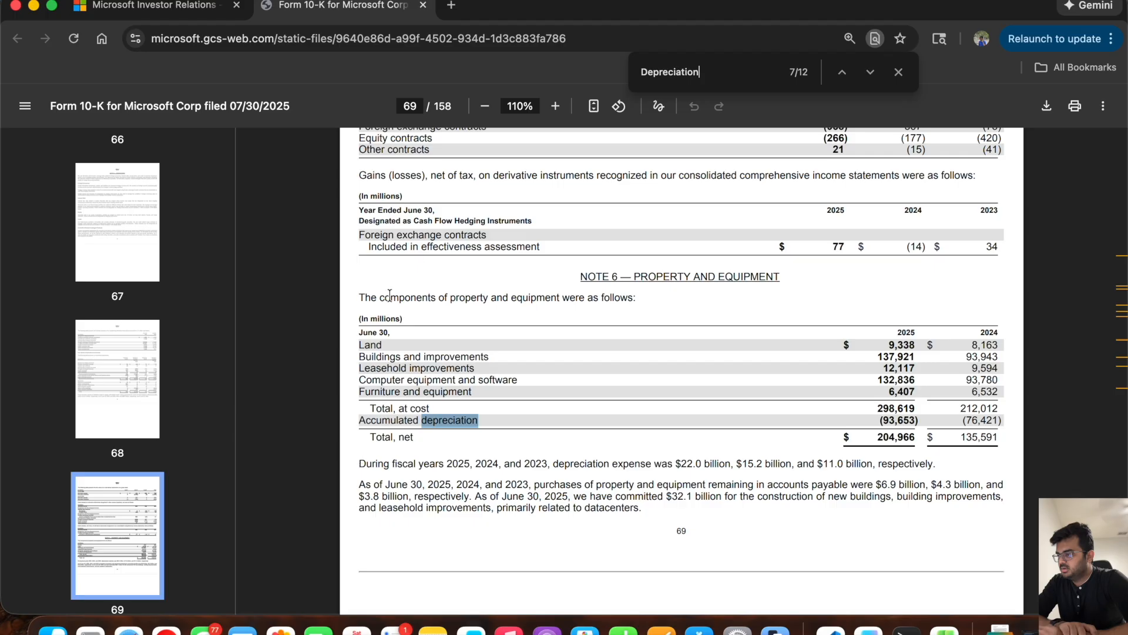
drag(574, 274, 795, 280)
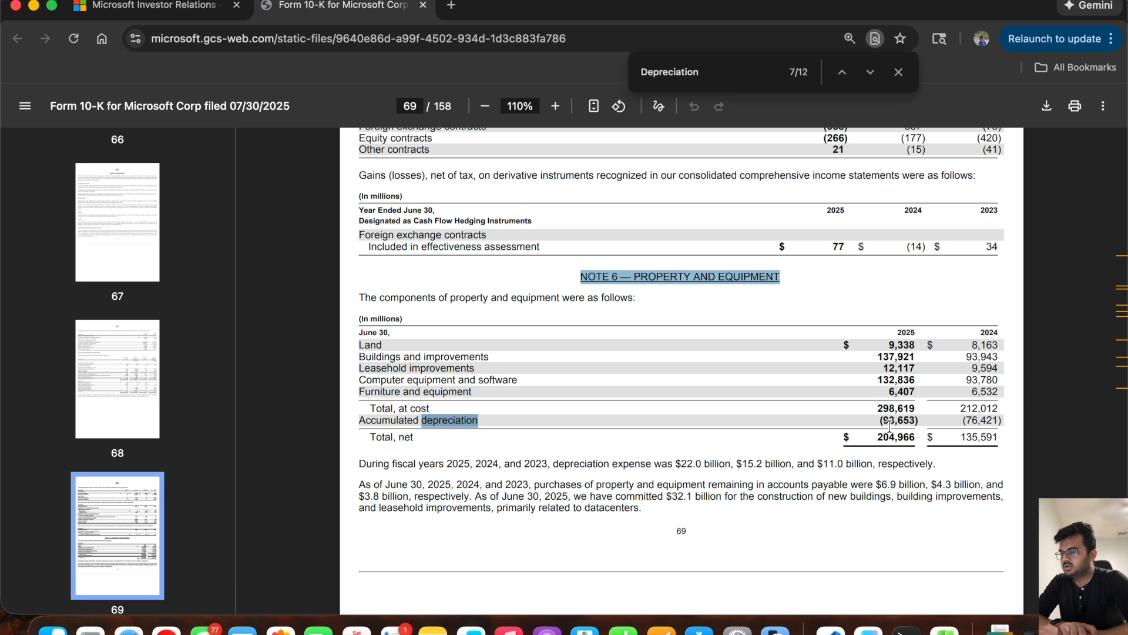
drag(361, 464, 933, 459)
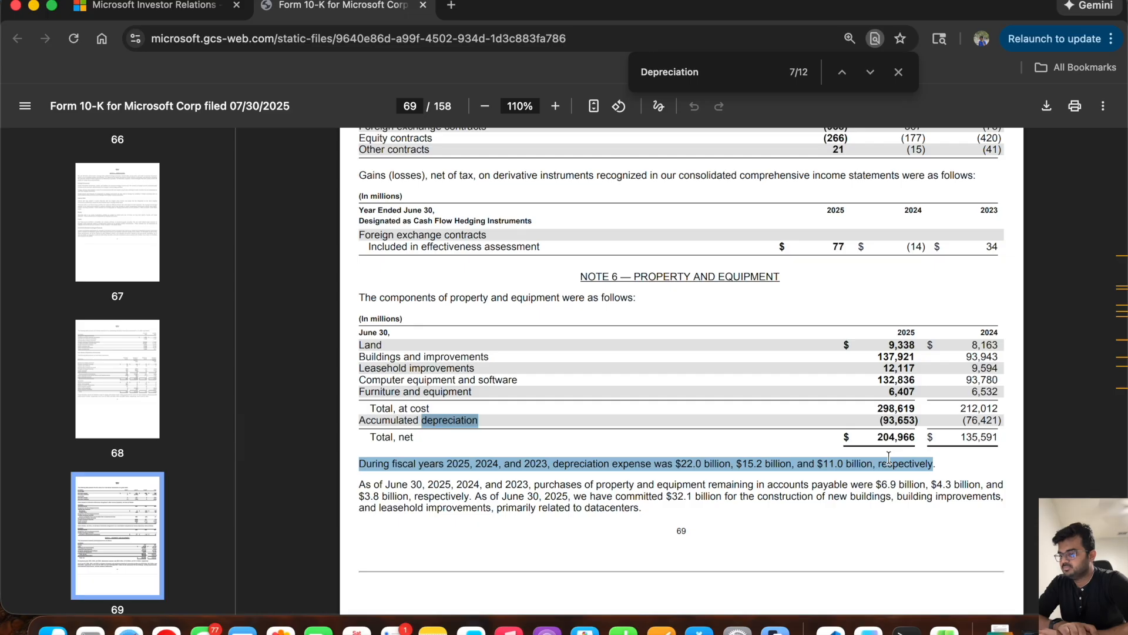
drag(638, 278, 780, 278)
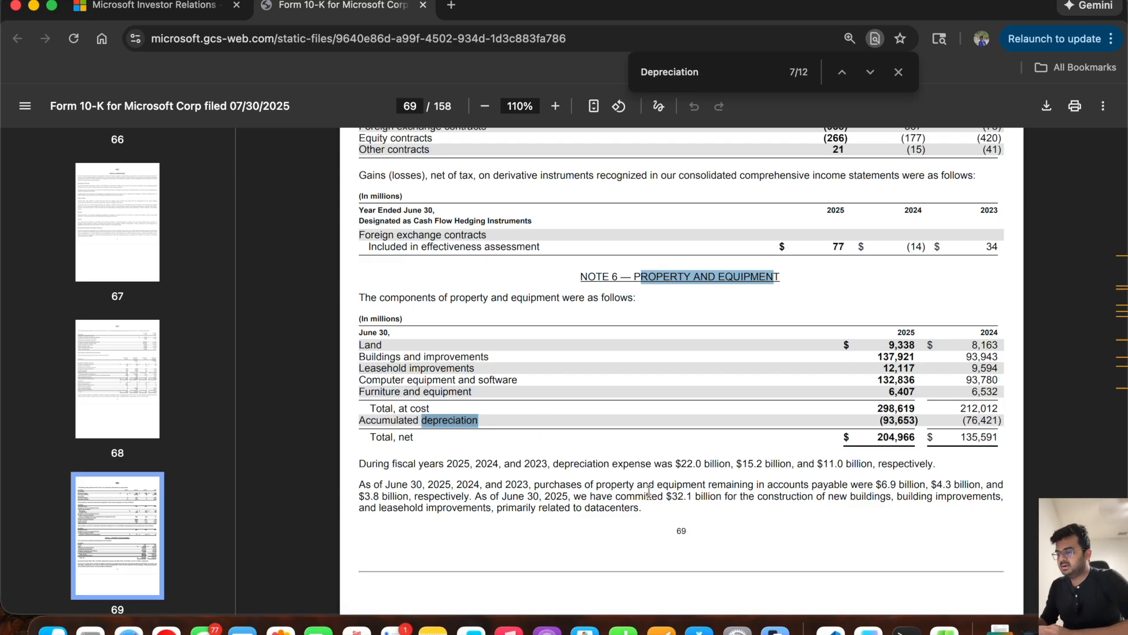
Step: Compare the fiscal 2025 Depreciation and Amortization figure in G106 of the Excel model with the depreciation expense in Note 6 of the 10-K
key(super+Tab)
click(446, 354)
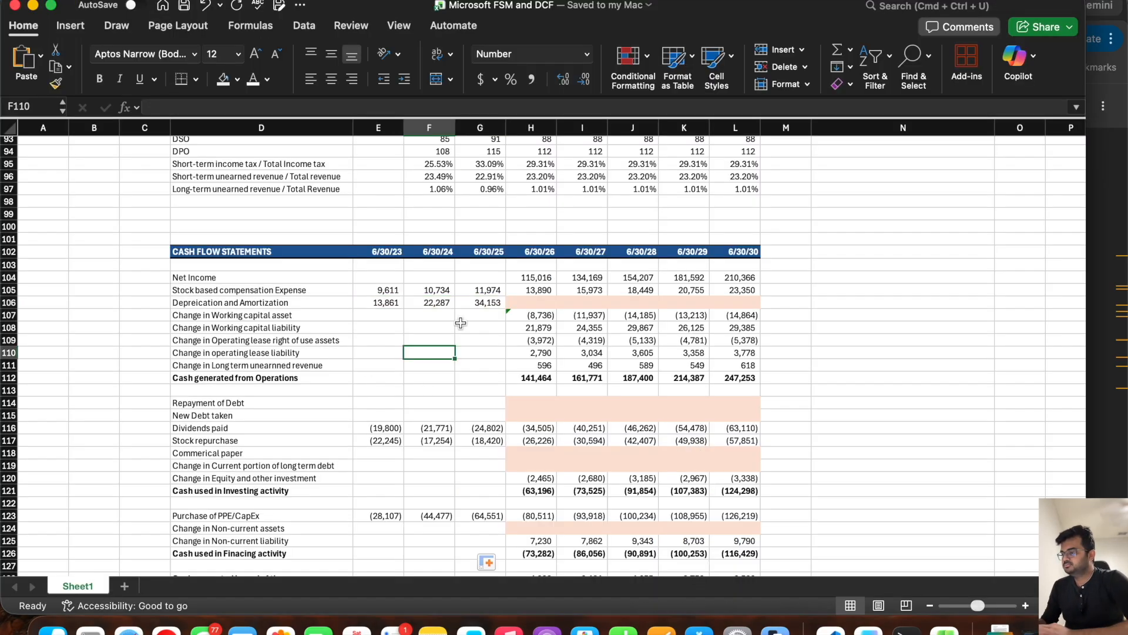
click(483, 301)
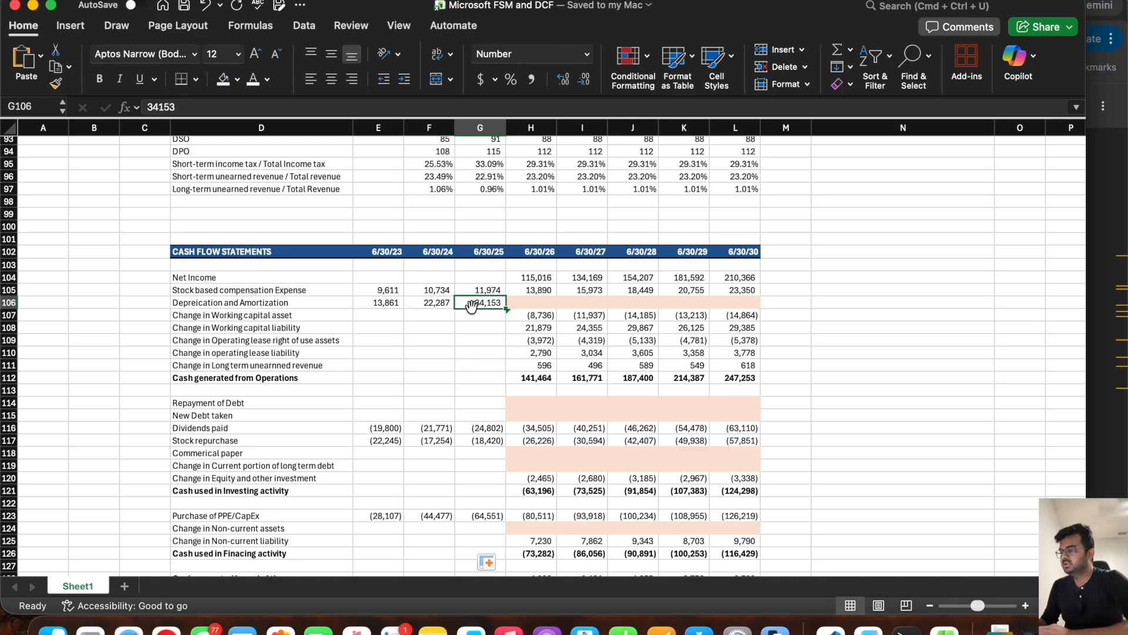
key(super+Tab)
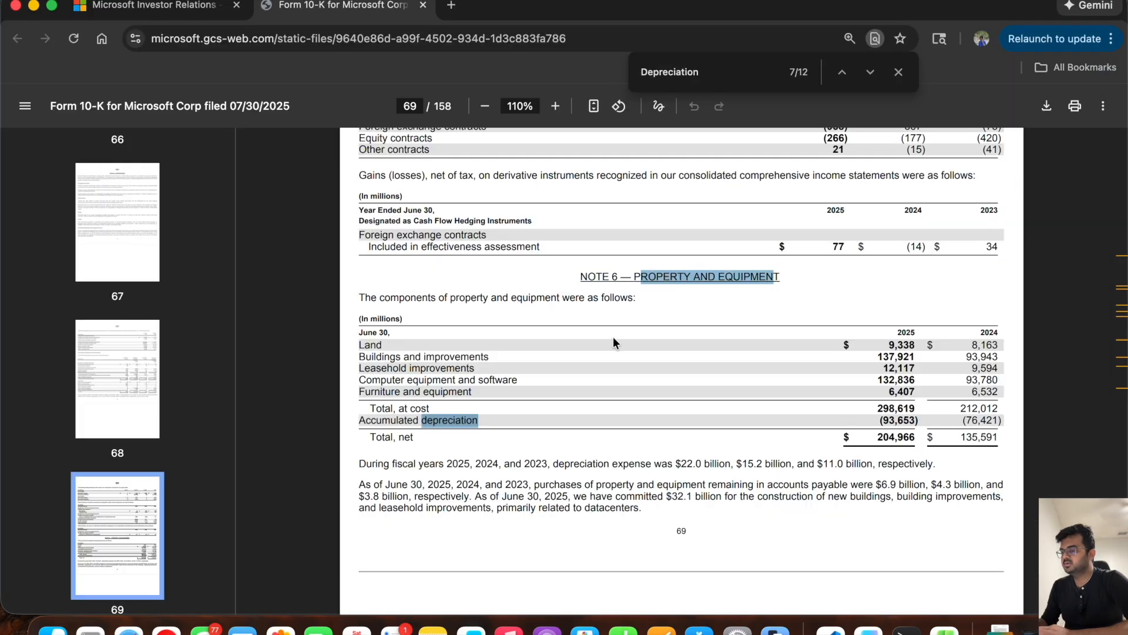
double_click(683, 458)
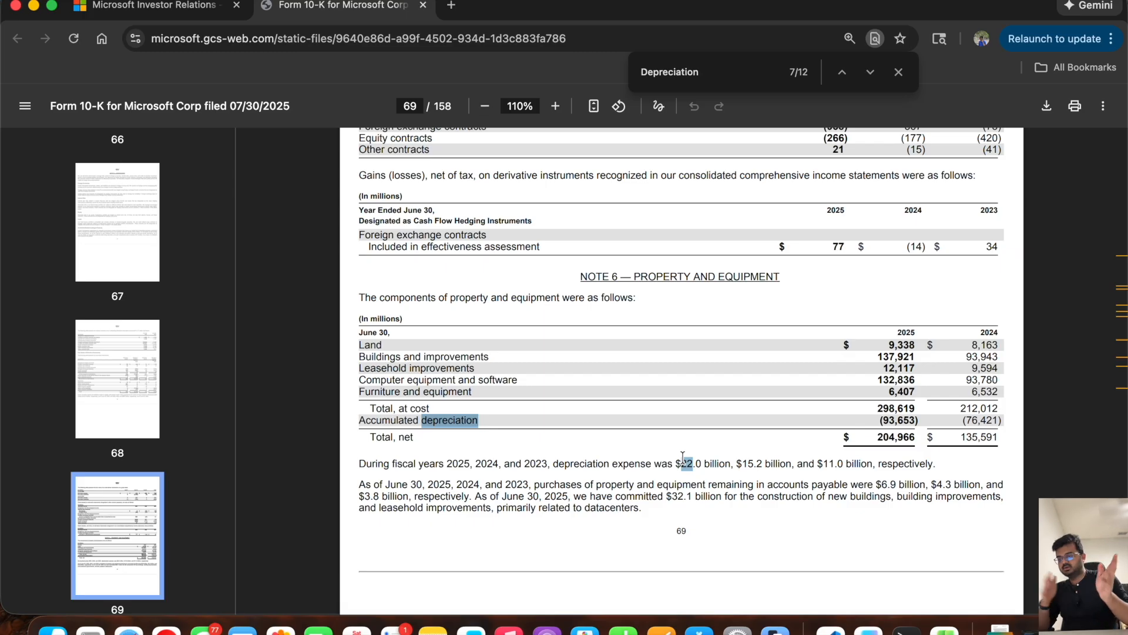
key(super+Tab)
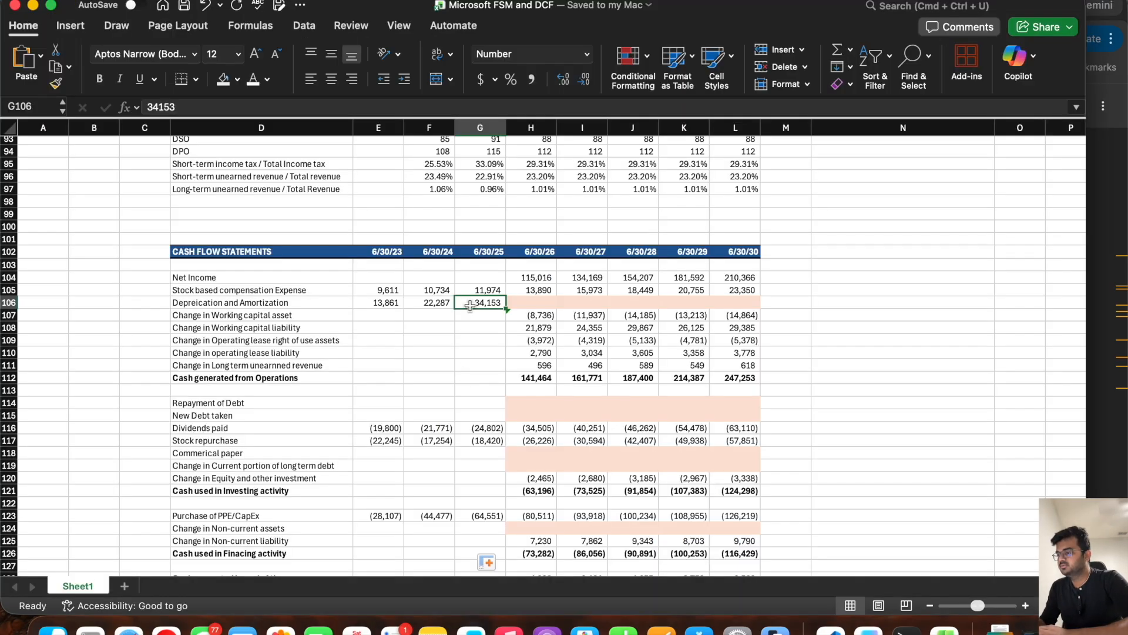
Step: Enter the label "Depreciation related to Property and Equipment" in D137, below the cash flow ratios, and widen column D to fit it
key(super+Tab)
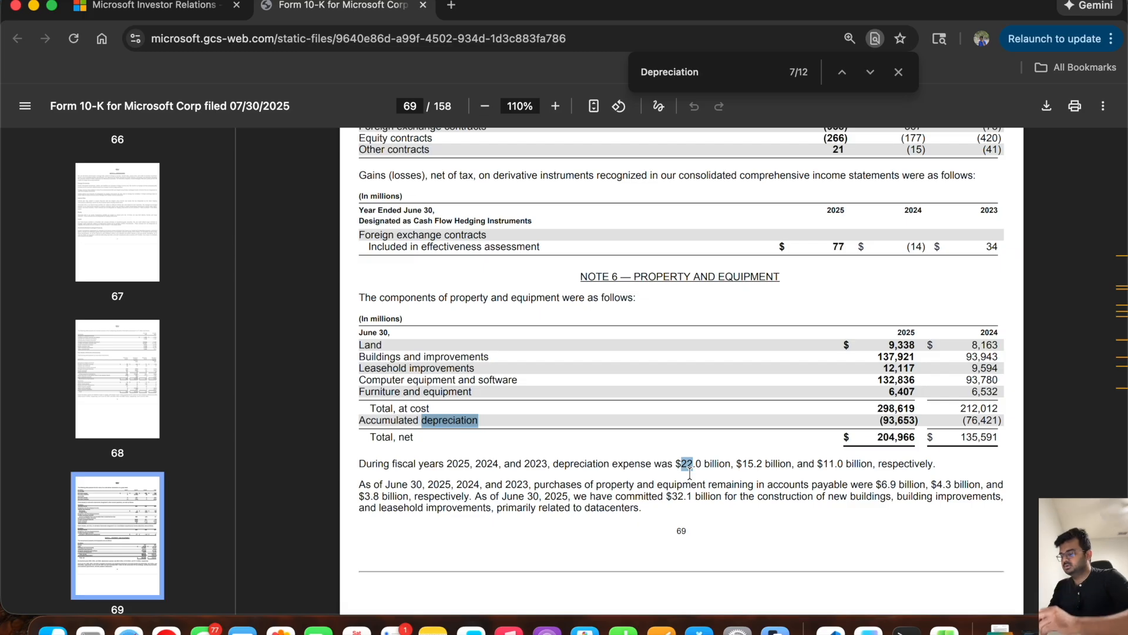
key(super+Tab)
scroll(360, 327, down, 3)
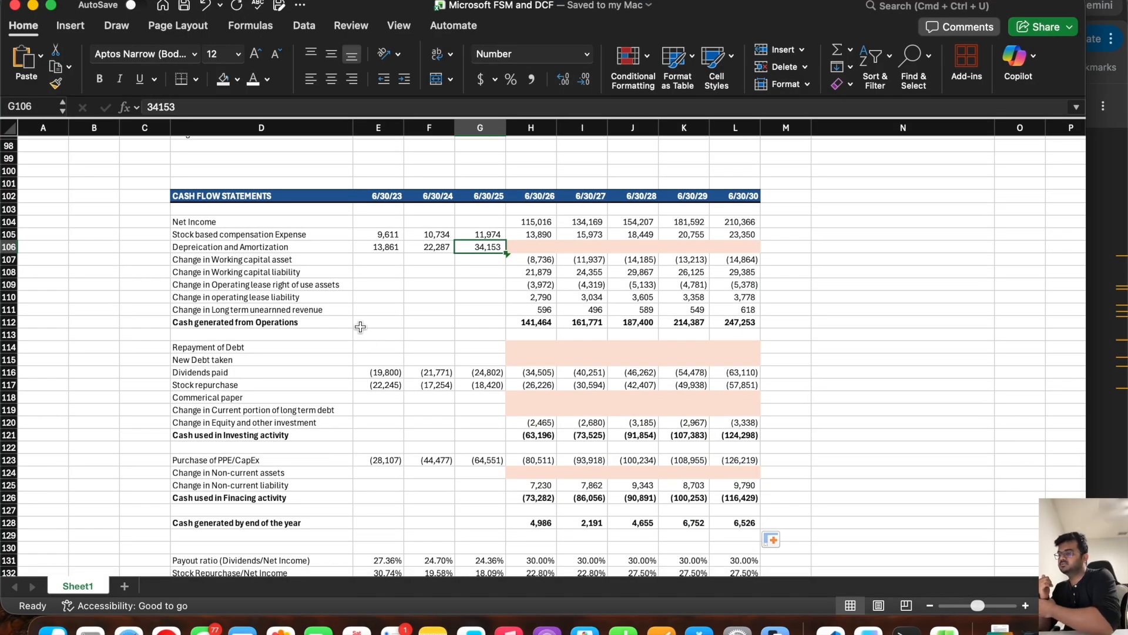
scroll(361, 327, down, 6)
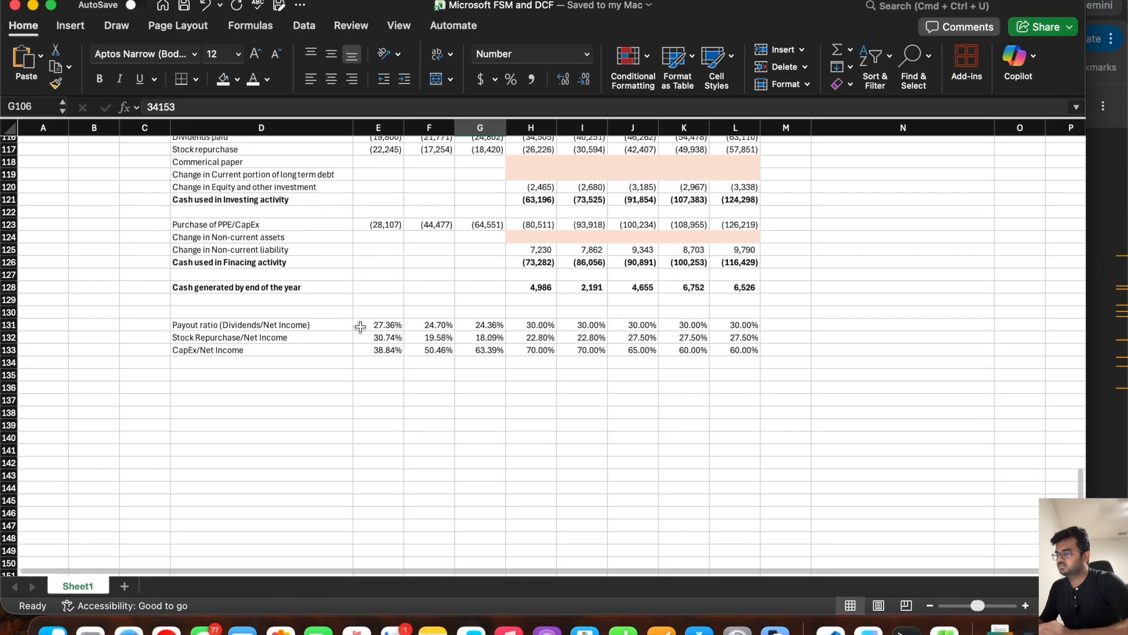
click(200, 373)
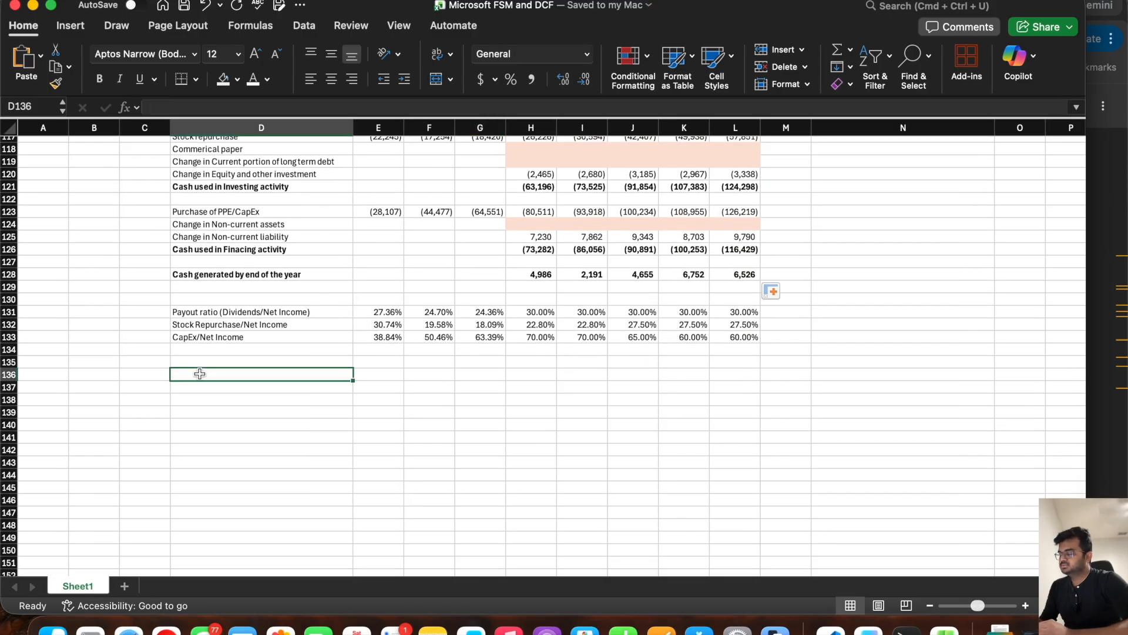
key(Return)
text(D)
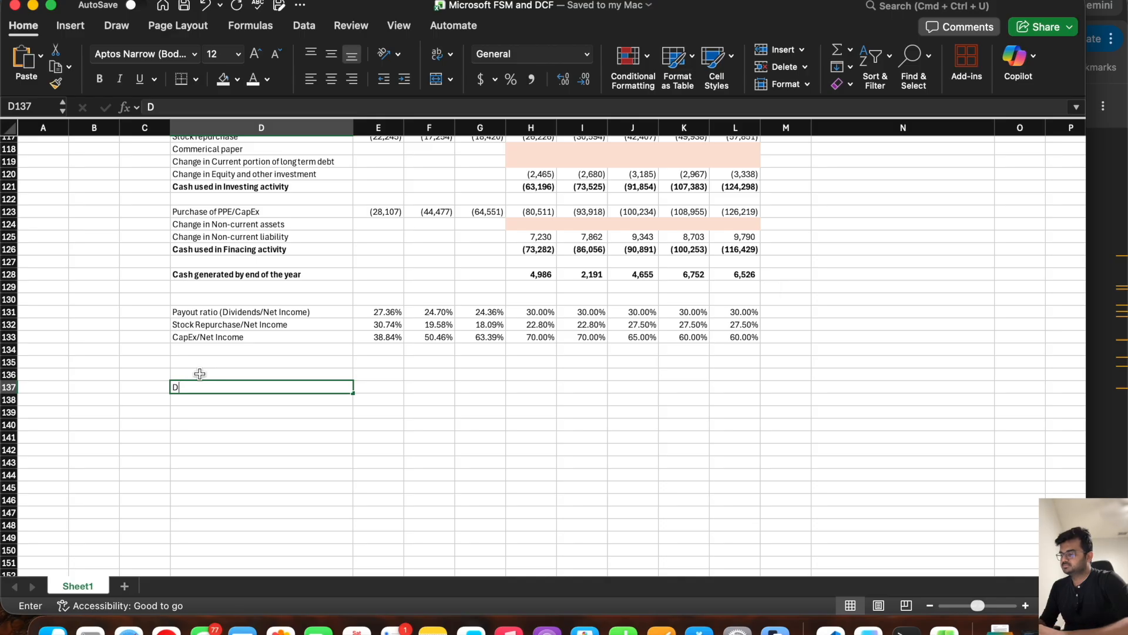
text(epr)
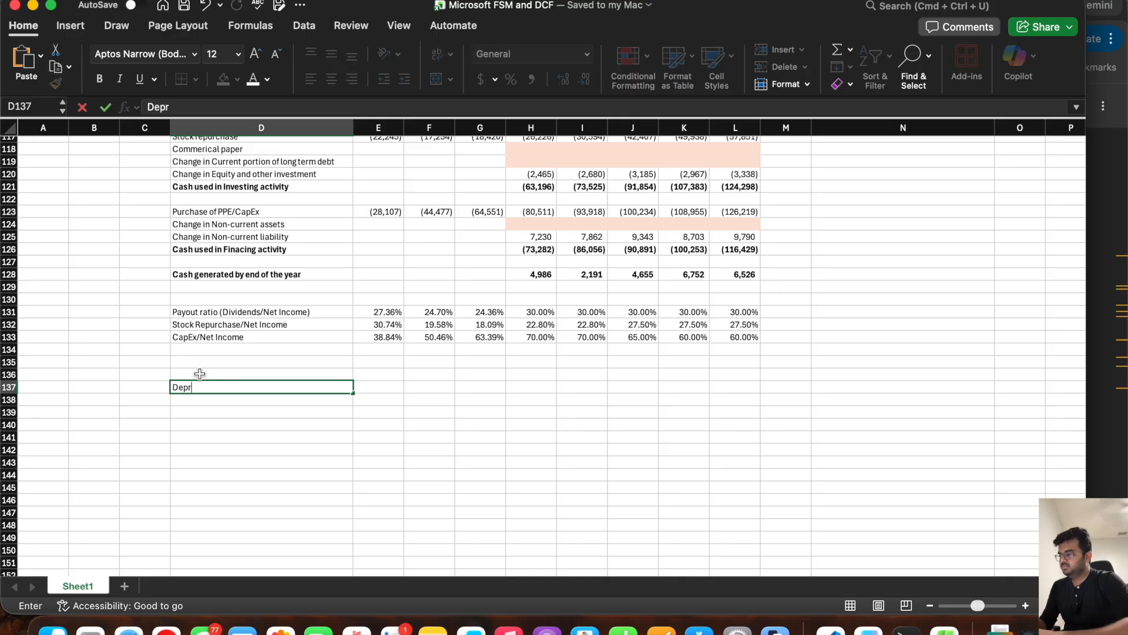
key(BackSpace)
text(reciation relate)
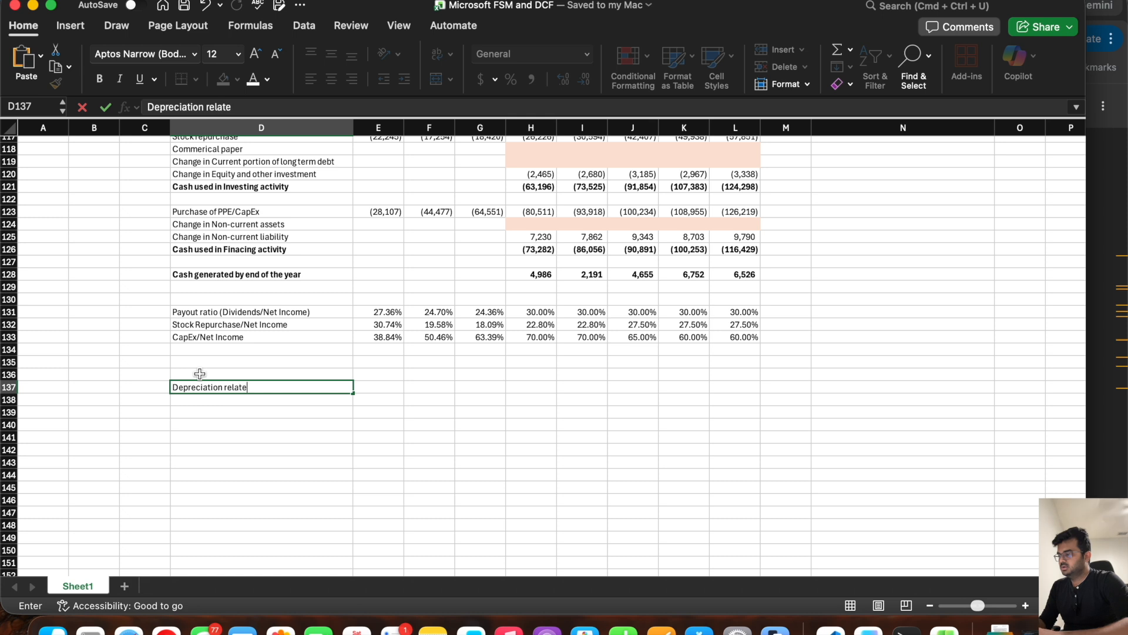
text(d to Property)
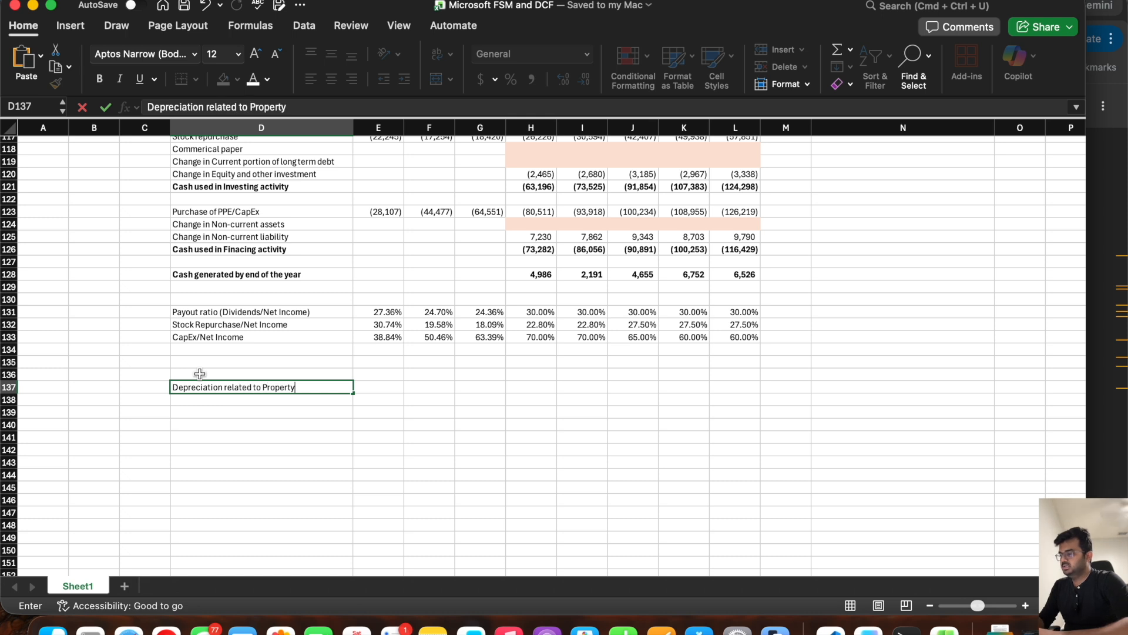
text( and Equip)
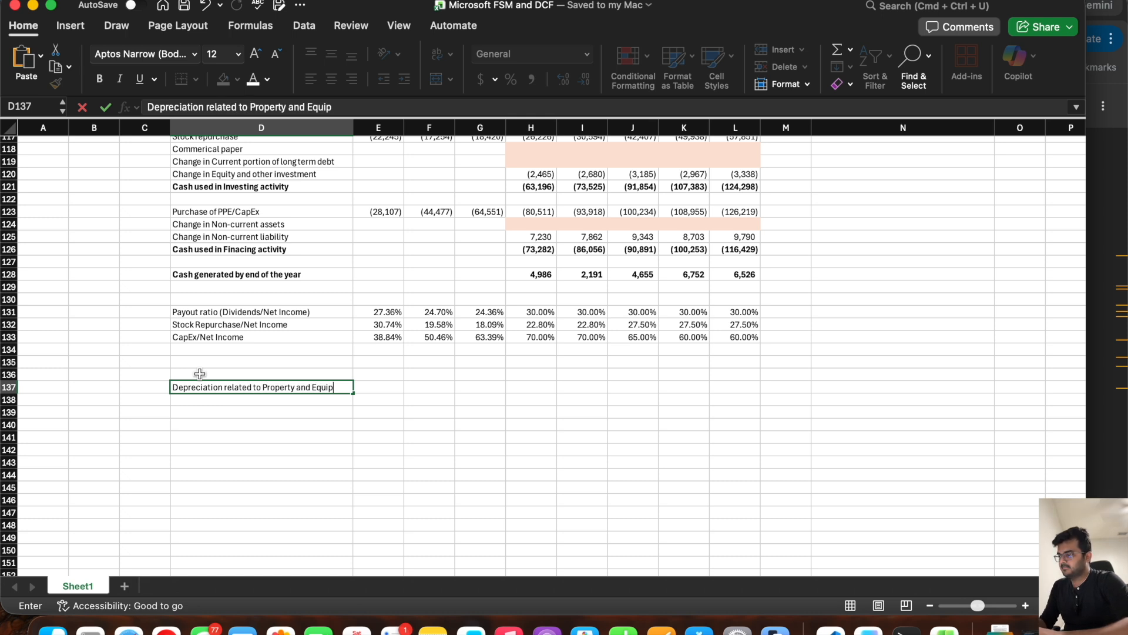
text(ment)
key(Return)
drag(354, 128, 360, 127)
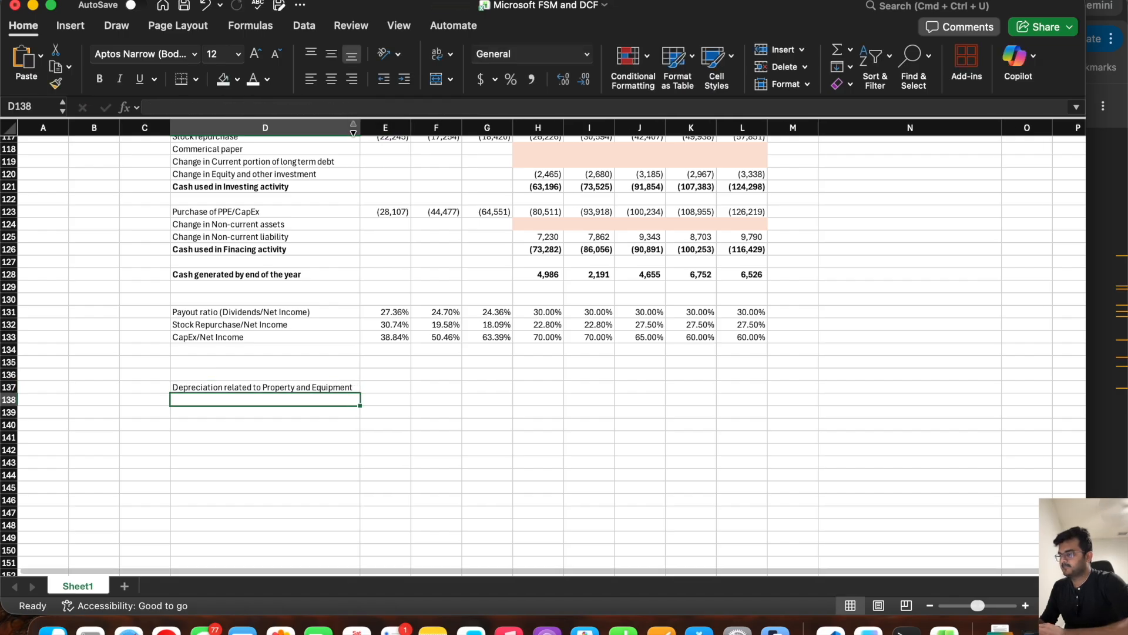
Step: Look up the fiscal 2023 depreciation expense in Note 6 of the 10-K and enter 11000 in E137 of the Excel model
click(1096, 284)
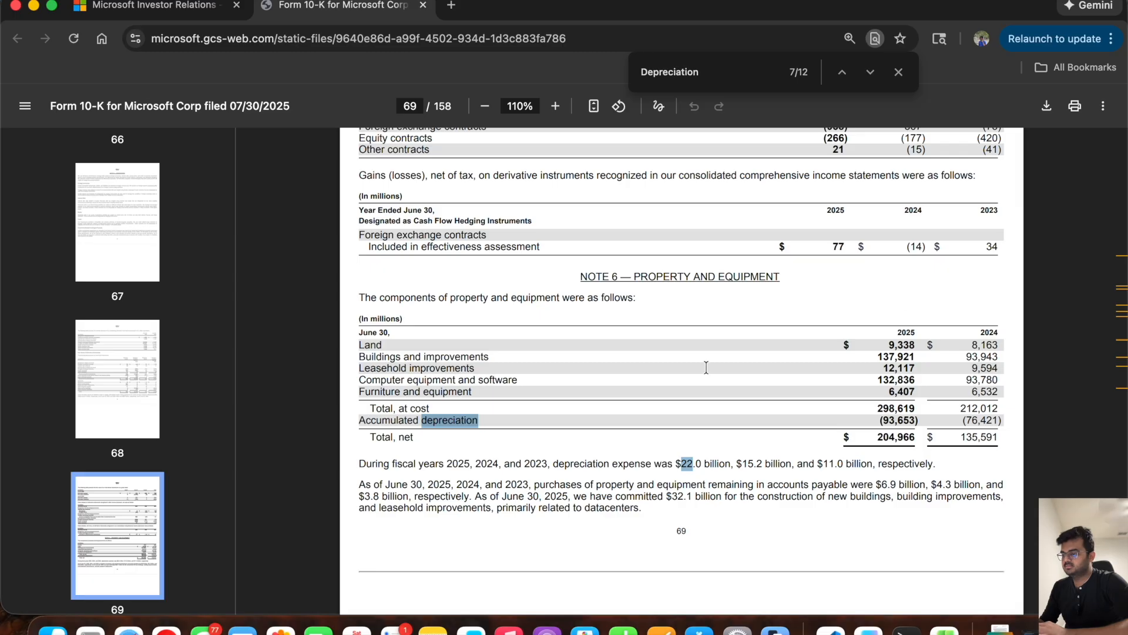
scroll(544, 372, up, 1)
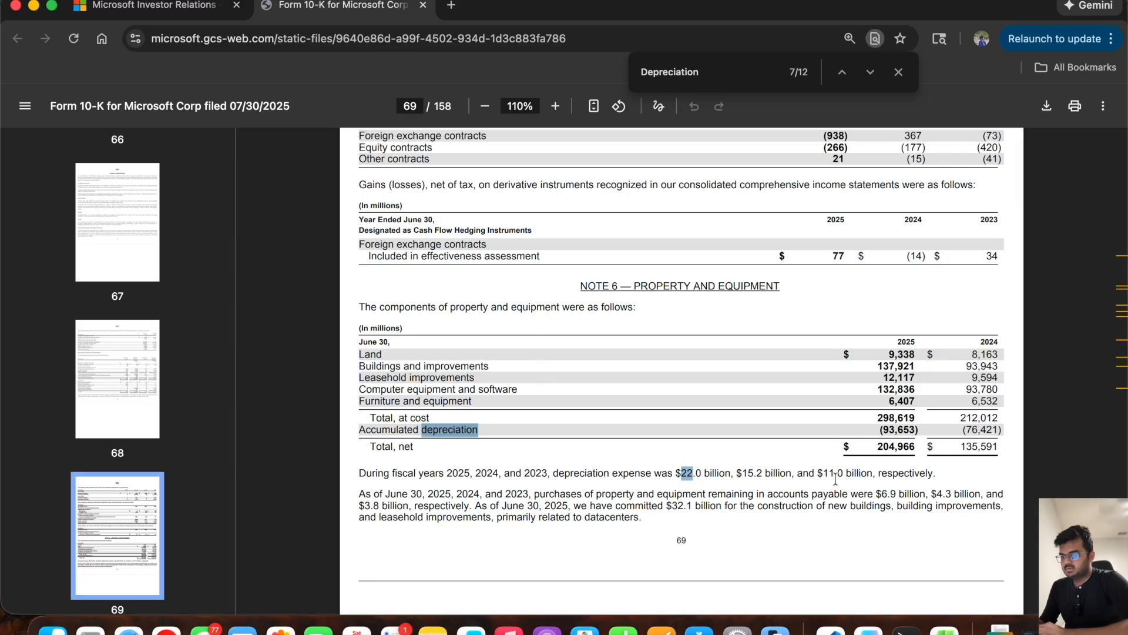
key(super+Tab)
key(Up)
key(Right)
text(11000)
Step: Enter the depreciation expense from Note 6 for fiscal 2024 and 2025, 15200 in F137 and 22000 in G137, and save the workbook
key(super+Tab)
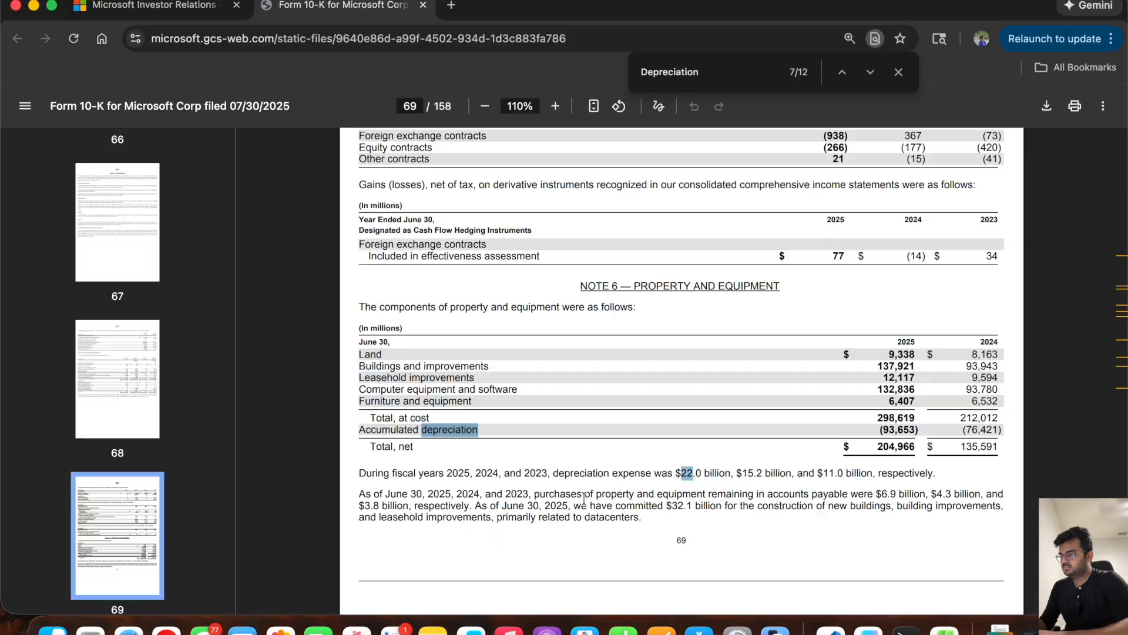
key(super+Tab)
key(Tab)
text(15200)
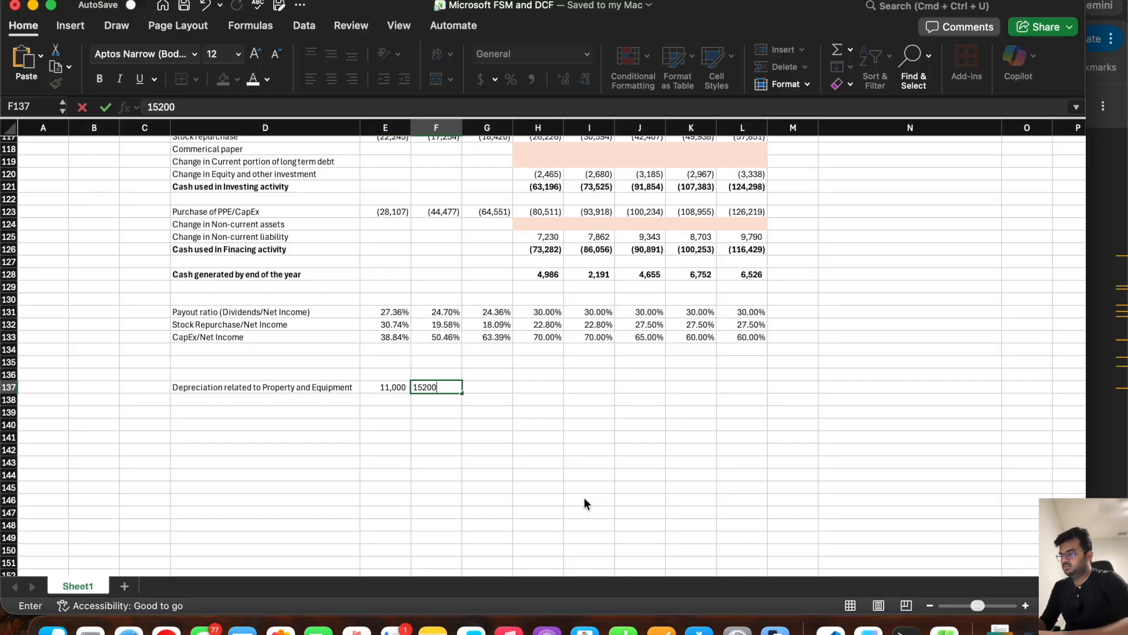
key(Tab)
key(super+Tab)
key(super+Tab)
text(22000)
key(Tab)
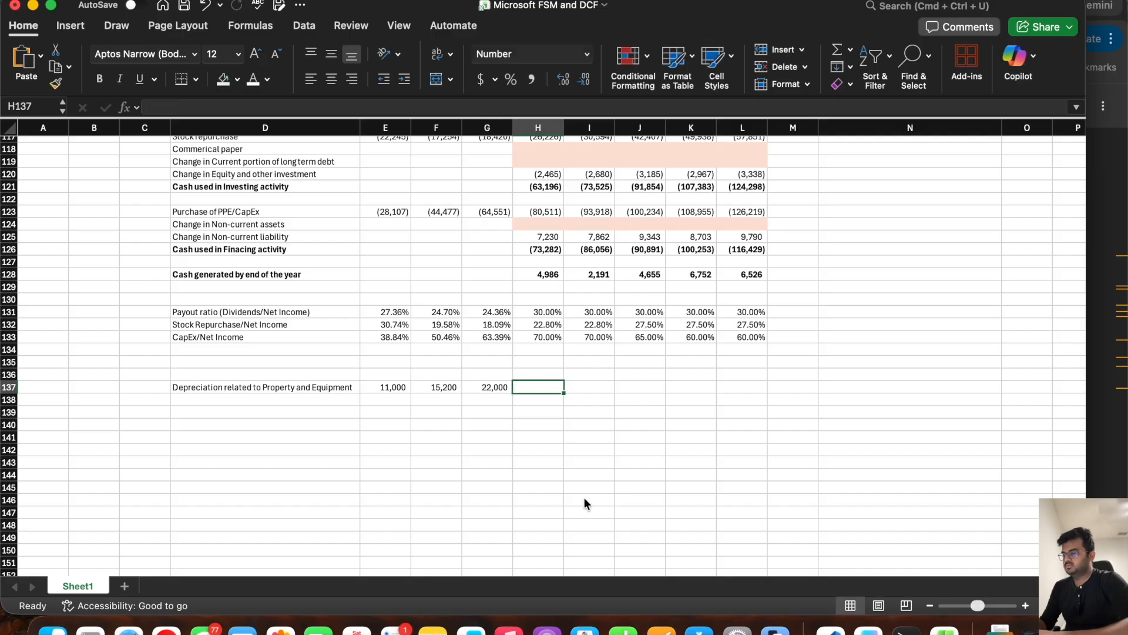
key(super+s)
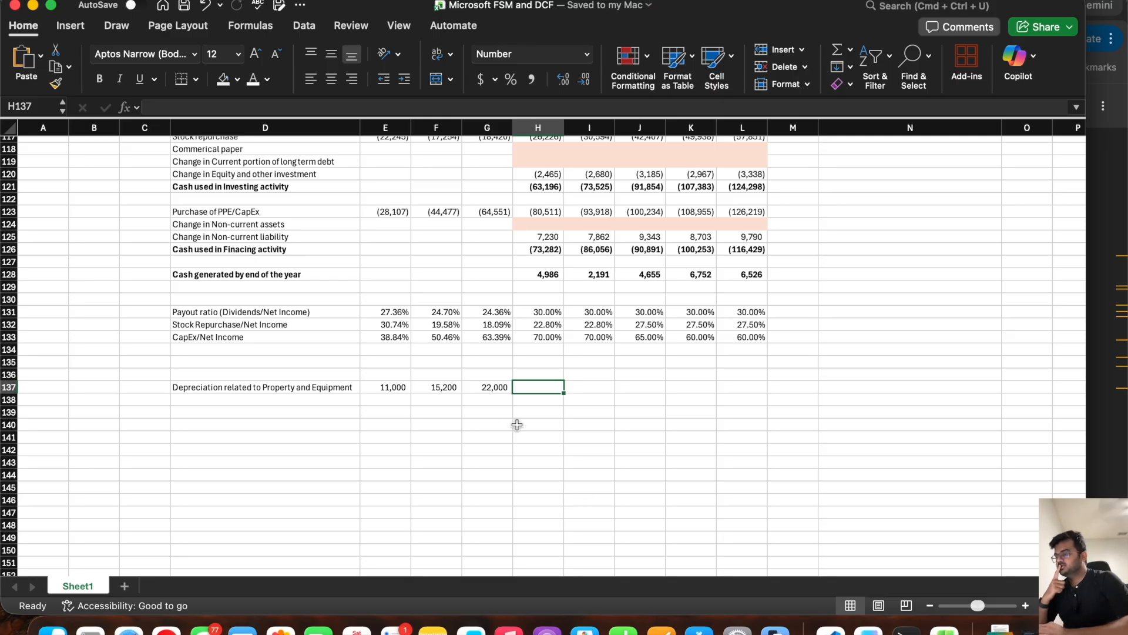
Step: Try to fill the fiscal 2025 depreciation in G137 across the forecast years
click(496, 388)
drag(515, 393, 743, 385)
key(super+z)
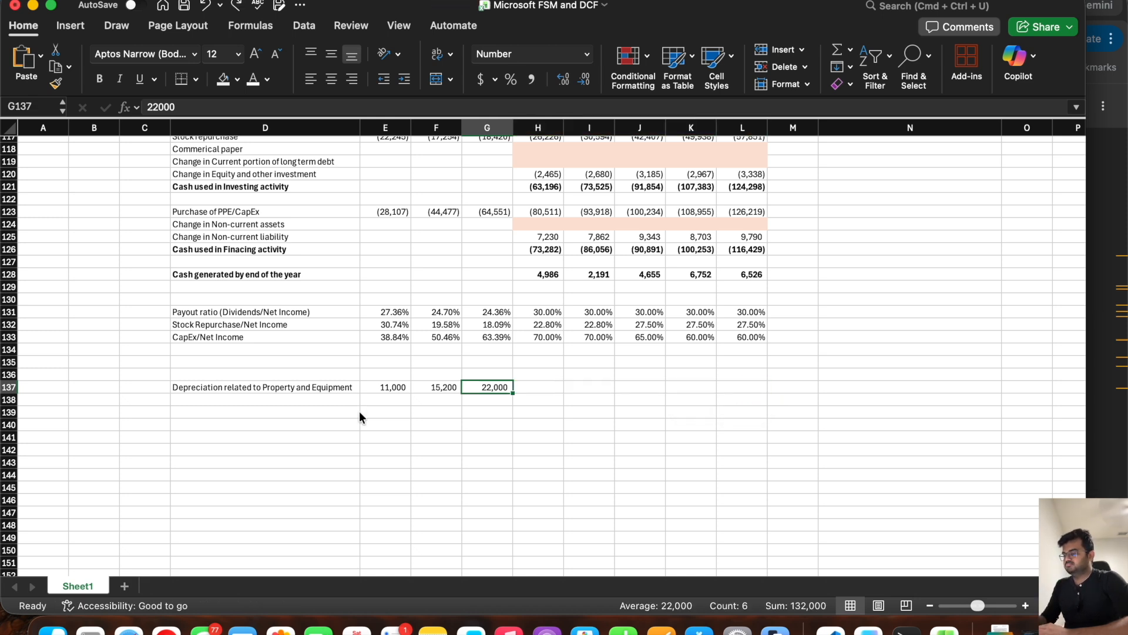
click(283, 401)
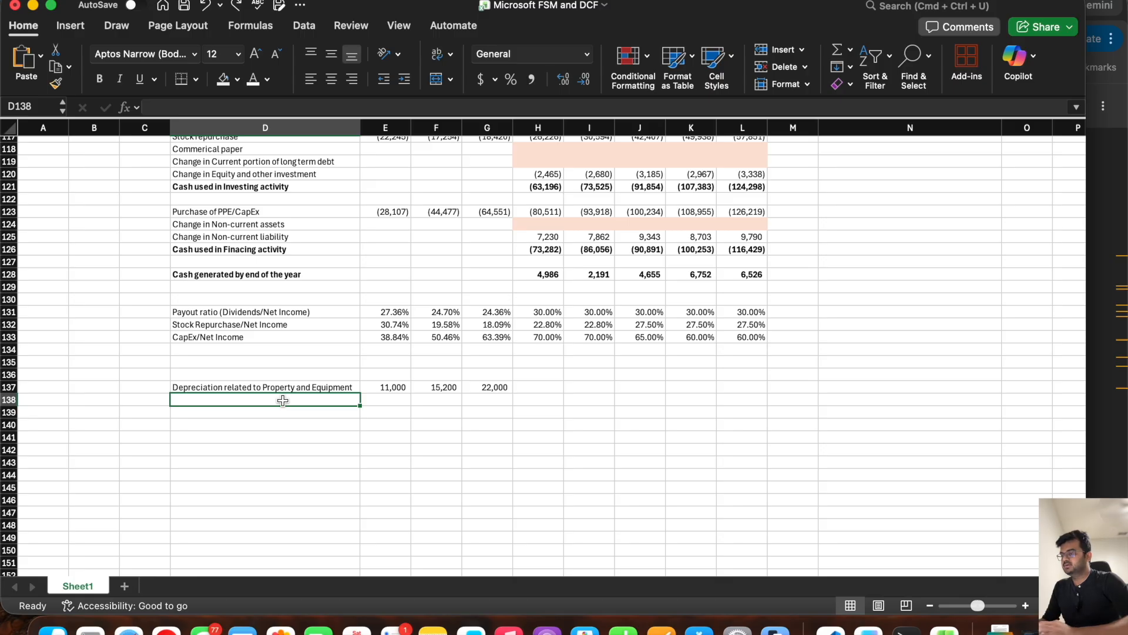
drag(393, 386, 501, 388)
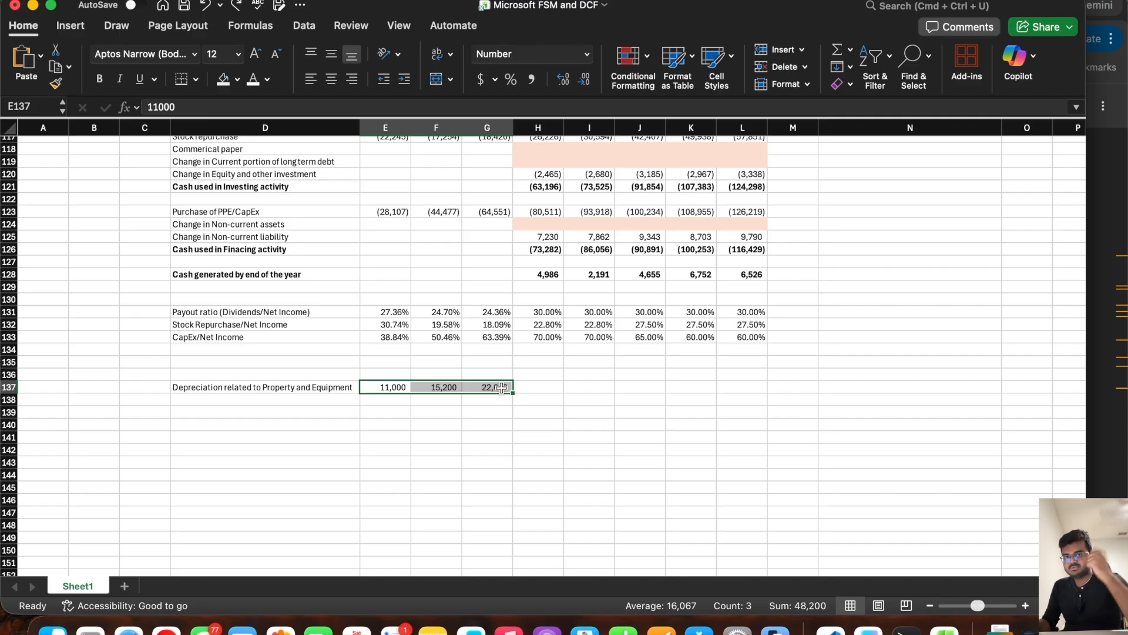
click(282, 400)
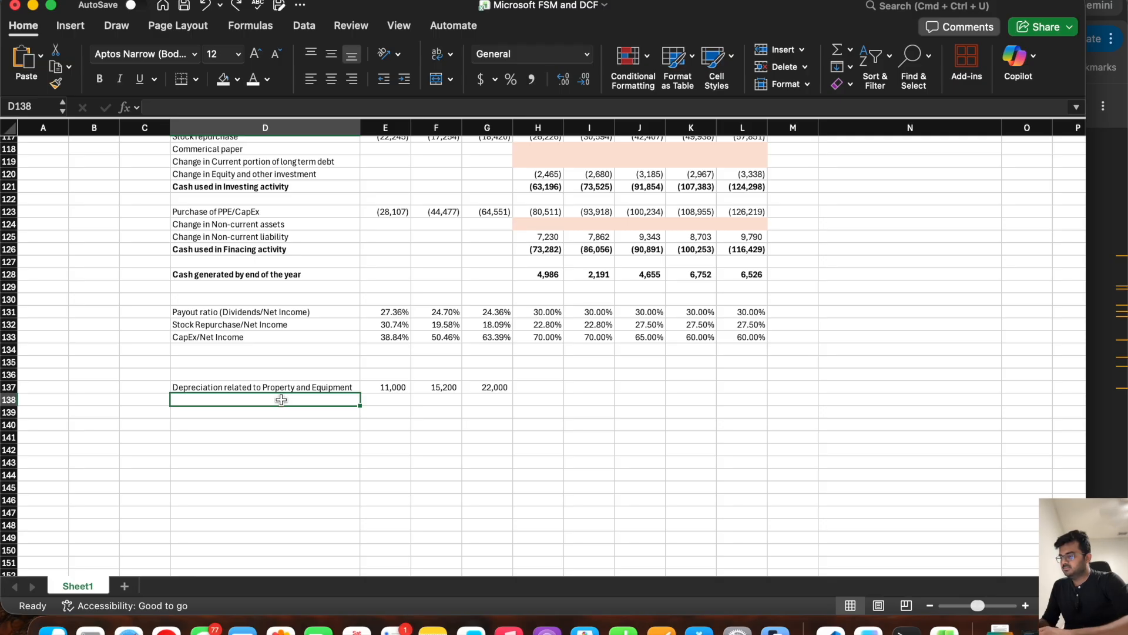
text(PPE)
key(Tab)
text(=)
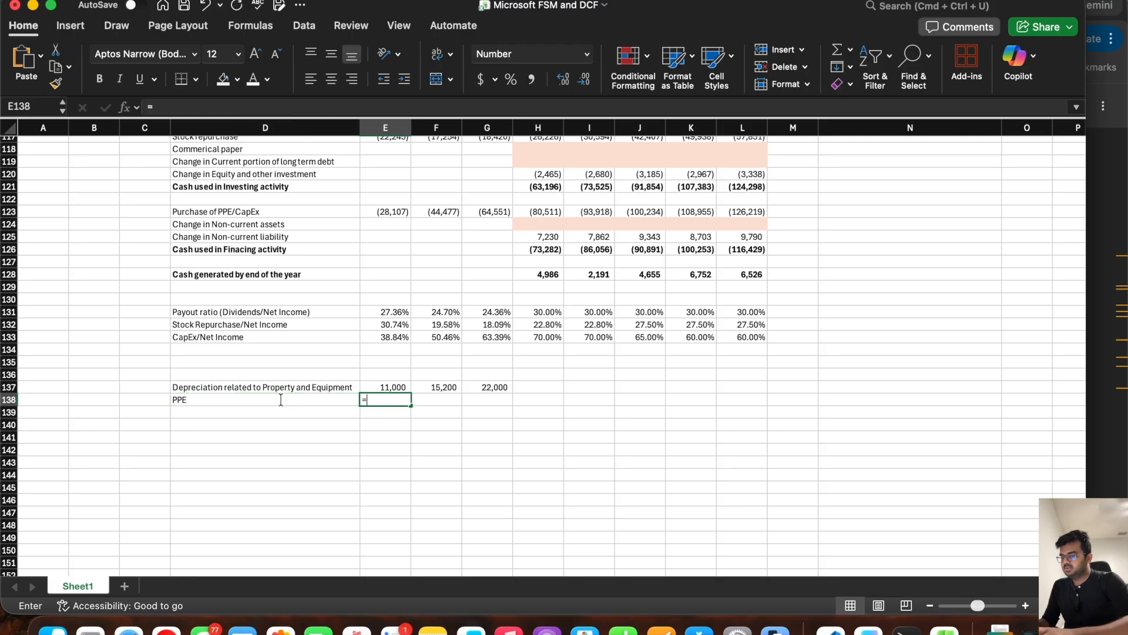
scroll(347, 325, up, 20)
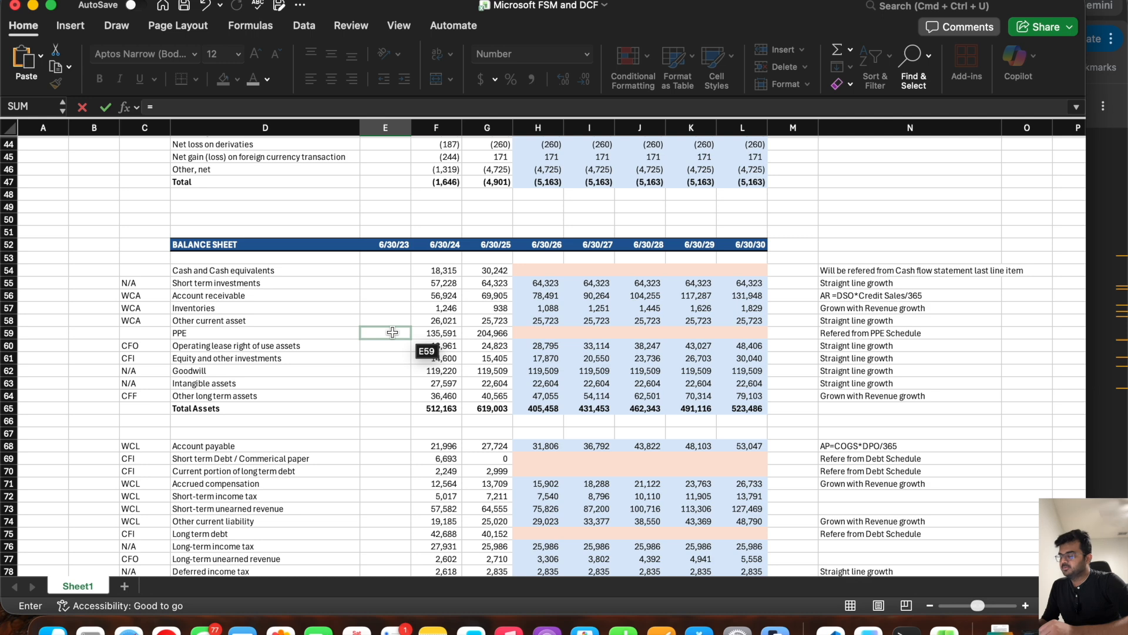
key(Escape)
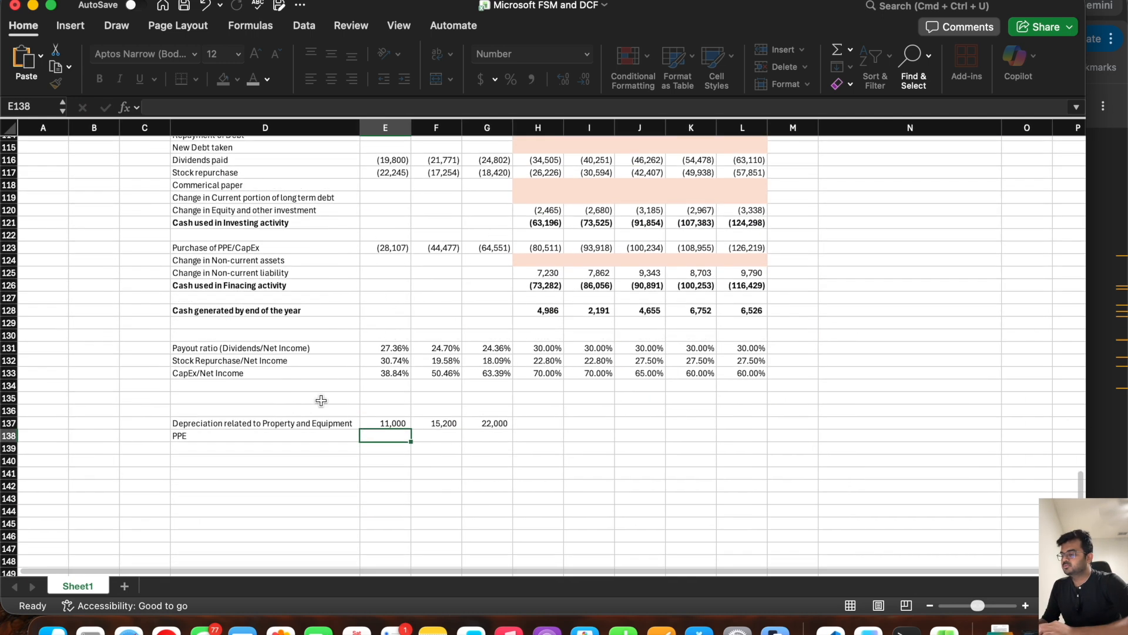
Step: Replace the label in D138 with "CapEx/Deprecaition PPE"
click(253, 434)
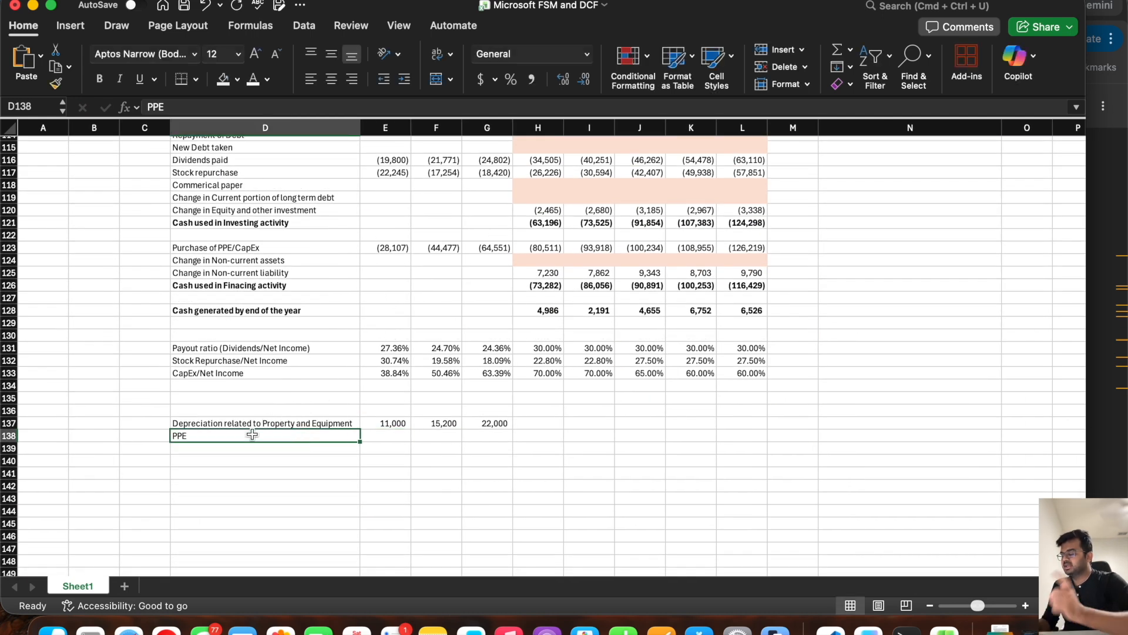
text(CapEx)
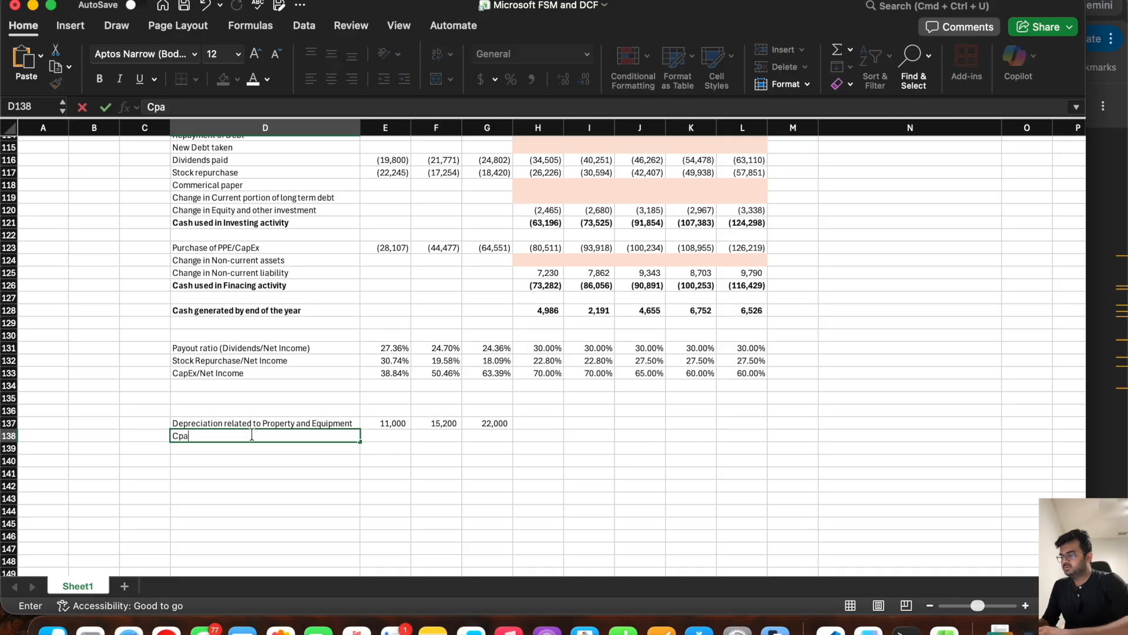
text(/)
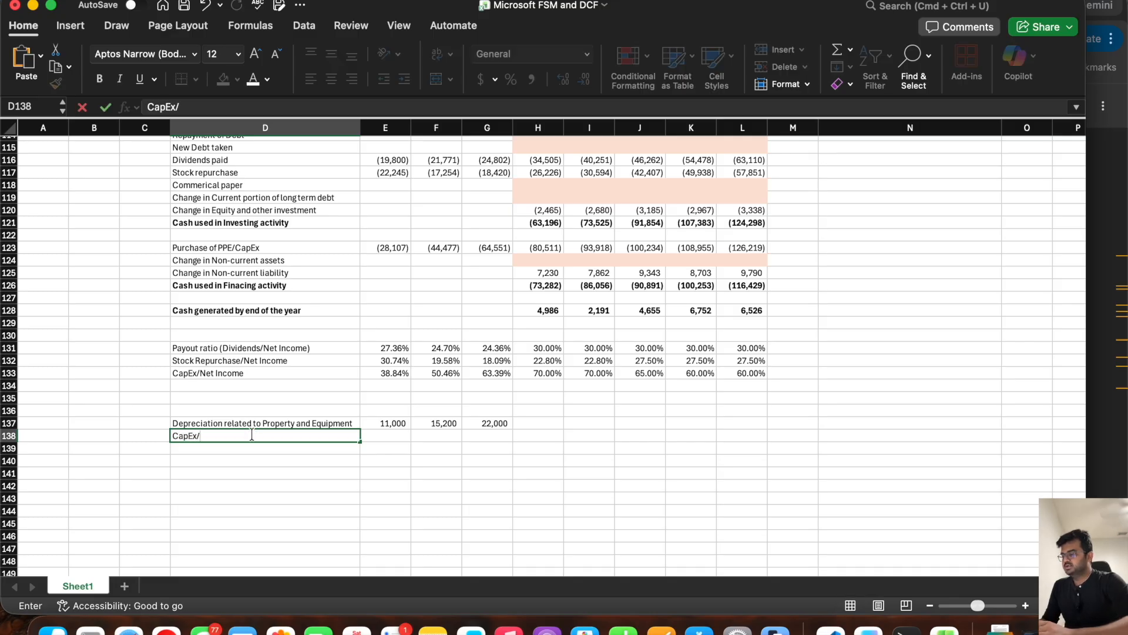
text(Deprecai)
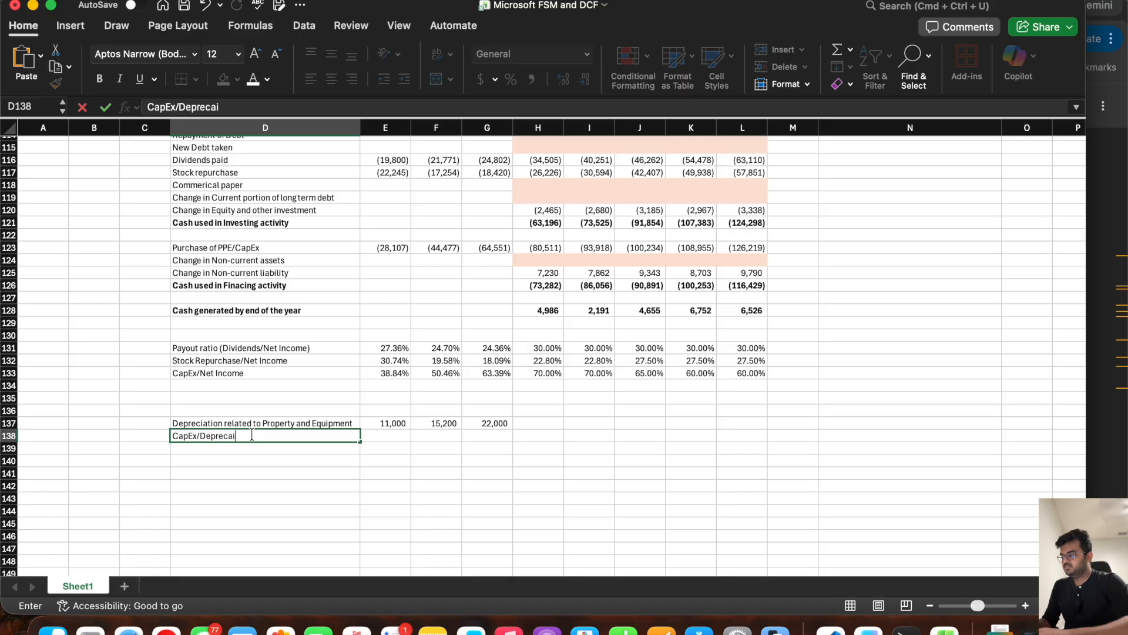
text(tion PPE)
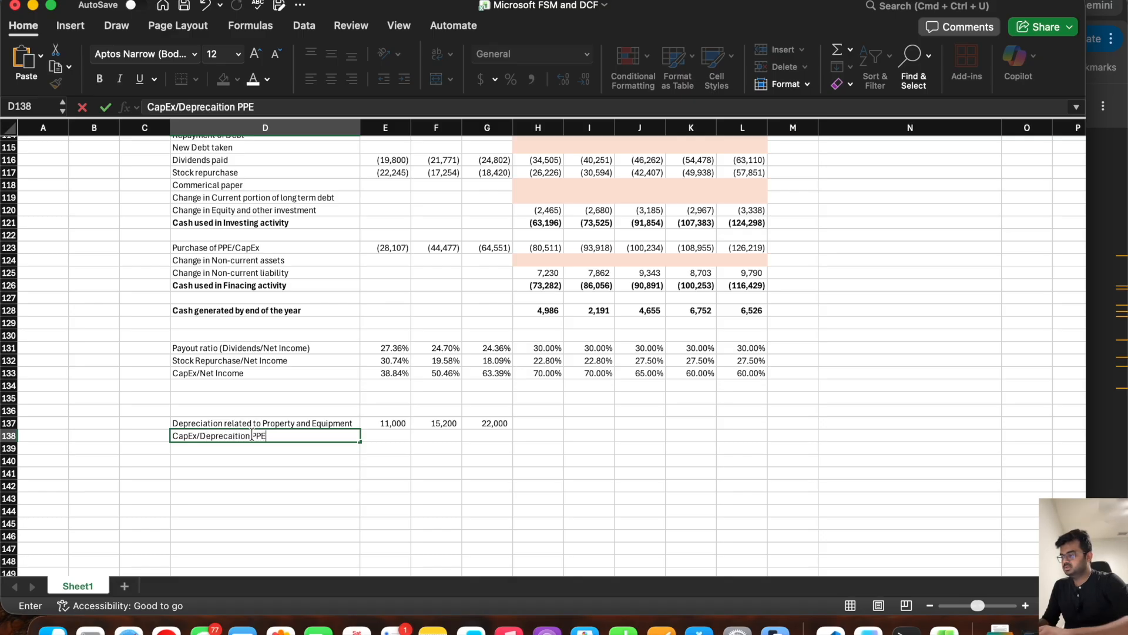
key(Tab)
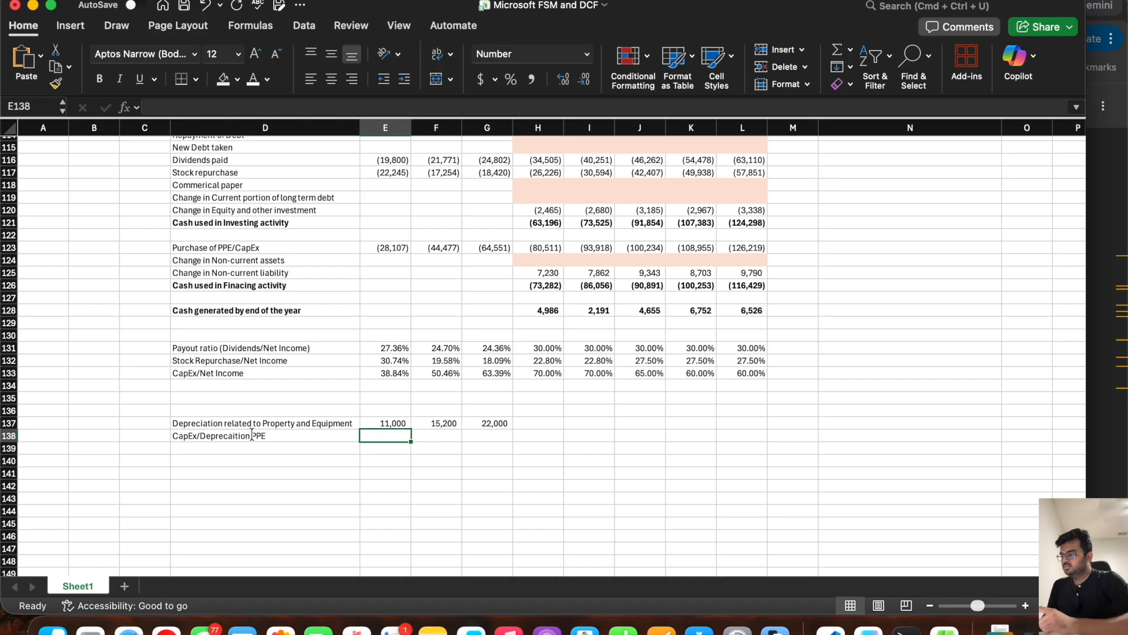
Step: Link E138 to the Purchase of PPE/CapEx figure in E123 and fill the formula across to L138
text(=)
click(392, 250)
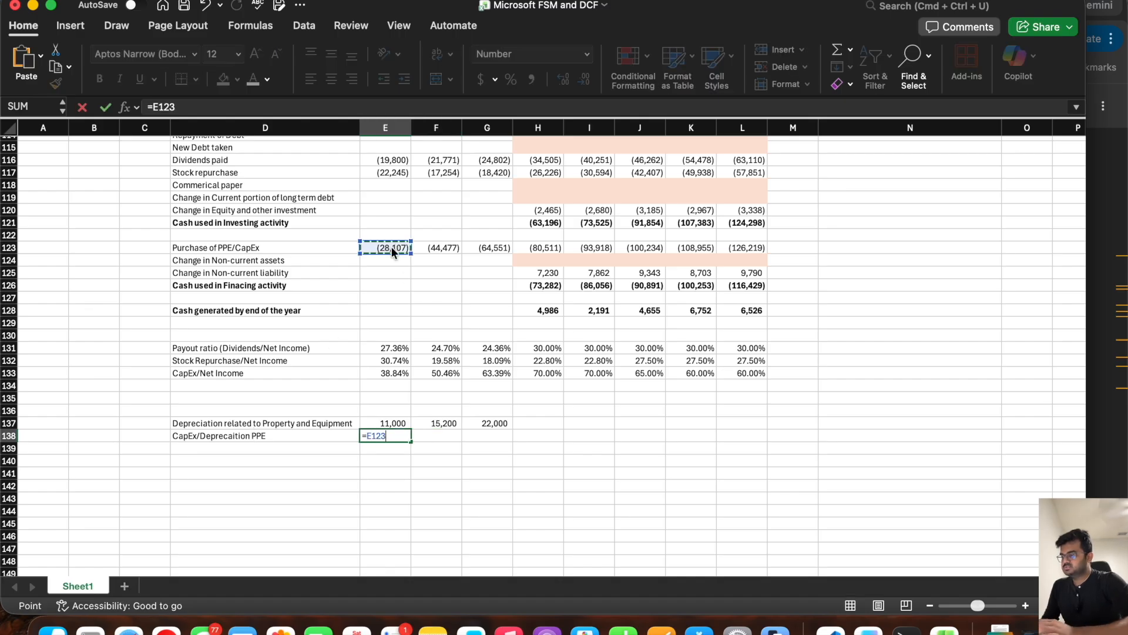
key(Return)
click(406, 437)
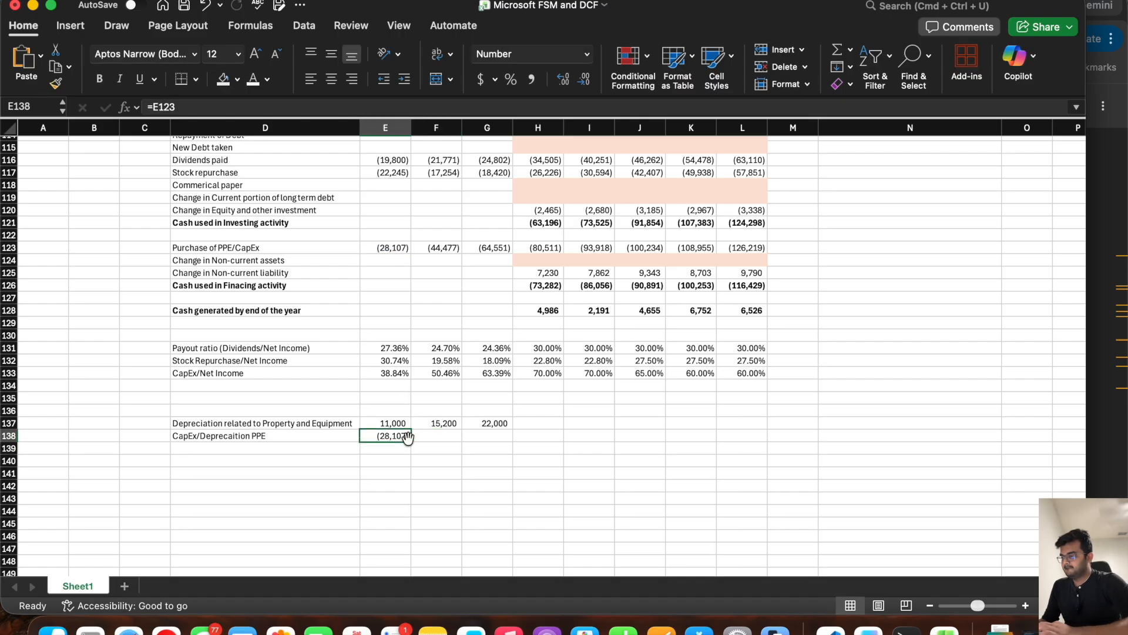
drag(410, 441, 666, 450)
drag(731, 454, 749, 449)
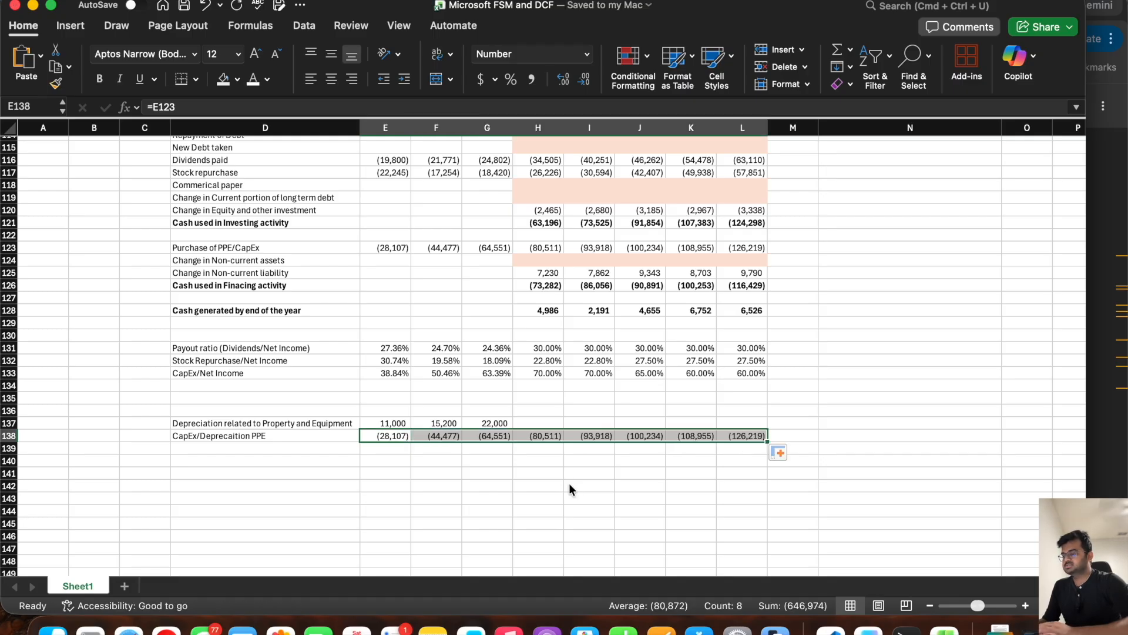
Step: Label the row in D139 "Depreciation related to PPE/CapEx"
click(265, 448)
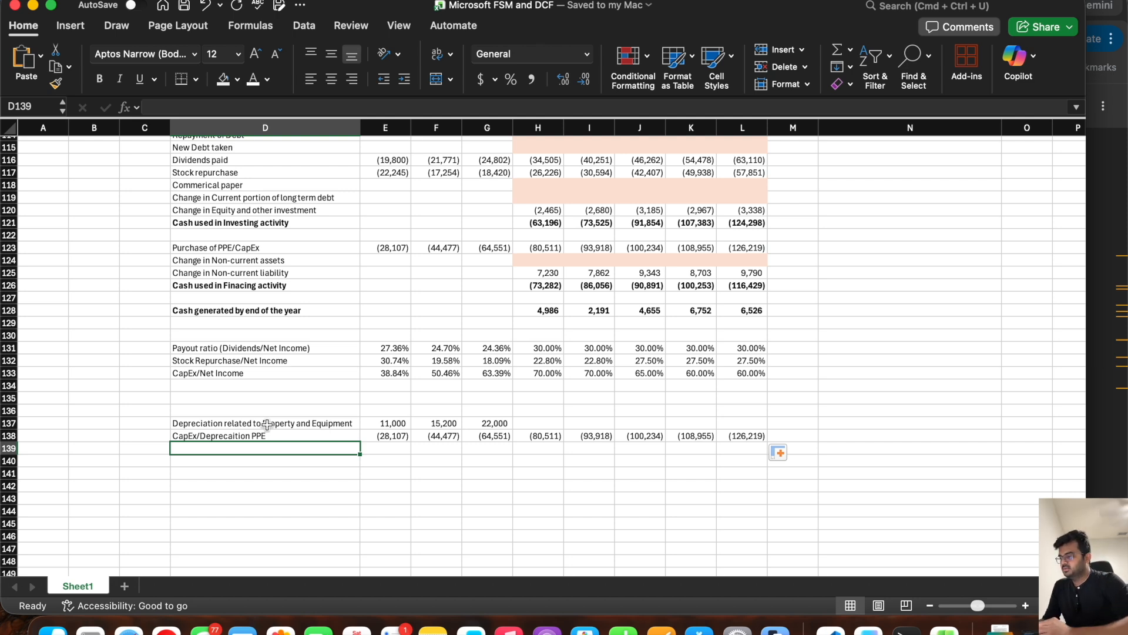
text(Dep)
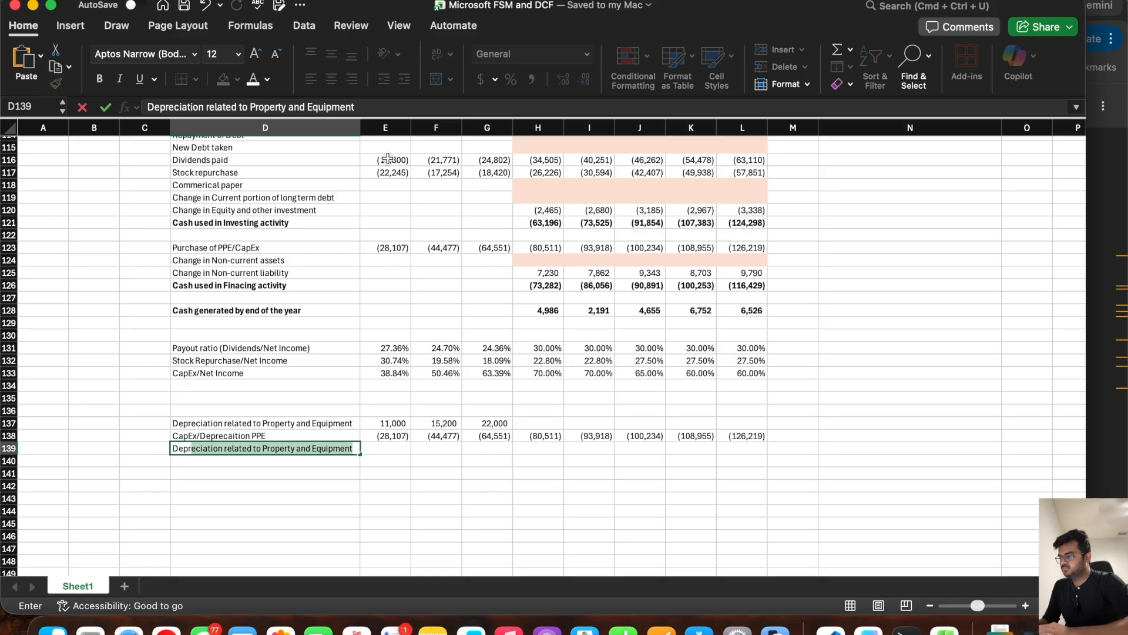
click(372, 106)
key(BackSpace)
key(BackSpace)
key(BackSpace)
key(BackSpace)
key(BackSpace)
key(BackSpace)
key(BackSpace)
key(BackSpace)
key(BackSpace)
key(BackSpace)
key(BackSpace)
key(BackSpace)
key(BackSpace)
key(BackSpace)
key(BackSpace)
key(BackSpace)
key(BackSpace)
text(PE/CapEx)
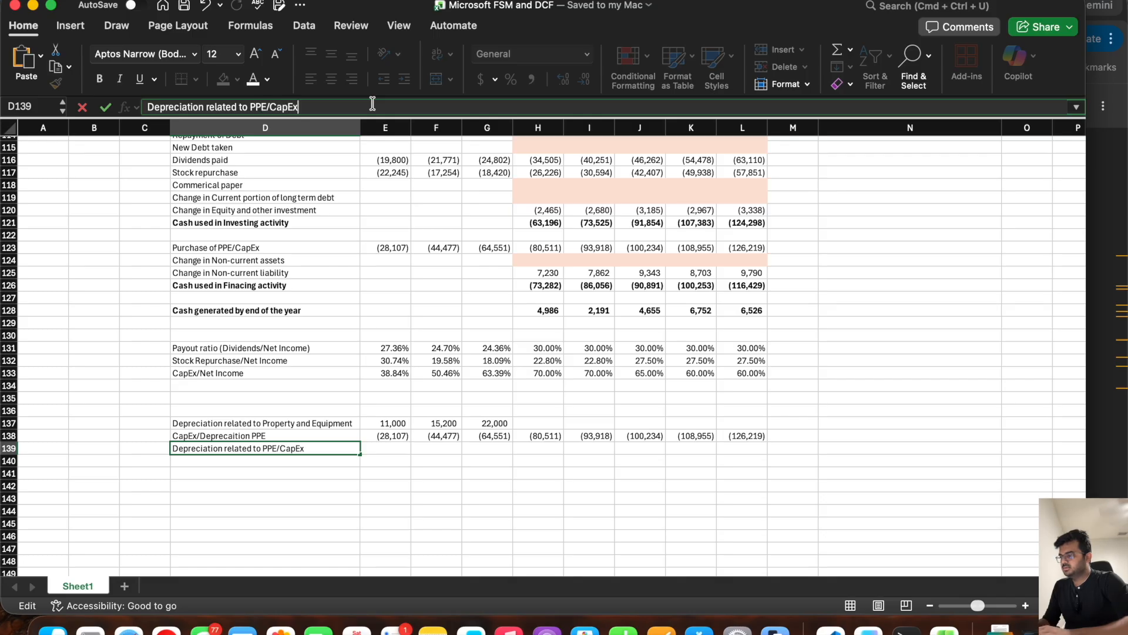
Step: Calculate the depreciation-to-CapEx ratio in E139 as =-E137/E138 and fill the formula across to G139
key(Tab)
text(=)
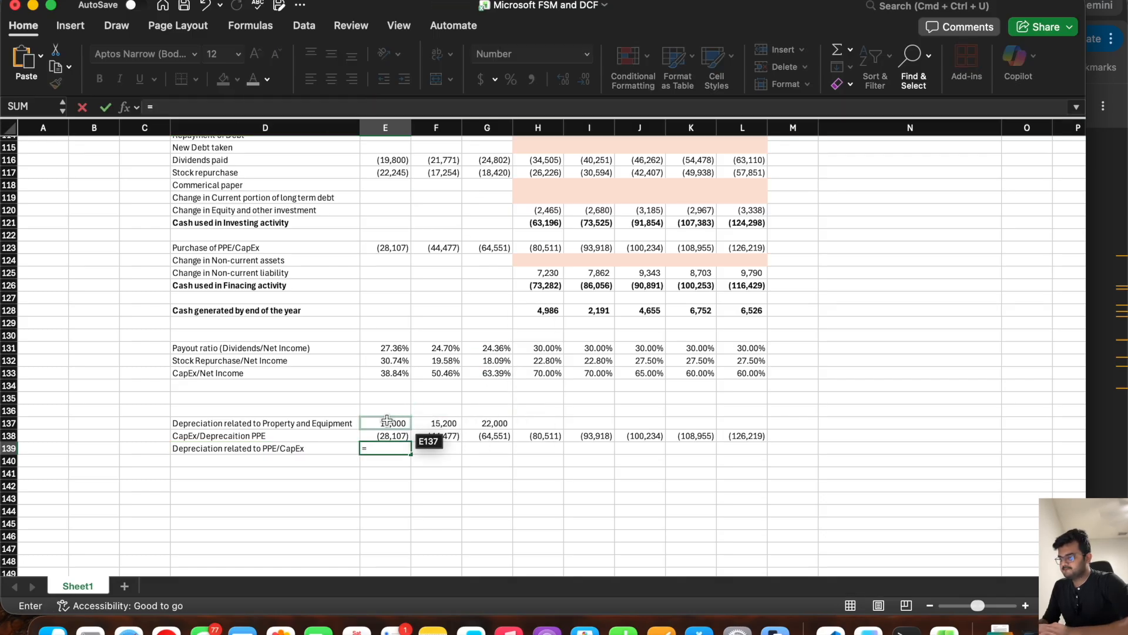
text(-)
click(388, 420)
text(/)
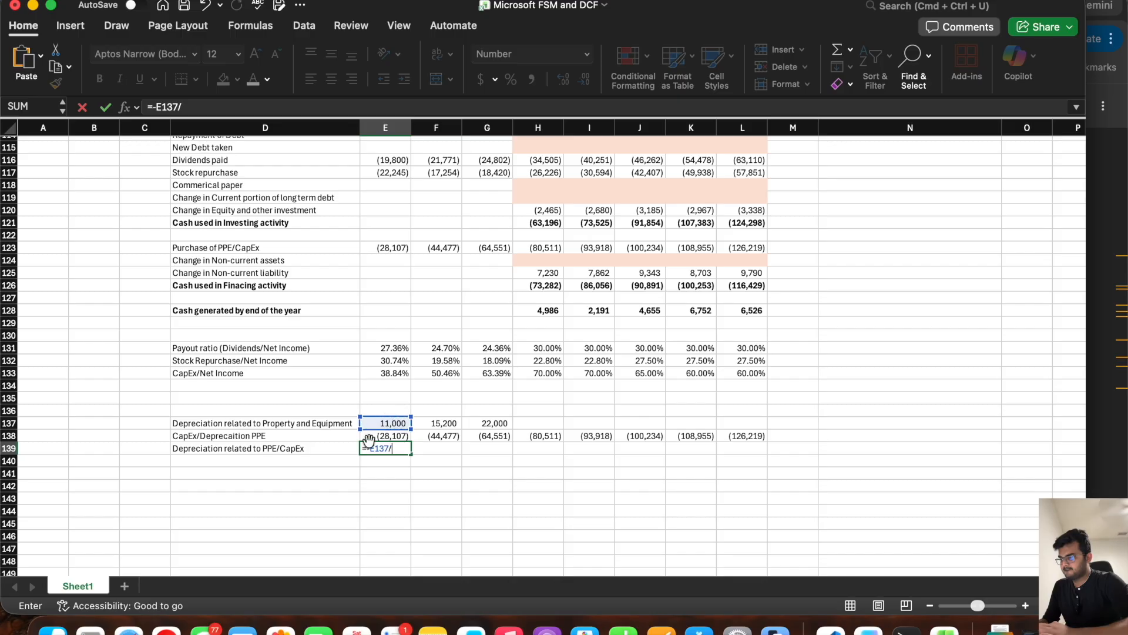
click(369, 436)
key(Return)
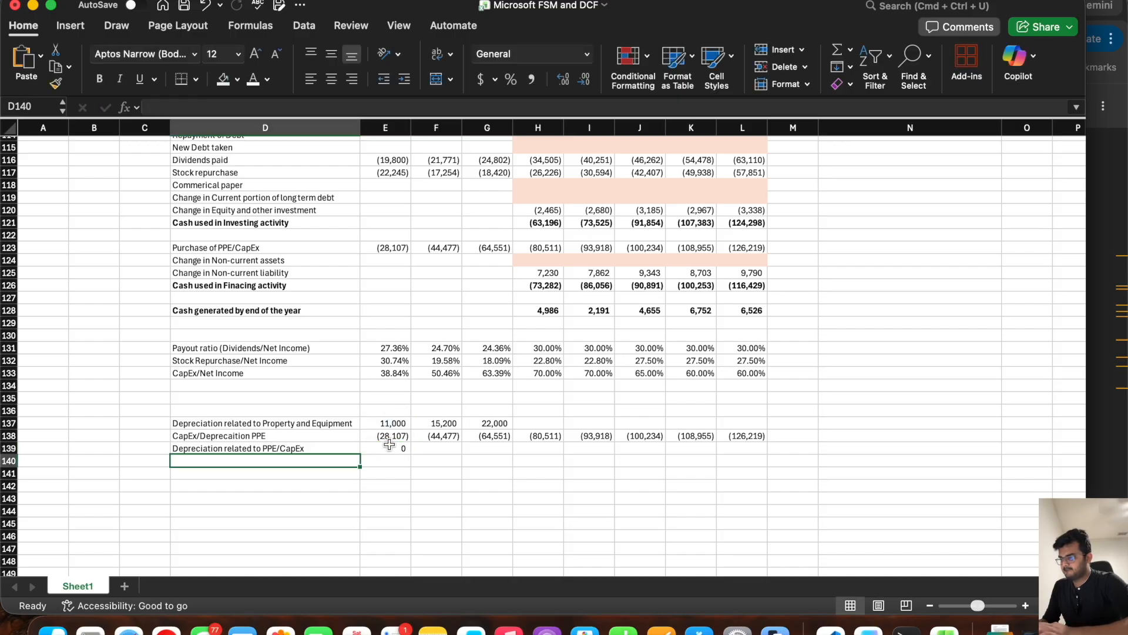
click(399, 449)
drag(411, 454, 517, 457)
Step: Format the ratio row E139:L139 as Percentage
drag(730, 449, 385, 449)
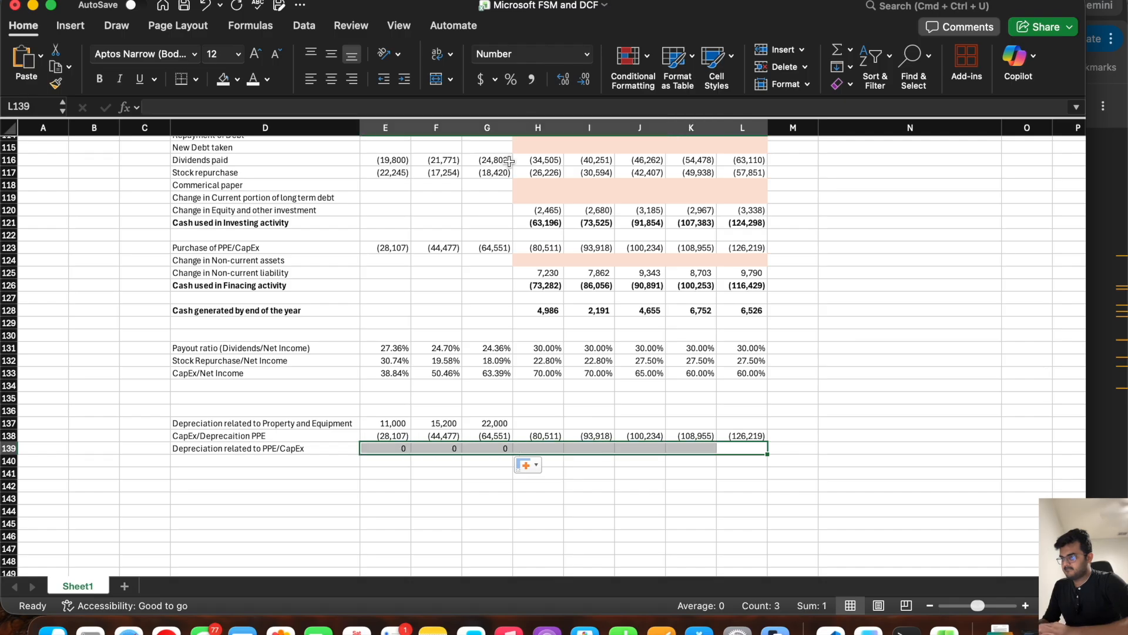
click(588, 54)
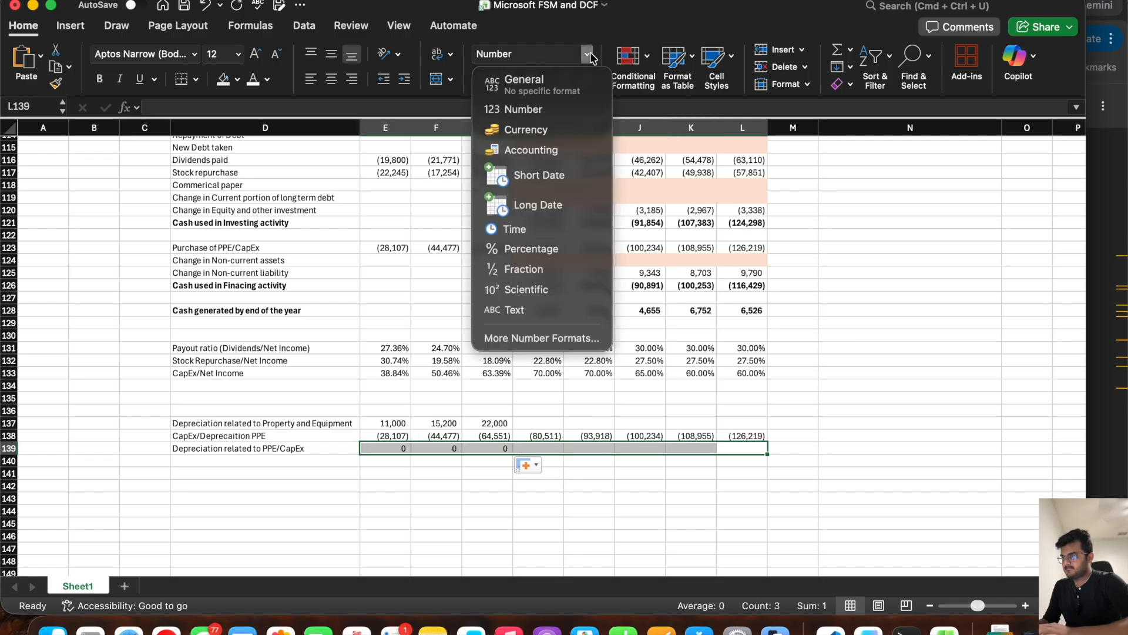
click(533, 249)
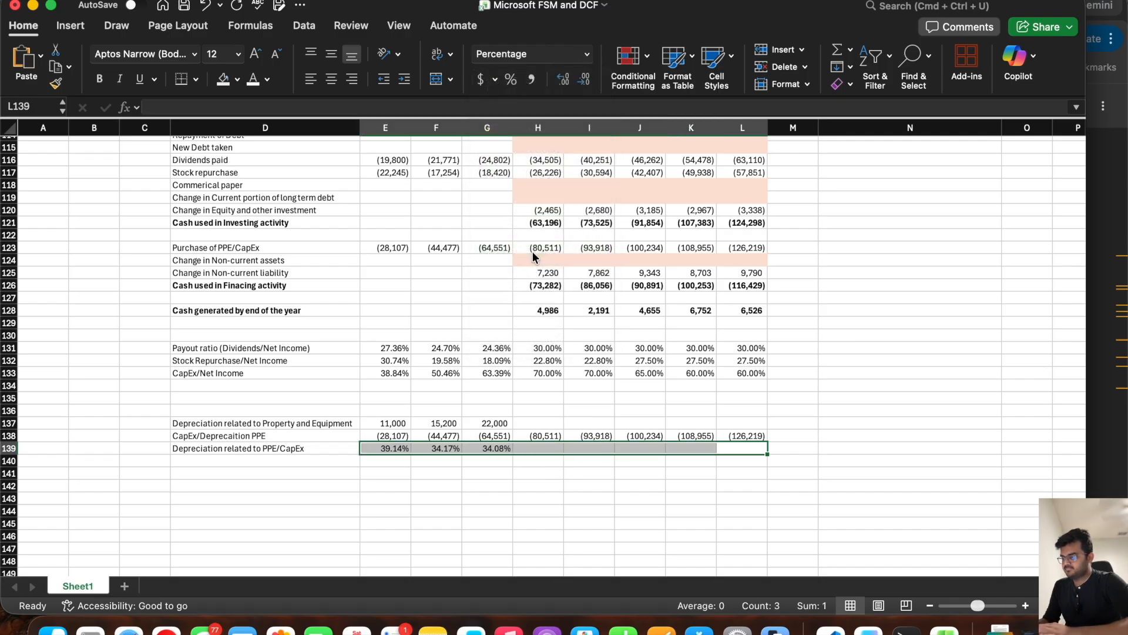
Step: Set the first forecast ratio in H139 to the AVERAGE of the historical ratios in E139:G139
click(391, 448)
drag(391, 447, 505, 449)
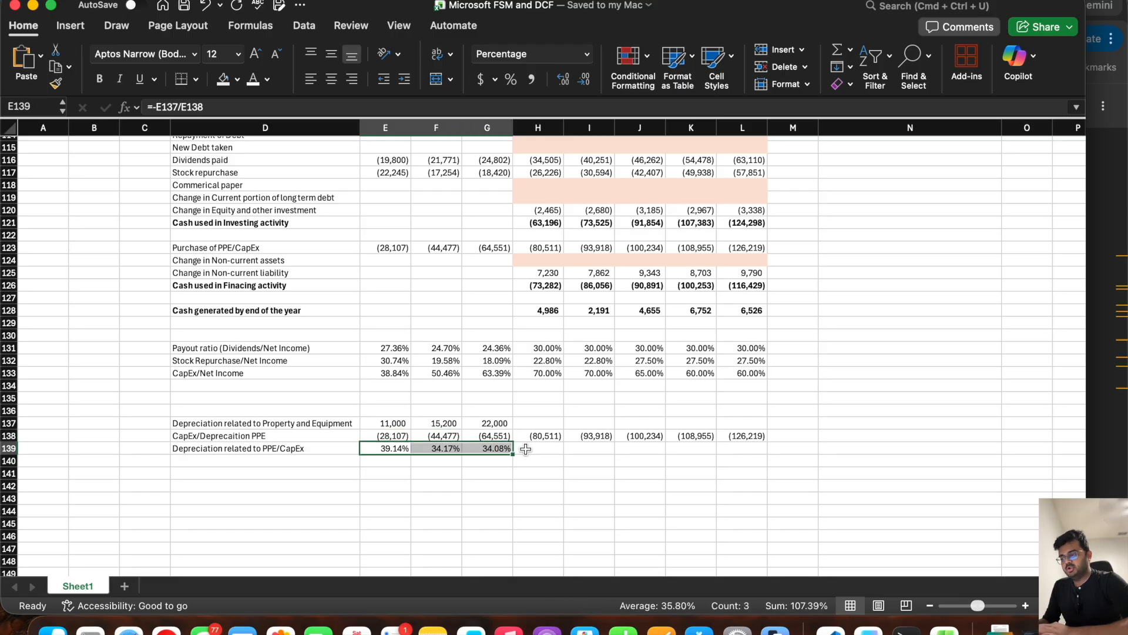
click(525, 448)
text(=av)
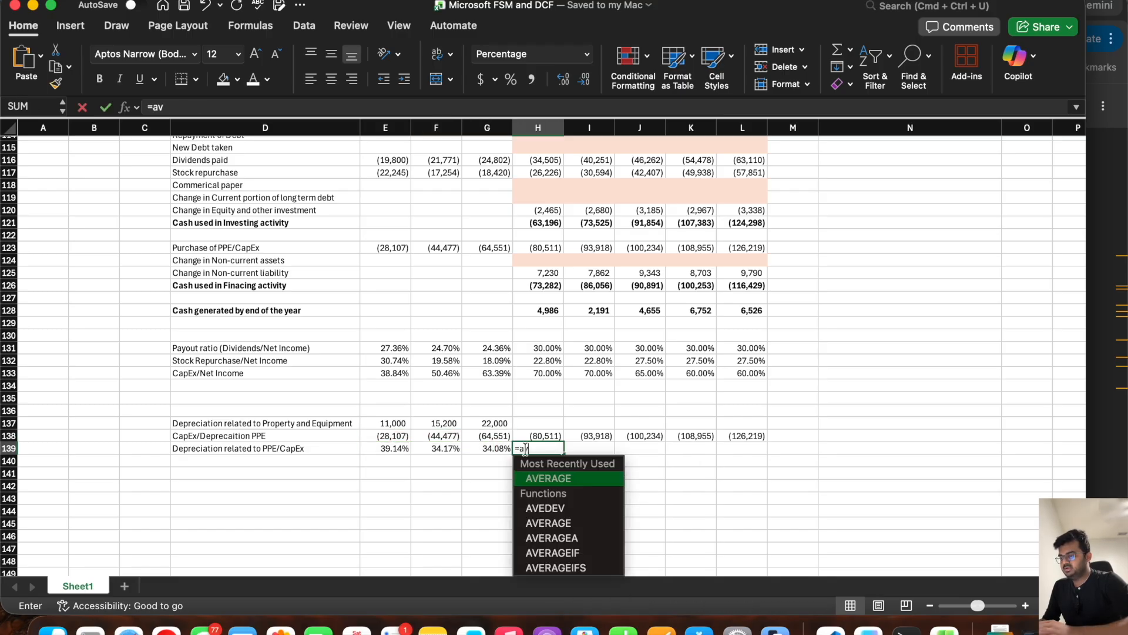
click(552, 477)
drag(497, 448, 401, 448)
text())
key(Return)
Step: Link I139 to the prior year's ratio in H139 and fill the formula across to L139
key(Up)
key(Right)
text(=)
key(Left)
key(Return)
key(Up)
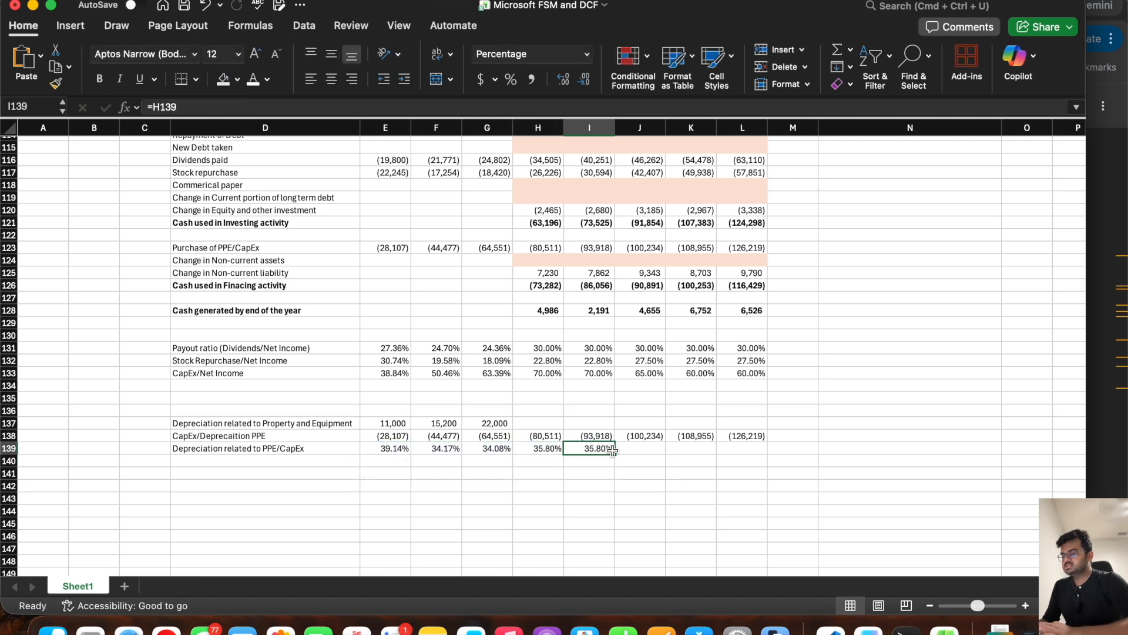
drag(614, 452, 747, 450)
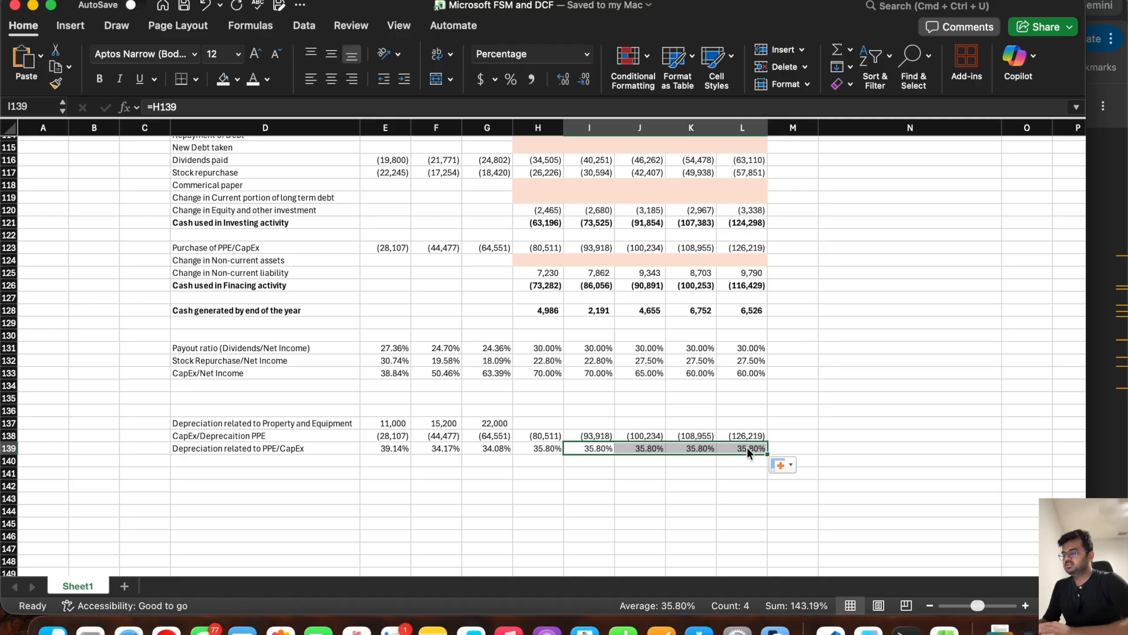
key(XF86MonBrightnessUp)
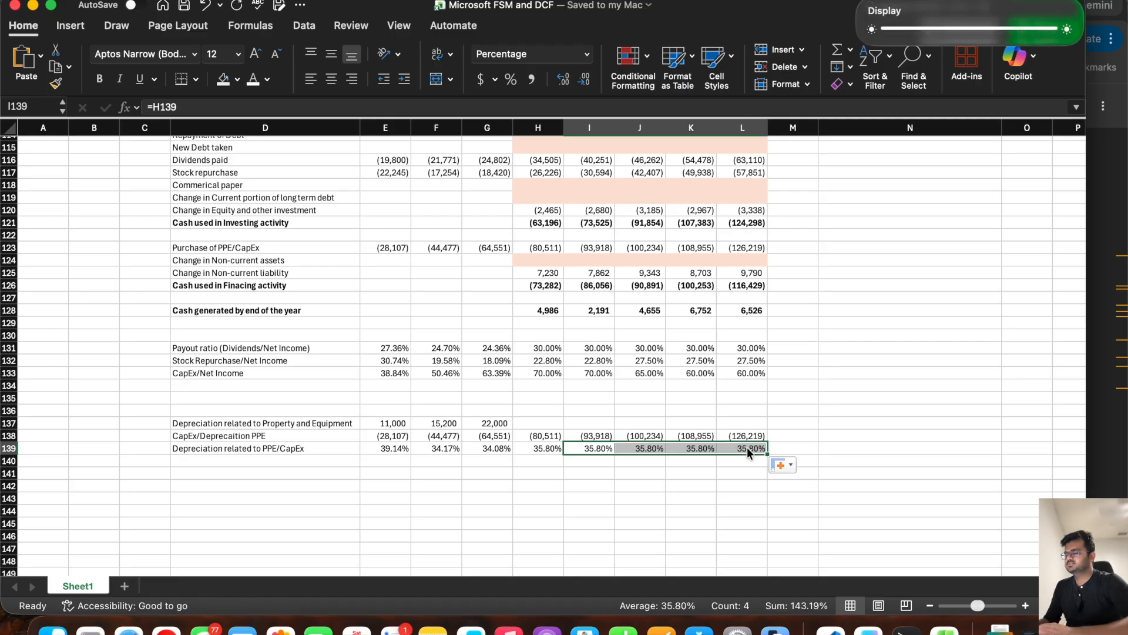
Step: Forecast PPE depreciation in H137 with =-H139*H138 and fill the formula across to L137
click(536, 423)
text(=)
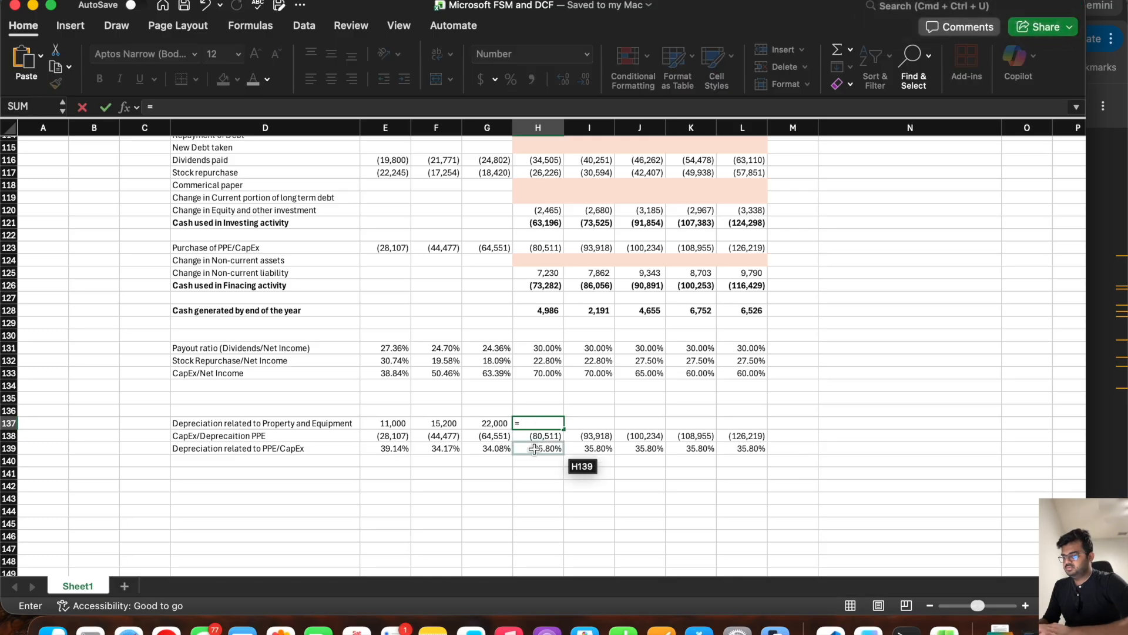
click(533, 450)
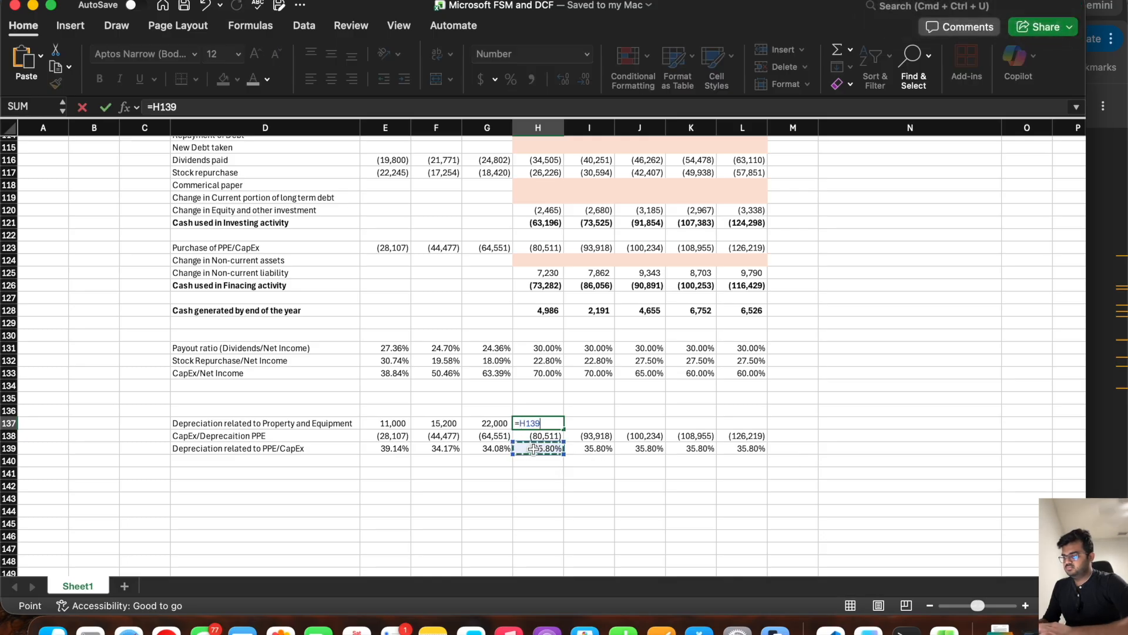
text(*)
click(533, 436)
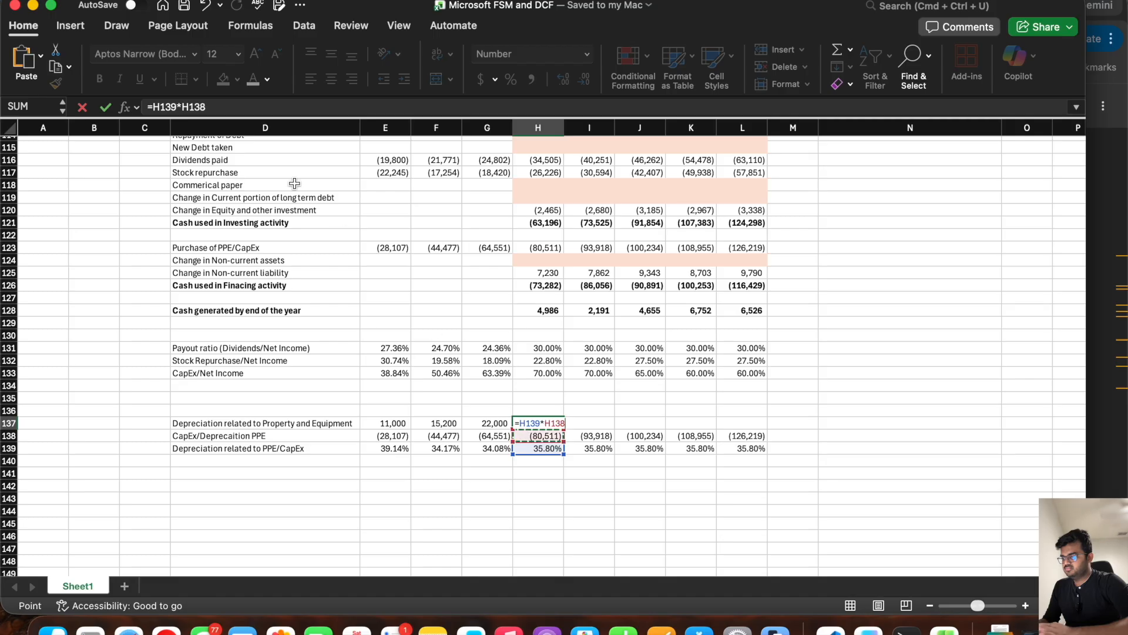
key(Return)
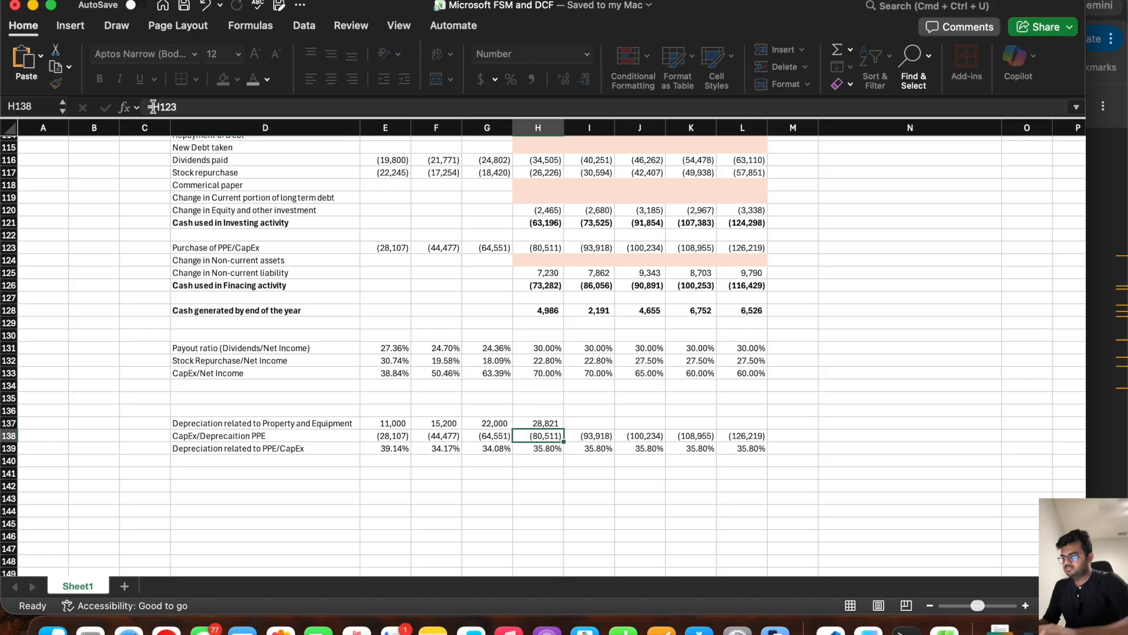
click(538, 423)
drag(563, 429, 745, 405)
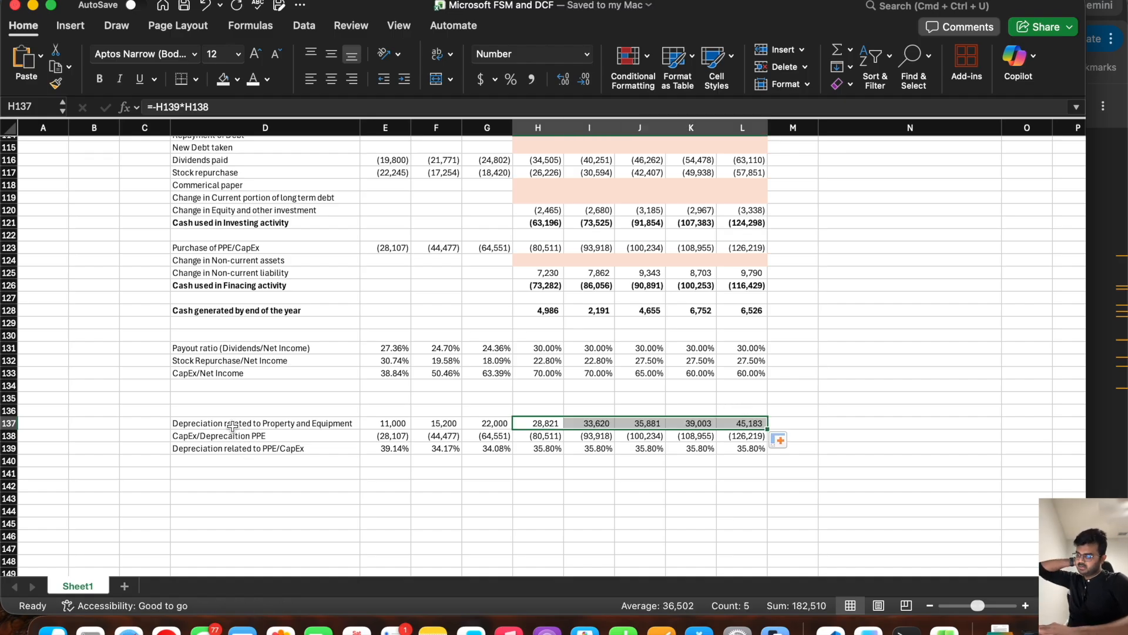
click(255, 418)
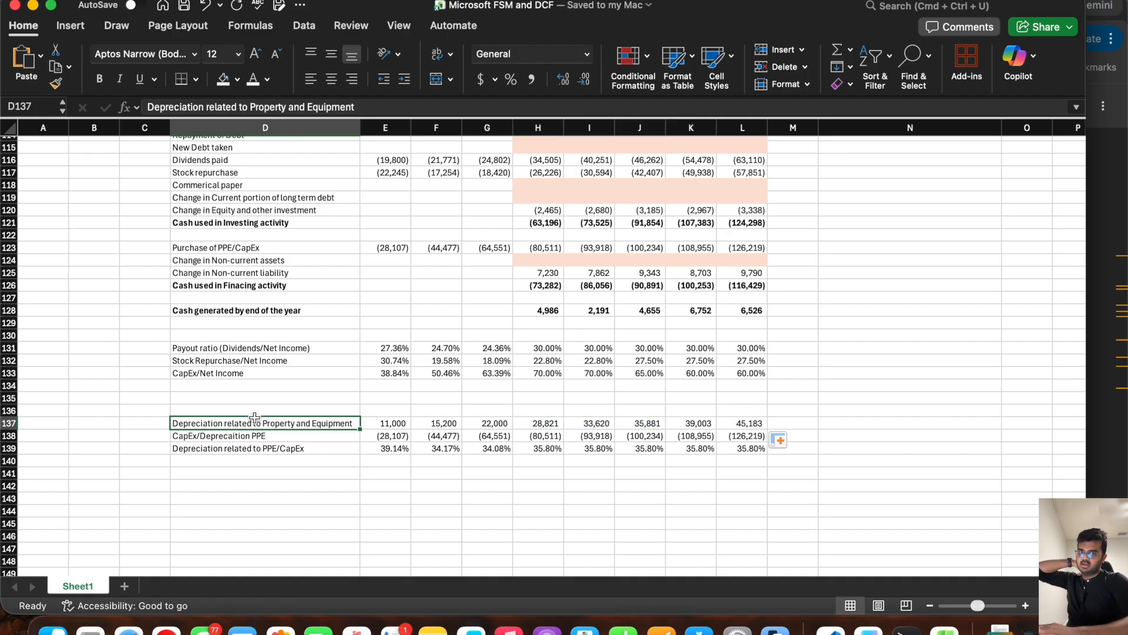
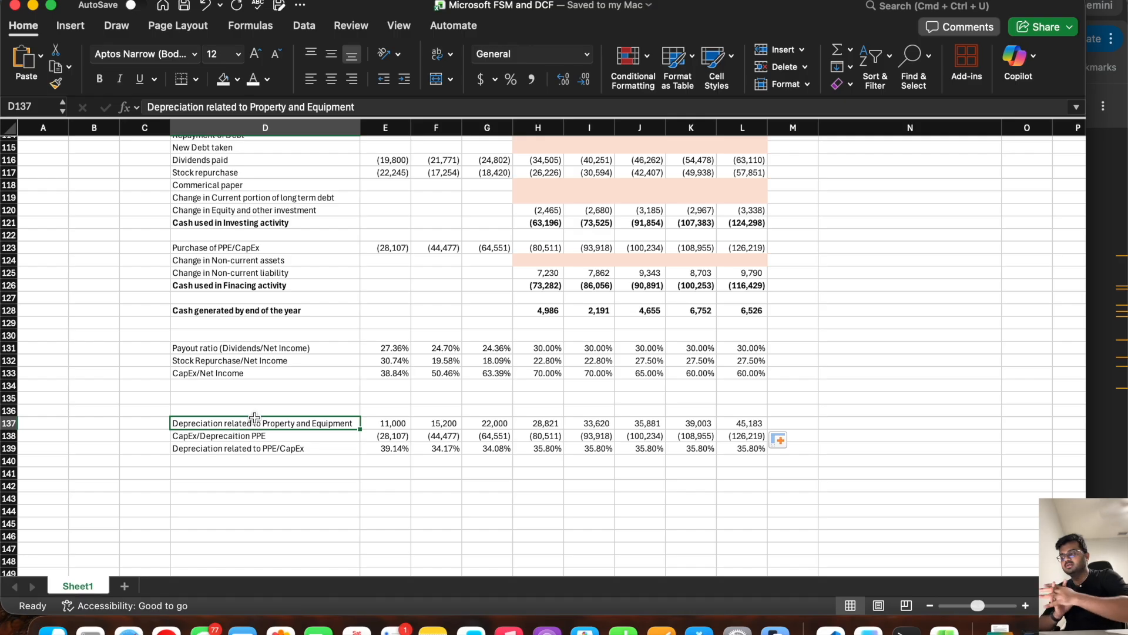
Step: Add the row label "Long term assets" in D142, below the PPE depreciation ratio block
key(XF86MonBrightnessUp)
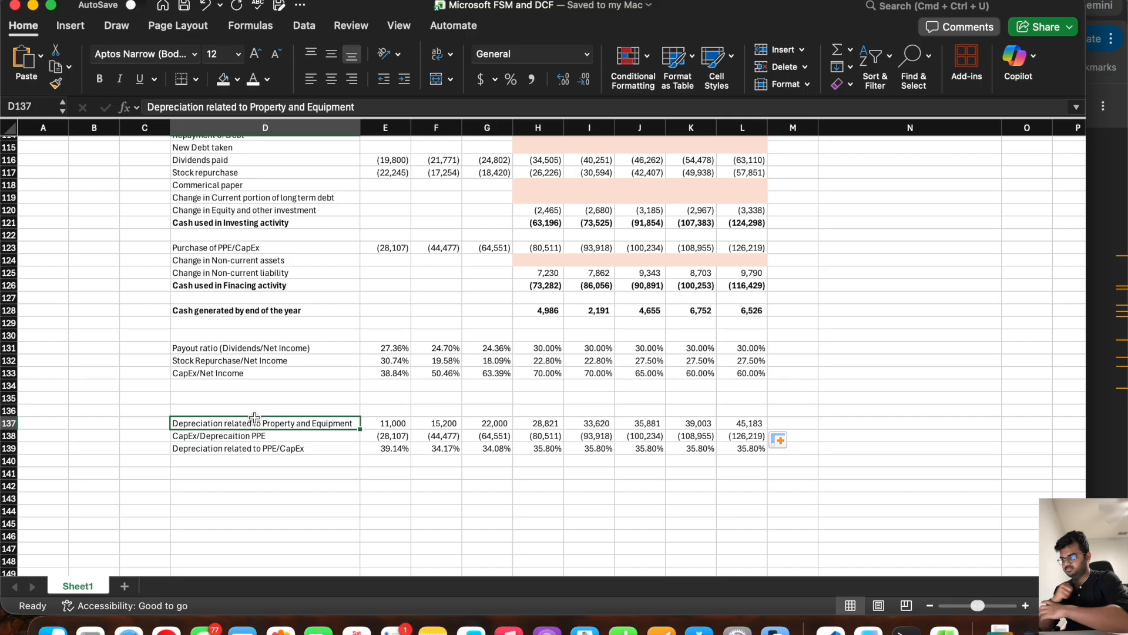
click(189, 485)
text(Long term )
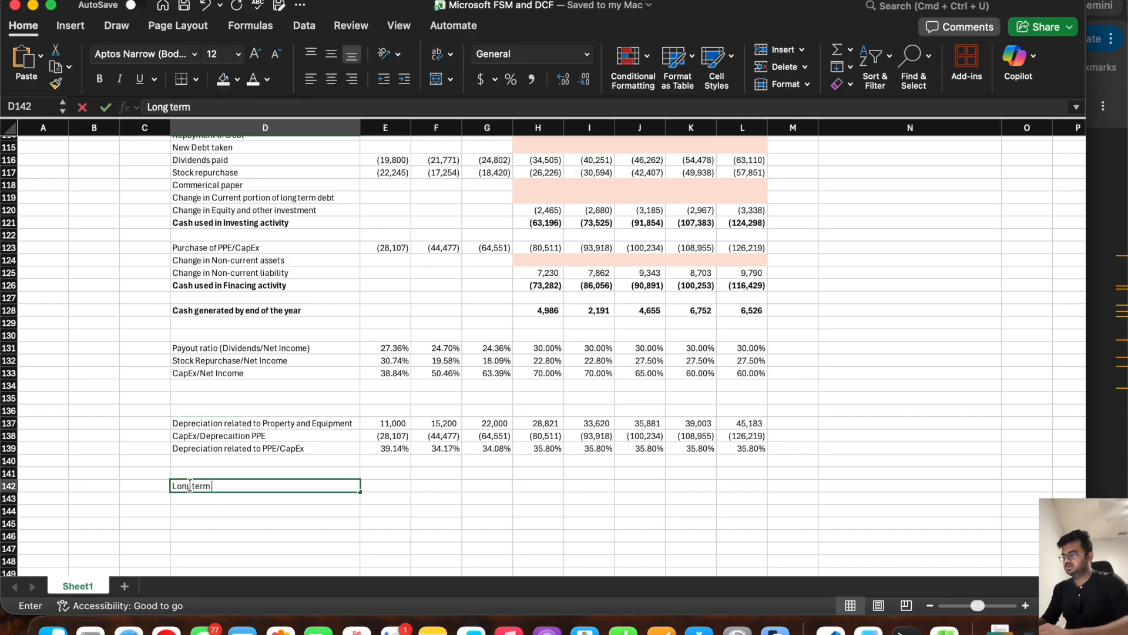
text(assets)
key(Tab)
Step: Link E142 to Other long term assets with =E64, fill the formula across to L142, and clear E142
text(=)
scroll(410, 364, up, 15)
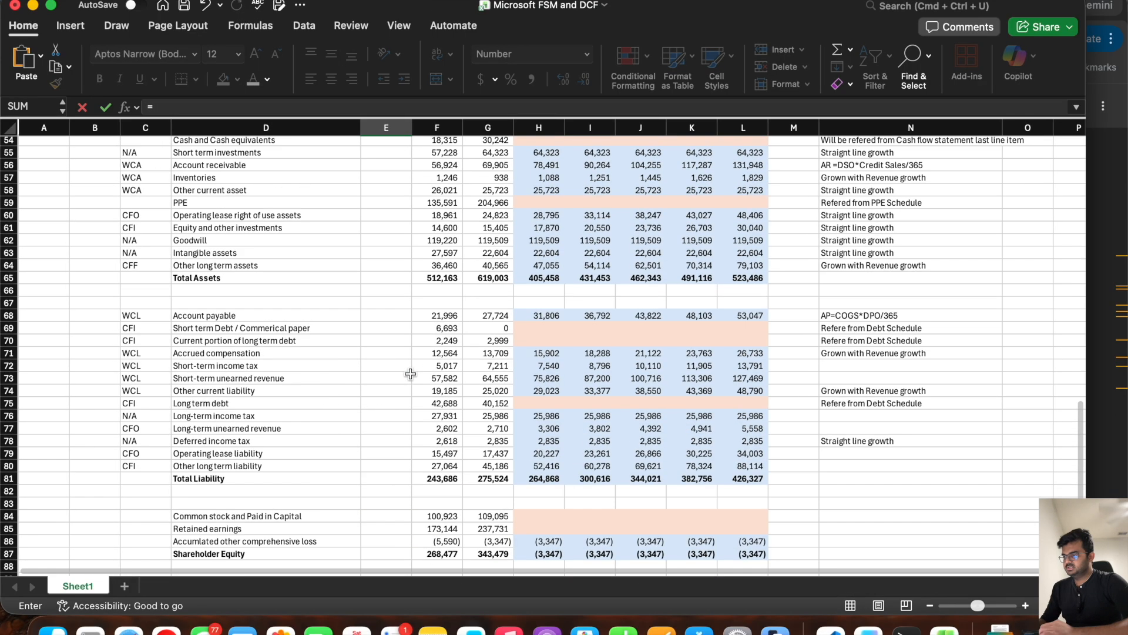
click(409, 243)
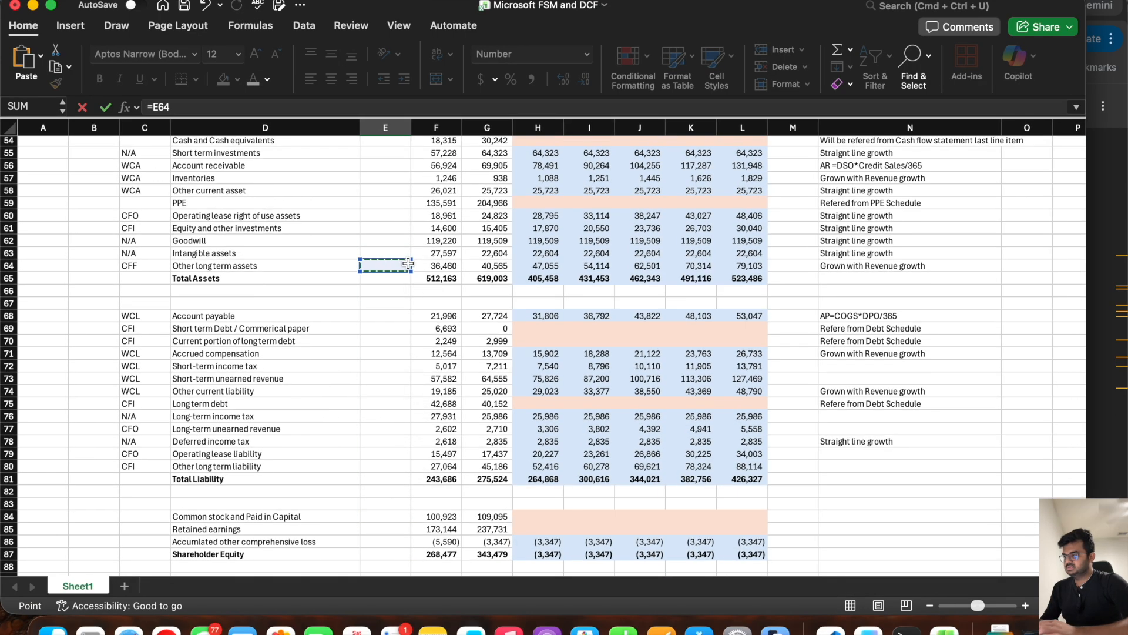
key(Return)
click(398, 363)
drag(410, 363, 753, 368)
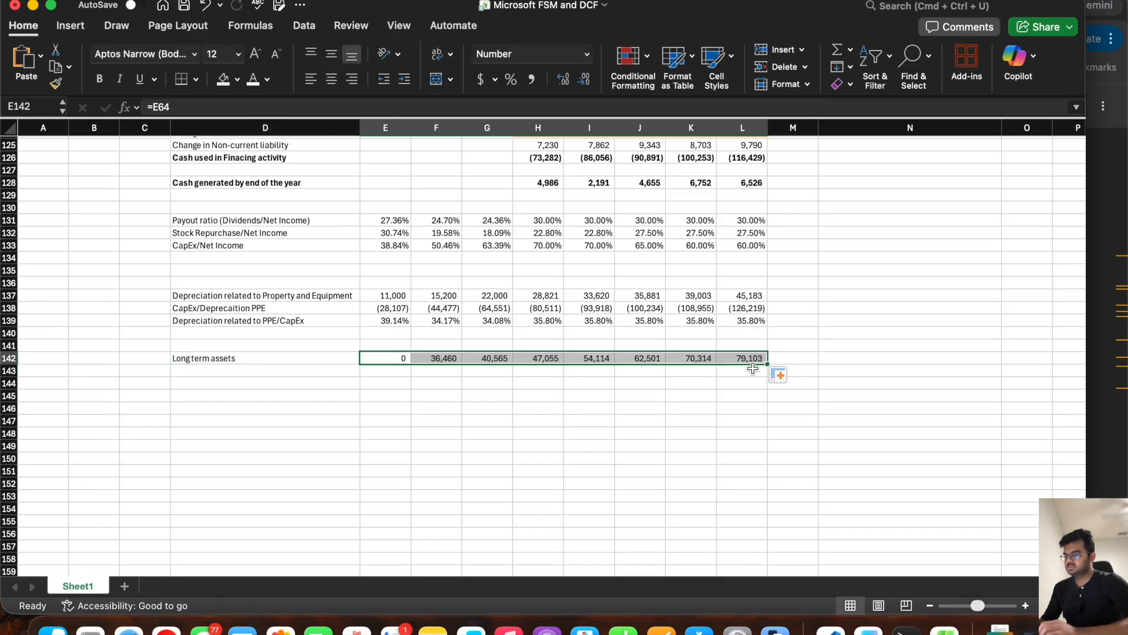
click(381, 361)
key(Delete)
Step: Add the row label "D&A related to long term assets" in D143
key(Left)
key(Down)
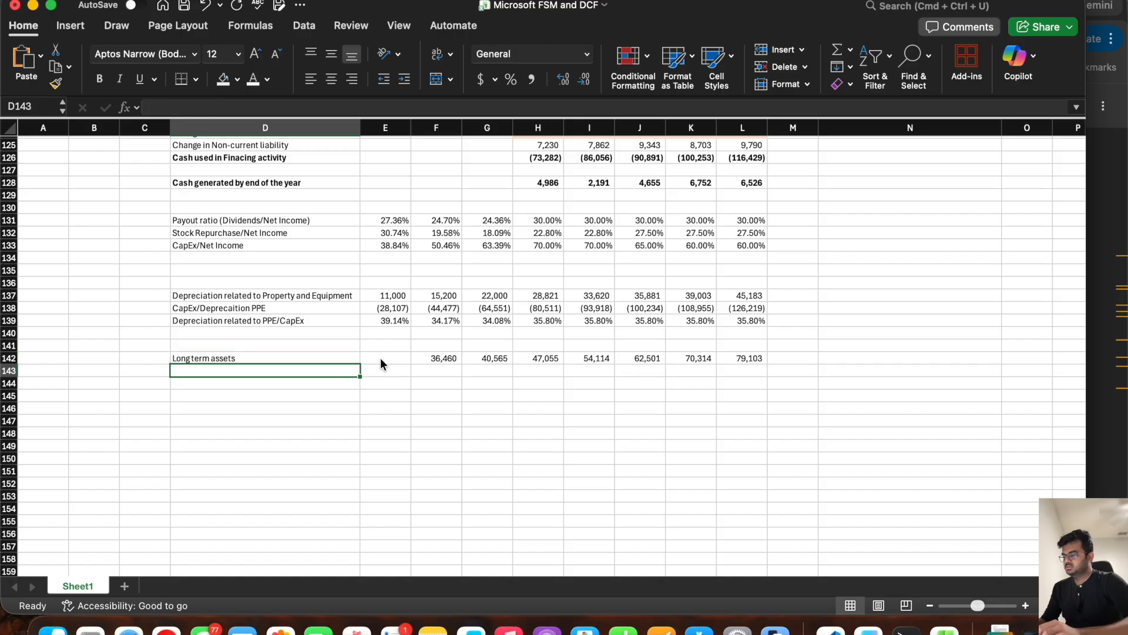
text(D)
text(Ame)
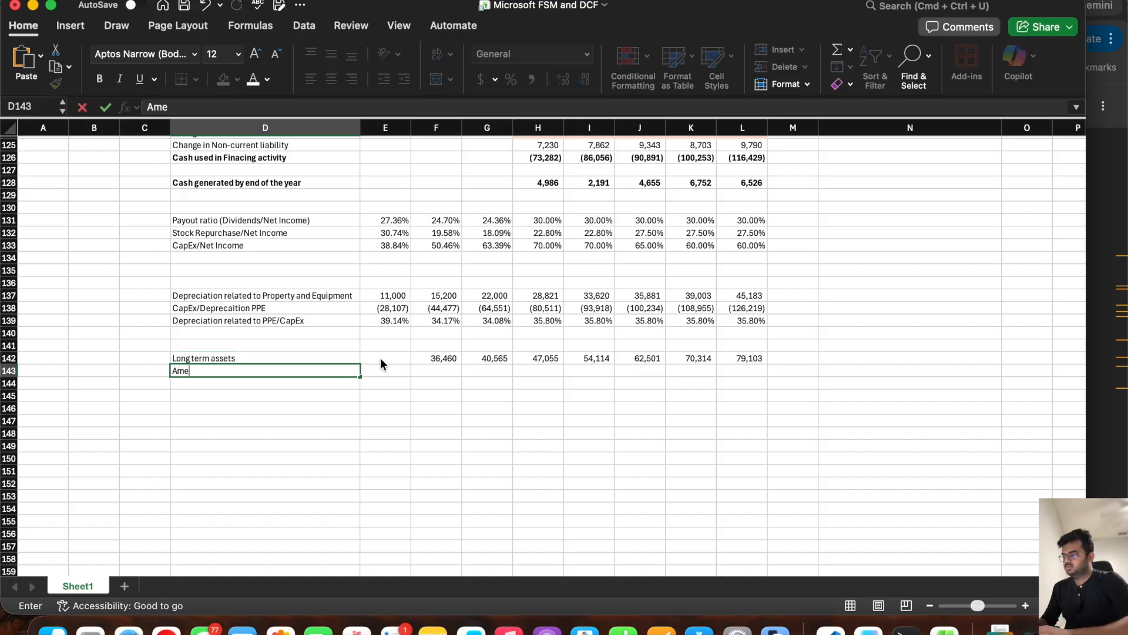
key(BackSpace)
key(BackSpace)
key(BackSpace)
text(D&A re)
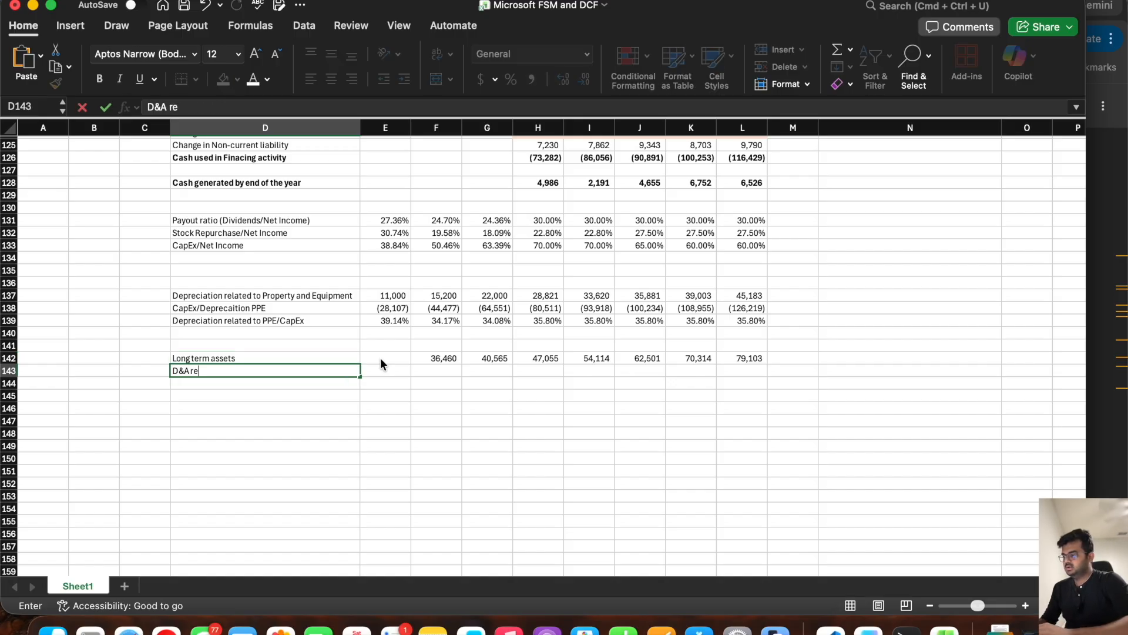
text(lated to long t)
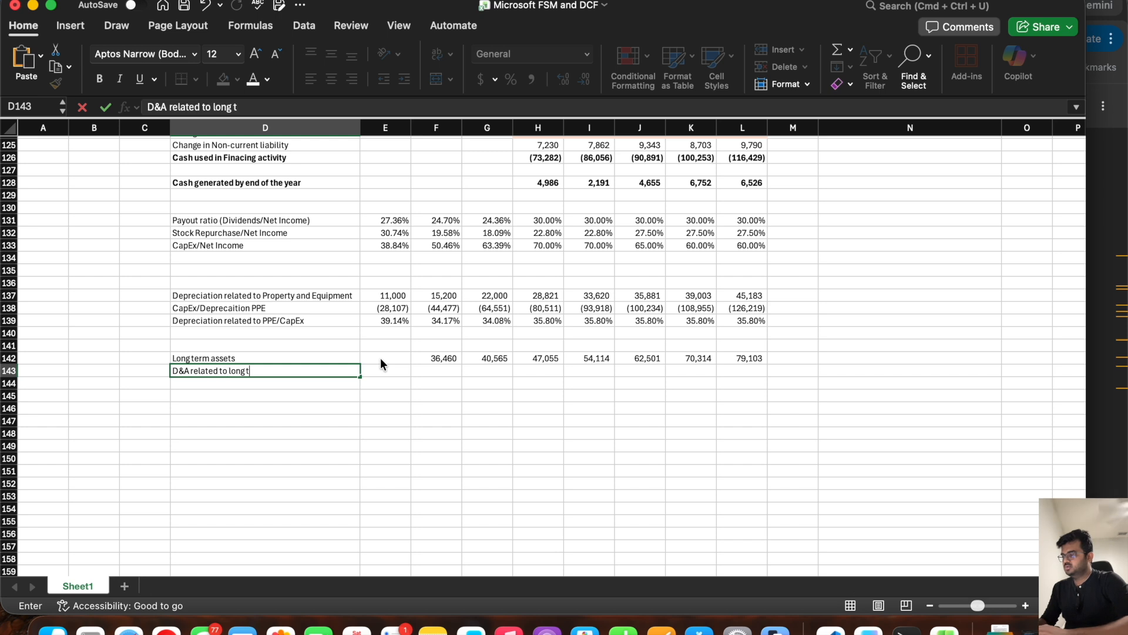
text(erm assets)
key(Tab)
key(Tab)
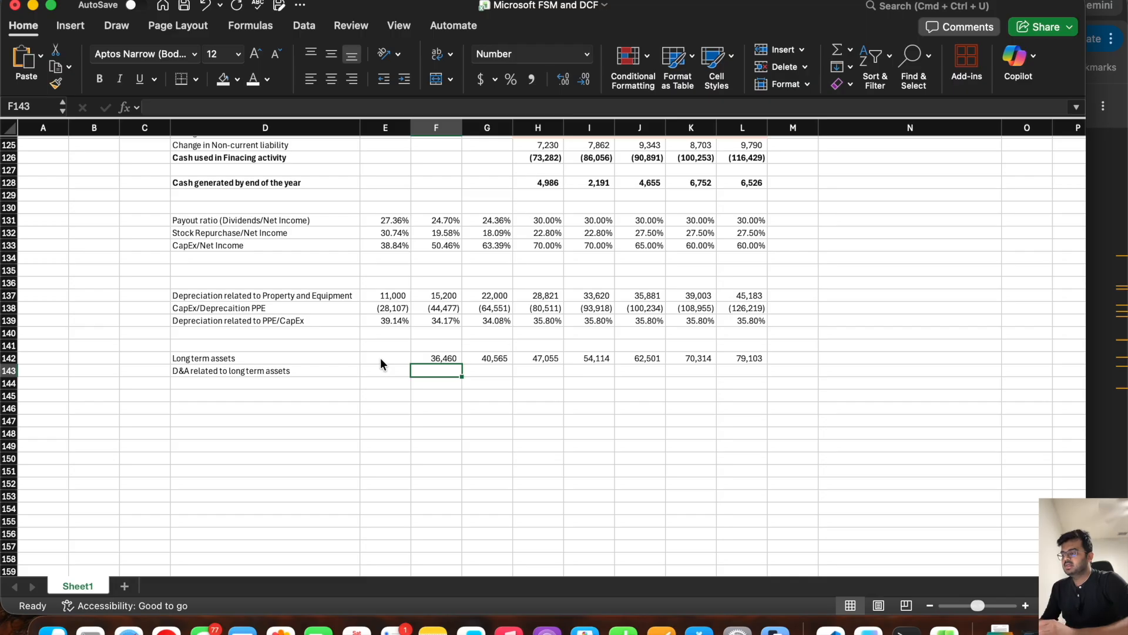
Step: Calculate historical long term asset D&A in F143 with =F106-F137 and fill the formula to G143
text(=)
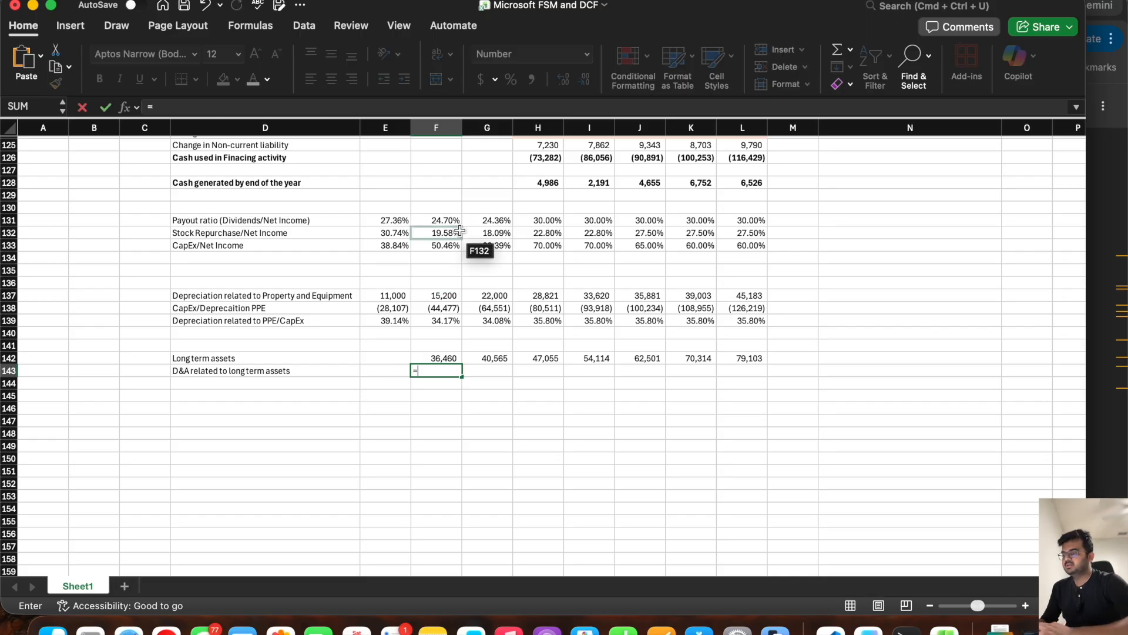
scroll(459, 230, up, 8)
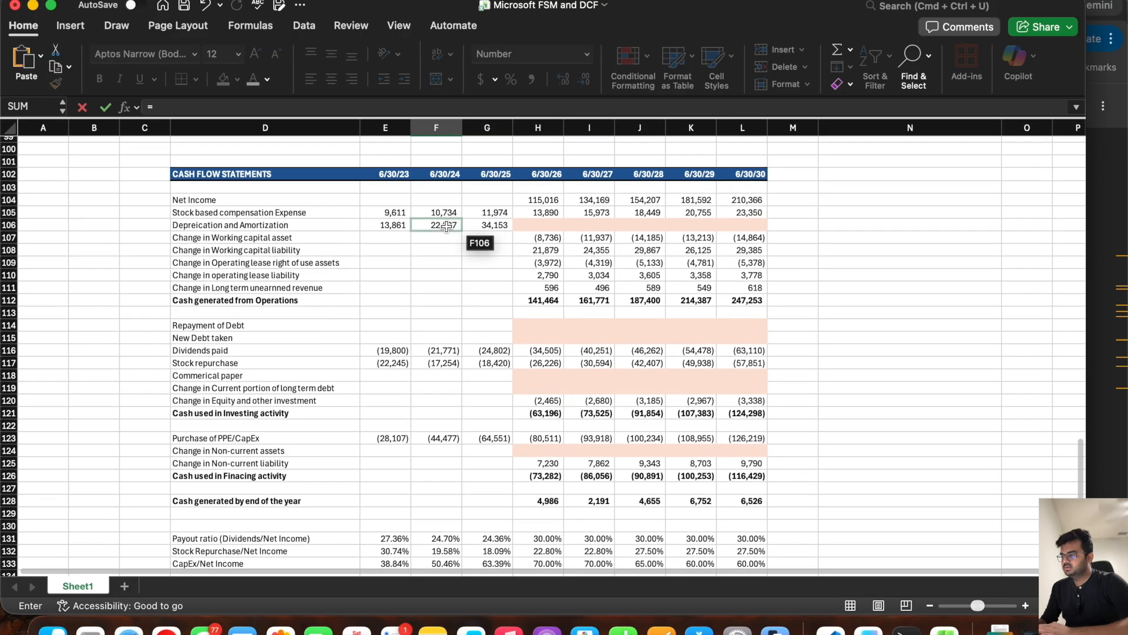
click(446, 227)
text(-)
scroll(434, 382, down, 6)
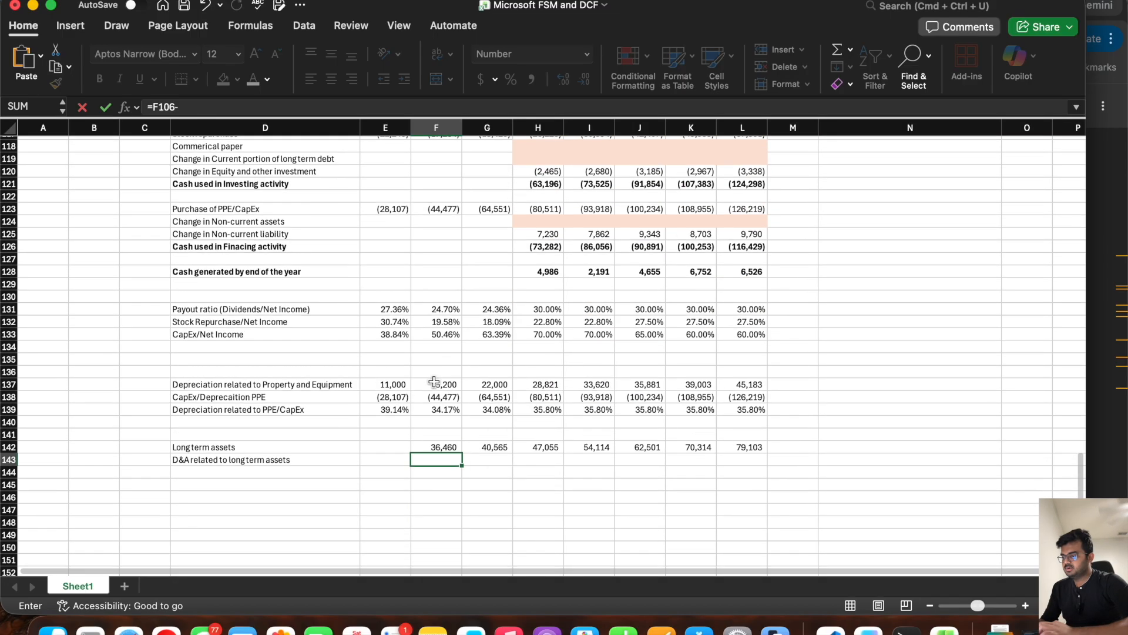
click(439, 383)
key(Return)
click(456, 461)
drag(462, 465, 500, 465)
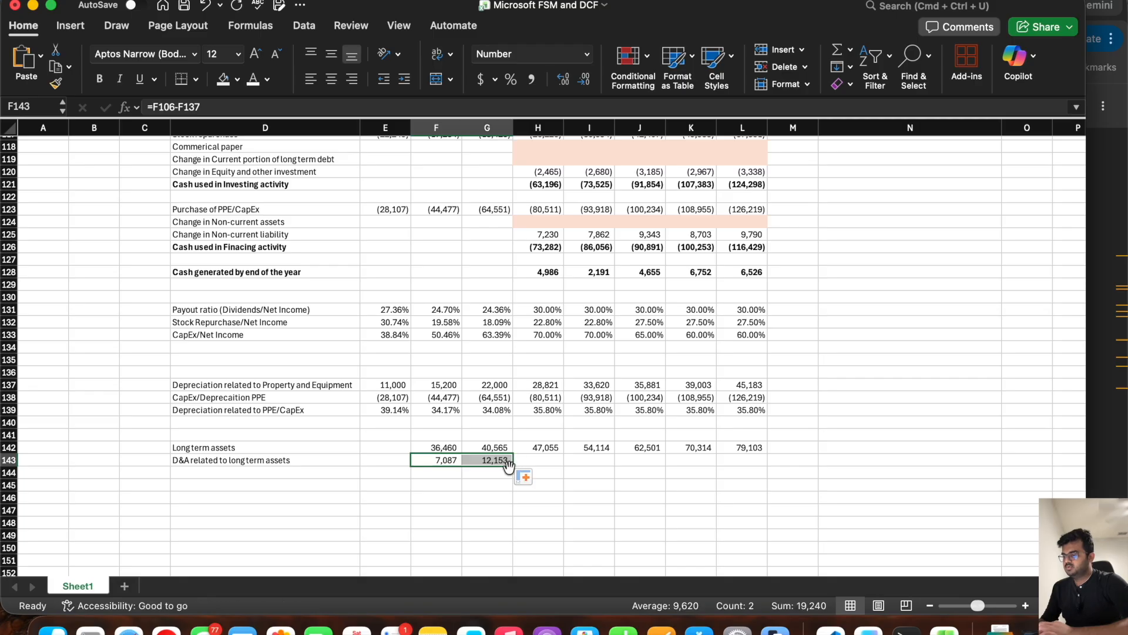
Step: Copy the D143 label into D144 and extend it to "D&A related to long term assets/Long term asset"
click(430, 462)
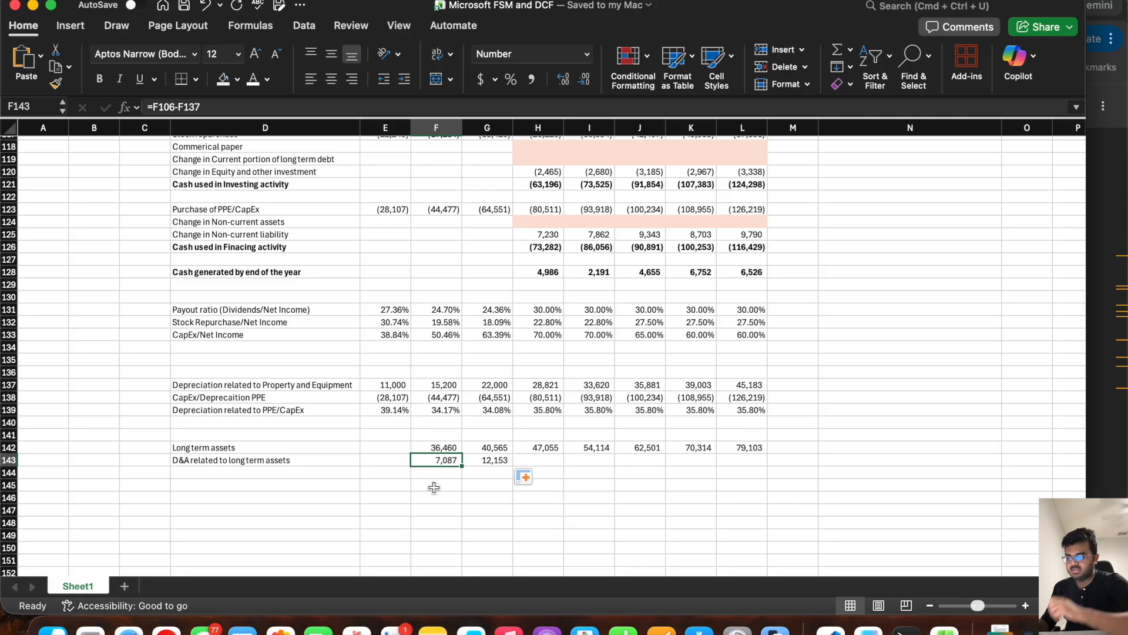
key(Right)
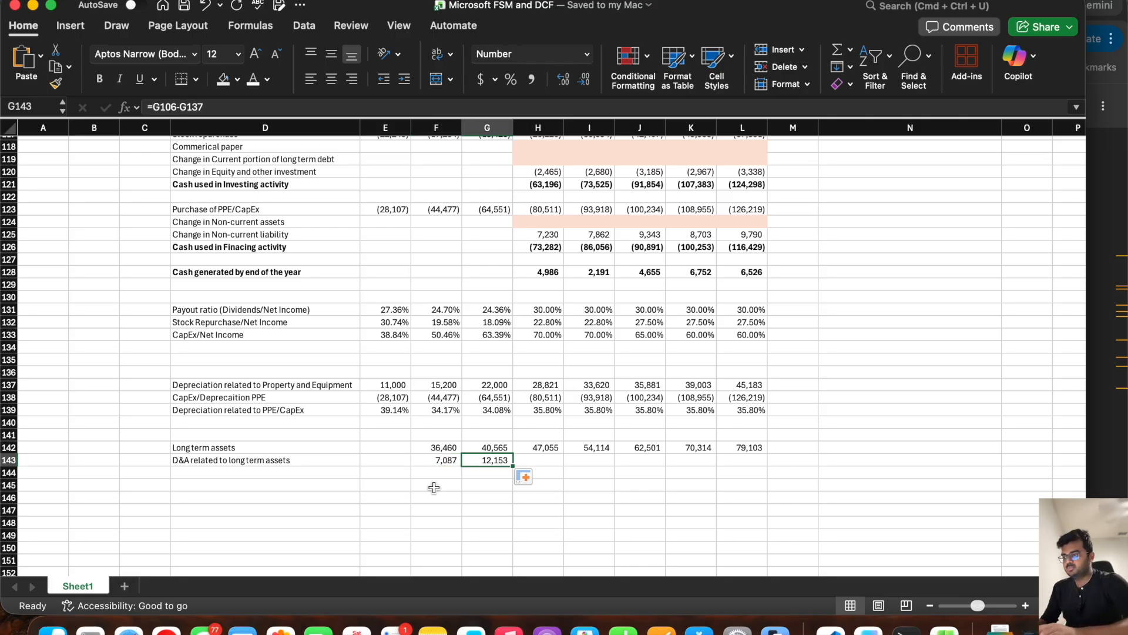
key(Left)
key(Left)
key(Left)
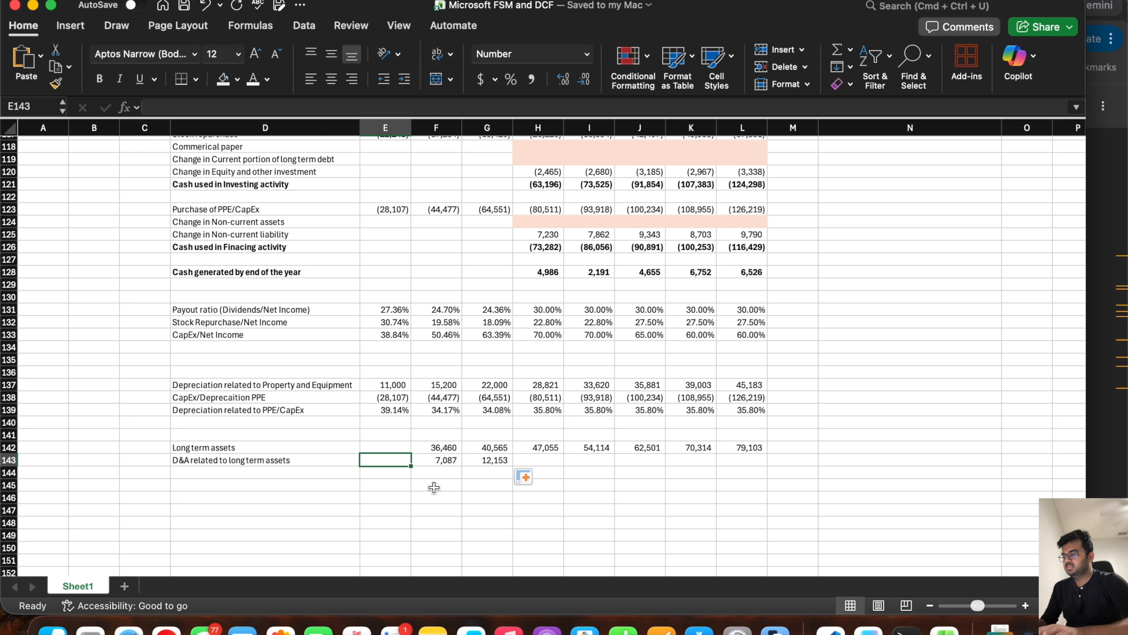
key(Down)
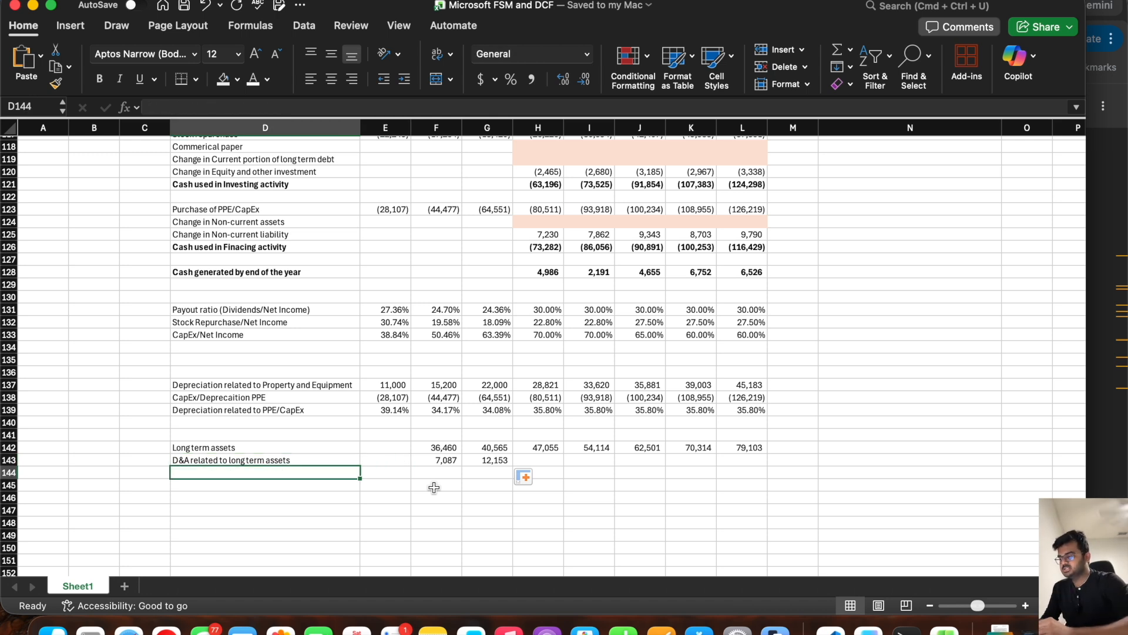
key(Up)
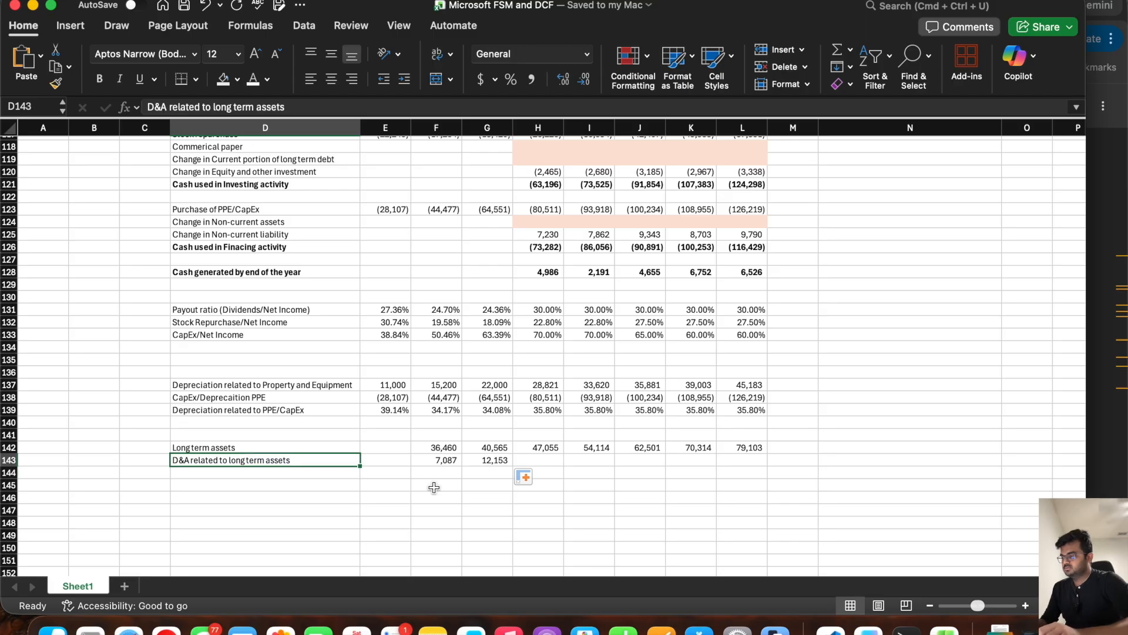
key(cmd+c)
key(Down)
key(cmd+v)
click(284, 107)
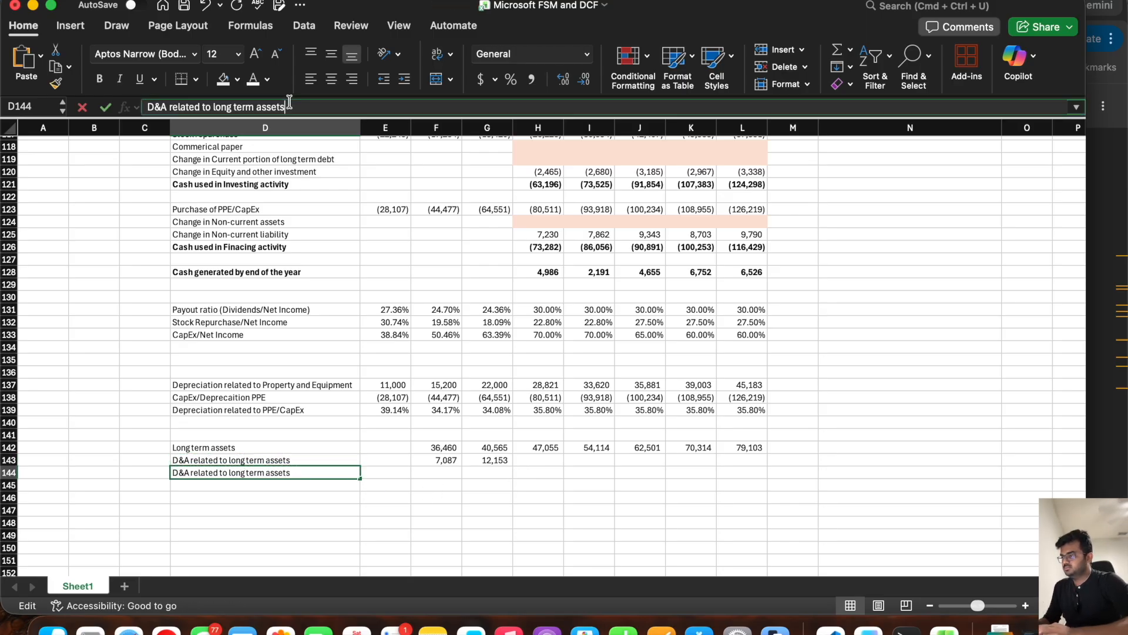
text(/Long te)
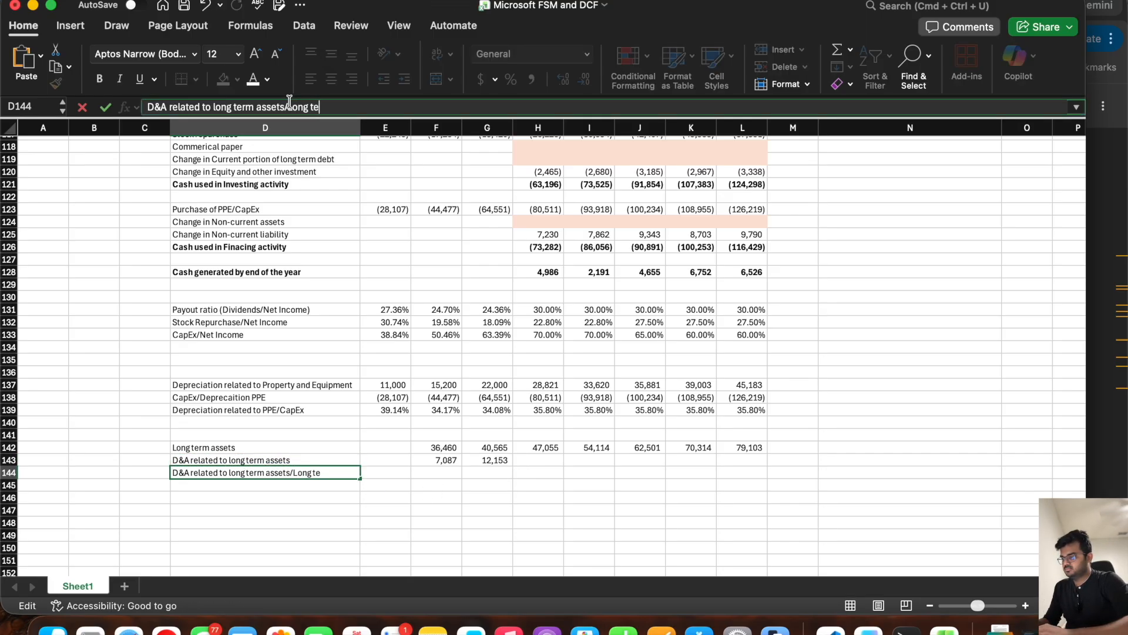
text(rm asset)
Step: Calculate the historical D&A to long term assets ratio in F144 with =F143/F142 and fill it to G144
key(Tab)
key(Tab)
text(=)
click(442, 462)
text(/)
click(440, 449)
key(Return)
click(441, 472)
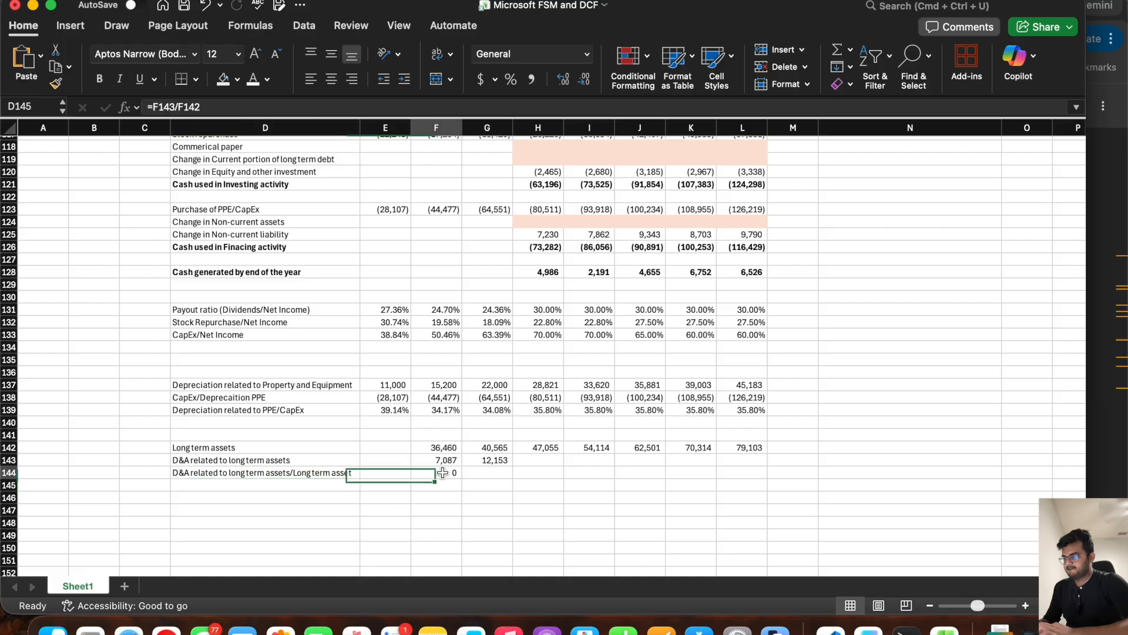
drag(462, 479, 502, 476)
Step: Format the ratio row F144:L144 as Percentage
drag(746, 473, 435, 473)
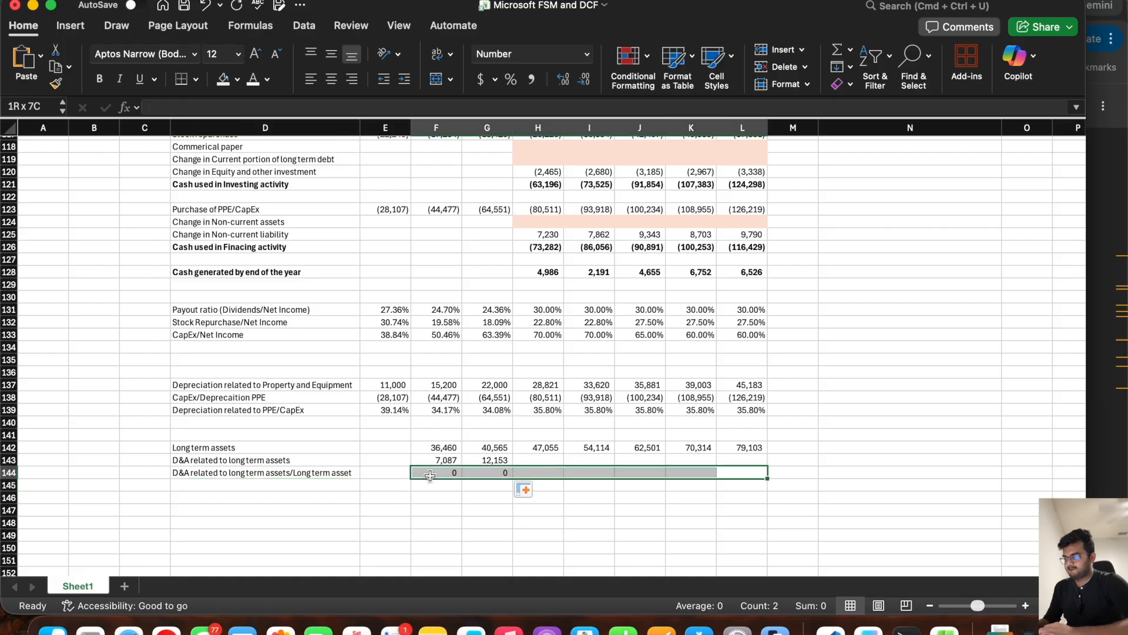
click(587, 53)
click(540, 244)
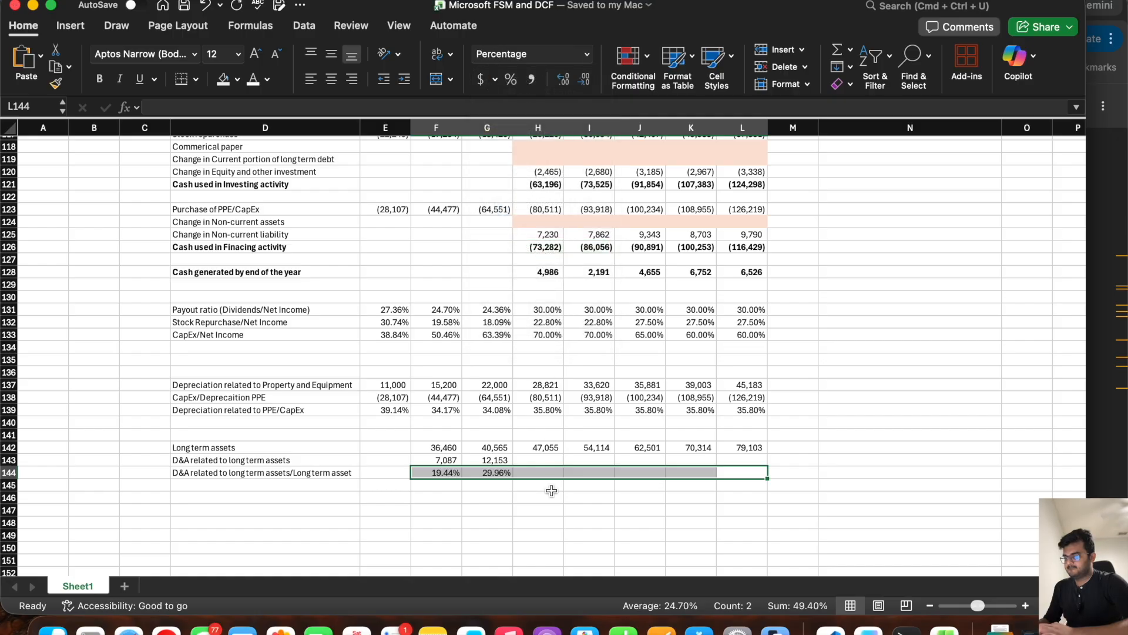
Step: Set the first forecast ratio in H144 to the AVERAGE of the historical ratios in F144:G144
click(544, 474)
text(=av)
double_click(566, 504)
drag(497, 474, 439, 470)
text())
key(Tab)
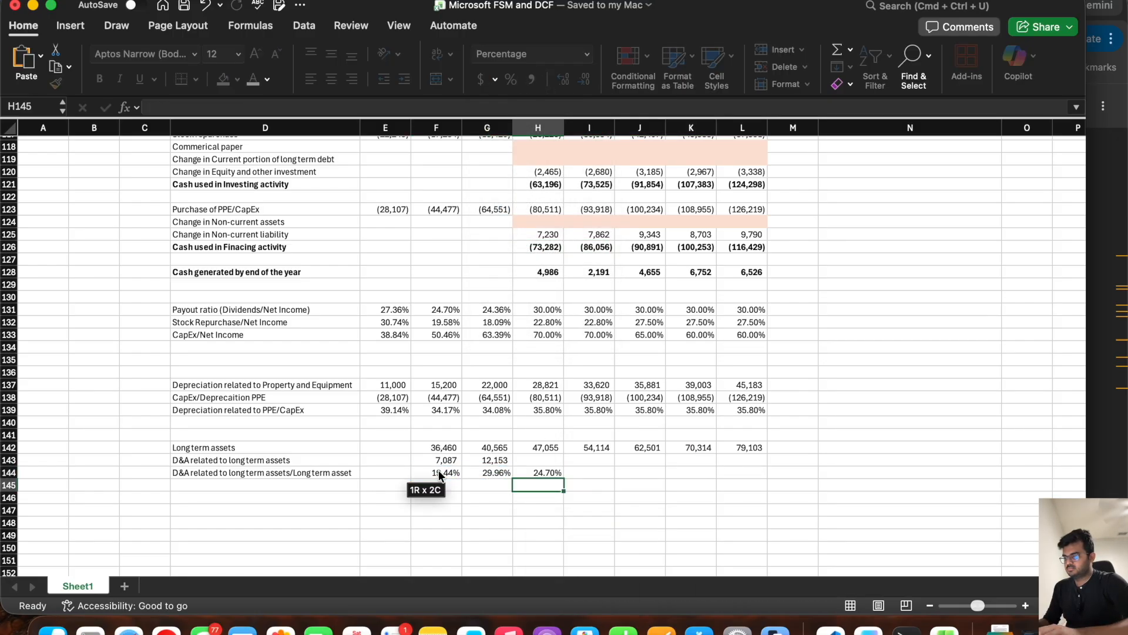
Step: Link I144 to the prior year's ratio with =H144 and fill the formula across to L144
text(=H144)
key(Return)
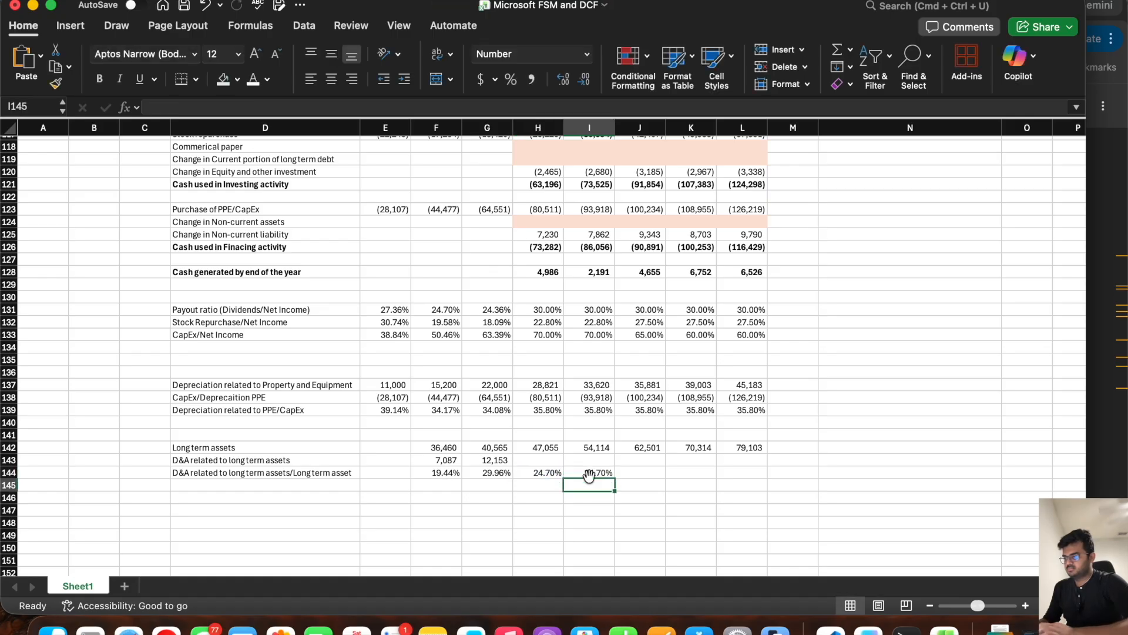
click(588, 473)
drag(615, 477, 752, 477)
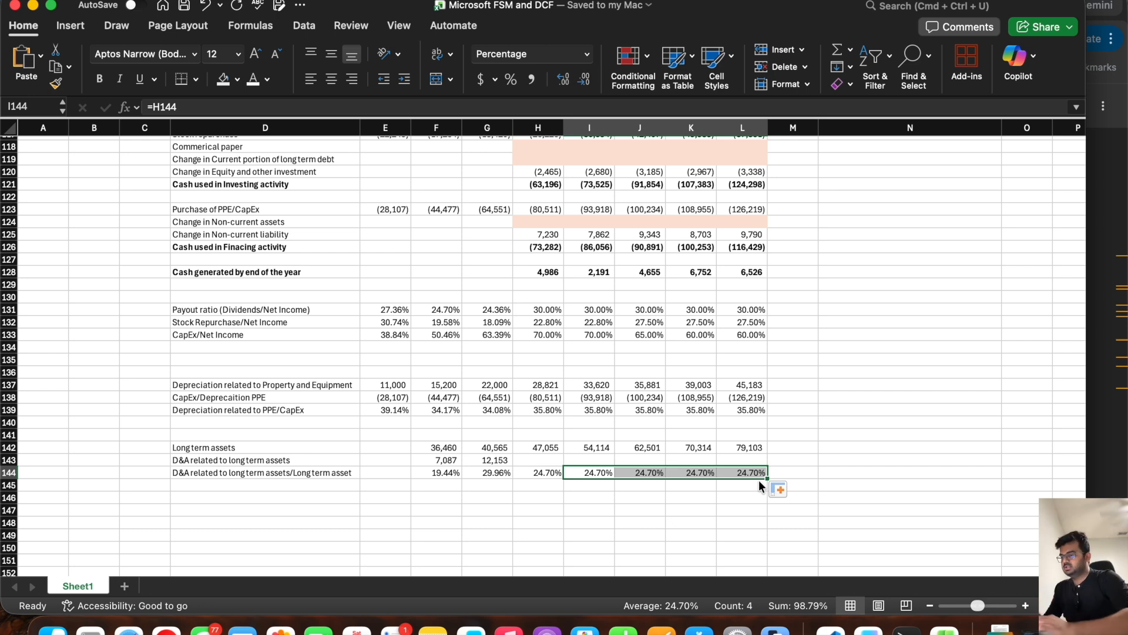
Step: Forecast long term asset D&A in H143 with =H144*H142 and fill the formula across to L143
click(527, 461)
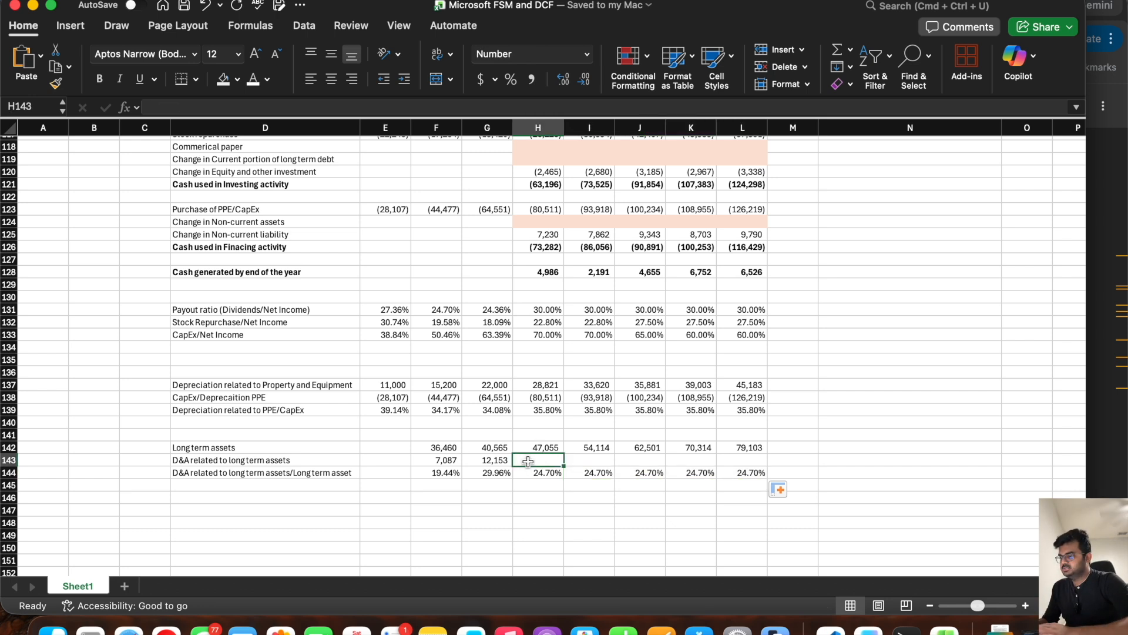
text(=)
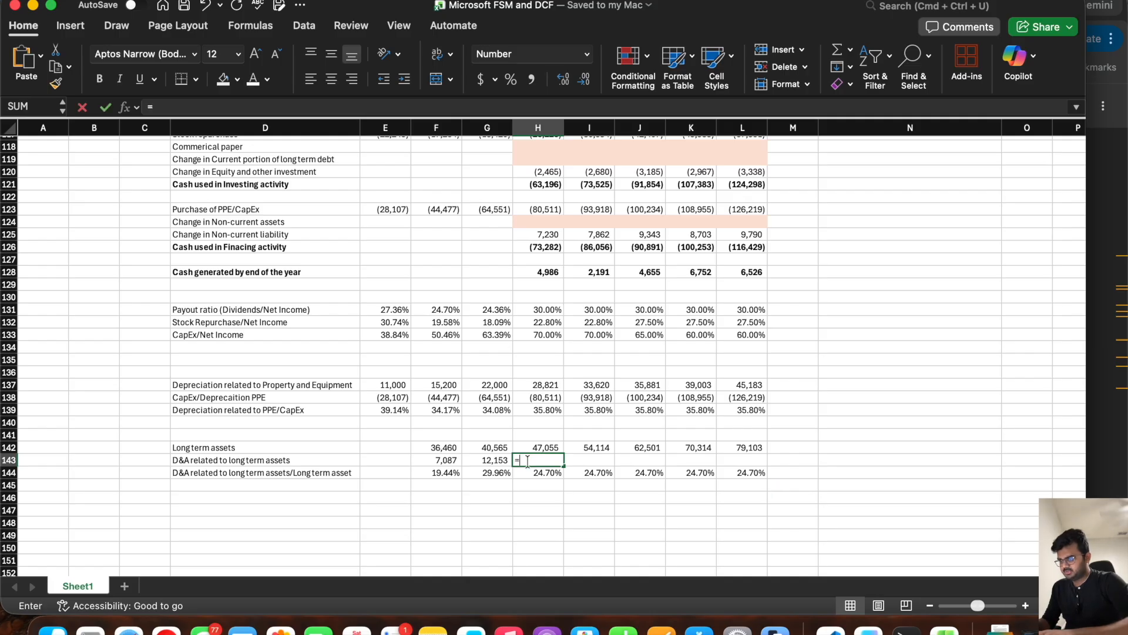
click(532, 471)
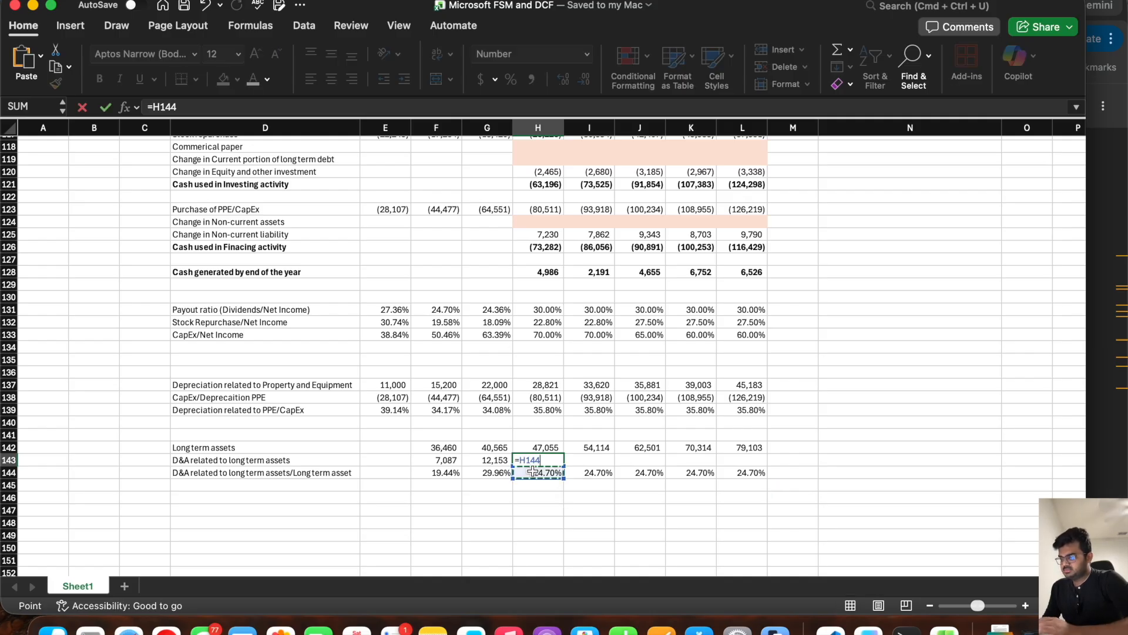
text(*)
click(541, 445)
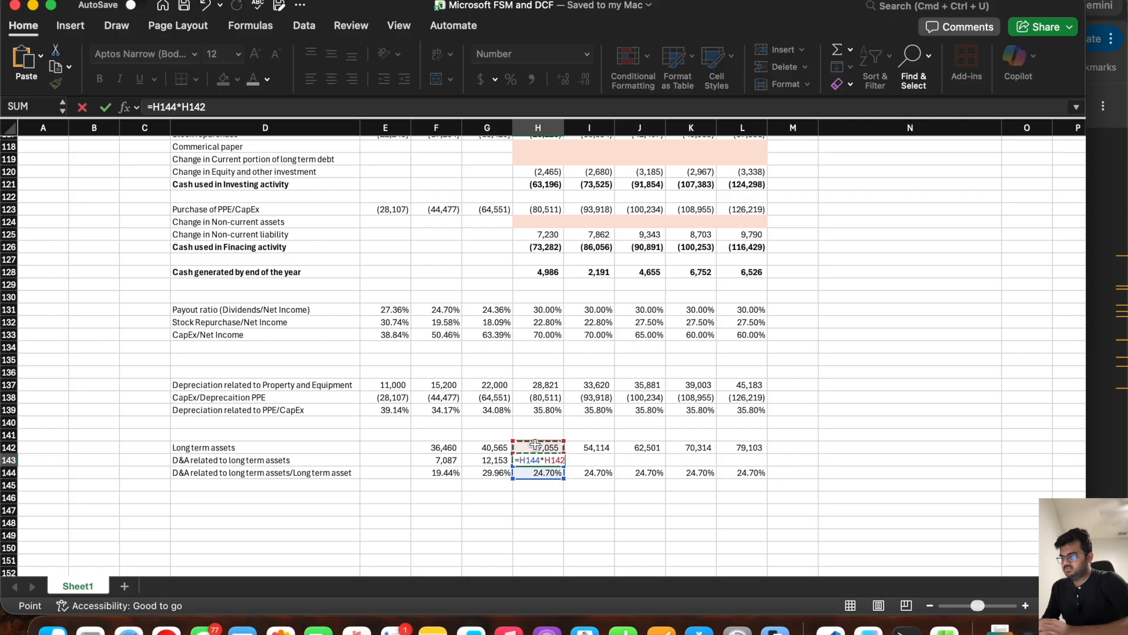
key(Return)
click(541, 460)
drag(563, 466, 750, 468)
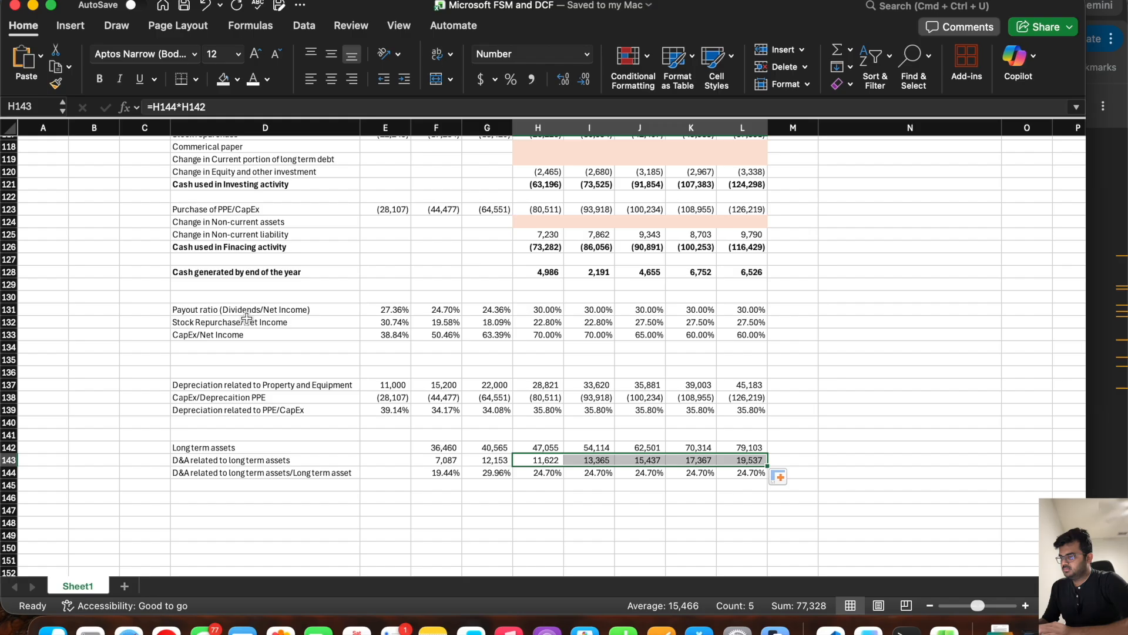
Step: Add the row label "Total D&A" in D146
click(224, 498)
text(Total)
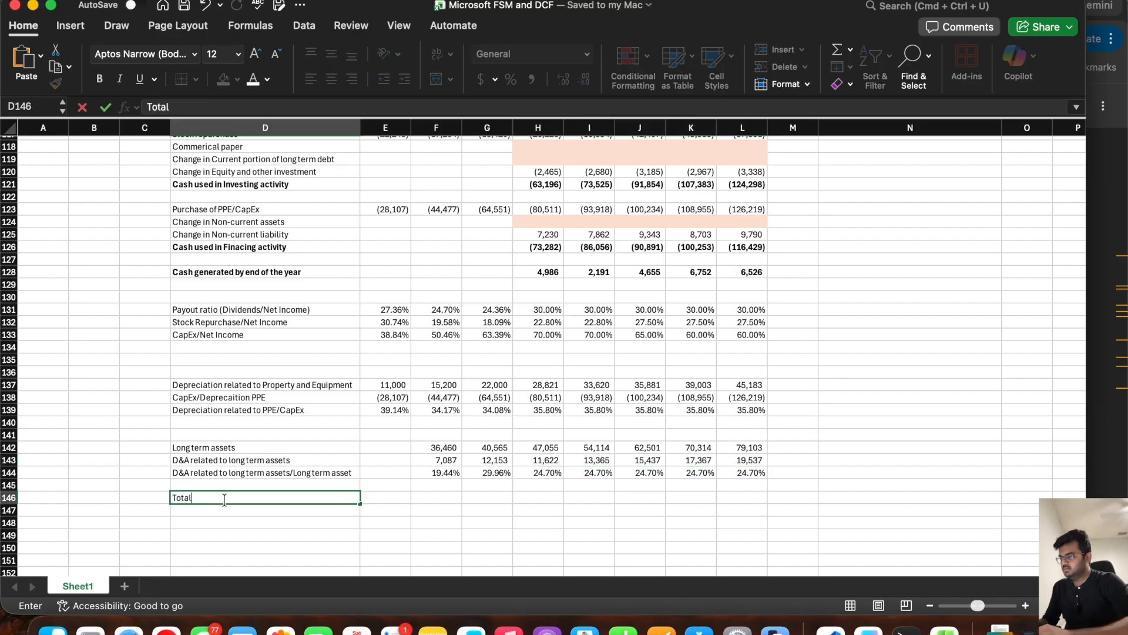
text( D&A)
Step: Calculate the first forecast Total D&A in H146 with =H143+H137
key(Right)
key(Right)
key(Right)
key(Right)
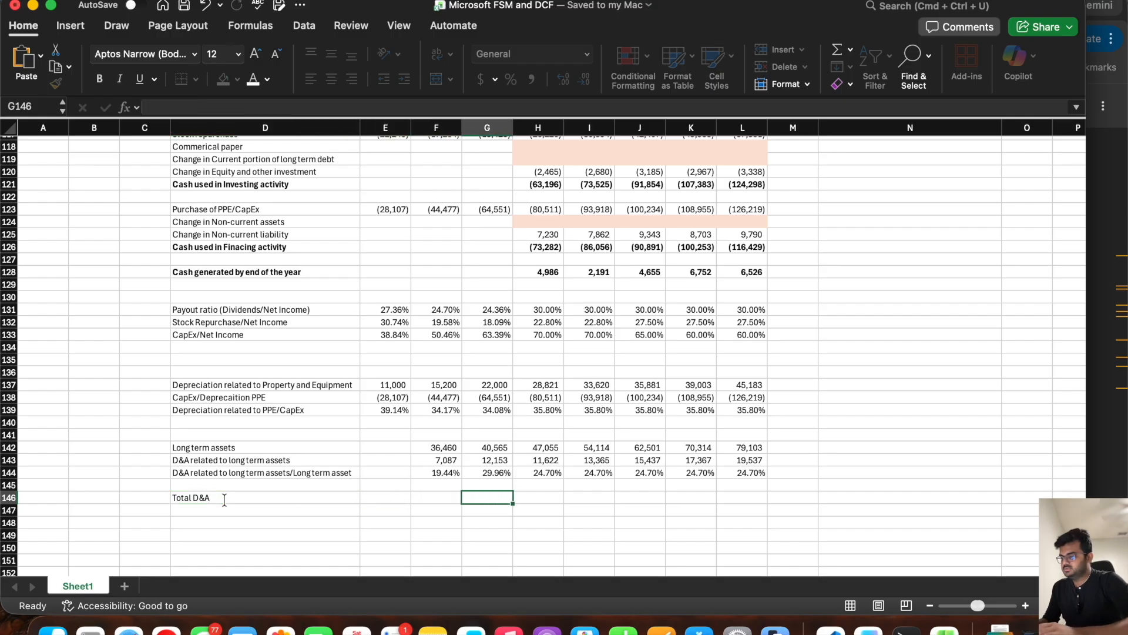
text(=)
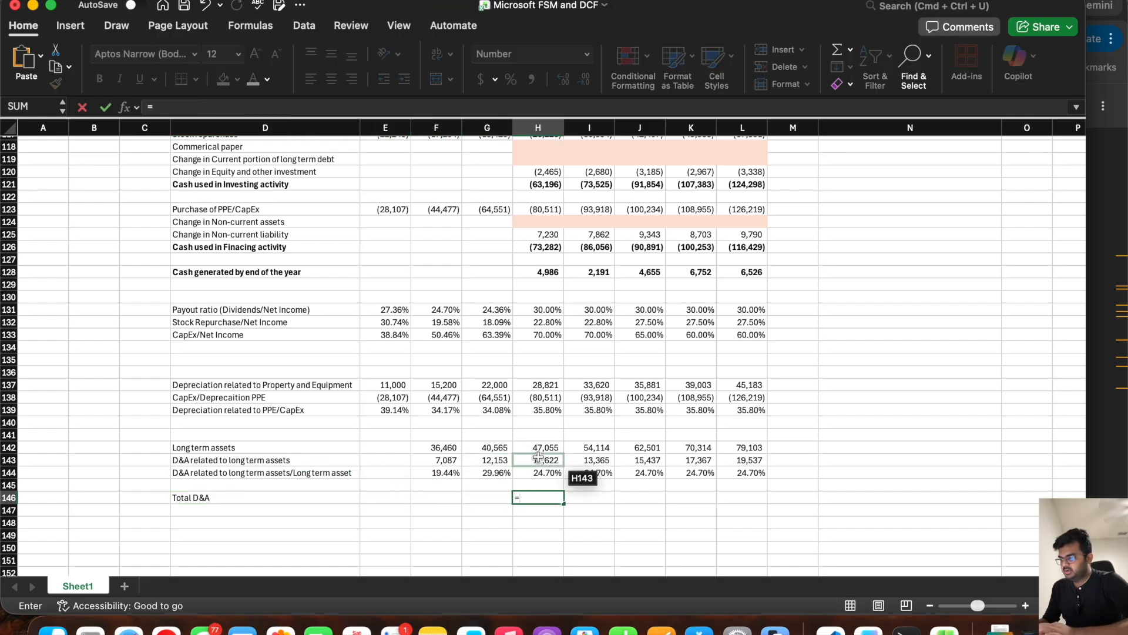
click(538, 457)
text(+)
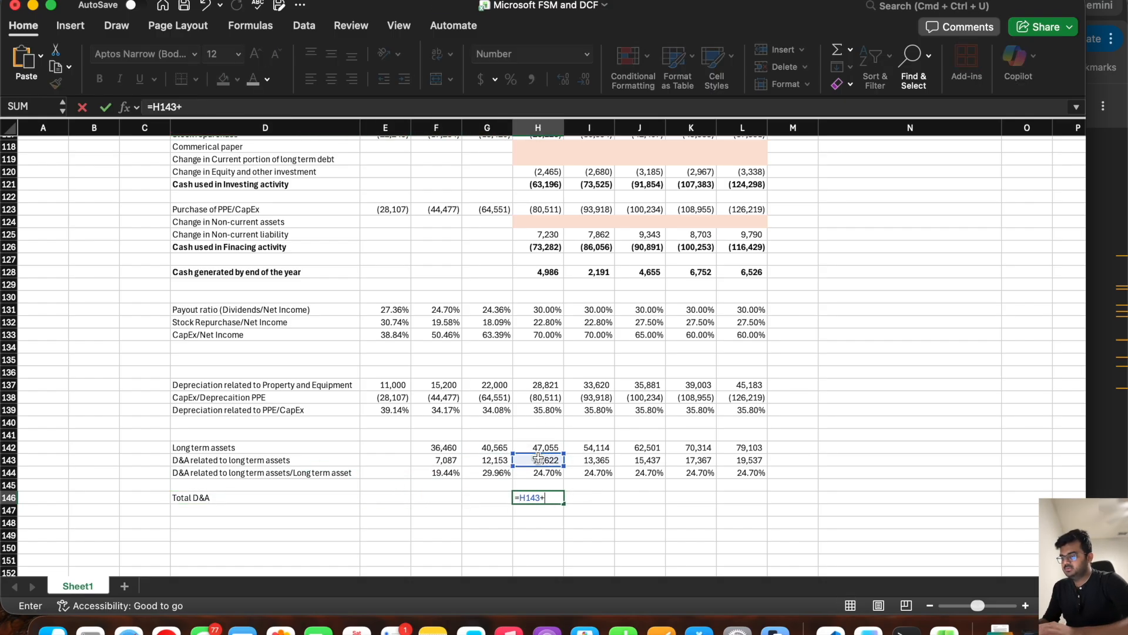
click(545, 376)
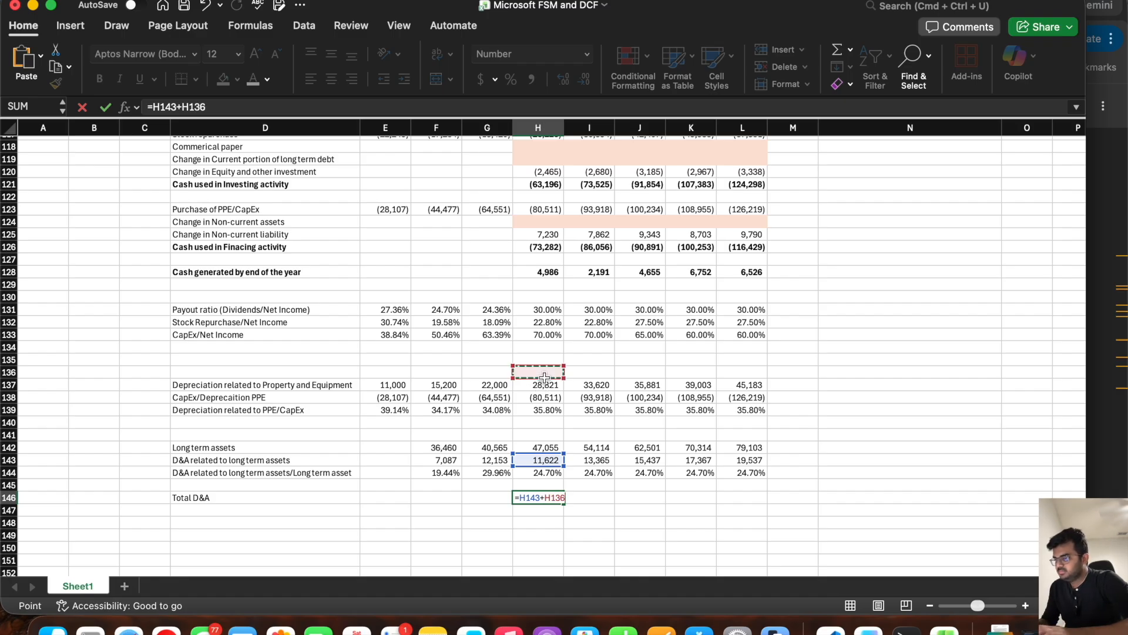
click(545, 384)
key(Return)
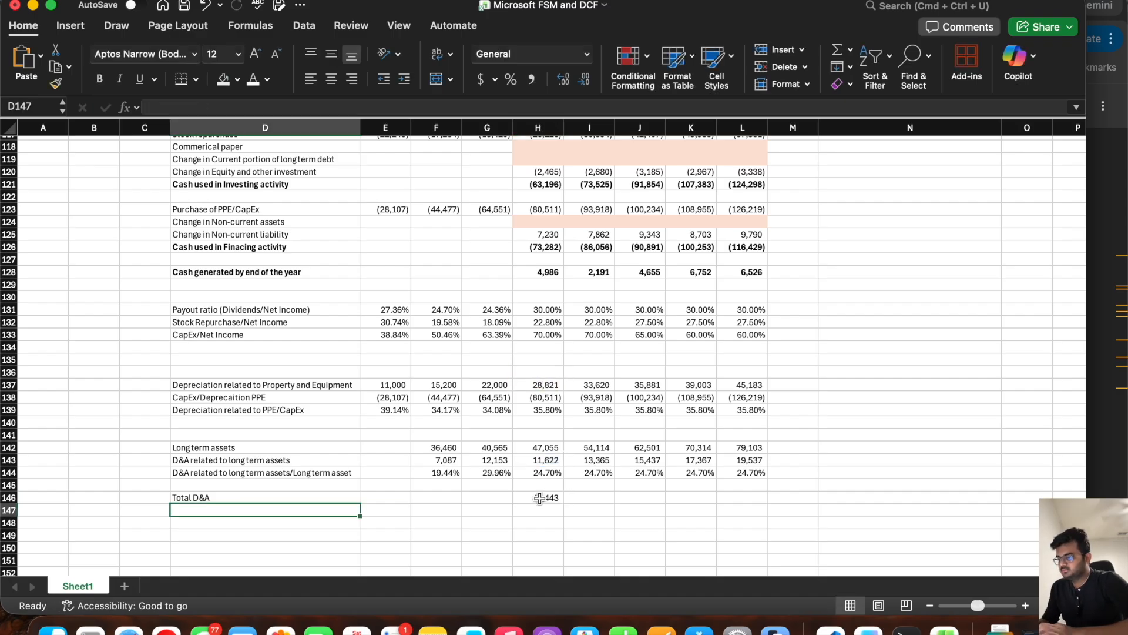
Step: Fill the Total D&A formula across to L146 and make row 146 bold
click(561, 500)
drag(562, 503, 564, 504)
drag(766, 504, 766, 503)
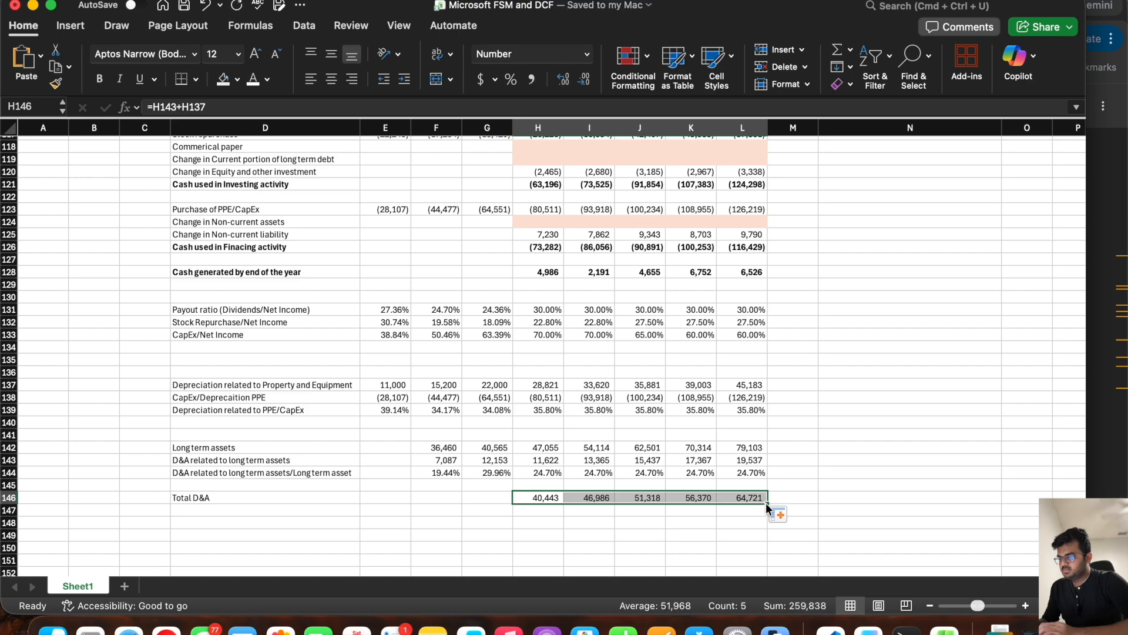
click(11, 497)
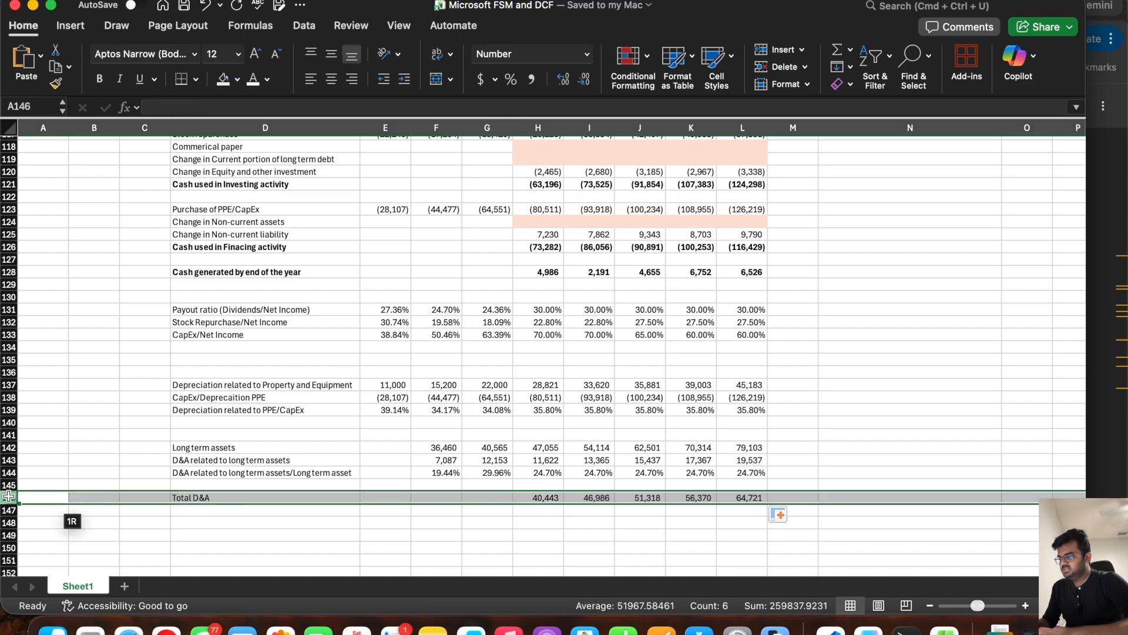
key(super+b)
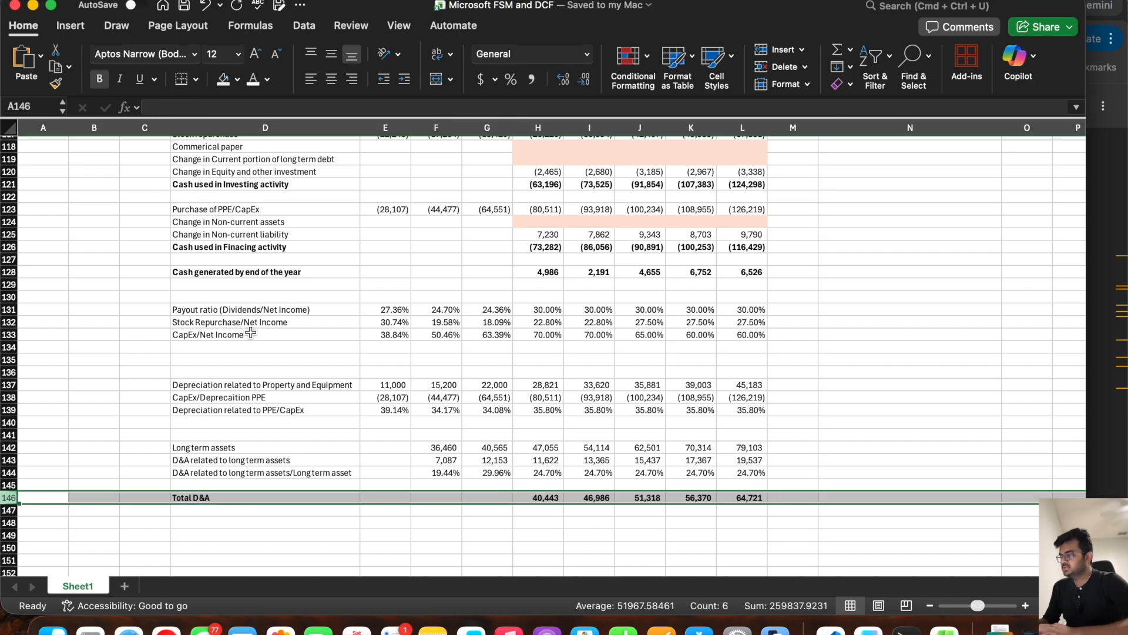
Step: Copy the dated header D40:L40 to row 135 and title it "D&A Schedule" in D135
scroll(236, 337, up, 15)
scroll(250, 333, up, 19)
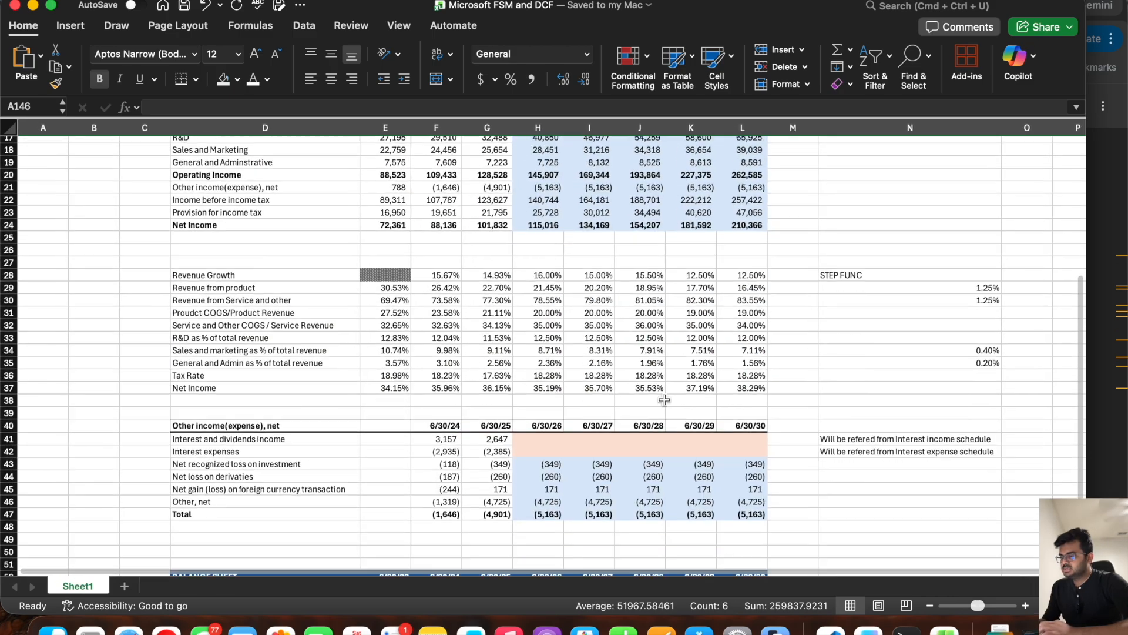
drag(743, 426, 310, 424)
key(super+c)
scroll(310, 424, down, 20)
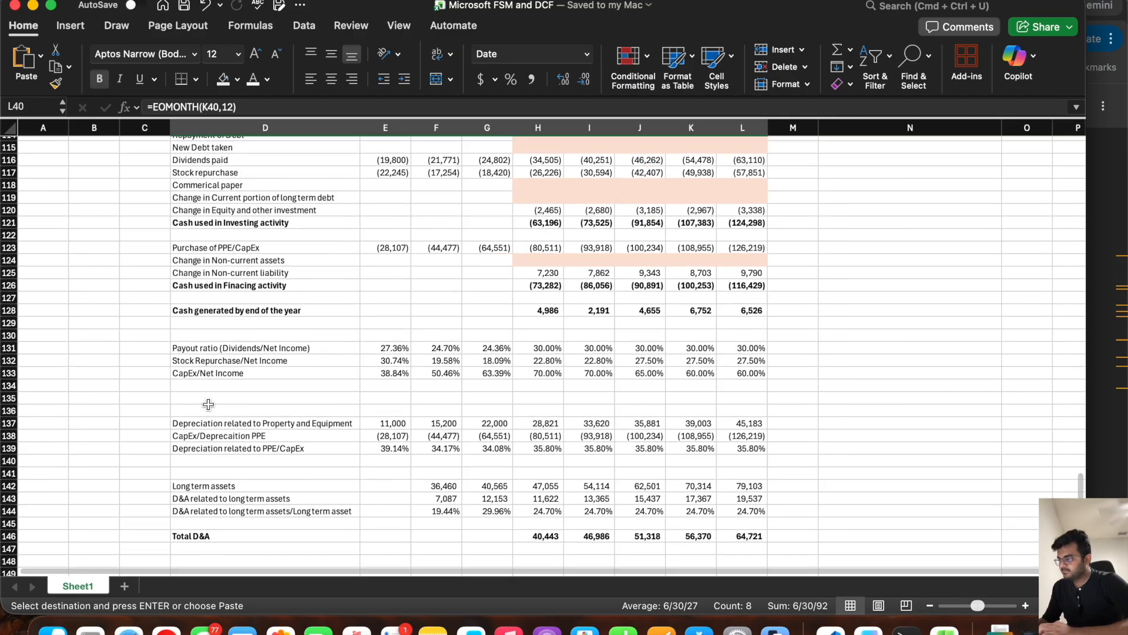
click(207, 399)
key(super+v)
text(D)
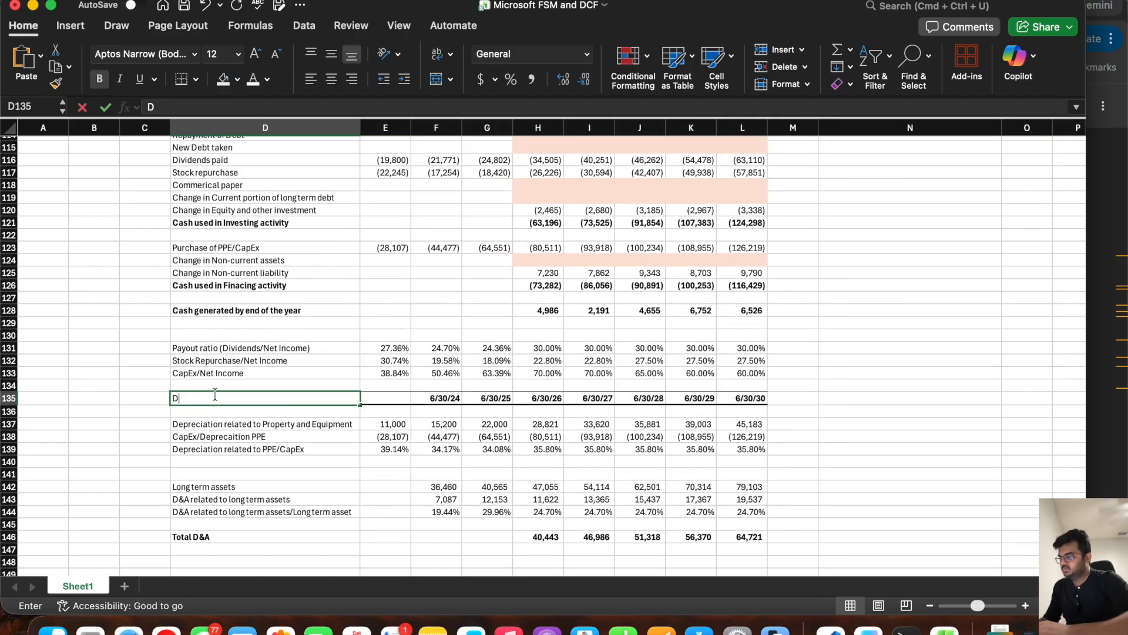
text(&A Schedule)
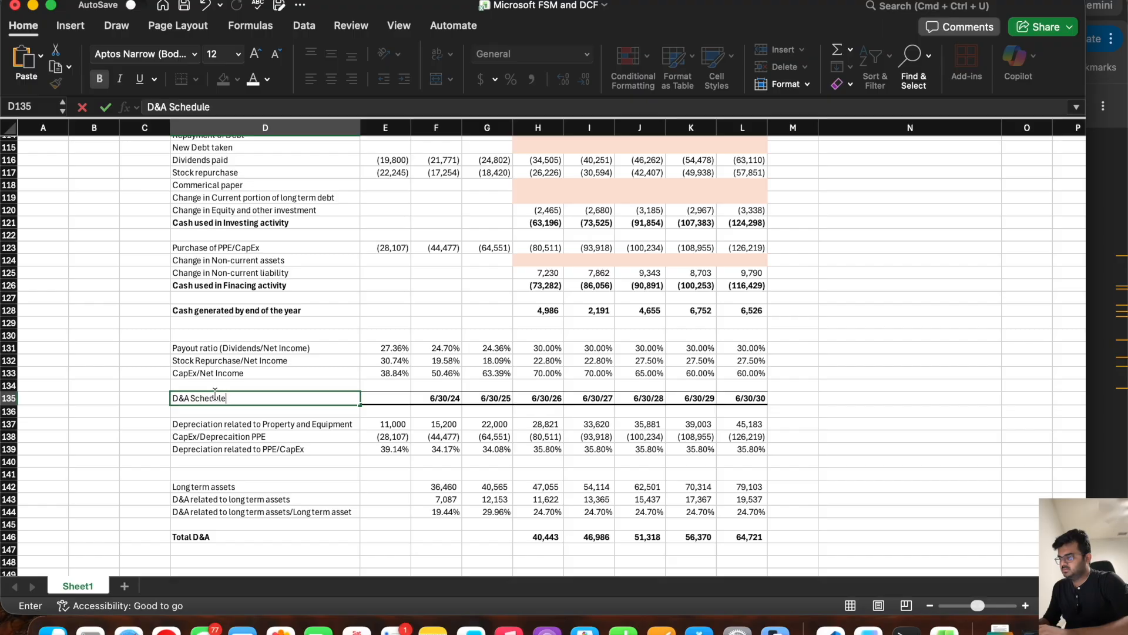
key(Return)
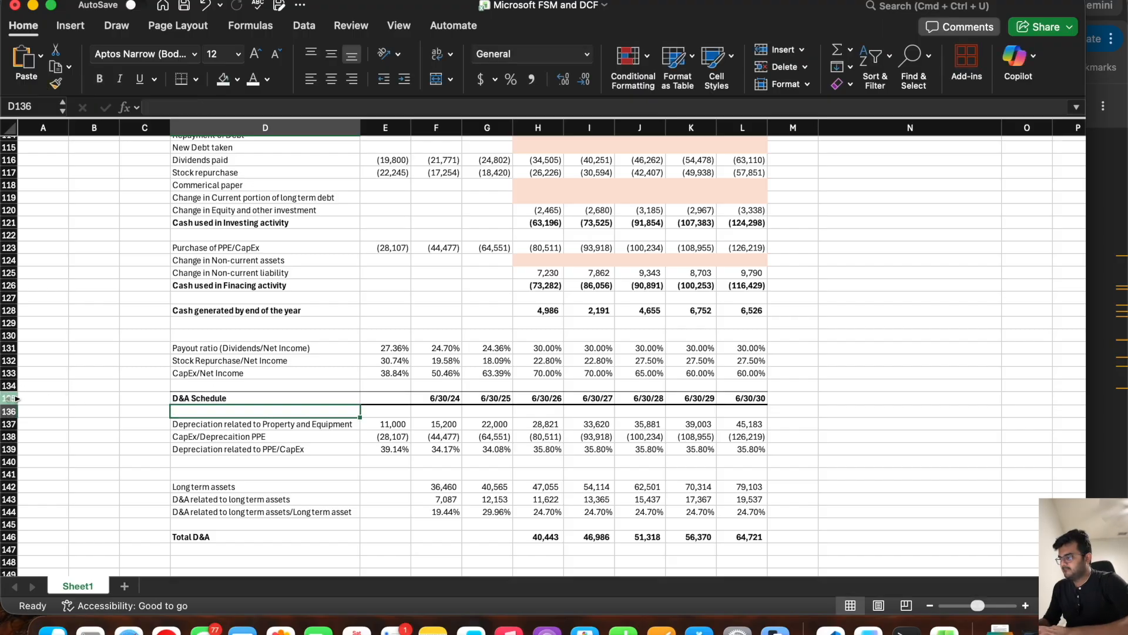
Step: Insert two blank rows above the D&A Schedule header
drag(12, 398, 9, 410)
right_click(8, 410)
click(44, 462)
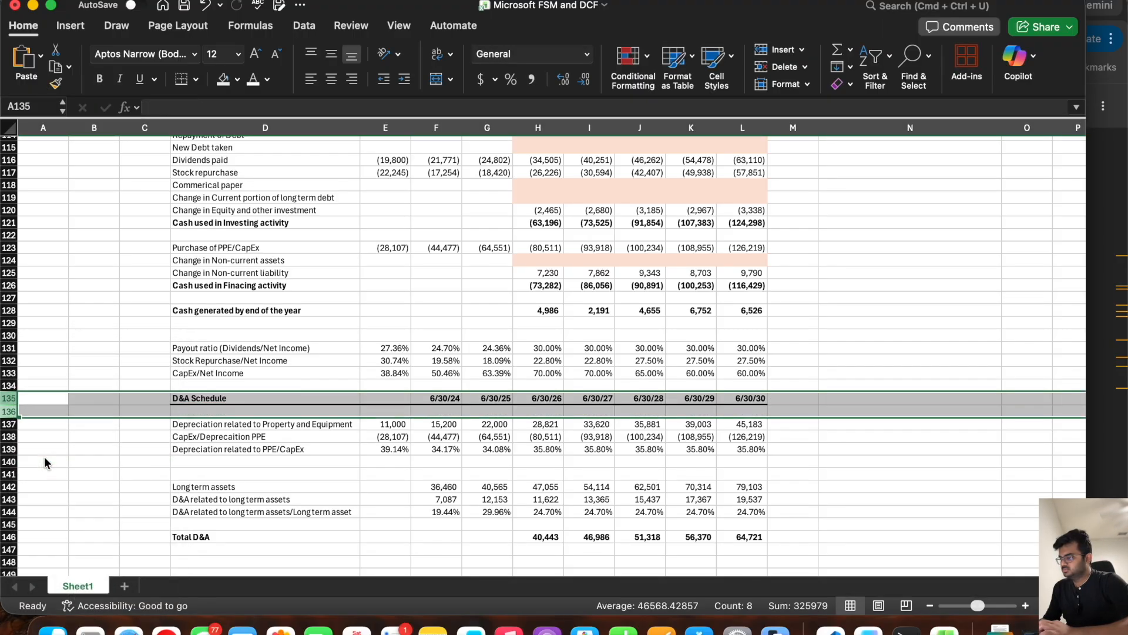
key(super+z)
right_click(5, 402)
click(53, 447)
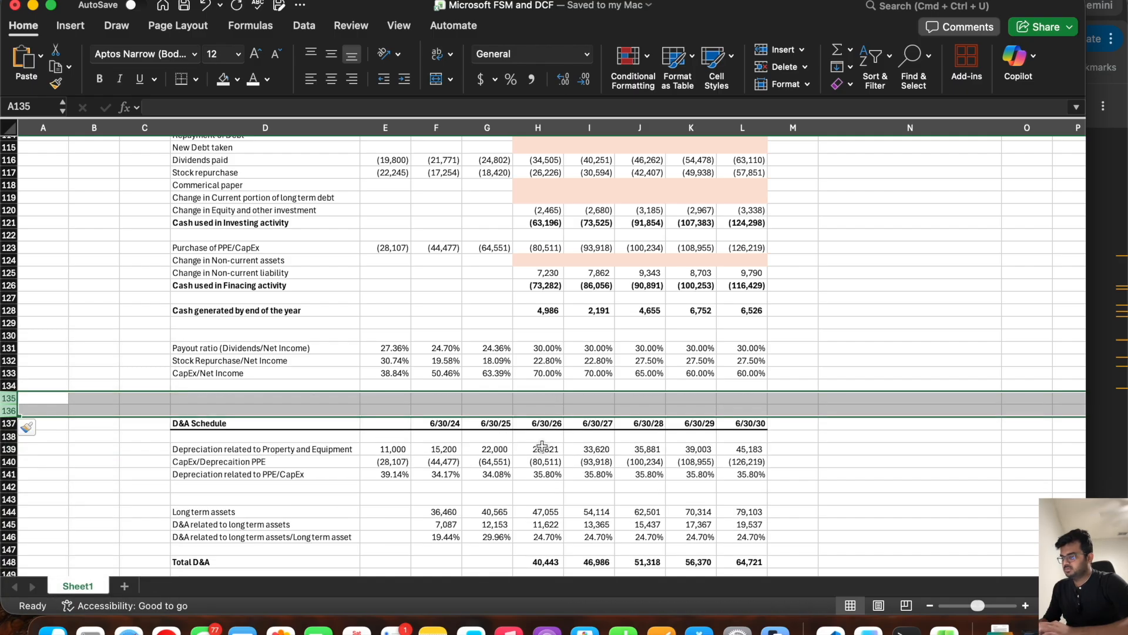
click(423, 398)
Step: Link cash flow Depreciation and Amortization in H106 to Total D&A with =H148 and fill across to L106
scroll(481, 335, up, 3)
scroll(481, 334, down, 6)
drag(538, 435, 757, 433)
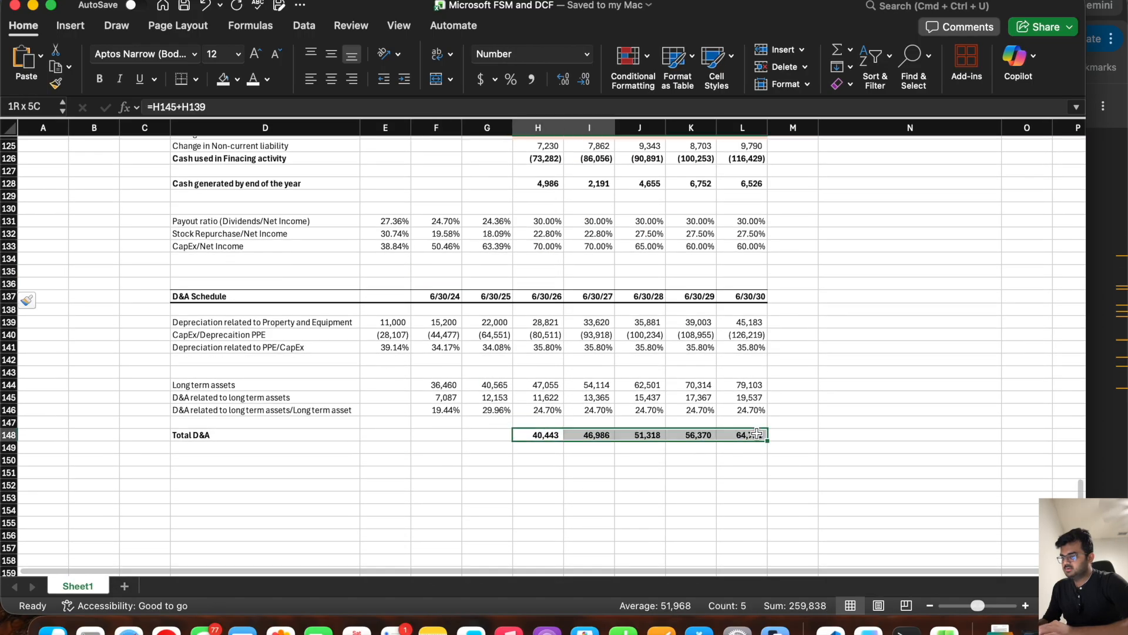
scroll(647, 353, up, 10)
click(548, 265)
text(=)
scroll(537, 376, down, 9)
click(534, 445)
key(Return)
scroll(538, 353, up, 3)
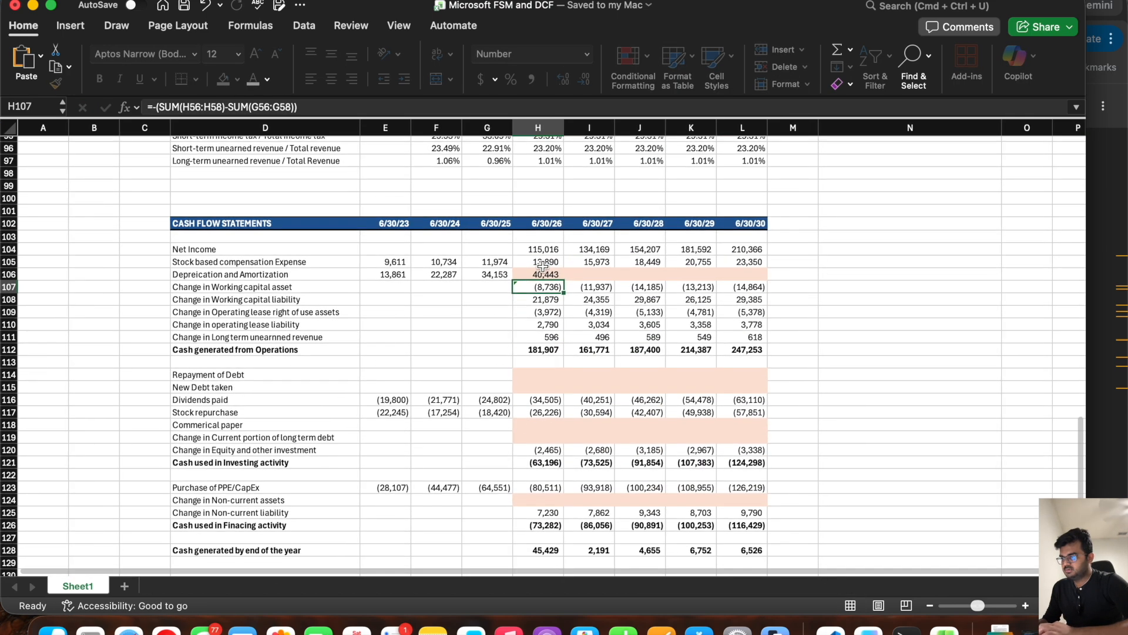
click(543, 272)
drag(563, 280, 758, 284)
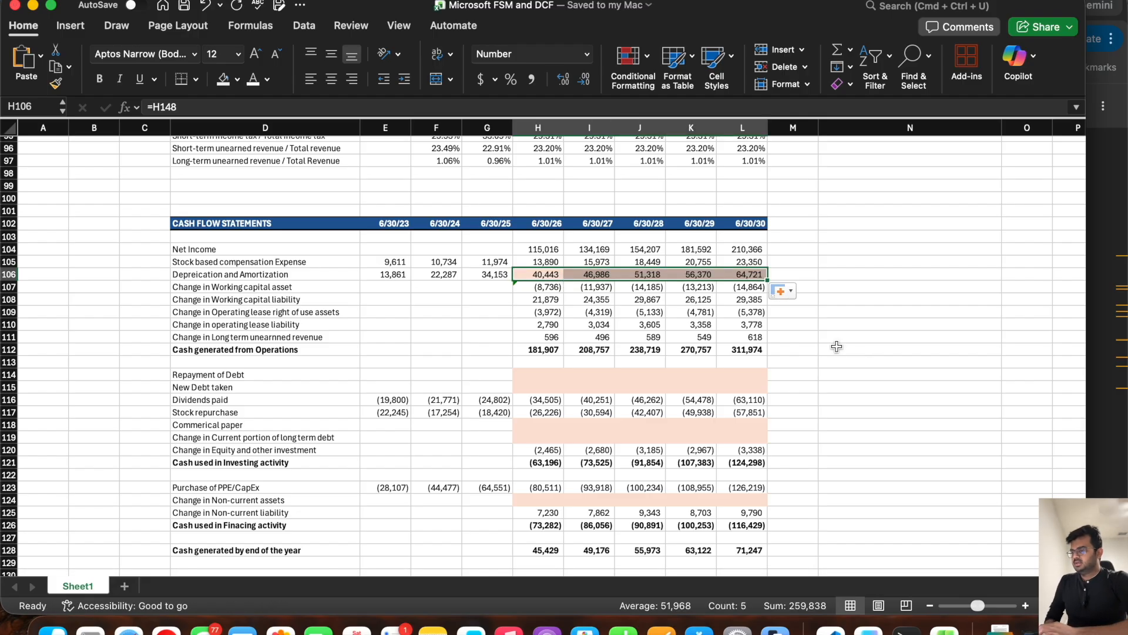
Step: Review the empty debt rows and linked D&A row in the cash flow statement, and the balance sheet's PPE row
drag(544, 373, 741, 382)
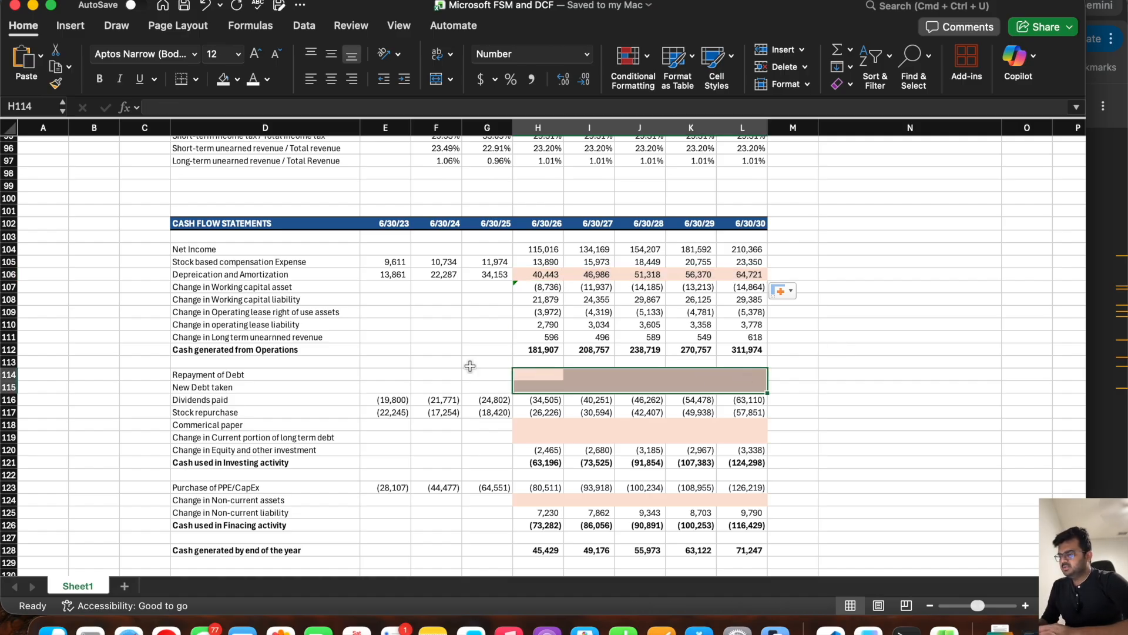
drag(550, 275, 735, 275)
scroll(492, 367, down, 5)
scroll(493, 367, up, 3)
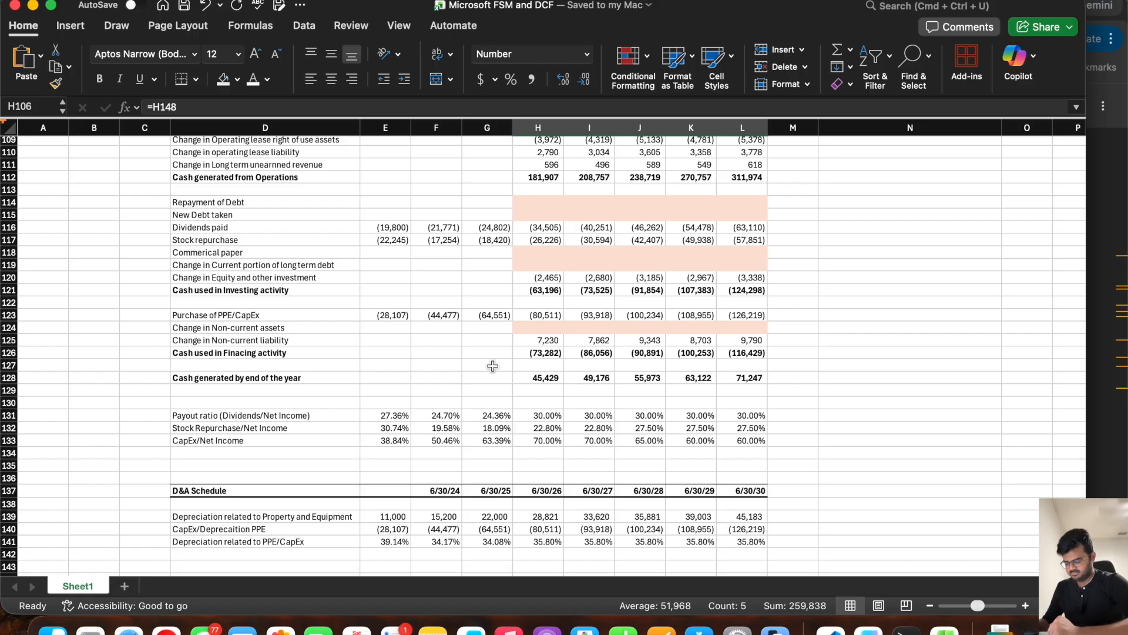
scroll(492, 366, up, 9)
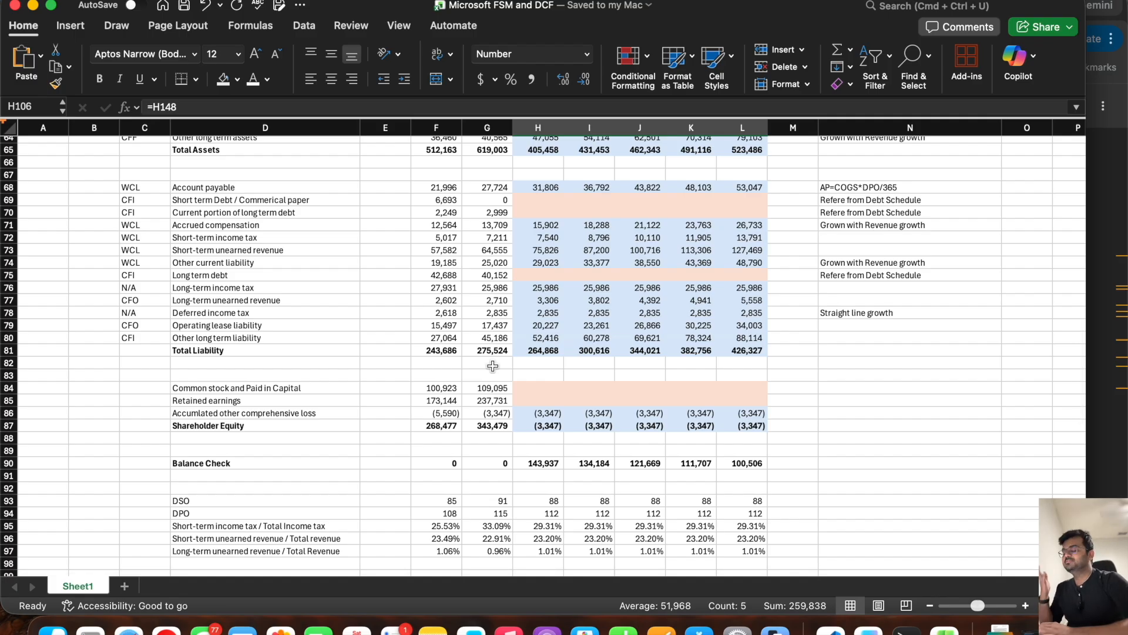
scroll(492, 366, up, 3)
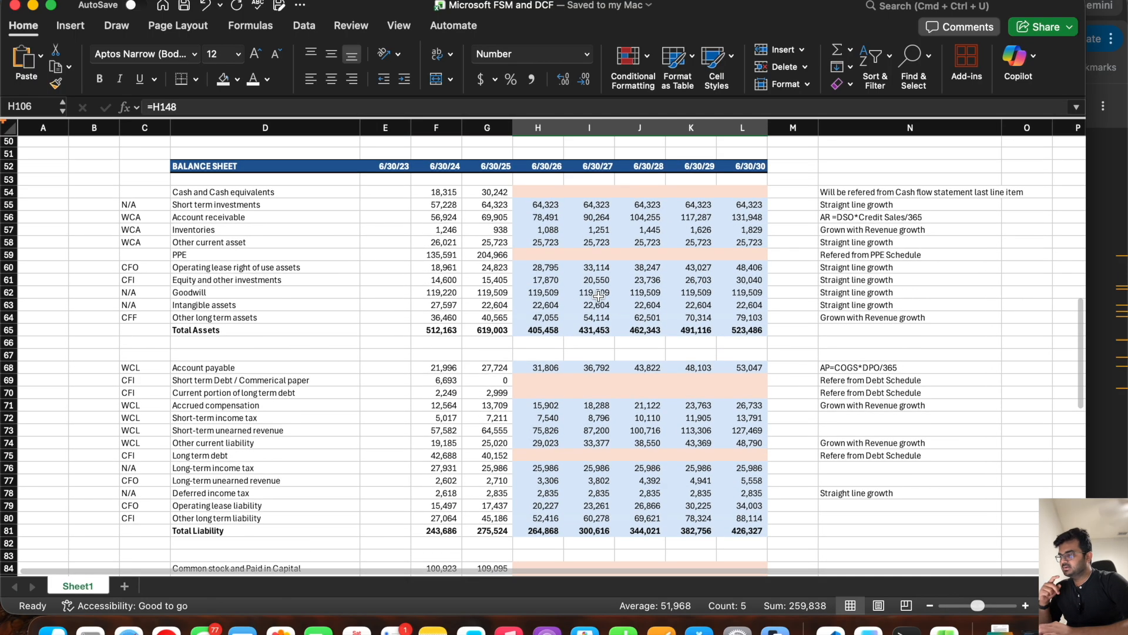
mouse_move(734, 253)
mouse_down()
mouse_move(247, 244)
mouse_move(244, 261)
mouse_move(235, 251)
mouse_move(685, 242)
mouse_move(691, 254)
mouse_move(733, 255)
mouse_up()
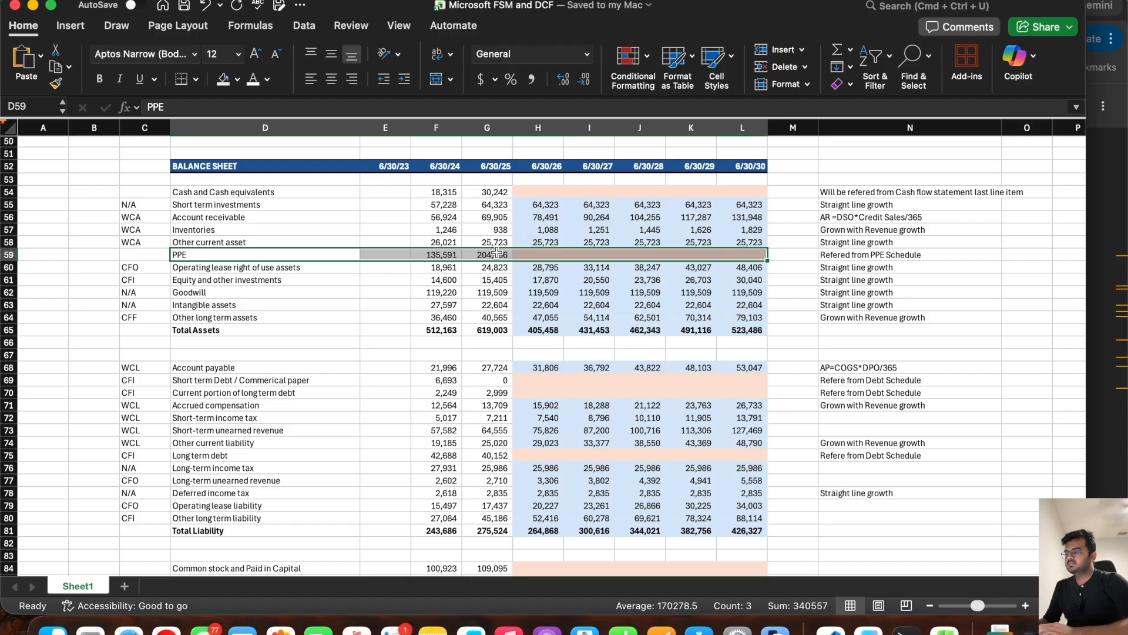
Step: Copy the dated D&A Schedule header D137:L137 to row 152 and title it "PPE Schedule" in D152
scroll(715, 442, down, 15)
scroll(716, 442, up, 3)
drag(743, 229, 257, 229)
key(super+c)
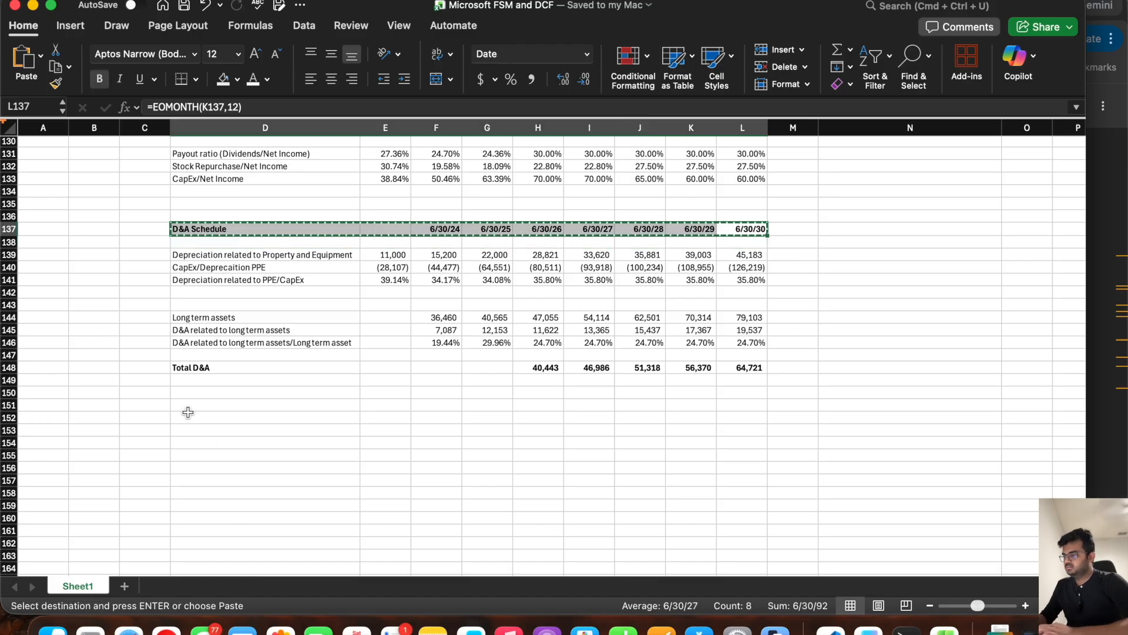
click(188, 413)
key(super+v)
text(PPE SC)
key(BackSpace)
text(che)
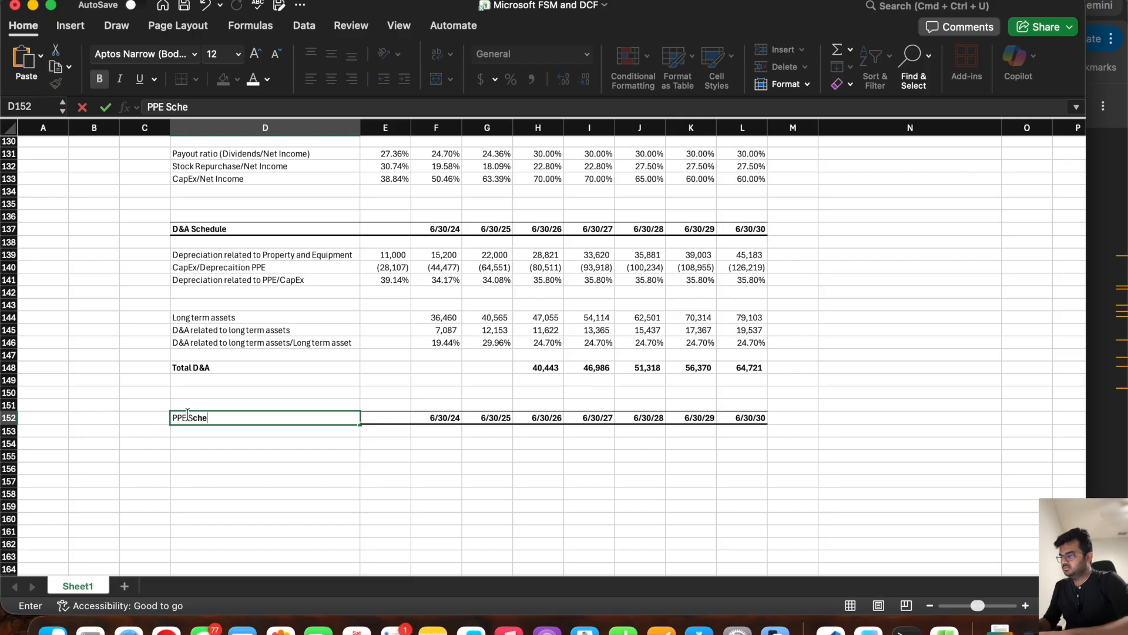
text(dule)
key(Return)
key(Return)
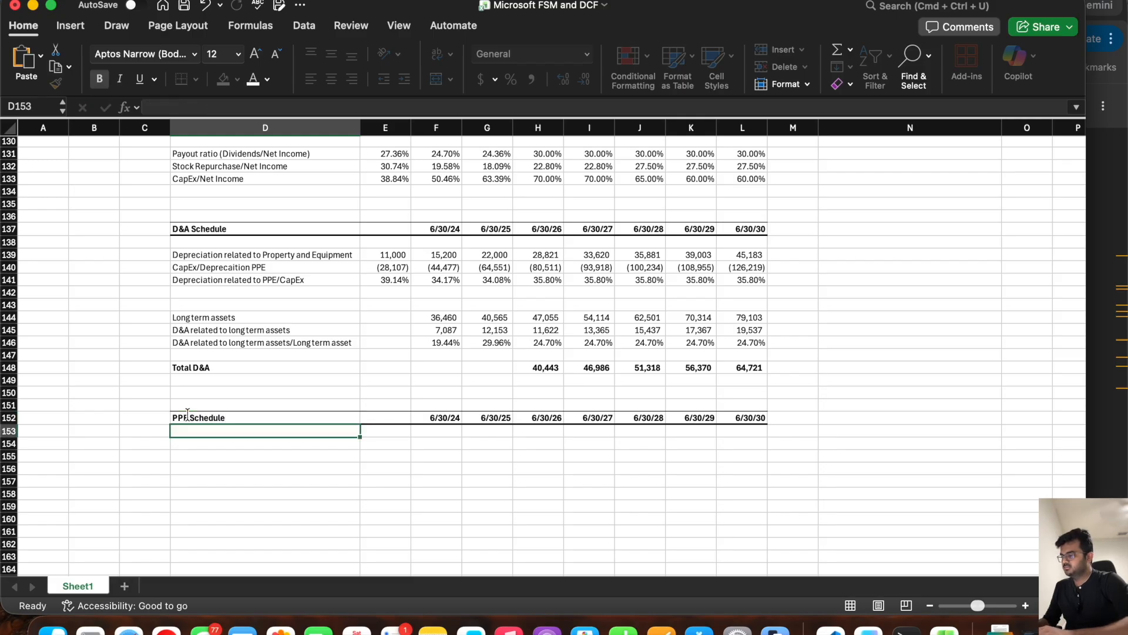
Step: Add the PPE Schedule row labels "BOP" in D154 and "Plus CapEx" in D155
text(Bo)
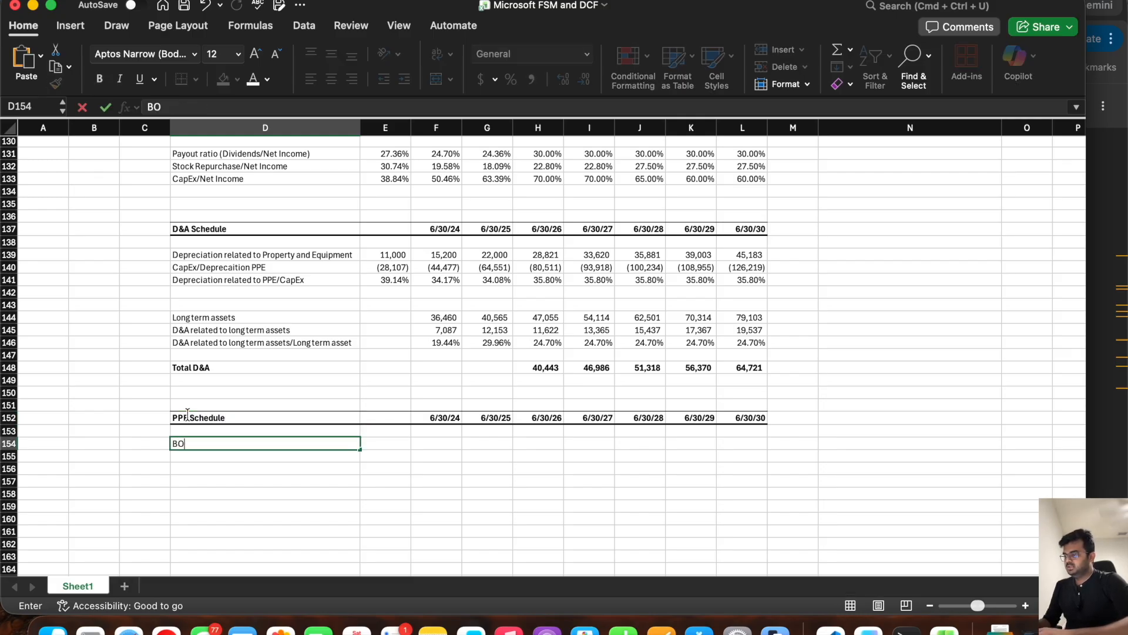
key(Return)
text(Plus CapEx)
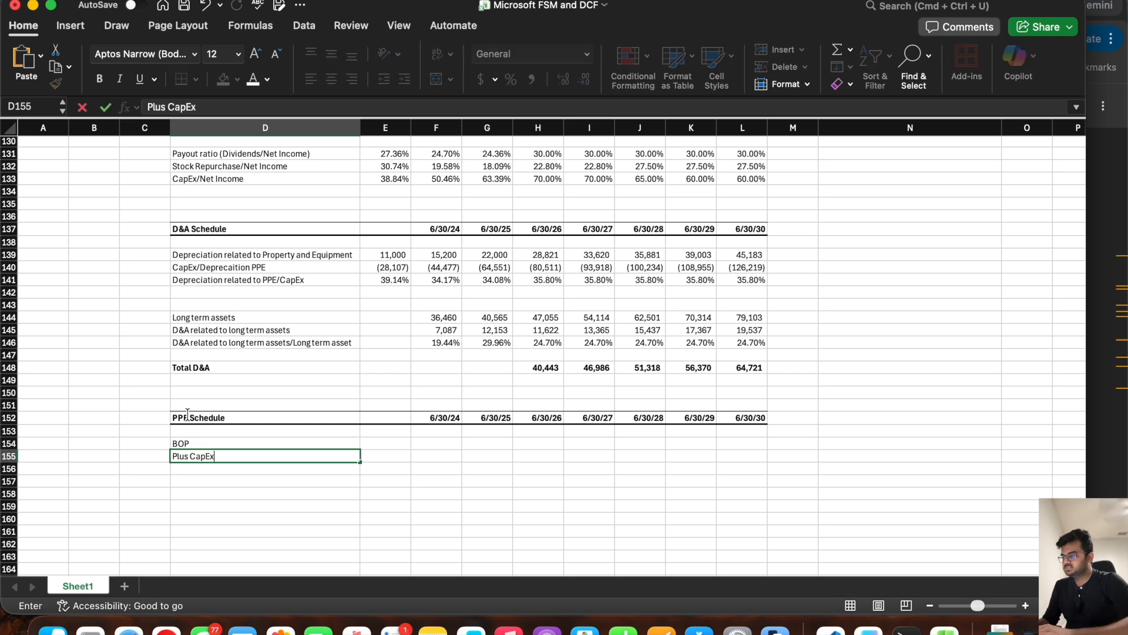
key(Return)
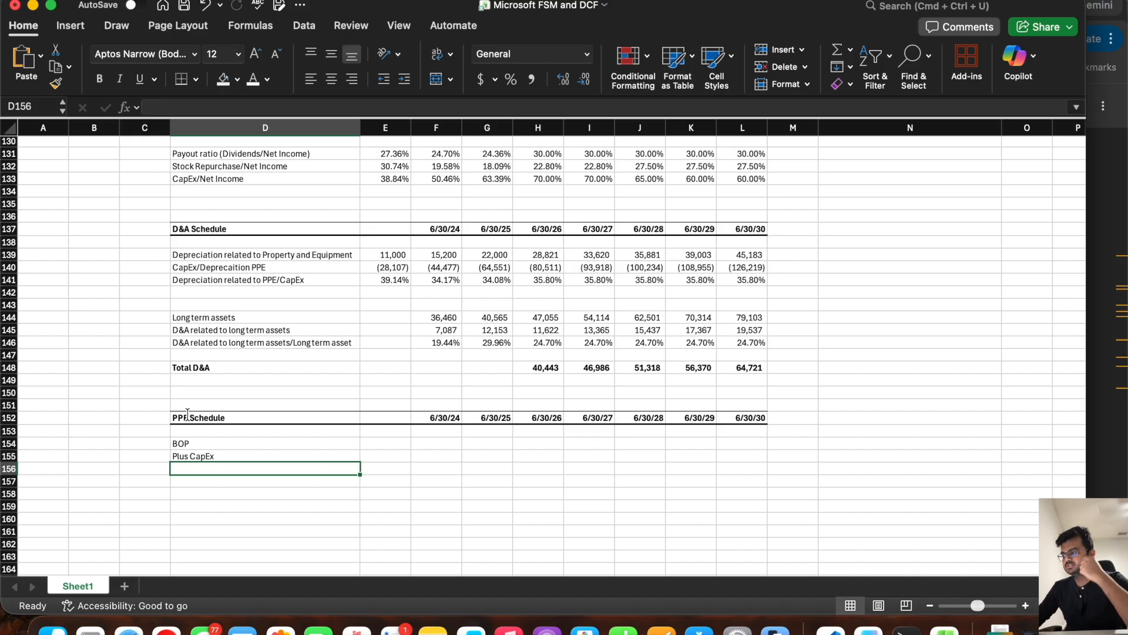
Step: Add the PPE Schedule row labels "Less D&A related to PPE" in D156 and "EOP" in D157
text(Less D&A related to PPE)
key(Return)
click(279, 255)
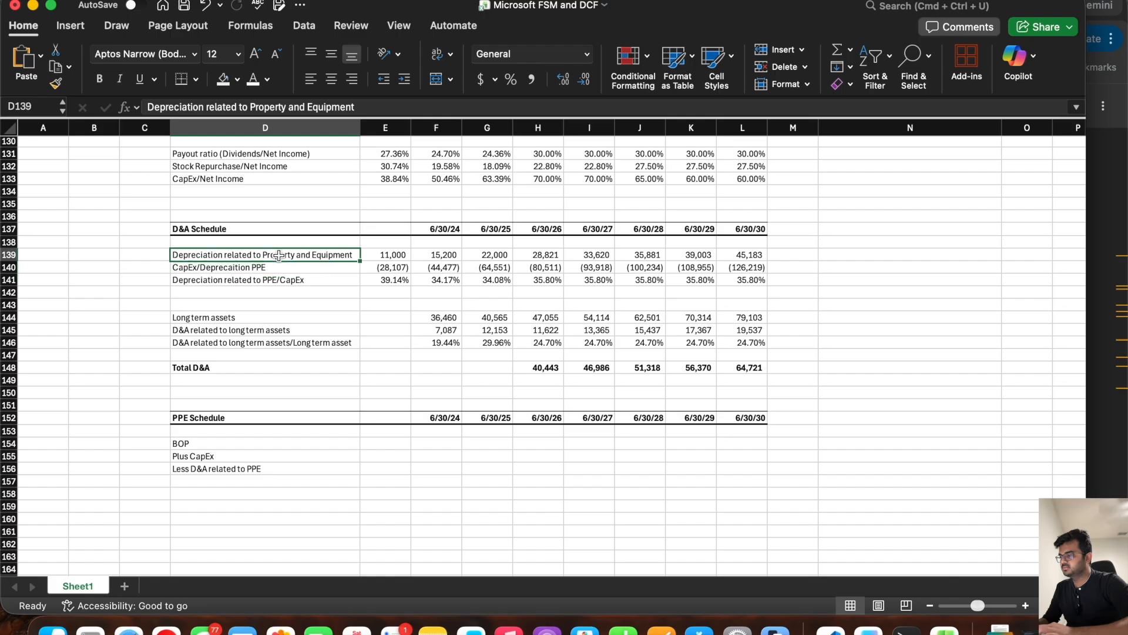
click(200, 481)
text(EOP)
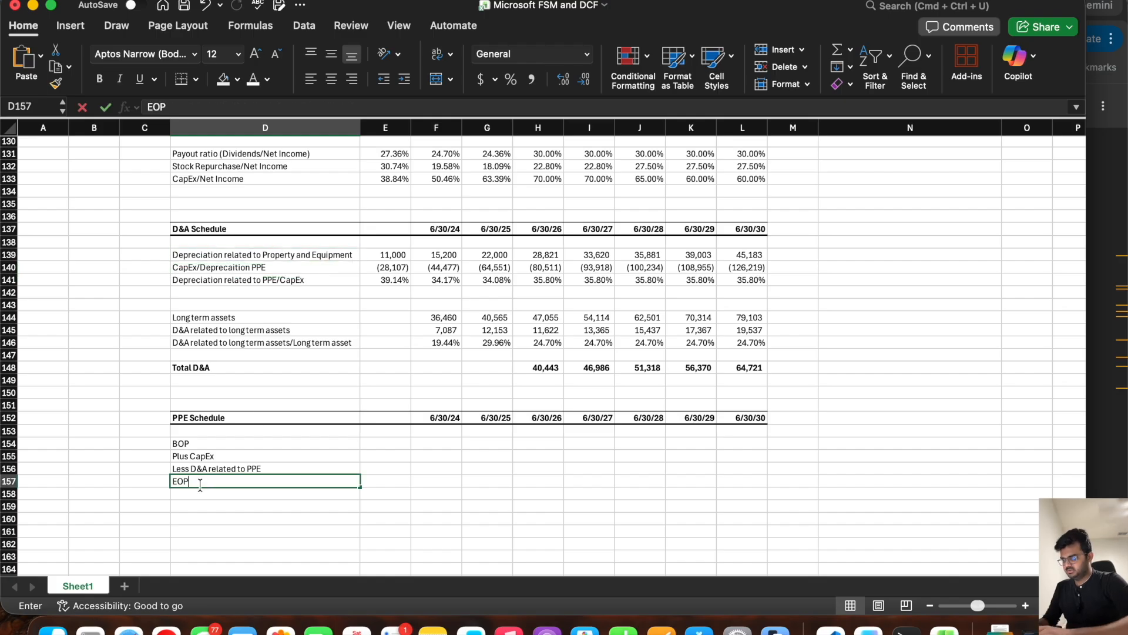
key(Return)
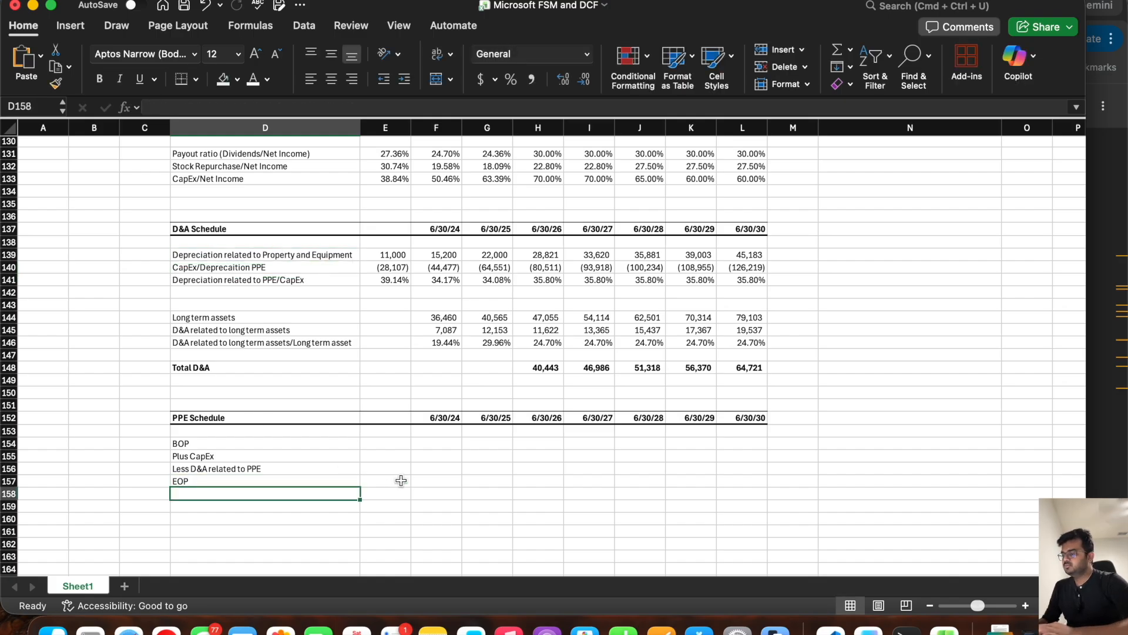
Step: Link the 6/30/24 EOP cell F157 to the balance sheet's PPE with =F59 and extend the formula to G157
click(435, 479)
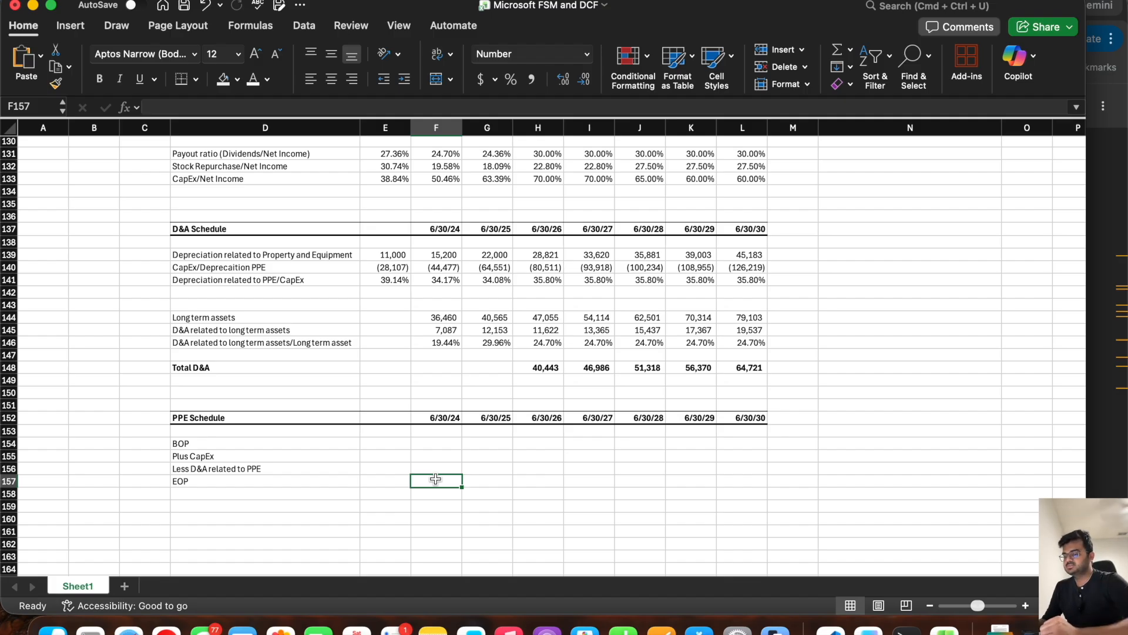
click(279, 479)
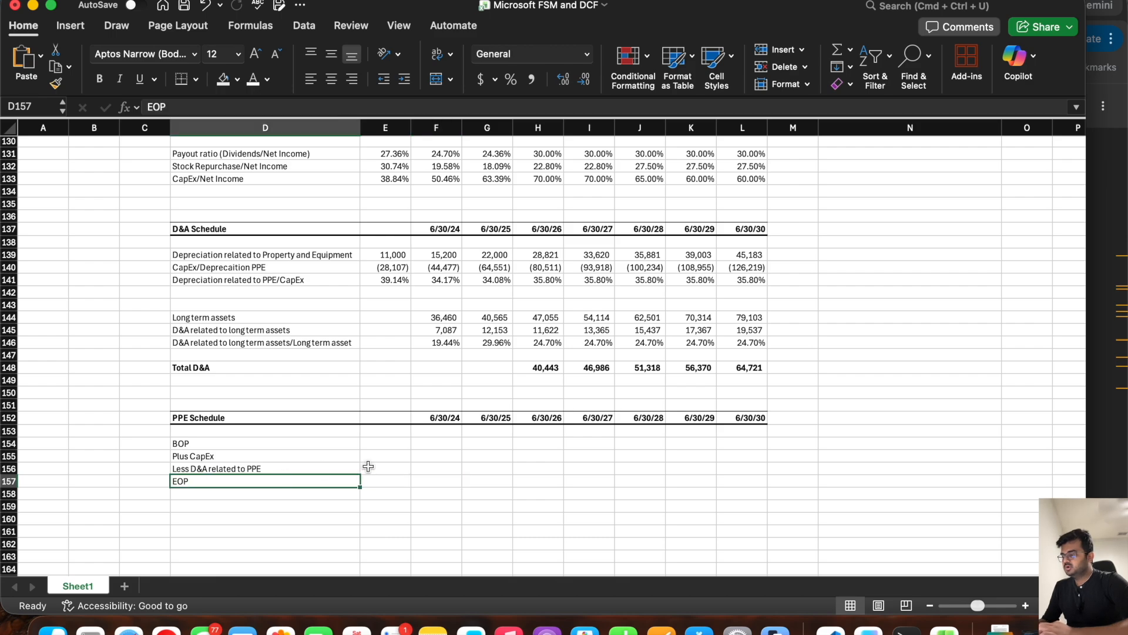
click(437, 478)
text(=)
scroll(461, 364, up, 15)
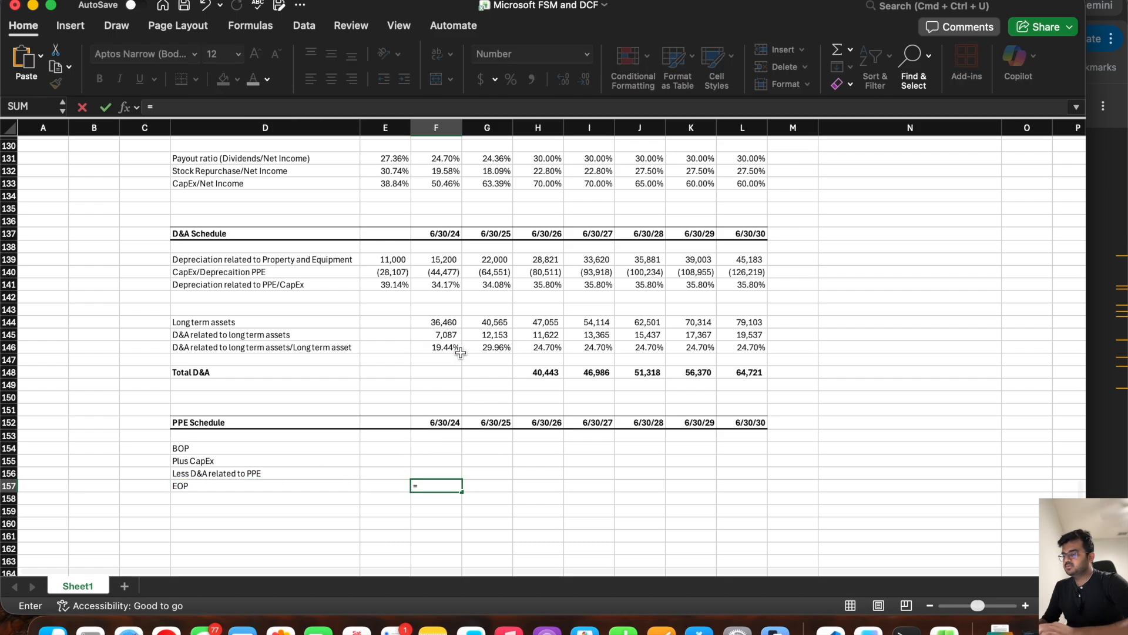
scroll(461, 352, up, 5)
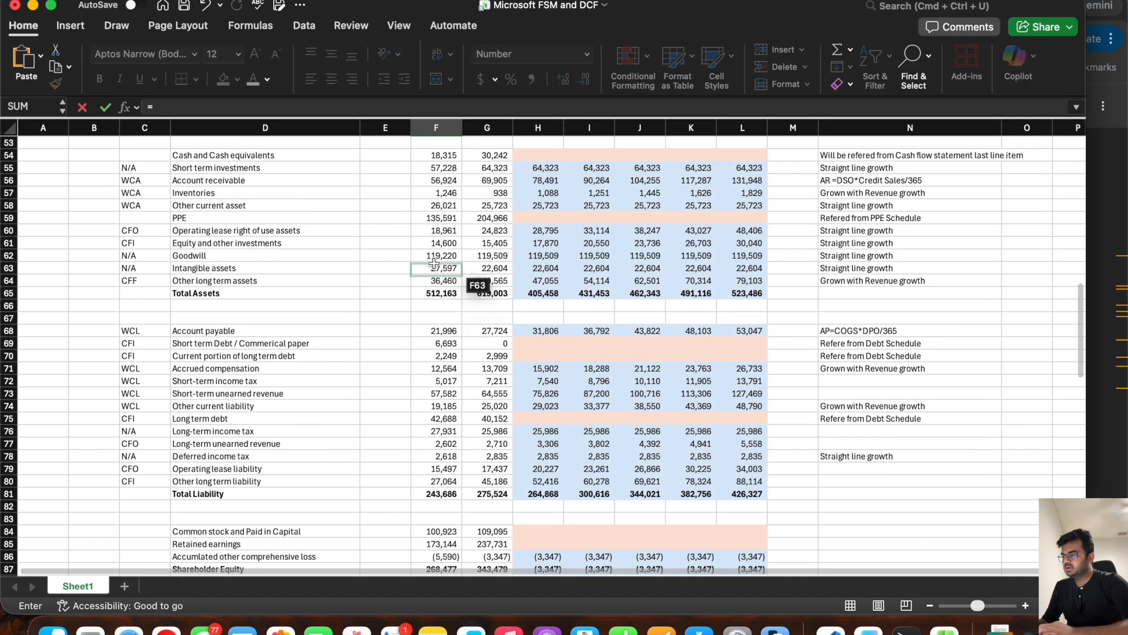
click(433, 220)
key(Return)
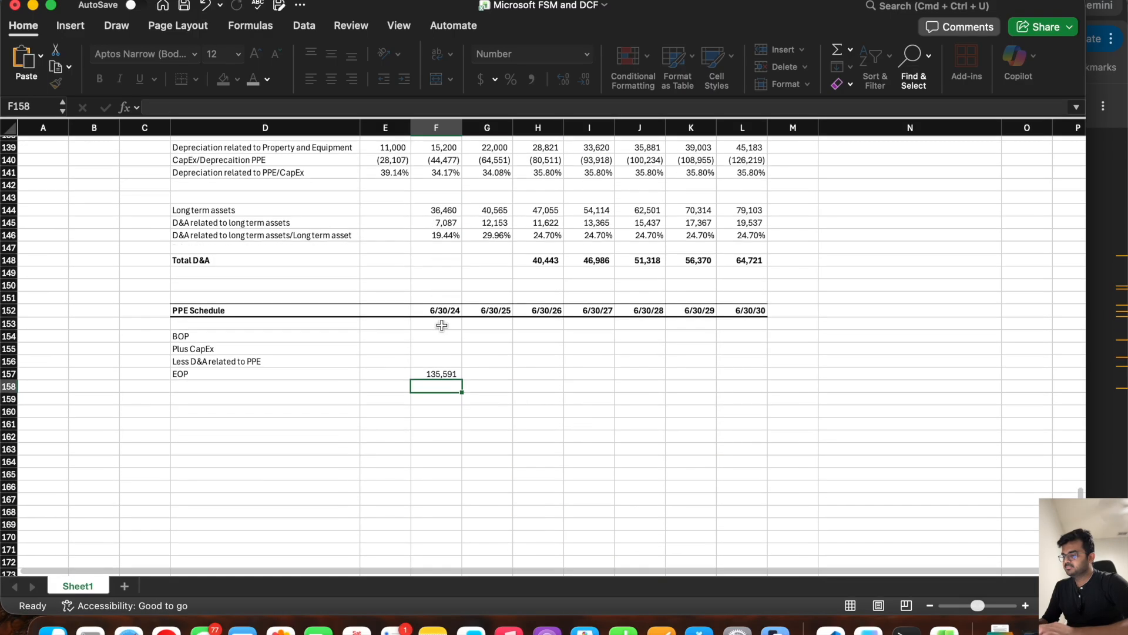
click(434, 371)
drag(462, 380, 505, 380)
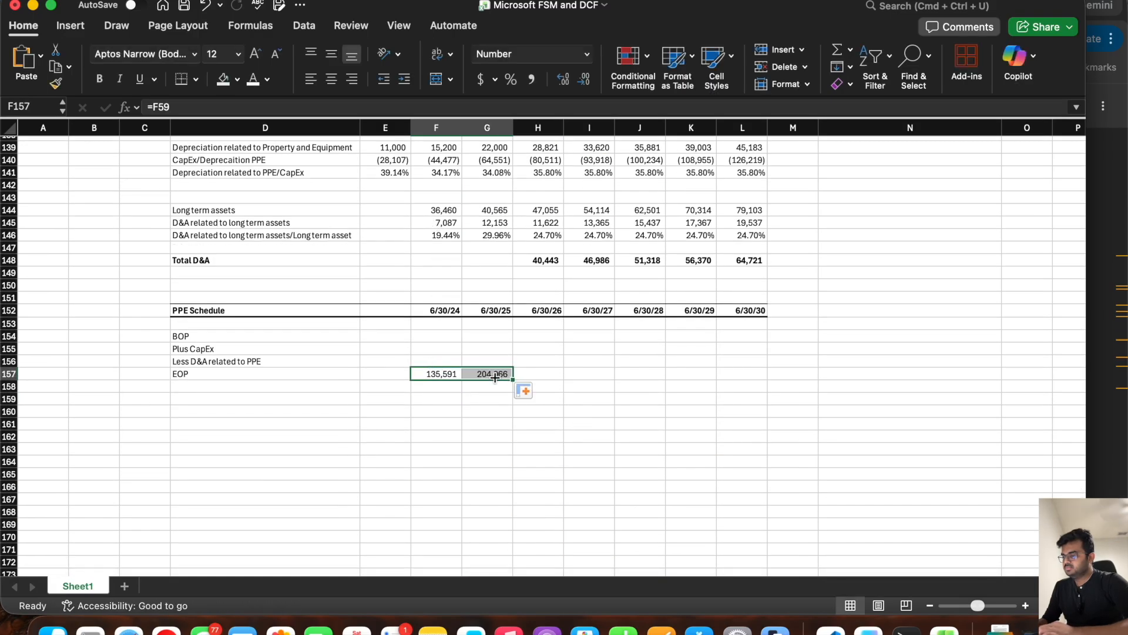
Step: Set the 6/30/25 BOP in G154 equal to the prior year's EOP with =F157
click(433, 375)
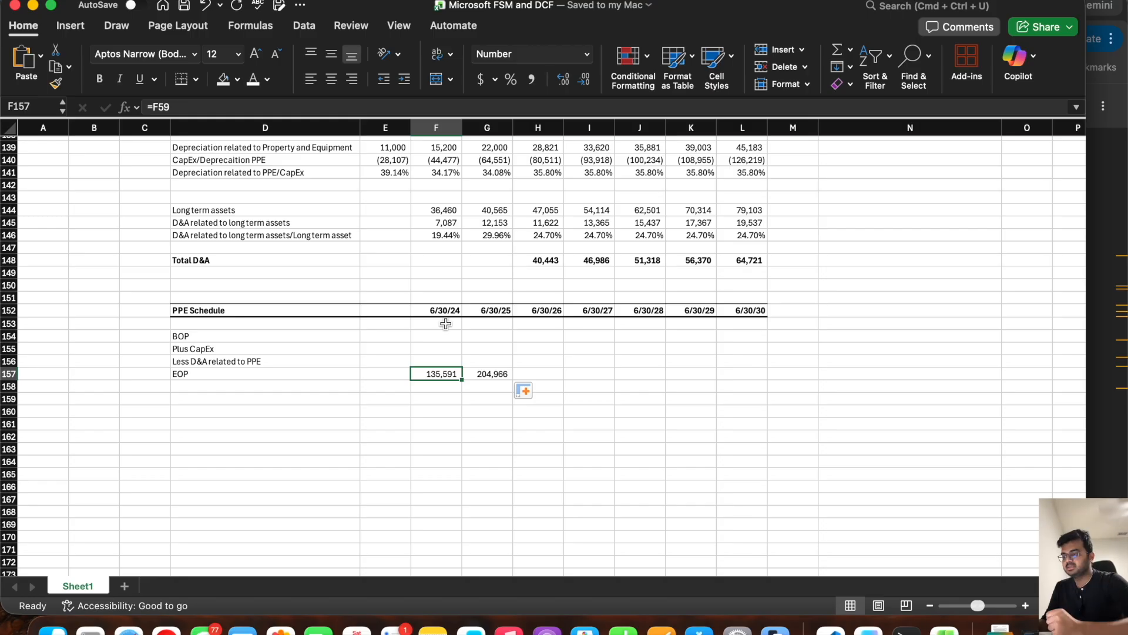
click(494, 337)
text(=)
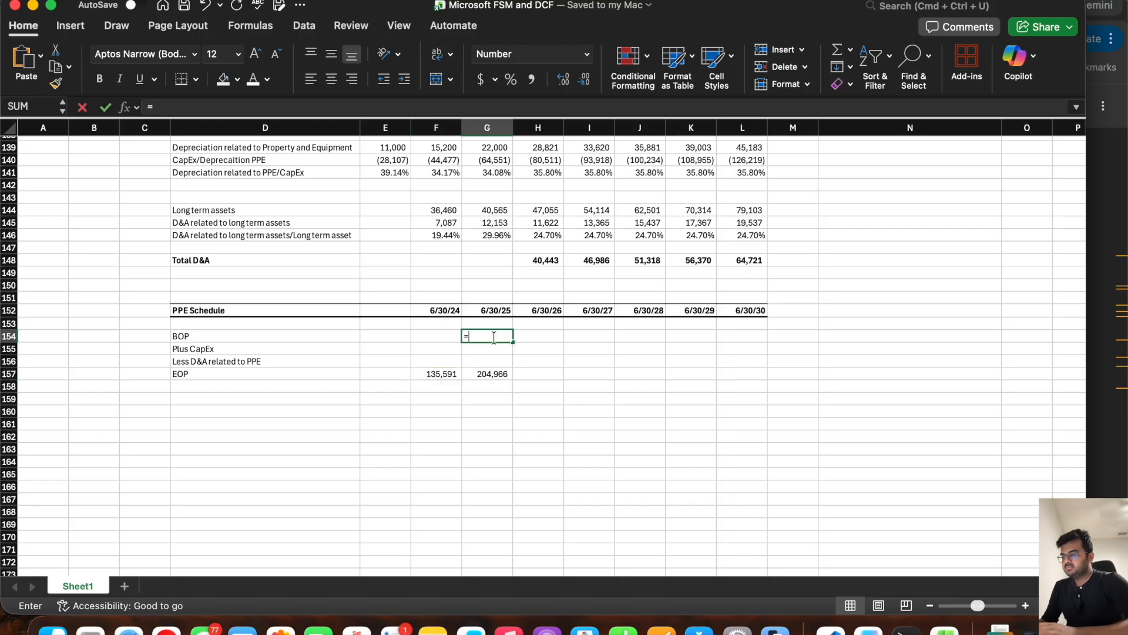
click(447, 373)
key(Return)
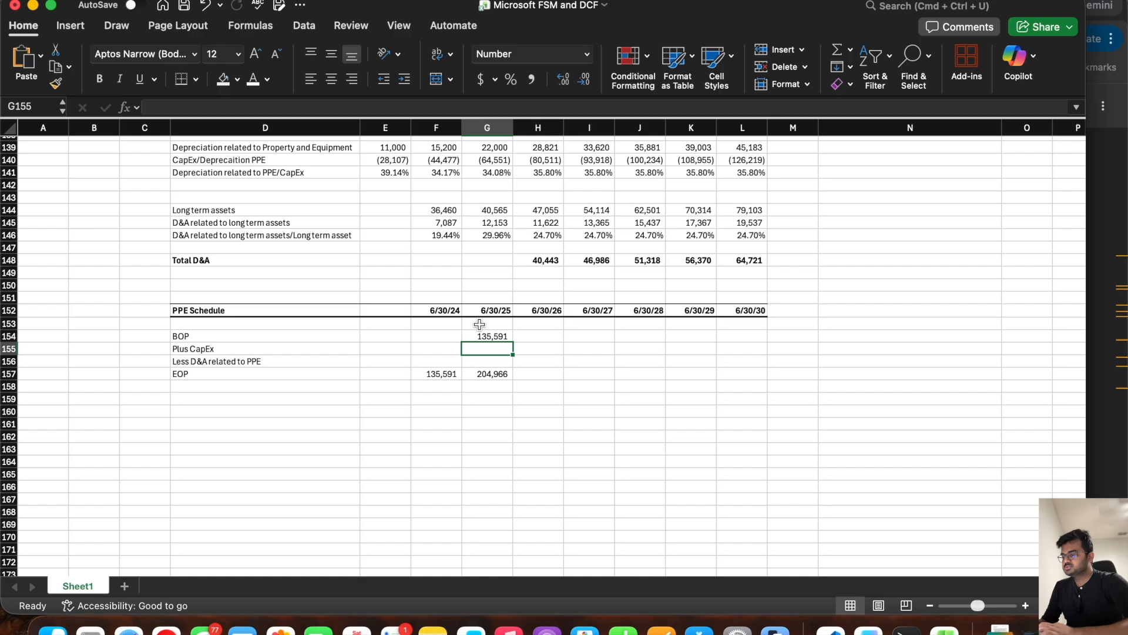
Step: Fill the BOP formula from G154 across the forecast years through L154
click(440, 374)
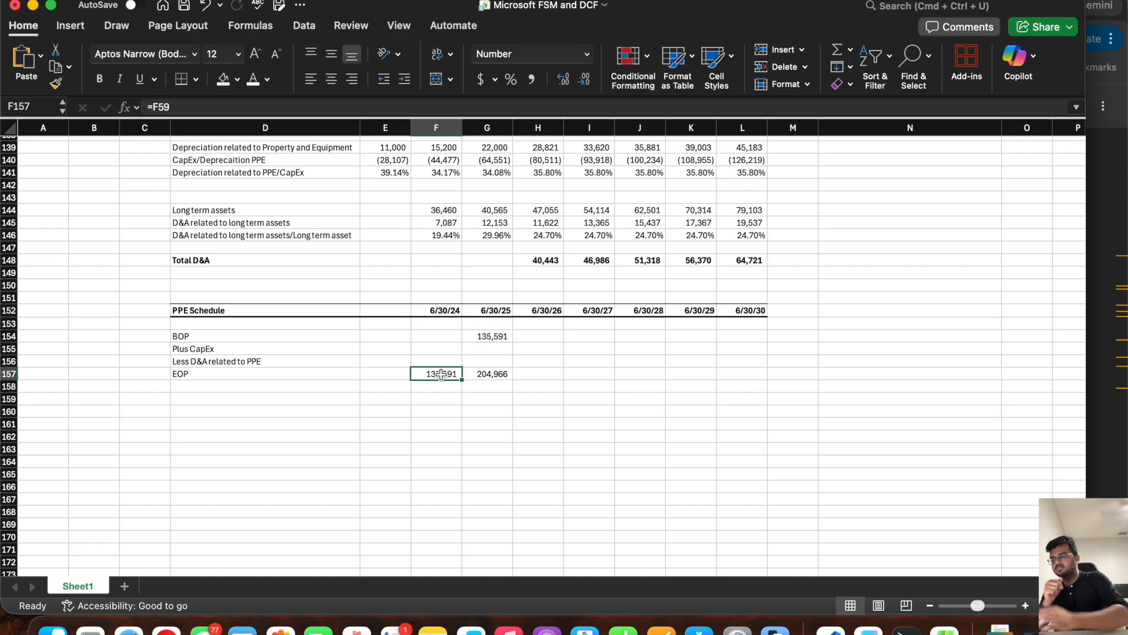
click(445, 310)
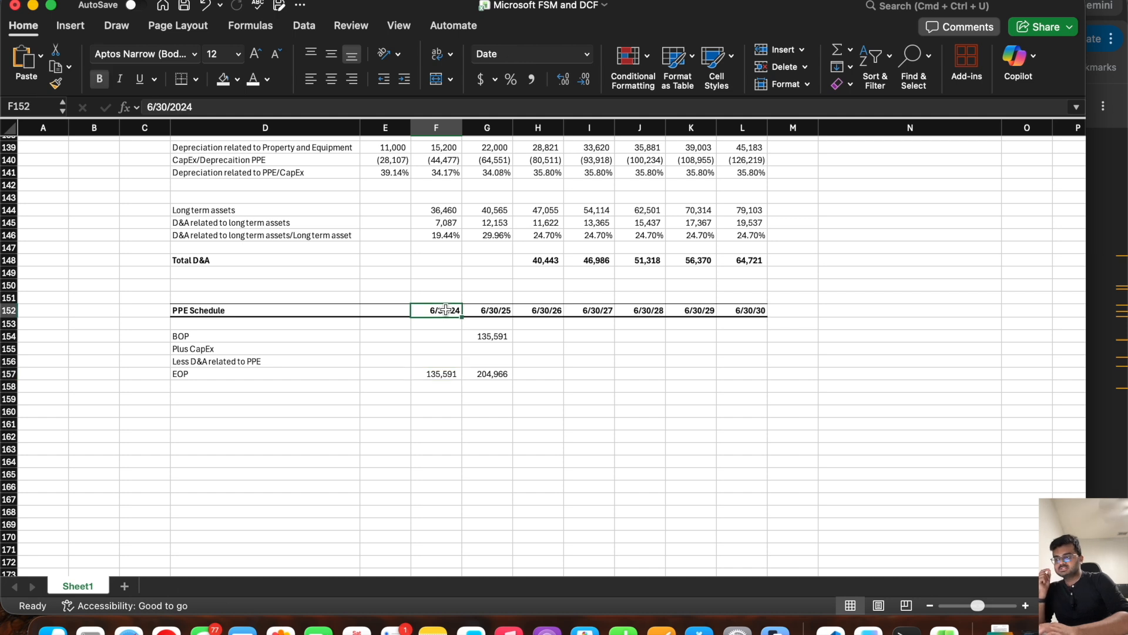
click(492, 309)
click(492, 336)
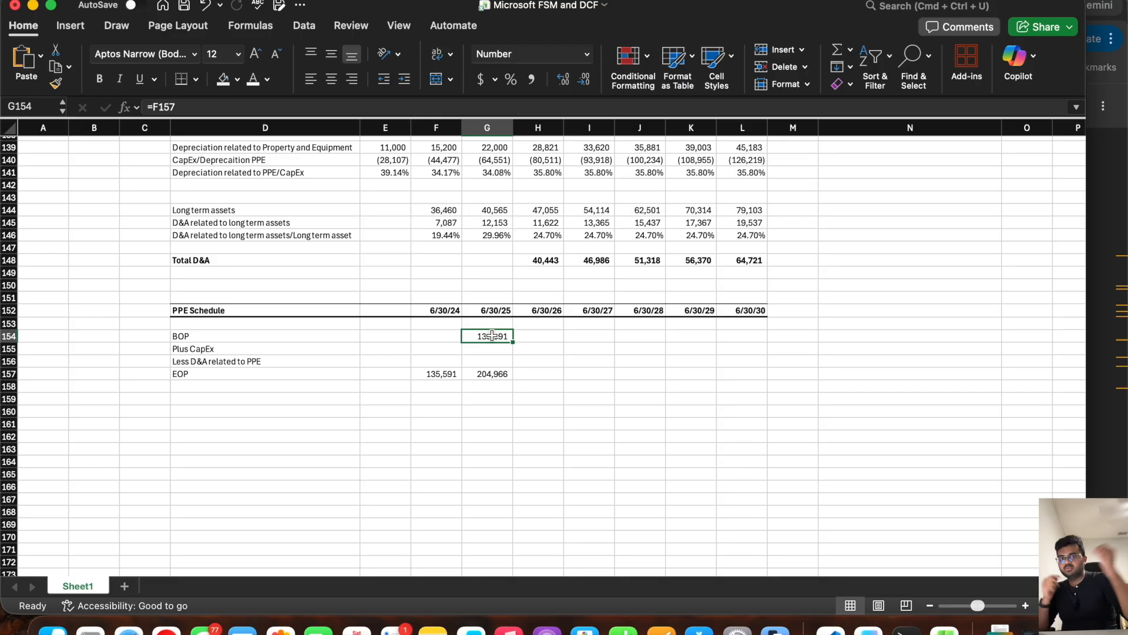
click(442, 374)
click(491, 337)
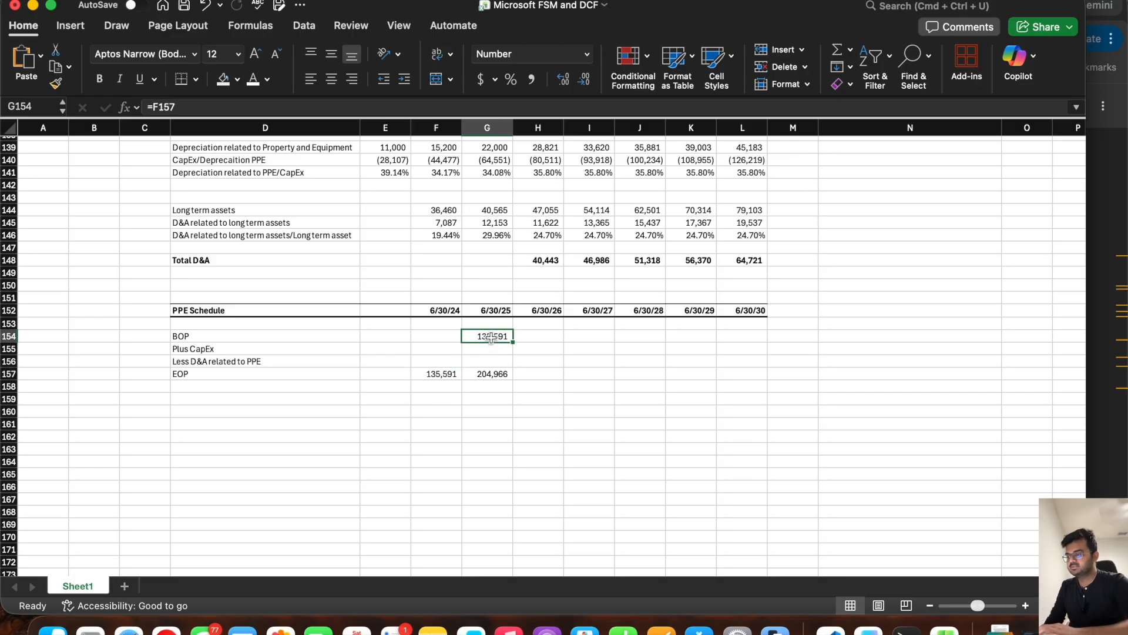
drag(515, 342, 758, 355)
Step: Link Plus CapEx in H155 to the cash flow statement's CapEx with =-H123 and fill it through L155
click(537, 372)
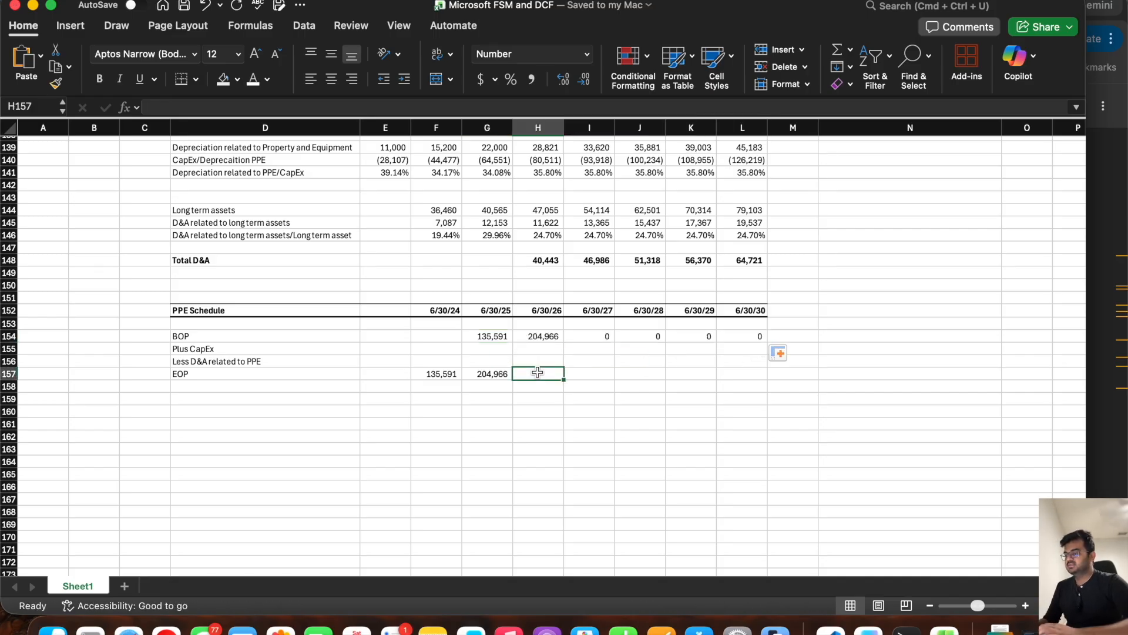
click(539, 349)
scroll(539, 348, up, 5)
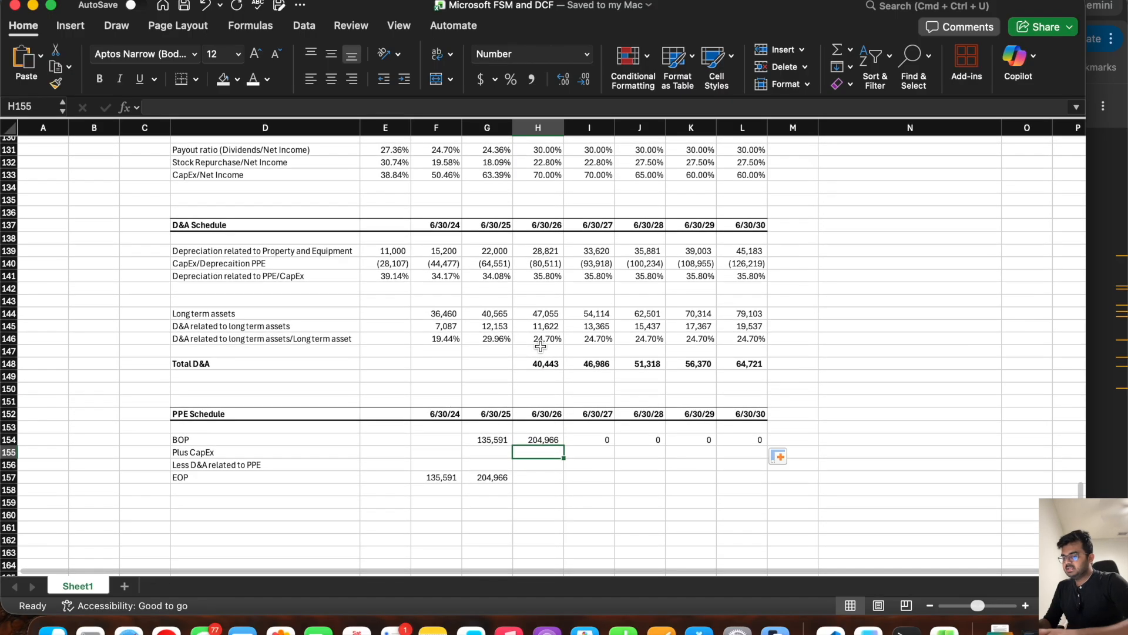
text(=)
key(BackSpace)
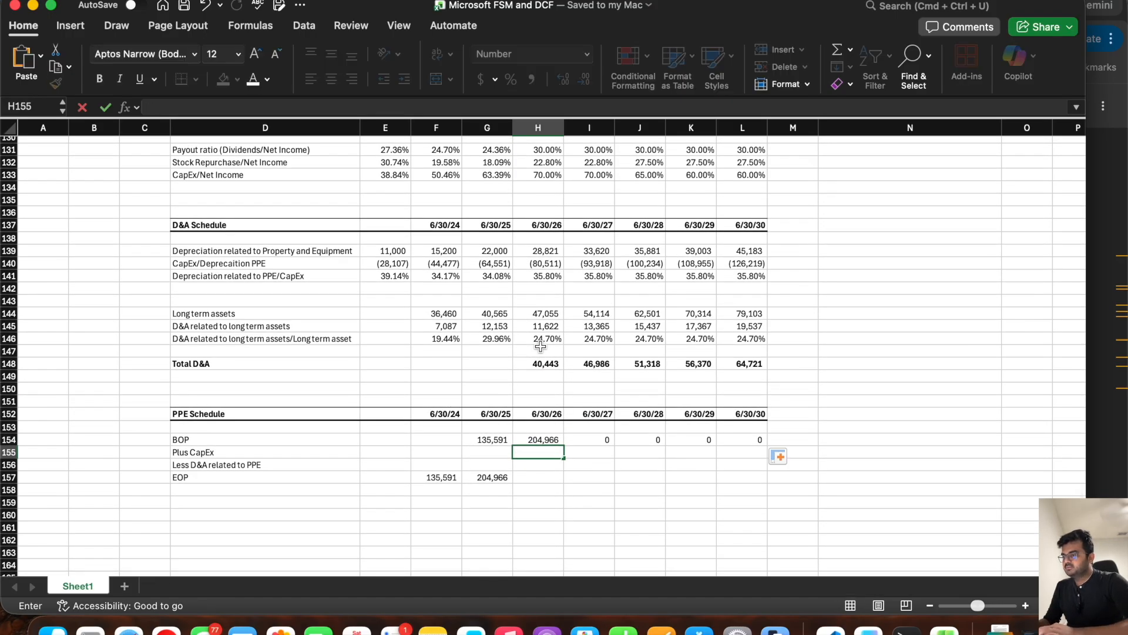
text(=)
scroll(541, 347, up, 10)
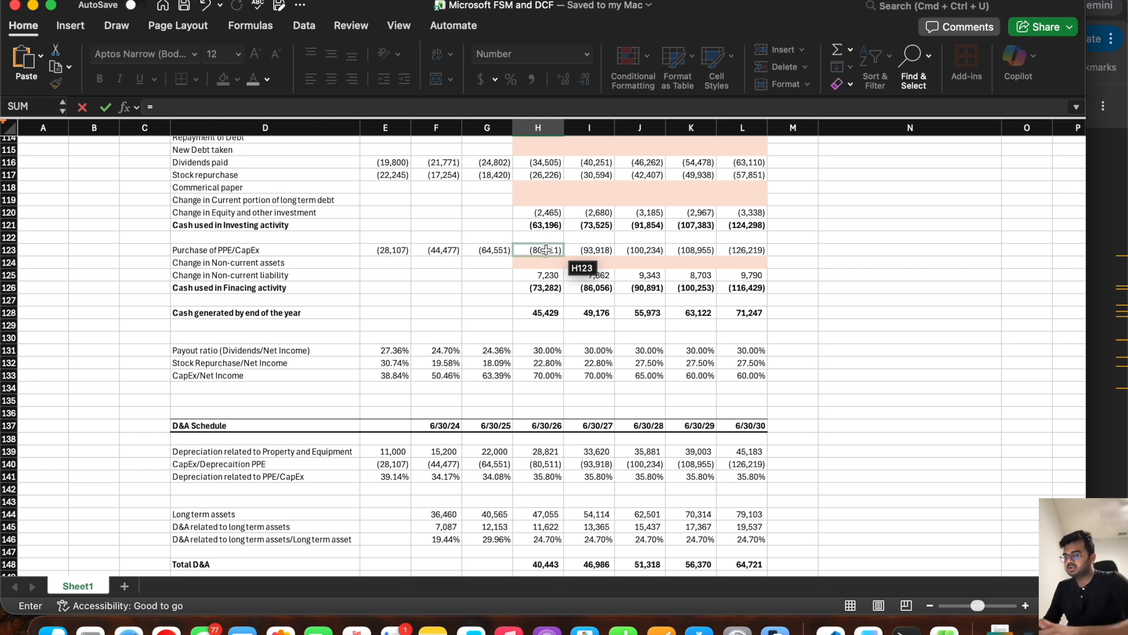
click(546, 250)
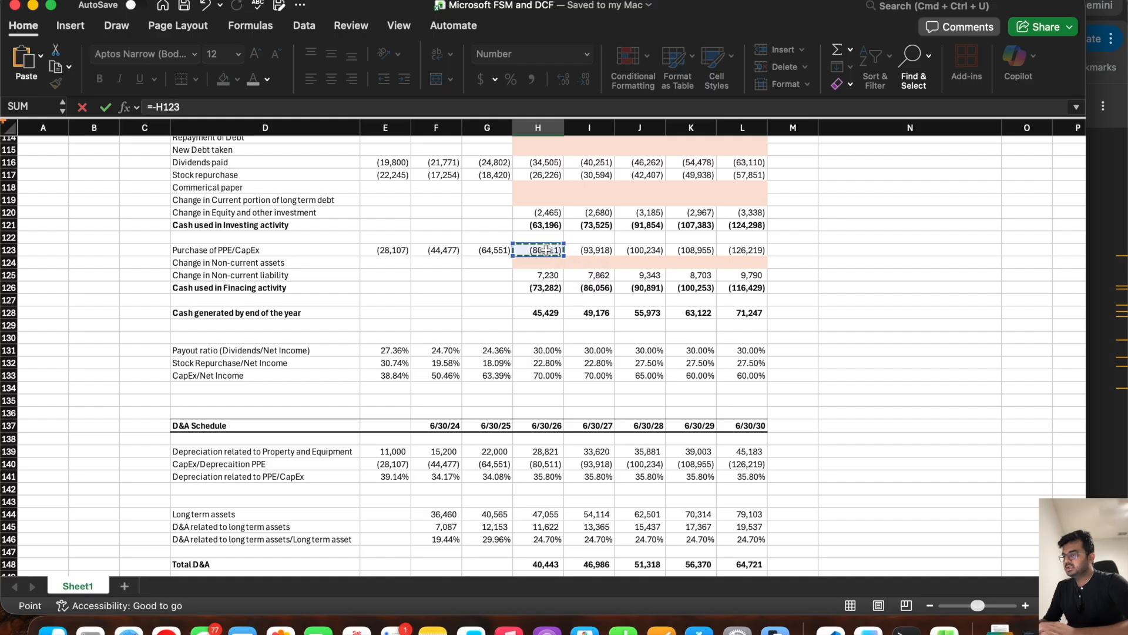
key(Return)
click(543, 435)
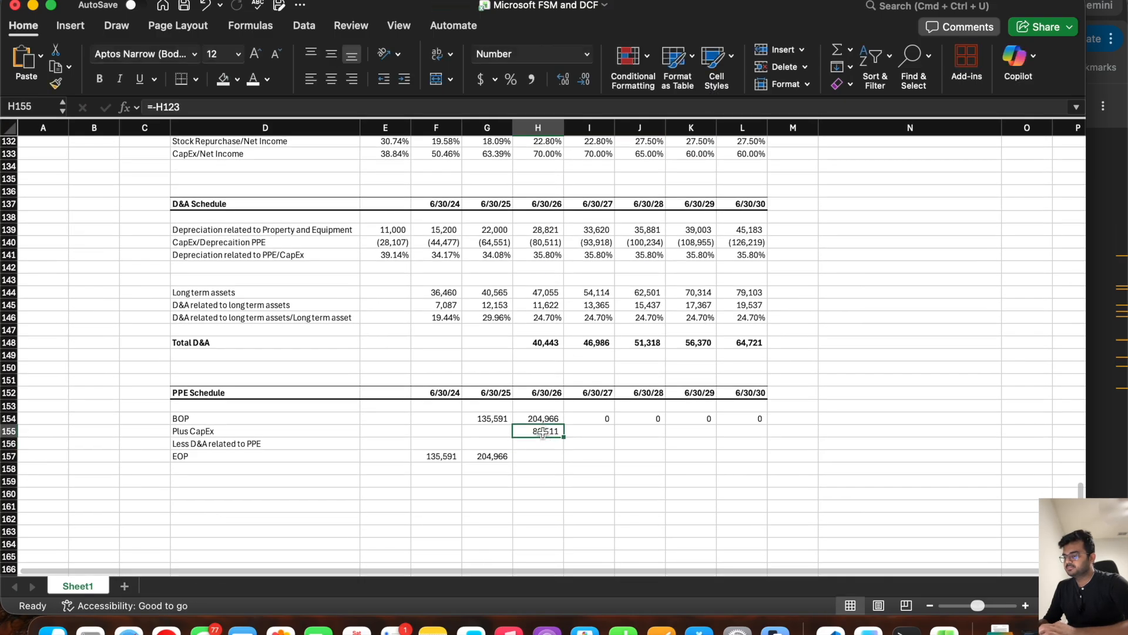
drag(563, 437, 778, 442)
Step: Link Less D&A related to PPE in H156 to the D&A Schedule with =-H139 and fill it through L156
click(551, 444)
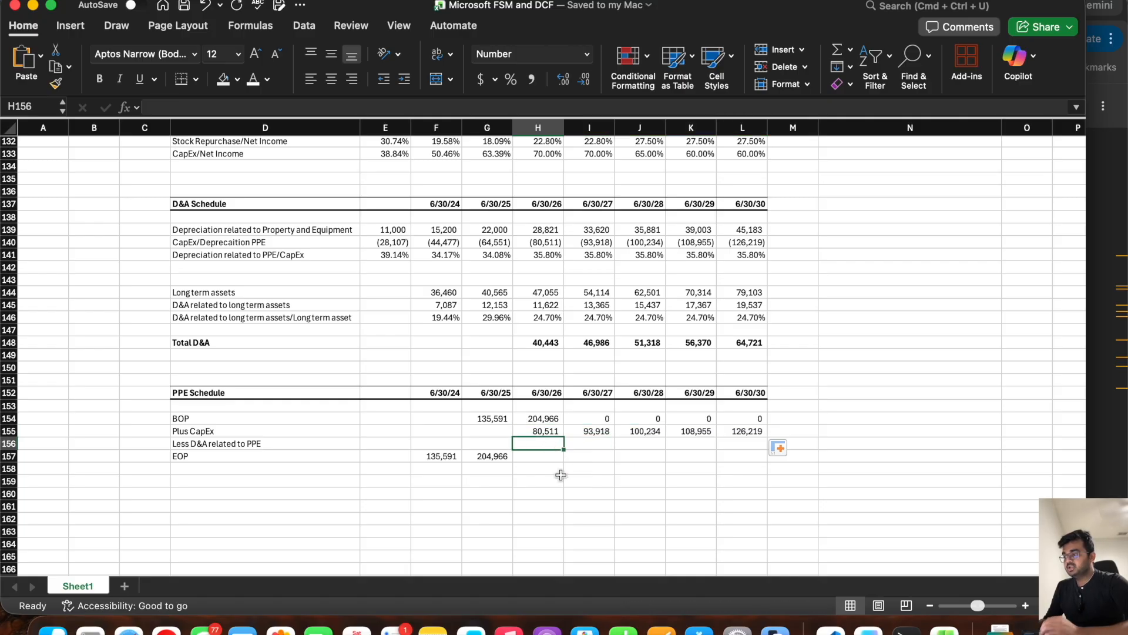
drag(538, 230, 743, 232)
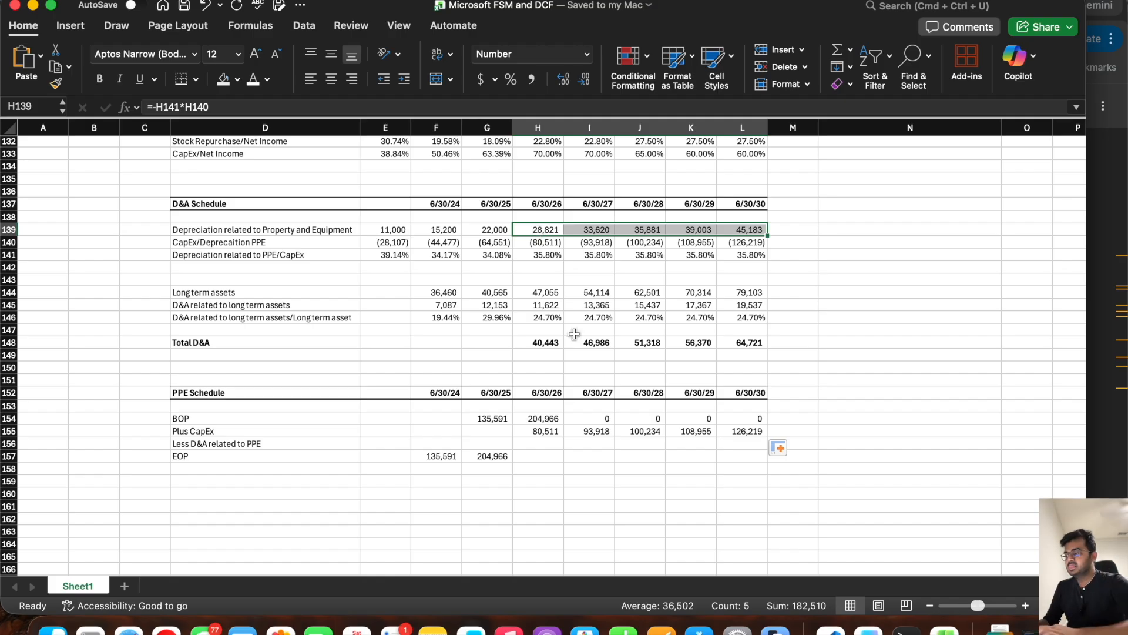
click(546, 445)
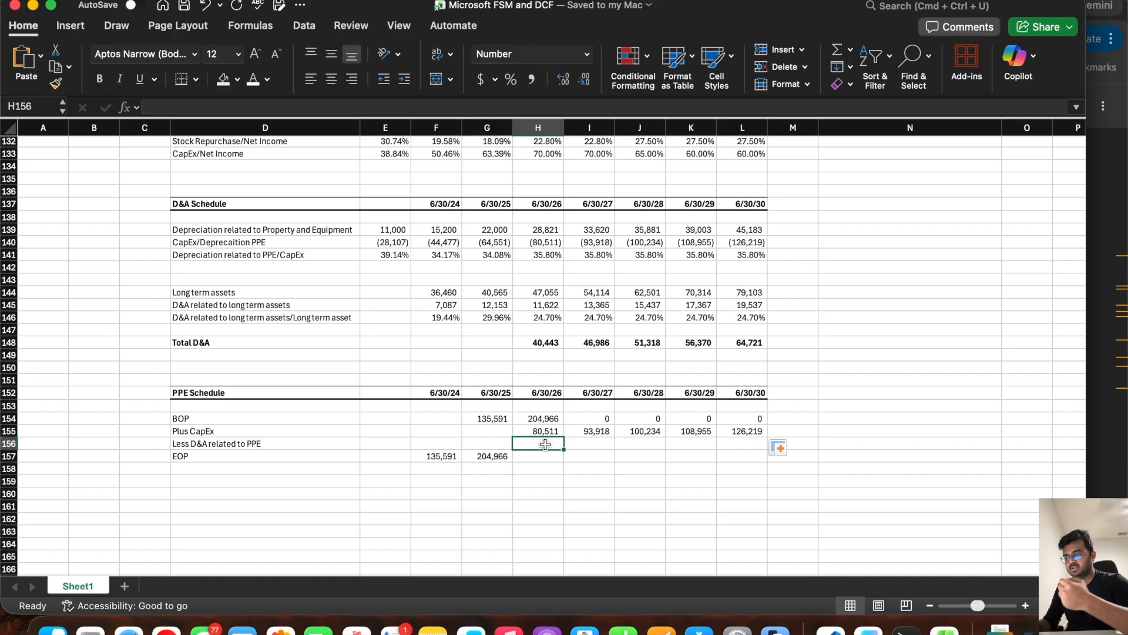
text(=-)
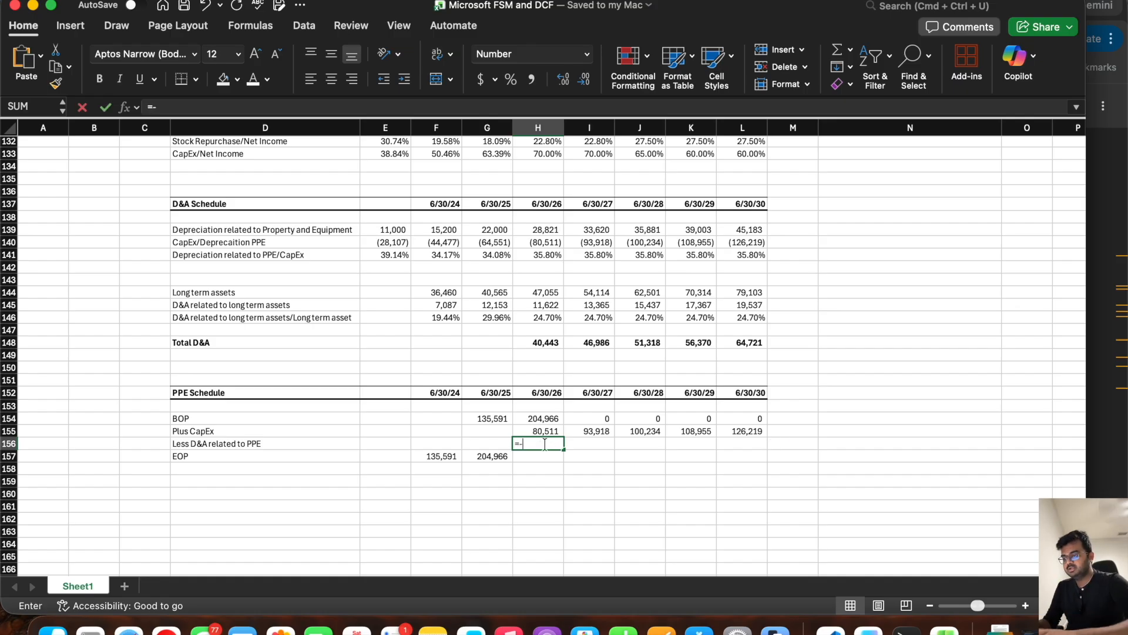
click(534, 228)
key(Return)
click(532, 443)
drag(563, 449, 751, 447)
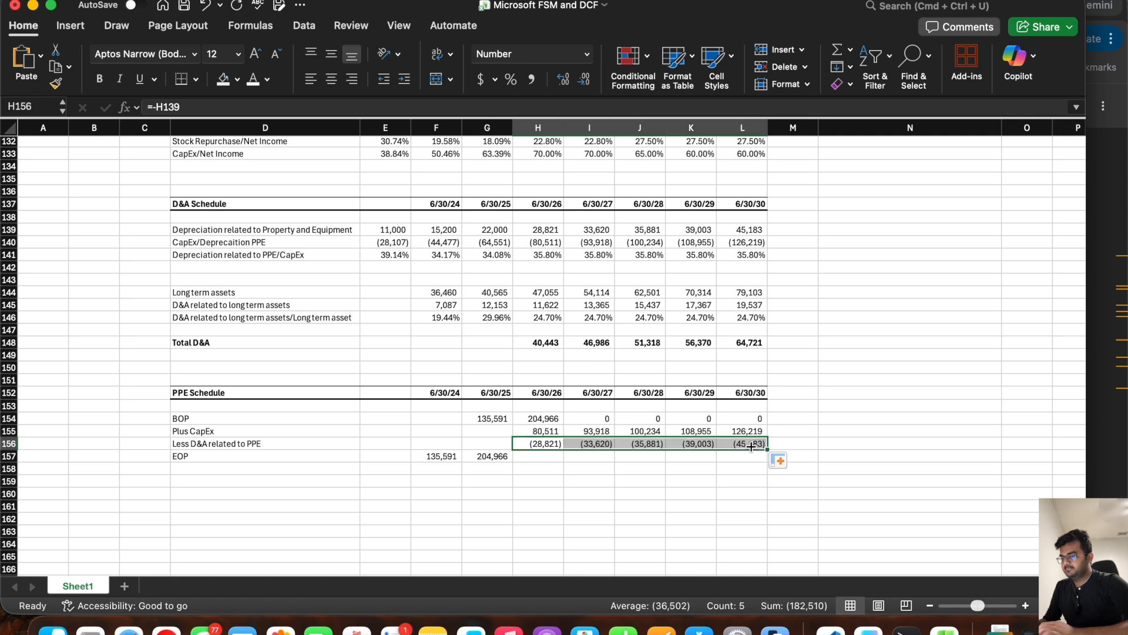
Step: Calculate the 6/30/26 EOP in H157 with =SUM(H154:H156) and fill it through L157
click(550, 458)
drag(540, 417, 540, 442)
click(529, 457)
text(=sum()
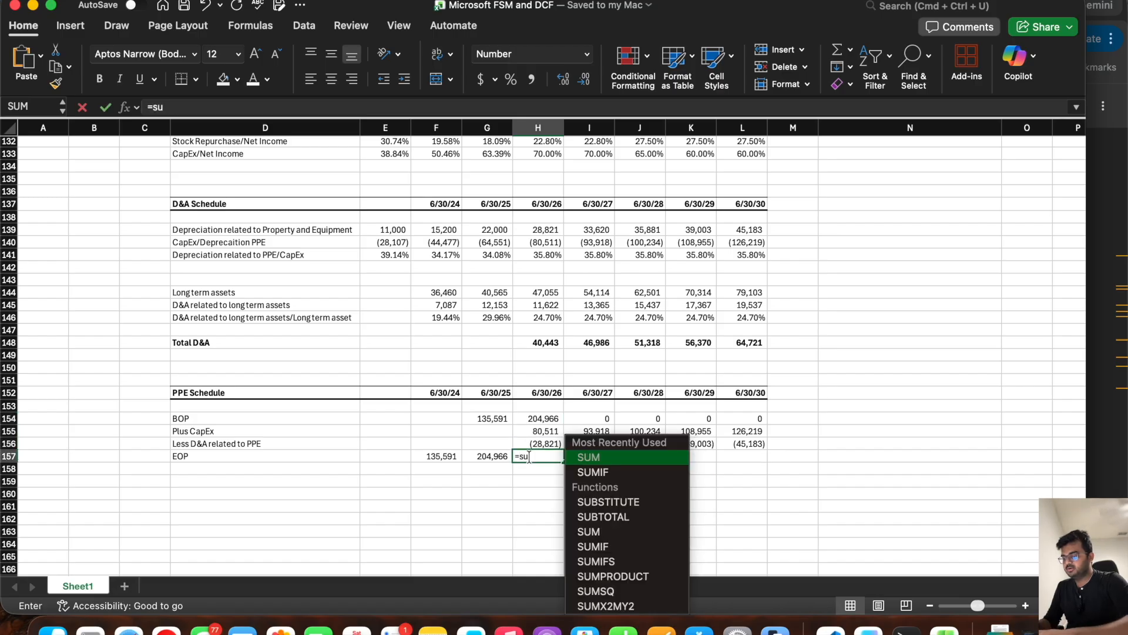
drag(535, 418, 531, 441)
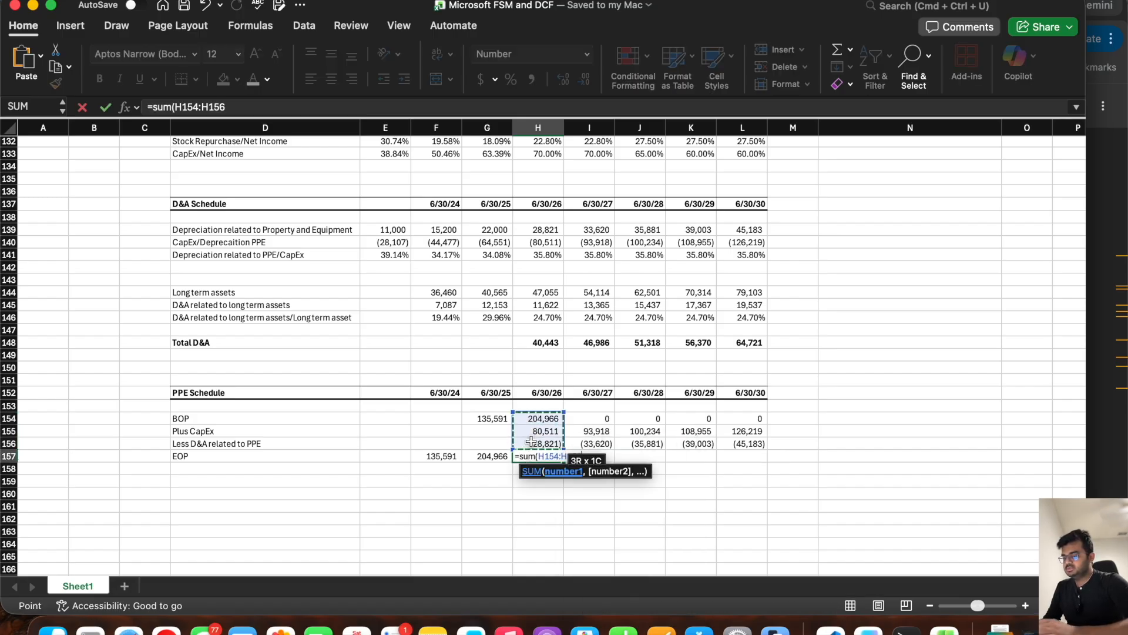
key(Return)
click(555, 459)
drag(558, 460, 788, 480)
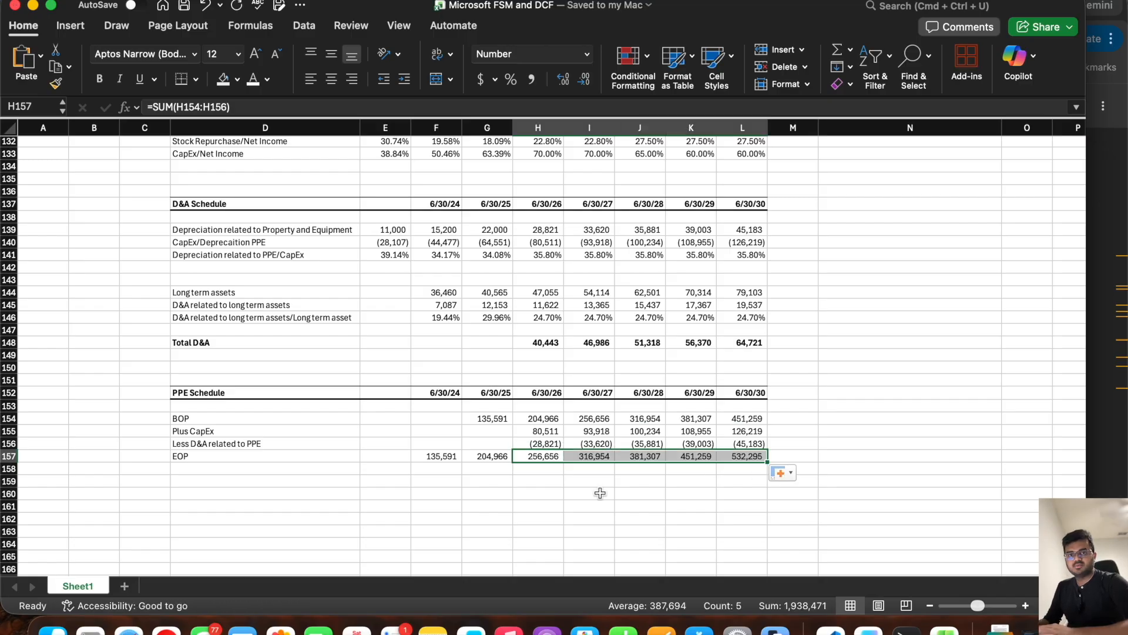
Step: Link the balance sheet's forecast PPE in H59 to the PPE Schedule's EOP with =H157 and fill it through L59
click(539, 459)
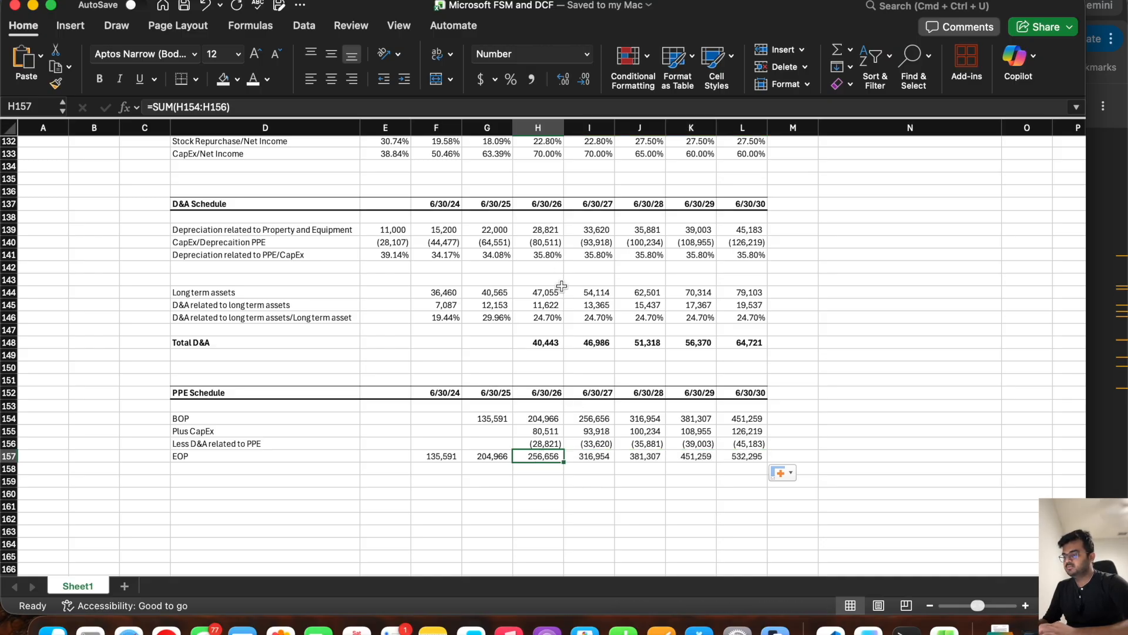
scroll(556, 287, up, 10)
scroll(556, 287, up, 8)
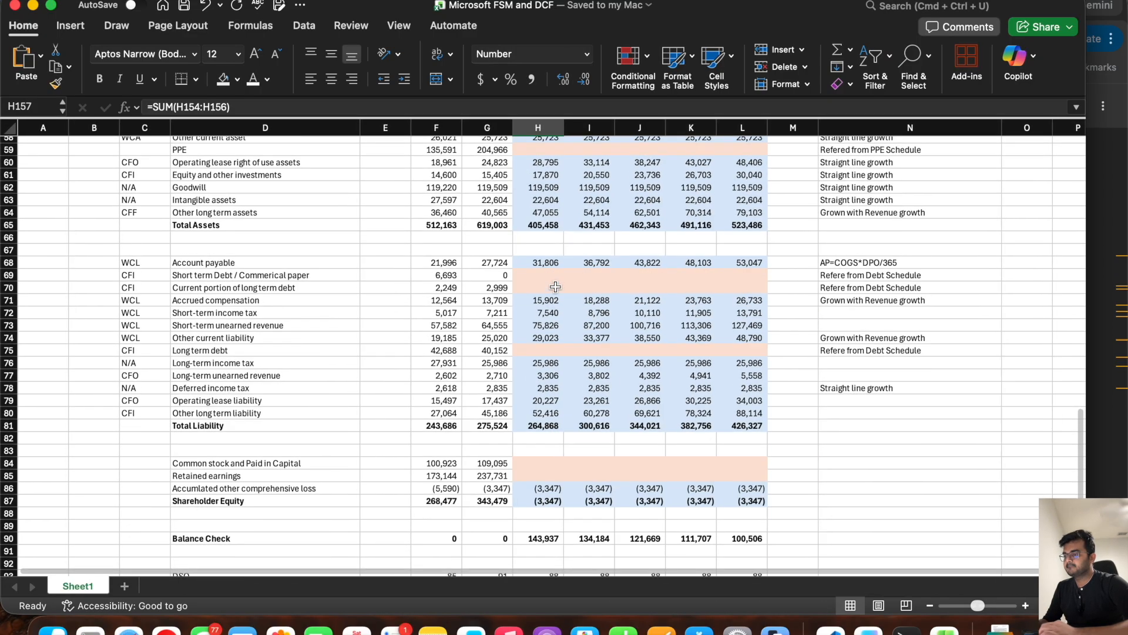
click(536, 282)
text(=)
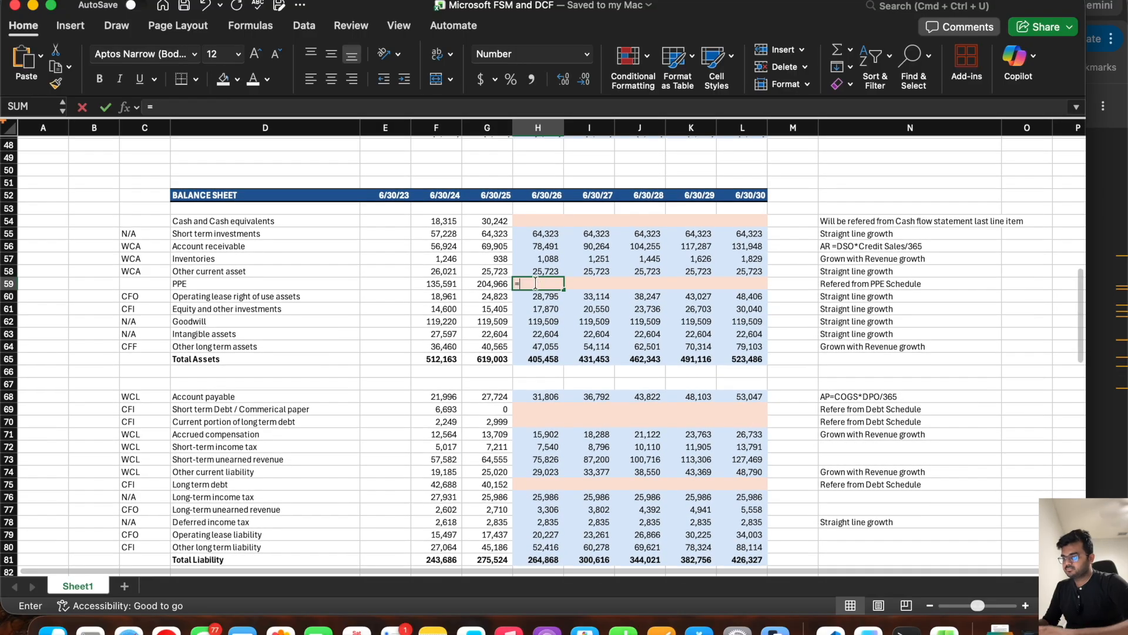
scroll(497, 398, down, 18)
click(541, 468)
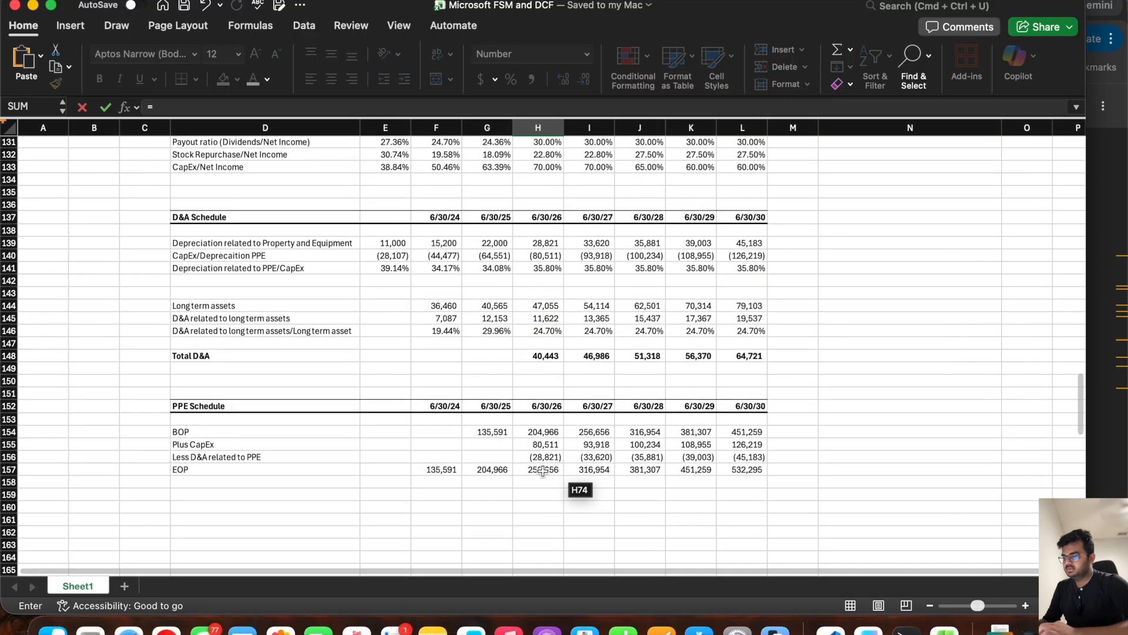
key(Return)
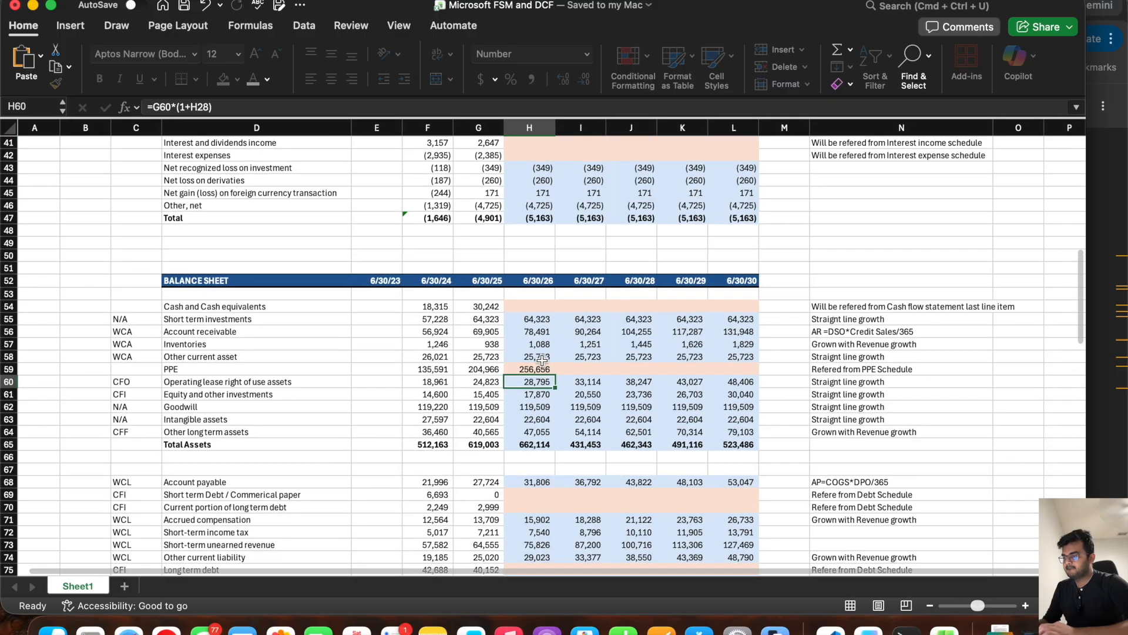
click(547, 371)
drag(555, 373, 757, 371)
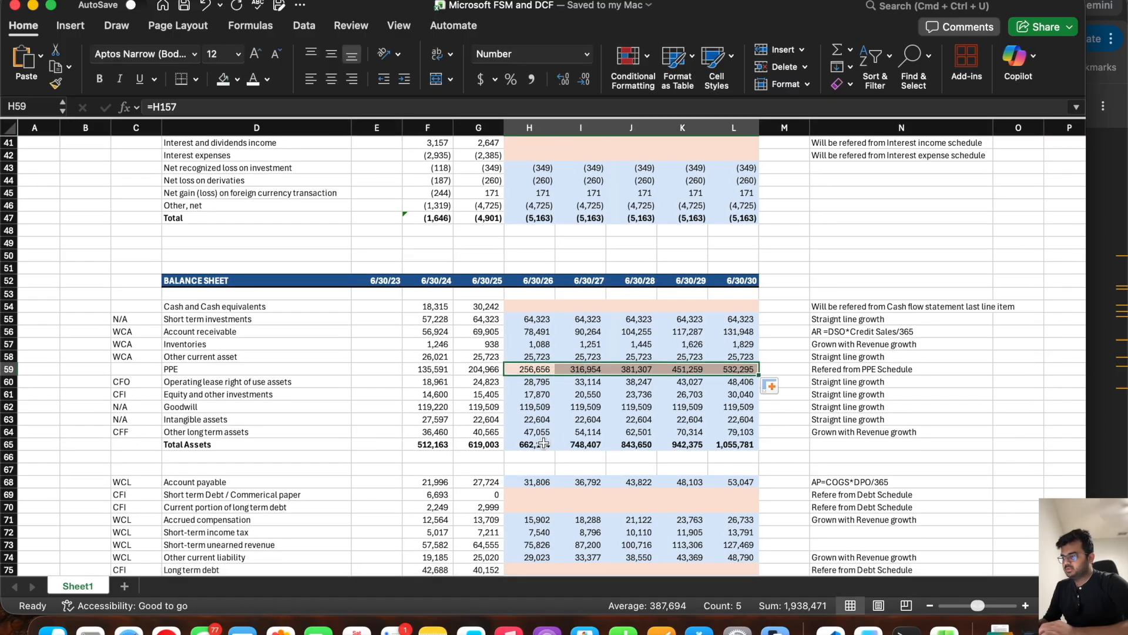
Step: Examine the remaining blank forecast rows and trace how other long term assets and D&A relate to Change in Non-current assets
click(535, 306)
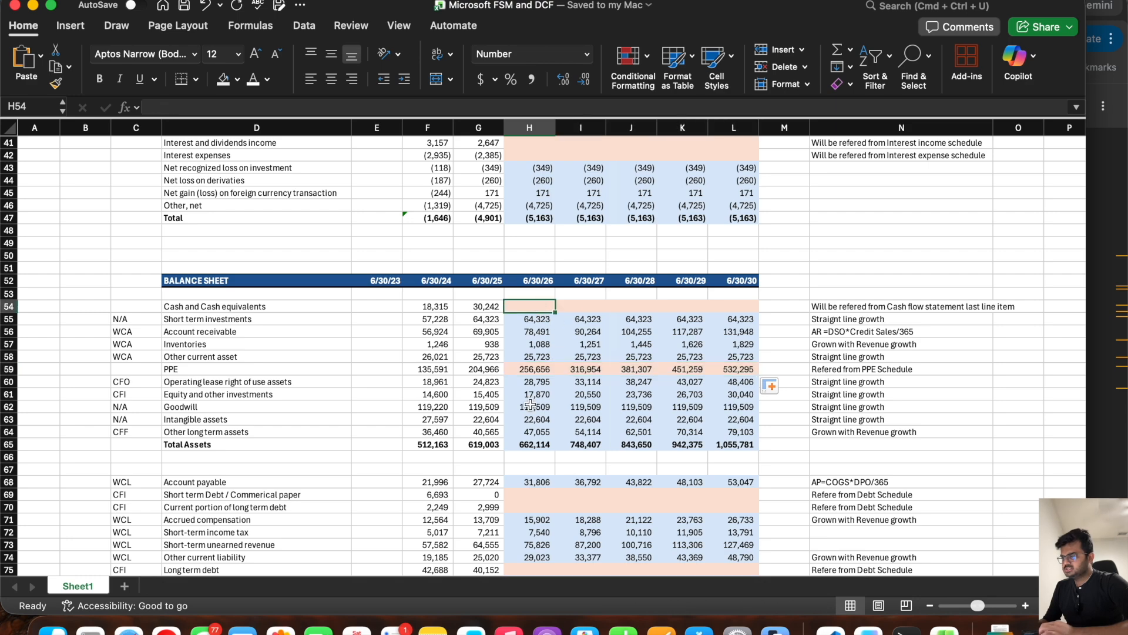
scroll(531, 404, down, 5)
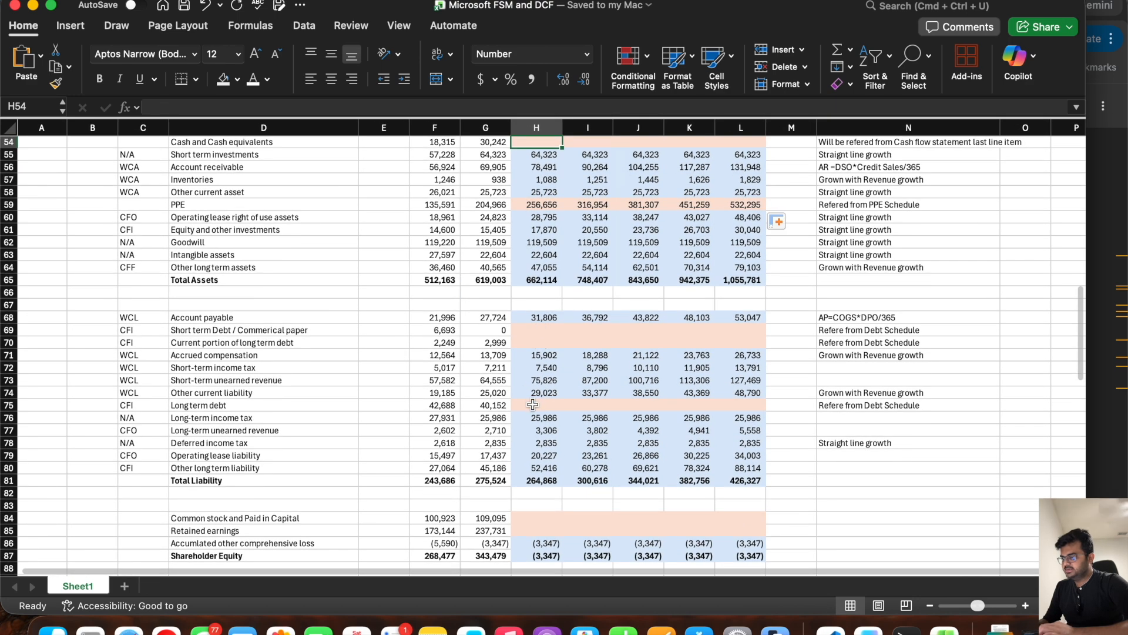
scroll(532, 405, down, 12)
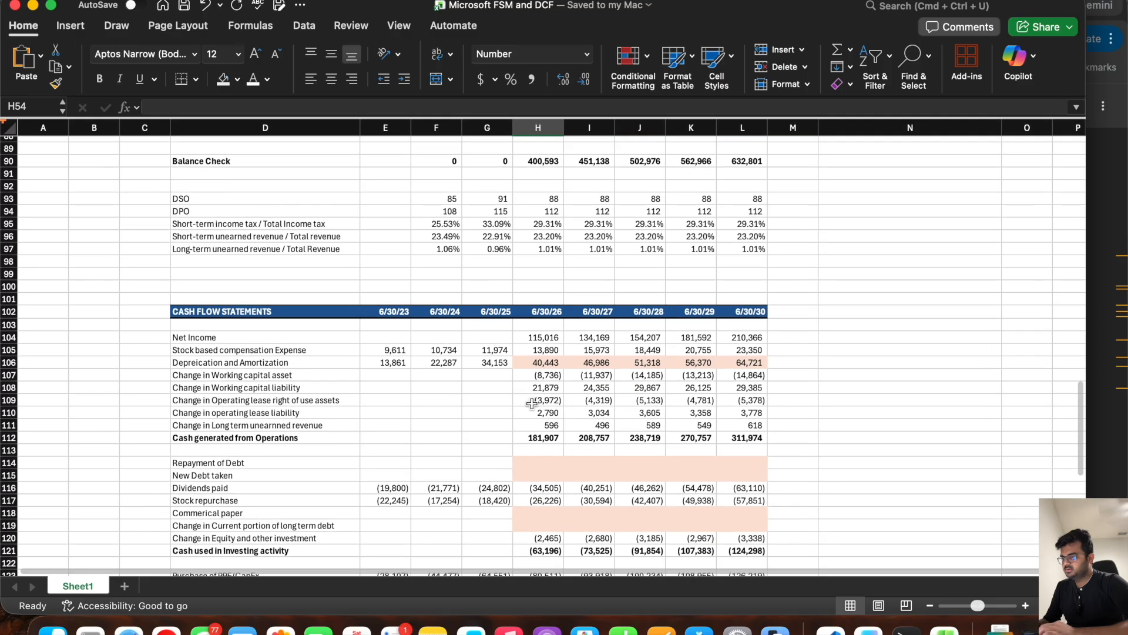
scroll(532, 403, down, 5)
click(536, 380)
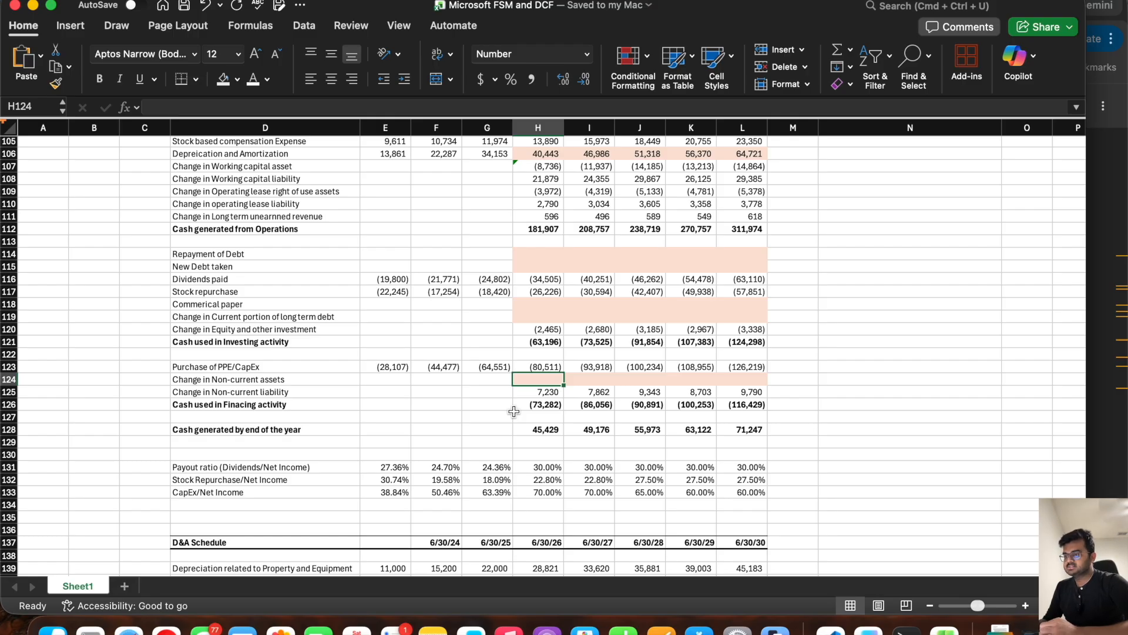
scroll(514, 412, down, 10)
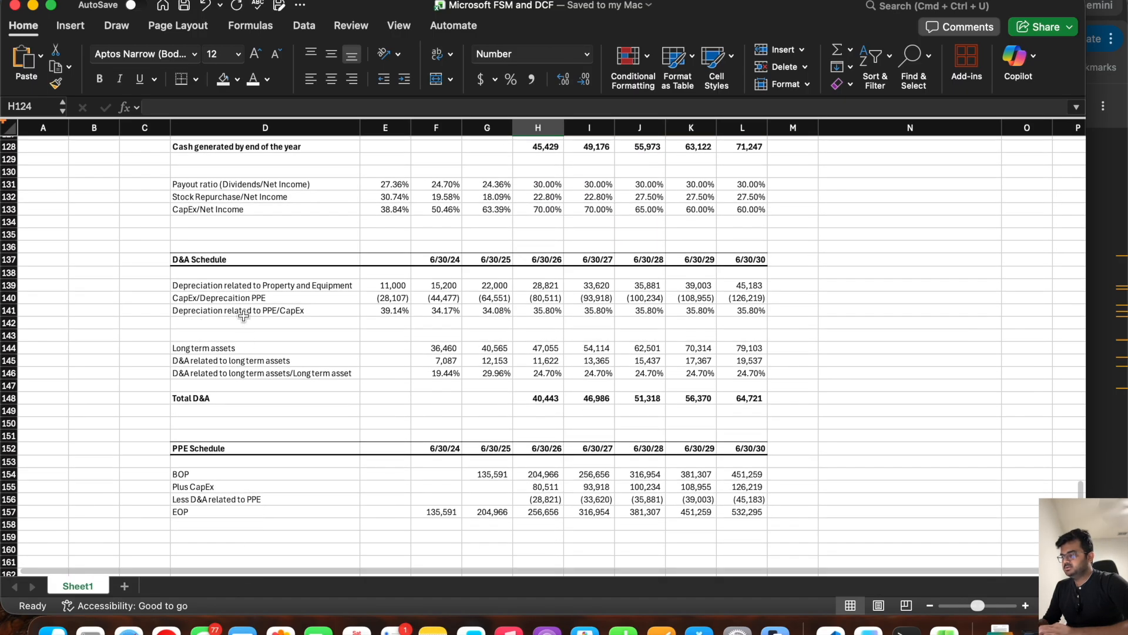
click(294, 360)
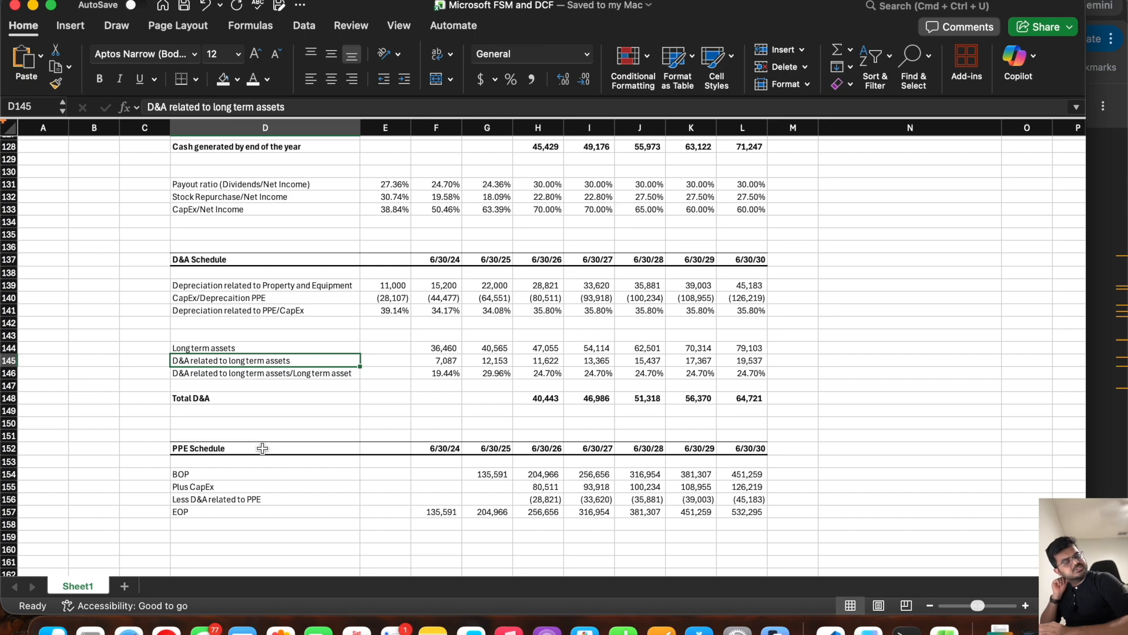
scroll(262, 448, up, 18)
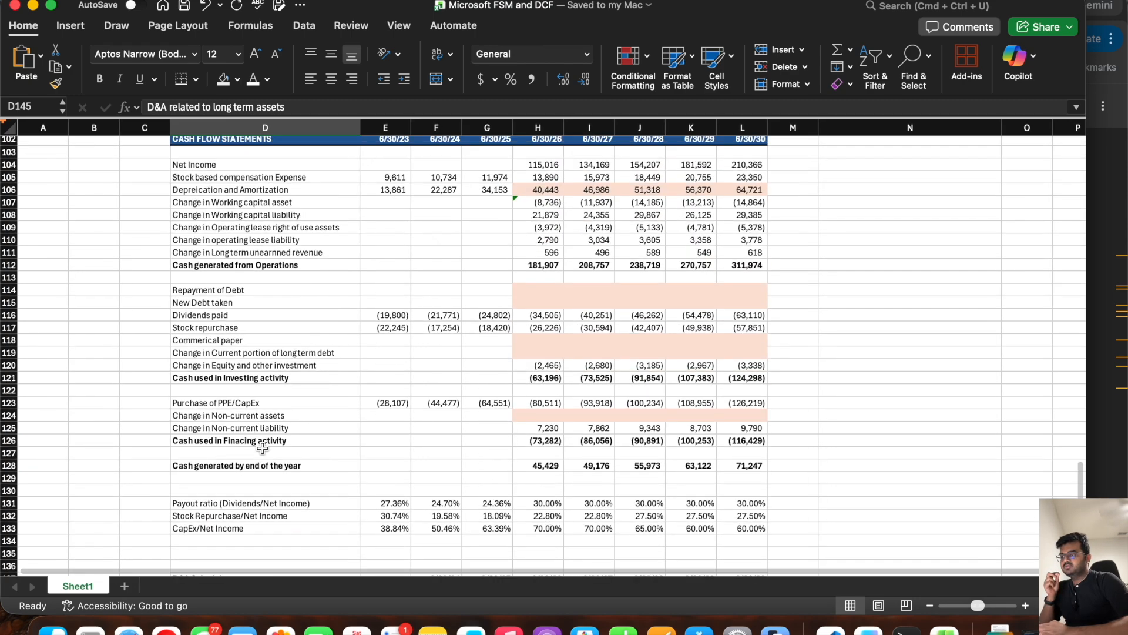
scroll(262, 448, up, 2)
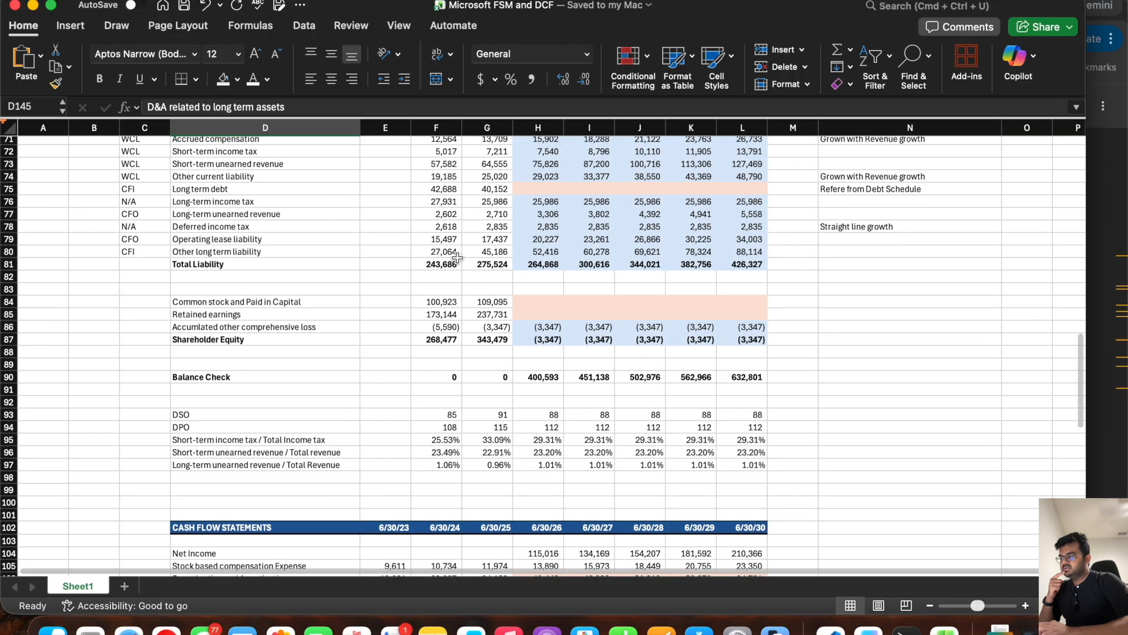
scroll(524, 234, up, 12)
drag(543, 213, 493, 214)
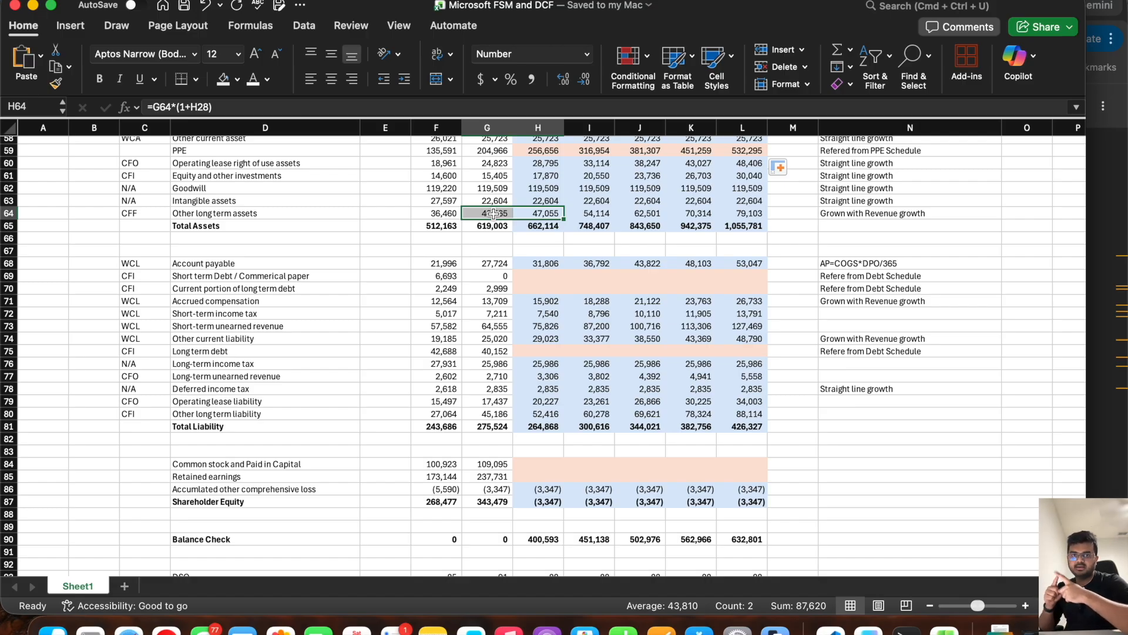
scroll(494, 213, down, 8)
drag(540, 438, 746, 449)
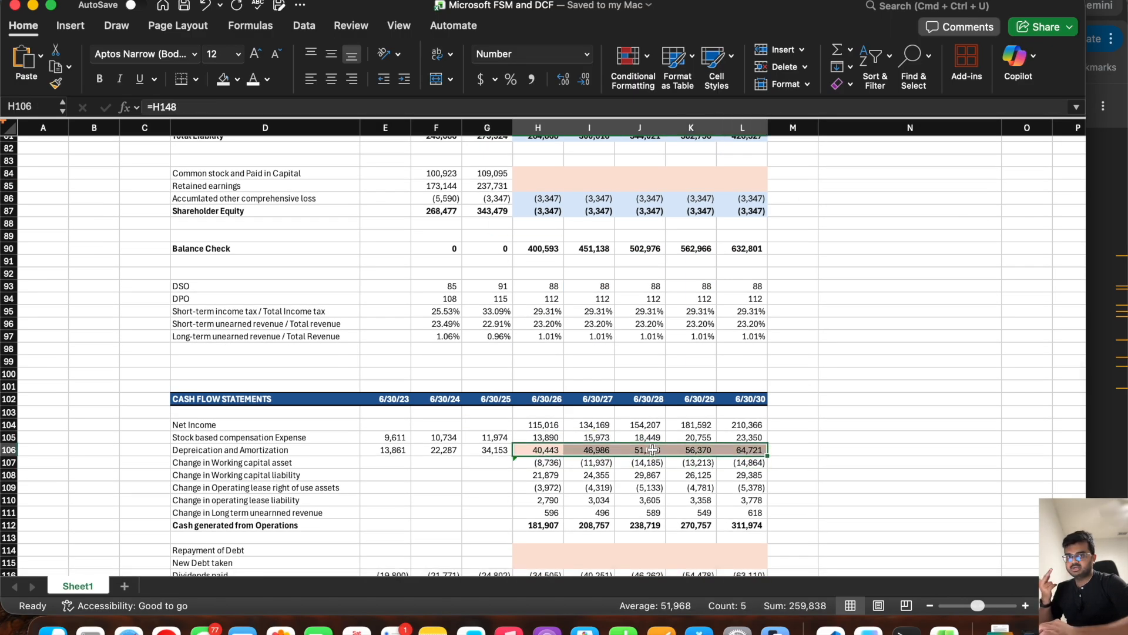
scroll(653, 449, down, 5)
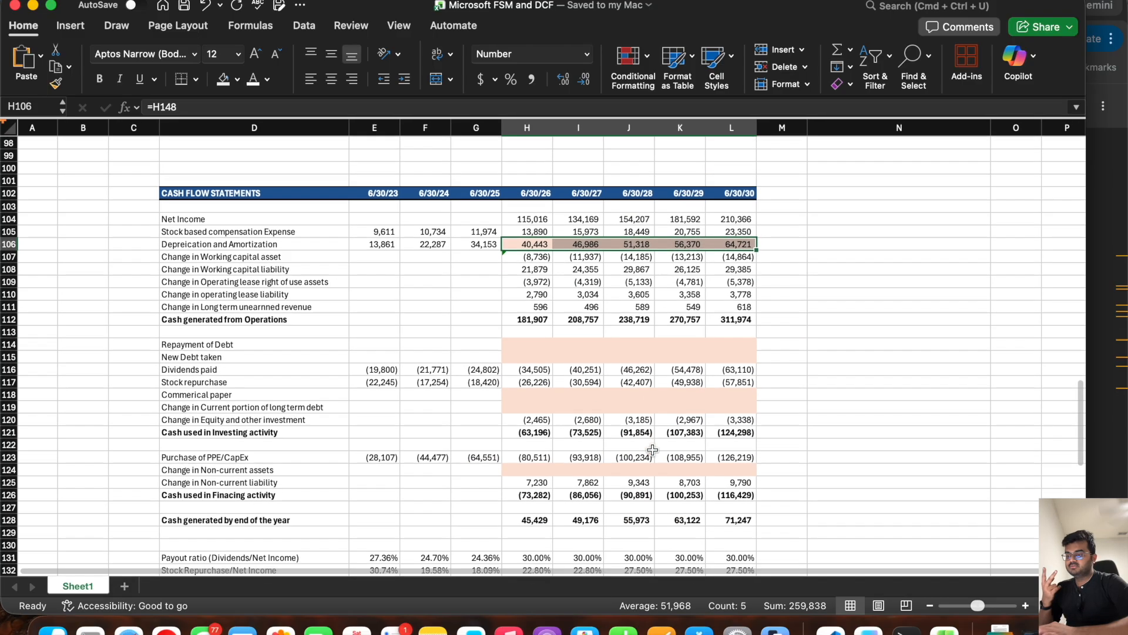
click(519, 471)
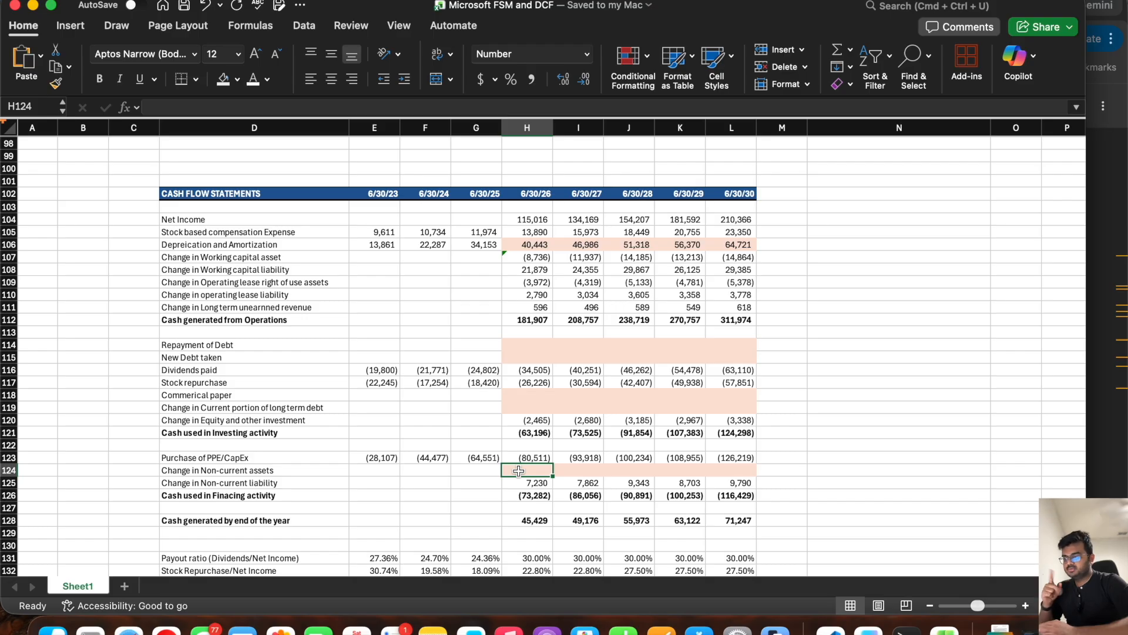
Step: Copy the PPE Schedule header row to row 160 and retitle it "Non-Current assets Schedule"
scroll(518, 472, down, 8)
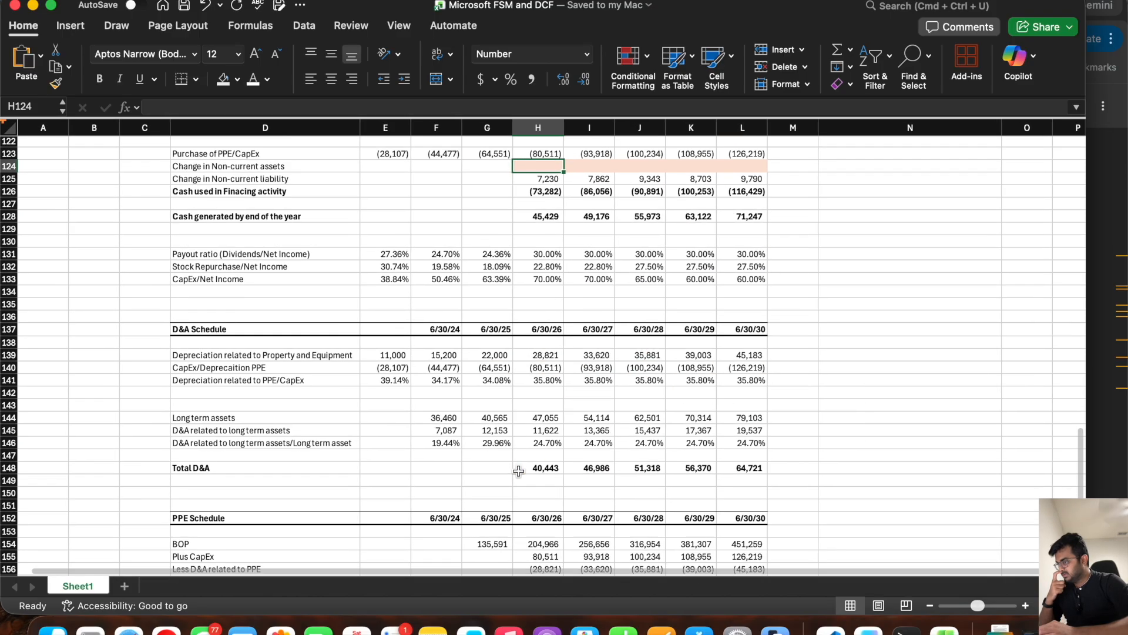
scroll(519, 472, down, 6)
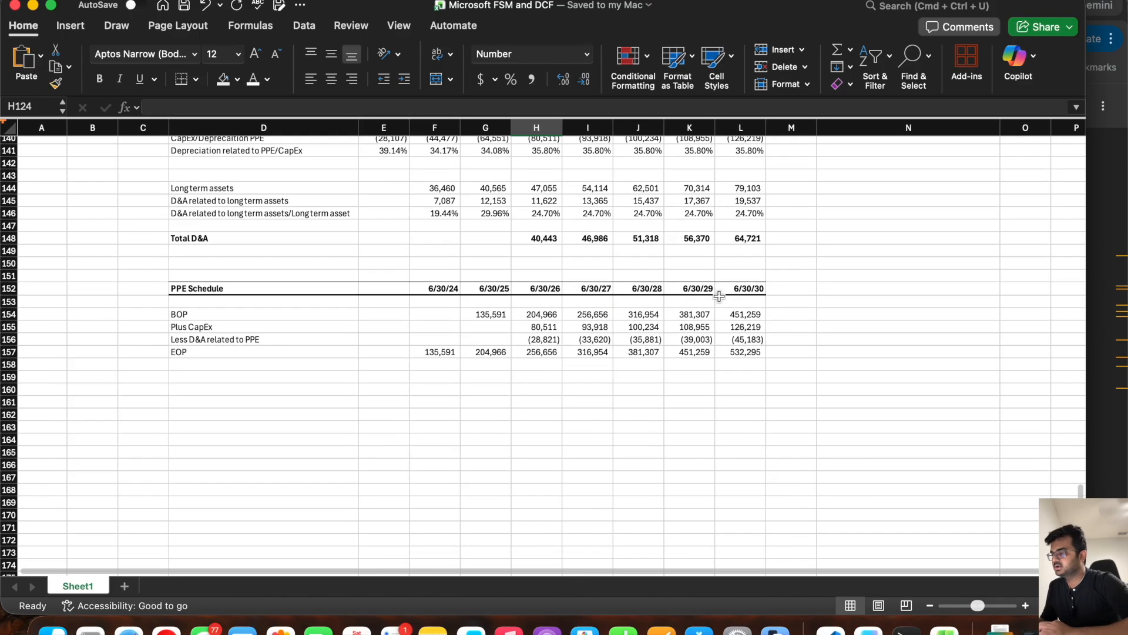
drag(761, 289, 328, 292)
key(super+c)
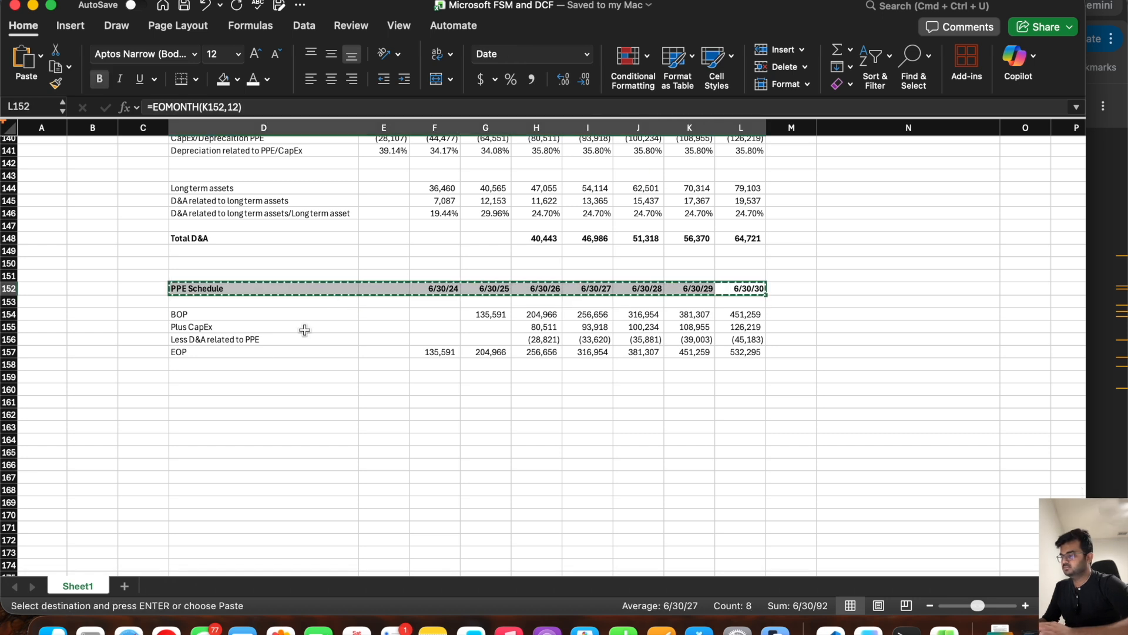
click(200, 394)
key(super+v)
text(NWC)
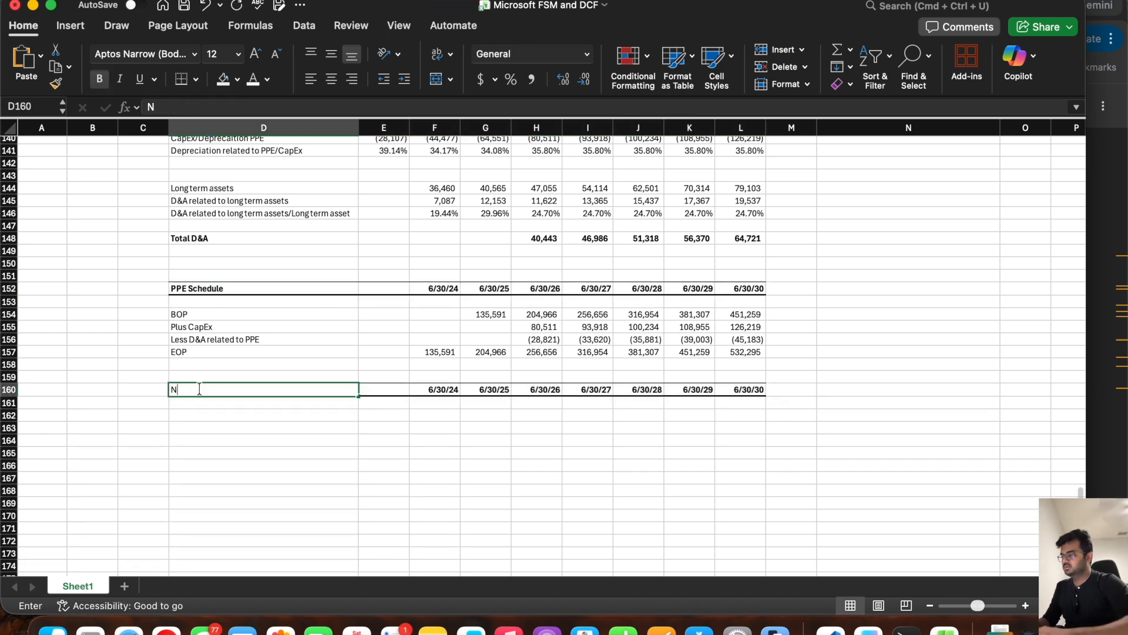
key(BackSpace)
key(BackSpace)
text(on-Current assets Schedule)
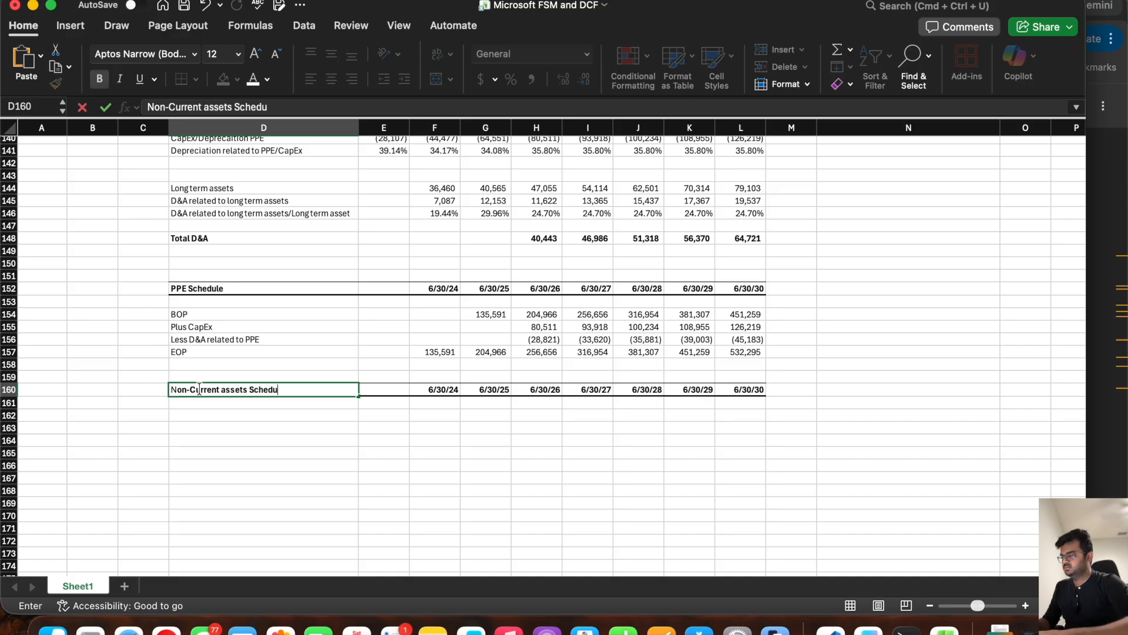
key(Return)
Step: Label D162:D165 as BOP, Plus/(Sell) Non-current assets, Less D&A of Non-current assets, and EOP
key(Return)
text(BOP)
key(Return)
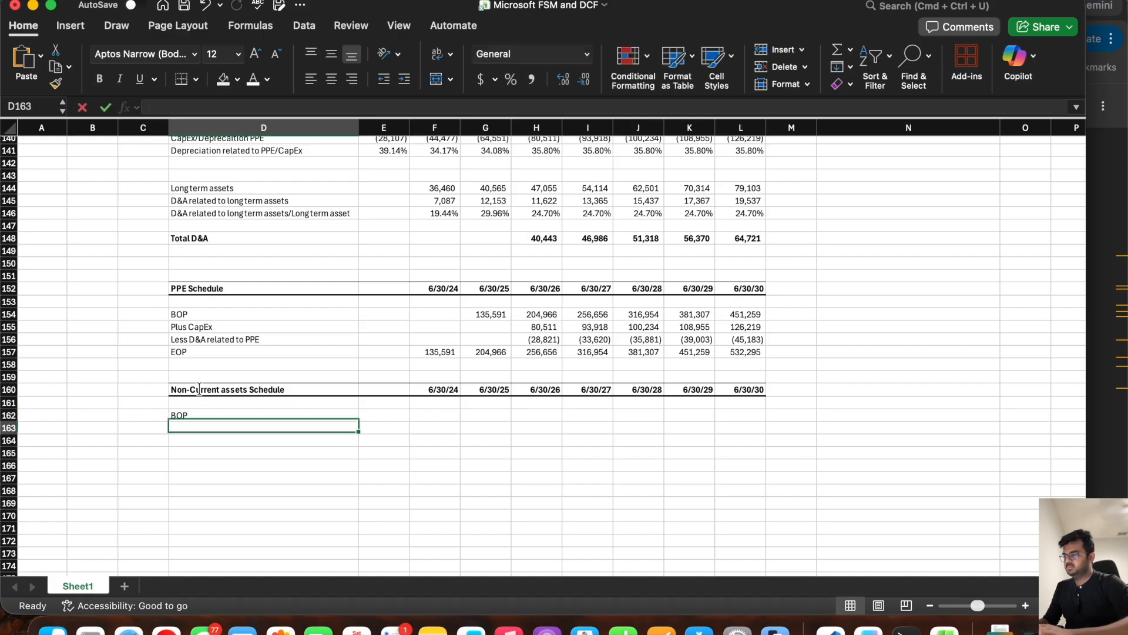
text(Plus)
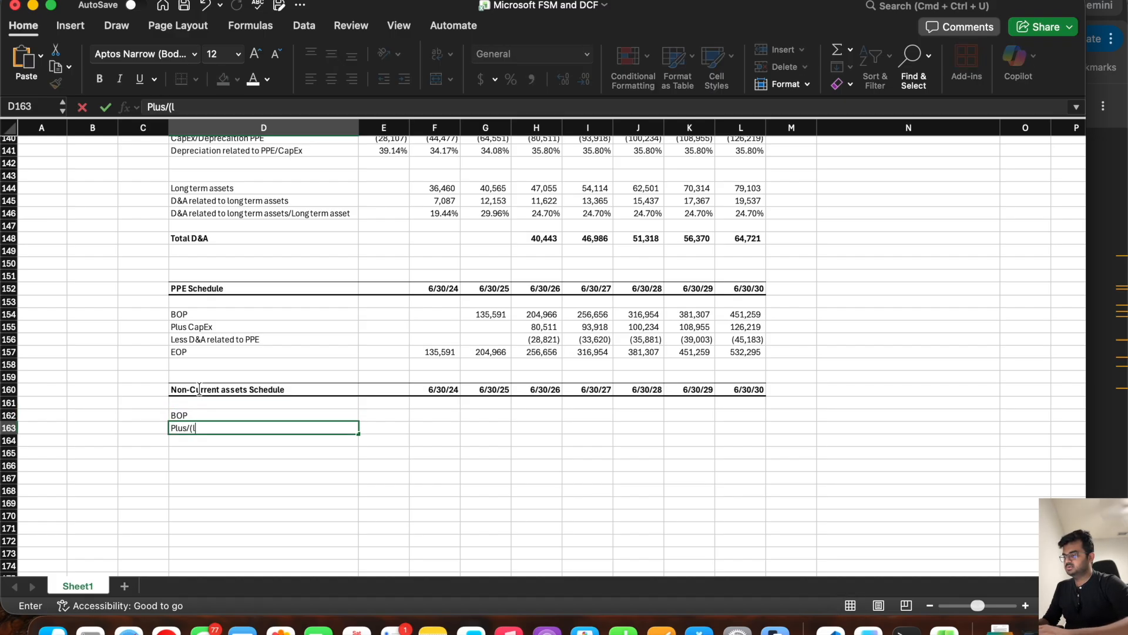
text(/(Sell) Non)
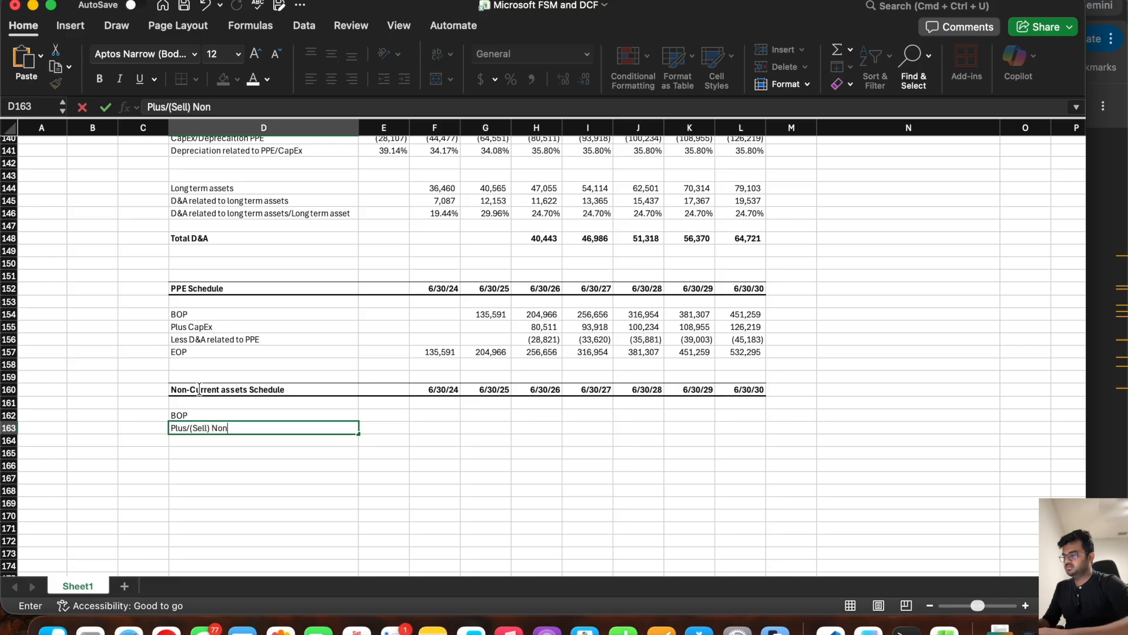
text(-current assets)
key(Return)
text(Less D&A)
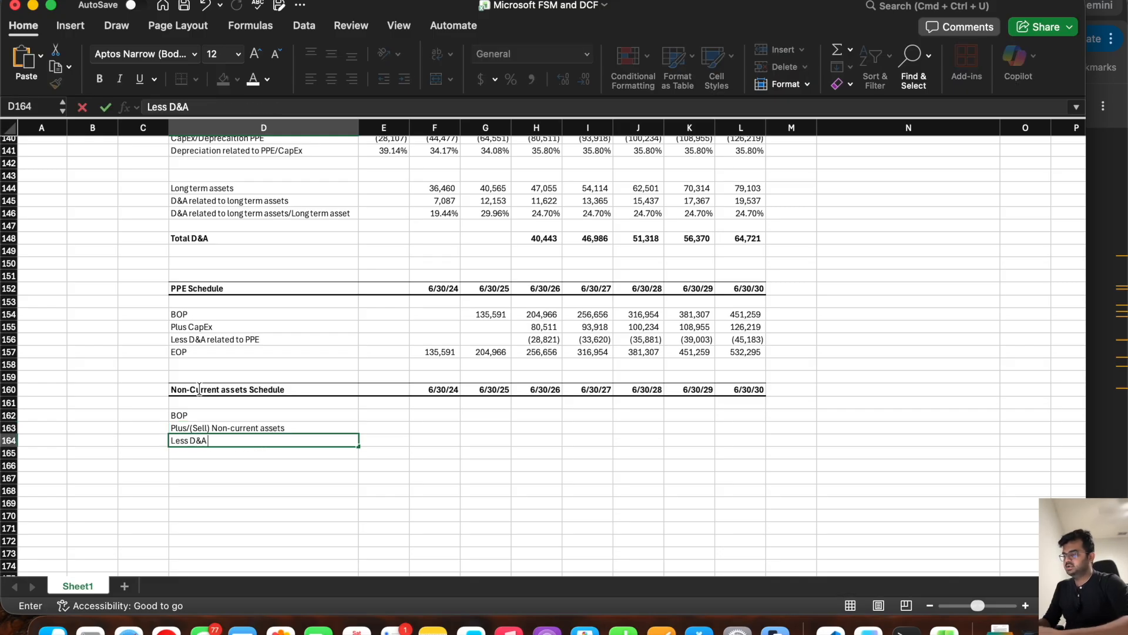
text( of N)
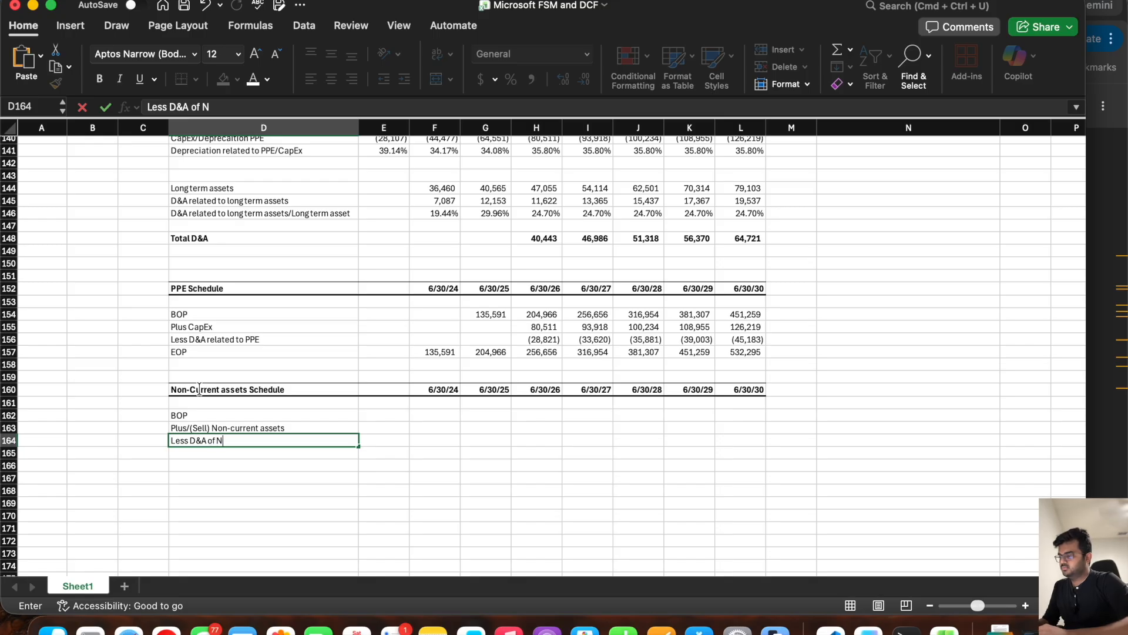
text(on-current assets)
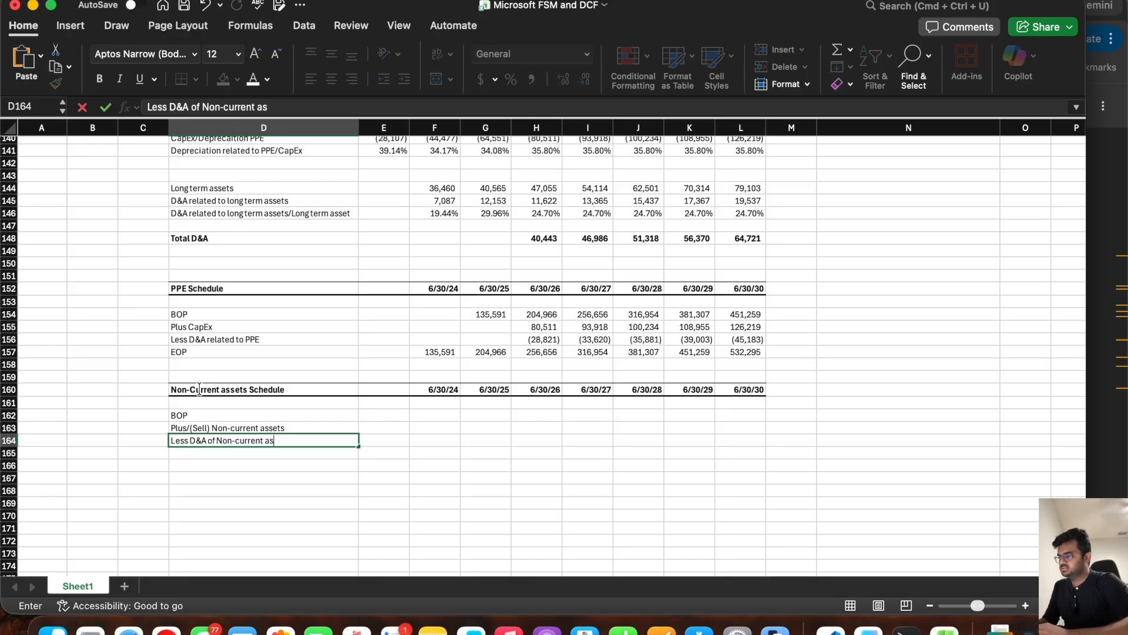
key(Return)
text(EO)
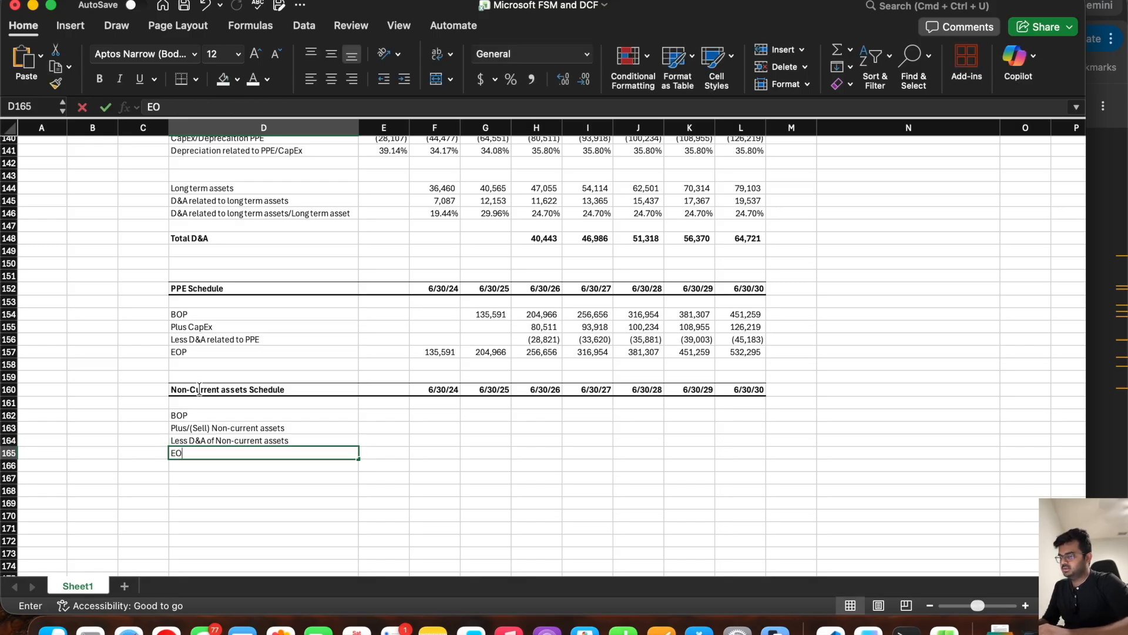
Step: Link the Non-Current assets Schedule's EOP in F165 to the balance sheet's other long term assets with =F64 and fill it through L165
key(Right)
key(Right)
key(Right)
key(Left)
text(=)
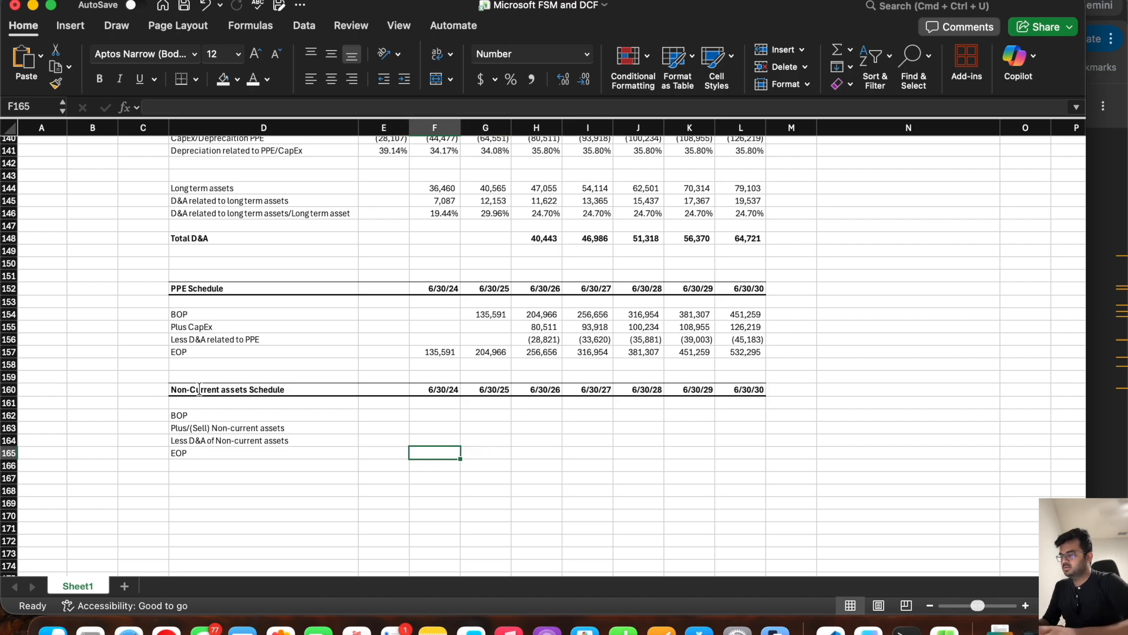
scroll(467, 355, up, 15)
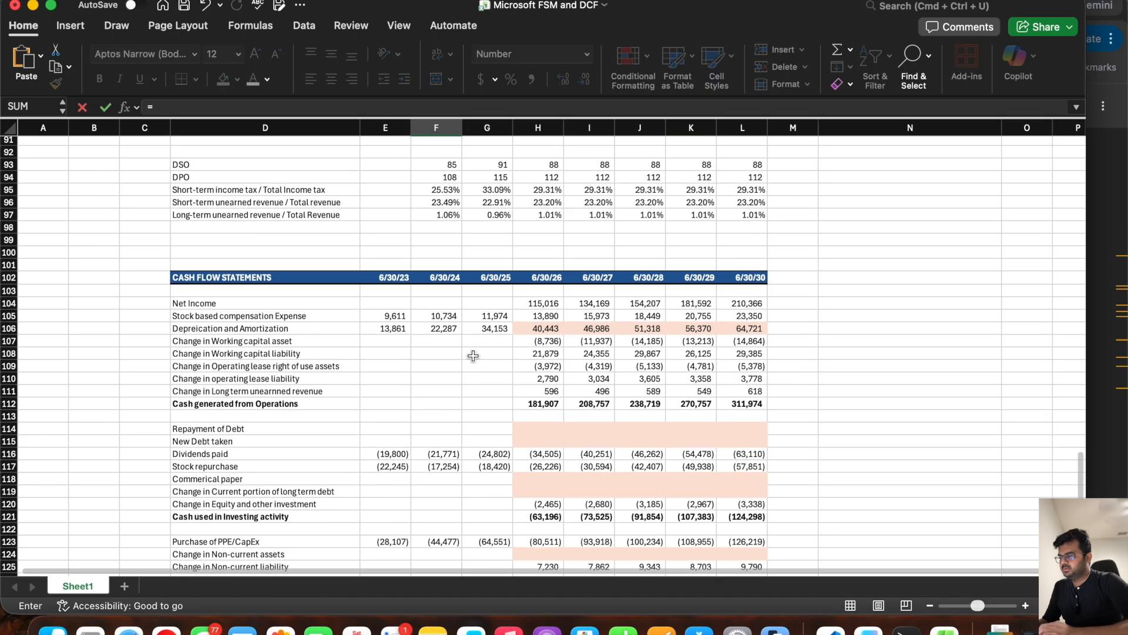
scroll(473, 355, up, 2)
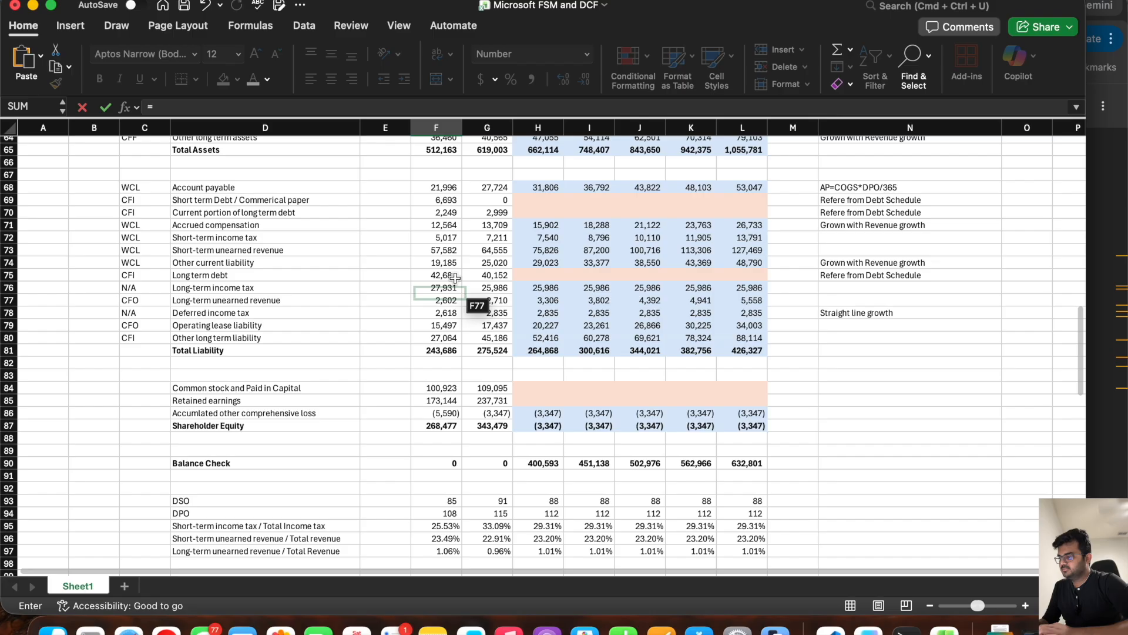
scroll(451, 254, up, 2)
click(445, 195)
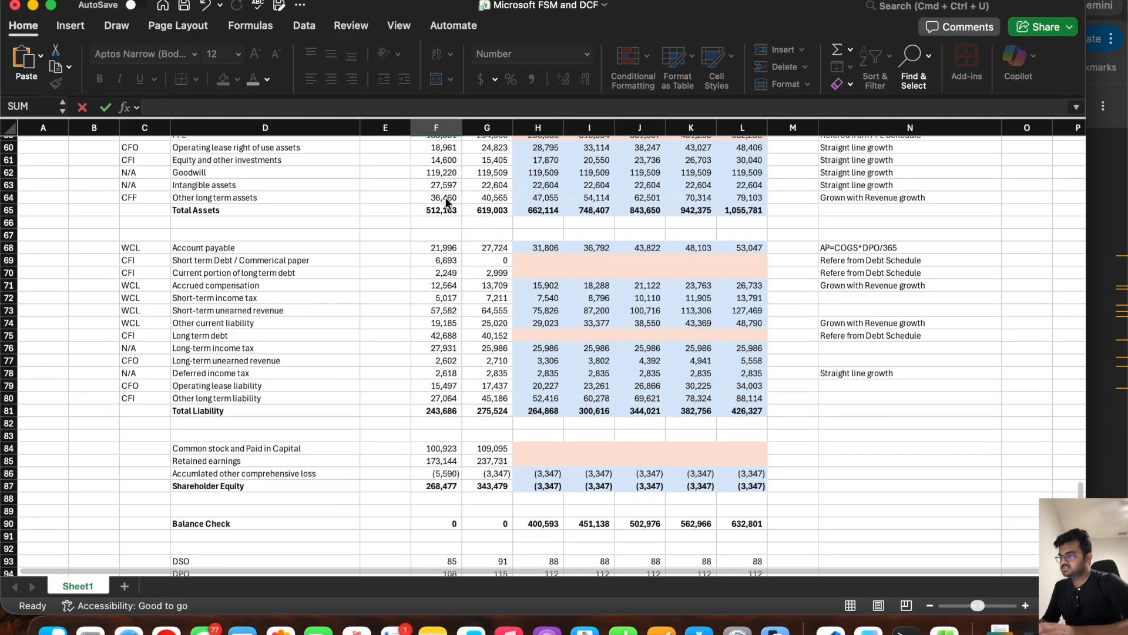
key(Return)
scroll(445, 203, down, 1)
click(435, 391)
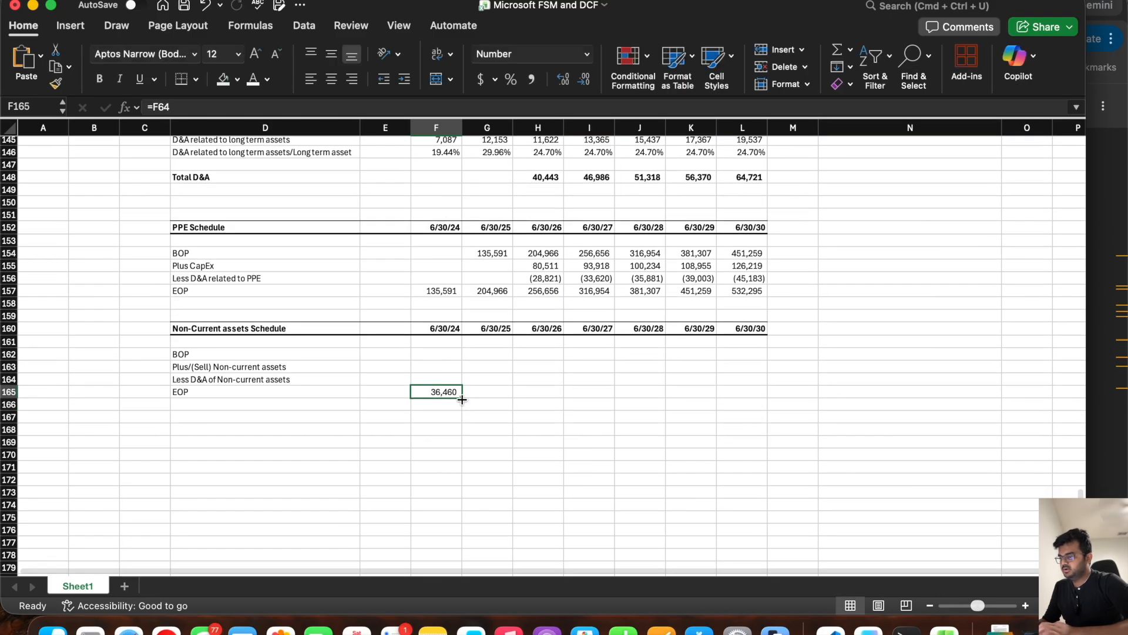
drag(462, 397, 753, 379)
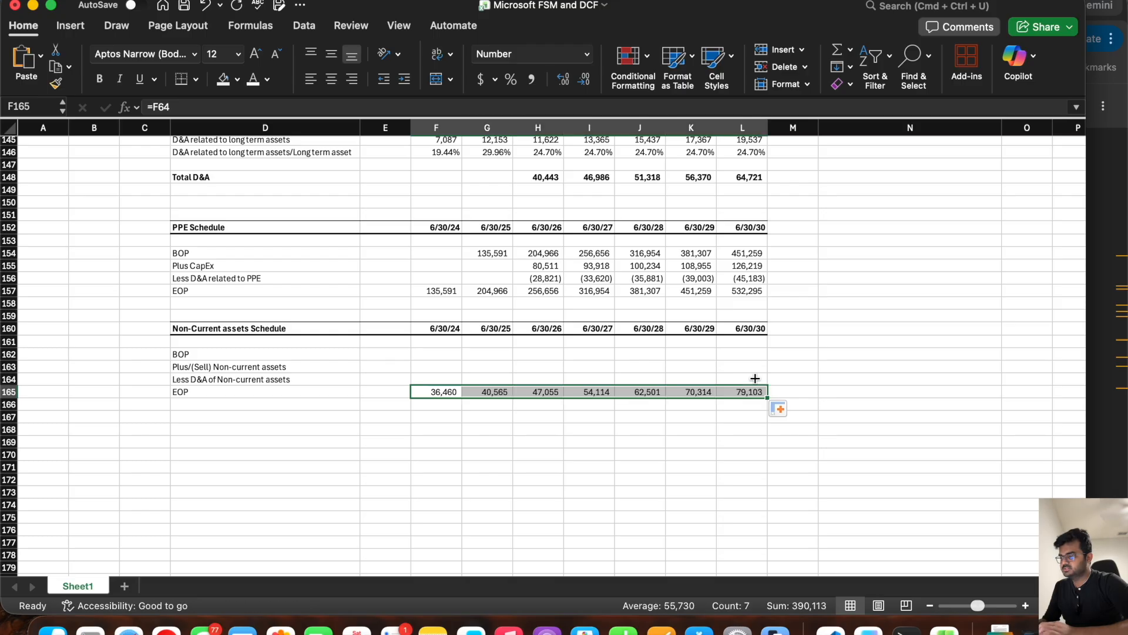
Step: Link the 6/30/25 BOP in G162 to the prior year's EOP with =F165 and fill it through L162
click(487, 354)
text(=)
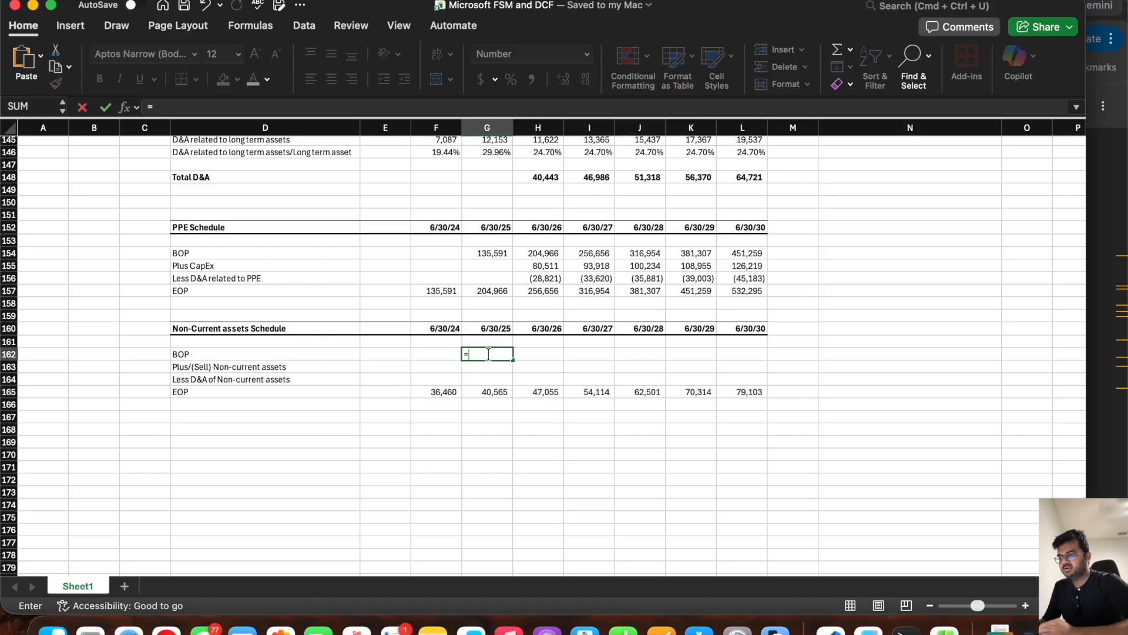
click(443, 392)
key(Return)
click(483, 355)
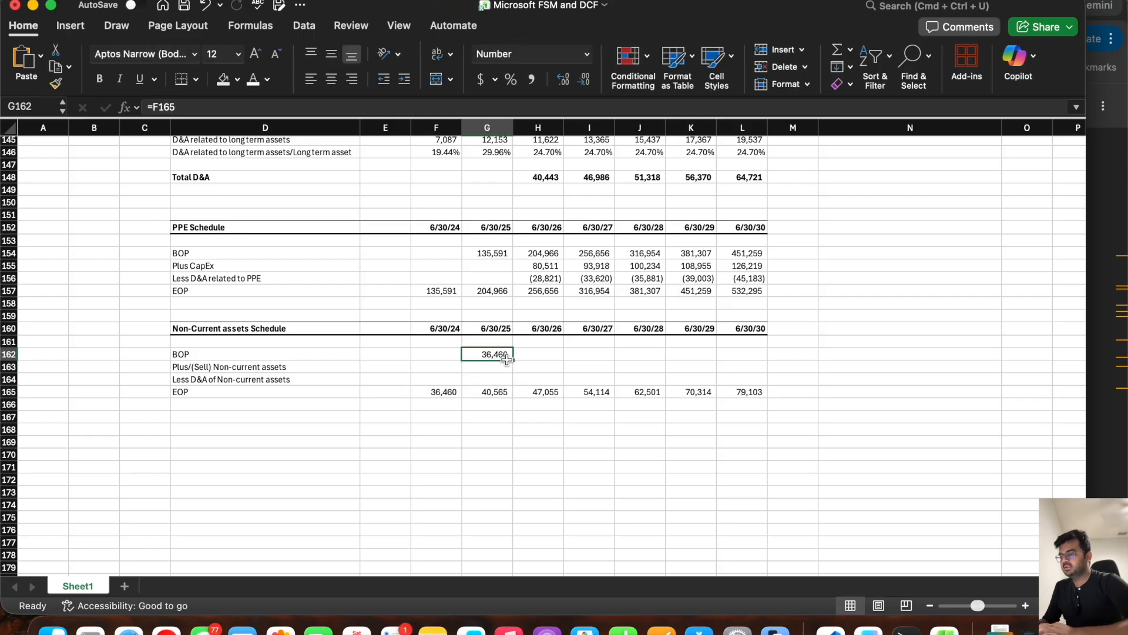
drag(513, 359, 762, 365)
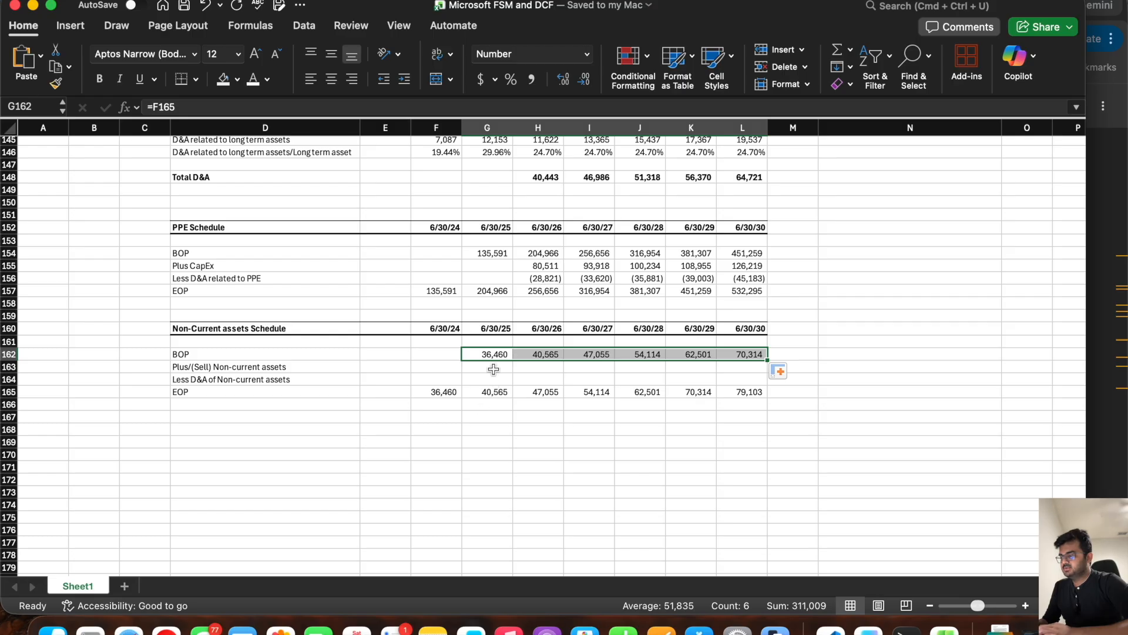
Step: Link the 6/30/26 Less D&A of Non-current assets in H164 to the D&A Schedule with =-H145 and fill it through L164
drag(482, 368, 745, 372)
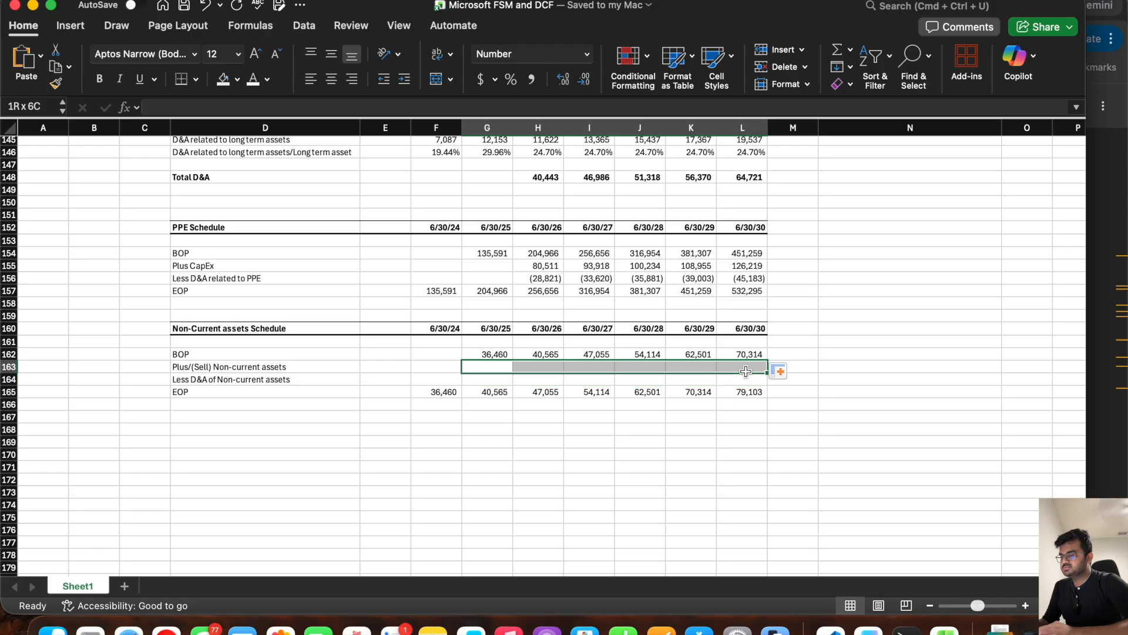
click(494, 381)
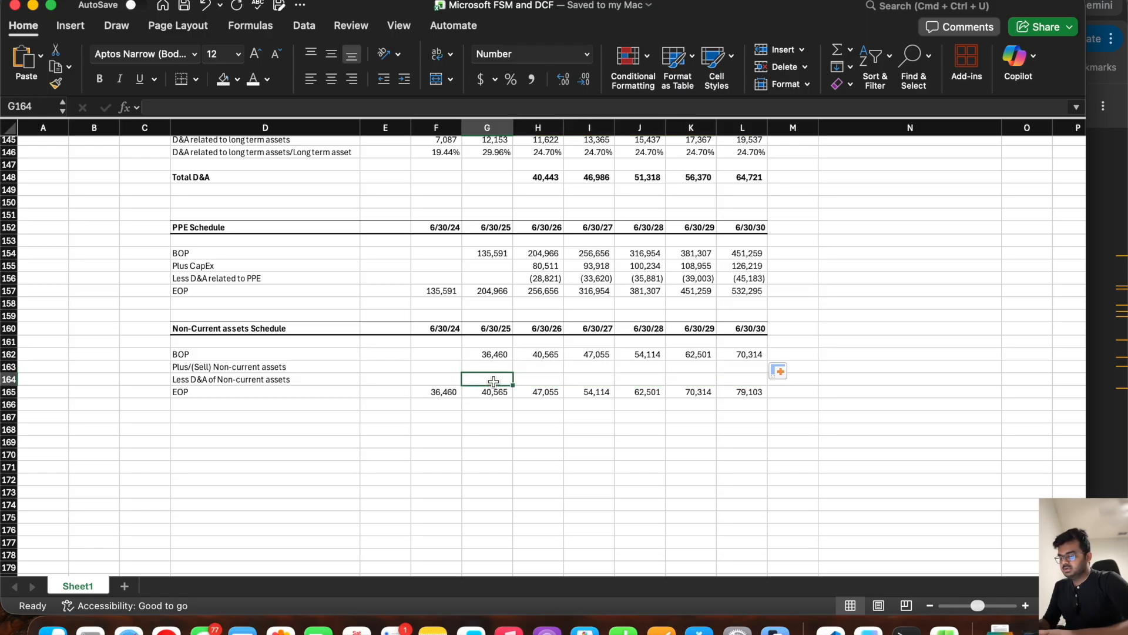
key(Right)
text(=-)
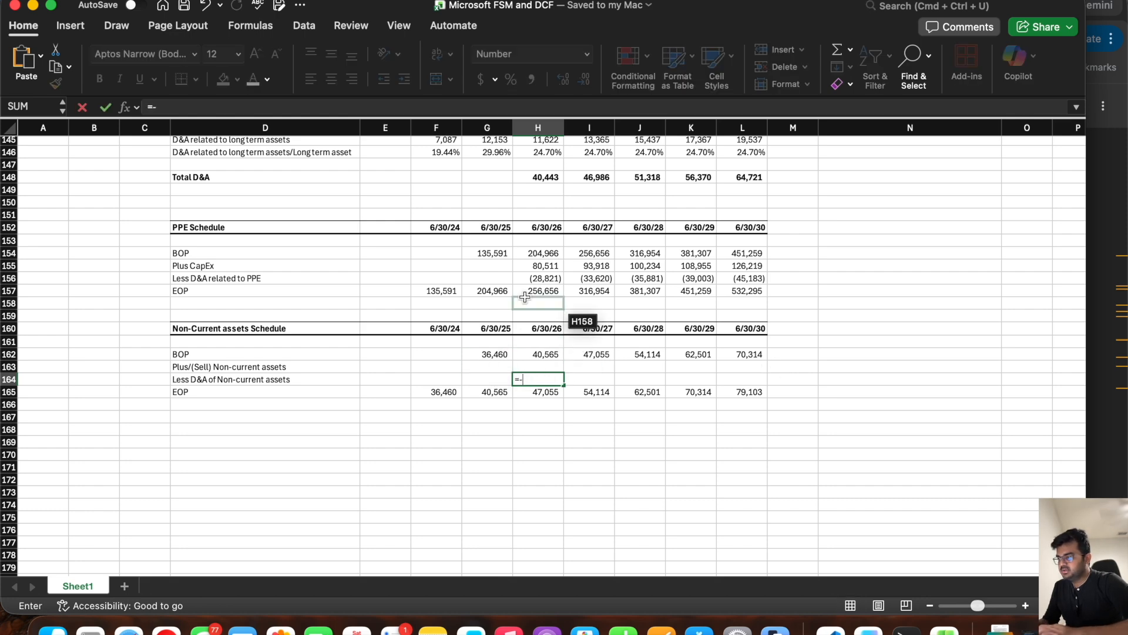
scroll(520, 317, up, 3)
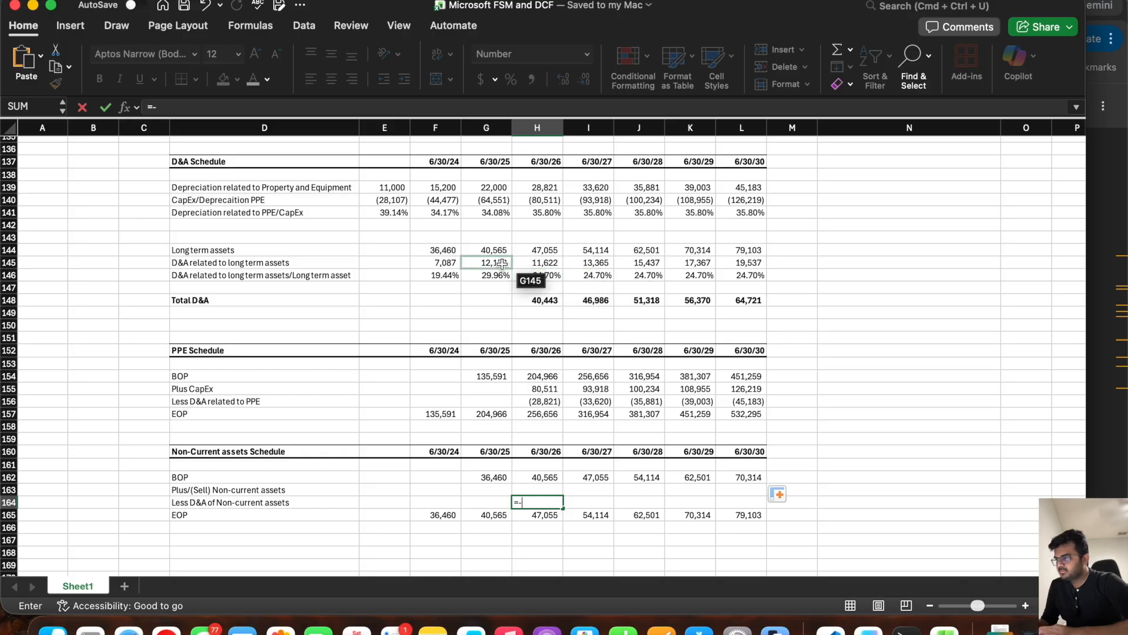
click(553, 260)
key(Return)
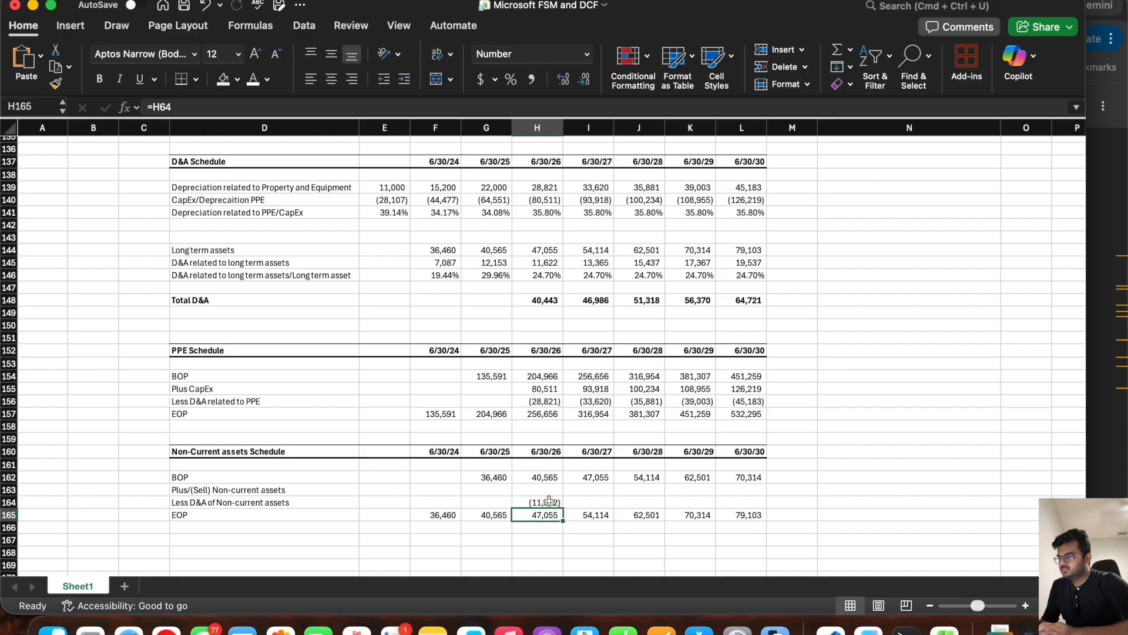
click(550, 500)
drag(563, 508, 746, 507)
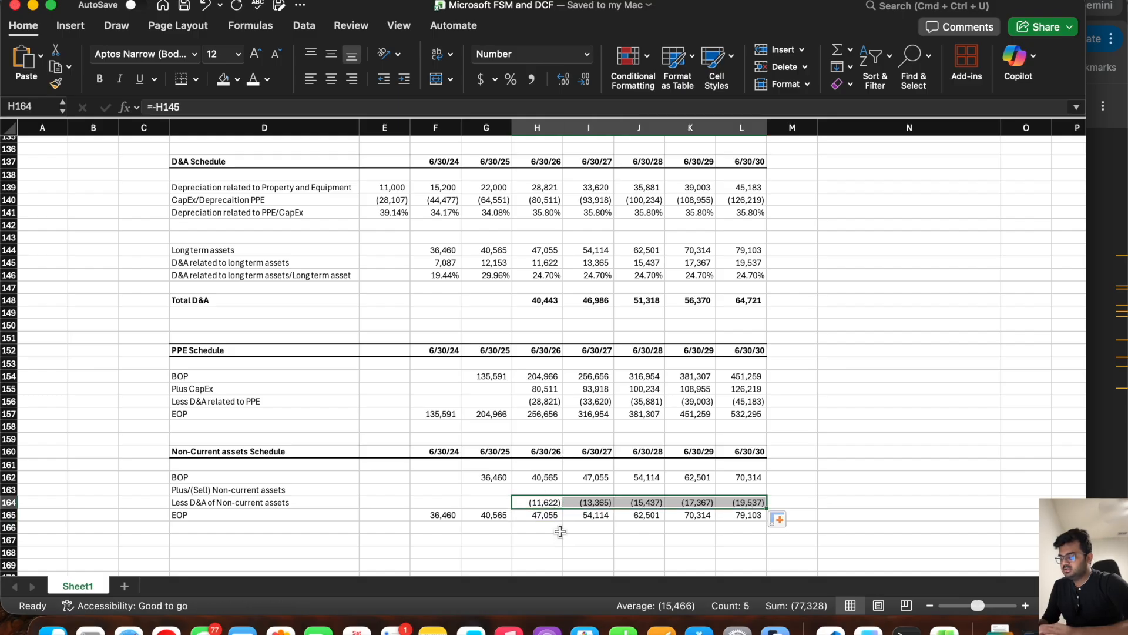
Step: Calculate the 6/30/26 Plus/(Sell) Non-current assets in H163 from EOP, BOP and D&A with =H165-H162+H164
drag(539, 477, 541, 502)
click(535, 515)
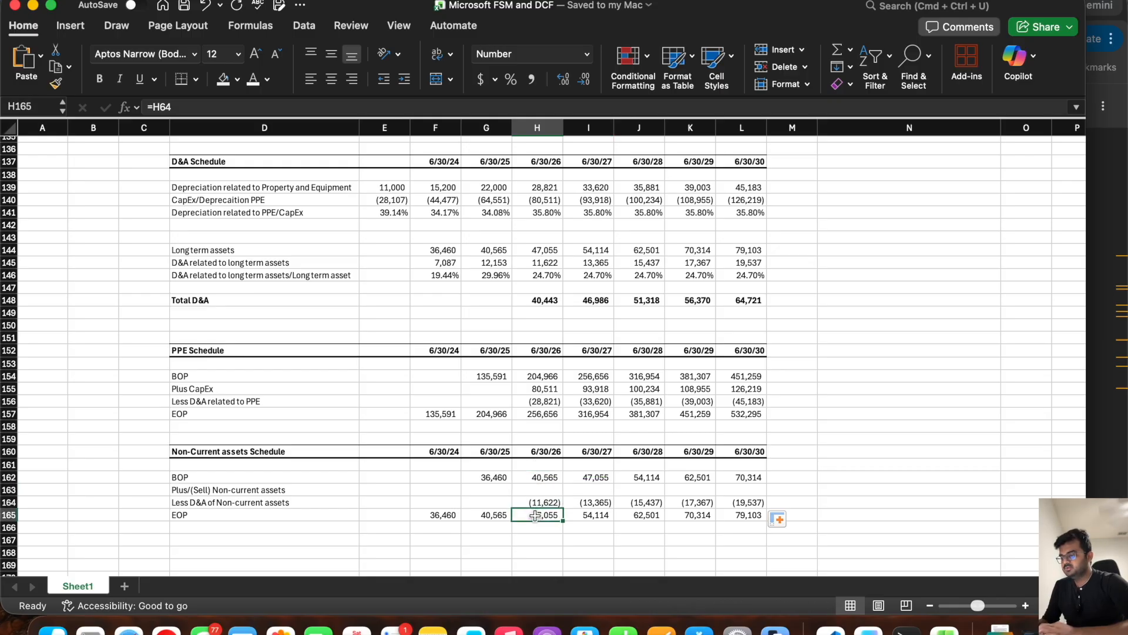
scroll(492, 481, down, 4)
click(529, 433)
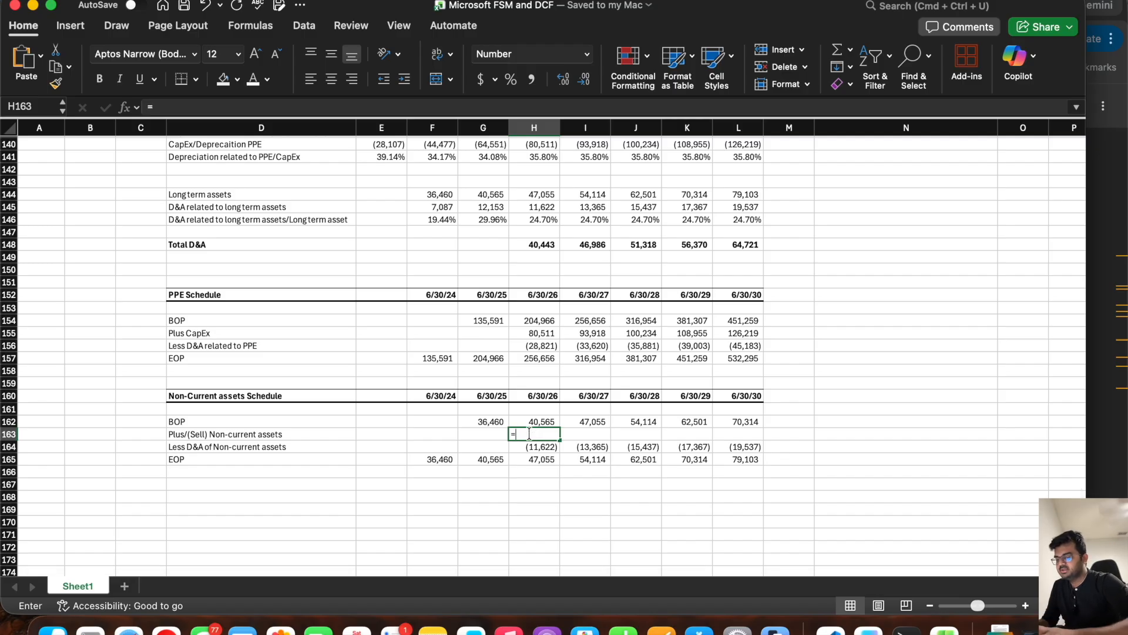
text(=)
click(524, 459)
text(-)
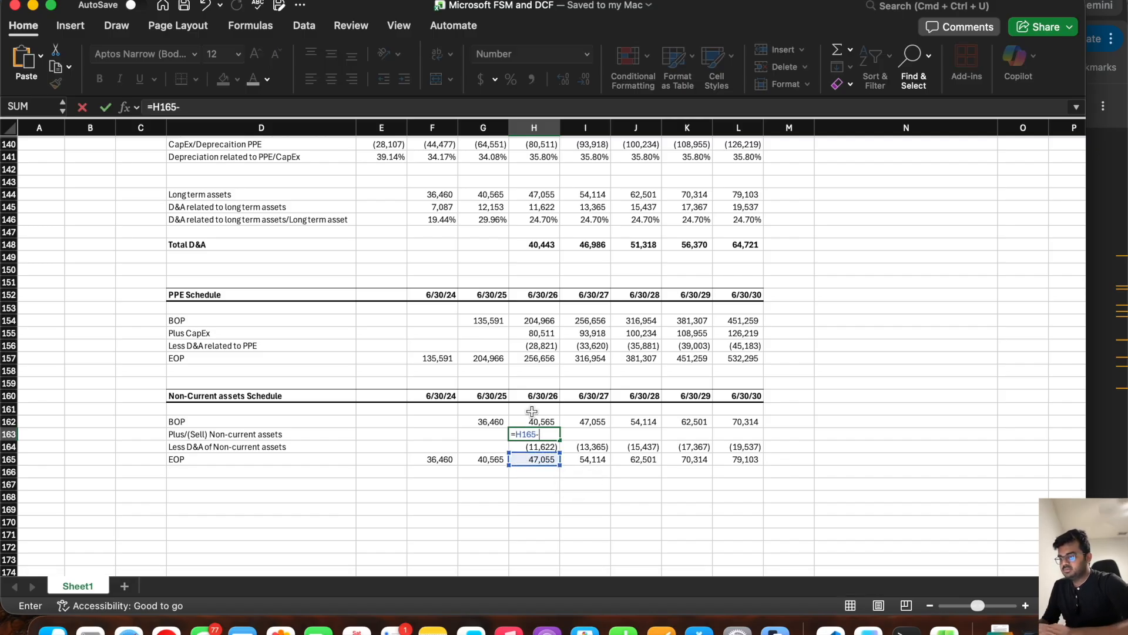
click(527, 421)
text(+)
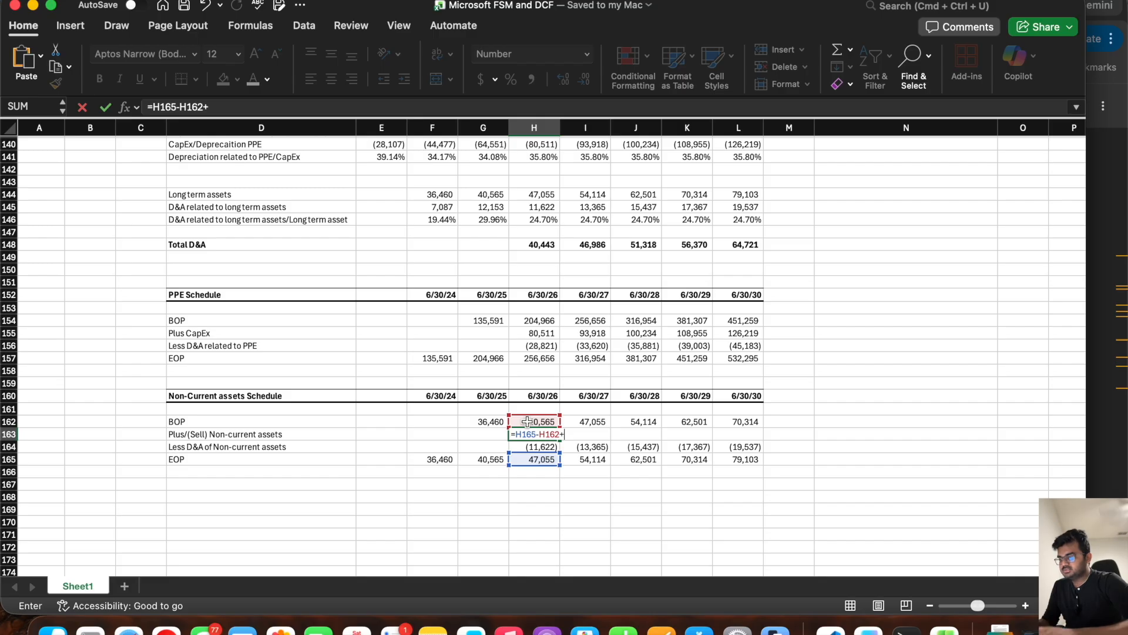
click(526, 447)
key(Return)
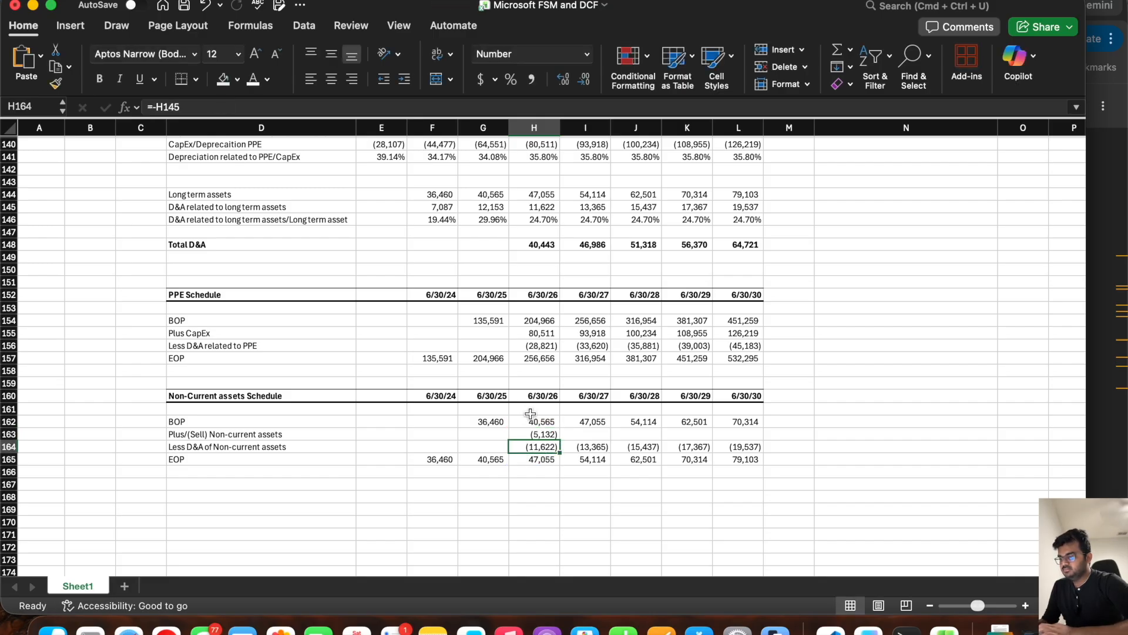
Step: Check the sum of H162:H164 against EOP and correct the D&A sign in H163 so the formula is =H165-H162-H164
drag(529, 419, 532, 444)
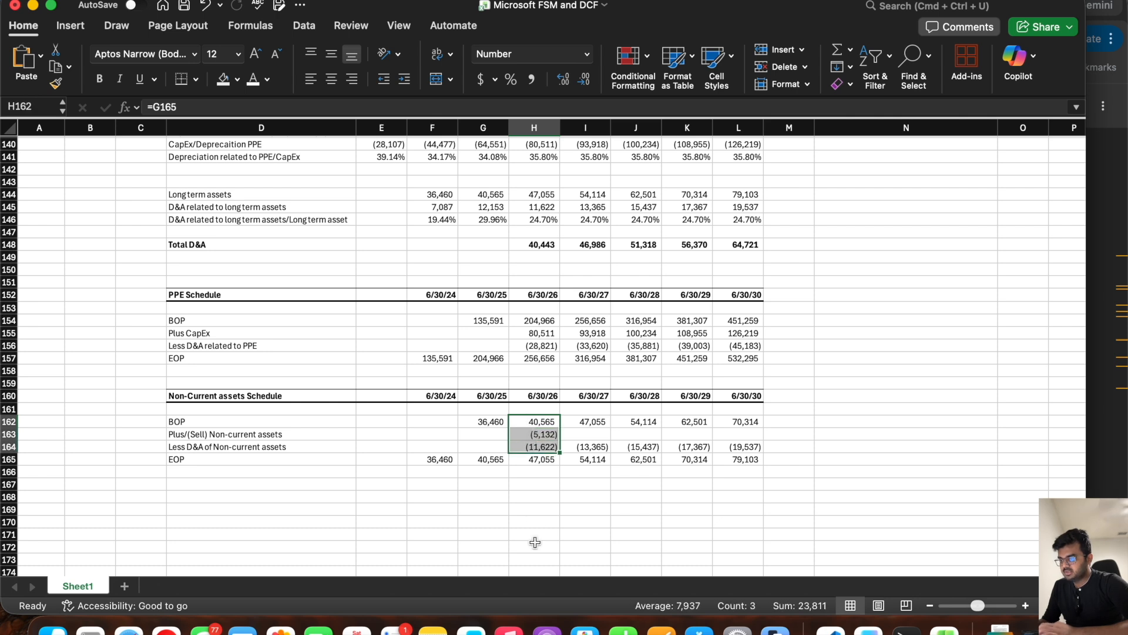
click(532, 434)
click(211, 108)
key(BackSpace)
text(-)
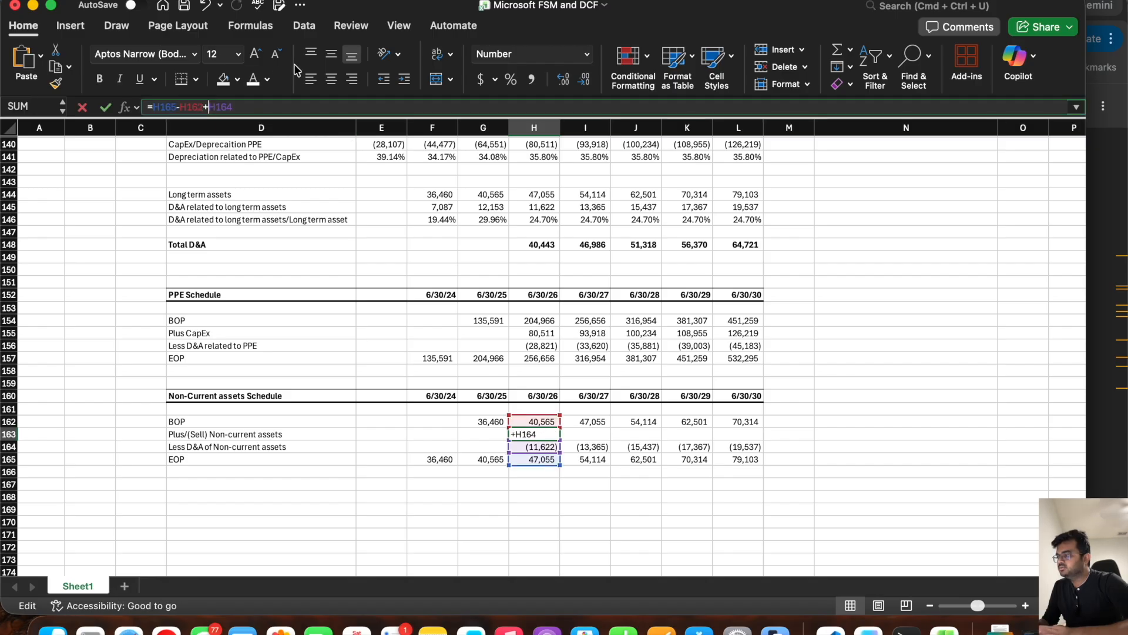
key(Return)
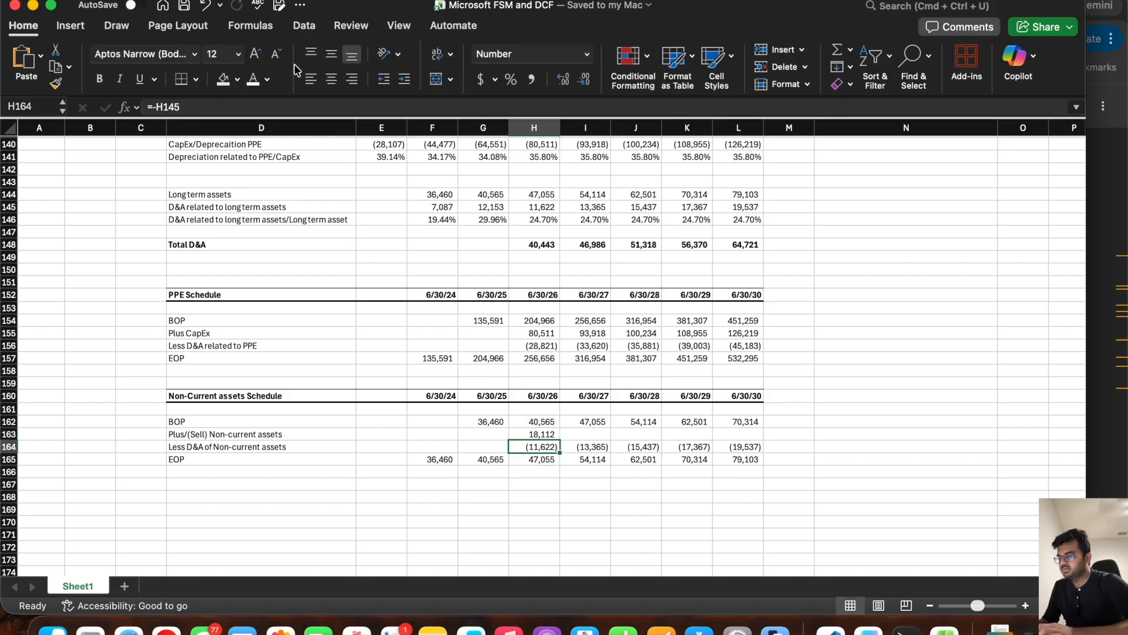
Step: Recheck the sum of H162:H164 and fill the Plus/(Sell) Non-current assets formula from H163 through L163
key(Up)
drag(539, 416, 538, 445)
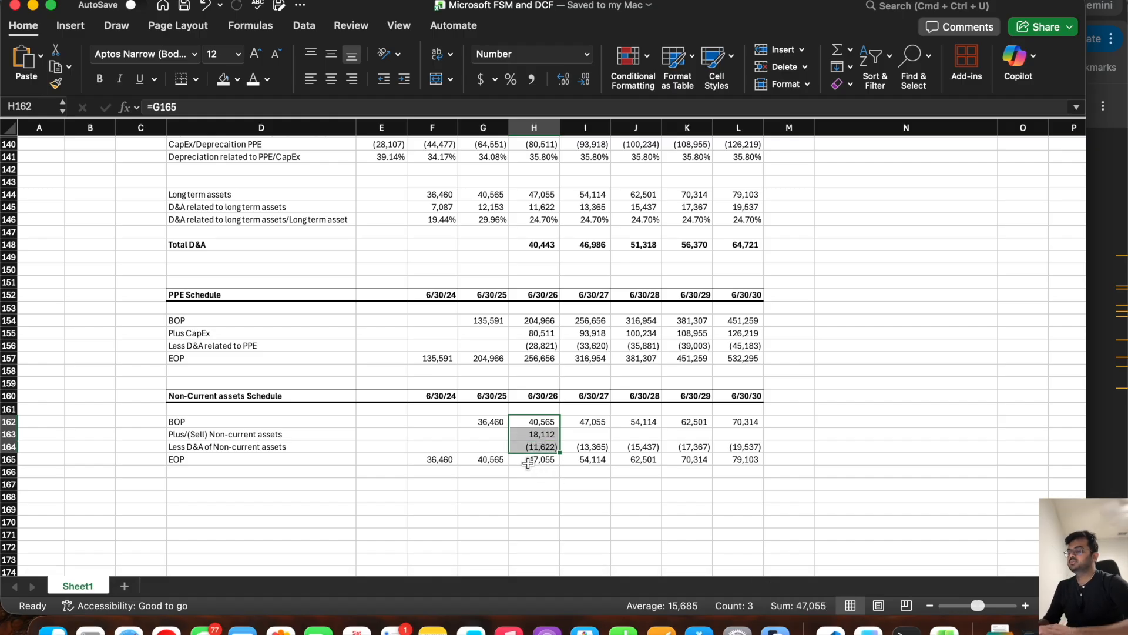
click(538, 435)
drag(558, 436, 785, 441)
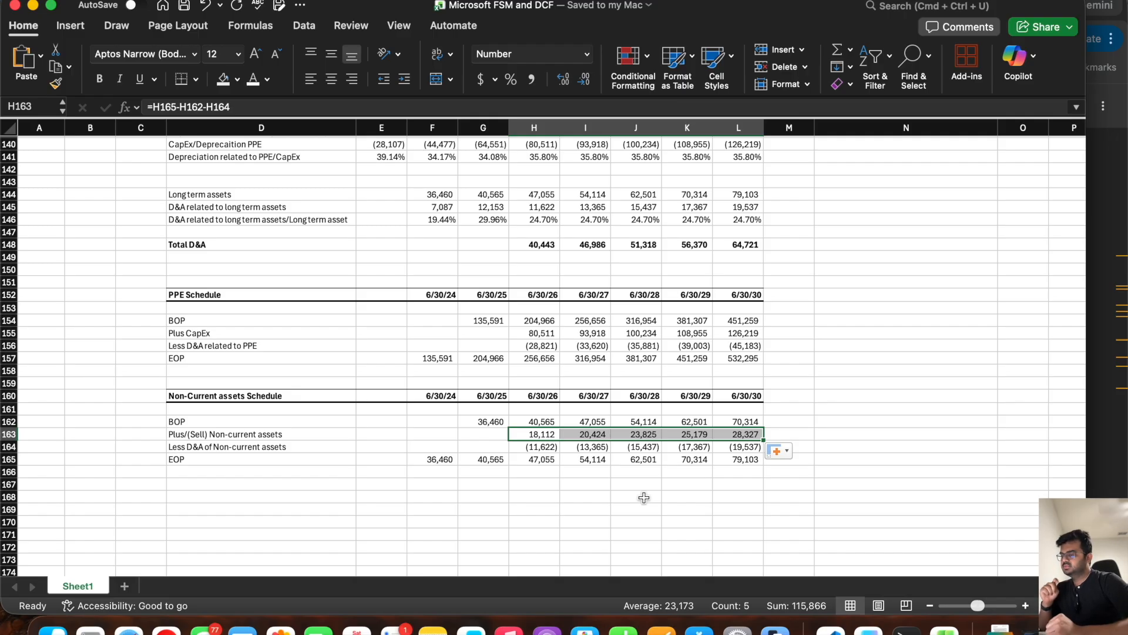
Step: Link the cash flow statement's Change in Non-current assets in H124 to the schedule with =-H163 and fill it through L124
scroll(576, 300, up, 10)
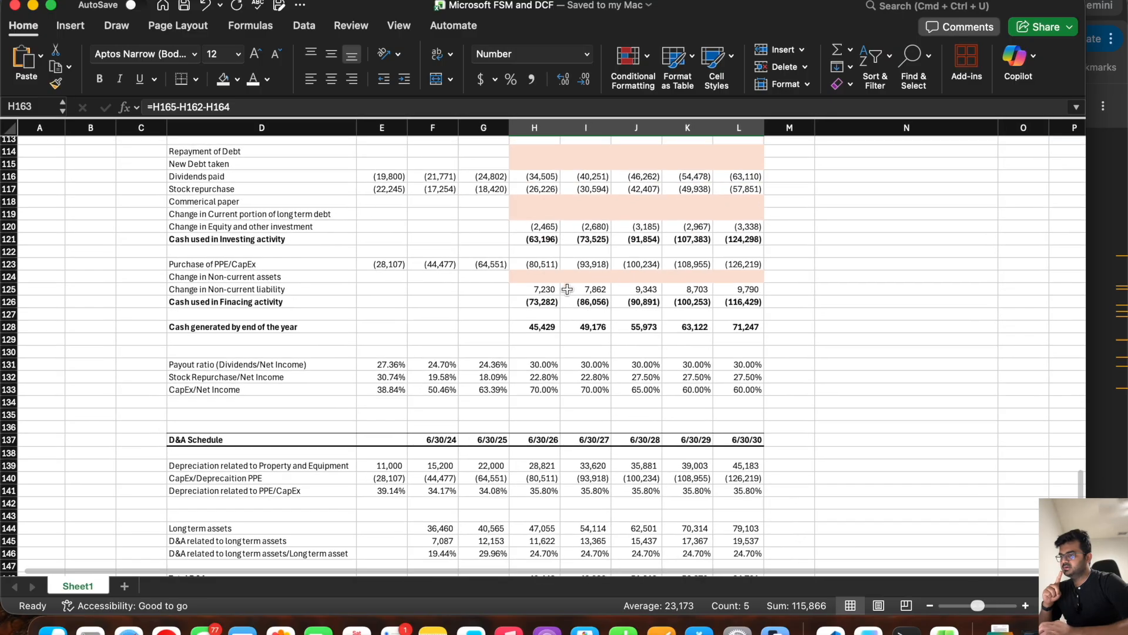
click(535, 277)
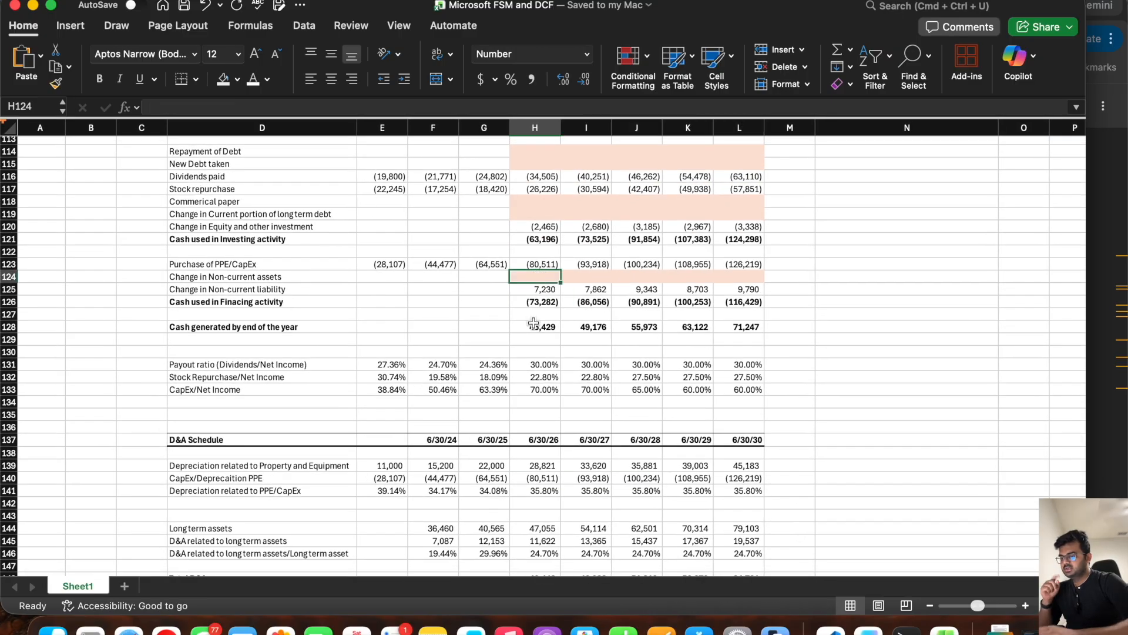
scroll(534, 423, down, 8)
click(537, 468)
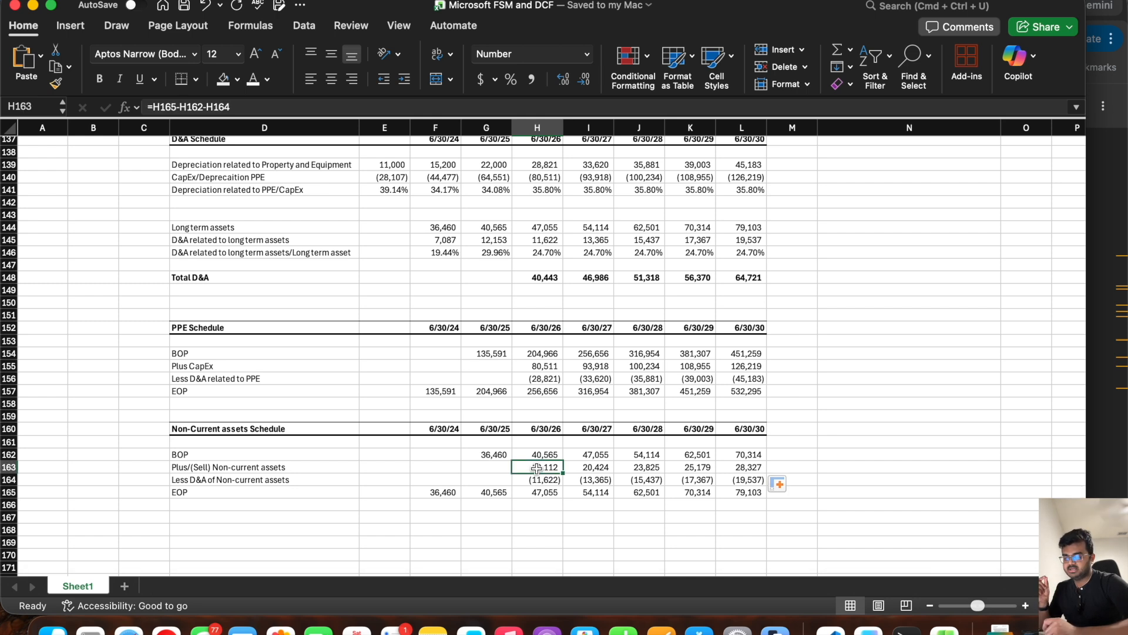
scroll(537, 468, up, 8)
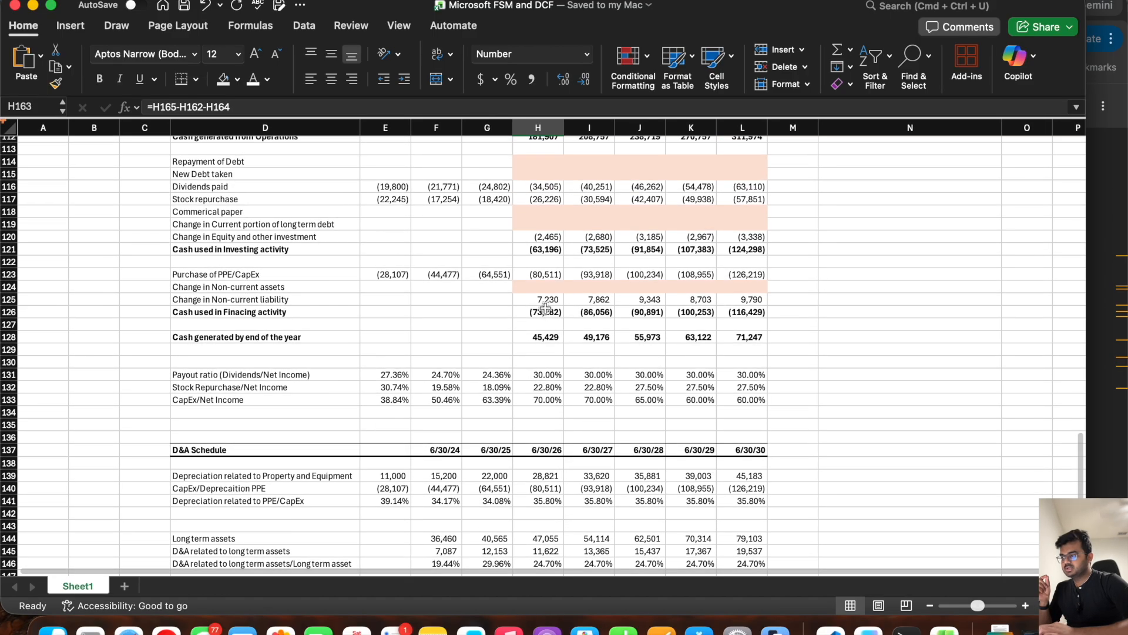
click(541, 286)
text(=-)
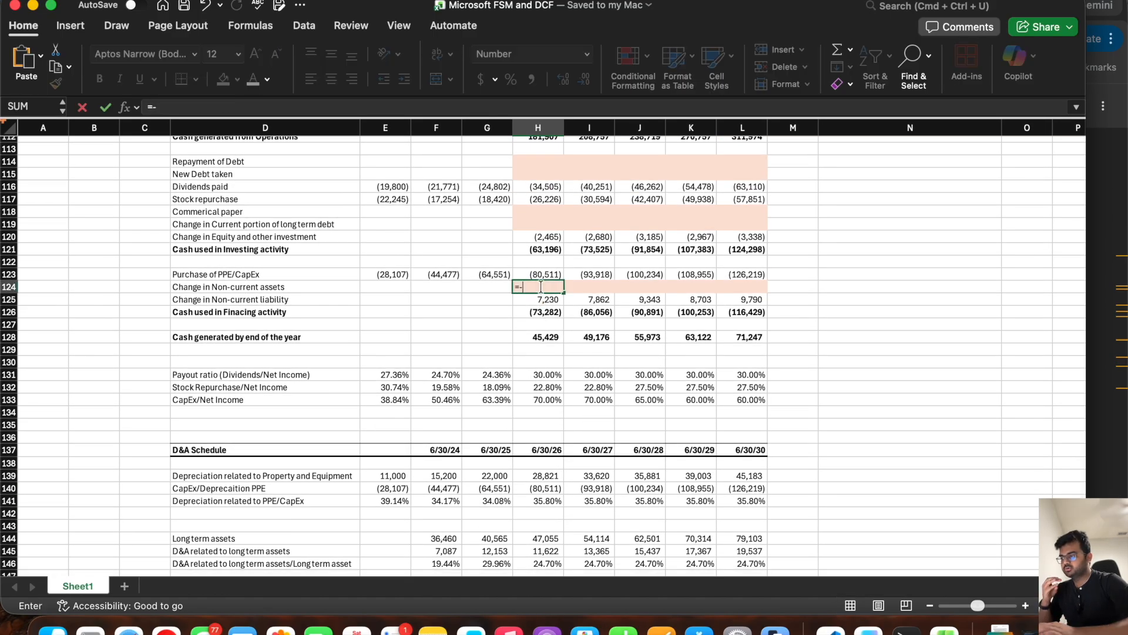
scroll(541, 288, down, 8)
click(545, 482)
key(Return)
scroll(546, 482, up, 7)
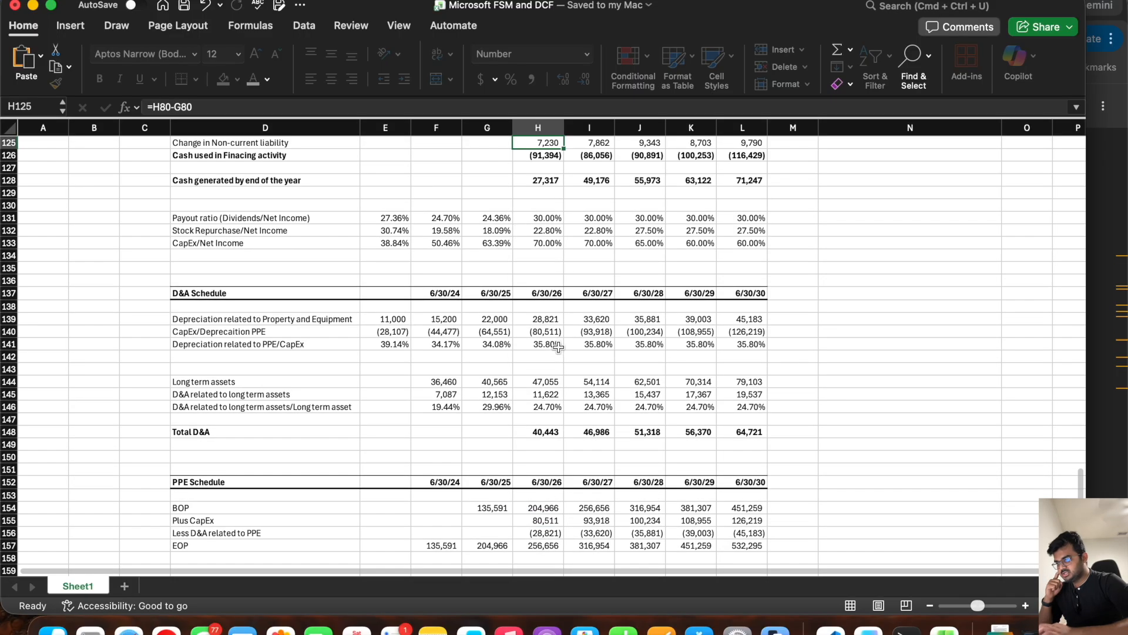
click(549, 262)
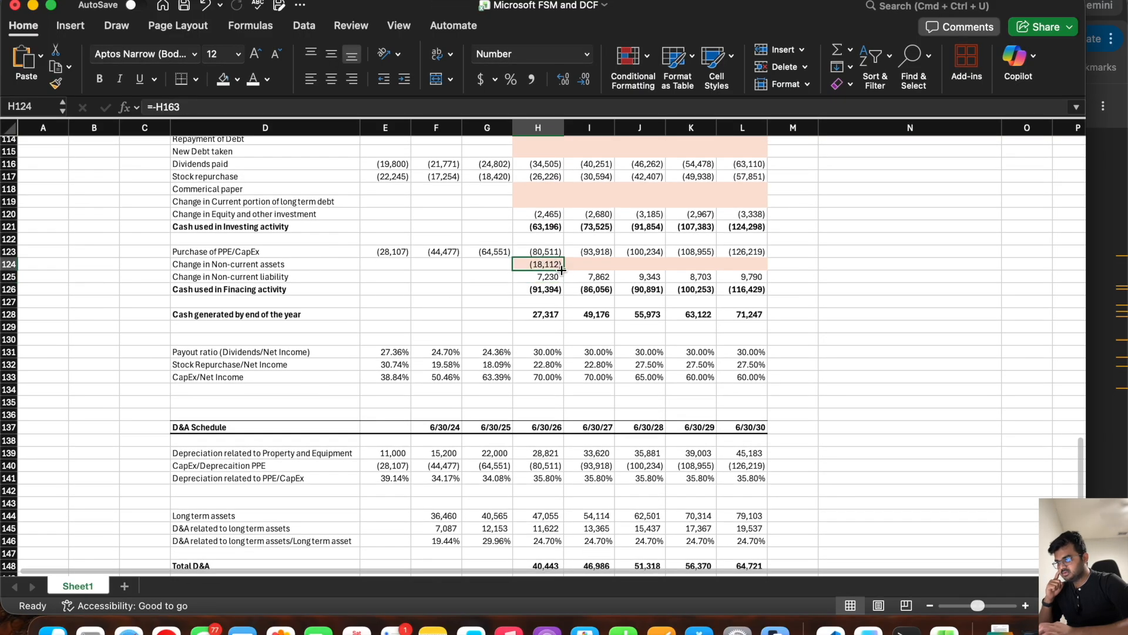
drag(562, 268, 789, 274)
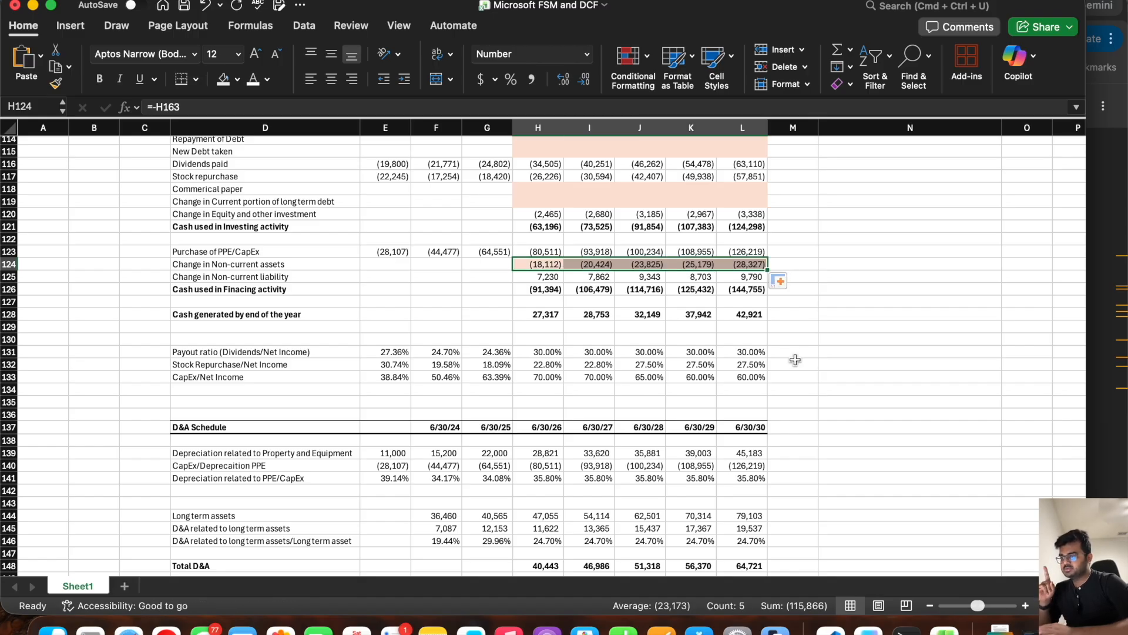
Step: Return to the balance sheet section and save the workbook
scroll(796, 360, up, 12)
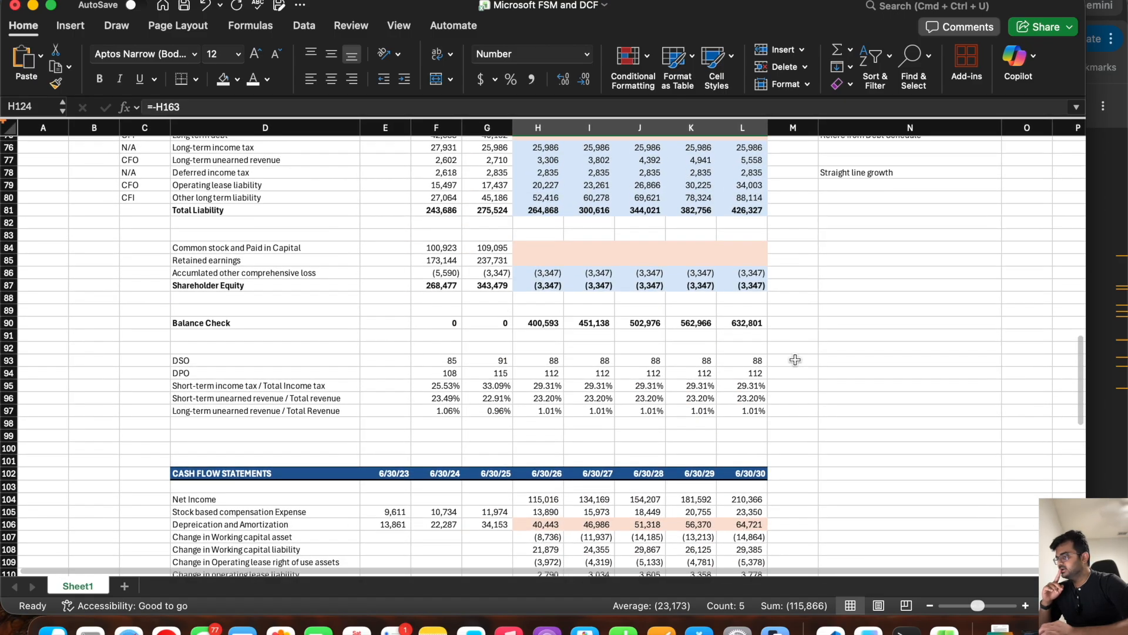
scroll(795, 360, up, 5)
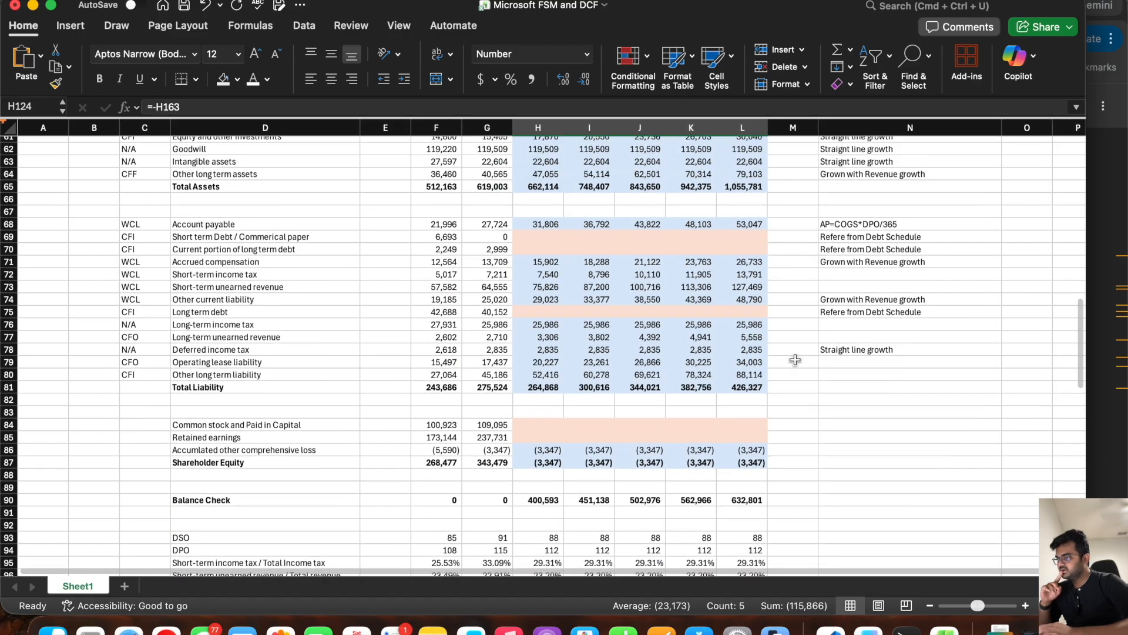
scroll(796, 359, up, 4)
key(super+s)
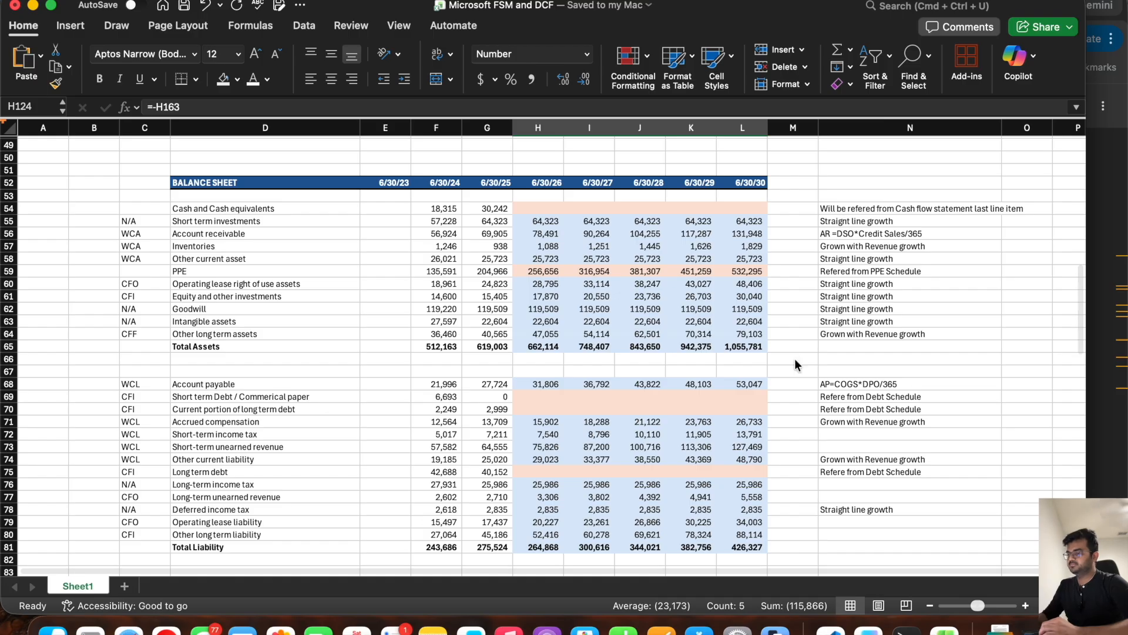
Step: Review the blank debt and commercial paper rows in the balance sheet and the cash flow statement
scroll(795, 360, down, 7)
scroll(794, 359, up, 4)
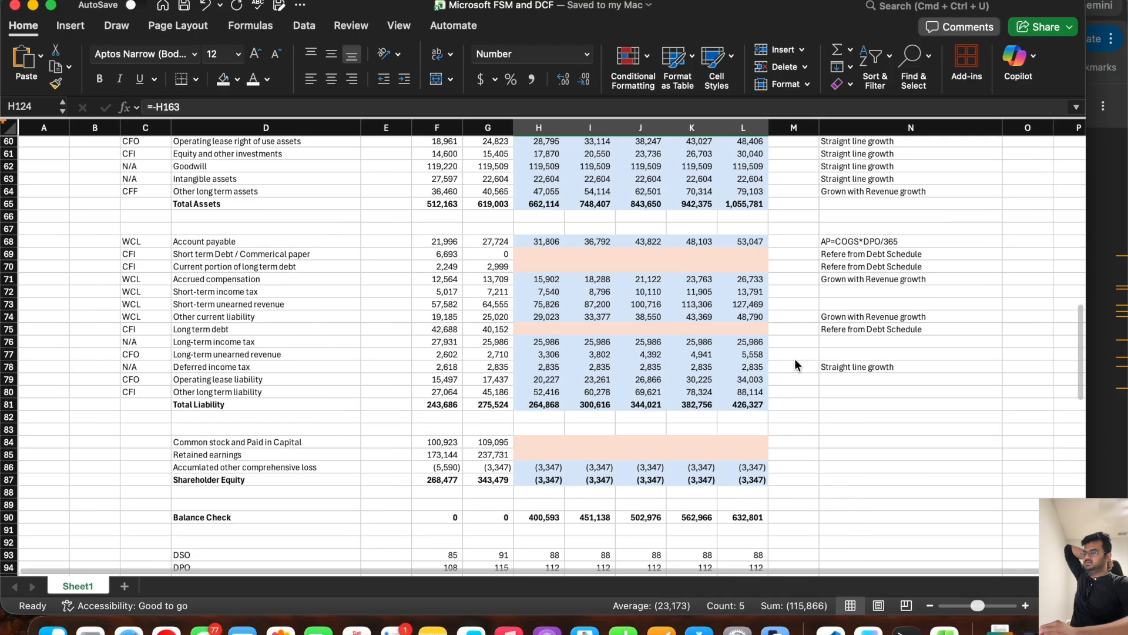
drag(347, 261, 693, 275)
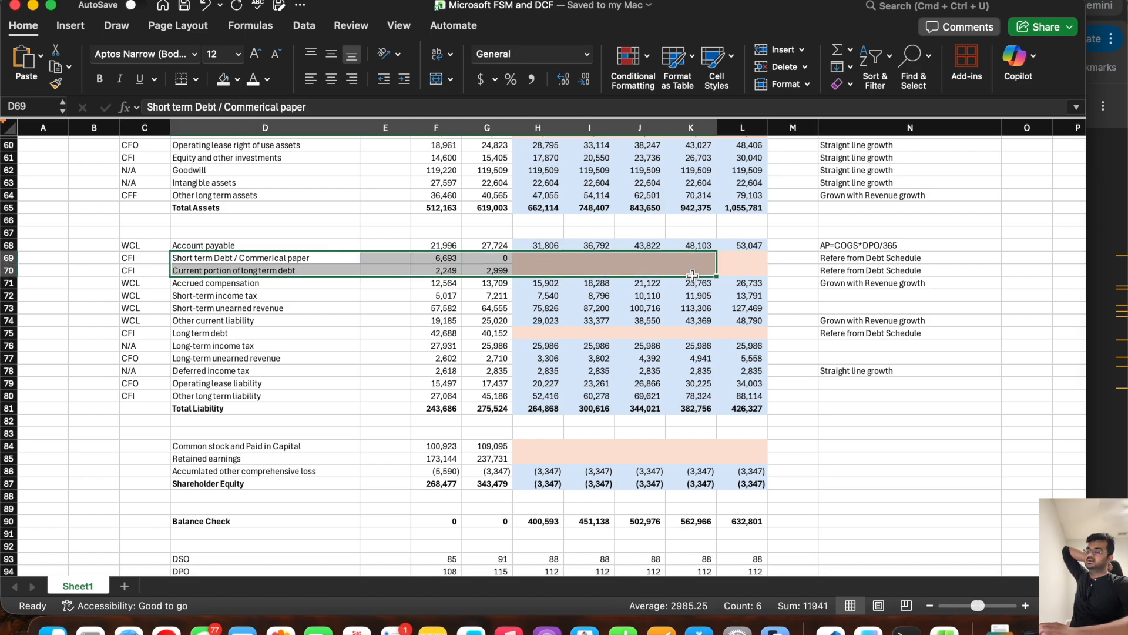
scroll(608, 393, down, 7)
scroll(609, 393, up, 7)
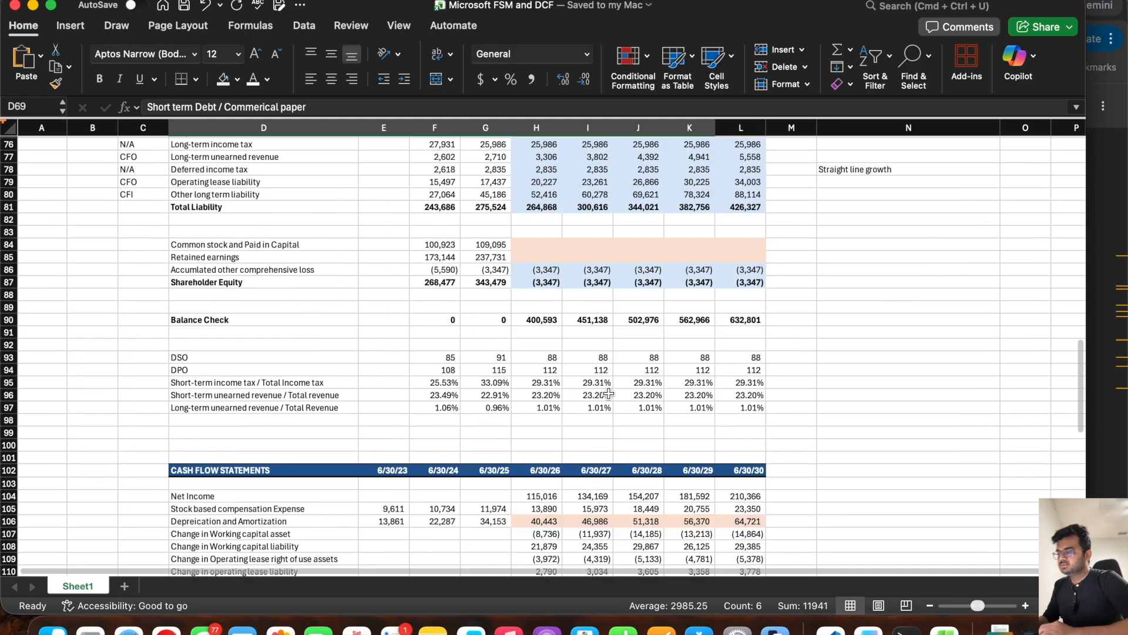
scroll(608, 393, down, 15)
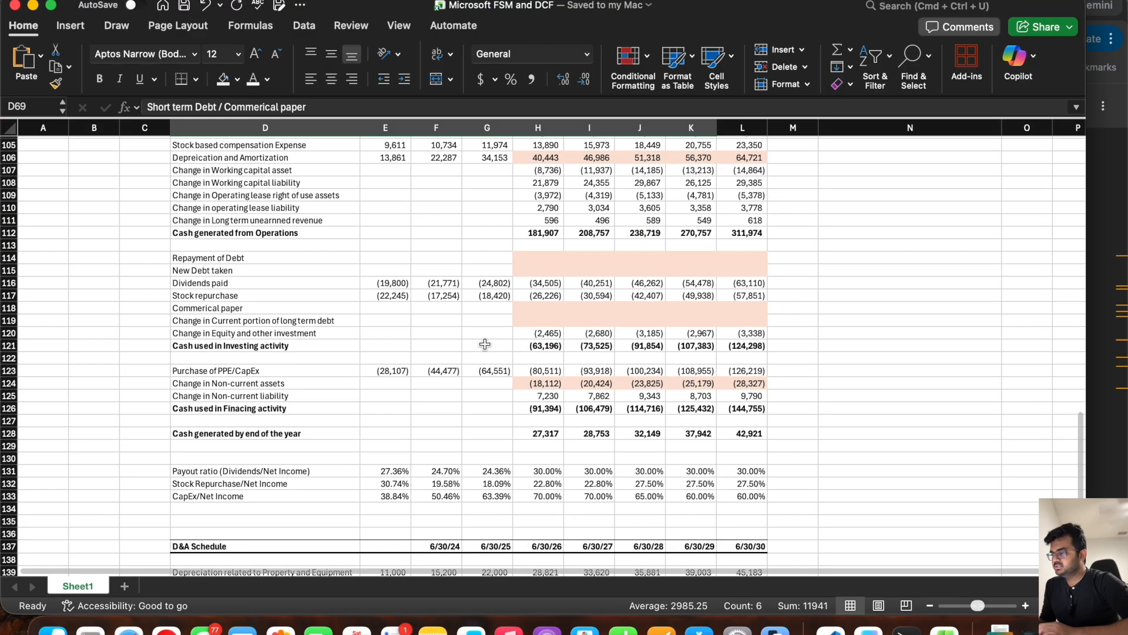
drag(257, 257, 388, 271)
drag(454, 254, 717, 272)
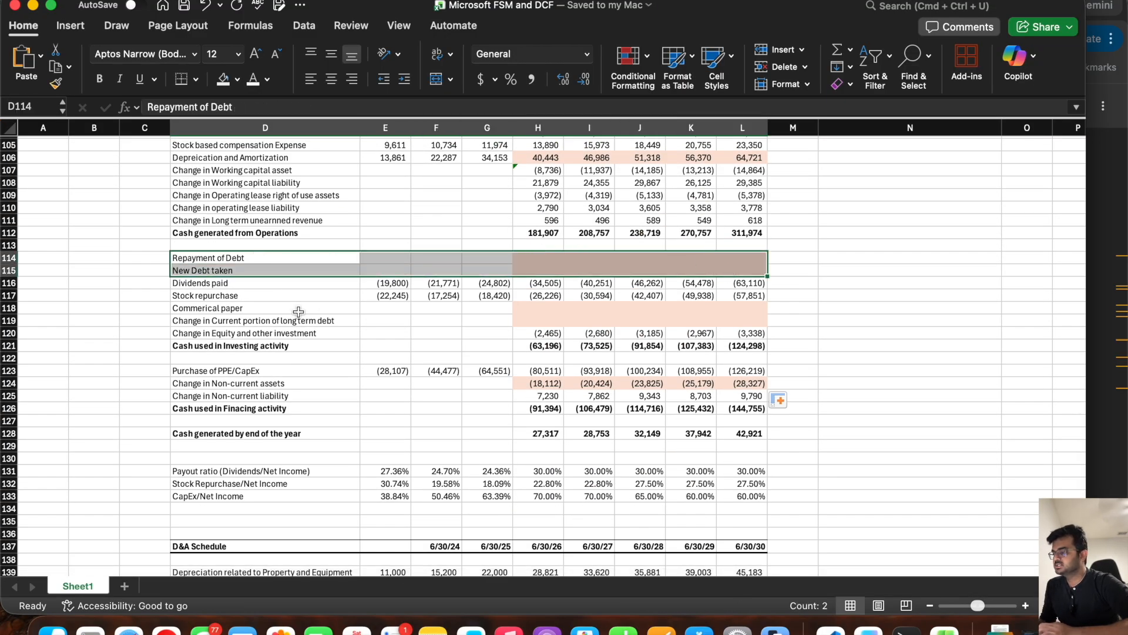
drag(297, 312, 727, 320)
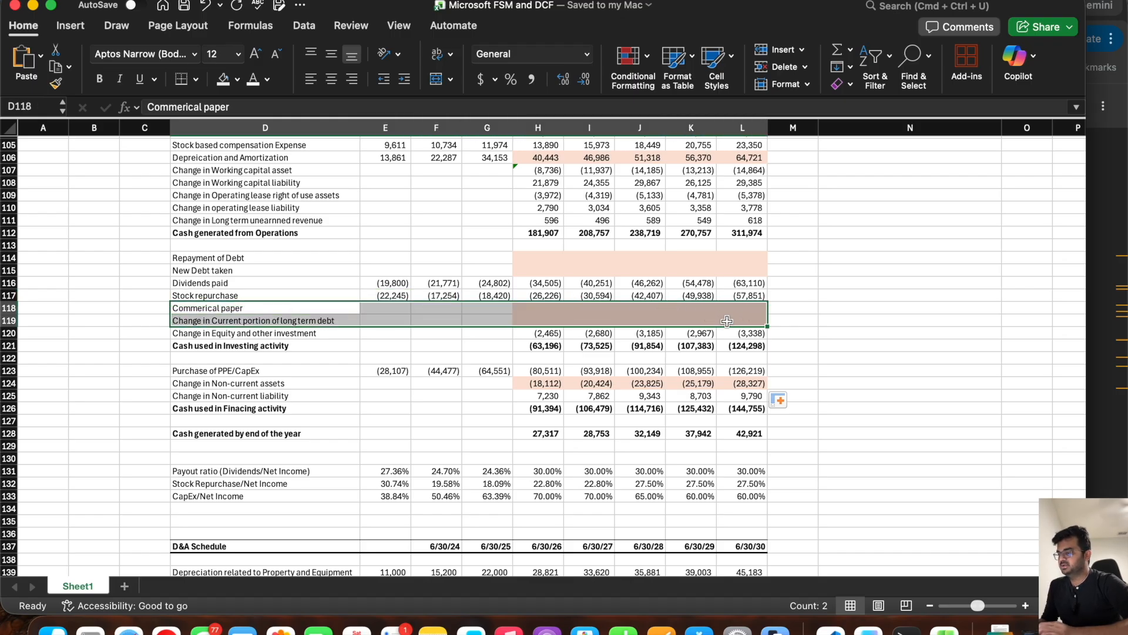
Step: Switch to the Microsoft 10-K in the browser and search it for "2030" to locate the long-term debt maturities table
click(413, 420)
scroll(414, 420, down, 1)
scroll(413, 420, down, 15)
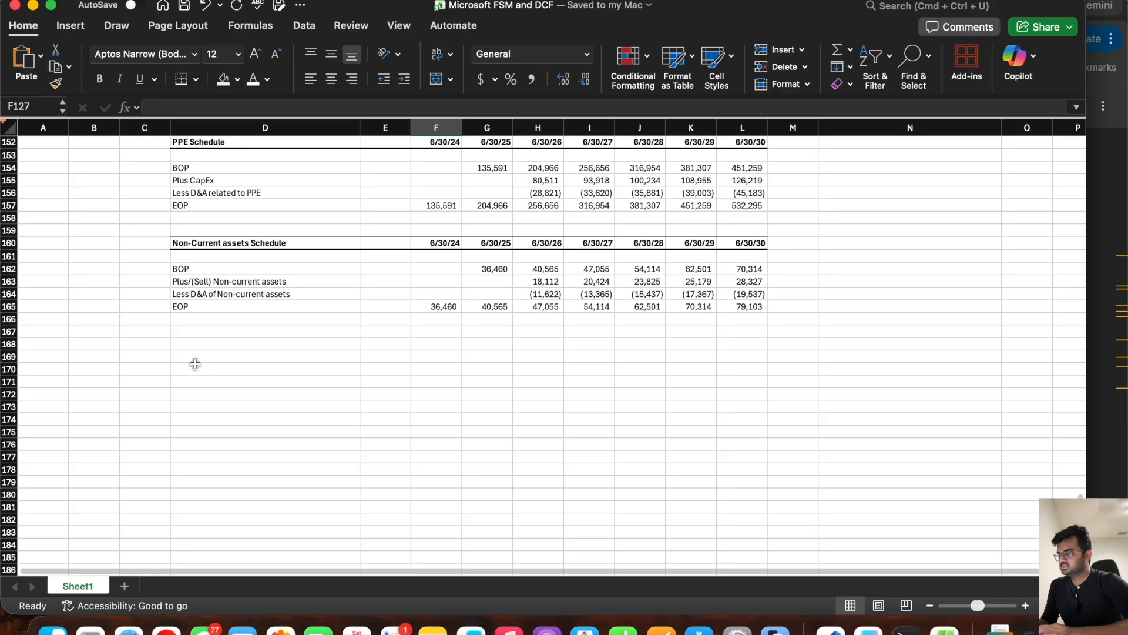
click(1094, 264)
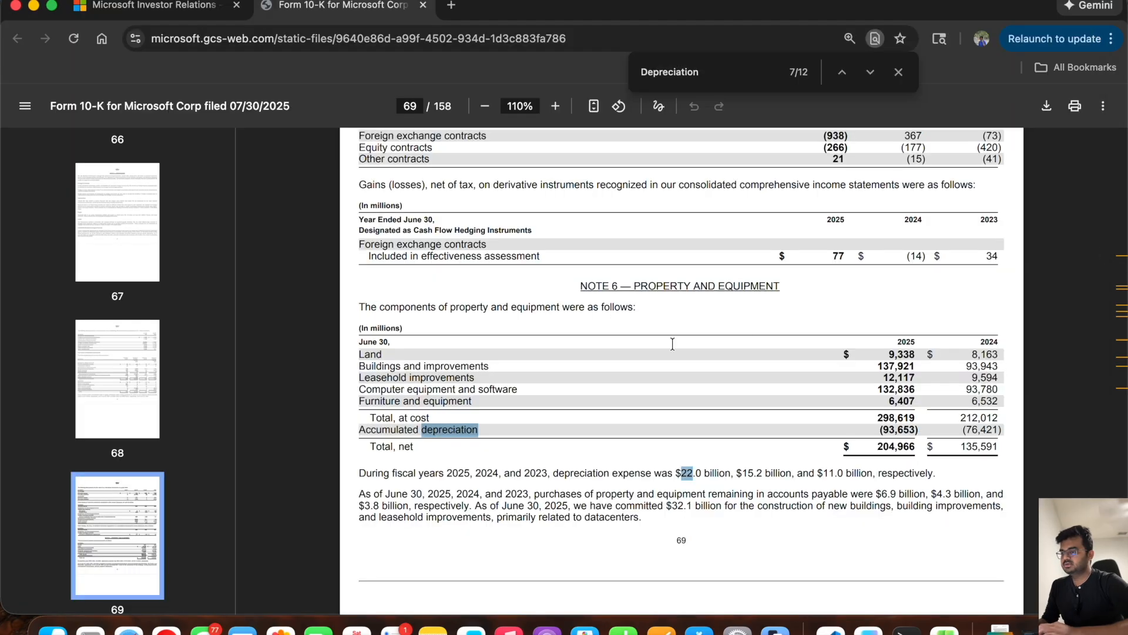
double_click(730, 77)
text(2030)
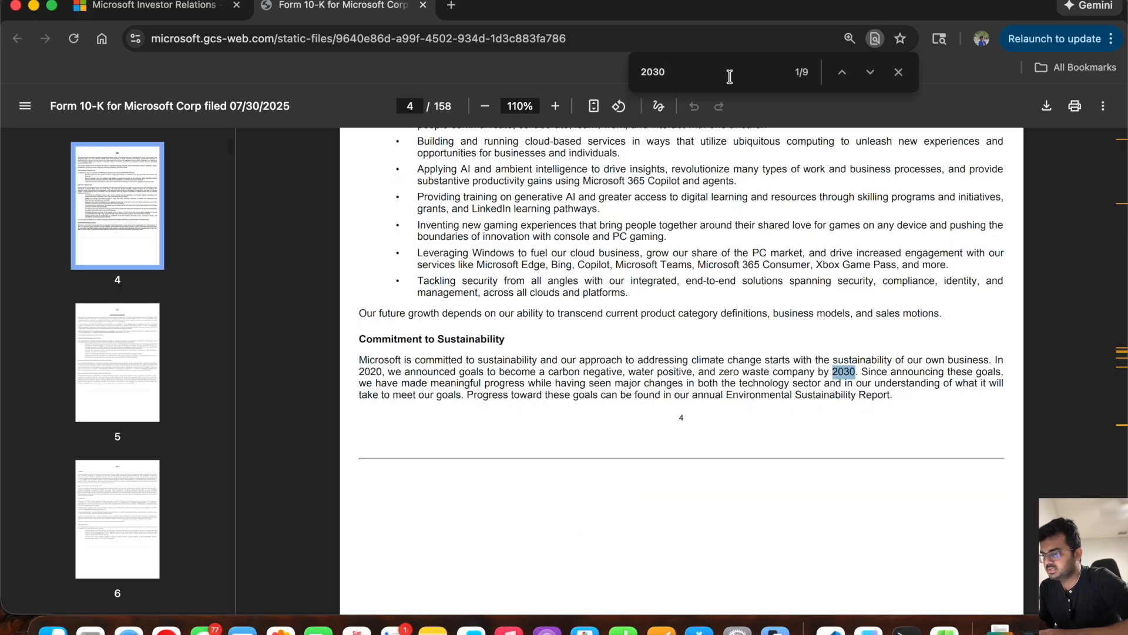
key(Return)
key(Return)
key(Return)
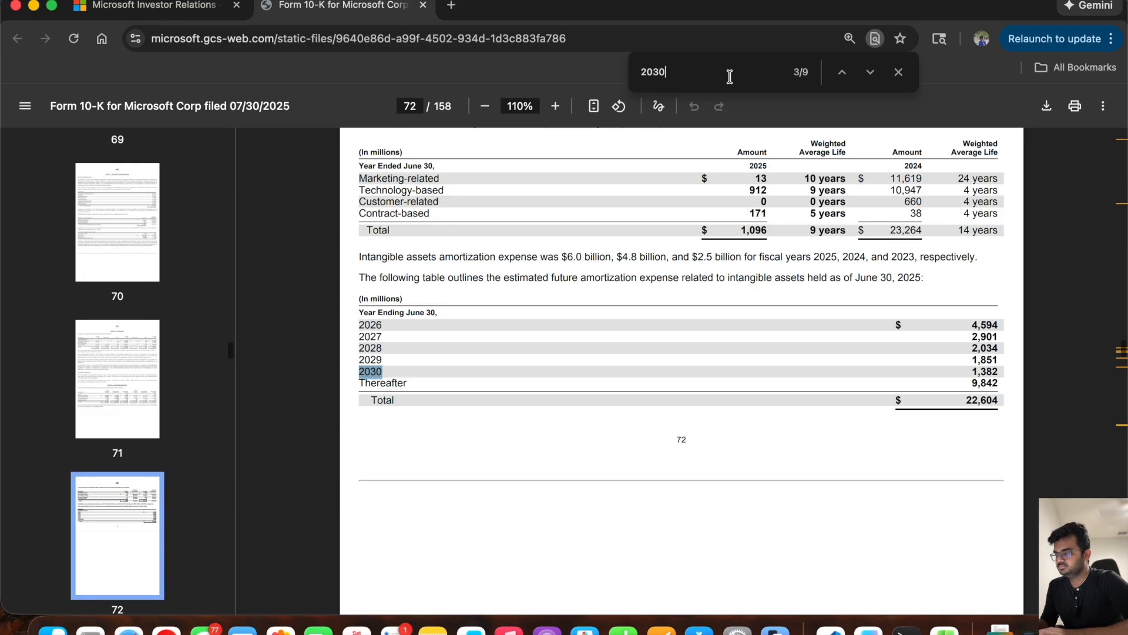
key(Return)
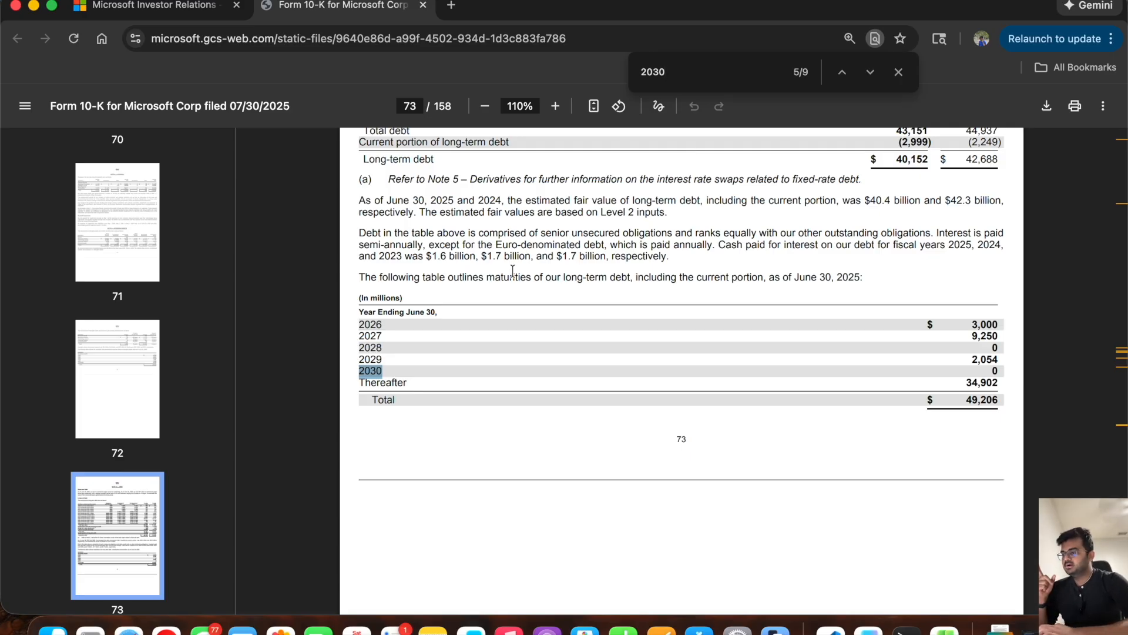
Step: Examine the long-term debt maturities table in the 10-K, reading the amounts due in each year and thereafter
drag(359, 277, 888, 263)
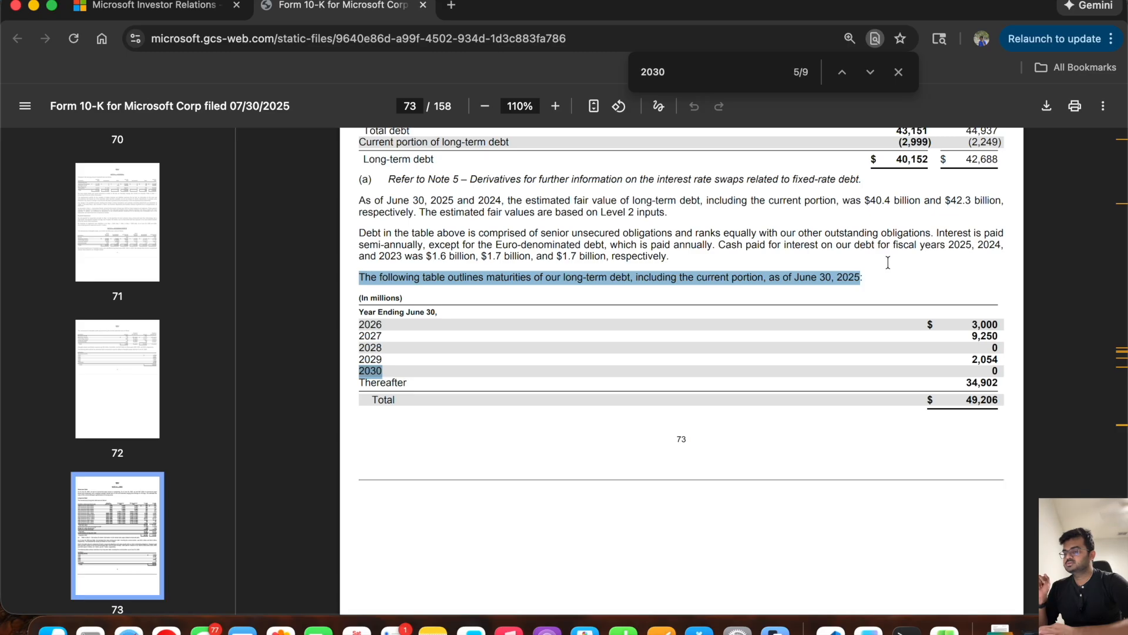
click(357, 322)
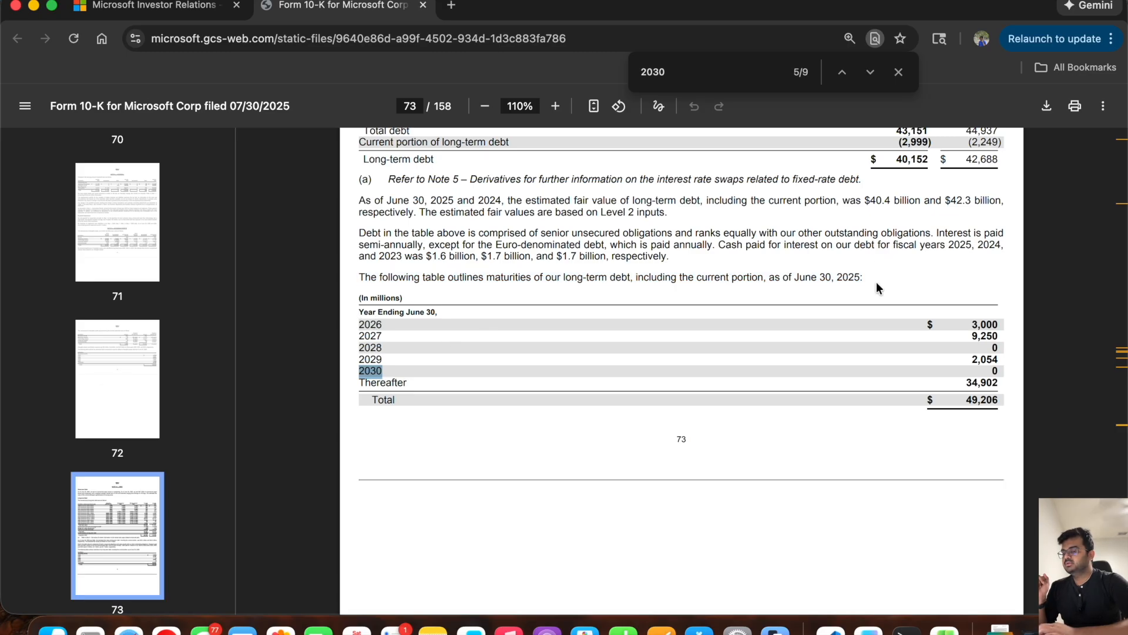
double_click(983, 323)
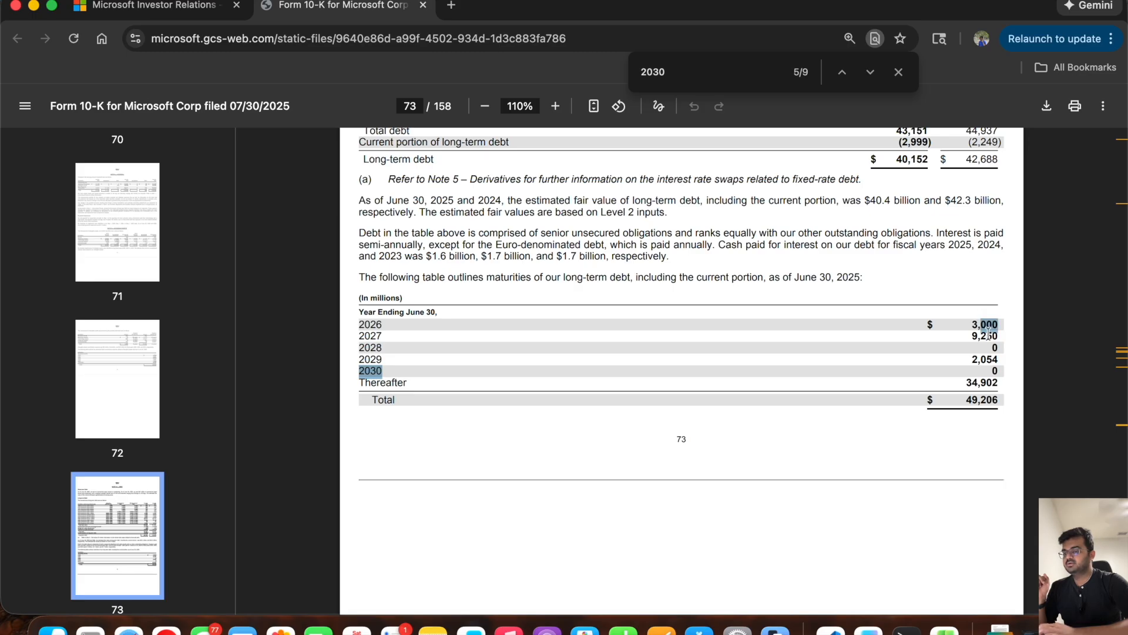
double_click(988, 336)
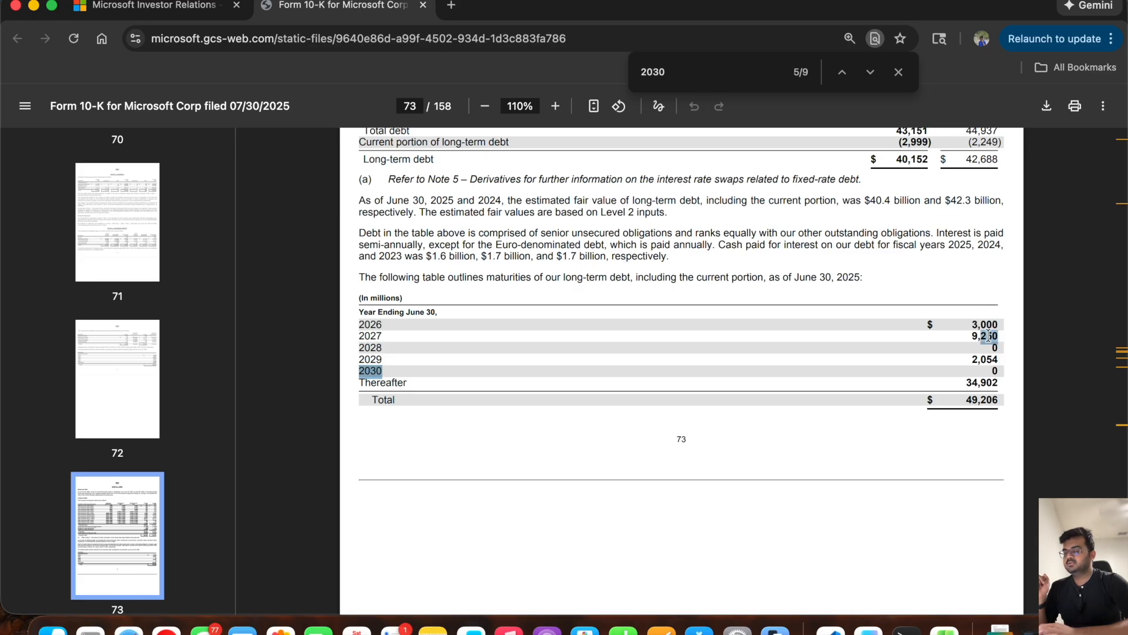
double_click(989, 358)
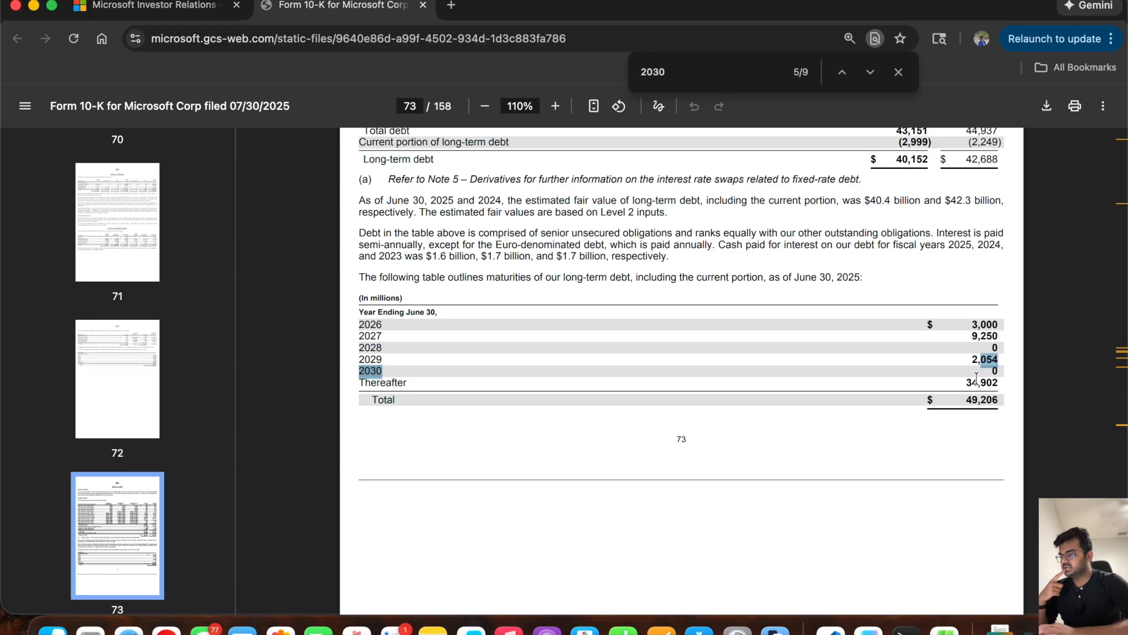
double_click(975, 383)
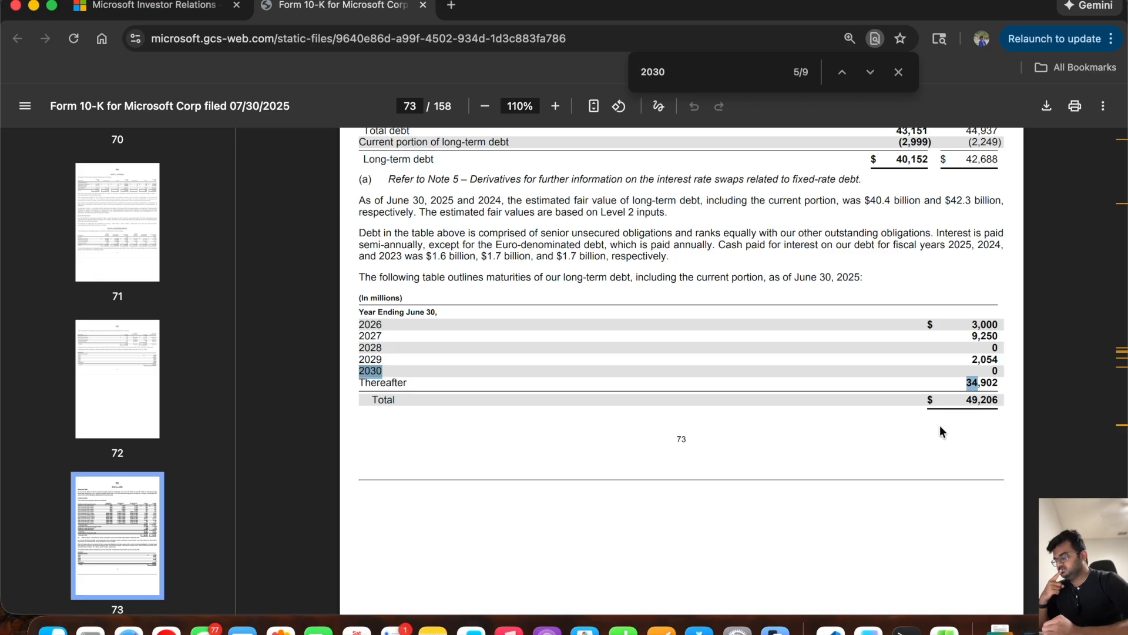
Step: Switch back to the Excel workbook and review the blank debt rows in the cash flow statement and the balance sheet
key(super+Tab)
scroll(569, 298, up, 10)
scroll(569, 298, up, 3)
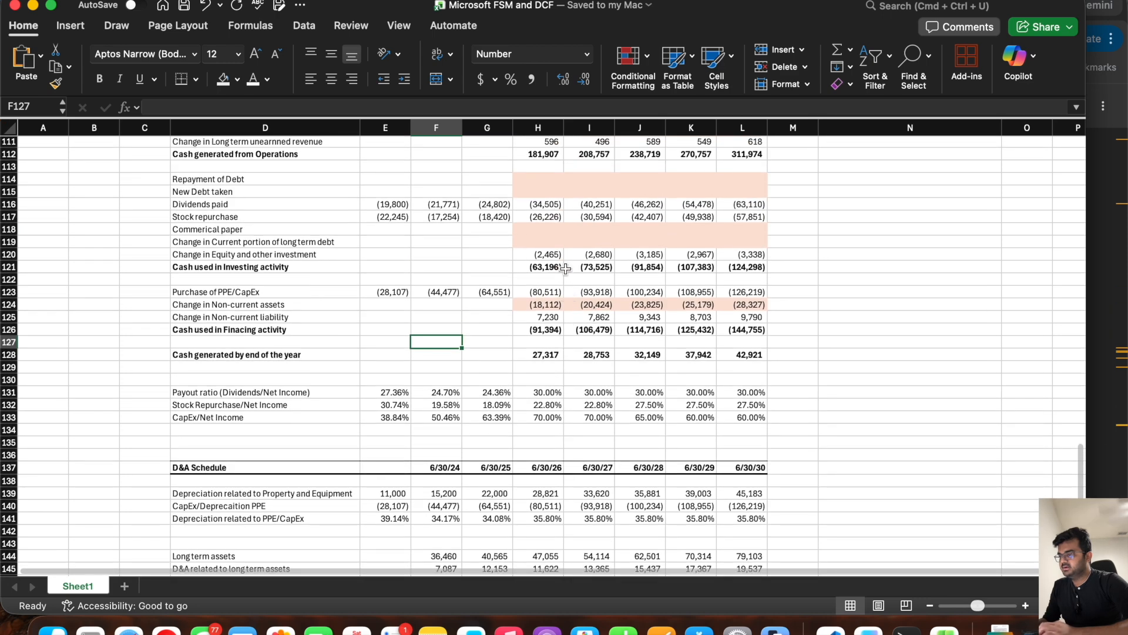
click(536, 181)
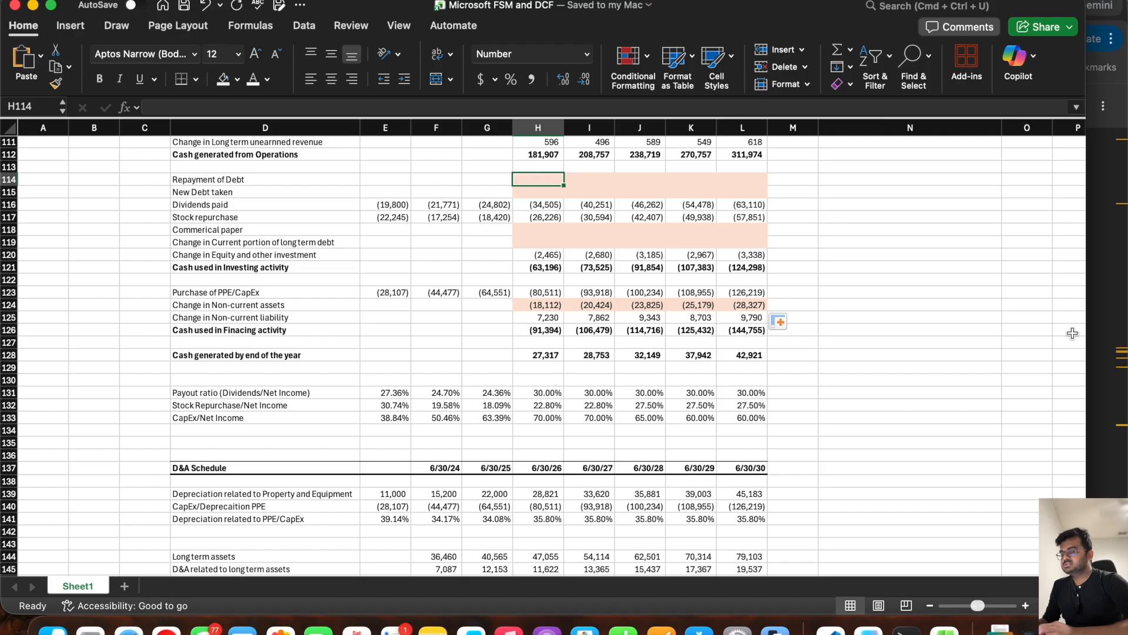
key(super+Tab)
key(super+Tab)
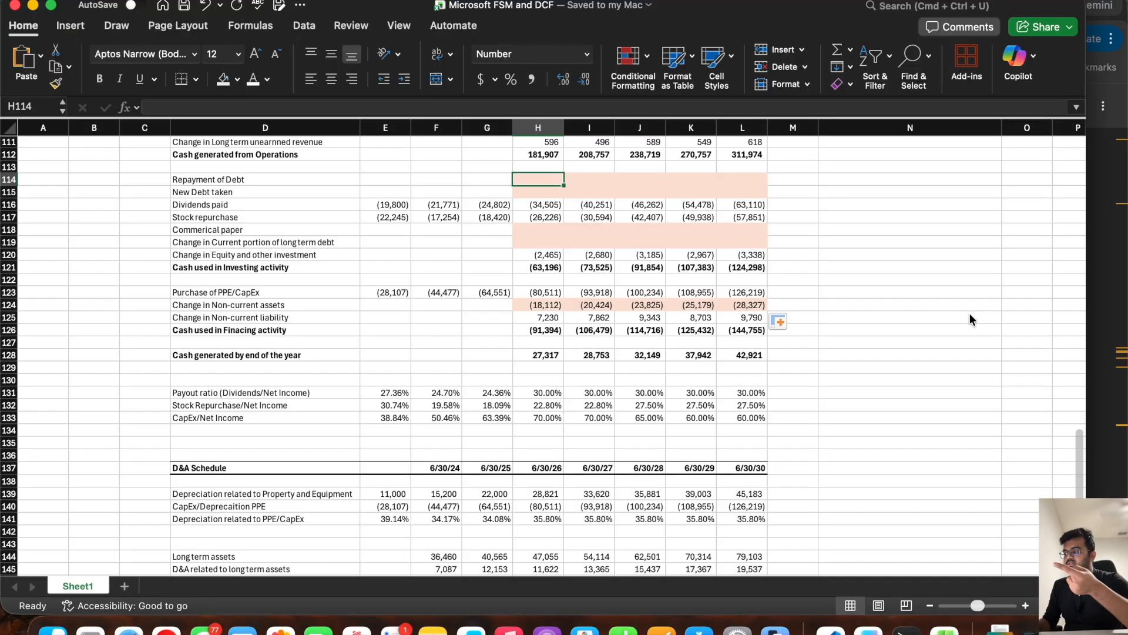
scroll(823, 315, up, 15)
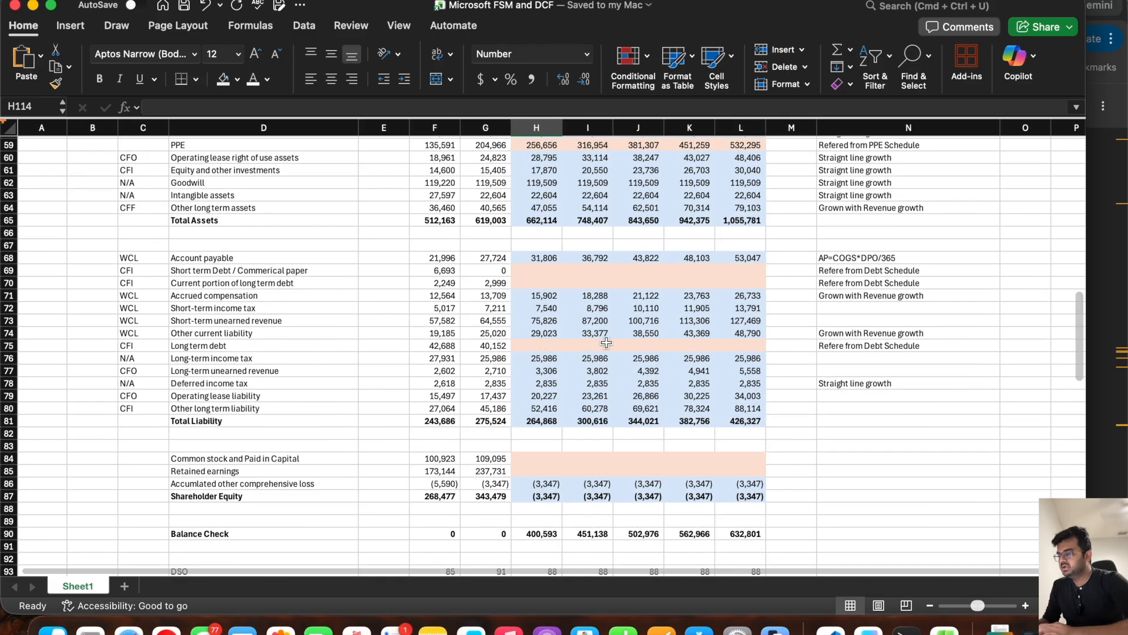
scroll(529, 429, down, 10)
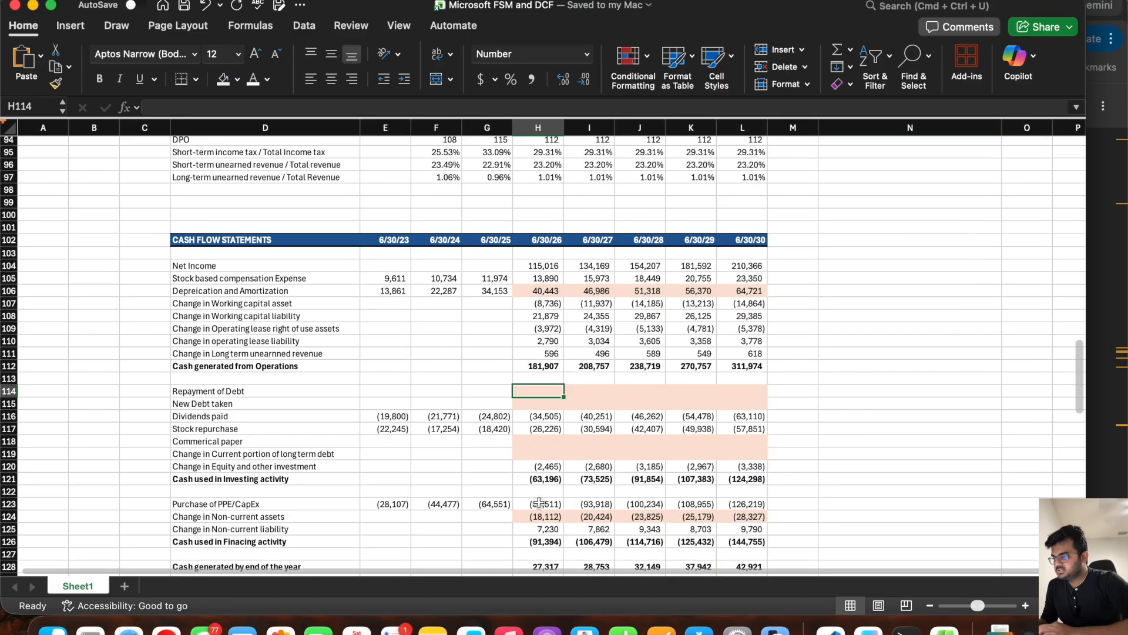
scroll(524, 432, down, 15)
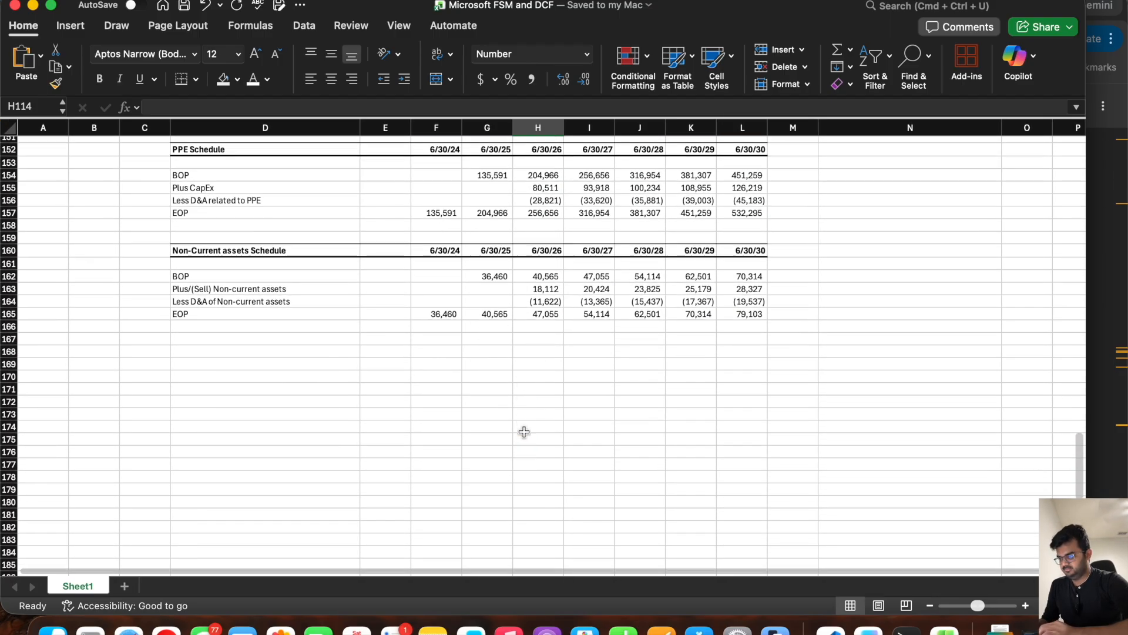
Step: Copy the Non-Current assets Schedule header row D160:L160 to row 168 and retitle it DEBT SCHEDULE
drag(247, 254, 744, 247)
key(super+c)
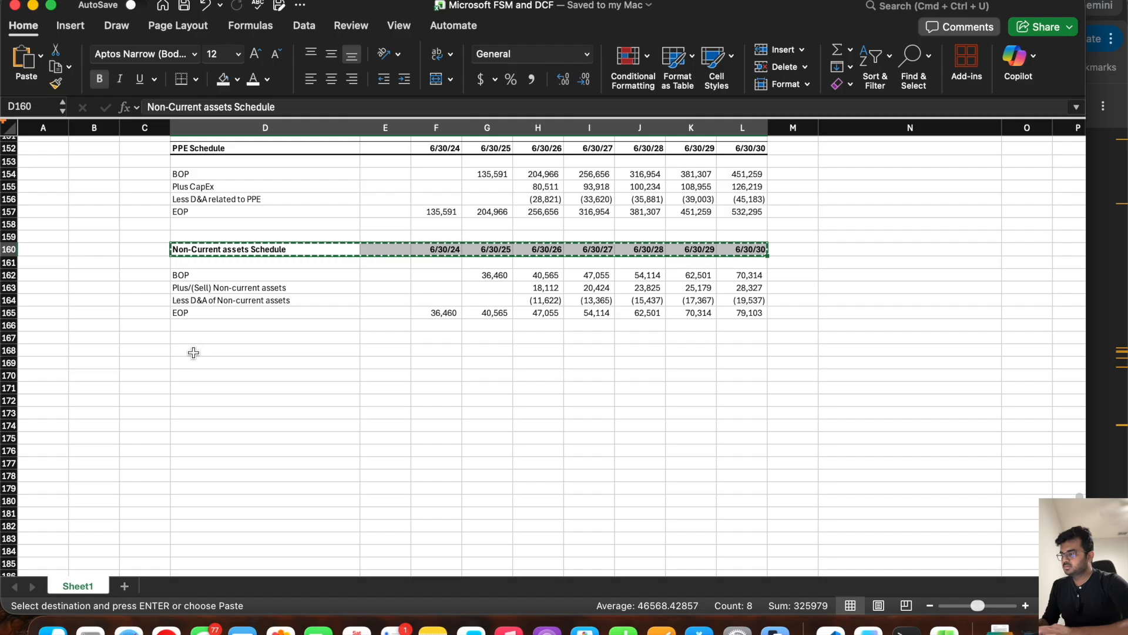
click(193, 351)
key(super+v)
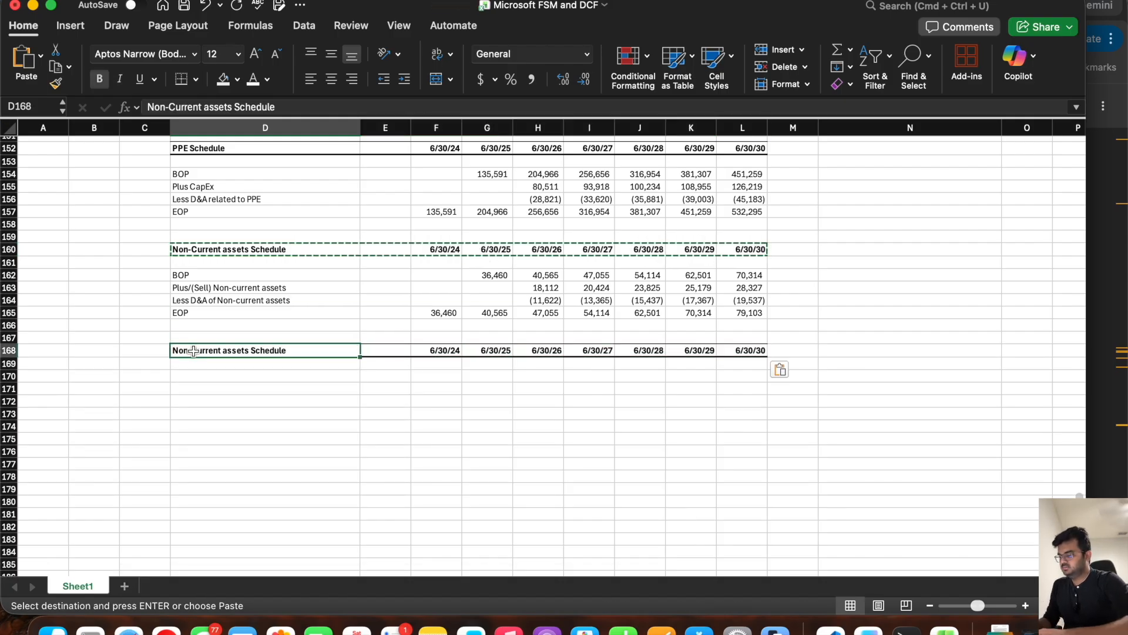
text(DEBT)
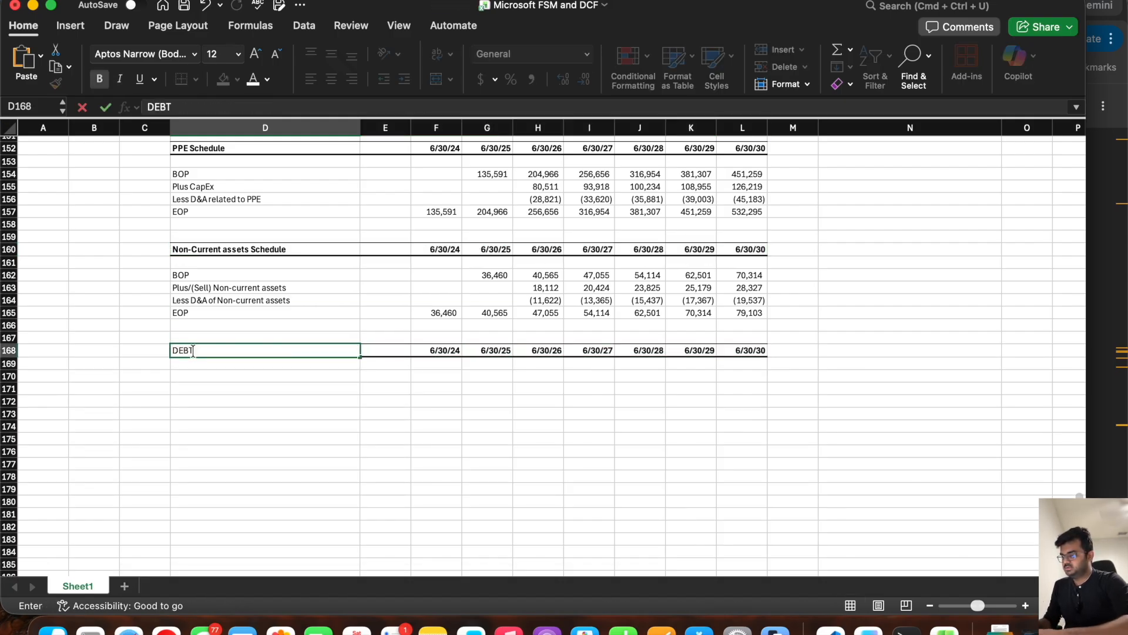
text( SCHEDULE)
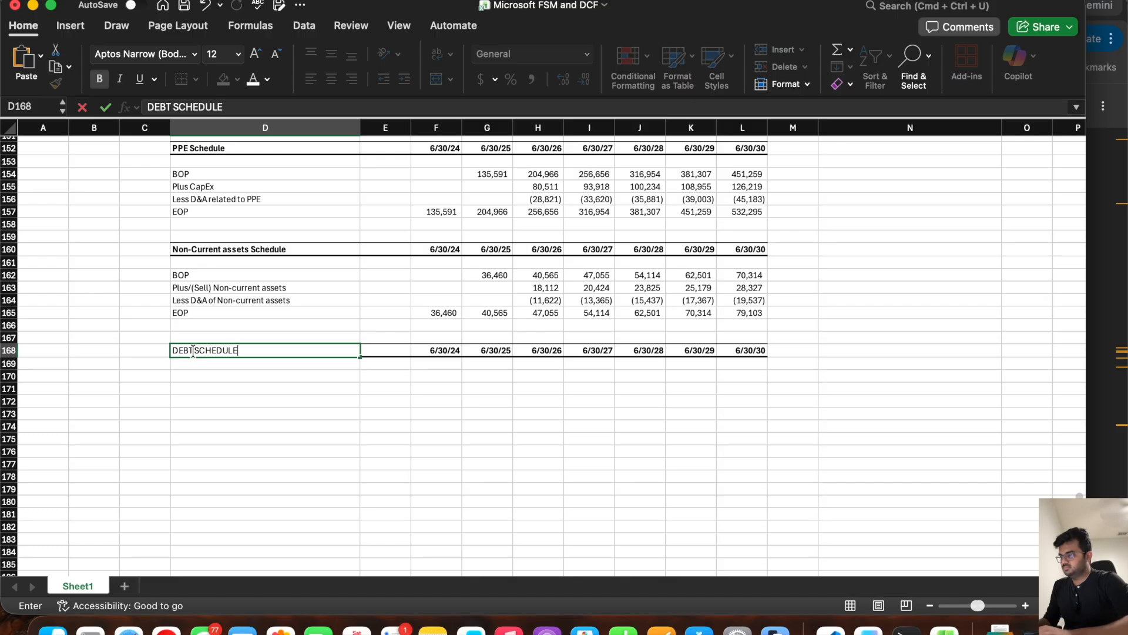
key(Return)
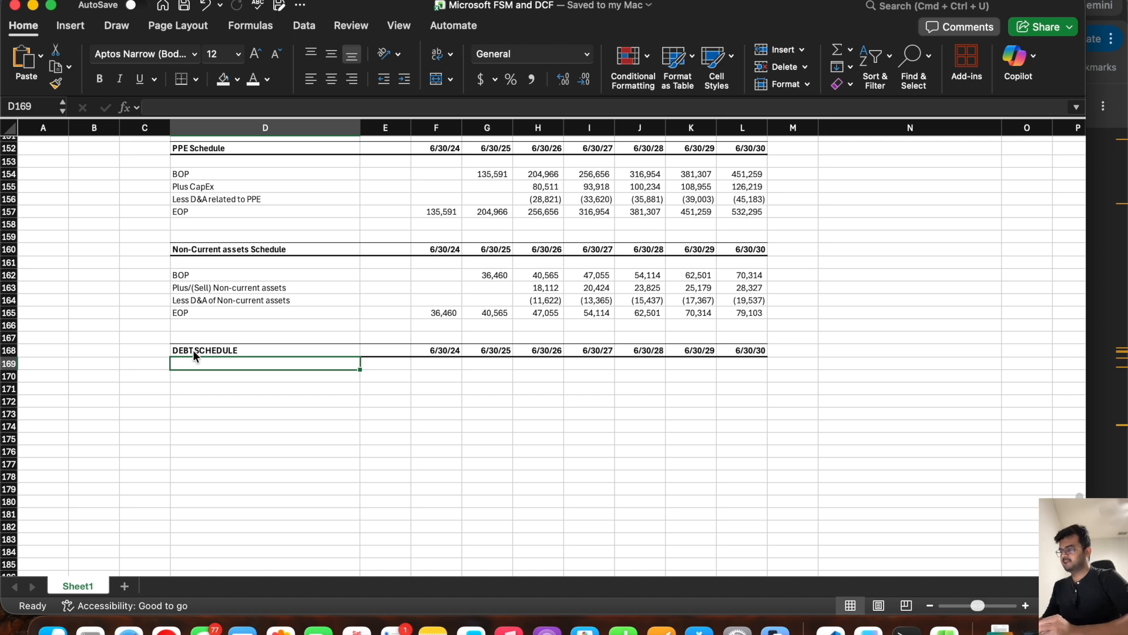
Step: Label D170 as BOP and extend the title in D168 to LONG TERM DEBT SCHEDULE
key(Down)
text(BOP)
click(192, 350)
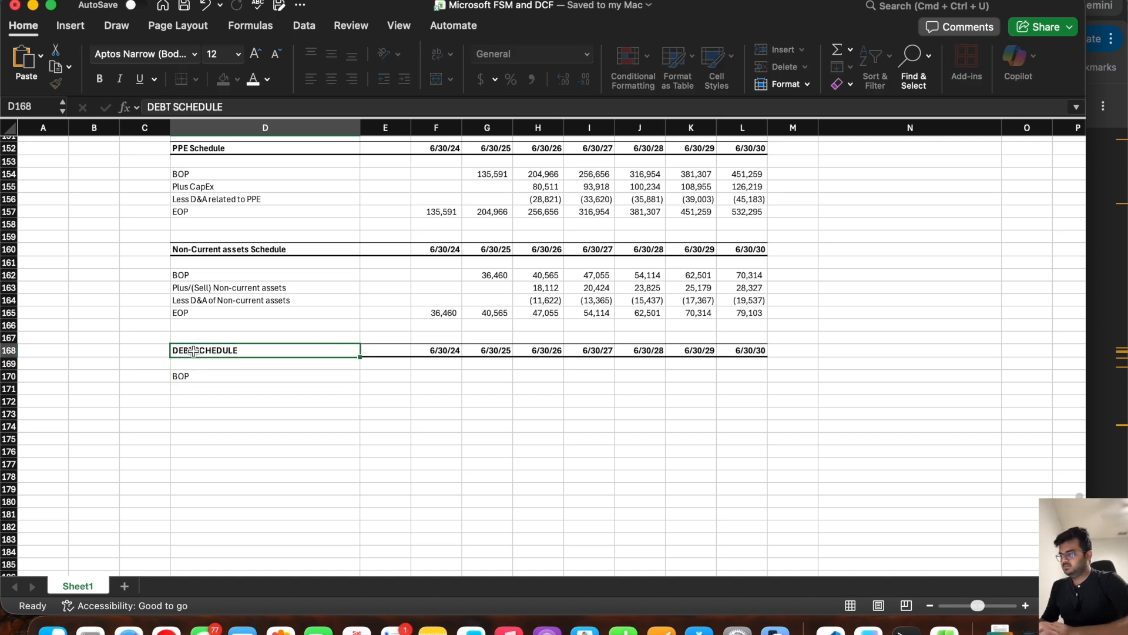
click(147, 107)
text(LONG TERM)
key(Return)
Step: Add the row labels Plus New Debt taken, Less Repayment and EOP in D171:D173
key(Down)
key(Down)
text(Plus New Deb)
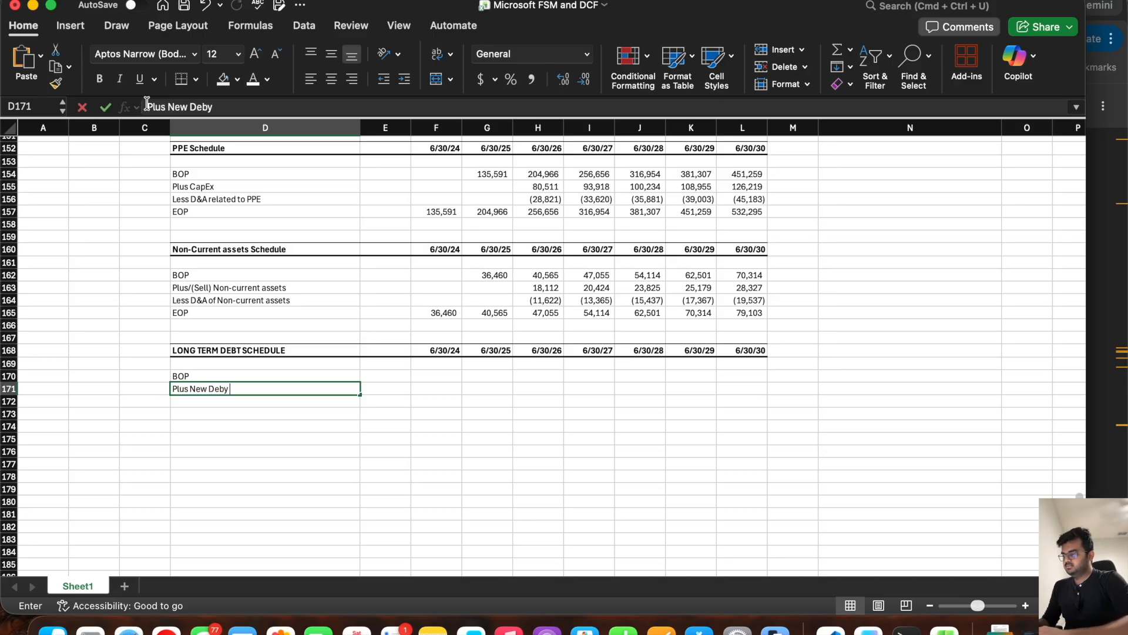
key(BackSpace)
text(t taken)
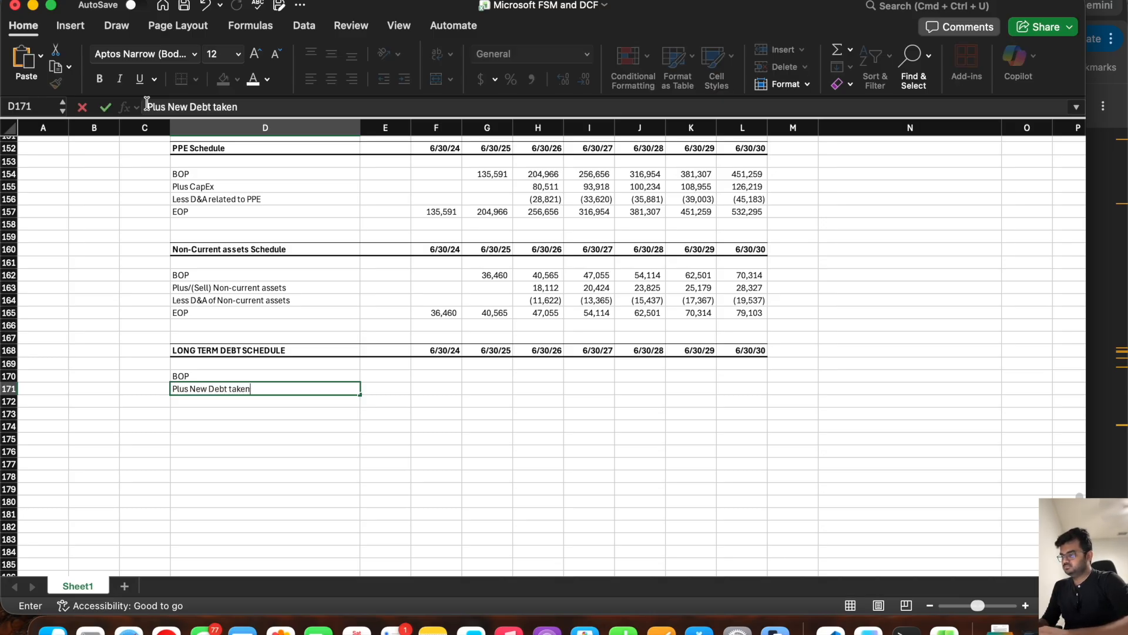
key(Return)
text(Le)
text(ss Payment)
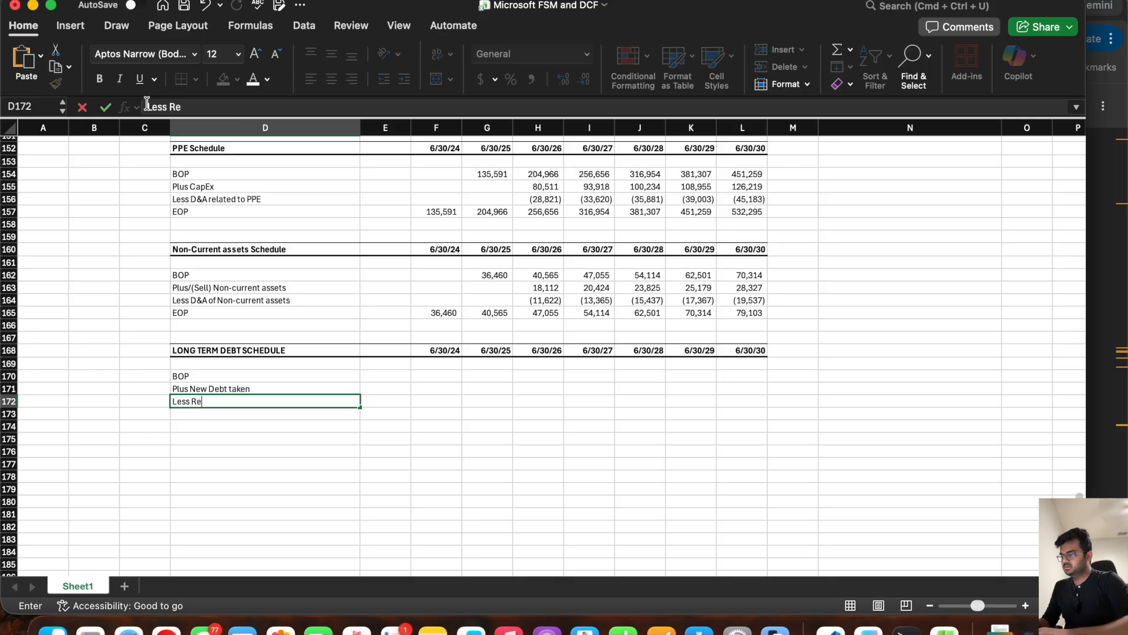
key(Return)
text(EOP)
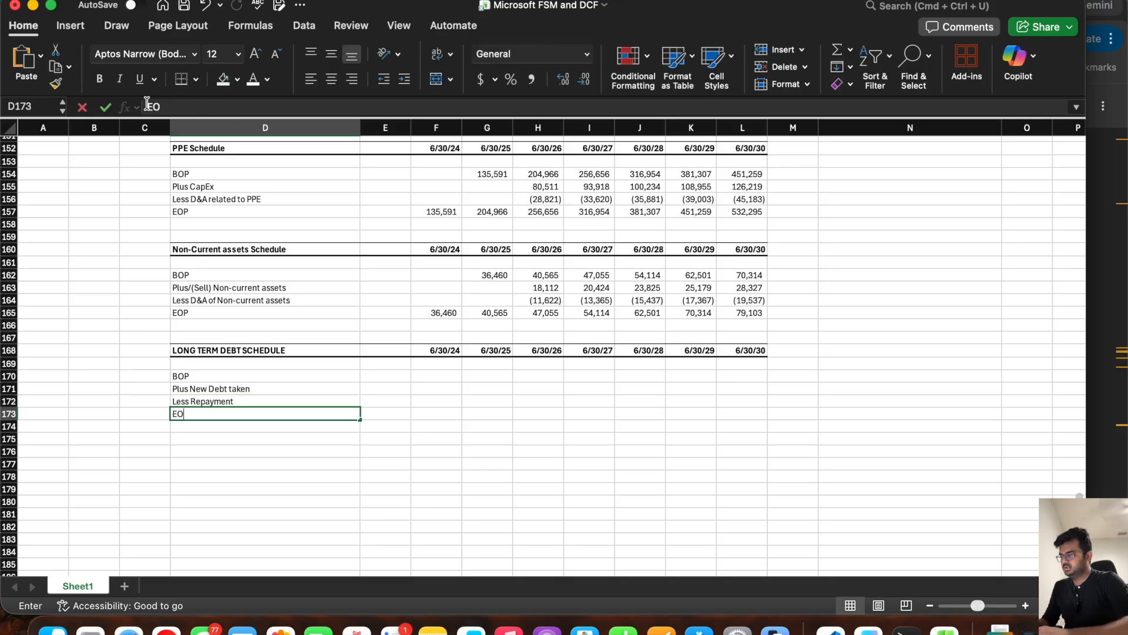
Step: Link the EOP cell F173 to the balance sheet's Long term debt with =F75 and fill it to G173
key(Right)
key(Right)
key(Right)
key(Left)
text(=)
scroll(446, 262, up, 15)
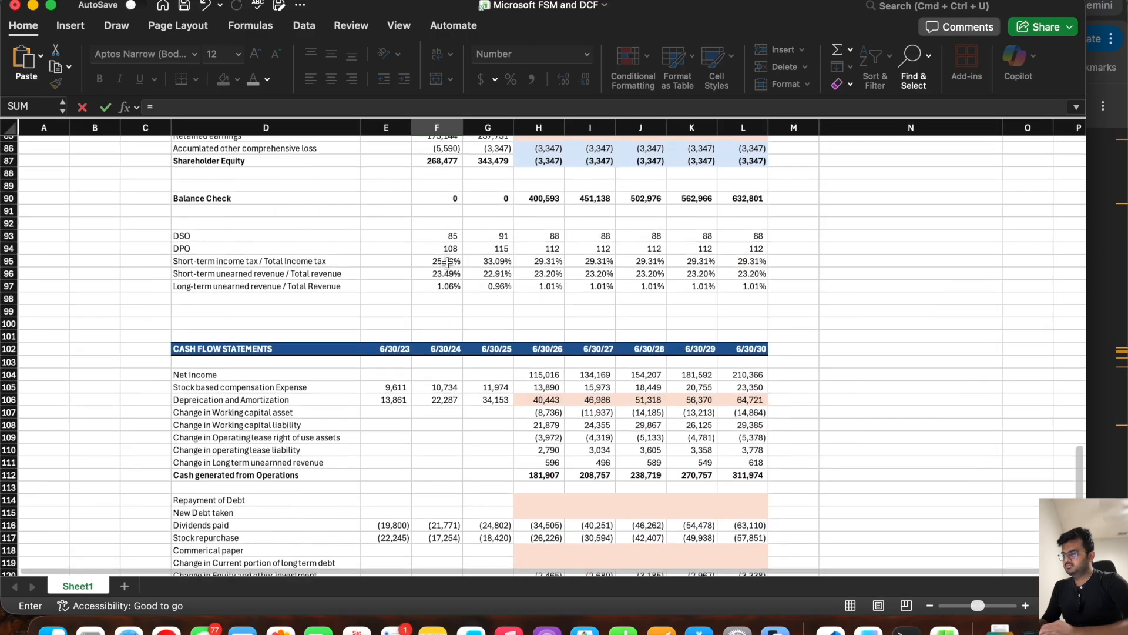
scroll(447, 262, up, 5)
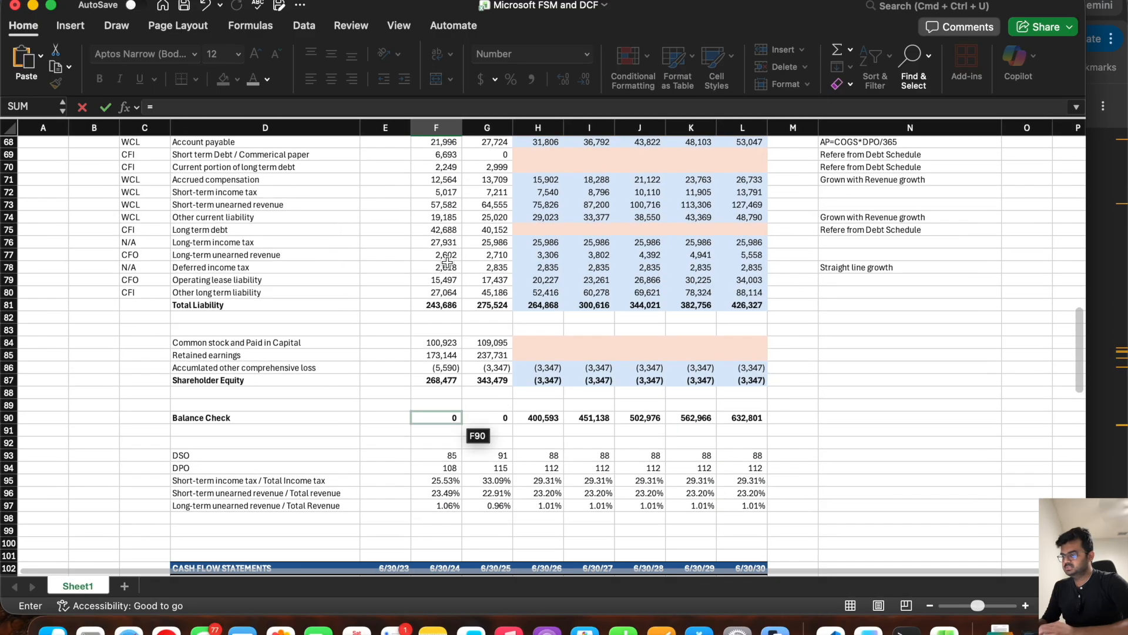
scroll(447, 262, up, 1)
key(Up)
key(Up)
key(Up)
click(445, 261)
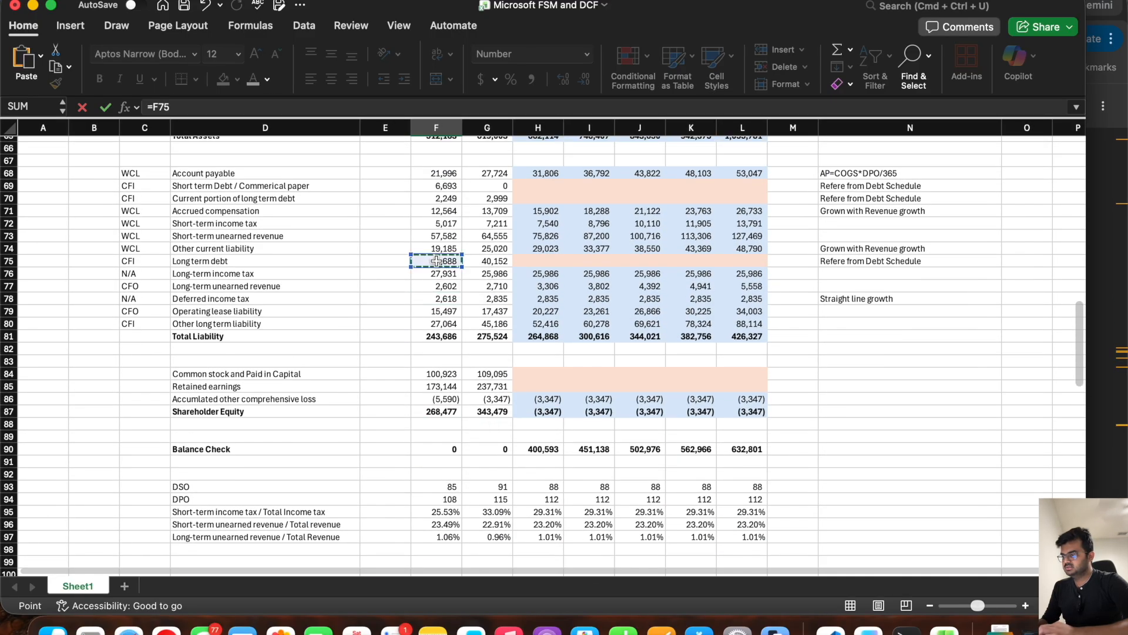
key(Return)
click(435, 374)
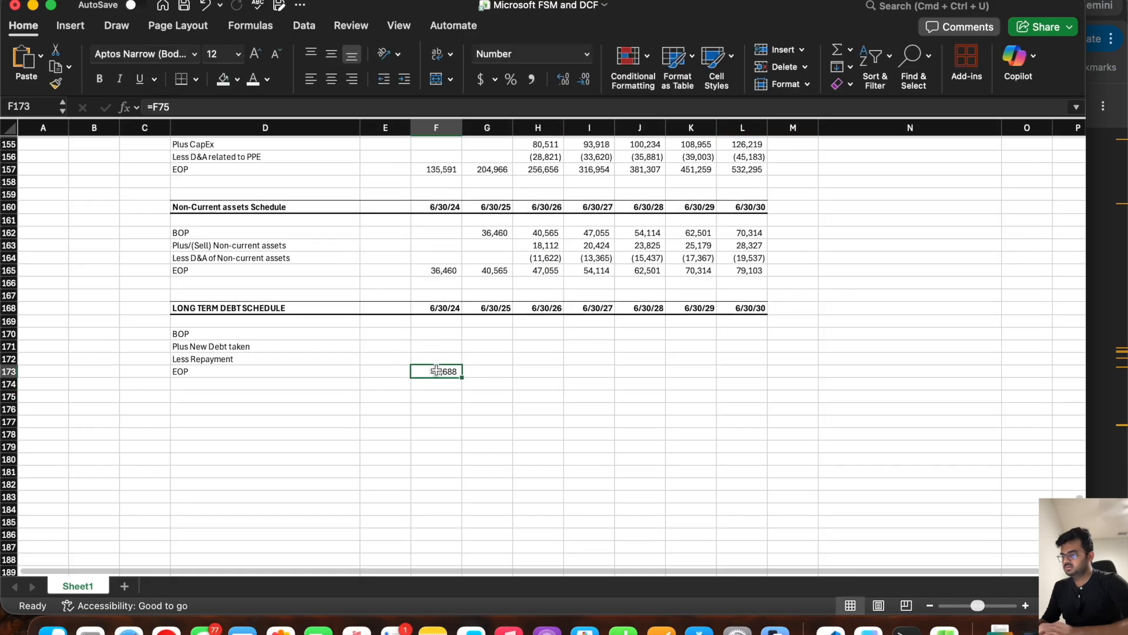
drag(462, 377, 497, 376)
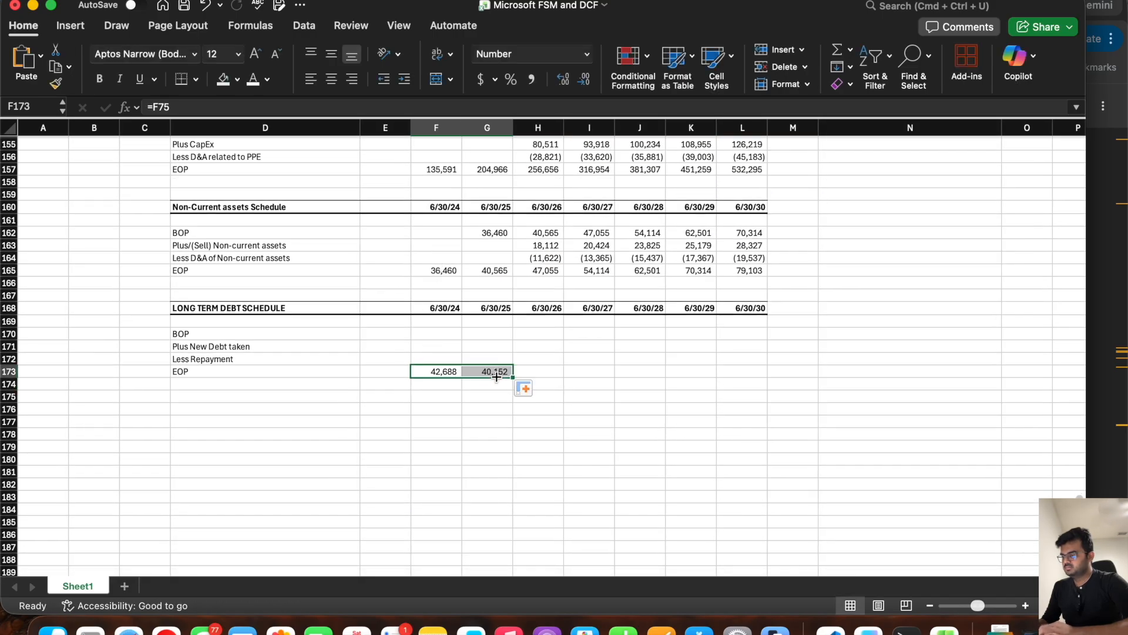
Step: Set the BOP cell G170 to the prior year's EOP with =F173 and fill it through L170
click(489, 332)
text(=)
click(441, 370)
key(Return)
click(475, 336)
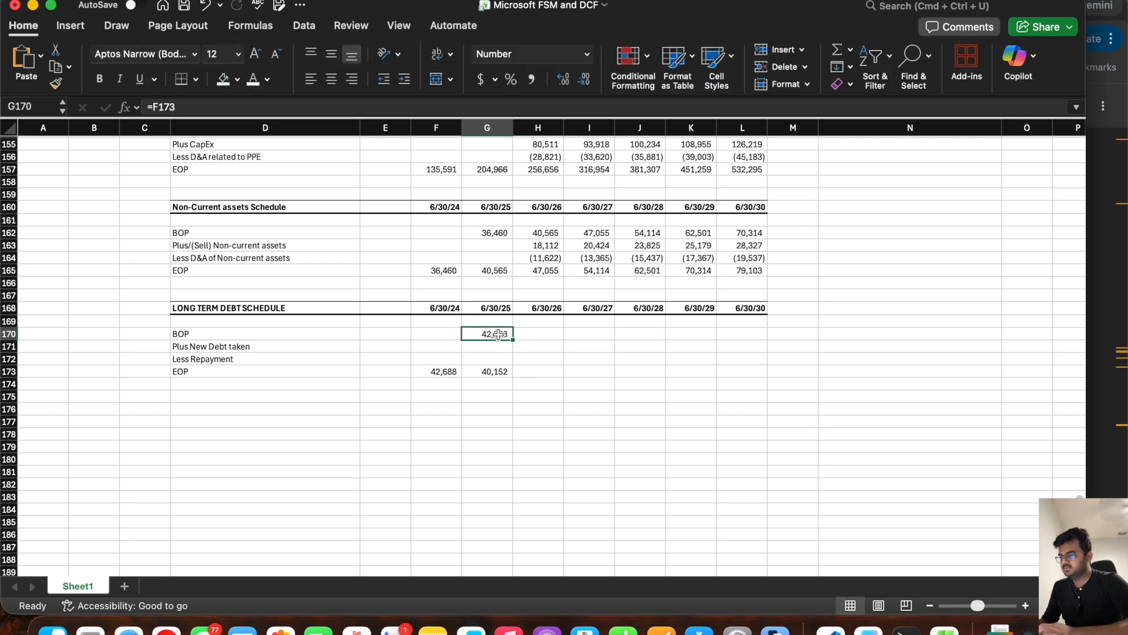
drag(512, 339, 746, 341)
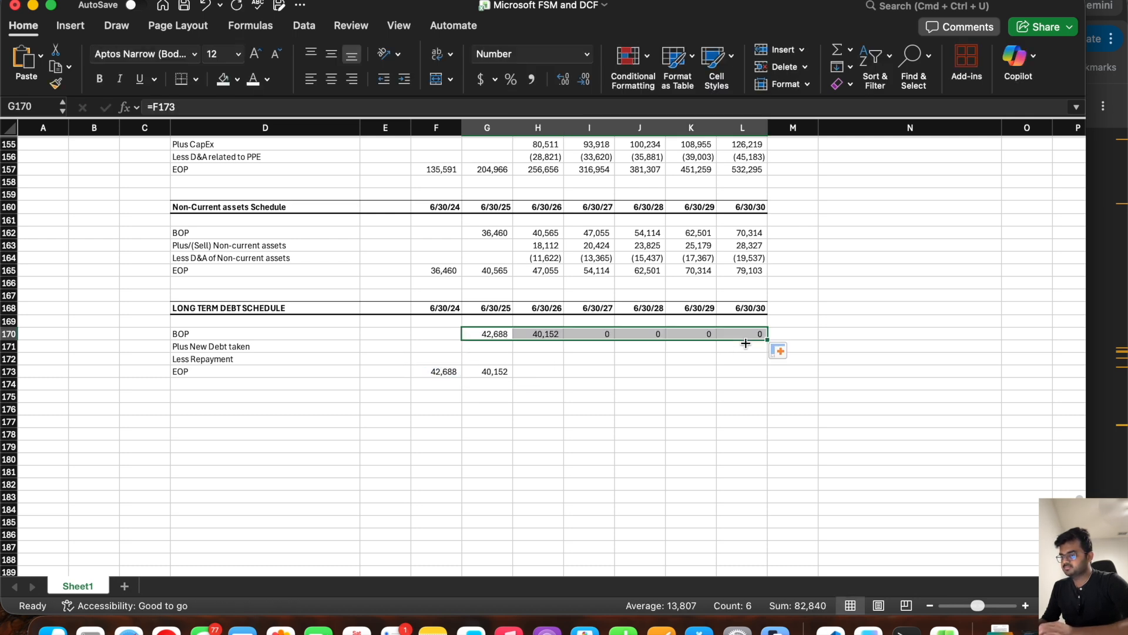
Step: Calculate the projected EOP debt in H173 with =SUM(H170:H172) and fill it through L173
click(538, 369)
text(=sum()
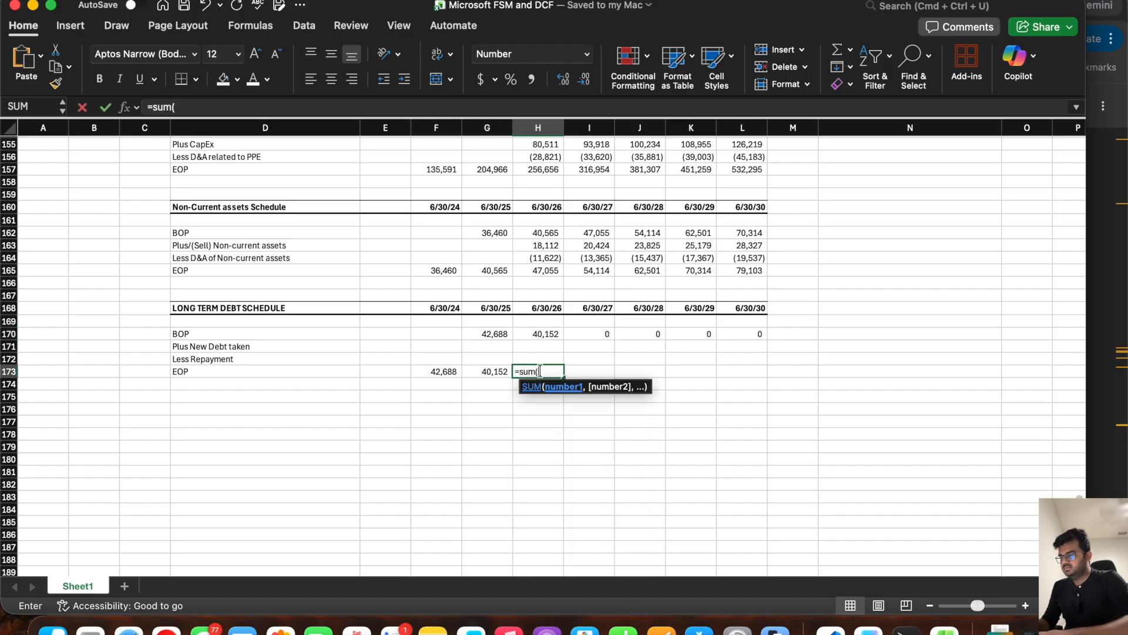
drag(539, 334, 764, 376)
key(Return)
click(556, 372)
Step: Check the 2026 debt maturity in the Form 10-K in the browser and enter -3000 as the Less Repayment in H172 in Excel
key(super+Tab)
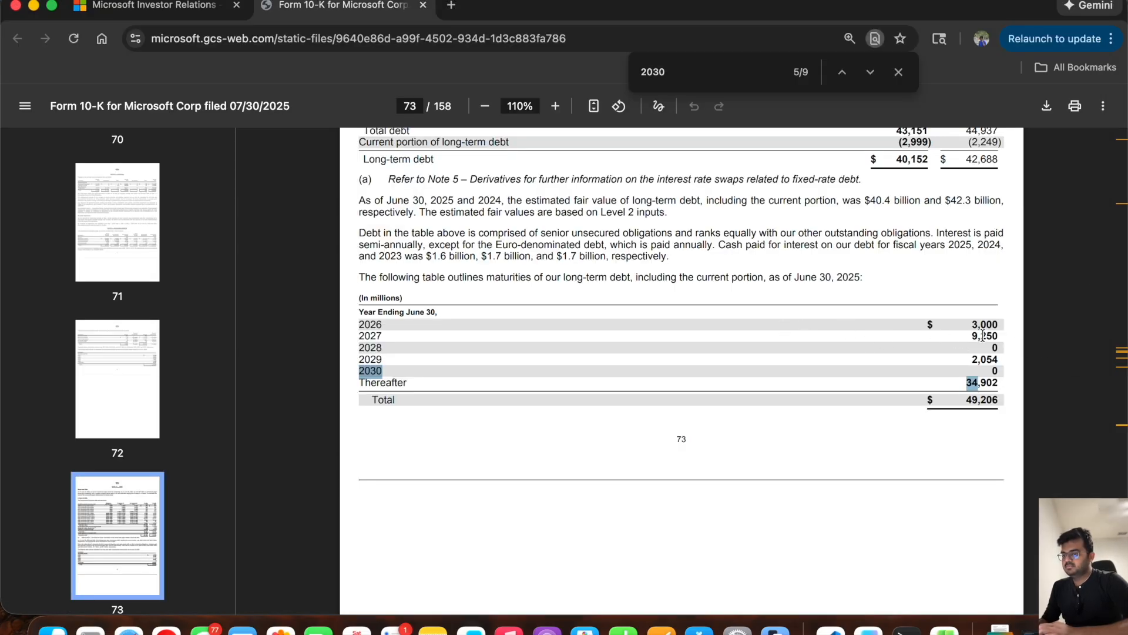
drag(971, 324, 999, 324)
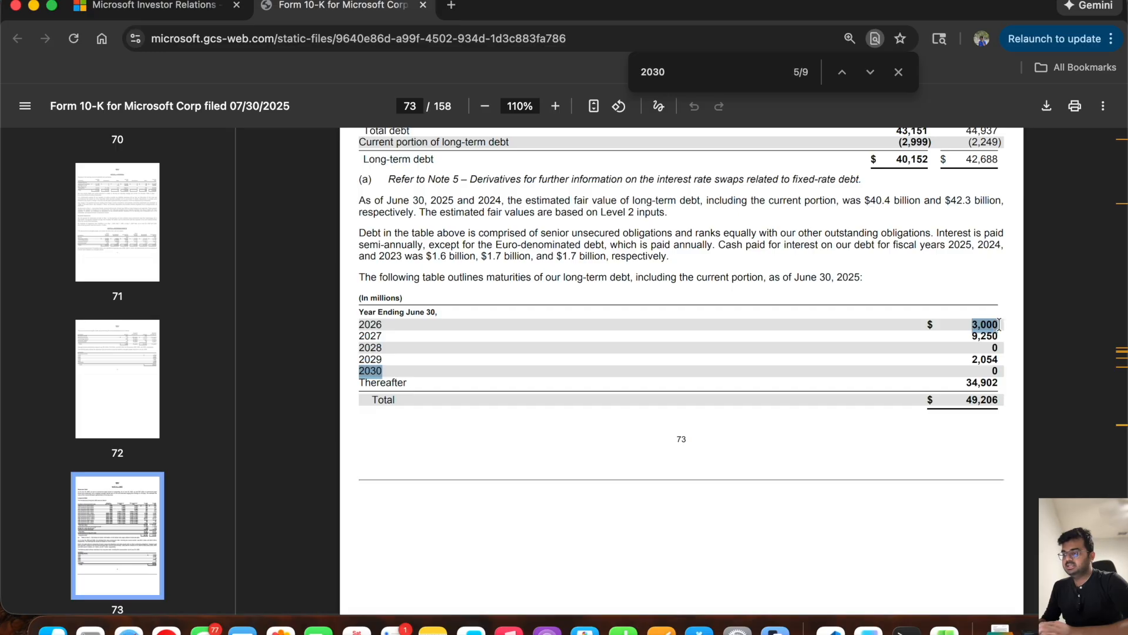
key(super+Tab)
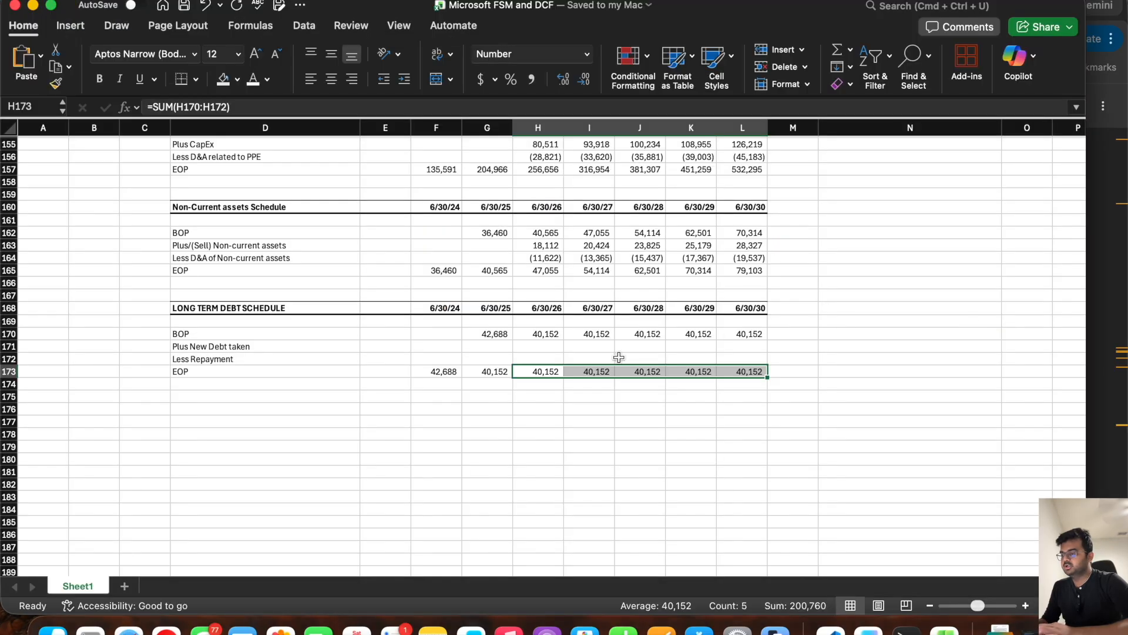
click(546, 358)
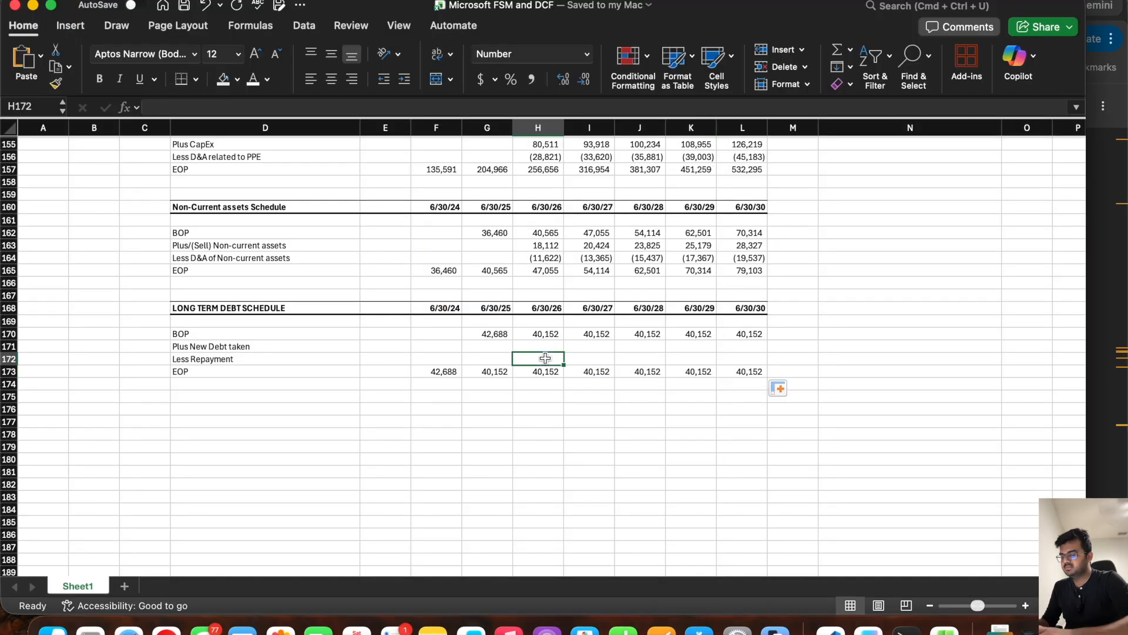
text(-3000)
key(Tab)
Step: Enter the 2027 and 2028 maturities from the 10-K as repayments, -9250 in I172 and 0 in J172
key(super+Tab)
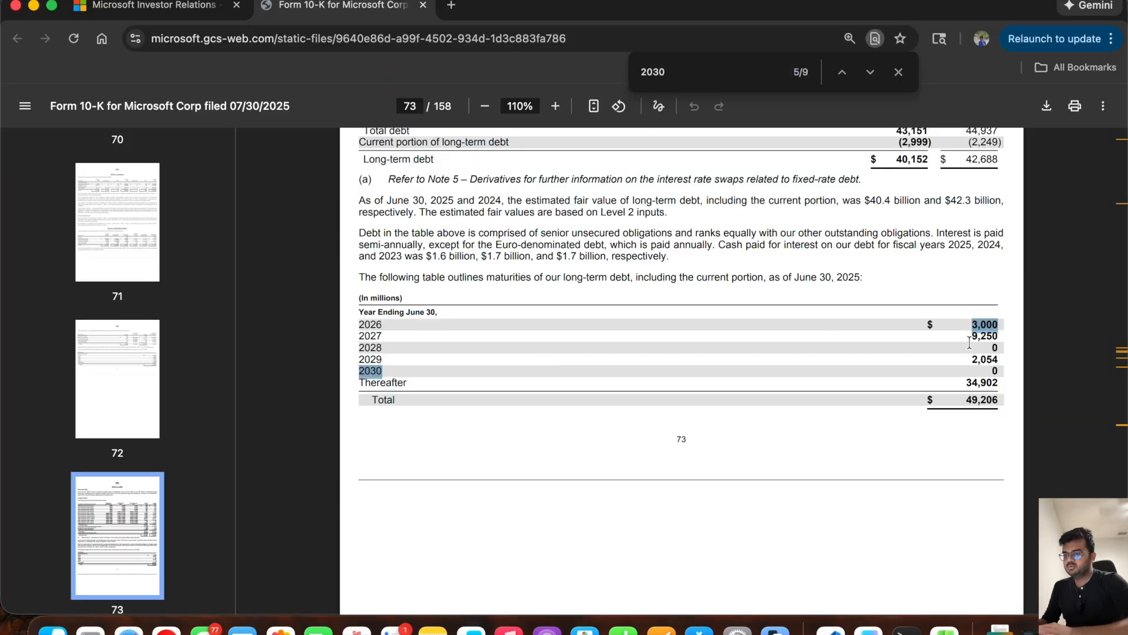
key(super+Tab)
text(-925)
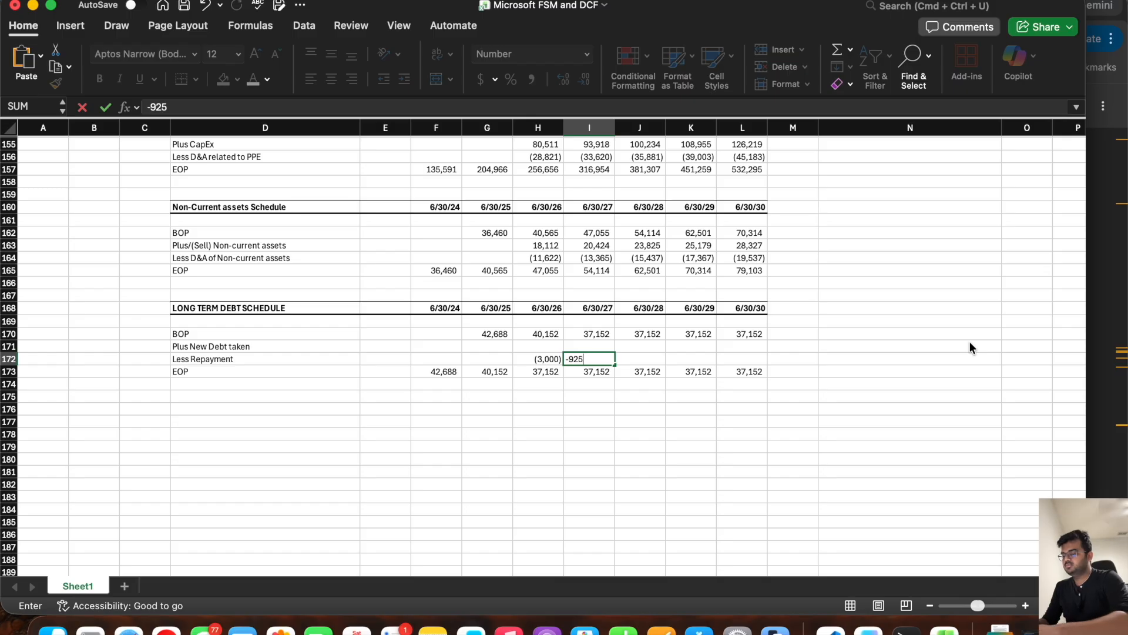
key(Tab)
key(super+Tab)
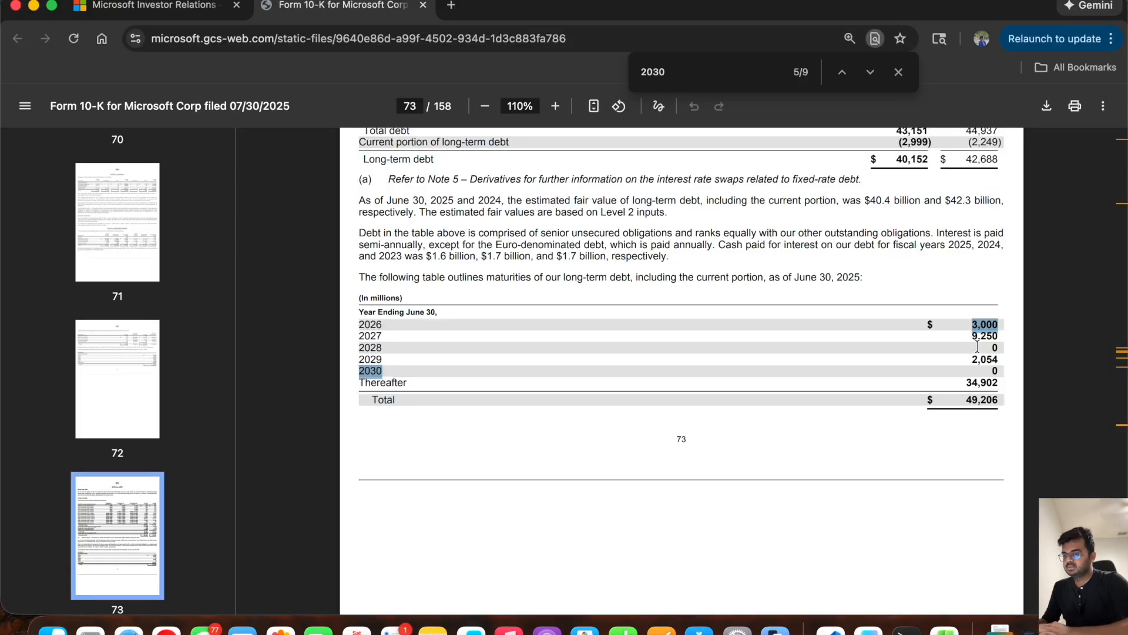
key(super+Tab)
text(0)
key(Tab)
Step: Enter the 2029 and 2030 maturities from the 10-K as repayments, -2054 in K172 and 0 in L172, and save the workbook
key(super+Tab)
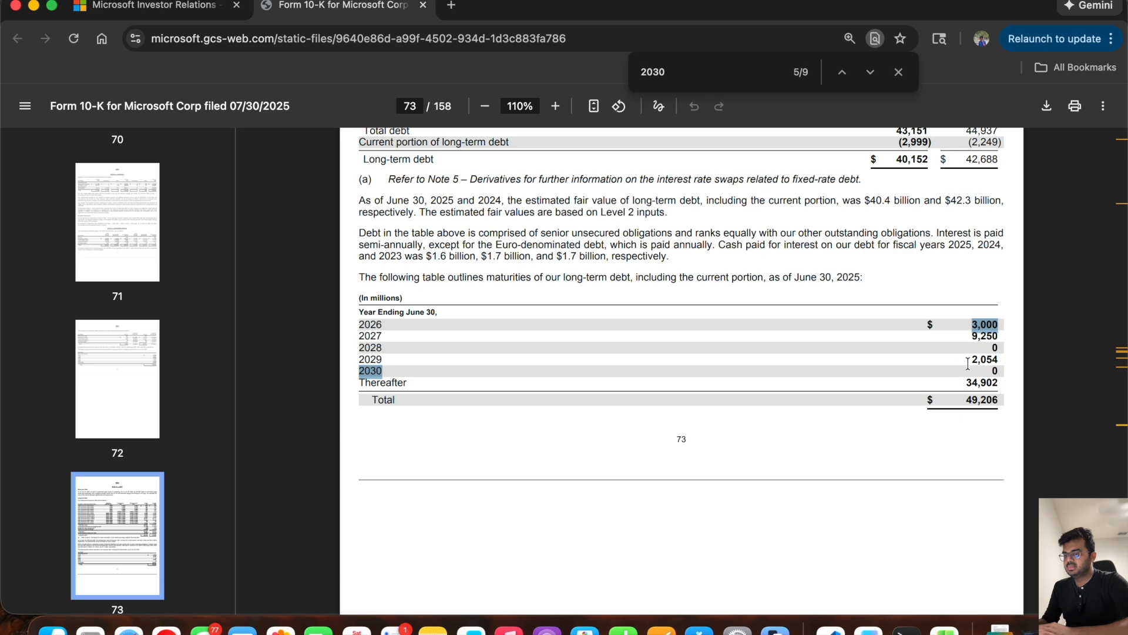
key(super+Tab)
text(-20)
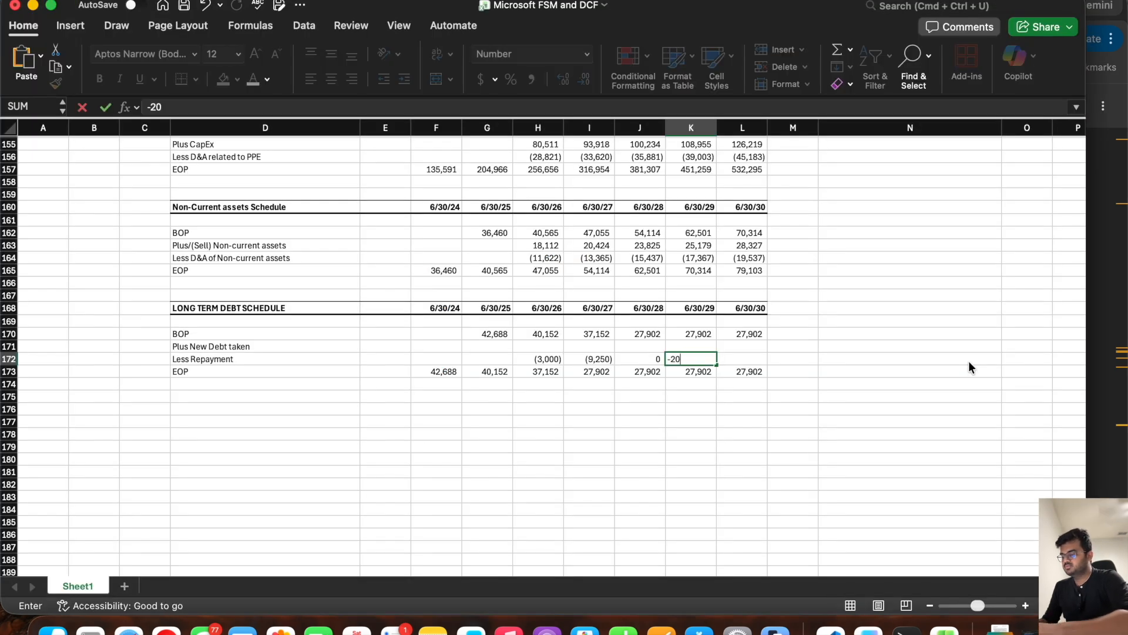
text(54)
key(Tab)
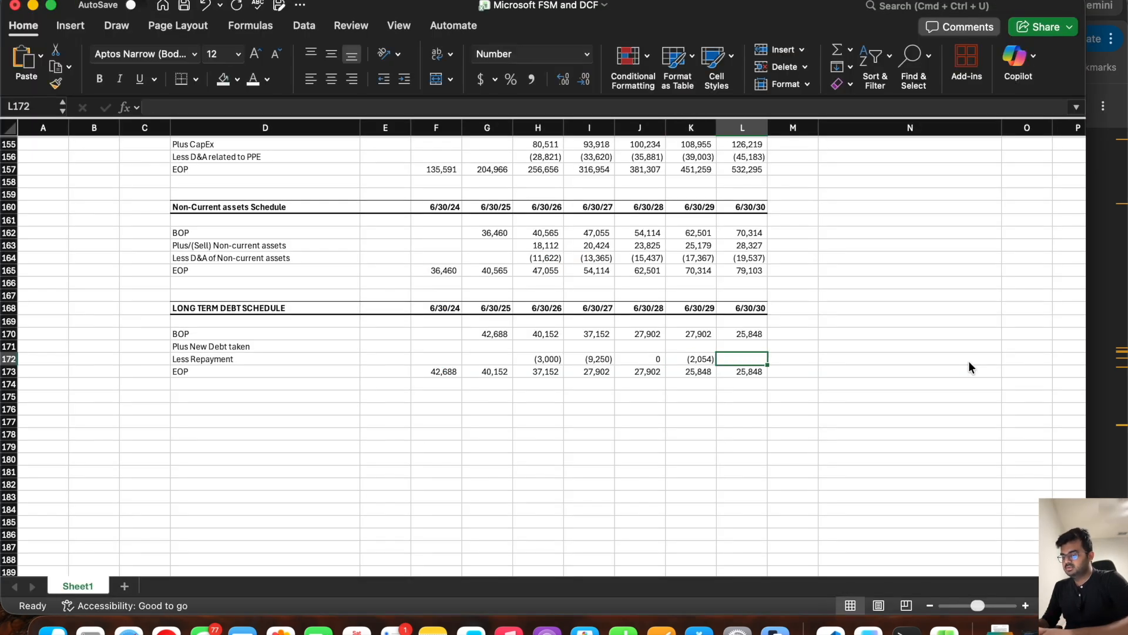
text(0)
key(Tab)
key(super+s)
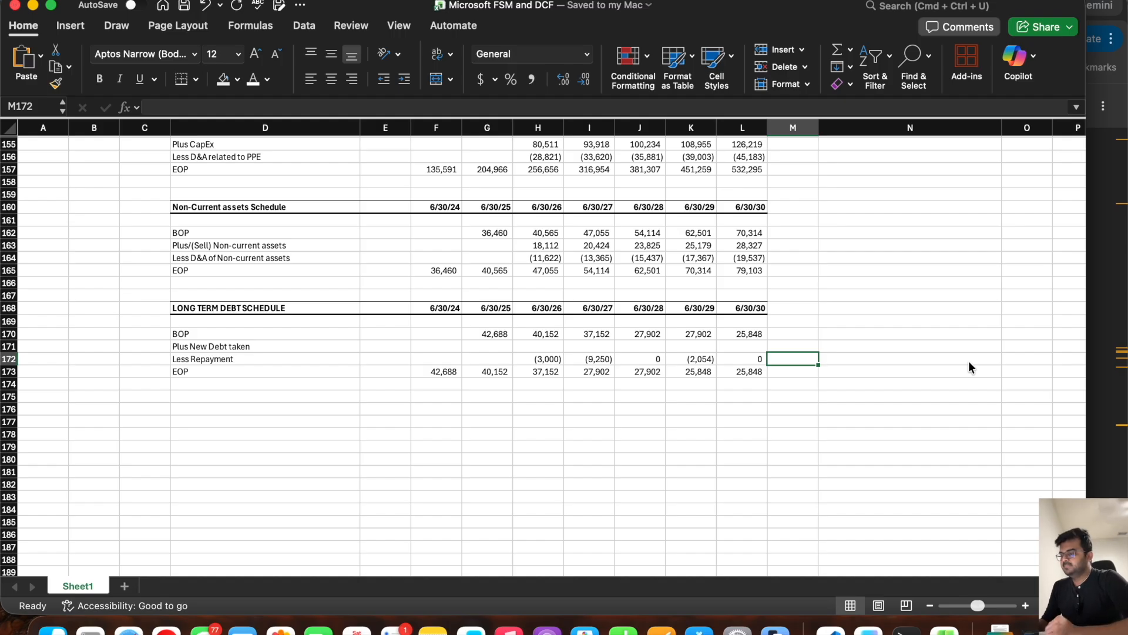
Step: Enter 5,000 of new debt taken for 6/30/26 and 6/30/27 in H171 and I171
click(542, 338)
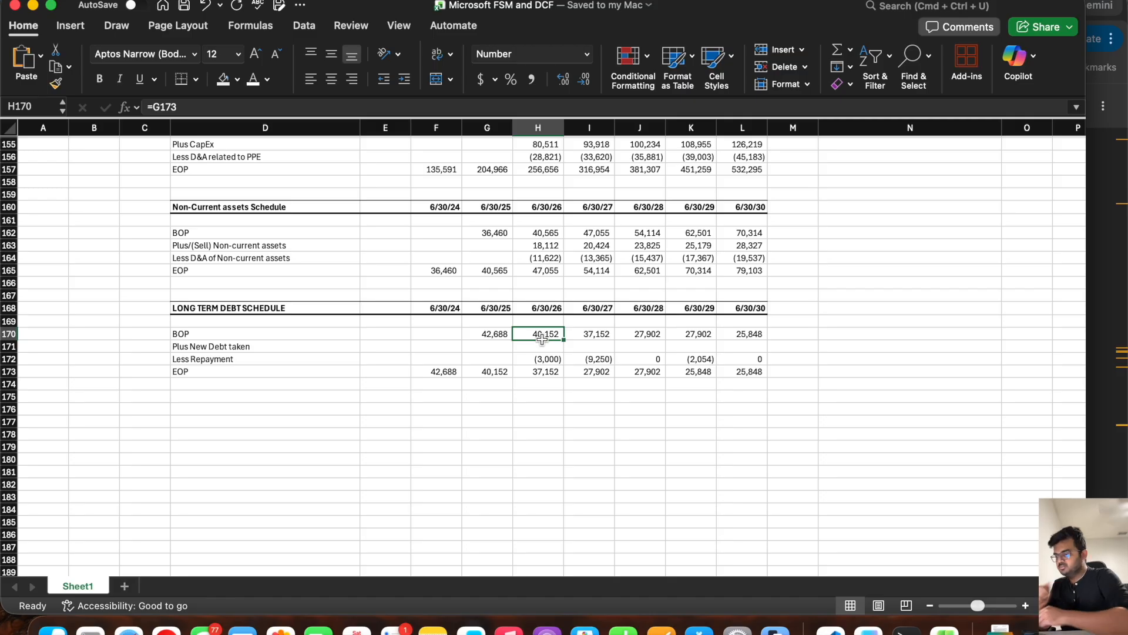
key(Down)
text(5,0)
text(0)
text(00)
key(Tab)
text(5,00)
text(0)
key(Tab)
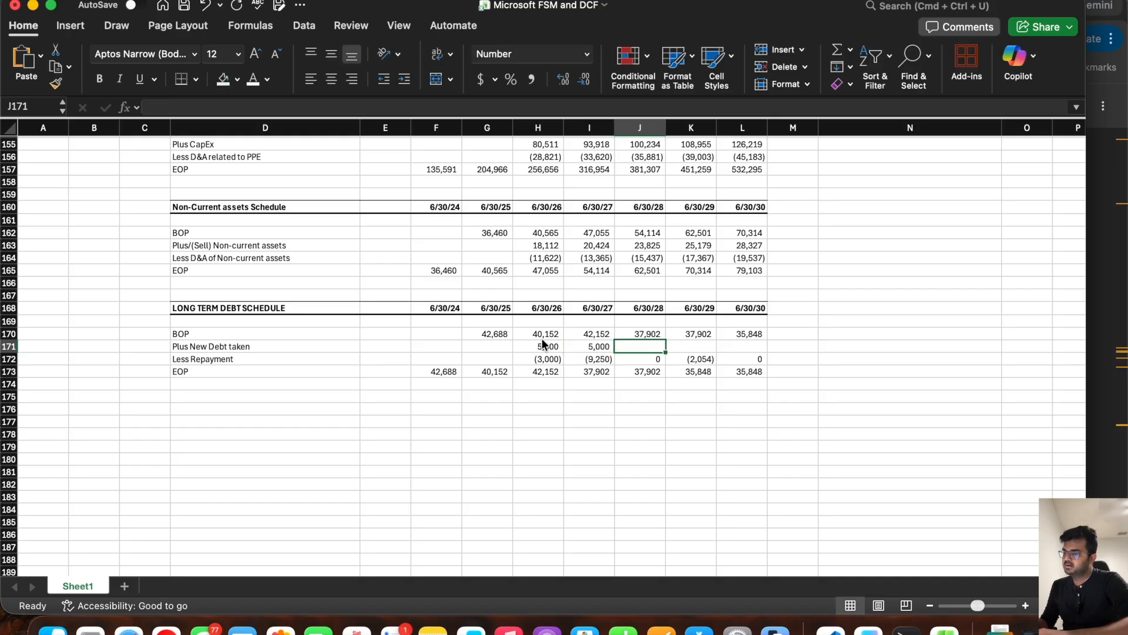
Step: Enter 4000 of new debt taken for each year from 6/30/28 to 6/30/30 in J171:L171
text(400)
key(Tab)
key(Left)
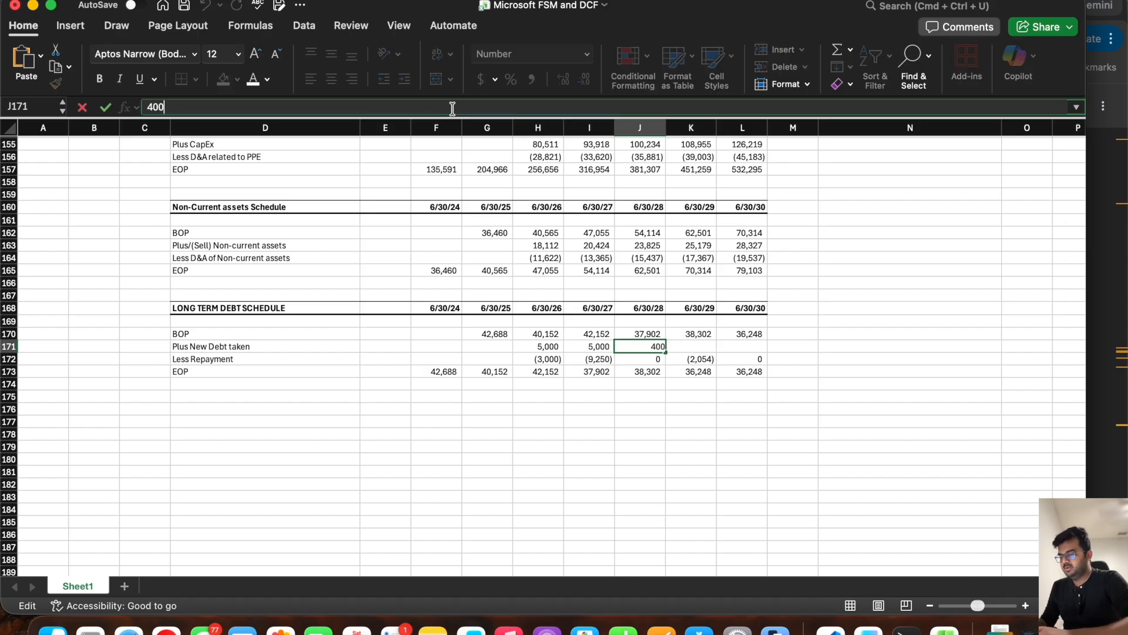
text(00)
key(Tab)
text(400)
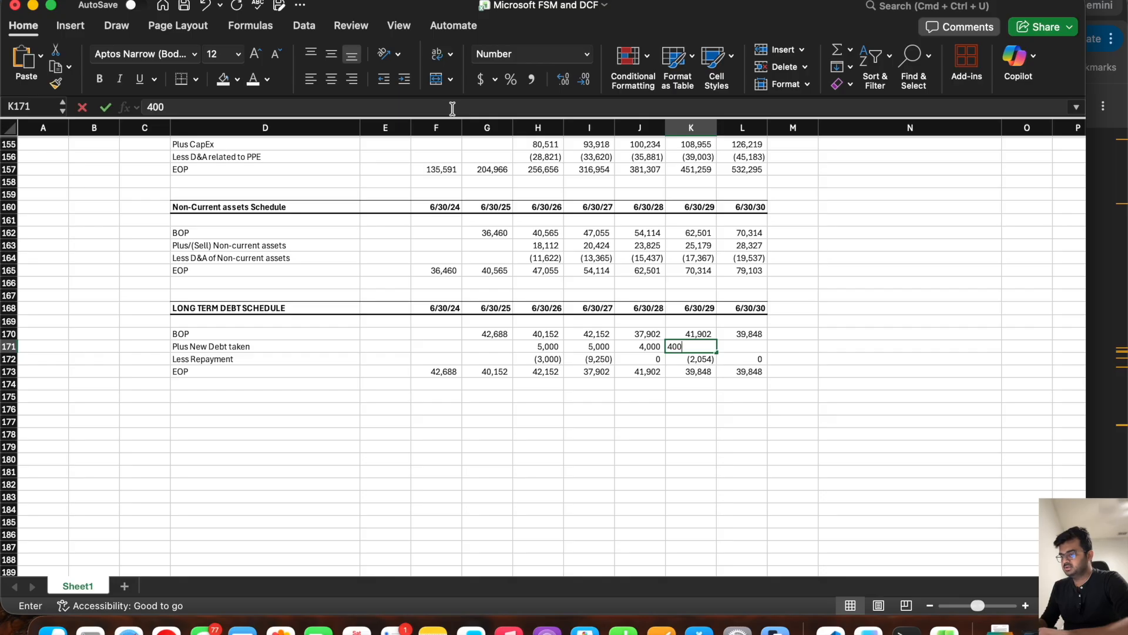
key(Tab)
text(4000)
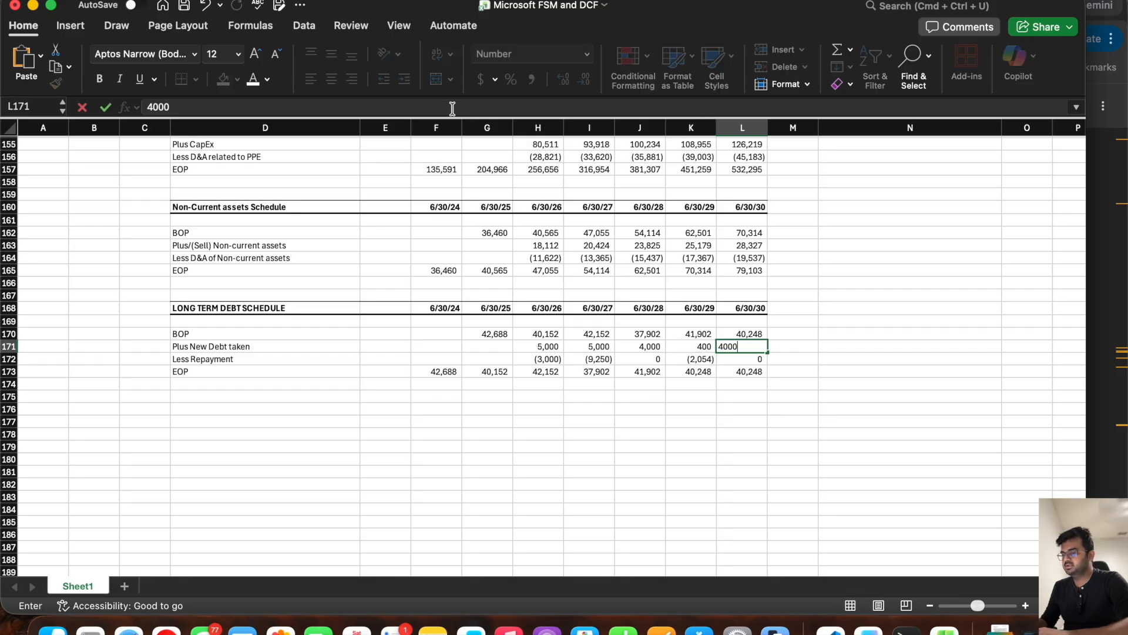
key(Left)
click(453, 108)
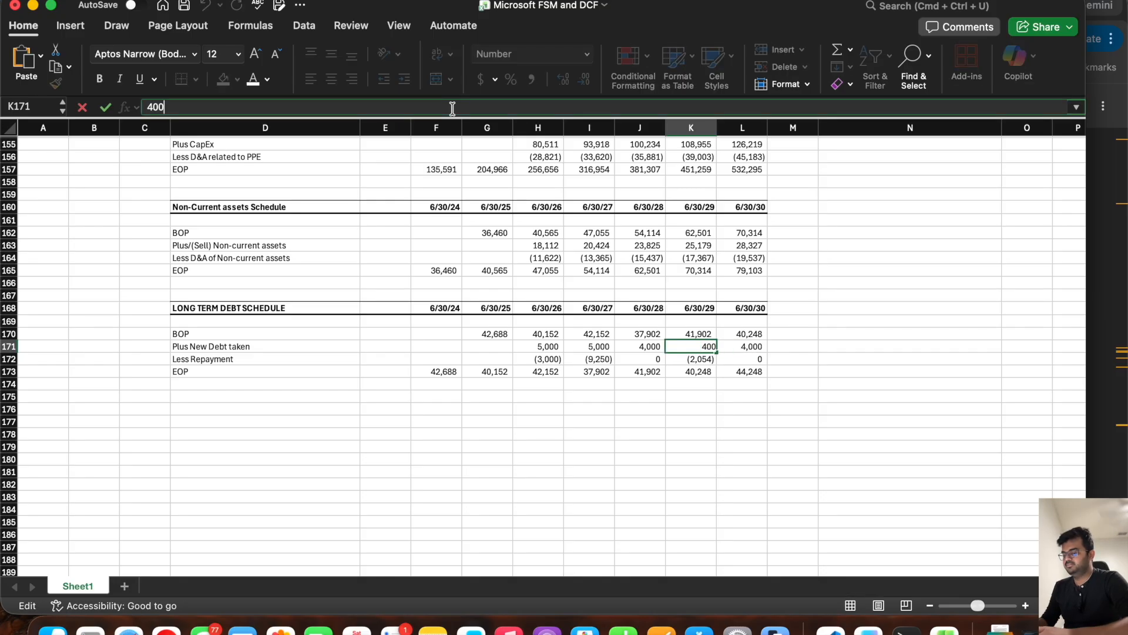
text(0)
key(Return)
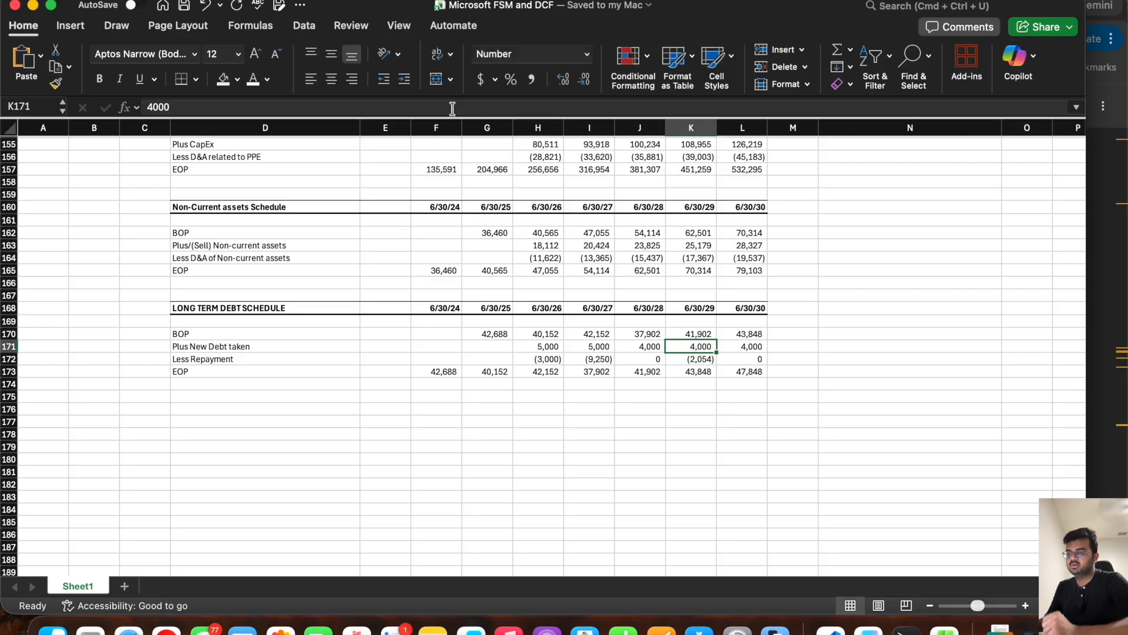
Step: Review the EOP debt across the years and clear the 6/30/30 new debt amount in L171
click(452, 374)
drag(458, 373, 485, 371)
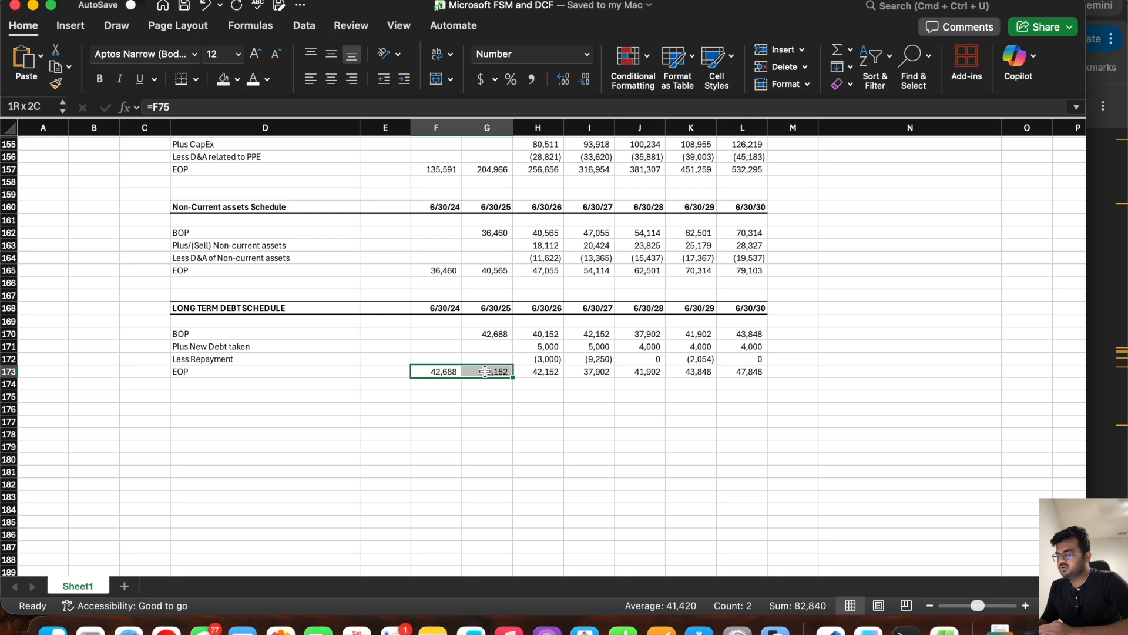
drag(546, 374, 752, 374)
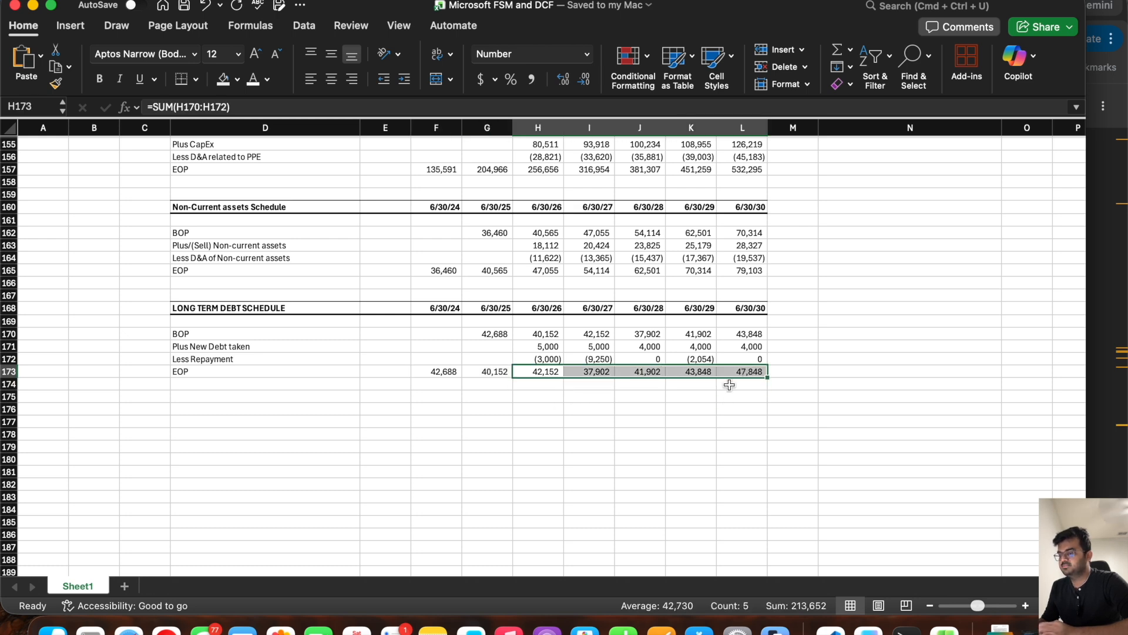
click(745, 345)
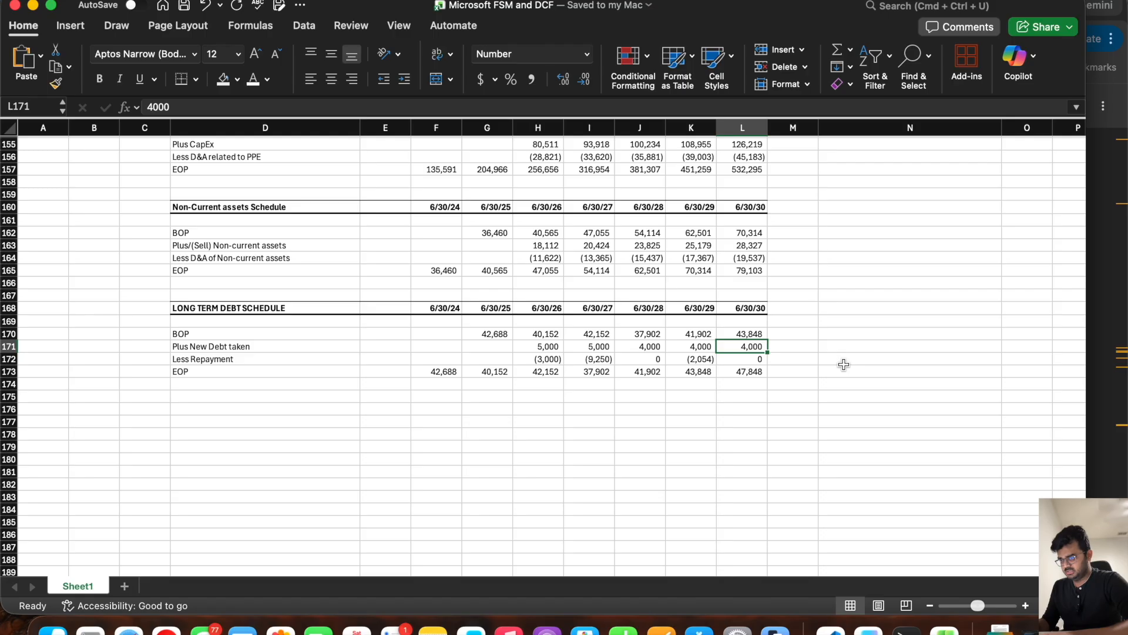
key(Delete)
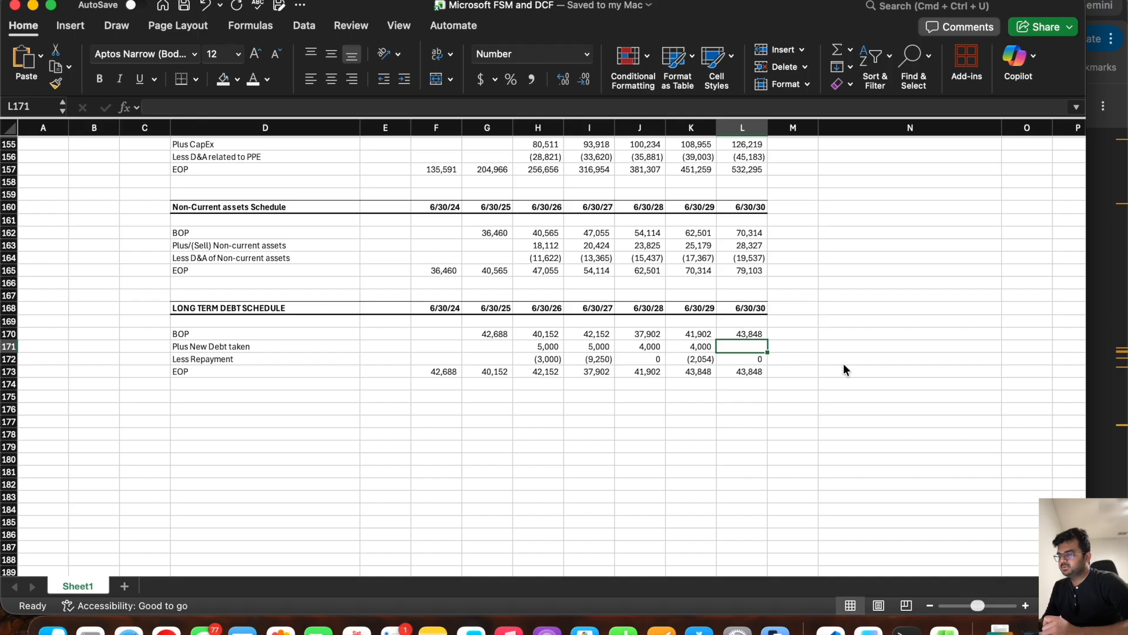
Step: Link the balance sheet's Long term debt in H75 to the schedule's EOP with =H173, fill it through L75 and save
drag(546, 372, 745, 372)
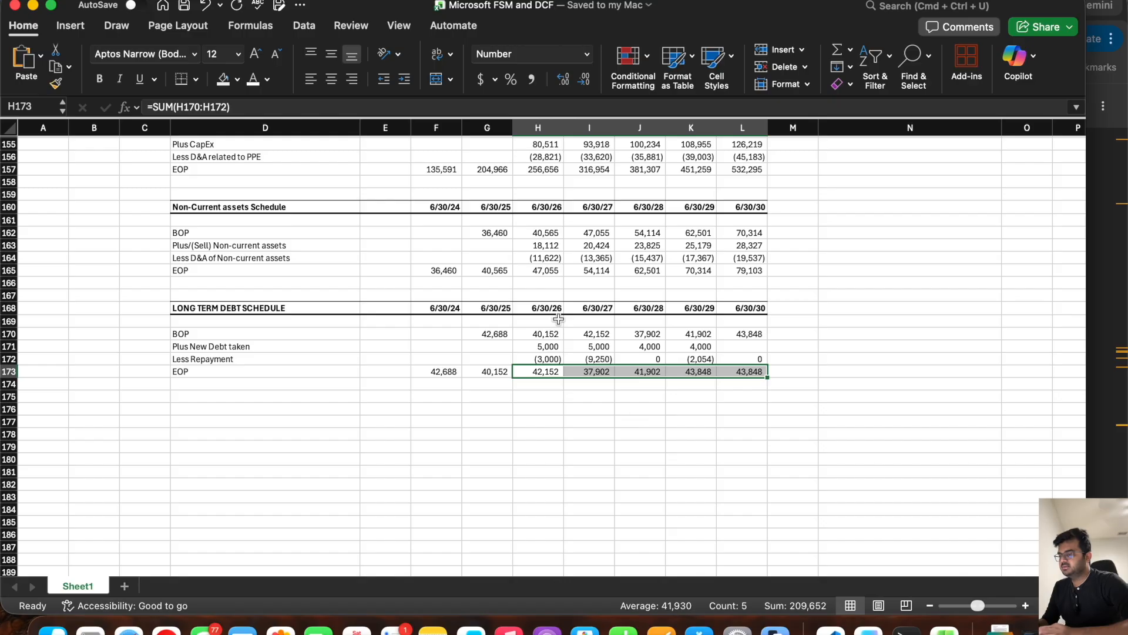
scroll(558, 319, up, 15)
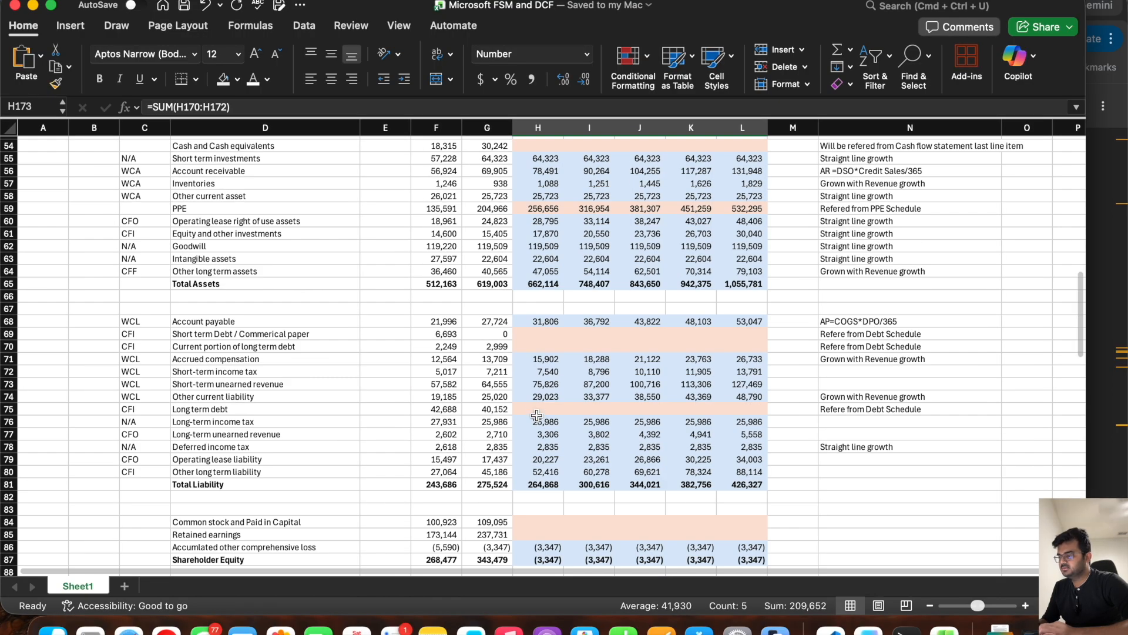
click(537, 410)
text(=)
scroll(486, 523, down, 10)
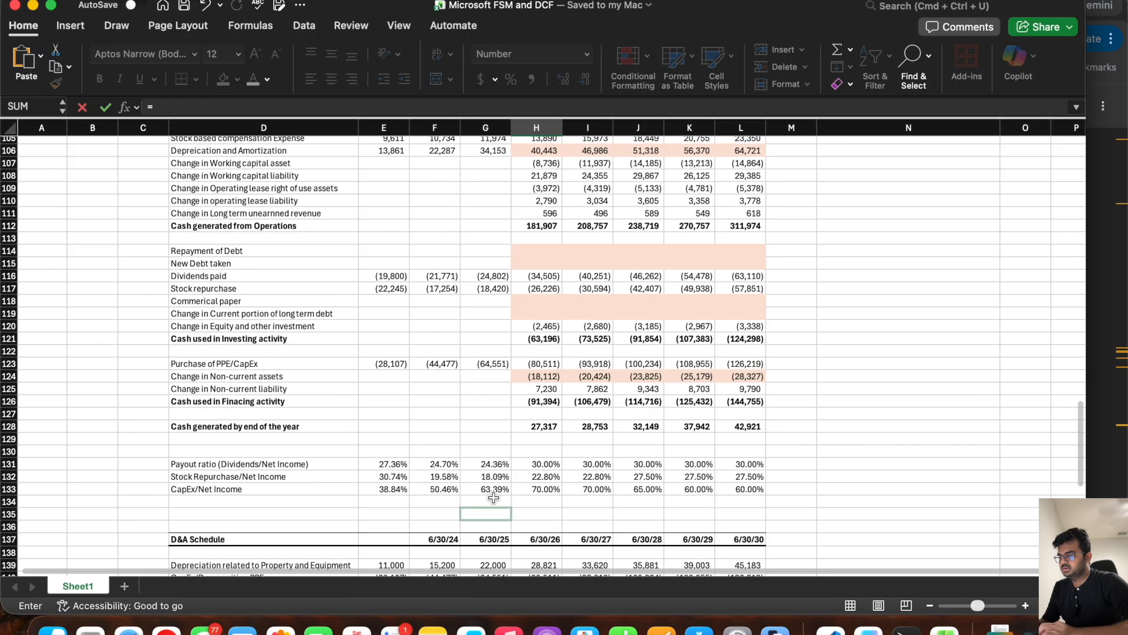
scroll(494, 498, down, 10)
click(531, 431)
key(Return)
scroll(503, 271, up, 3)
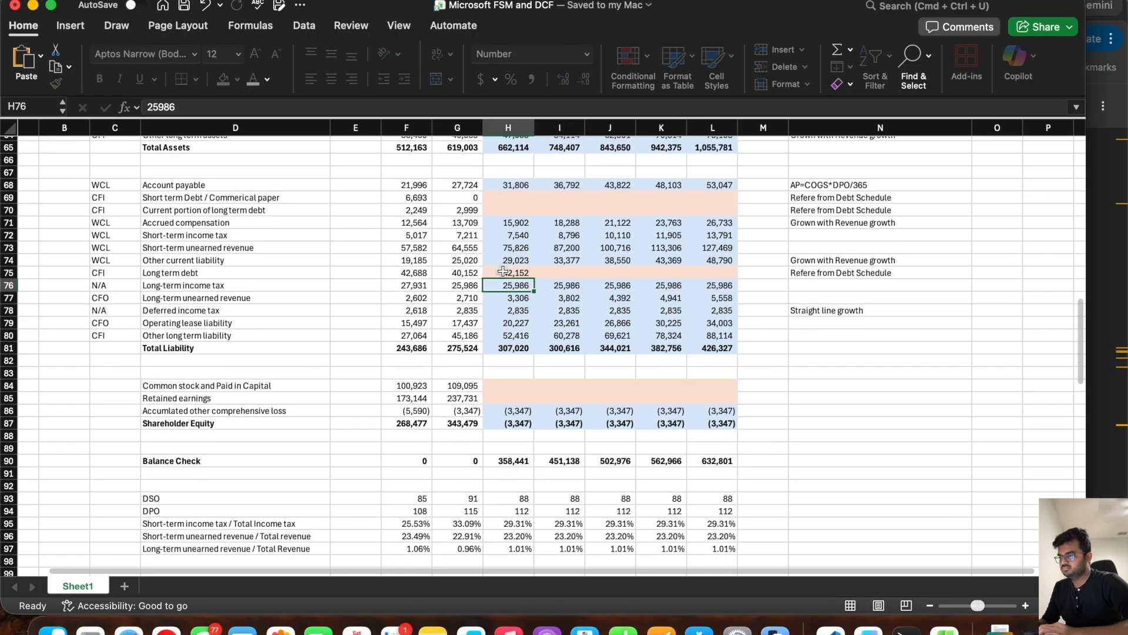
click(504, 271)
drag(534, 279, 755, 278)
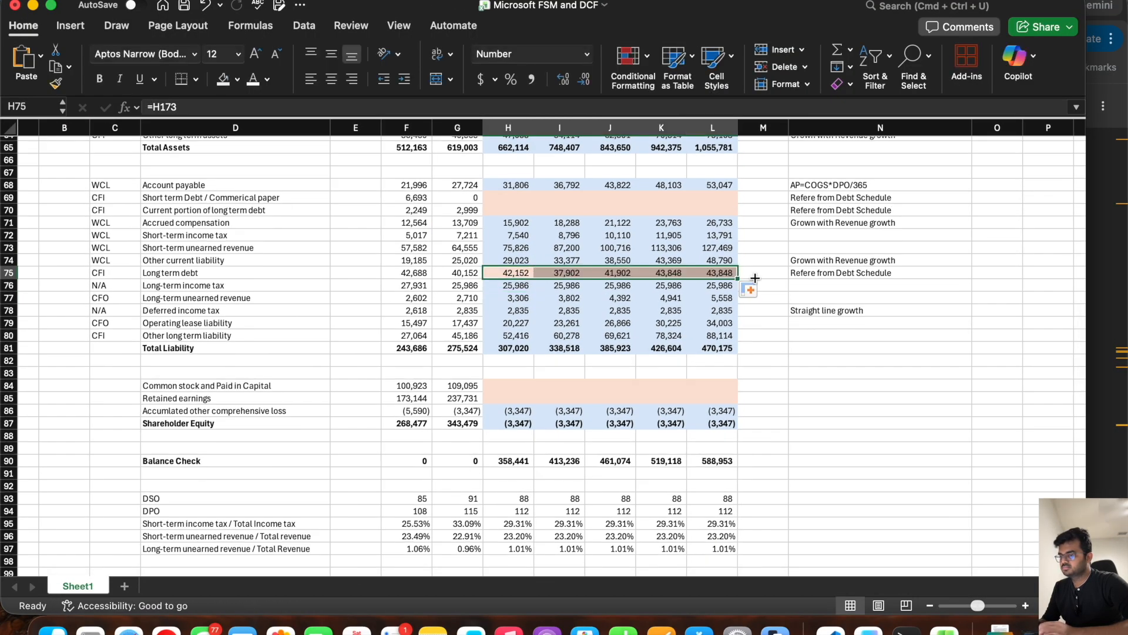
key(super+s)
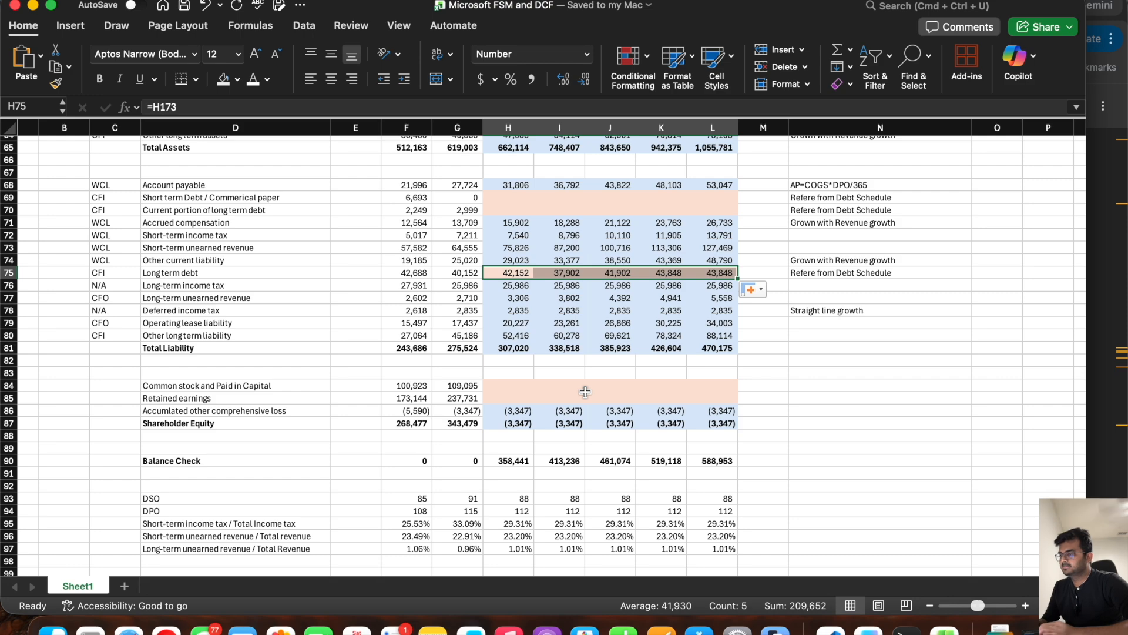
Step: Link the cash flow statement's Repayment of Debt in H114 to the debt schedule with =H172 and fill it through L114
scroll(585, 392, down, 10)
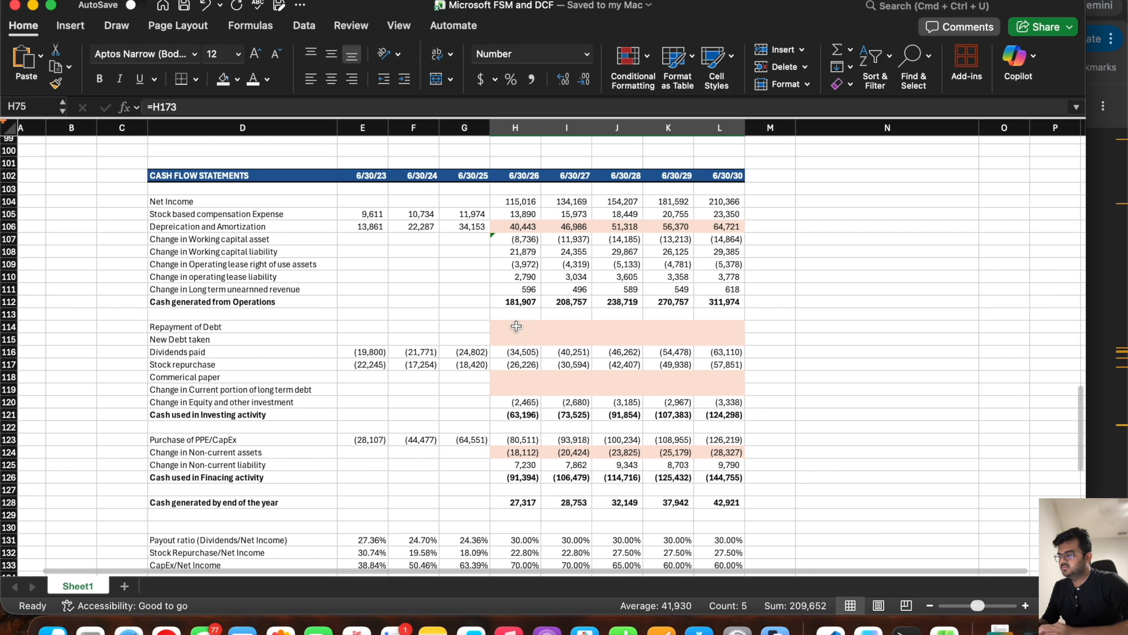
click(516, 326)
text(=)
scroll(493, 353, down, 10)
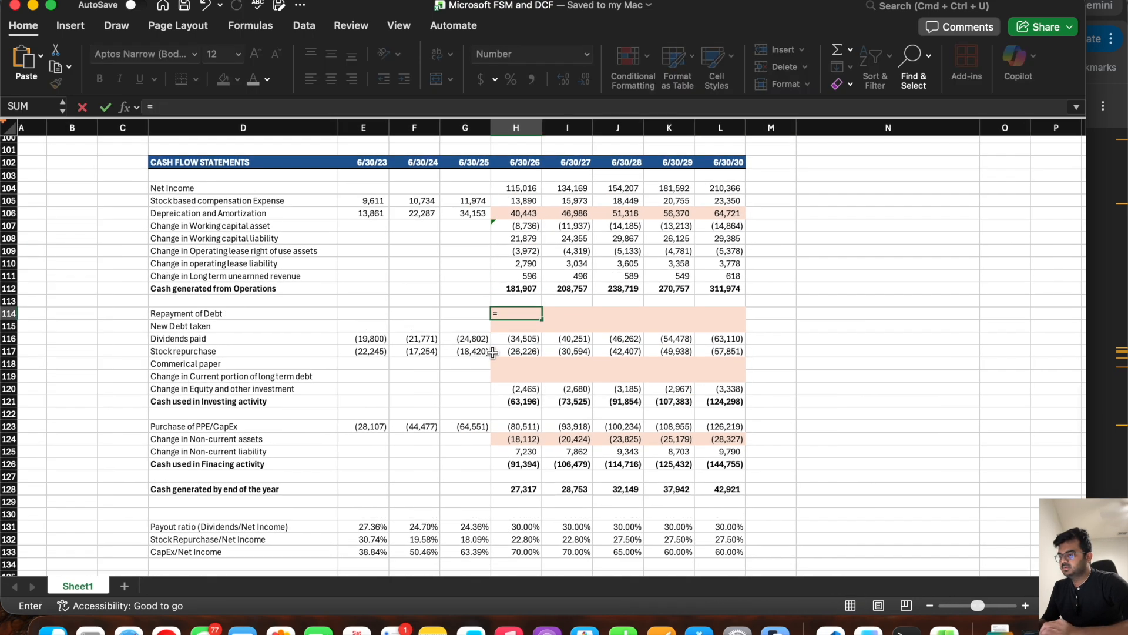
scroll(493, 352, down, 6)
click(516, 430)
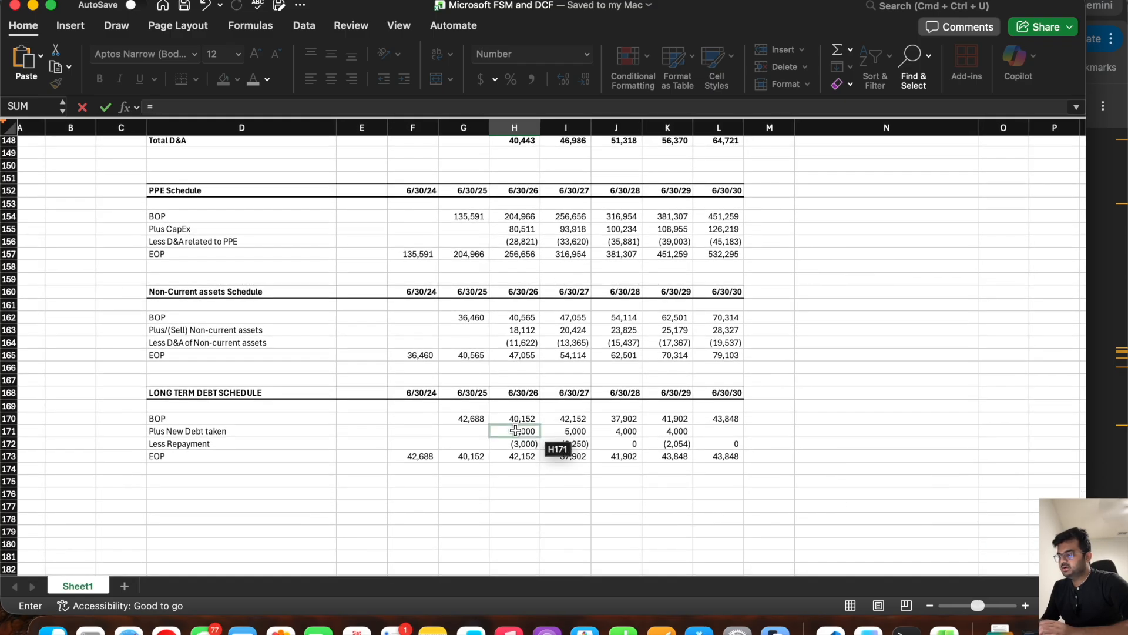
click(514, 444)
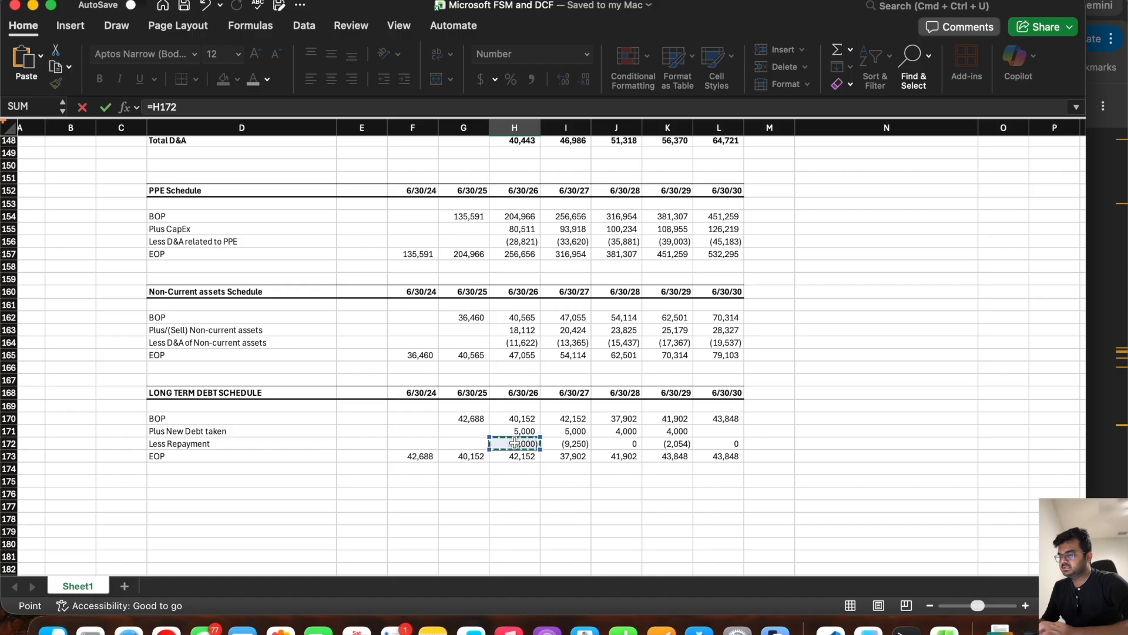
key(Return)
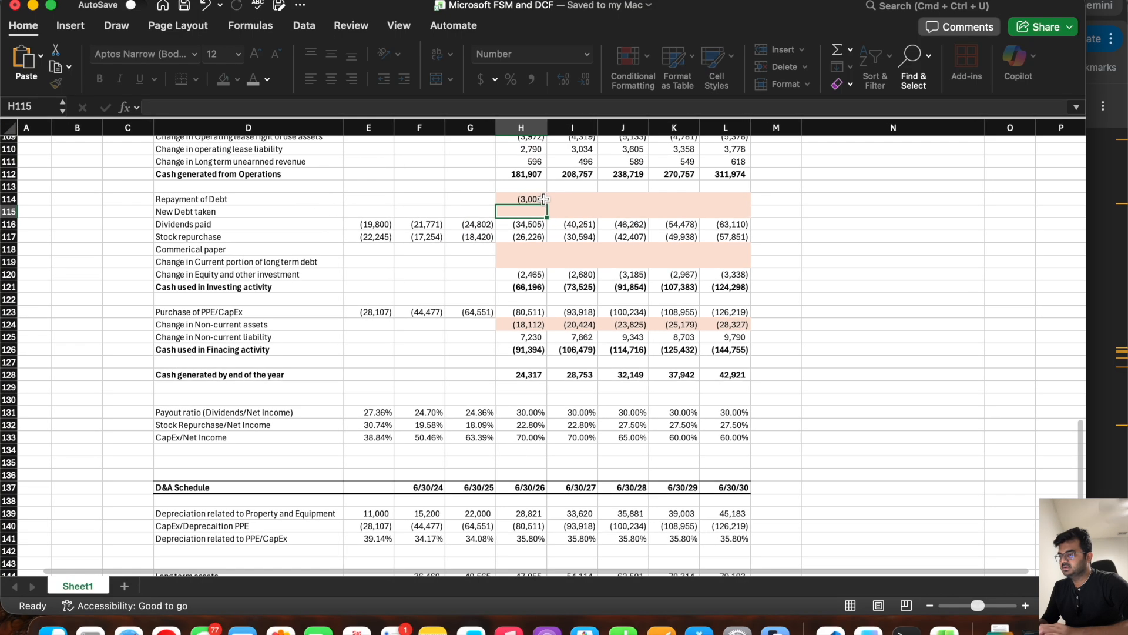
click(544, 199)
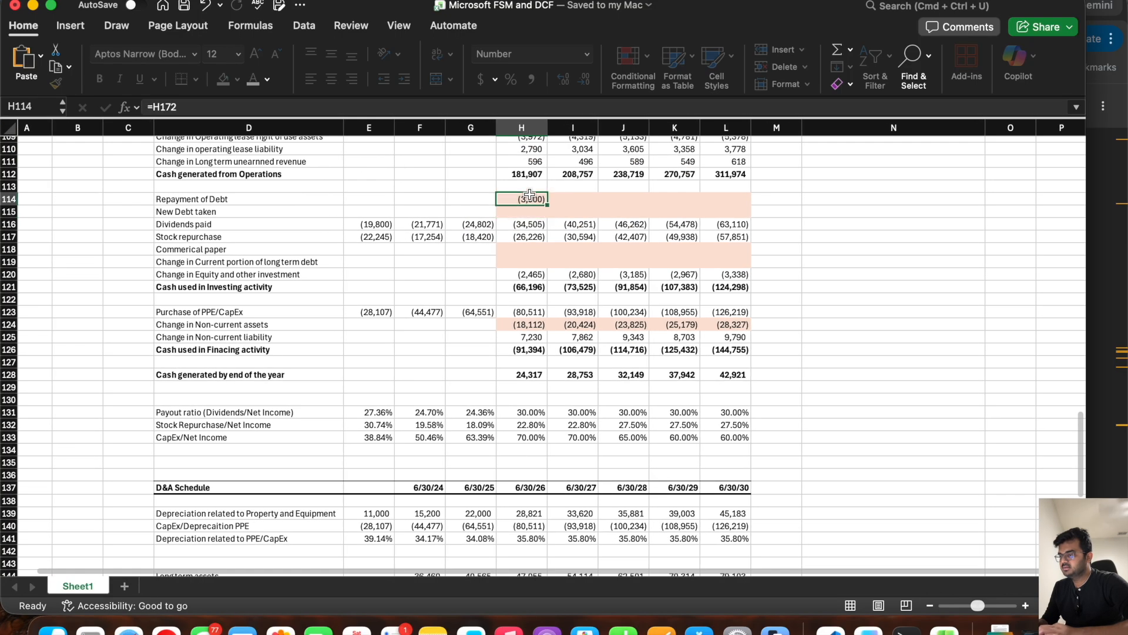
drag(547, 205, 726, 233)
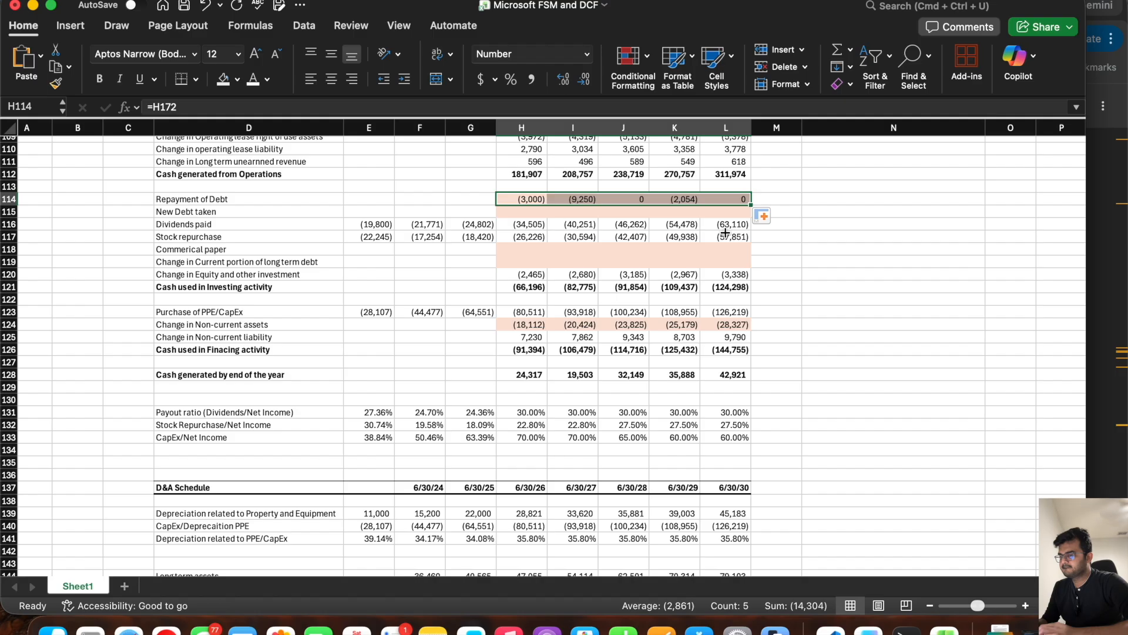
Step: Link the cash flow statement's New Debt taken in H115 to the debt schedule with =H171 and fill it through L115
click(516, 213)
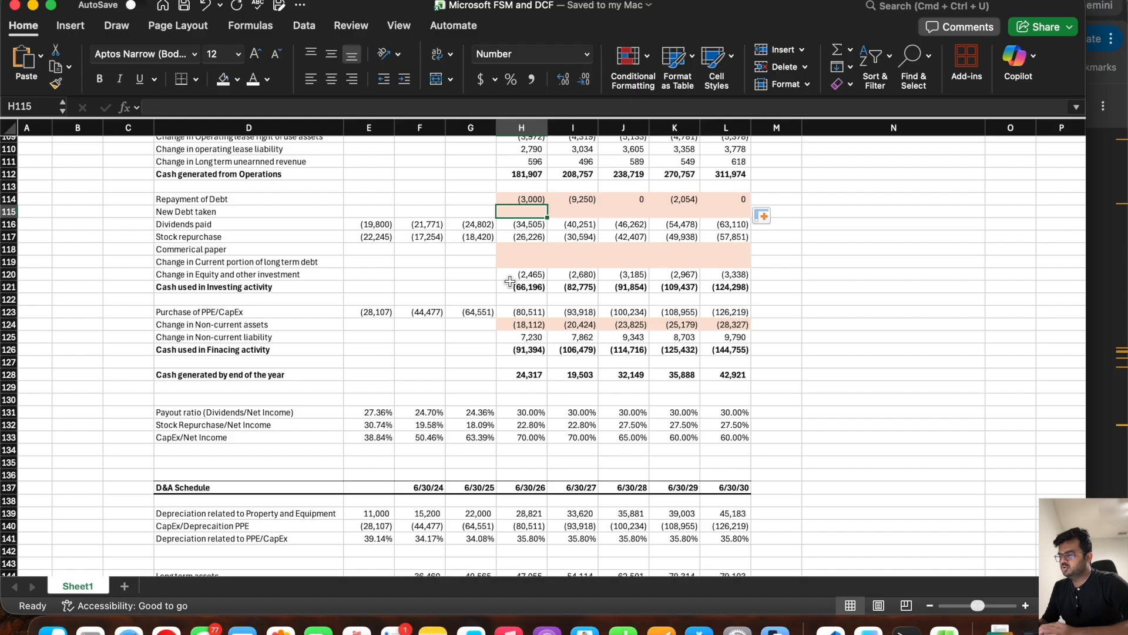
text(=)
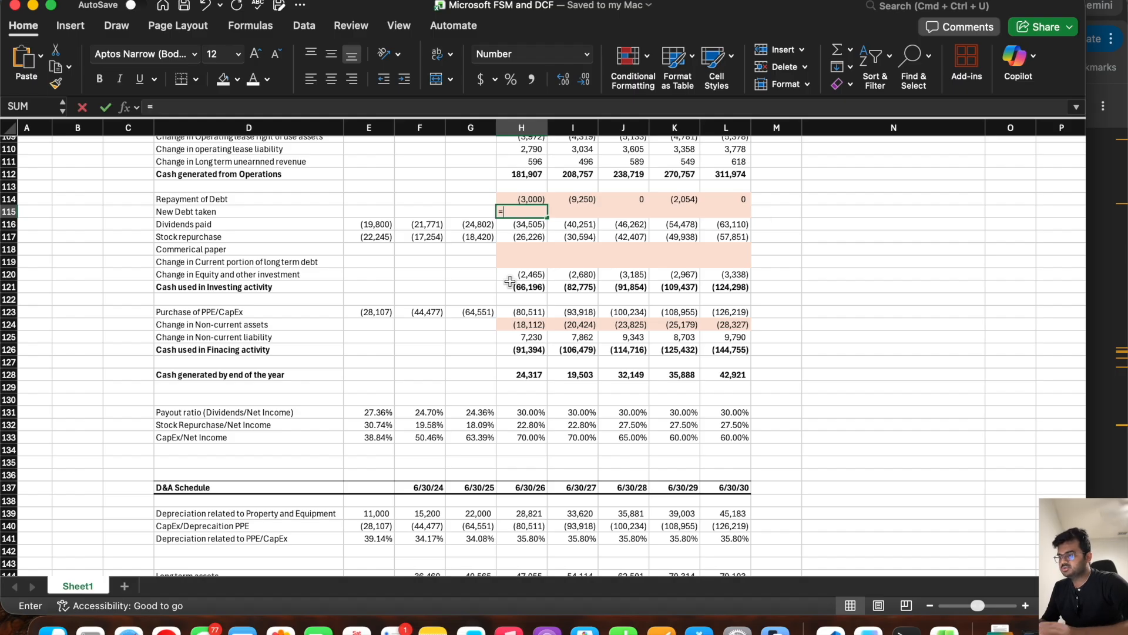
scroll(494, 291, down, 12)
scroll(473, 297, down, 3)
click(516, 382)
key(Return)
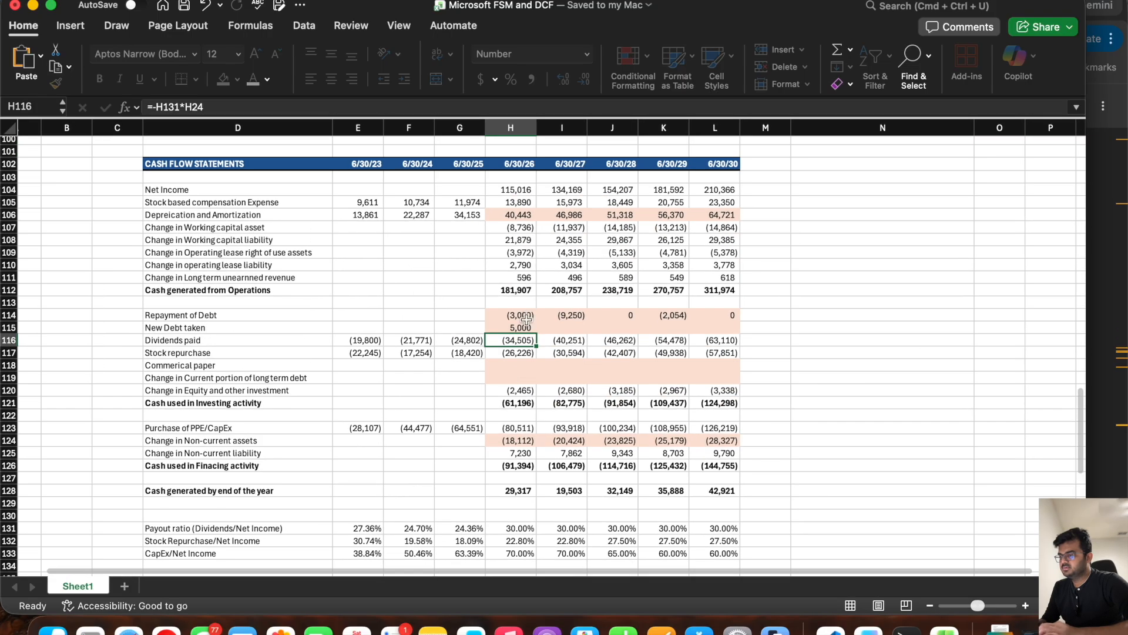
click(520, 328)
drag(536, 332, 742, 348)
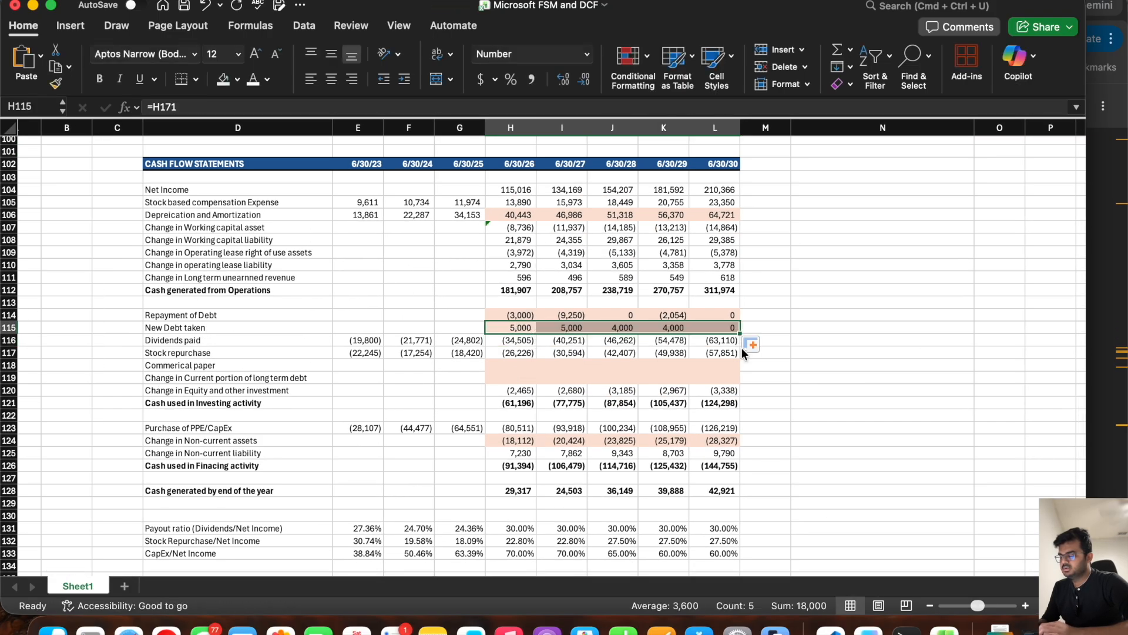
Step: Review the cash flow debt lines and the balance sheet's current portion of long term debt against the maturity note in the Chrome 10-K
drag(506, 319, 702, 320)
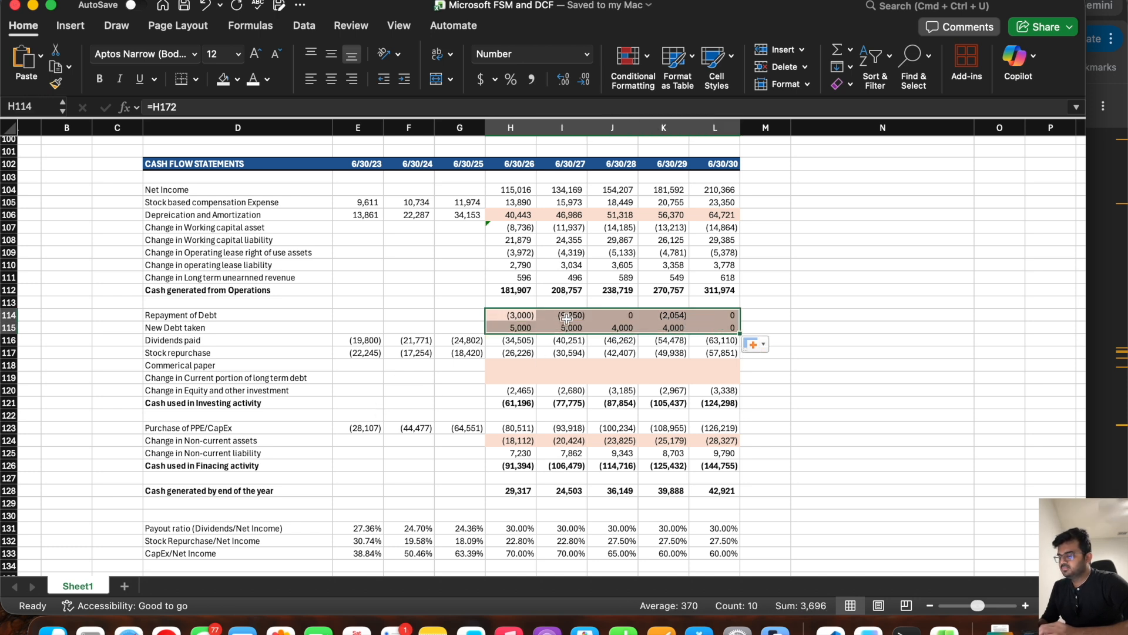
drag(501, 369, 714, 377)
click(274, 370)
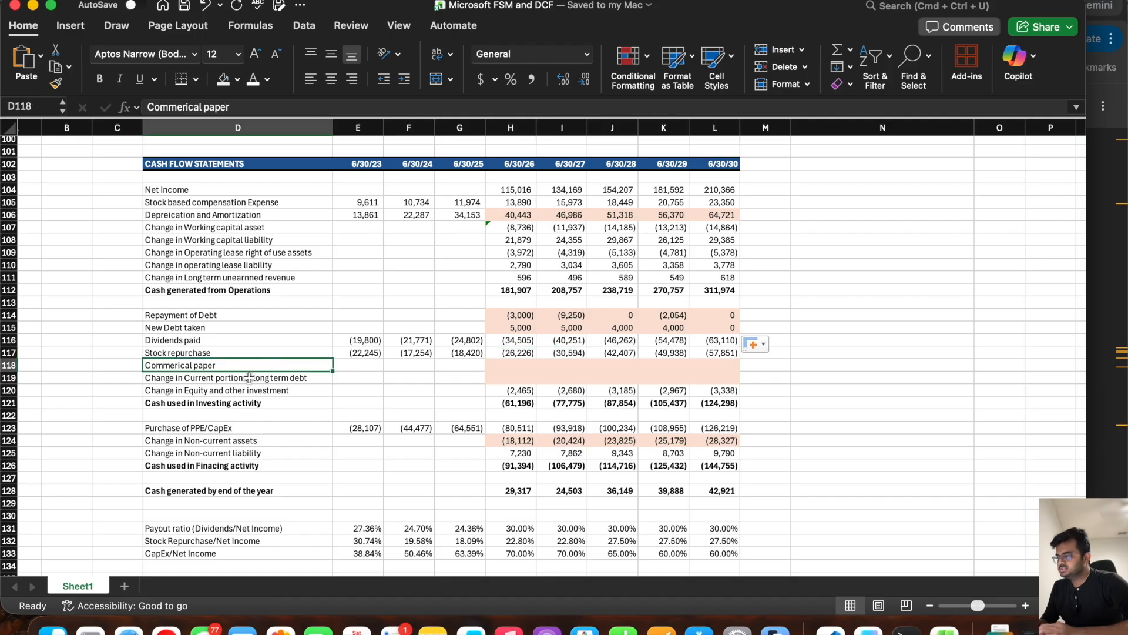
click(250, 378)
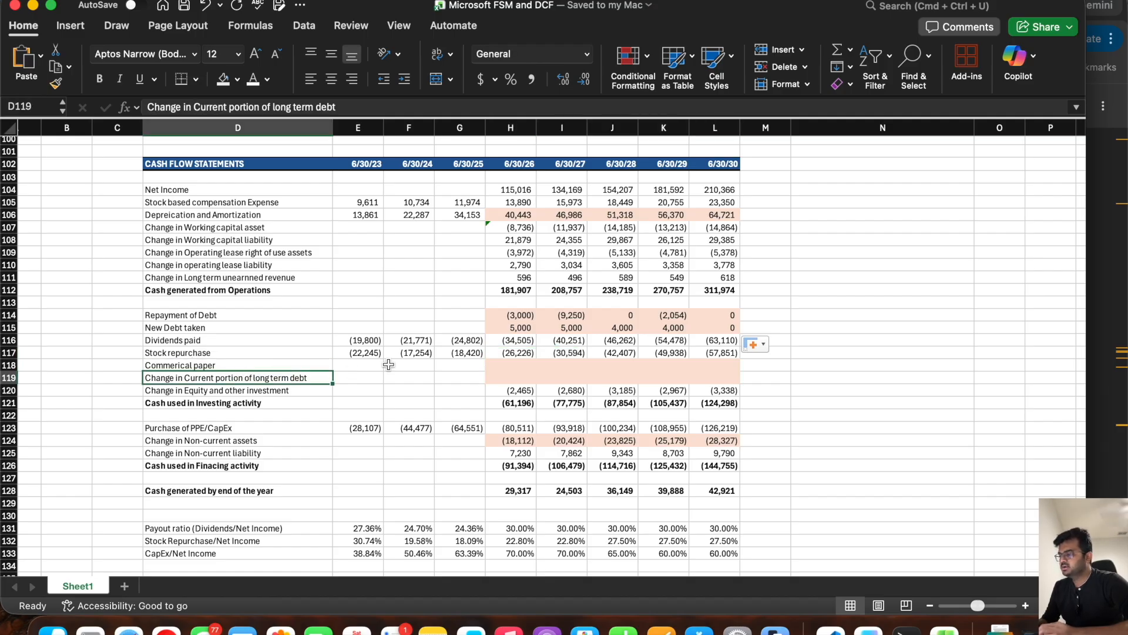
scroll(388, 365, up, 15)
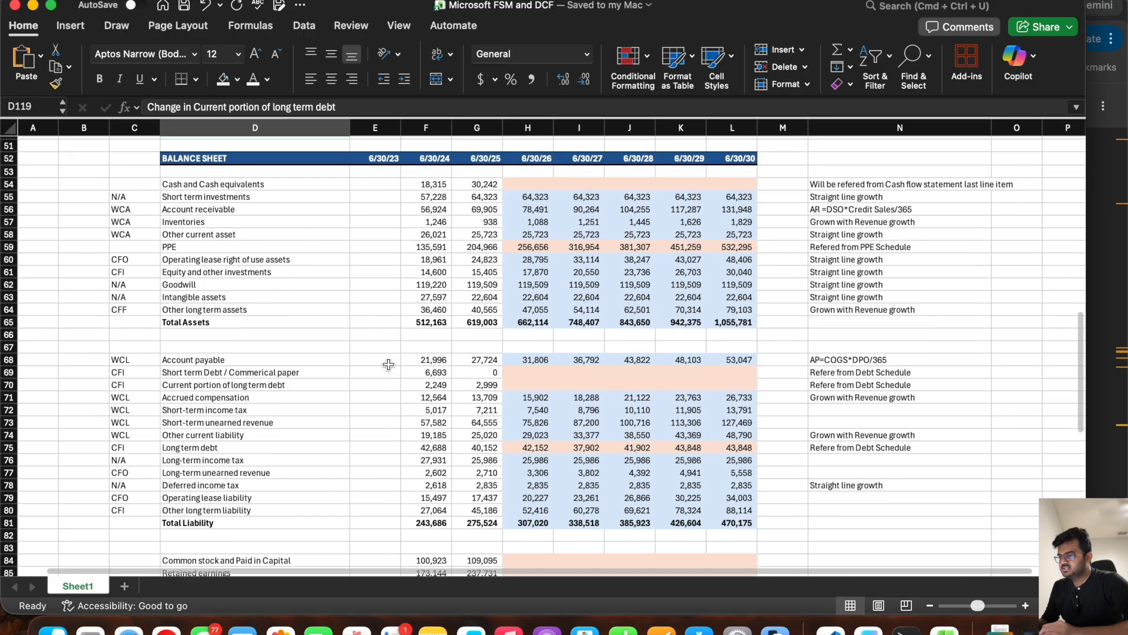
drag(480, 400, 245, 412)
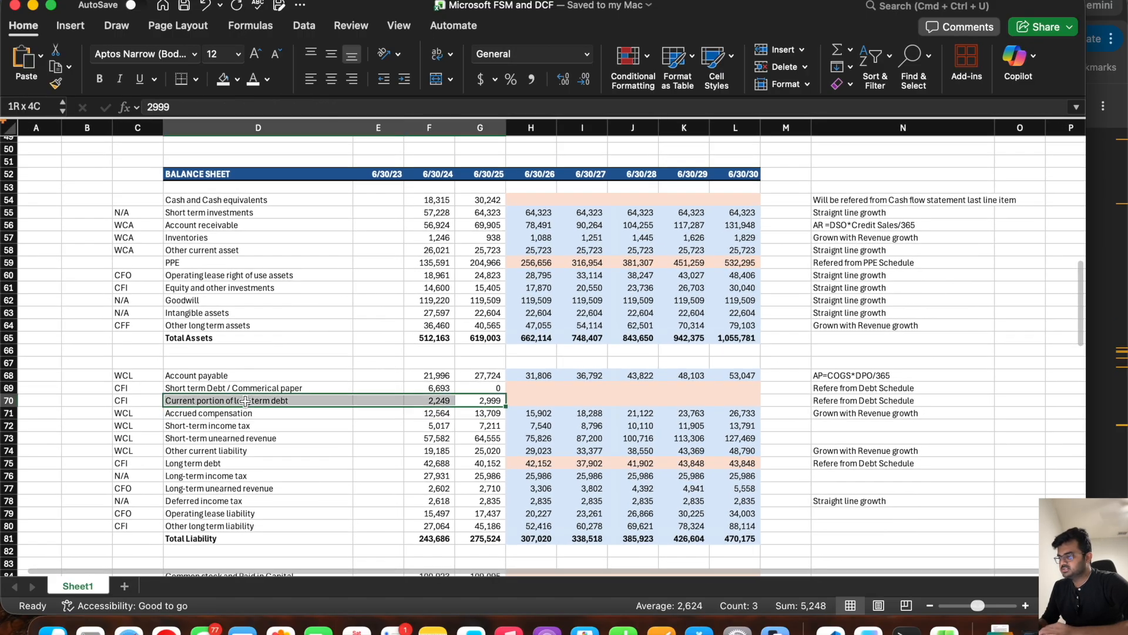
click(1101, 283)
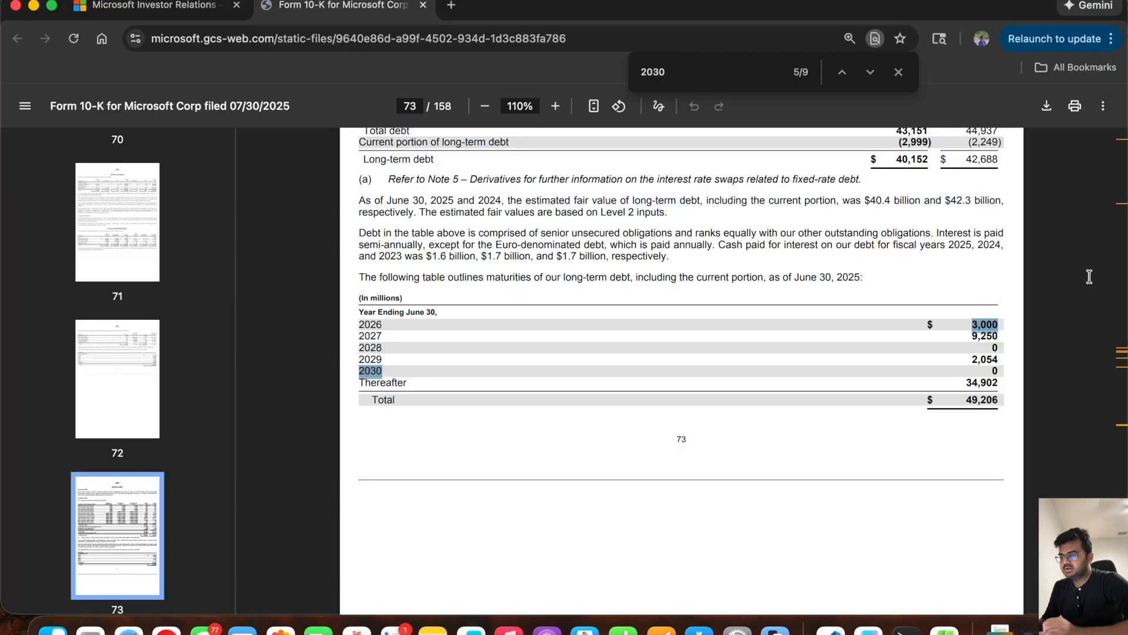
click(360, 276)
drag(360, 277, 882, 280)
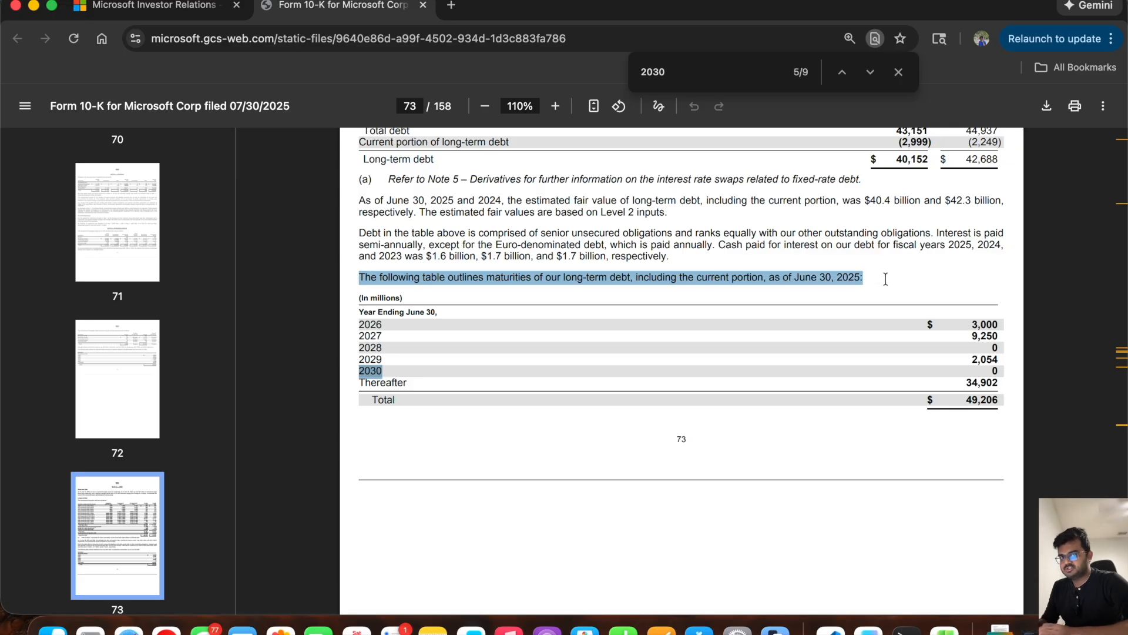
Step: Switch back to Excel and enter 0 for Current portion of long term debt in H70:L70 of the balance sheet
key(super+Tab)
click(532, 401)
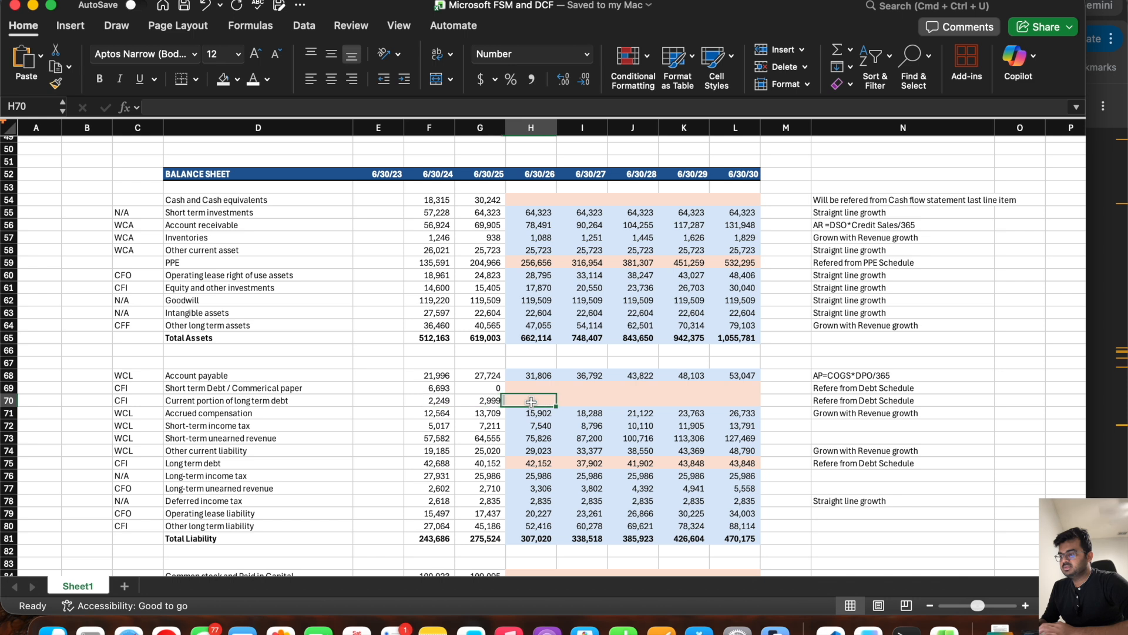
drag(531, 401, 737, 399)
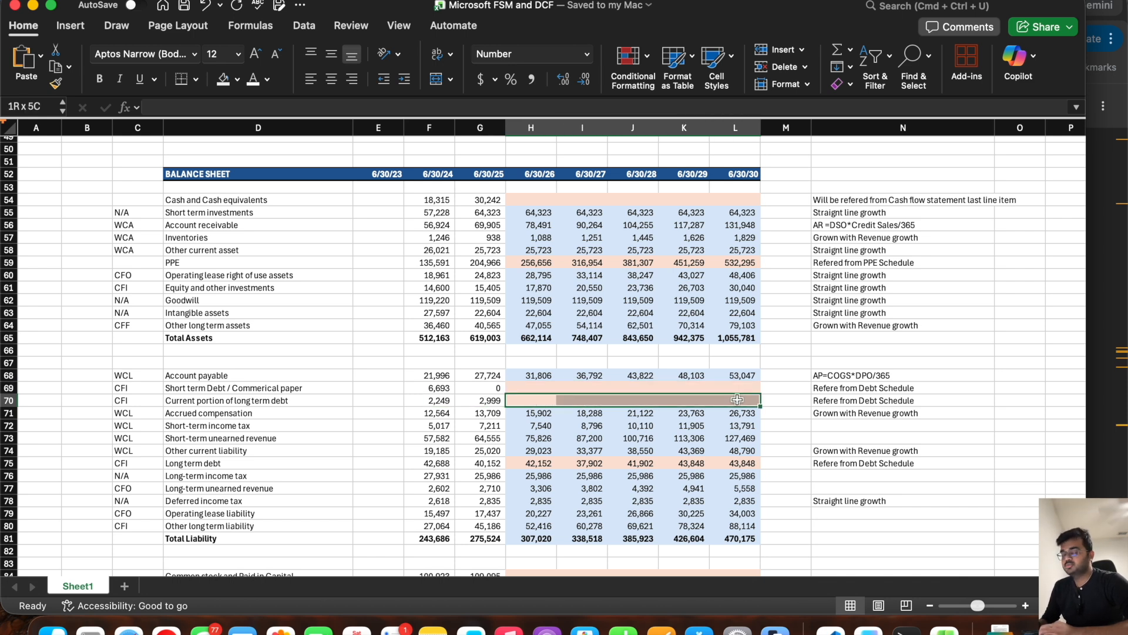
drag(737, 400, 737, 399)
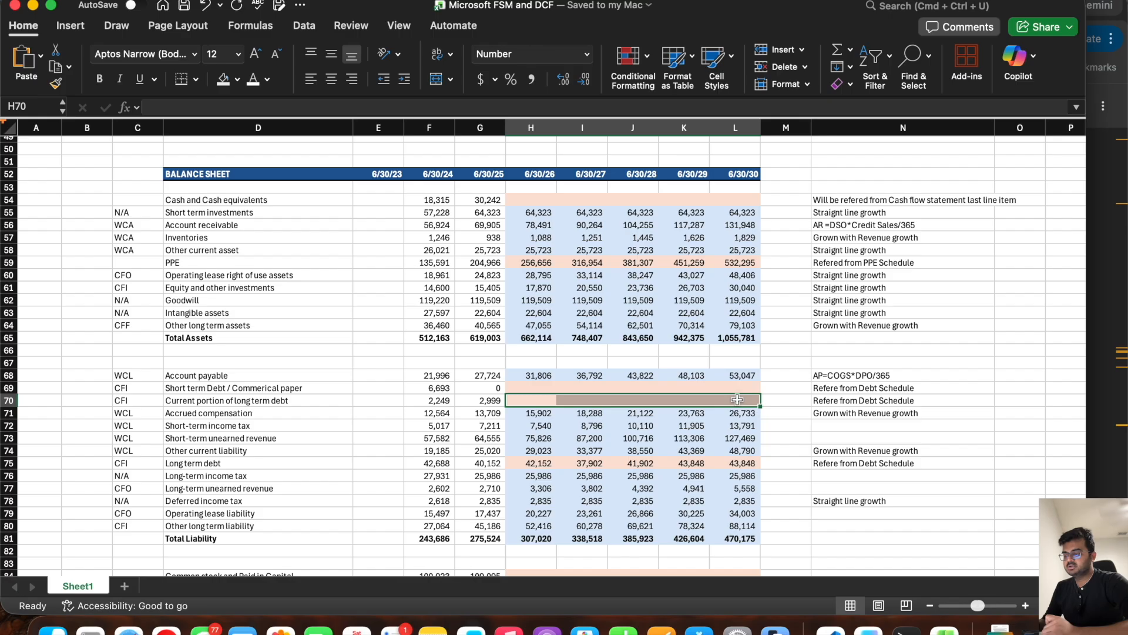
click(523, 400)
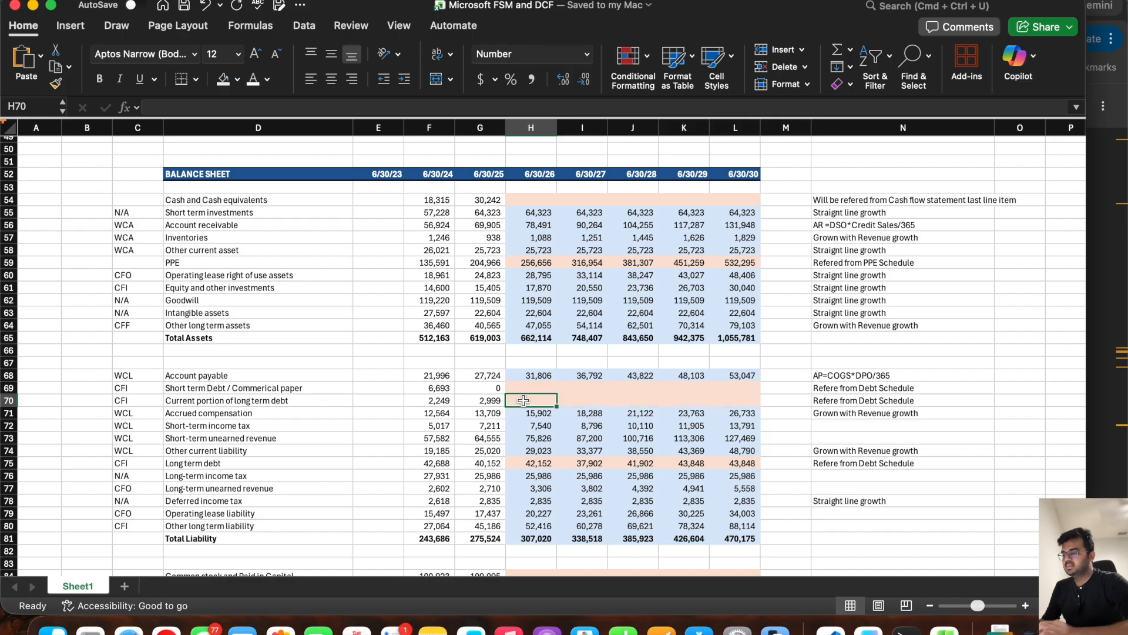
text(0)
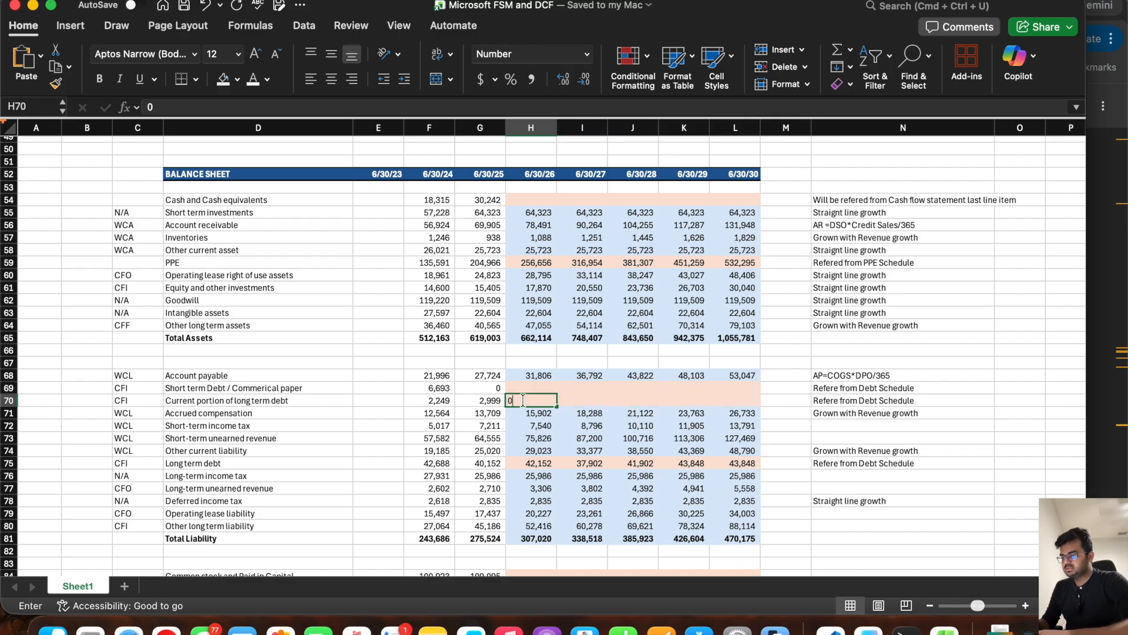
key(Tab)
text(0)
key(Tab)
text(0)
key(Tab)
text(0)
key(Tab)
text(0)
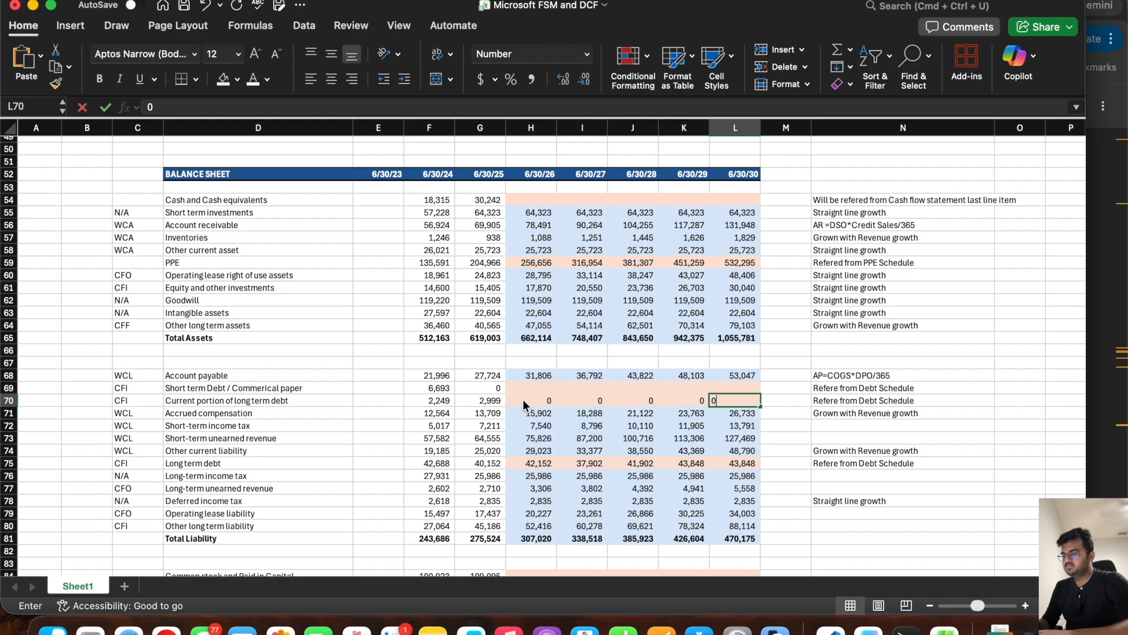
key(Tab)
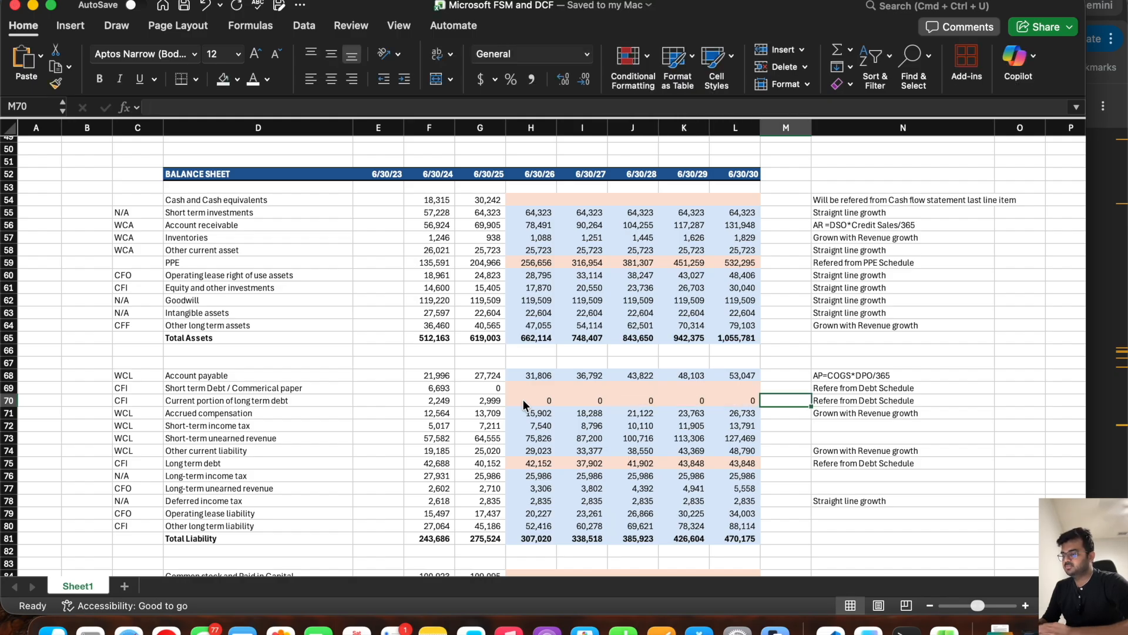
Step: Calculate Change in Current portion of long term debt in H119 with =H70-G70 and fill it through L119
click(479, 400)
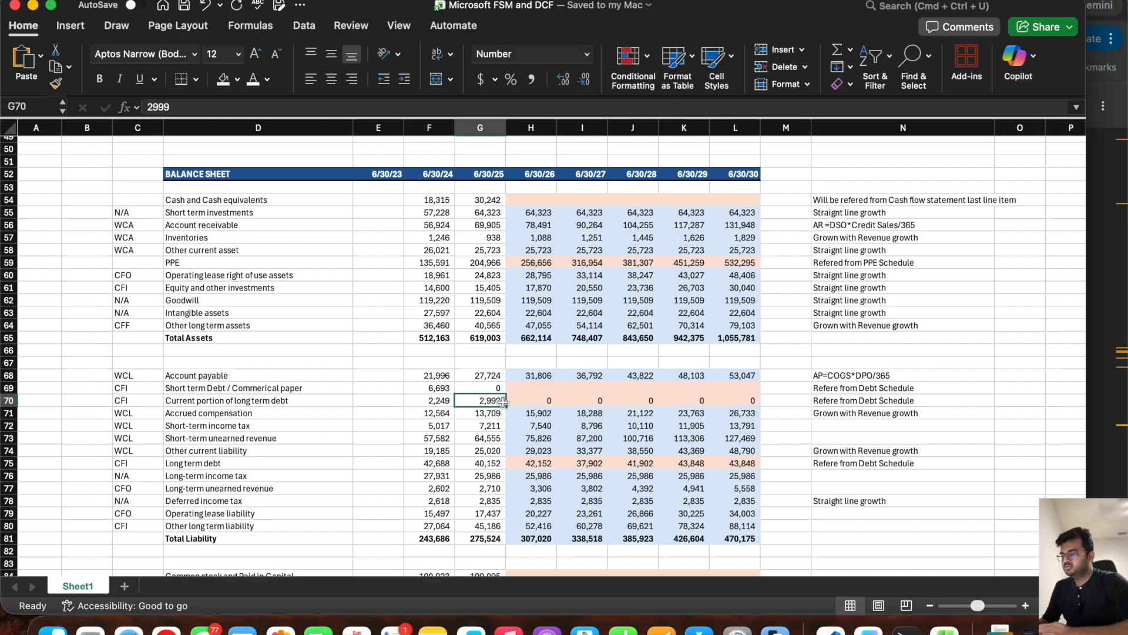
scroll(506, 402, down, 15)
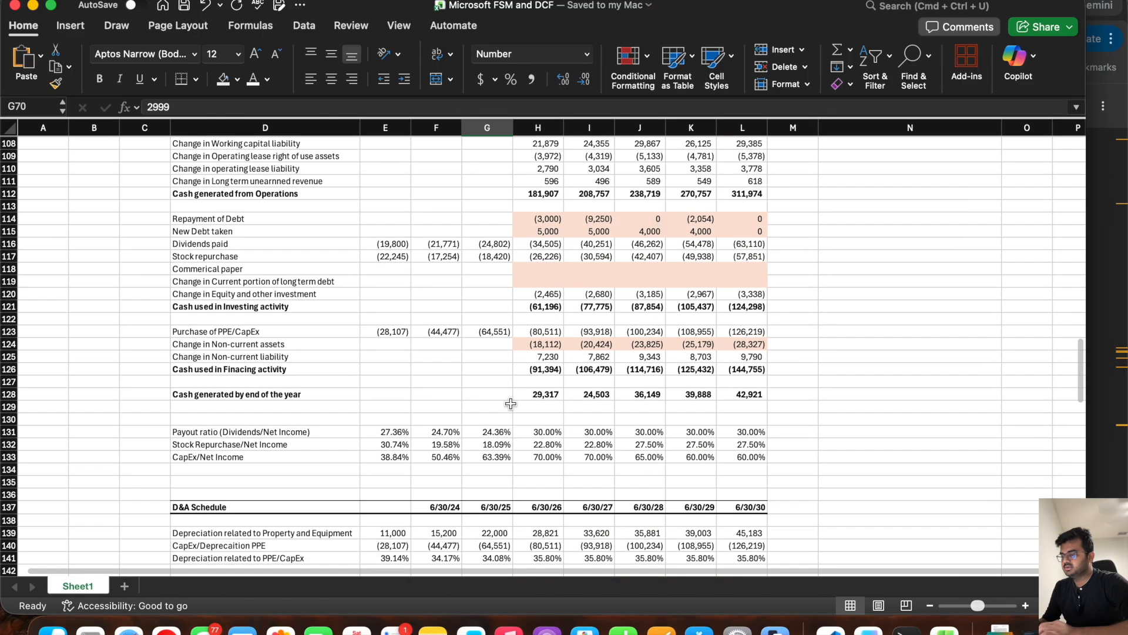
click(542, 272)
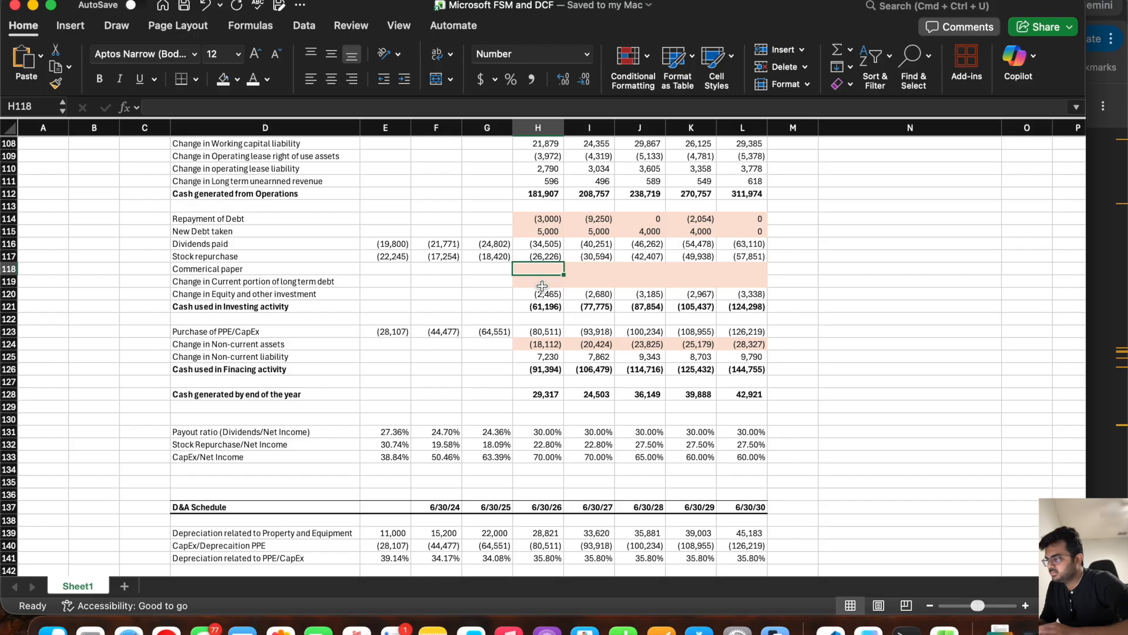
click(542, 285)
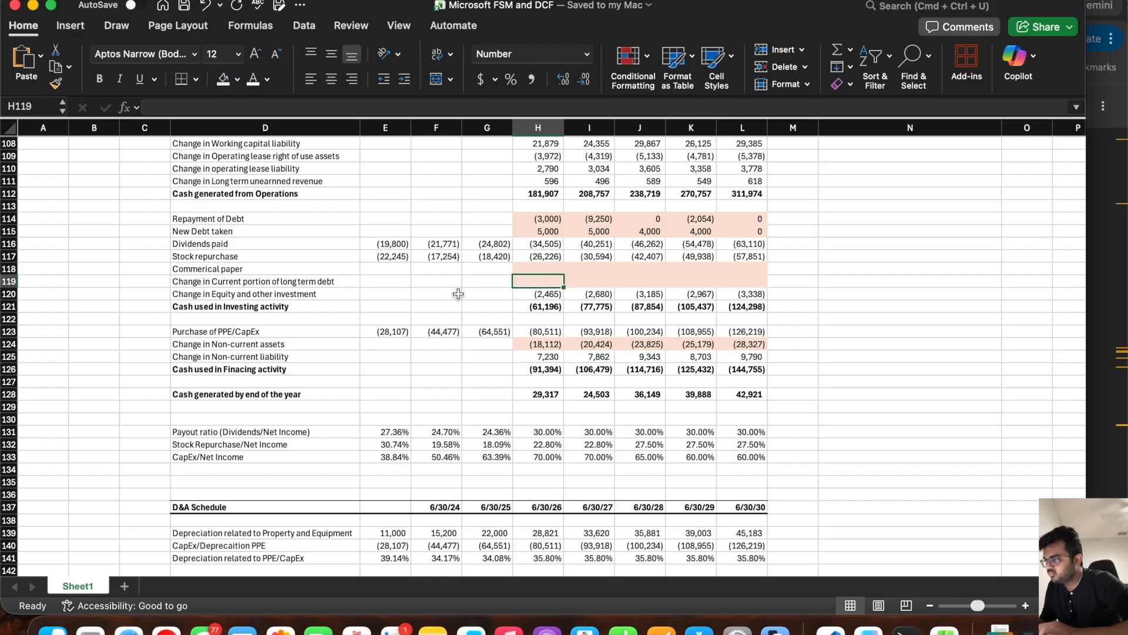
click(18, 279)
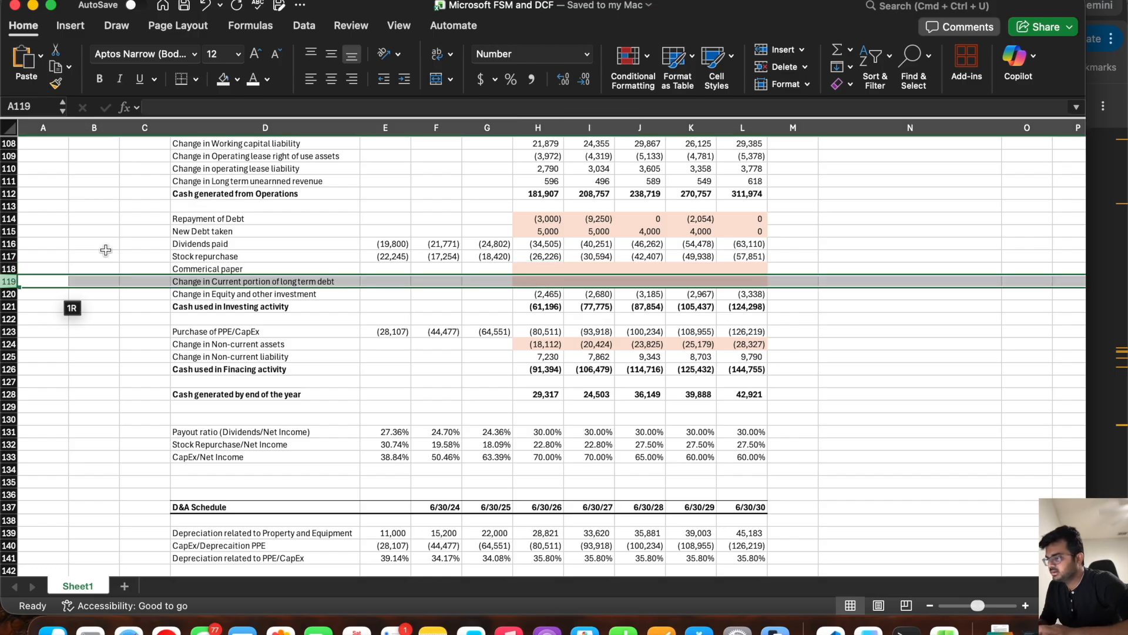
double_click(528, 282)
text(=)
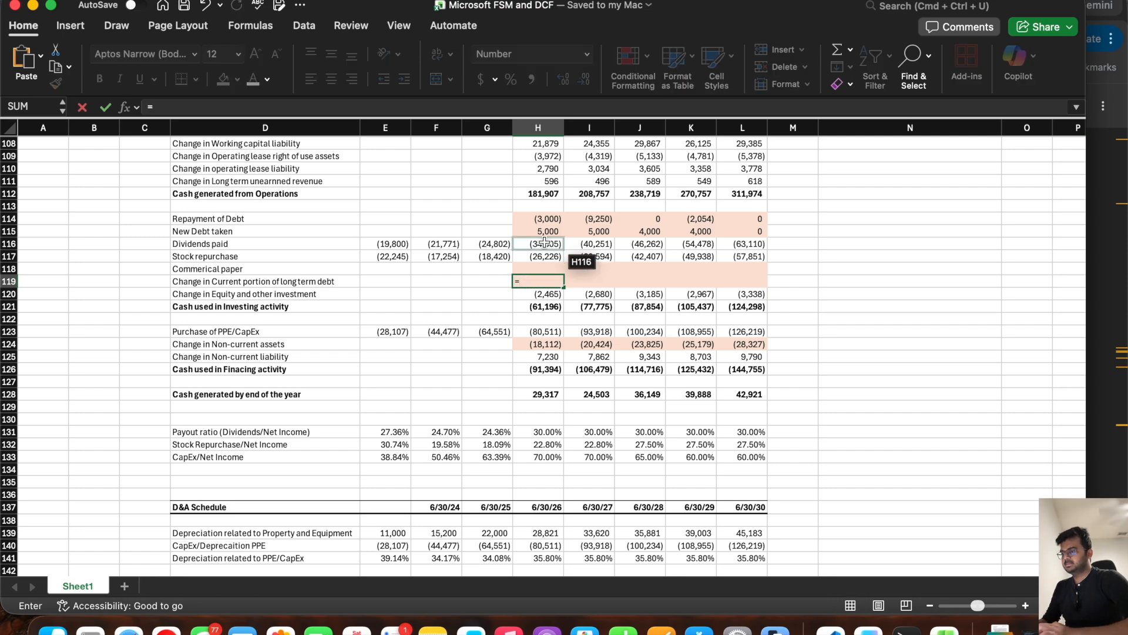
scroll(544, 259, up, 14)
click(516, 198)
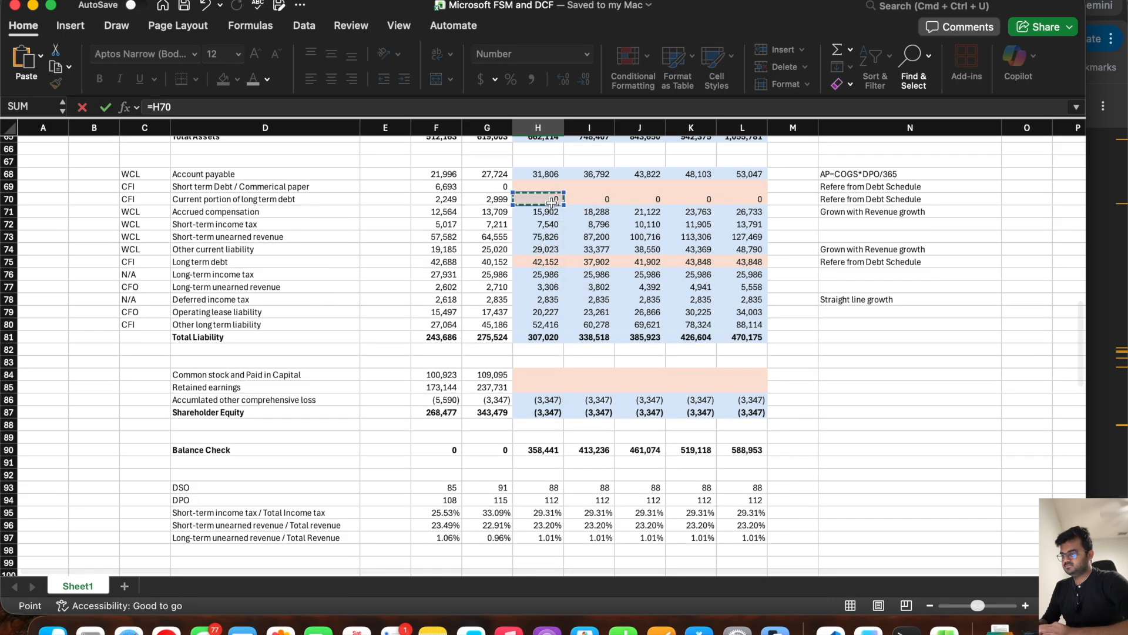
text(-)
click(498, 199)
key(Return)
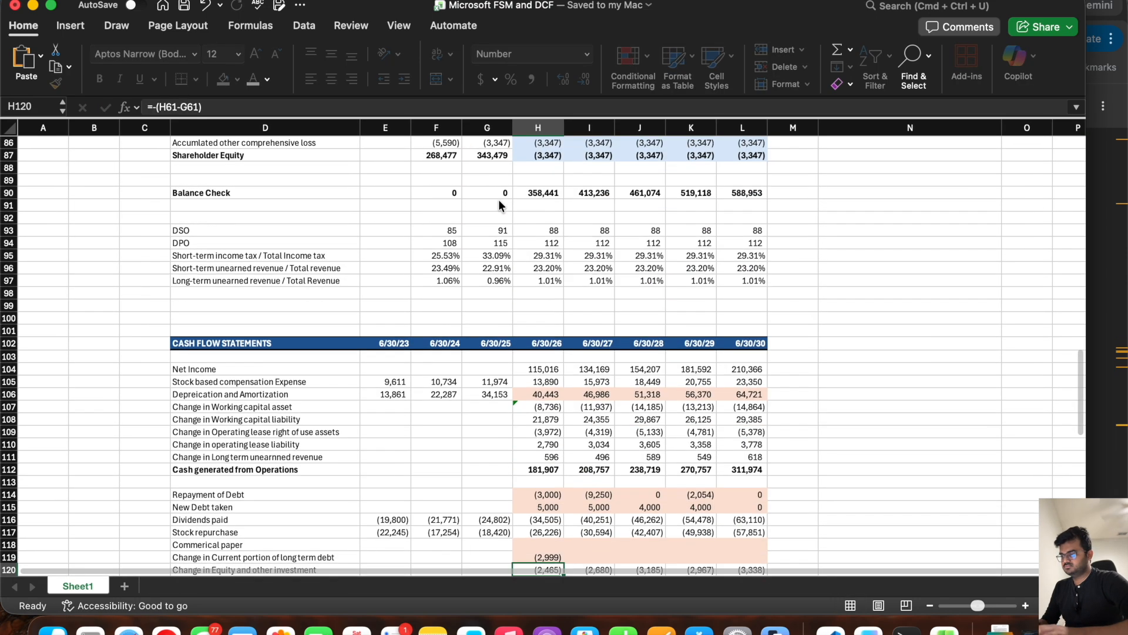
click(557, 424)
drag(563, 430, 745, 429)
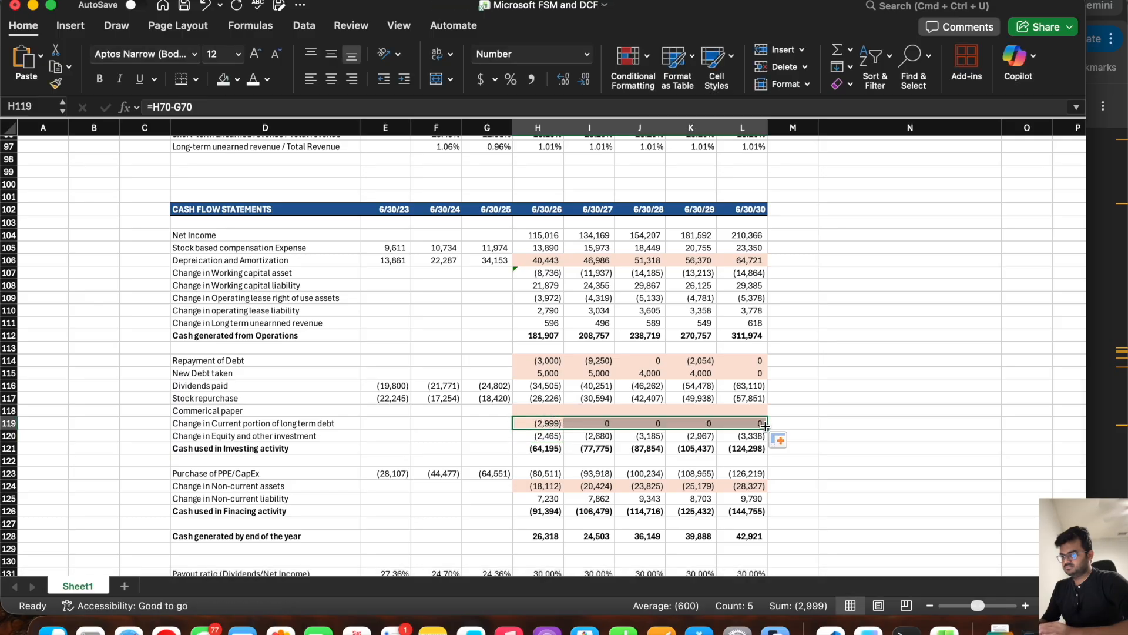
Step: Enter 0 for Short term Debt / Commercial paper in H69:L69 of the balance sheet
click(547, 410)
scroll(703, 342, up, 15)
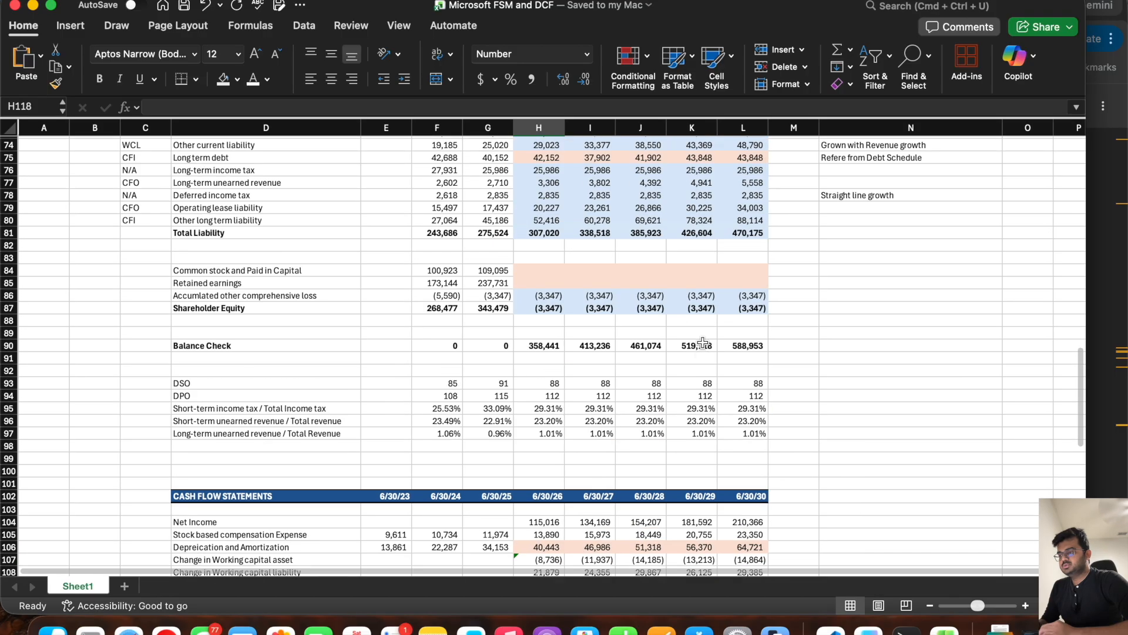
scroll(703, 342, down, 6)
scroll(702, 343, down, 4)
scroll(699, 344, up, 8)
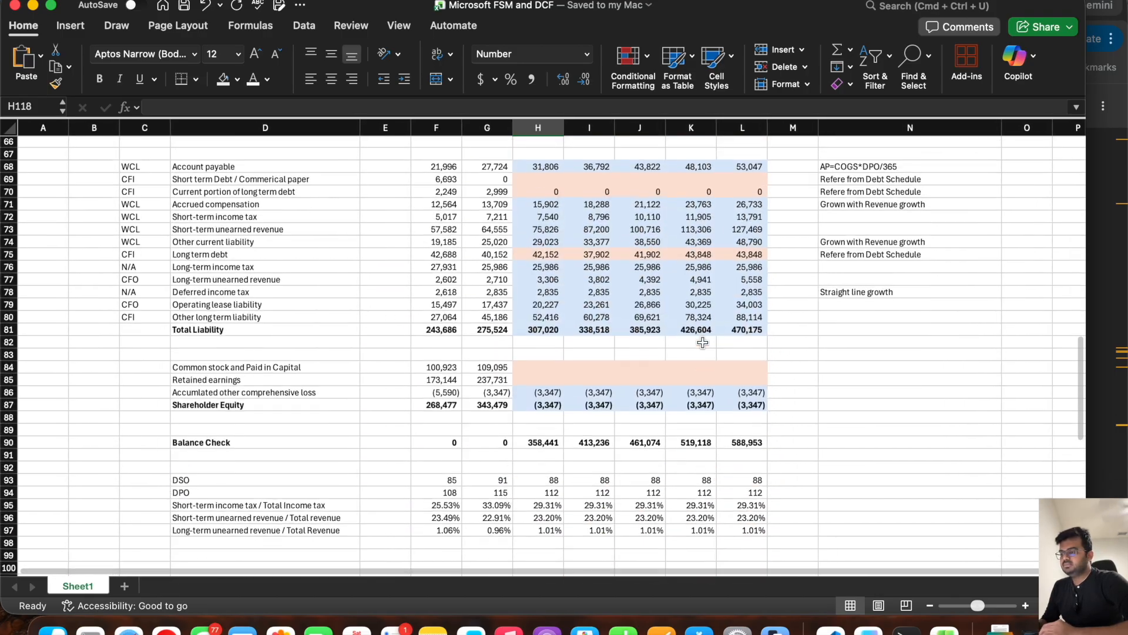
click(535, 269)
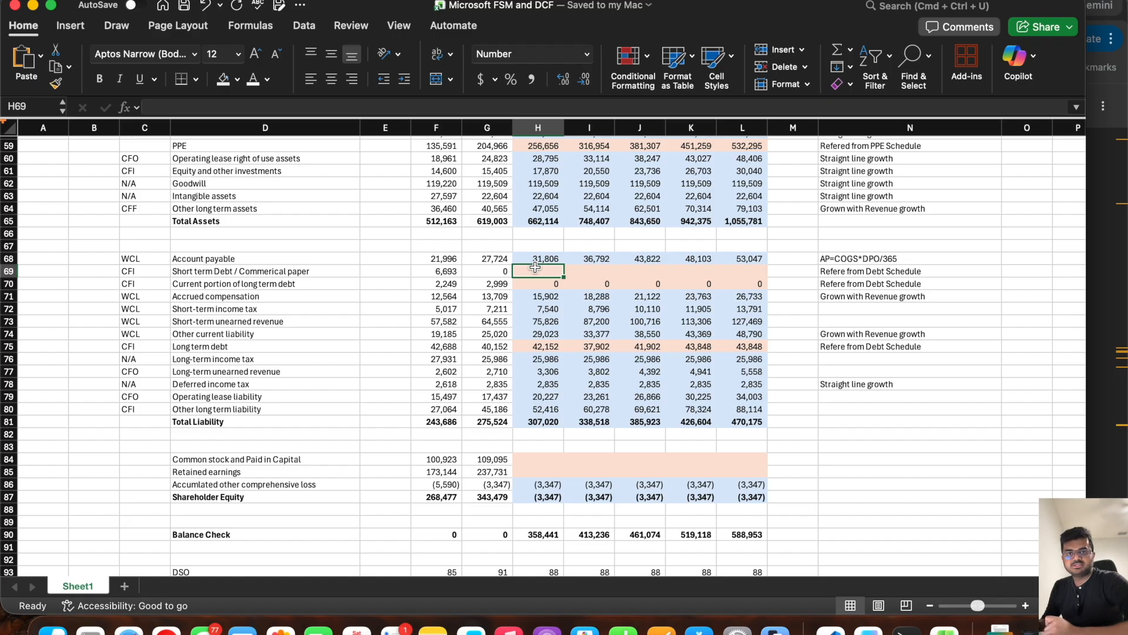
scroll(535, 267, up, 5)
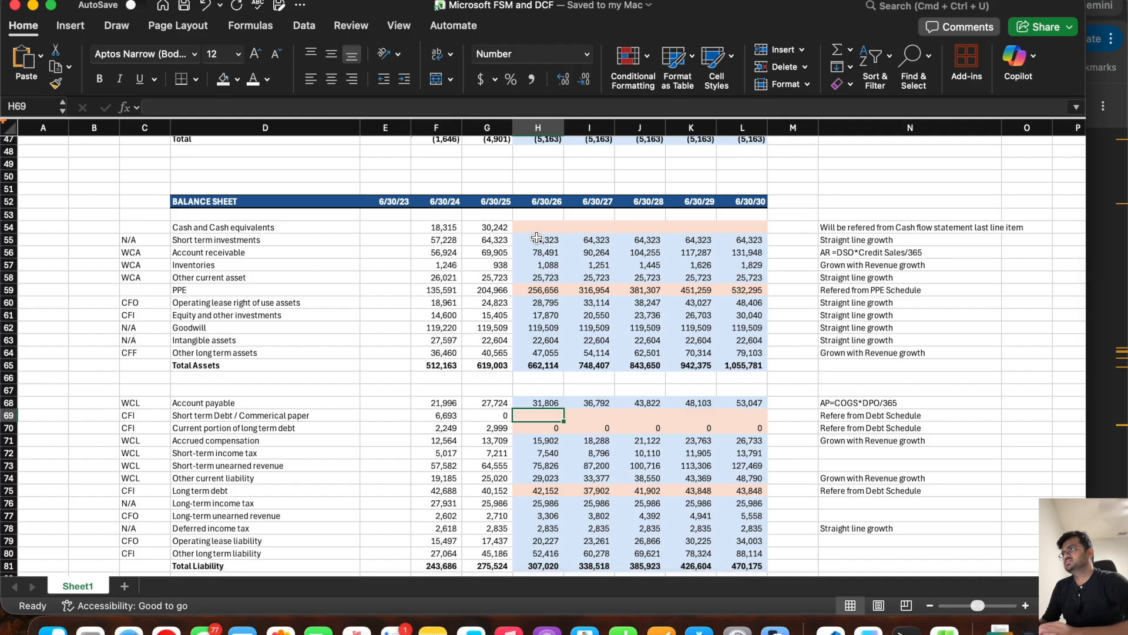
click(500, 228)
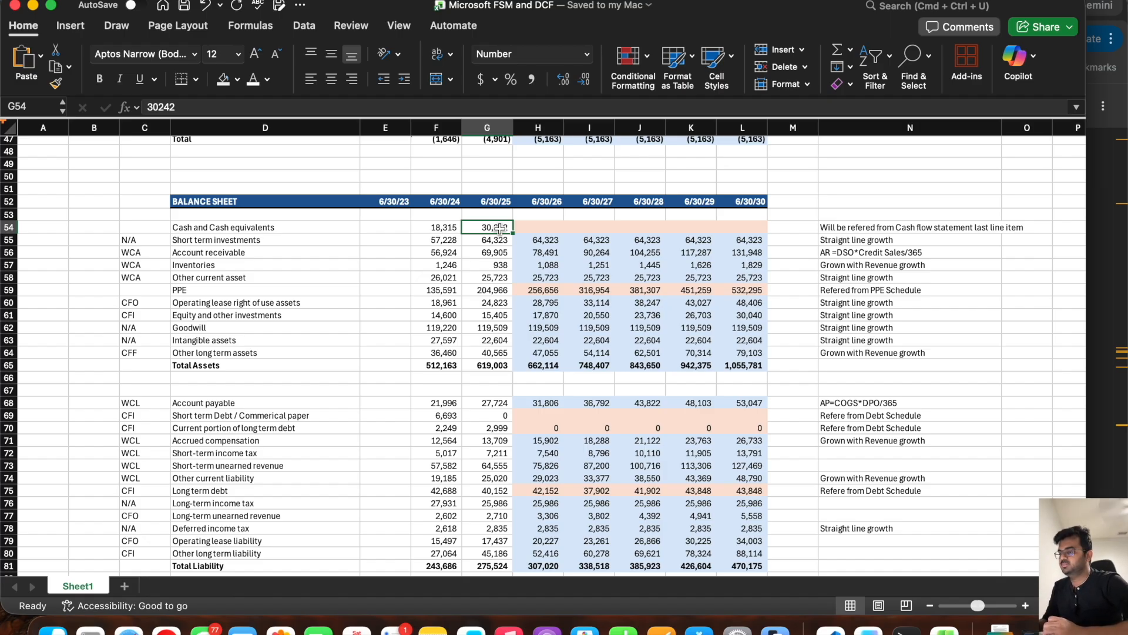
click(550, 414)
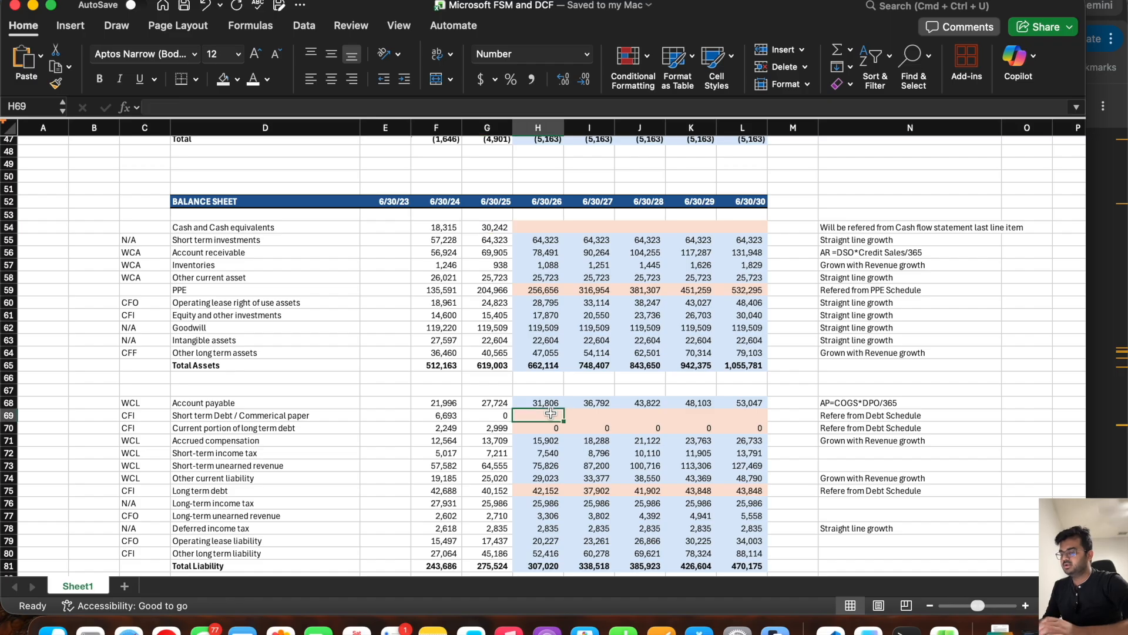
text(0)
key(Tab)
text(0)
key(Tab)
text(0)
key(Tab)
text(0)
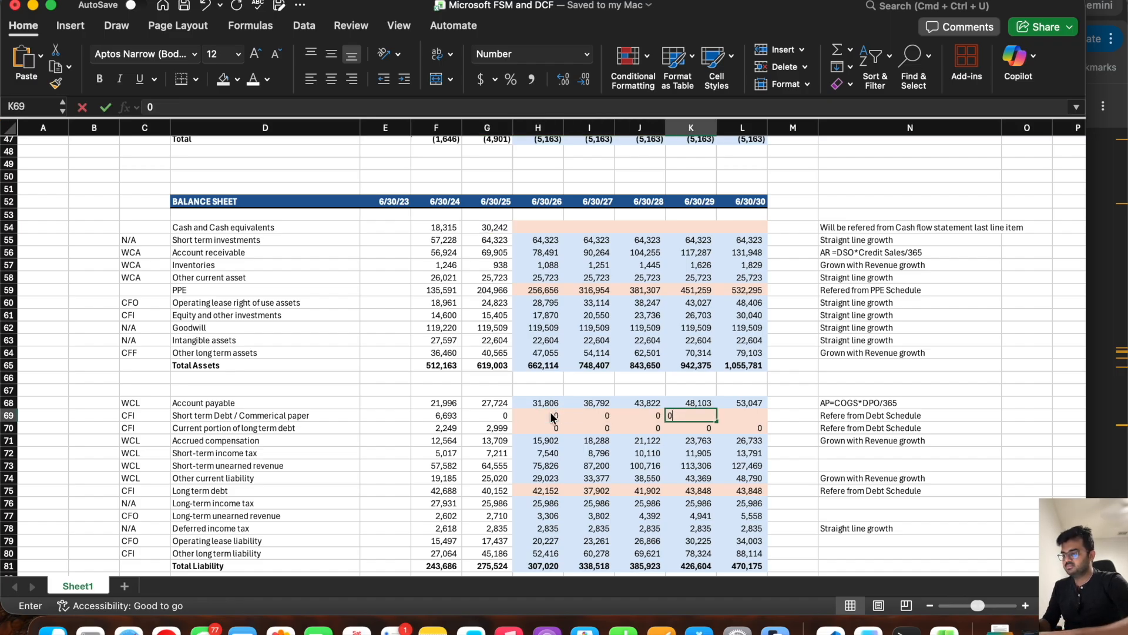
key(Tab)
text(0)
key(Tab)
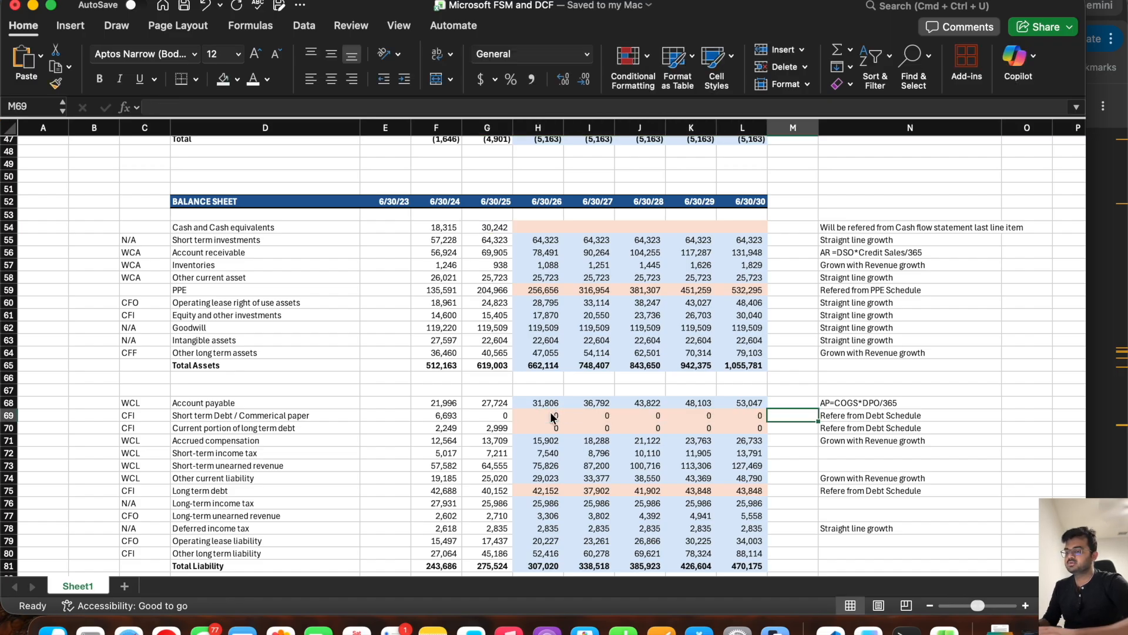
Step: Calculate the Commercial paper cash flow line in H118 with =H69-G69 and fill it through L118
scroll(618, 413, down, 15)
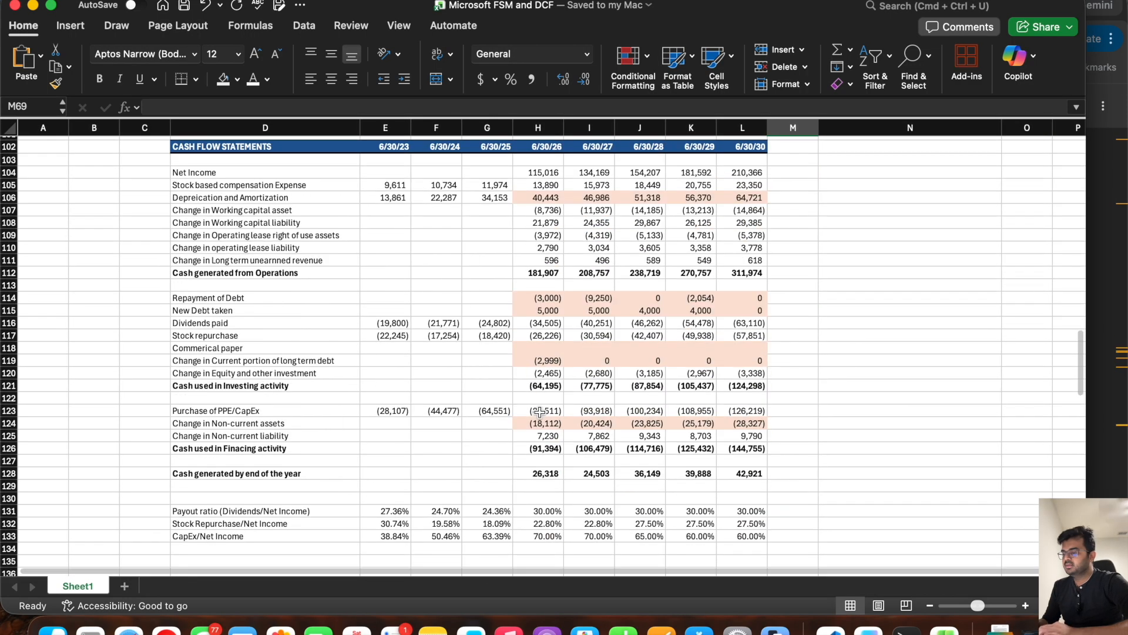
click(551, 351)
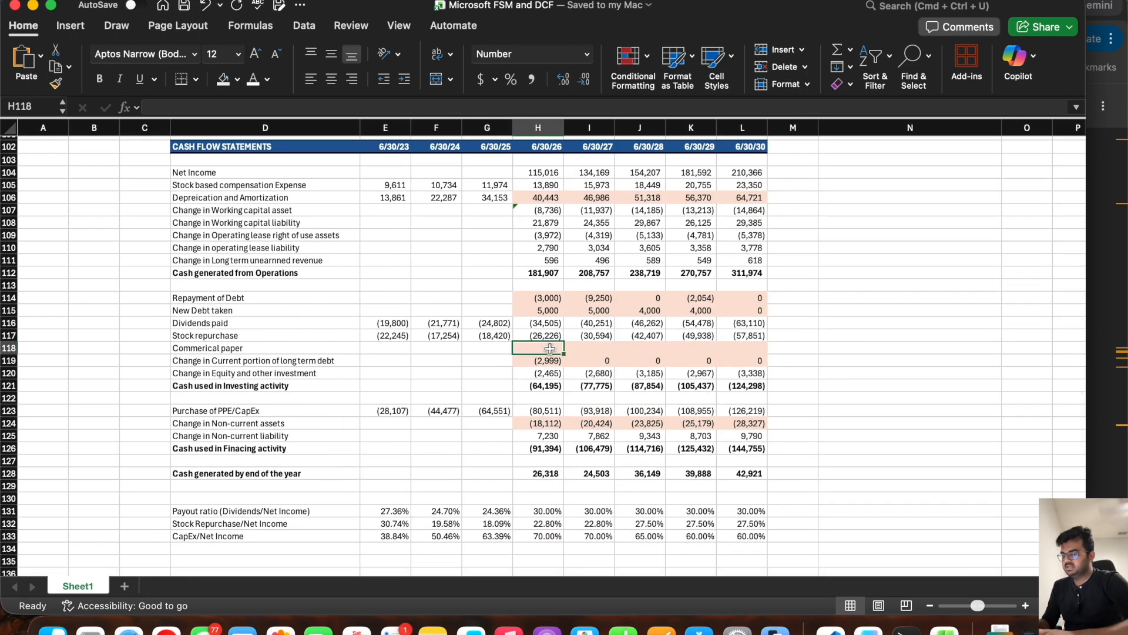
text(=)
scroll(549, 327, up, 11)
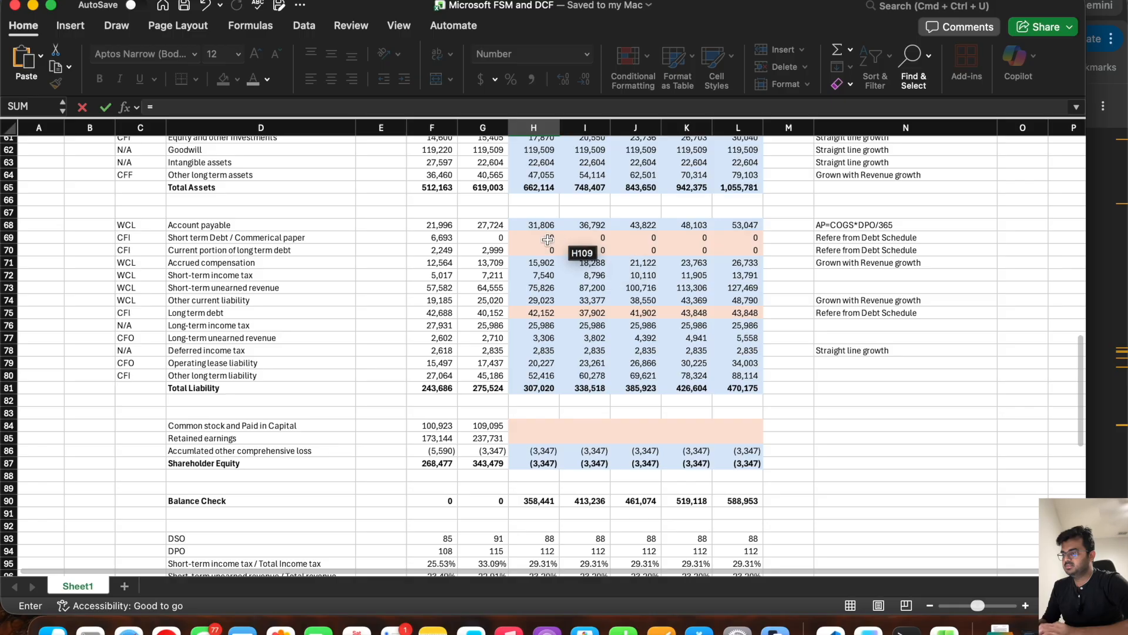
click(546, 236)
text(-)
click(483, 238)
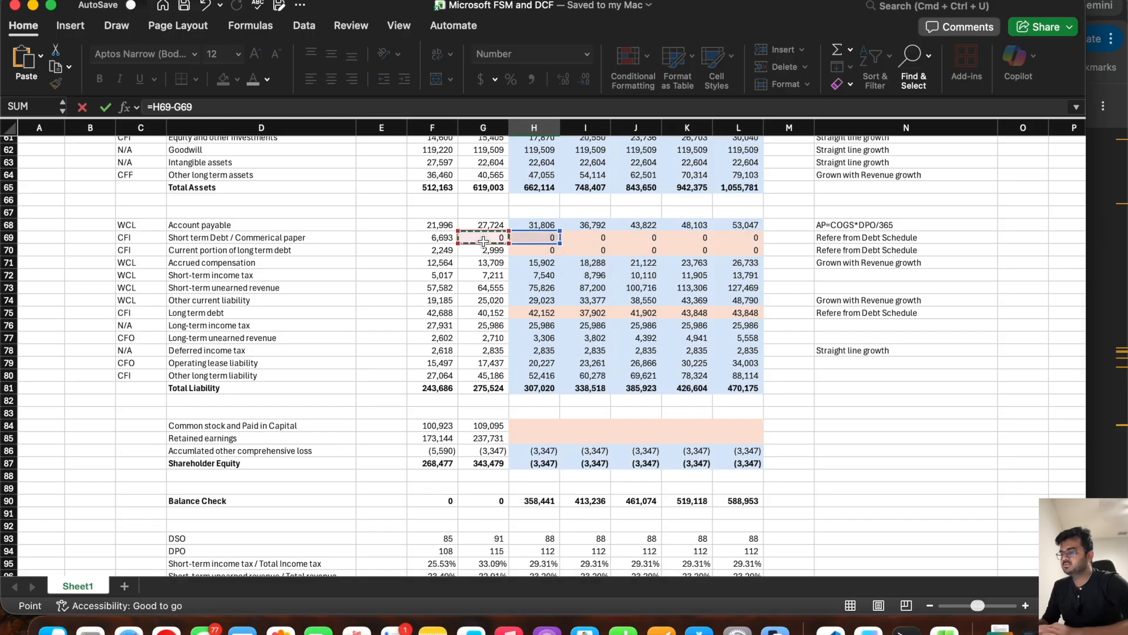
key(Return)
scroll(578, 351, down, 4)
click(549, 383)
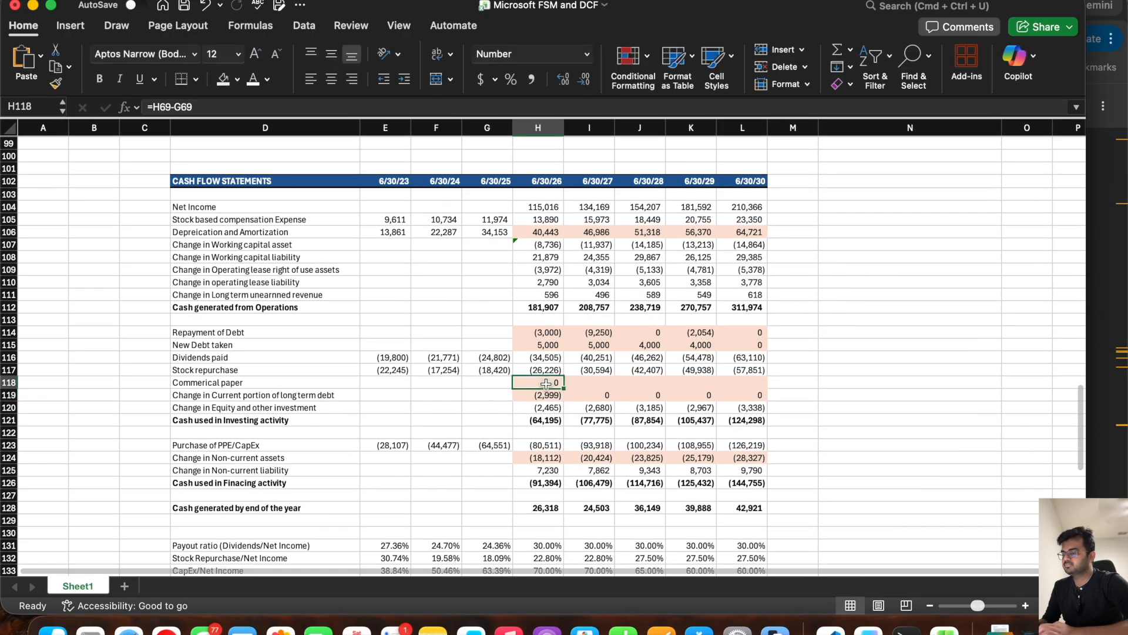
drag(562, 388, 788, 390)
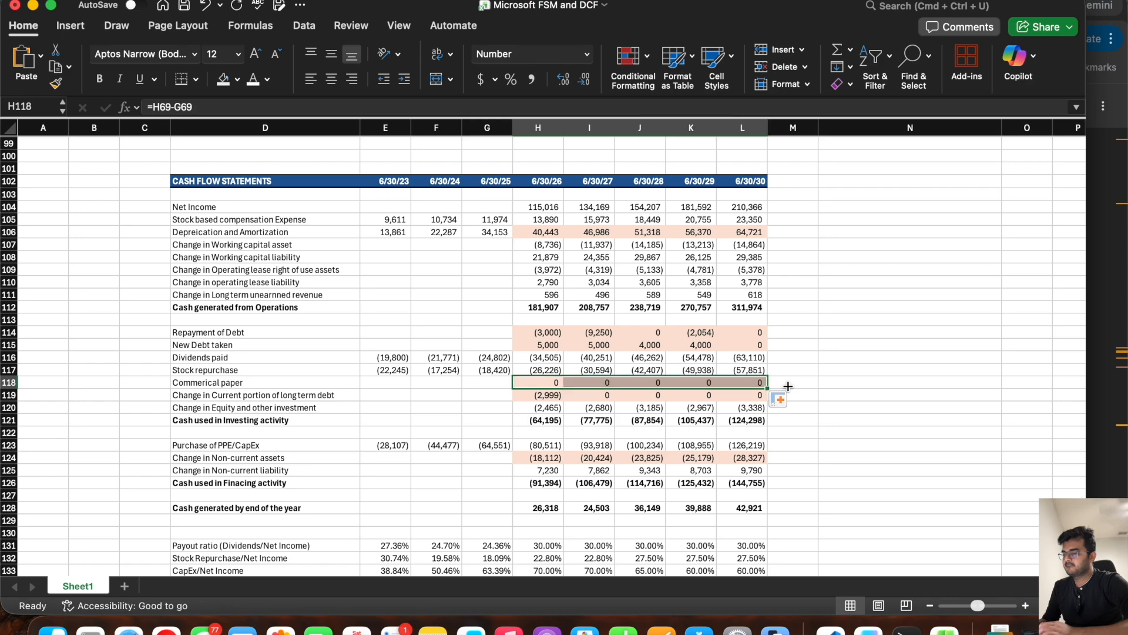
Step: Review the cash flow lines in H104:L126, the year-end cash generated in H128:L128 and the balance sheet's Cash and Cash equivalents row
scroll(809, 343, down, 5)
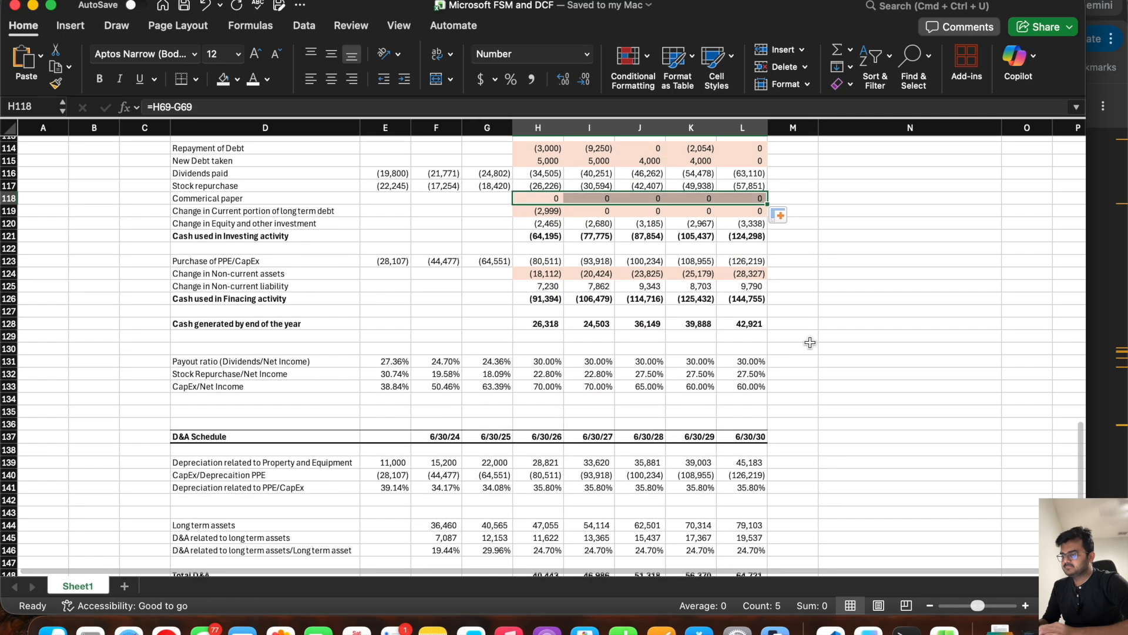
scroll(809, 343, up, 4)
drag(541, 187, 758, 465)
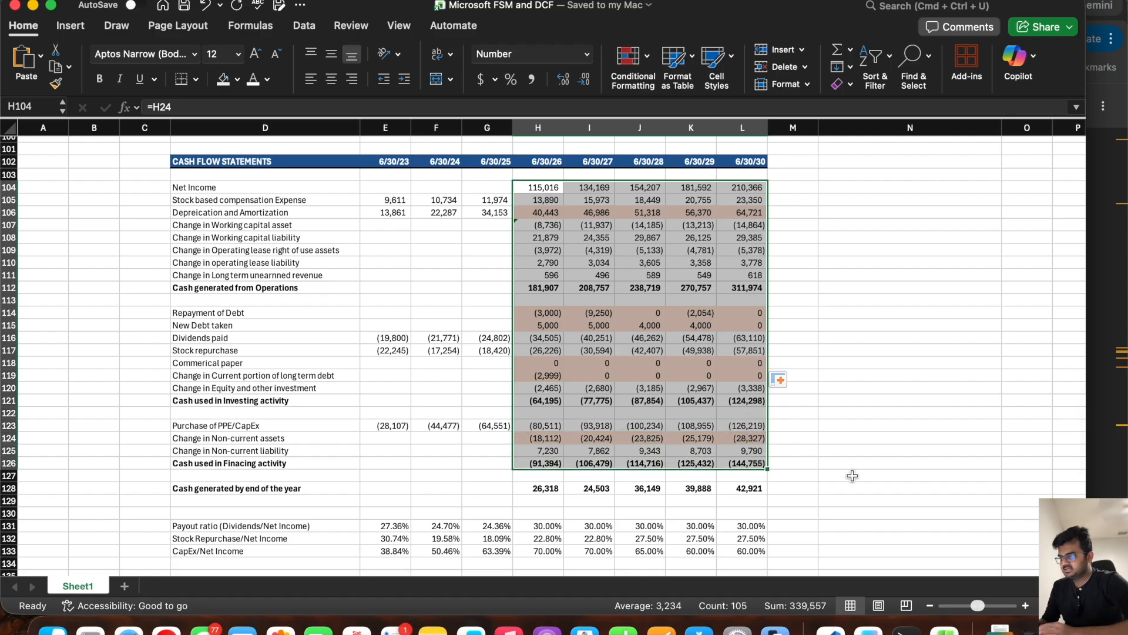
drag(538, 488, 761, 492)
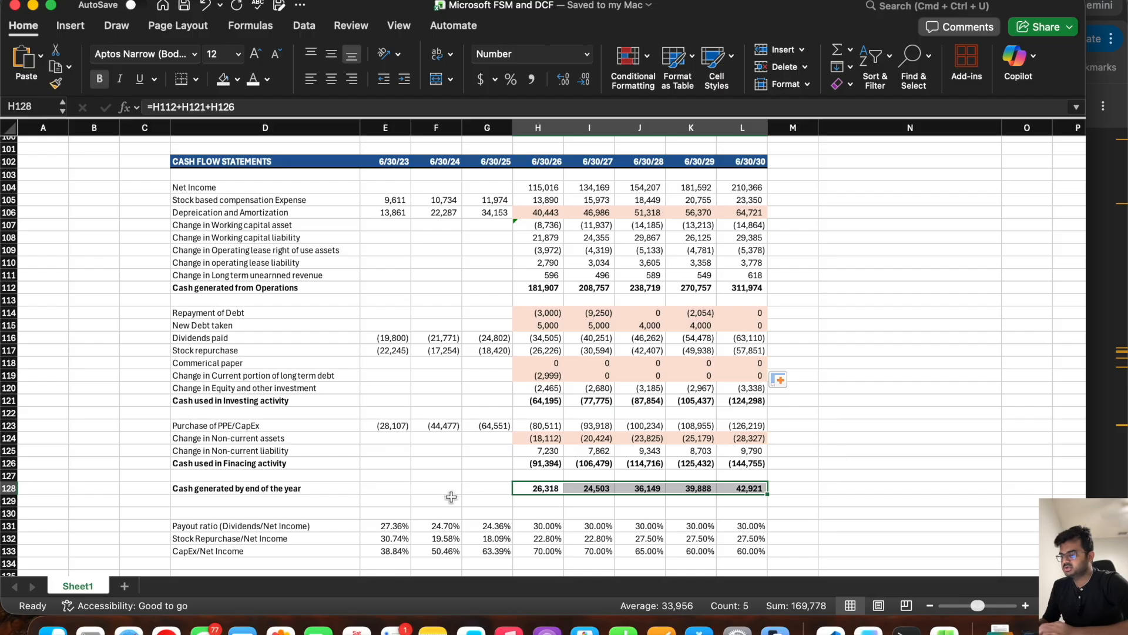
scroll(468, 425, down, 5)
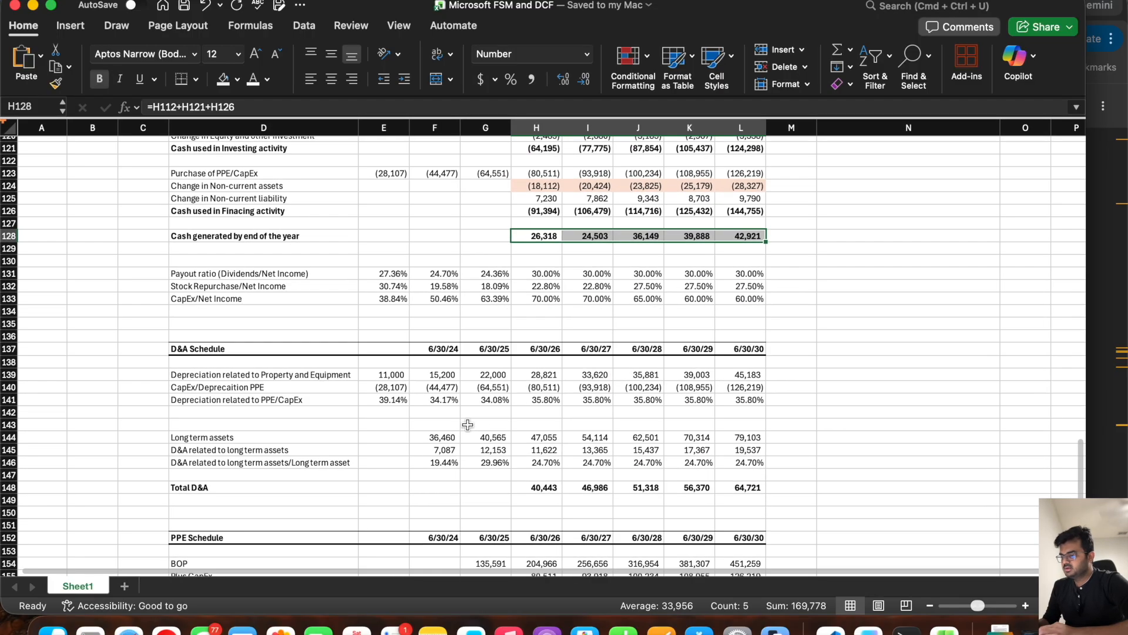
scroll(468, 424, up, 10)
scroll(468, 424, up, 5)
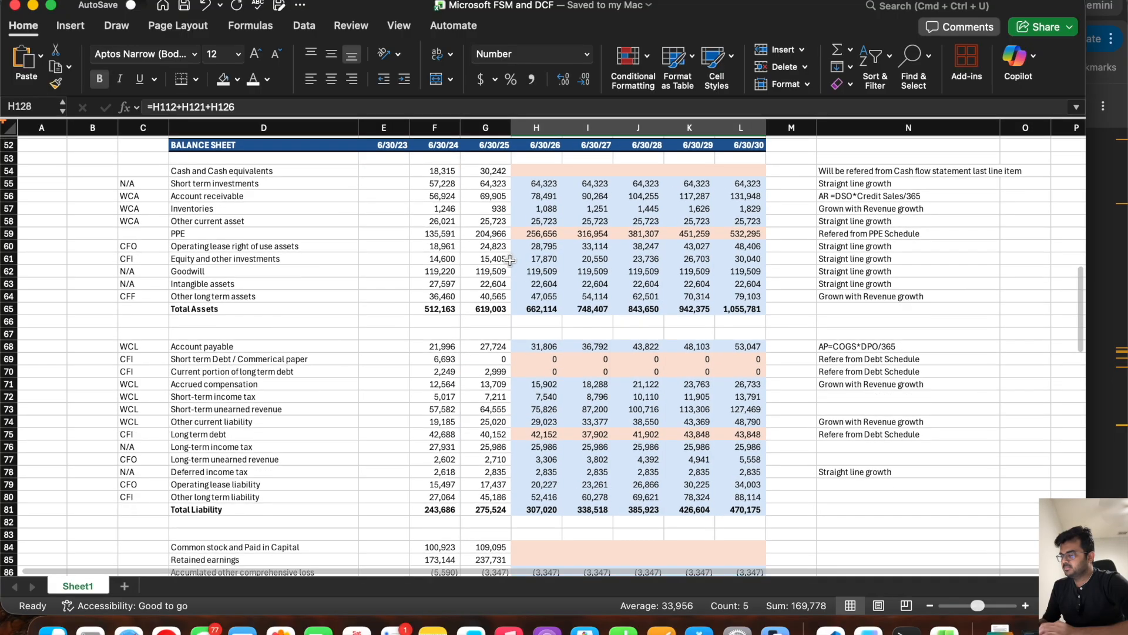
click(534, 171)
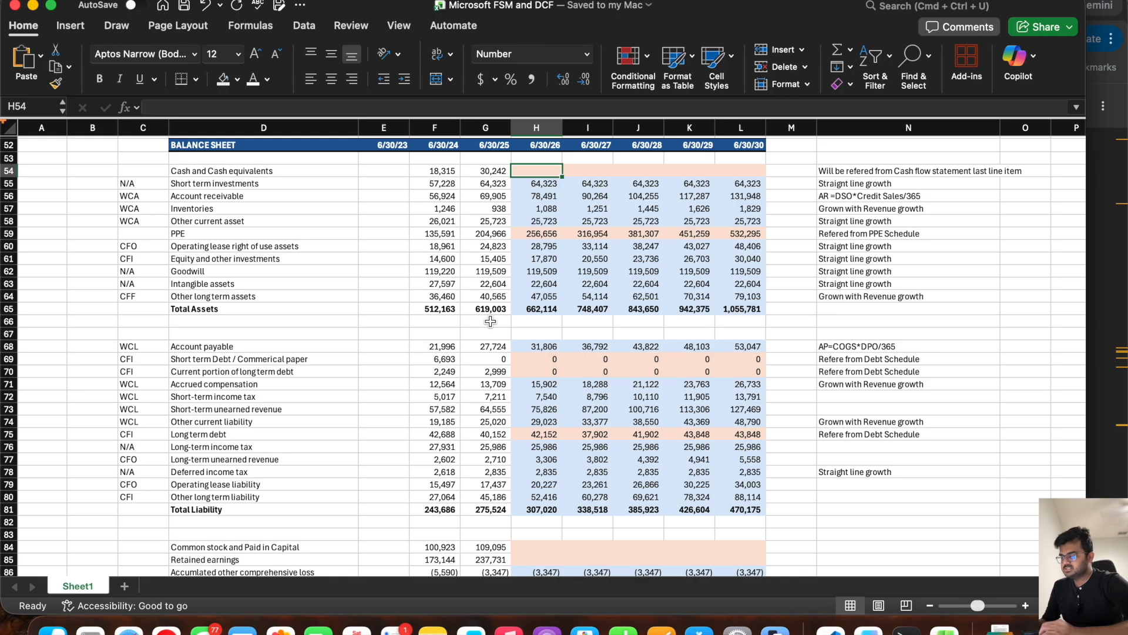
scroll(490, 322, down, 6)
scroll(490, 322, up, 6)
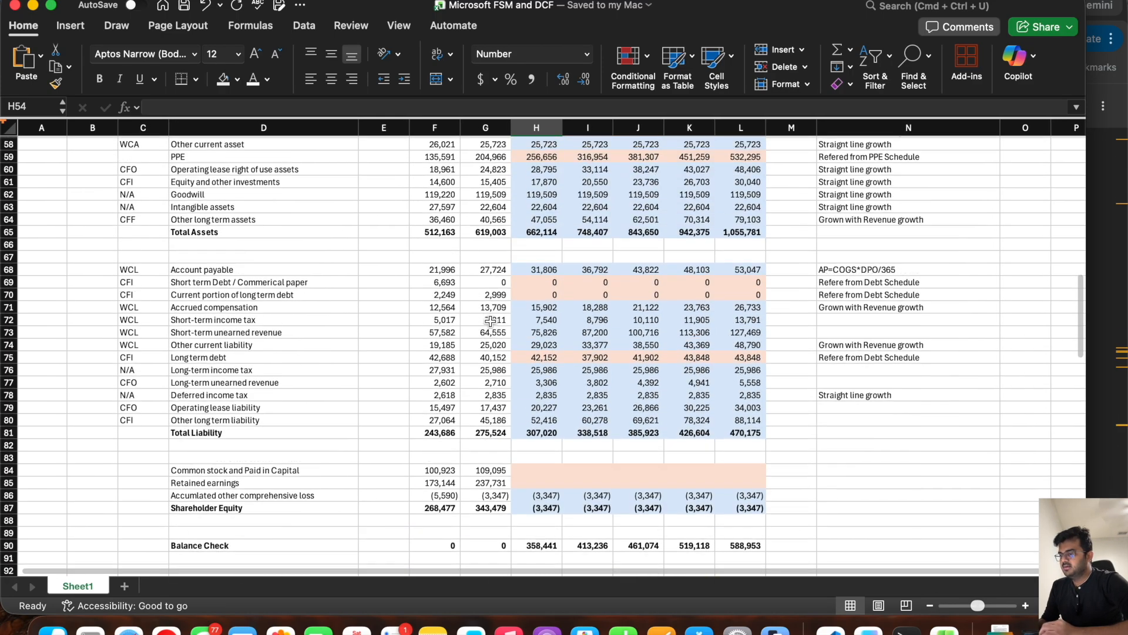
click(493, 207)
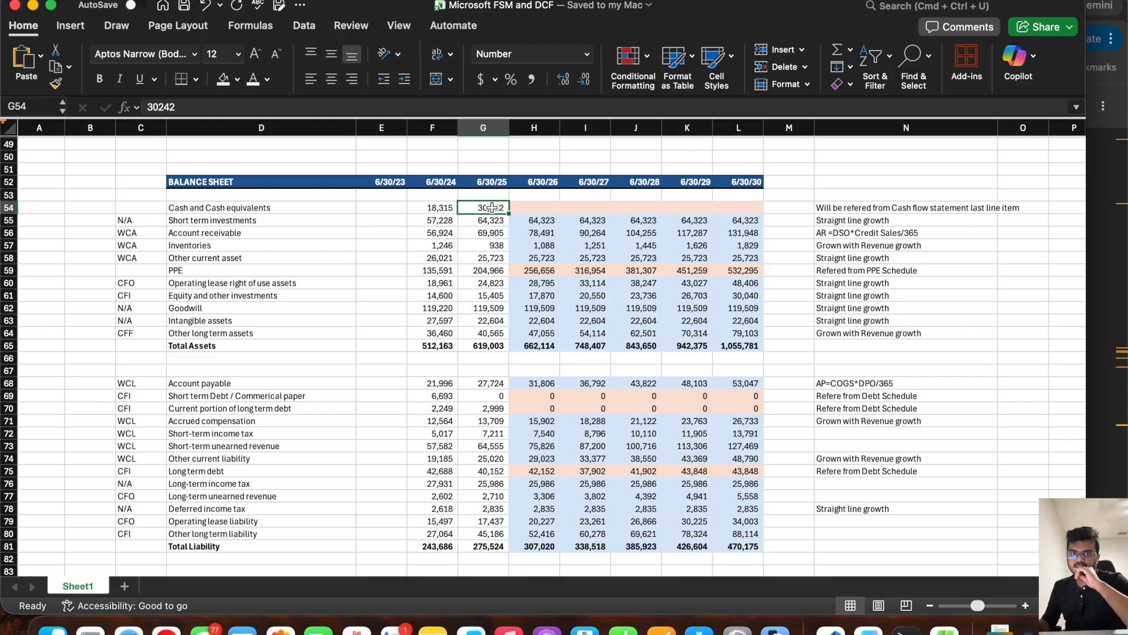
scroll(492, 208, down, 12)
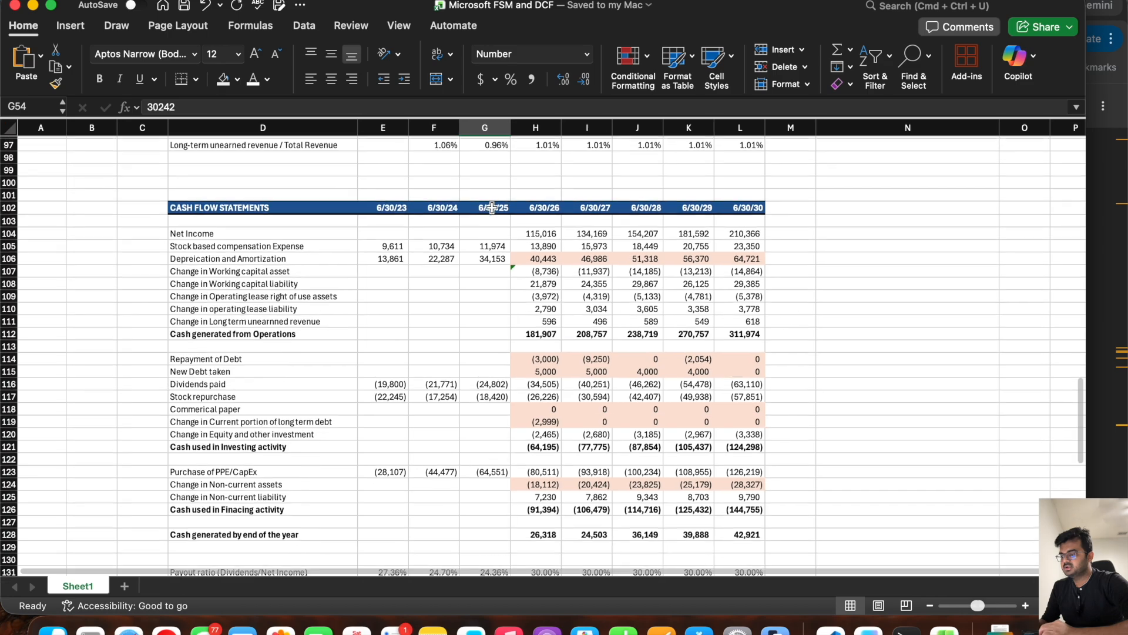
drag(533, 532, 747, 532)
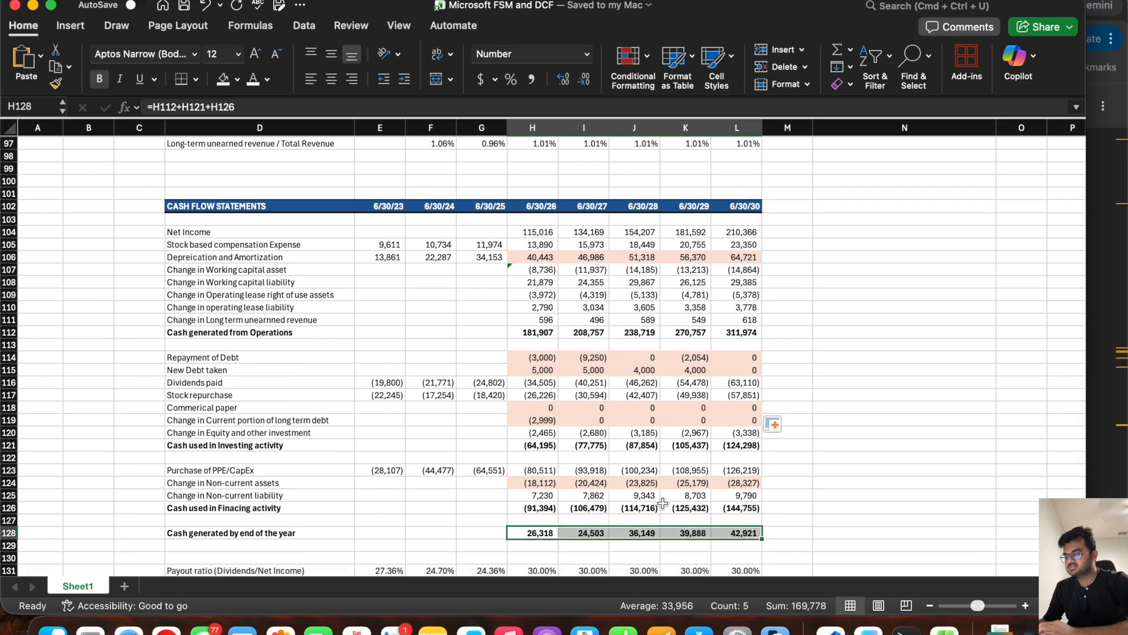
scroll(575, 281, up, 10)
scroll(576, 281, up, 7)
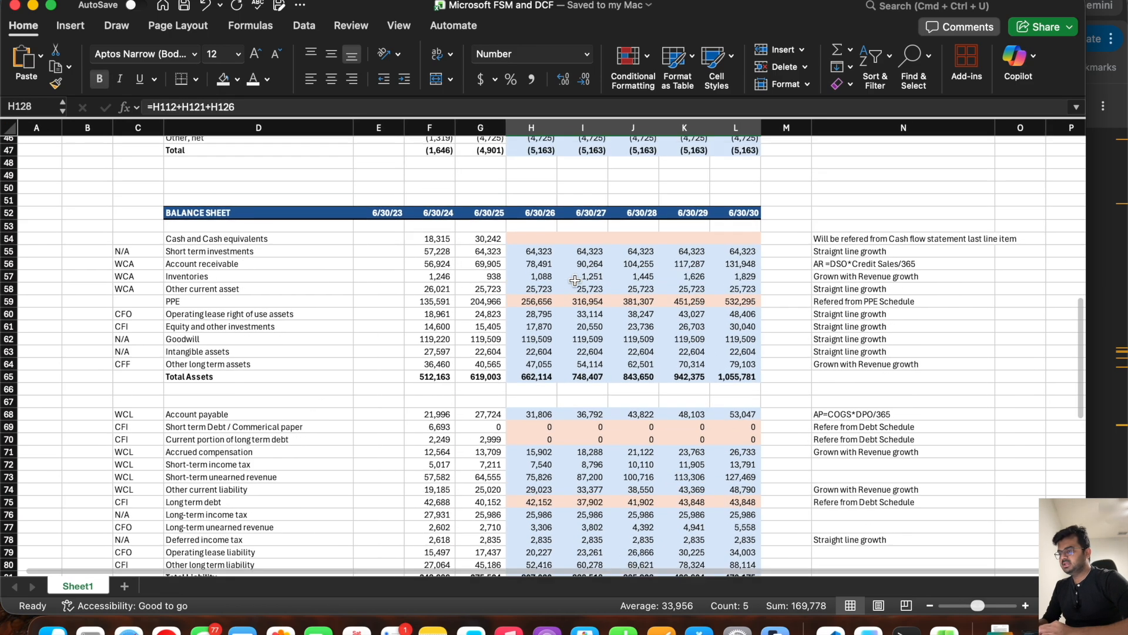
Step: Calculate Cash and Cash equivalents in H54 of the balance sheet with =G54+H128 and fill it through L54
click(527, 238)
text(=)
click(482, 241)
text(+)
scroll(479, 318, down, 20)
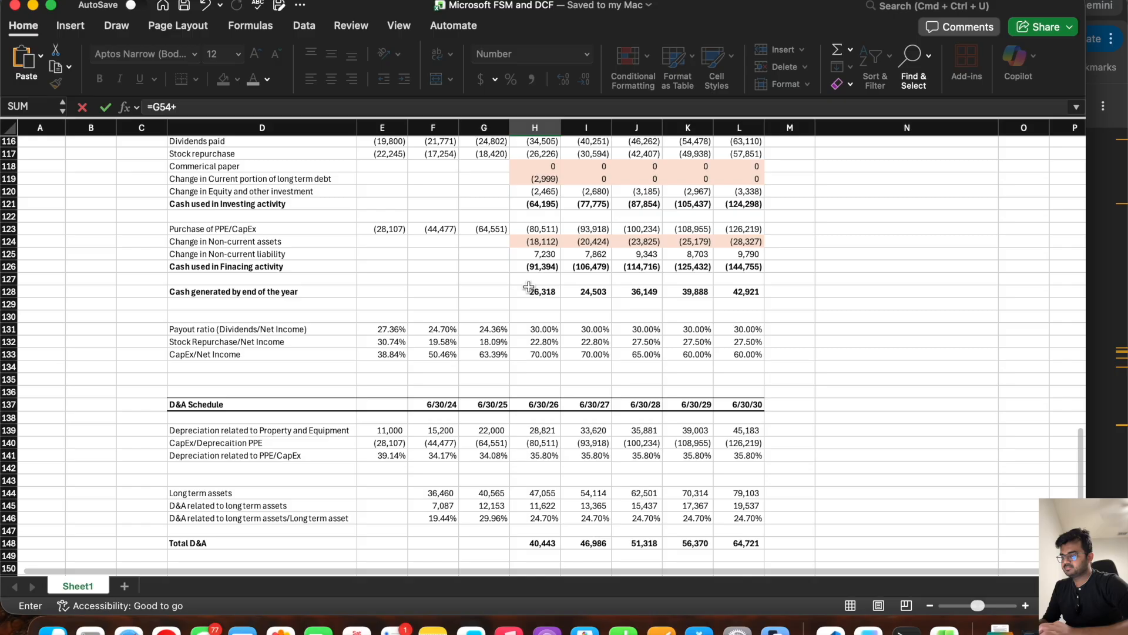
click(528, 287)
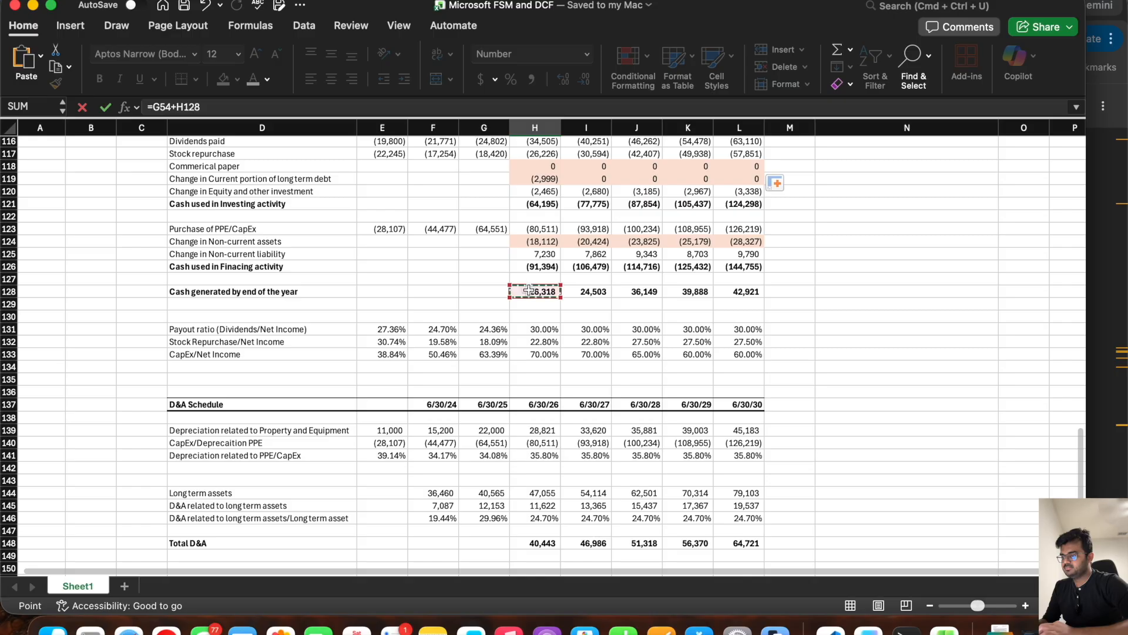
key(Return)
scroll(528, 288, up, 20)
click(531, 341)
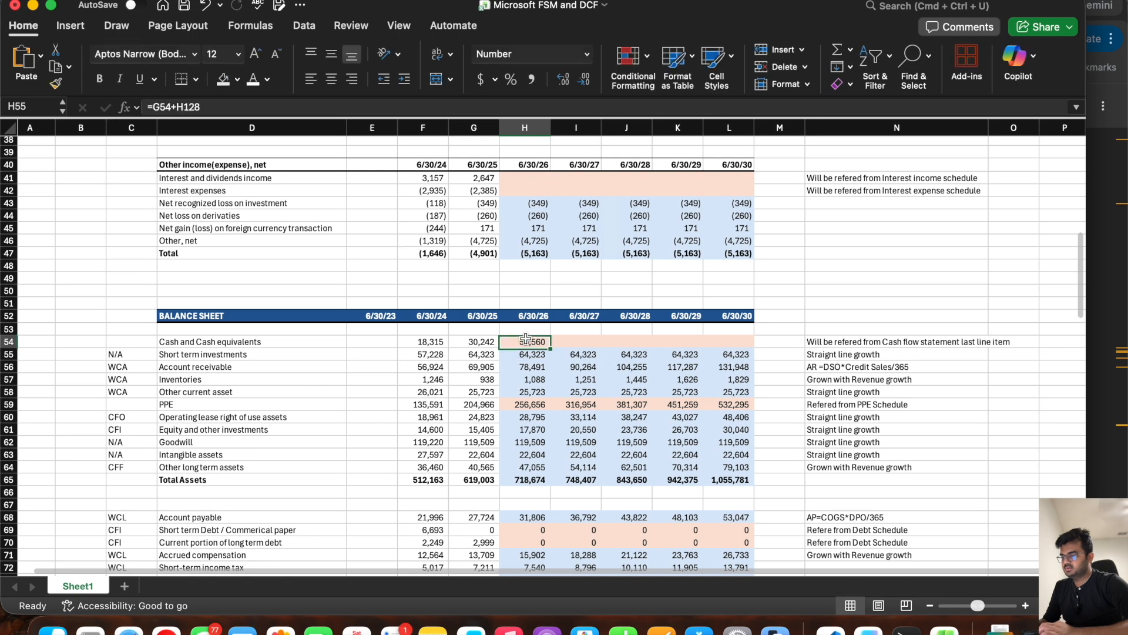
drag(550, 347, 741, 347)
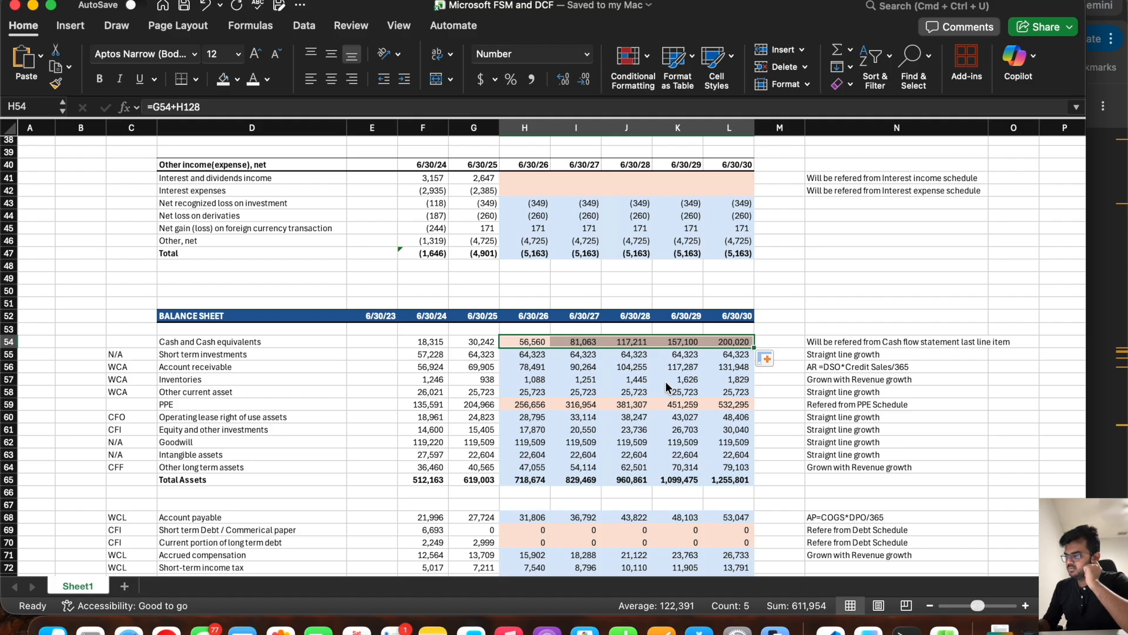
Step: Examine the projected cash balance in L54 against the cash flow statement and the payout and stock repurchase ratios in H131:L132
click(718, 342)
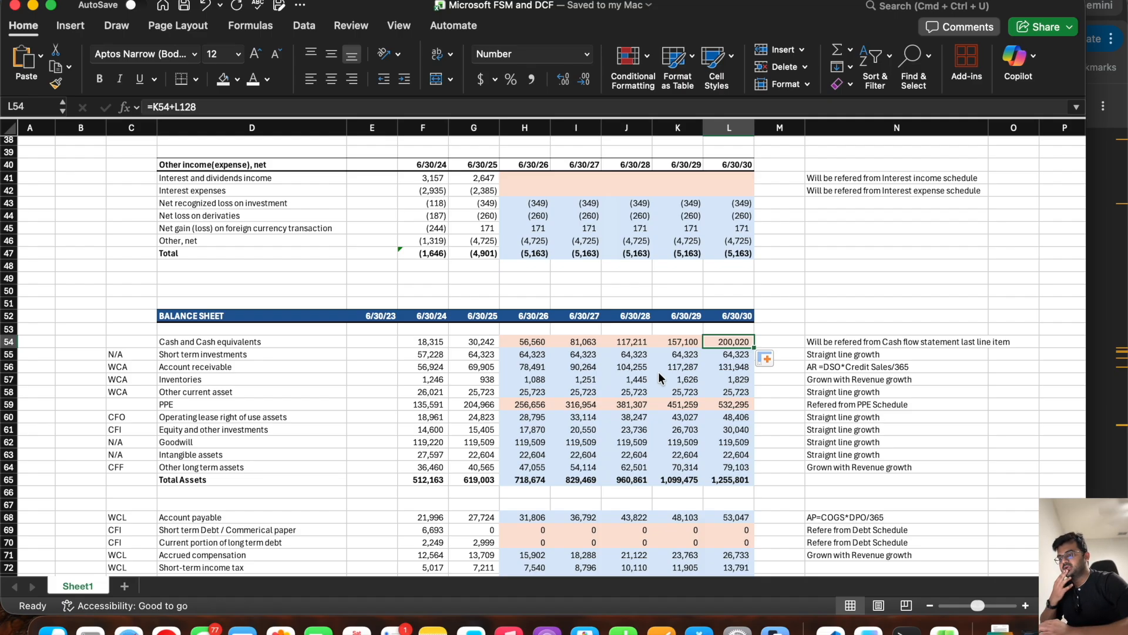
scroll(658, 372, down, 5)
scroll(658, 371, up, 3)
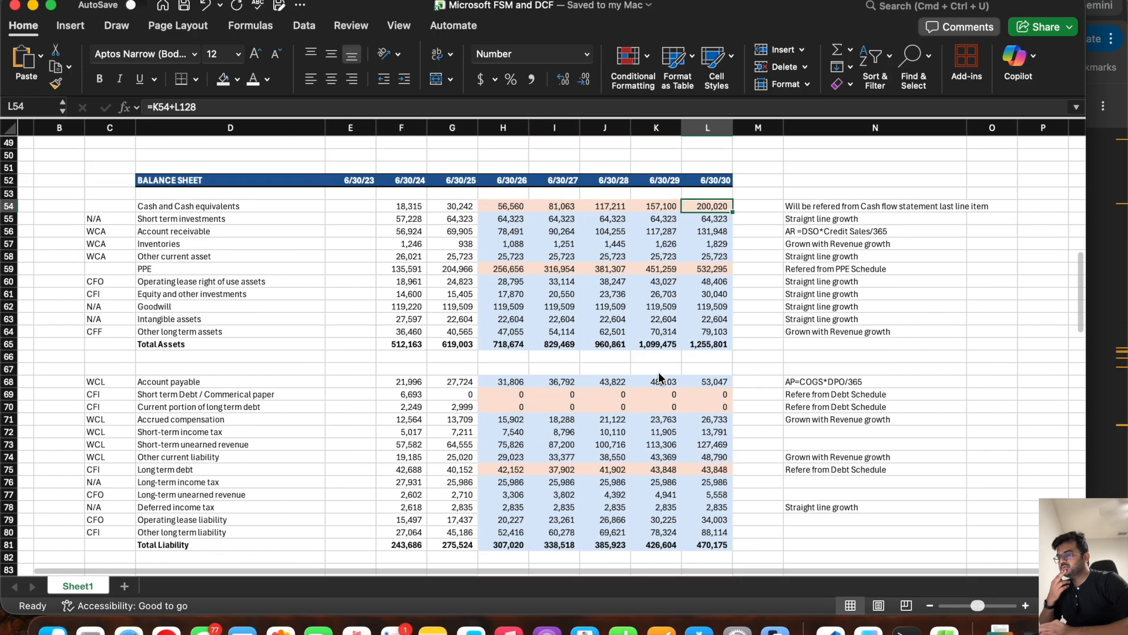
scroll(658, 371, down, 7)
scroll(658, 371, down, 15)
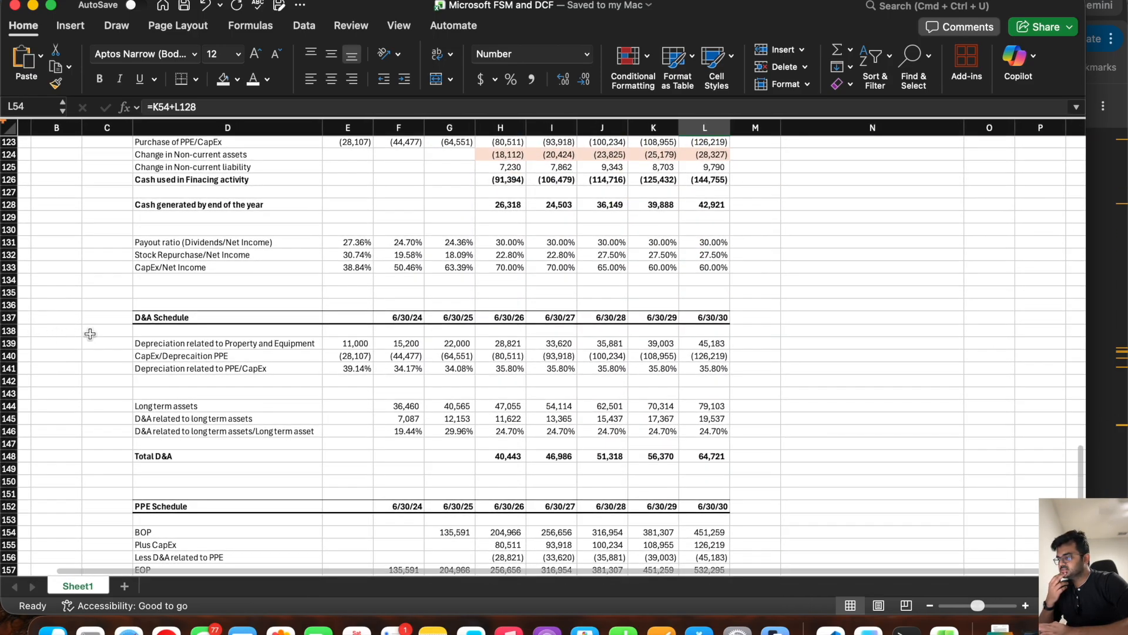
scroll(193, 413, down, 4)
scroll(294, 399, up, 8)
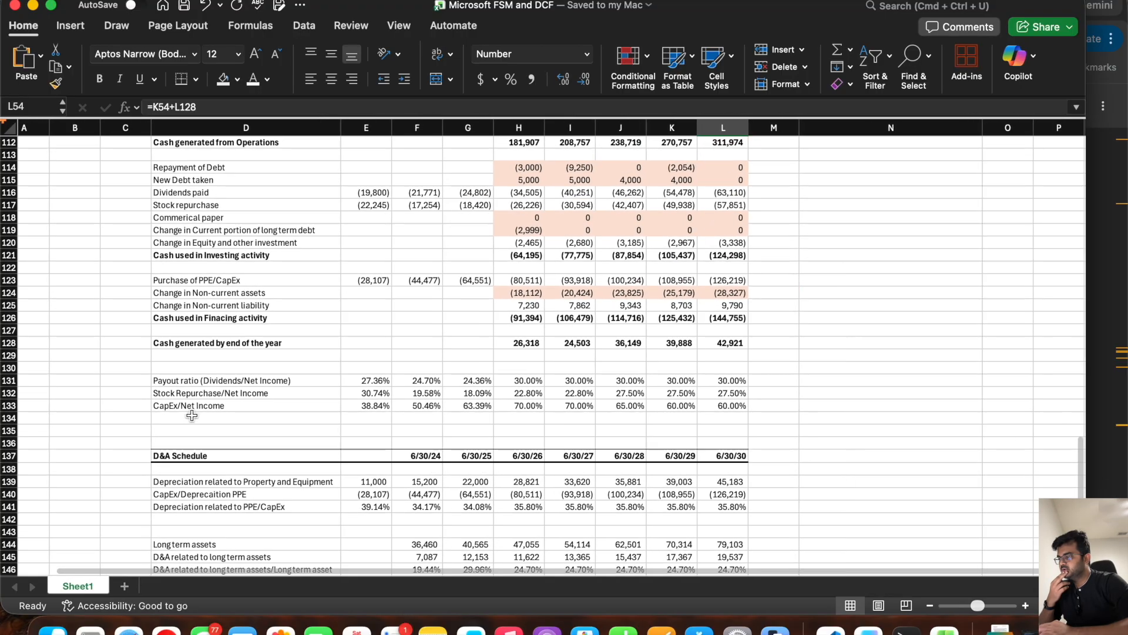
drag(519, 391, 727, 382)
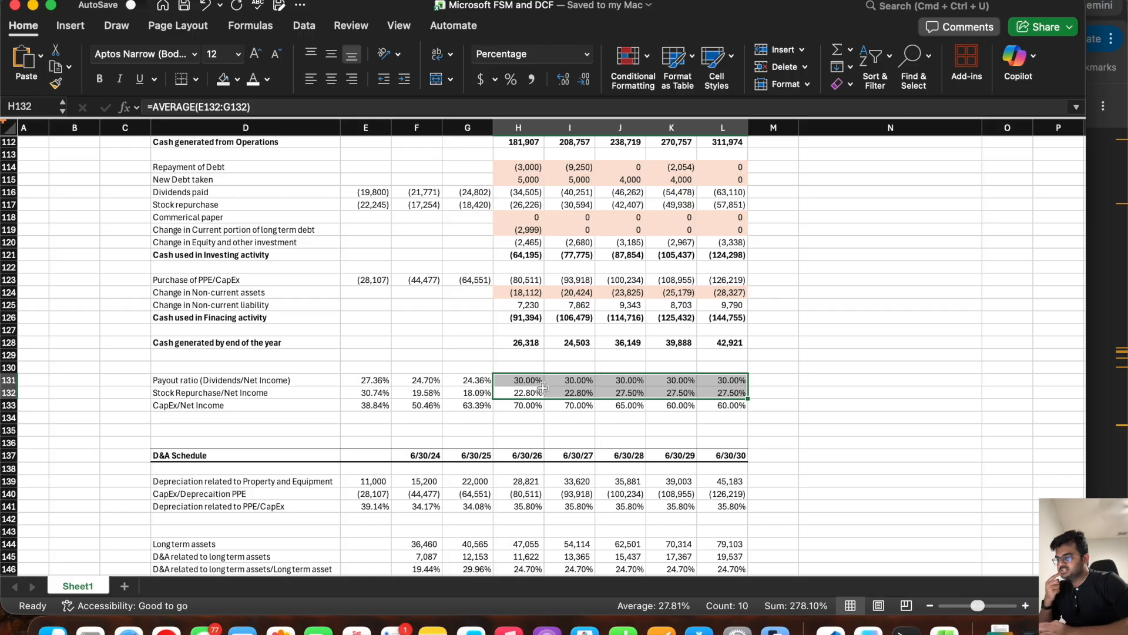
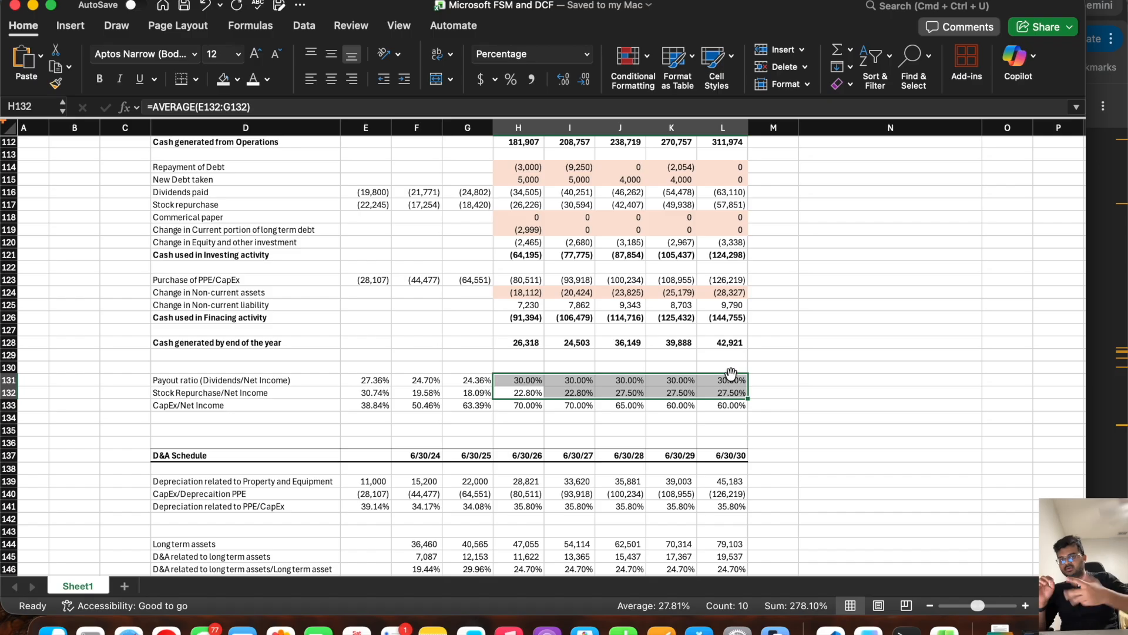
Step: Set the payout ratio (Dividends/Net Income) to 50% for 6/30/26 and fill it across to 6/30/30
click(530, 379)
text(50)
key(Tab)
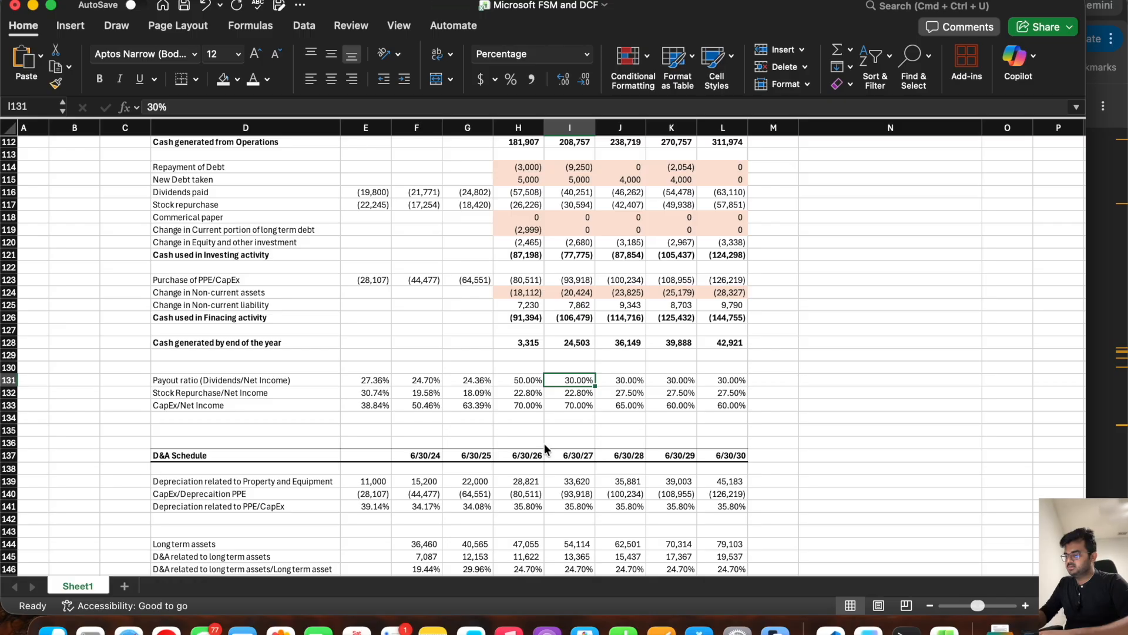
click(529, 381)
drag(546, 386, 741, 387)
key(super+s)
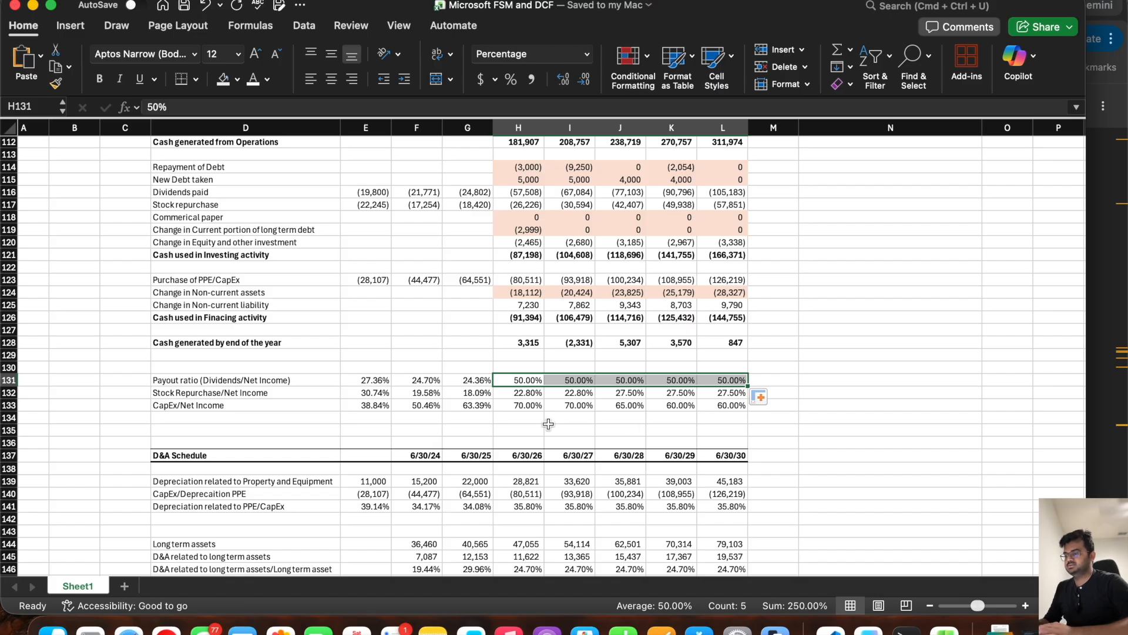
Step: Set Stock Repurchase/Net Income to 35% for 6/30/26 and fill it across to 6/30/30
click(521, 393)
text(35)
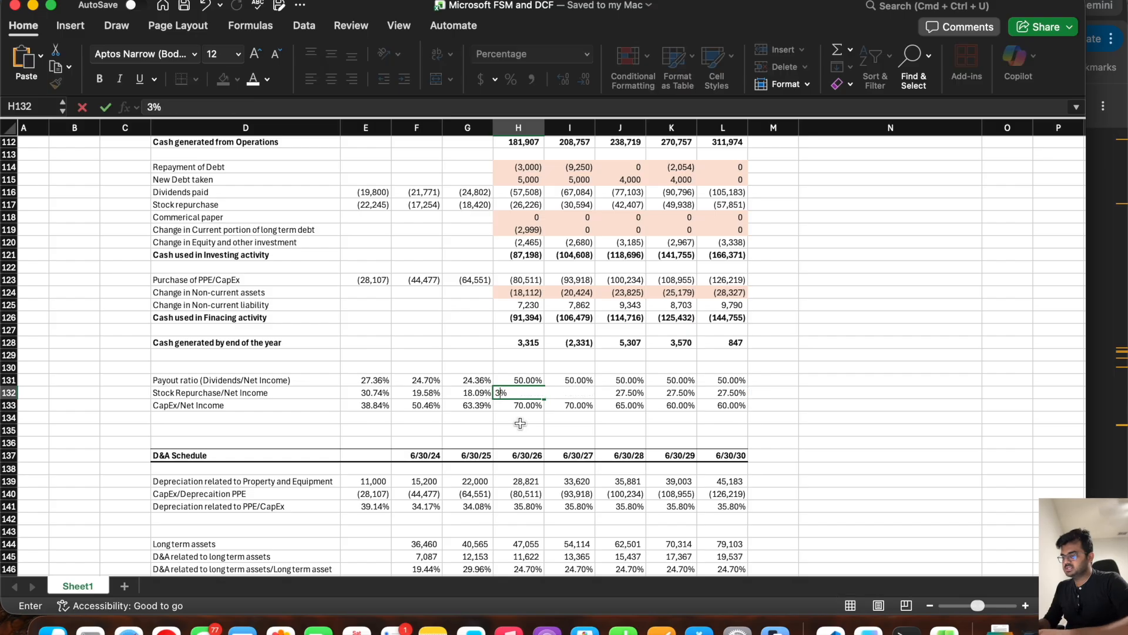
key(Tab)
click(519, 395)
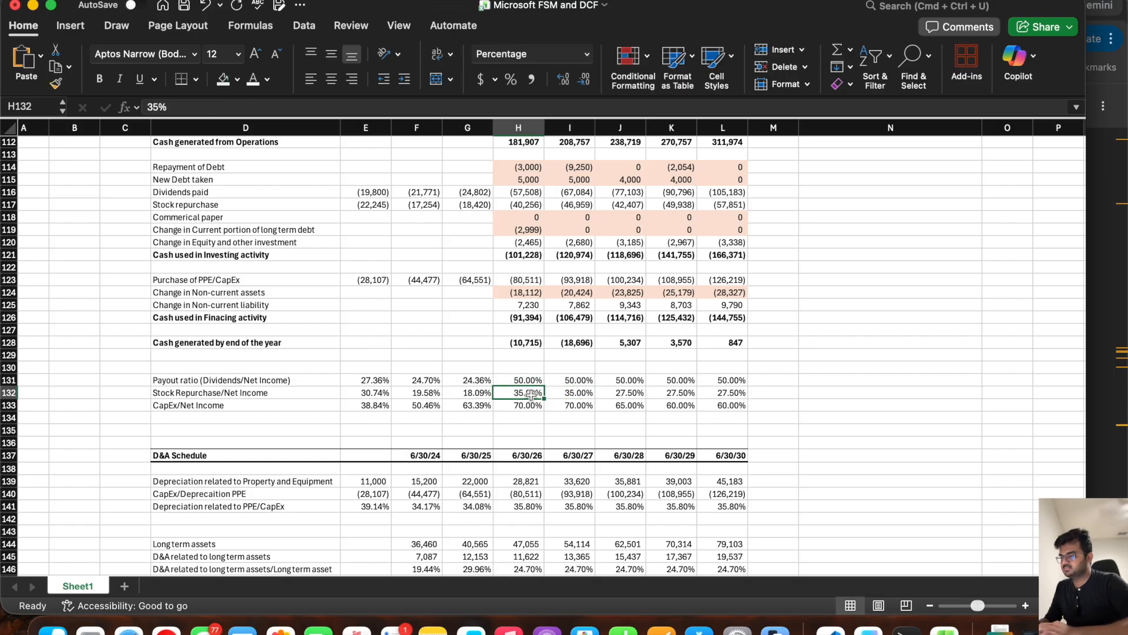
drag(544, 399, 753, 392)
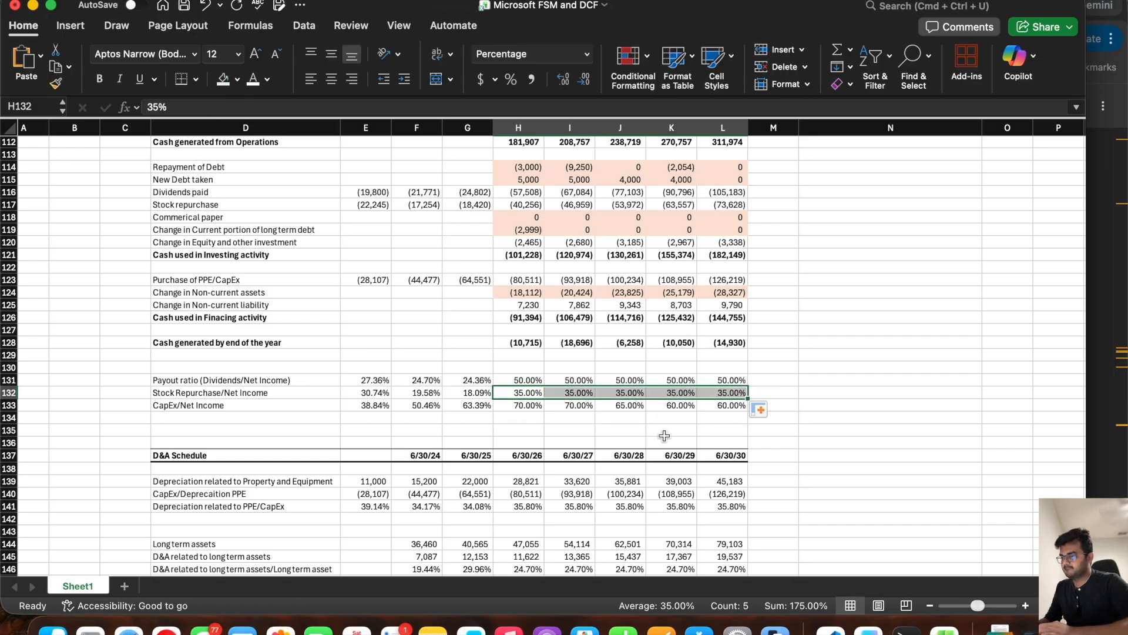
Step: Check the projected cash balances, set the 6/30/26 payout ratio to 40%, and fill it across to 6/30/30
scroll(592, 339, up, 10)
scroll(593, 338, up, 6)
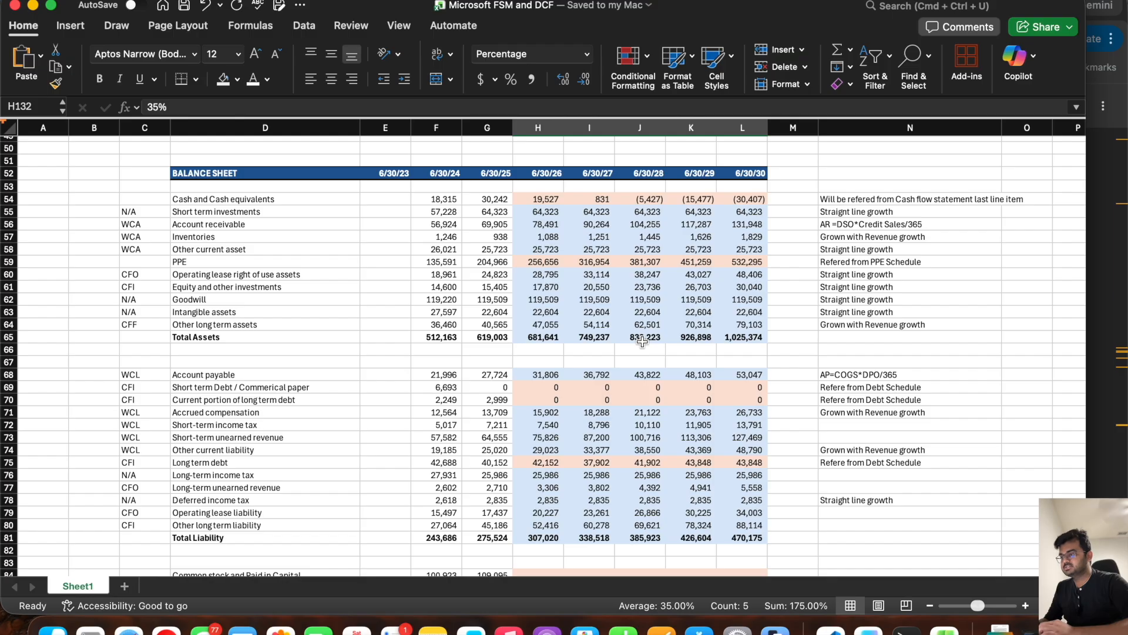
scroll(642, 342, down, 20)
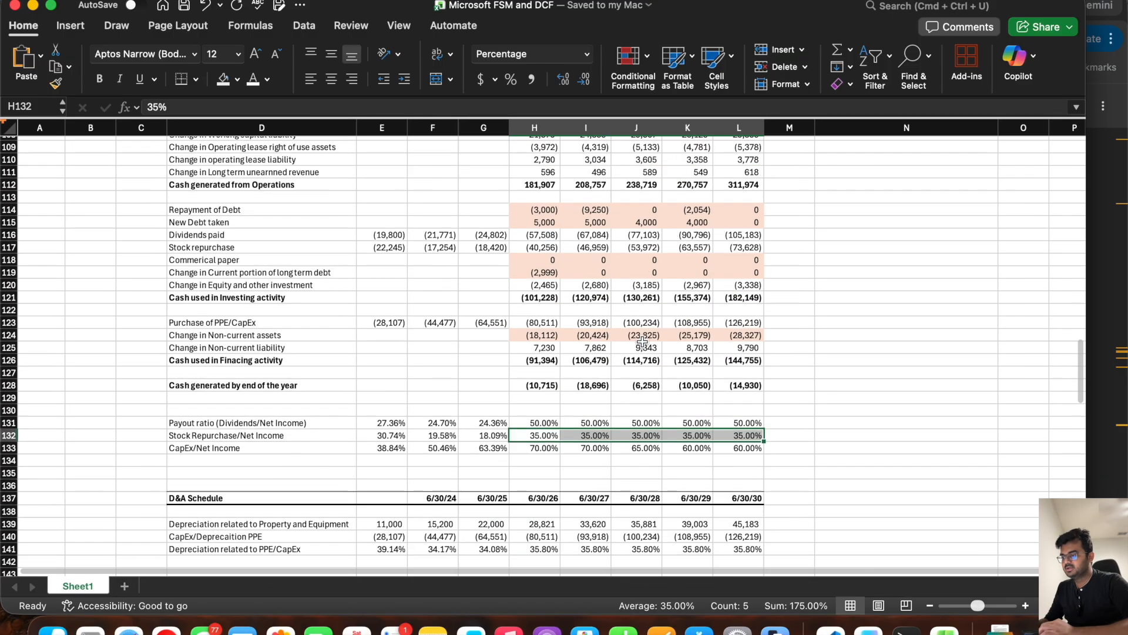
click(515, 195)
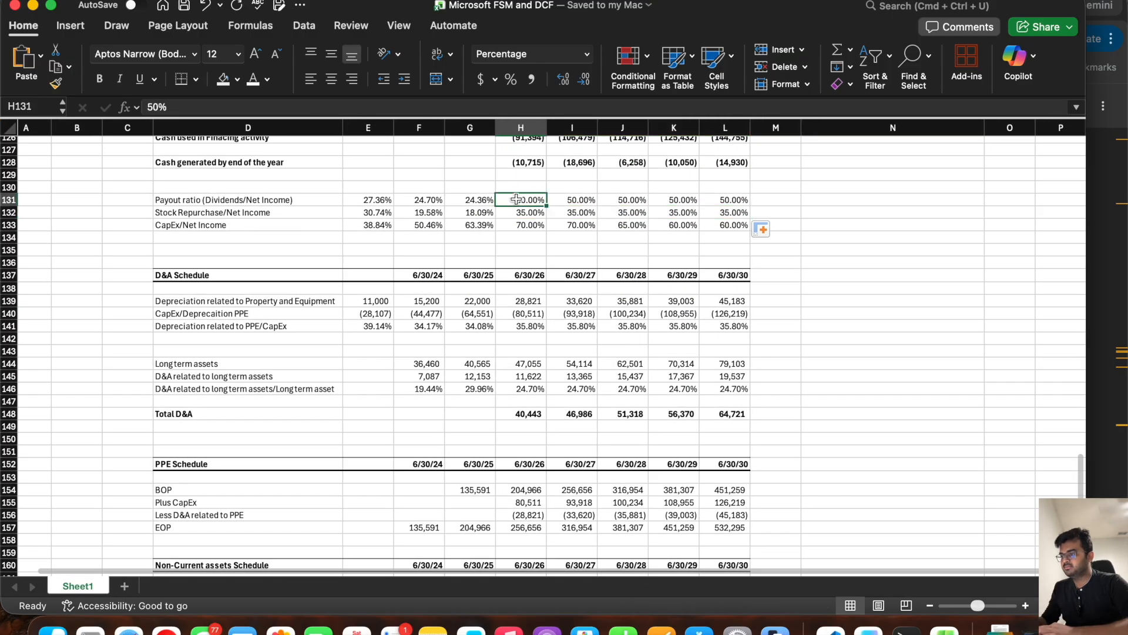
text(40)
key(Tab)
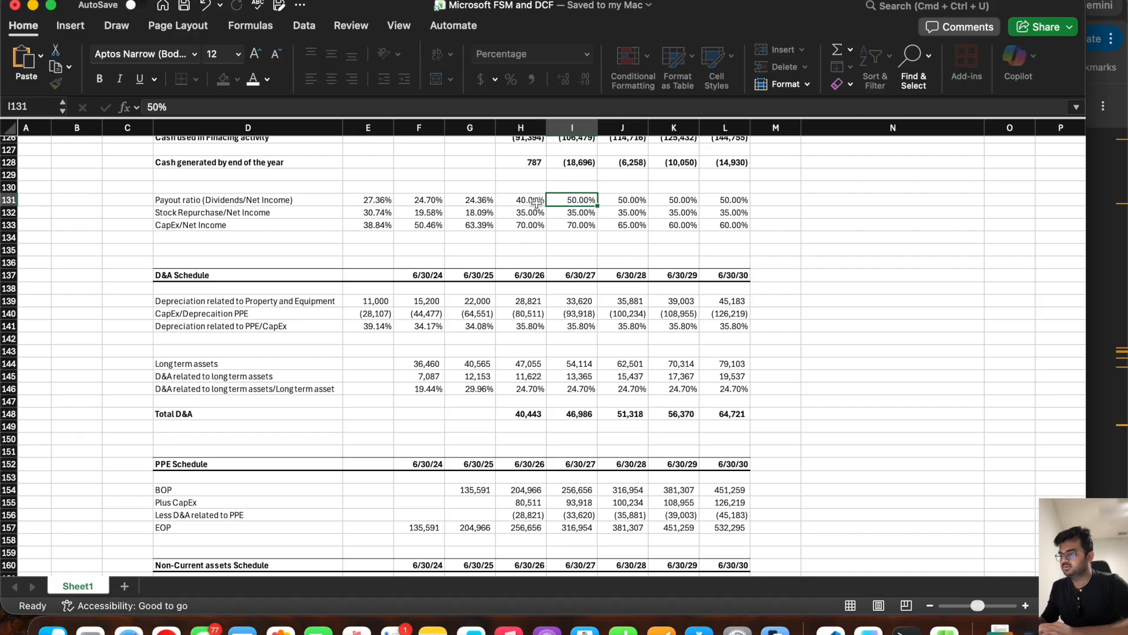
click(538, 201)
drag(549, 204, 735, 204)
Step: Set Stock Repurchase/Net Income to 30% for 6/30/26 and copy it across through 6/30/30
click(510, 213)
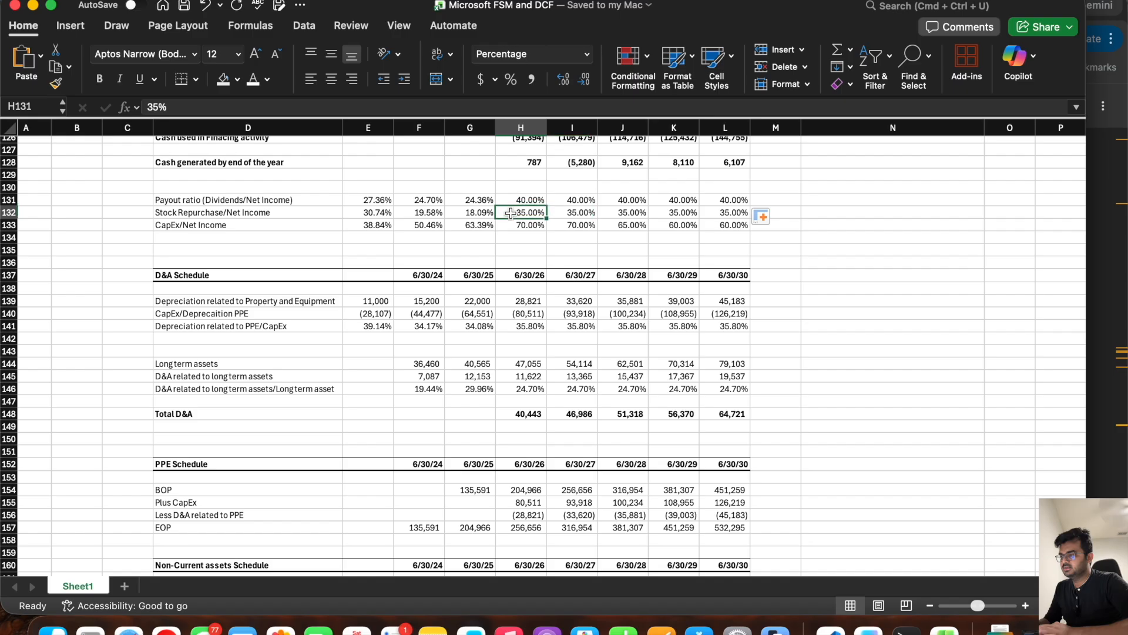
text(30)
key(Tab)
click(510, 213)
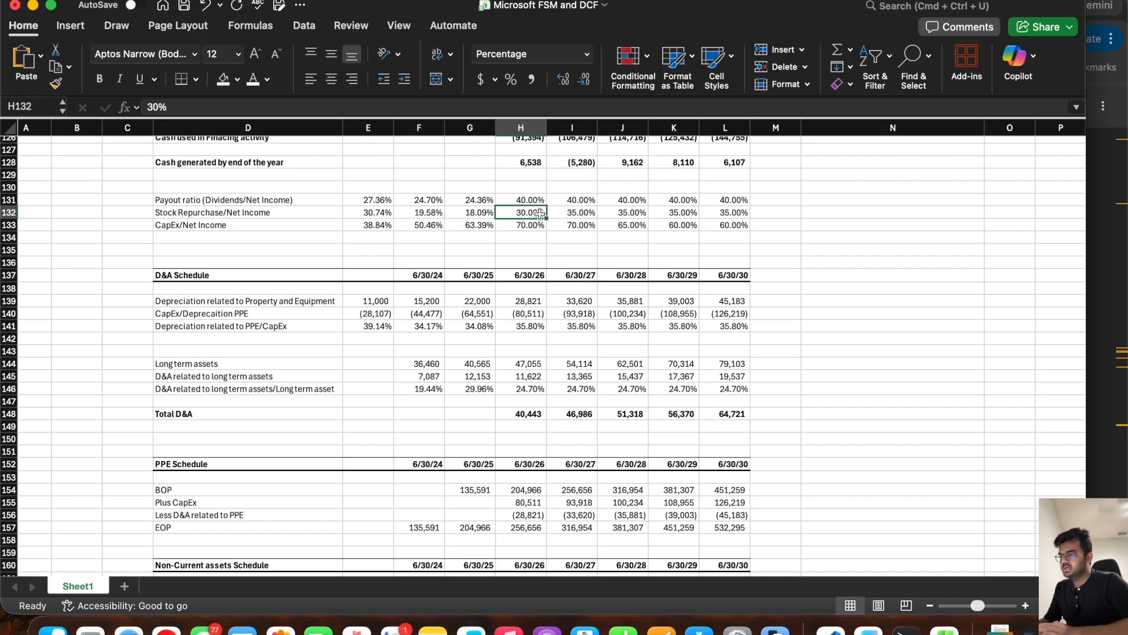
drag(546, 218, 763, 232)
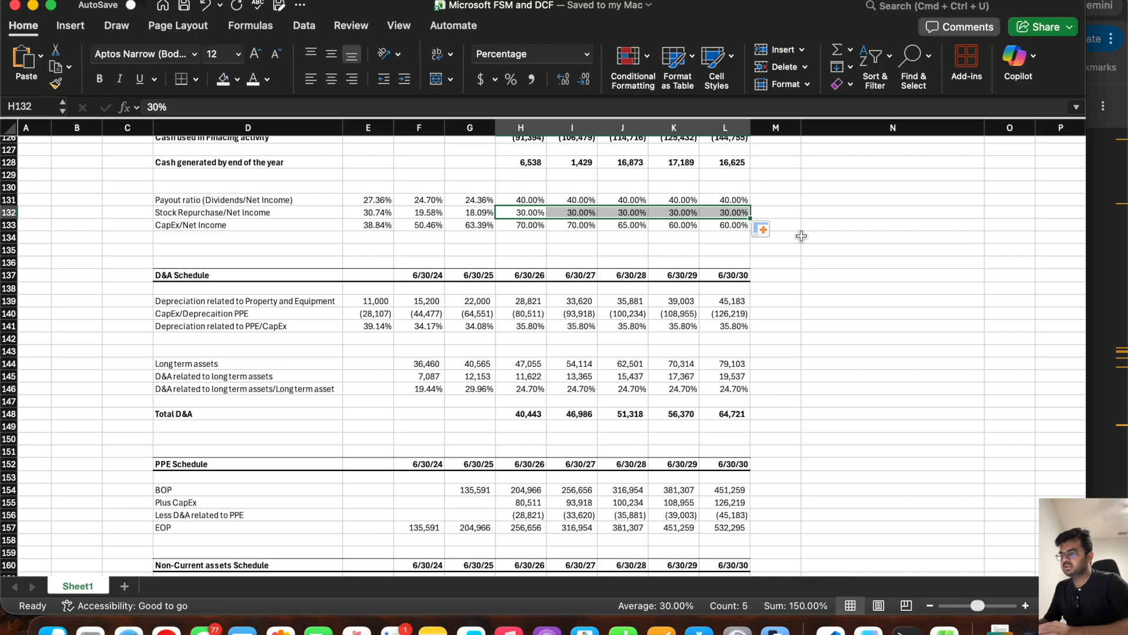
Step: Try a Stock Repurchase/Net Income ratio of 45% for 6/30/28
click(638, 214)
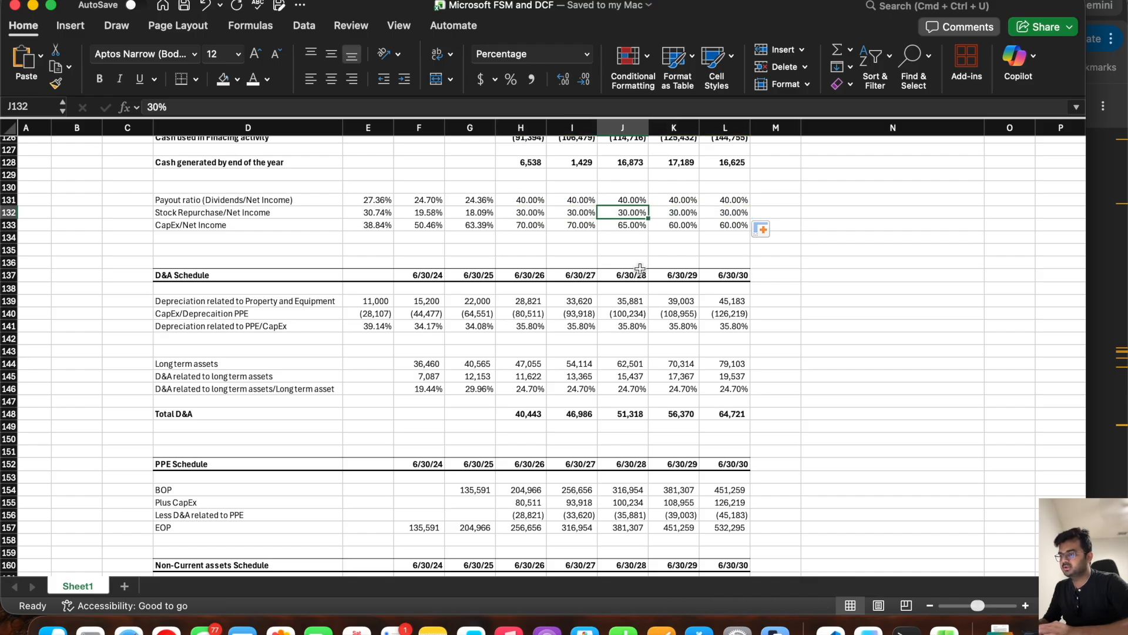
text(45)
key(Tab)
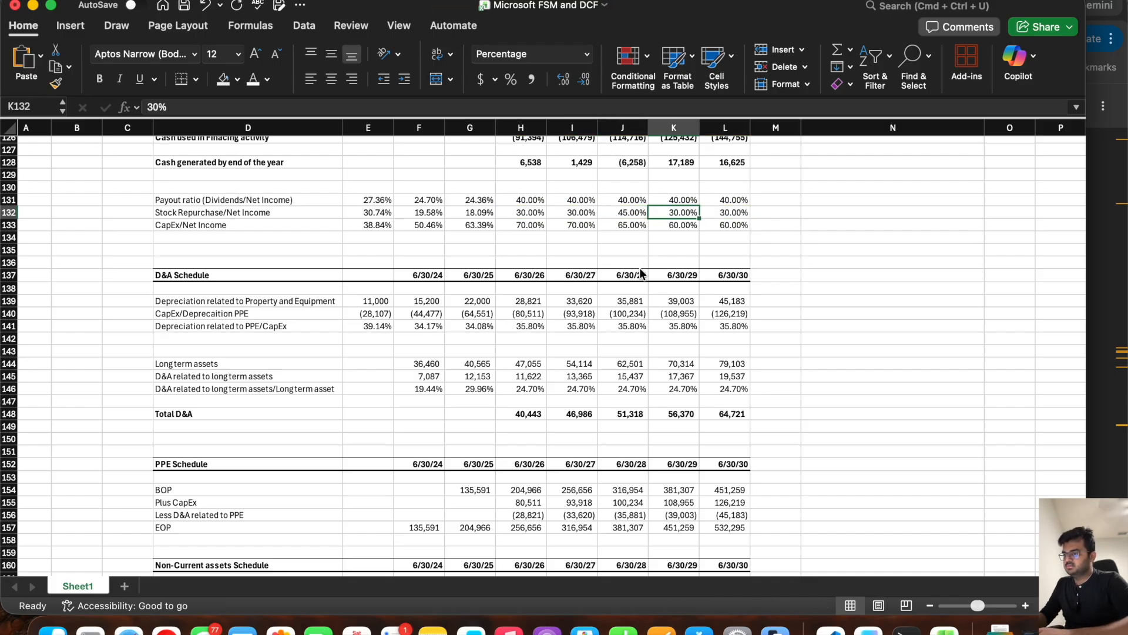
Step: Set Stock Repurchase/Net Income to 35% for each of 6/30/28, 6/30/29 and 6/30/30
key(shift+Tab)
text(35)
key(Tab)
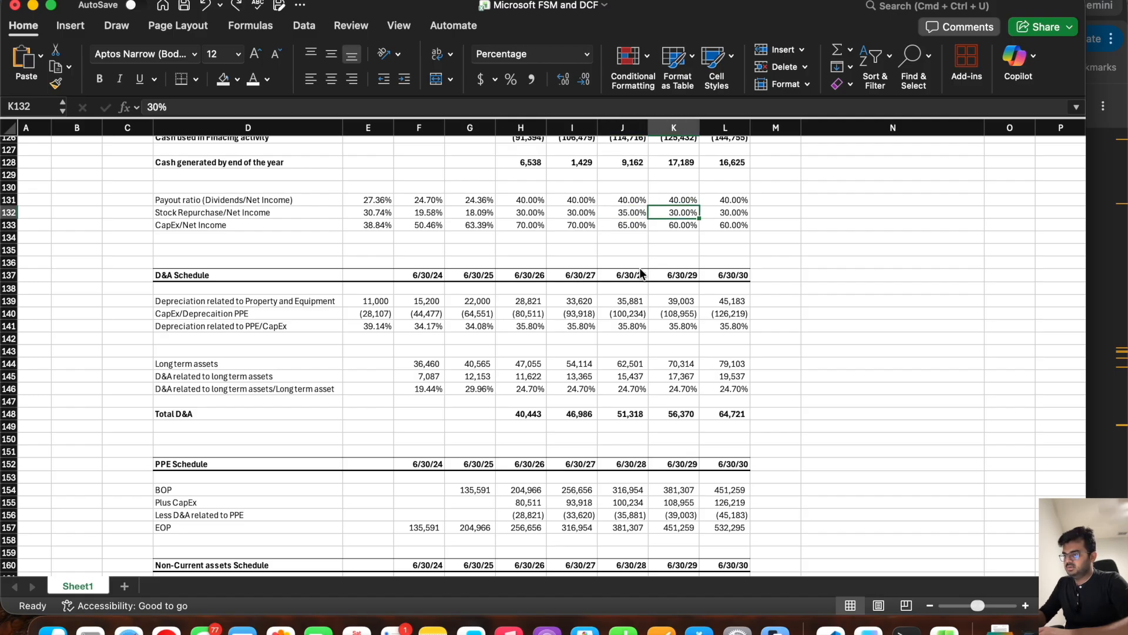
text(35)
key(Tab)
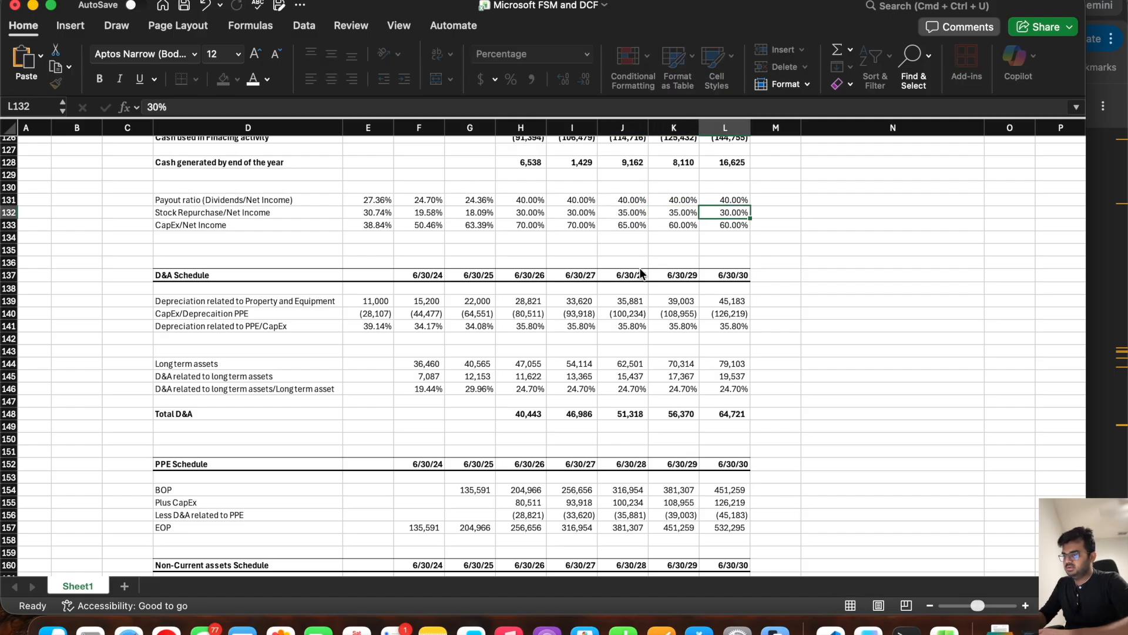
text(35)
key(Tab)
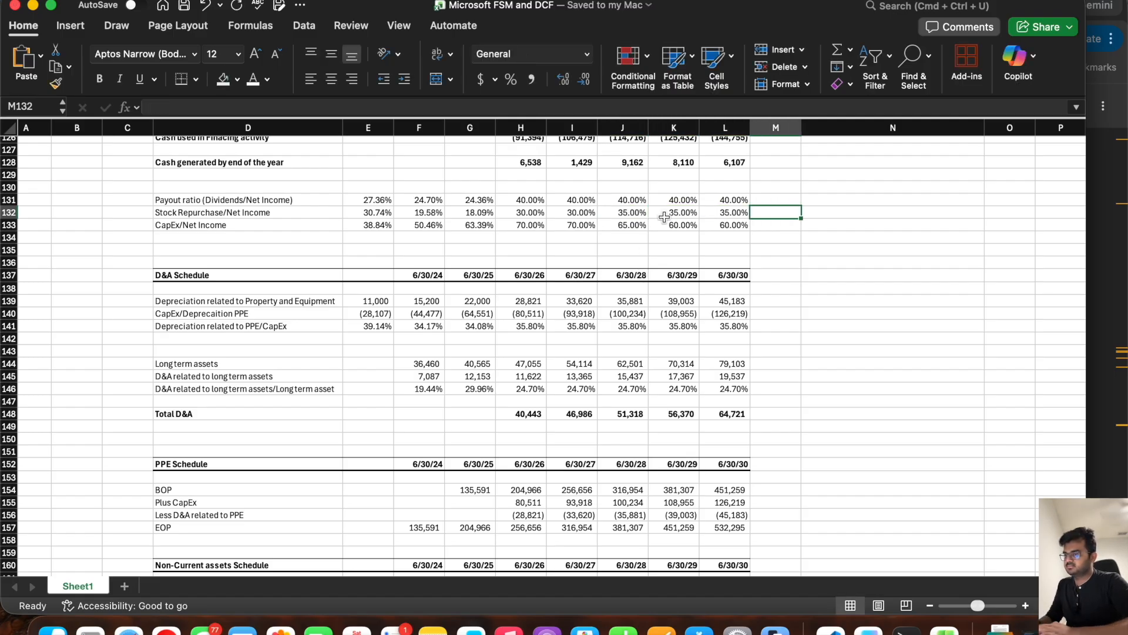
Step: Review the projected Cash and Cash equivalents on the balance sheet for 6/30/26 through 6/30/30
scroll(668, 210, up, 15)
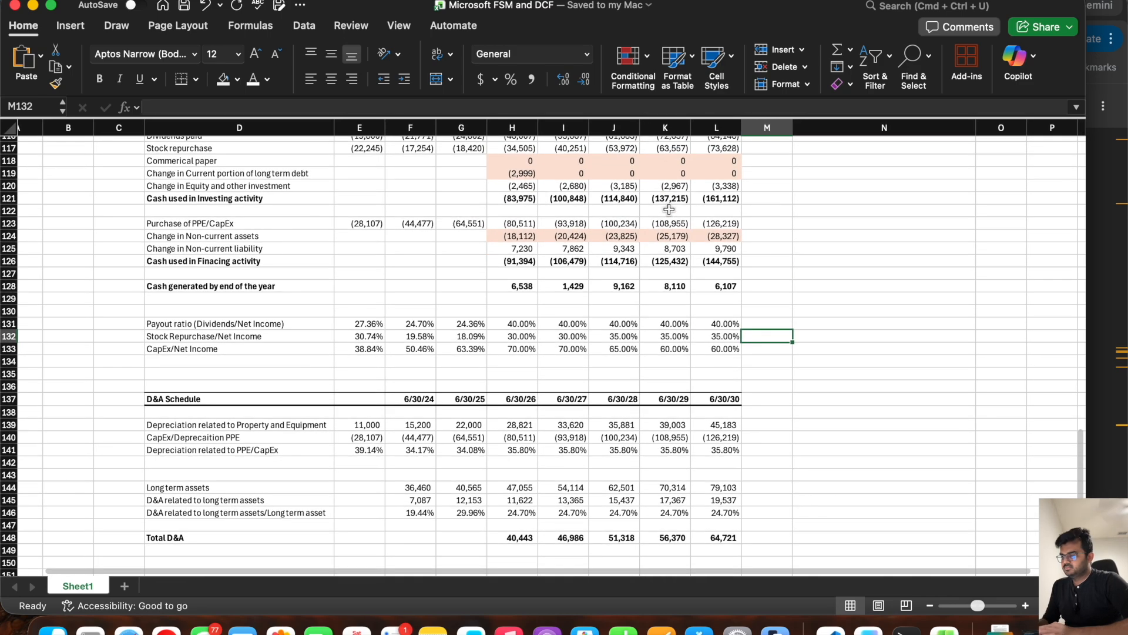
scroll(669, 209, up, 5)
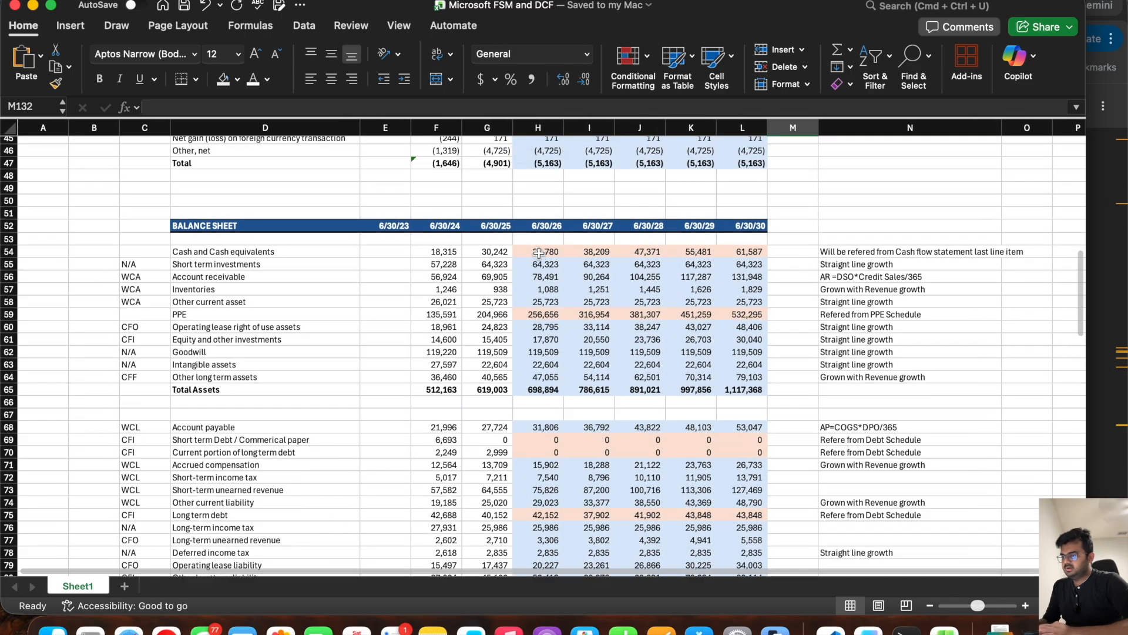
drag(538, 251, 590, 252)
drag(674, 253, 744, 251)
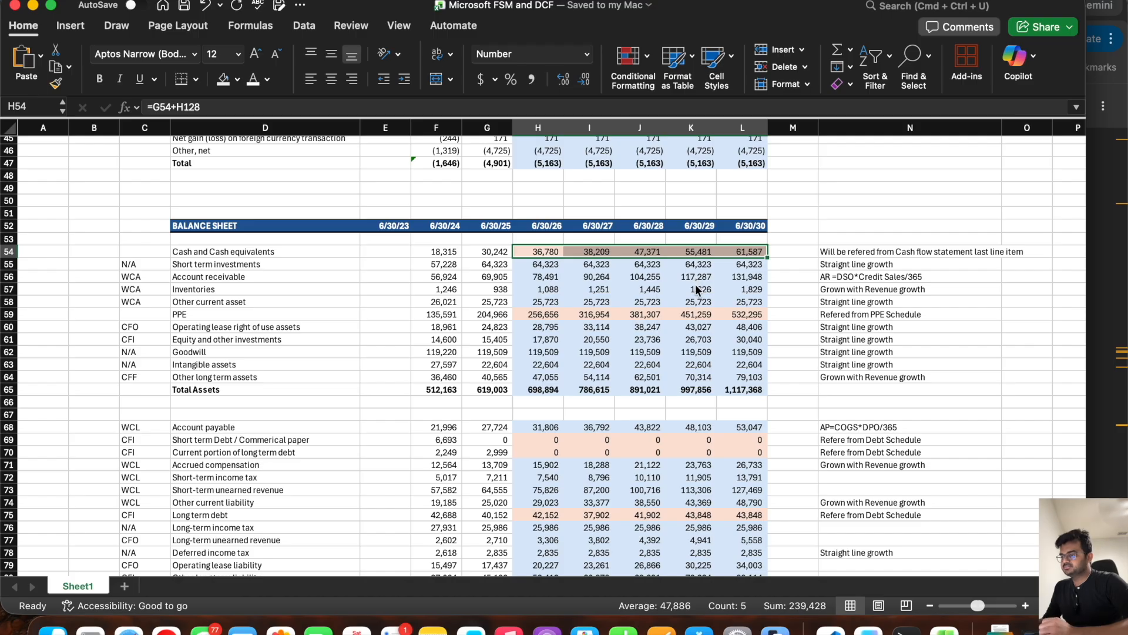
Step: Review the blank projection cells for common stock, retained earnings, interest and dividends income, and interest expenses
click(594, 299)
scroll(594, 299, down, 10)
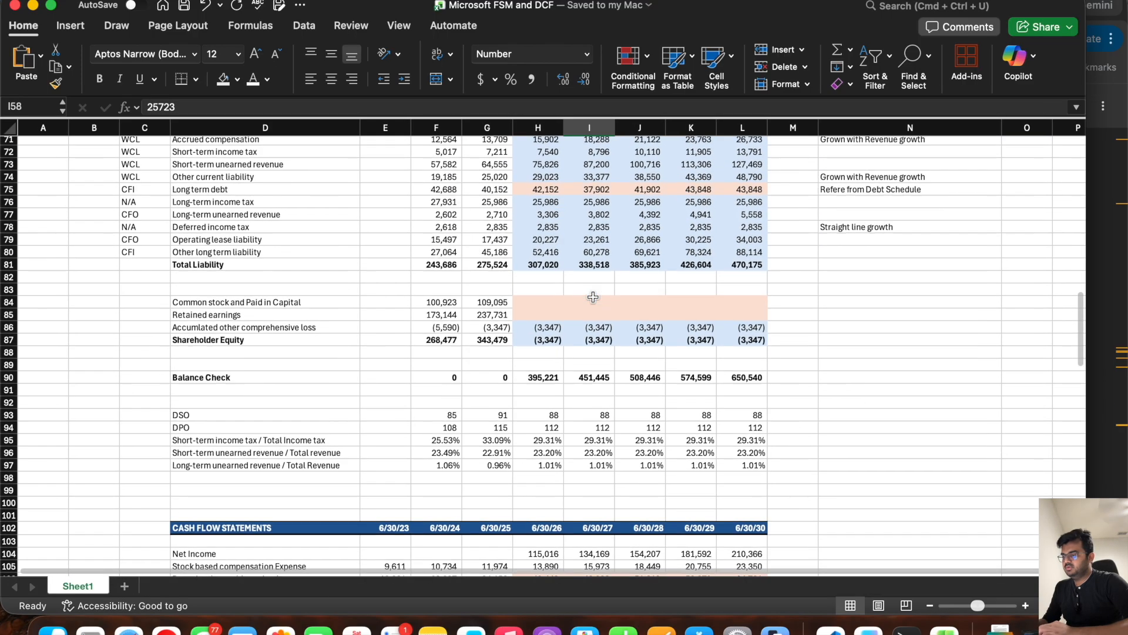
drag(537, 302, 743, 315)
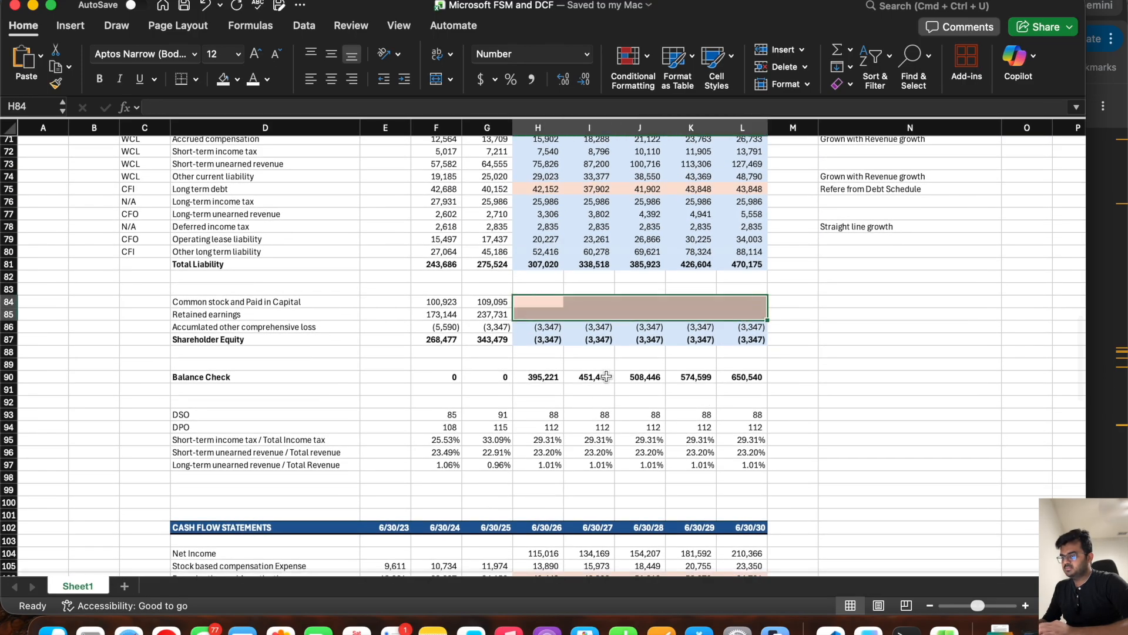
scroll(588, 390, down, 15)
scroll(588, 391, down, 10)
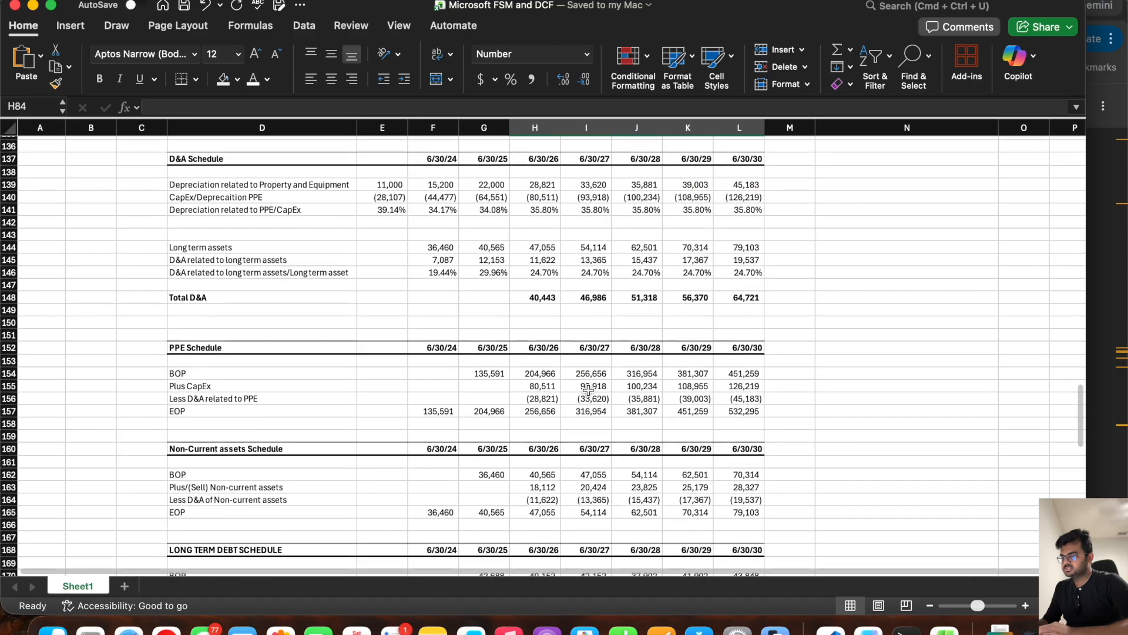
scroll(588, 390, up, 20)
scroll(589, 390, down, 10)
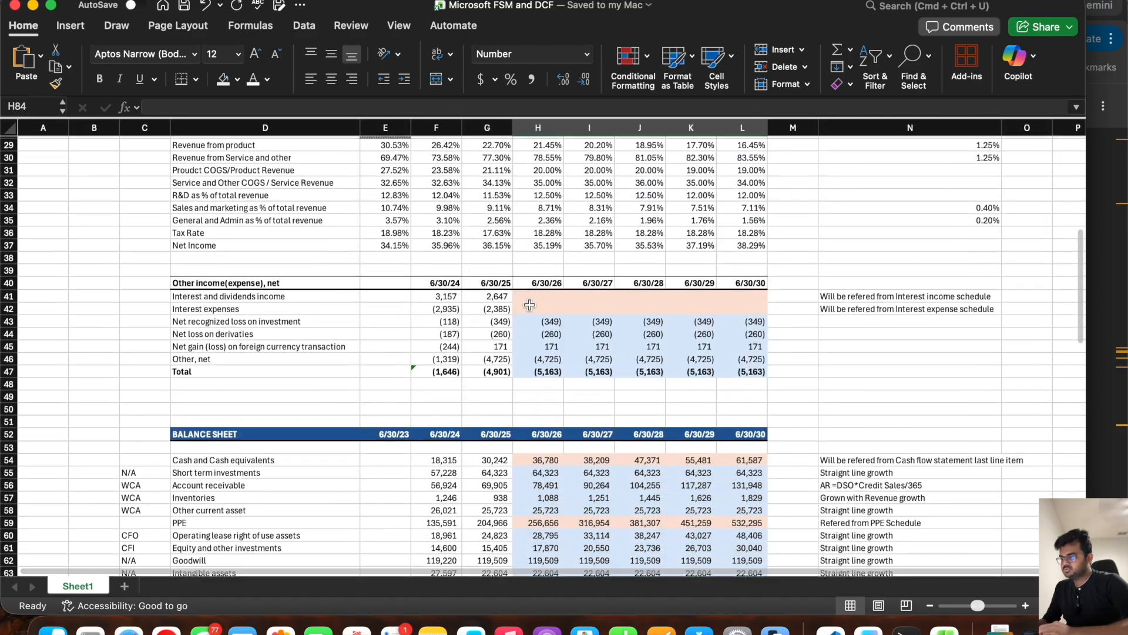
drag(532, 298, 745, 305)
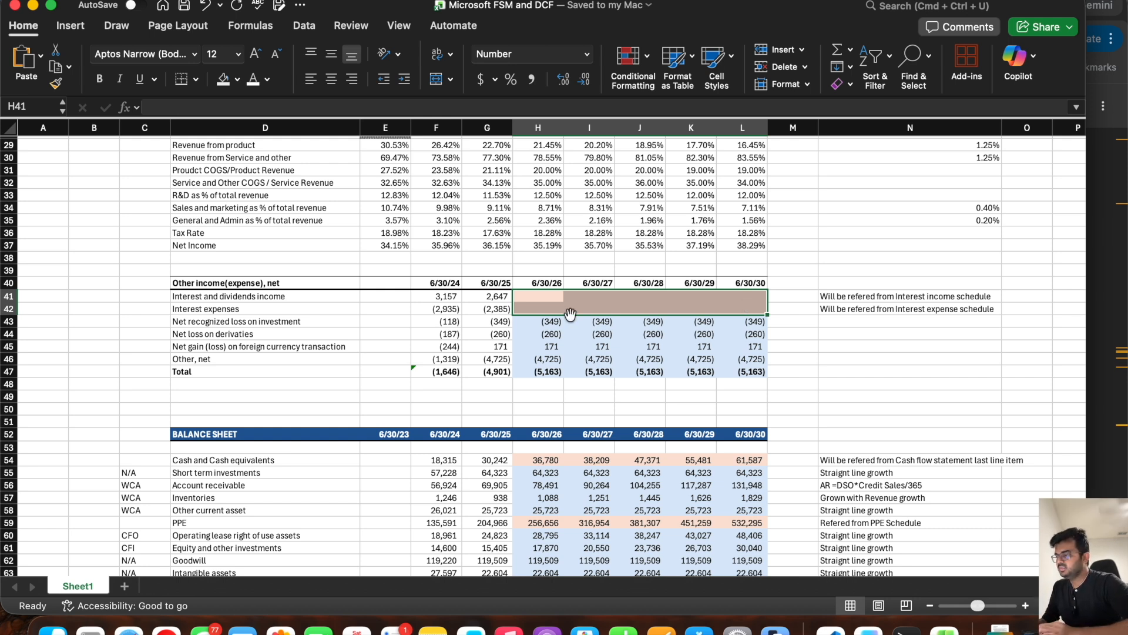
click(530, 297)
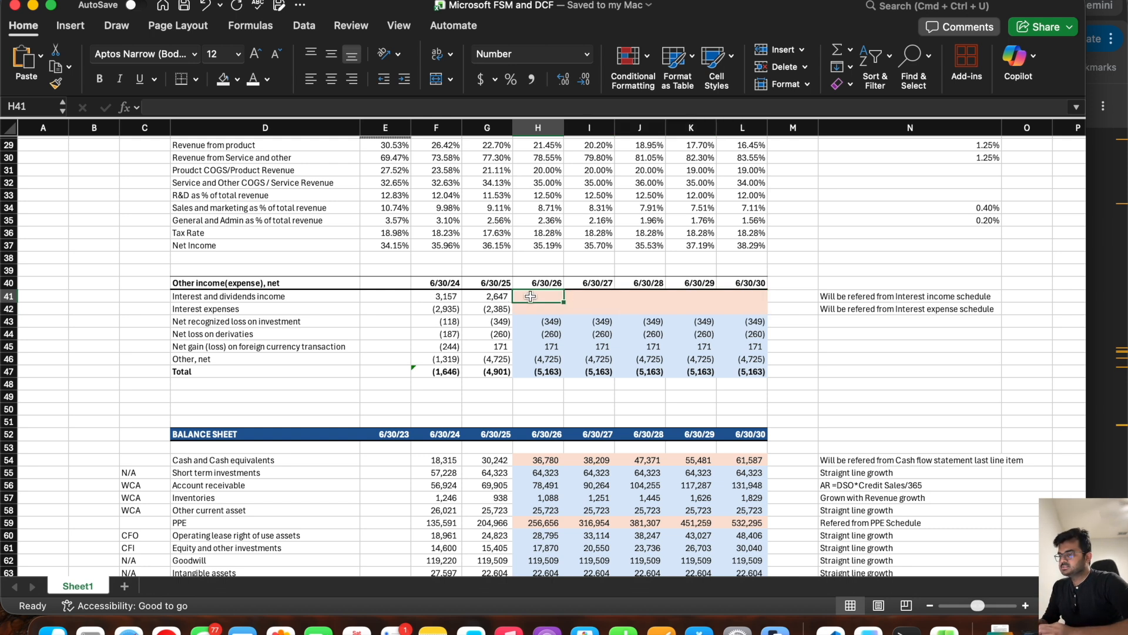
Step: Switch to the Microsoft Form 10-K in Chrome and search the document for "interest rate"
key(super+Tab)
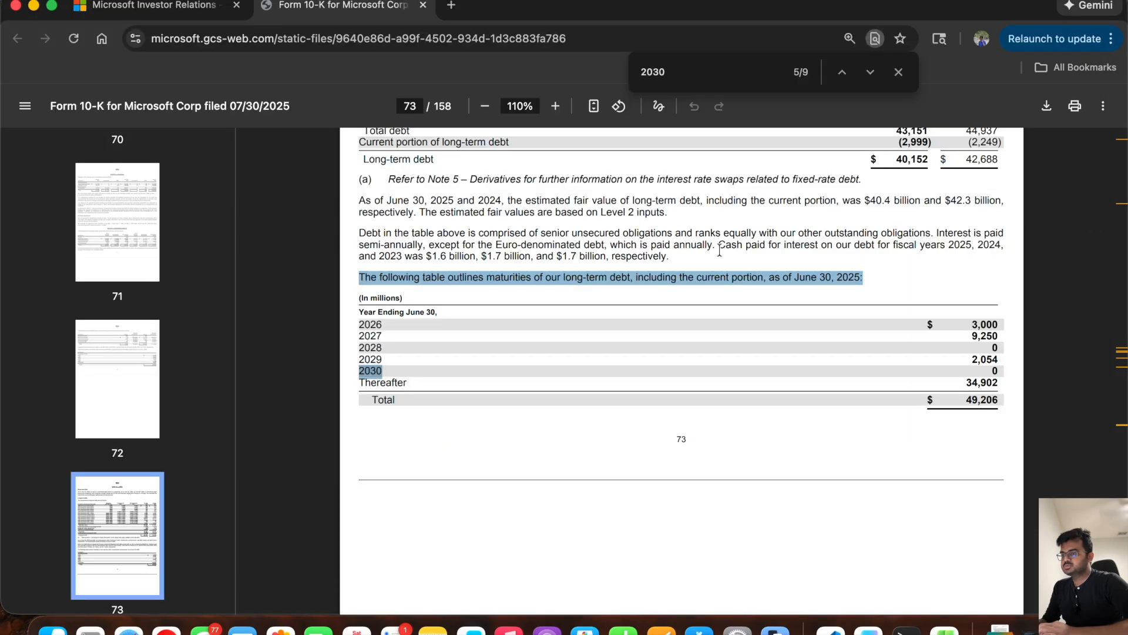
double_click(690, 72)
text(interest rate)
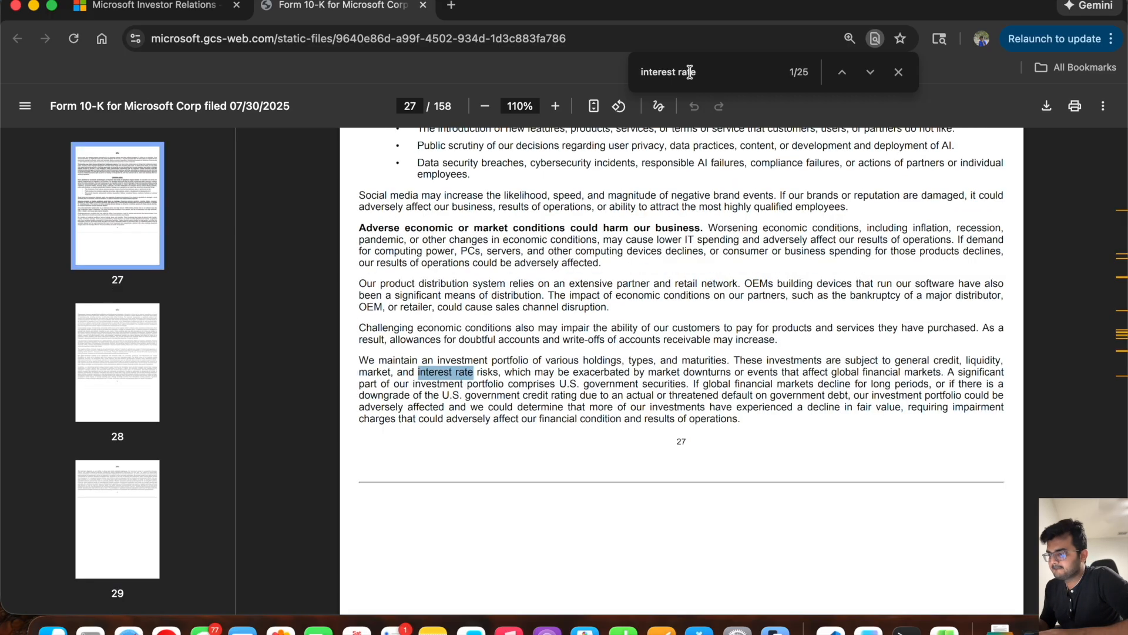
Step: Go through the "interest rate" matches in the 10-K up to the short-term debt paragraph of Note 10 — Debt
key(Return)
key(Return)
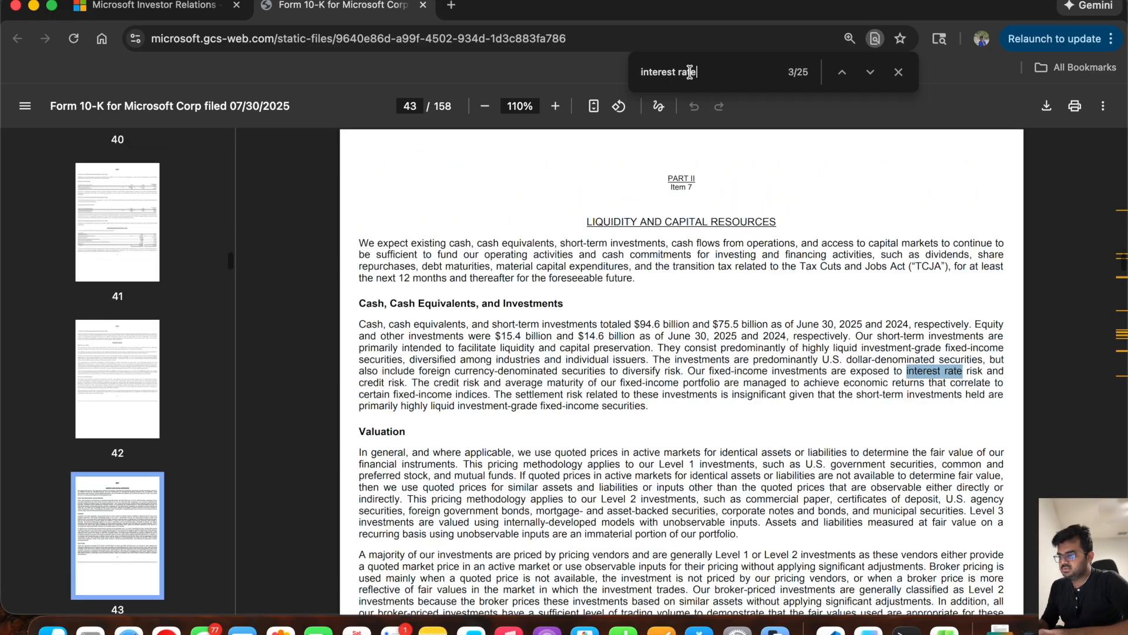
key(Return)
key(Return)
key(Return)
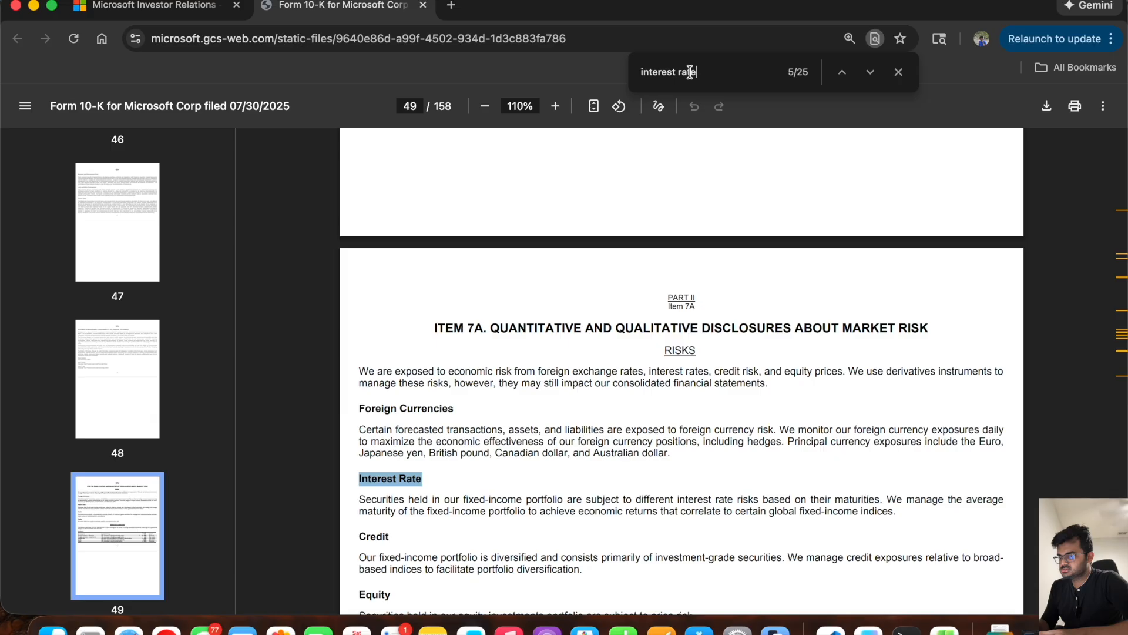
key(Return)
key(Return)
key(Return)
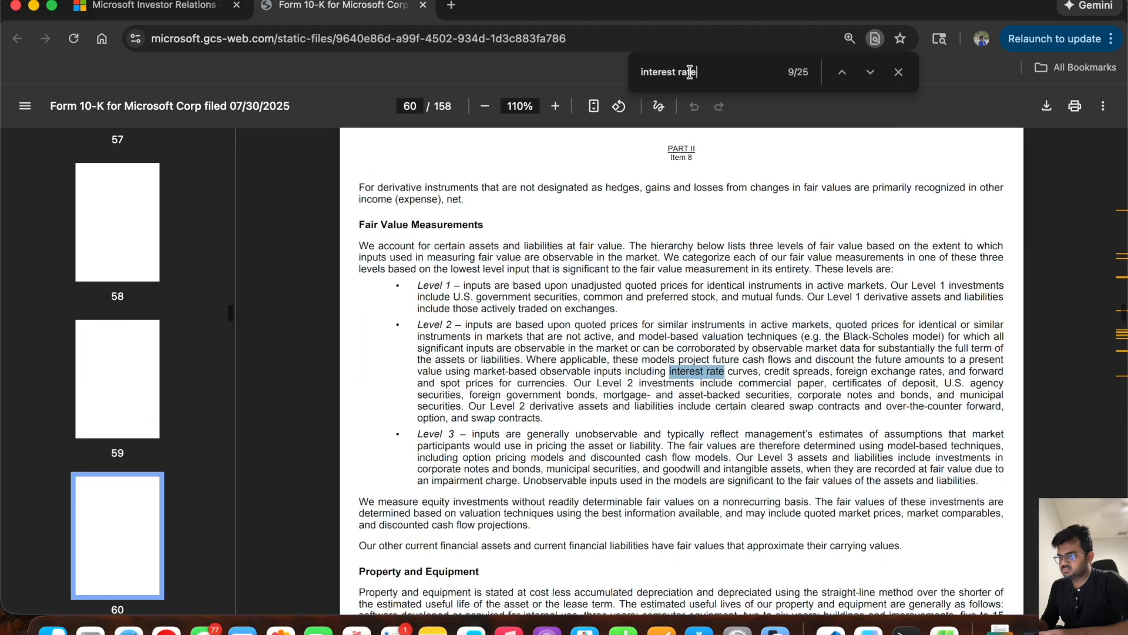
key(Return)
key(Return)
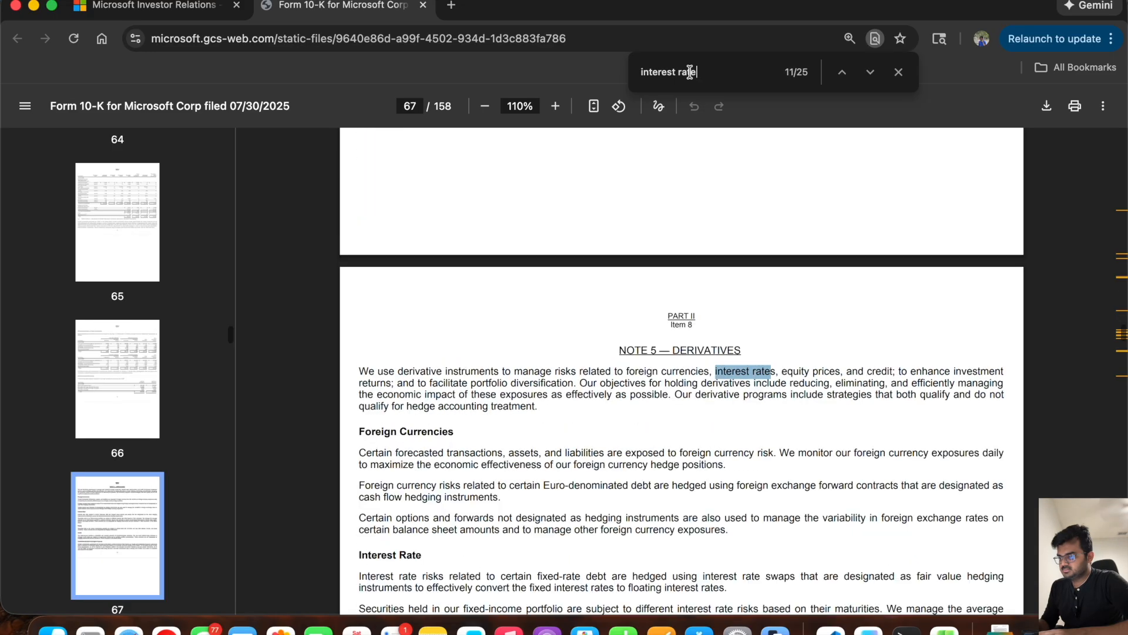
key(Return)
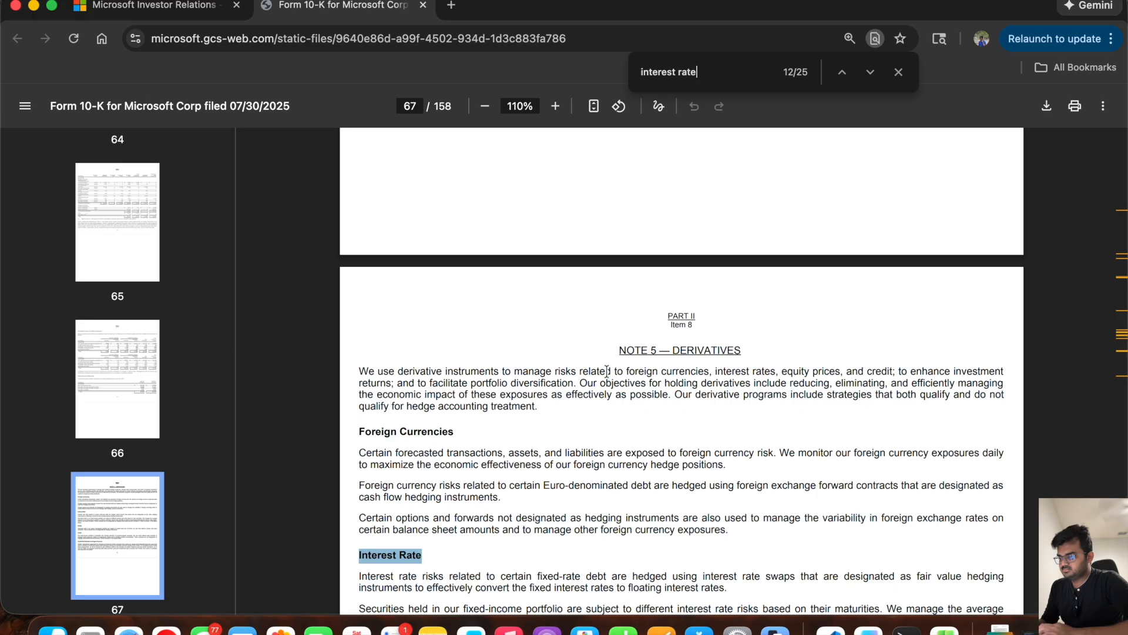
scroll(569, 440, down, 5)
key(Return)
key(Return)
key(Return)
key(Return)
key(Return)
key(Return)
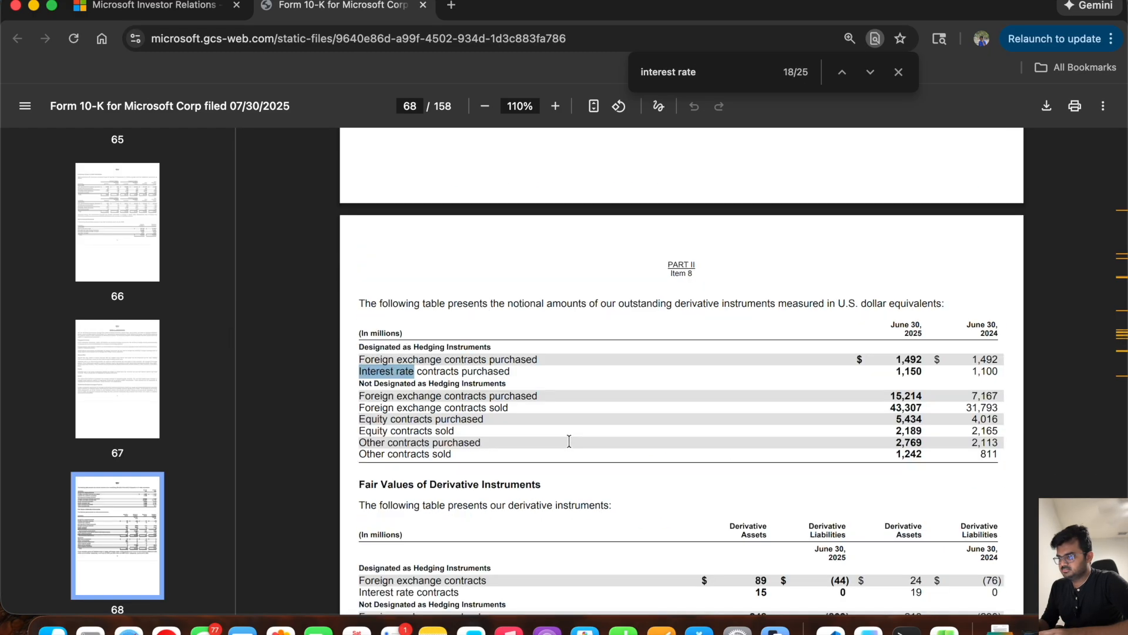
key(Return)
key(Return)
key(Return)
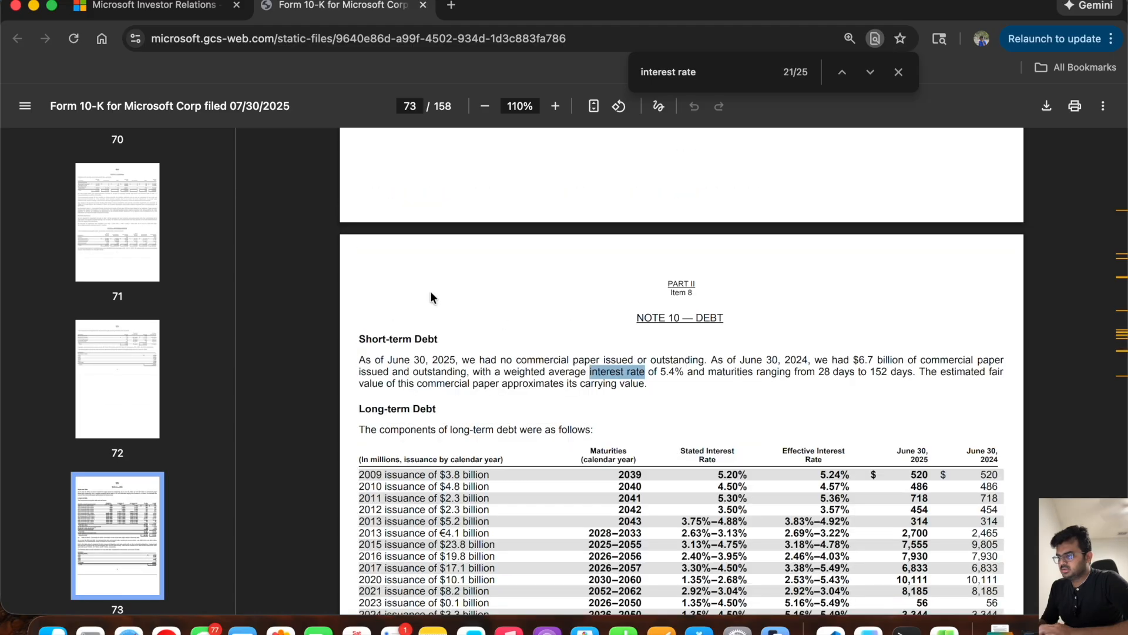
Step: Examine the short-term debt paragraph and the long-term debt interest rate table in Note 10 of the 10-K
scroll(430, 291, down, 3)
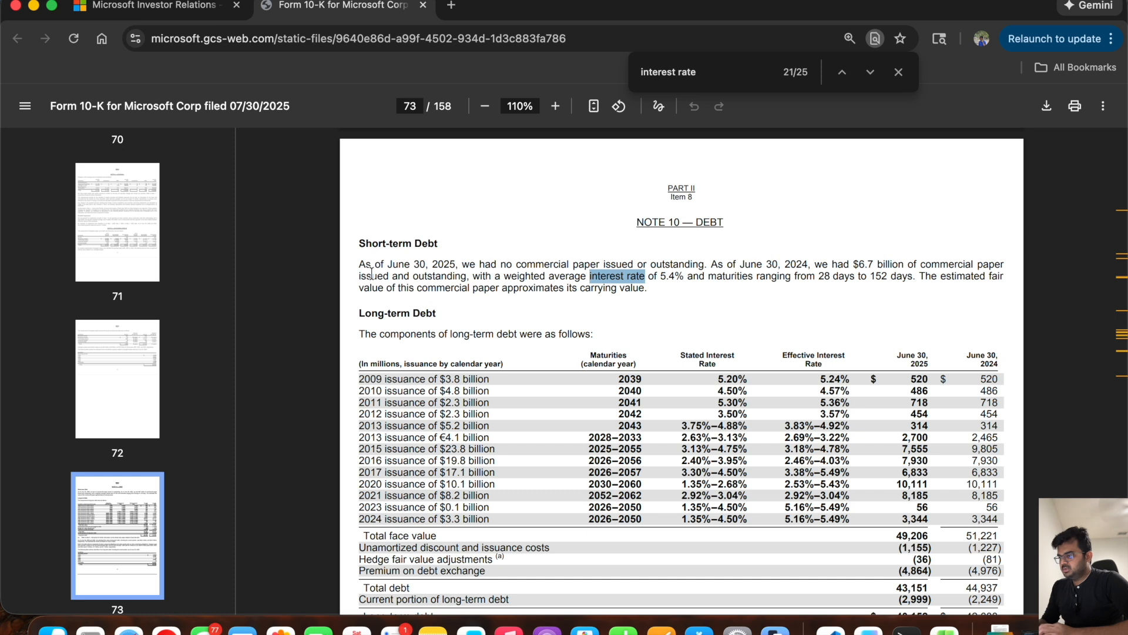
drag(359, 265, 789, 275)
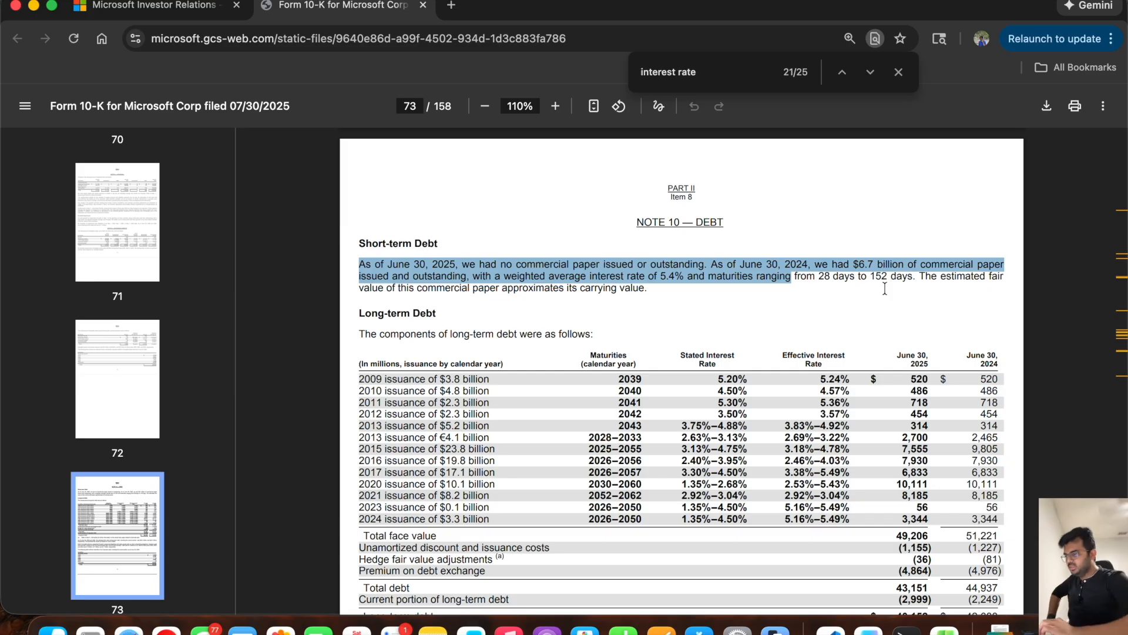
scroll(884, 289, down, 2)
scroll(766, 329, down, 2)
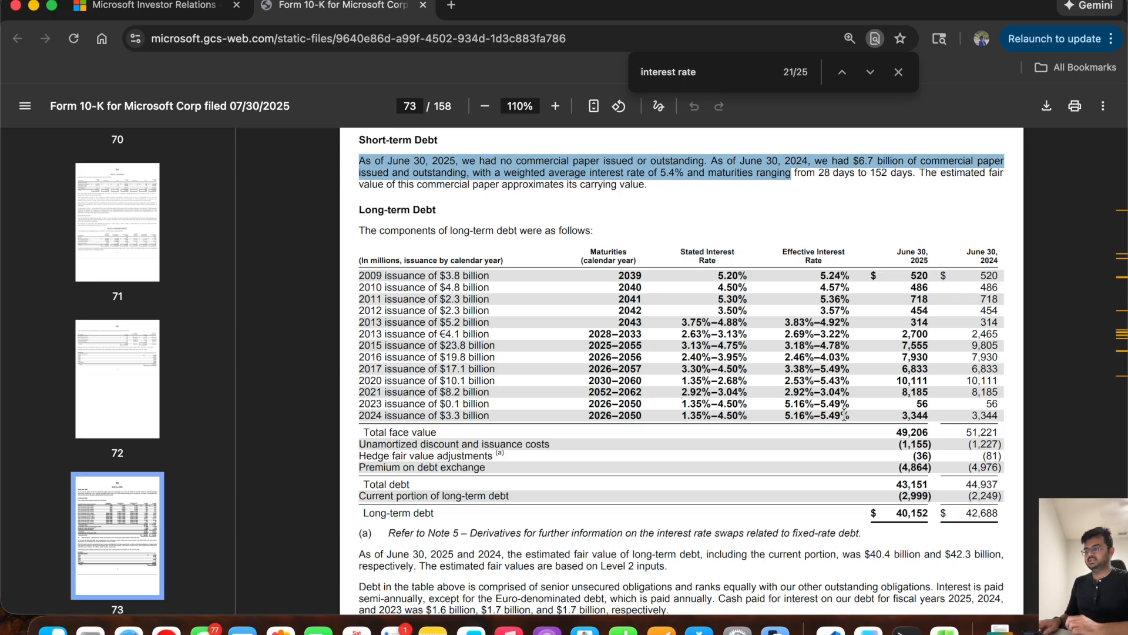
Step: Switch to the Excel workbook, copy the long term debt schedule's header row to row 176, and retitle it INTEREST
key(super+Tab)
scroll(505, 426, down, 15)
scroll(505, 426, down, 10)
scroll(506, 425, up, 4)
drag(744, 268, 229, 268)
key(super+c)
click(200, 367)
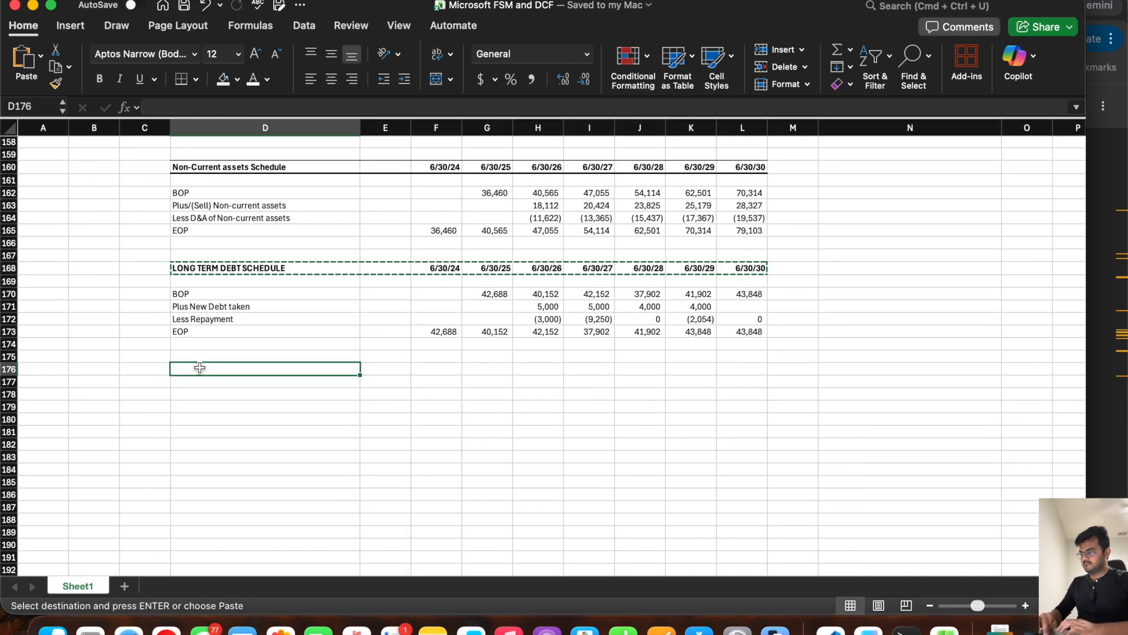
key(super+v)
text(INTE)
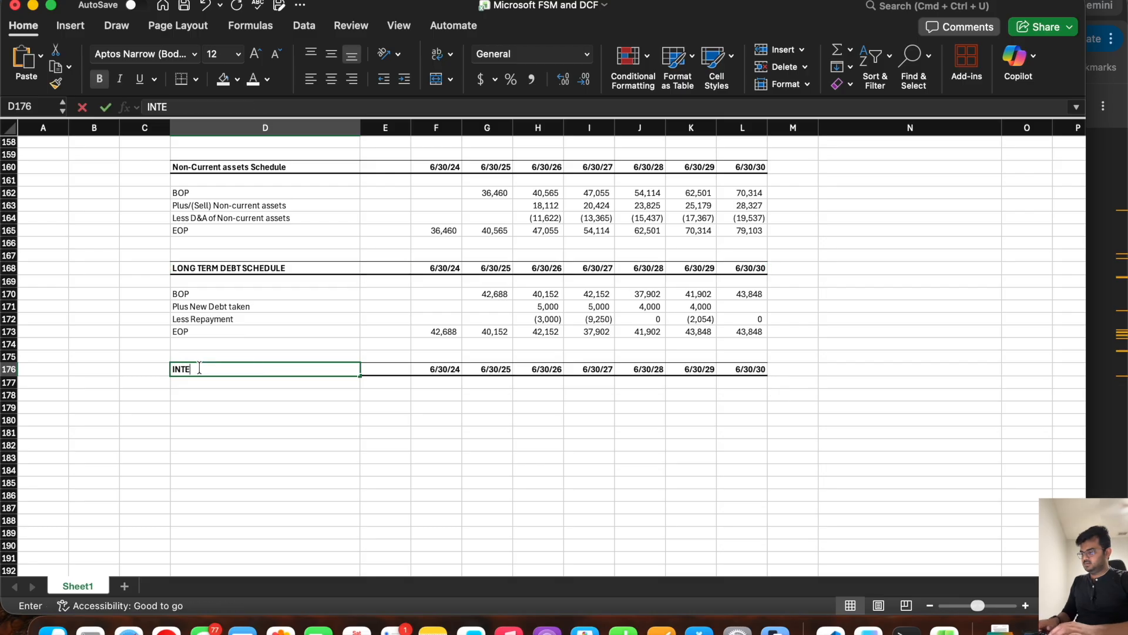
text(REST)
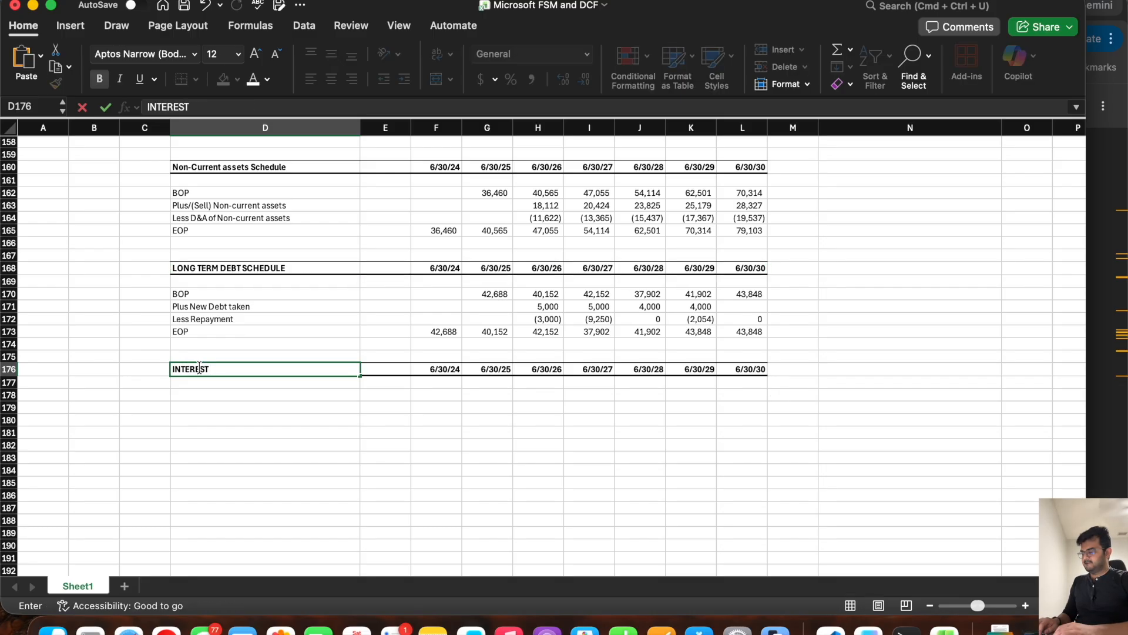
key(Return)
key(Return)
Step: Label cell D178 in the INTEREST section "Long term Debt"
text(Long)
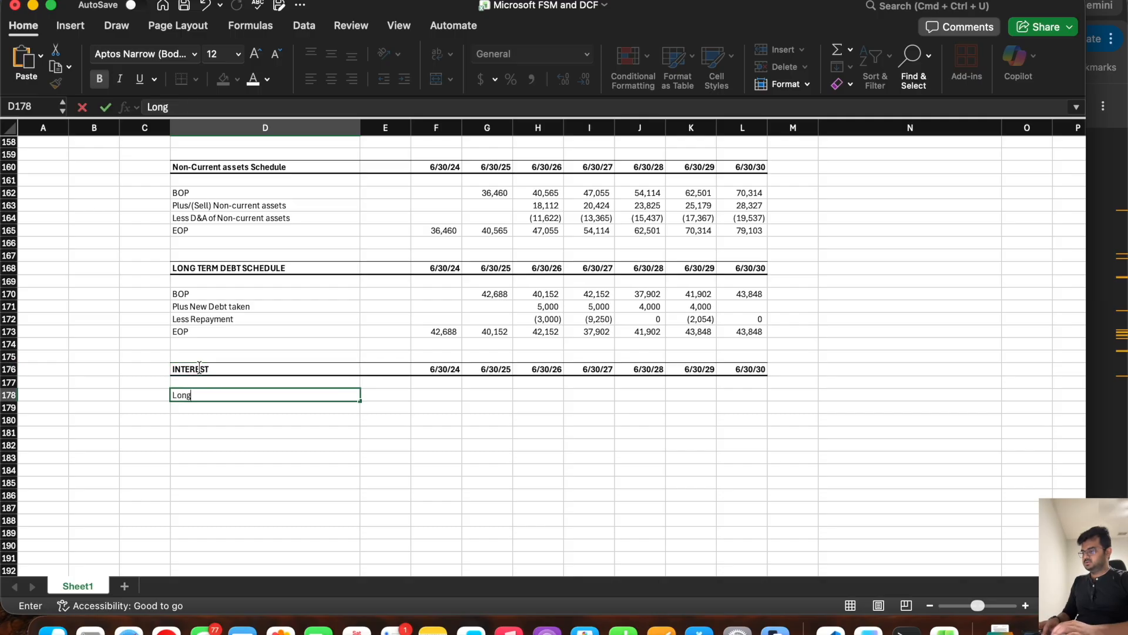
text( term Debt)
key(Return)
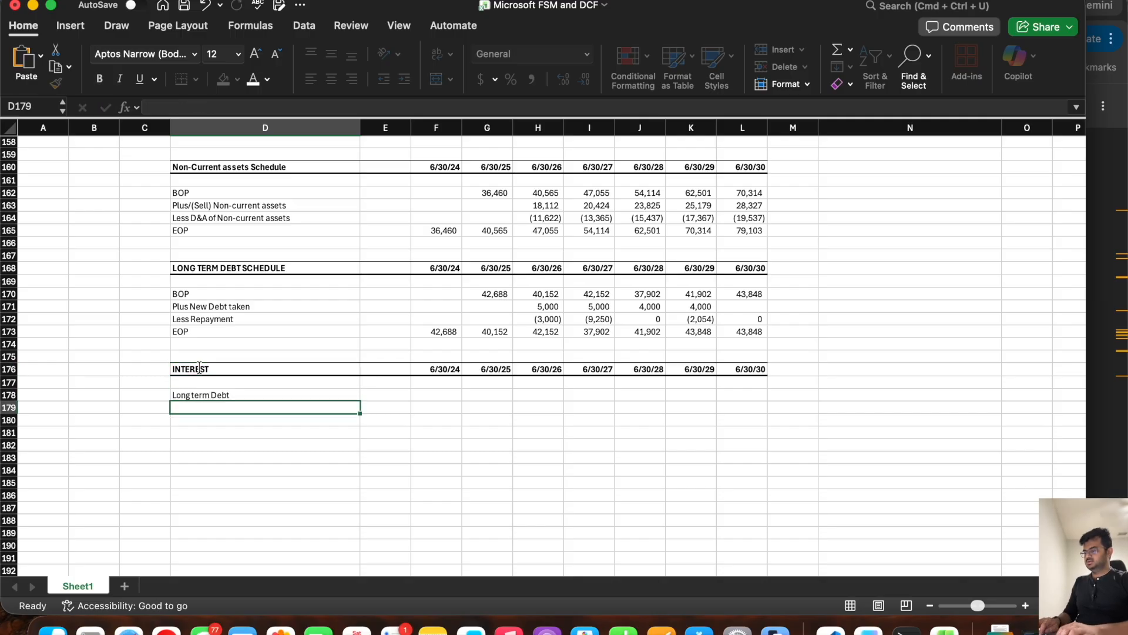
Step: Link the Long term Debt row of the INTEREST section to the balance sheet's long term debt (H75) for 6/30/26 through 6/30/30
scroll(414, 239, up, 20)
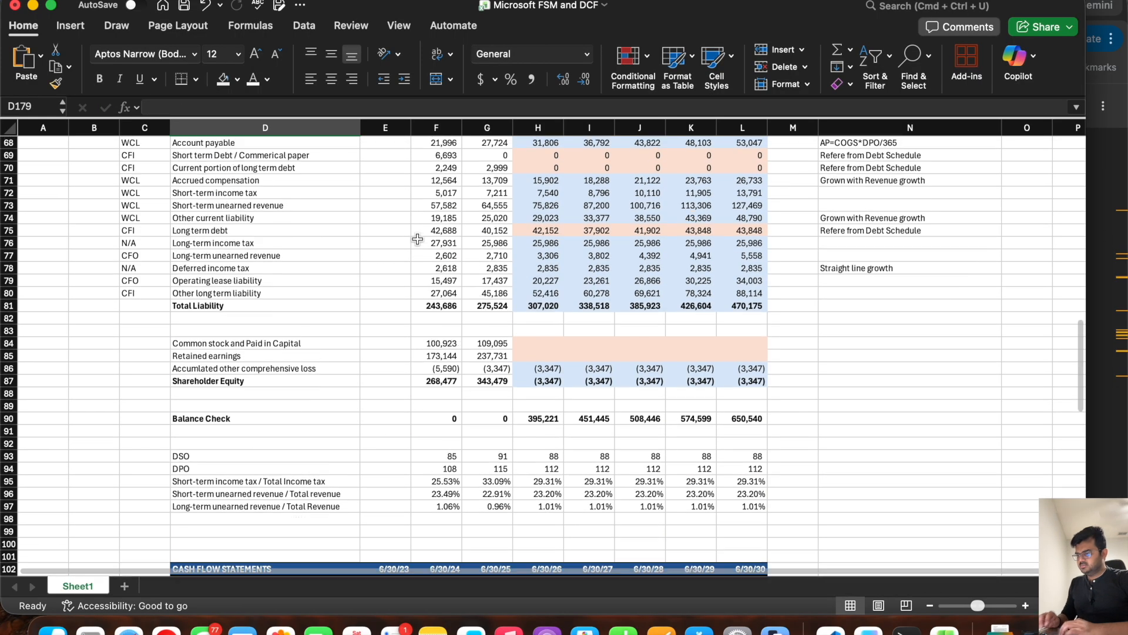
scroll(417, 239, up, 2)
scroll(417, 239, down, 1)
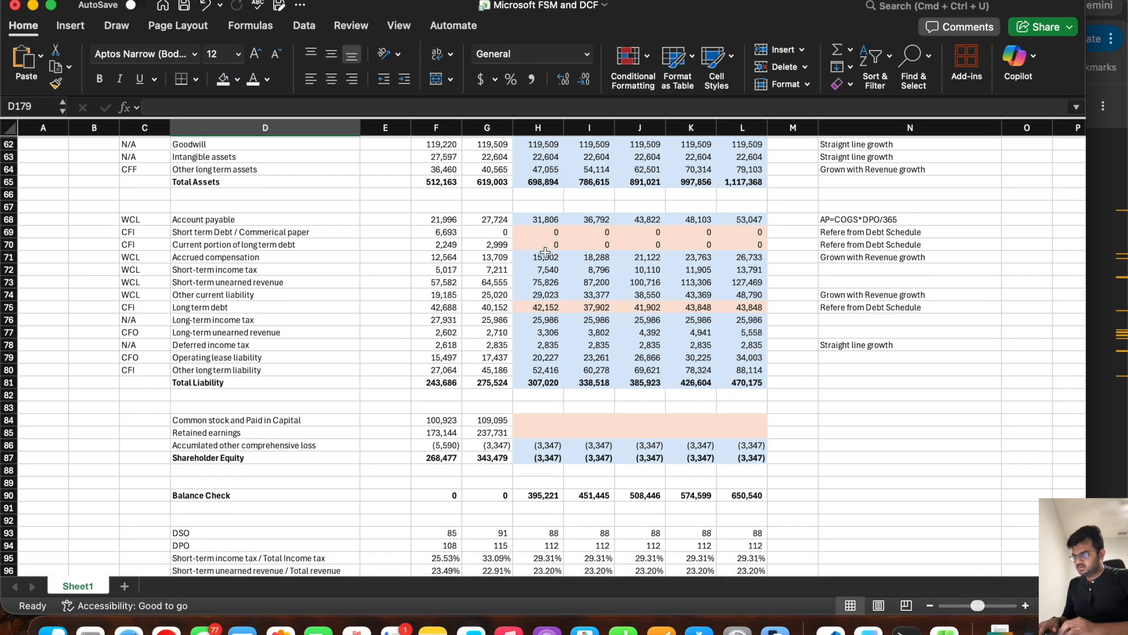
scroll(539, 317, down, 2)
scroll(540, 317, down, 15)
scroll(540, 318, up, 8)
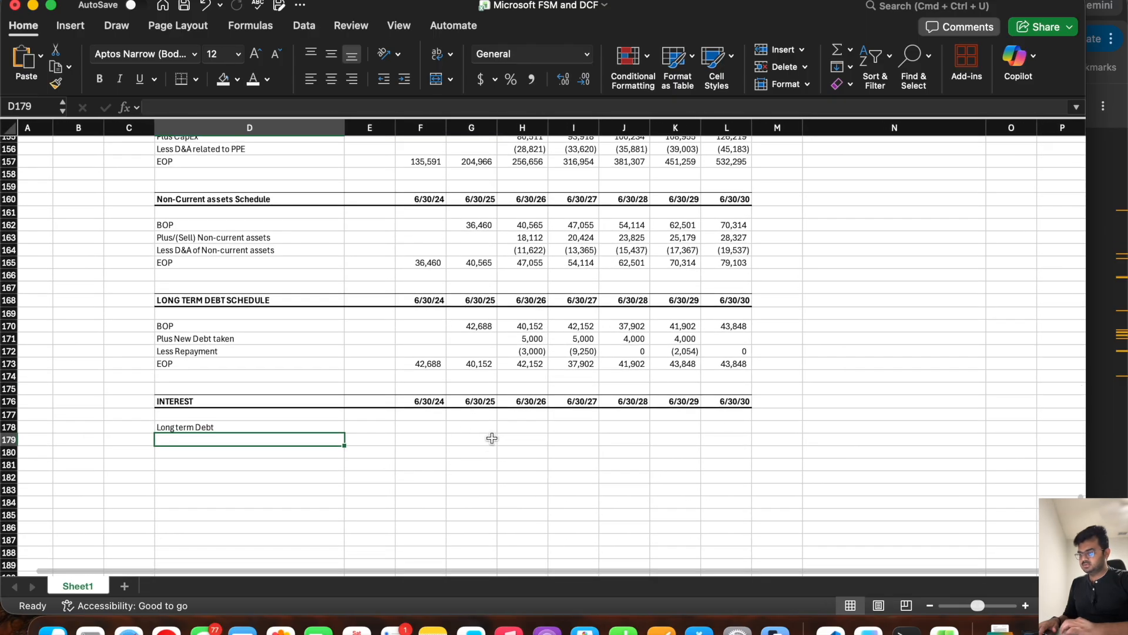
click(514, 430)
text(=)
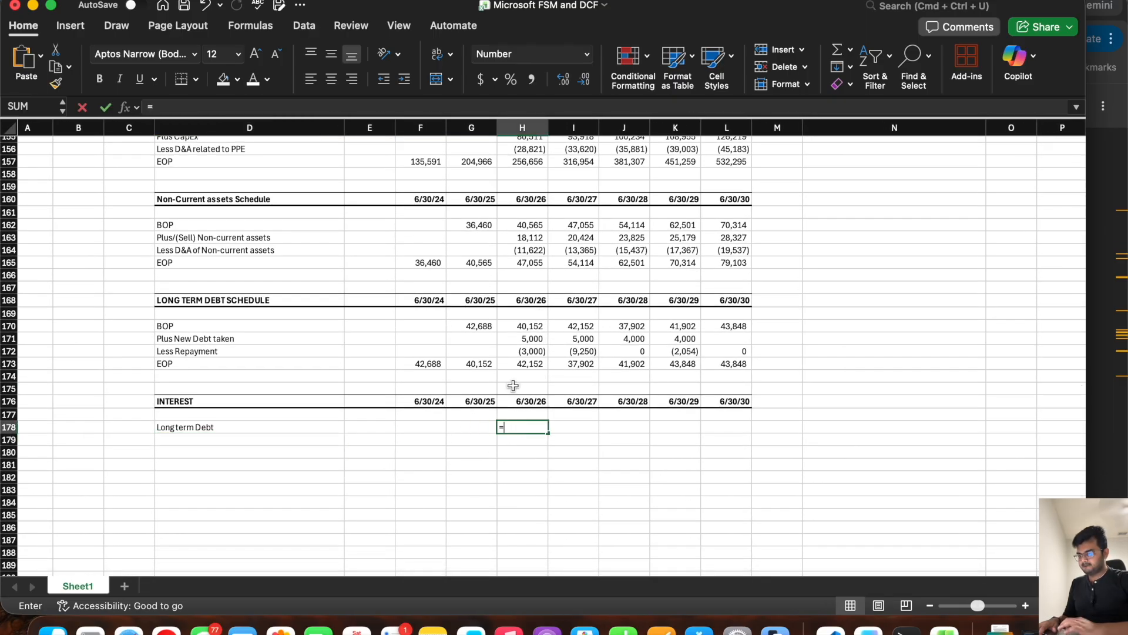
scroll(535, 335, up, 15)
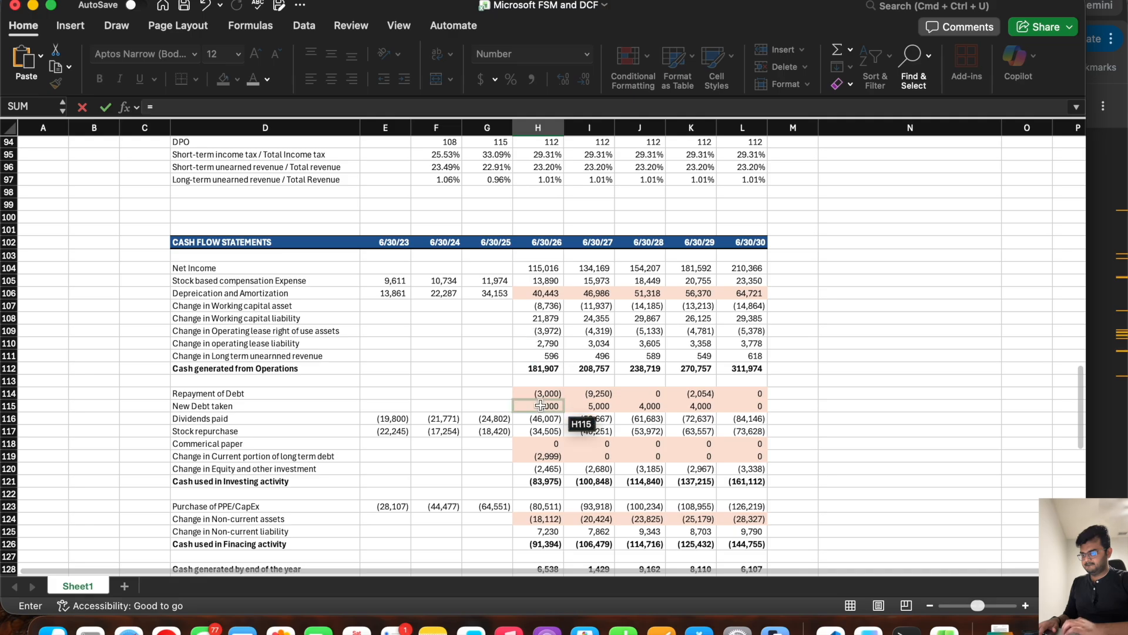
scroll(543, 306, down, 3)
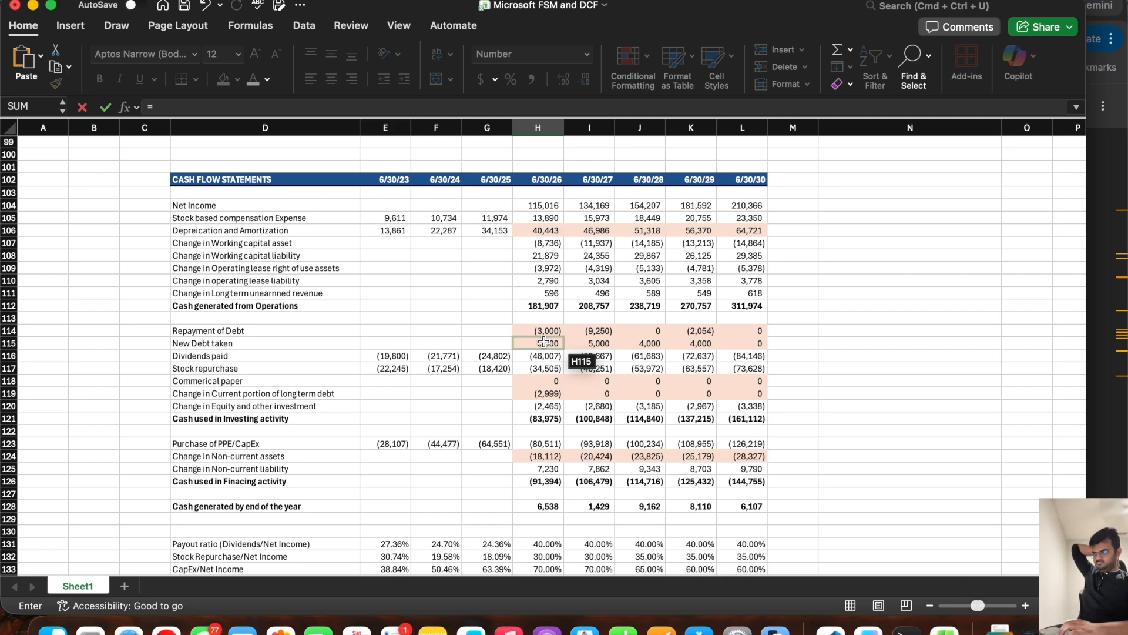
scroll(544, 341, down, 10)
scroll(544, 341, up, 20)
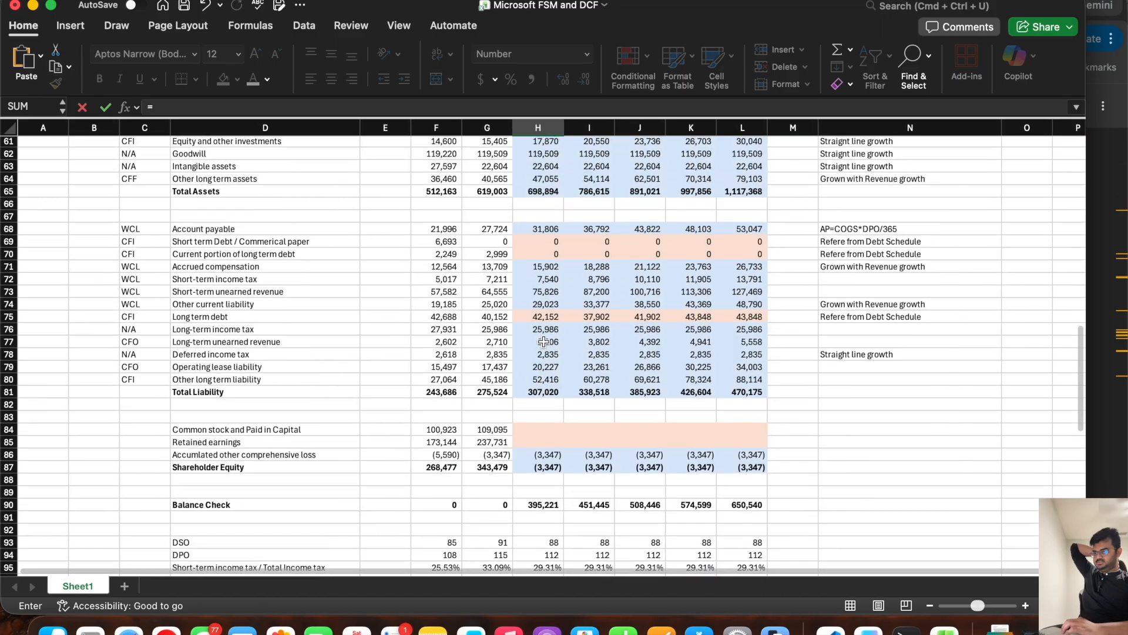
click(544, 316)
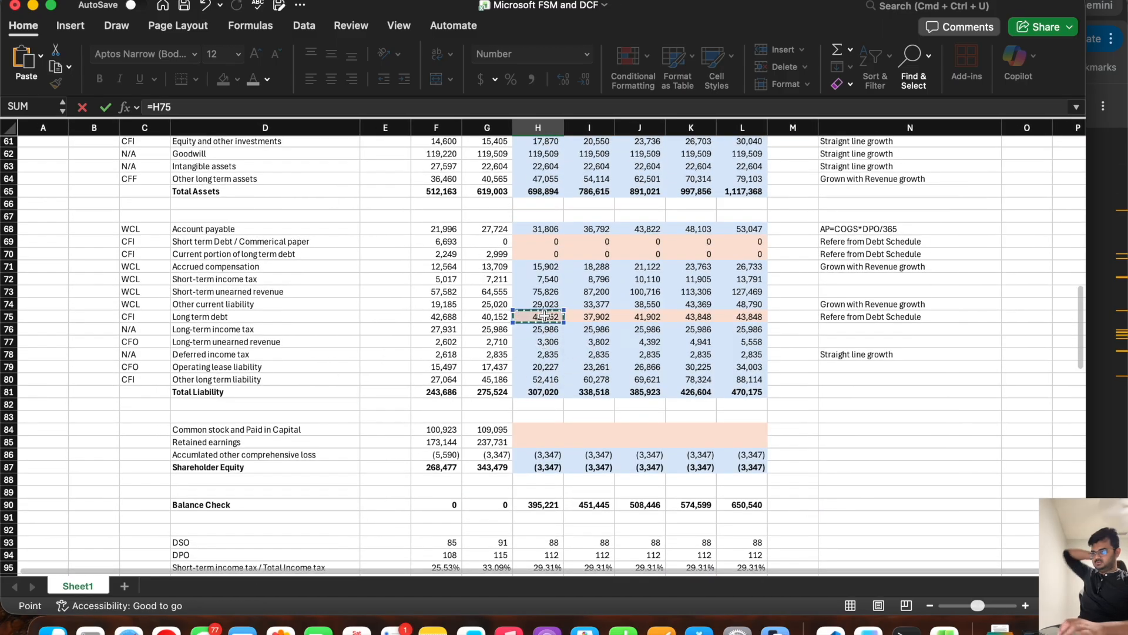
key(Return)
click(539, 379)
drag(561, 386, 760, 386)
Step: Add an "Interest Rate" row below Long term Debt and enter 5.5% for 6/30/26
click(244, 391)
text(Interest Rate)
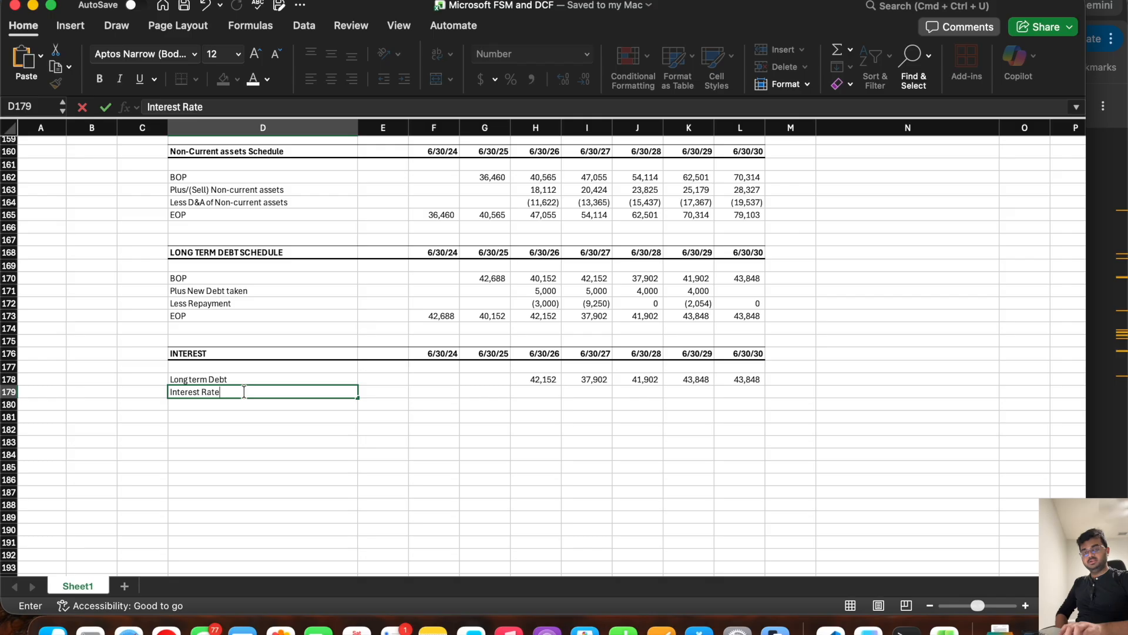
key(Tab)
key(Tab)
key(Tab)
key(Tab)
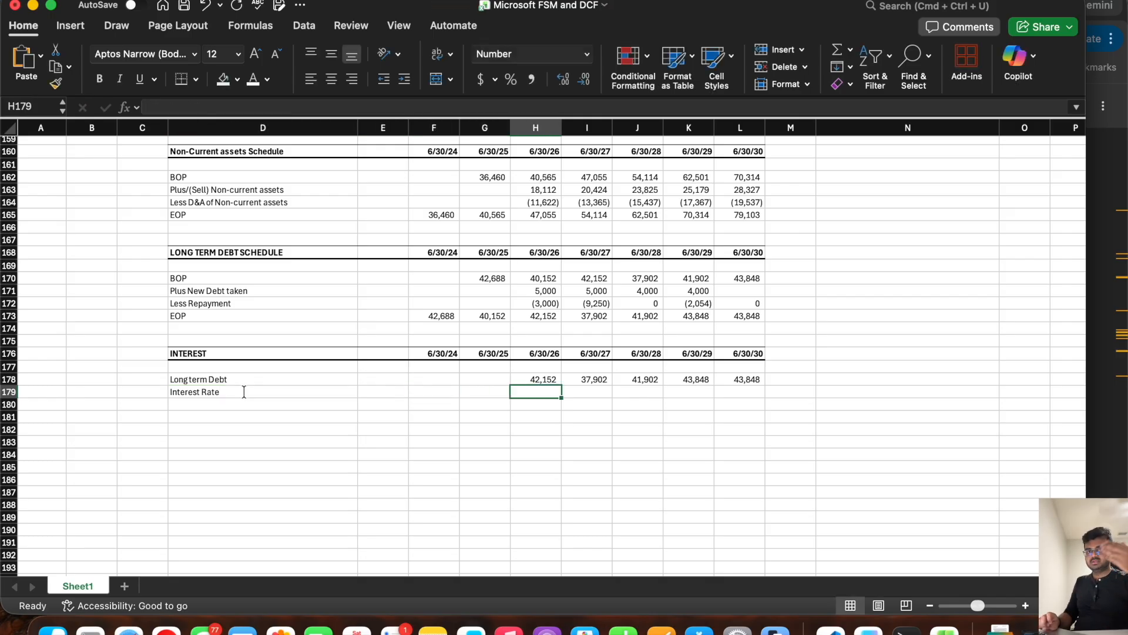
text(6)
key(Tab)
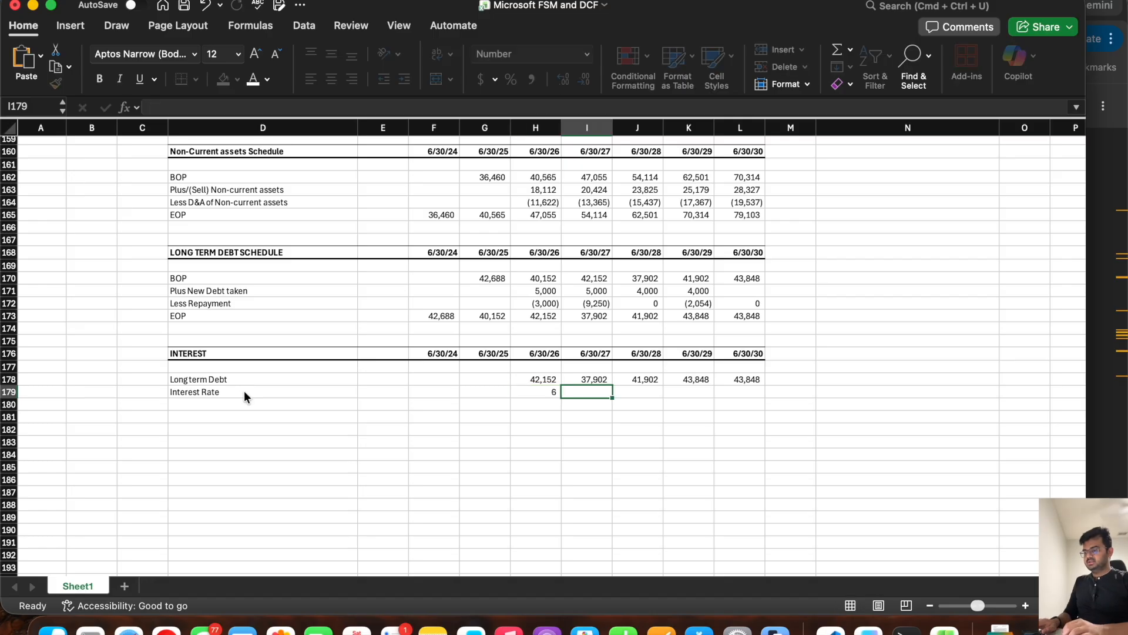
key(Left)
text(5.5%)
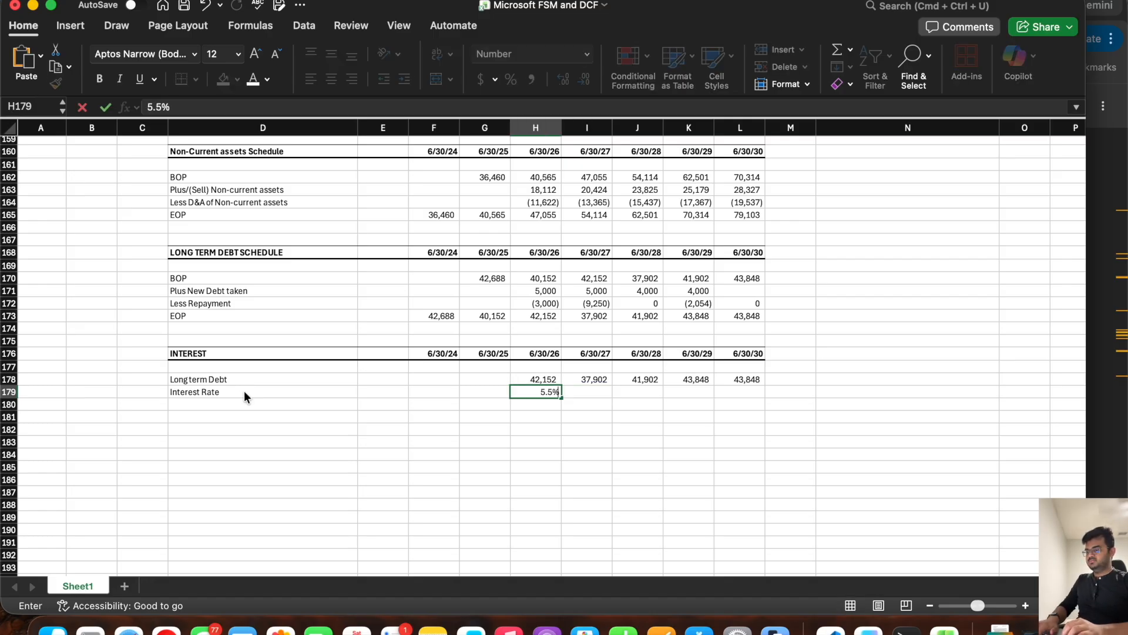
key(Tab)
Step: Copy the 6/30/26 interest rate across to 6/30/30 and format the row's values as Percentage
click(533, 392)
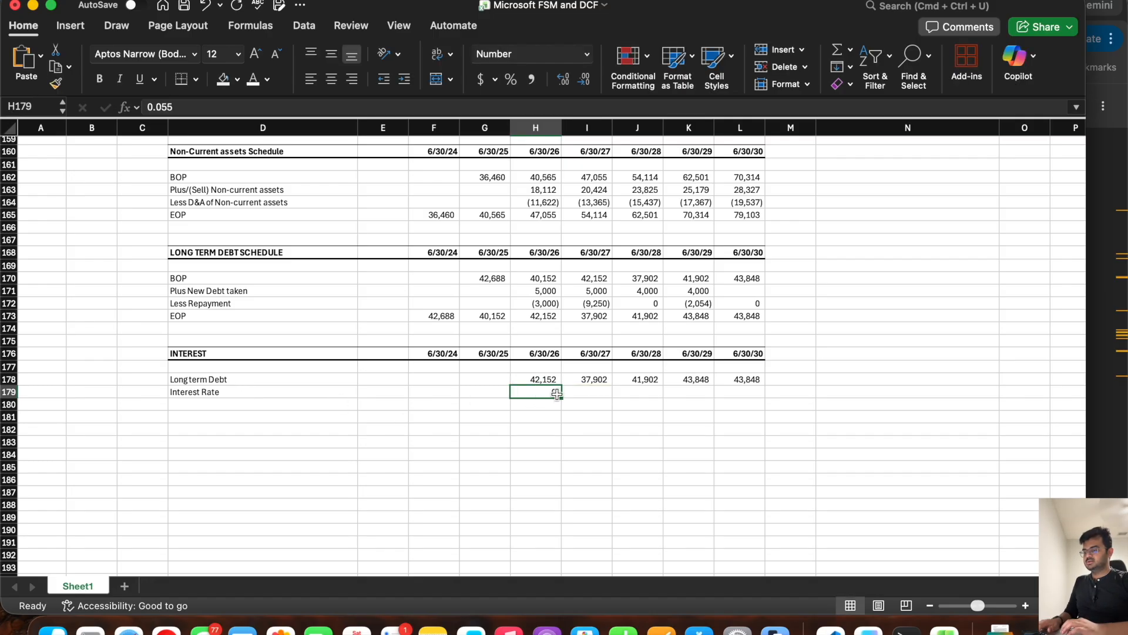
drag(562, 396, 734, 400)
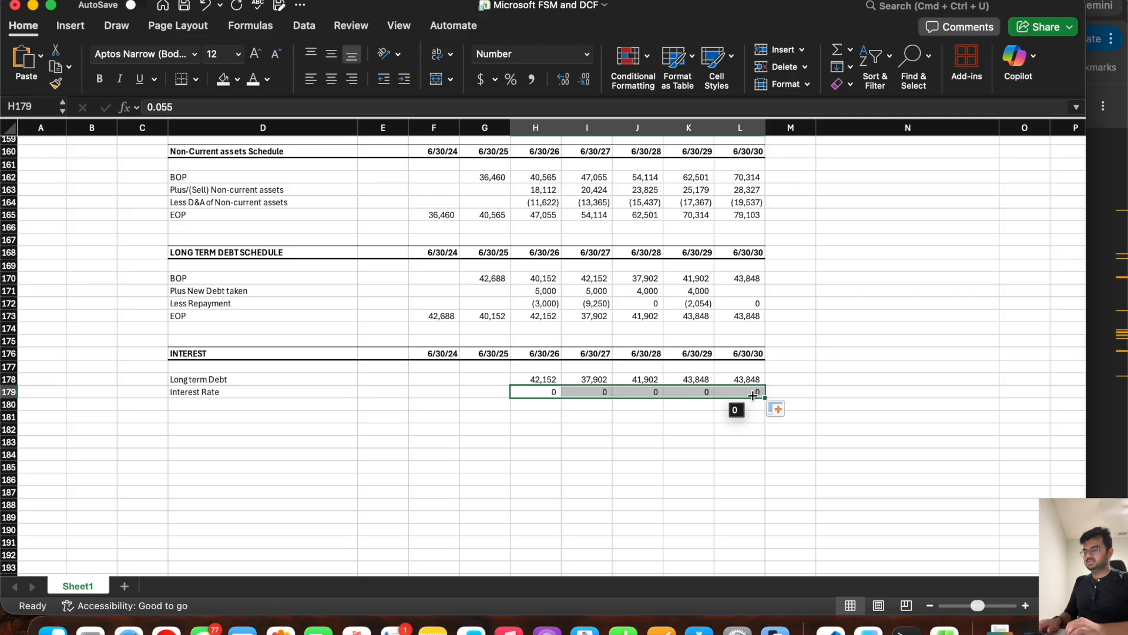
click(588, 54)
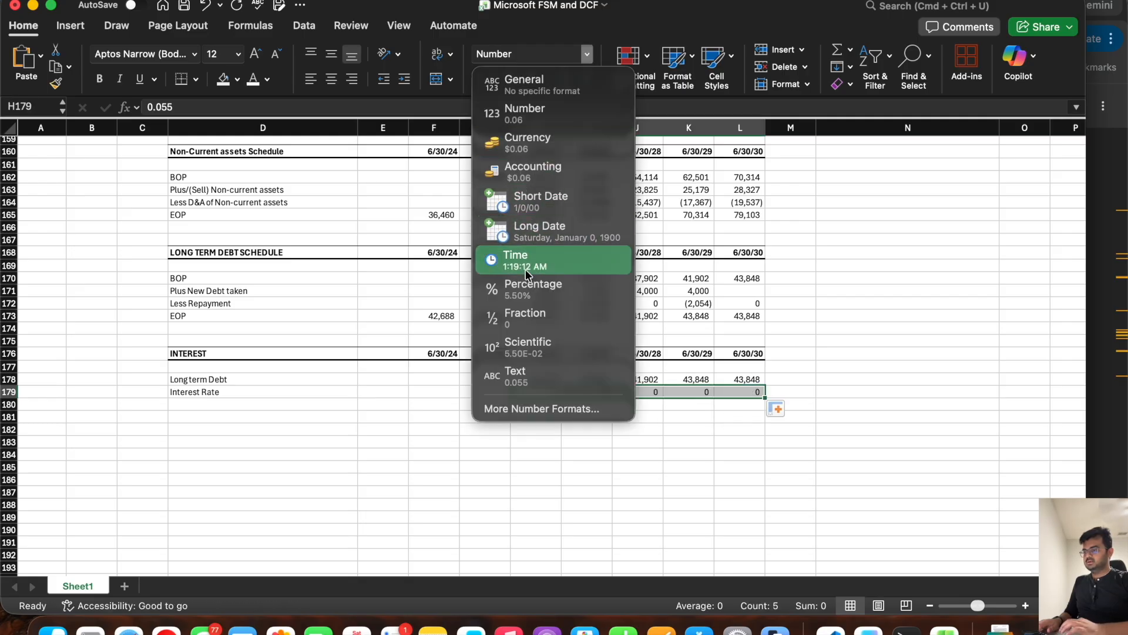
click(529, 288)
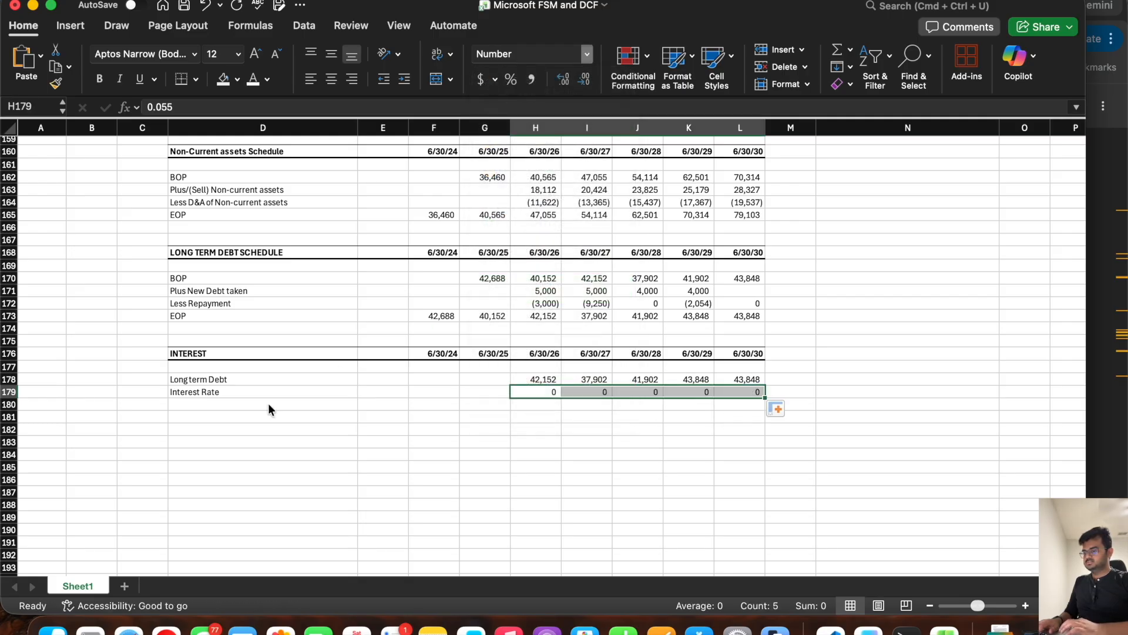
Step: Add an "Interest expense" row that multiplies long term debt by the interest rate (=H178*H179) for 6/30/26 through 6/30/30
click(219, 402)
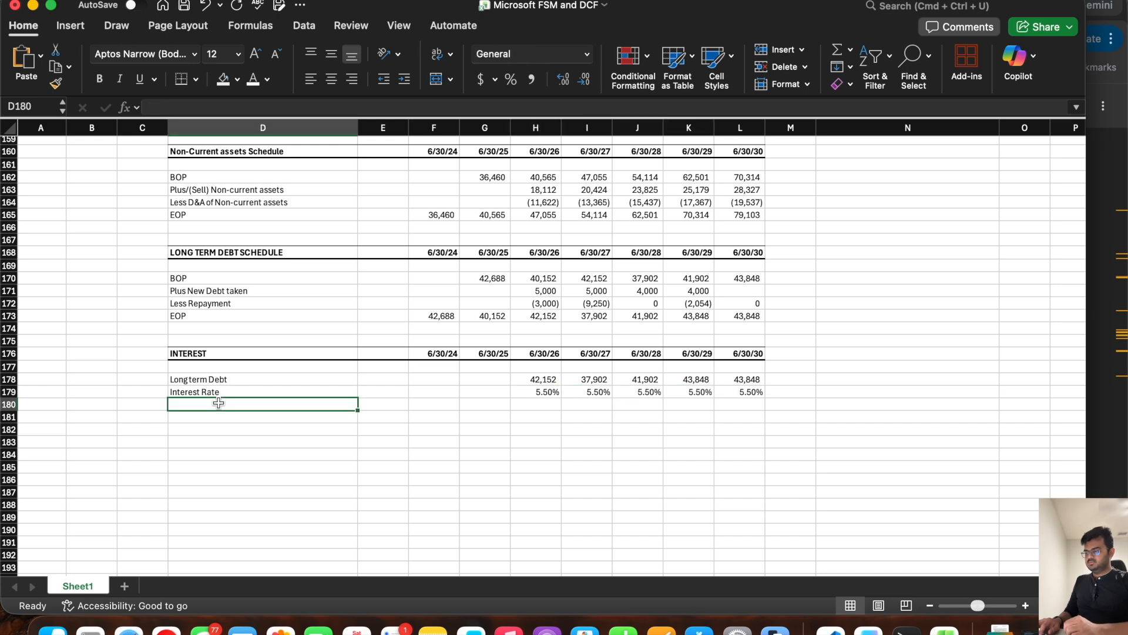
text(Interest expense)
key(Tab)
key(Tab)
key(Tab)
key(Tab)
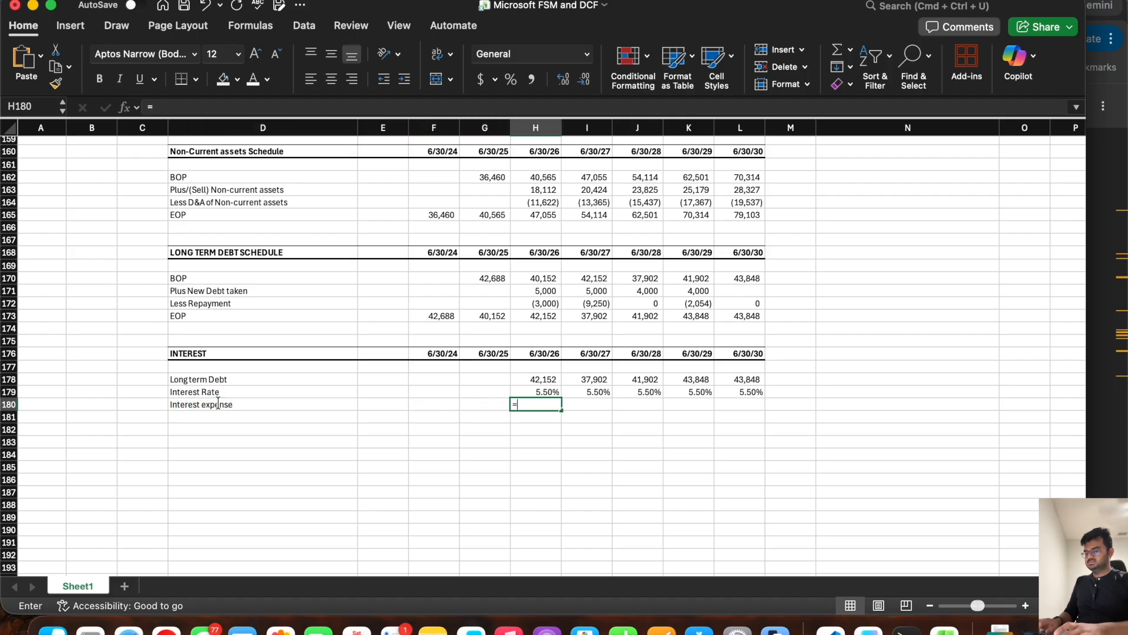
text(=)
click(528, 376)
text(*)
click(532, 391)
key(Return)
click(539, 403)
drag(561, 410, 750, 411)
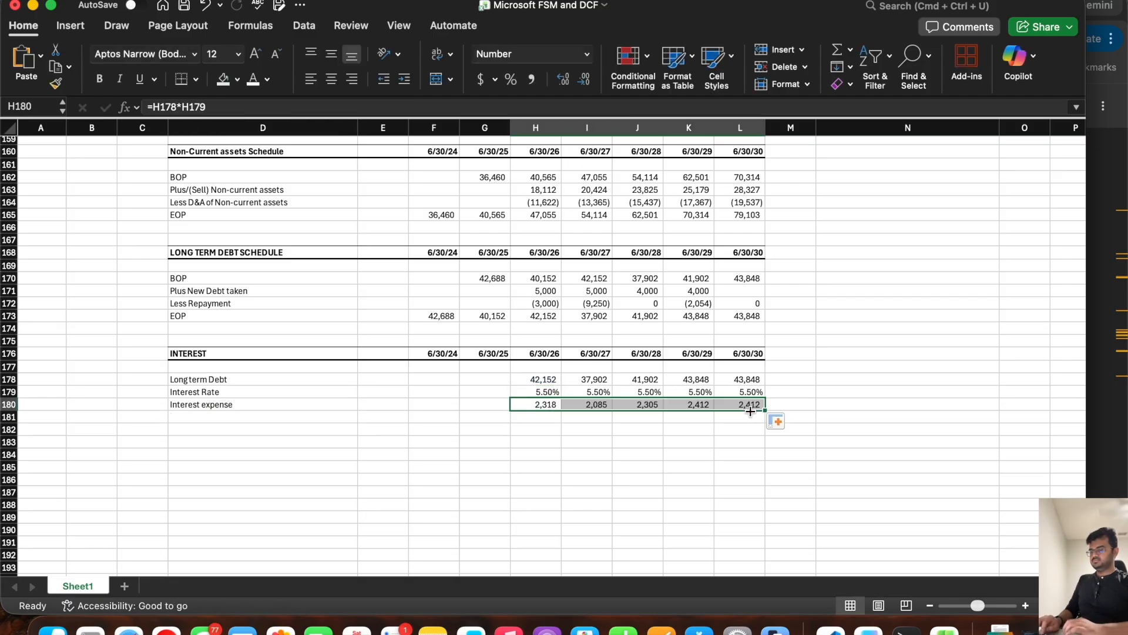
Step: Label cell D182, one blank row below Interest expense, "Cash and Cash equivalents"
click(199, 429)
text(Cash)
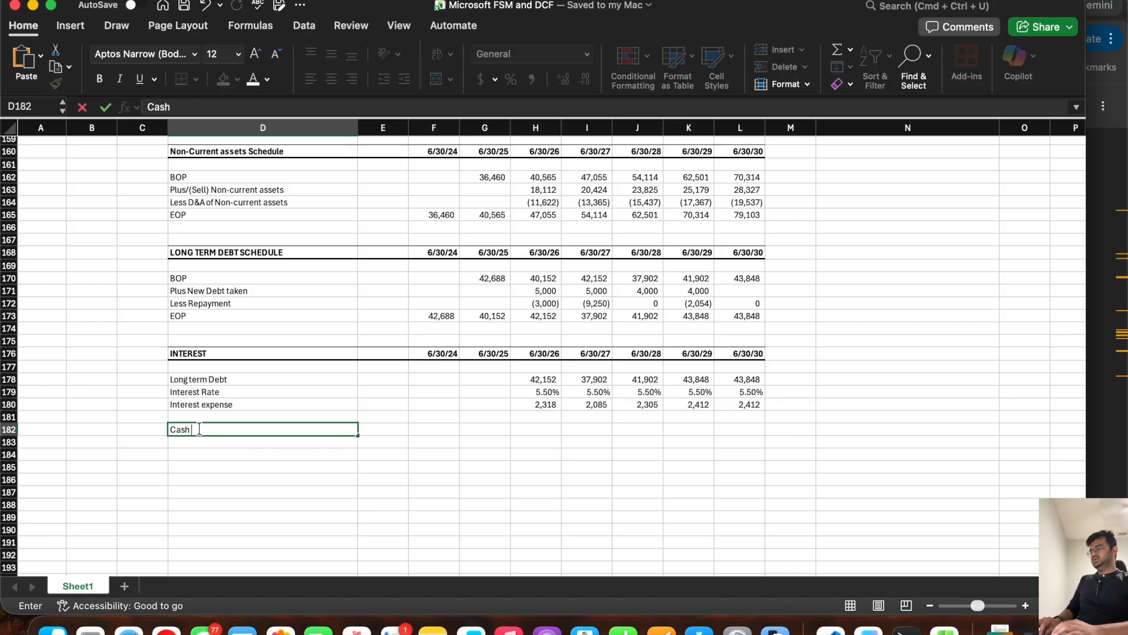
text( and Cash equivalents)
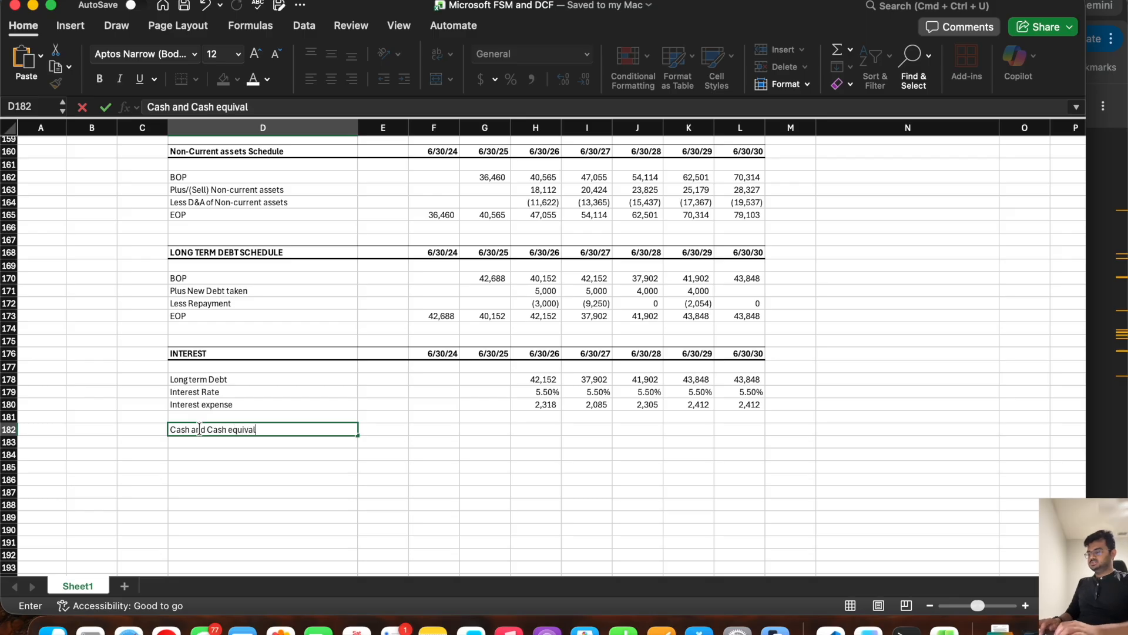
Step: Link the Cash and Cash equivalents row to the balance sheet cash balance (=H54) for 6/30/26 through 6/30/30
key(Tab)
key(Right)
key(Right)
key(Right)
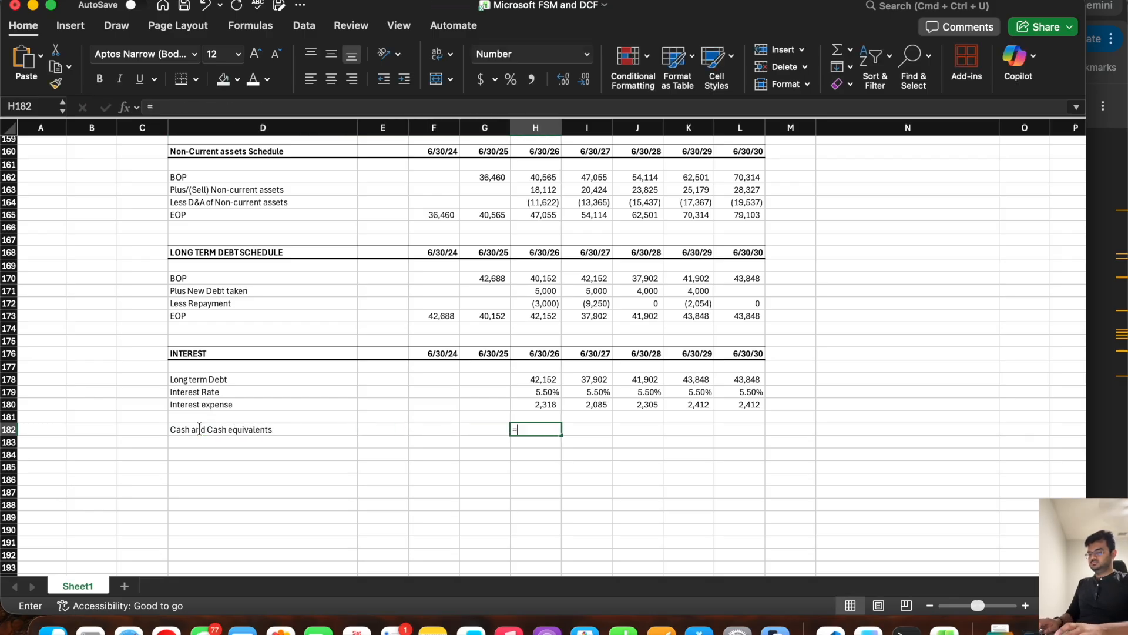
text(=)
scroll(490, 372, up, 4)
scroll(489, 373, up, 20)
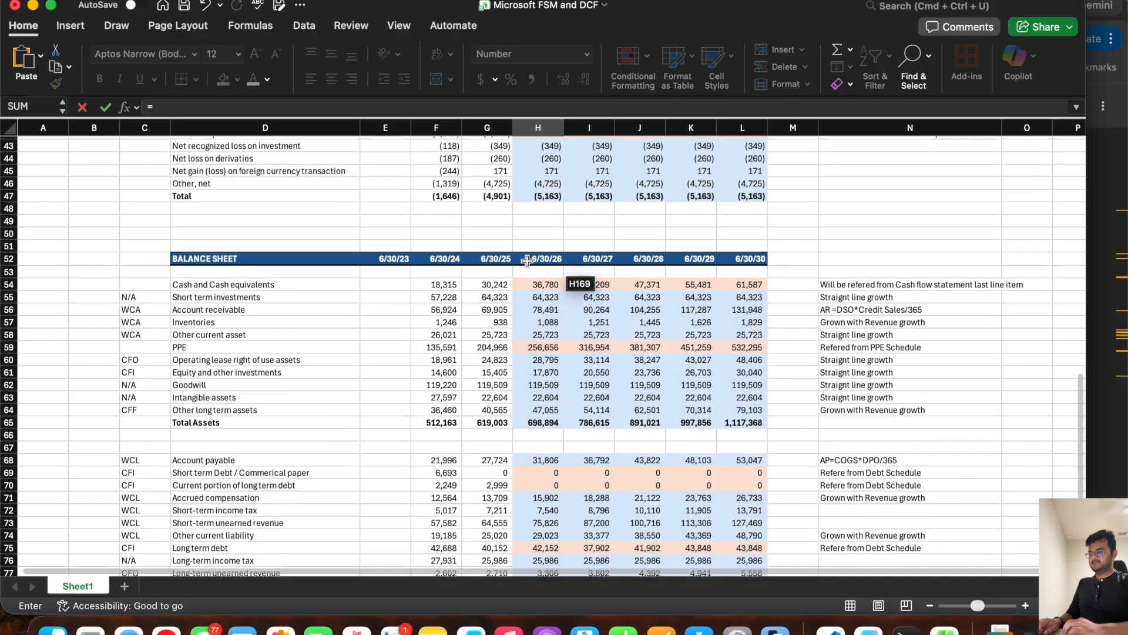
click(531, 284)
key(Return)
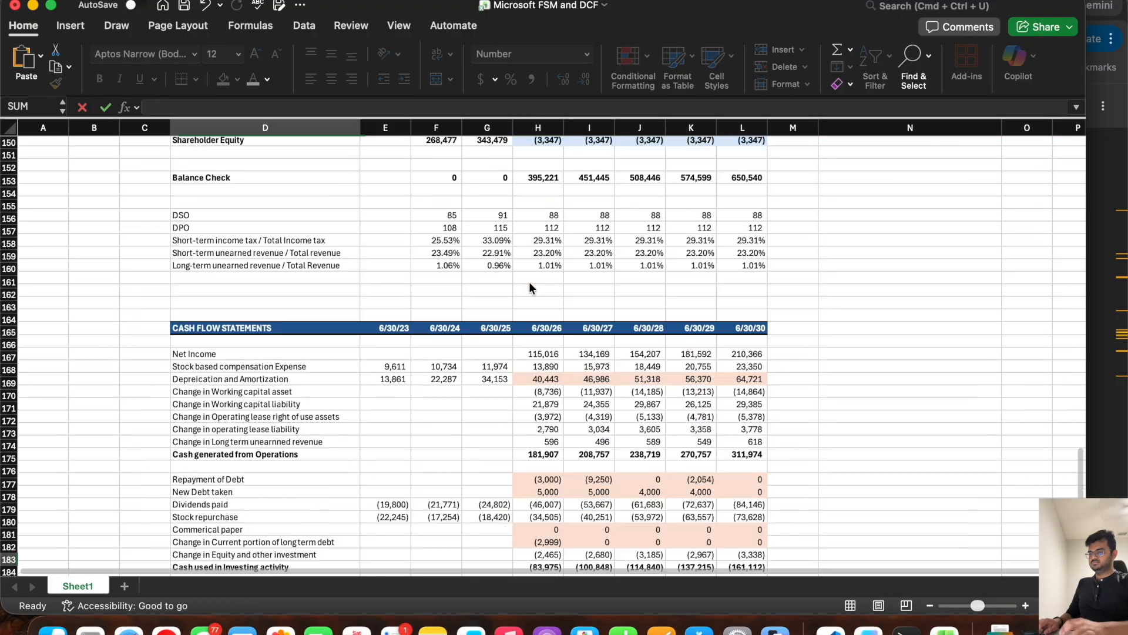
click(538, 262)
drag(564, 268, 768, 269)
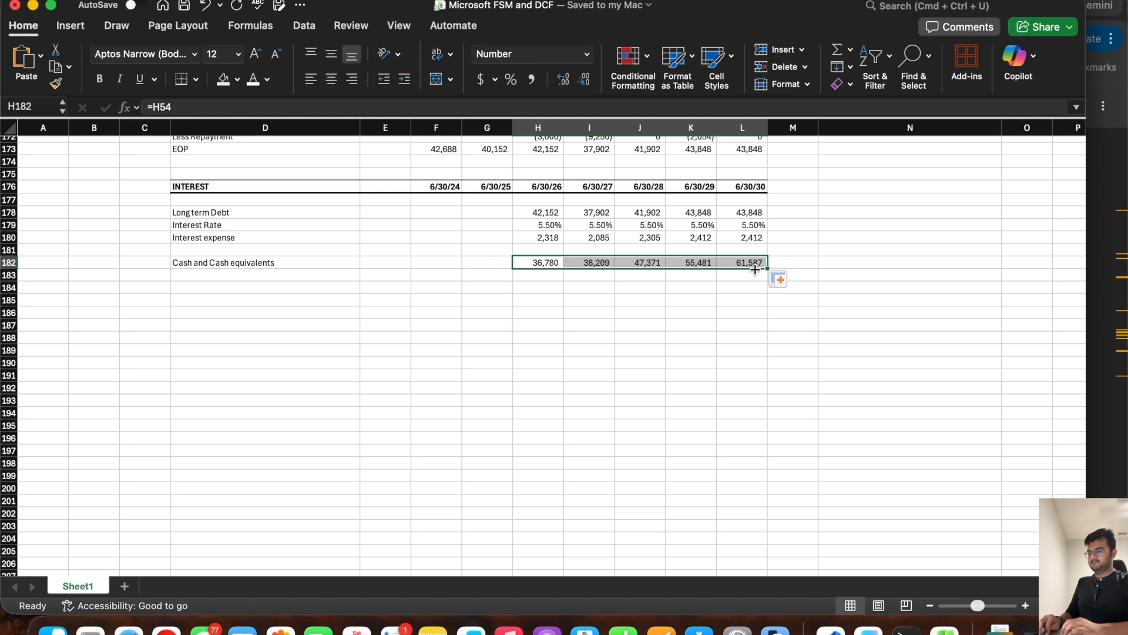
Step: Add an "Interest Income" label below Cash and Cash equivalents and select its 6/30/26 cell
click(293, 274)
text(Interest Income)
key(Tab)
key(Tab)
key(Tab)
key(Tab)
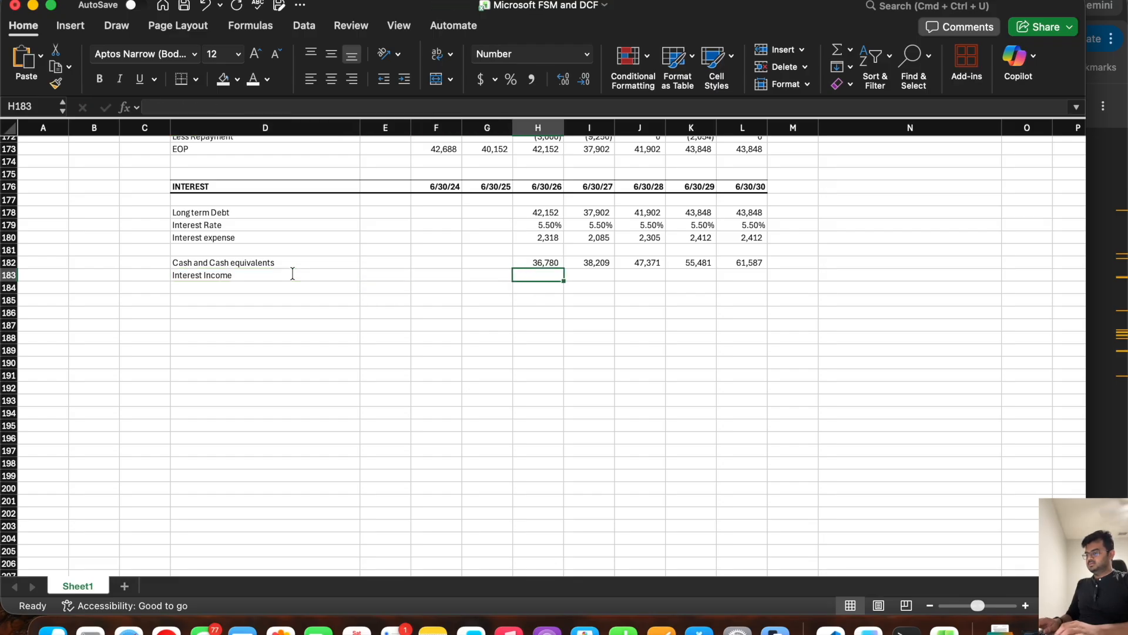
Step: Switch to the Microsoft 10-K in Chrome and look through the rest of Note 10, down to the debt maturities table
key(super+Tab)
scroll(507, 369, down, 3)
scroll(507, 369, up, 2)
scroll(507, 369, down, 3)
scroll(506, 369, down, 4)
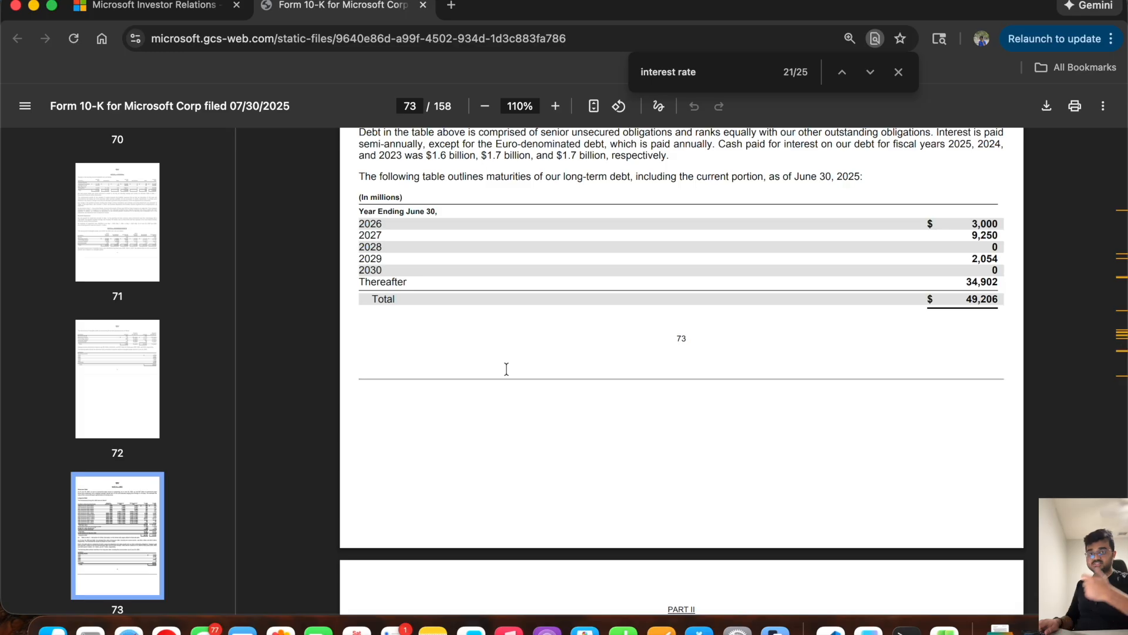
Step: Switch back to the Excel workbook and enter 3.5% in row 183 for 6/30/26 through 6/30/30, formatted as Percentage
key(super+Tab)
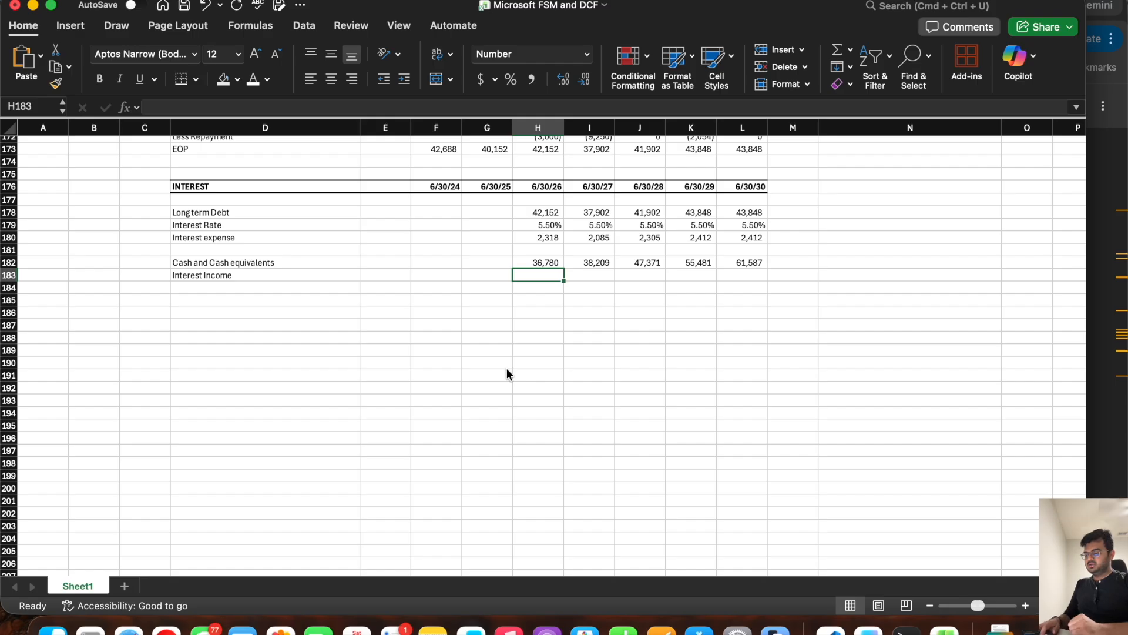
text(3.5%)
key(Tab)
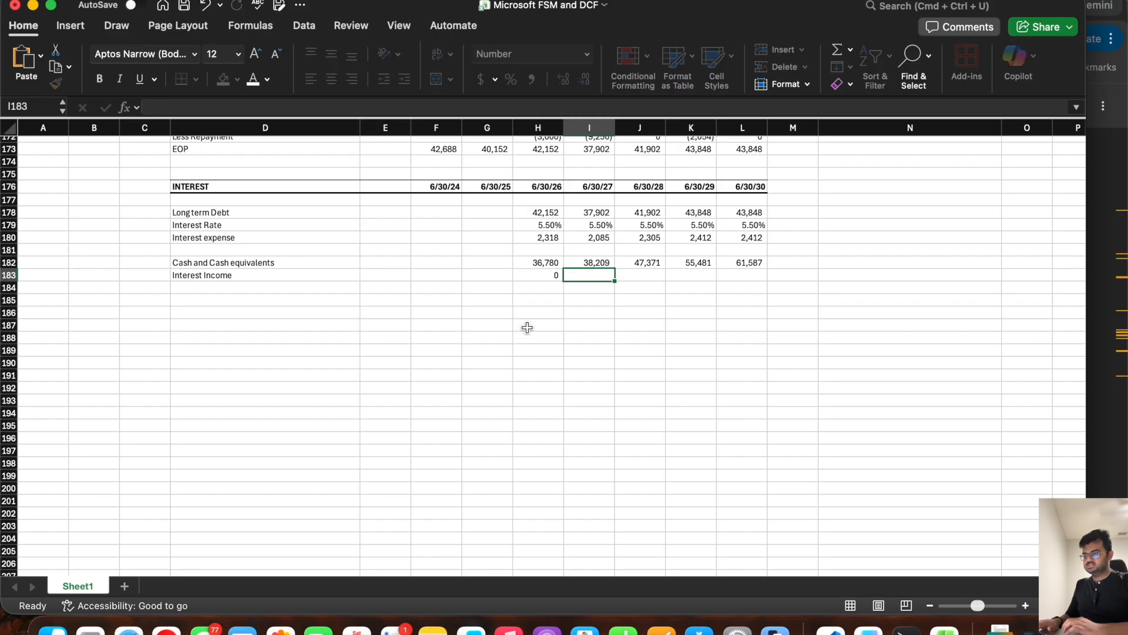
click(549, 276)
drag(562, 281, 776, 311)
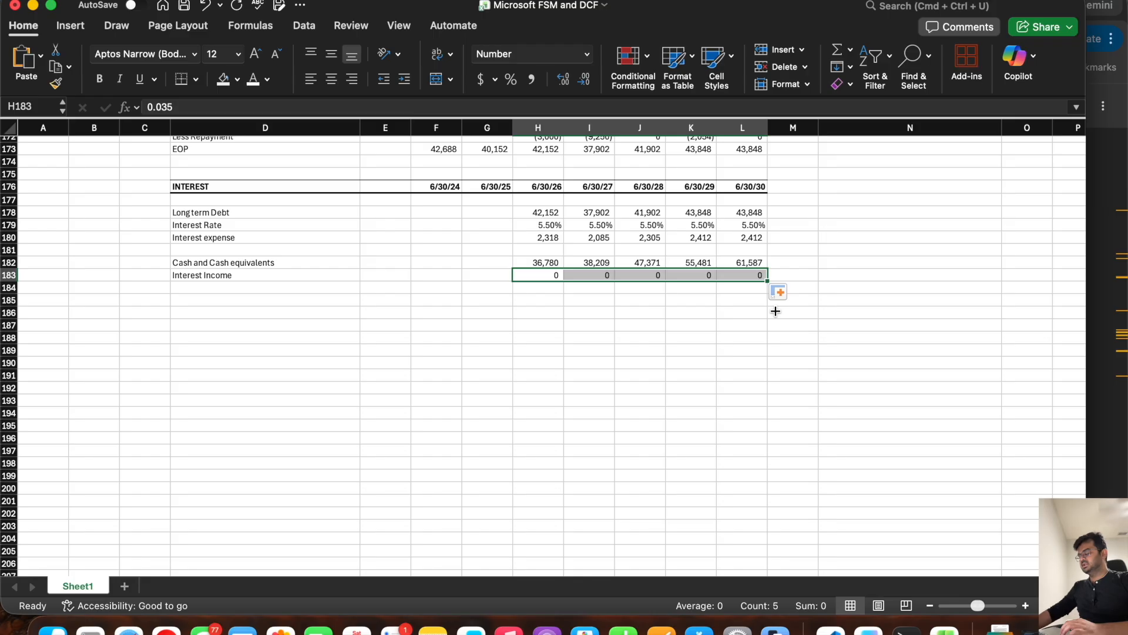
click(586, 54)
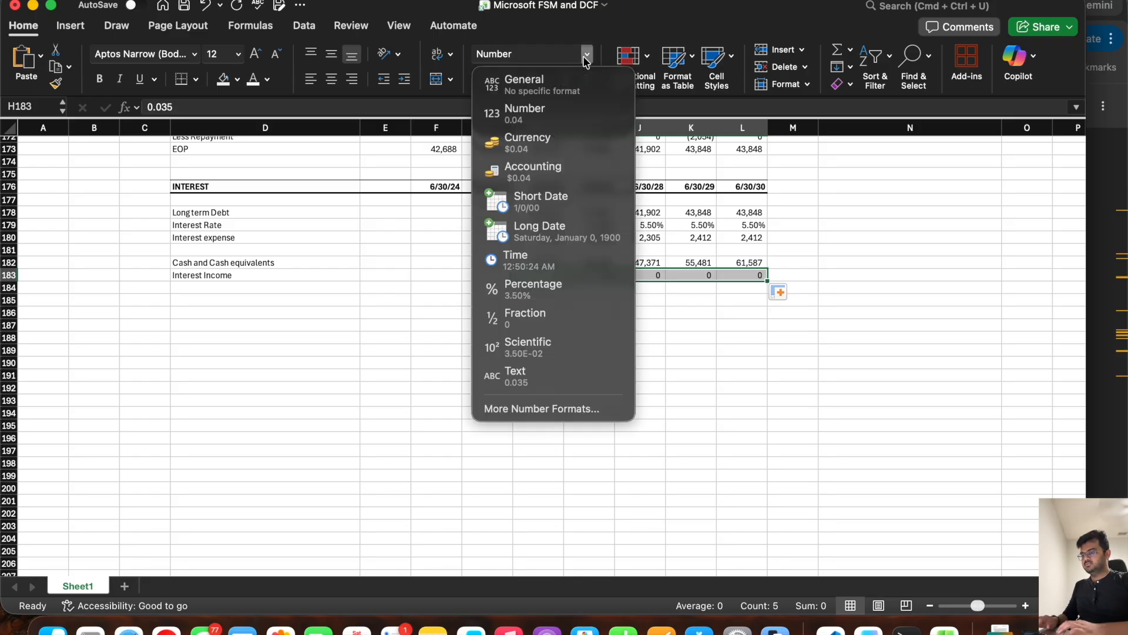
click(555, 288)
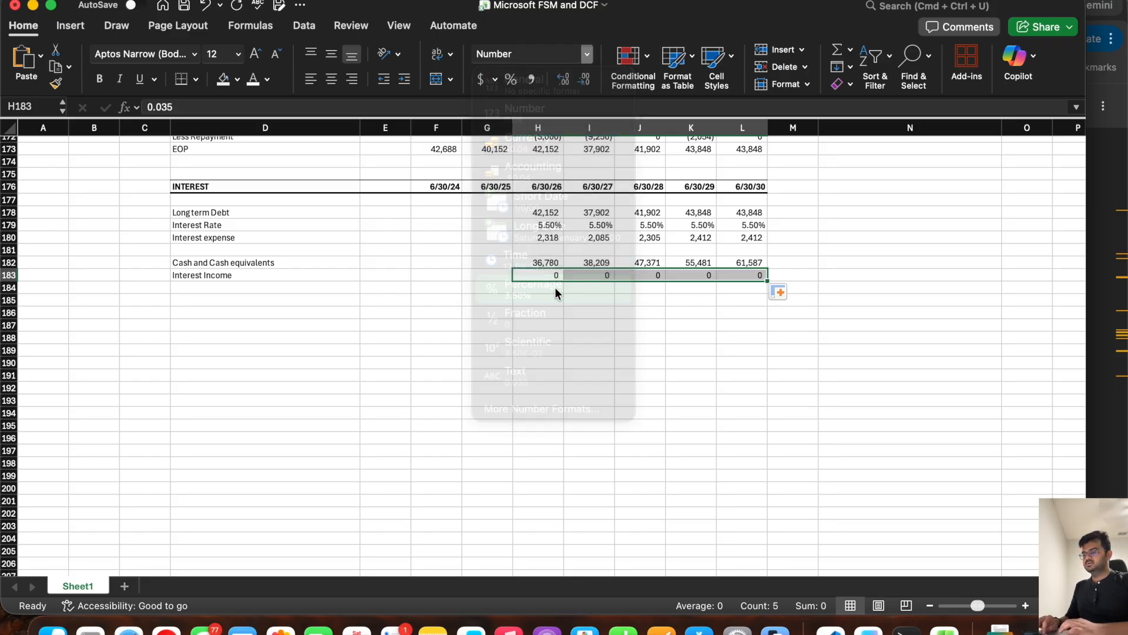
Step: Set the rates in row 183 to 3% for 6/30/28, 6/30/29 and 6/30/30
click(637, 271)
text(3)
key(Right)
text(3)
key(Right)
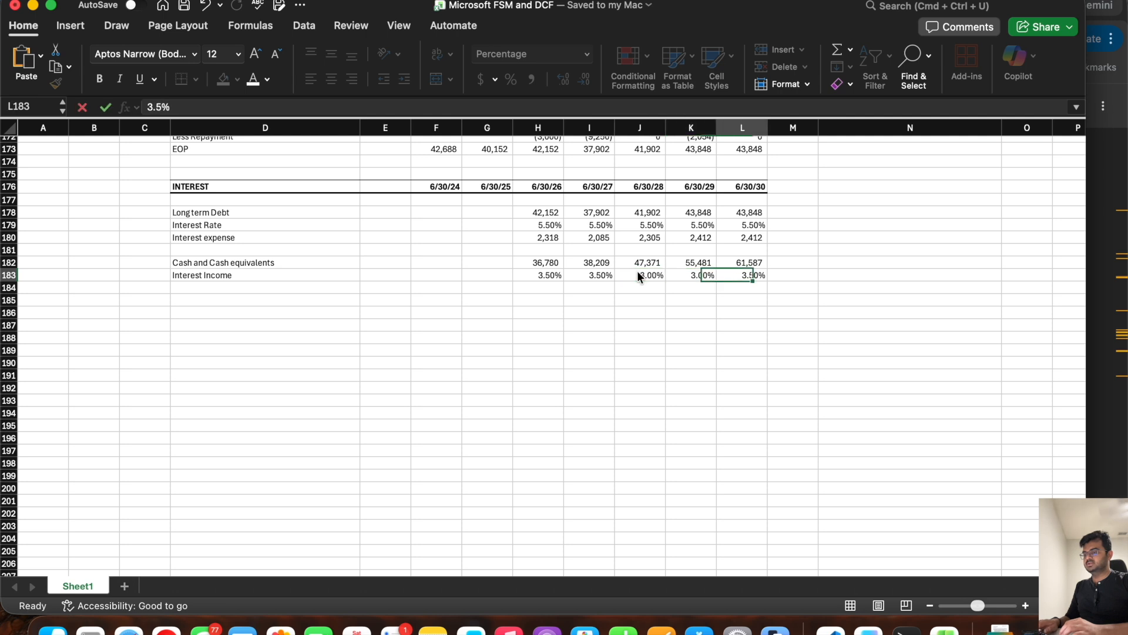
text(3)
key(Right)
Step: Set the long-term debt Interest Rate to 5% for 6/30/28, 6/30/29 and 6/30/30
click(650, 224)
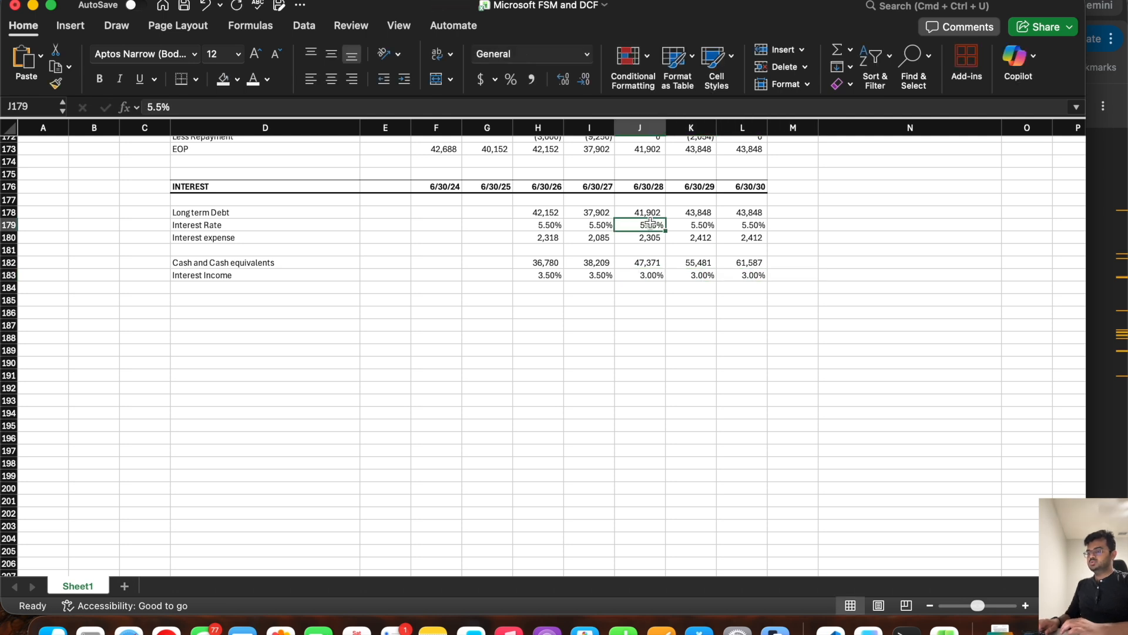
text(5)
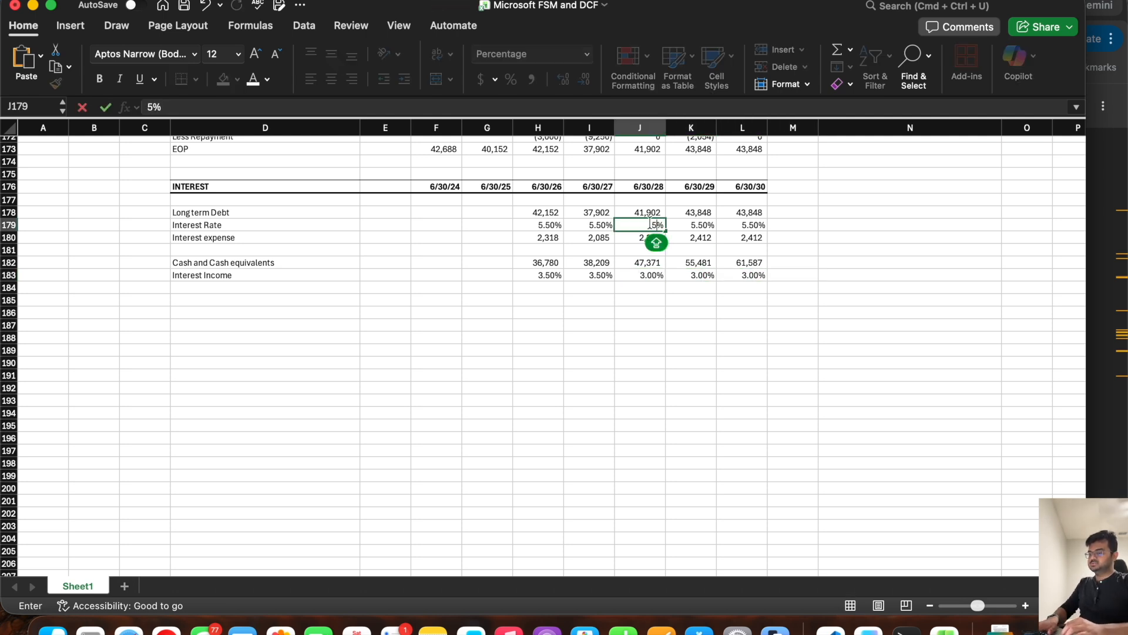
key(Right)
text(5)
key(Right)
text(5)
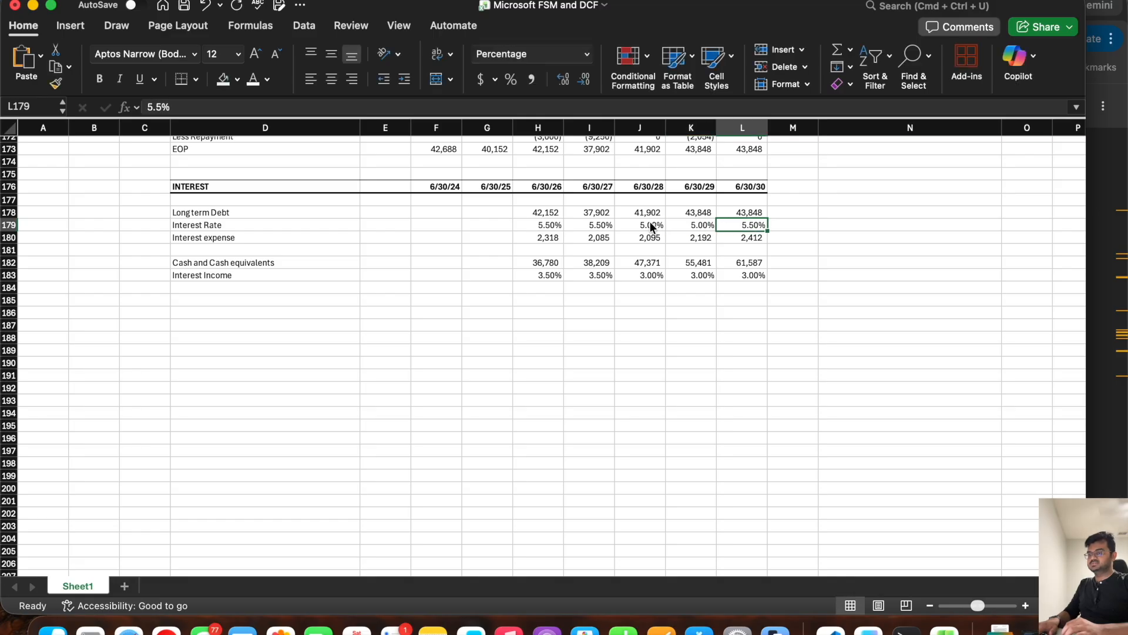
key(Right)
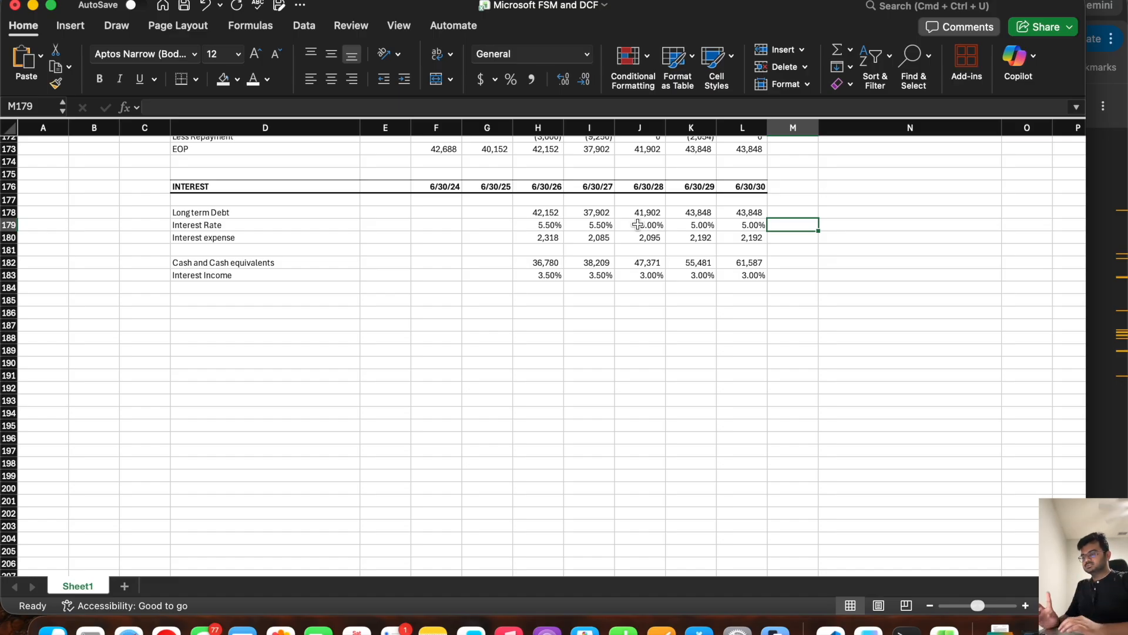
Step: Relabel cell D183 "Interest rate" and label D184 below it "Interest Income"
click(229, 288)
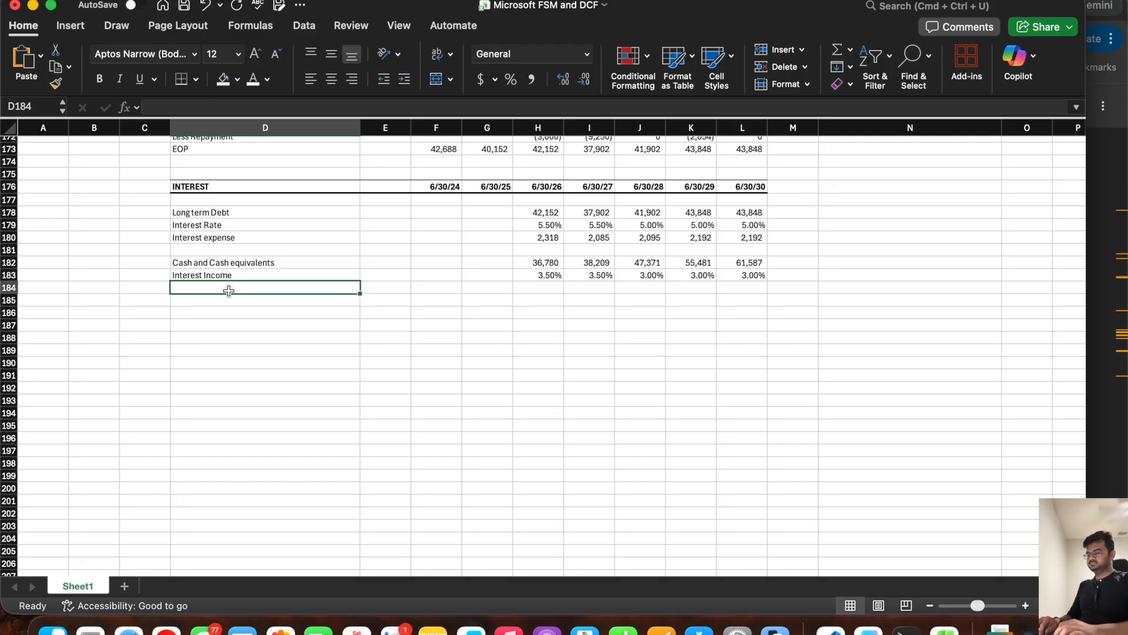
text(I)
key(BackSpace)
key(BackSpace)
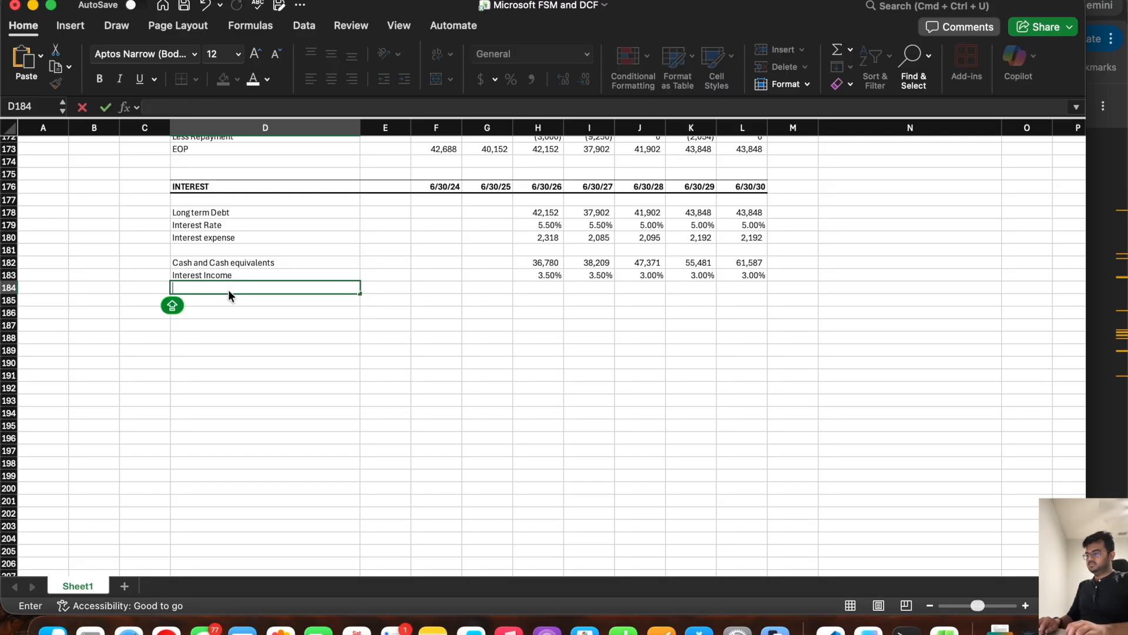
key(Up)
click(208, 107)
text(RATE)
key(Return)
text(INTER)
key(super+a)
text(Ont)
key(BackSpace)
key(BackSpace)
key(BackSpace)
text(Int)
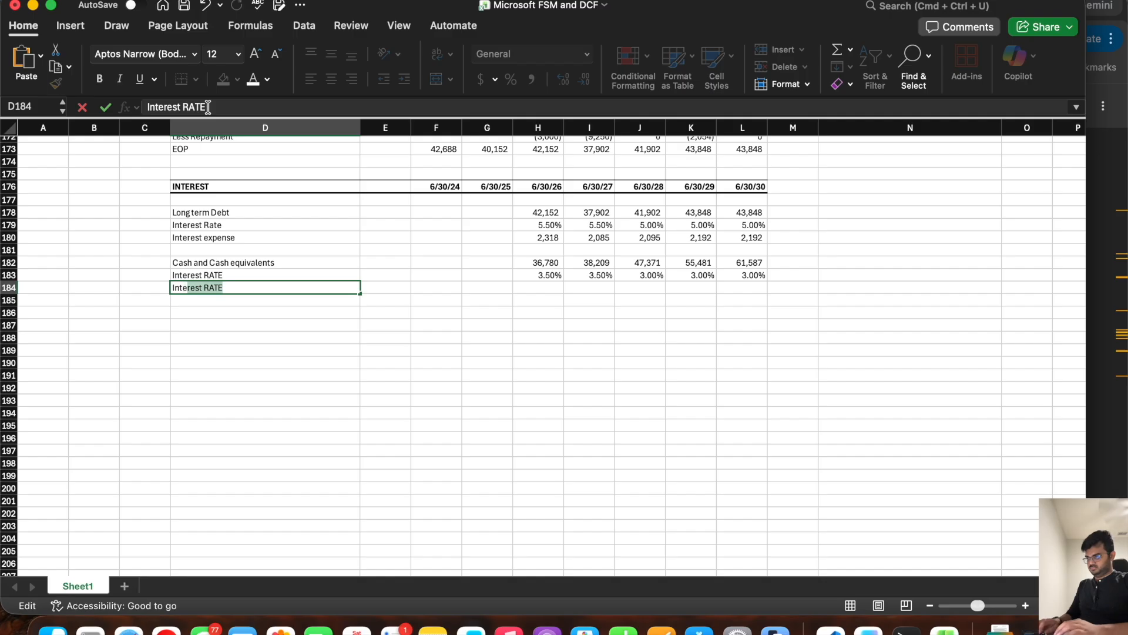
text(erest Inco)
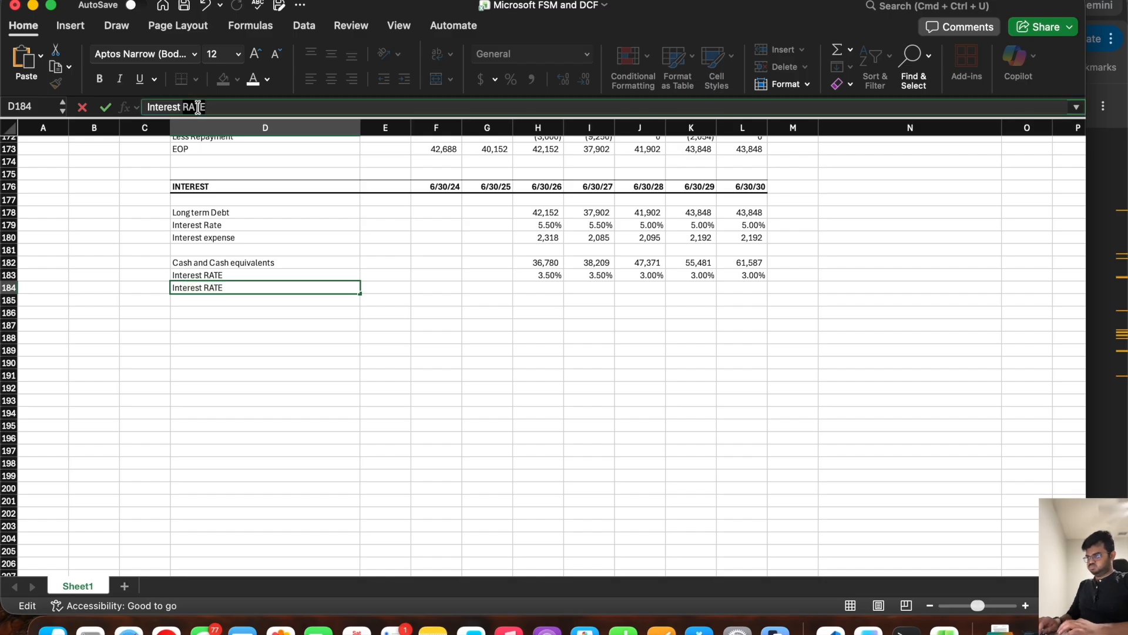
text(me)
key(Return)
key(Up)
key(Up)
double_click(203, 107)
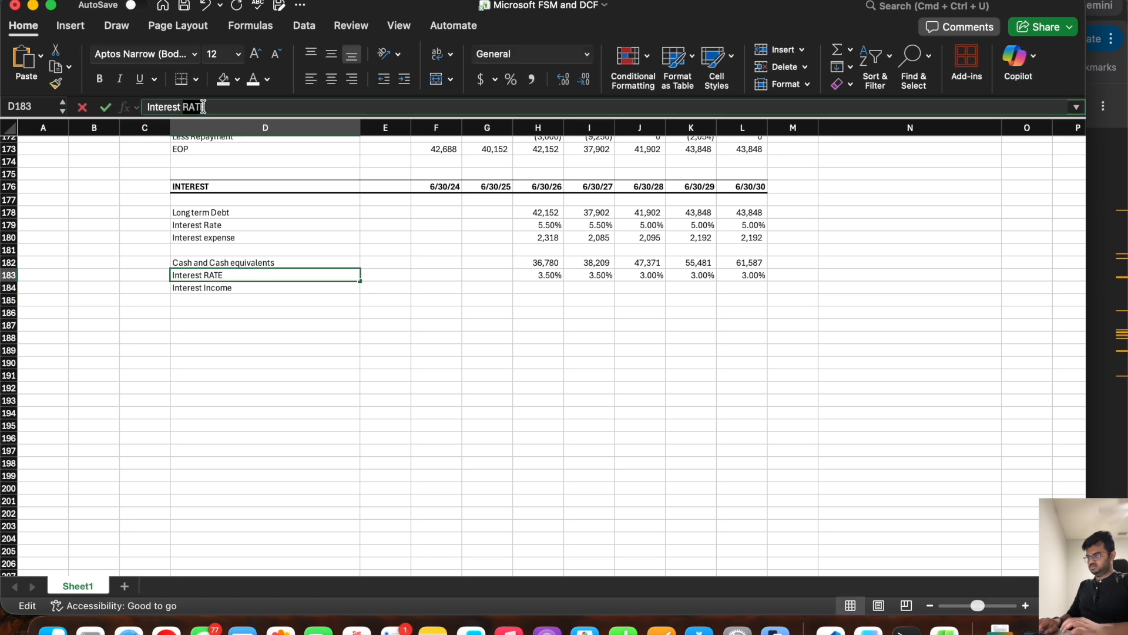
text(ra)
Step: Calculate Interest Income as cash times interest rate (=H182*H183) in row 184 for 6/30/26 through 6/30/30
key(Tab)
key(Tab)
key(Tab)
key(Tab)
key(Down)
text(=)
click(526, 259)
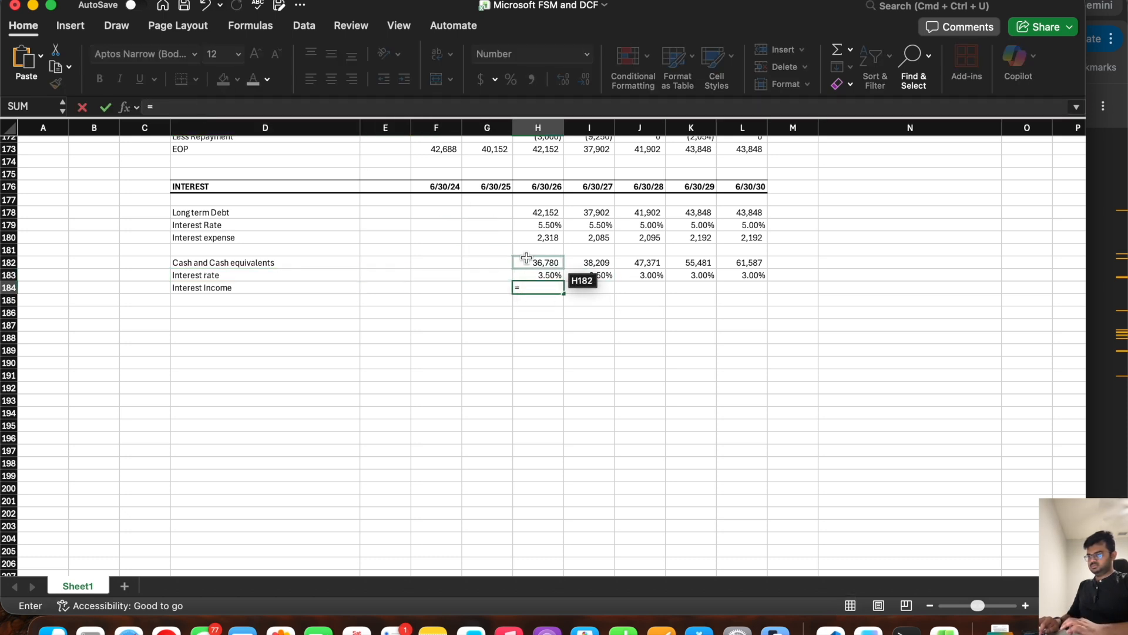
text(*)
click(525, 274)
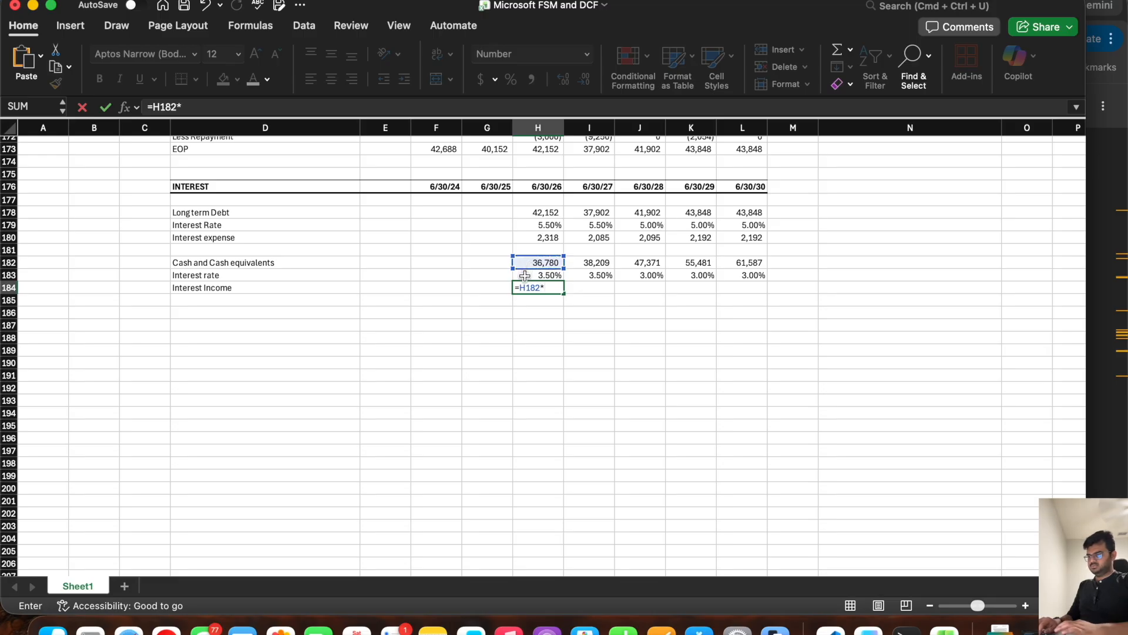
key(Return)
click(539, 286)
drag(564, 294, 751, 293)
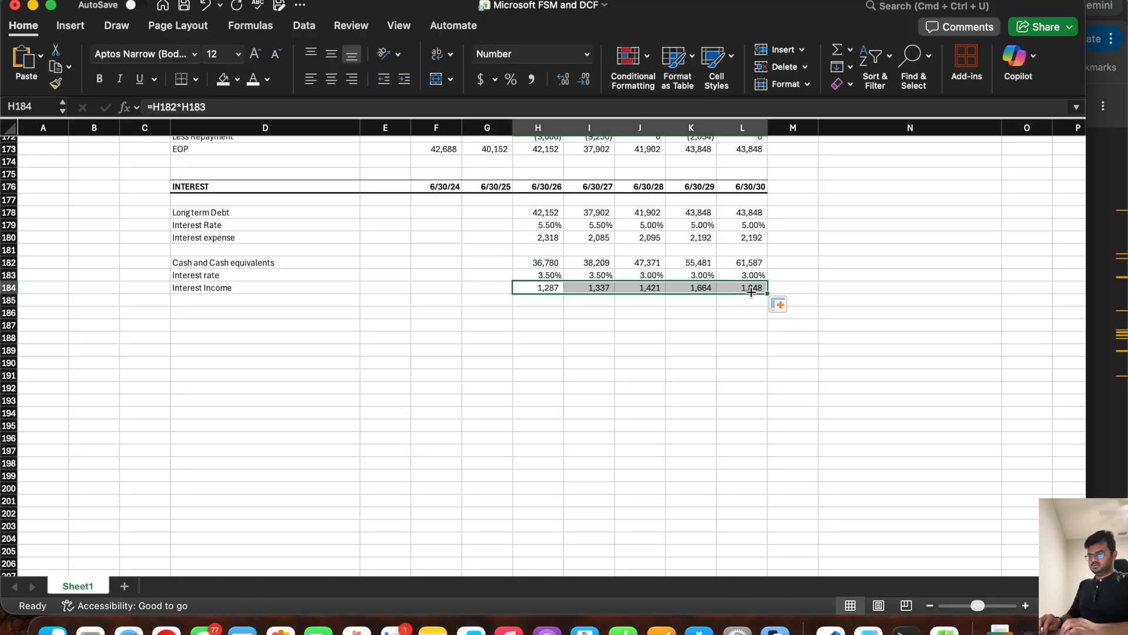
click(547, 241)
click(546, 291)
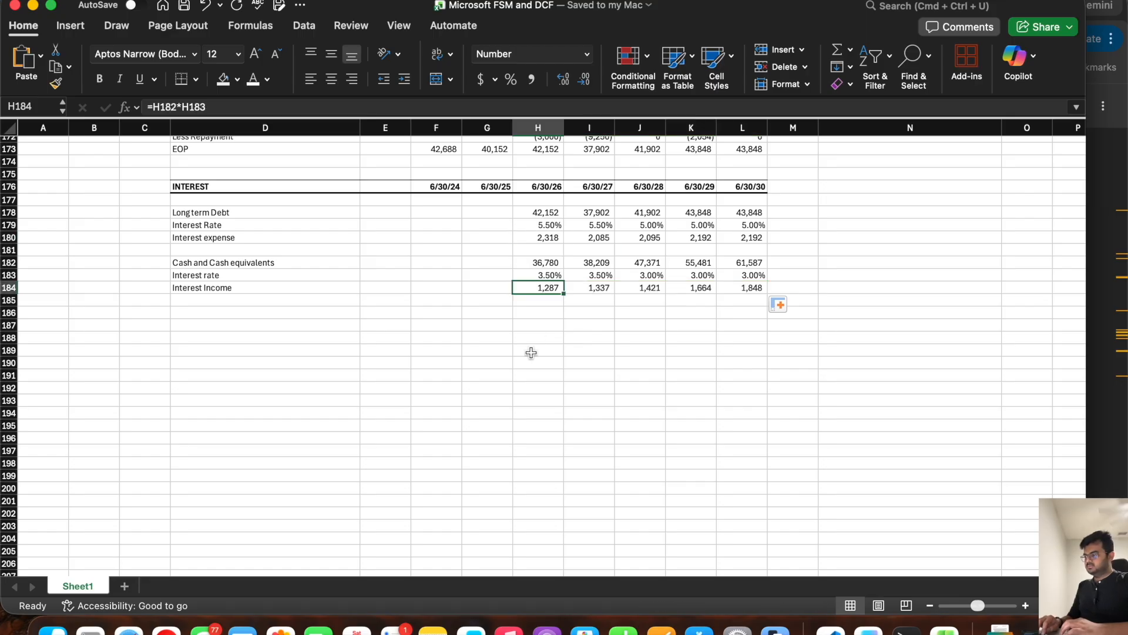
Step: Link Interest and dividends income in row 41 to the Interest Income schedule (=H184) for 6/30/26 through 6/30/30
scroll(531, 353, up, 20)
scroll(531, 353, down, 8)
click(547, 326)
text(=)
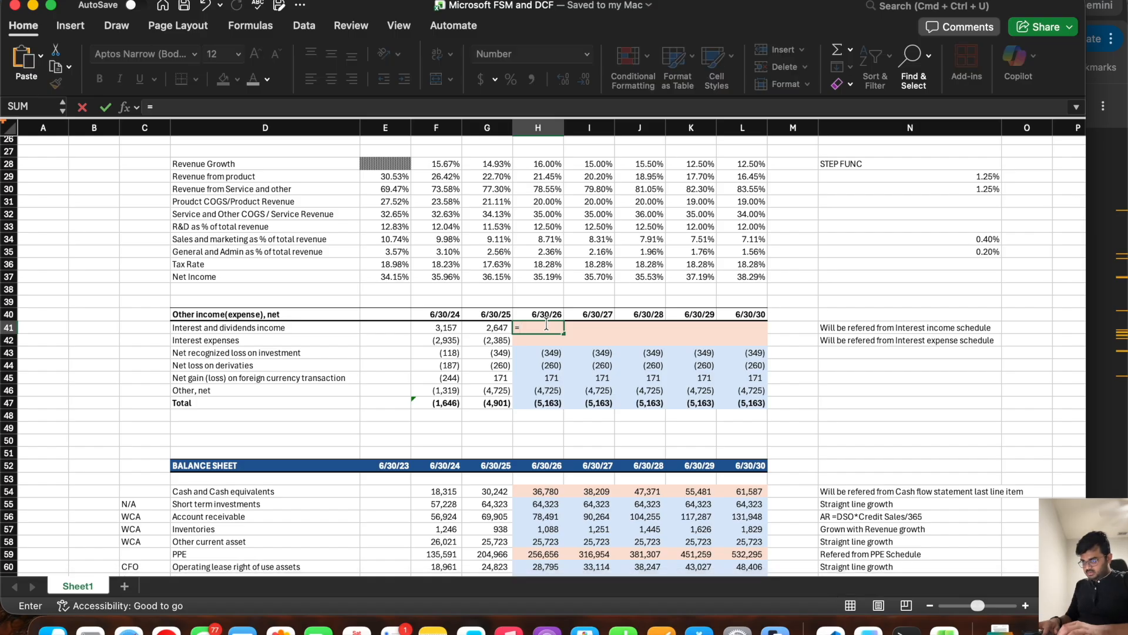
text(H184)
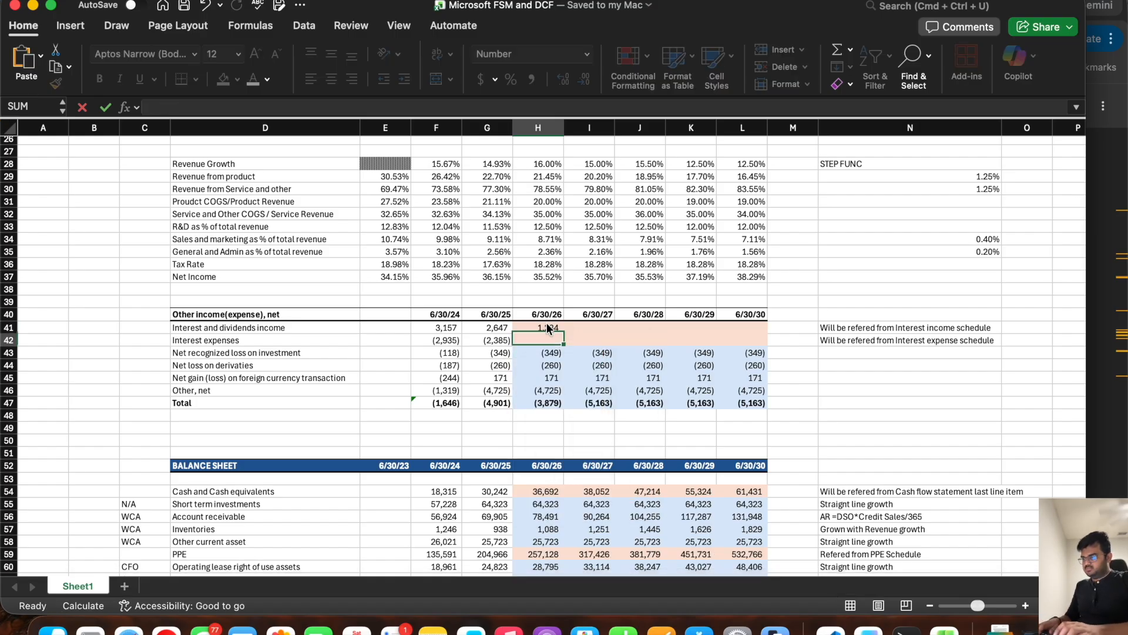
key(Return)
click(547, 327)
drag(563, 334, 758, 334)
Step: Link Interest expenses in row 42 to the negative of scheduled interest expense (=-H180) for 6/30/26 through 6/30/30, and save the workbook
click(551, 340)
text(=-)
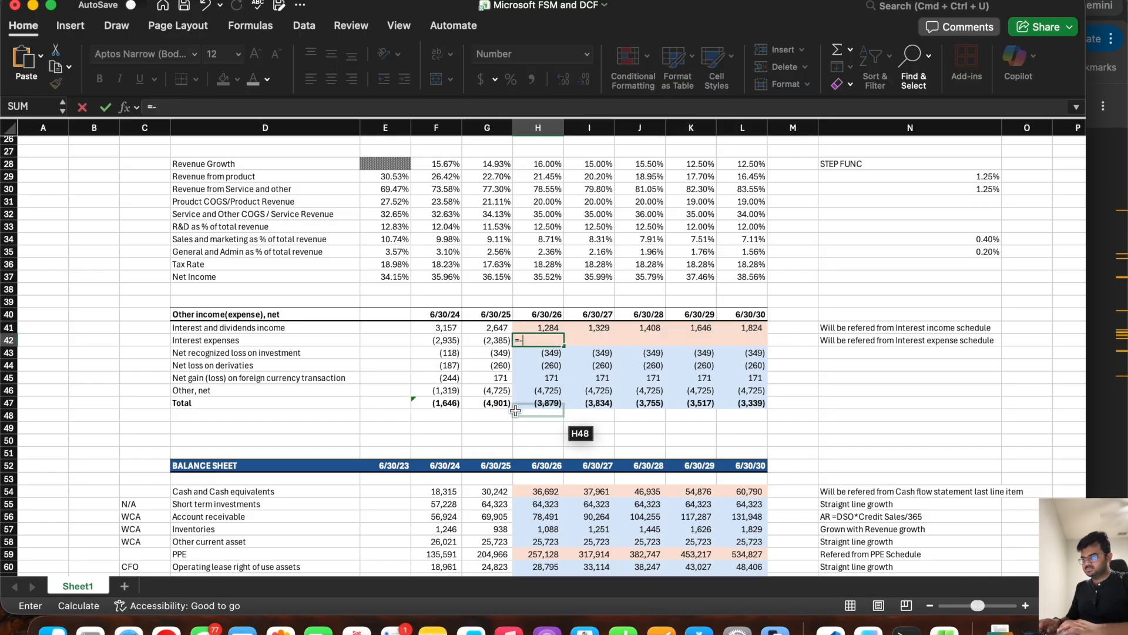
scroll(516, 411, down, 20)
scroll(515, 411, down, 3)
click(534, 345)
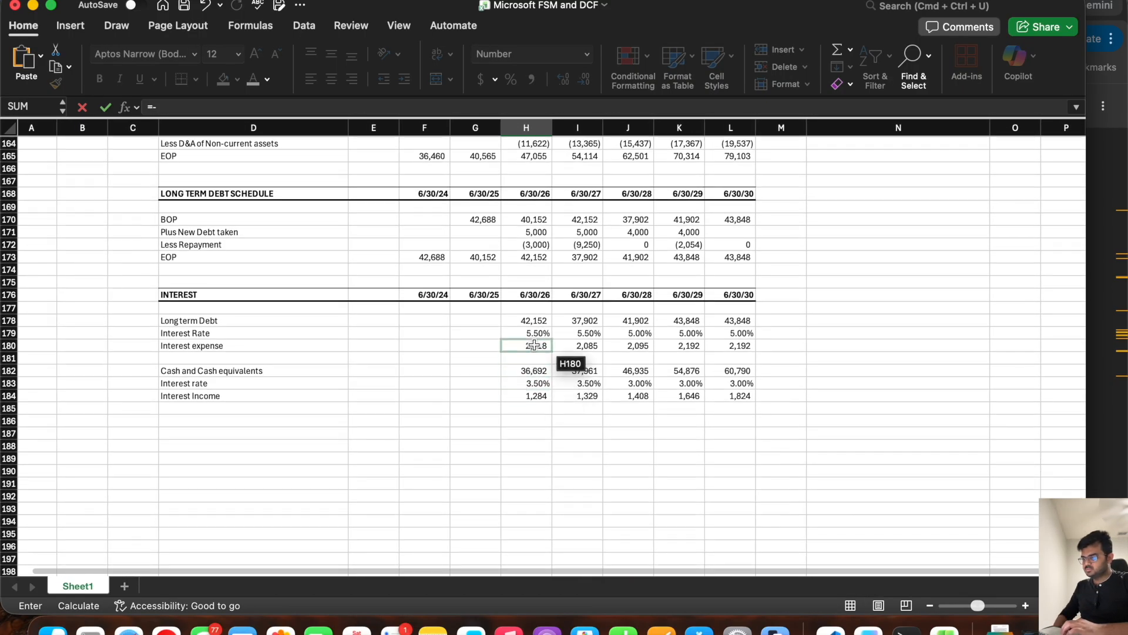
scroll(534, 345, up, 20)
key(Return)
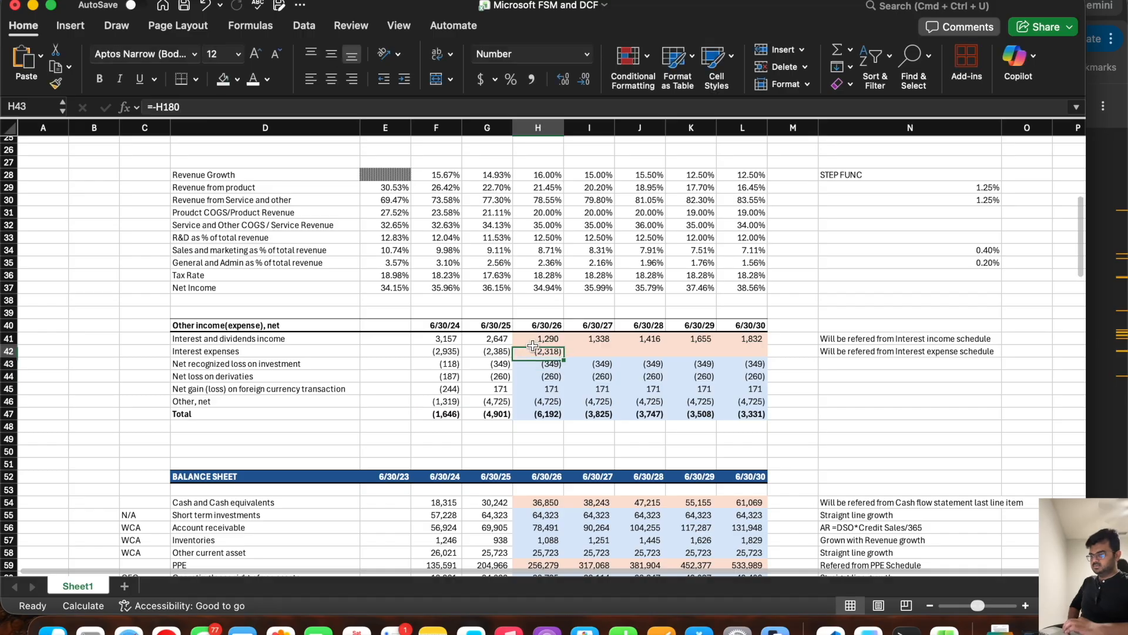
drag(563, 357, 759, 357)
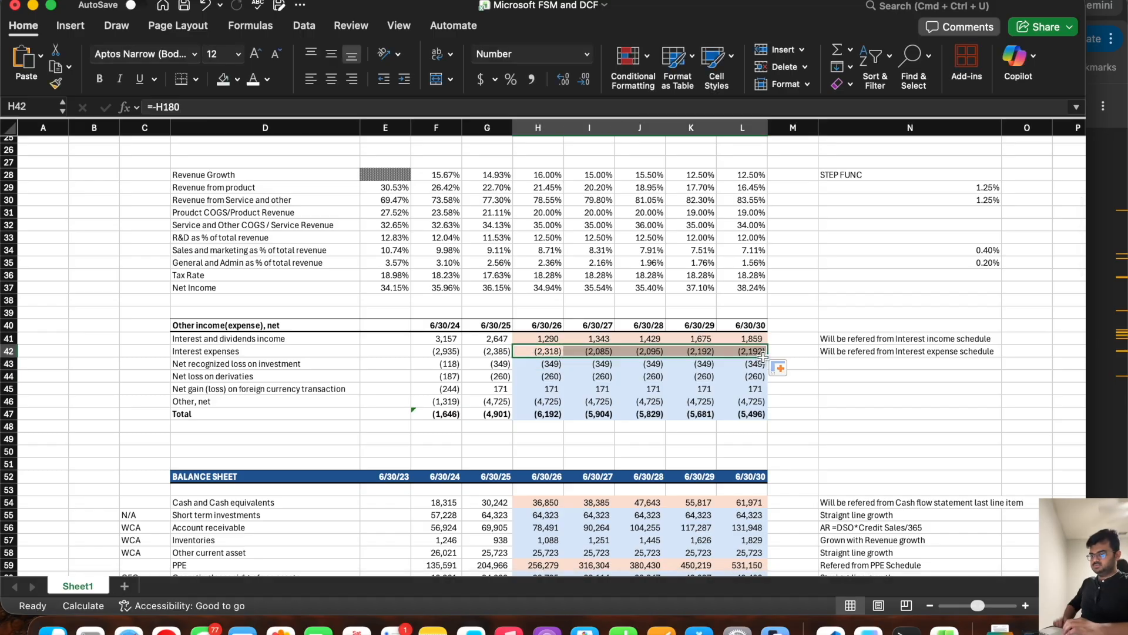
key(super+s)
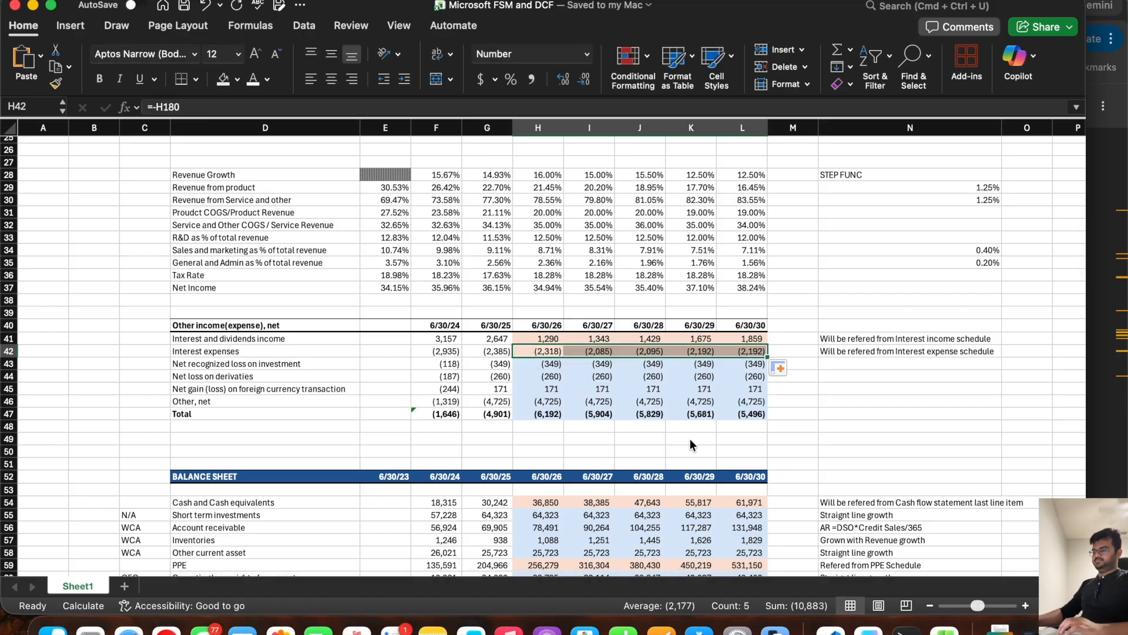
Step: From the Common stock and Paid in Capital row, switch to the 10-K in Chrome, search "total ass", and go to the Stockholders' Equity Statements
scroll(690, 438, down, 10)
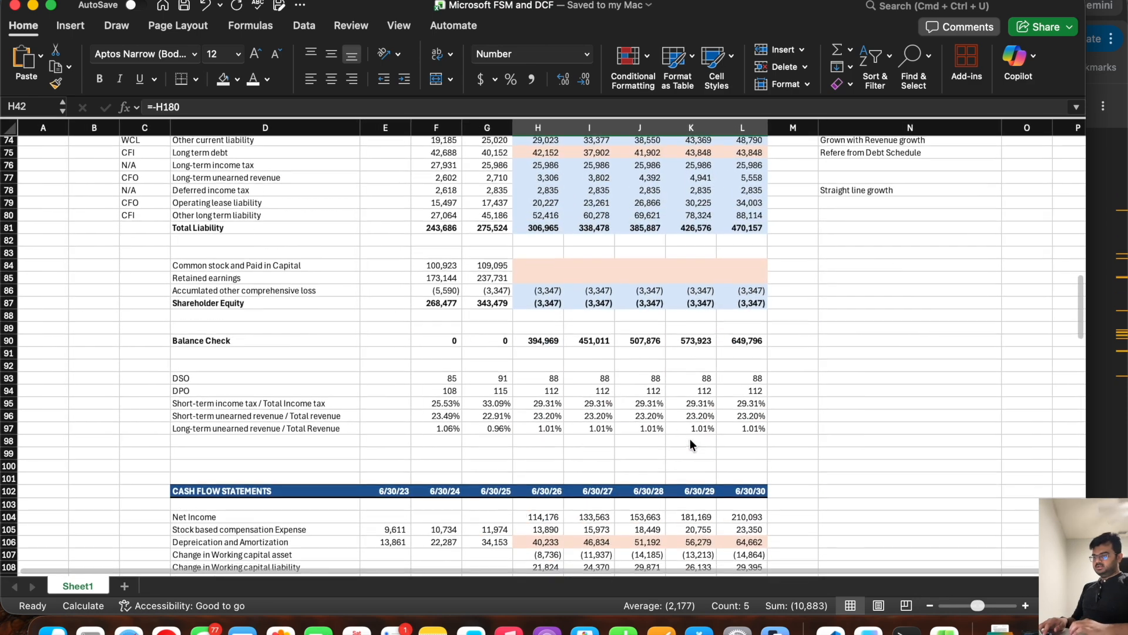
click(264, 265)
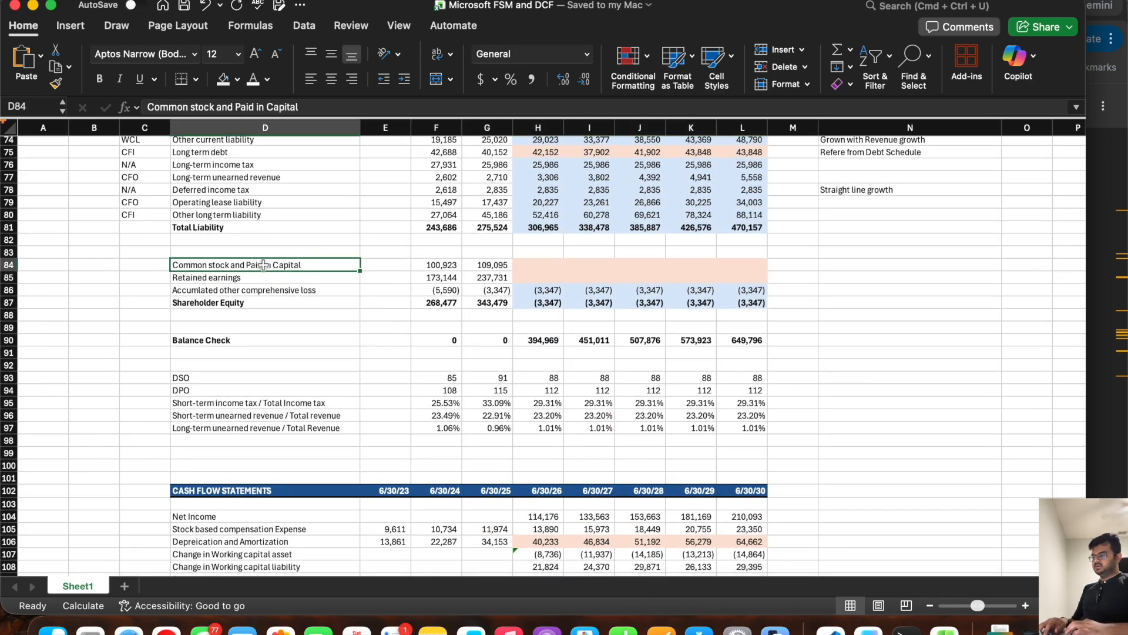
click(1106, 266)
triple_click(718, 82)
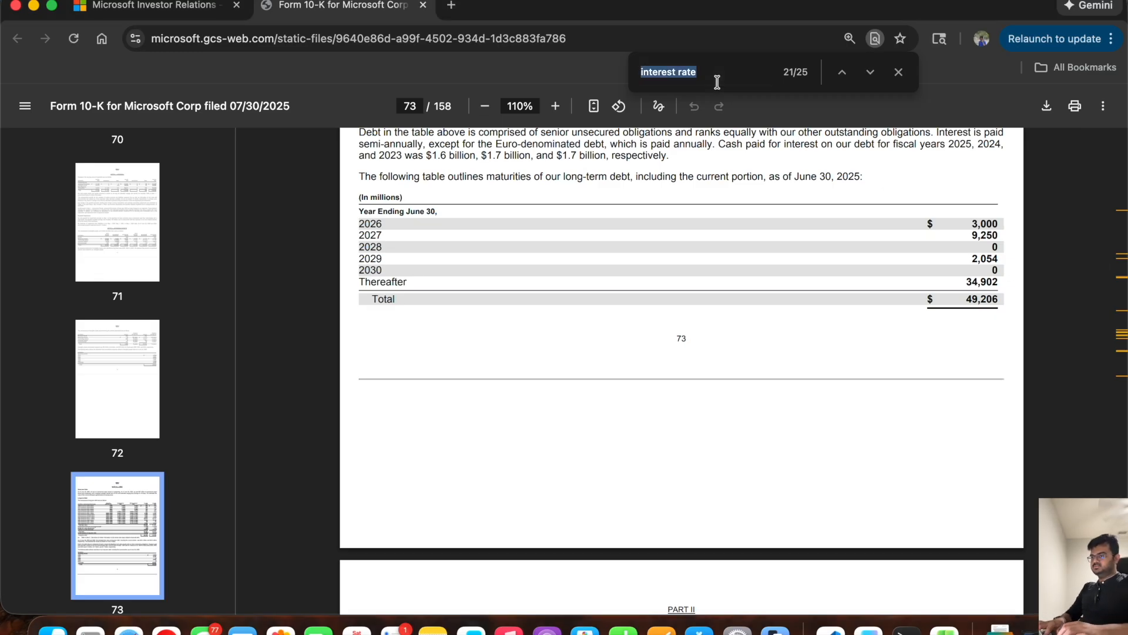
text(total ass)
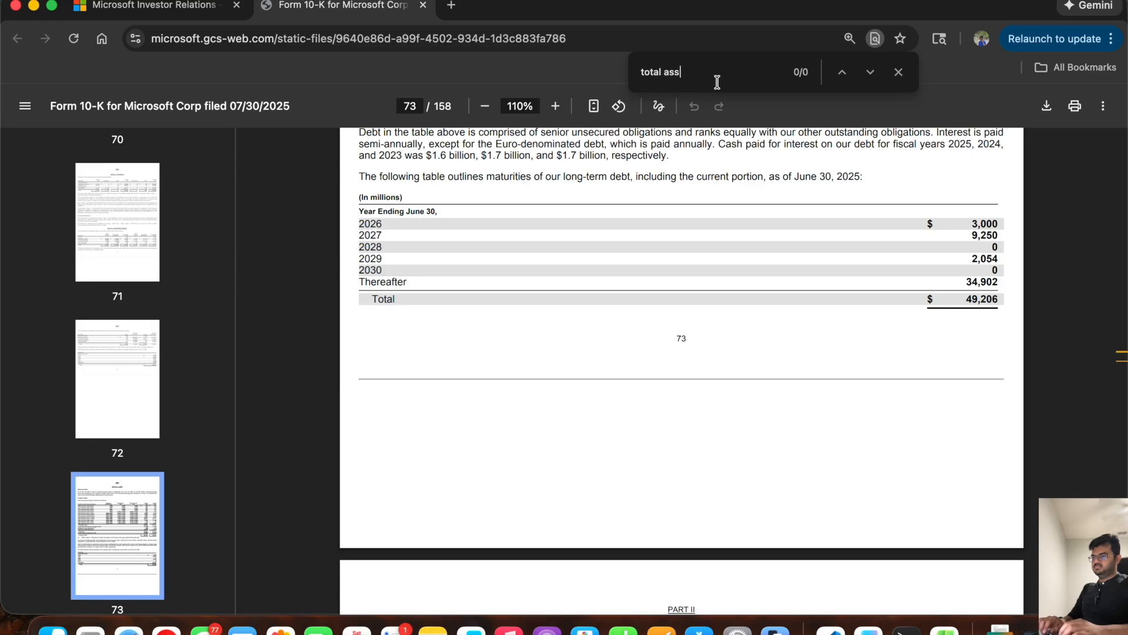
scroll(654, 259, down, 10)
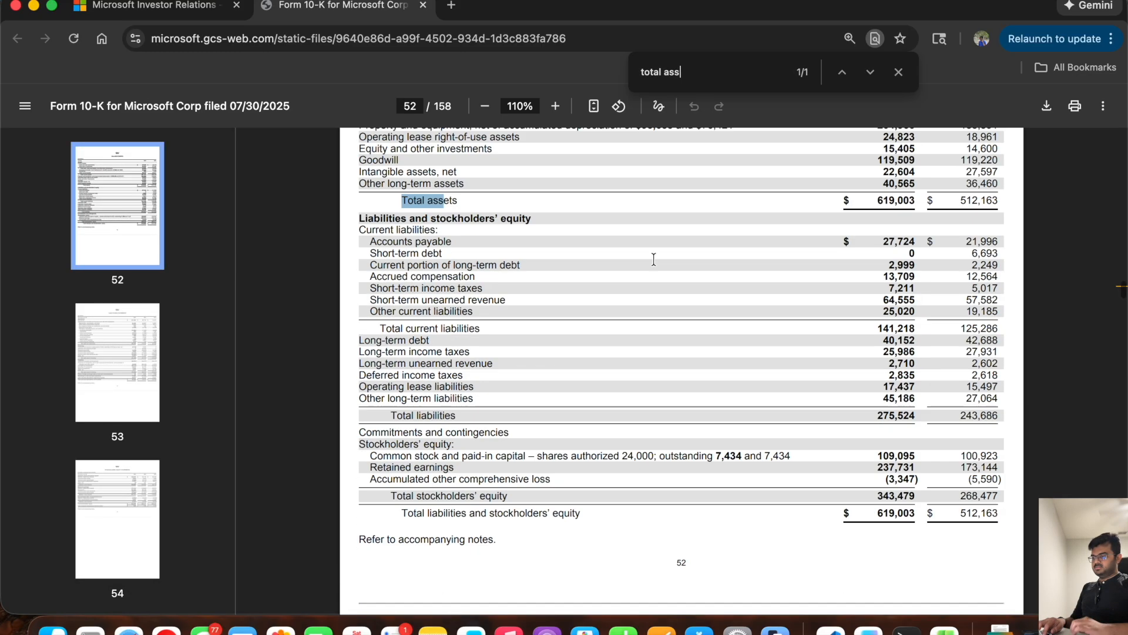
scroll(654, 259, down, 15)
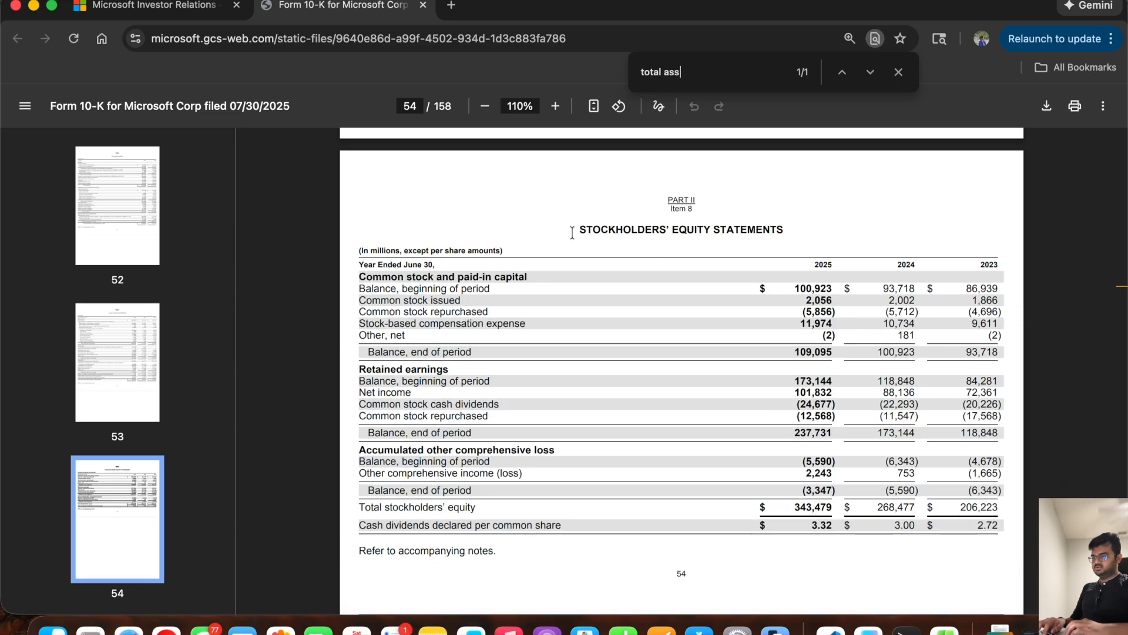
Step: Examine the common stock and paid-in capital components in the 10-K, from beginning balance through stock issued, stock repurchased and stock-based compensation expense
drag(356, 273, 550, 273)
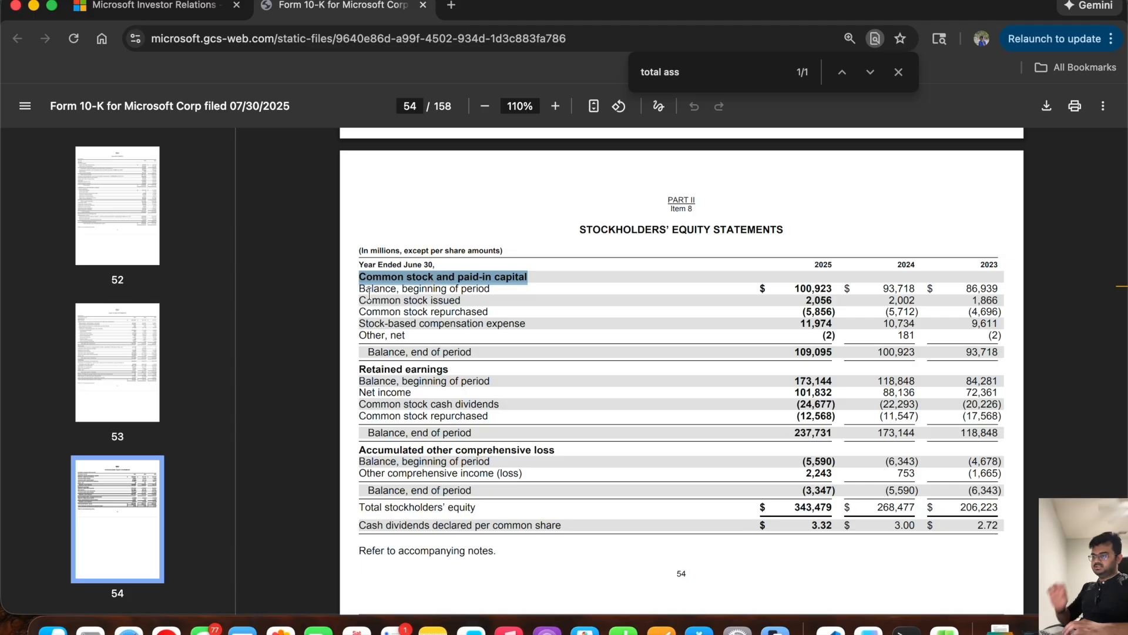
drag(358, 291, 487, 289)
drag(354, 301, 466, 303)
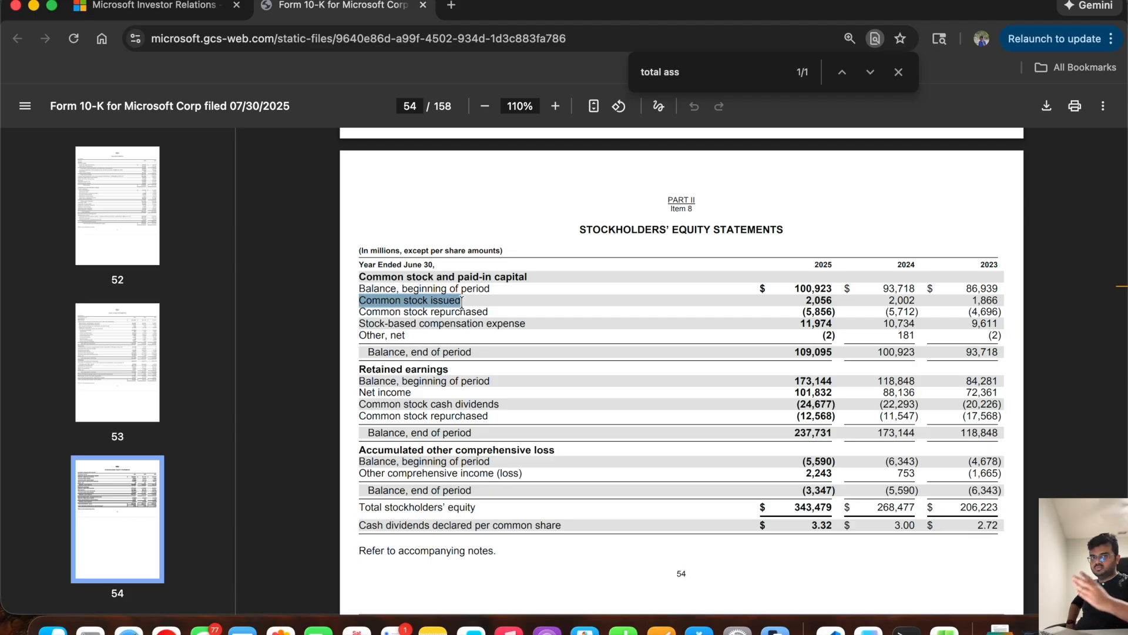
drag(491, 312, 333, 313)
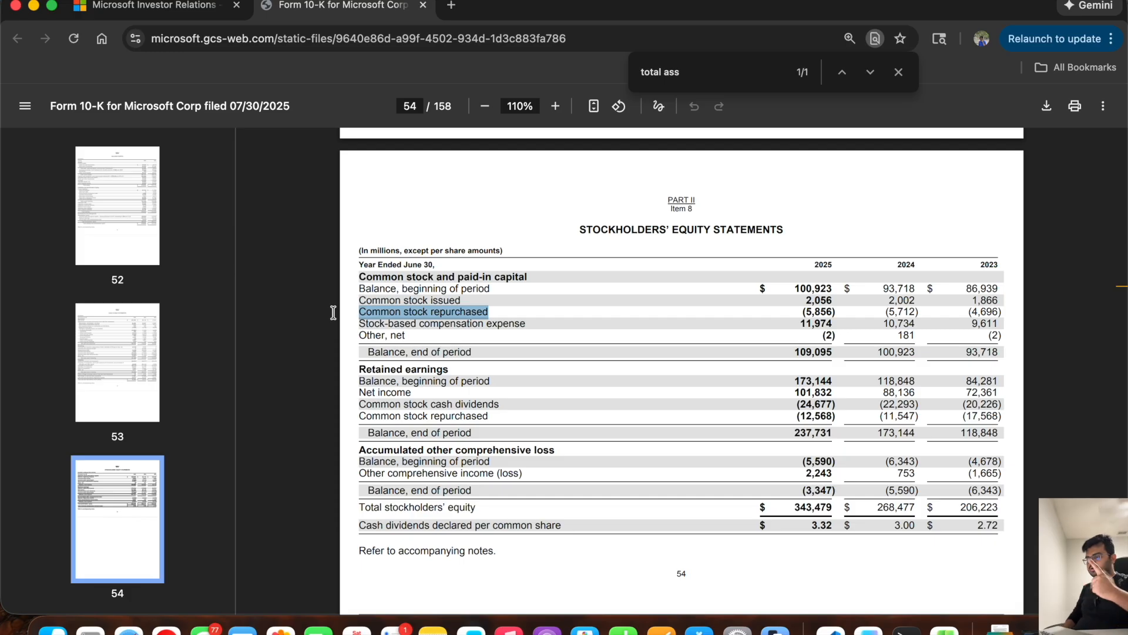
drag(361, 323, 527, 328)
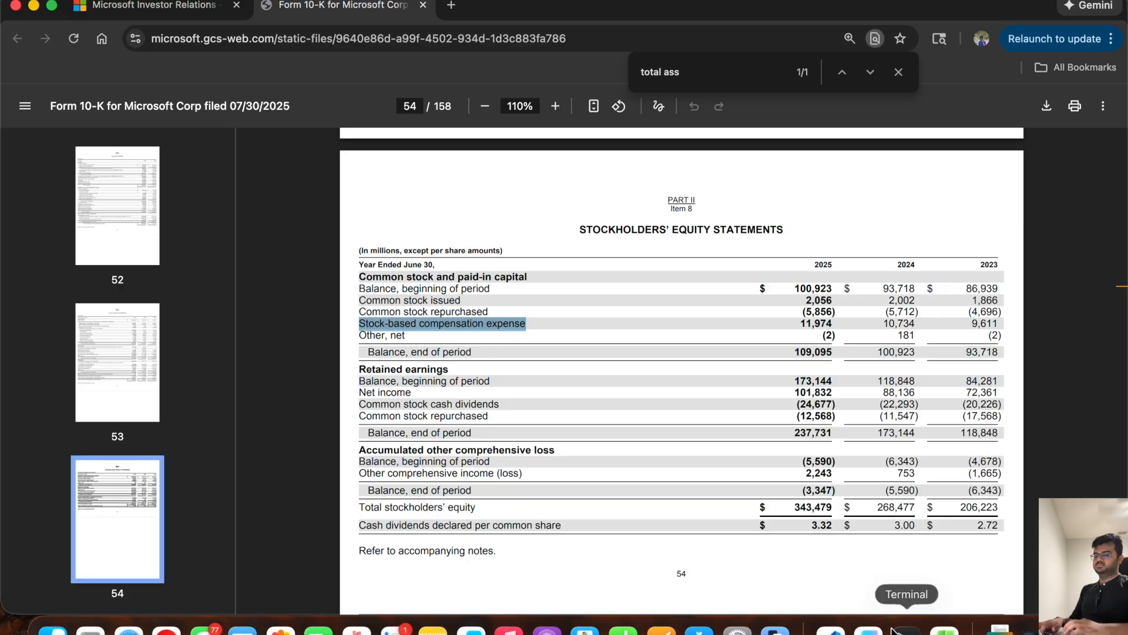
Step: Switch to Excel, copy the INTEREST schedule header row 176 to row 187, and retitle the copy RETAINED EARNINGS
click(945, 630)
scroll(475, 356, down, 20)
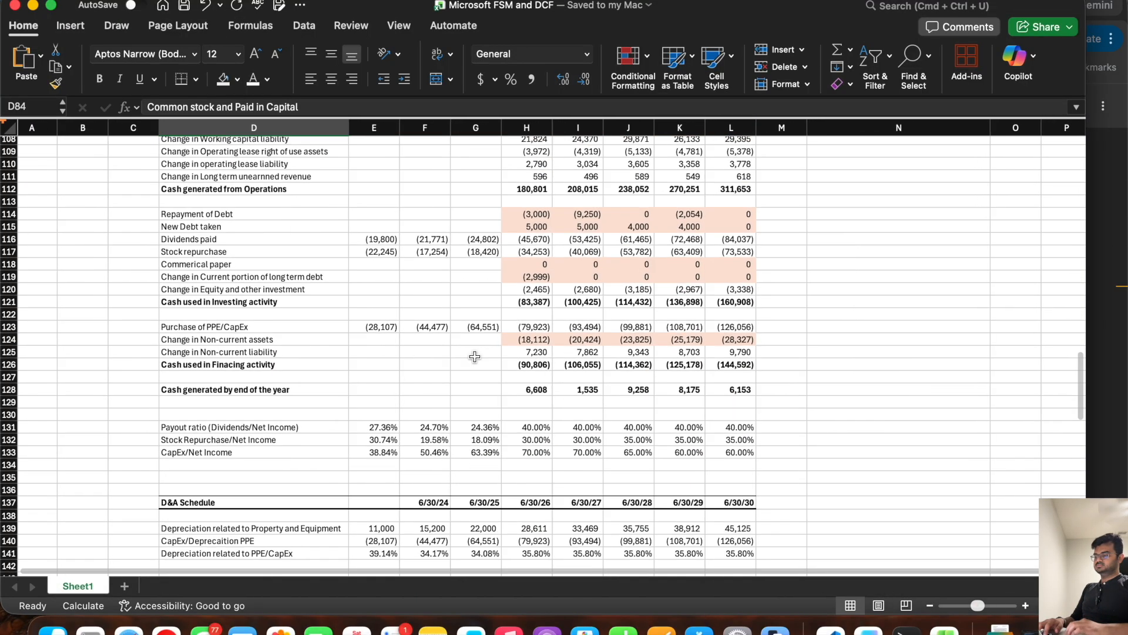
scroll(473, 355, up, 3)
drag(717, 332, 294, 335)
key(super+c)
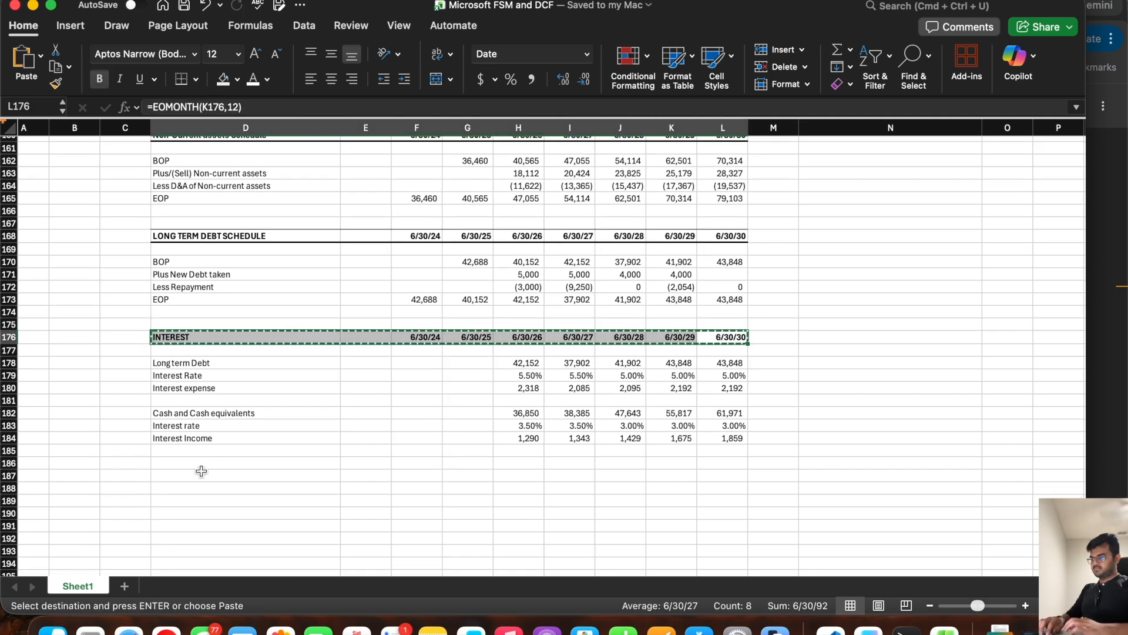
click(228, 471)
key(super+v)
text(RET)
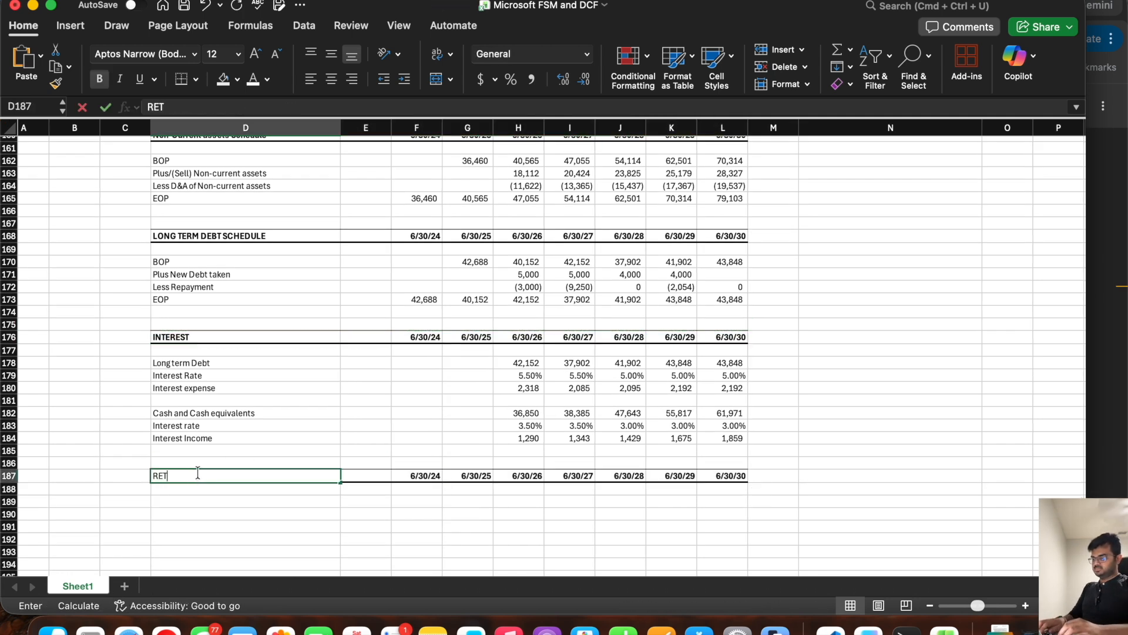
text(AINED EARNIN)
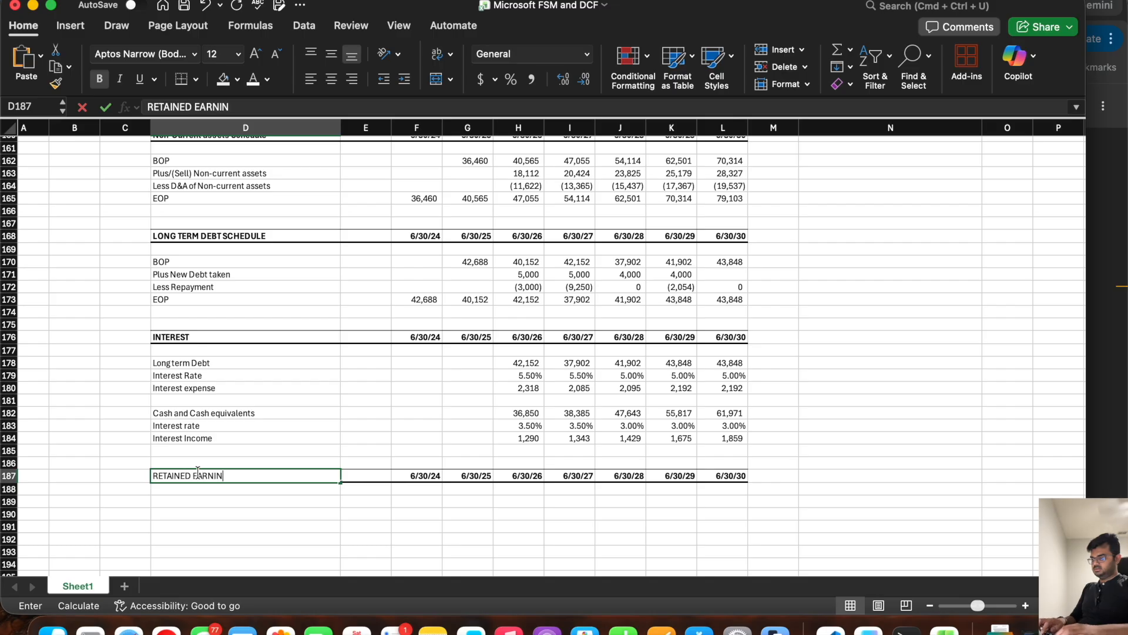
text(GS)
key(Return)
key(Return)
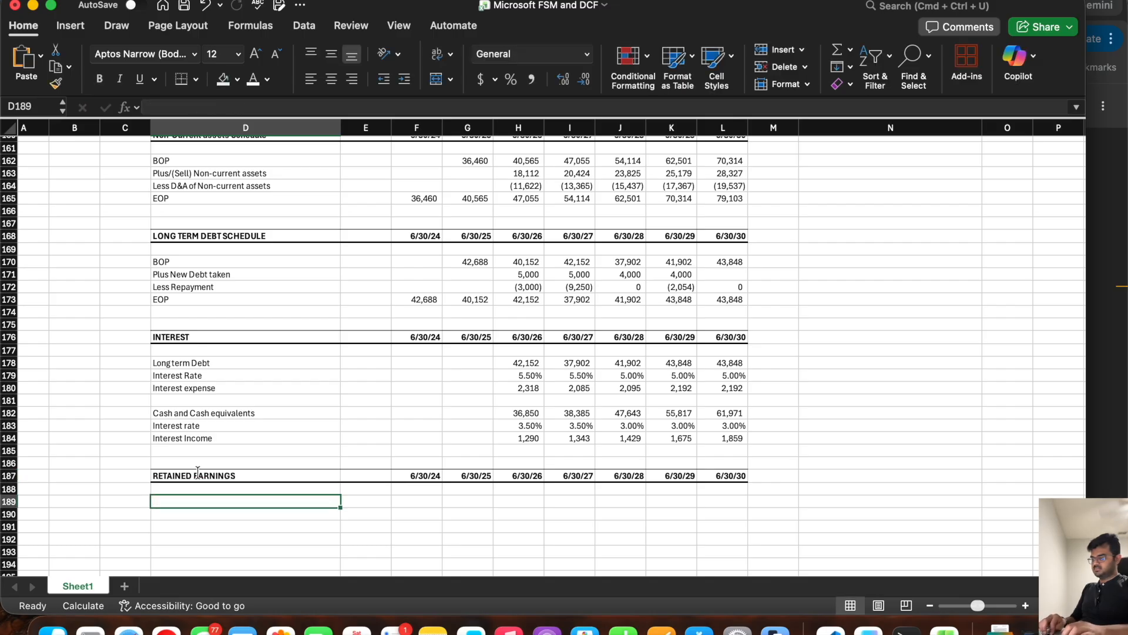
Step: Label the first two rows of the Retained Earnings schedule BOP in D189 and Net Income in D190
text(BOP)
key(Return)
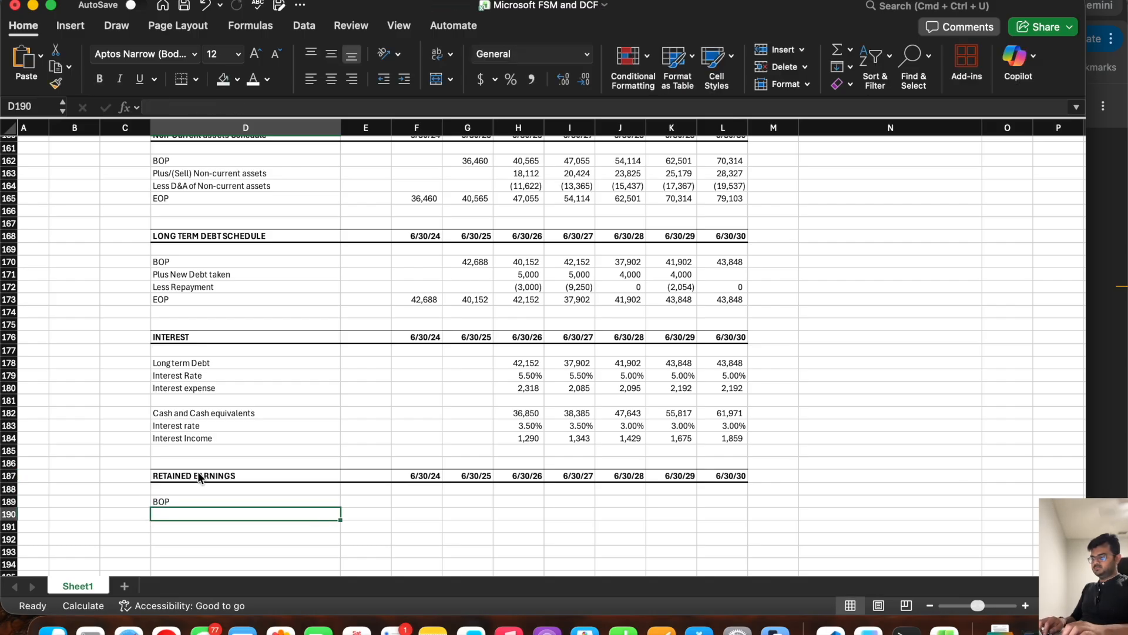
text(Net Income)
key(Return)
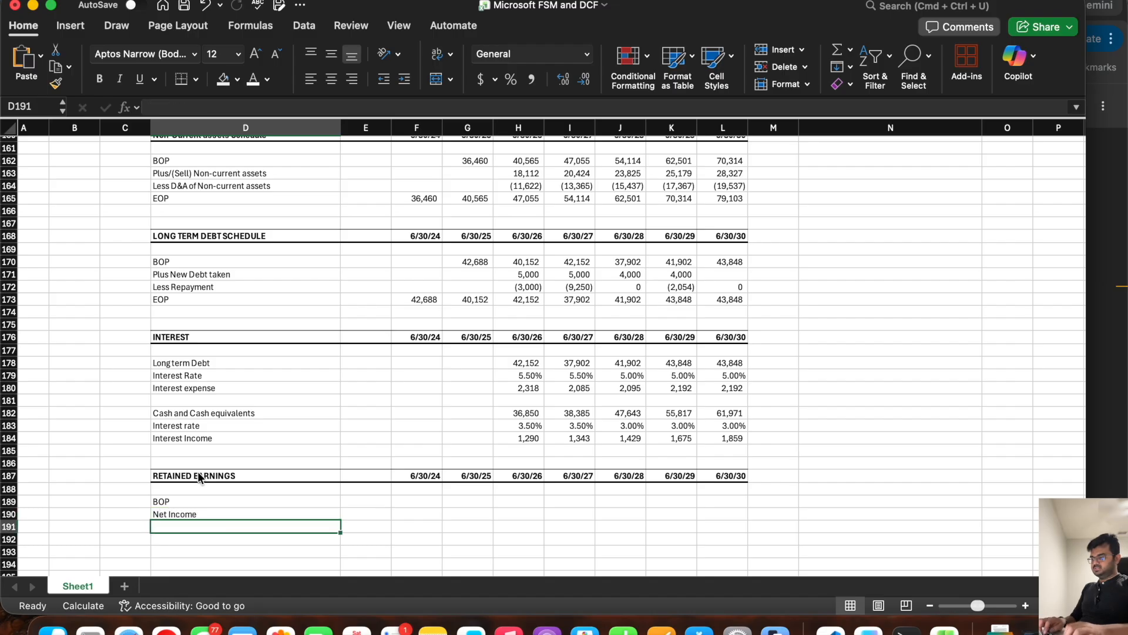
Step: Consult the 10-K's retained earnings lines, then add the labels Less Dividends, Less Repurchases and EOP in D191:D193
key(super+Tab)
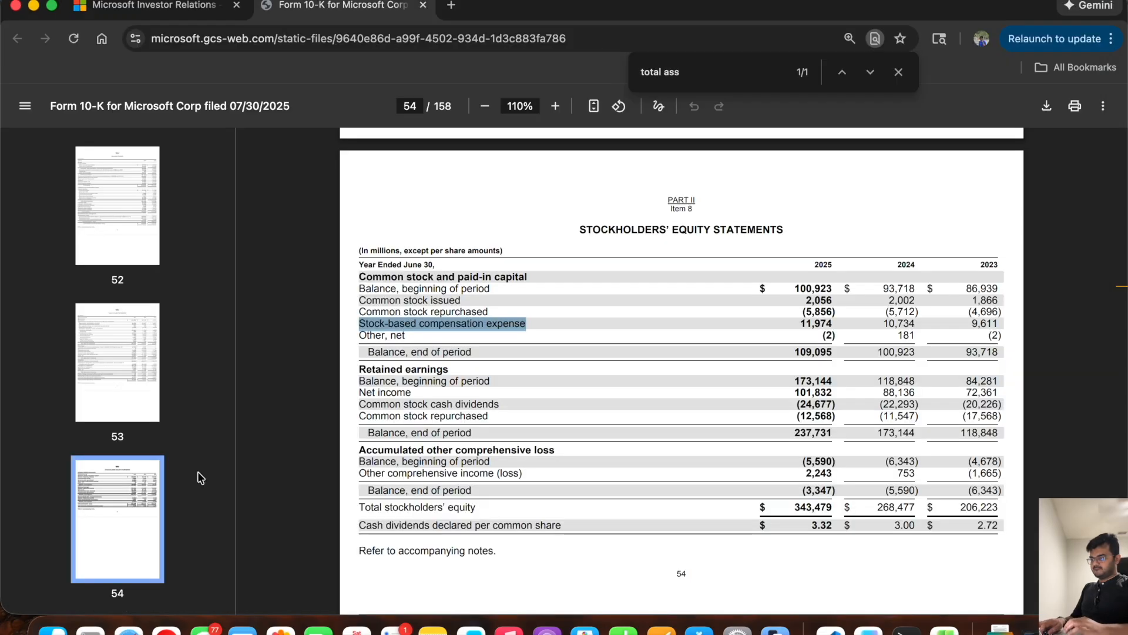
key(super+Tab)
text(L)
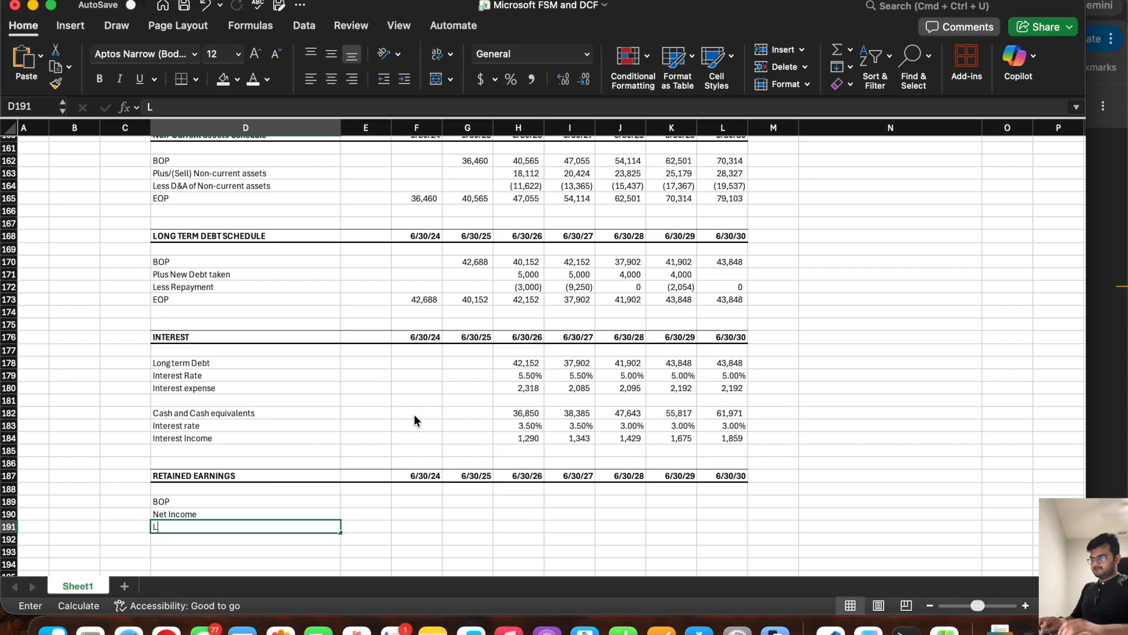
text(ess Dividend)
key(BackSpace)
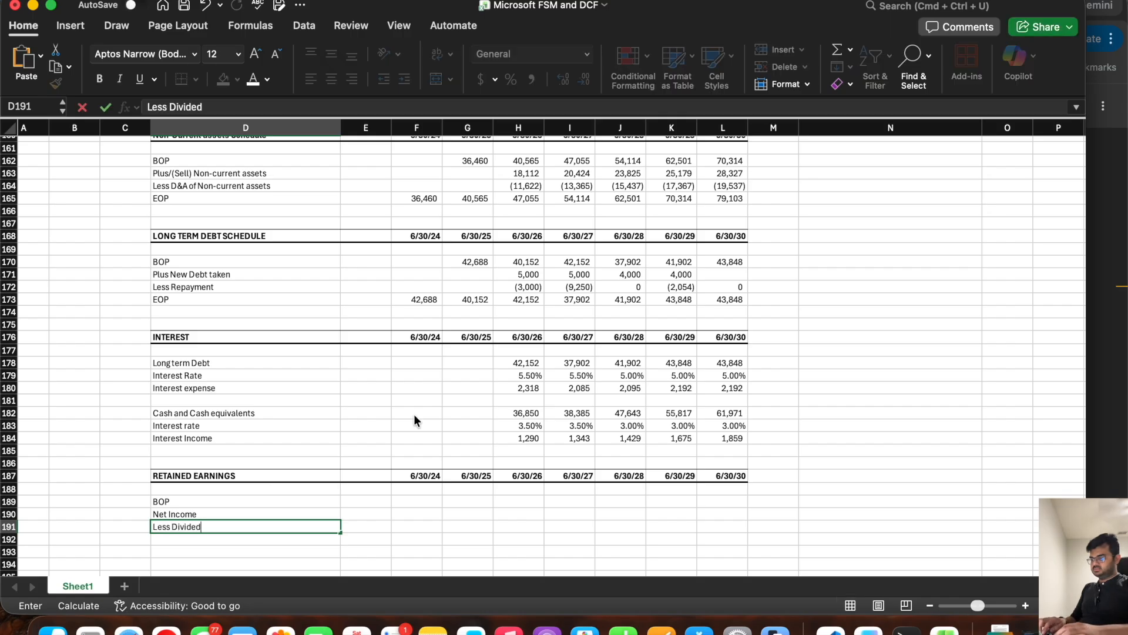
text(nds)
key(Return)
text(Less )
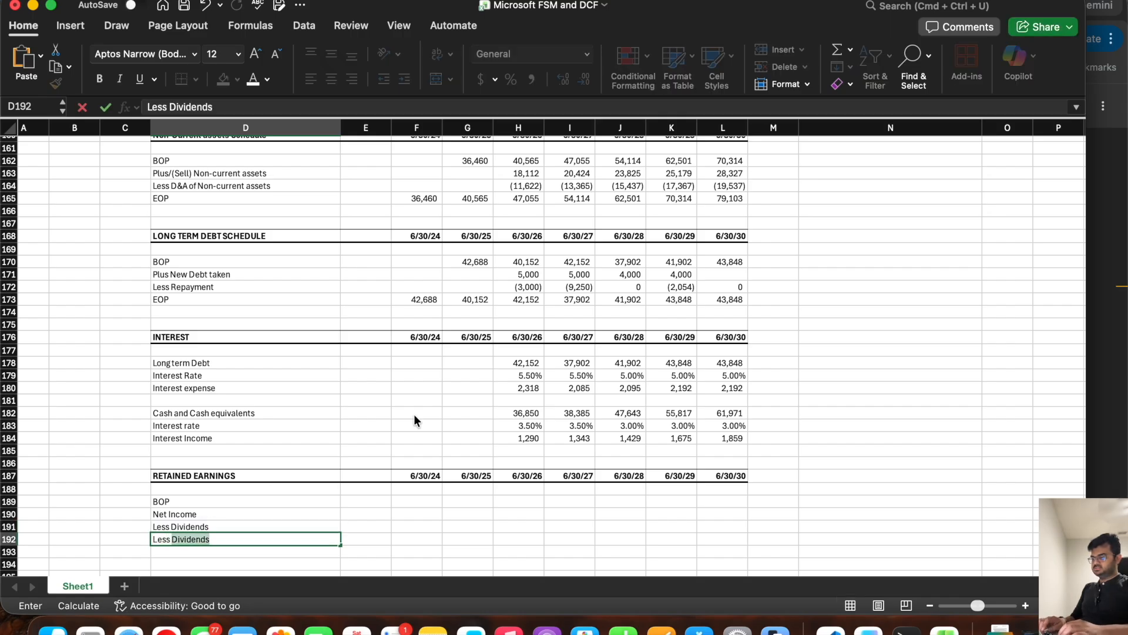
text(Repurchases)
key(Return)
text(EOP)
Step: Link retained earnings EOP for 6/30/24 and 6/30/25 to the balance sheet's Retained earnings row (=F85), and save the workbook
key(Tab)
key(Tab)
text(=)
scroll(456, 331, up, 20)
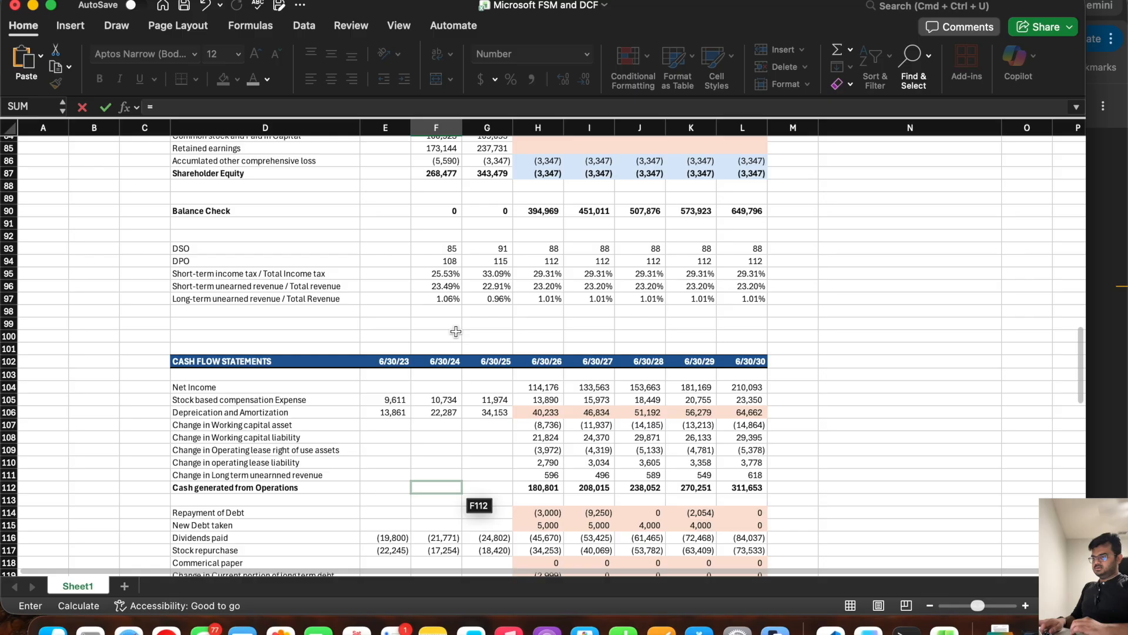
scroll(456, 332, up, 5)
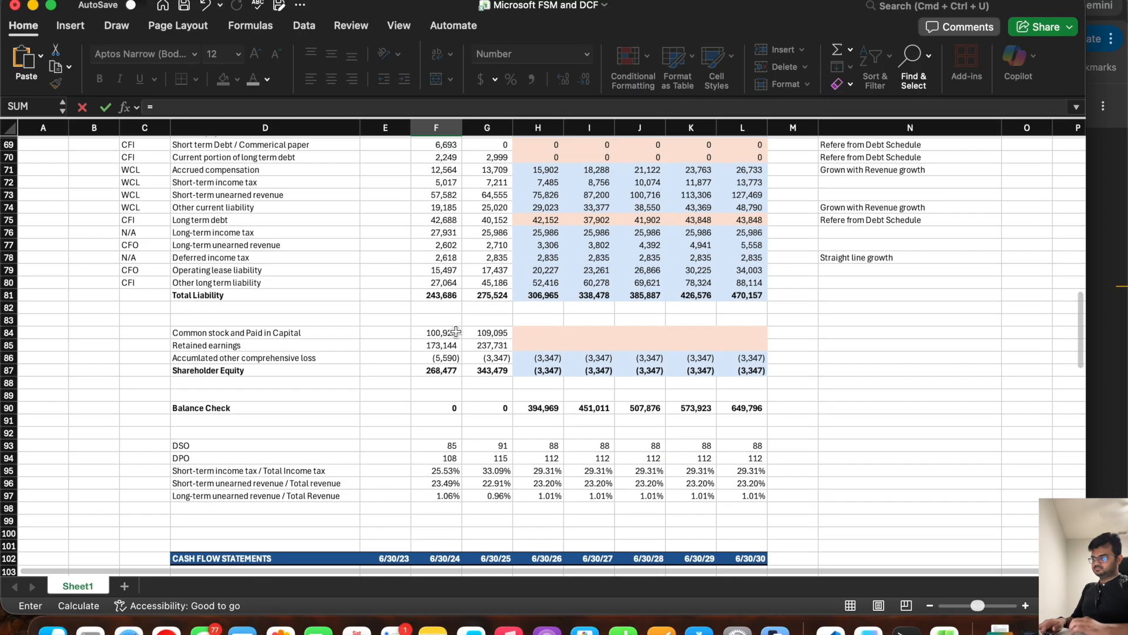
click(450, 344)
key(Return)
scroll(450, 344, down, 6)
click(438, 271)
drag(456, 276, 495, 274)
key(super+s)
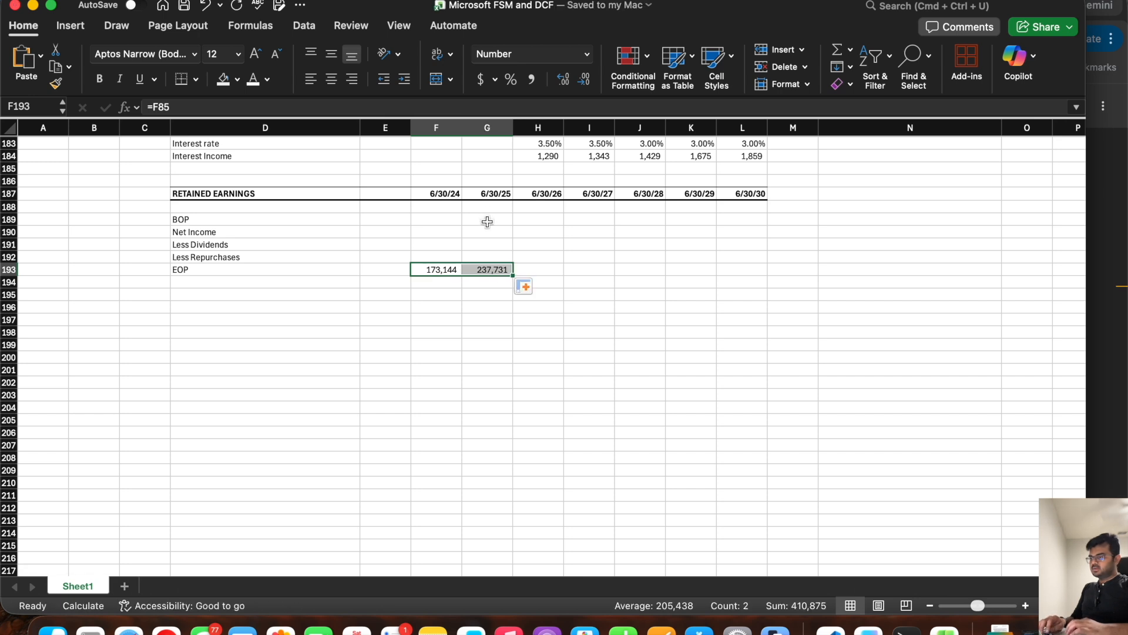
Step: Set retained earnings BOP to the prior year's EOP (=F193) for 6/30/25 through 6/30/30, and save the workbook
click(487, 222)
text(=)
click(441, 271)
key(Return)
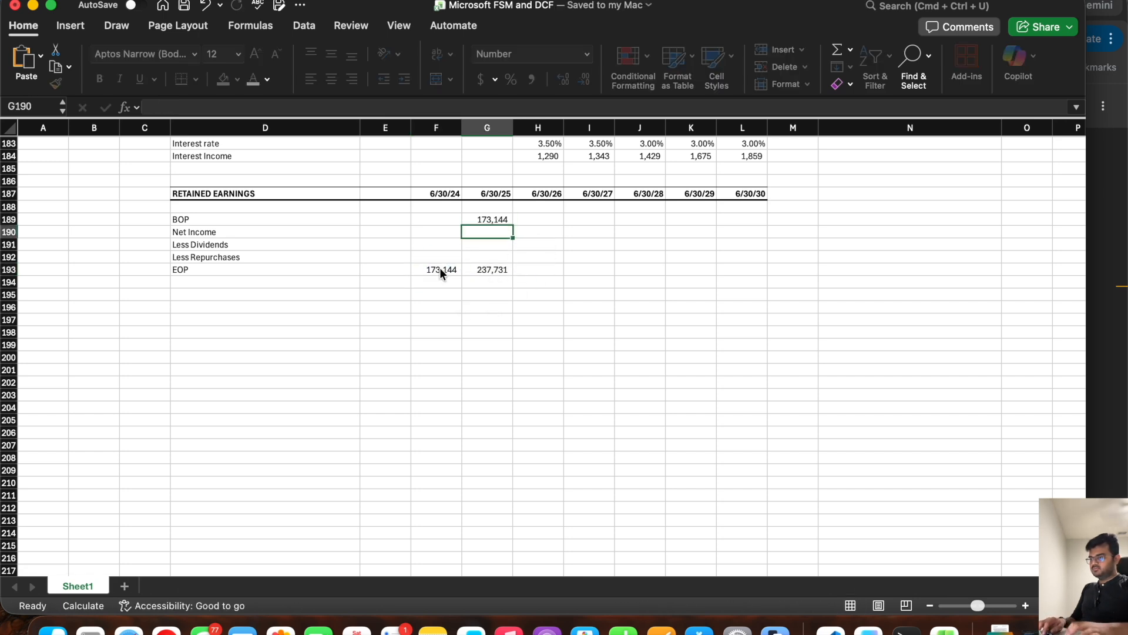
click(492, 220)
drag(514, 228, 767, 230)
key(super+s)
Step: Calculate retained earnings EOP as =SUM(H189:H192) in row 193 for 6/30/26 through 6/30/30
click(538, 274)
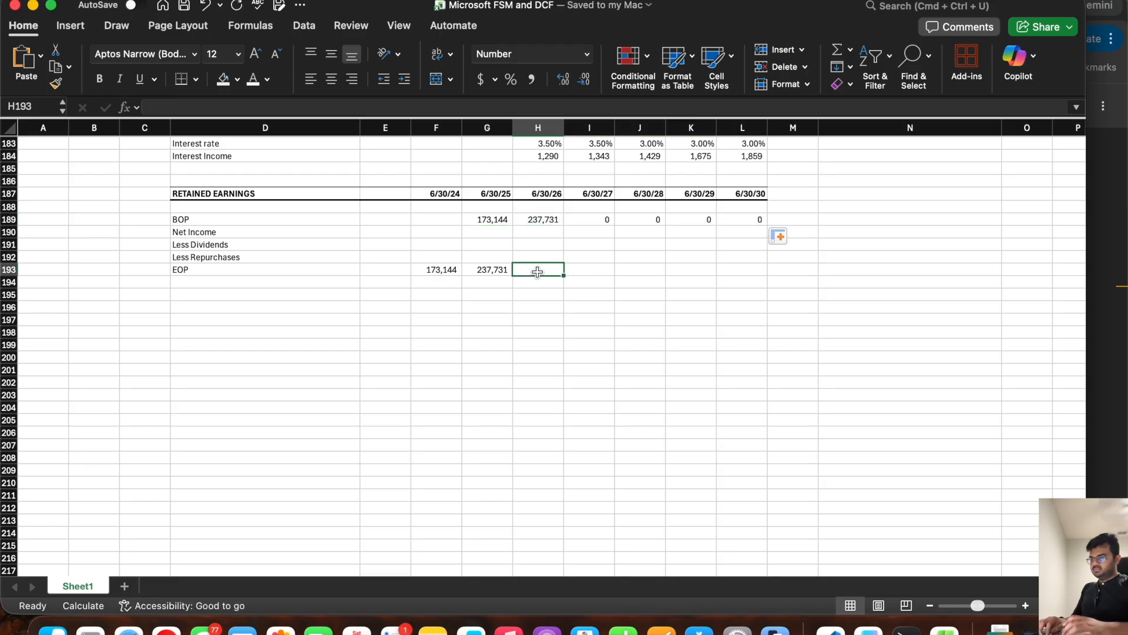
text(=sum()
drag(539, 221, 759, 270)
key(Return)
click(538, 269)
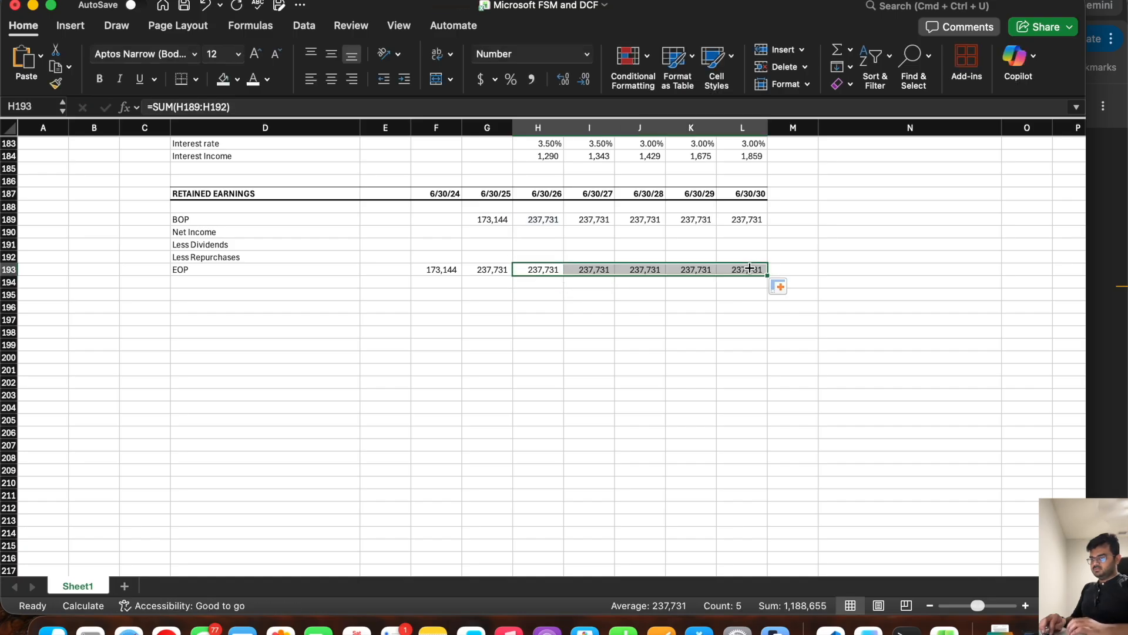
Step: Link Less Repurchases in row 192 to the cash flow statement's Stock repurchase (=H117) for 6/30/26 through 6/30/30
click(264, 229)
key(Down)
key(Down)
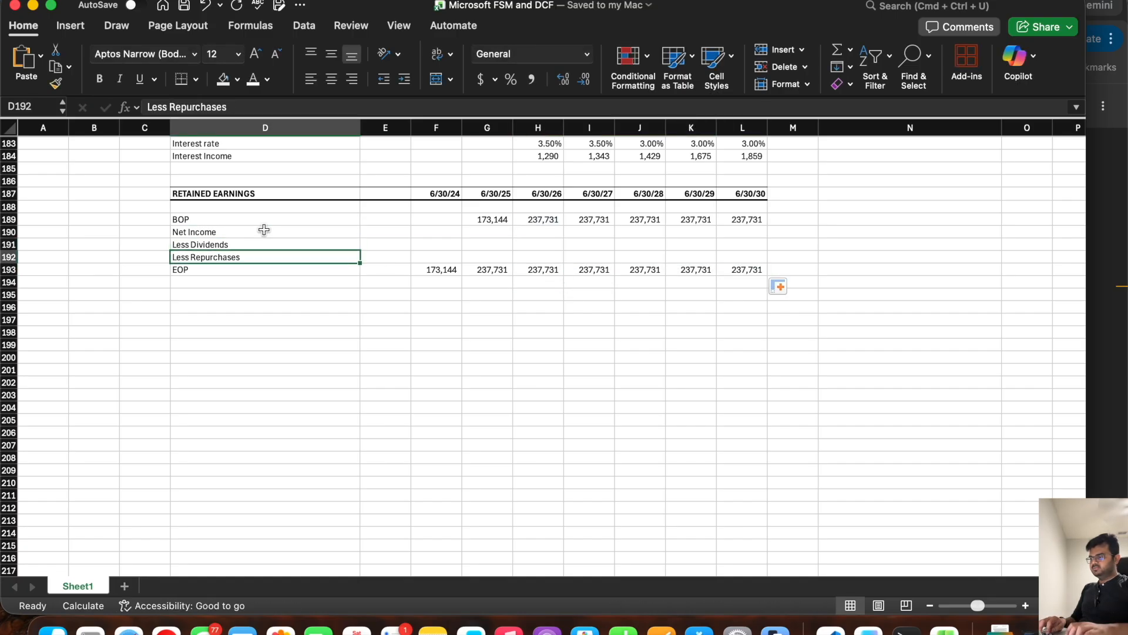
click(539, 258)
text(=)
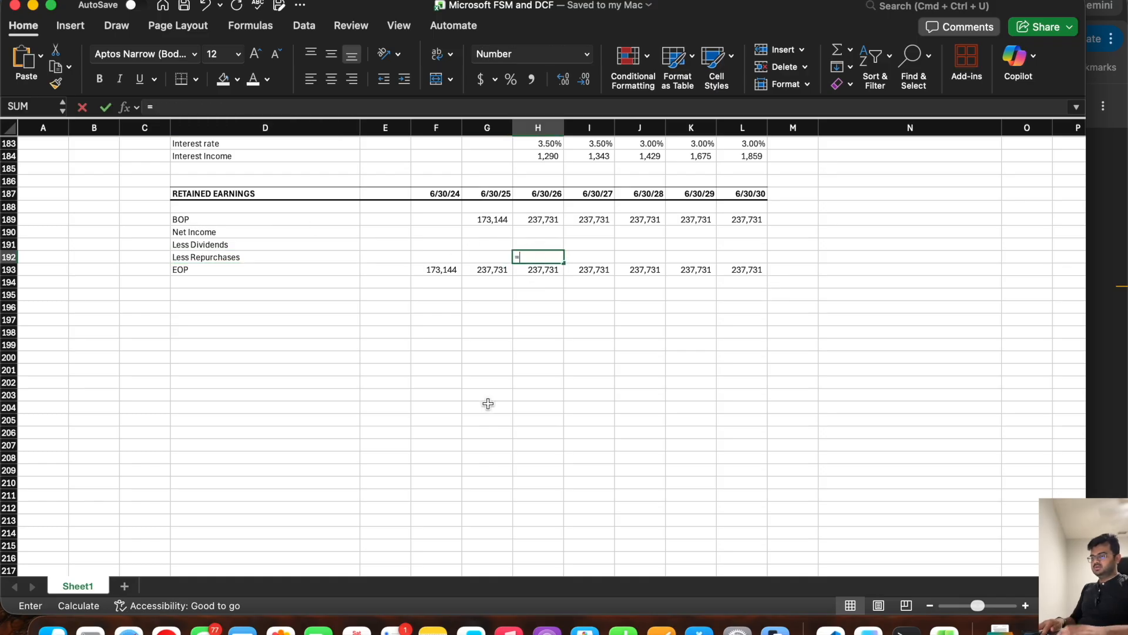
scroll(497, 282, up, 10)
scroll(497, 276, up, 7)
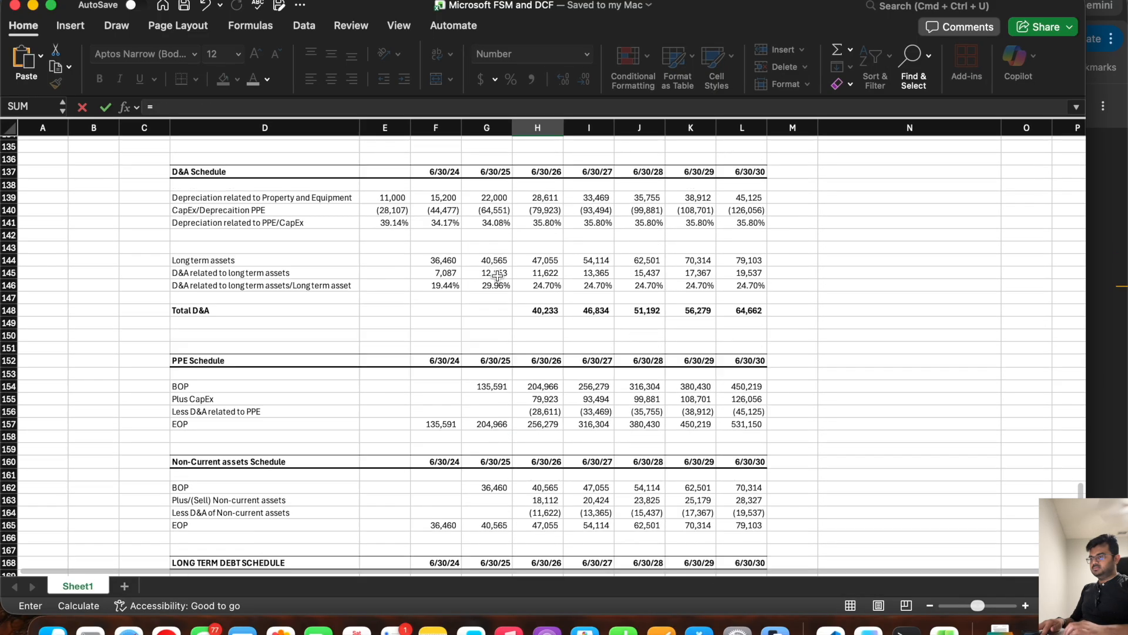
scroll(520, 210, up, 1)
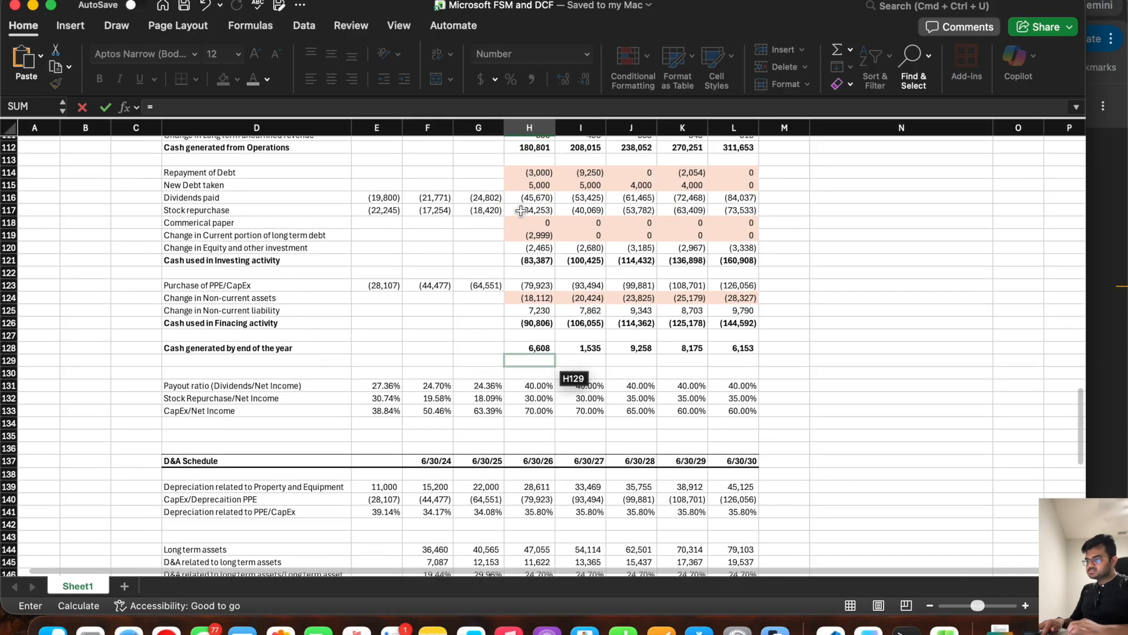
scroll(520, 211, up, 3)
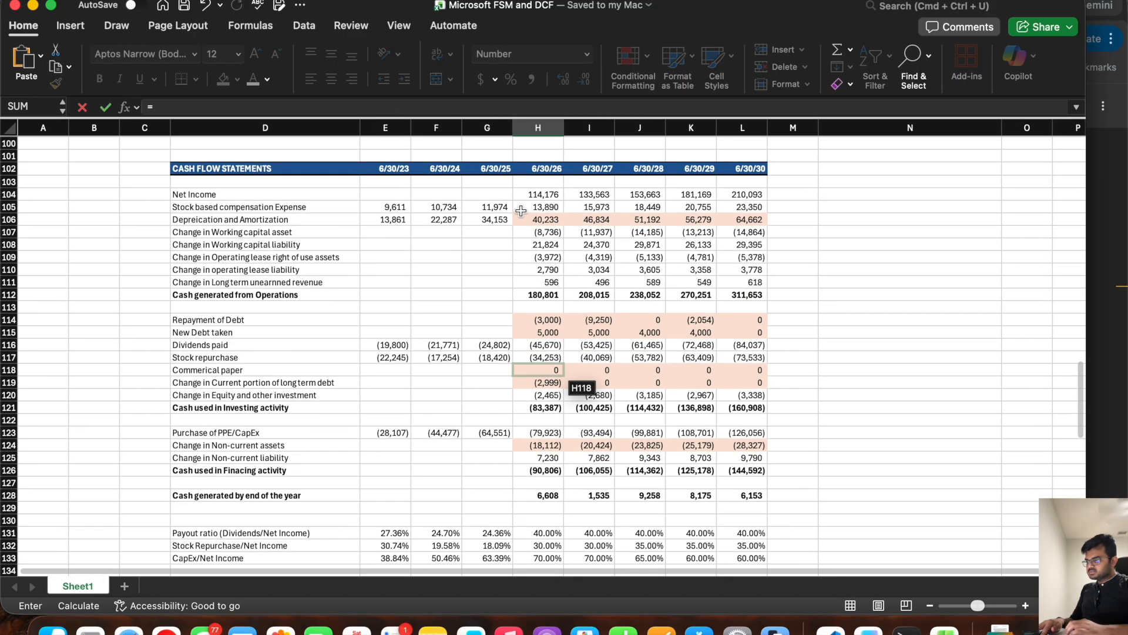
click(536, 357)
key(Return)
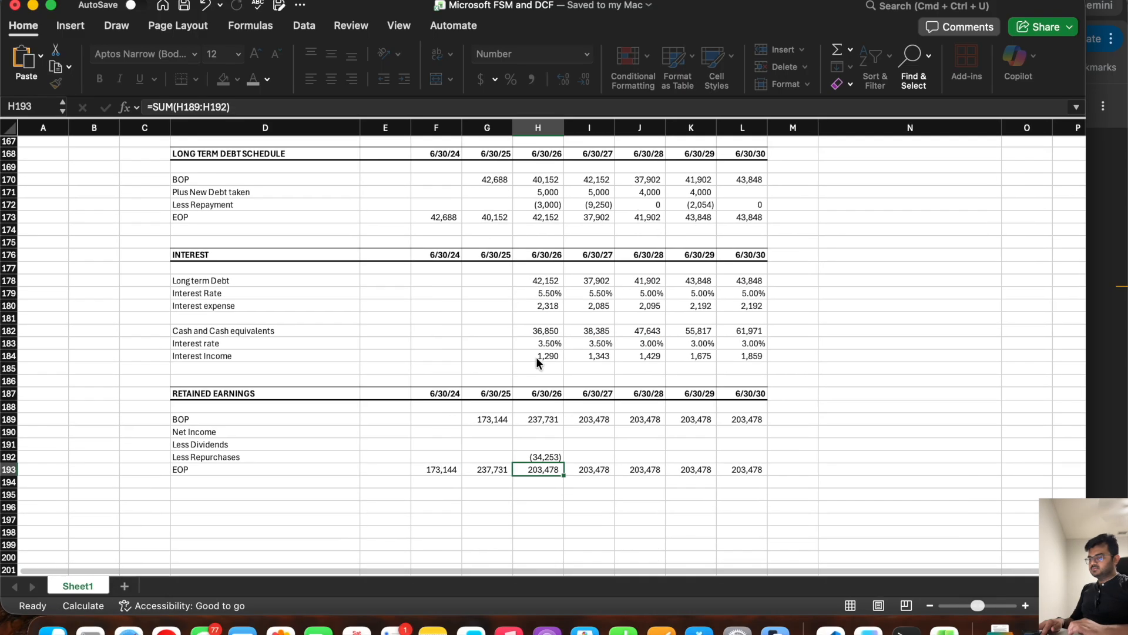
click(545, 453)
drag(567, 462, 744, 458)
Step: Link Less Dividends in row 191 to the cash flow statement's Dividends paid (=H116) for 6/30/26 through 6/30/30
click(545, 443)
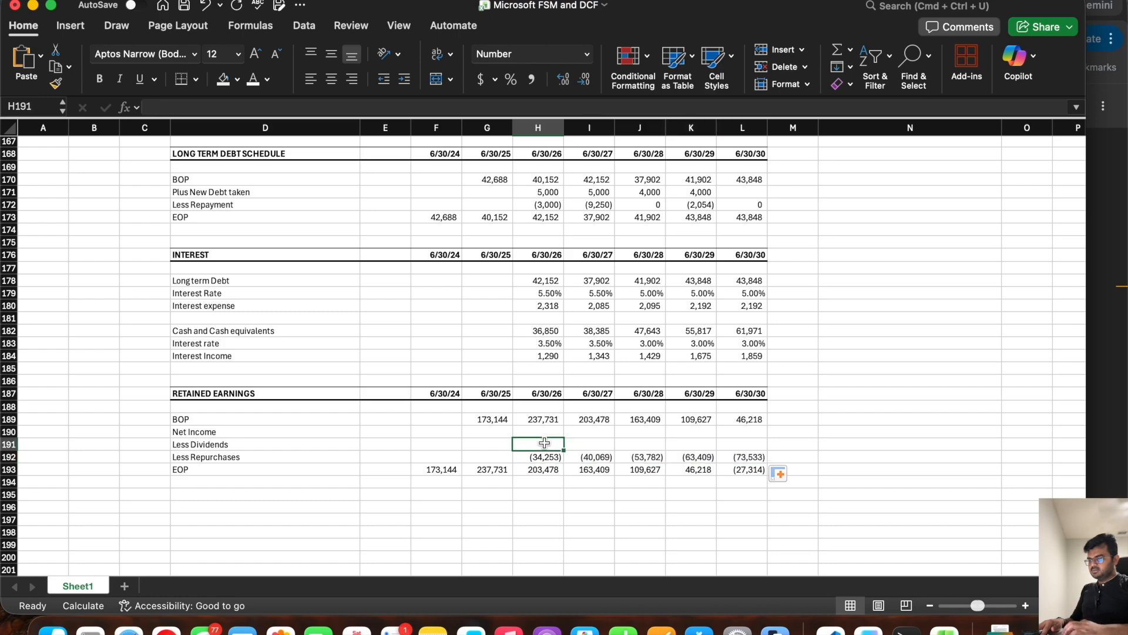
text(=)
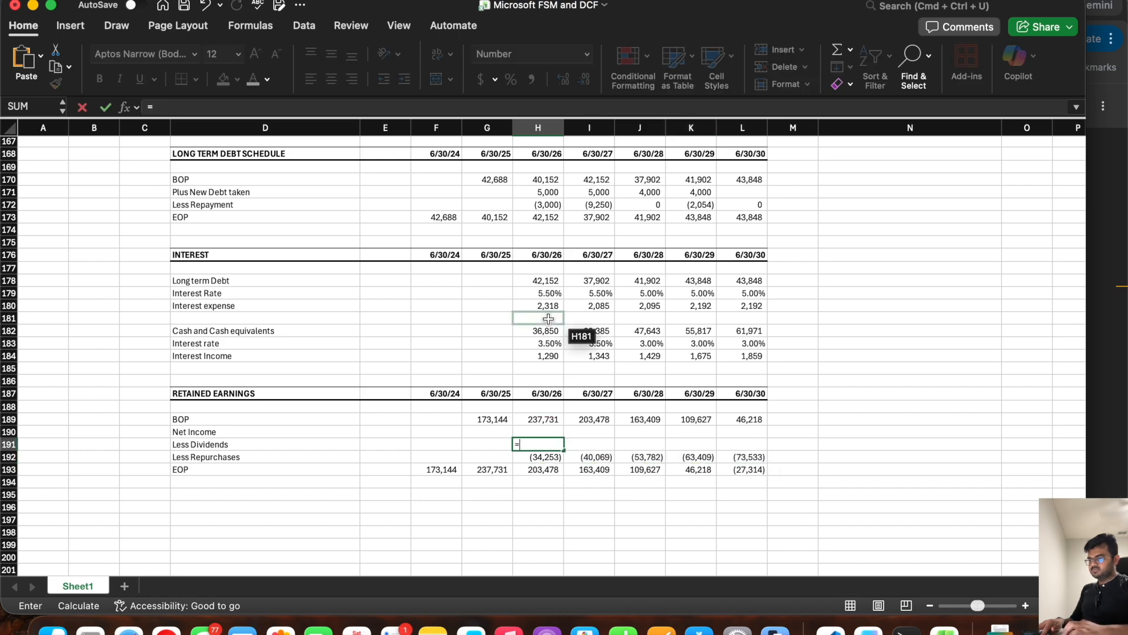
scroll(549, 327, up, 20)
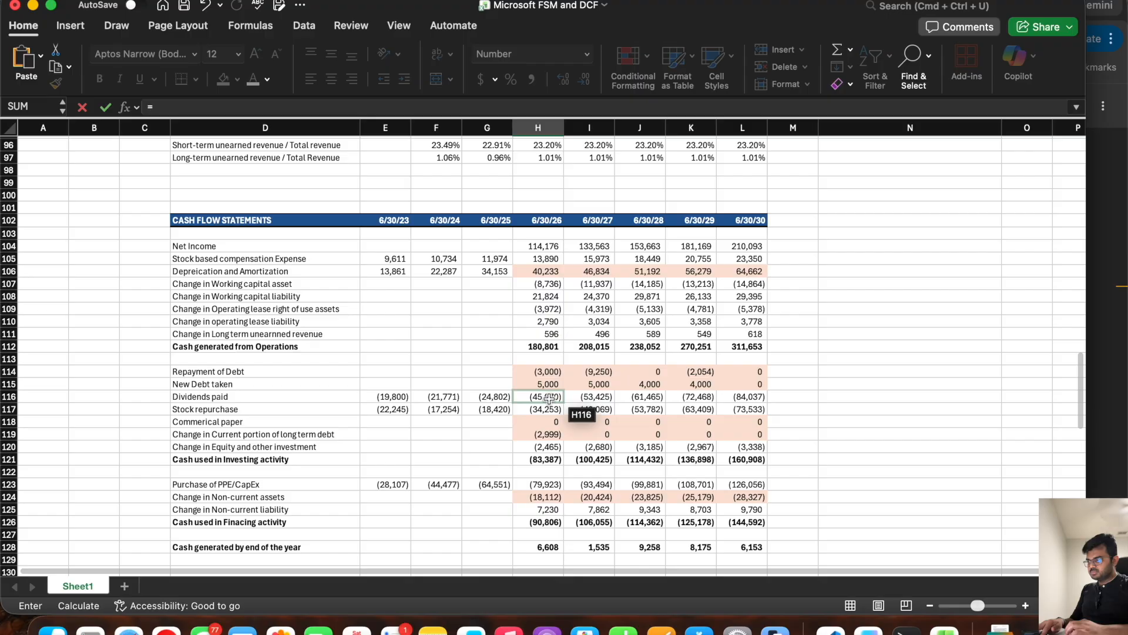
click(545, 396)
key(Return)
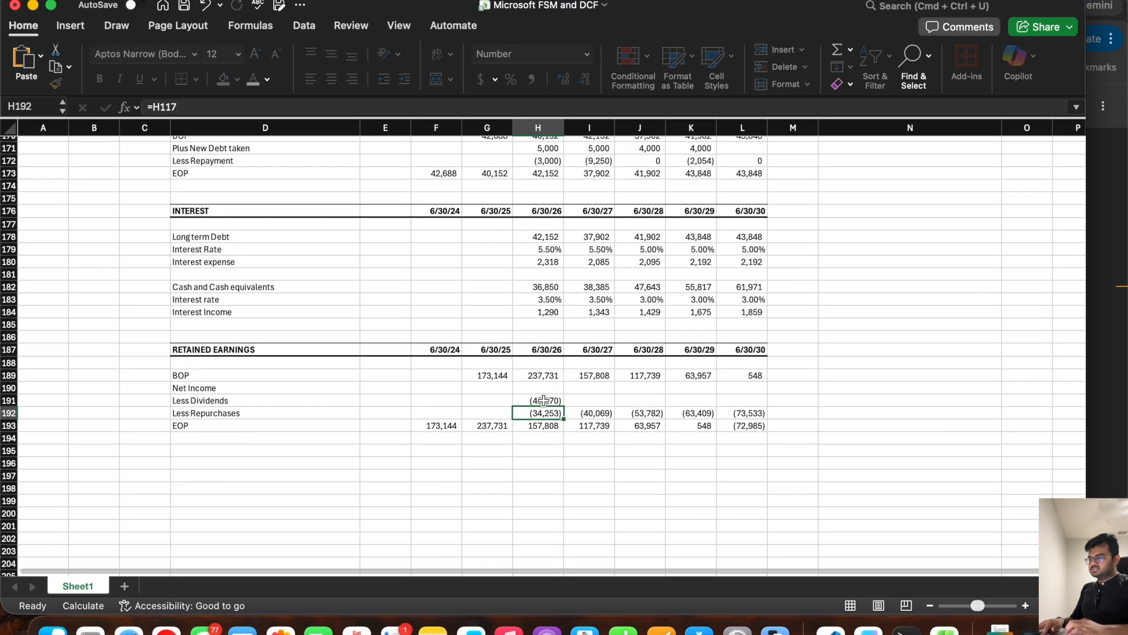
click(544, 400)
drag(563, 406, 758, 406)
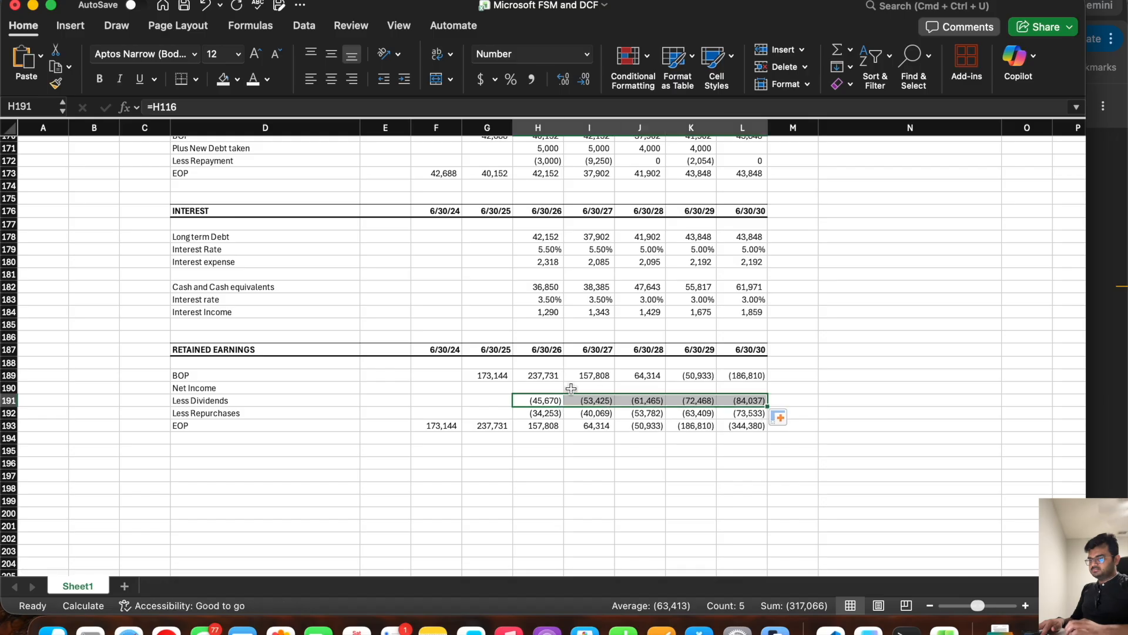
Step: Link Net Income in row 190 of the retained earnings schedule to the income statement (=H24) for 6/30/26 through 6/30/30
click(548, 387)
text(=)
scroll(581, 245, up, 20)
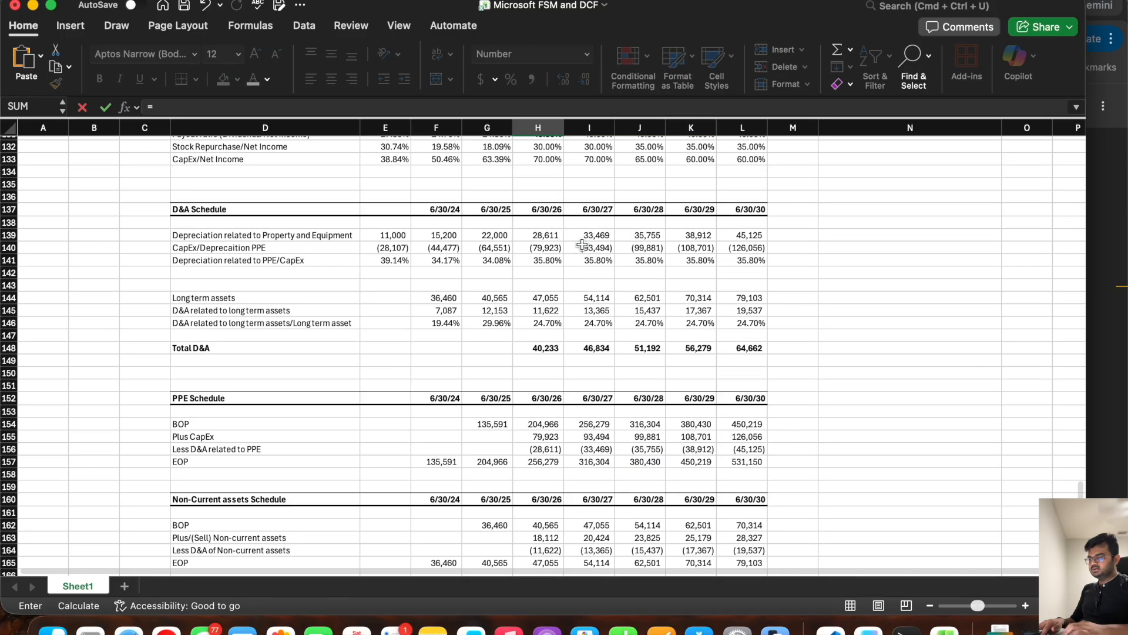
scroll(582, 244, down, 4)
click(538, 269)
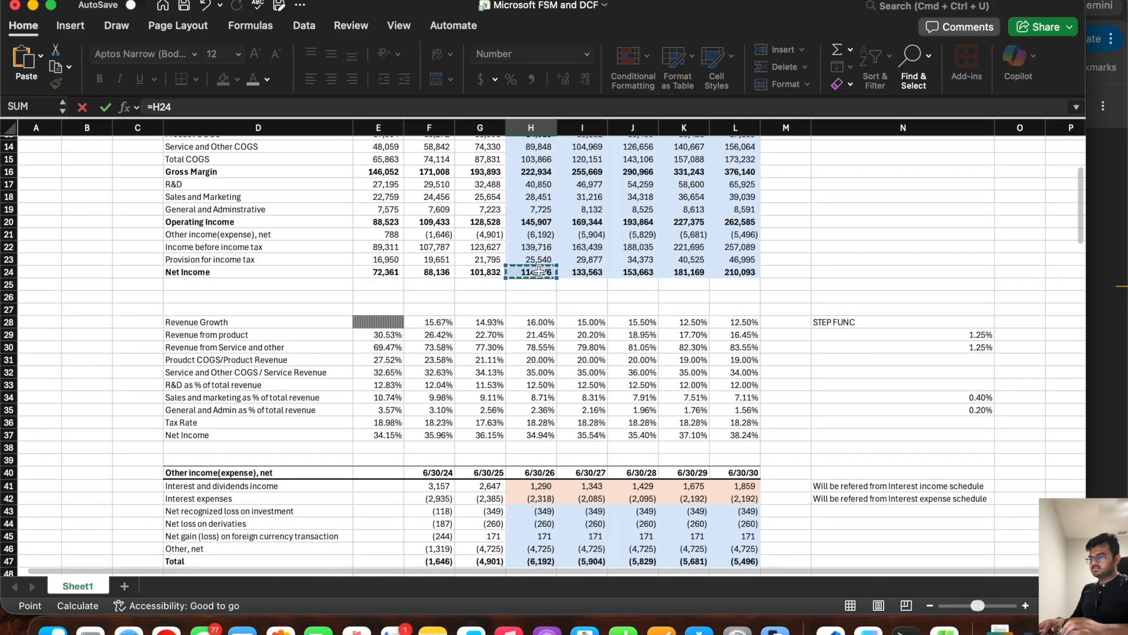
key(Return)
scroll(538, 270, down, 5)
click(540, 325)
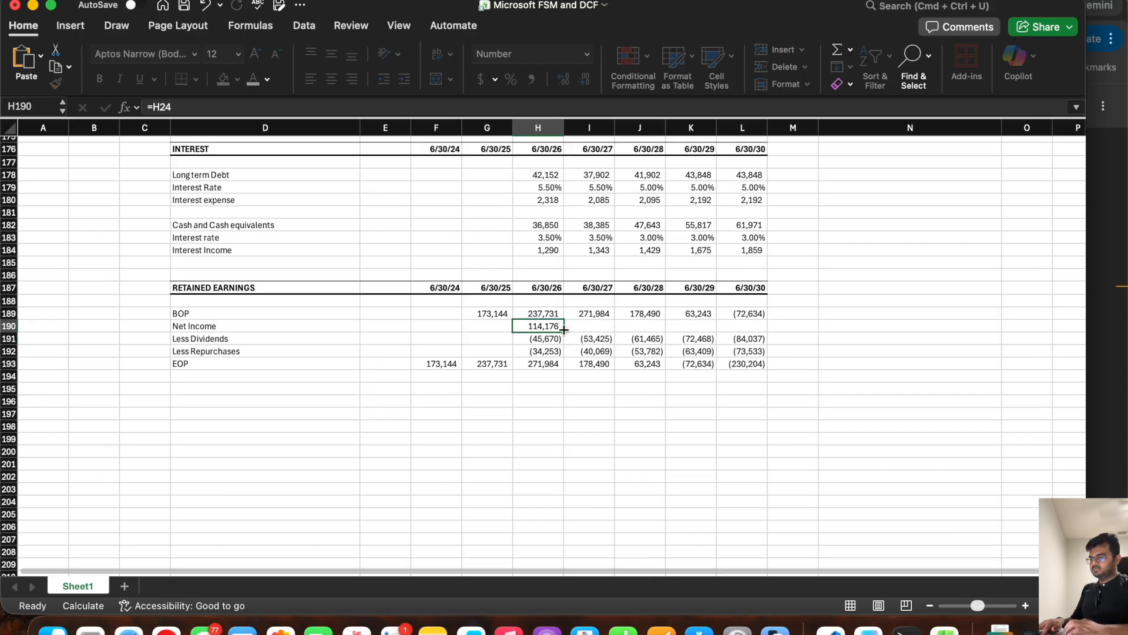
drag(565, 330, 764, 326)
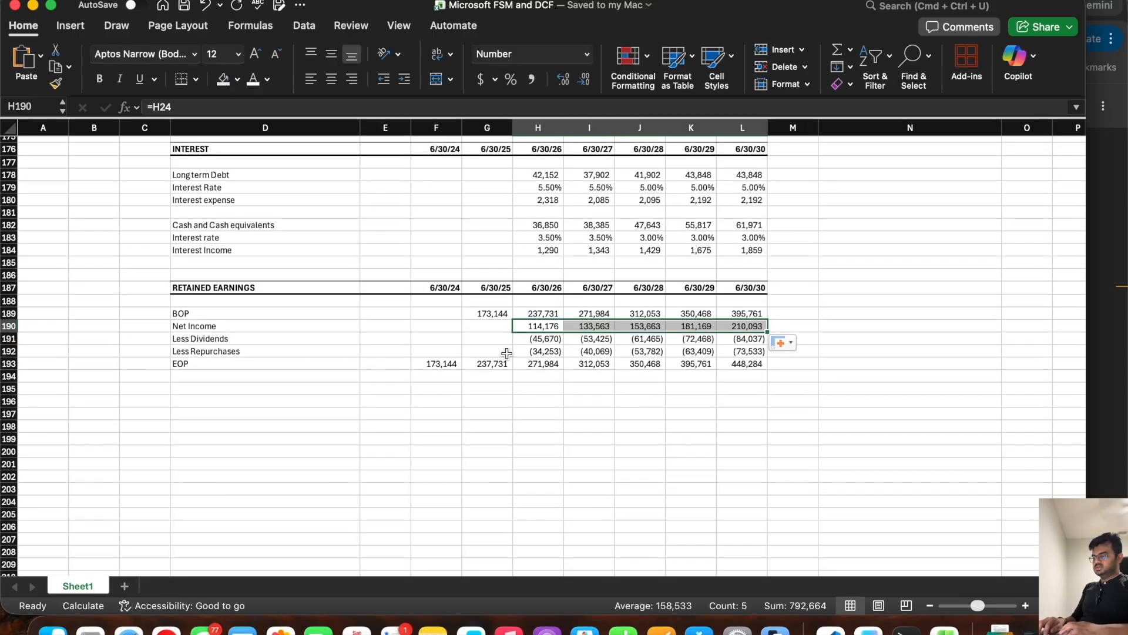
Step: Link the balance sheet's Retained earnings in row 85 to the retained earnings schedule's EOP (=H193) for 6/30/26 through 6/30/30
click(539, 363)
scroll(540, 266, up, 20)
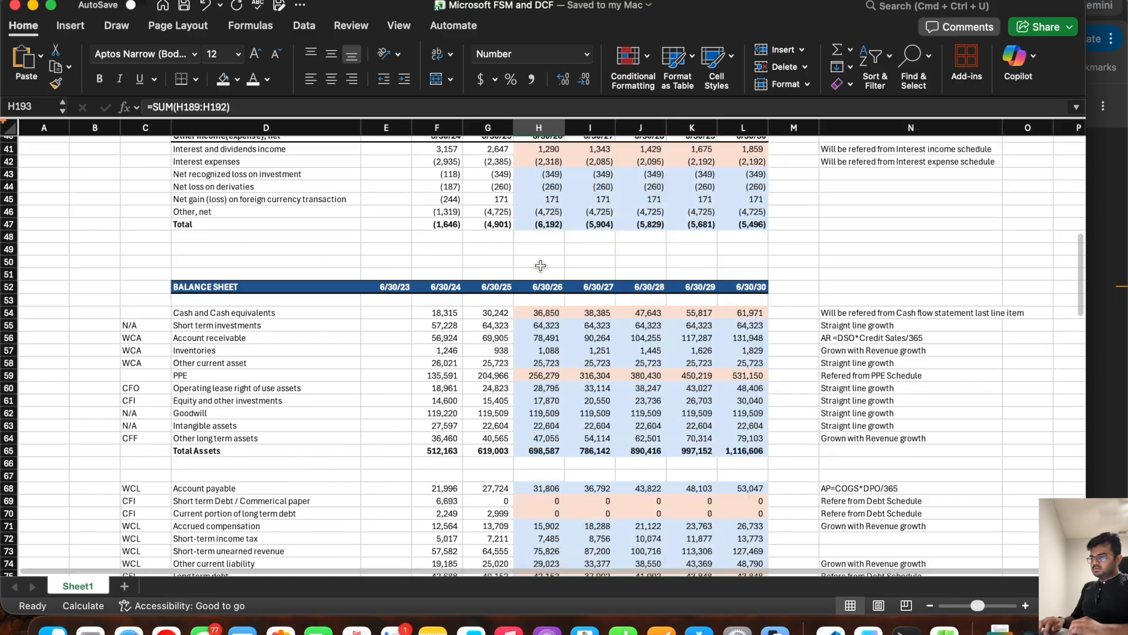
scroll(544, 282, down, 11)
click(549, 293)
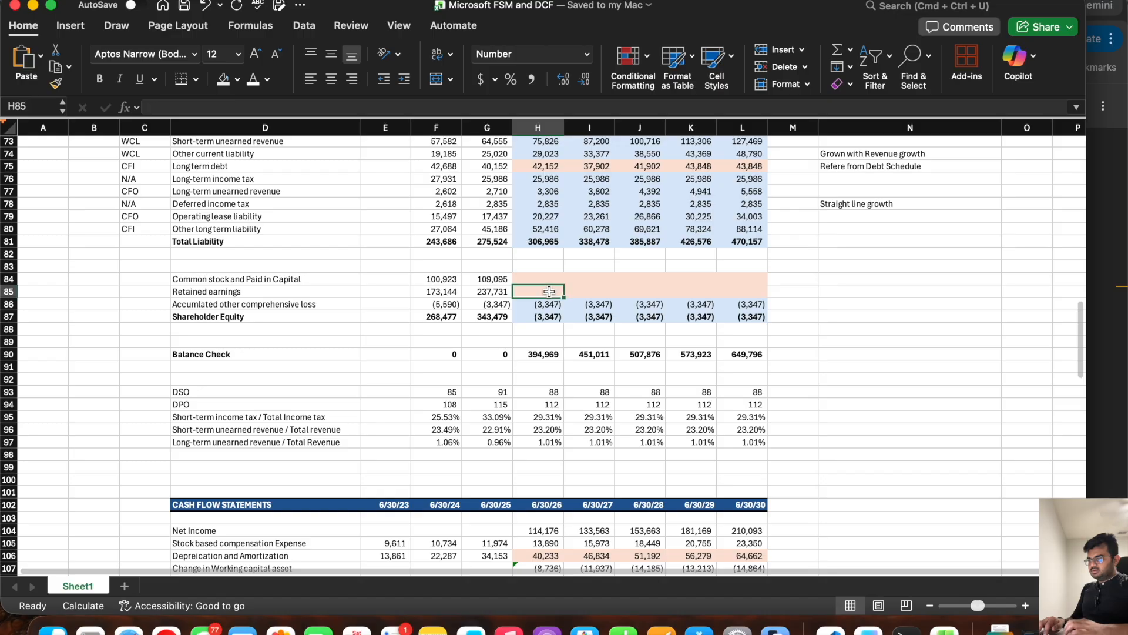
text(=)
scroll(529, 435, down, 20)
scroll(499, 422, down, 1)
click(529, 403)
click(529, 386)
key(Return)
scroll(529, 386, up, 20)
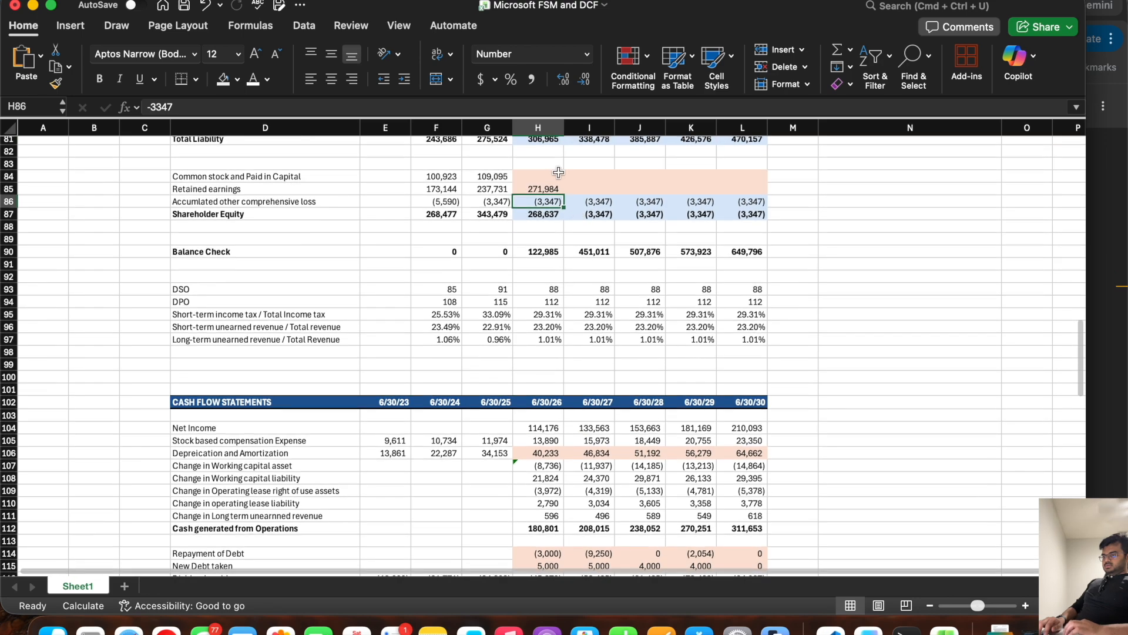
click(540, 190)
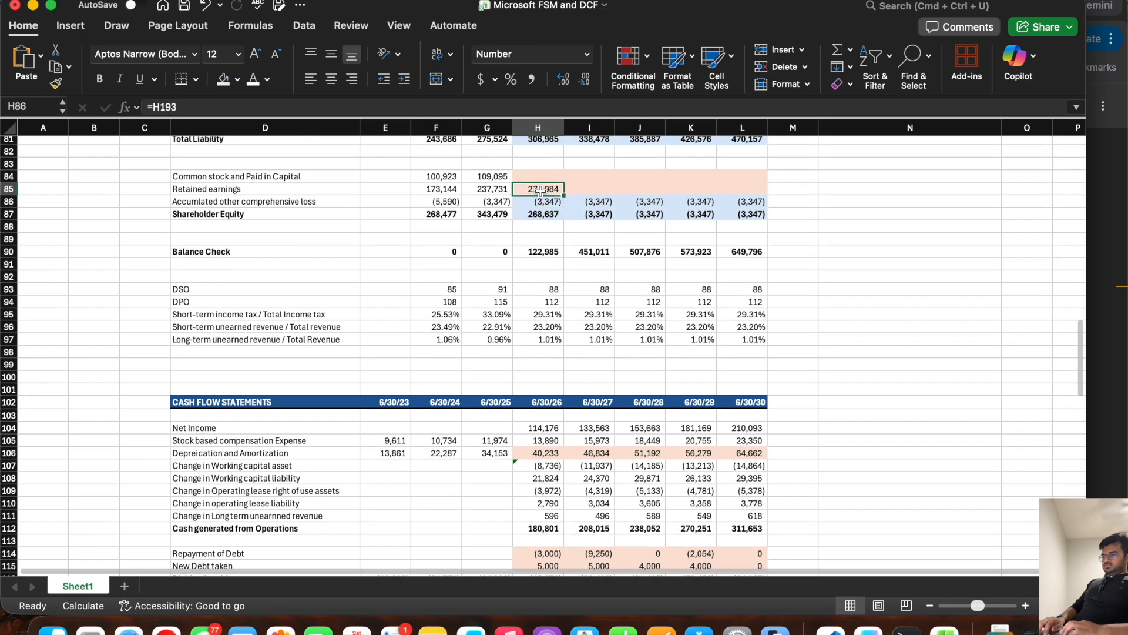
drag(564, 195, 761, 196)
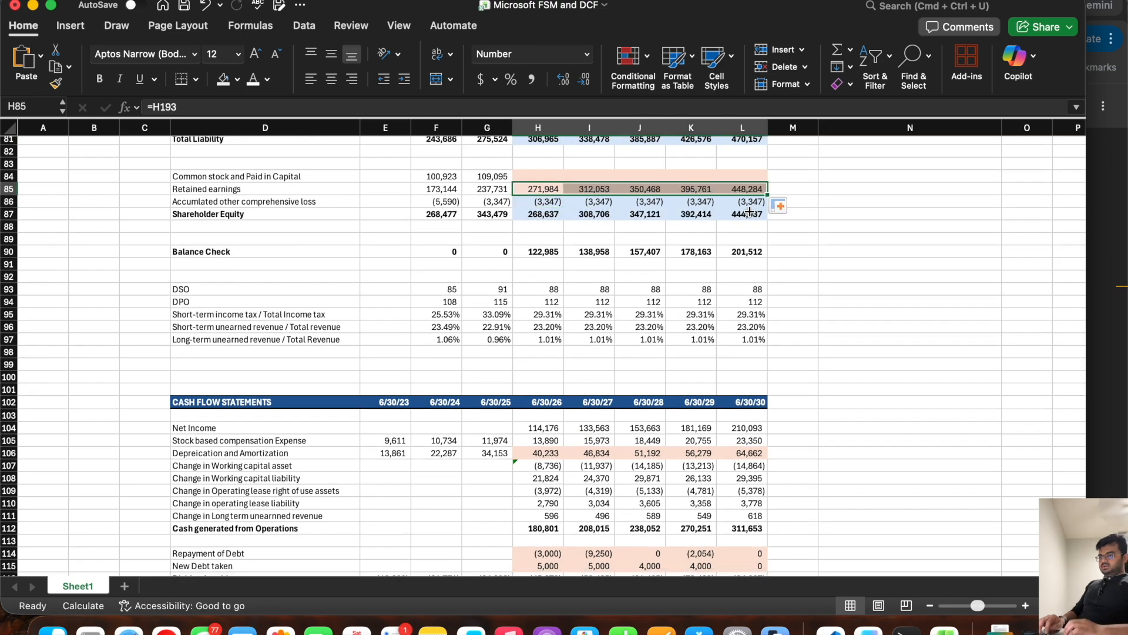
Step: Copy the RETAINED EARNINGS header row with its dates to row 196 and retitle it COMMON STOCK APIC
scroll(476, 315, down, 20)
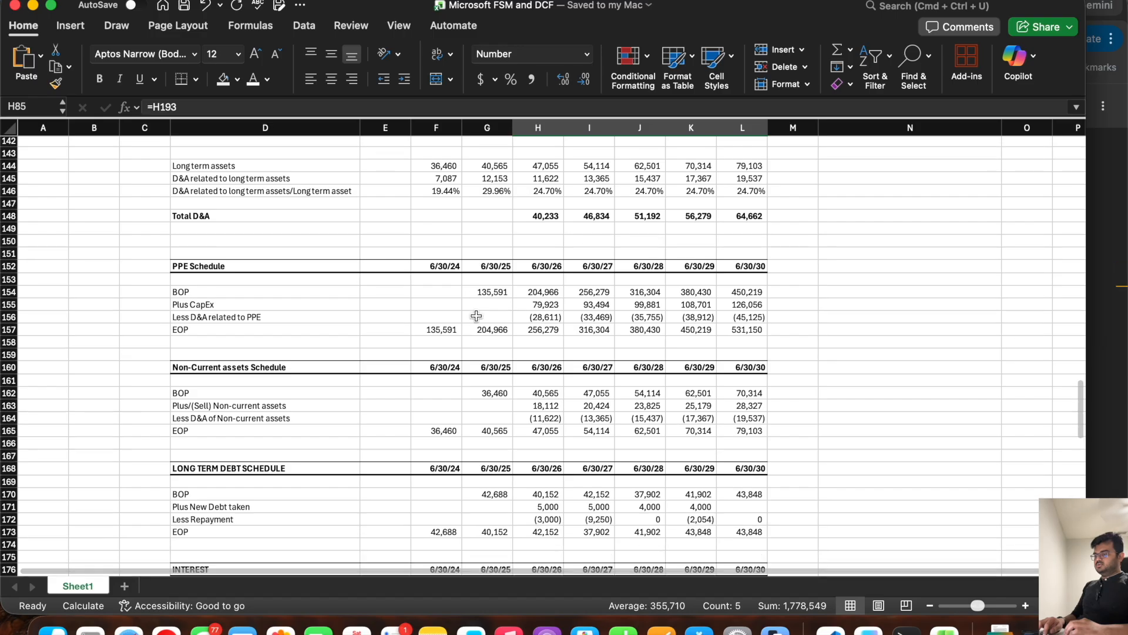
drag(727, 287, 299, 293)
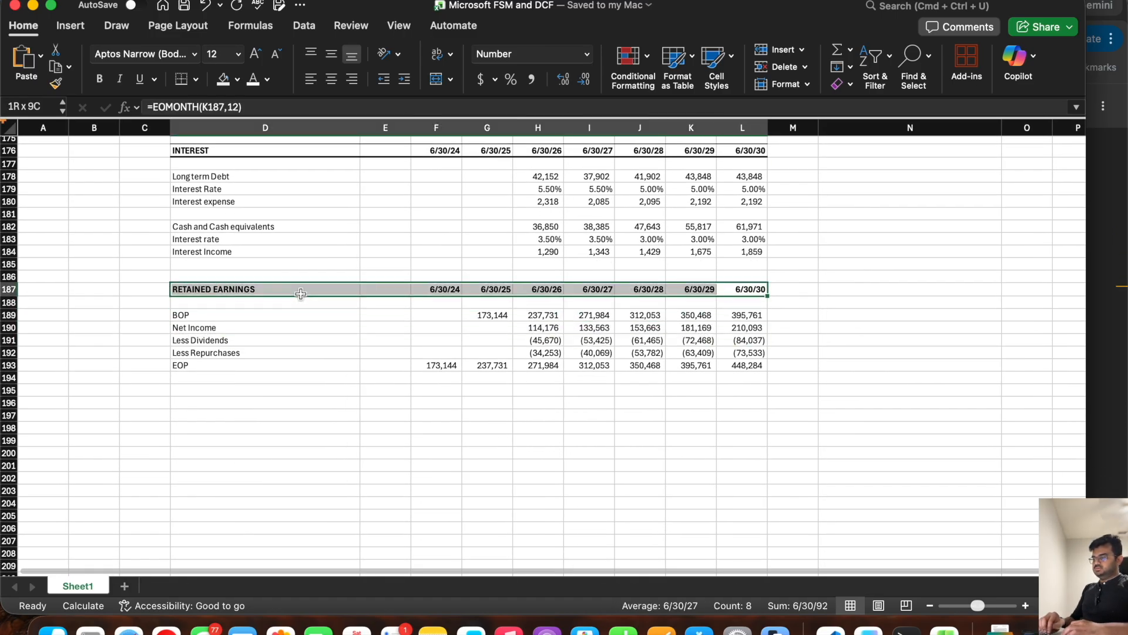
key(super+c)
click(198, 402)
key(super+v)
click(199, 402)
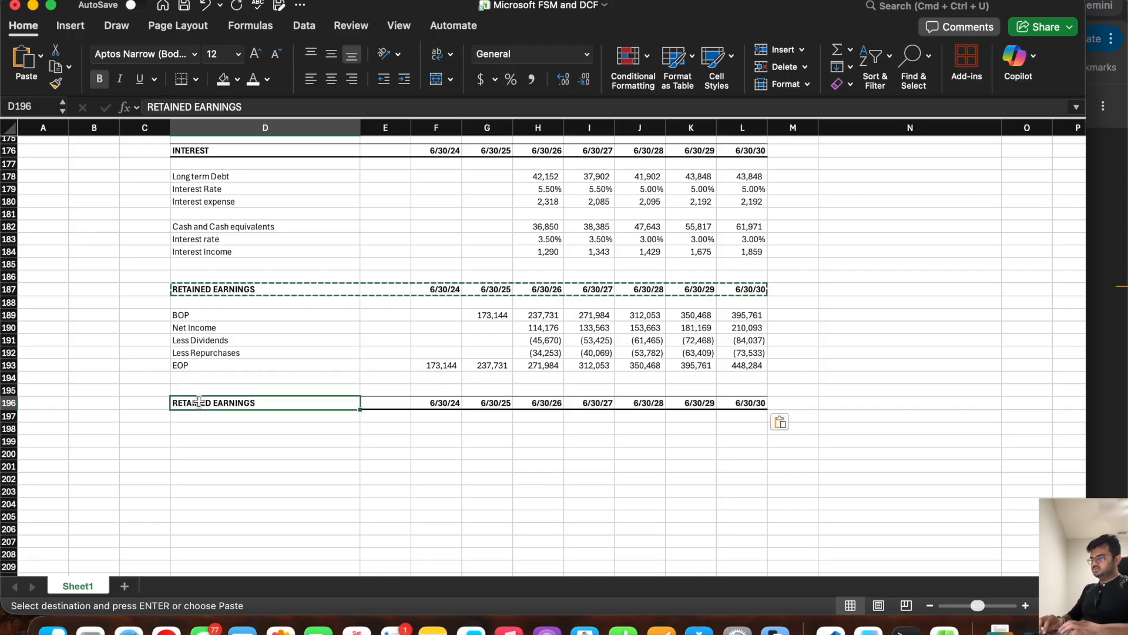
text(COMMON STOCK)
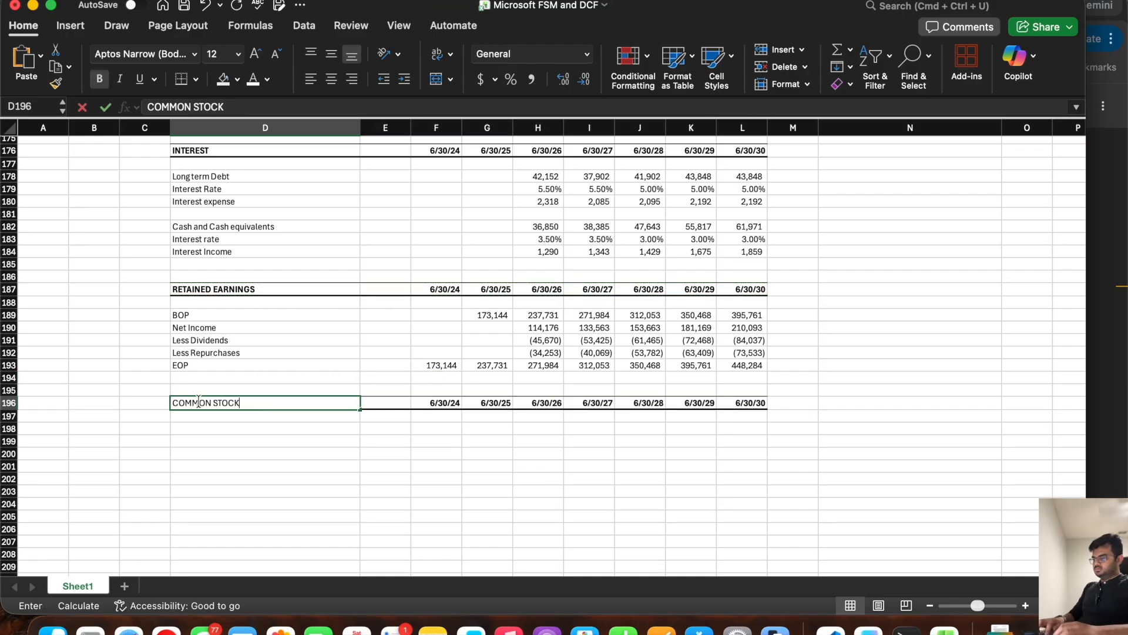
text( APIC)
key(Return)
key(Return)
Step: Add the row labels BOP, SBC and EOP in D198:D200 under the COMMON STOCK APIC header
text(BOP)
key(Return)
text(SBC)
key(Return)
text(EOP)
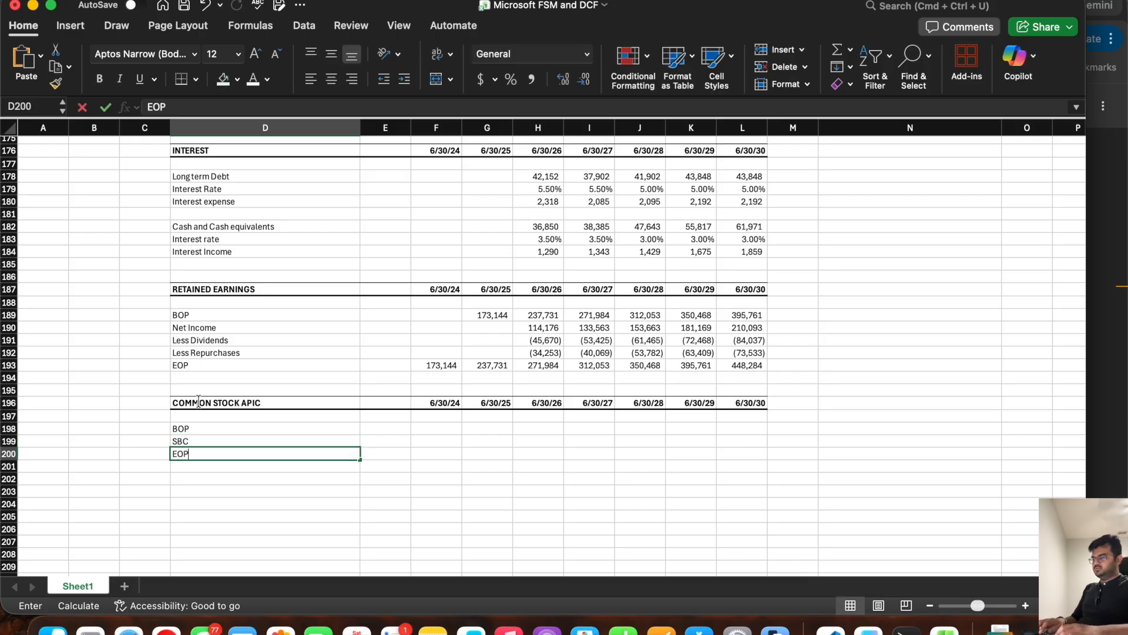
Step: Link the common stock EOP in row 200 to the balance sheet's Common stock and Paid in Capital (=F84) for 6/30/24 and 6/30/25
key(Tab)
key(Tab)
text(=)
scroll(364, 376, up, 15)
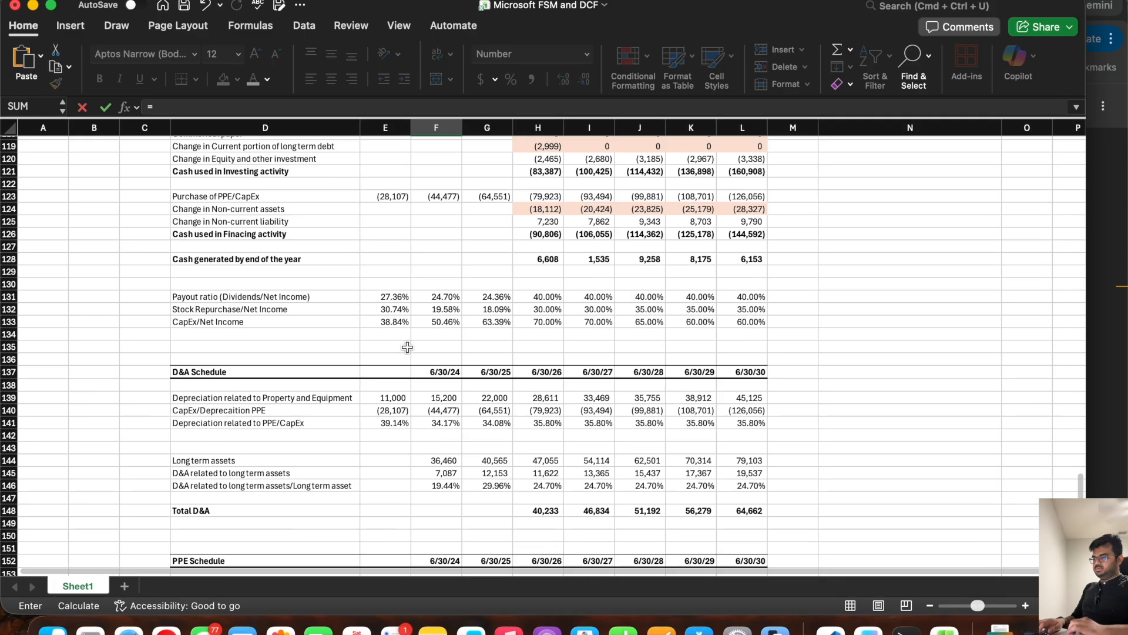
scroll(407, 347, up, 7)
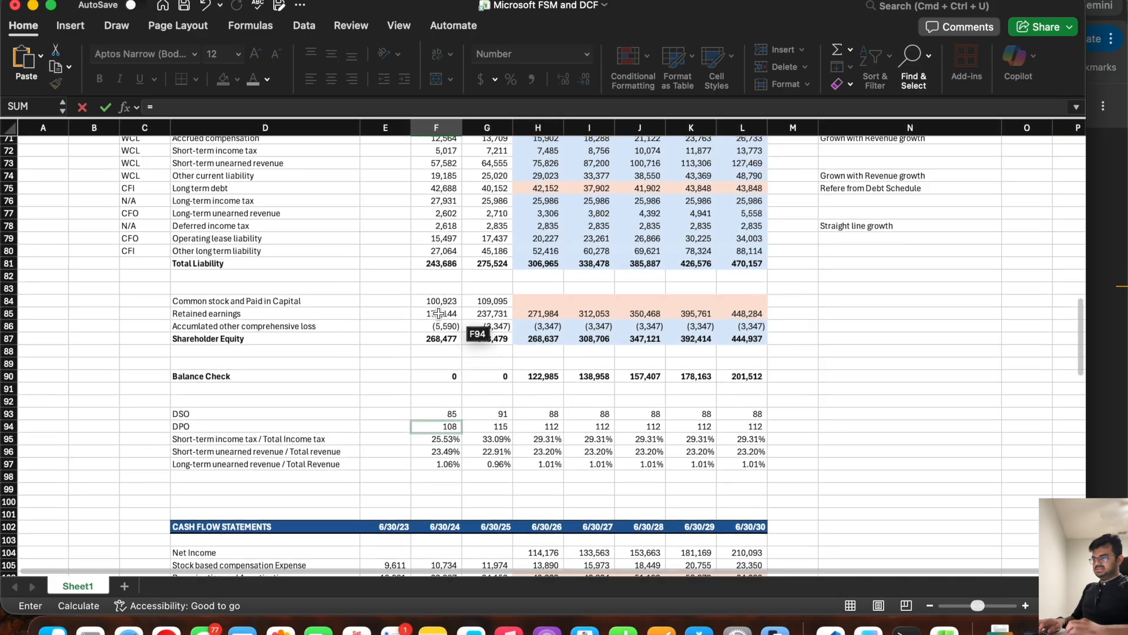
click(439, 302)
key(Return)
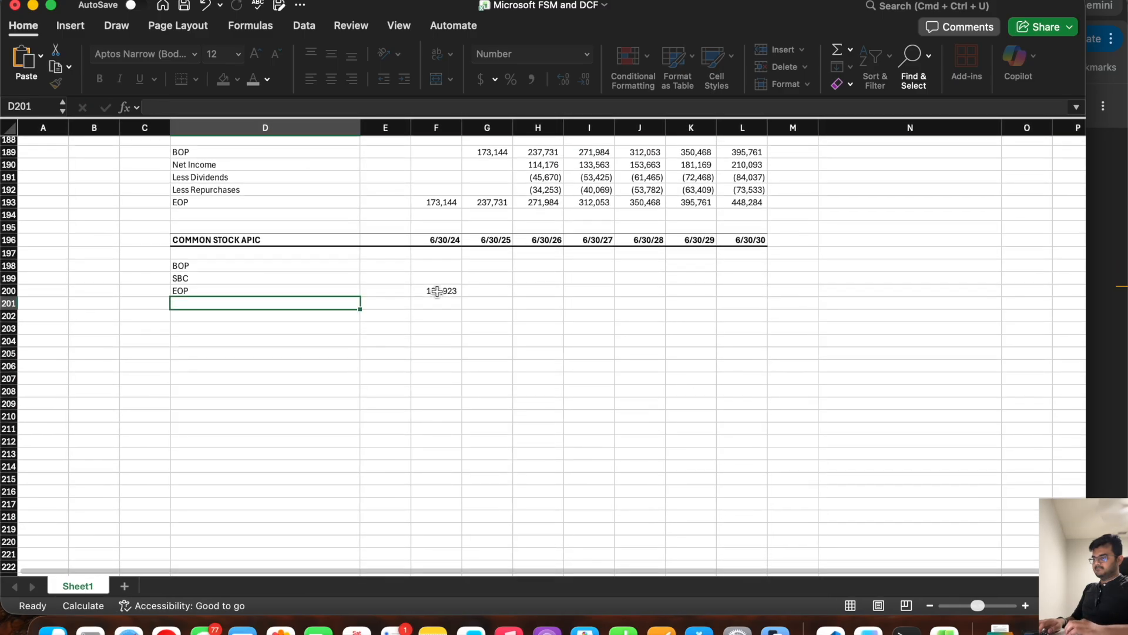
click(450, 290)
drag(461, 297, 497, 293)
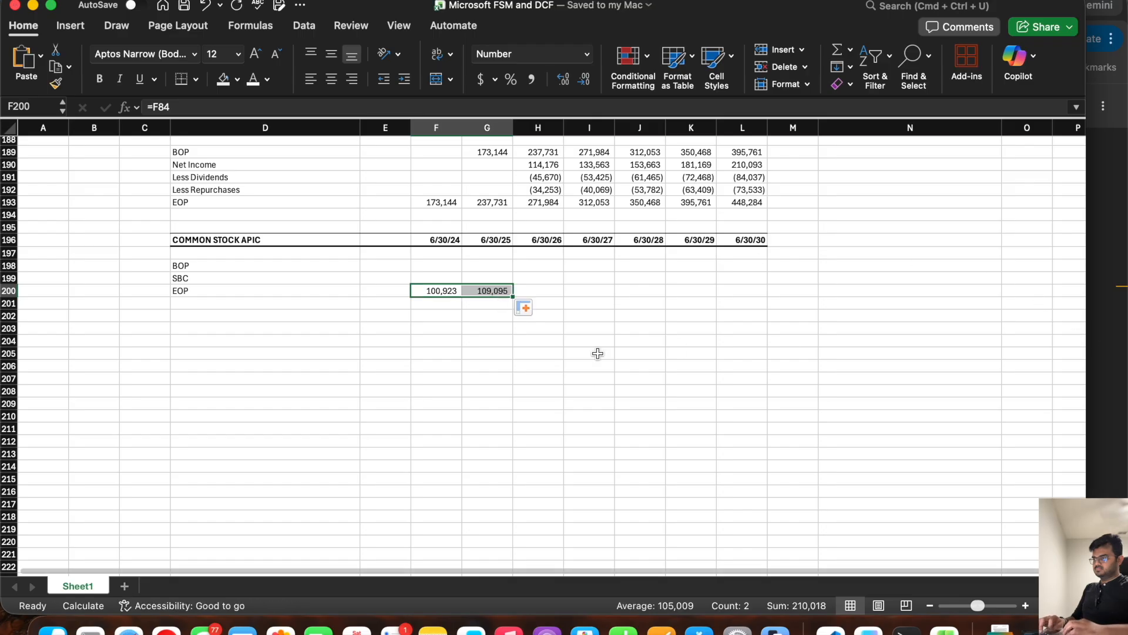
Step: Set the common stock BOP in row 198 to the prior year's EOP (=F200) for 6/30/25 through 6/30/30
click(487, 265)
text(=)
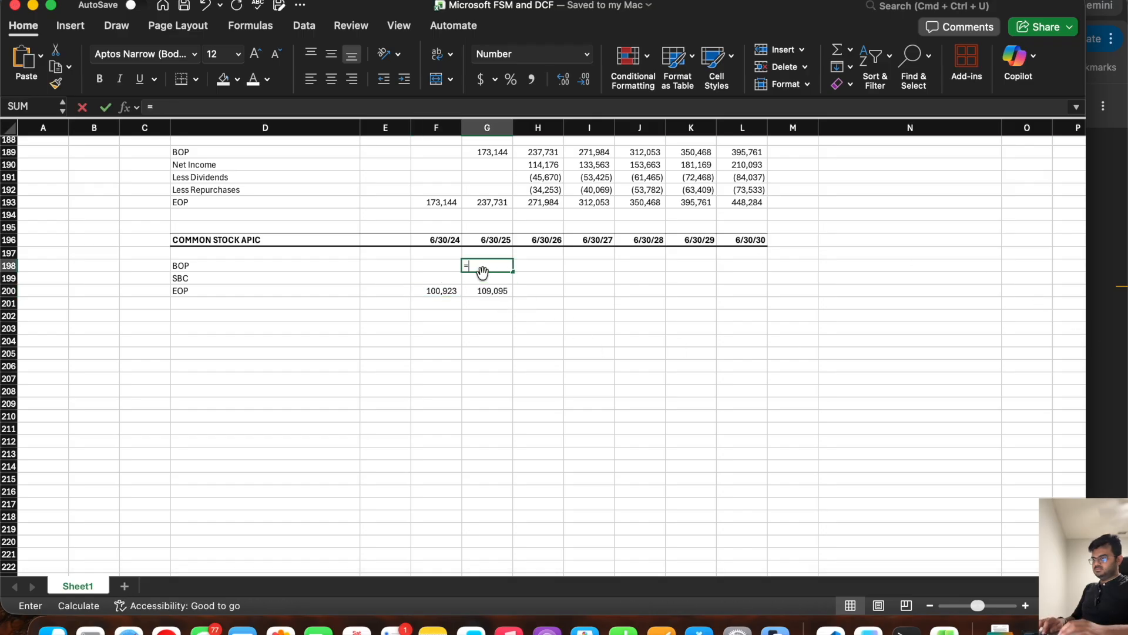
click(437, 291)
key(Return)
click(498, 265)
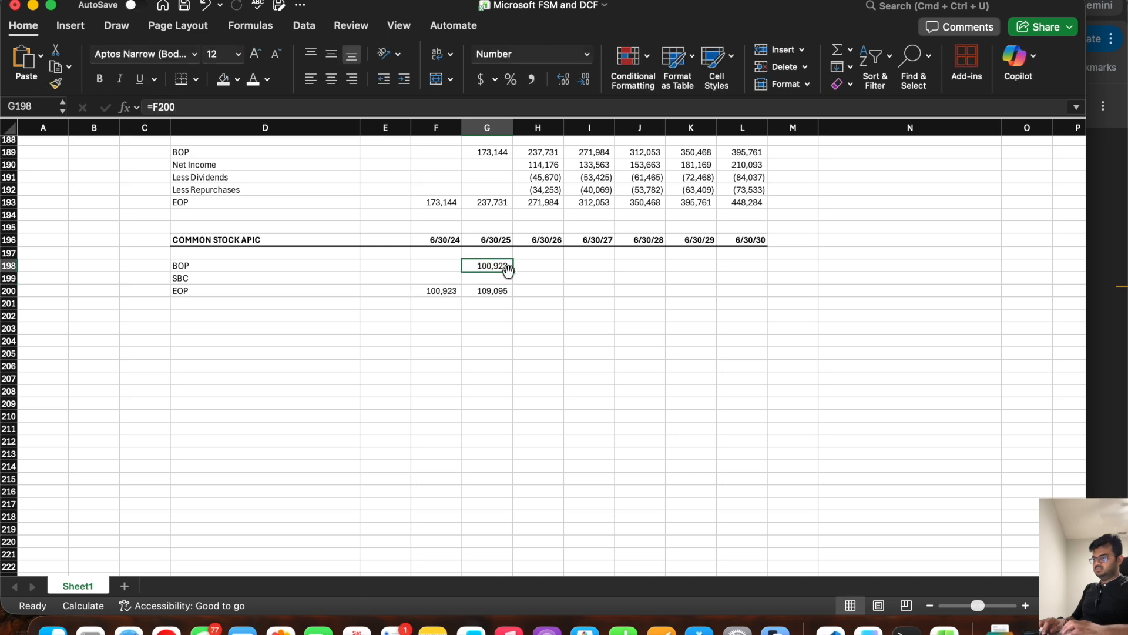
drag(511, 271, 762, 284)
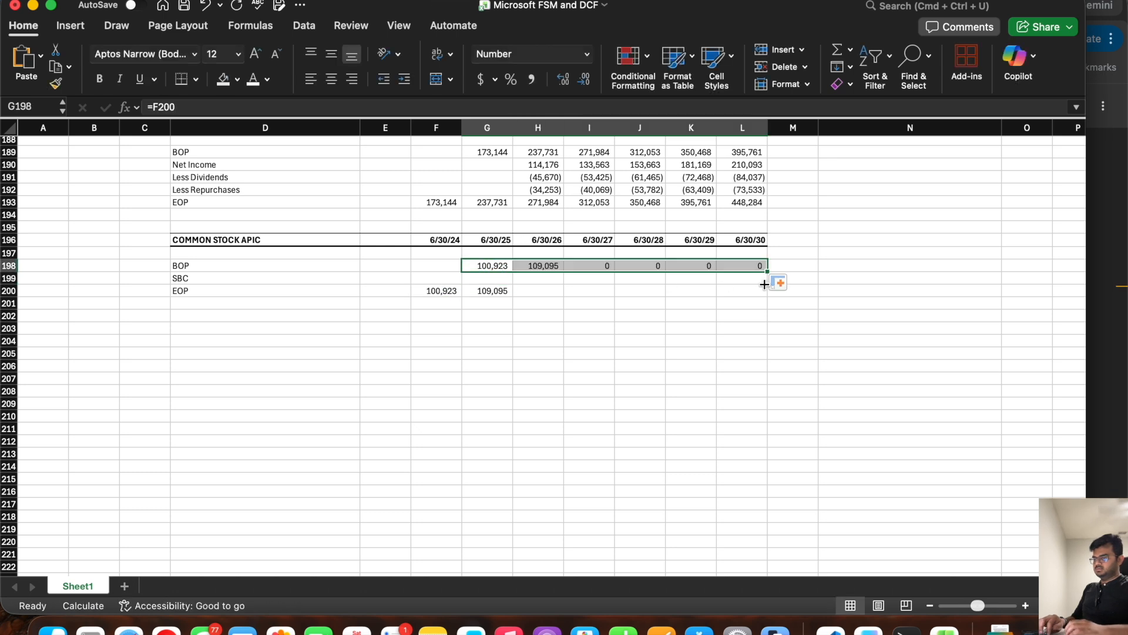
Step: Calculate the common stock EOP in row 200 as =H198+H199 for 6/30/26 through 6/30/30
click(549, 293)
text(=)
click(545, 267)
text(+)
click(532, 277)
key(Return)
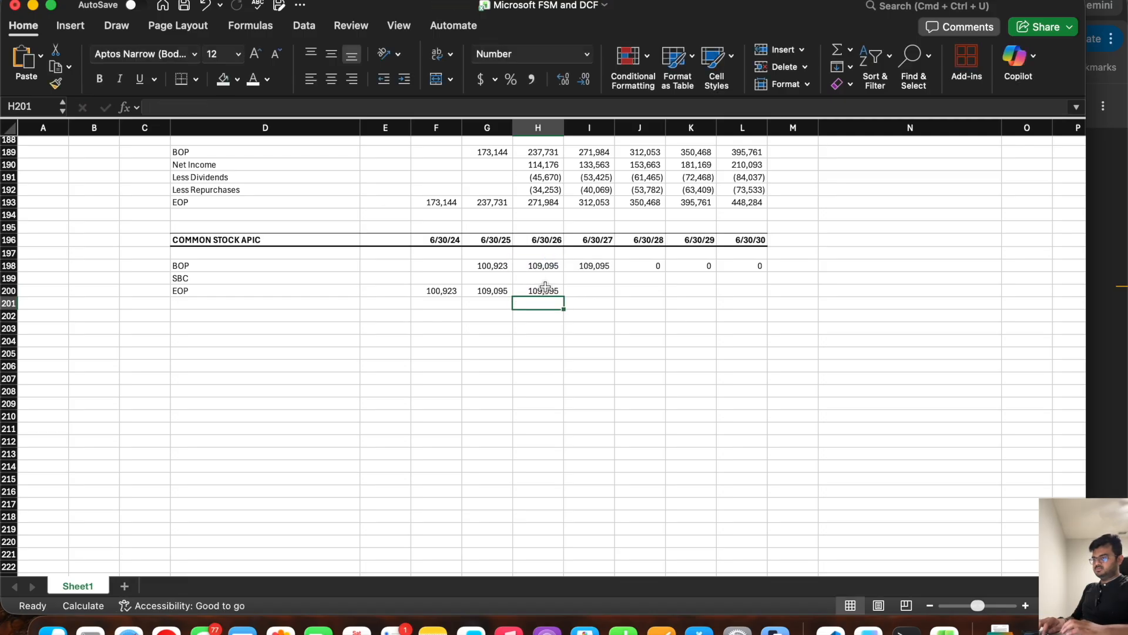
click(559, 292)
drag(565, 296, 765, 292)
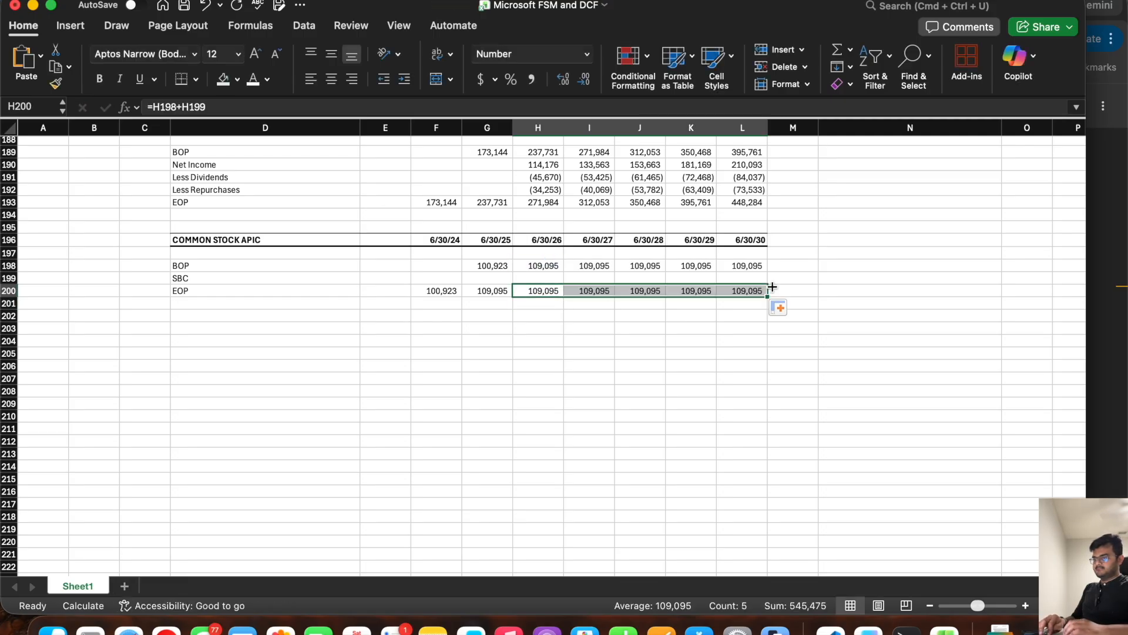
Step: Link SBC in row 199 to the cash flow statement's Stock based compensation Expense (=H105) for 6/30/26 through 6/30/30
click(532, 276)
text(=)
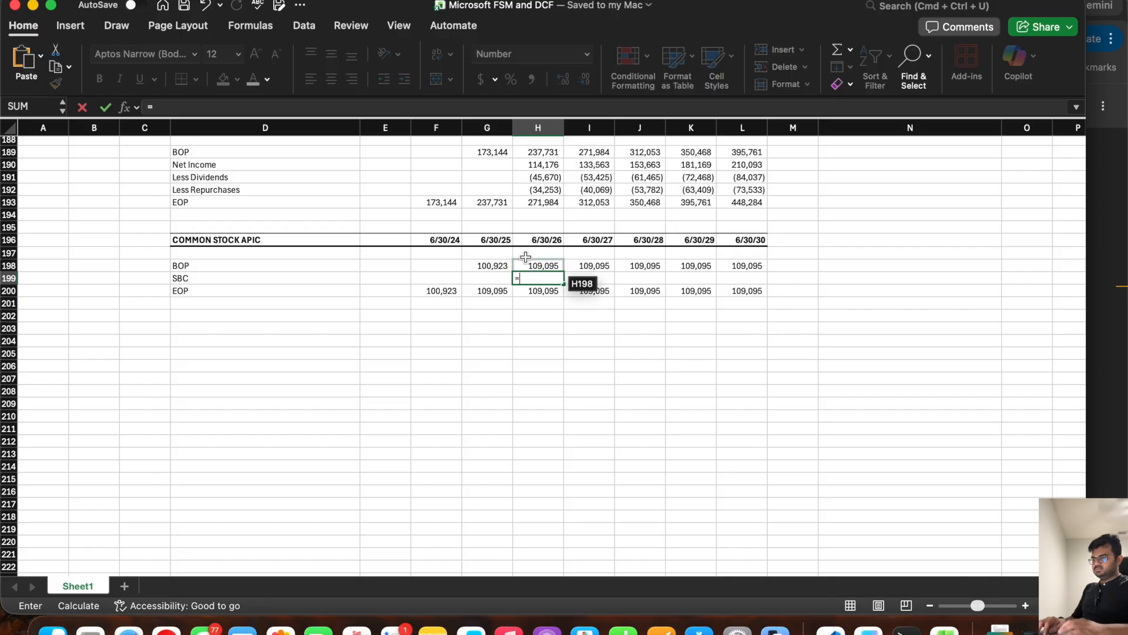
scroll(532, 272, up, 15)
scroll(540, 220, up, 4)
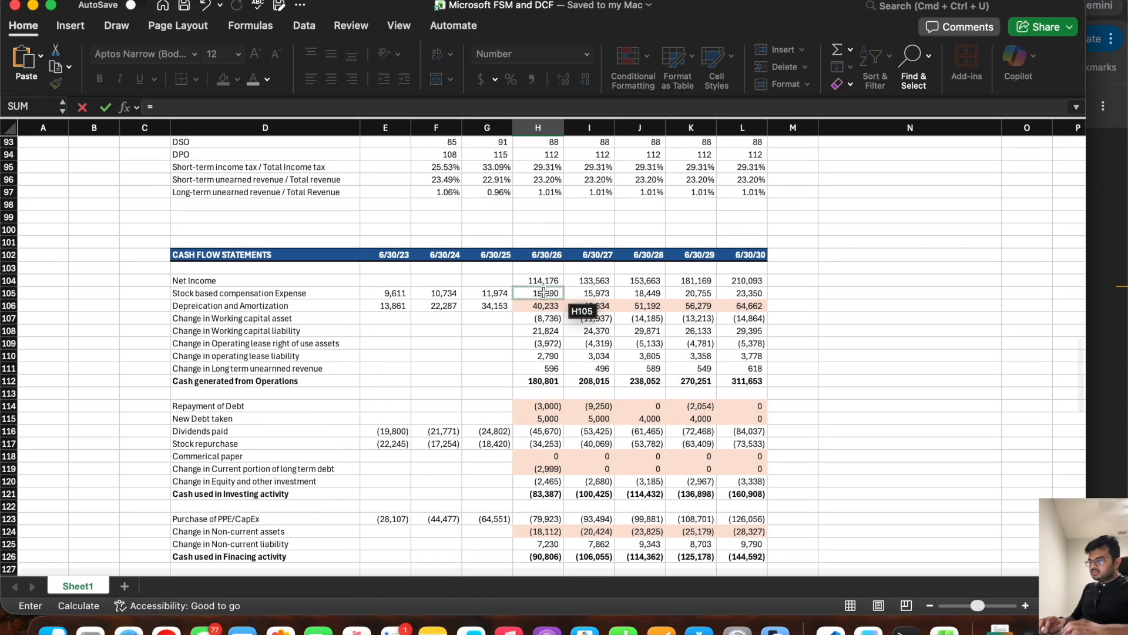
click(543, 293)
key(Return)
click(542, 364)
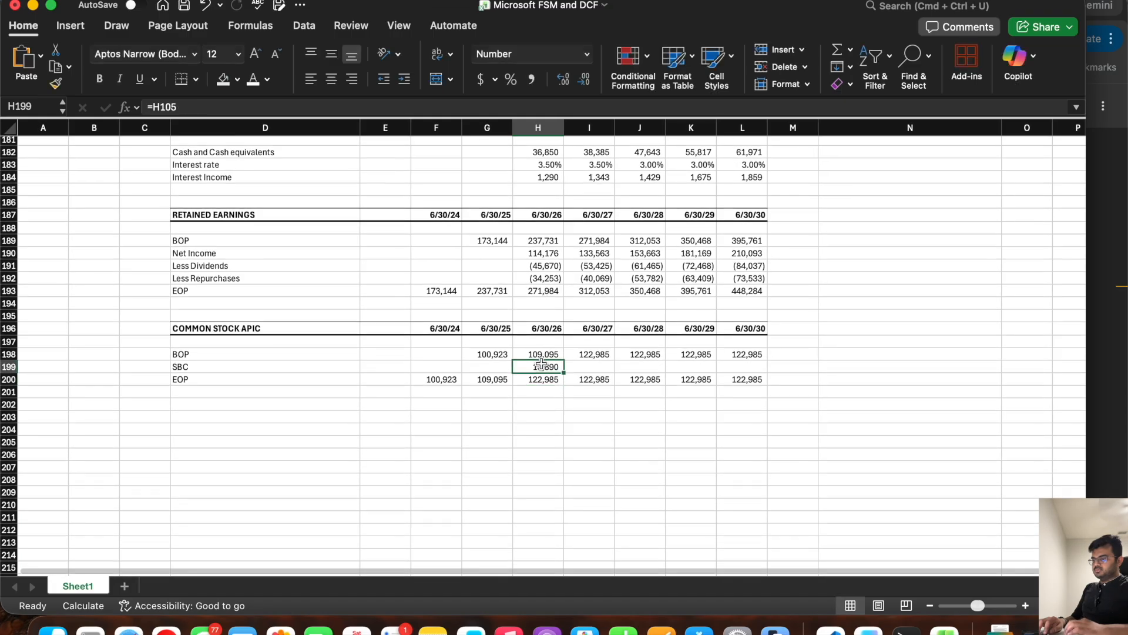
drag(565, 372, 765, 370)
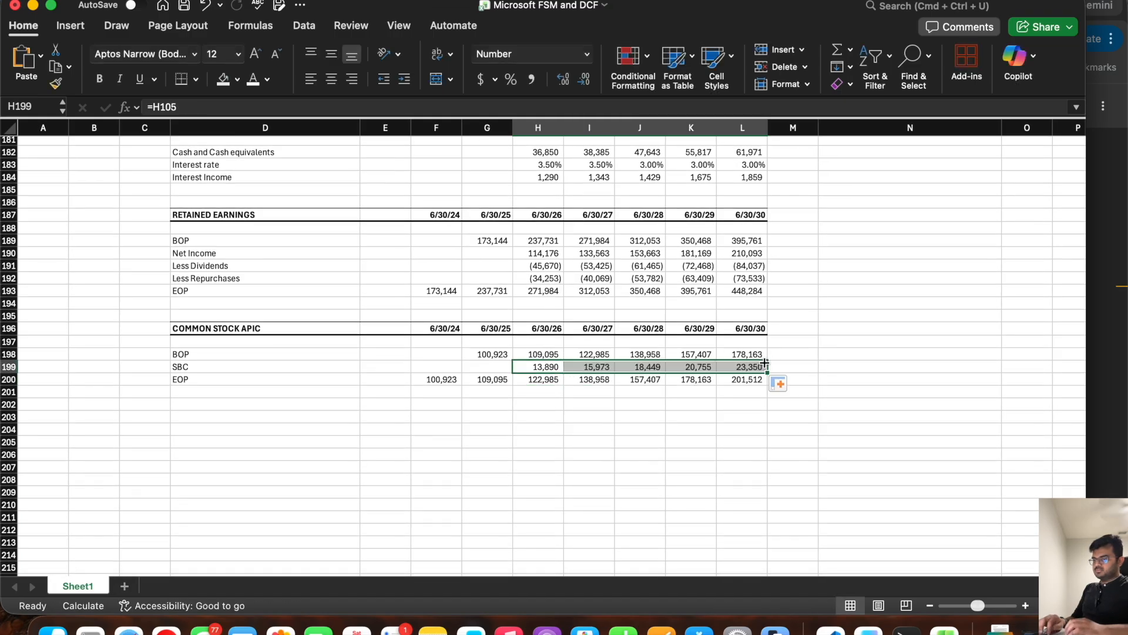
Step: Compare the balance sheet's Balance Check amounts for 6/30/26 through 6/30/30 with the common stock schedule's EOP values
scroll(605, 307, up, 20)
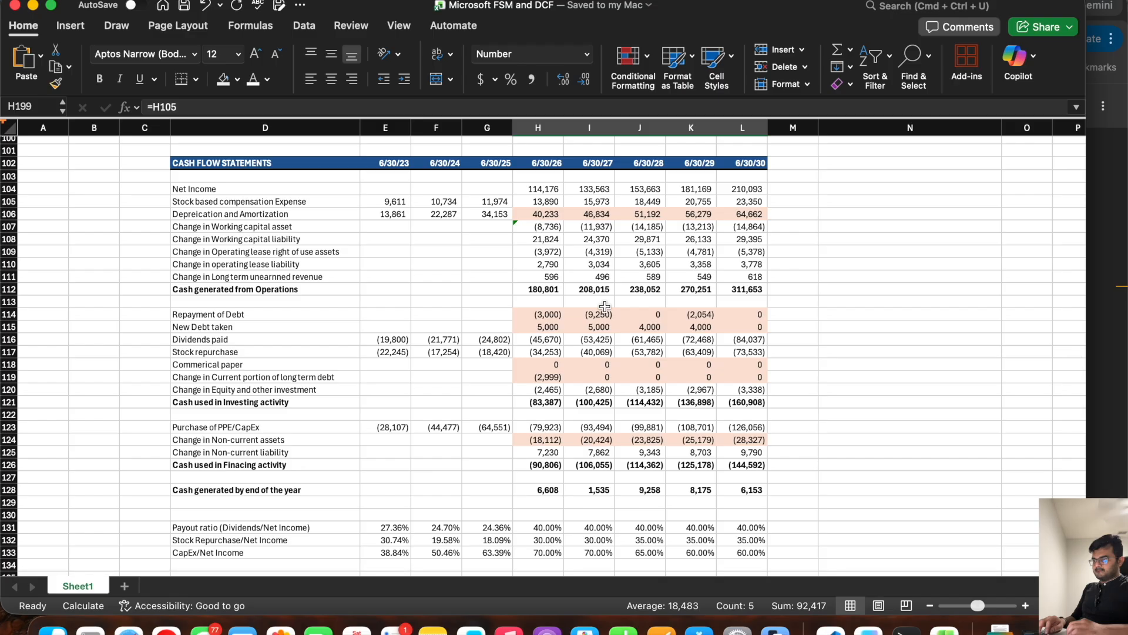
scroll(605, 306, up, 5)
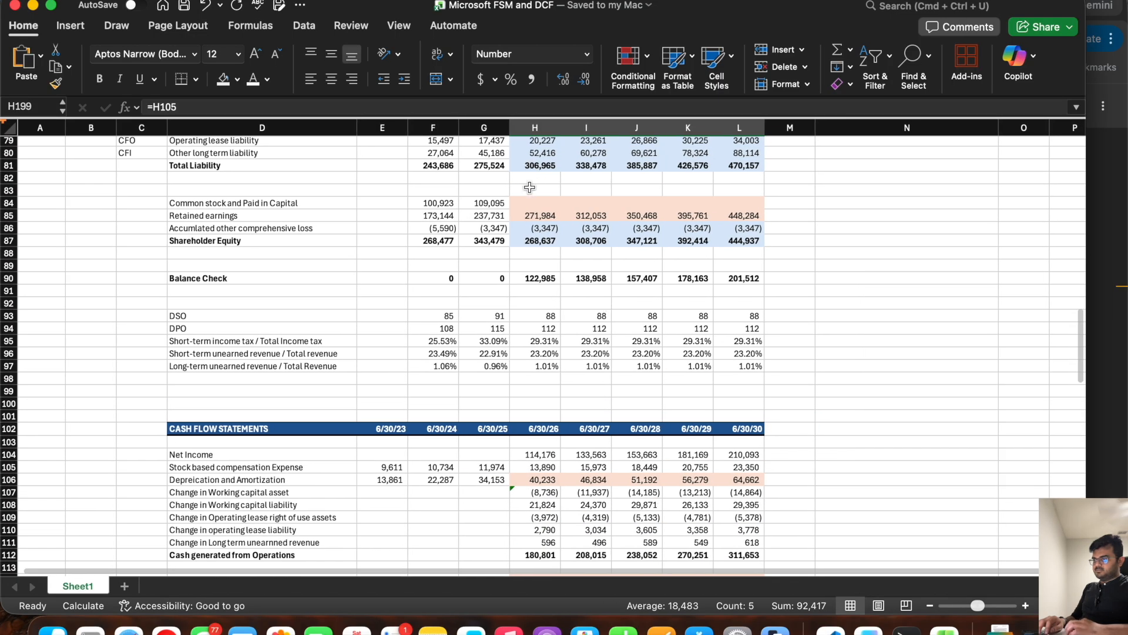
click(527, 200)
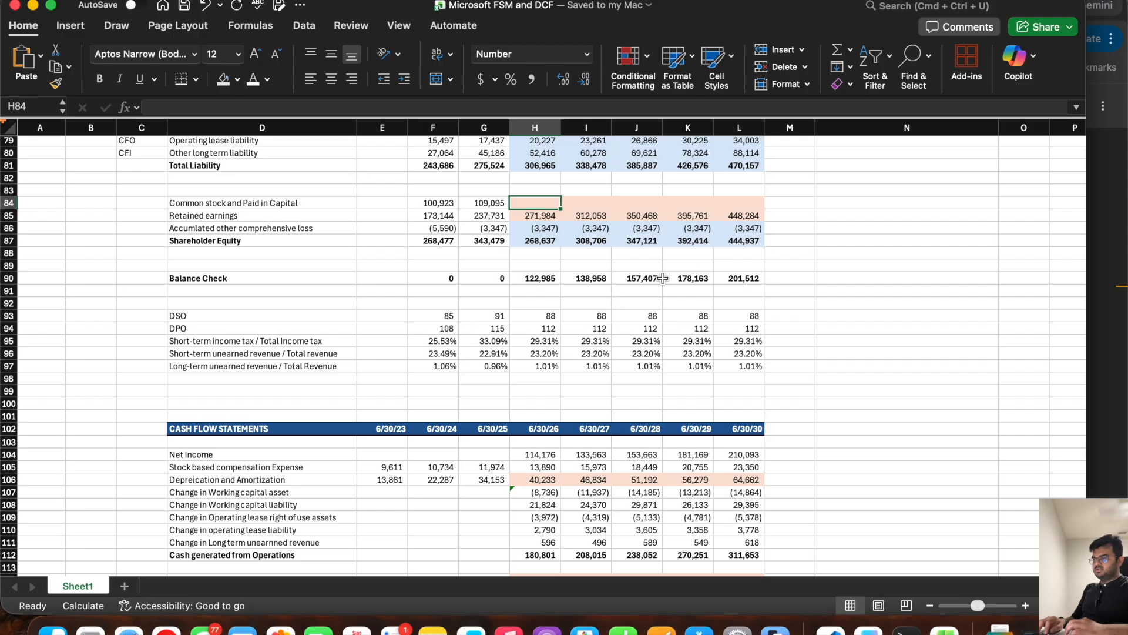
drag(741, 275, 536, 278)
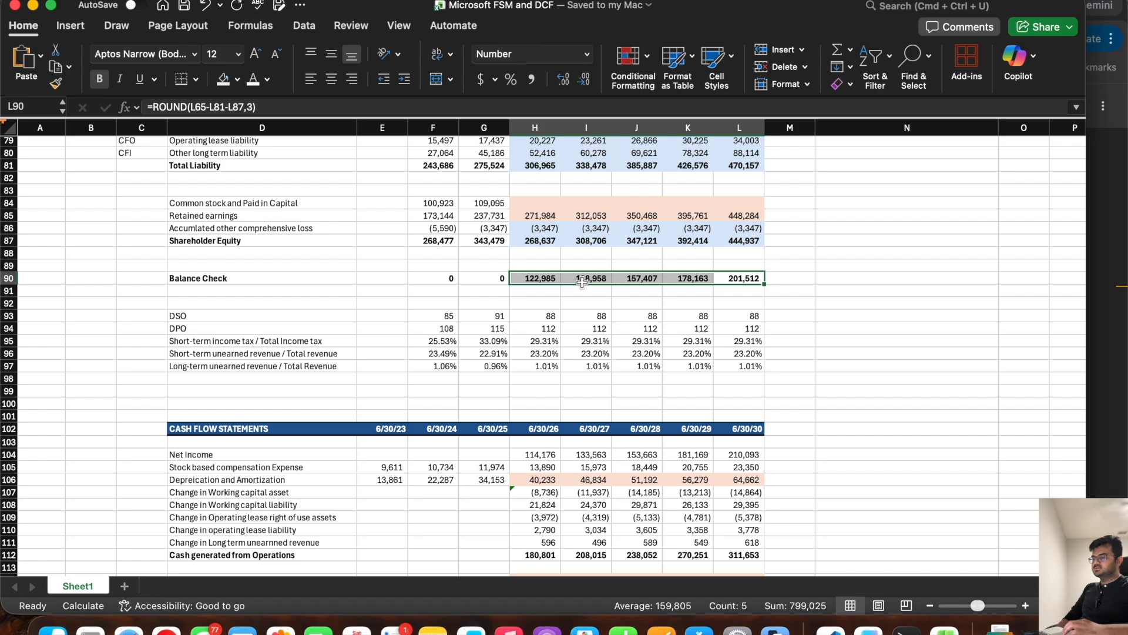
scroll(553, 289, down, 20)
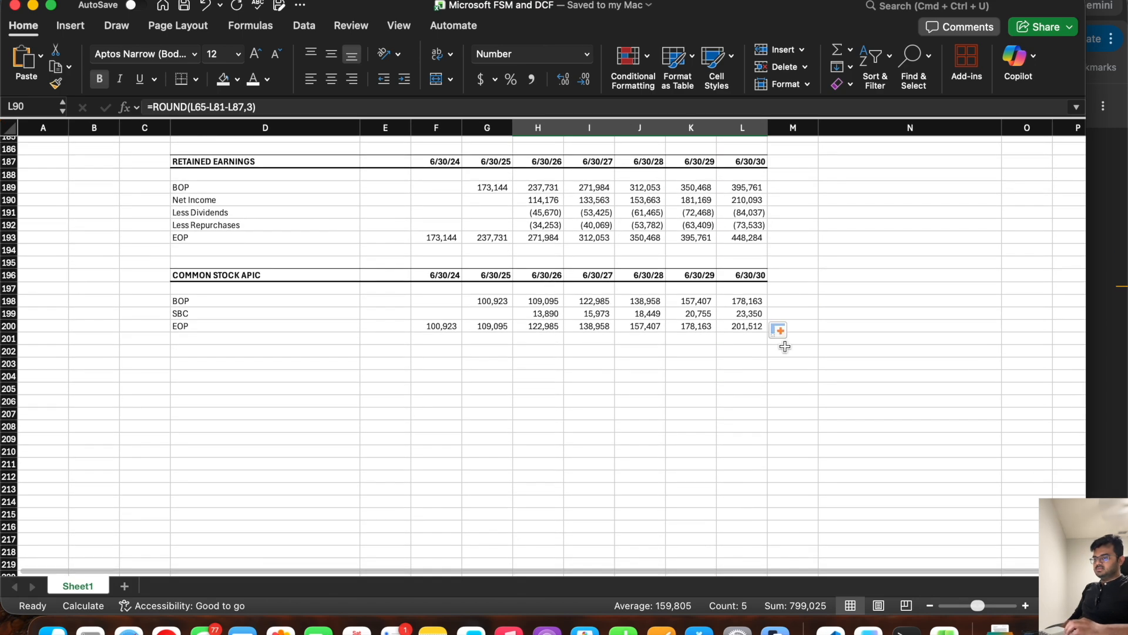
drag(541, 325, 750, 326)
scroll(625, 359, up, 20)
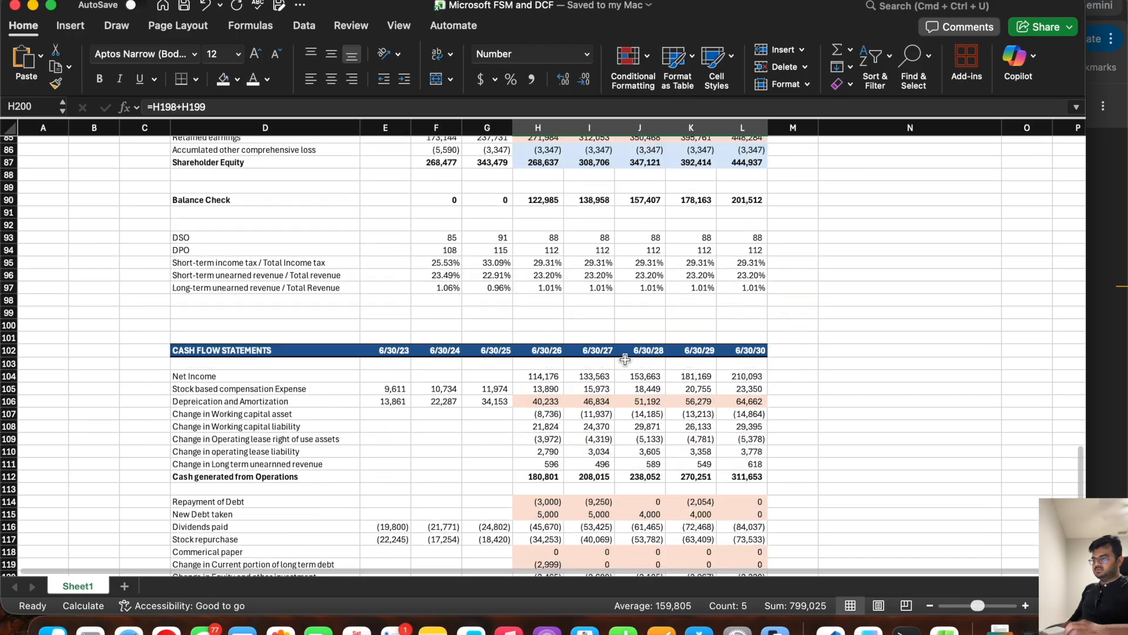
Step: Link Common stock and Paid in Capital in row 84 to the common stock schedule's EOP (=H200) for 6/30/26 through 6/30/30
scroll(624, 359, up, 2)
click(528, 213)
text(=)
scroll(528, 214, down, 20)
click(540, 329)
key(Return)
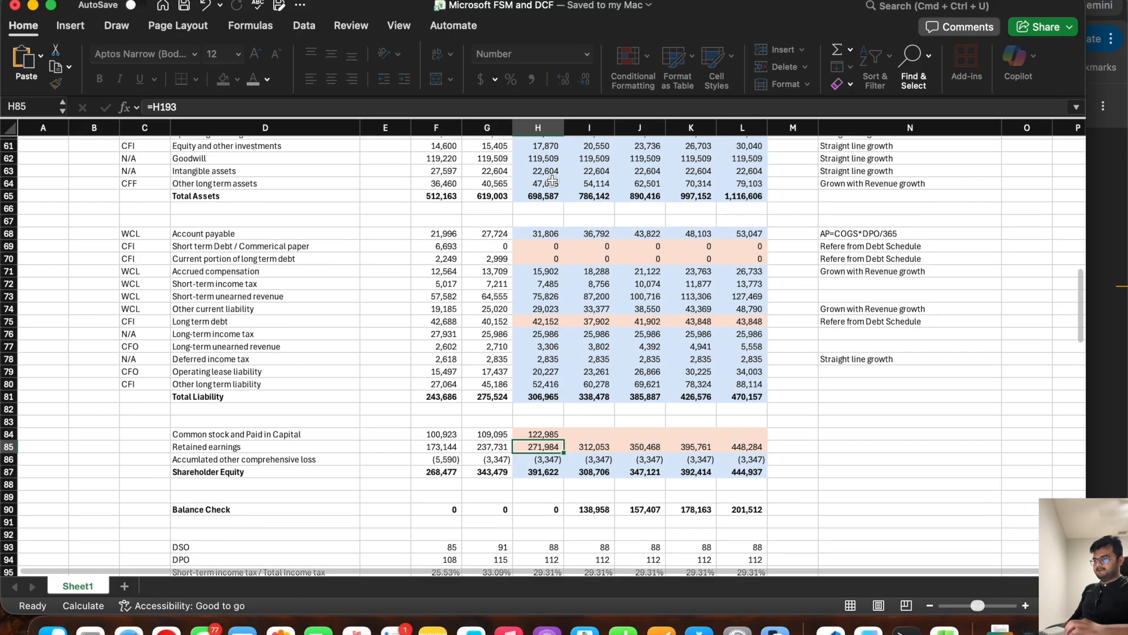
scroll(539, 330, up, 5)
scroll(544, 370, down, 6)
click(541, 386)
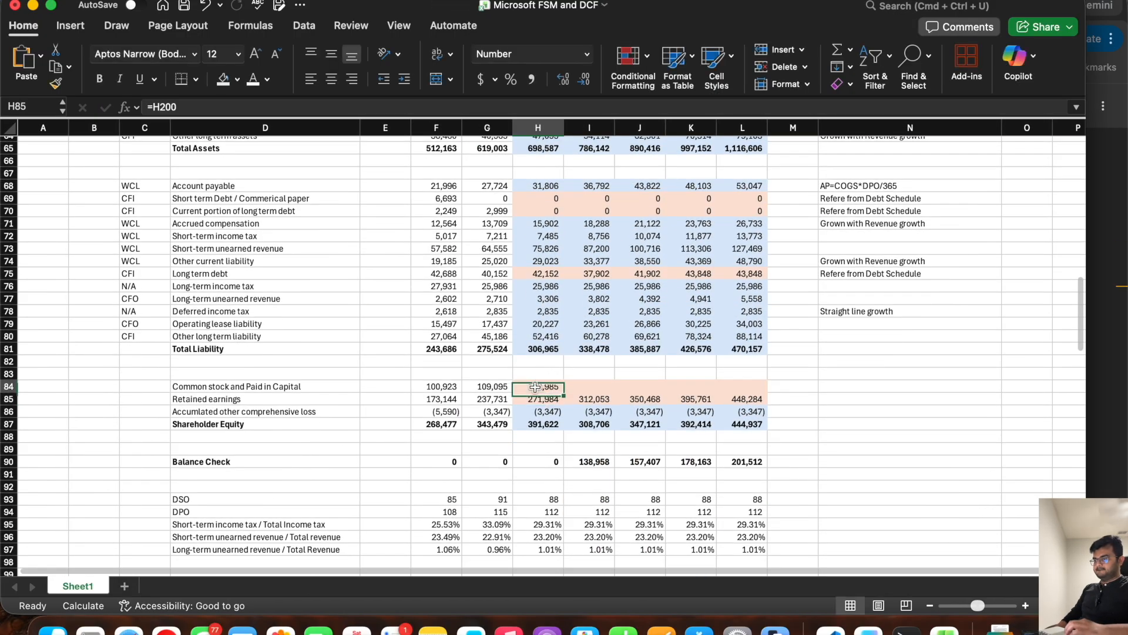
drag(563, 392, 753, 381)
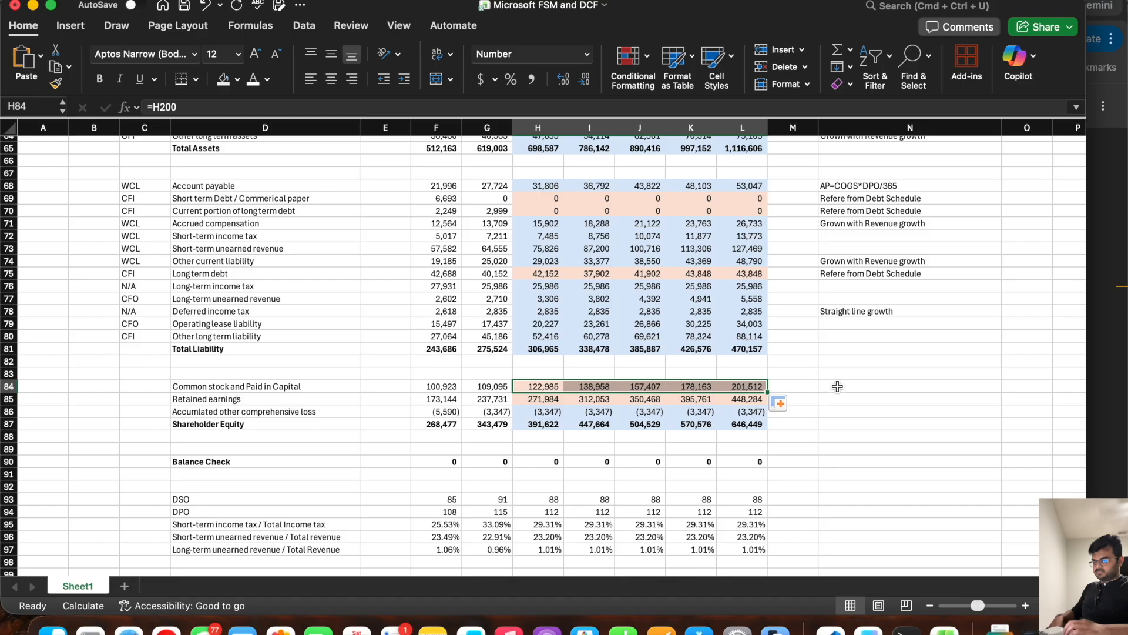
Step: Review the Balance Check row across all years and the projected Revenue Growth assumptions in row 28
drag(741, 461, 254, 456)
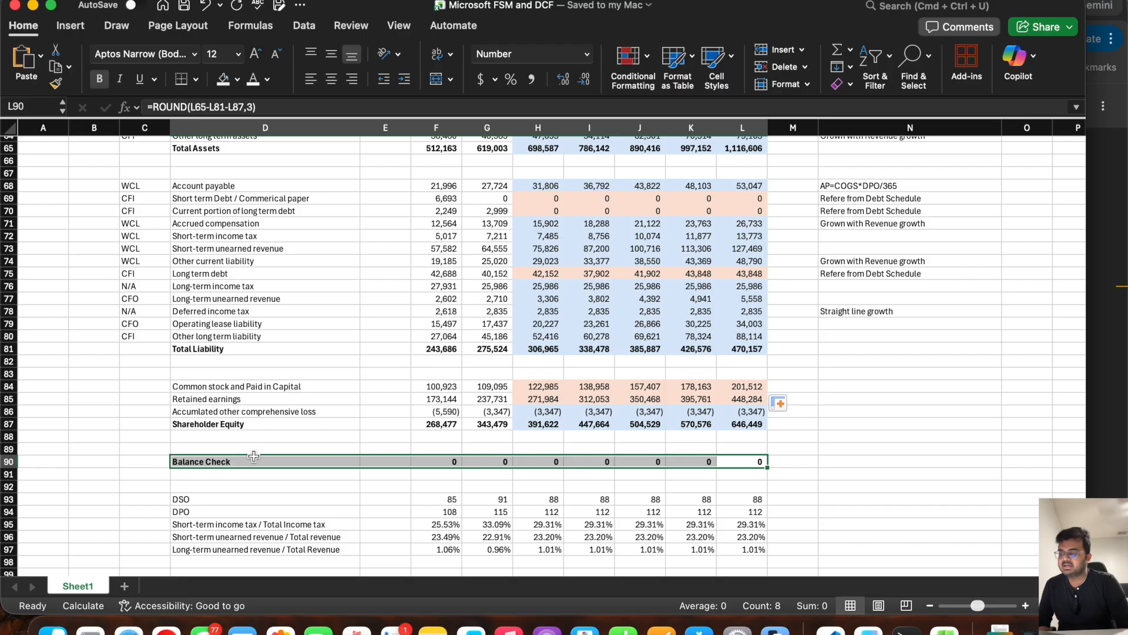
scroll(457, 337, up, 12)
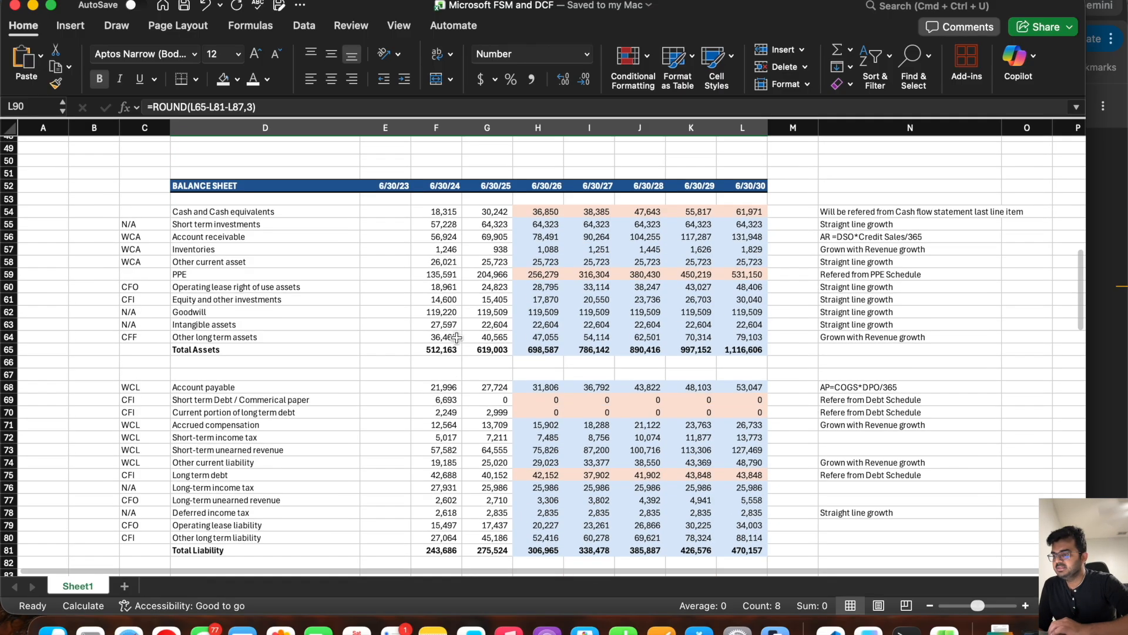
scroll(457, 337, up, 4)
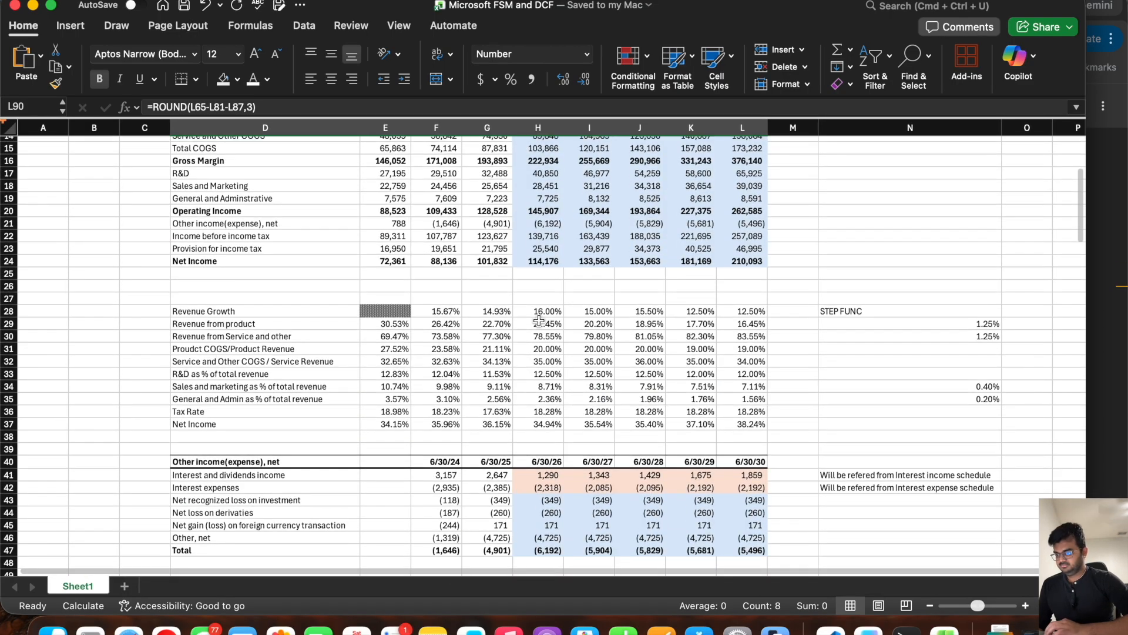
click(537, 312)
drag(537, 312, 655, 309)
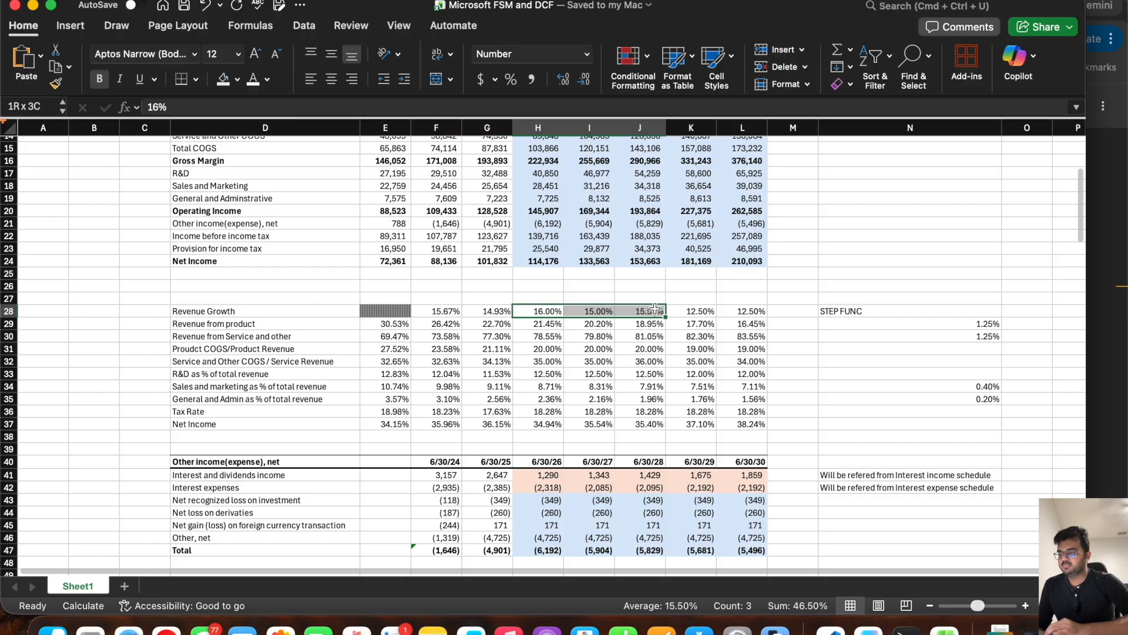
drag(656, 309, 655, 309)
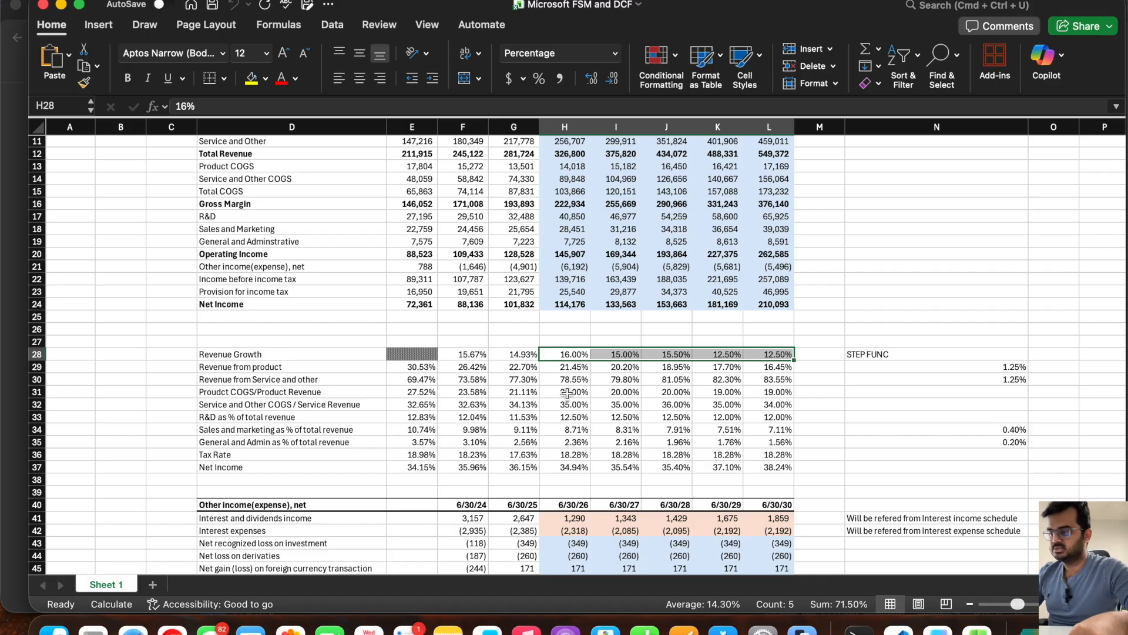
Step: Rename the model's worksheet to FSM
double_click(95, 585)
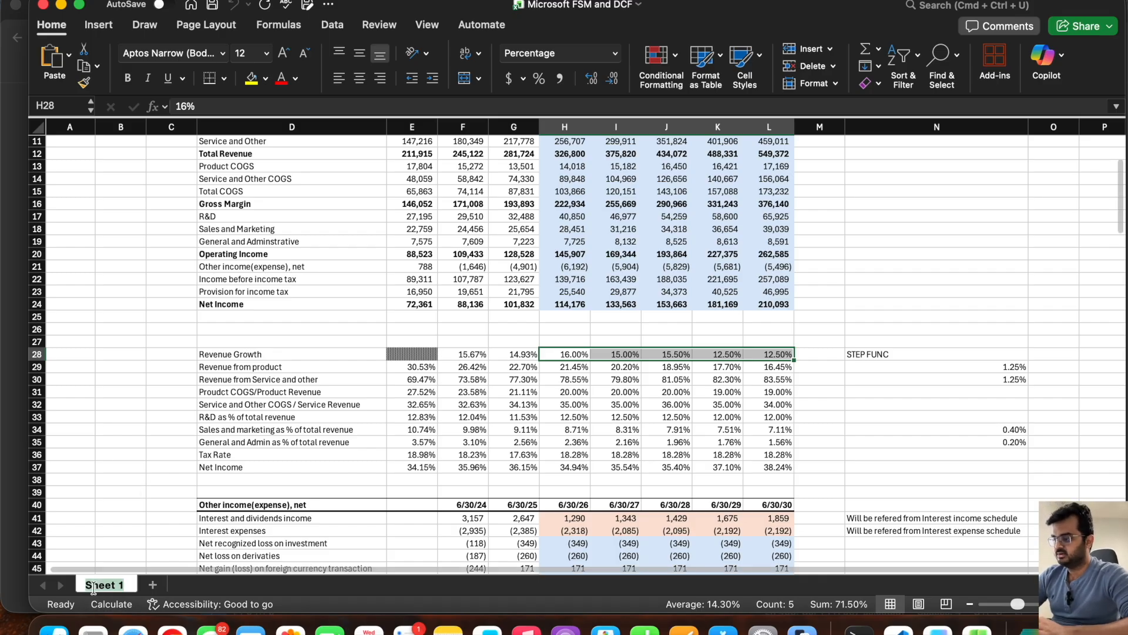
text(FSM)
key(Return)
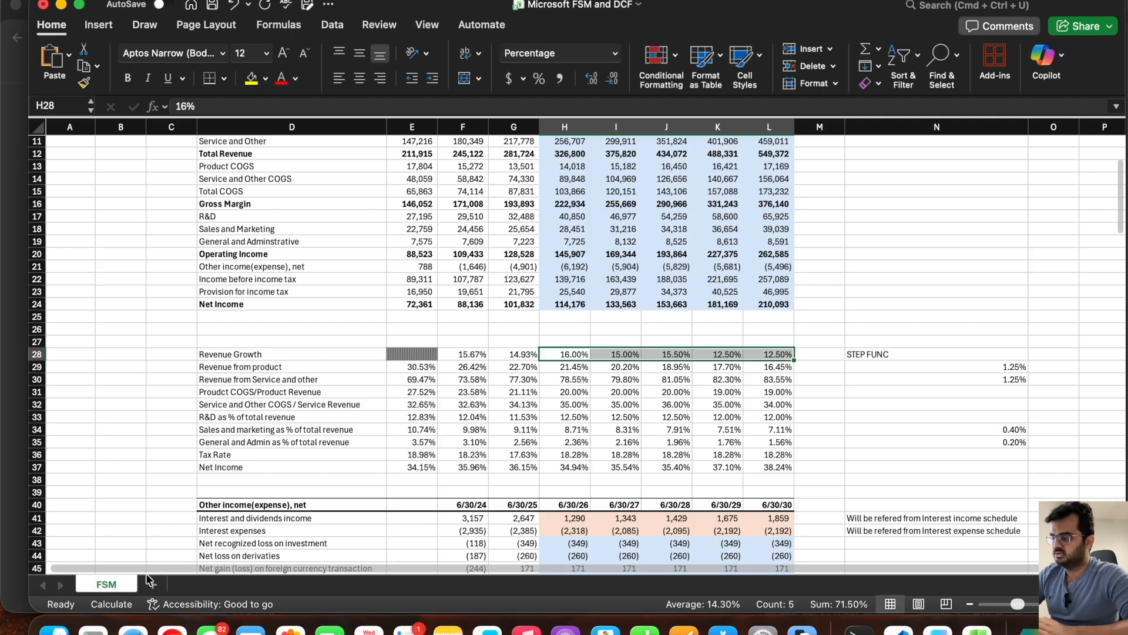
Step: Add a new worksheet and name it Sensitivity analysis
click(152, 585)
double_click(172, 584)
text(Sens)
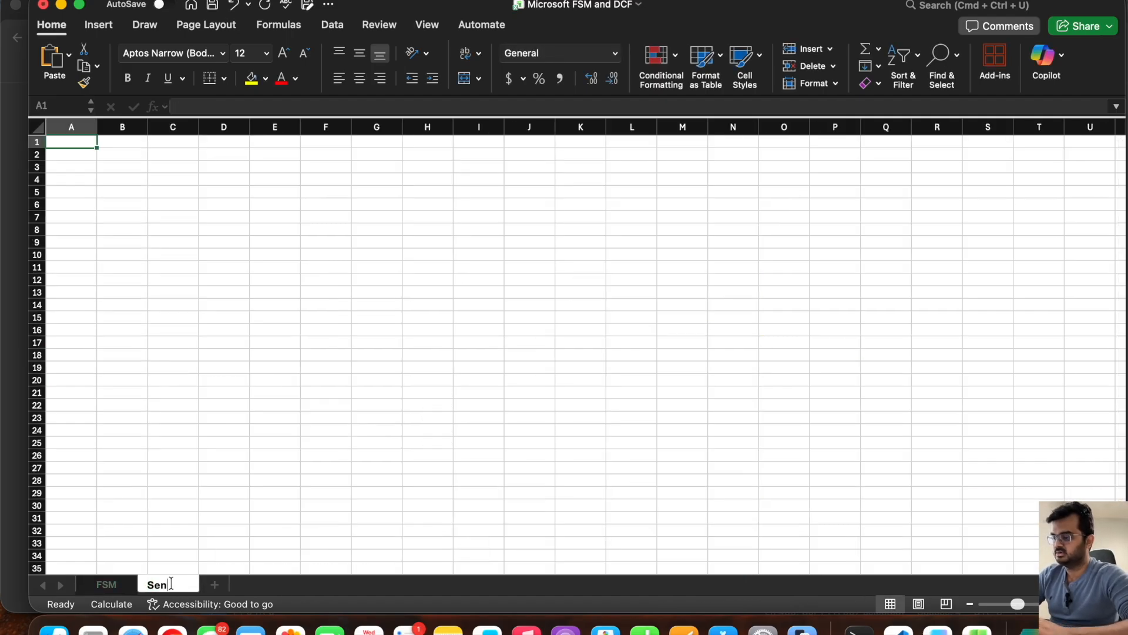
text(itiviy)
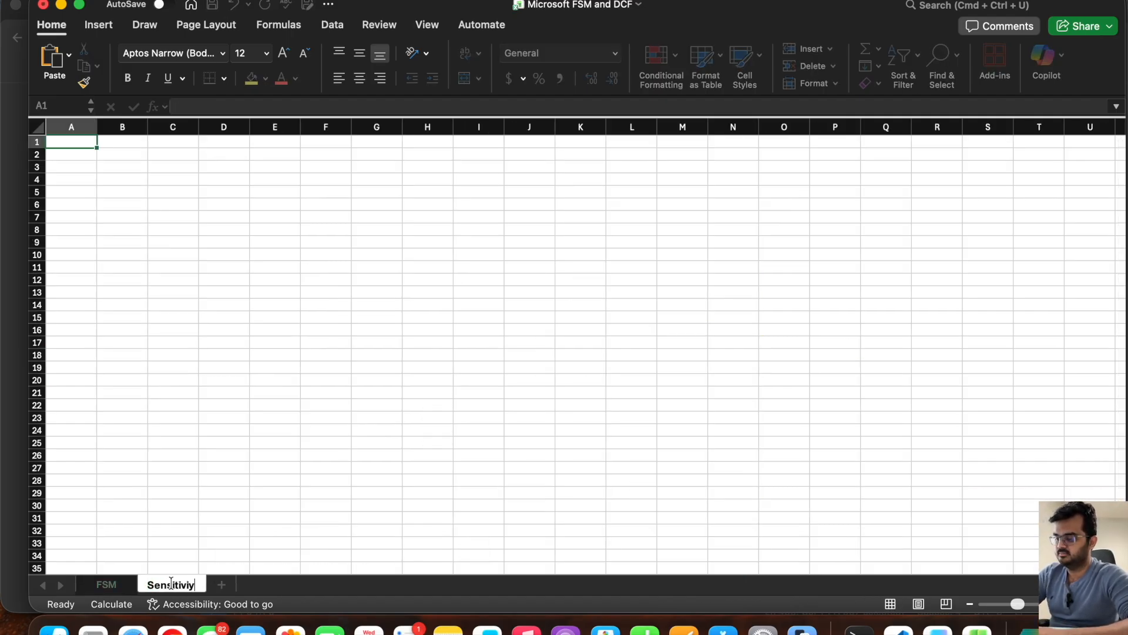
text(ty )
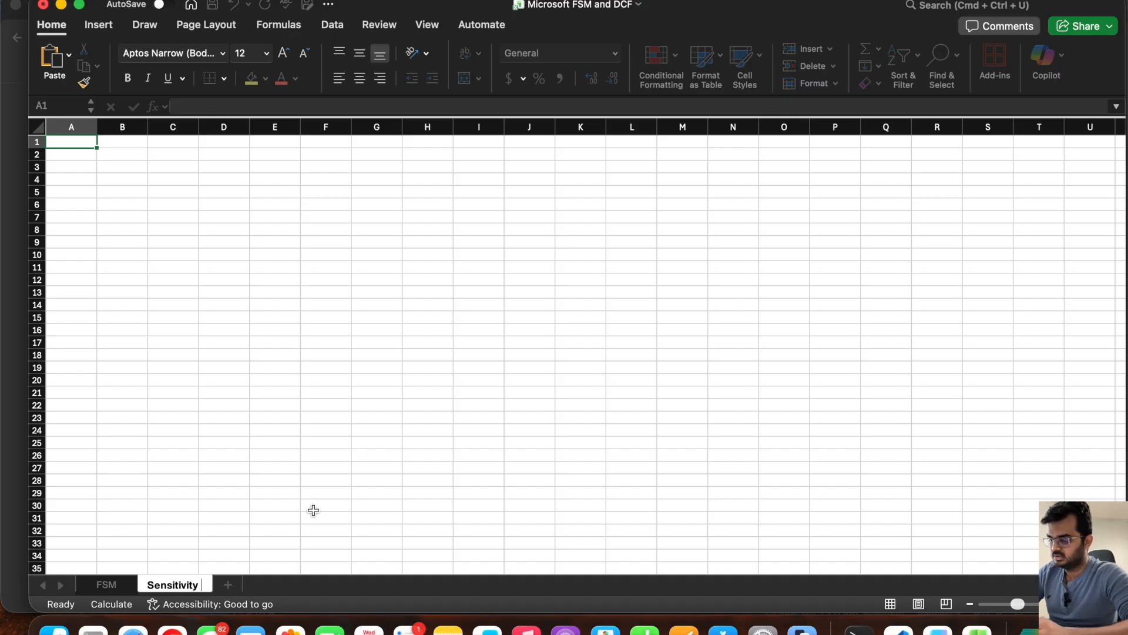
text(analys)
key(BackSpace)
key(BackSpace)
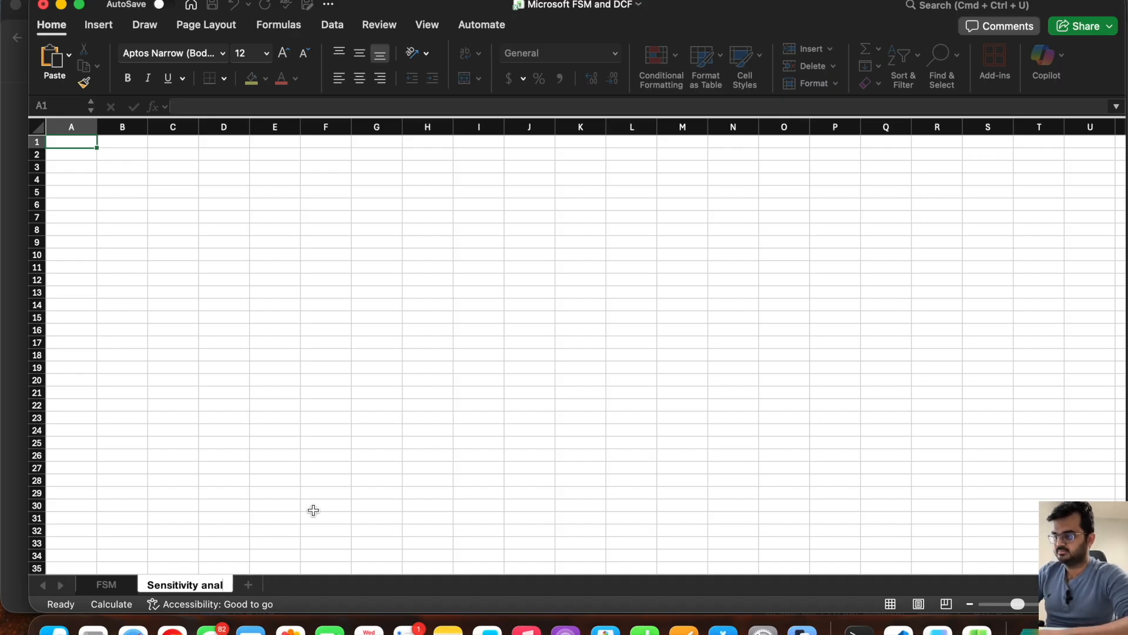
text(ysis)
key(Return)
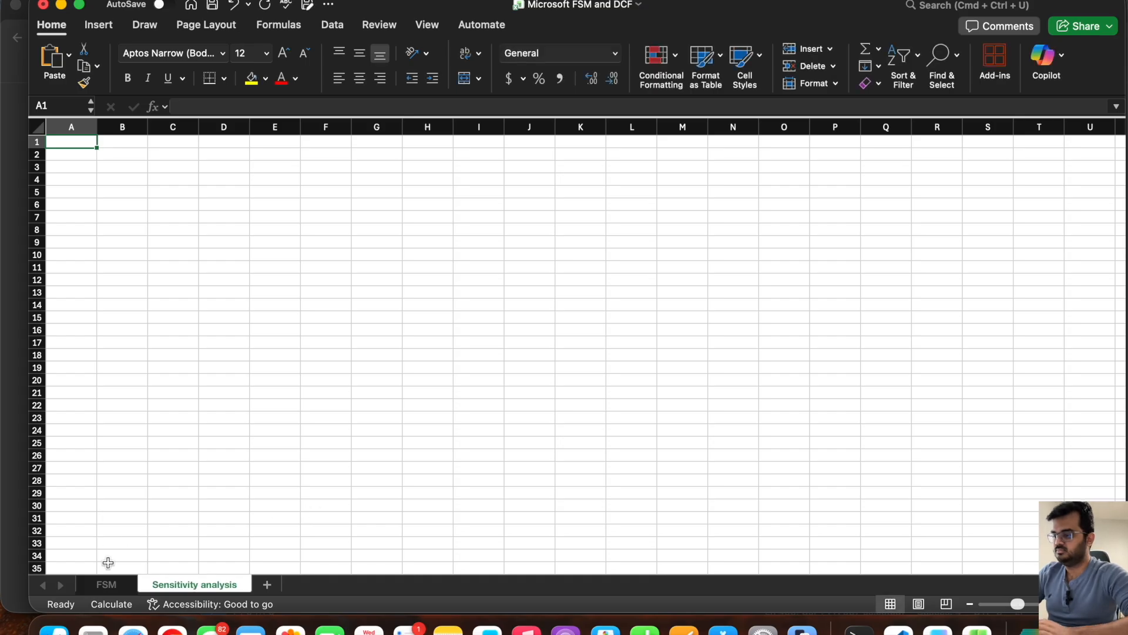
Step: Examine the FSM sheet's Revenue Growth, product and service COGS, R&D and Tax Rate assumptions as candidate sensitivity drivers
click(107, 584)
scroll(379, 353, up, 3)
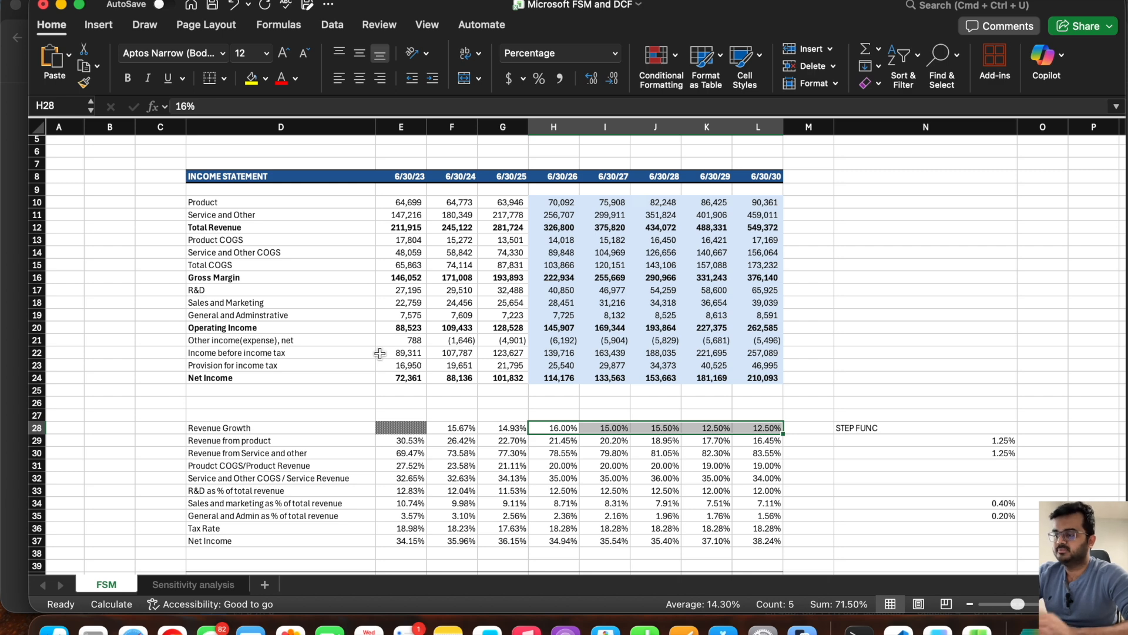
scroll(379, 353, down, 3)
click(265, 351)
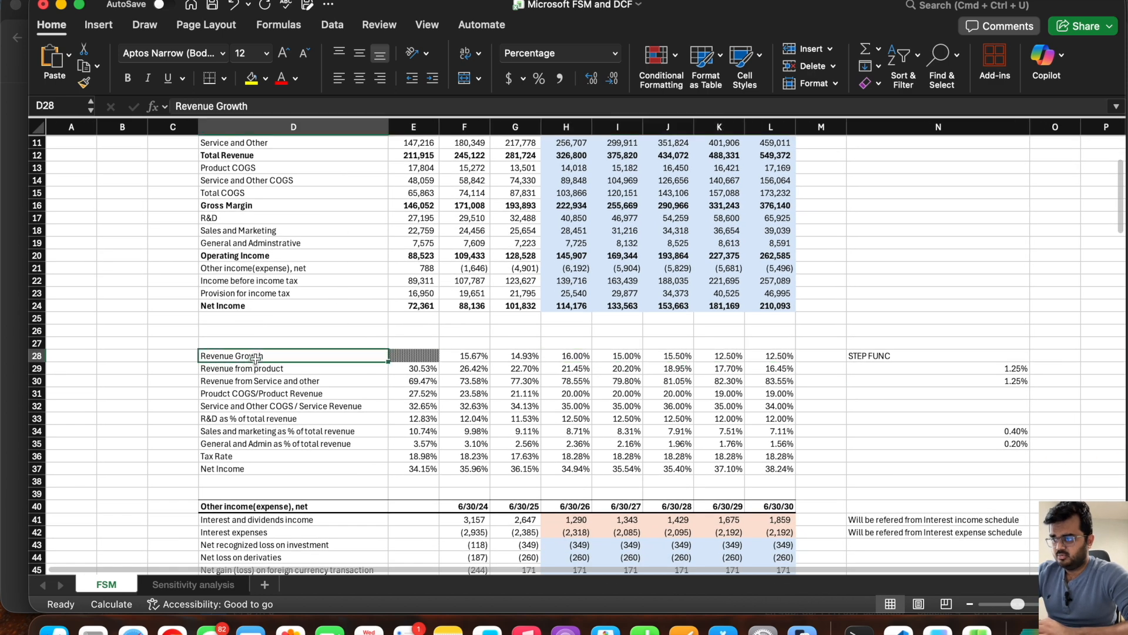
click(581, 357)
drag(585, 358, 758, 359)
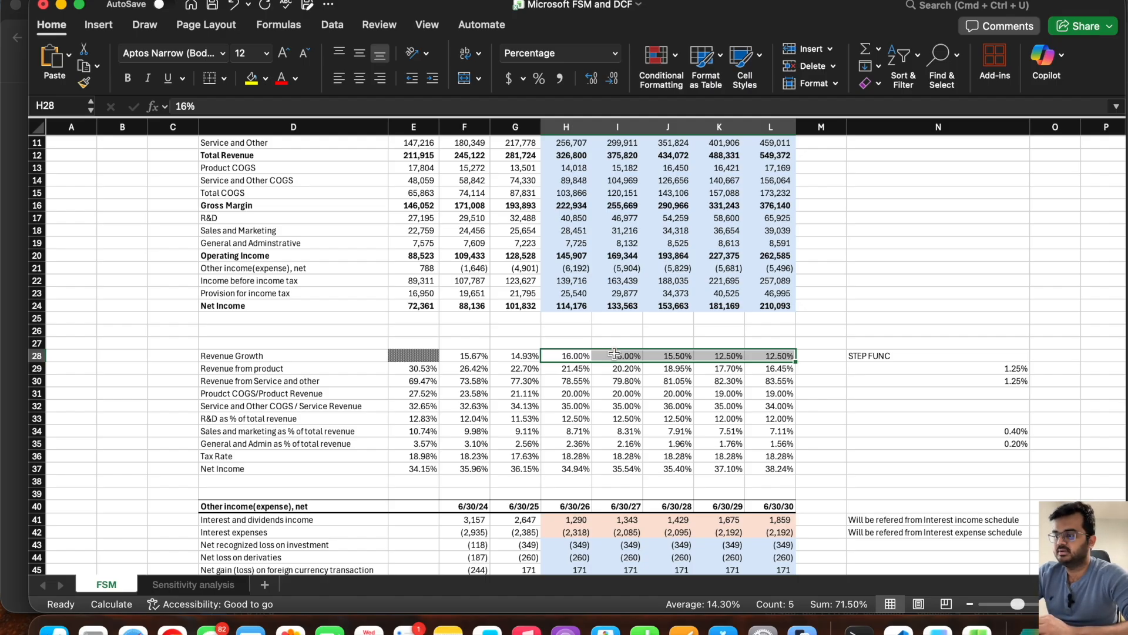
click(39, 394)
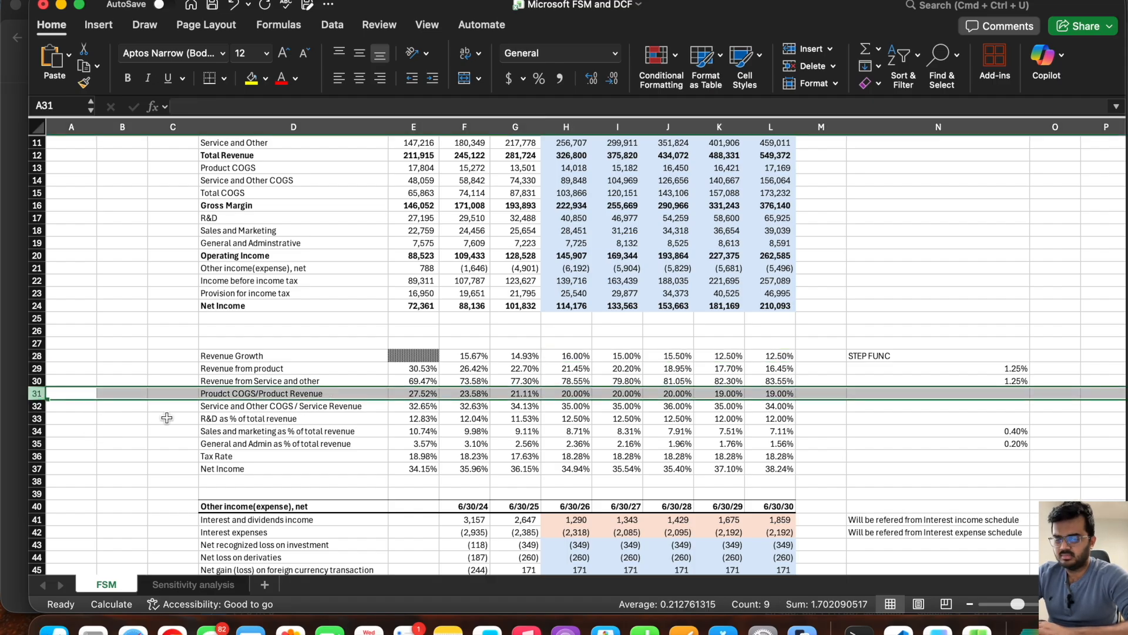
click(239, 408)
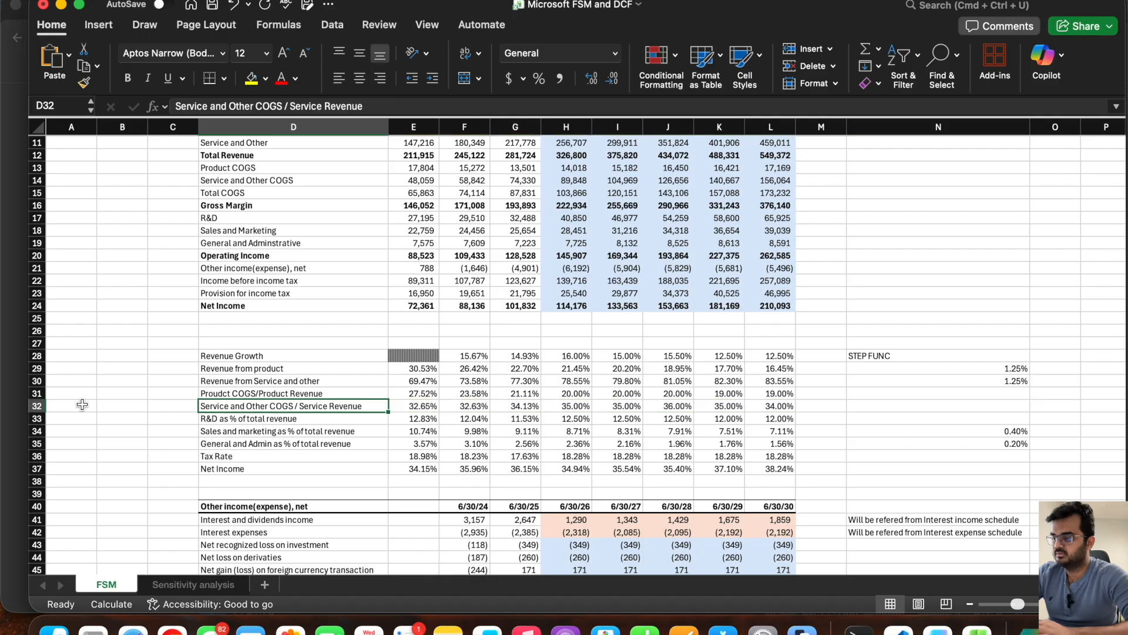
click(37, 406)
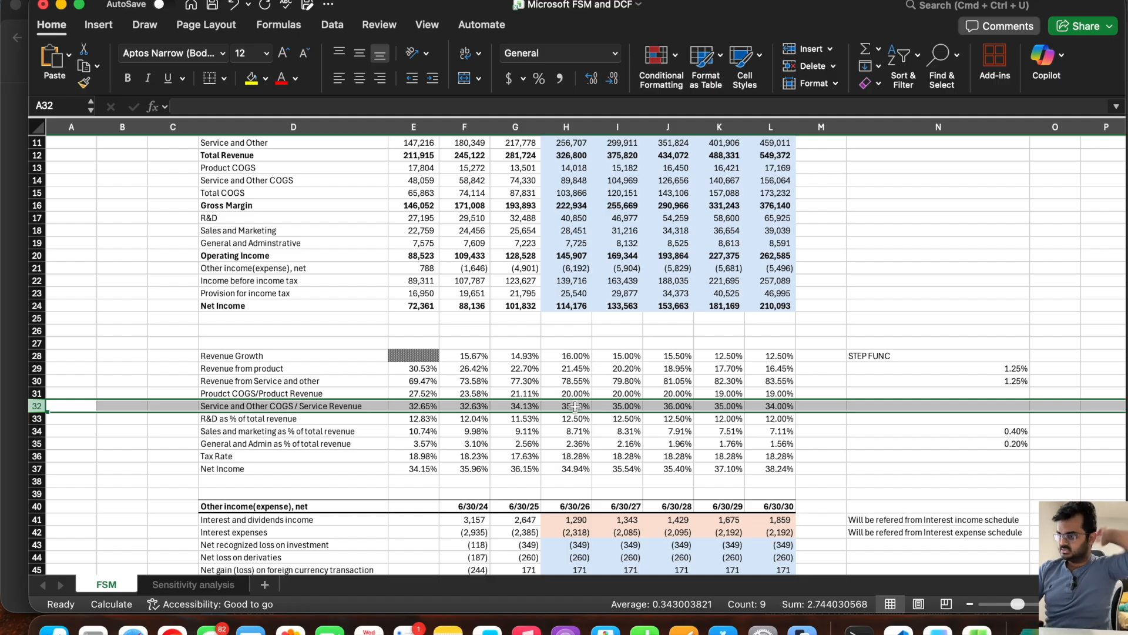
click(40, 419)
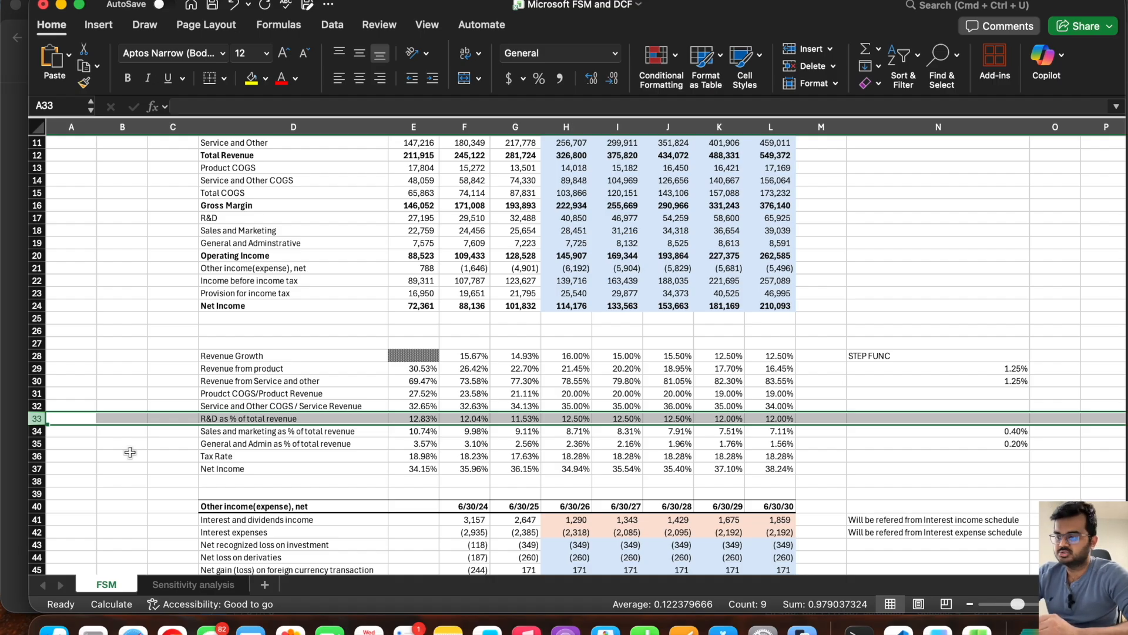
click(37, 456)
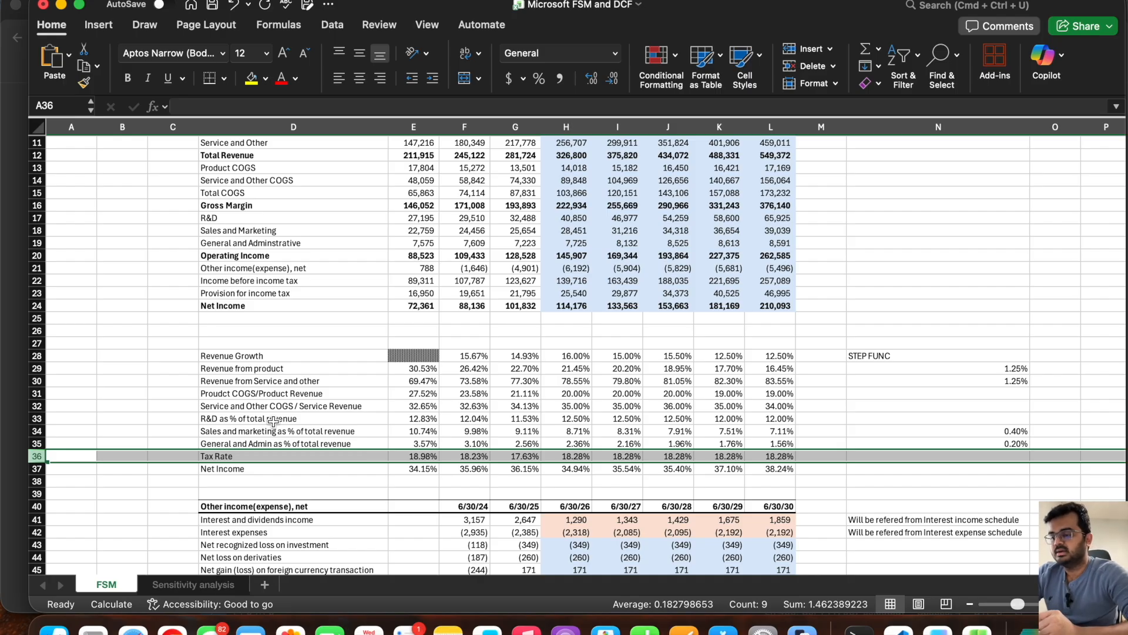
Step: Examine the Dividends paid and Stock repurchase rows in the cash flow statement, along with their ratios to net income in rows 131 and 132
scroll(568, 410, down, 8)
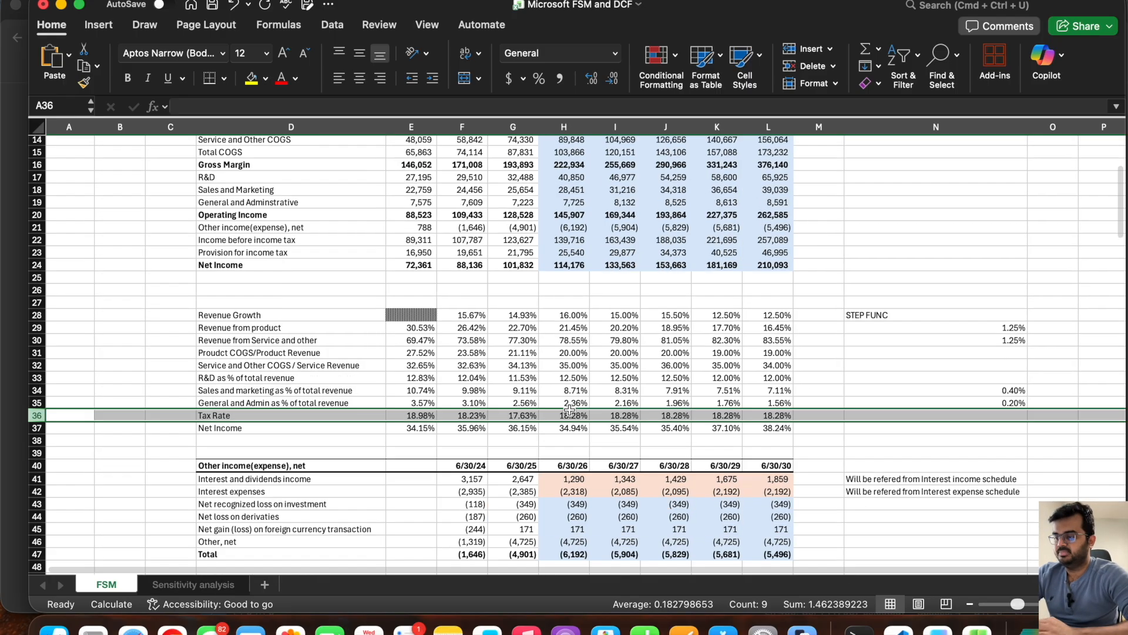
scroll(569, 410, down, 15)
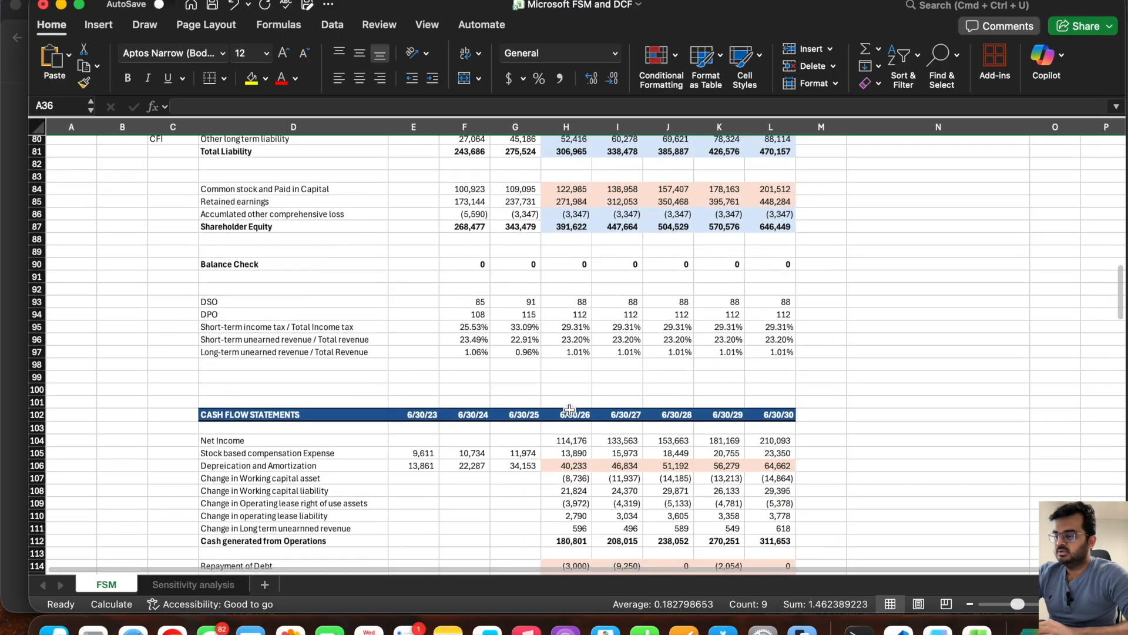
scroll(569, 409, down, 7)
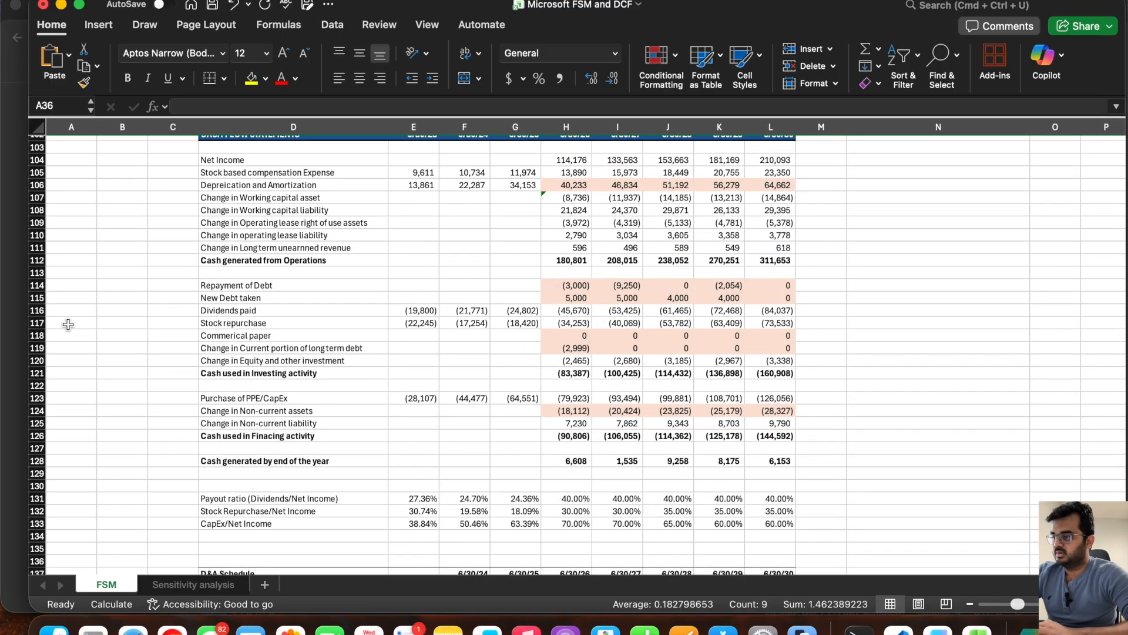
drag(36, 310, 37, 323)
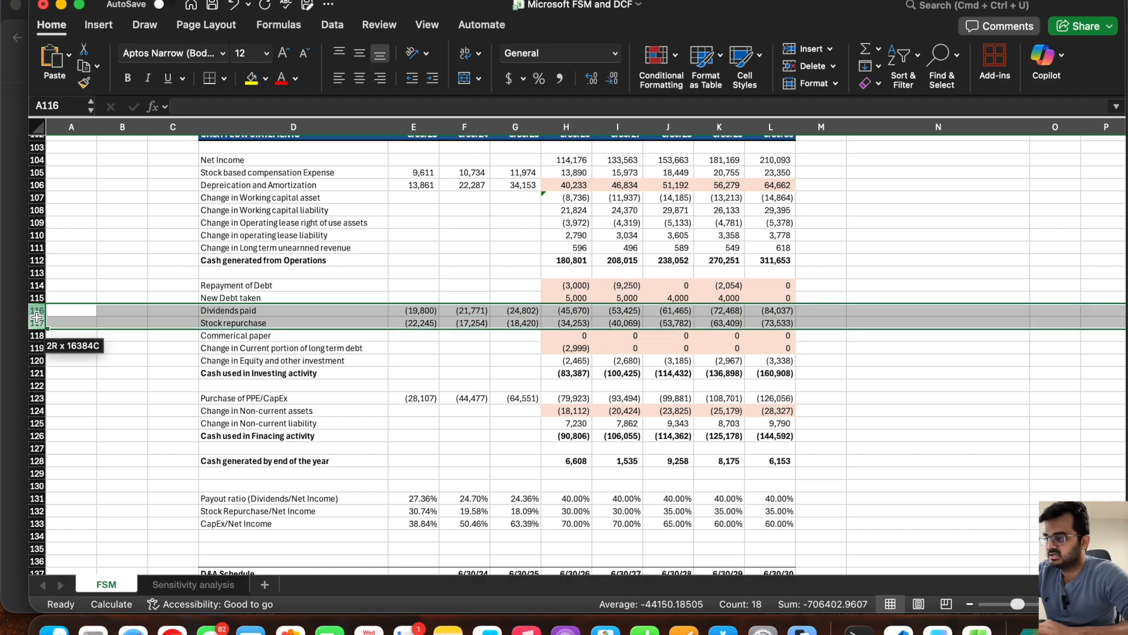
scroll(221, 359, down, 1)
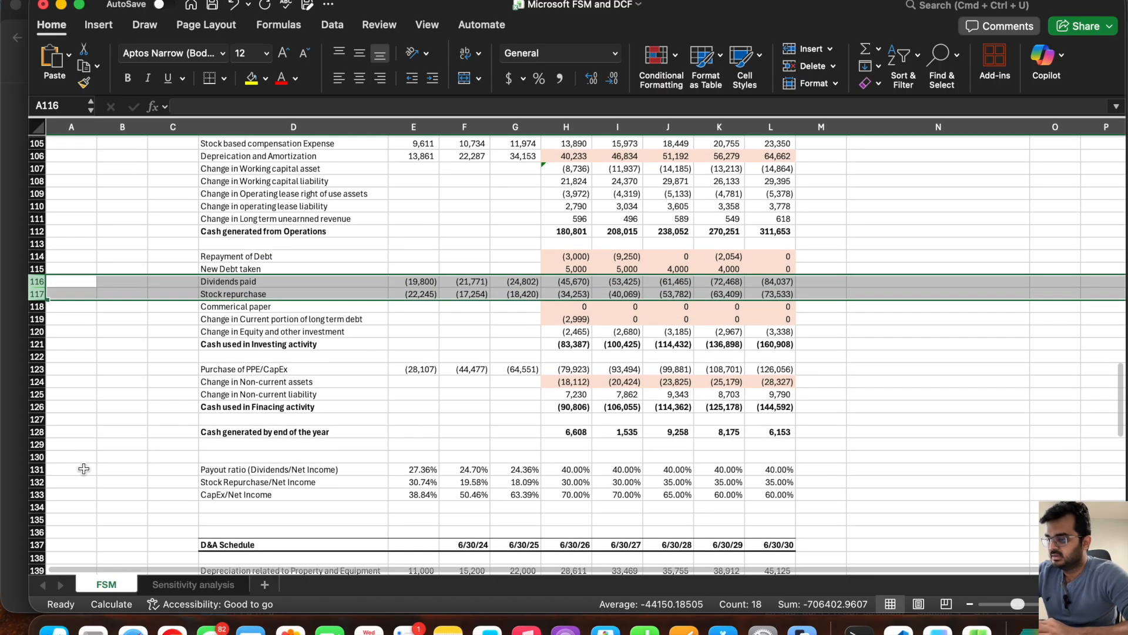
drag(36, 469, 40, 470)
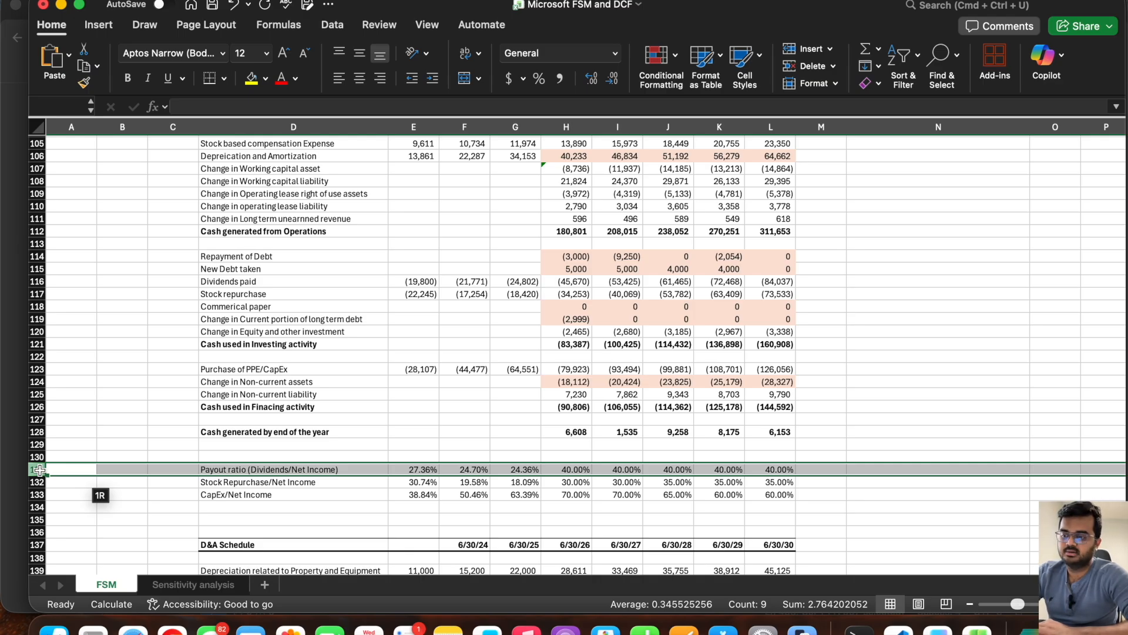
drag(40, 470, 39, 469)
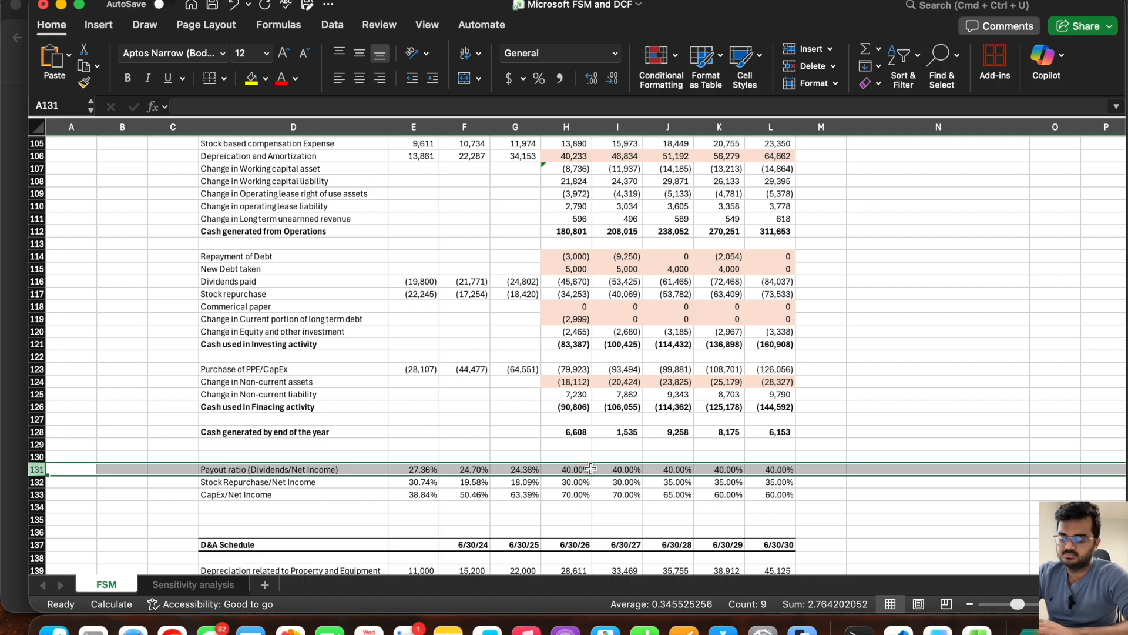
click(36, 482)
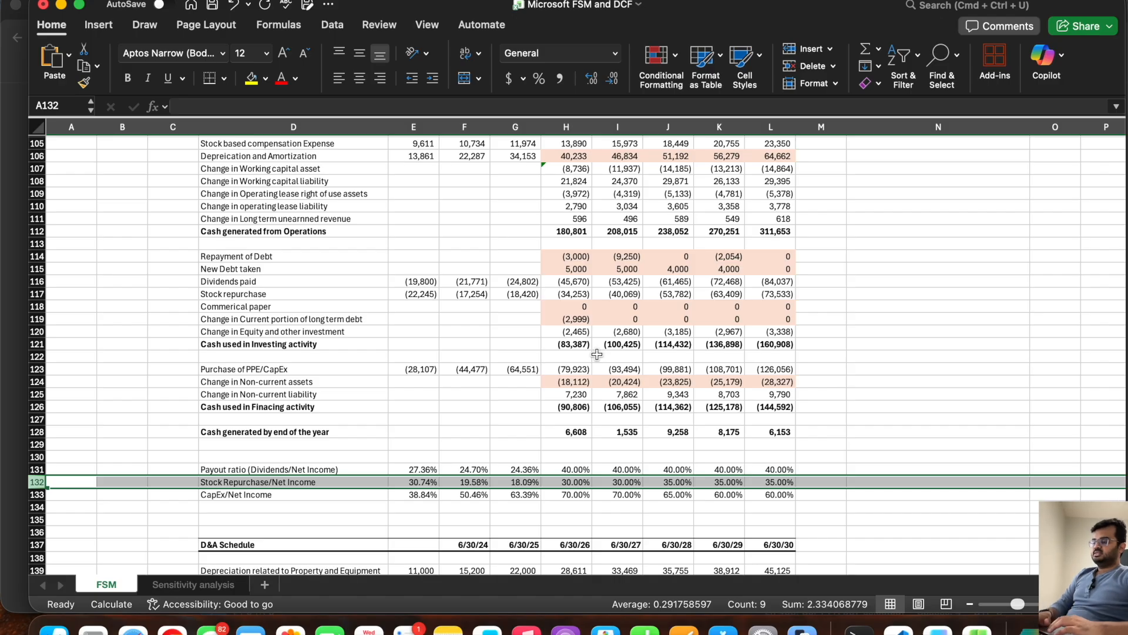
Step: Copy the Revenue Growth label from the FSM sheet into cell D9 of the Sensitivity analysis sheet
scroll(322, 375, up, 15)
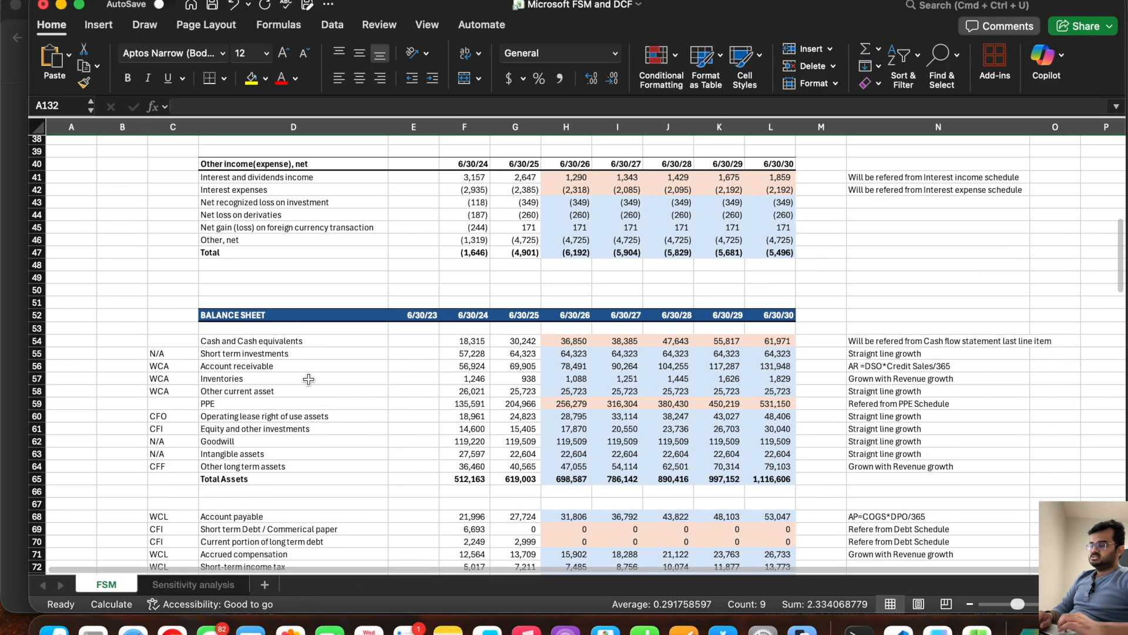
scroll(288, 353, up, 5)
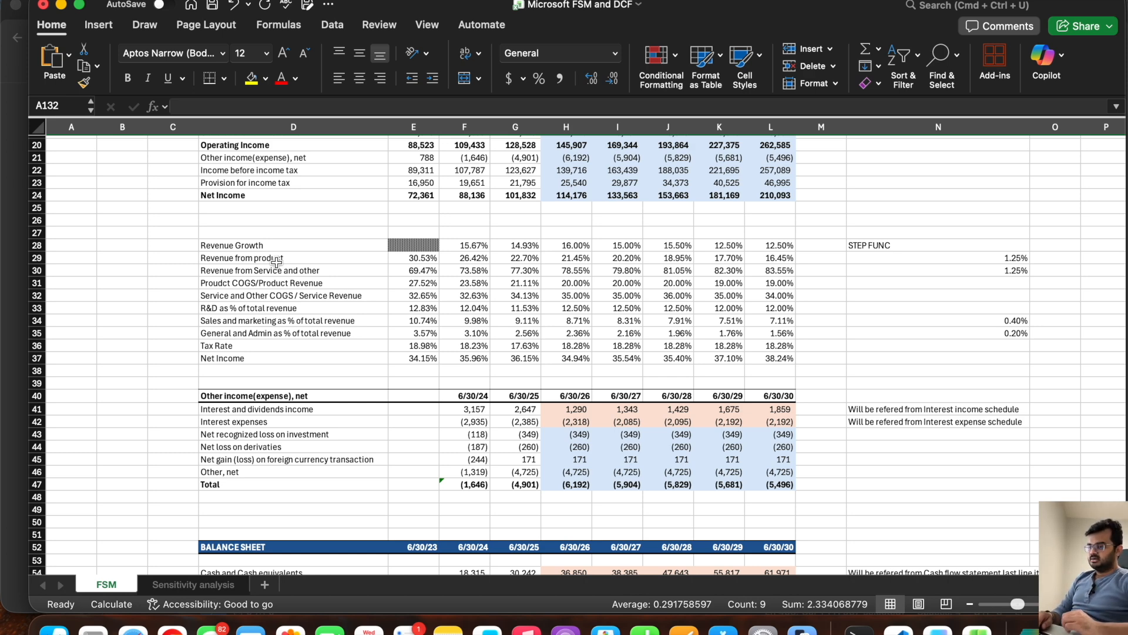
scroll(276, 262, up, 5)
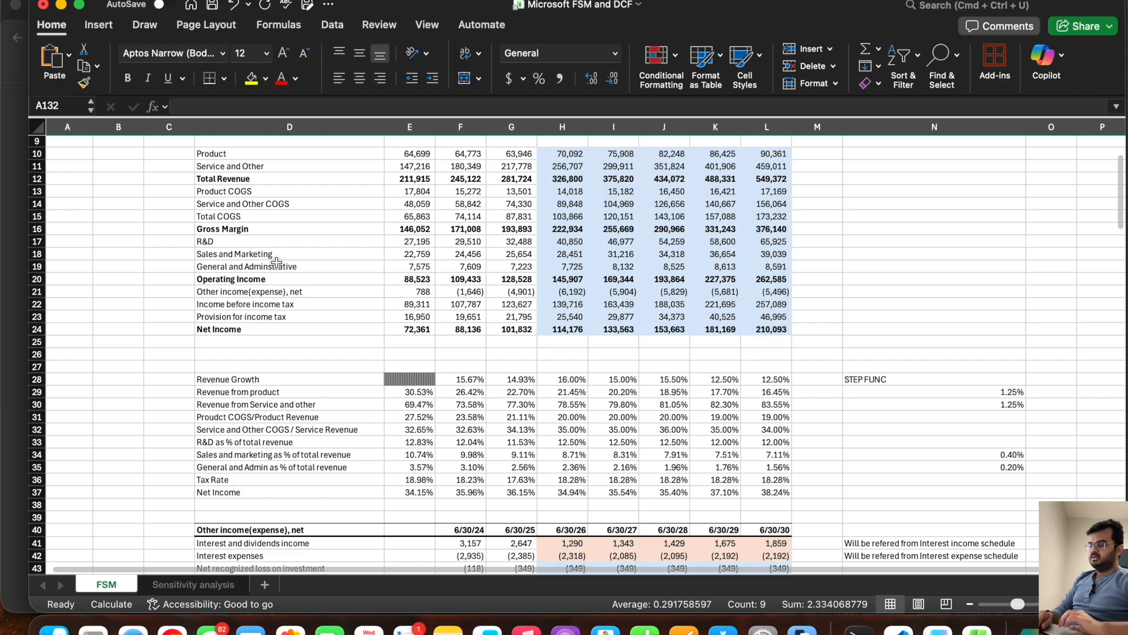
click(259, 377)
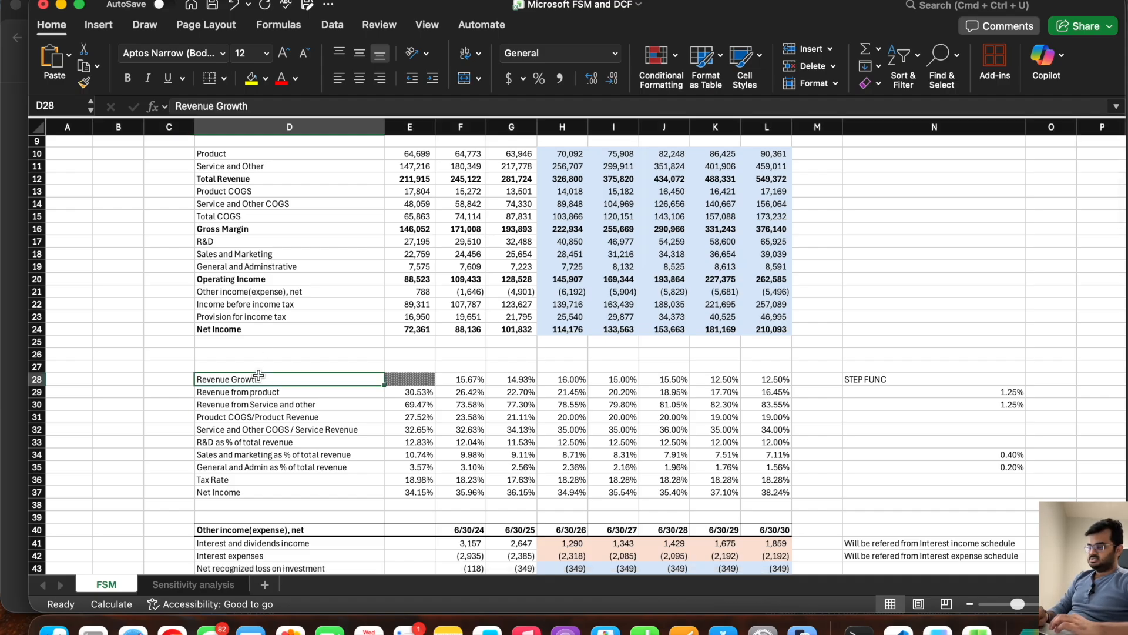
key(super+c)
click(181, 584)
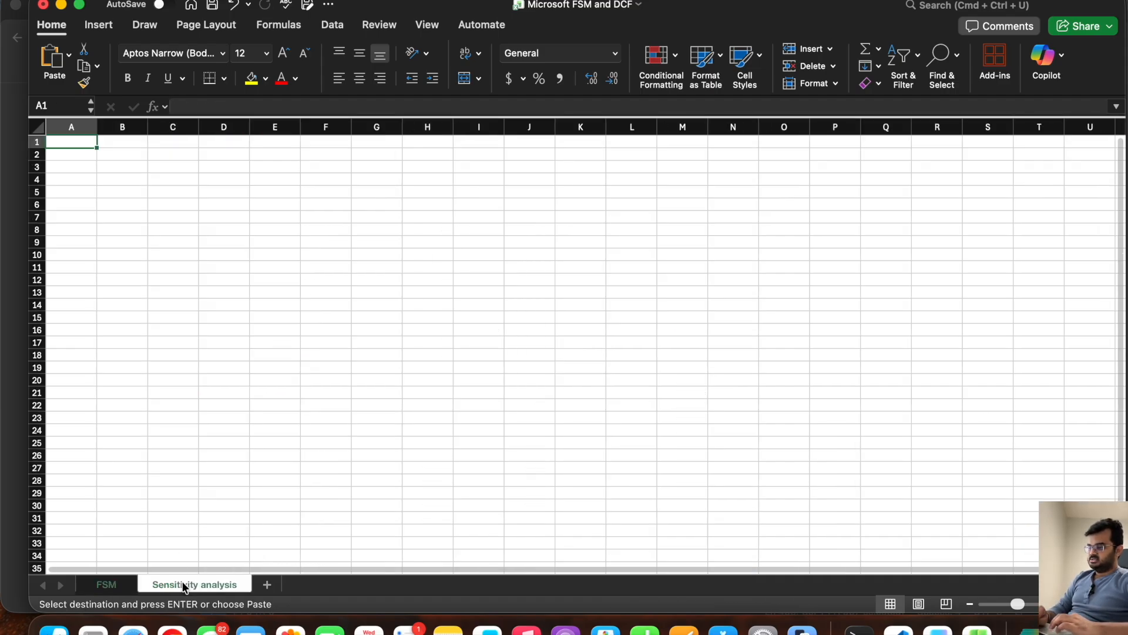
click(214, 245)
key(super+v)
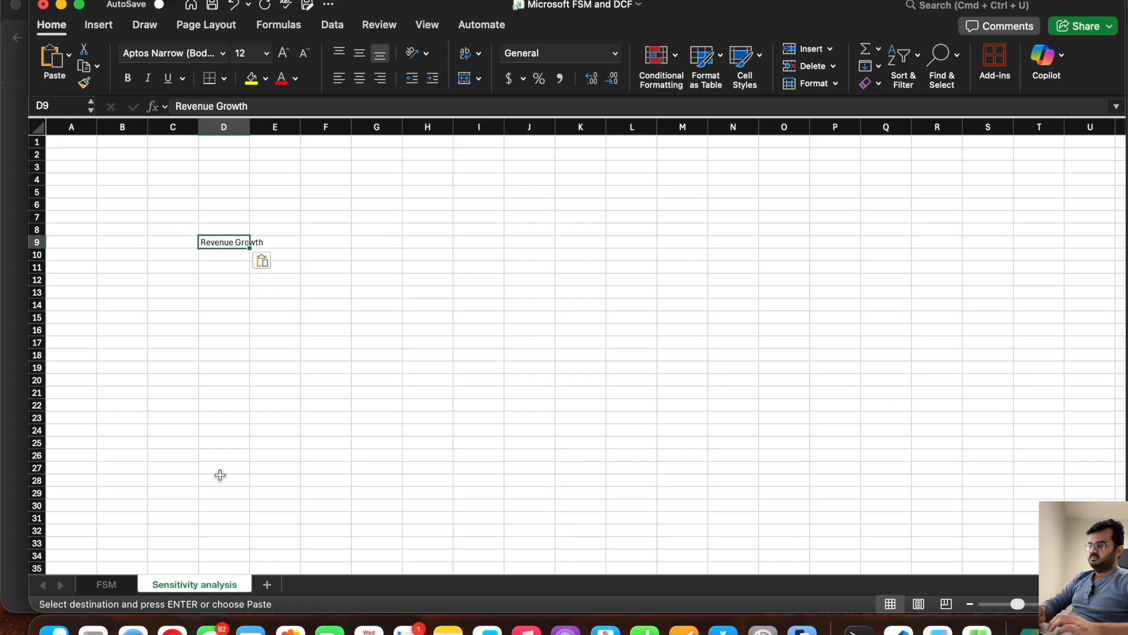
Step: Copy the Service and Other COGS / Service Revenue and R&D as % of total revenue labels from FSM into D10:D11 of Sensitivity analysis
click(108, 585)
drag(249, 432, 249, 442)
key(super+c)
click(189, 584)
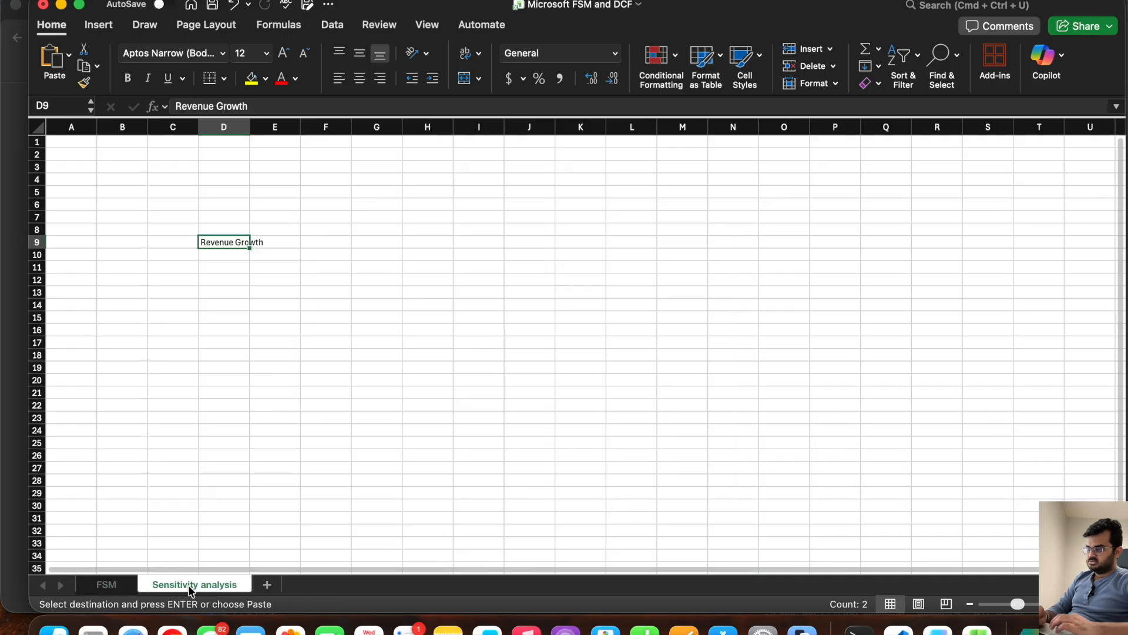
key(Down)
key(super+v)
Step: Copy the Tax Rate label from FSM into D12 of Sensitivity analysis, save the workbook and autofit column D to its labels
click(105, 585)
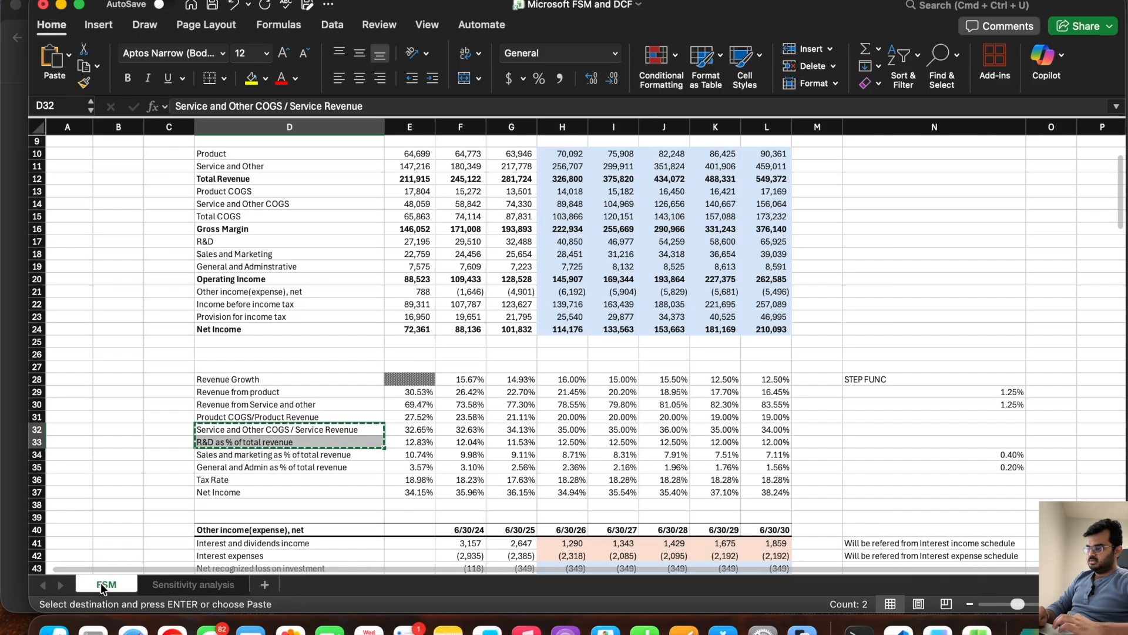
click(220, 481)
key(super+c)
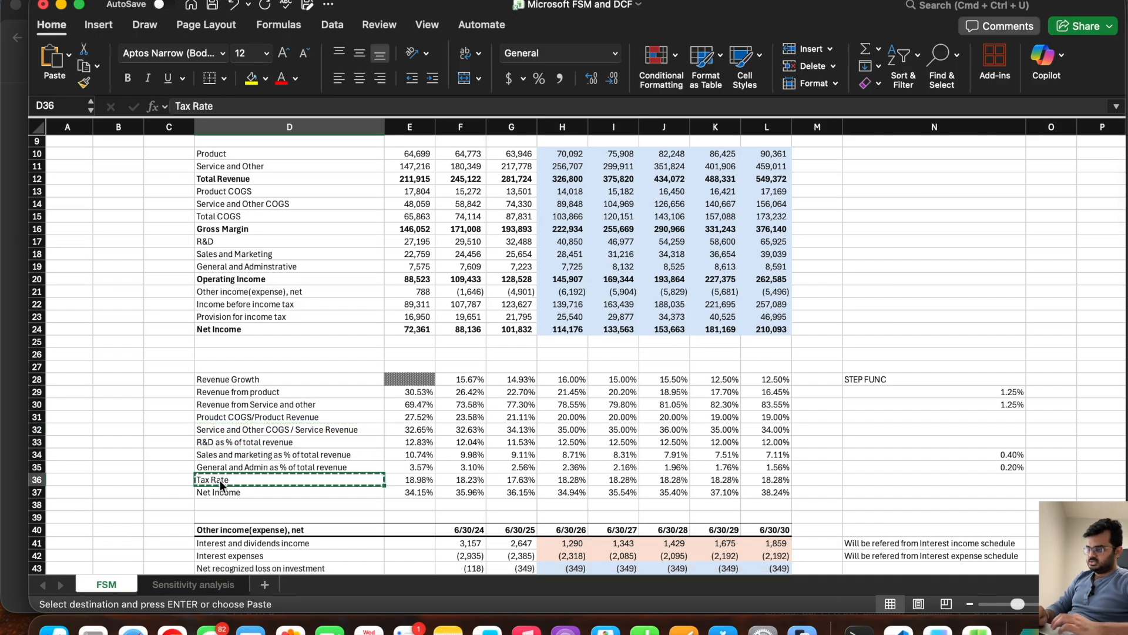
click(190, 584)
click(214, 280)
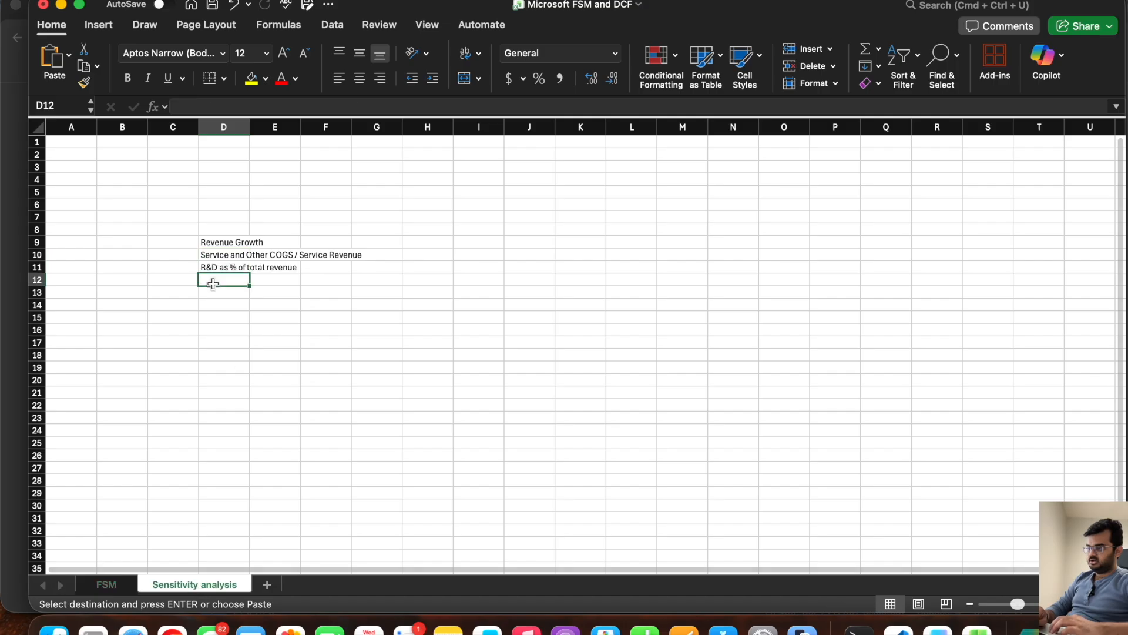
key(super+v)
key(super+s)
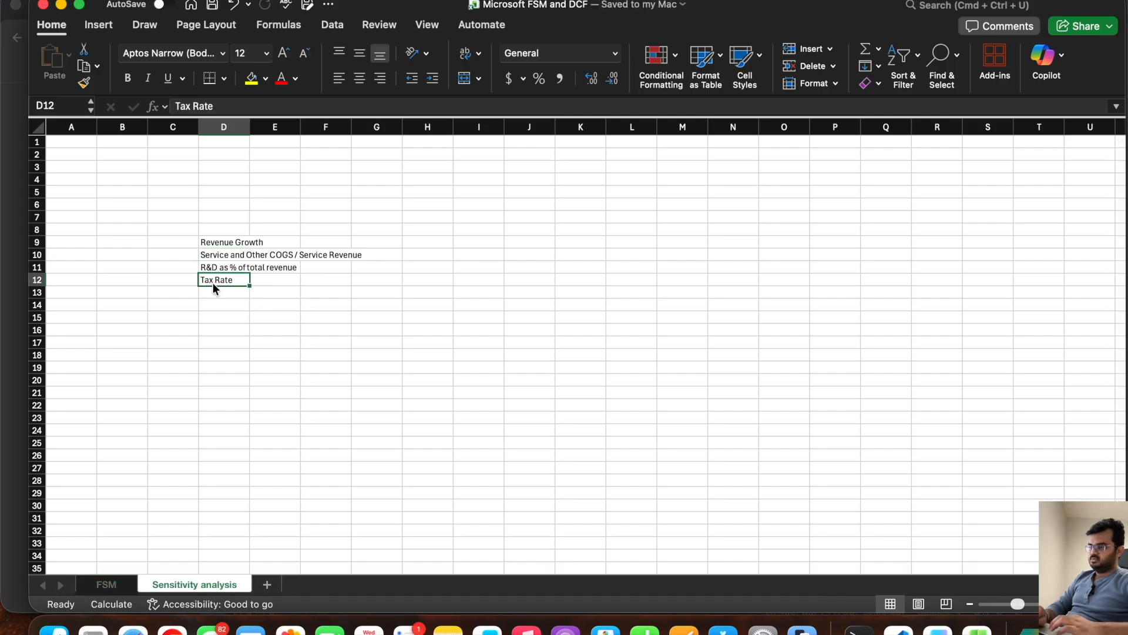
double_click(250, 126)
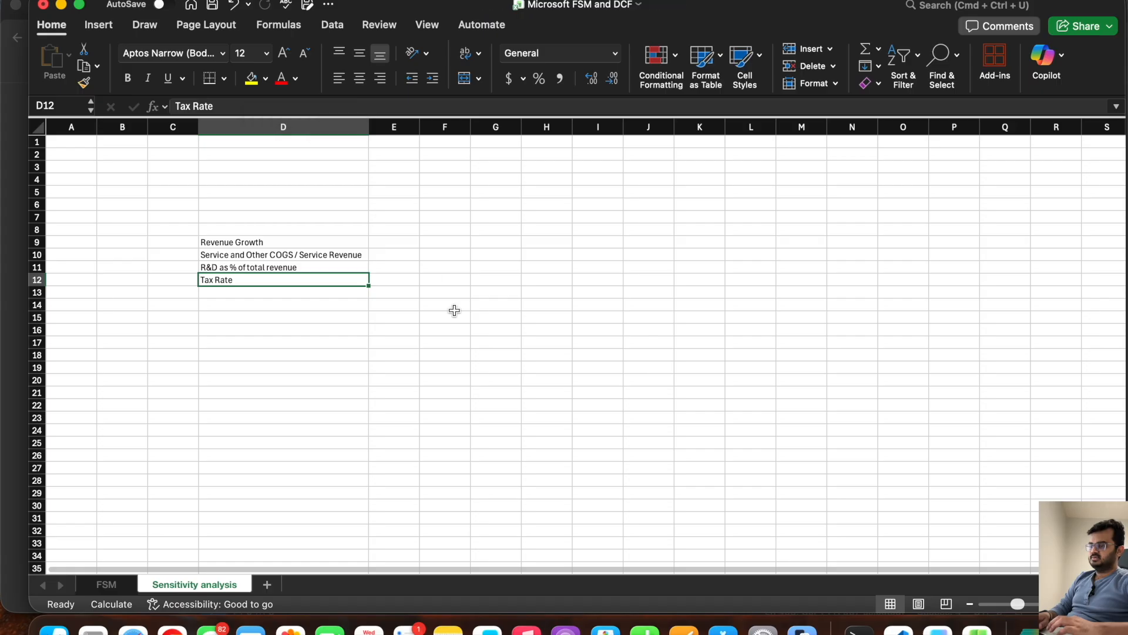
Step: Try to paste FSM's INCOME STATEMENT date header row as values only into row 8 of the Sensitivity analysis sheet
click(109, 584)
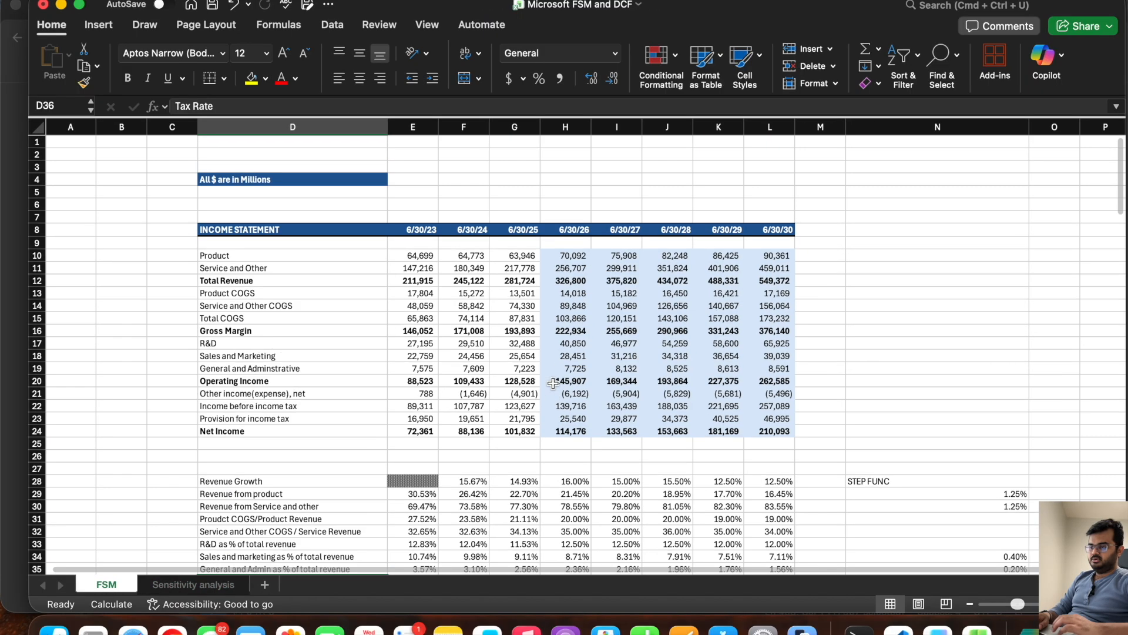
drag(770, 228, 264, 229)
key(super+c)
click(223, 583)
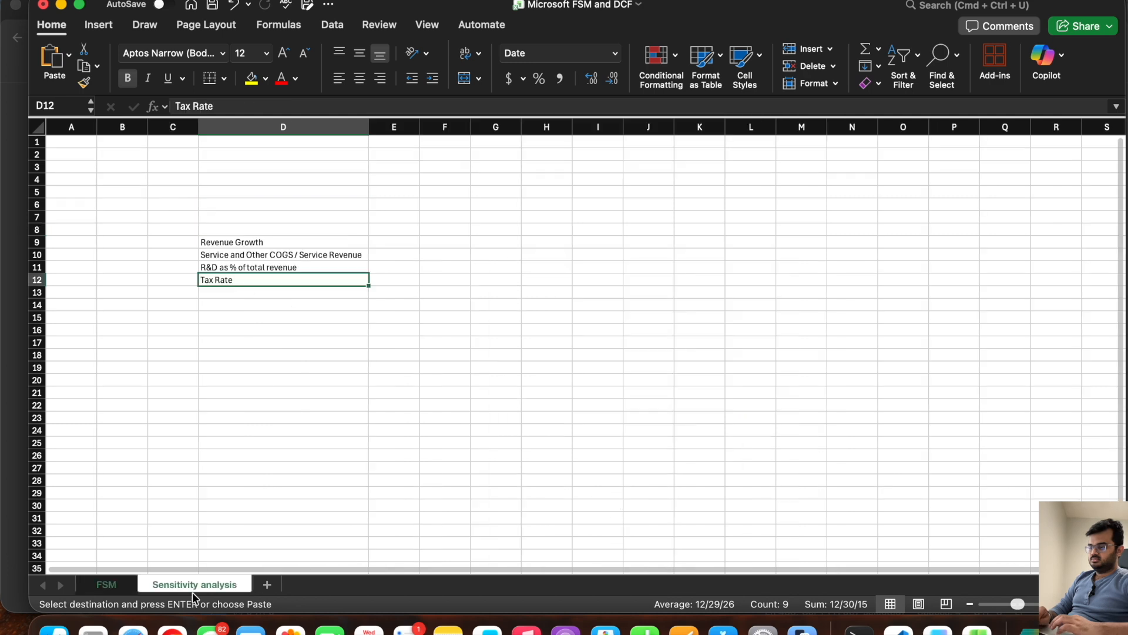
click(287, 229)
right_click(287, 229)
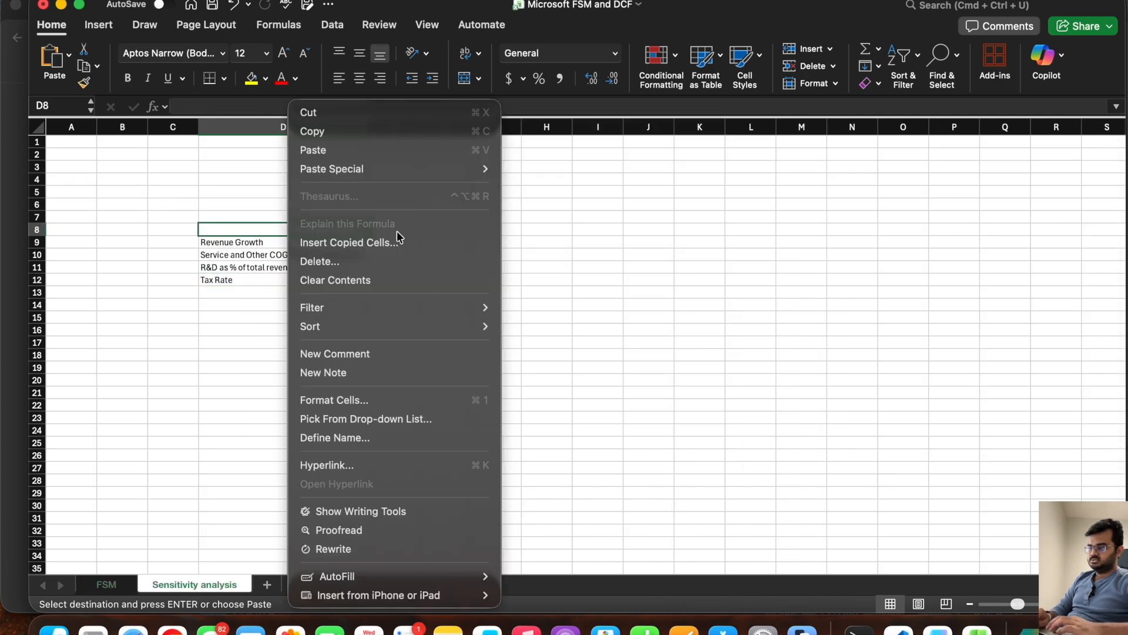
mouse_move(415, 170)
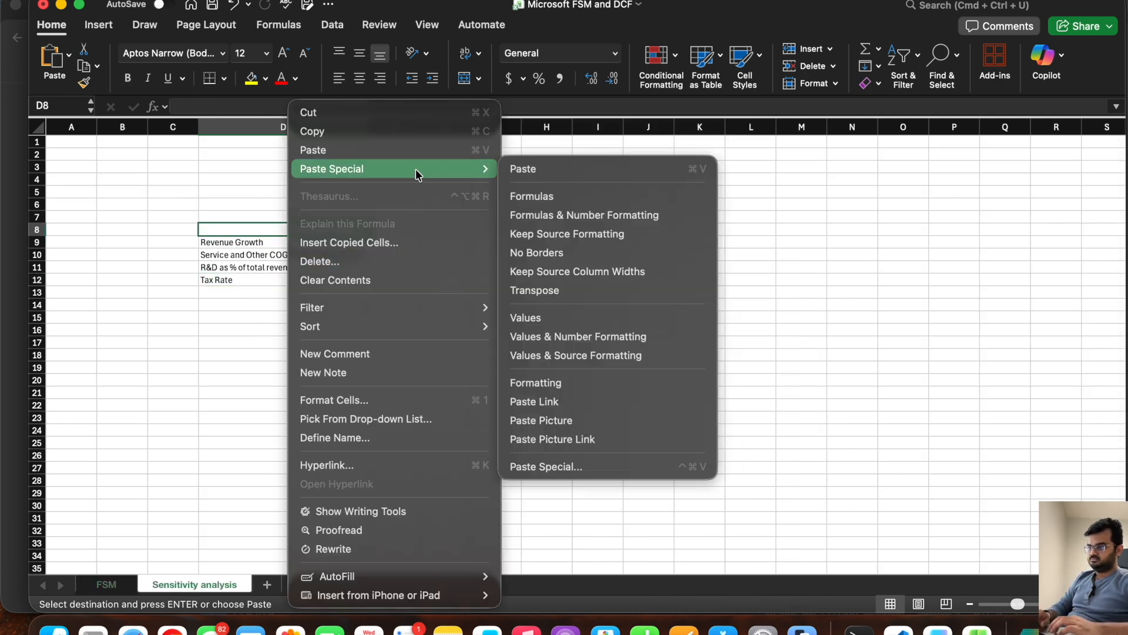
click(551, 318)
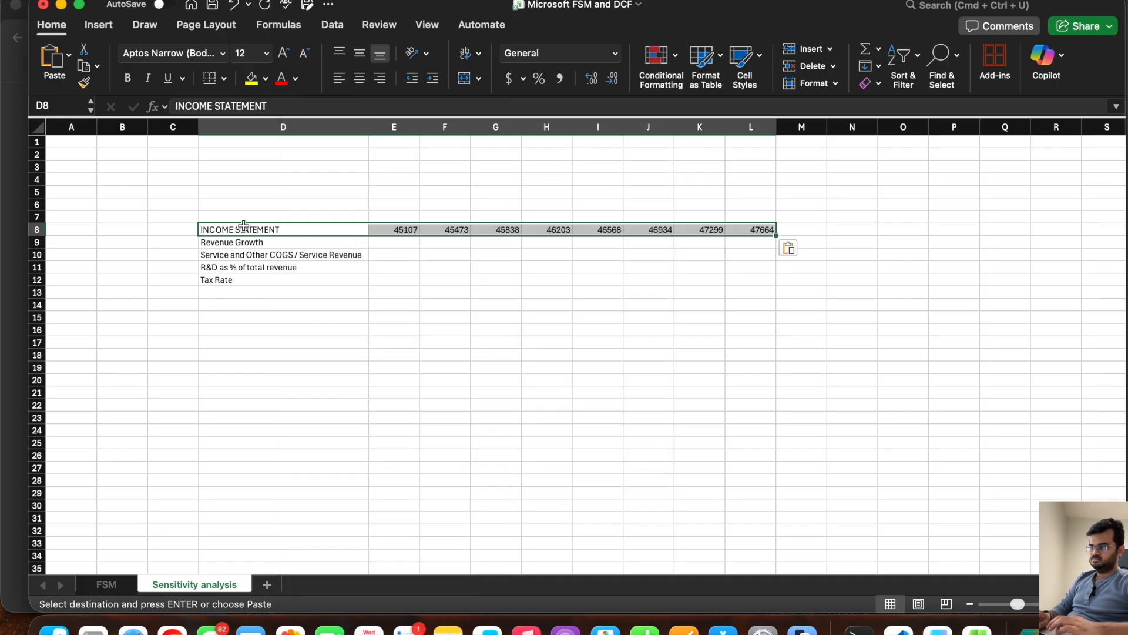
key(Escape)
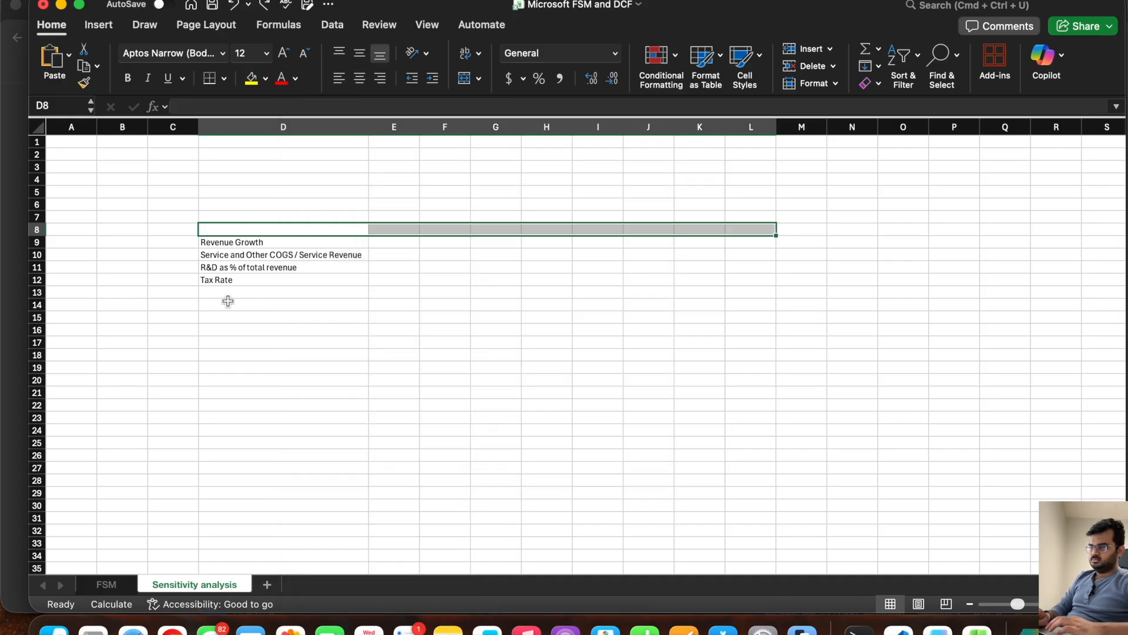
Step: Copy FSM's INCOME STATEMENT date header row D8:L8 with its formatting into row 8 of the Sensitivity analysis sheet
click(109, 582)
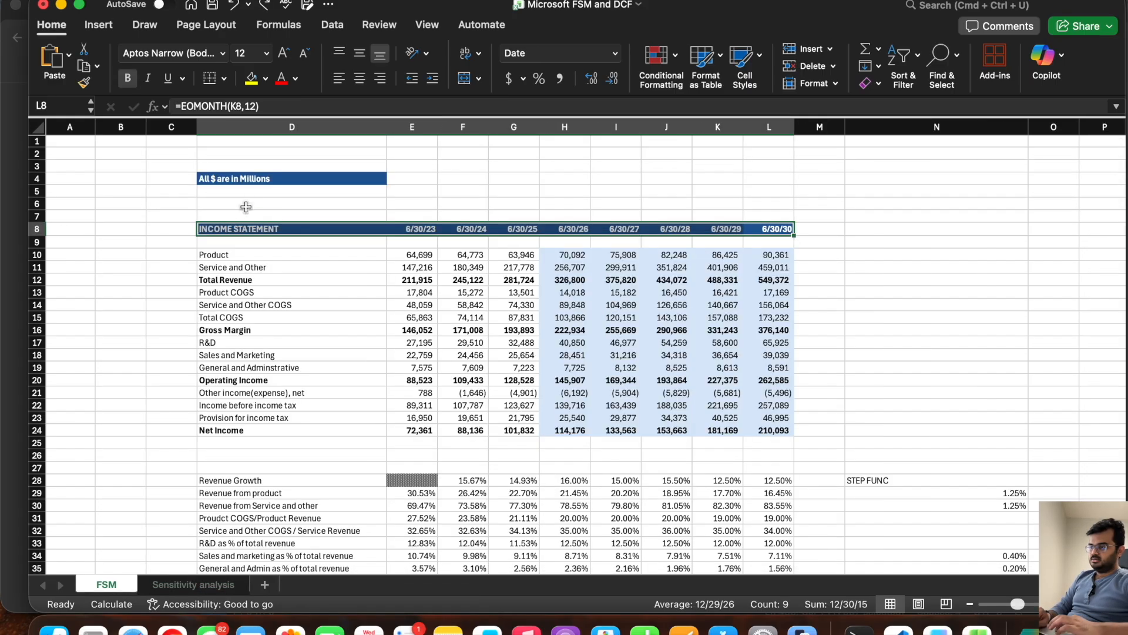
click(585, 201)
drag(769, 230, 232, 230)
key(super+c)
click(193, 584)
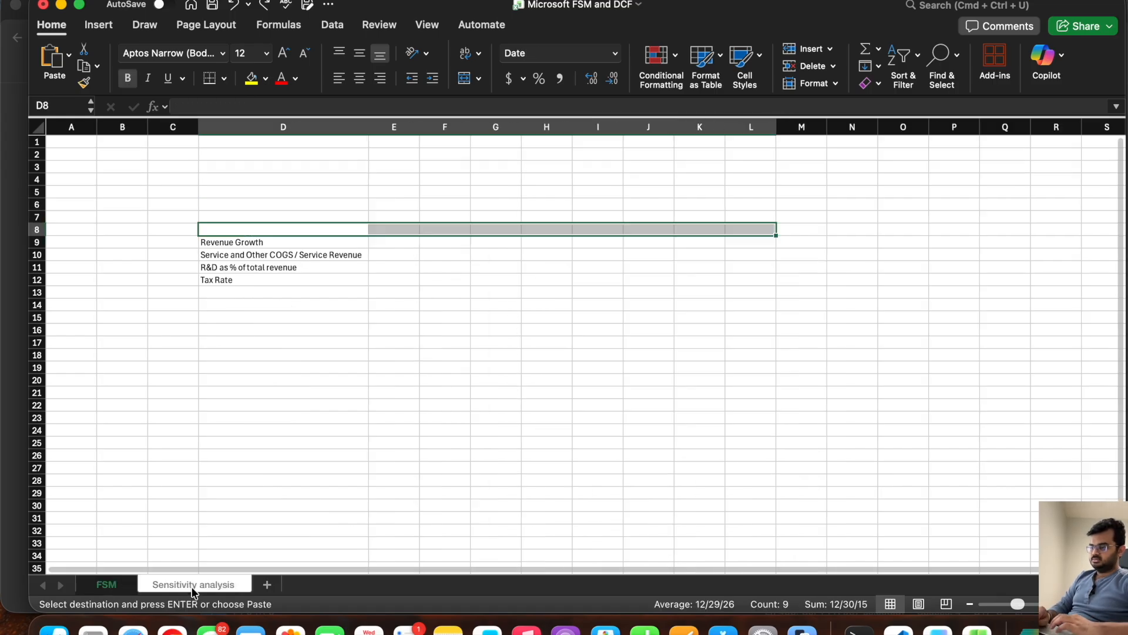
key(super+v)
click(576, 244)
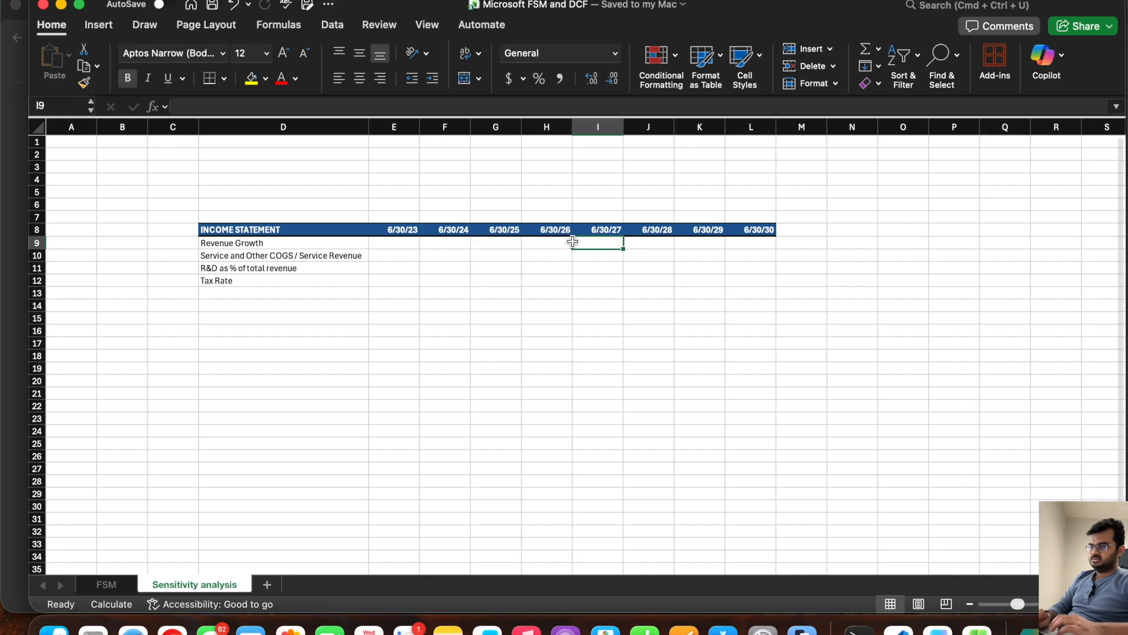
Step: Retitle the header in cell D8 as SENSITIVITY ANALYSIS
click(265, 231)
text(SENSITIVITY ANALYS)
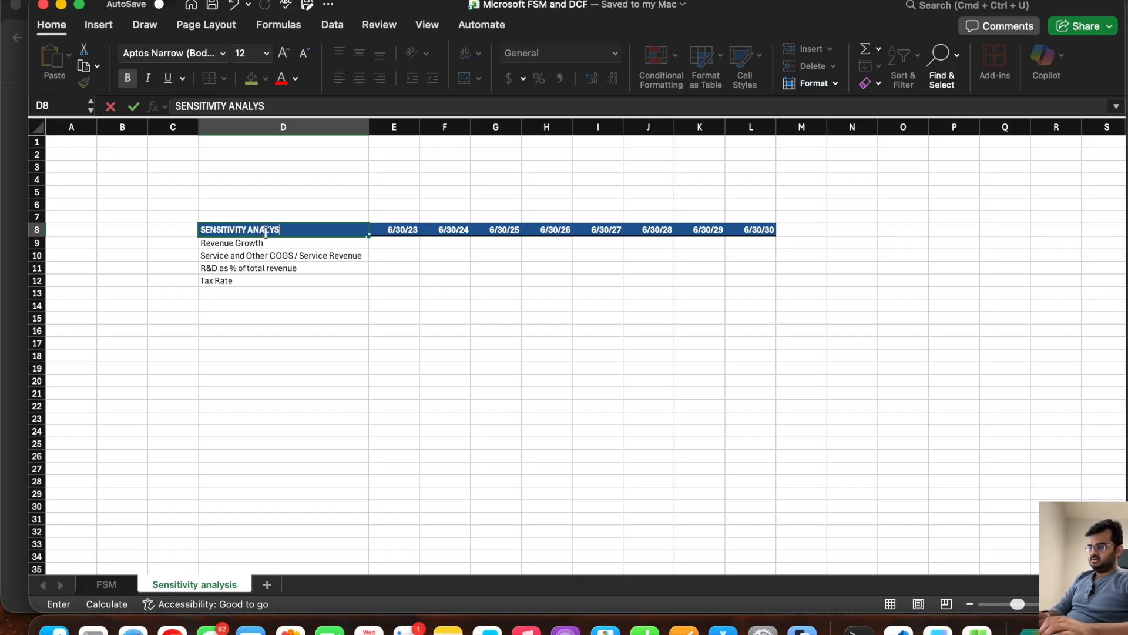
key(Return)
key(Return)
key(Return)
key(Return)
key(Return)
key(Return)
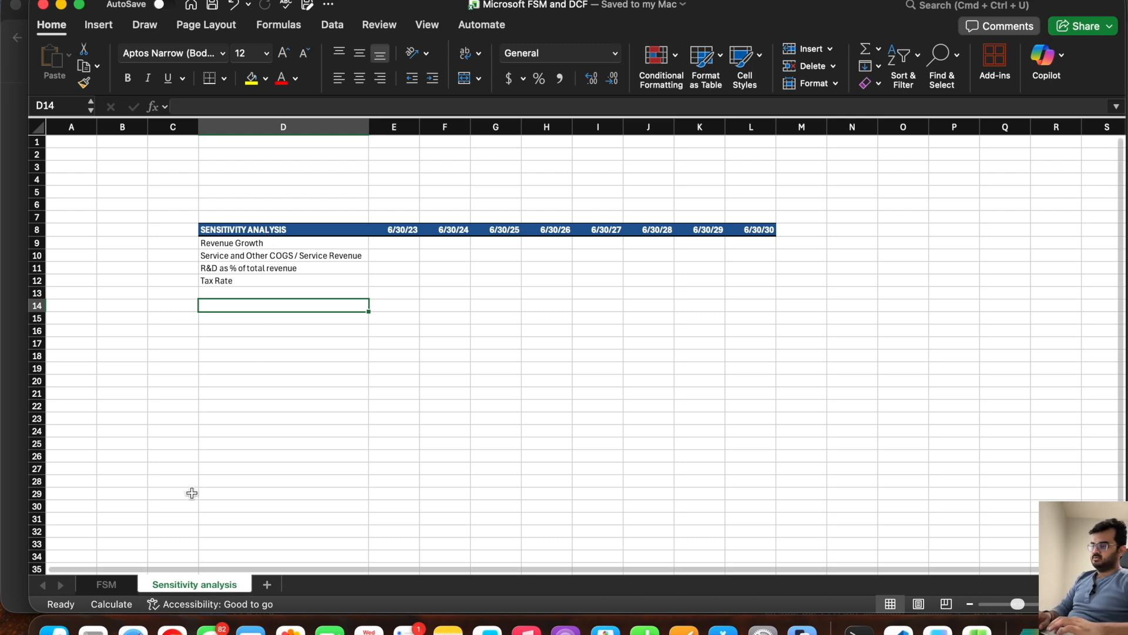
Step: Copy the projected Revenue Growth rates for 6/30/26 to 6/30/30 from FSM row 28 into H9:L9 of Sensitivity analysis
click(117, 584)
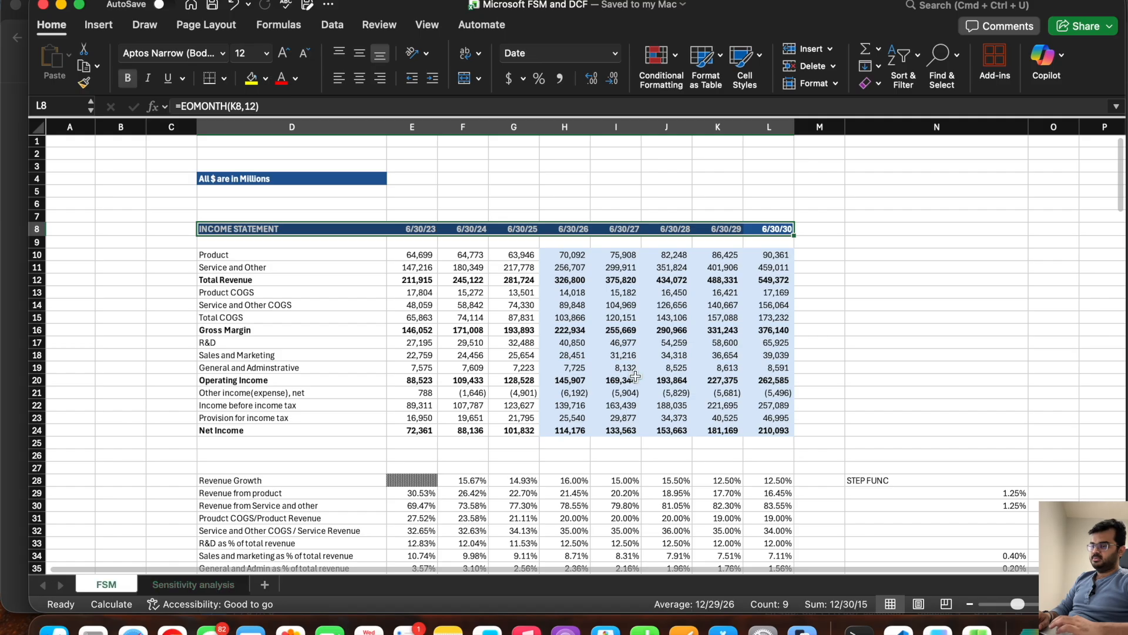
scroll(634, 377, down, 2)
drag(577, 406, 772, 402)
key(super+c)
click(191, 583)
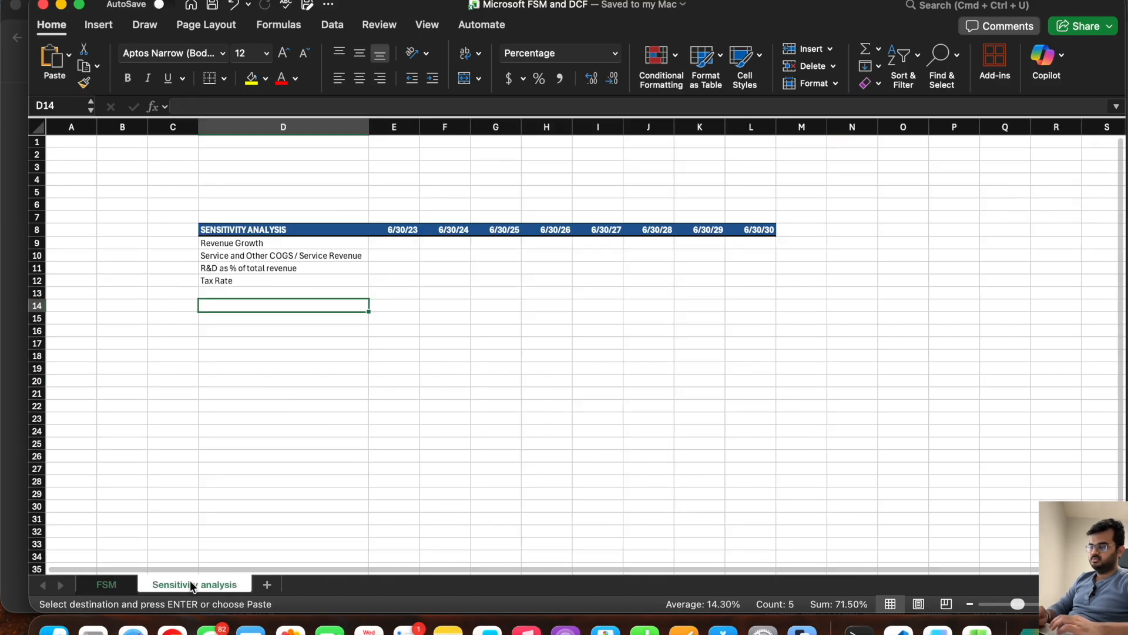
click(563, 242)
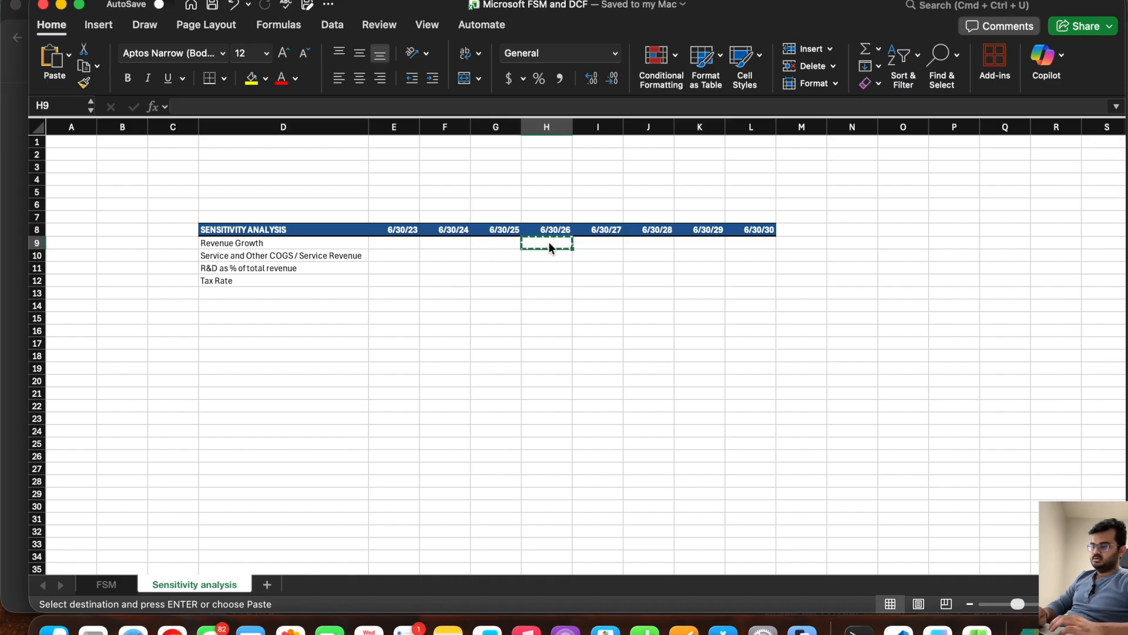
key(super+v)
key(Escape)
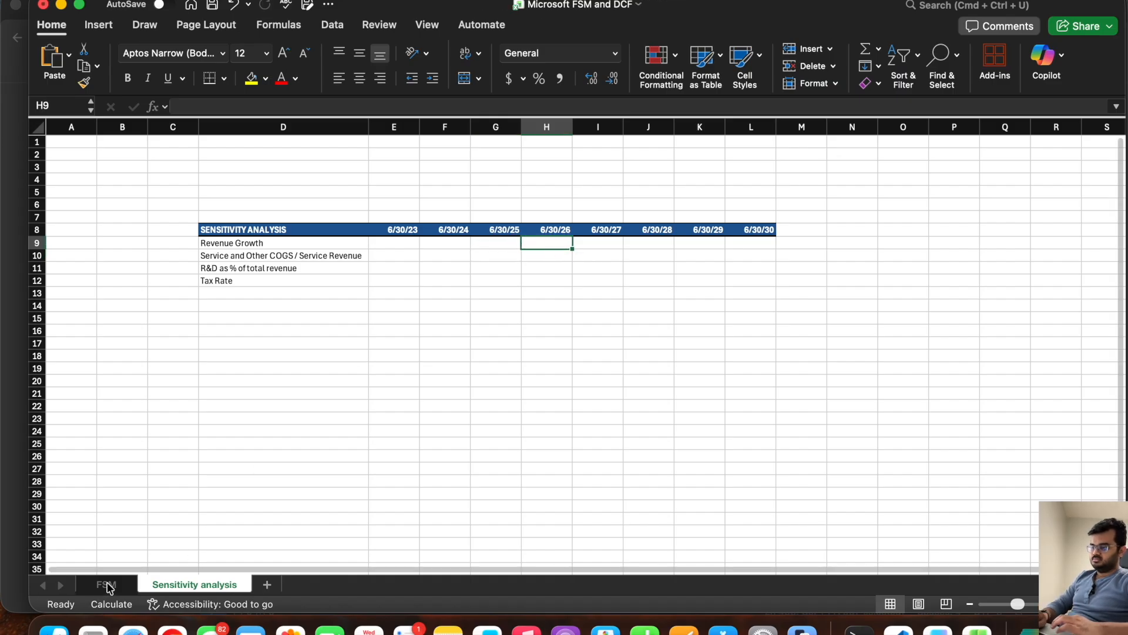
click(108, 584)
key(super+c)
click(176, 585)
key(super+v)
key(Escape)
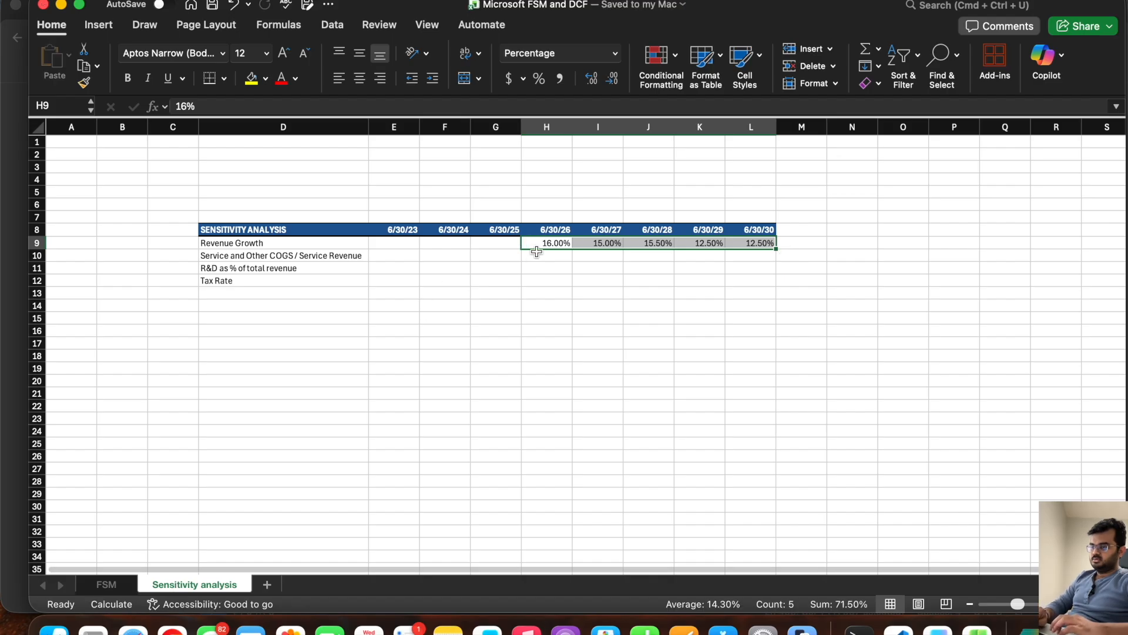
Step: Copy the projected Service and Other COGS / Service Revenue ratios from FSM row 32 into H10:L10 of Sensitivity analysis
click(537, 254)
click(106, 584)
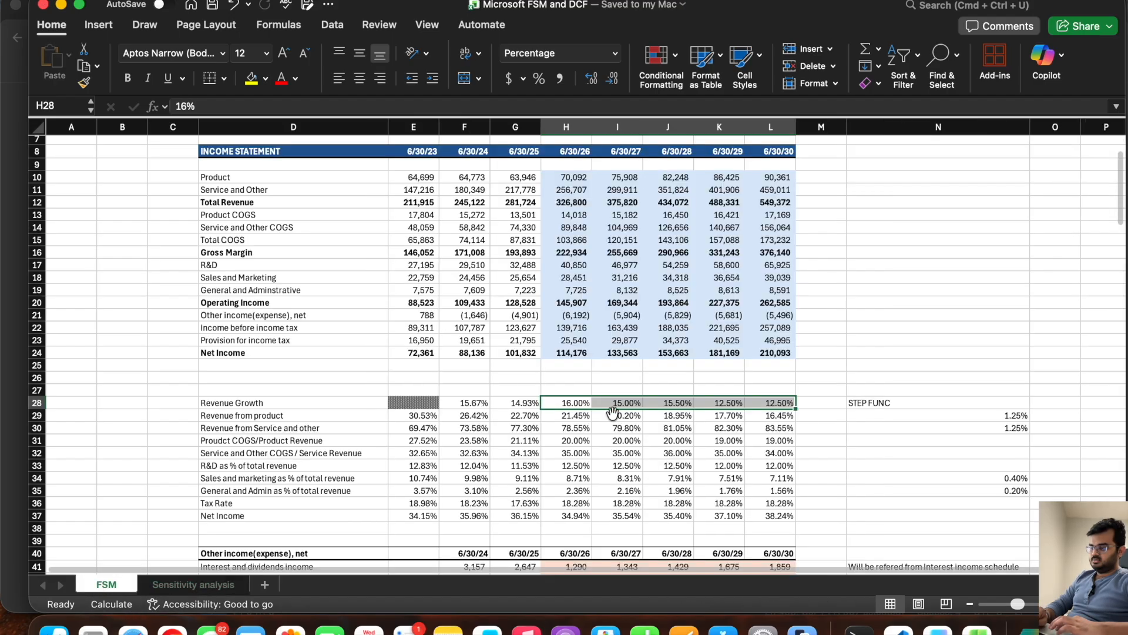
drag(568, 453, 761, 451)
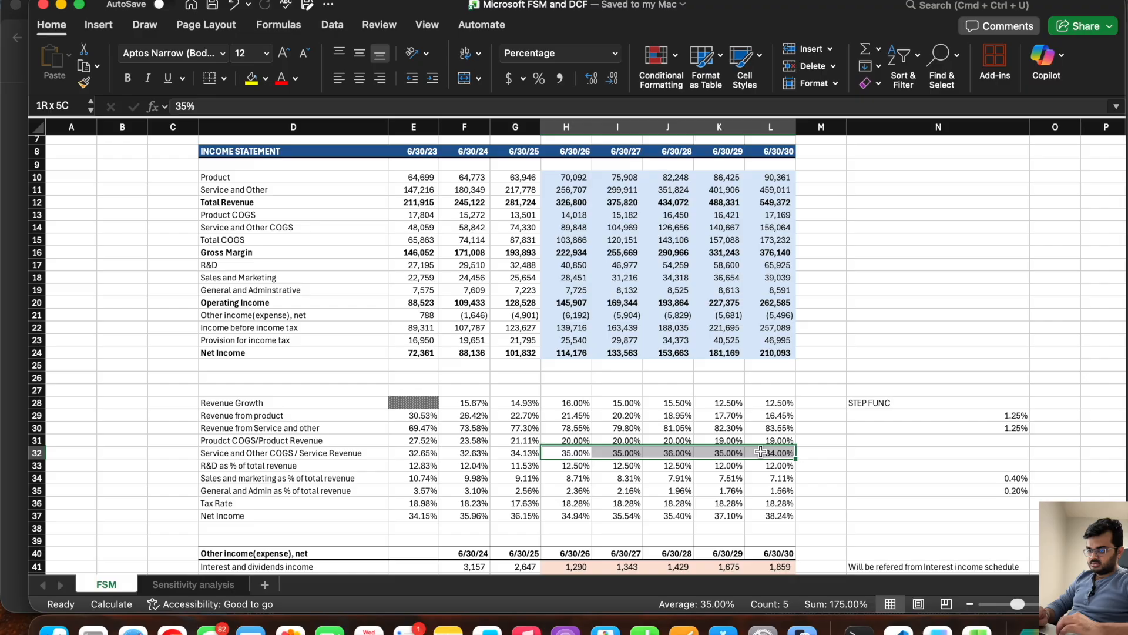
key(super+c)
click(174, 584)
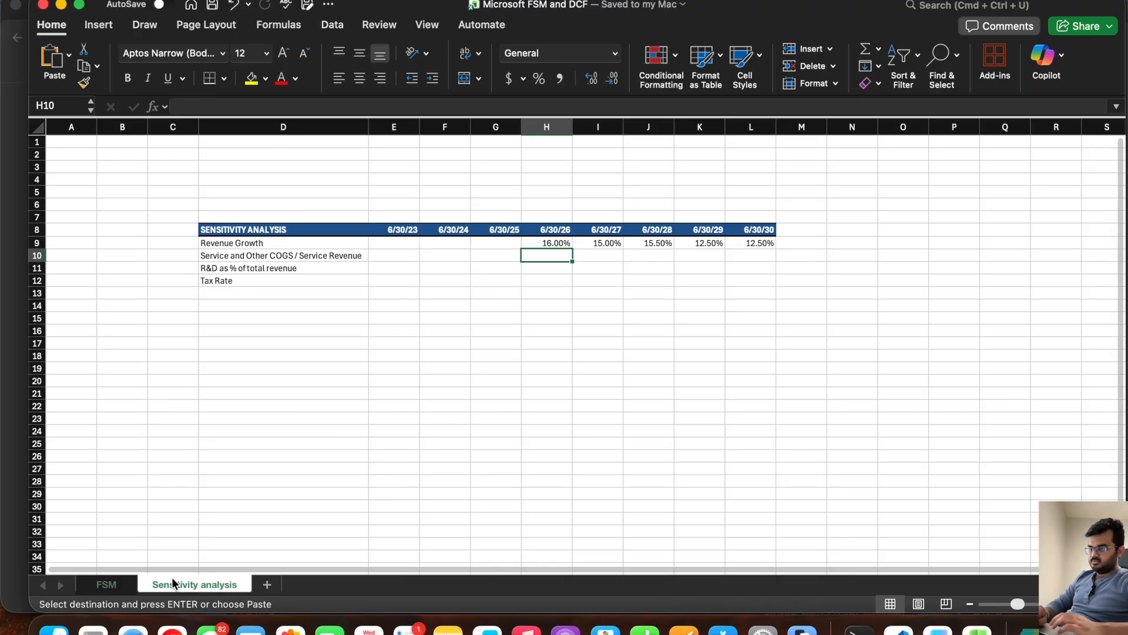
key(super+v)
Step: Copy the projected R&D as % of total revenue figures from FSM row 33 into H11:L11 of Sensitivity analysis
click(543, 269)
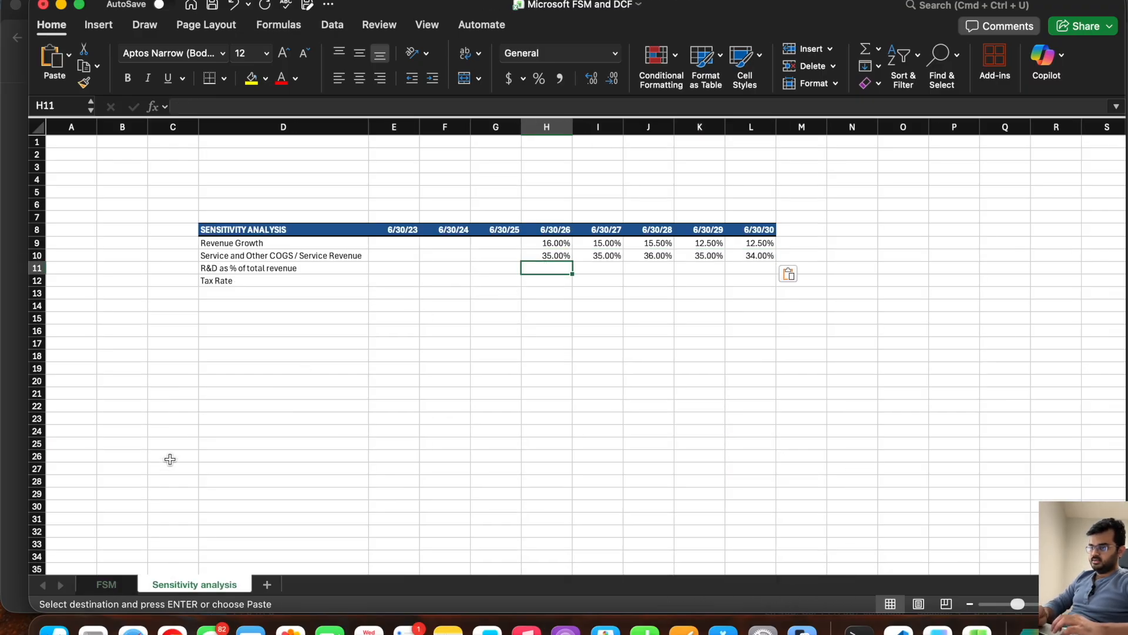
click(108, 584)
drag(568, 466, 770, 466)
key(super+c)
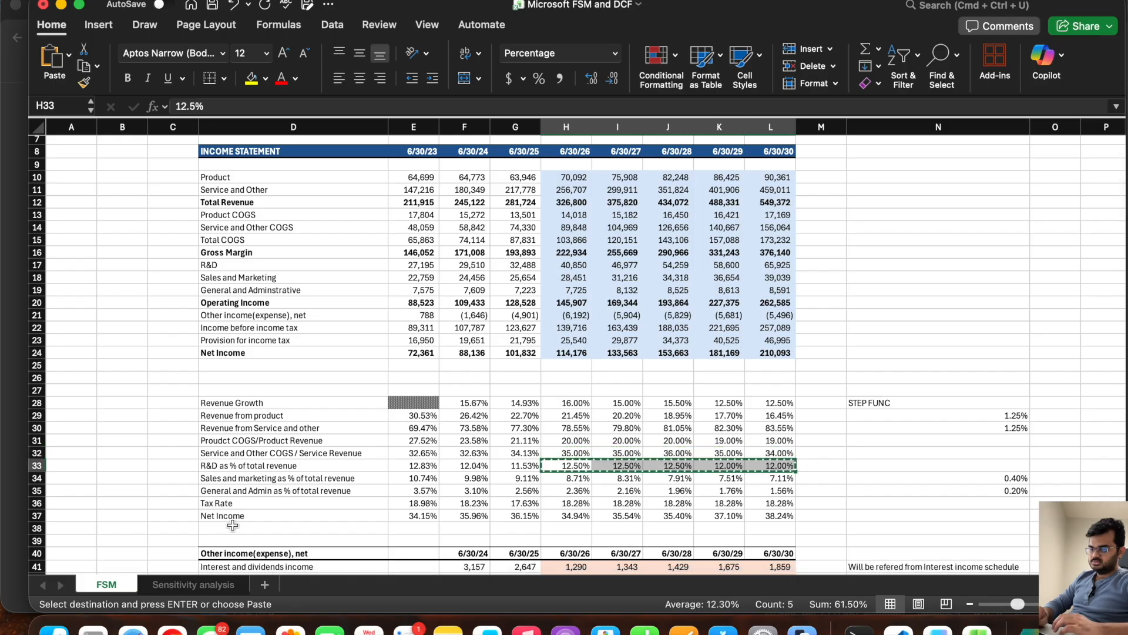
click(190, 585)
key(super+v)
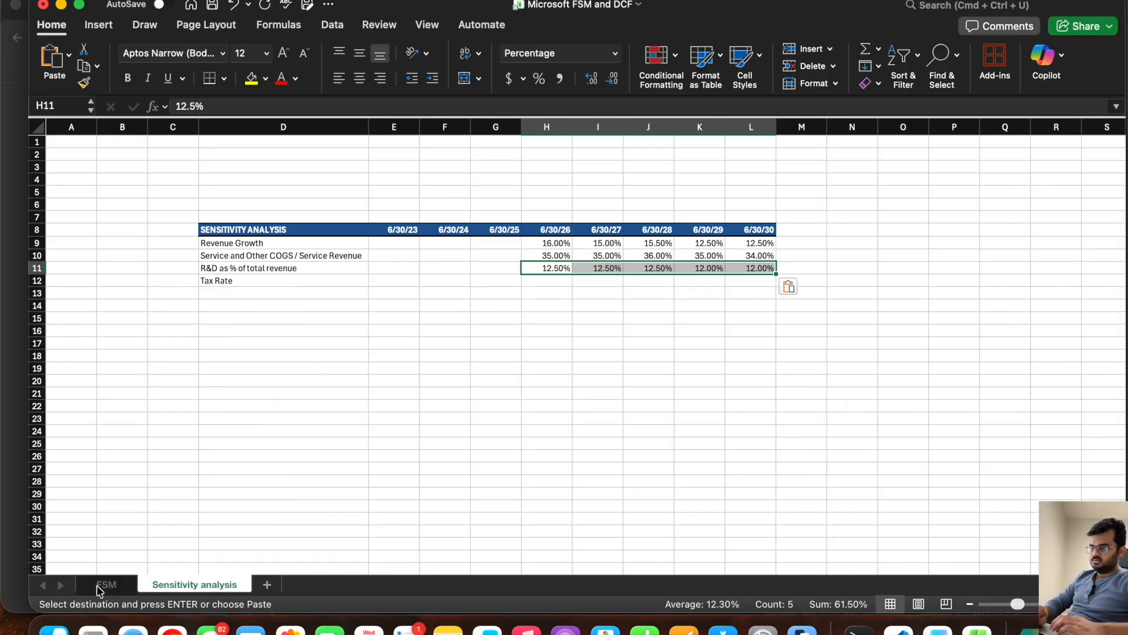
Step: Copy the projected Tax Rate figures from FSM H36:L36 and paste them as values into H12:L12 of Sensitivity analysis
click(101, 584)
drag(566, 506, 771, 504)
key(super+c)
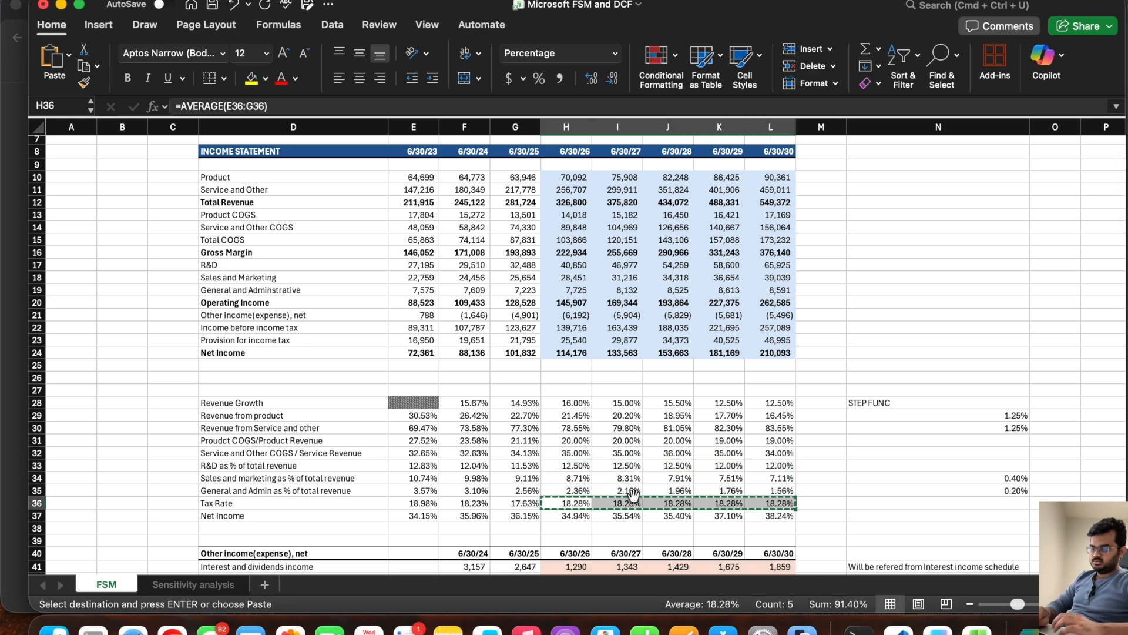
click(203, 585)
click(545, 277)
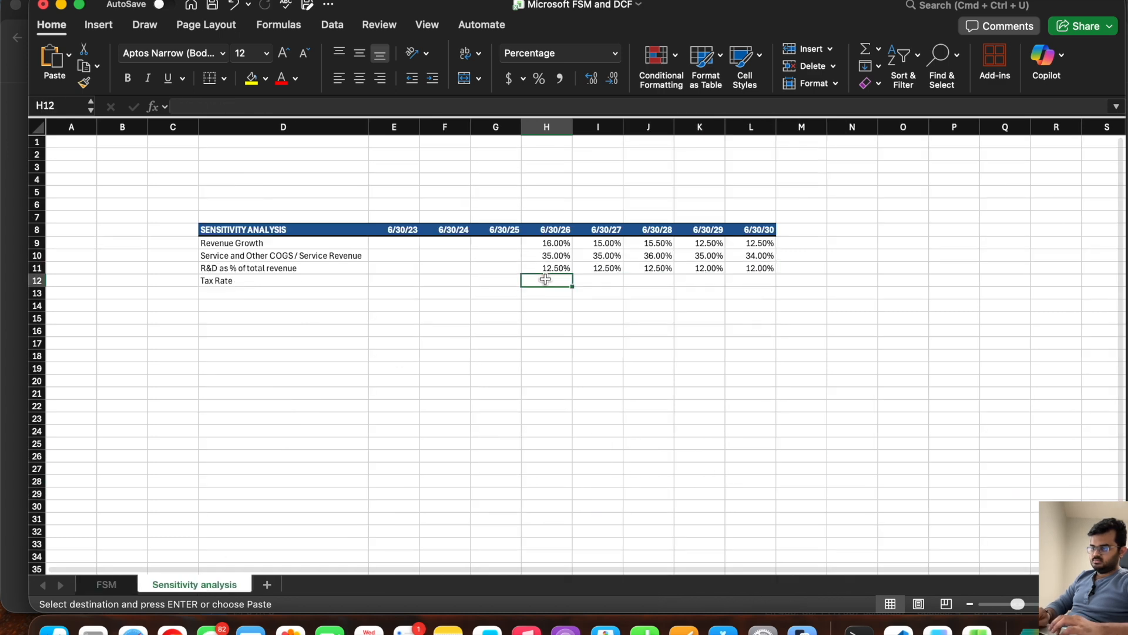
right_click(545, 277)
mouse_move(725, 169)
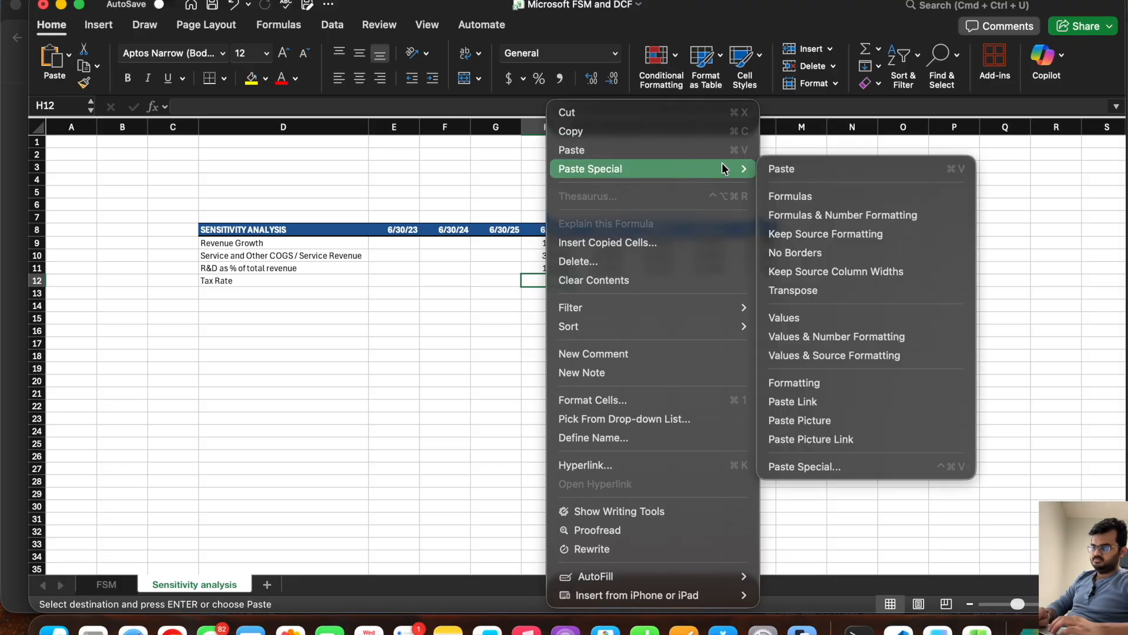
click(846, 319)
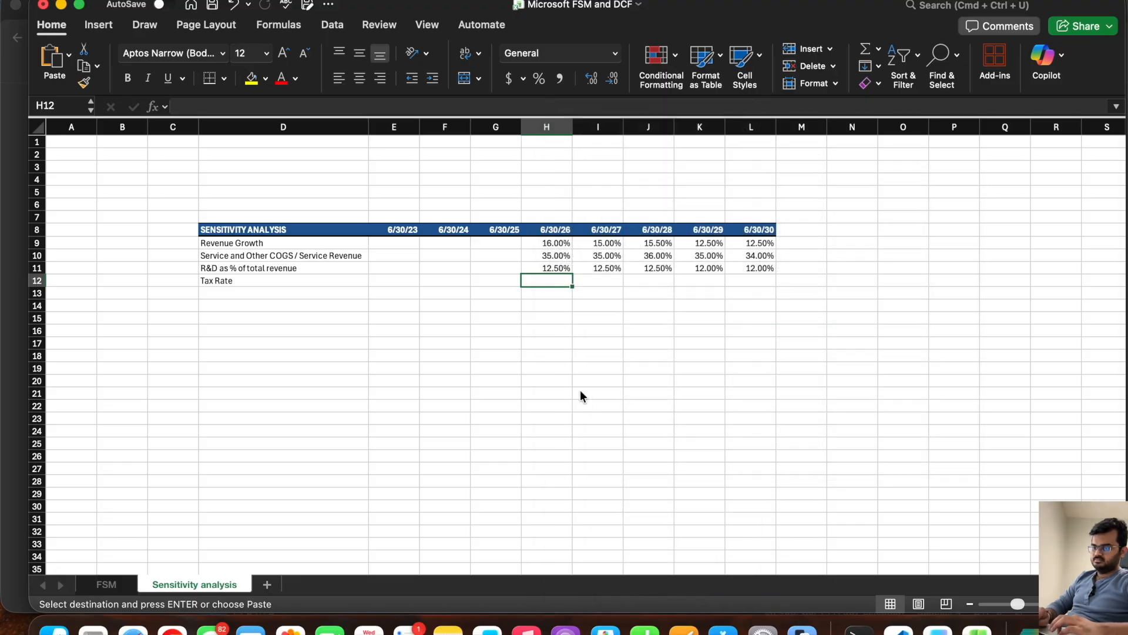
Step: Format the Tax Rate cells H12:L12 as Percentage
click(615, 53)
click(570, 288)
click(445, 331)
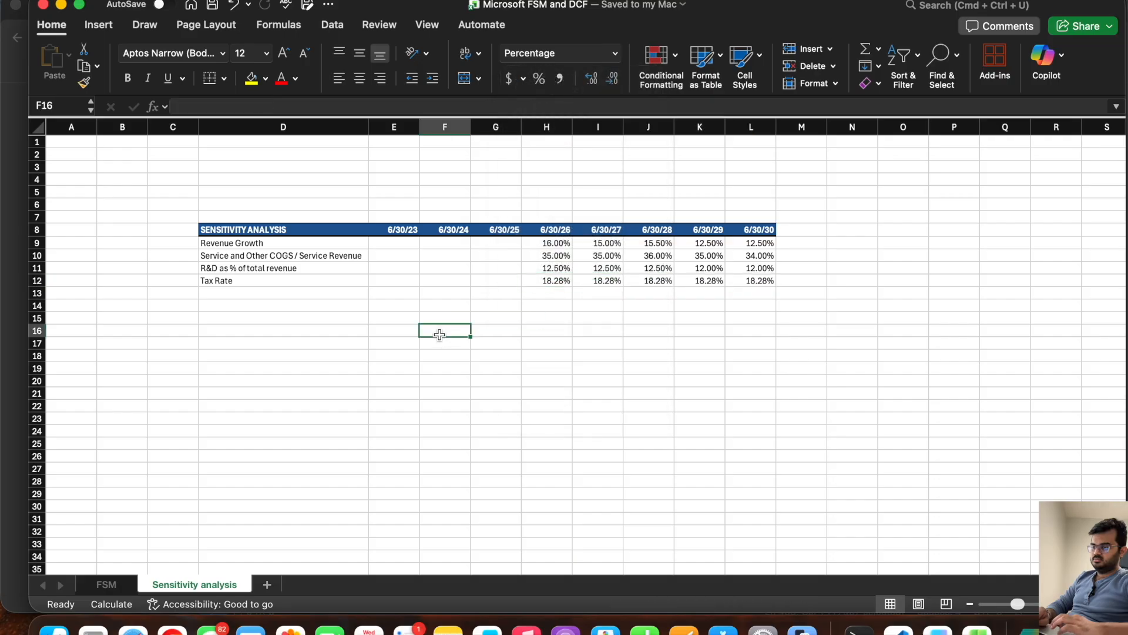
Step: Apply the Percentage number format to the empty range D14:L110 below the assumptions table
drag(237, 305, 746, 524)
click(614, 53)
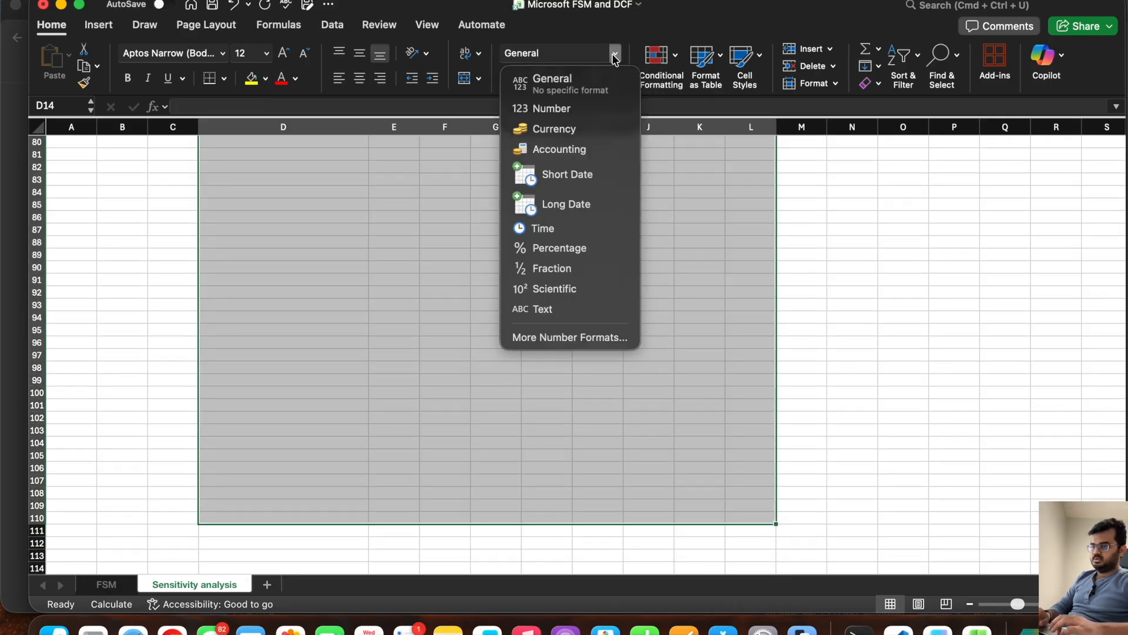
click(555, 247)
scroll(503, 355, up, 20)
click(482, 387)
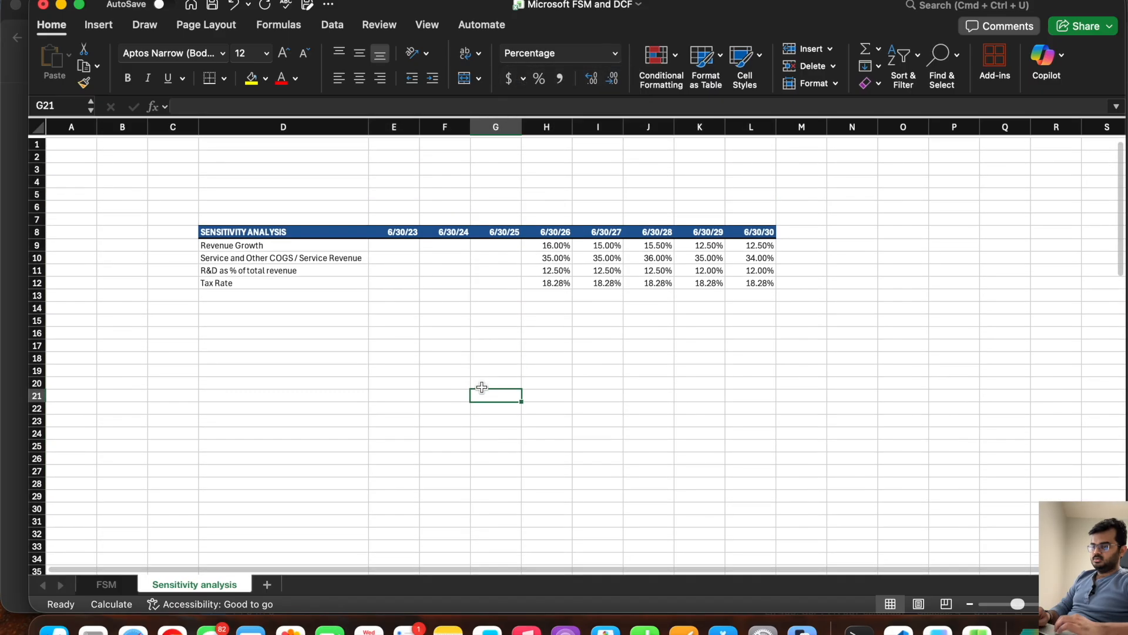
double_click(546, 242)
key(Escape)
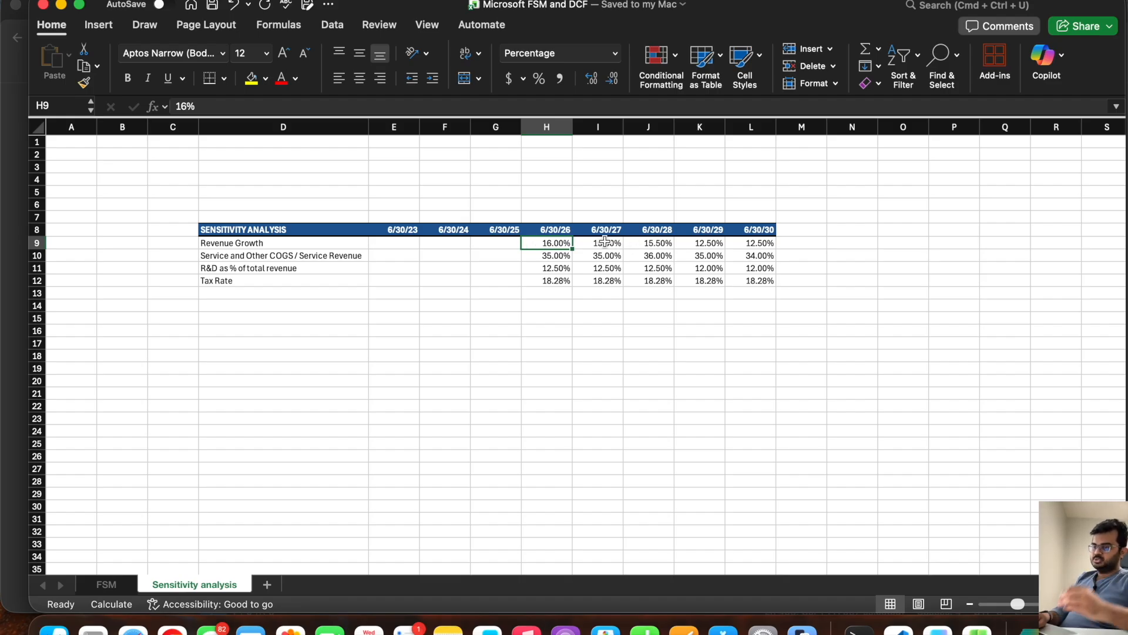
click(649, 241)
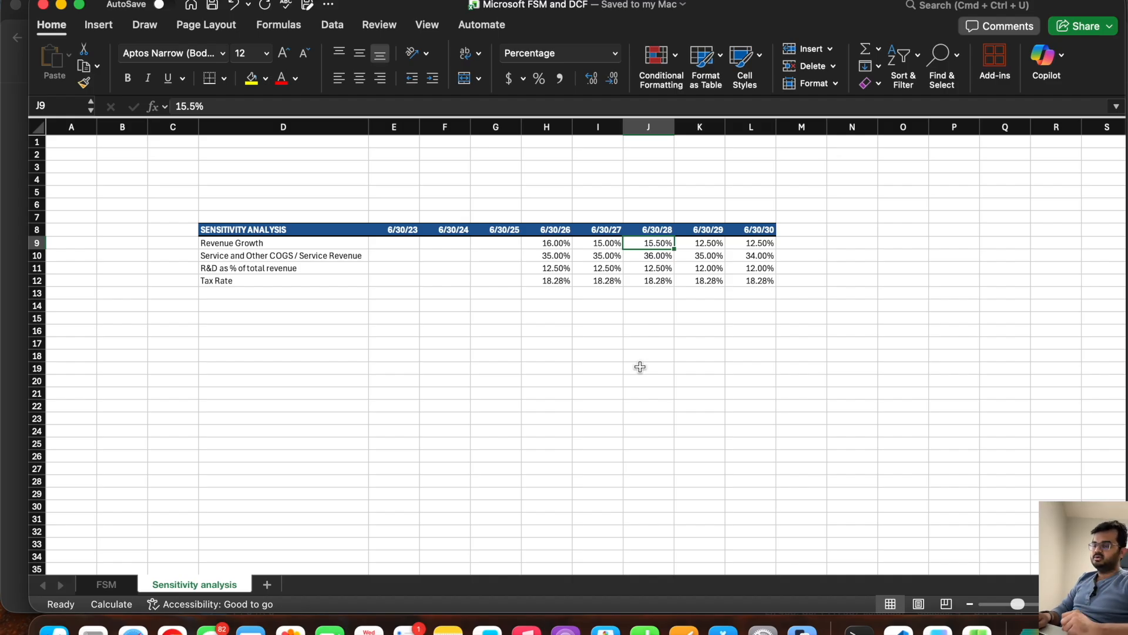
click(305, 246)
drag(305, 246, 298, 275)
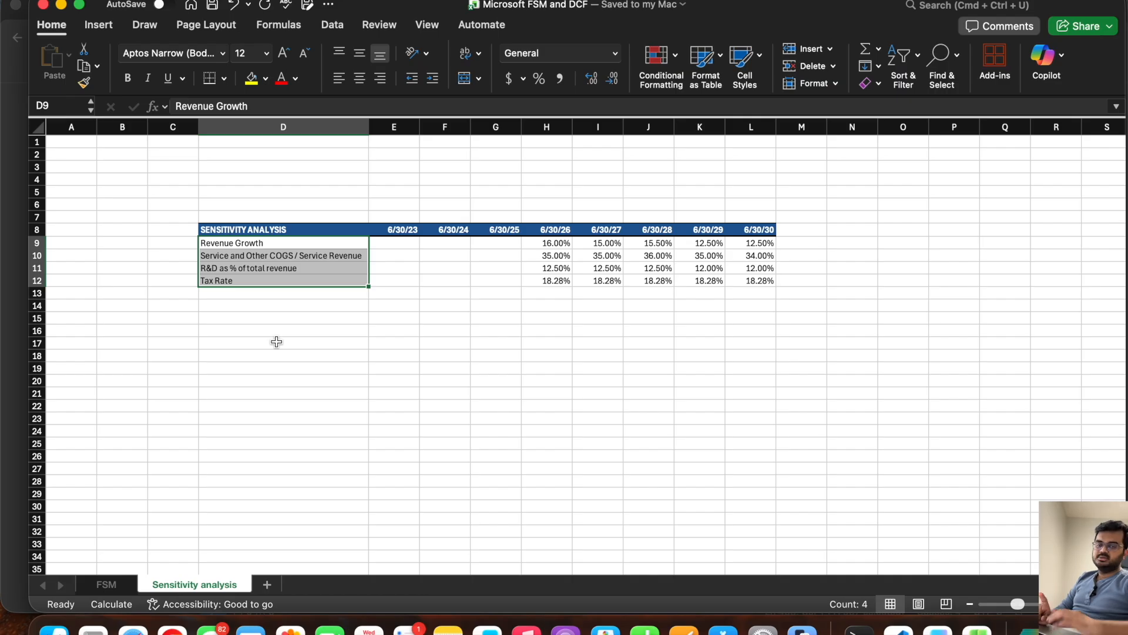
Step: Enter the scenario labels Best Case, Street Case and Weak Case in cells D18 to D20
click(222, 351)
text(Best Case)
key(Return)
text(Stree)
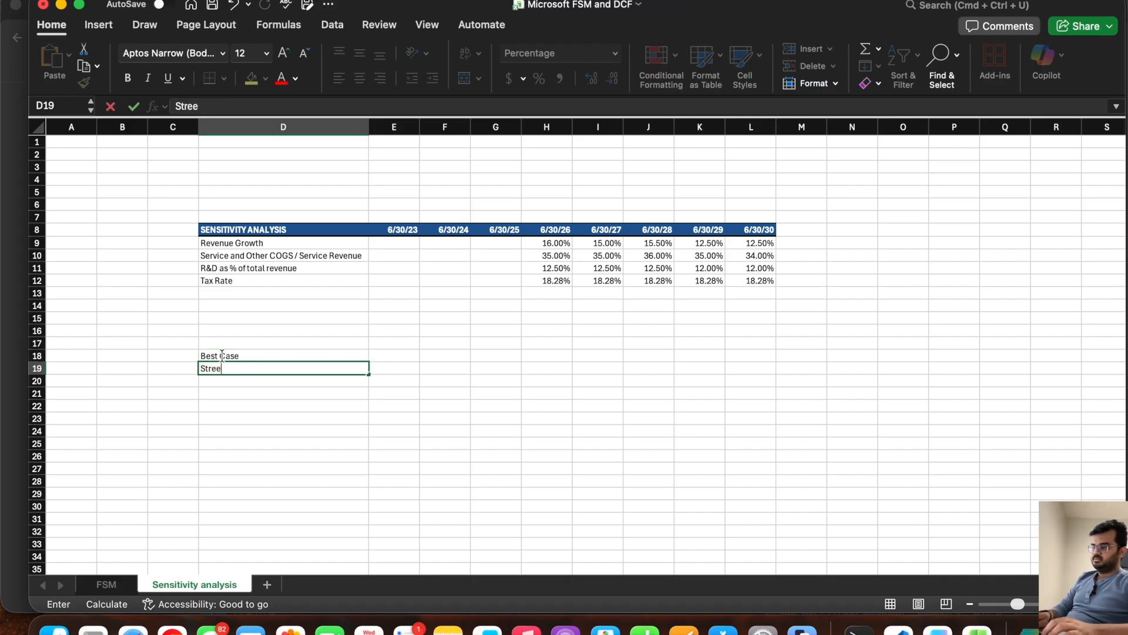
text(t Casr)
key(Return)
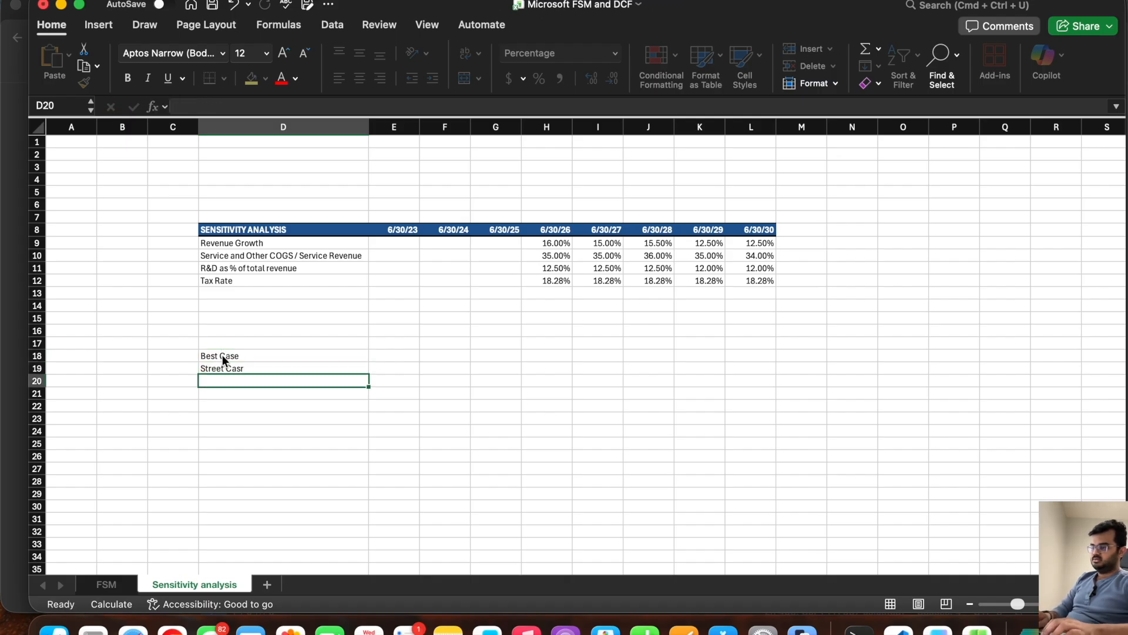
key(Up)
text(Cas)
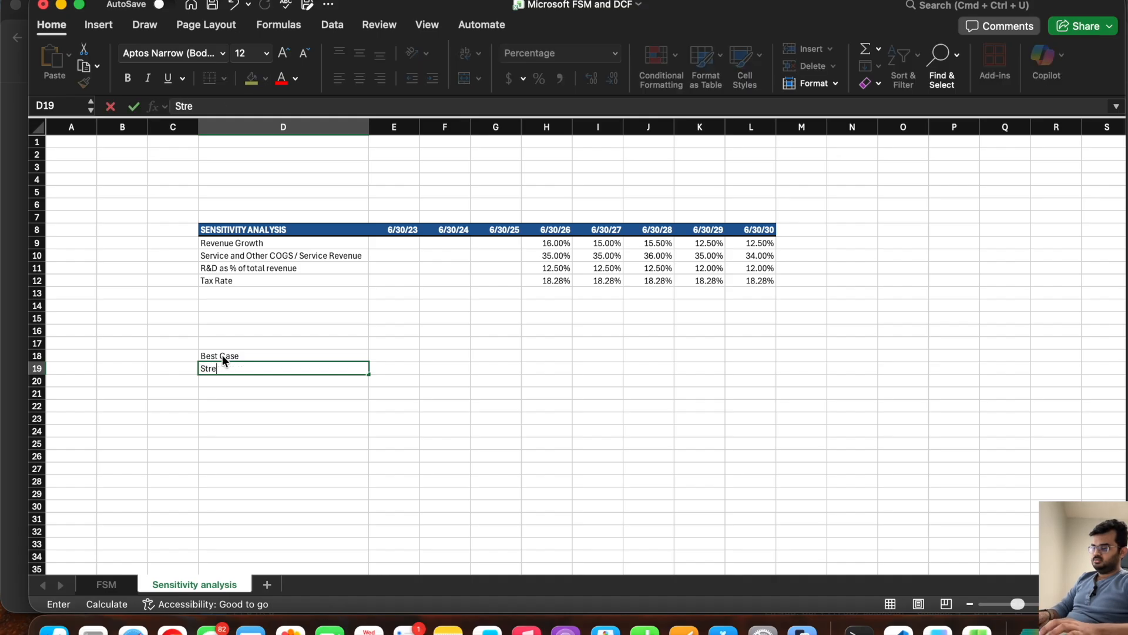
text(et Cas)
key(Return)
text(W)
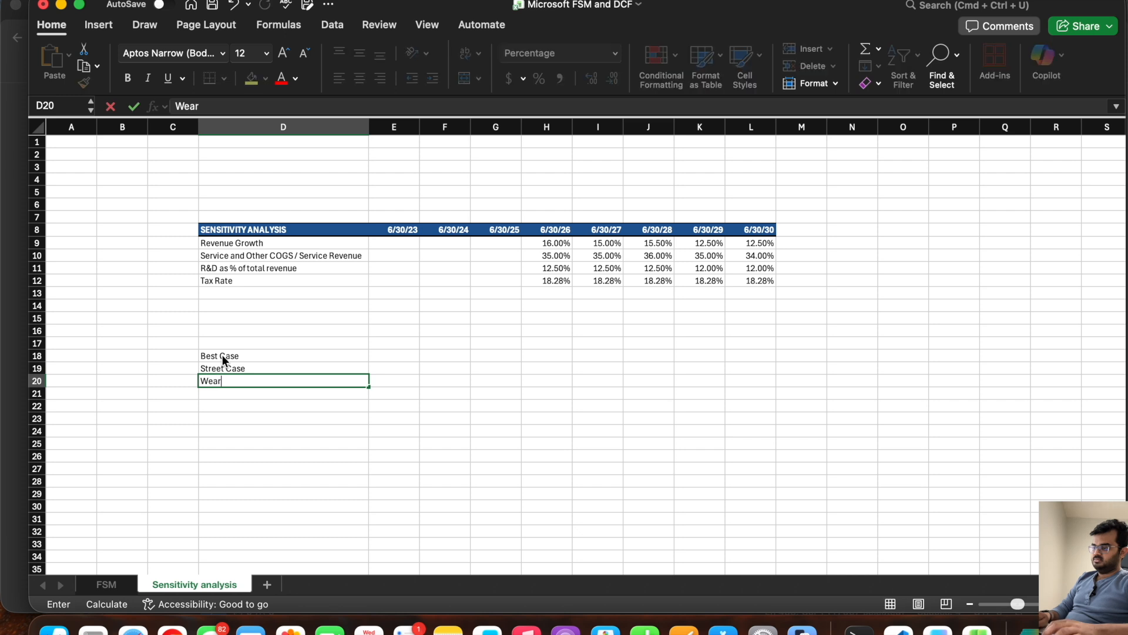
Step: Indent the three scenario labels in D18:D20 by one level
click(222, 355)
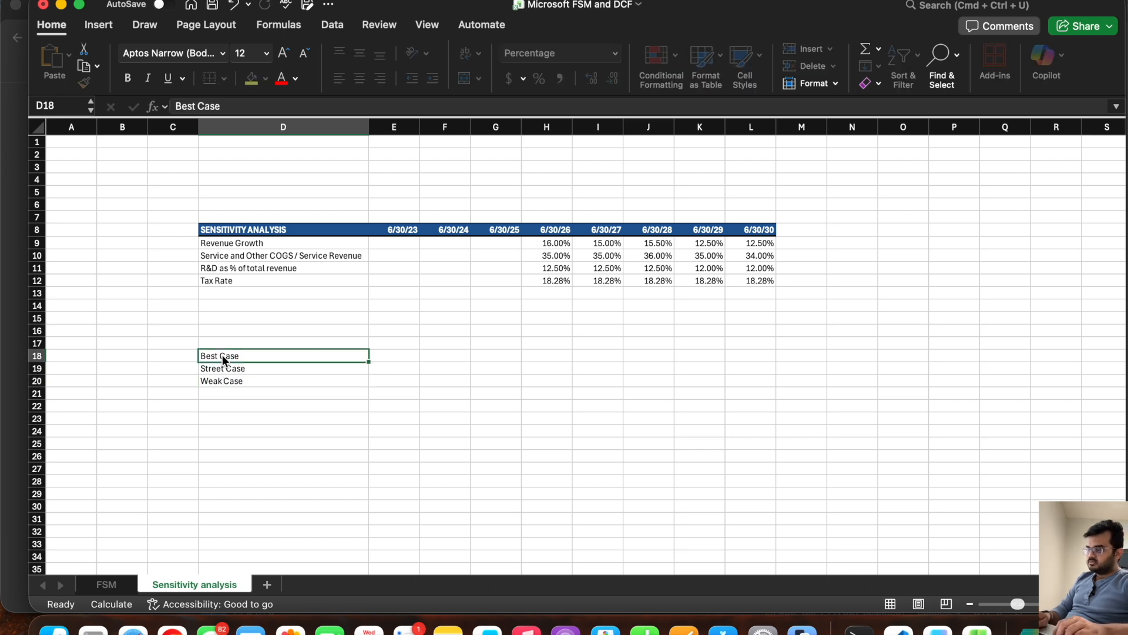
drag(222, 354, 230, 379)
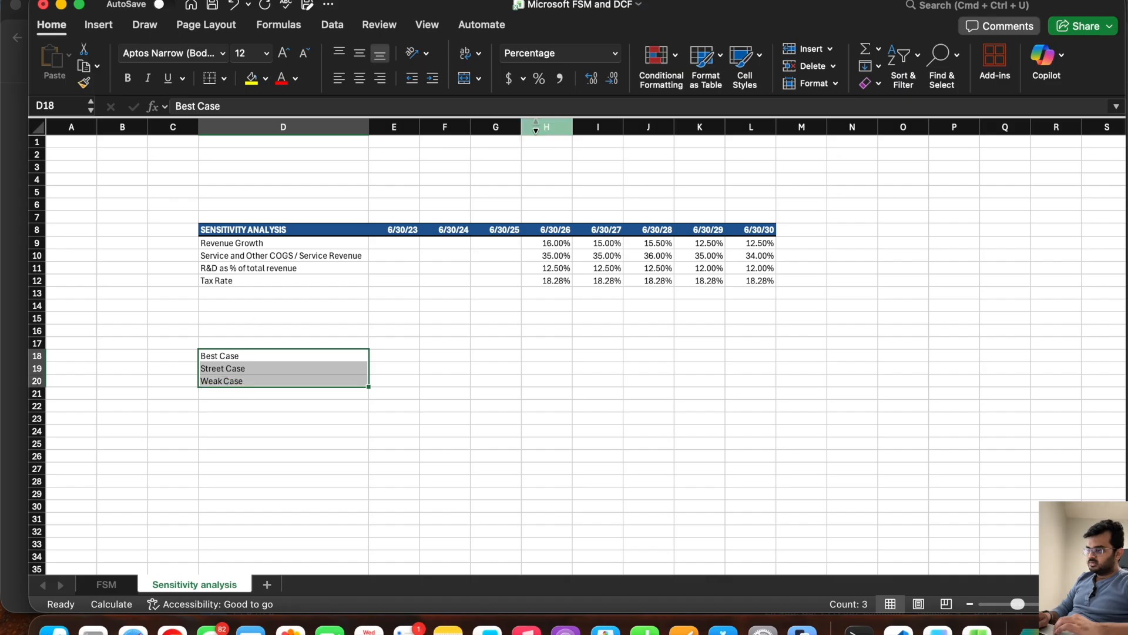
click(433, 78)
Step: Duplicate the three scenario labels from D18:D20 into blocks starting at D22, D26 and D30
key(super+c)
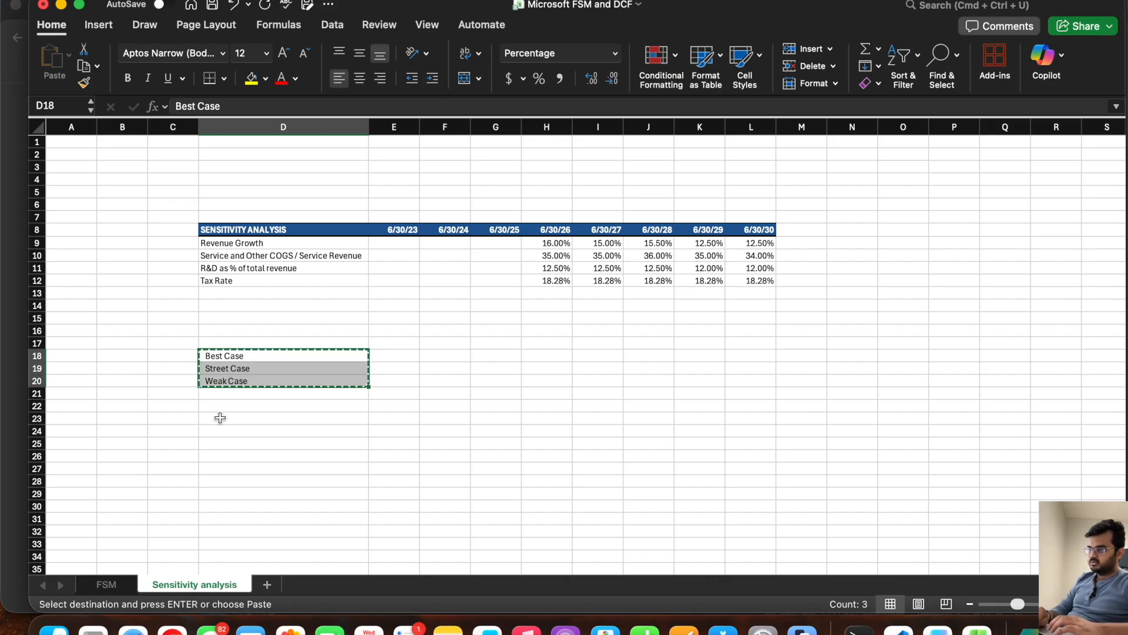
click(224, 406)
key(super+v)
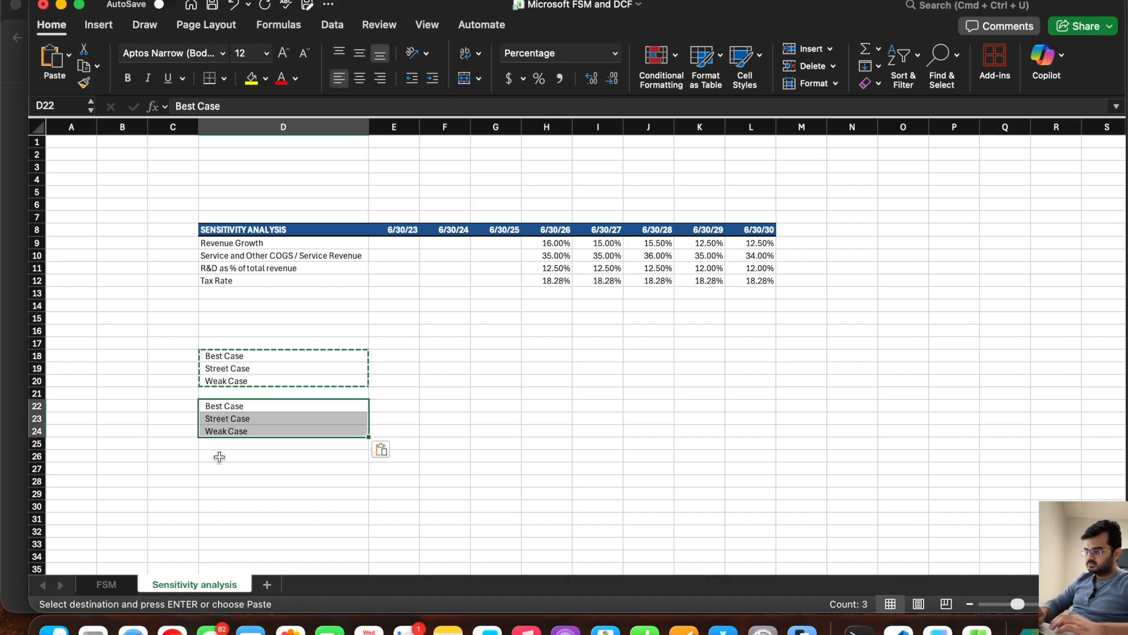
click(220, 456)
key(super+v)
click(217, 505)
key(super+v)
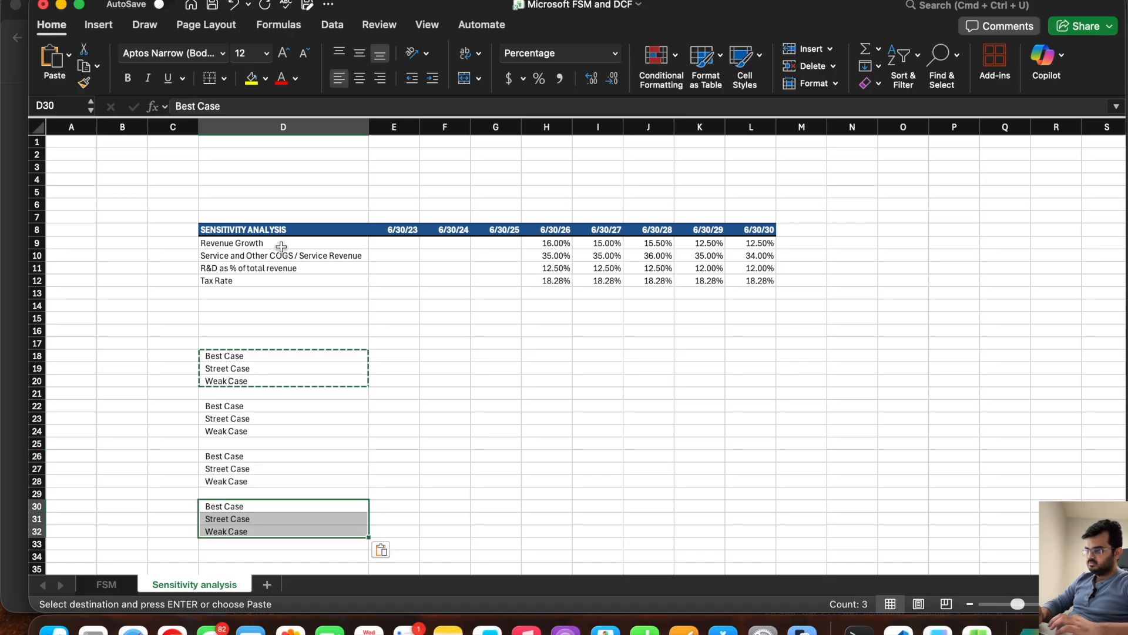
Step: Copy the Revenue Growth label into D17 and the Service and Other COGS / Service Revenue label into D21 as block headings
click(281, 243)
key(super+c)
click(249, 341)
key(super+v)
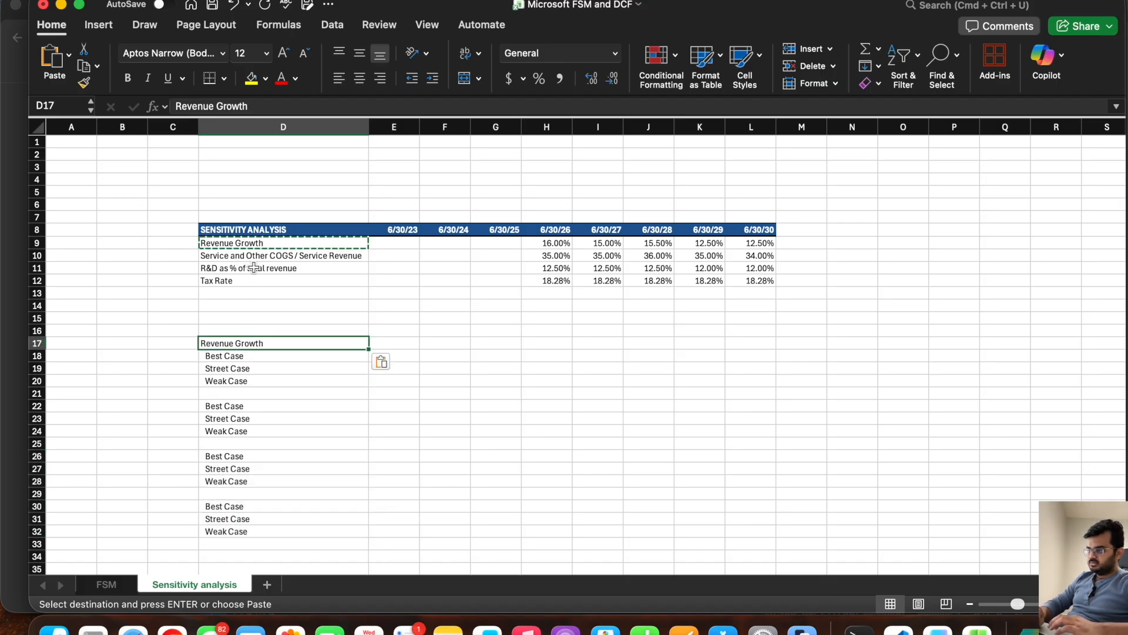
click(254, 259)
key(super+c)
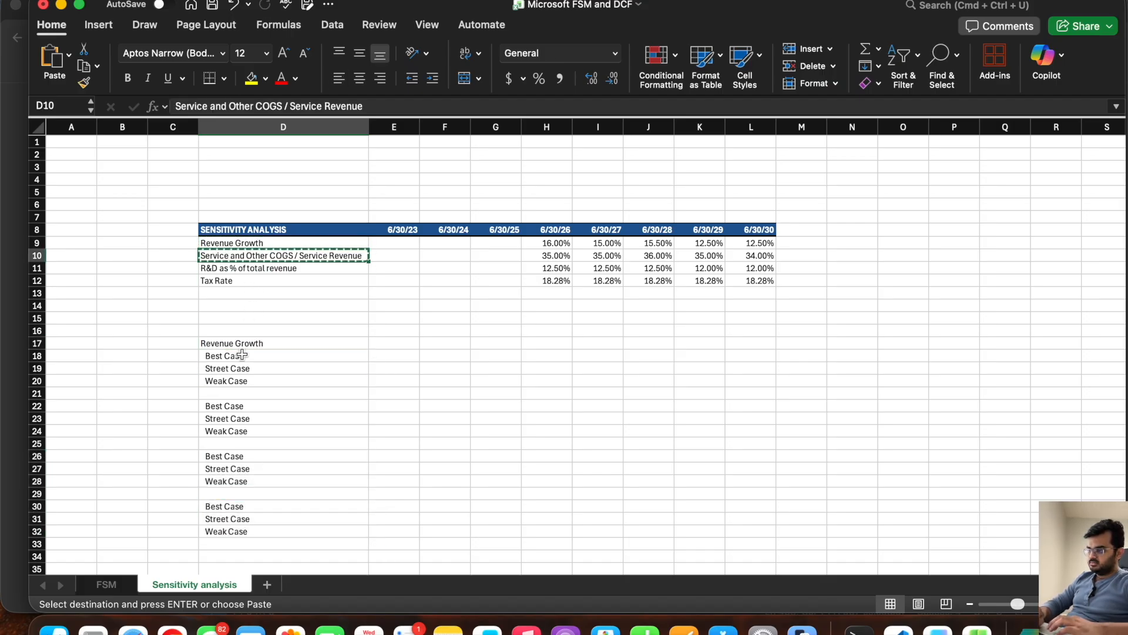
click(228, 392)
key(super+v)
Step: Copy the R&D as % of total revenue label into D25 and the Tax Rate label into D29 as block headings
click(254, 268)
key(super+c)
click(232, 444)
key(super+v)
click(242, 281)
key(super+c)
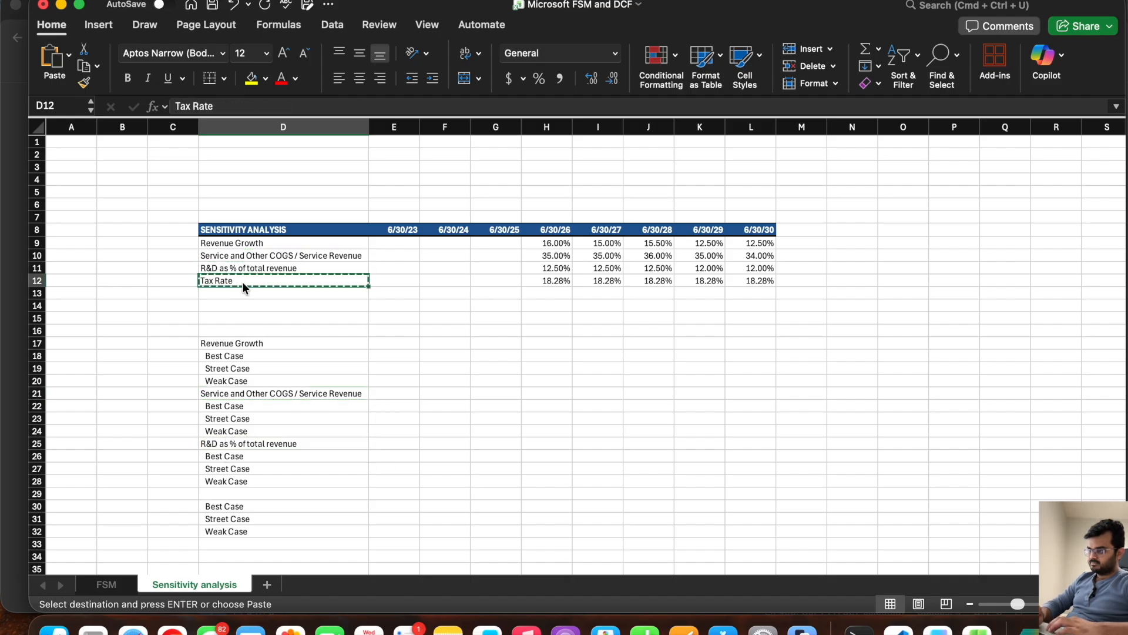
click(230, 491)
key(super+v)
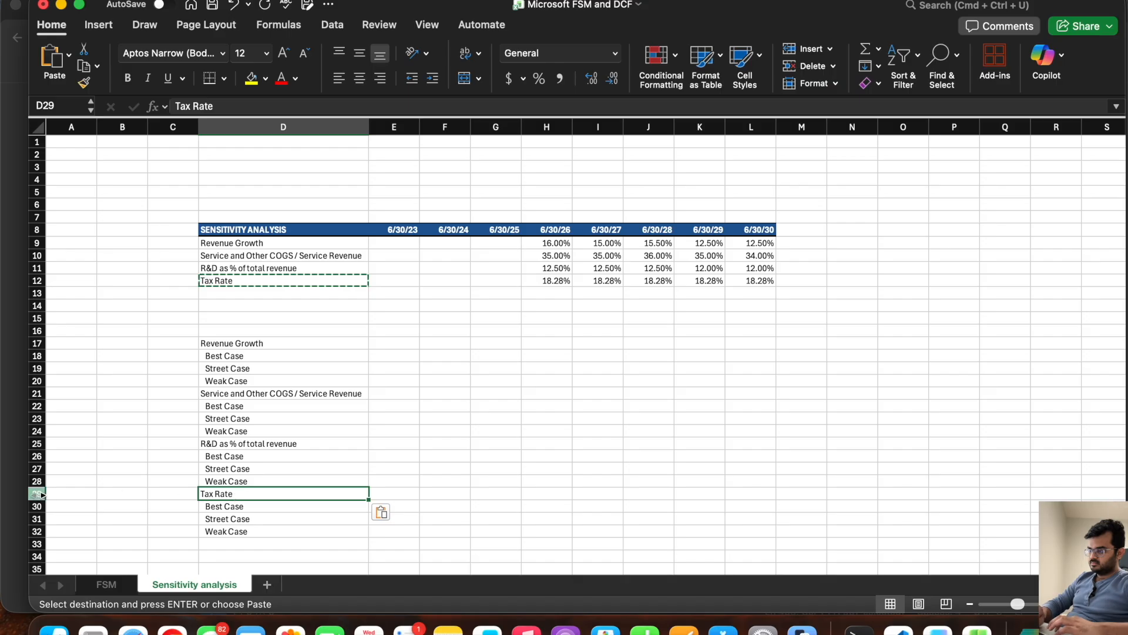
Step: Make the scenario block heading rows 29, 25, 21 and 17 bold
click(37, 495)
key(super+b)
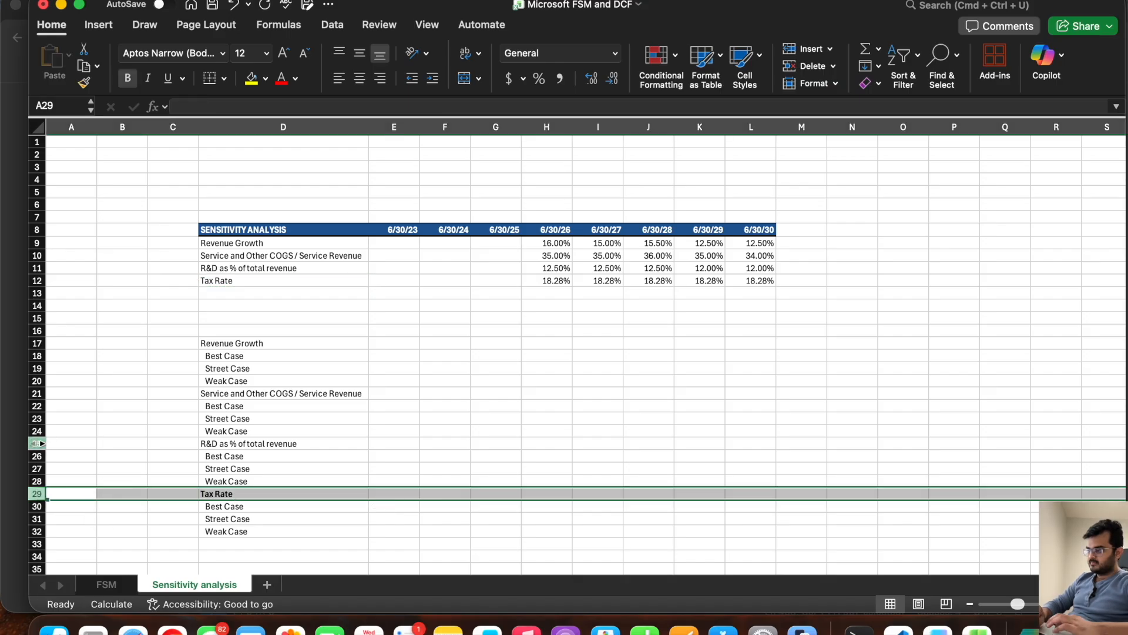
click(37, 443)
key(super+b)
click(35, 394)
key(super+b)
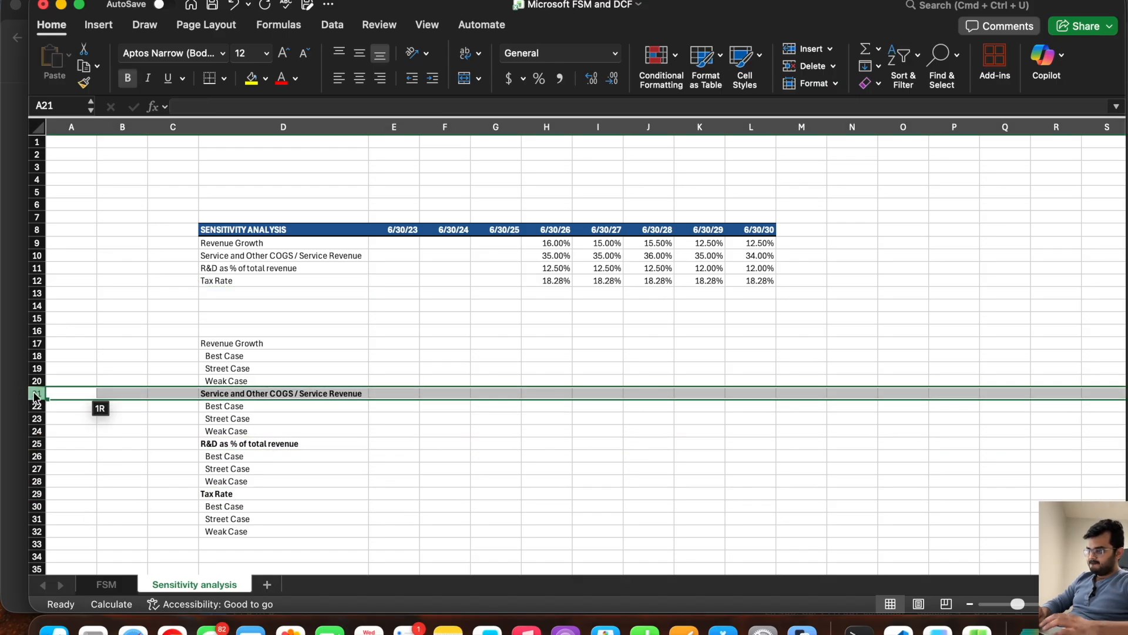
click(36, 343)
key(super+b)
Step: Copy the Revenue Growth rates from H9:L9 into the Street Case row at H19:L19
click(495, 328)
drag(551, 241, 746, 243)
key(super+c)
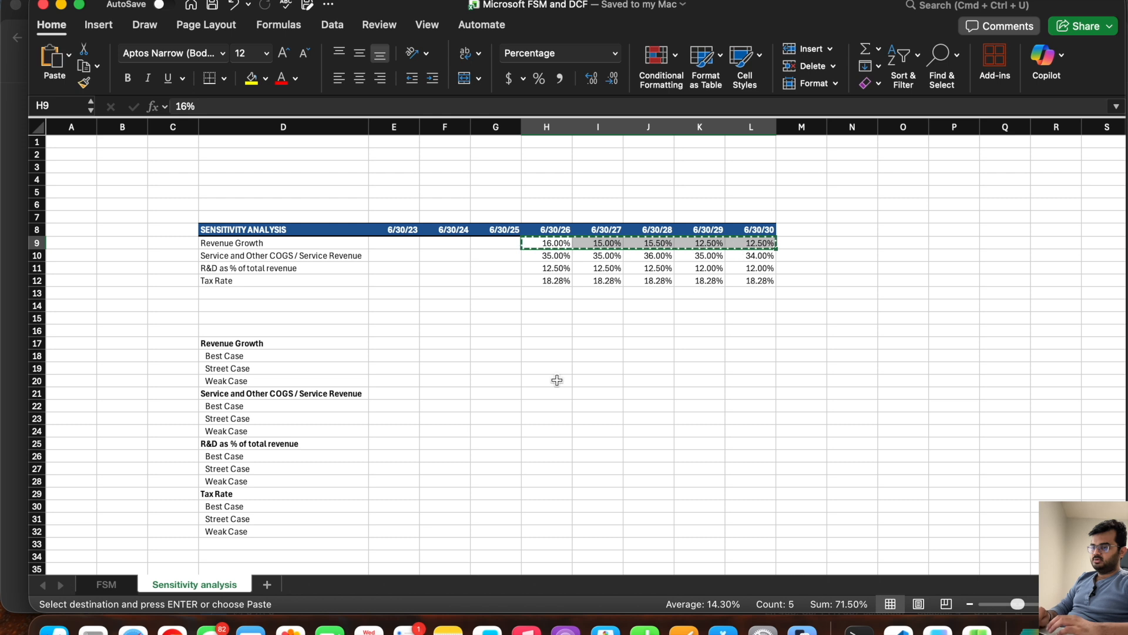
click(36, 368)
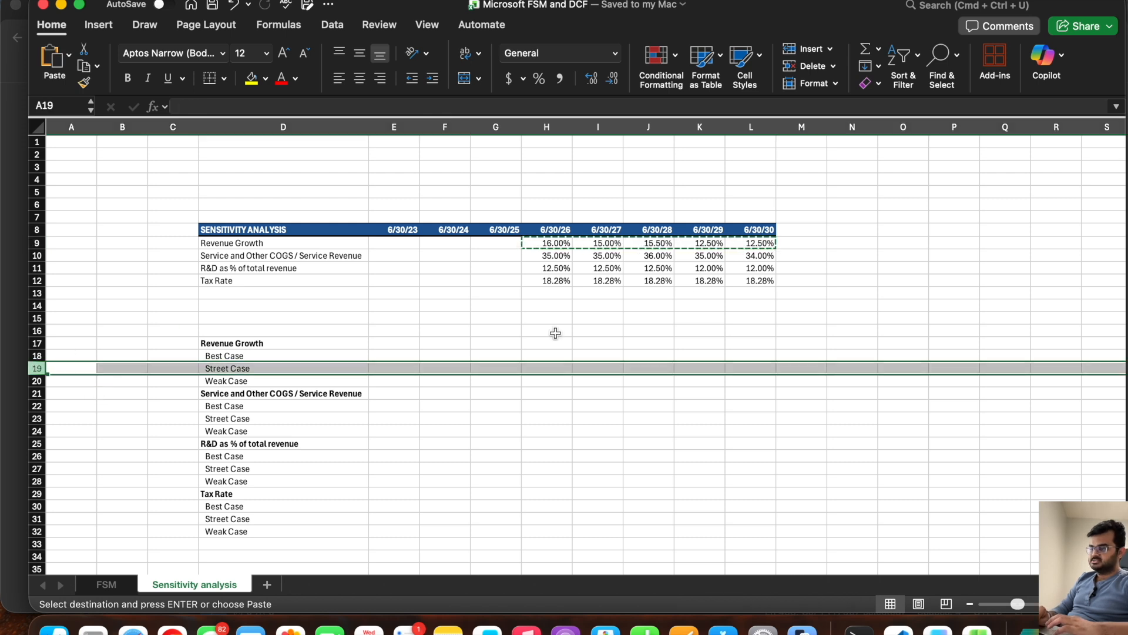
click(544, 368)
key(Return)
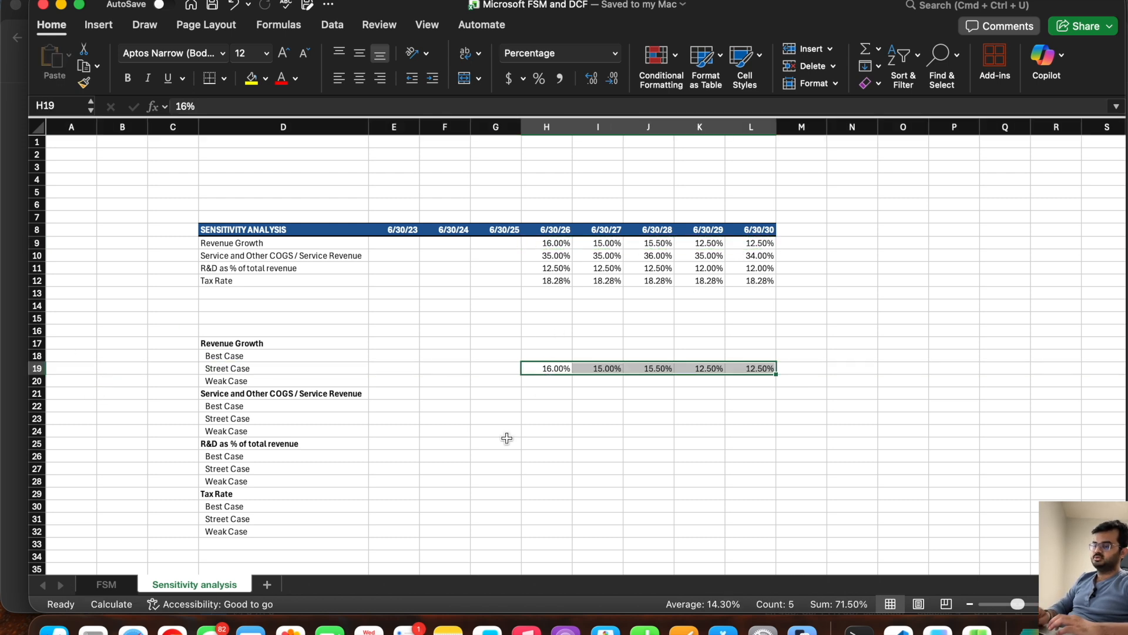
Step: Try replacing the historical dates in E8:G8 with an OFFSET heading in G8
drag(397, 229, 492, 229)
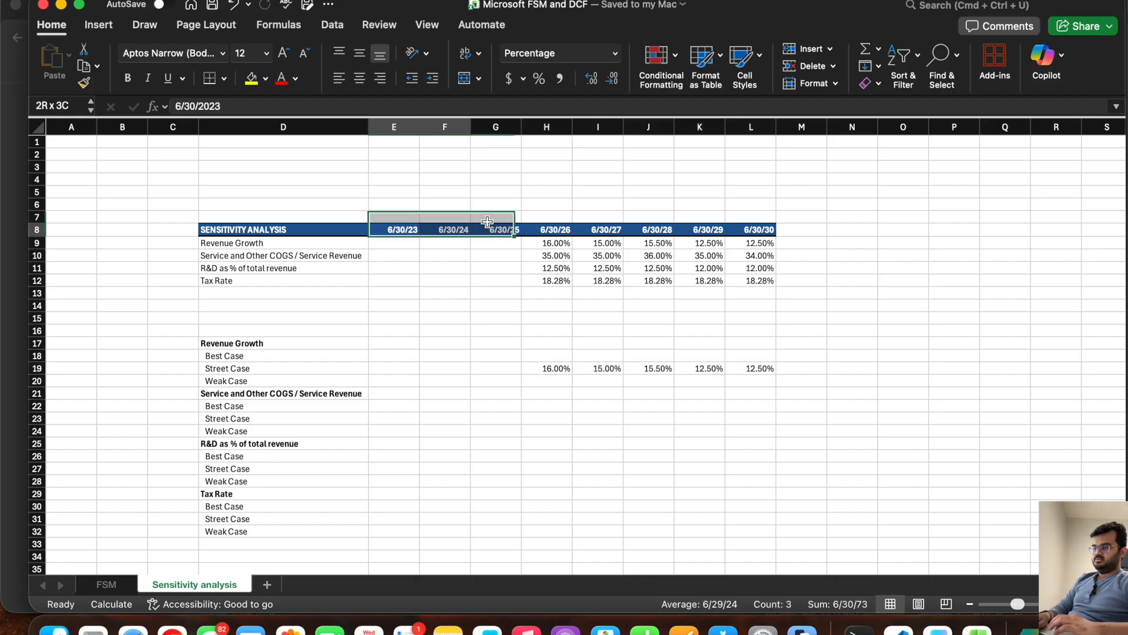
key(Delete)
click(493, 229)
text(OFFSET)
key(Return)
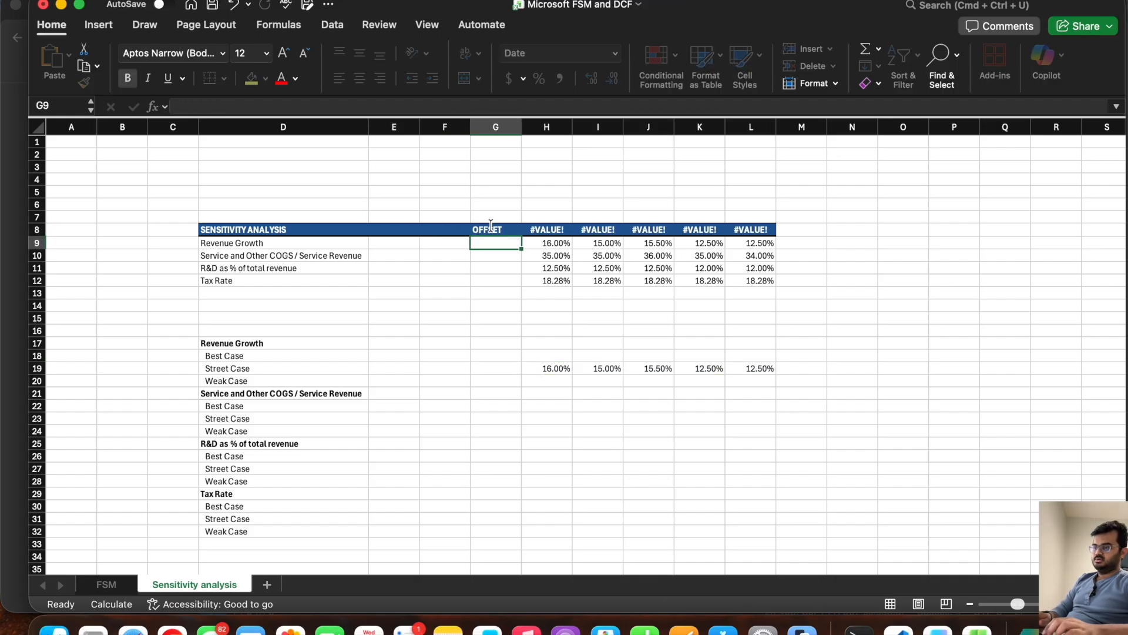
key(super+z)
key(super+z)
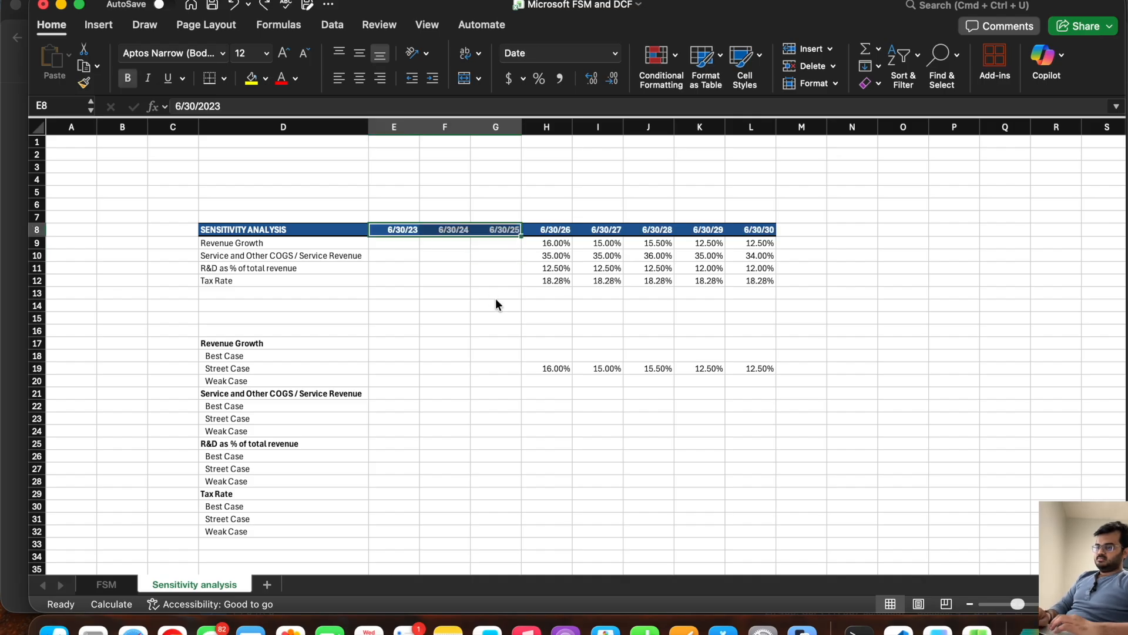
click(500, 355)
text(OFFSET)
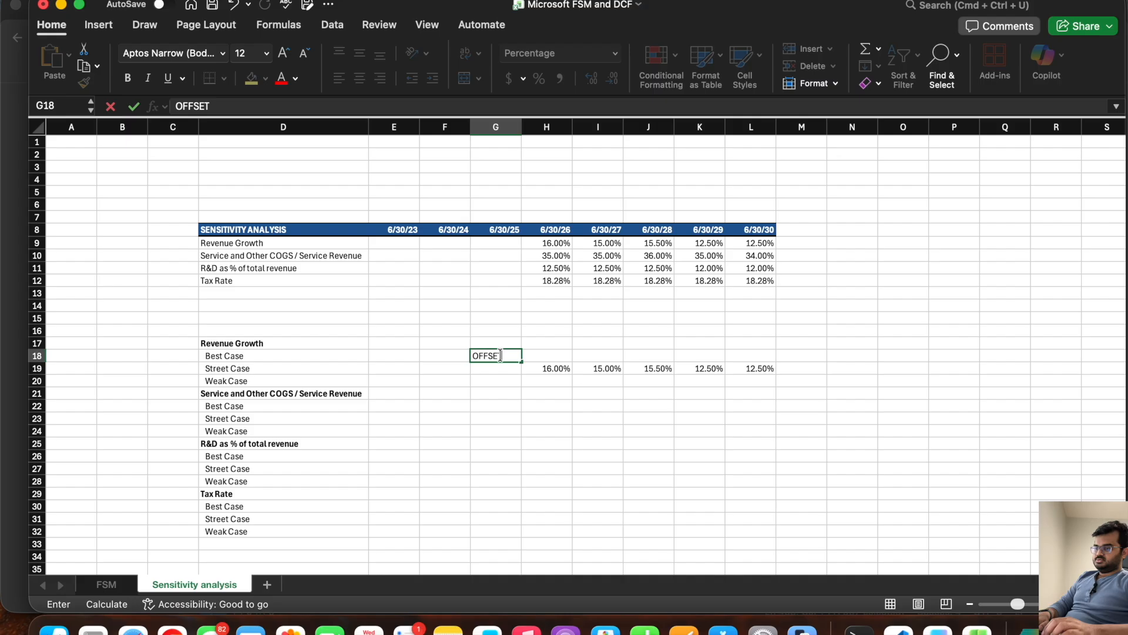
key(Return)
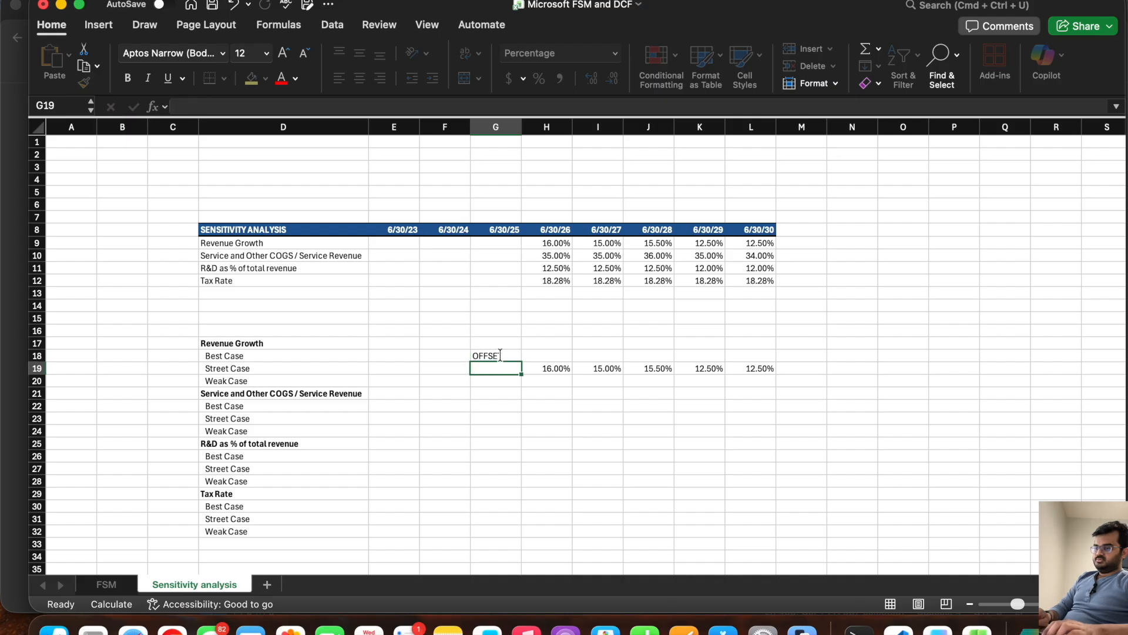
key(super+z)
Step: Enter the column heading OFFSET in G17, on the Revenue Growth heading row
key(Up)
text(OFF)
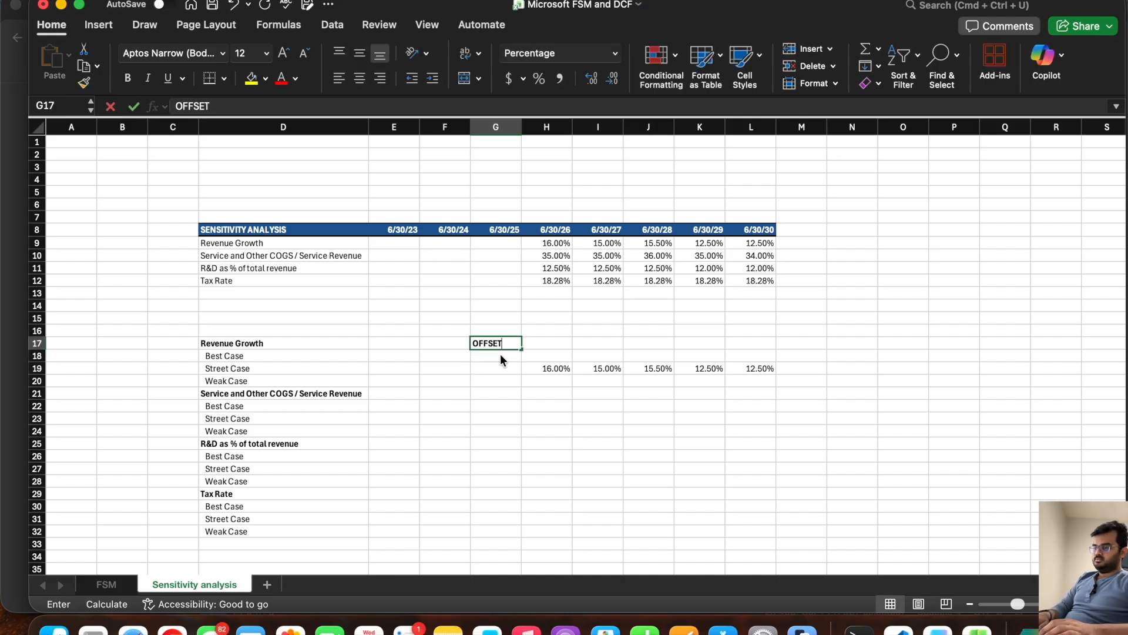
key(Return)
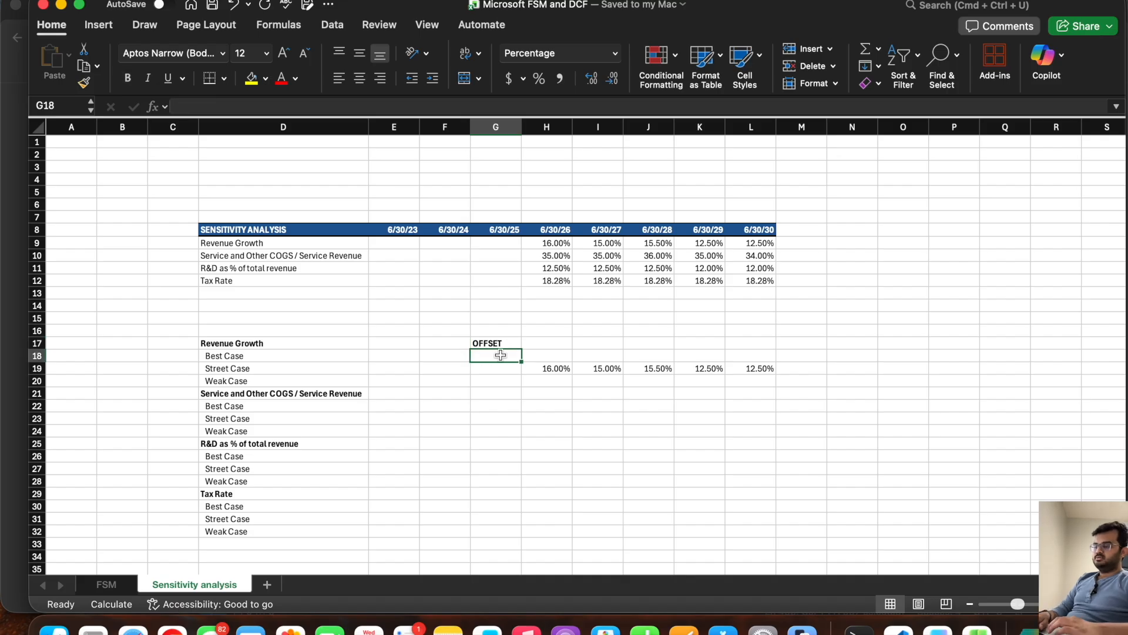
click(547, 355)
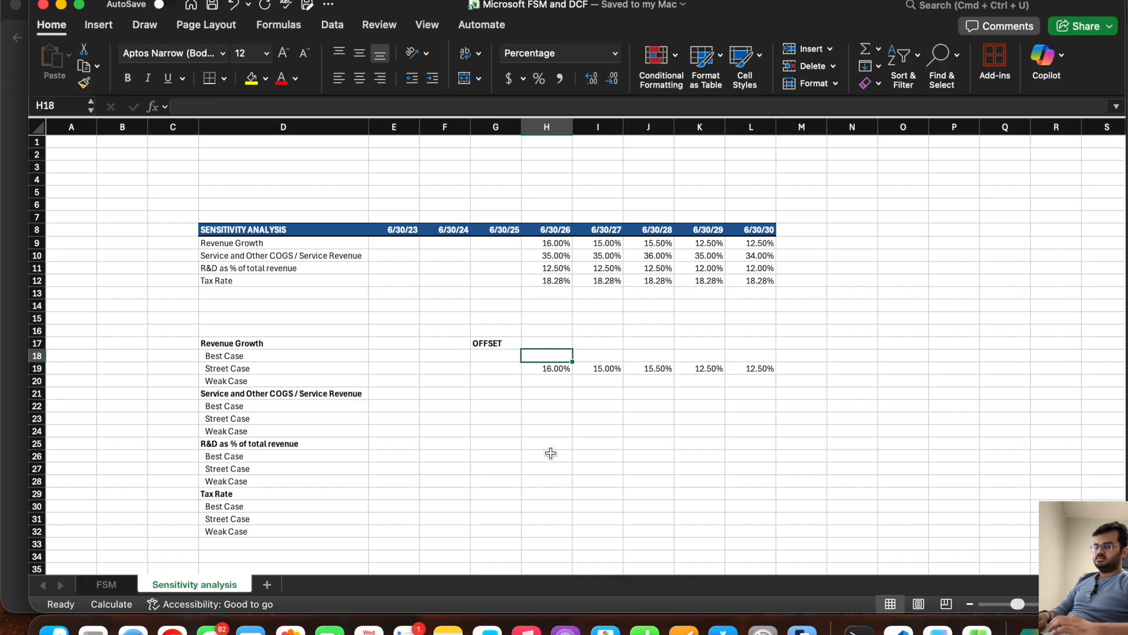
text(12)
key(Tab)
text(12)
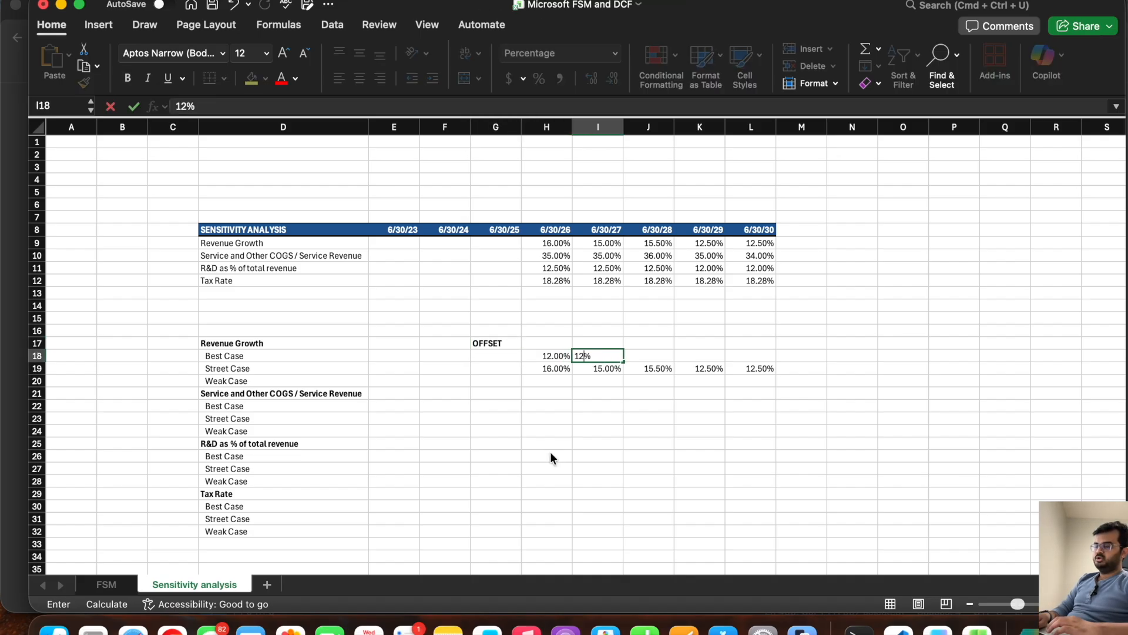
key(Tab)
text(12)
key(Tab)
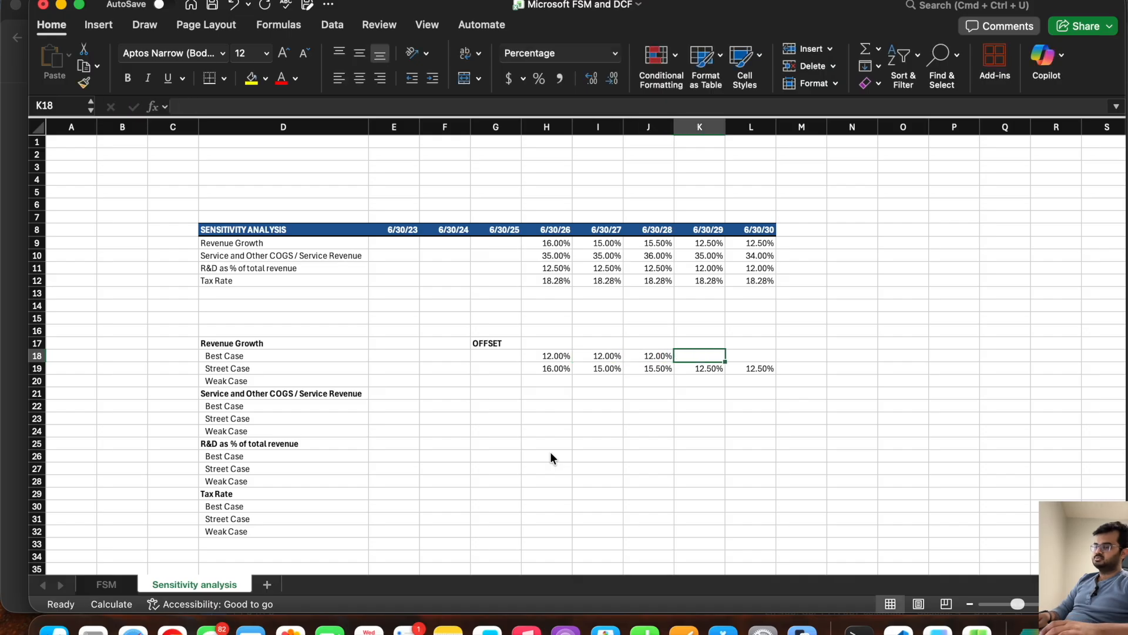
drag(558, 356, 655, 350)
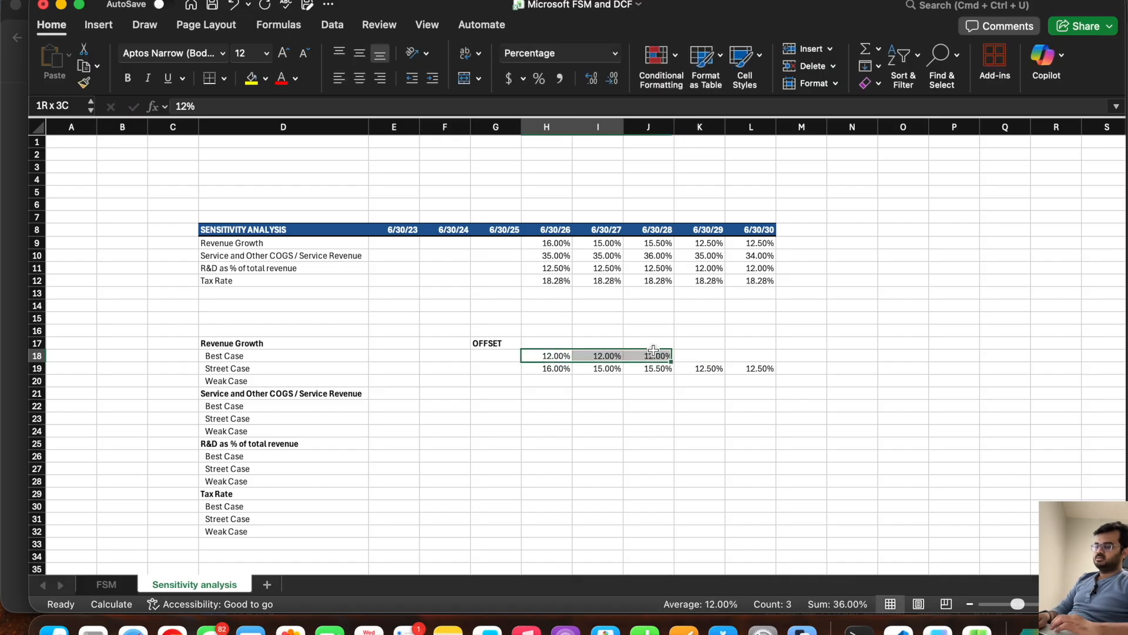
key(Delete)
Step: Try filling the Revenue Growth Weak Case row with fixed 12% rates in H20:K20
click(559, 379)
text(12)
key(Tab)
text(12)
key(Tab)
text(12)
key(Tab)
text(12)
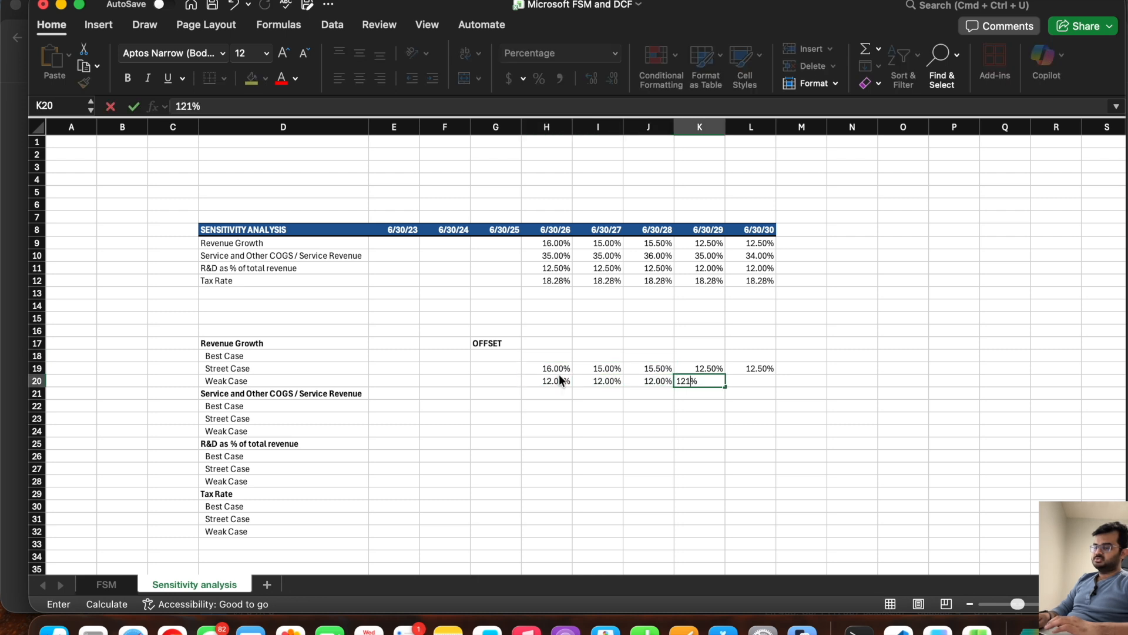
key(Tab)
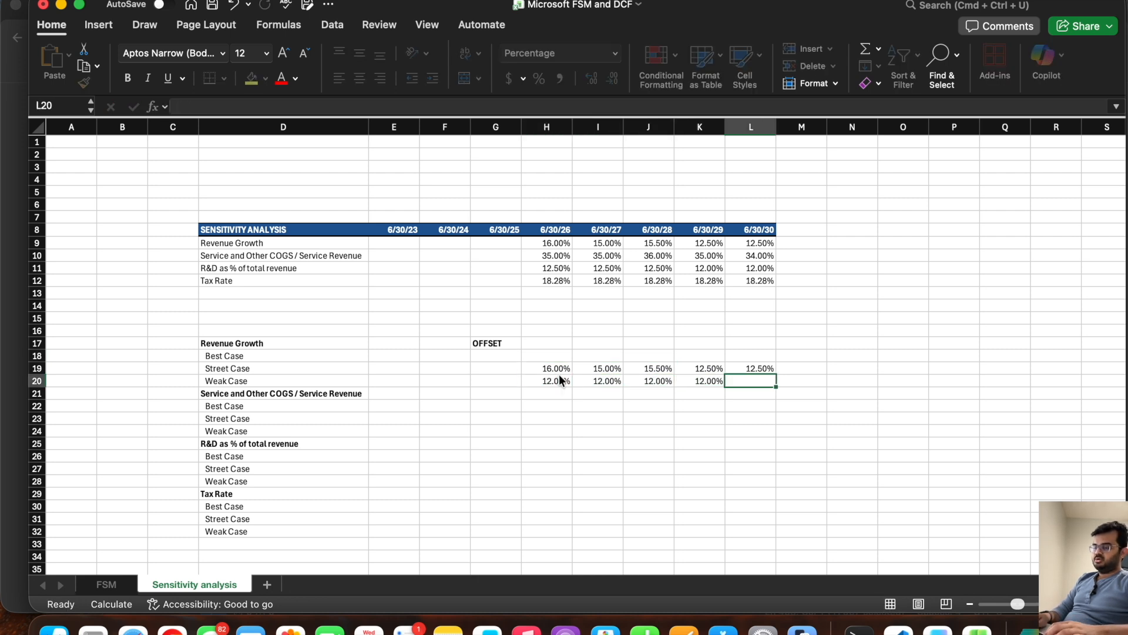
Step: Set the Revenue Growth offsets to -2% for the Weak Case in G20 and 2% for the Best Case in G18
click(499, 379)
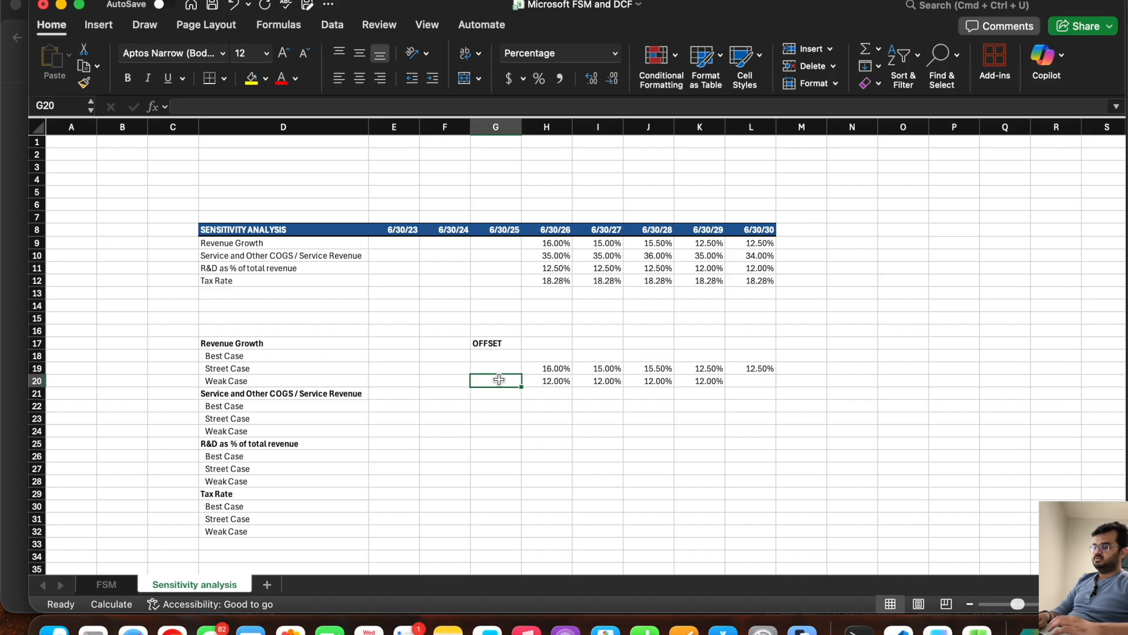
click(551, 369)
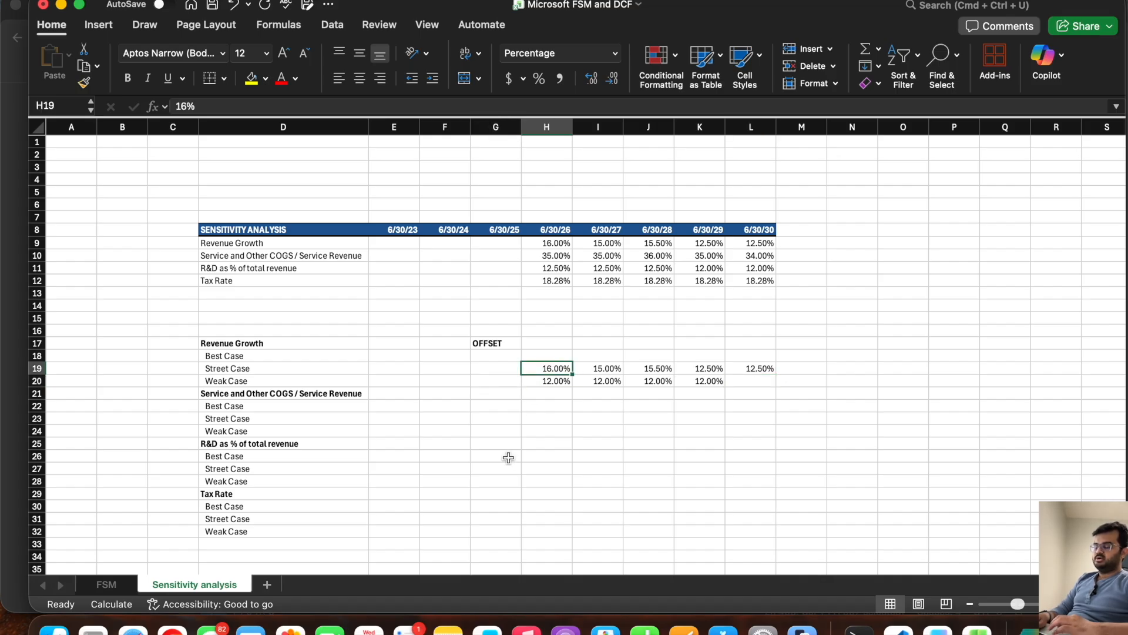
click(495, 386)
text(-2)
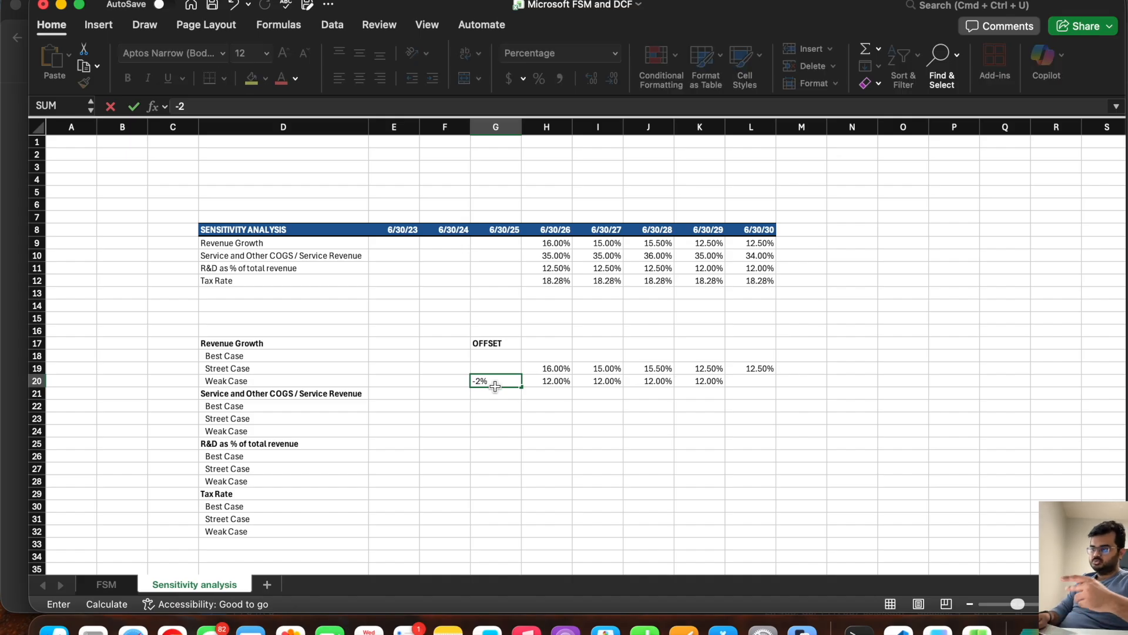
key(Up)
key(Up)
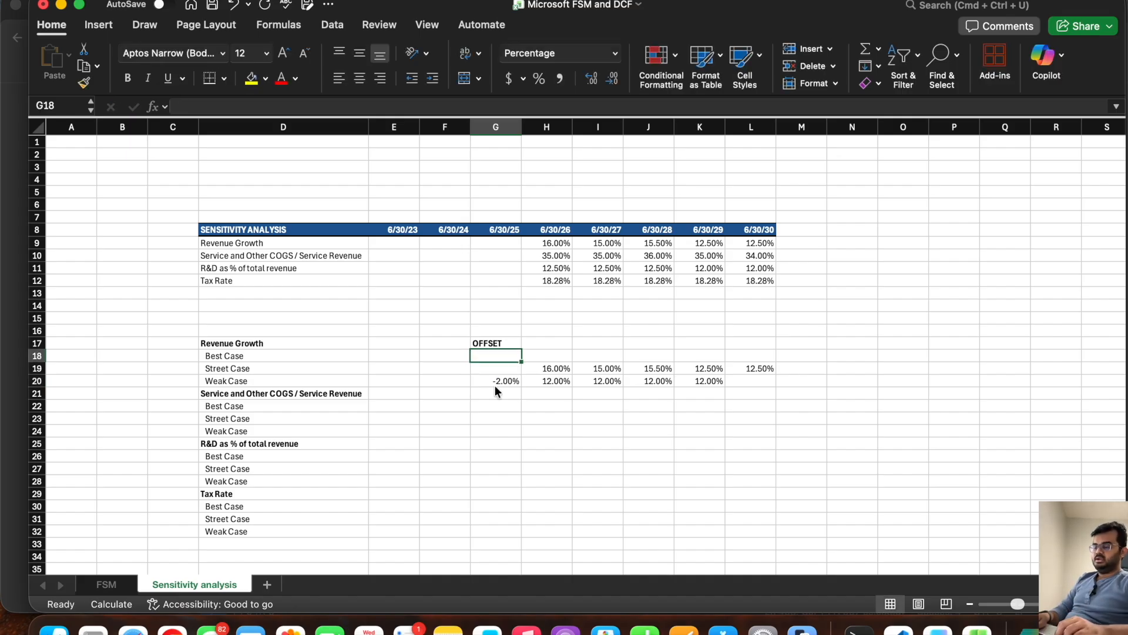
text(2)
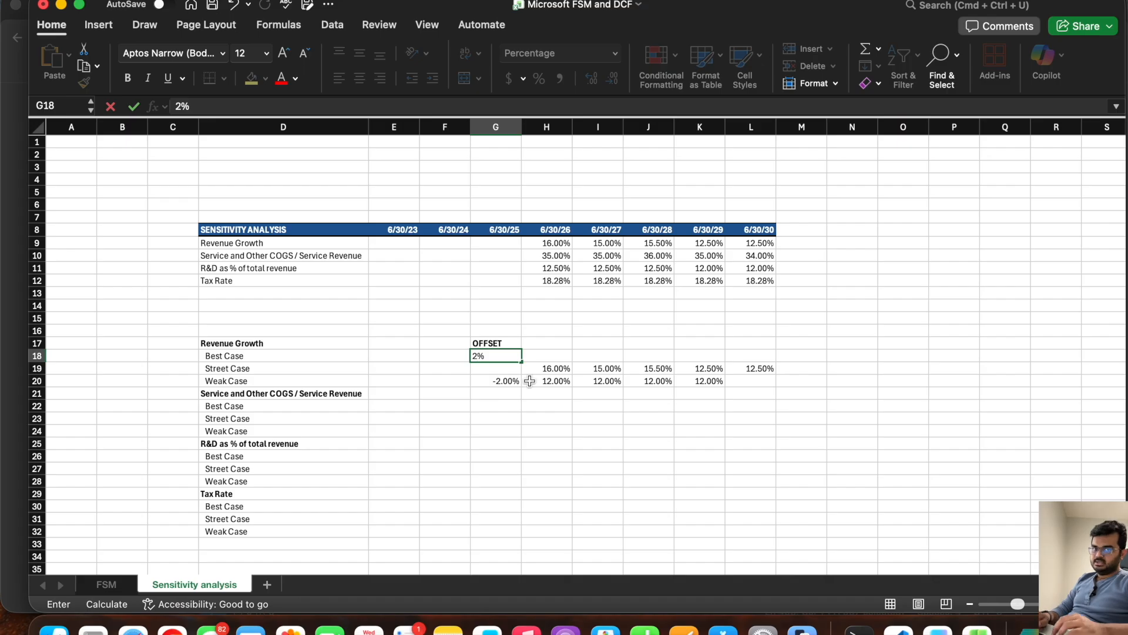
Step: Clear the fixed growth rates from the Weak Case row at H20:K20
click(549, 382)
drag(549, 382, 710, 381)
key(Delete)
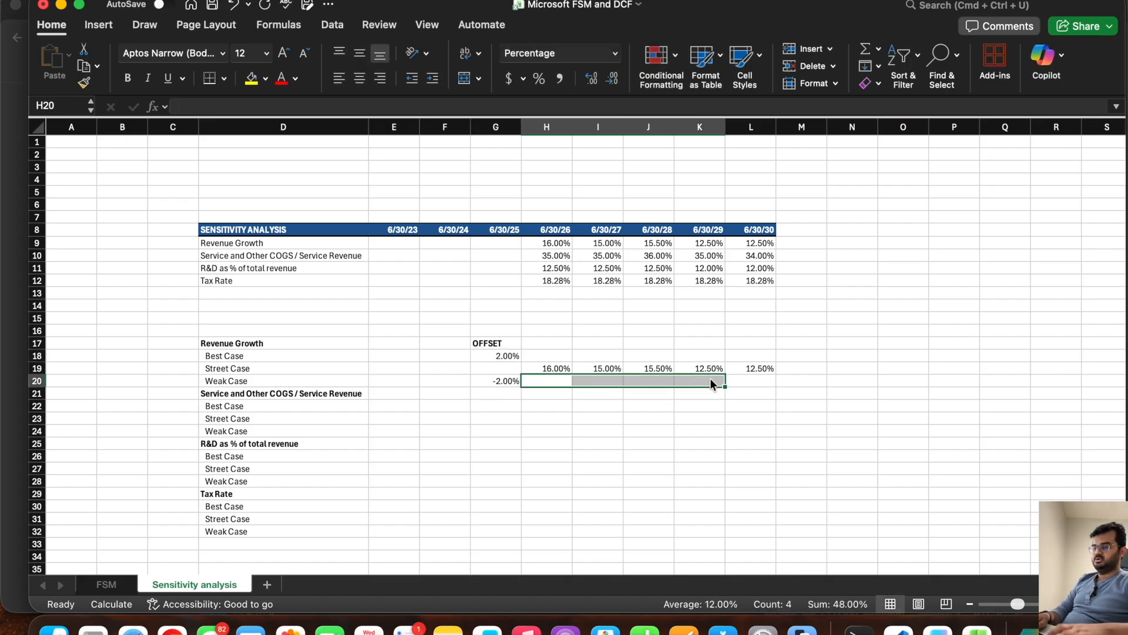
click(497, 354)
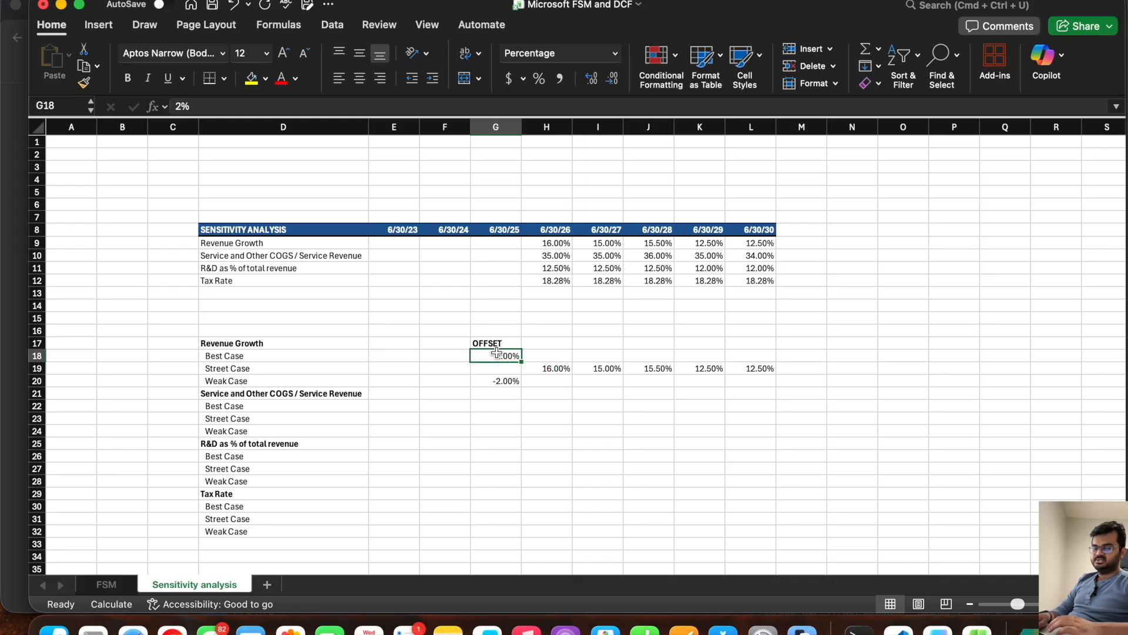
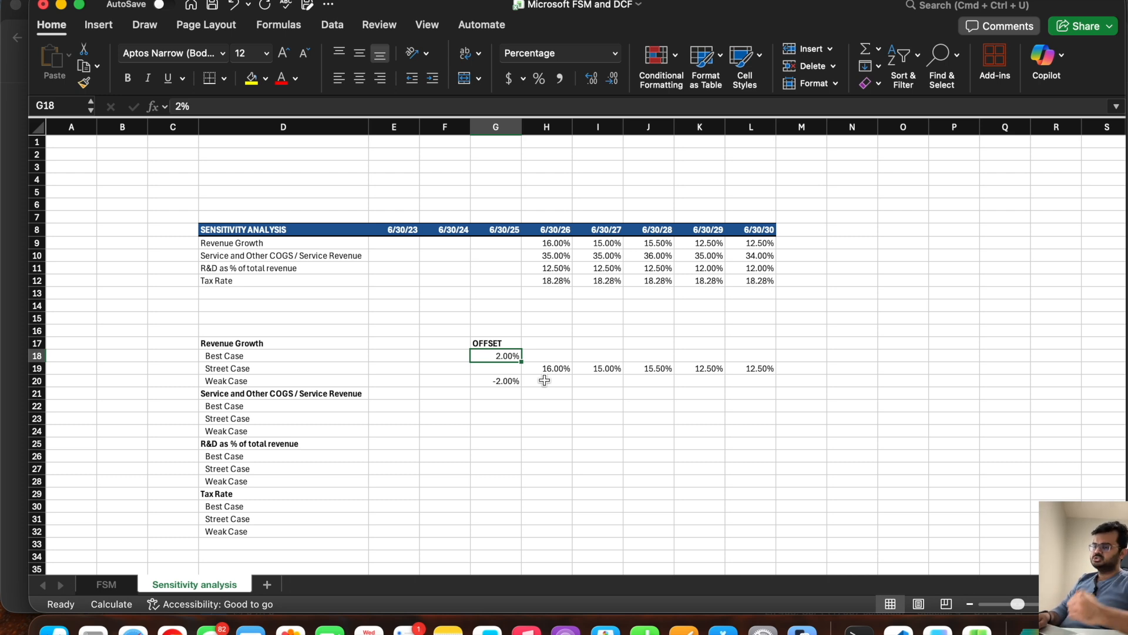
Step: Calculate the Revenue Growth Weak Case in H20 as =H19+$G$20 and fill it across to L20
click(545, 380)
text(=)
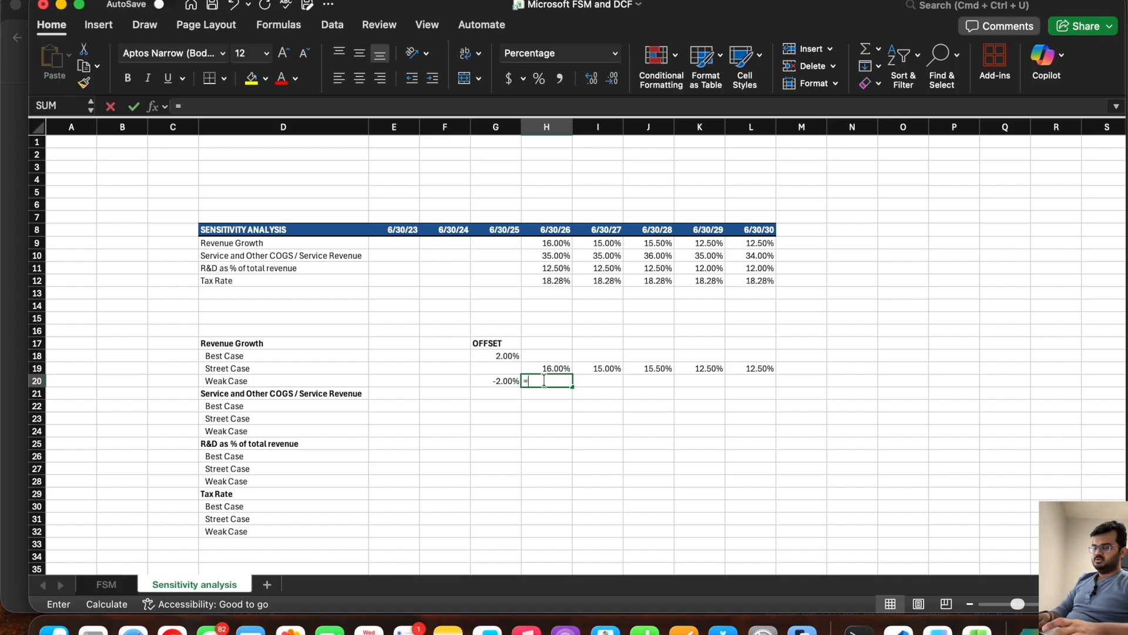
click(545, 365)
text(+)
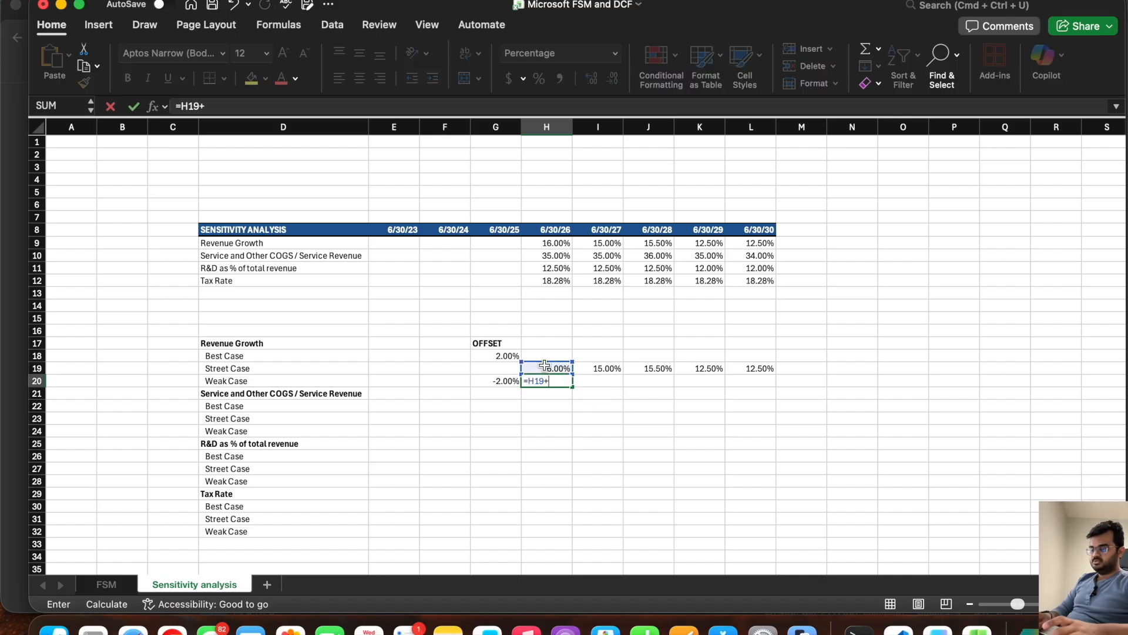
click(492, 380)
click(204, 106)
key(F4)
key(Return)
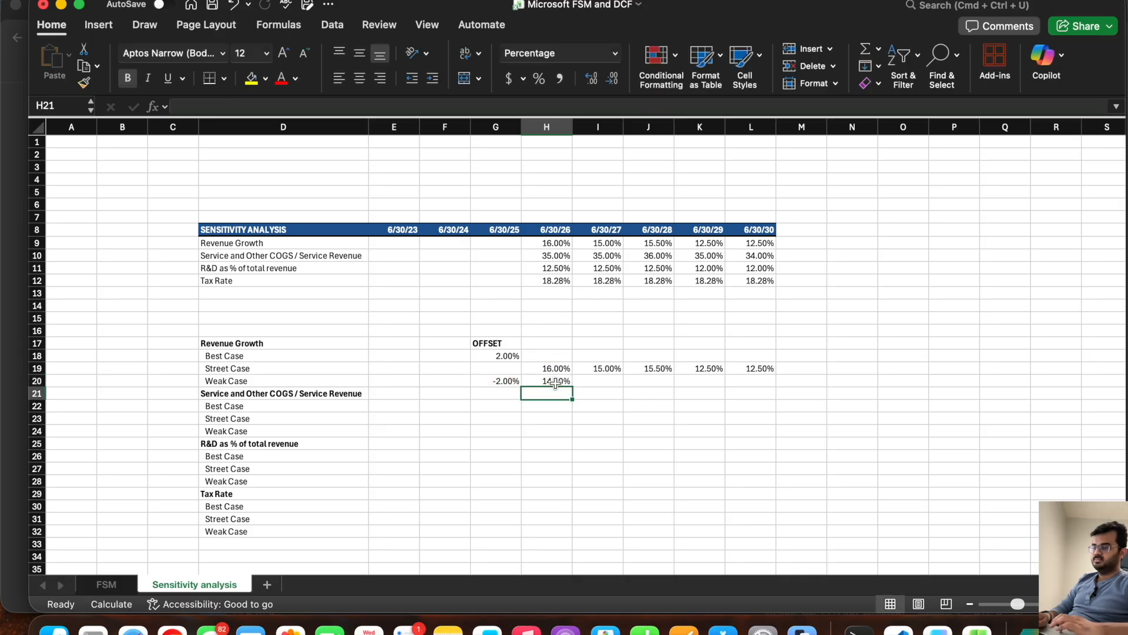
click(566, 382)
drag(570, 383, 767, 389)
Step: Set the Revenue Growth offsets to -2.5% for the Weak Case in G20 and 1% for the Best Case in G18
click(505, 382)
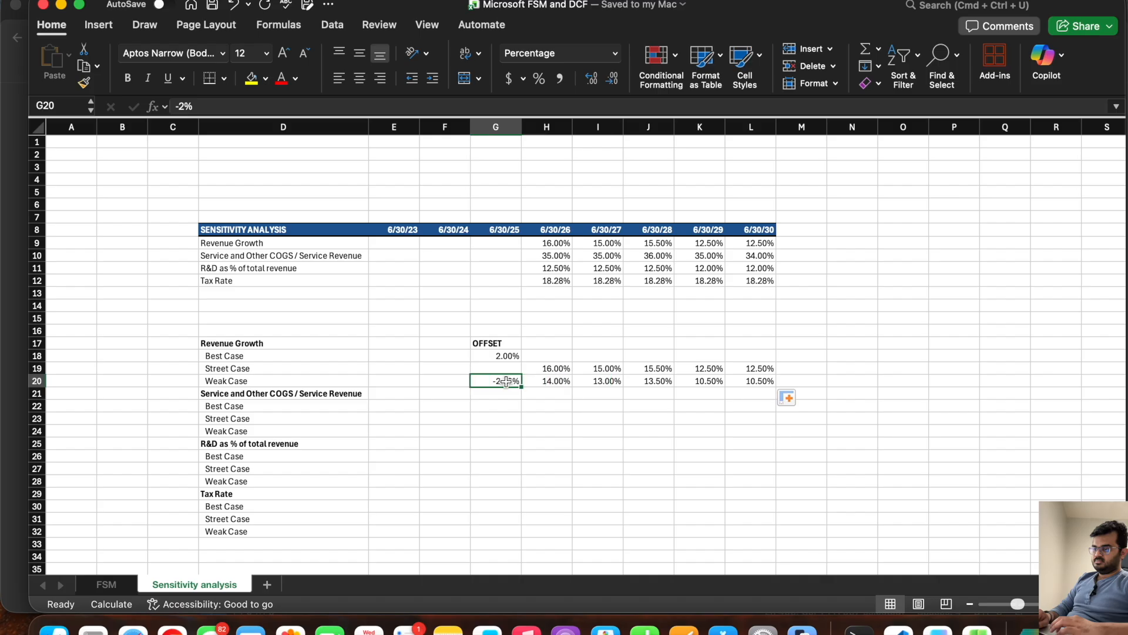
click(183, 106)
text(.5)
key(Return)
key(Up)
key(Up)
key(Up)
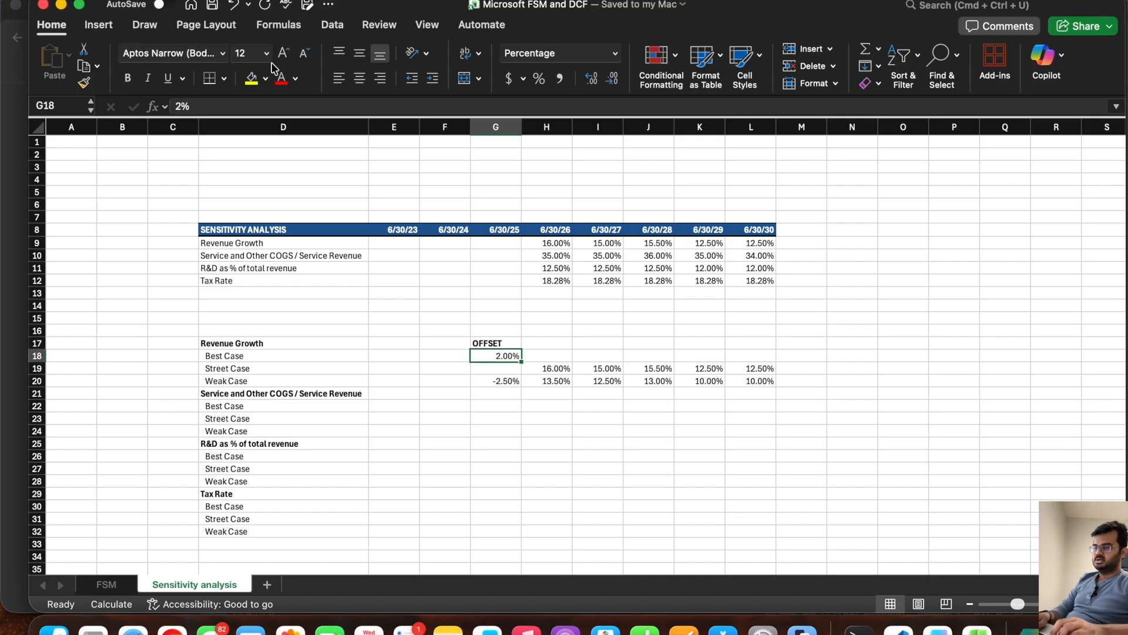
text(1)
key(Return)
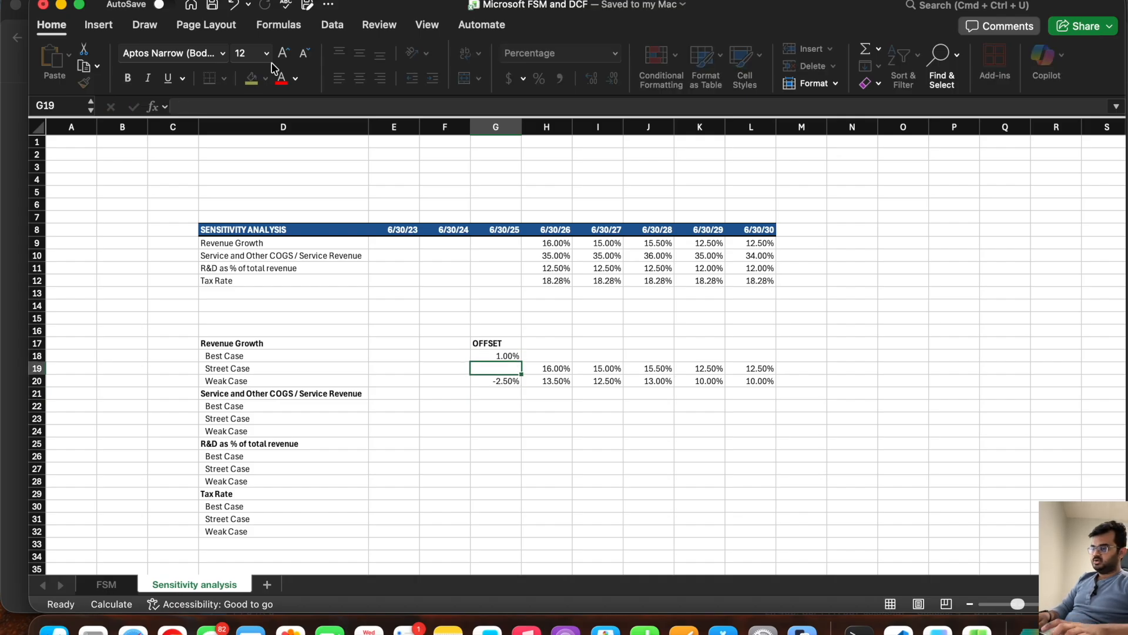
Step: Calculate the Revenue Growth Best Case in H18 as =H19+$G$18 and fill it across to L18
click(550, 356)
text(=)
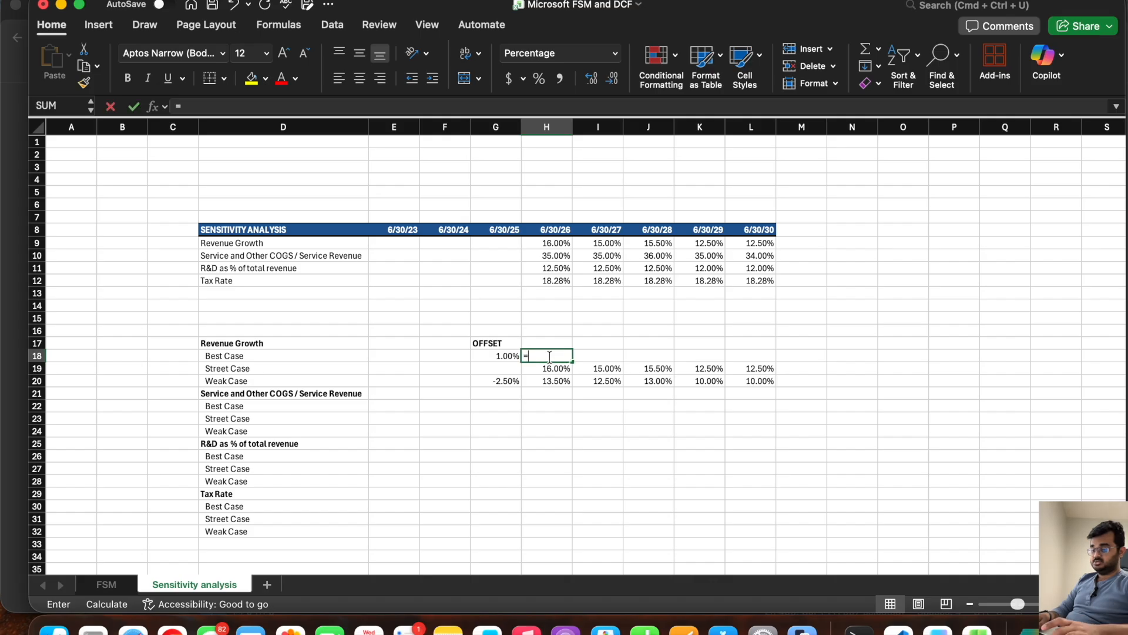
click(549, 368)
text(+)
click(494, 355)
click(205, 105)
text($G$18)
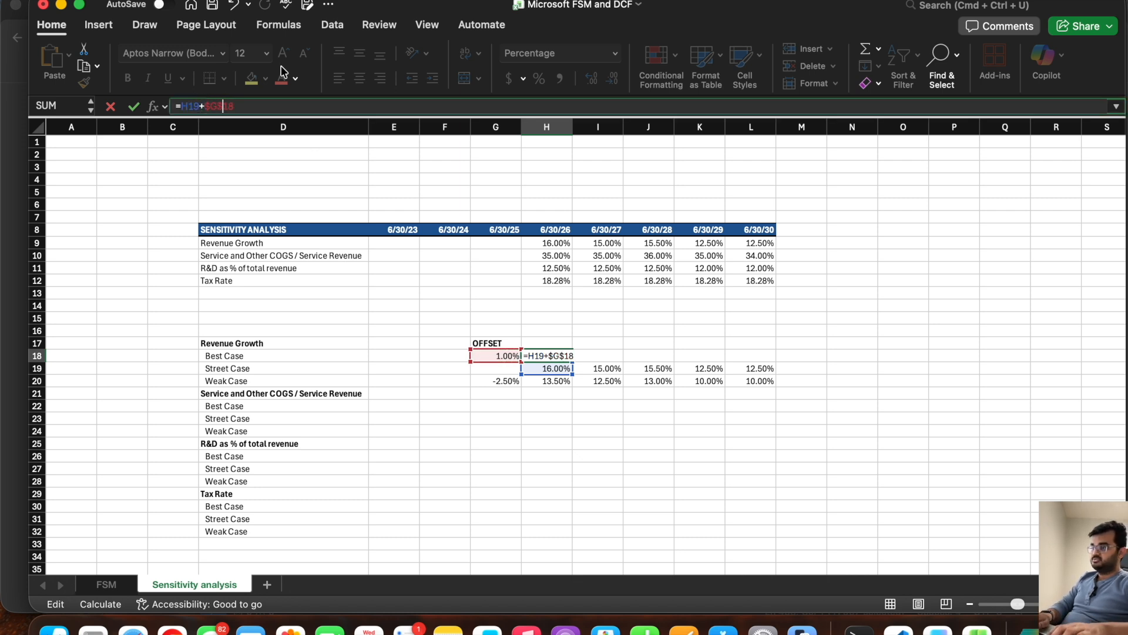
text($)
key(Return)
click(549, 355)
drag(572, 361, 785, 365)
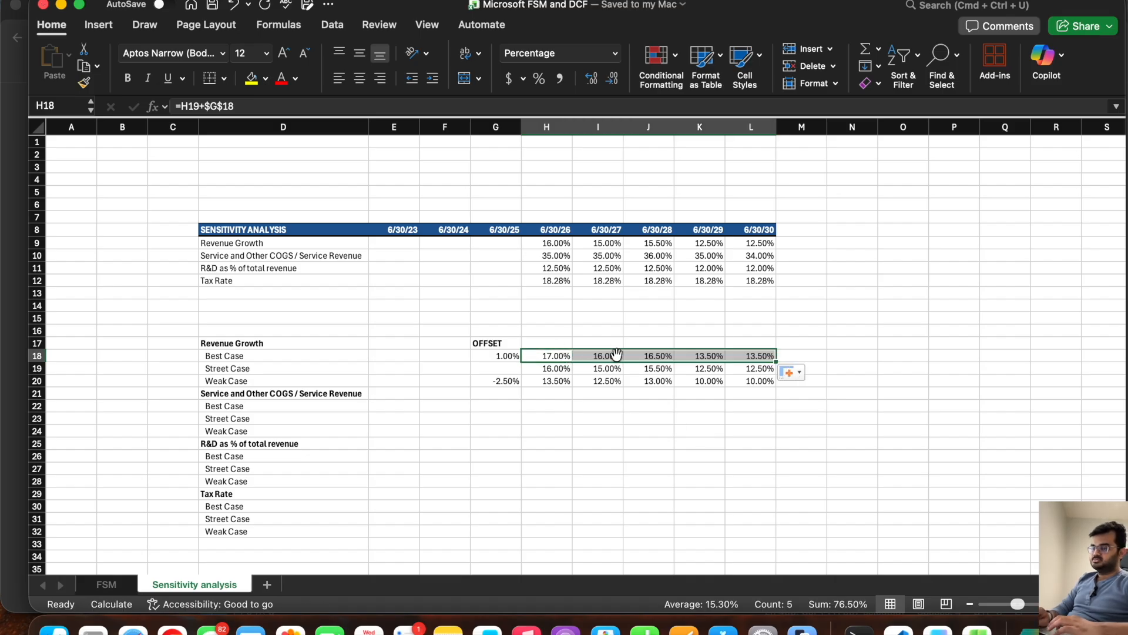
Step: Copy the Service and Other COGS rates from H10:L10 into that section's Street Case row, starting at H23
drag(547, 259, 734, 259)
key(super+c)
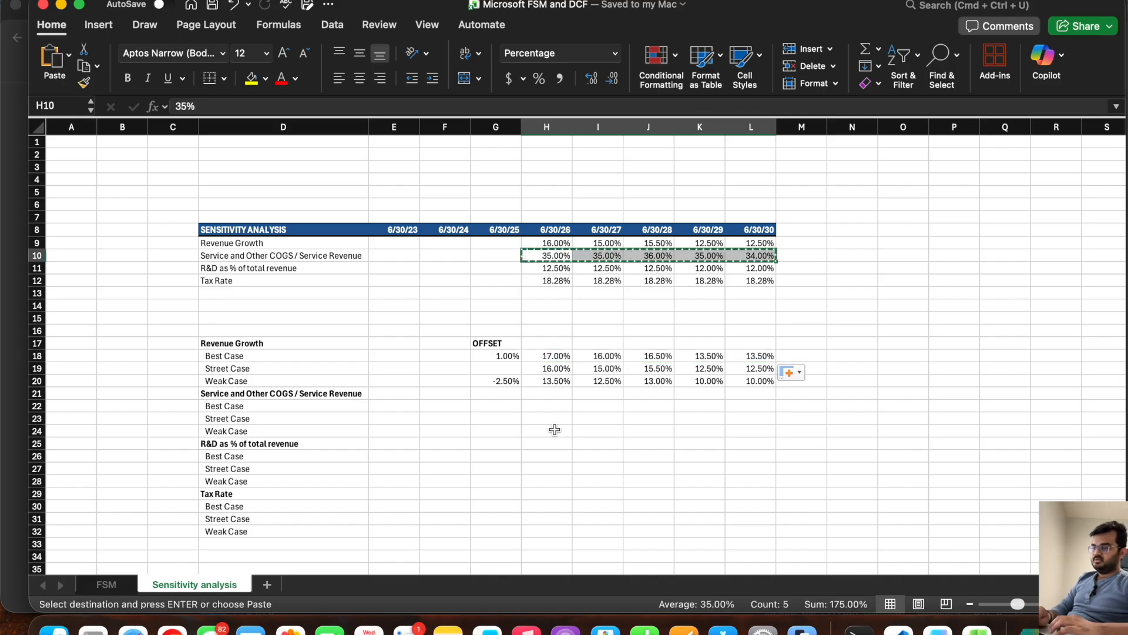
click(551, 418)
key(super+v)
key(Escape)
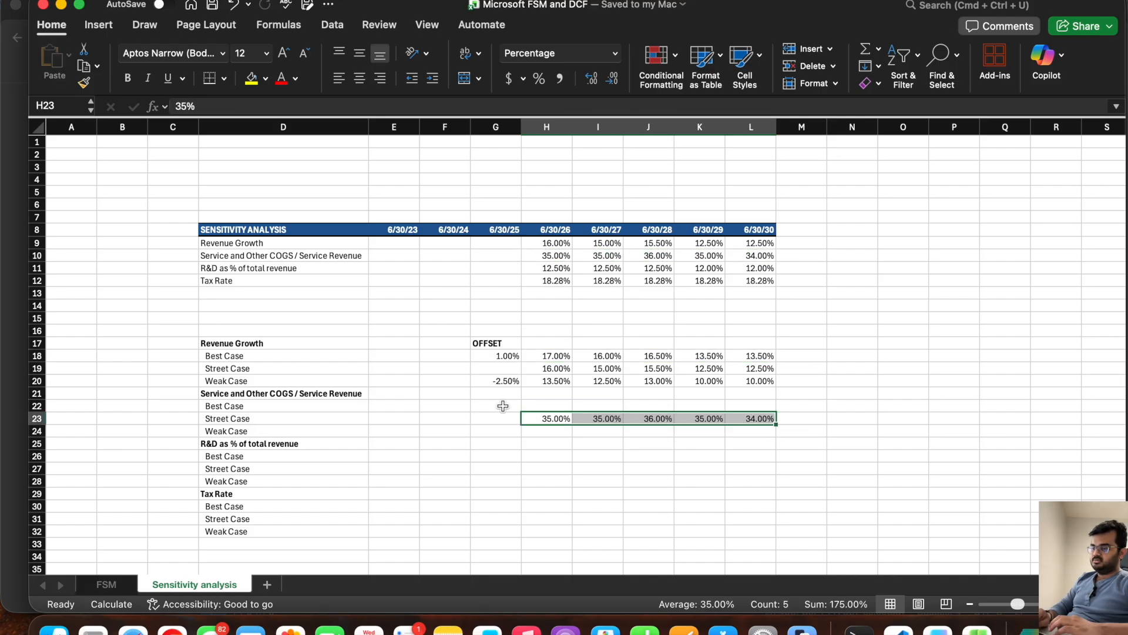
Step: Set the Service and Other COGS offsets to -2.5% for the Best Case in G22 and 5% for the Weak Case in G24
click(503, 404)
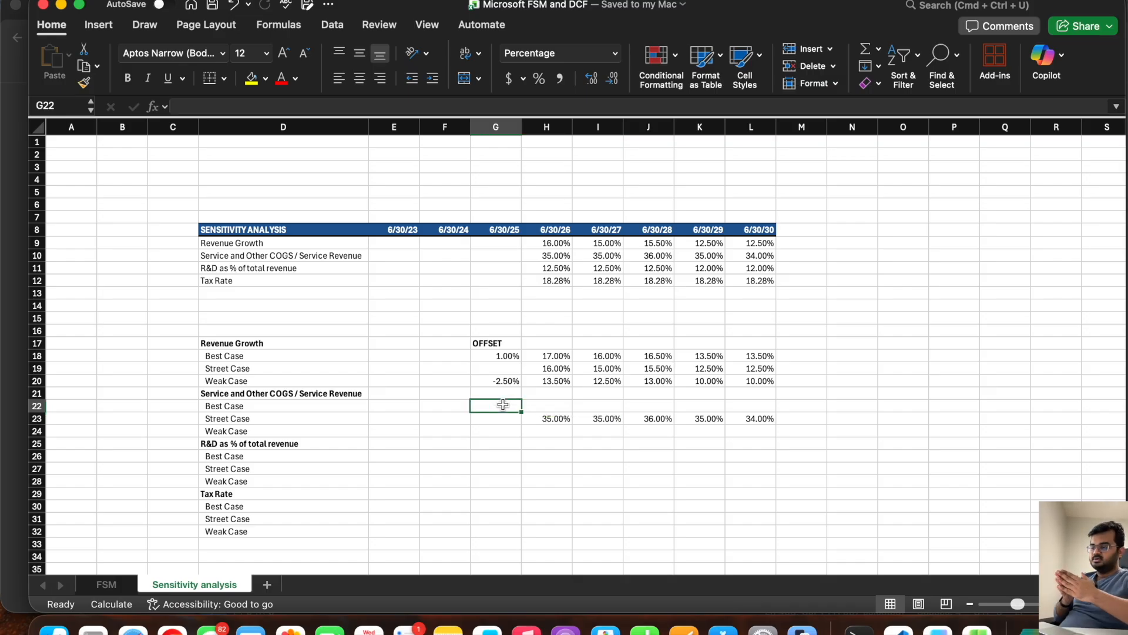
text(-2.5)
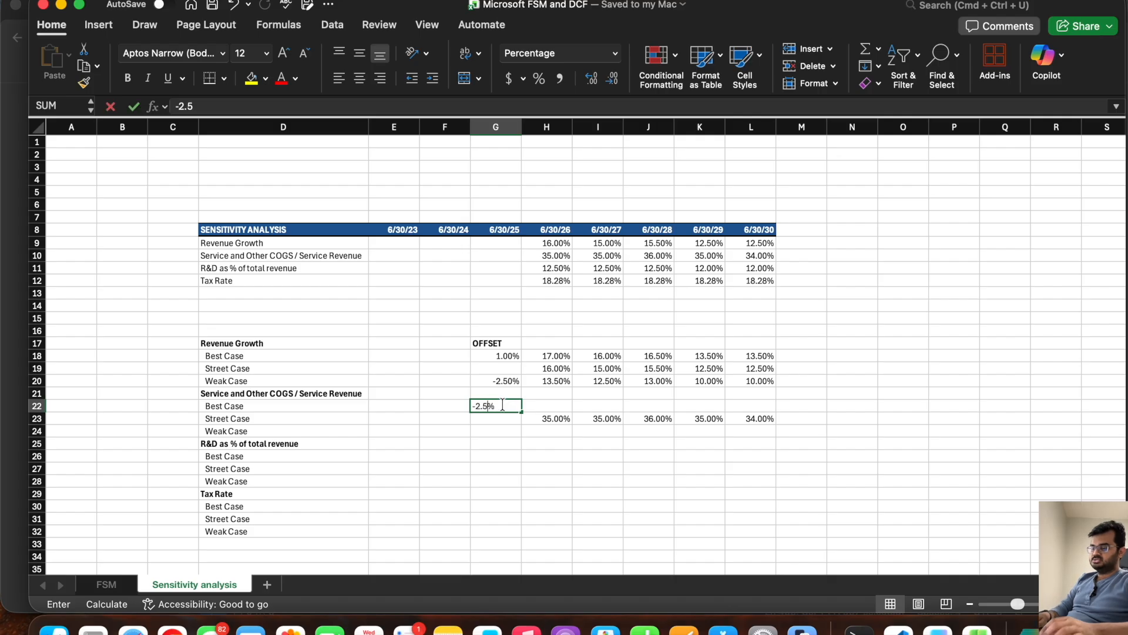
key(Return)
key(Return)
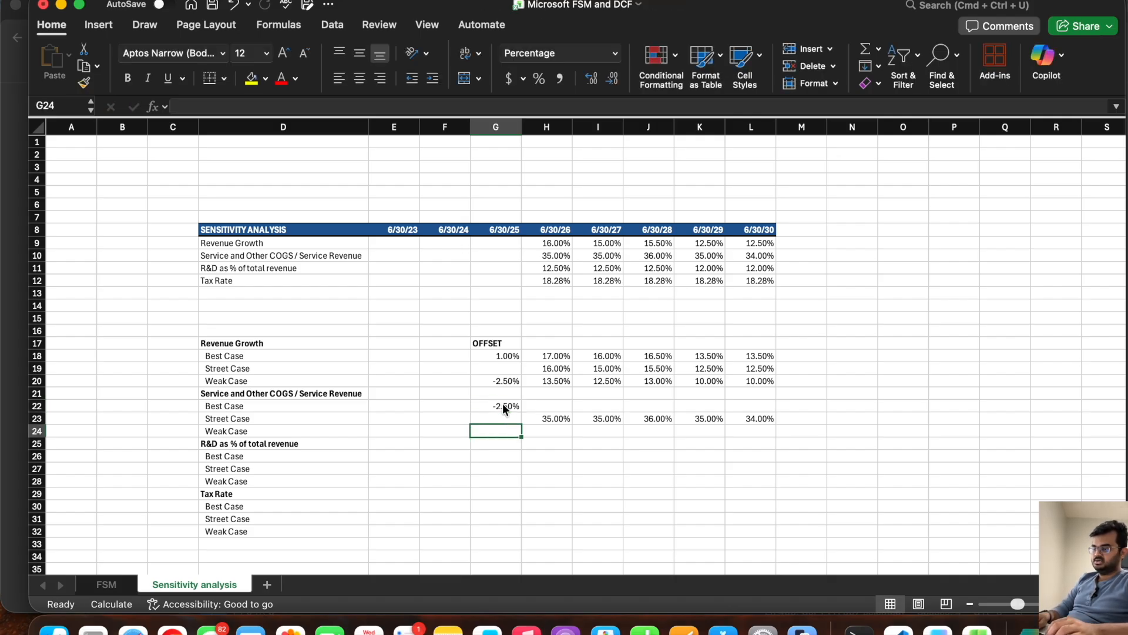
text(5)
key(Tab)
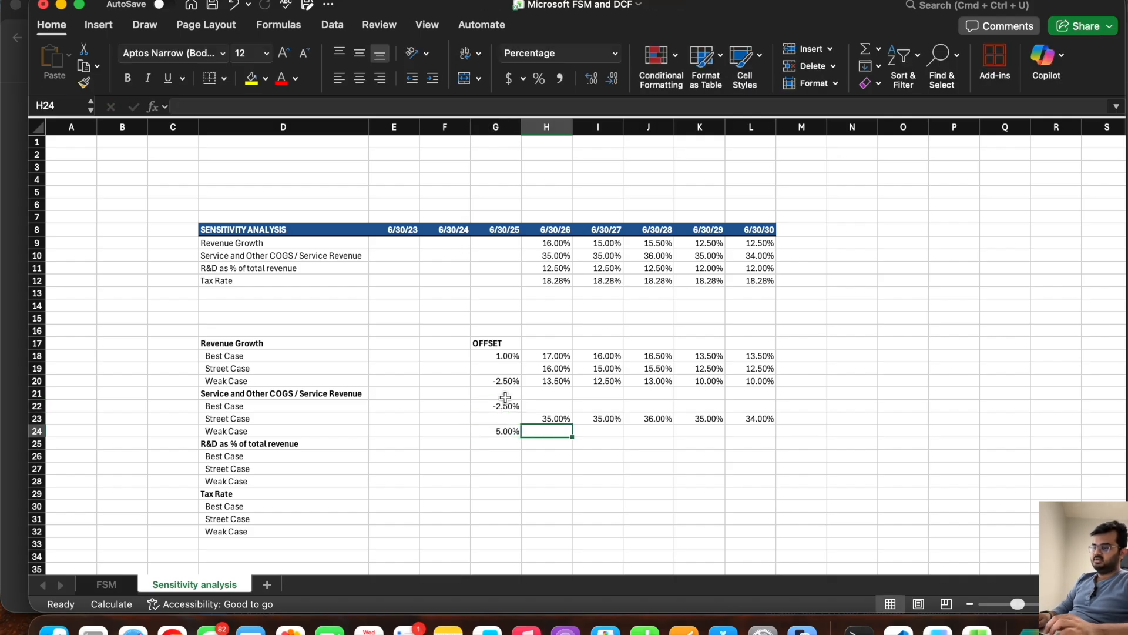
click(548, 405)
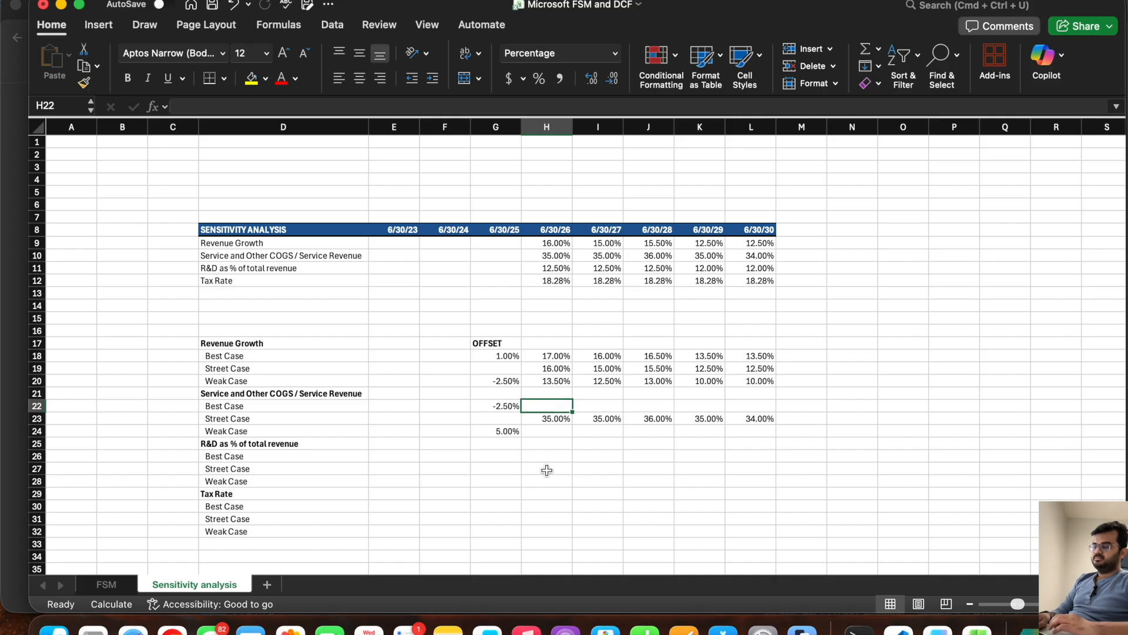
drag(546, 419, 753, 418)
click(539, 404)
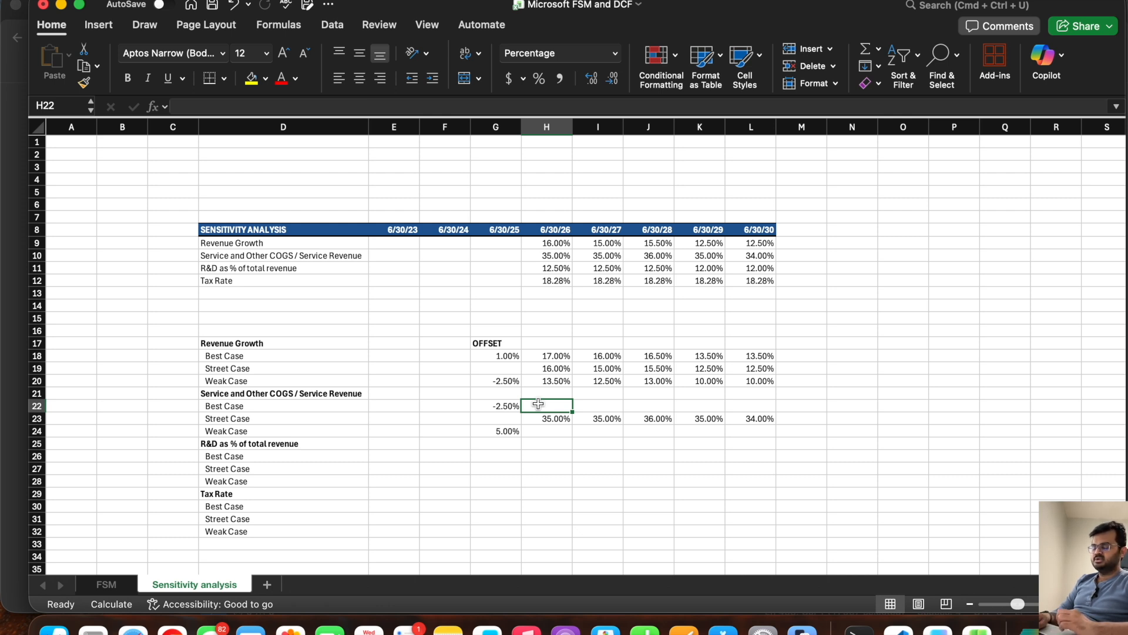
click(504, 432)
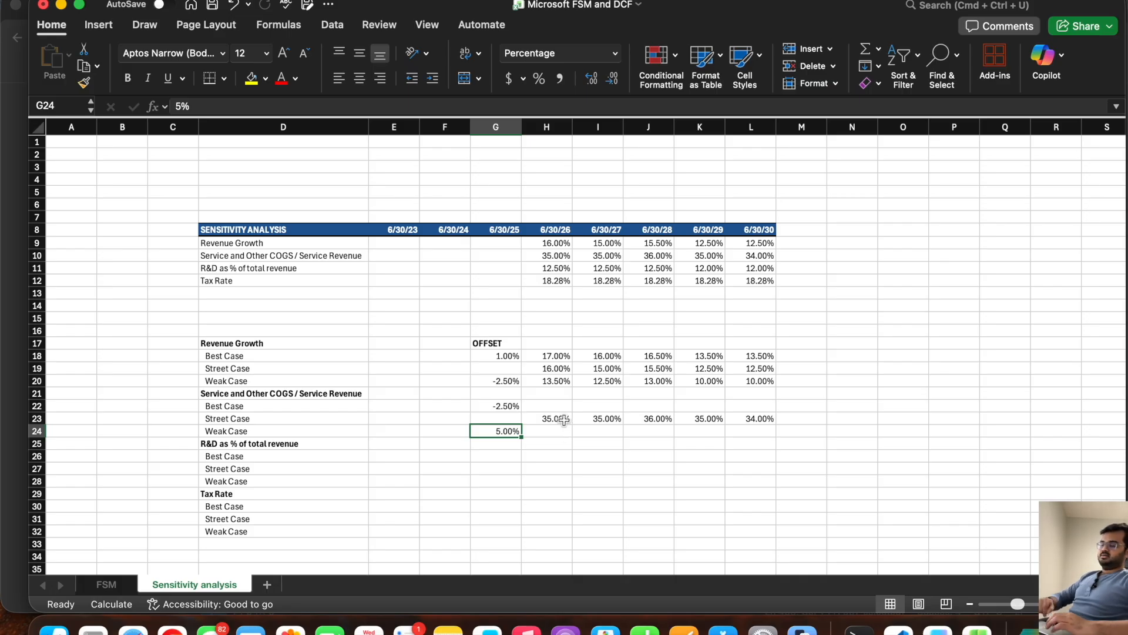
Step: Enter the Service COGS Best Case formula in H22, adding the column-locked offset in G22 to the Street Case rate in H23
click(547, 406)
text(=)
click(546, 419)
text(+)
click(497, 406)
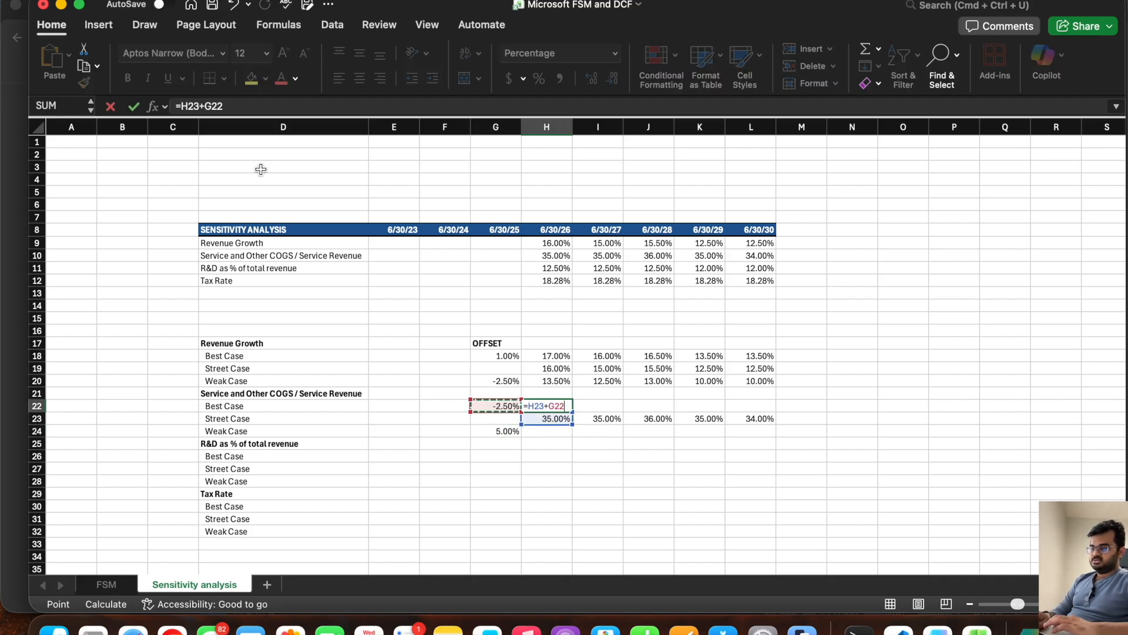
click(203, 105)
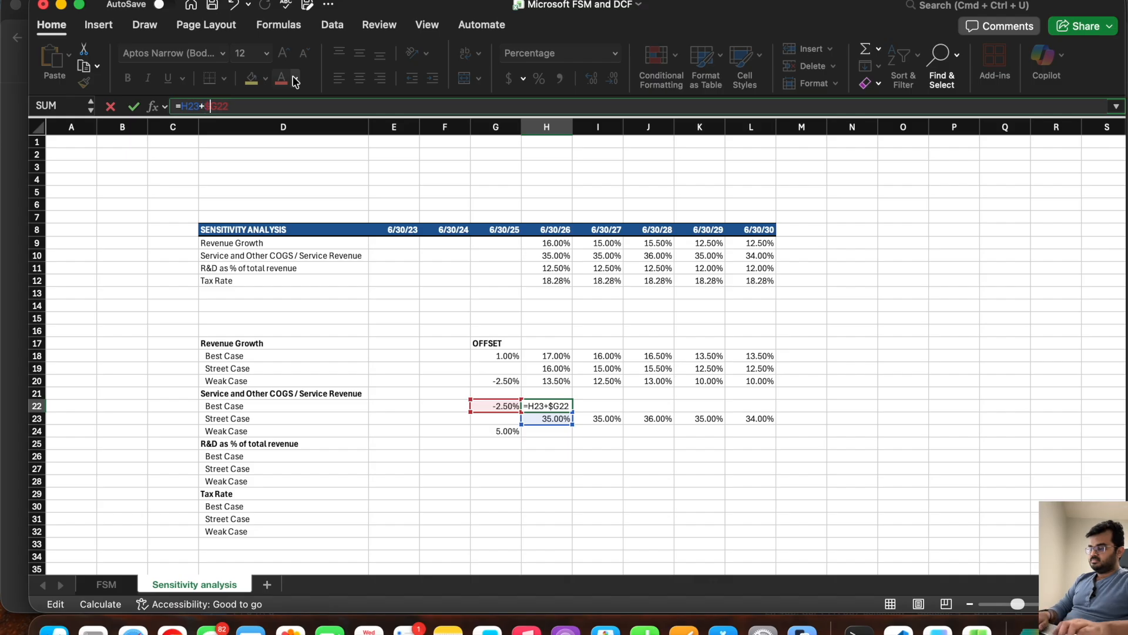
key(Return)
Step: Enter the Service COGS Weak Case formula in H24 as =H23+$G$24
key(Down)
text(=)
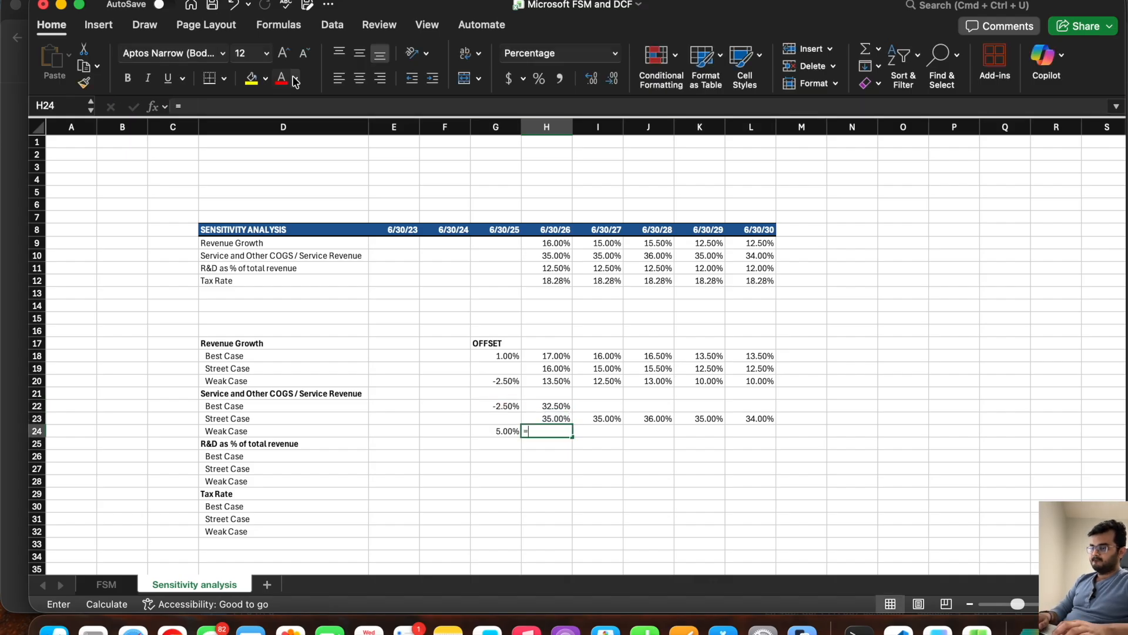
click(549, 419)
text(+)
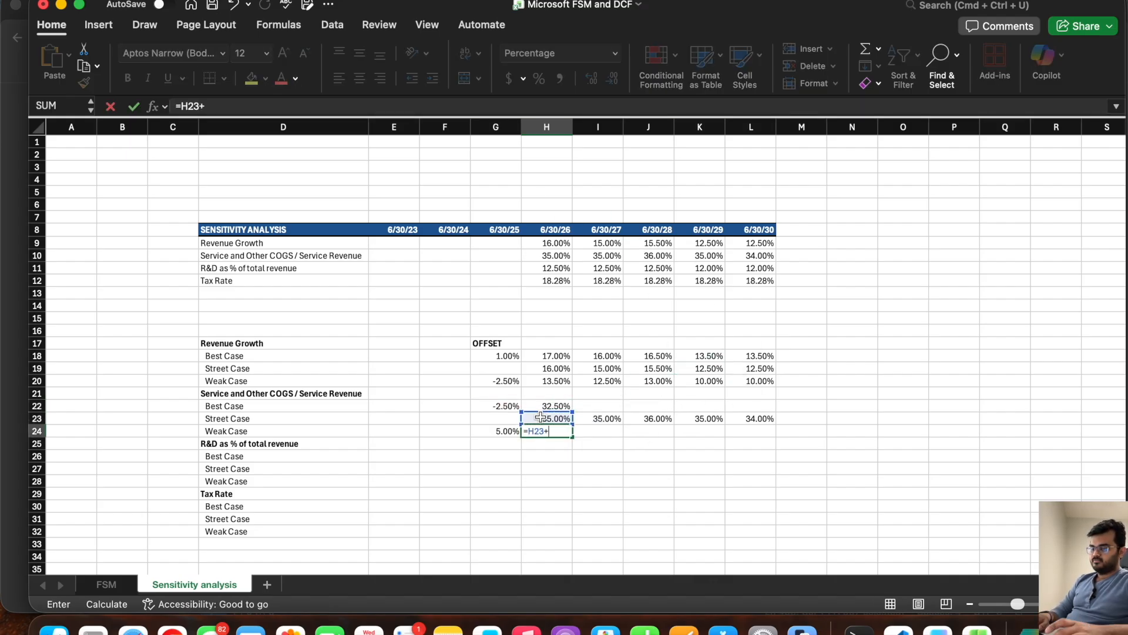
click(501, 432)
click(203, 106)
text($G24)
key(Right)
text($)
key(Return)
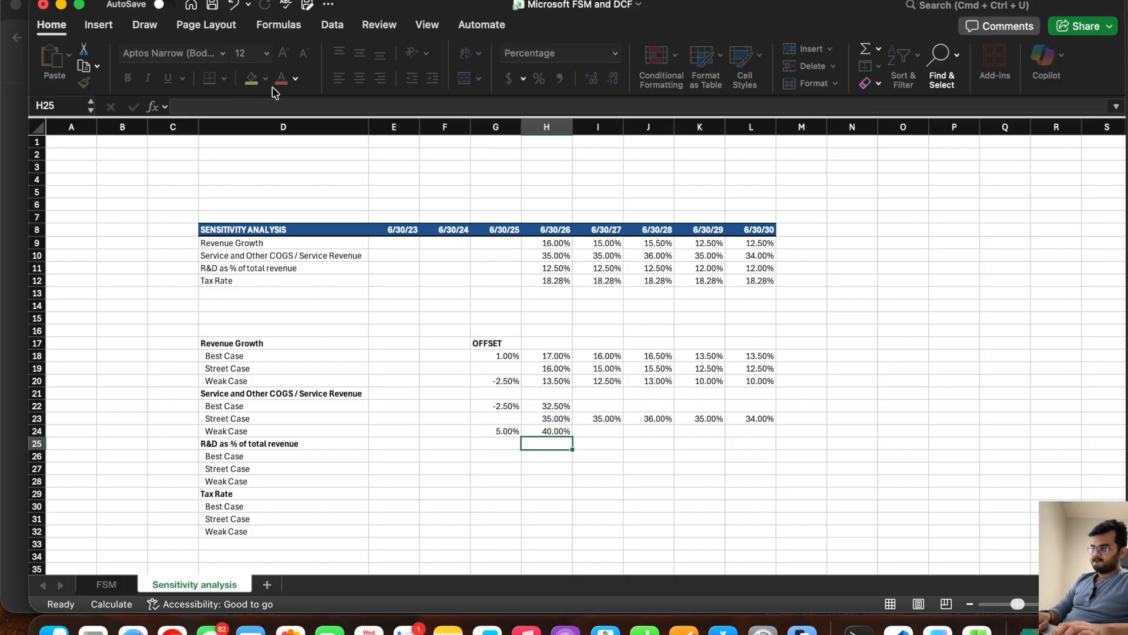
Step: Fill the Service COGS Best Case and Weak Case formulas from H22 and H24 across to column L
click(547, 405)
drag(573, 412, 773, 412)
click(563, 432)
drag(573, 438, 798, 444)
Step: Copy the R&D percentages from H11:L11 into the R&D section's Street Case row, starting at H27
drag(546, 268, 745, 269)
key(super+c)
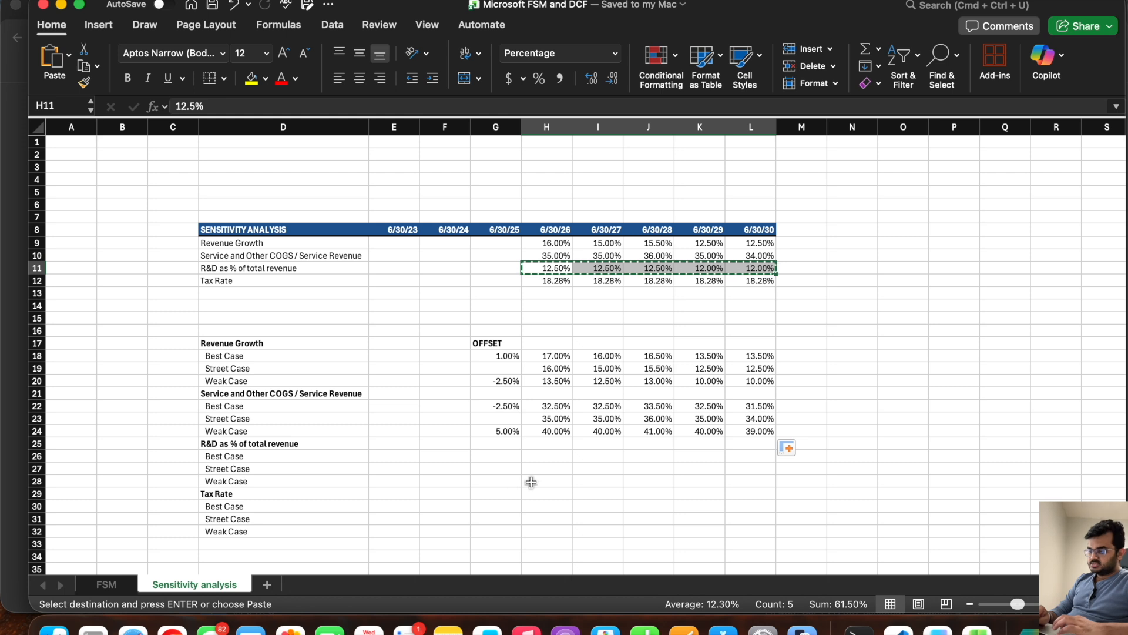
click(544, 469)
key(Return)
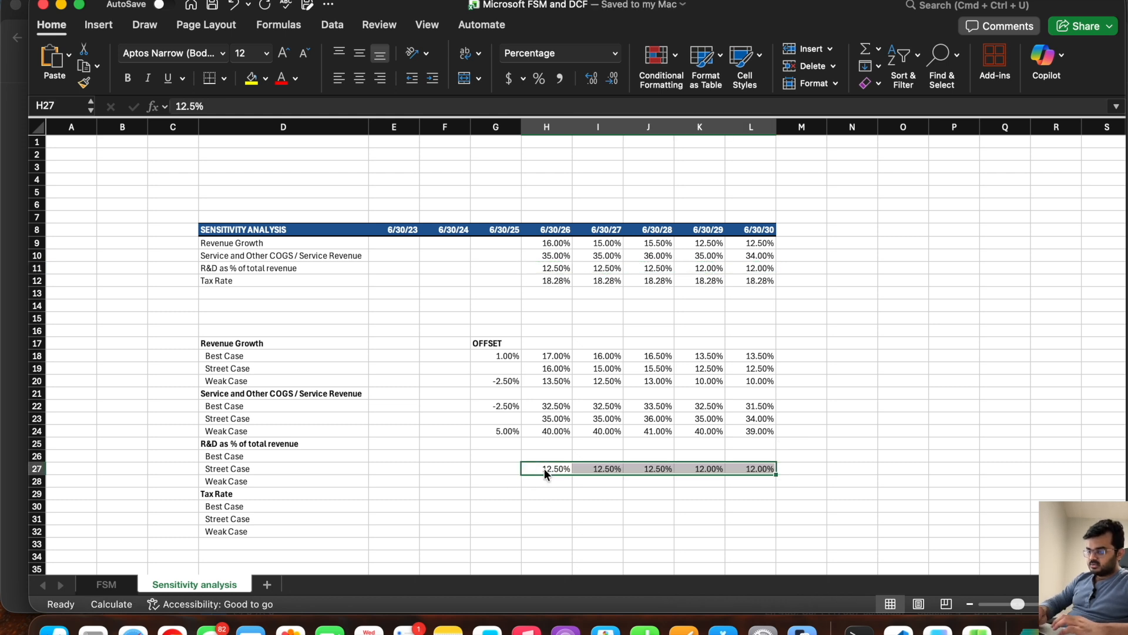
click(507, 480)
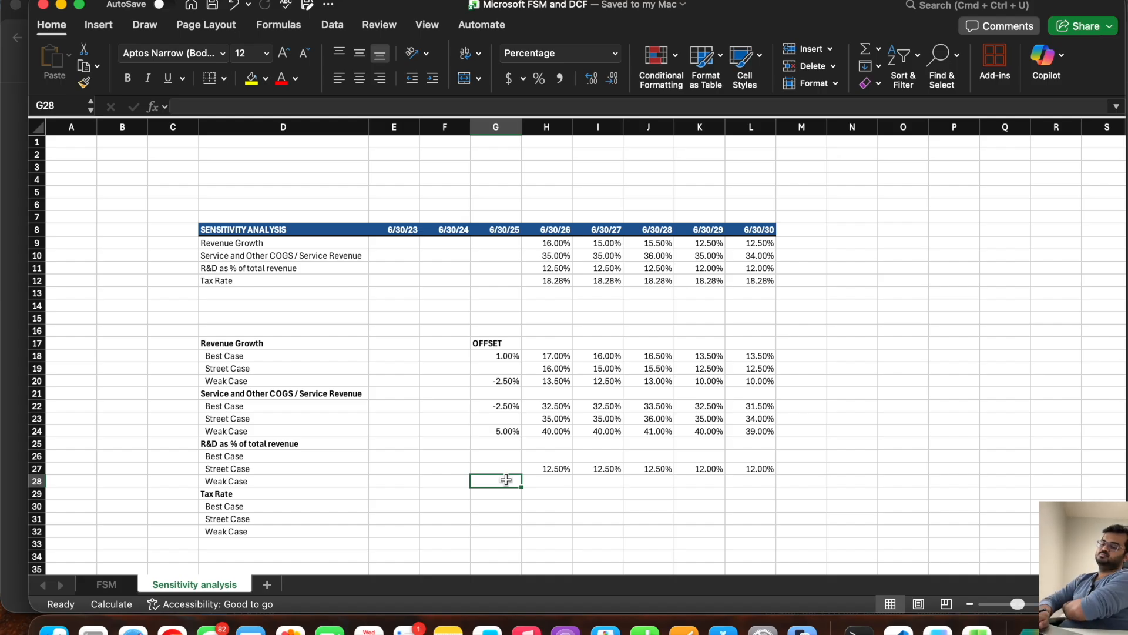
text(-2.5)
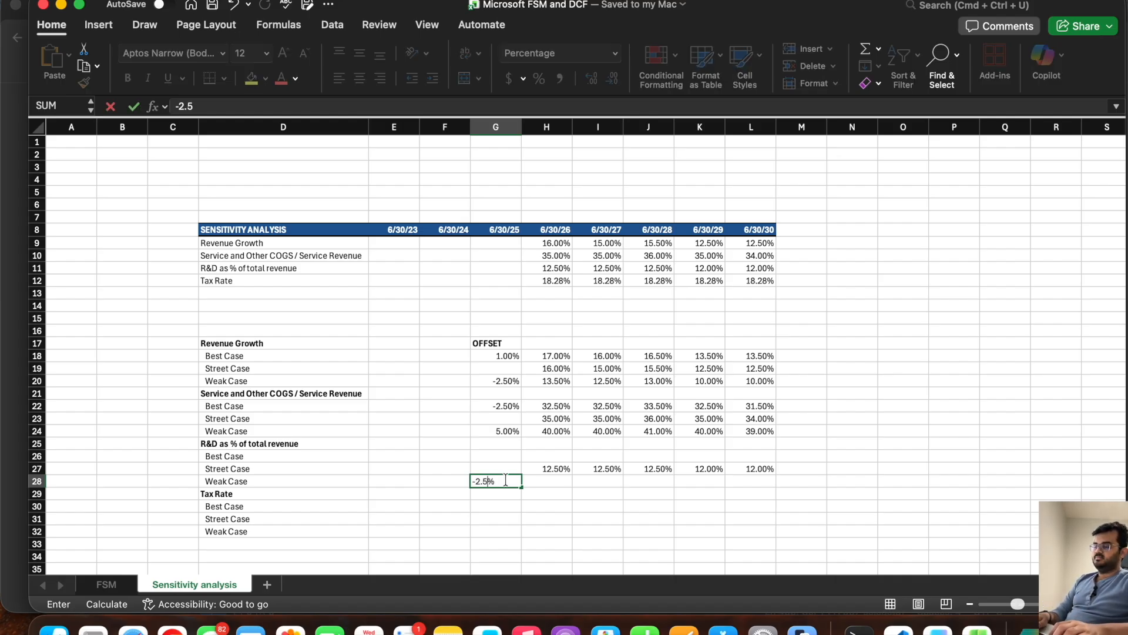
key(BackSpace)
key(BackSpace)
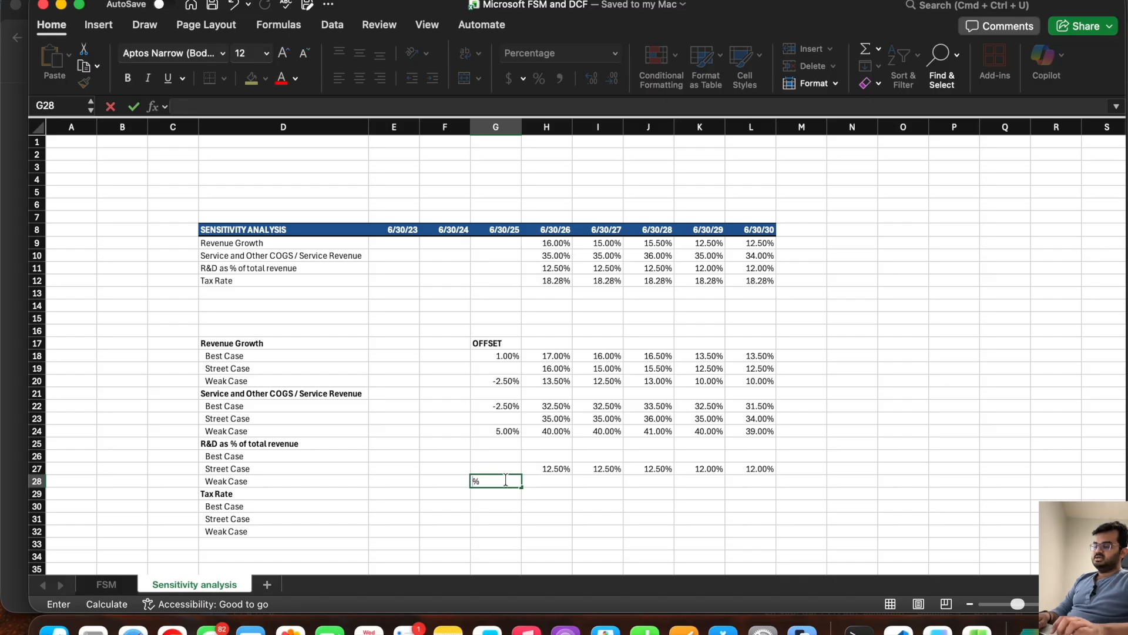
Step: Set the R&D offsets to -2.5% for the Best Case in G26 and 2.5% for the Weak Case in G28
key(Up)
key(Up)
text(-2.)
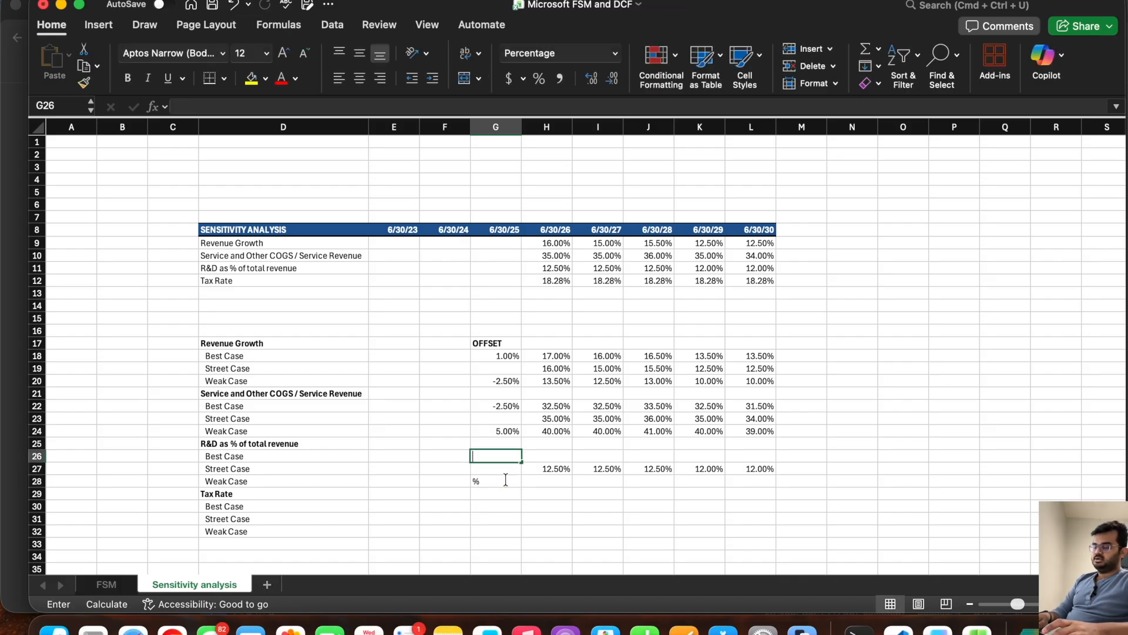
text(5)
key(Down)
key(Down)
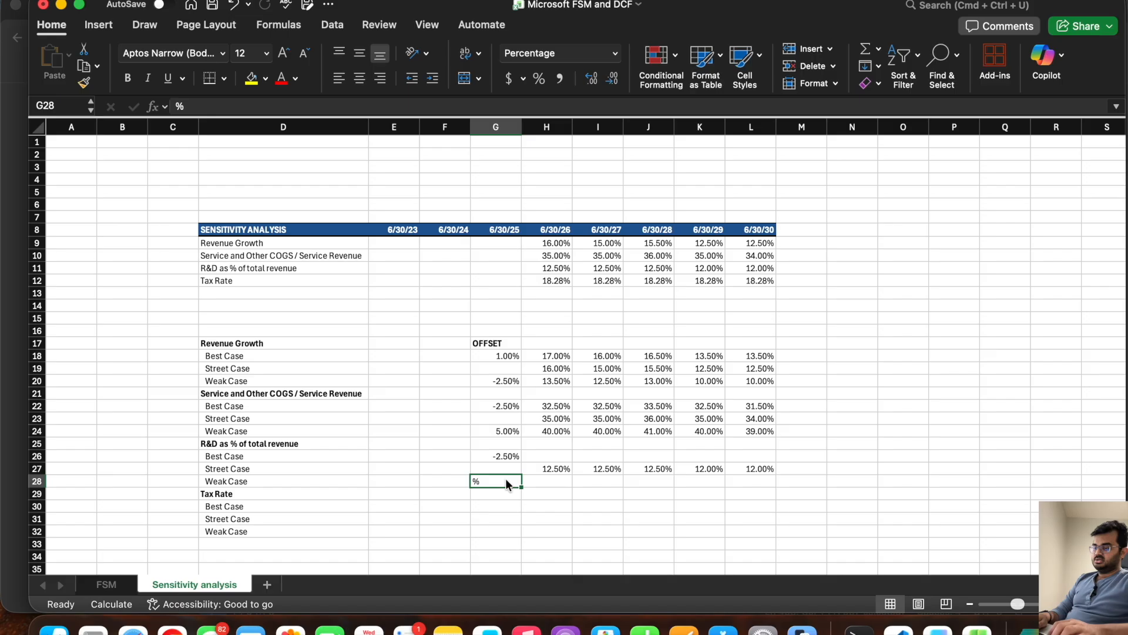
text(2.5)
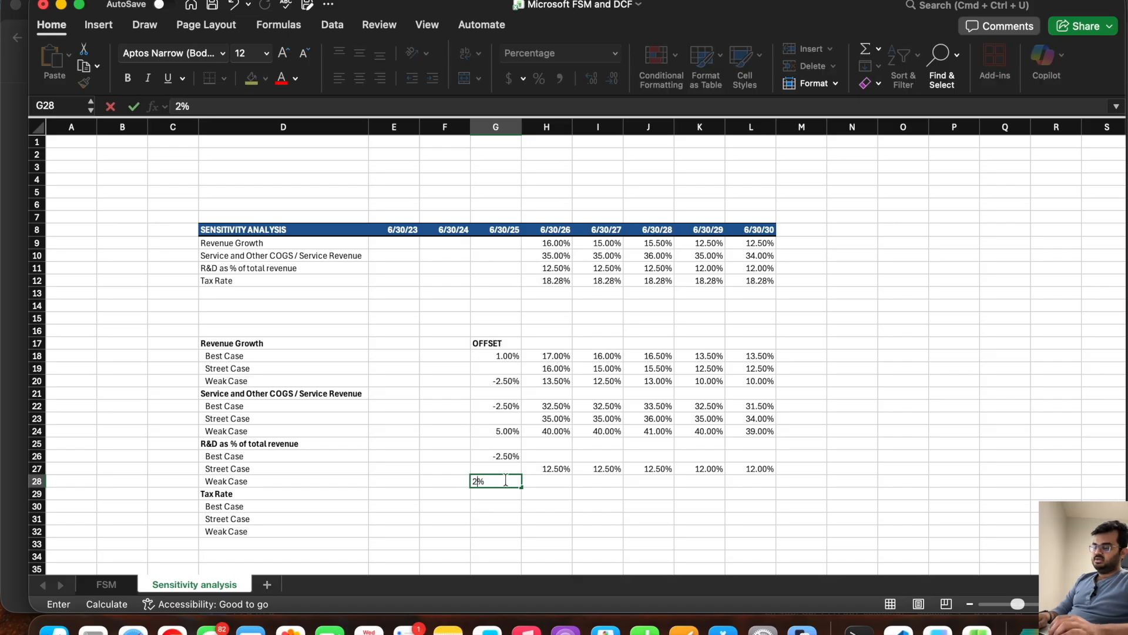
key(Right)
Step: Calculate the R&D Weak Case in H28 as H27 plus the fixed offset in G28 and fill it across to L28
text(=)
key(Up)
text(+)
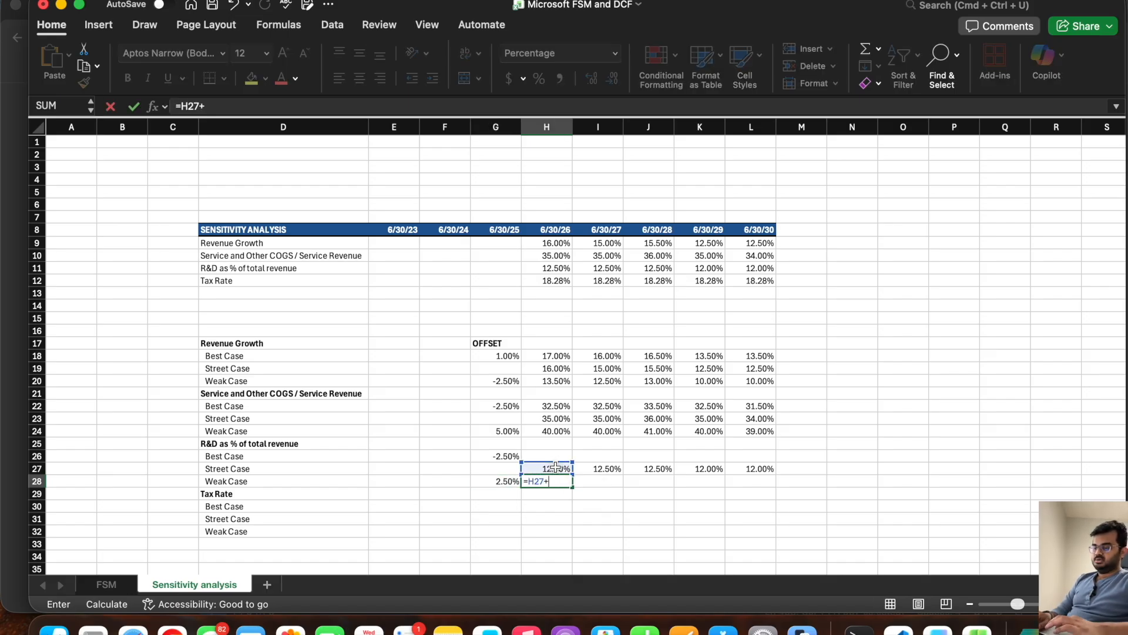
click(494, 481)
click(206, 107)
key(Return)
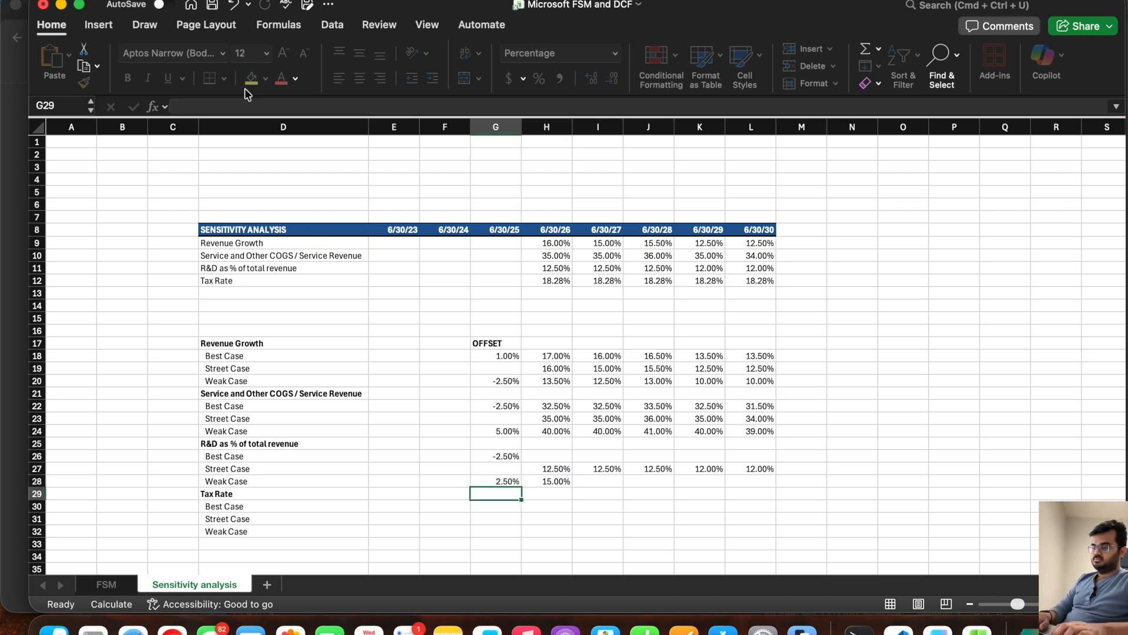
click(563, 485)
drag(569, 486, 768, 497)
Step: Calculate the R&D Best Case in H26 as H27 plus the fixed offset in G26 and fill it across to L26
click(546, 456)
text(=)
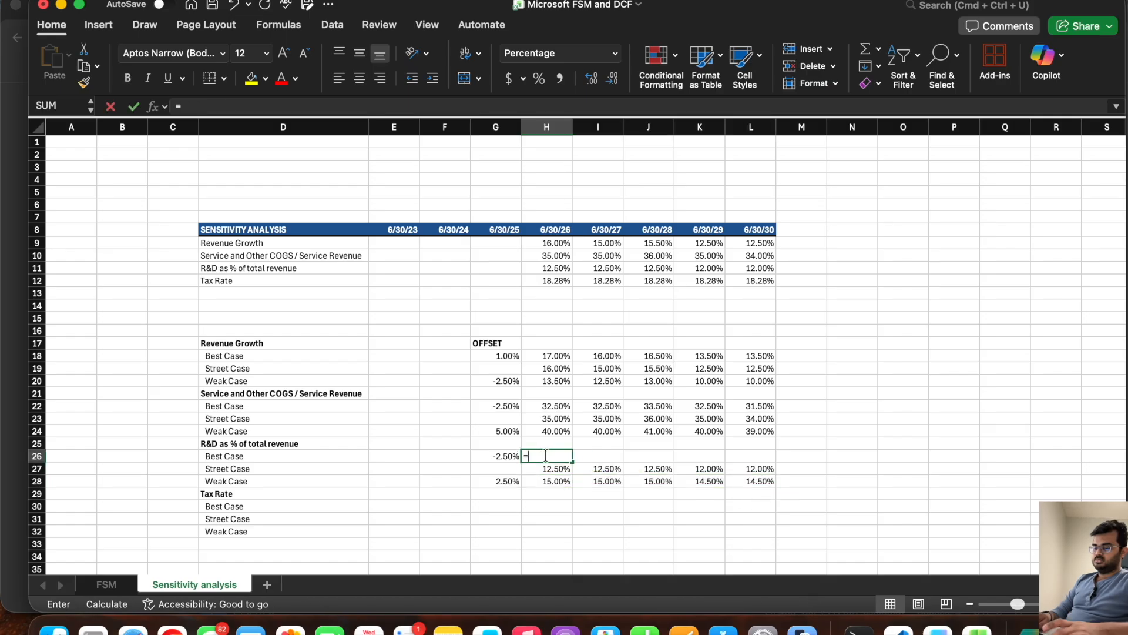
click(541, 467)
text(+)
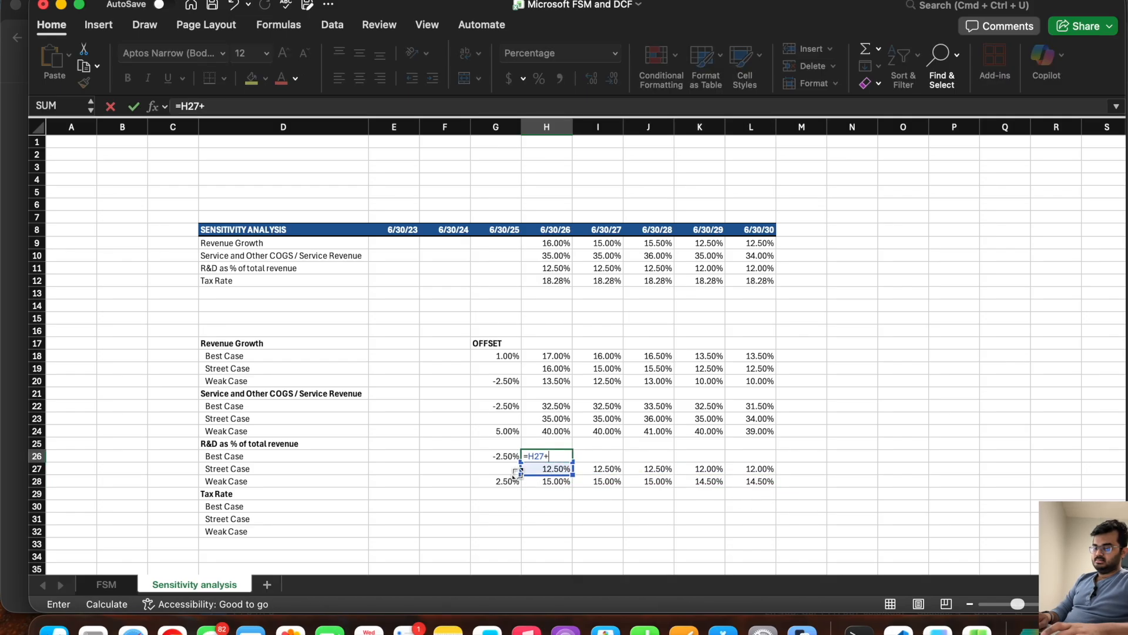
click(503, 456)
click(210, 106)
text($G$)
key(Return)
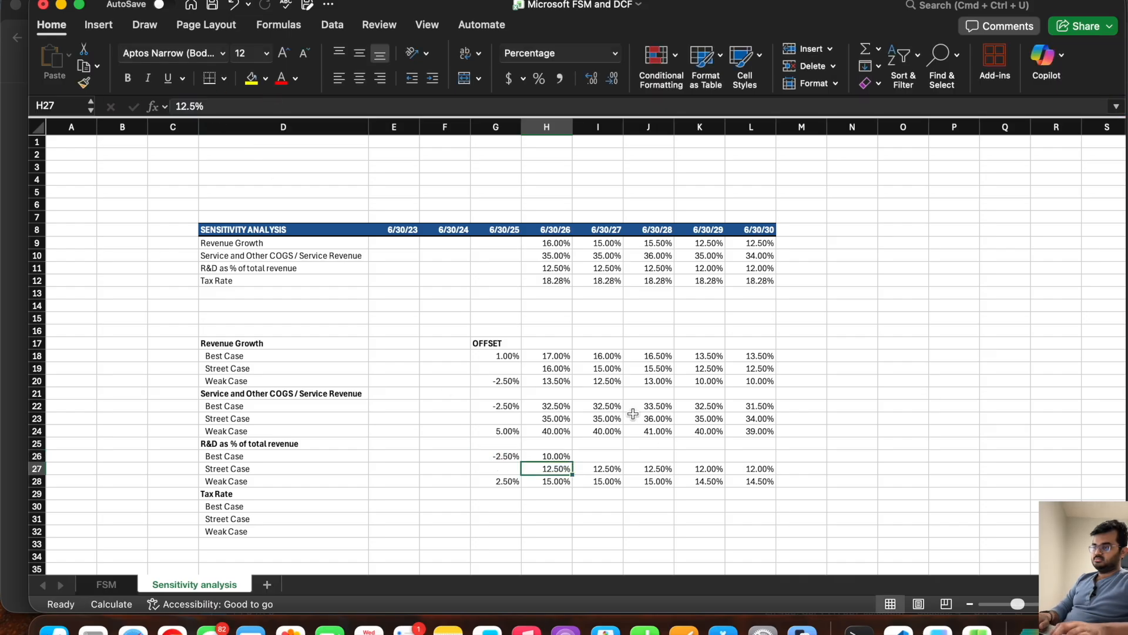
click(567, 456)
drag(625, 456, 761, 459)
Step: Copy the tax rates in H12:L12 to the clipboard
drag(548, 281, 755, 280)
key(super+c)
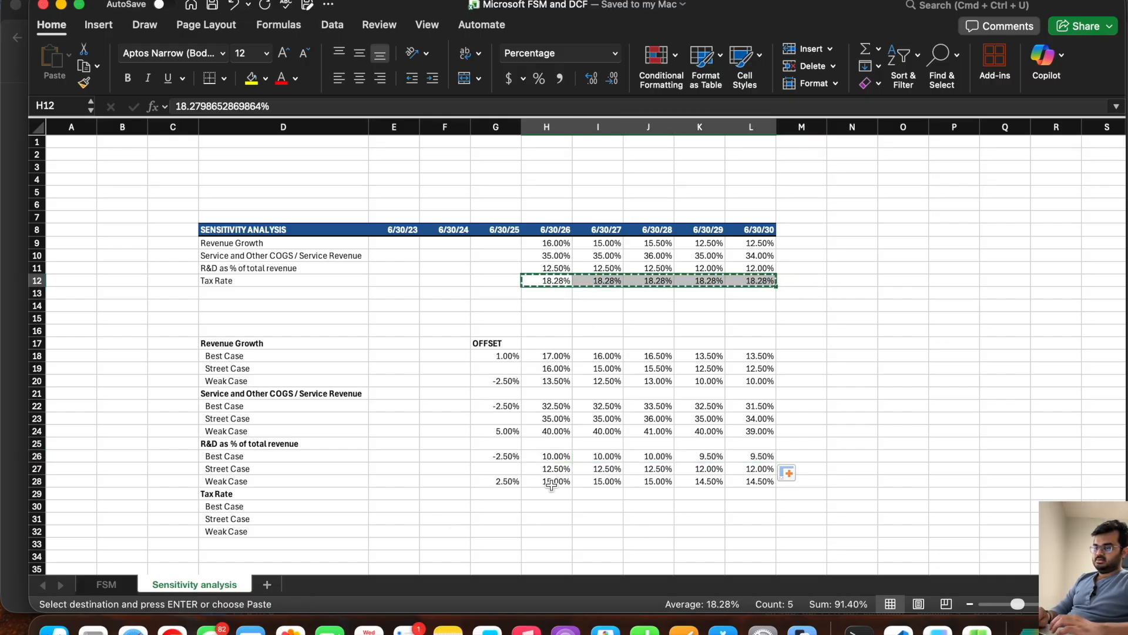
click(549, 531)
key(super+v)
key(Escape)
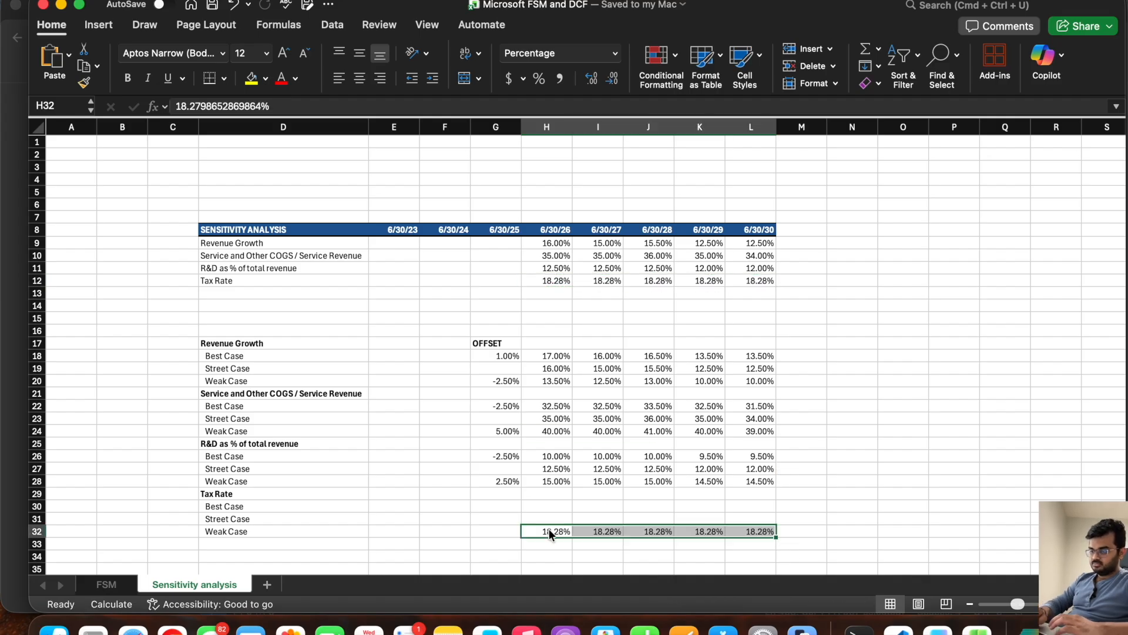
scroll(547, 526, down, 3)
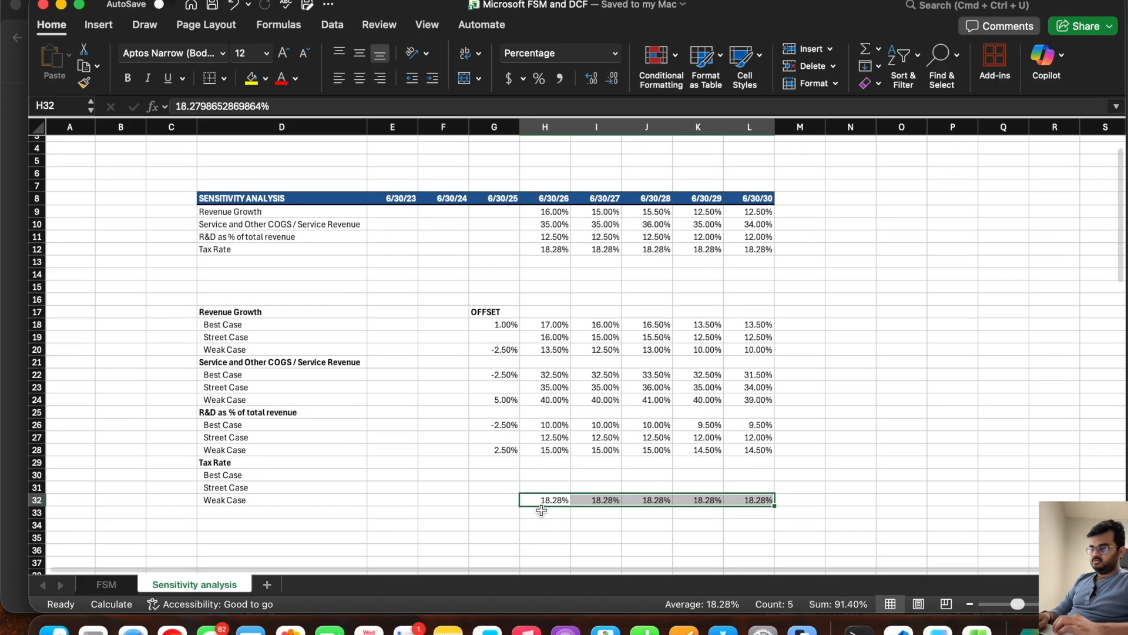
key(super+z)
Step: Paste the copied tax rates into the Tax Rate section's Street Case row, starting at H31
click(545, 488)
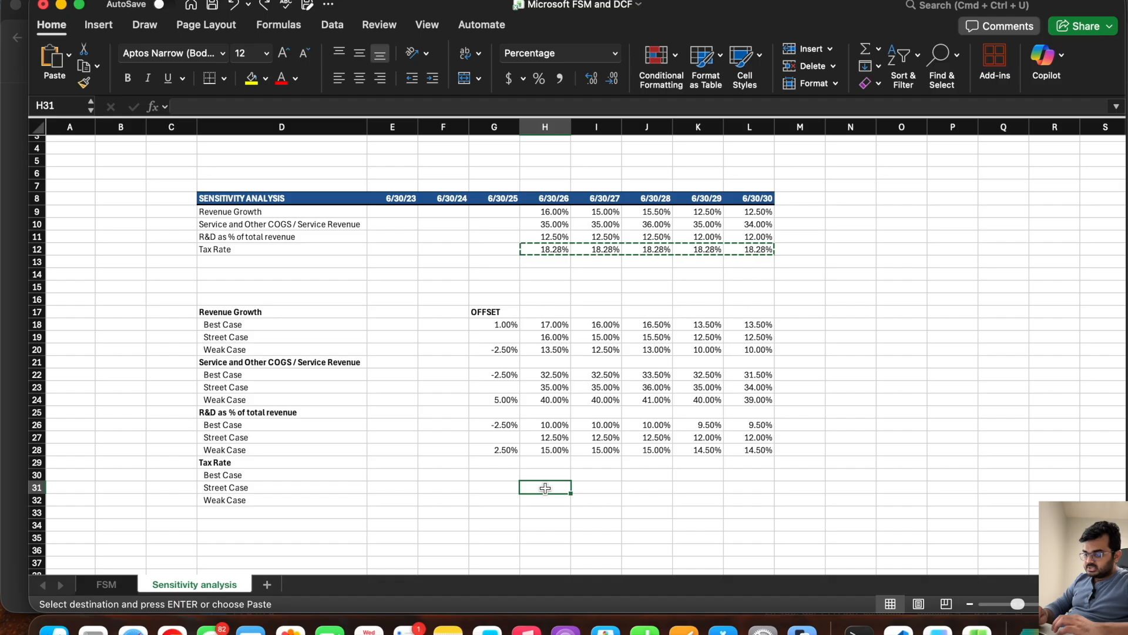
key(Return)
click(540, 499)
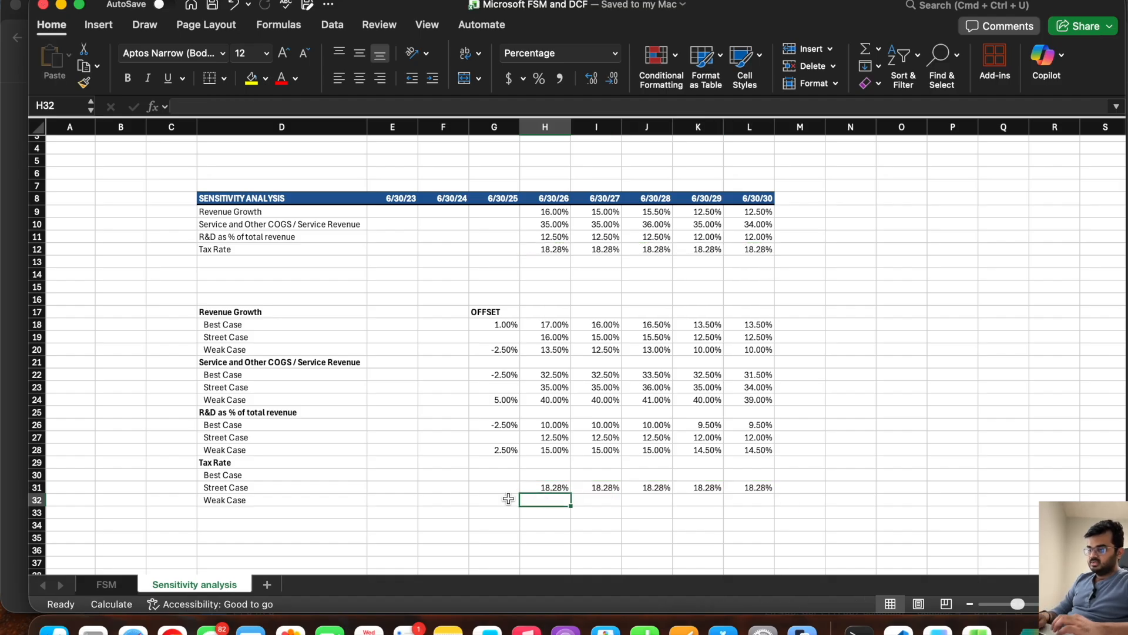
Step: Set the Tax Rate section's Weak Case offset in G32 to 2.5%
click(503, 502)
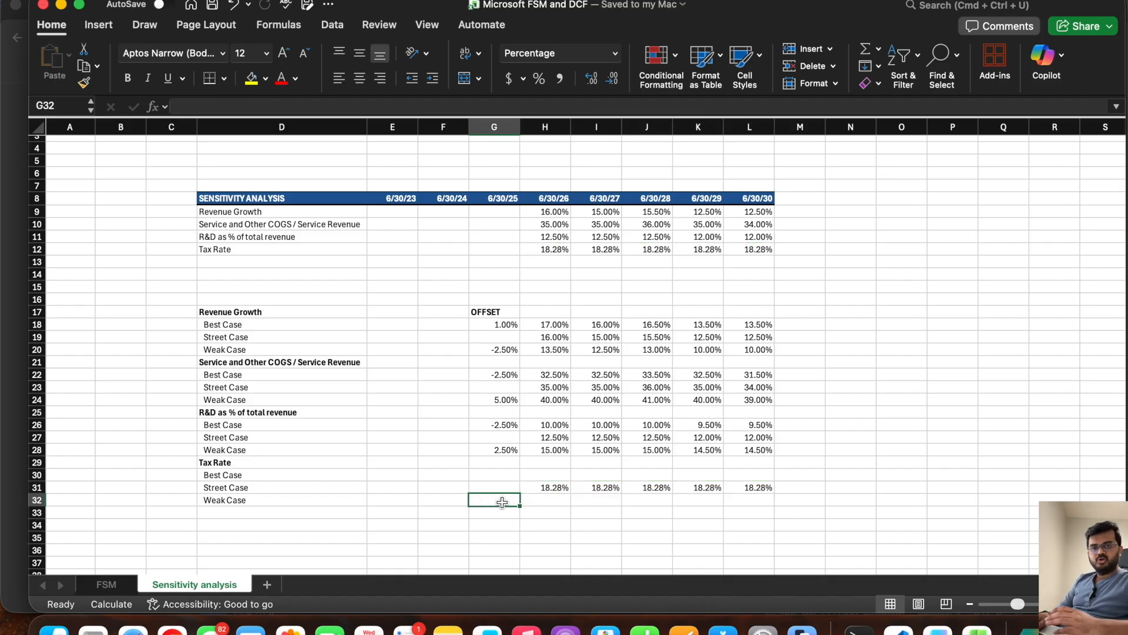
text(2.5)
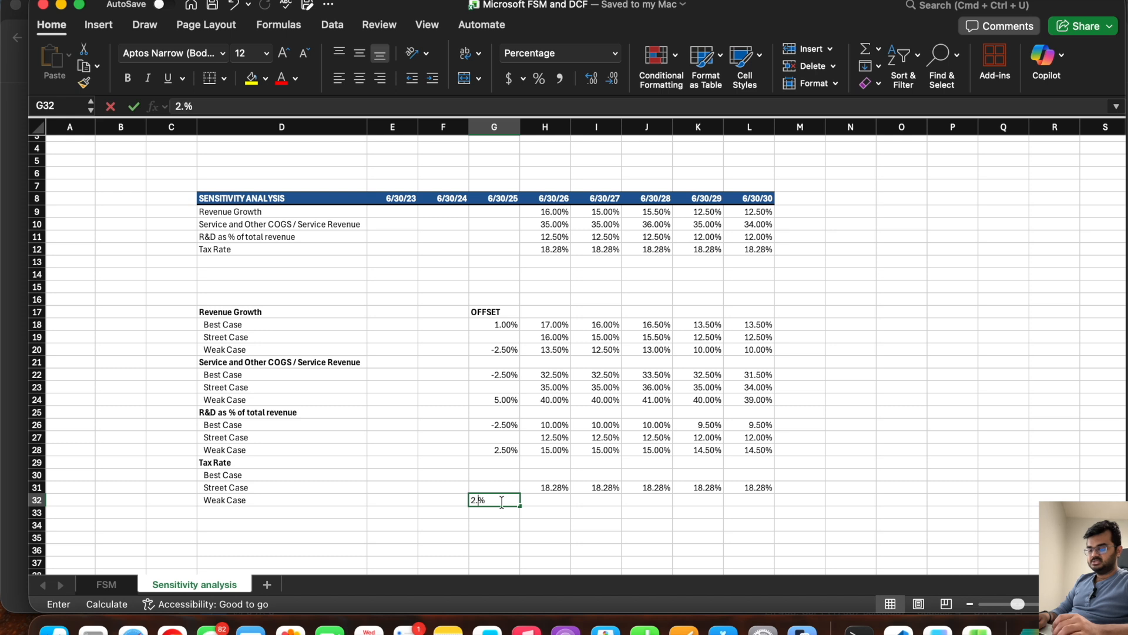
key(Tab)
Step: Calculate the Tax Rate Weak Case in H32 as H31 plus the fixed offset in G32, fill it across to L32 and keep M32 empty
text(=)
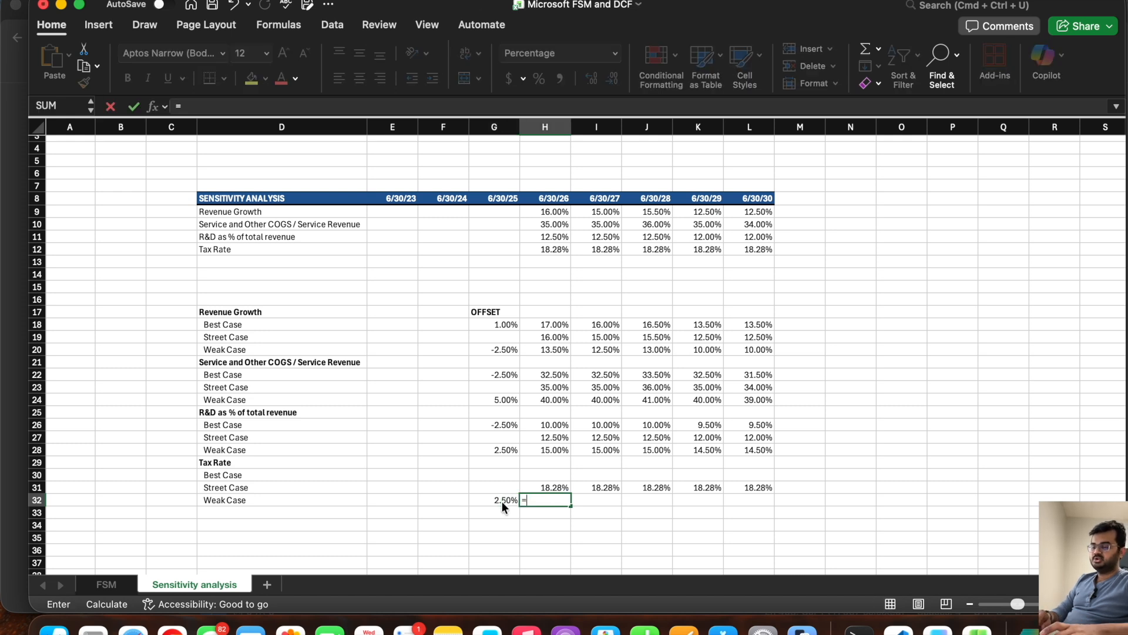
click(547, 486)
text(+)
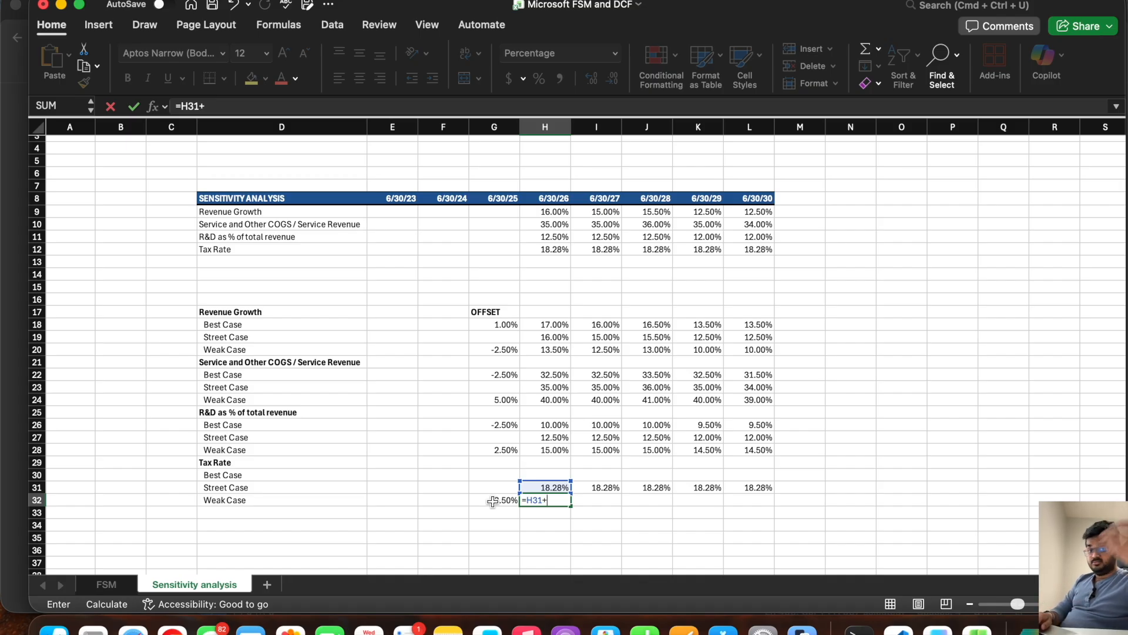
click(492, 501)
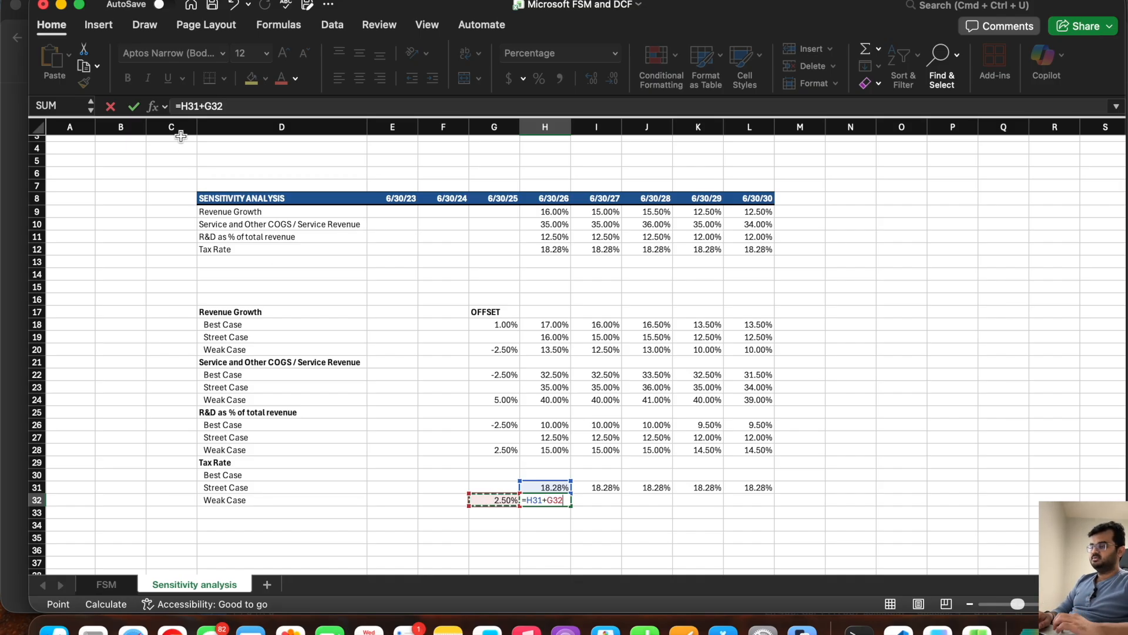
click(204, 104)
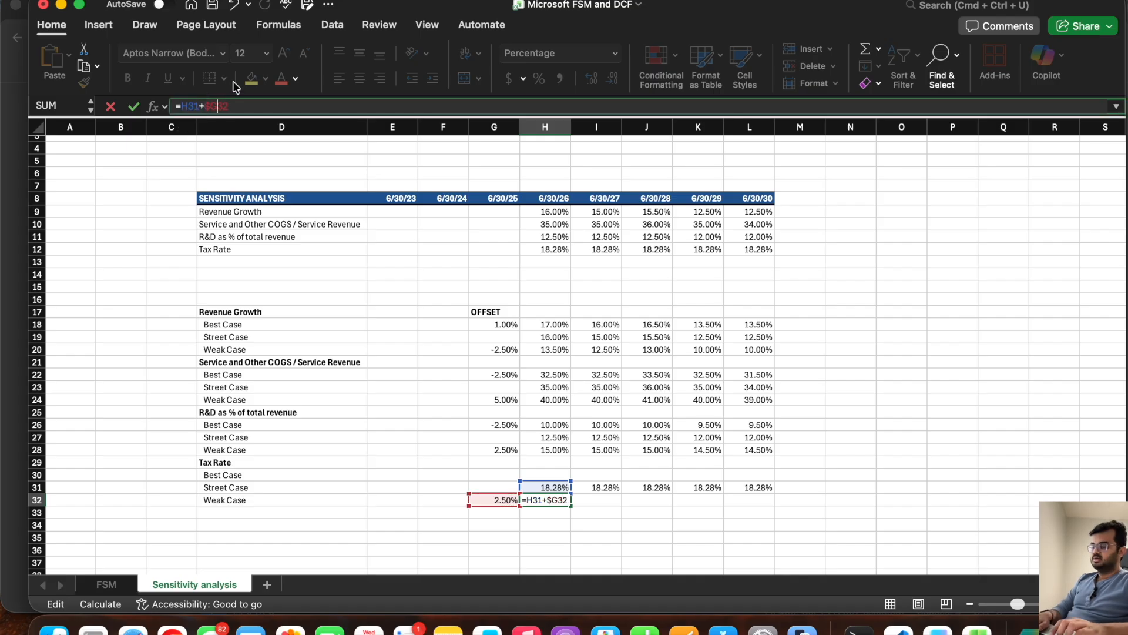
key(Return)
key(Up)
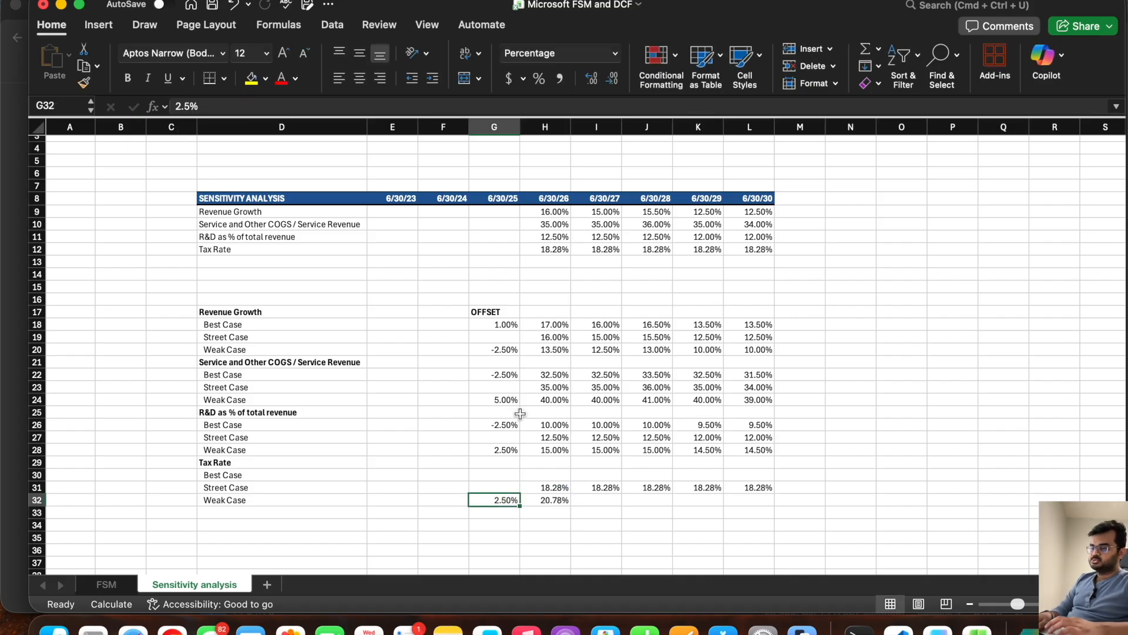
click(557, 499)
drag(570, 505, 811, 503)
click(803, 502)
key(Delete)
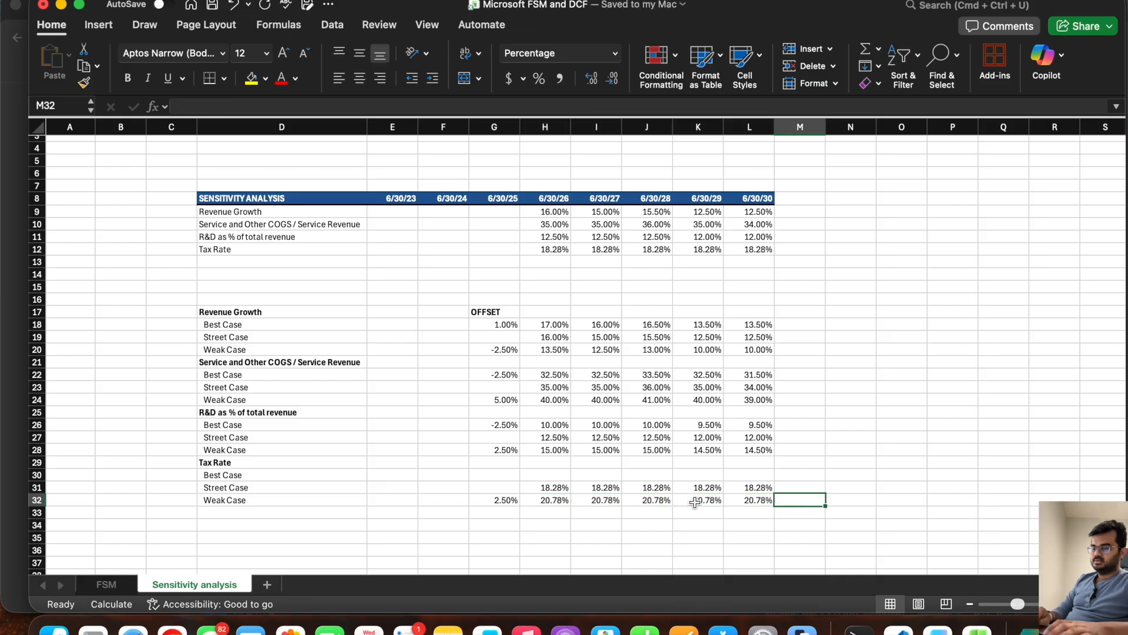
Step: Set the Tax Rate section's Best Case offset in G30 to -1%
click(503, 475)
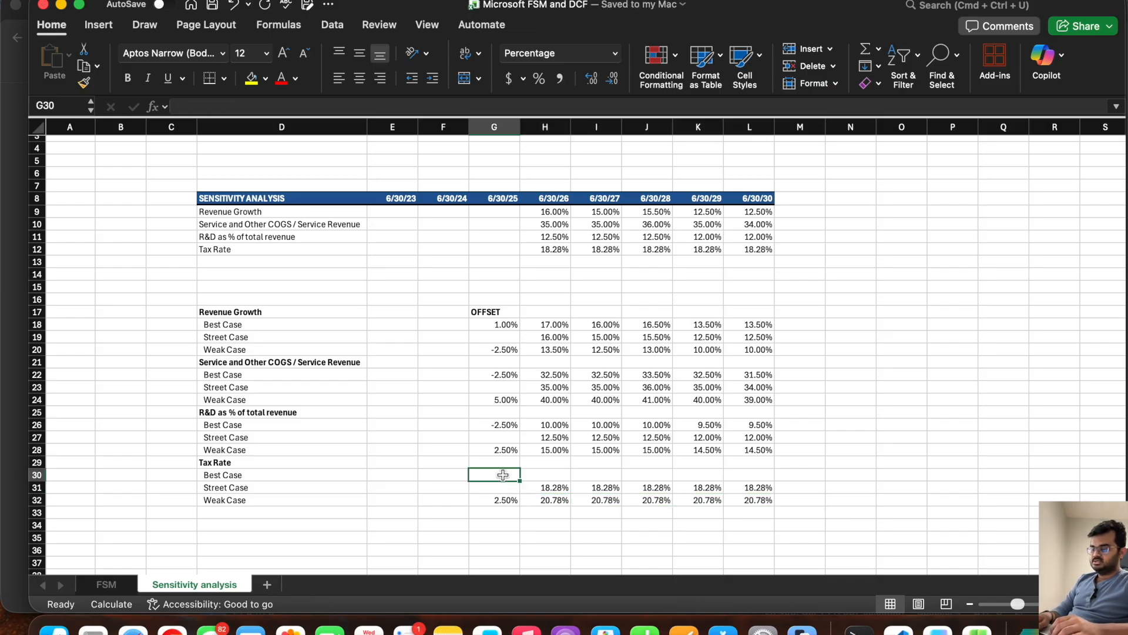
text(-1)
key(Tab)
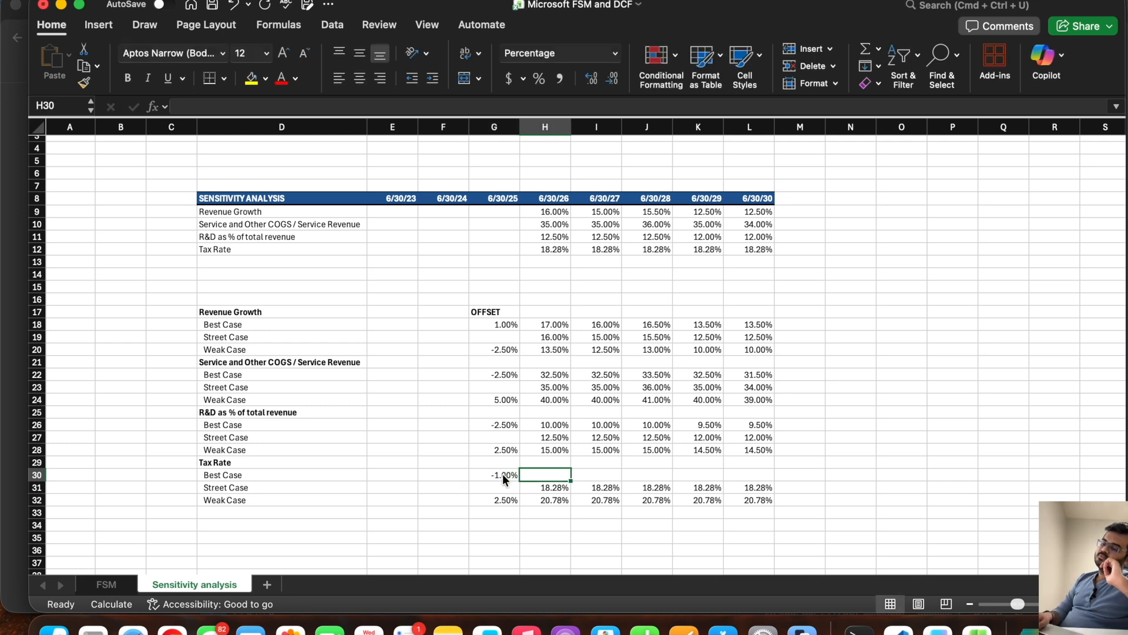
Step: Calculate the Tax Rate Best Case in H30 as H31 plus the fixed offset $G$30 and fill it across to L30
text(=)
click(536, 488)
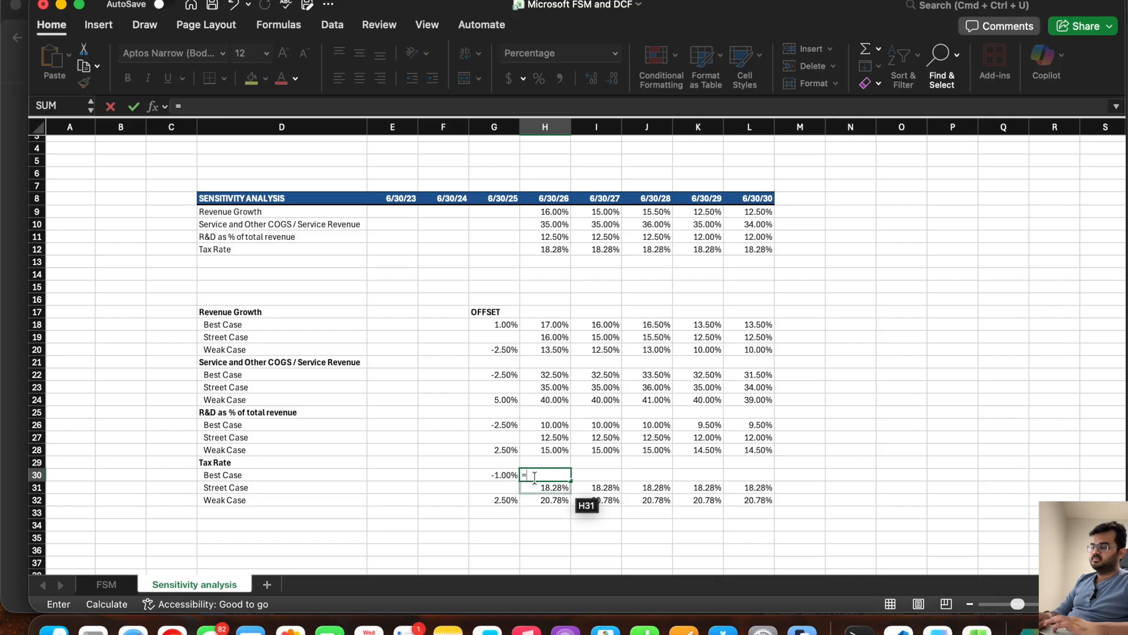
text(+)
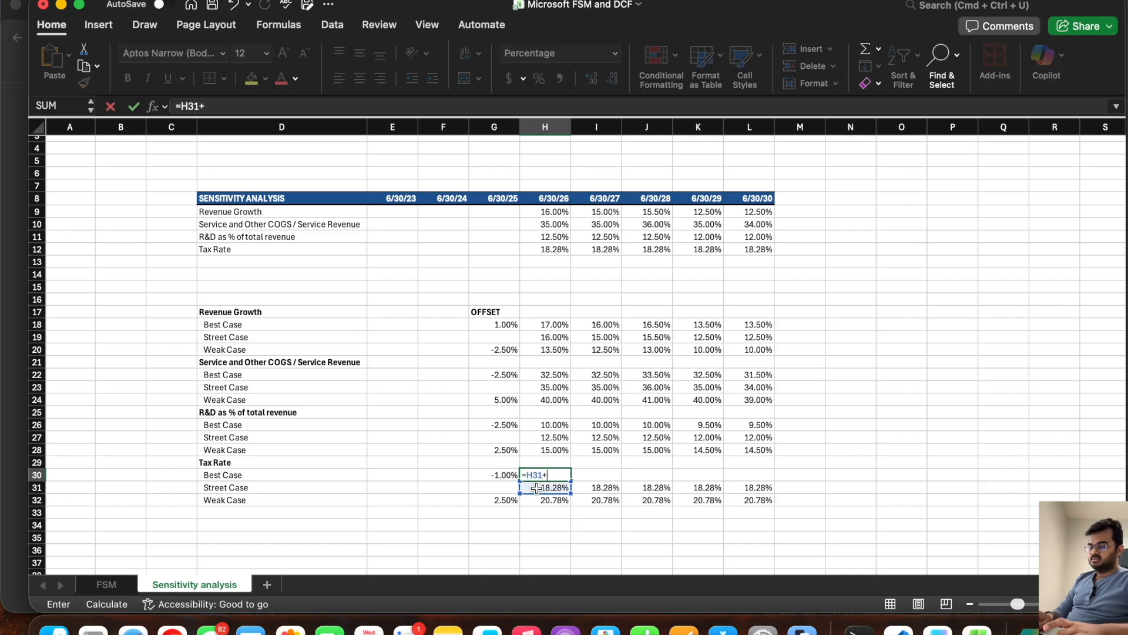
click(504, 475)
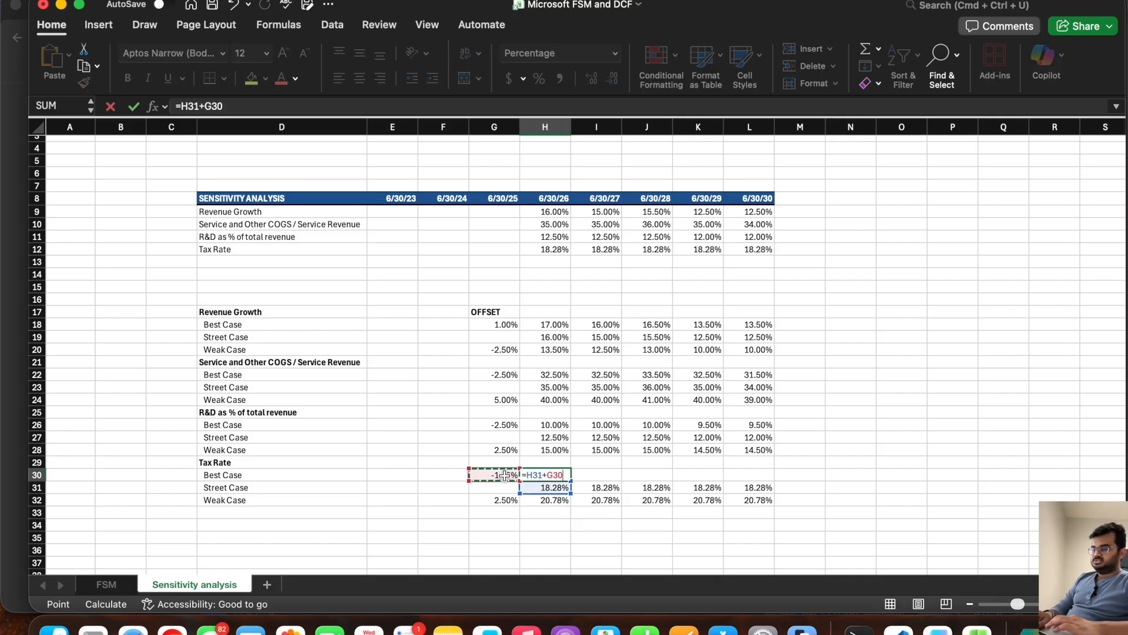
click(205, 105)
key(Return)
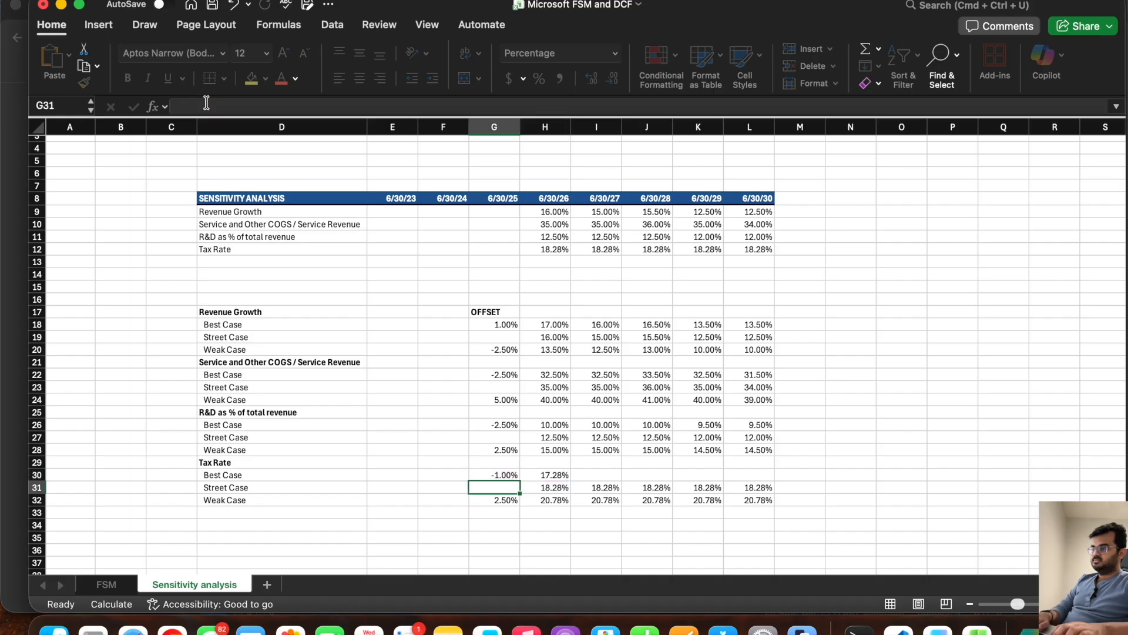
click(565, 476)
drag(570, 479, 787, 497)
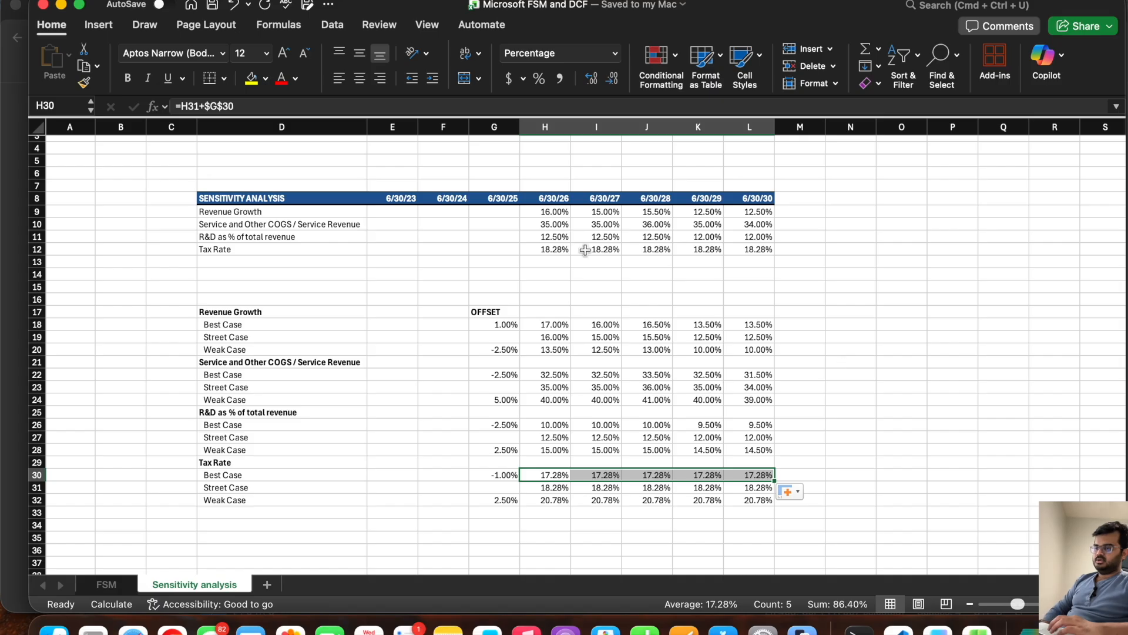
Step: Add the labels "Cases" in D3 and "Active Case" in D5 above the sensitivity analysis table
click(225, 339)
scroll(306, 264, up, 2)
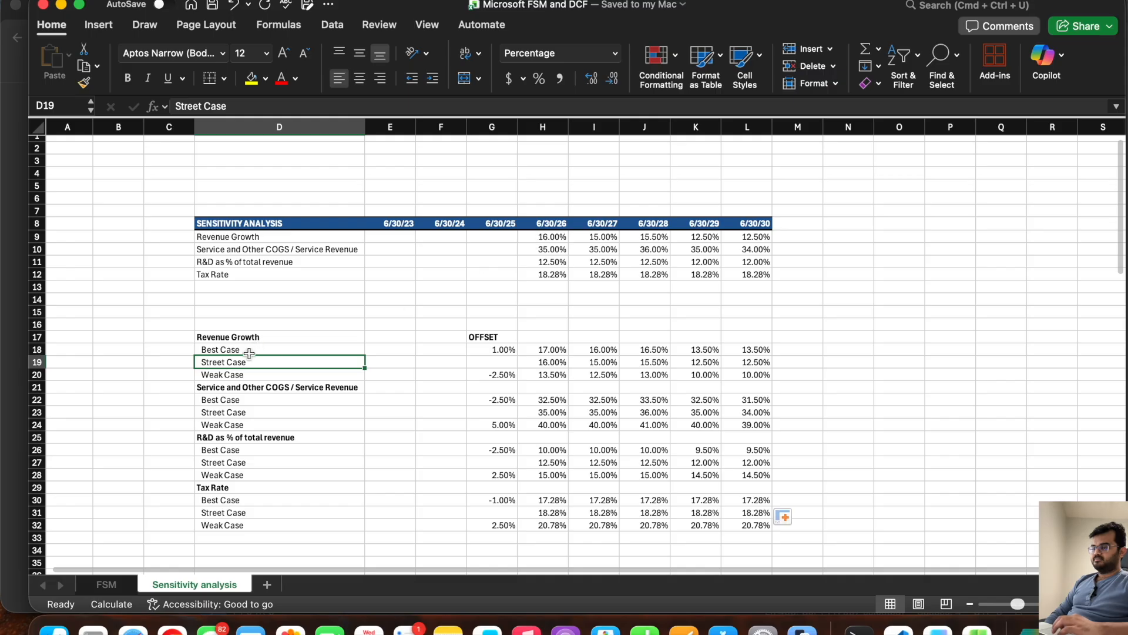
click(228, 184)
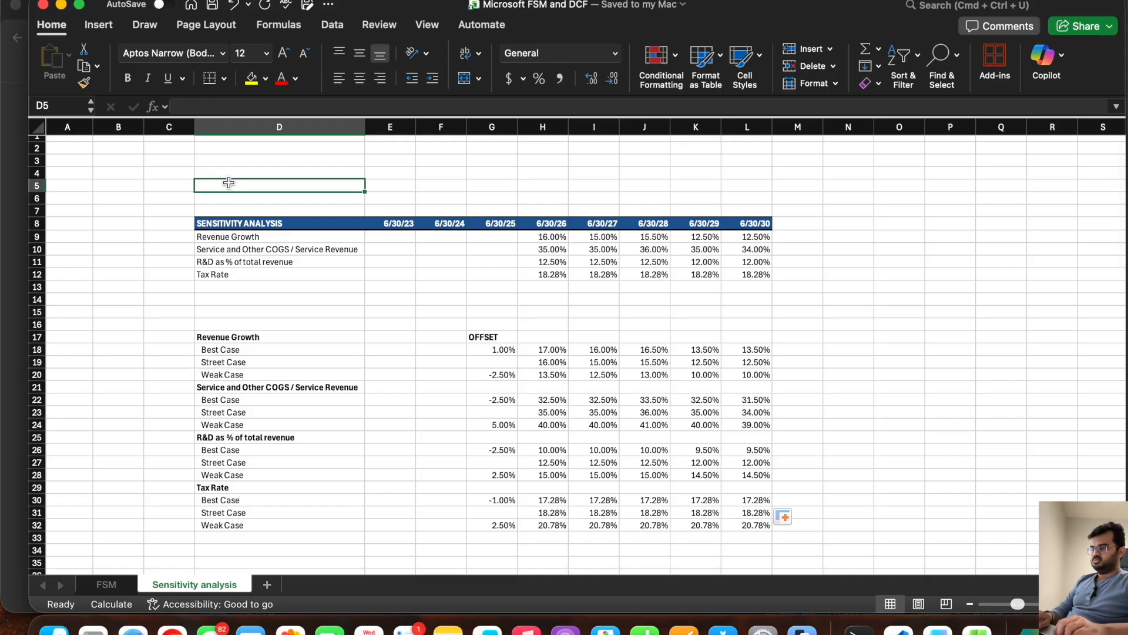
key(Up)
scroll(229, 183, up, 1)
click(230, 166)
text(Cases)
key(Tab)
key(Down)
key(Down)
key(Left)
text(Ac)
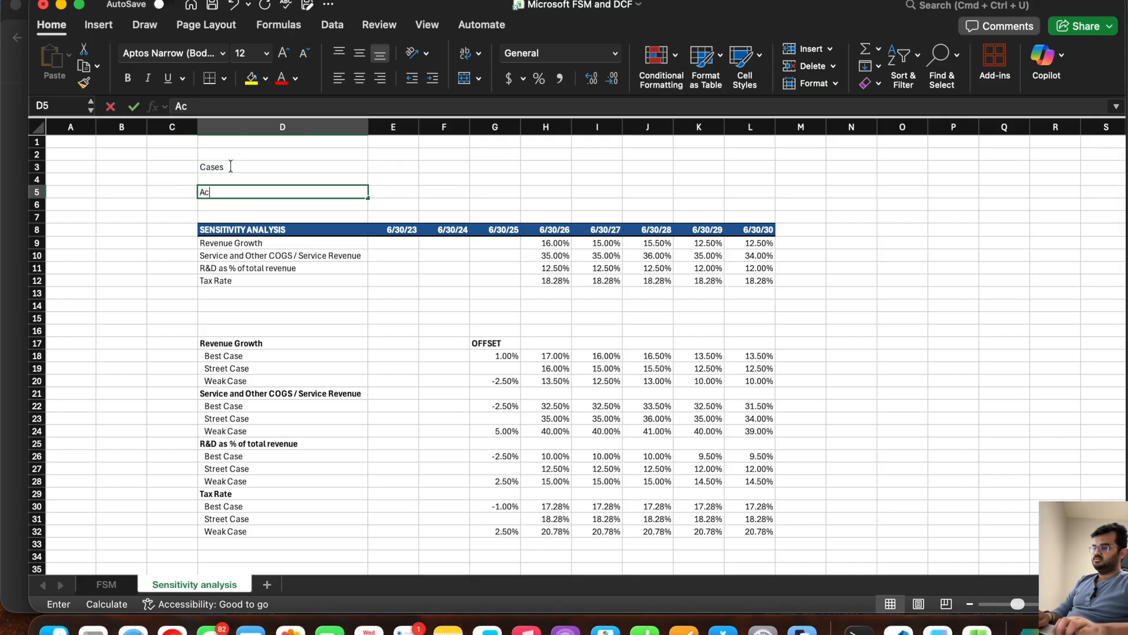
text(tive Case)
Step: Add list data validation to E3 using the case names in $D$18:$D$20 as its source
key(Tab)
key(Up)
key(Up)
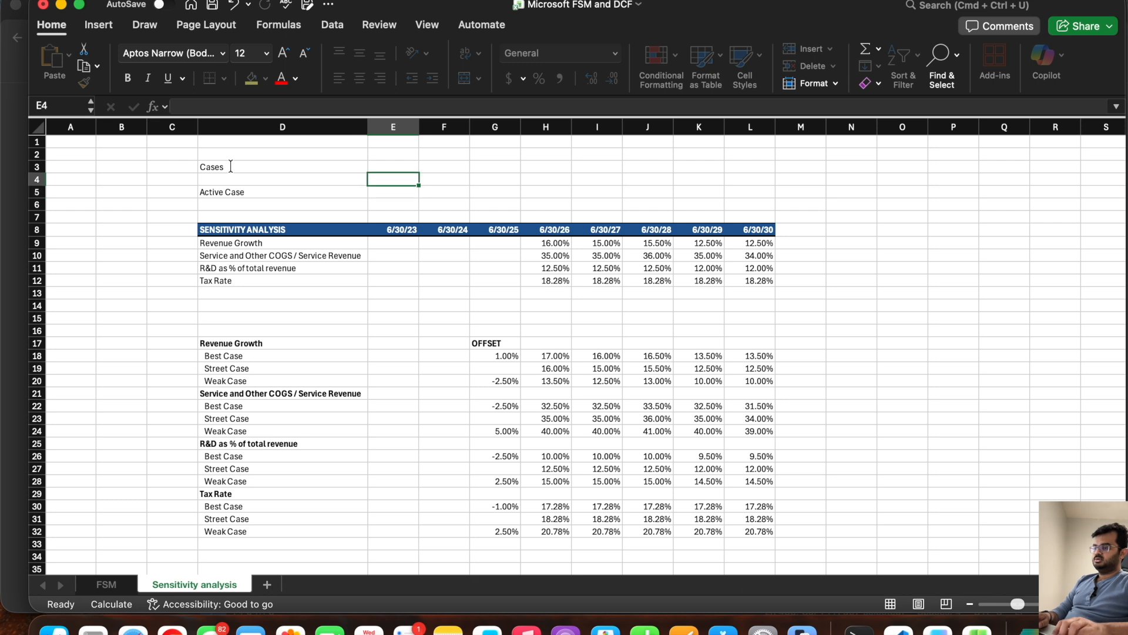
click(332, 25)
click(817, 56)
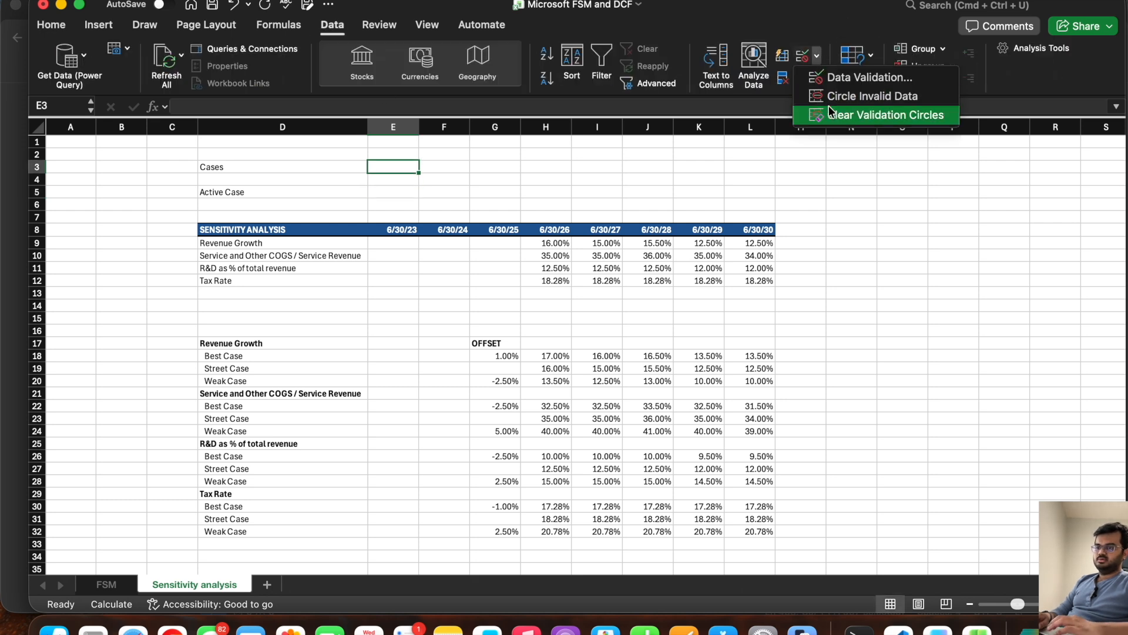
click(837, 77)
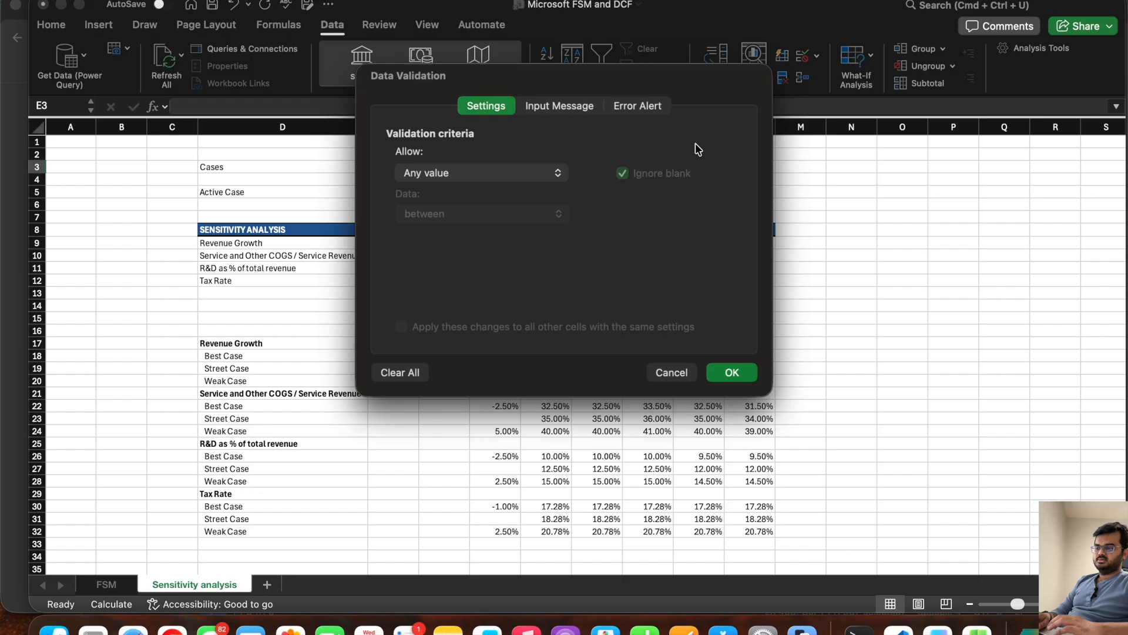
click(468, 185)
click(449, 223)
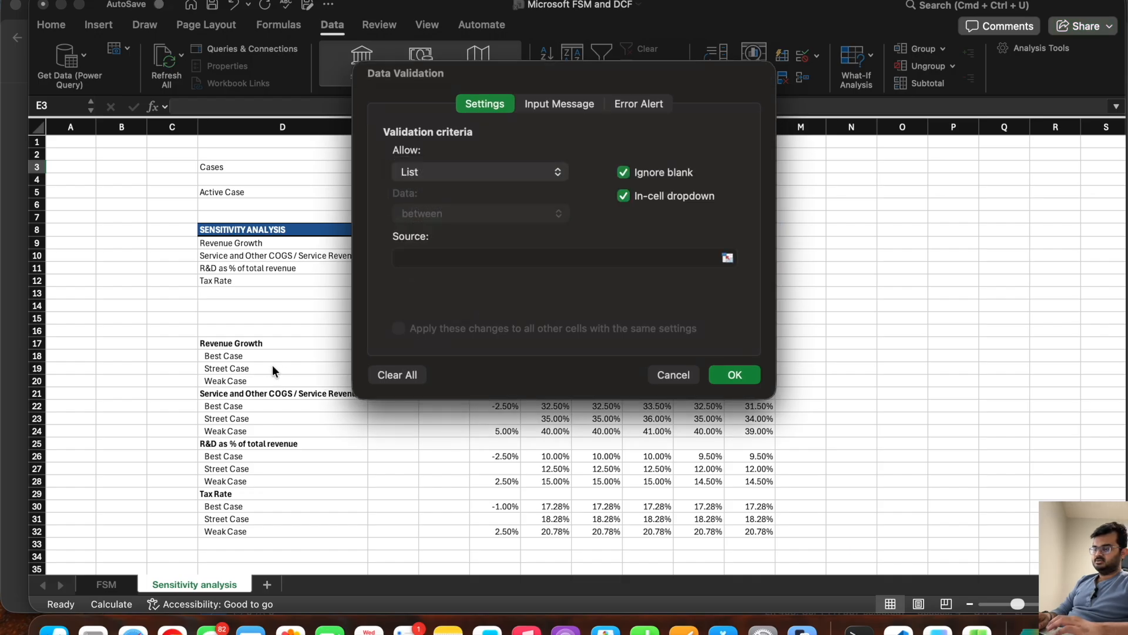
click(476, 258)
click(293, 356)
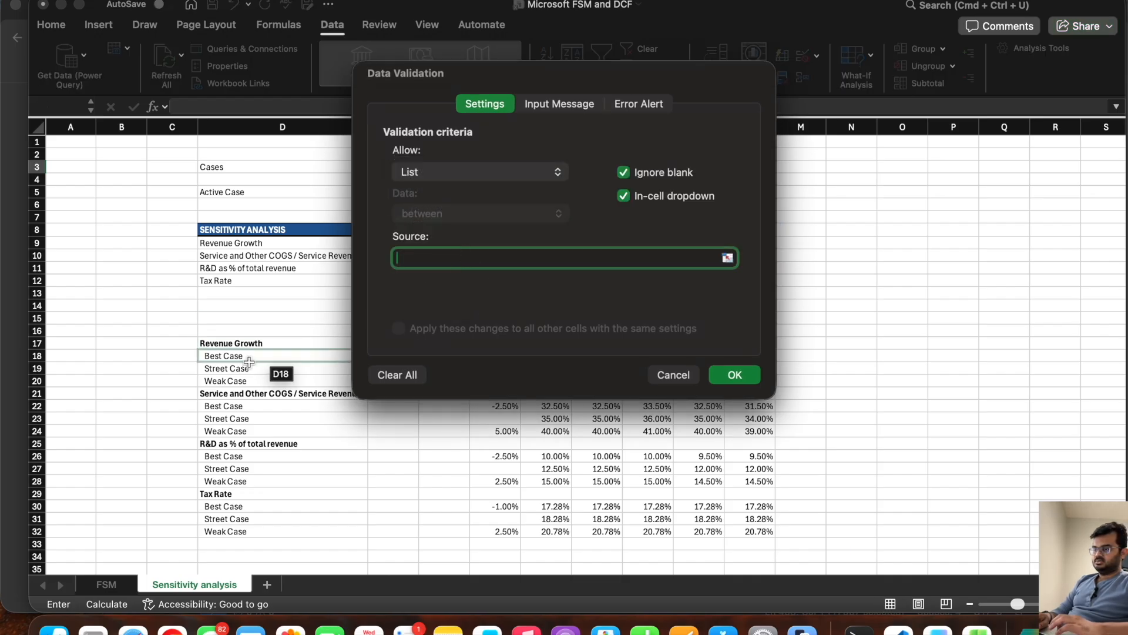
drag(242, 357, 245, 382)
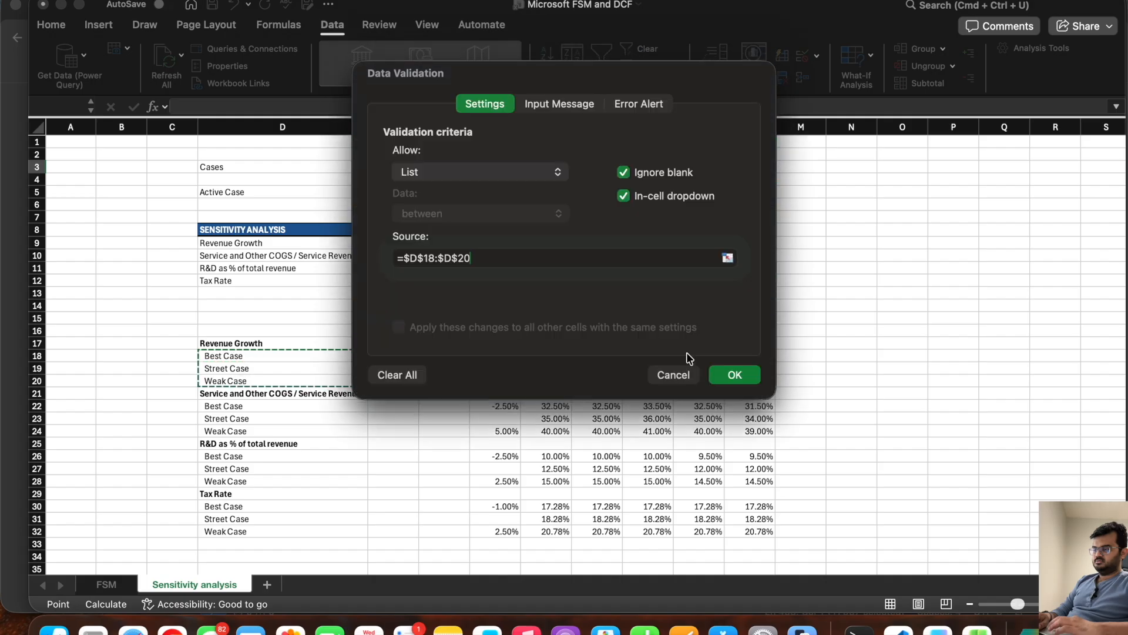
click(734, 374)
Step: Try Street Case in the E3 case dropdown and set the cell to Best Case
click(471, 179)
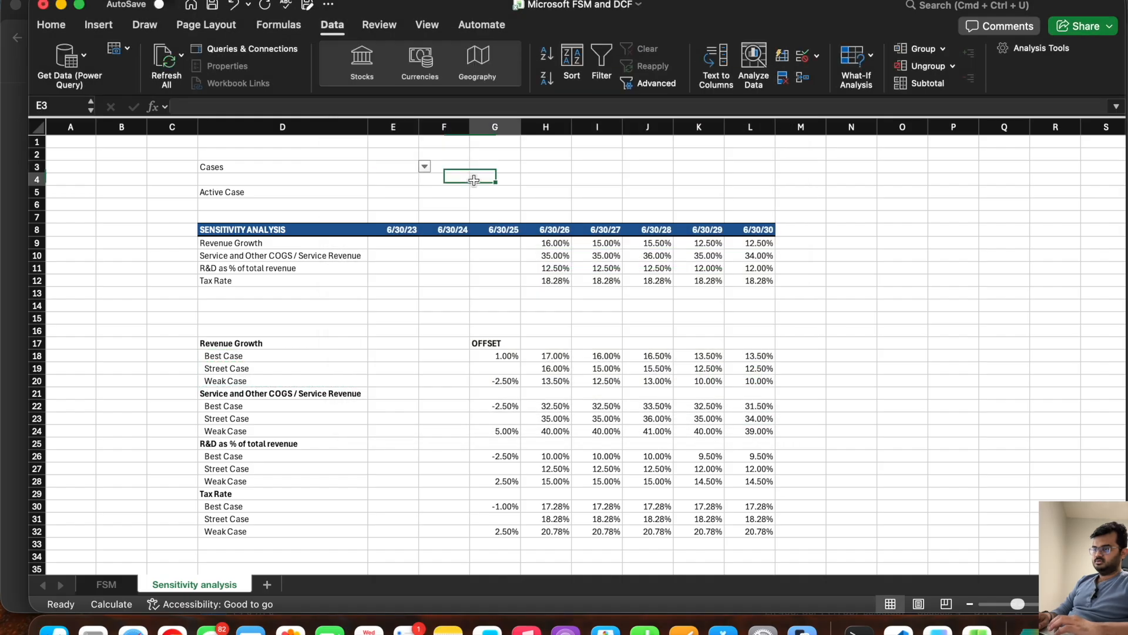
click(405, 170)
click(425, 167)
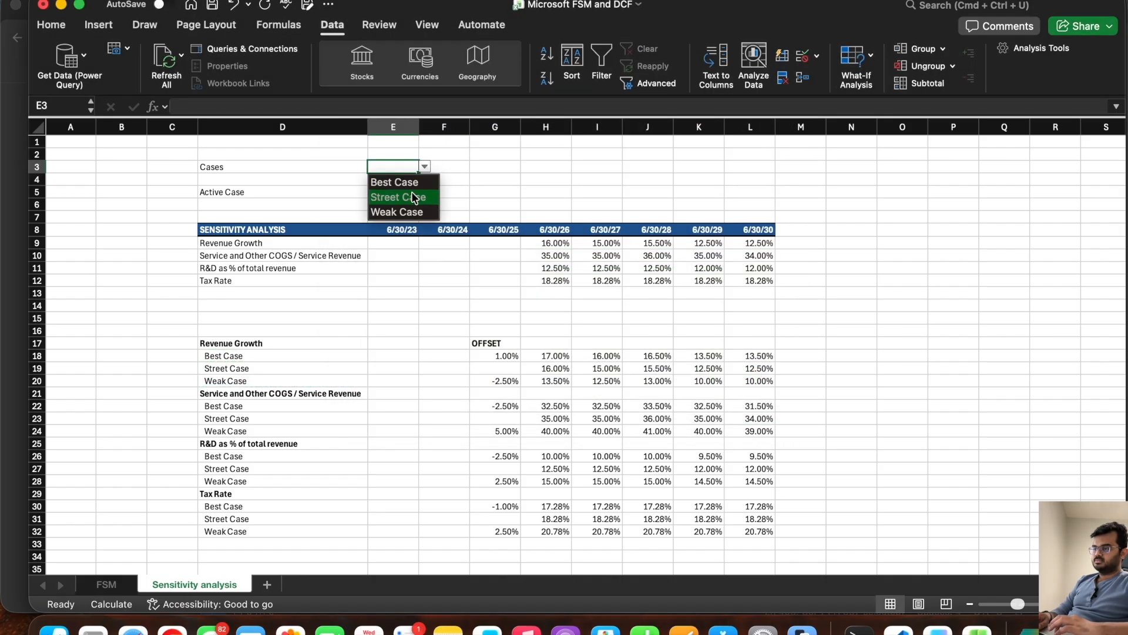
click(412, 194)
click(424, 168)
click(404, 185)
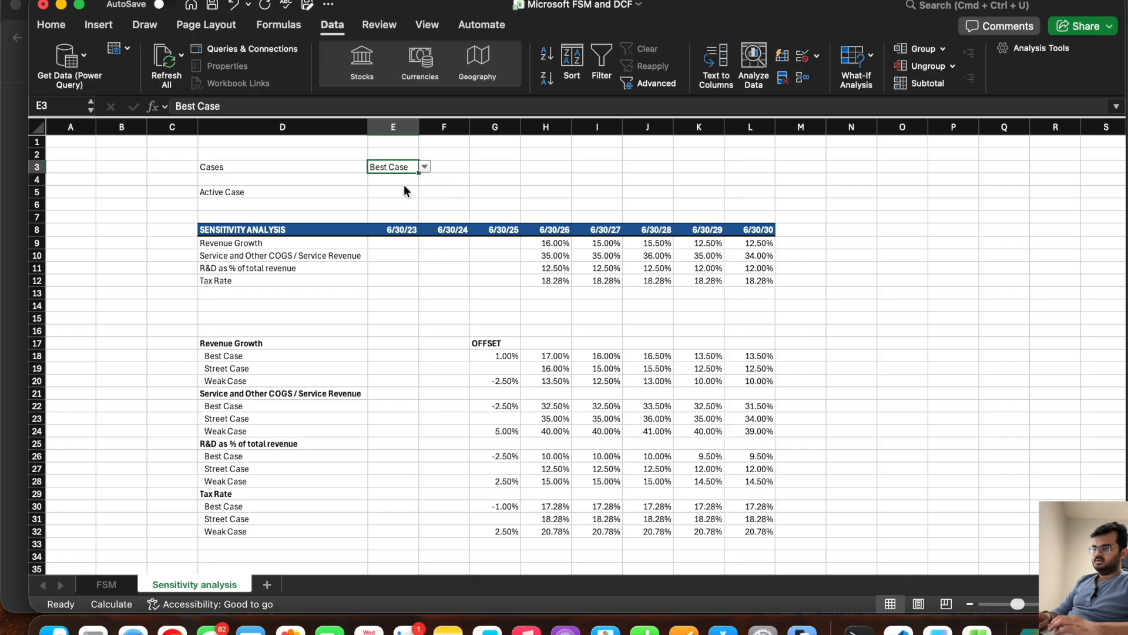
Step: Link the Active Case cell E5 to the case selected in E3 with the formula =E3
click(424, 168)
key(Escape)
click(388, 192)
text(=)
click(385, 167)
key(Return)
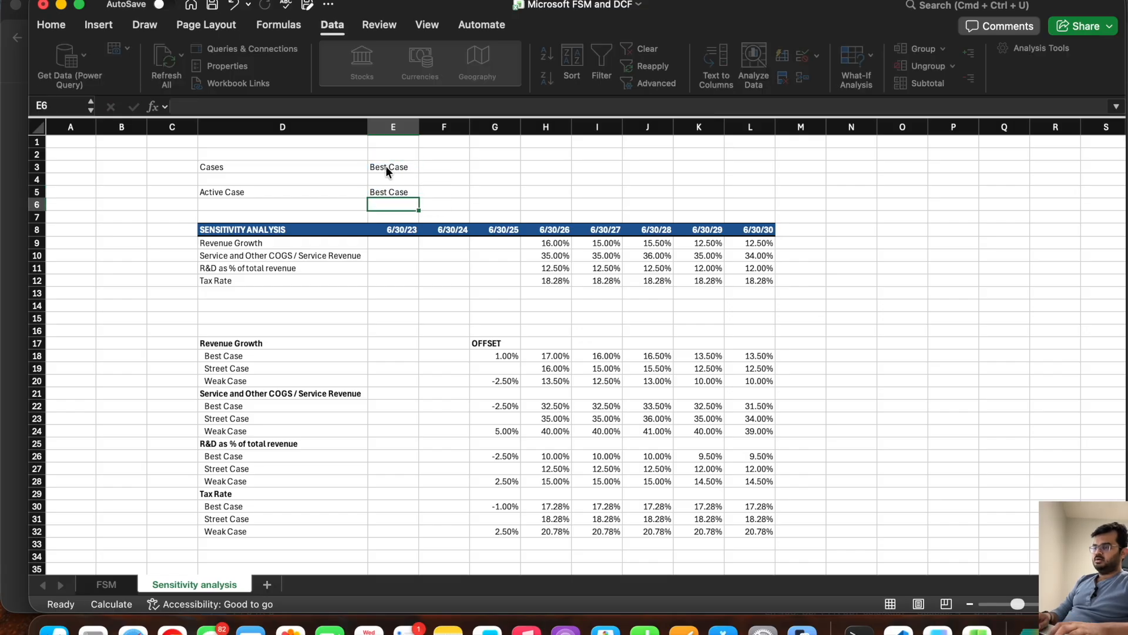
Step: Switch the E3 case to Street Case to test the Active Case link, check H9:L12, and save the workbook
click(386, 167)
click(424, 167)
click(405, 194)
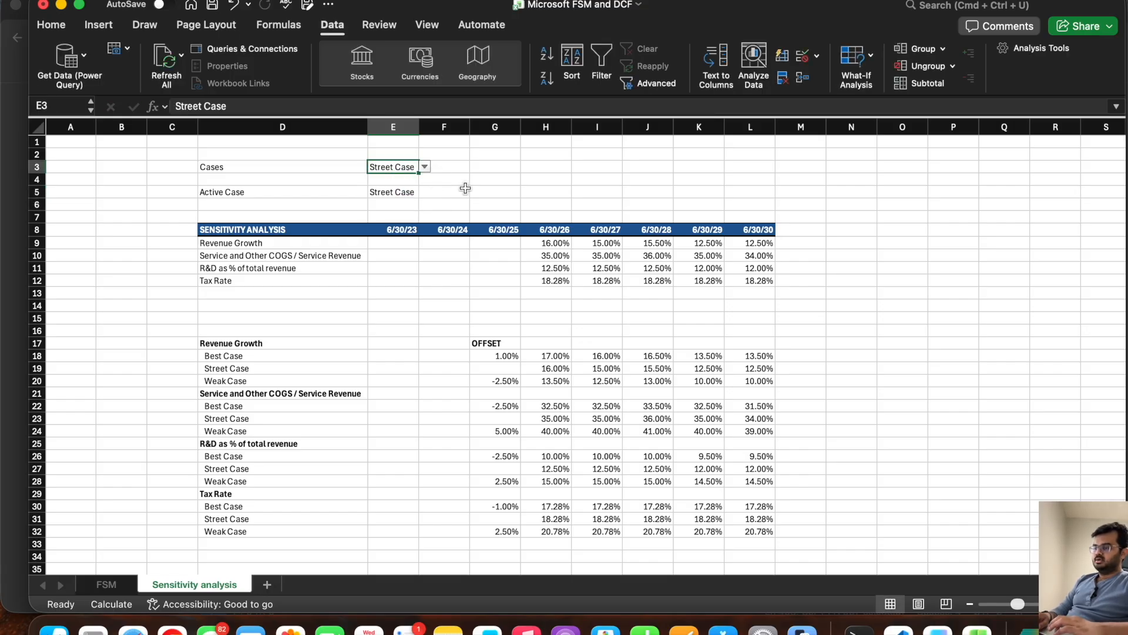
click(499, 189)
drag(546, 255, 739, 281)
drag(547, 244, 744, 279)
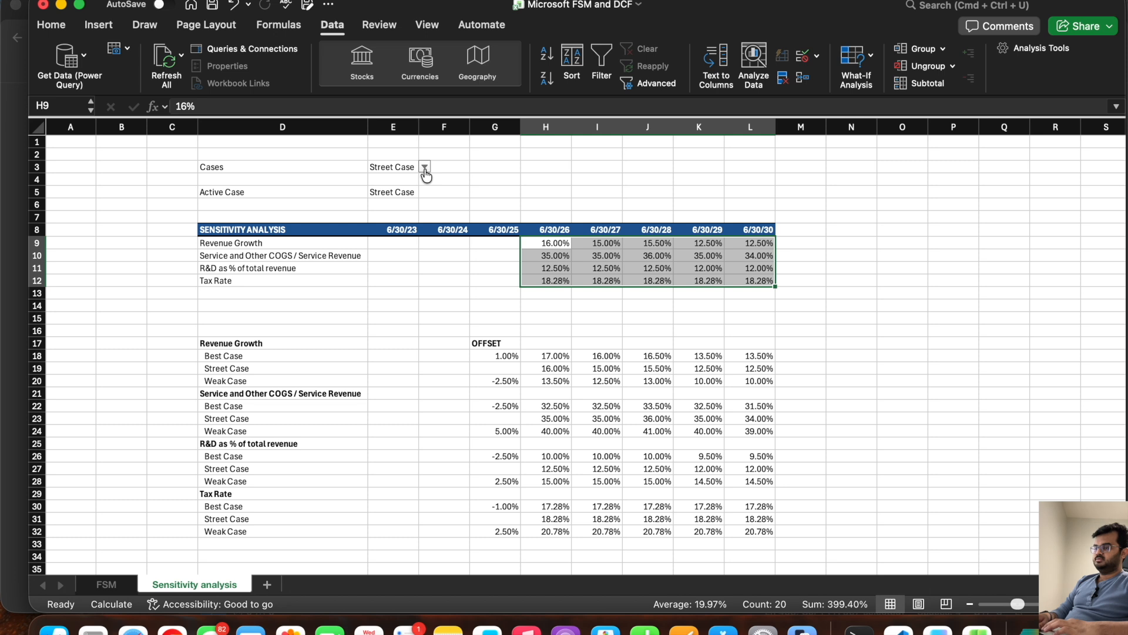
click(539, 177)
click(535, 192)
key(super+s)
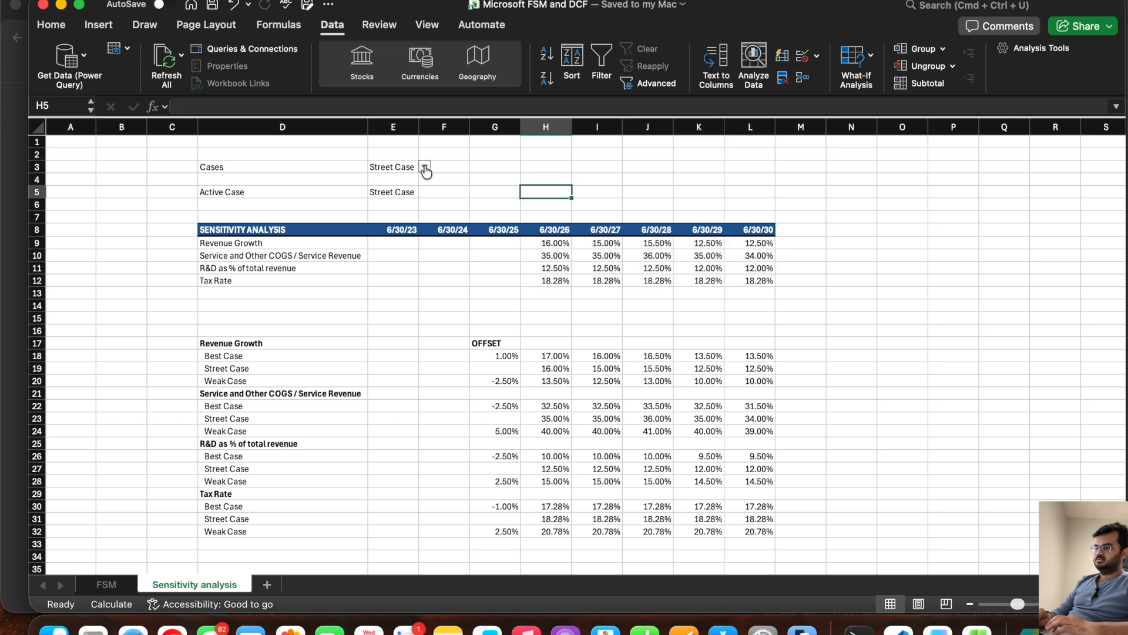
Step: Set E3 to Best Case, compare H9:L12 with the Best Case rows 18, 22 and 26, and save the workbook
click(374, 167)
click(425, 167)
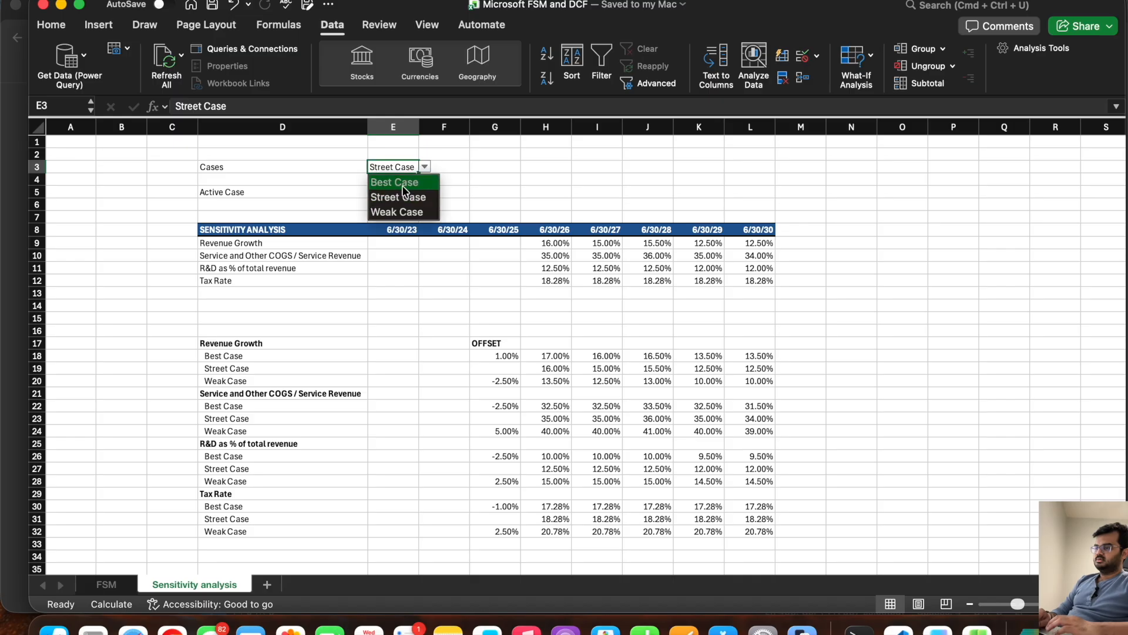
click(401, 185)
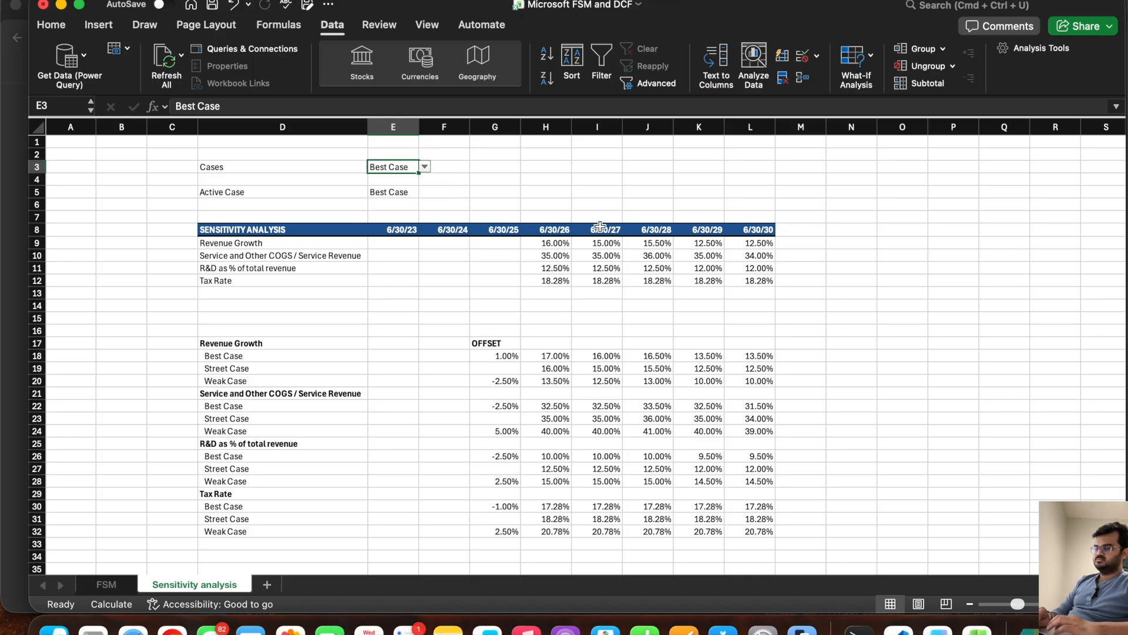
drag(556, 239, 758, 281)
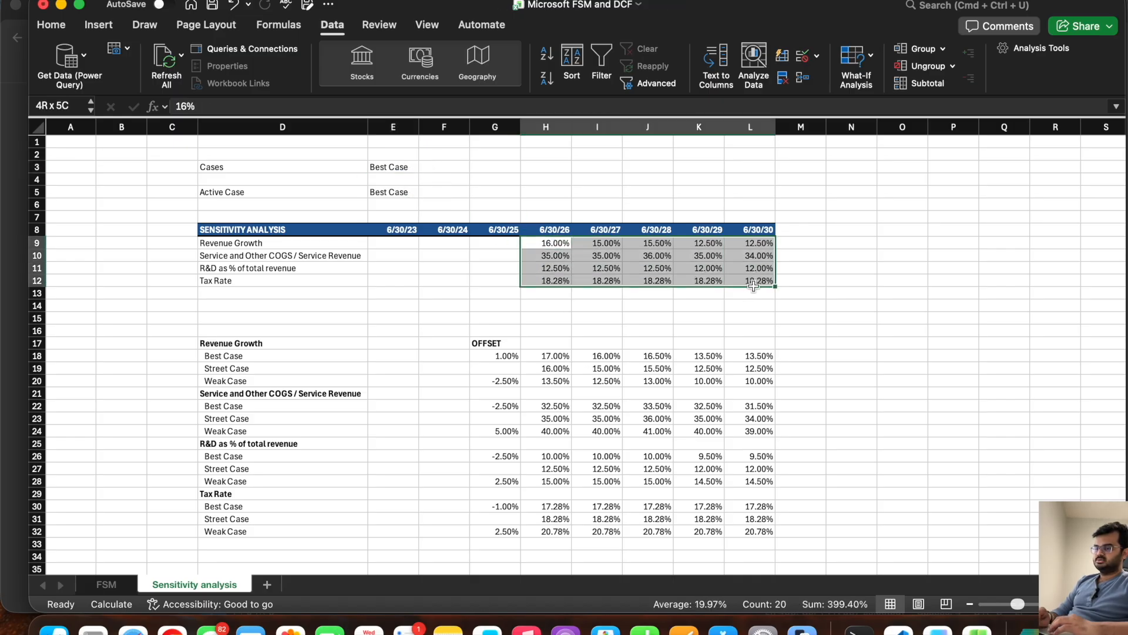
click(545, 355)
drag(545, 356, 764, 357)
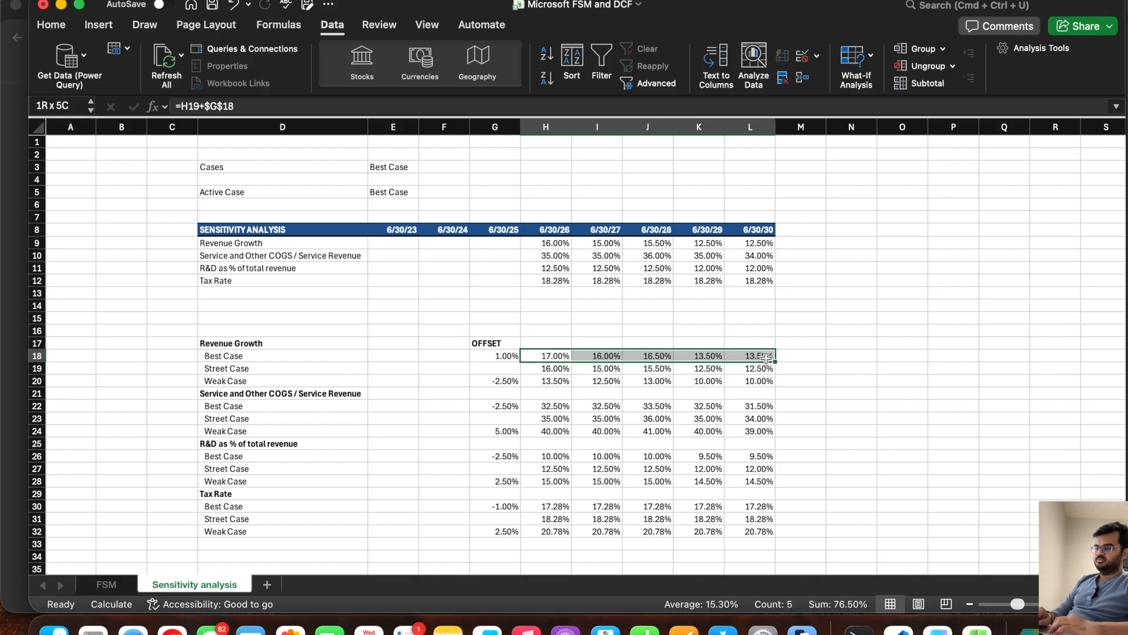
super+click(751, 405)
drag(751, 404, 549, 405)
drag(547, 456, 734, 457)
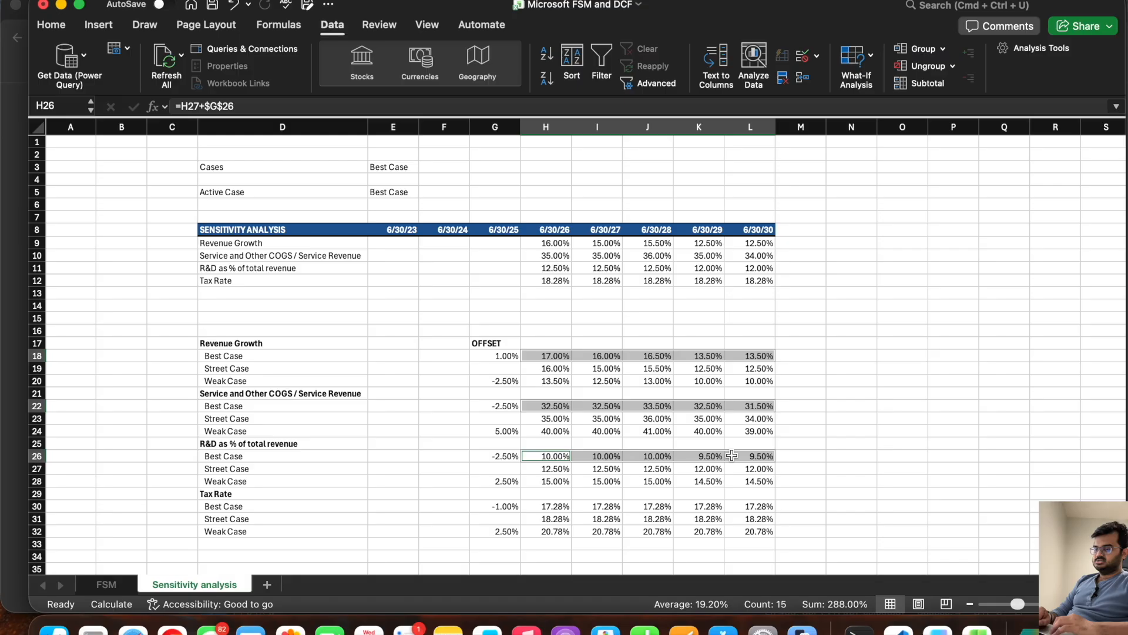
click(580, 287)
key(cmd+s)
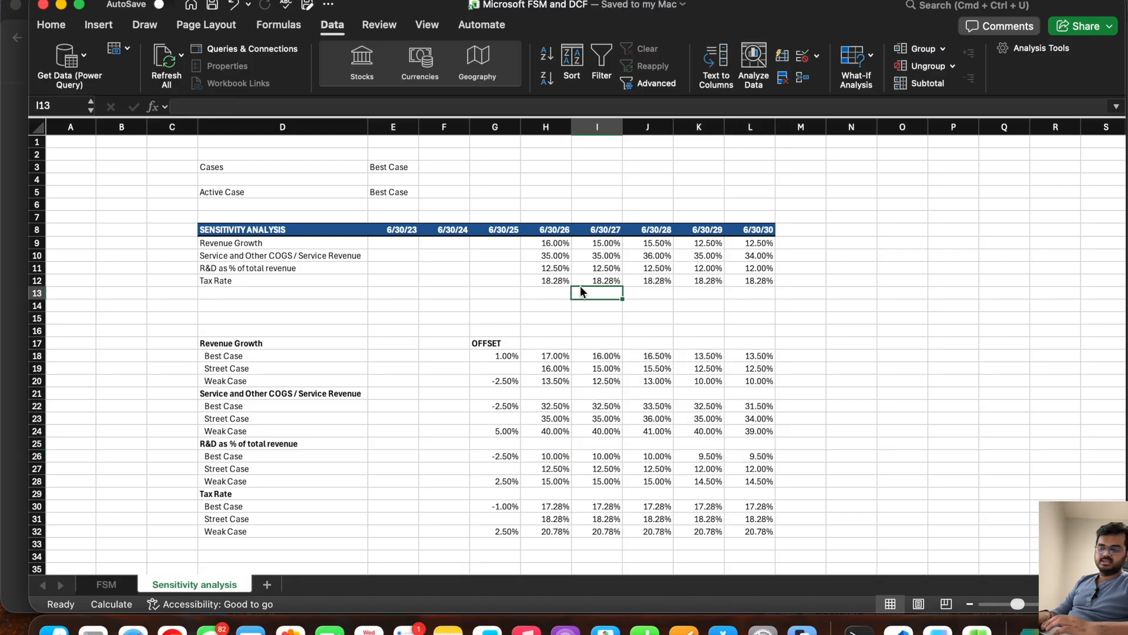
Step: Clear the hardcoded values in H9:L12 and begin an OFFSET formula in H9 with H17 as its reference
drag(547, 242, 746, 281)
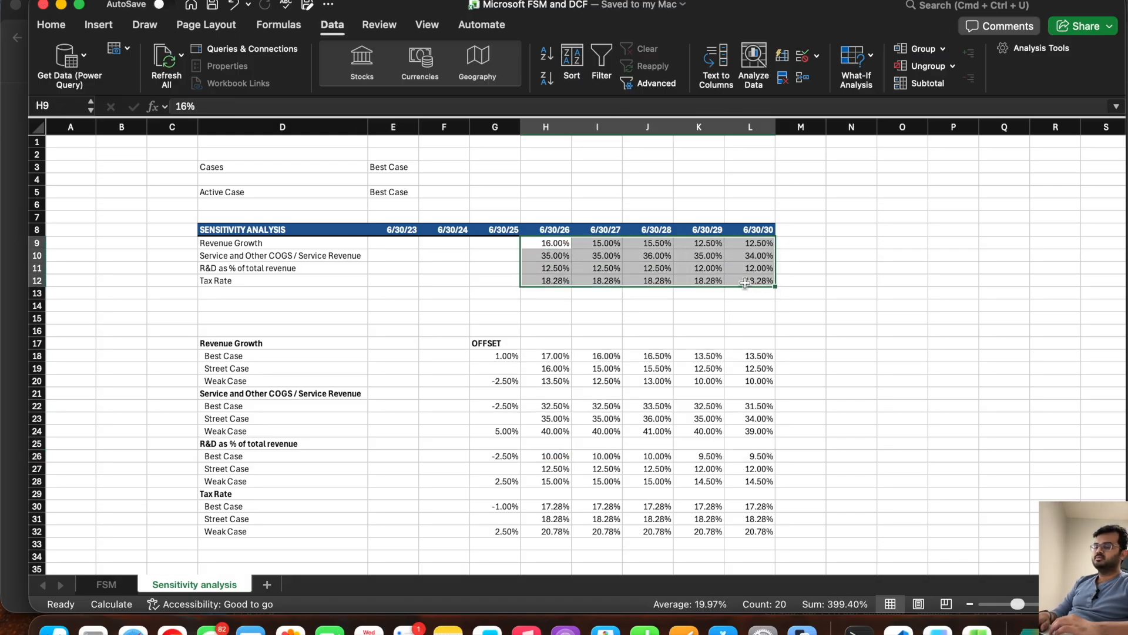
key(Delete)
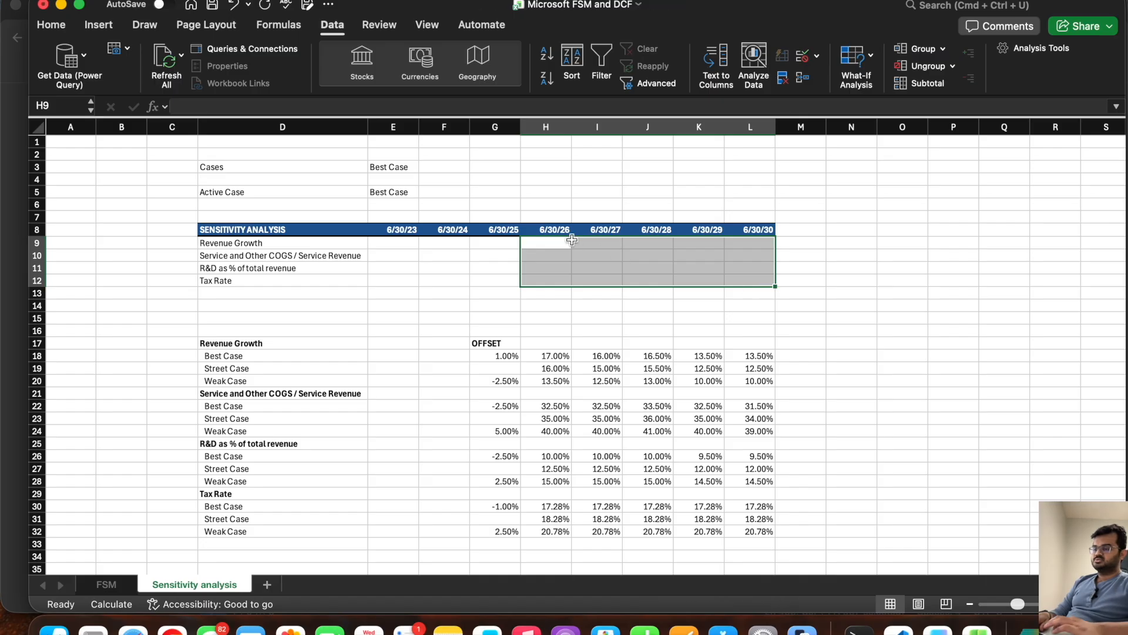
click(551, 245)
text(=off)
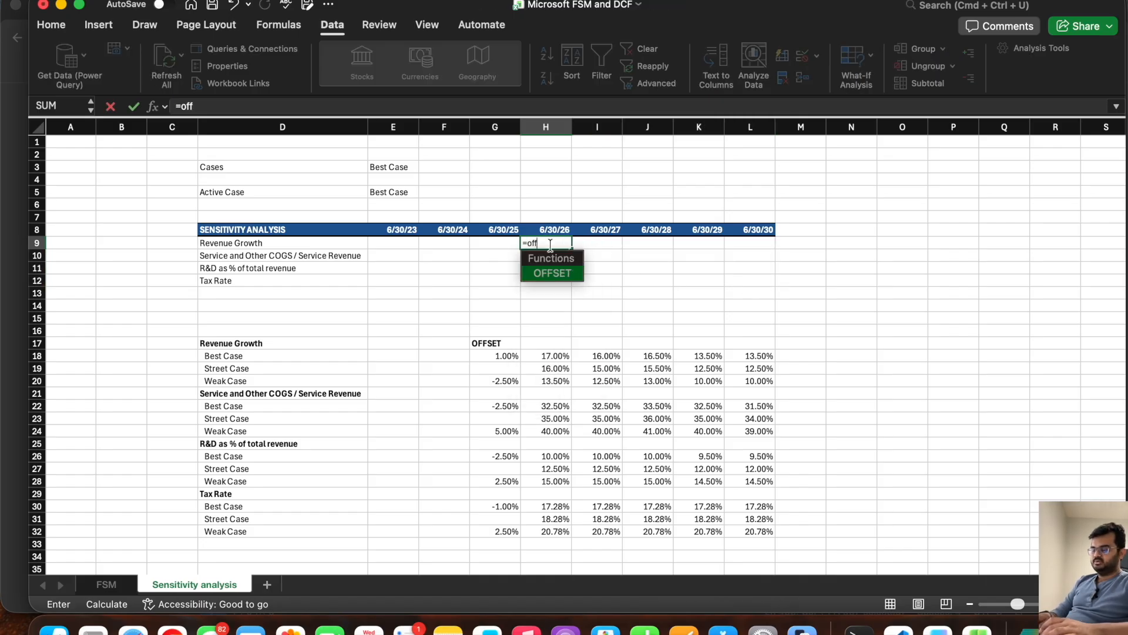
double_click(539, 274)
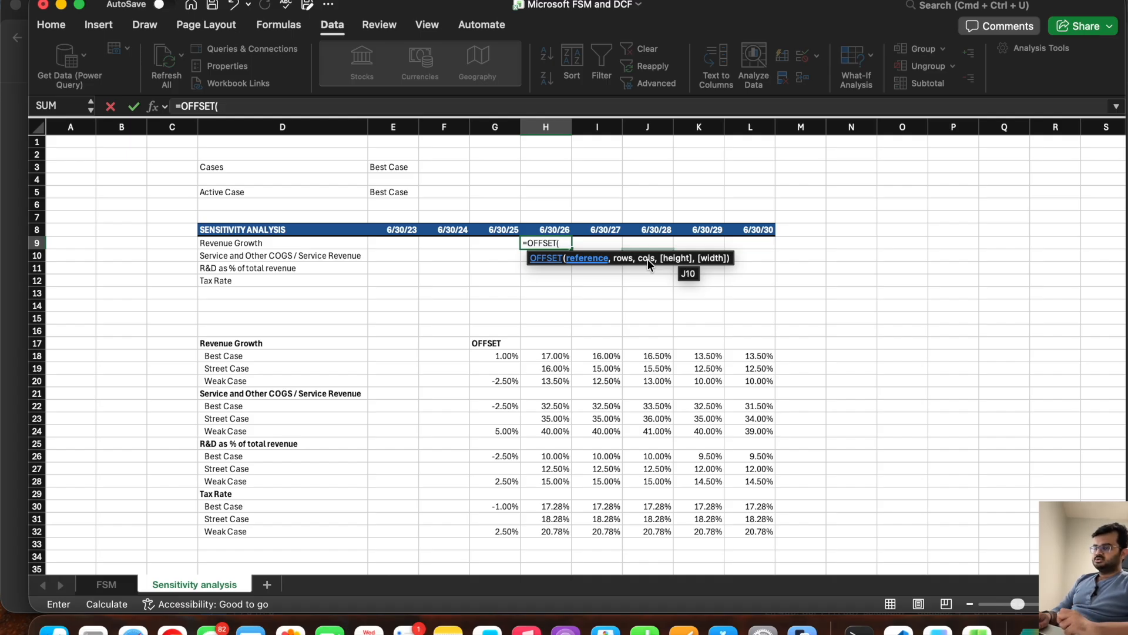
click(543, 342)
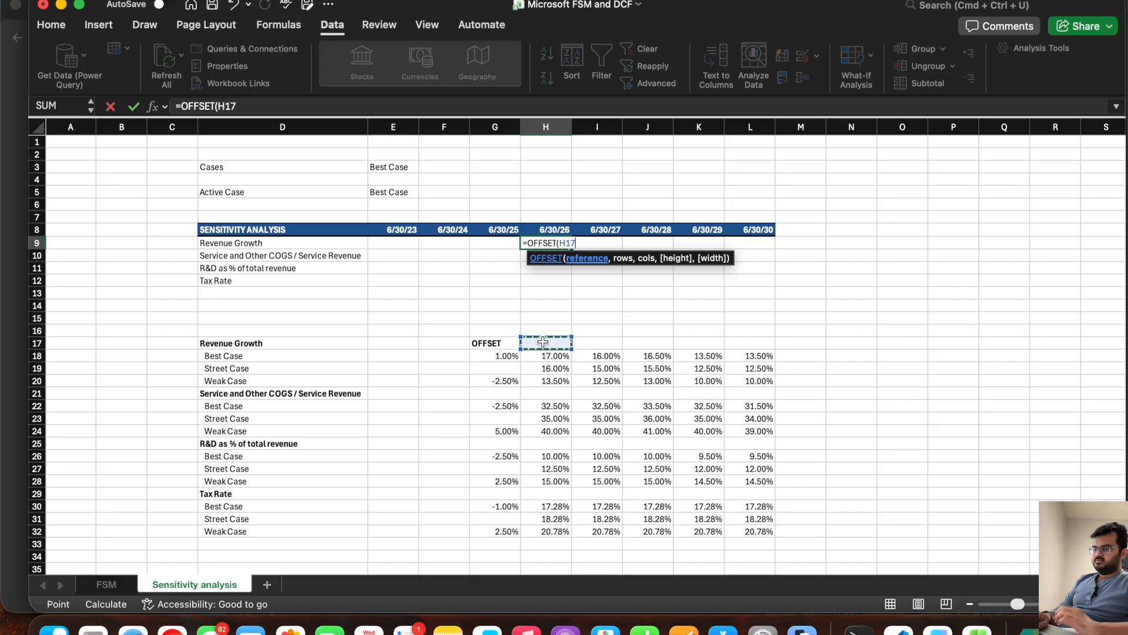
text(,)
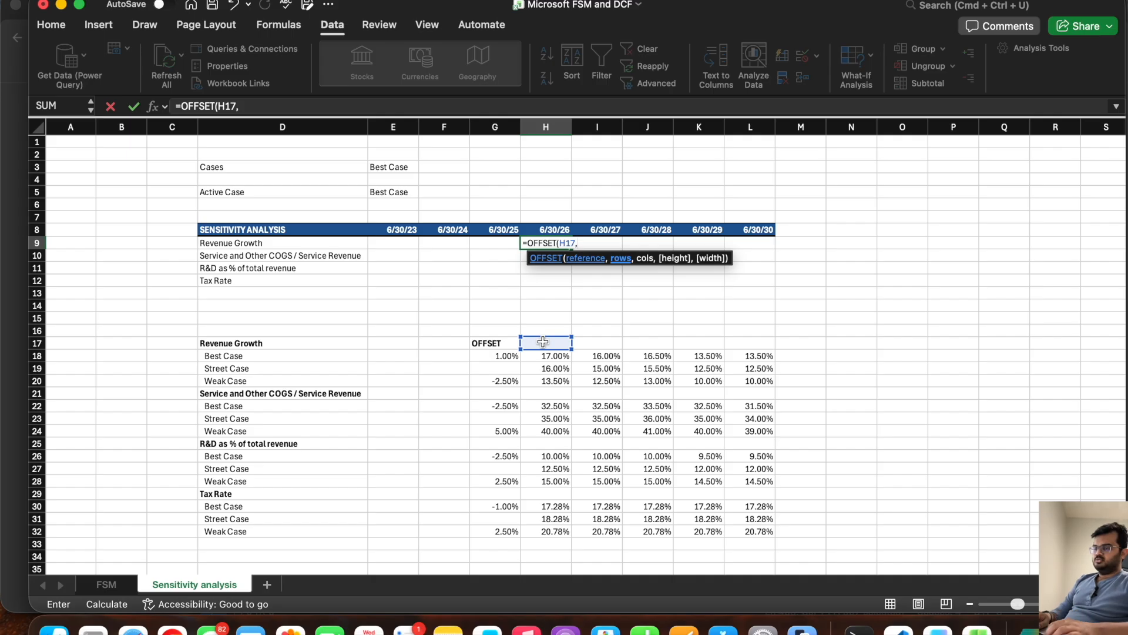
text(match()
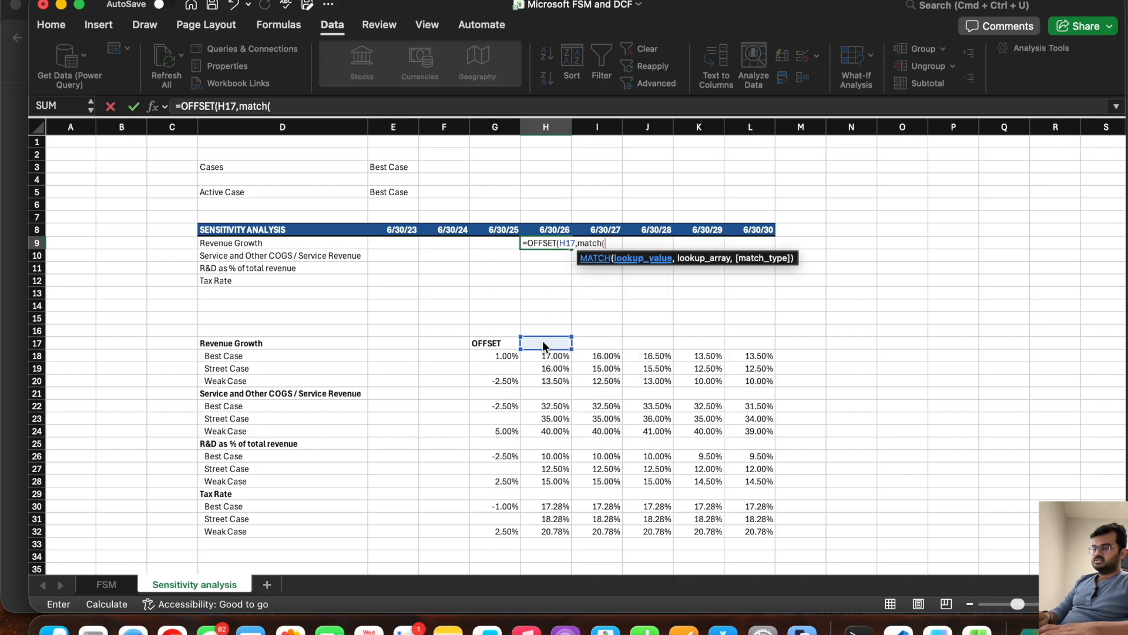
Step: Complete the H9 OFFSET arguments with MATCH(E5,D18:D20,0) for the rows and 0 for the columns
click(388, 190)
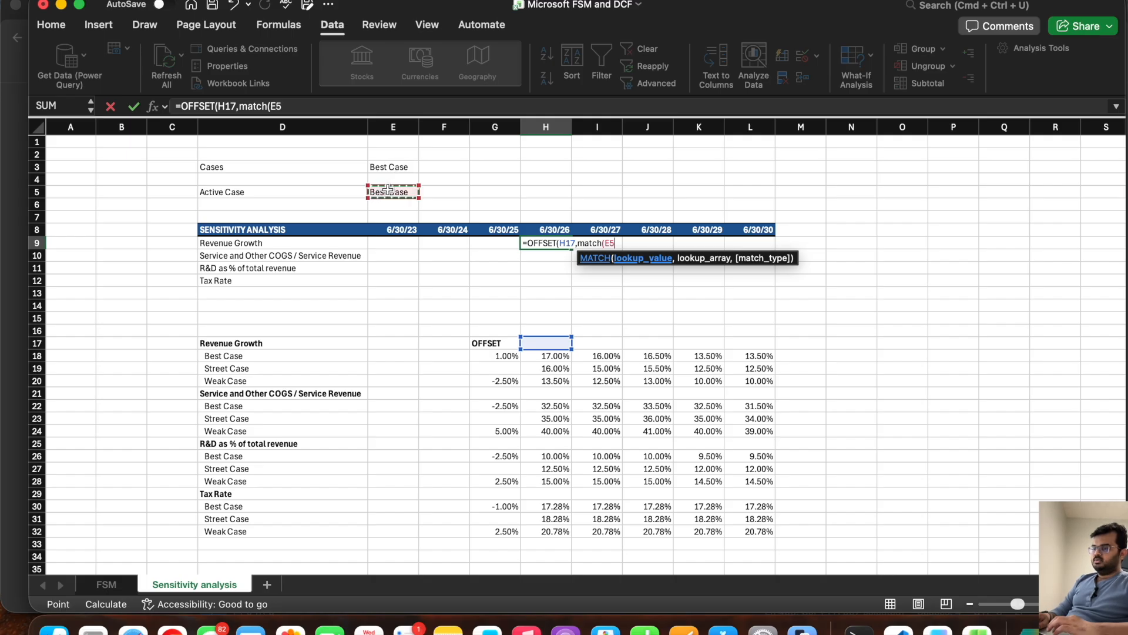
text(,)
drag(267, 356, 265, 377)
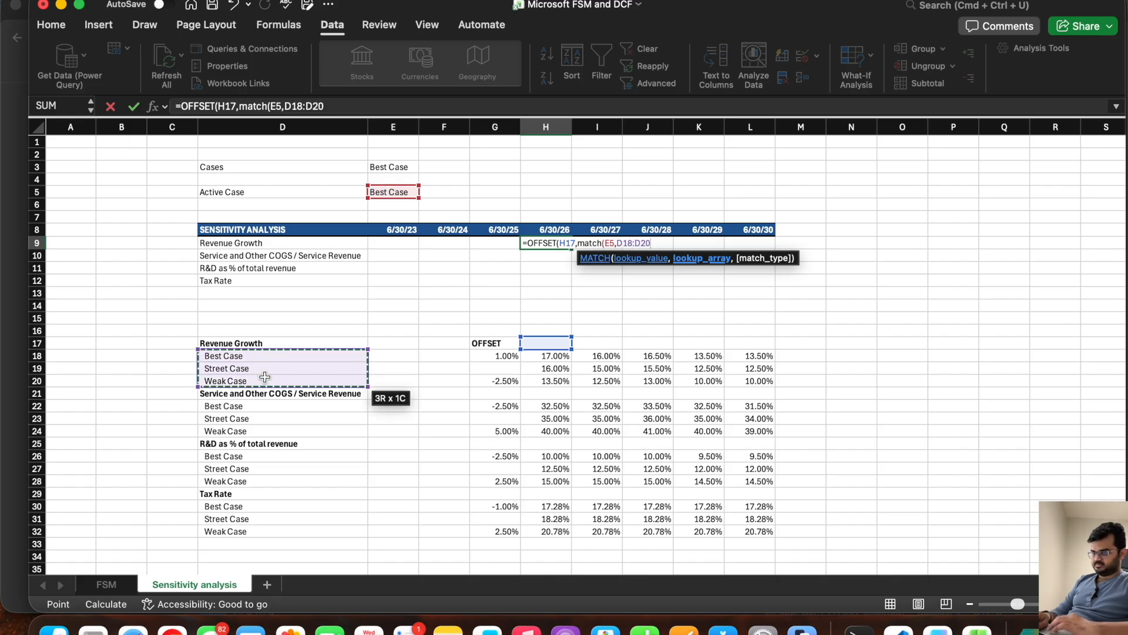
text(,)
key(Down)
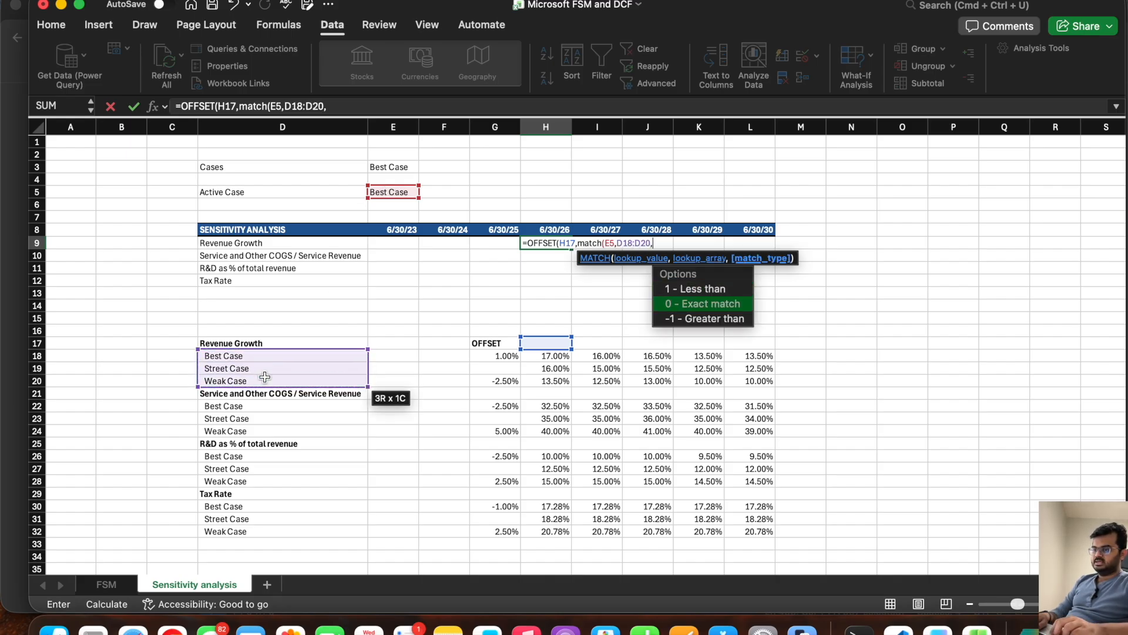
key(Return)
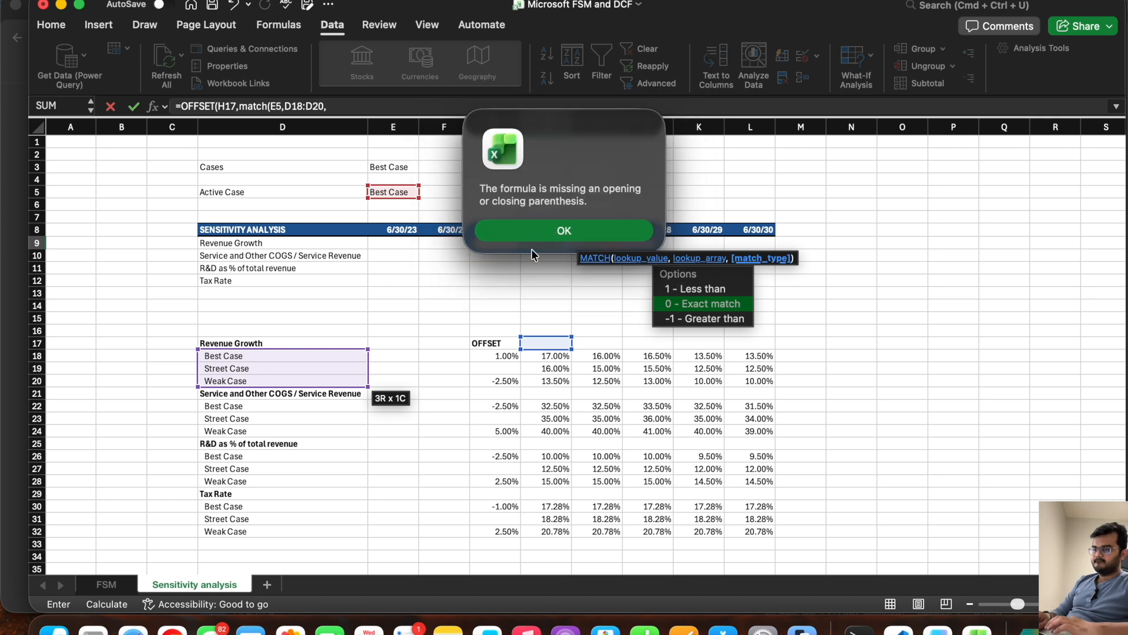
click(541, 232)
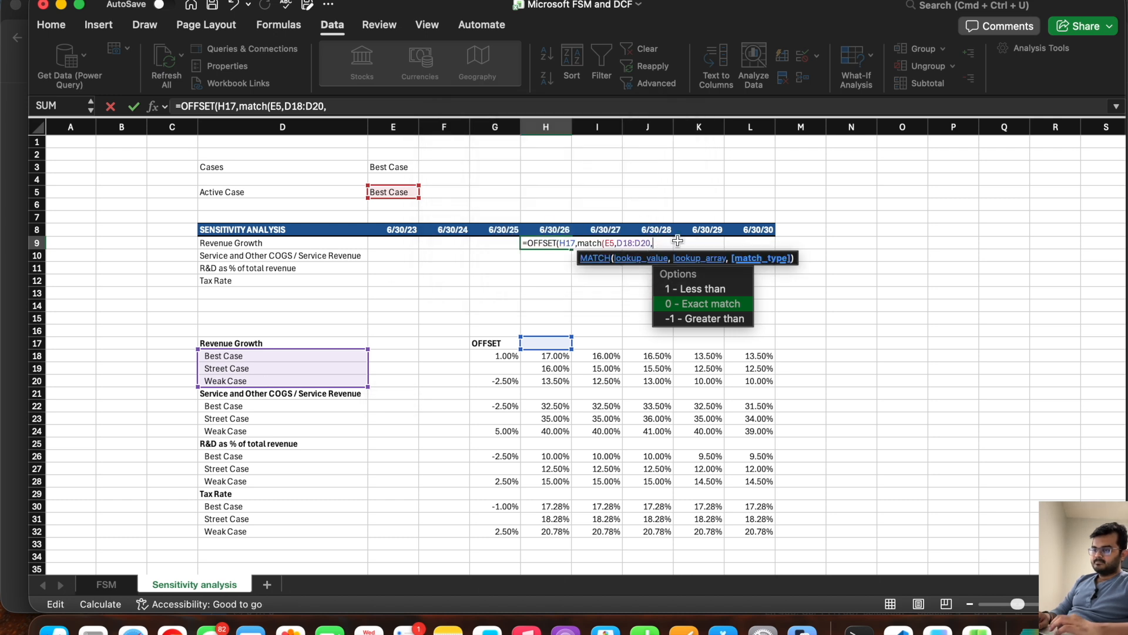
text(0)
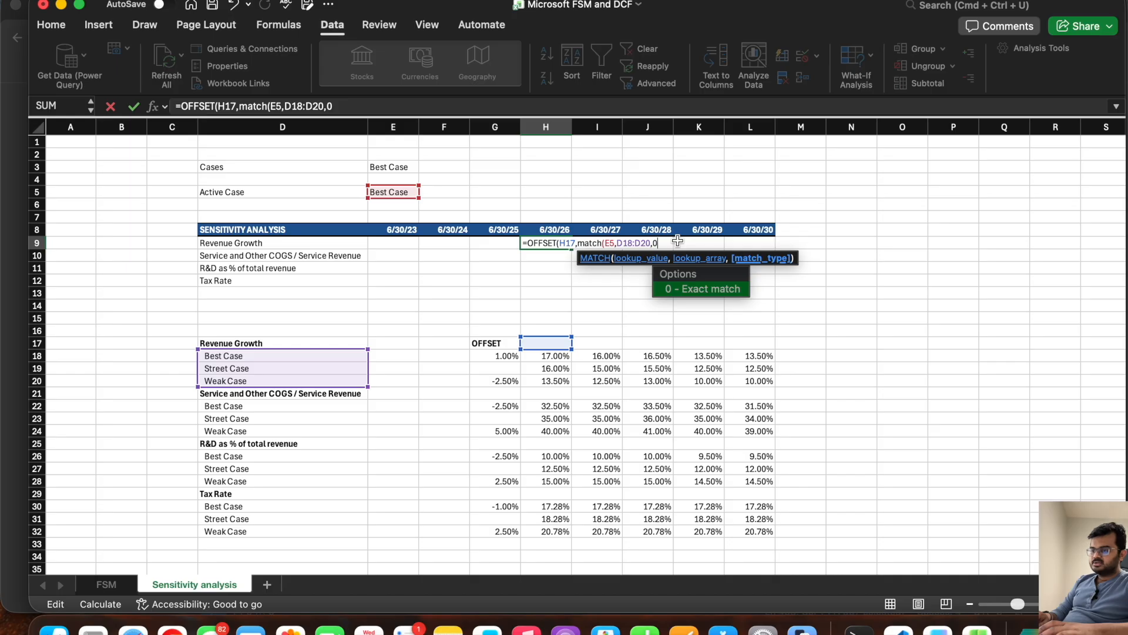
text(),)
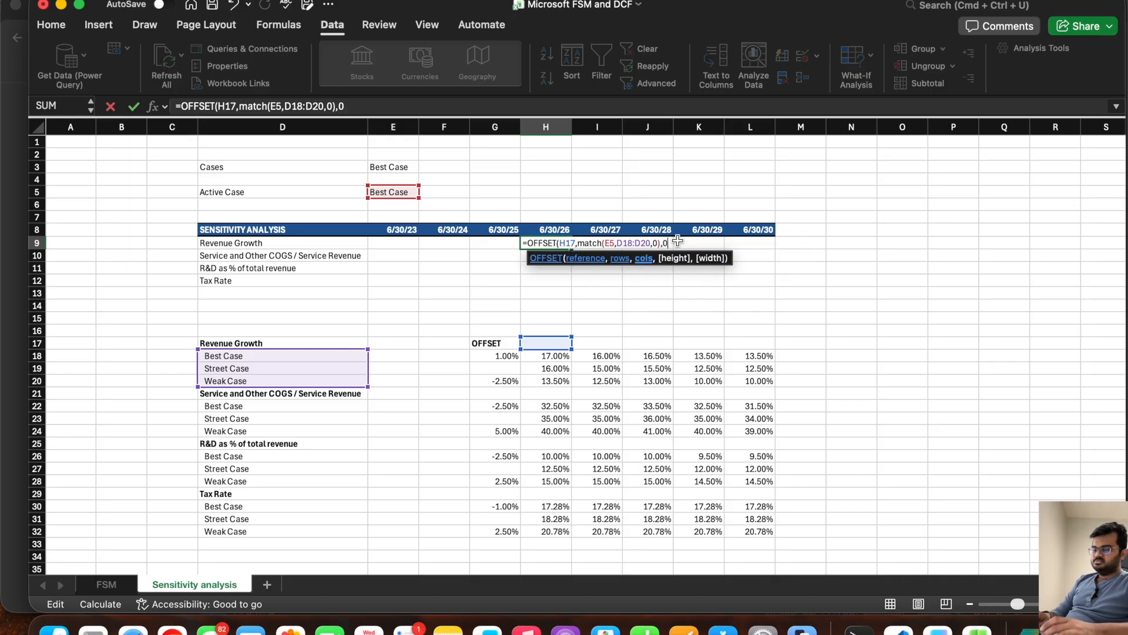
text(0))
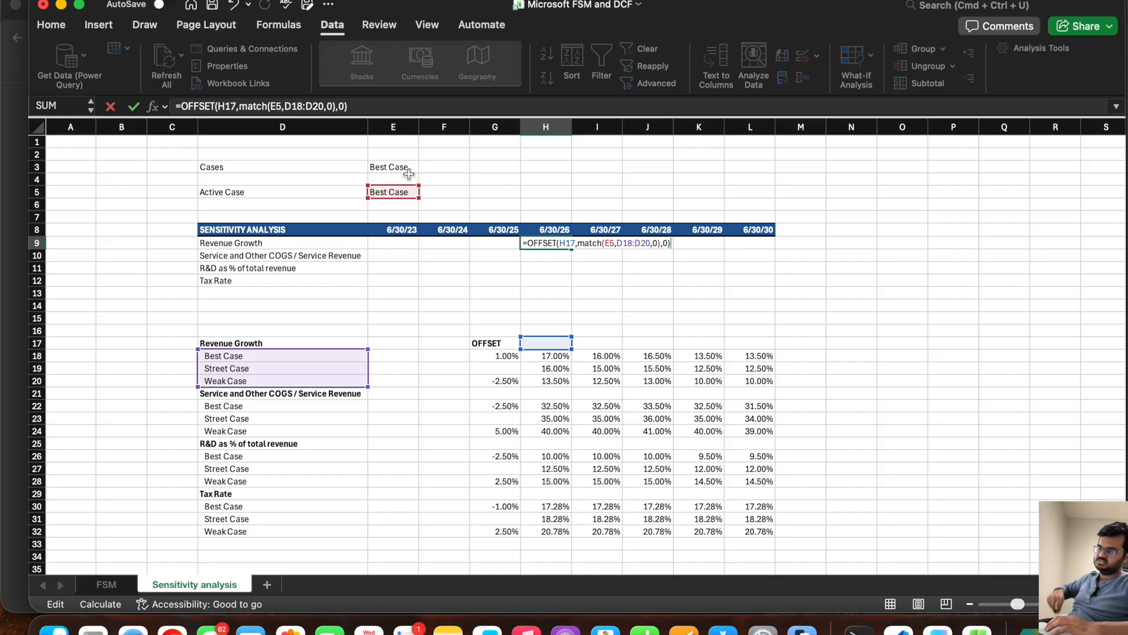
Step: Make the MATCH references in the H9 formula absolute as $E$5 and $D$18:$D$20, and commit the formula
click(608, 243)
key(F4)
key(Right)
text($E$)
key(Right)
key(Right)
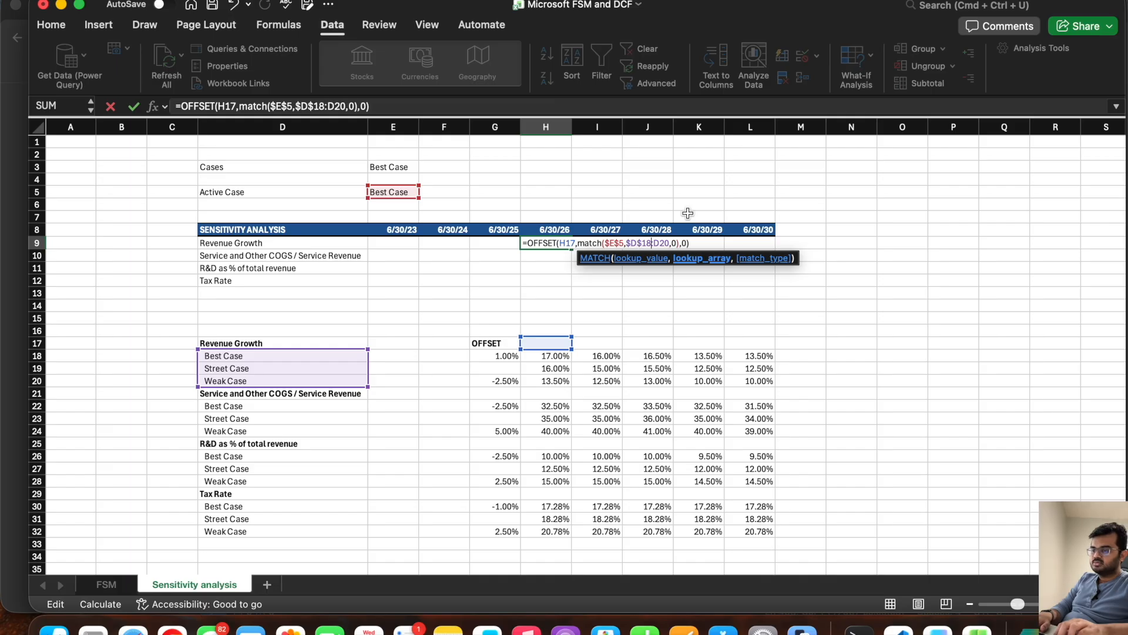
key(Right)
text($)
key(Right)
text($)
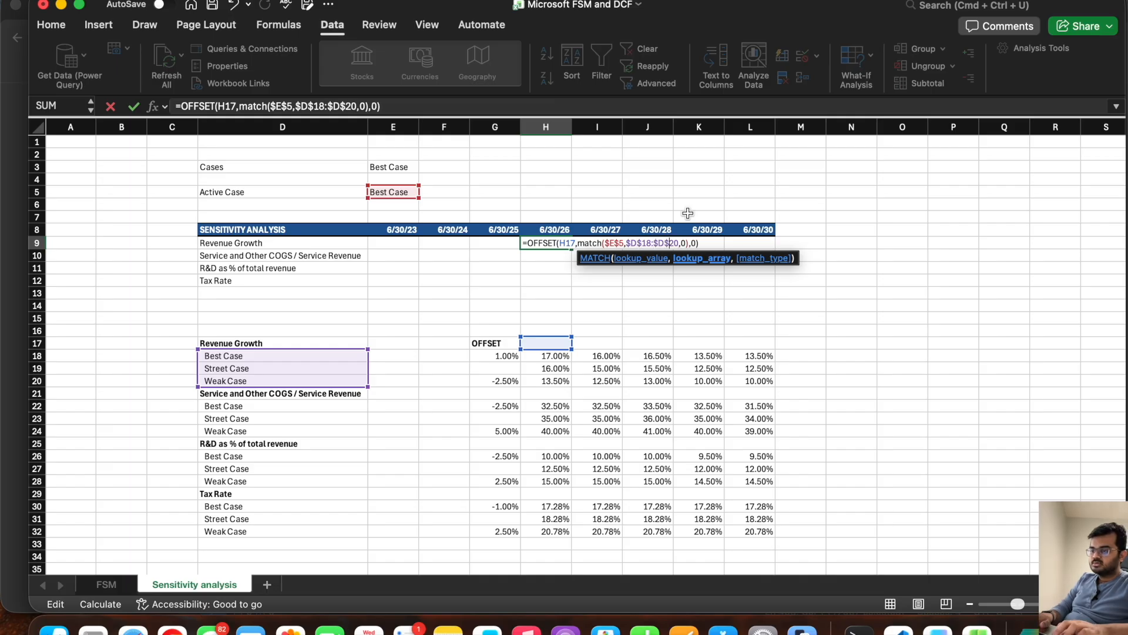
key(Return)
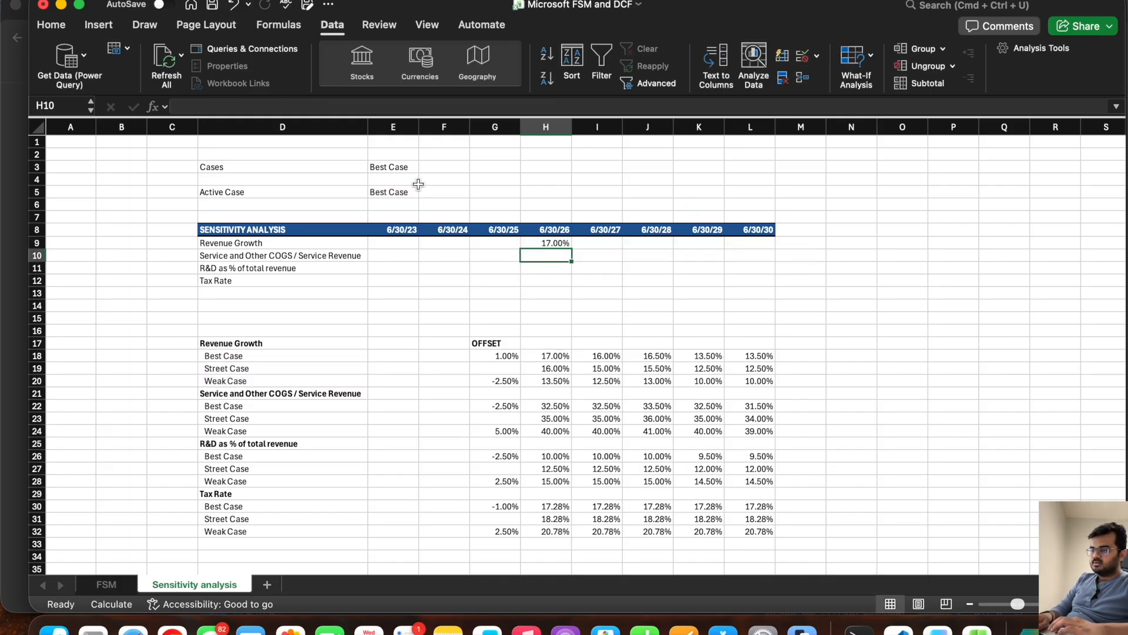
Step: Switch the E3 case to Street Case to test the Revenue Growth formula
click(411, 167)
click(424, 166)
click(409, 197)
click(546, 192)
Step: Fill the Revenue Growth OFFSET formula from H9 across to L9
click(550, 243)
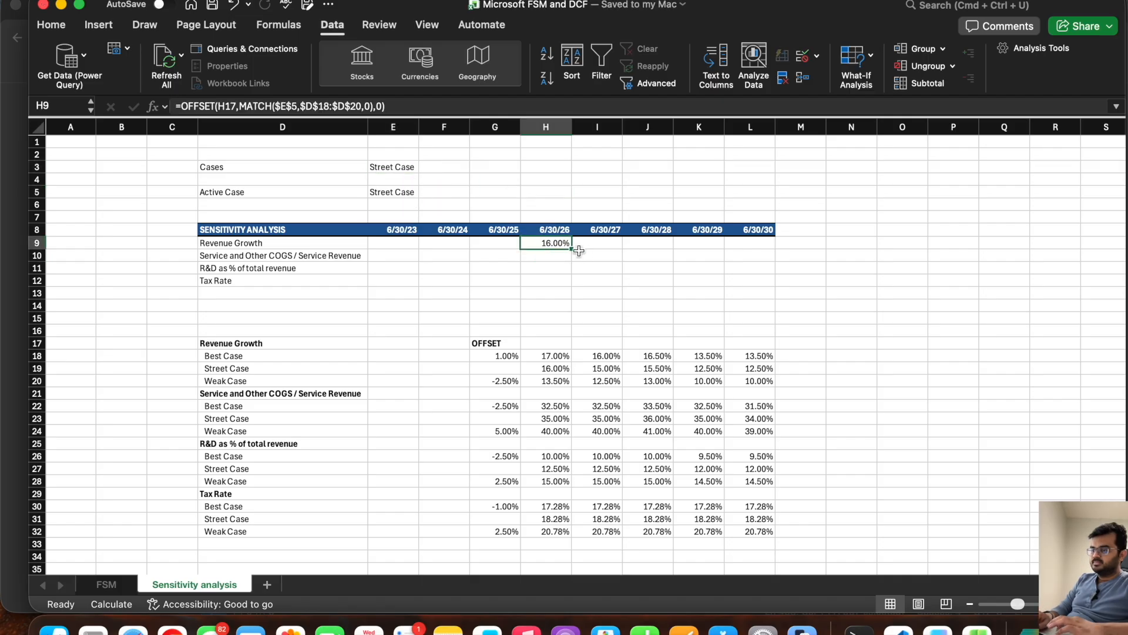
drag(571, 247, 759, 259)
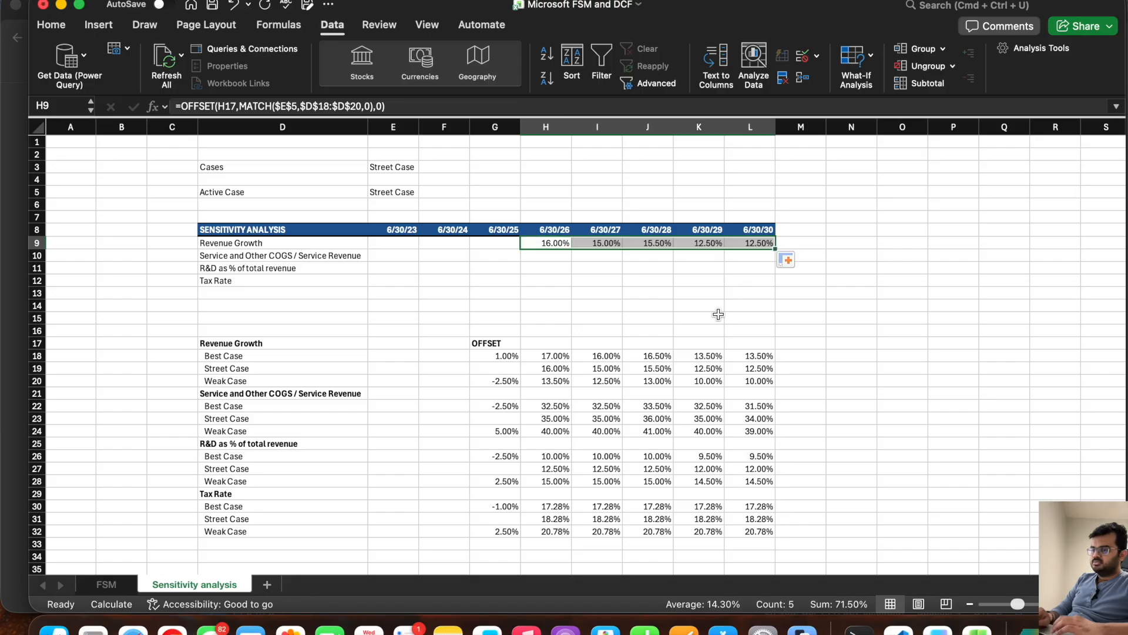
click(641, 294)
Step: Compare the Revenue Growth figures in H9:L9 with the Street Case row H19:L19
click(402, 167)
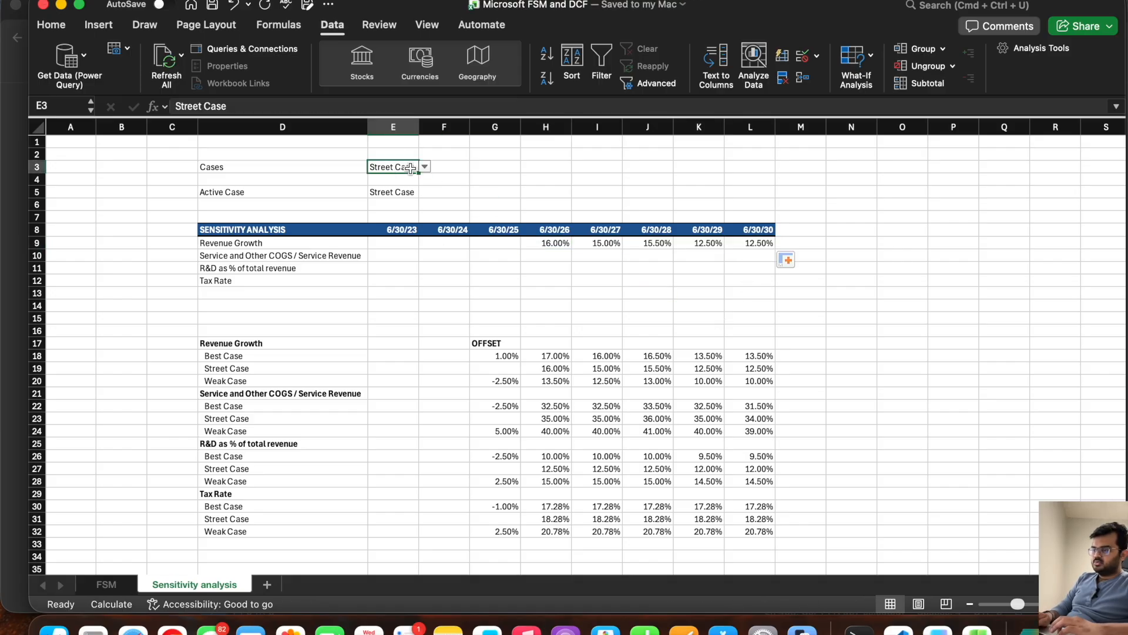
drag(549, 242, 761, 245)
drag(544, 368, 742, 370)
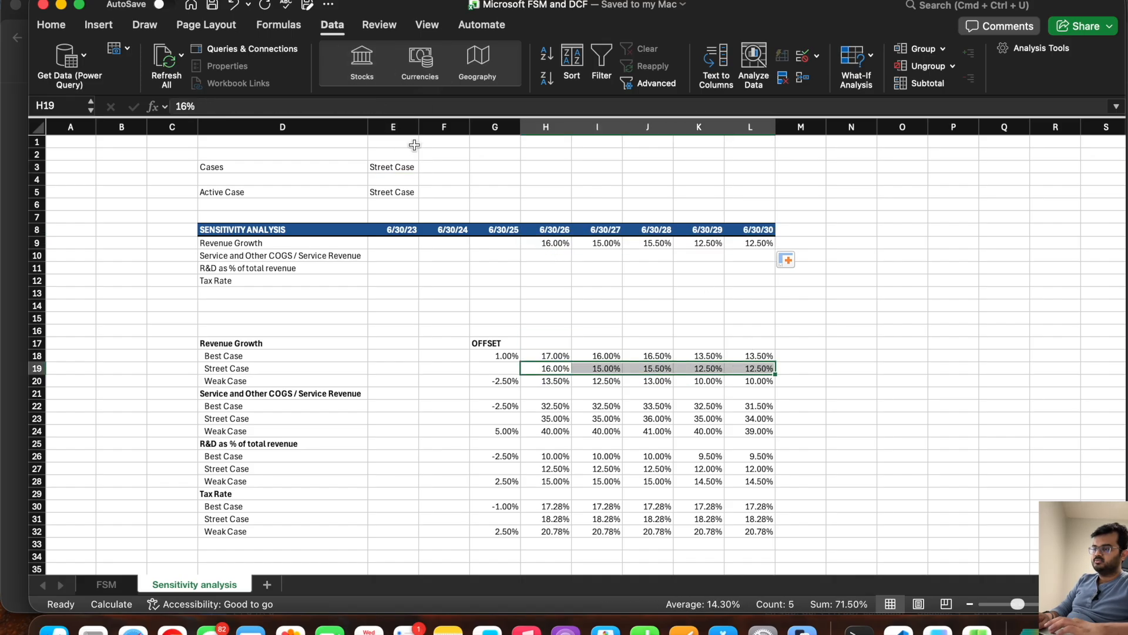
Step: Set the E3 case to Weak Case and check the Revenue Growth figures in row 9
click(391, 165)
click(424, 170)
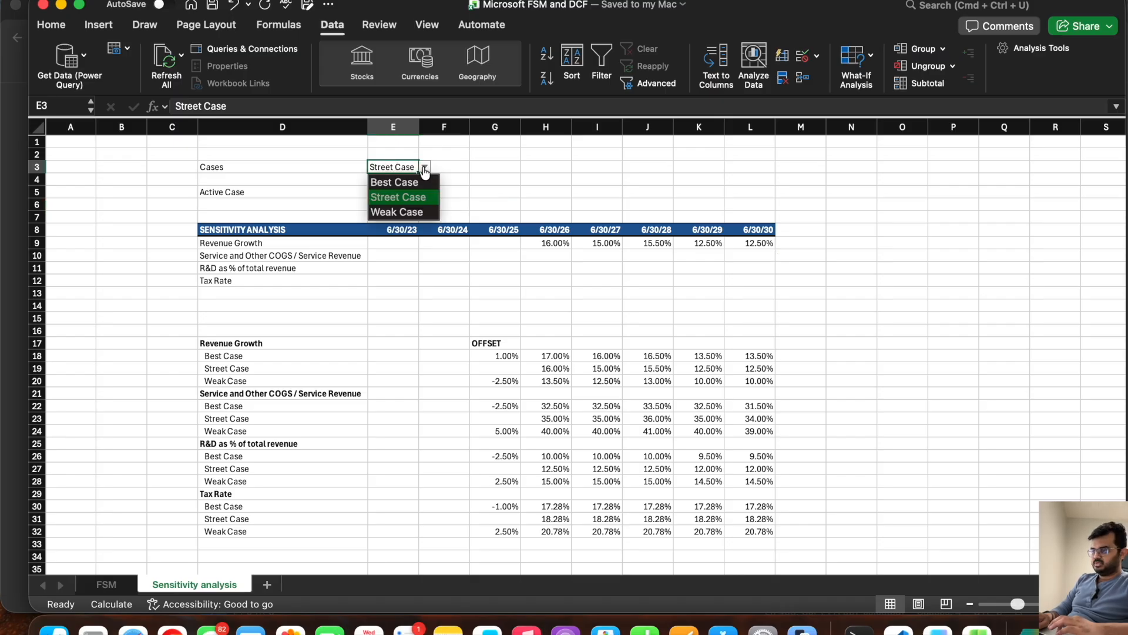
click(410, 212)
click(600, 282)
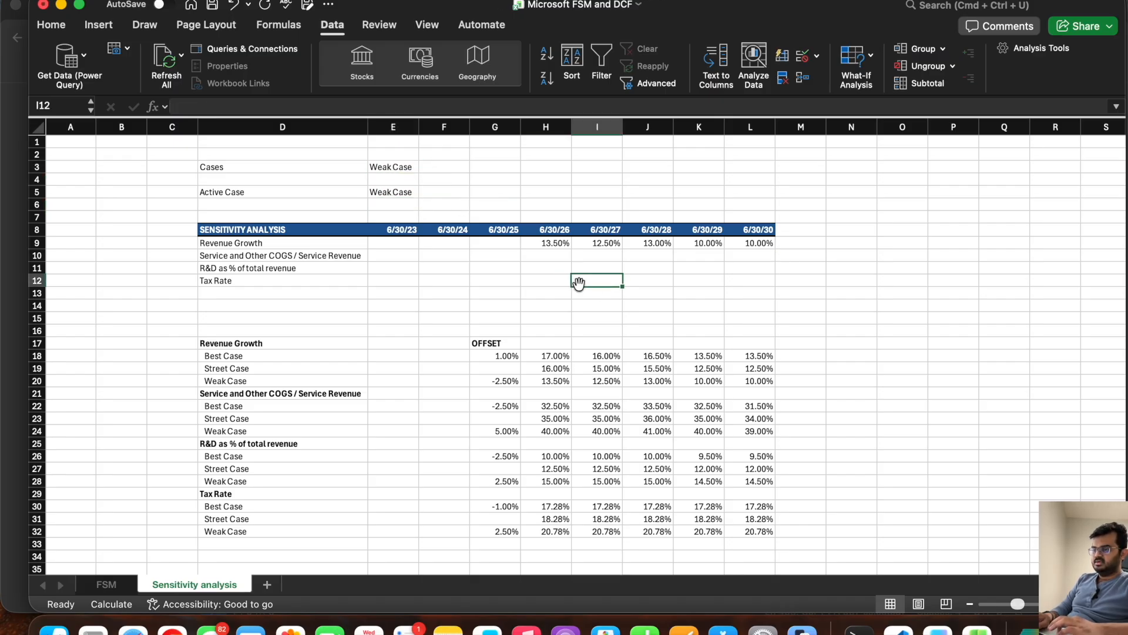
drag(546, 246, 726, 244)
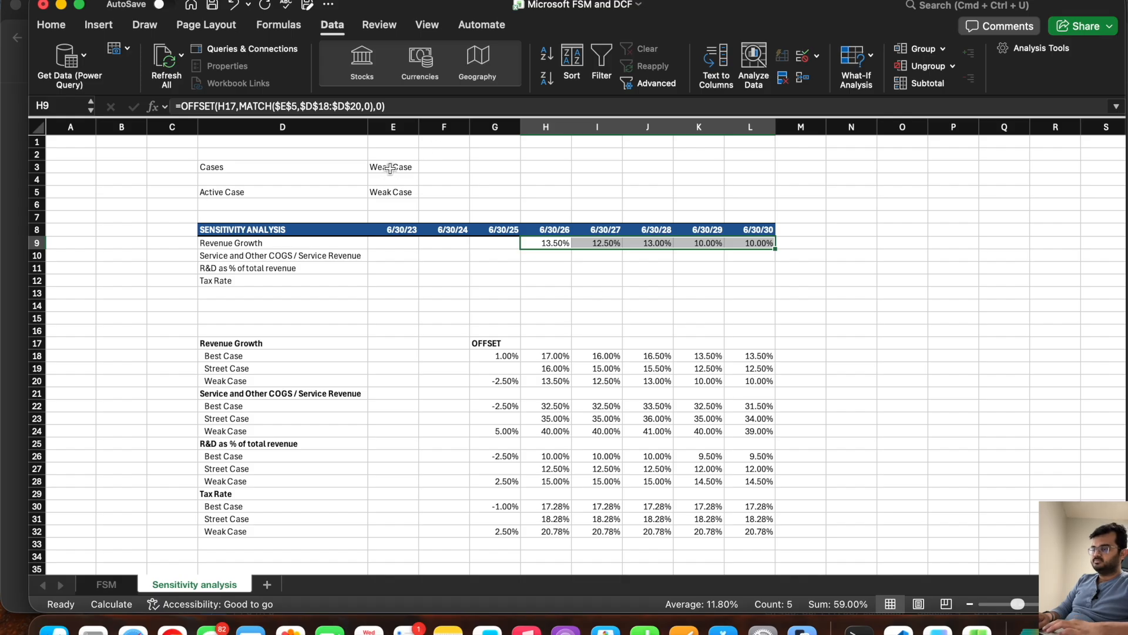
Step: Set the case selector in E3 to Best Case
click(412, 168)
click(424, 167)
click(415, 180)
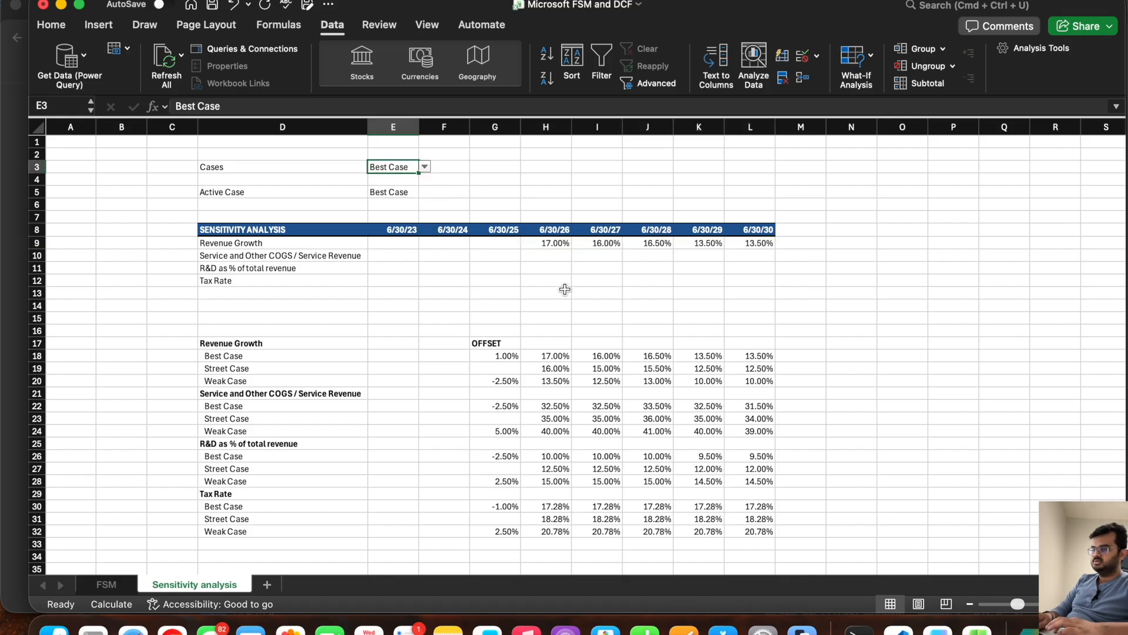
click(548, 258)
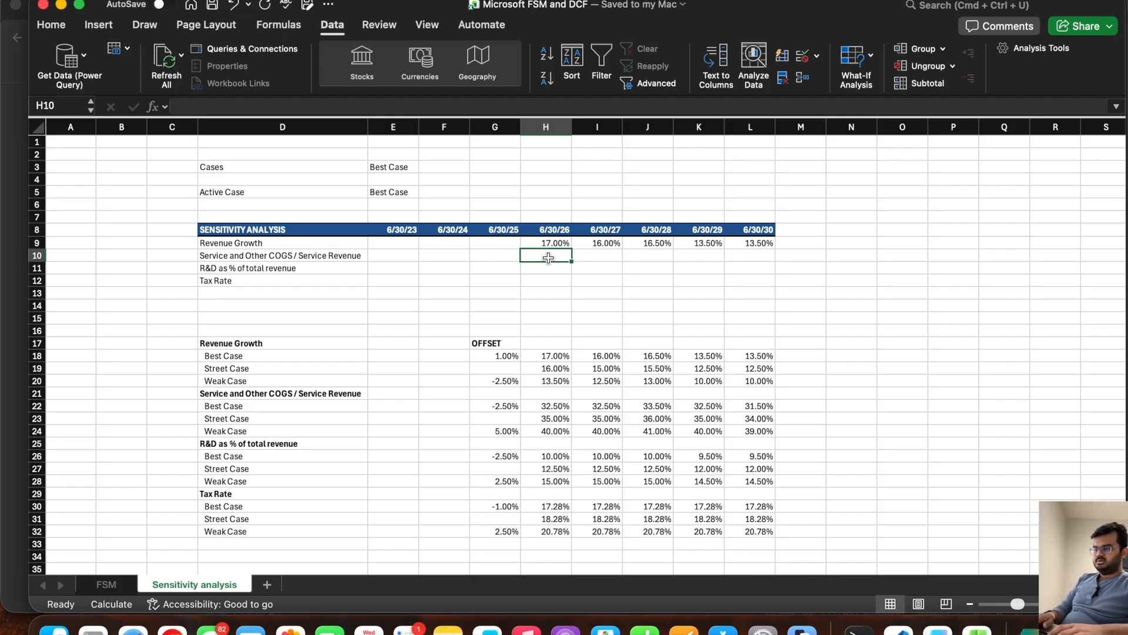
click(564, 243)
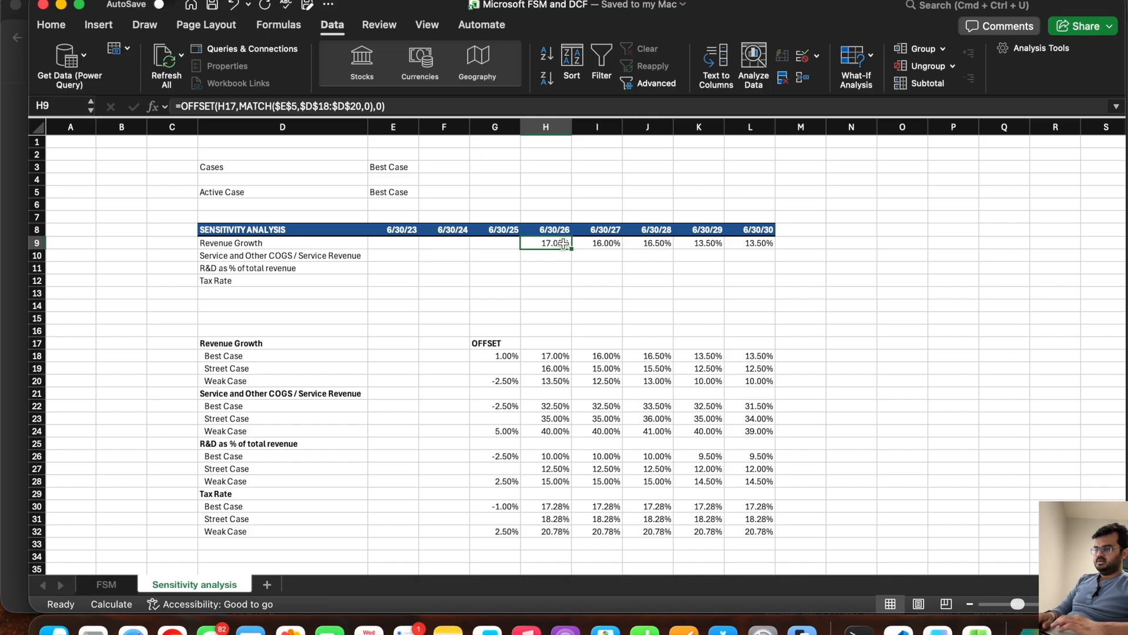
drag(568, 247, 571, 259)
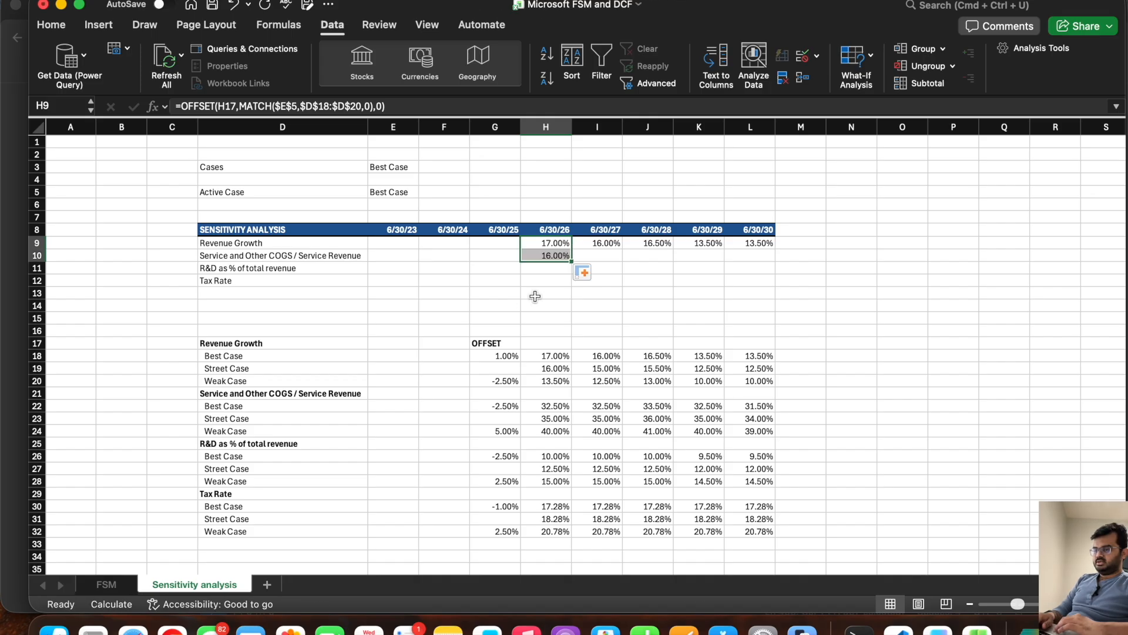
click(534, 254)
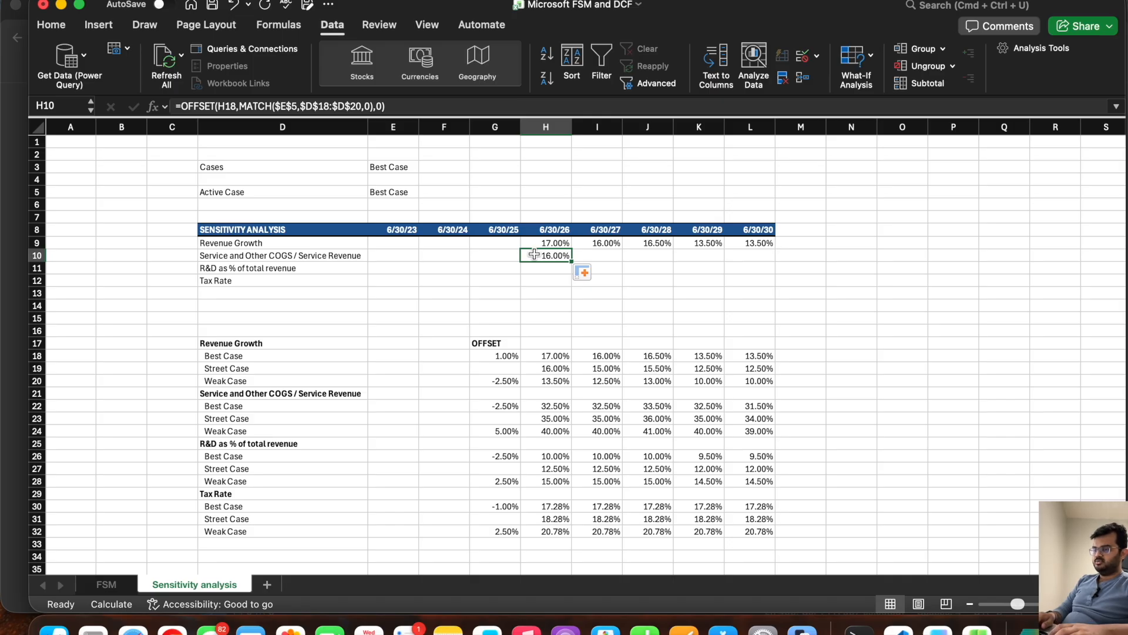
key(Delete)
Step: Copy the Revenue Growth formula text from H9 unchanged into H10 for Service and Other COGS / Service Revenue
key(Up)
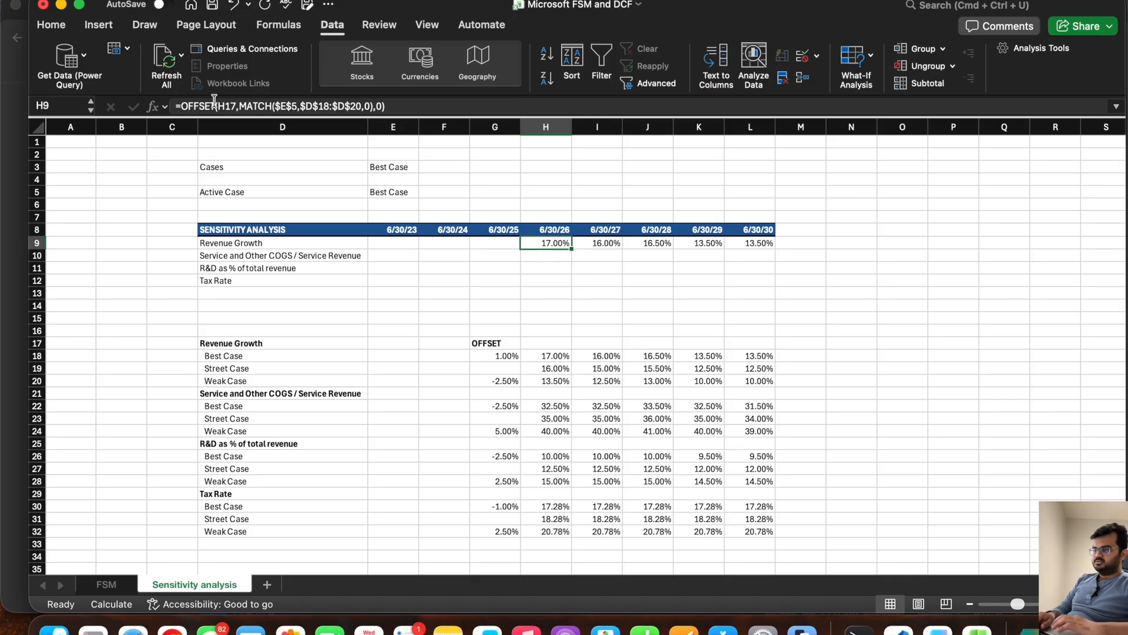
click(182, 104)
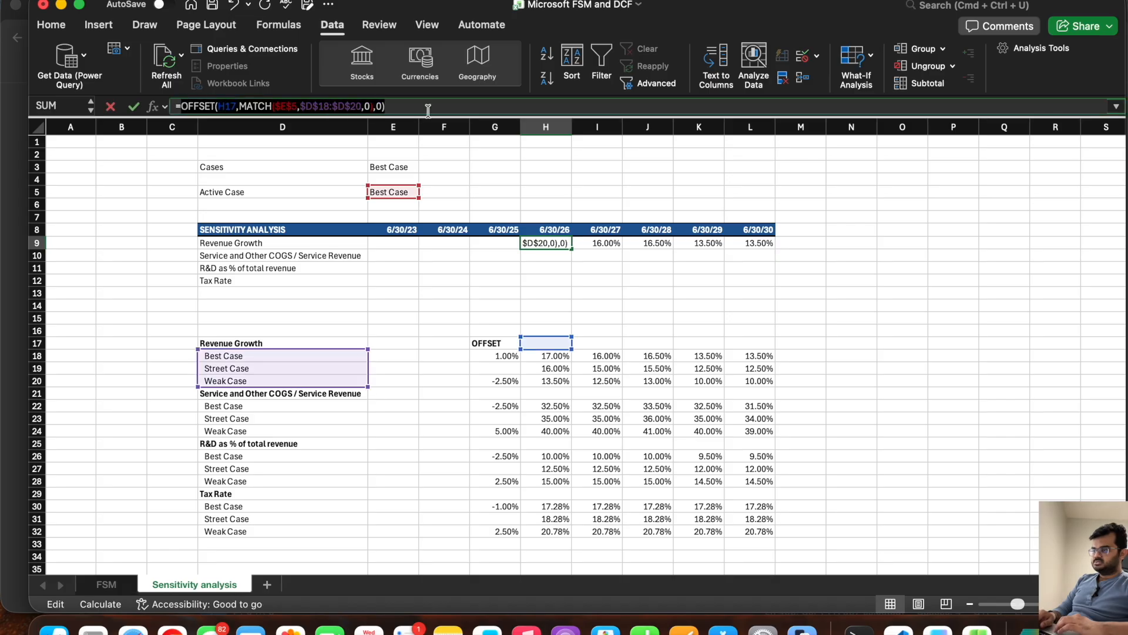
key(Escape)
click(531, 255)
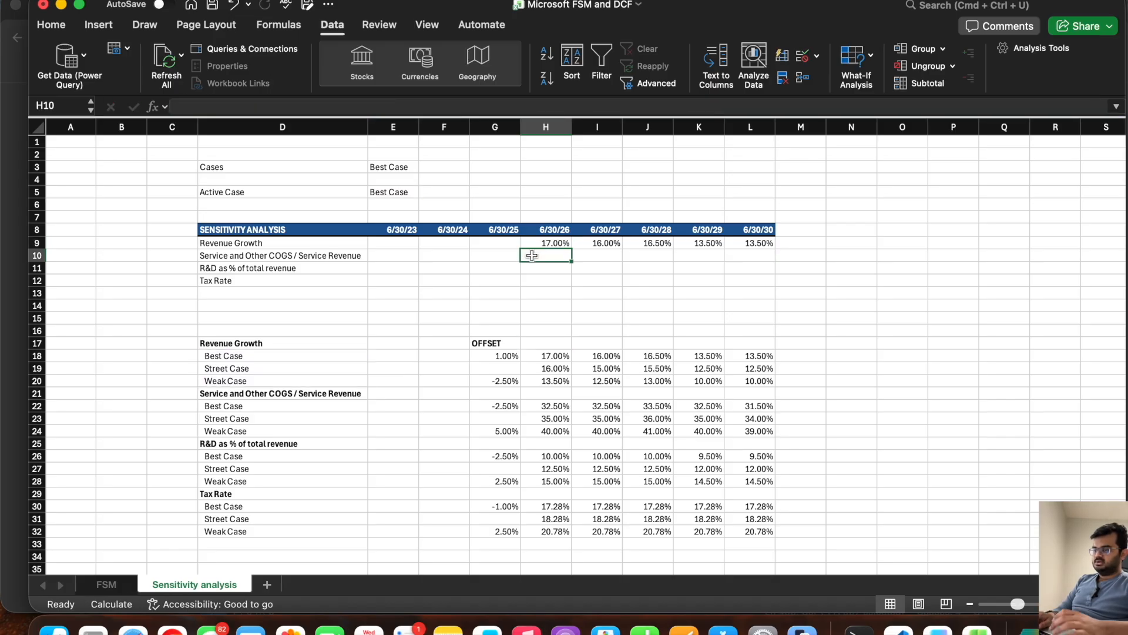
text(=OFFSET(H17,MATCH($E$5,$D$18:$D$20,0),0))
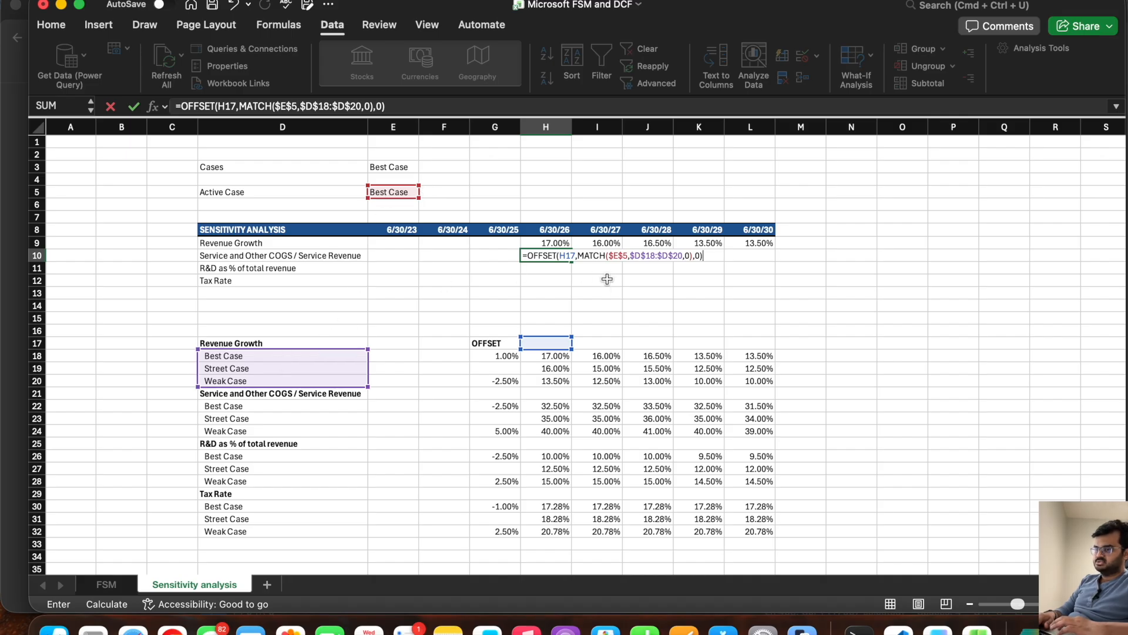
key(Left)
key(Left)
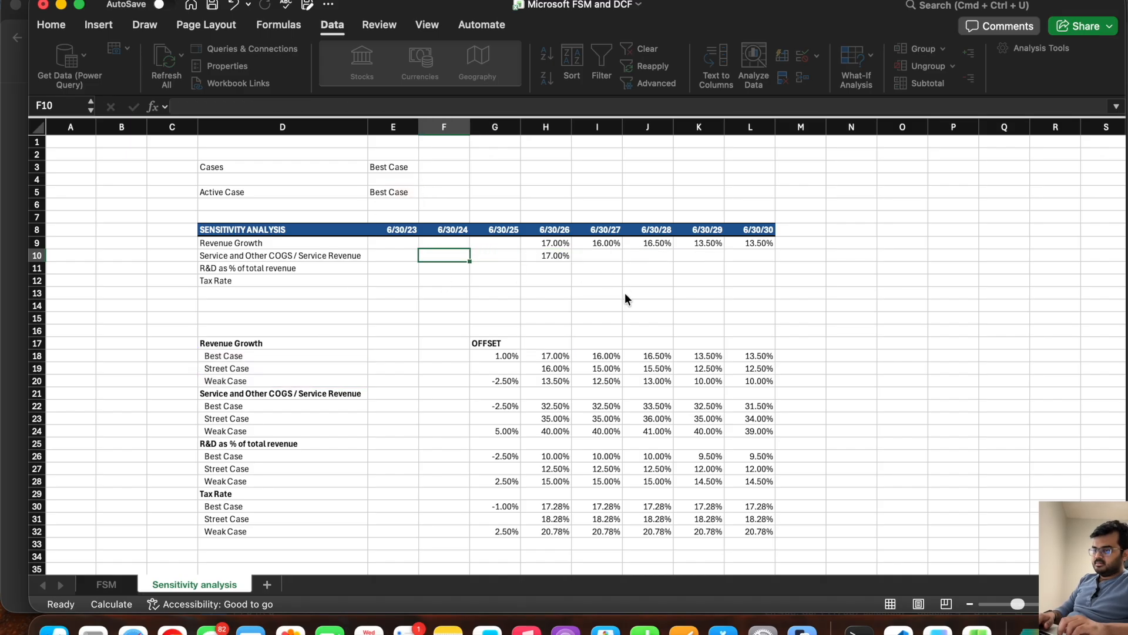
key(Right)
key(Right)
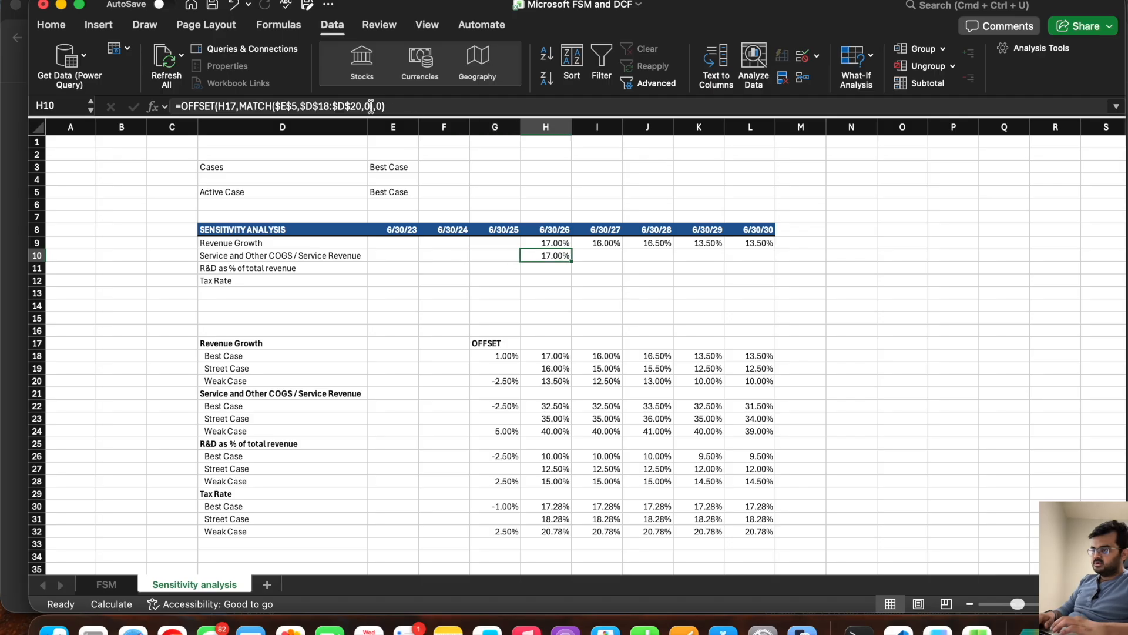
Step: Extend the rows argument of H10's OFFSET formula with +MATCH(D10,D17:D32,0)-1
click(371, 106)
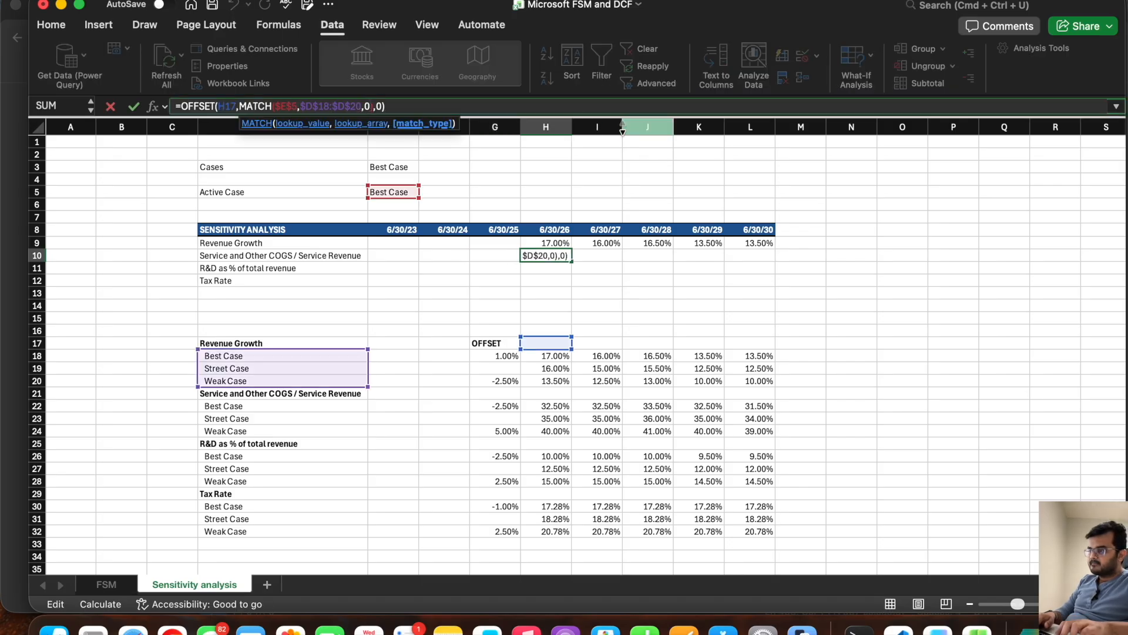
key(Right)
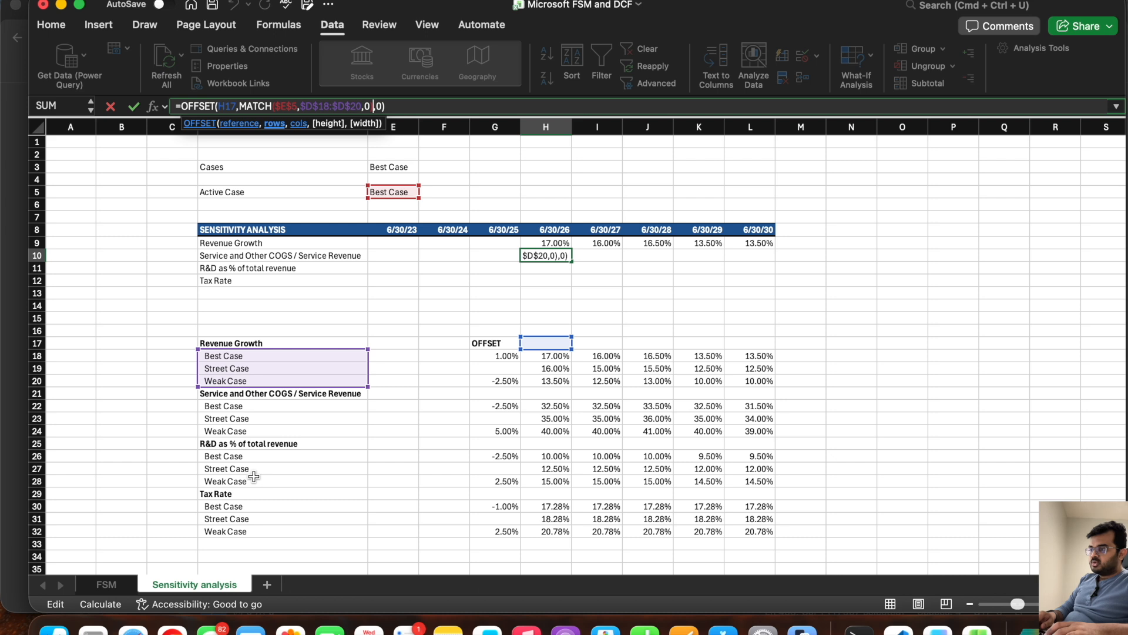
text(+MATCH)
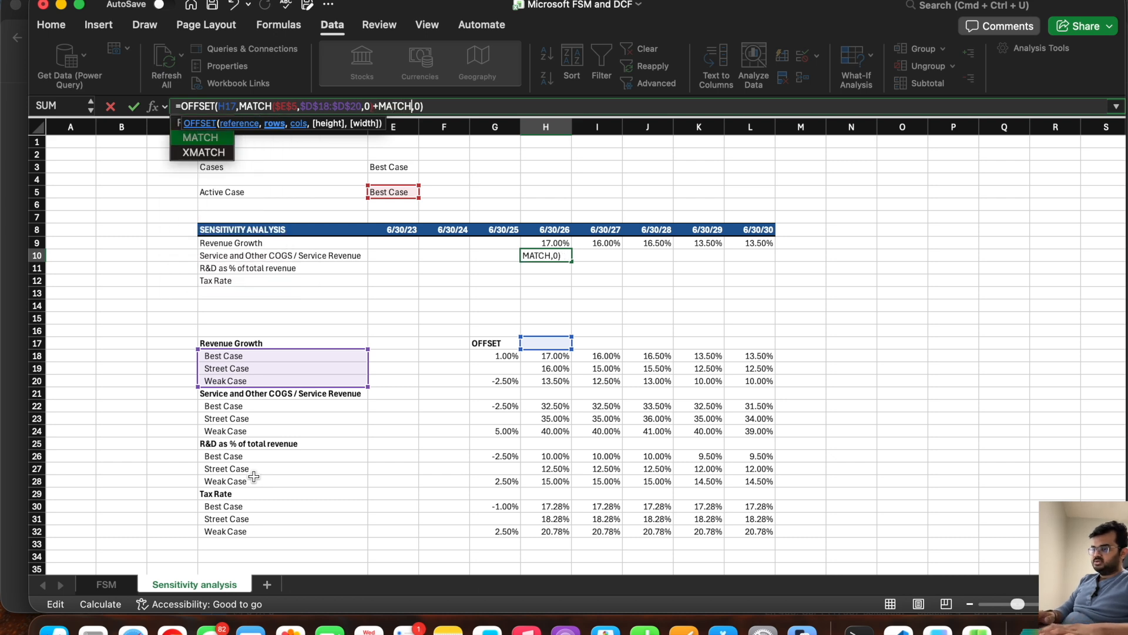
text(()
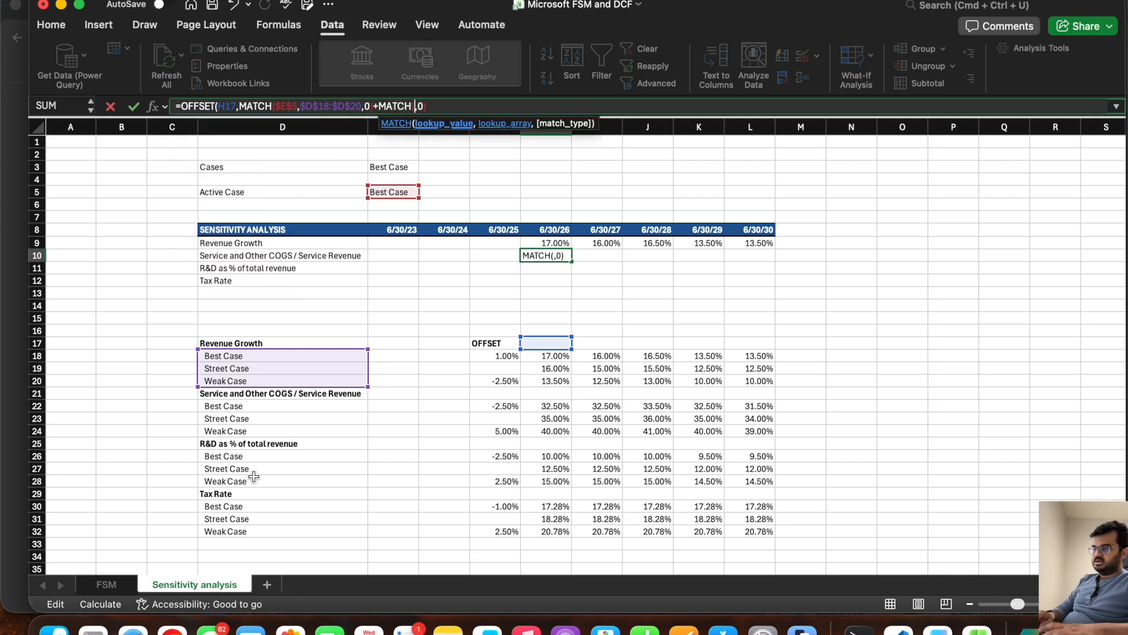
click(274, 257)
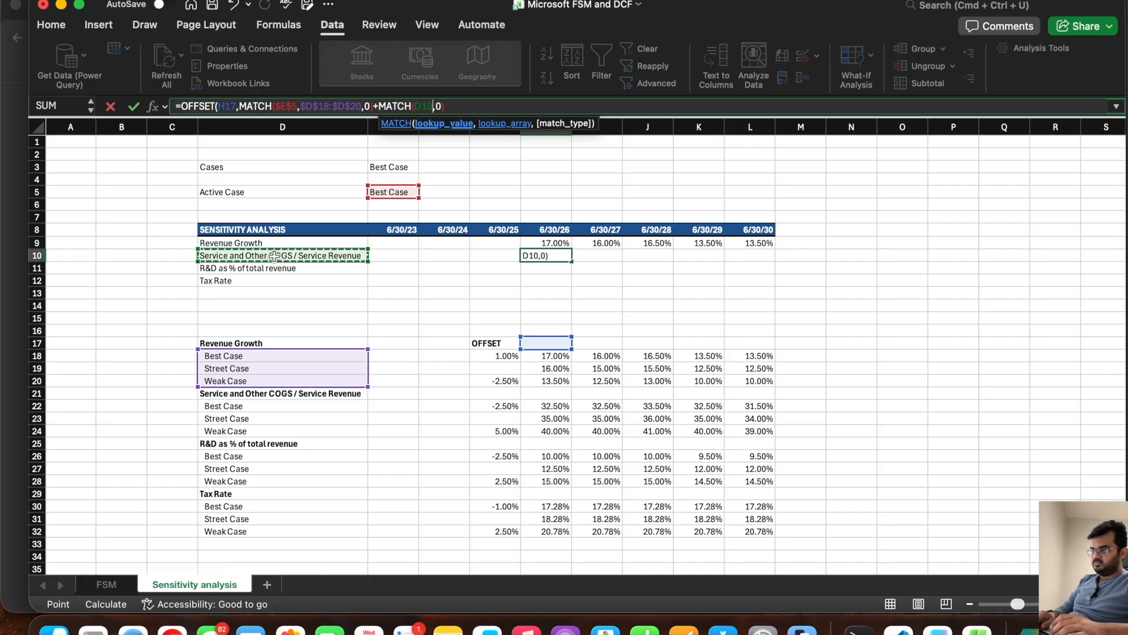
text(,)
drag(273, 346, 268, 531)
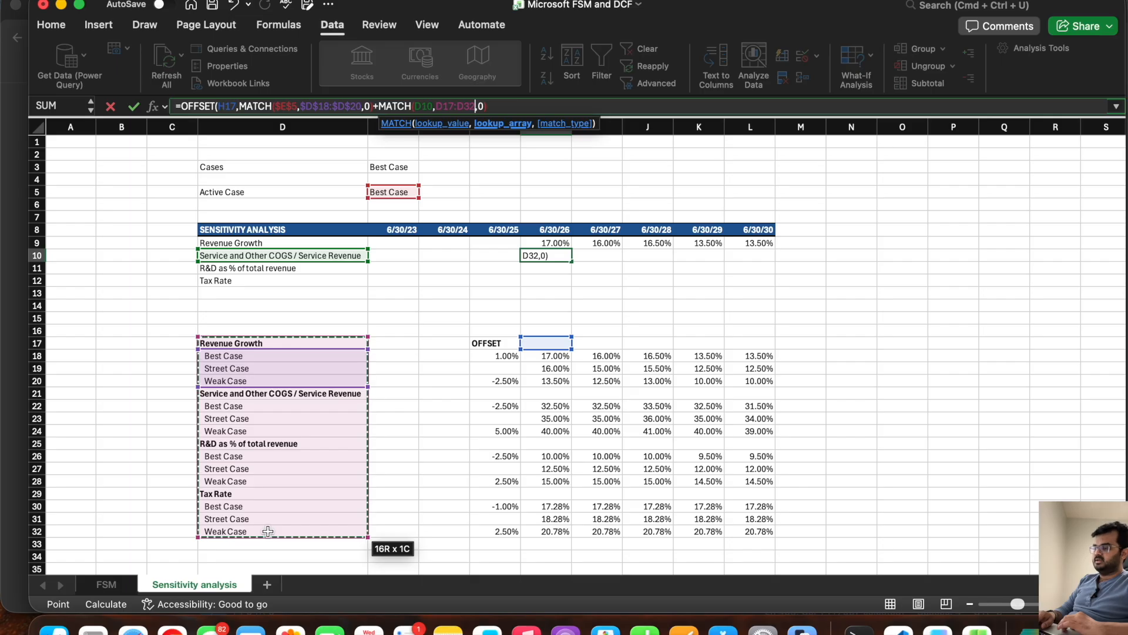
text(,)
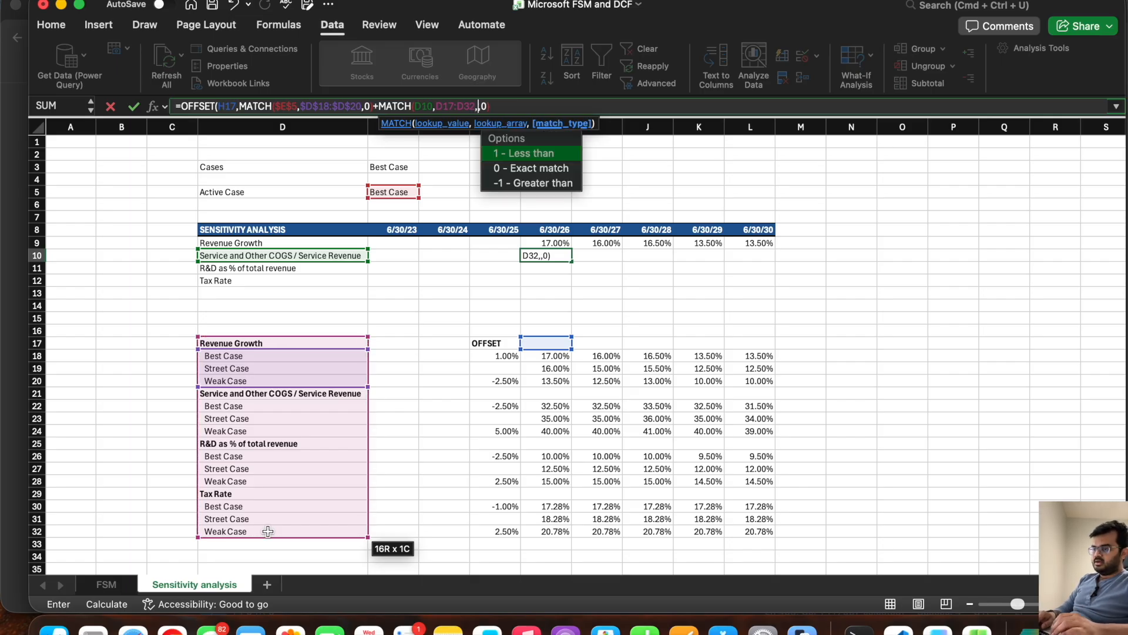
text(0))
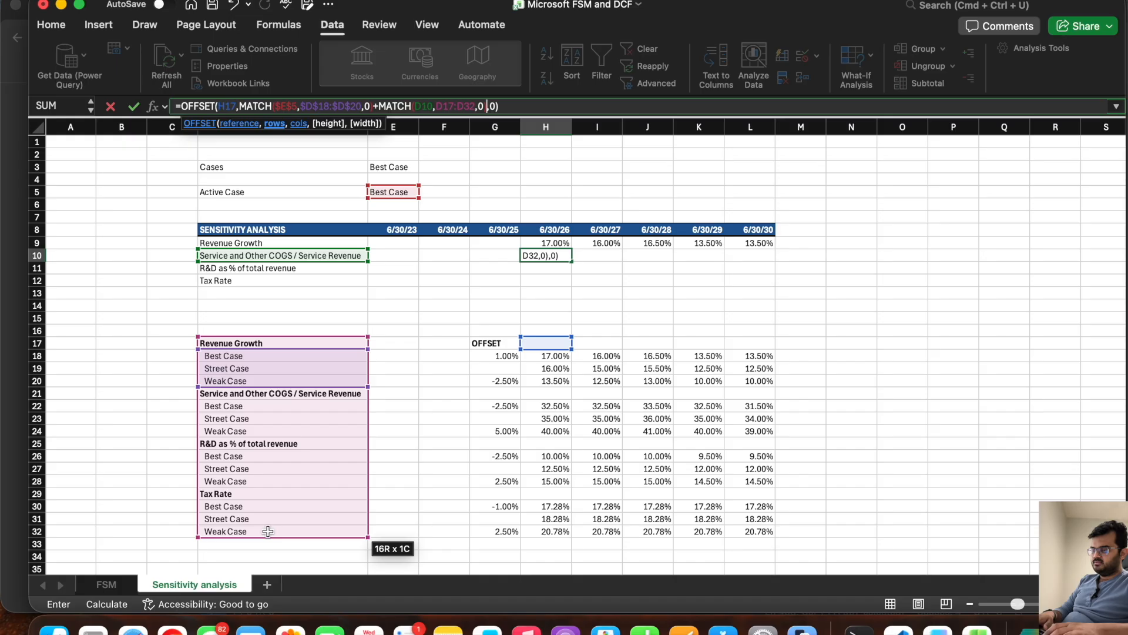
text(-1)
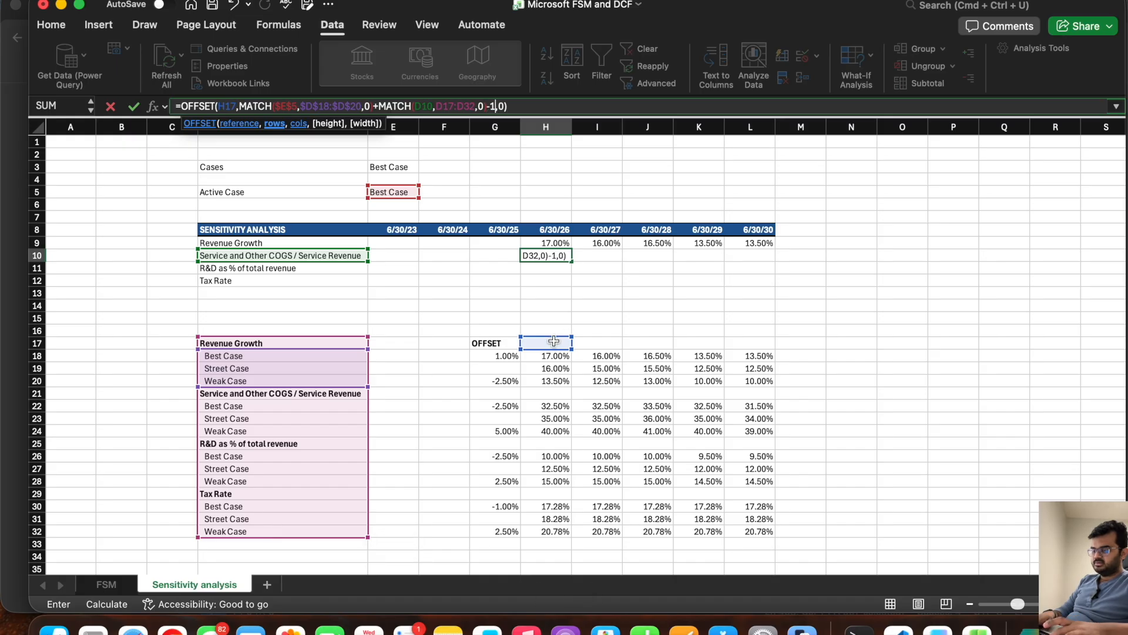
key(Return)
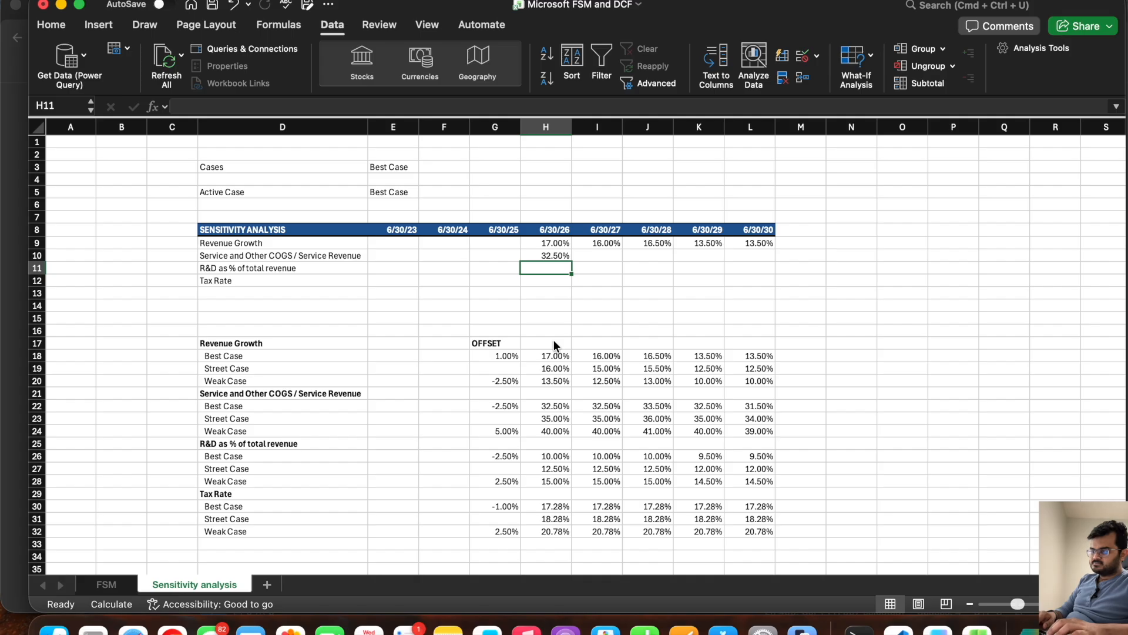
Step: Make the second MATCH's references in H10 absolute, as $D$10 and $D$17:$D$32
click(541, 255)
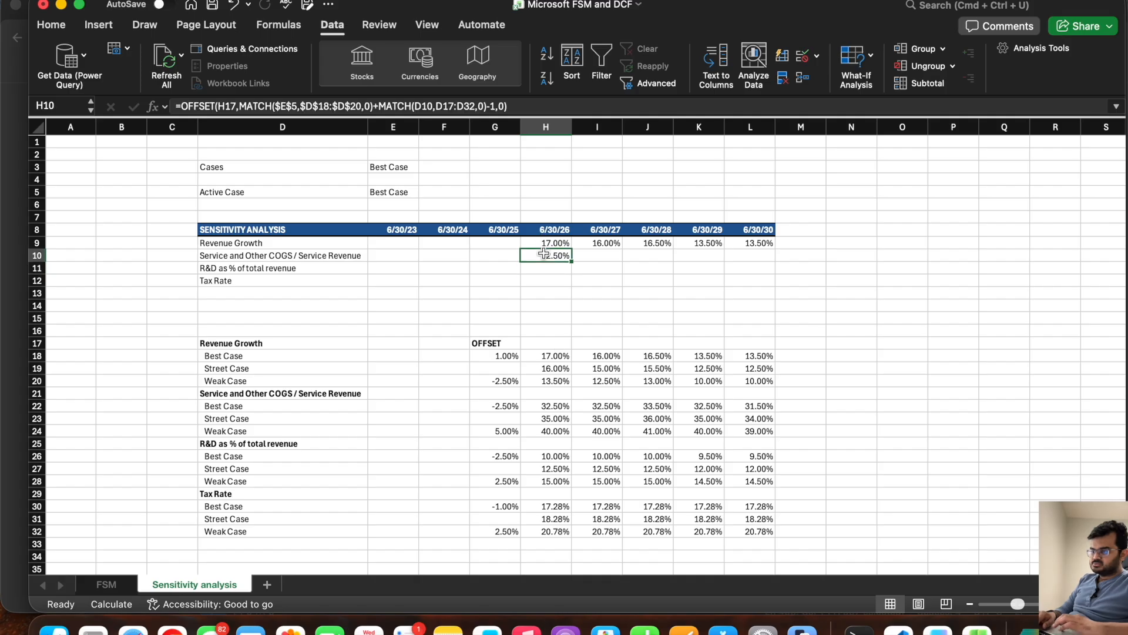
click(418, 107)
key(F4)
key(F4)
key(F4)
text($D$)
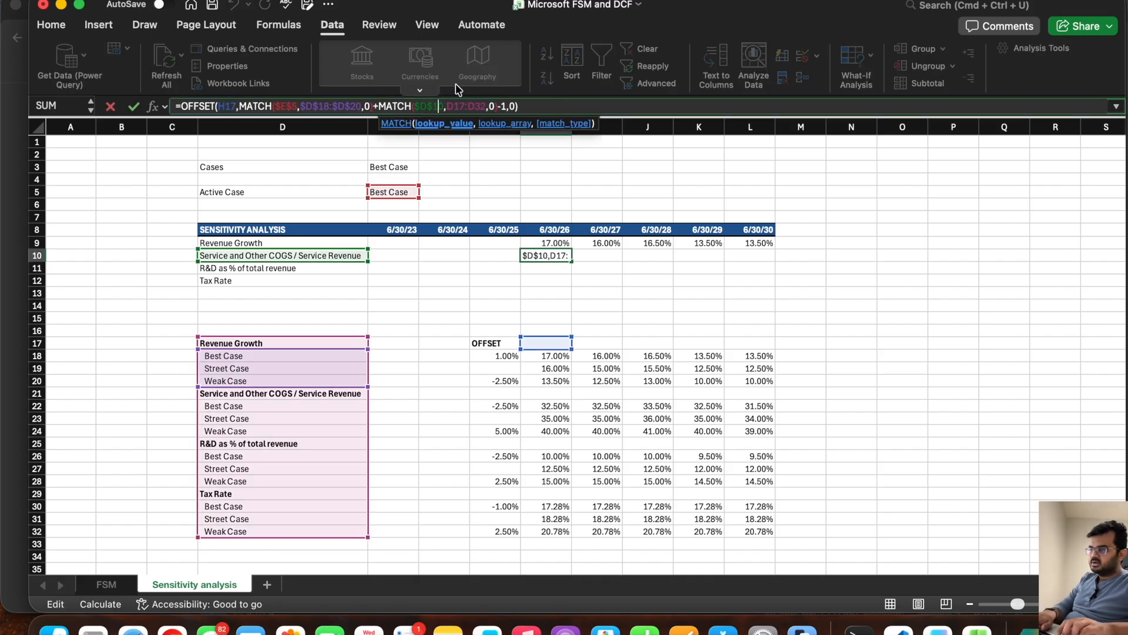
key(Right)
text($)
key(Right)
text($)
key(Right)
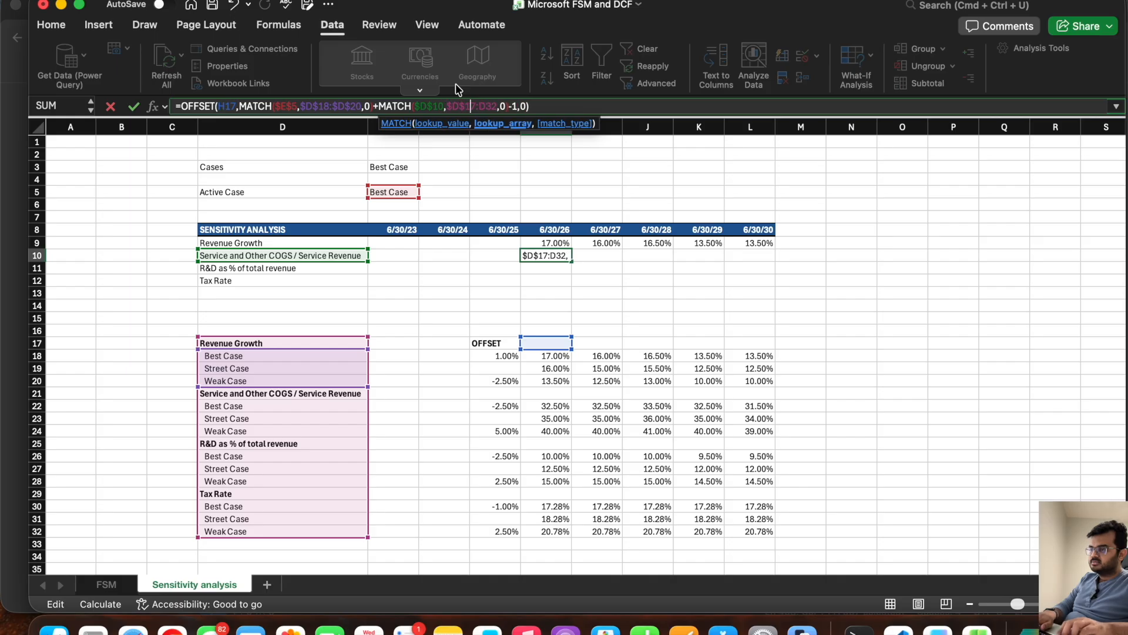
key(Right)
text($)
key(Right)
text($)
key(Return)
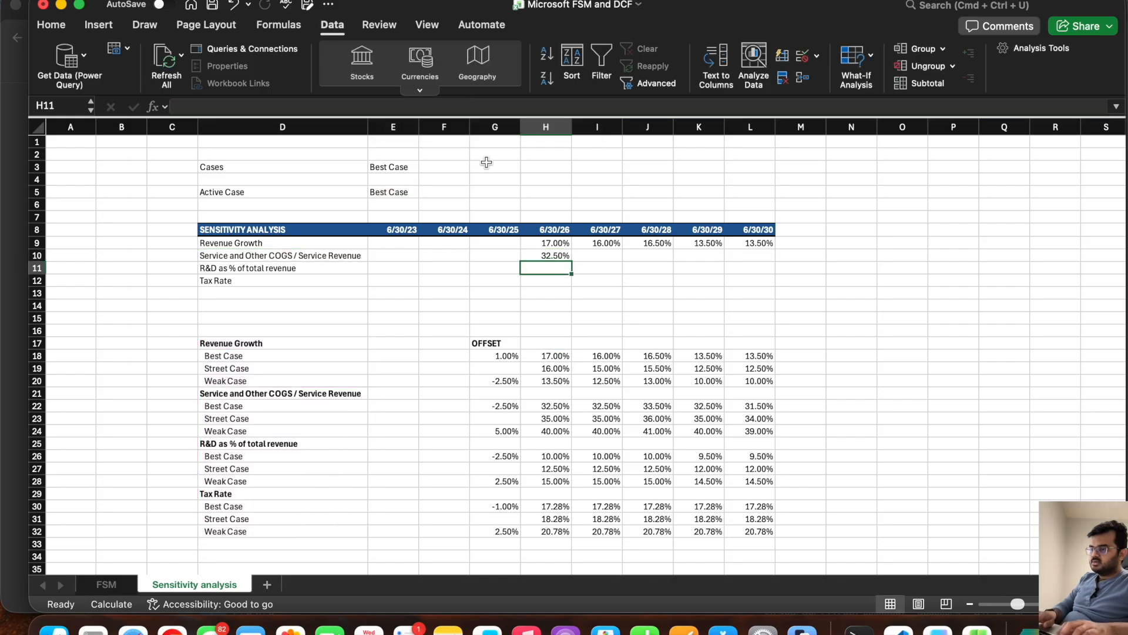
Step: Fill the Service and Other COGS / Service Revenue formula from H10 across to L10
click(548, 257)
drag(570, 261, 758, 297)
click(584, 310)
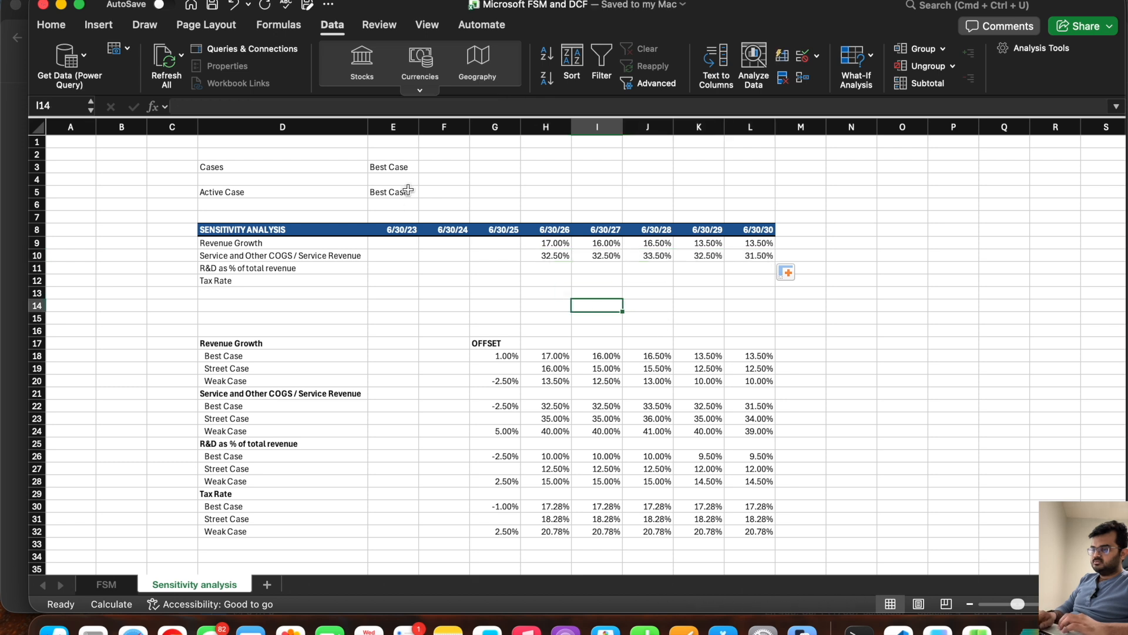
Step: Switch the E3 case to Street Case and check the COGS ratio figures in H10:L10
click(403, 167)
click(424, 168)
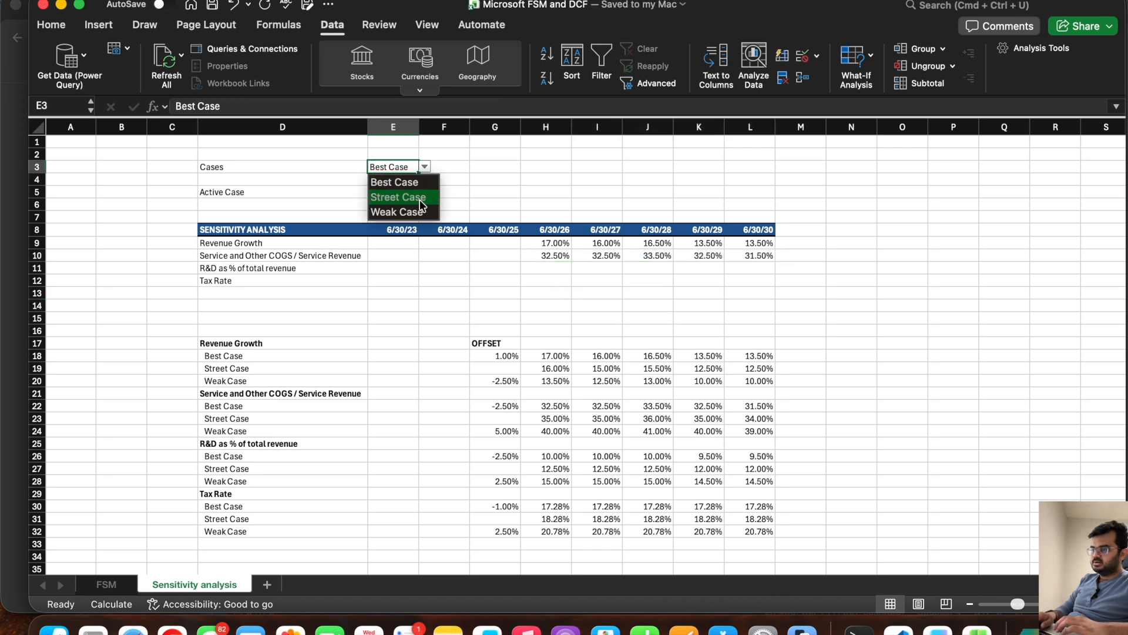
click(398, 197)
click(552, 267)
drag(555, 258, 758, 257)
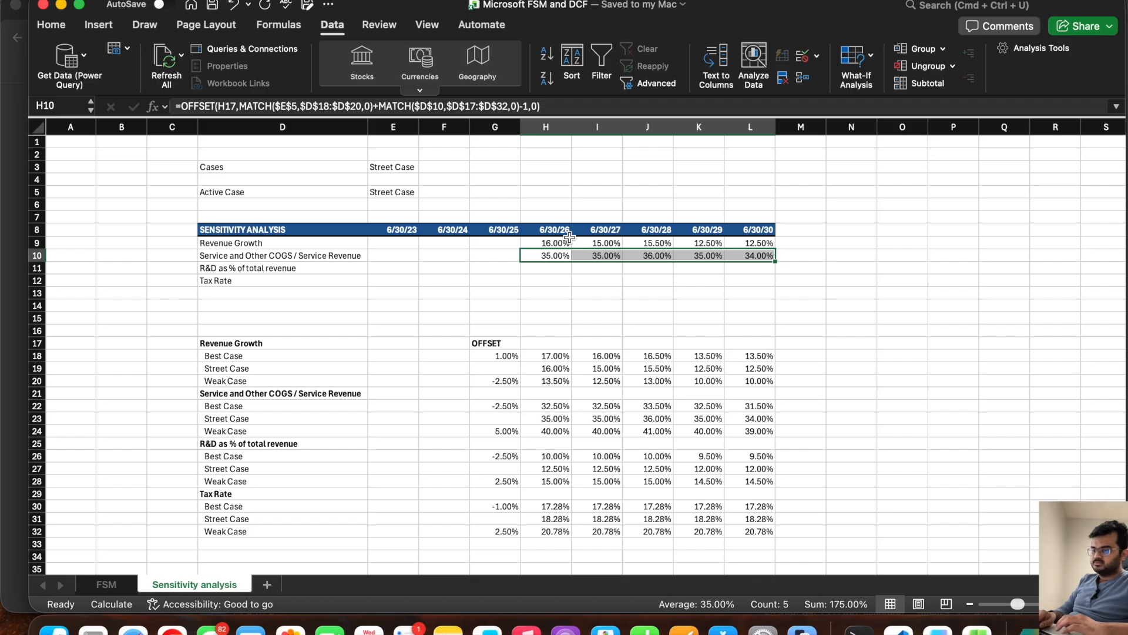
Step: Switch the E3 case to Best Case and compare H10:L10 with the COGS Best Case figures in row 22
click(400, 168)
click(424, 167)
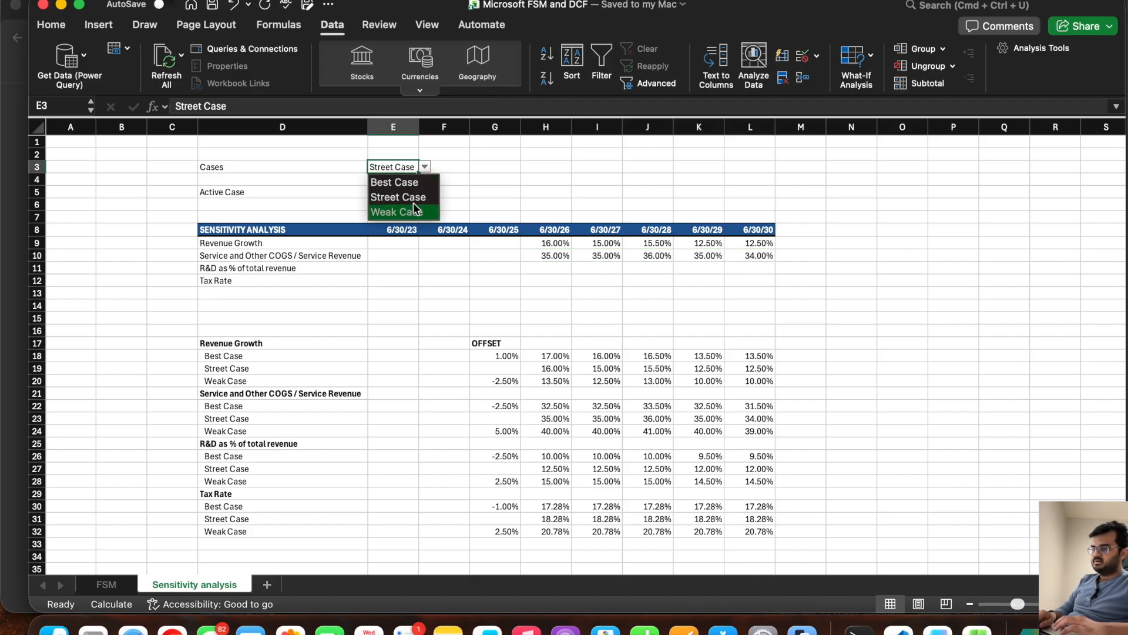
click(415, 184)
drag(541, 254, 753, 253)
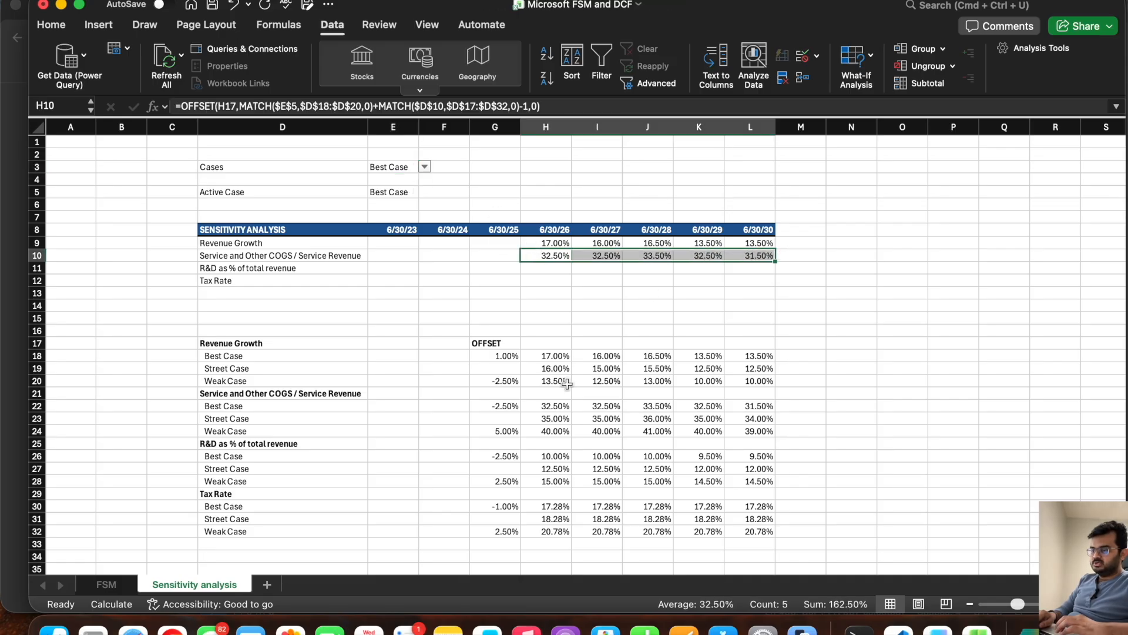
click(551, 404)
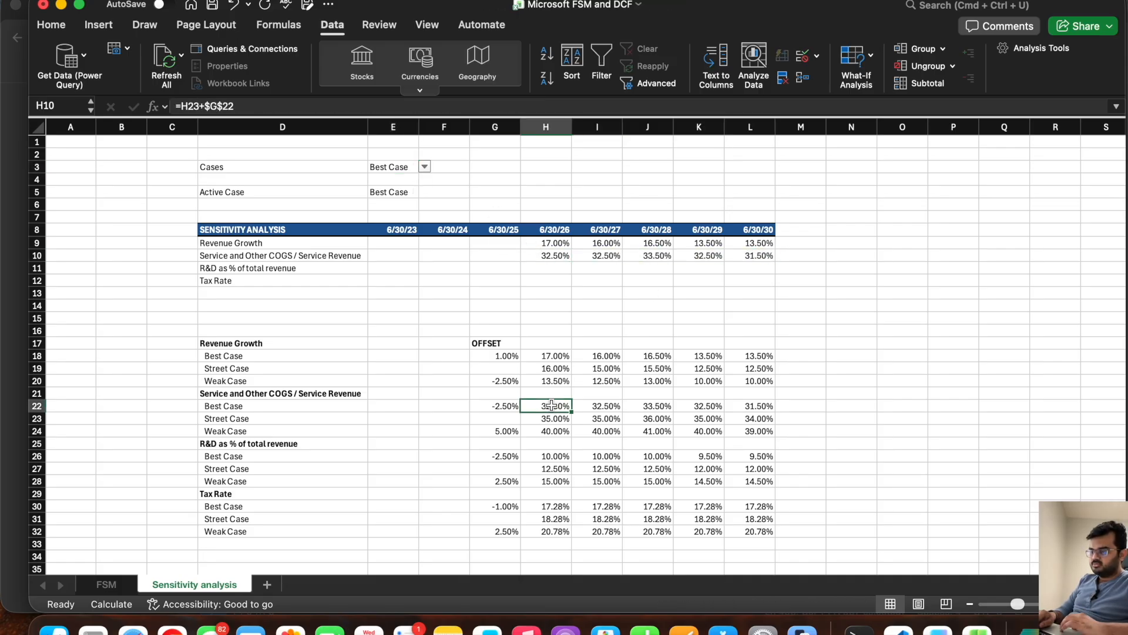
mouse_move(551, 405)
mouse_down()
mouse_move(759, 407)
mouse_move(555, 415)
mouse_up()
click(744, 408)
click(586, 293)
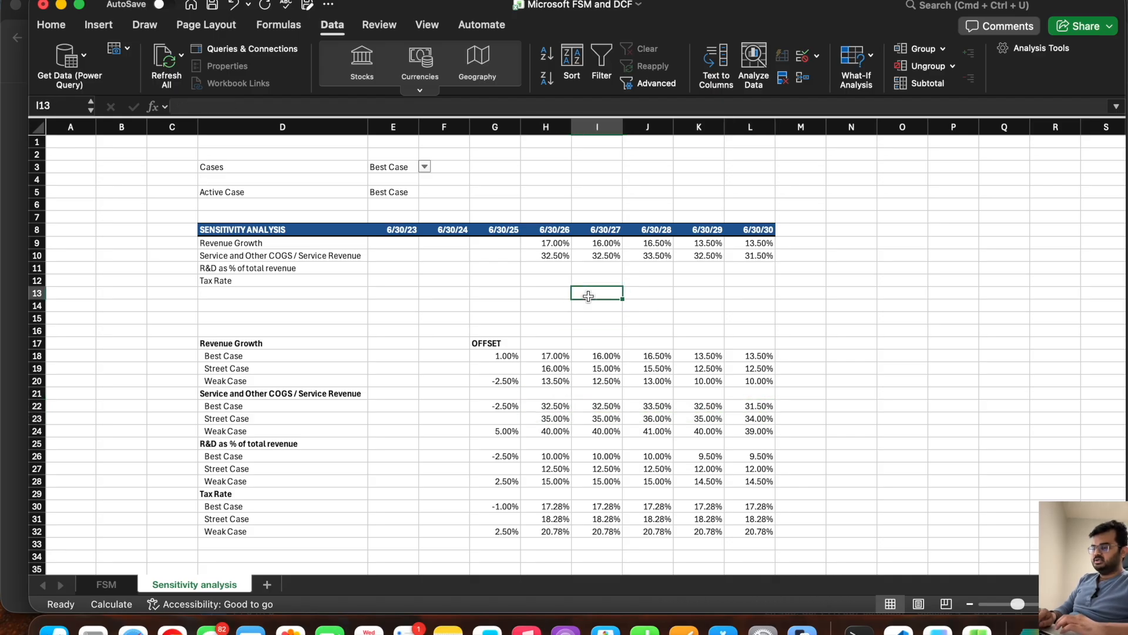
Step: Set the E3 case to Street Case and review the COGS ratio formula in H10
click(370, 170)
click(424, 167)
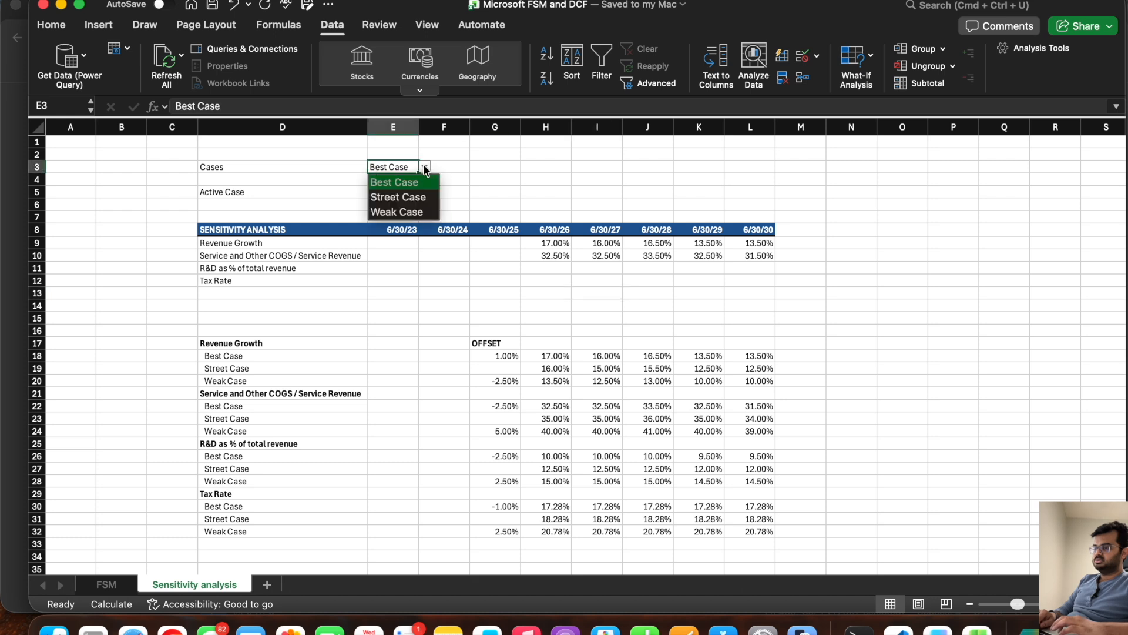
click(414, 194)
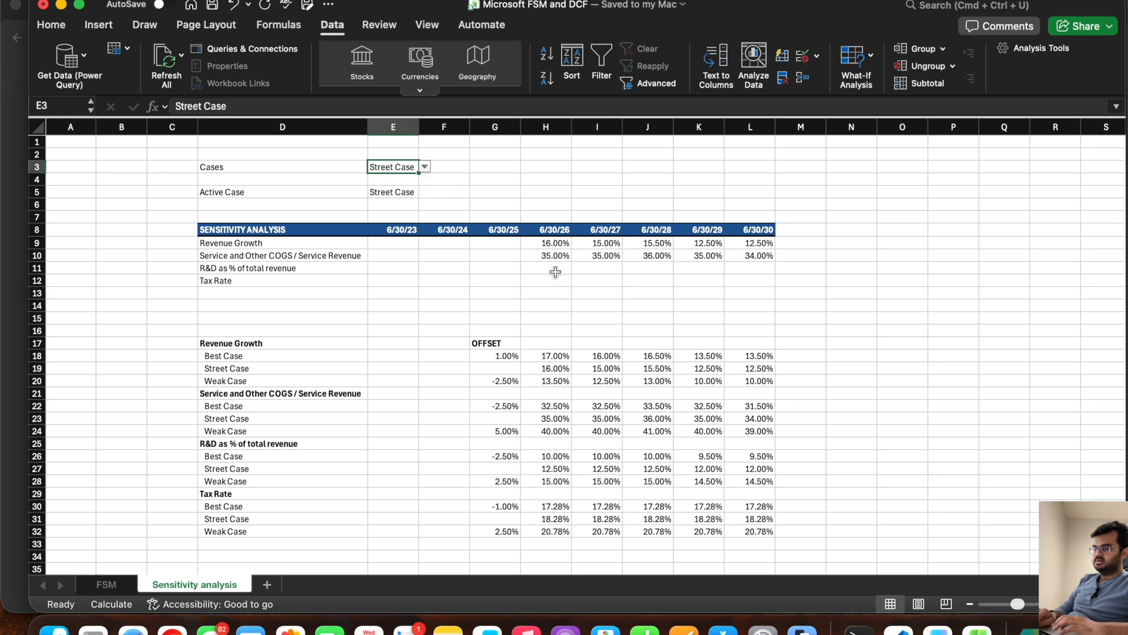
click(547, 255)
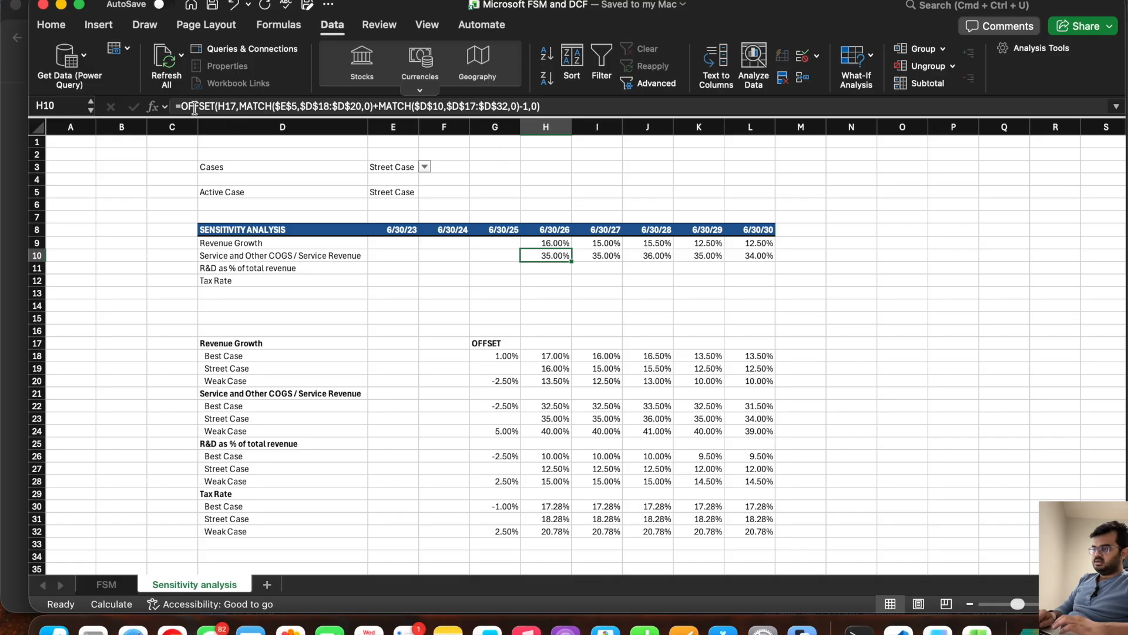
Step: Copy the COGS ratio formula from H10 into H11 for R&D as % of total revenue
drag(183, 107, 590, 109)
key(super+c)
key(Escape)
click(546, 269)
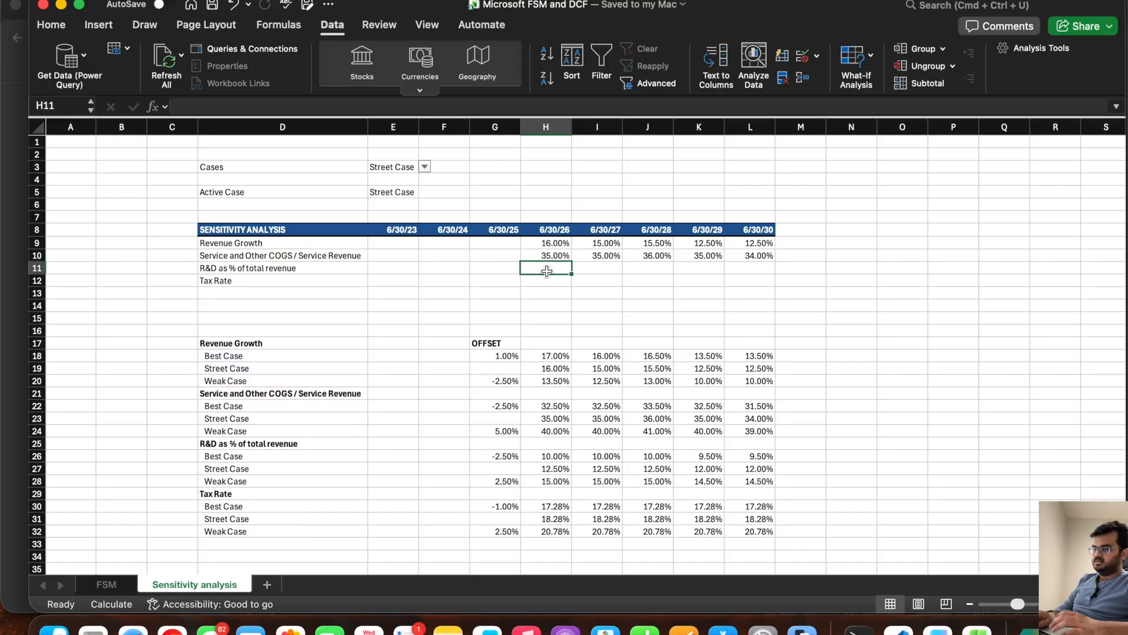
text(=)
key(super+v)
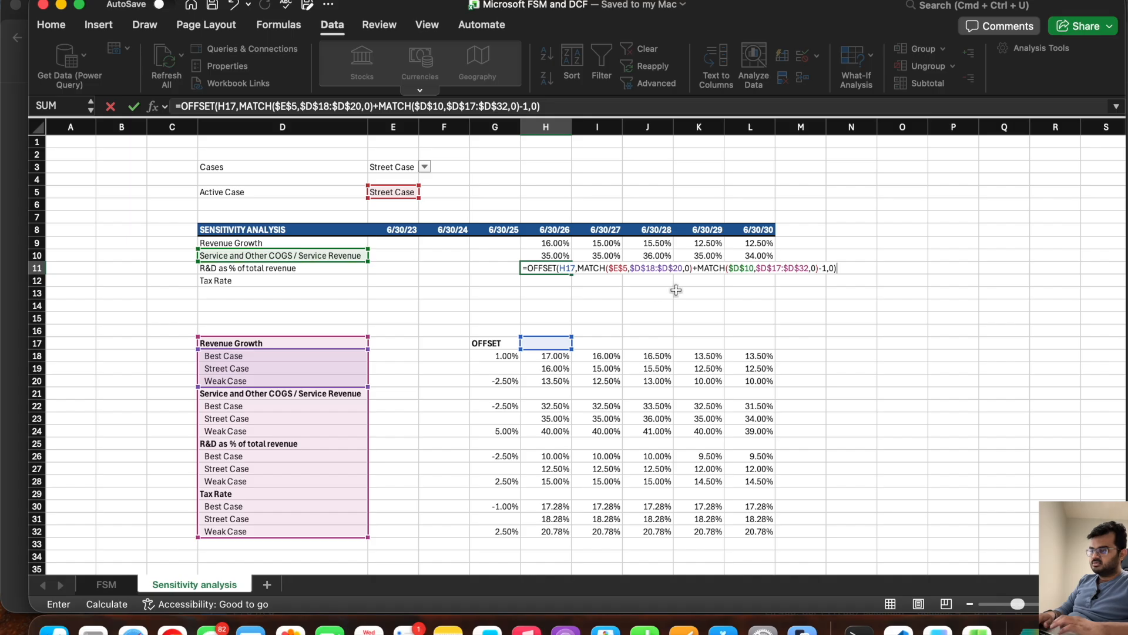
Step: Point the driver lookup in the H11 formula to $D$11 and fill the formula across to L11
click(753, 268)
key(BackSpace)
text(1)
key(Return)
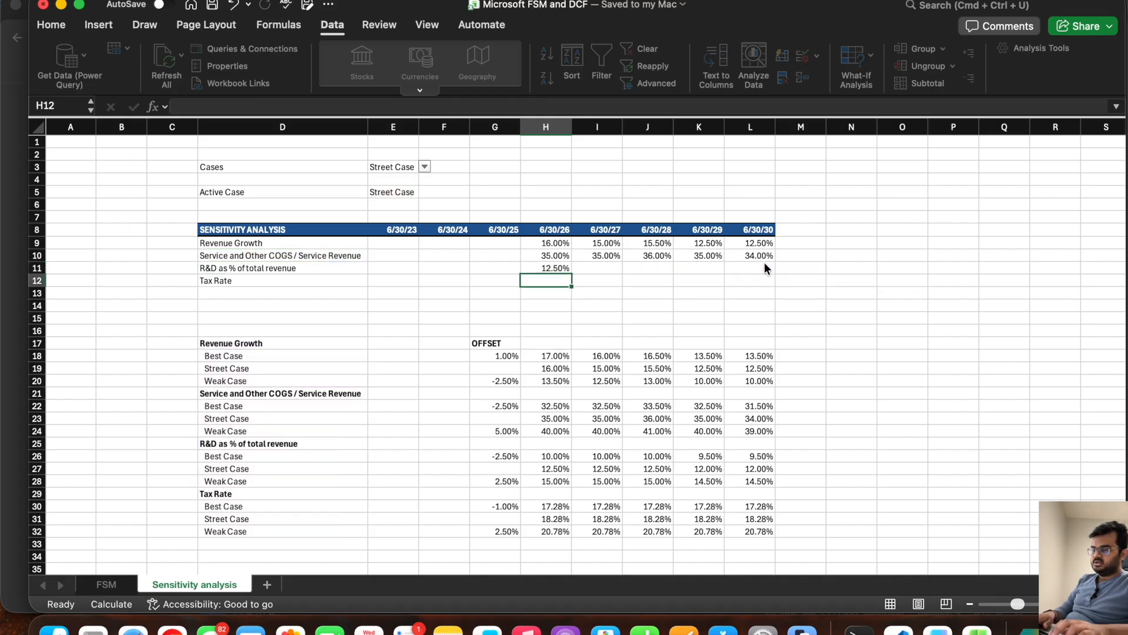
click(564, 268)
drag(571, 272, 773, 290)
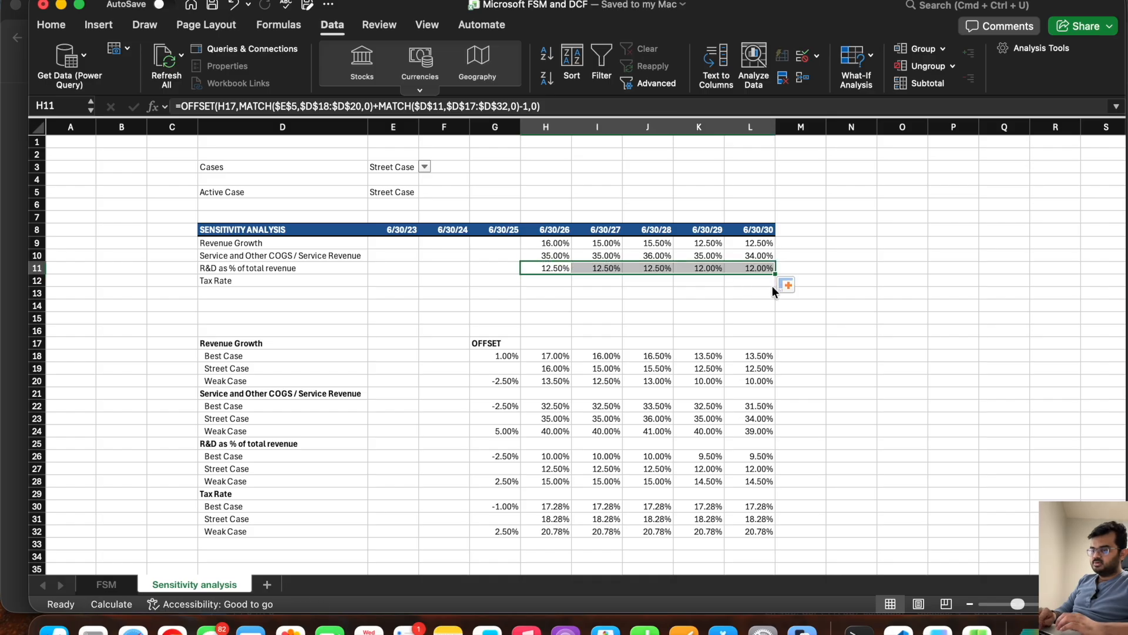
Step: Enter the copied OFFSET/MATCH formula in H12 for Tax Rate with its driver lookup set to $D$12, and fill it across to L12
click(530, 280)
text(=)
key(super+v)
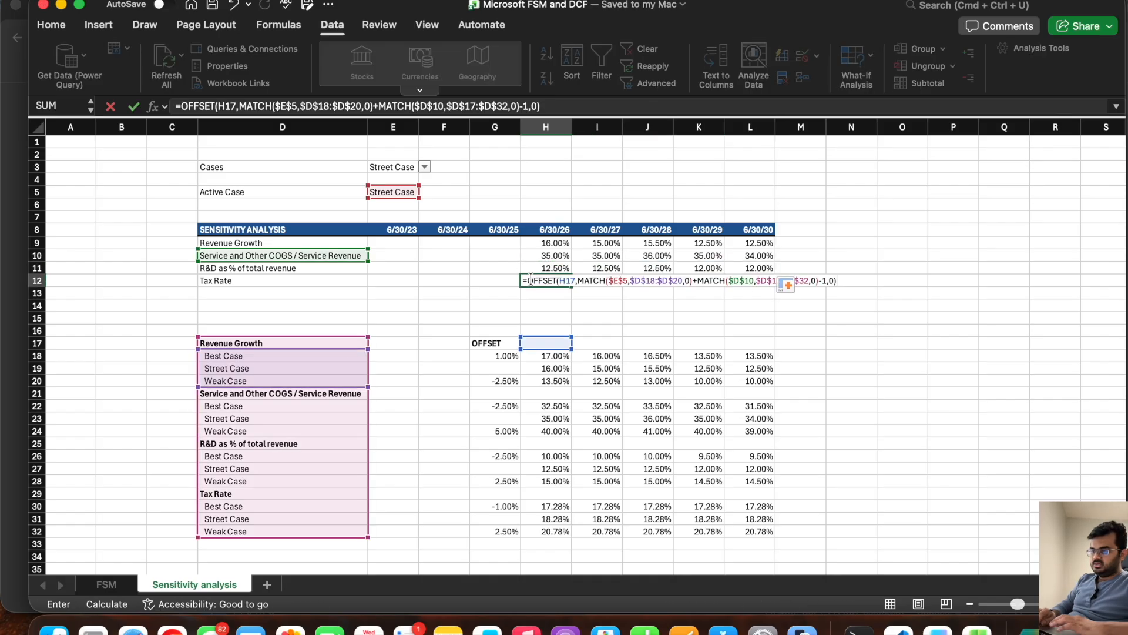
click(753, 282)
key(BackSpace)
text(2)
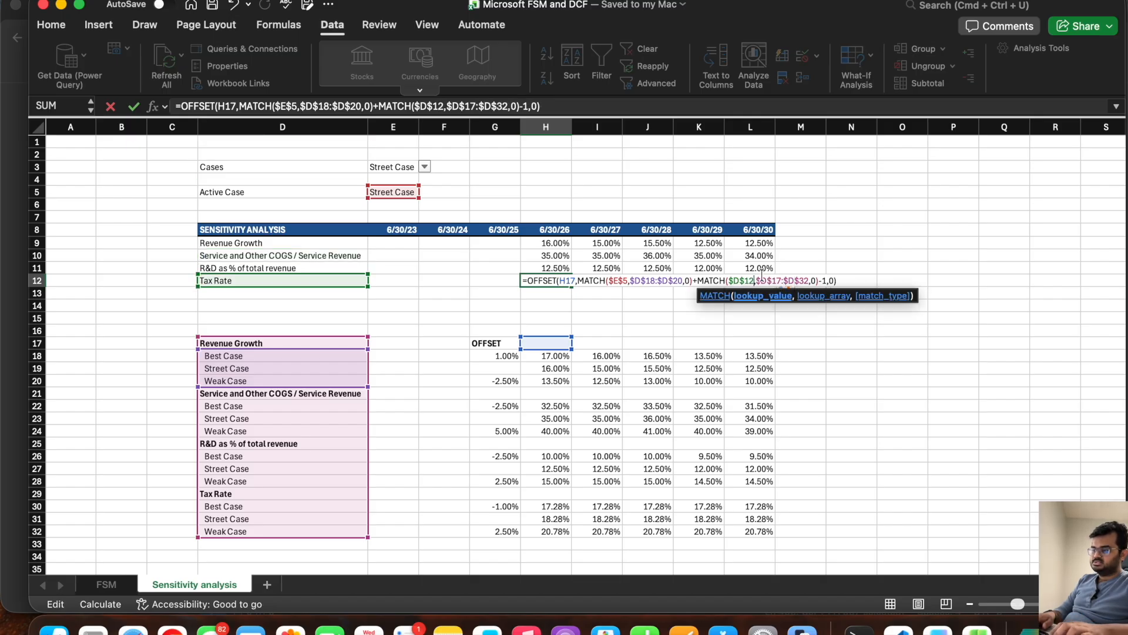
key(Return)
click(536, 277)
drag(571, 286, 758, 278)
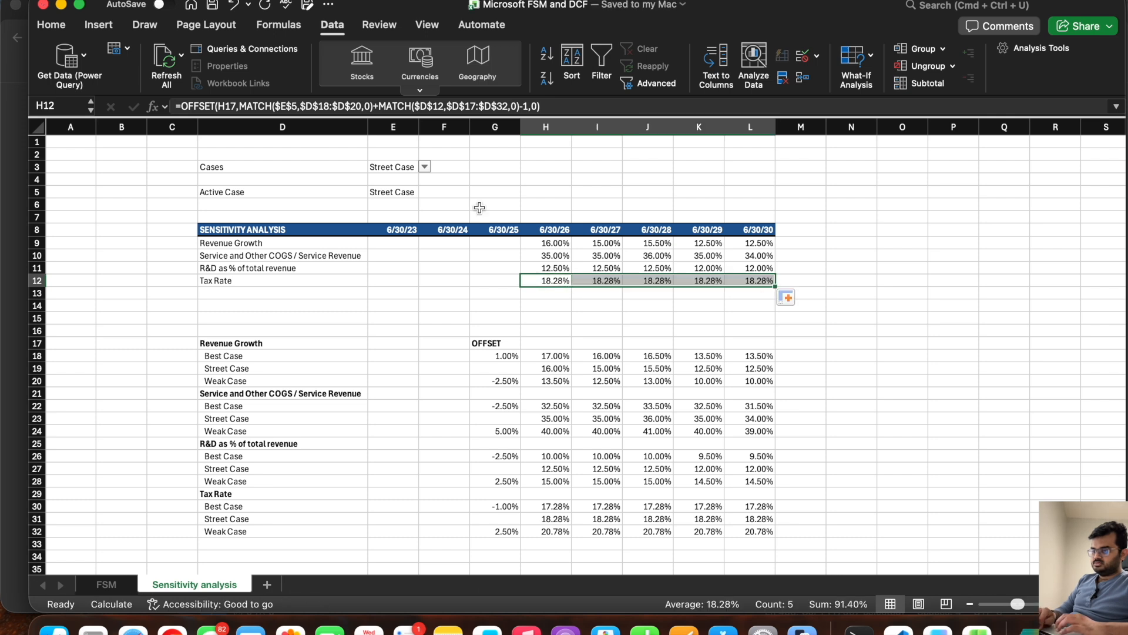
Step: Switch the E3 case to Best Case and compare H12:L12 with the Tax Rate Best Case figures in row 30
click(386, 170)
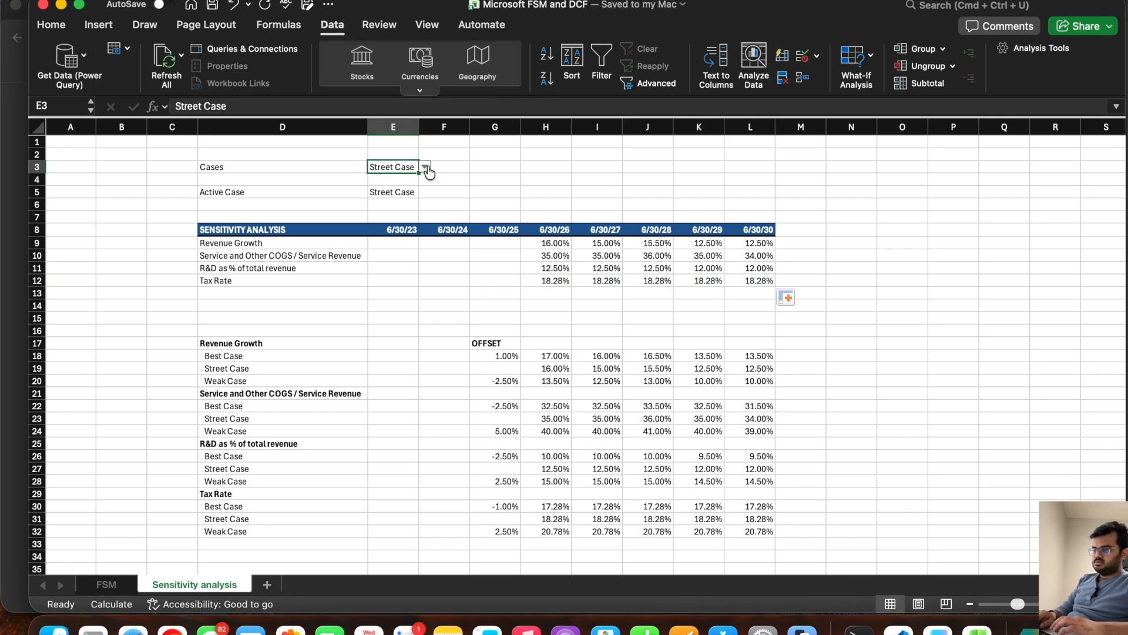
click(425, 167)
click(400, 194)
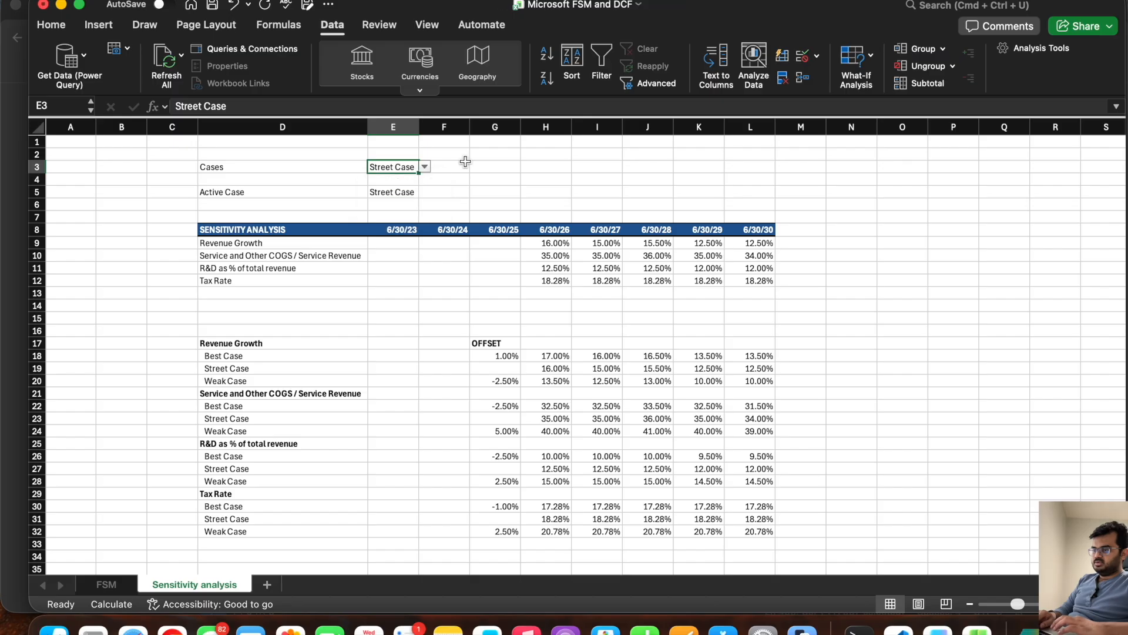
click(424, 167)
click(393, 183)
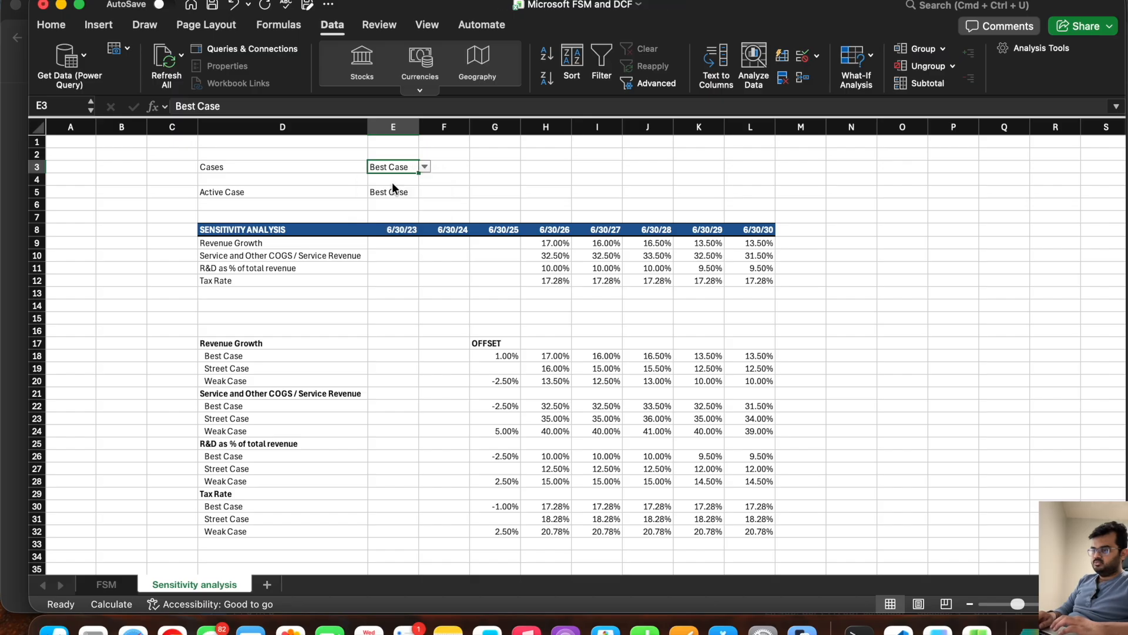
drag(543, 286, 755, 281)
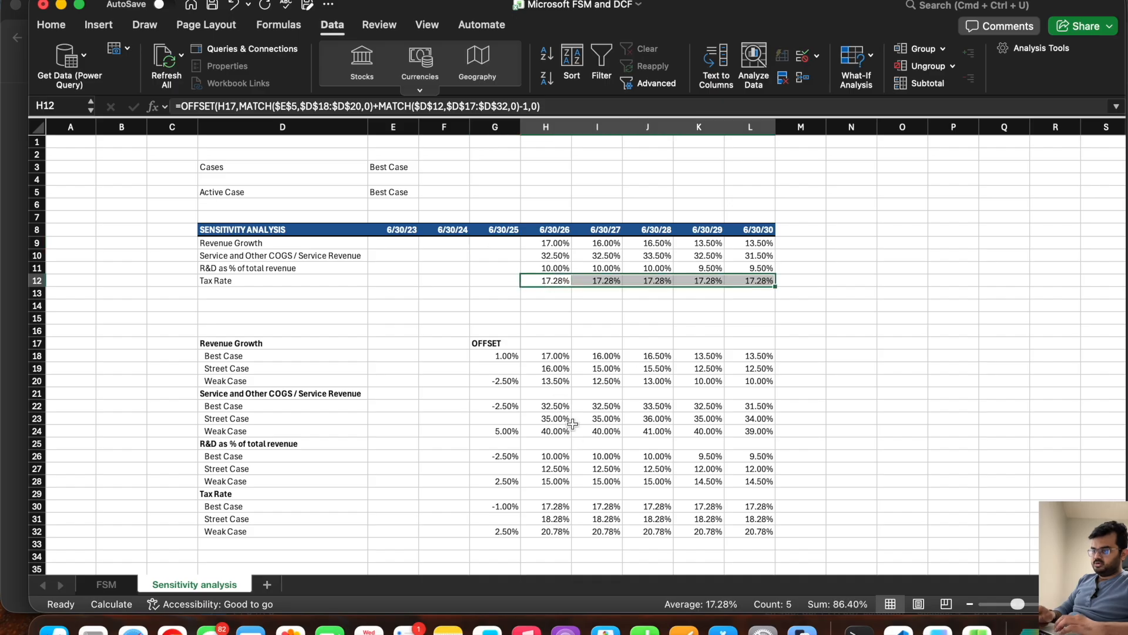
drag(558, 504, 759, 520)
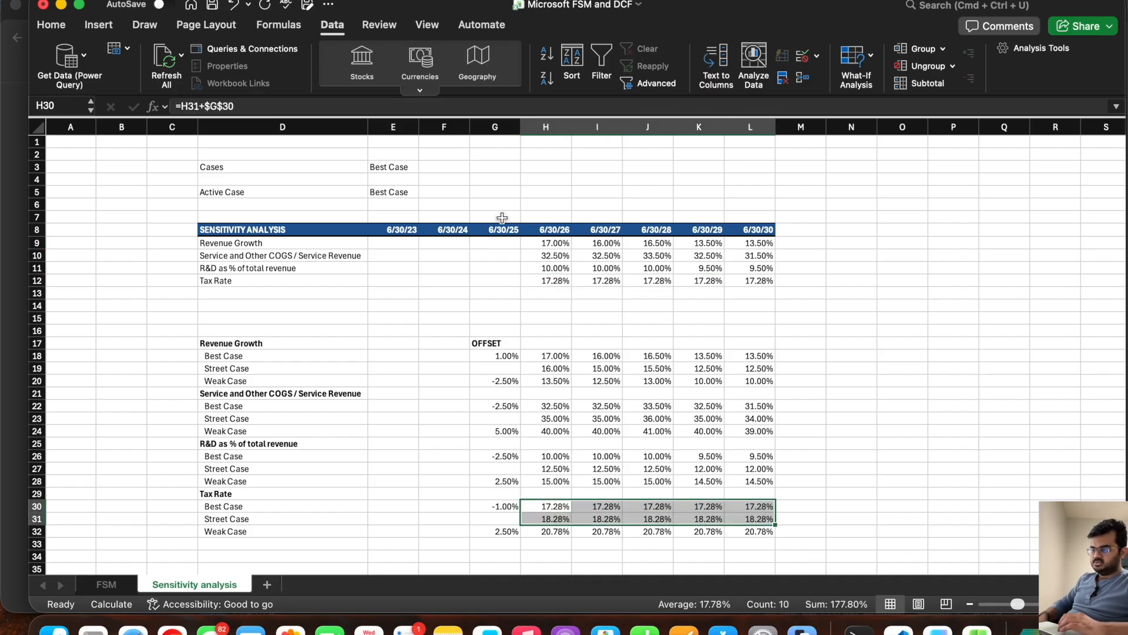
Step: Set the E3 case to Weak Case to check the tax rates in H12:L12, and save the workbook
click(406, 170)
click(425, 168)
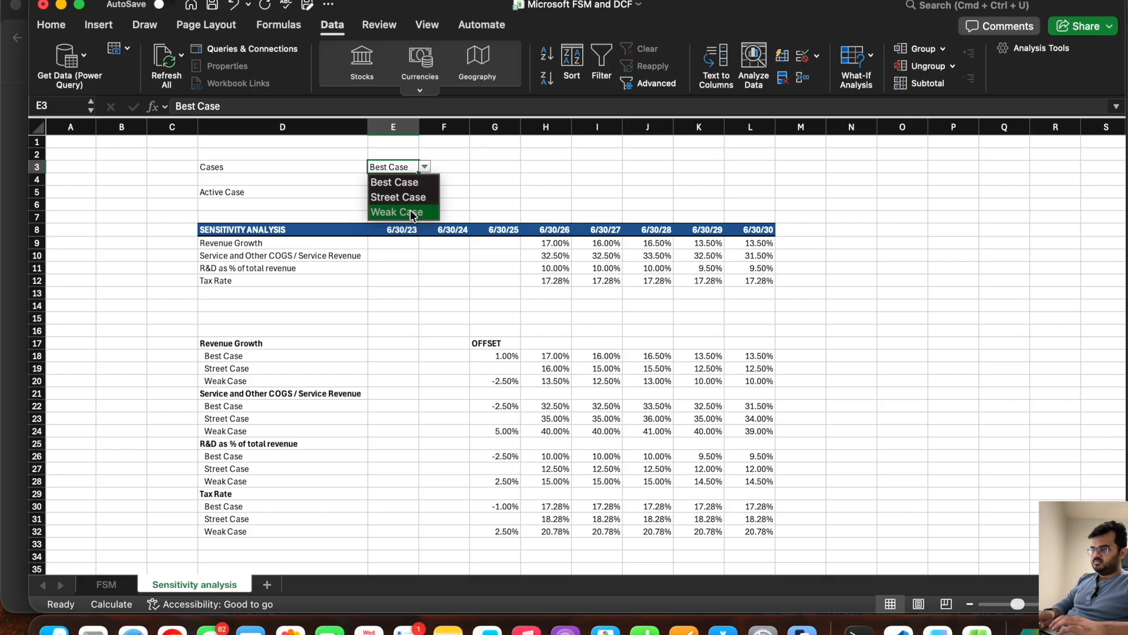
click(412, 208)
drag(547, 282, 773, 288)
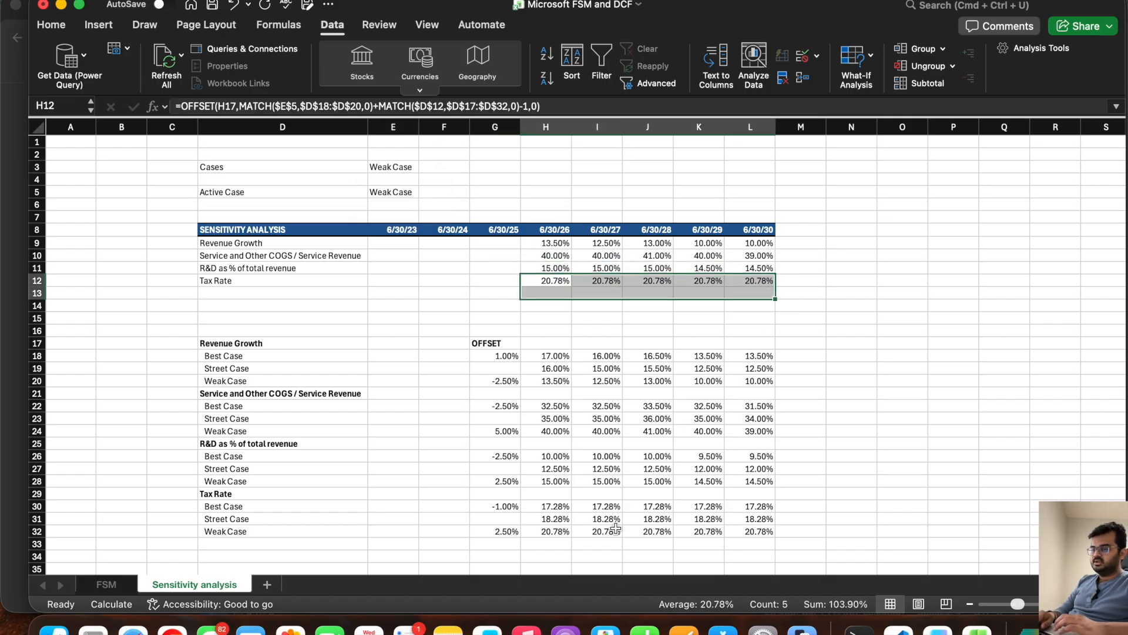
key(super+s)
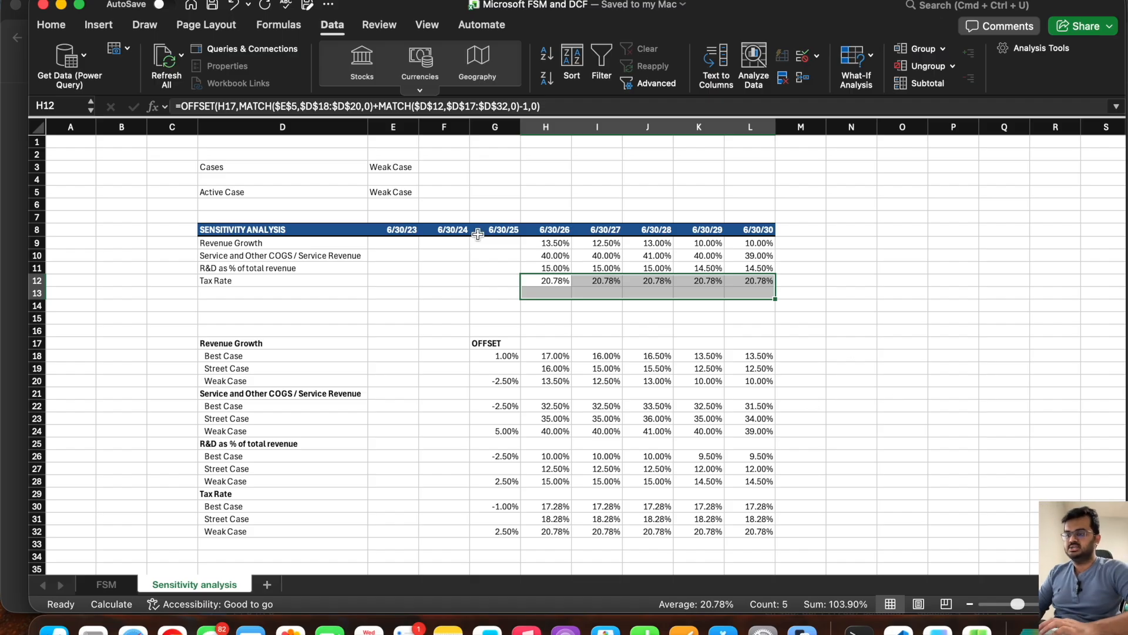
Step: Compare the FSM sheet's forecast and Revenue Growth input in H28 with the active case drivers in H9:L12 of the Sensitivity analysis sheet
click(582, 325)
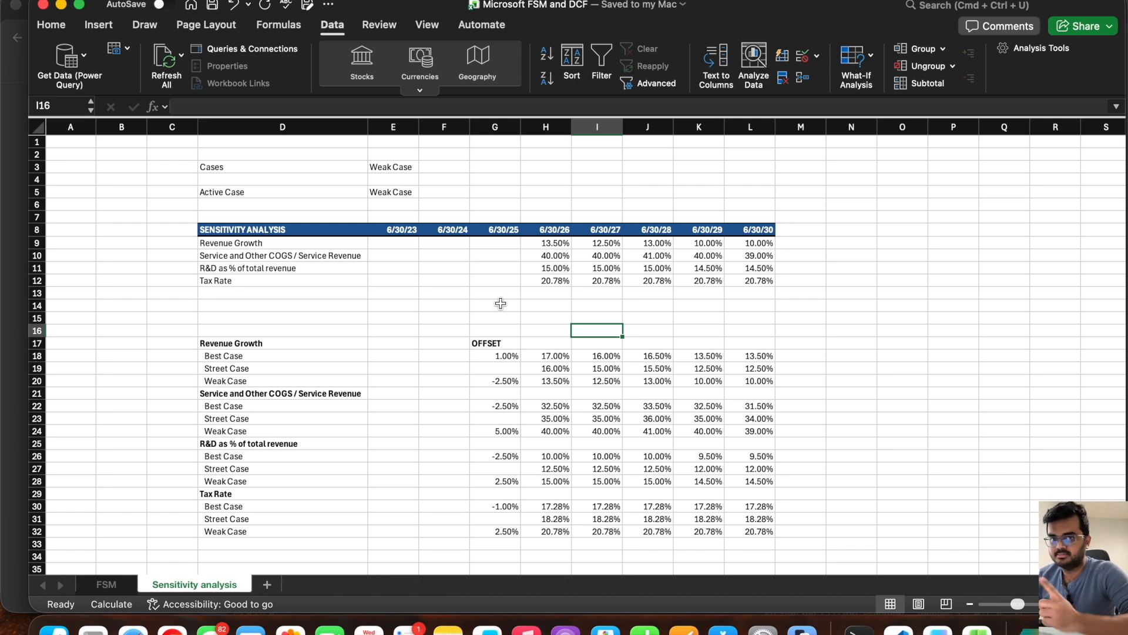
click(106, 586)
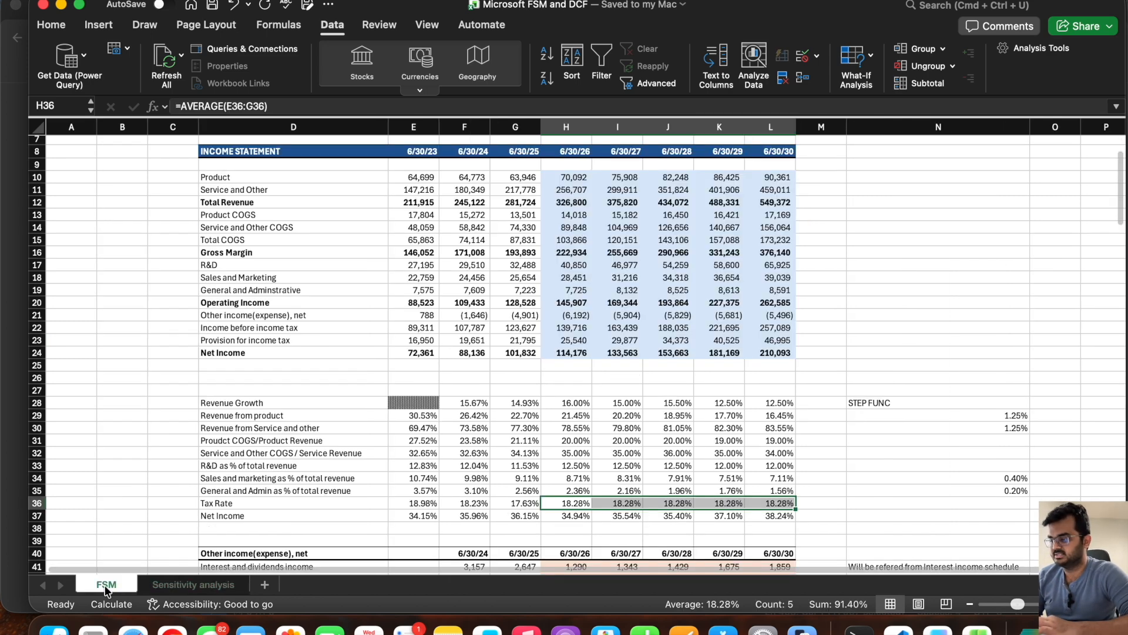
click(591, 399)
scroll(585, 398, up, 3)
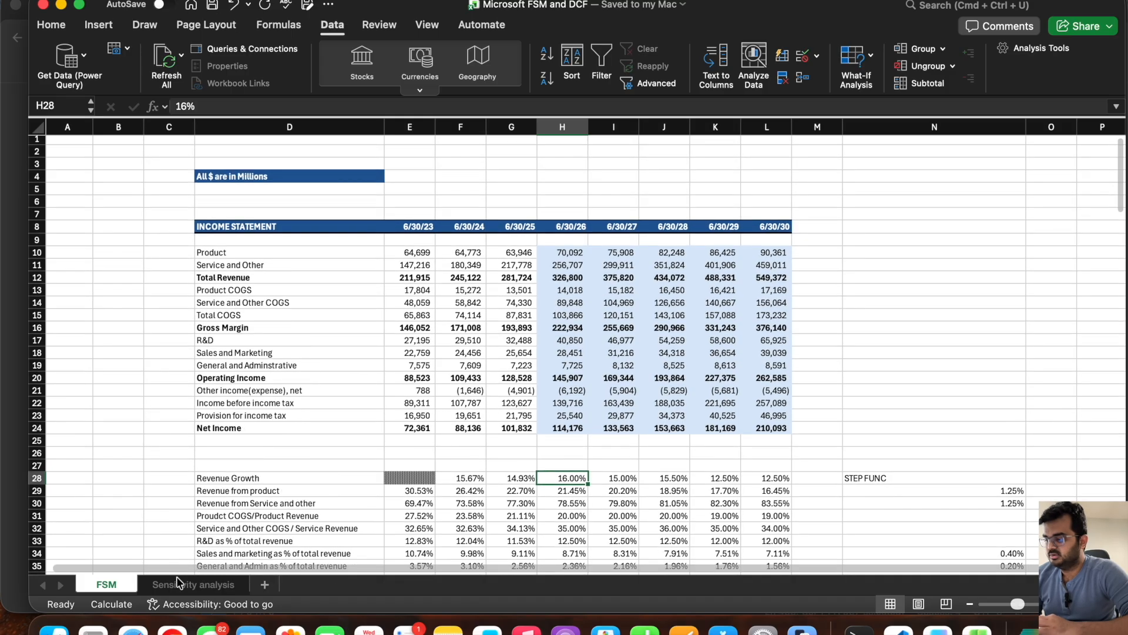
click(179, 583)
click(392, 193)
drag(412, 189, 416, 164)
click(517, 230)
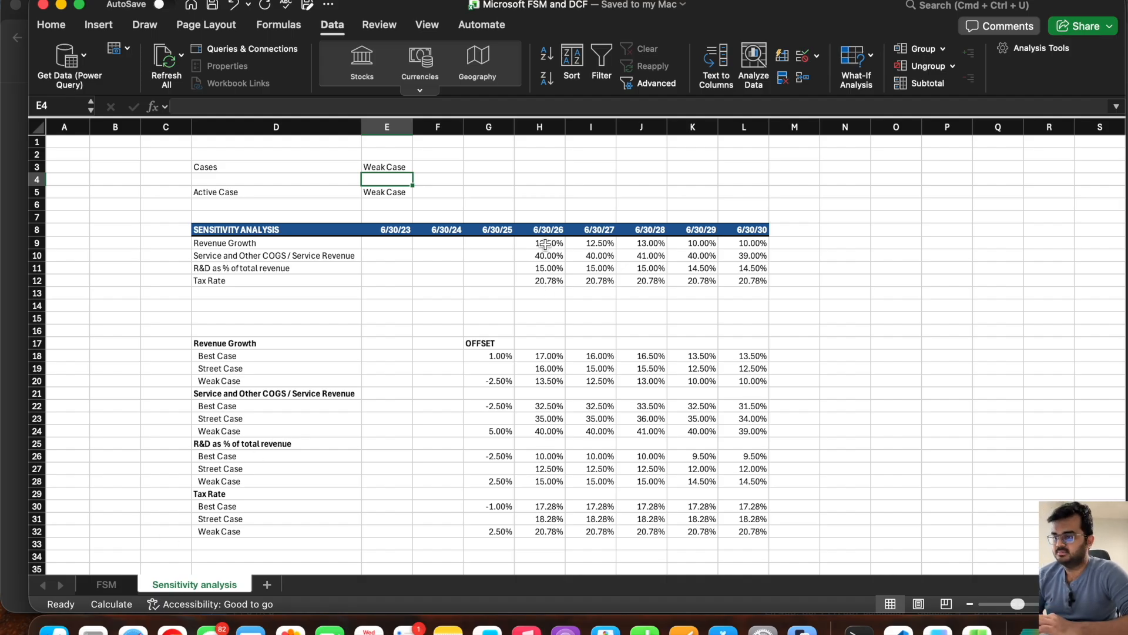
click(548, 261)
drag(540, 243, 743, 282)
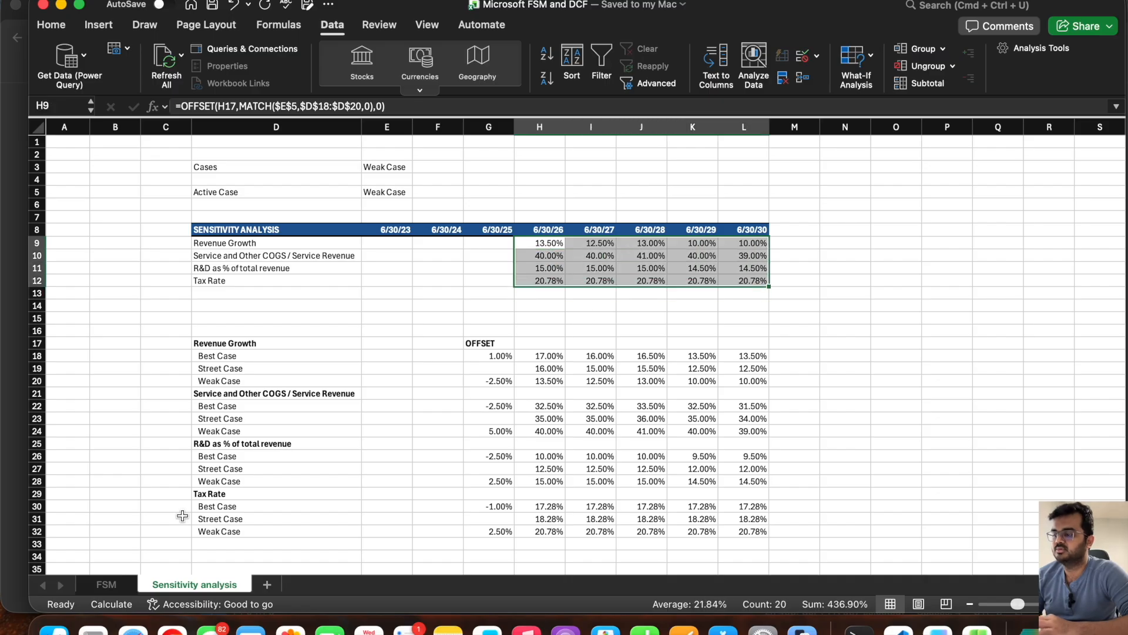
Step: Clear the Revenue Growth forecast values in H28:L28 on the FSM sheet
click(106, 584)
scroll(566, 399, down, 1)
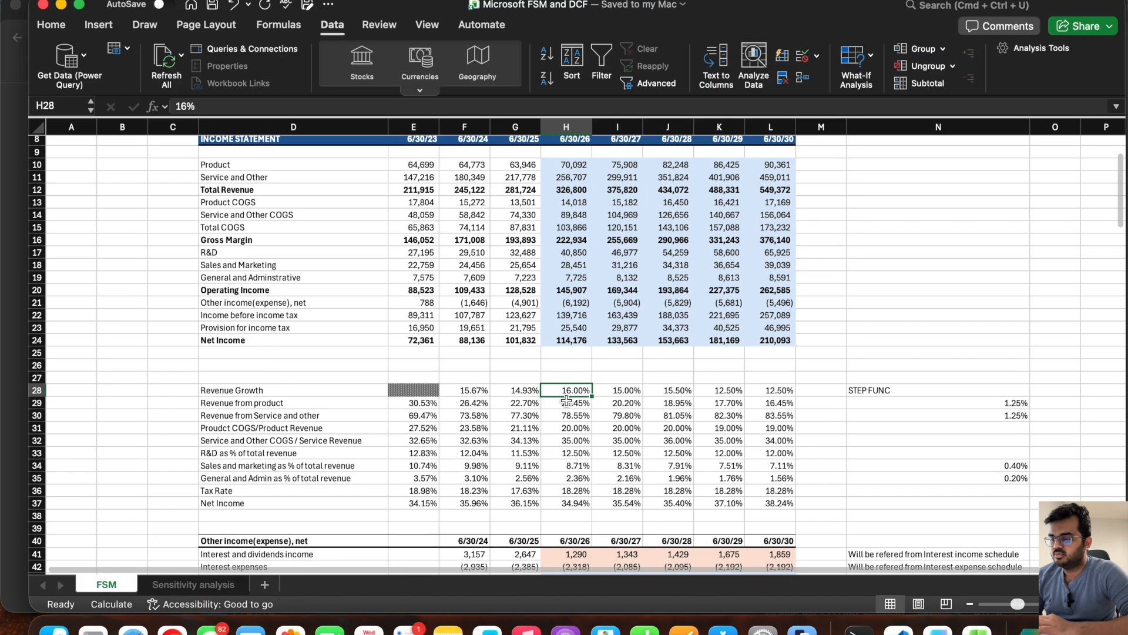
drag(564, 392, 768, 386)
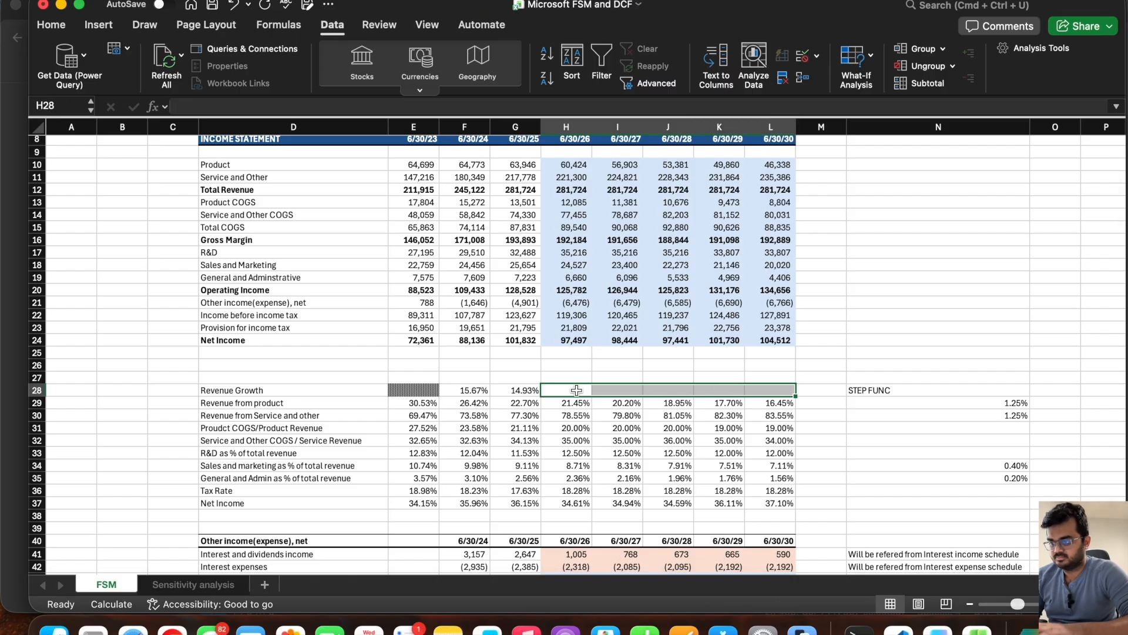
key(Delete)
Step: Link FSM cell H28 to 'Sensitivity analysis'!H9 and fill the link across to L28
text(=)
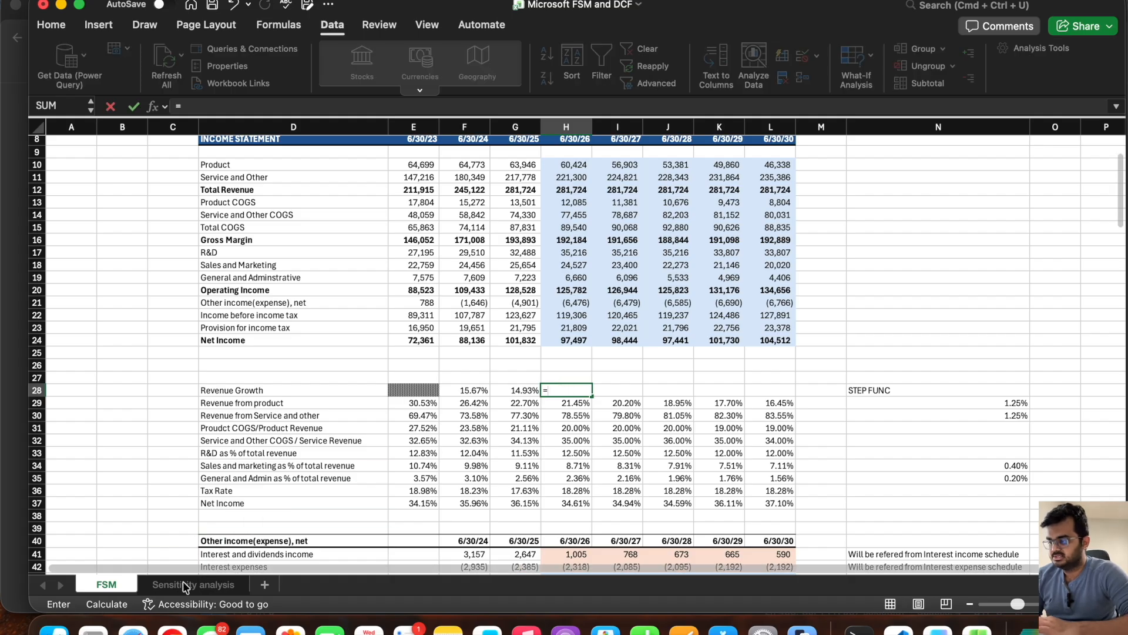
click(177, 583)
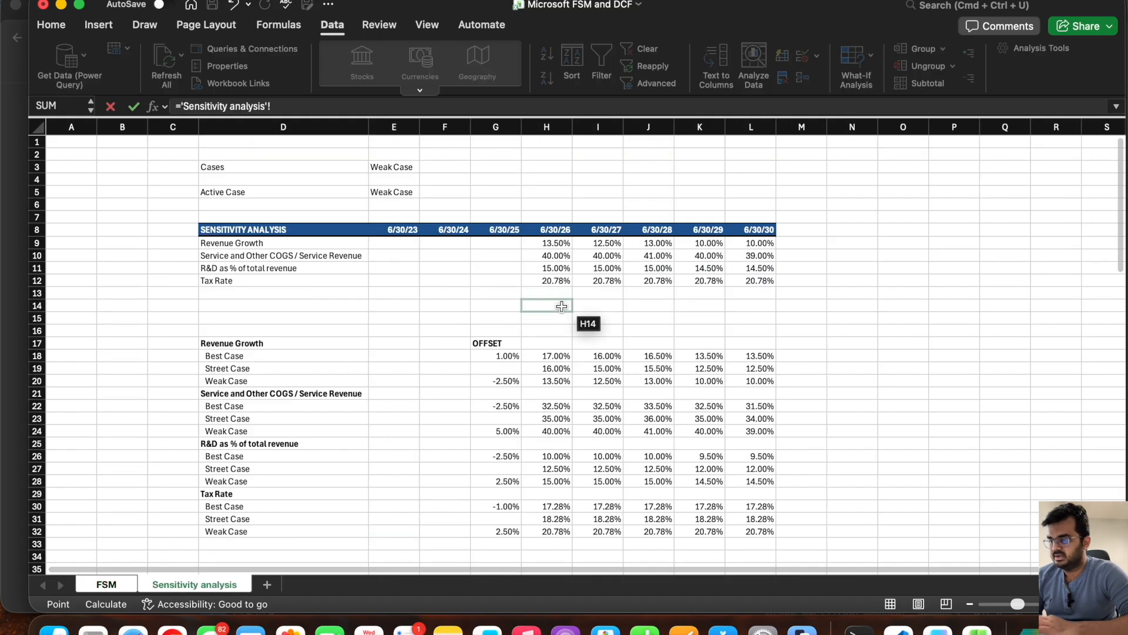
click(553, 244)
key(Return)
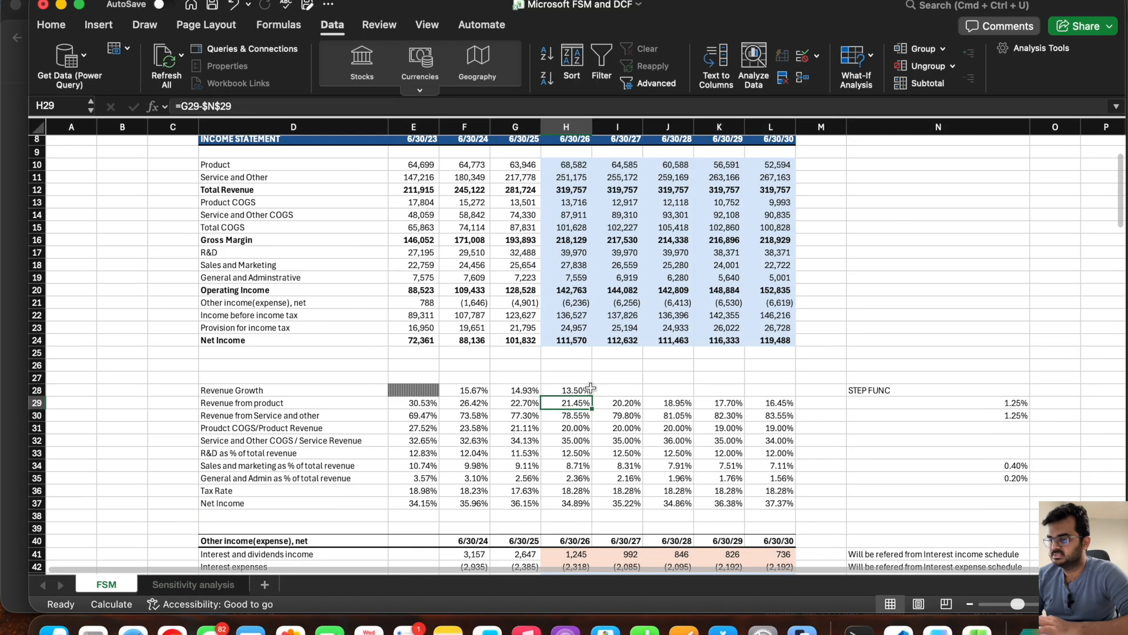
click(573, 389)
drag(594, 396, 782, 397)
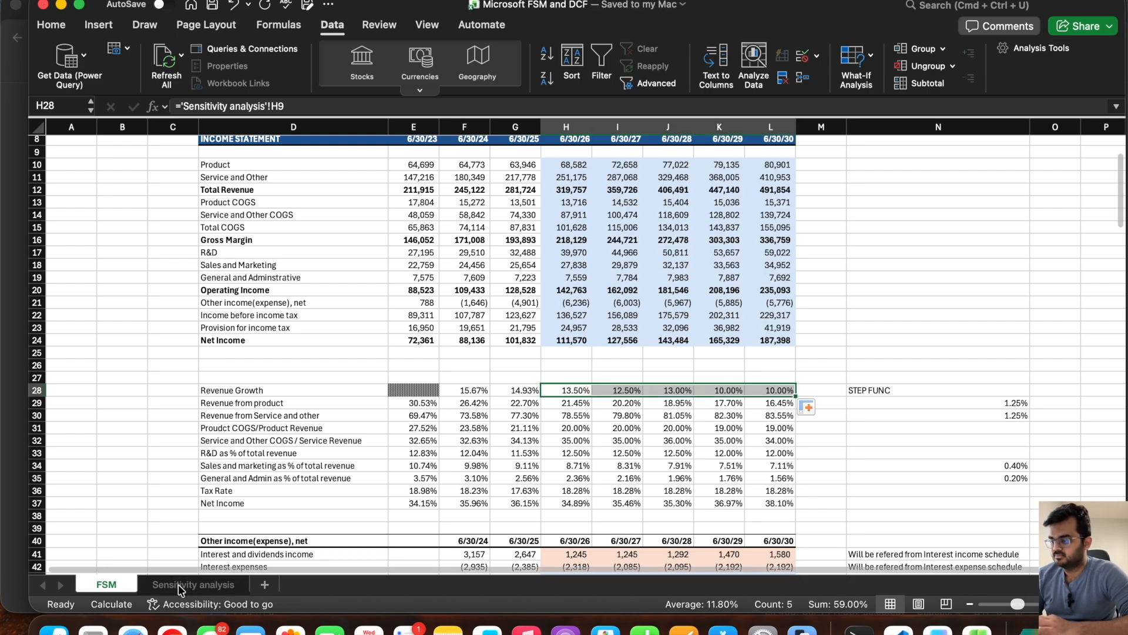
Step: Set the E3 case to Street Case and check the Revenue Growth row and income statement forecasts on the FSM sheet
scroll(539, 306, up, 3)
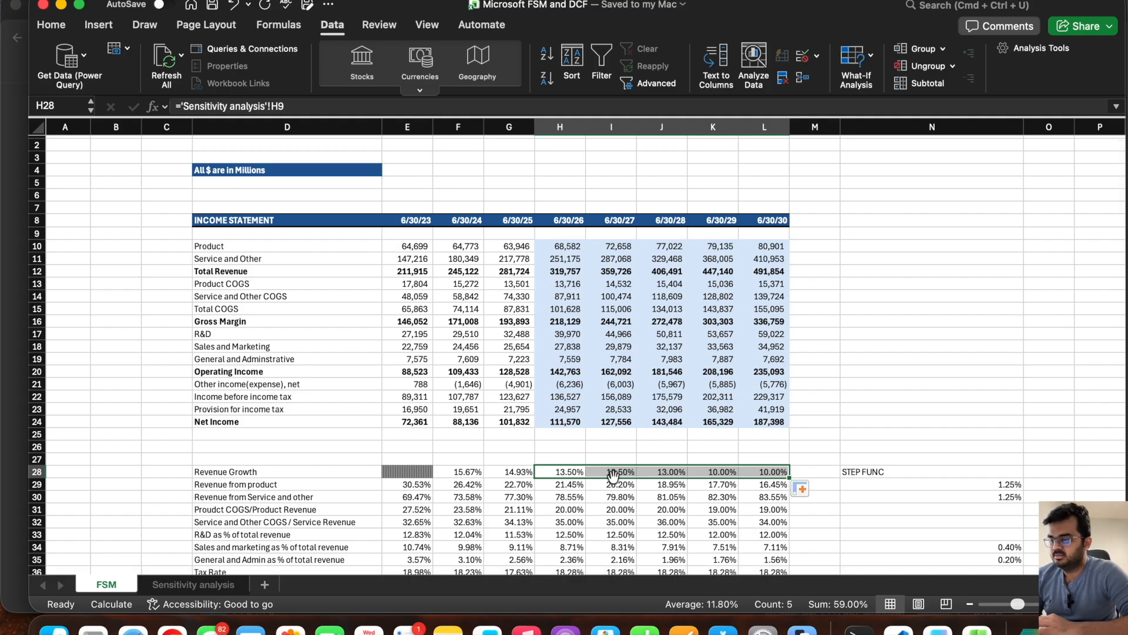
click(194, 584)
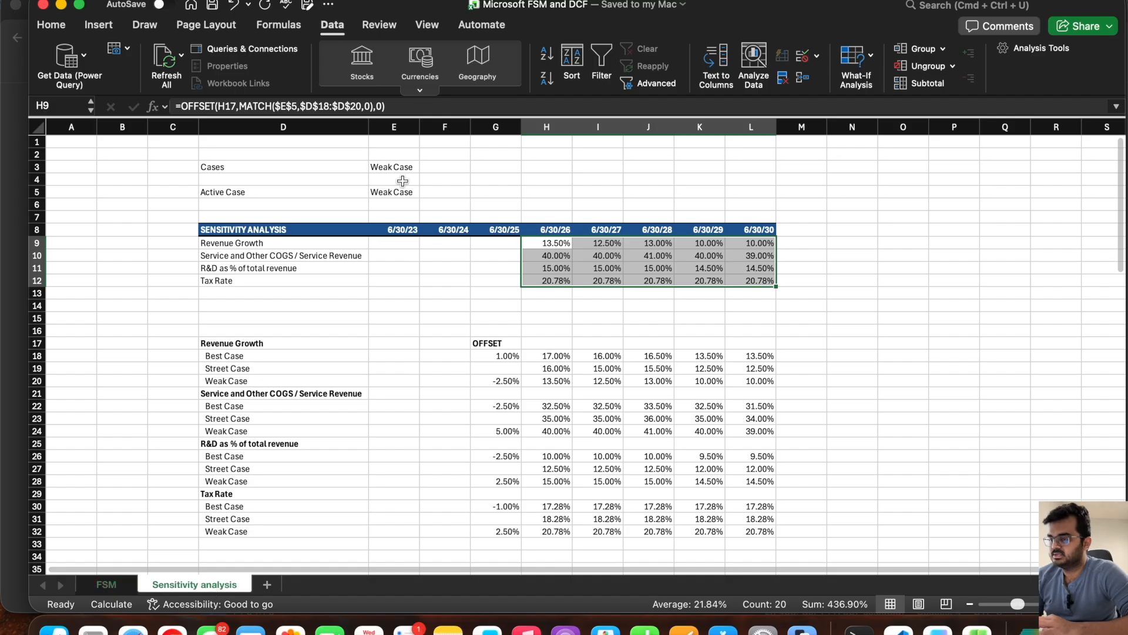
click(414, 167)
click(425, 168)
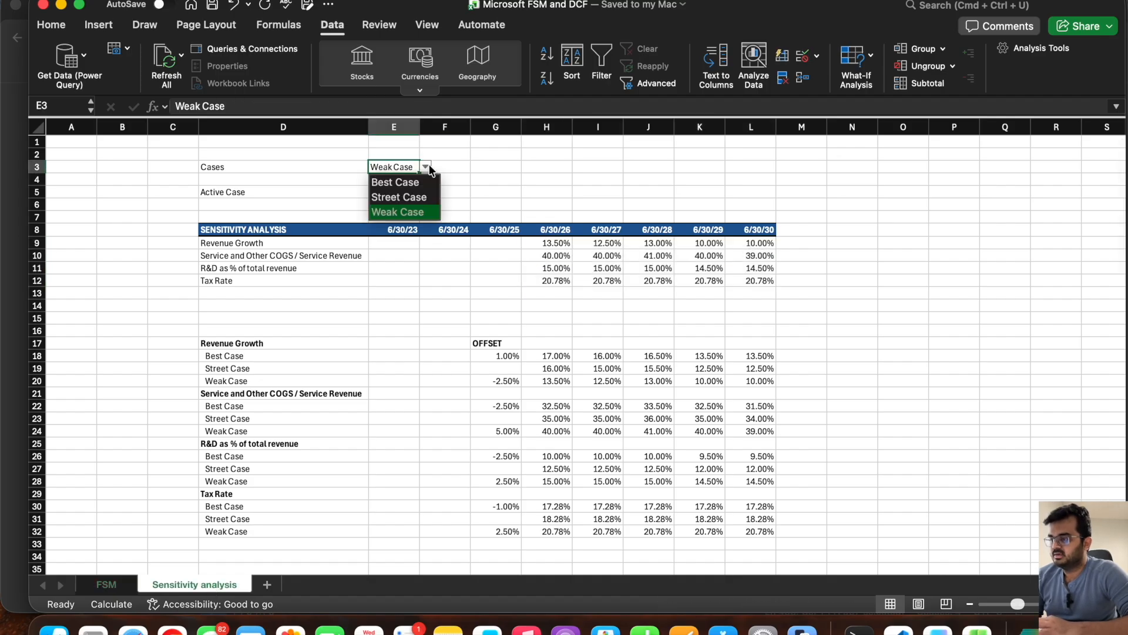
click(408, 197)
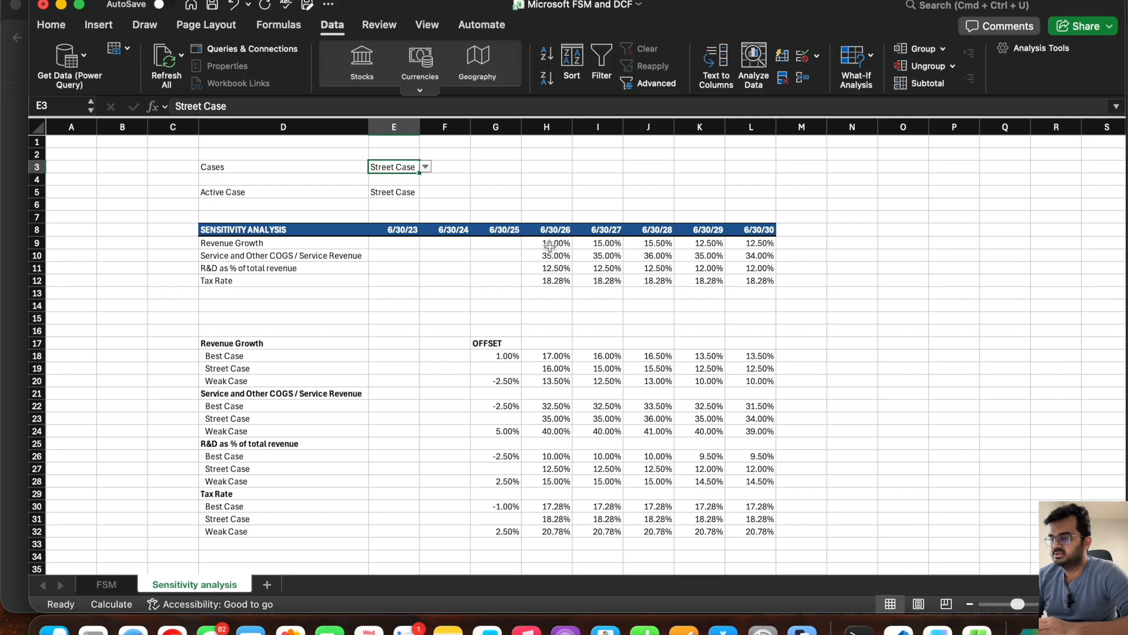
click(107, 584)
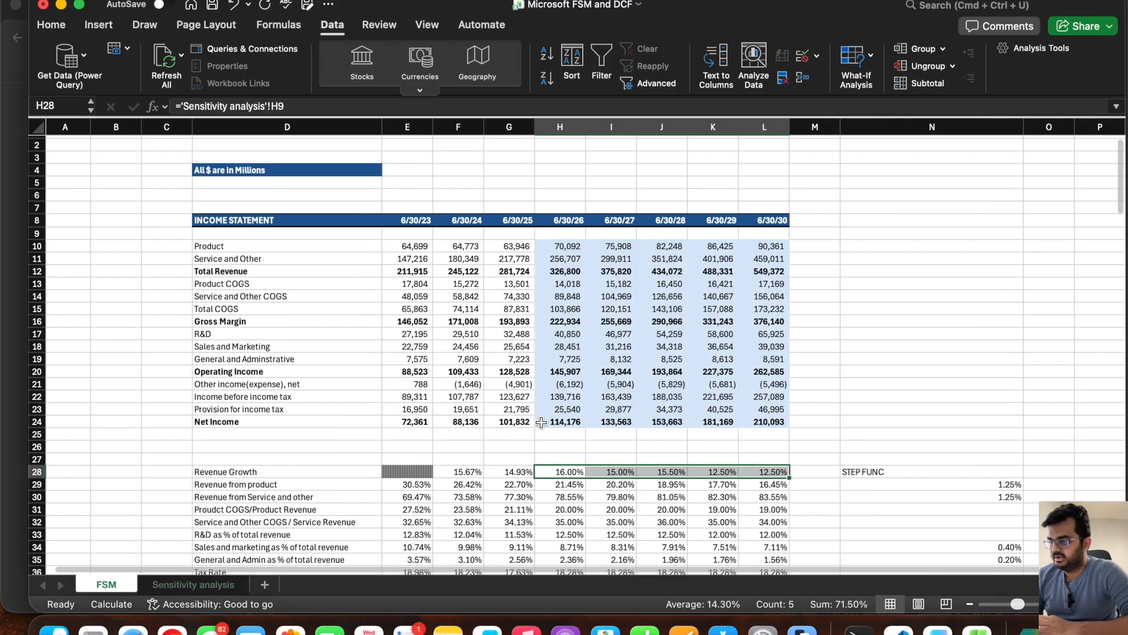
scroll(550, 409, down, 1)
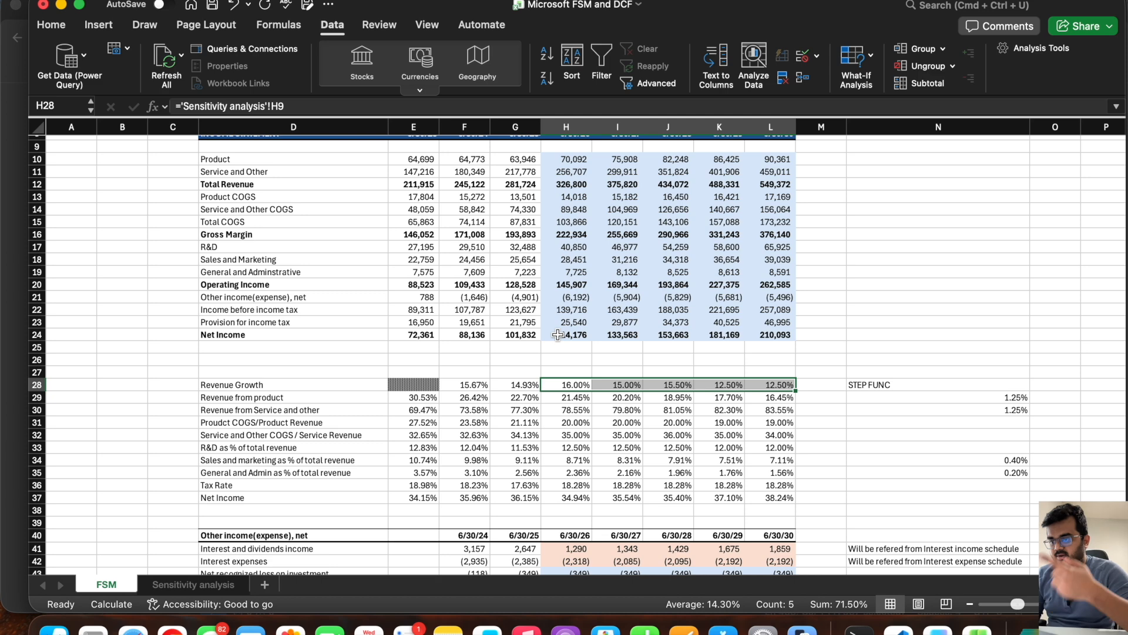
scroll(557, 335, up, 3)
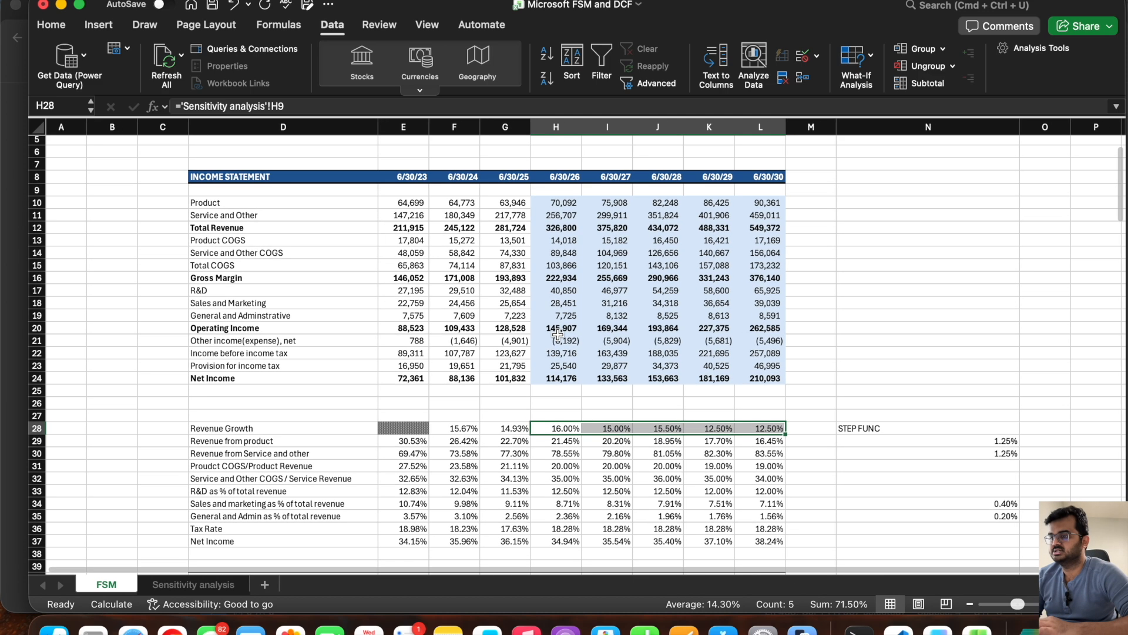
click(195, 583)
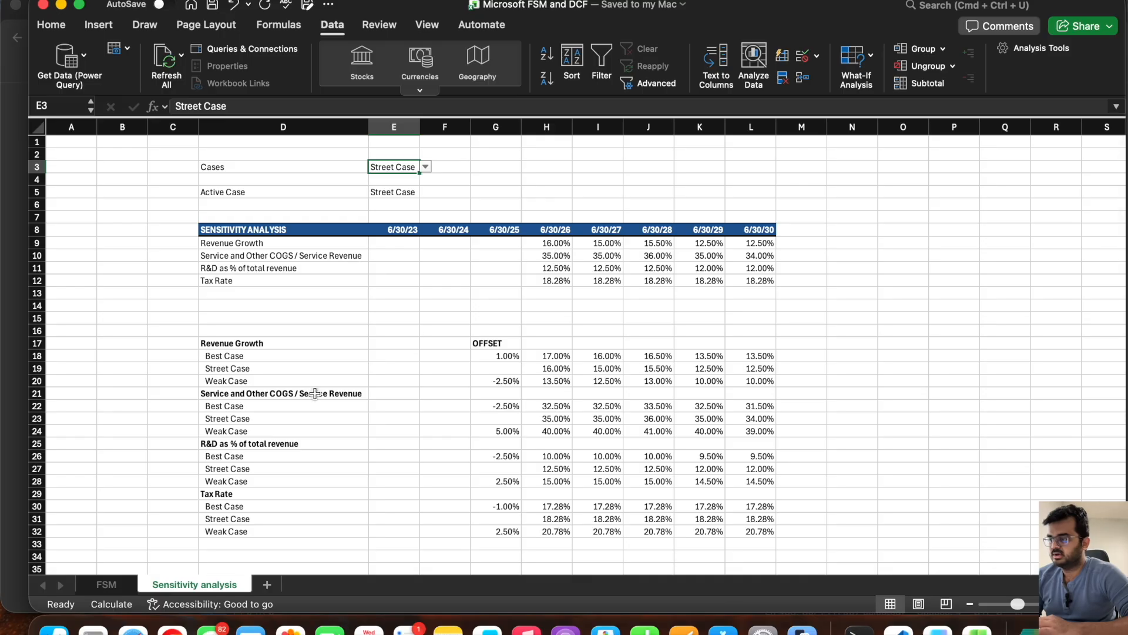
click(105, 584)
scroll(575, 415, down, 3)
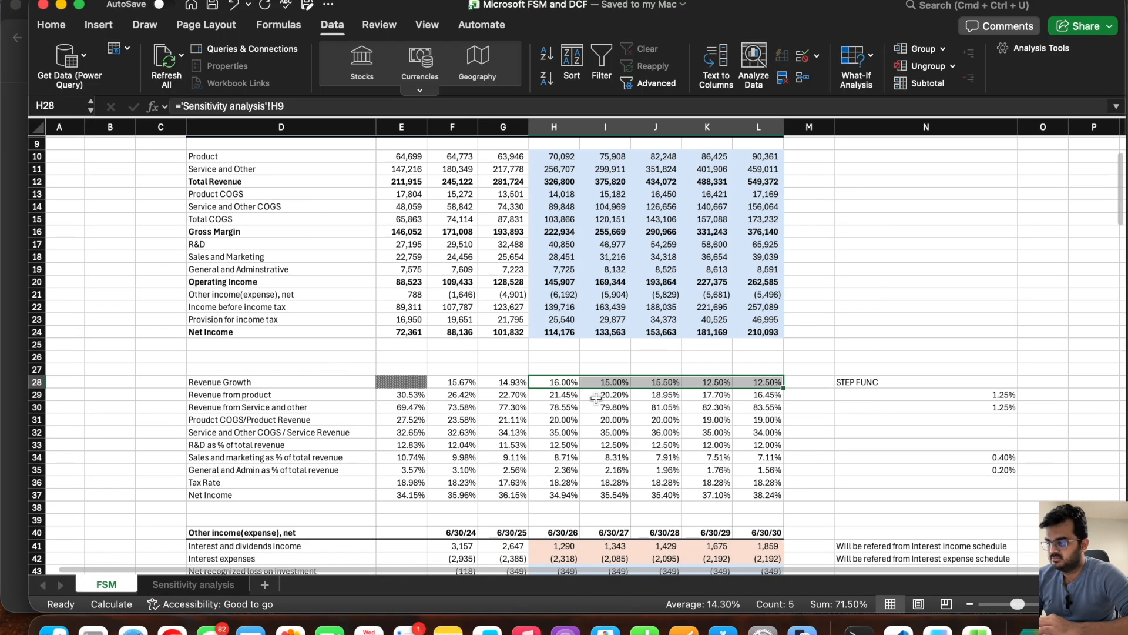
Step: Replace the Service and Other COGS / Service Revenue forecast in FSM H32:L32 with links starting at 'Sensitivity analysis'!H10
drag(558, 433, 756, 435)
key(Delete)
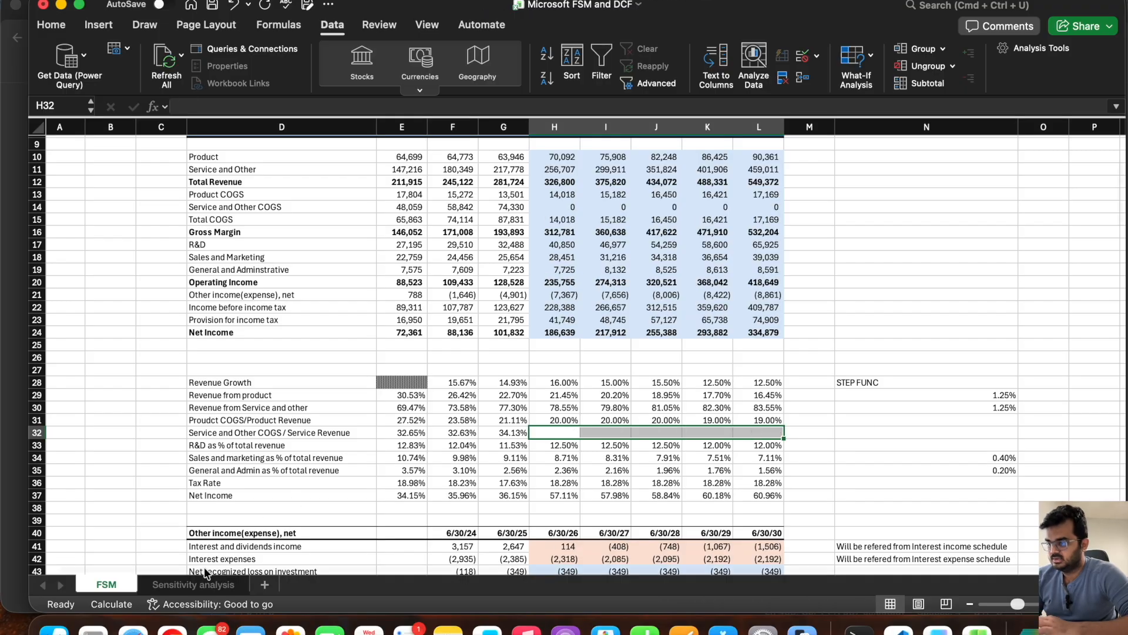
click(184, 585)
click(108, 584)
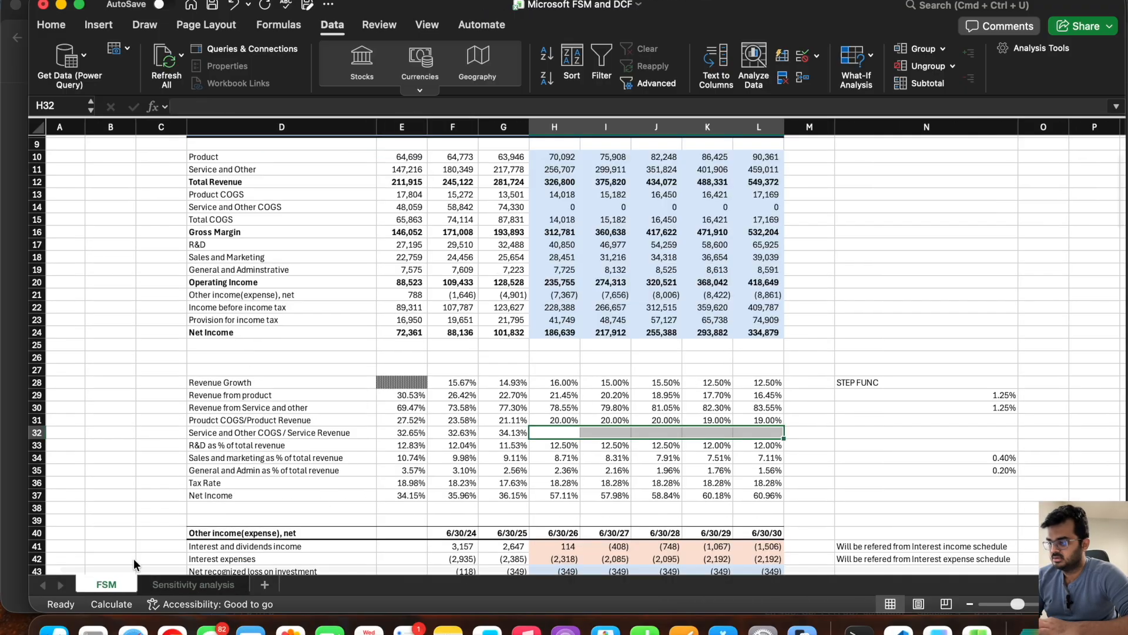
click(555, 432)
text(=)
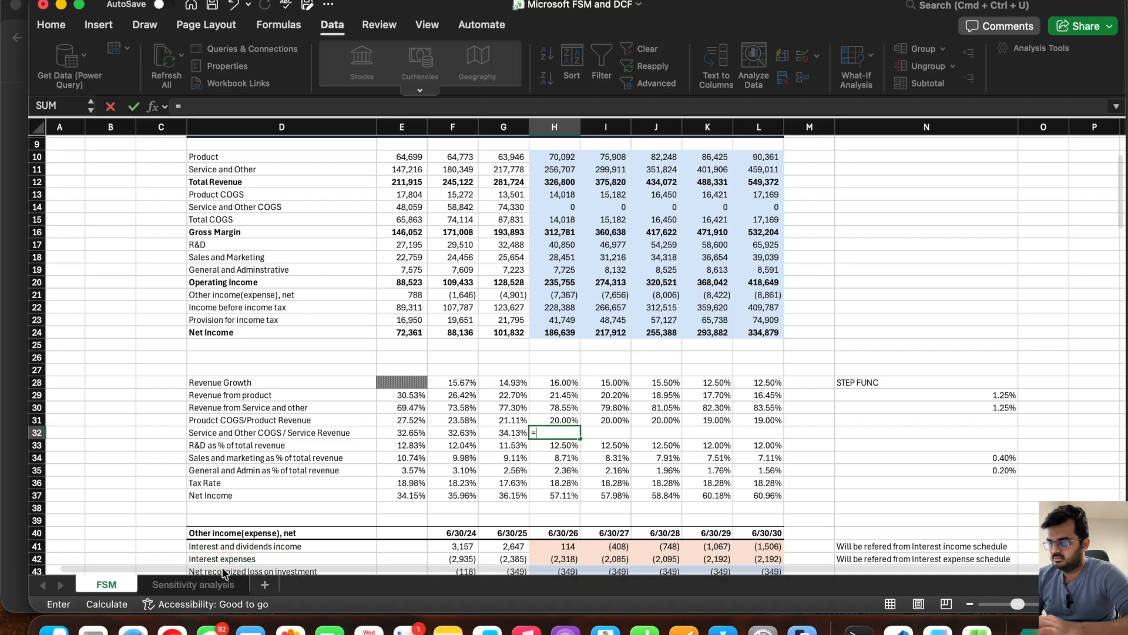
click(194, 585)
click(556, 256)
key(Return)
click(557, 430)
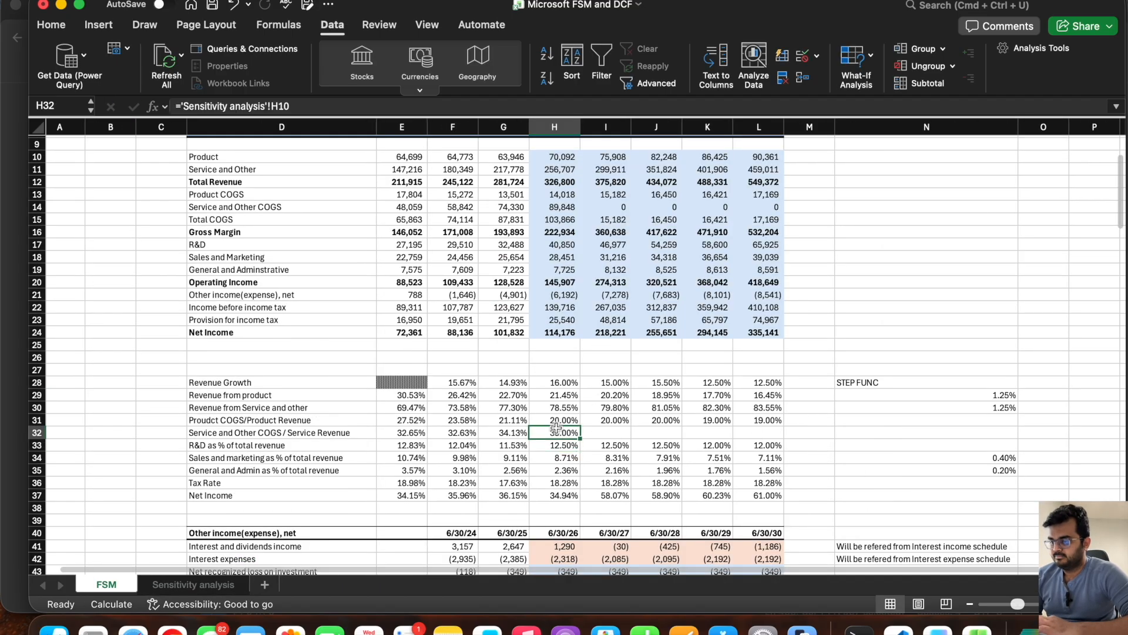
drag(581, 438, 764, 432)
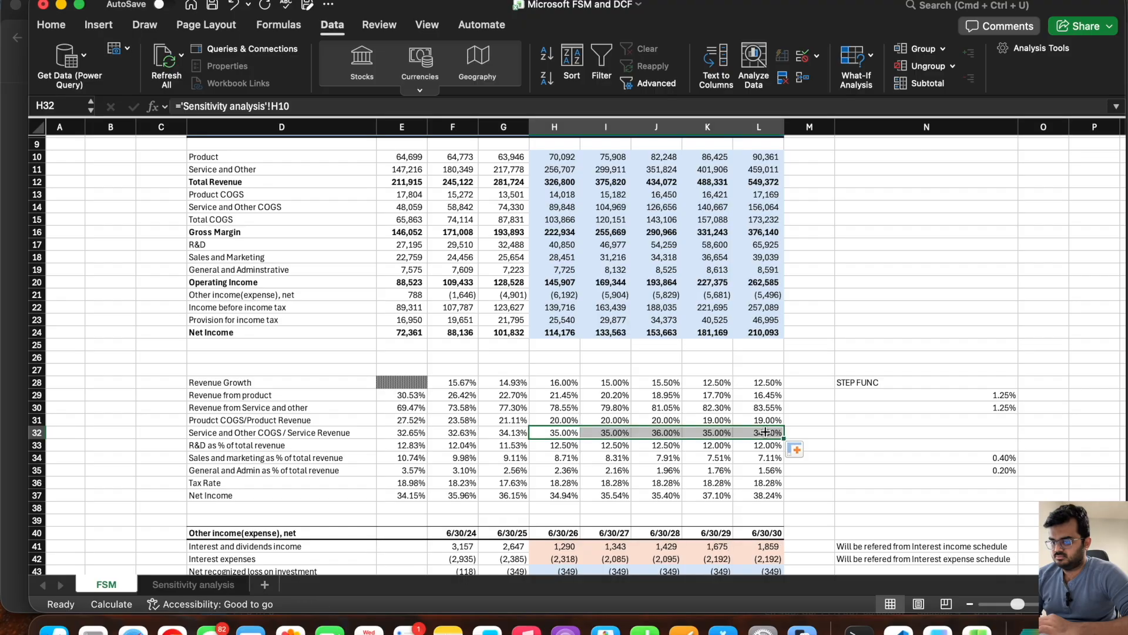
Step: Replace the R&D as % of total revenue forecast in FSM H33:L33 with links starting at 'Sensitivity analysis'!H11
drag(552, 445, 764, 445)
key(Delete)
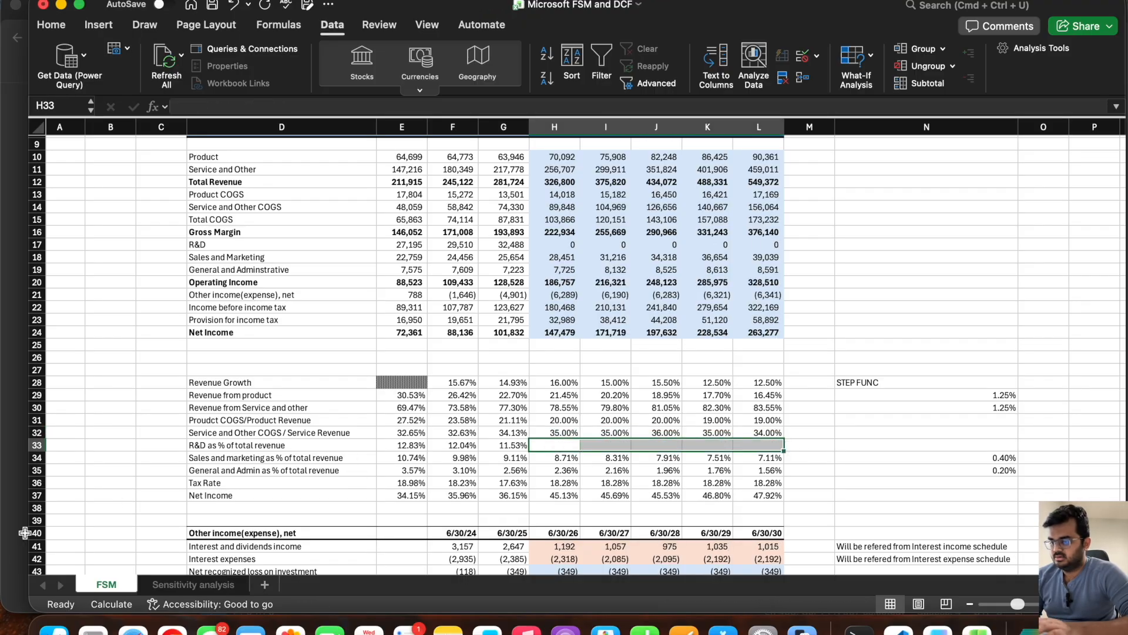
click(170, 585)
click(114, 586)
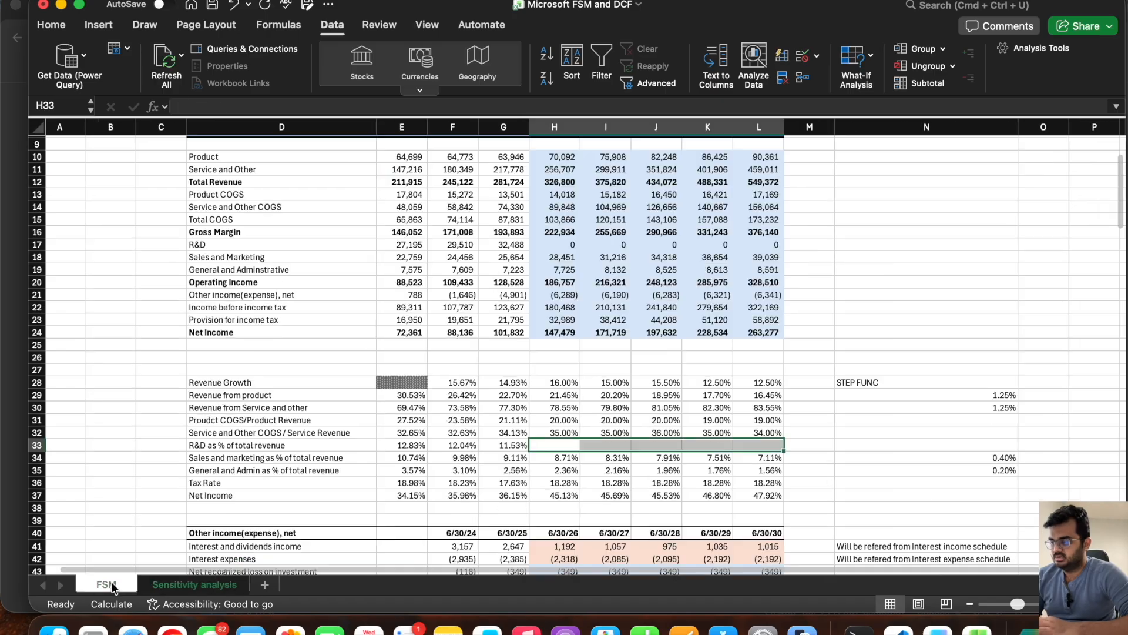
text(=)
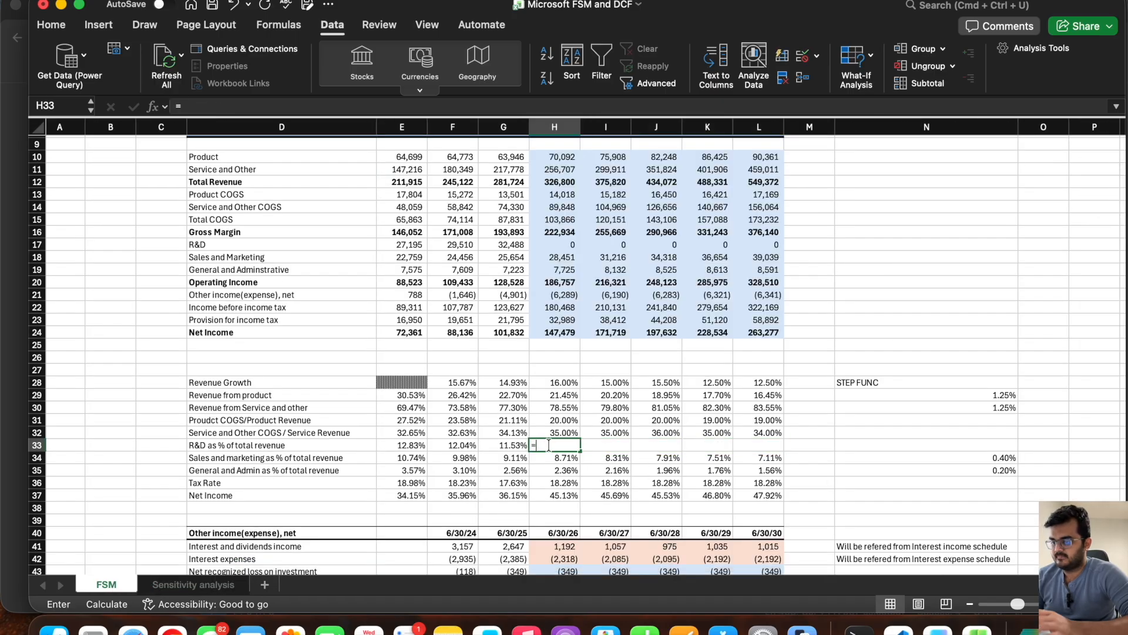
click(194, 584)
click(546, 268)
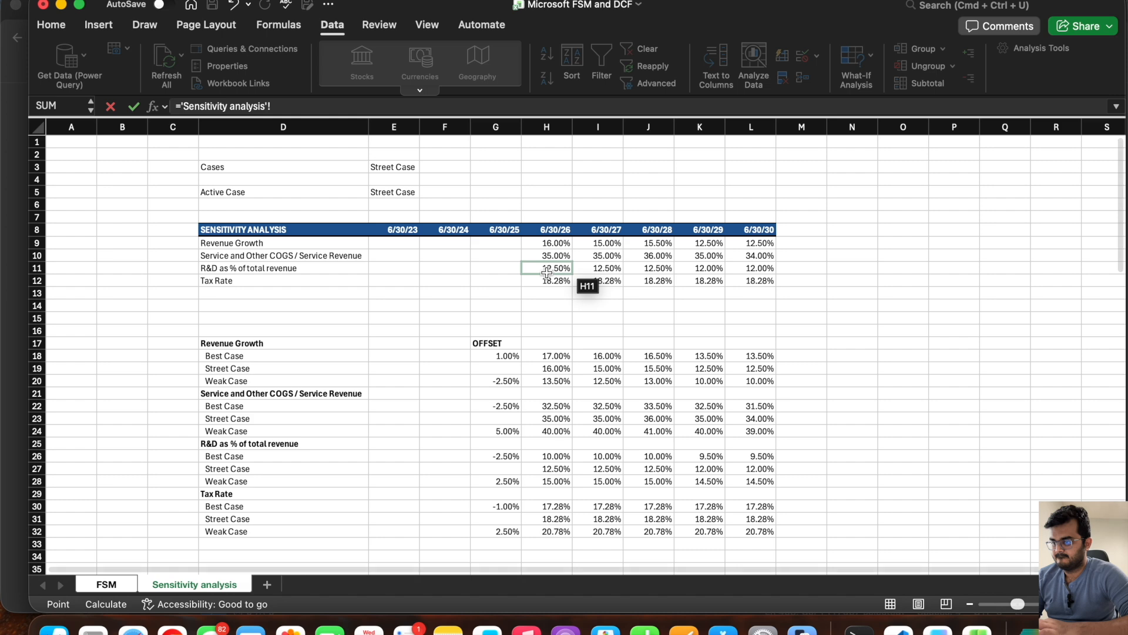
key(Return)
click(559, 446)
drag(580, 451, 768, 453)
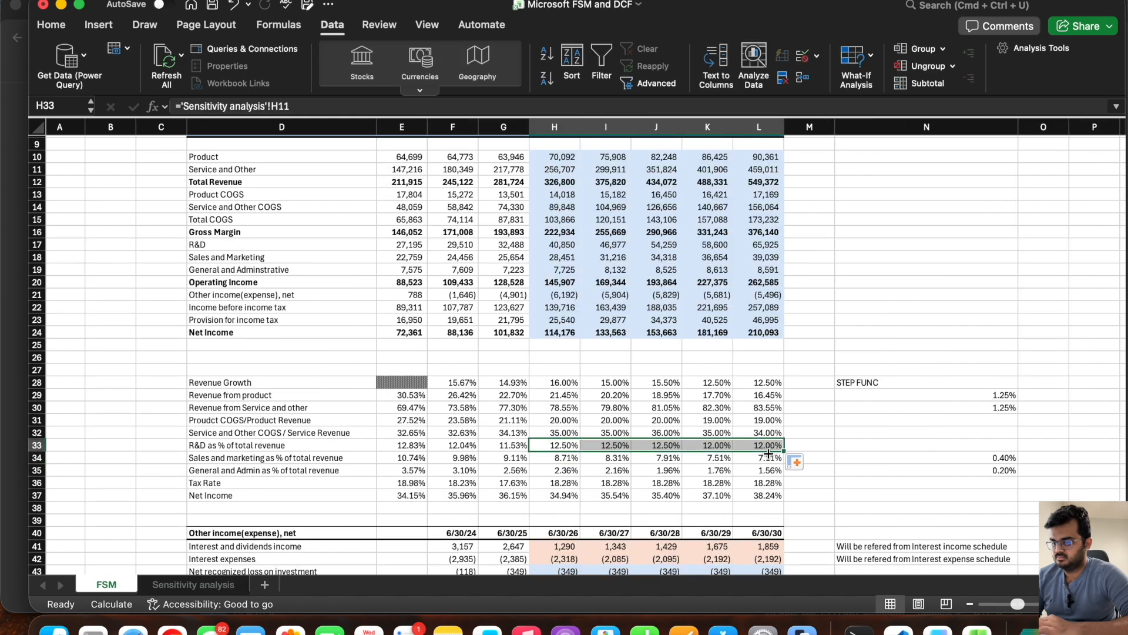
Step: Replace the Tax Rate forecast in FSM H36:L36 with links starting at 'Sensitivity analysis'!H12
click(562, 483)
drag(576, 483, 764, 483)
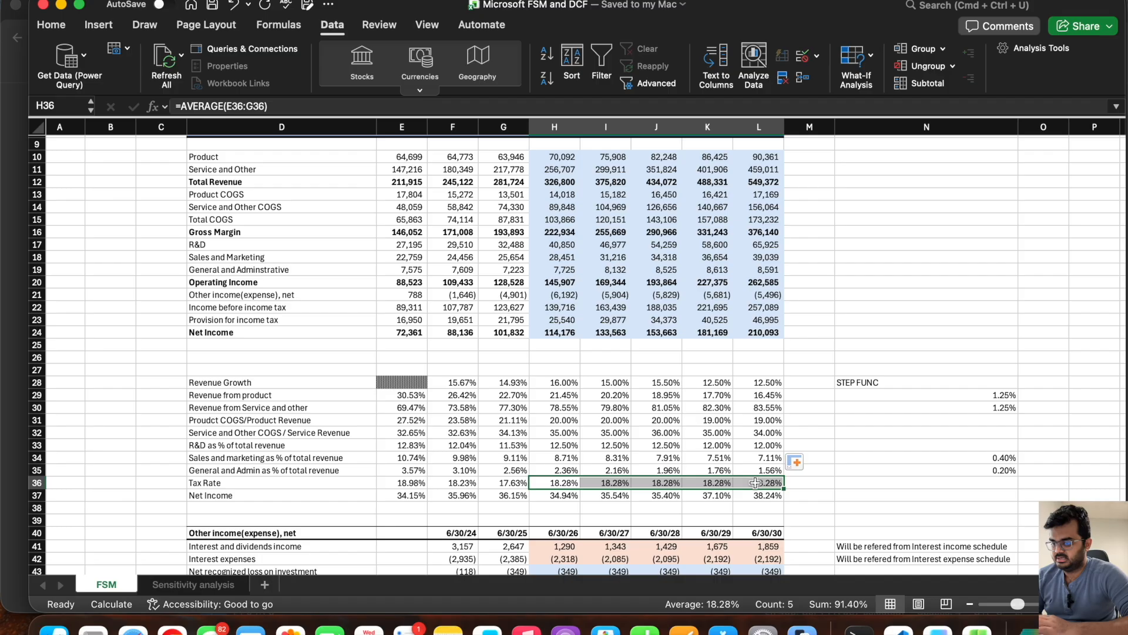
key(Delete)
click(168, 585)
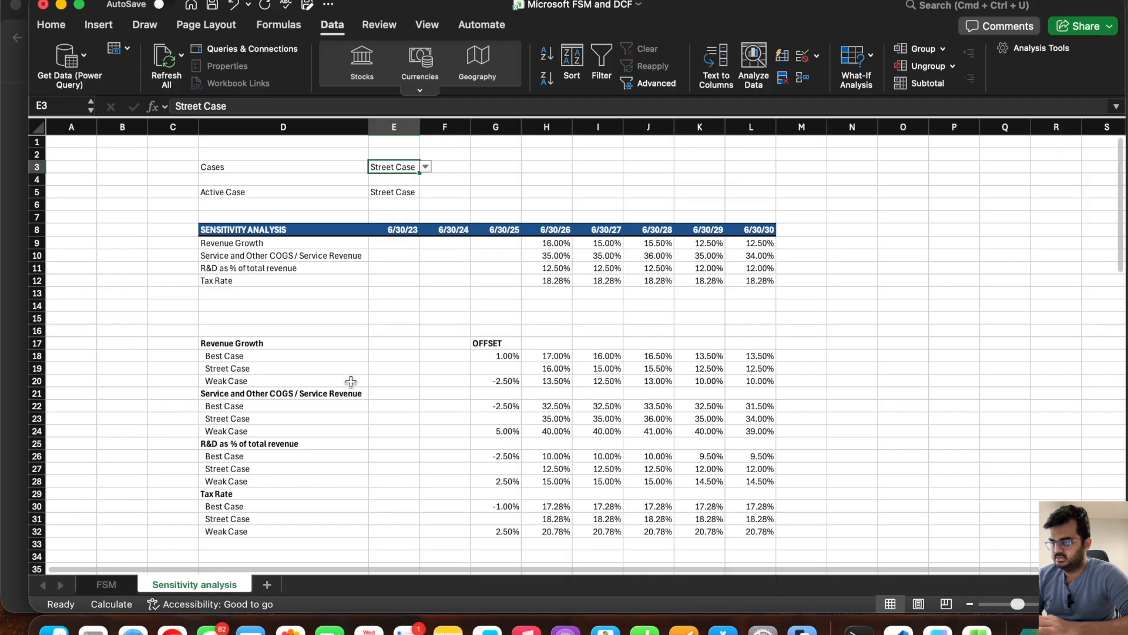
click(108, 586)
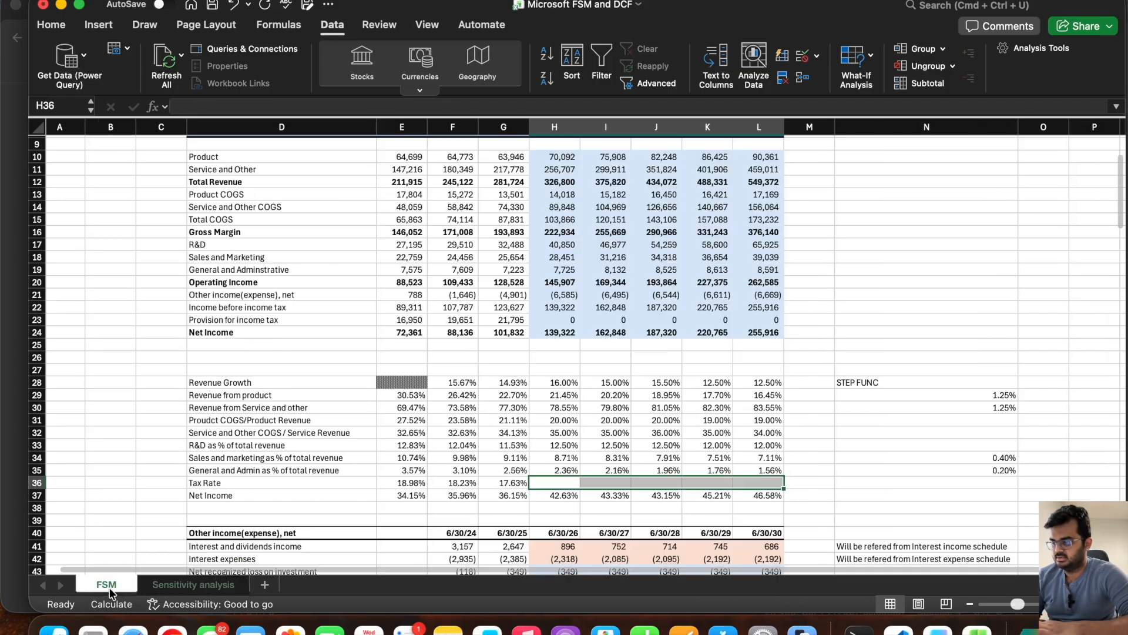
click(543, 482)
text(=)
click(174, 581)
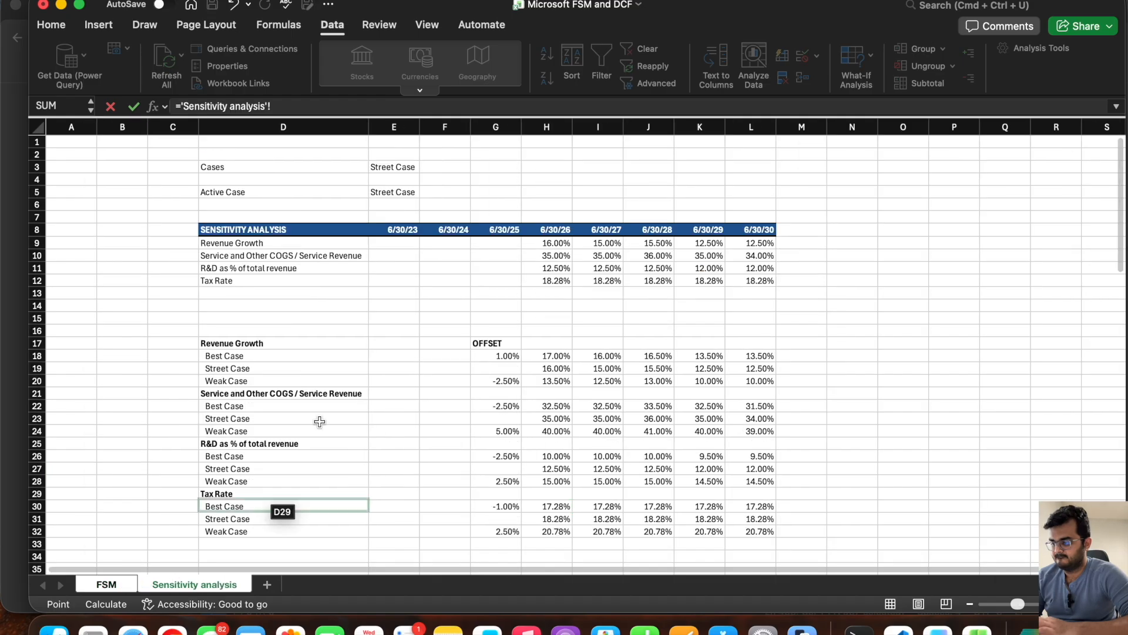
click(537, 283)
key(Return)
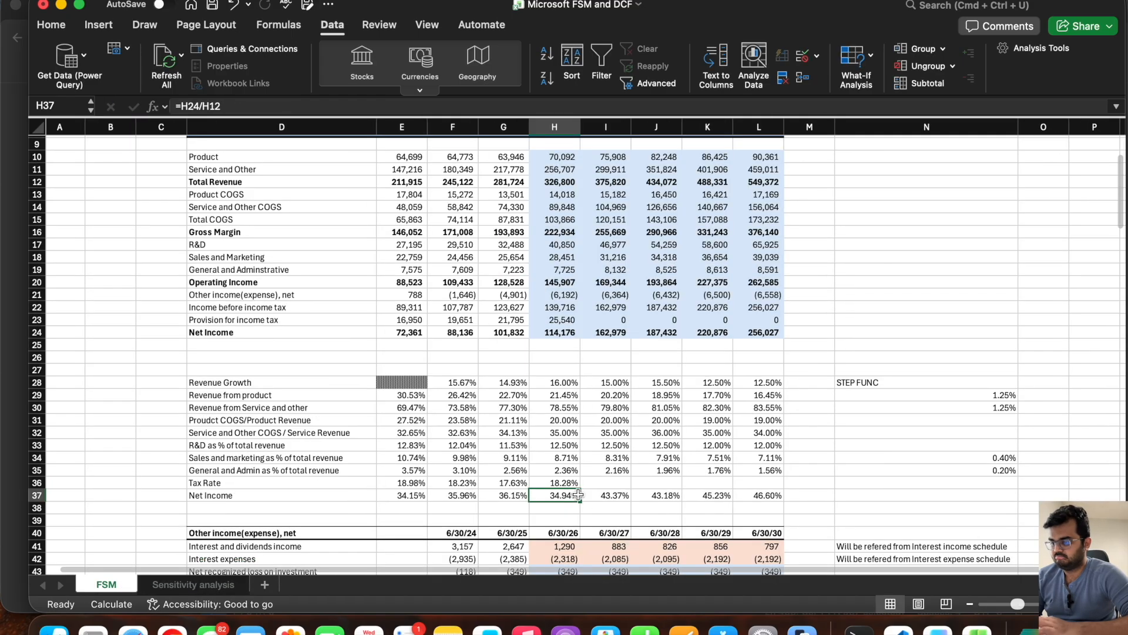
click(555, 482)
drag(580, 486, 779, 486)
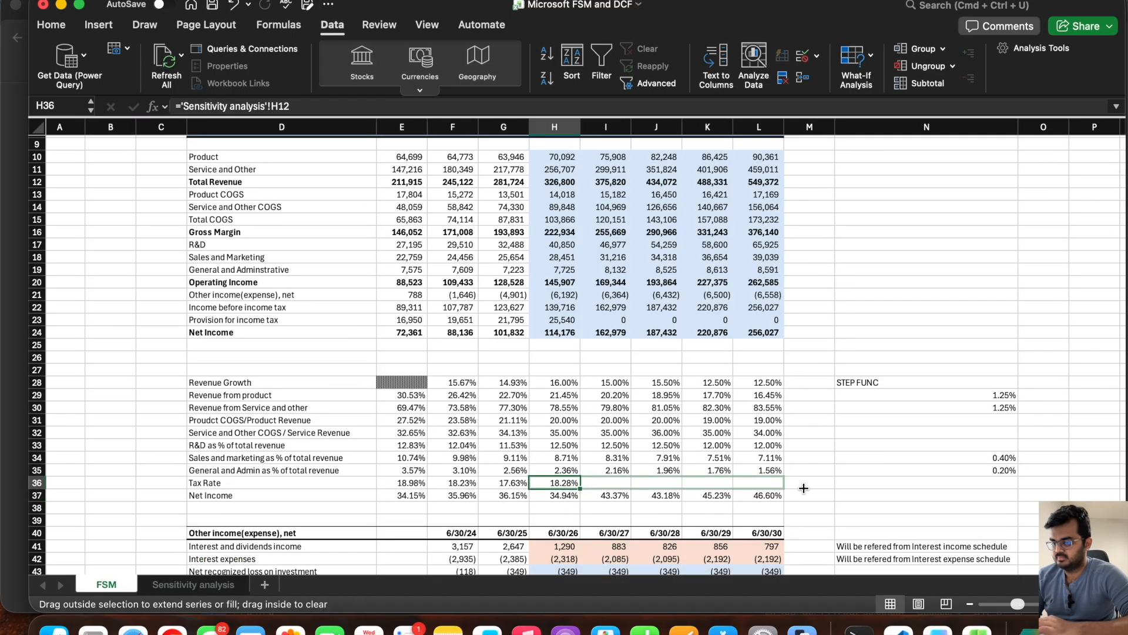
Step: Add the label "Cases" in cell D6 above the income statement on the FSM sheet
scroll(515, 347, up, 3)
scroll(515, 347, down, 1)
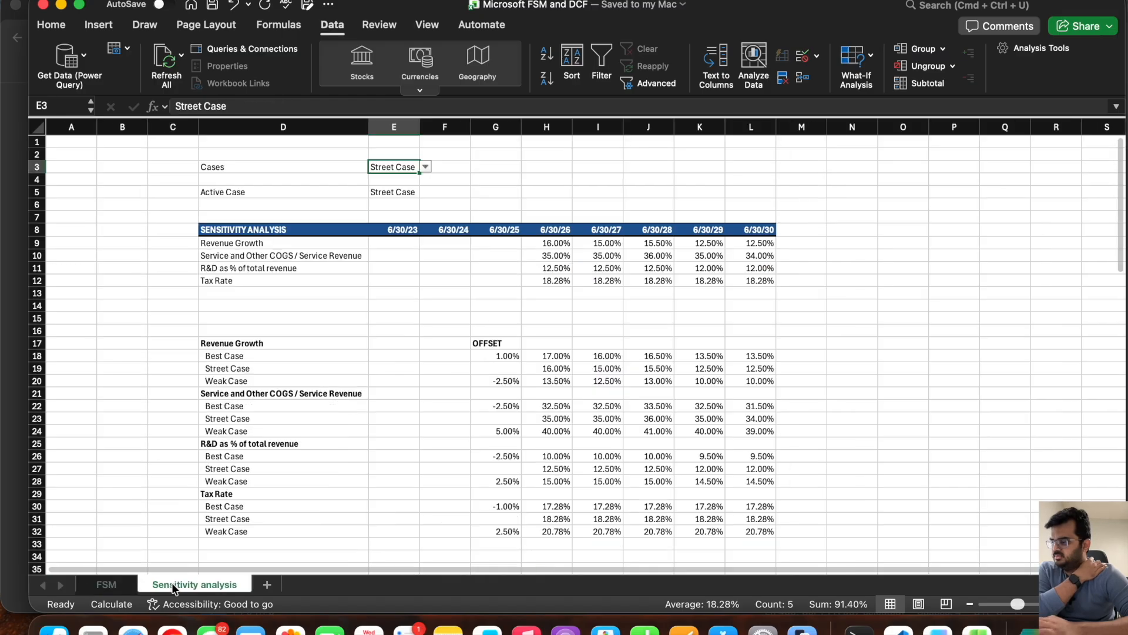
click(176, 584)
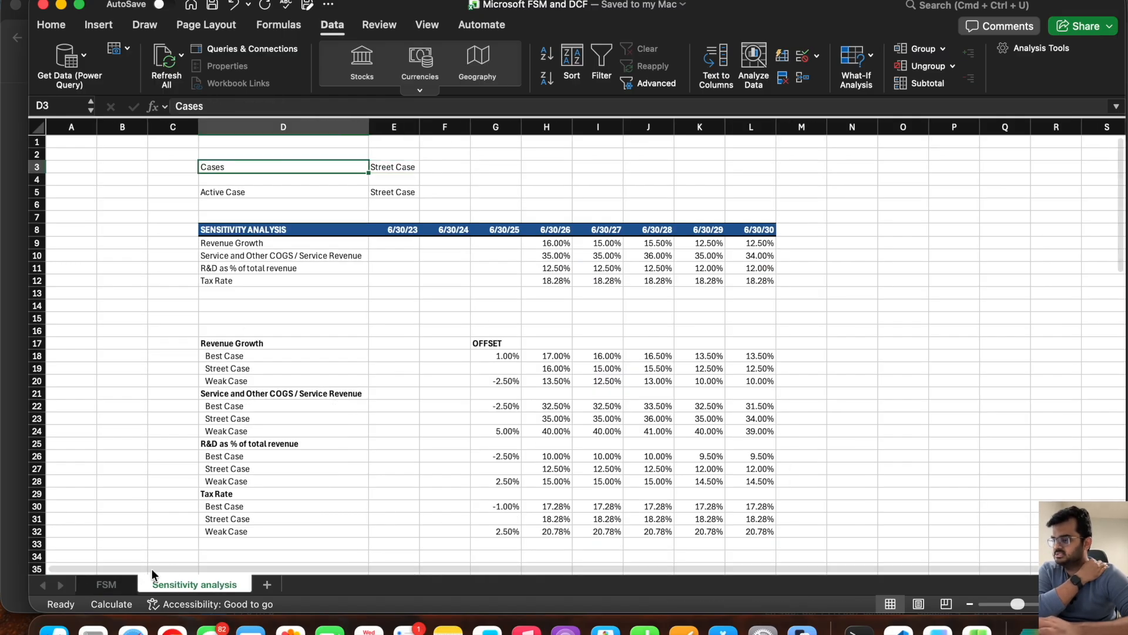
click(106, 585)
click(285, 194)
text(Cases)
key(Tab)
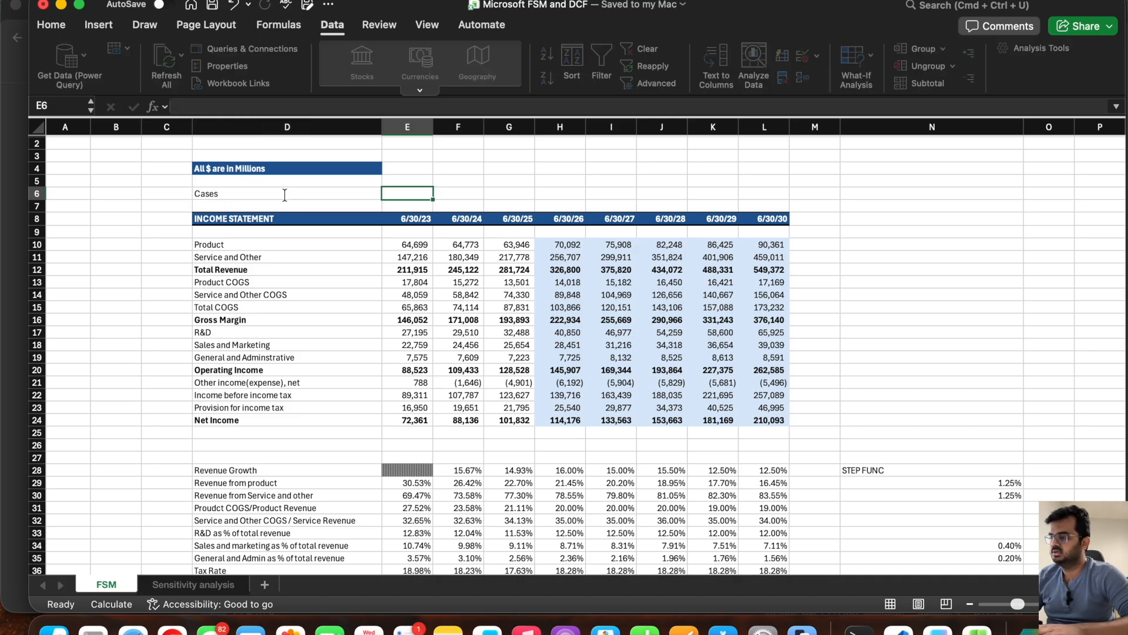
text(=)
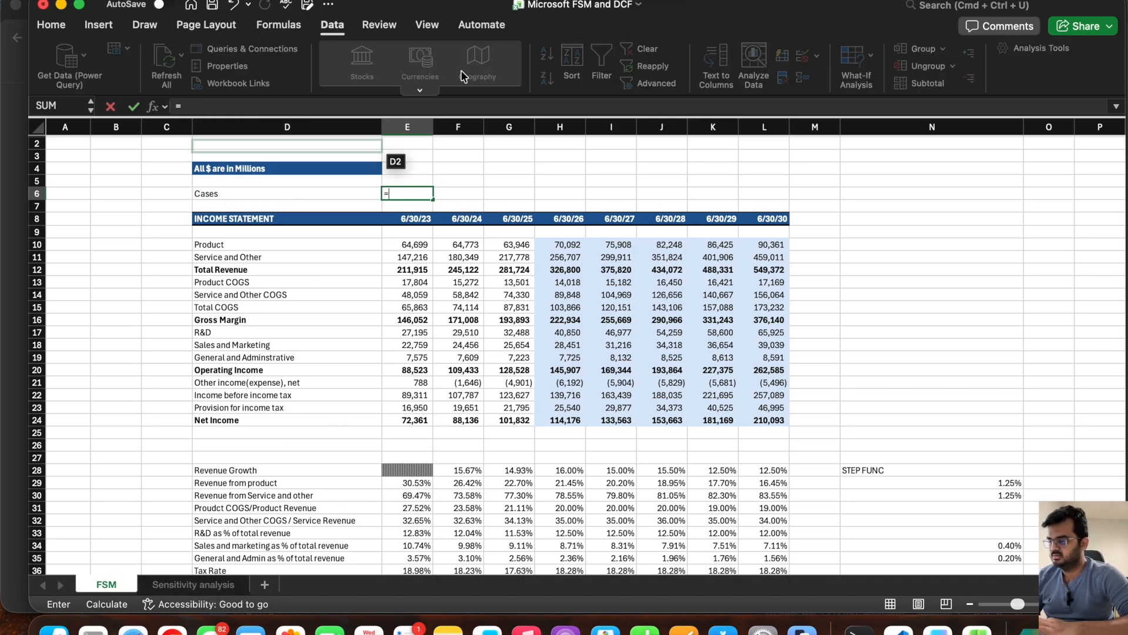
key(BackSpace)
key(Escape)
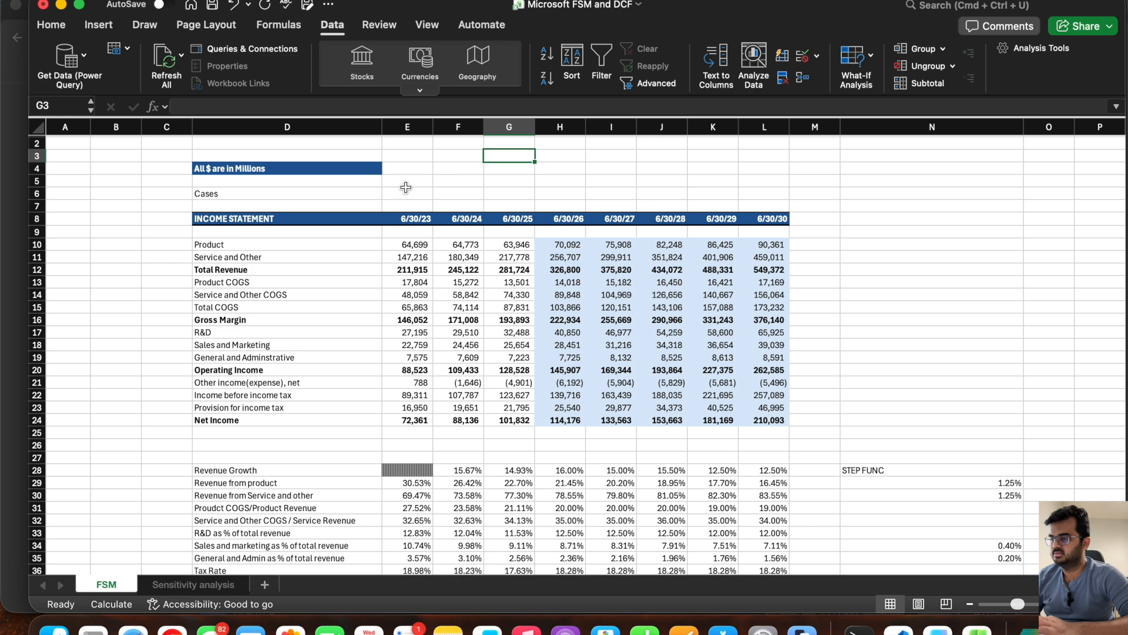
Step: Add list data validation to FSM cell E6, using the three case names in 'Sensitivity analysis'!D18:D20 as the source
click(817, 56)
click(846, 78)
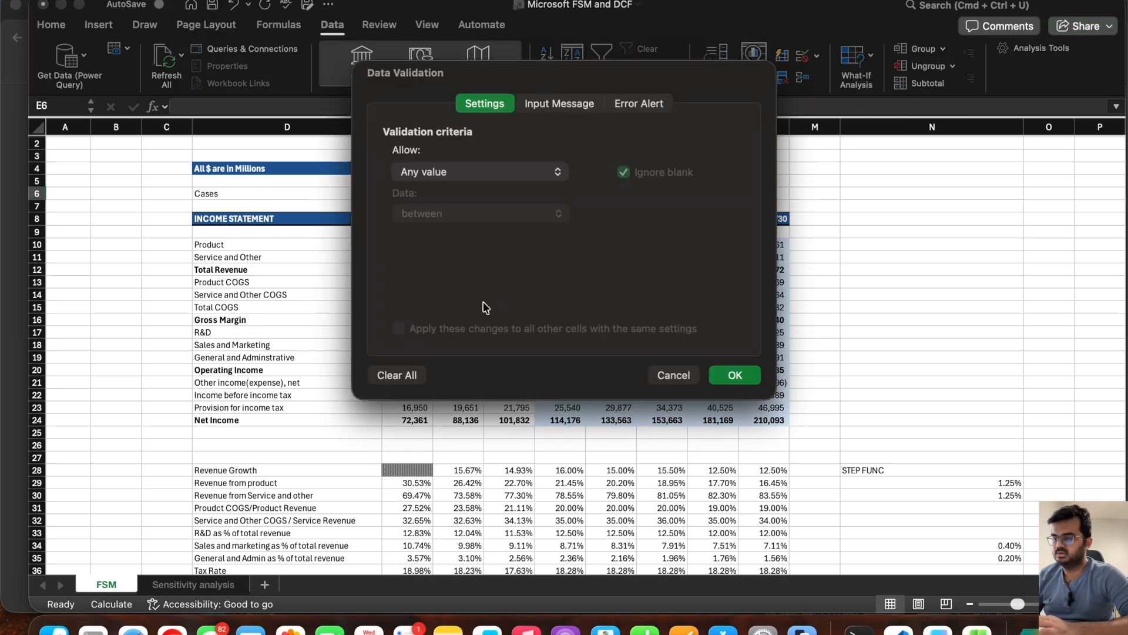
click(483, 170)
click(428, 230)
click(426, 257)
click(193, 585)
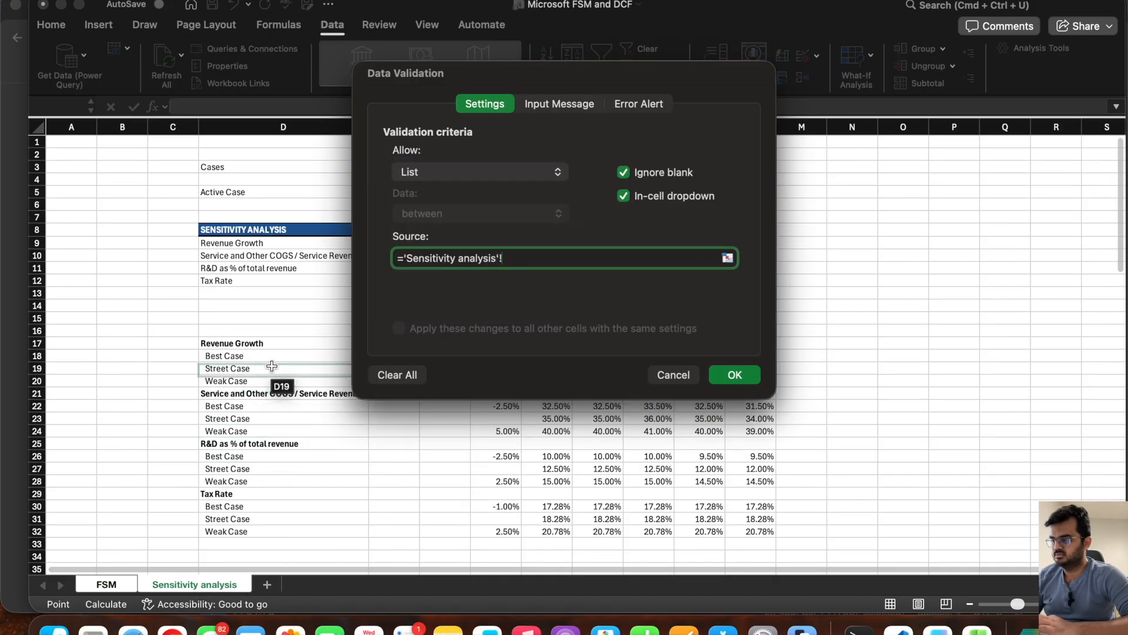
drag(265, 356, 250, 381)
click(744, 379)
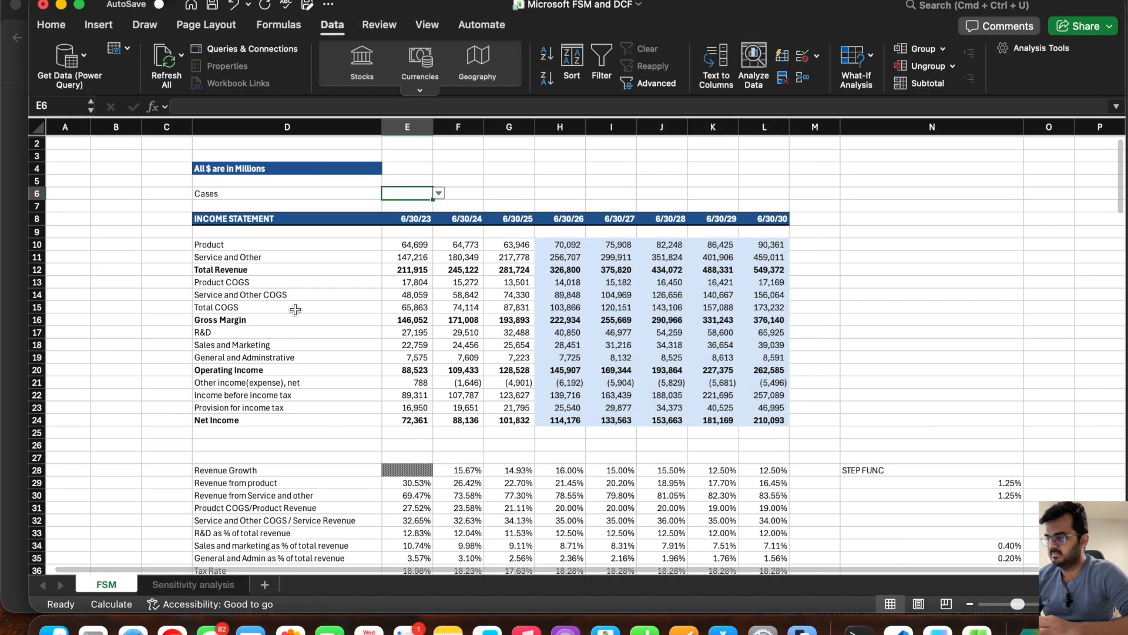
Step: Set the case selector in FSM cell E6 to Street Case
click(509, 157)
click(415, 194)
click(439, 193)
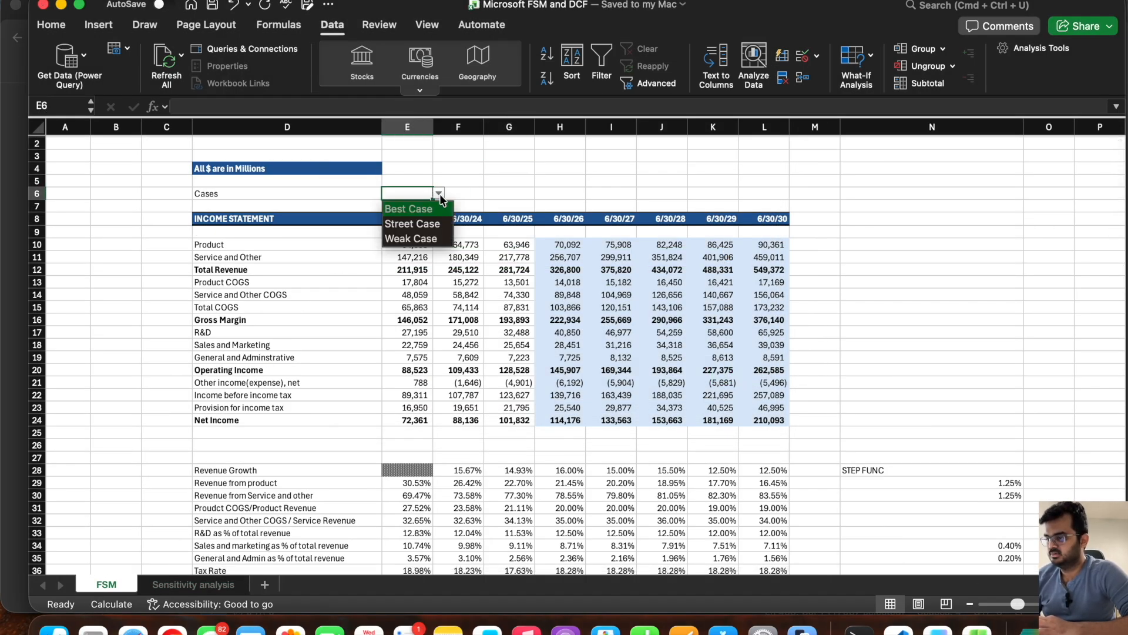
click(414, 224)
click(488, 184)
click(404, 194)
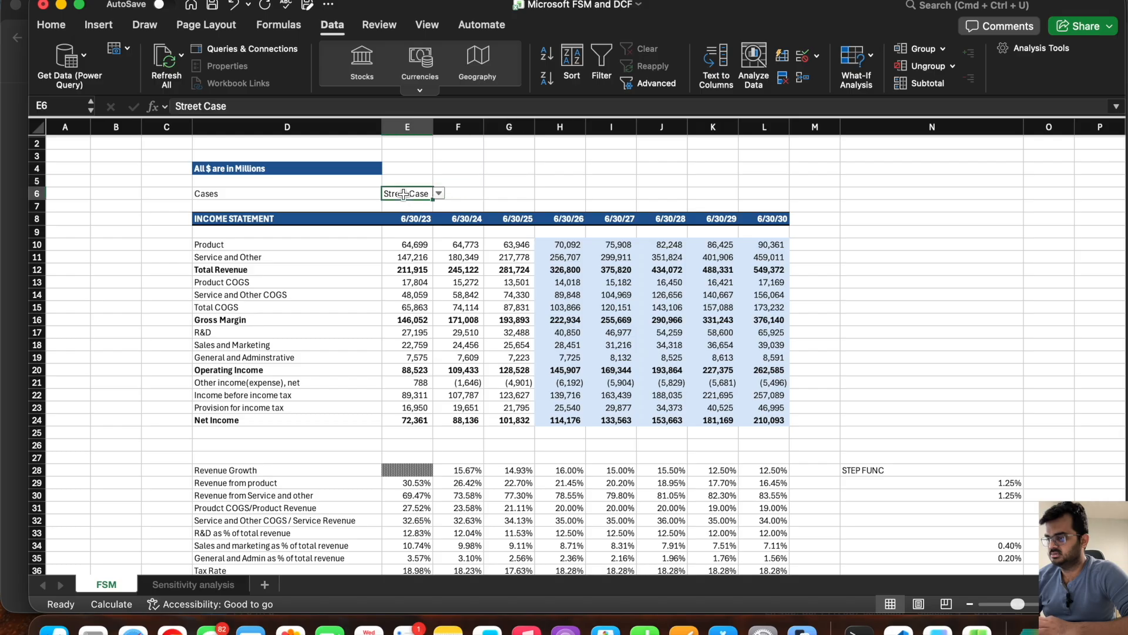
Step: Link the Active Case cell E5 on the Sensitivity analysis sheet to the case selector in FSM cell E6
click(196, 584)
click(401, 192)
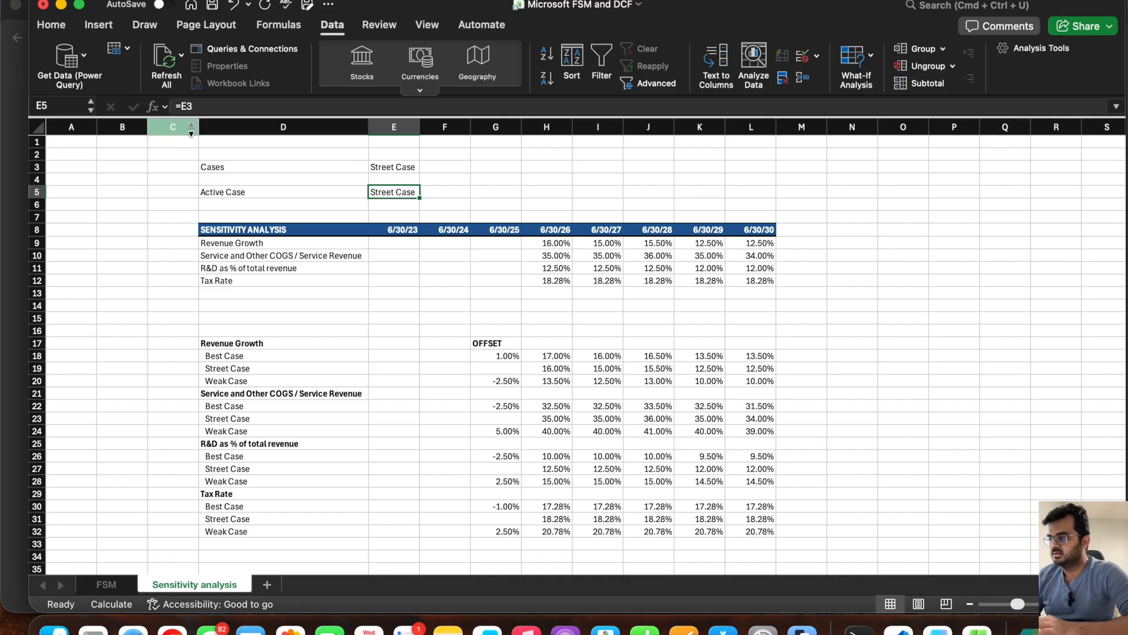
text(=E)
key(BackSpace)
click(106, 584)
click(425, 204)
key(Return)
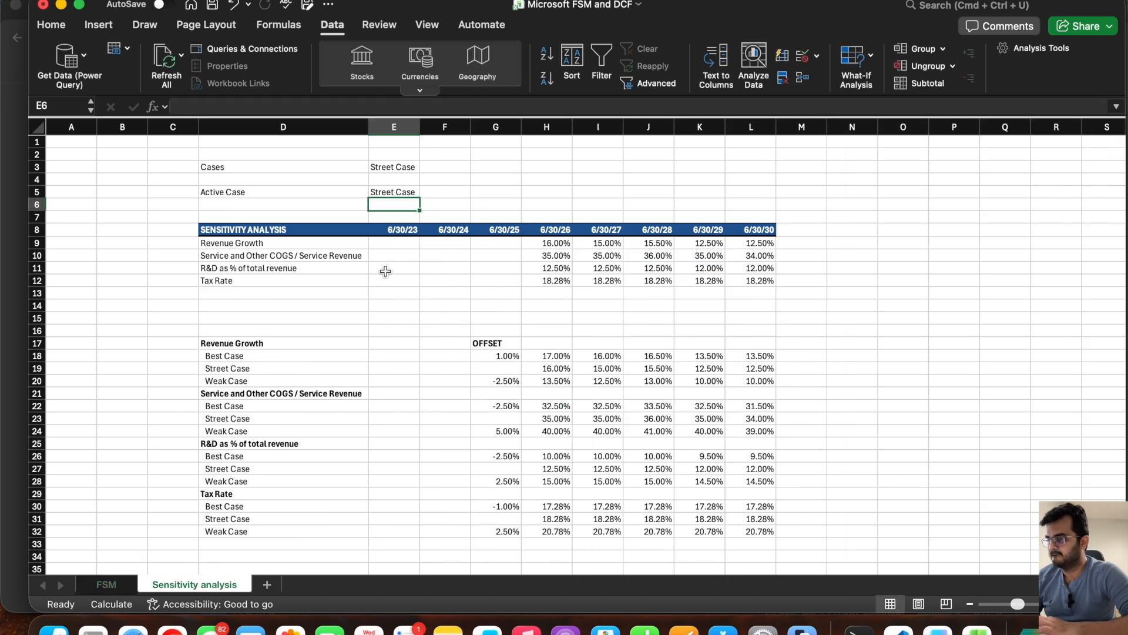
Step: Delete row 3 with the old Cases selector from the Sensitivity analysis sheet
click(37, 167)
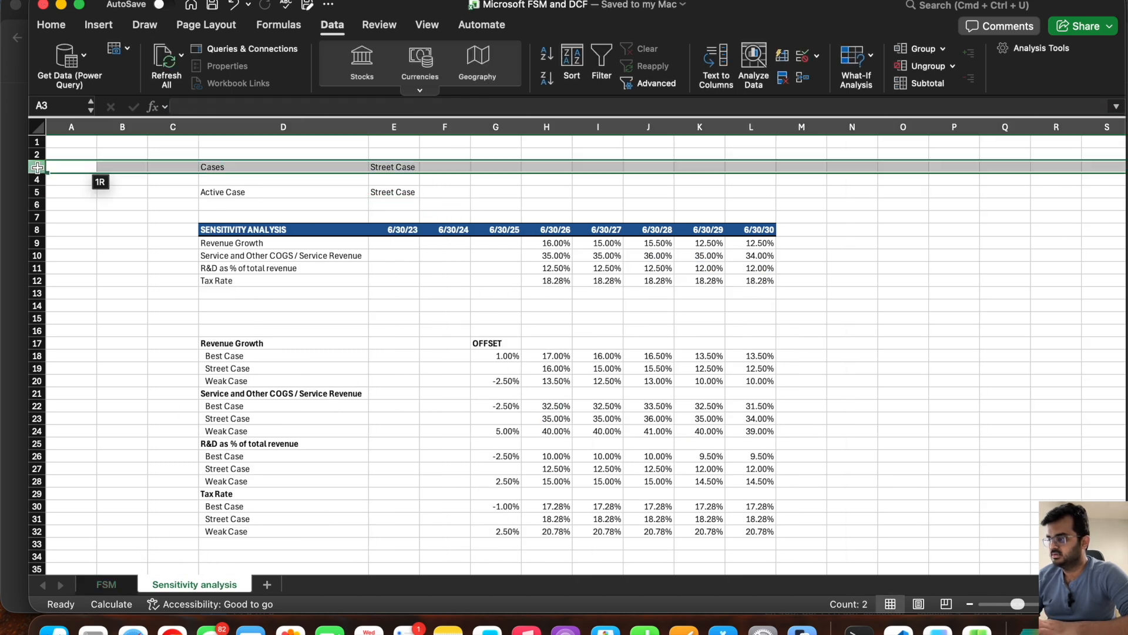
right_click(37, 167)
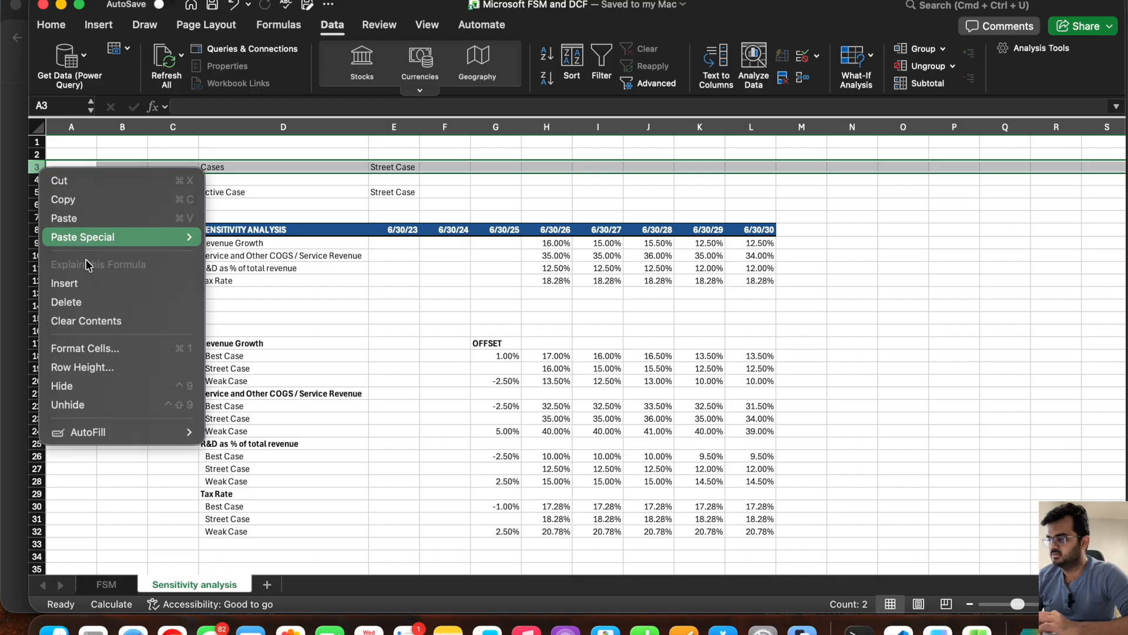
click(101, 300)
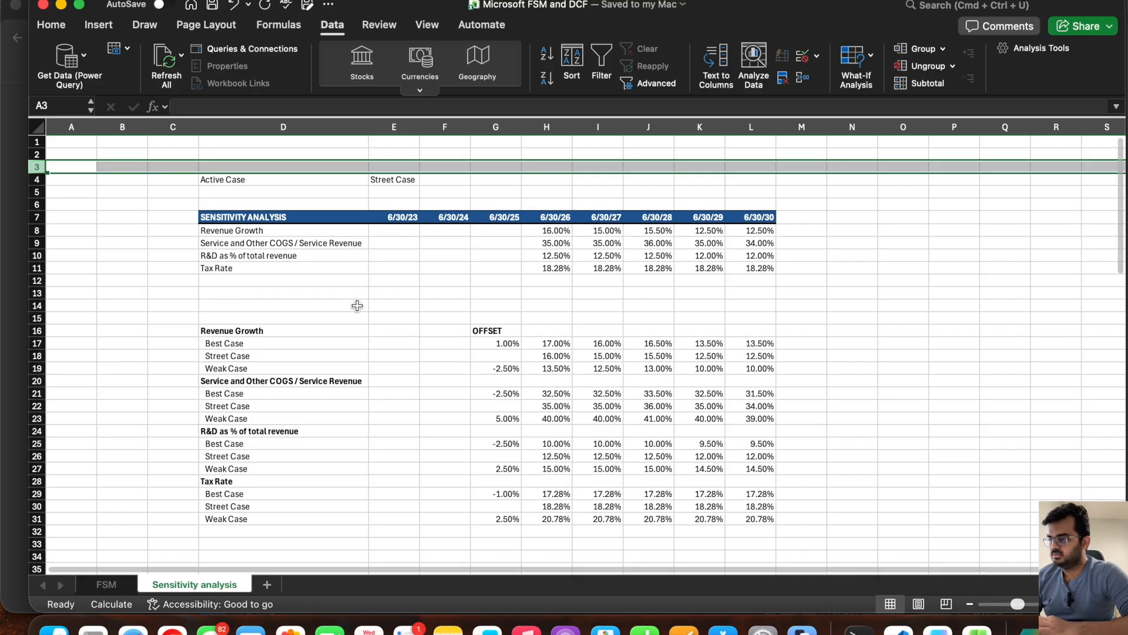
Step: Fill the case selector in FSM cell E6 with a light orange theme color
click(115, 584)
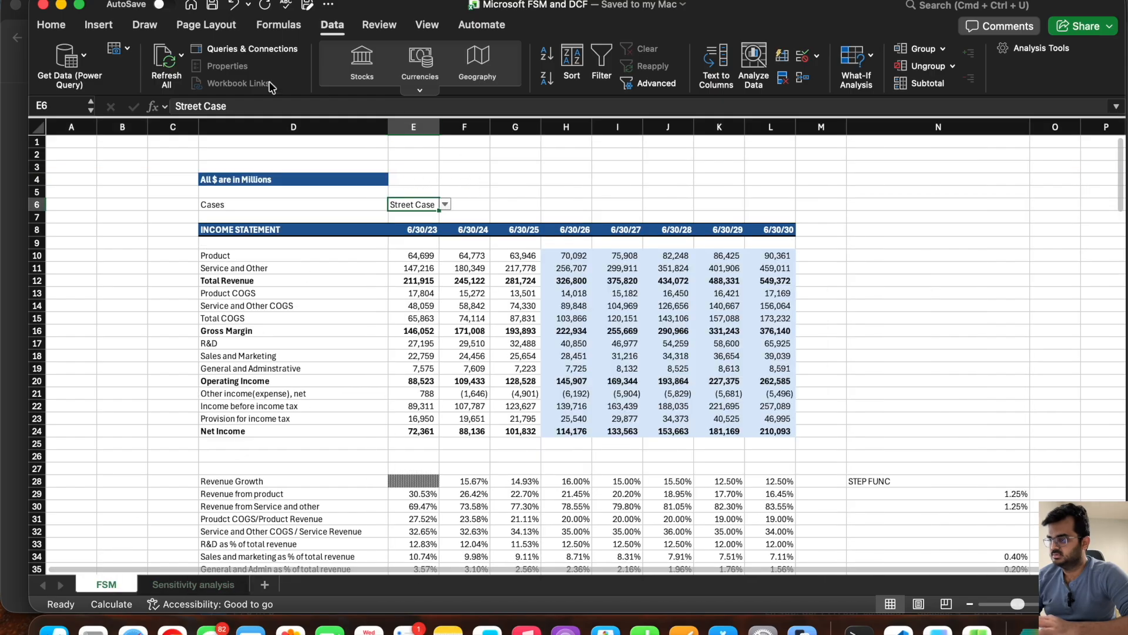
click(50, 29)
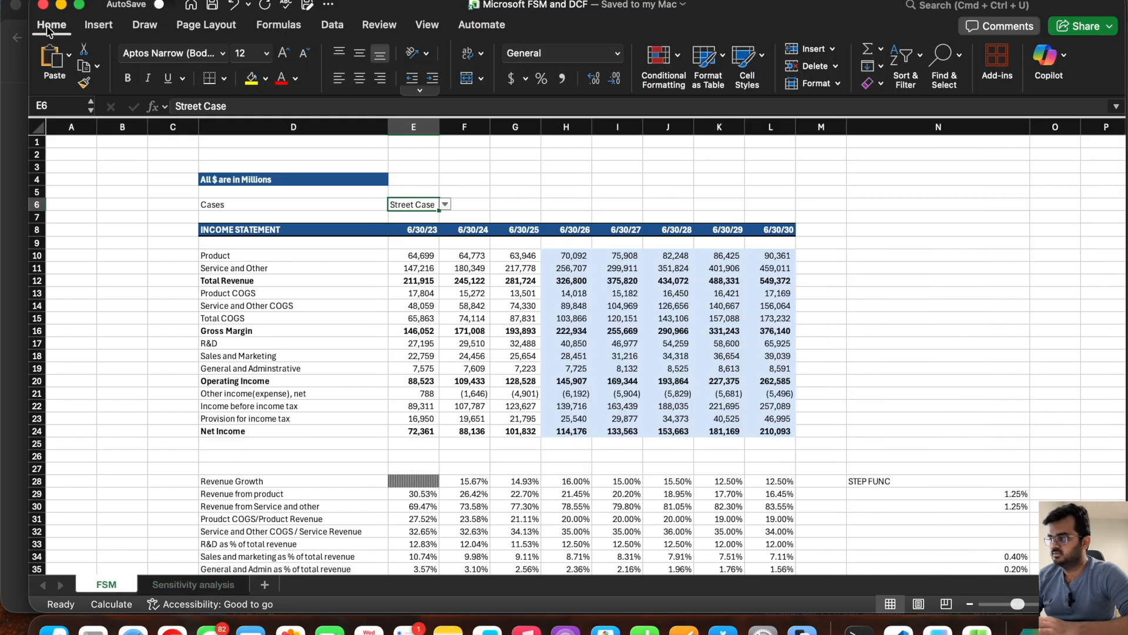
click(265, 79)
click(330, 151)
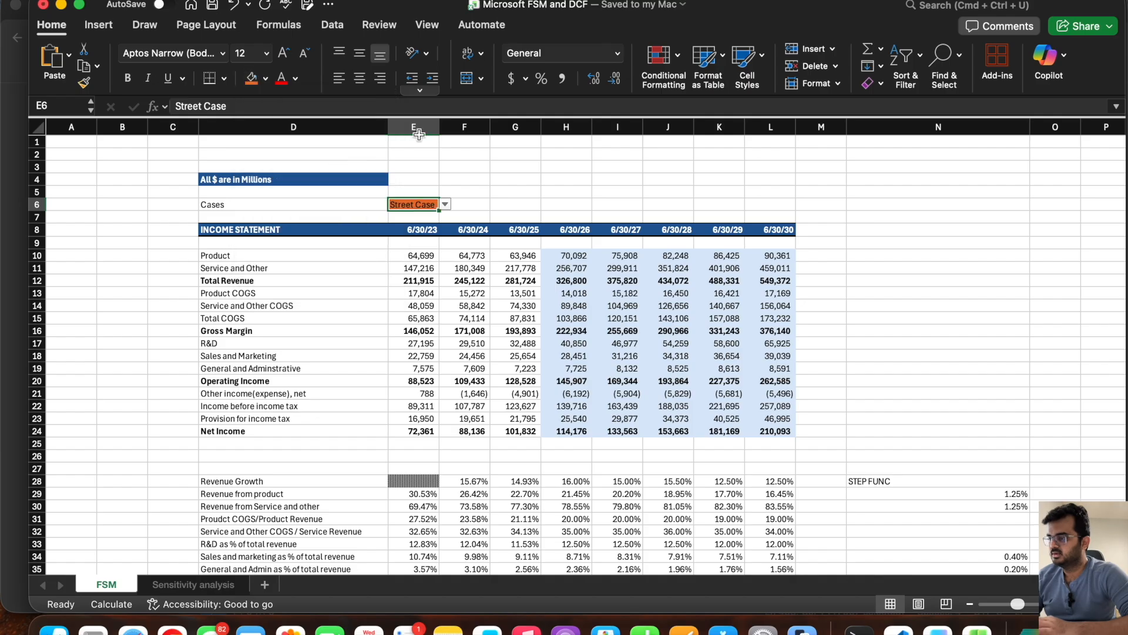
click(267, 80)
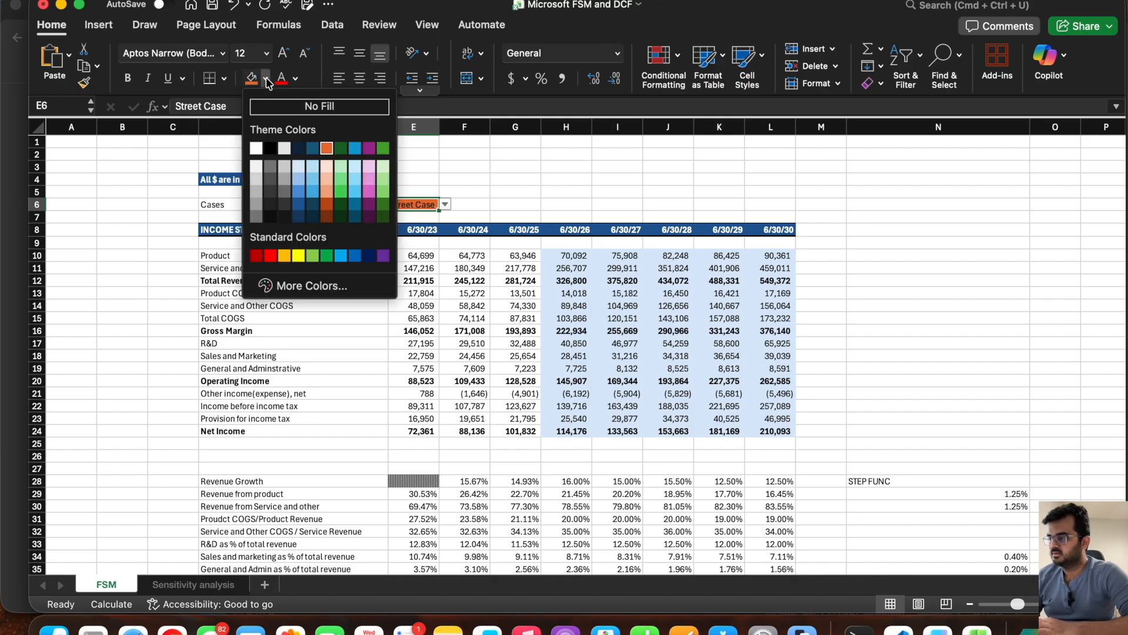
click(323, 168)
click(545, 191)
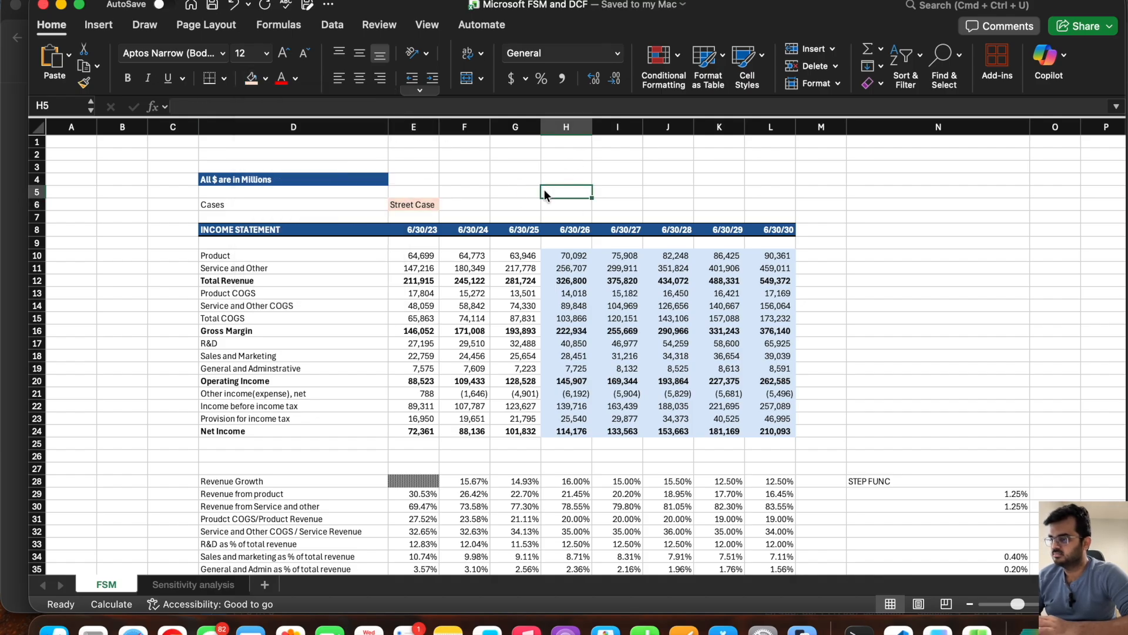
Step: Set the case selector in FSM cell E6 to Best Case and check the 6/30/26 net income in H24
click(409, 207)
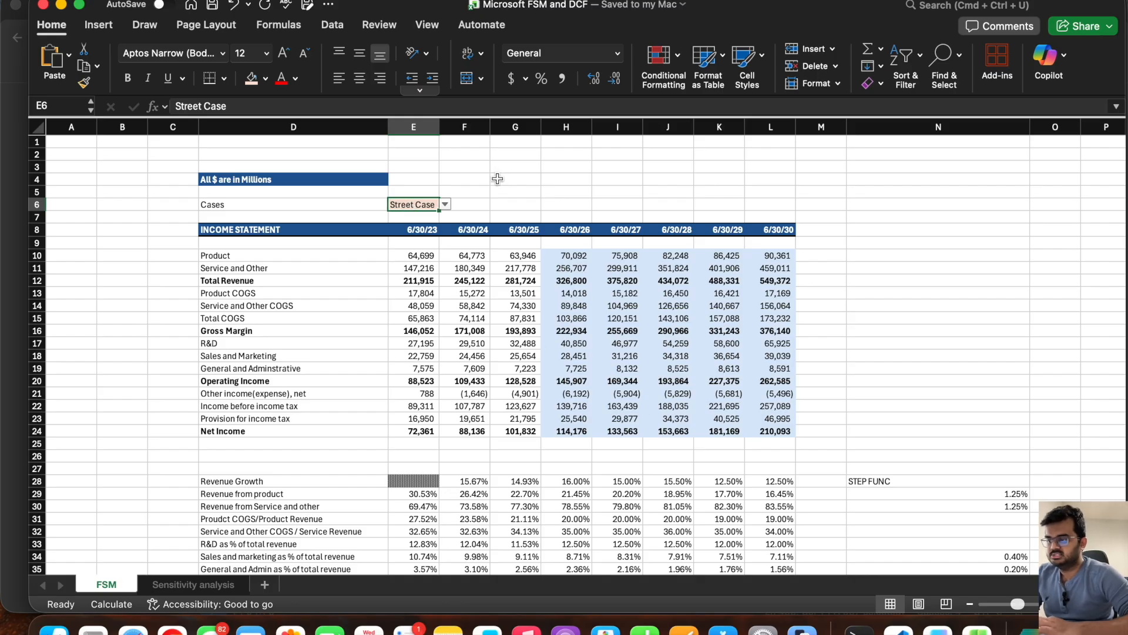
drag(564, 431, 587, 432)
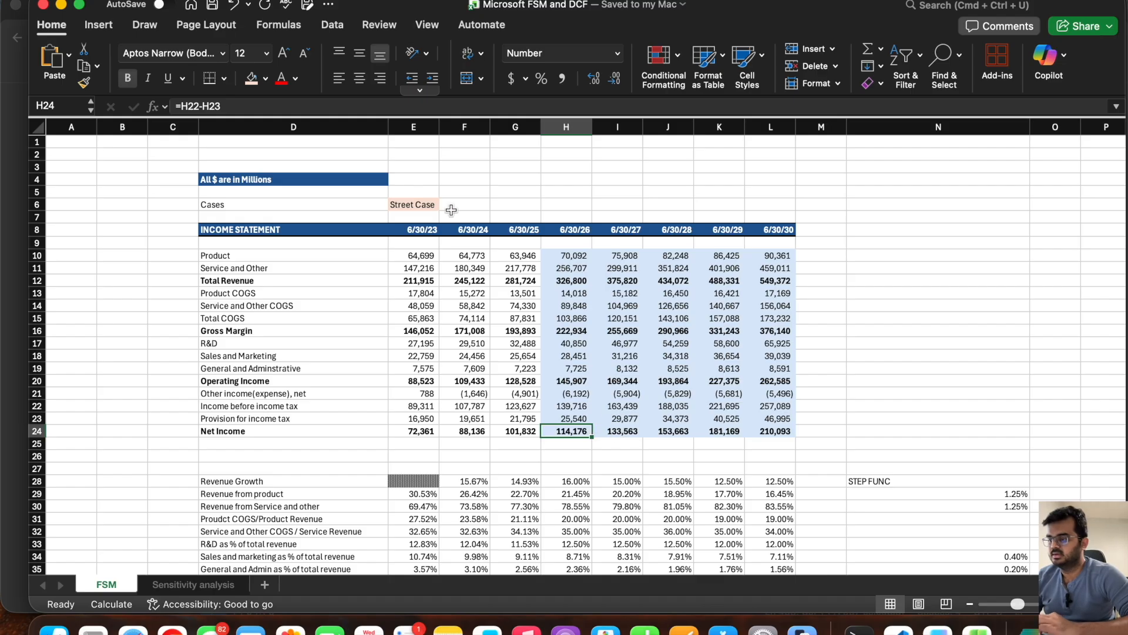
click(430, 205)
click(446, 205)
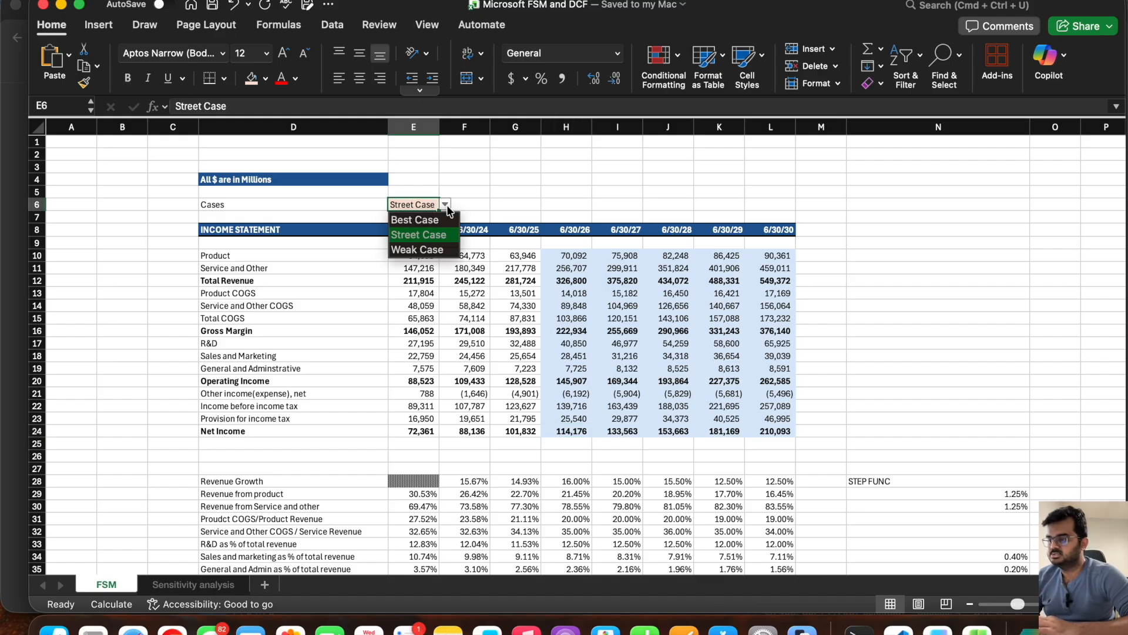
click(411, 218)
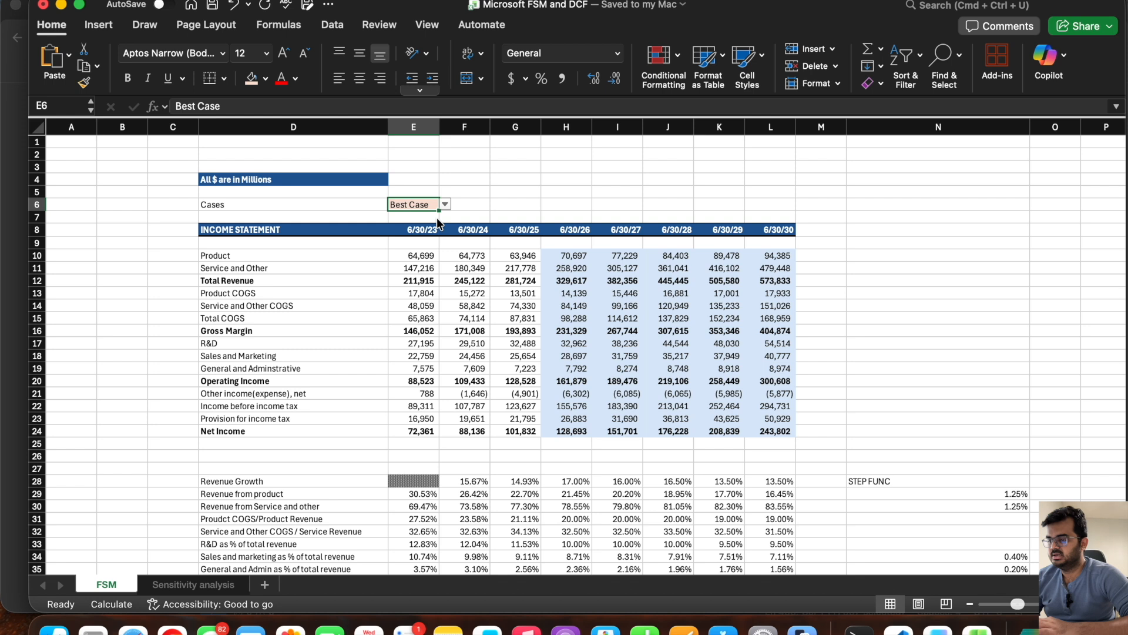
click(576, 432)
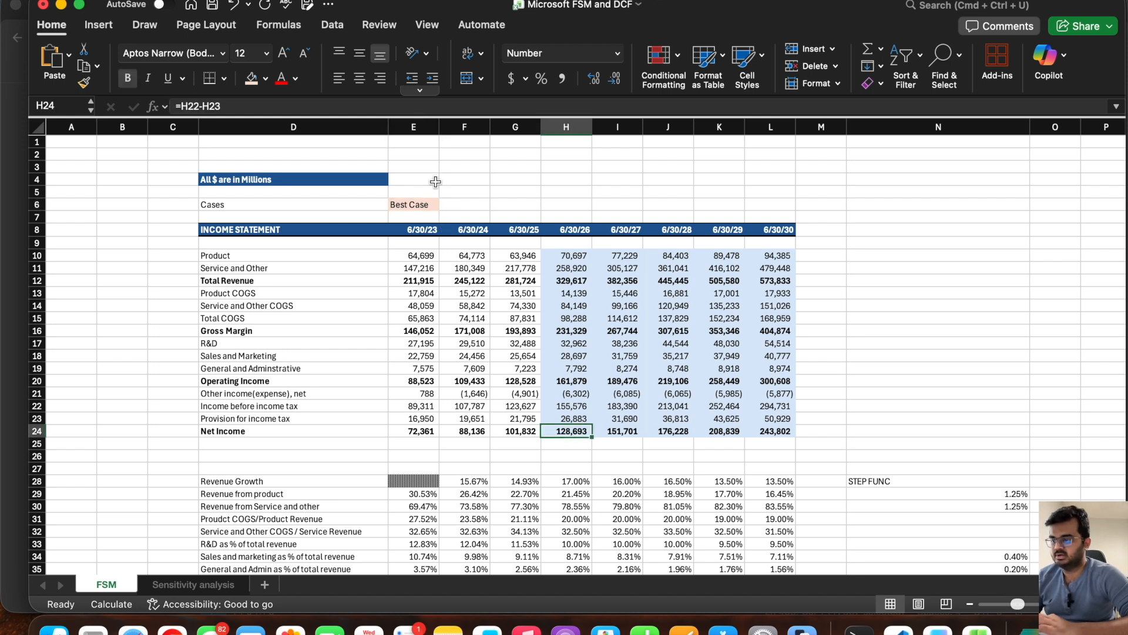
Step: Set the FSM case selector in E6 to Weak Case to compare the forecast net income
click(424, 206)
click(445, 205)
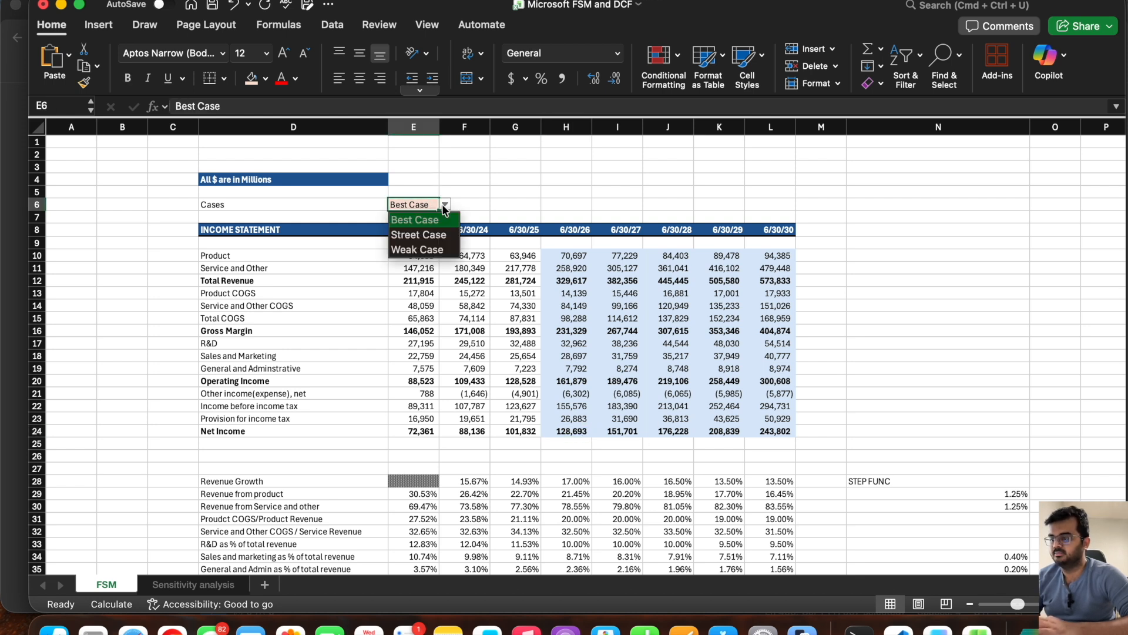
click(422, 249)
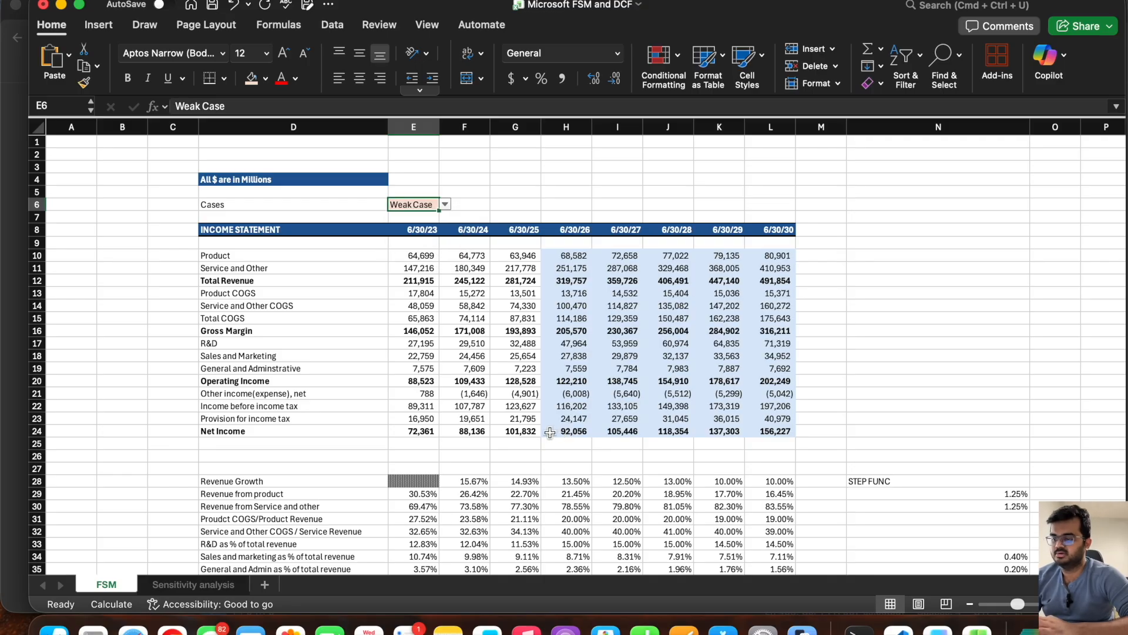
Step: Set the FSM case selector back to Street Case and check the 6/30/26 net income in H24
click(445, 204)
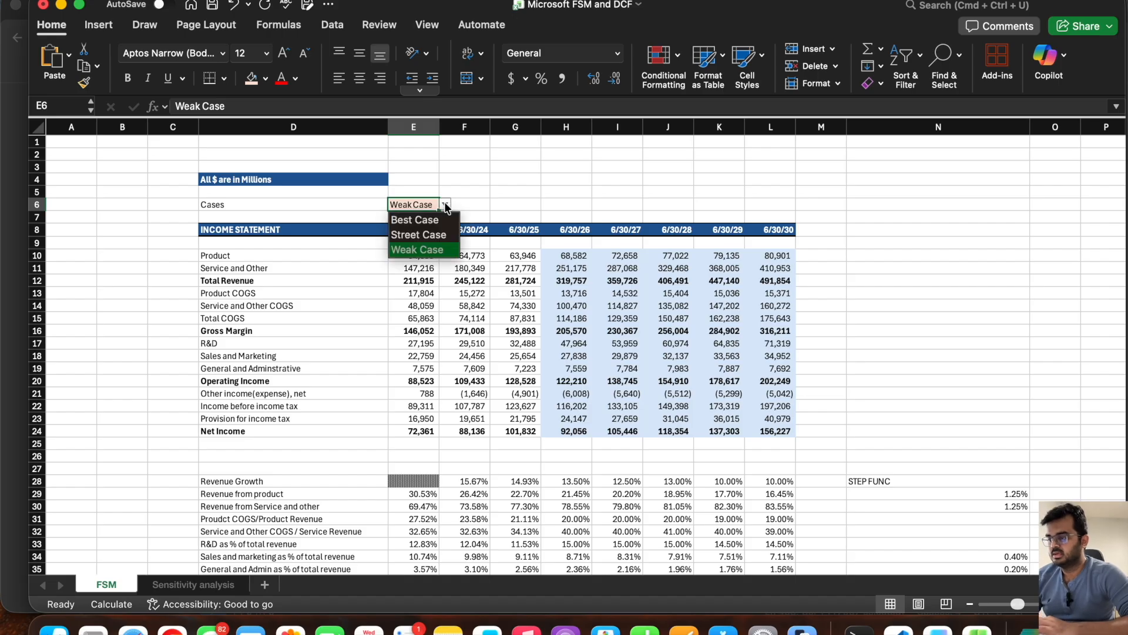
click(434, 235)
click(566, 433)
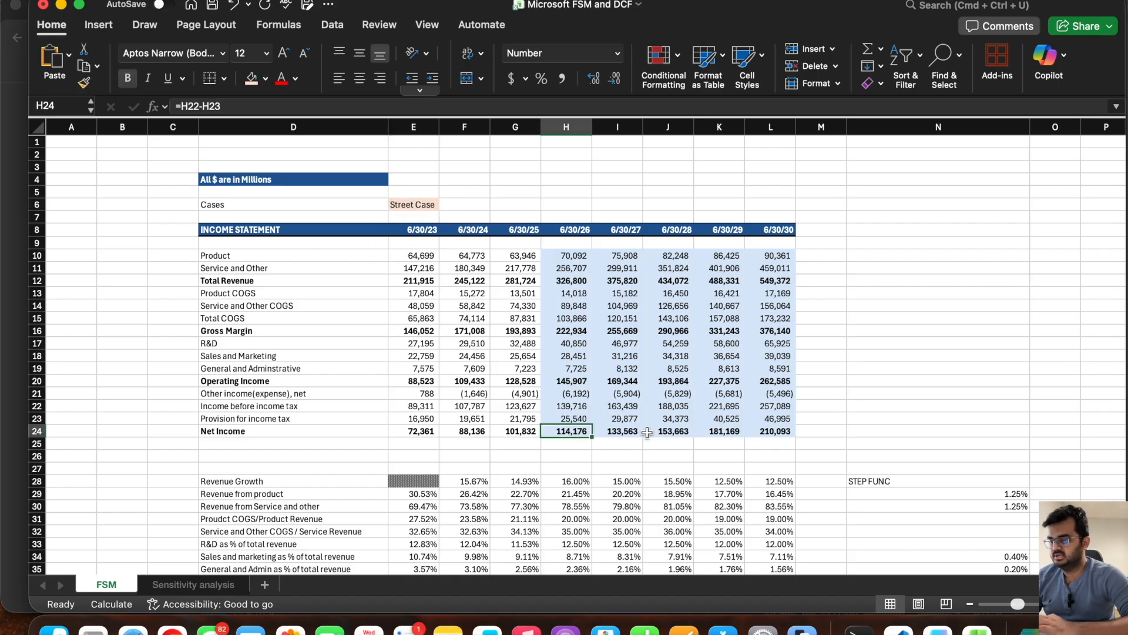
Step: Examine the balance check and the 6/30/26 cash generated by end of the year in H128 under Street Case
scroll(597, 348, down, 4)
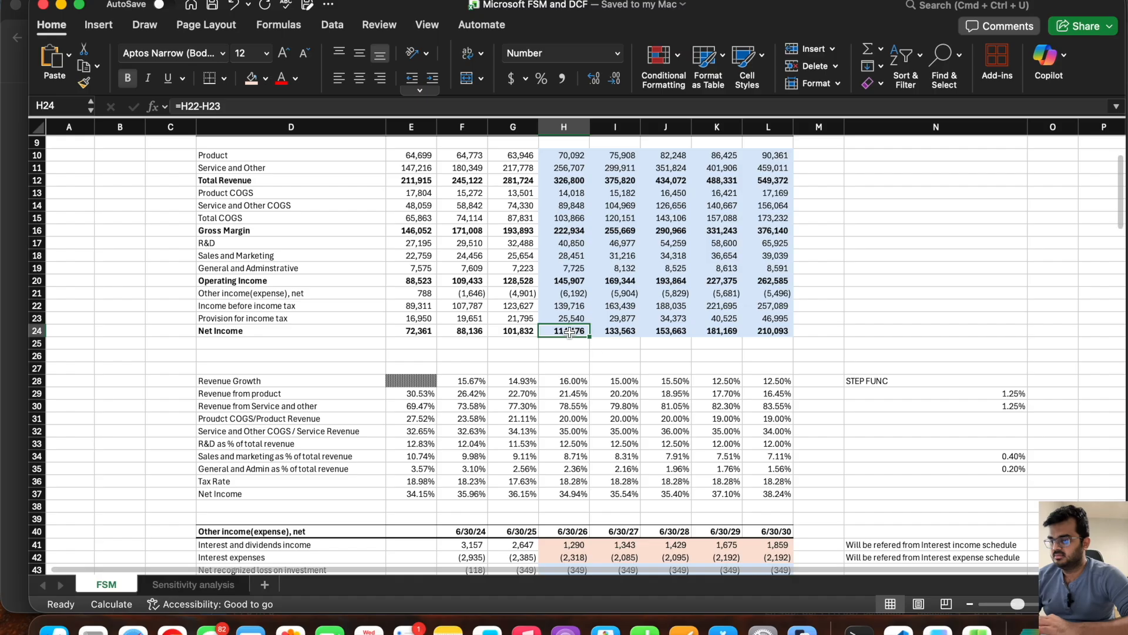
scroll(597, 349, down, 15)
scroll(578, 356, down, 10)
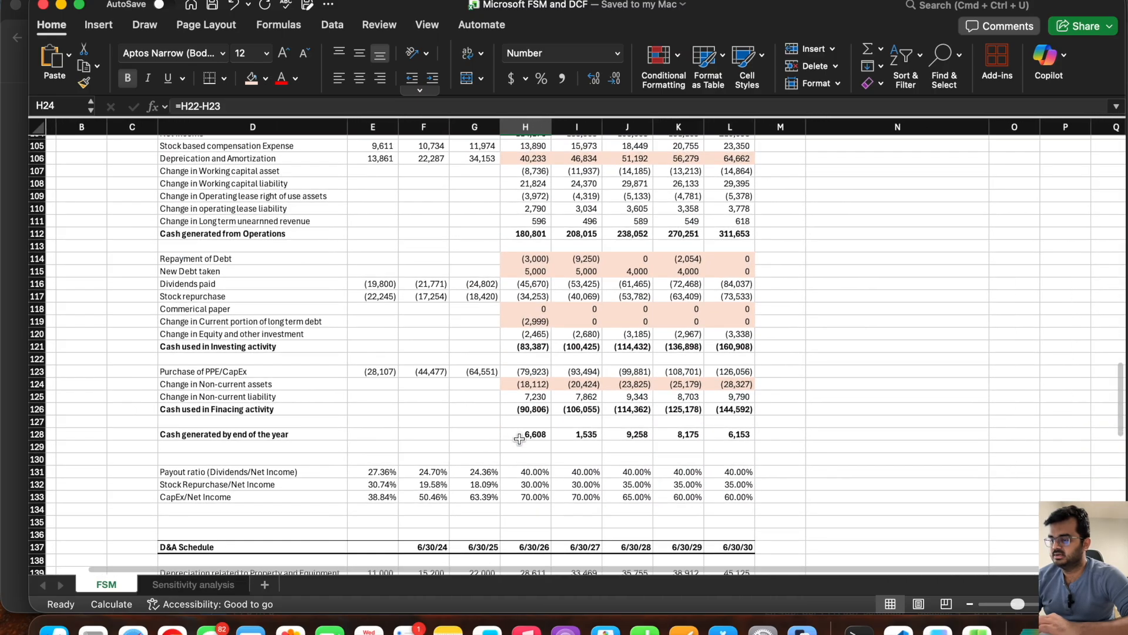
click(519, 439)
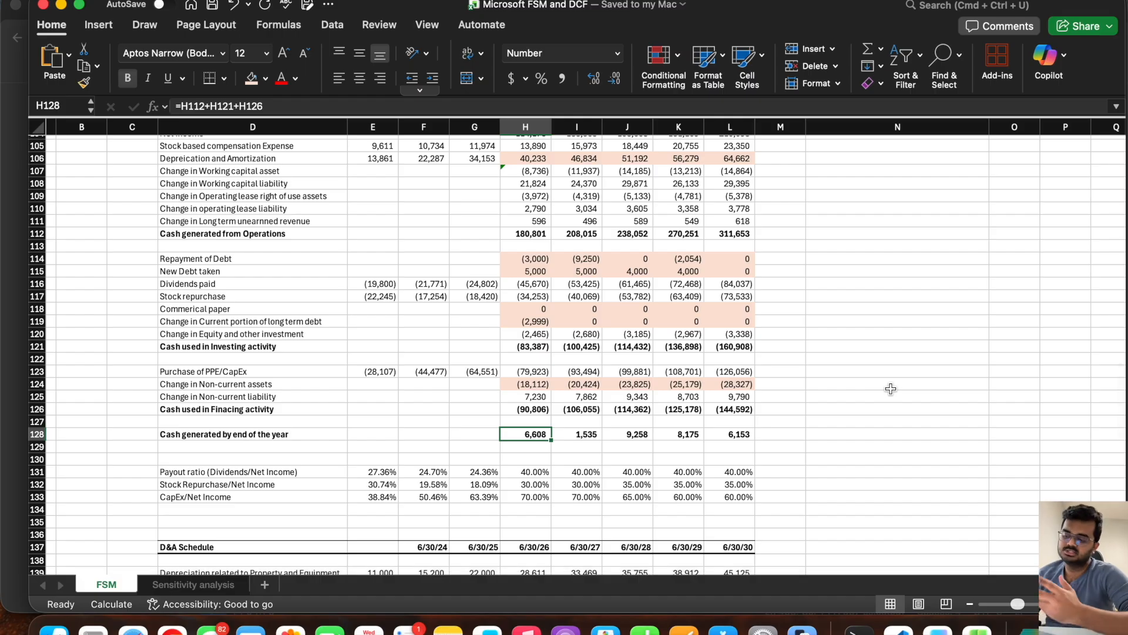
scroll(831, 340, up, 20)
scroll(394, 207, down, 1)
Step: Set the FSM case selector to Best Case and check the cash generated by end of the year in H128
click(411, 197)
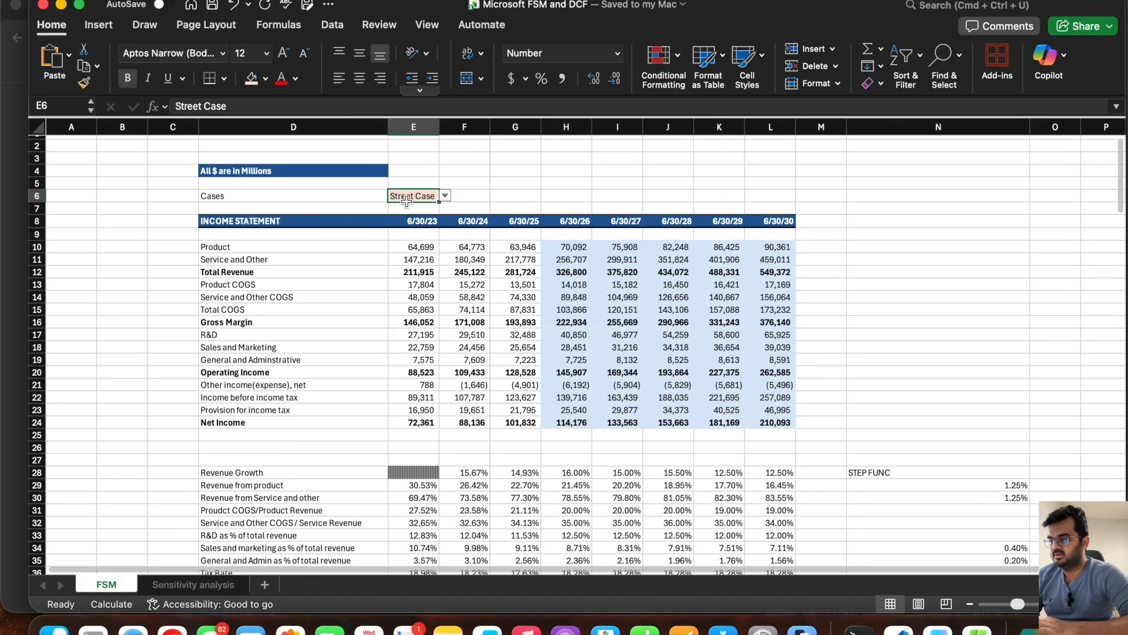
click(445, 196)
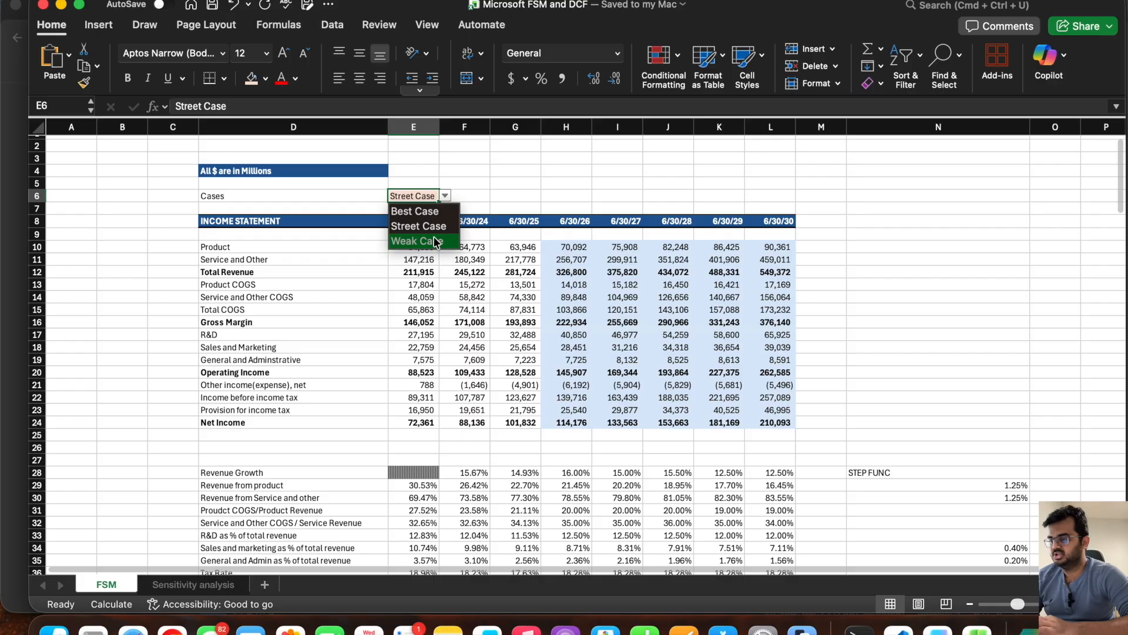
click(416, 212)
scroll(617, 387, down, 20)
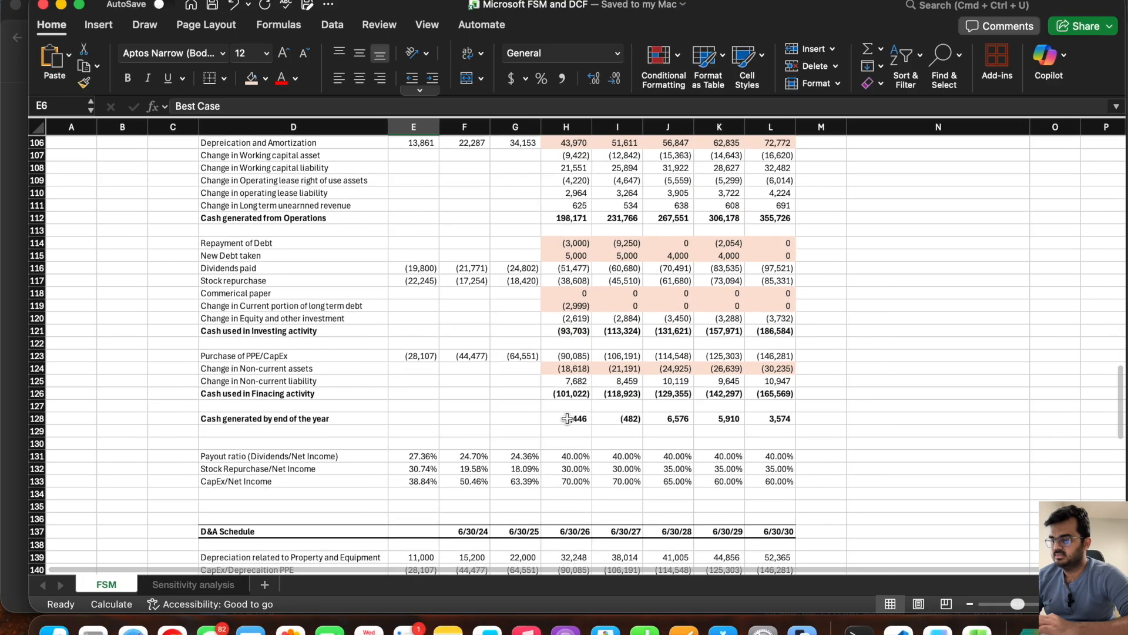
click(566, 419)
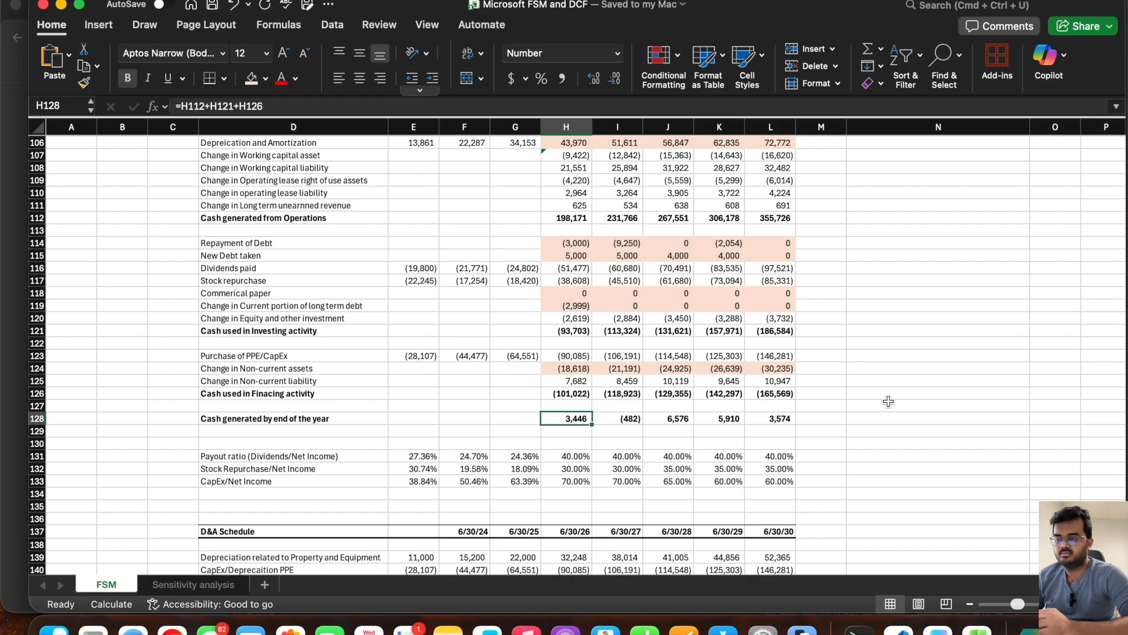
Step: Return the case selector in FSM cell E6 to Street Case
scroll(888, 401, up, 3)
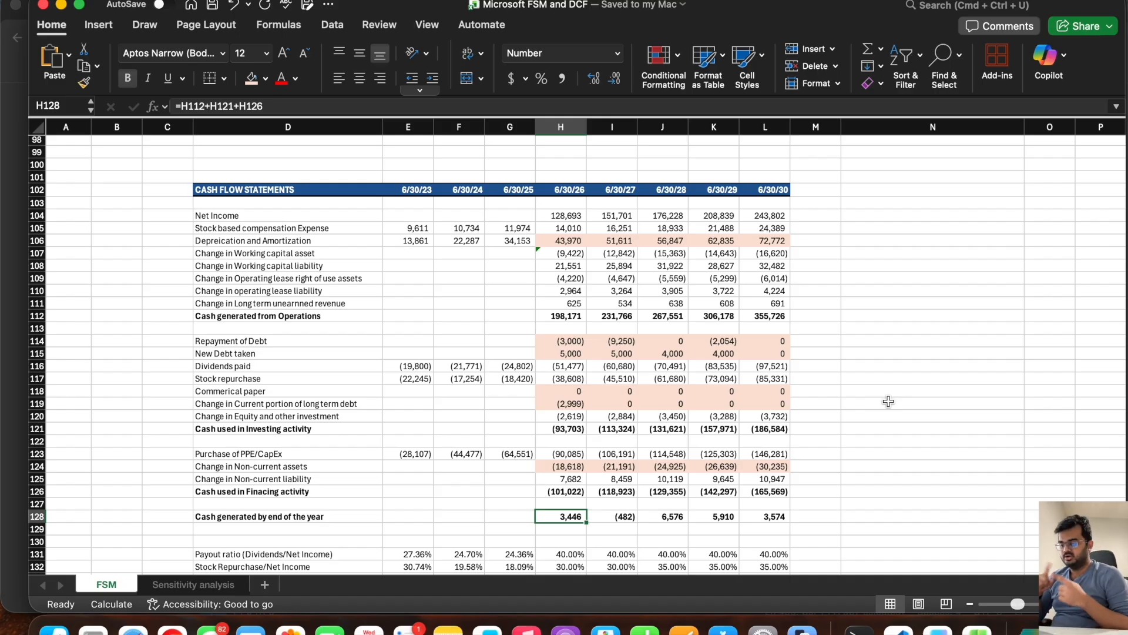
scroll(888, 401, up, 20)
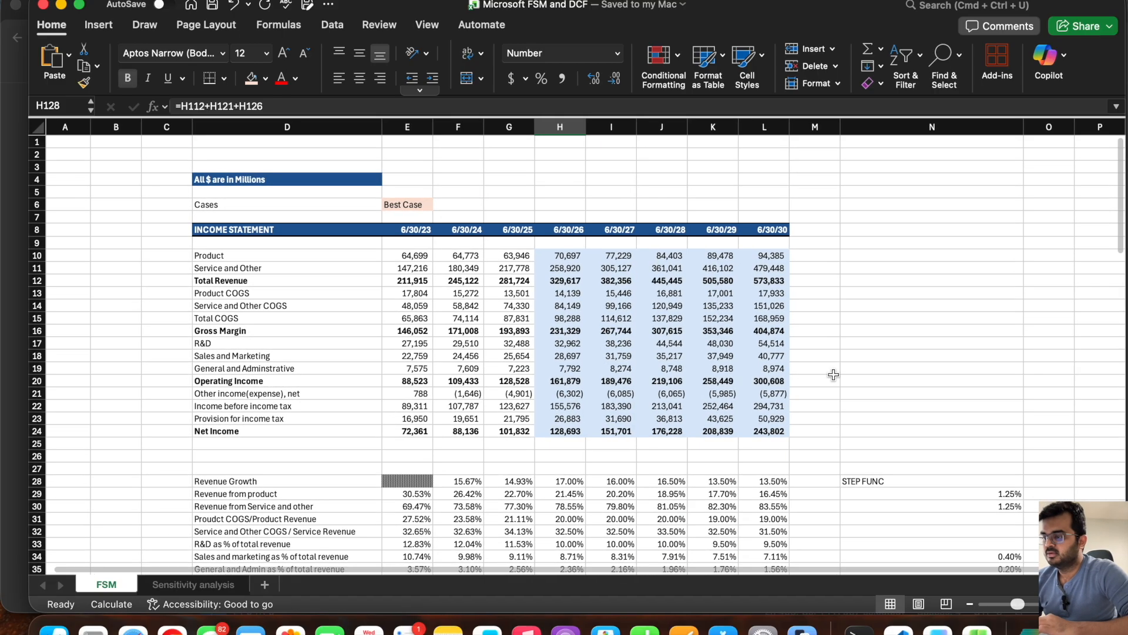
click(416, 209)
click(439, 202)
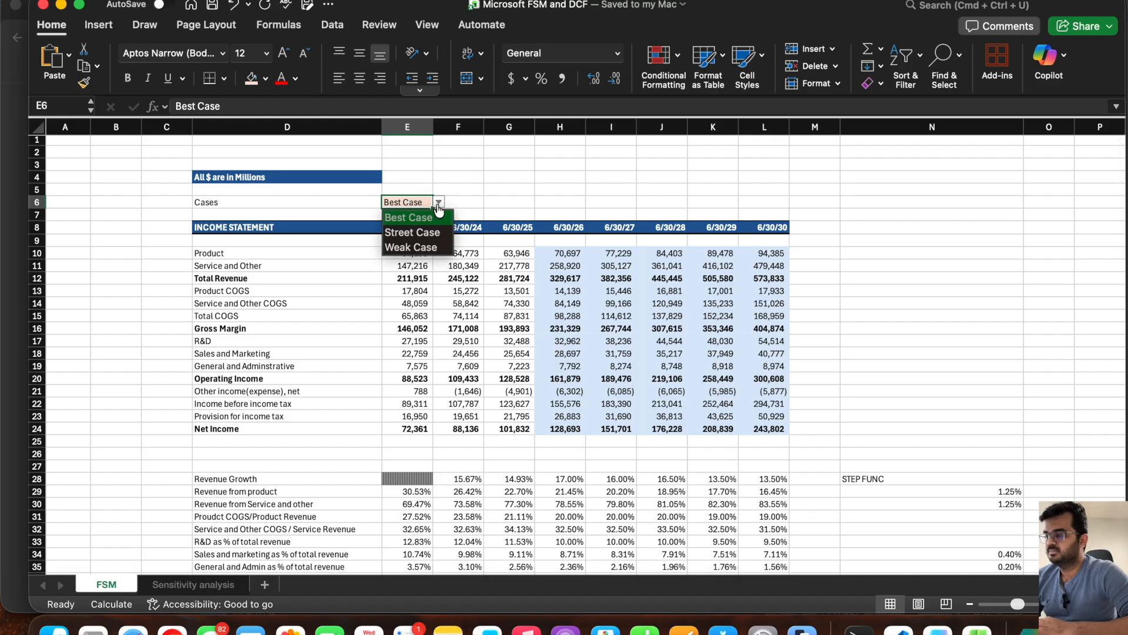
click(432, 233)
click(514, 203)
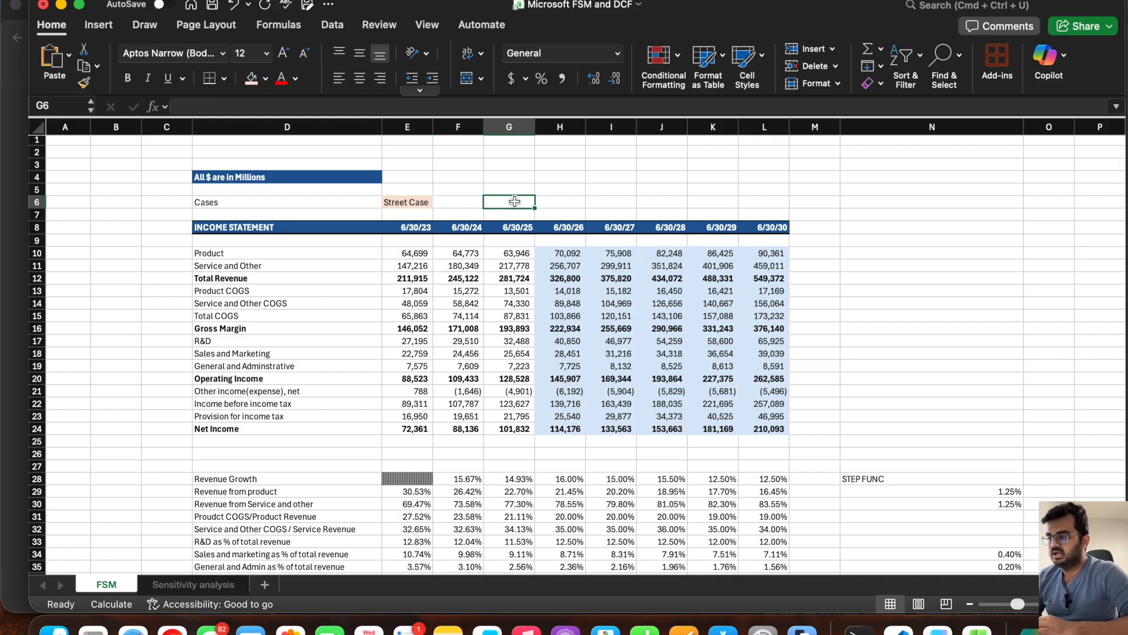